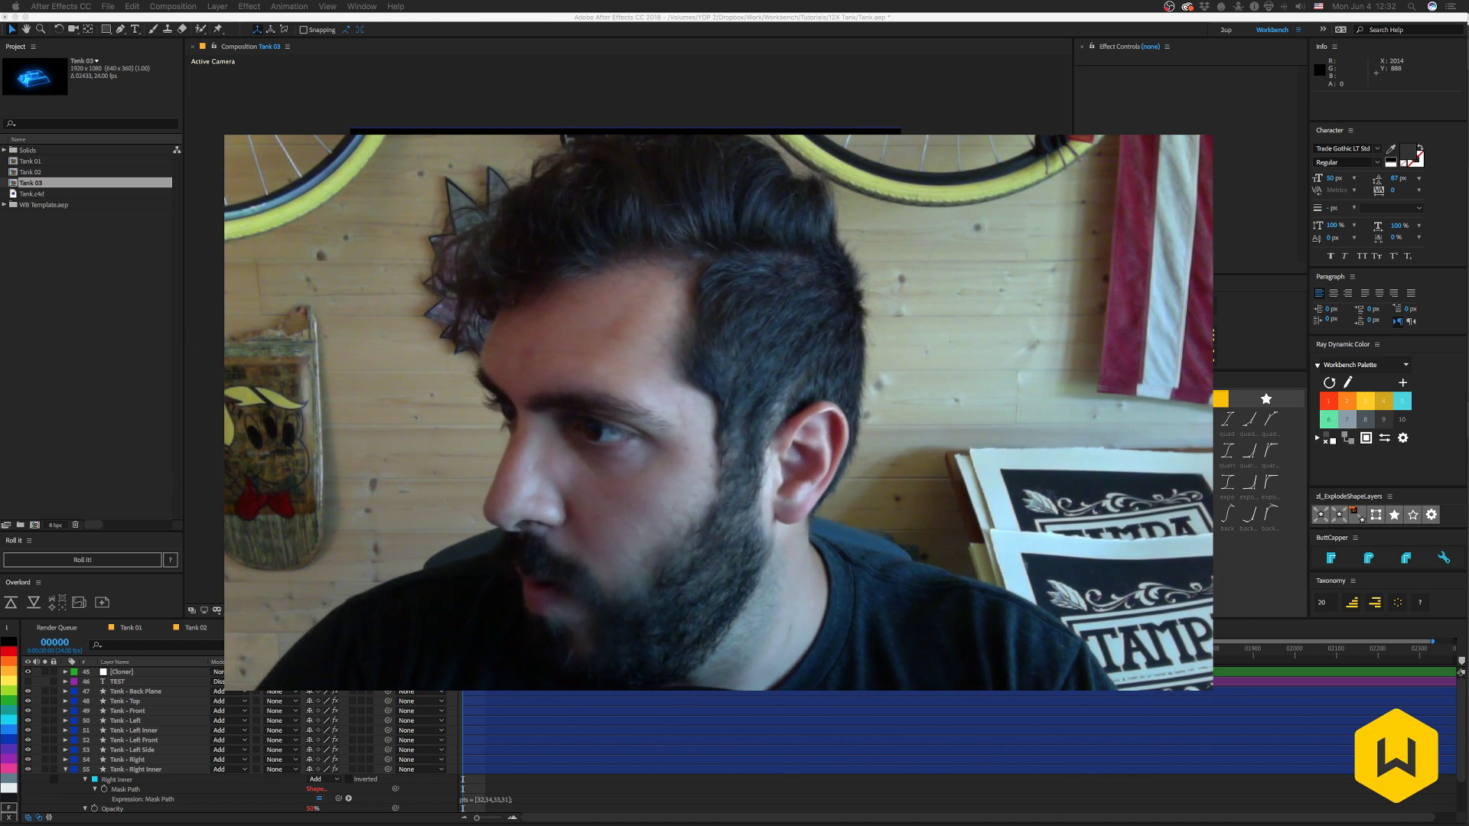
- Move the current time of the Tank 03 composition to frame 23
left_click(56, 328)
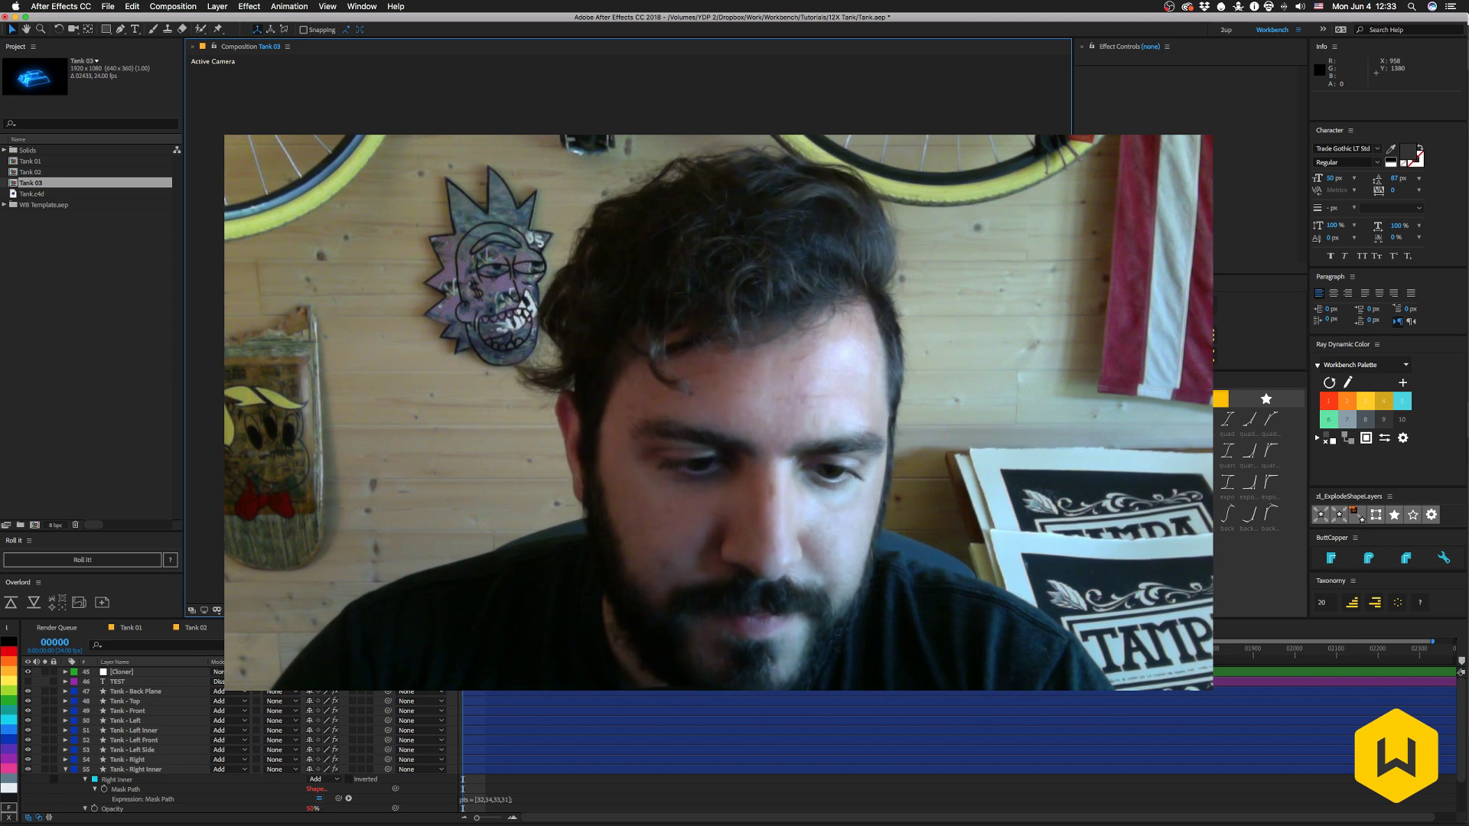
left_click_drag(465, 649, 472, 648)
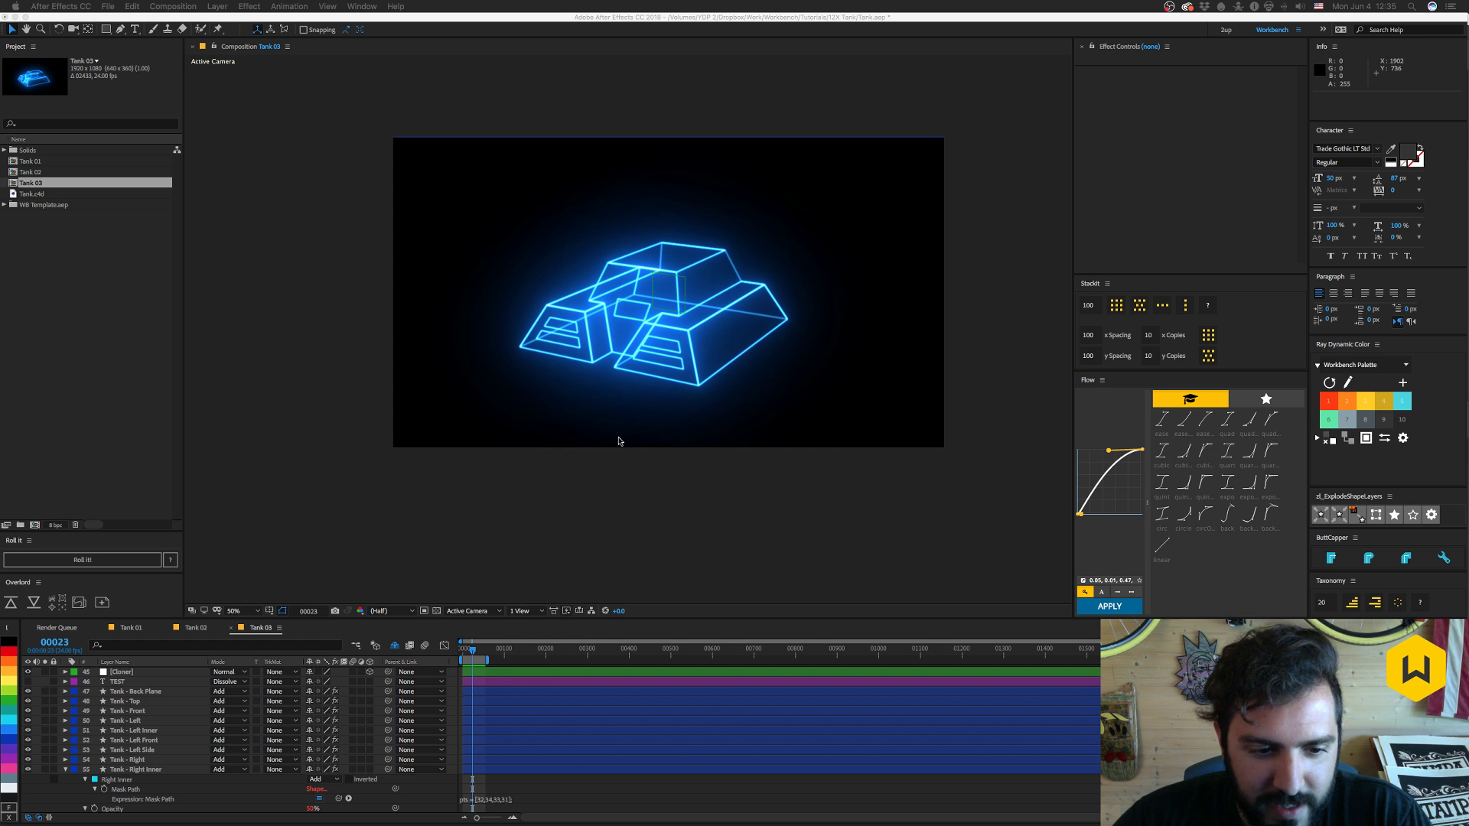
scroll(160, 752, "down", 2)
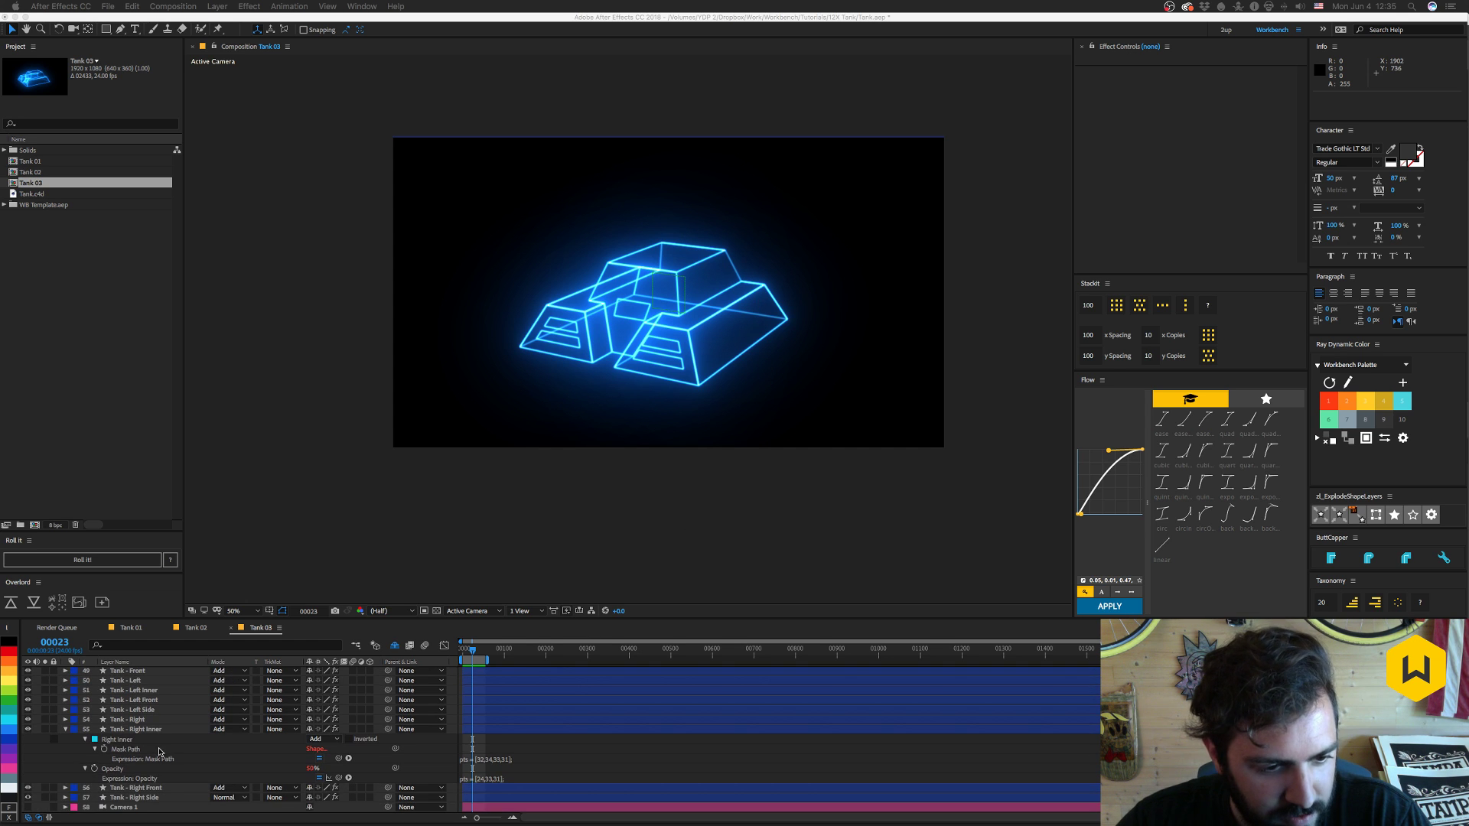
scroll(141, 679, "up", 2)
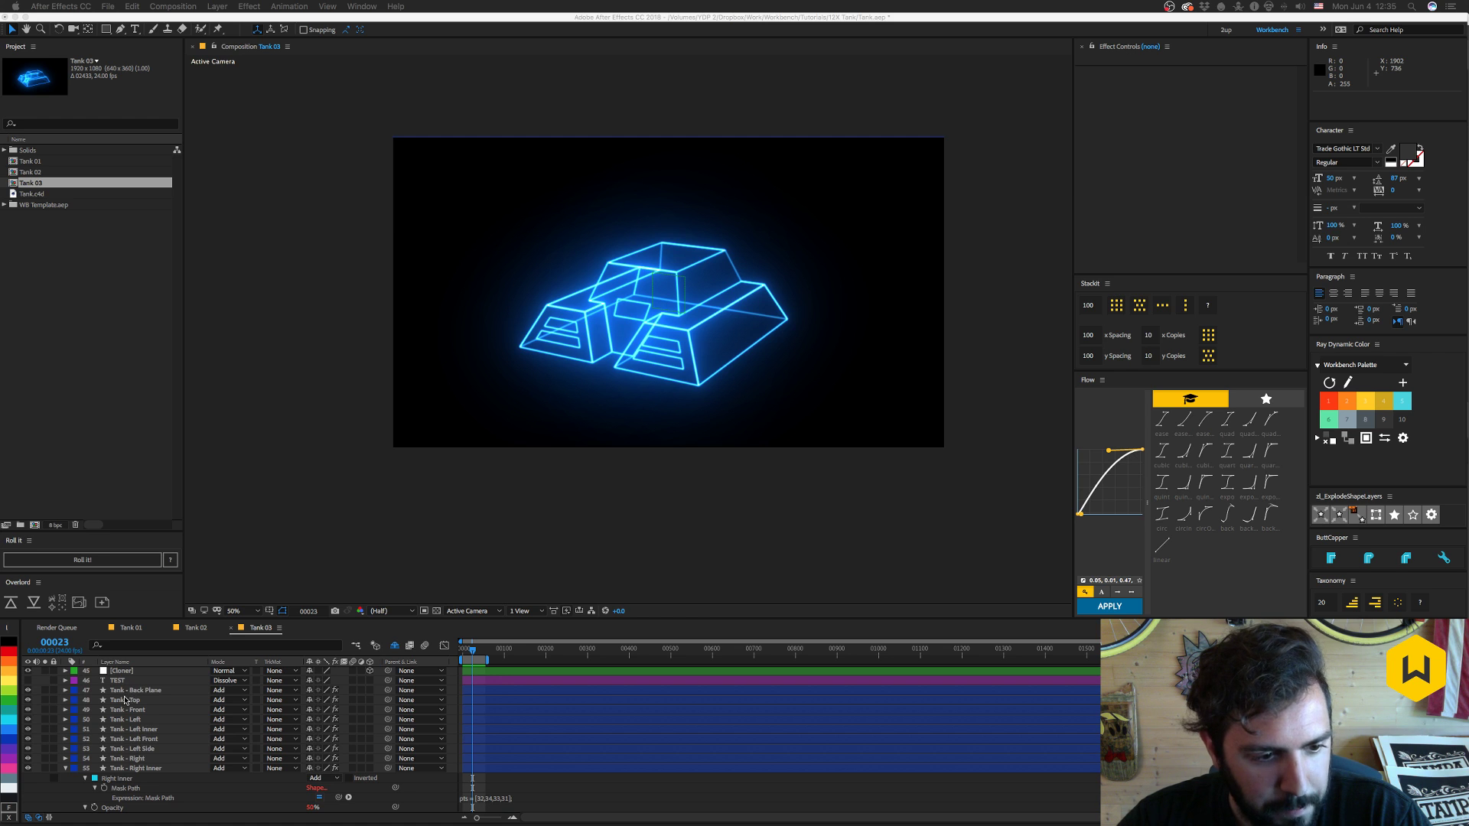
left_click(125, 700)
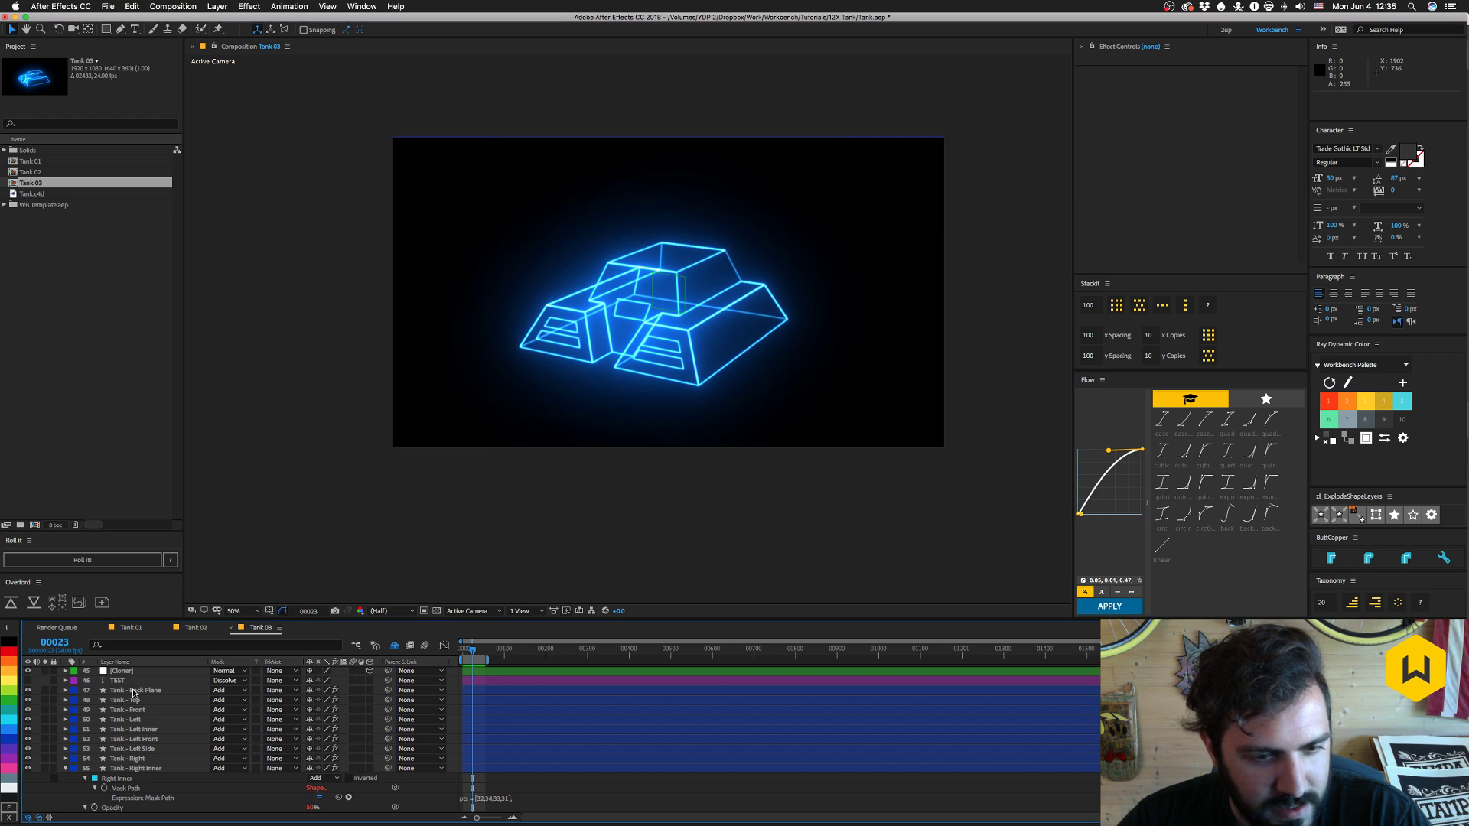
- Toggle the visibility of the Tank - Back Plane and Tank - Top layers to examine which faces they draw
left_click(29, 693)
left_click(29, 692)
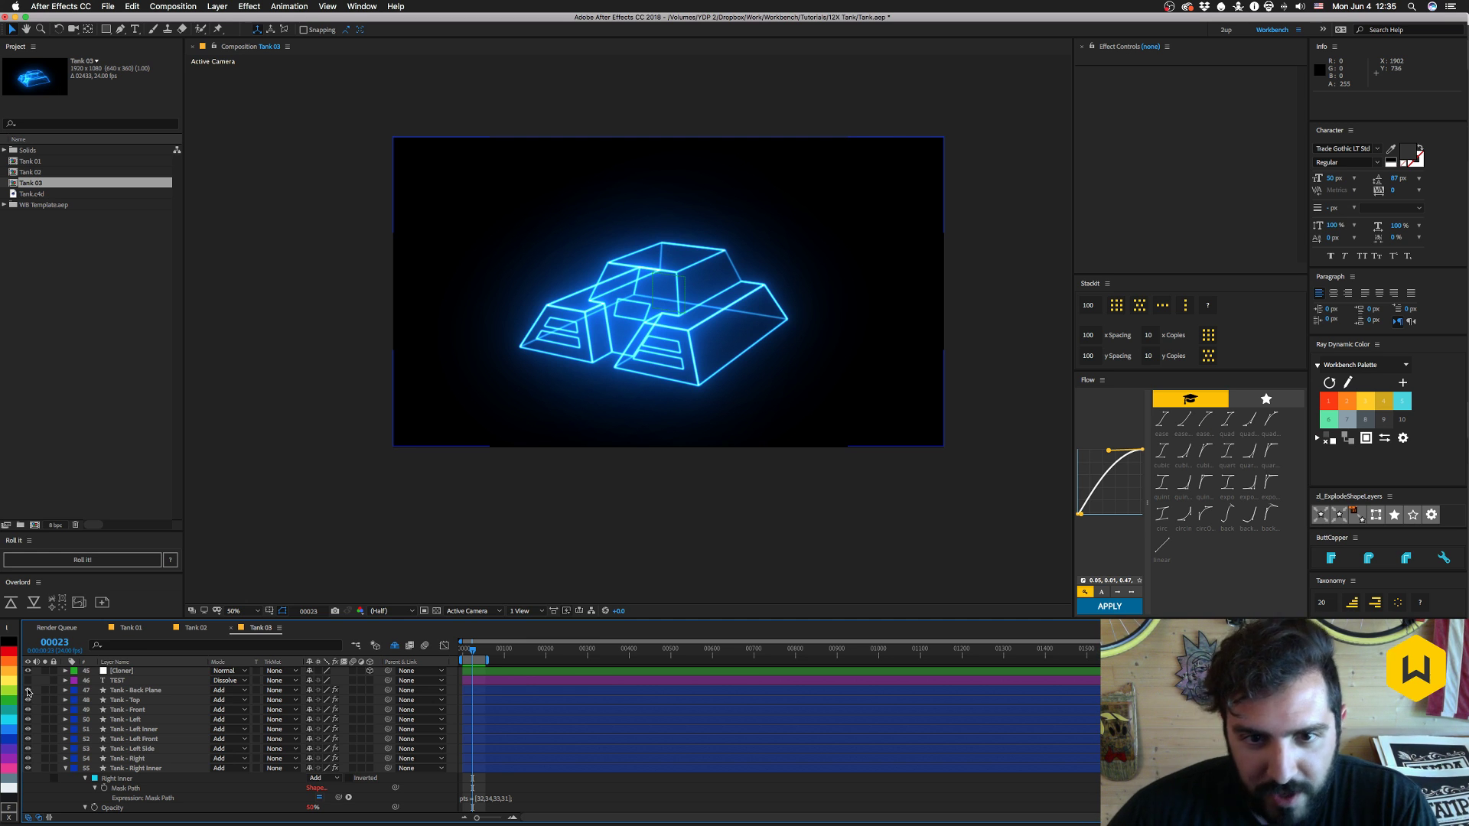
left_click(28, 700)
left_click(28, 701)
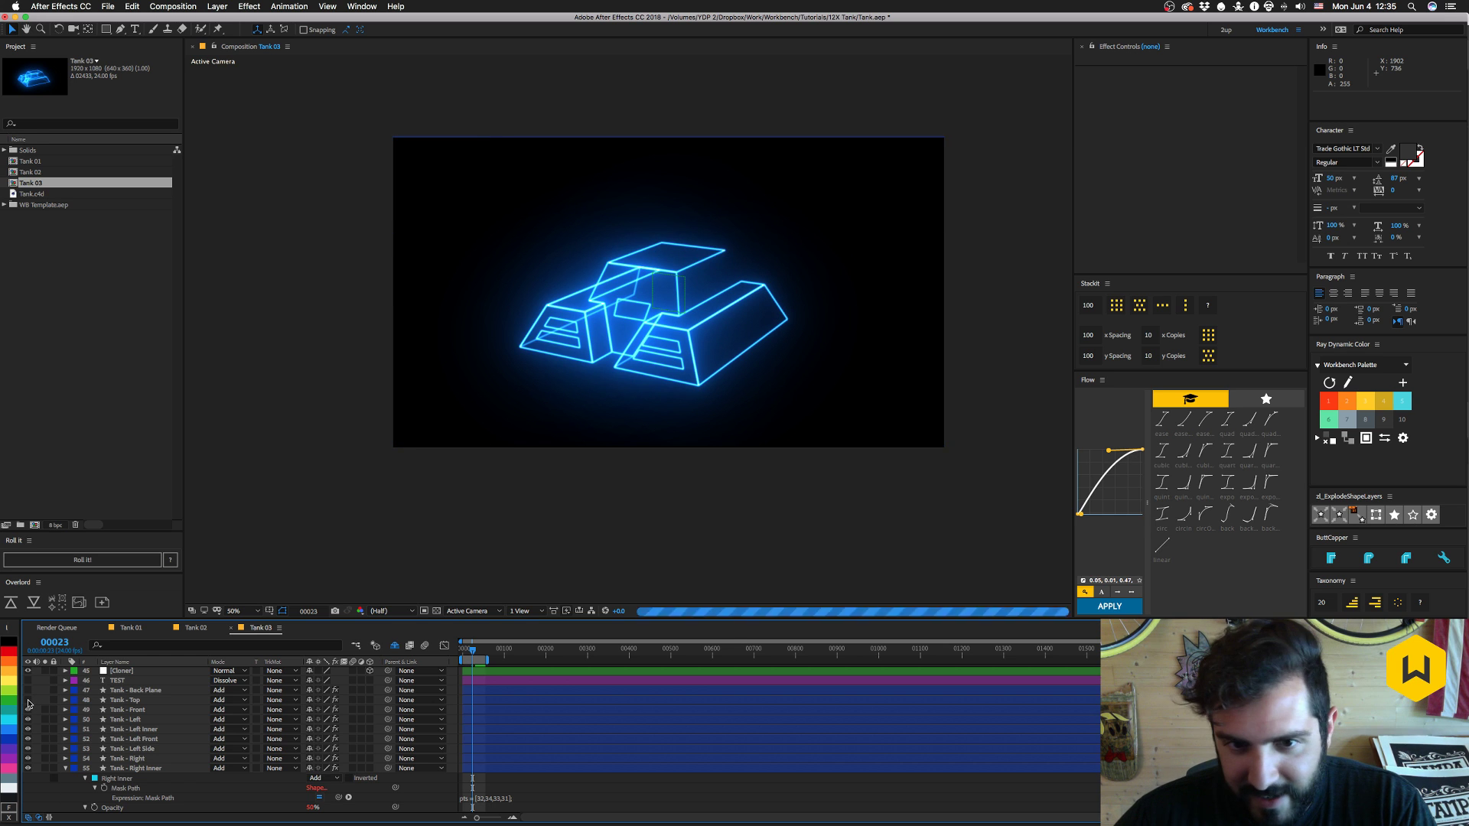
left_click(29, 701)
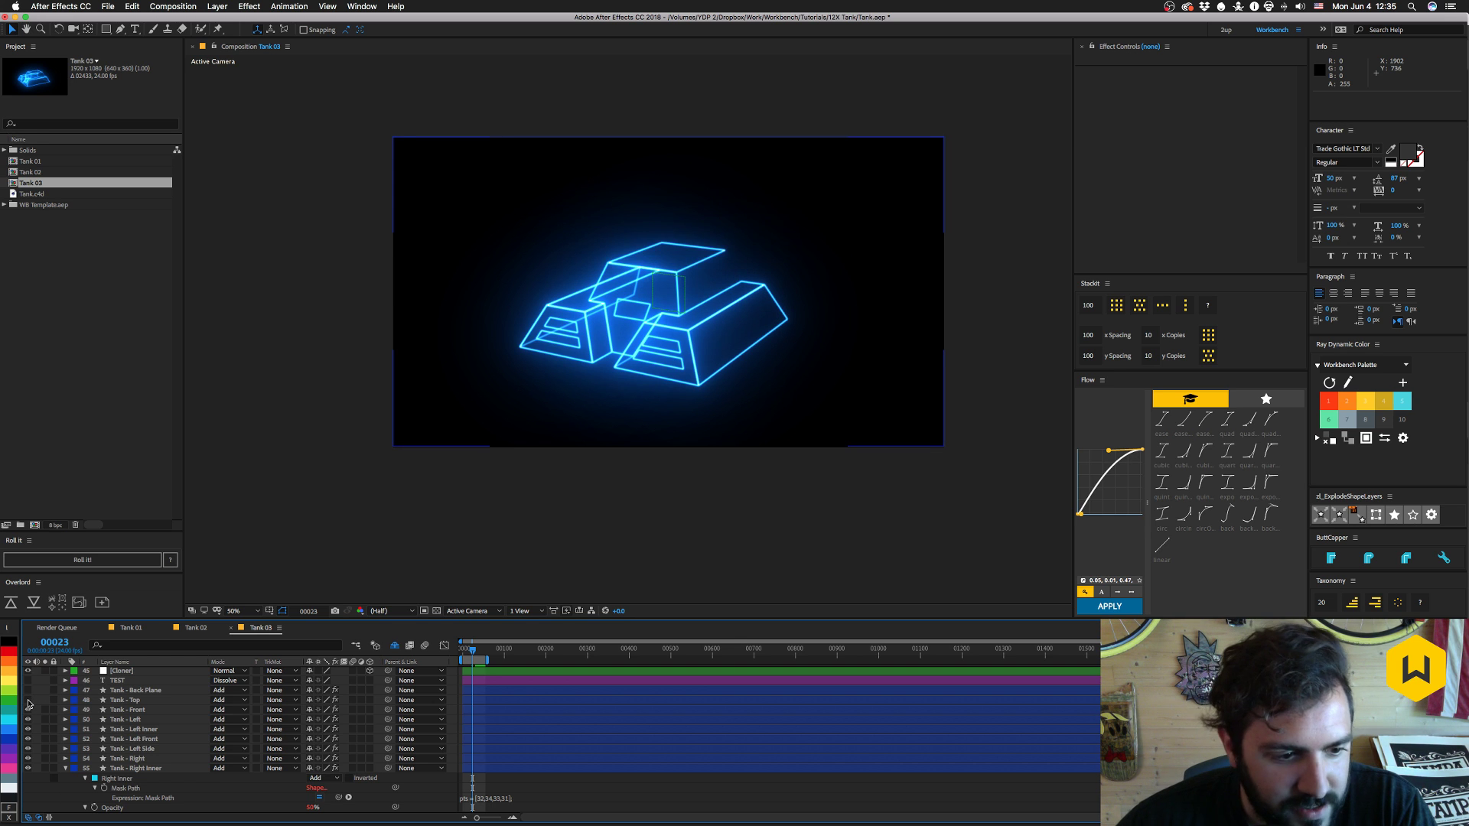
left_click(28, 701)
left_click(28, 701)
left_click(28, 691)
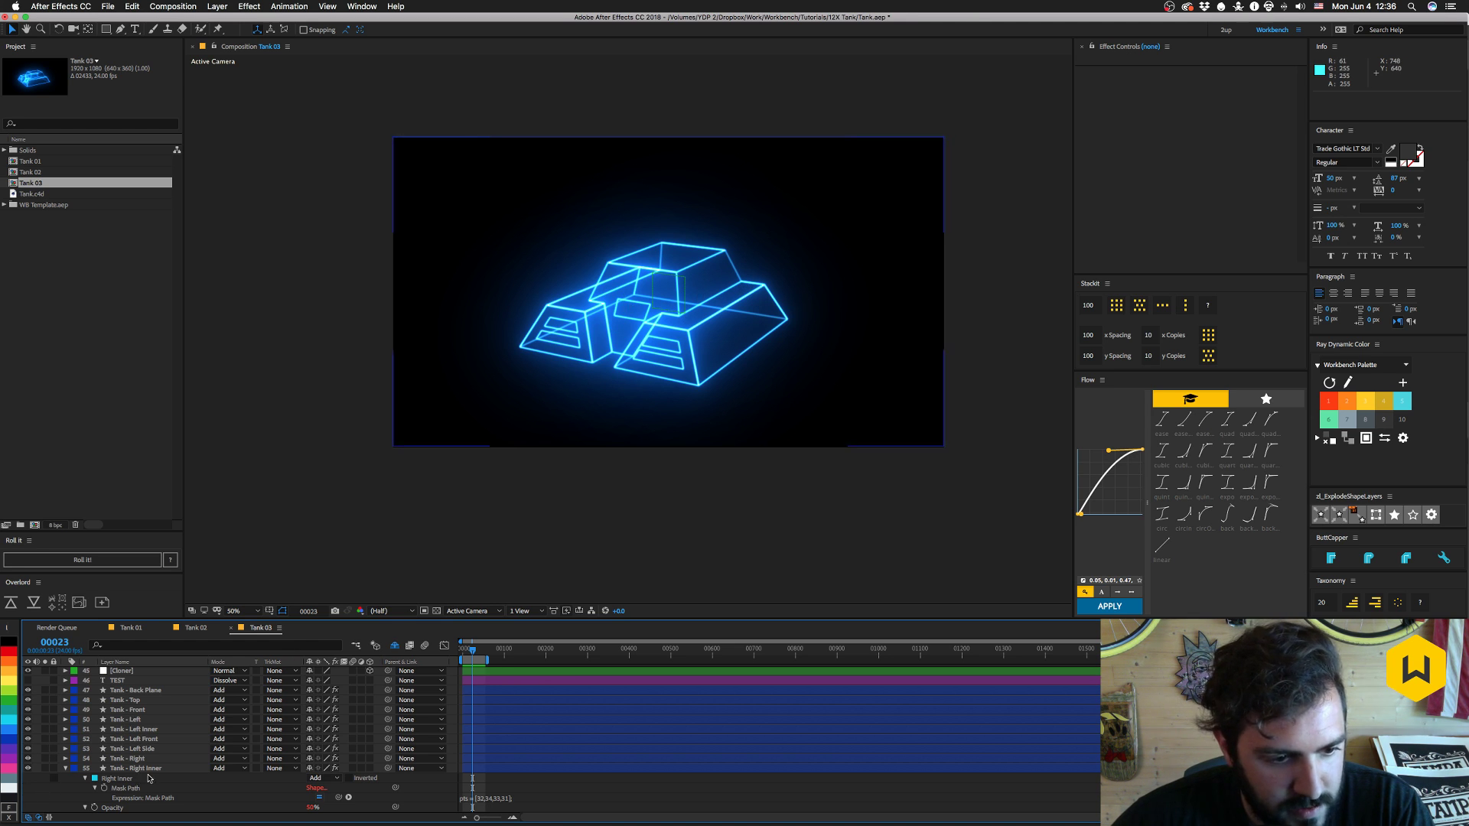
- Hide and solo the Tank - Right and Tank - Right Inner layers in turn to examine their shapes
left_click(119, 770)
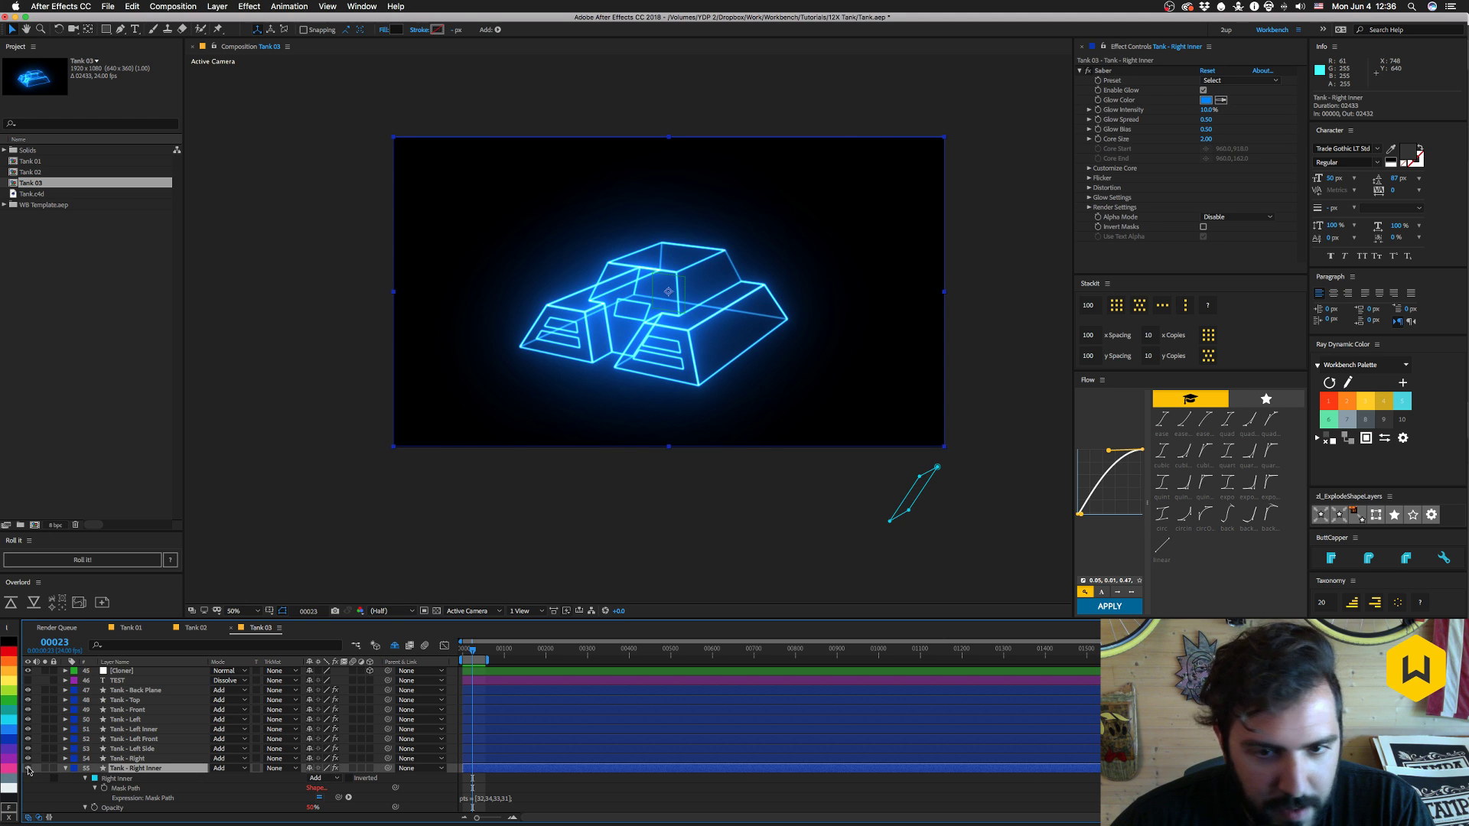
left_click(28, 768)
left_click(29, 768)
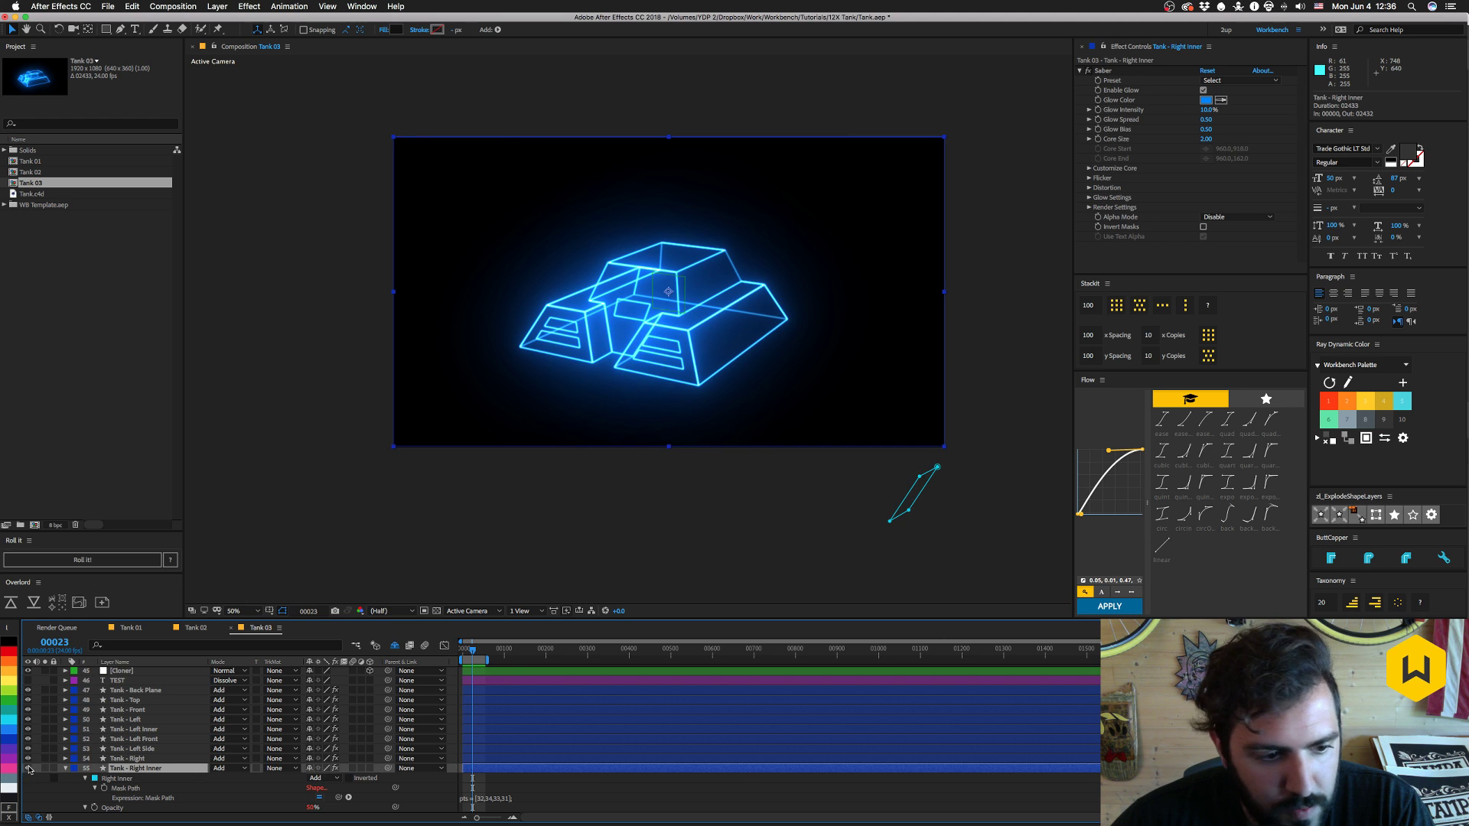
left_click(28, 758)
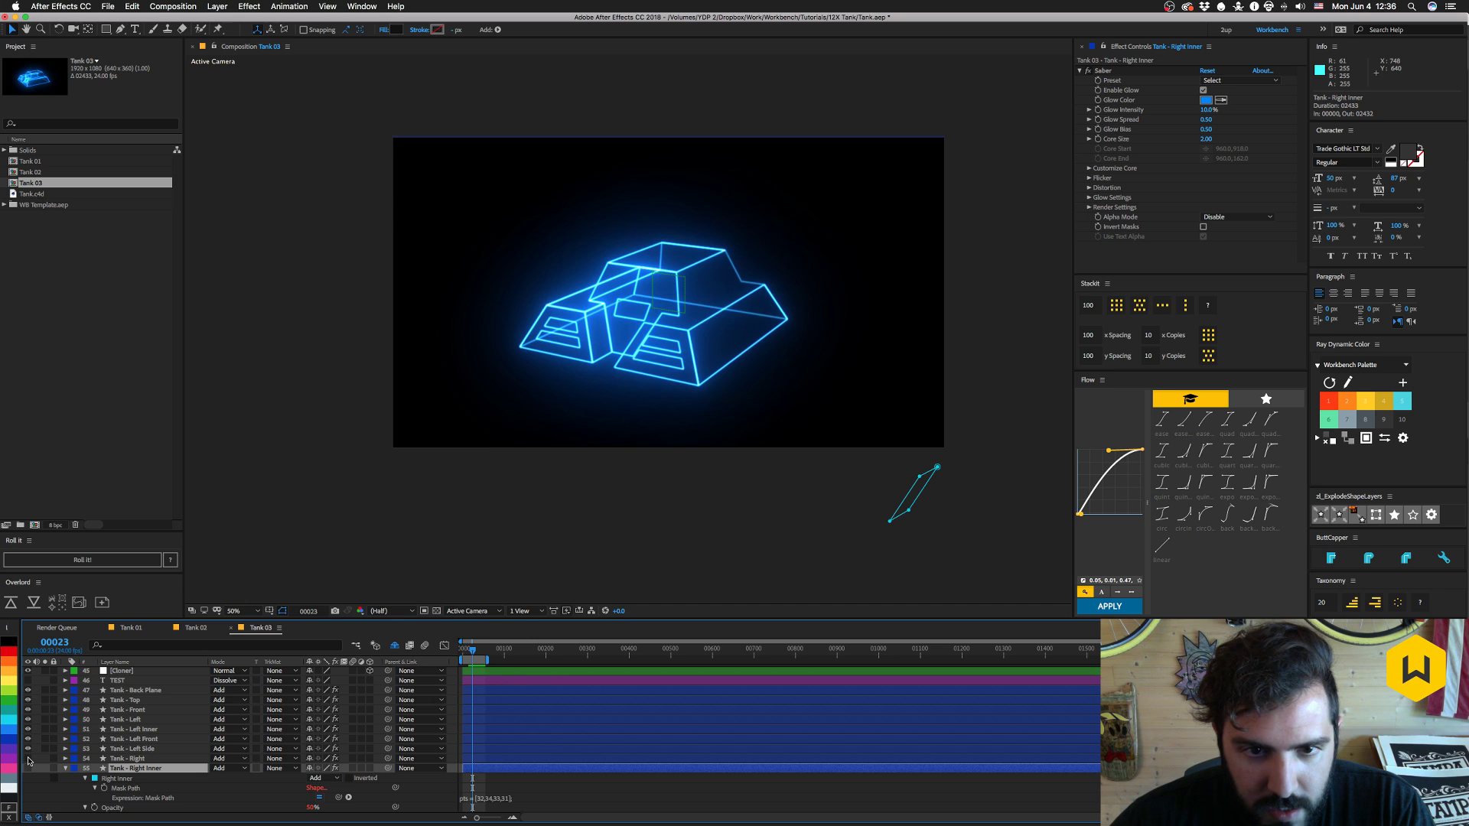
left_click(28, 759)
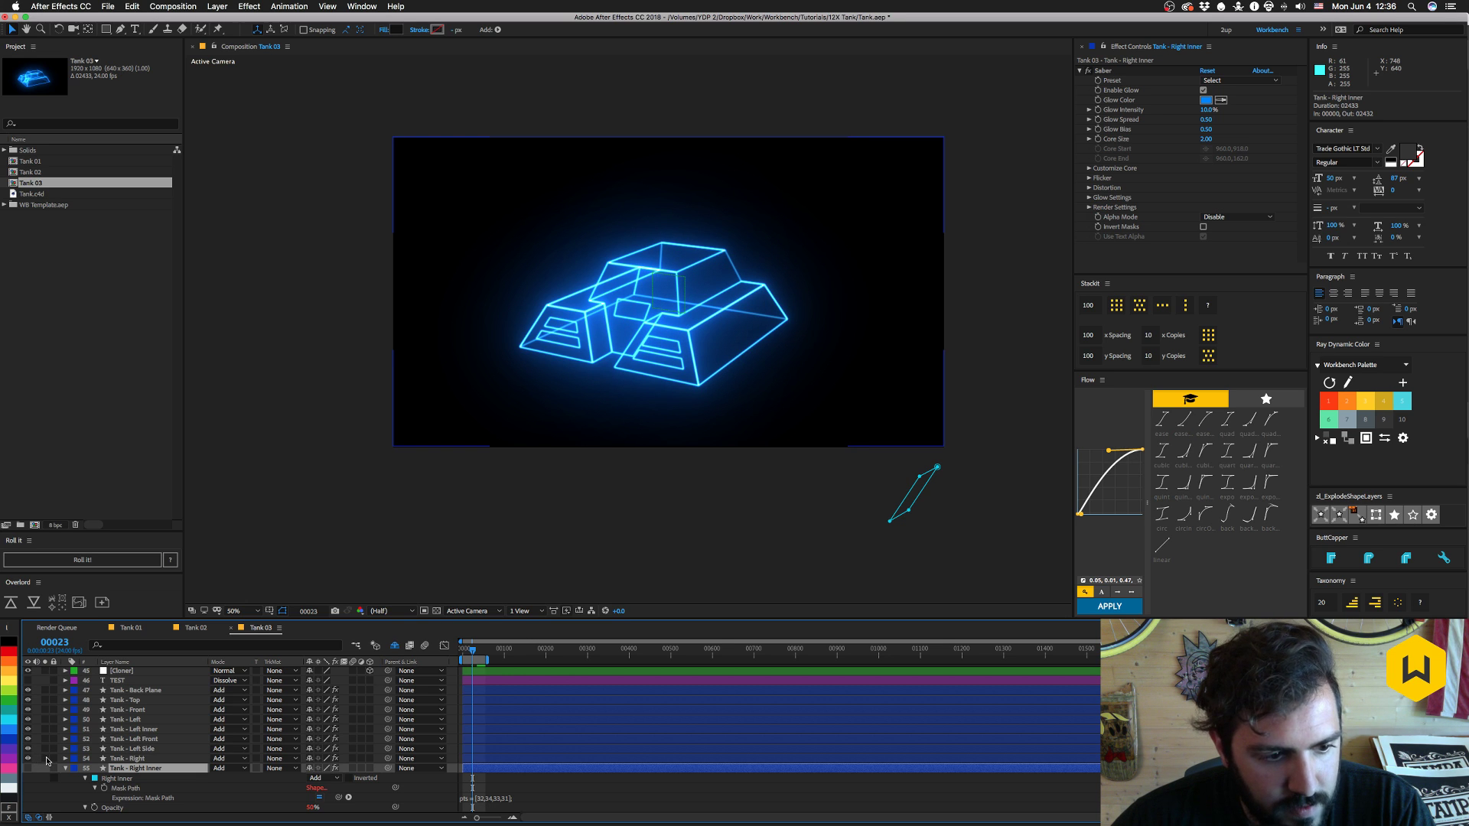
left_click(46, 759)
left_click(46, 759)
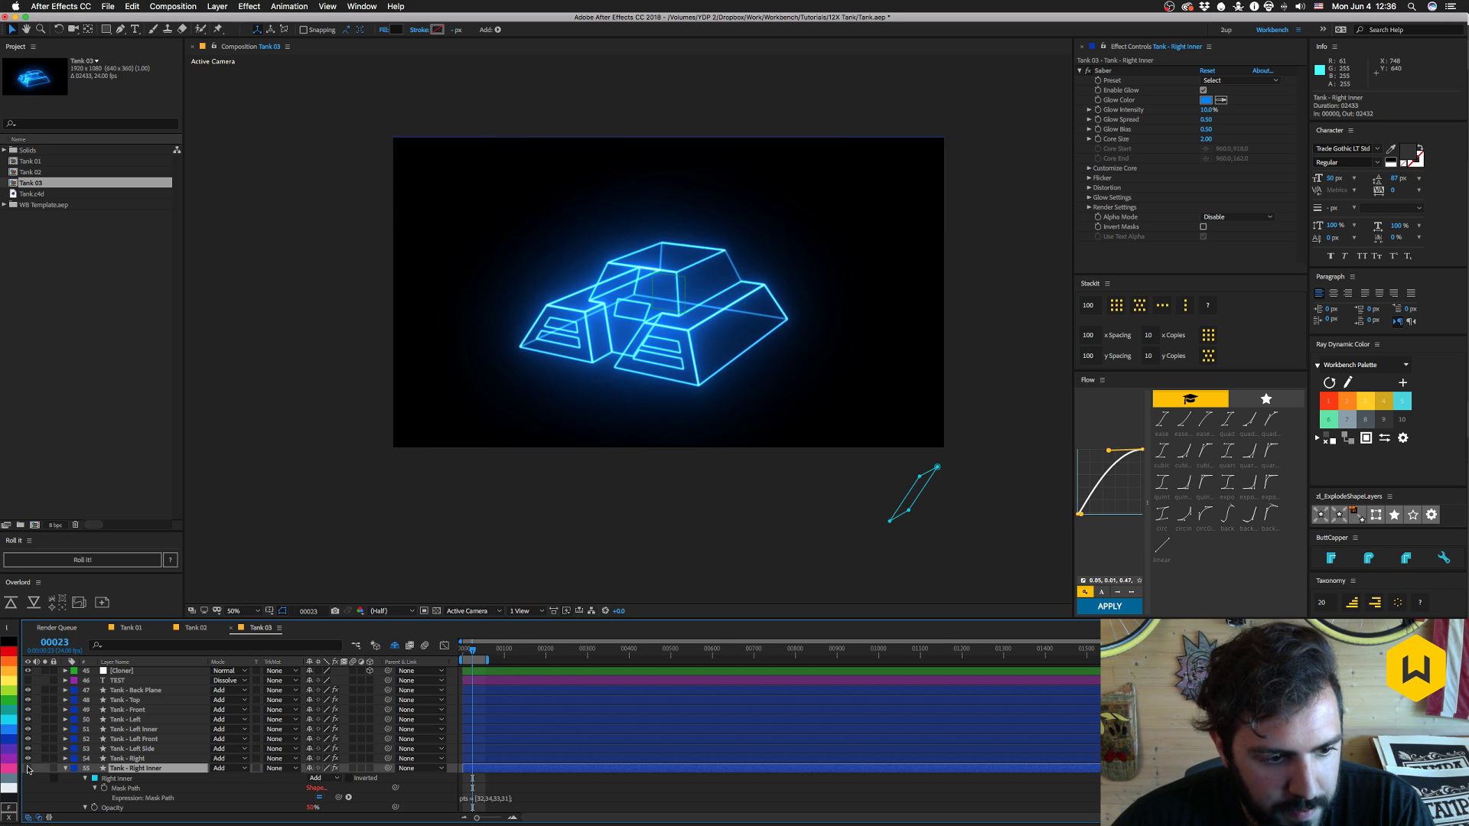
left_click(44, 768)
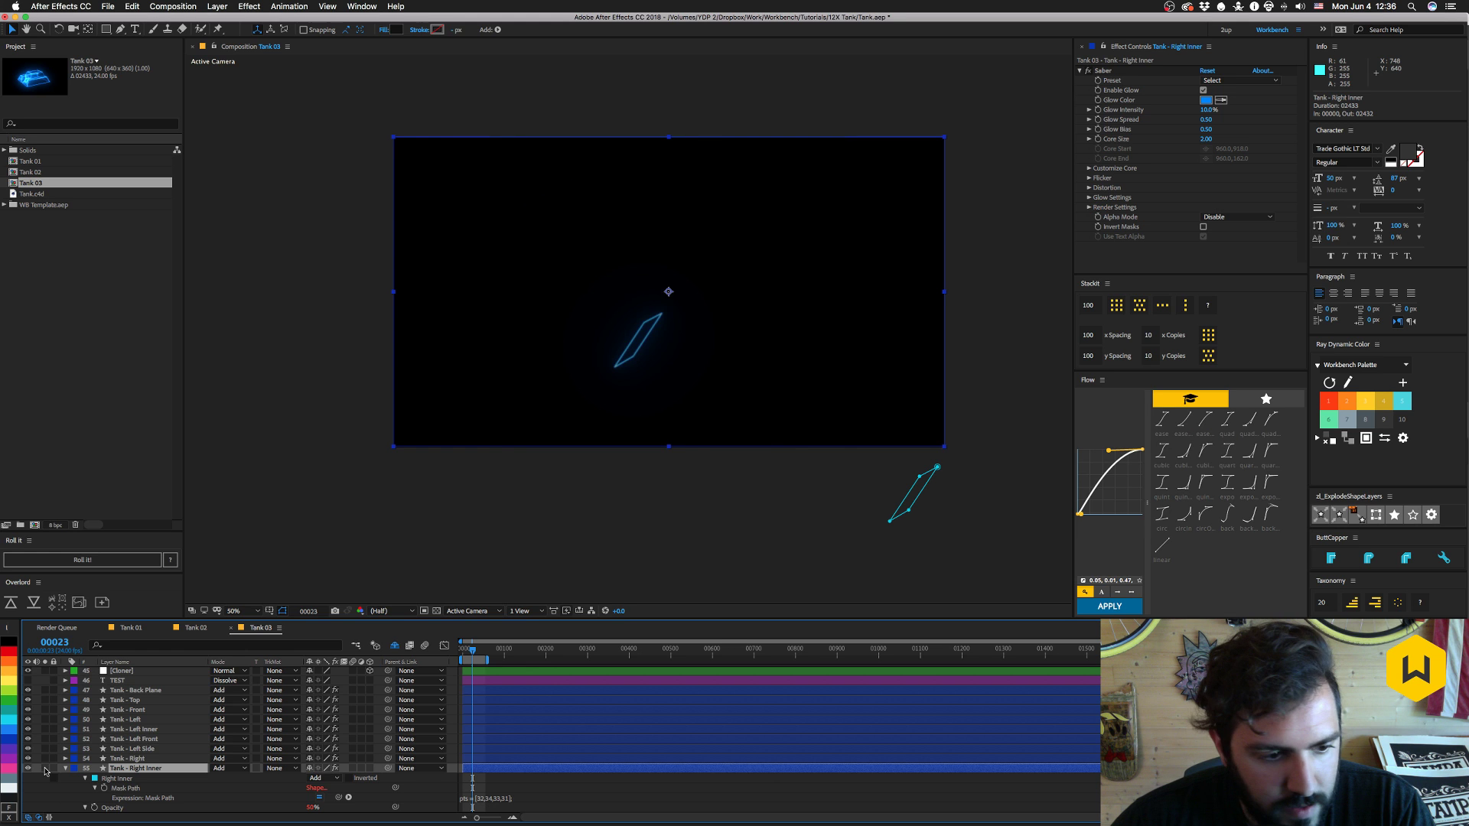
left_click(44, 768)
- Solo the Tank - Left Side, Left Front, Left Inner and Left layers one at a time to inspect each outline
left_click(44, 749)
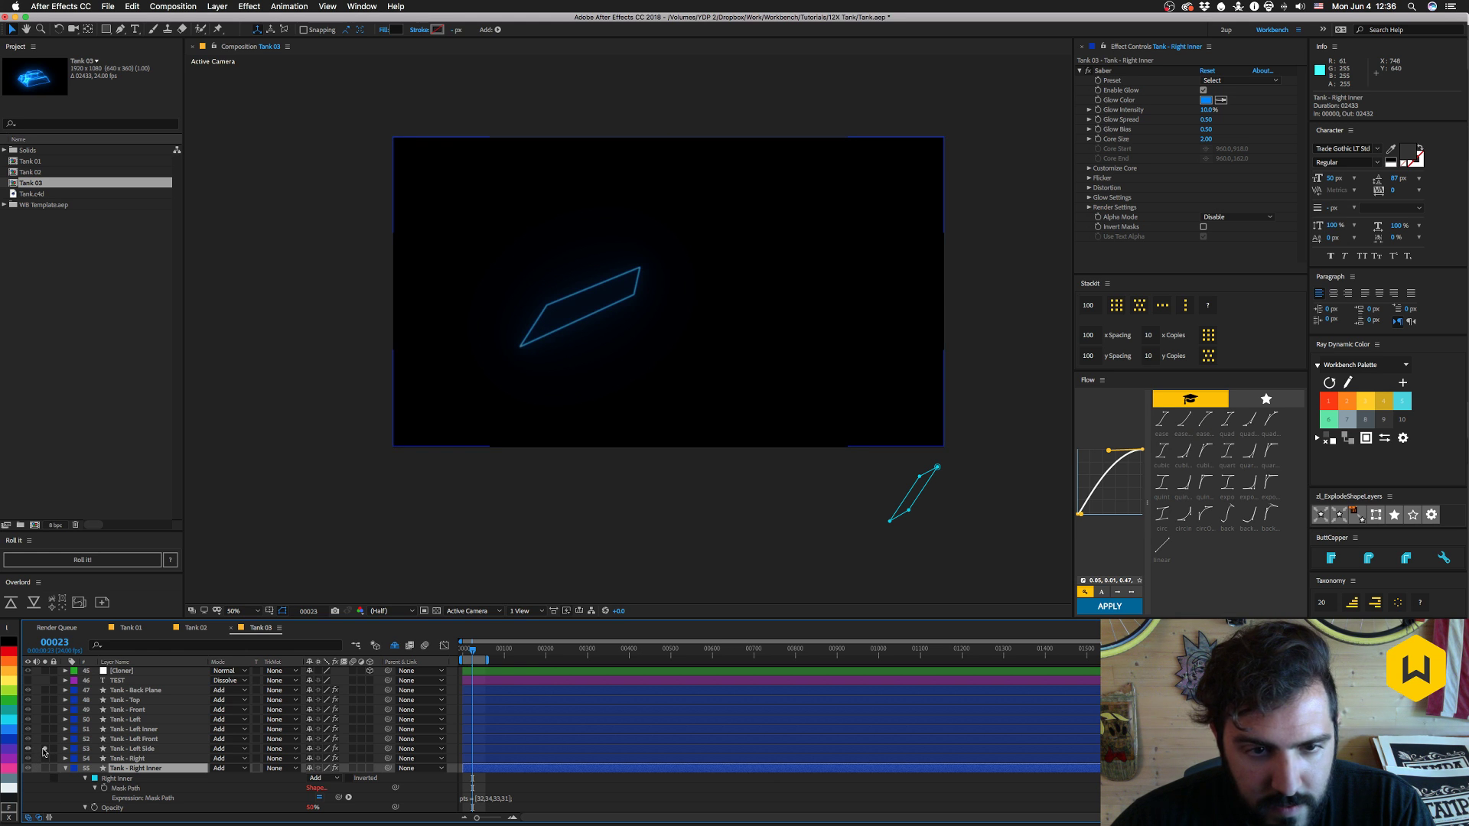
left_click(44, 750)
left_click(45, 740)
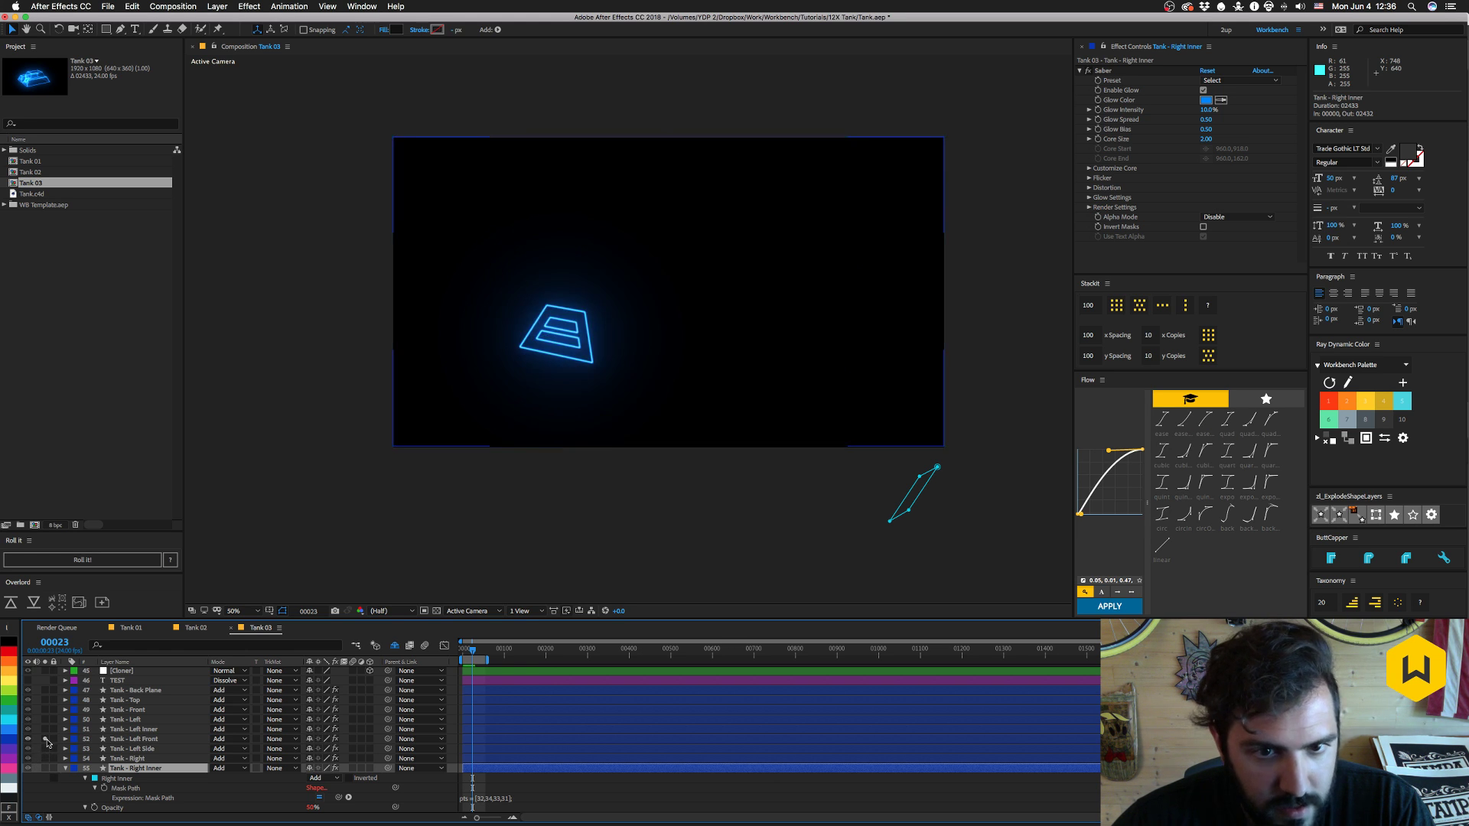
left_click(45, 740)
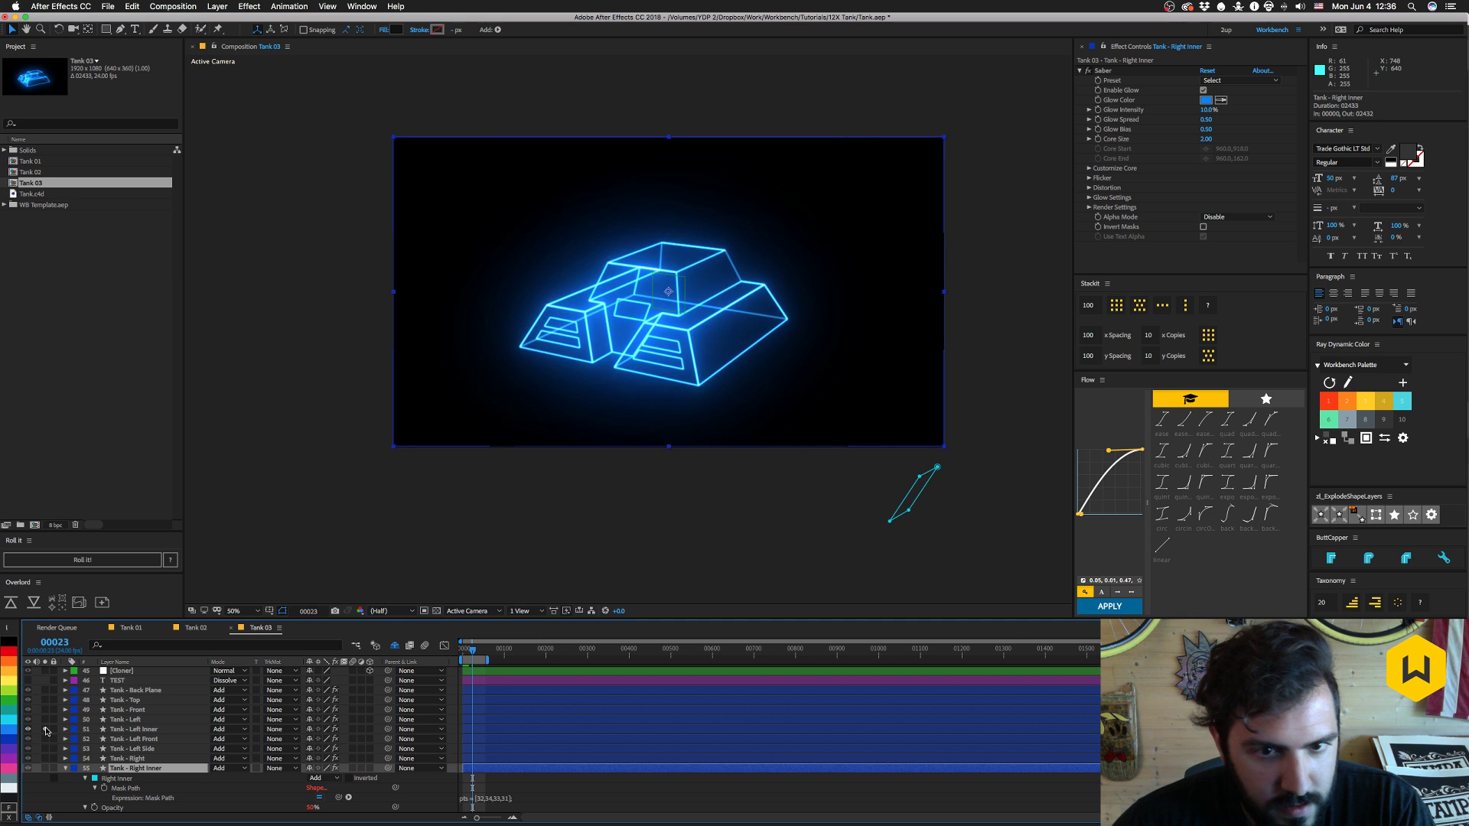
left_click(46, 730)
left_click(46, 729)
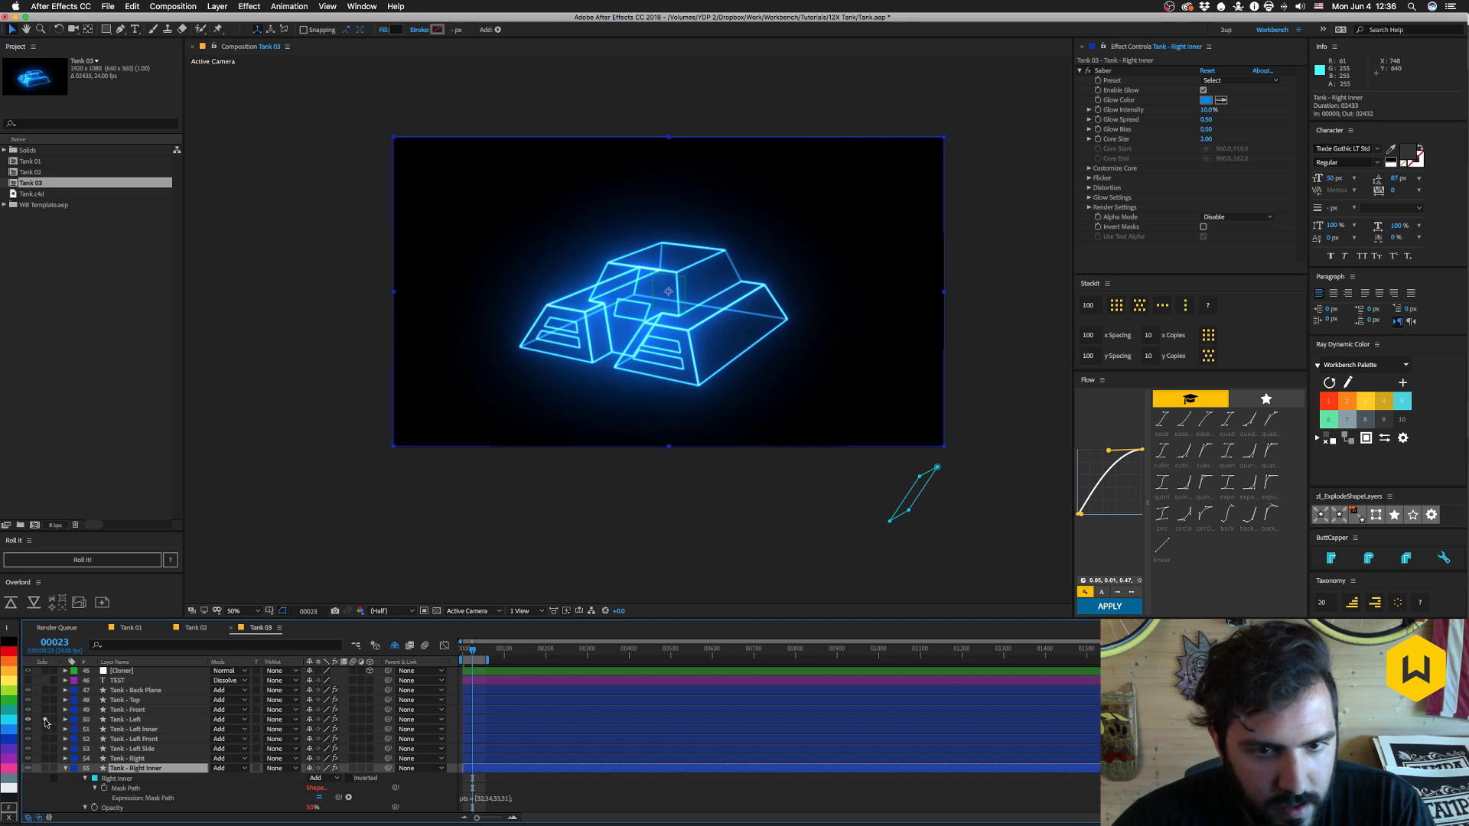
left_click(45, 720)
left_click(45, 720)
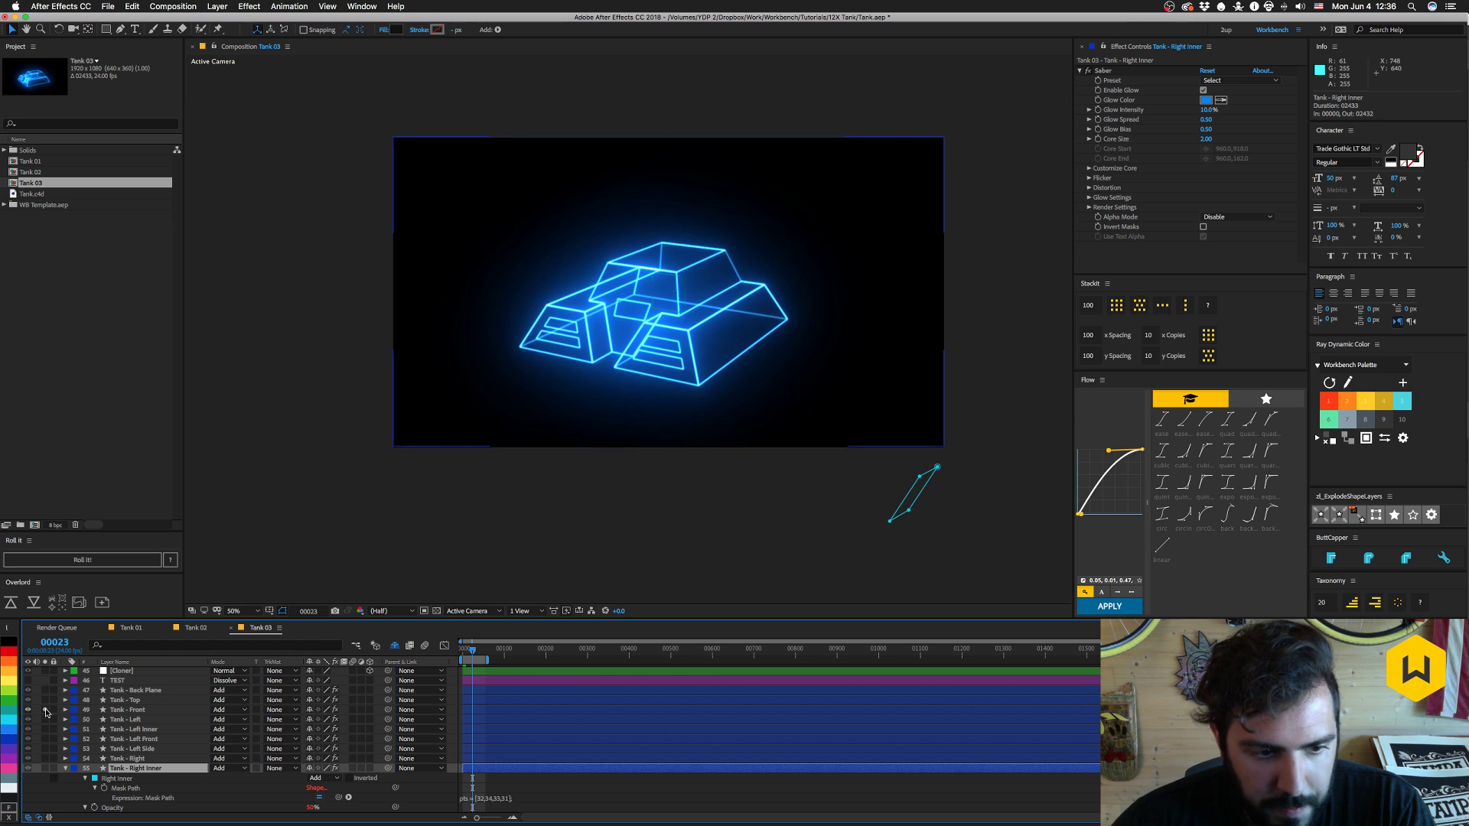
- Solo the Tank - Front, Tank - Top and Tank - Back Plane layers one at a time to inspect each outline
left_click(46, 710)
left_click(46, 711)
left_click(46, 700)
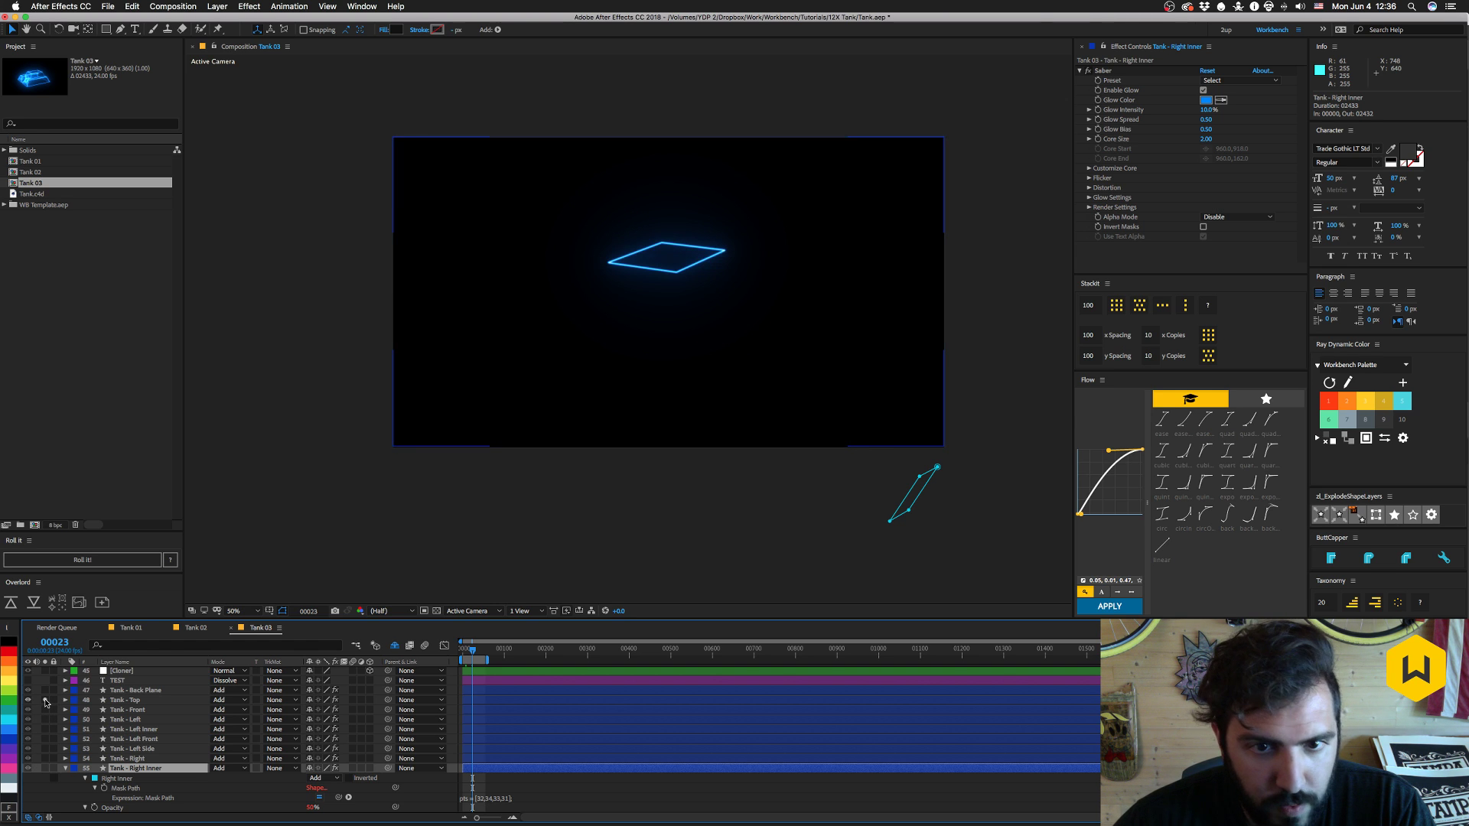
left_click(46, 701)
left_click(46, 691)
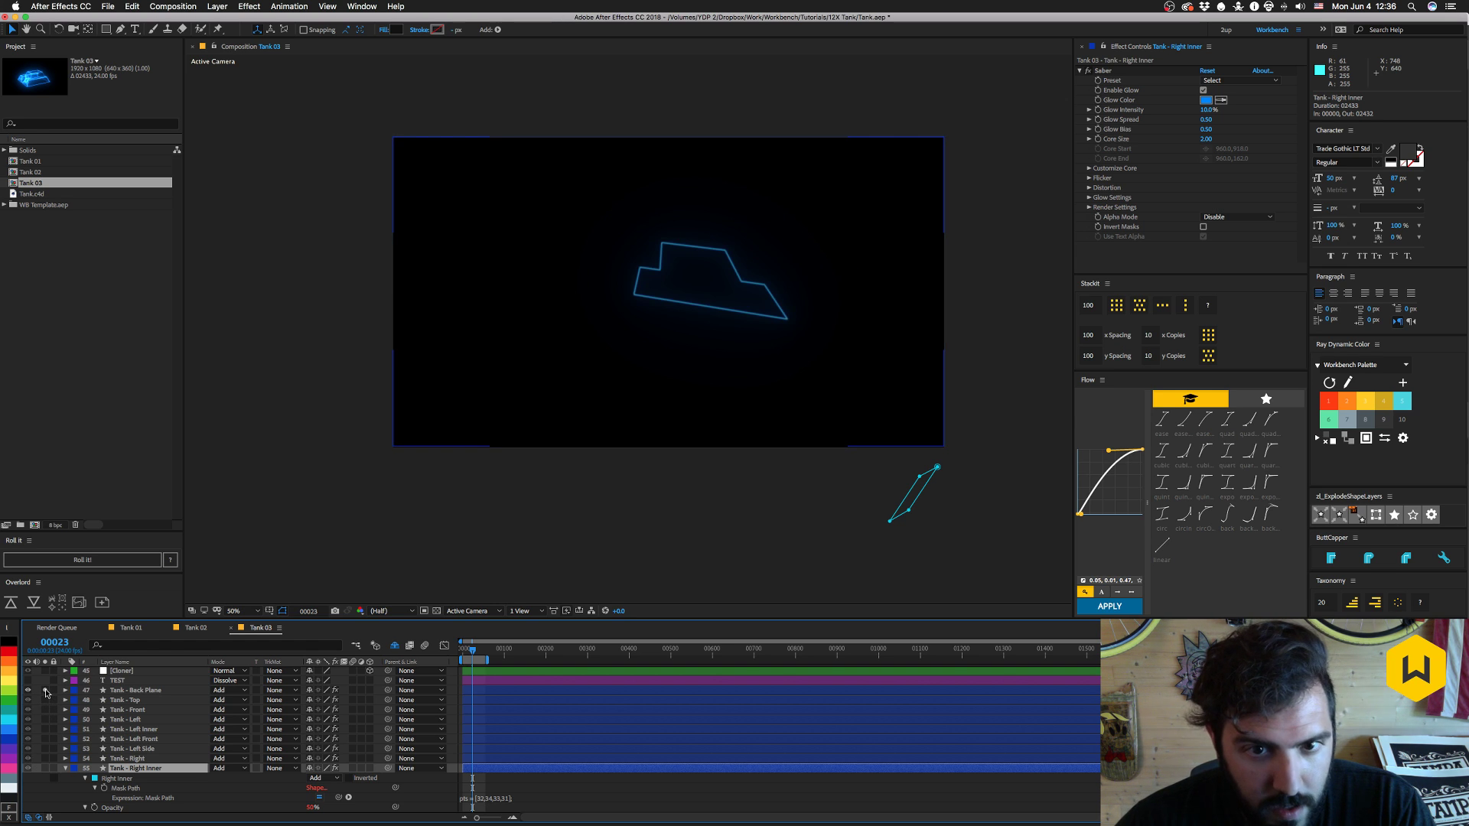
left_click(46, 691)
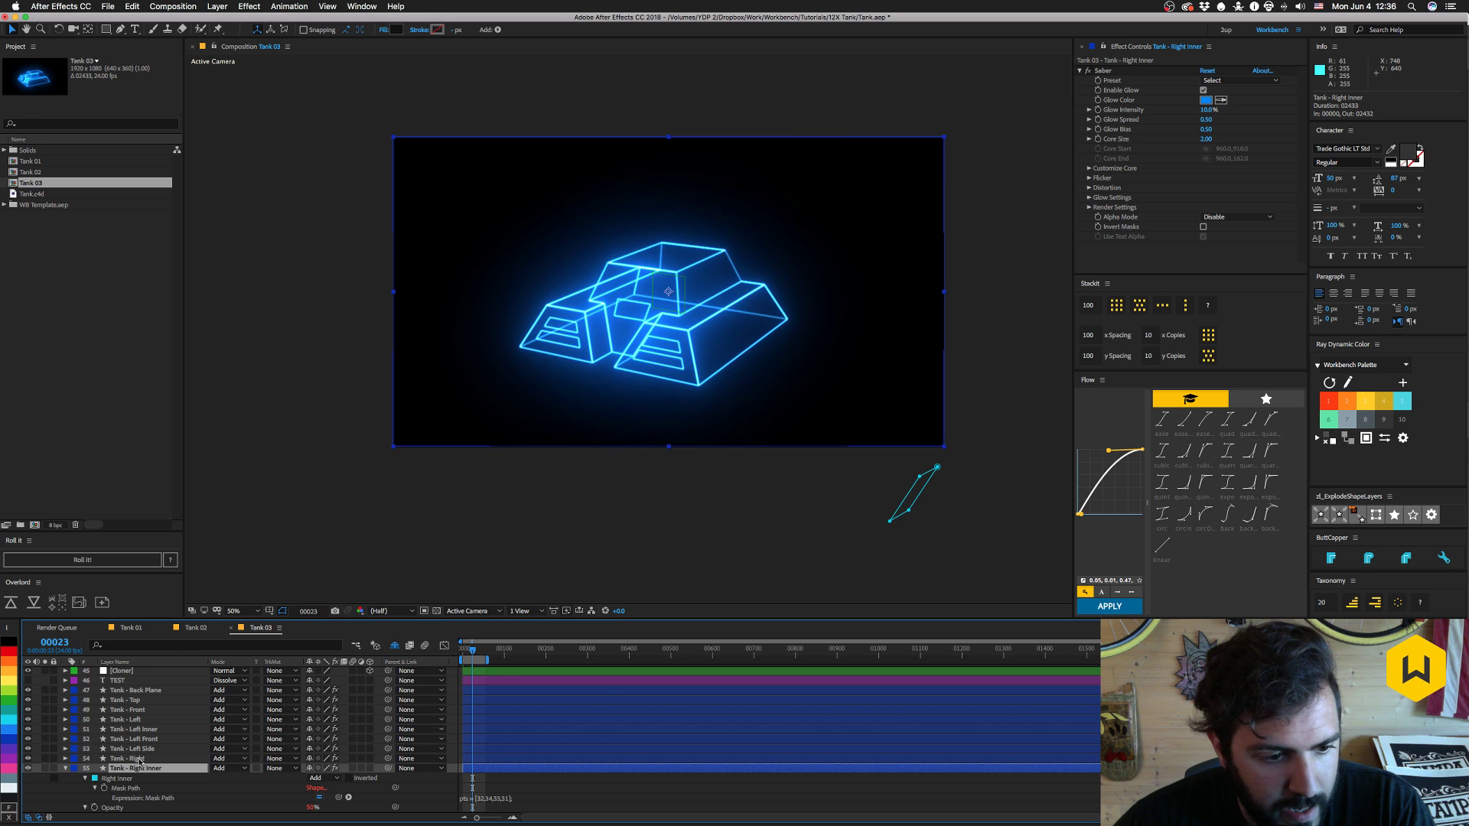
- Collapse the Tank - Right Inner properties and solo the Tank - Right Front and Tank - Right Side layers in turn
left_click(65, 768)
left_click(44, 779)
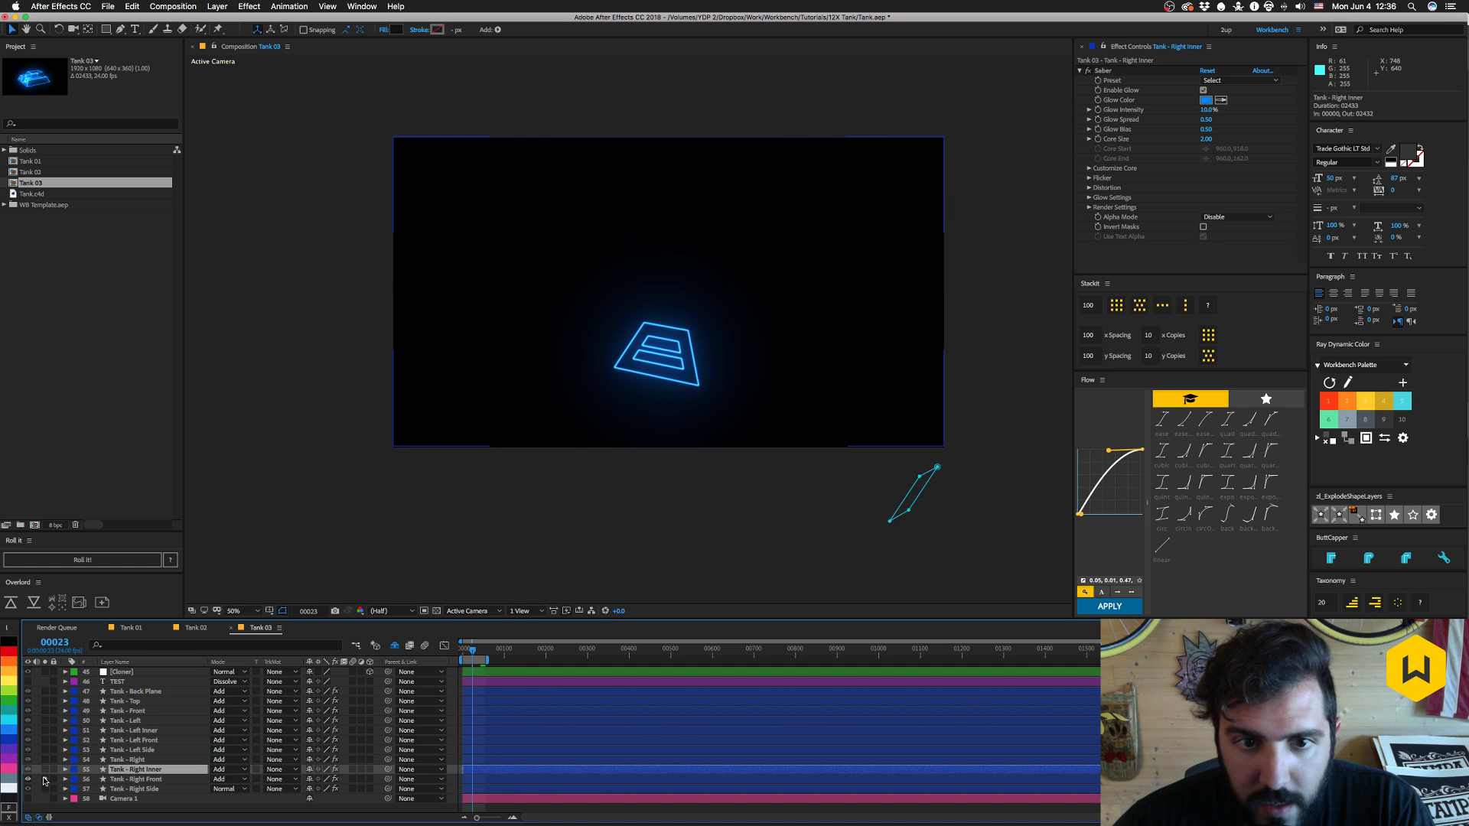
left_click(44, 778)
left_click(43, 789)
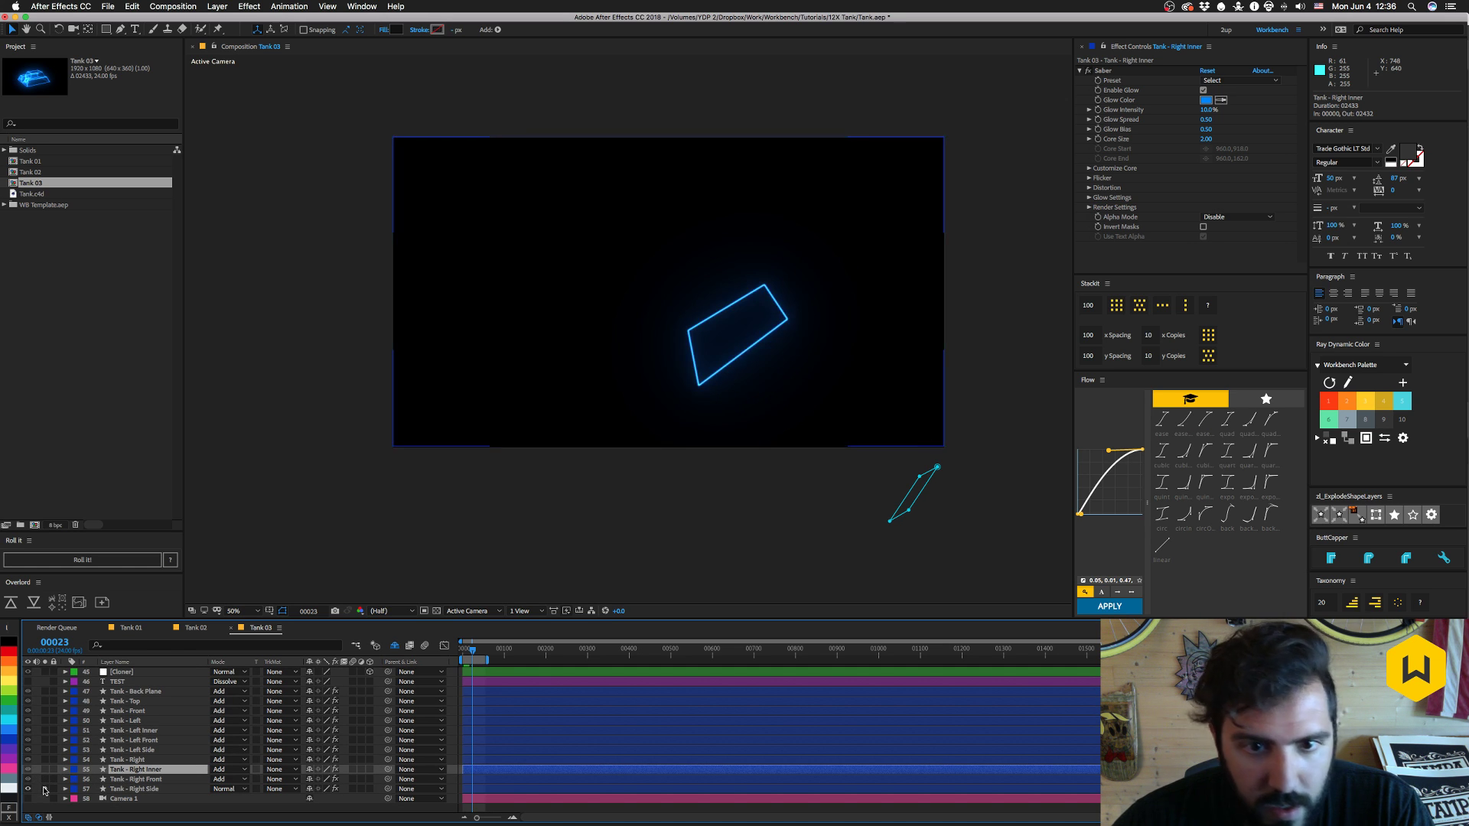
left_click(44, 789)
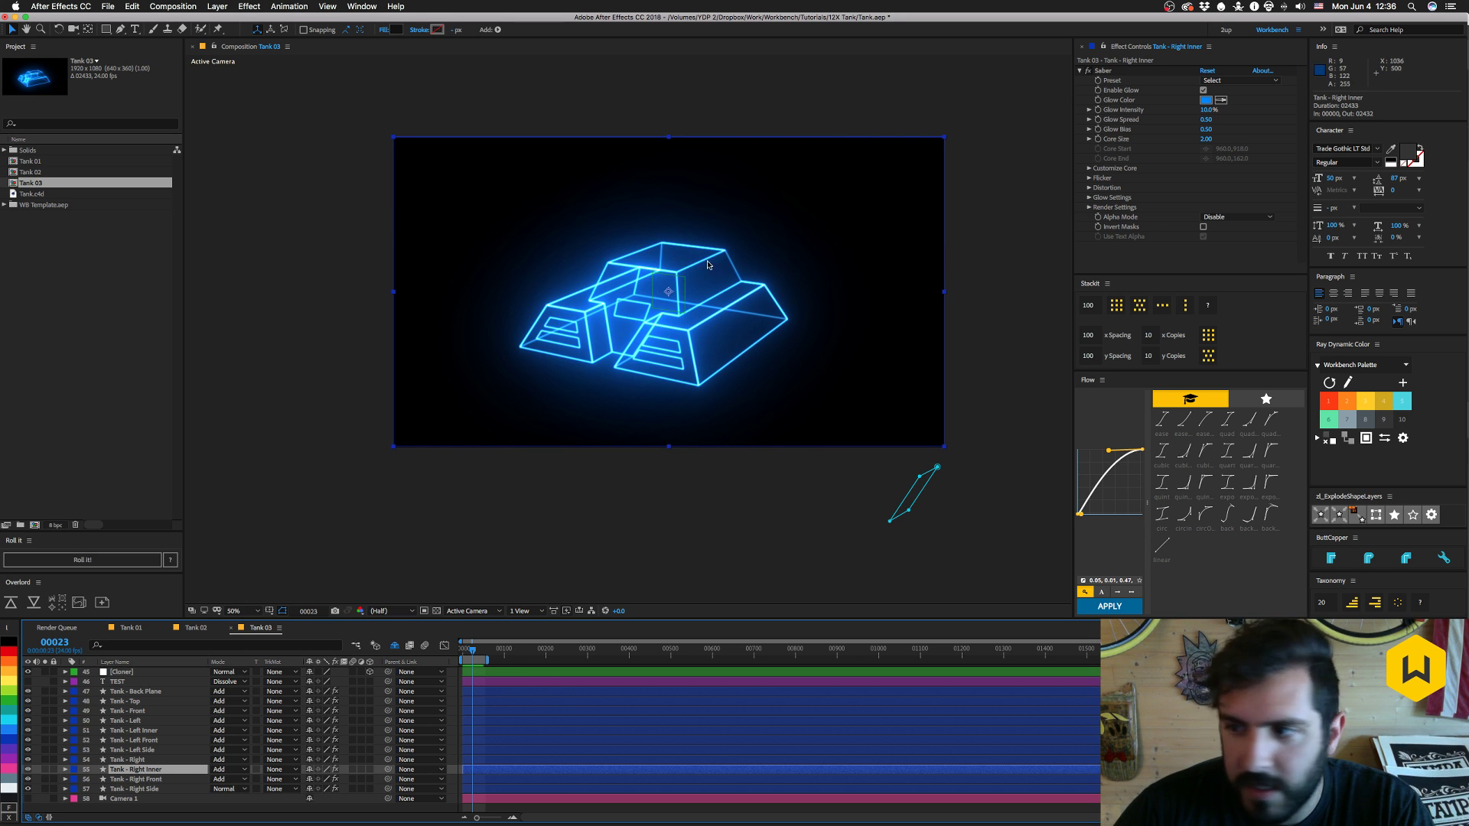
- Switch to Cinema 4D and pick the nulls at the four corners of the tank cabin's right side face to identify them
key("super+Tab")
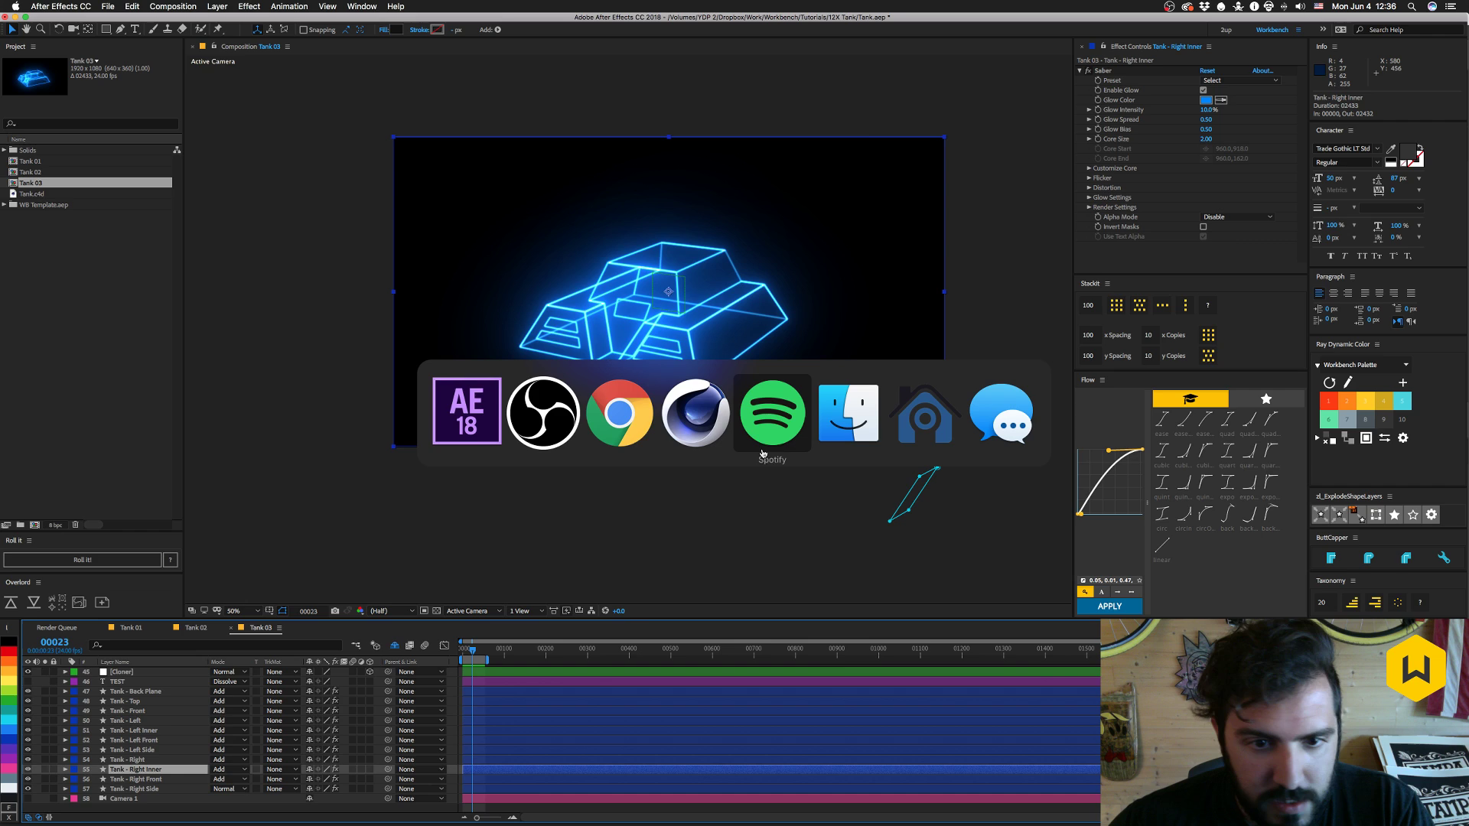
left_click(701, 421)
left_click(697, 310, "shift")
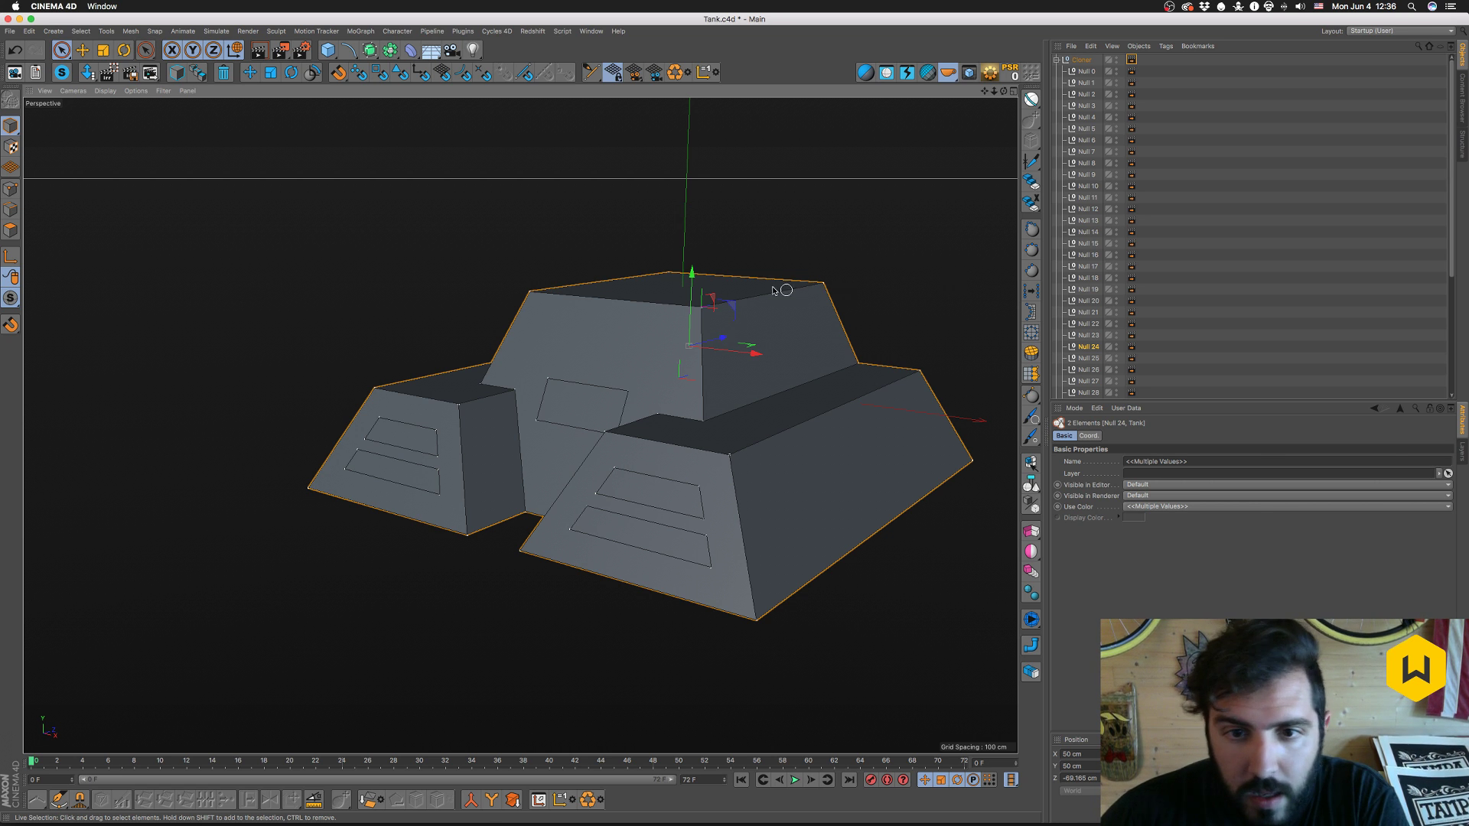
left_click(826, 283)
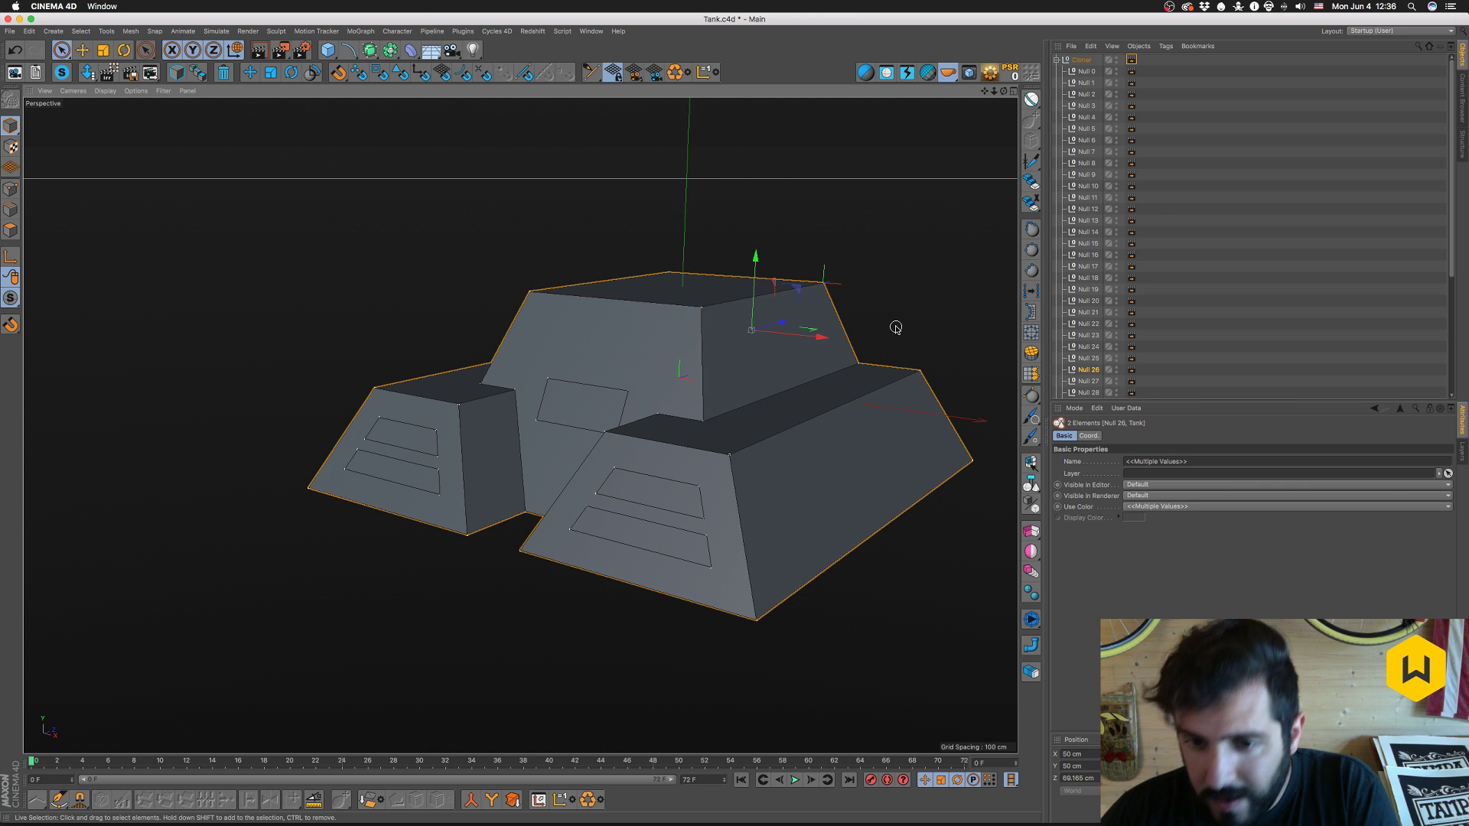
left_click(859, 362)
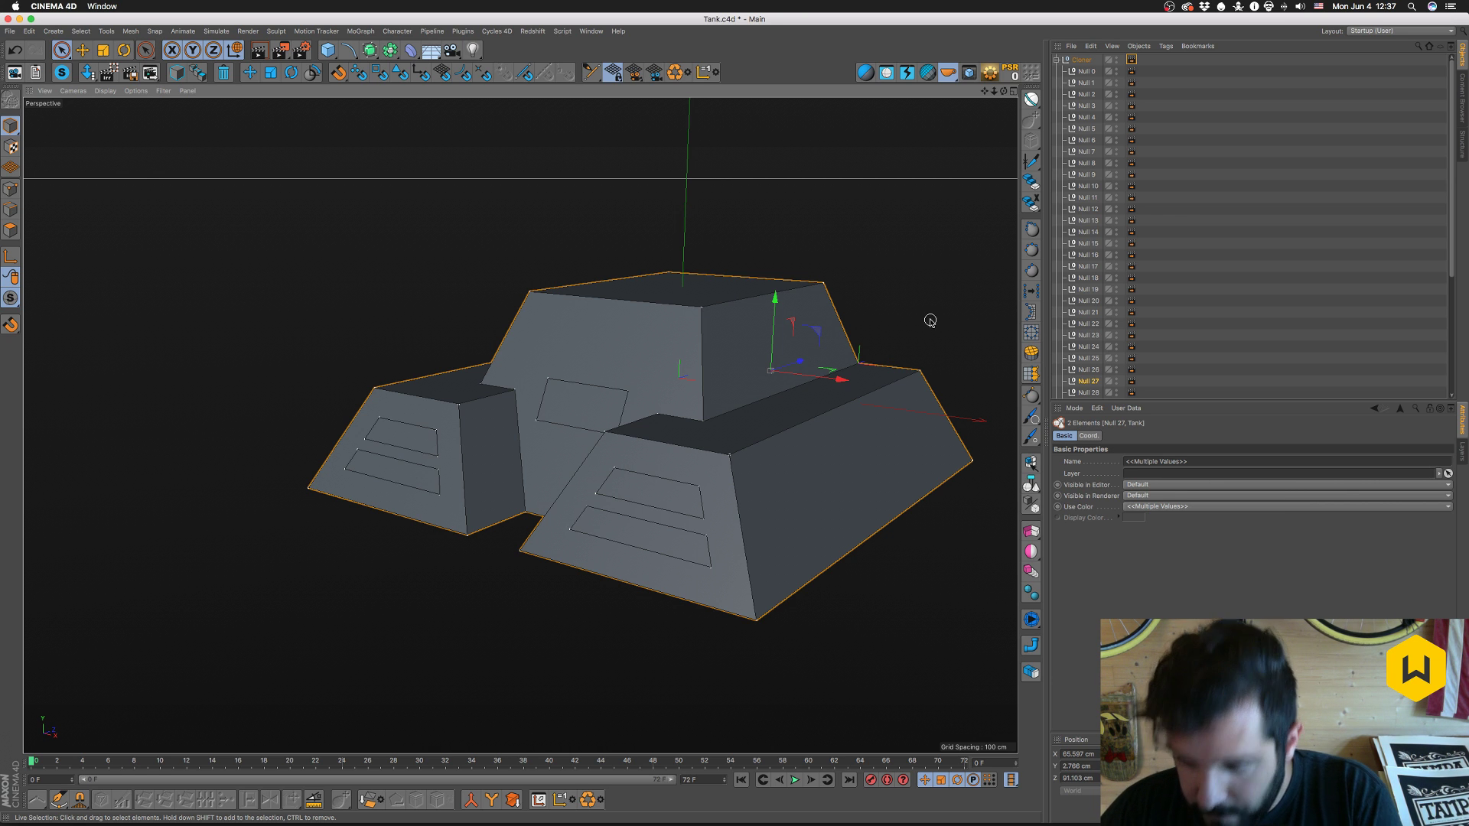
left_click(704, 420)
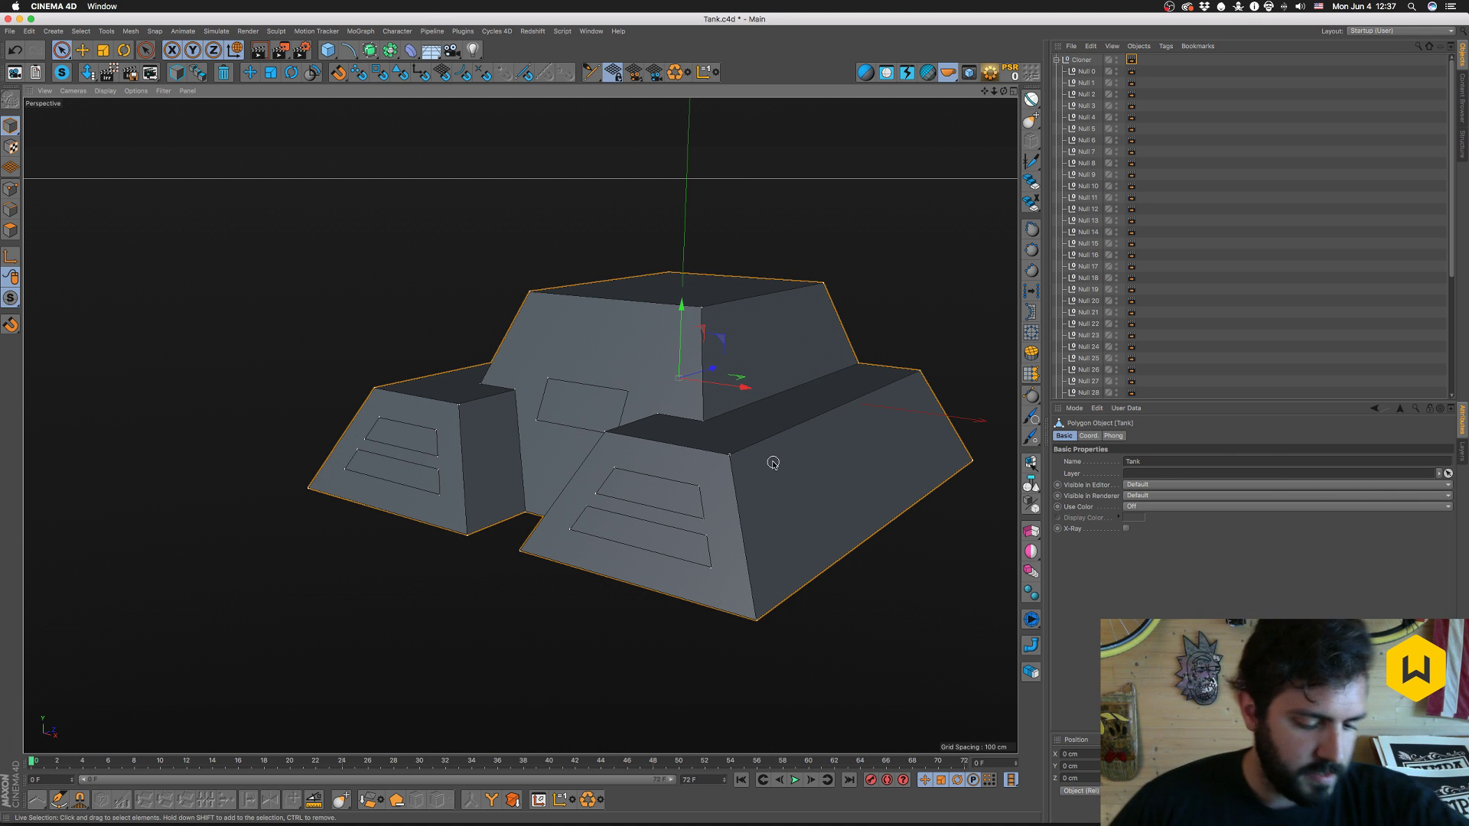
left_click_drag(796, 479, 610, 382)
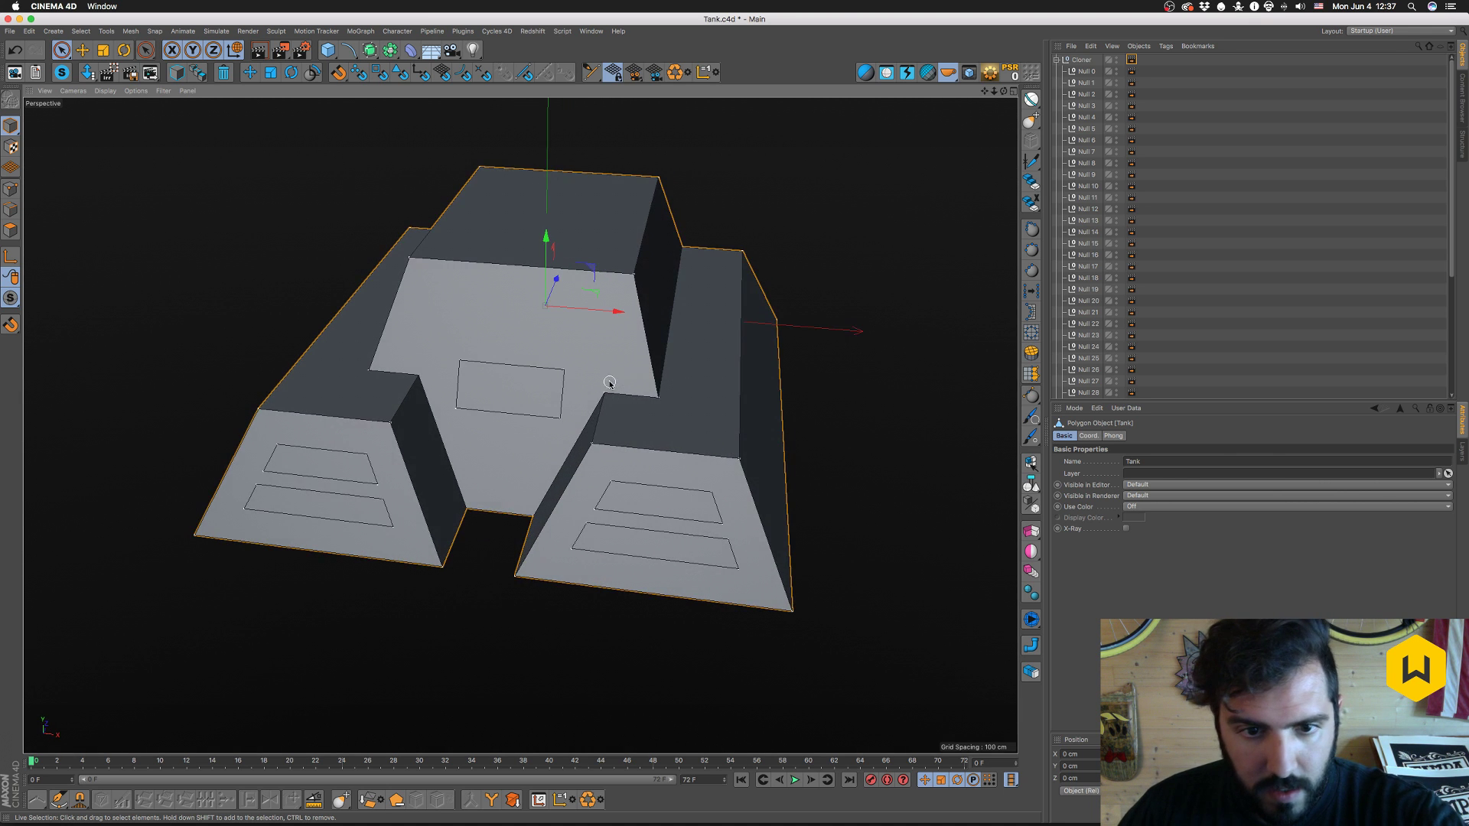
left_click(657, 394, "shift")
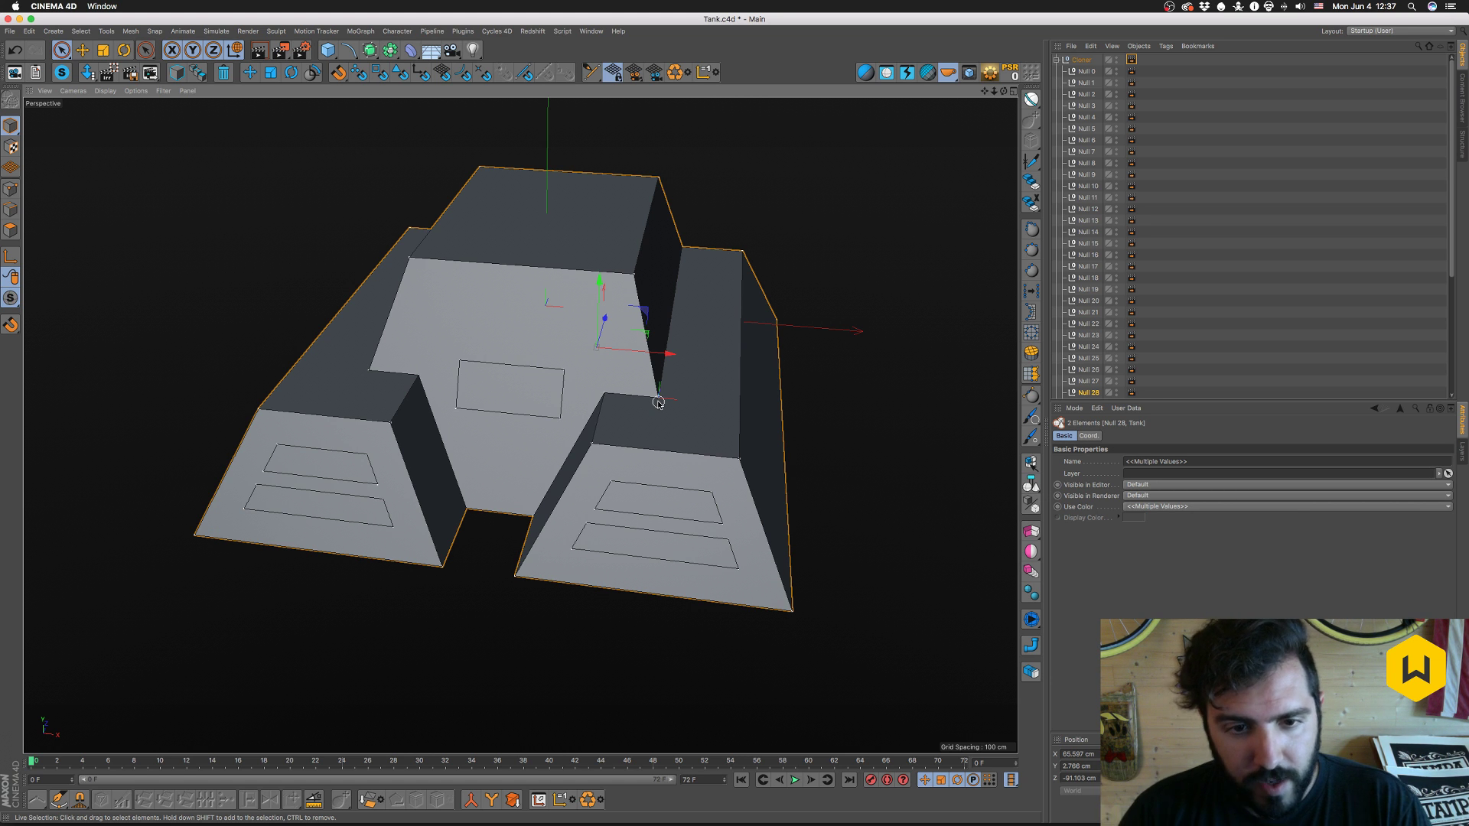
- Pick the nulls at the corners of the right track's top face, including where it meets the cabin, to identify them
left_click_drag(739, 522, 615, 525)
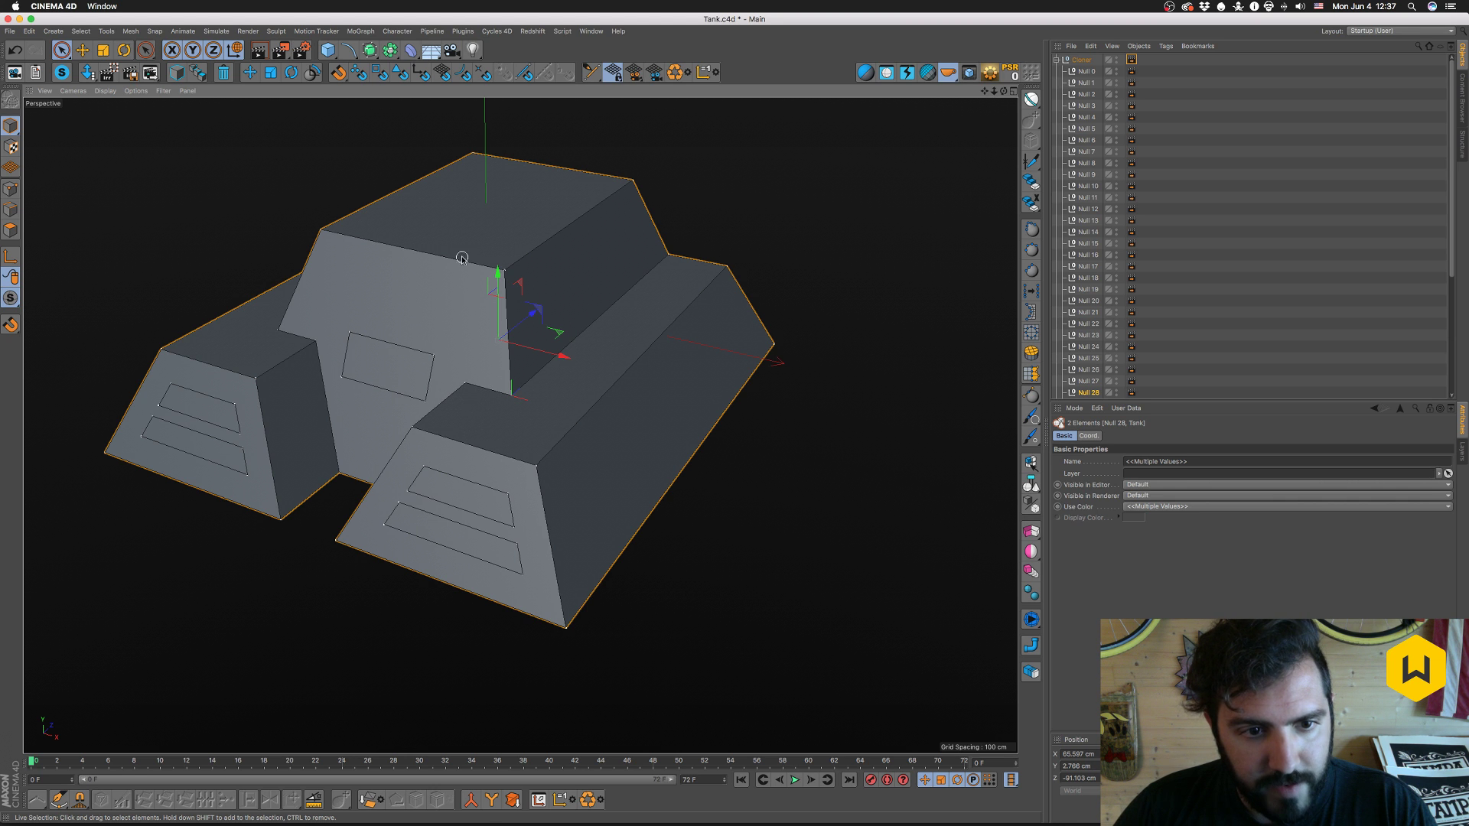
left_click(462, 386)
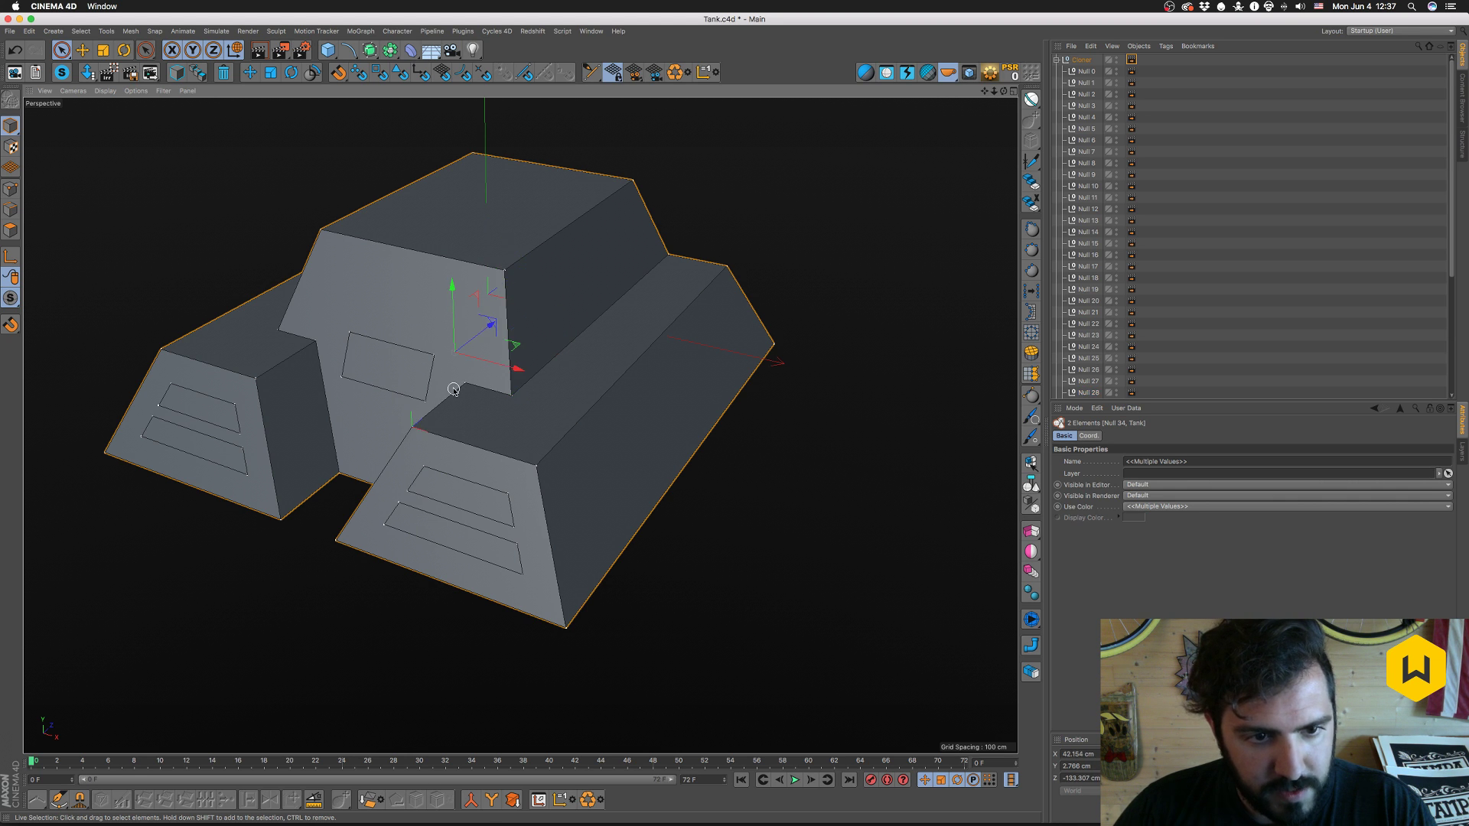
left_click(537, 459)
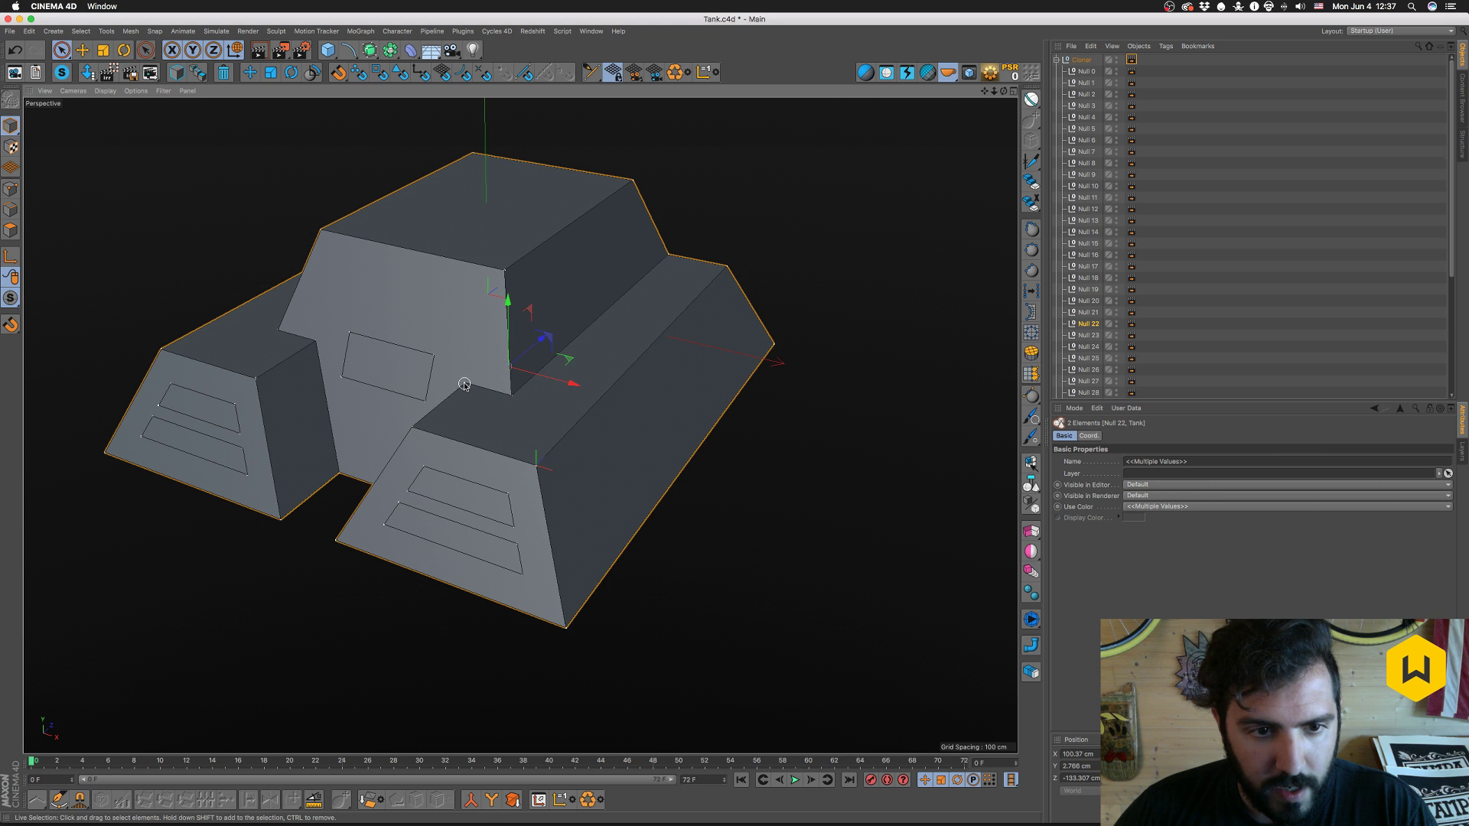
left_click(510, 394)
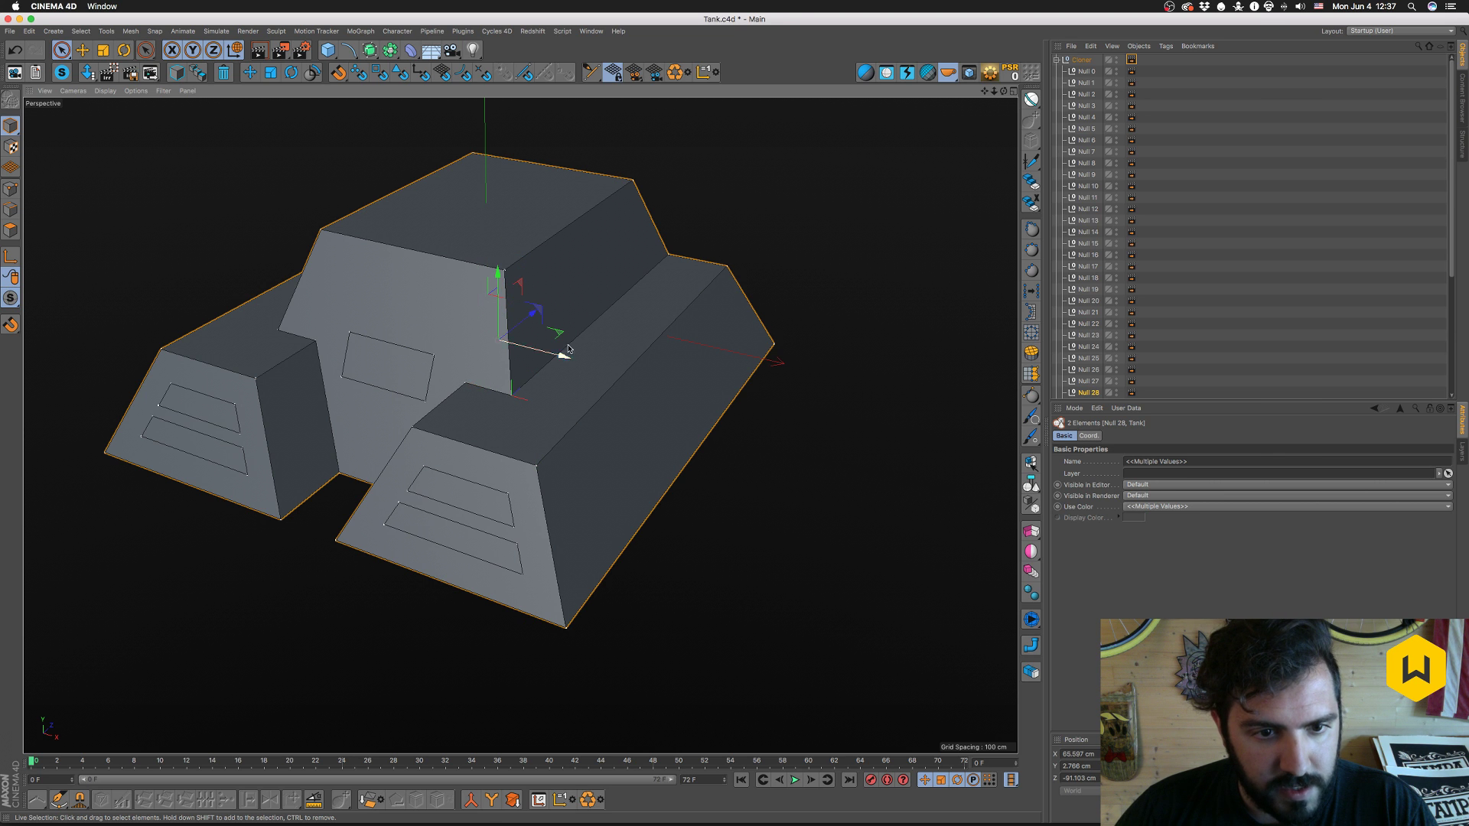
left_click(667, 251)
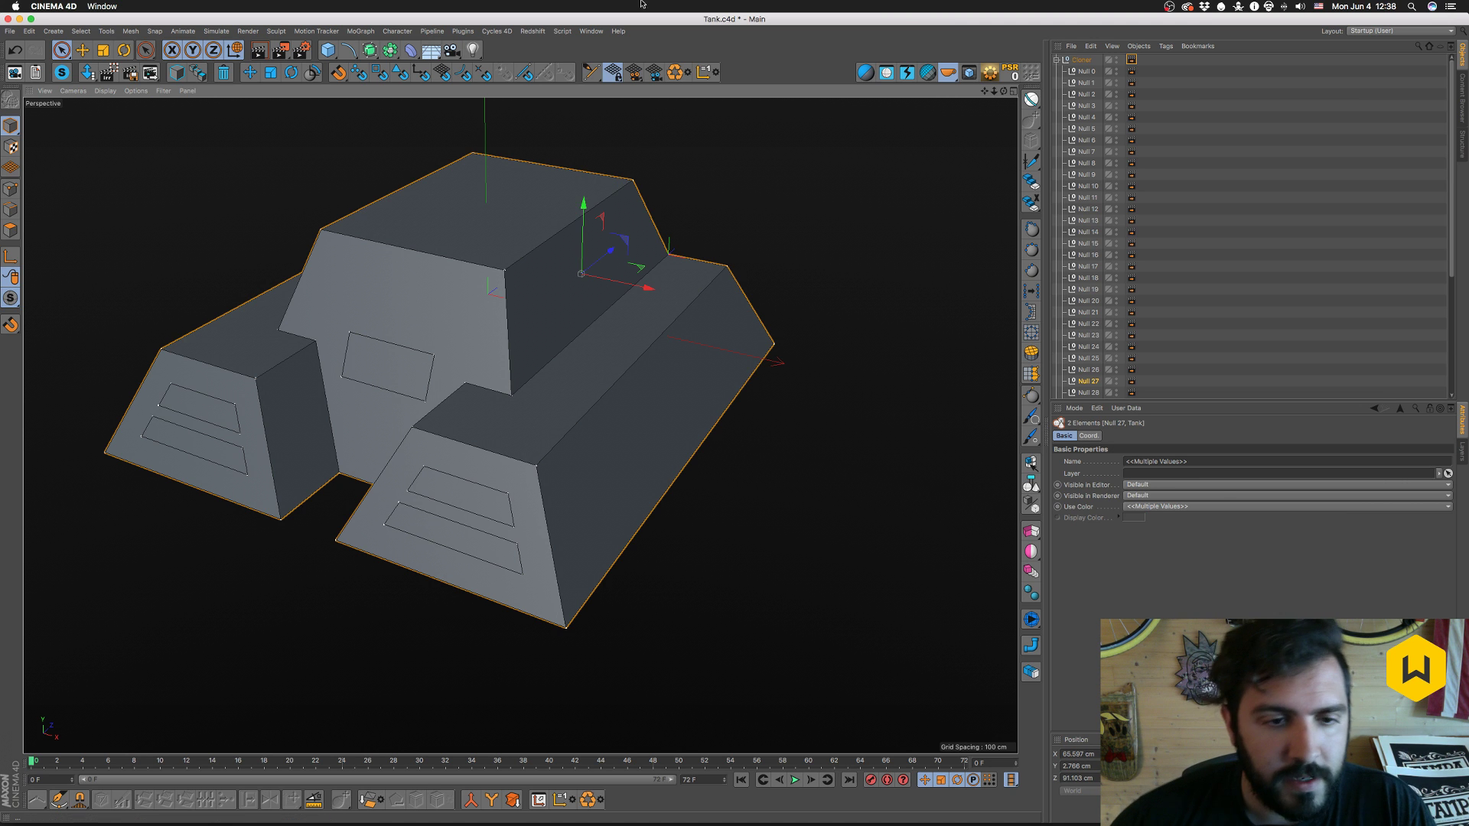
- Pick the nulls at the two upper corners and the front lower corner of the cabin's left side face to identify them
left_click_drag(317, 377, 450, 341)
left_click(430, 305)
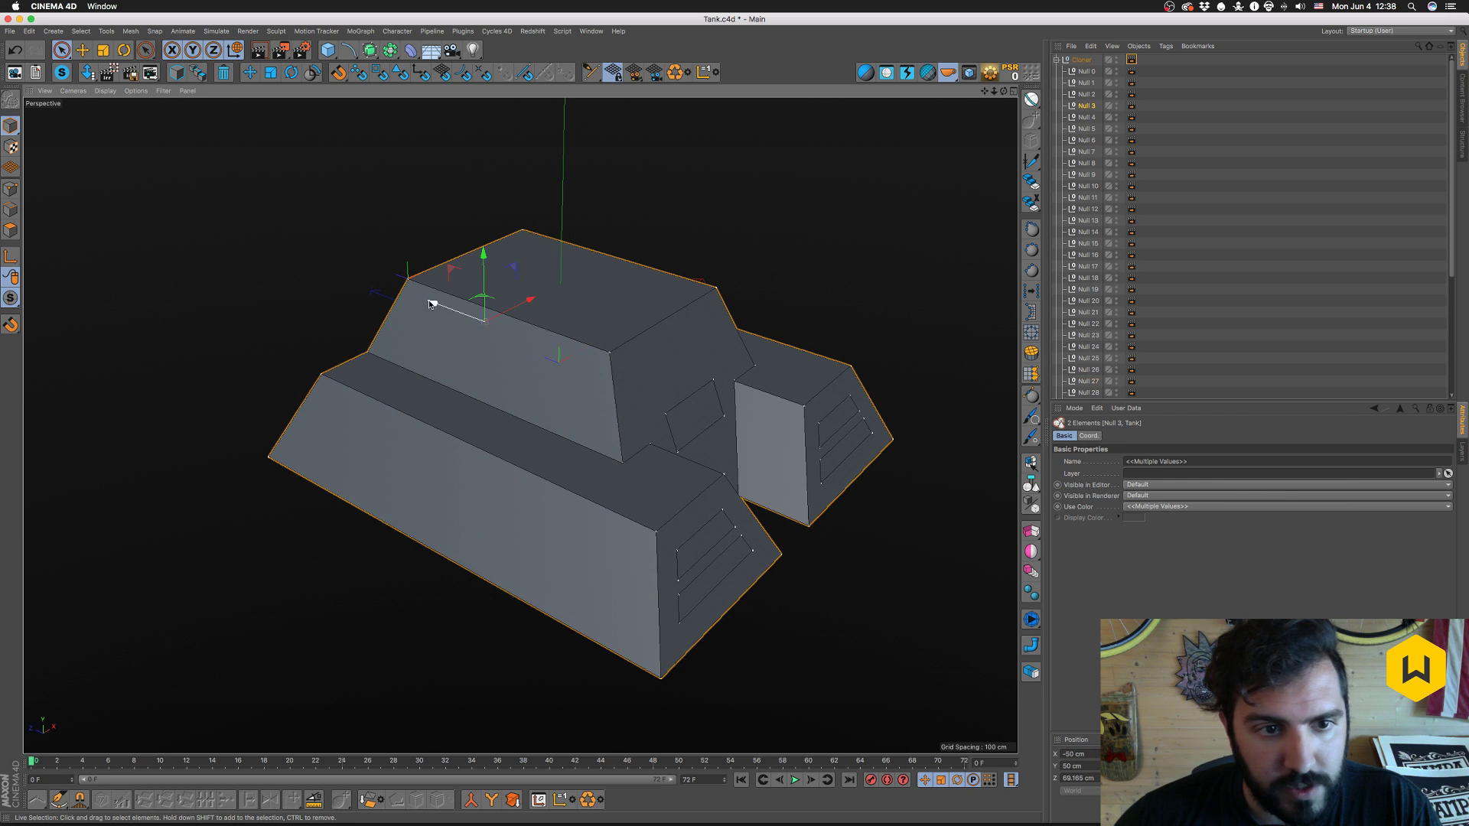
left_click(611, 353)
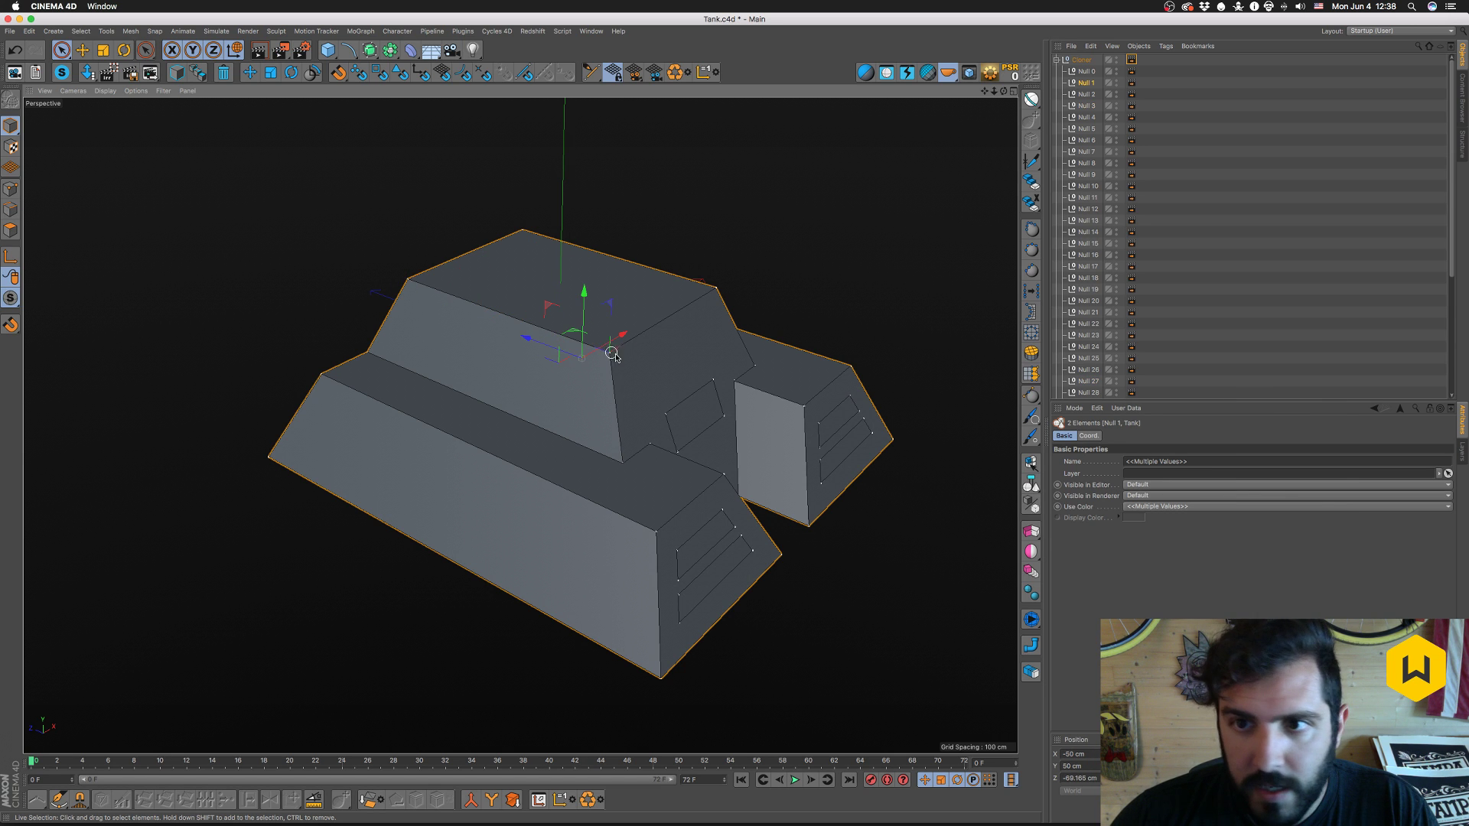
left_click(618, 464)
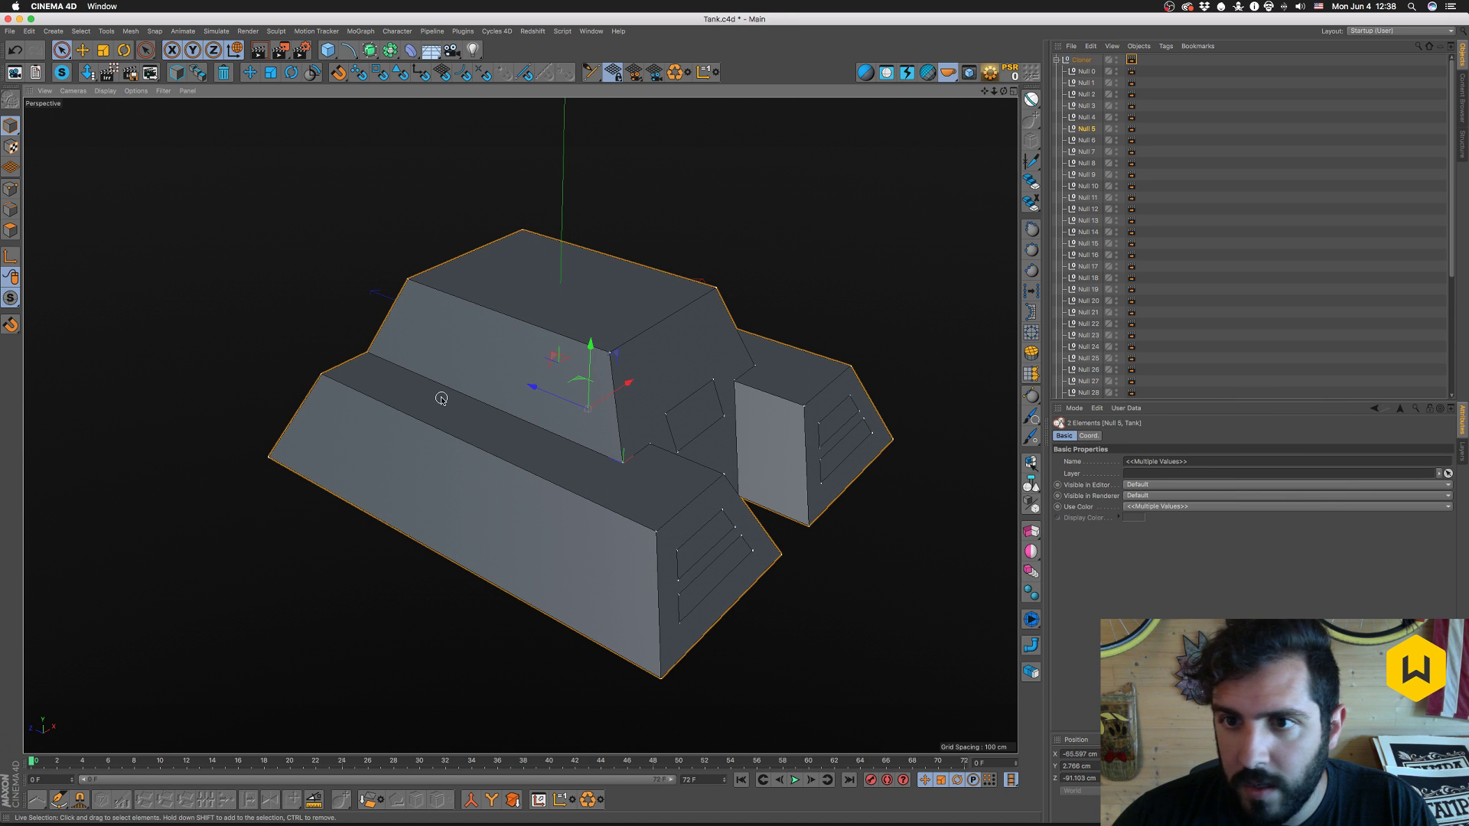
left_click(371, 352)
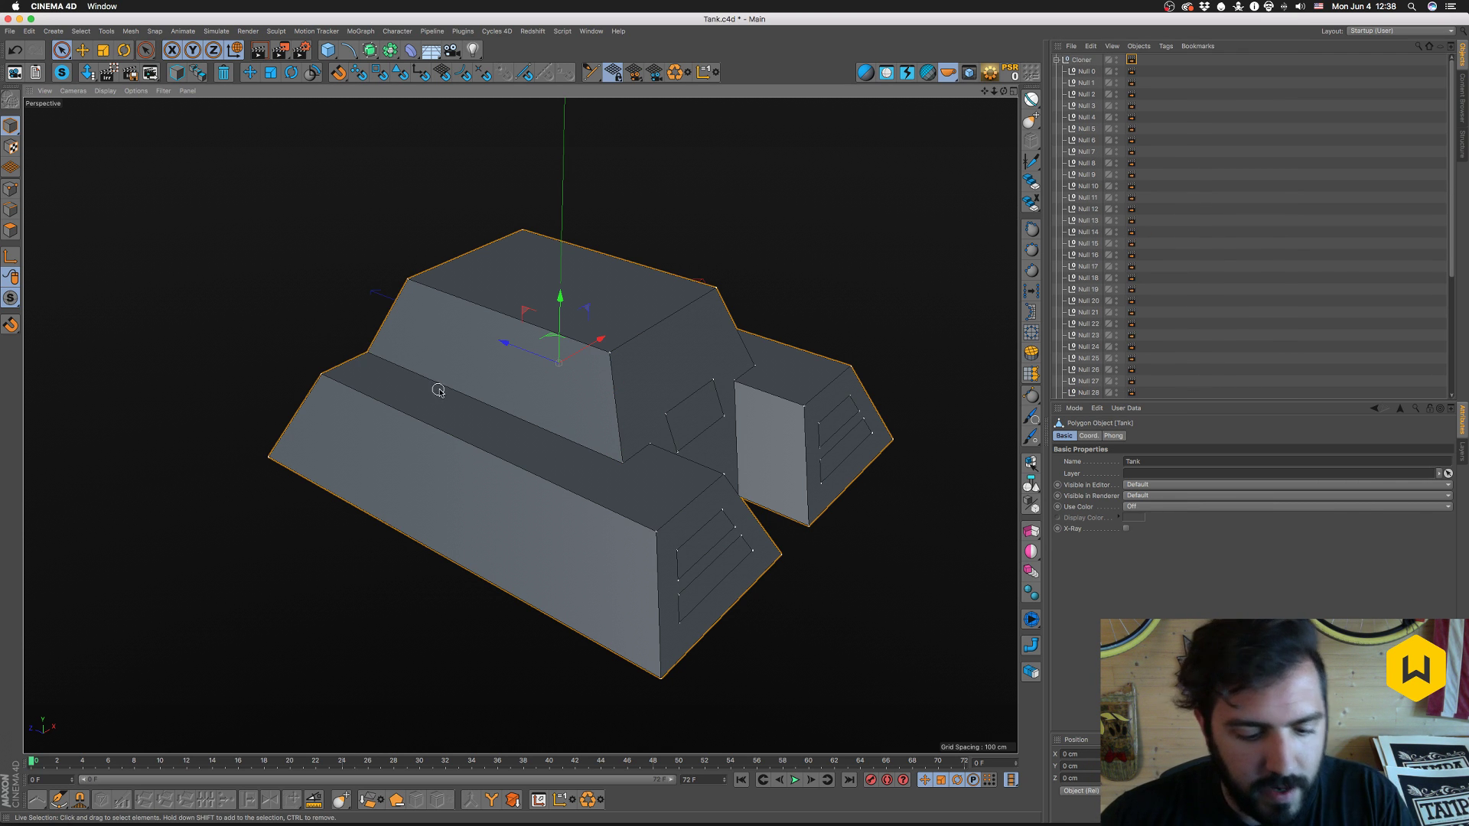
- Pick the null at the rear lower corner of the cabin's left side face, viewed from behind the tank, to identify it
left_click_drag(439, 390, 392, 364)
left_click(373, 353)
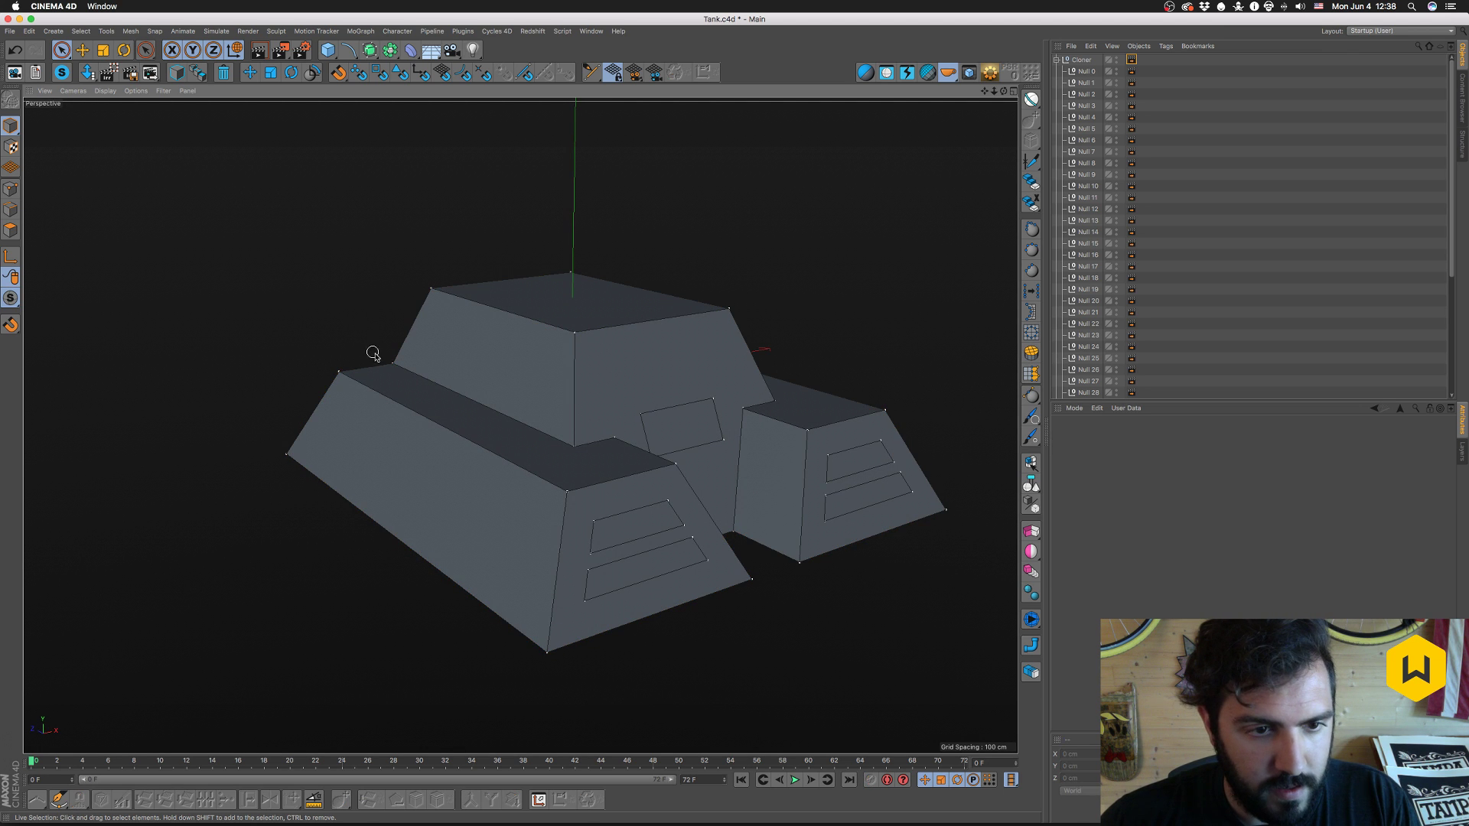
left_click(390, 365)
scroll(387, 383, "up", 3)
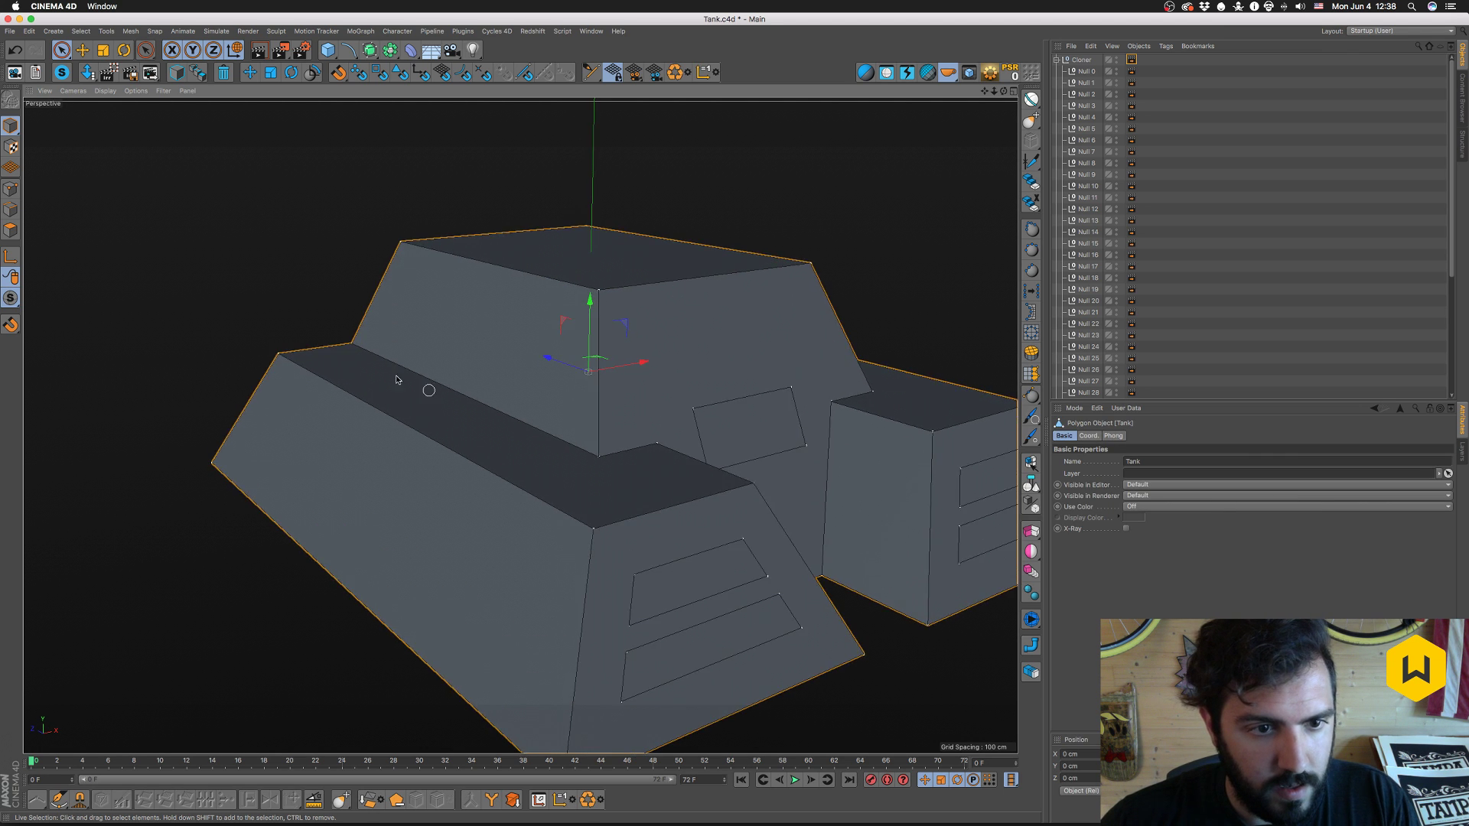
left_click_drag(396, 379, 698, 466)
left_click(410, 506, "shift")
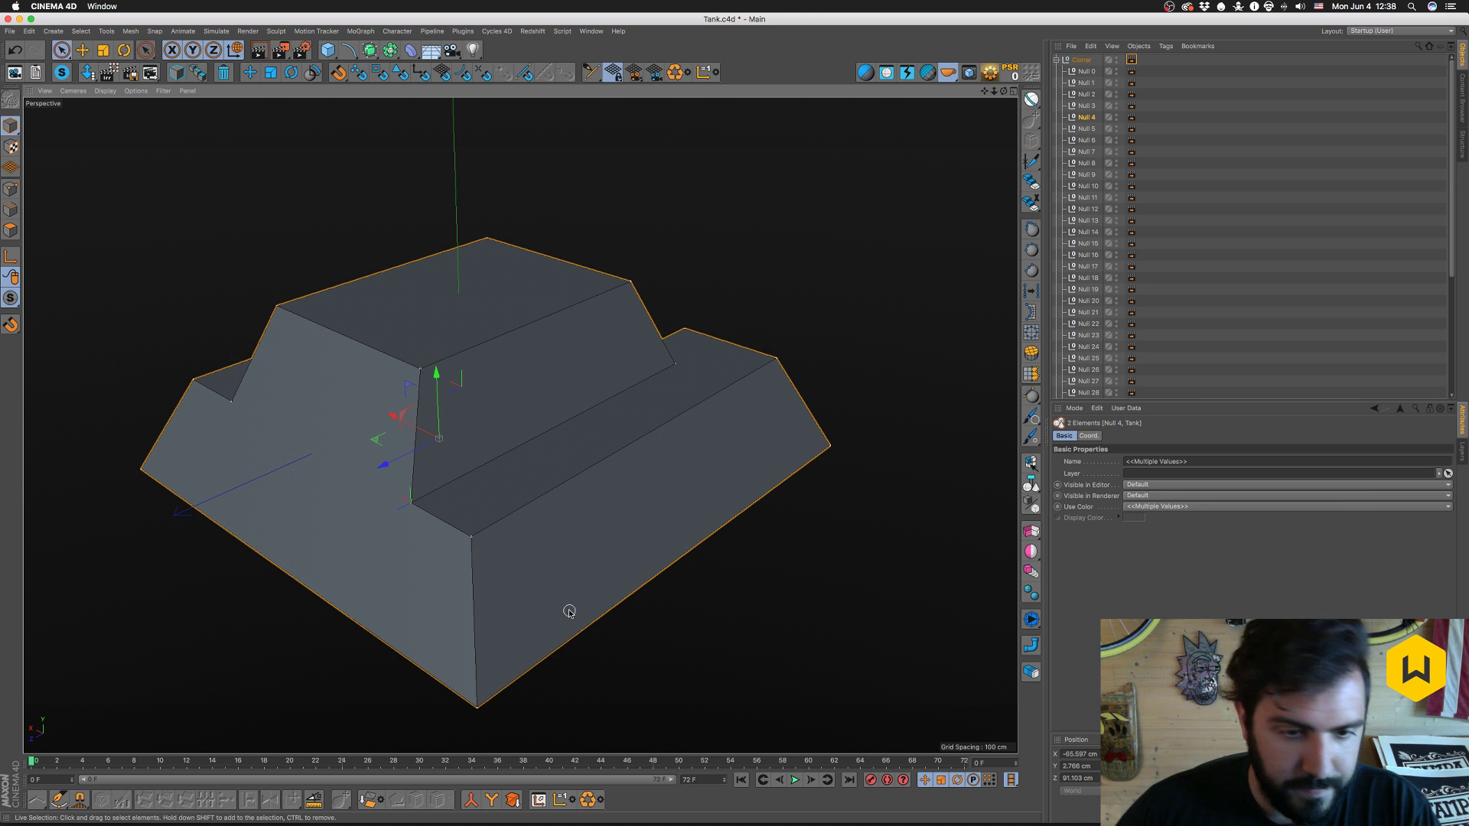
- Switch to After Effects, duplicate the Tank - Left layer and rename the copy "Tank - Left Top Side"
key("super+Tab")
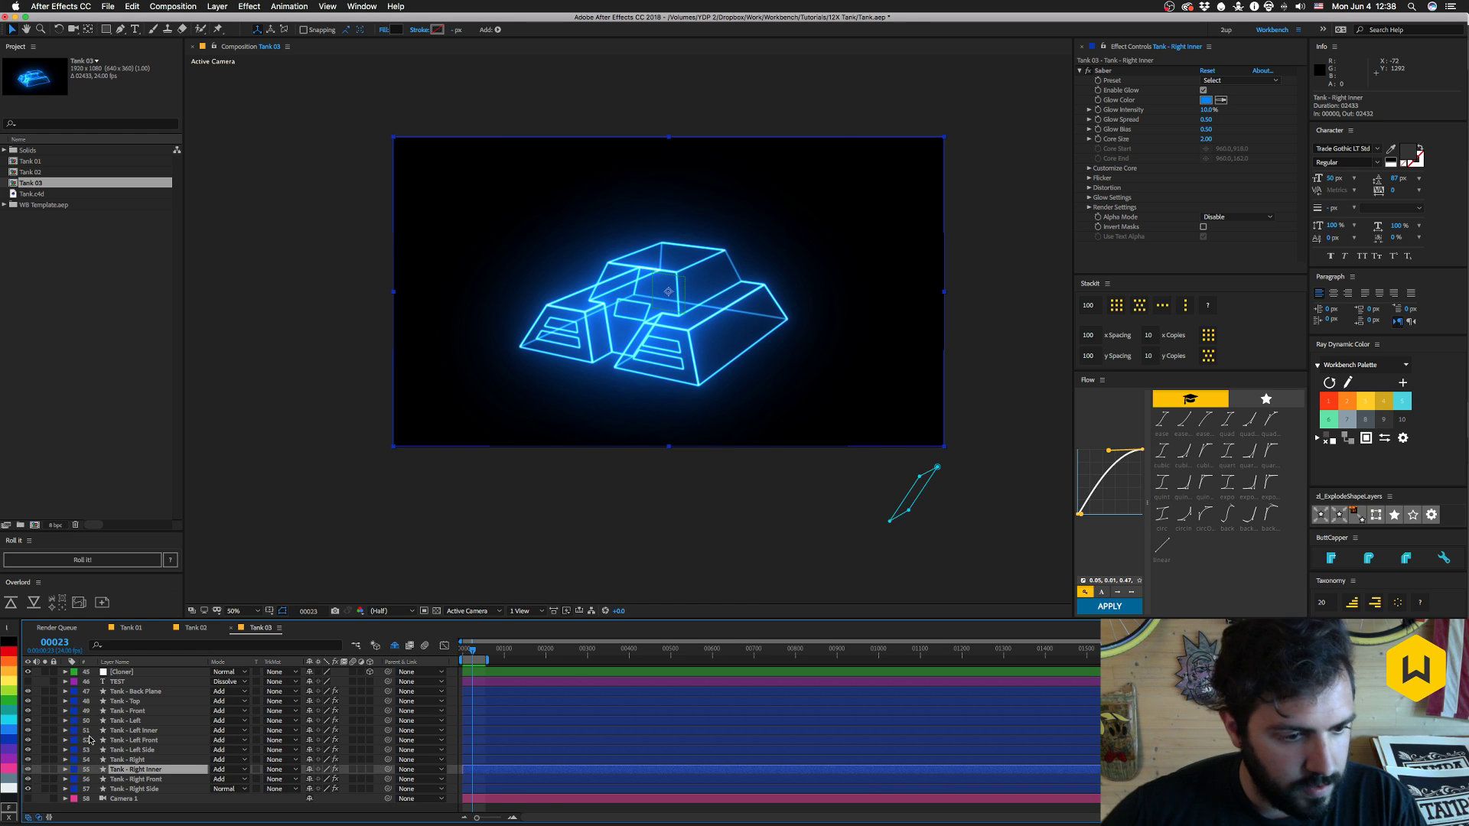
left_click(125, 721)
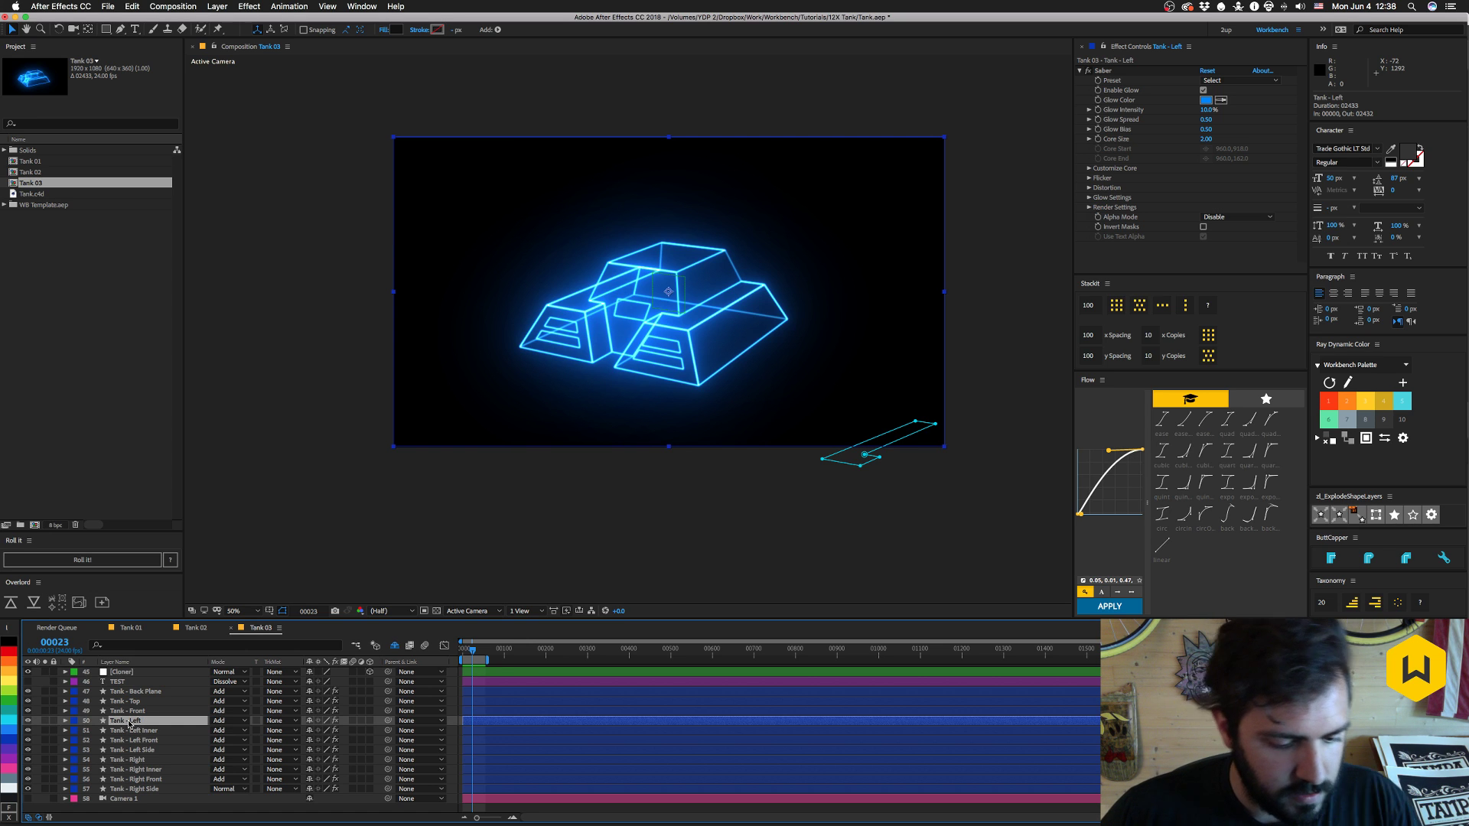
key("super+d")
key("Return")
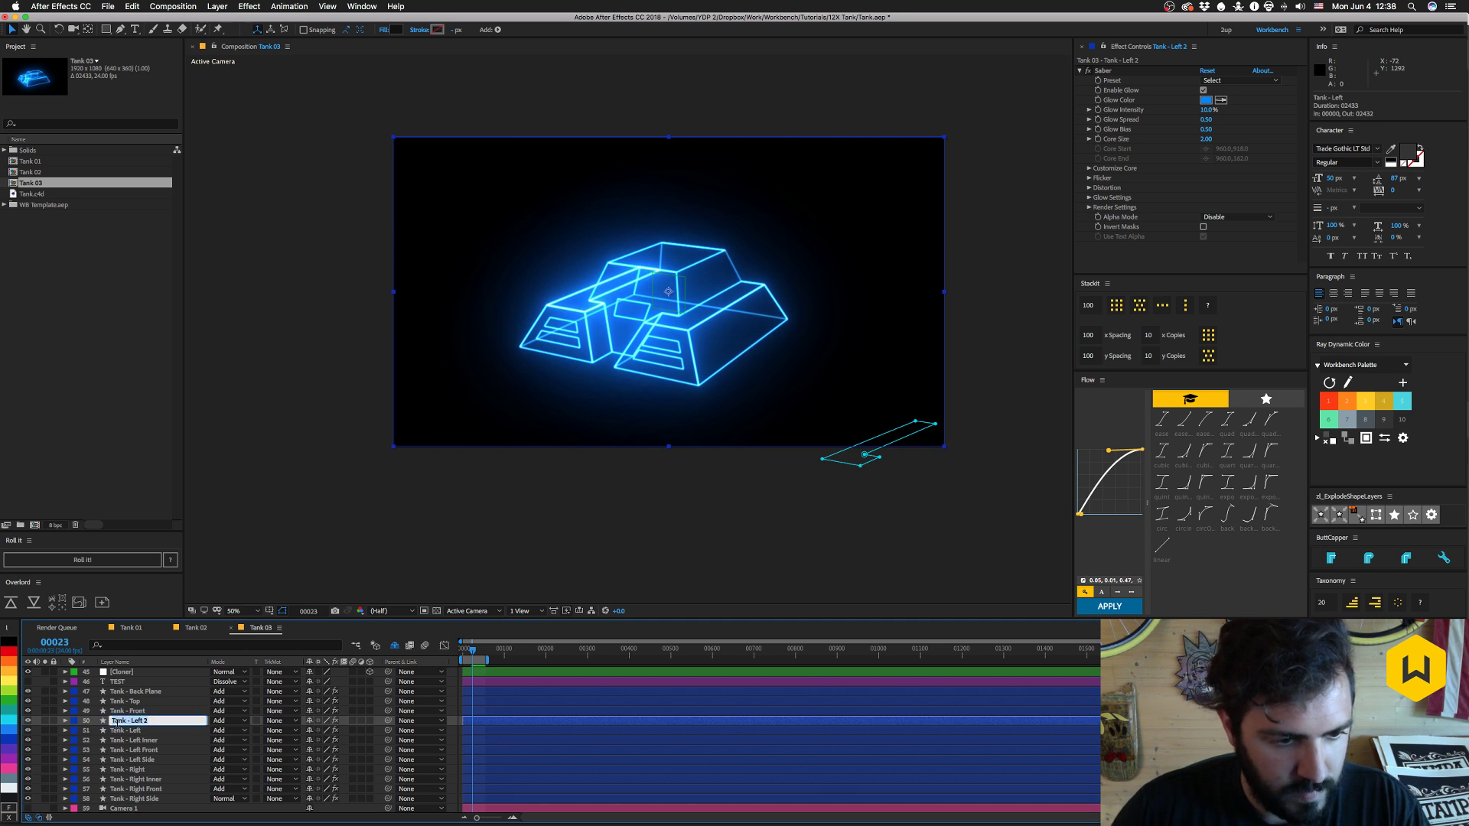
key("Right")
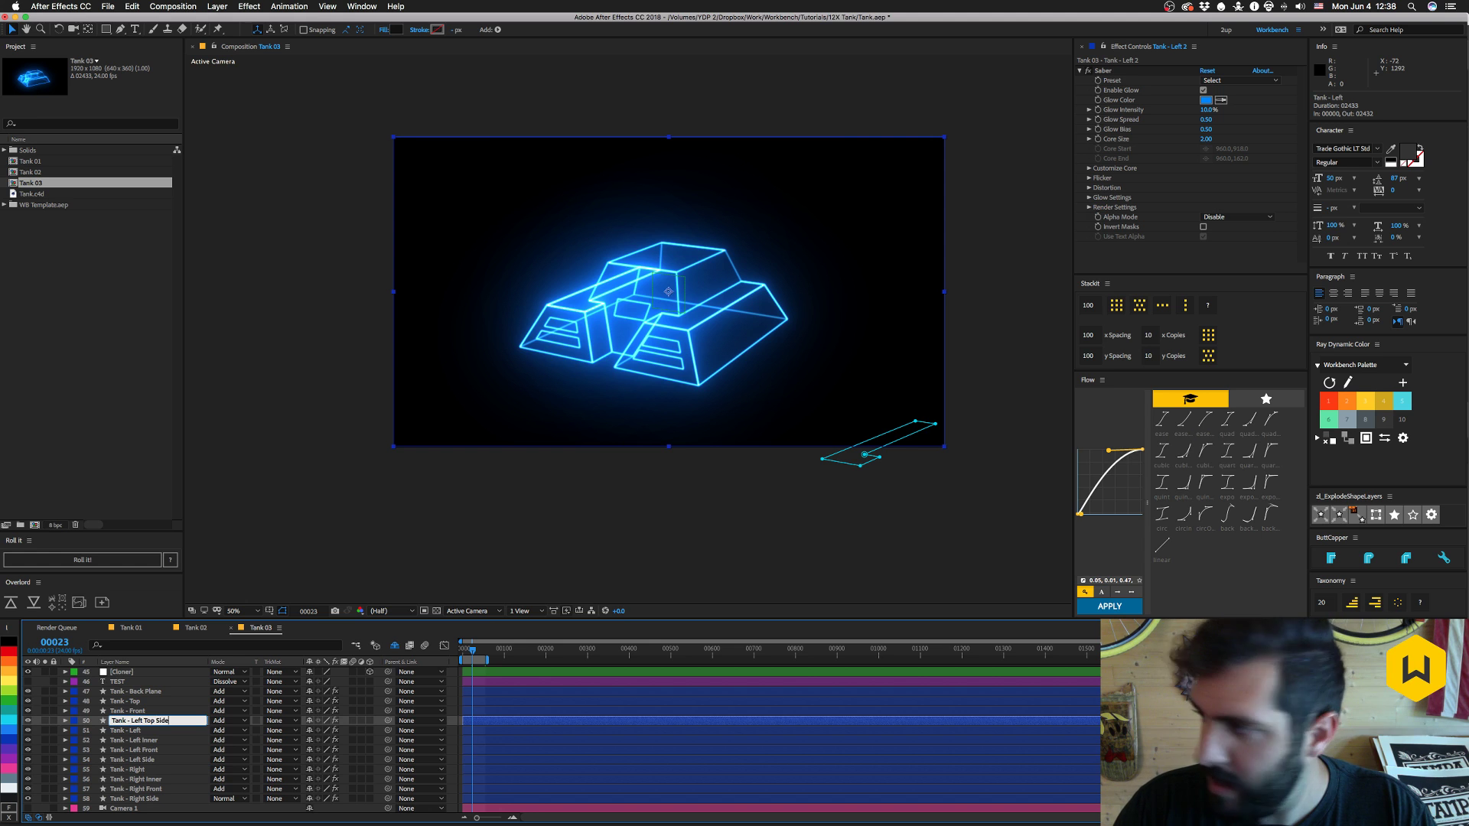
key("Return")
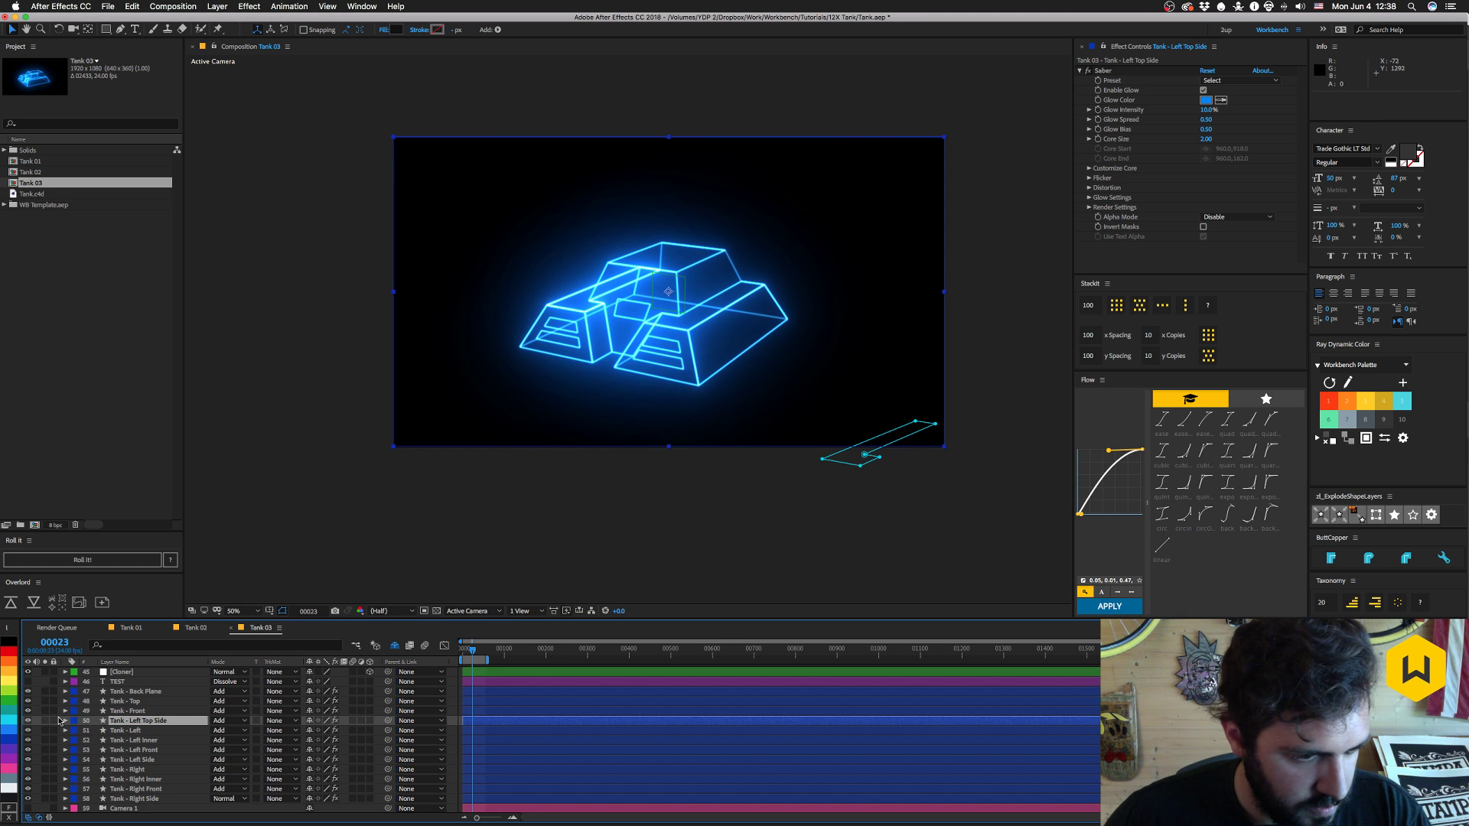
- Reveal the expressions of Tank - Left Top Side and set the Mask Path expression's points to pts = [3,1,5,4]
key("e")
key("e")
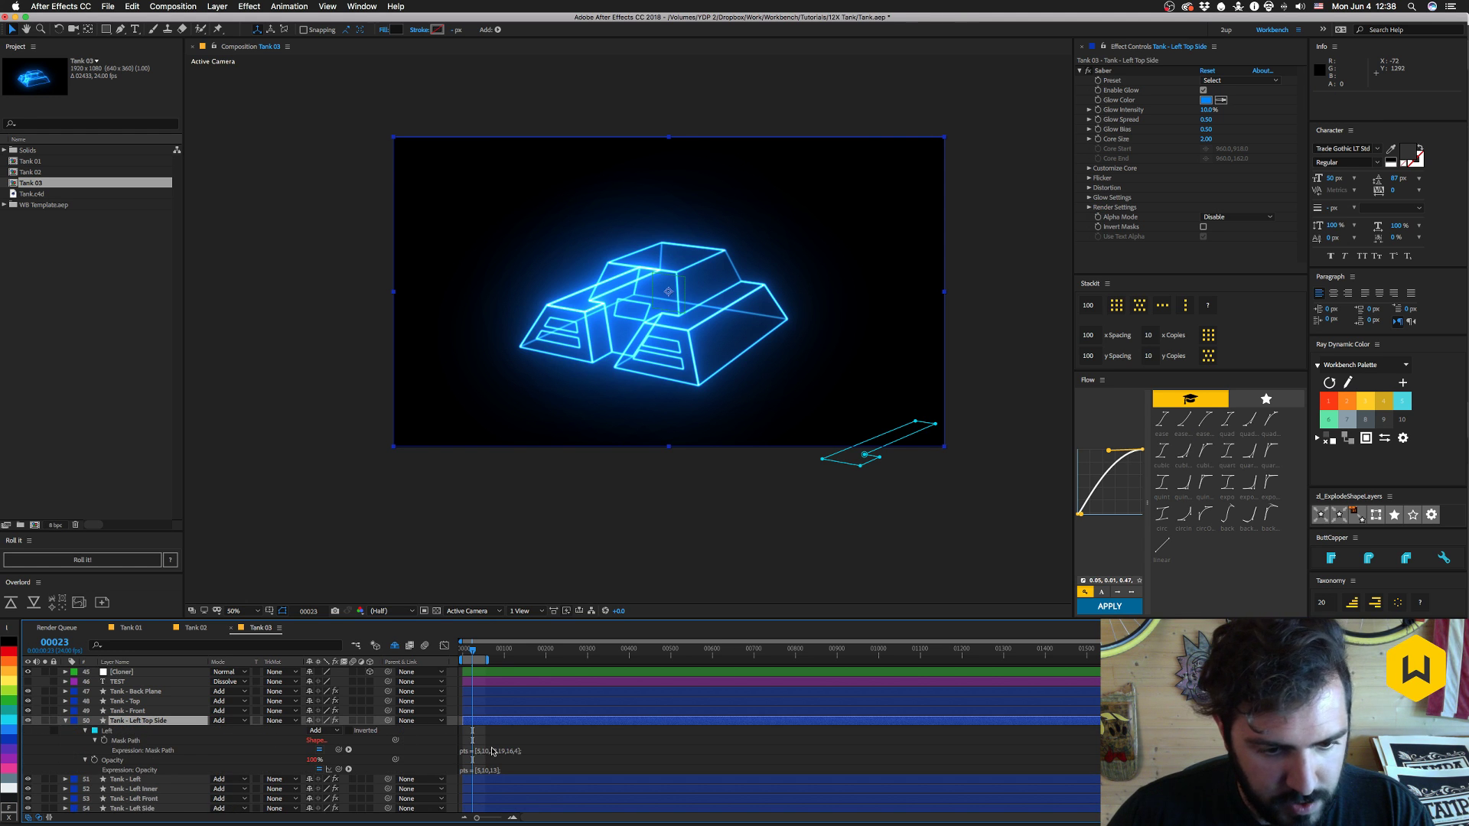
left_click(484, 752)
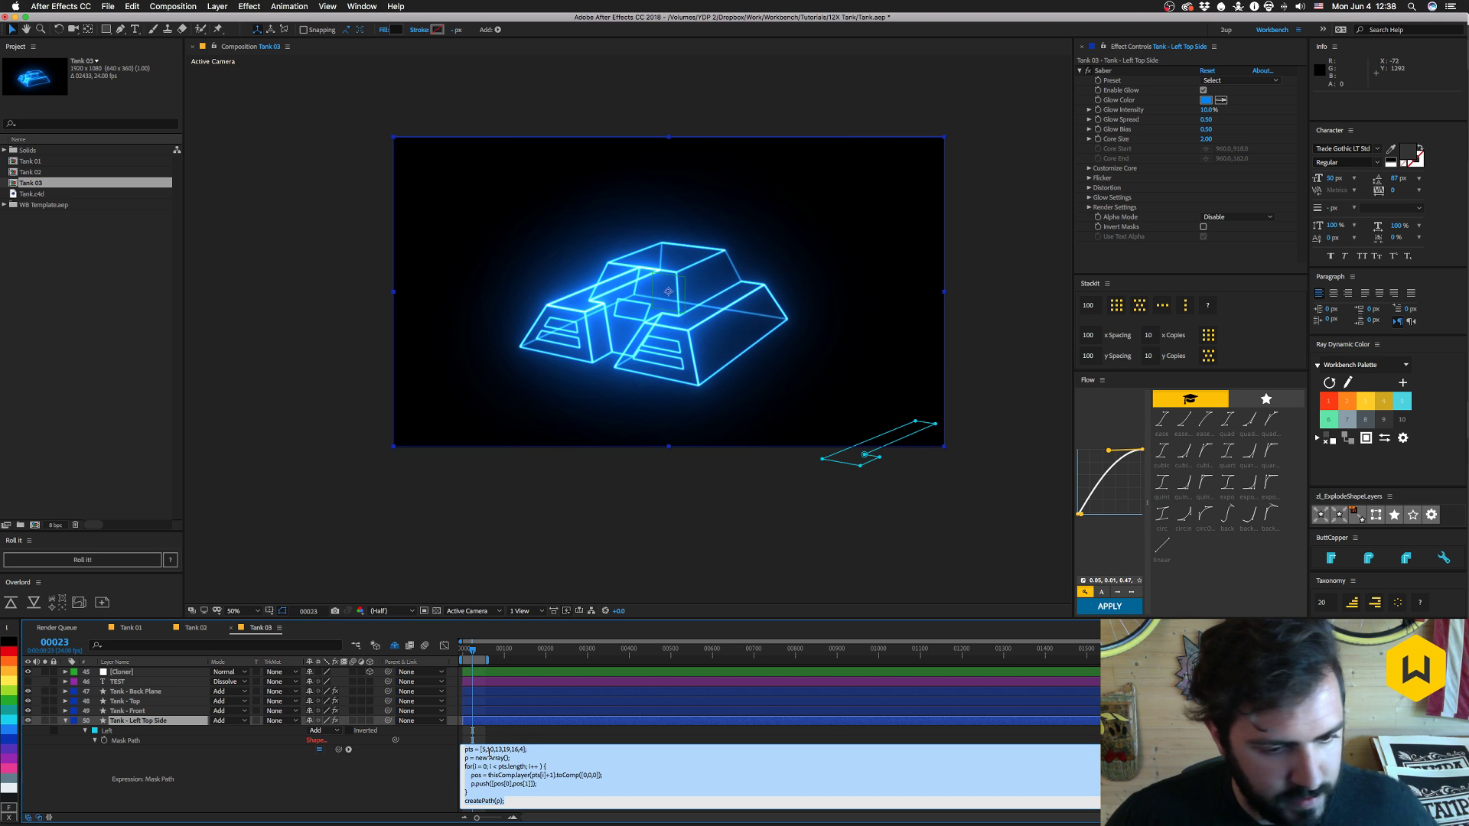
left_click(484, 751)
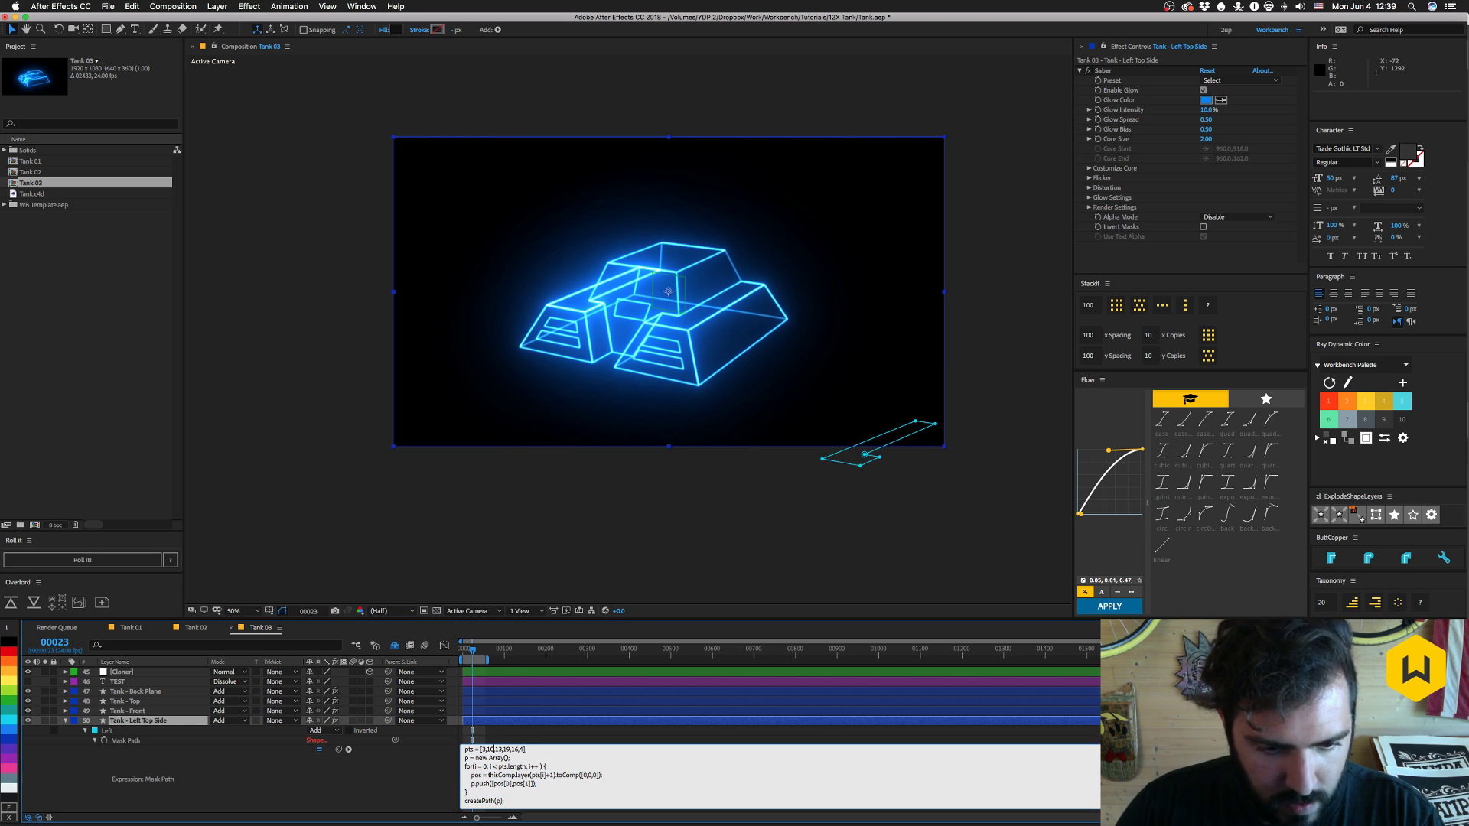
key("BackSpace")
key("BackSpace")
key("BackSpace")
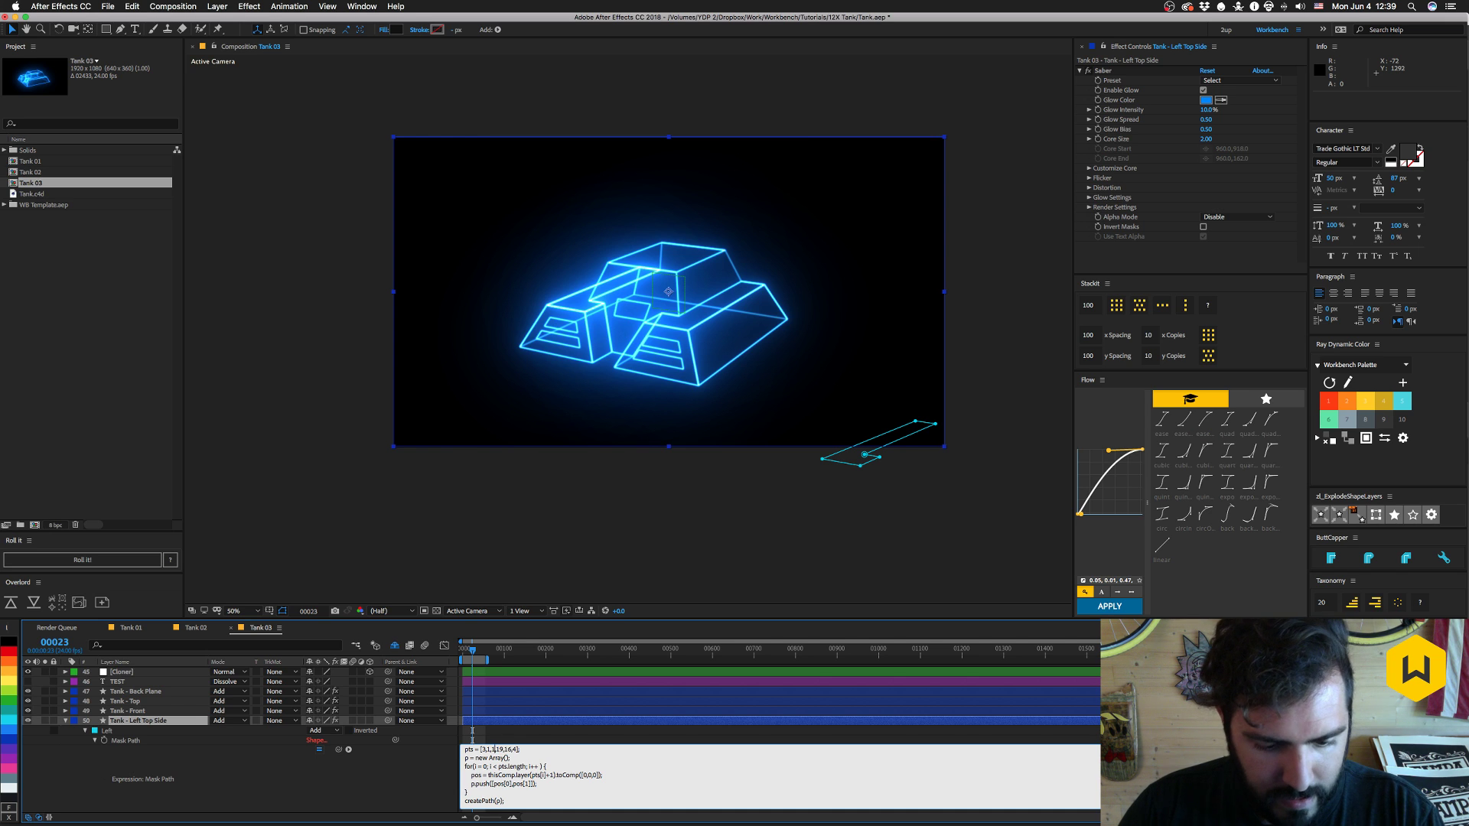
type("5")
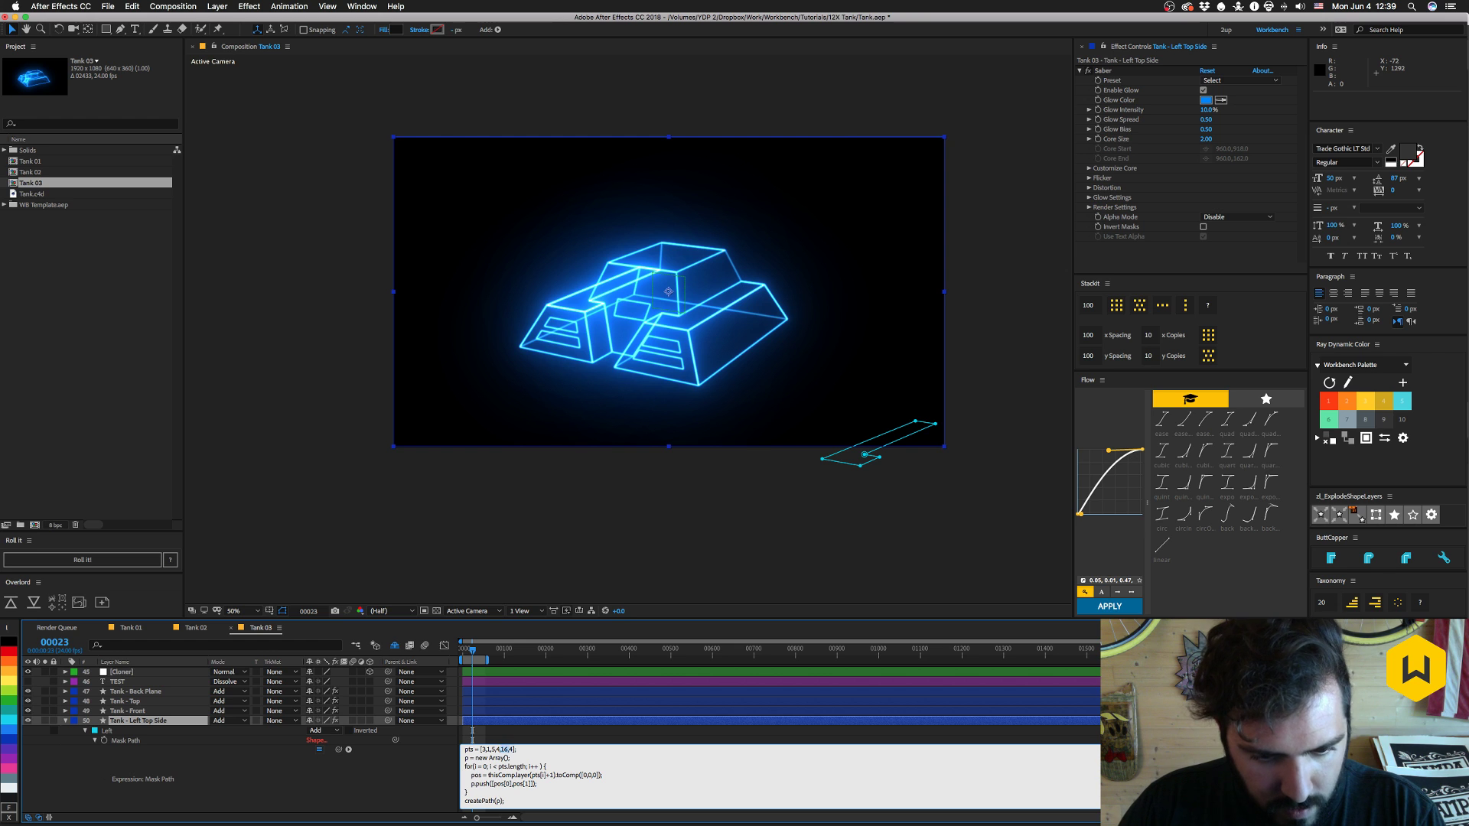
key("BackSpace")
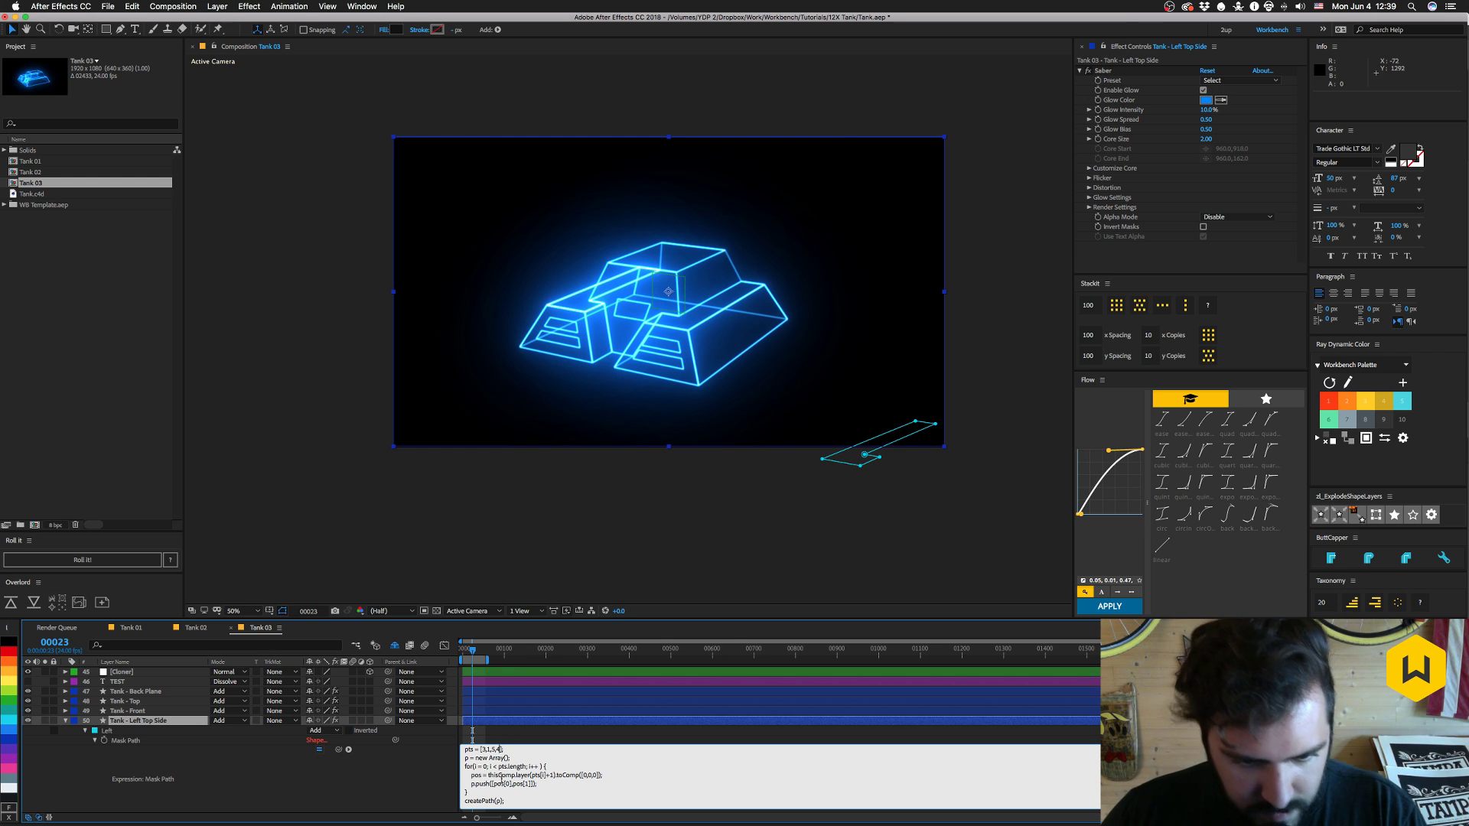
left_click(453, 779)
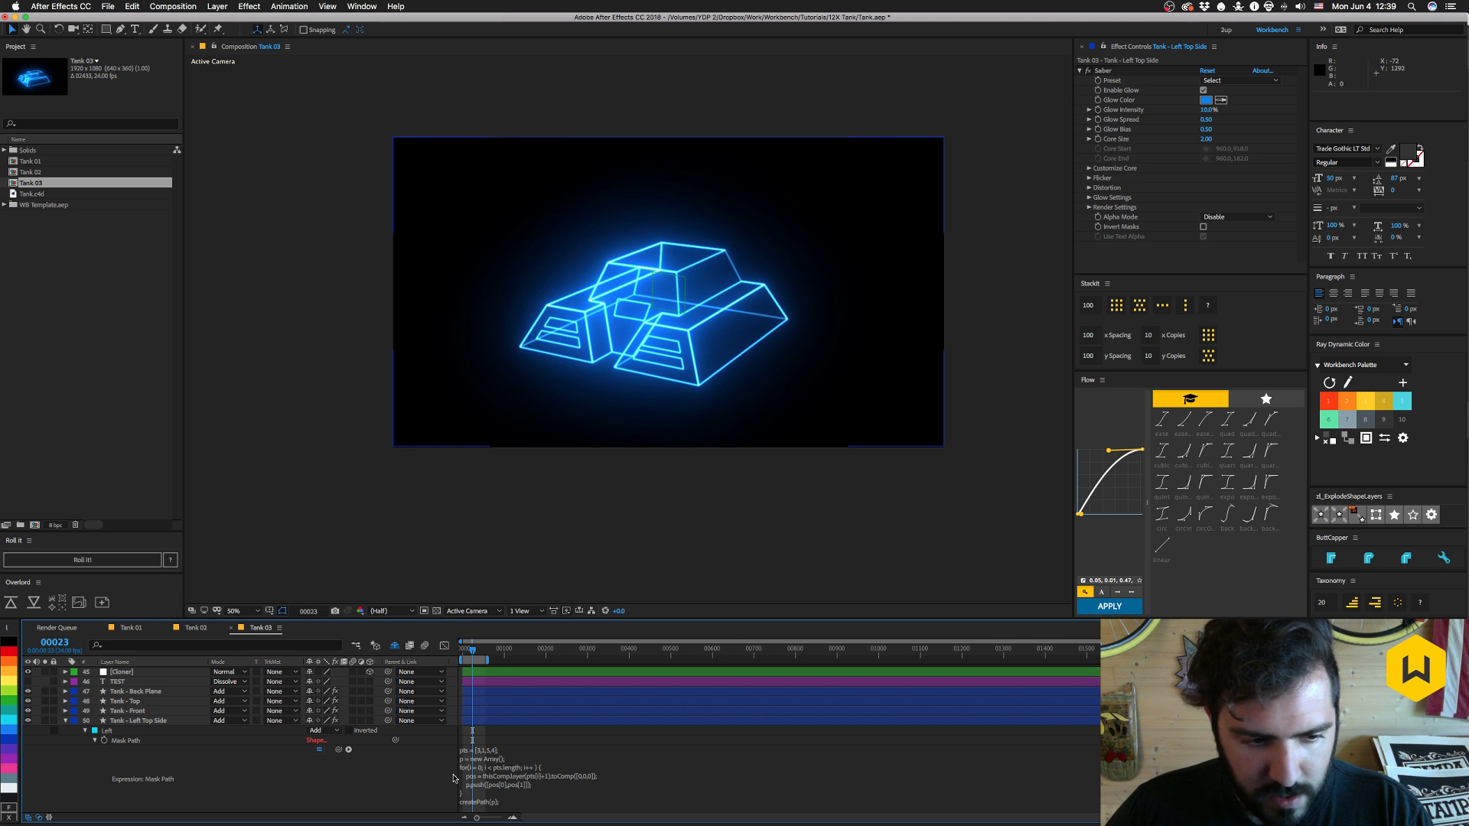
- Set the Opacity expression's points on Tank - Left Top Side to pts = [3,1,5] and collapse the layer's properties
scroll(480, 786, "down", 2)
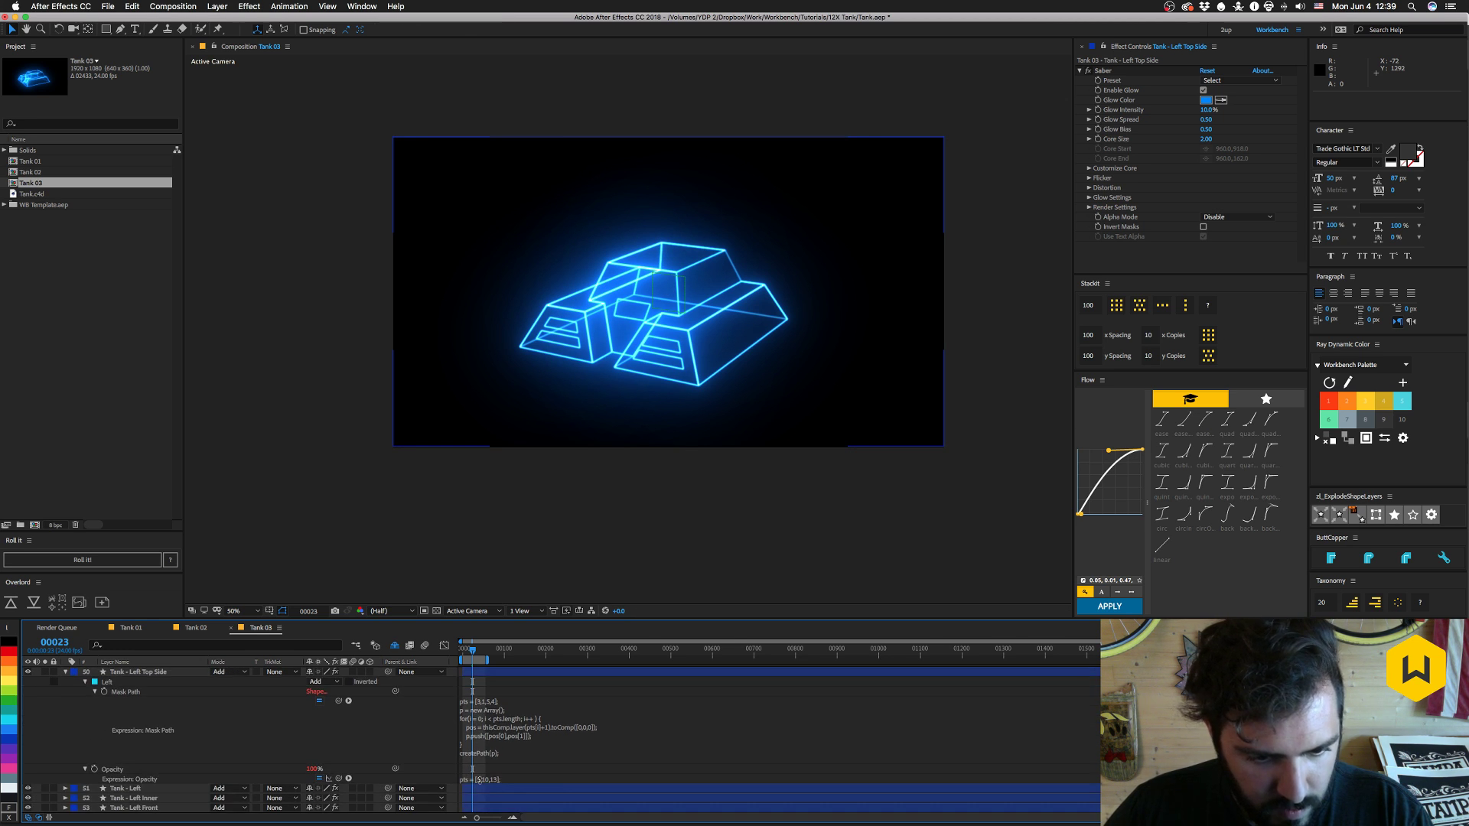
left_click(484, 779)
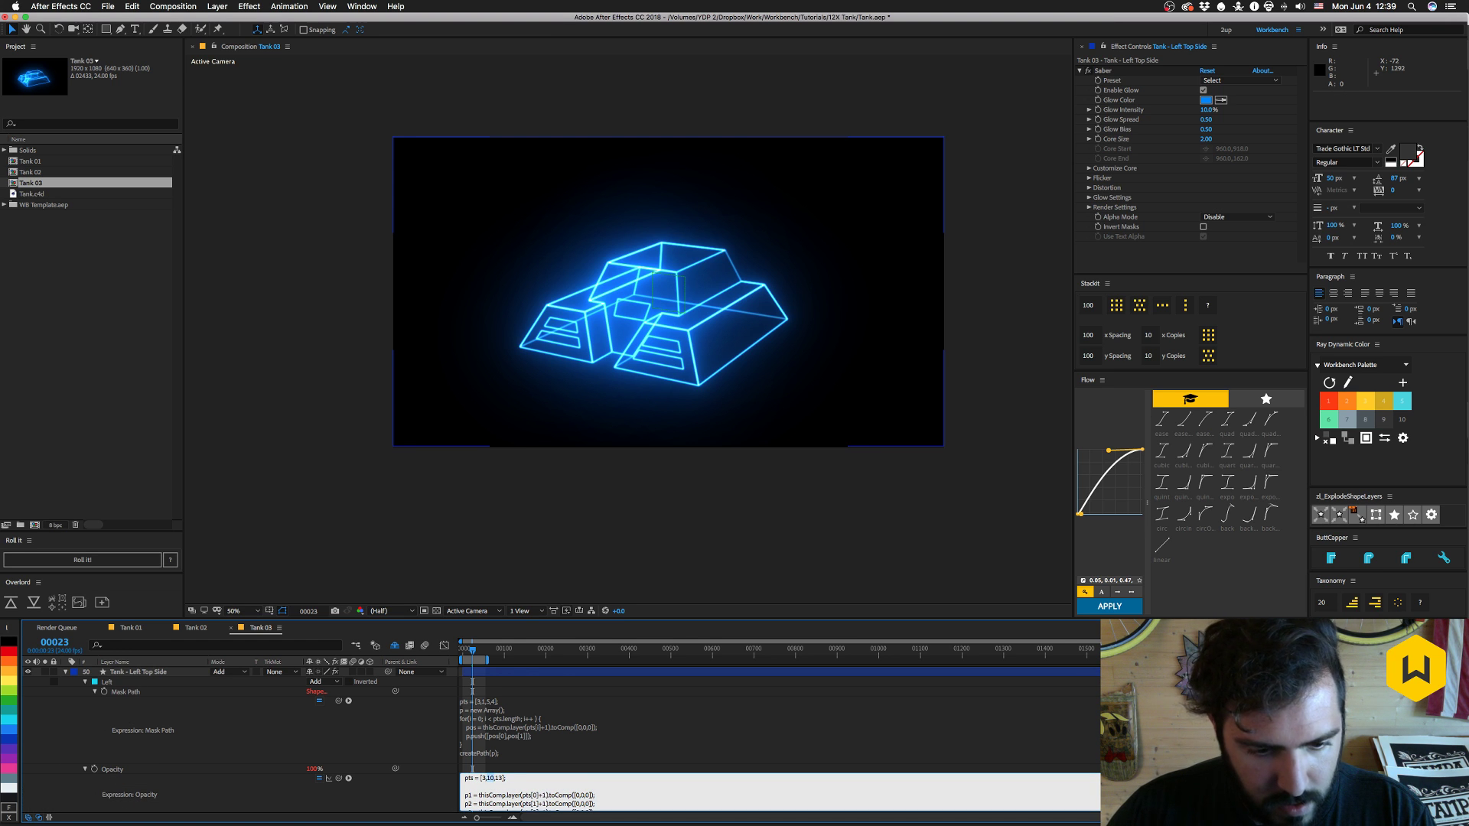
key("BackSpace")
type("5")
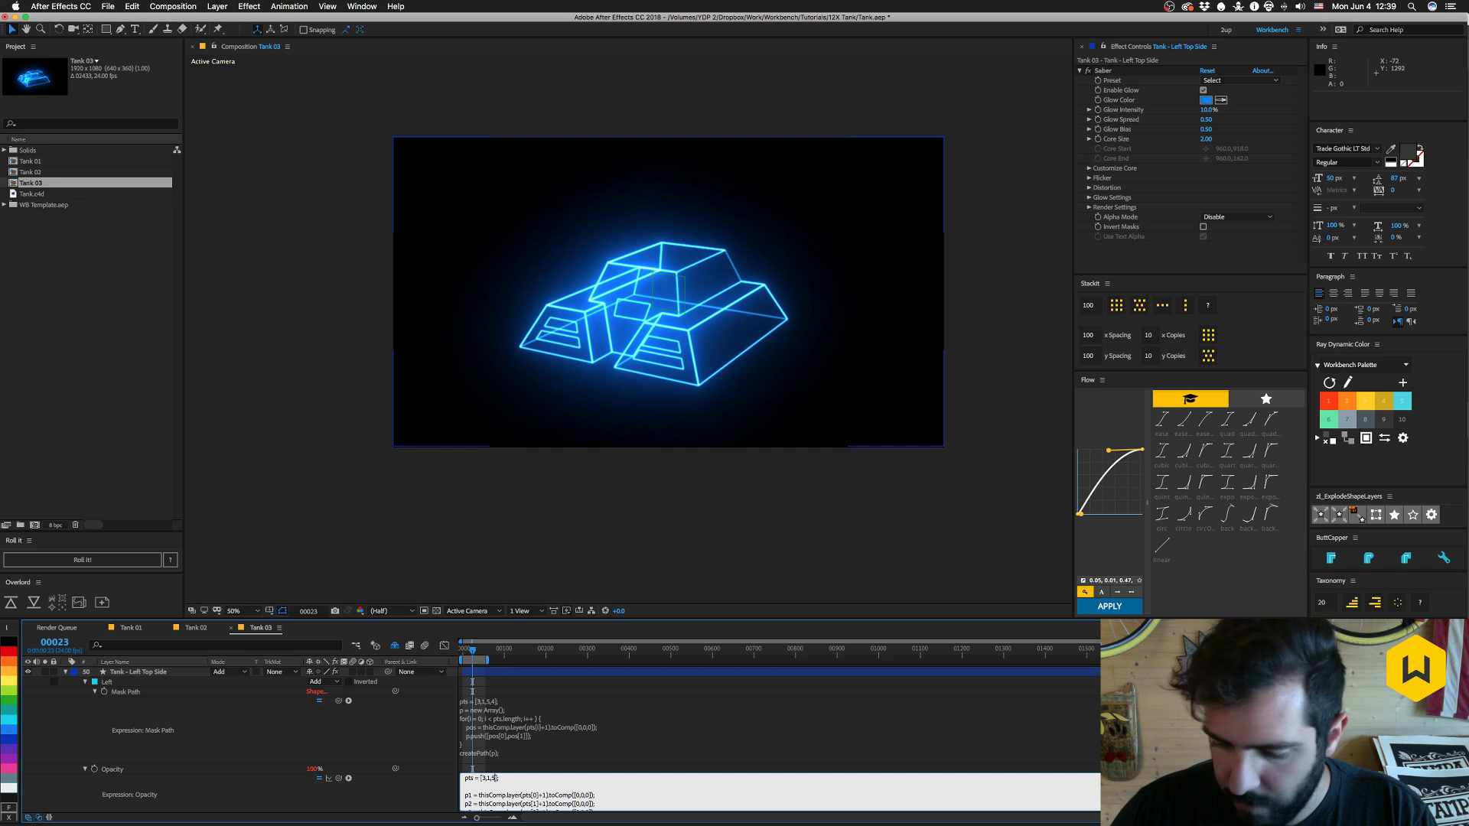
key("KP_Enter")
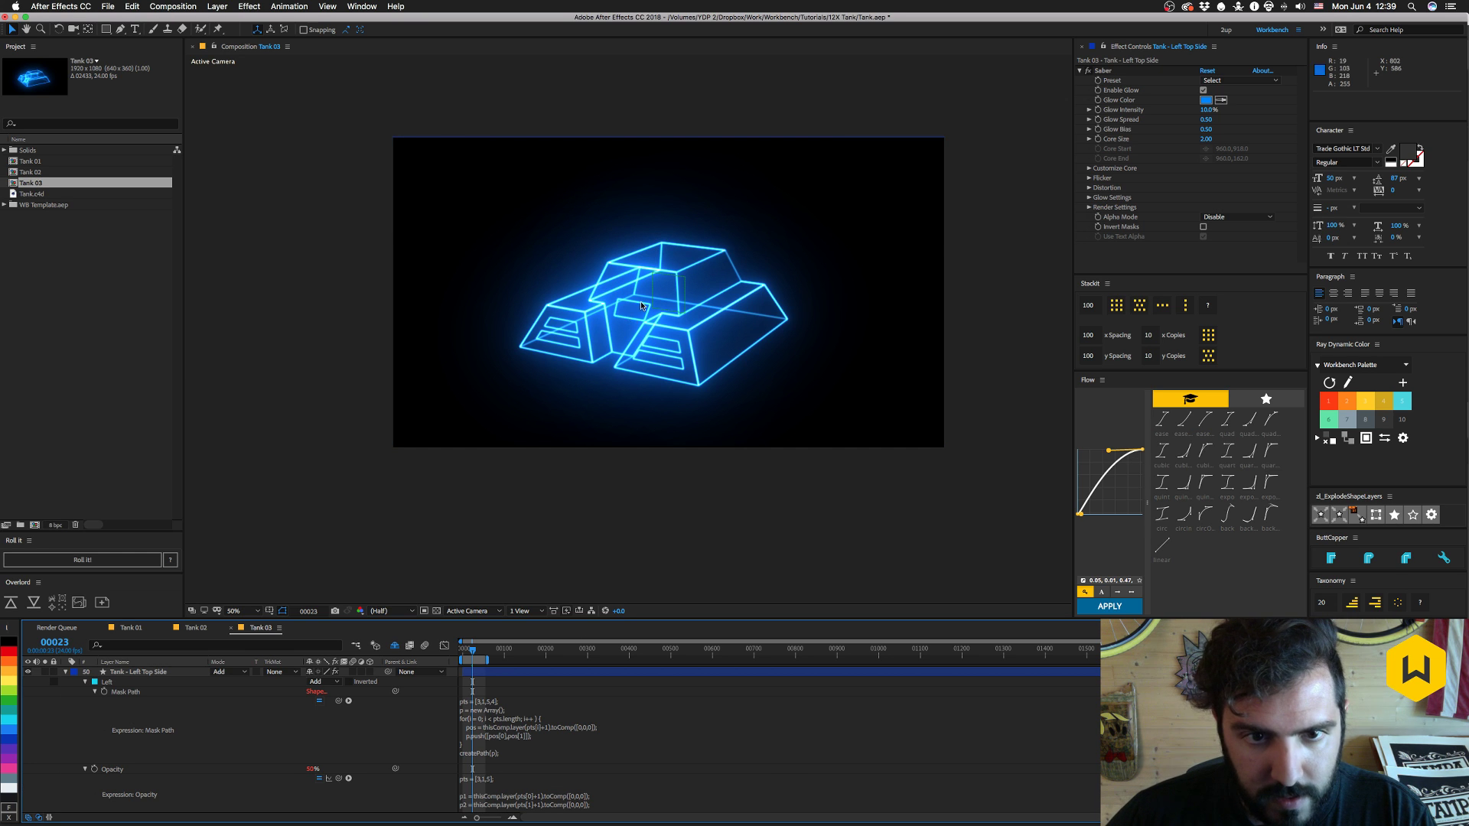
left_click(130, 672)
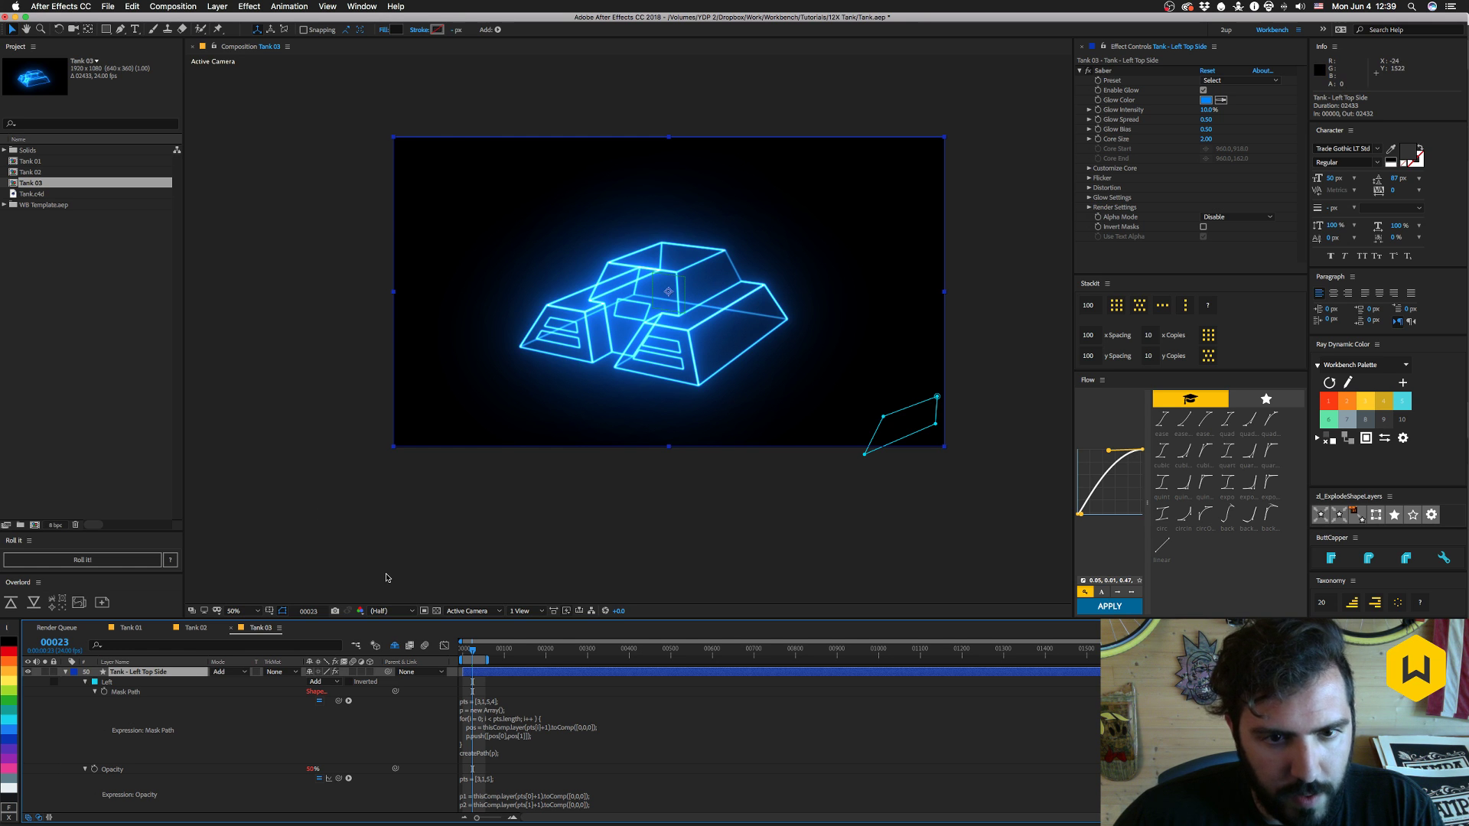
left_click(65, 672)
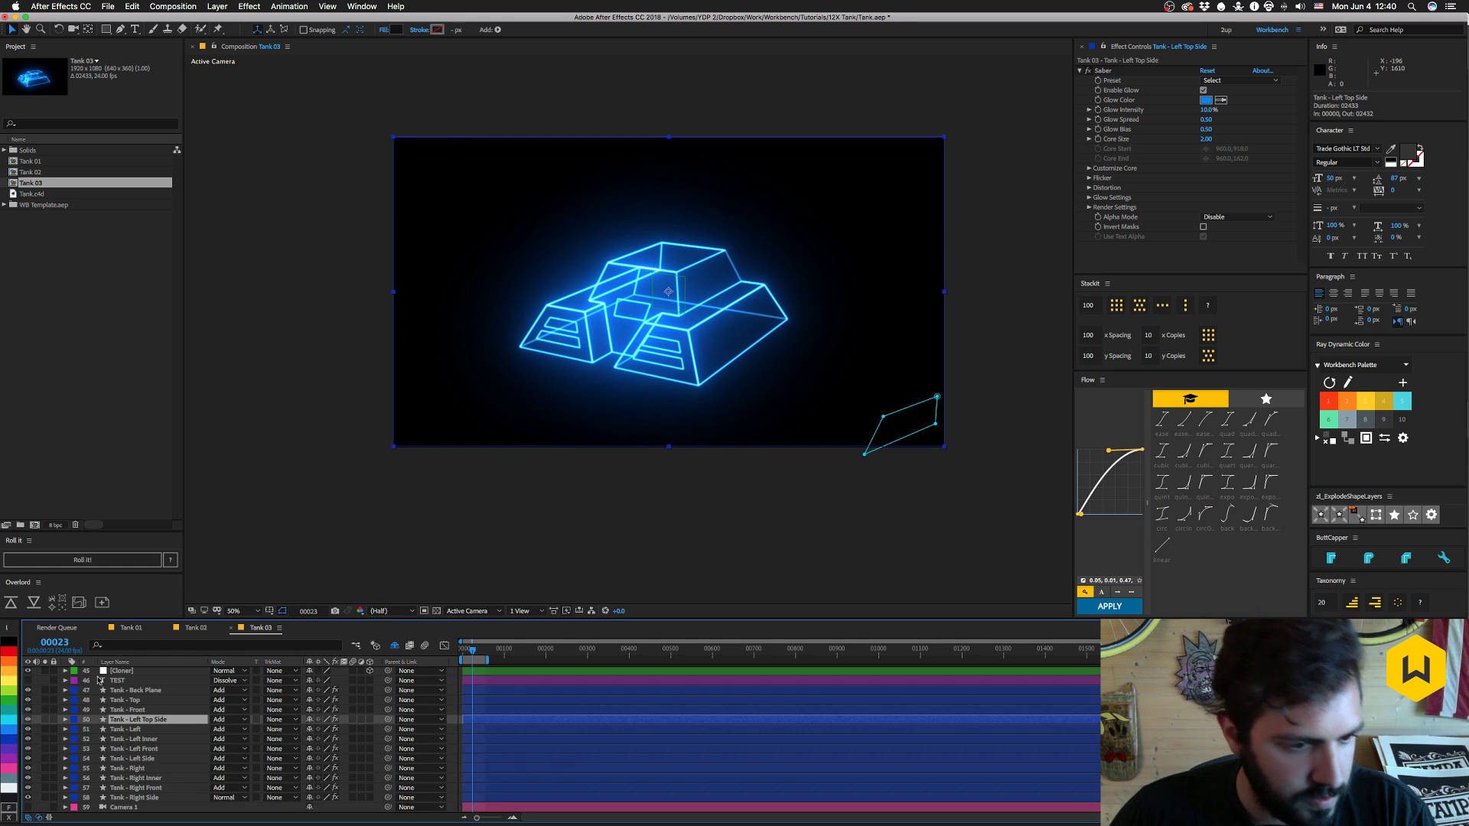
- Compare the Tank - Right and Tank - Right Side outlines, then duplicate Tank - Right as "Tank - Right Top Side"
left_click(139, 768)
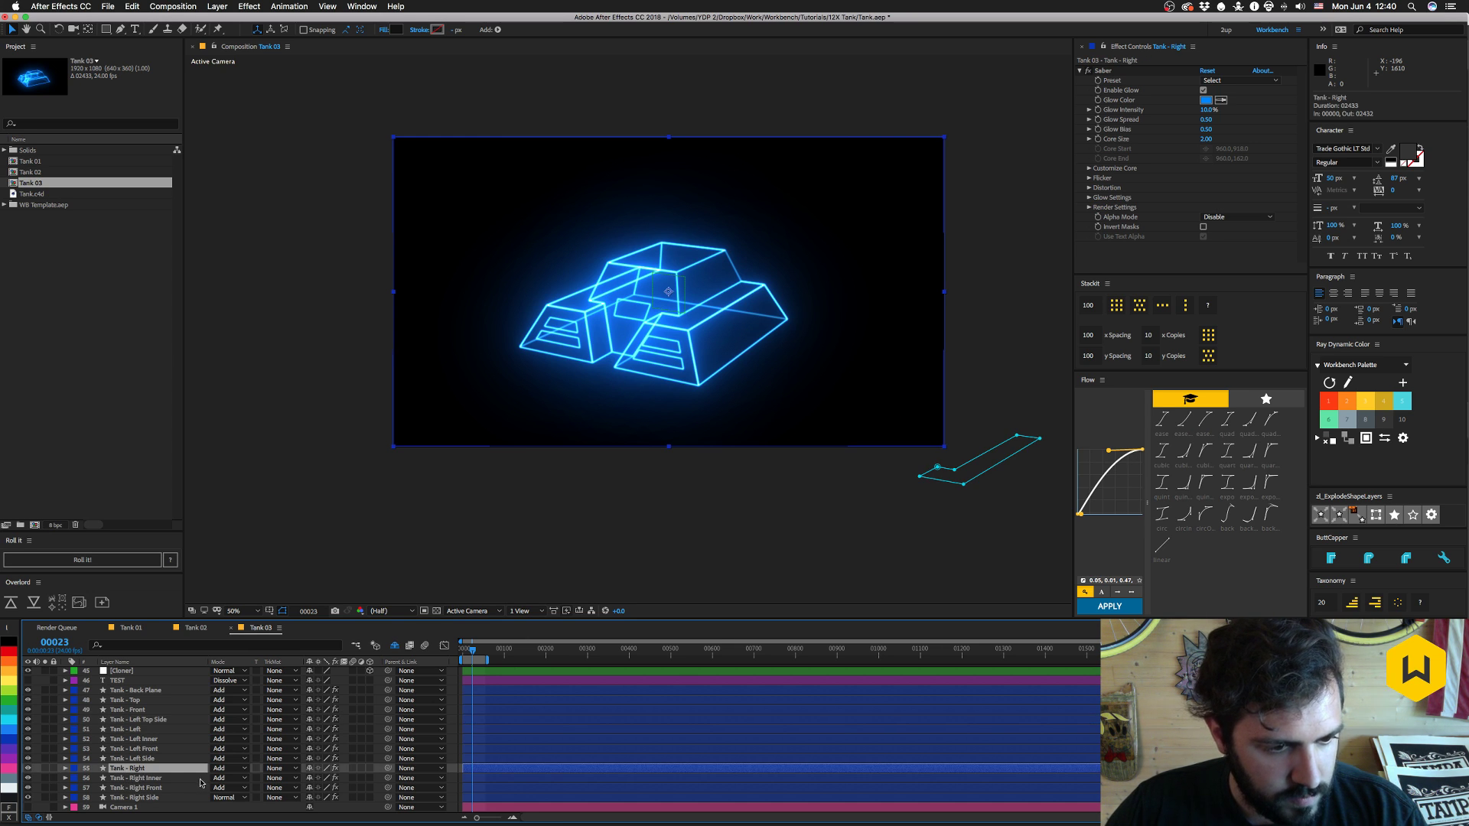
left_click(142, 798)
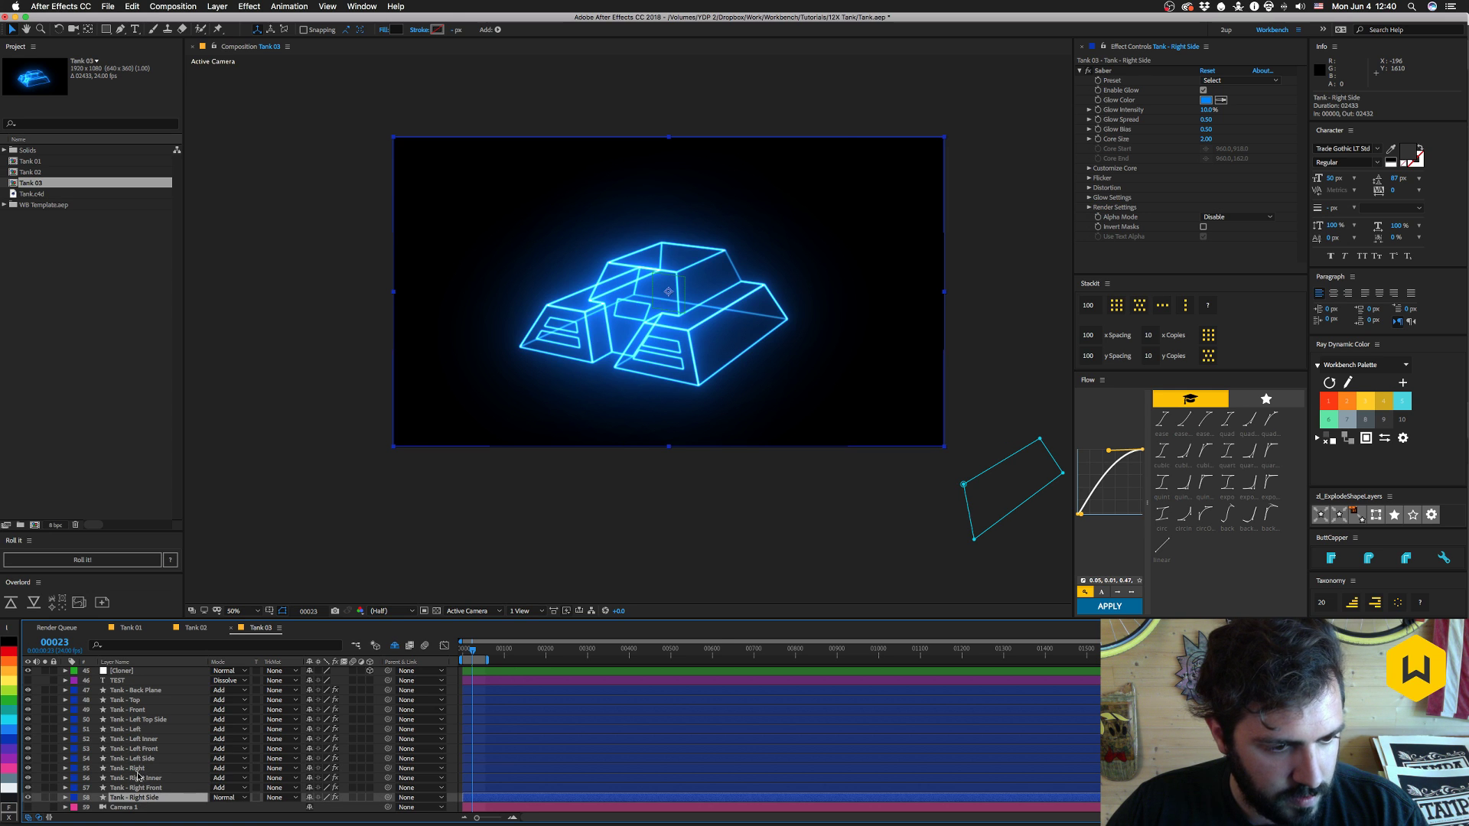
left_click(137, 768)
key("ctrl+d")
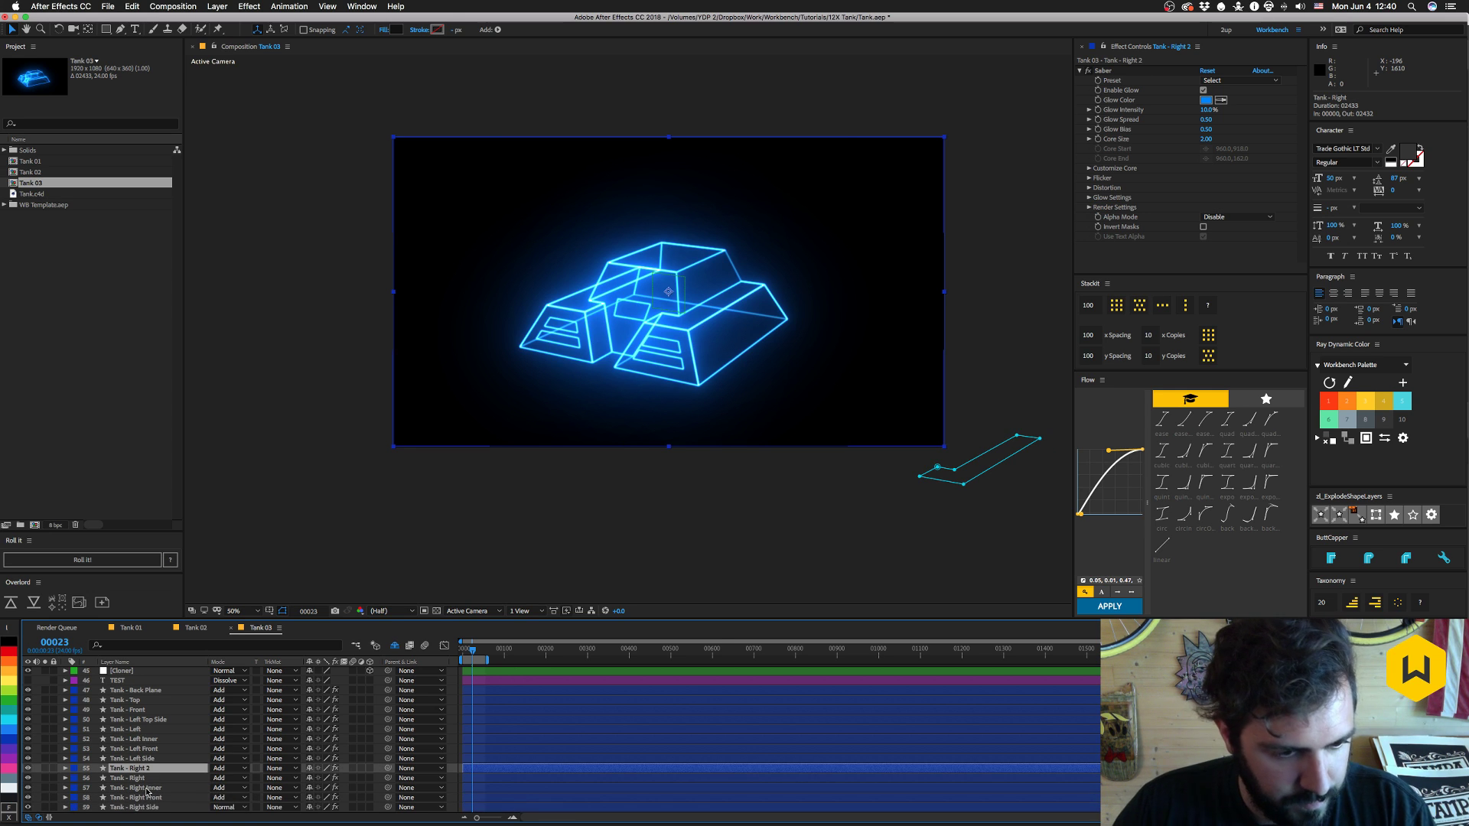
key("Return")
type("Top Side")
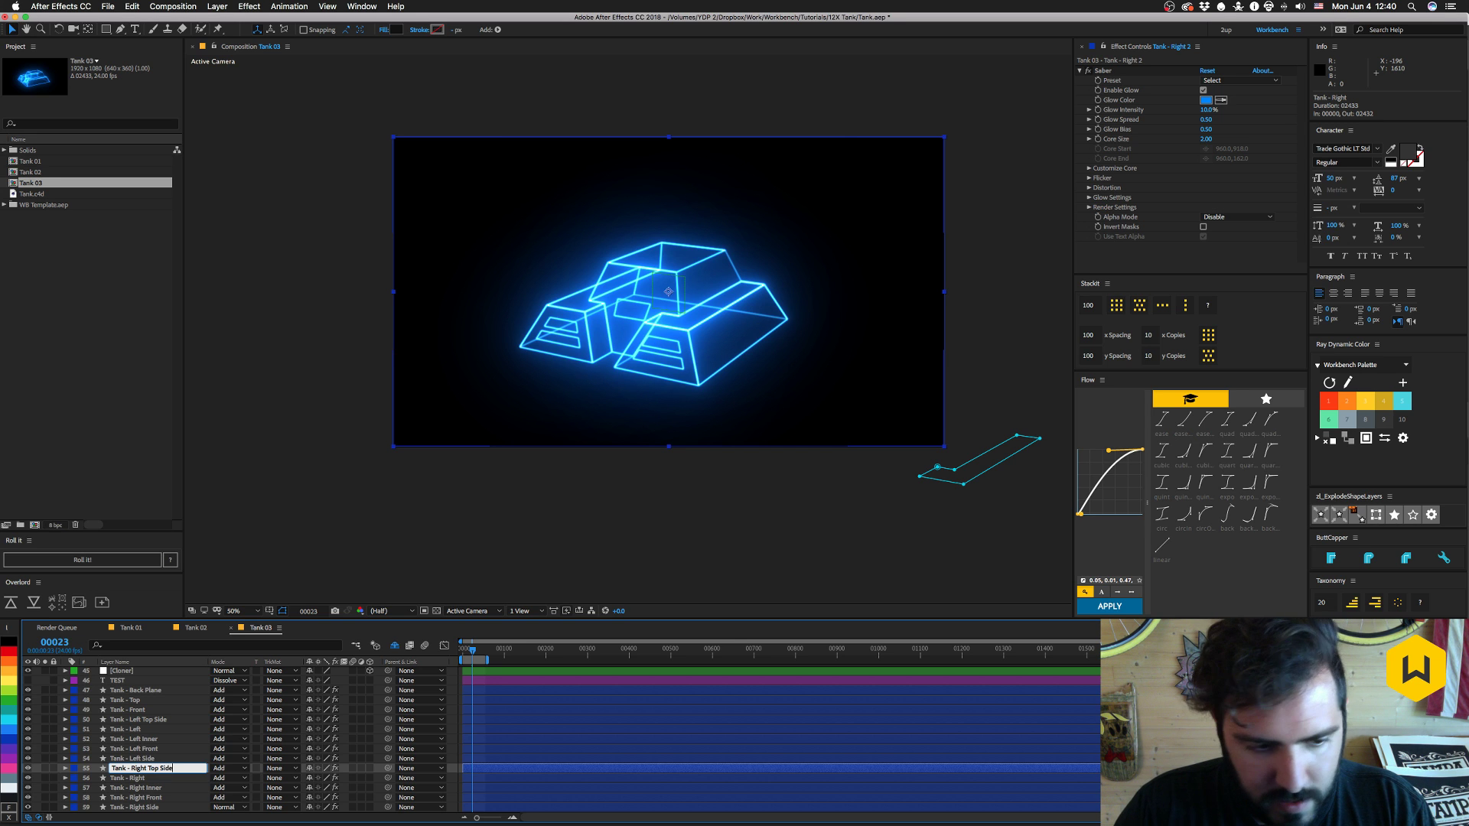
key("Return")
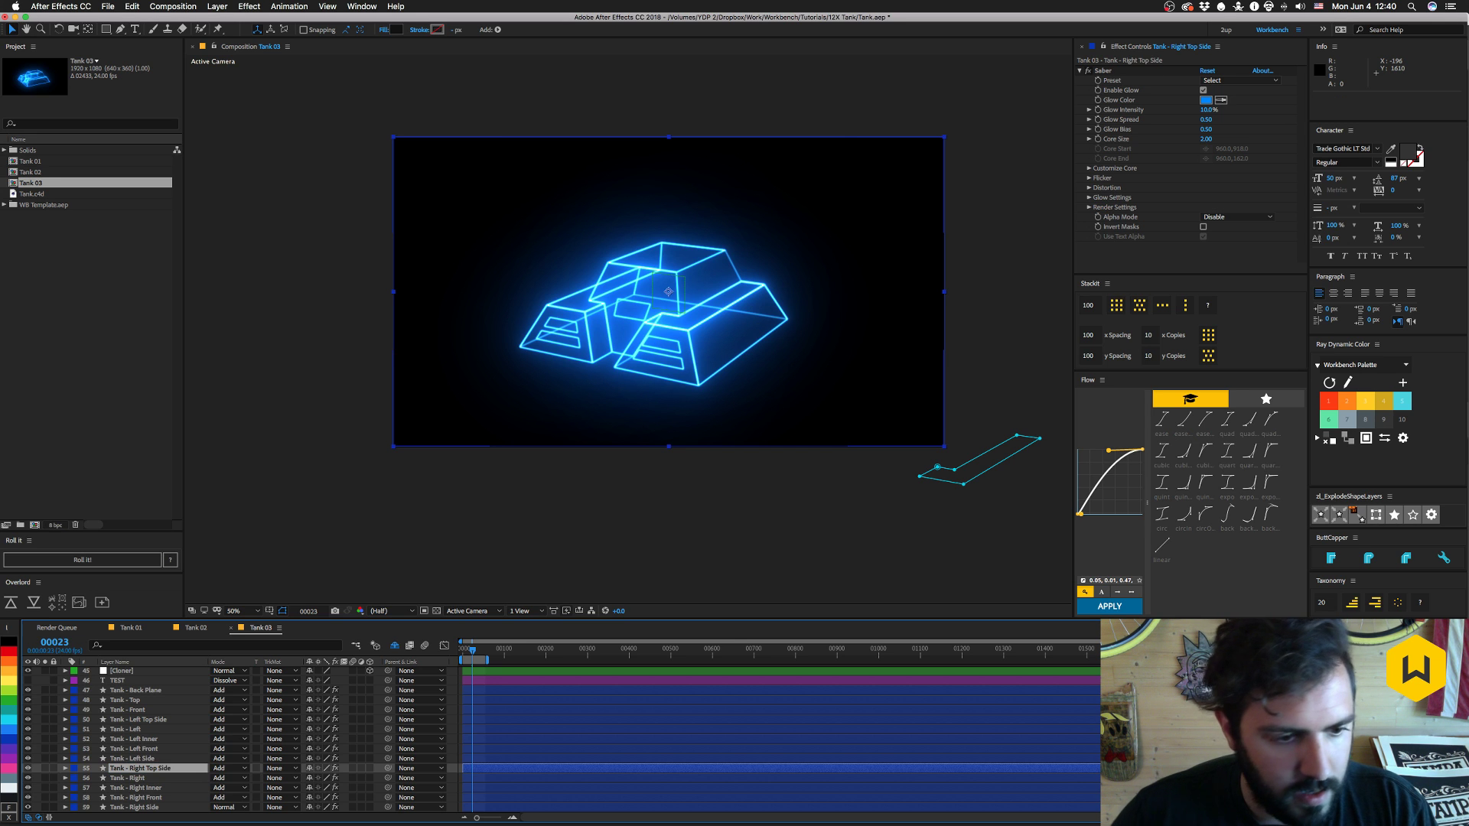
- Reveal the expressions of Tank - Right Top Side and set the Mask Path expression's points to pts = [24,26,27,28]
left_click(65, 768)
key("e")
key("e")
scroll(163, 764, "down", 2)
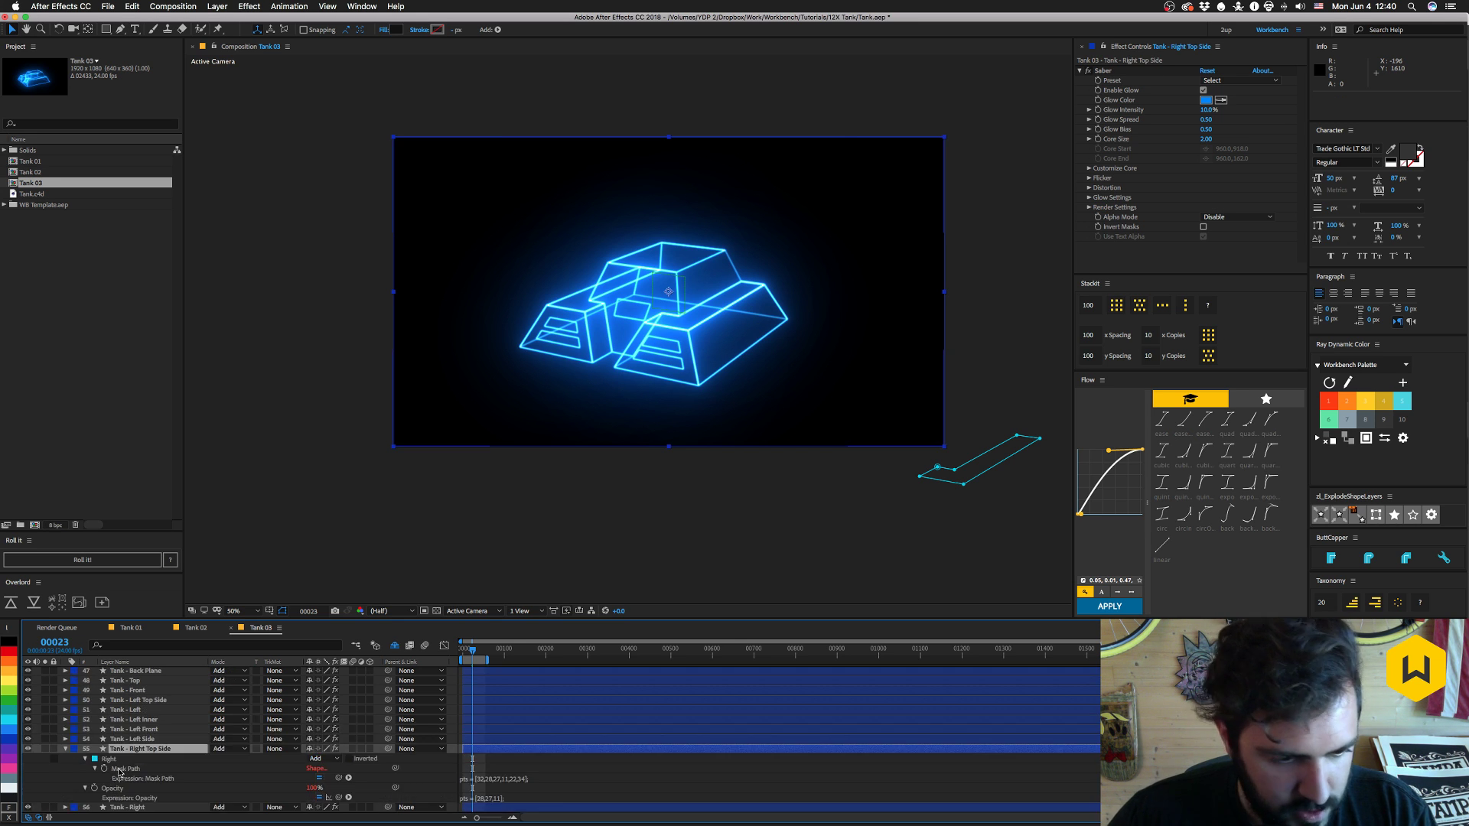
left_click(498, 781)
left_click(525, 777)
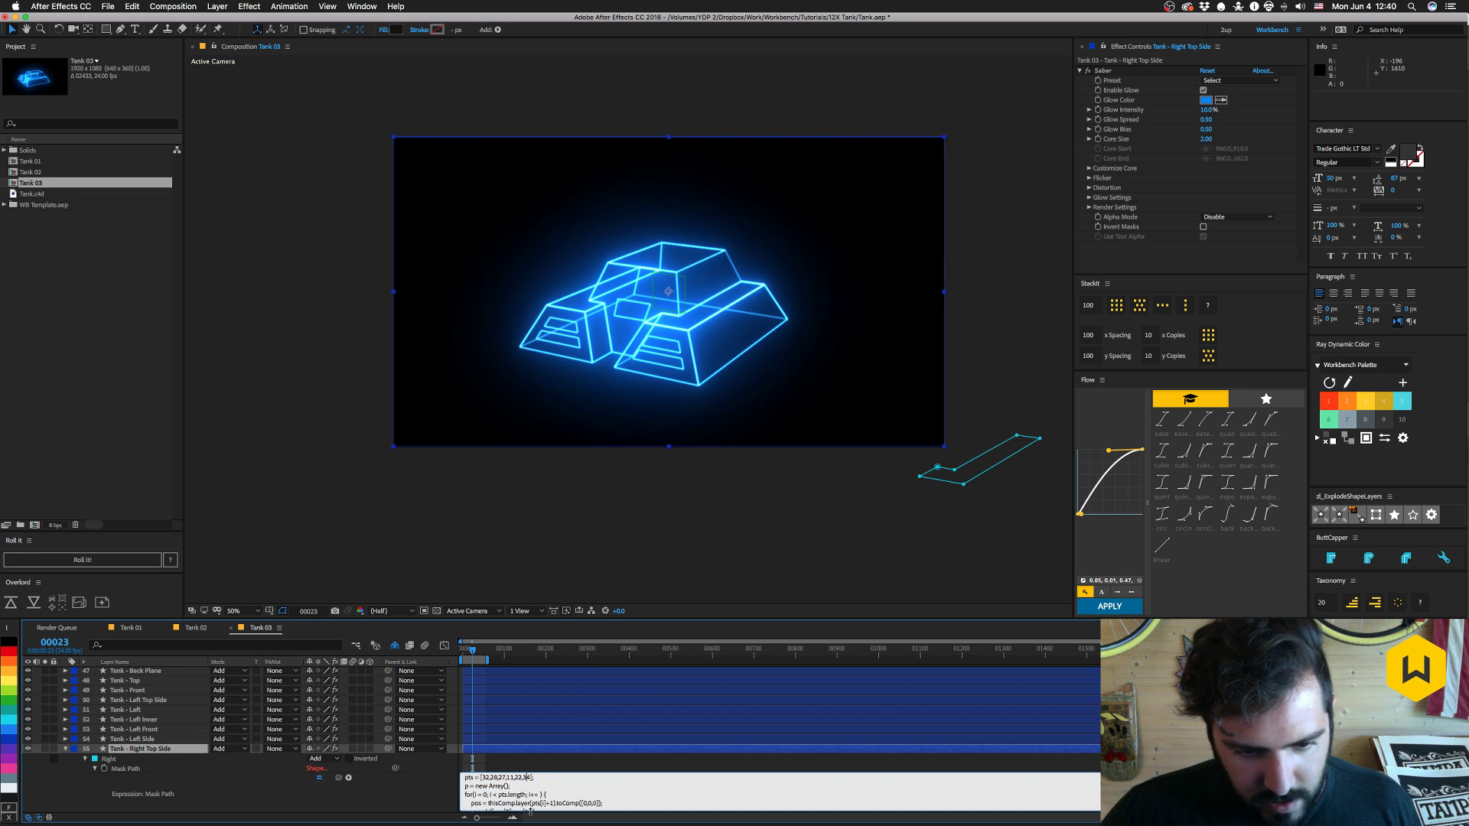
key("BackSpace")
key("BackSpace")
key("BackSpace")
key("BackSpace")
key("BackSpace")
key("BackSpace")
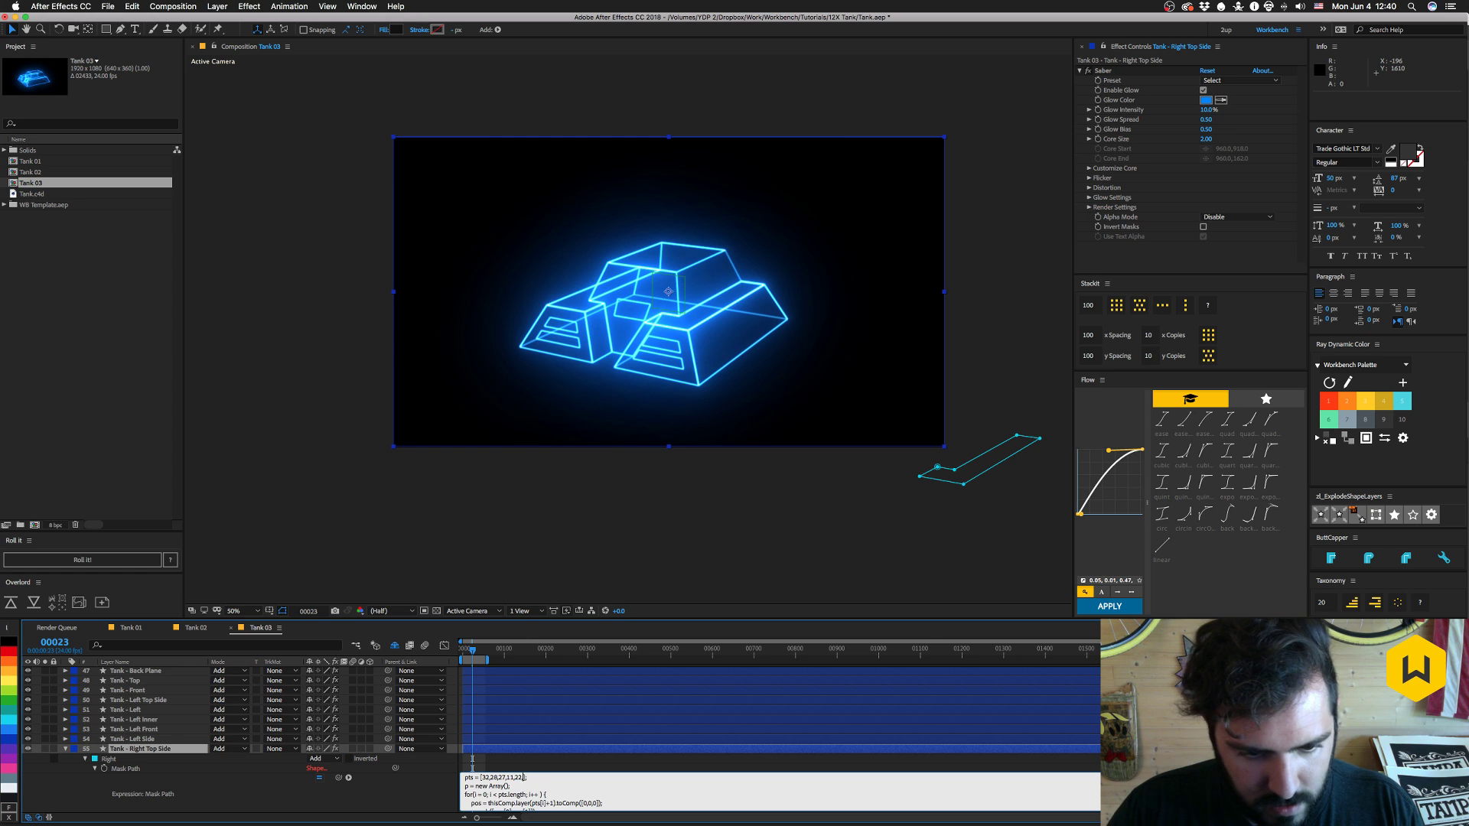
key("BackSpace")
key("BackSpace")
key("BackSpace")
key("BackSpace")
key("BackSpace")
key("BackSpace")
key("BackSpace")
key("BackSpace")
key("BackSpace")
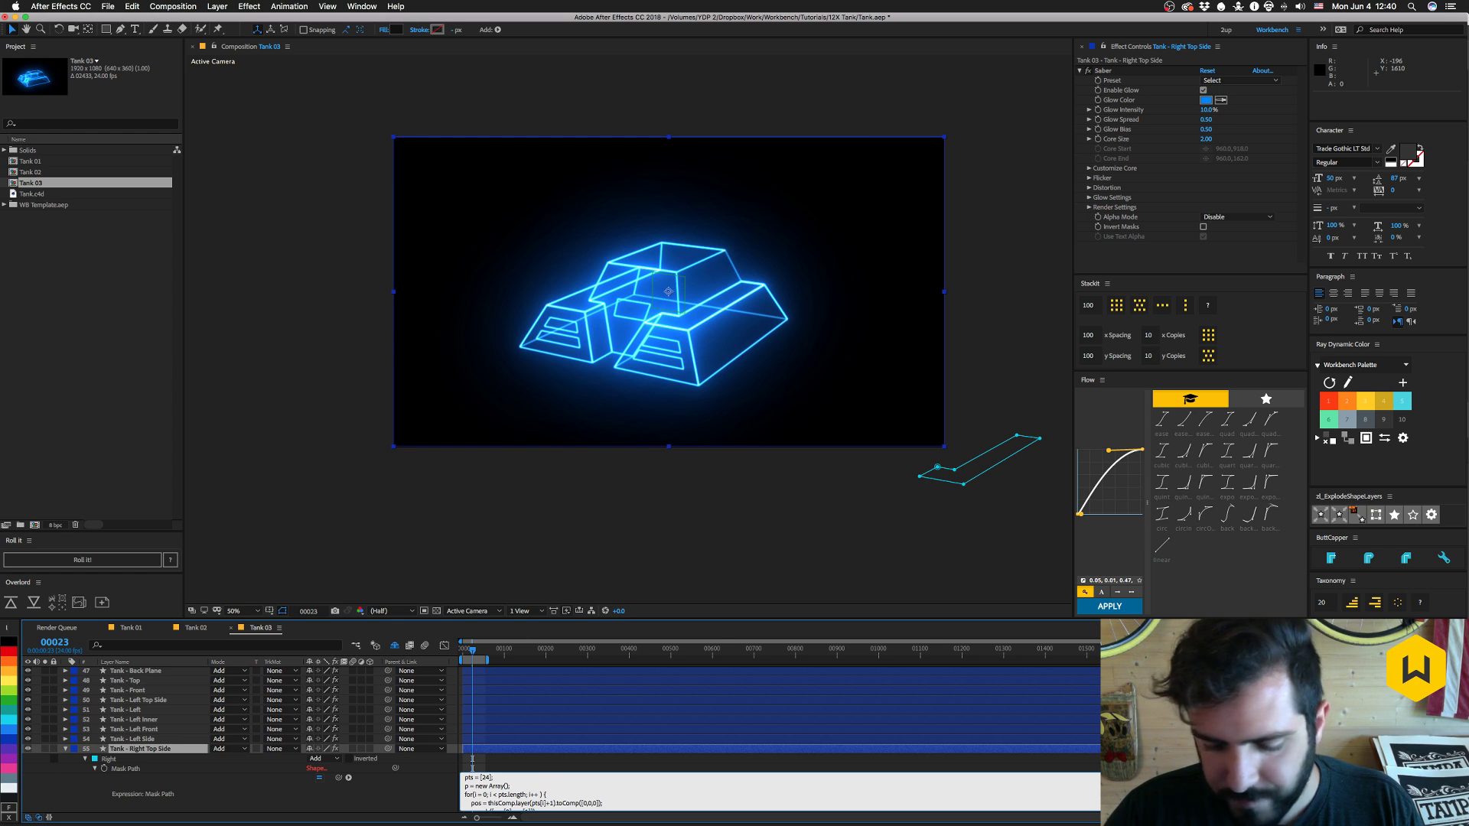
type("24,24")
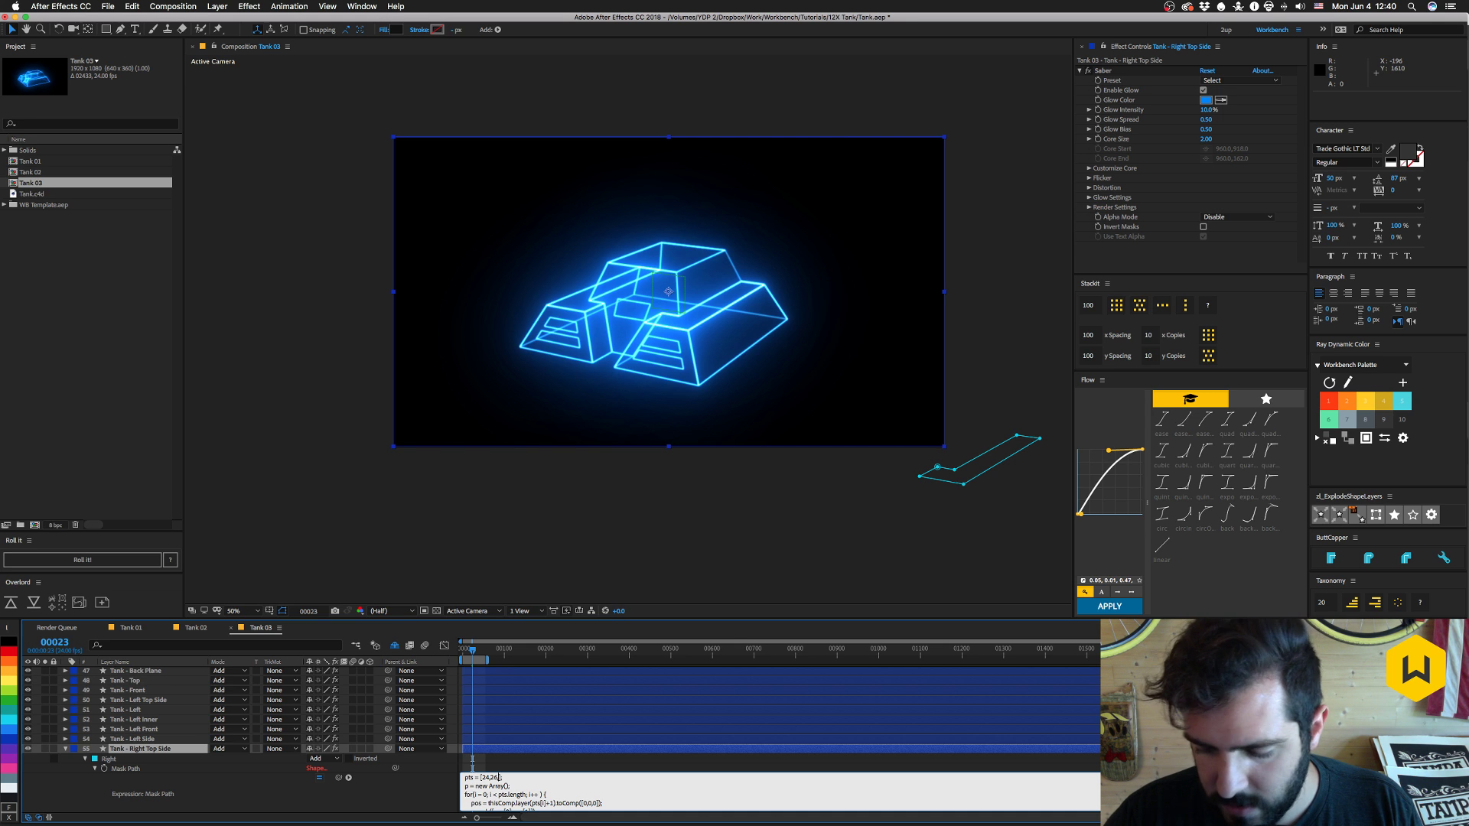
type(",27")
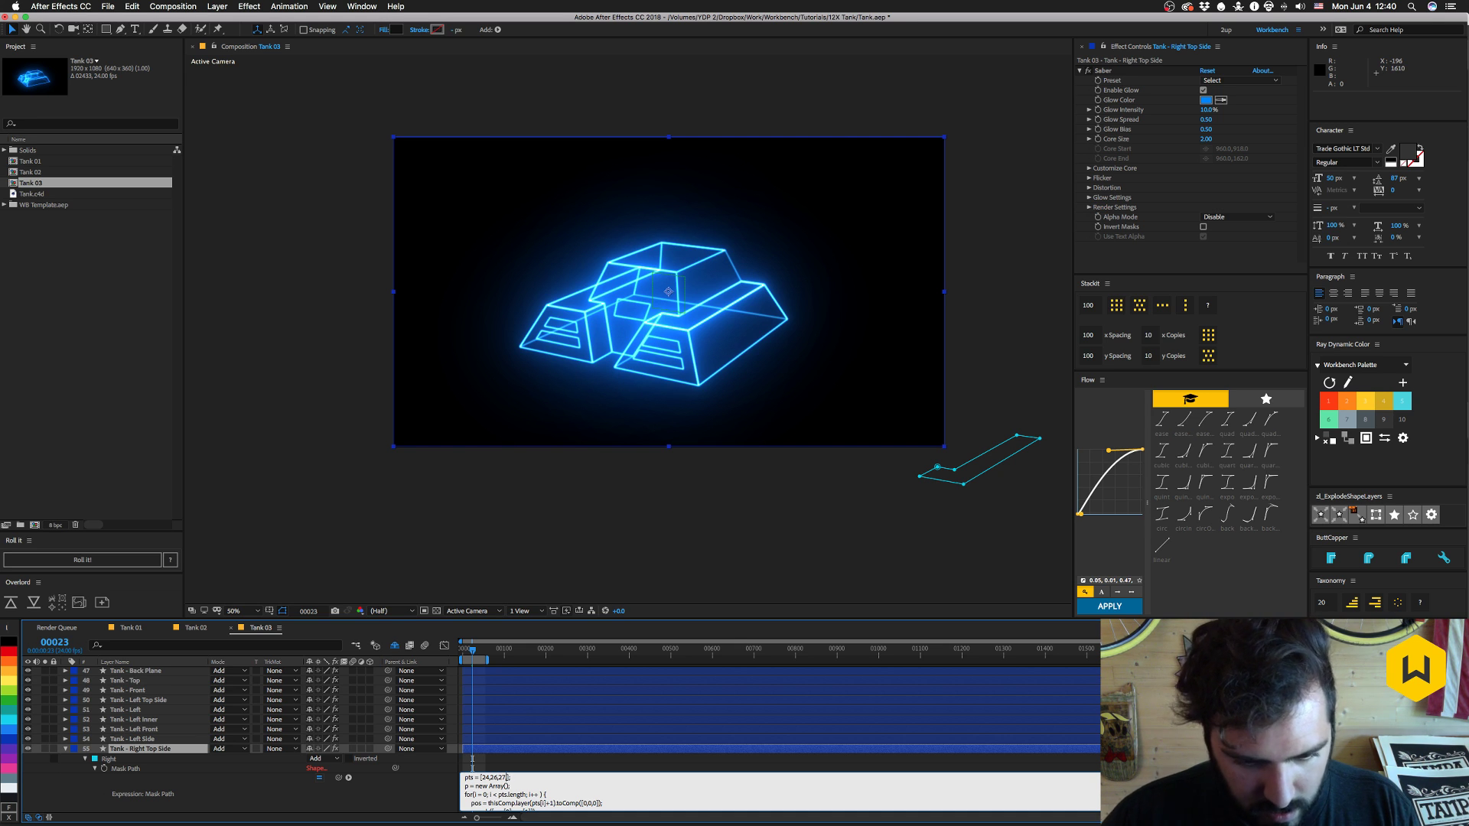
type(",28")
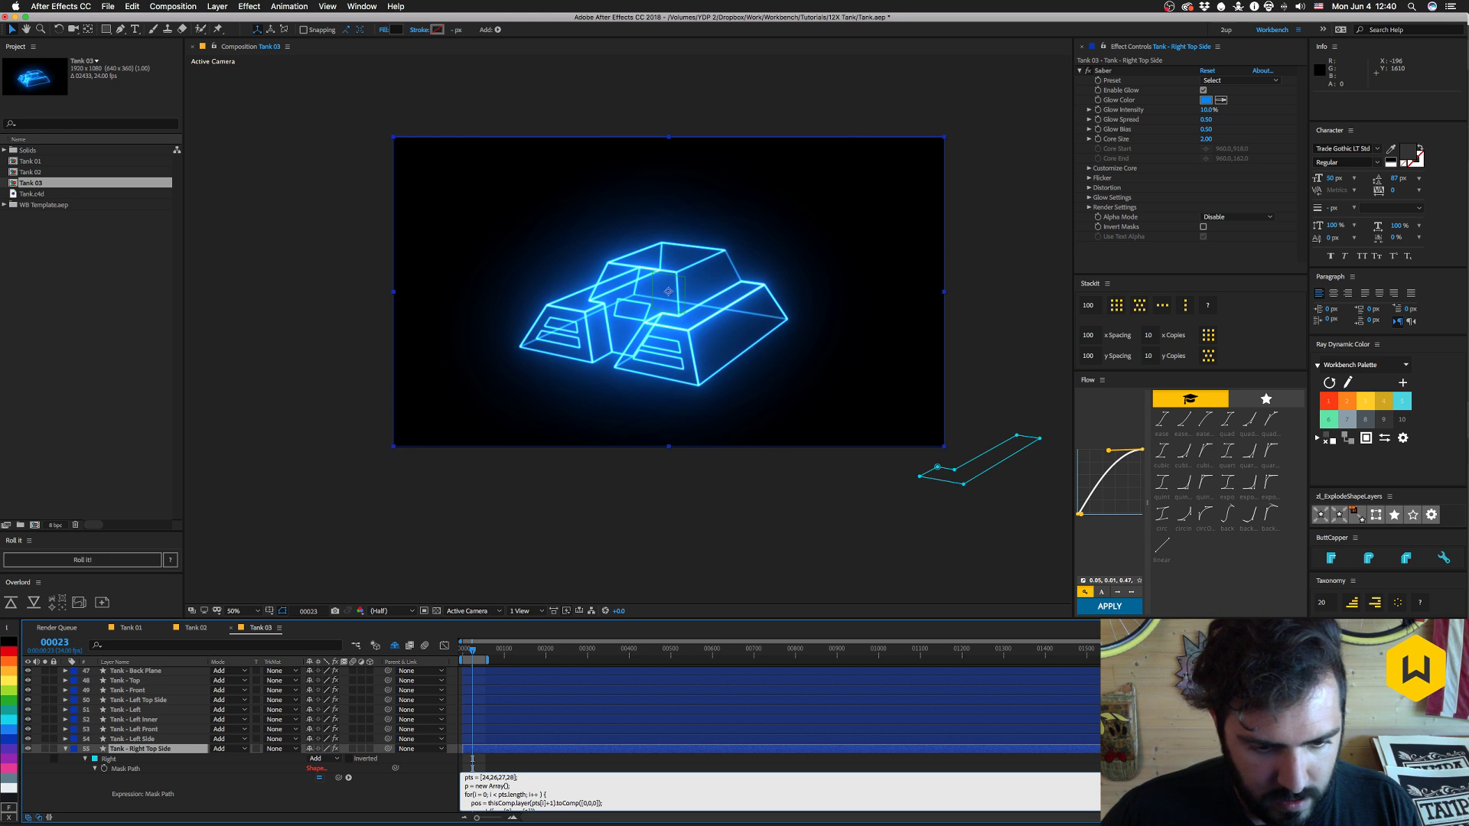
key("KP_Enter")
- Set the Opacity expression's points on Tank - Right Top Side to pts = [24,26,27] and collapse the layer's properties
scroll(484, 764, "down", 3)
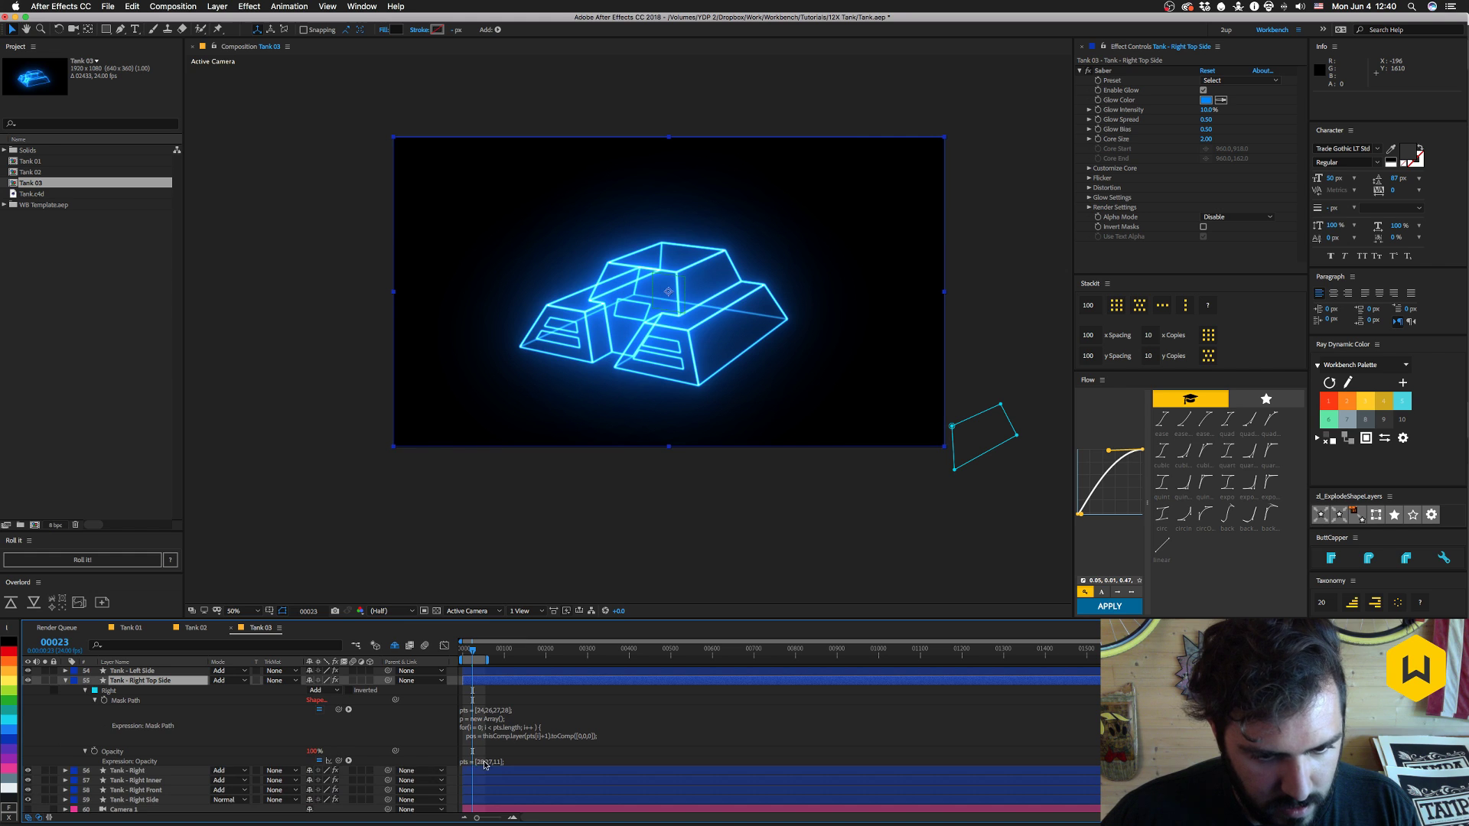
left_click(484, 764)
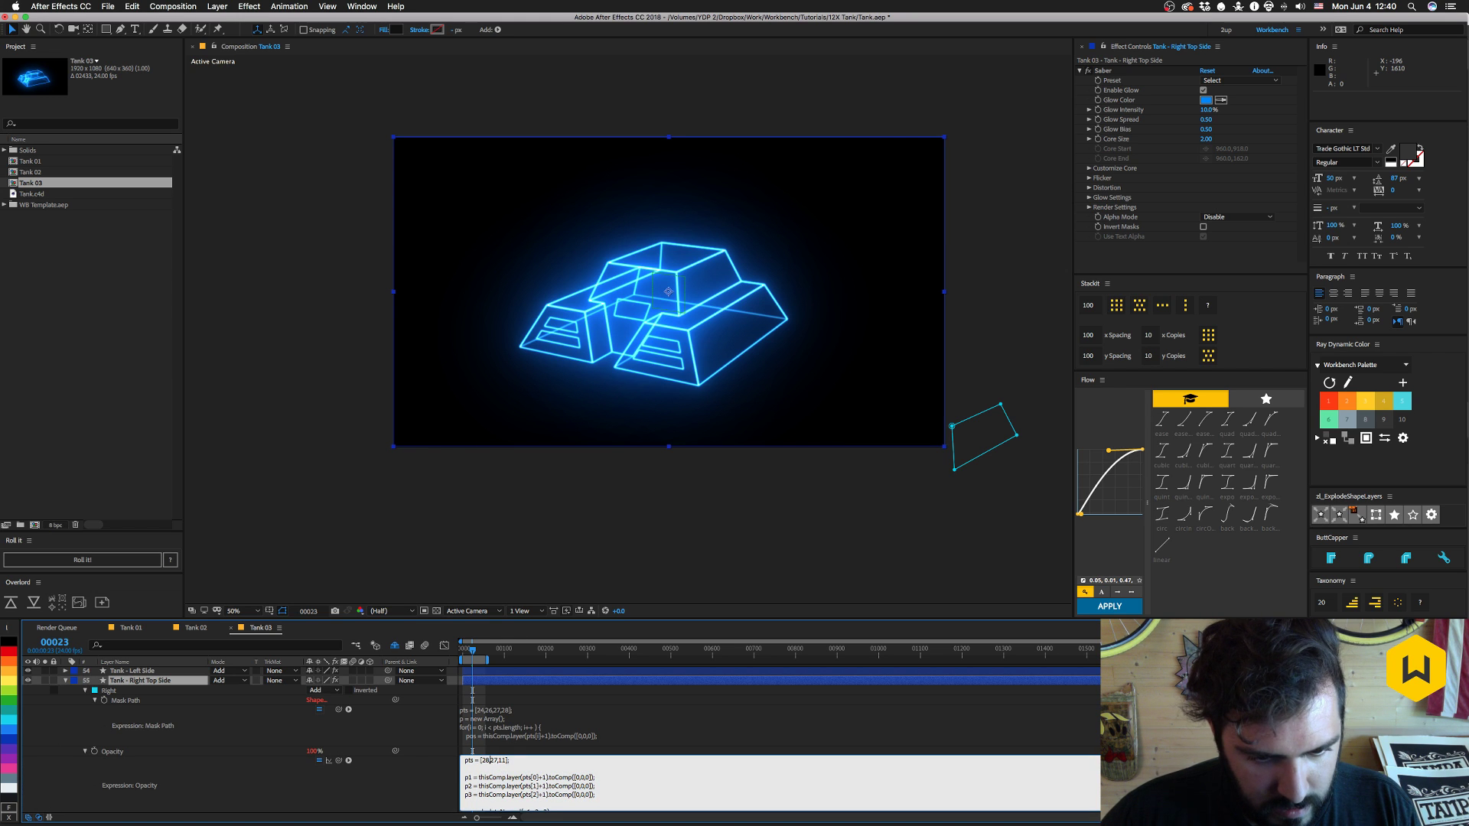
key("BackSpace")
type("4,26")
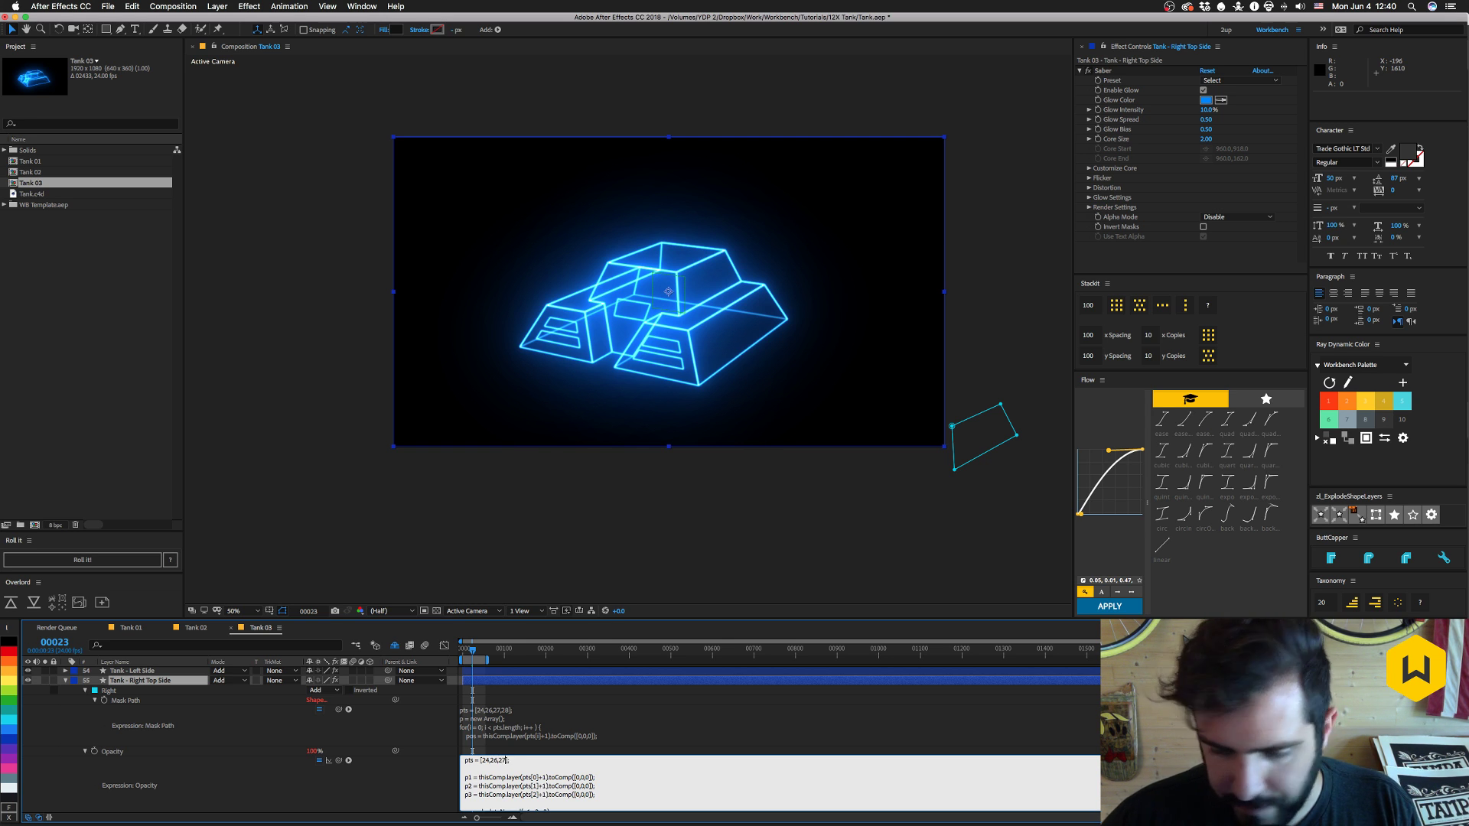
key("KP_Enter")
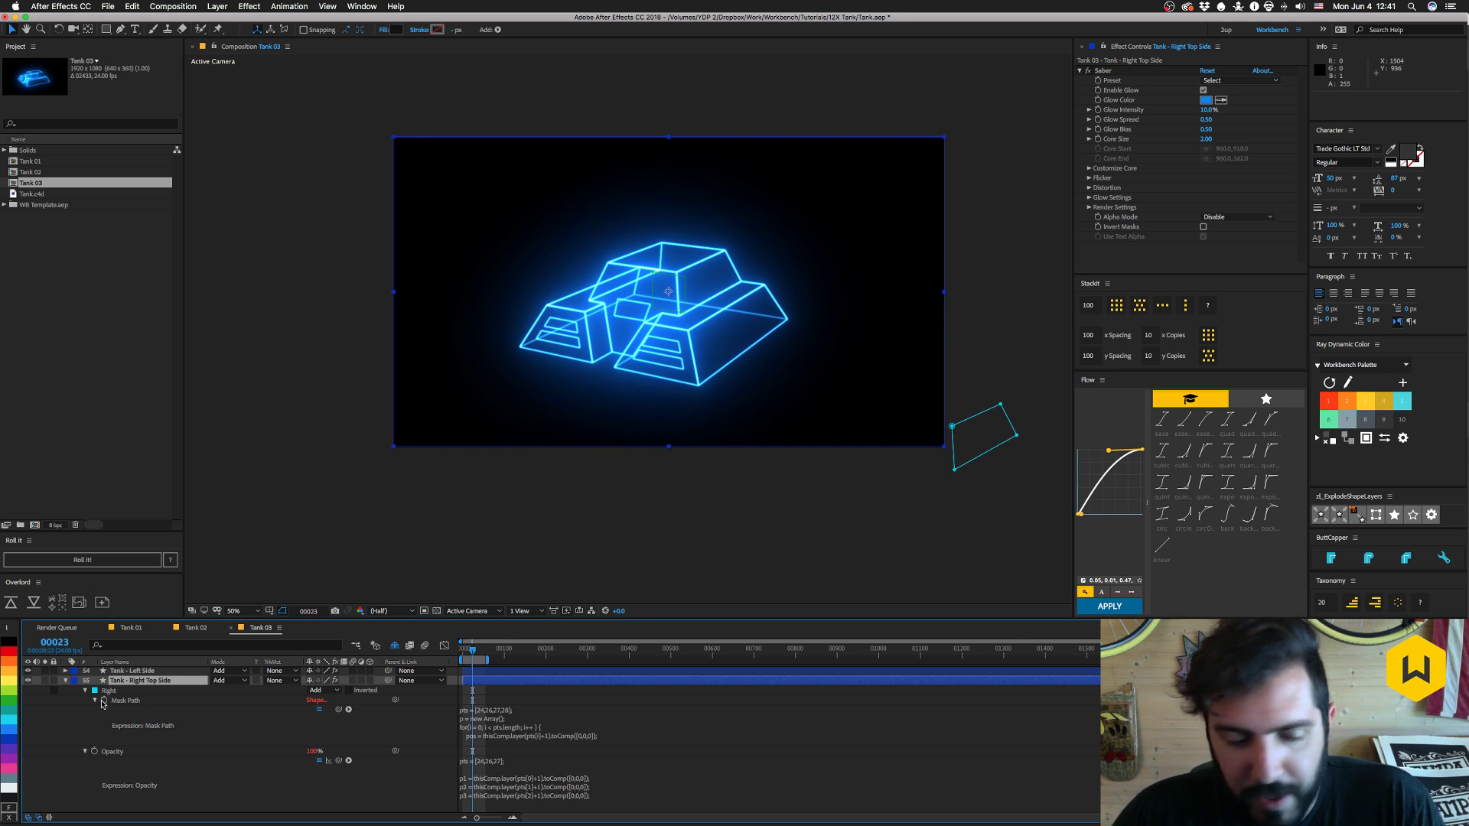
left_click(65, 681)
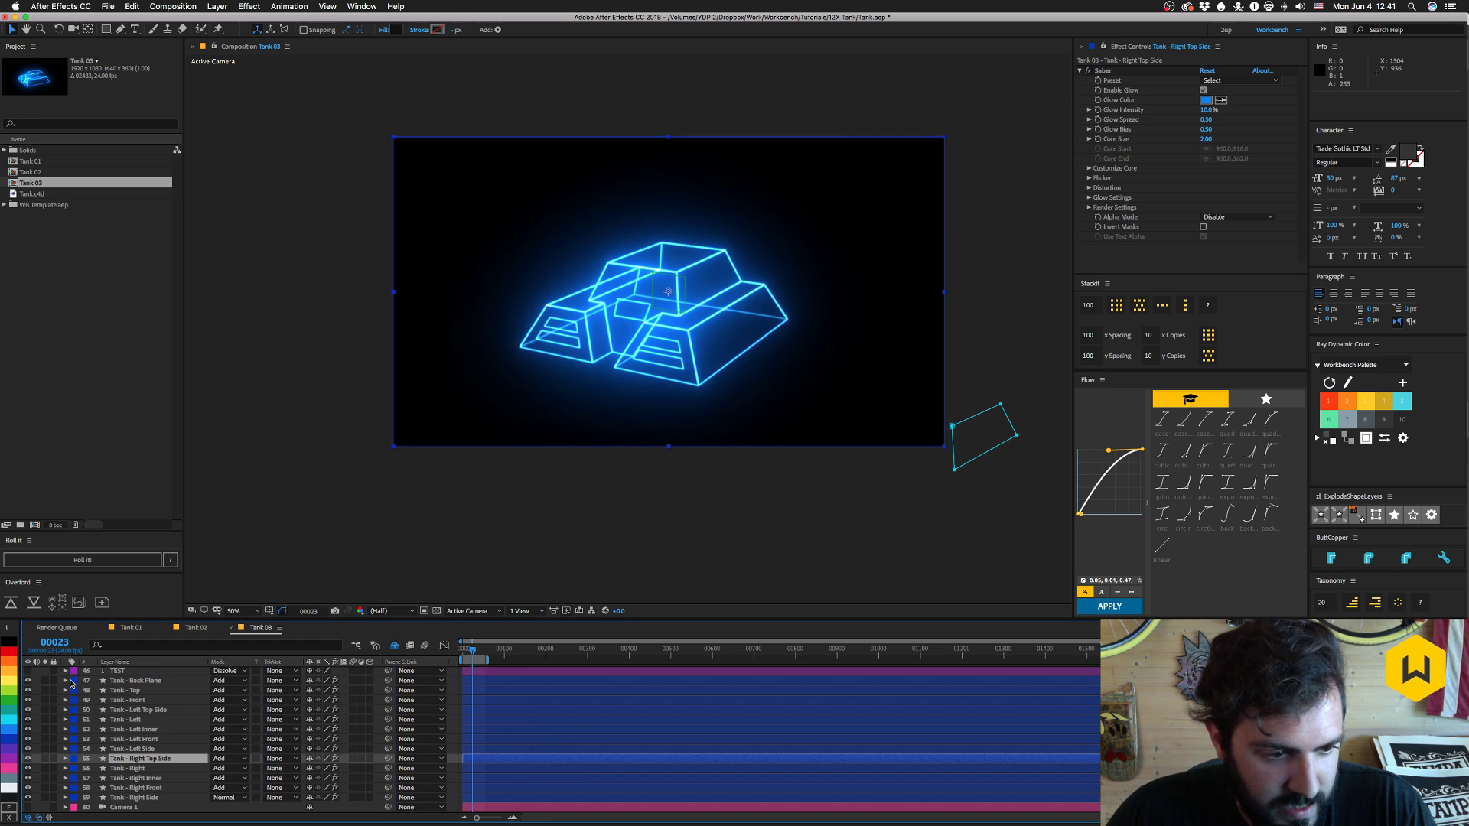
- Check the Tank - Back Plane outline, switch to Cinema 4D and examine the tank's front and the Cloner's list of nulls
left_click(121, 681)
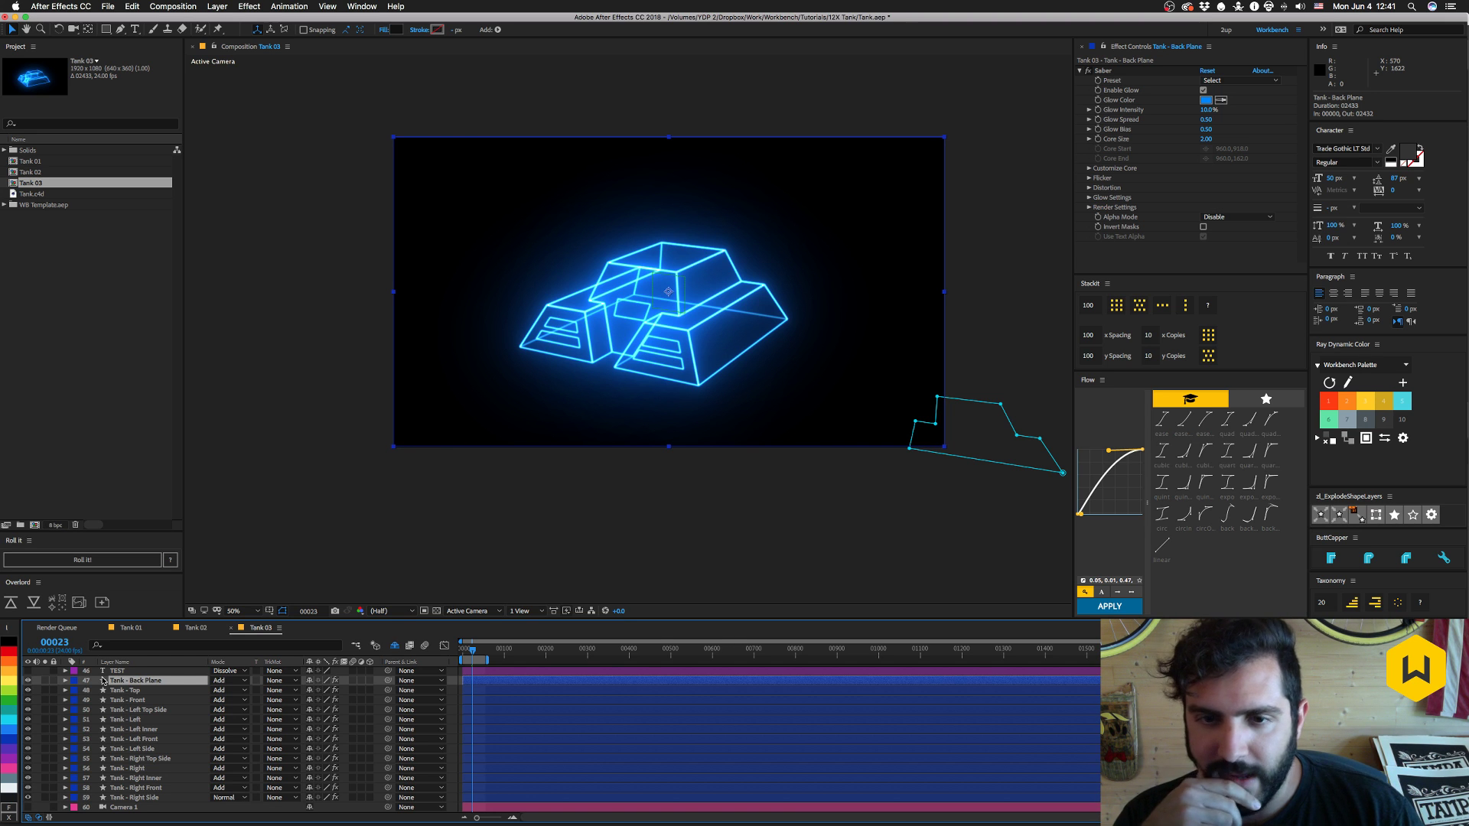
key("super+Tab")
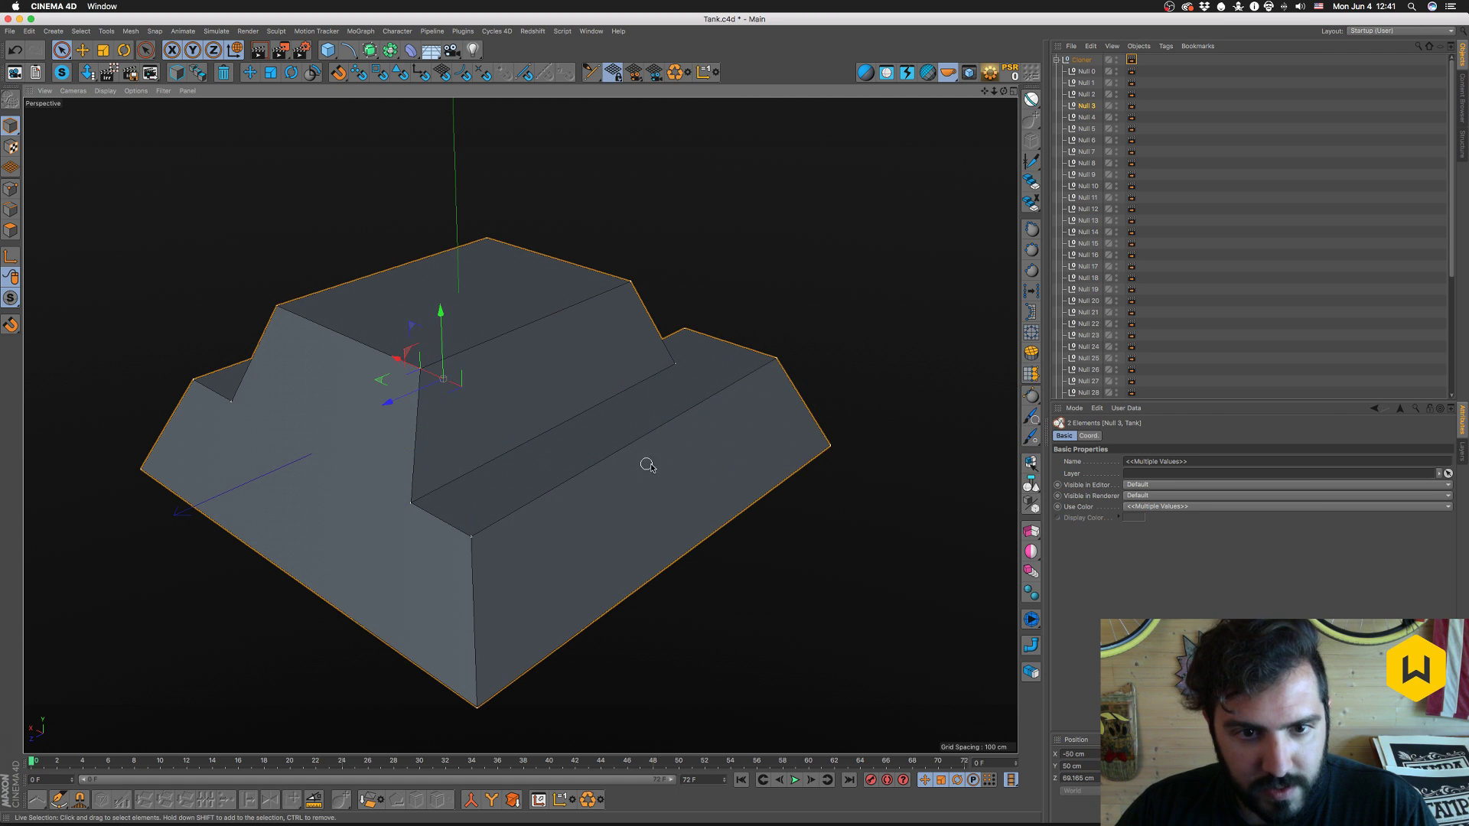
left_click_drag(728, 462, 456, 466)
left_click_drag(739, 489, 436, 465)
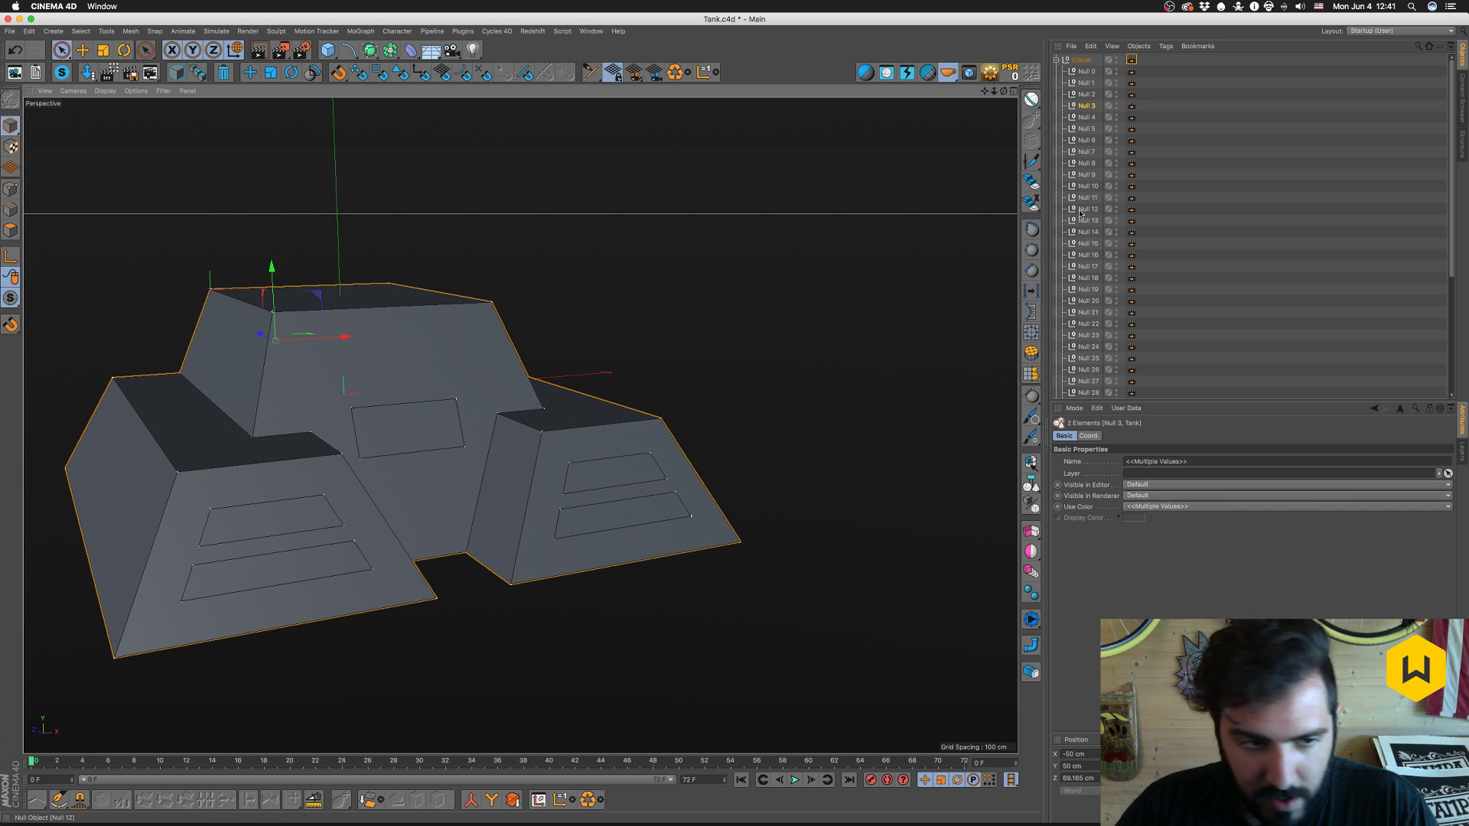
left_click(1056, 59)
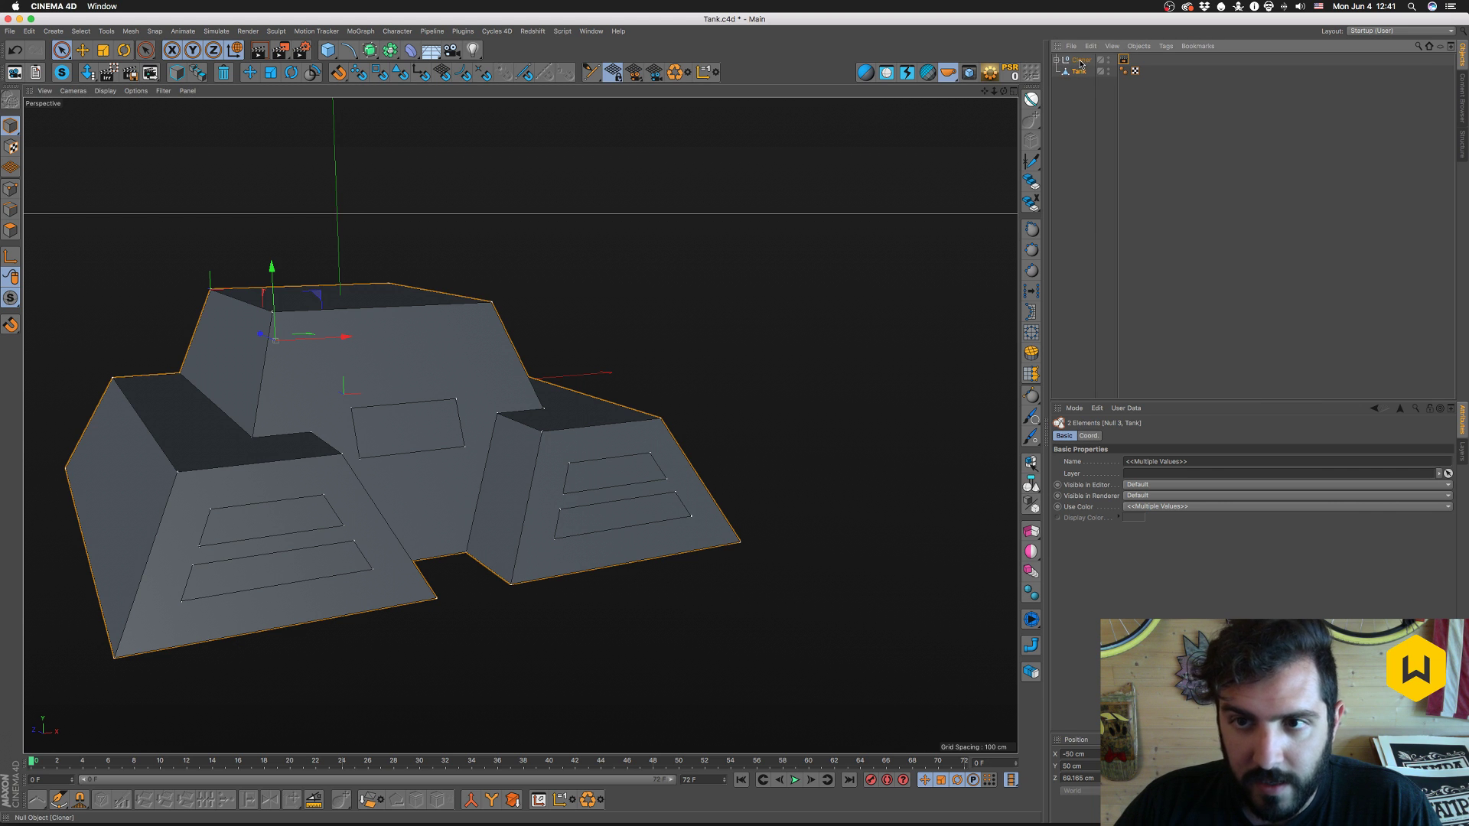
left_click(1056, 60)
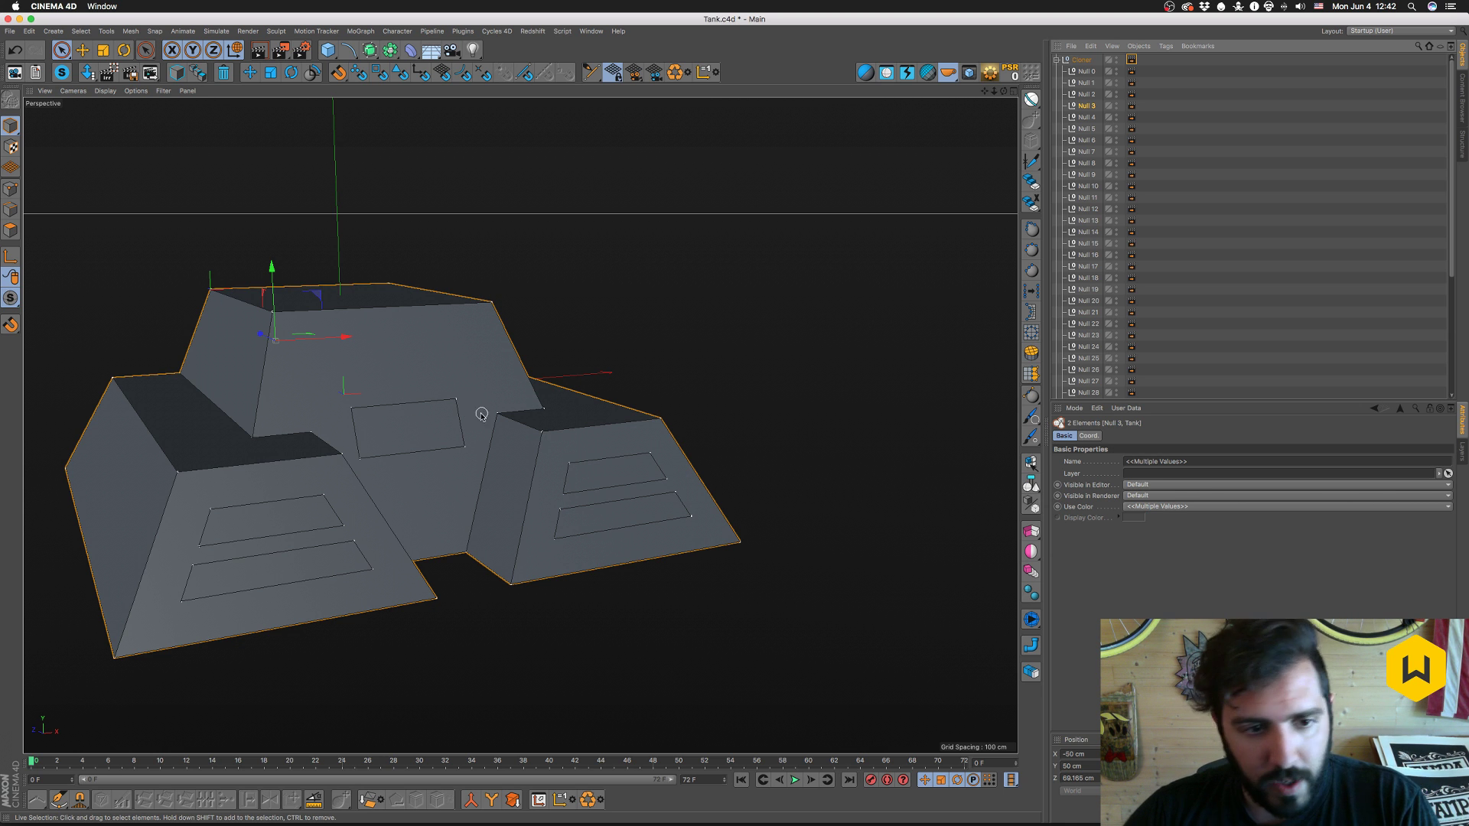
- Inspect the cabin side of the tank model and identify the null at its upper front corner
left_click_drag(645, 386, 507, 444)
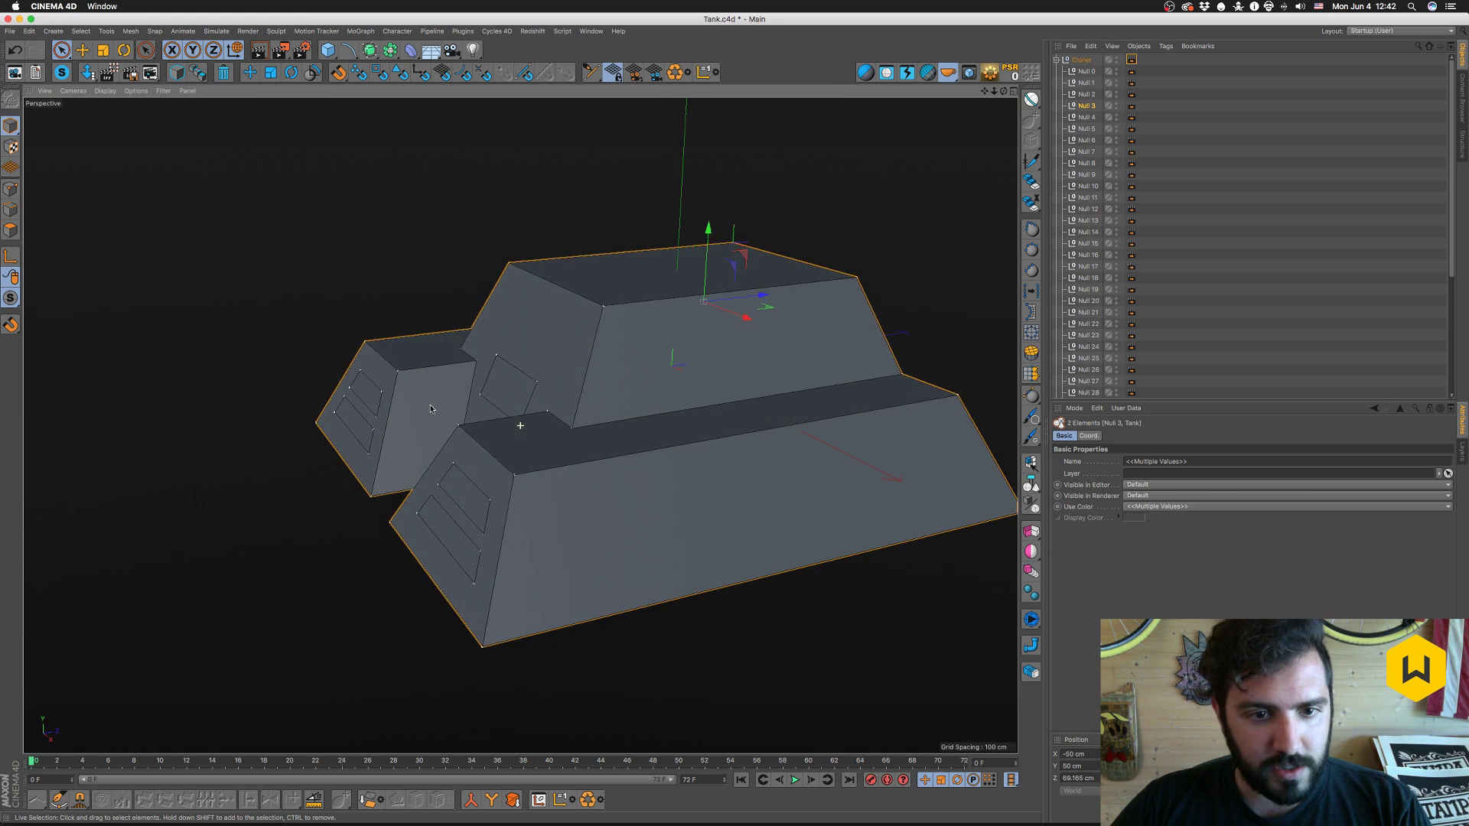
left_click(571, 426)
left_click(606, 316)
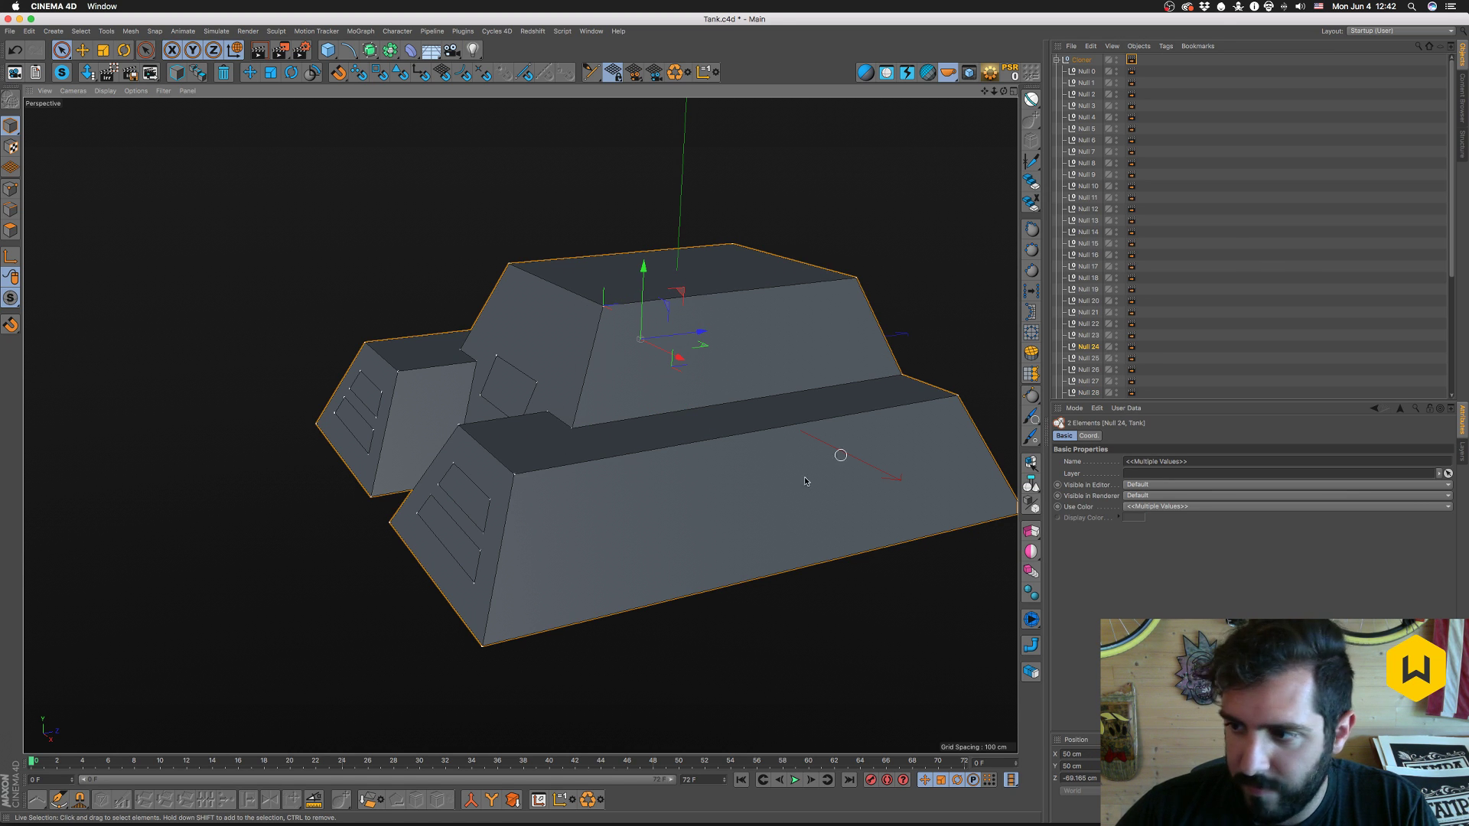
left_click_drag(363, 524, 477, 531)
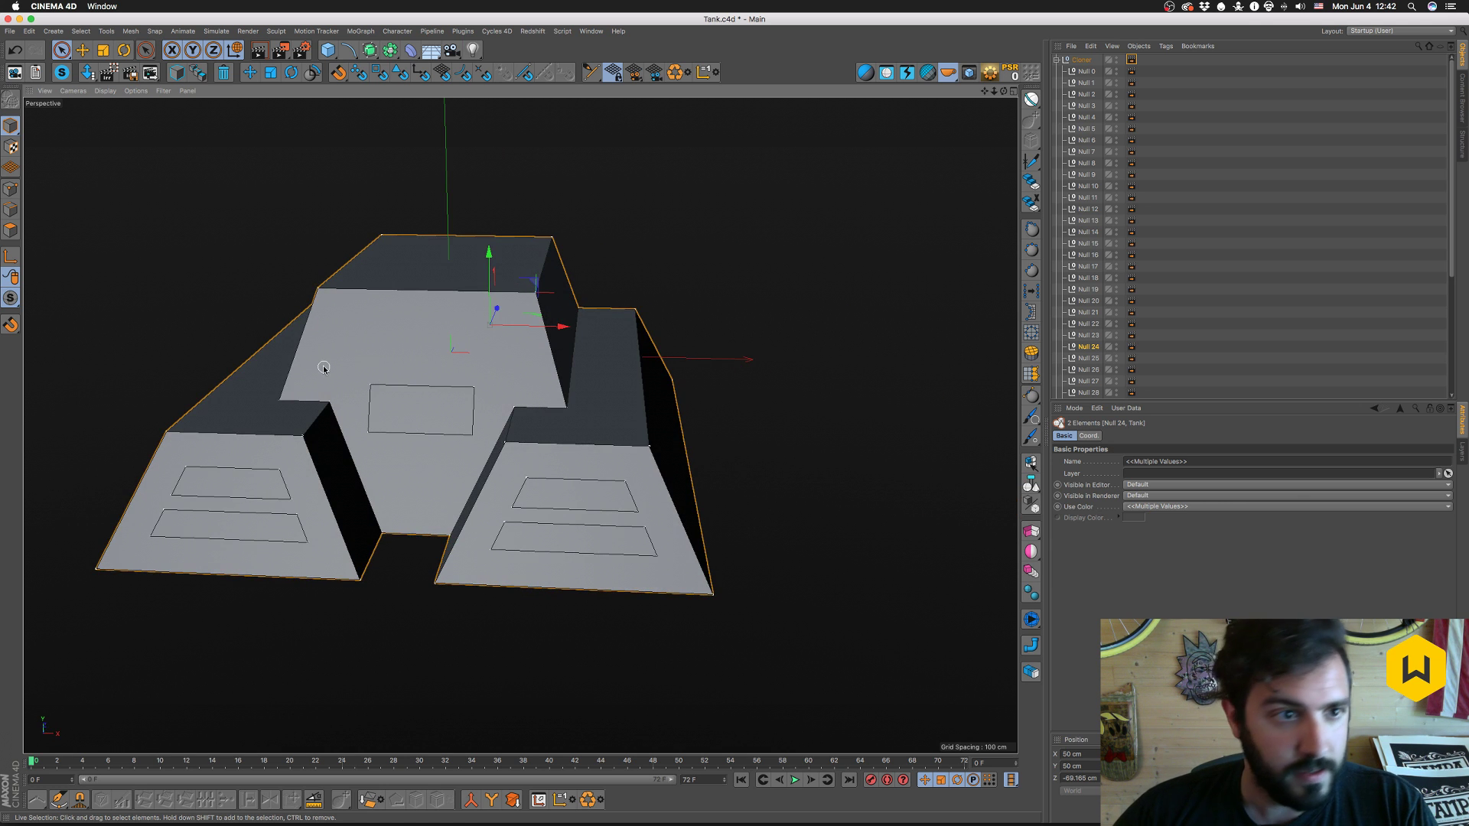
left_click_drag(358, 397, 508, 460)
- Switch to After Effects, open the Expressionist extension and enlarge its floating window
key("super+Tab")
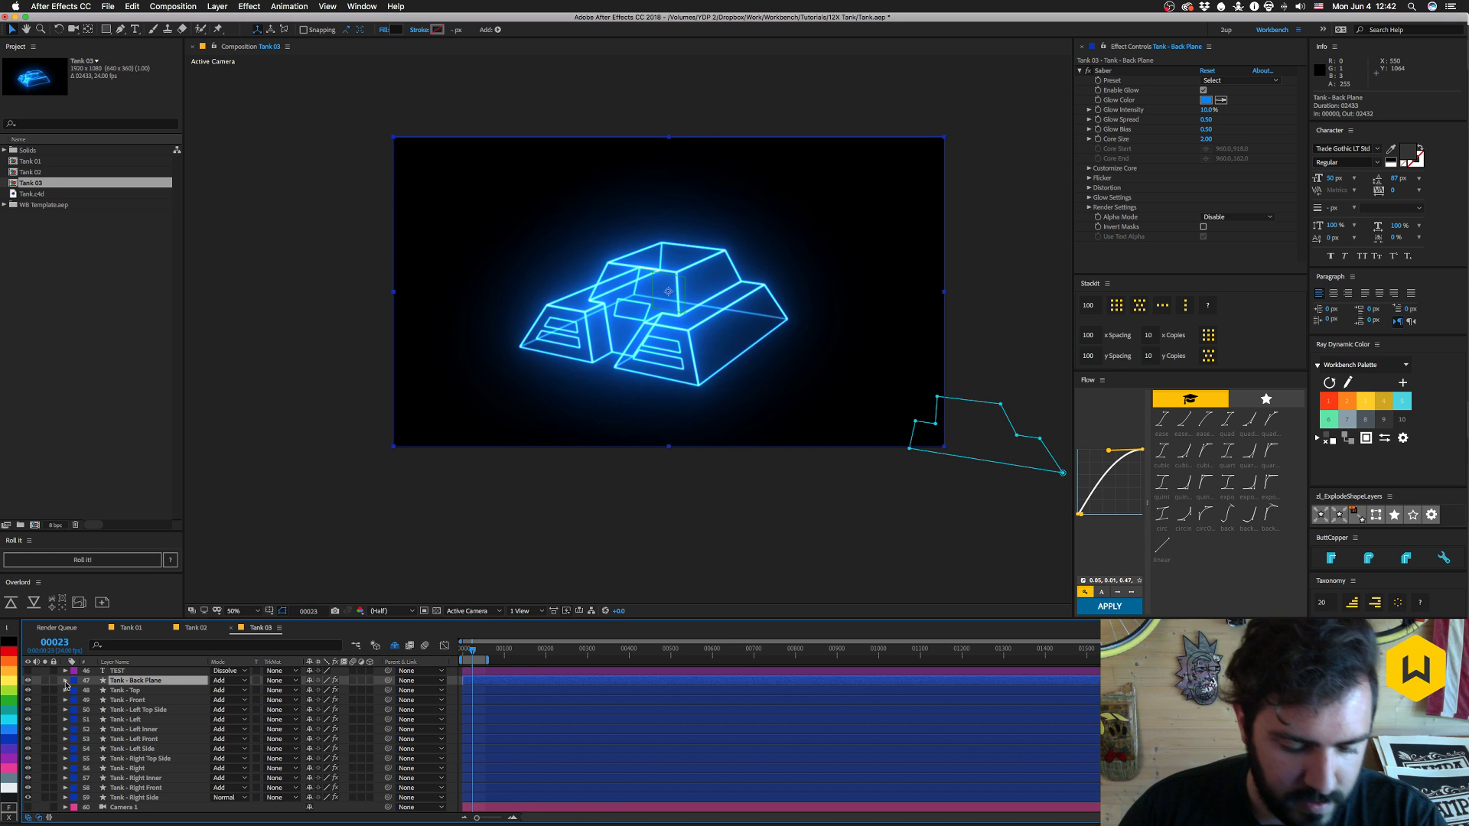
left_click(362, 6)
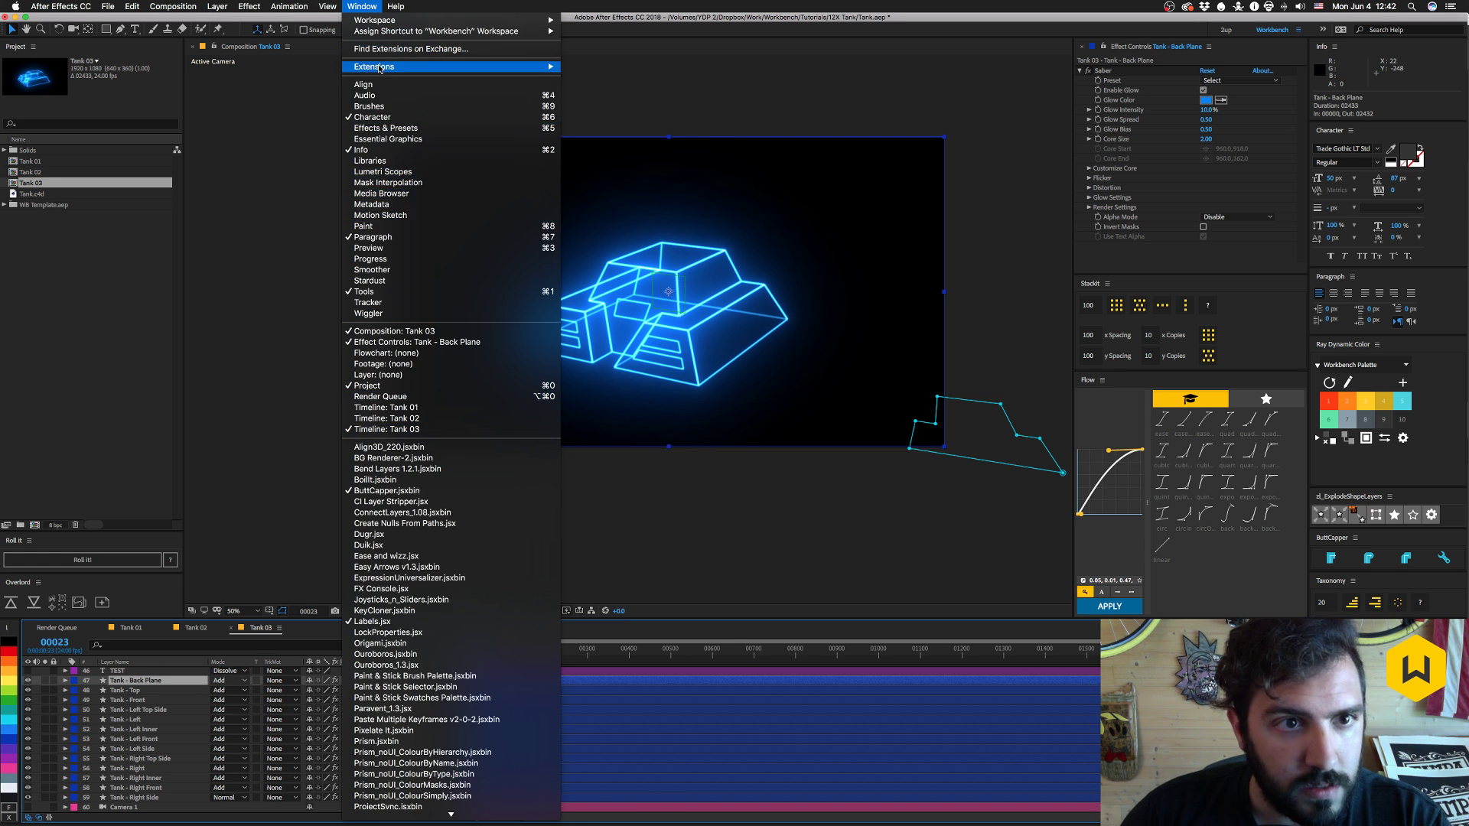
mouse_move(396, 67)
left_click(587, 132)
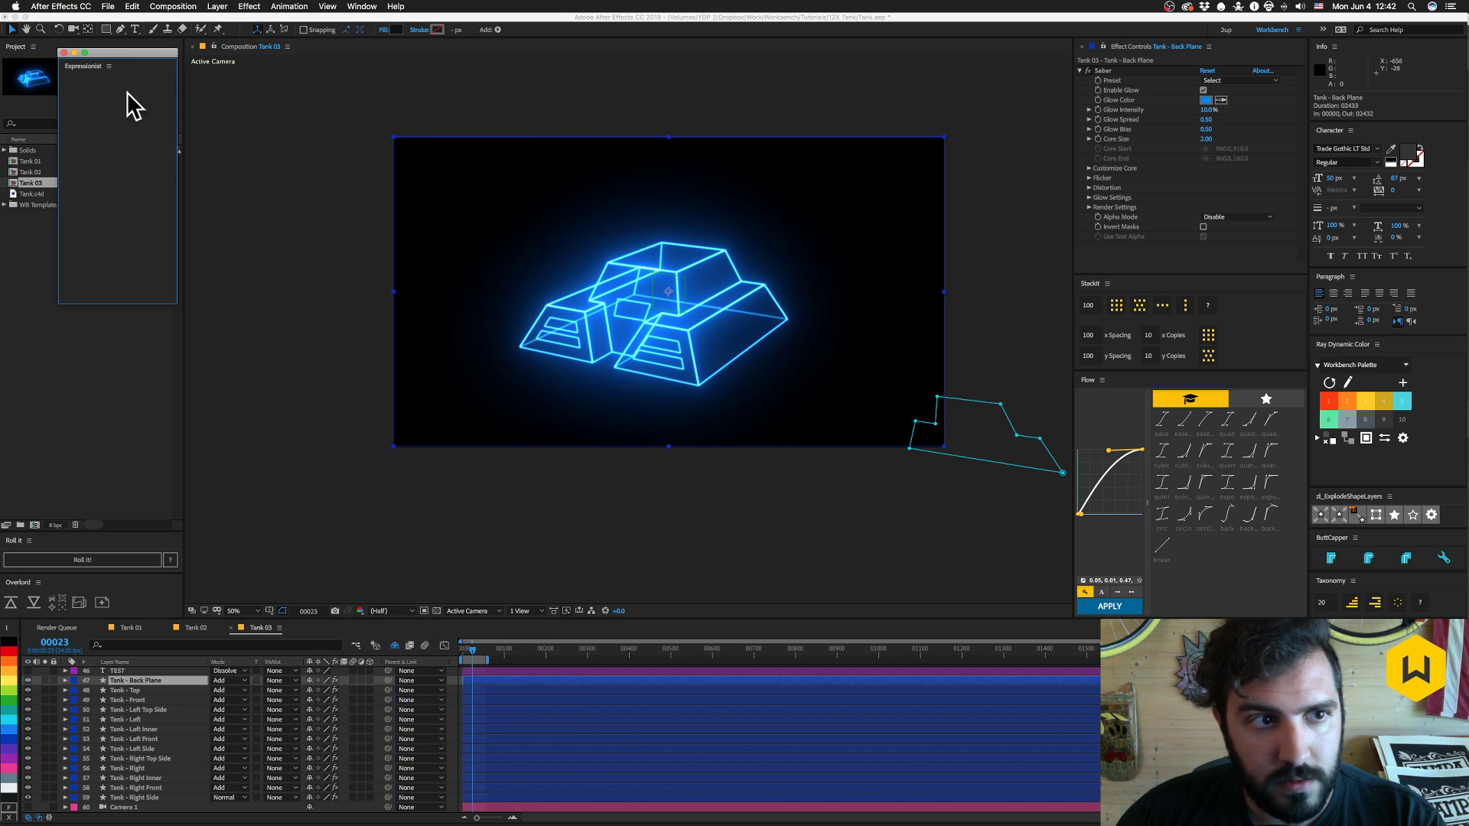
left_click_drag(122, 52, 148, 85)
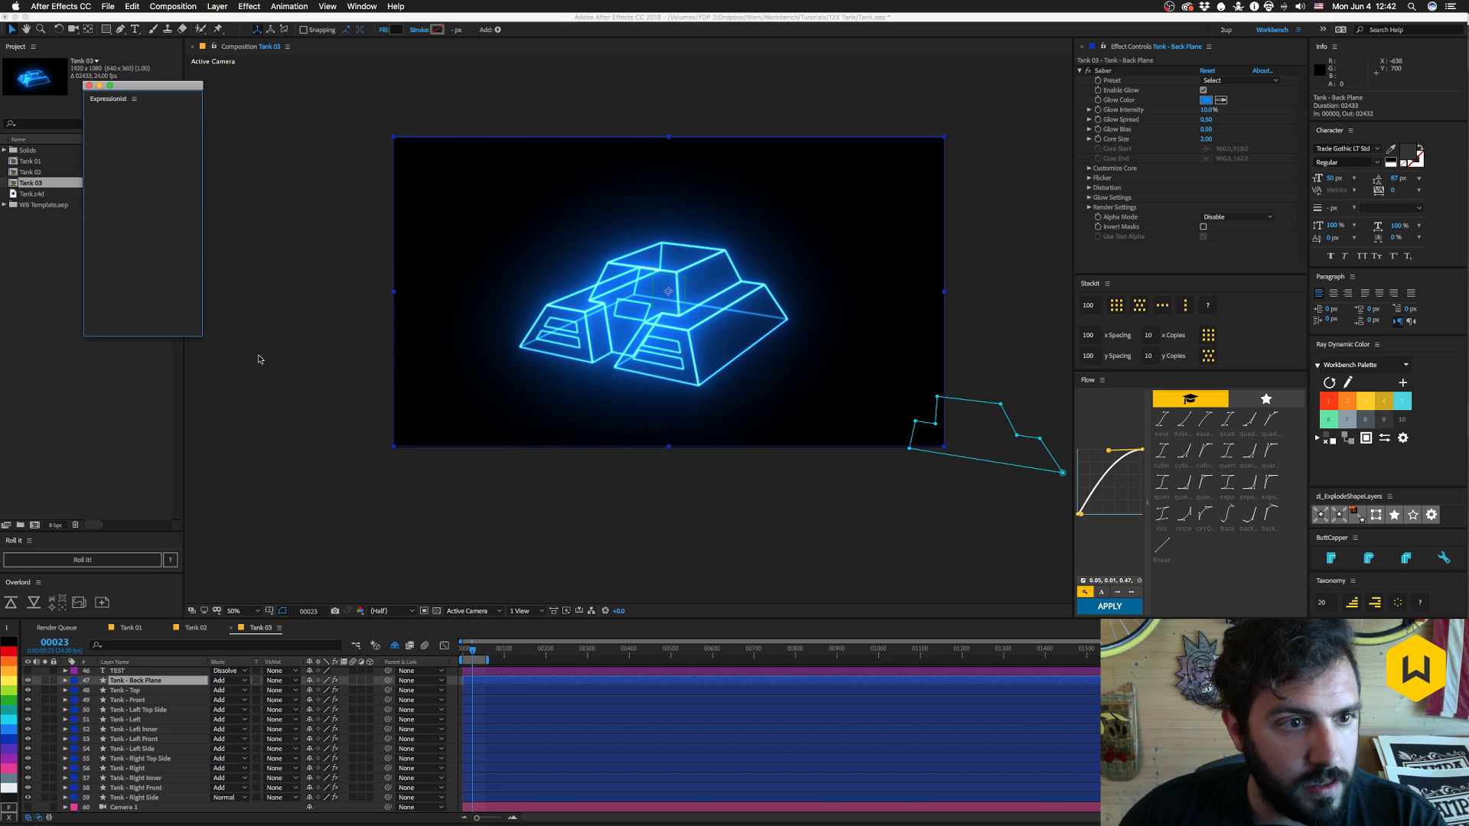
left_click_drag(132, 95, 160, 146)
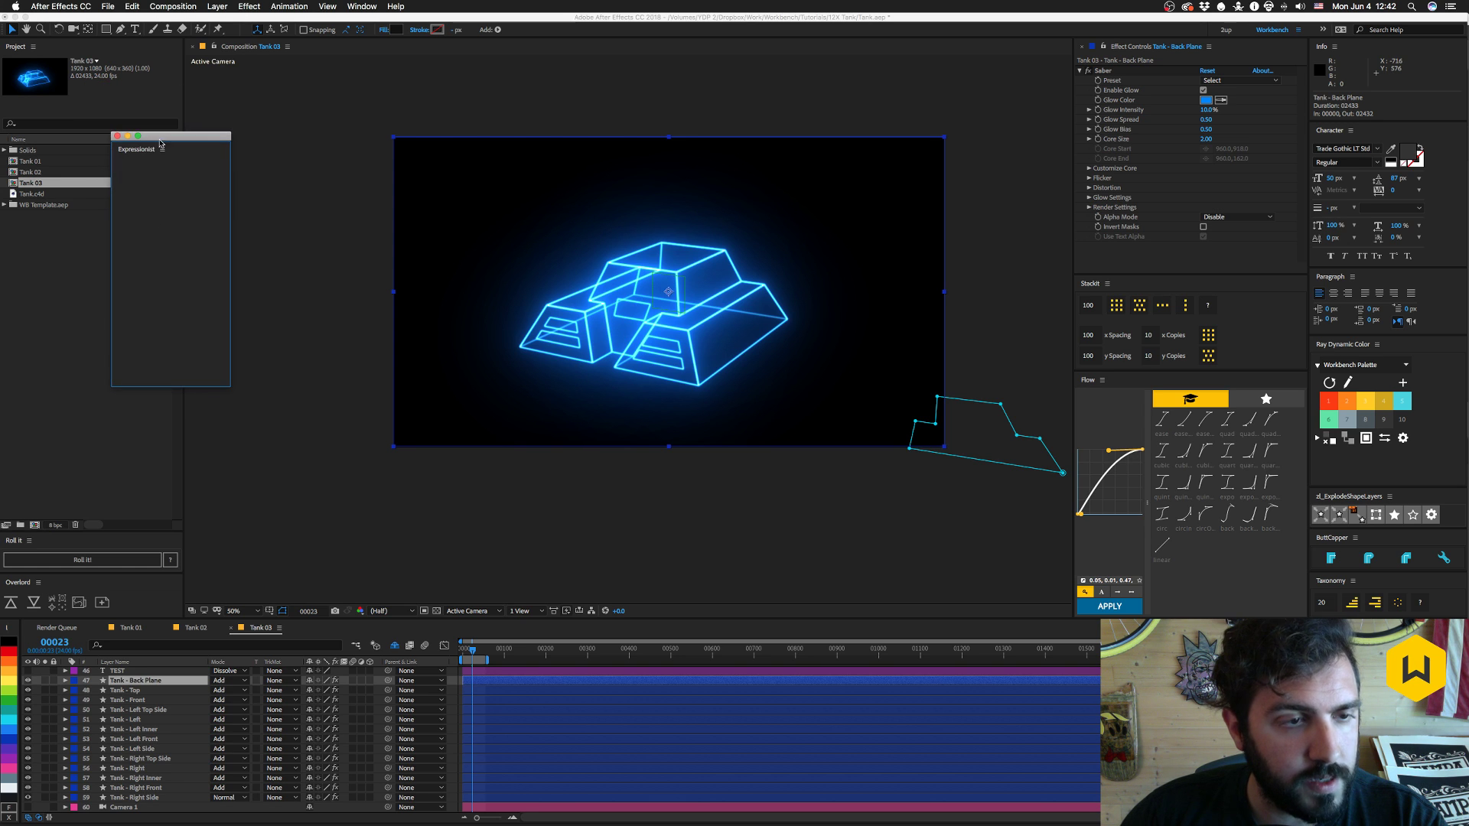
left_click_drag(232, 387, 246, 355)
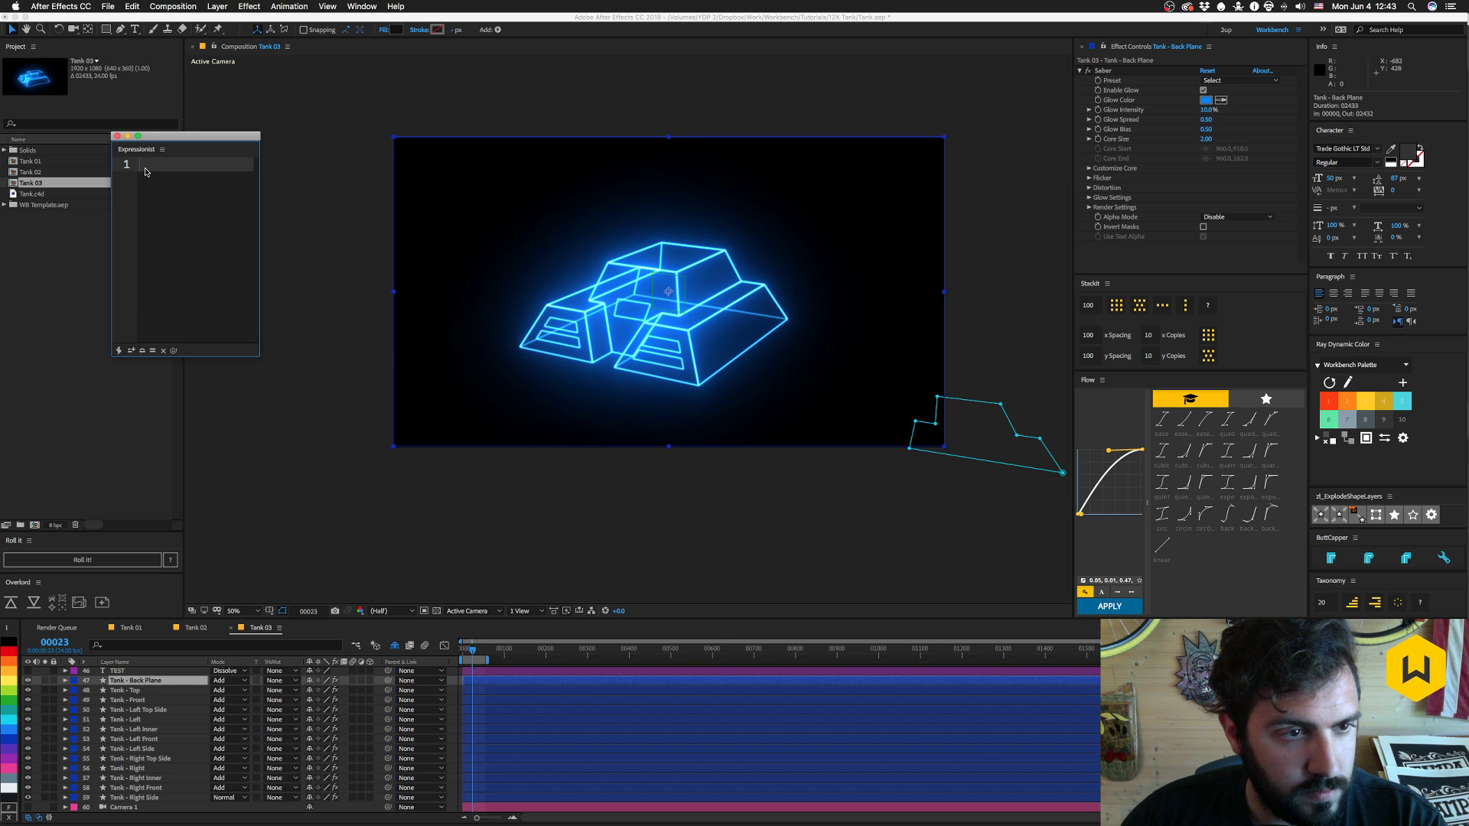
left_click_drag(248, 357, 614, 476)
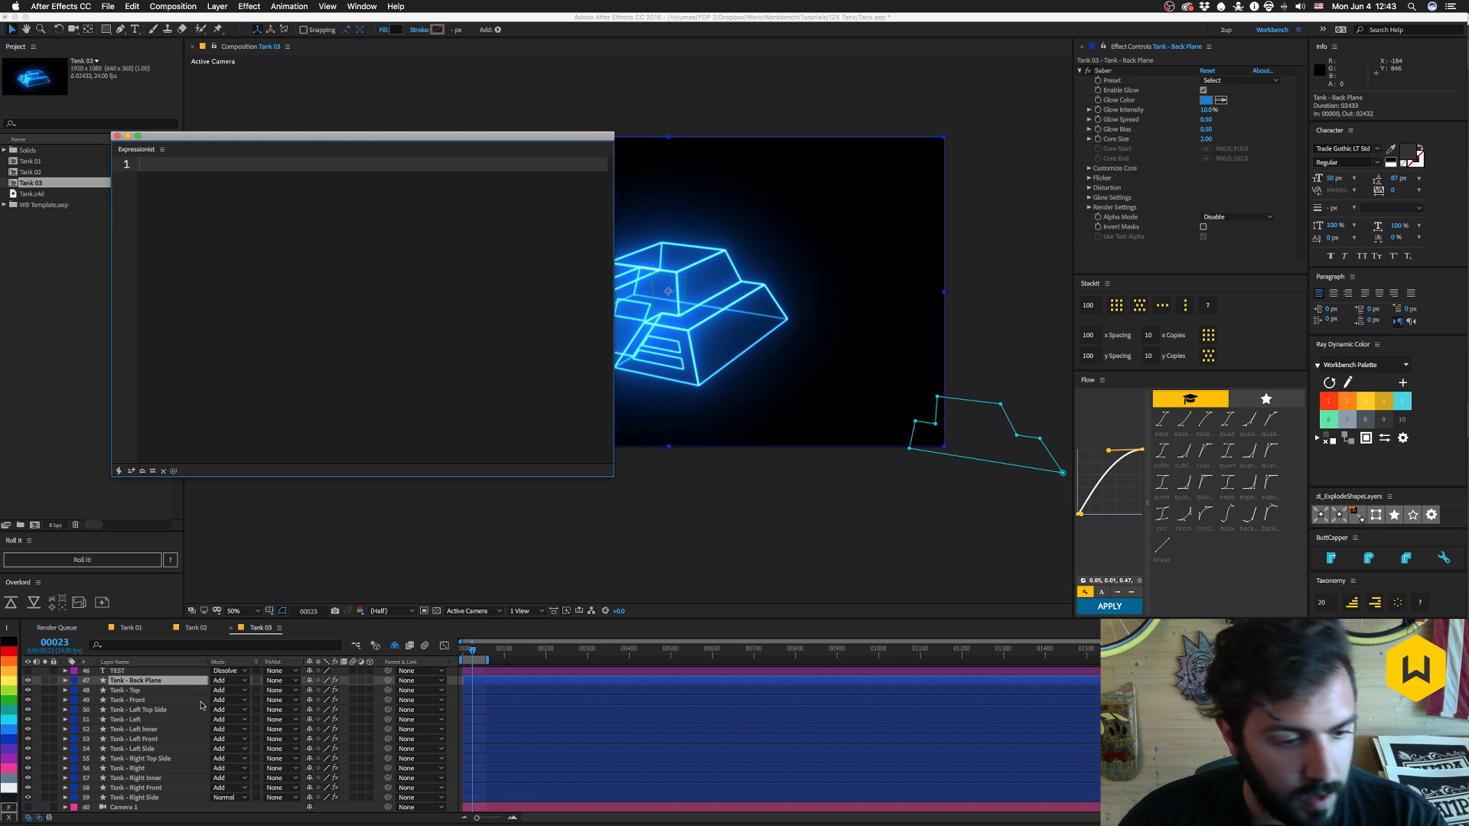
- Load the Tank - Back Plane layer's Mask Path expression into Expressionist and move the editor window clear of the tank
left_click(78, 681)
key("e")
key("e")
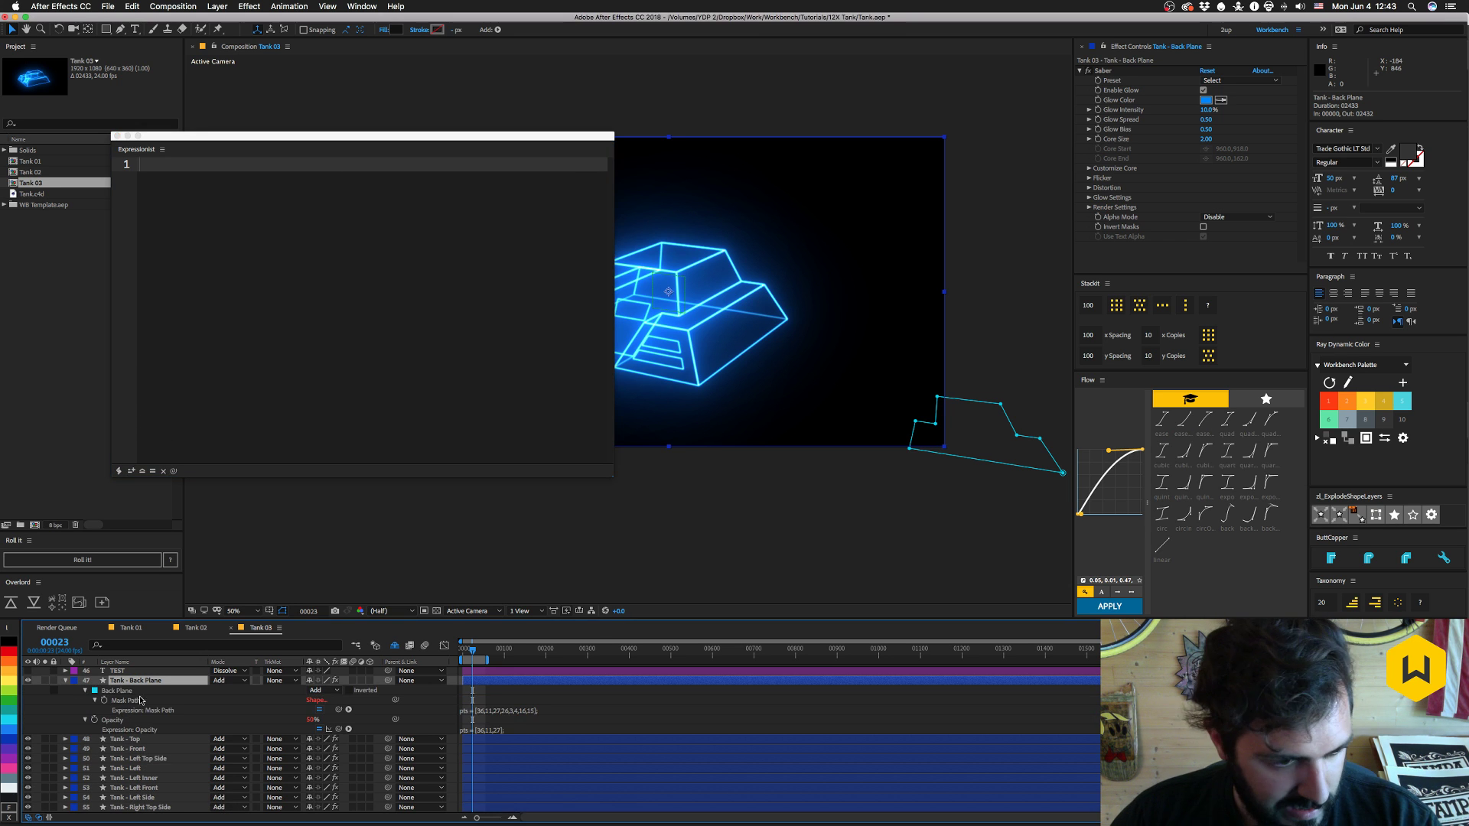
left_click(124, 701)
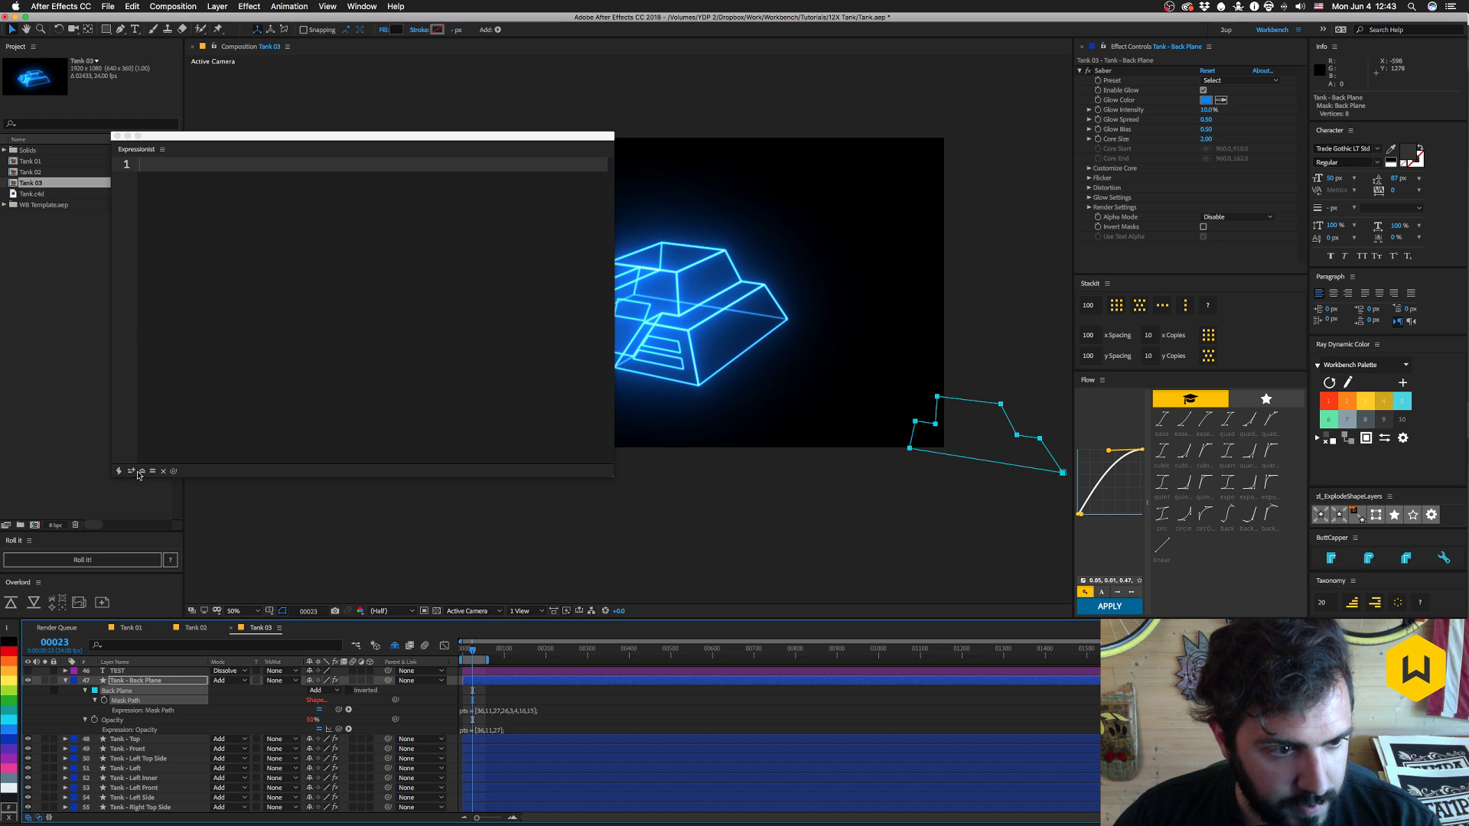
key("super+e")
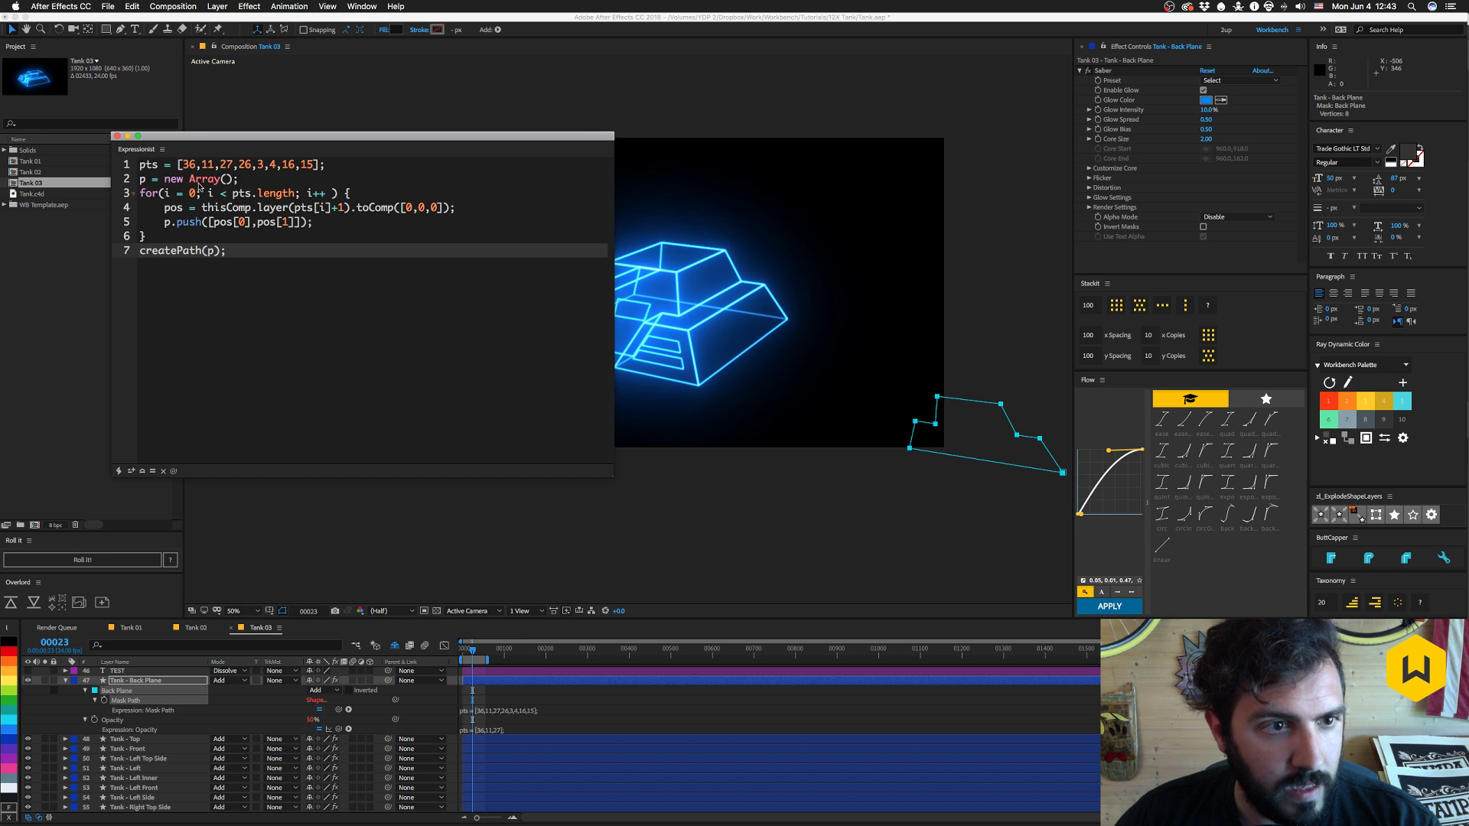
left_click_drag(182, 138, 890, 182)
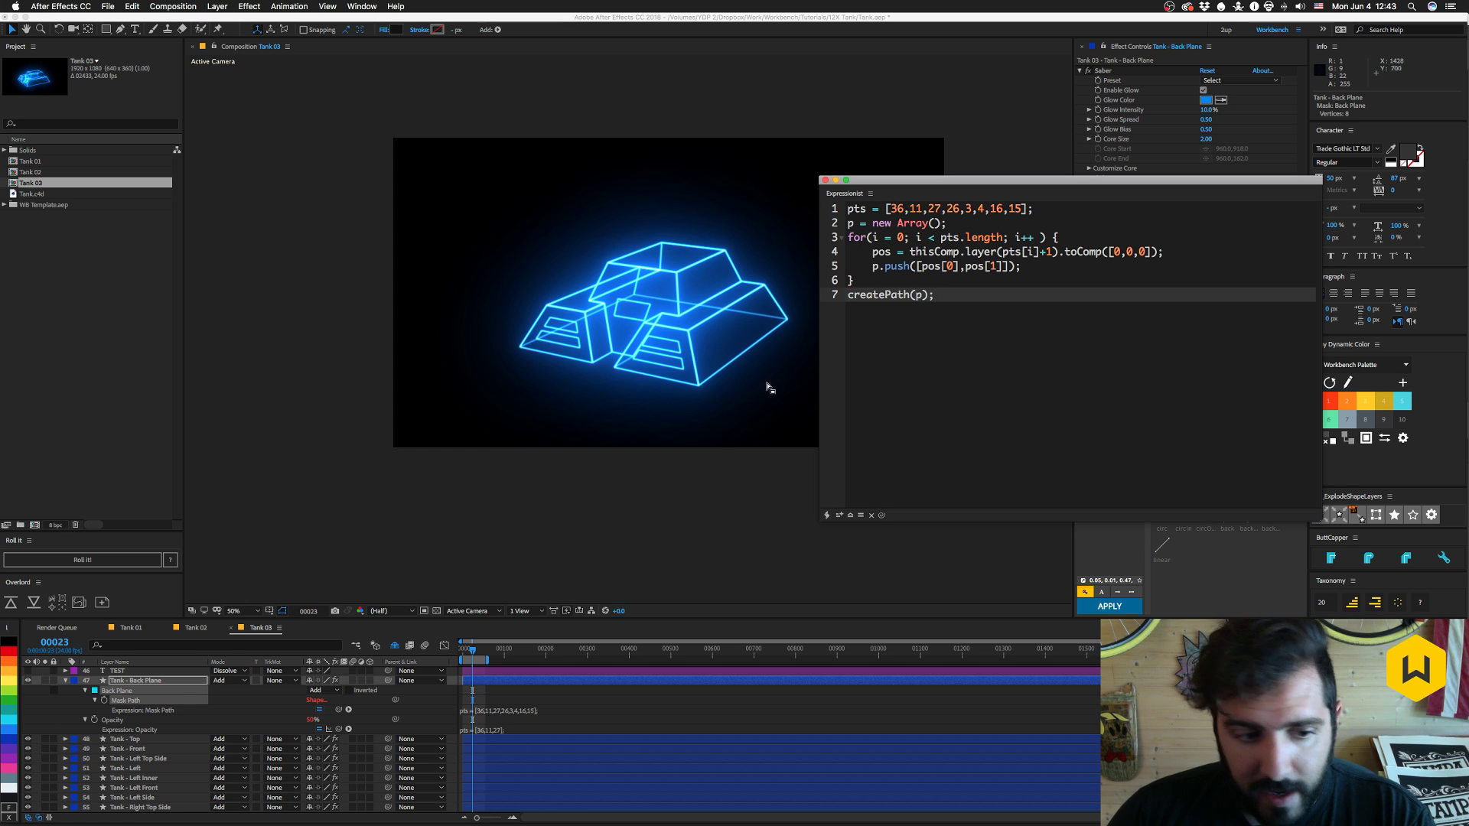
- Show the hidden shy null layers in the Tank 03 timeline, starting from Null 0
left_click(395, 646)
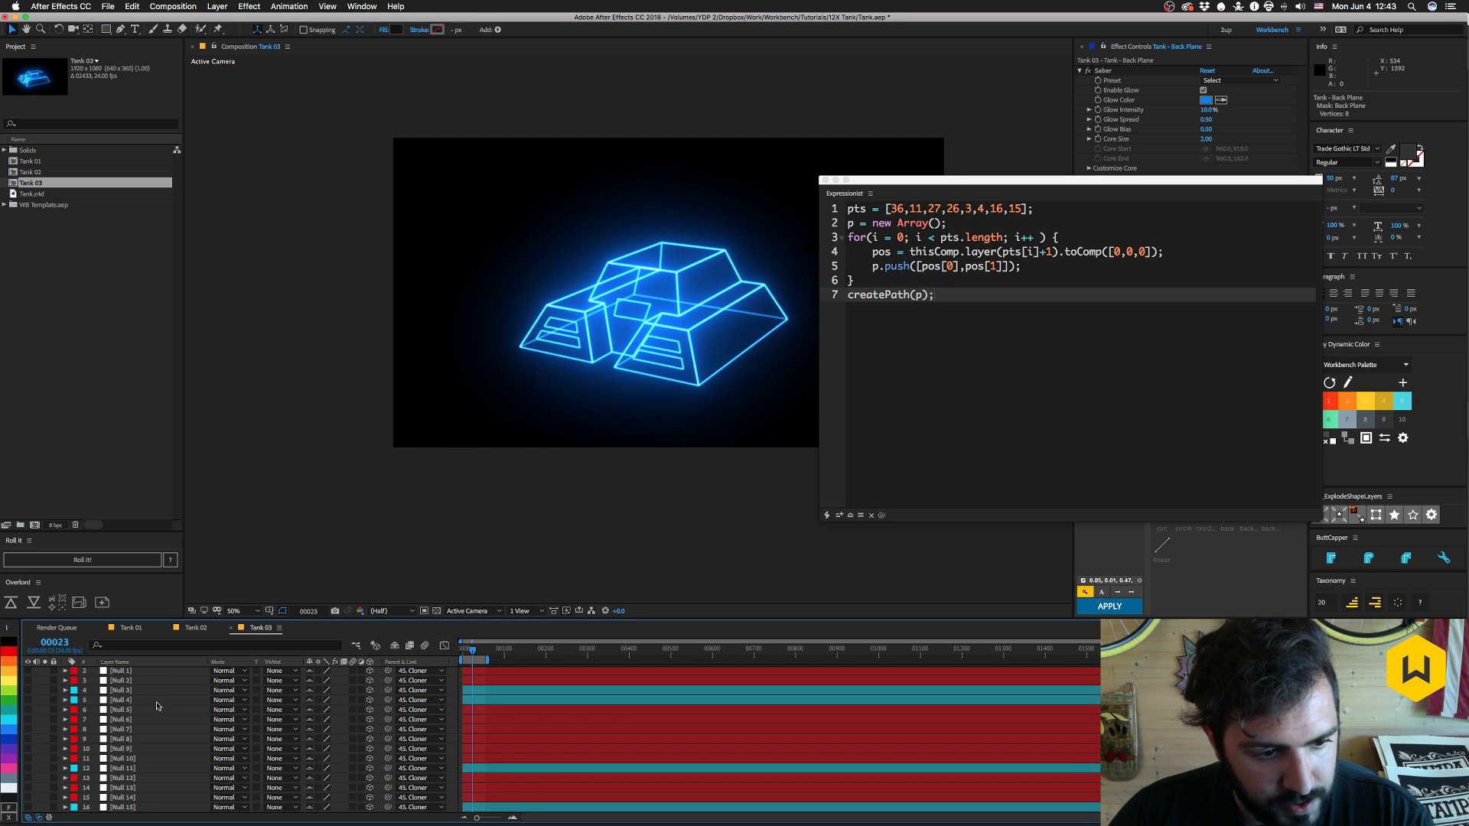
scroll(148, 686, "up", 1)
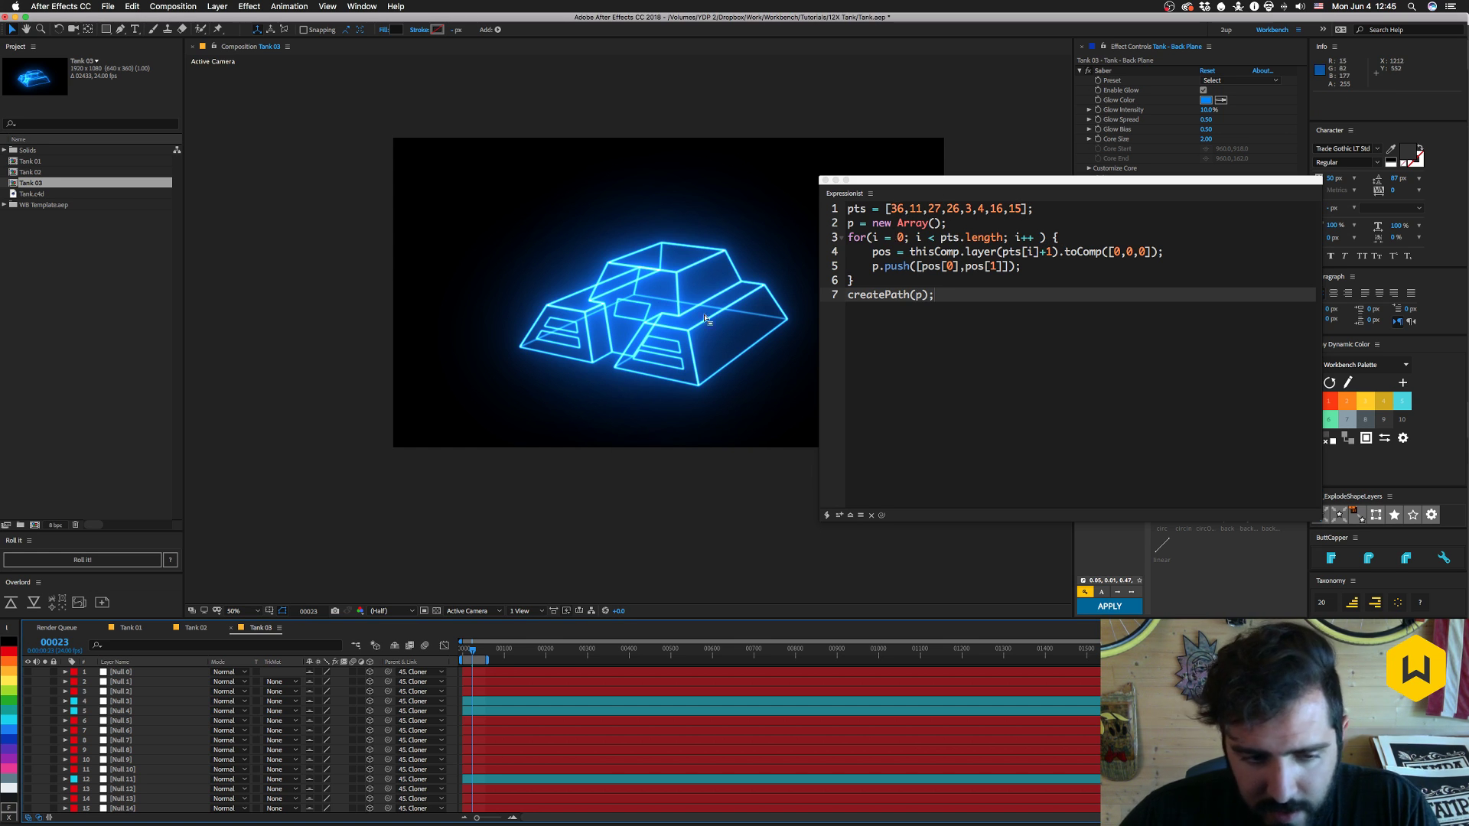
key("super+Tab")
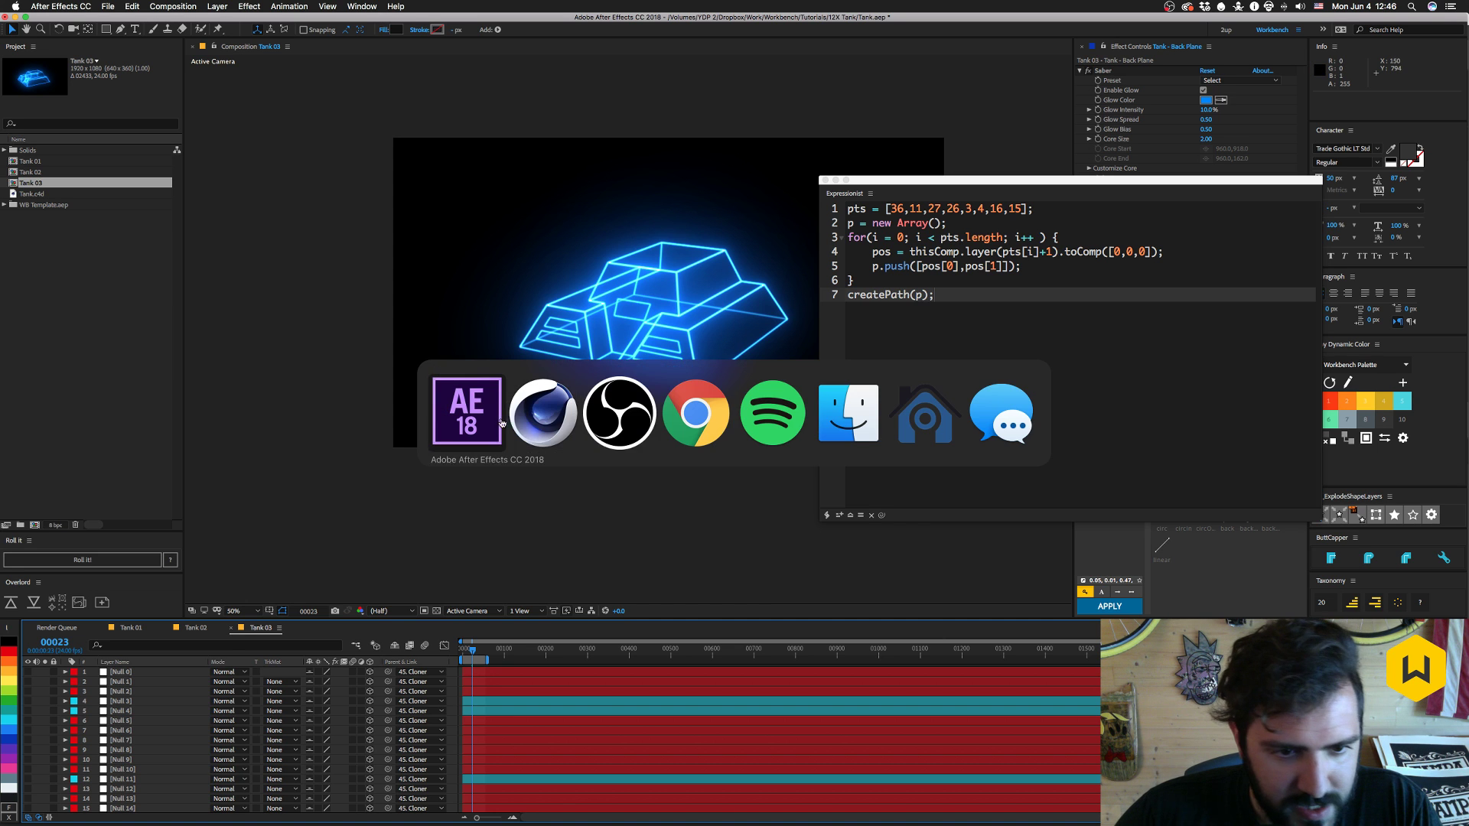
key("Escape")
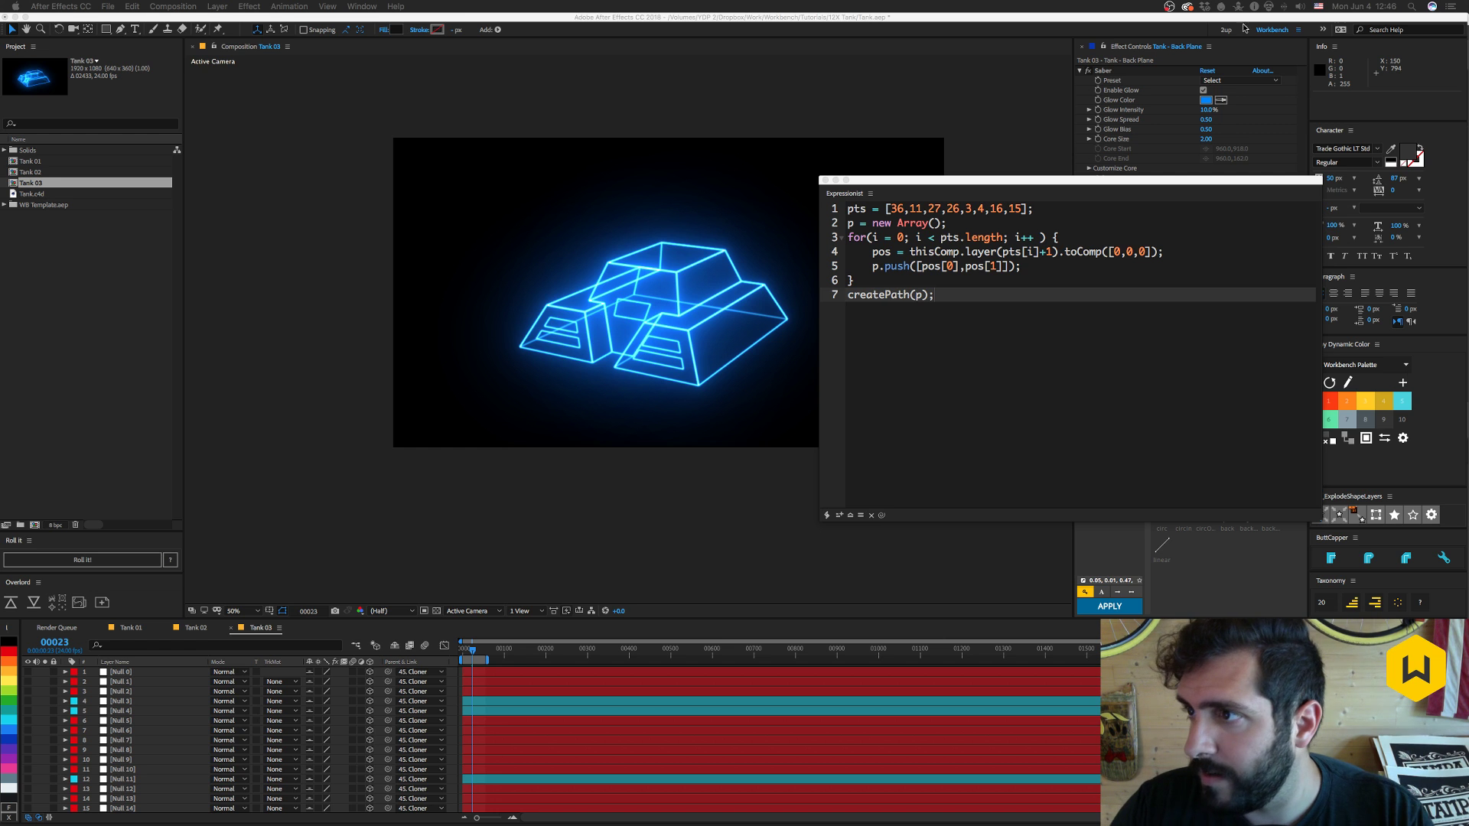
- Switch to Chrome and open the After Effects Expression Reference at expressions.aenhancers.com
left_click_drag(1468, 67, 549, 20)
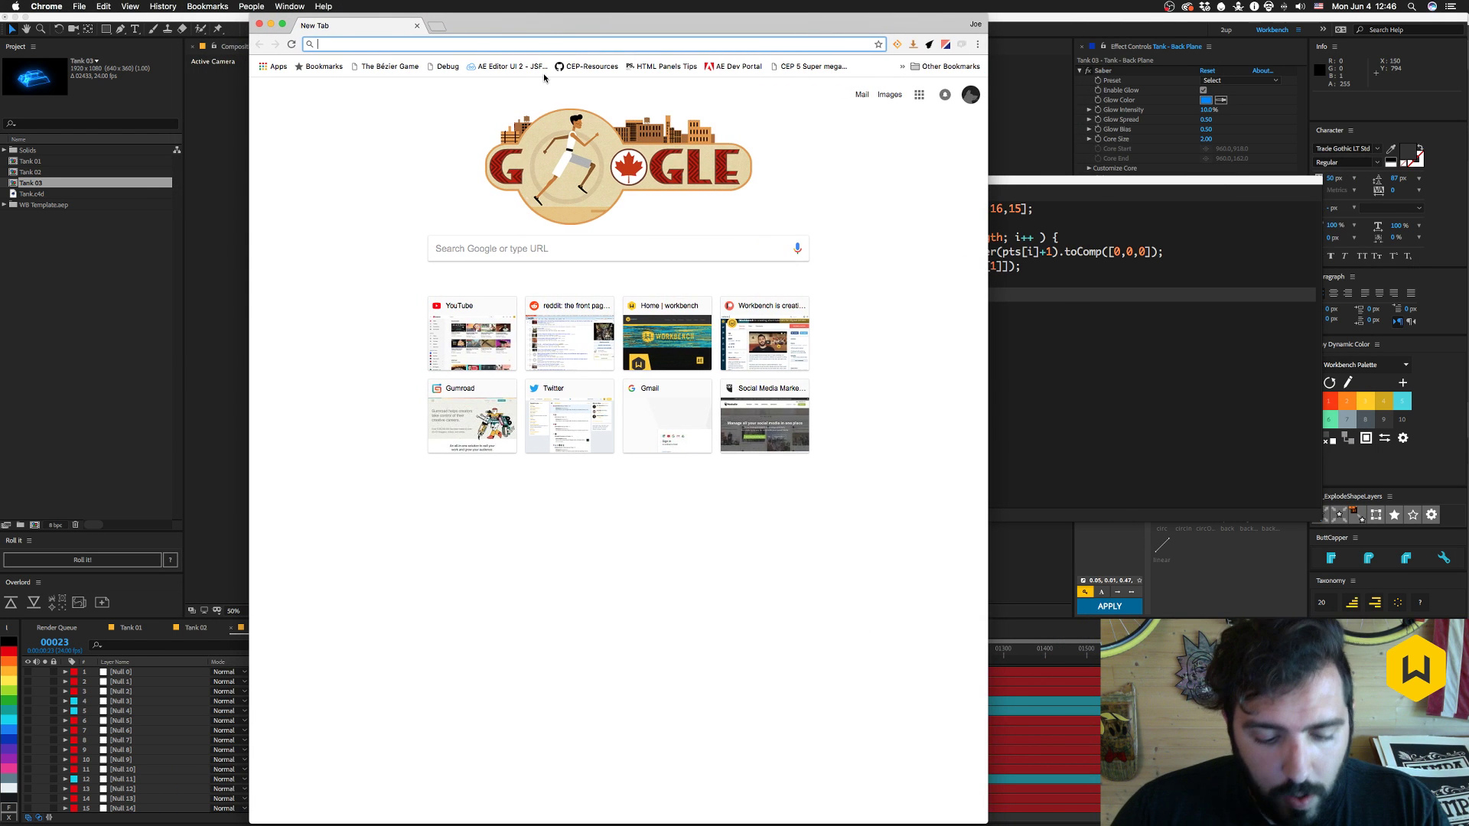
type("expressions.aenhancers.com")
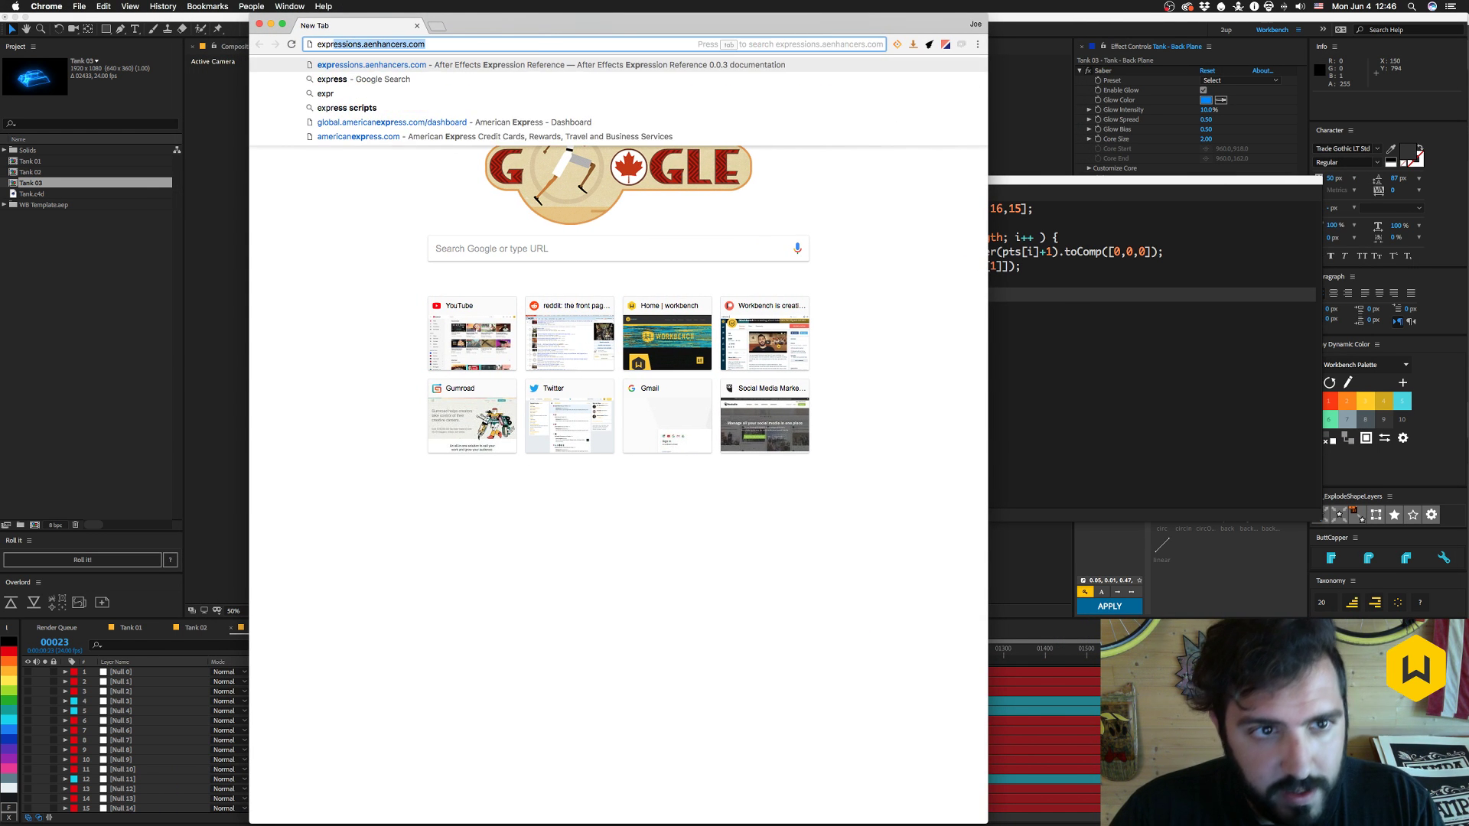
key("Return")
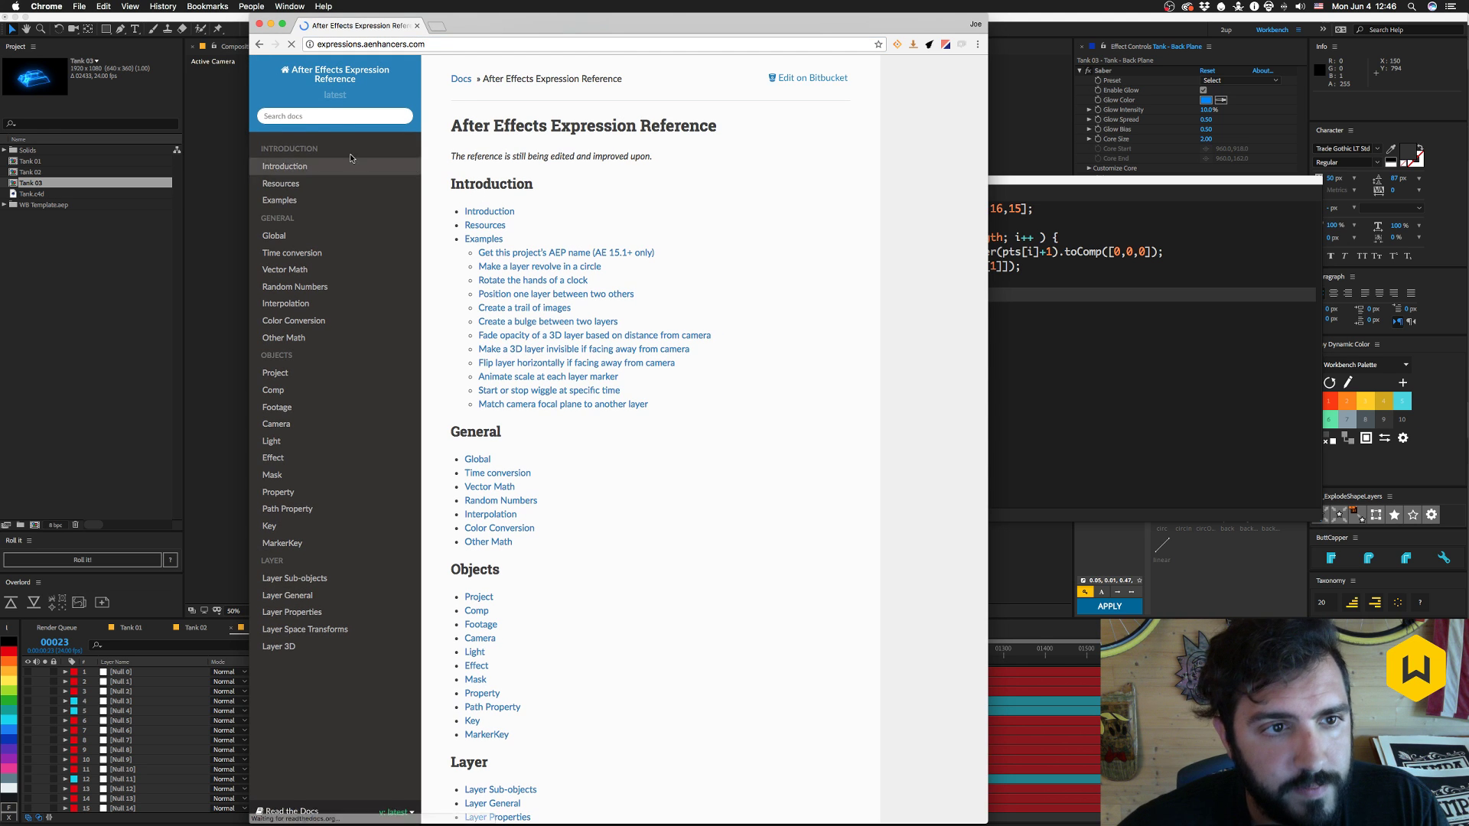
- Search the expression reference for createpath and open the Path Property page
left_click(301, 116)
type("create")
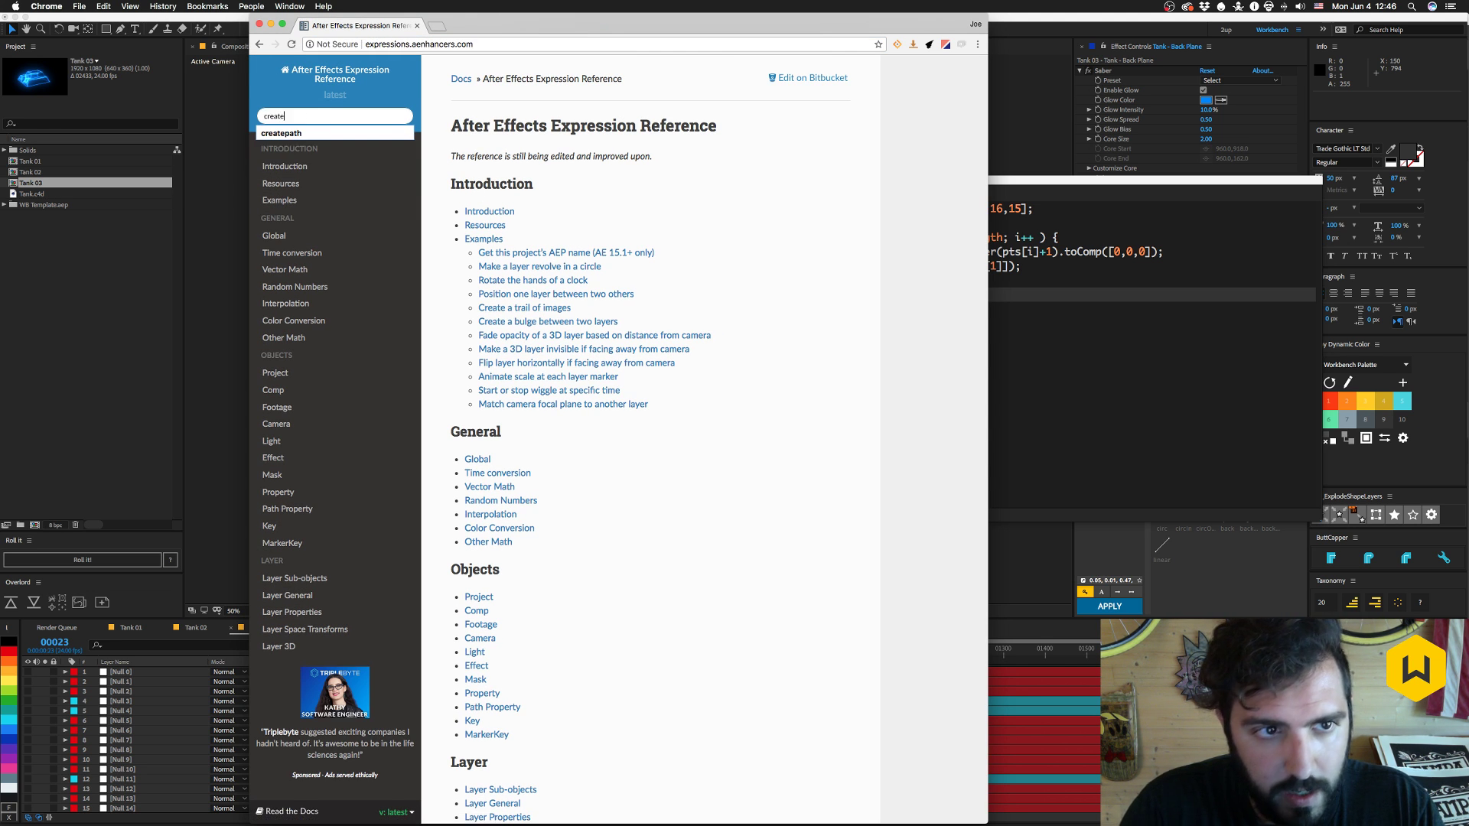
type("path")
key("Return")
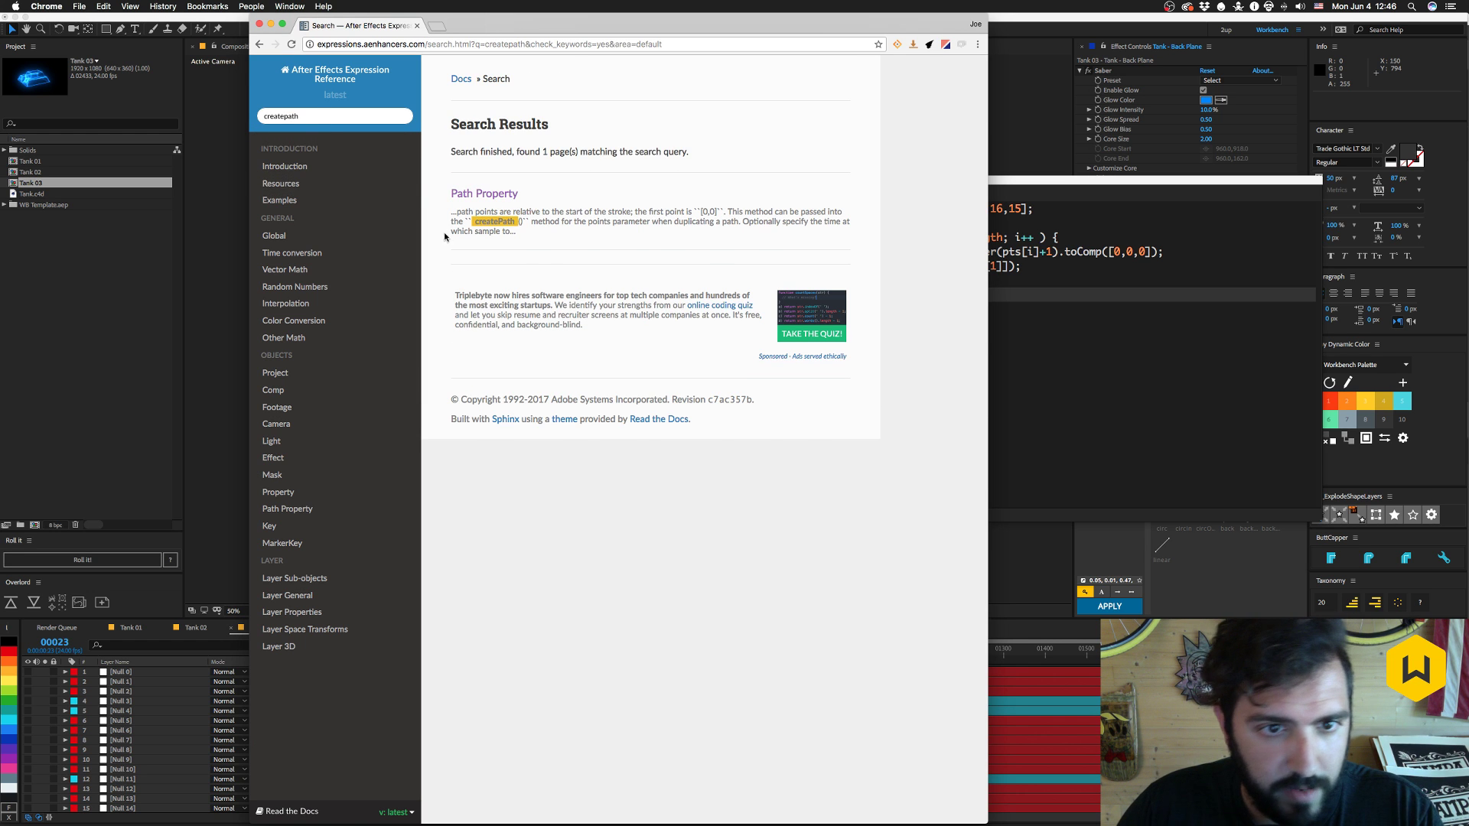
left_click(494, 196)
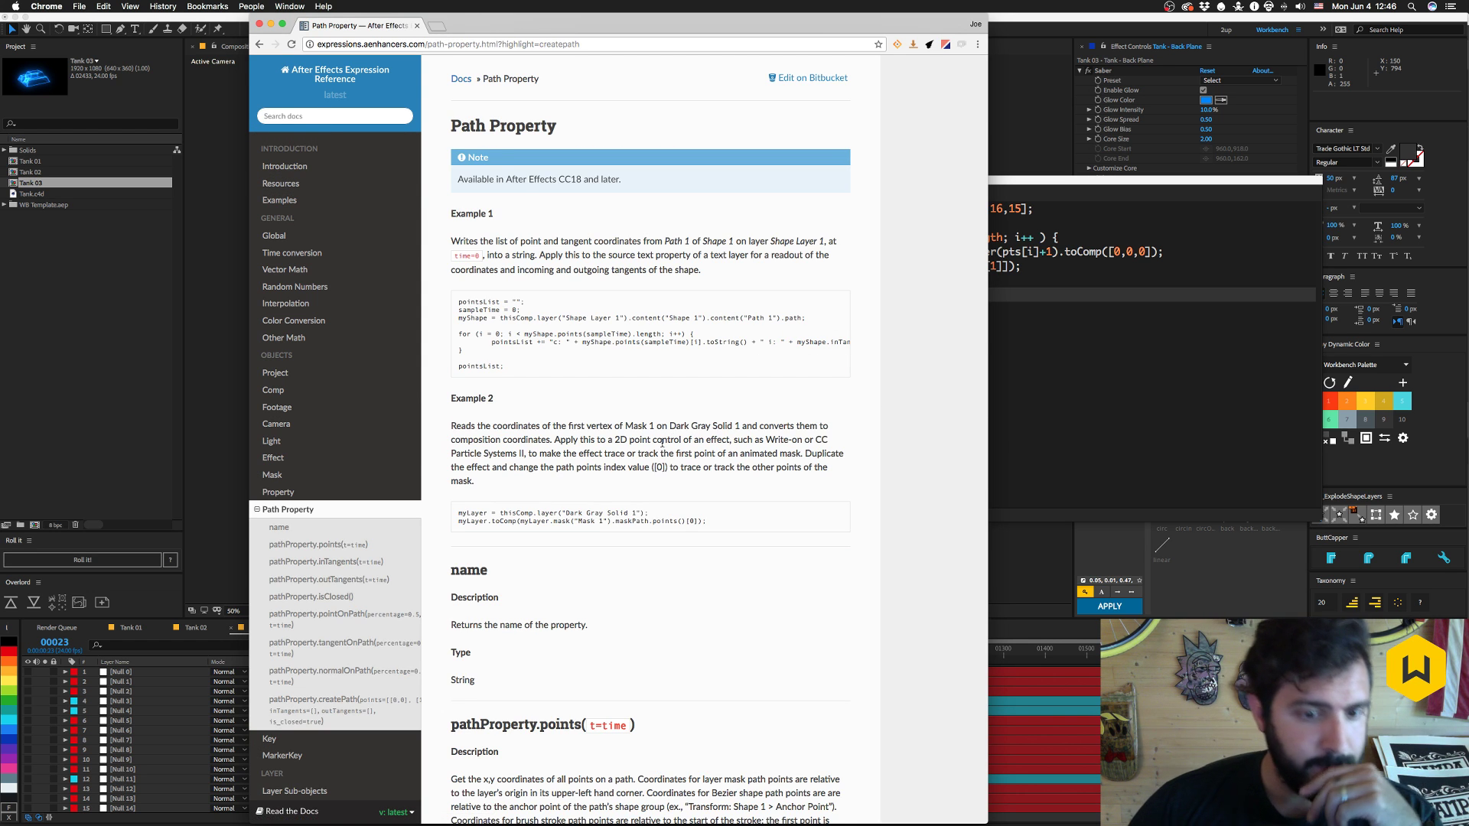
- Read the pathProperty.createPath description, its examples and its parameters for points, tangents and is_closed
scroll(608, 561, "down", 5)
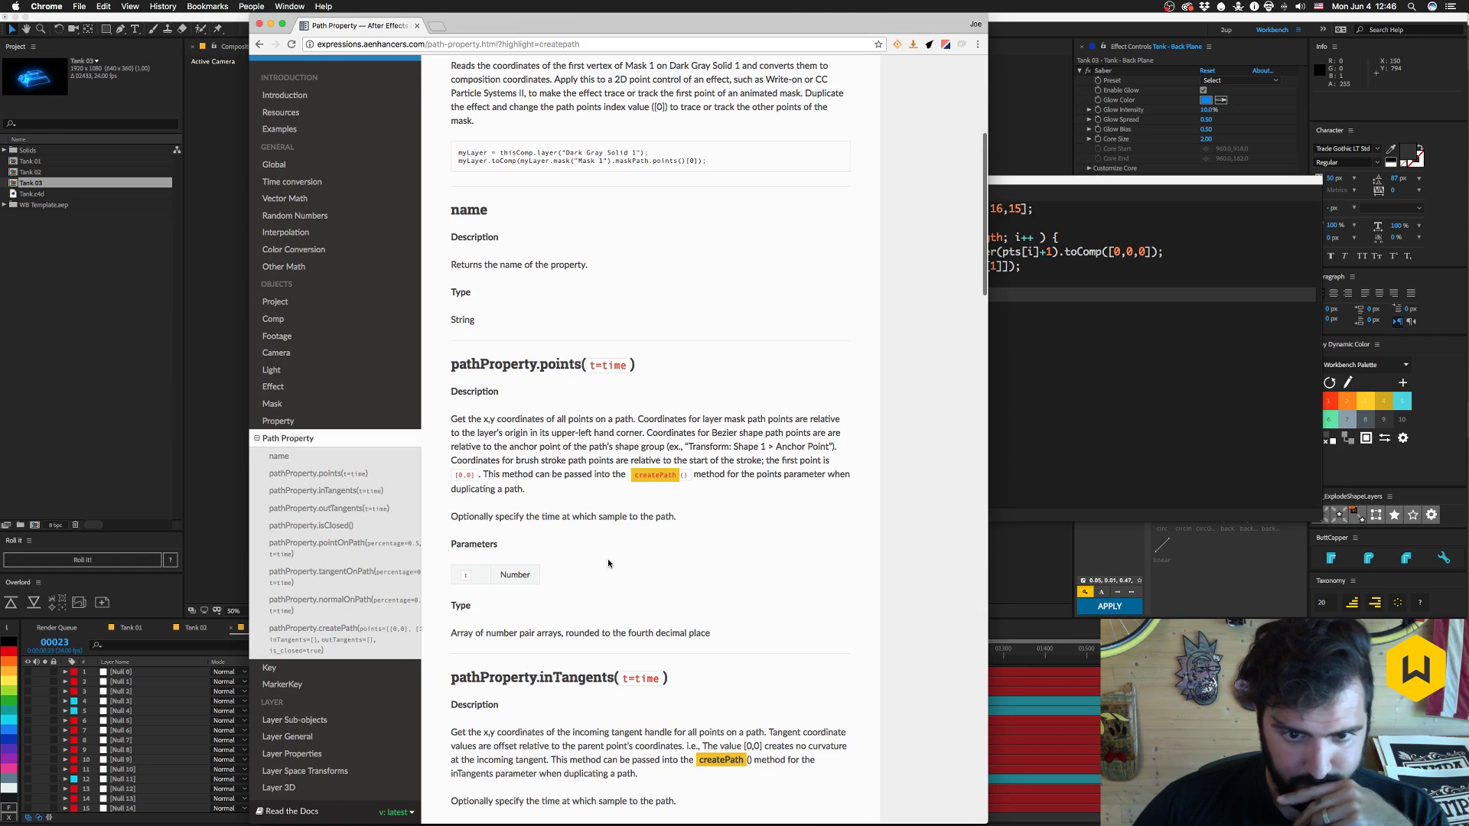
scroll(736, 563, "down", 9)
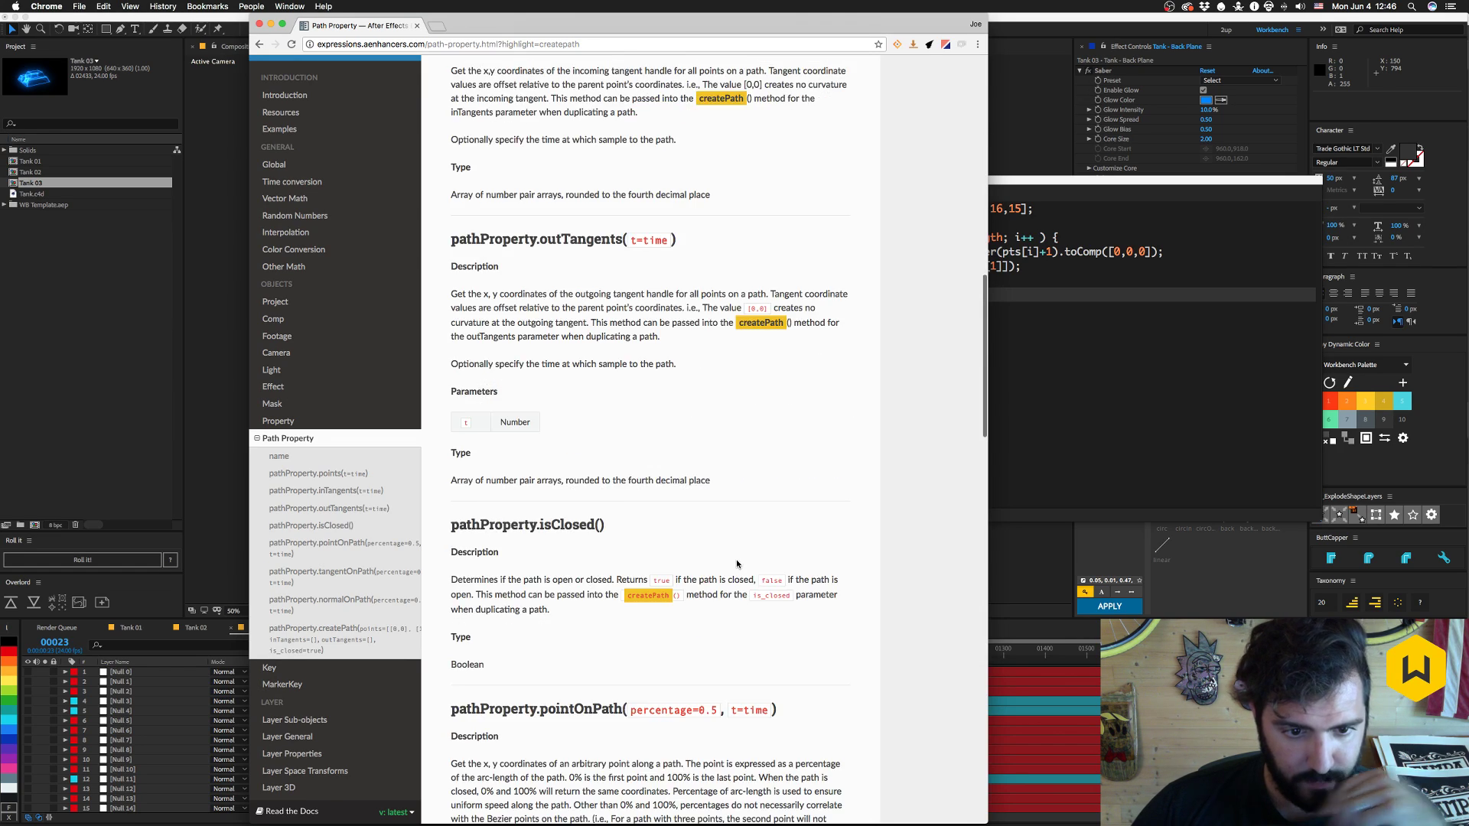
scroll(737, 564, "down", 15)
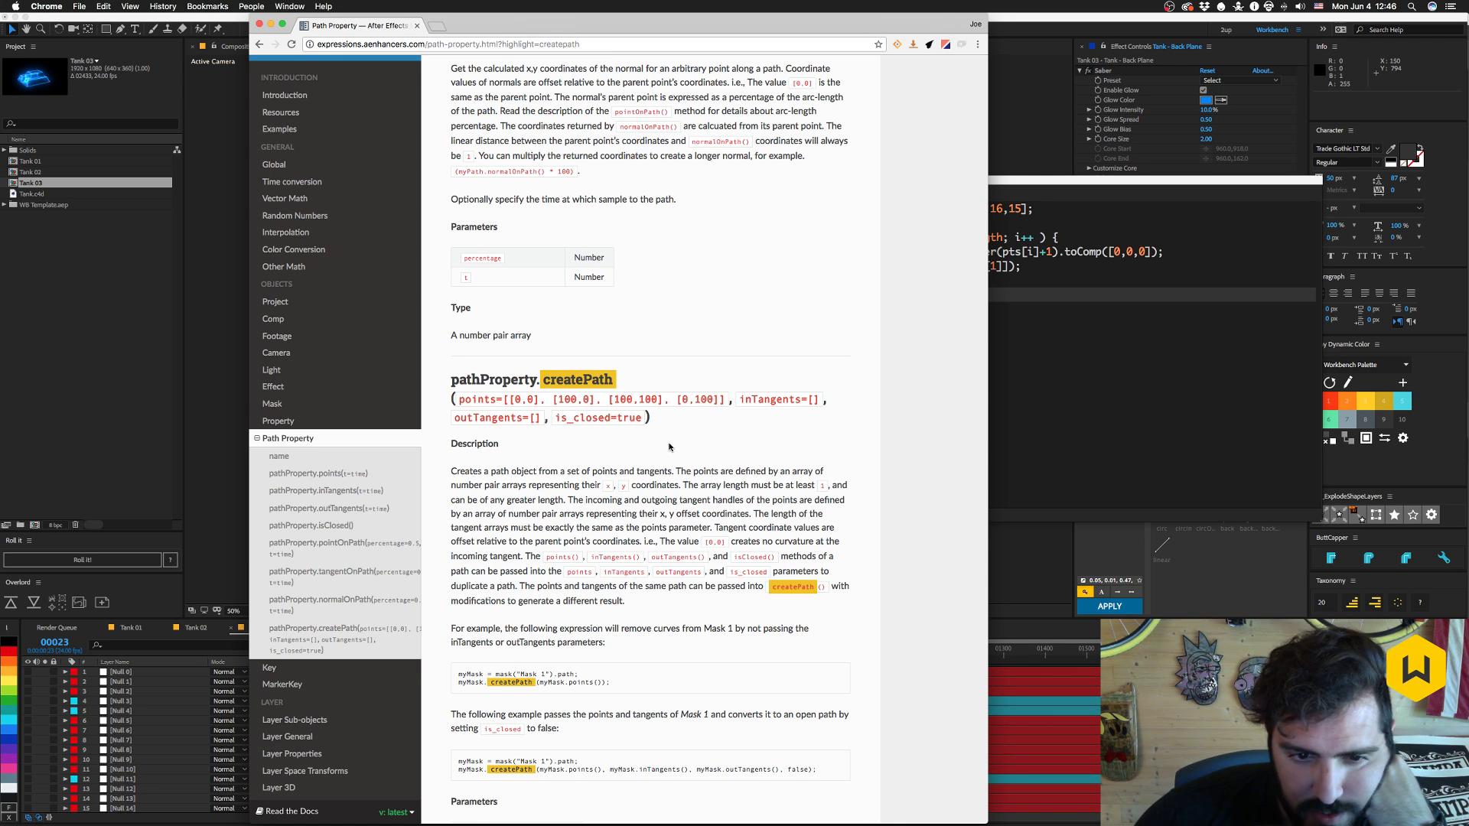
scroll(832, 624, "down", 3)
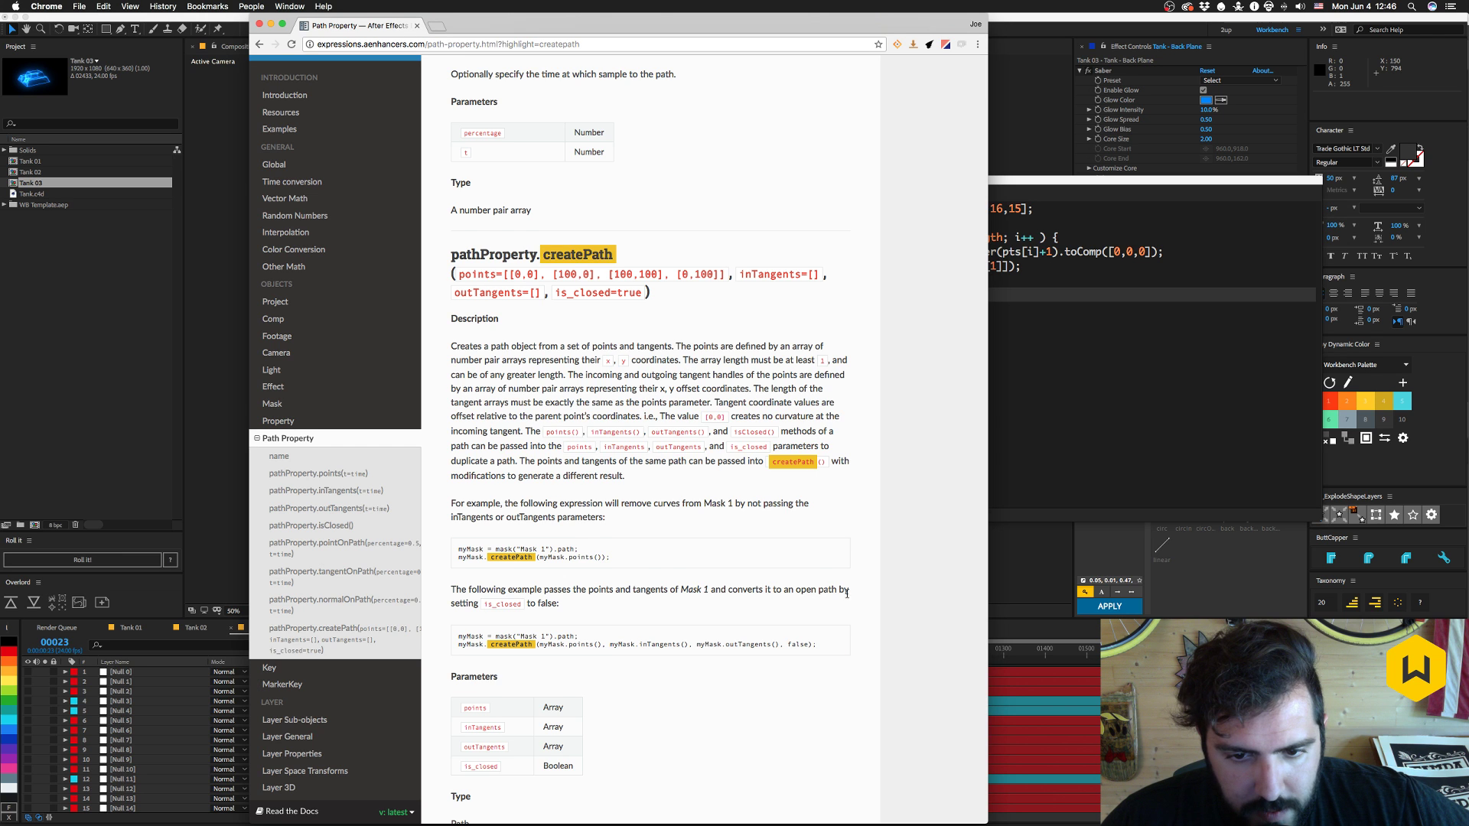
scroll(847, 594, "down", 2)
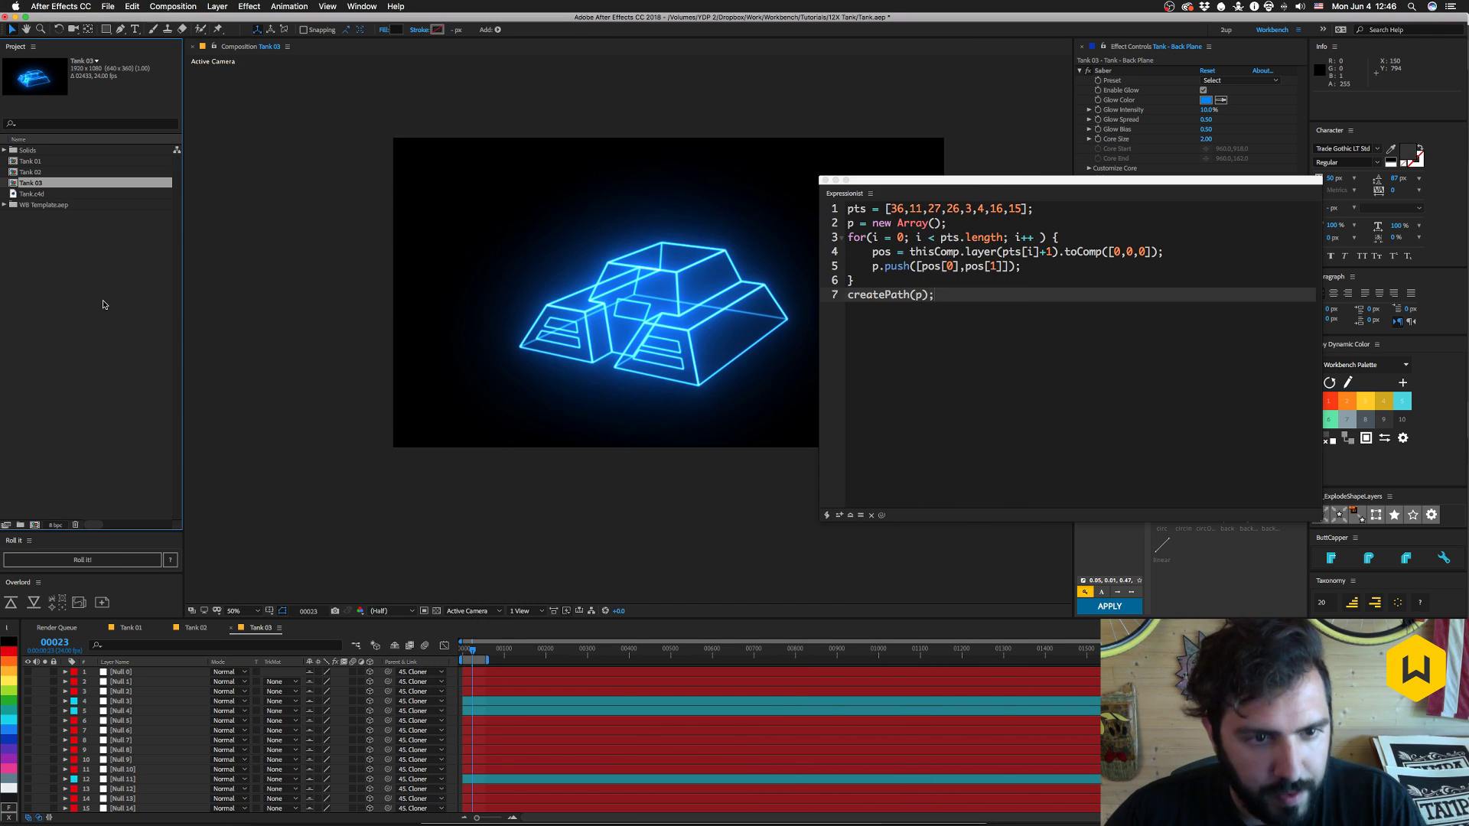
- Switch back to After Effects and close the floating Expressionist window
left_click(73, 353)
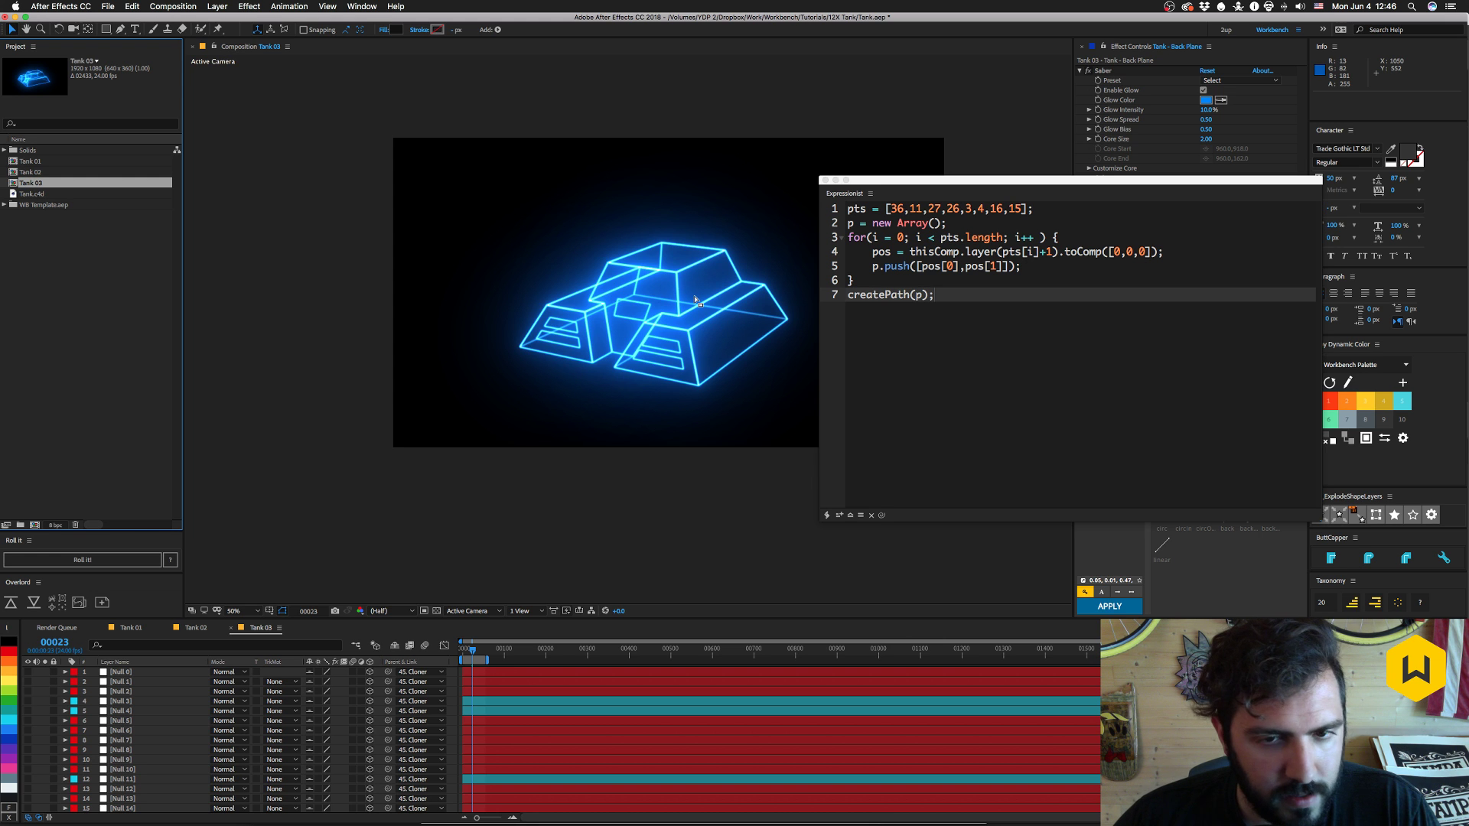
left_click_drag(883, 182, 848, 205)
left_click(815, 192)
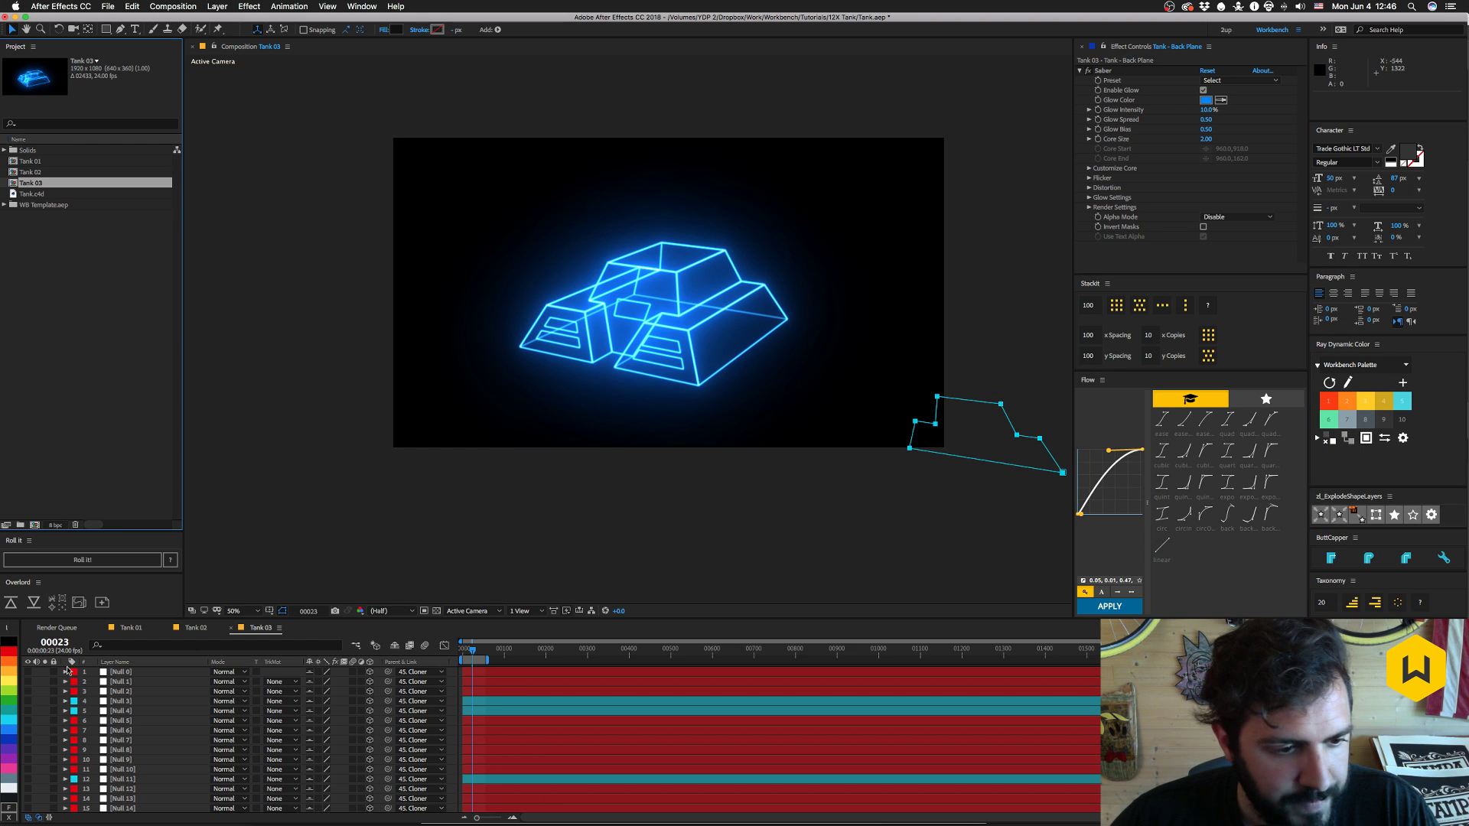
- Hide the shy null layers in the Tank 03 timeline, then collapse and deselect the Tank - Back Plane layer
key("e")
key("e")
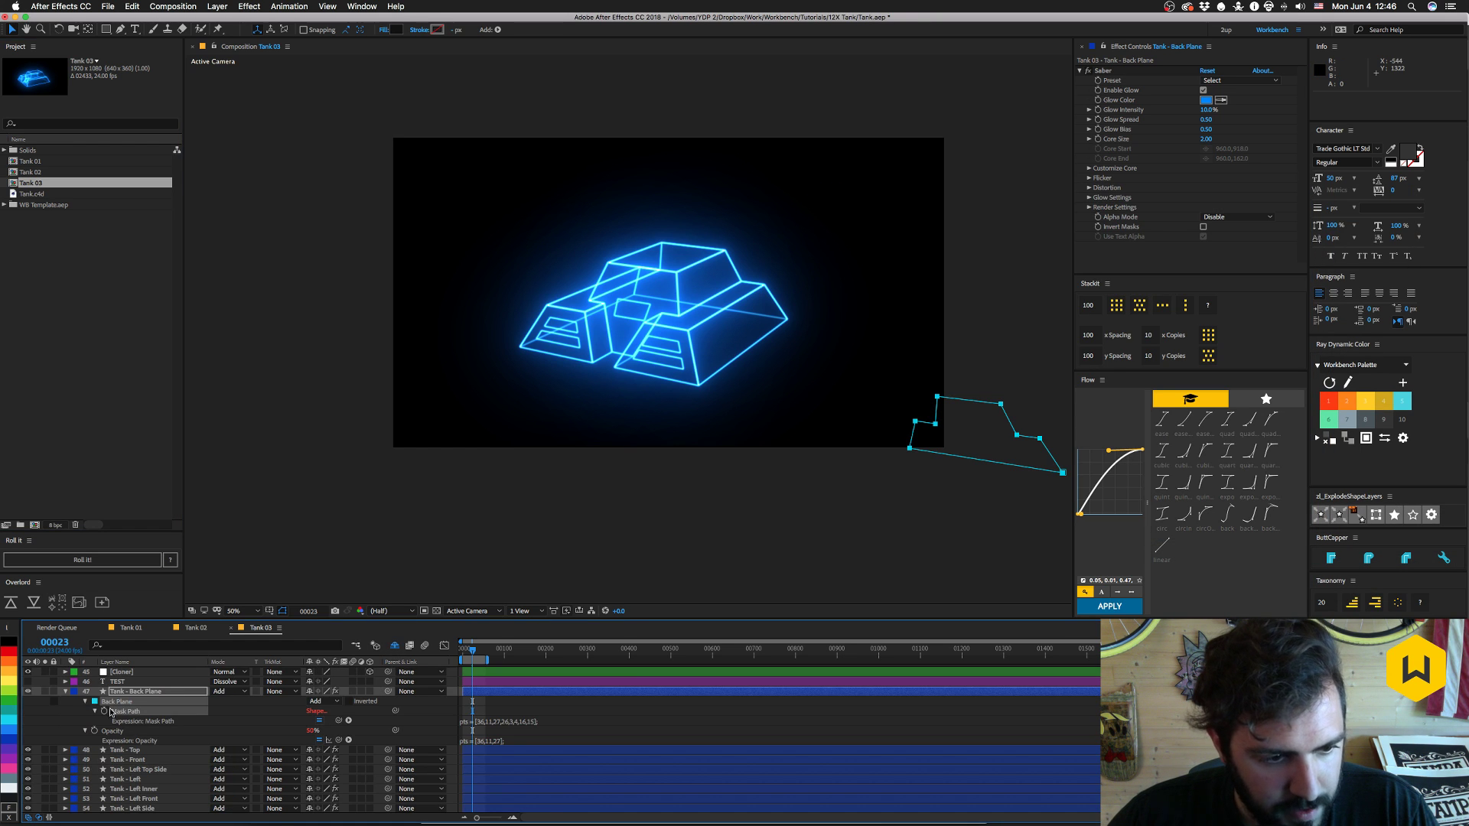
left_click(64, 692)
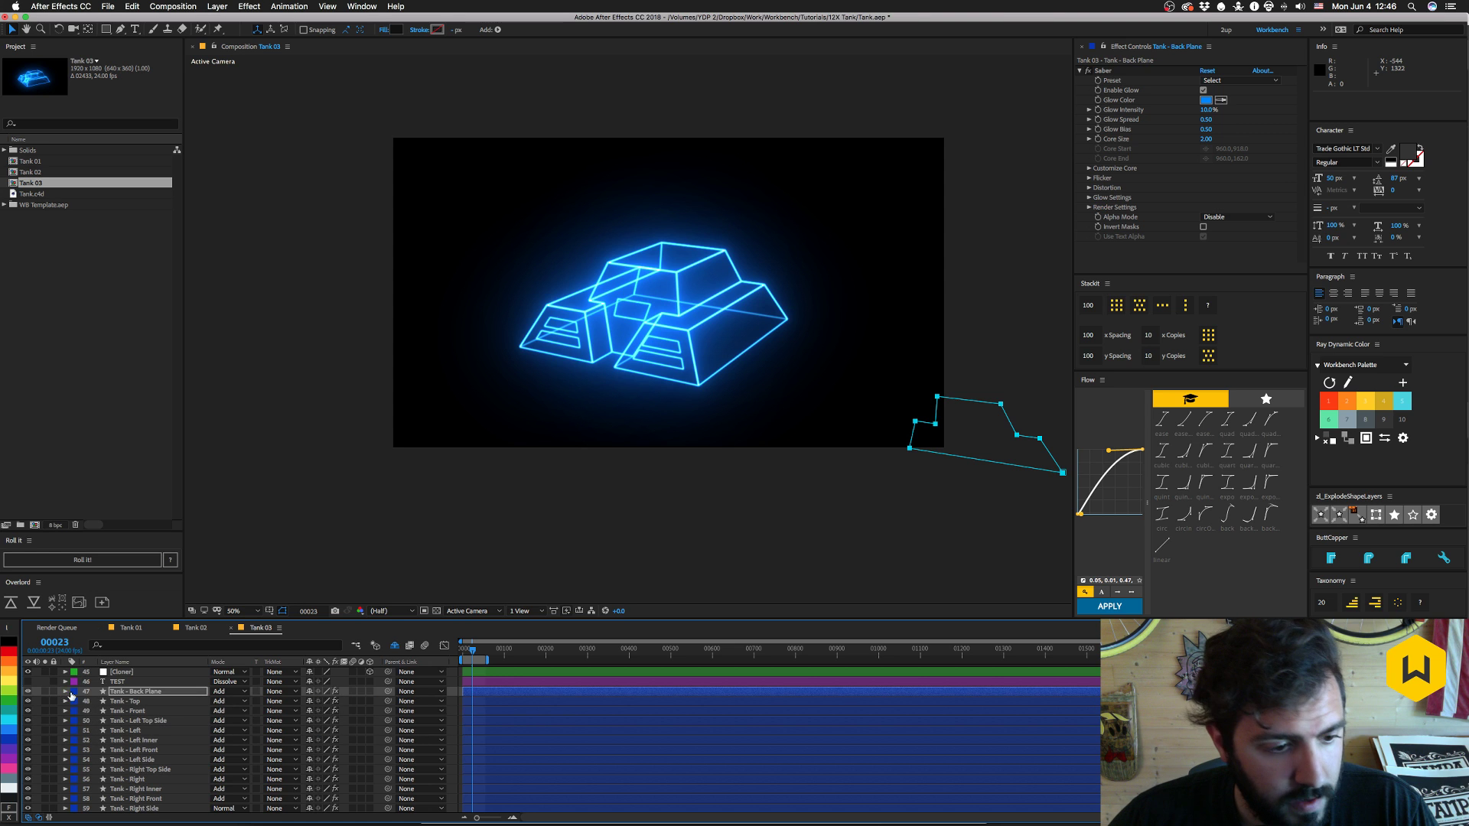
key("F2")
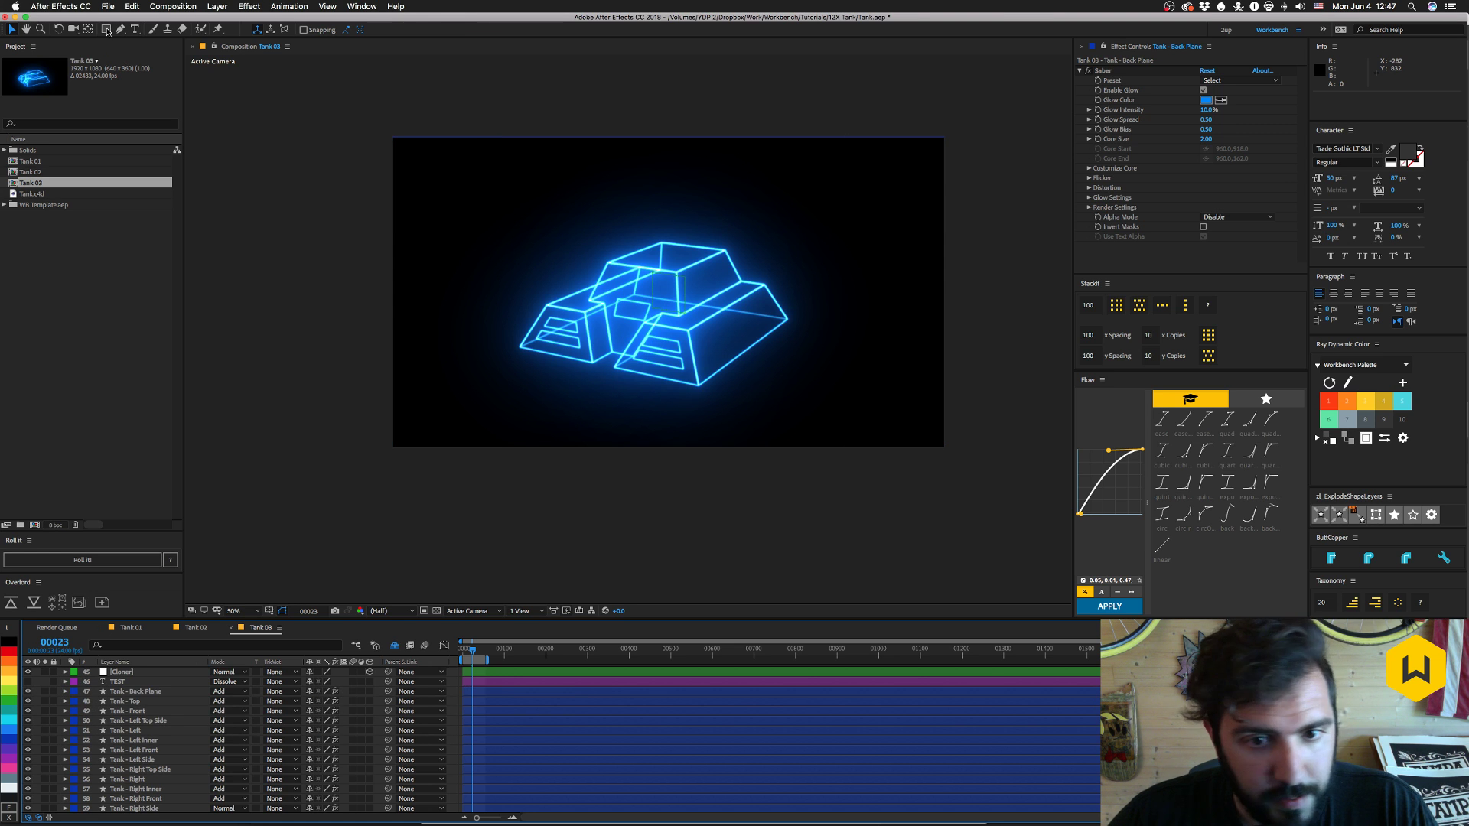
- Create a comp-sized rectangle shape layer and draw an open three-point mask on it with the Pen tool
double_click(107, 31)
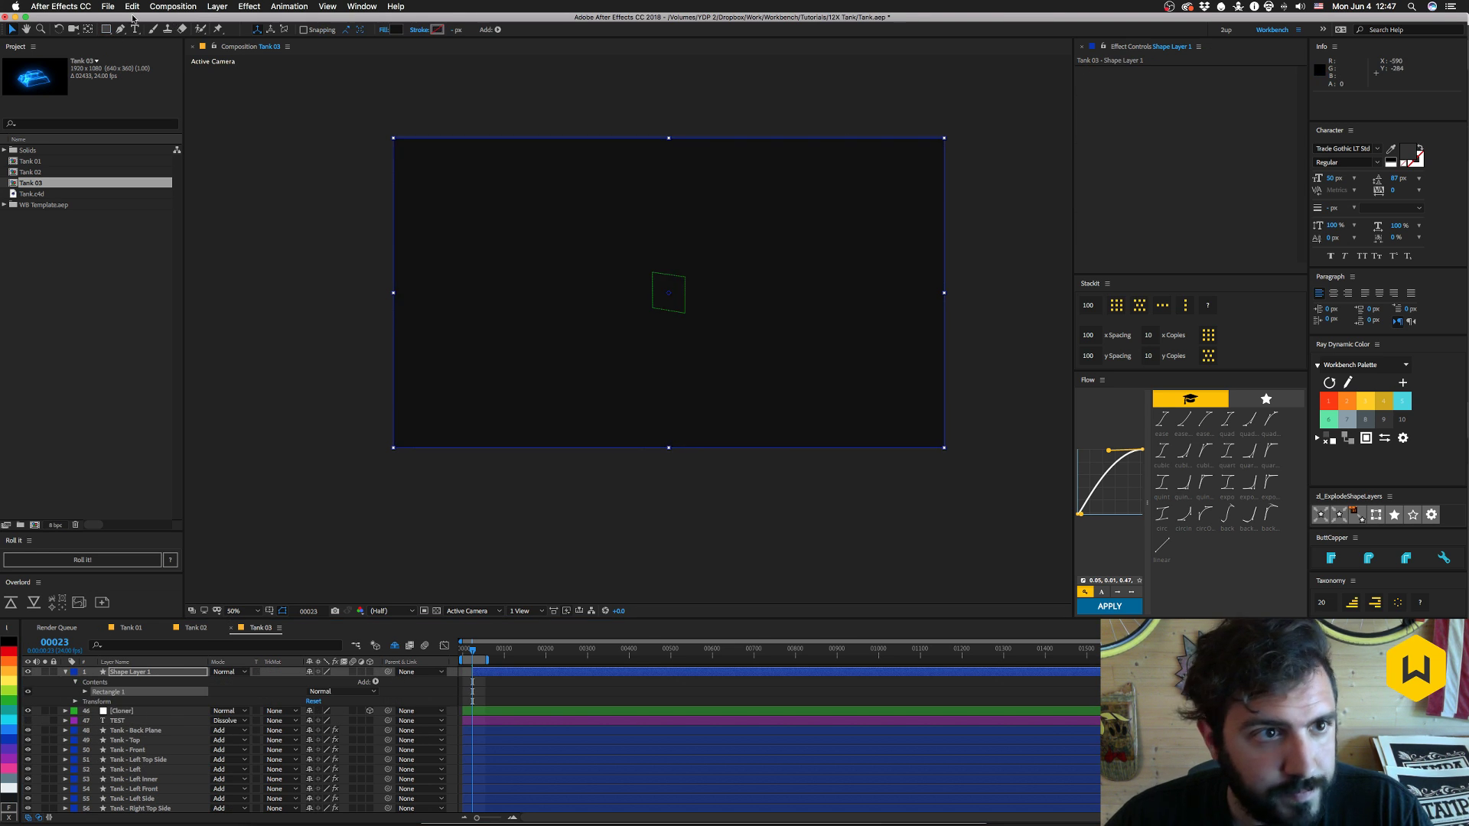
left_click(120, 29)
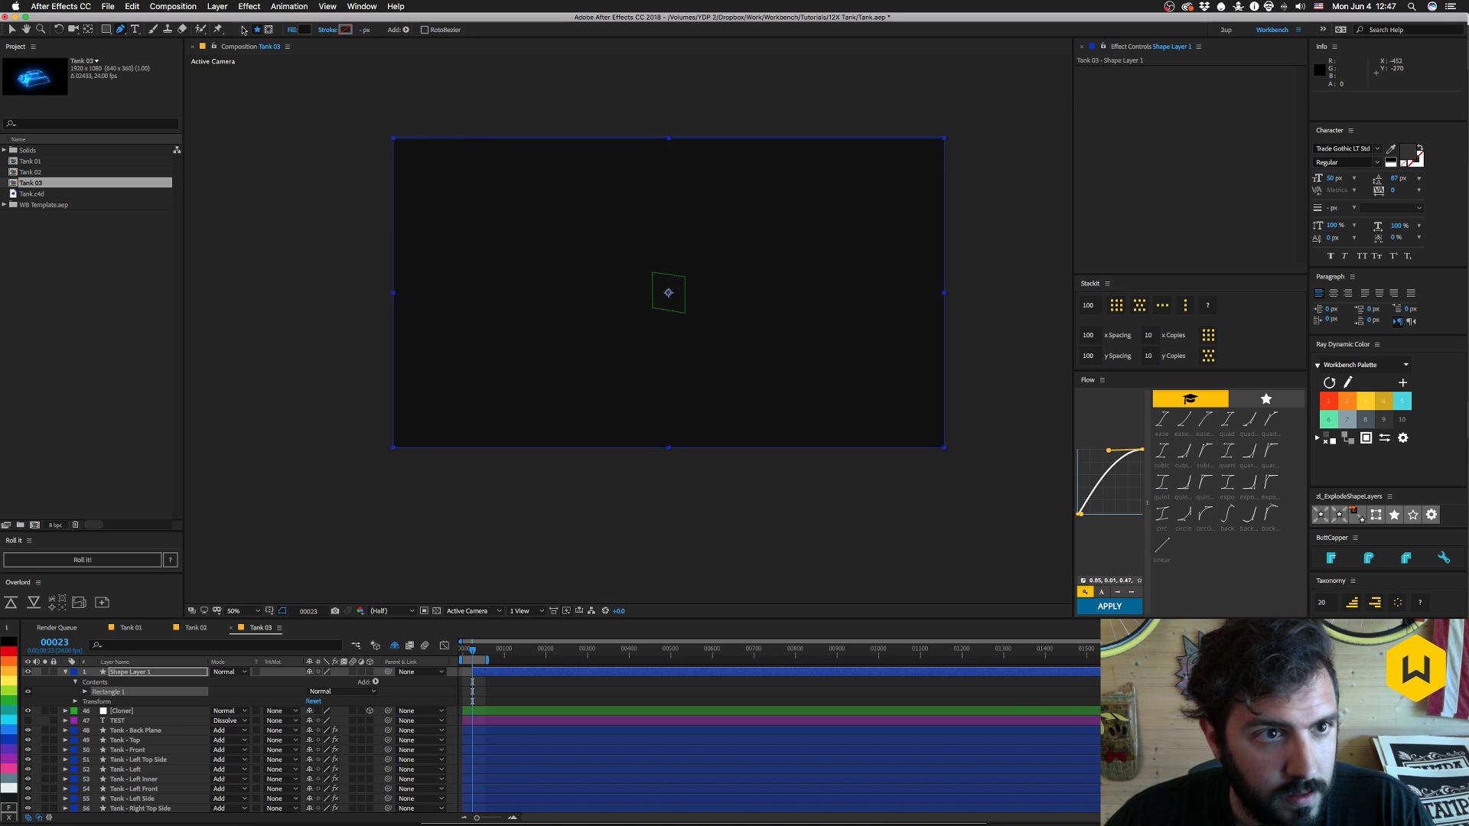
left_click(269, 29)
left_click(496, 346)
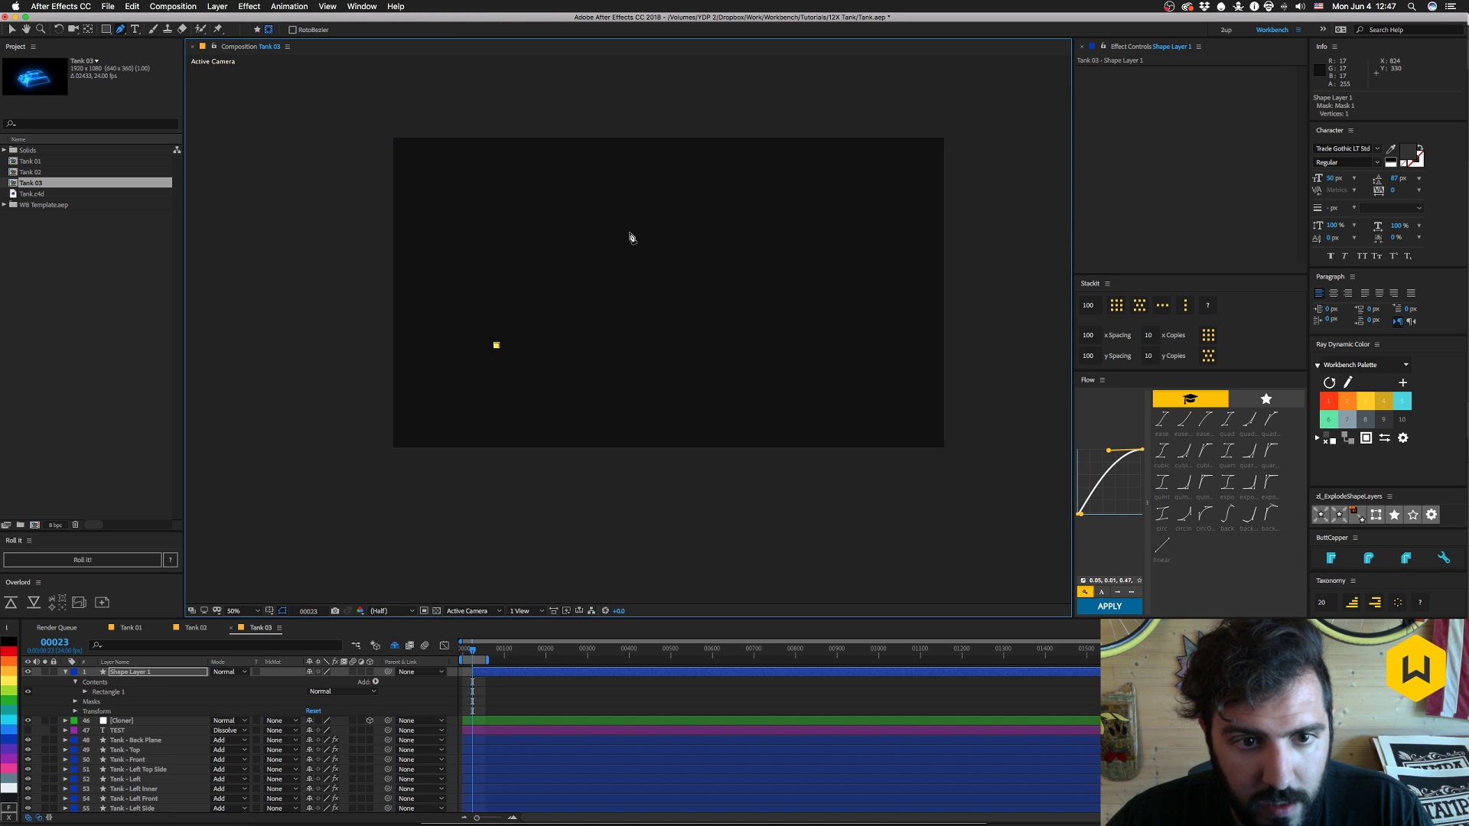
left_click(630, 232)
left_click(865, 286)
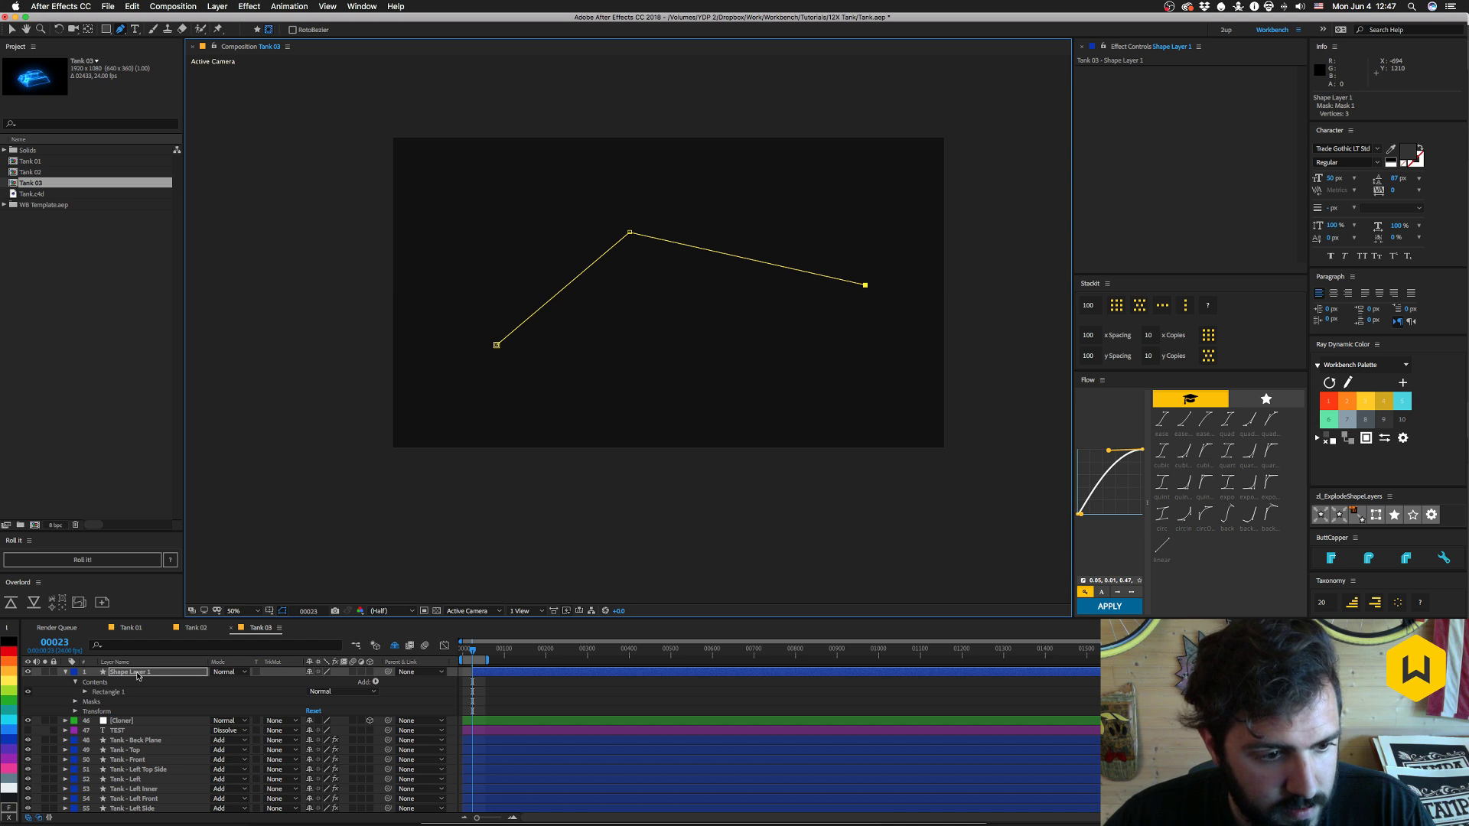
- Copy the Saber effect from the Tank - Back Plane layer and paste it onto Shape Layer 1
left_click(137, 672)
left_click(130, 740)
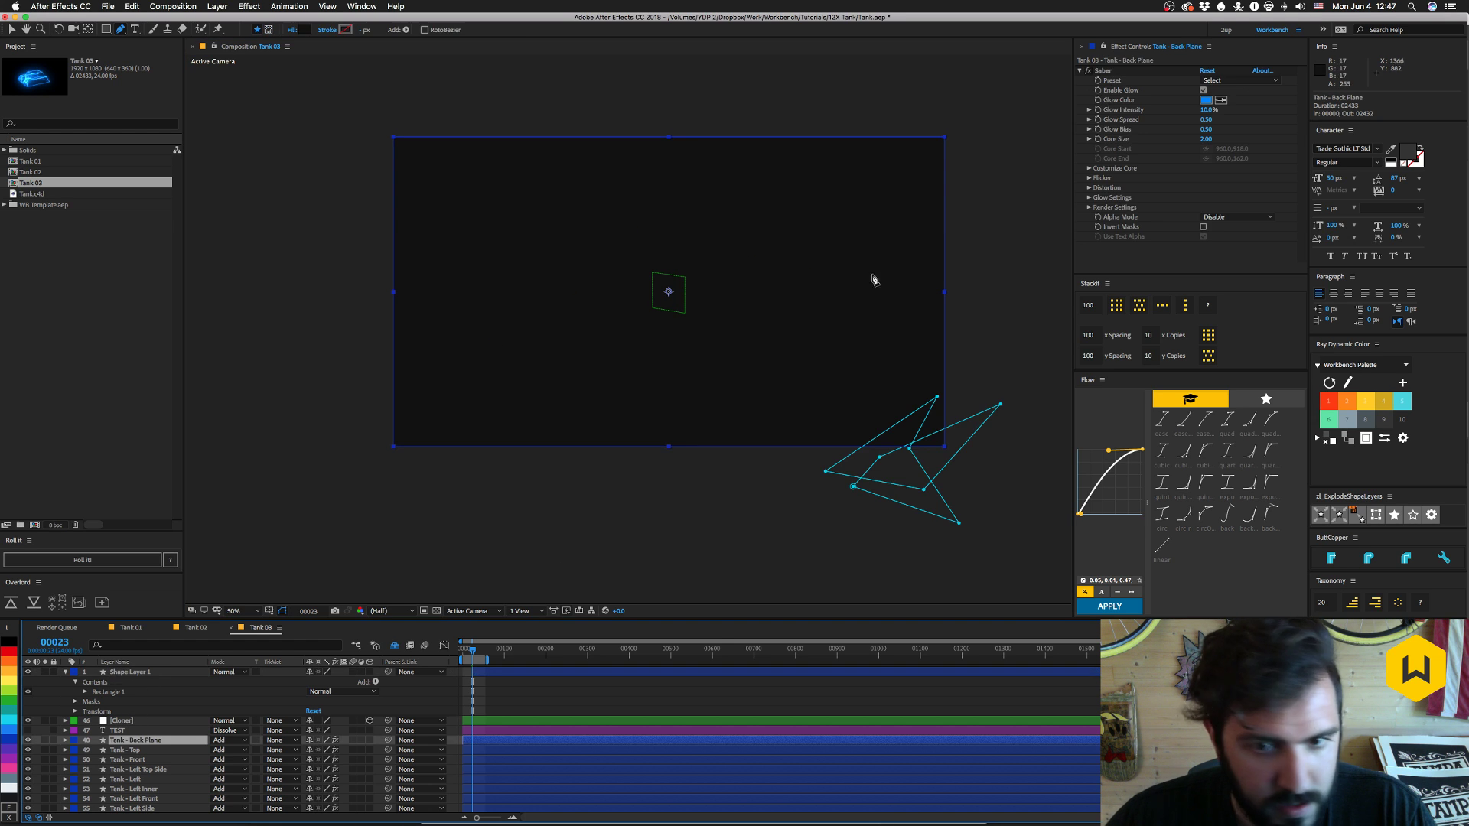
left_click(1111, 72)
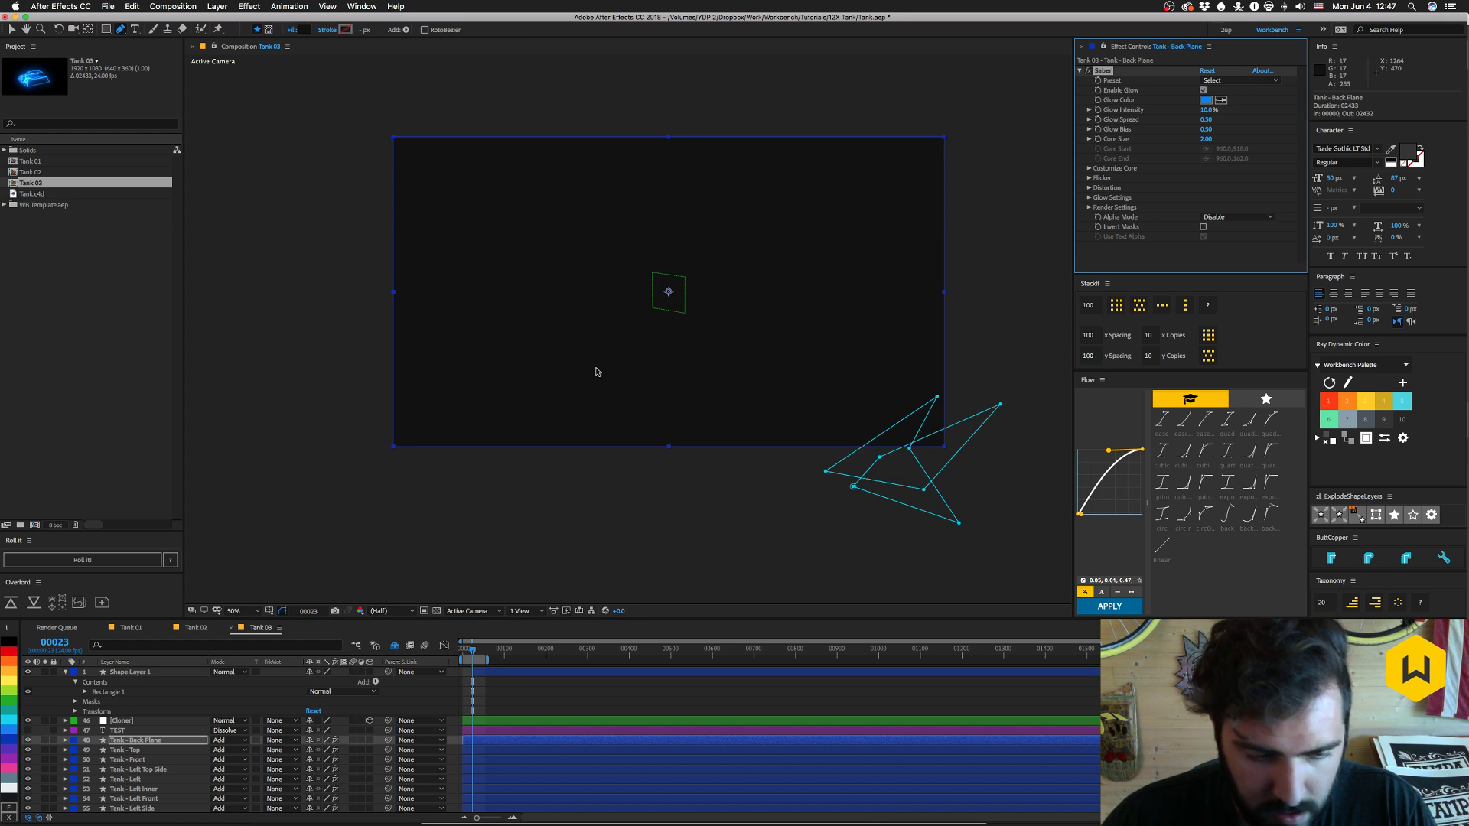
left_click(132, 672)
key("cmd+v")
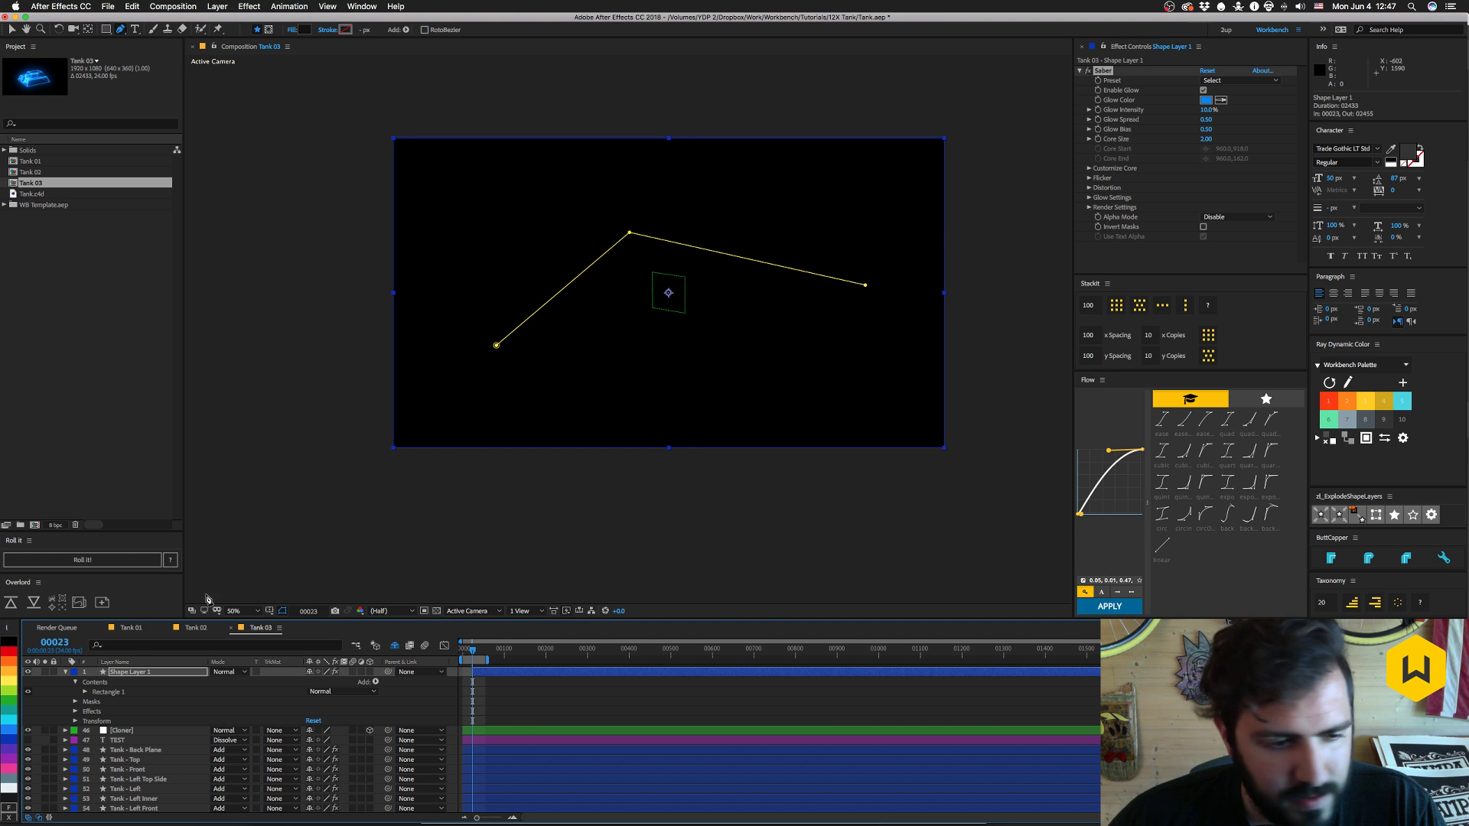
- Check the Core Type options in the Customize Core settings of Shape Layer 1's Saber effect
left_click(56, 691)
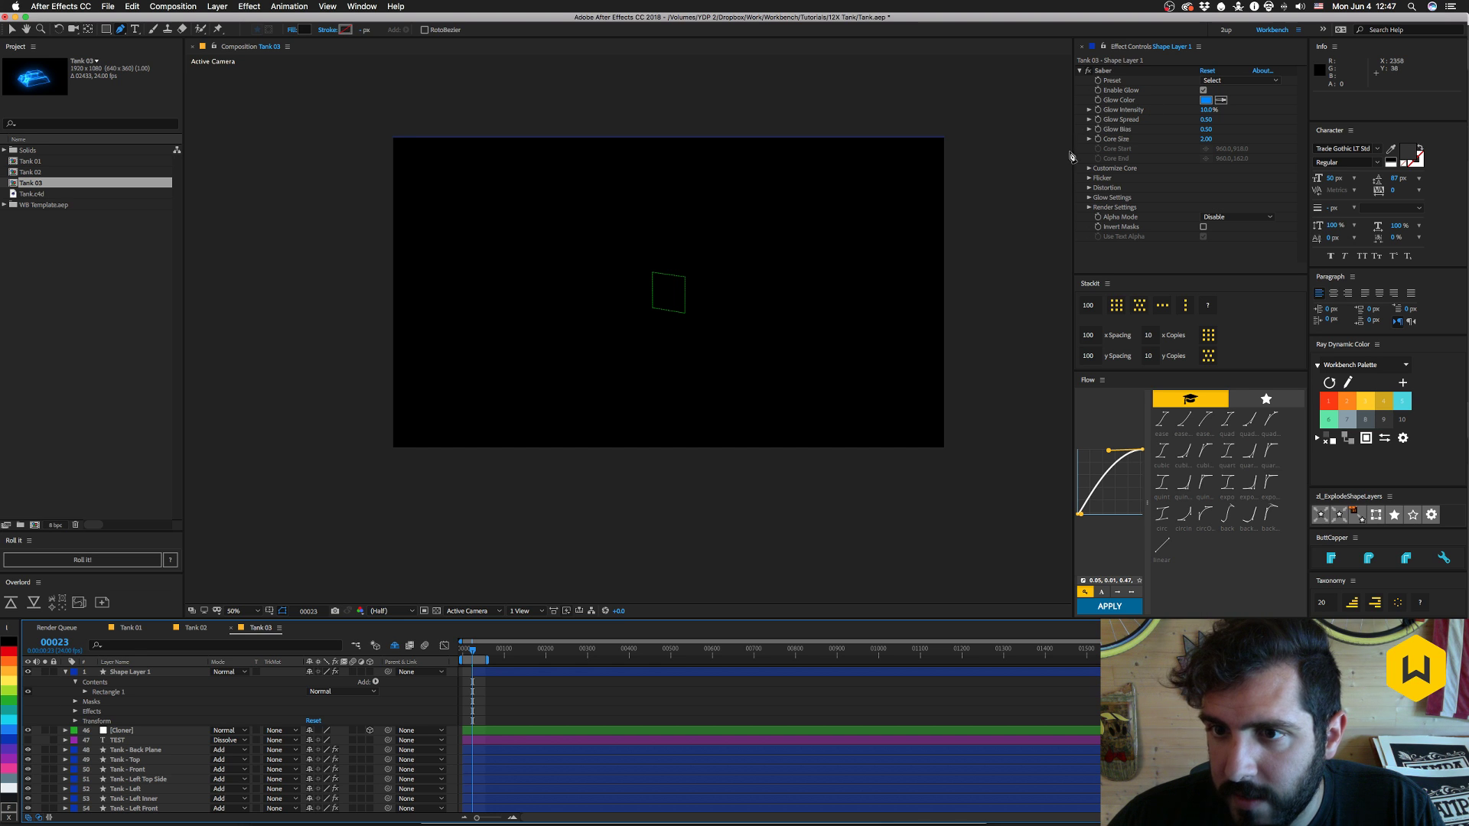
left_click(1089, 169)
scroll(1089, 168, "down", 1)
left_click(1230, 151)
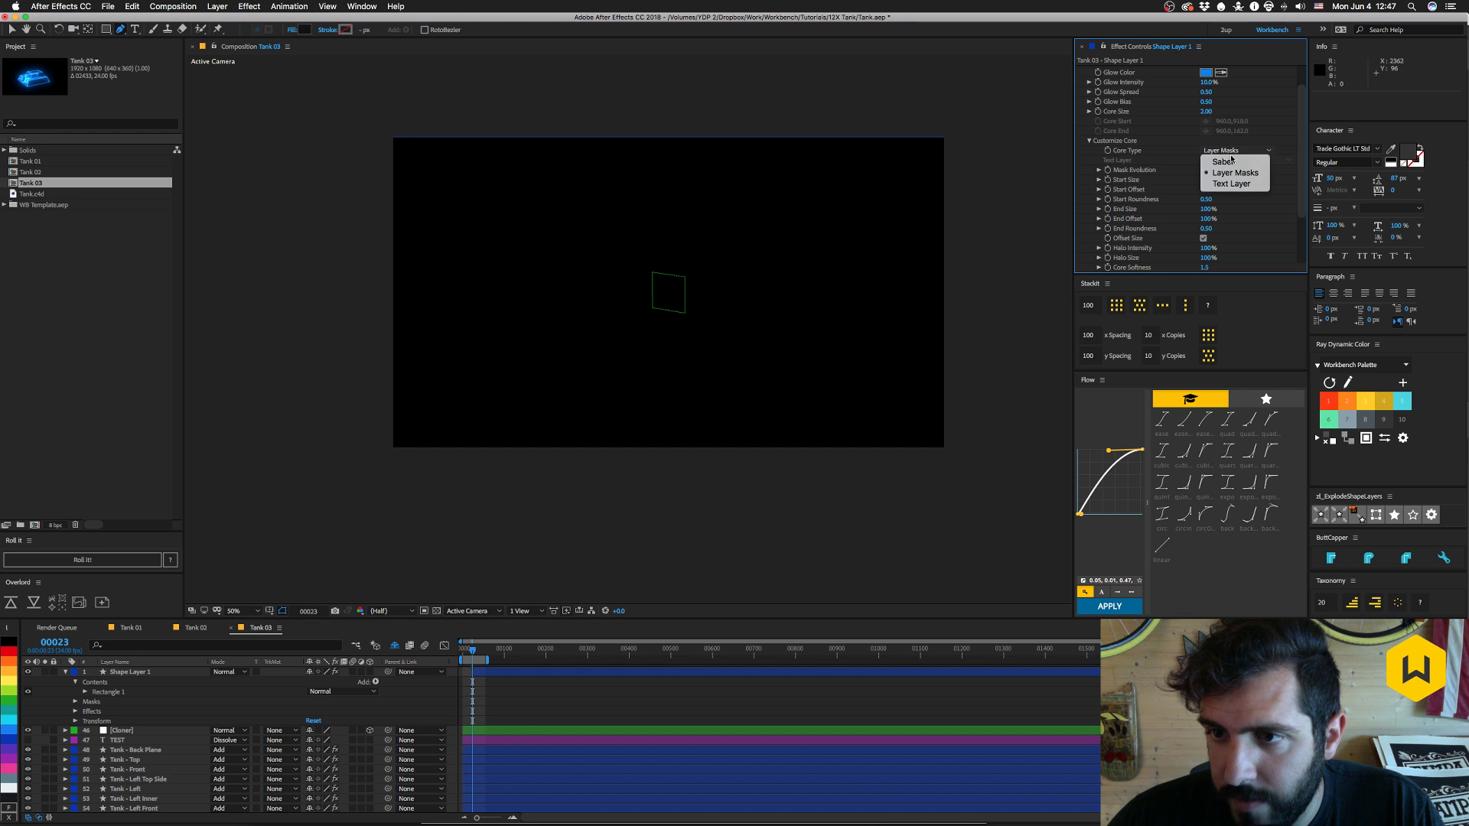
left_click(1228, 152)
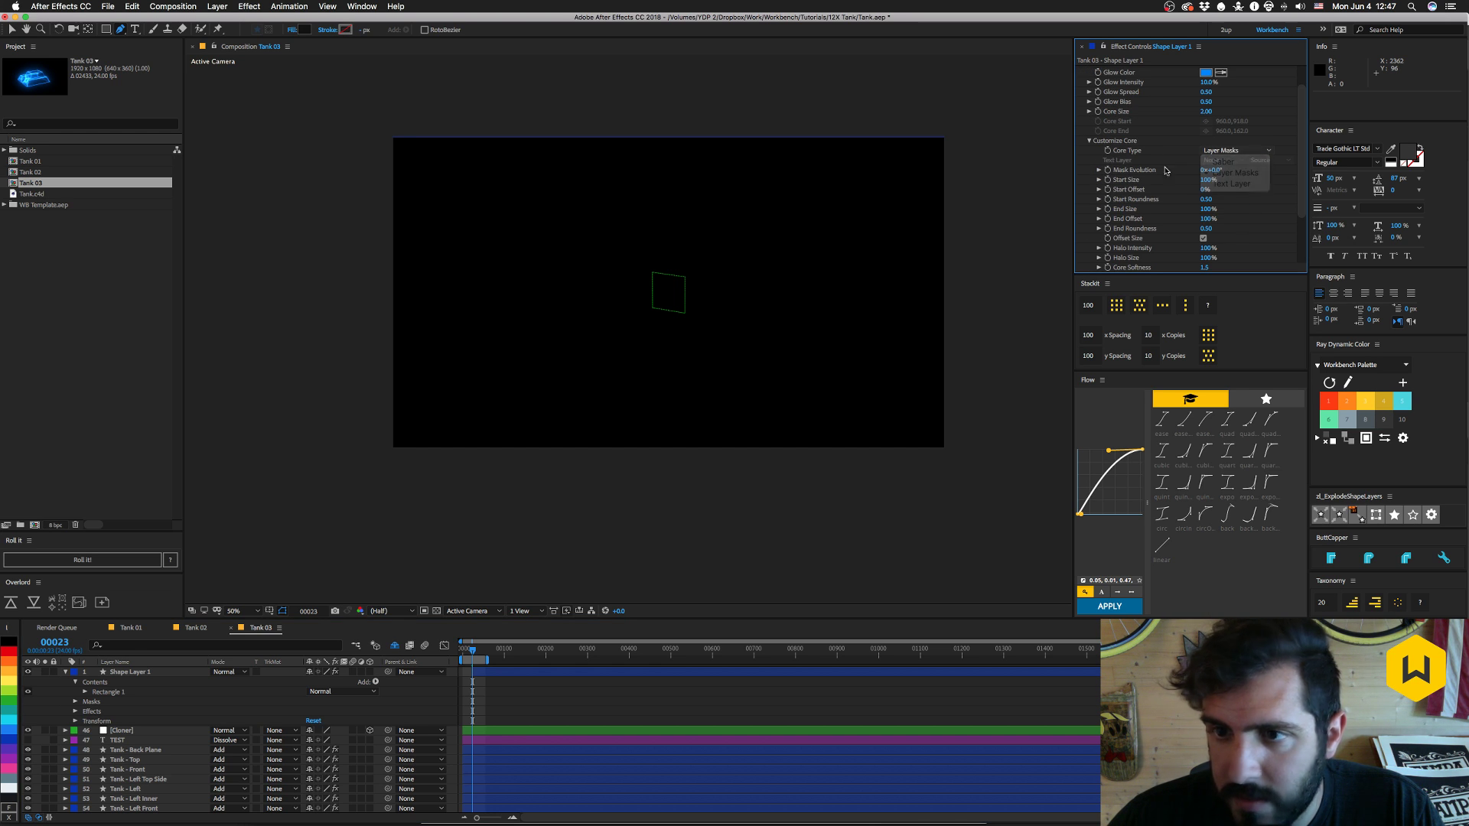
- Reveal the Mask Path of Shape Layer 1 in the timeline and solo the layer
left_click(135, 672)
key("m")
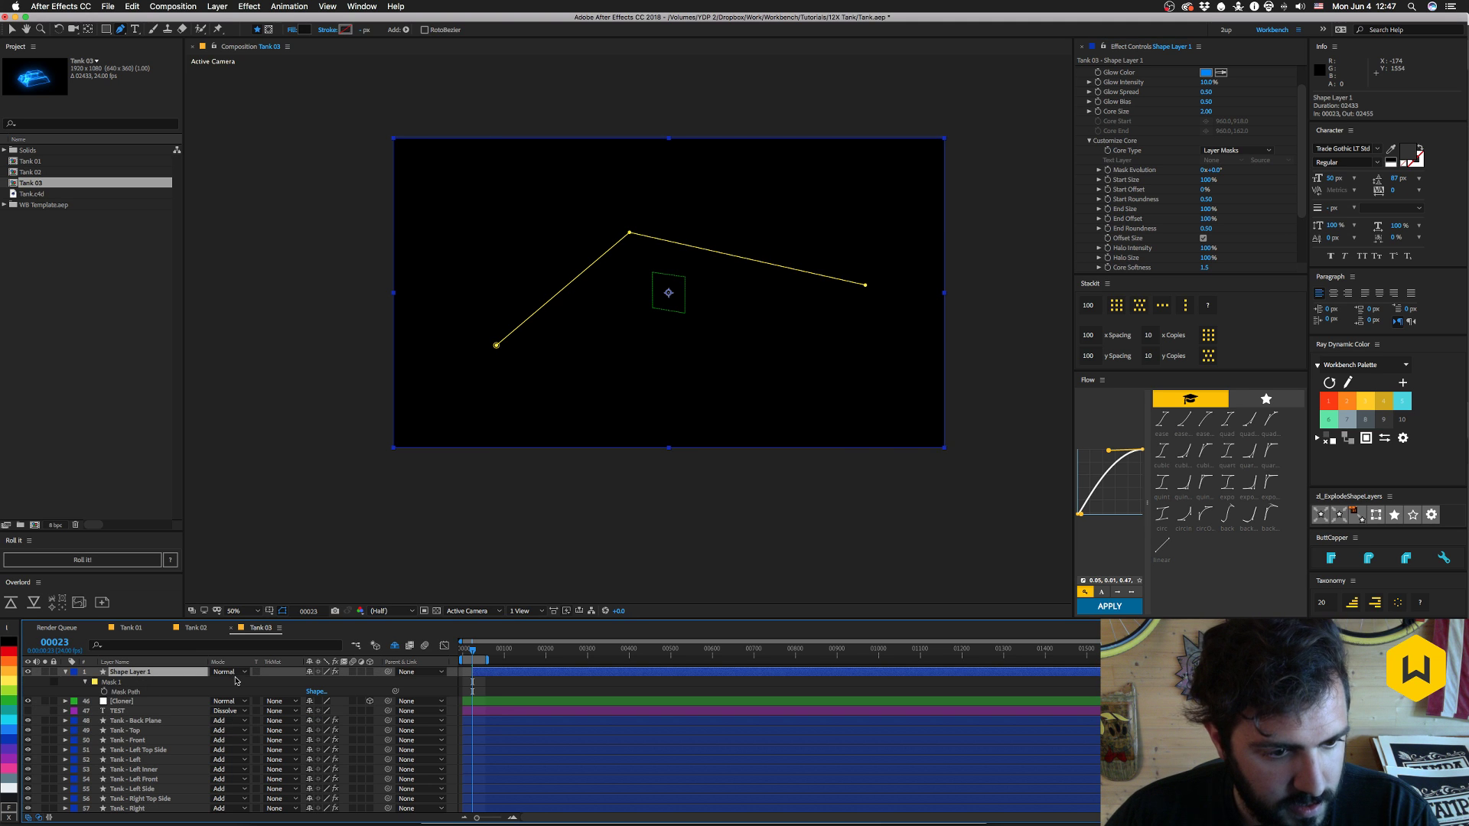
left_click(45, 672)
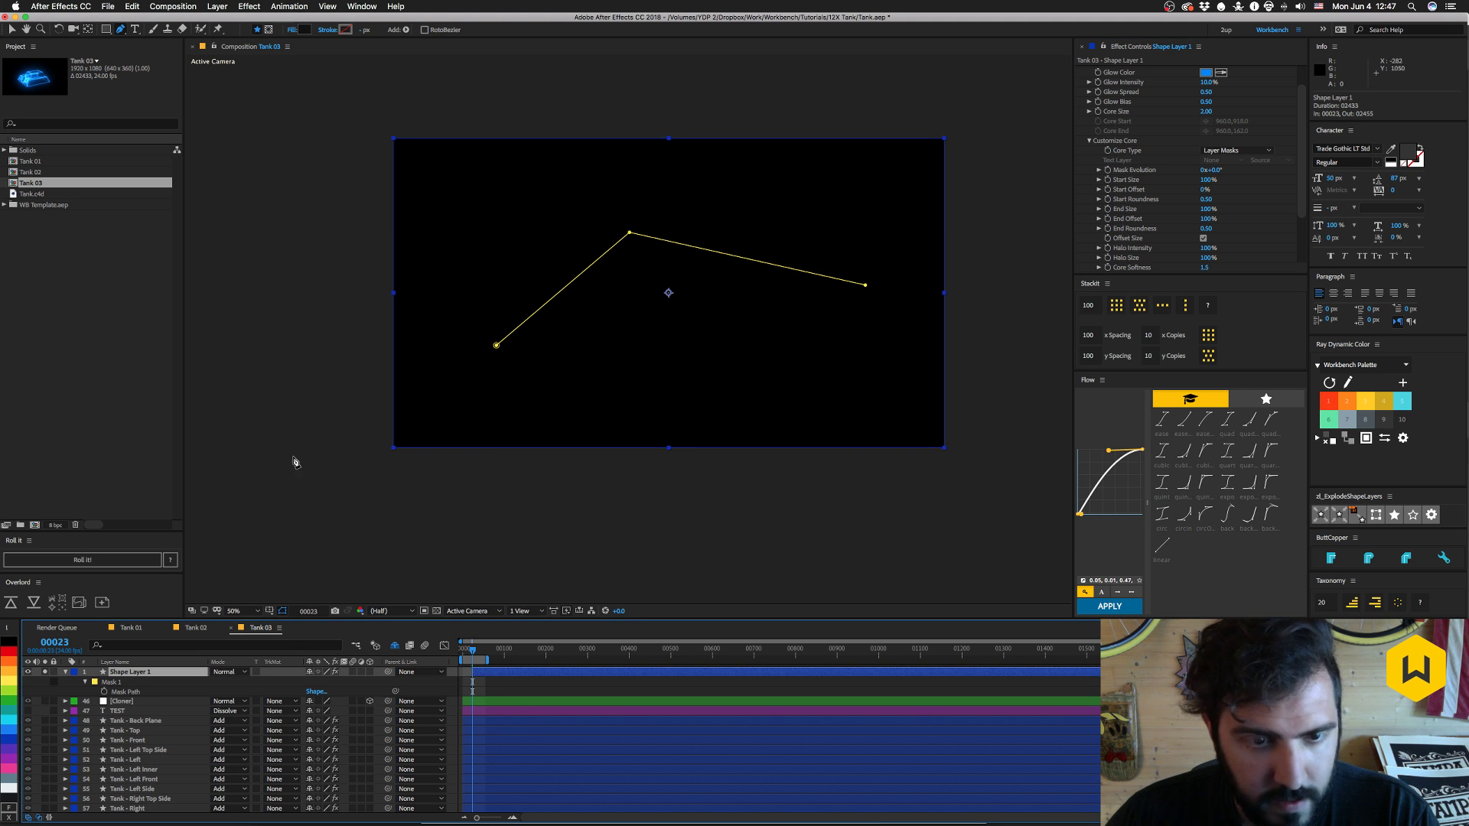
left_click(71, 686)
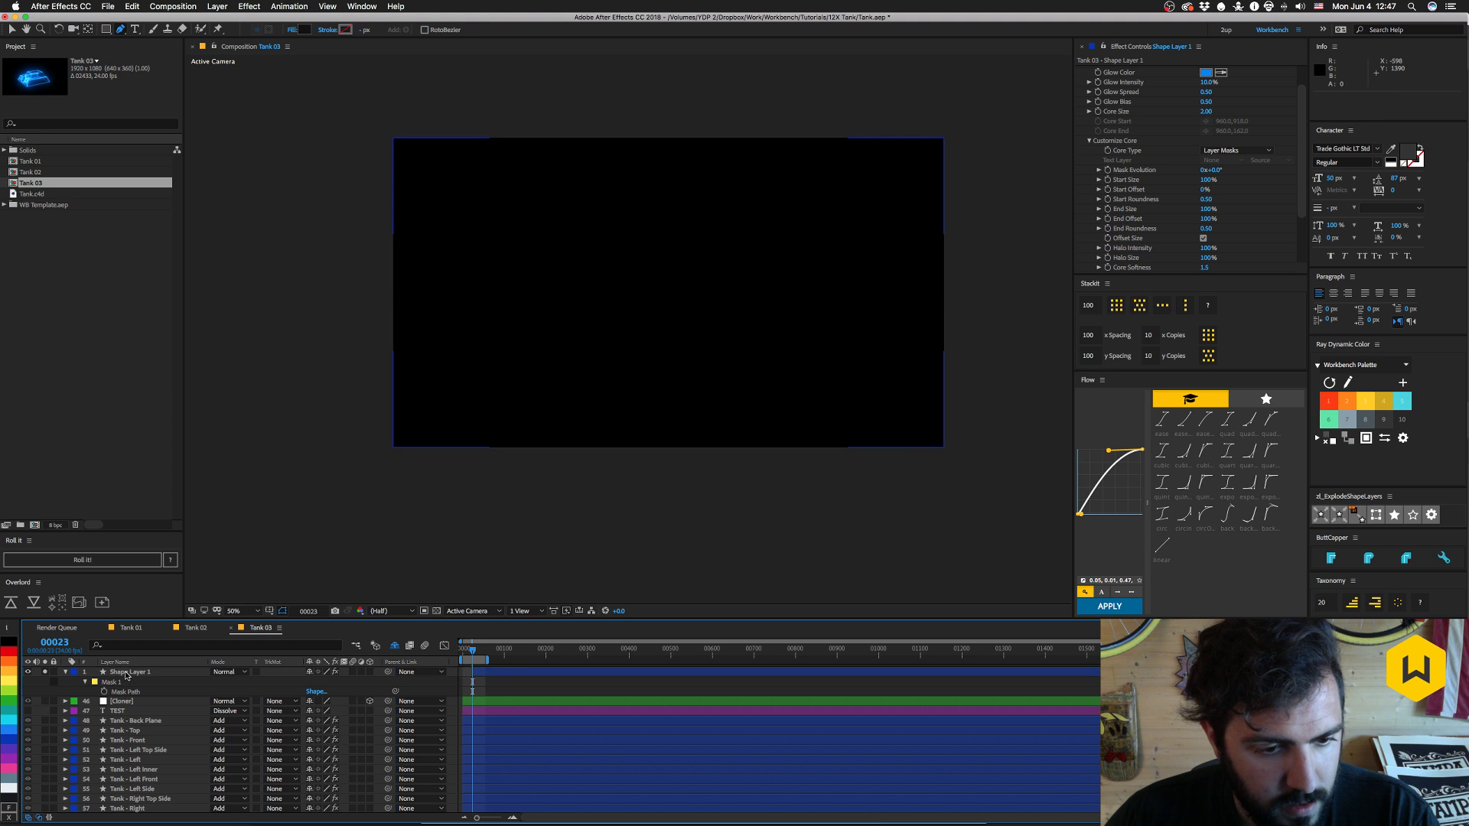
left_click(127, 672)
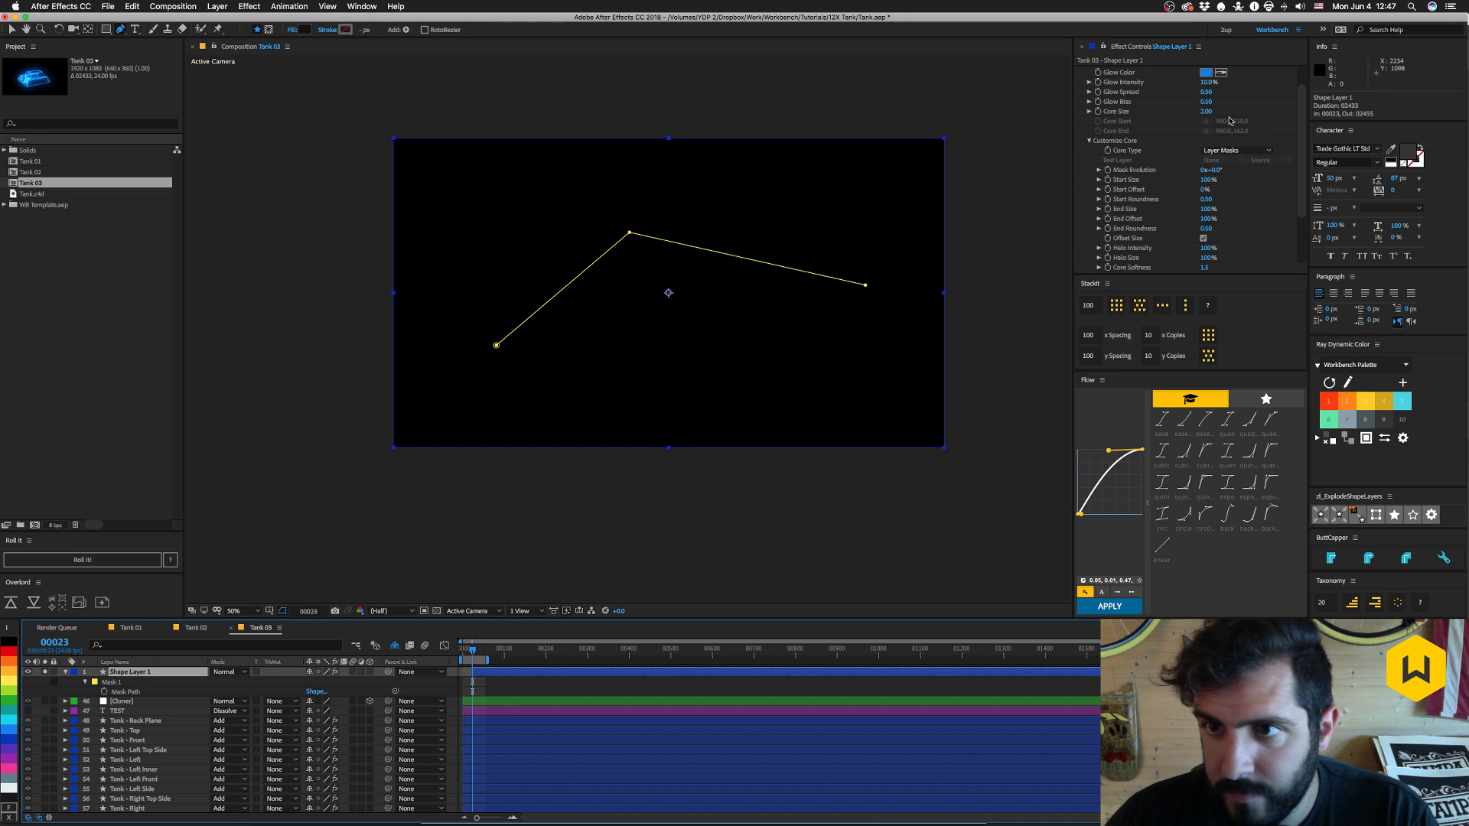
- Delete the pasted Saber effect from Shape Layer 1
scroll(1224, 115, "up", 2)
left_click(1103, 71)
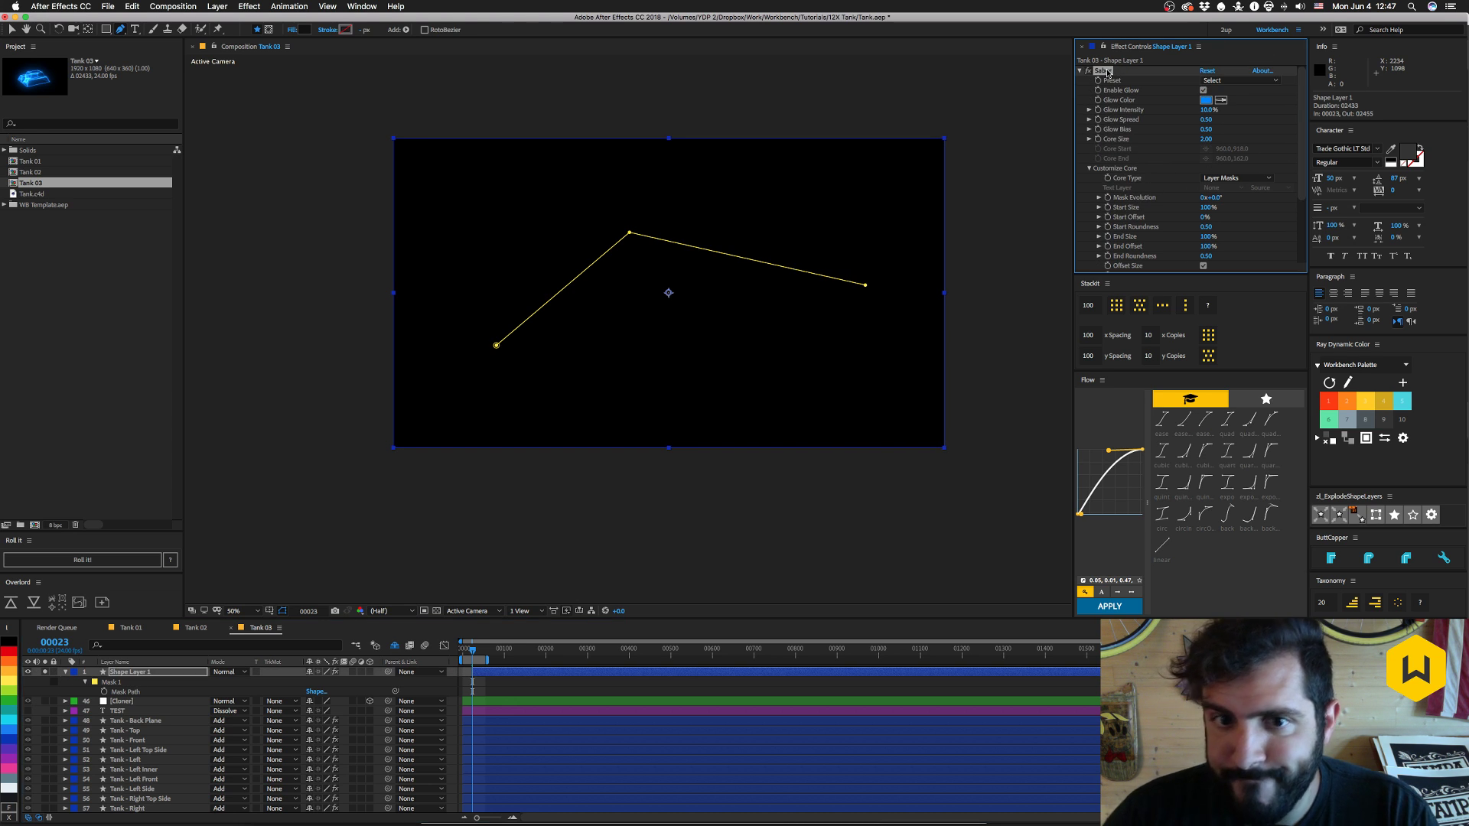
key("Delete")
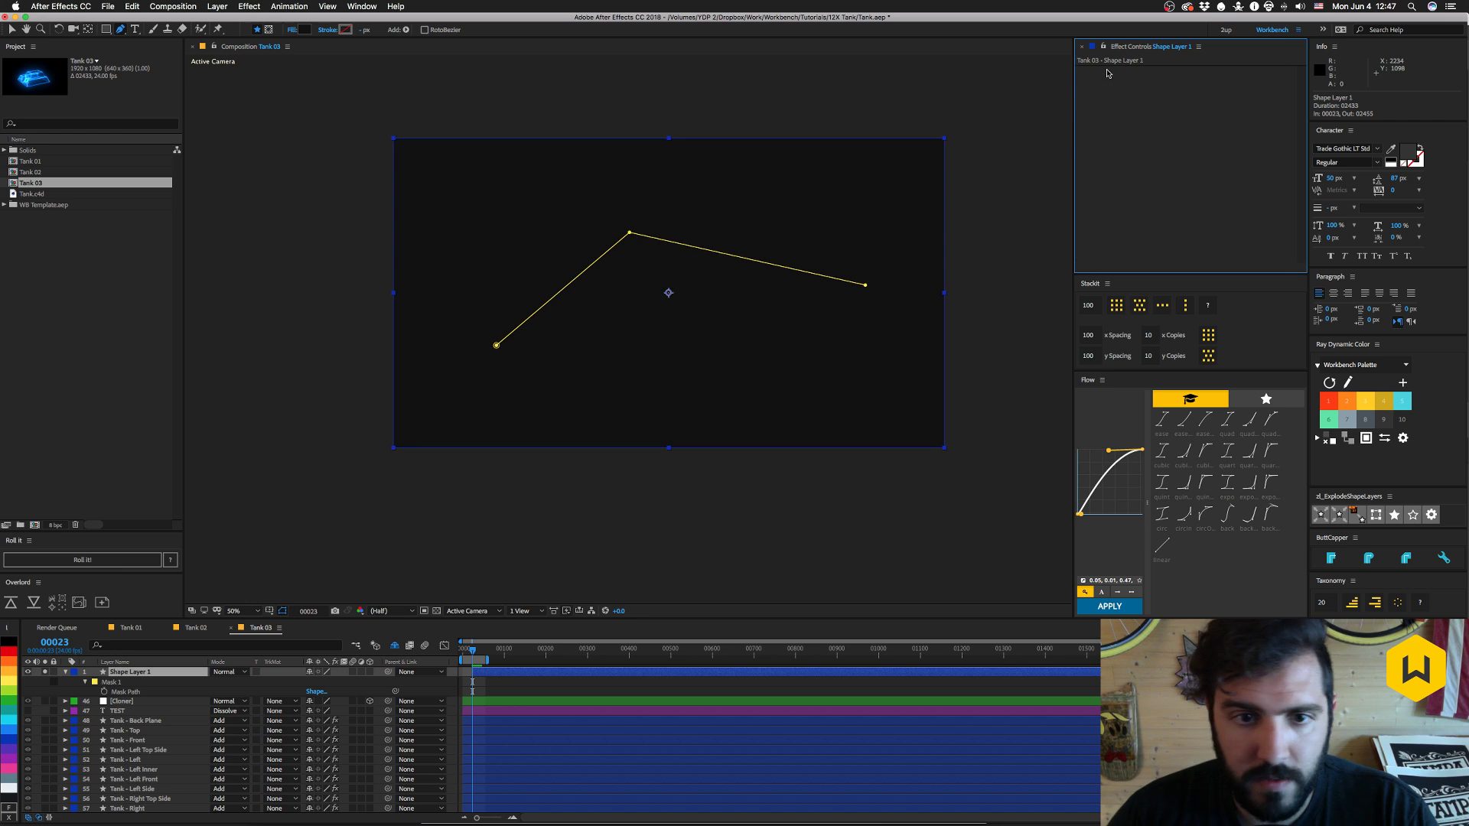
- Apply a fresh Saber effect to Shape Layer 1 through the quick effect search
left_click(126, 676)
key("ctrl+space")
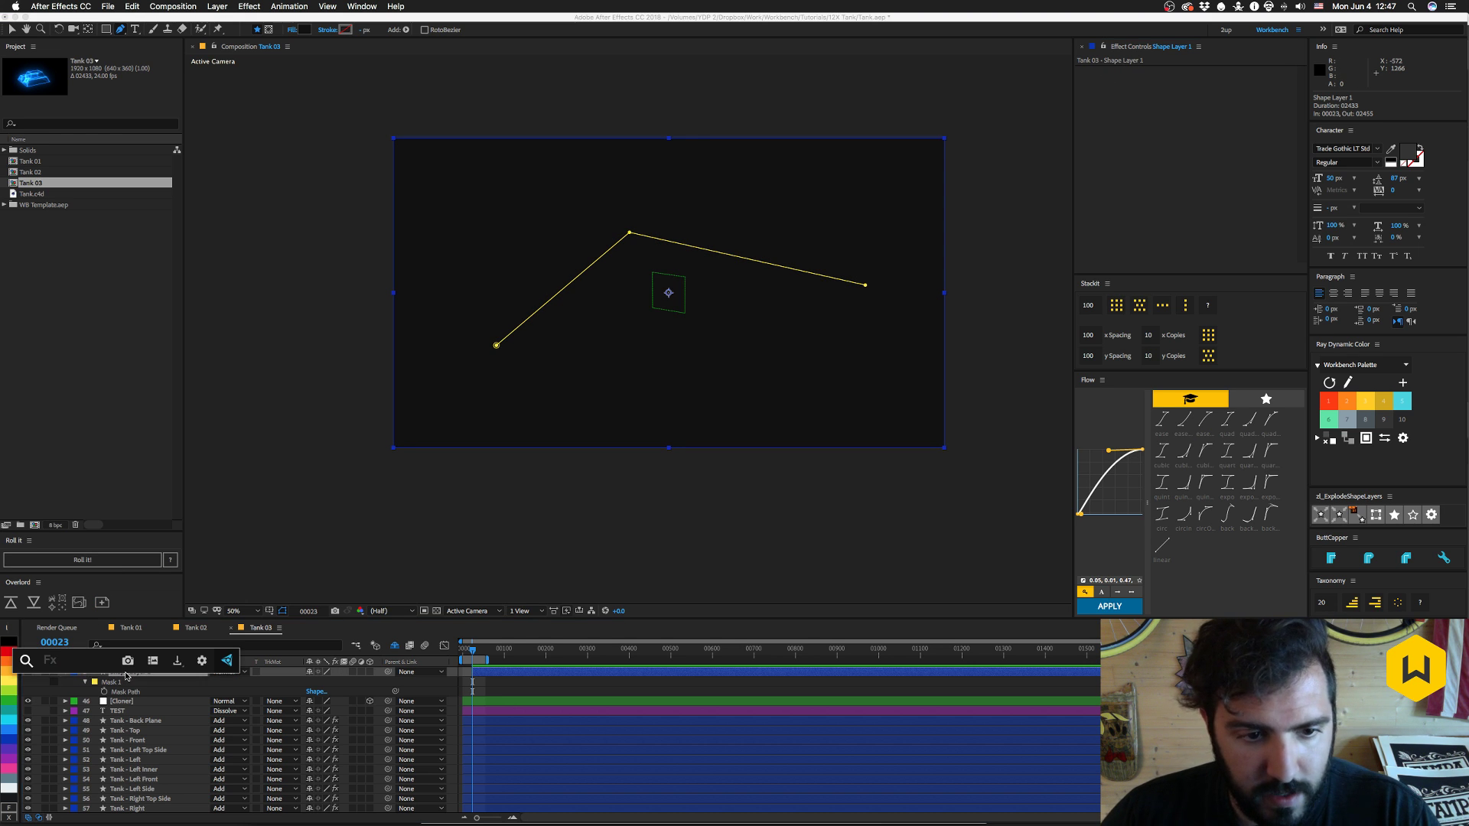
type("a")
key("BackSpace")
type("sabe")
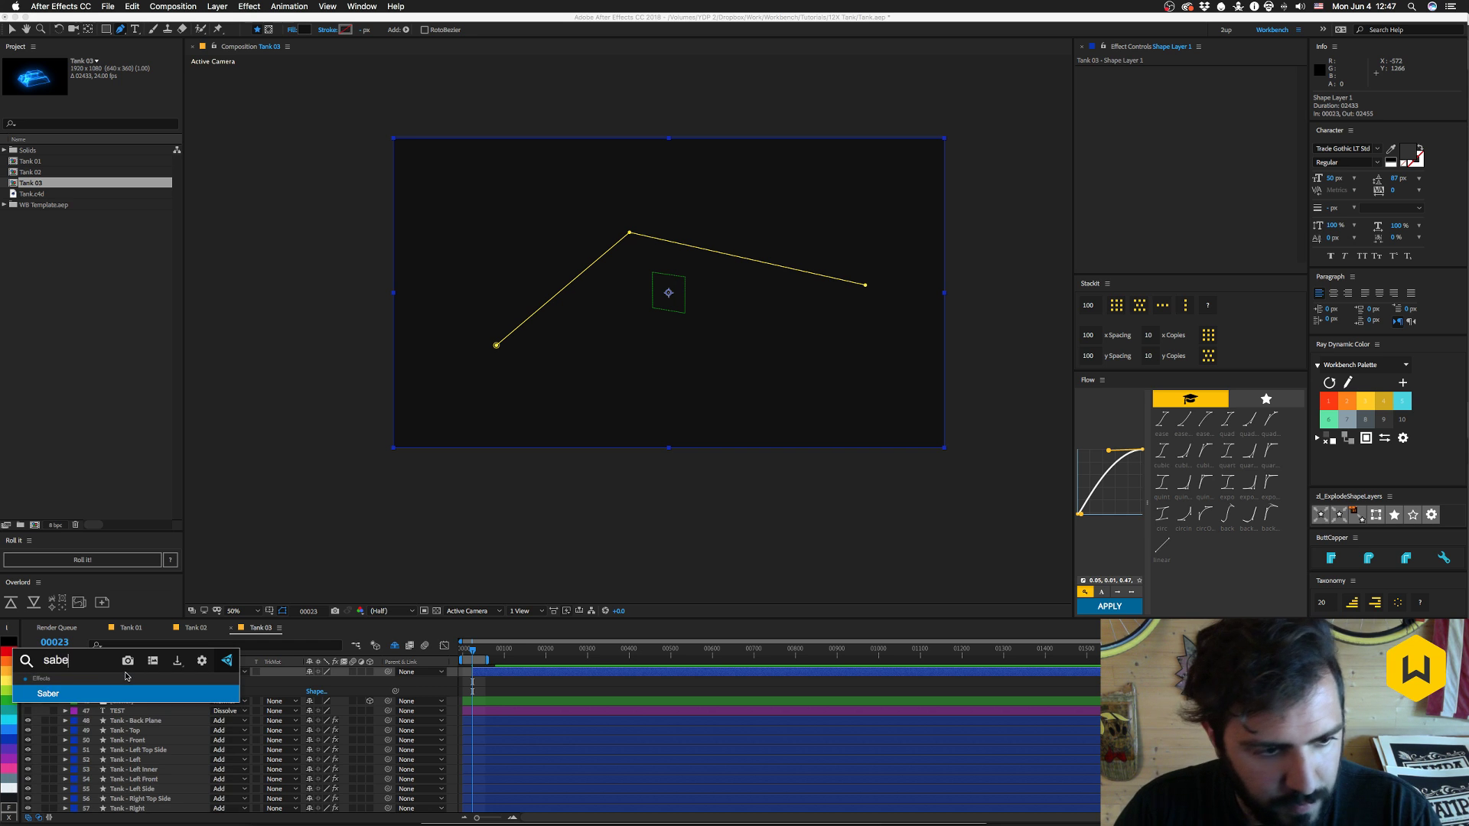
key("Return")
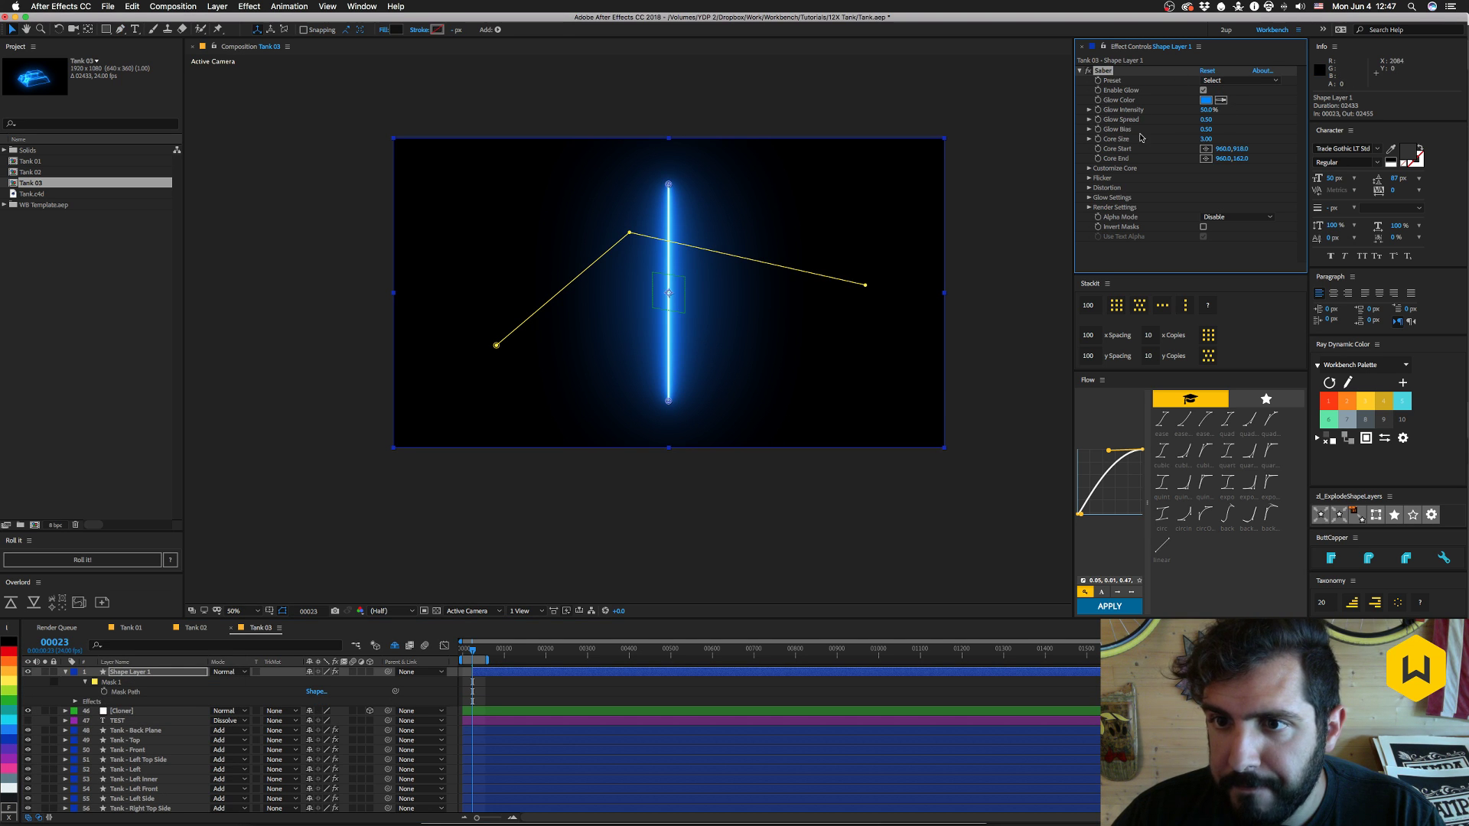
- Set the Core Type of Shape Layer 1's Saber effect to Layer Masks in the Customize Core settings
left_click(1089, 168)
scroll(1091, 174, "down", 1)
left_click(1233, 151)
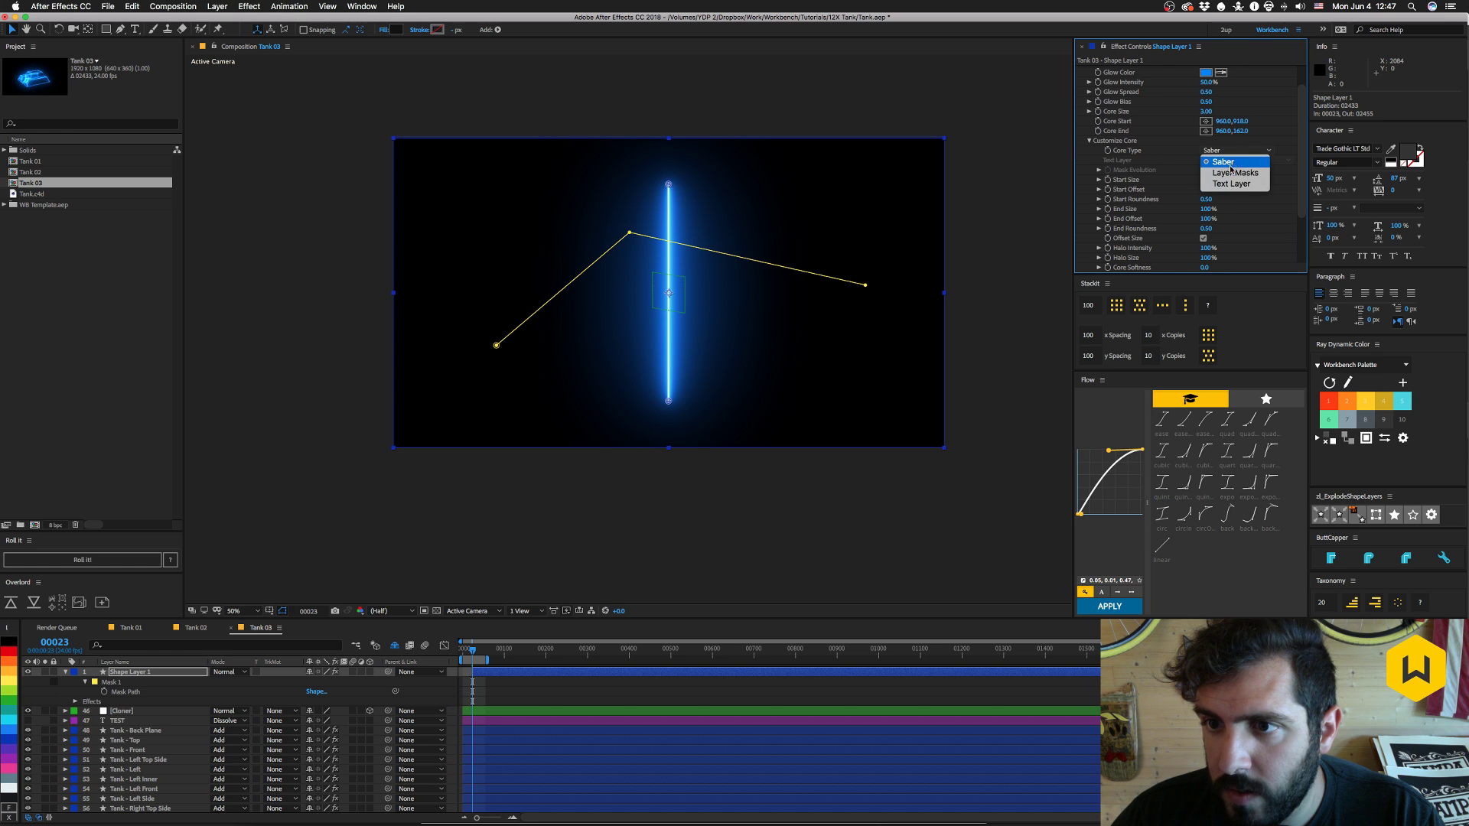
left_click(1232, 173)
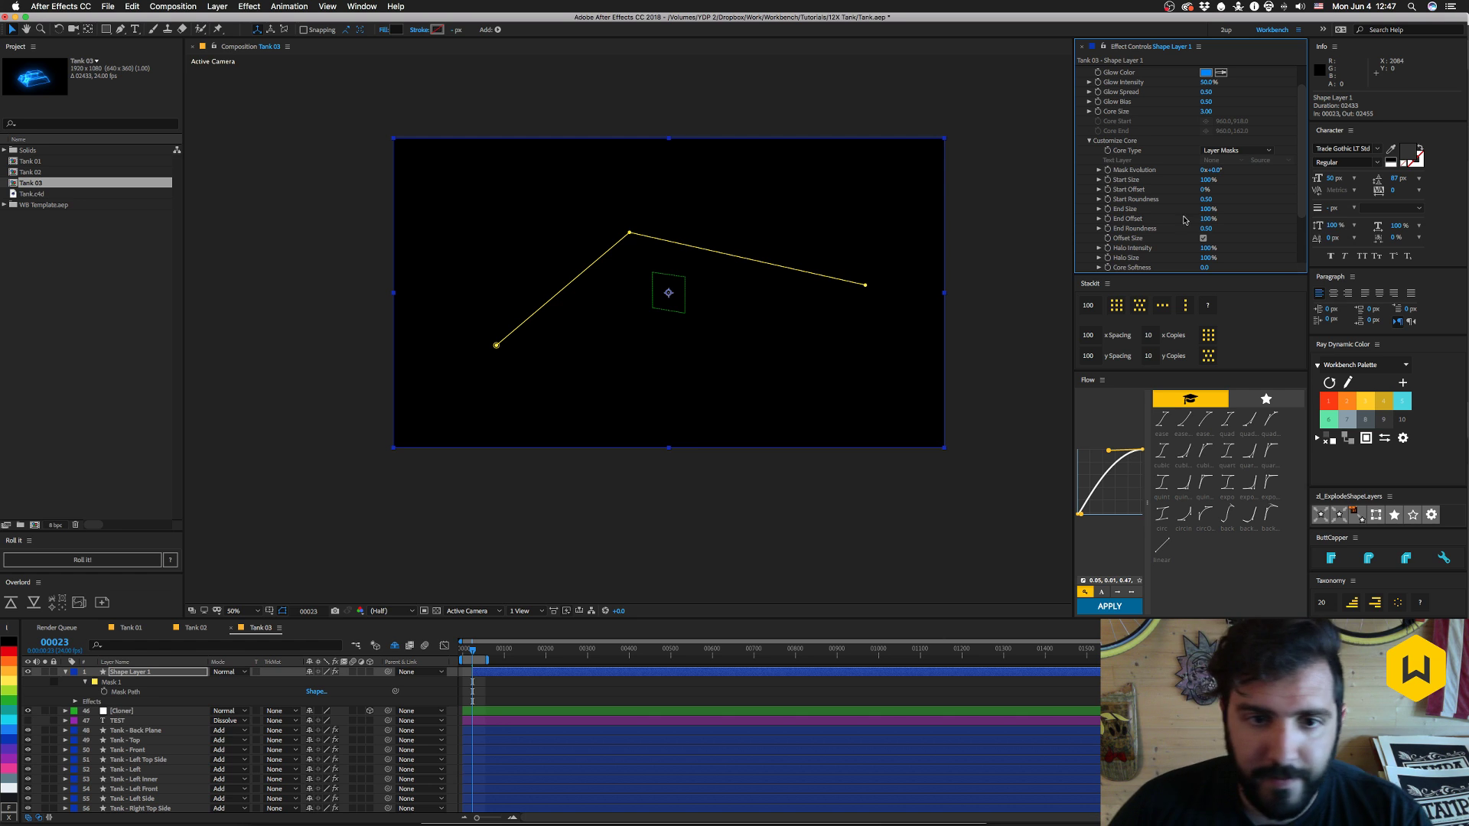
- Try to rework Shape Layer 1's open mask path with the Pen tool by joining its end points, and undo the attempts
left_click(126, 692)
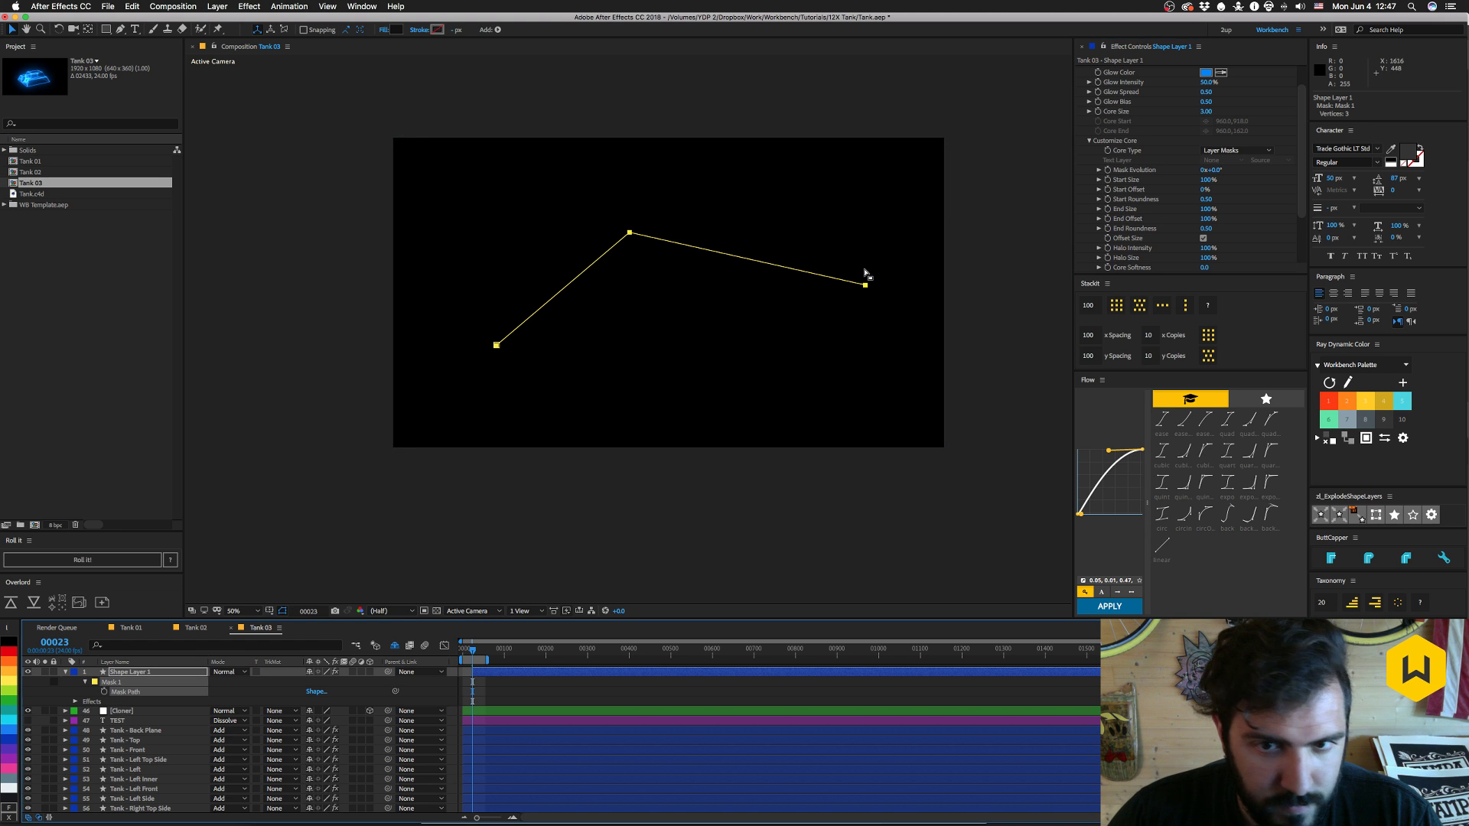
left_click(867, 286)
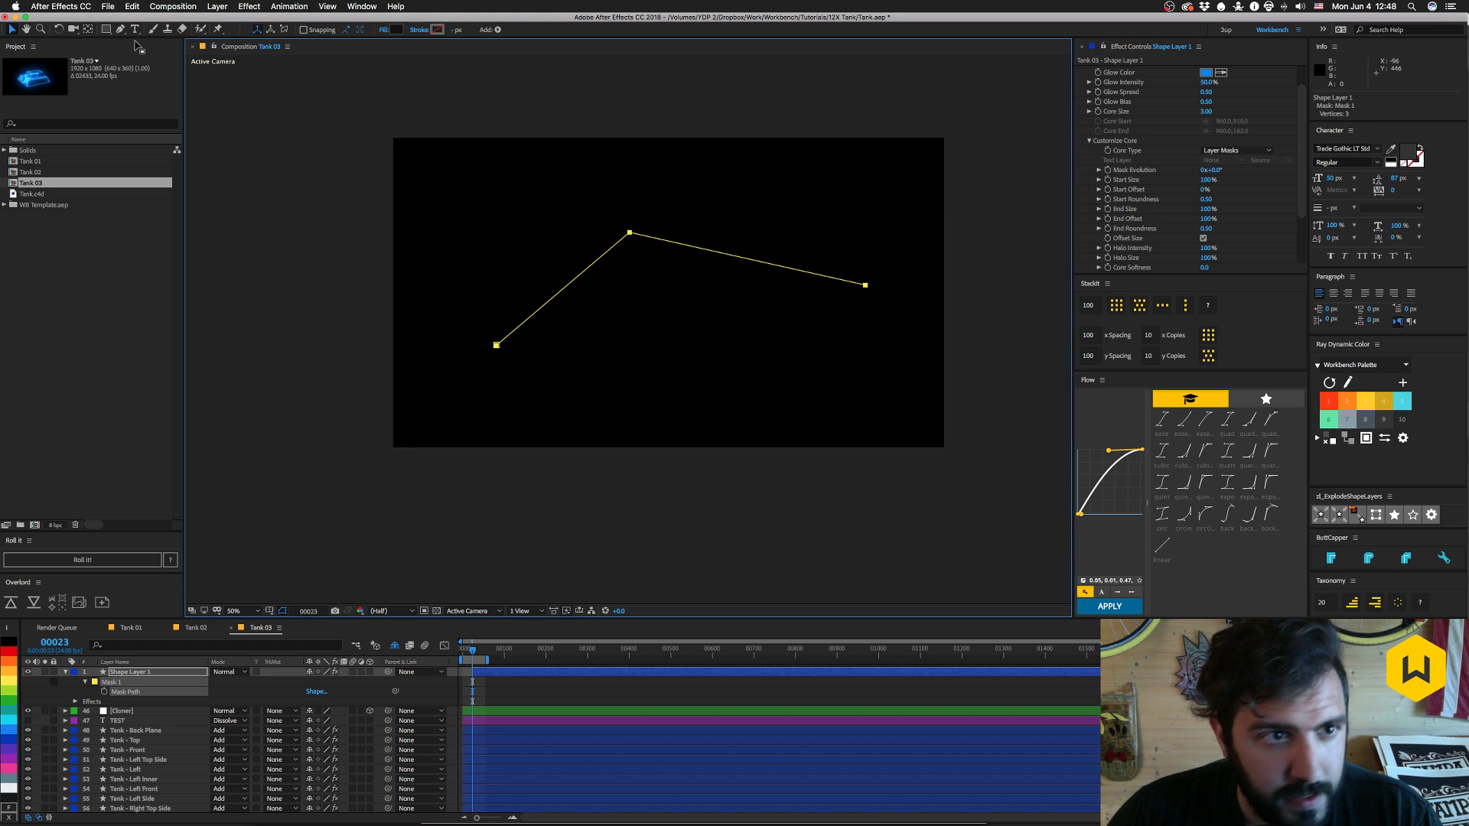
left_click(121, 29)
left_click_drag(497, 345, 577, 340)
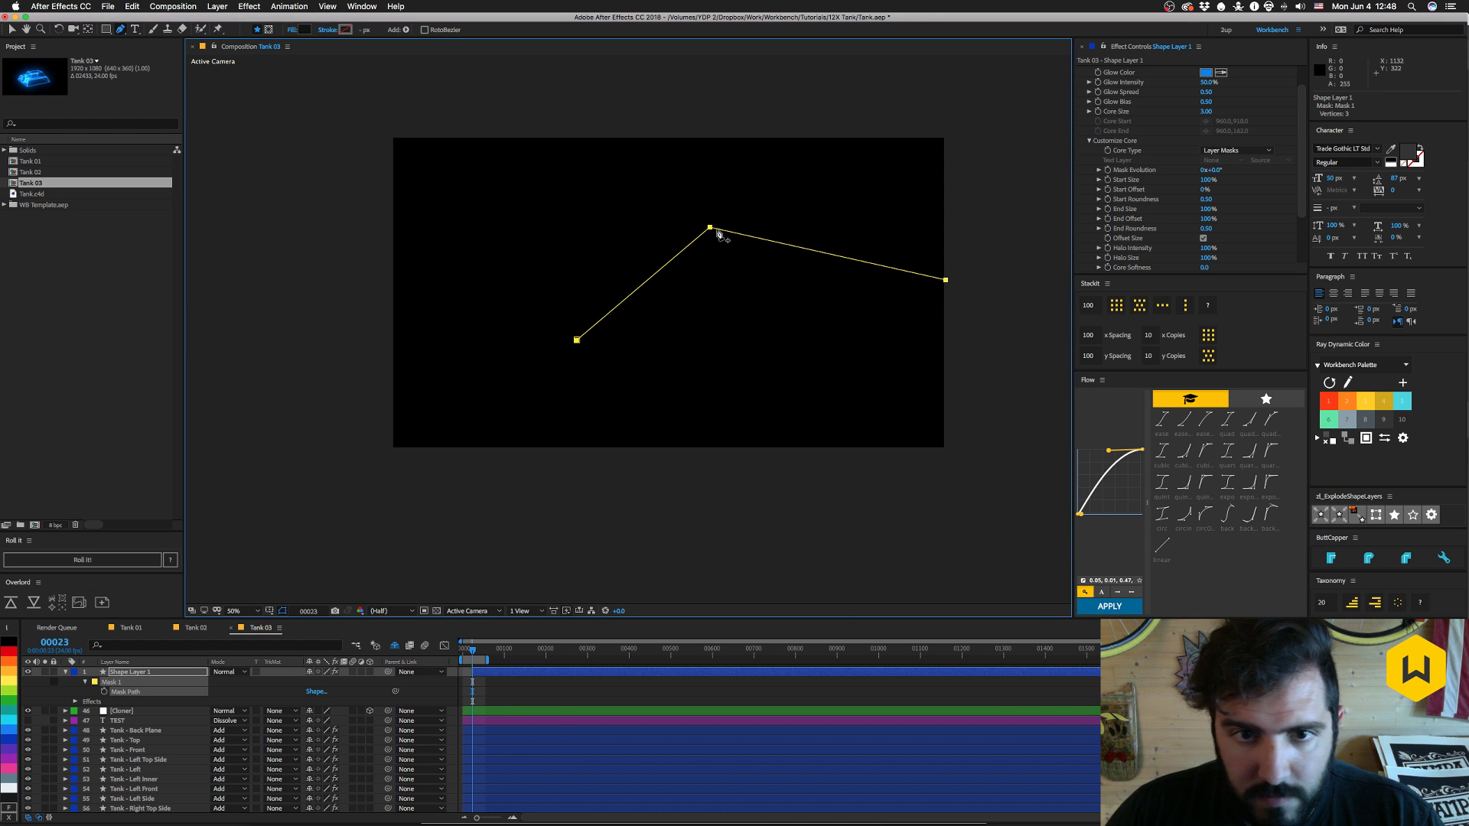
key("super+z")
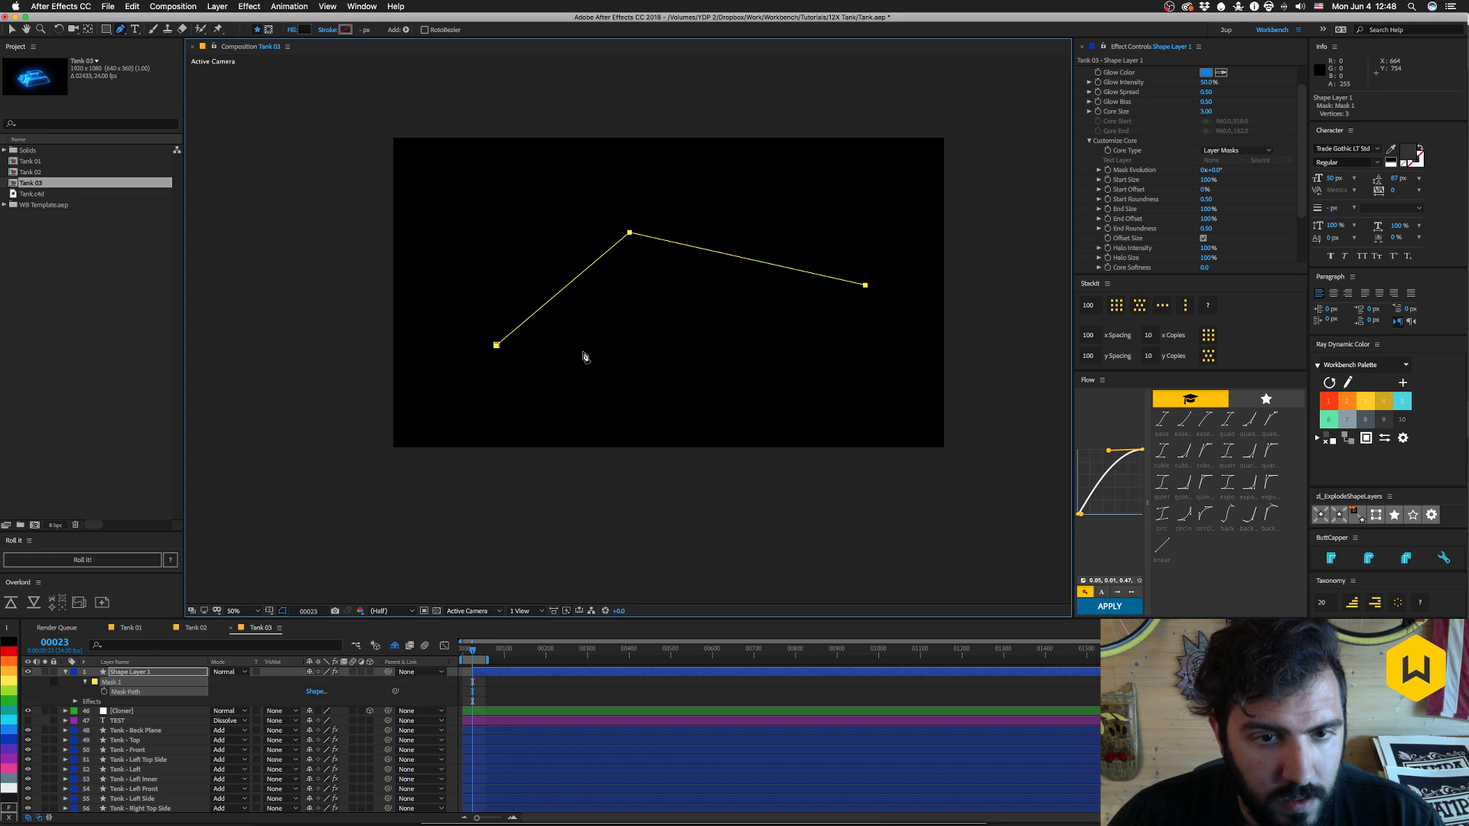
left_click(575, 347, "super")
left_click(496, 345)
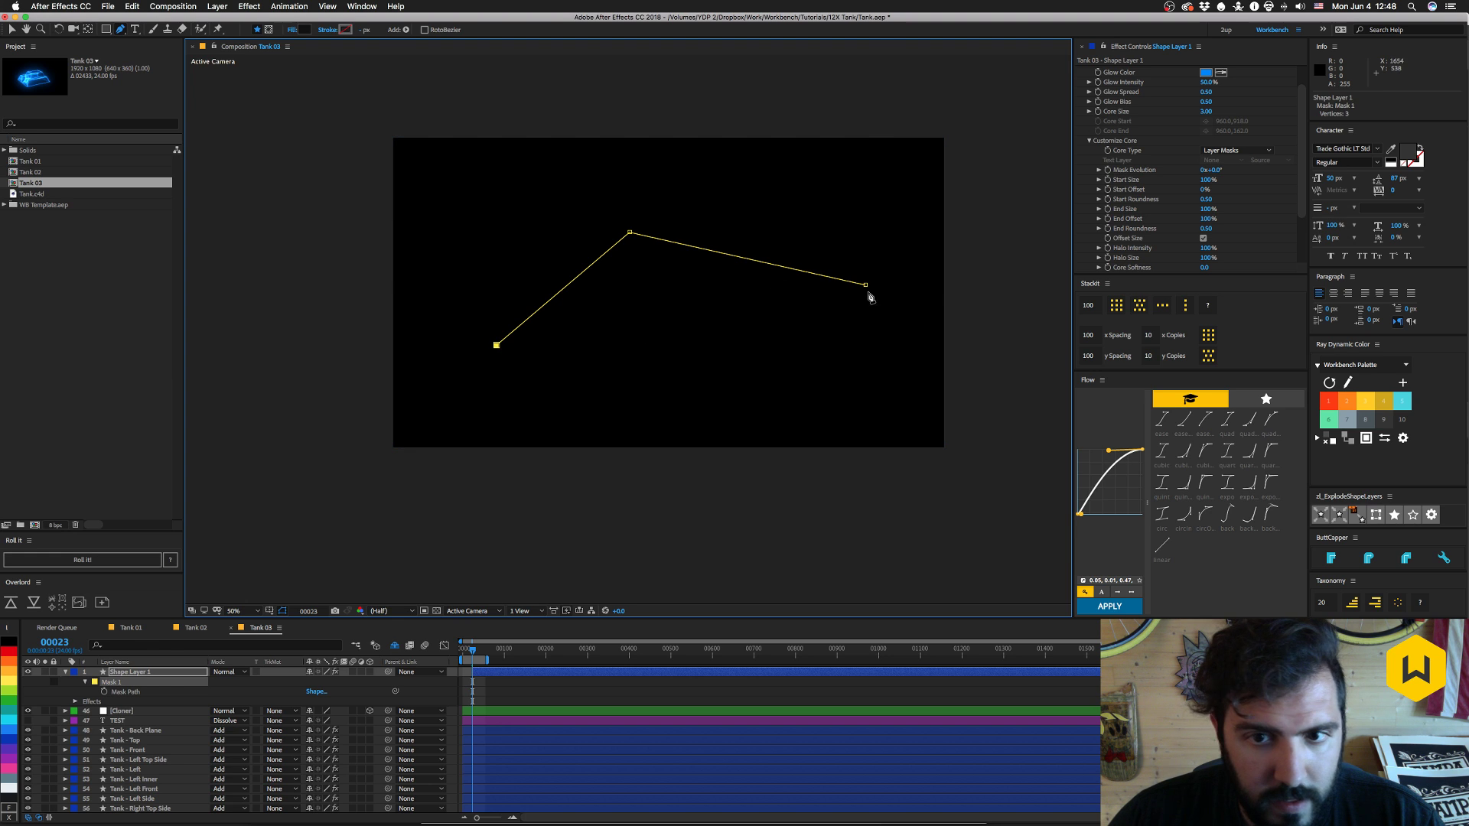
left_click(868, 292)
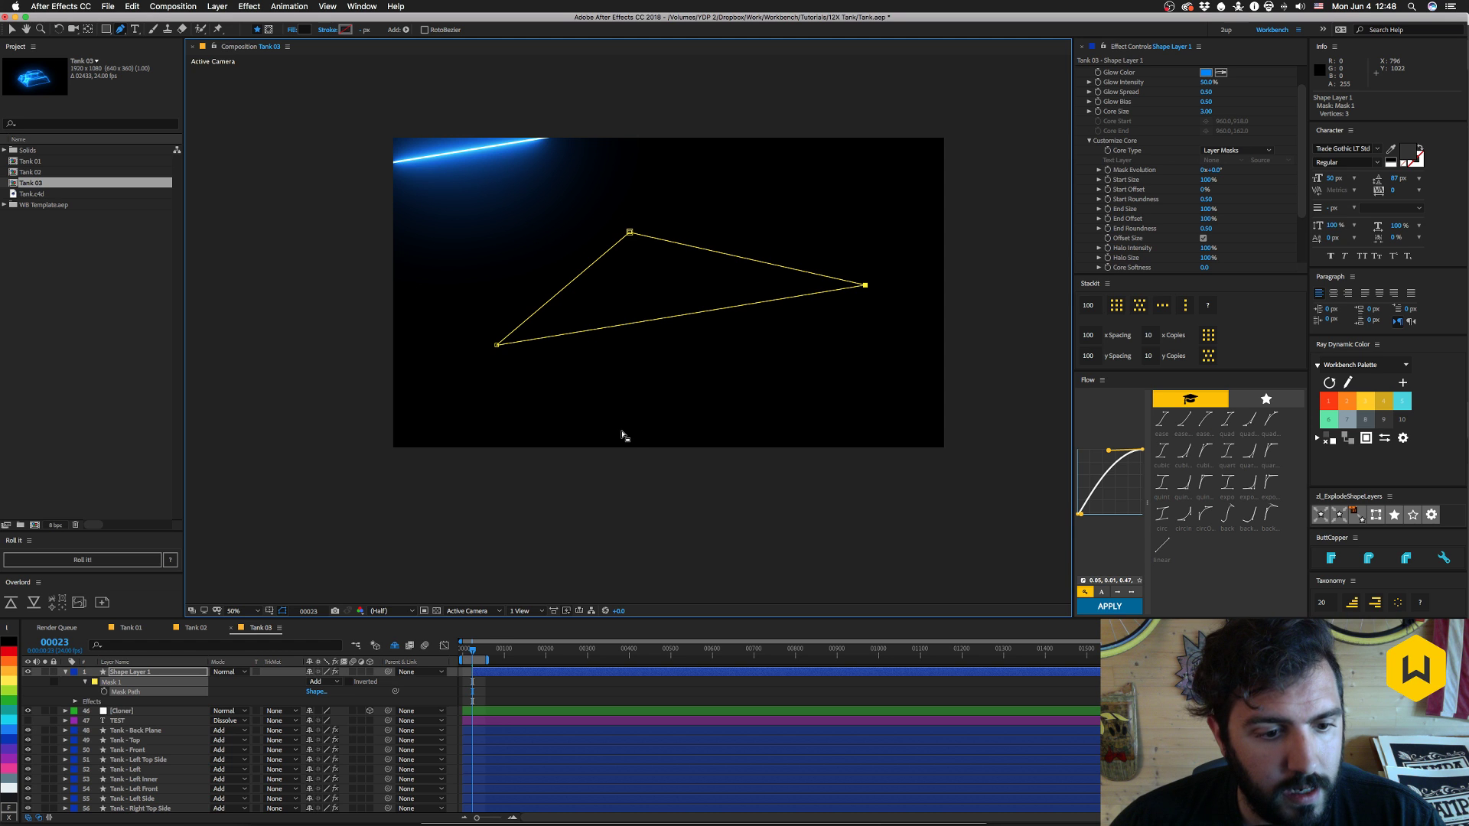
key("super+z")
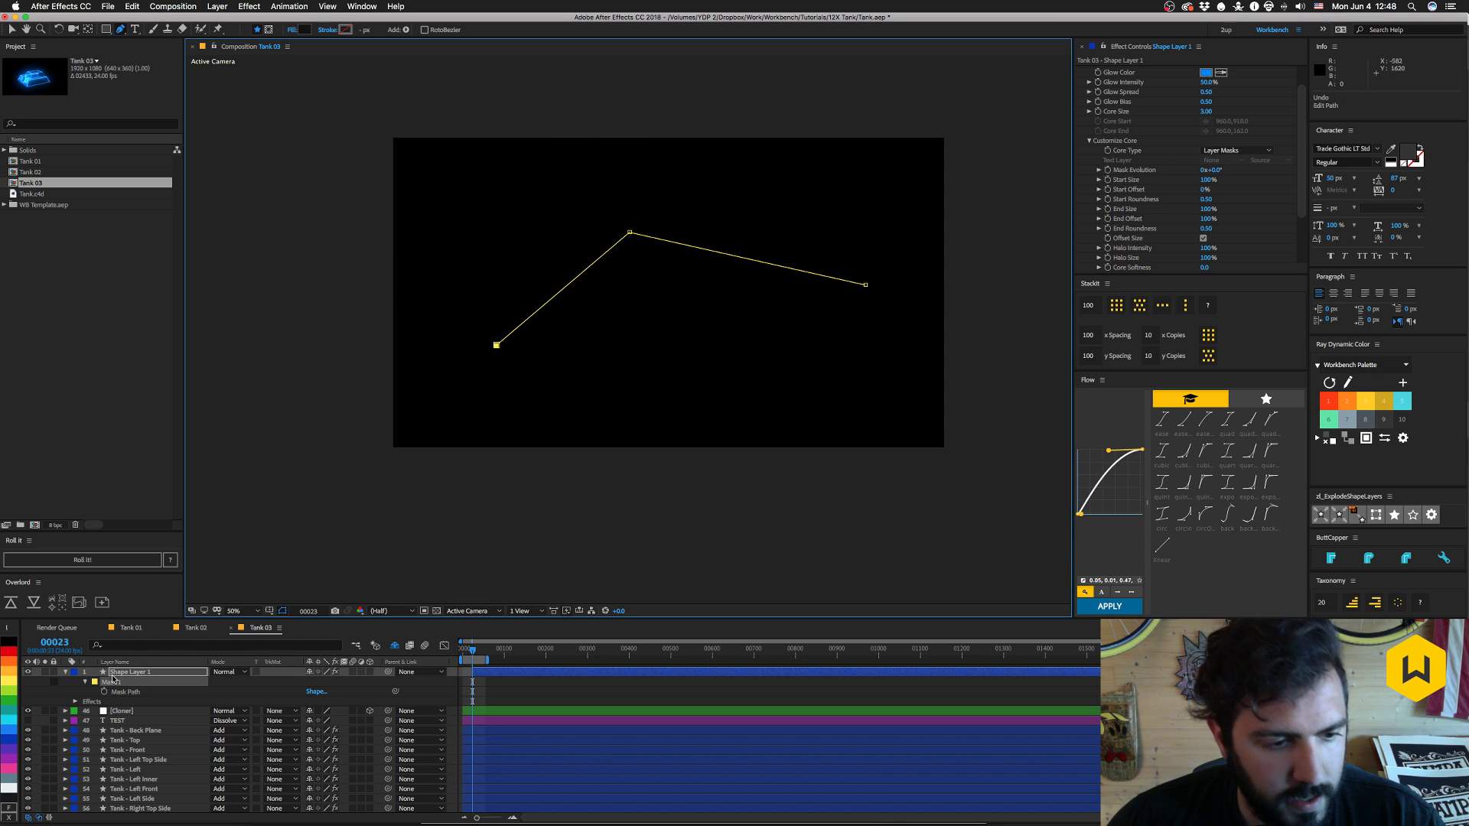
- Delete Shape Layer 1 from the Tank 03 composition
left_click(116, 677)
key("Delete")
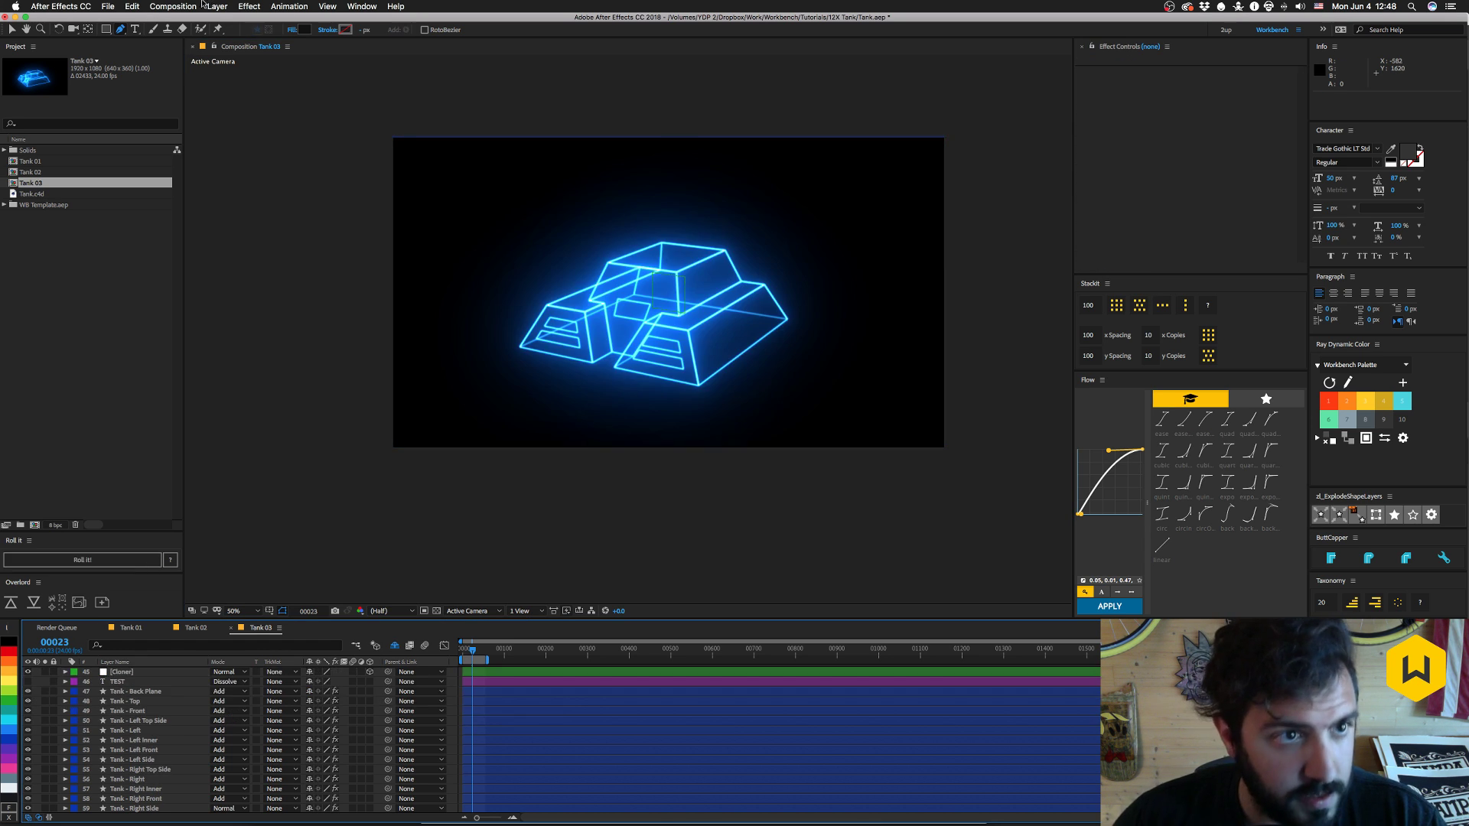
left_click(218, 6)
mouse_move(229, 20)
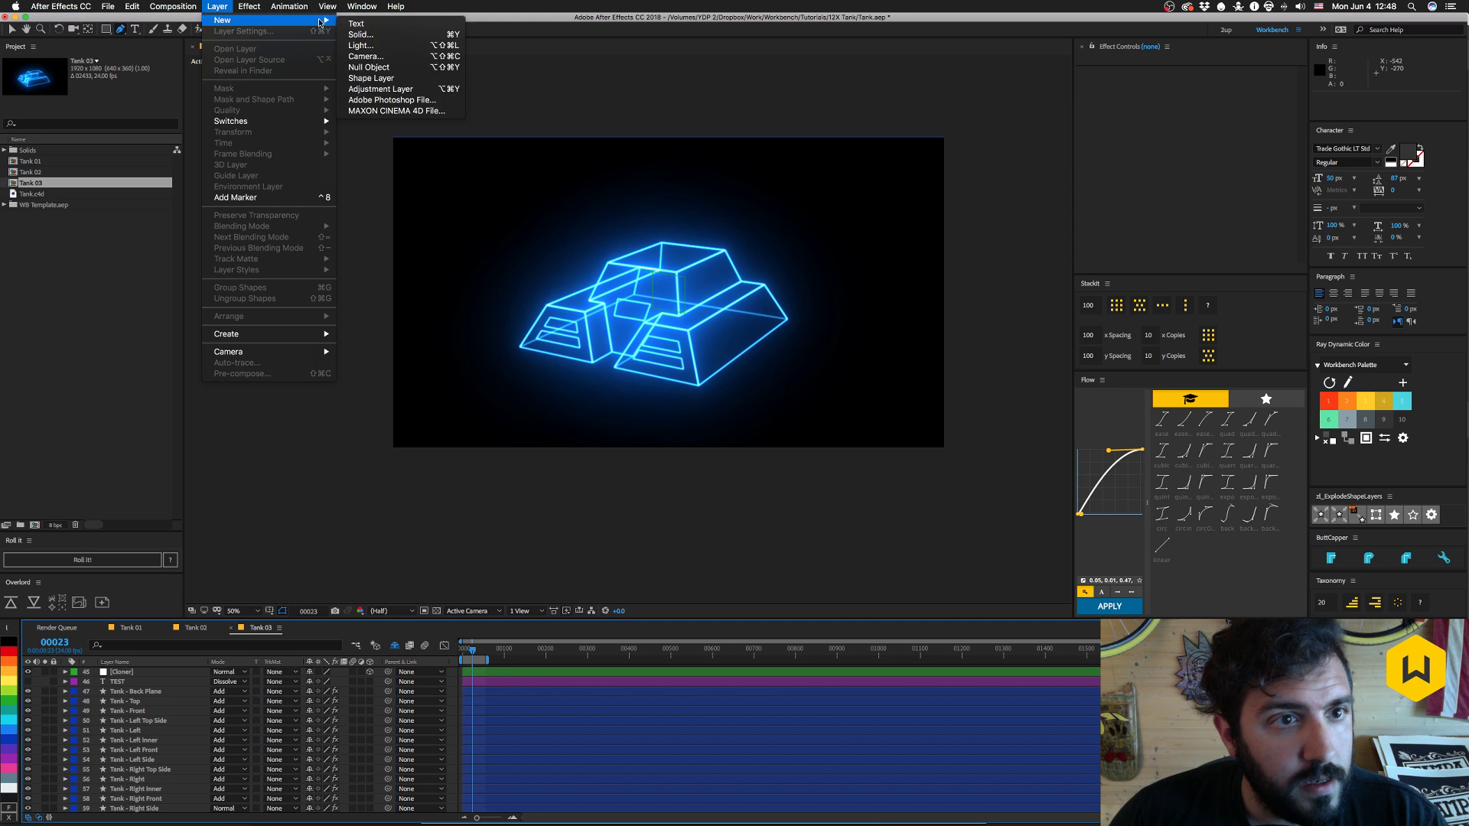
left_click(361, 34)
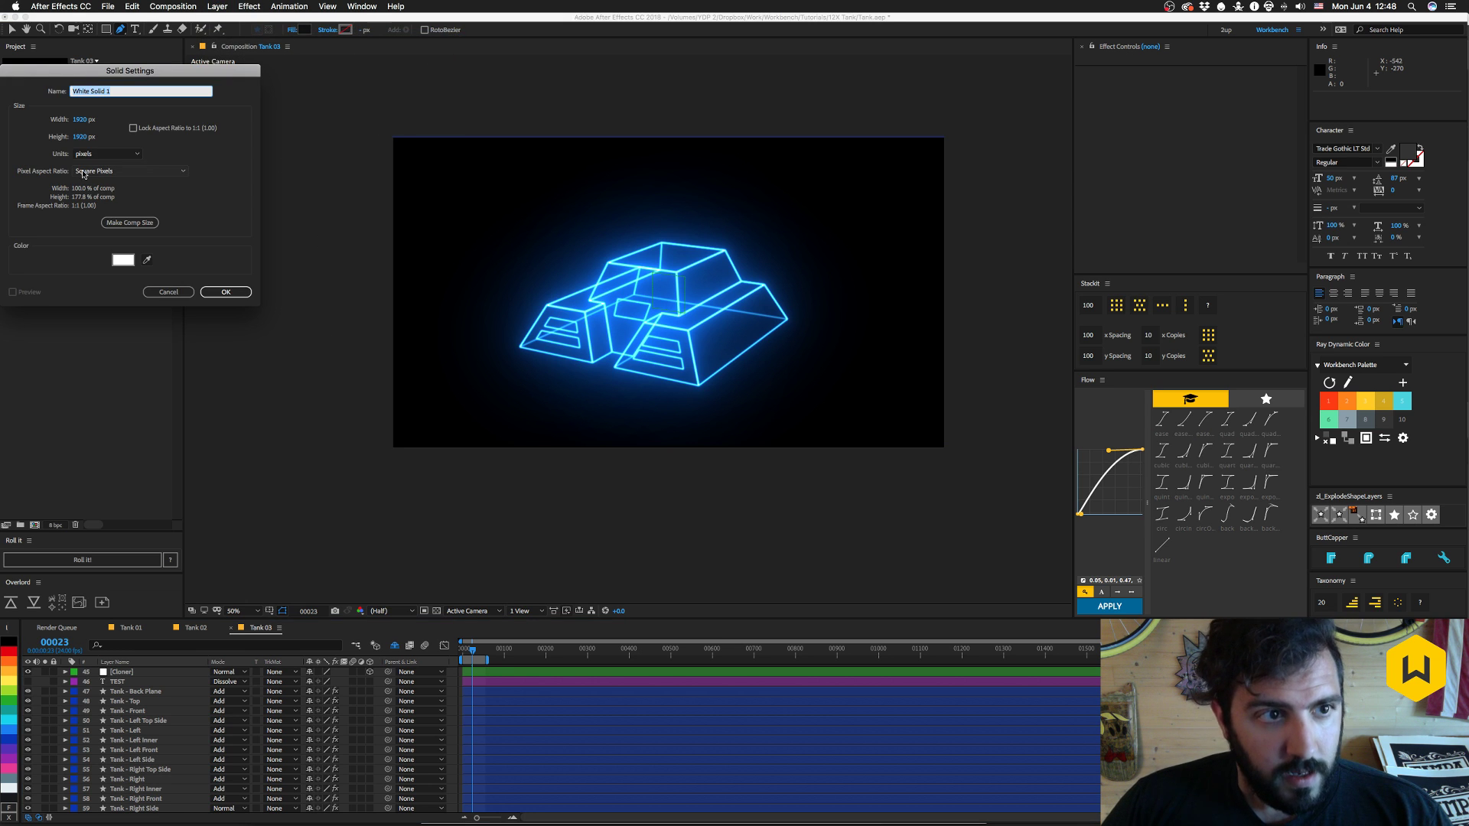
key("Return")
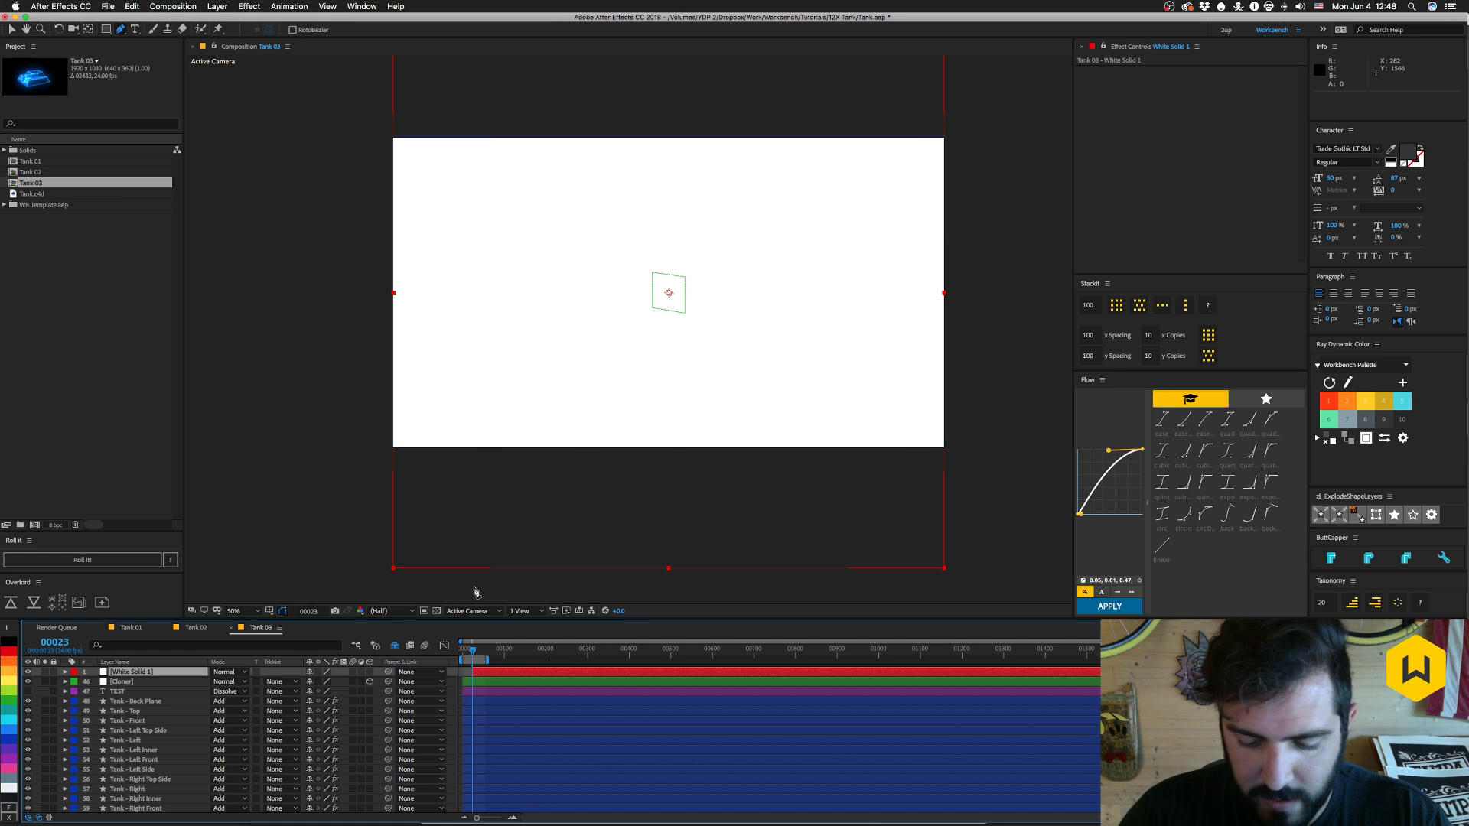
key("super+k")
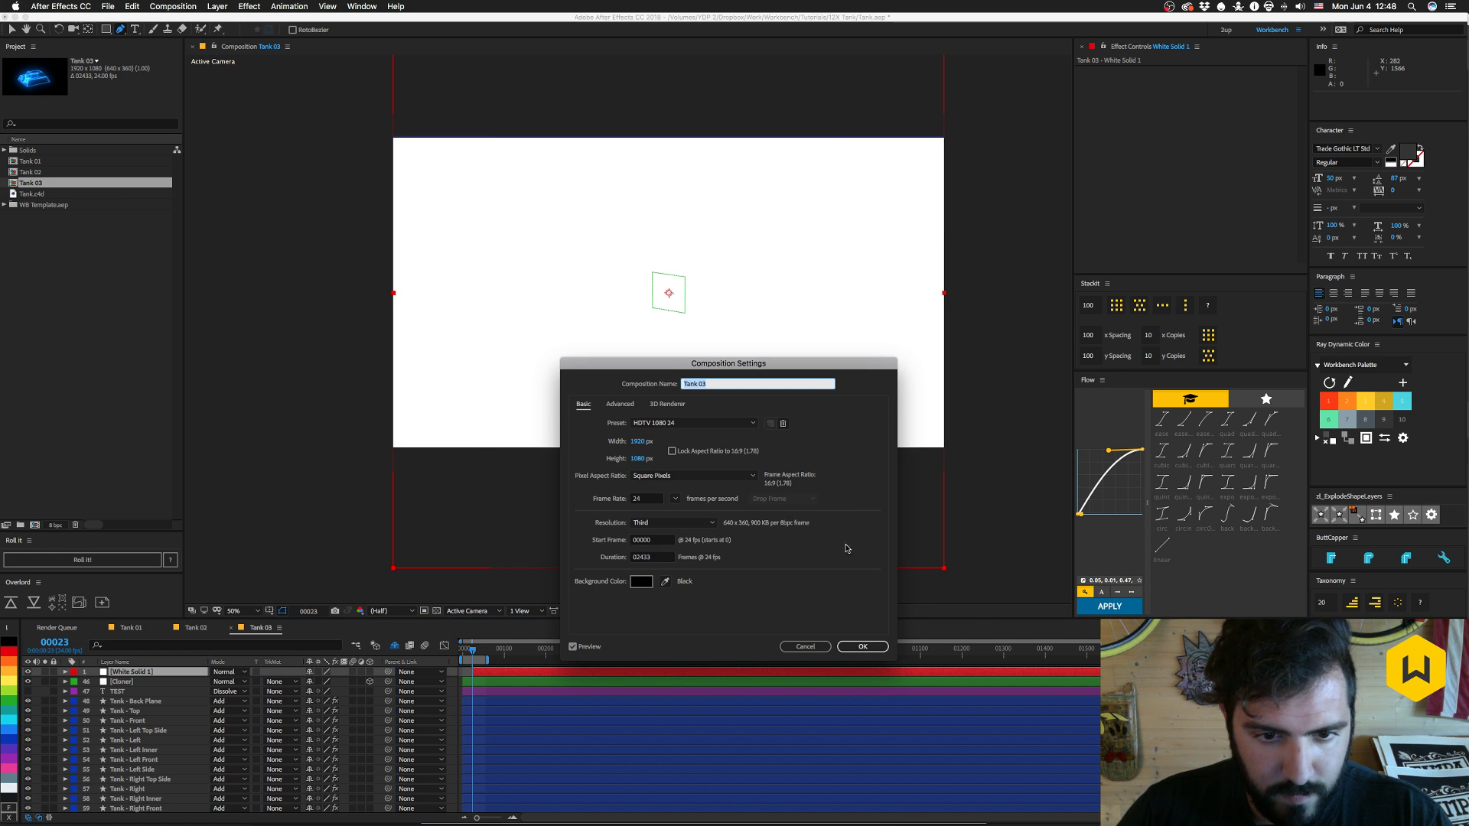
left_click(805, 646)
key("super+z")
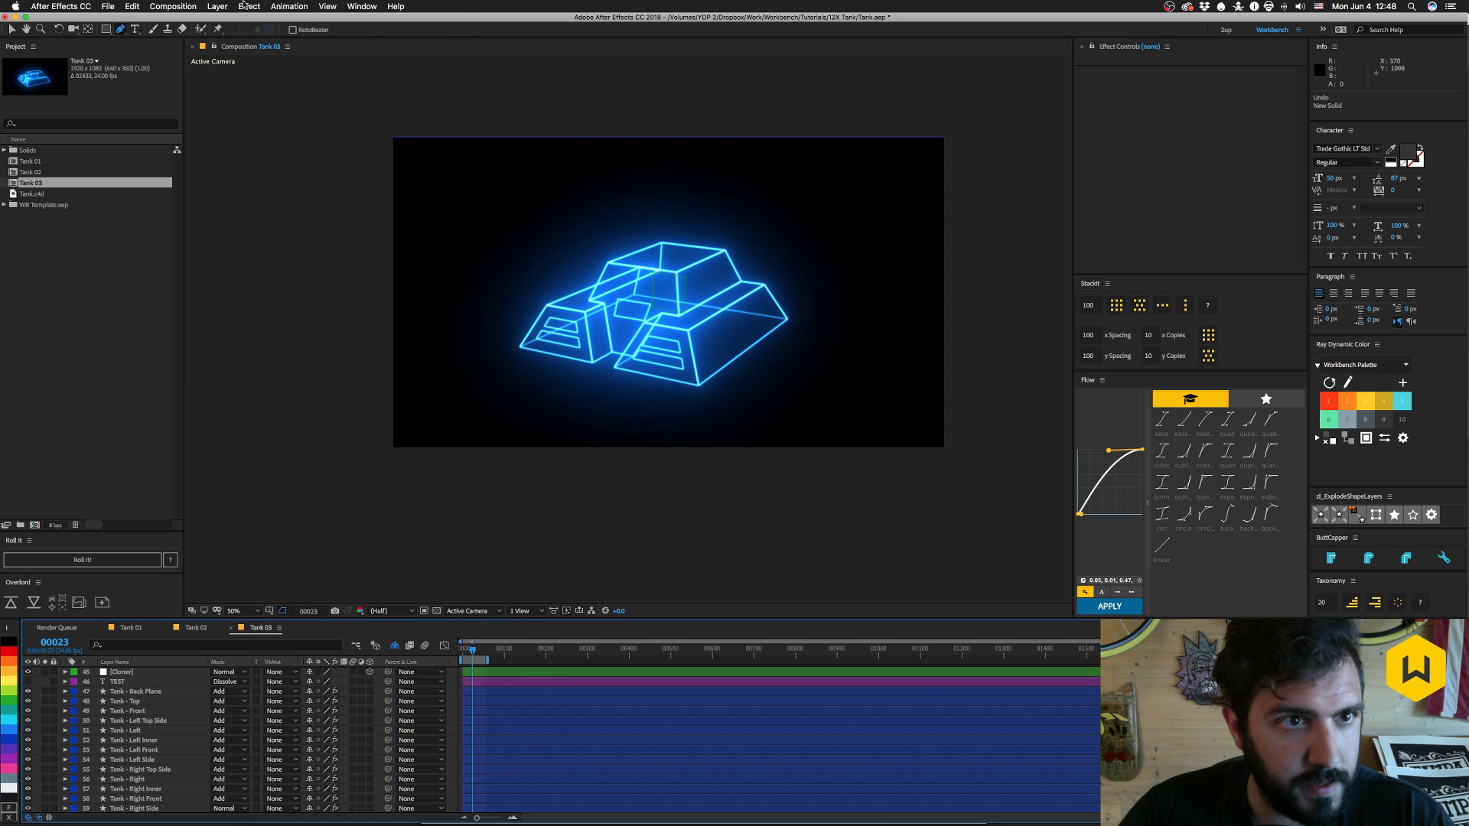
- Create a new white solid in Tank 03 with its height set to 1080 px
left_click(217, 6)
mouse_move(230, 20)
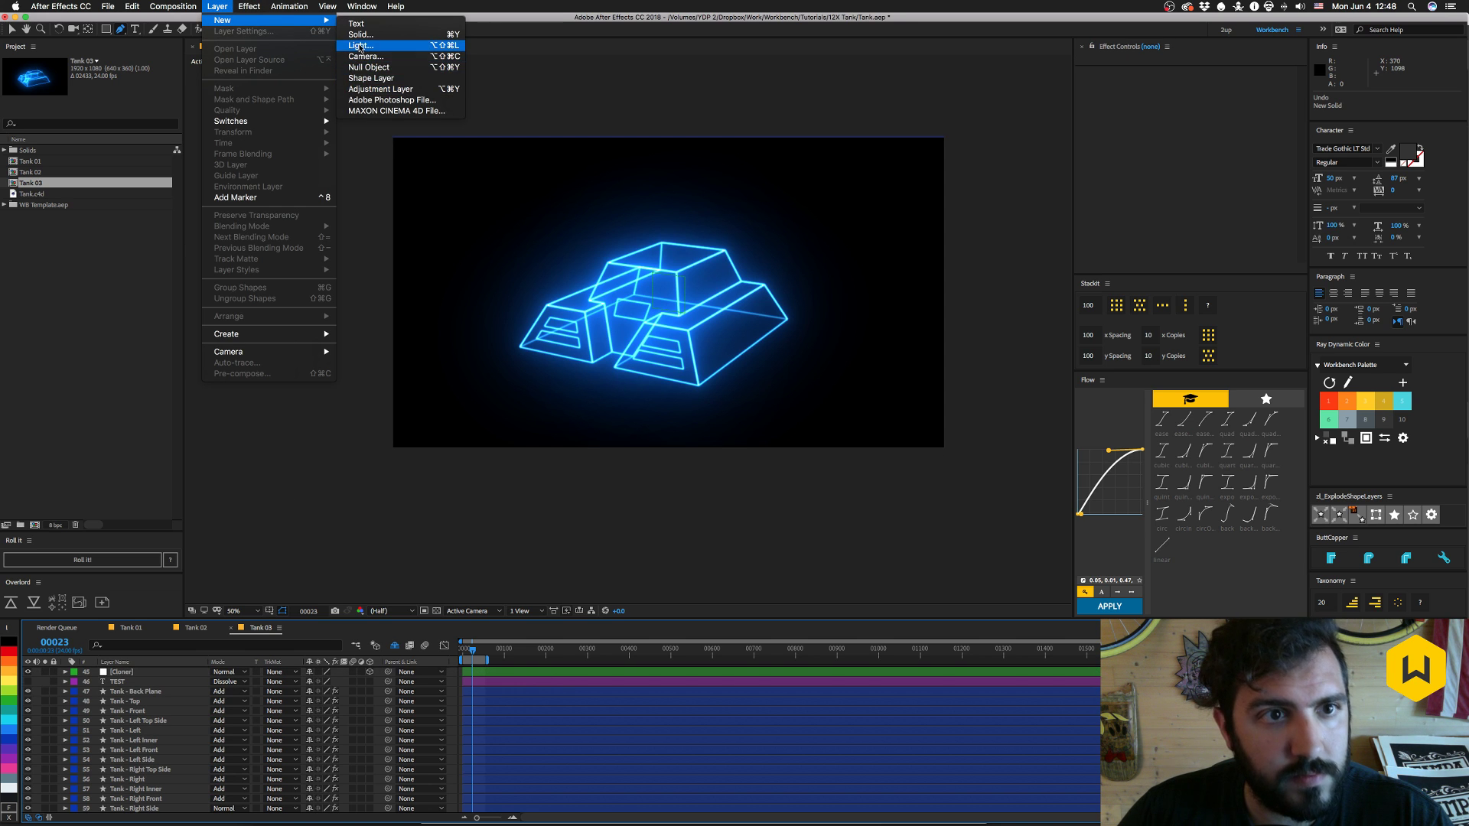
left_click(361, 35)
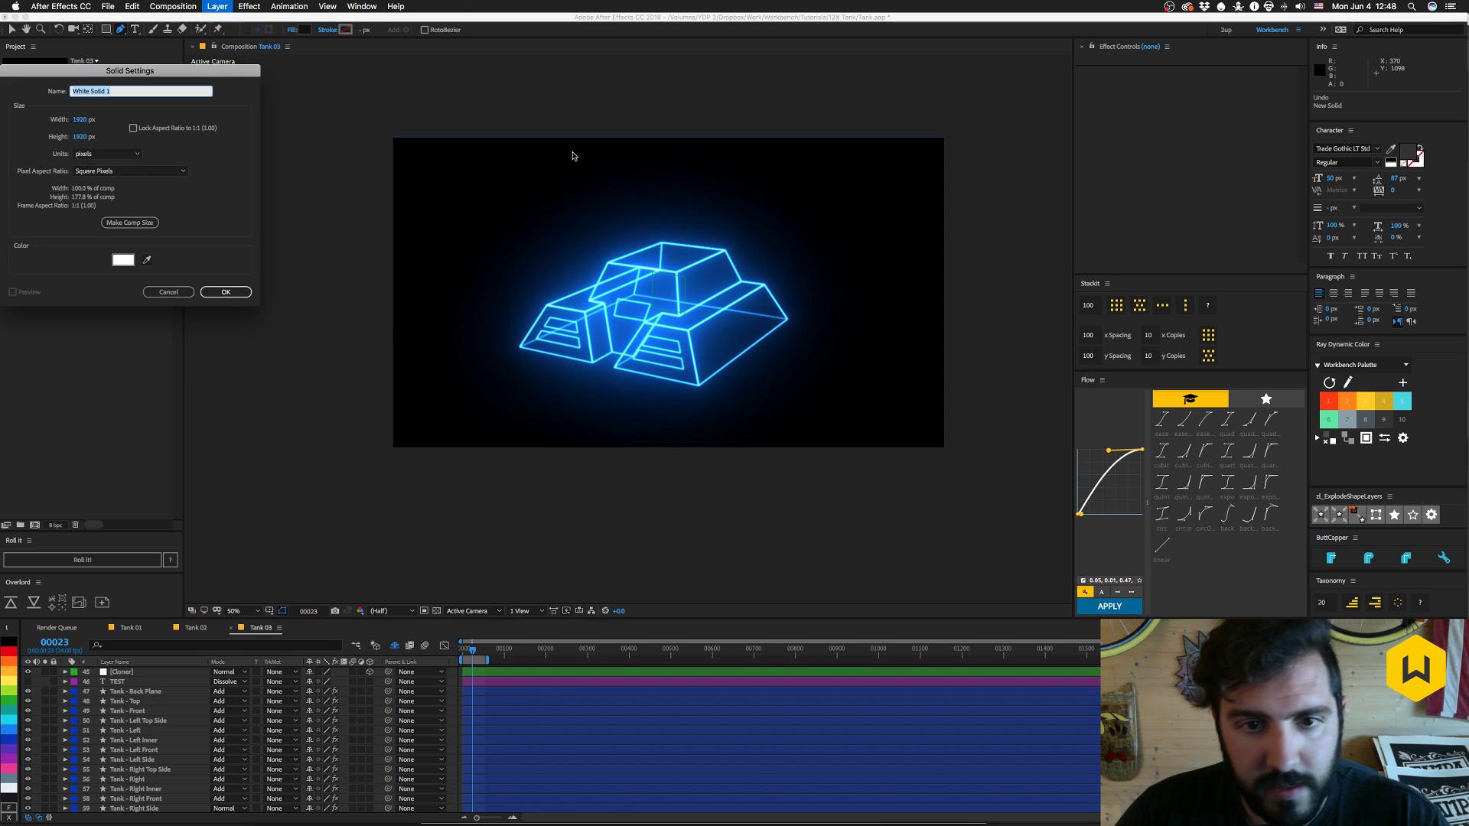
left_click(83, 120)
key("Tab")
type("1080")
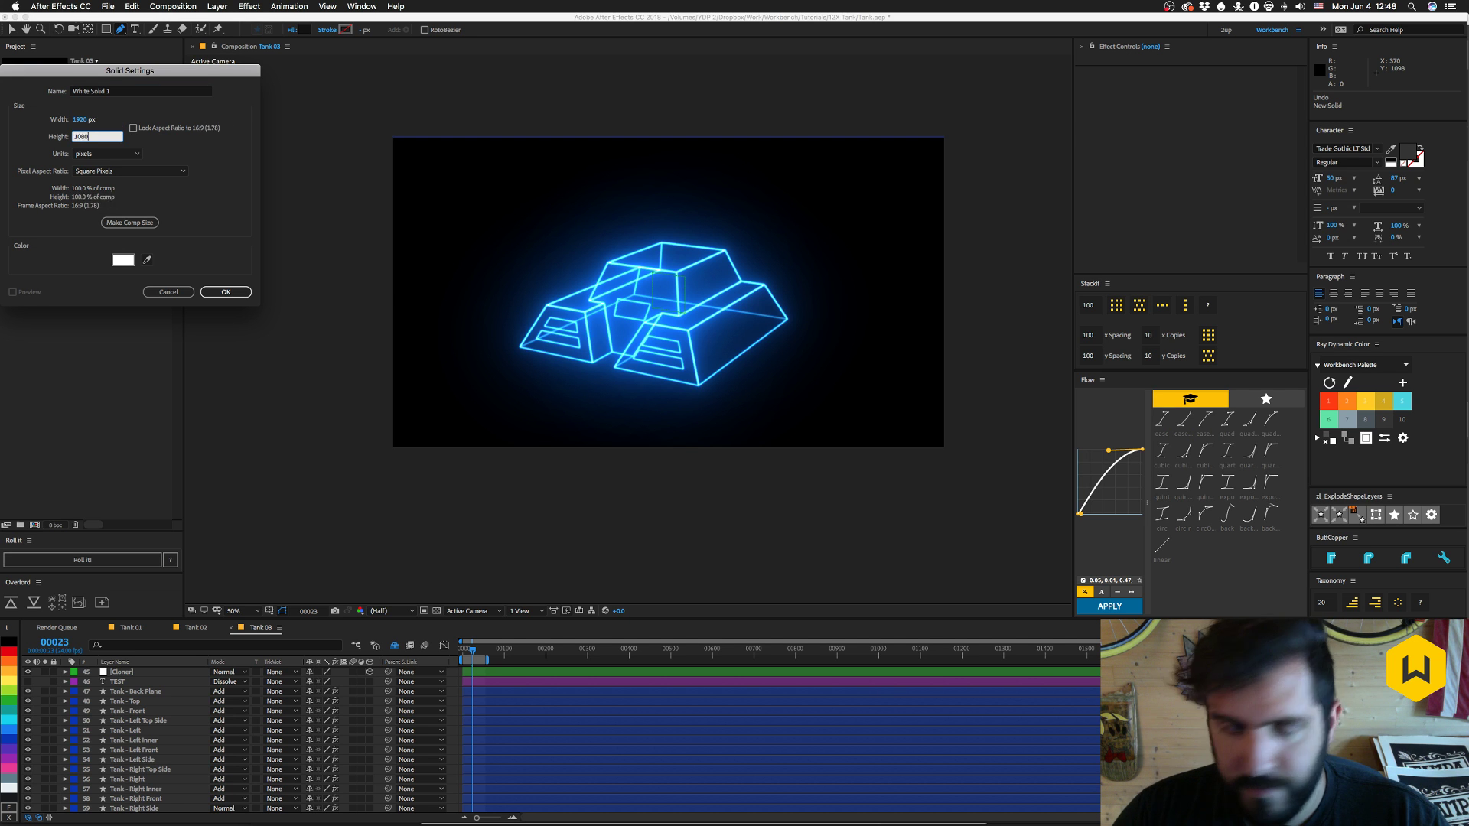
key("Return")
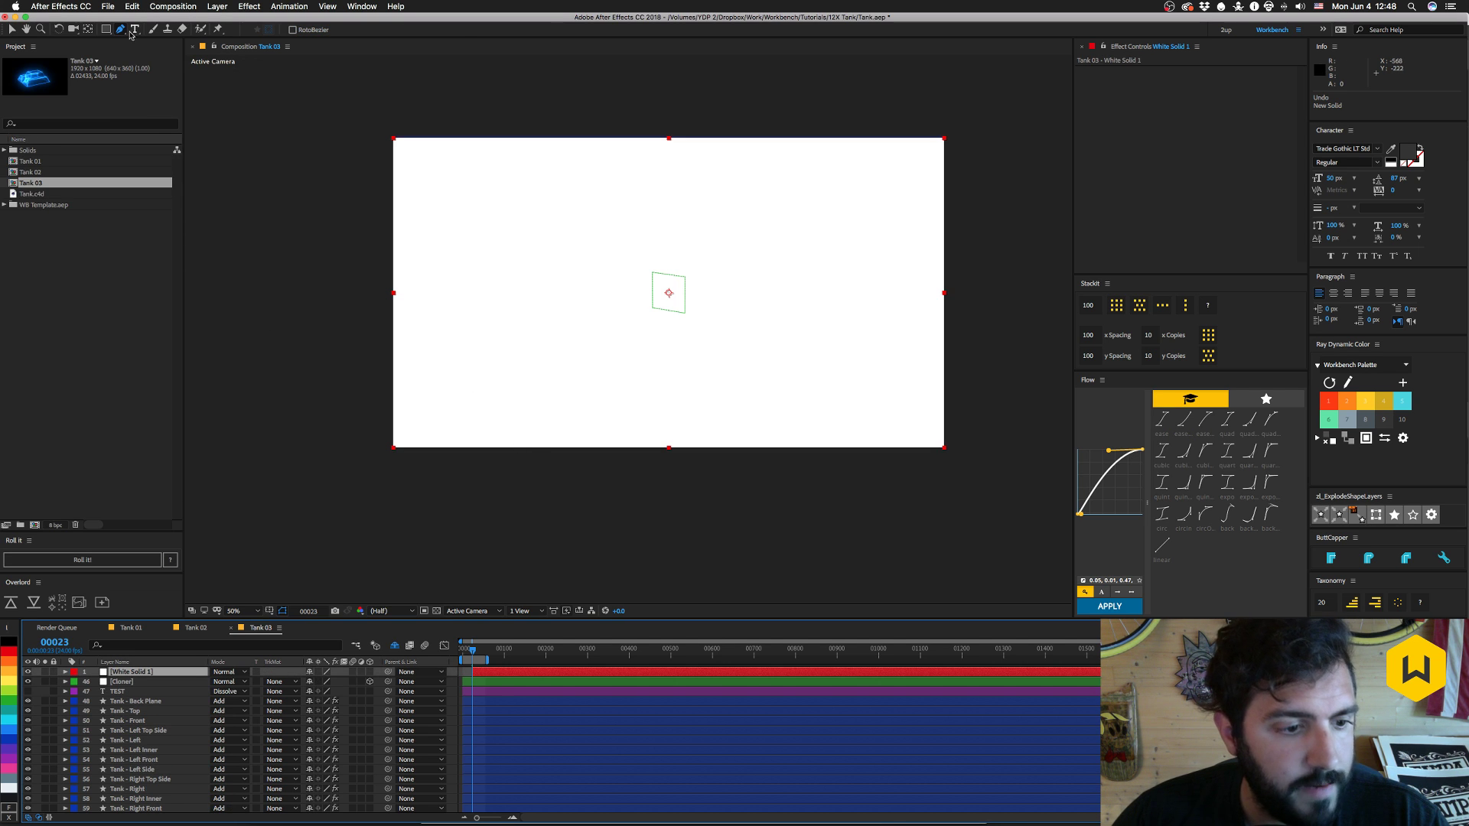
- Draw an open three-point mask path on White Solid 1 with the Pen tool, rising to a peak and falling again
left_click(522, 342)
left_click(744, 222)
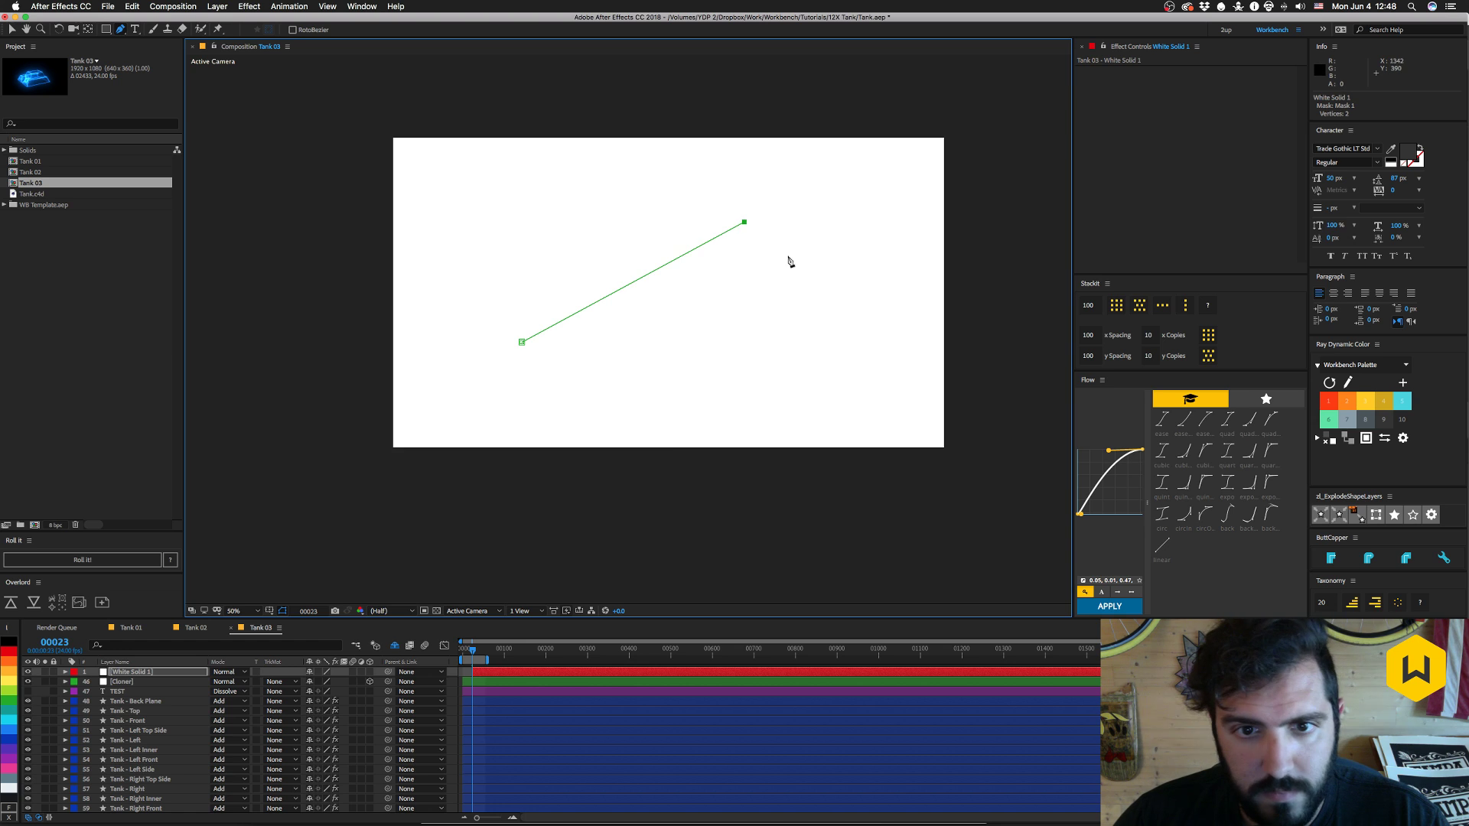
left_click(849, 289)
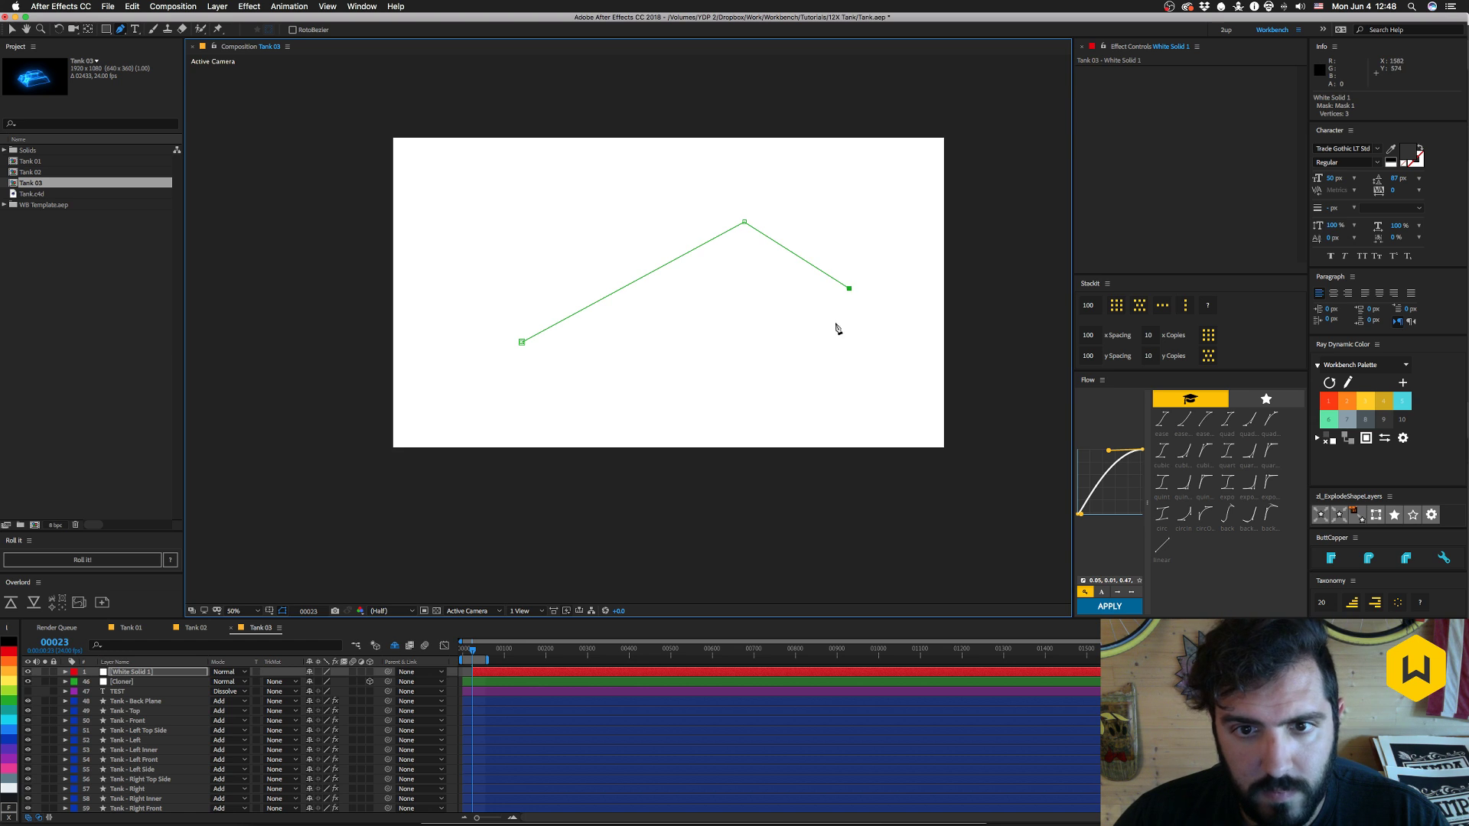
- Copy the Saber effect from the Tank - Back Plane layer onto White Solid 1 and view the glowing open path without a selection
left_click(126, 673)
left_click(129, 701)
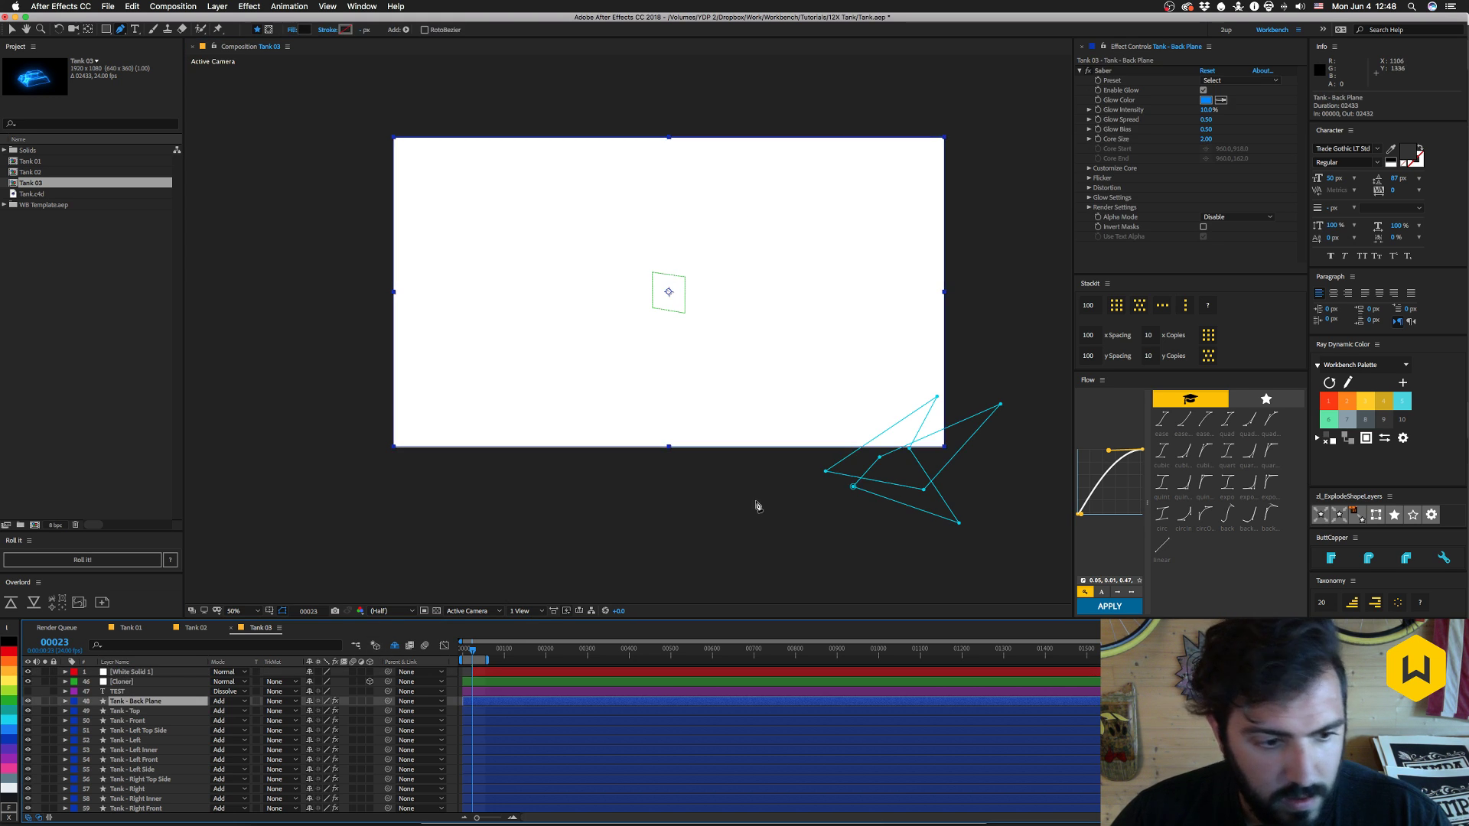
left_click(1107, 70)
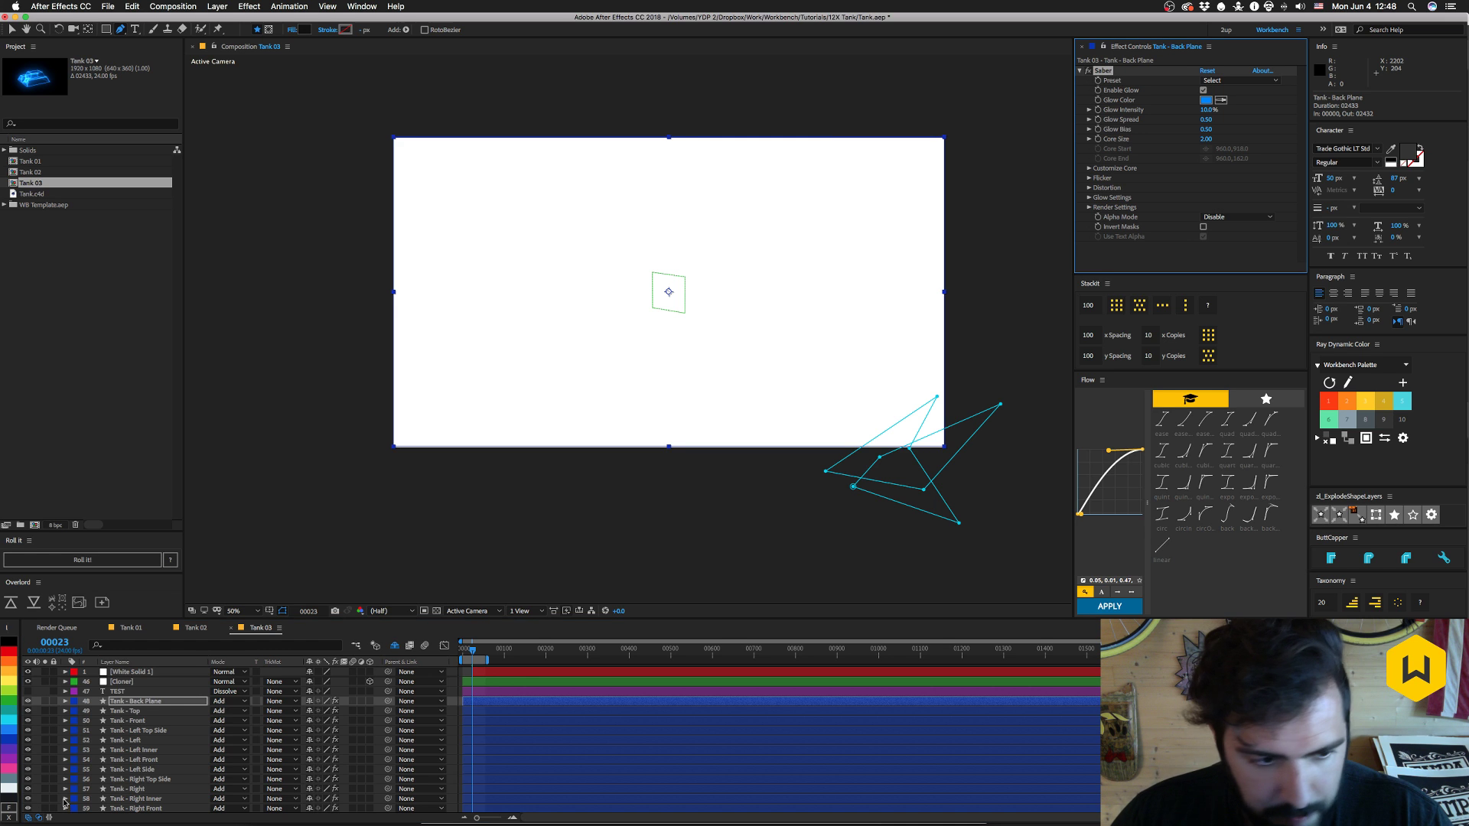
left_click(125, 672)
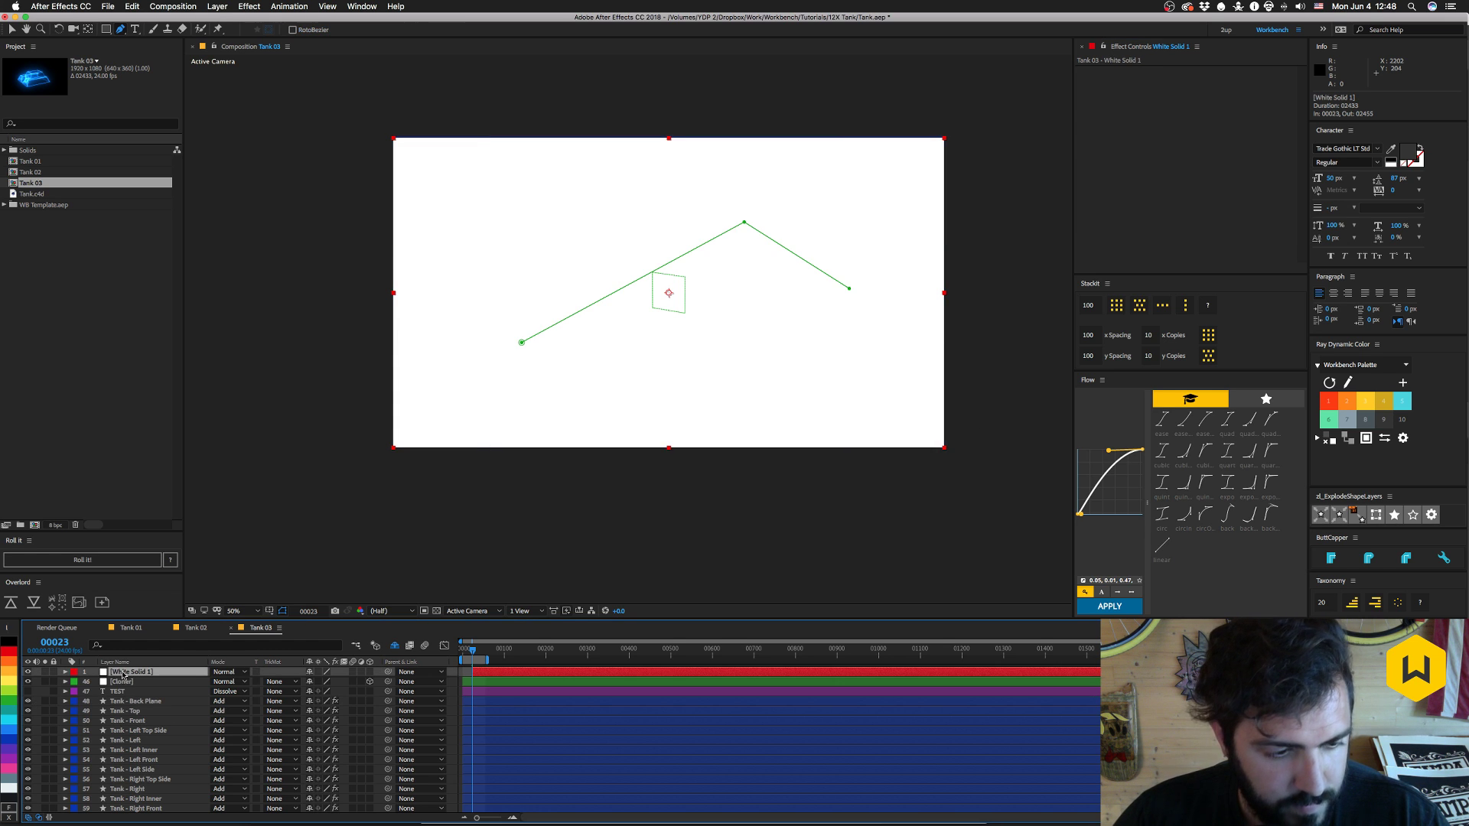
key("ctrl+v")
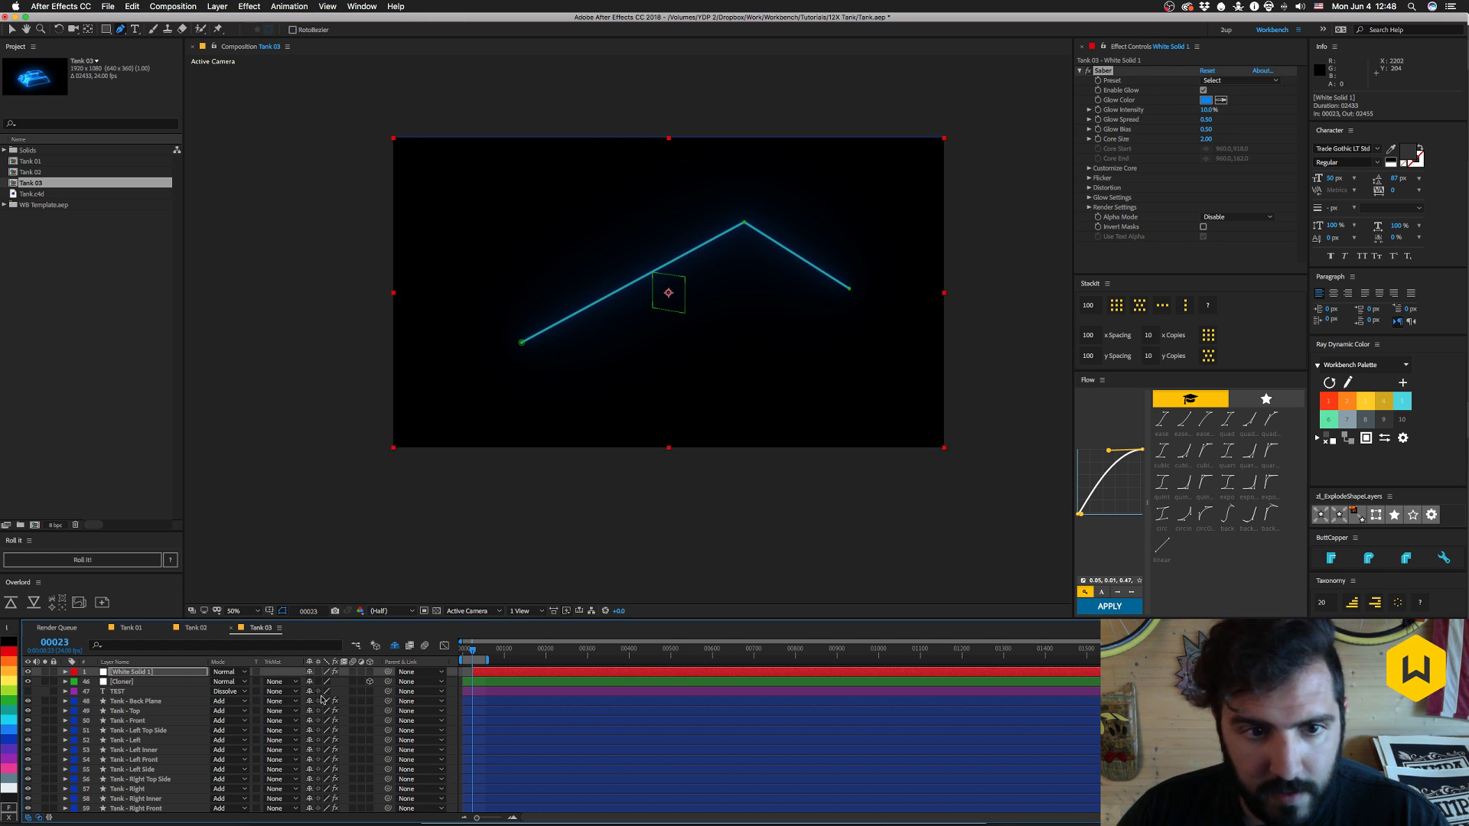
key("shift+super+a")
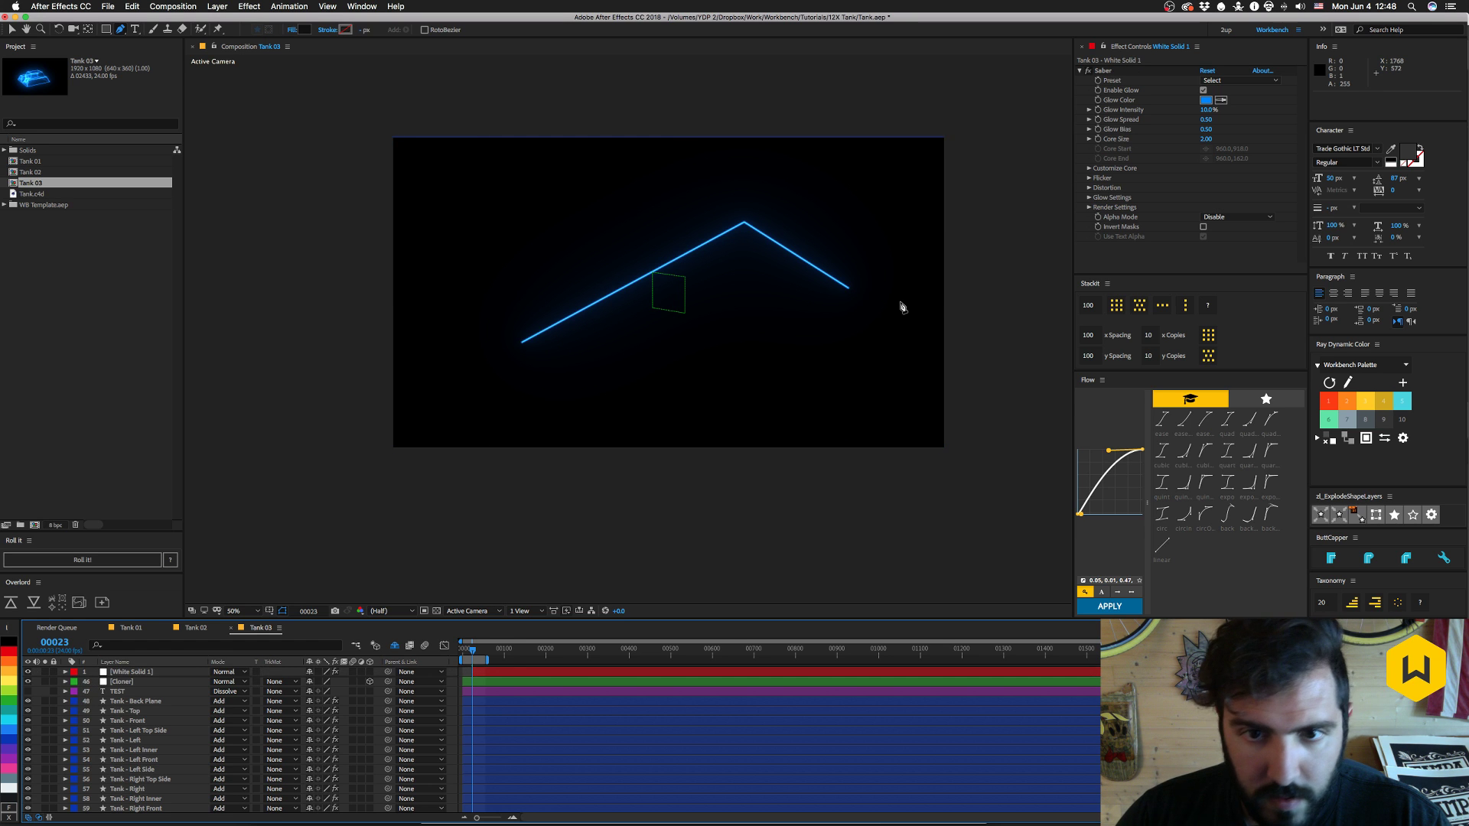
key("comma")
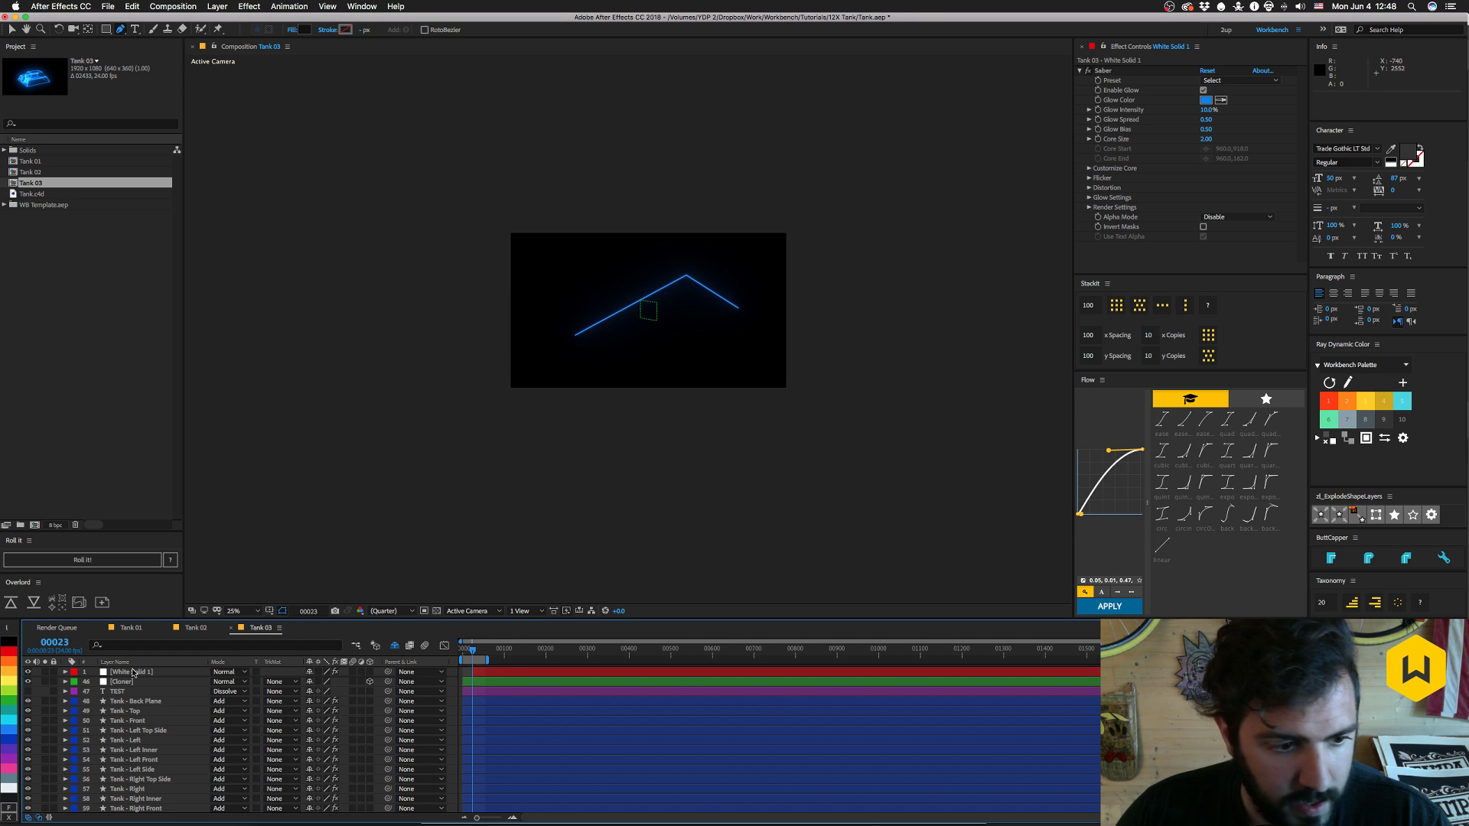
- Delete White Solid 1 from the composition
left_click(132, 673)
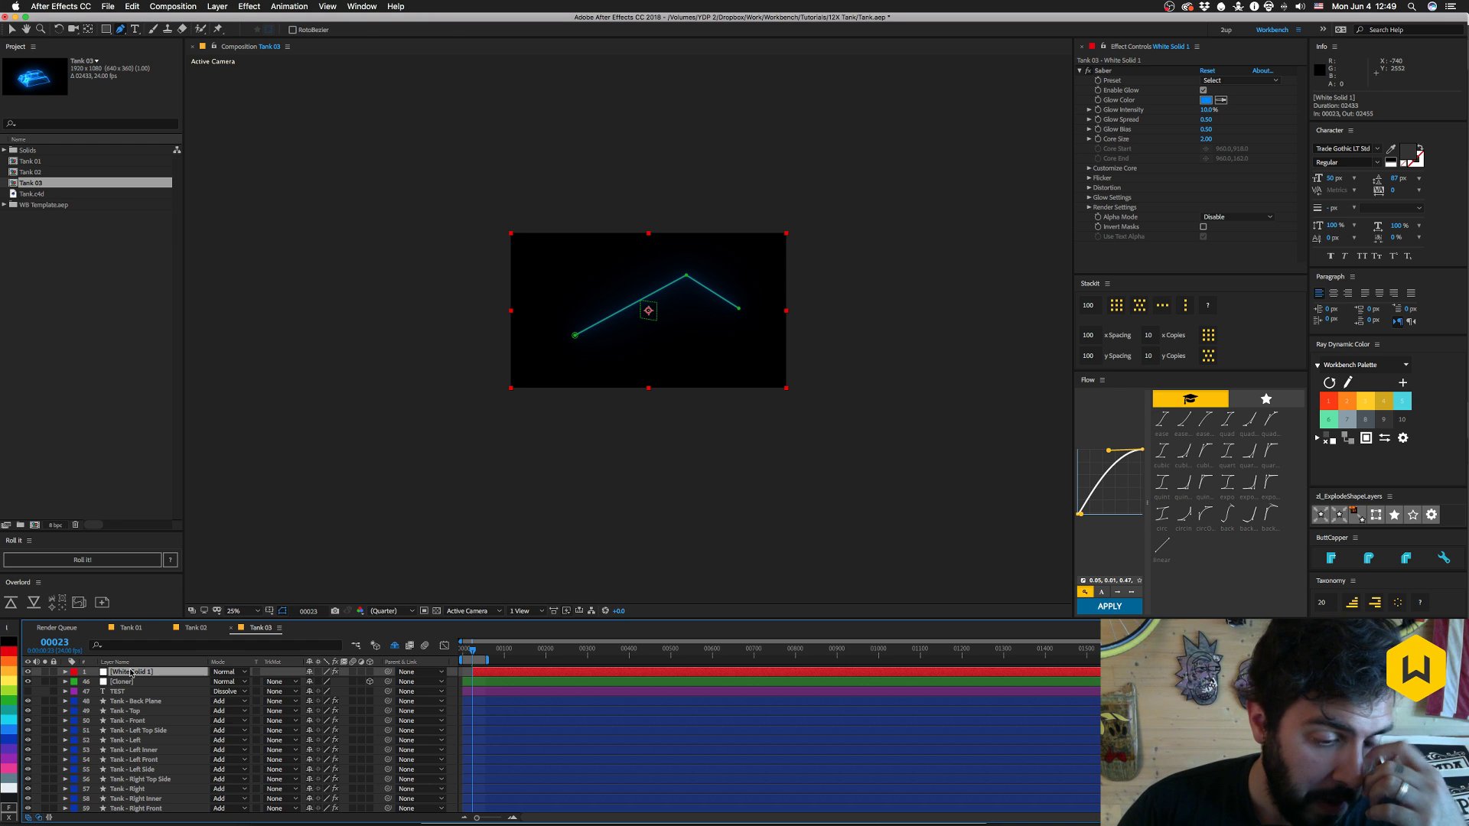
key("Delete")
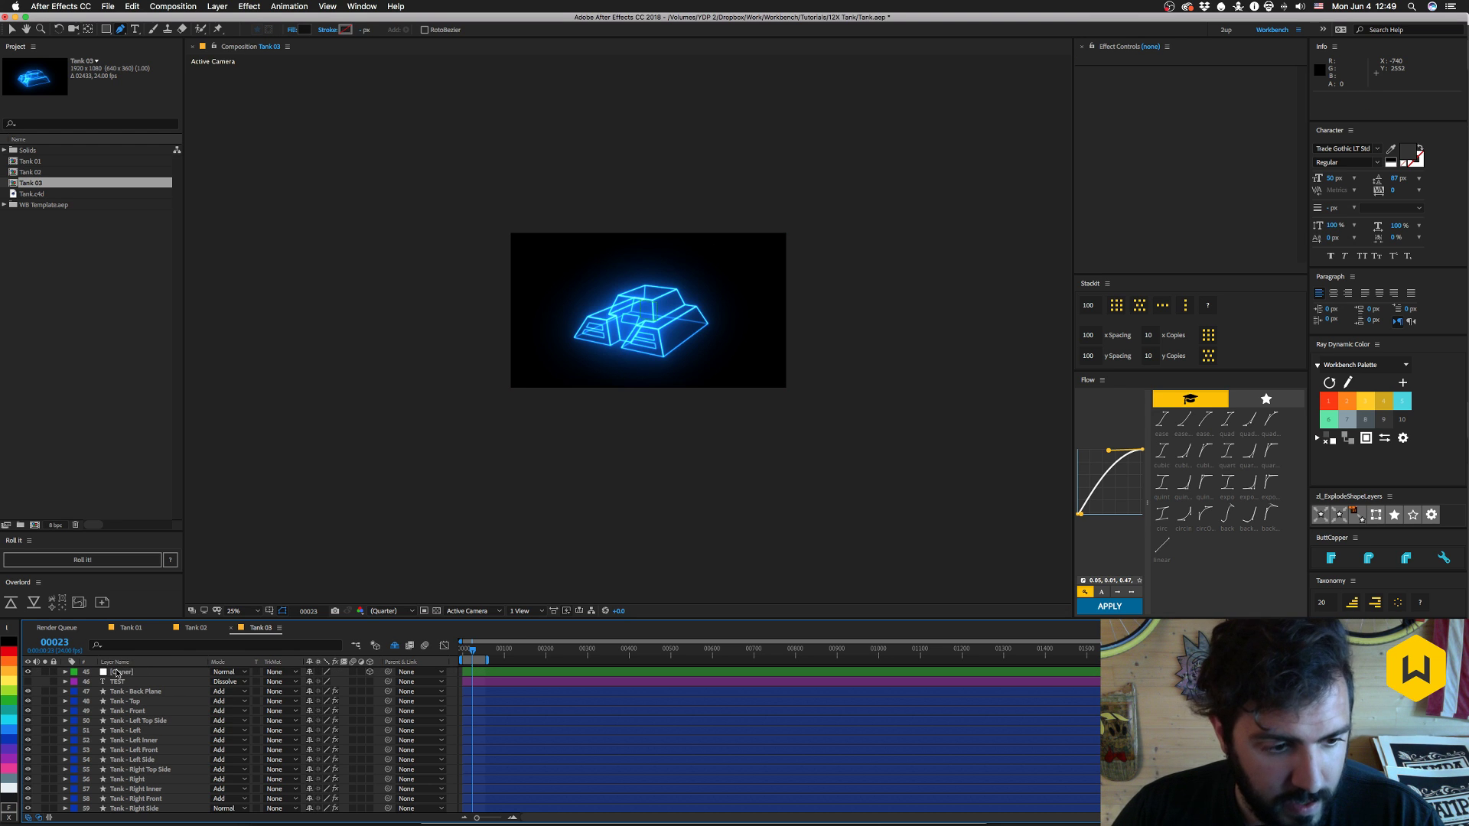
key("period")
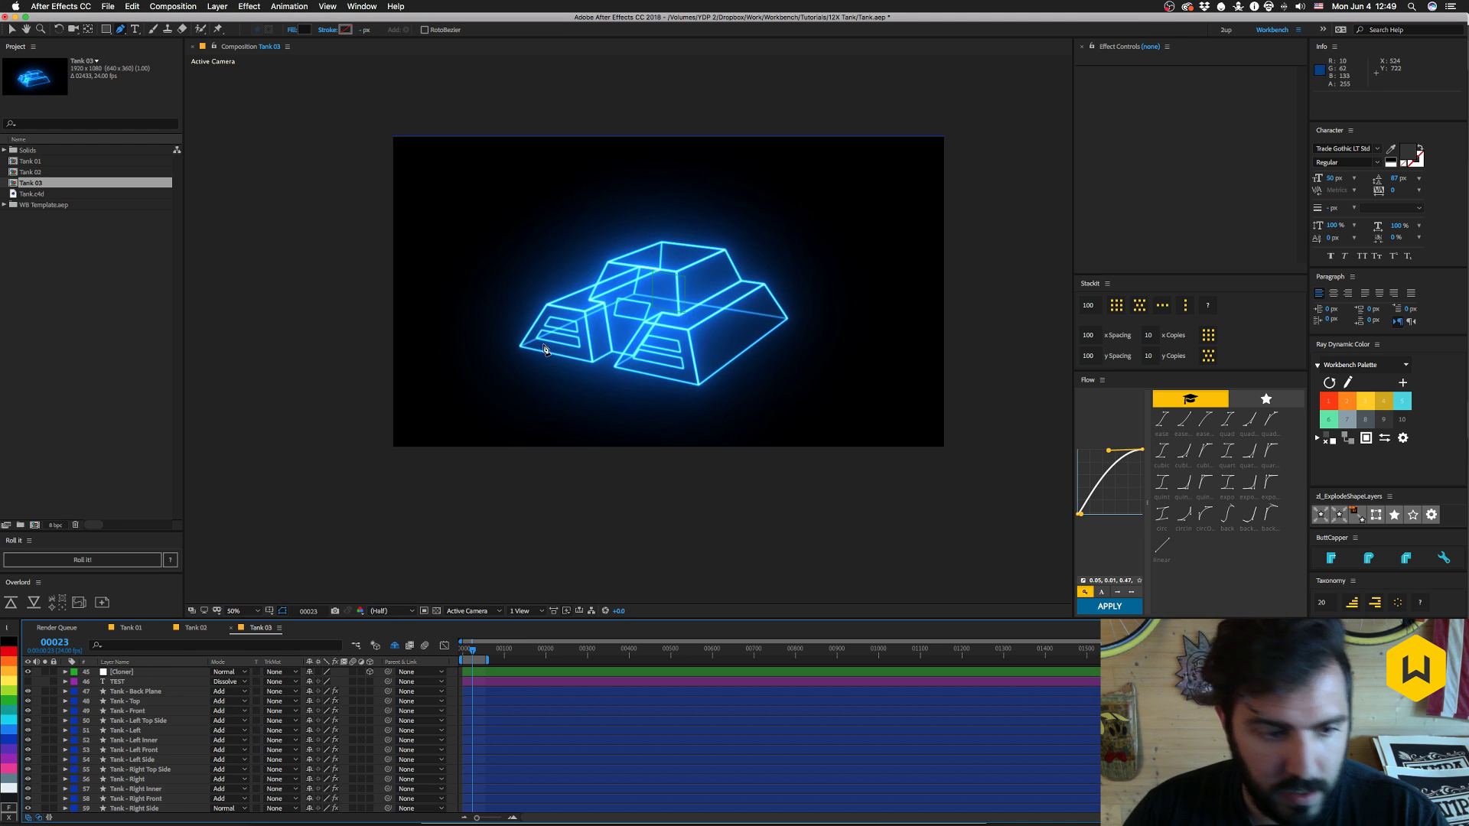
- Solo the Tank - Back Plane layer and reveal its Mask Path and Opacity expressions in the timeline
left_click(44, 692)
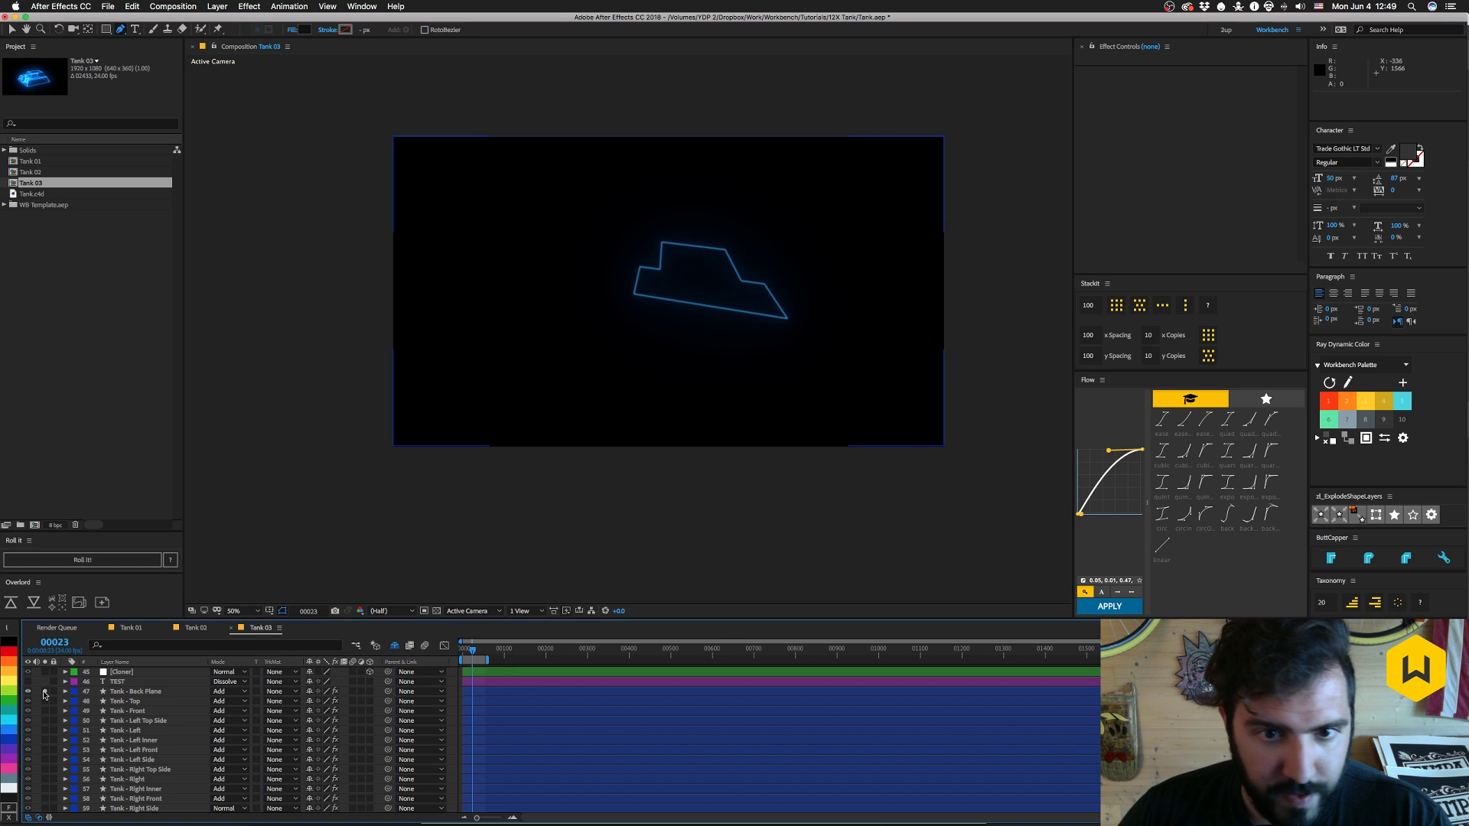
left_click(124, 692)
key("u")
key("u")
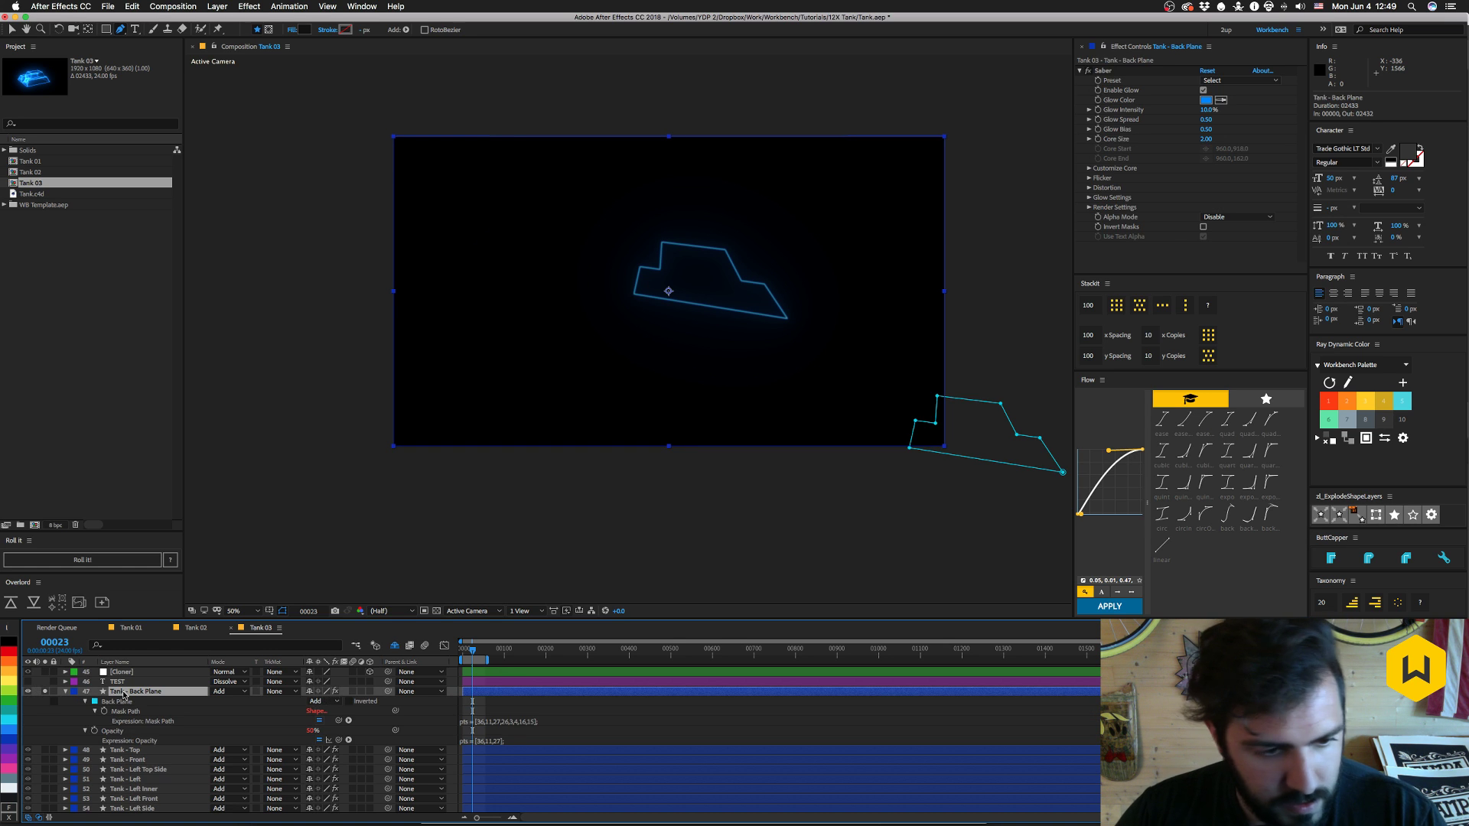
left_click(484, 724)
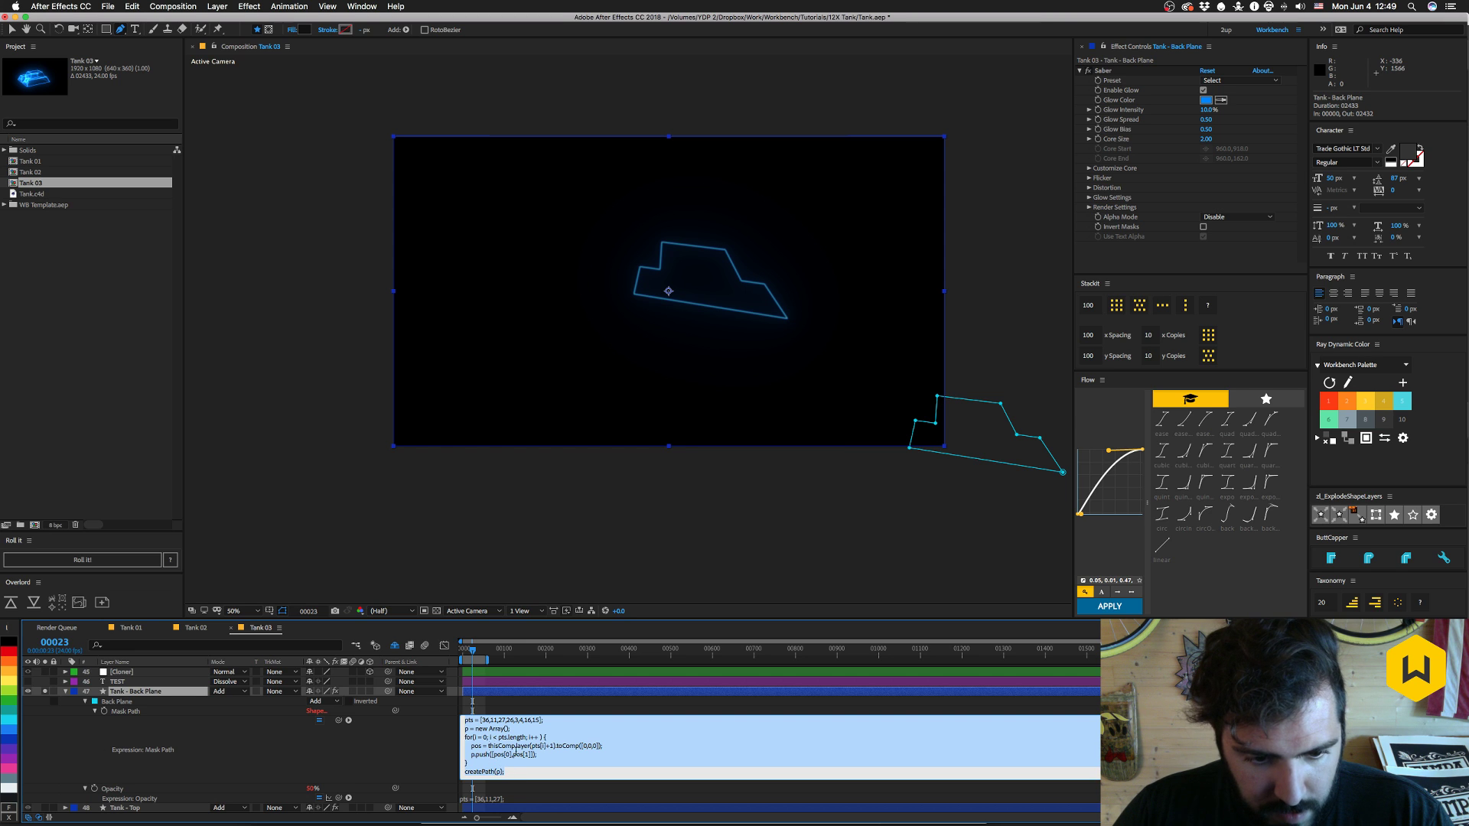
left_click(510, 764)
key("Return")
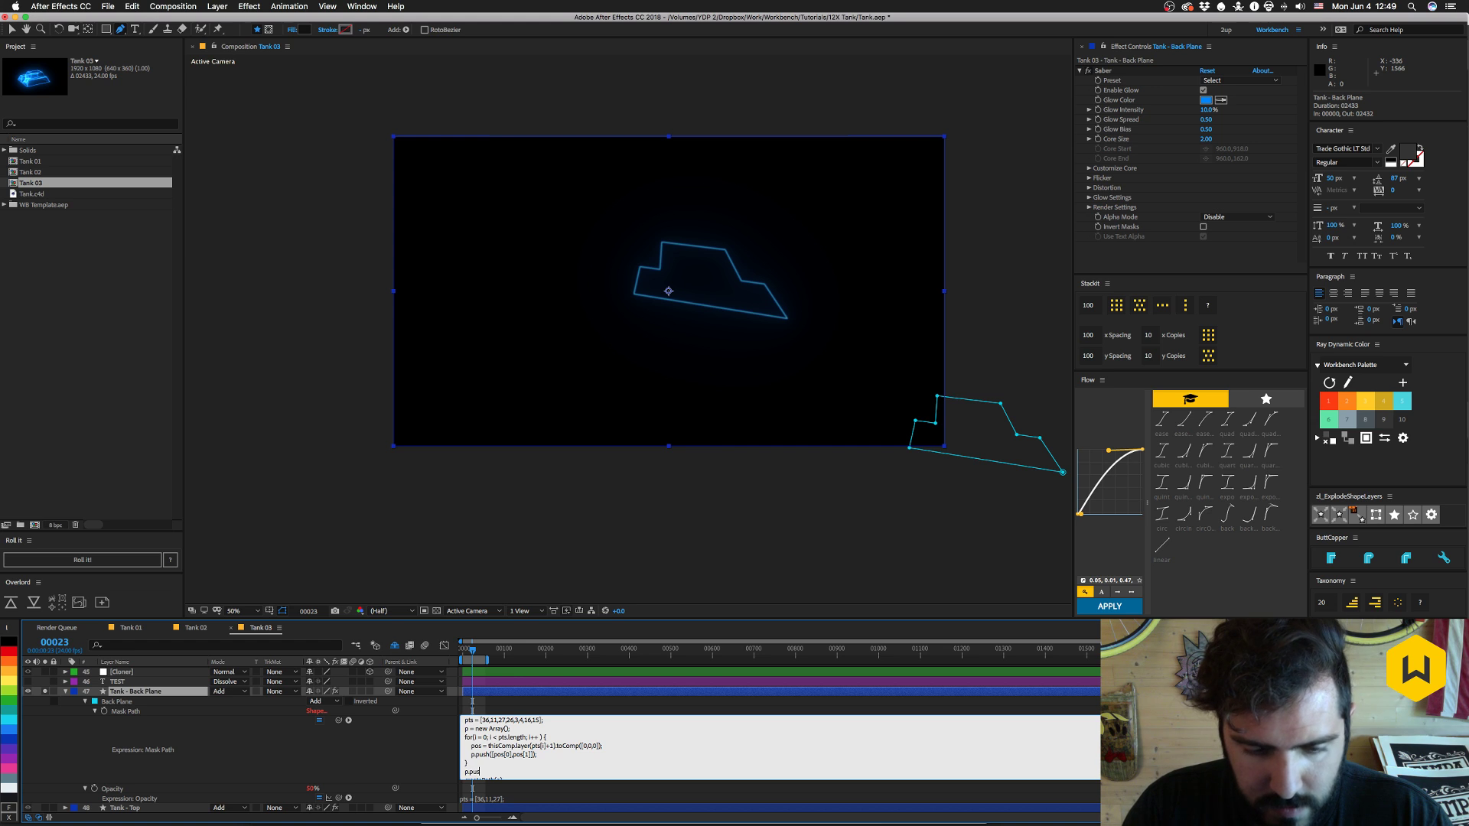
key("BackSpace")
key("BackSpace")
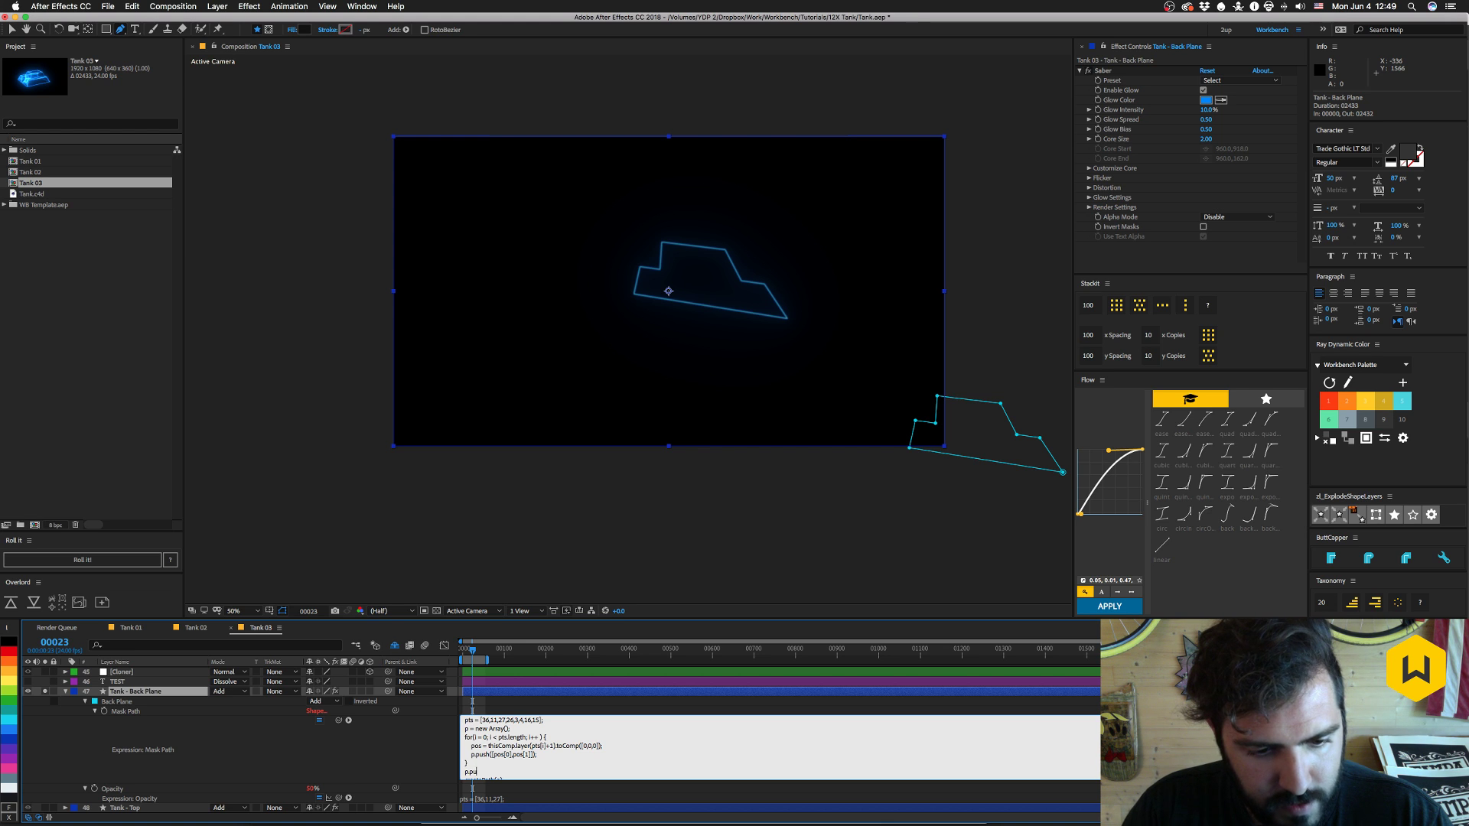
key("Delete")
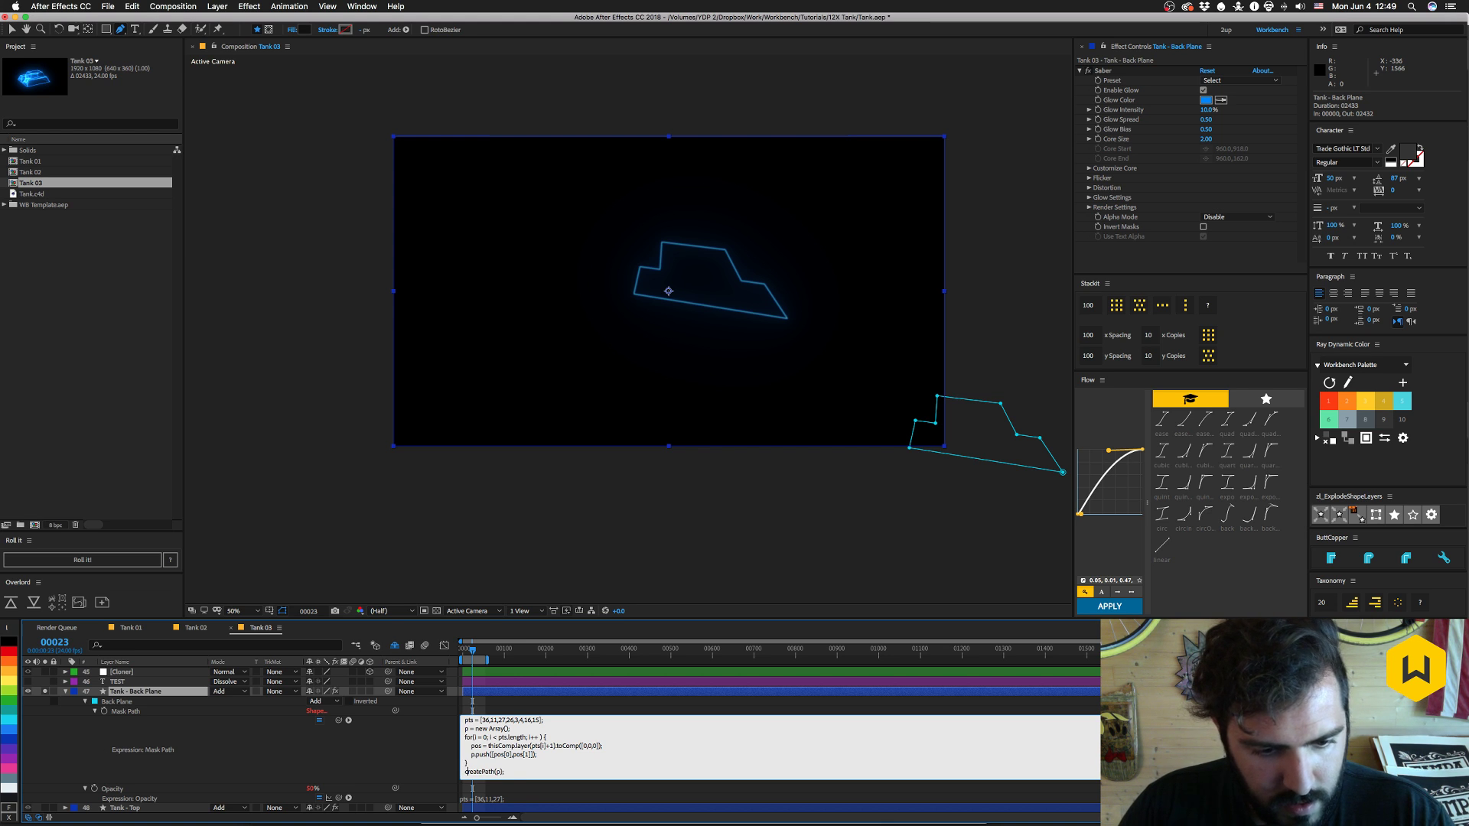
- Check the createPath parameters in the Chrome documentation, then add empty-string tangent arguments and false to the Back Plane Mask Path's createPath call
key("super+Tab")
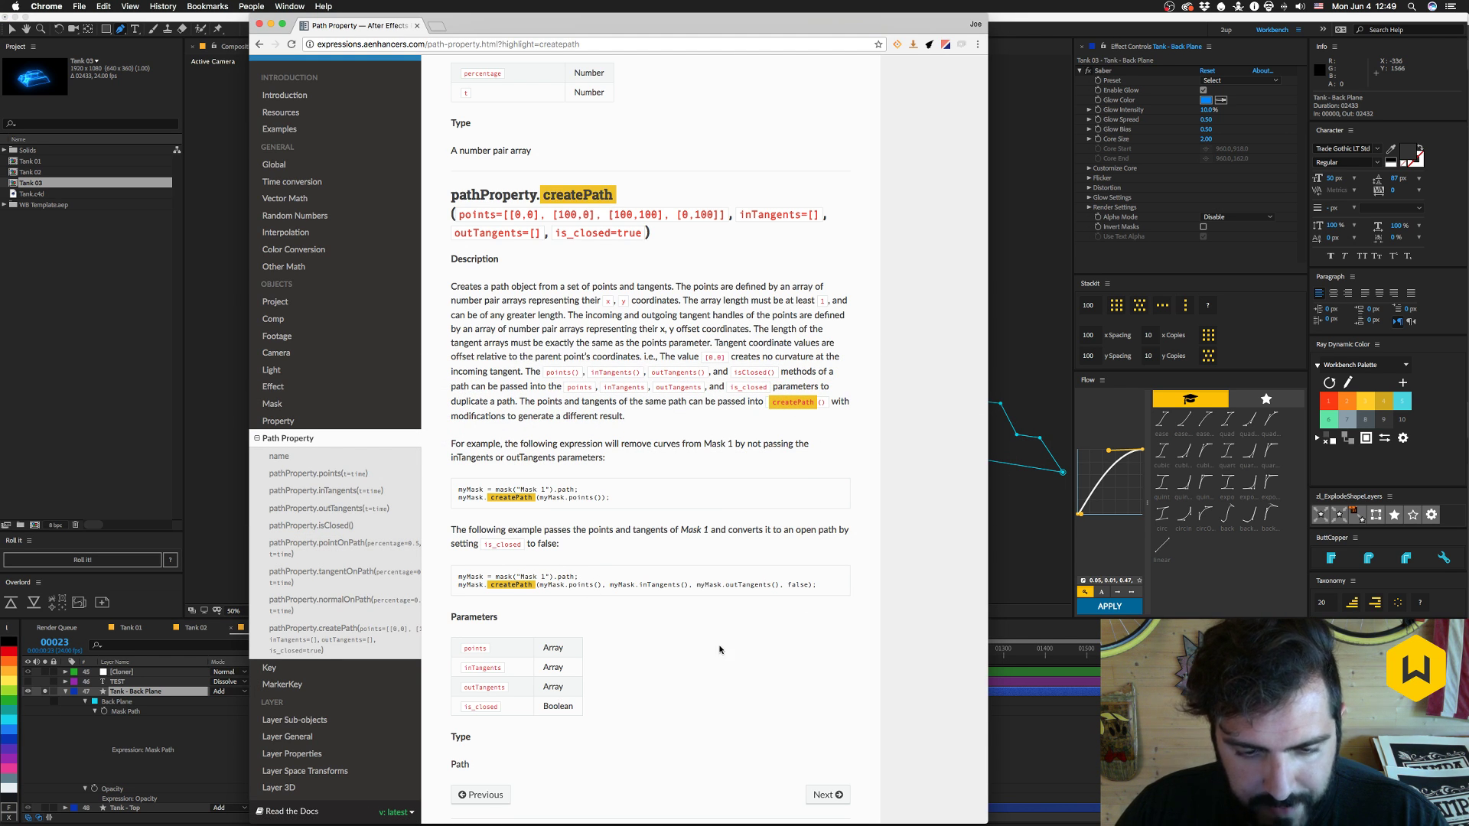
key("super+Tab")
left_click(518, 774)
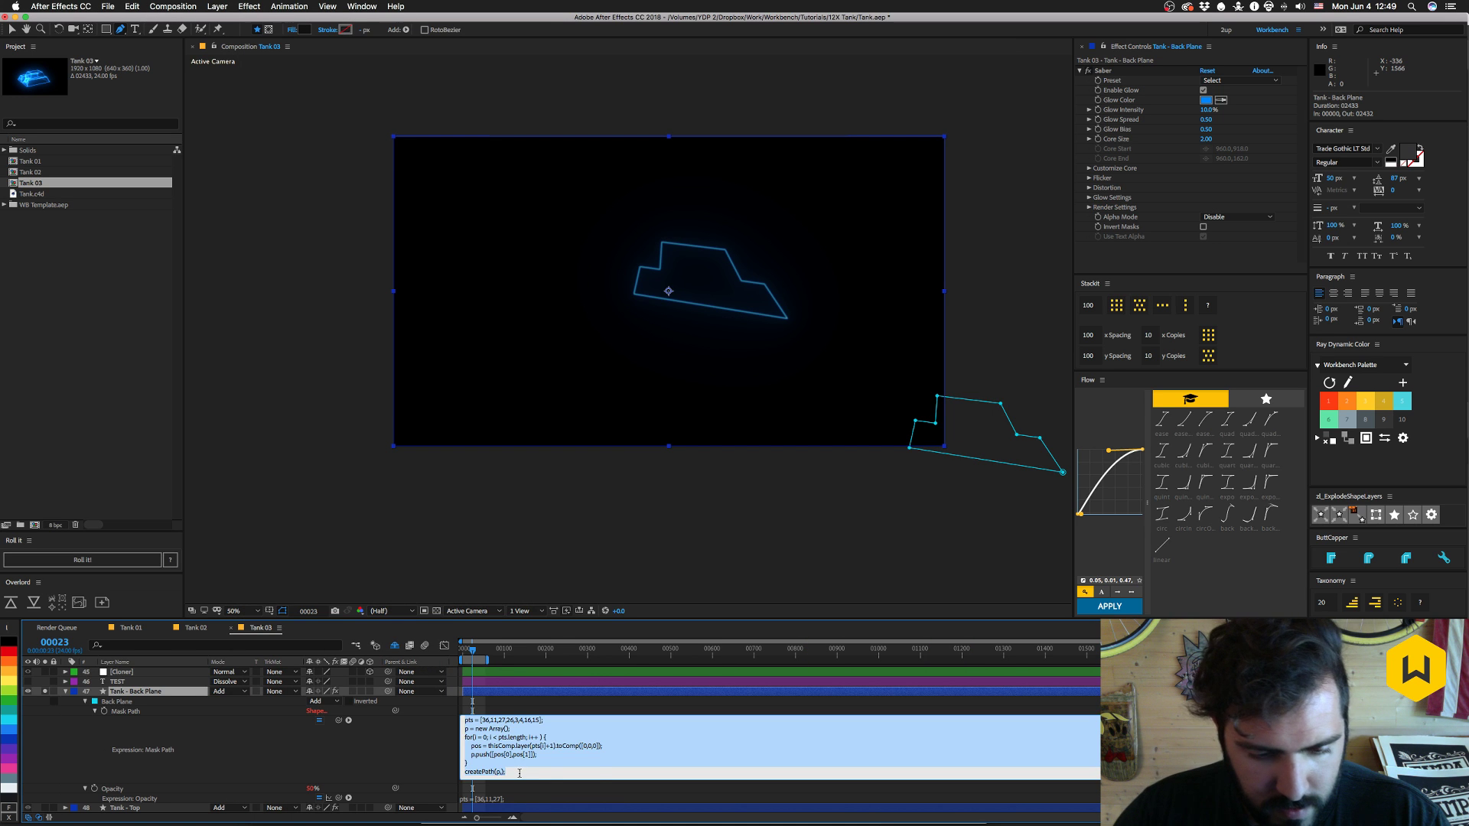
key("Right")
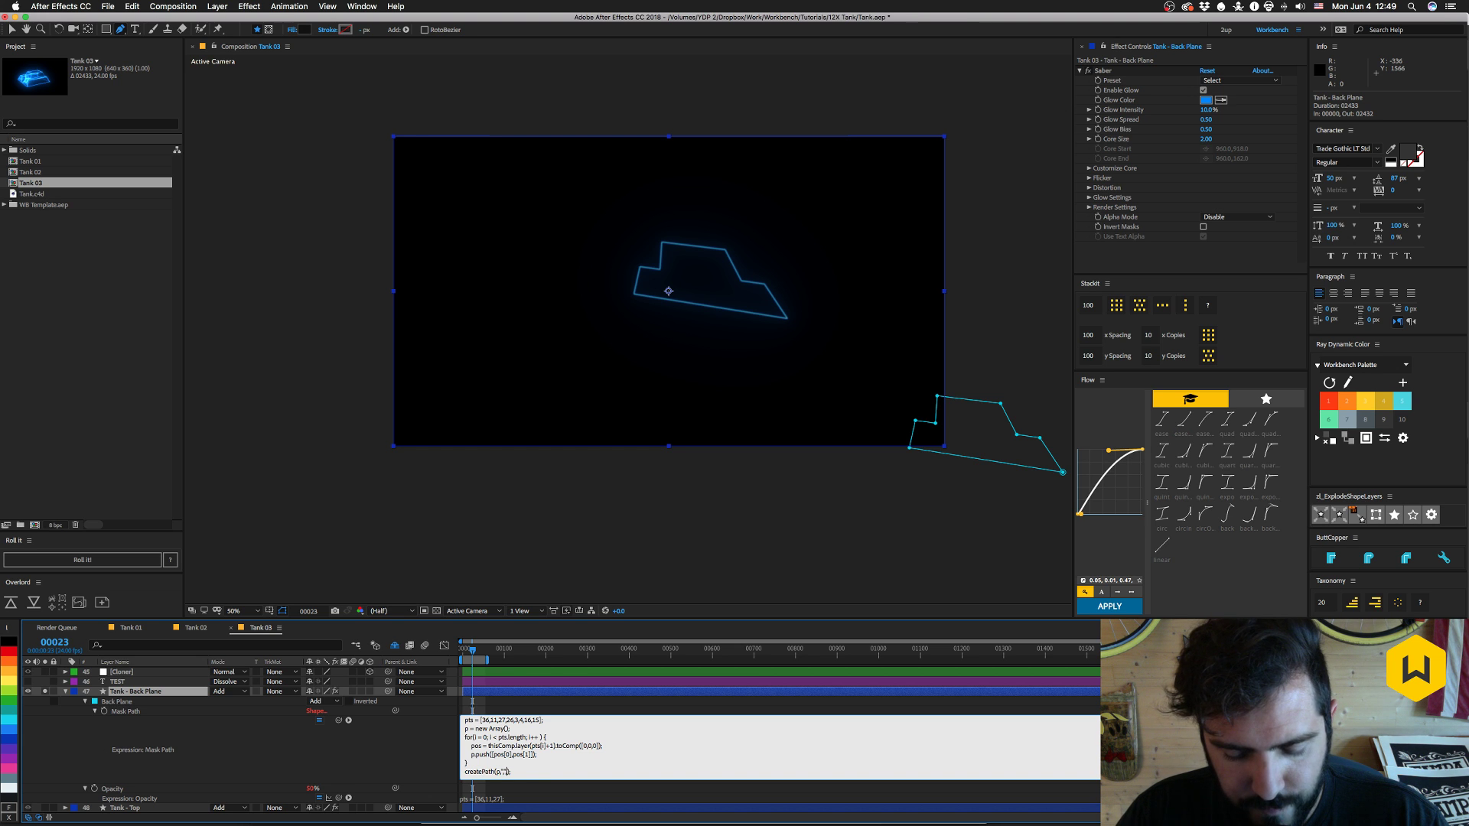
key("super+Tab")
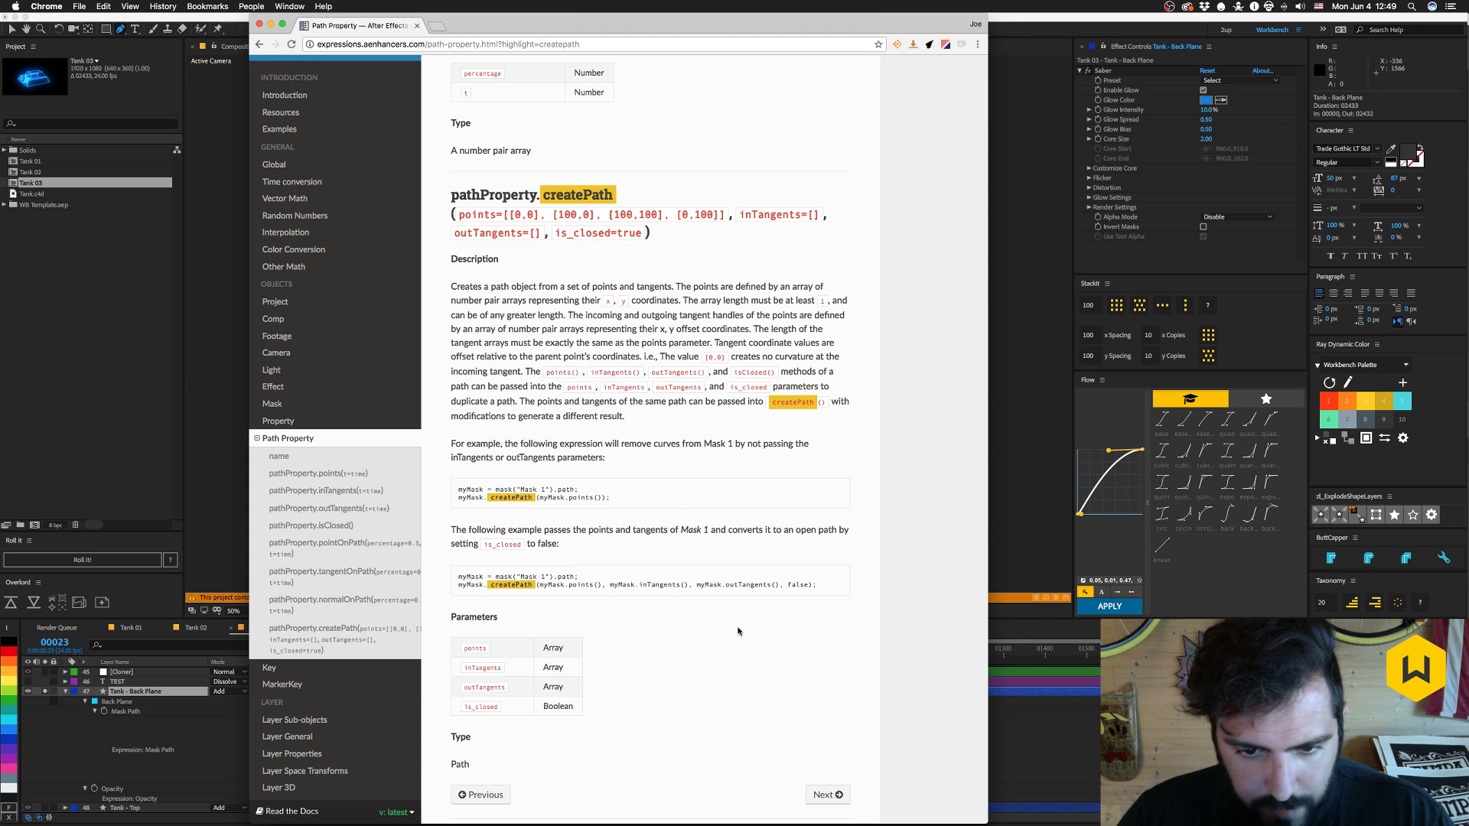
key("super+Tab")
left_click(545, 772)
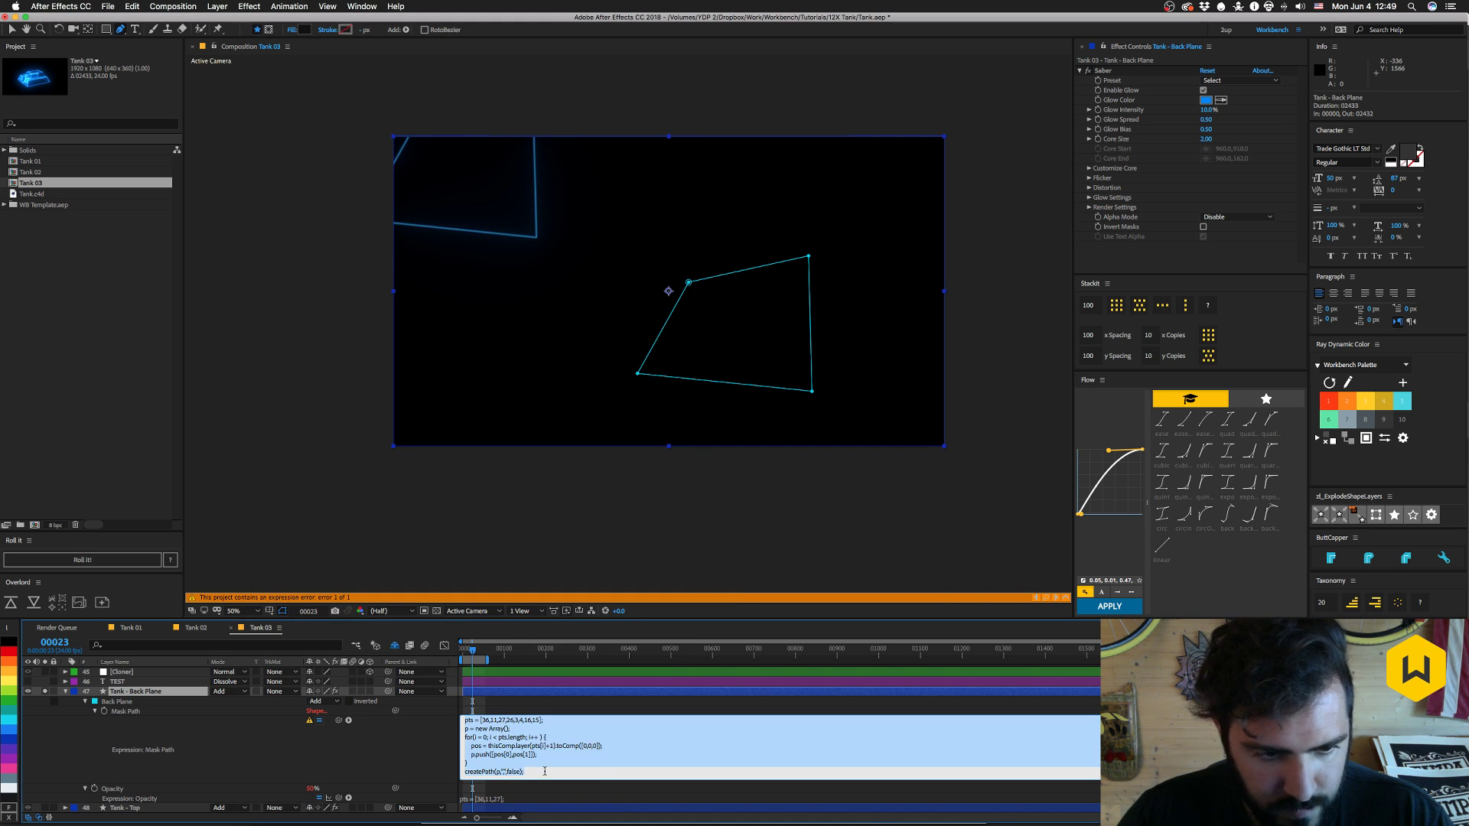
left_click(545, 771)
left_click(413, 767)
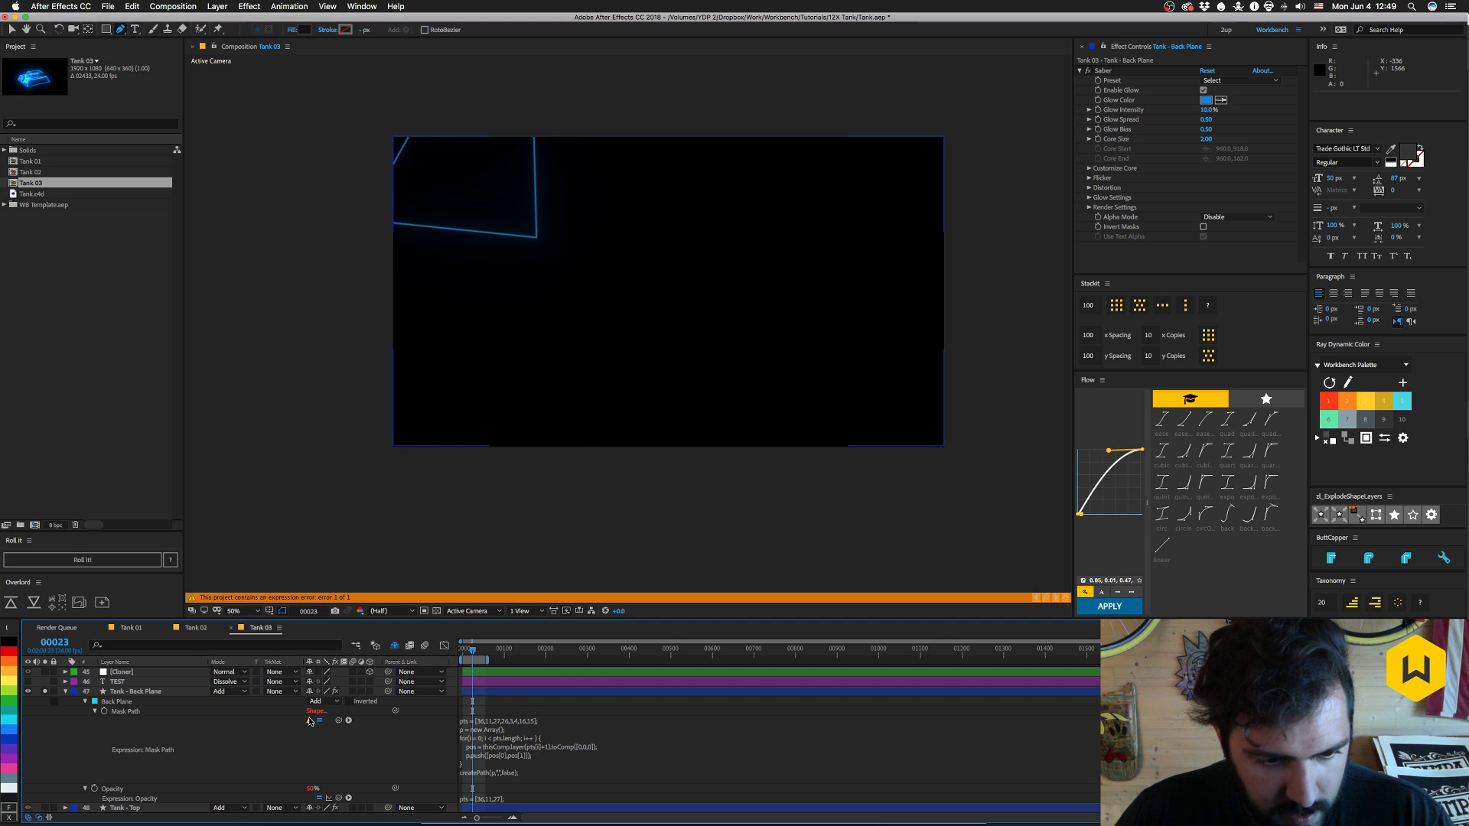
- Read the Mask Path expression error and try null for both tangent arguments, as createPath(p,null,null,false)
left_click(310, 721)
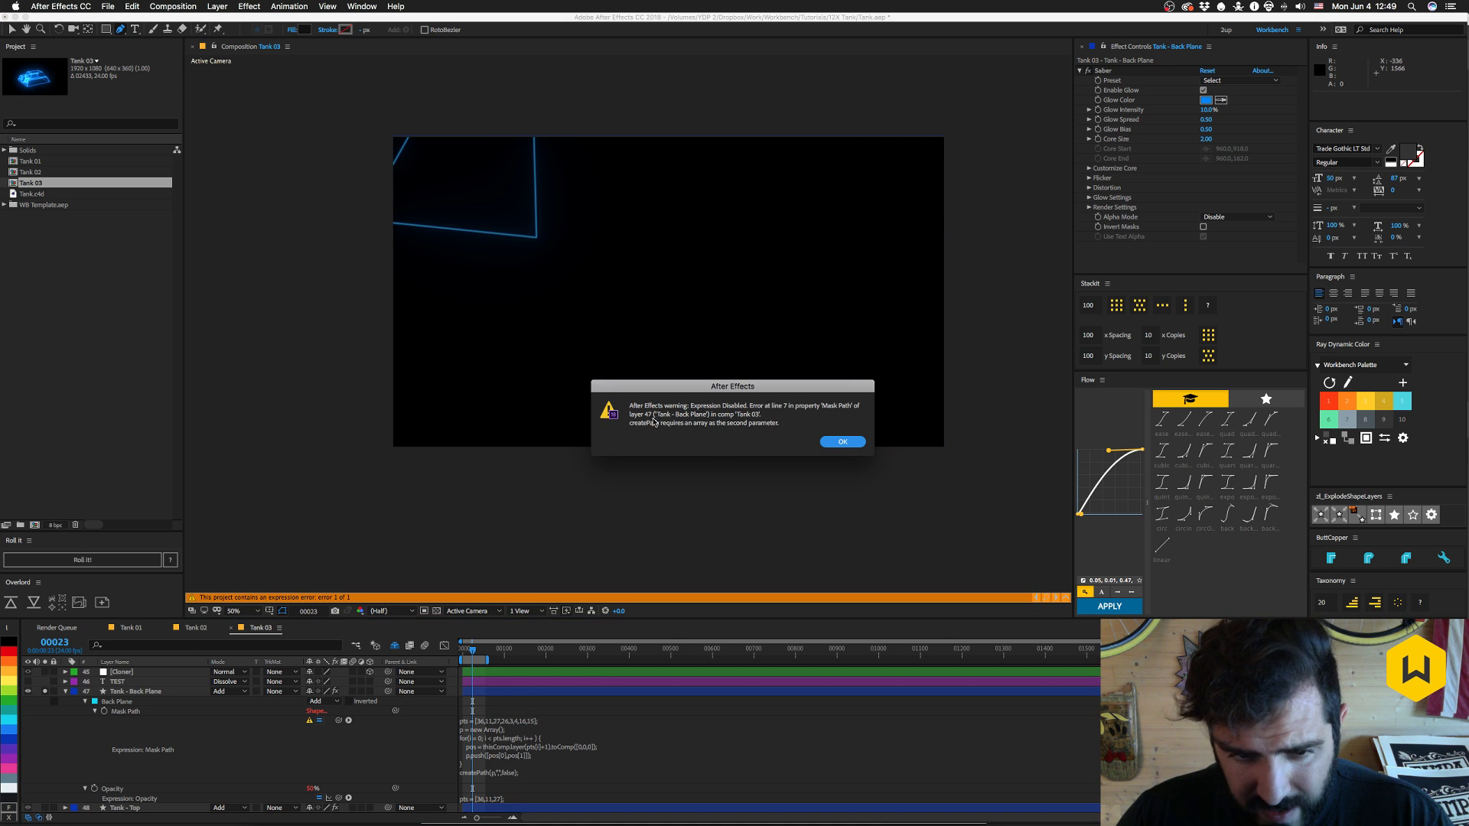
left_click(841, 443)
left_click(537, 773)
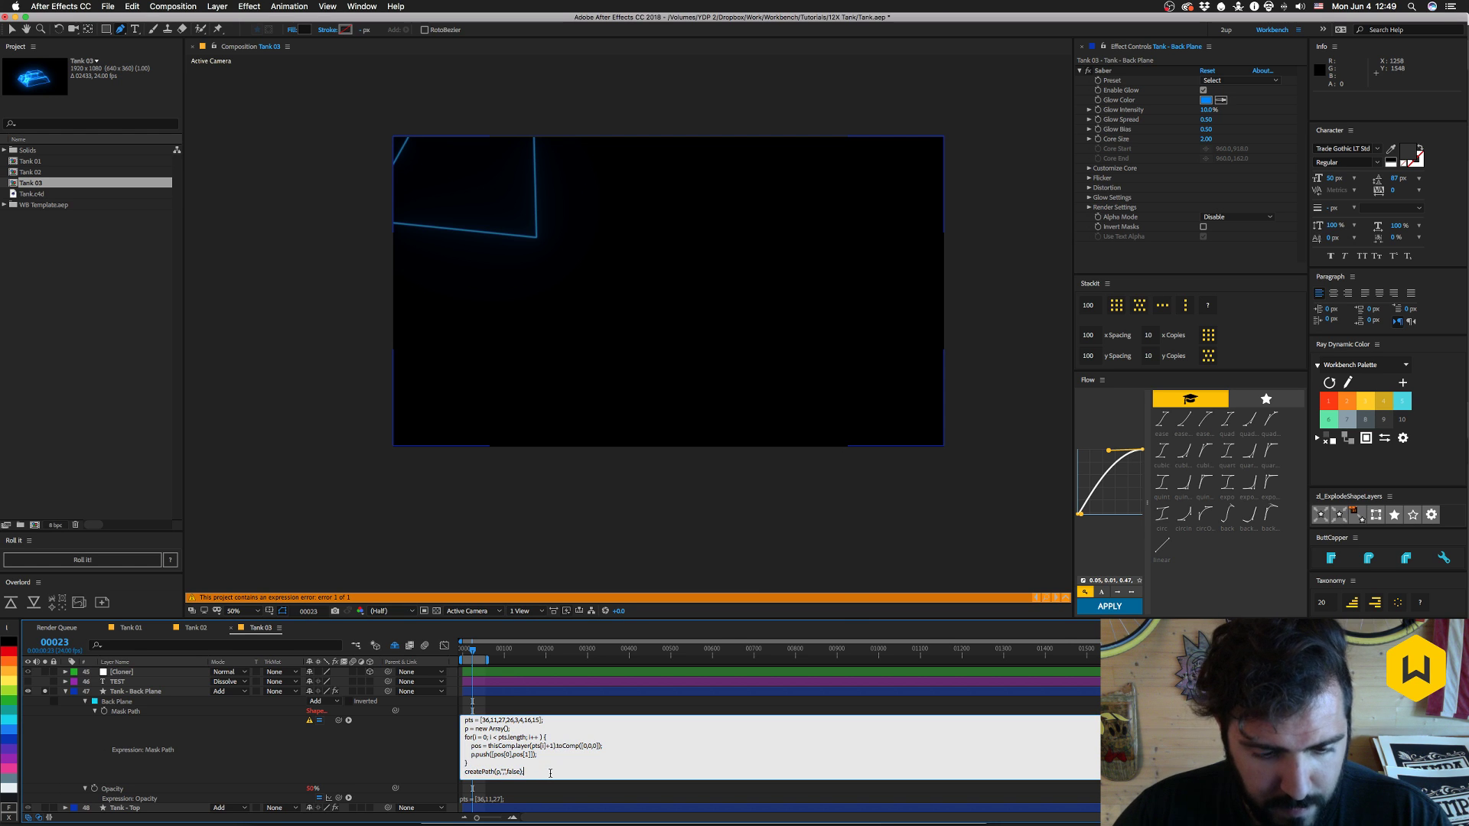
type("null,")
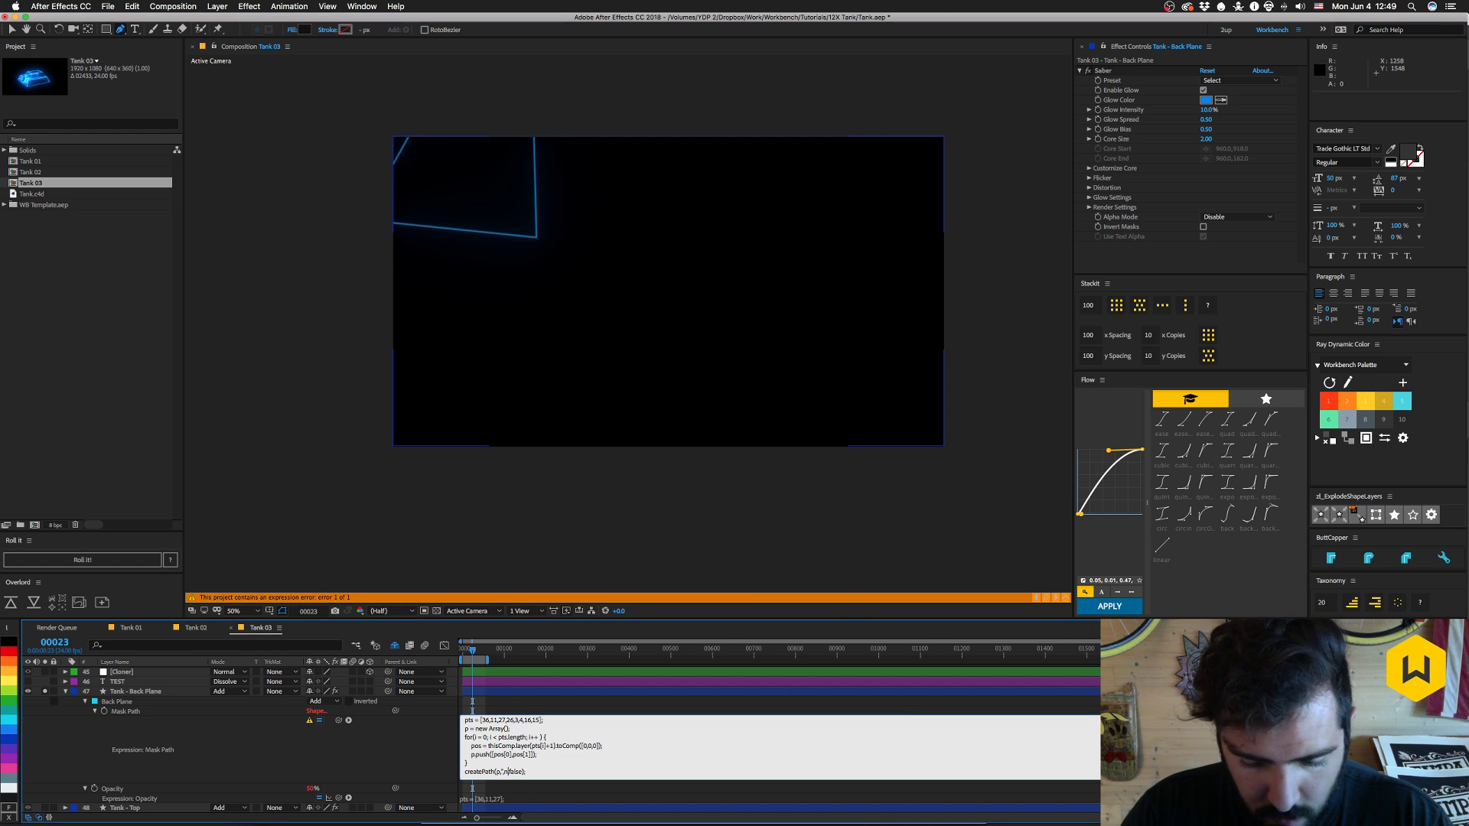
type("nul")
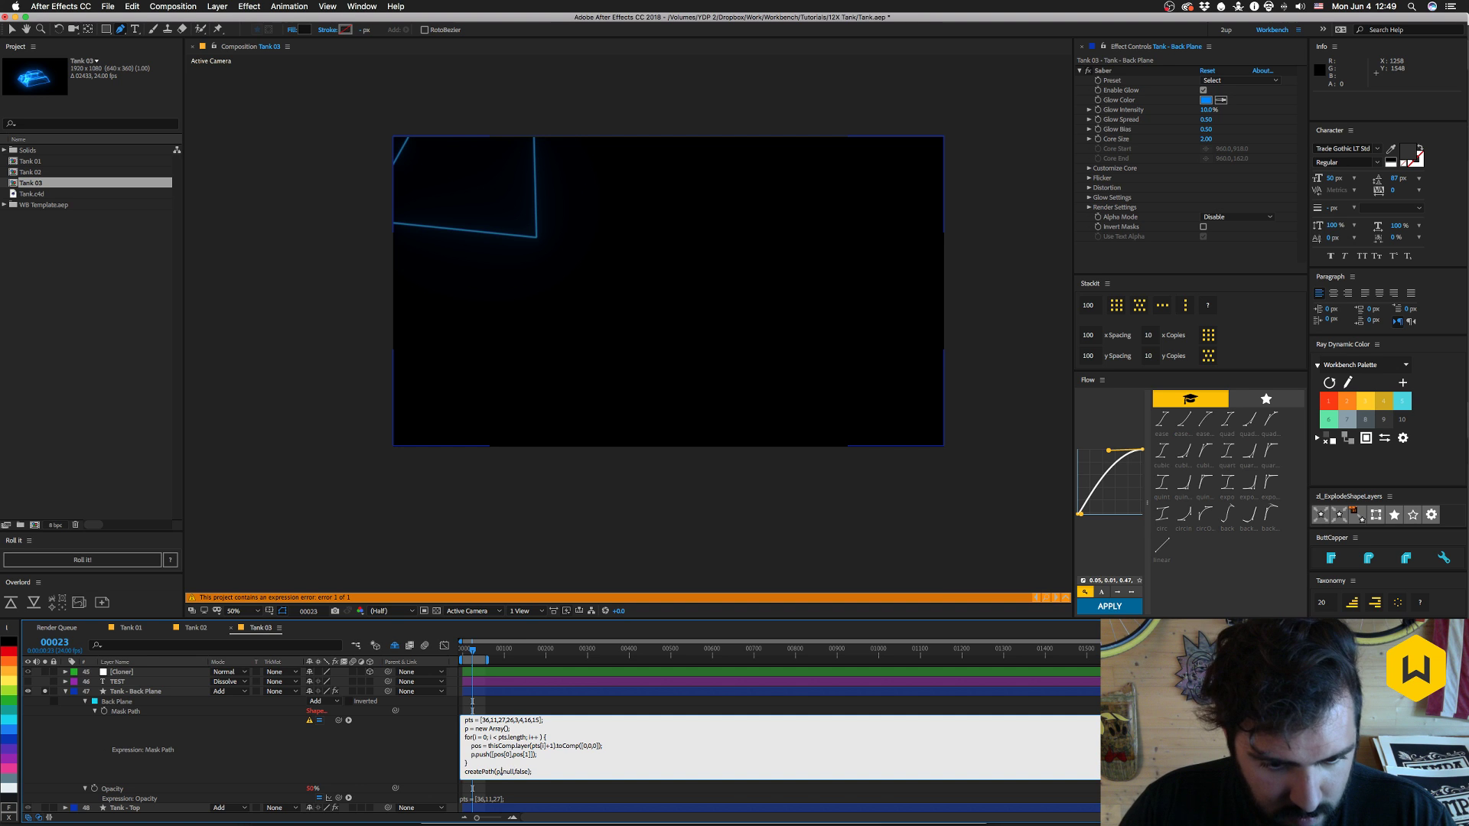
type("l,")
key("KP_Enter")
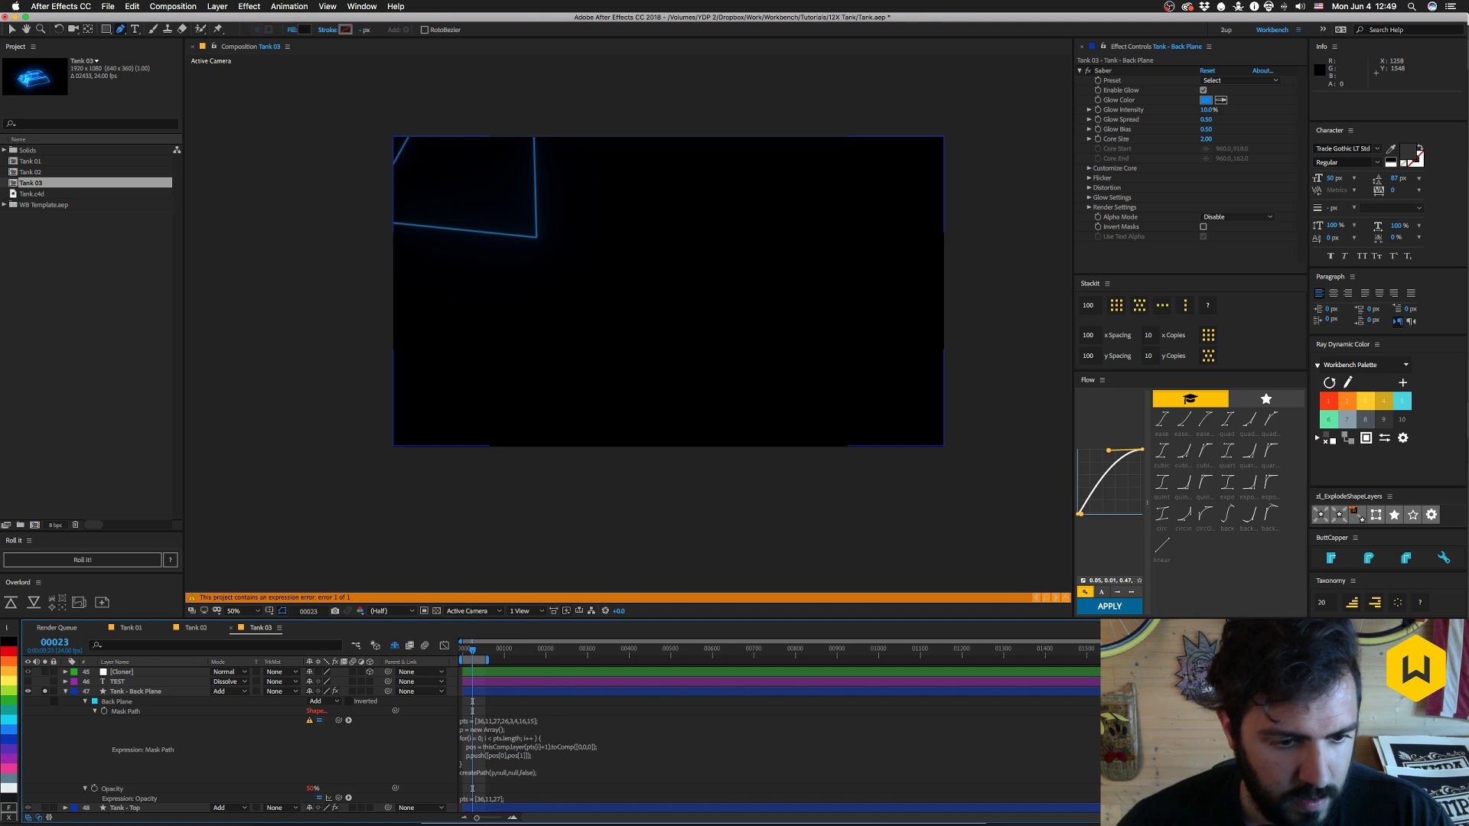
- Recheck the createPath documentation in Chrome and add the line arr = new Array(); above createPath in the Mask Path expression
key("super+Tab")
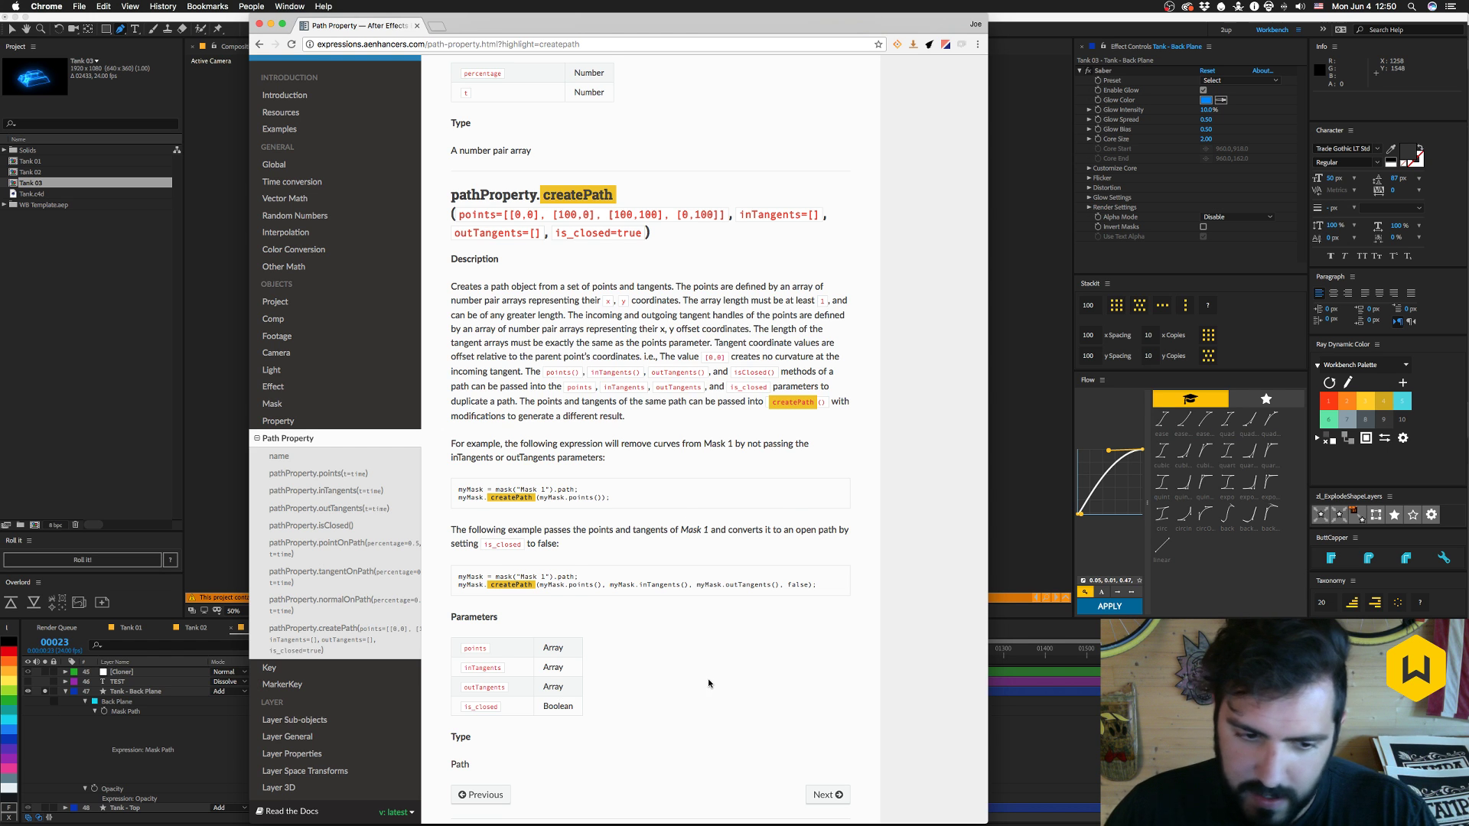
scroll(695, 671, "down", 2)
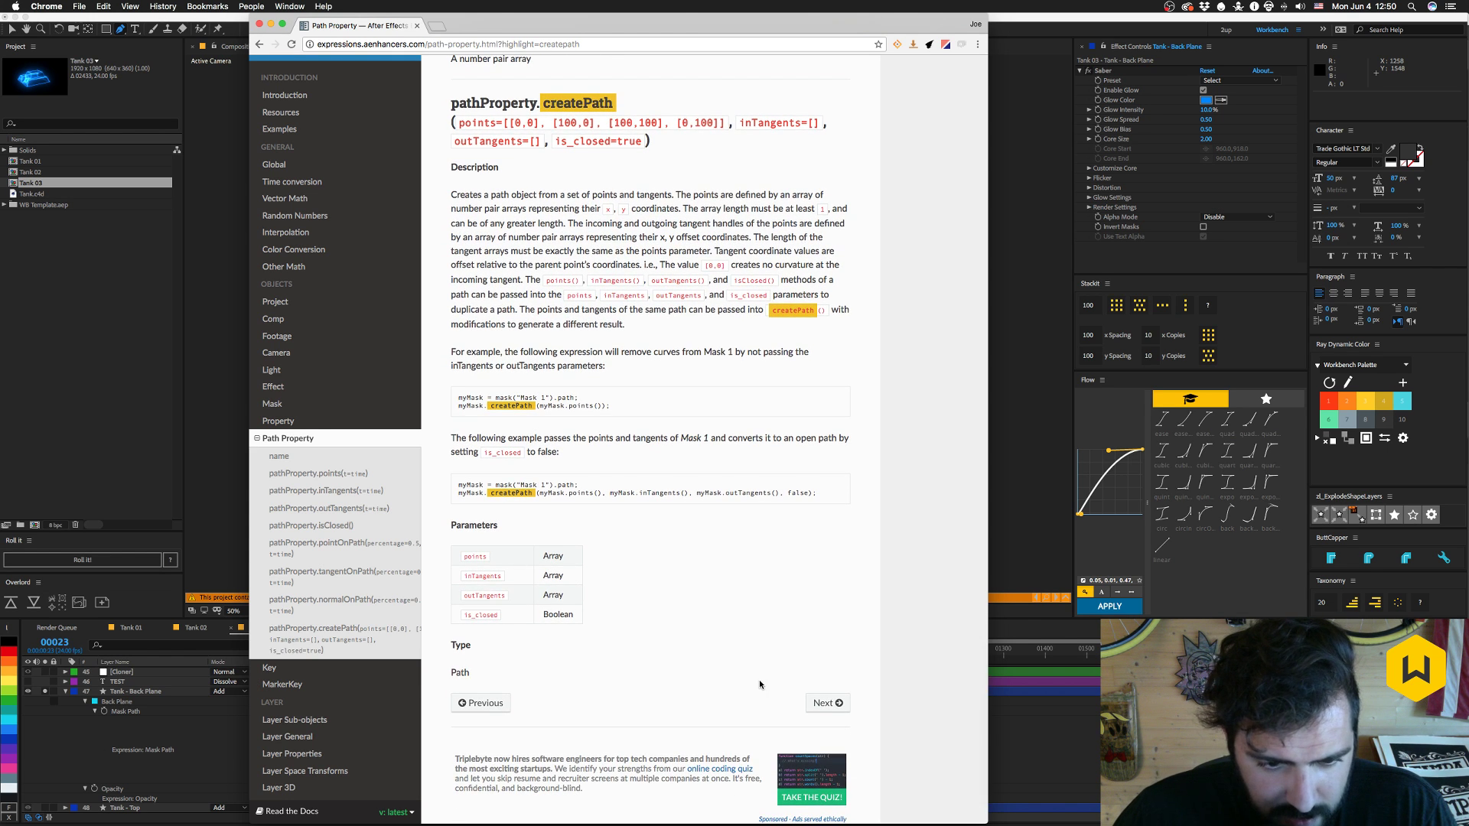
key("super+Tab")
left_click(568, 765)
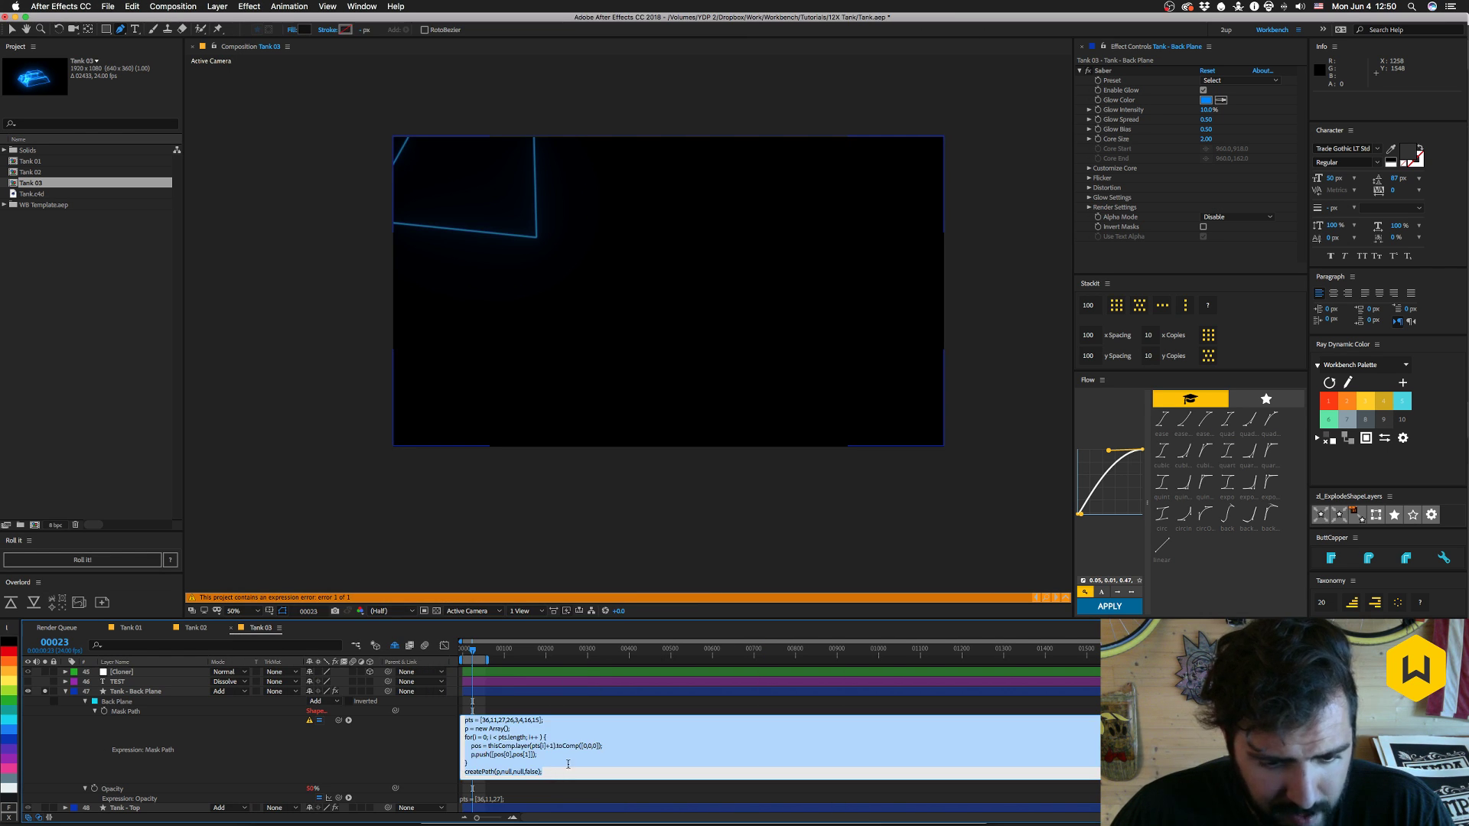
key("Return")
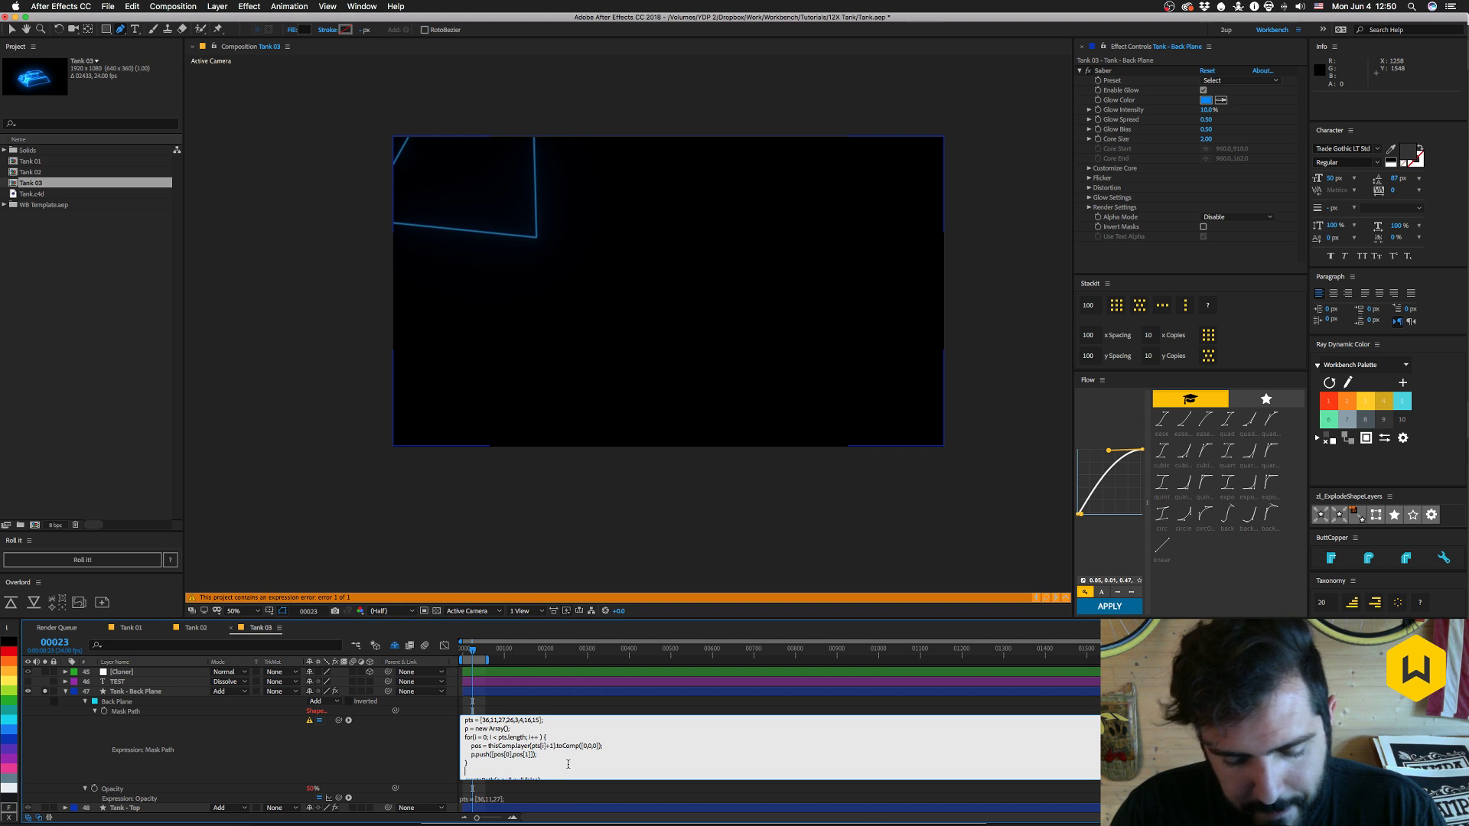
type("arr")
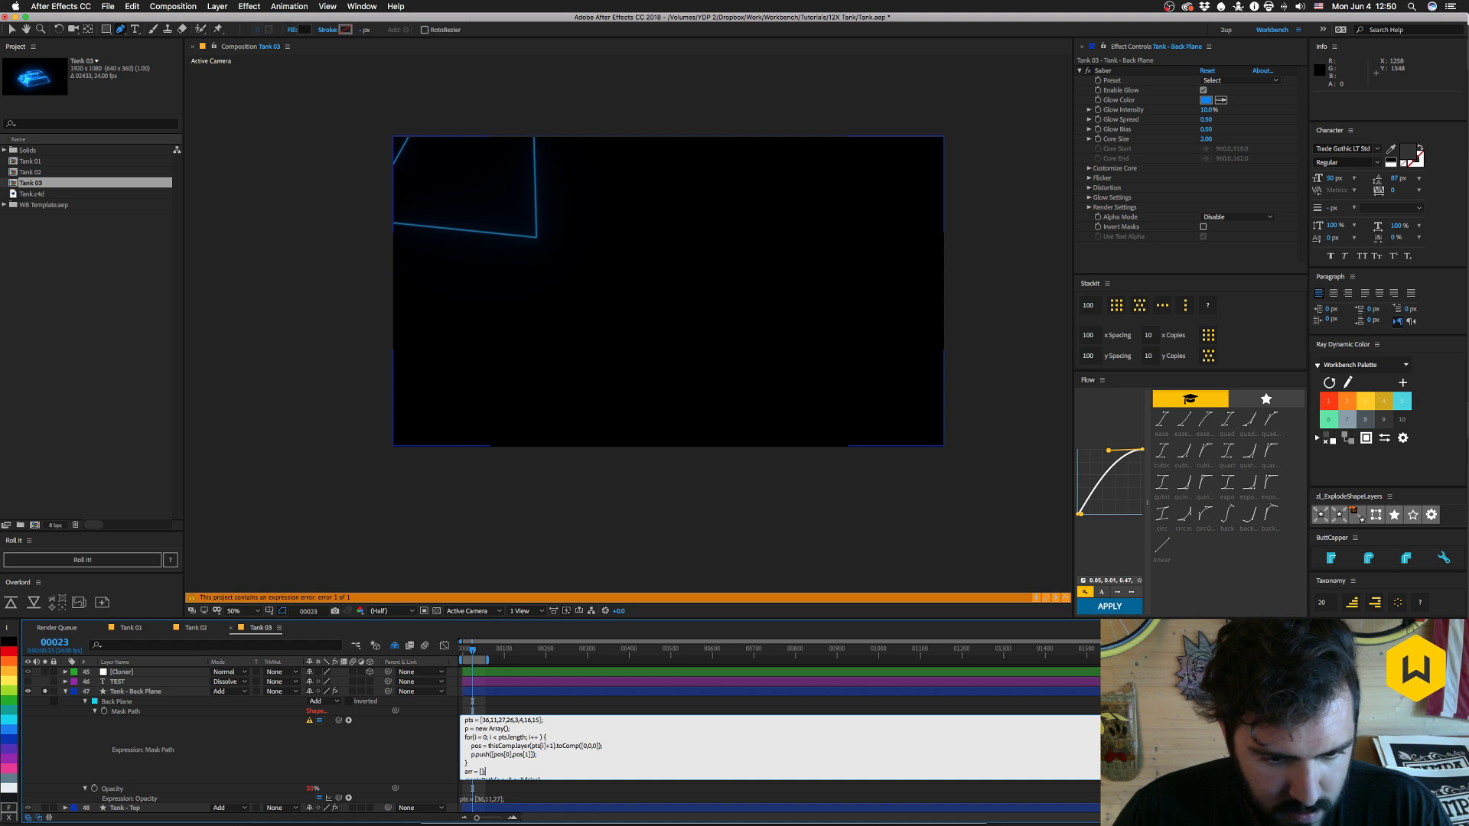
type(" = ")
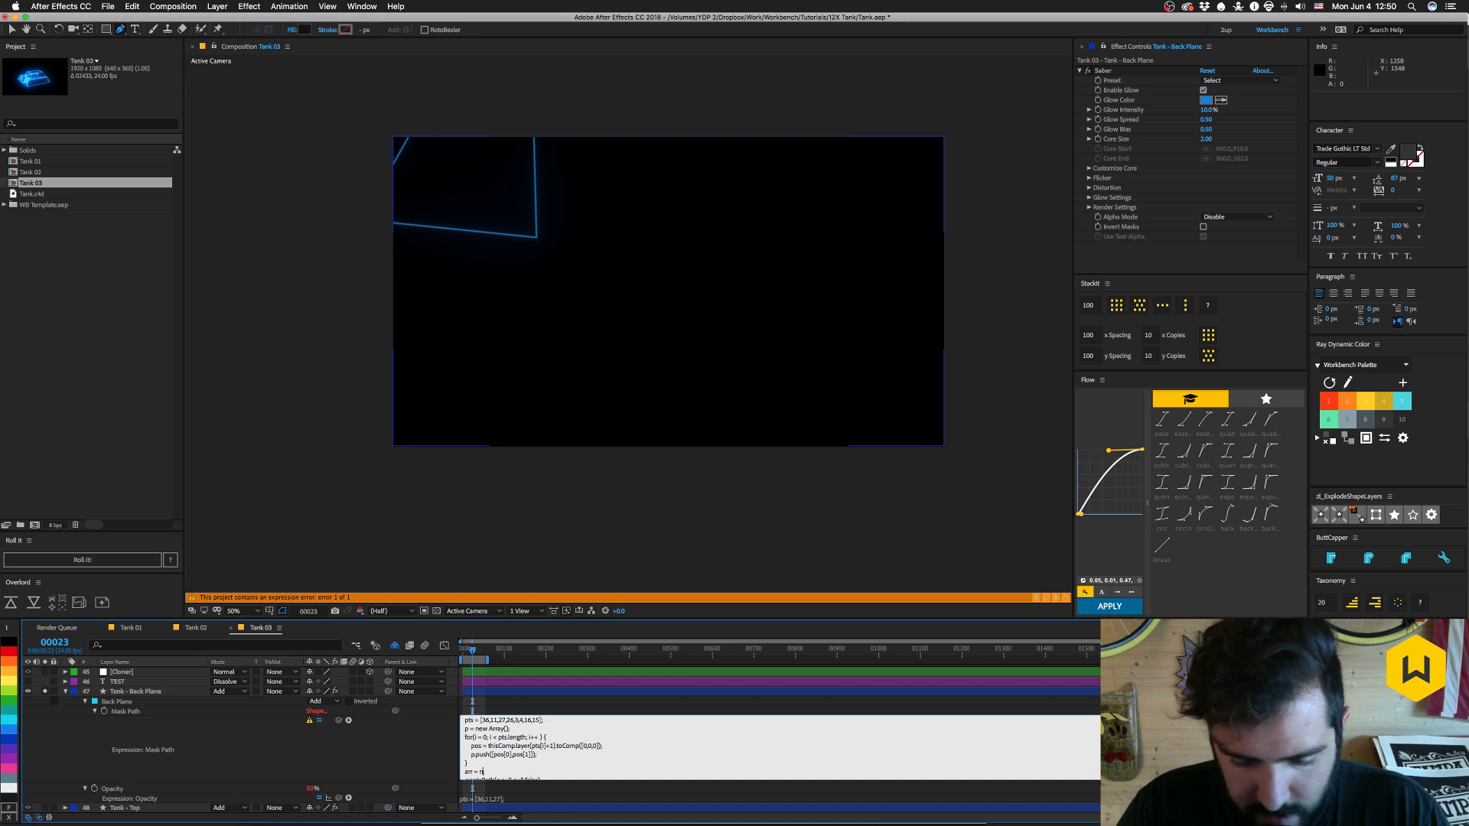
type("new Arrya")
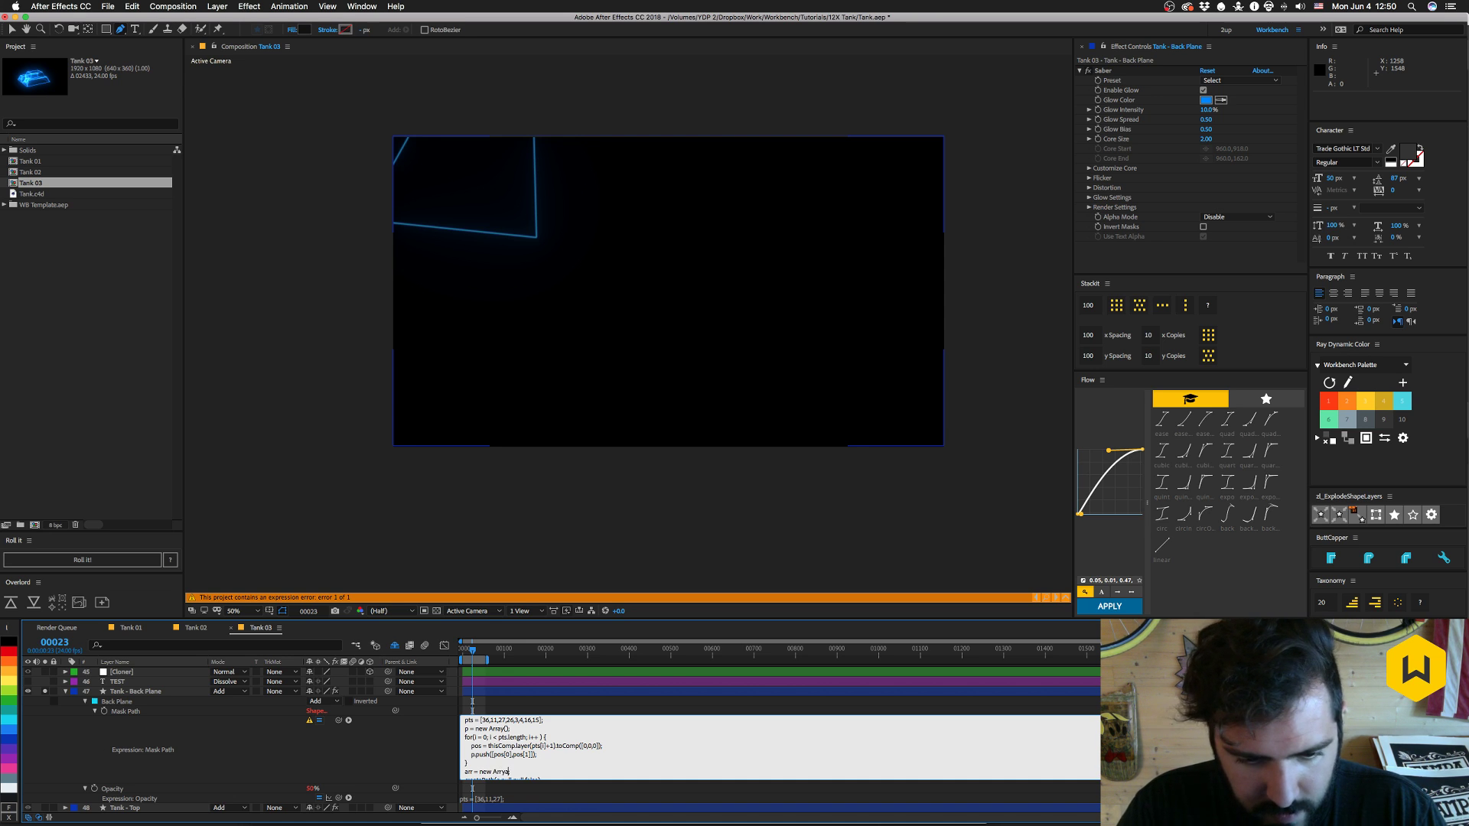
key("BackSpace")
type("ay();")
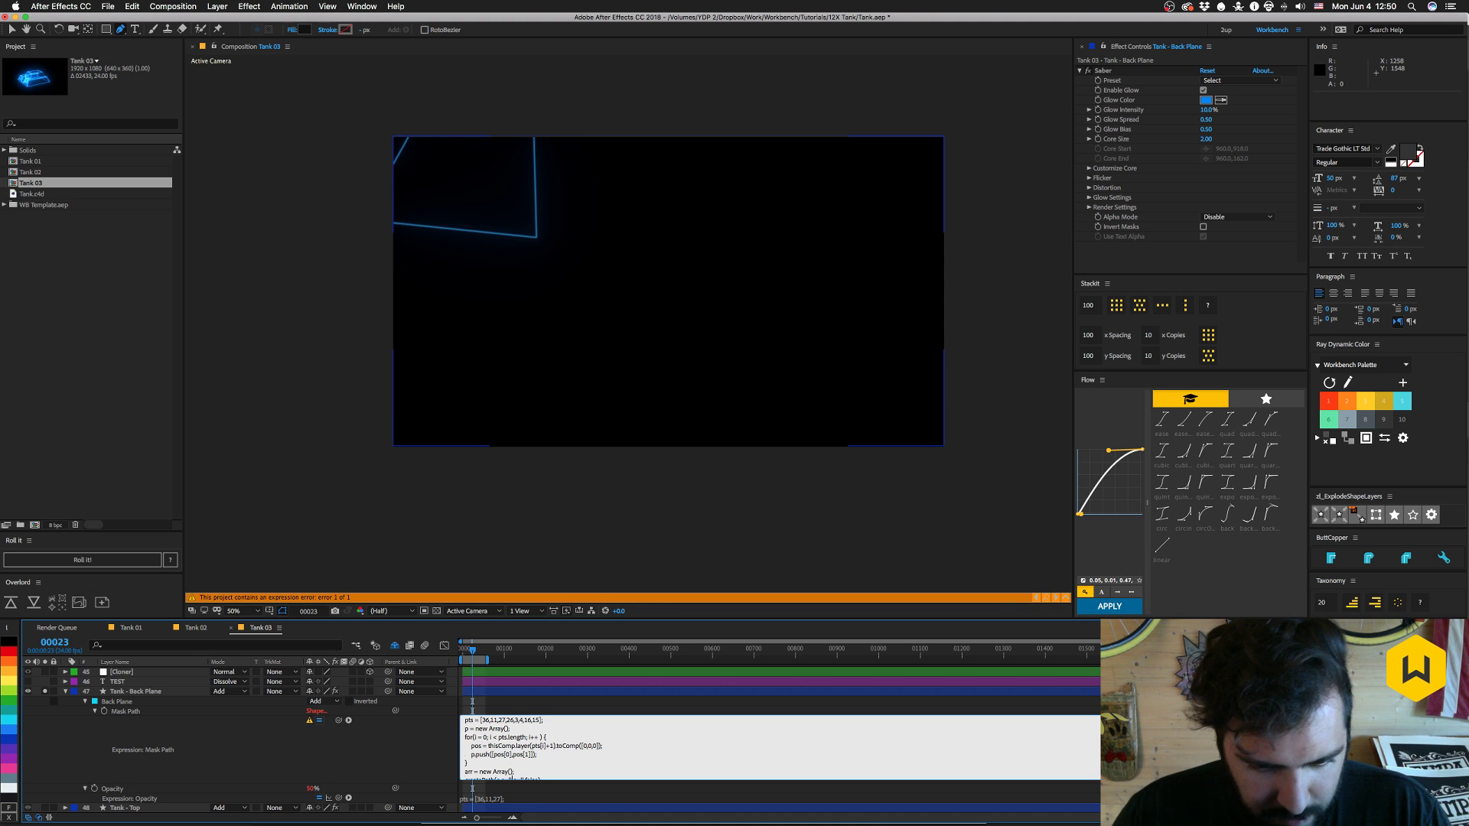
- Replace both null tangent arguments with arr so the last line reads createPath(p,arr,arr,false), and apply the expression
key("Down")
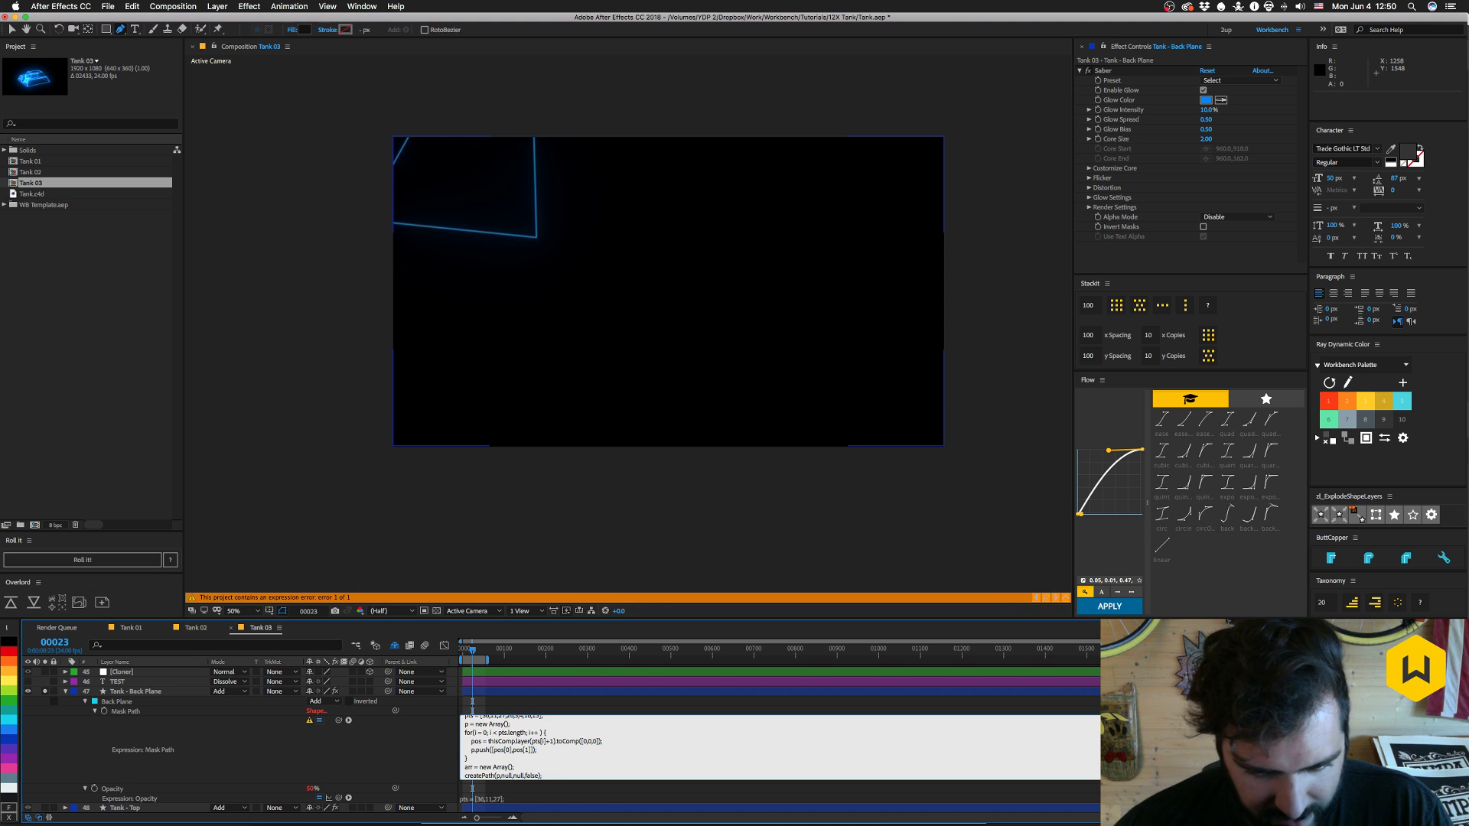
key("BackSpace")
key("BackSpace")
key("BackSpace")
key("BackSpace")
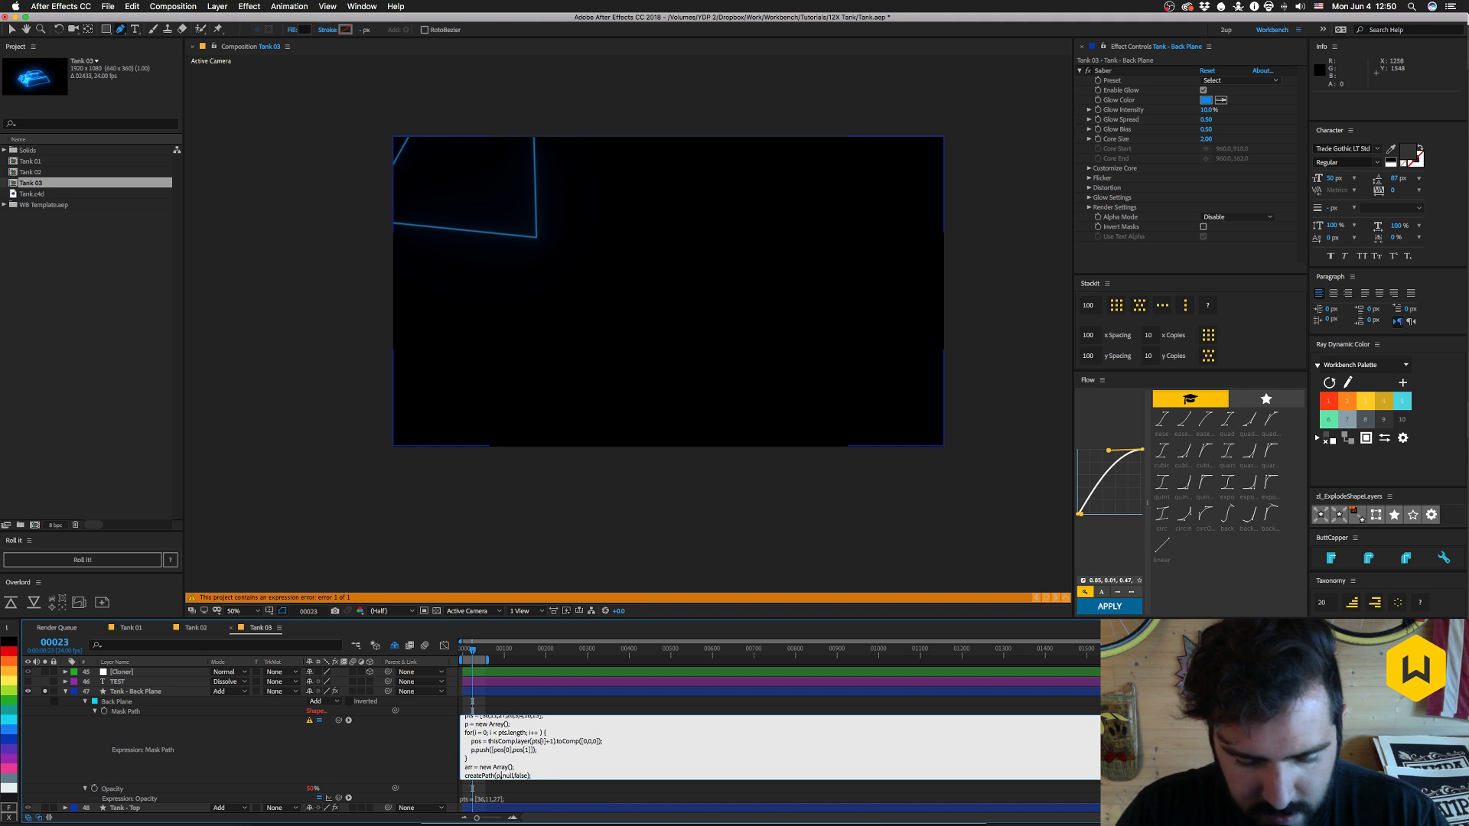
type("arr,")
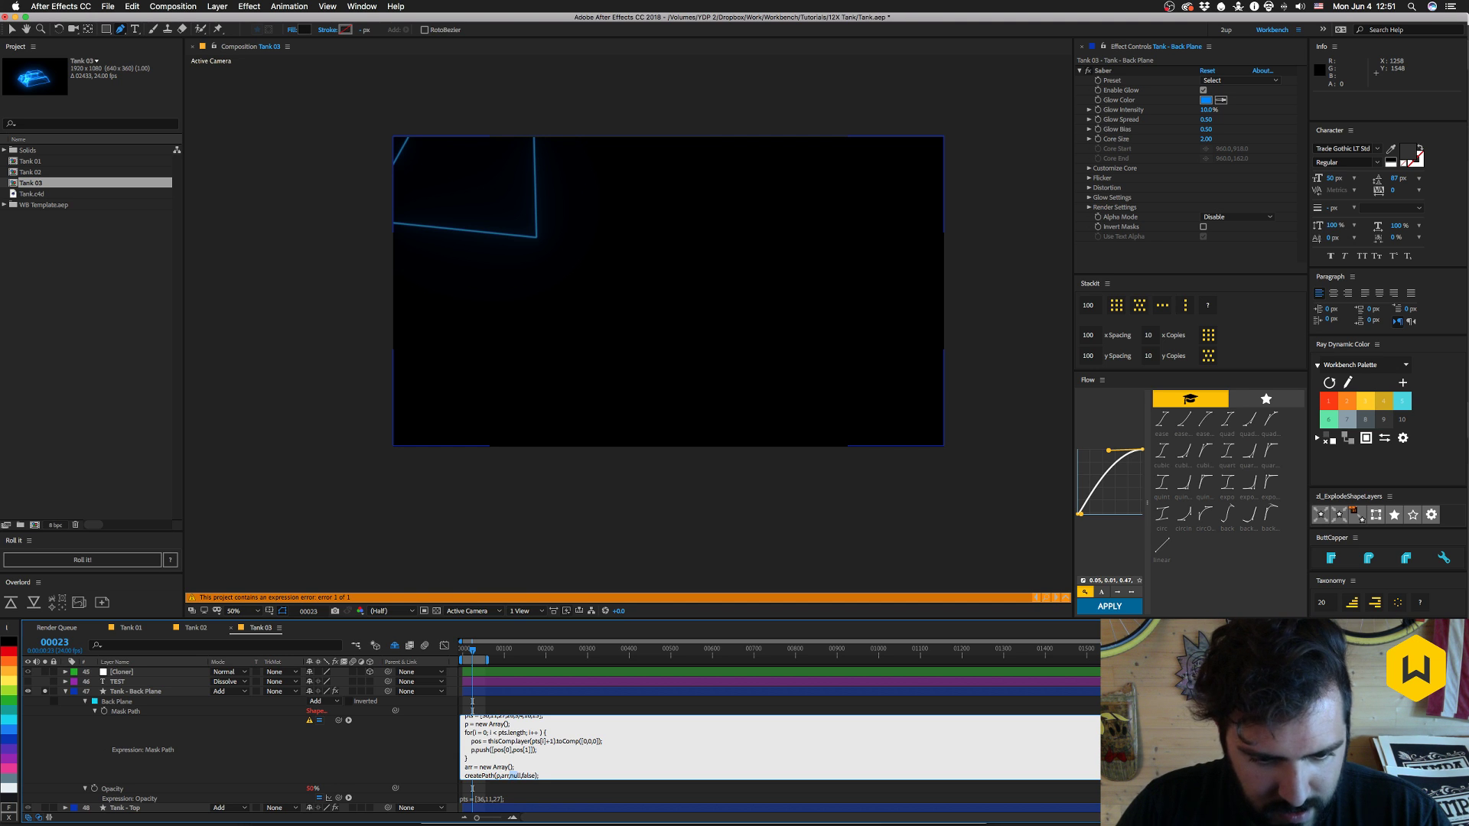
type("arr")
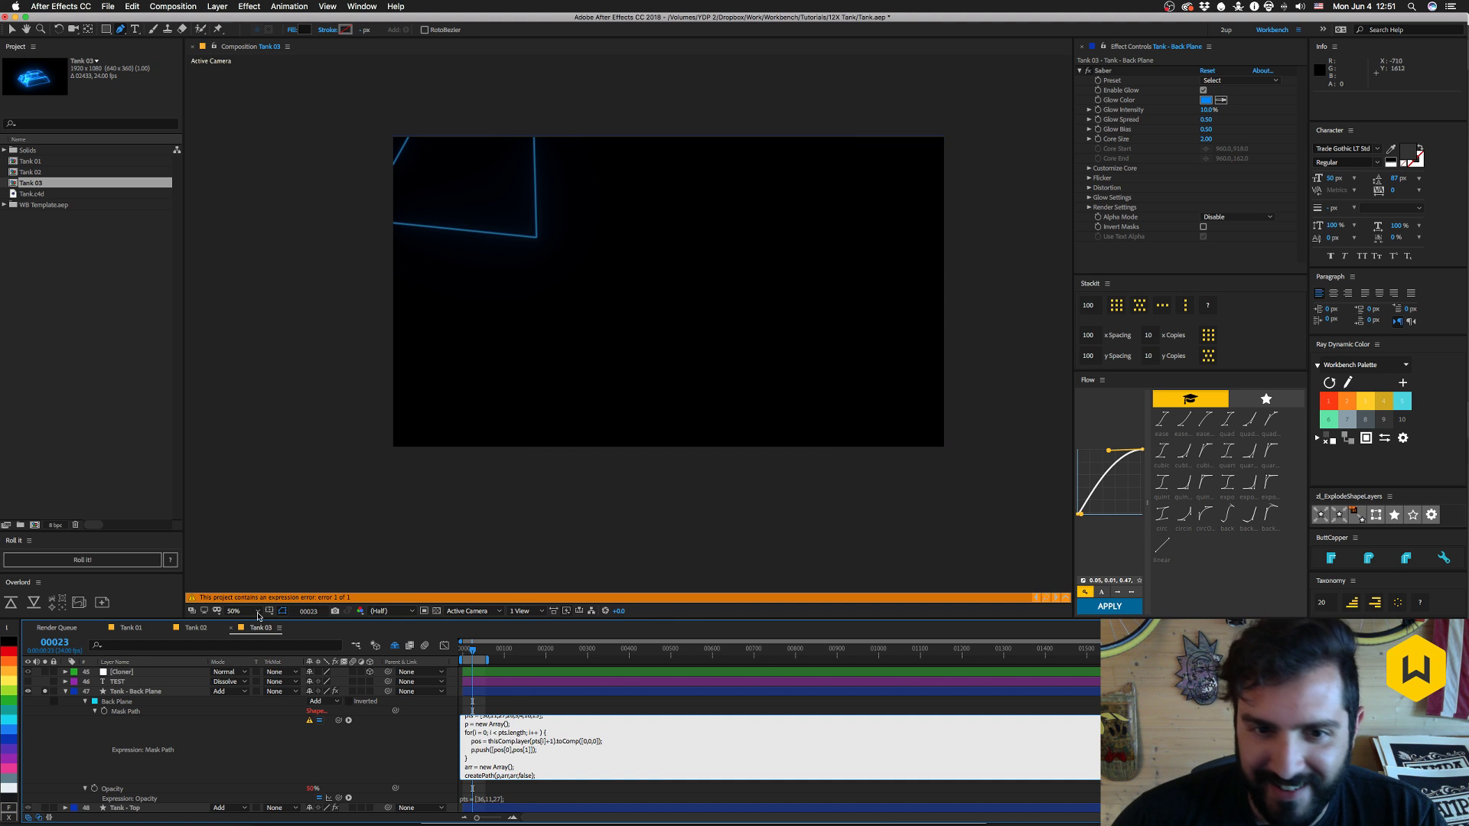
left_click(549, 772)
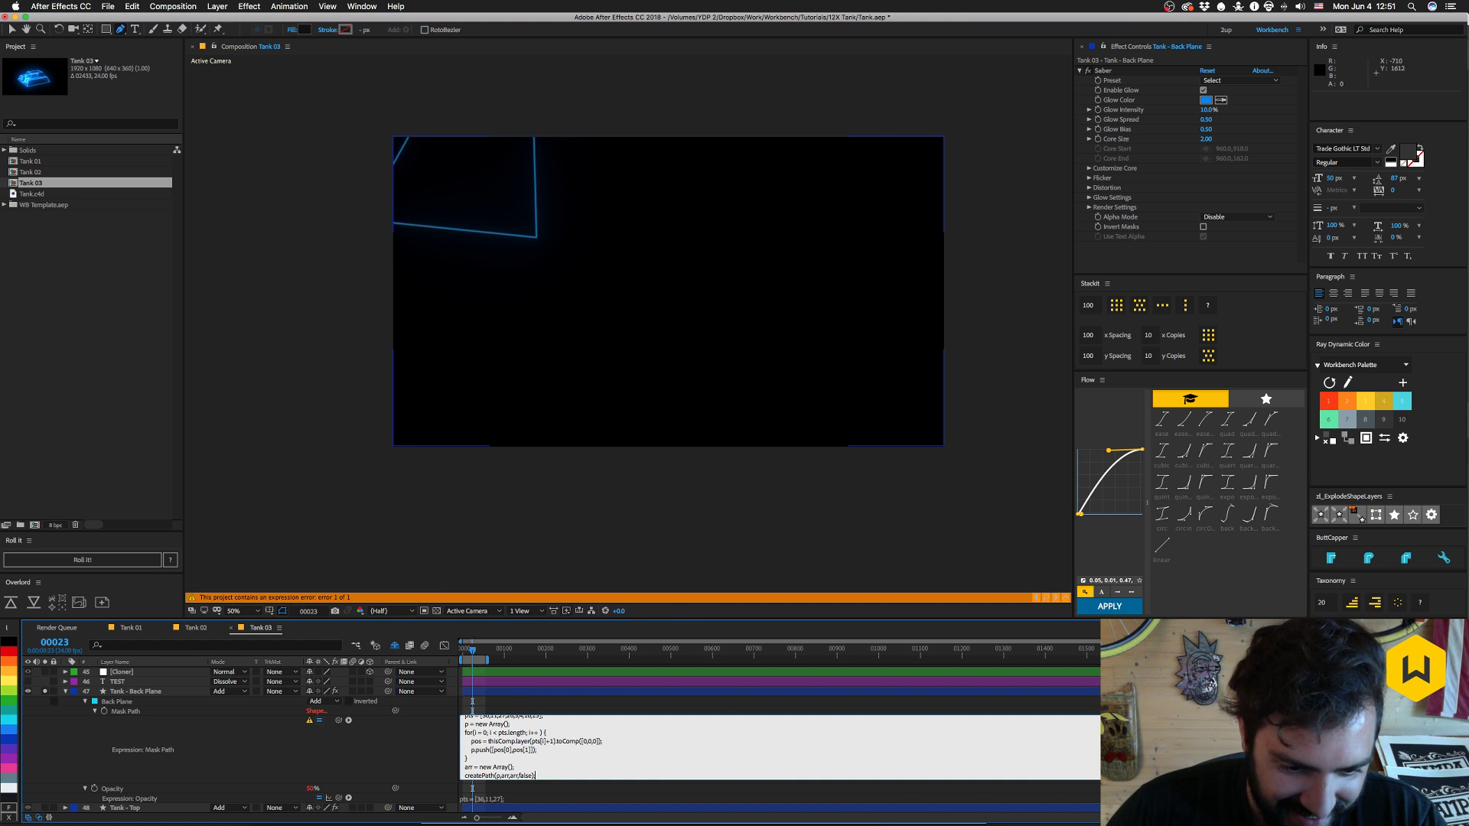
key("KP_Enter")
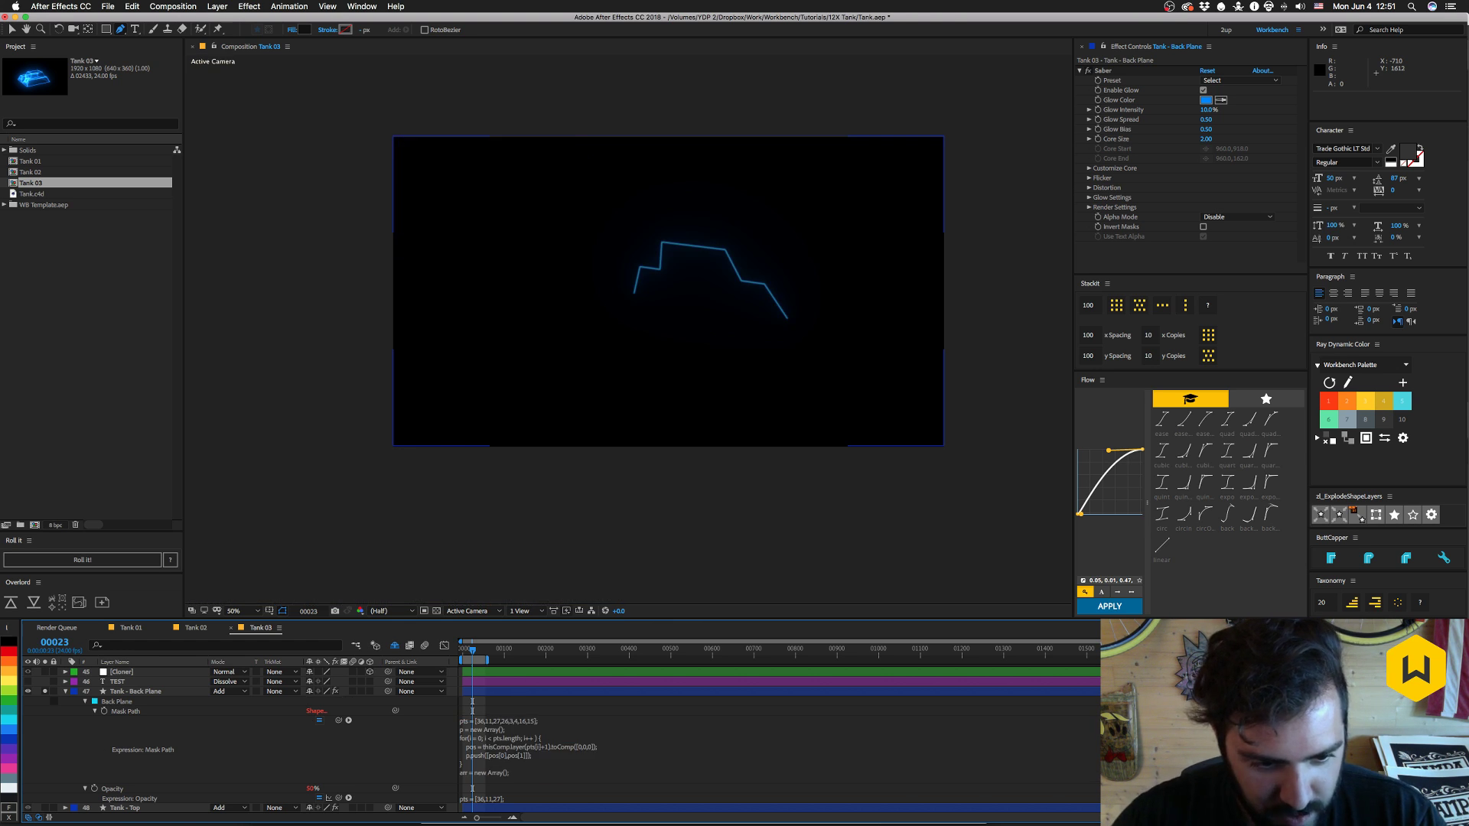
- Delete the arr line and use empty arrays as tangents, applying createPath(p,[],[],false) to the Back Plane Mask Path
left_click(535, 776)
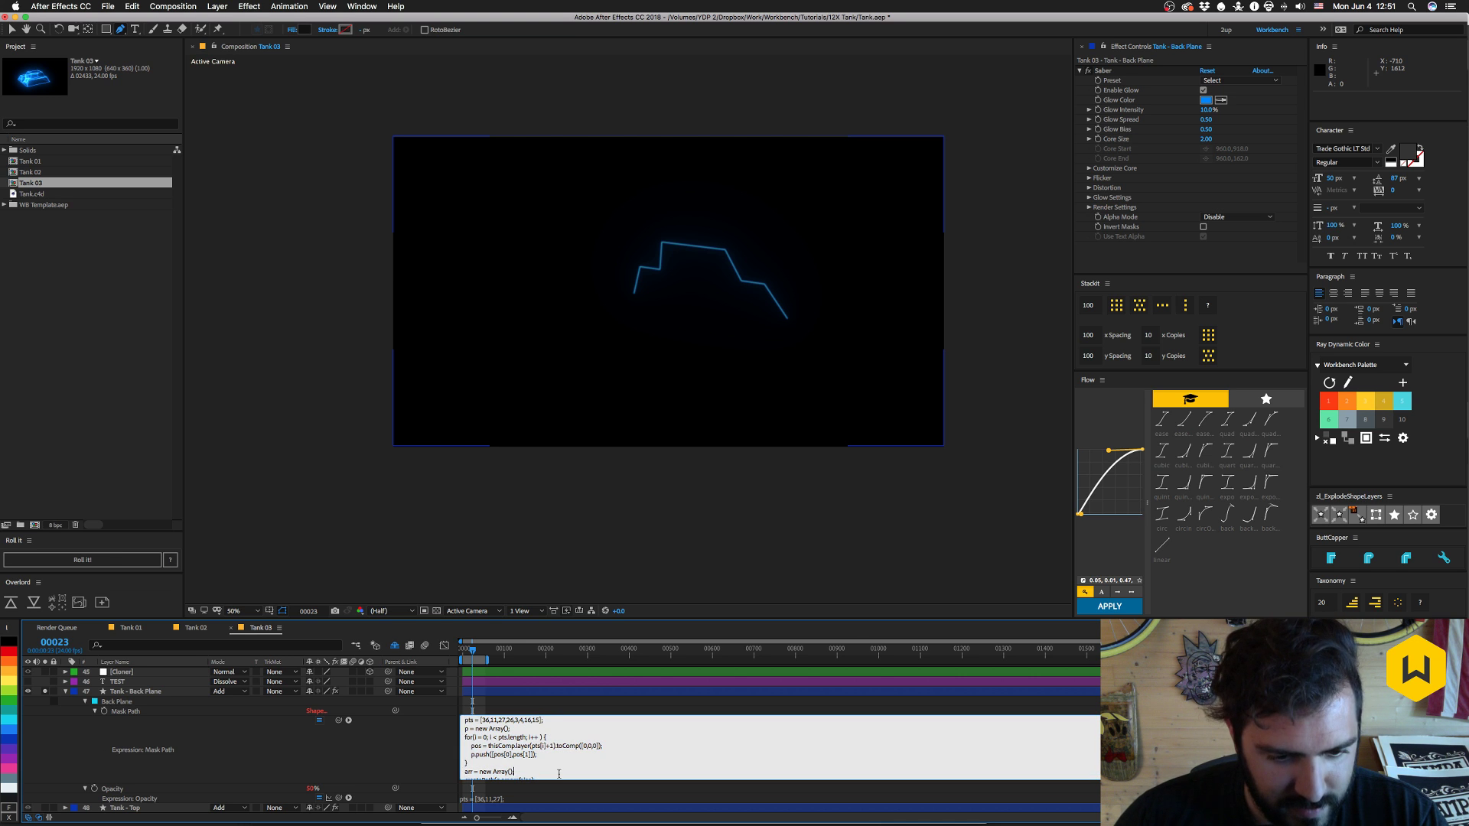
left_click_drag(558, 774, 463, 772)
key("BackSpace")
key("BackSpace")
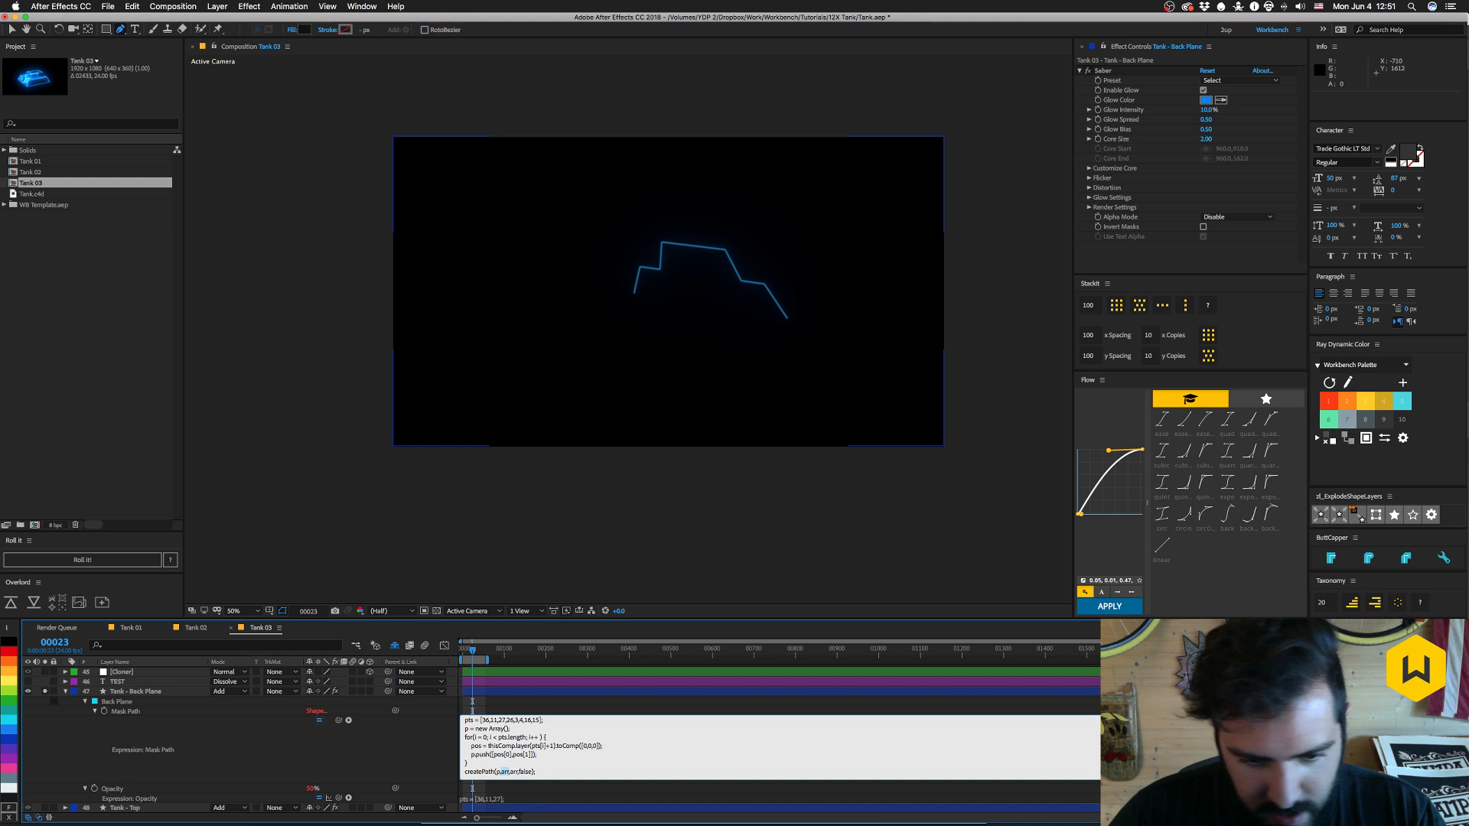
type("[],")
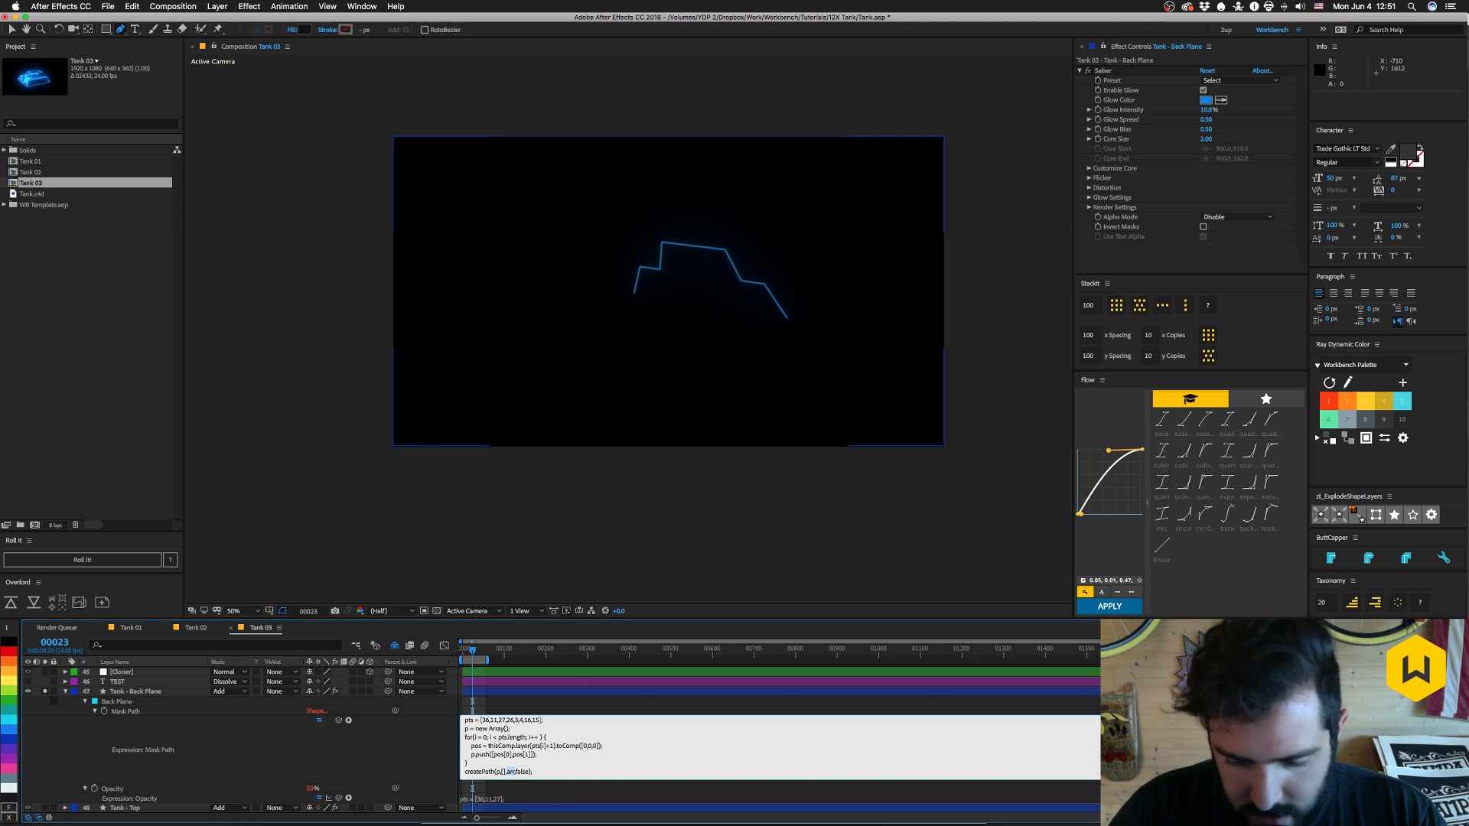
type("[]")
key("KP_Enter")
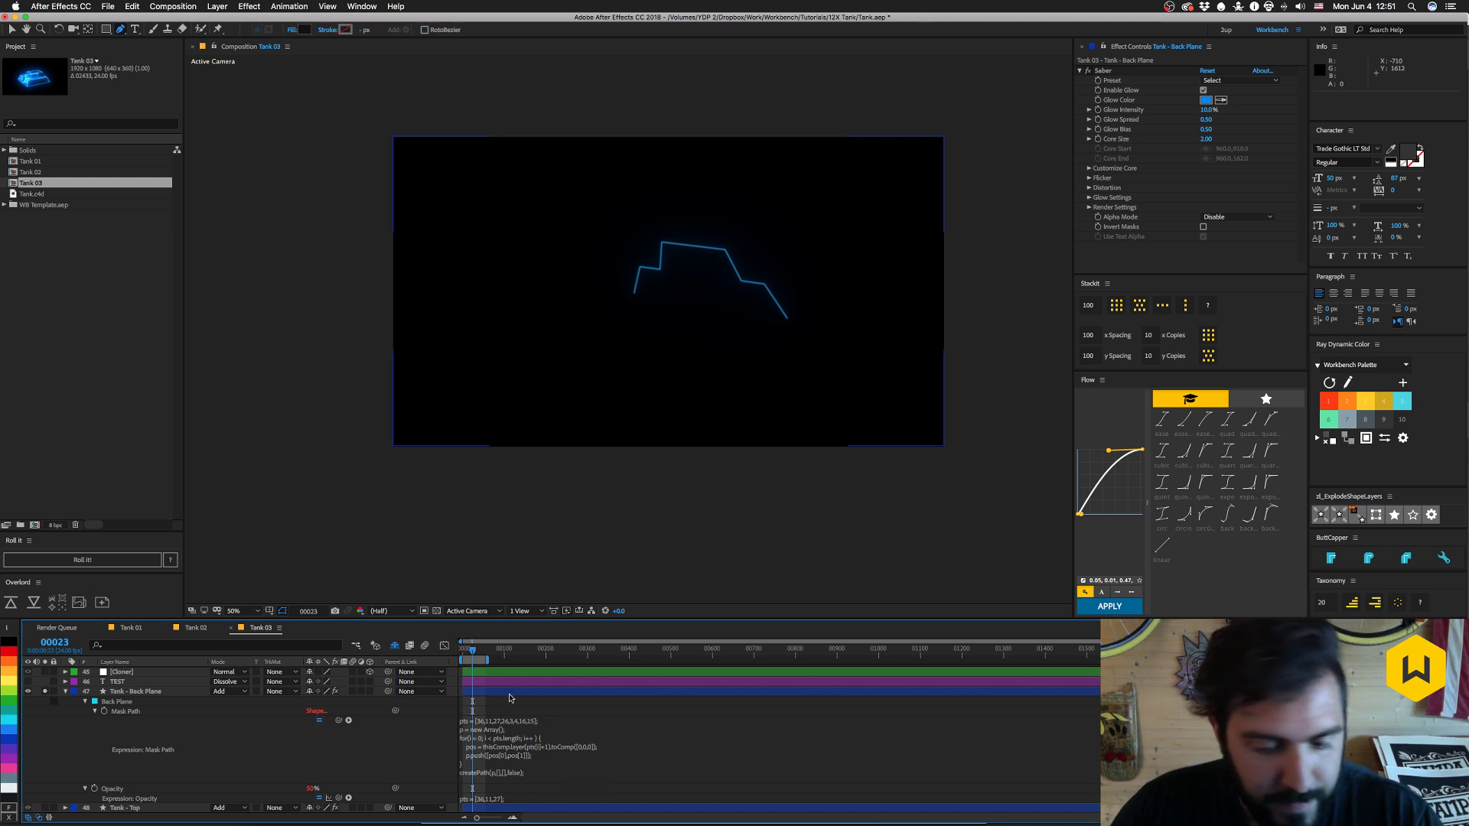
- Strip the tangent and false arguments from the Back Plane Mask Path expression, leaving createPath(p);, then unsolo and collapse the layer
left_click(530, 773)
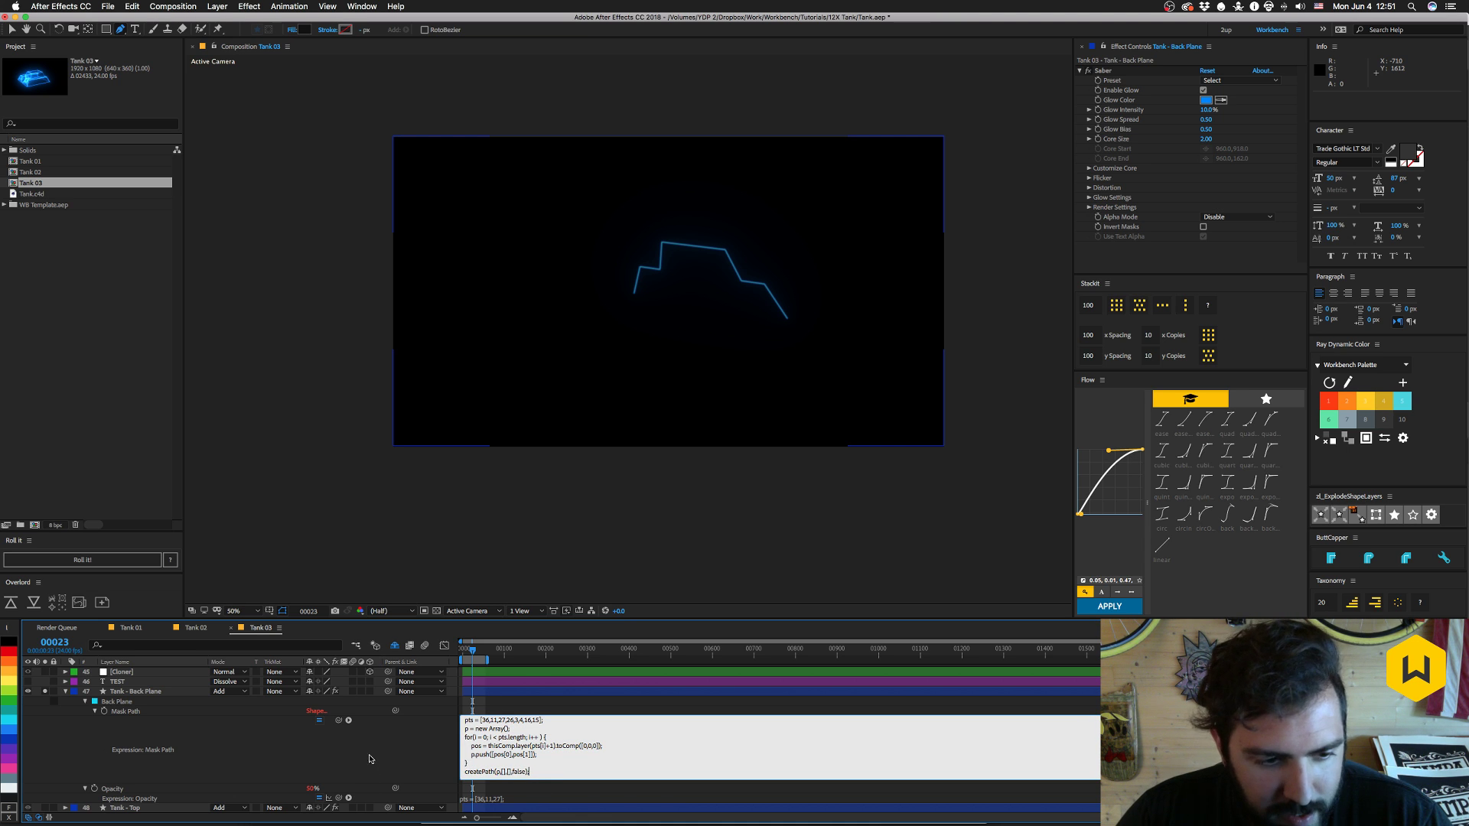
key("Left")
key("Left")
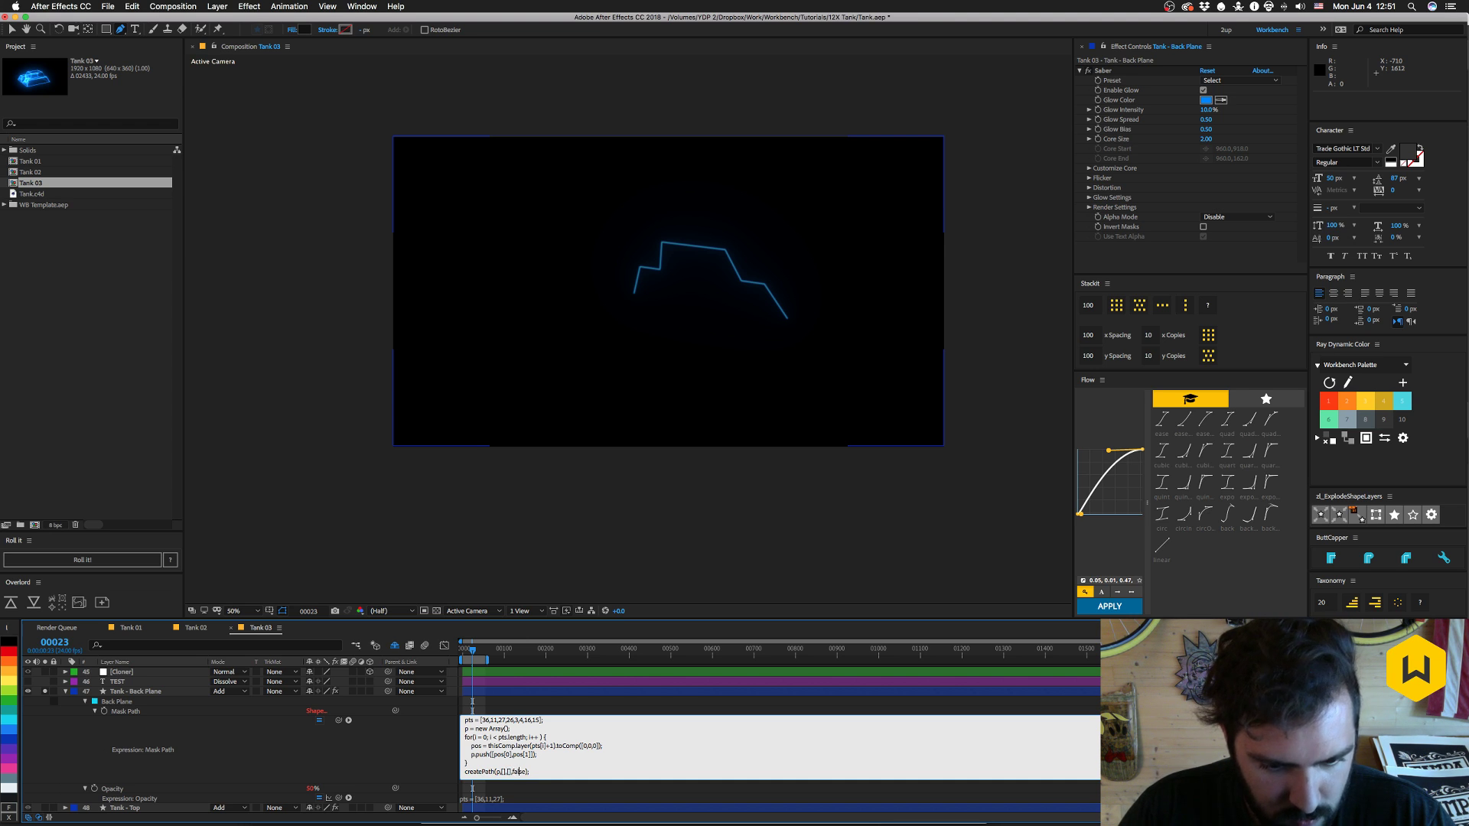
key("alt+shift+Left")
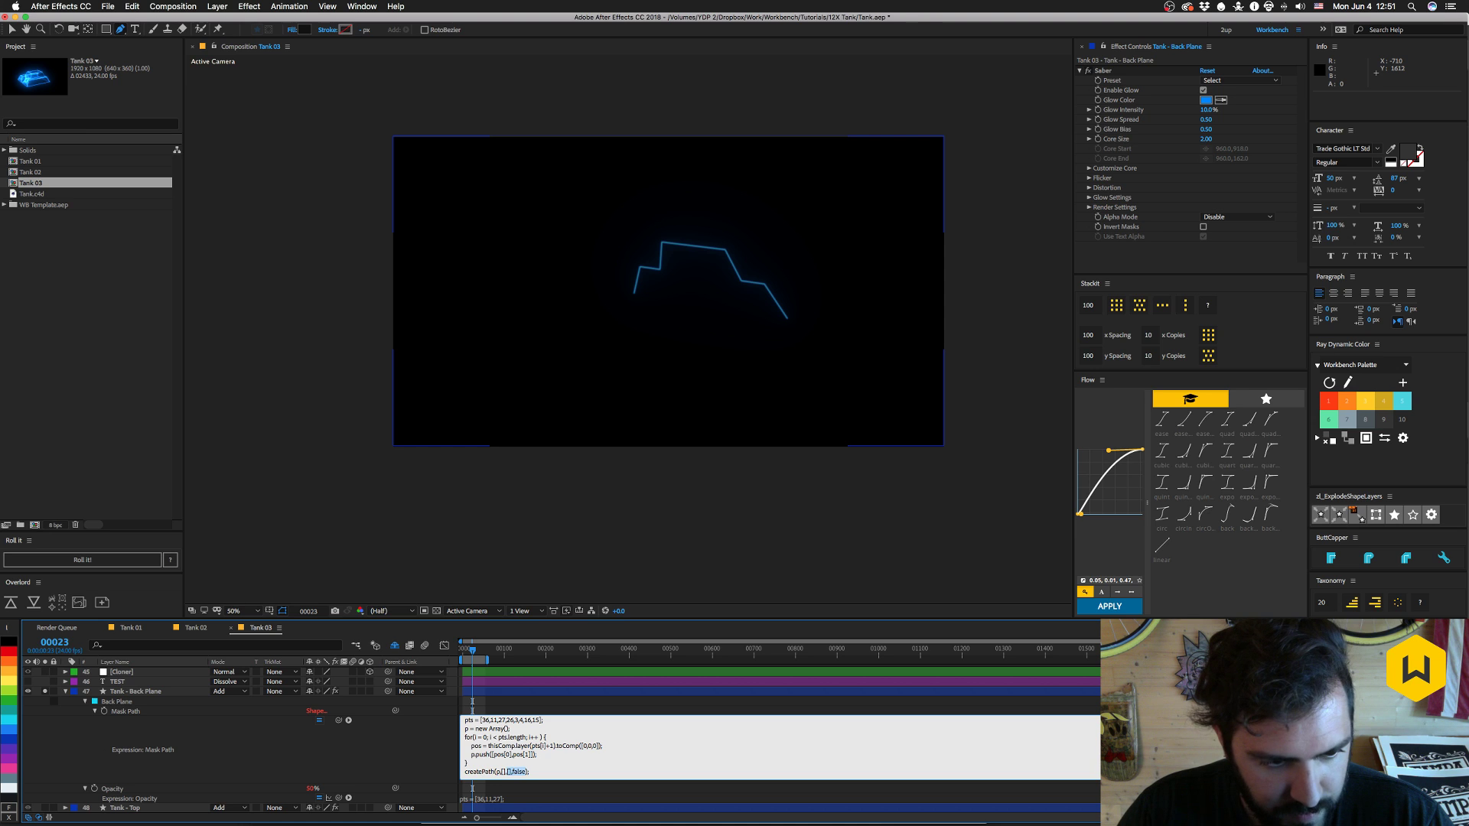
key("BackSpace")
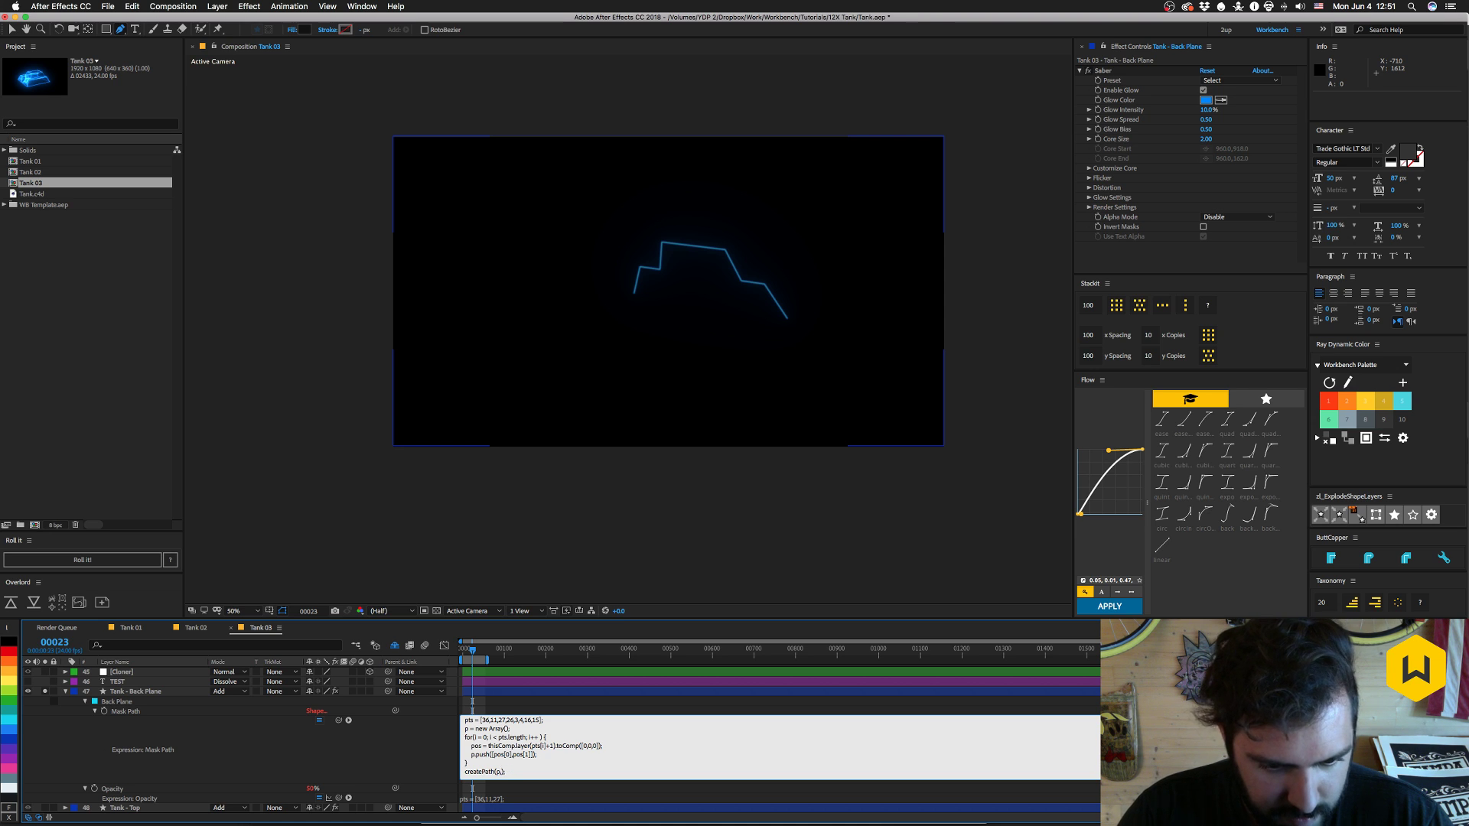
key("KP_Enter")
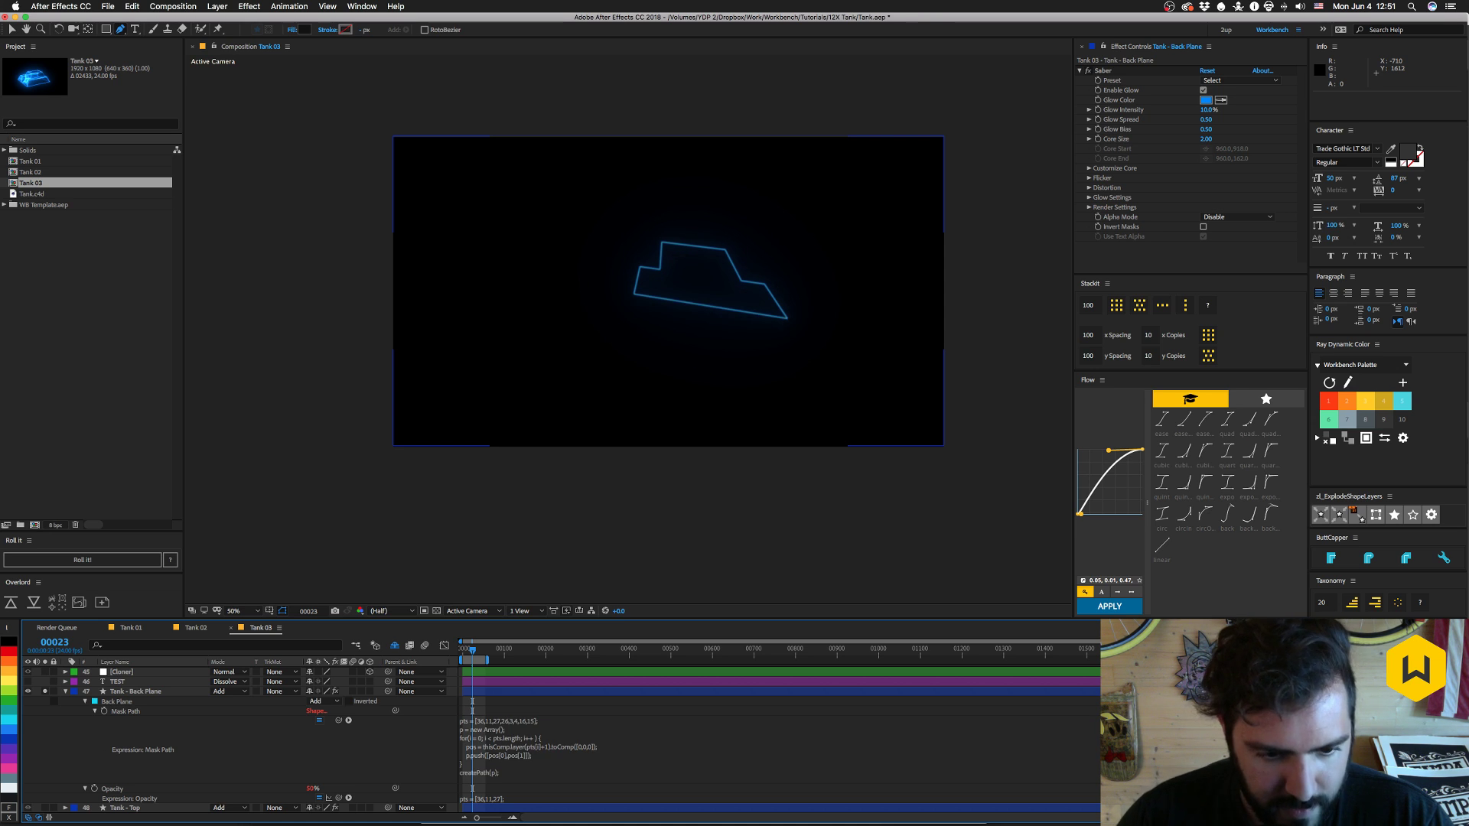
left_click(64, 693)
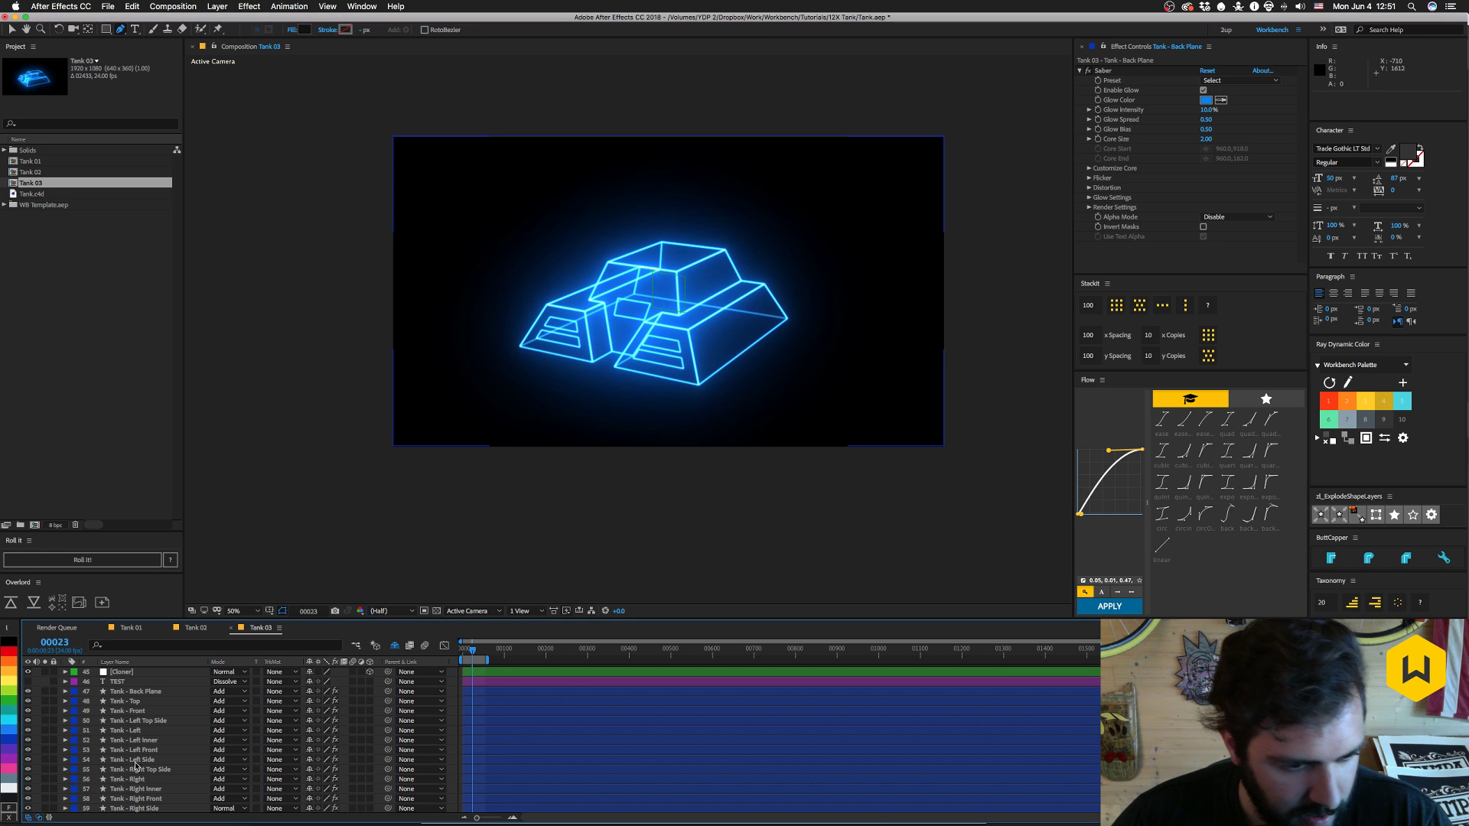
- Solo the Tank - Left layer and reveal its Mask Path and Opacity expressions
left_click(138, 731)
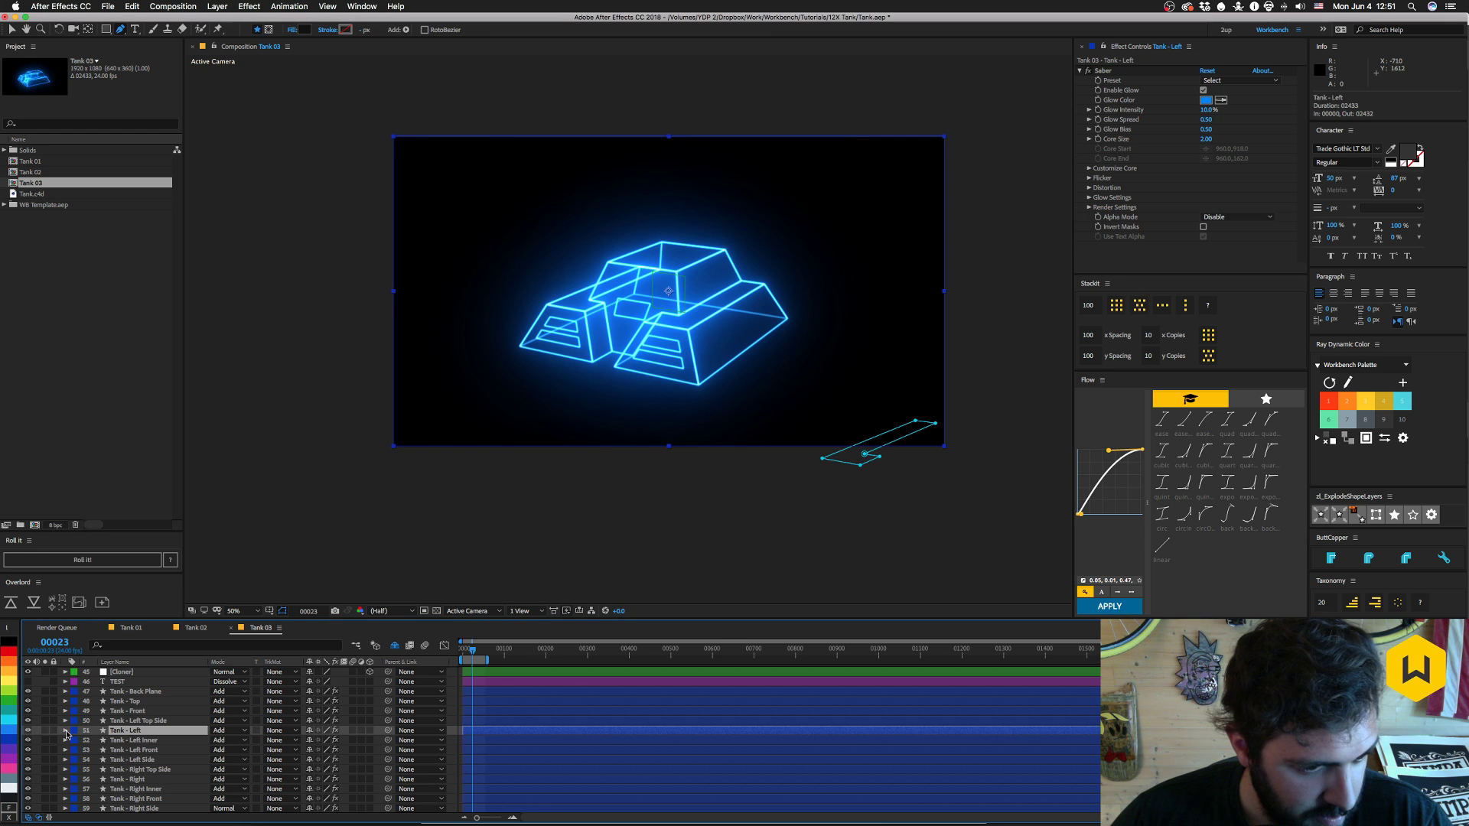
left_click(44, 731)
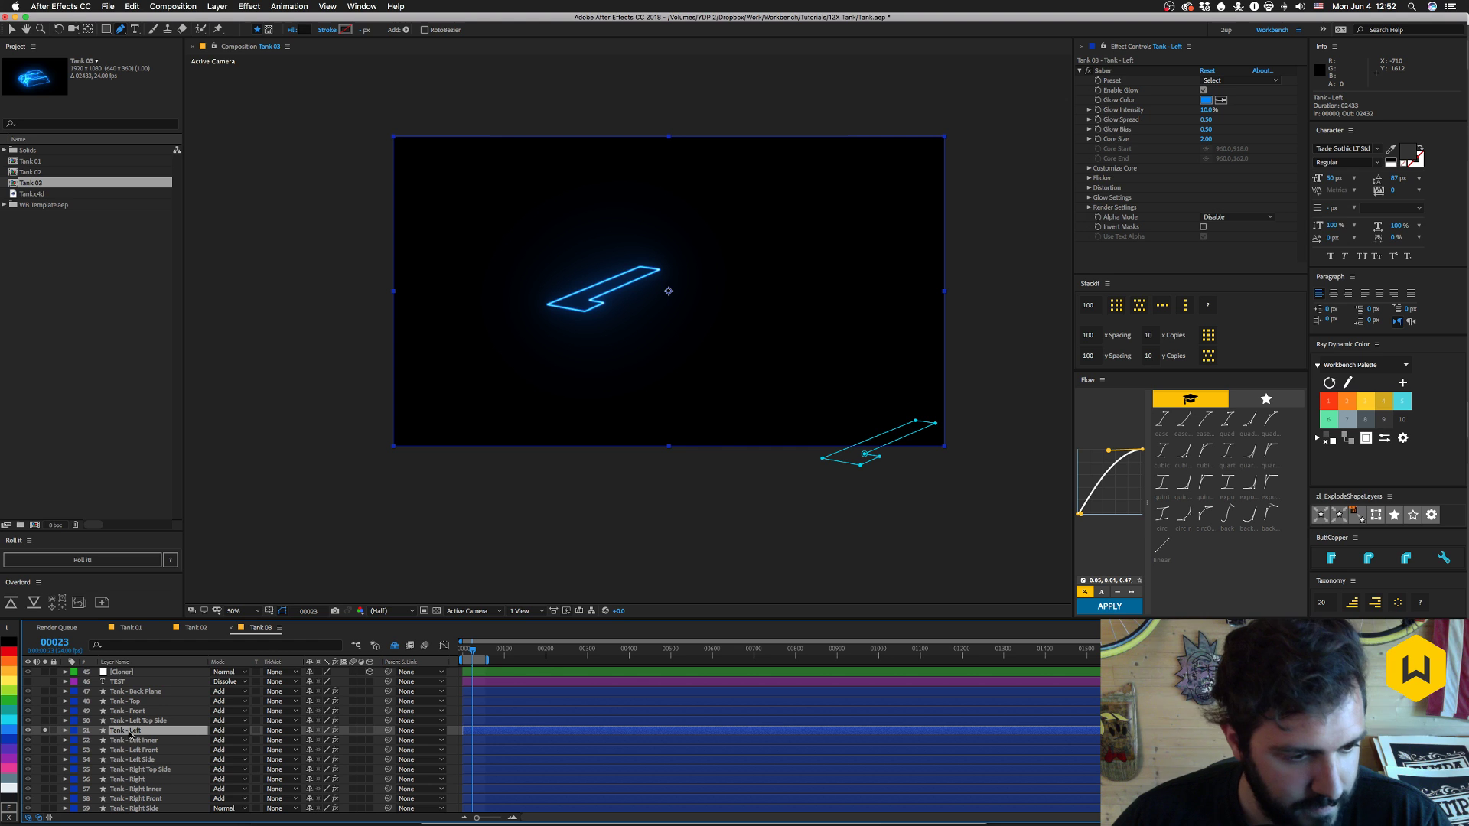
left_click(65, 731)
left_click(75, 740)
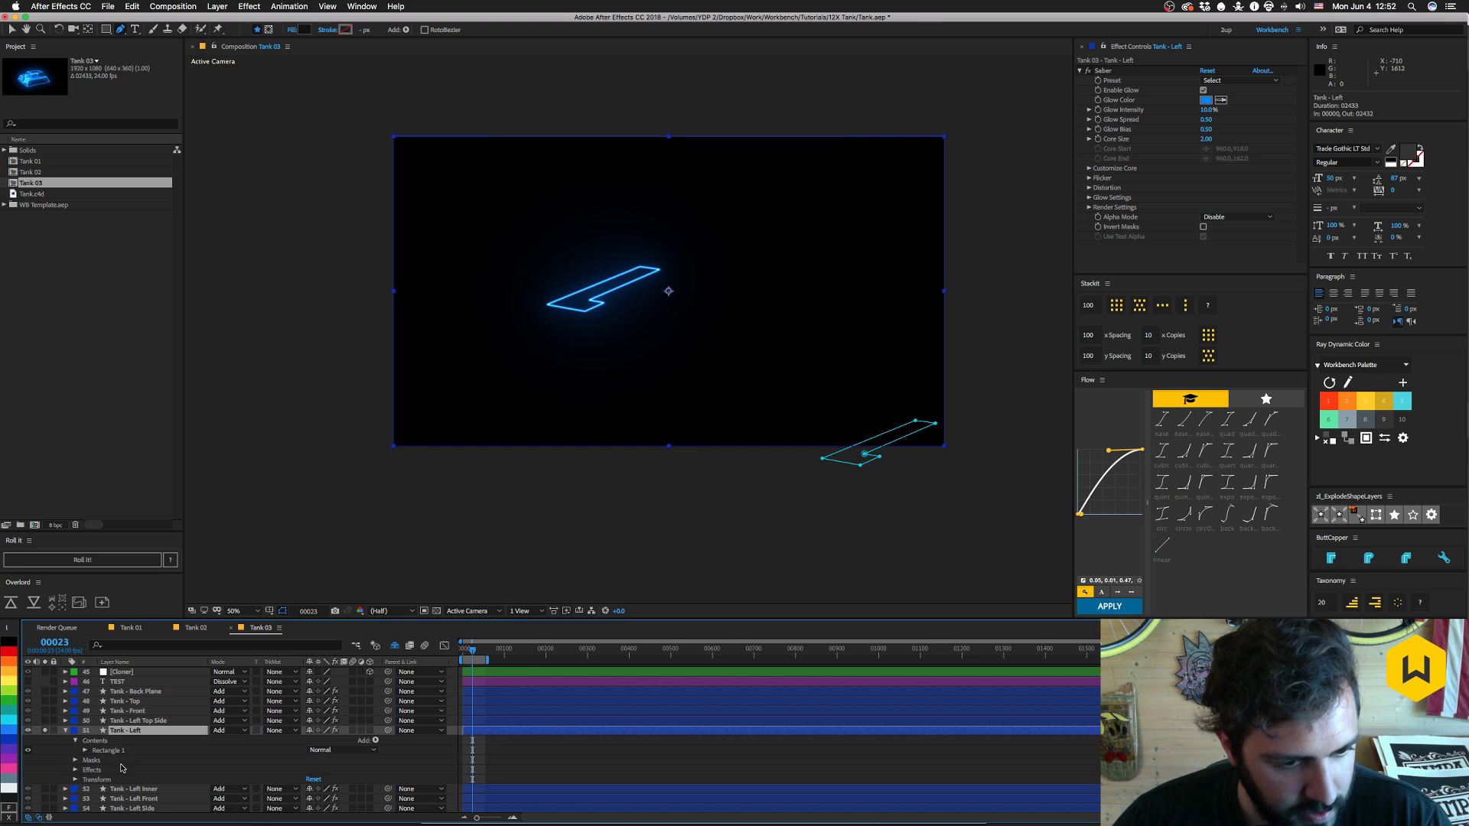
left_click(86, 751)
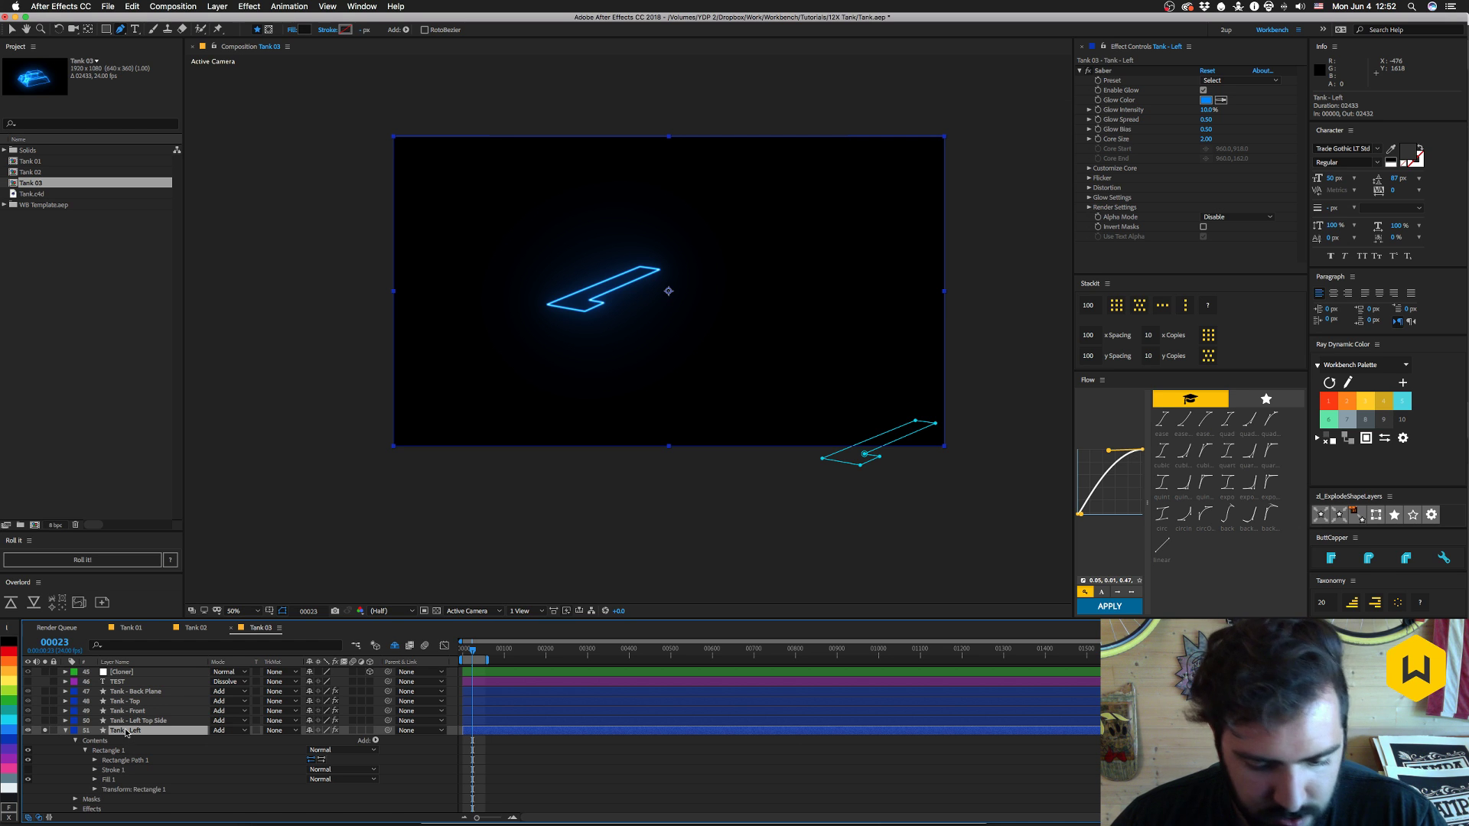
key("e")
key("e")
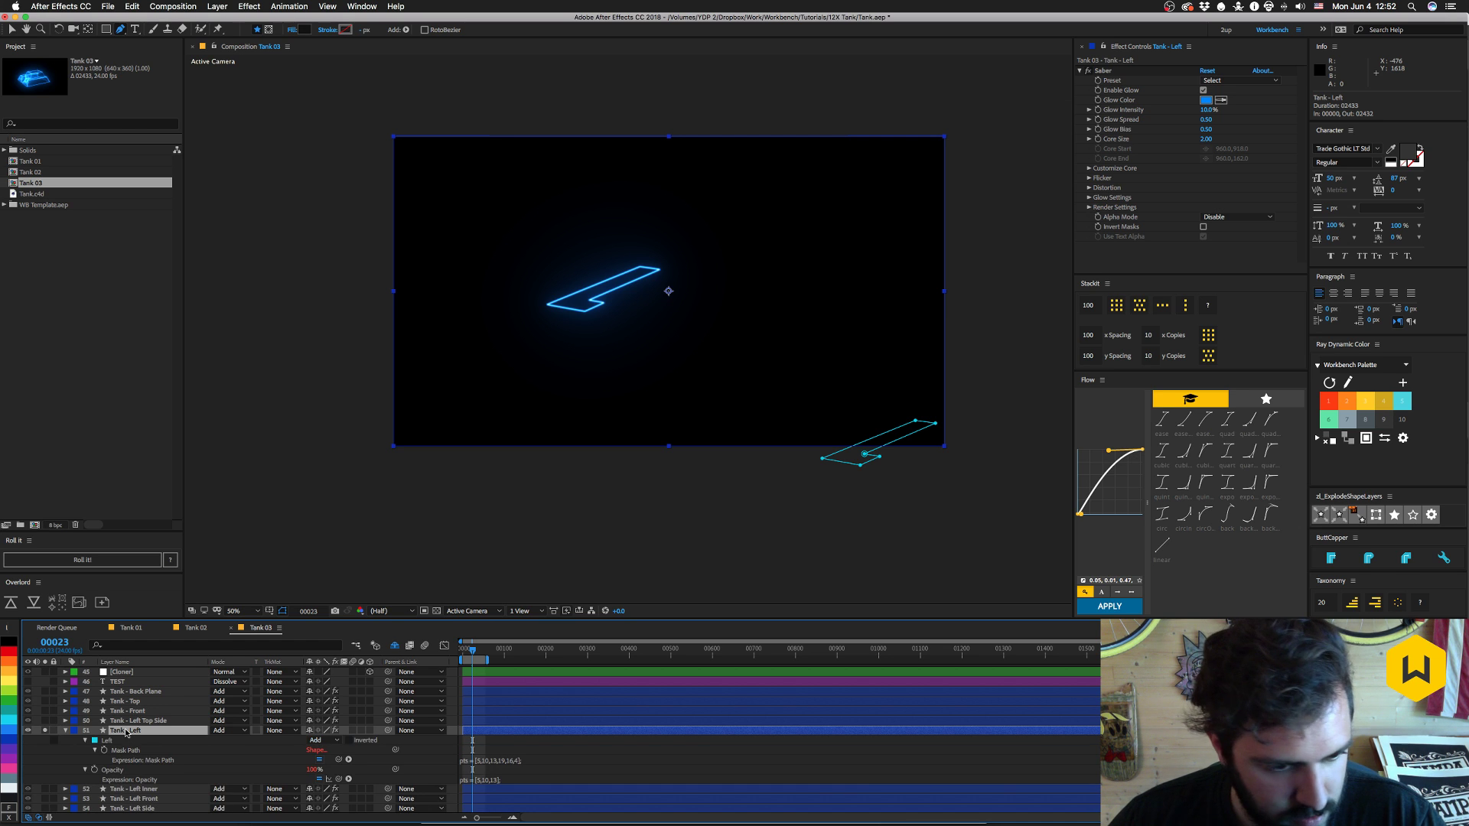
- Open the Tank - Left mask with createPath(p,[],[],false), apply the expression, and collapse and unsolo the layer
left_click(511, 763)
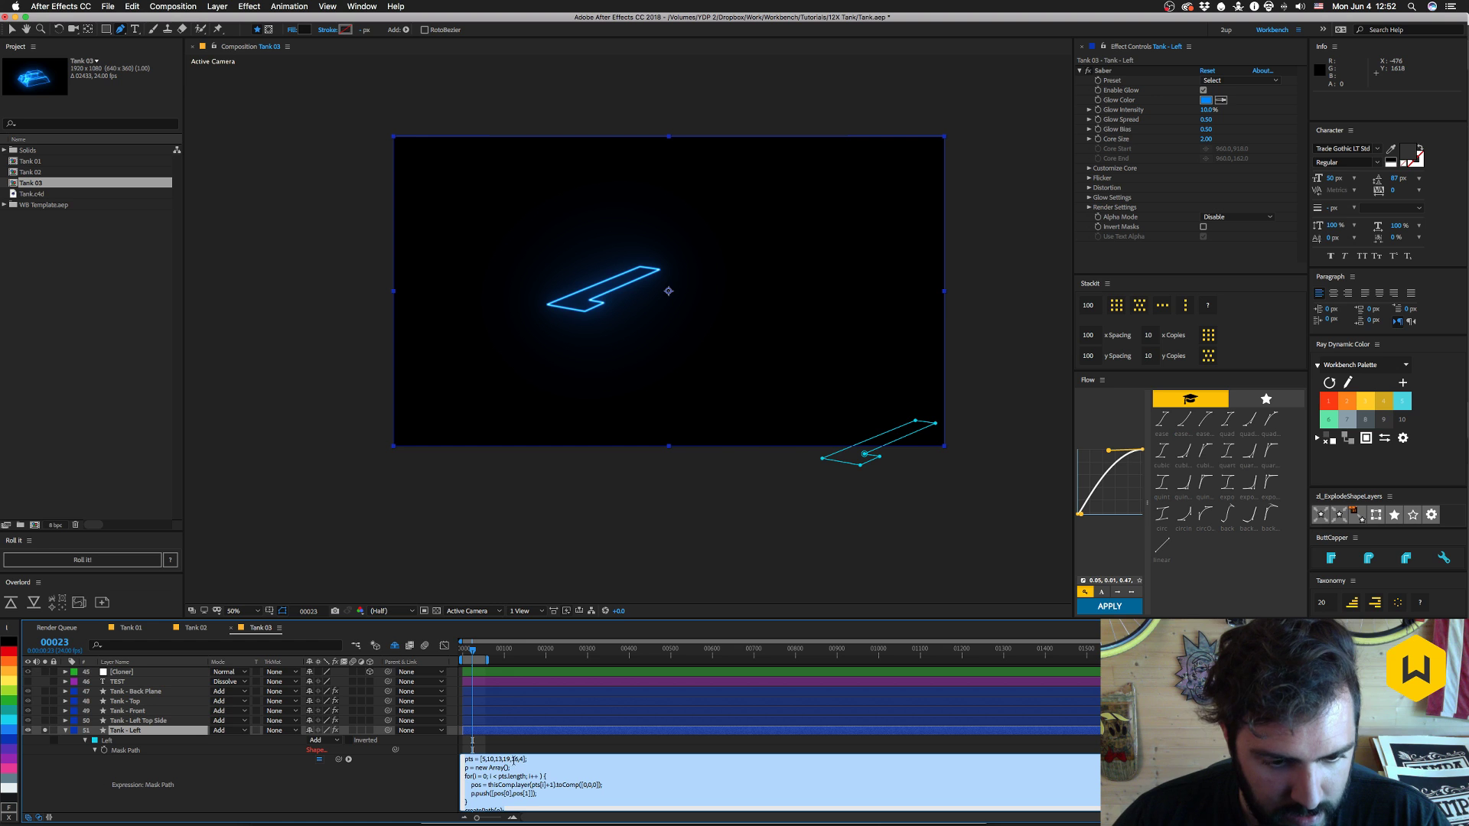
left_click(496, 804)
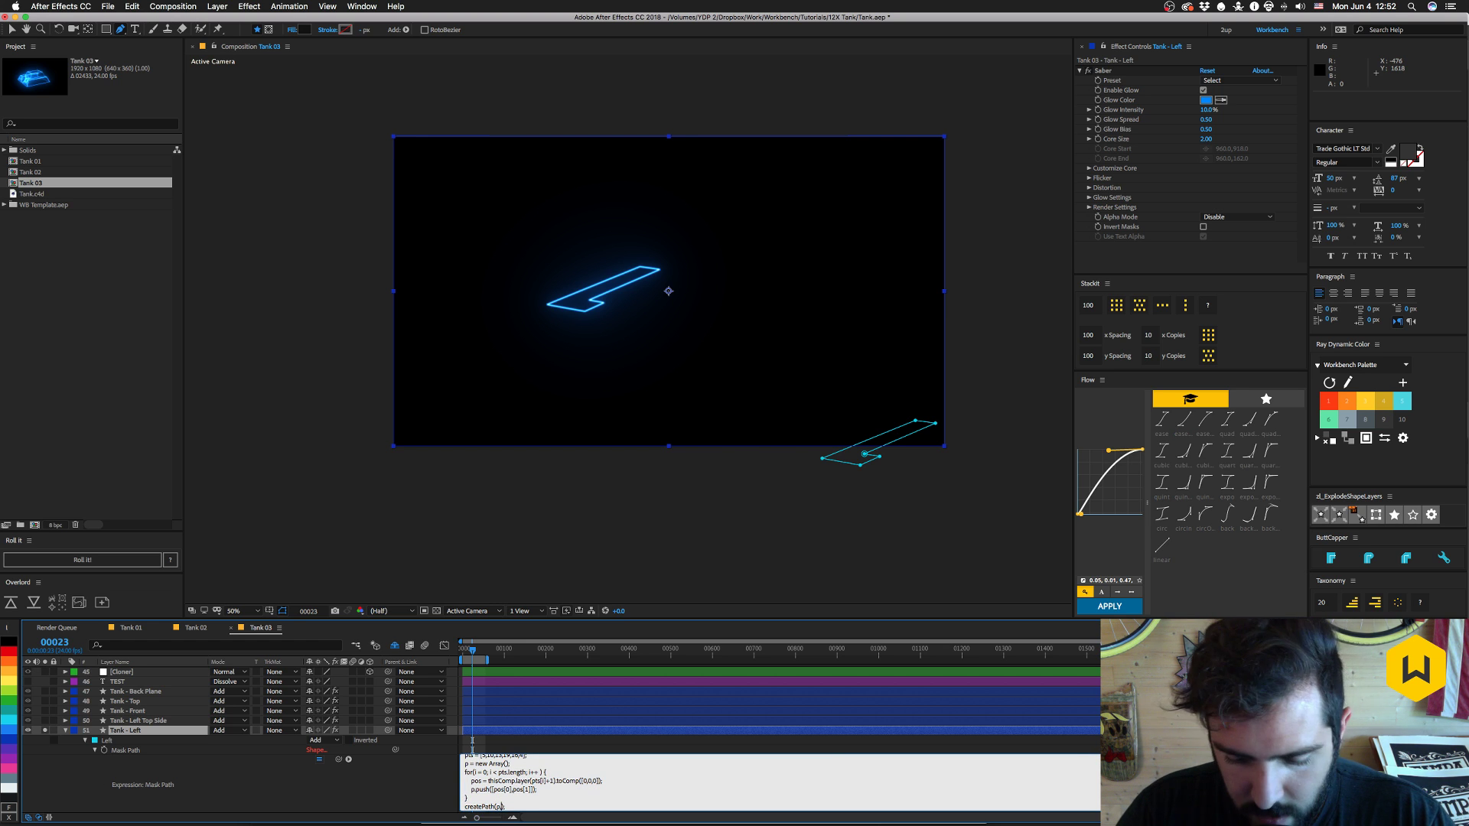
type(",[],[]")
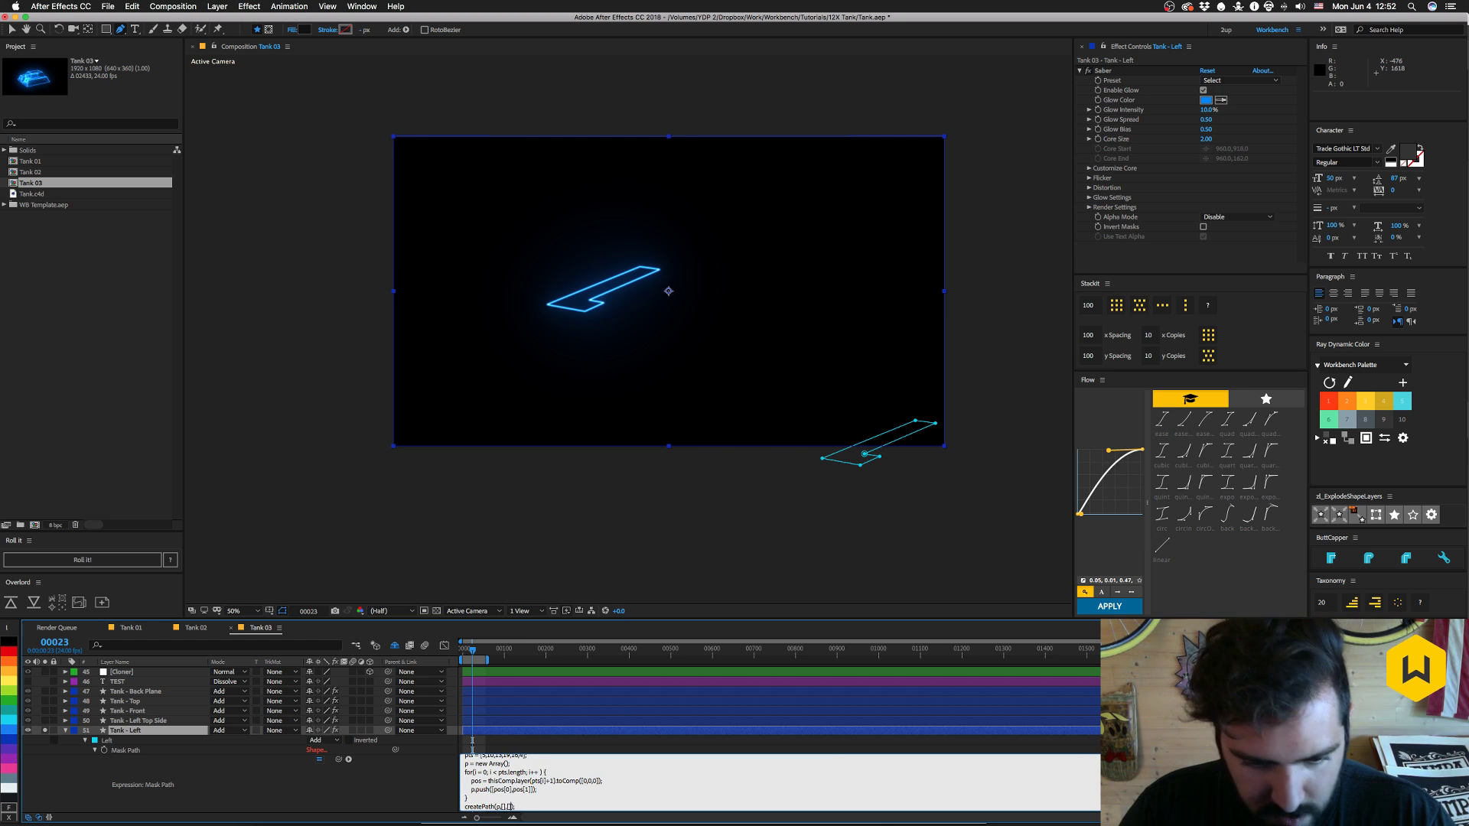
type(",fal")
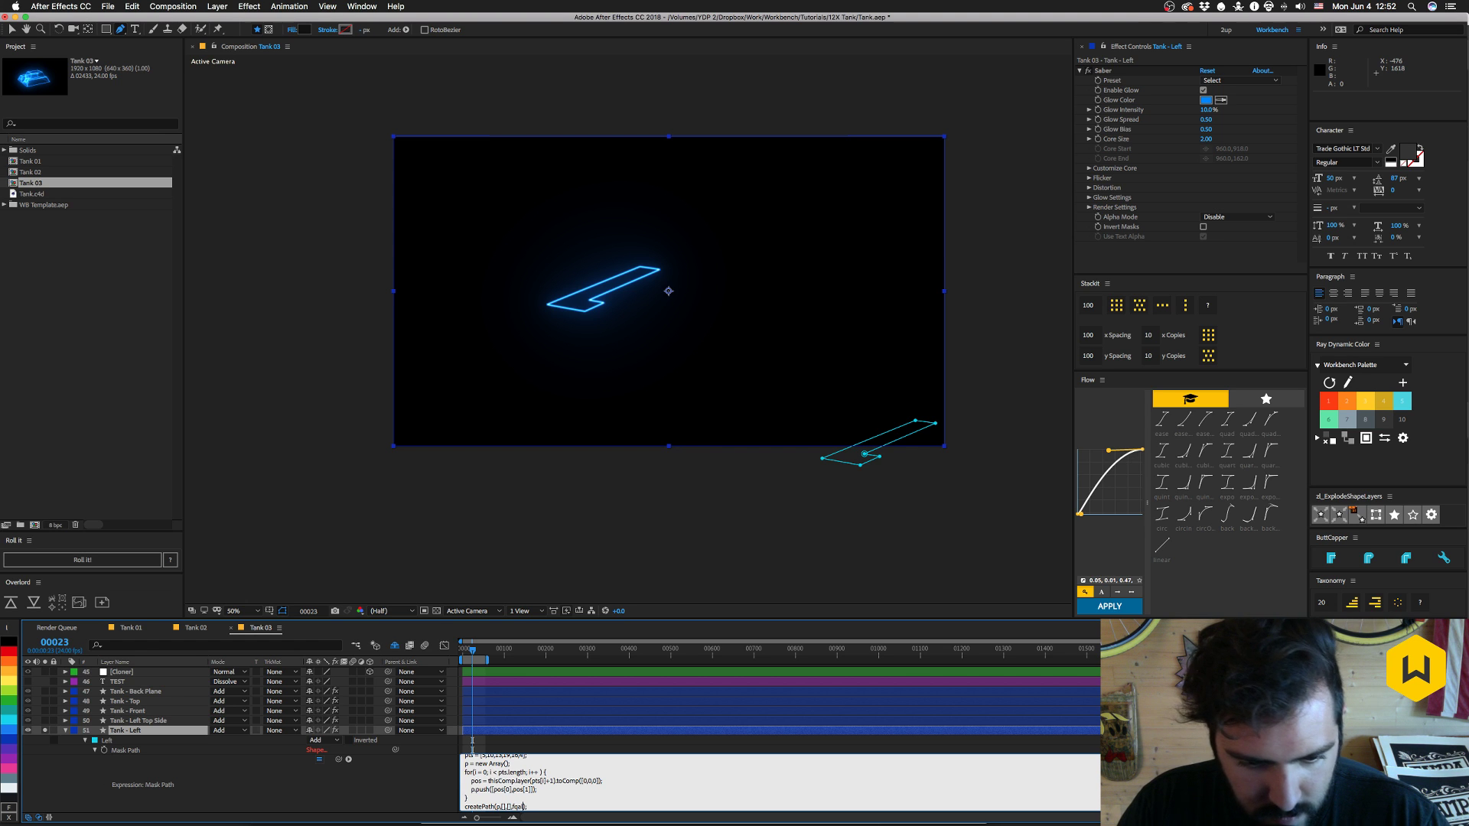
key("BackSpace")
key("BackSpace")
key("BackSpace")
type("alse")
key("KP_Enter")
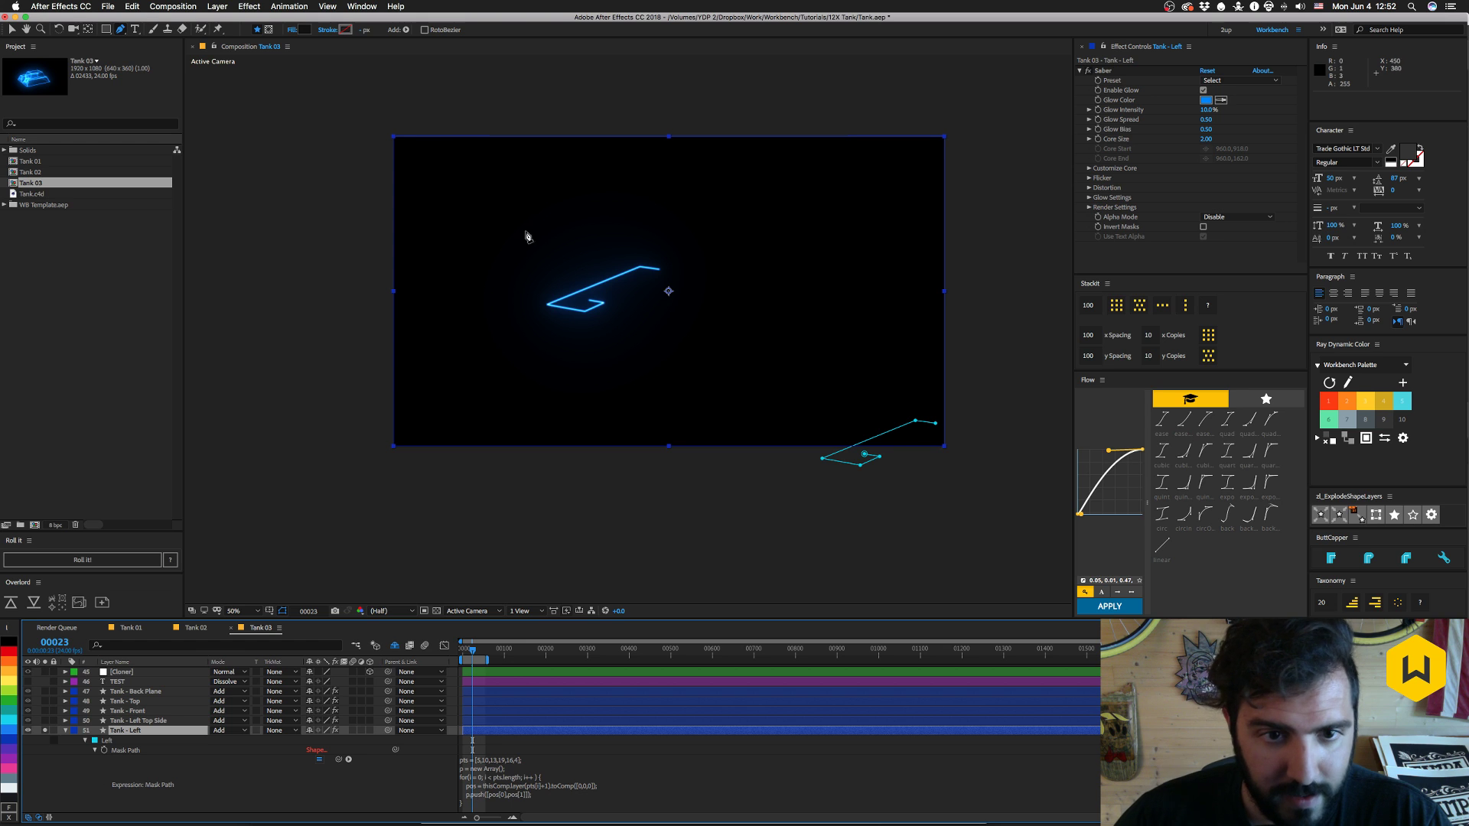
left_click(66, 730)
left_click(45, 731)
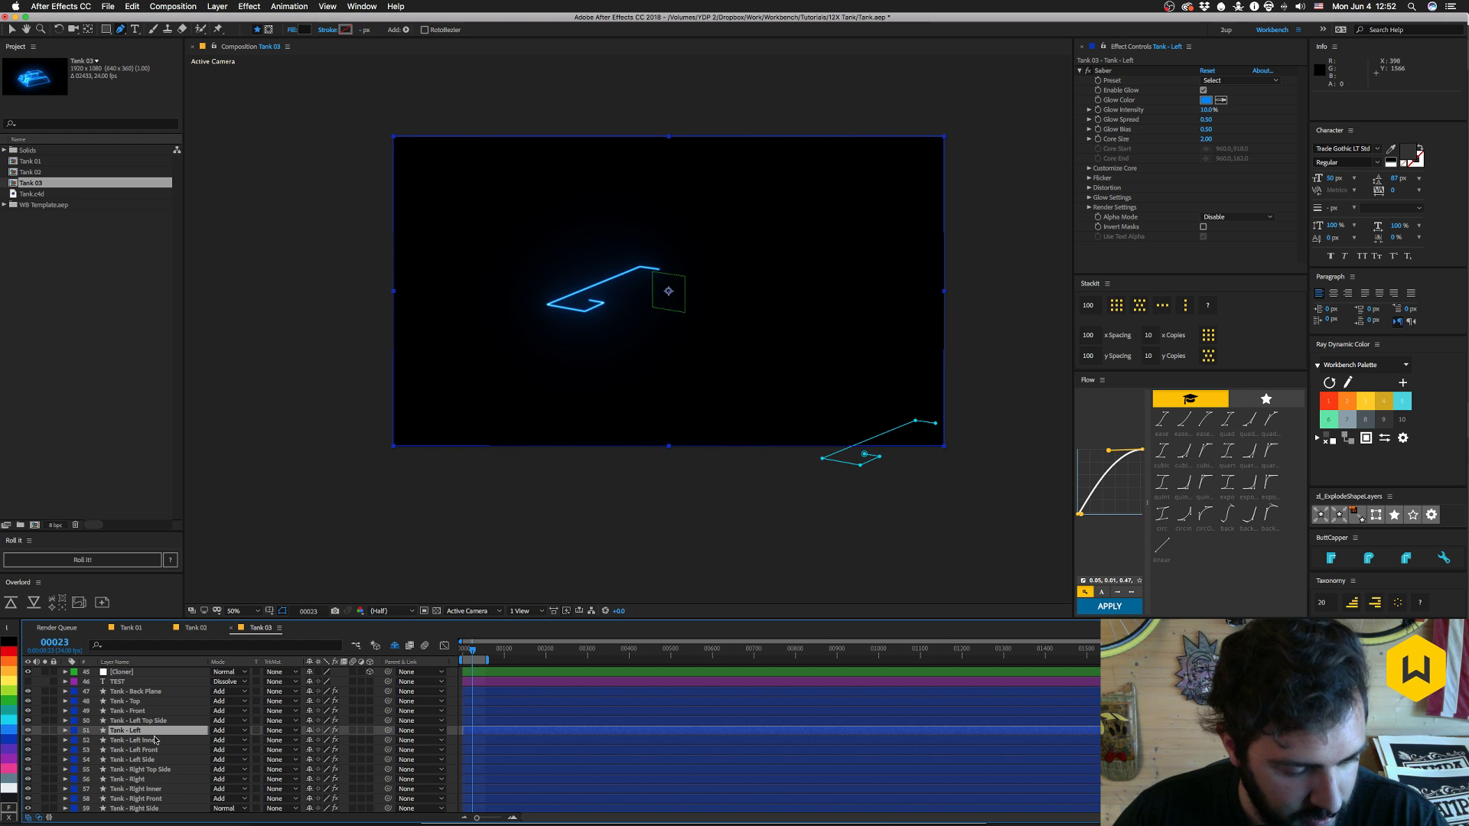
- Reveal the Tank - Right layer's expressions and change its Mask Path ending to createPath(p,[],[],false)
left_click(124, 780)
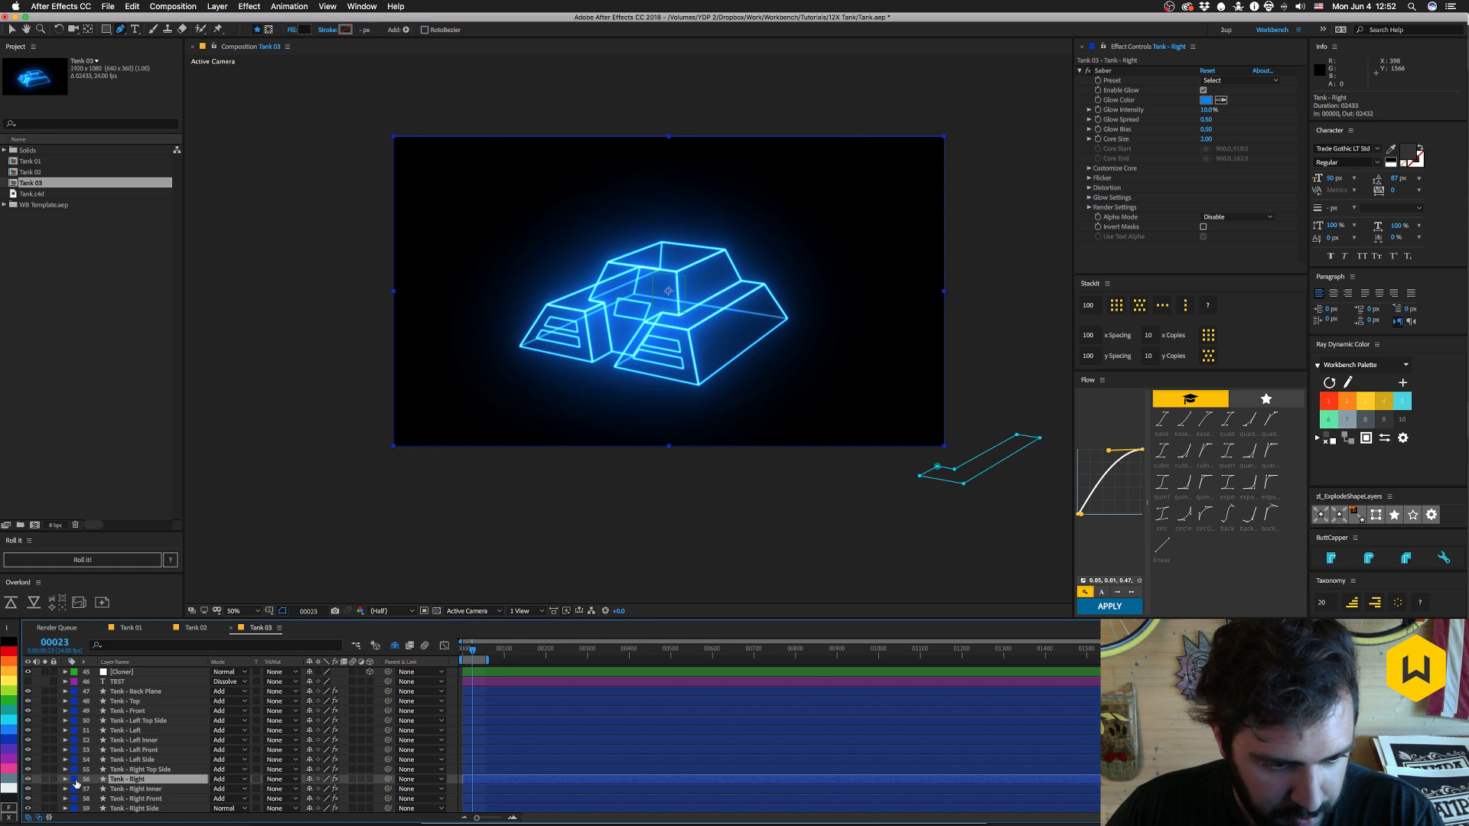
key("e")
key("e")
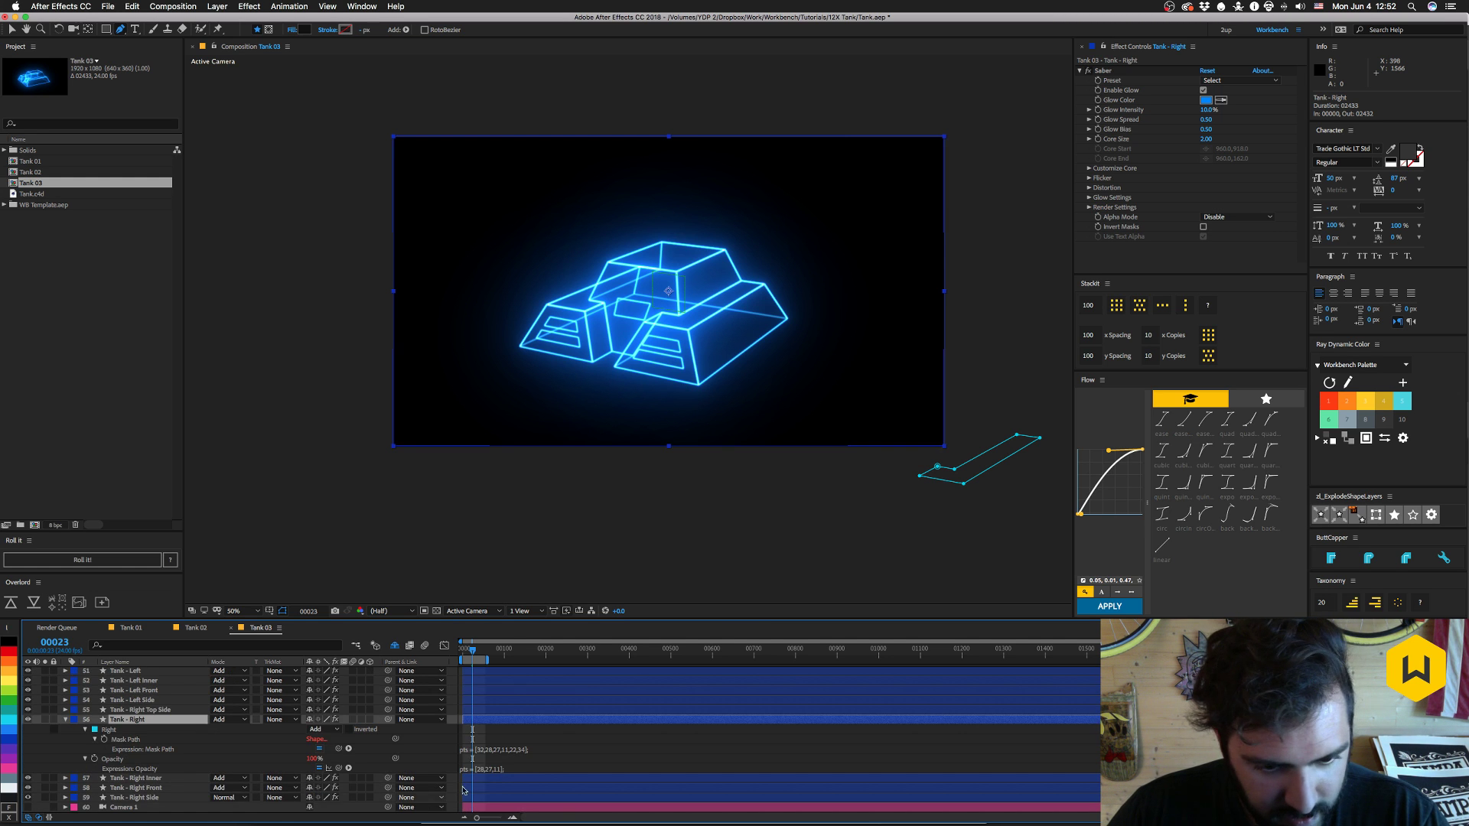
left_click(510, 752)
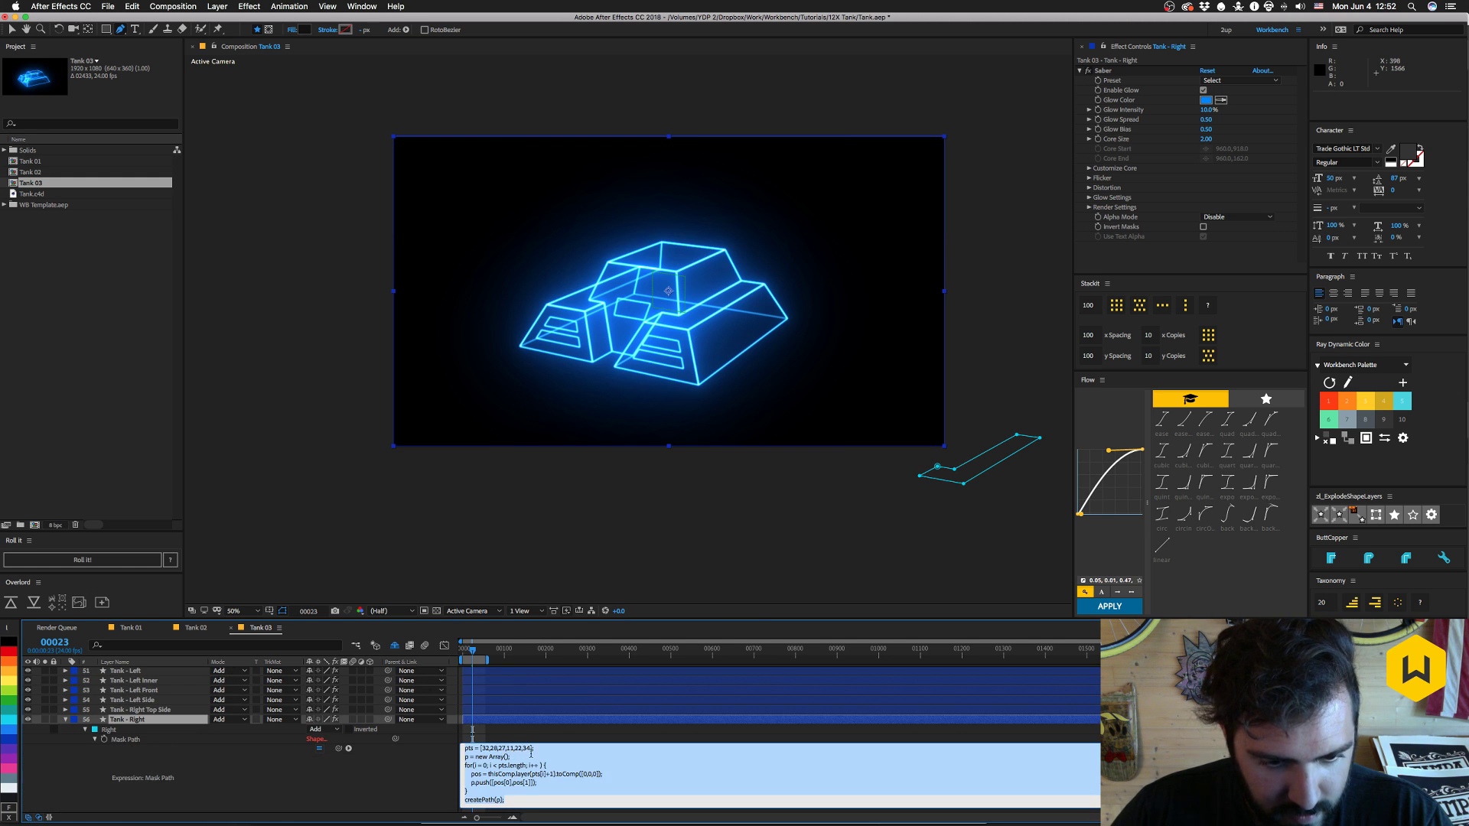
left_click(495, 798)
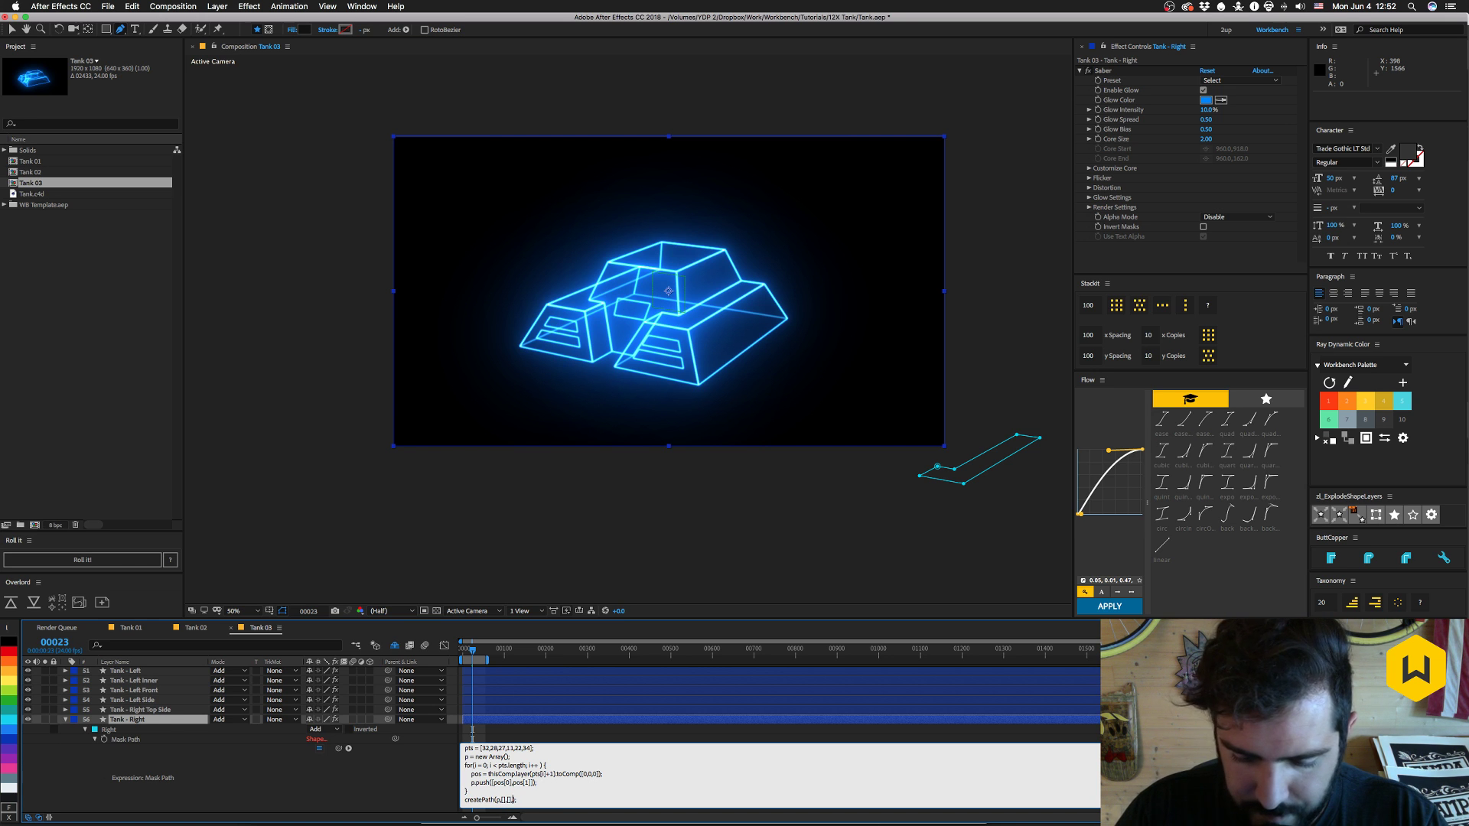
type("false")
left_click(472, 731)
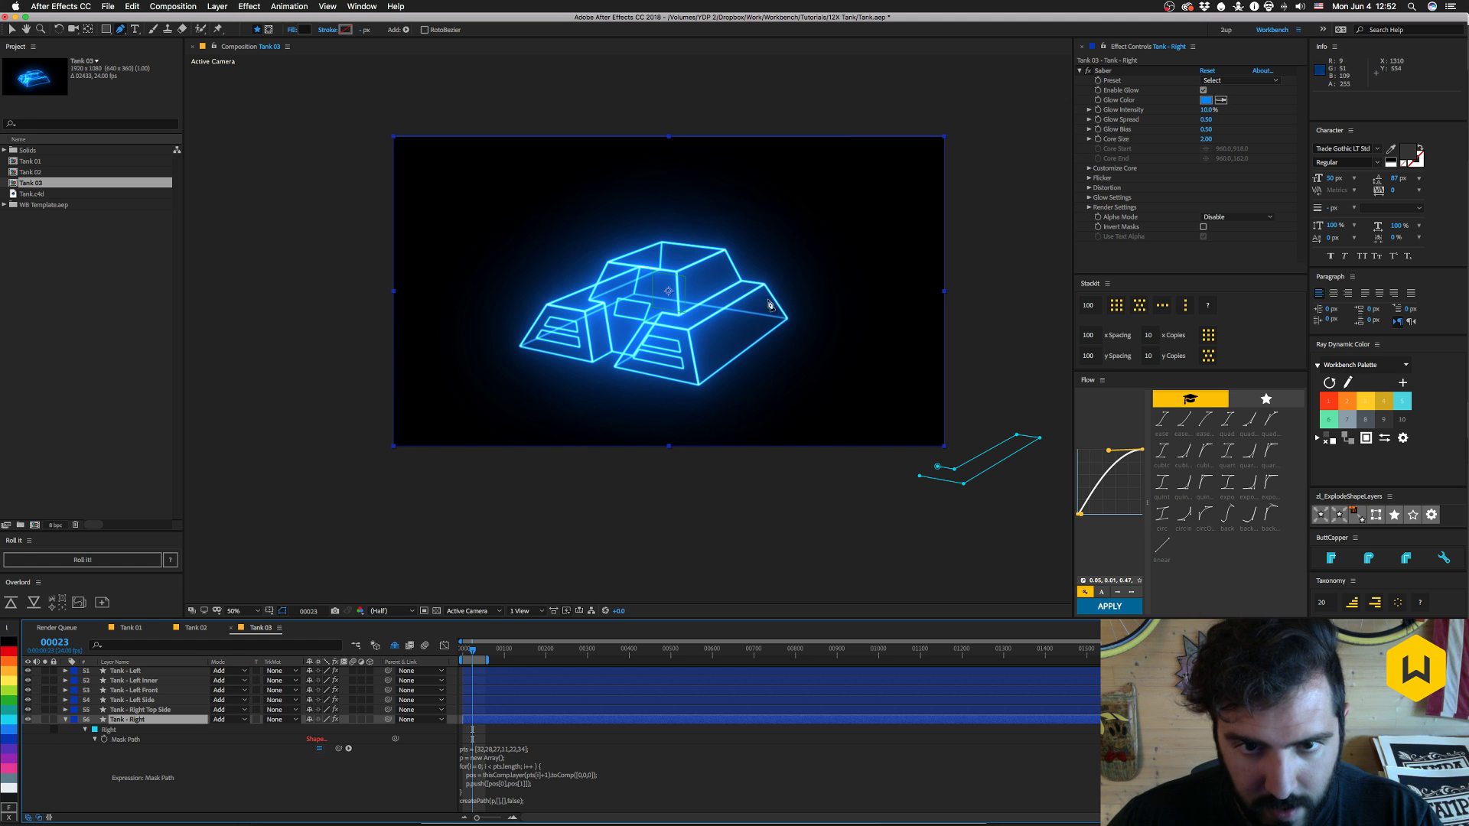
- Switch to Cinema 4D, identify the null at the corner where the tank's right side should start, and return to After Effects
key("super+Tab")
key("super+Tab")
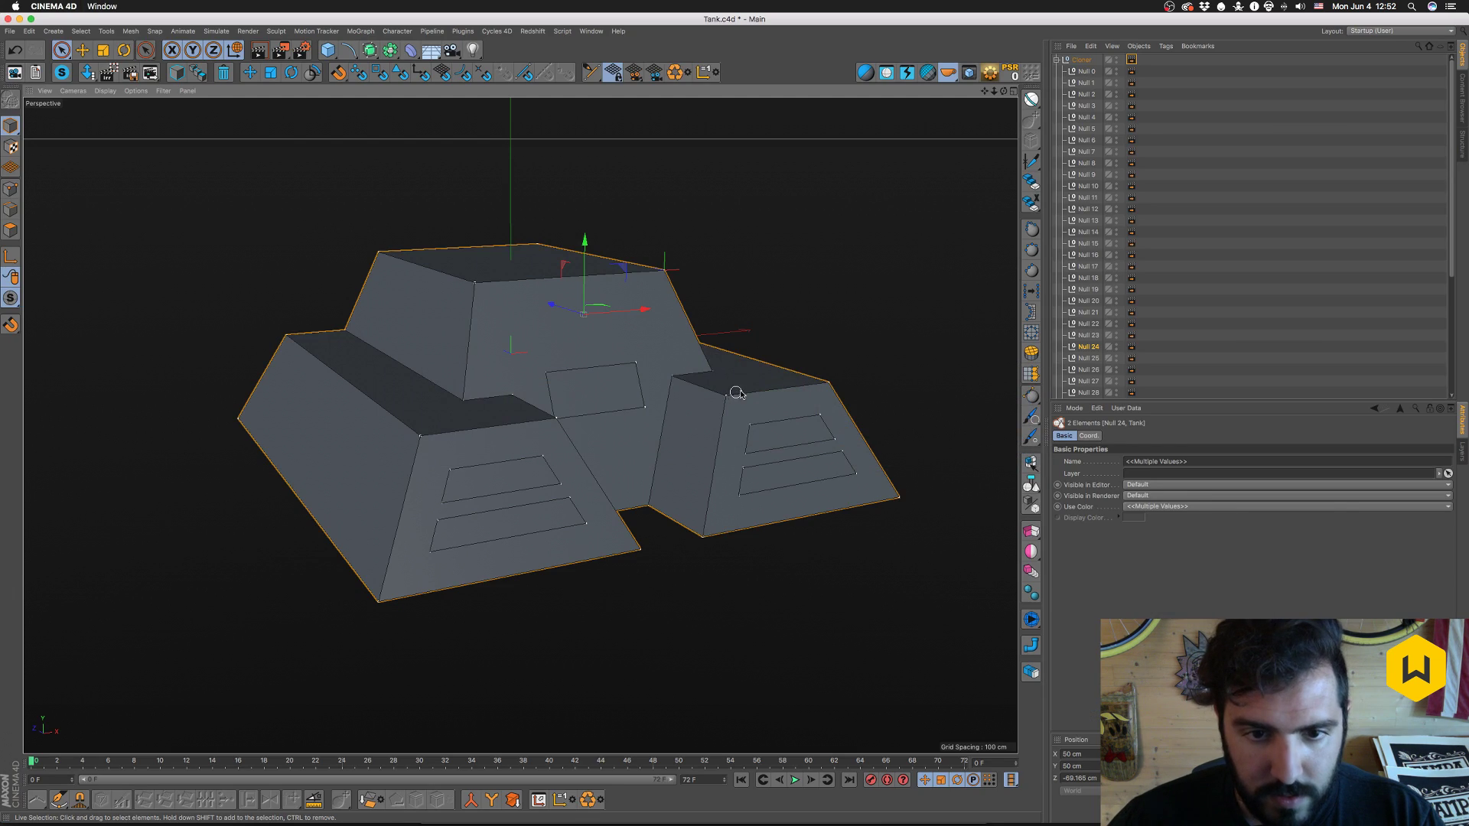
left_click_drag(859, 436, 684, 482)
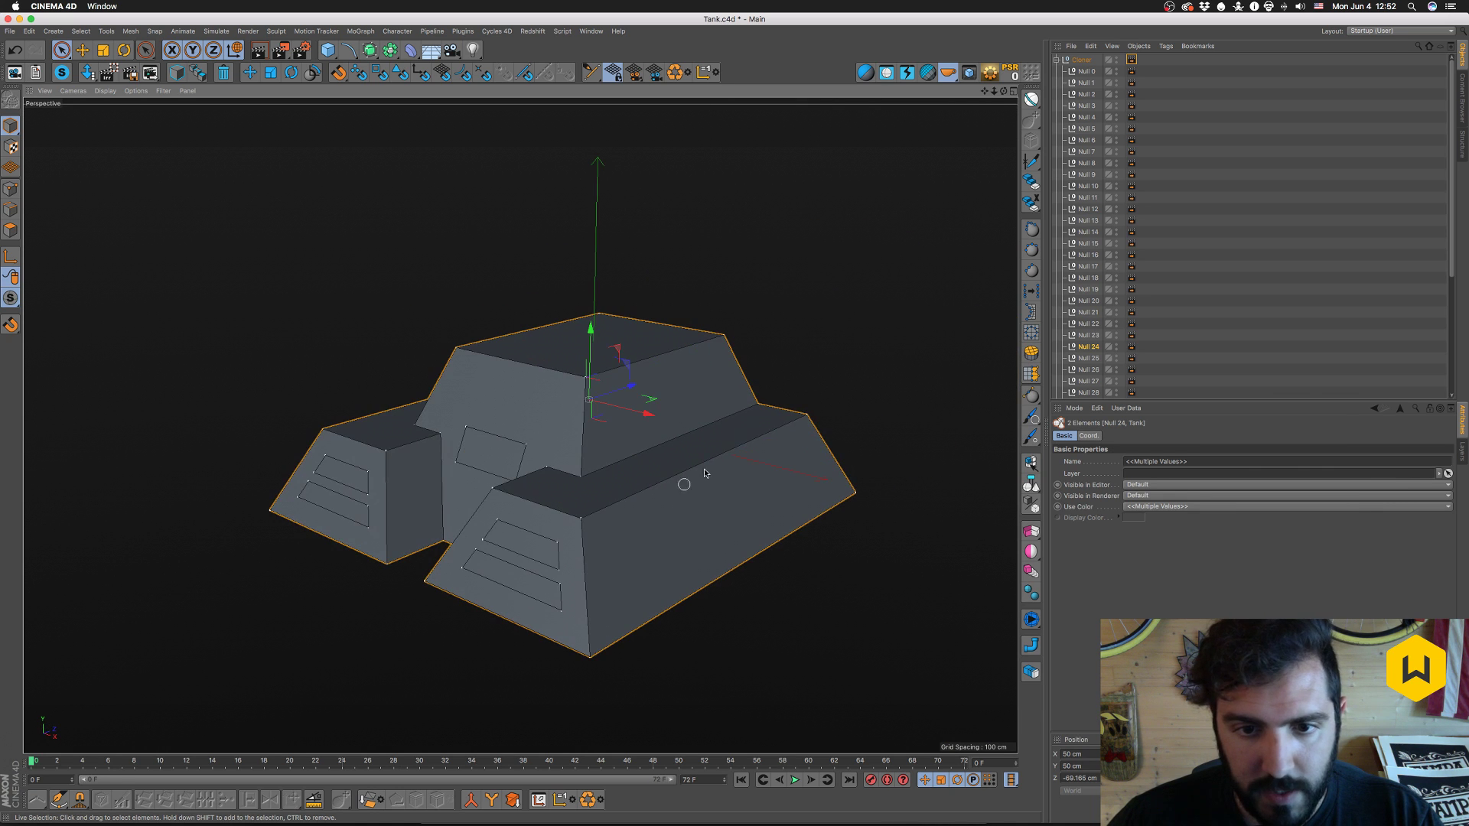
left_click(760, 402)
left_click(783, 386)
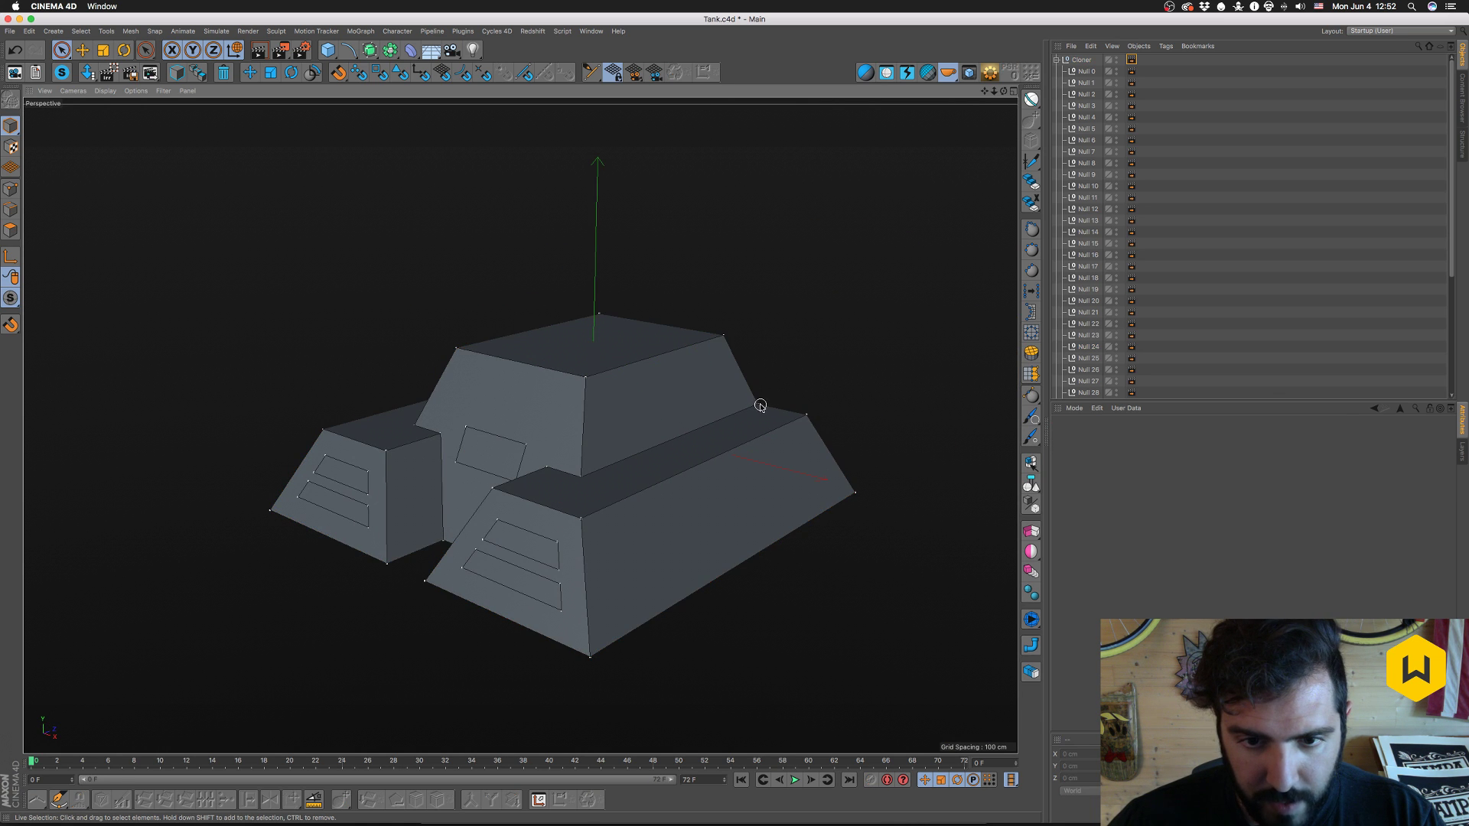
left_click(761, 404)
left_click_drag(815, 436, 612, 450)
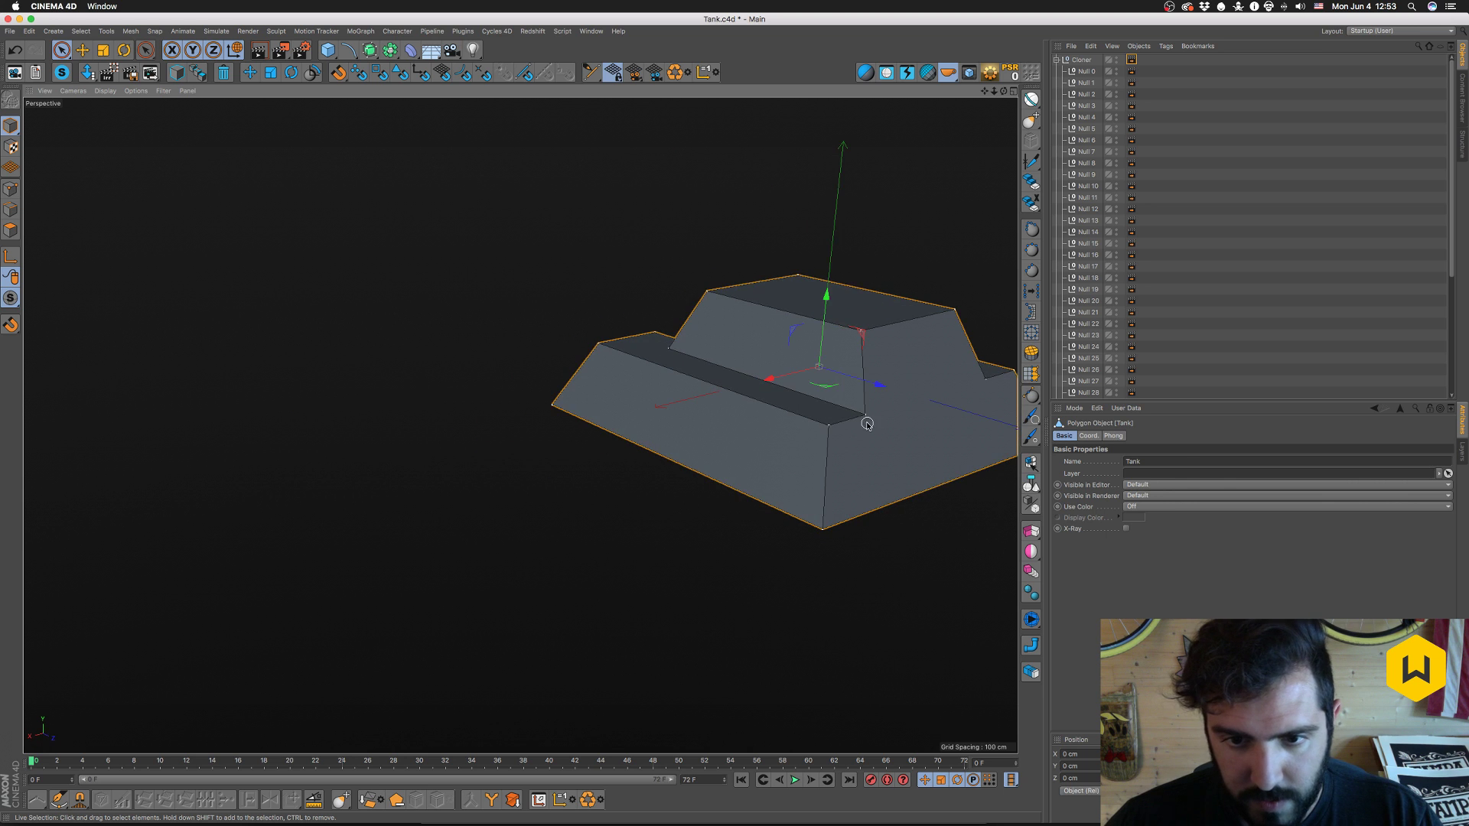
left_click(876, 428)
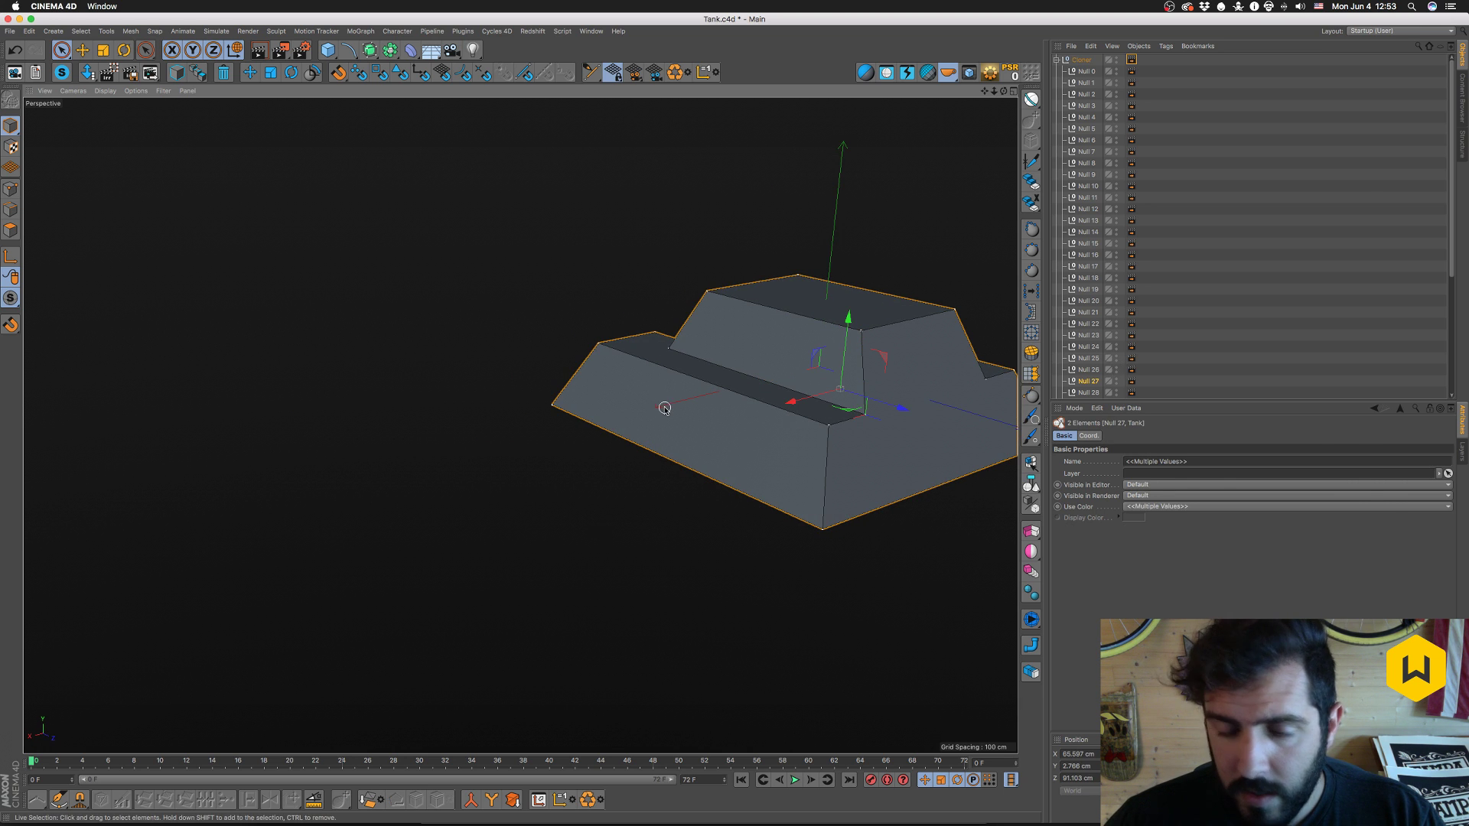
key("super+Tab")
- Reorder the Tank - Right Mask Path points so pts reads [27,11,22,34,32,28], and apply the expression
left_click(503, 753)
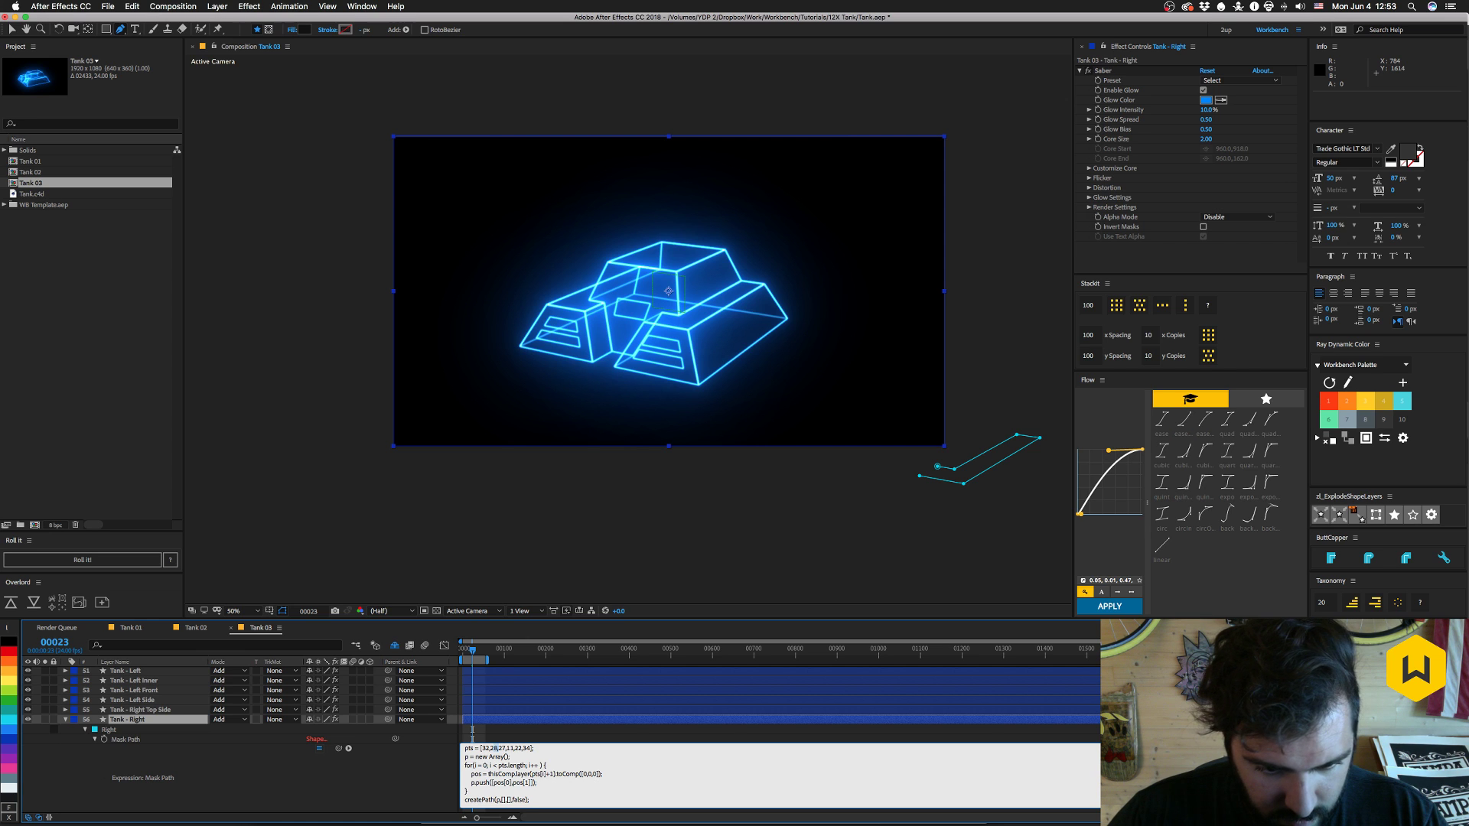
key("BackSpace")
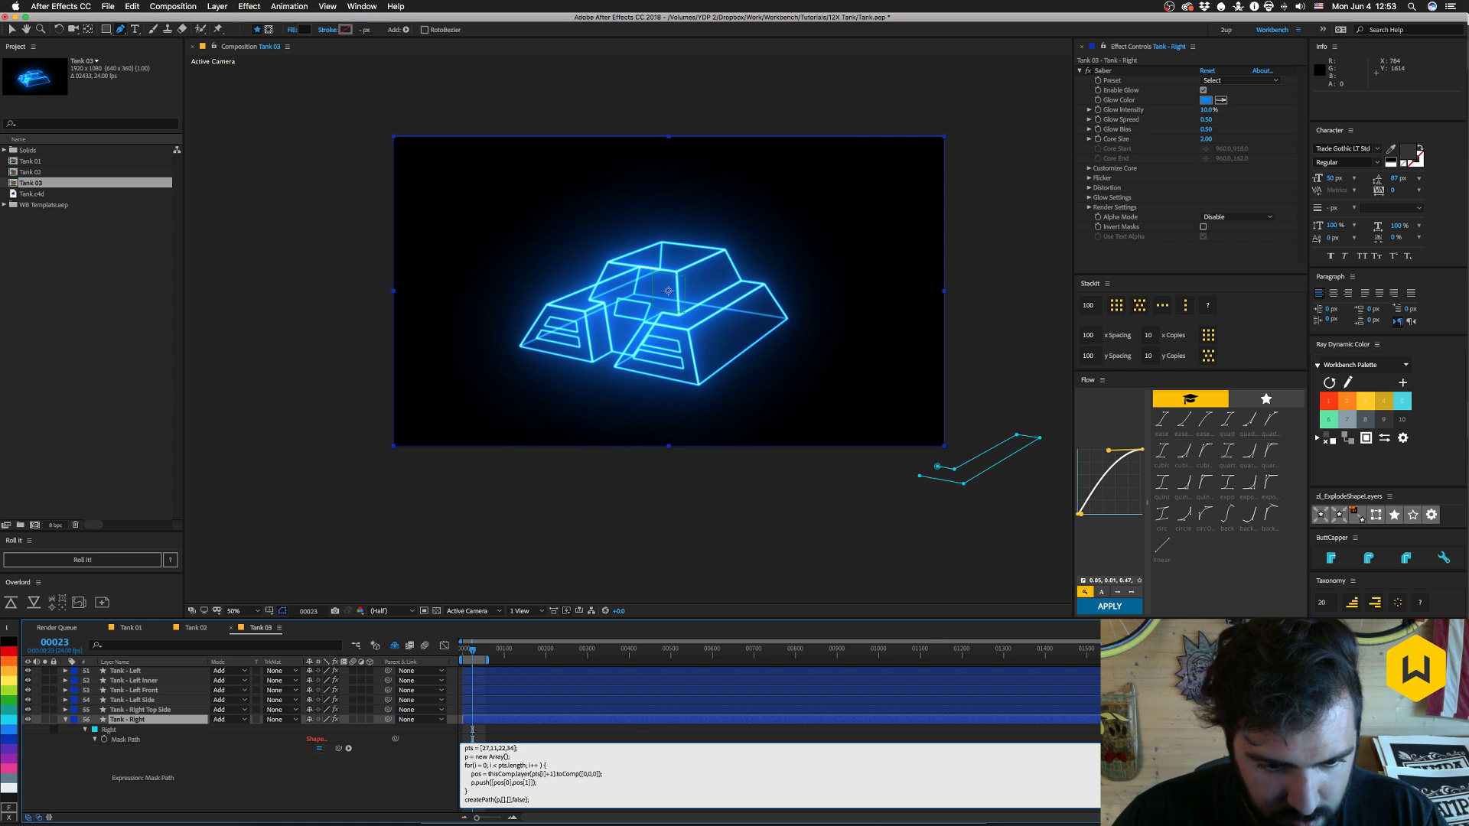
type(",32,28")
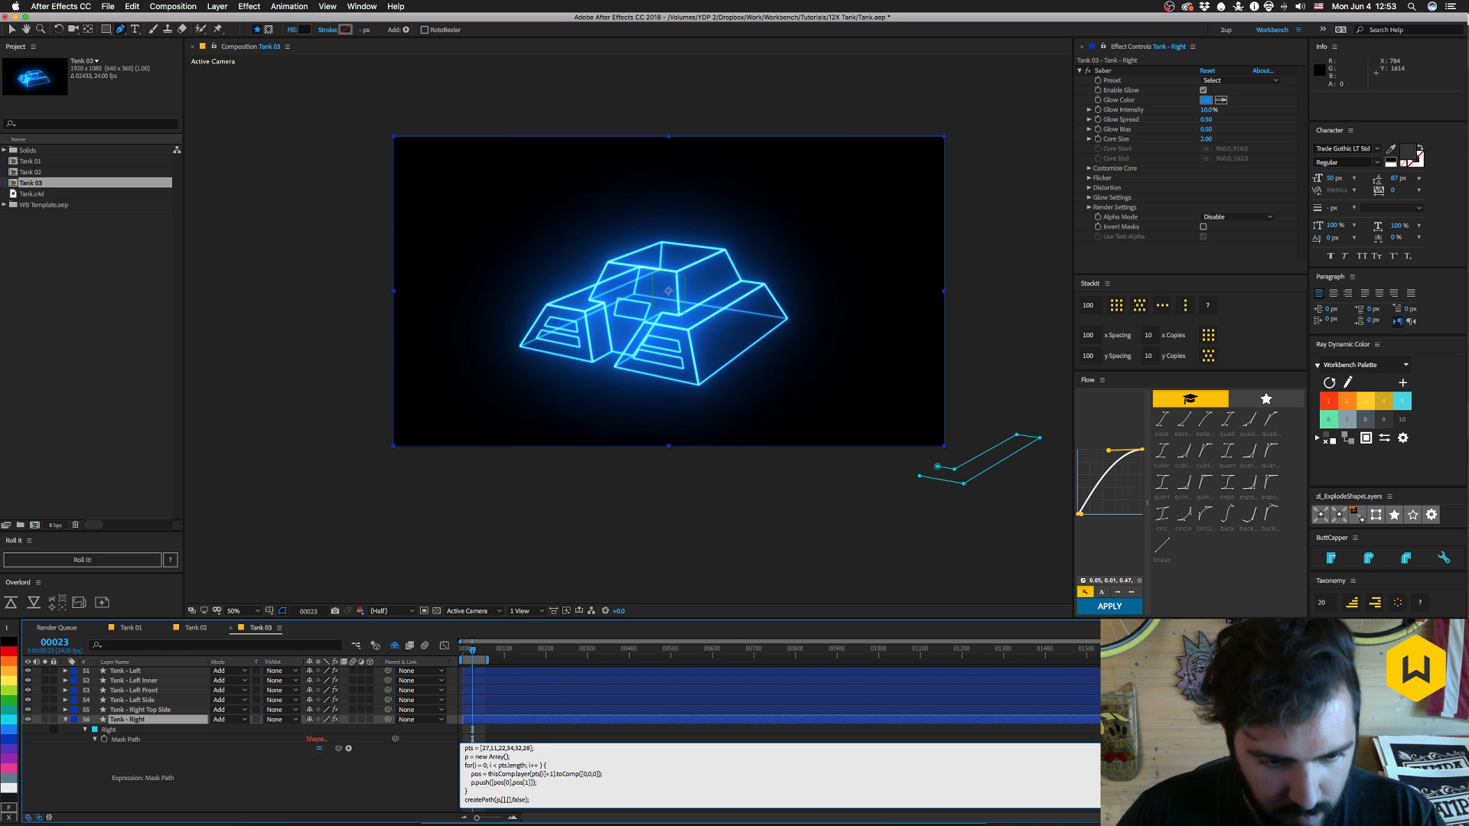
left_click(105, 754)
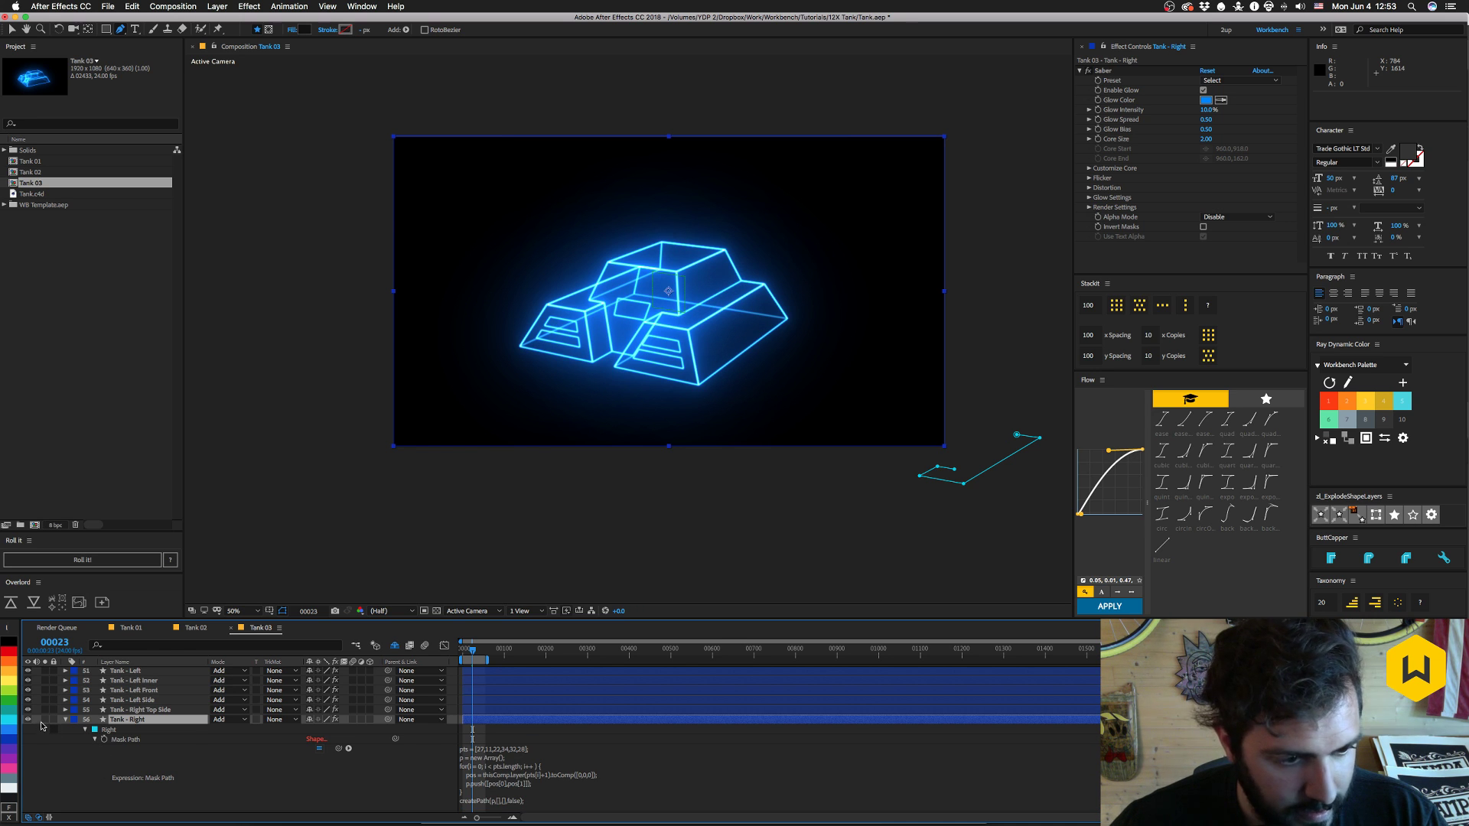
- Move the playhead to frame 36, preview the tank animation, and select the Tank - Right Top Side layer in the layer list
scroll(275, 765, "down", 2)
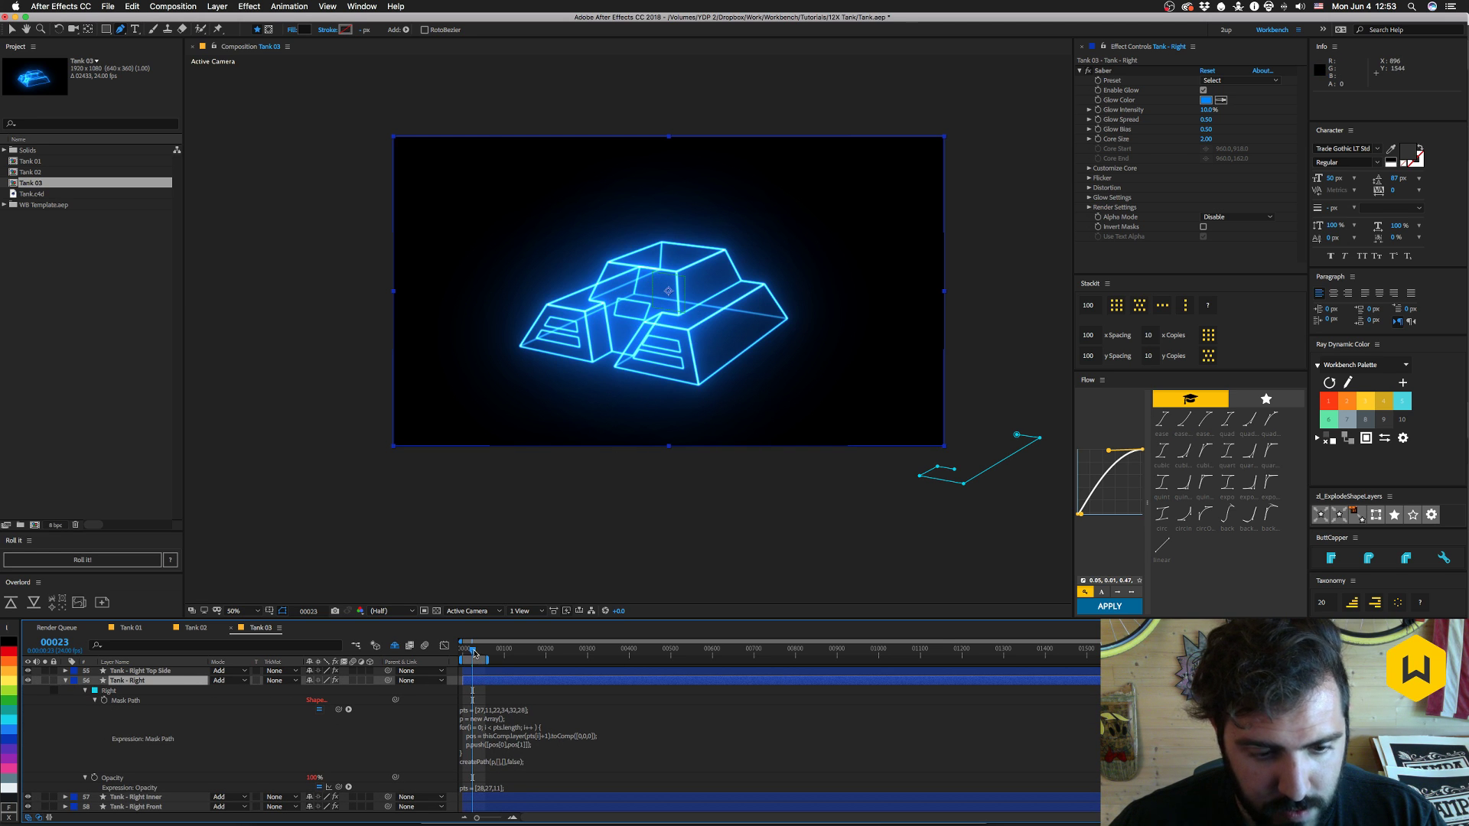
left_click_drag(475, 651, 479, 654)
key("space")
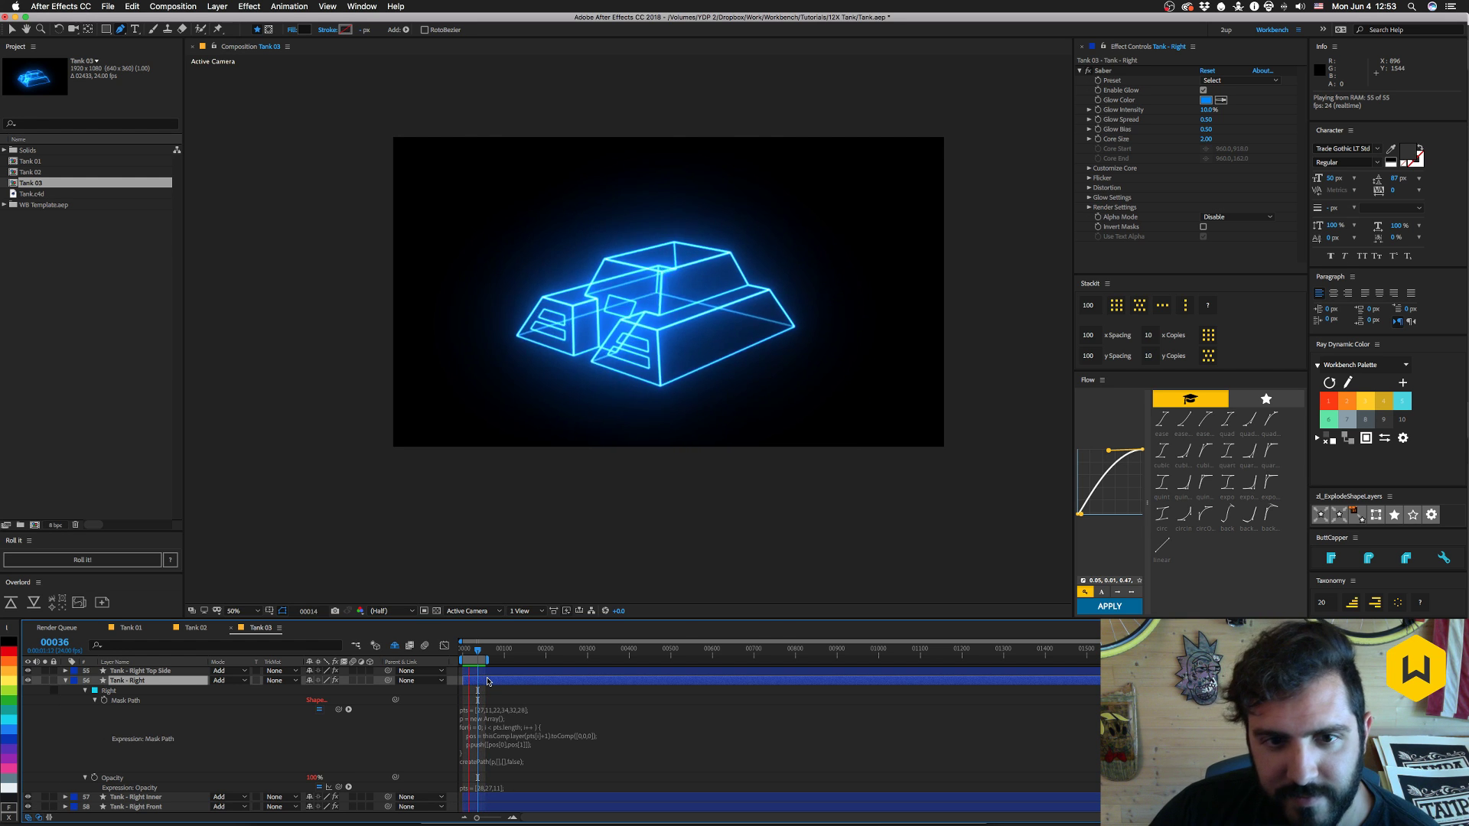
key("space")
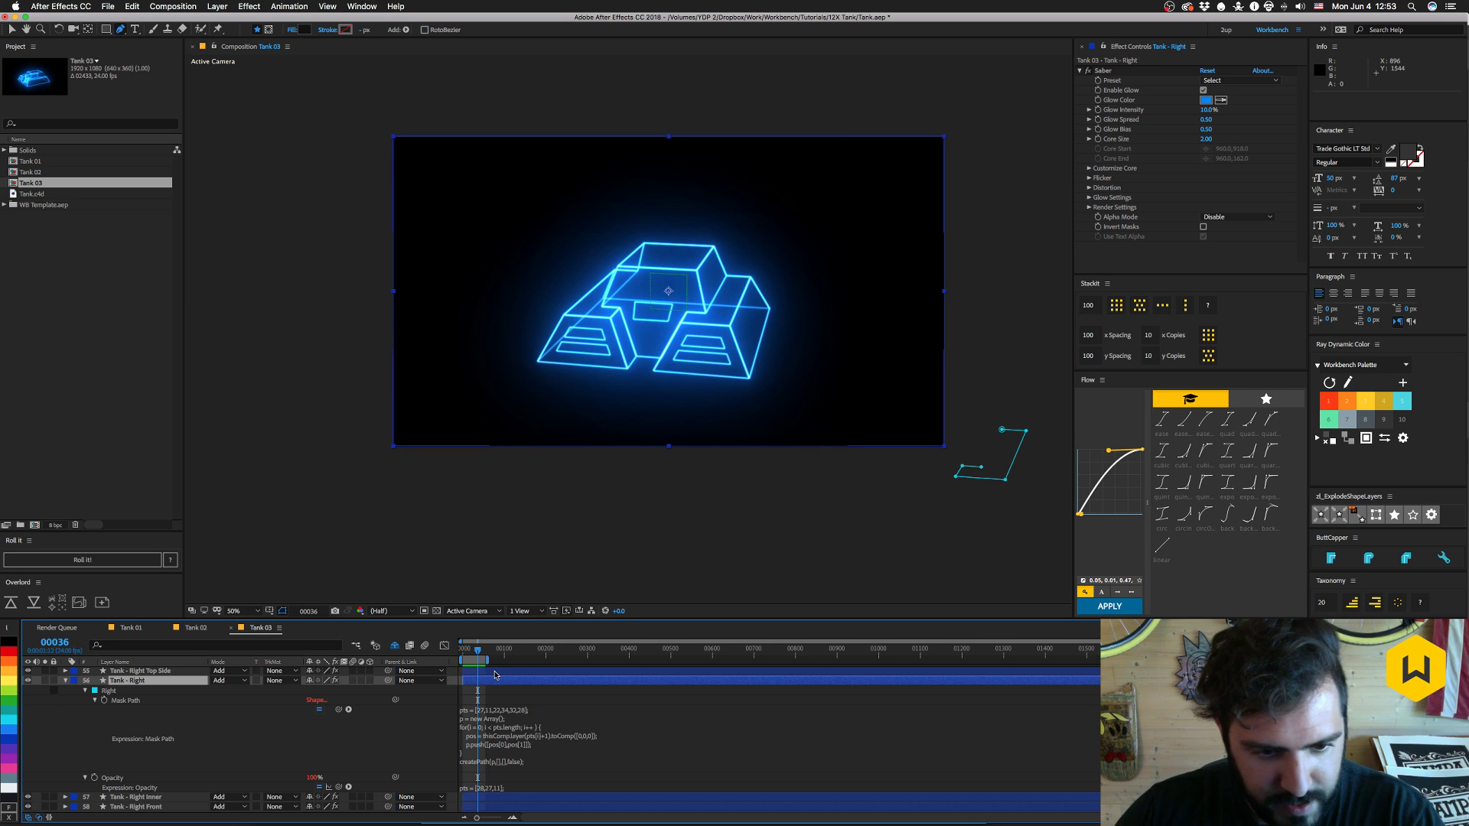
left_click(494, 671)
scroll(451, 687, "up", 5)
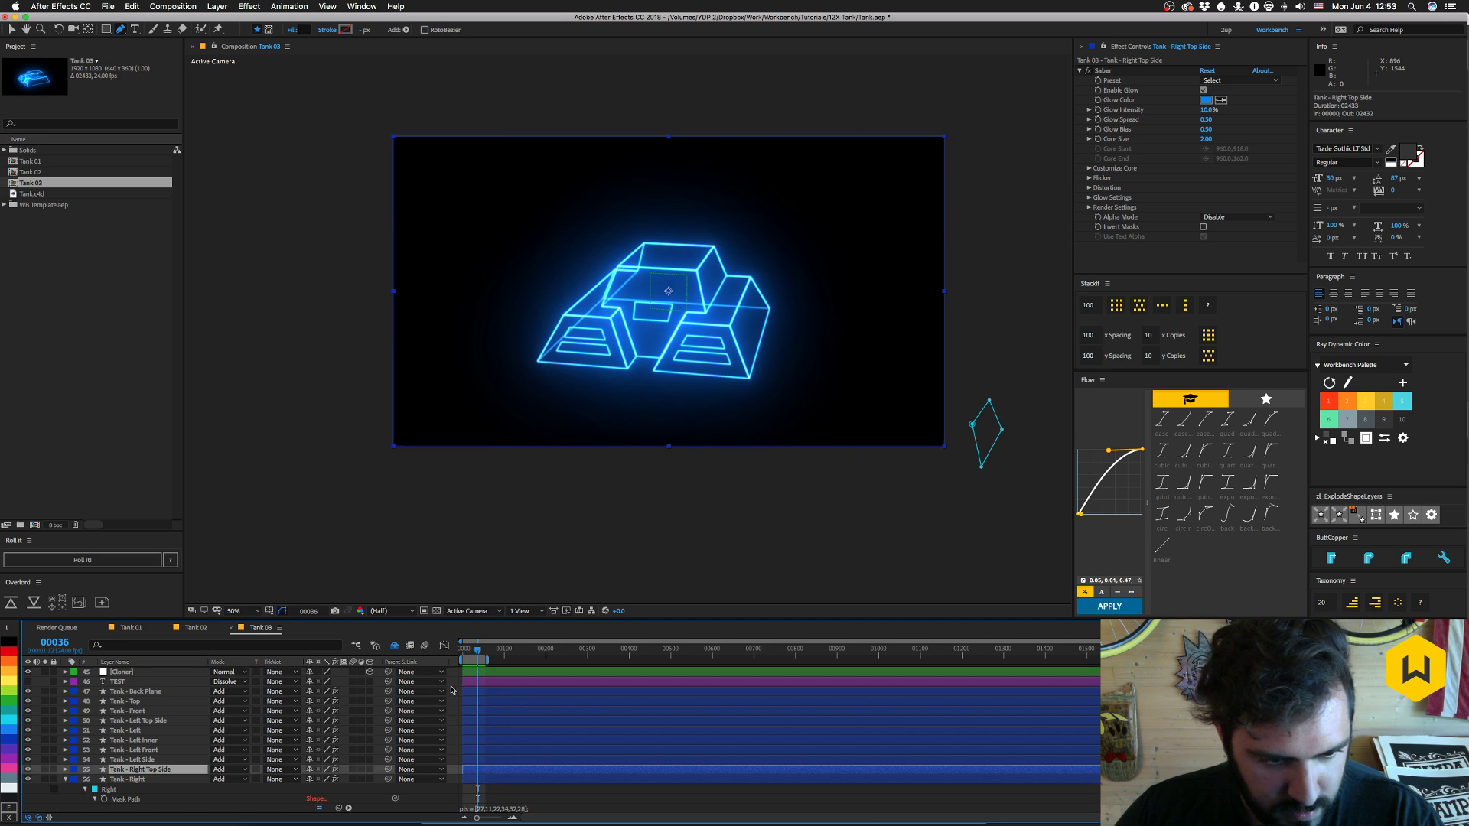
- Reveal the Cloner layer's Y Rotation keyframes and extend the work area past the last one, ending at frame 96
left_click(118, 673)
key("u")
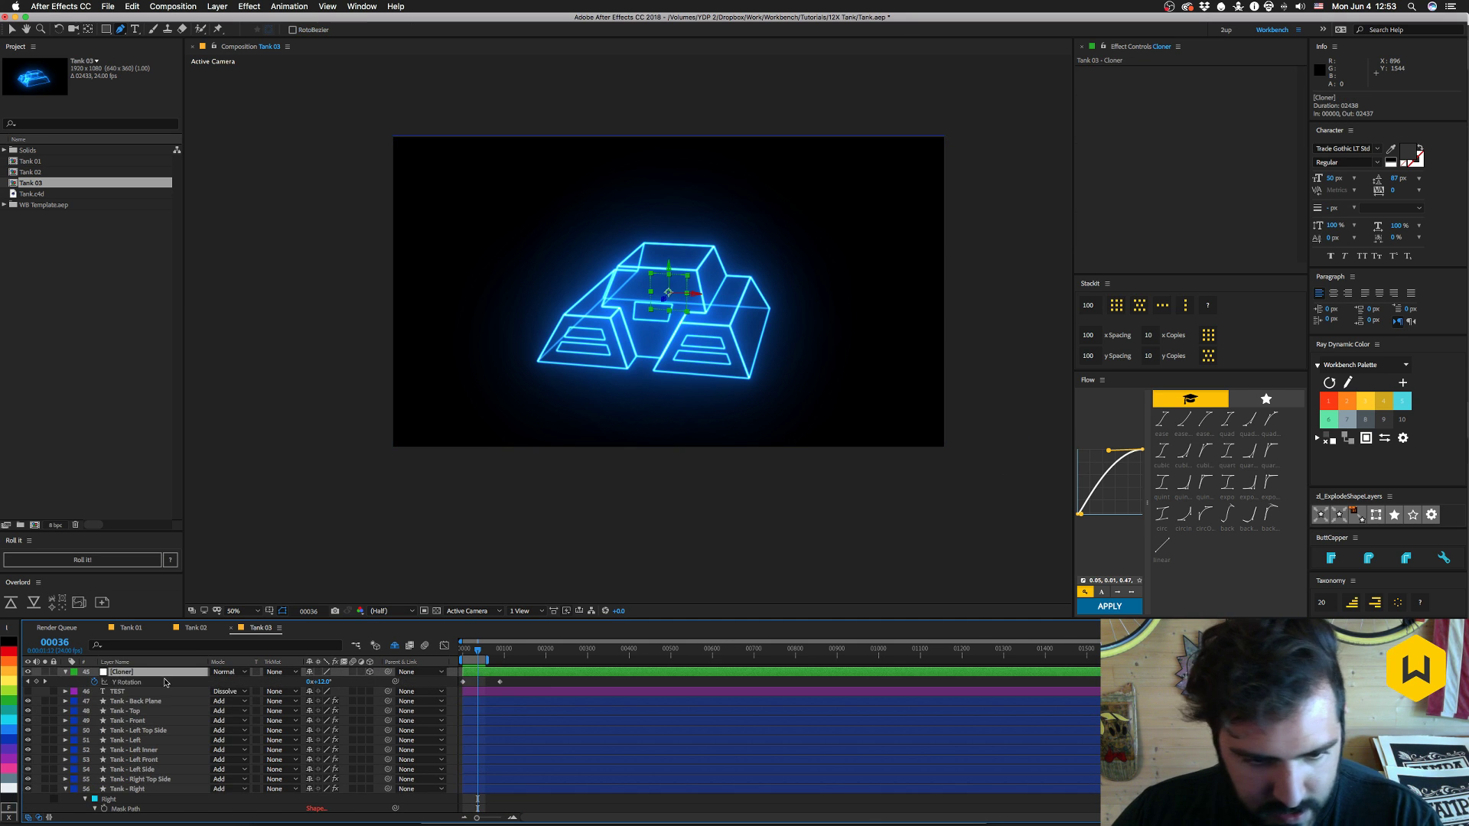
left_click_drag(487, 659, 508, 659)
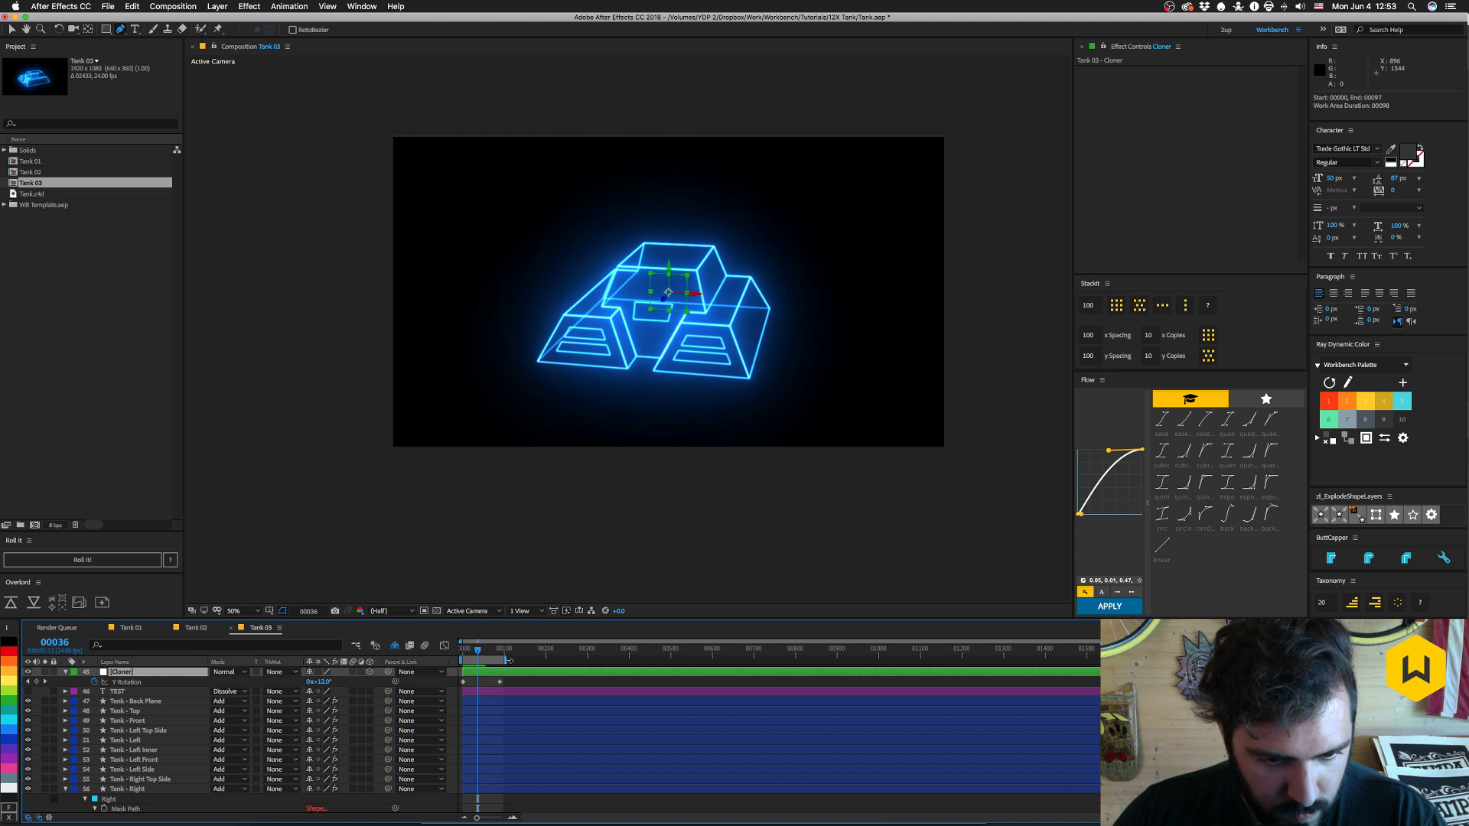
left_click(501, 654)
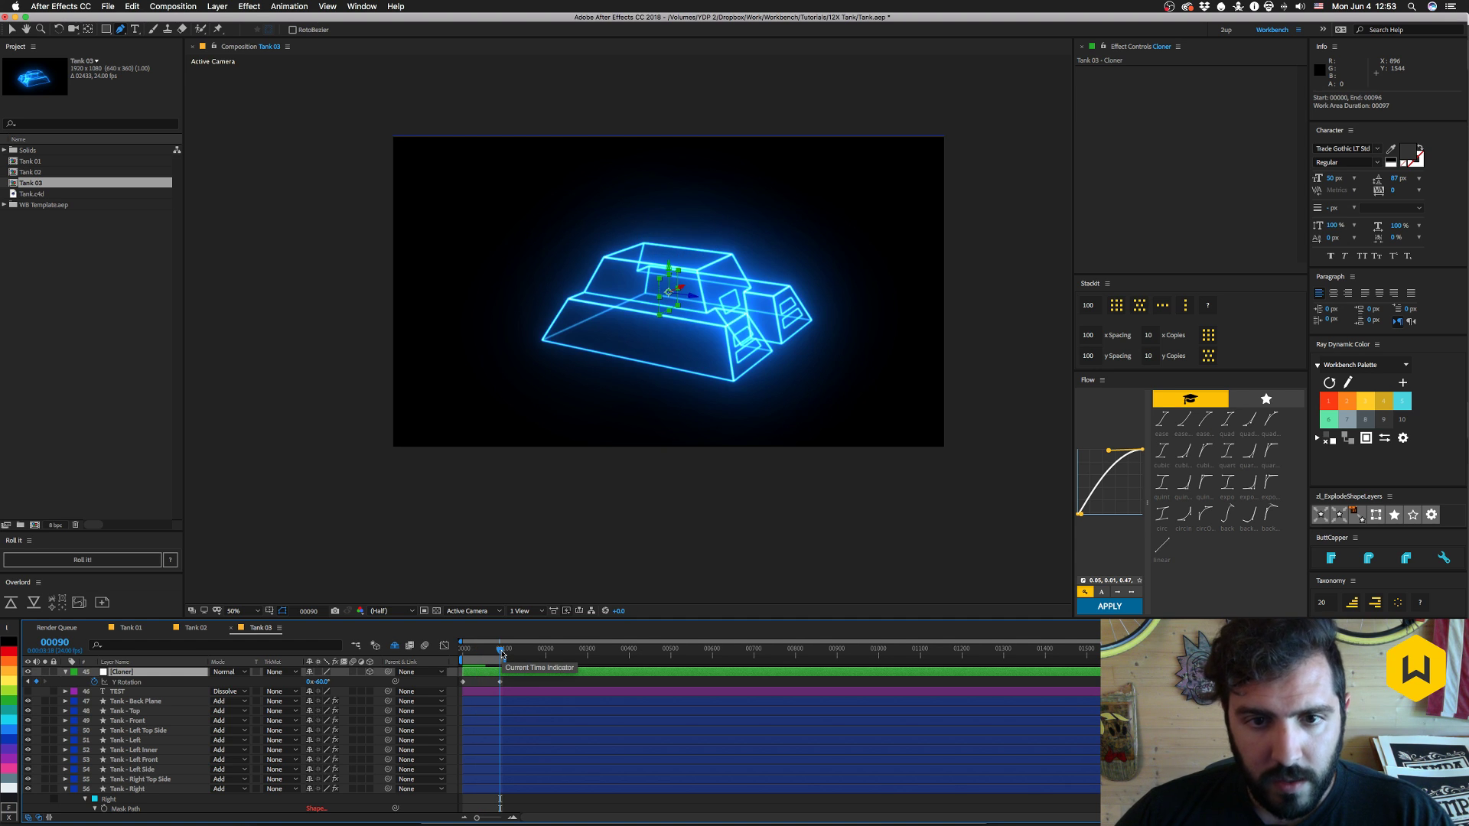
- Preview the tank rotation over the work area, return the playhead to frame 0, and preview it once more
key("space")
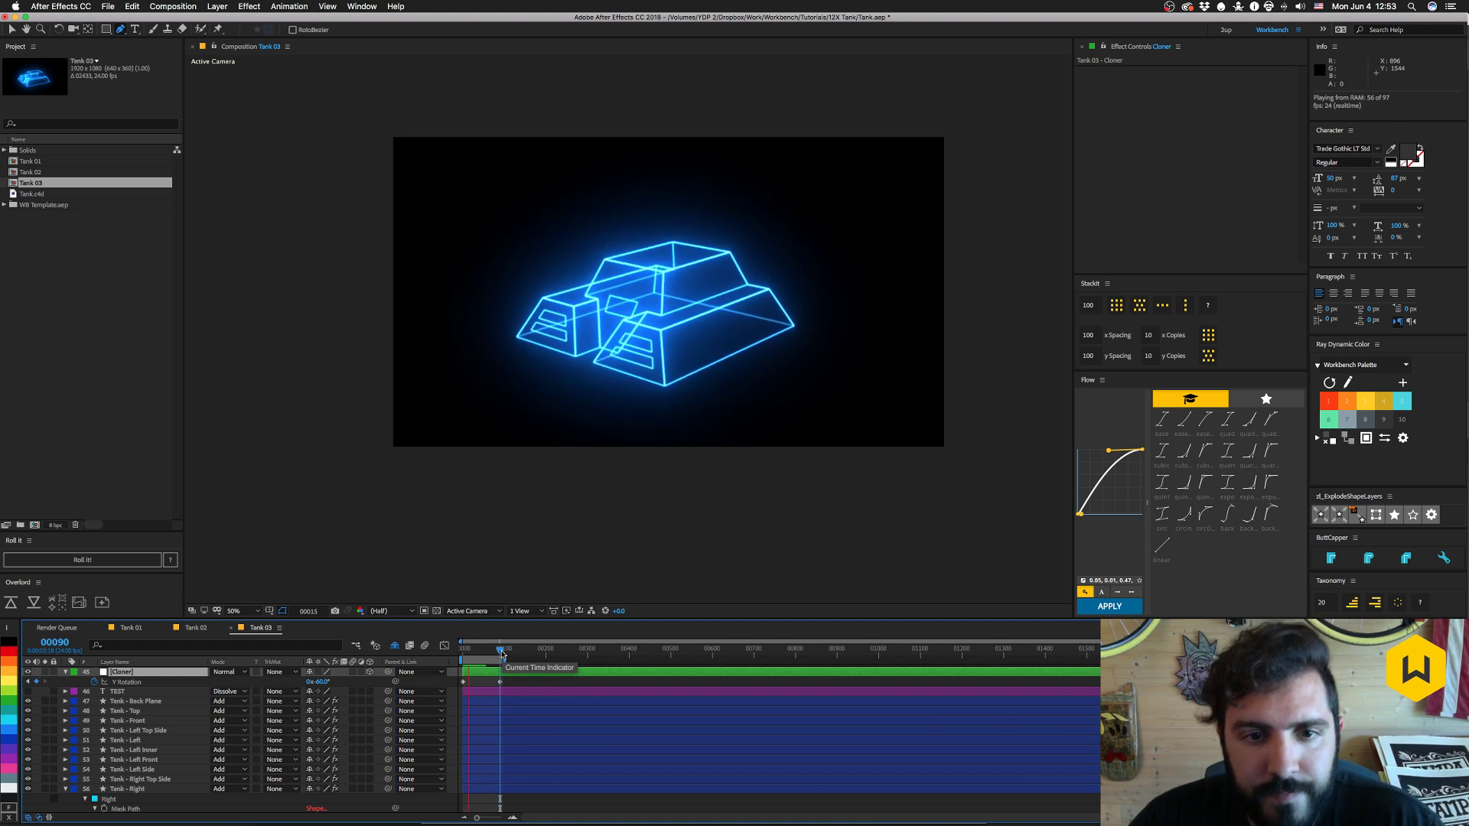
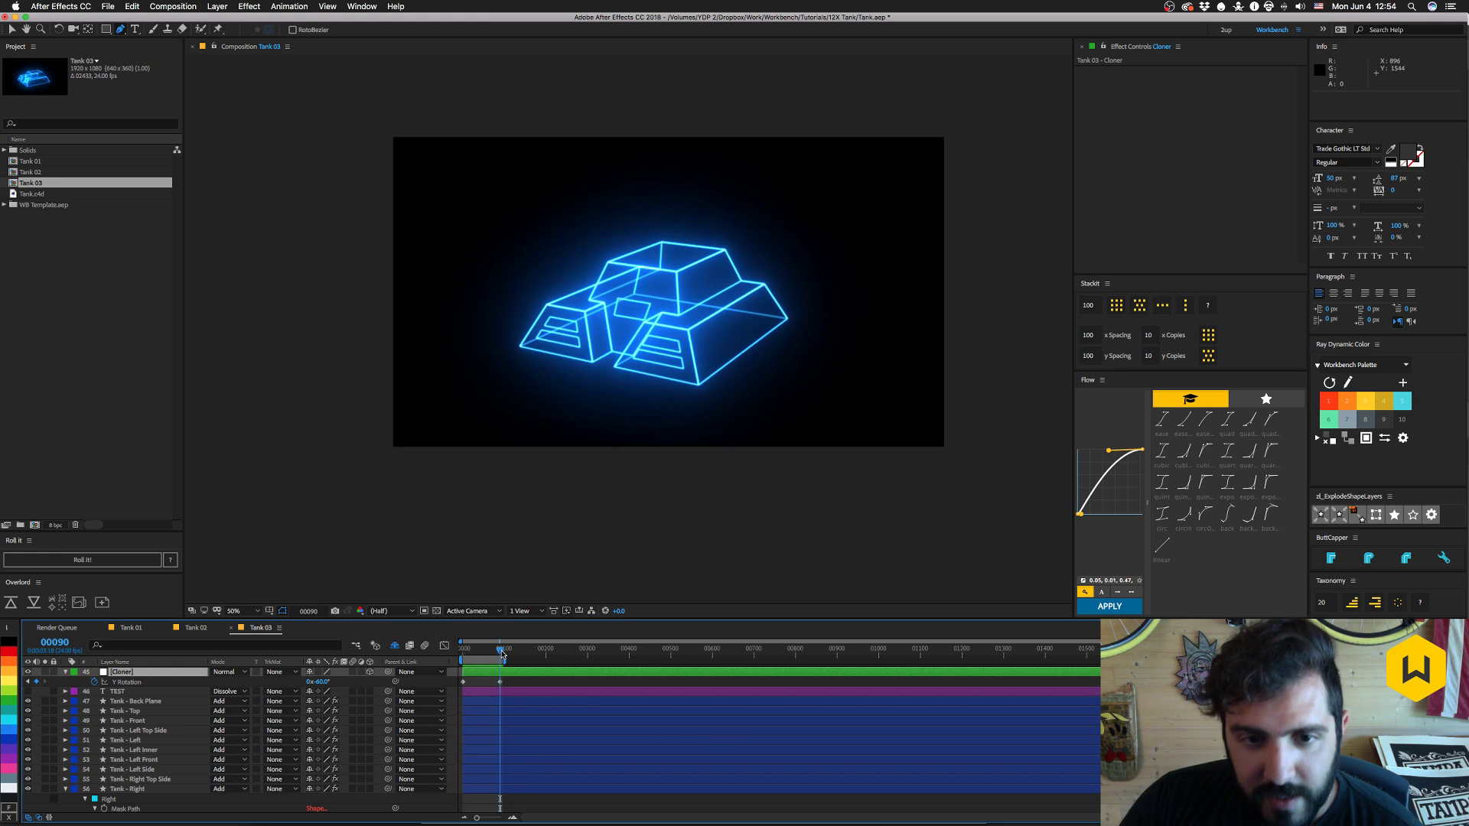
key("space")
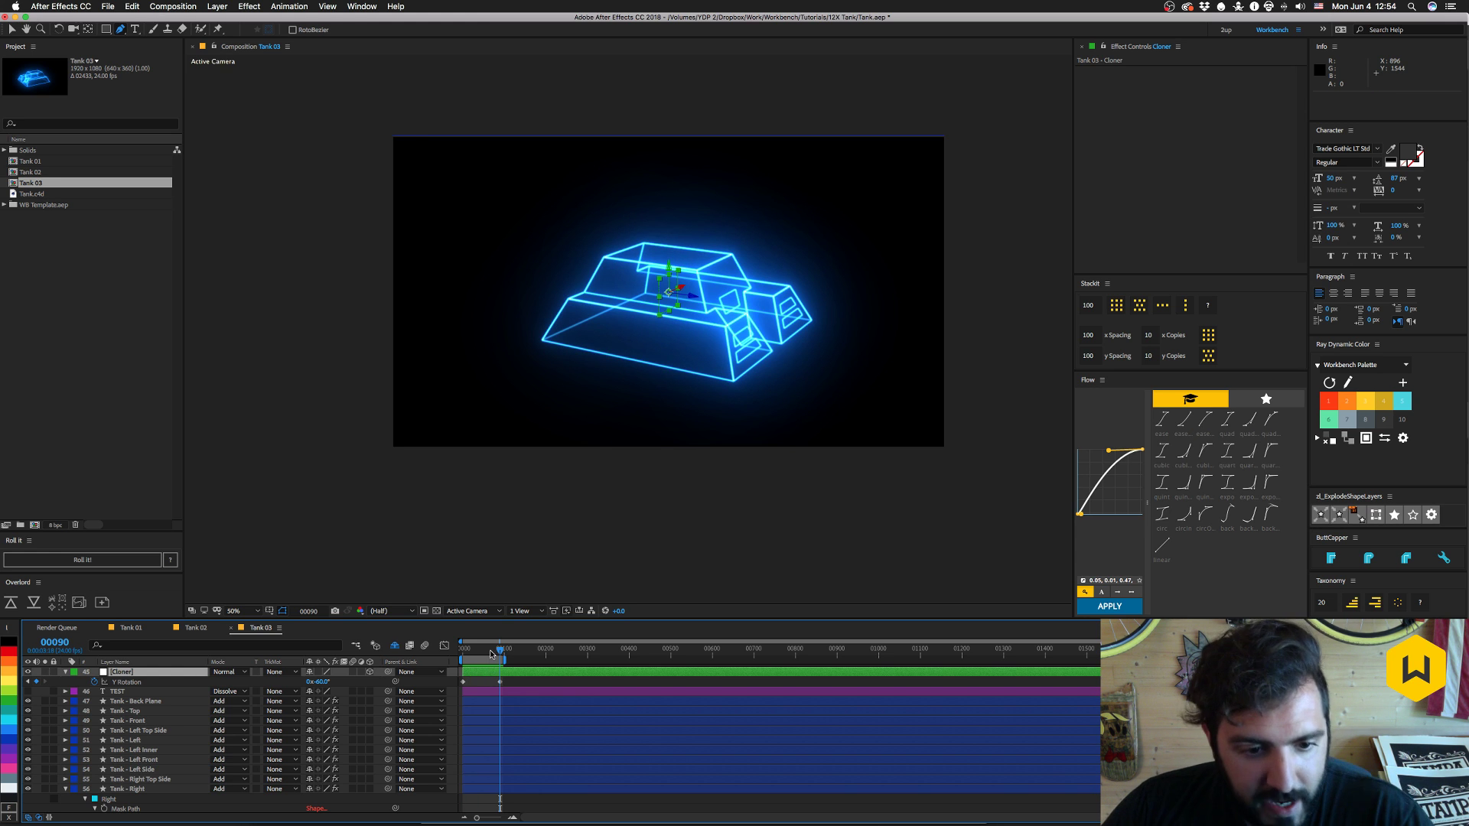
left_click_drag(490, 650, 439, 655)
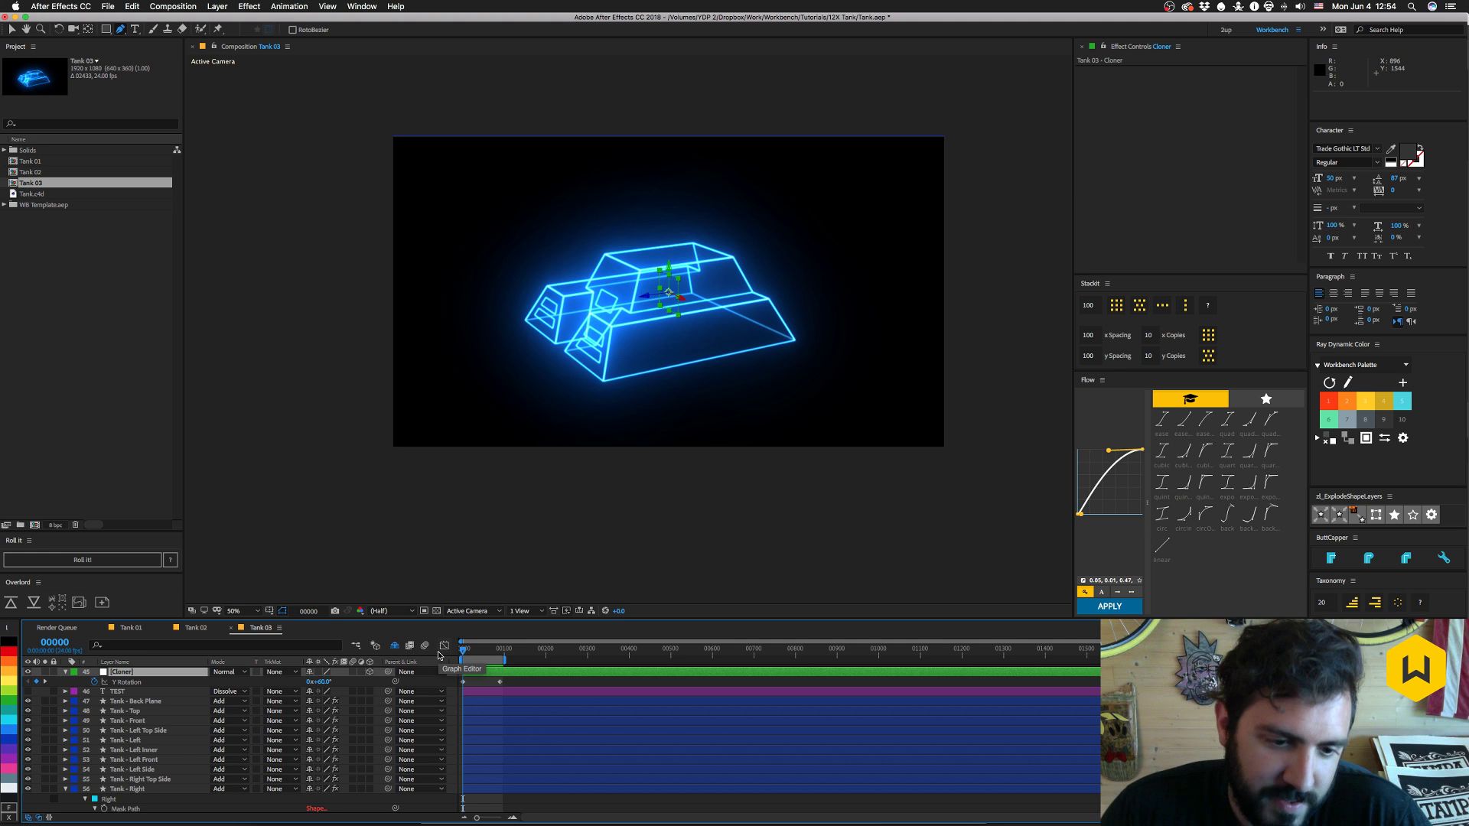
key("space")
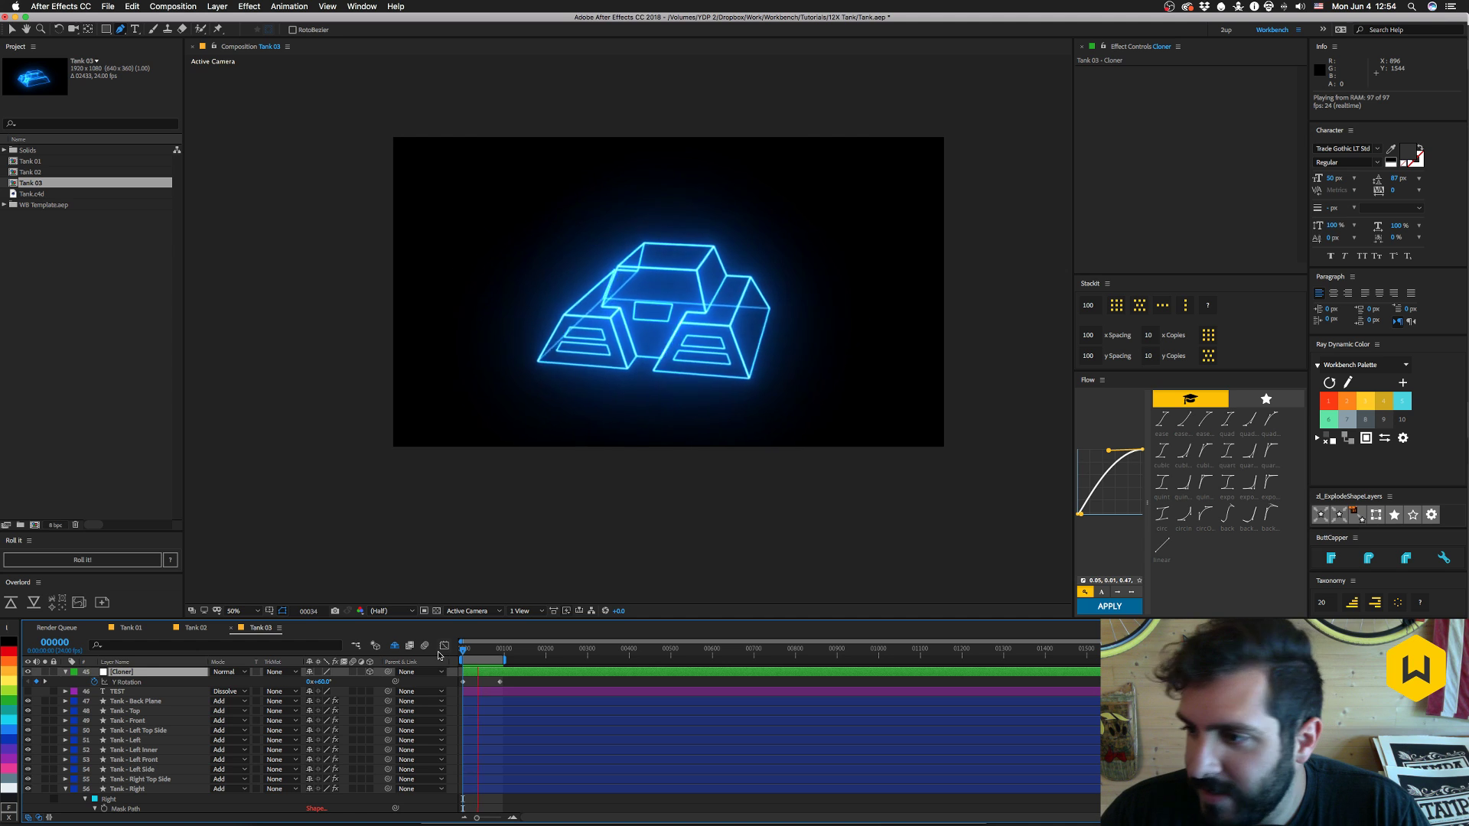
key("space")
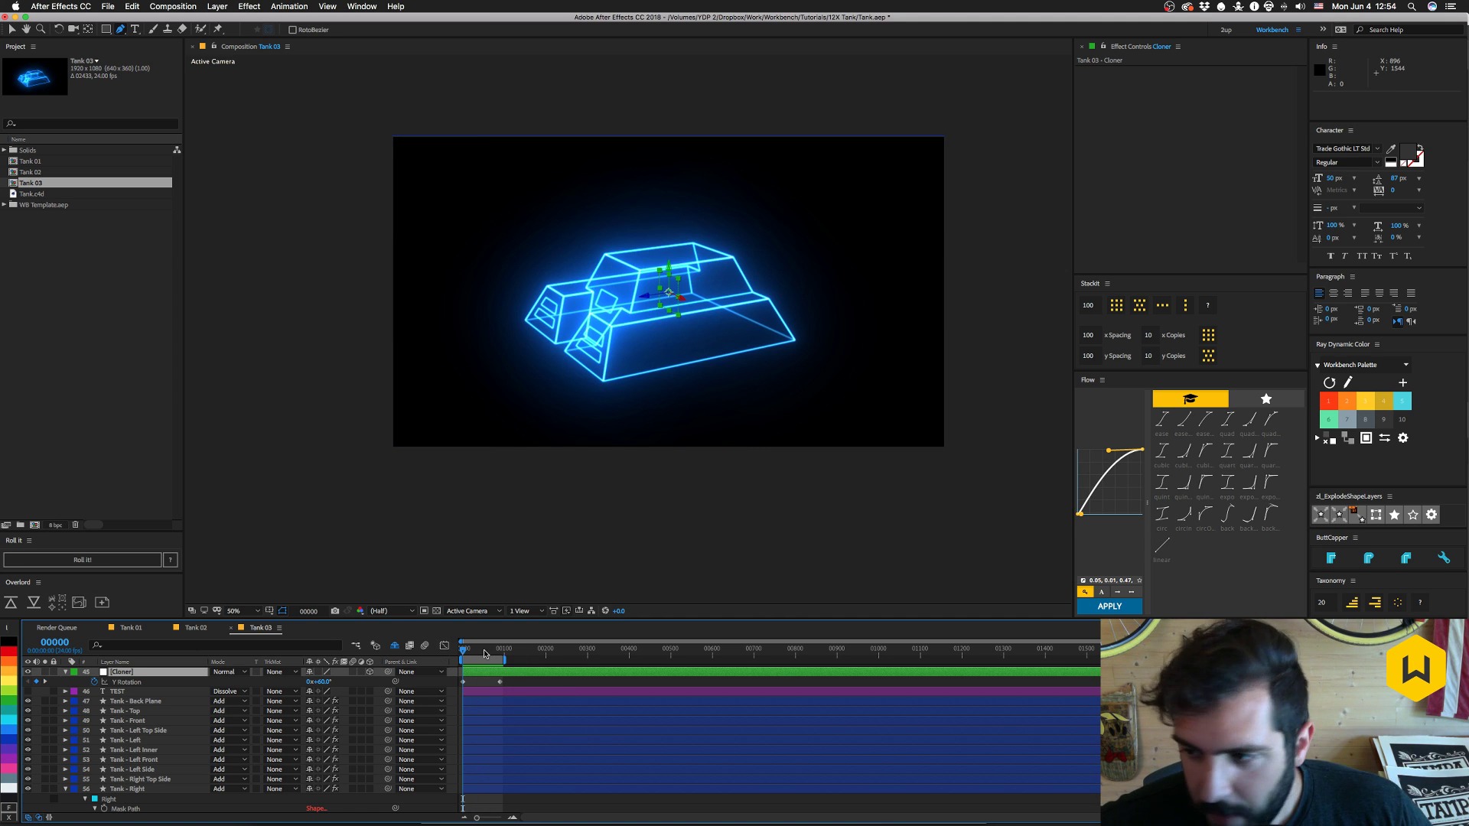
- Examine the Core Type options under Customize Core in the Saber effect of the Tank - Back Plane layer
left_click(136, 702)
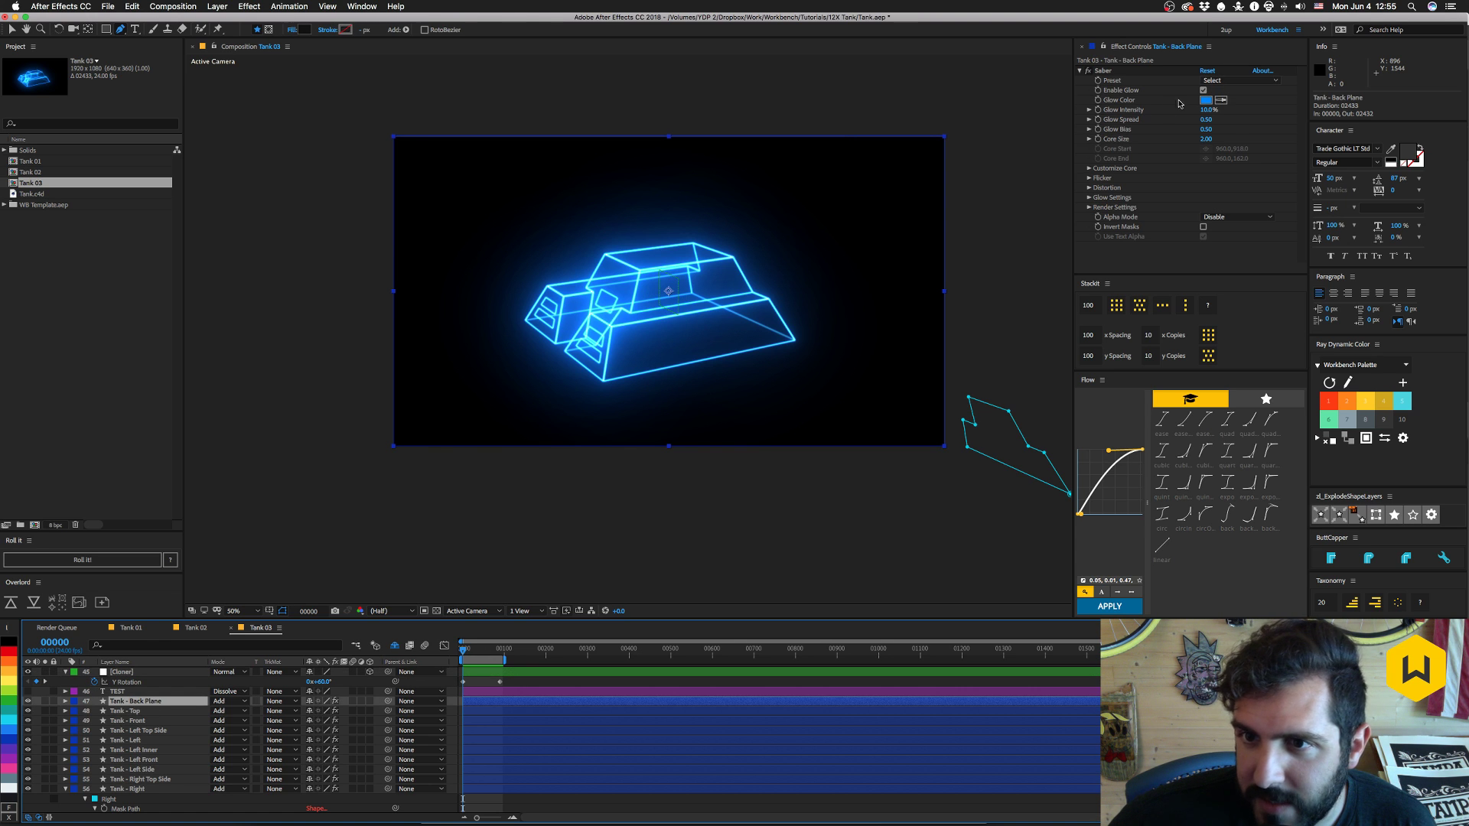
left_click(1088, 168)
scroll(1093, 173, "down", 2)
left_click(1229, 152)
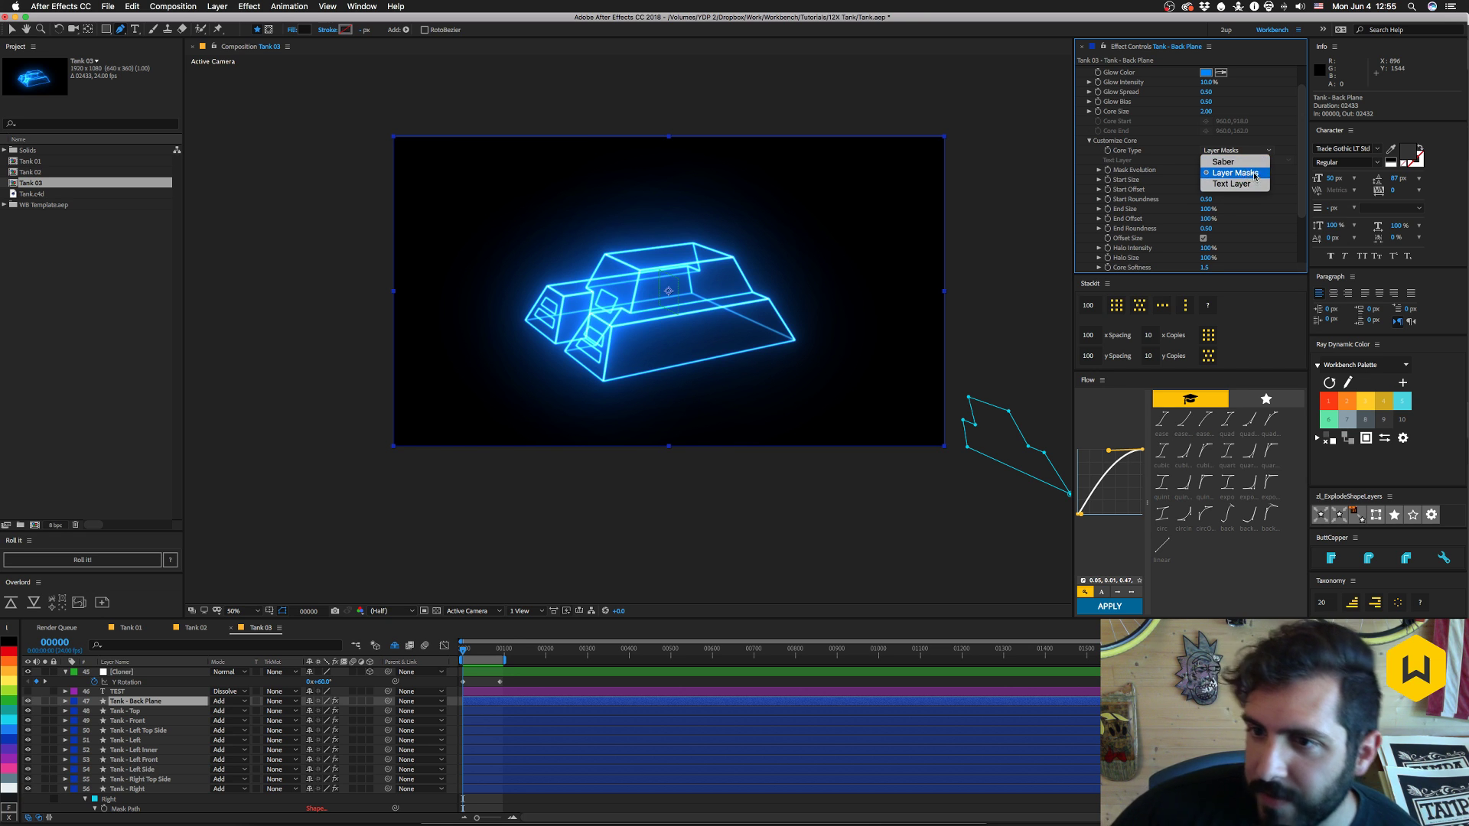
left_click(1092, 155)
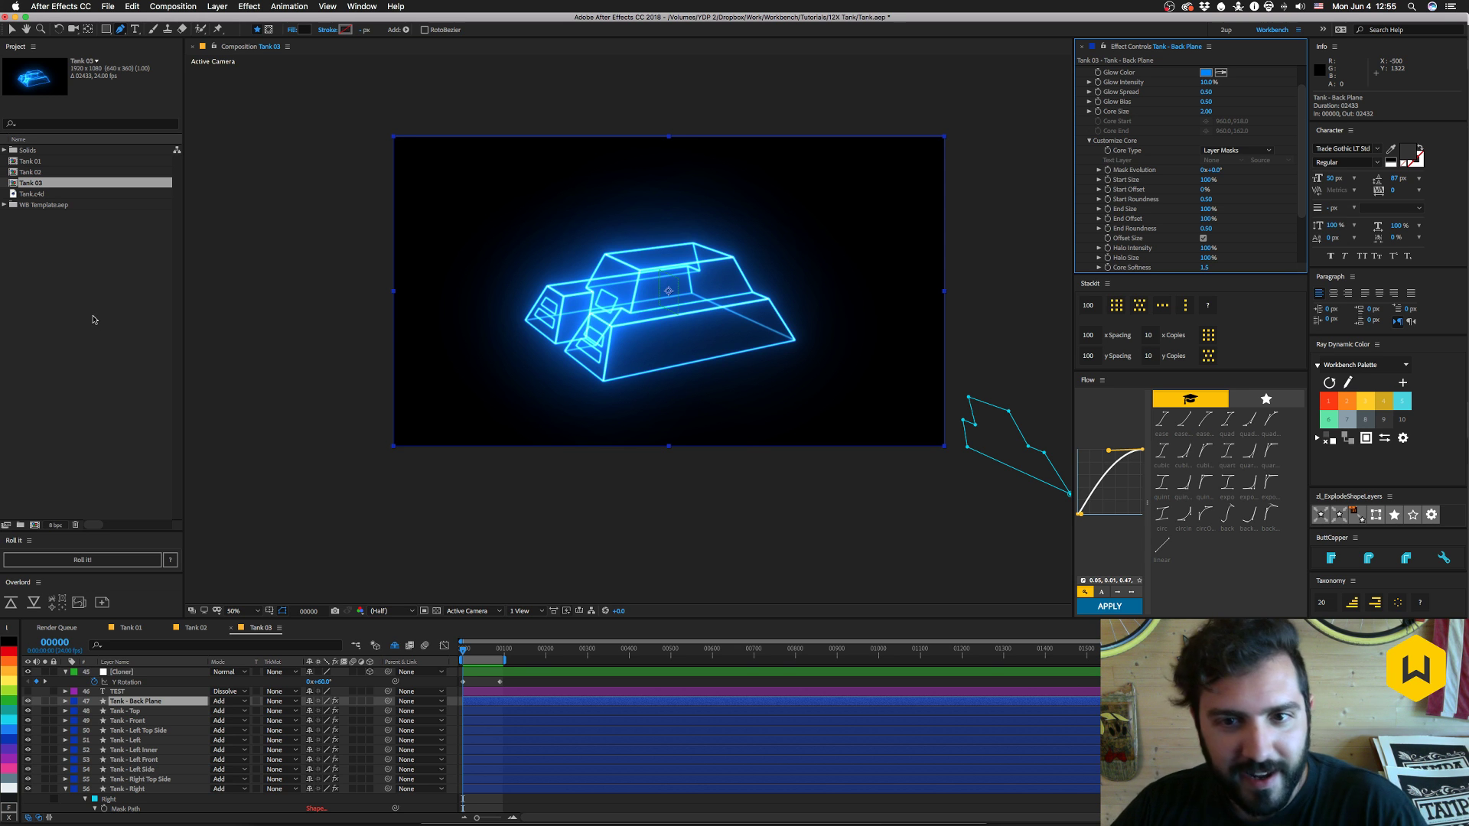
- Look through the Preferences categories to find the setting that names the solids folder for new projects
left_click(23, 150)
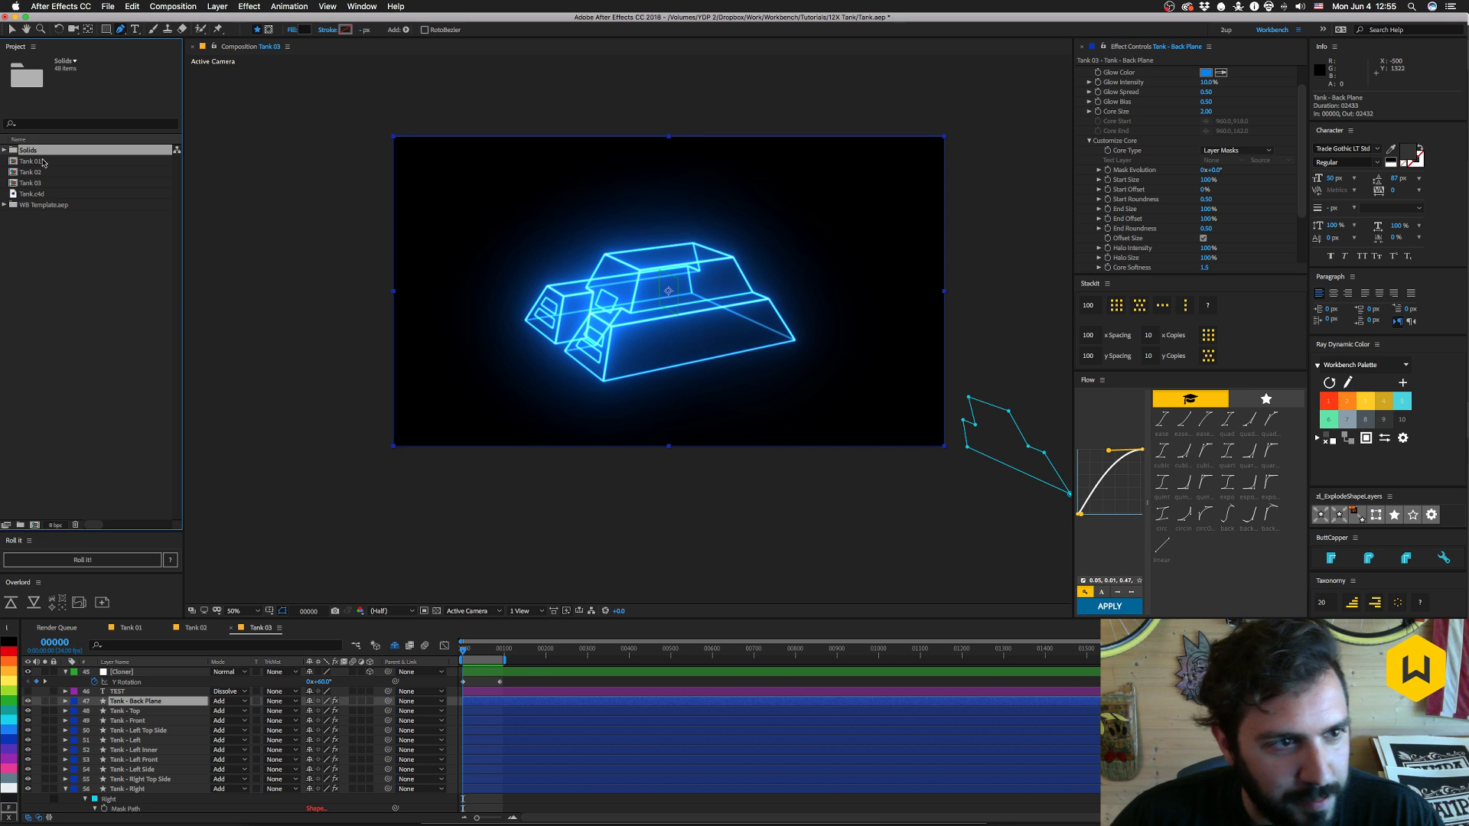
left_click(64, 7)
mouse_move(74, 38)
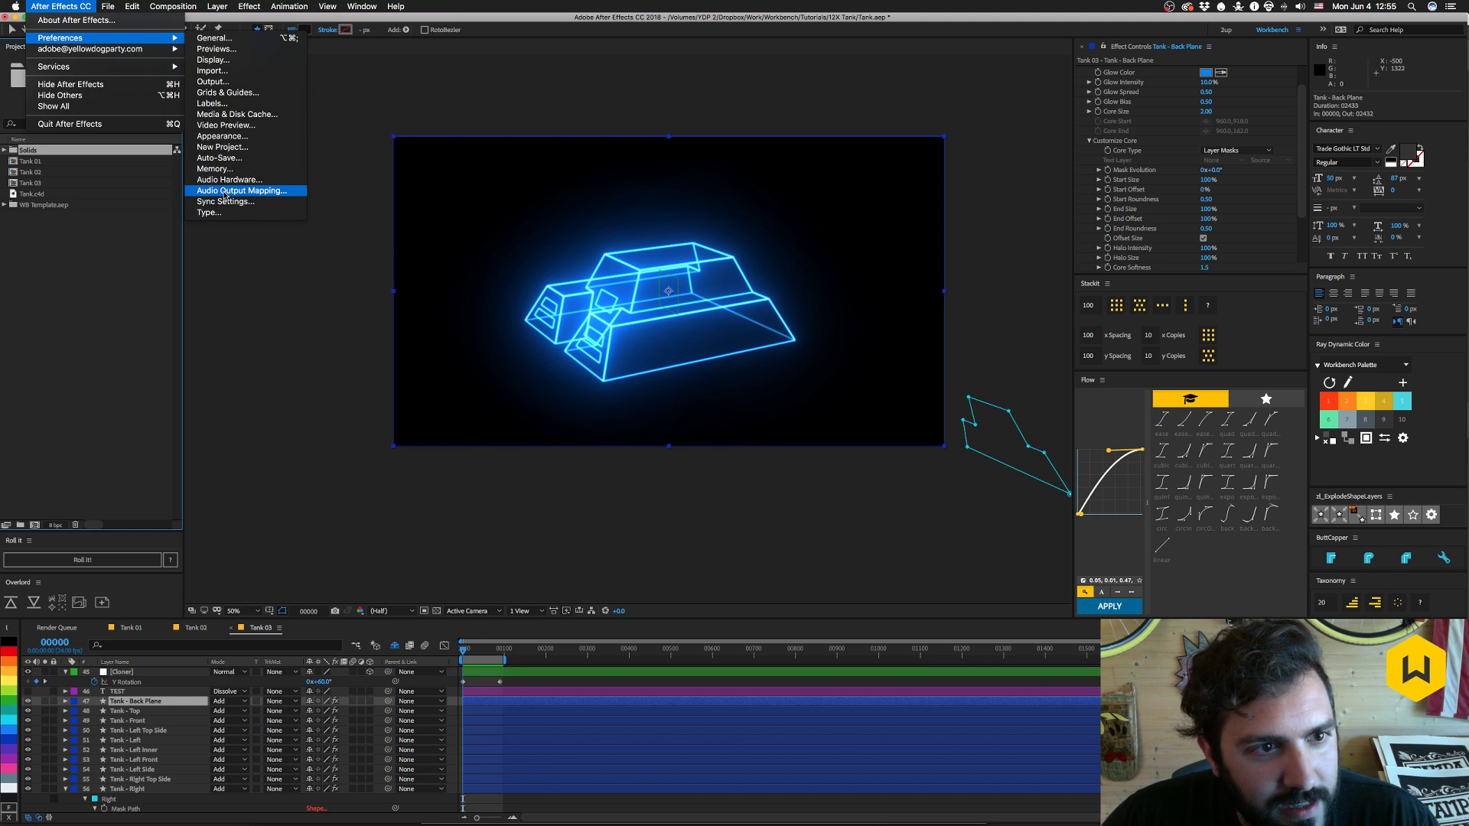
left_click(222, 136)
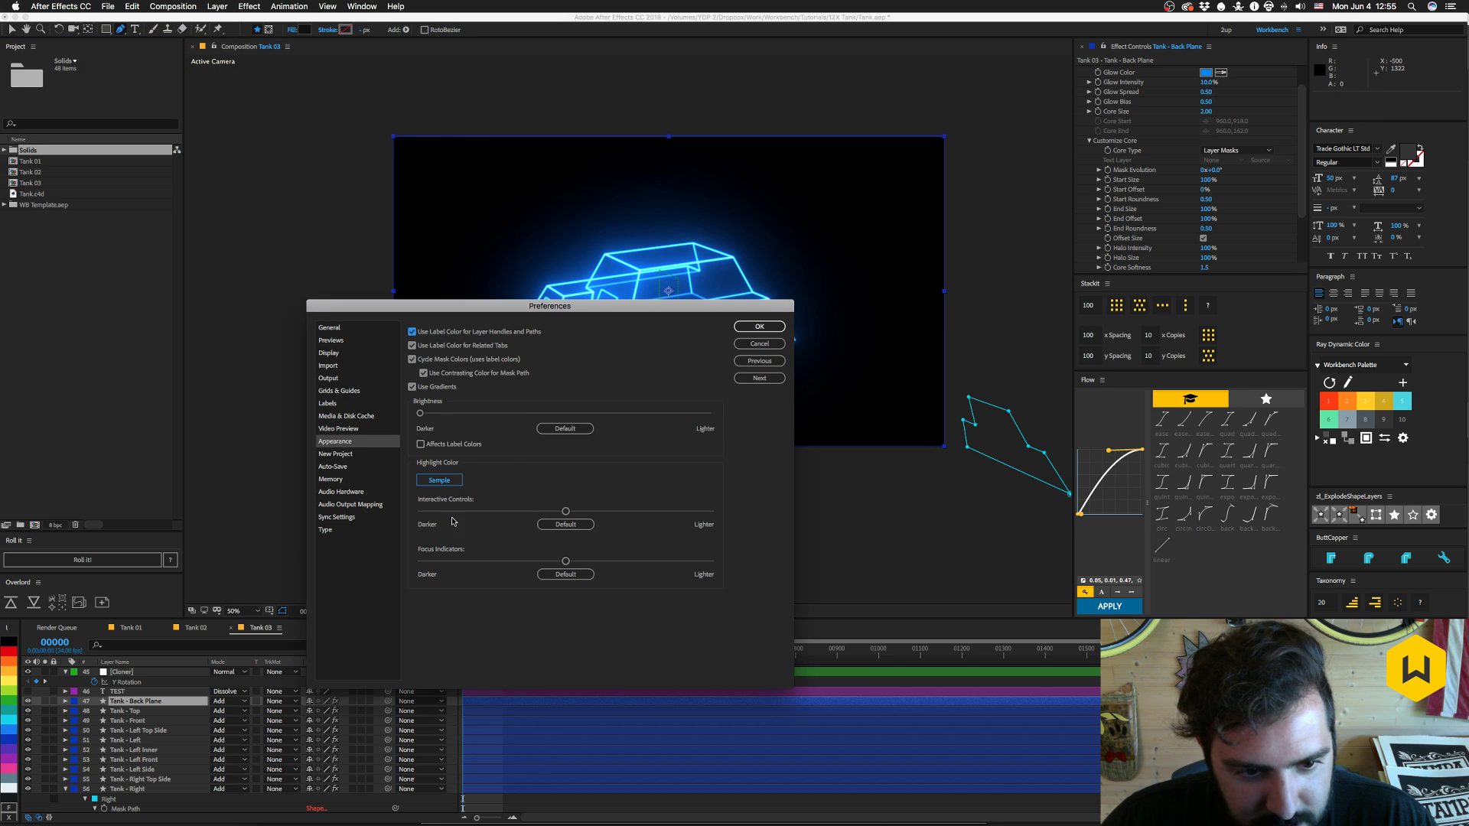
left_click(336, 354)
left_click(331, 341)
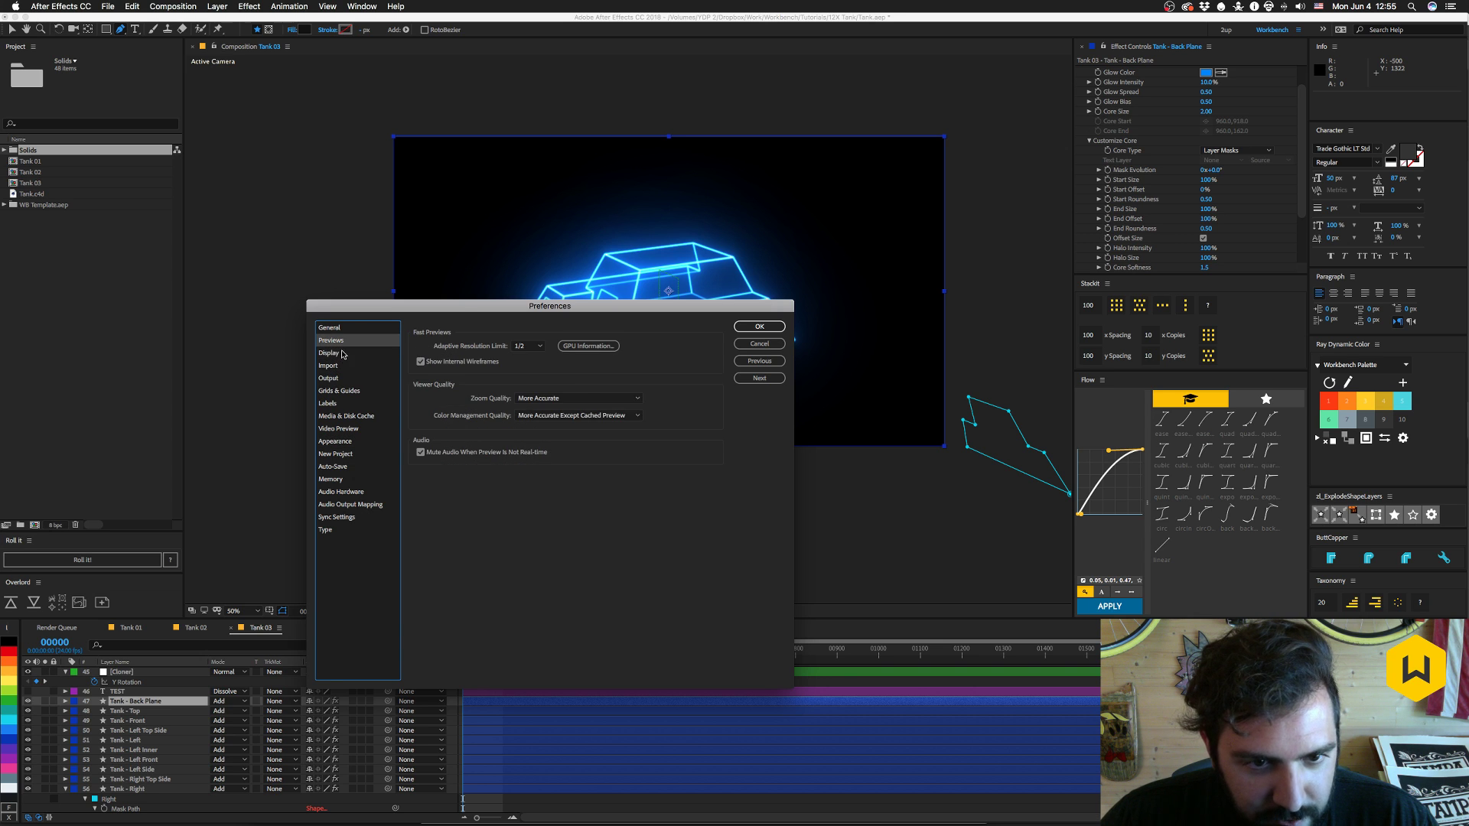
left_click(343, 353)
left_click(344, 367)
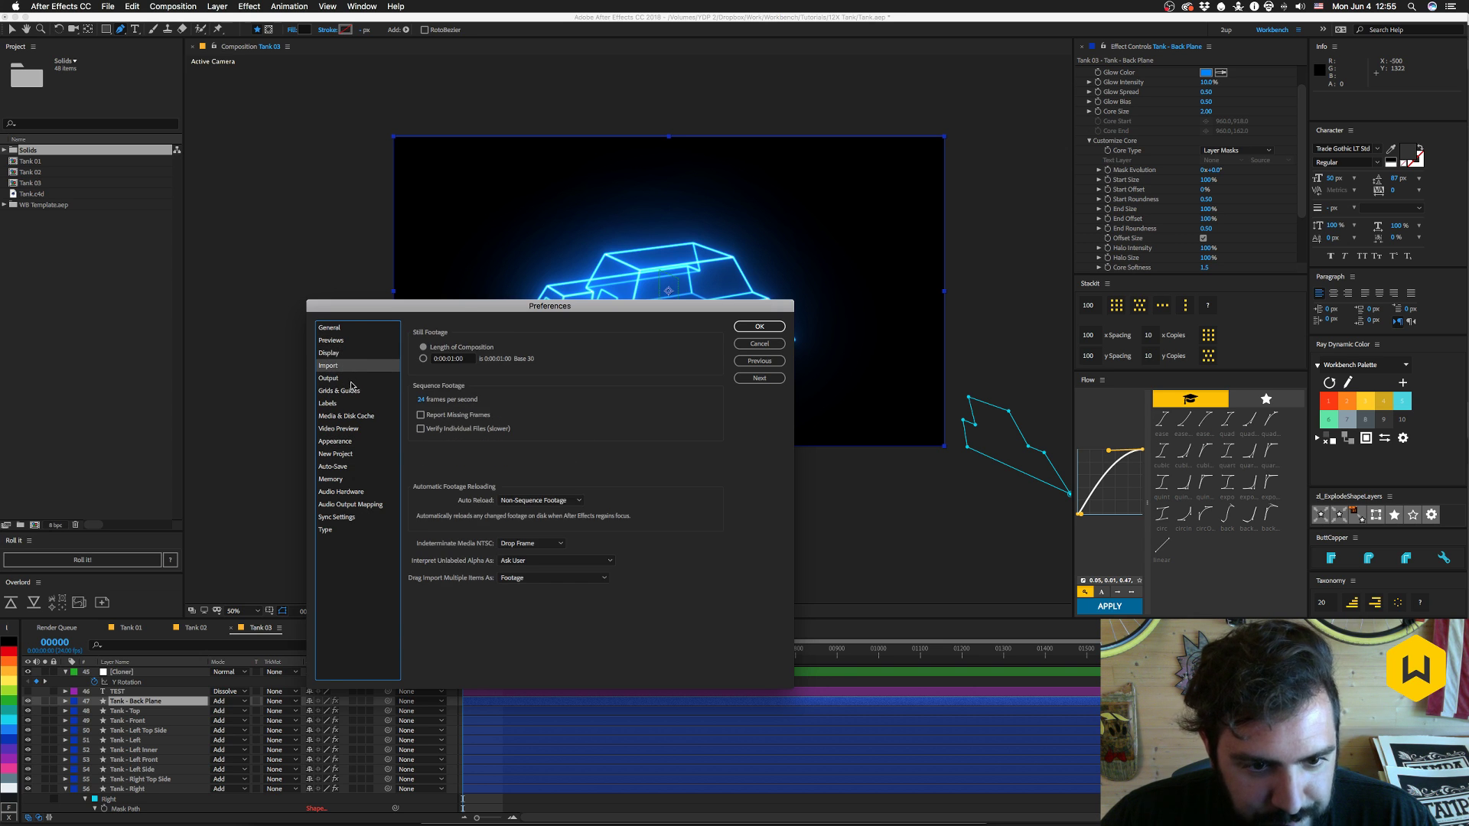
left_click(352, 390)
left_click(353, 405)
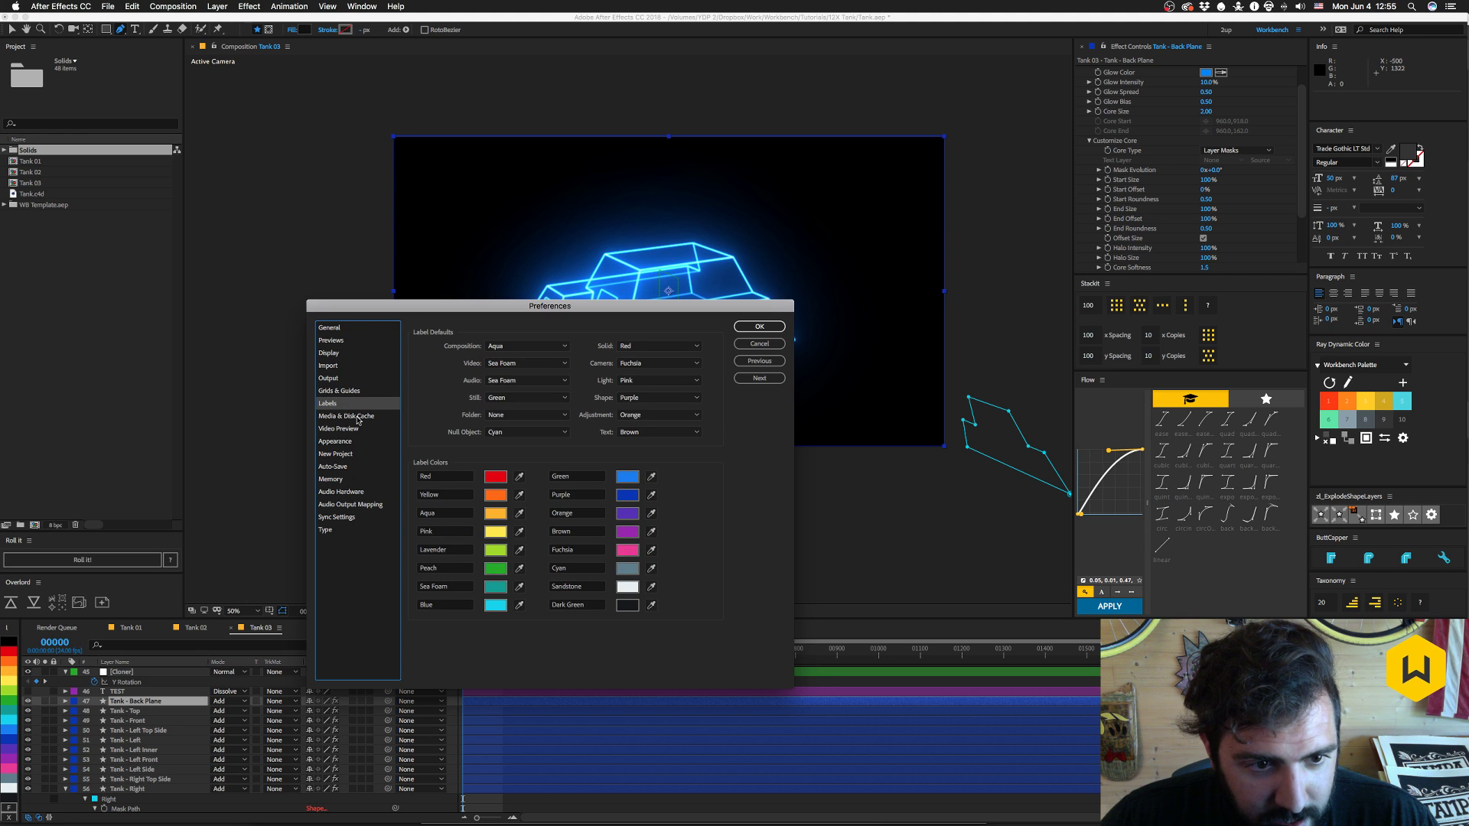
left_click(362, 419)
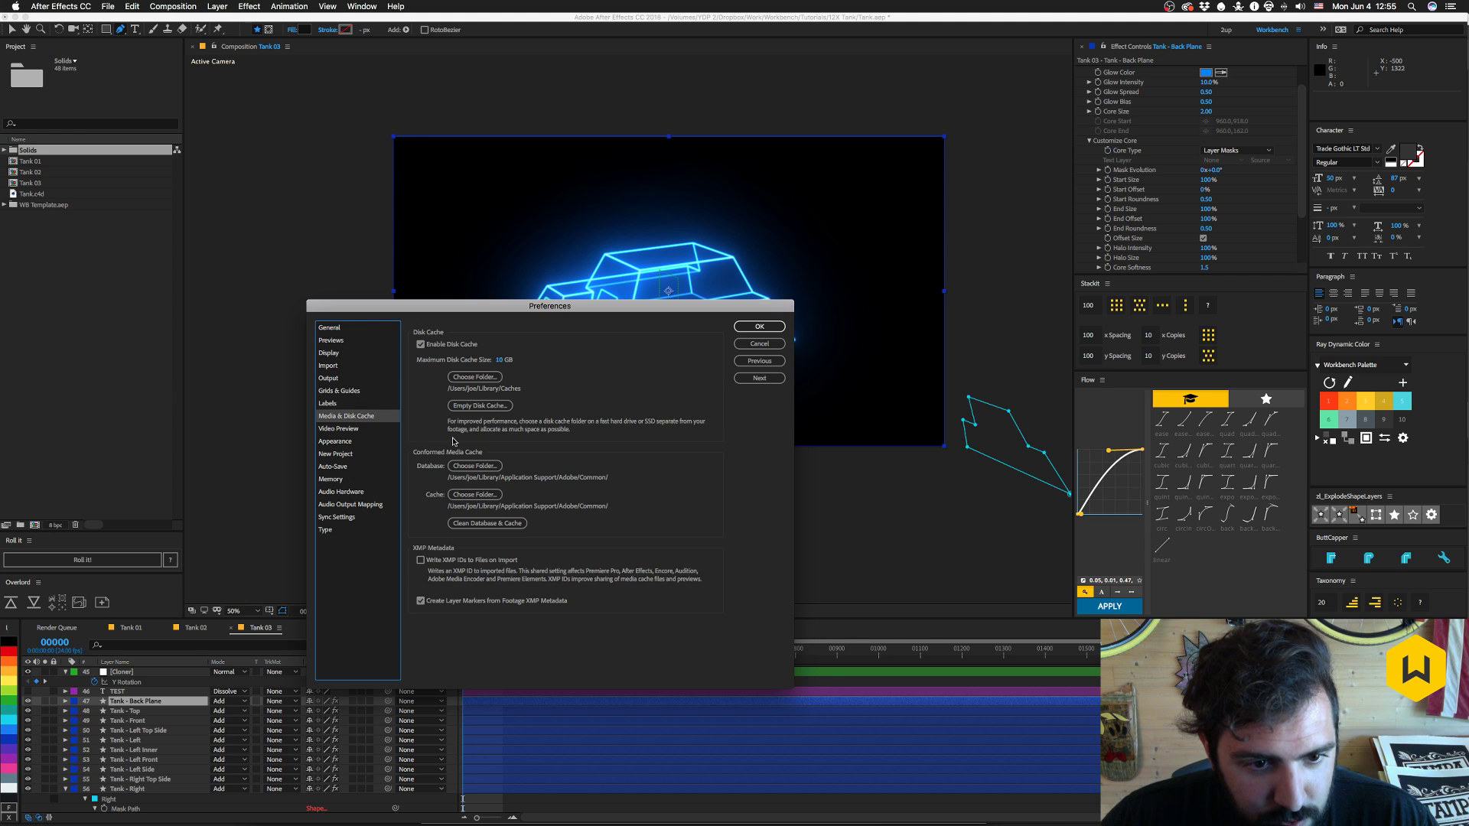
left_click(359, 430)
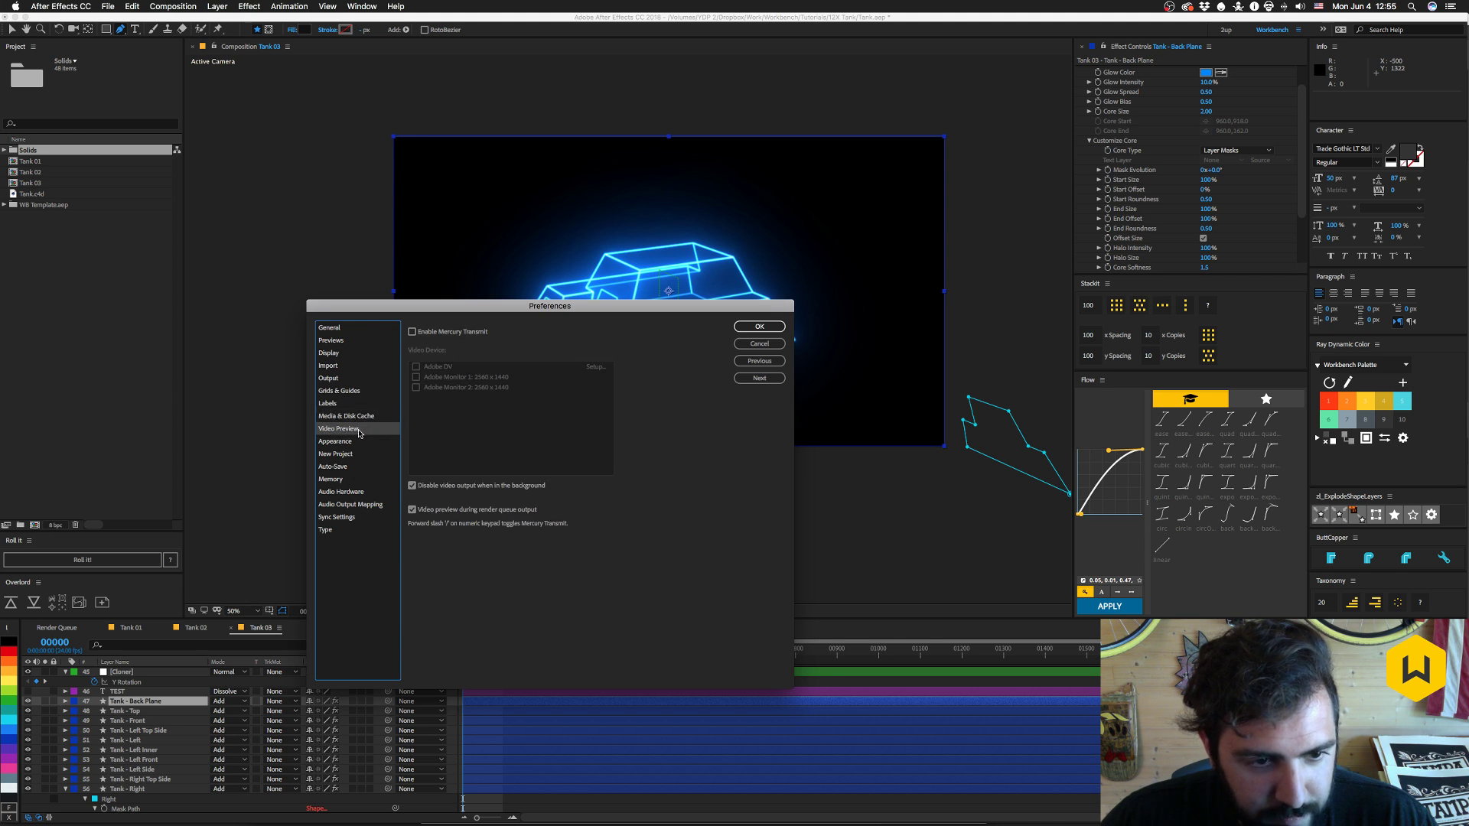
left_click(362, 443)
left_click(361, 454)
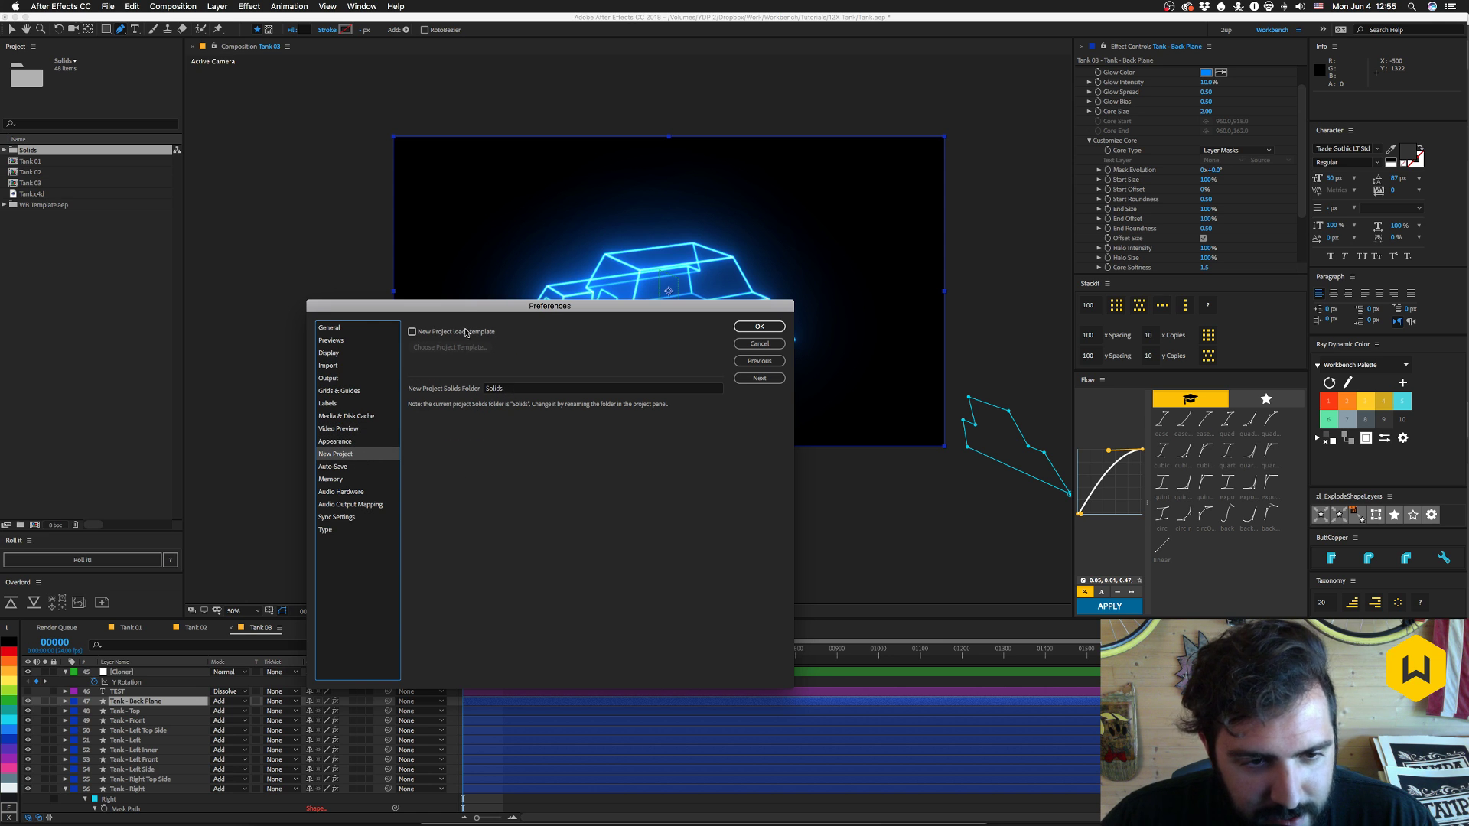
- Set the New Project Solids Folder name to #nosolids and accept the preferences
left_click(538, 389)
left_click_drag(537, 389, 461, 388)
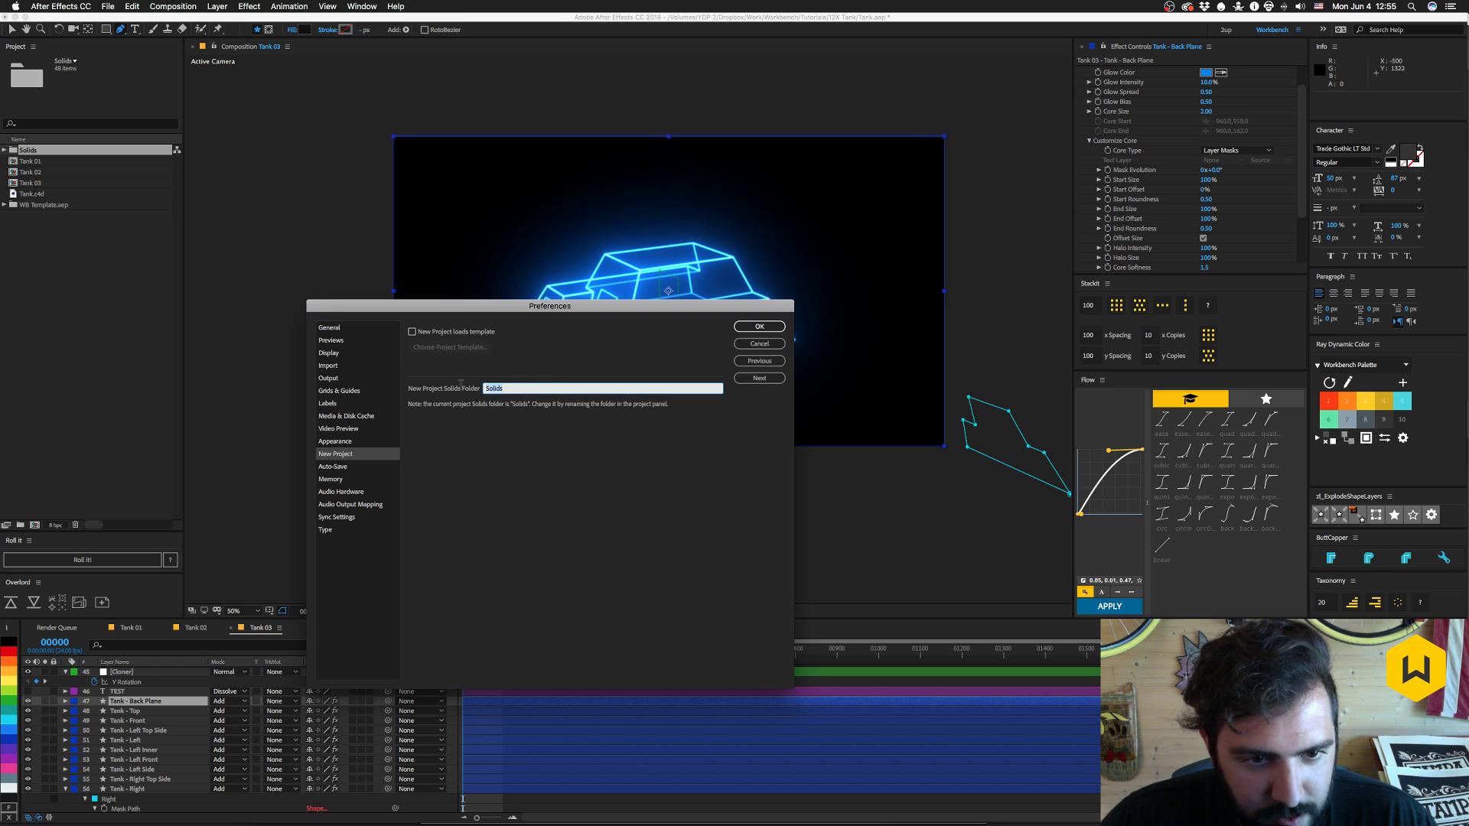
type("#")
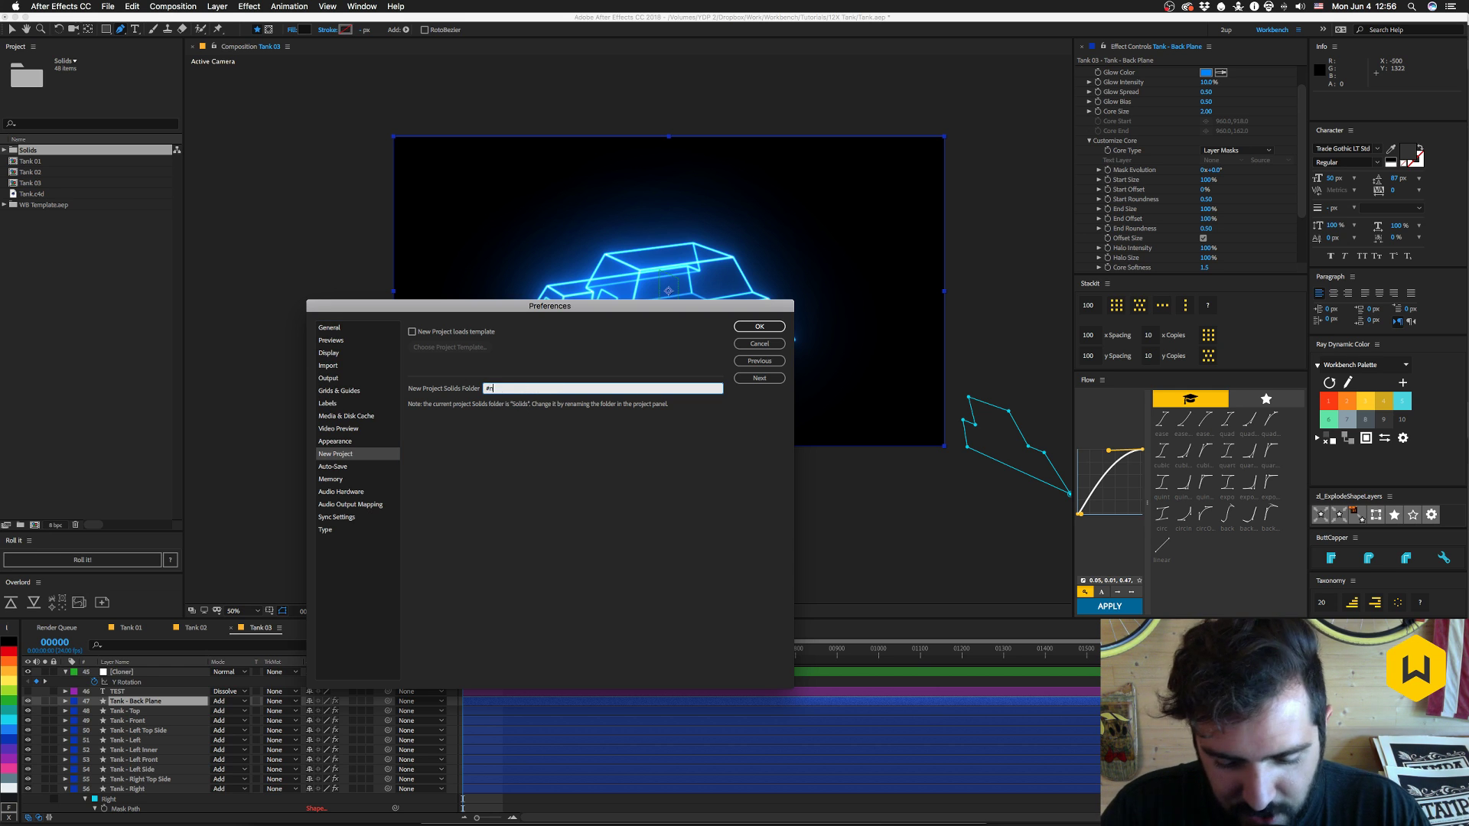
type("nosolids")
key("Return")
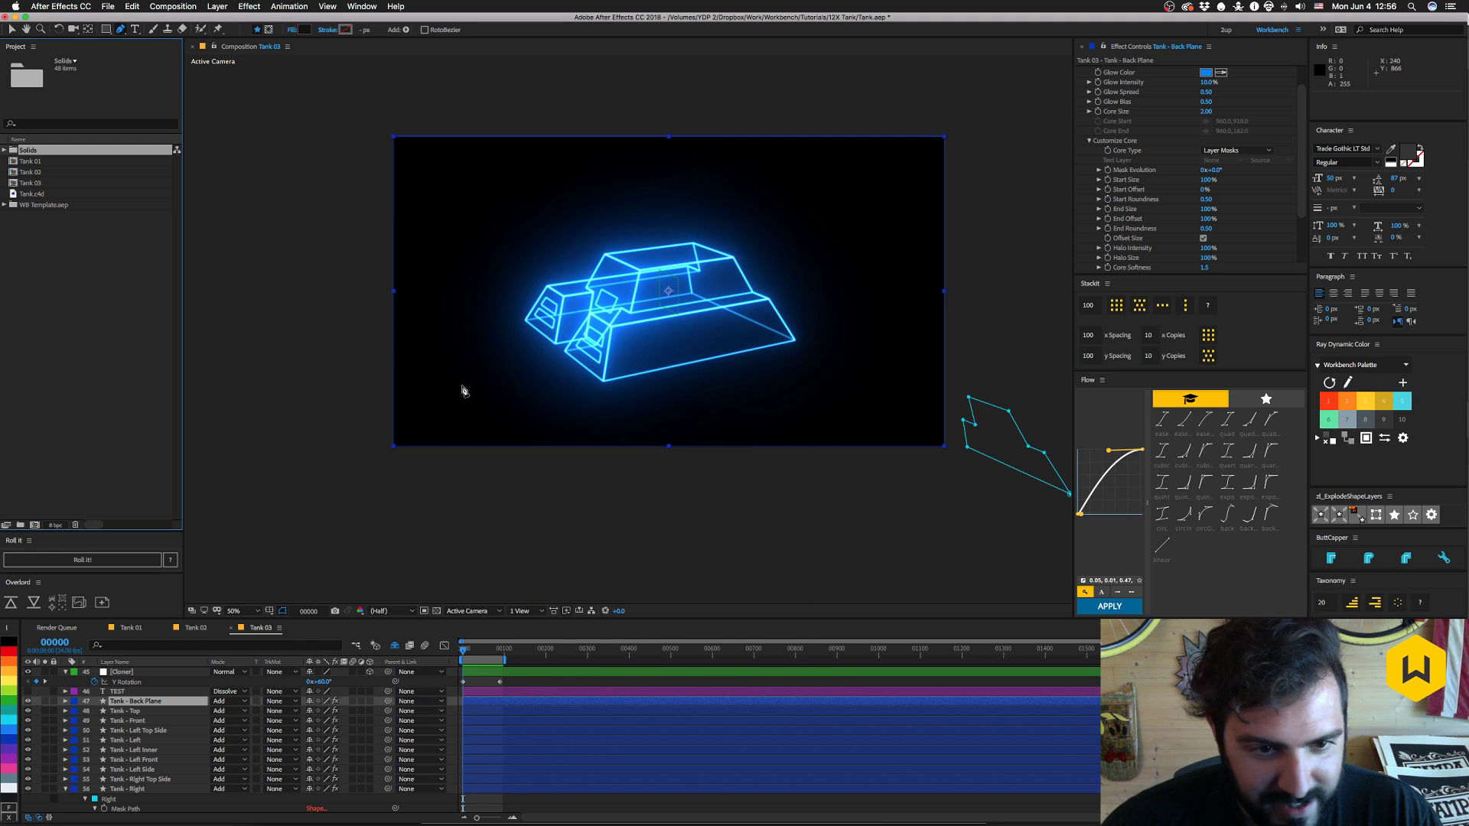
- Rename the project's Solids folder to #nosolids and agree to create new solids in it
left_click(26, 152)
key("Return")
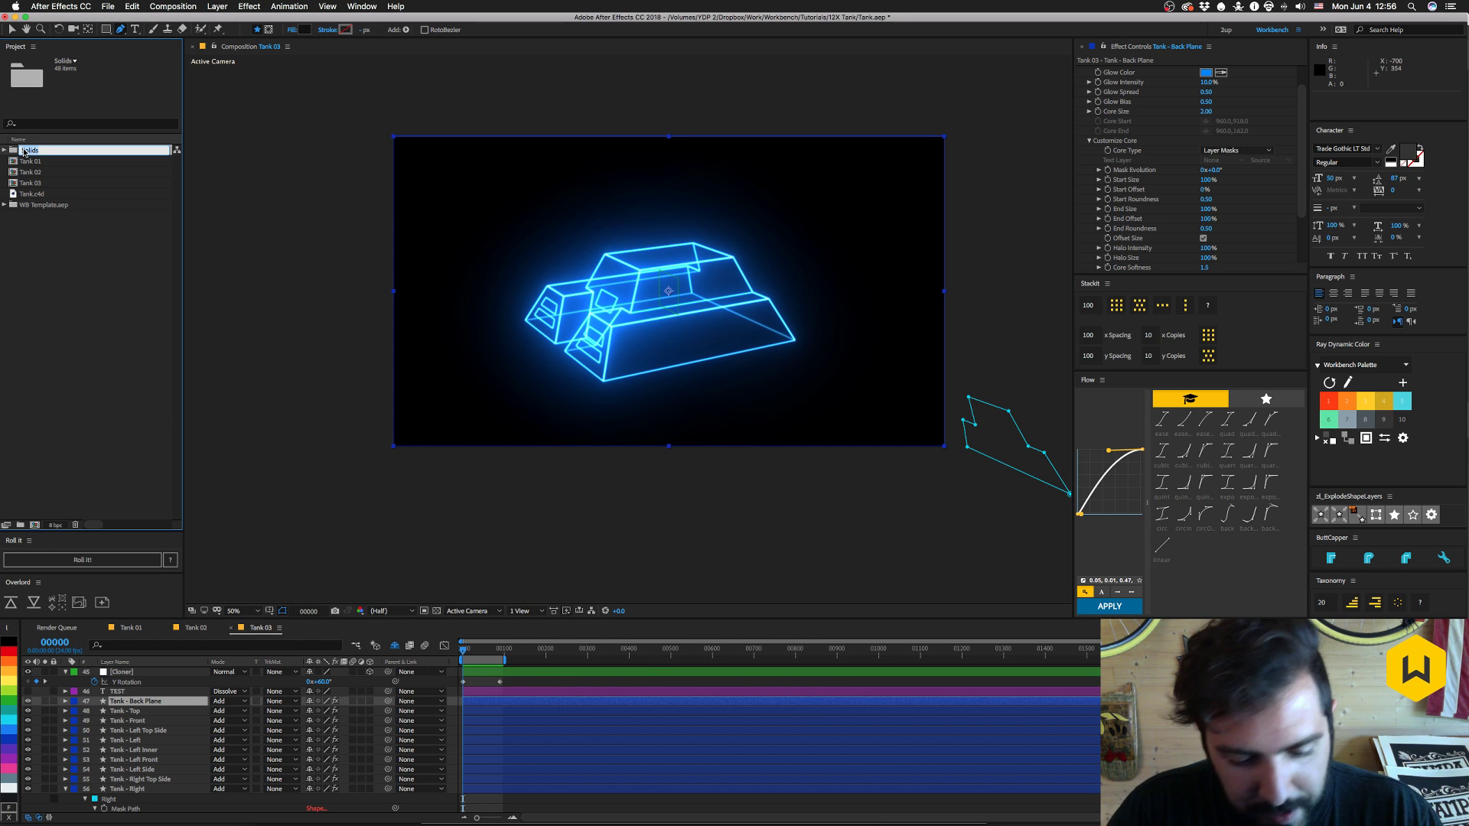
type("#nosolids")
key("Return")
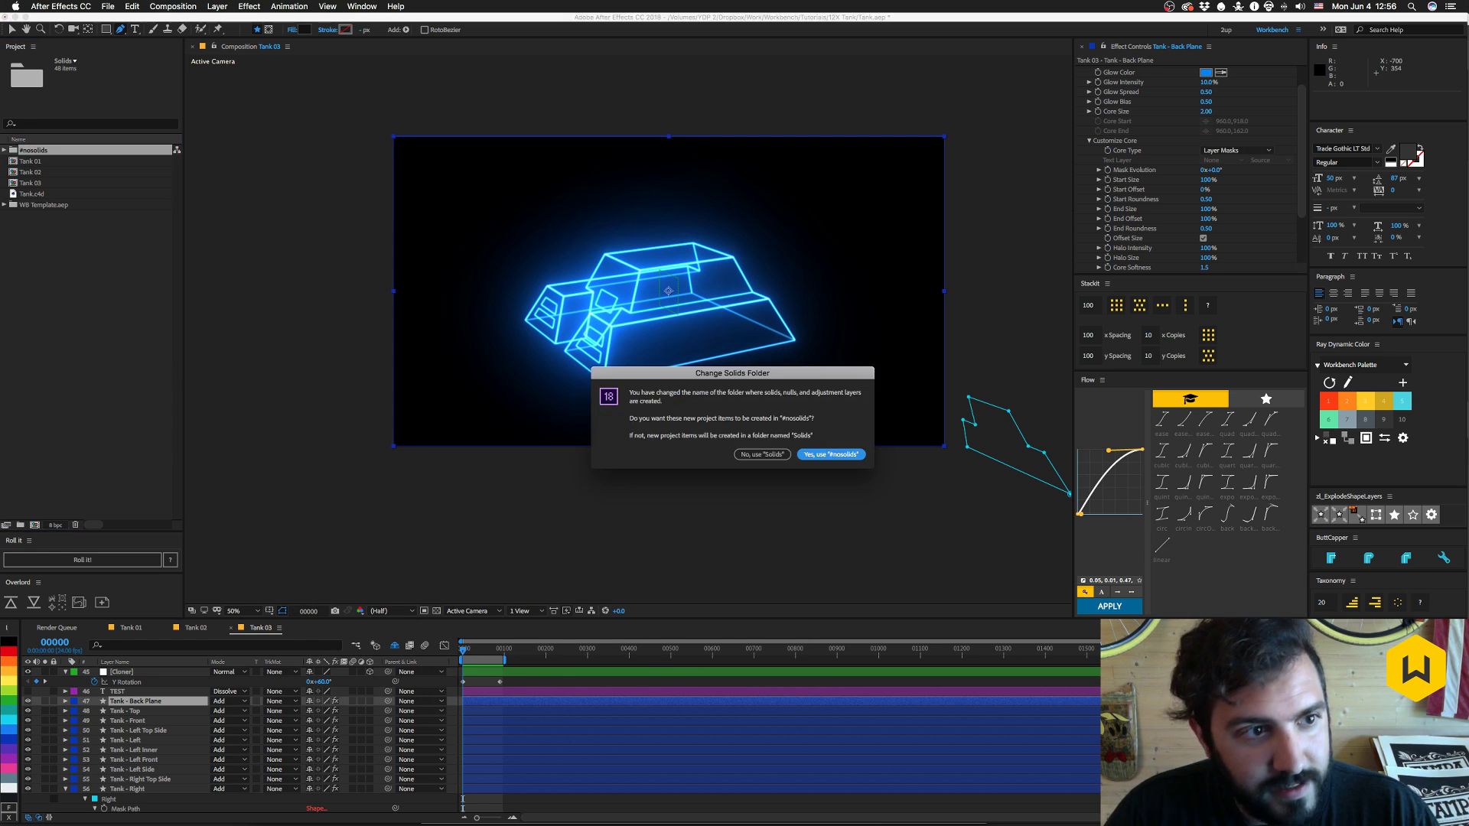
left_click(832, 454)
left_click(27, 263)
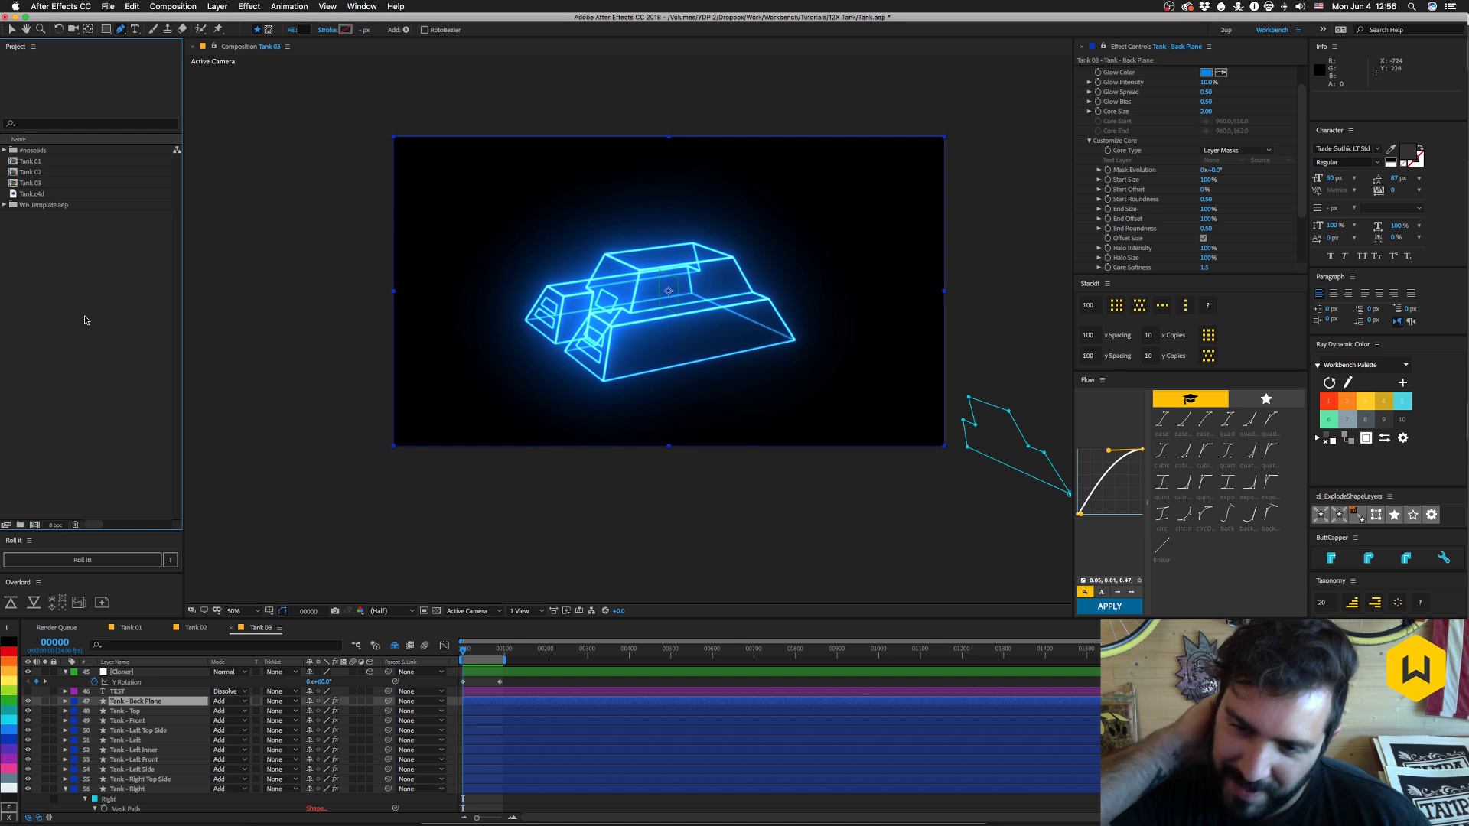
- Rename the #nosolids folder to z_#nosolids and agree to create new solids in it
left_click(30, 154)
key("Return")
key("Left")
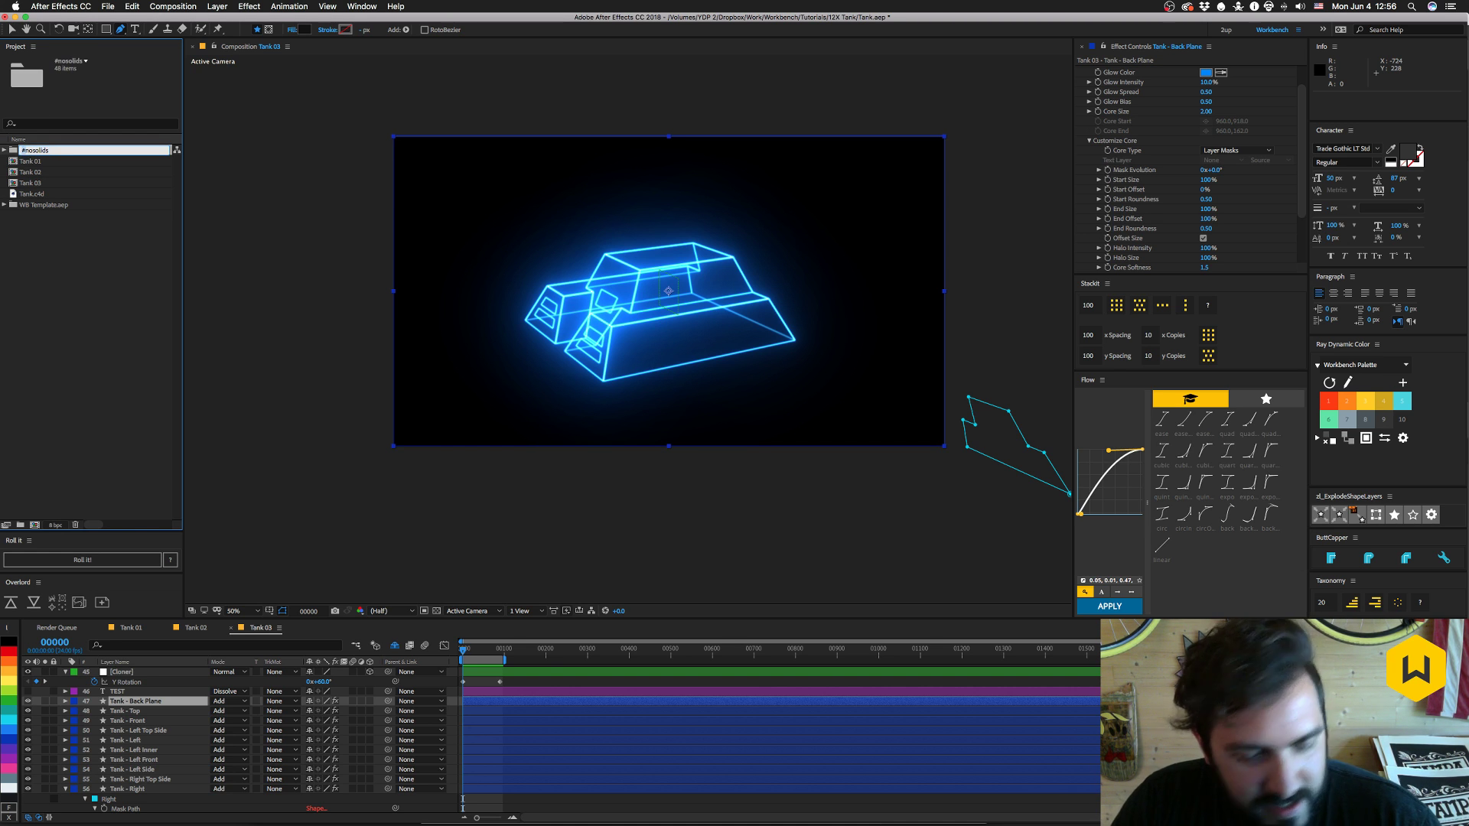
key("Delete")
type("z_")
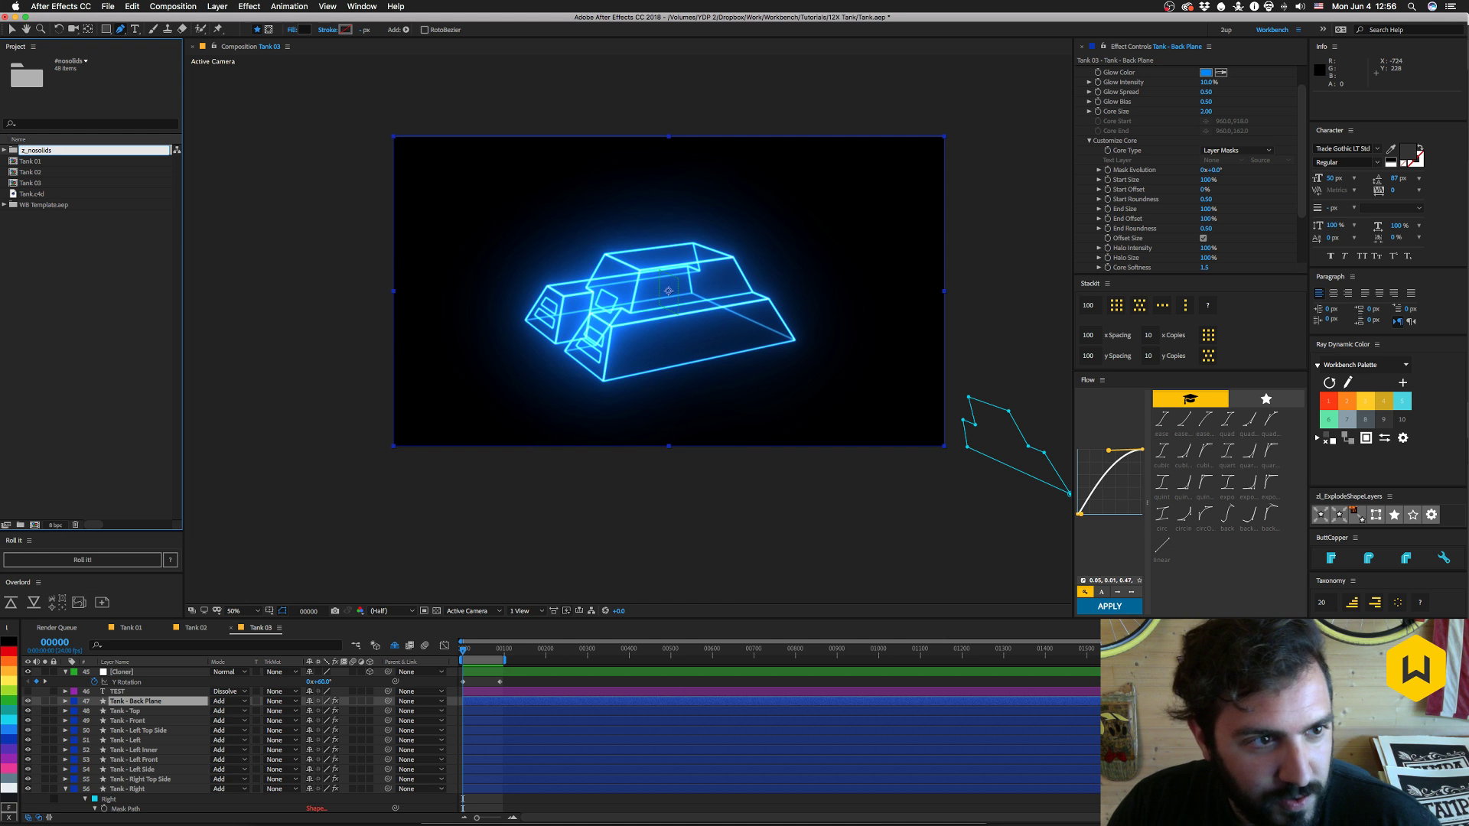
type("#")
key("Return")
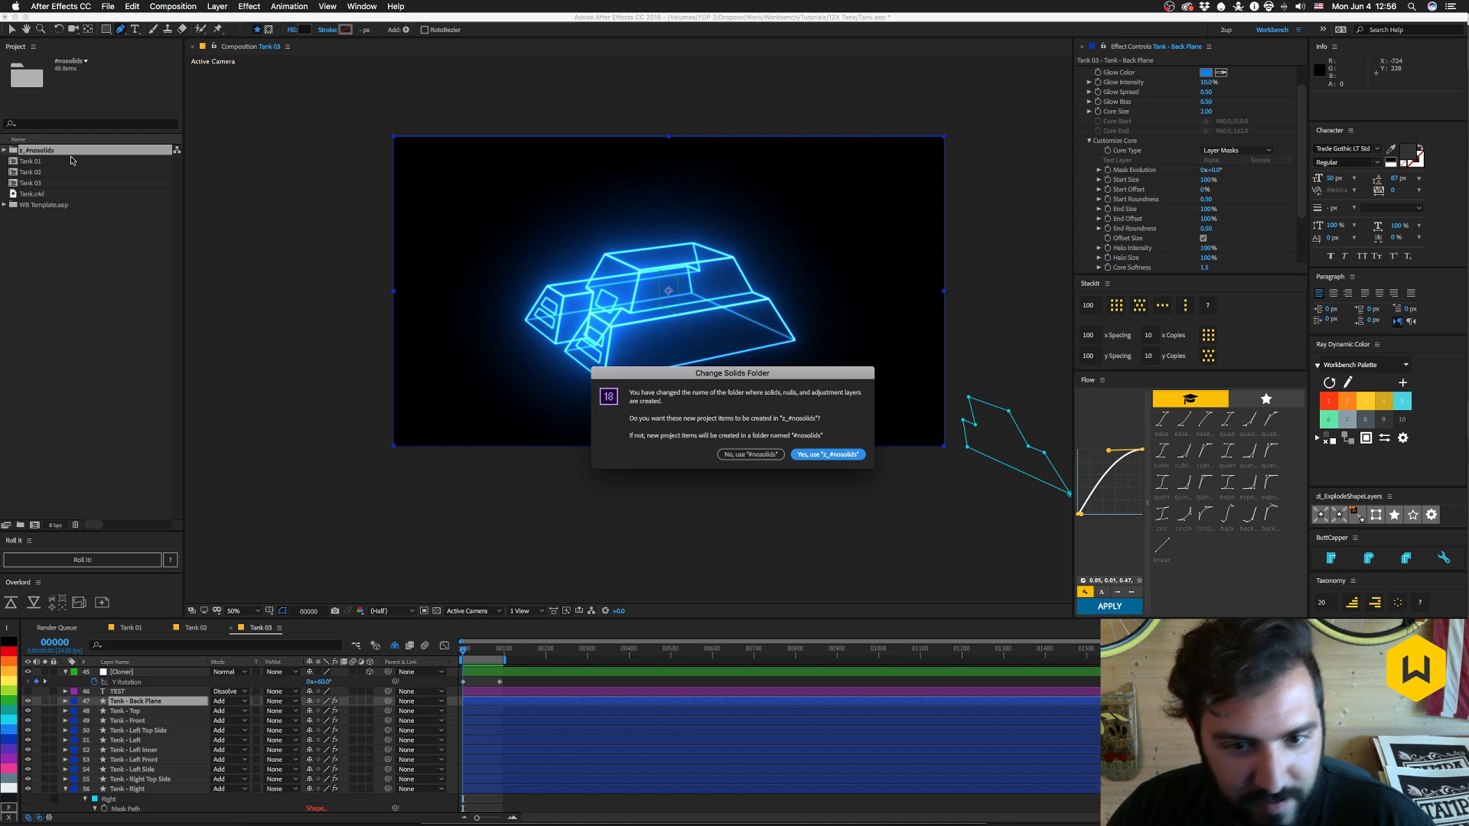
left_click(840, 456)
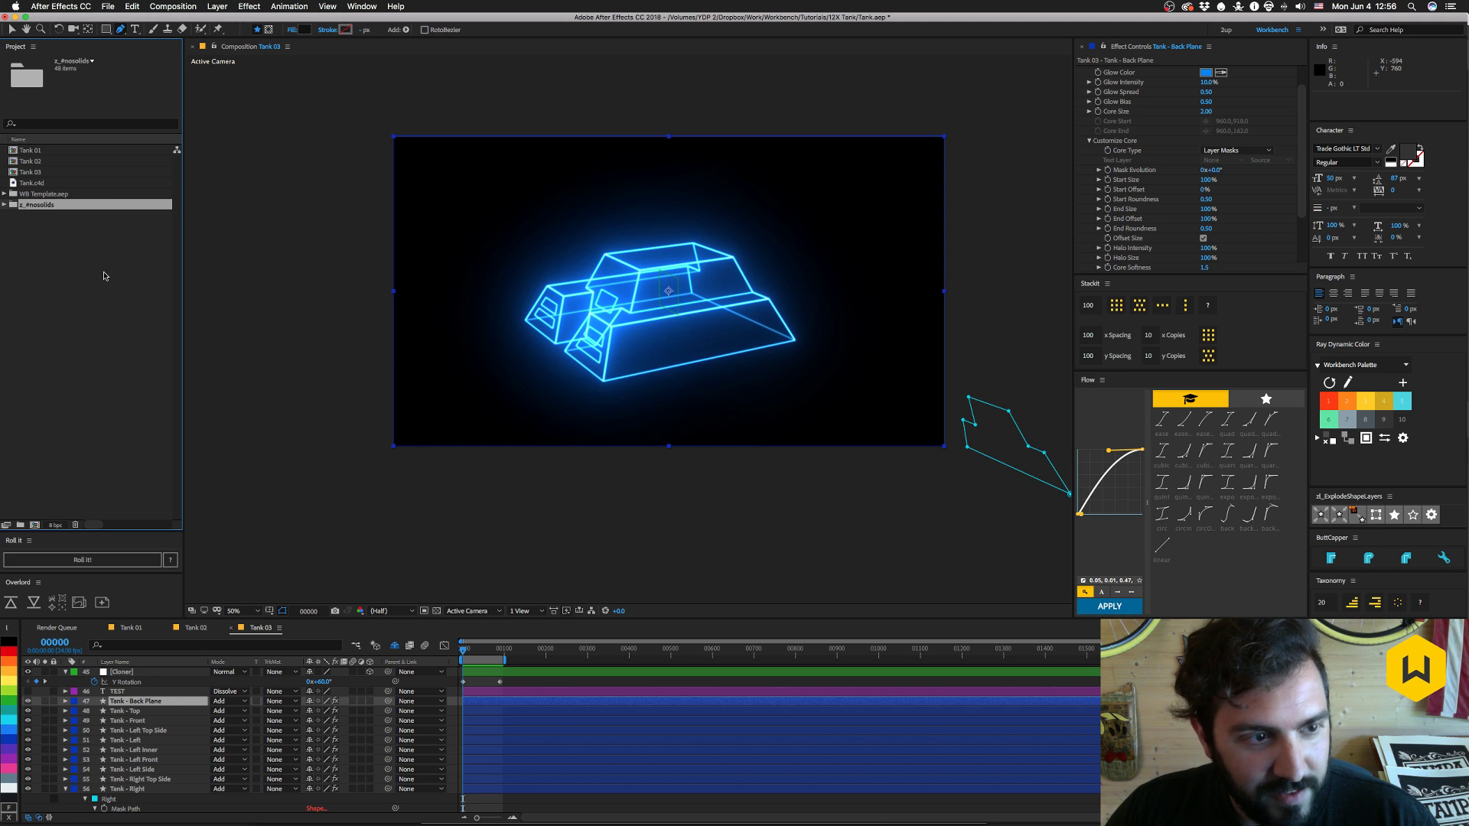
- Set the New Project Solids Folder preference to z_#nosolids and accept the preferences
left_click(134, 8)
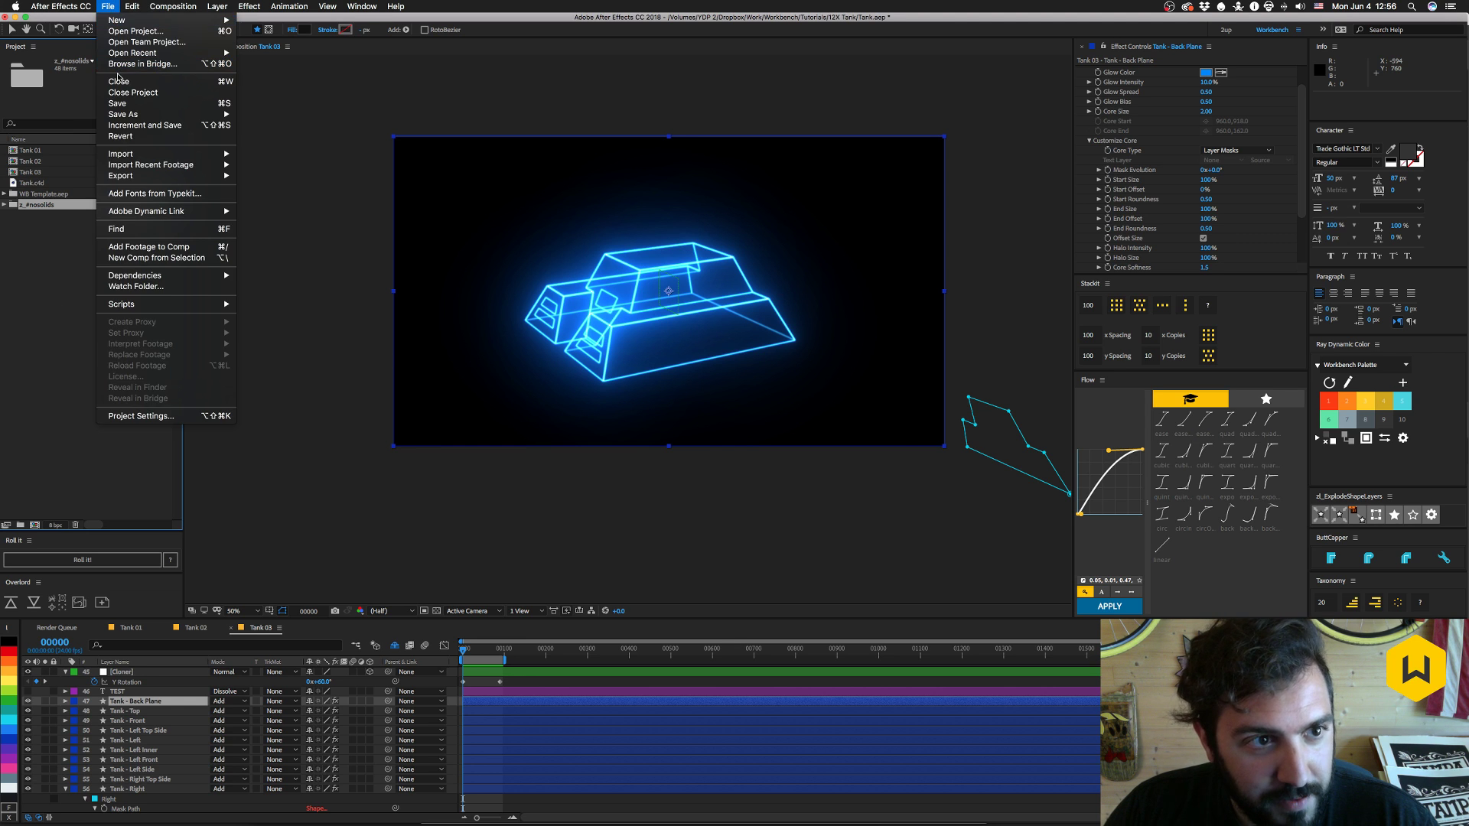
mouse_move(67, 6)
mouse_move(99, 38)
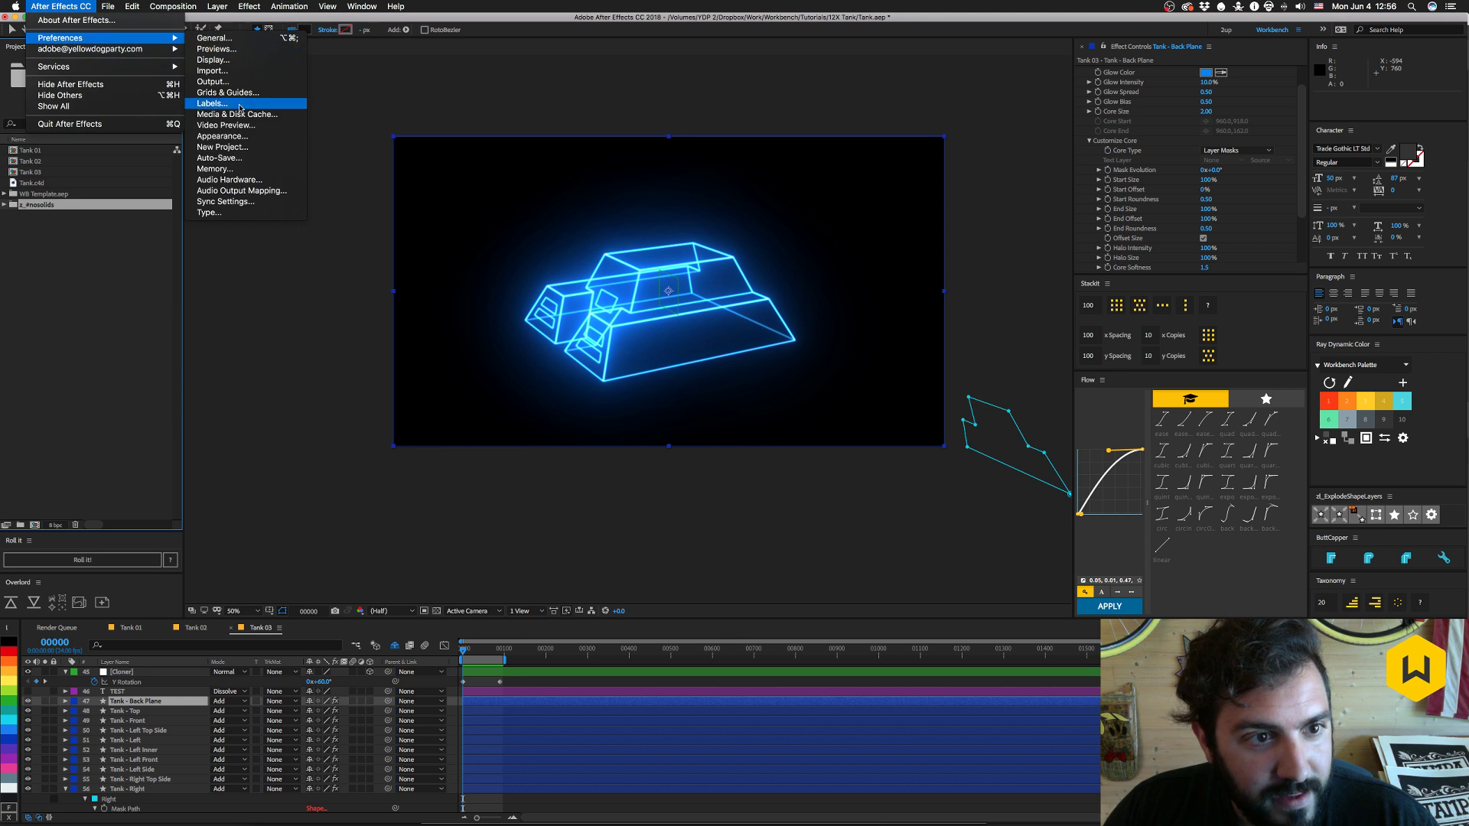
left_click(222, 147)
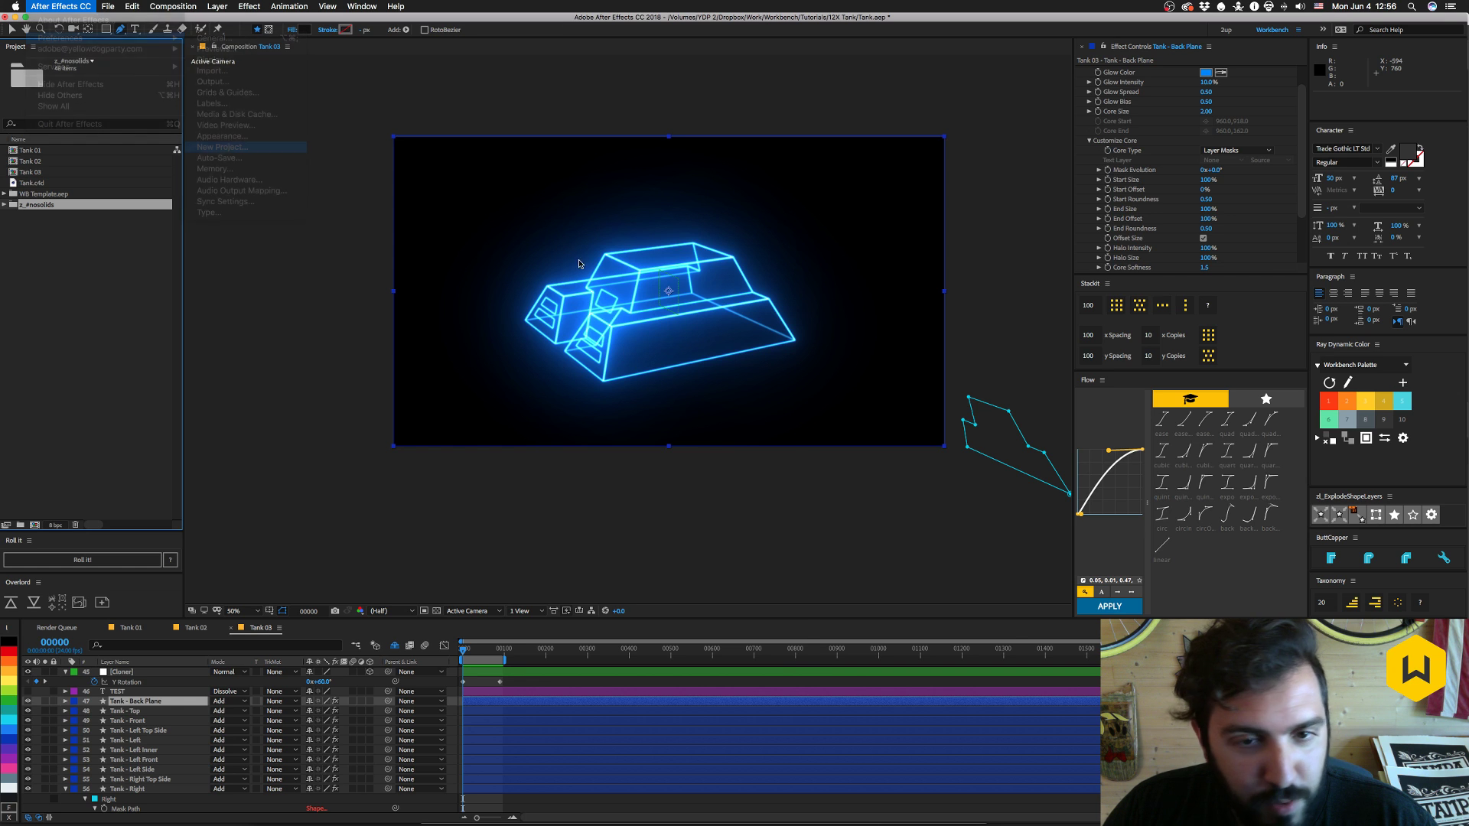
left_click(498, 388)
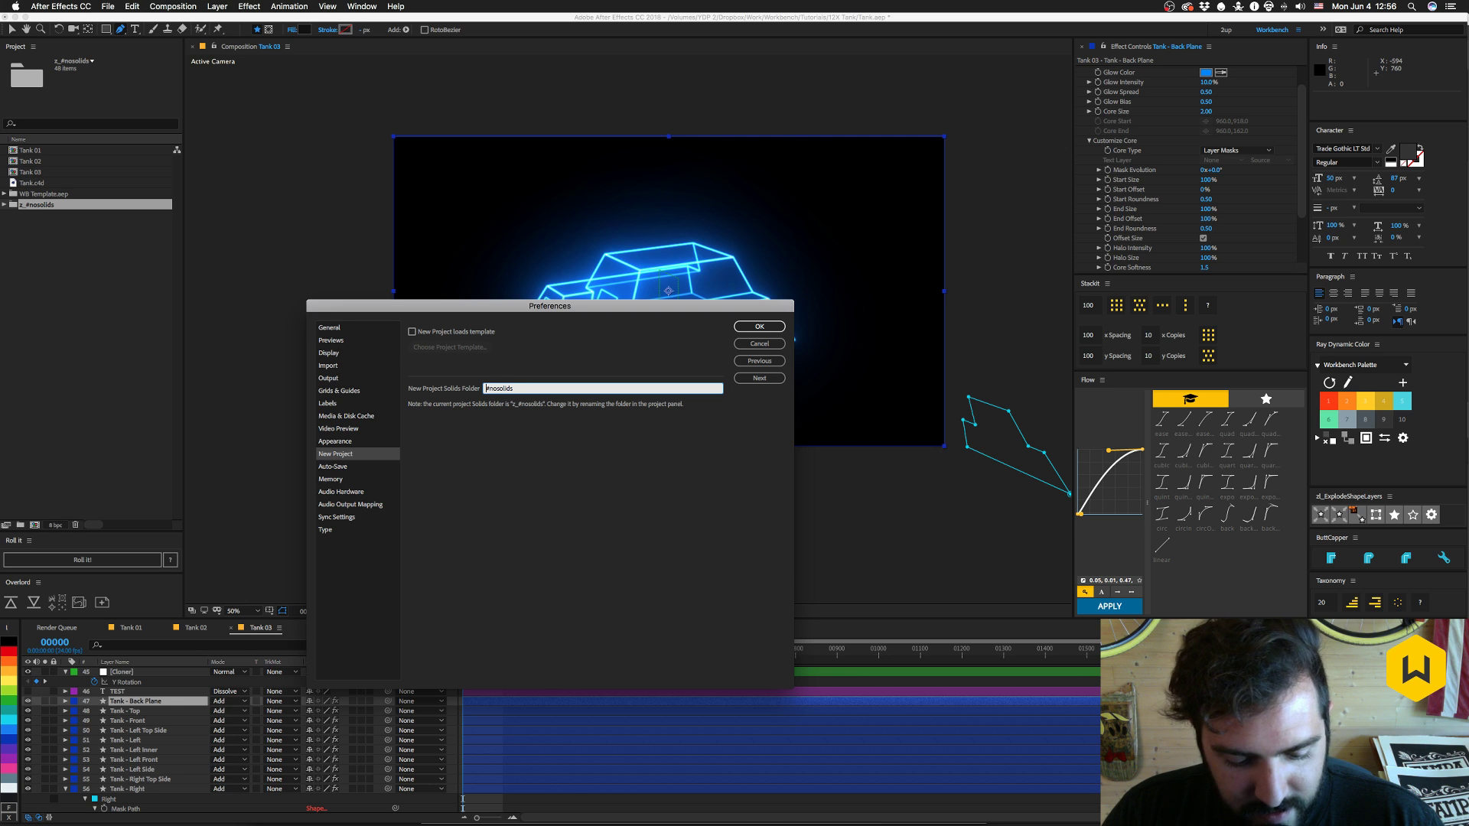
type("Z_")
key("BackSpace")
key("BackSpace")
type("z_")
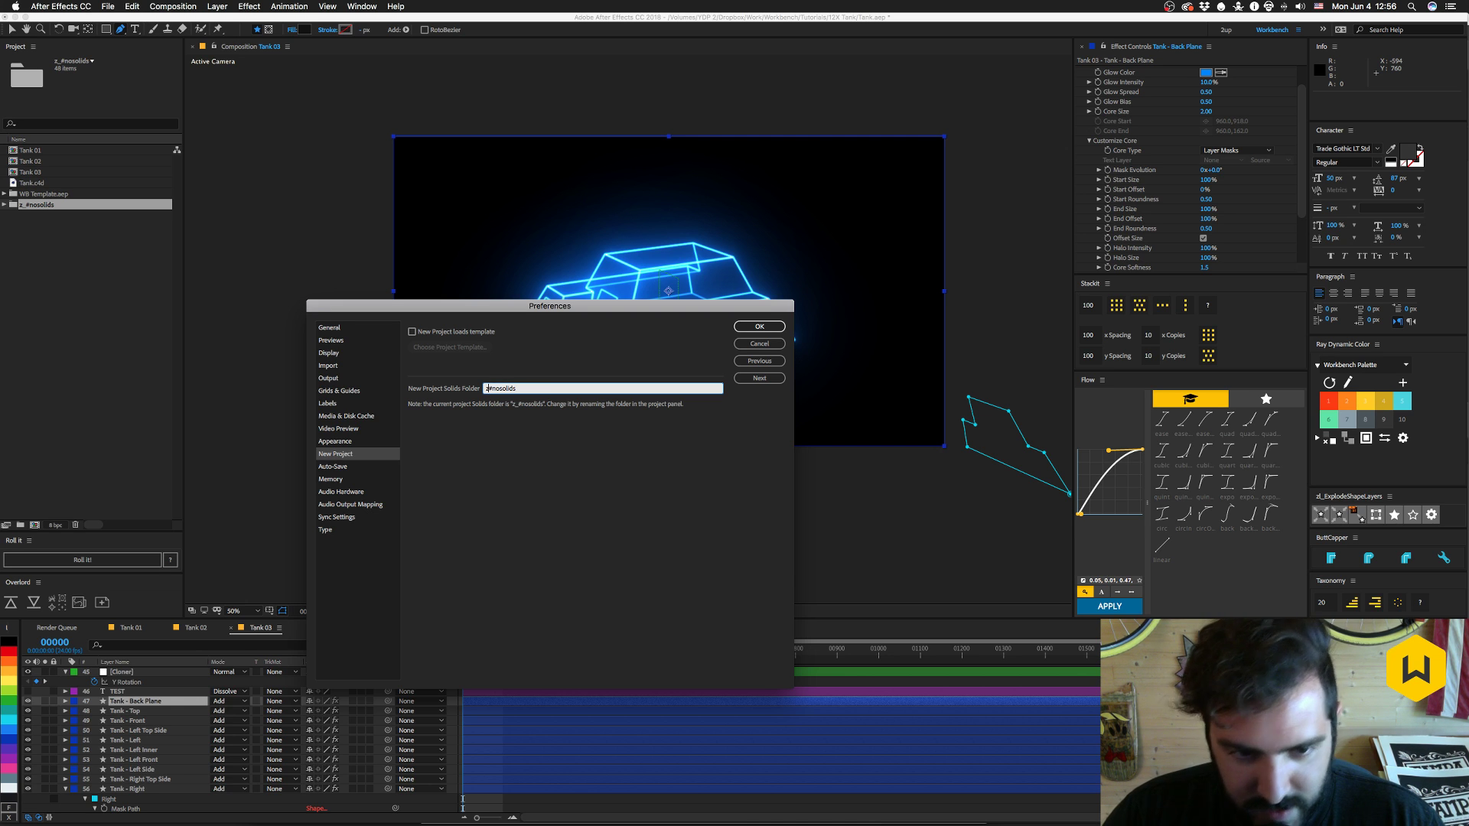
key("Return")
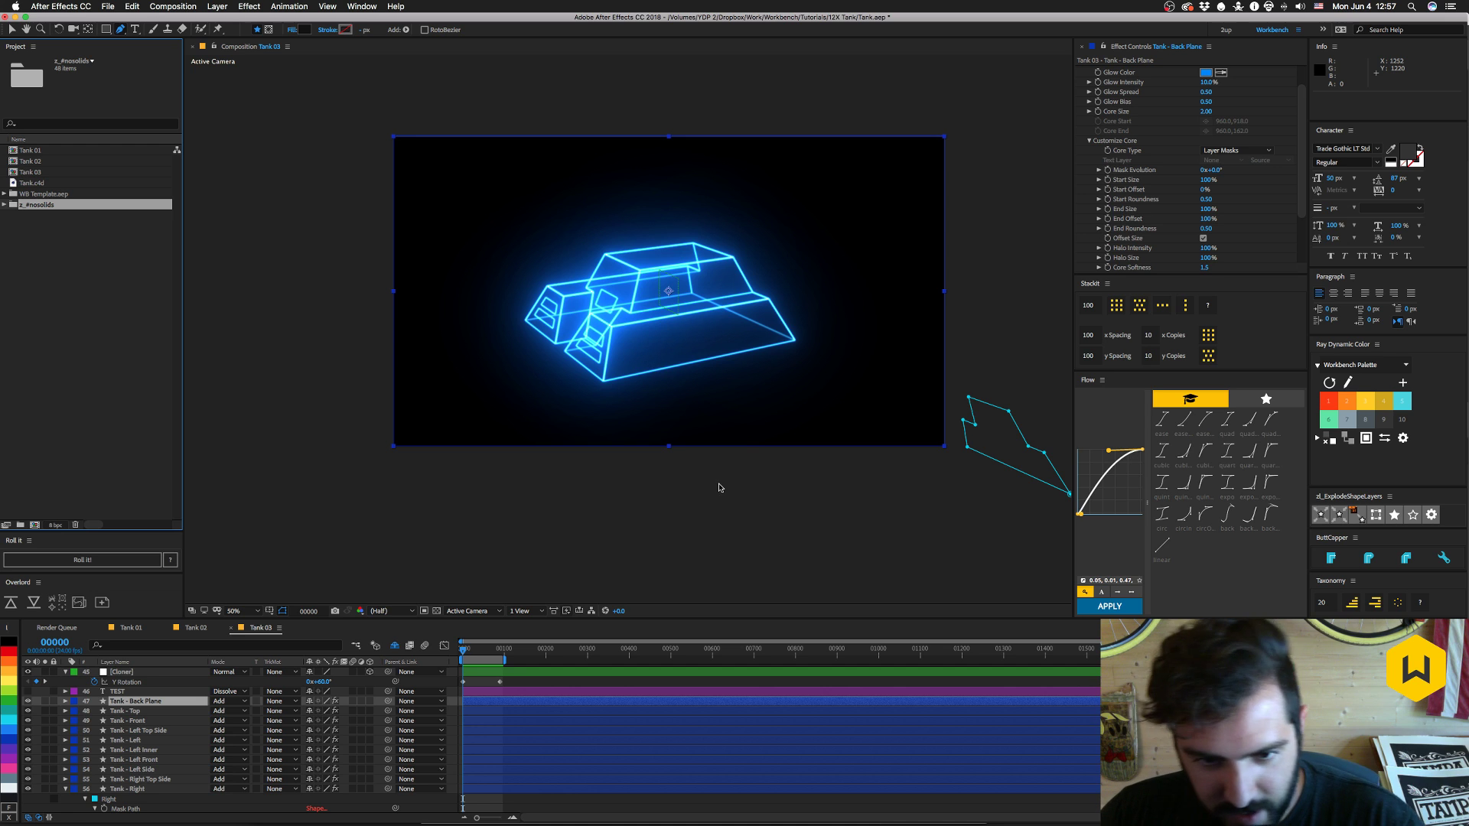
- Switch to the Selection tool and purge all memory and disk cache
key("v")
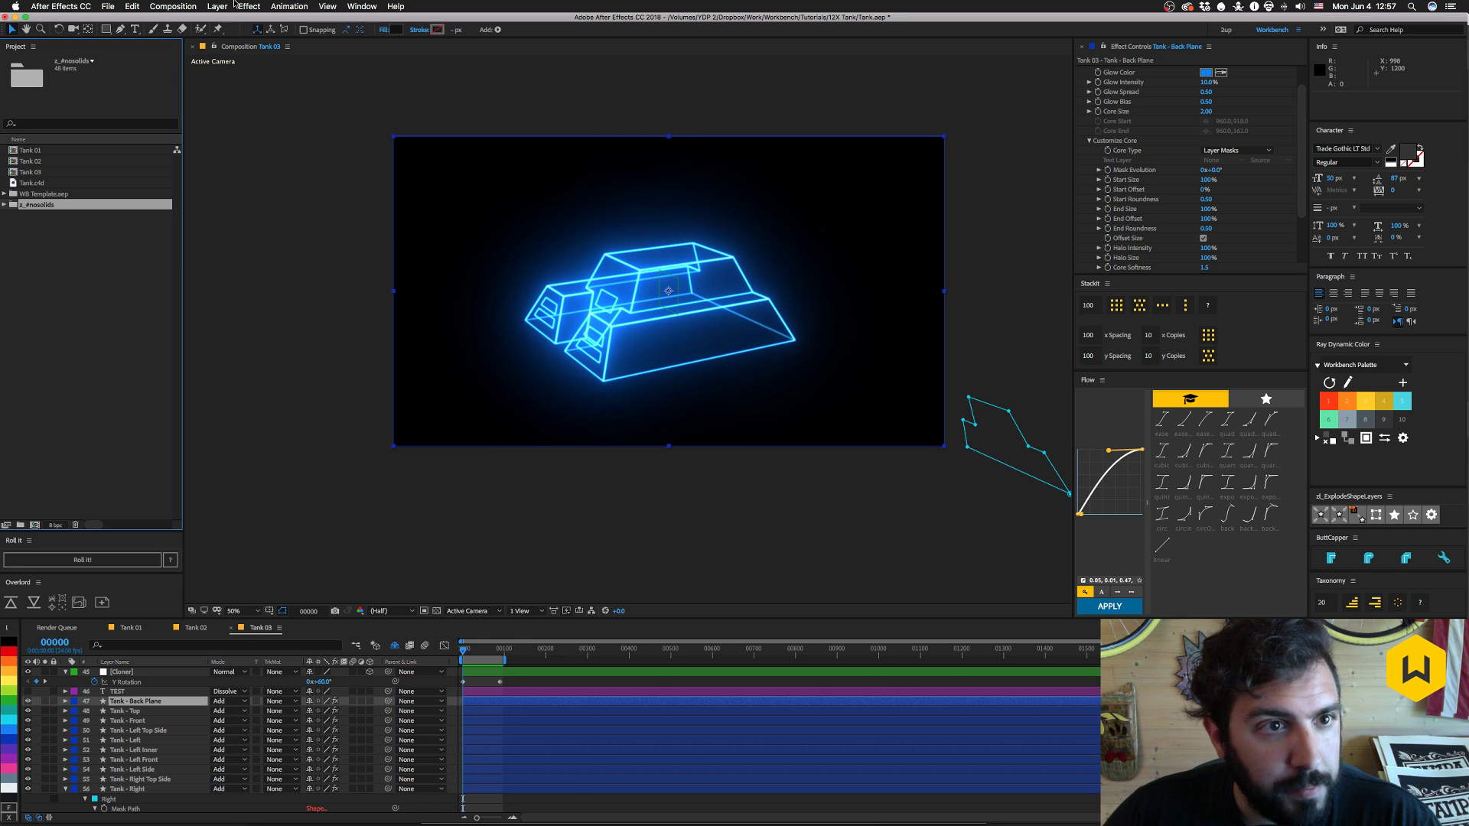
left_click(140, 8)
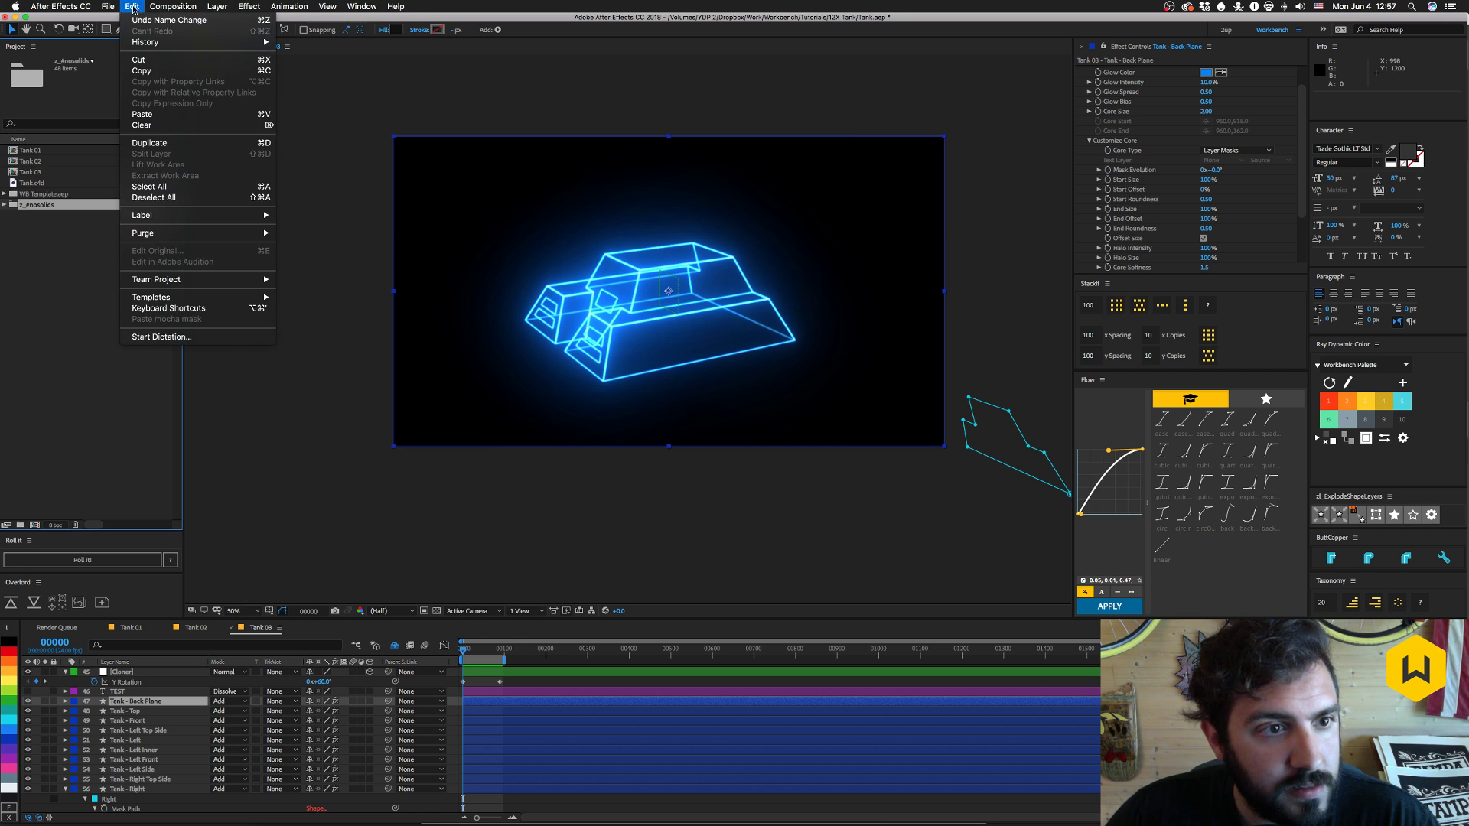
mouse_move(255, 235)
left_click(337, 233)
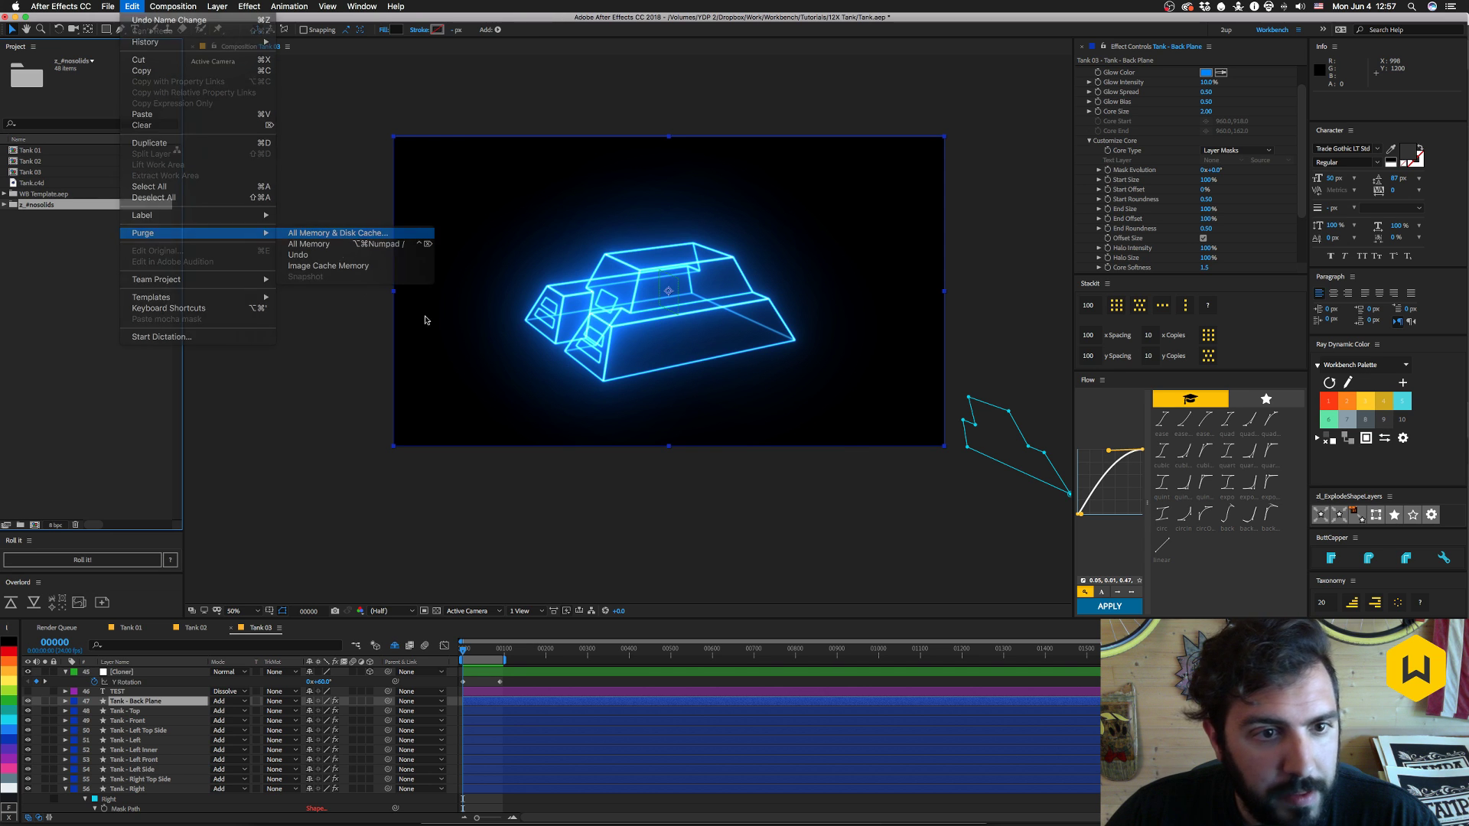
left_click(807, 448)
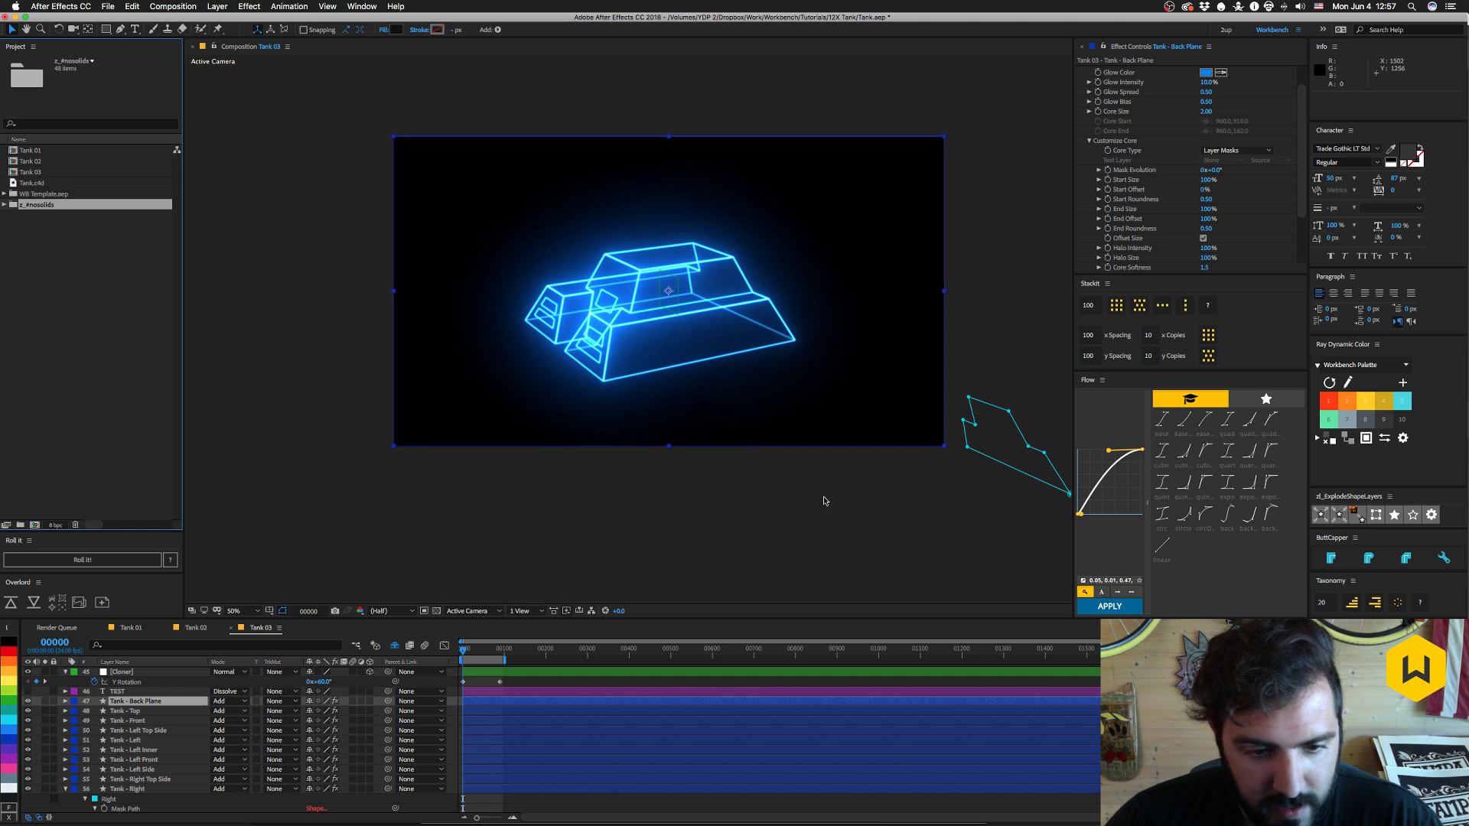
- Preview the rotating tank animation in the Tank 03 composition and stop playback
key("shift+super+h")
key("space")
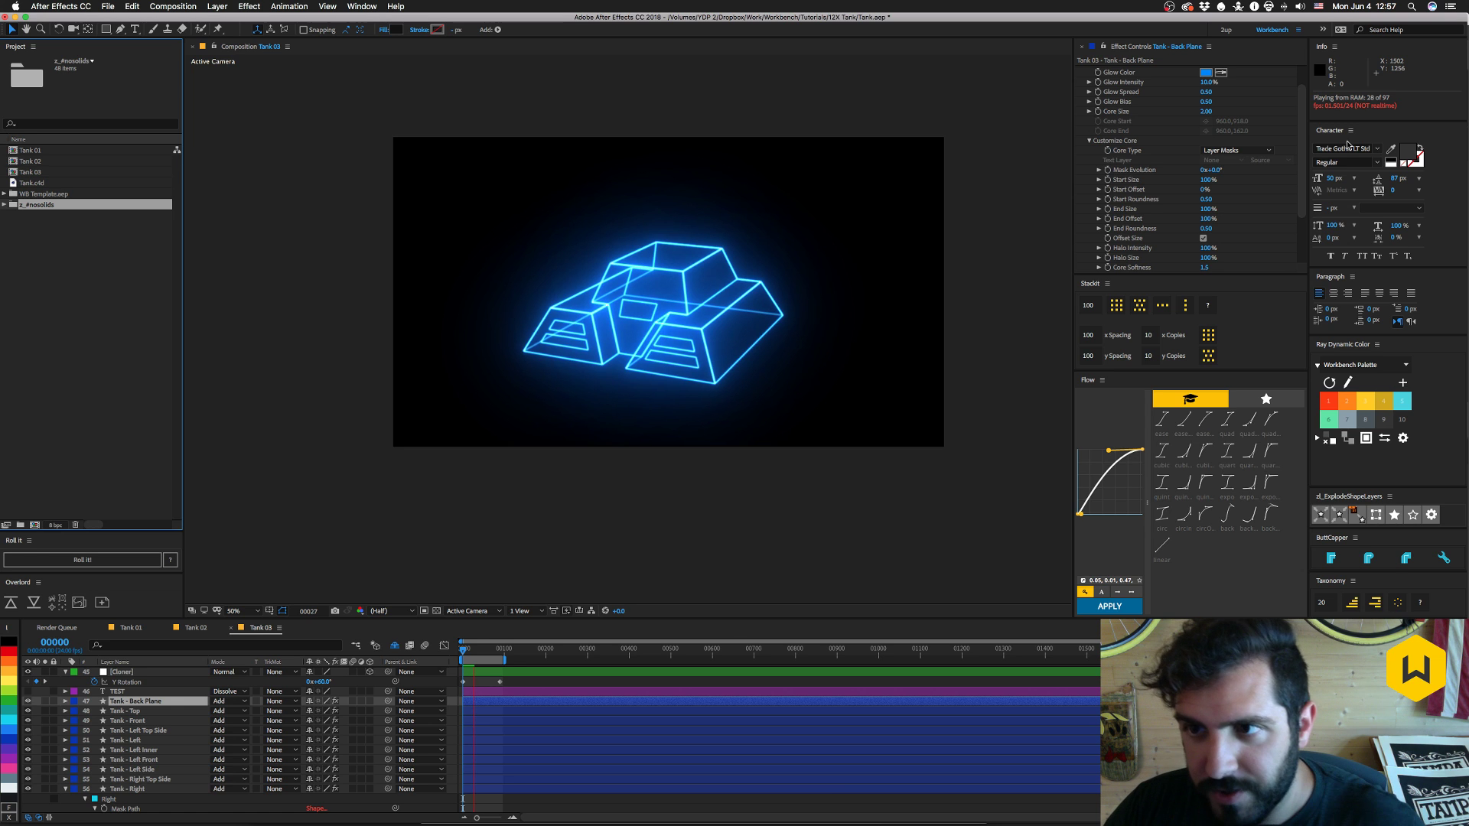
key("space")
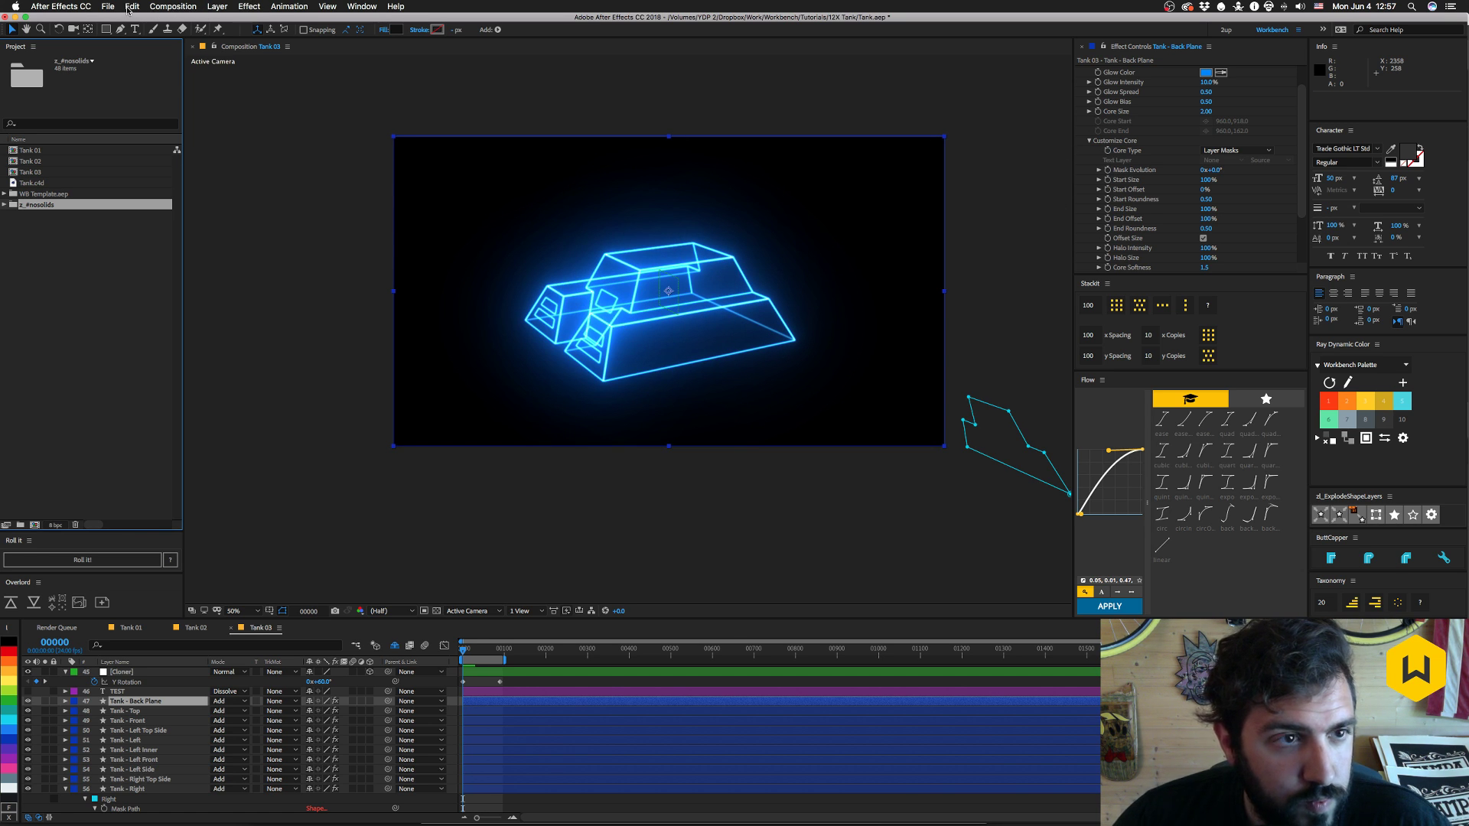
left_click(173, 7)
left_click(769, 4)
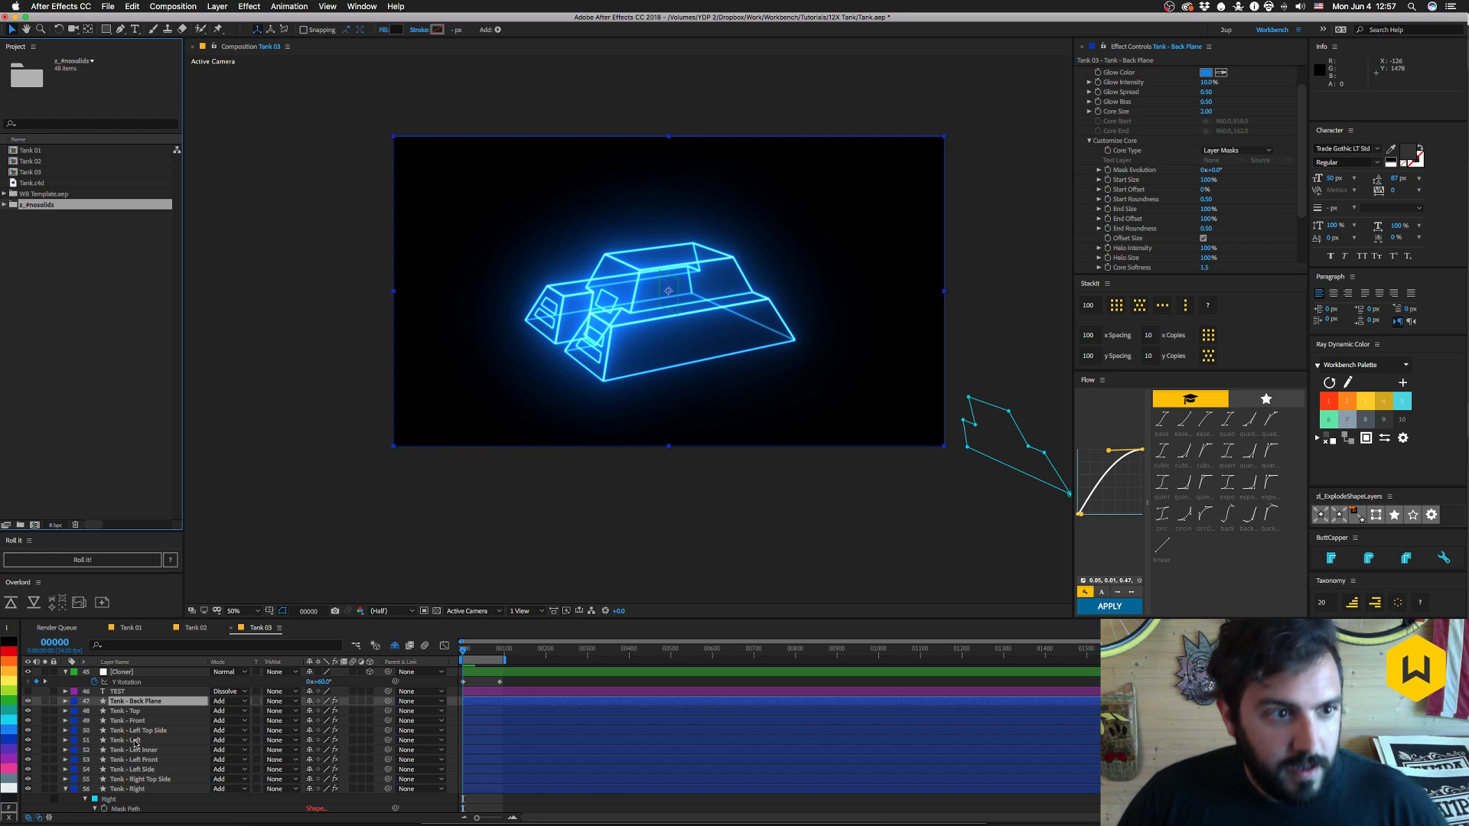
left_click(217, 7)
left_click(221, 9)
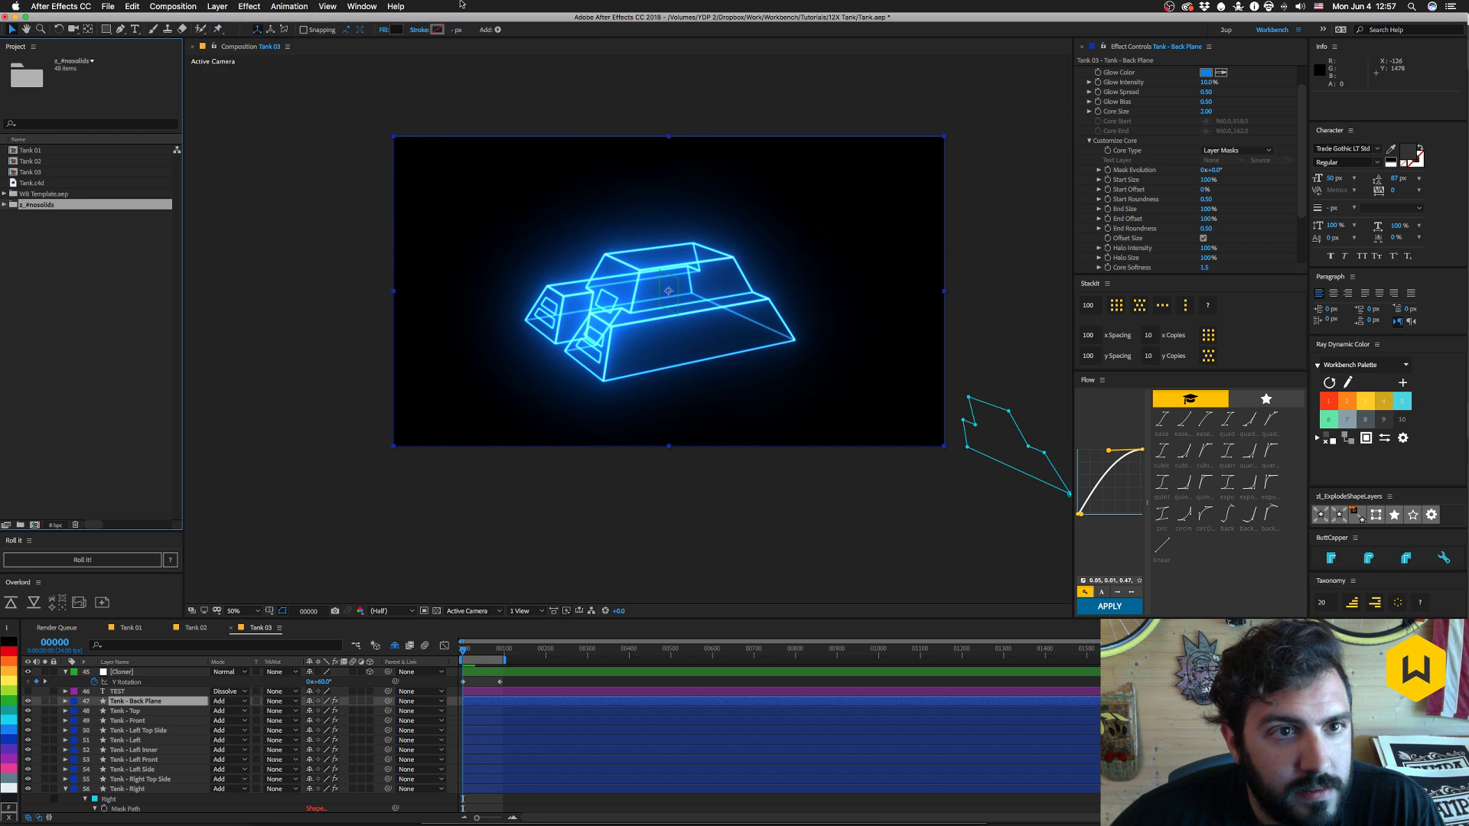
left_click(338, 637)
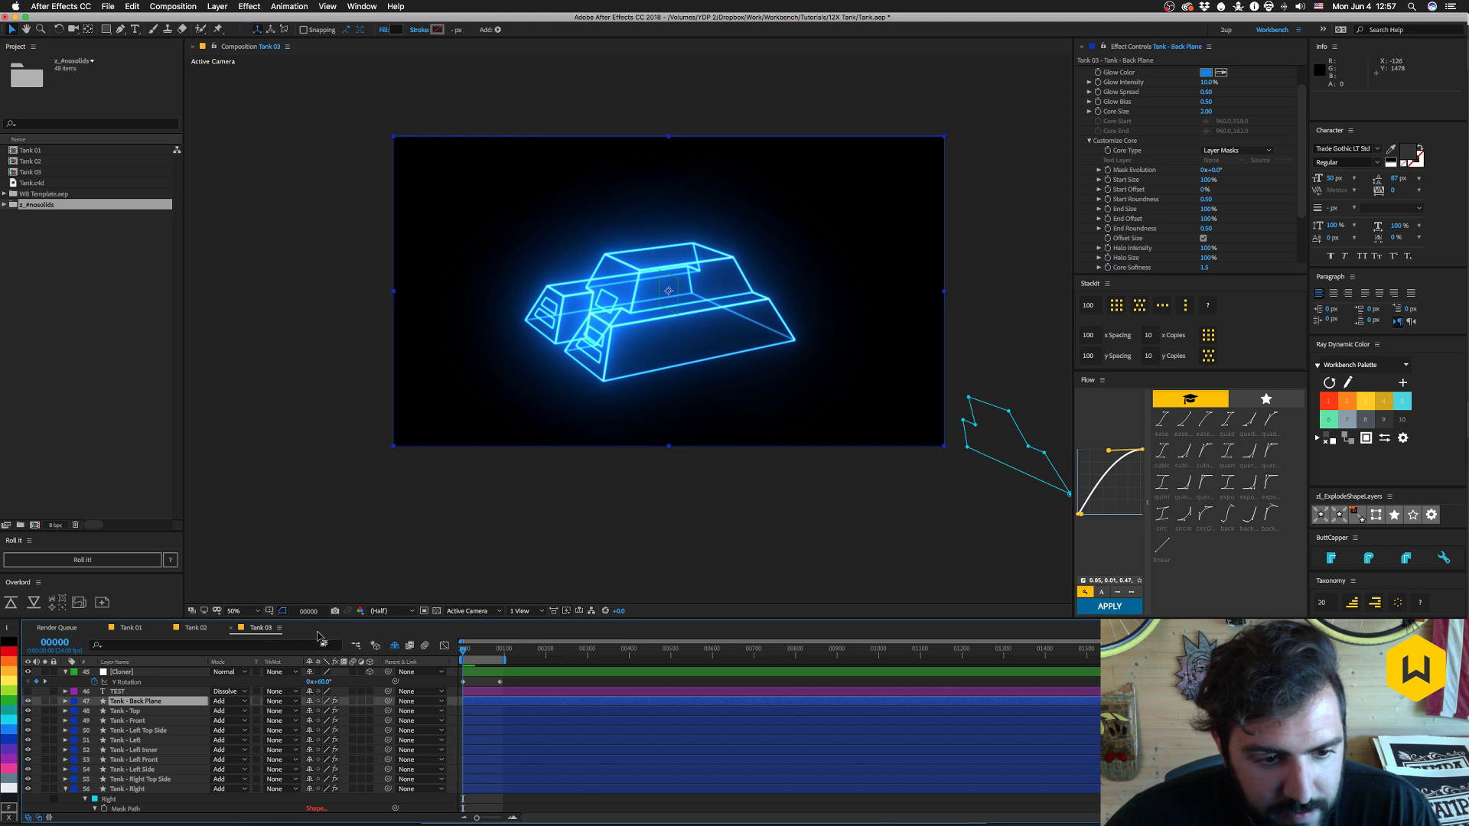
- Create a new white 1920 × 1080 px solid named Poly above the Tank - Back Plane layer
left_click(219, 7)
mouse_move(230, 21)
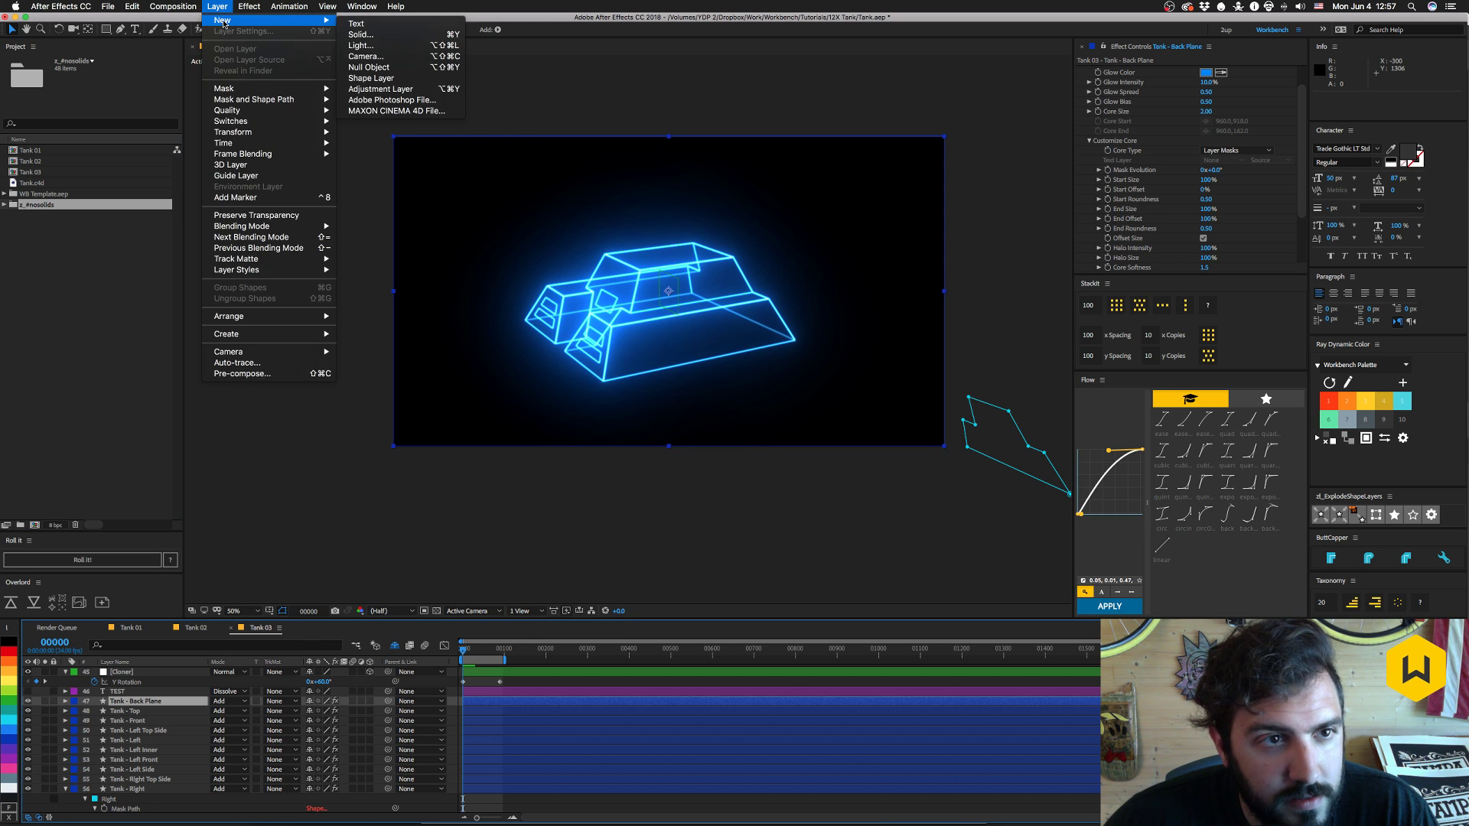
left_click(361, 34)
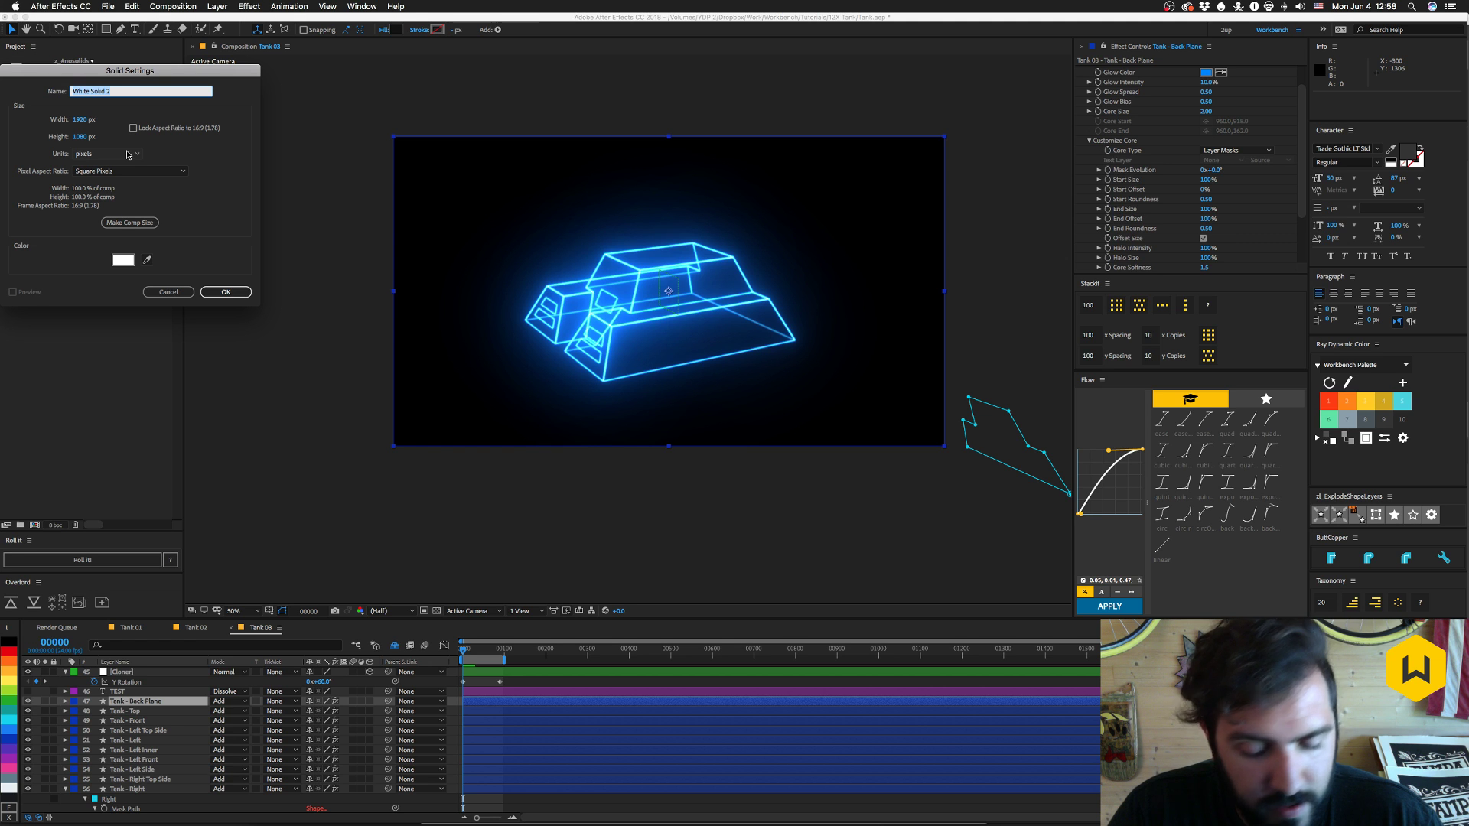
type("R")
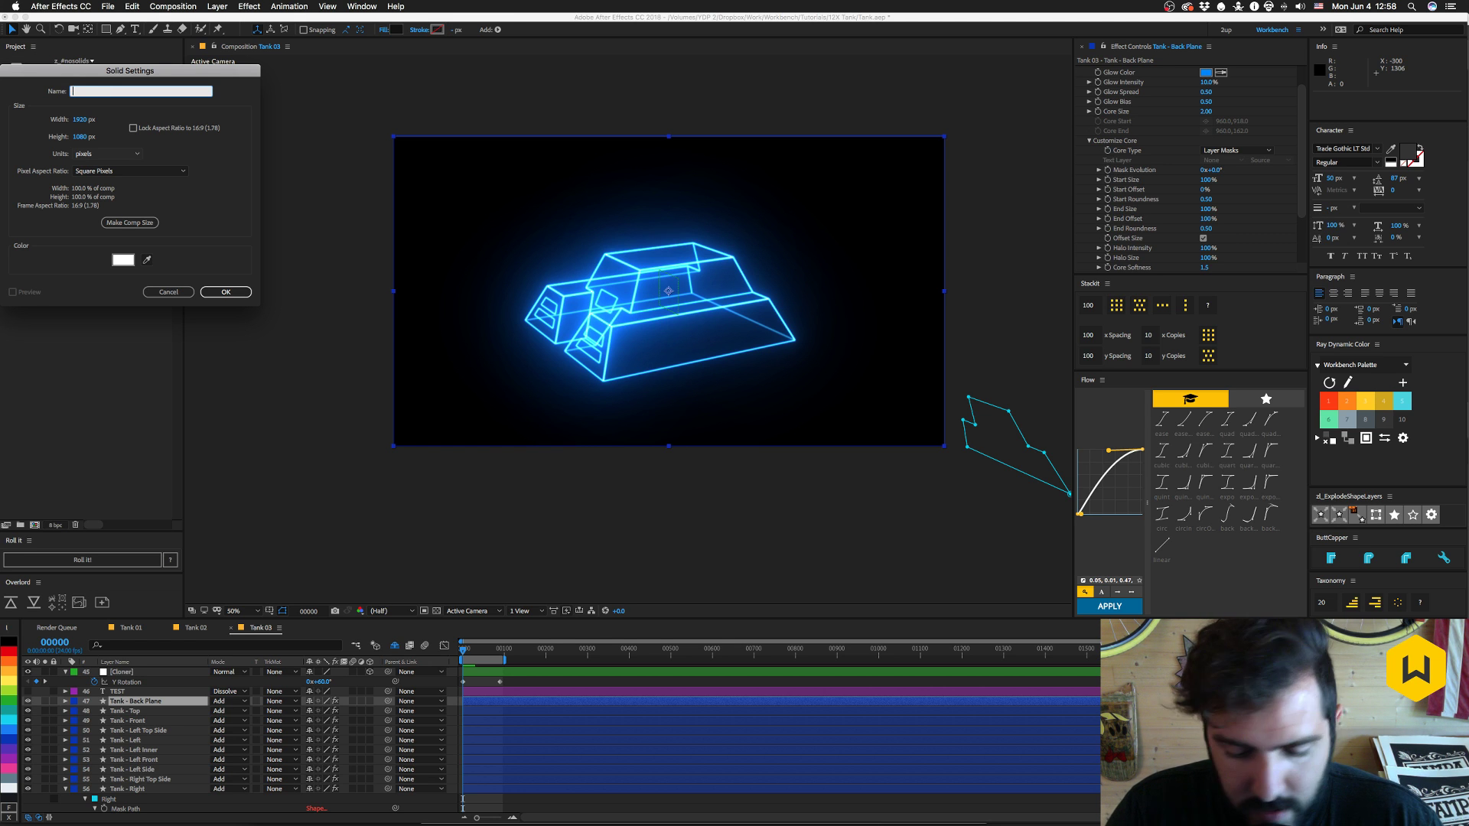
type("oly")
key("Return")
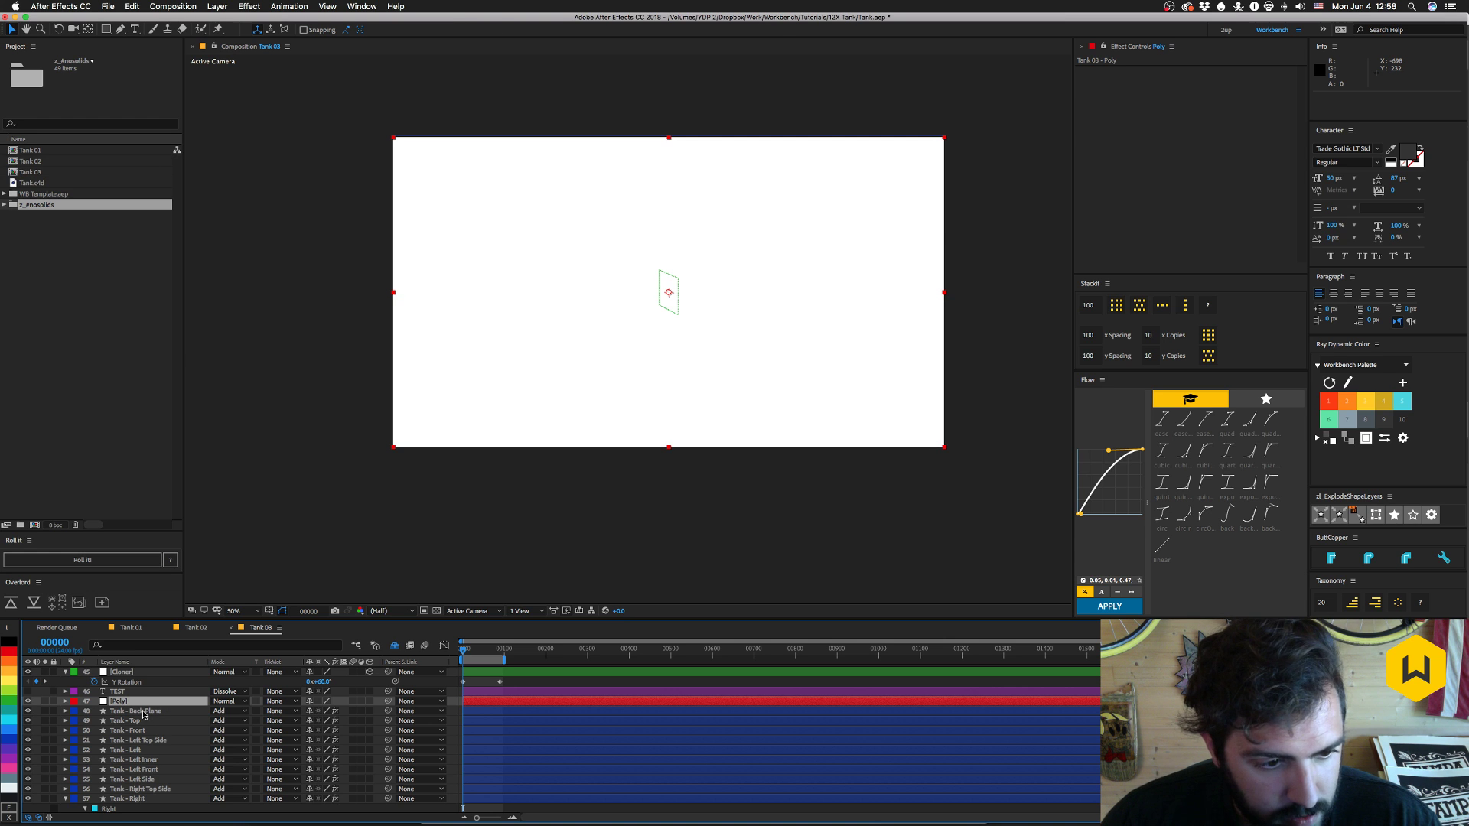
- Maximize the timeline and reveal the mask path and opacity expressions of the Tank - Back Plane layer
left_click(143, 712)
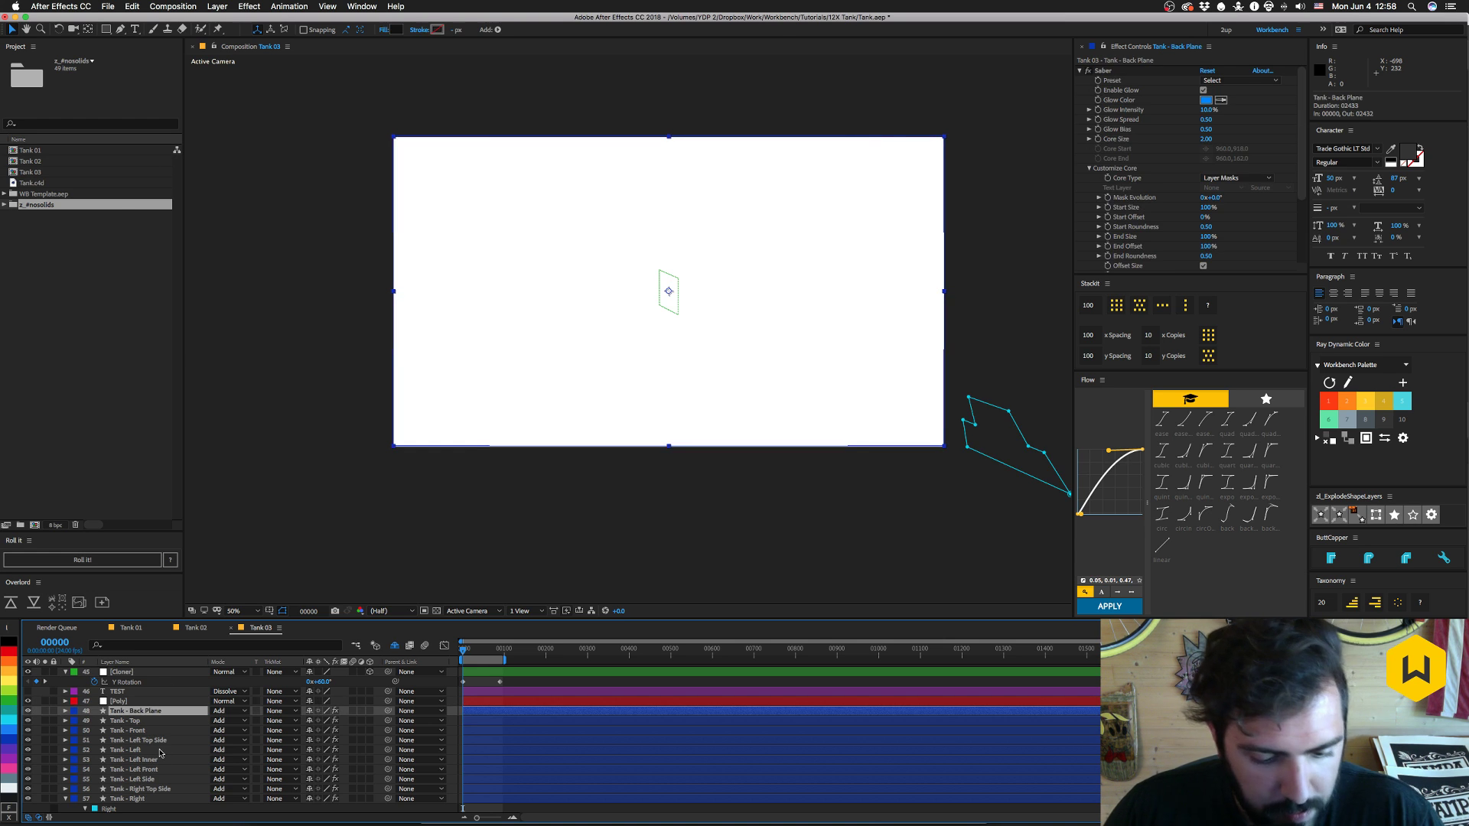
key("grave")
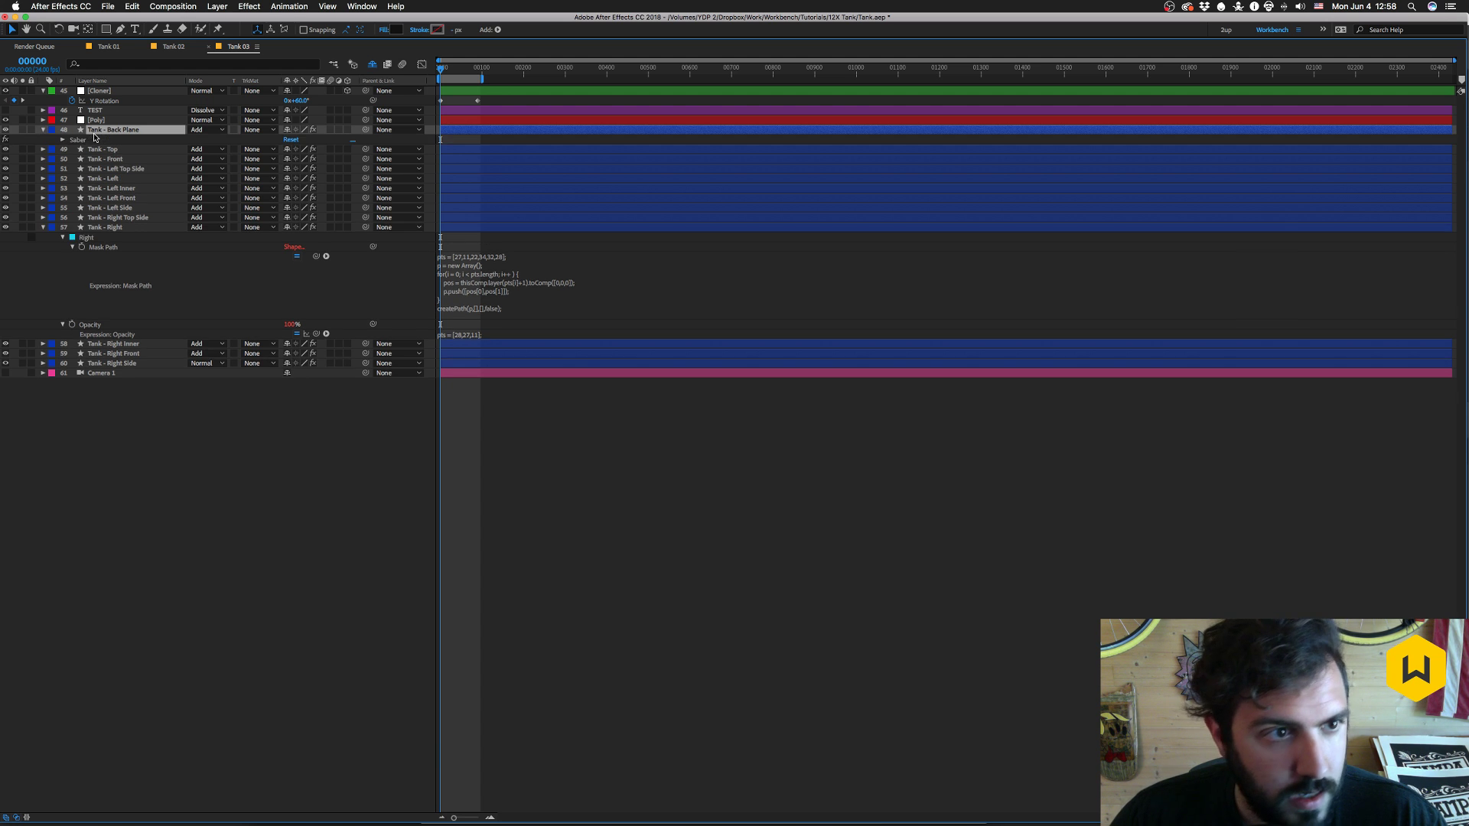
key("e")
key("e")
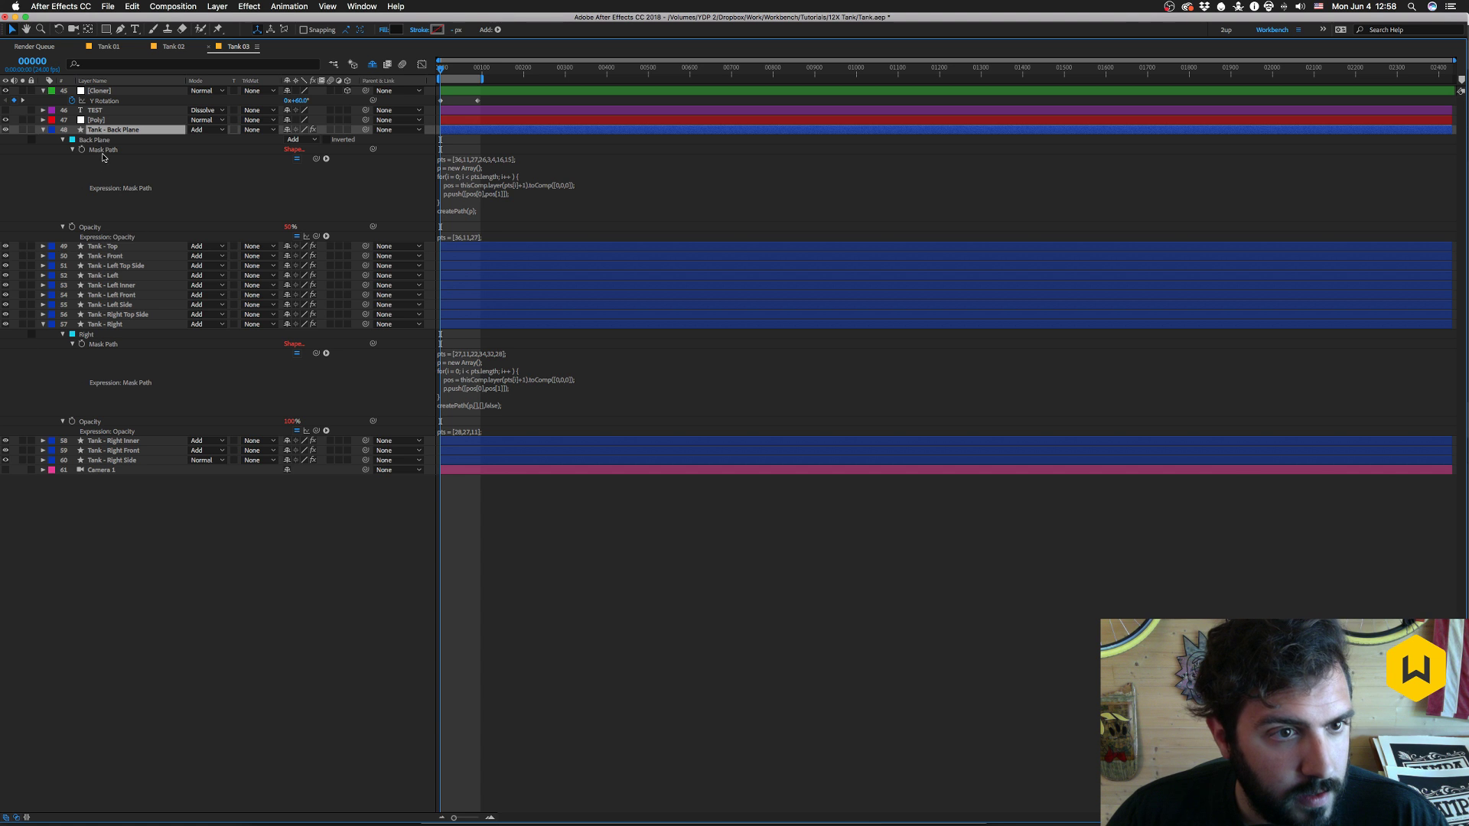
left_click(103, 151)
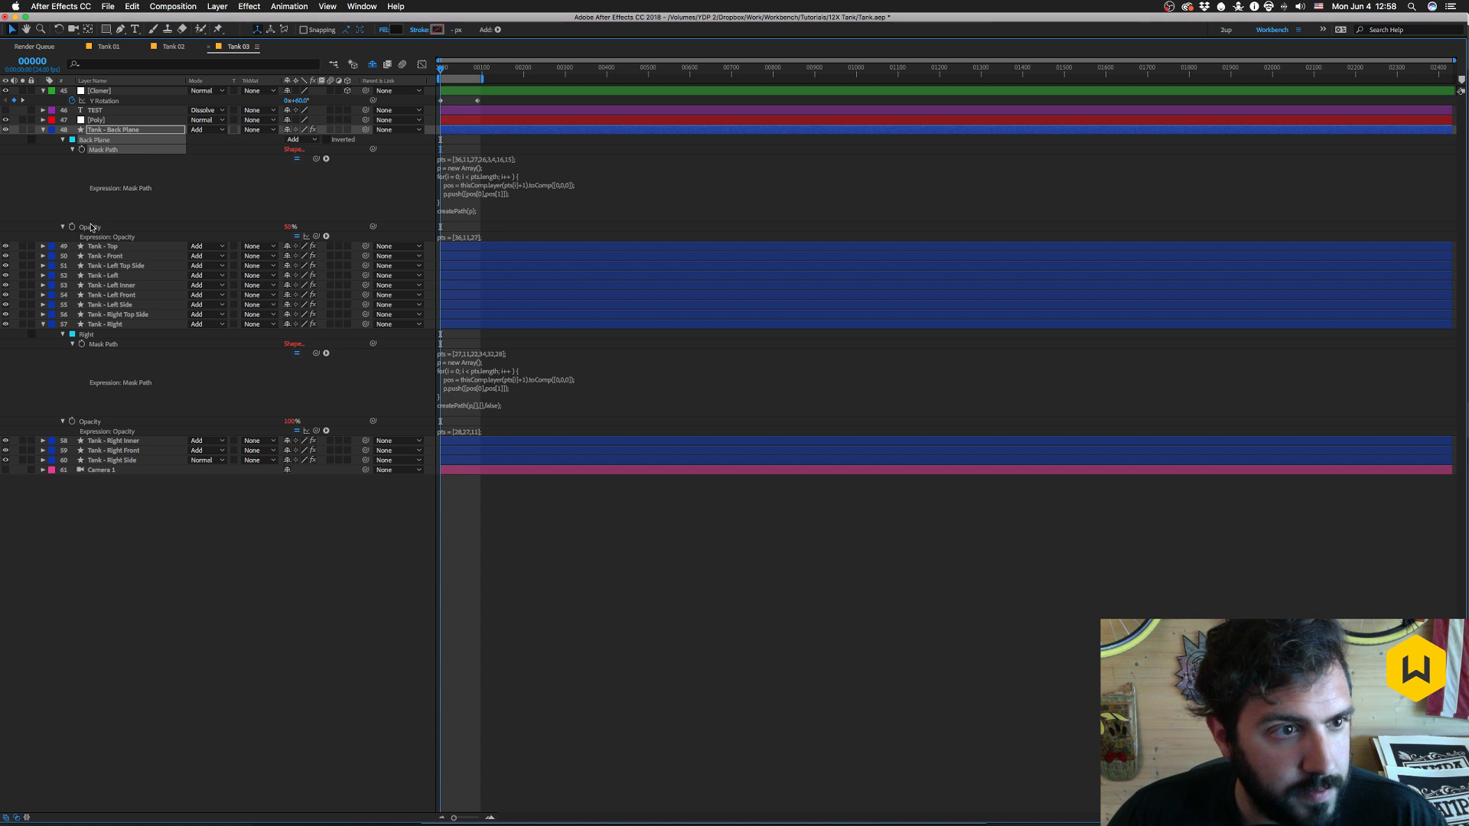
left_click(98, 120)
key("Return")
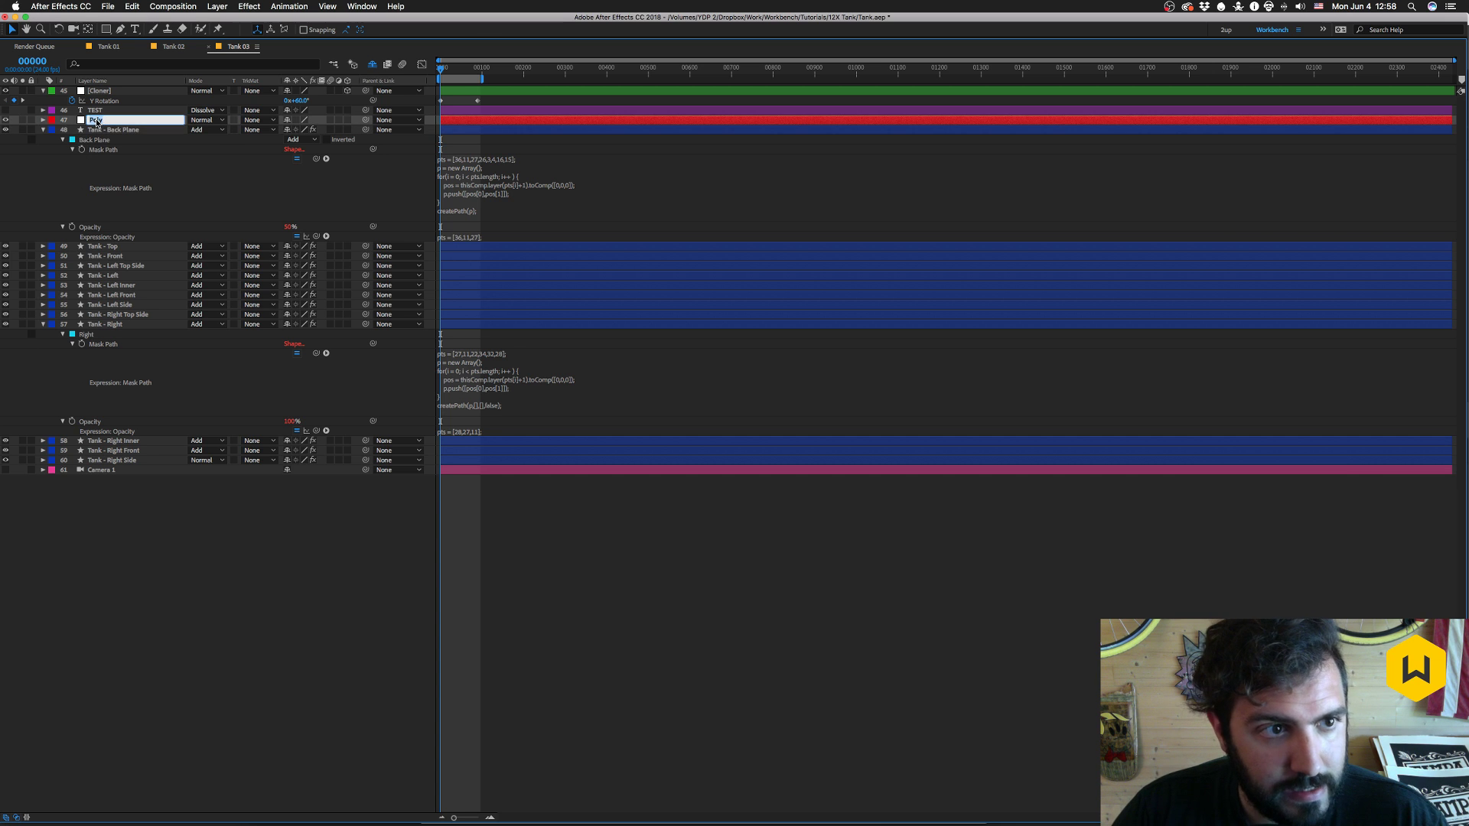
key("Return")
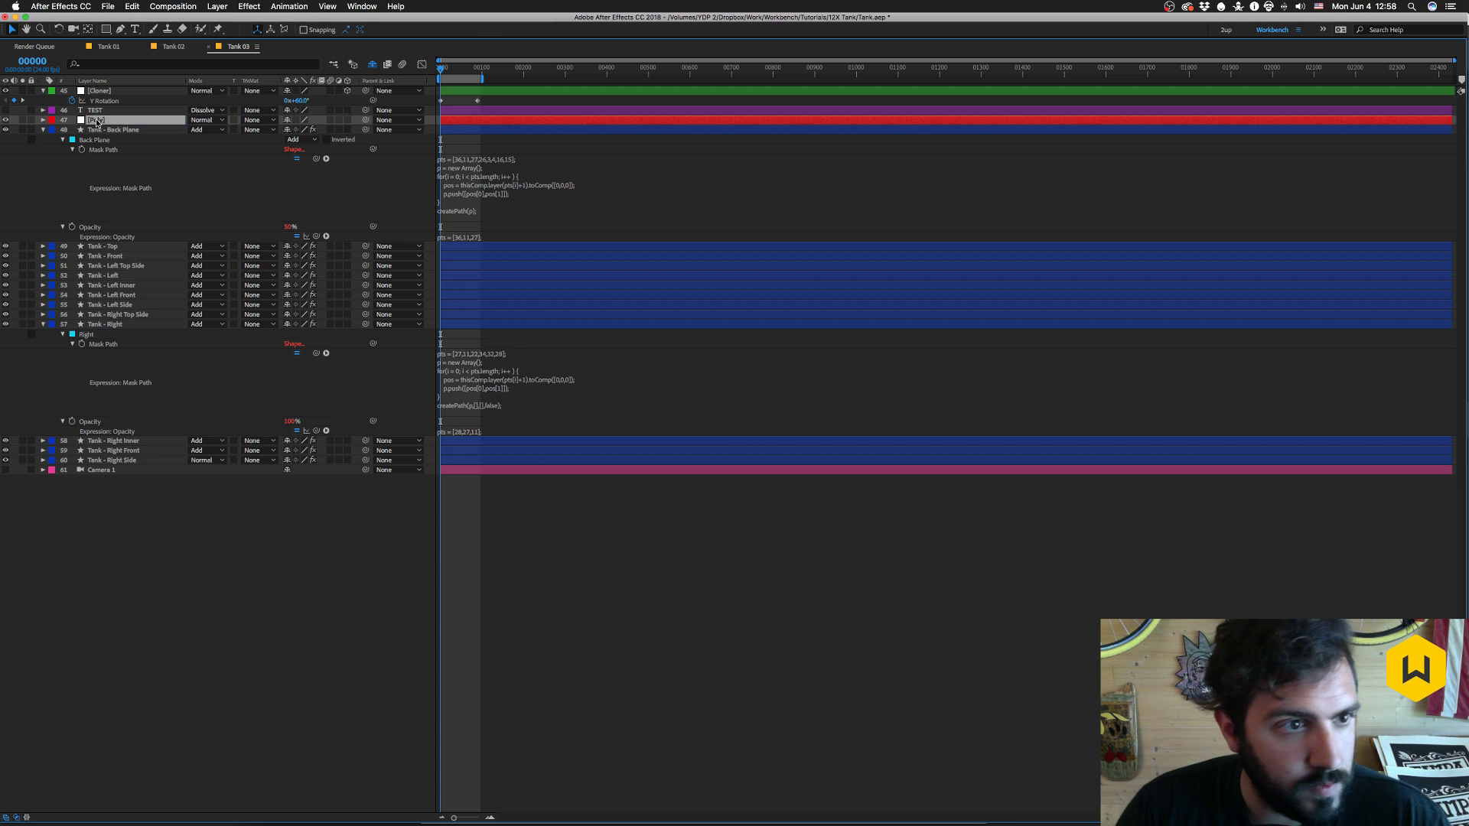
left_click(102, 131)
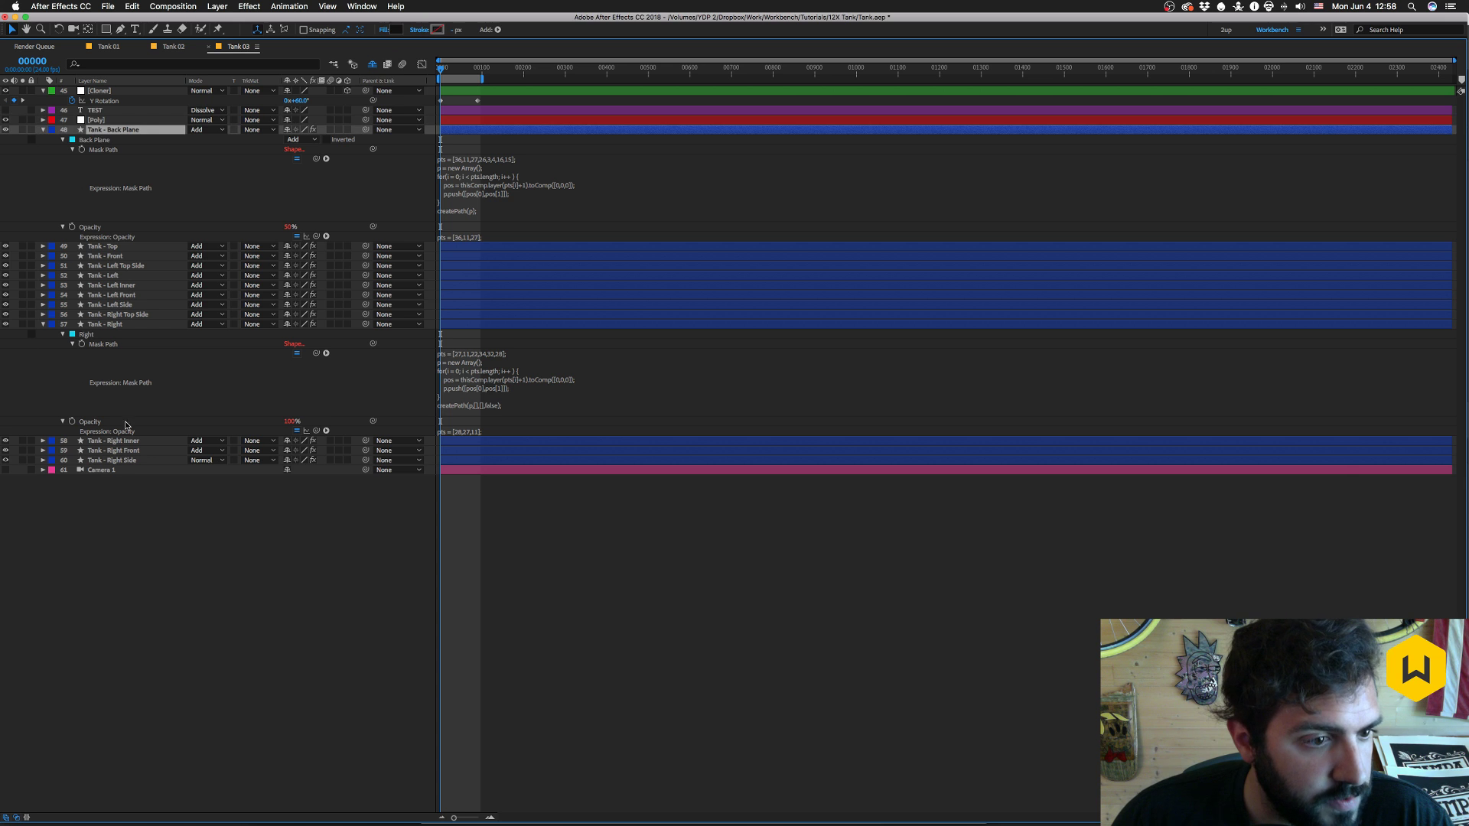
- Duplicate the Poly solid 11 times so that there is a stack of twelve Poly layers
left_click(97, 121)
key("ctrl+d")
key("ctrl+d")
key("ctrl+d")
key("ctrl+d")
key("ctrl+d")
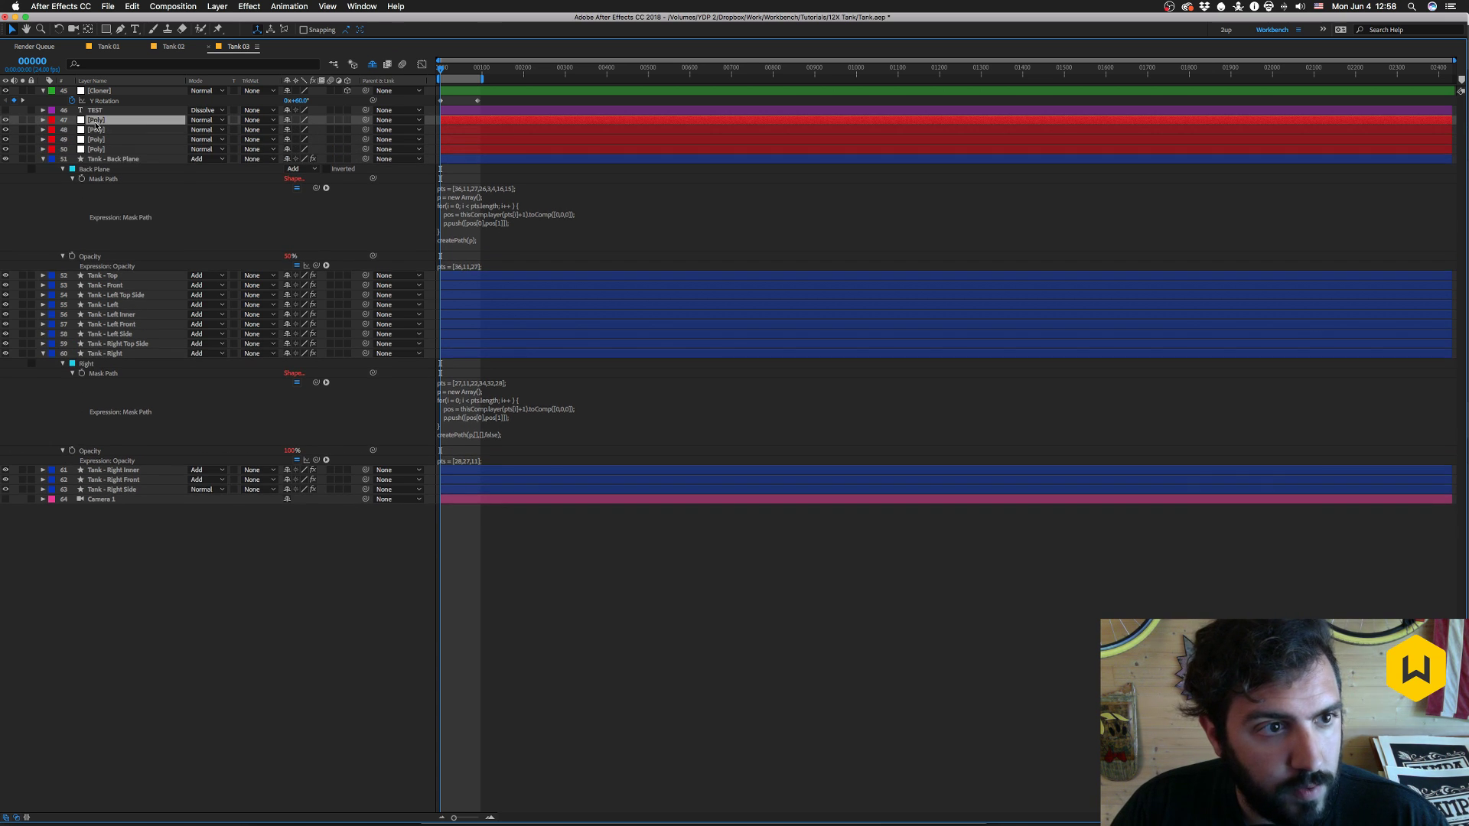
key("ctrl+d")
key("ctrl+d")
key("ctrl+d")
key("ctrl+d")
key("ctrl+d")
key("ctrl+d")
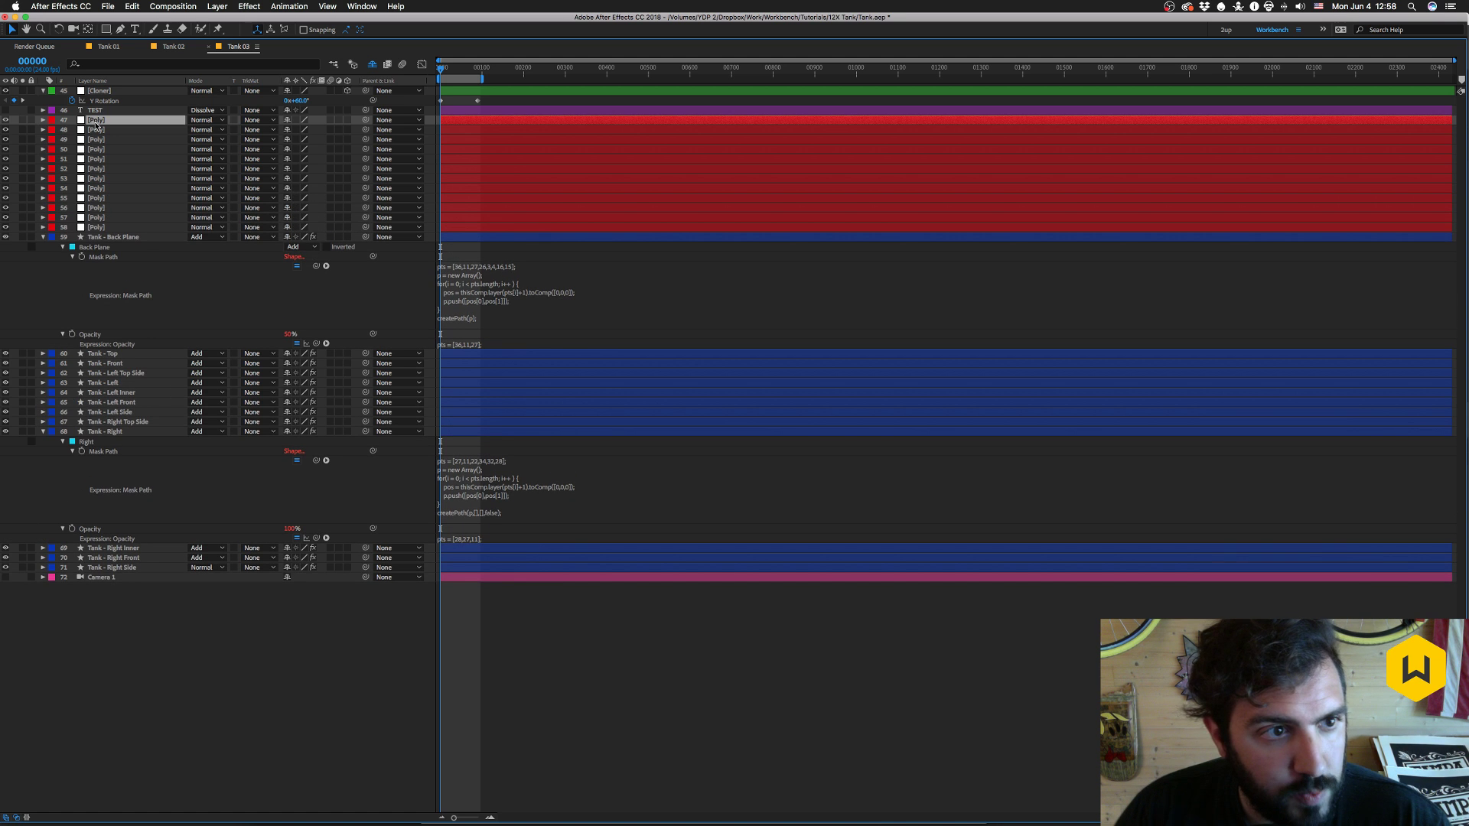
- Rename the topmost Poly layer to Tank - Back Plane
key("Return")
type("Tank")
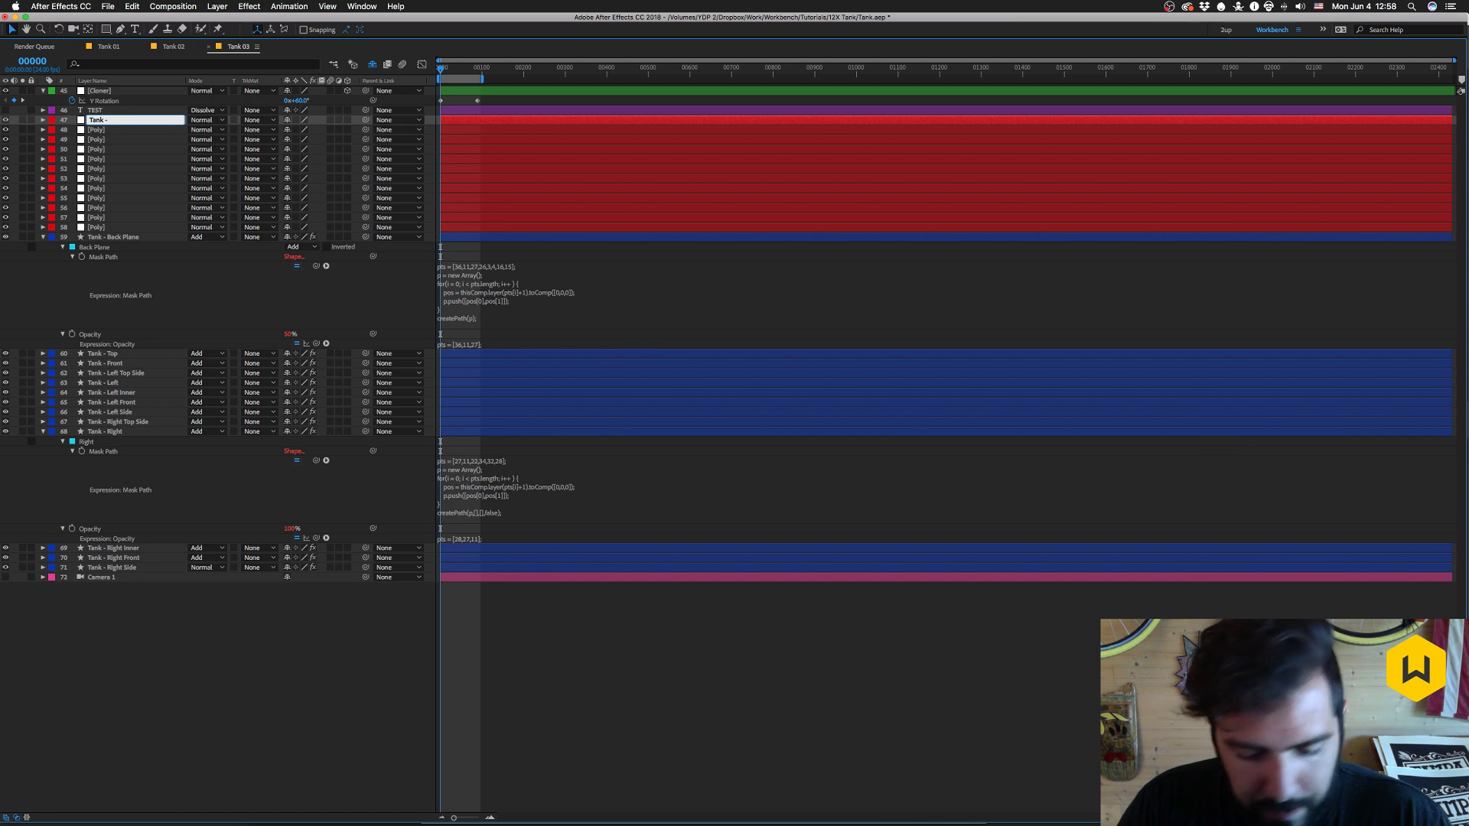
type(" - Back Plane")
key("Return")
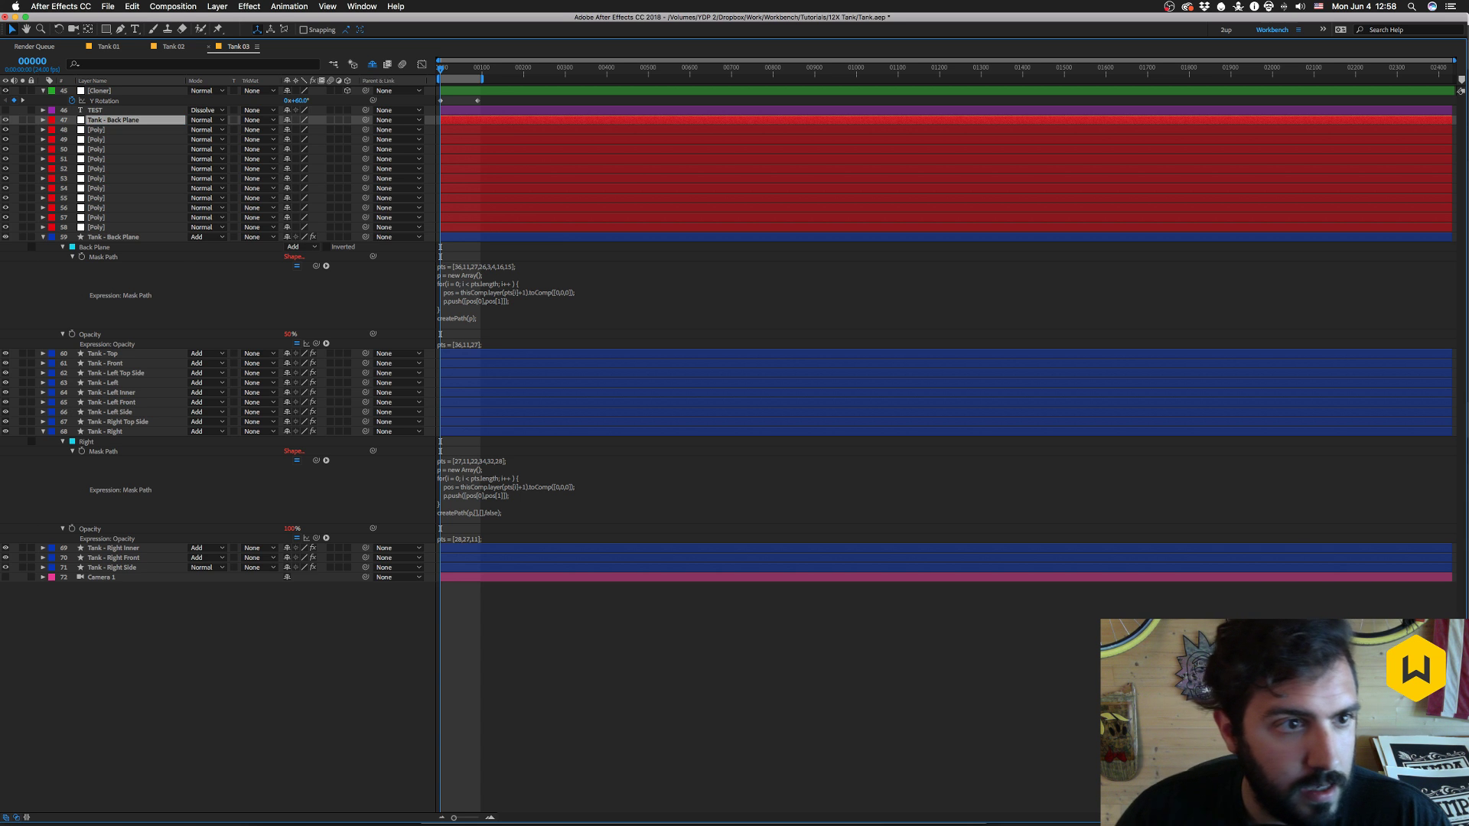
- Try copying the blue Tank - Back Plane layer's Mask Path onto the red solid of the same name, and undo the paste
left_click(105, 259)
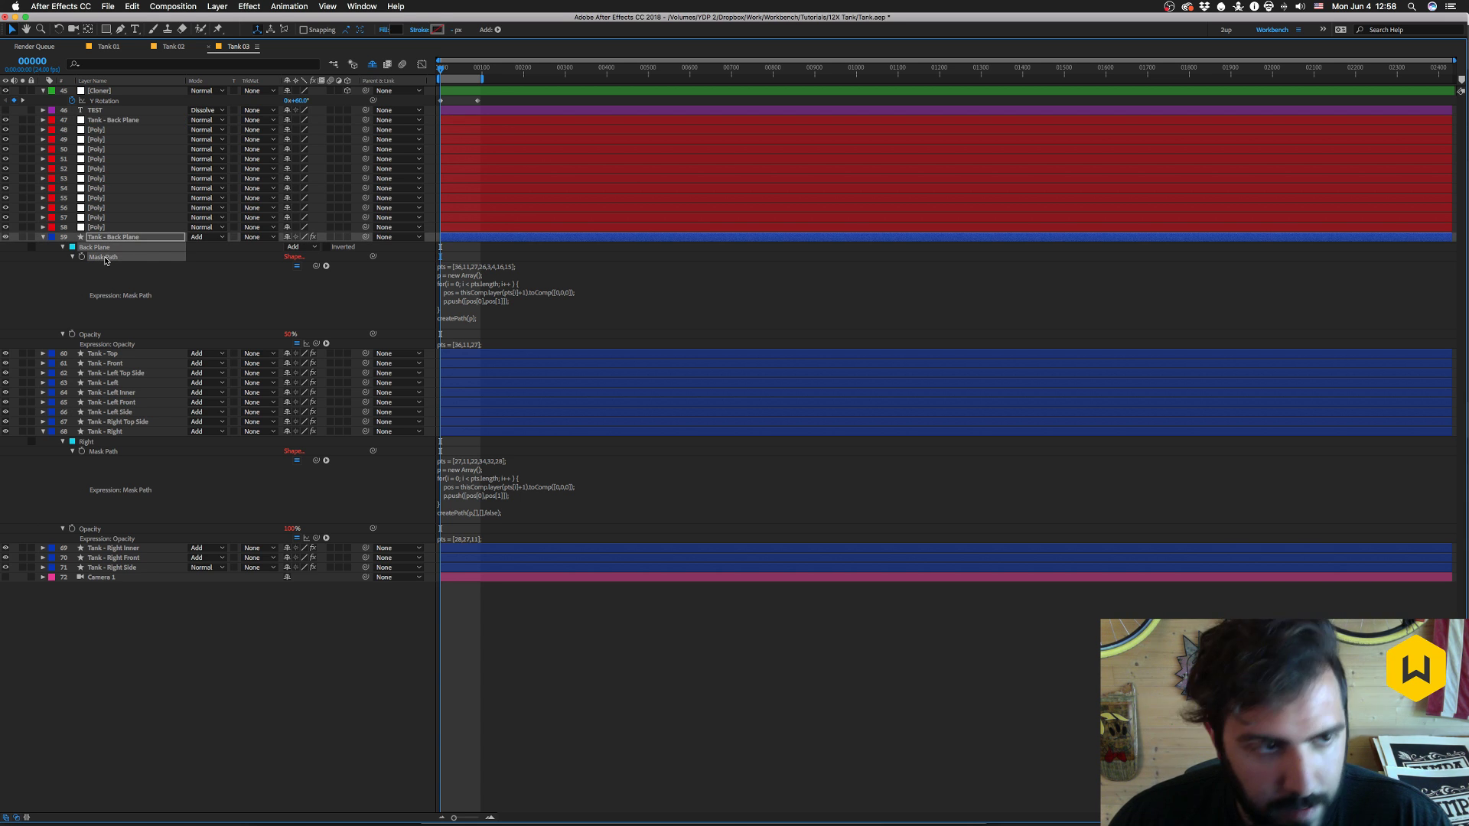
left_click(101, 121)
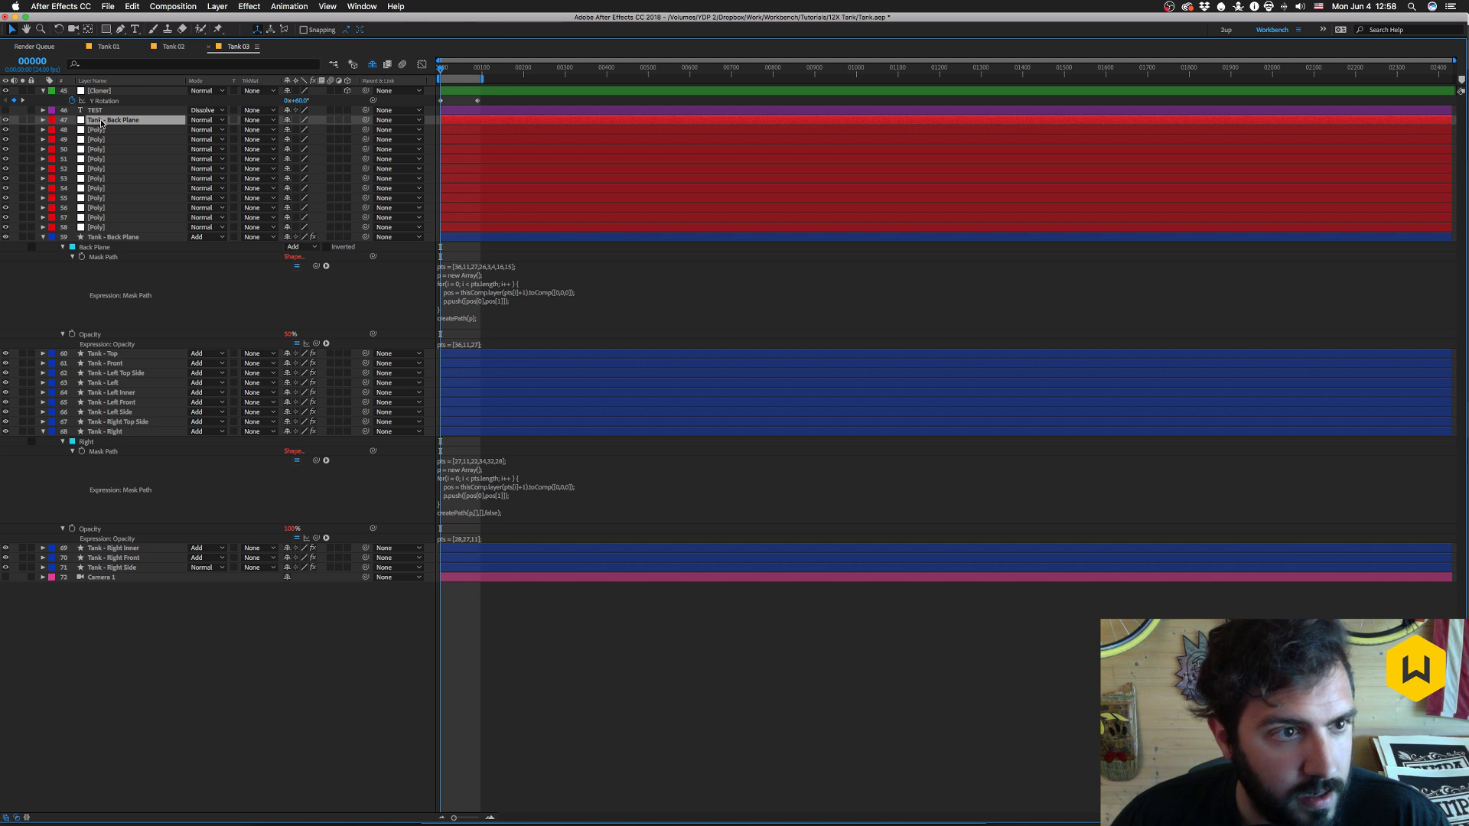
key("Return")
key("super+v")
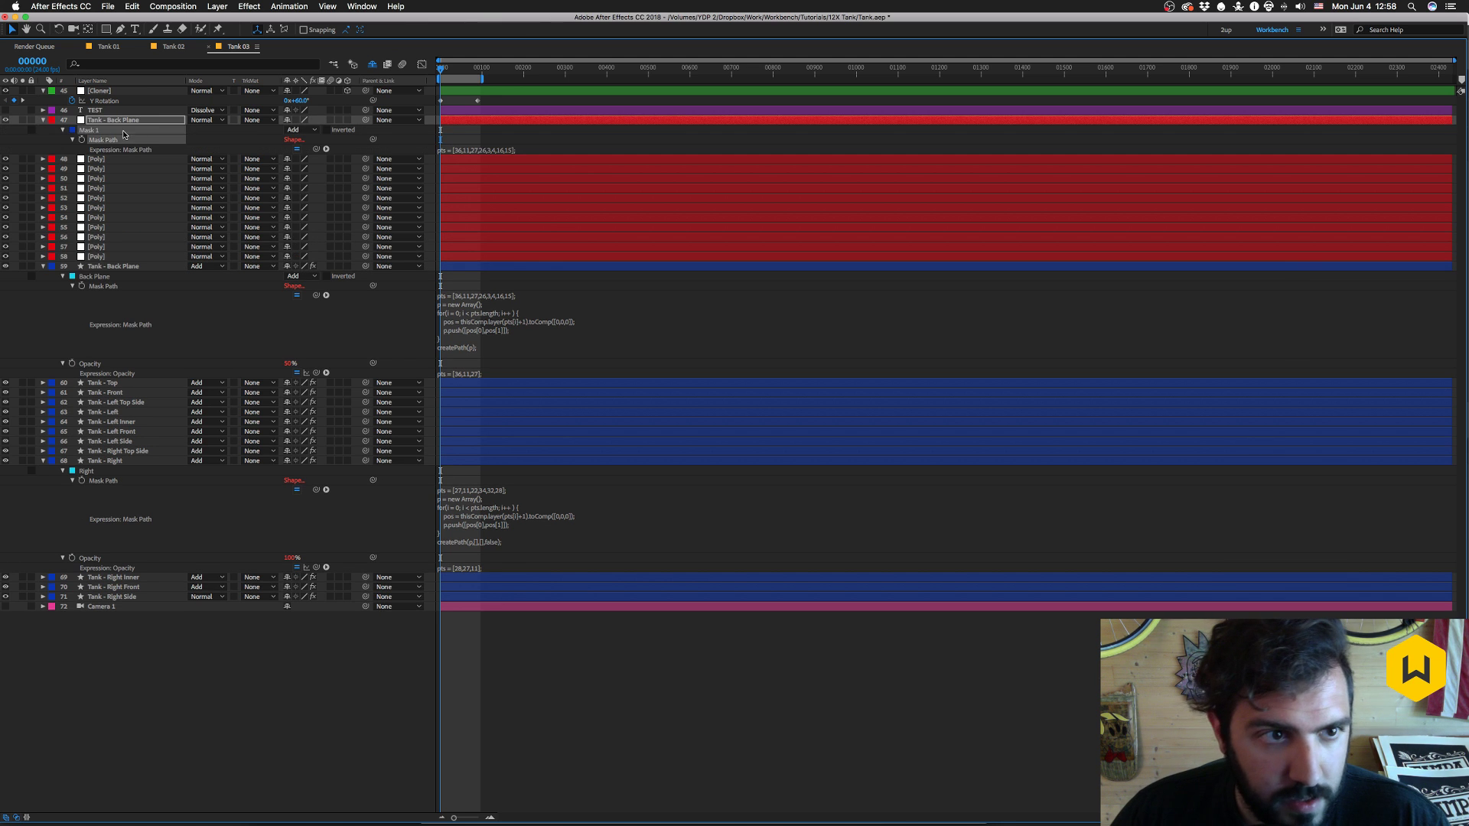
key("super+z")
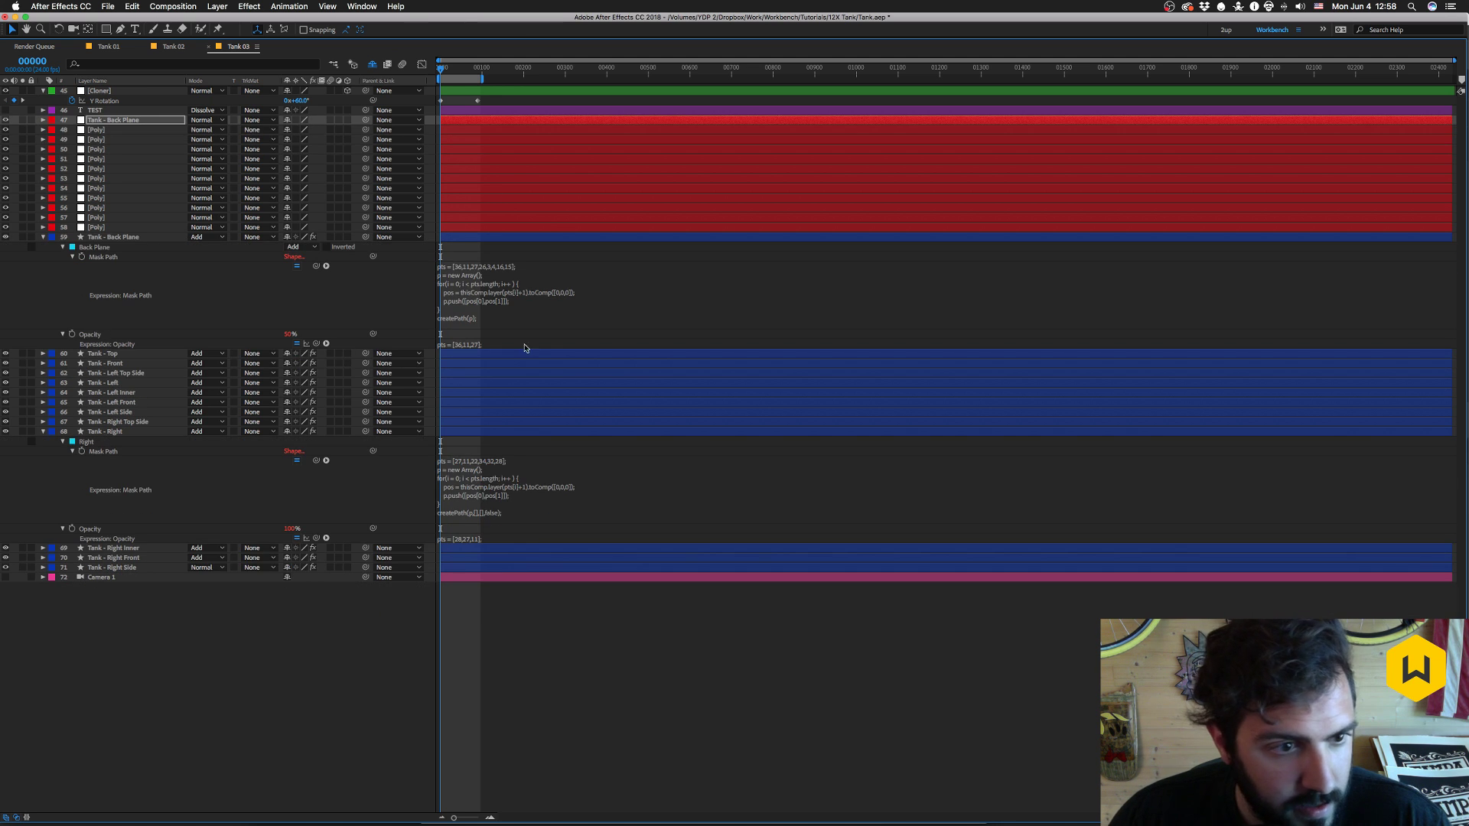
- Copy only the Opacity expression from the blue Tank - Back Plane layer onto the red solid of the same name
left_click(90, 337)
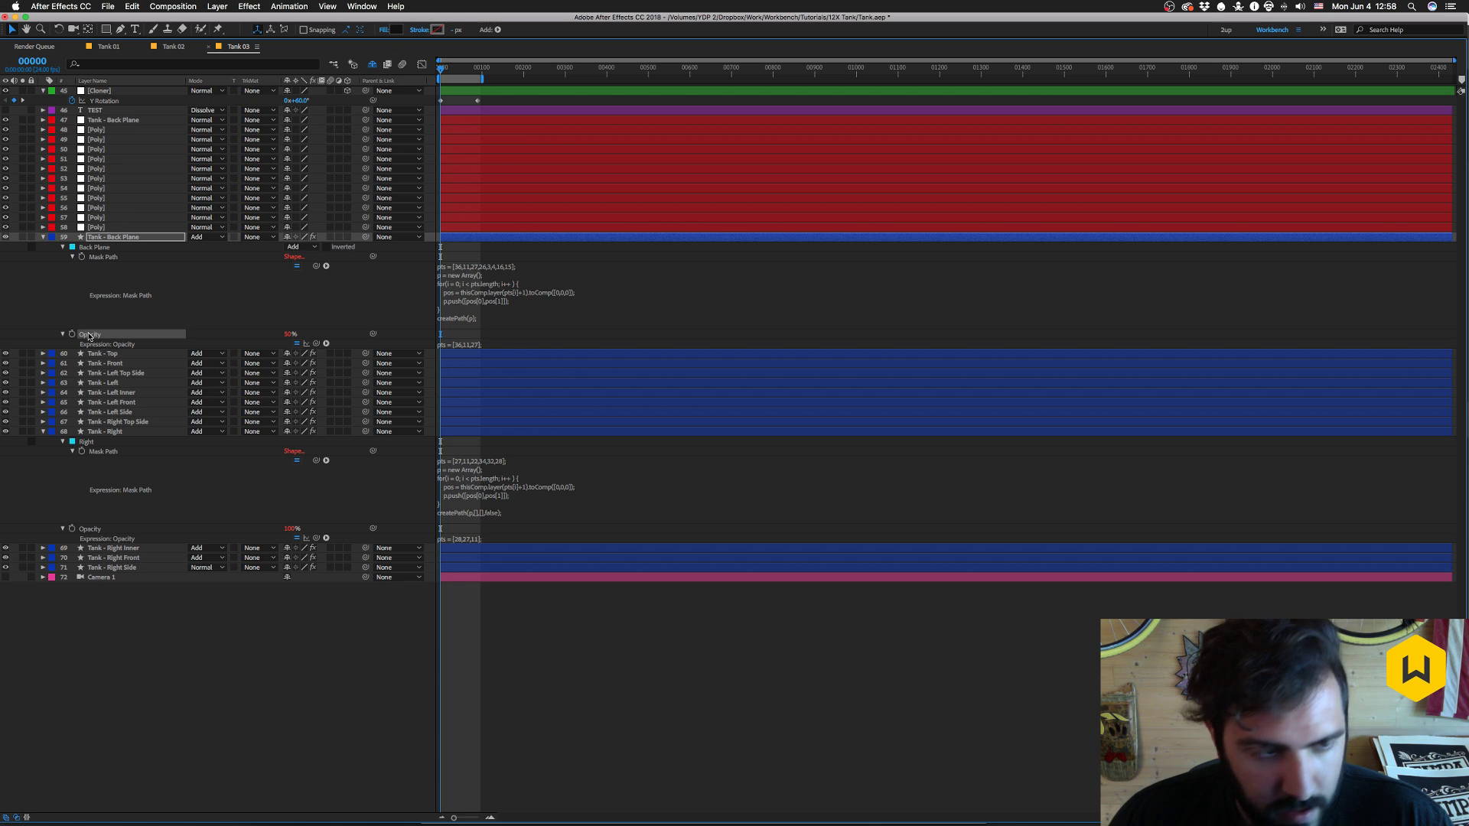
left_click(132, 6)
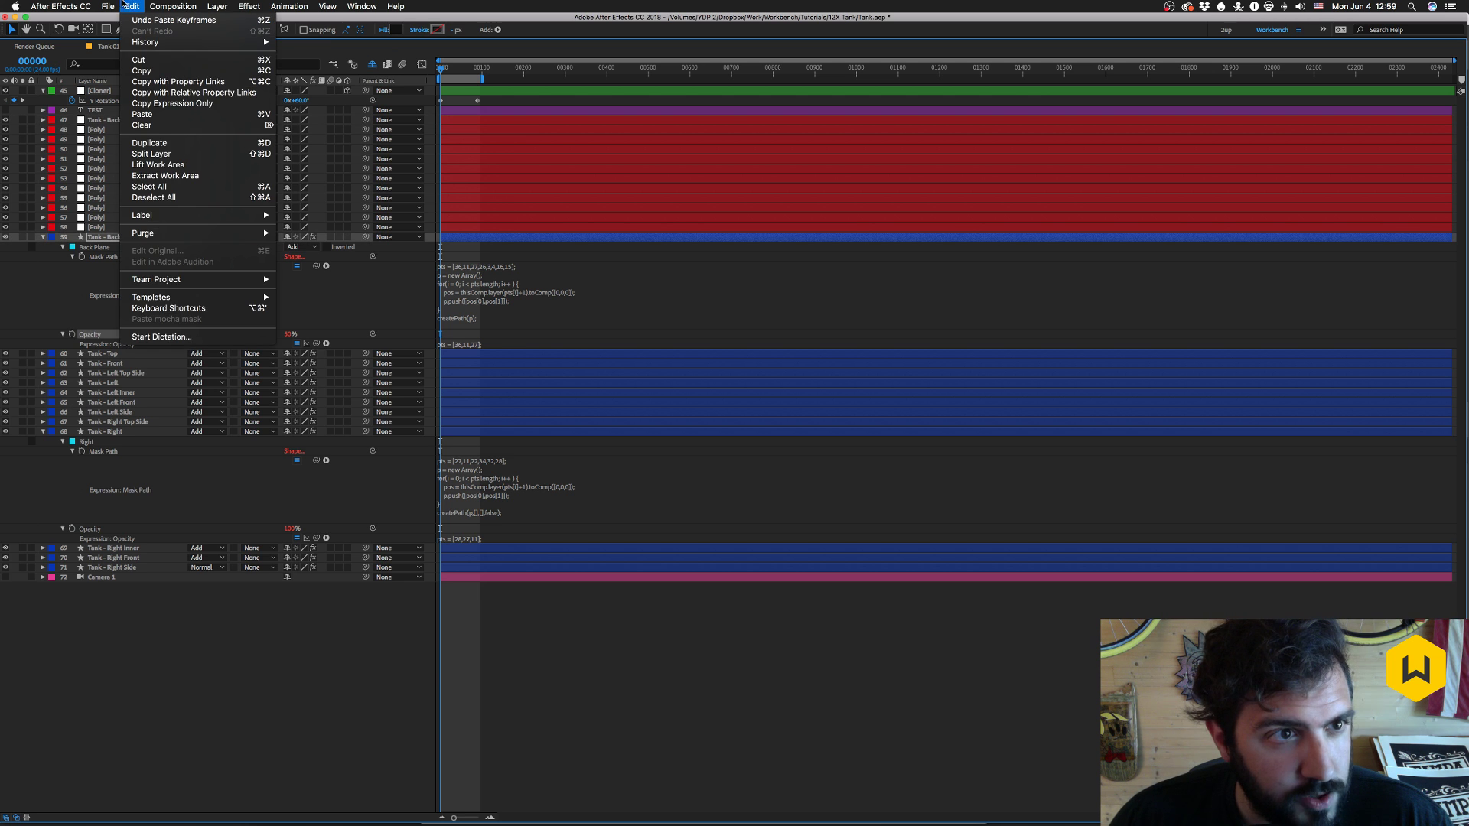
left_click(172, 104)
left_click(110, 111)
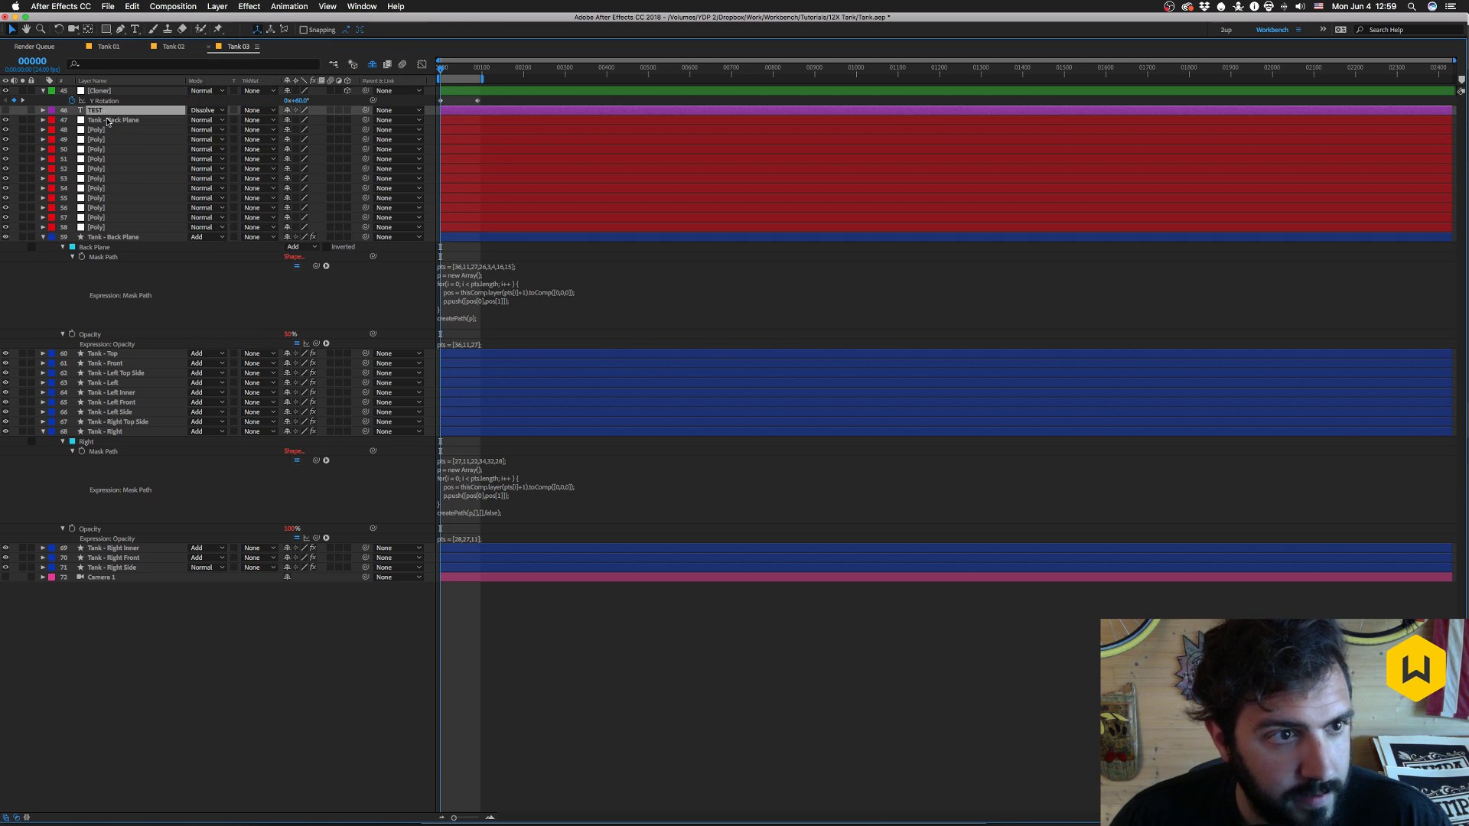
left_click(107, 122)
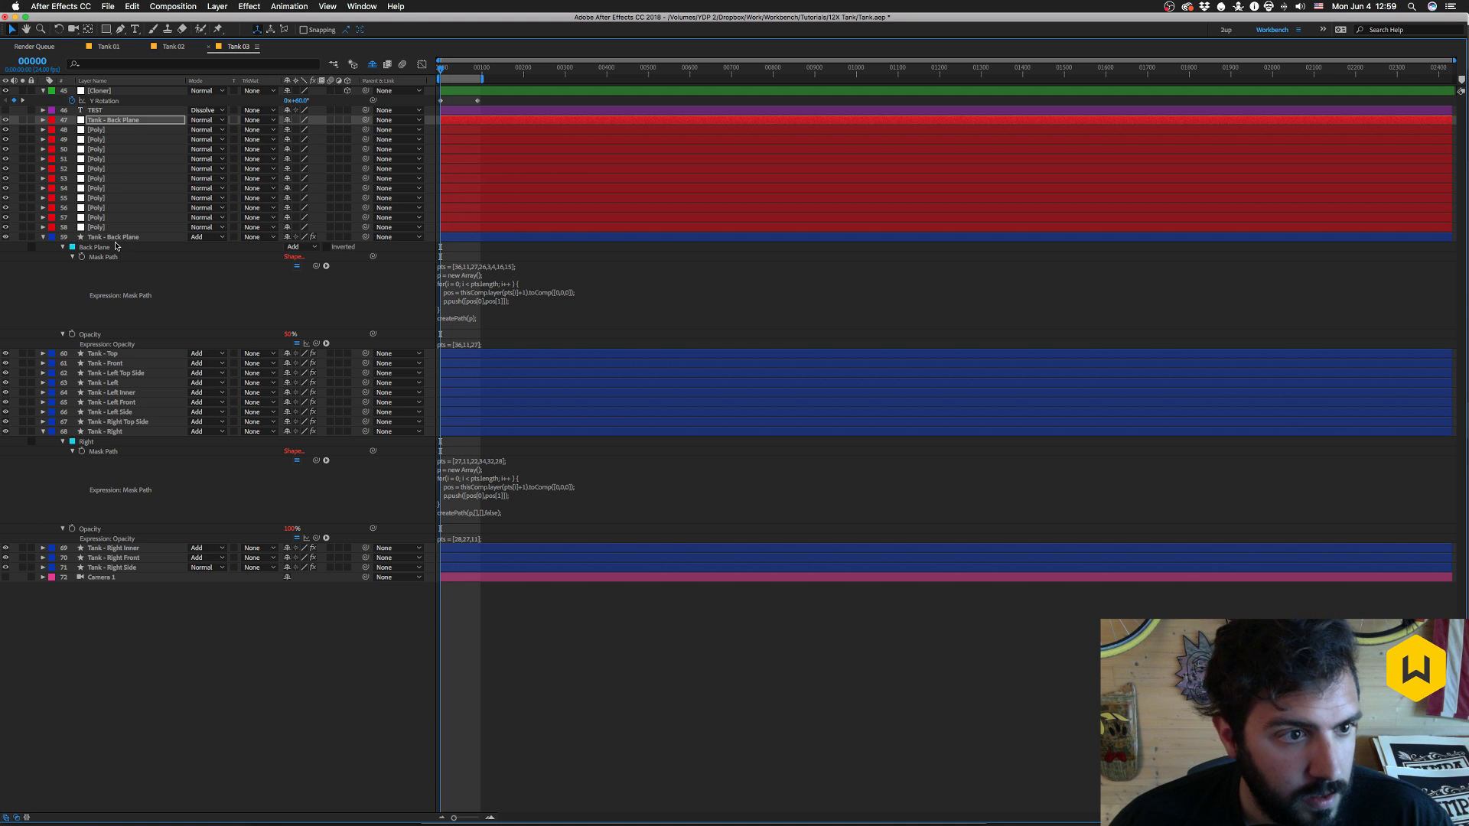
- Delete the blue Tank - Back Plane layer and check the mask path and opacity expressions on its red replacement
left_click(115, 238)
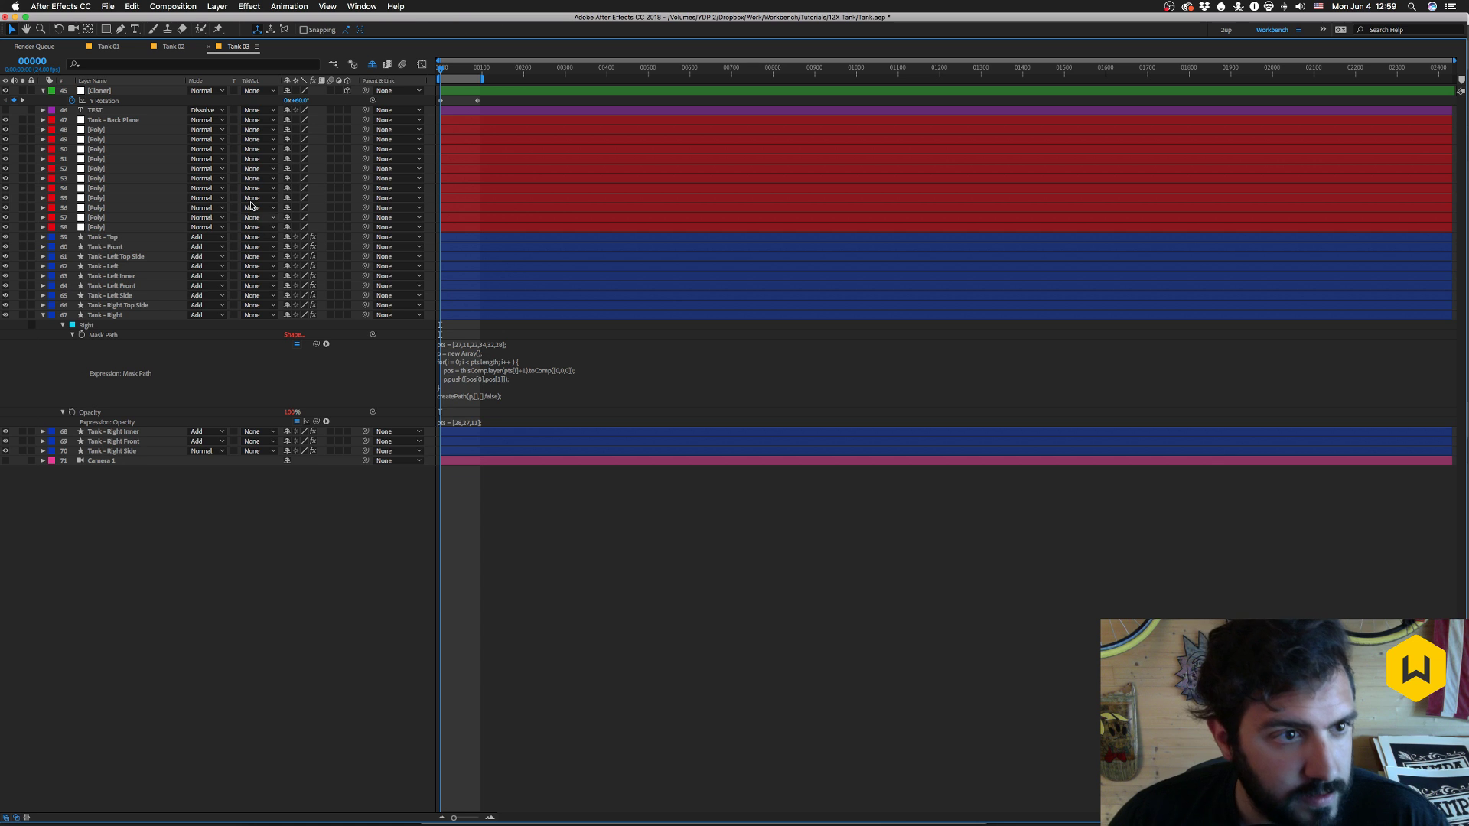
left_click(124, 120)
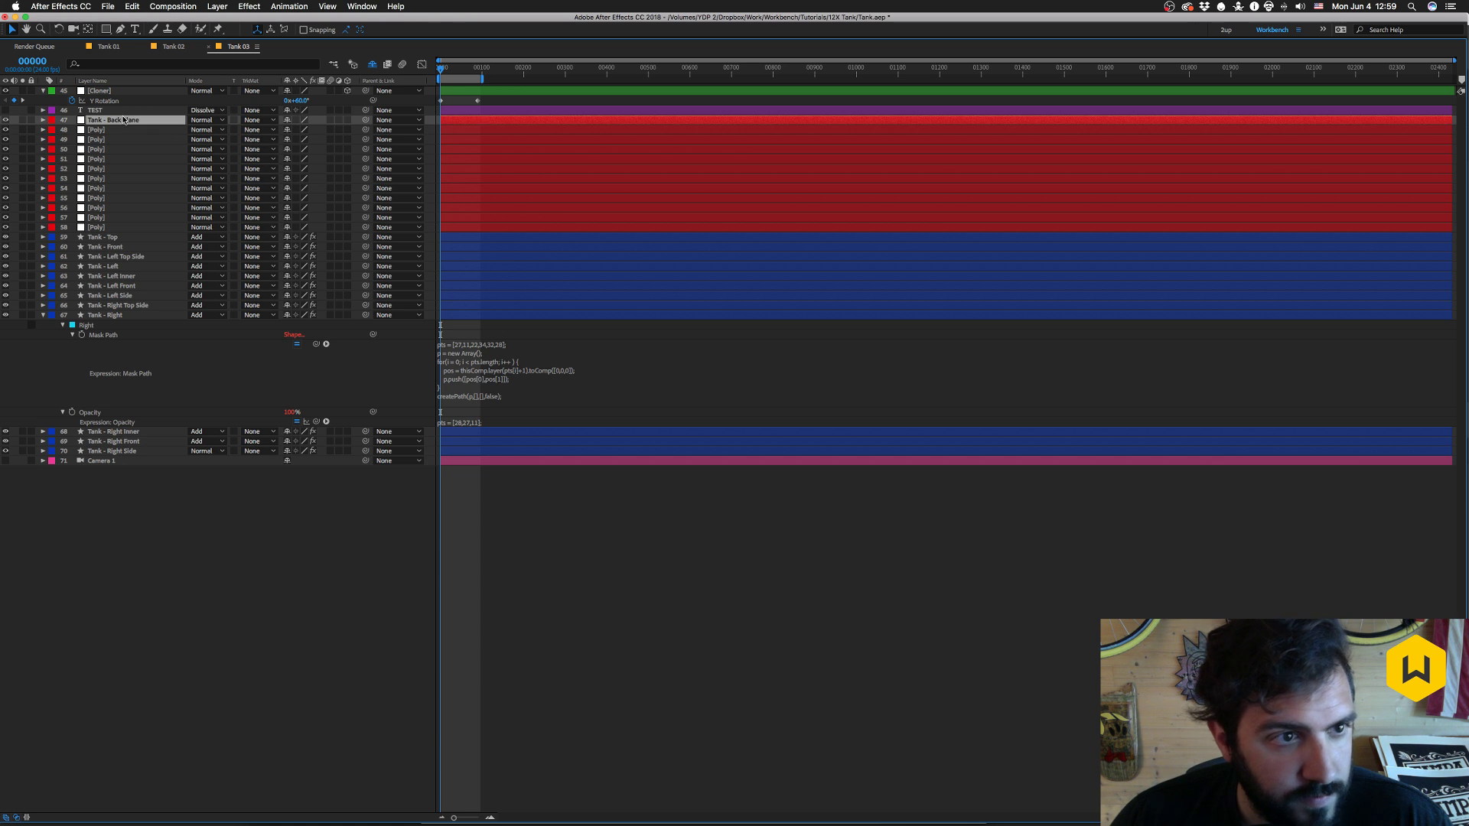
key("e")
key("e")
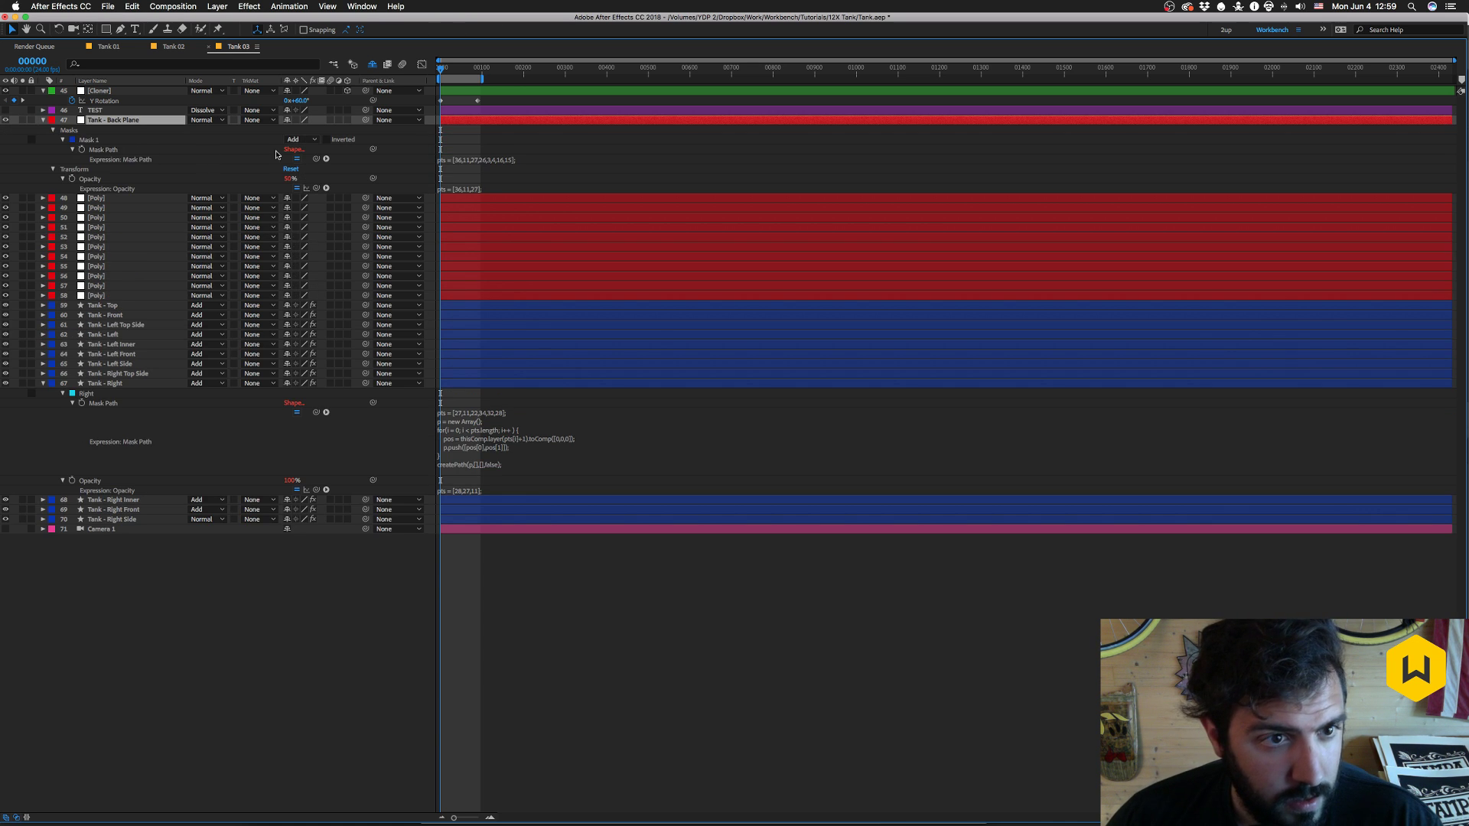
key("e")
key("e")
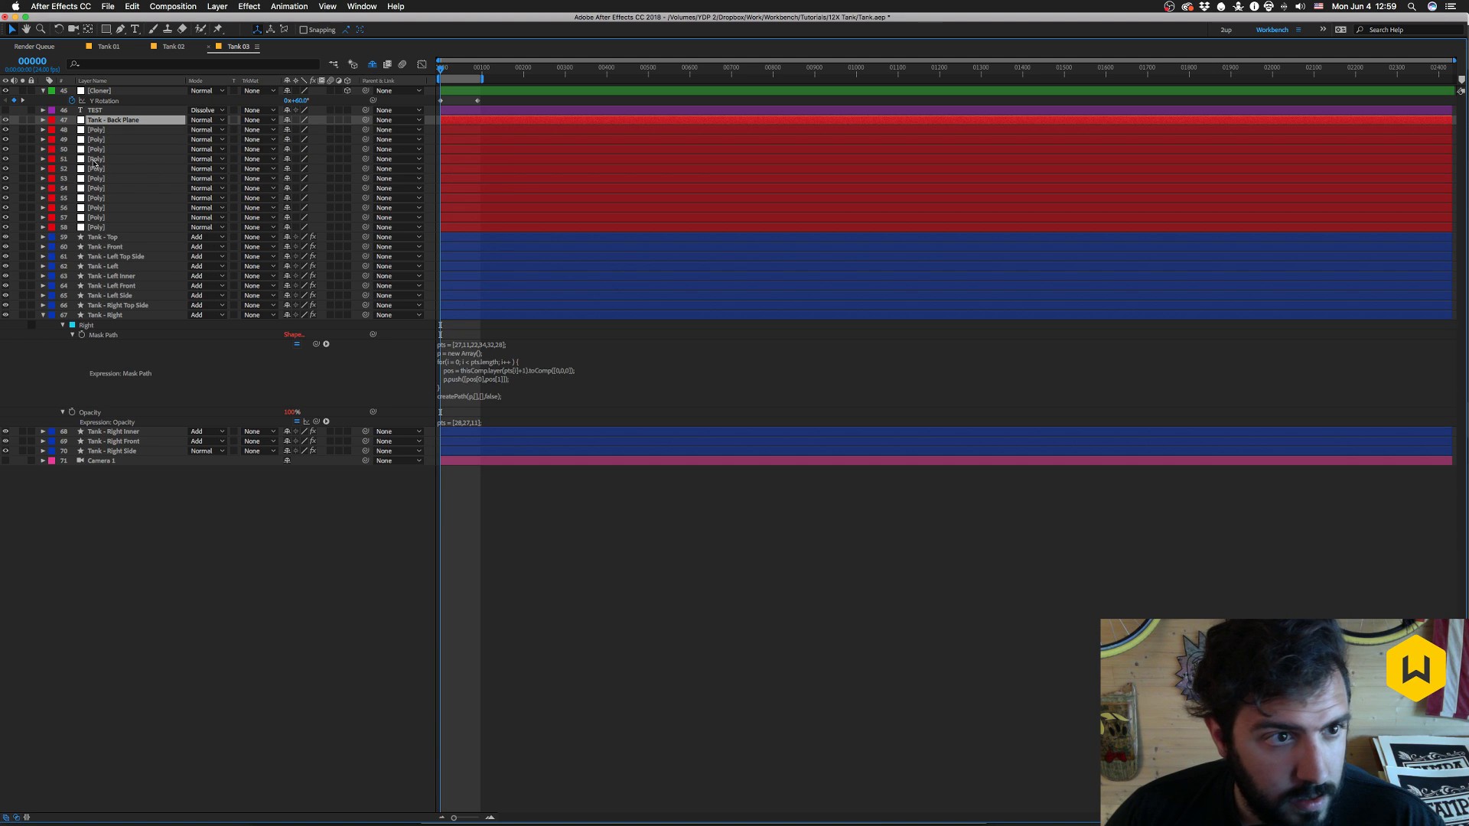
- Rename the Poly layer directly below the red Tank - Back Plane to Tank - Top
left_click(112, 238)
left_click(100, 131)
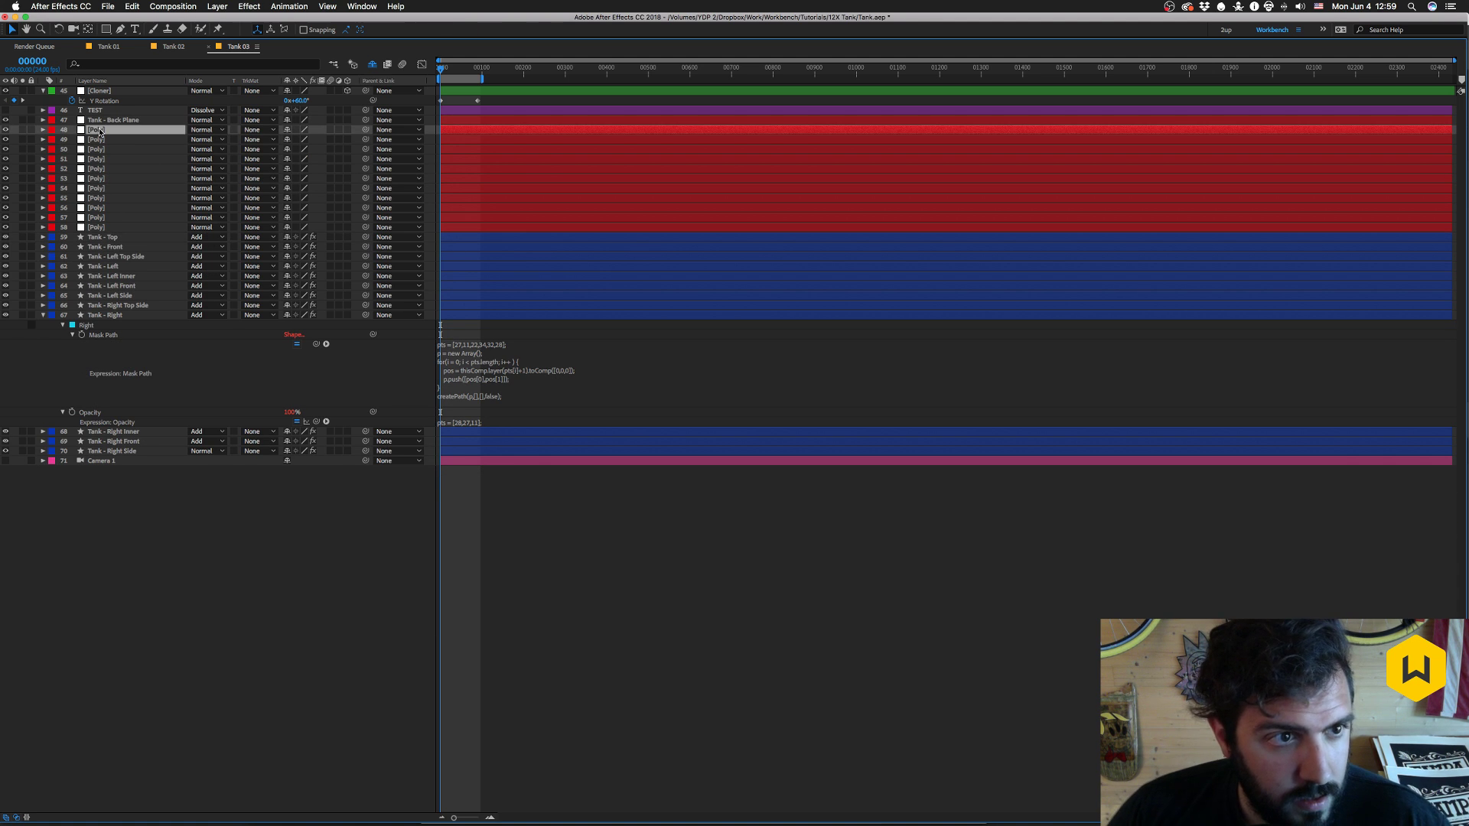
key("Return")
type("Tank - Top")
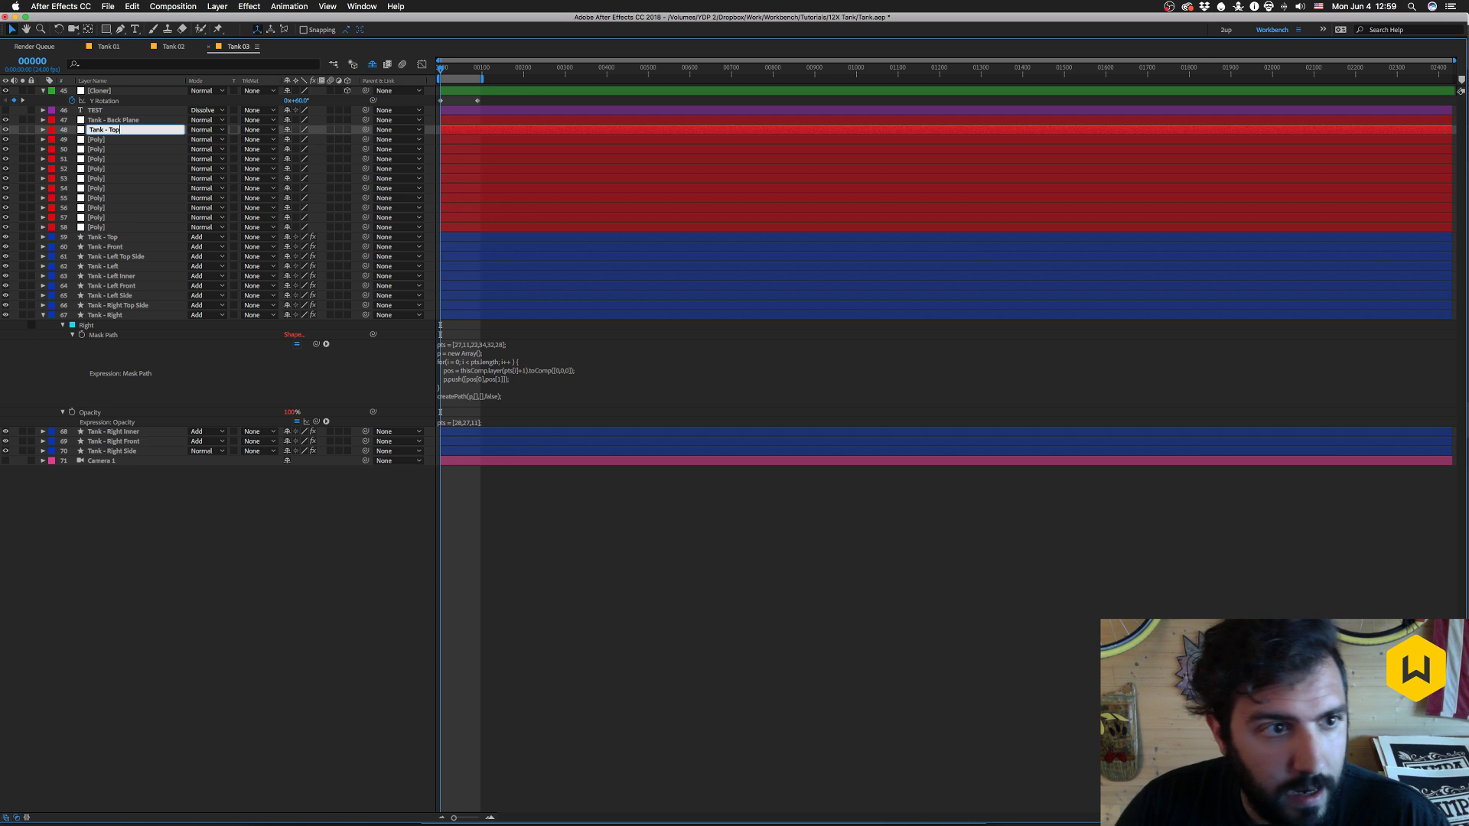
key("Return")
- Copy the mask path of the blue Tank - Top layer onto the red Tank - Top solid
left_click(115, 238)
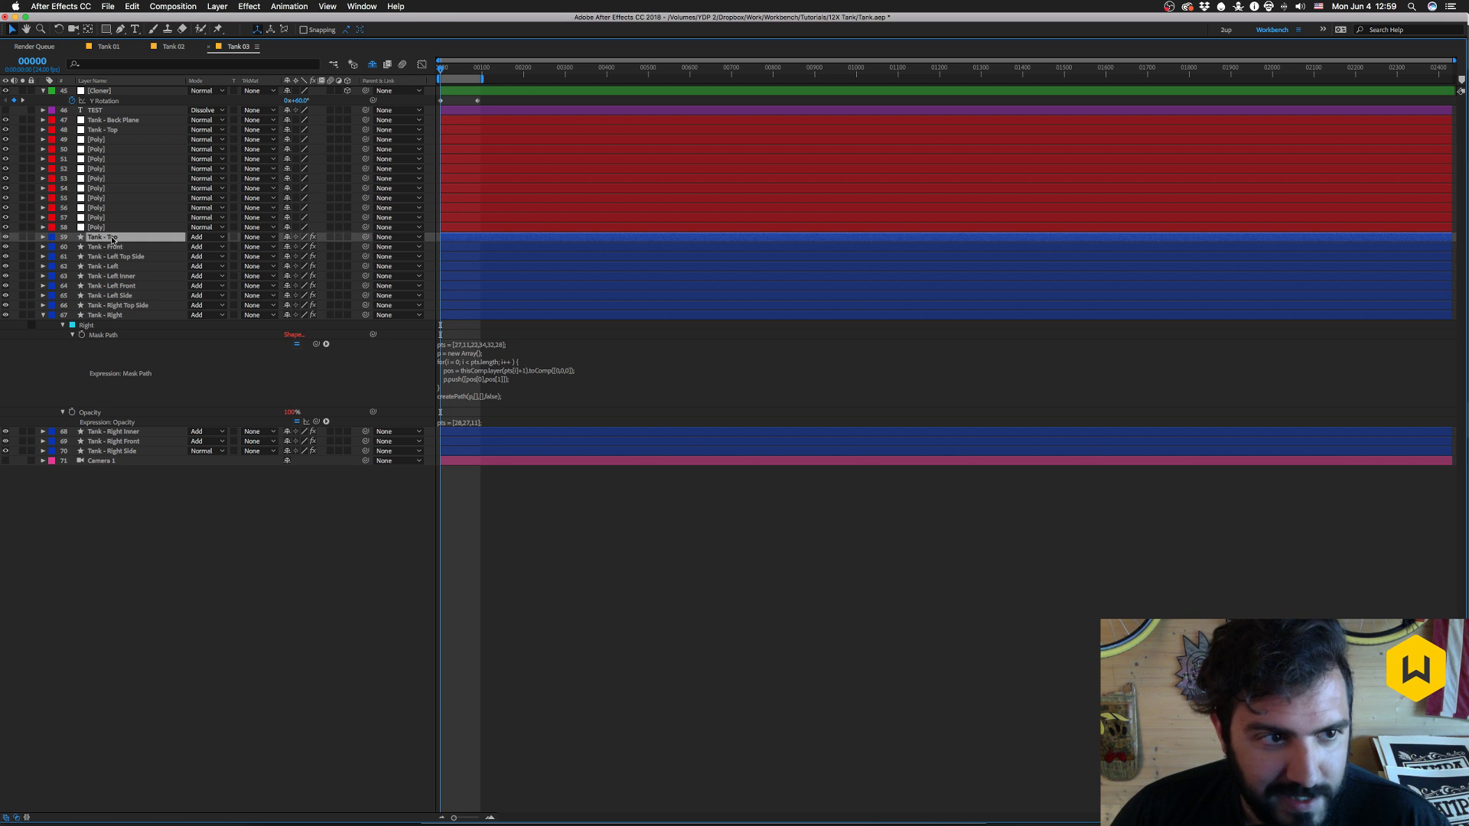
left_click(44, 239)
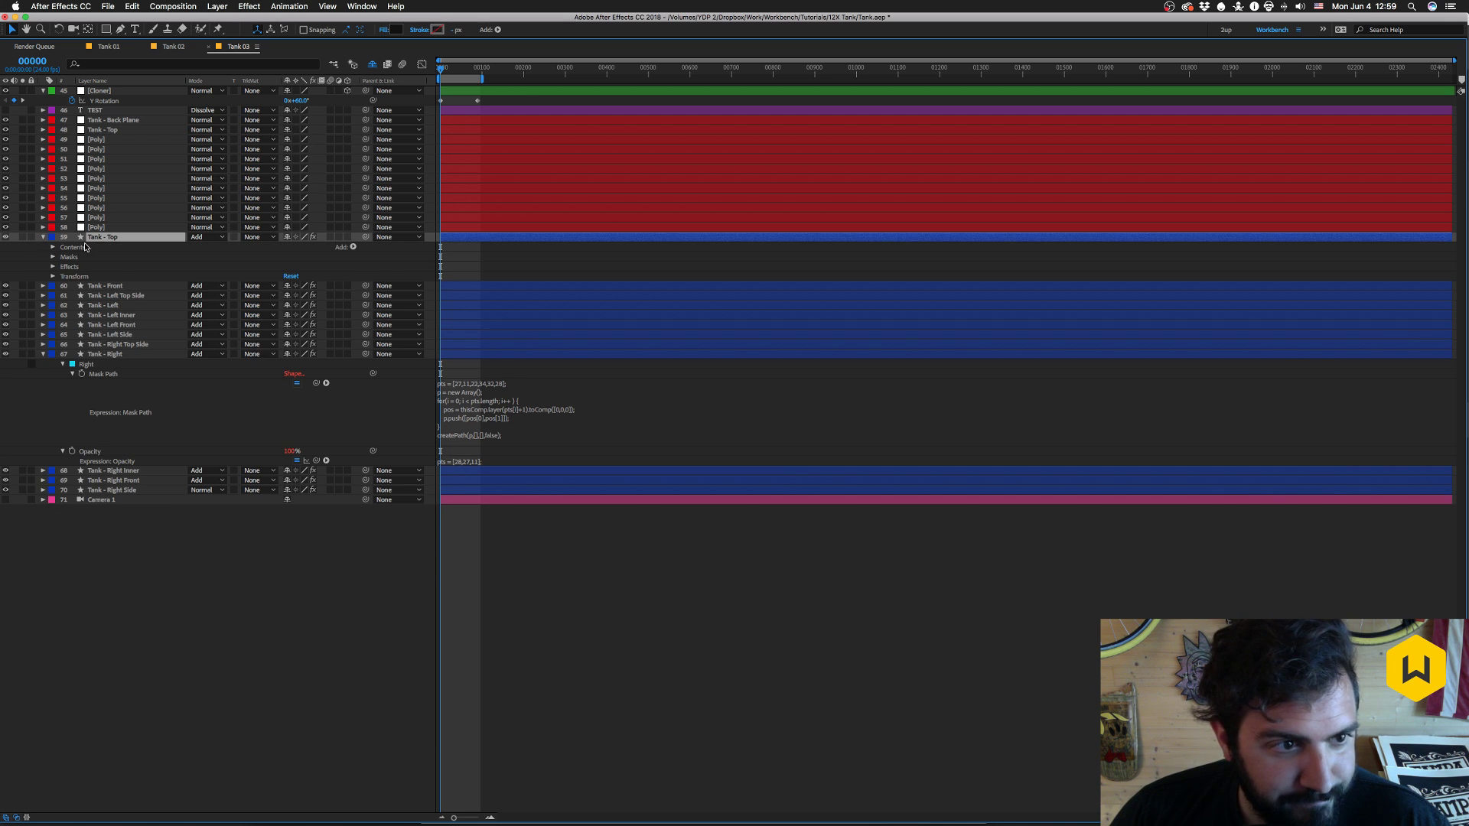
key("m")
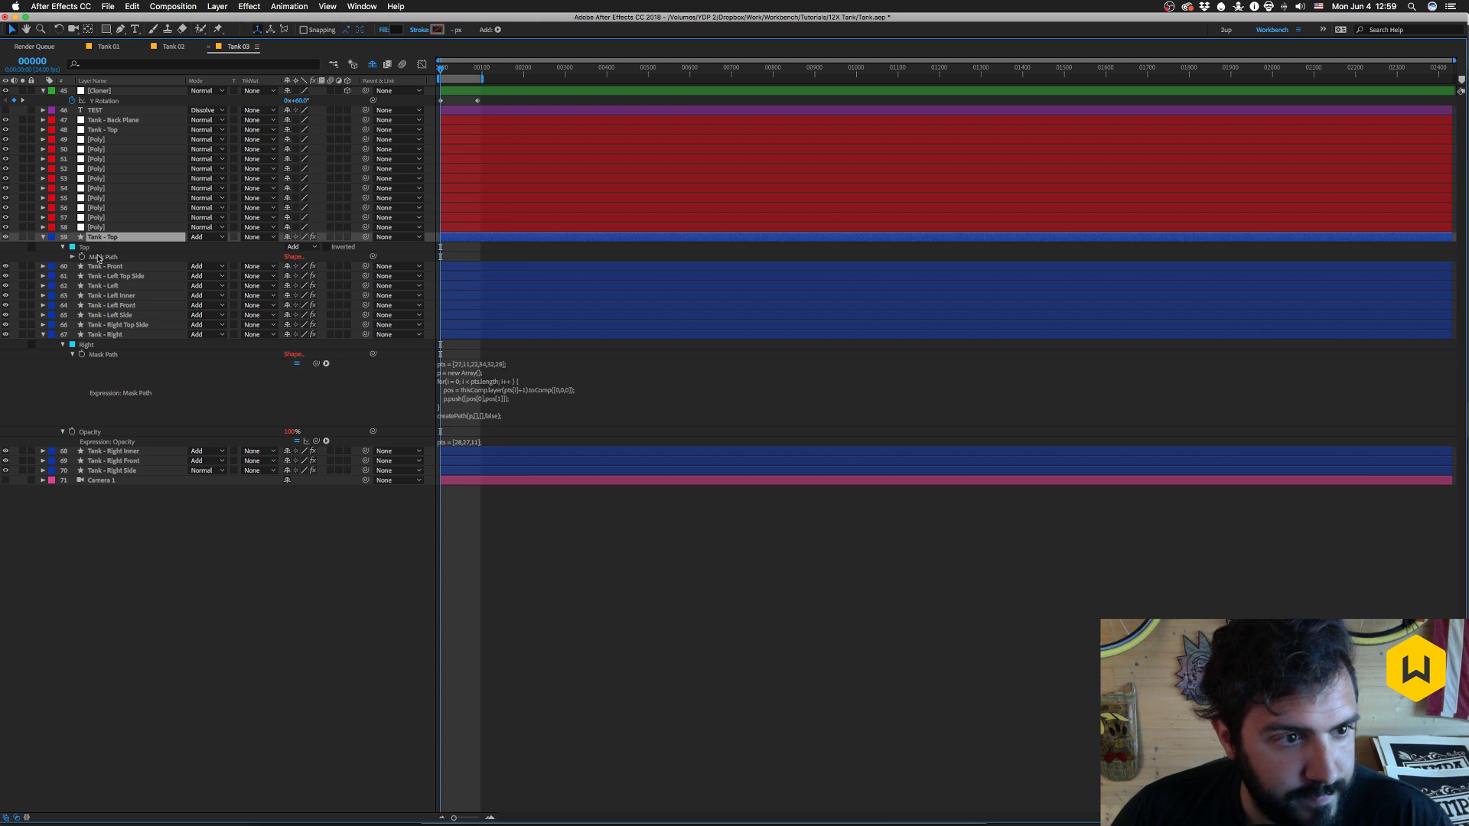
left_click(98, 257)
key("m")
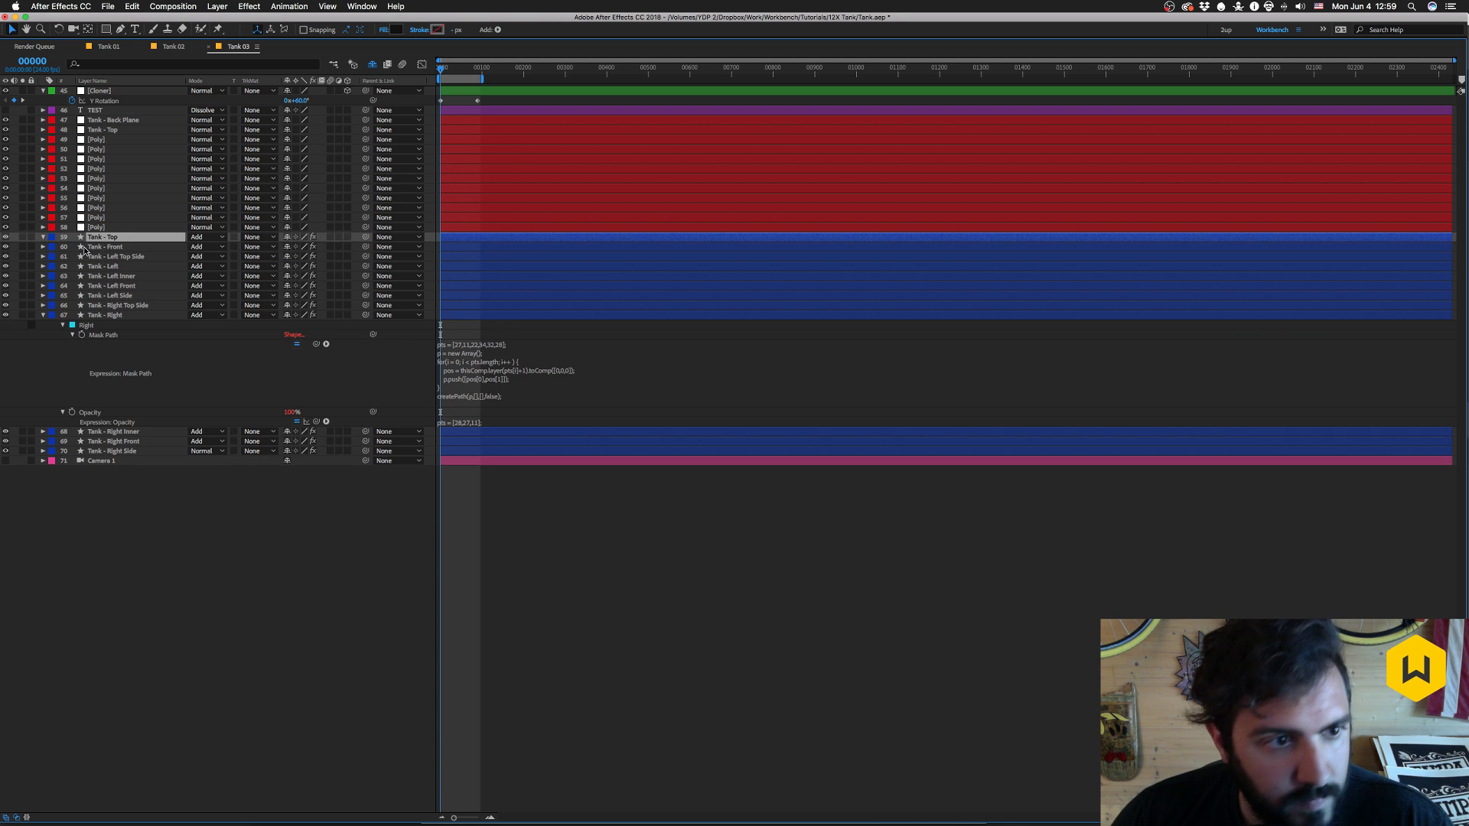
left_click(103, 130)
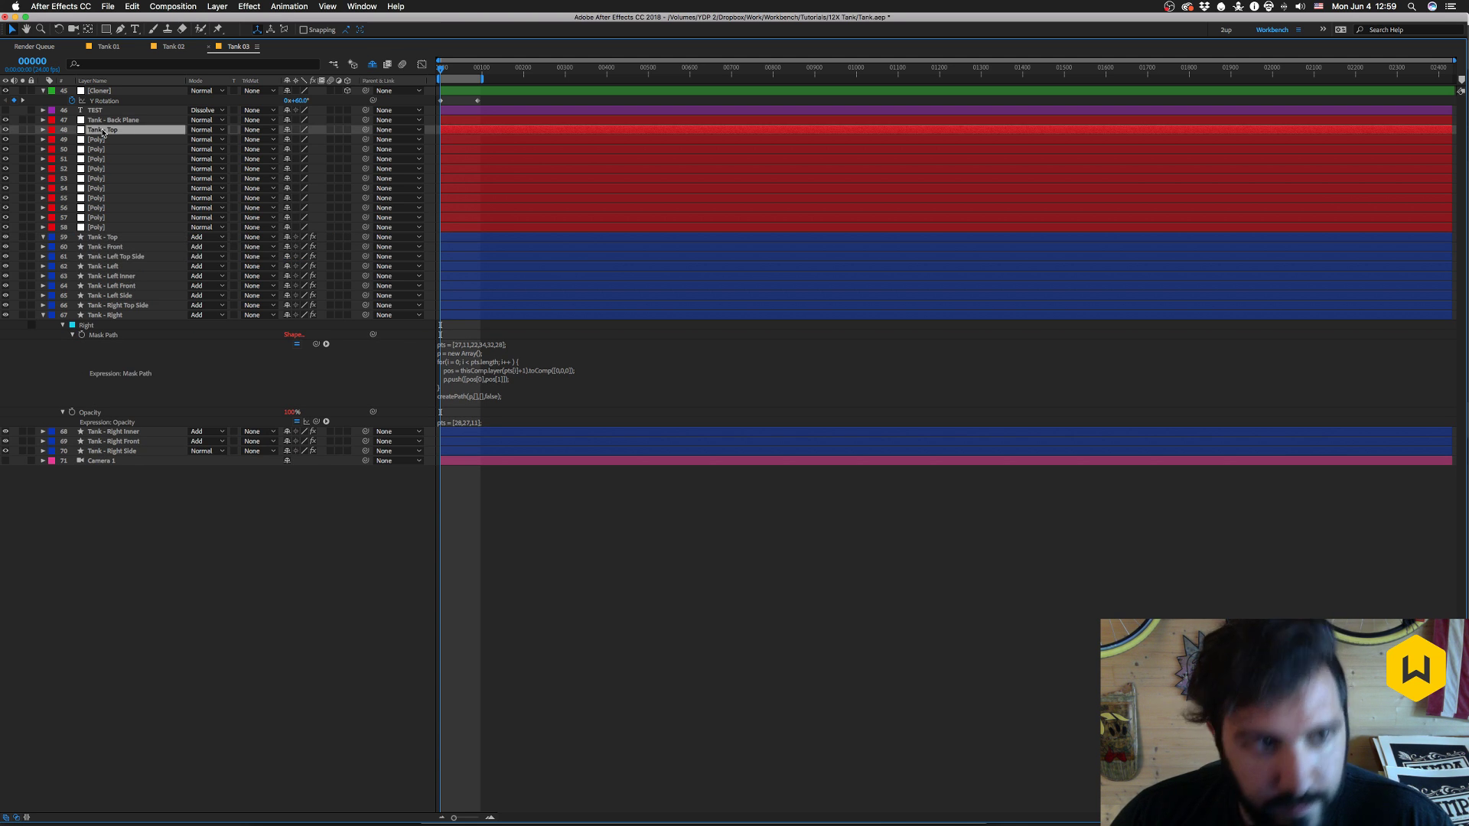
- Copy the blue Tank - Top layer's Opacity expression text into an Opacity expression on the red Tank - Top solid
left_click(108, 238)
key("t")
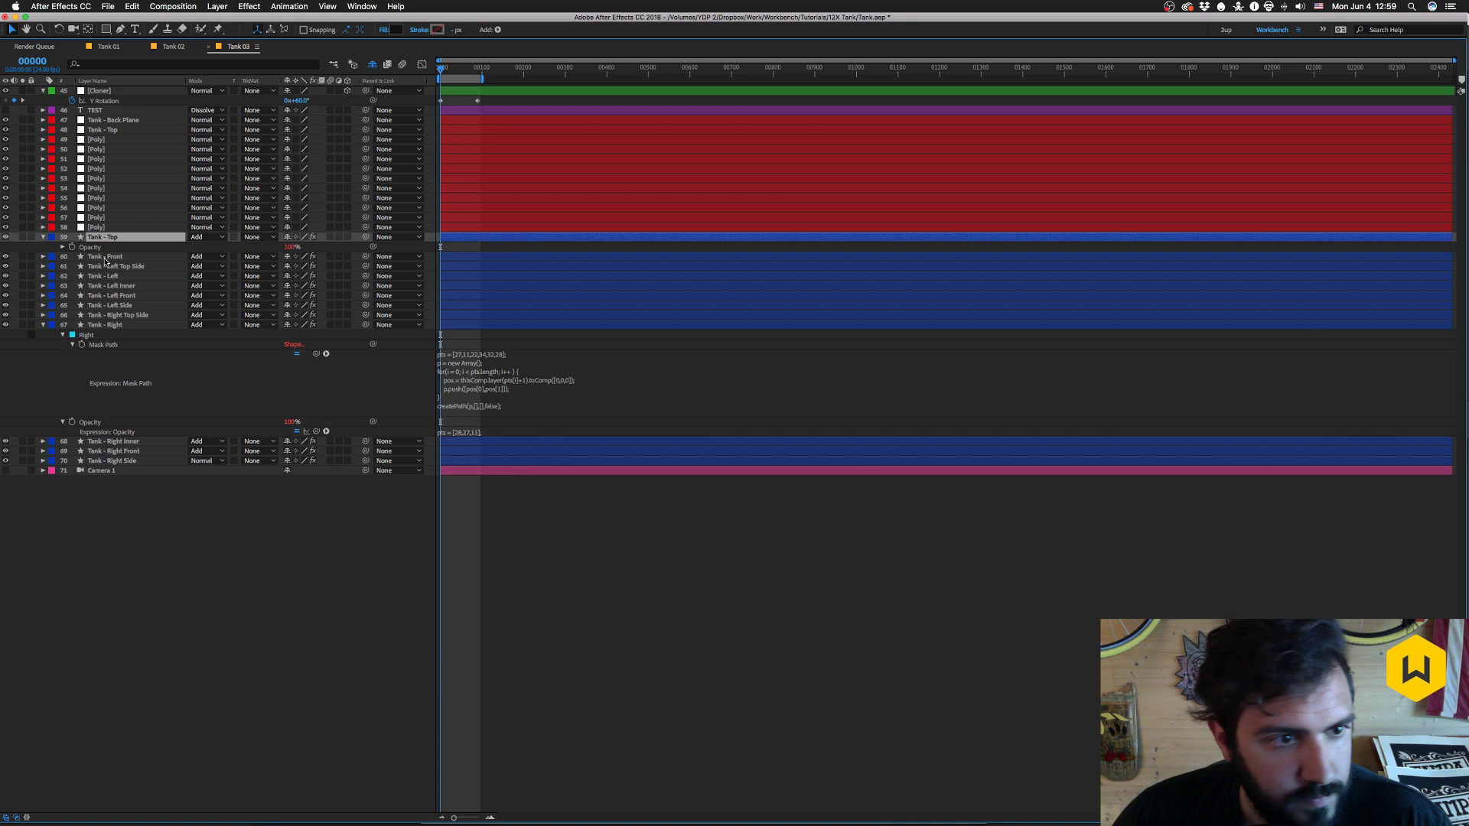
left_click(63, 248)
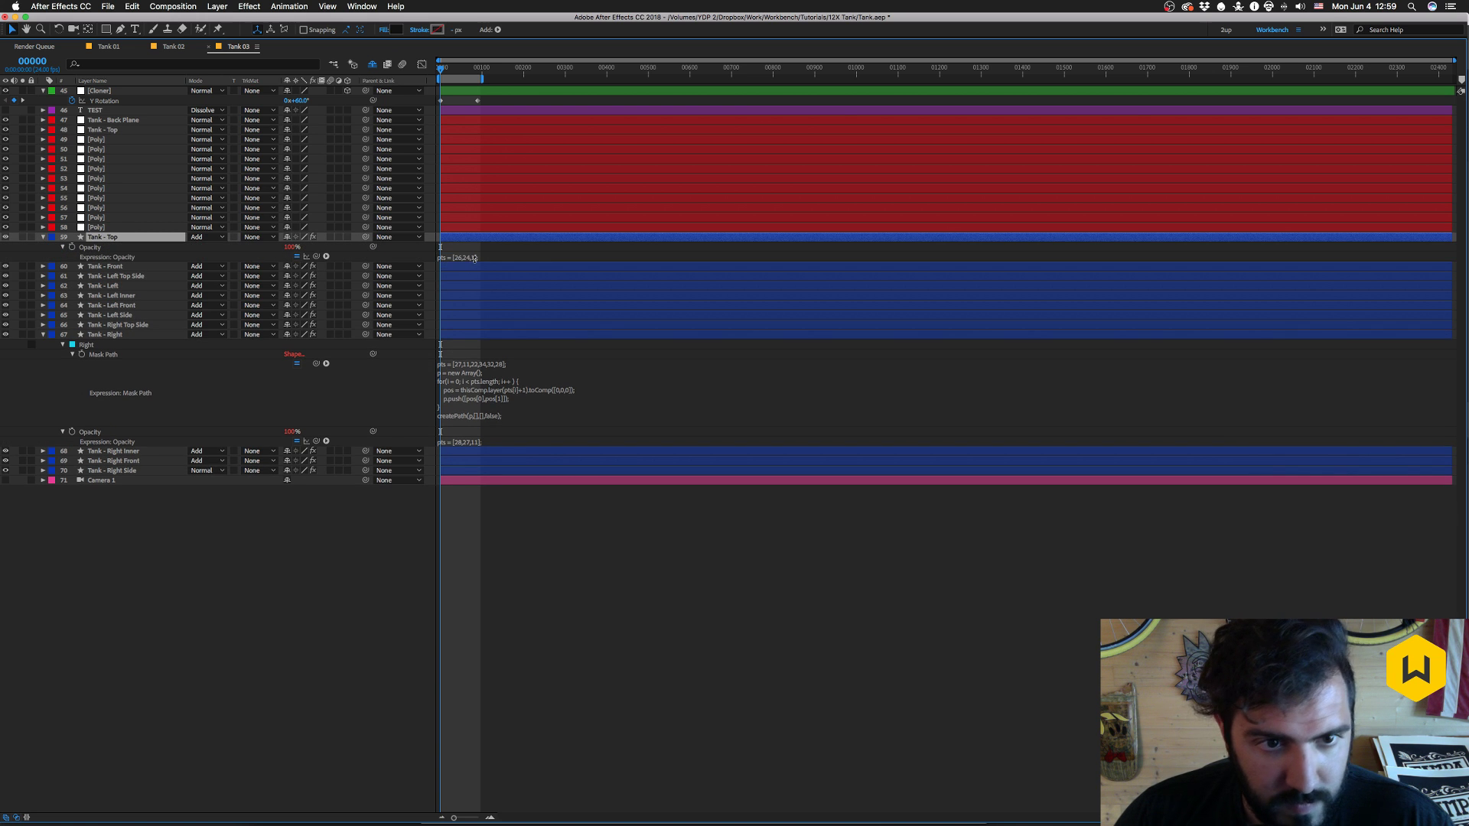
left_click(474, 259)
key("super+c")
left_click(466, 256)
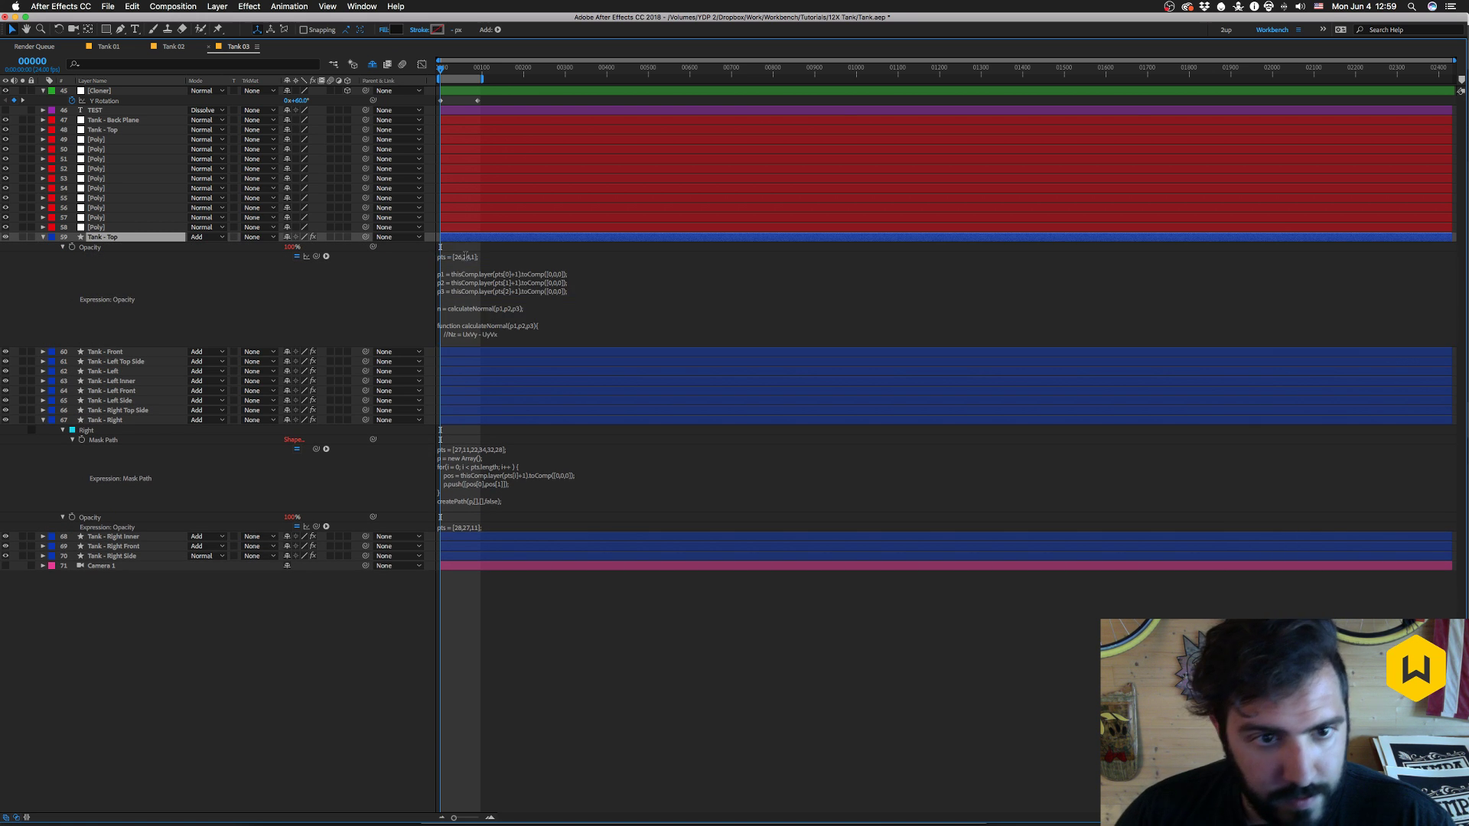
left_click(122, 130)
key("t")
left_click(75, 141)
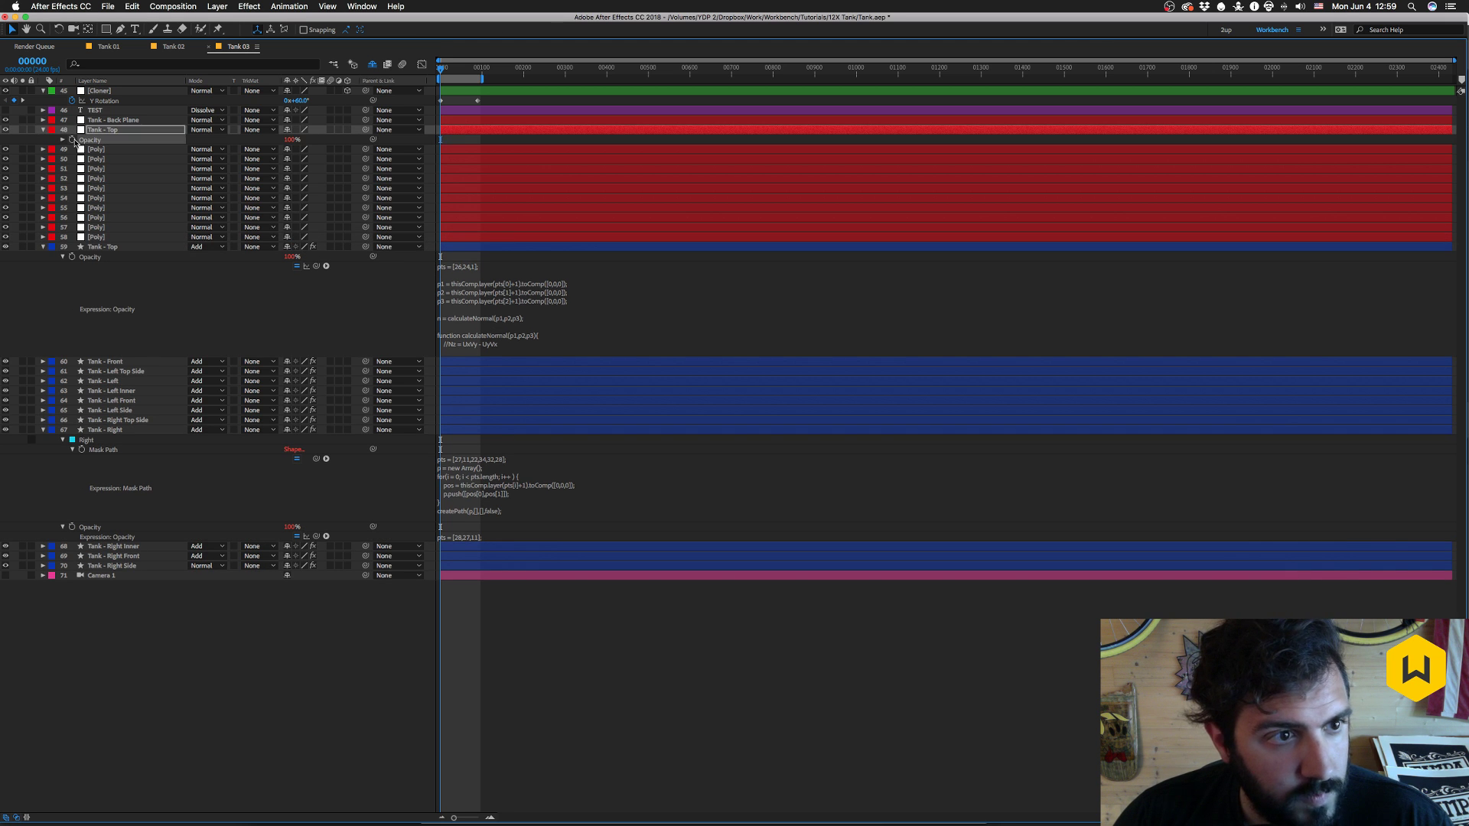
left_click(74, 140, "alt")
key("super+v")
key("KP_Enter")
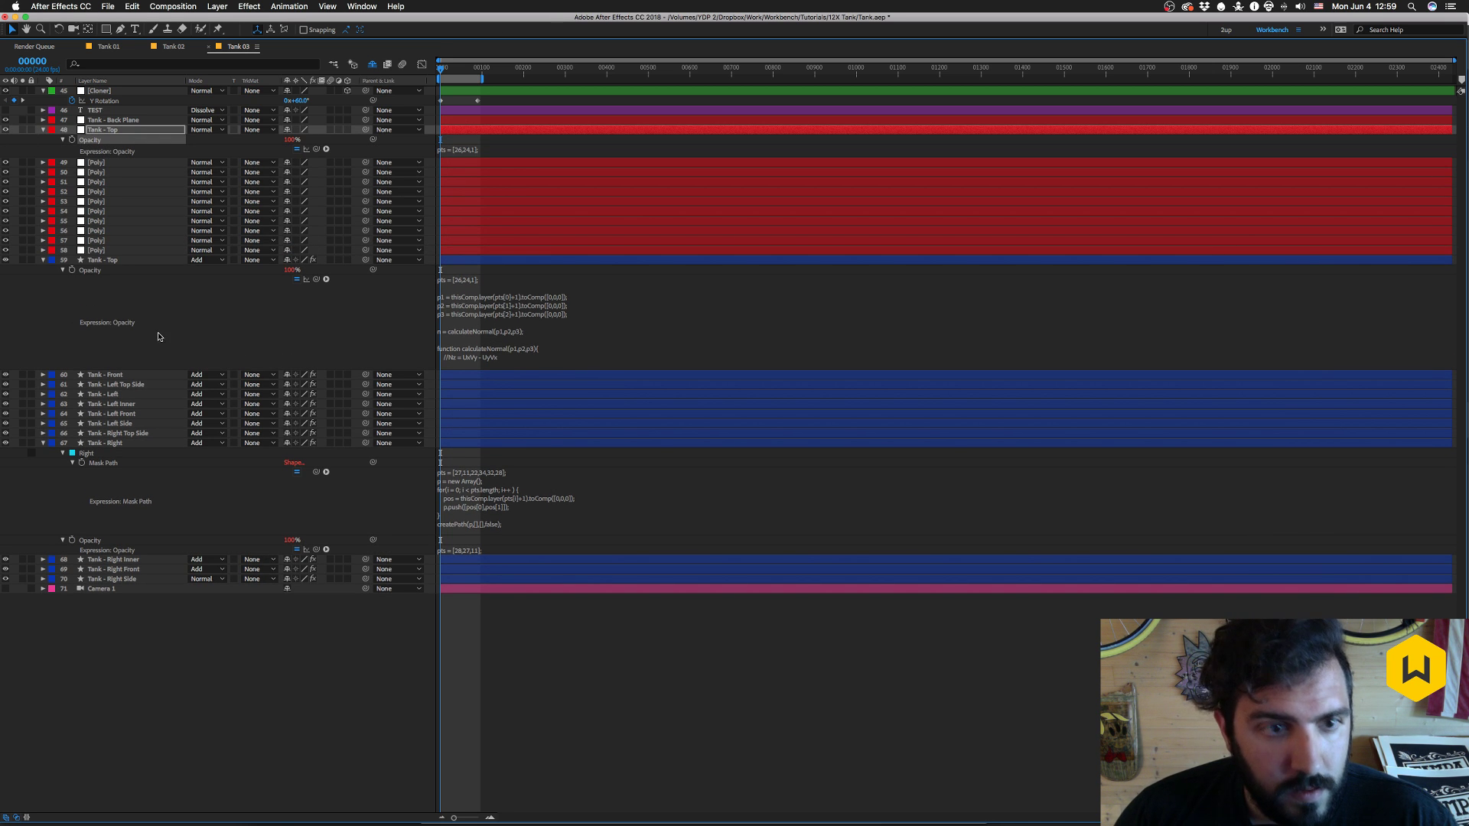
- Delete the blue Tank - Top layer and solo the red Tank - Back Plane and Tank - Top solids to inspect them in the composition view
left_click(111, 261)
key("Delete")
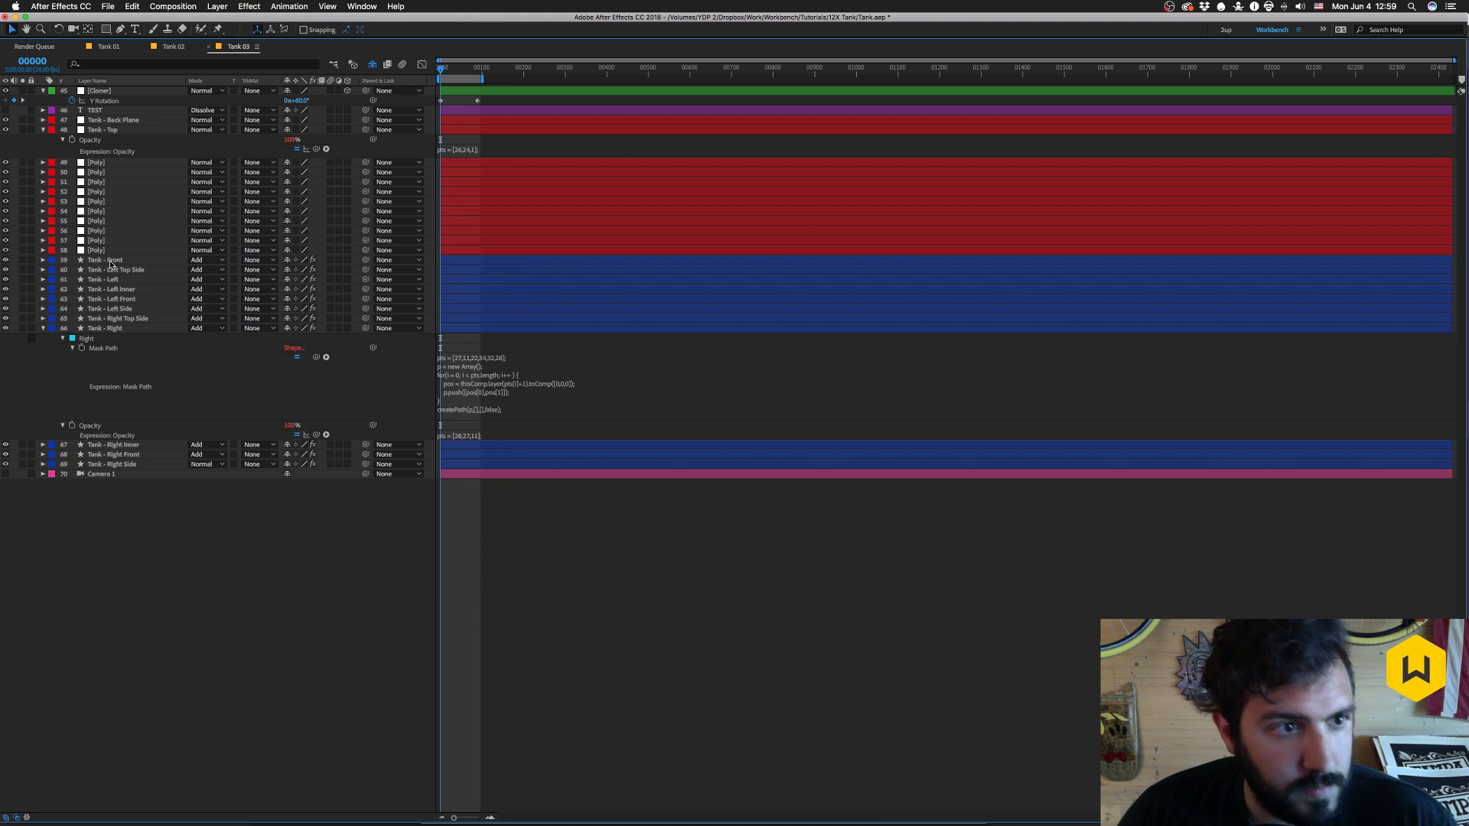
left_click(23, 120)
left_click(23, 130)
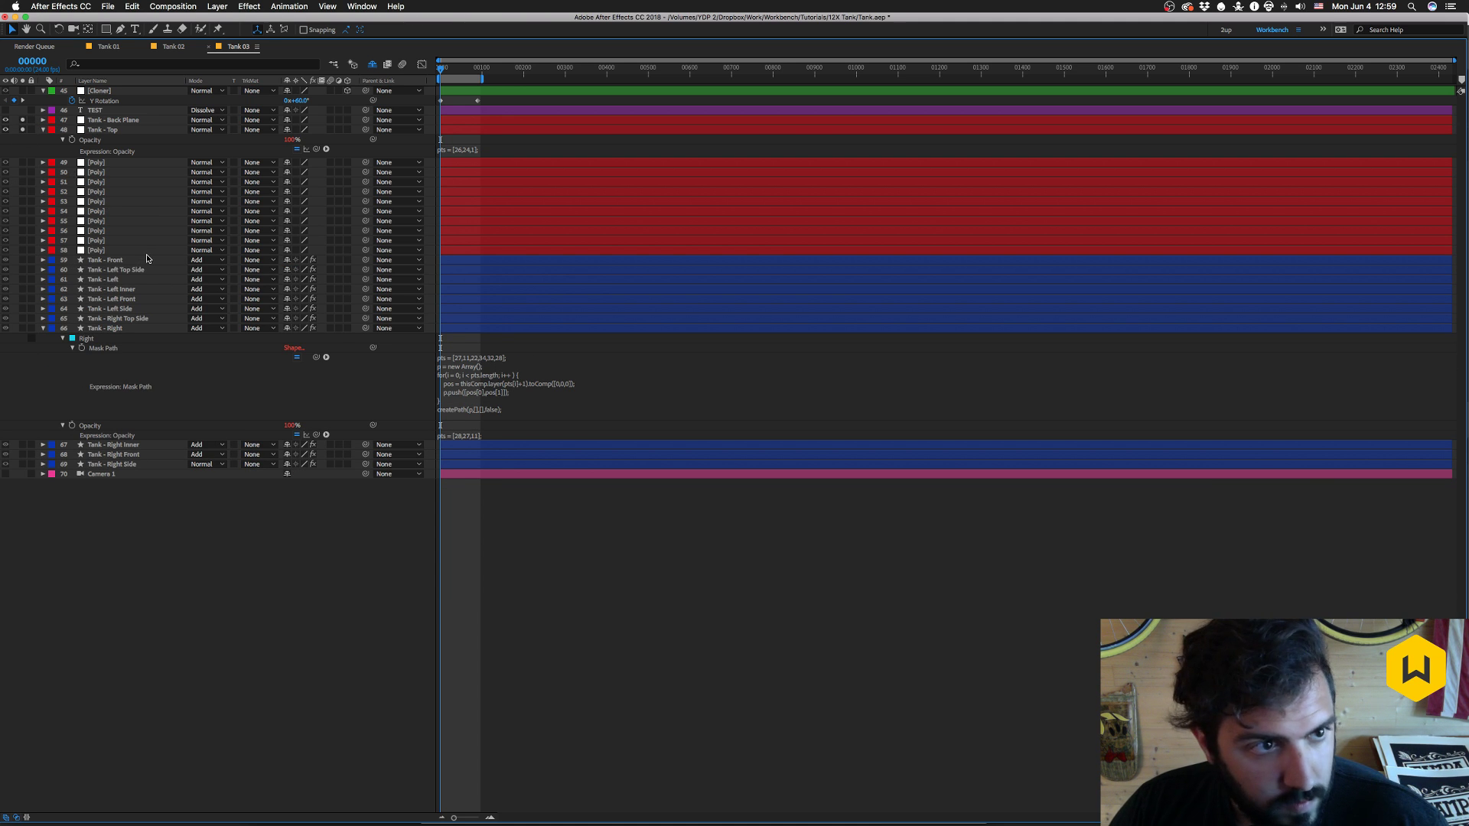
key("grave")
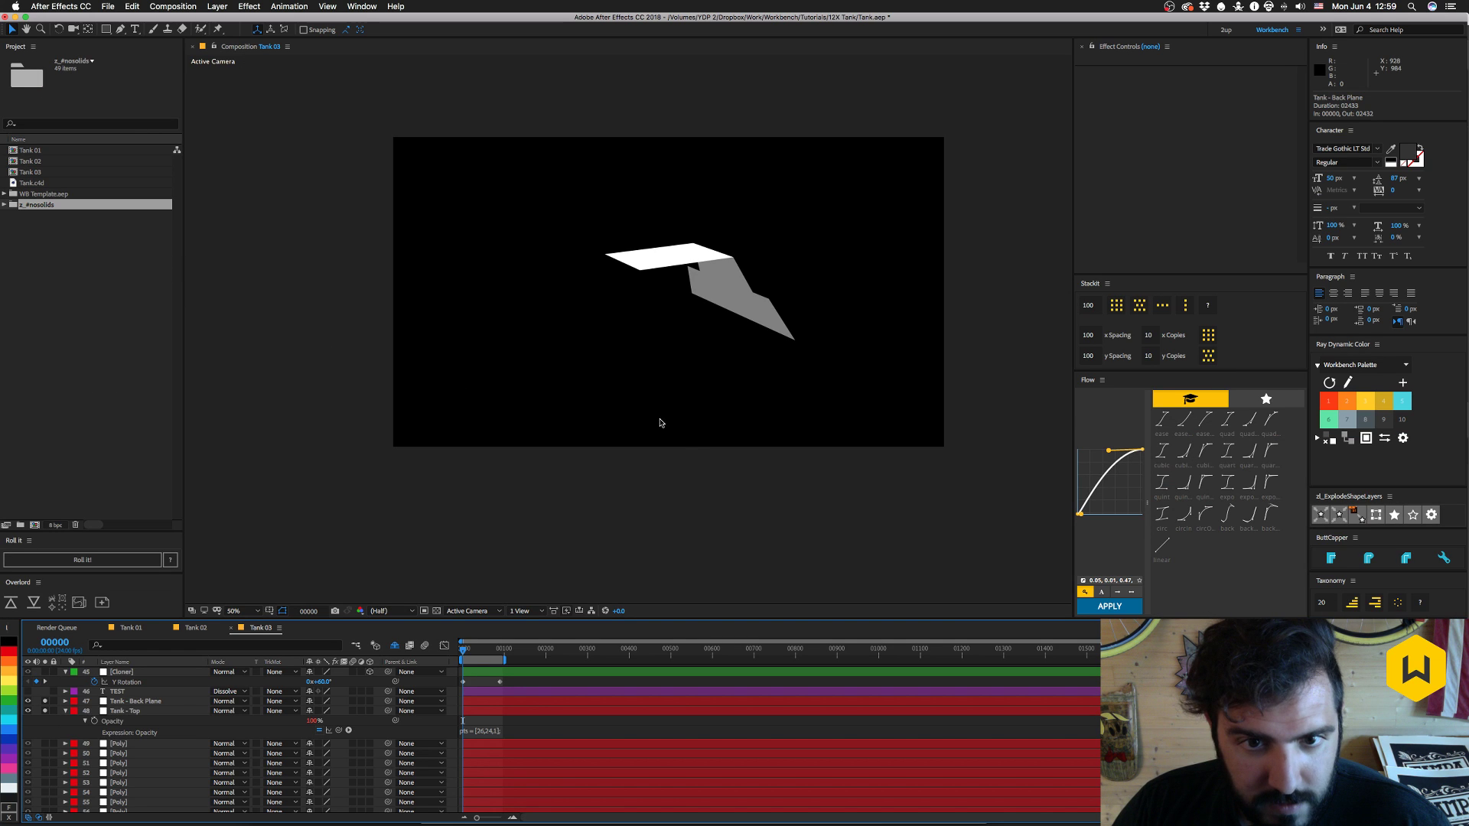
left_click(138, 702)
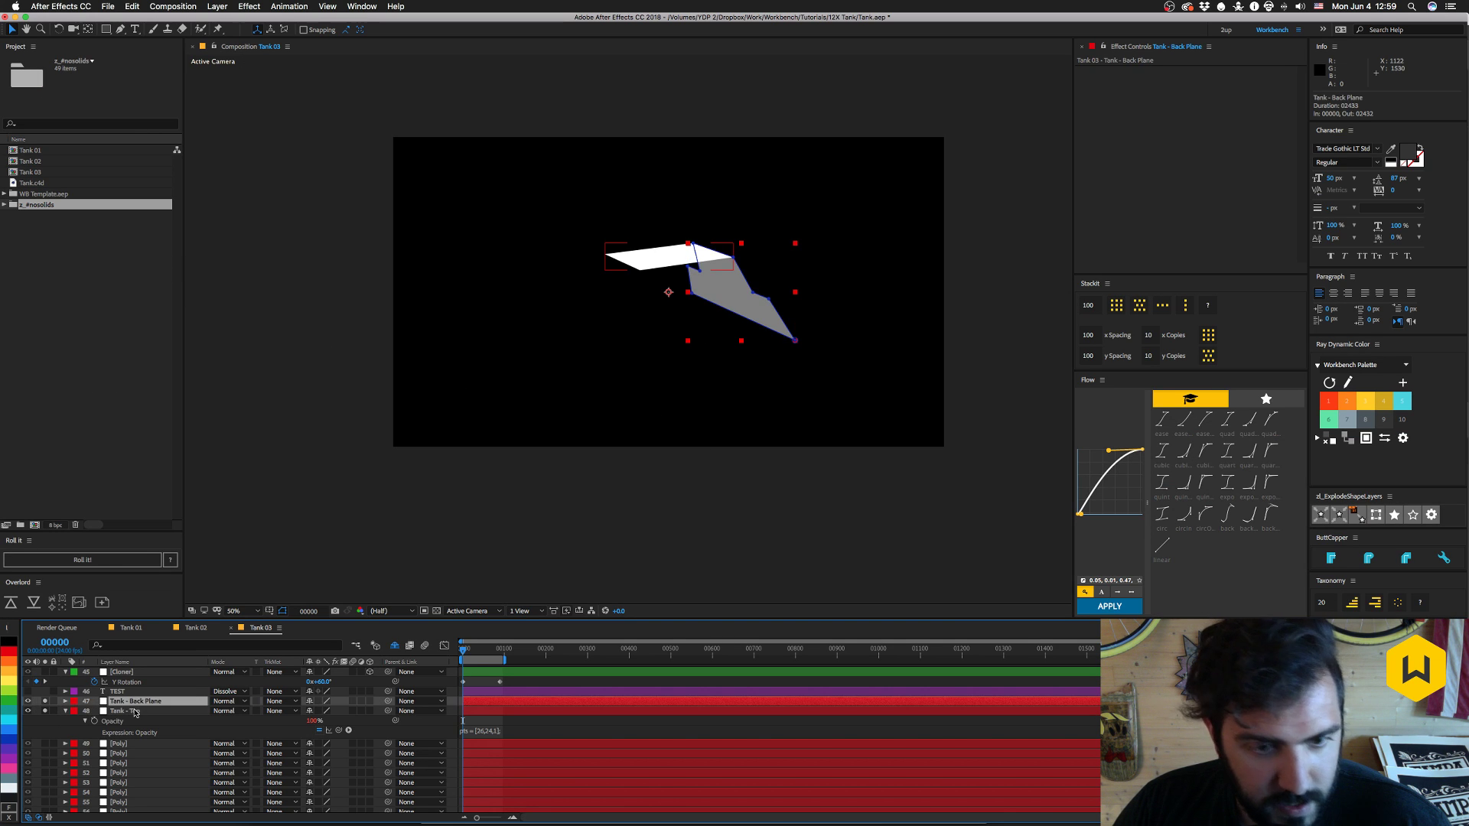
left_click(135, 712)
scroll(137, 726, "down", 2)
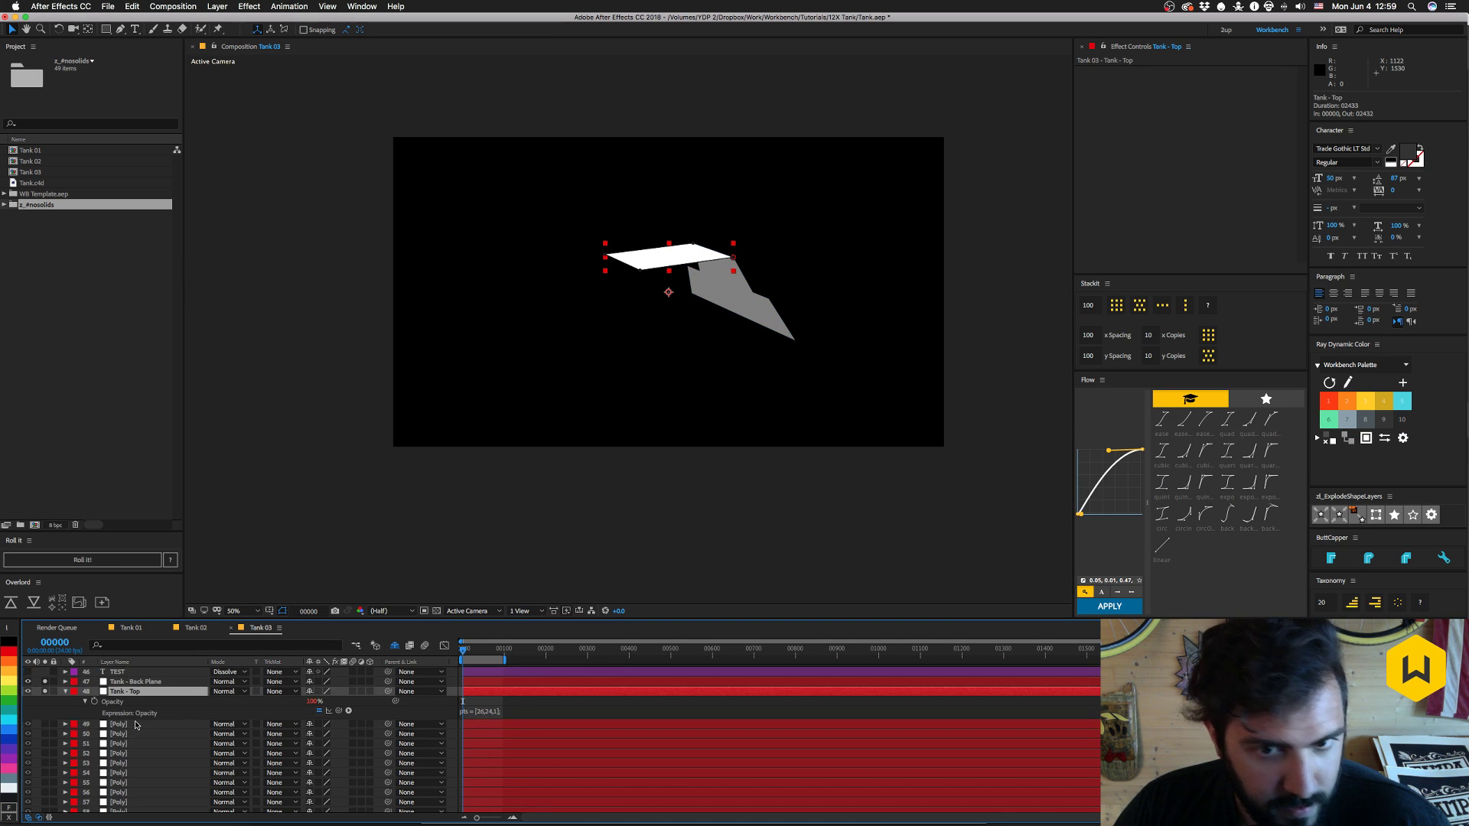
left_click(78, 710)
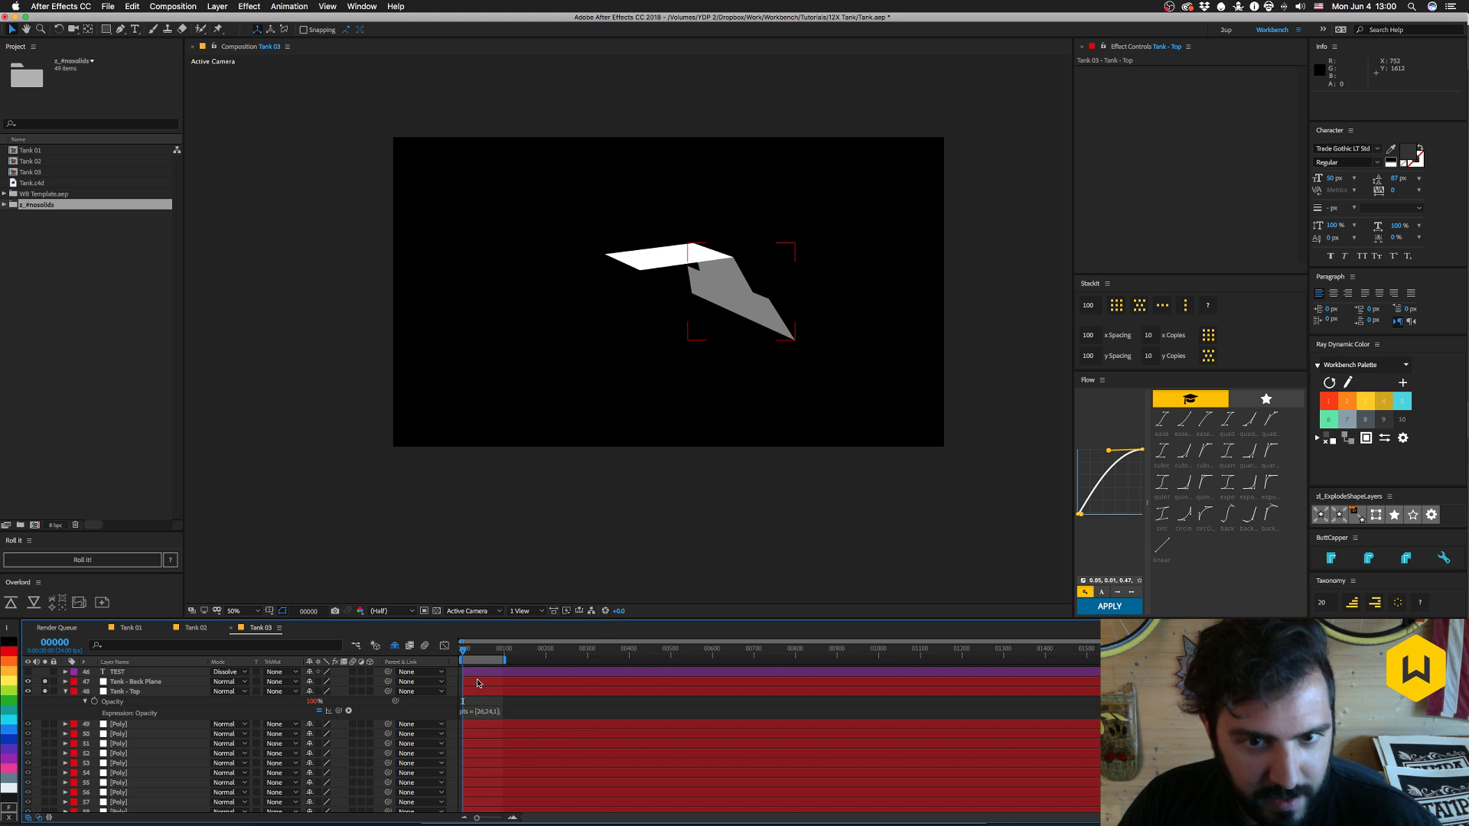
- Copy the Saber effect from the blue Tank - Front layer onto the red Tank - Back Plane and Tank - Top solids
left_click(127, 724)
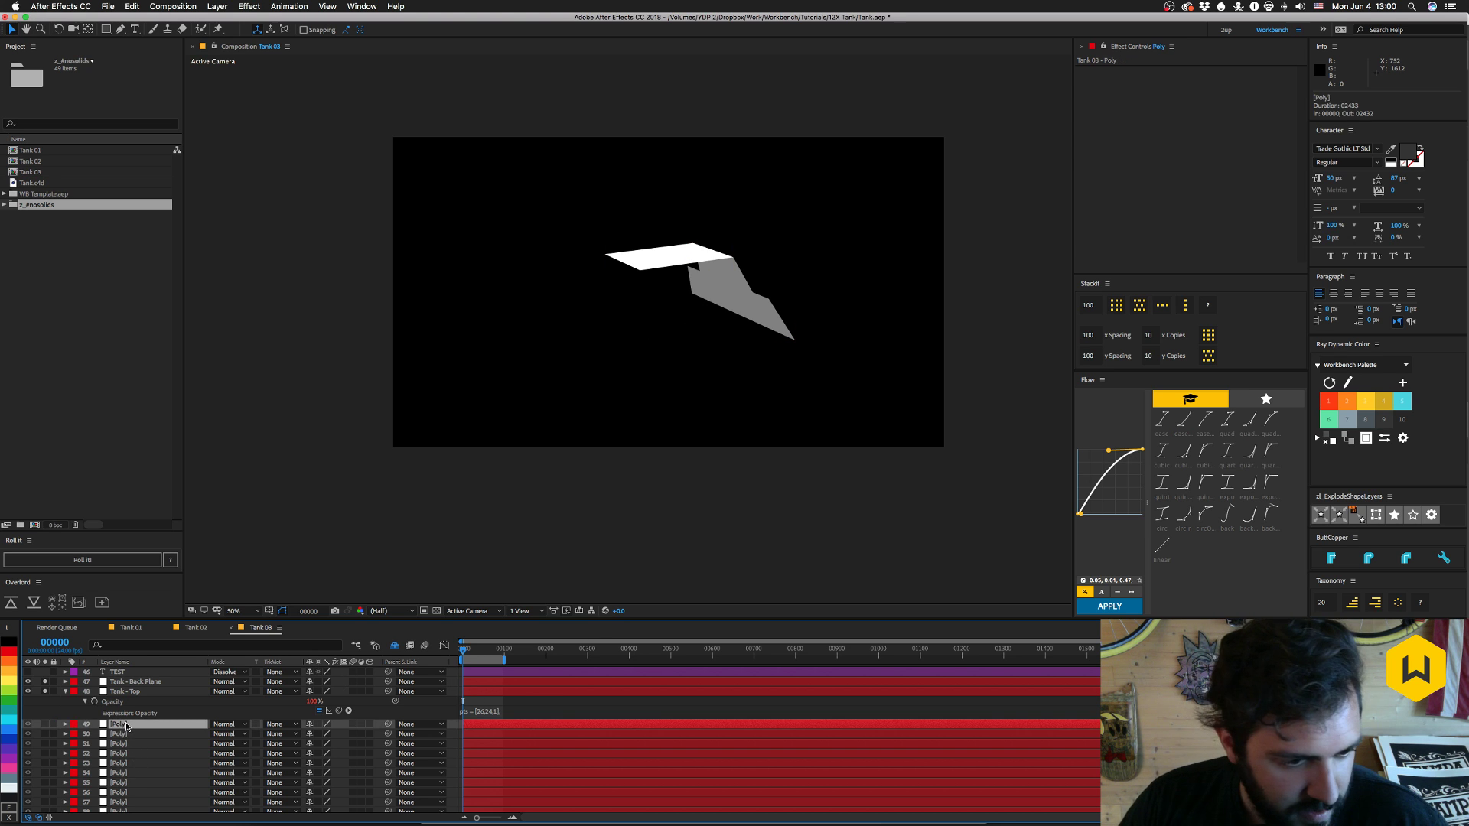
scroll(141, 737, "down", 8)
scroll(133, 687, "up", 5)
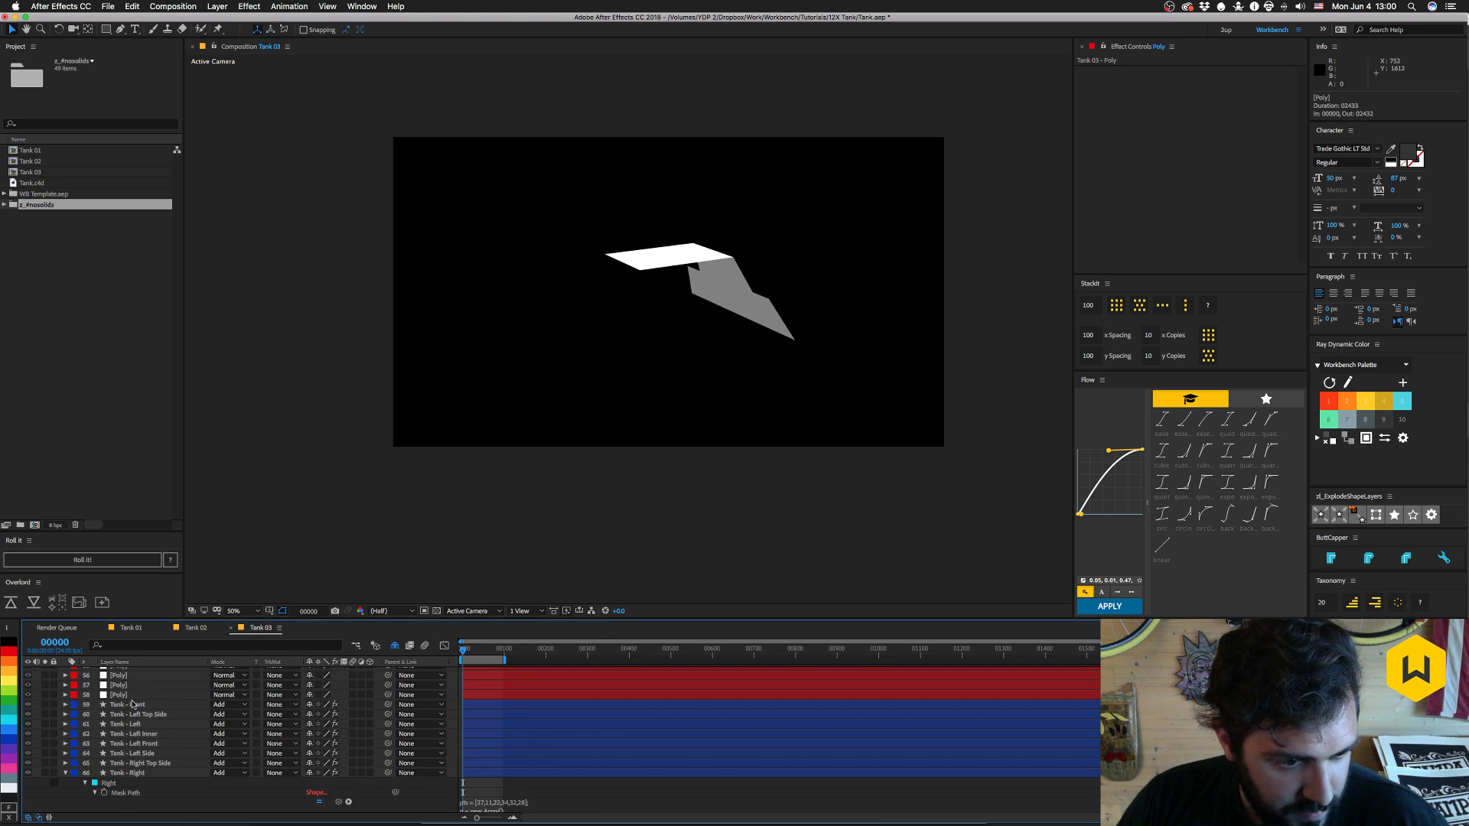
left_click(134, 704)
left_click(1103, 70)
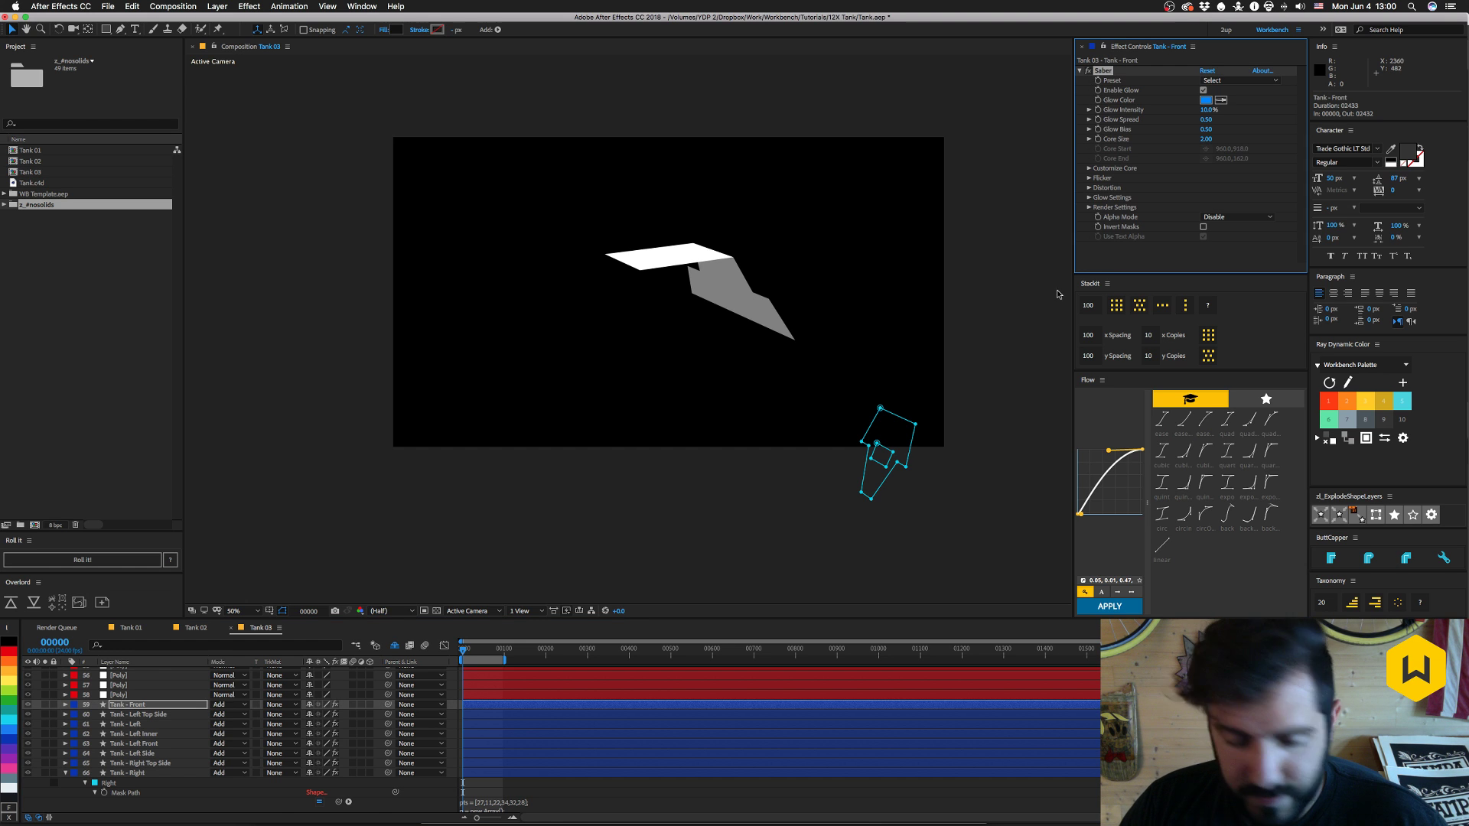
scroll(136, 704, "up", 5)
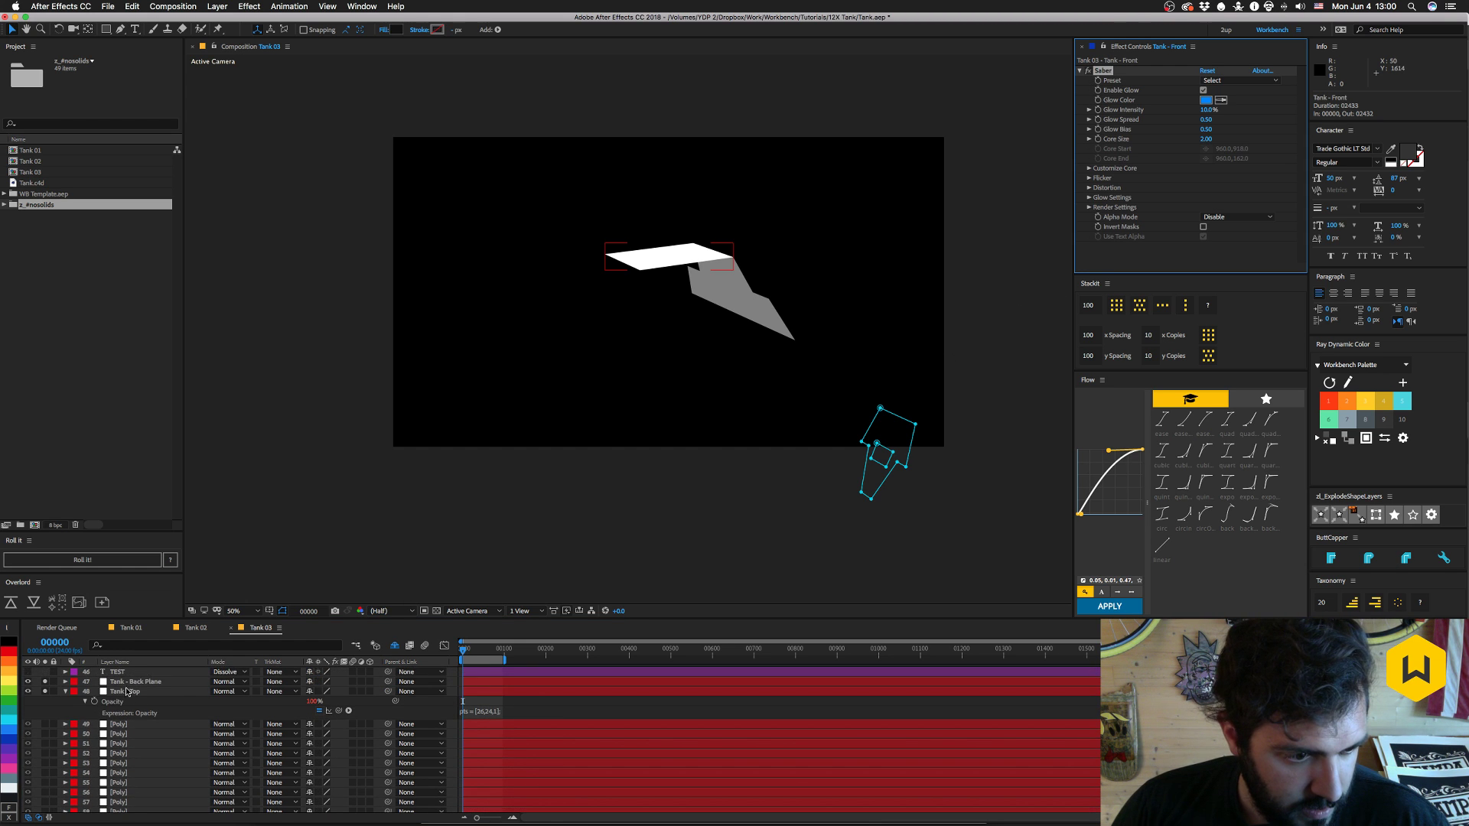
left_click(127, 683)
key("super+v")
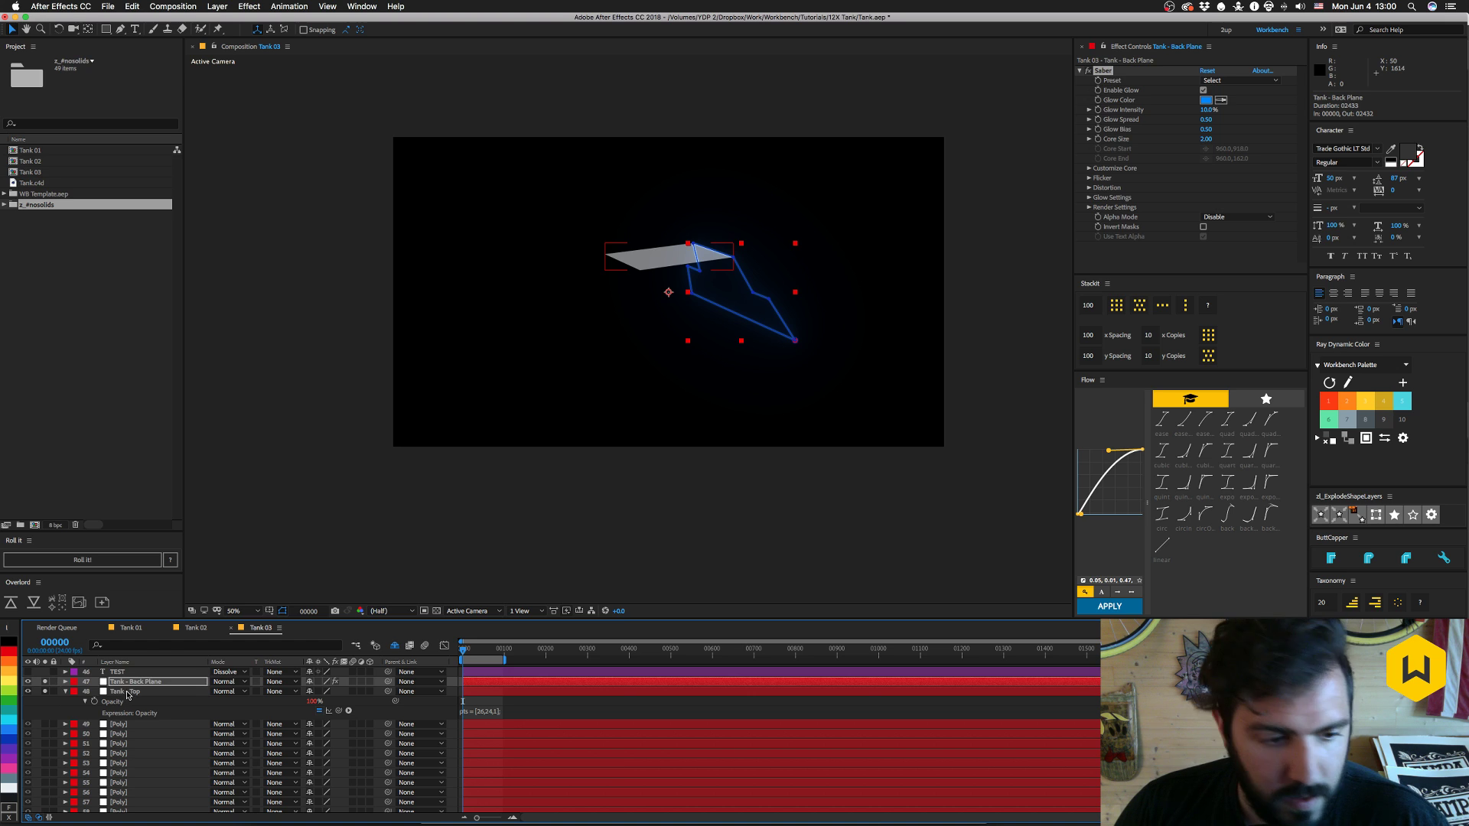
left_click(128, 693)
key("super+v")
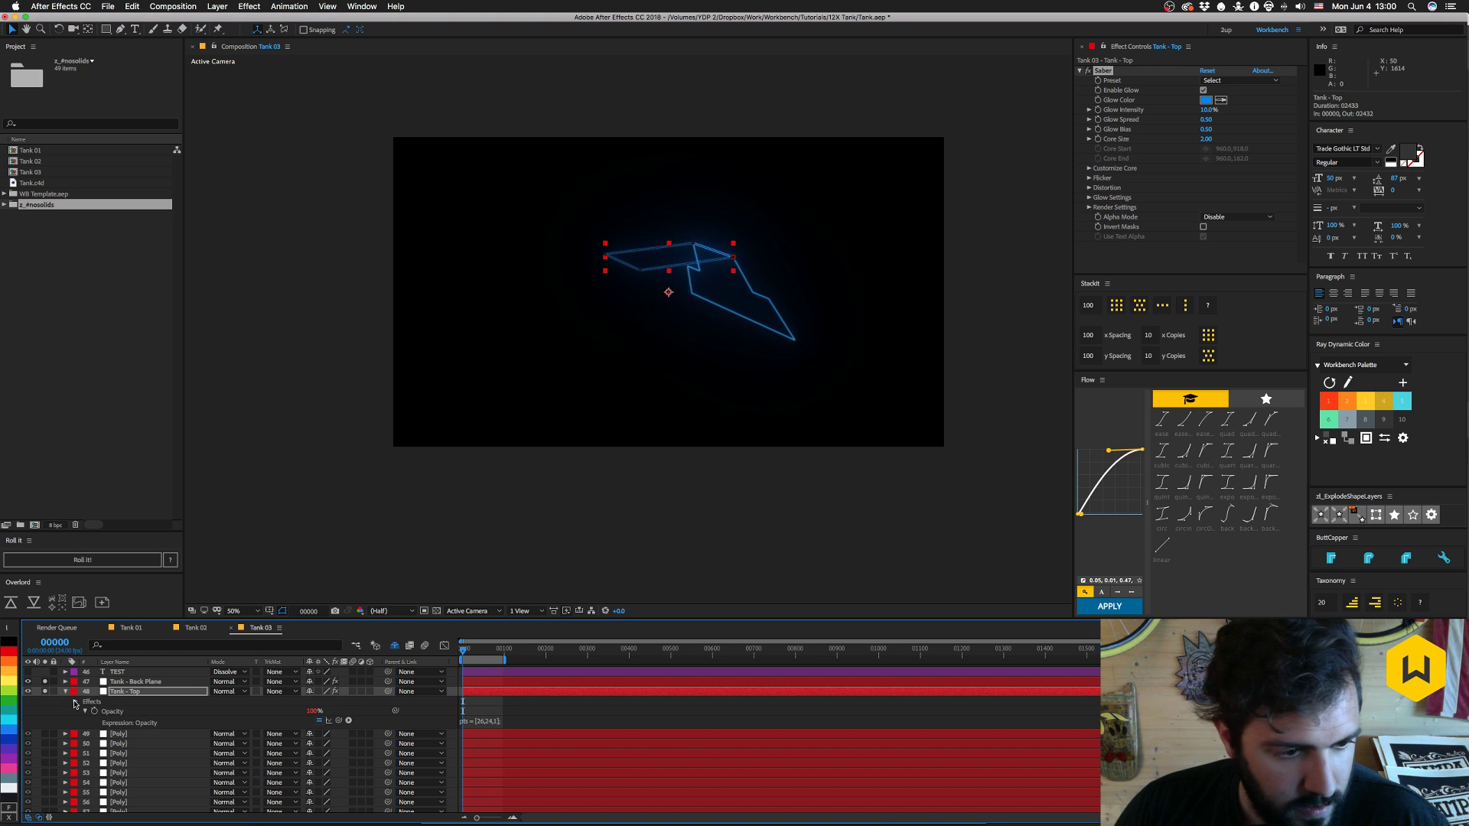
left_click(75, 704)
left_click(69, 707)
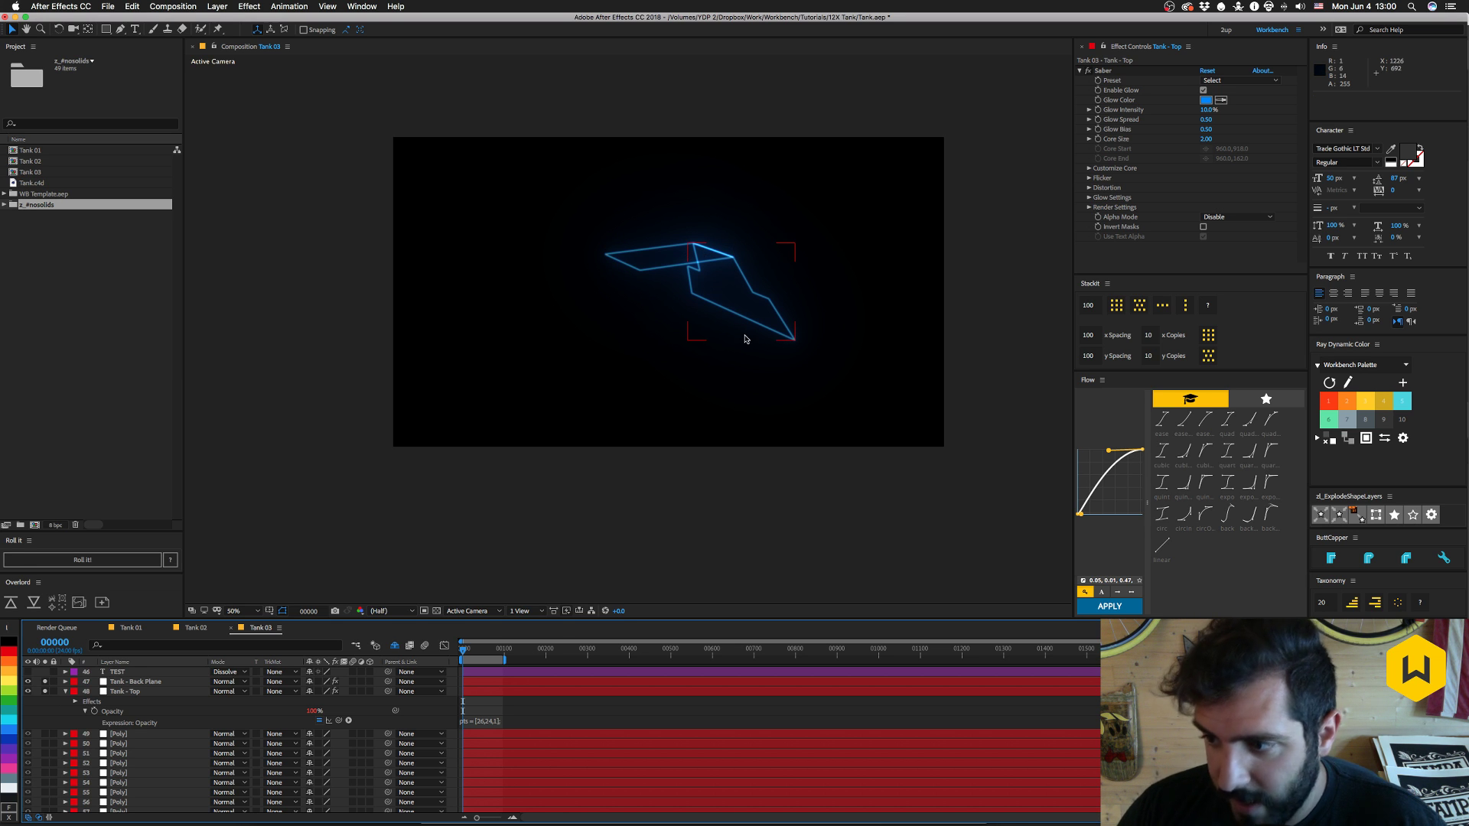
- Apply the same Saber effect to all ten remaining Poly solids
left_click(113, 691)
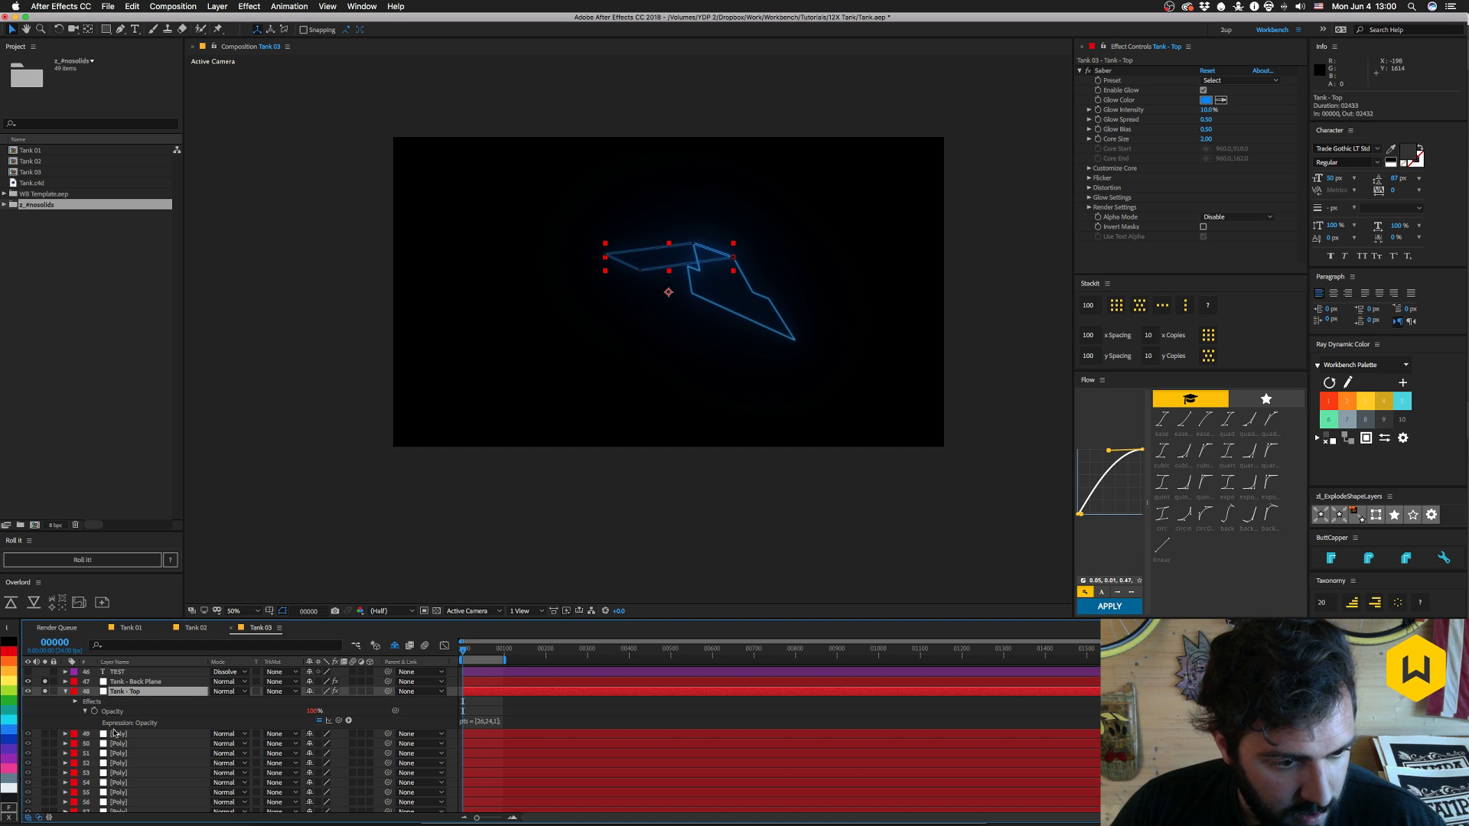
left_click(115, 733)
scroll(119, 746, "down", 2)
left_click(120, 764, "shift")
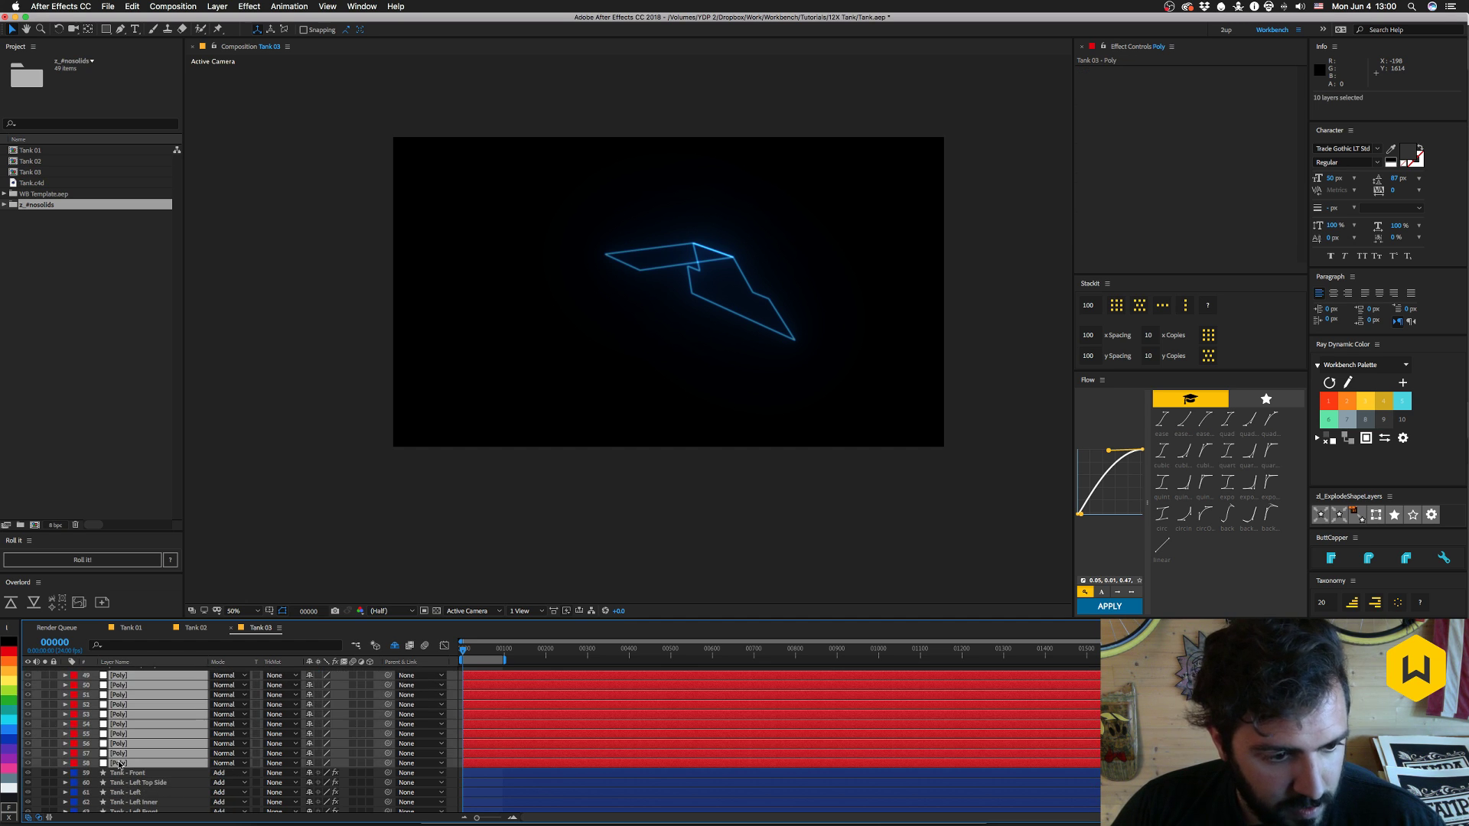
key("super+alt+shift+e")
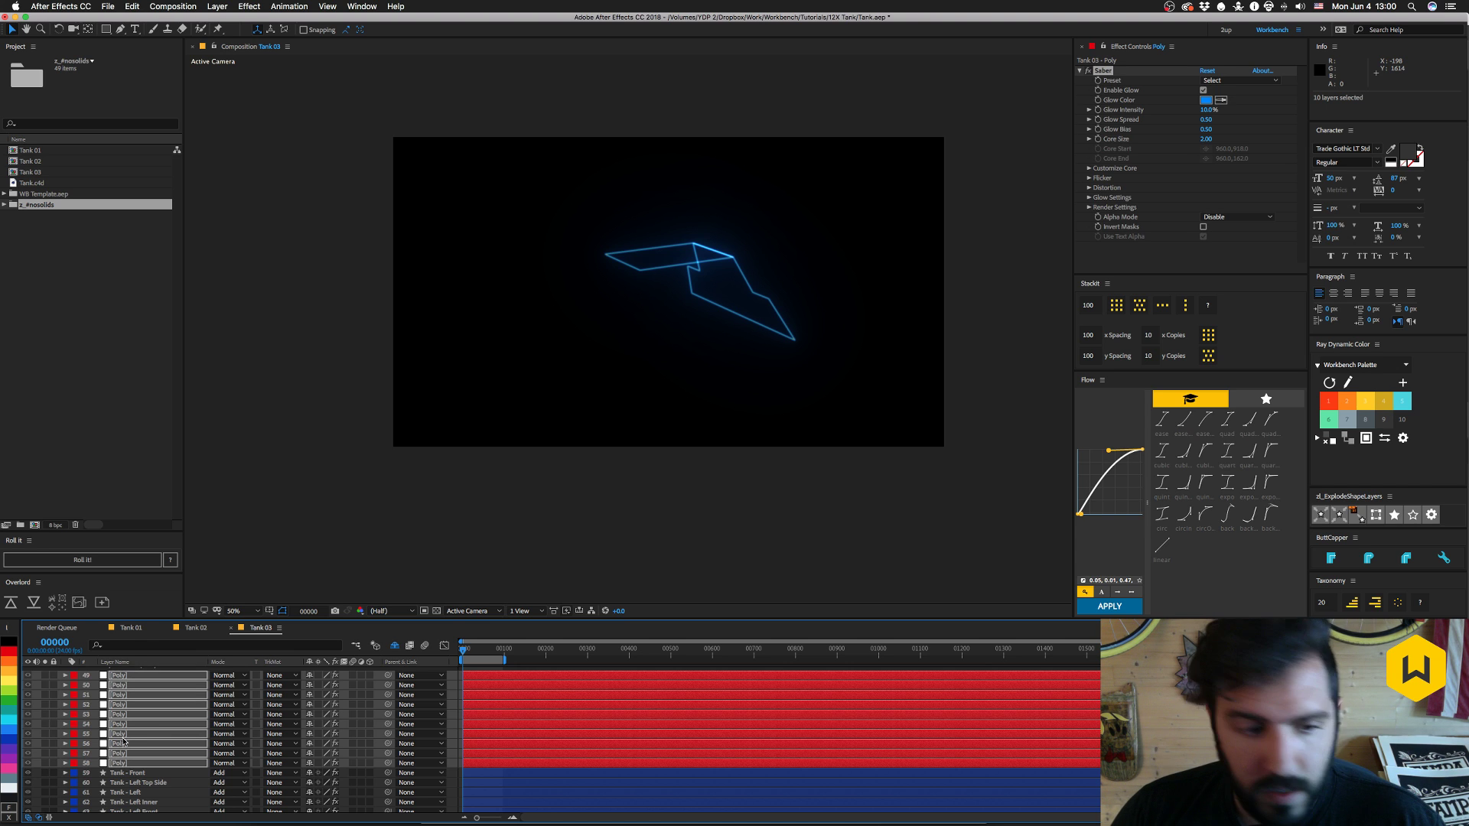
- Unsolo the red Tank - Back Plane and Tank - Top solids and select the blue Tank - Front layer in the maximized timeline
scroll(69, 719, "up", 3)
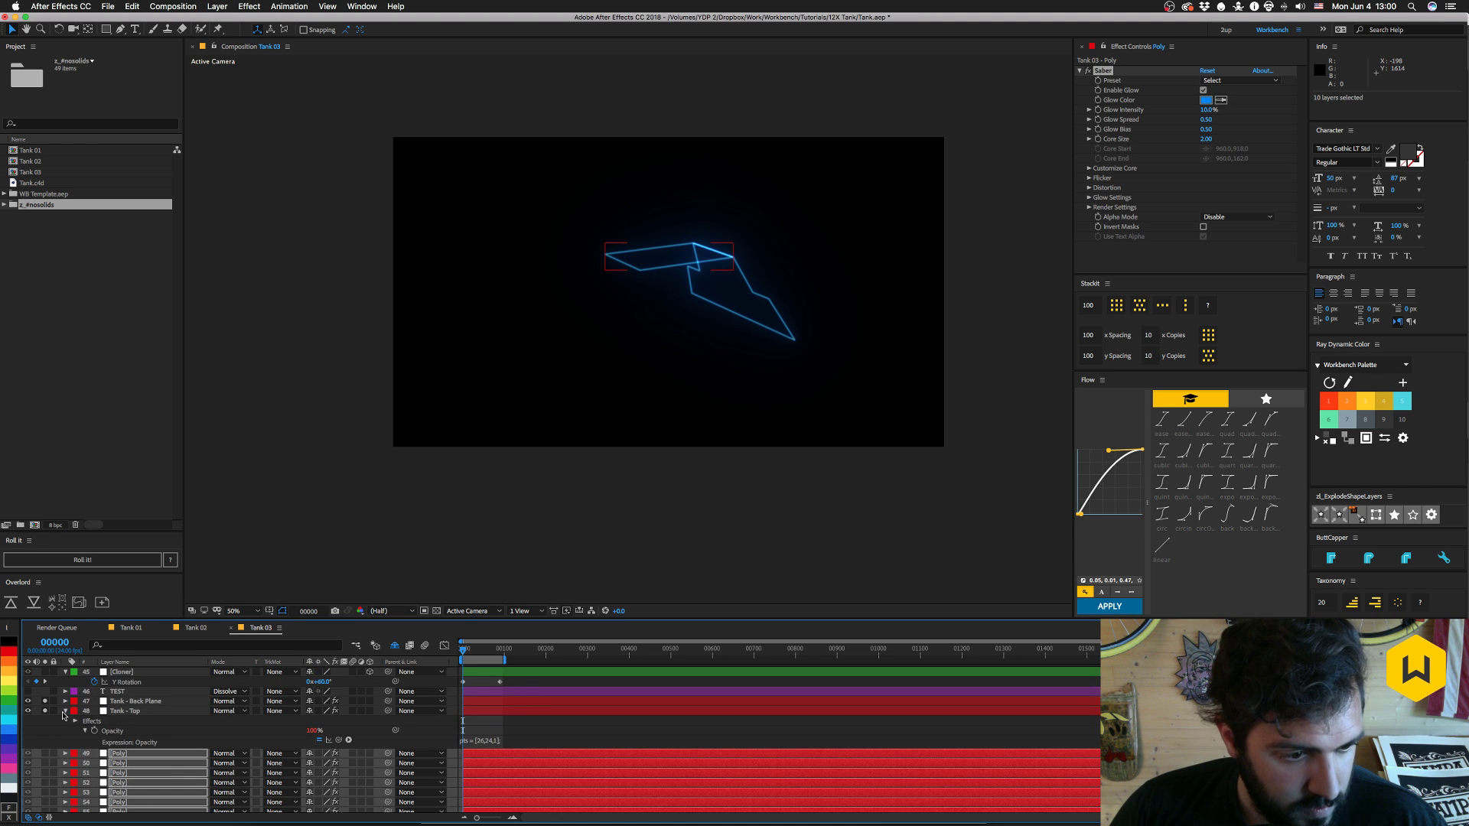
left_click(64, 714)
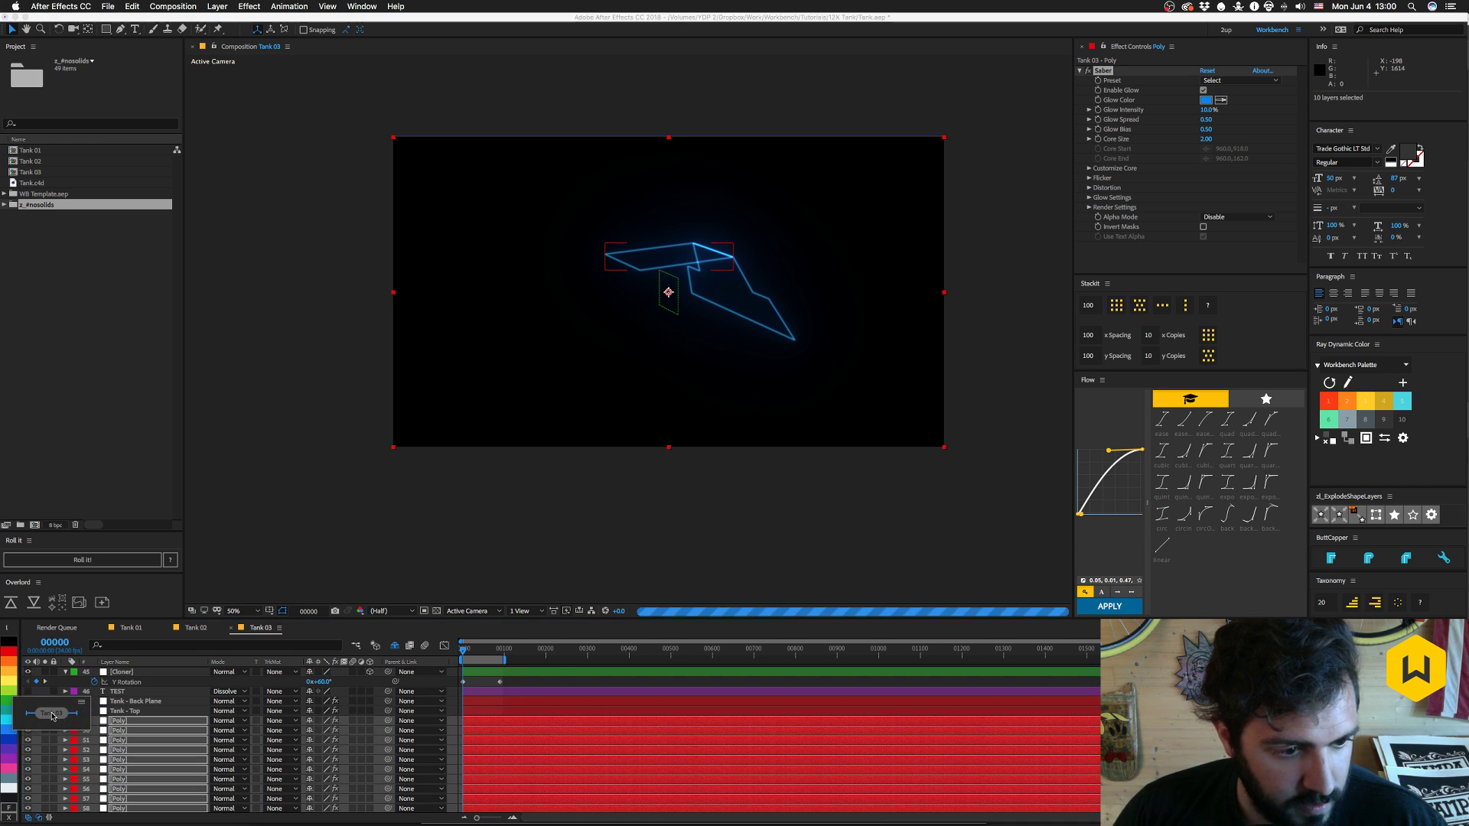
key("grave")
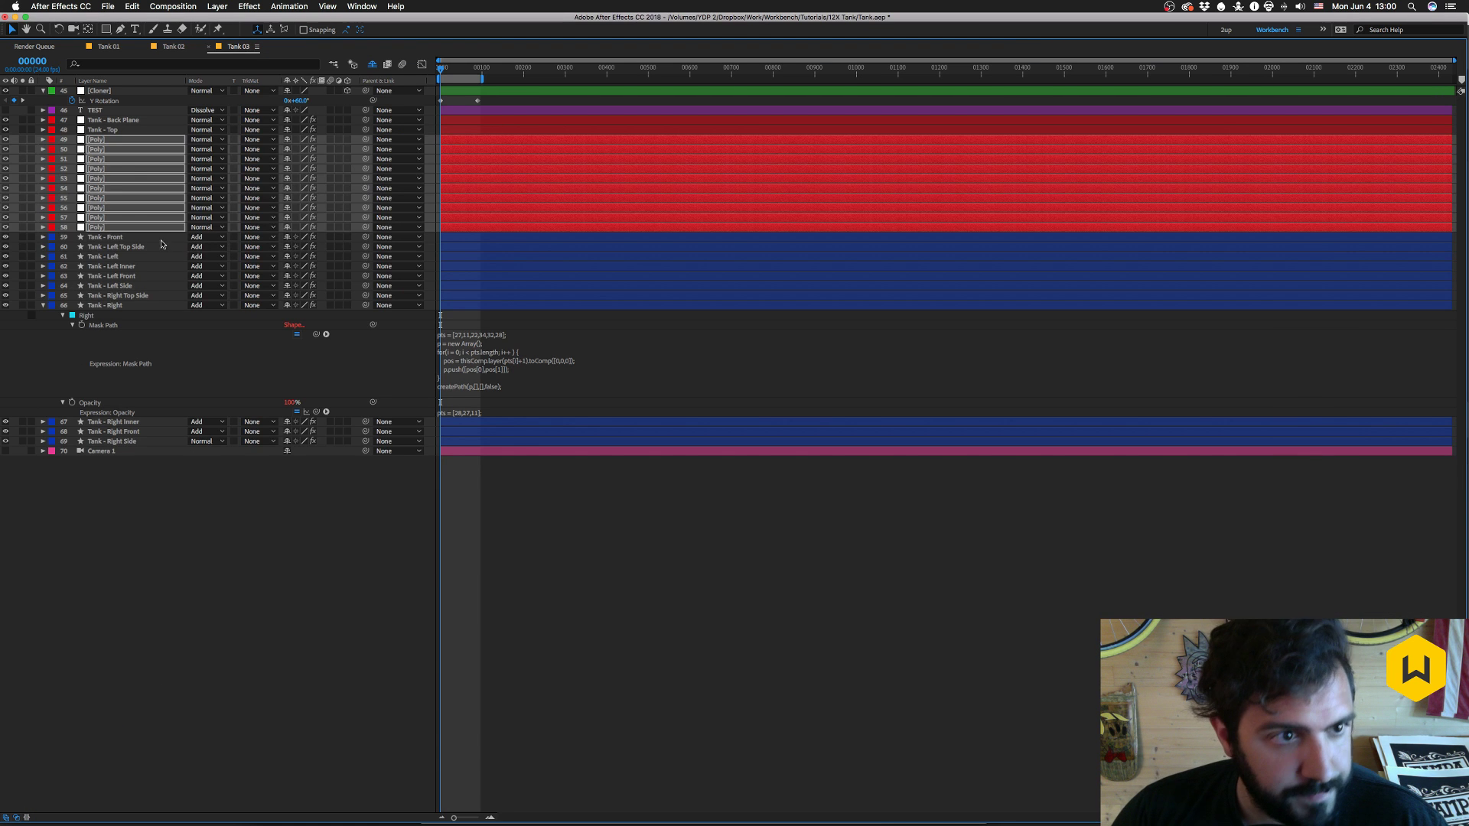
left_click(105, 239)
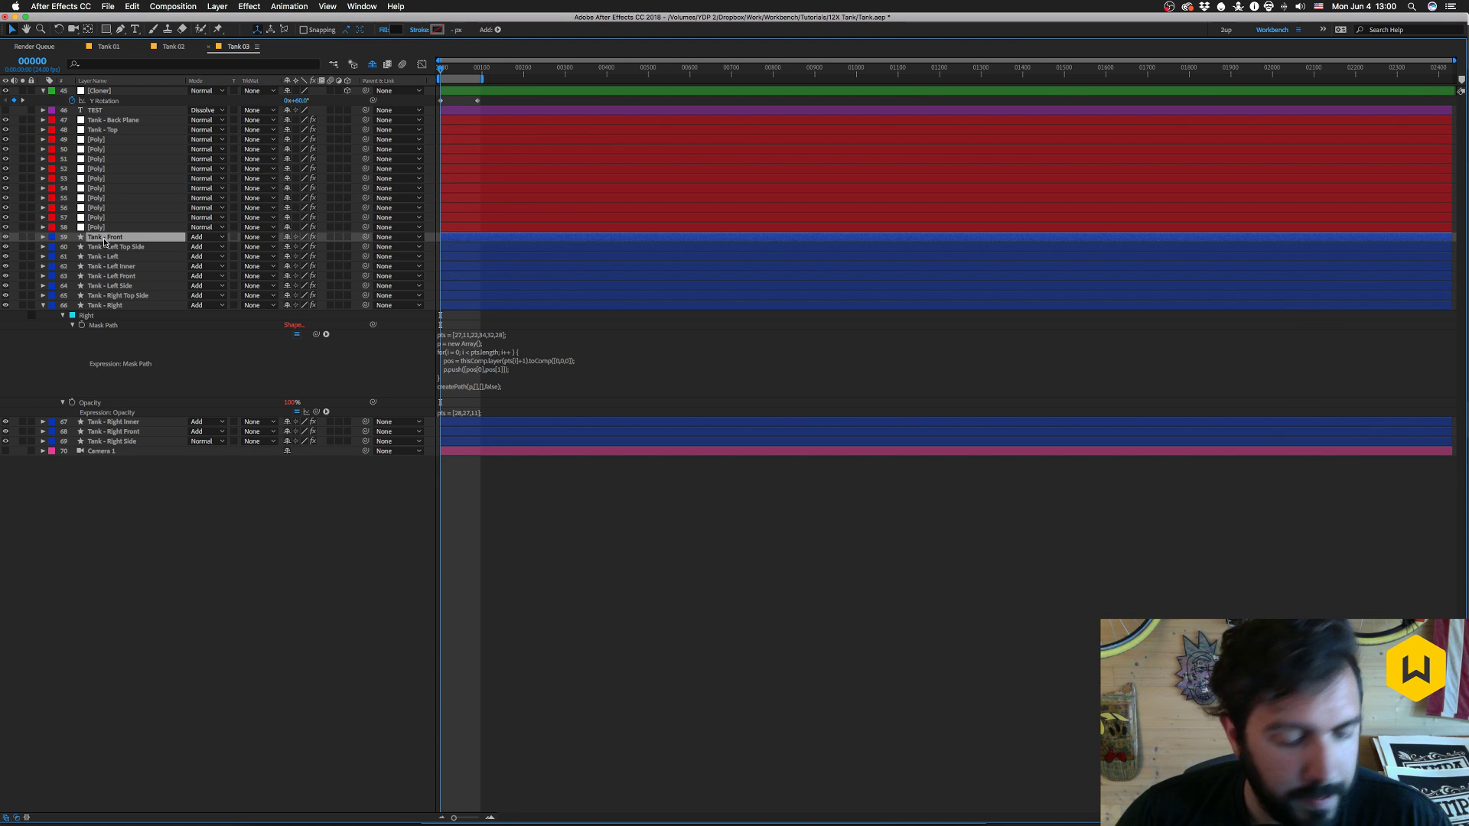
- Copy both masks from the Tank - Front shape layer onto the first [Poly] layer below Tank - Top
key("m")
left_click(85, 248)
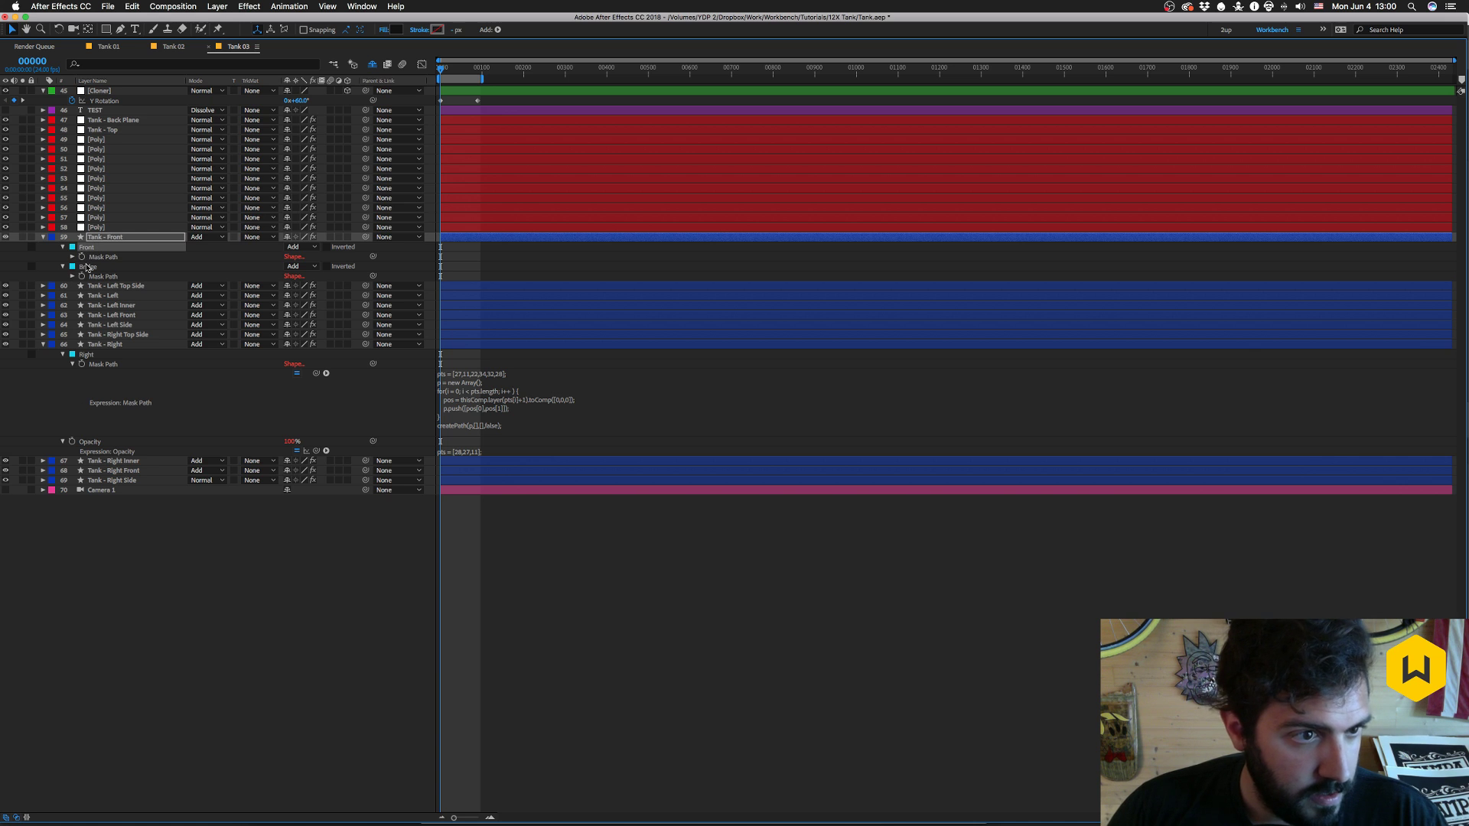
left_click(86, 268)
key("m")
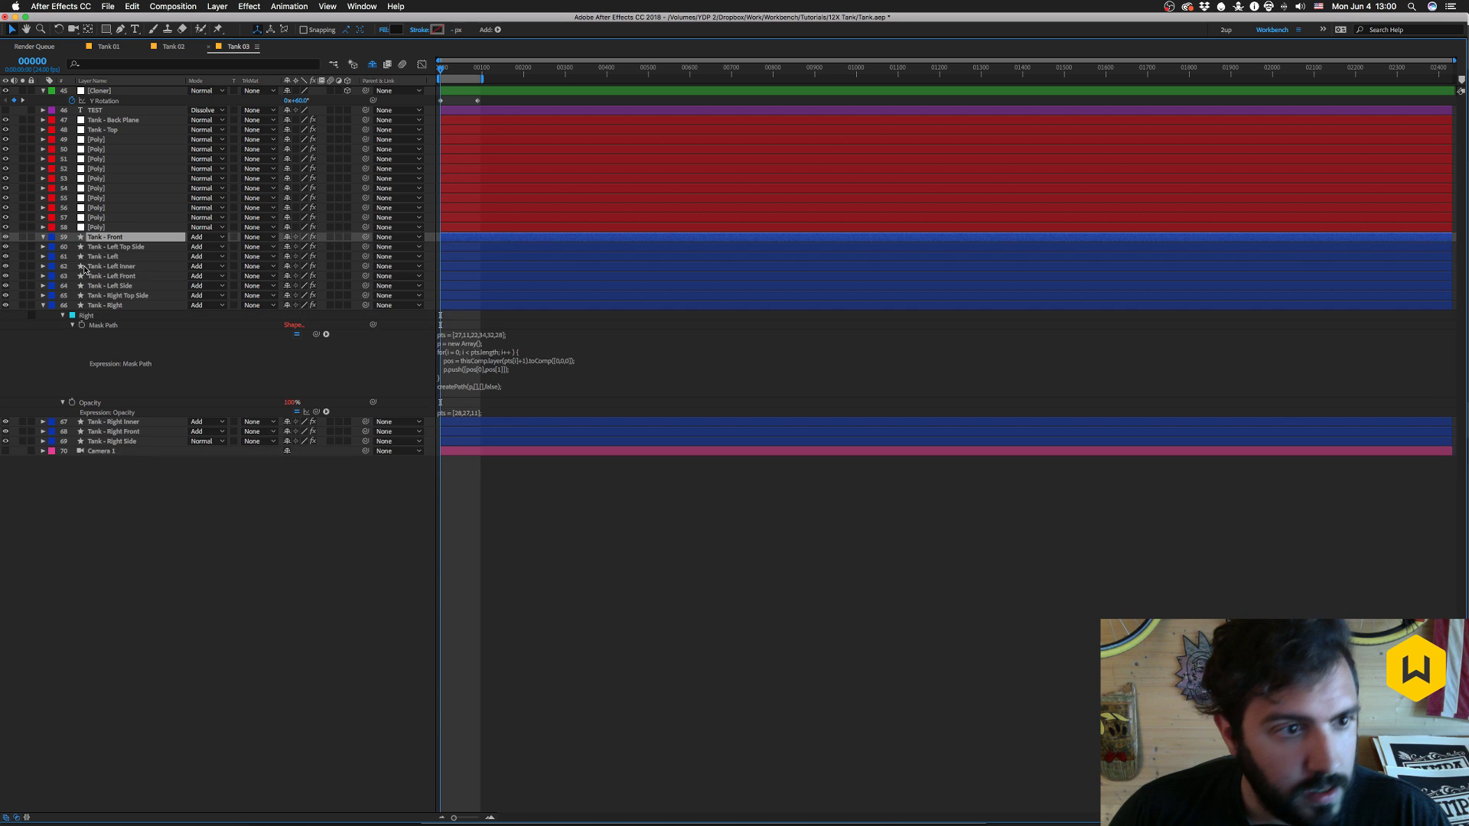
left_click(96, 140)
key("Return")
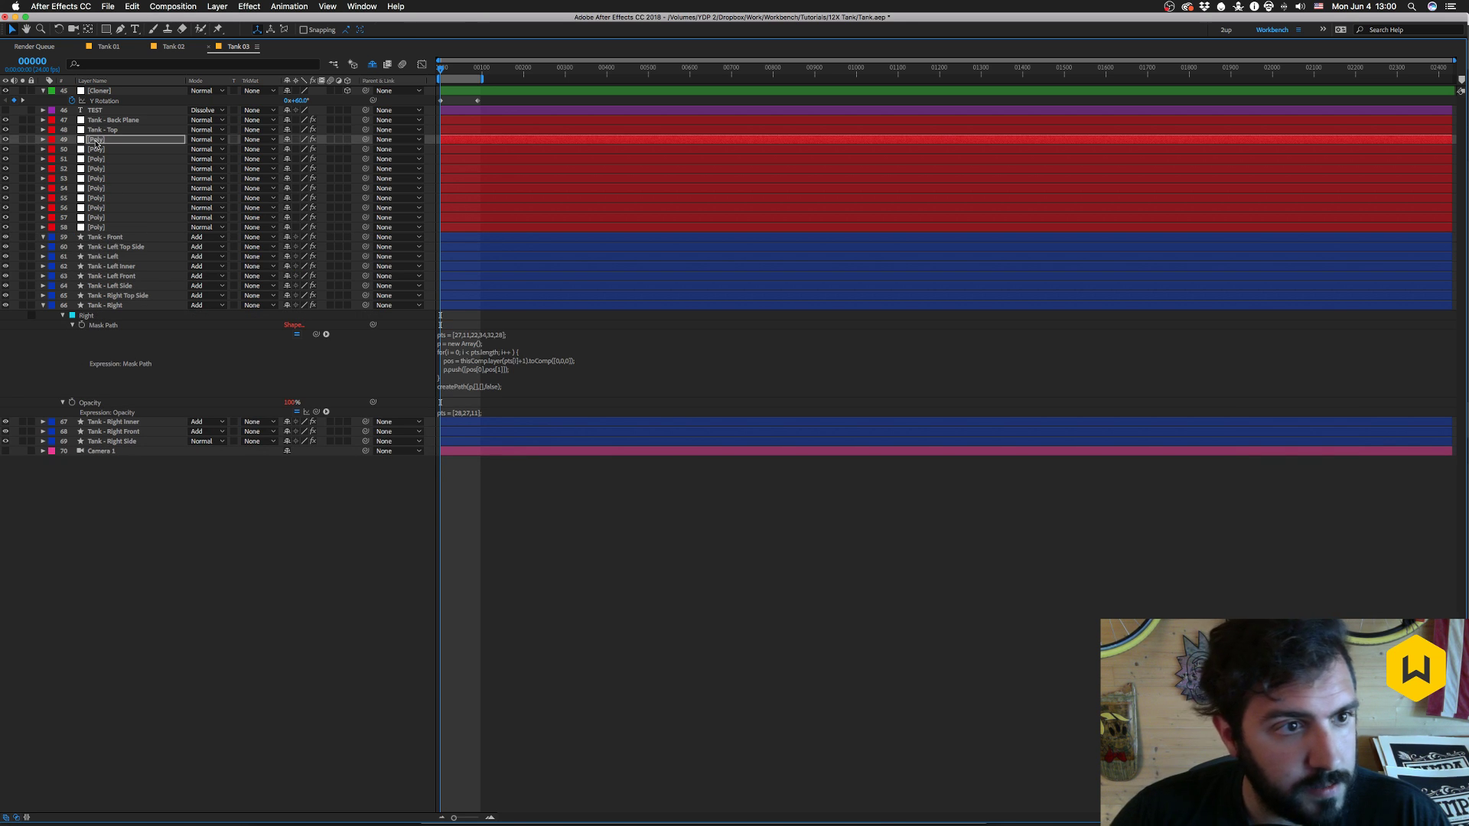
- Copy only the opacity expression from the Tank - Front shape layer onto the first [Poly] layer
left_click(103, 236)
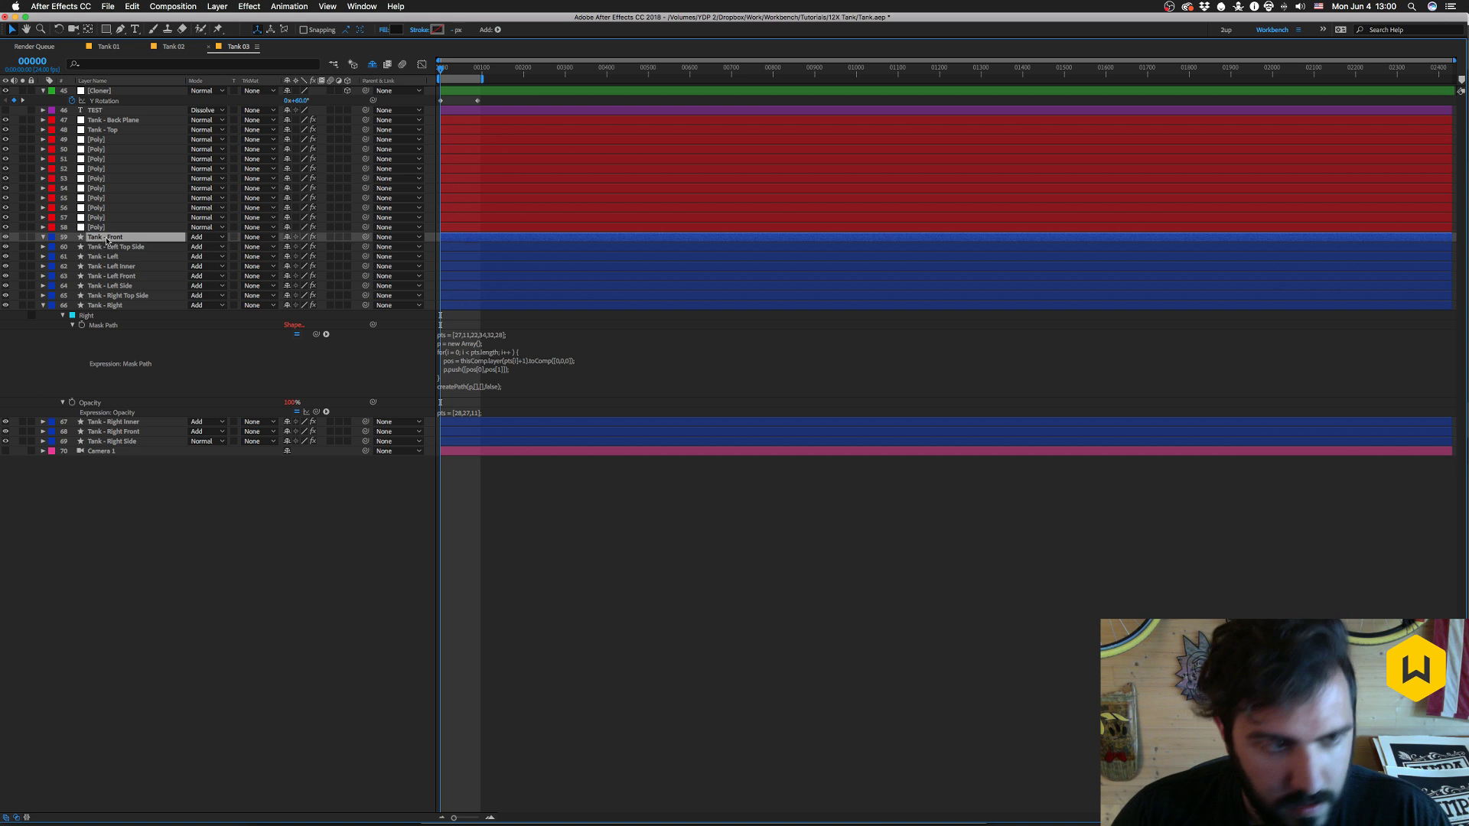
key("t")
key("Return")
left_click(140, 6)
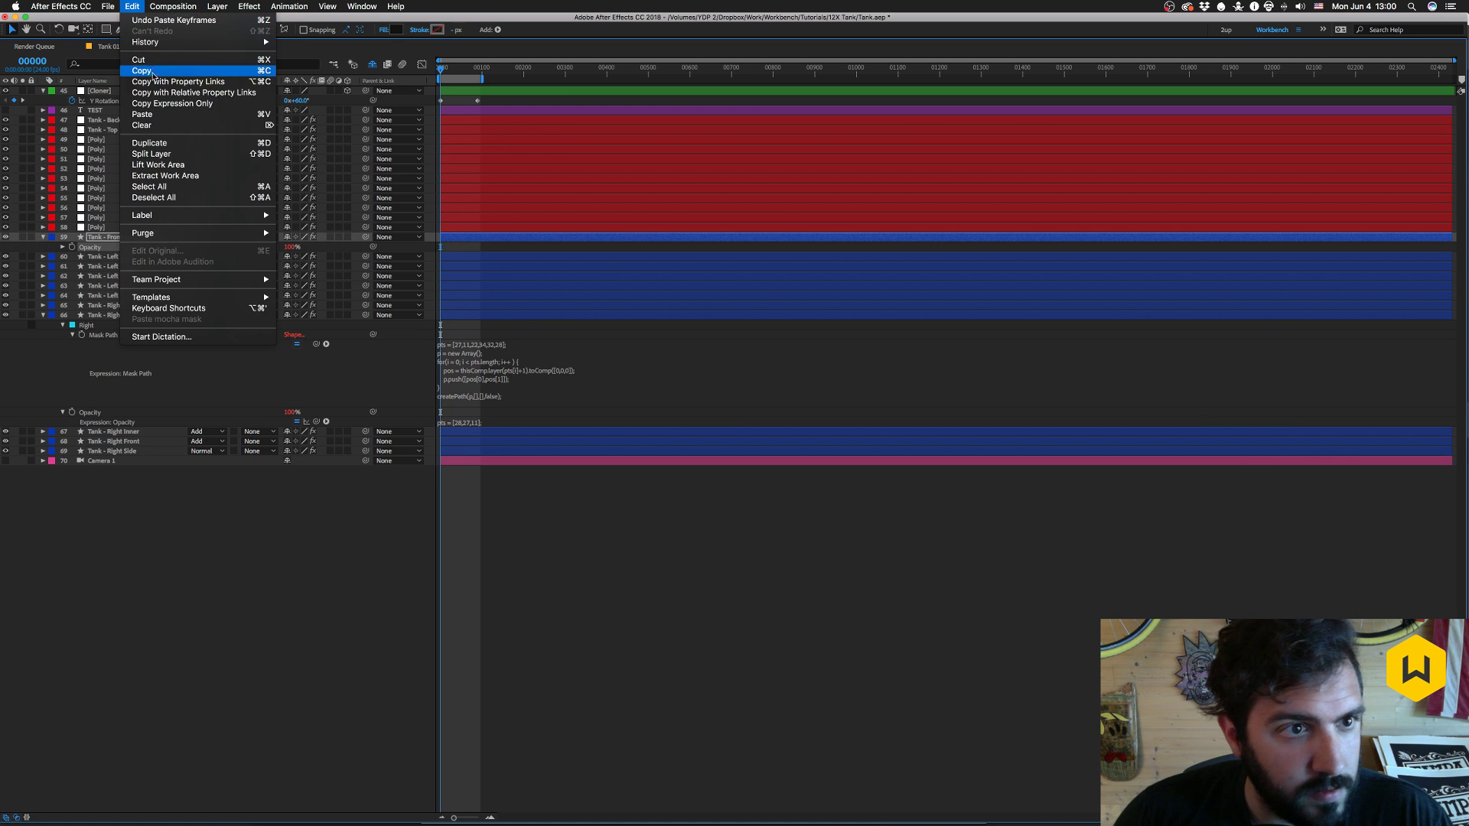
left_click(156, 104)
left_click(98, 139)
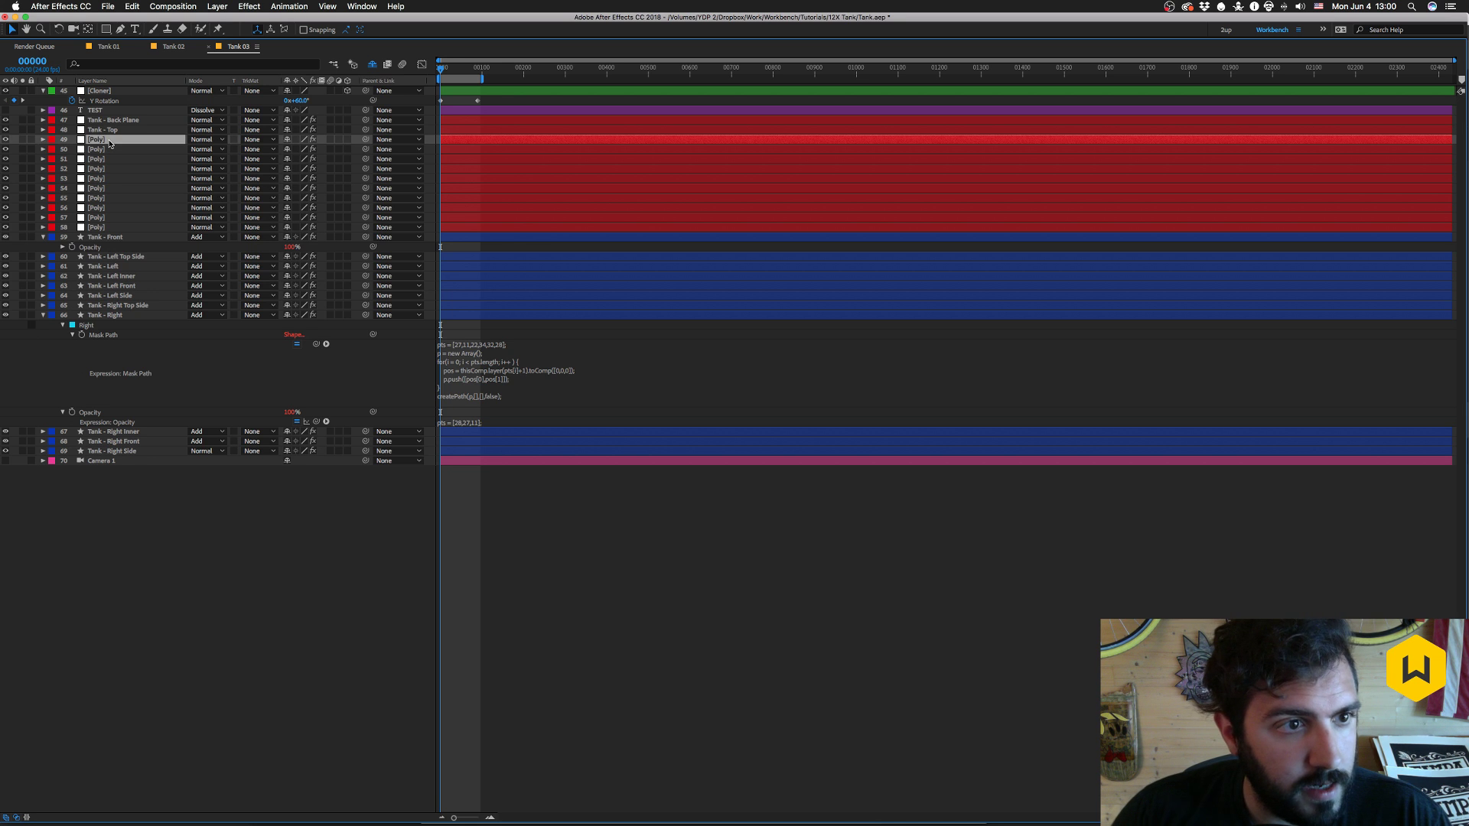
- Rename that [Poly] layer "Tank - Front" and delete the original Tank - Front shape layer
key("Return")
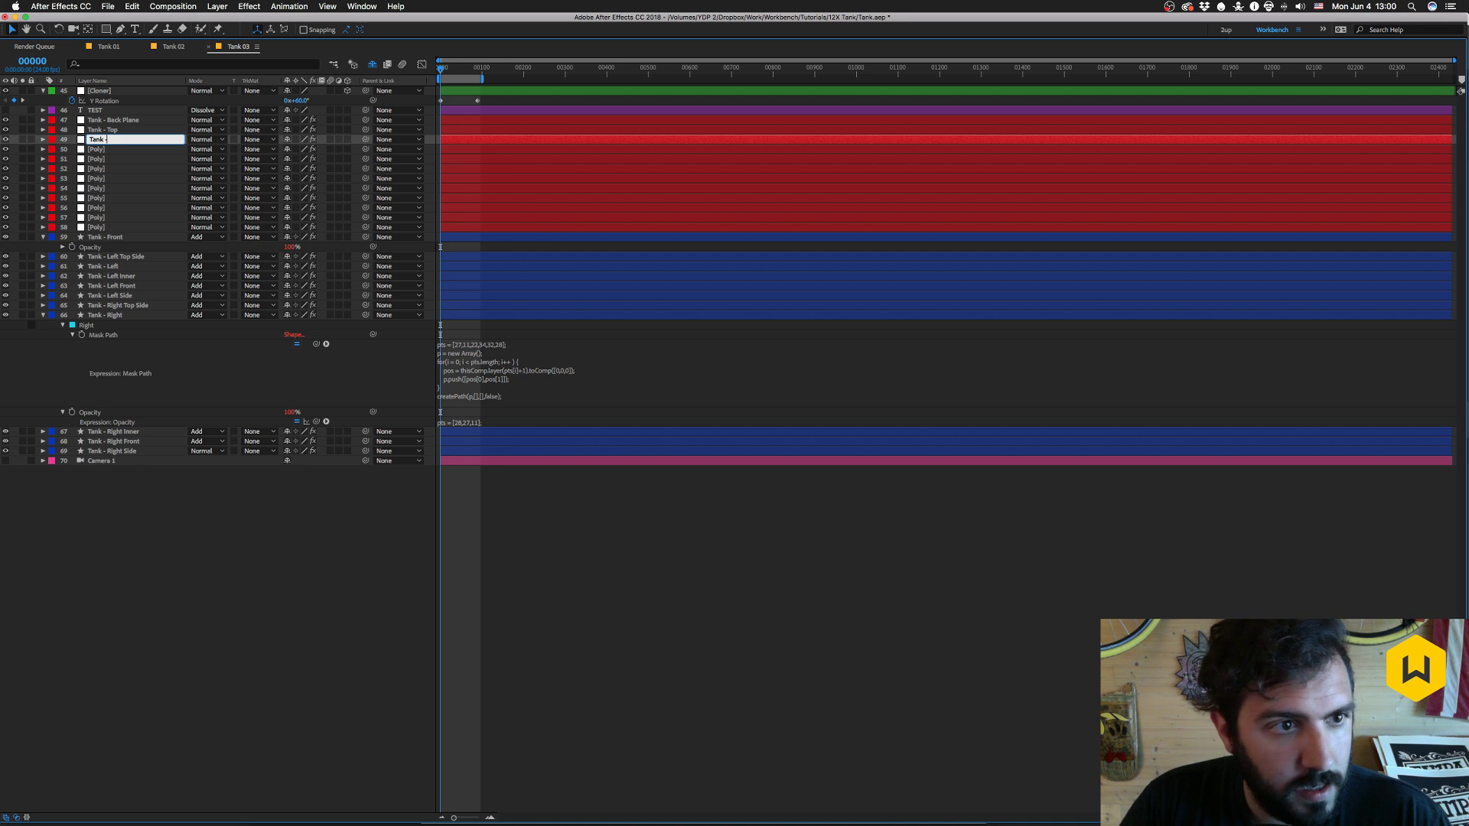
type("Tank - Front")
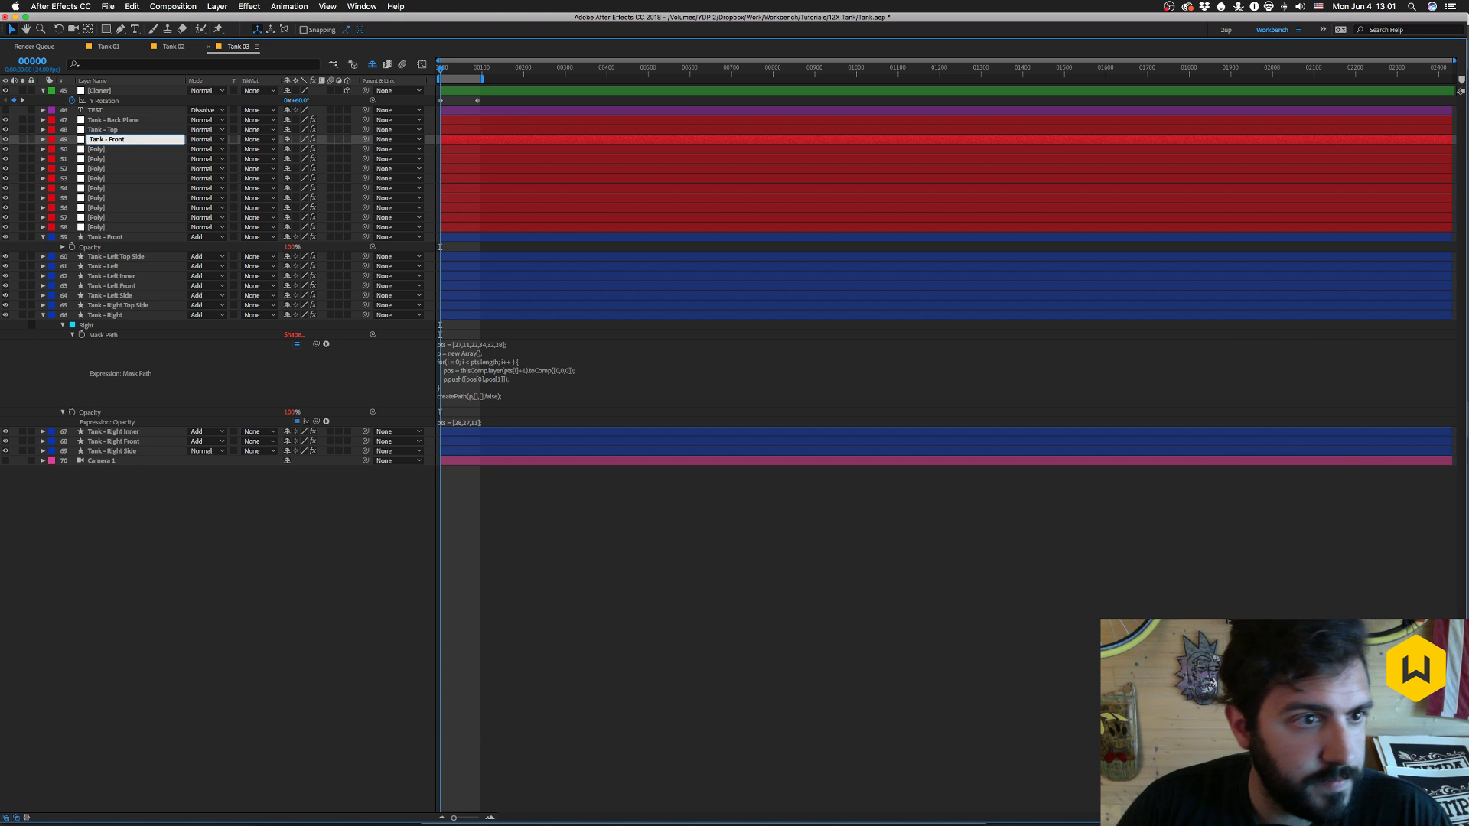
key("Return")
left_click(114, 237)
key("Delete")
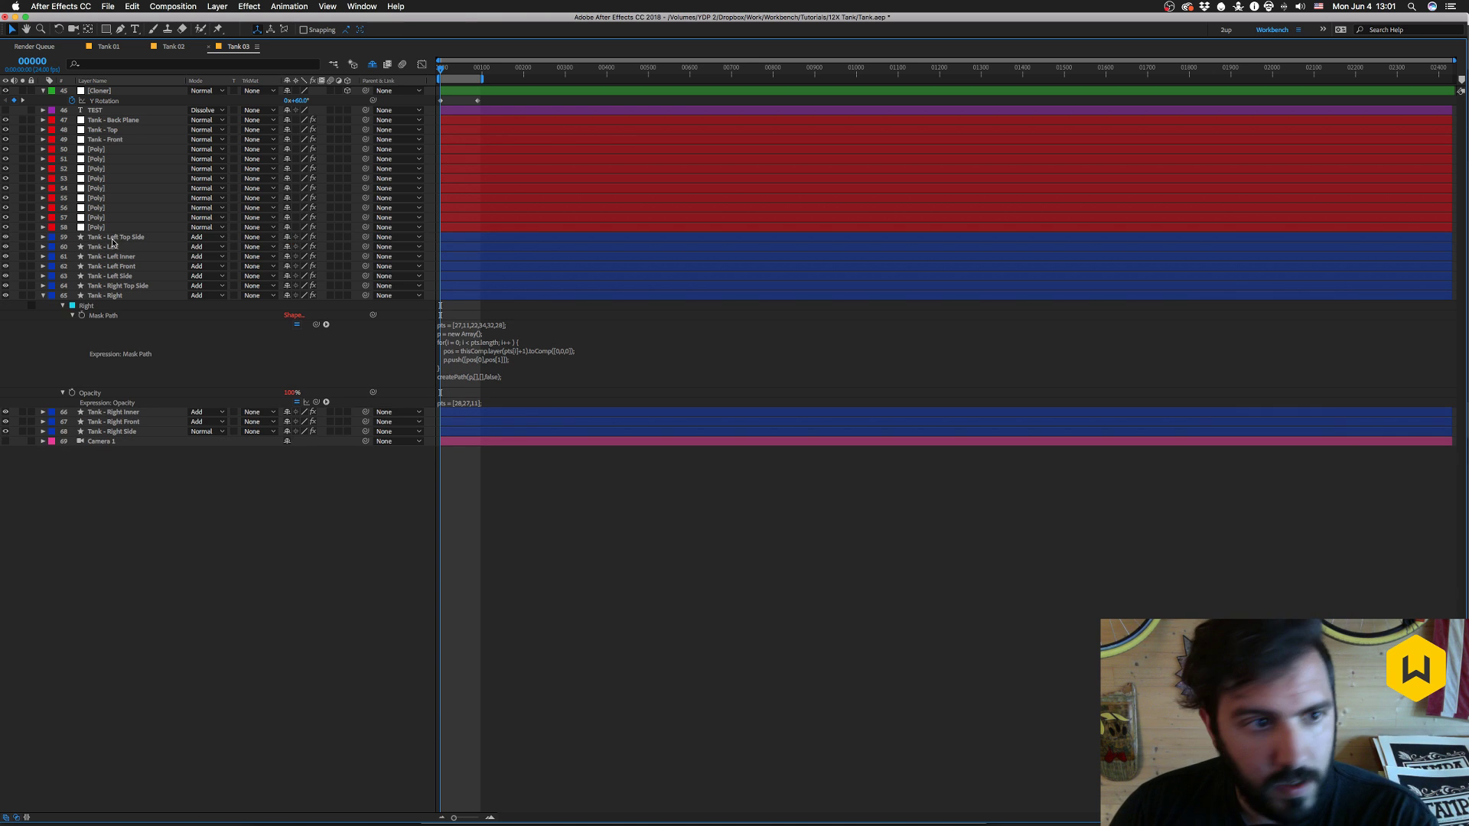
- Copy the mask from the Tank - Left Top Side shape layer onto the next [Poly] layer
left_click(112, 241)
key("m")
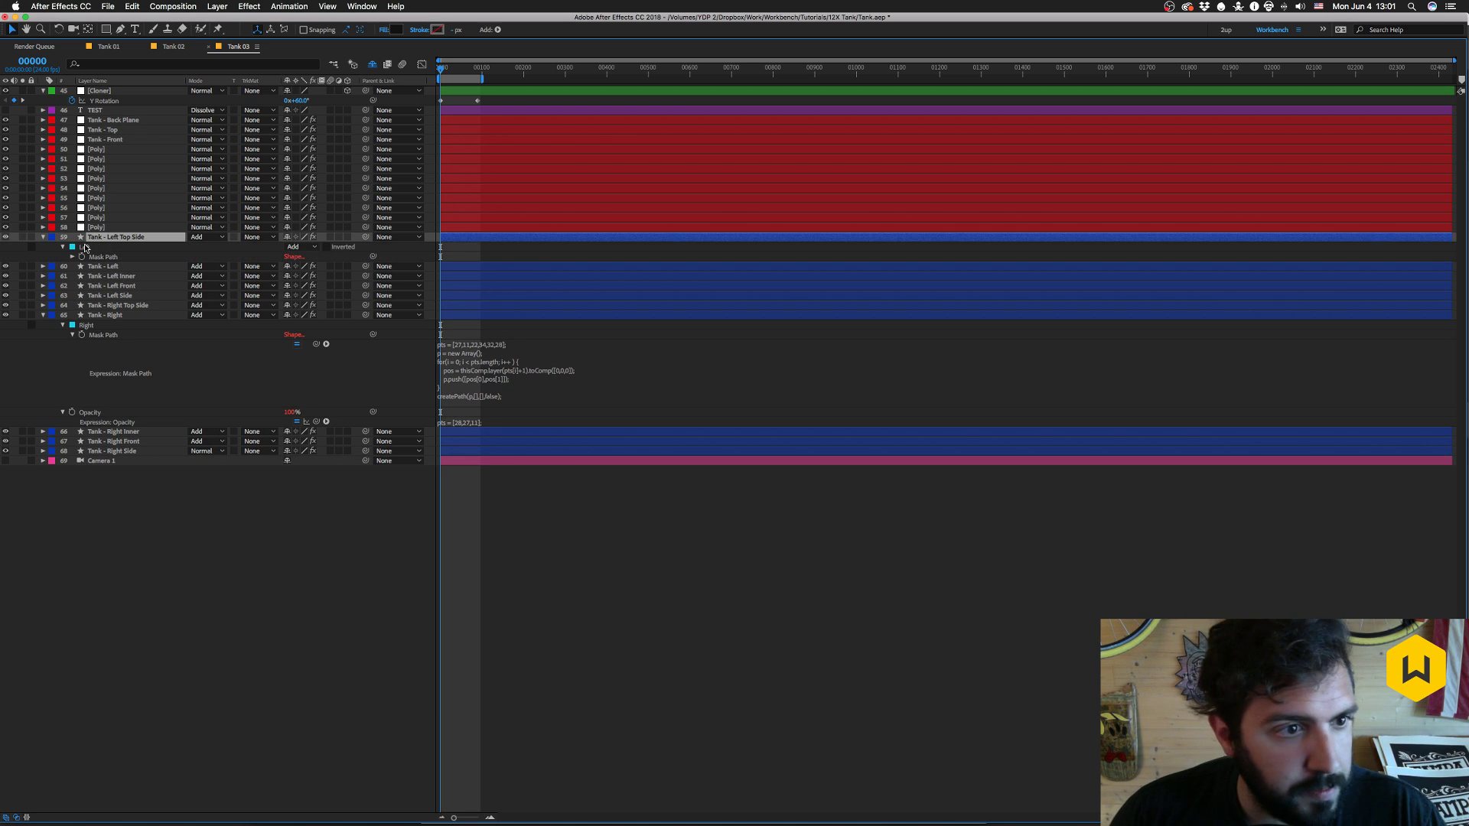
key("m")
left_click(100, 149)
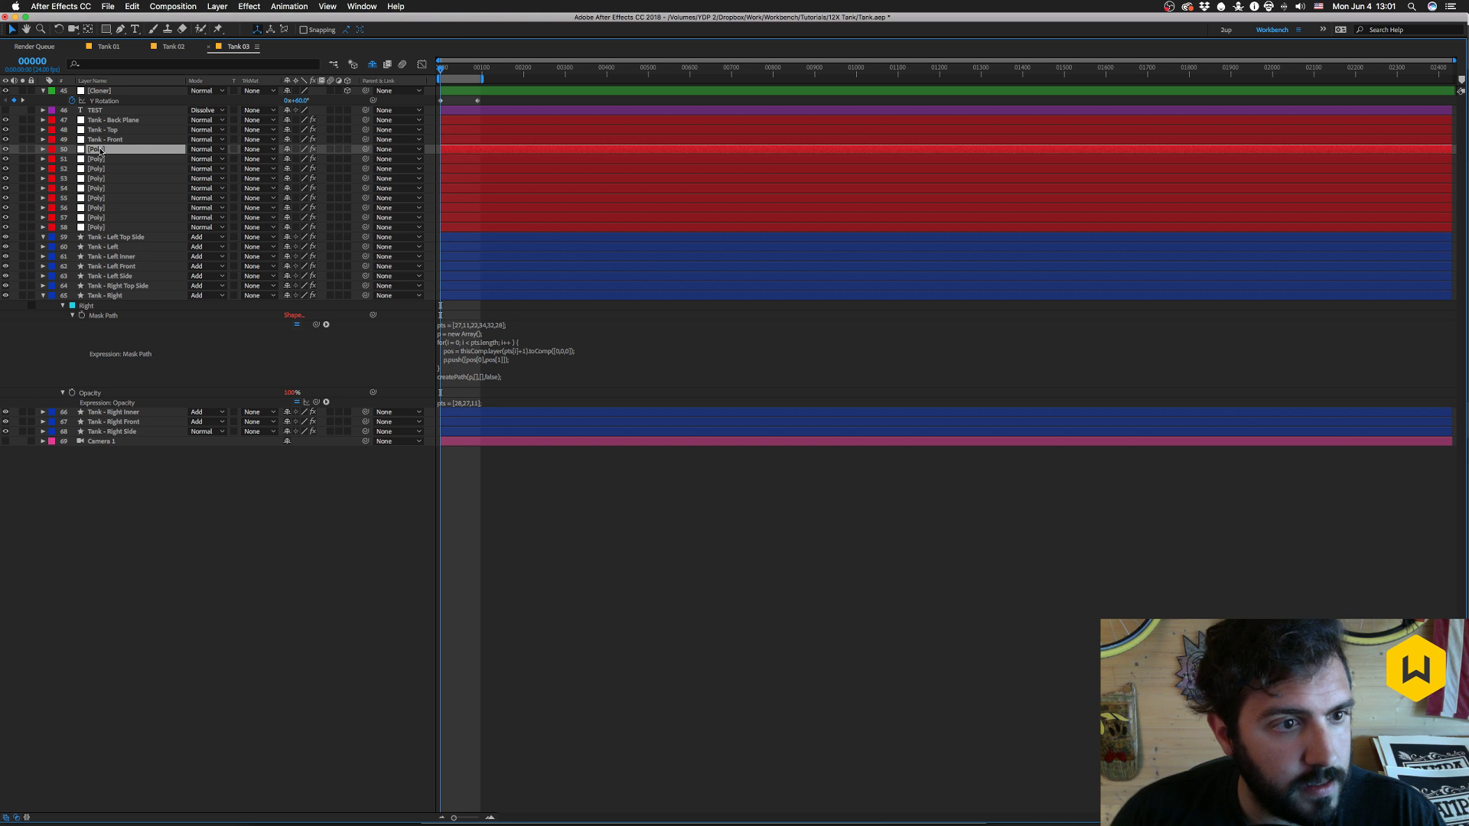
- Rename the [Poly] layer below the red Tank - Front layer "Tank - Left Top Side"
key("Return")
type("Tank - Left Top Side")
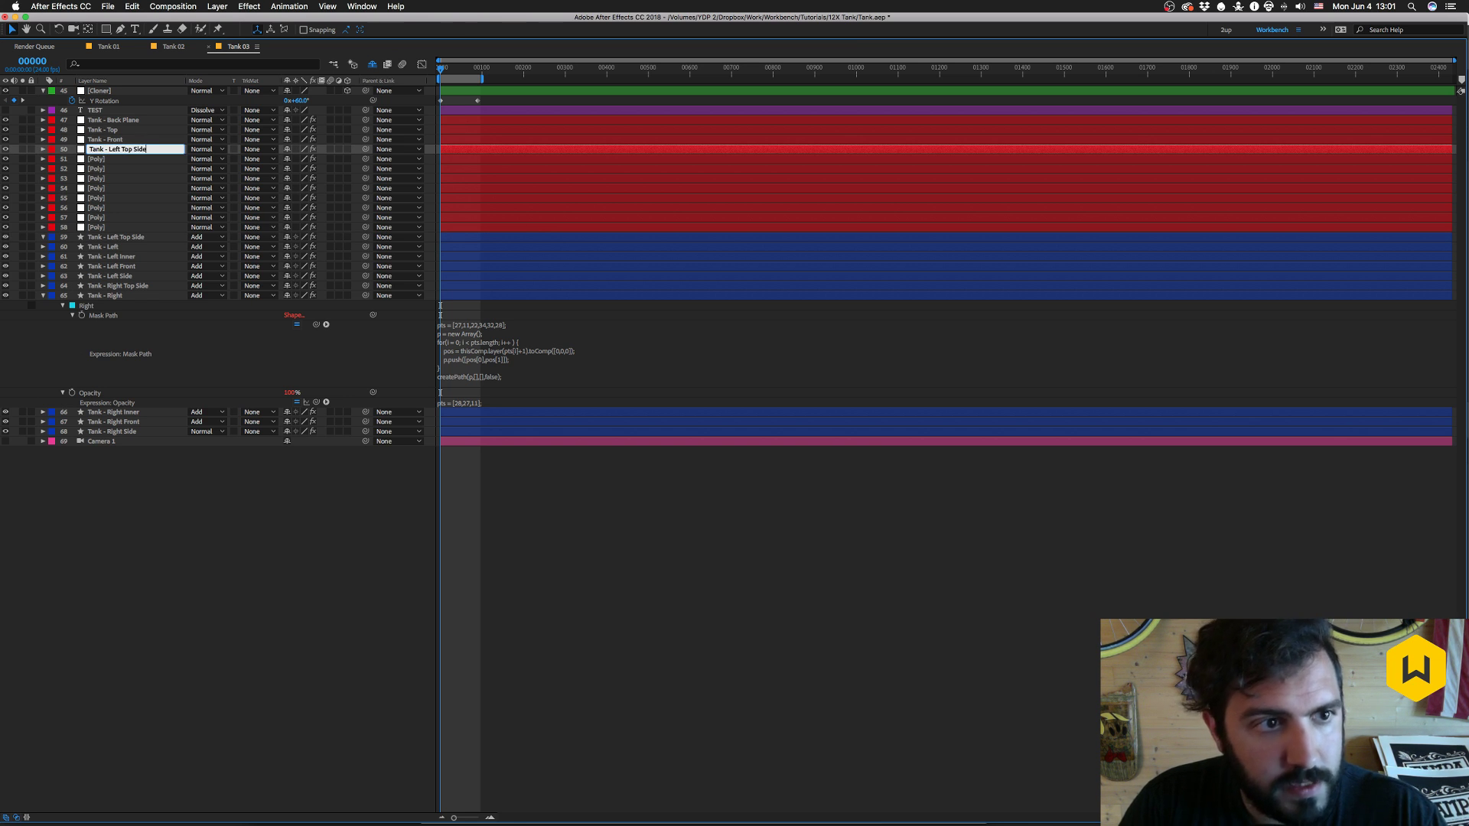
key("Return")
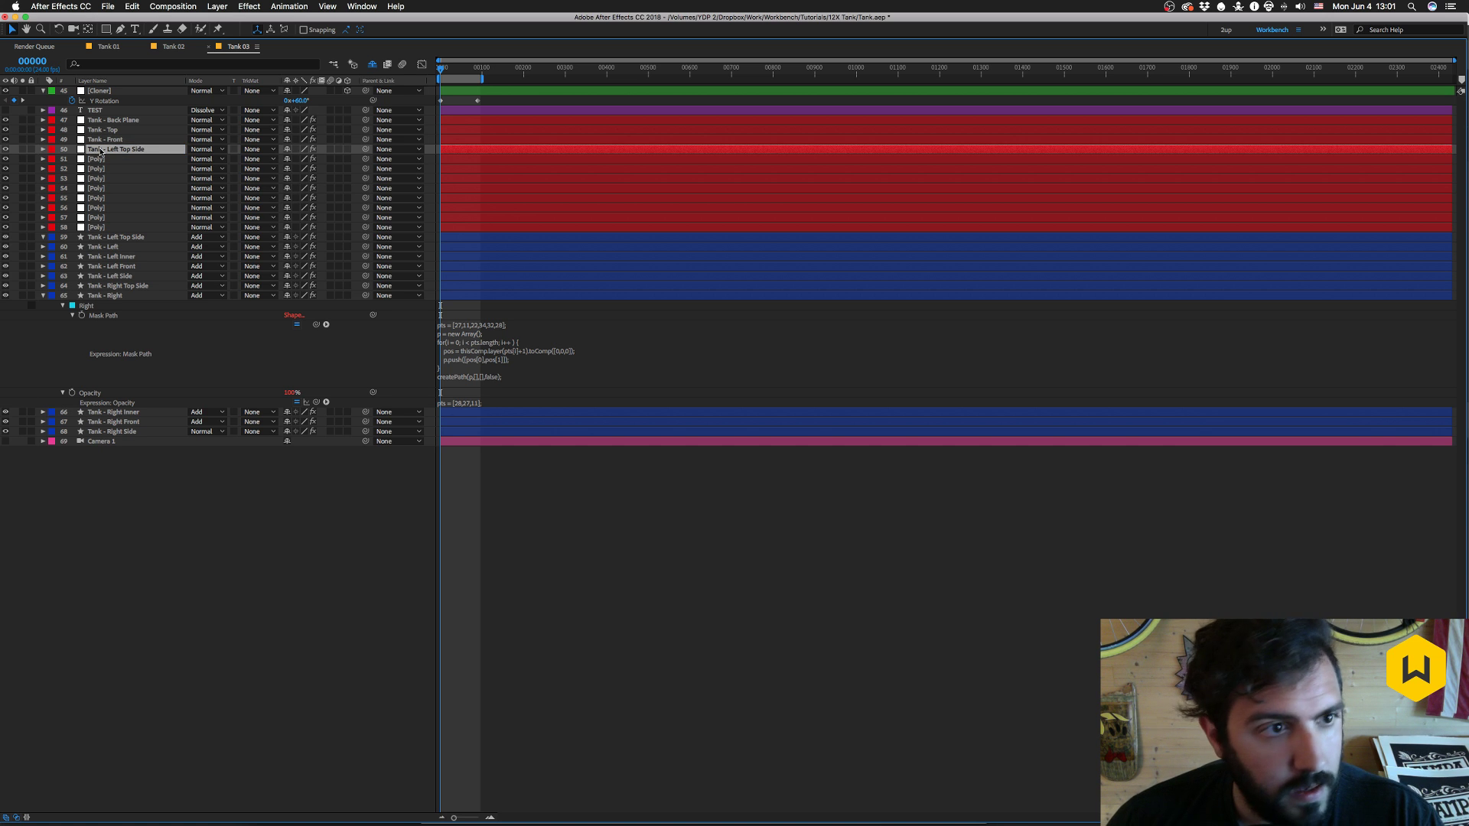
- Copy only the opacity expression from the Tank - Left Top Side shape layer onto its red namesake, and delete the original shape layer
left_click(111, 237)
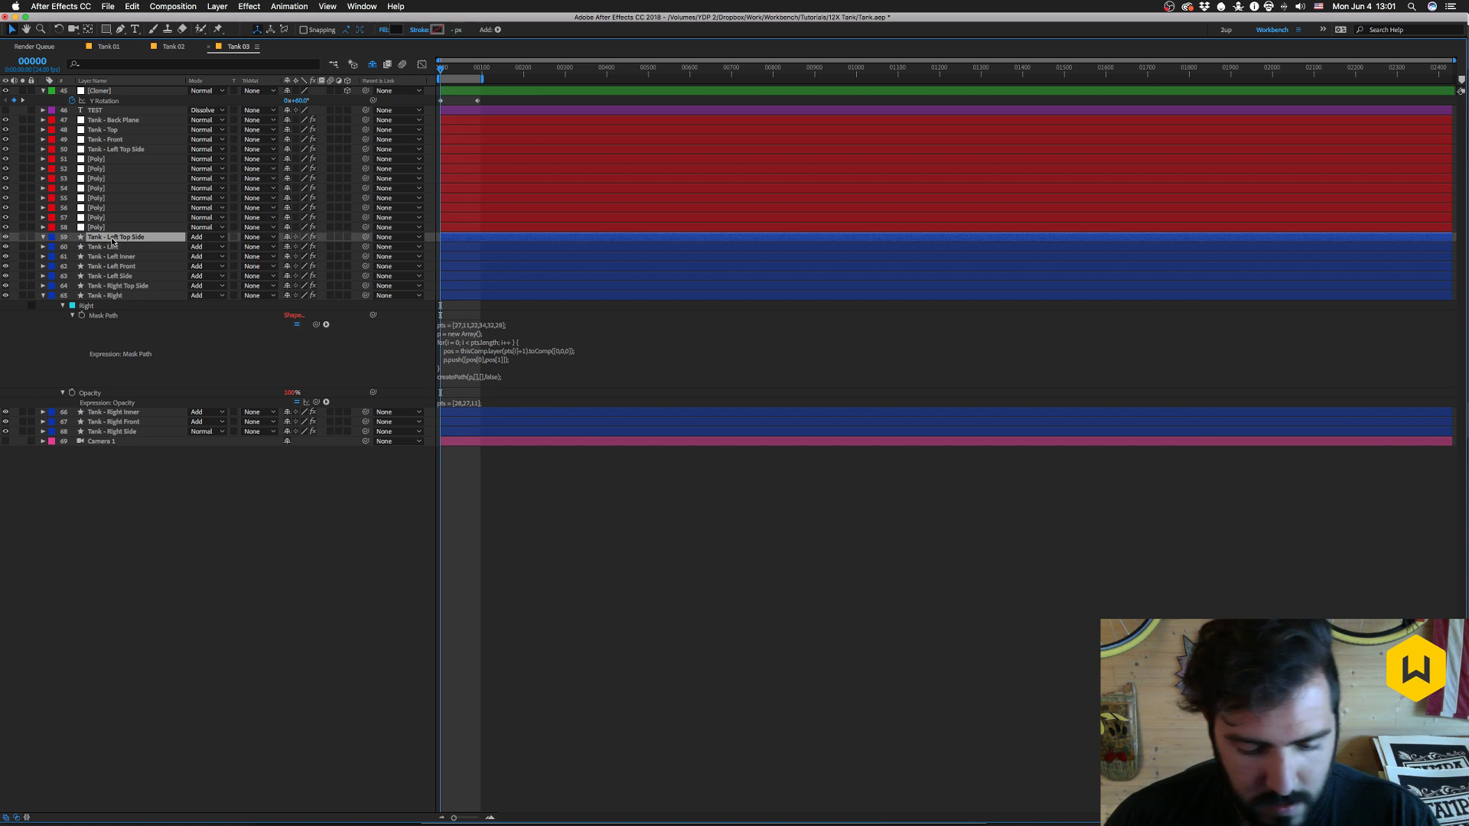
key("t")
left_click(88, 249)
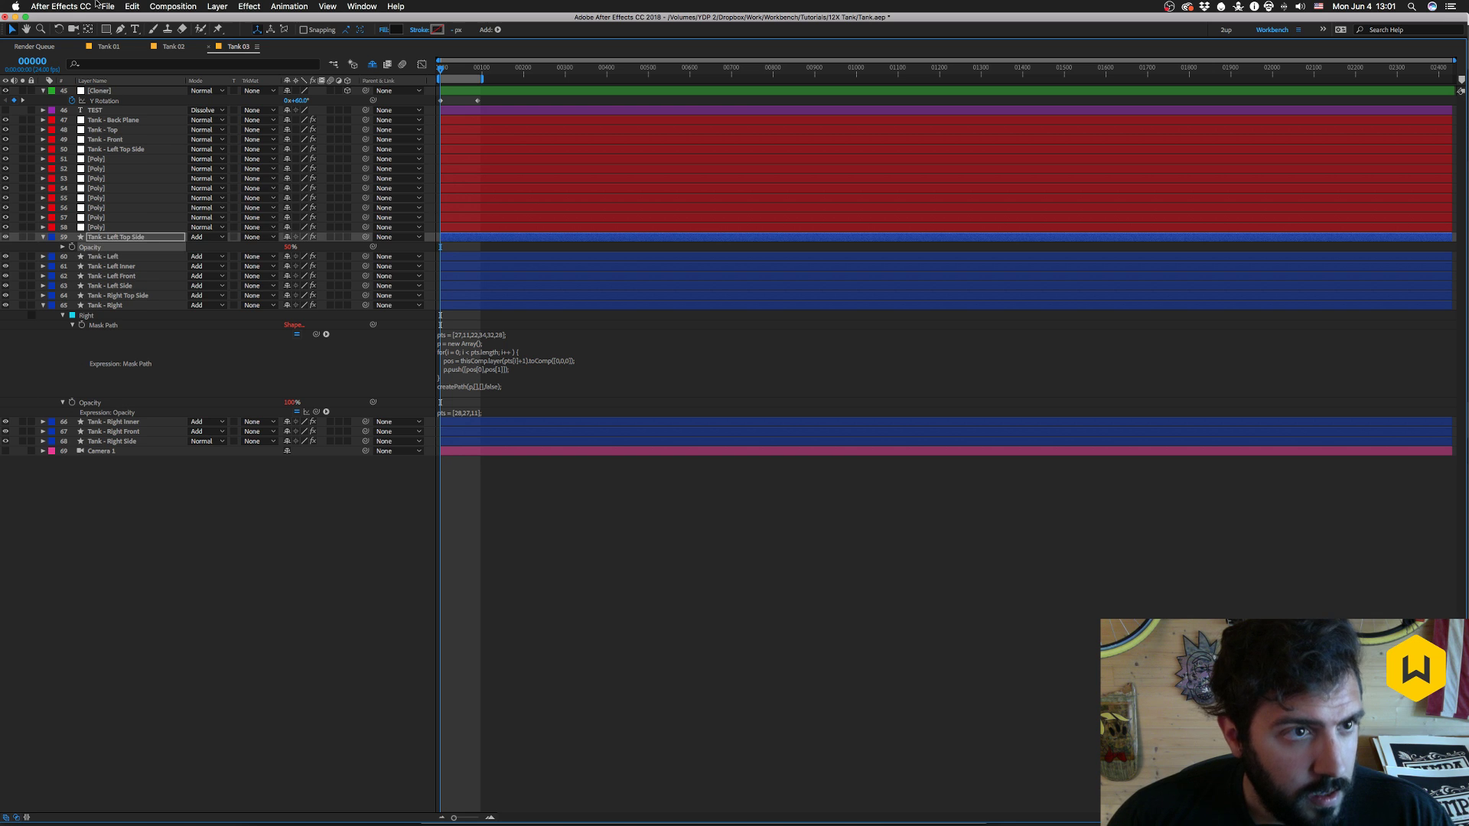
left_click(132, 6)
left_click(163, 105)
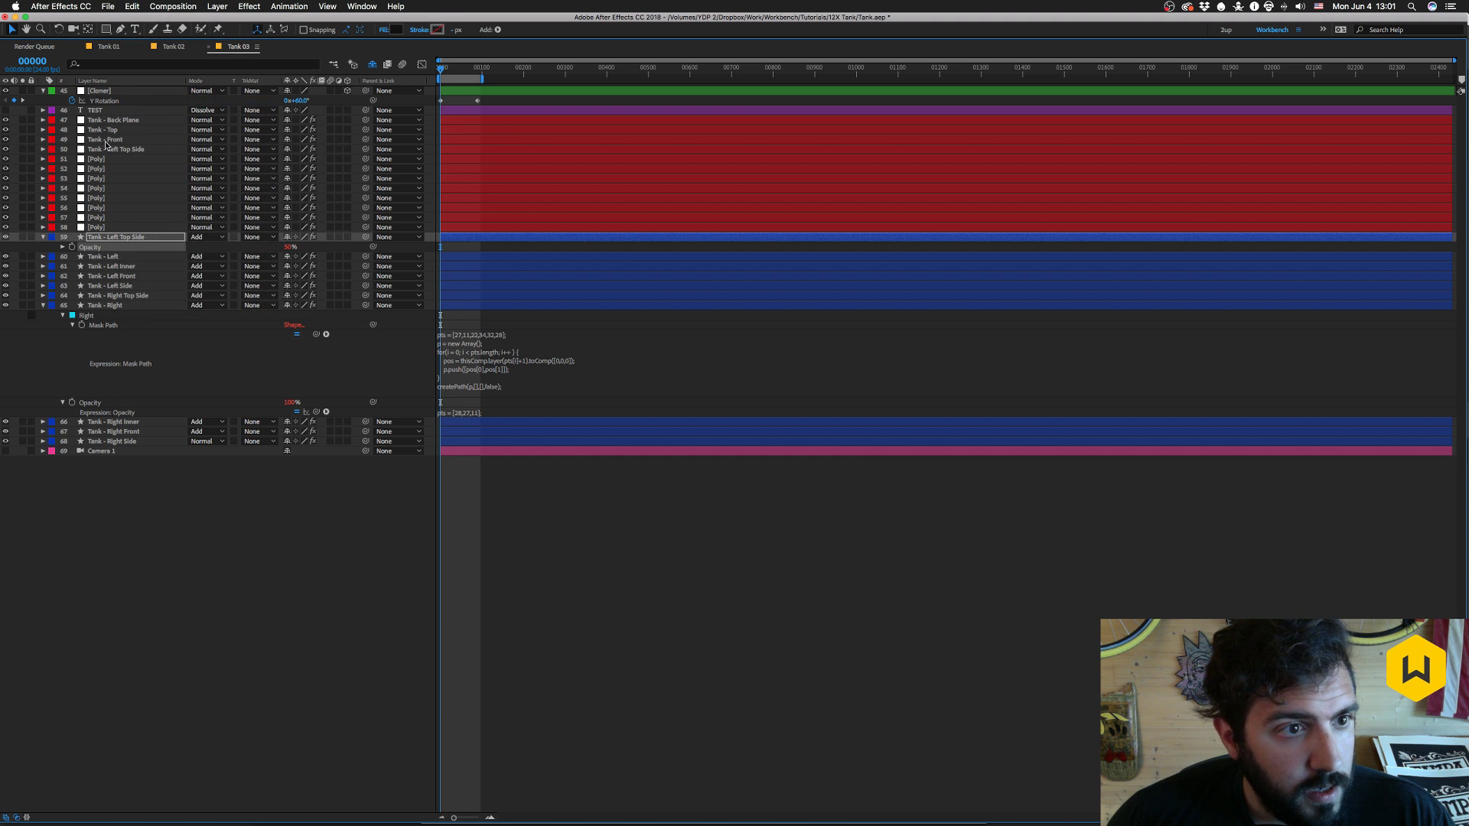
left_click(111, 150)
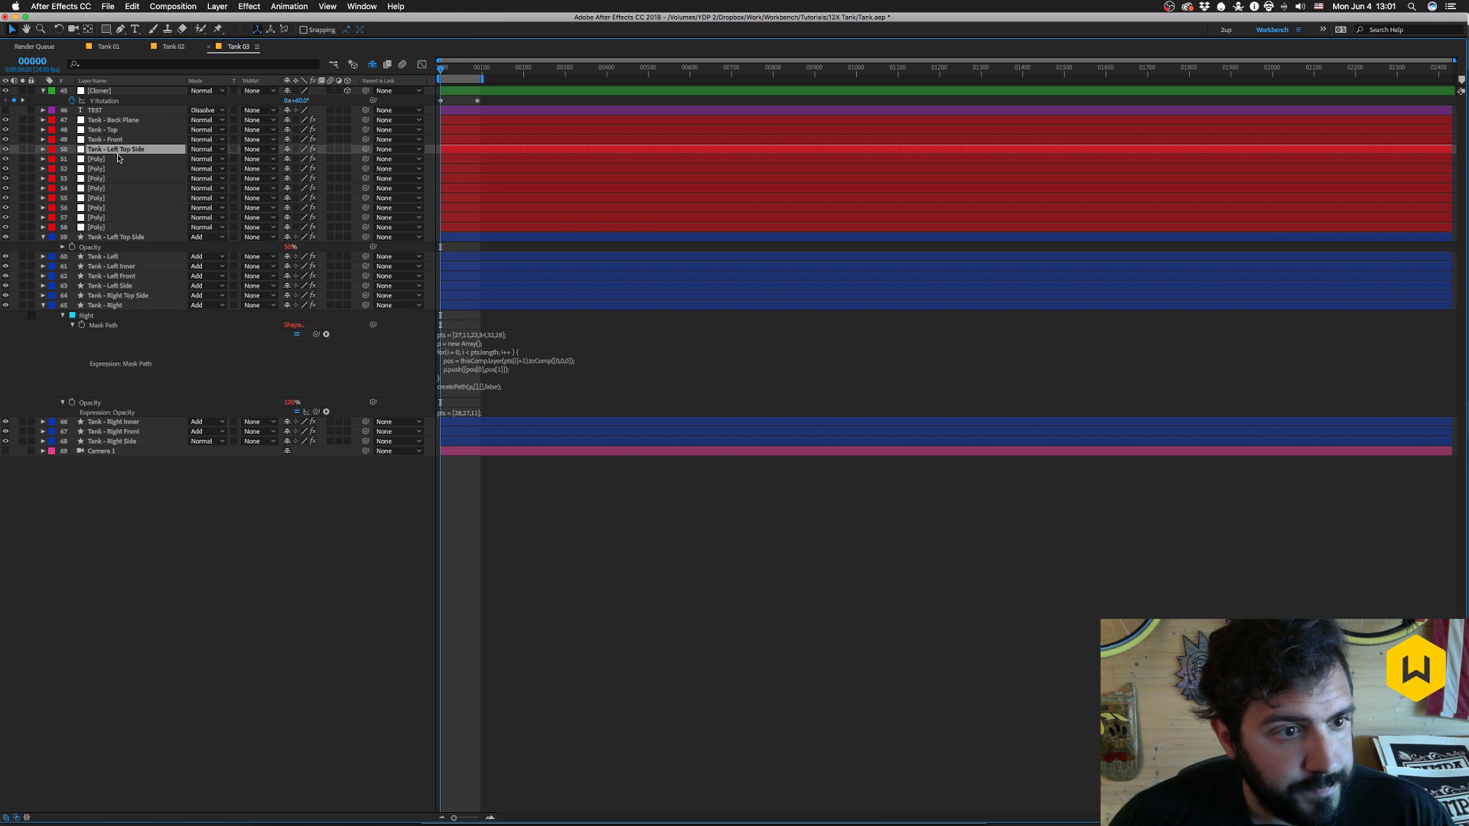
left_click(112, 237)
key("Delete")
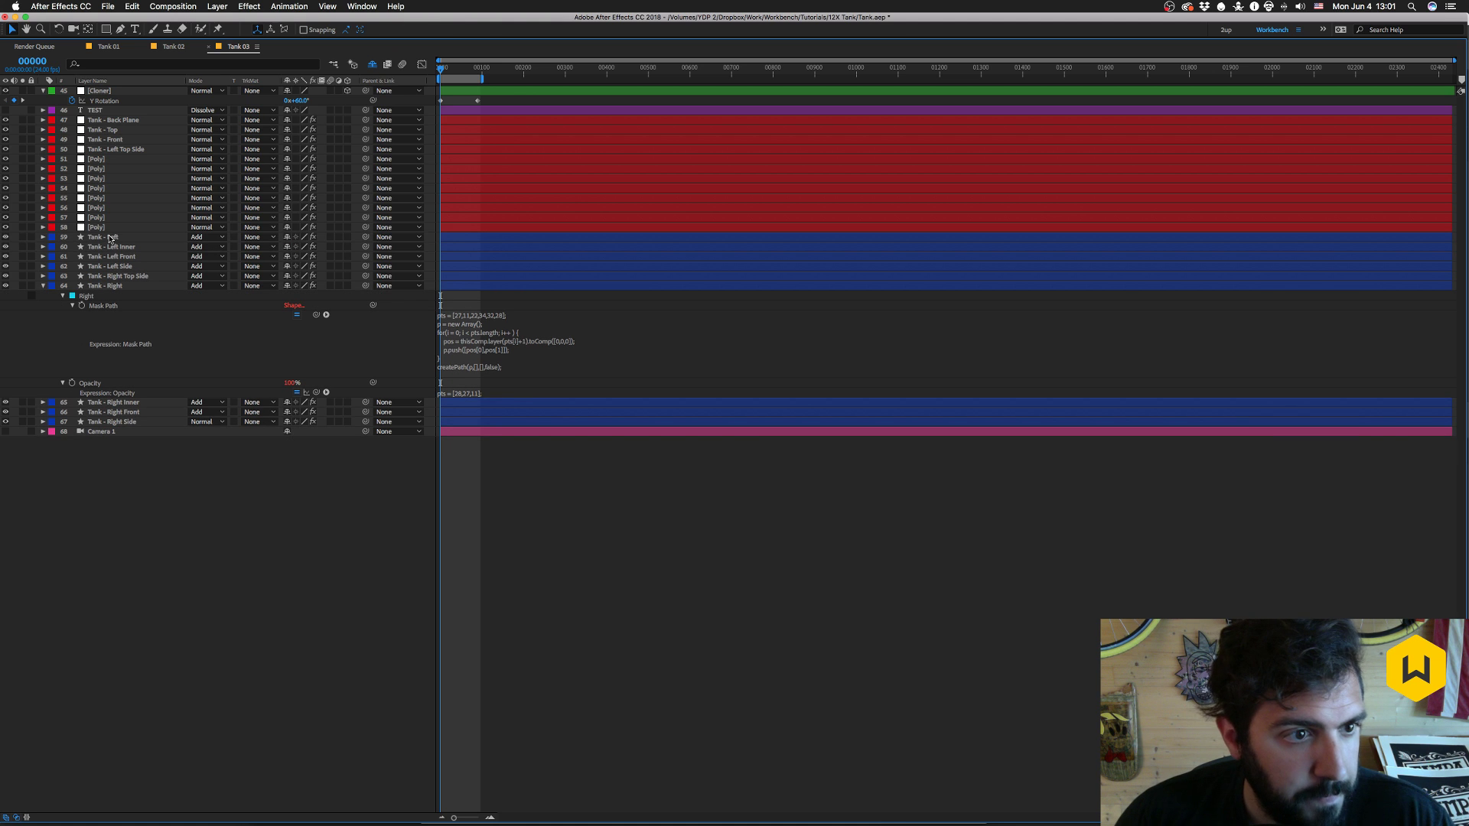
- Copy the Left mask from the Tank - Left shape layer onto the next [Poly] layer
left_click(113, 236)
key("m")
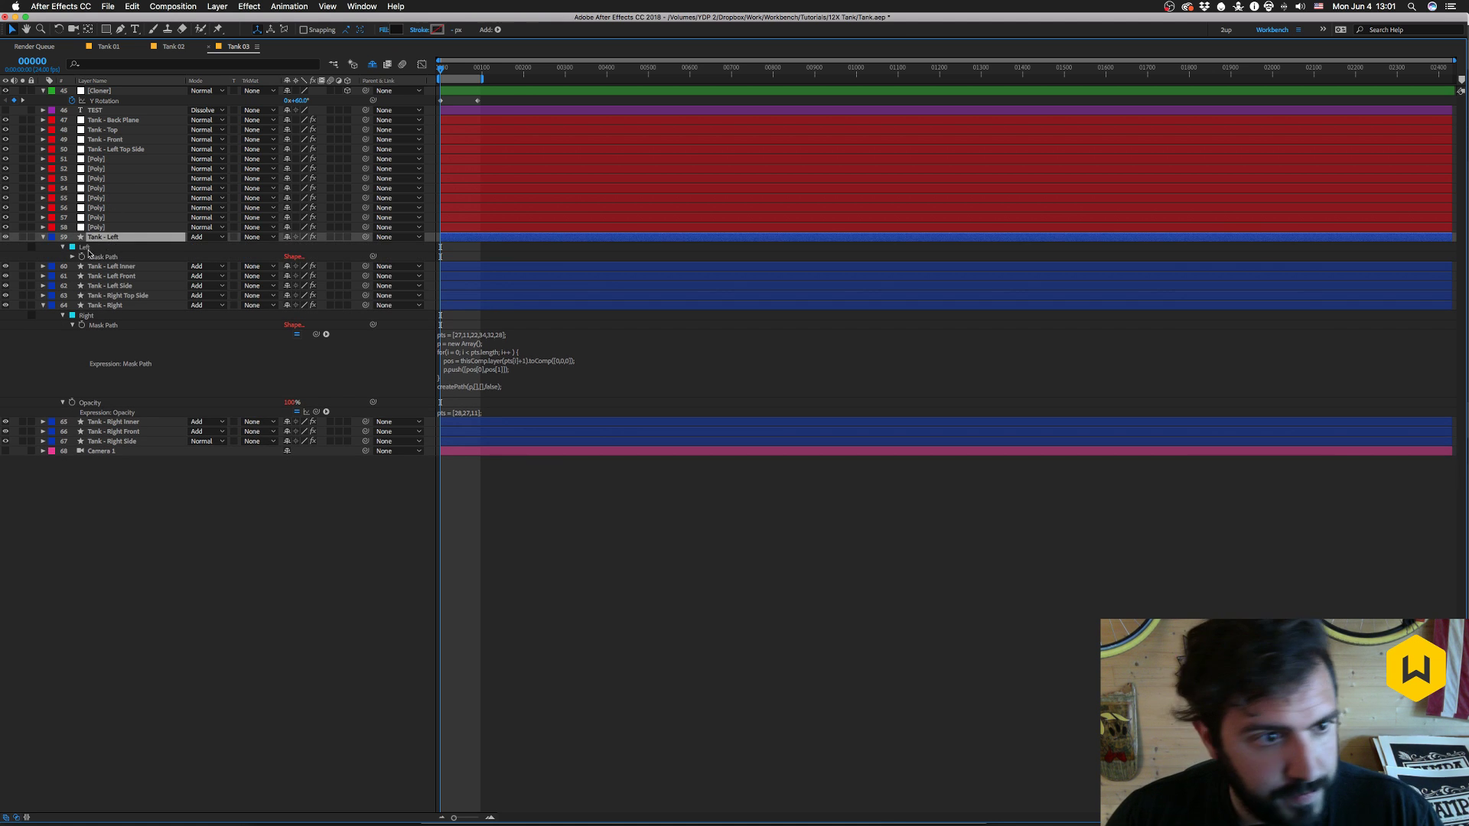
key("Delete")
left_click(97, 160)
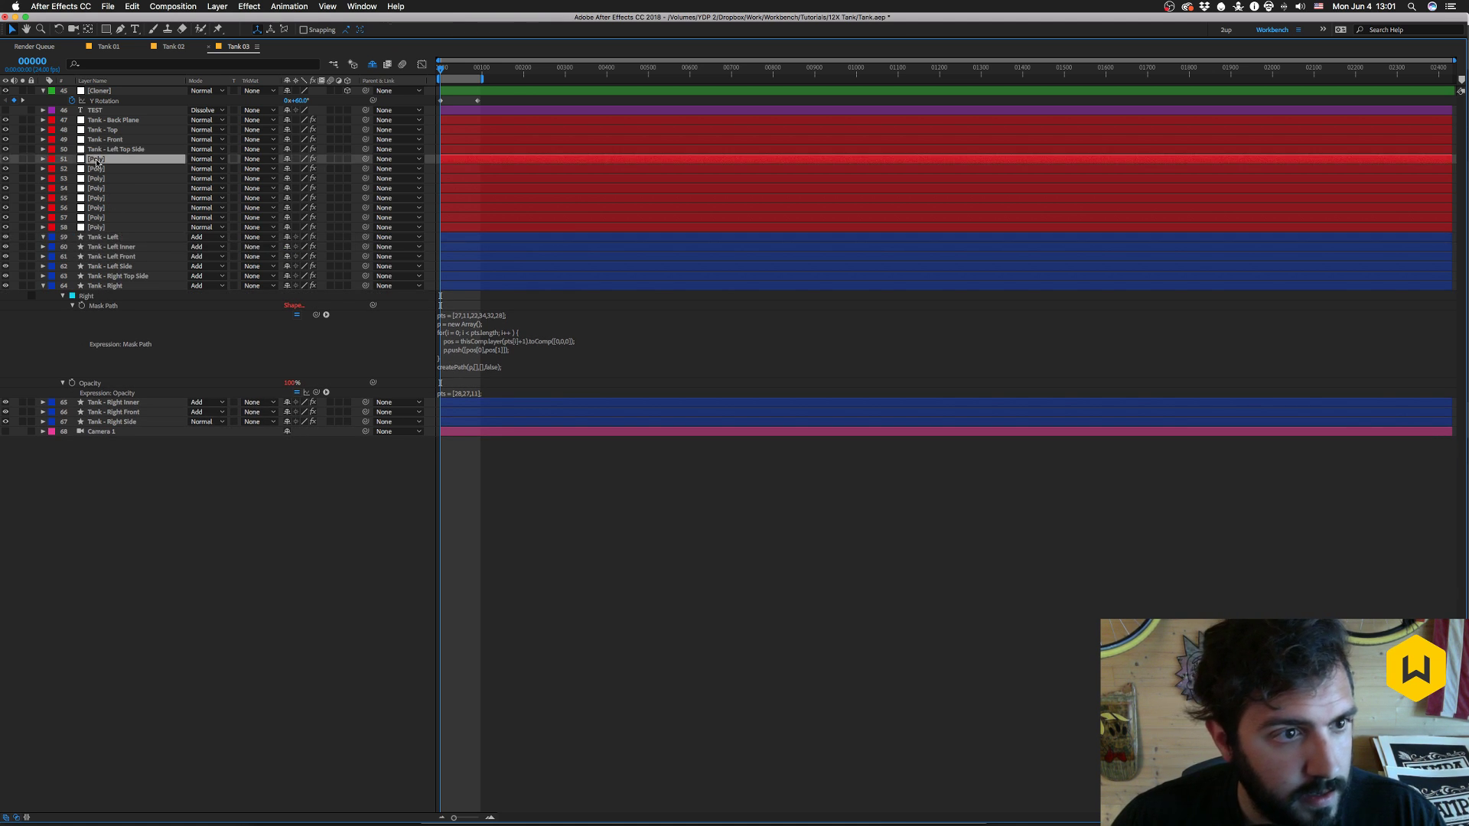
- Rename the [Poly] layer below the red Tank - Left Top Side layer "Tank - Left"
key("Return")
type("Tank - Left")
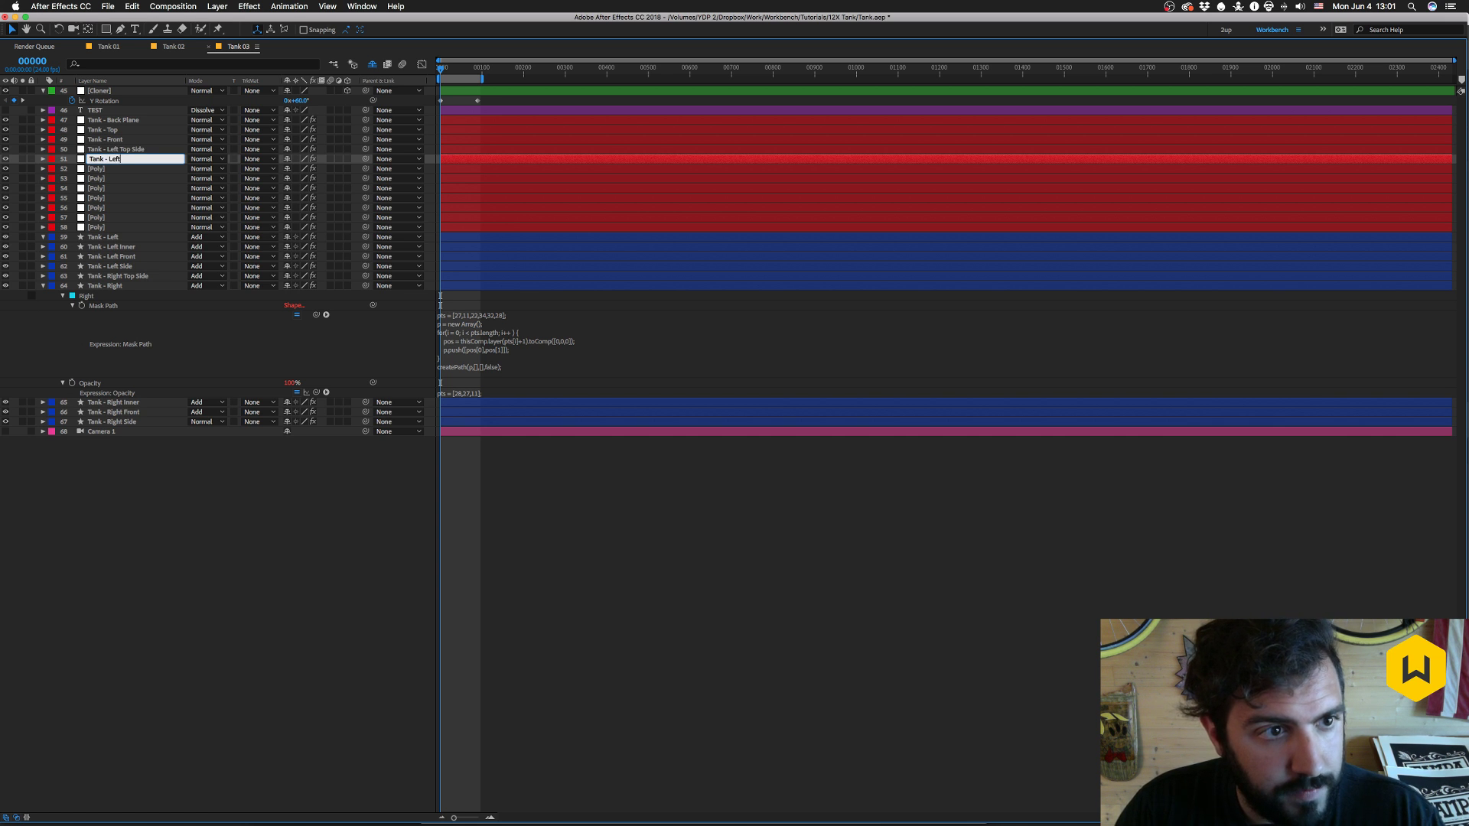
key("Return")
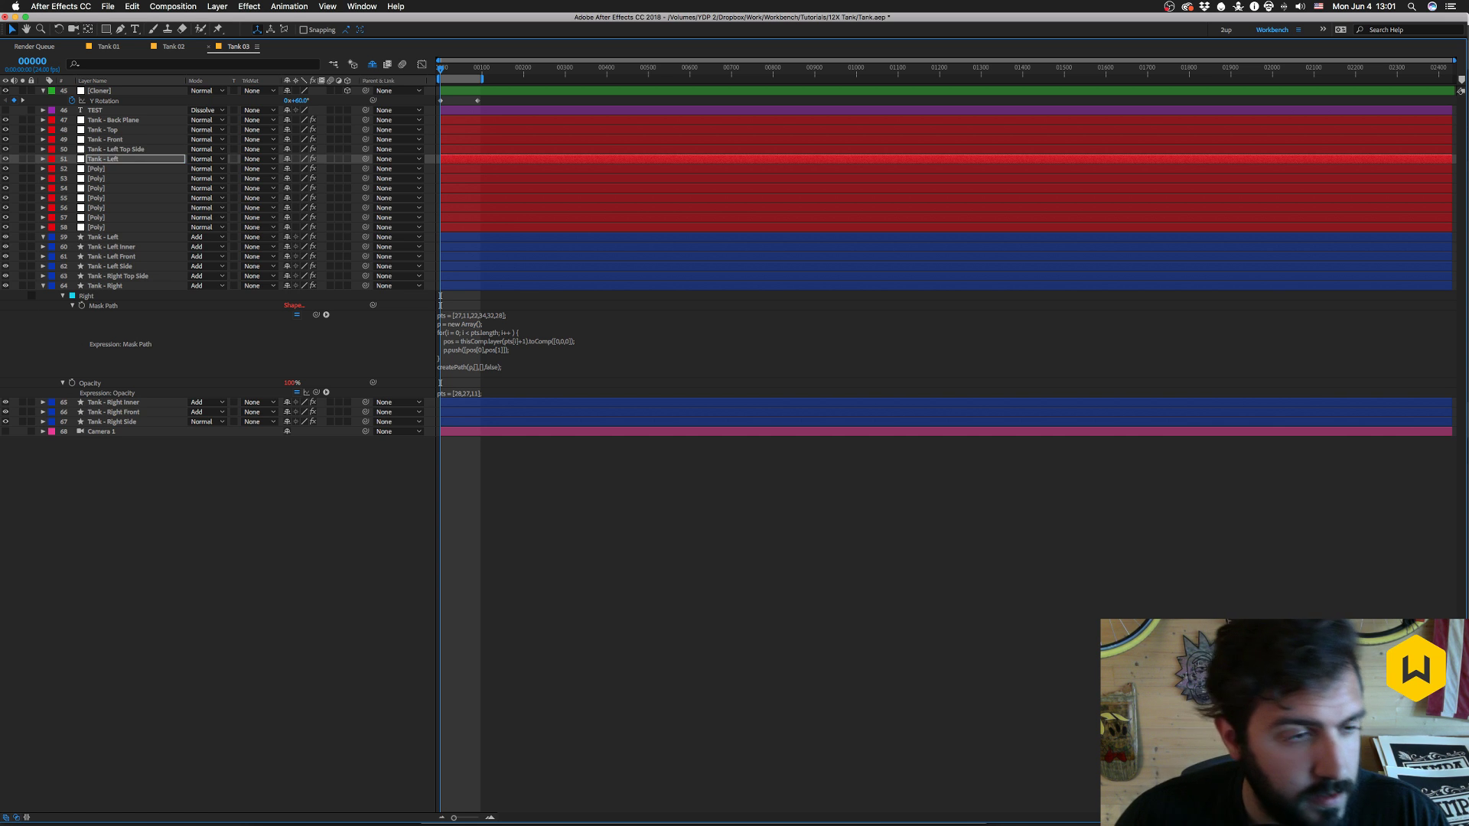
- Copy only the opacity expression from the Tank - Left shape layer onto its red namesake, and delete the original shape layer
left_click(114, 237)
key("t")
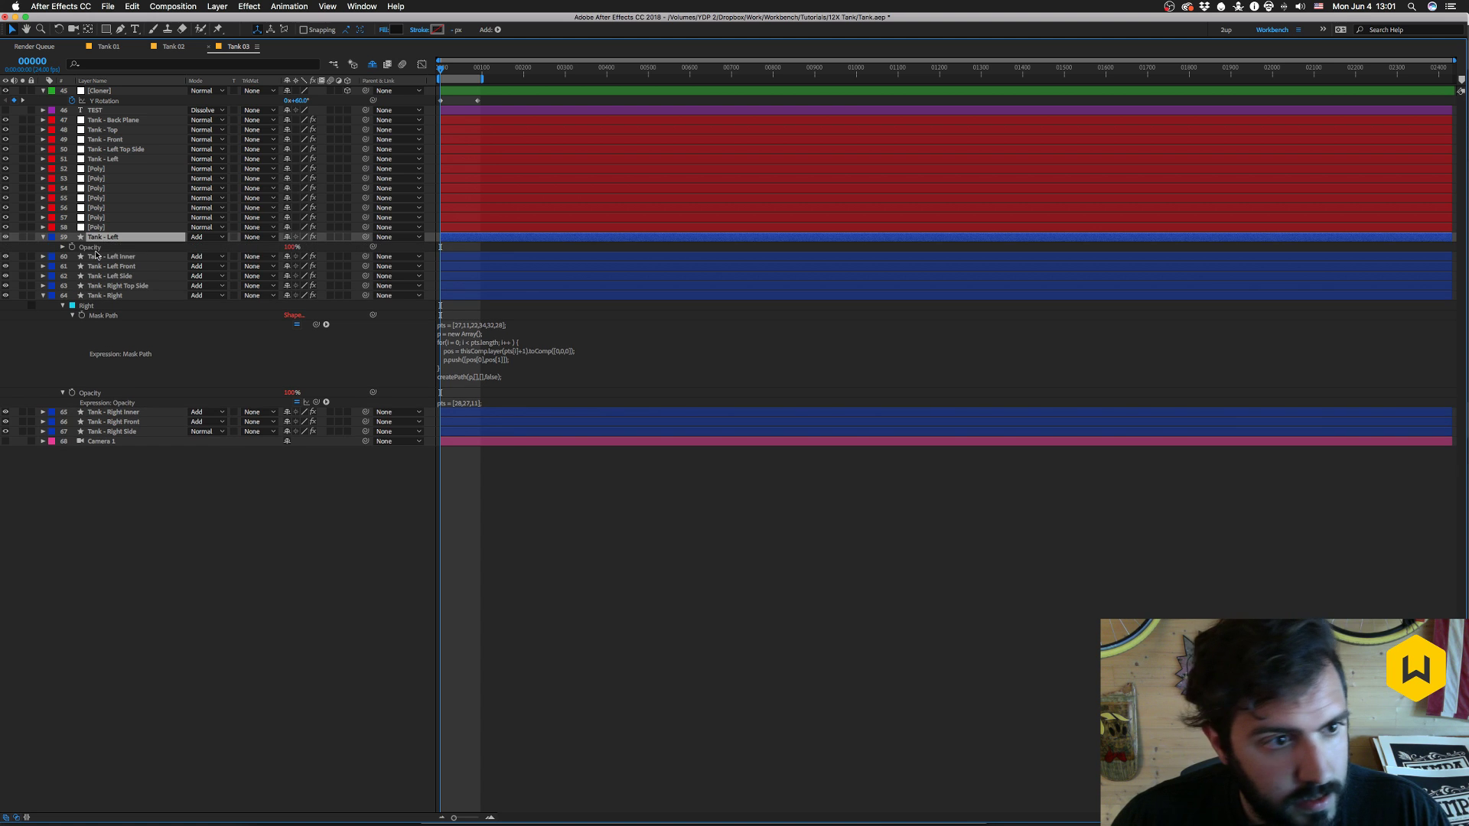
left_click(93, 249)
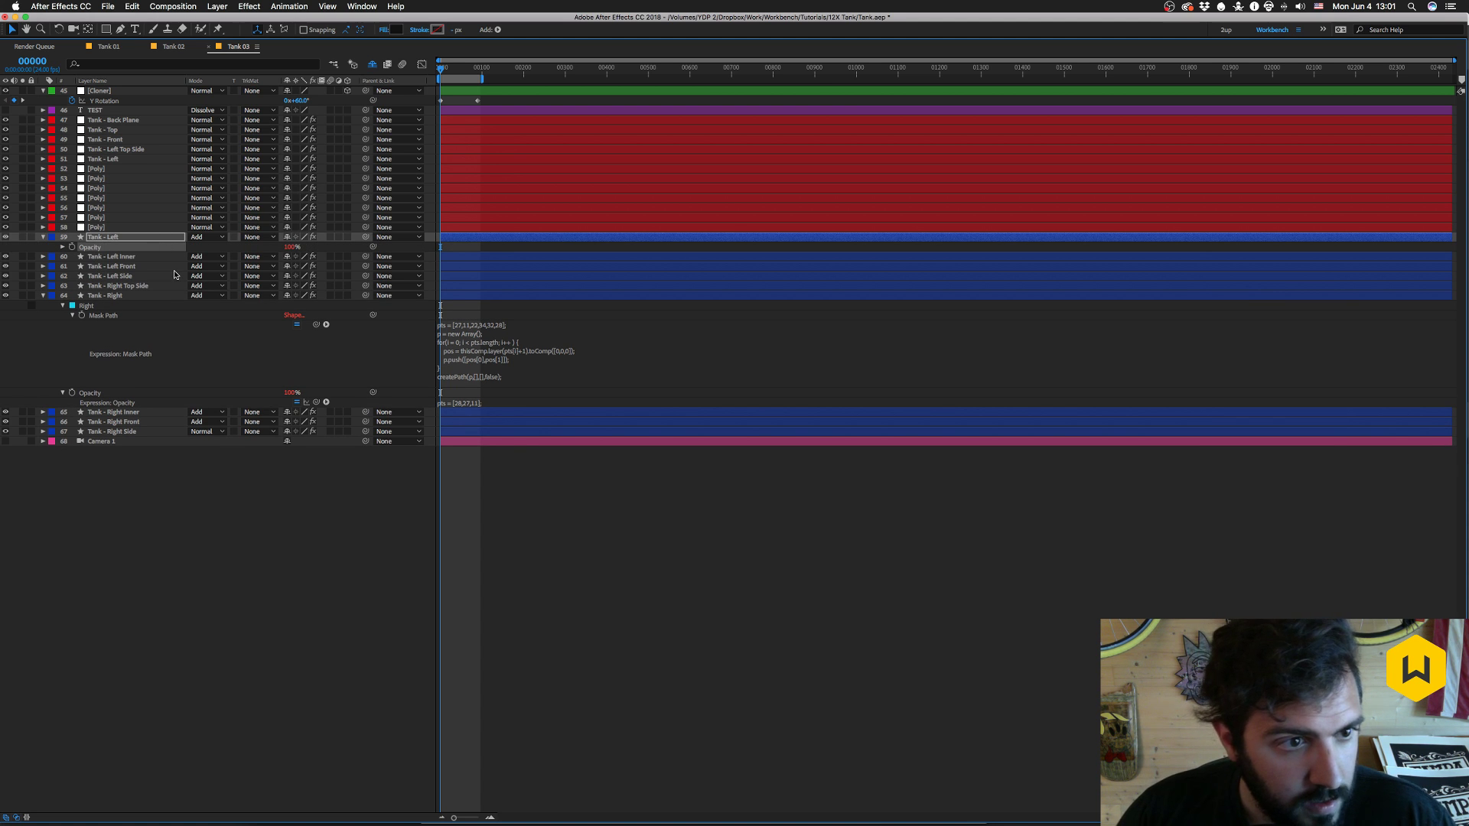
left_click(137, 4)
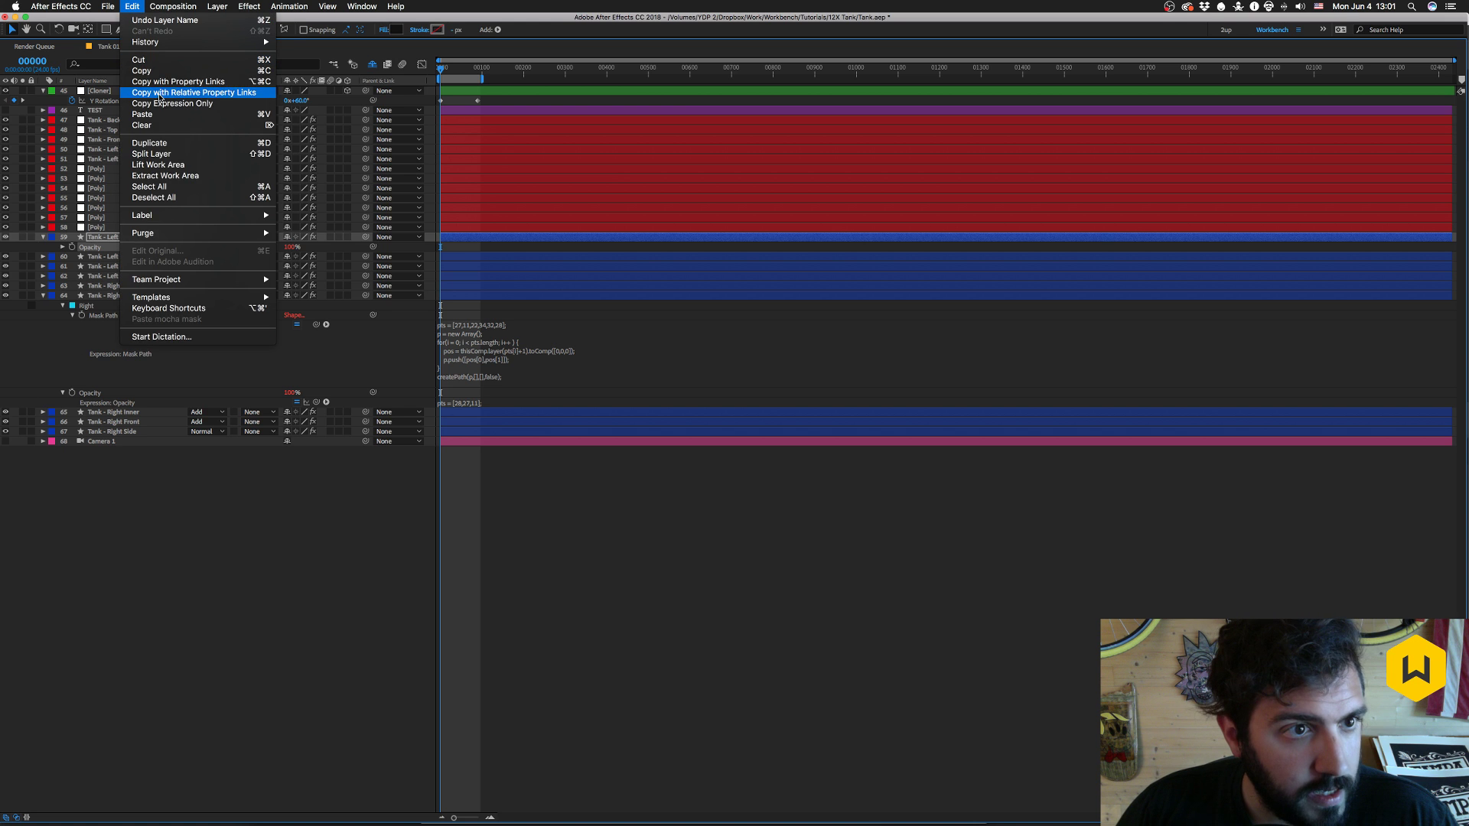
left_click(164, 104)
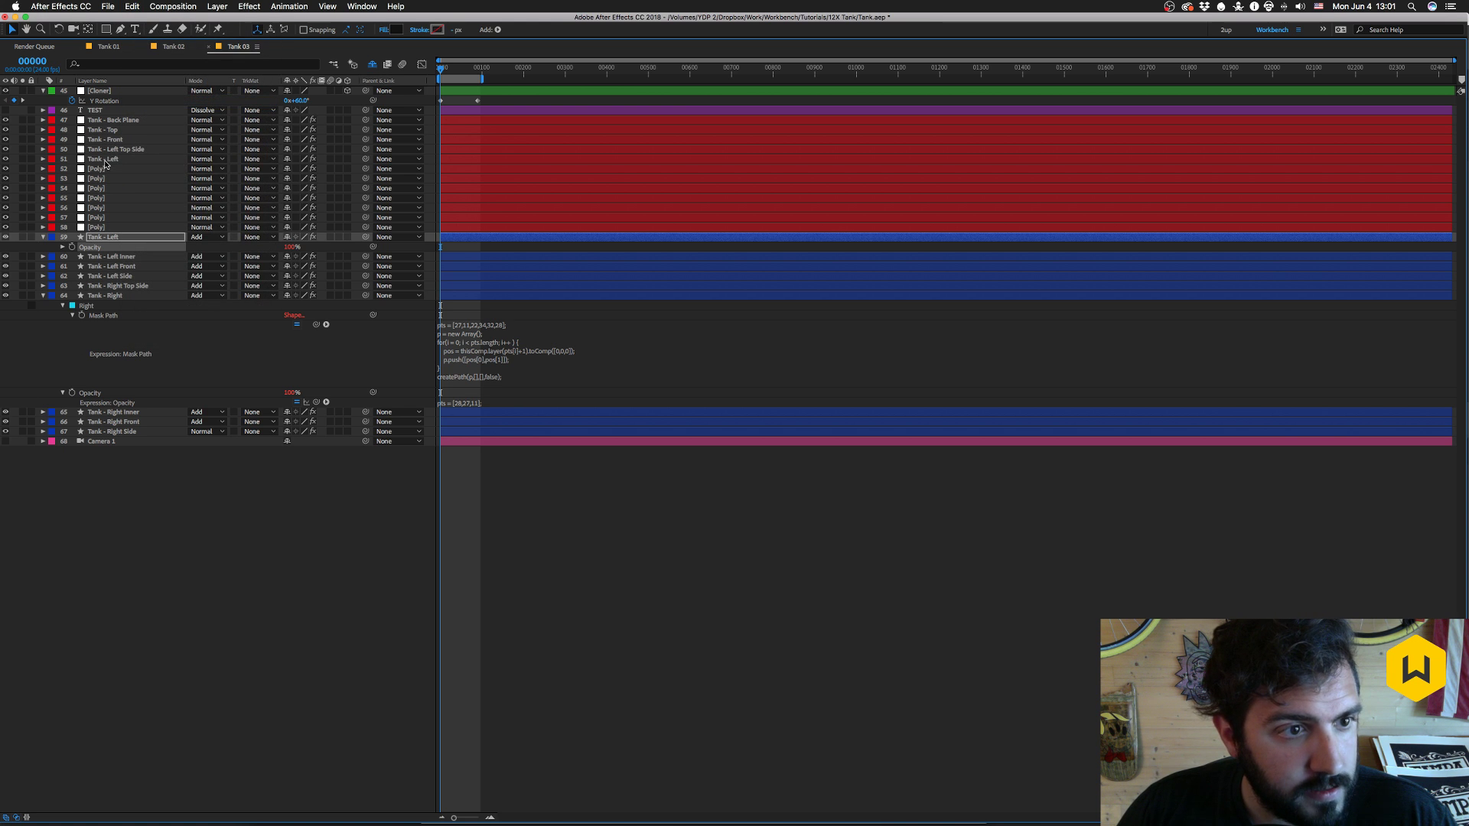
left_click(107, 160)
key("Return")
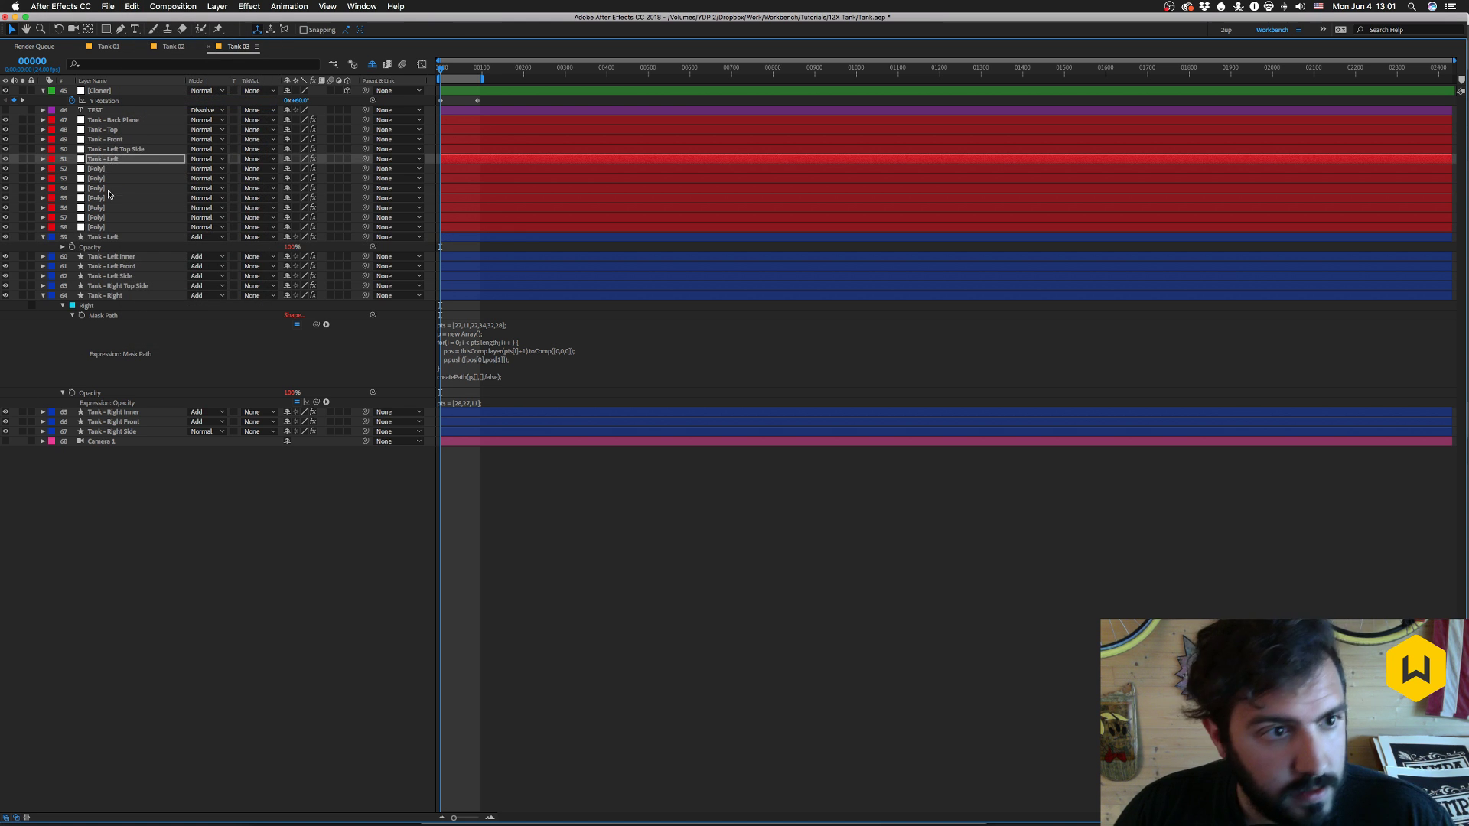
left_click(105, 238)
key("Delete")
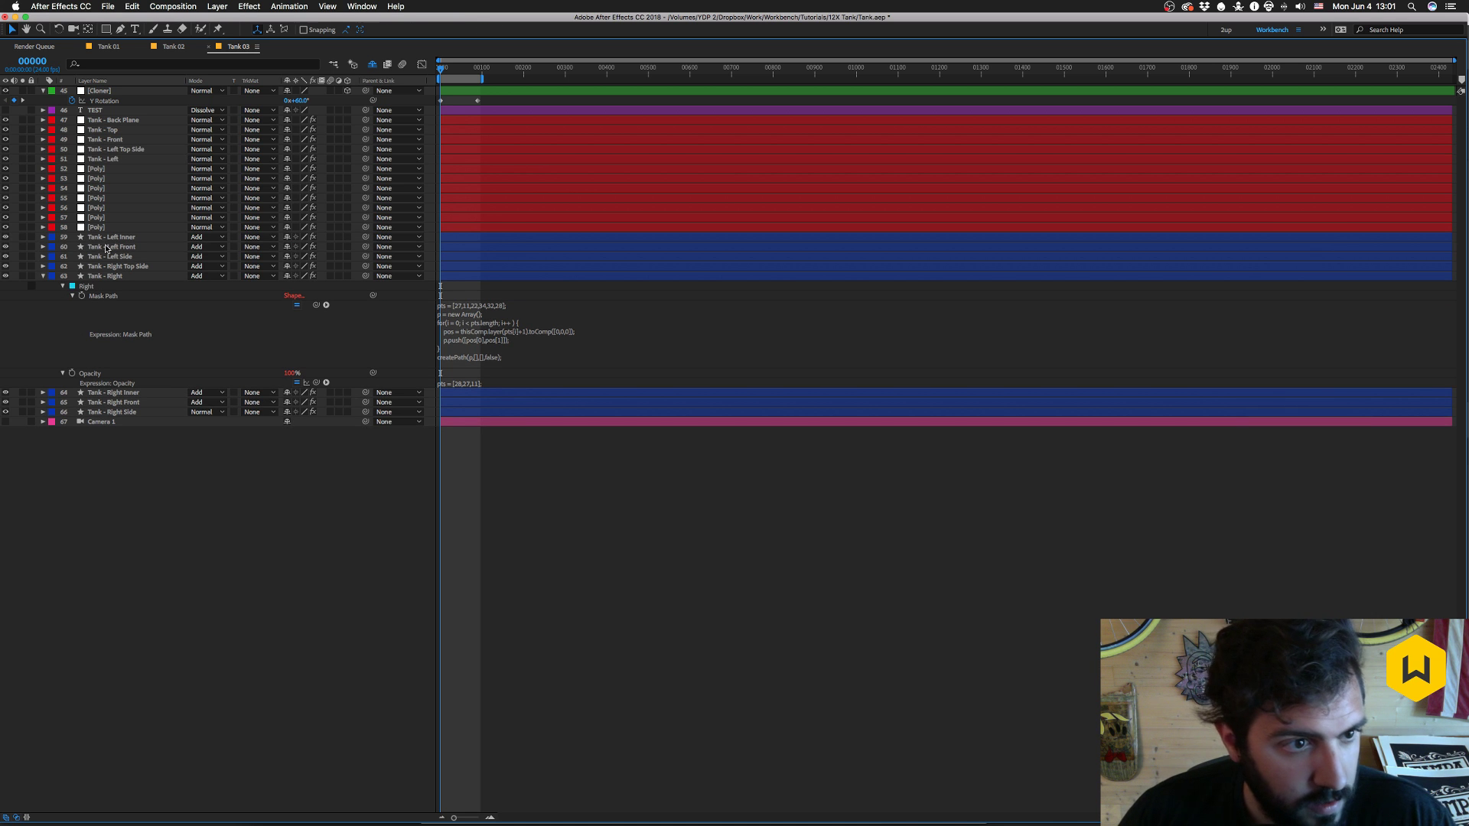
- Copy the Left Inner mask from the Tank - Left Inner shape layer onto the next [Poly] layer
left_click(98, 171)
left_click(117, 238)
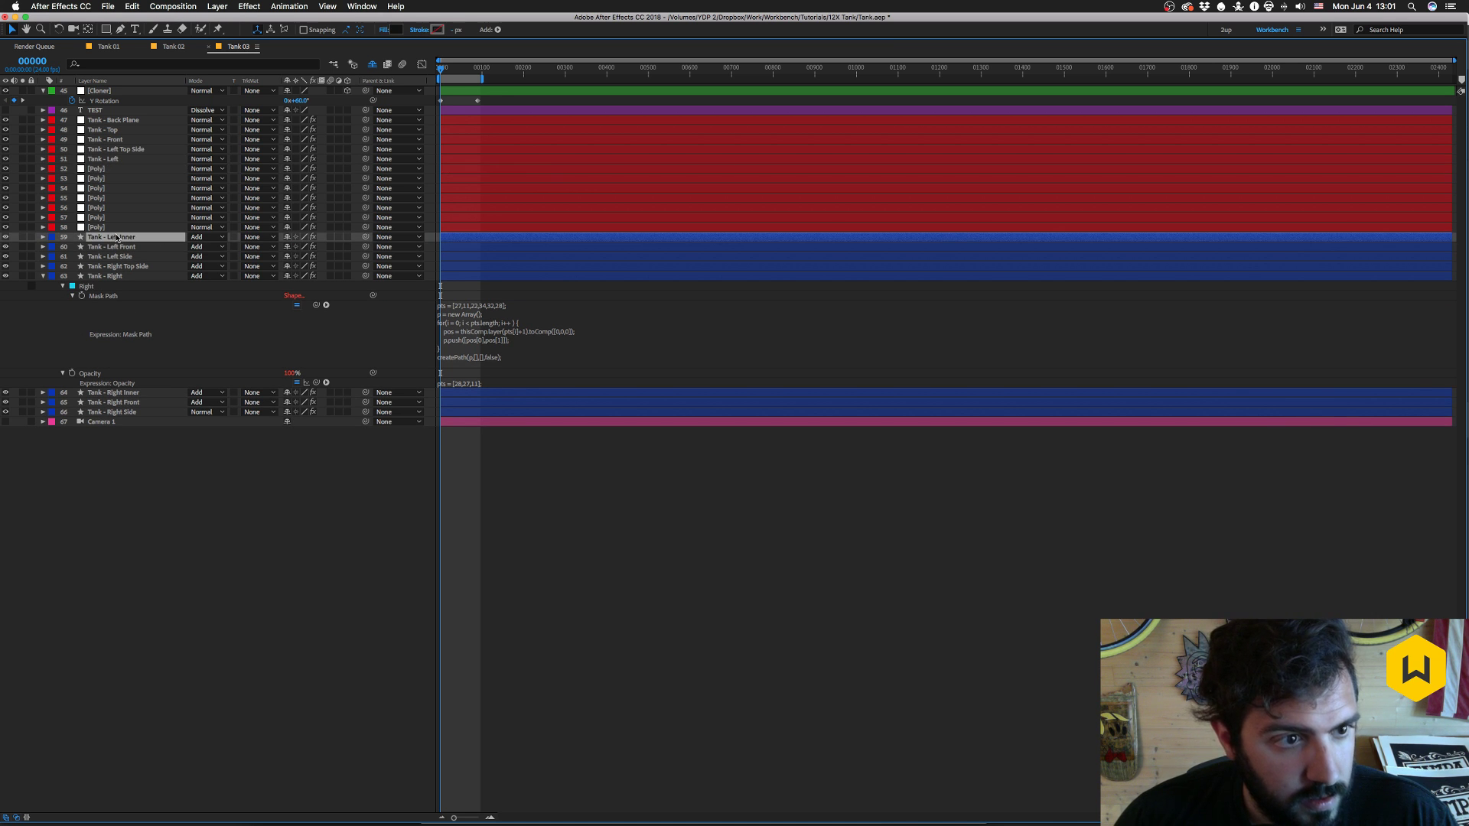
key("e")
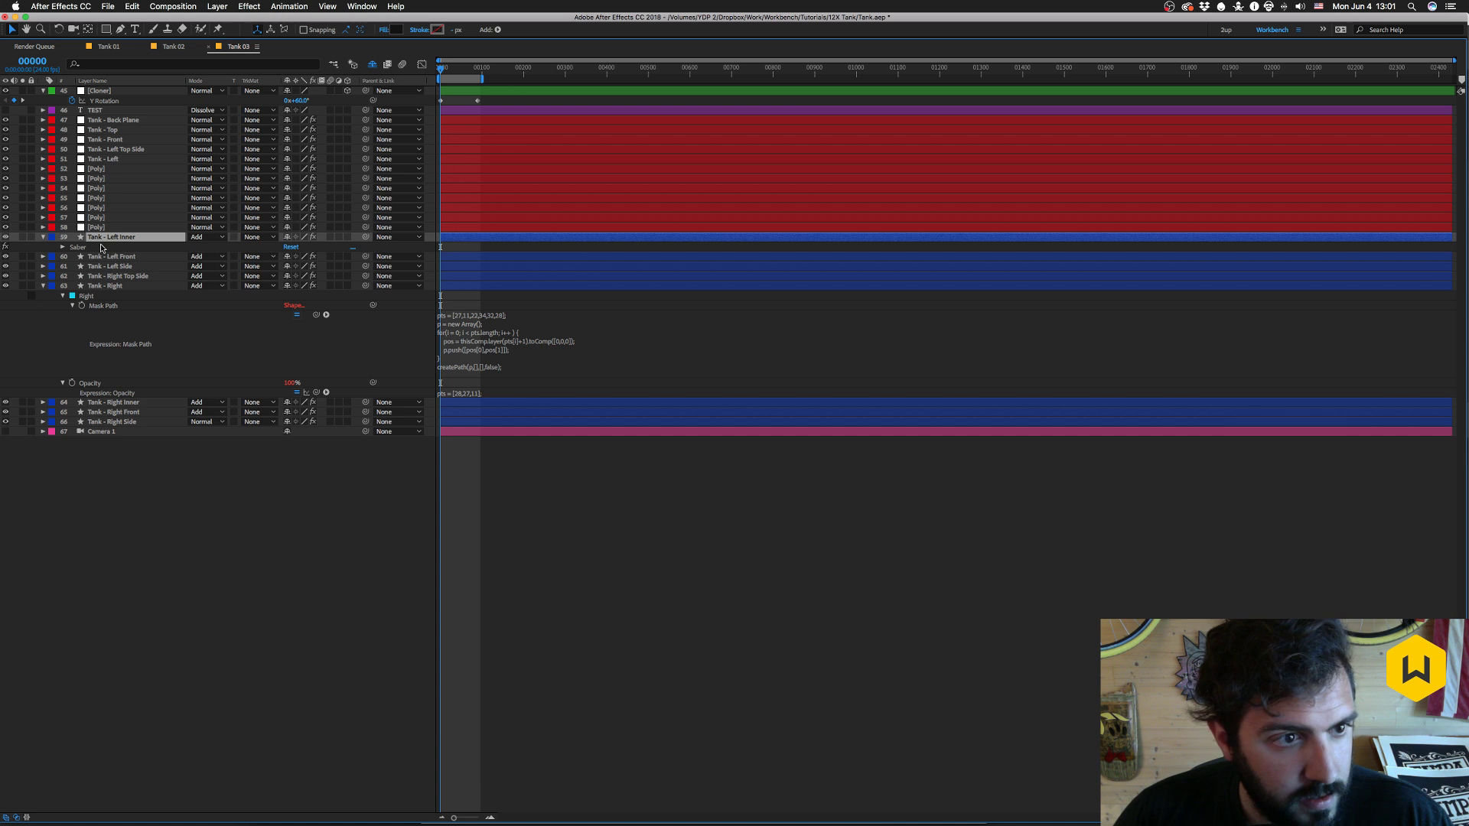
key("m")
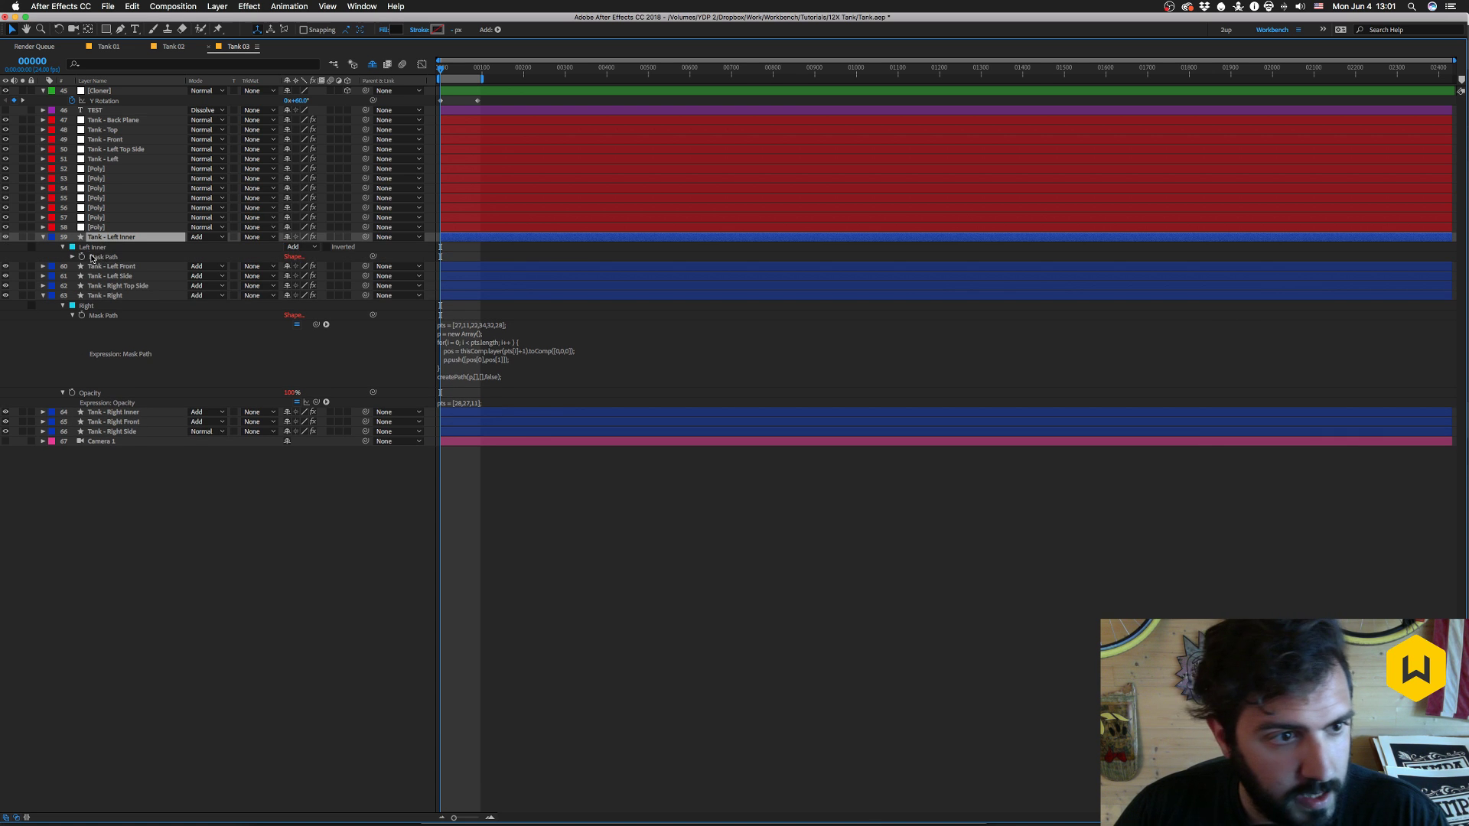
left_click(102, 258)
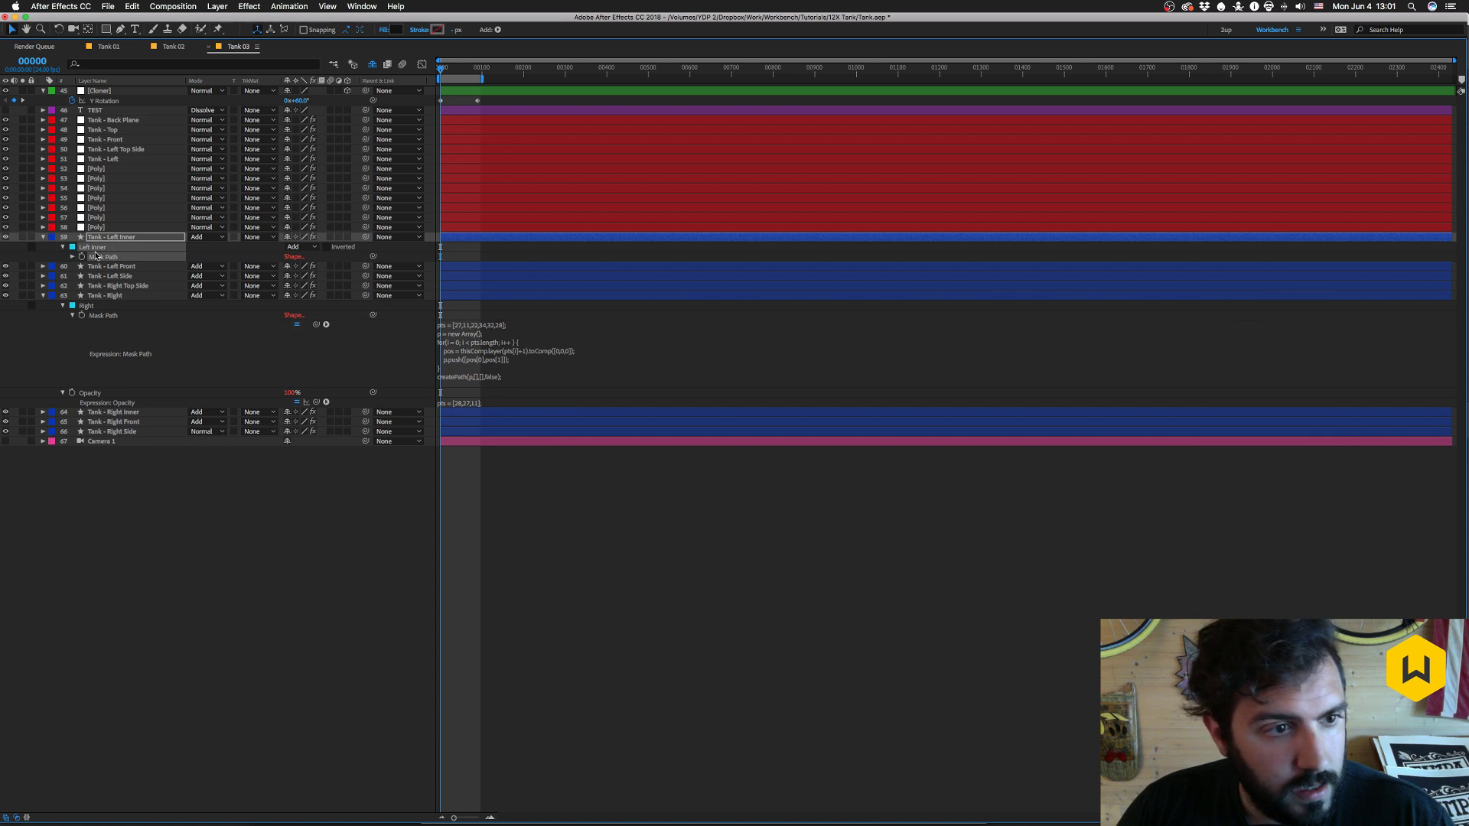
key("m")
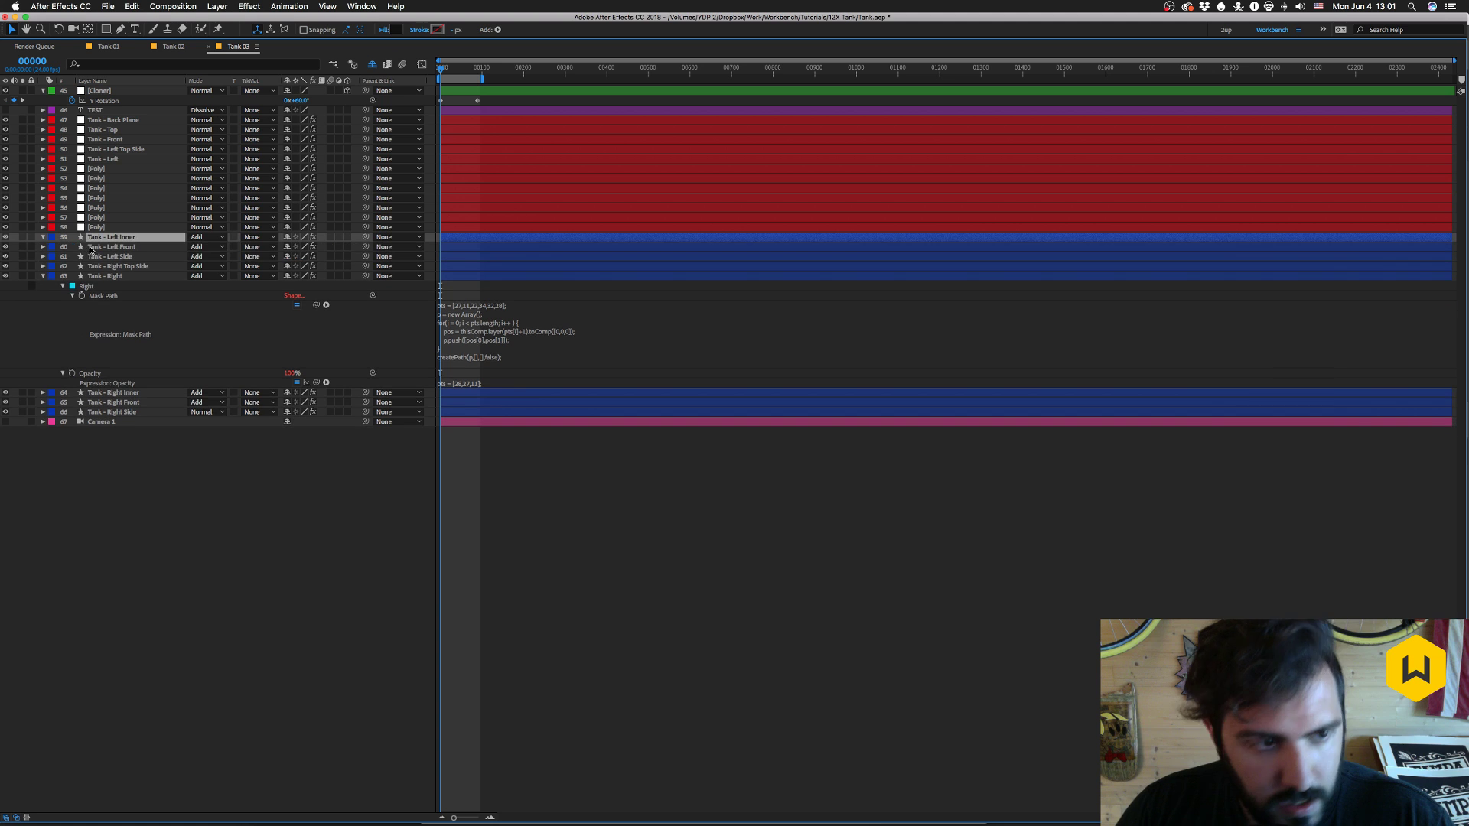
left_click(102, 170)
- Rename the [Poly] layer below the red Tank - Left layer "Tank - Left Inner"
key("Return")
type("T")
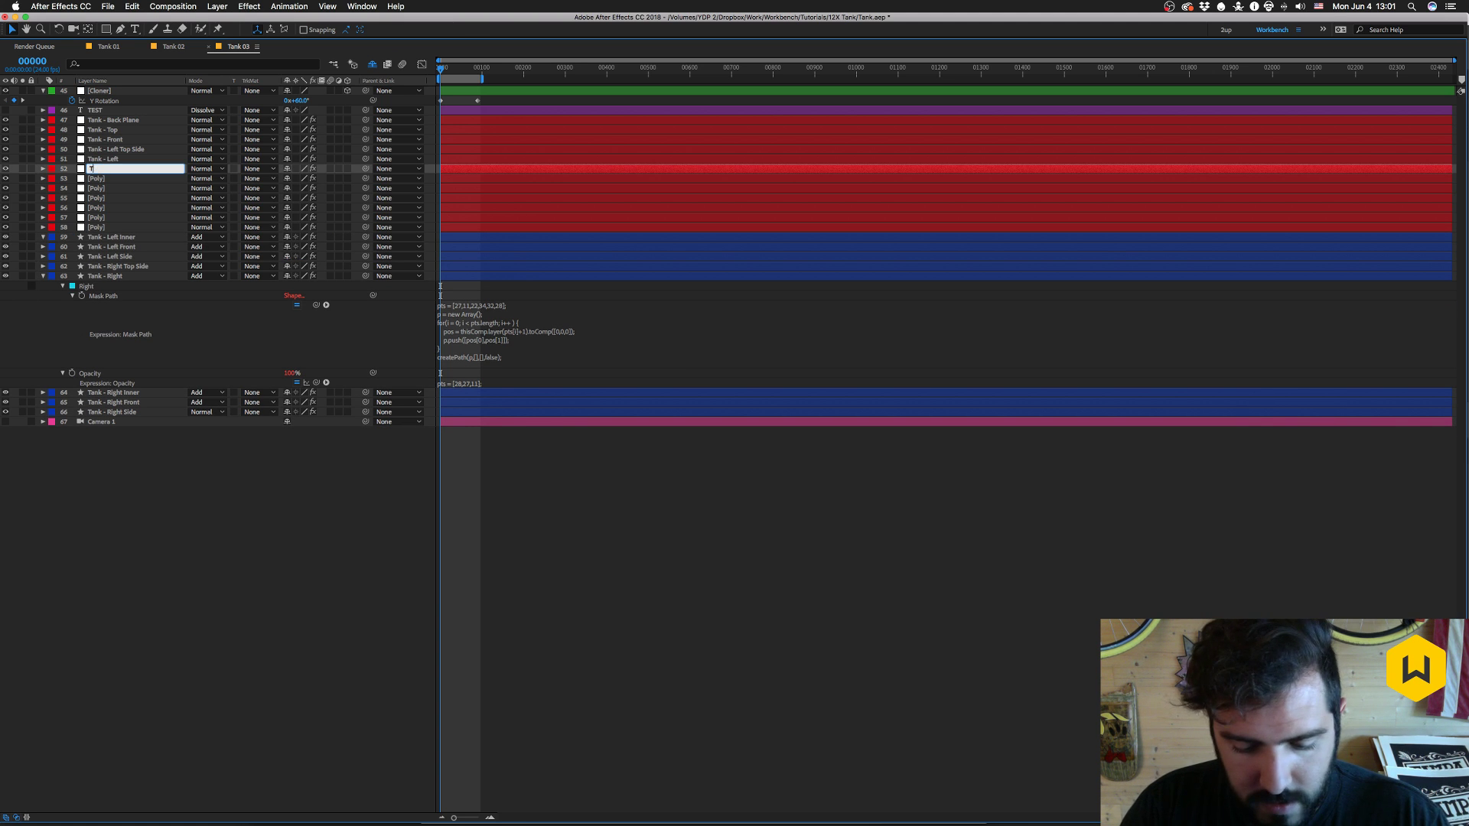
type("ank - Left Inner")
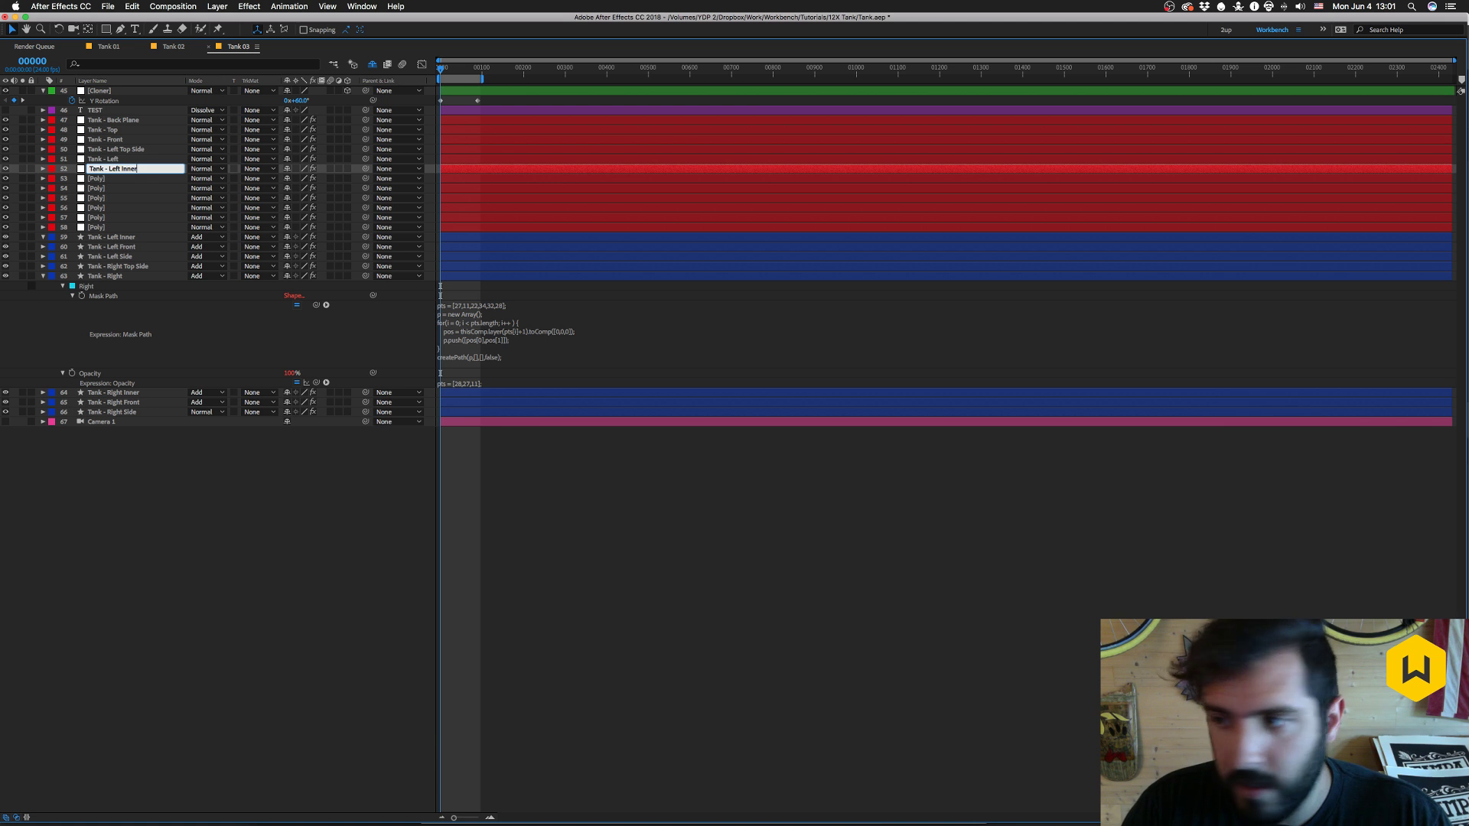
key("Return")
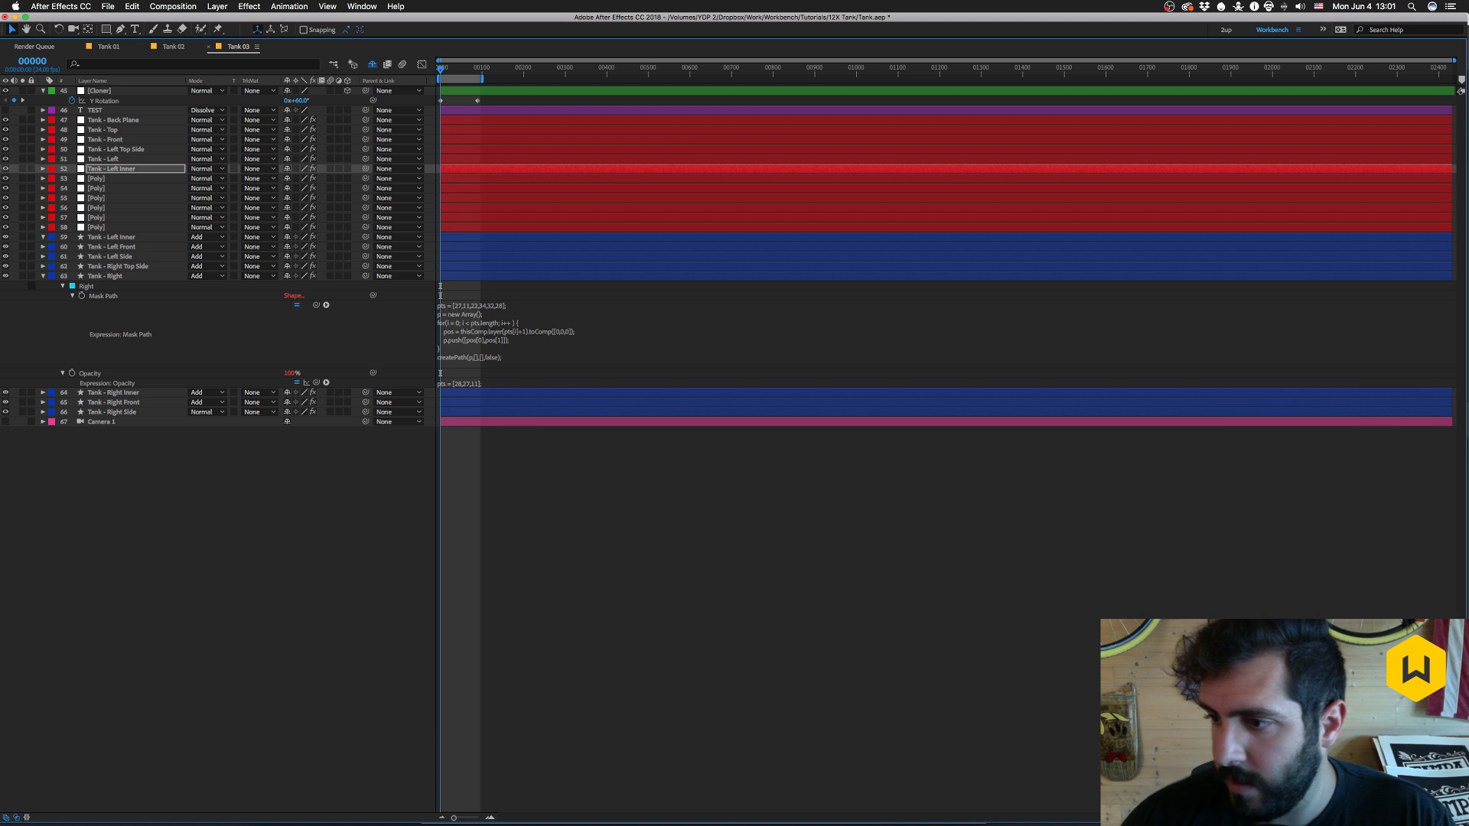
- Copy only the opacity expression from the Tank - Left Inner shape layer onto its red namesake, and delete the original shape layer
left_click(114, 238)
key("t")
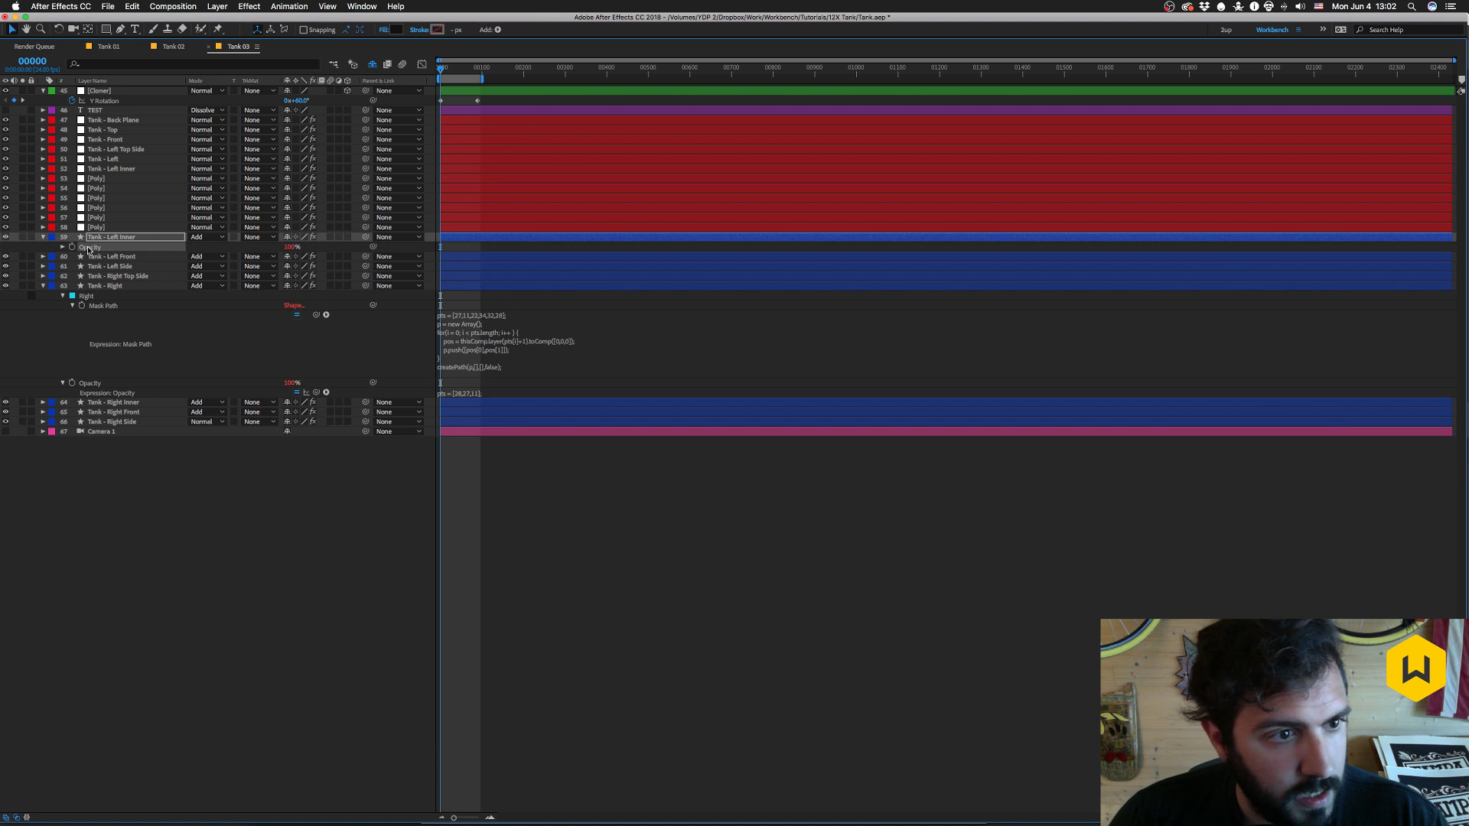
left_click(141, 6)
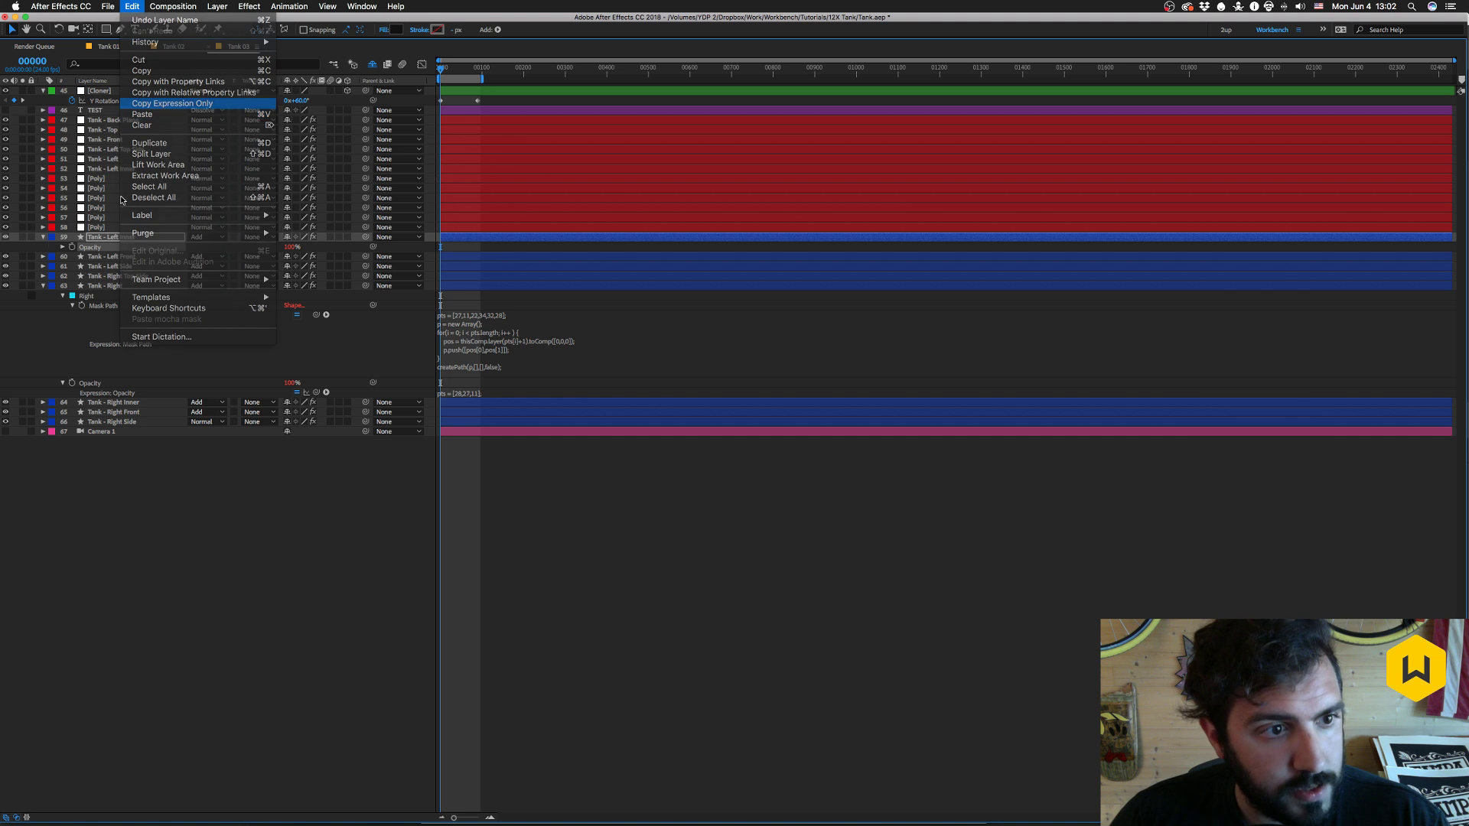
left_click(153, 21)
left_click(105, 170)
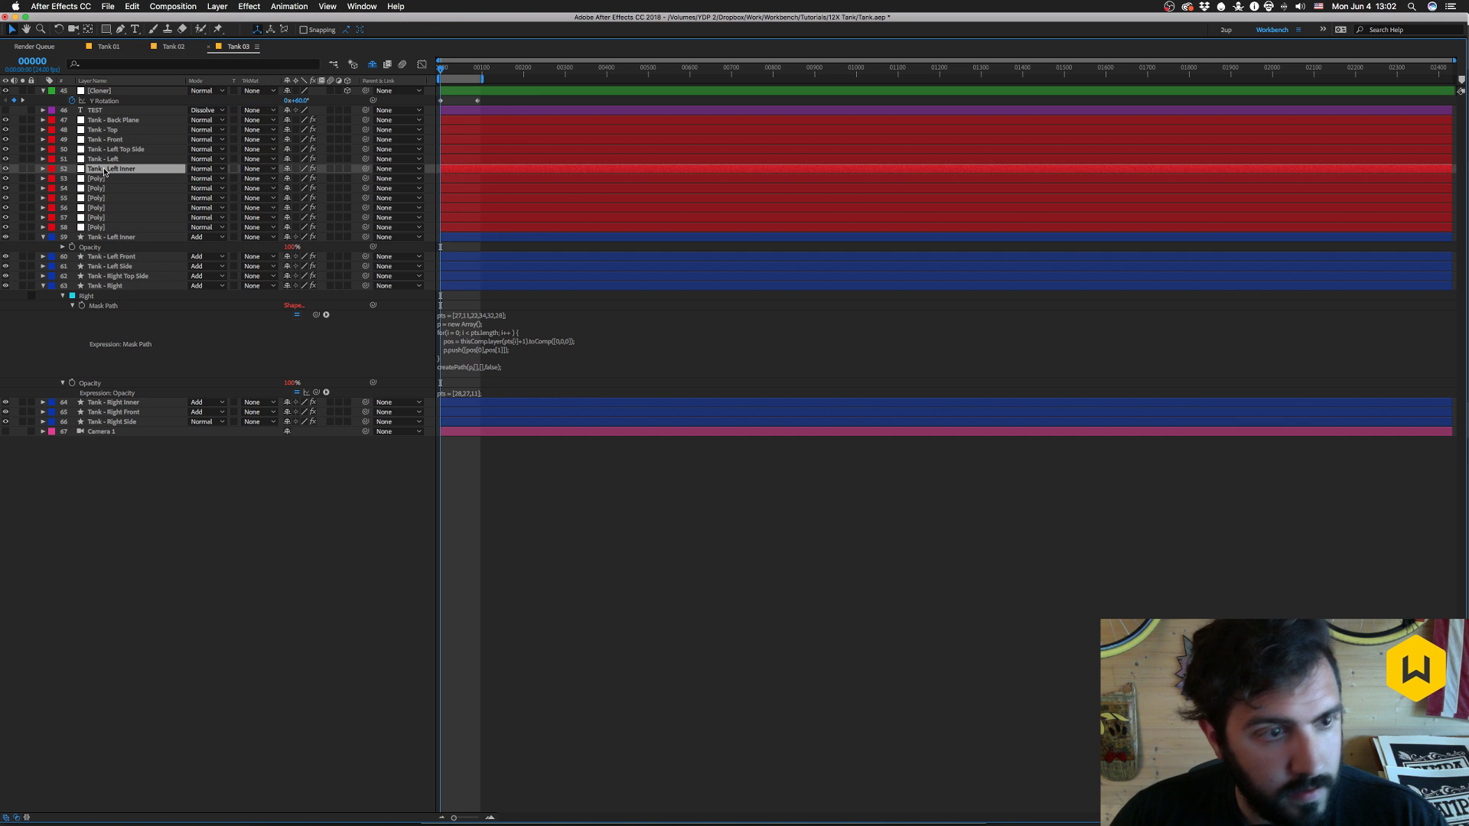
left_click(106, 238)
key("Delete")
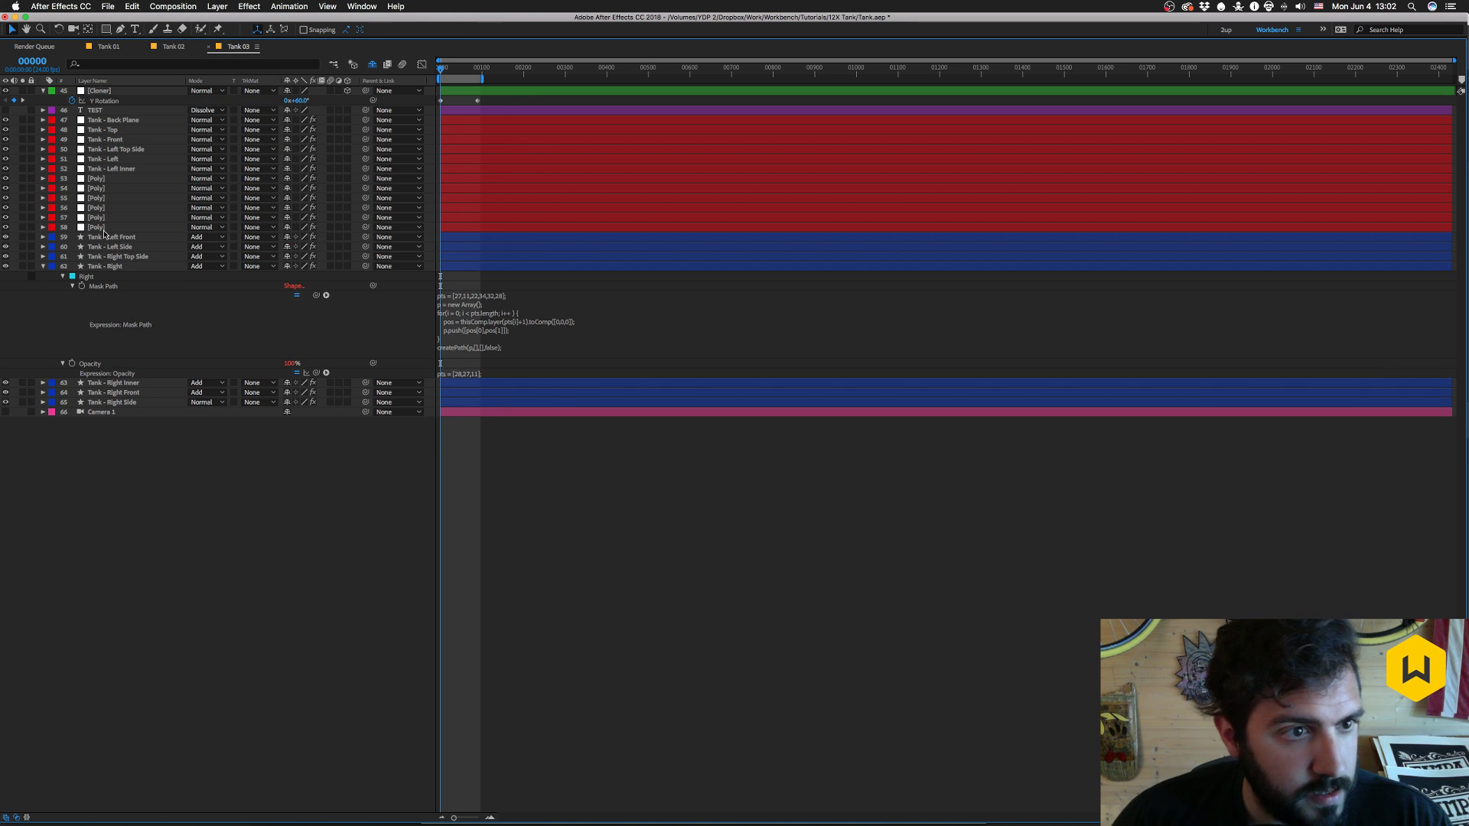
- Copy the Left Front, Left Hangar 1 and Left Hangar 2 masks from the Tank - Left Front shape layer onto the next [Poly] layer
left_click(101, 238)
key("m")
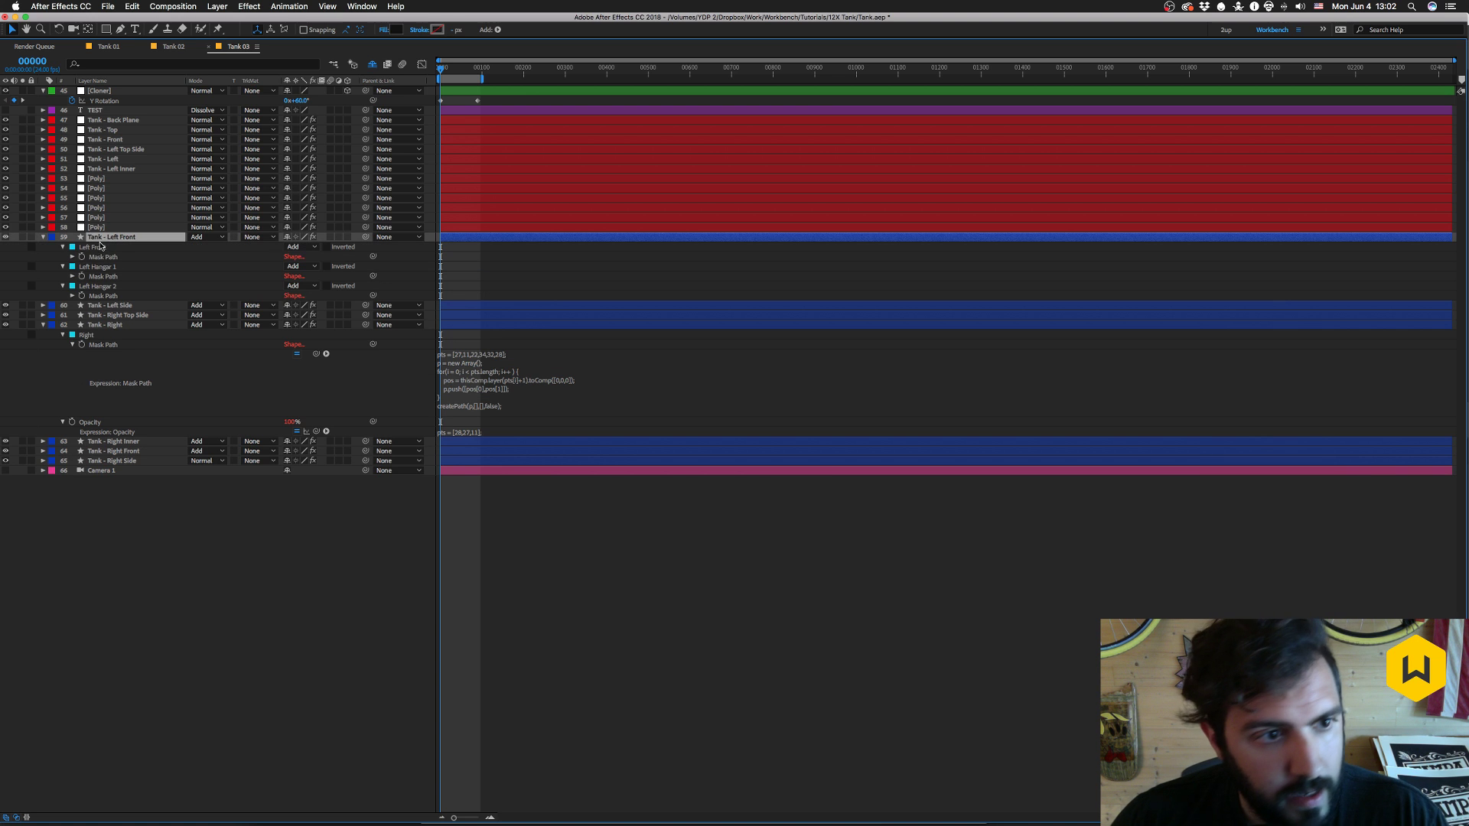
left_click(94, 248)
left_click(95, 287, "shift")
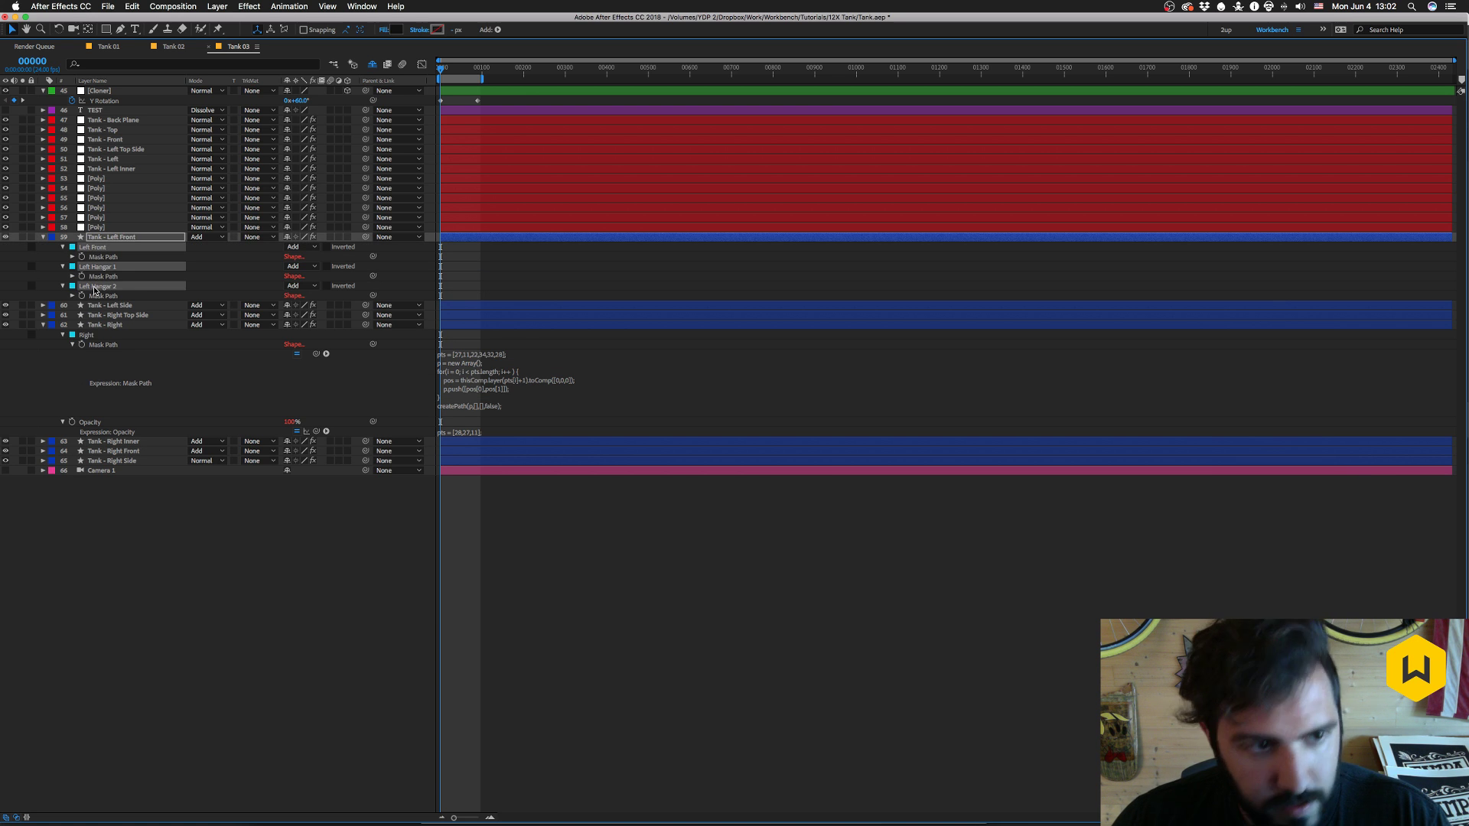
key("Delete")
left_click(103, 179)
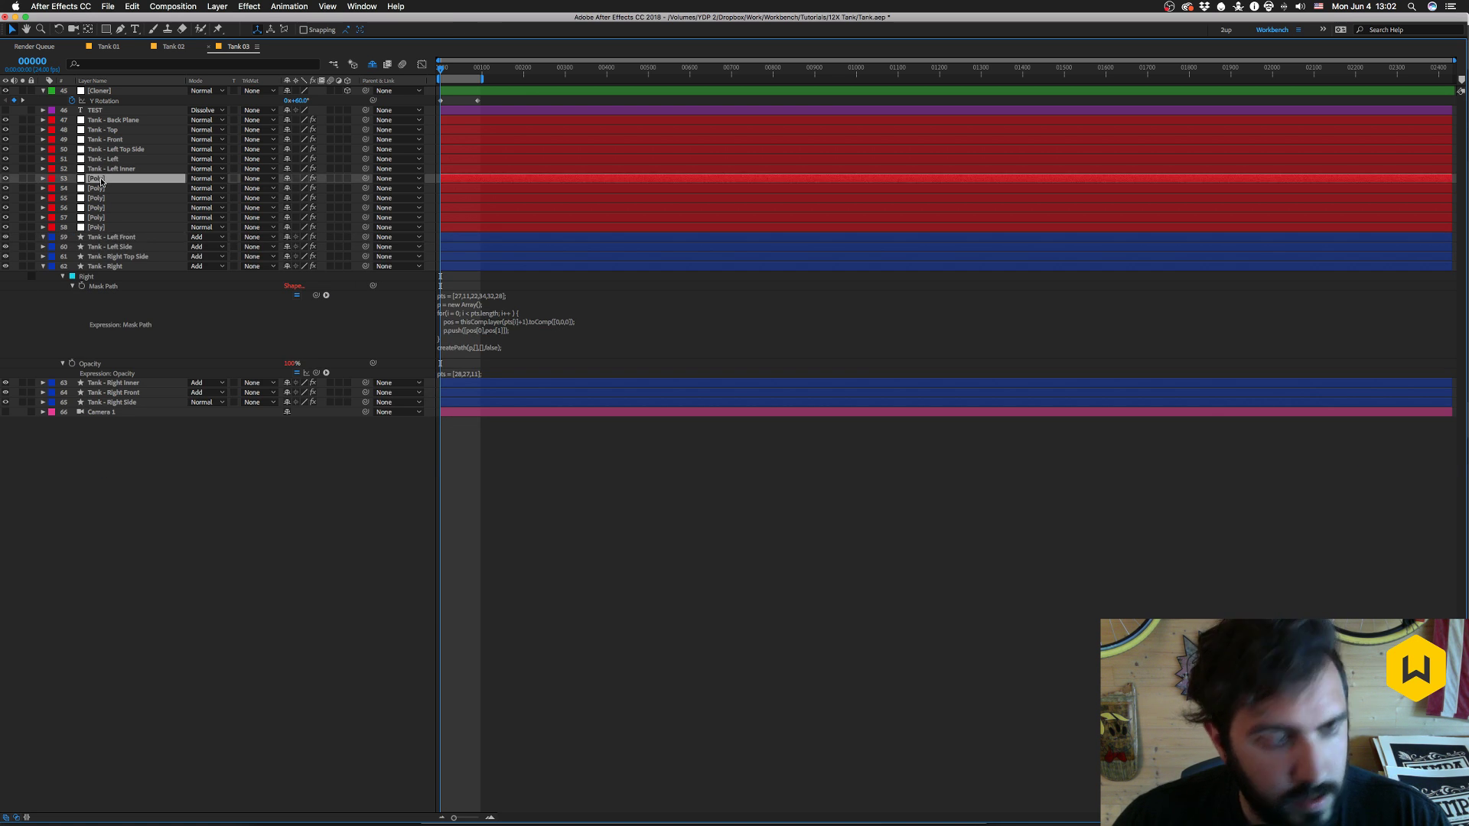
- Rename the [Poly] layer below the red Tank - Left Inner layer "Tank - Left Front"
key("Return")
type("Tank")
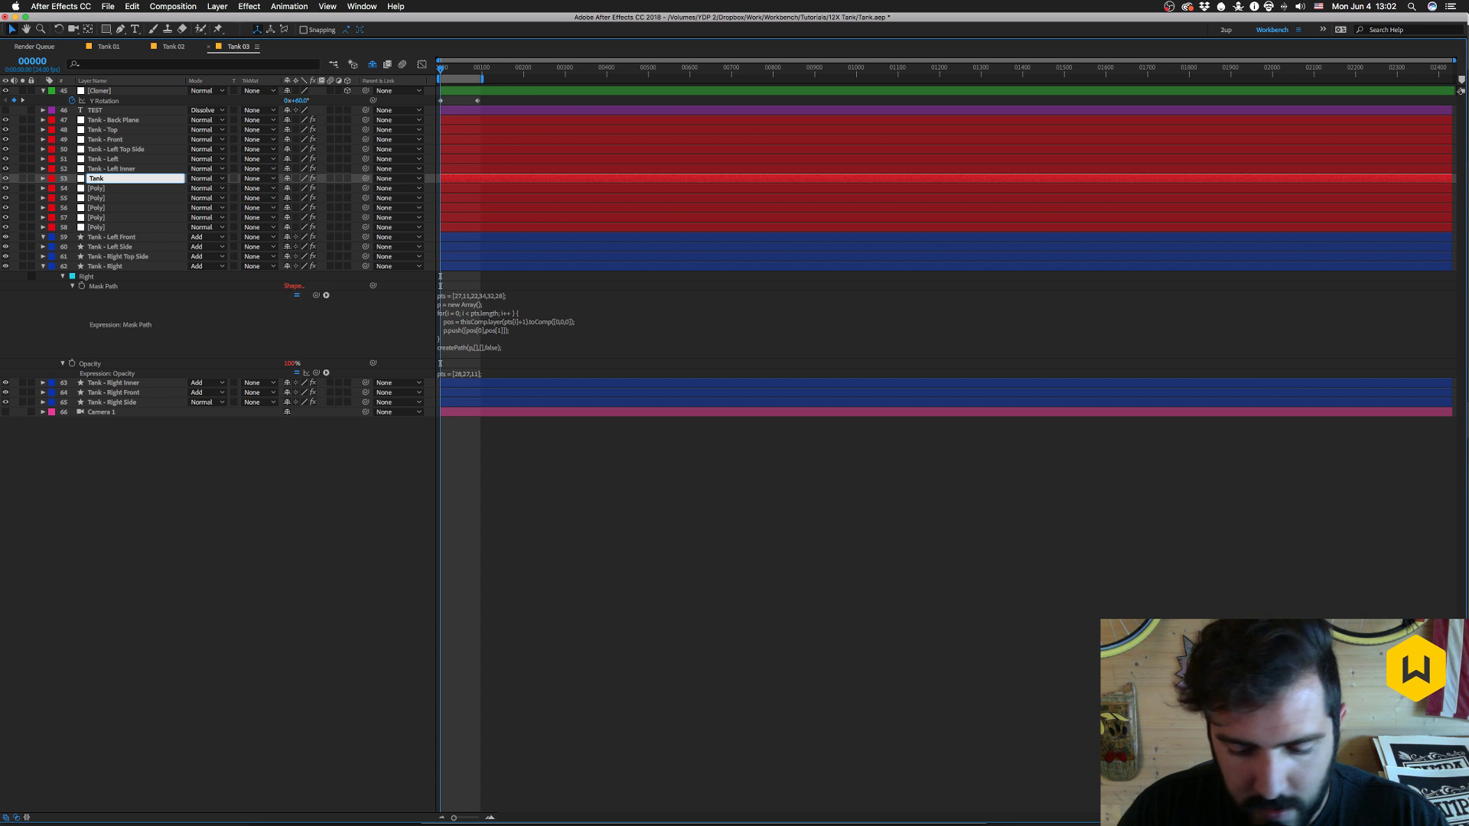
type(" - Left Front")
key("Return")
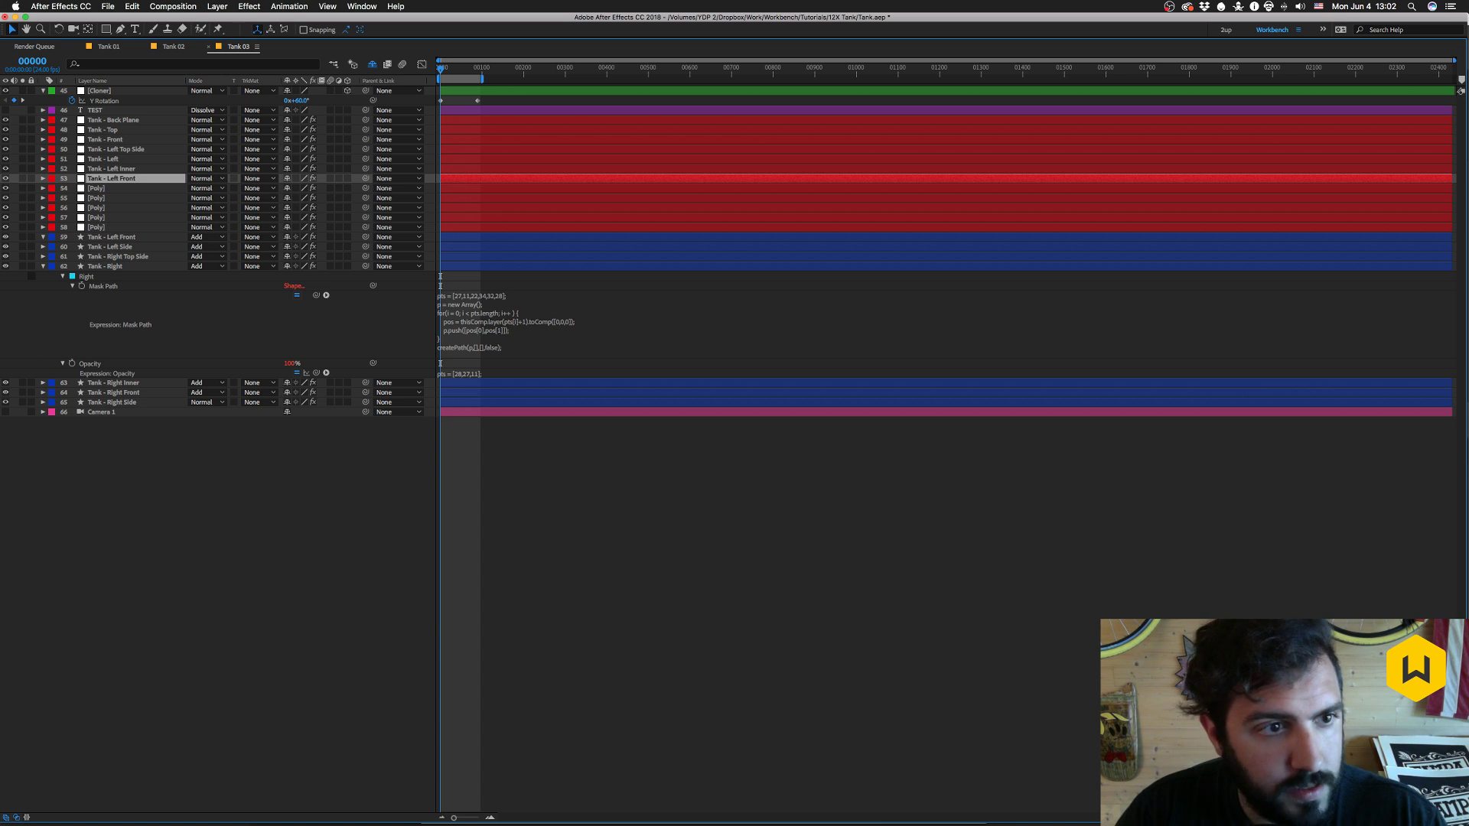
- Copy only the opacity expression from the Tank - Left Front shape layer onto its red namesake, and delete the original shape layer
left_click(113, 237)
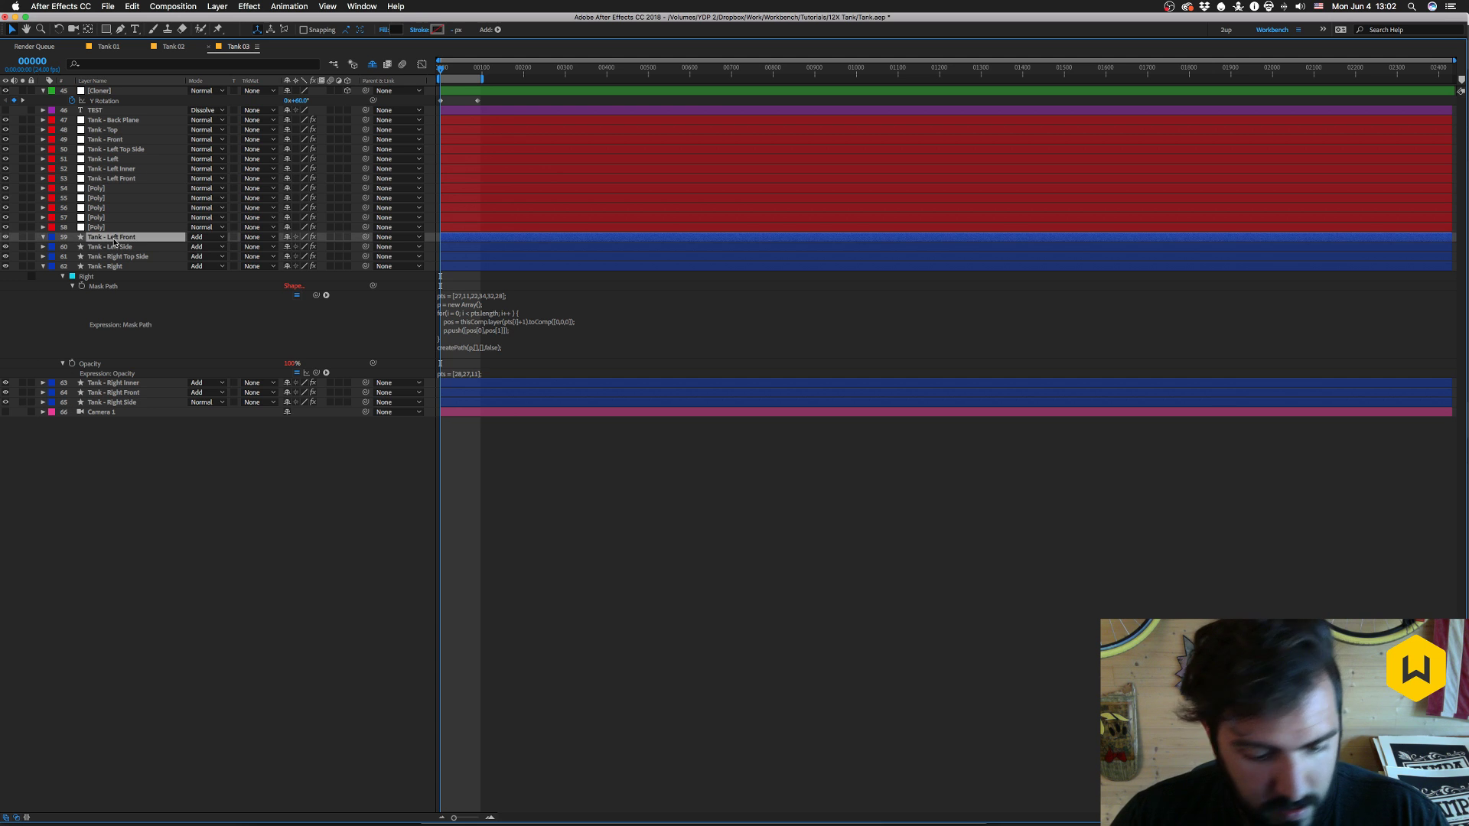
key("t")
left_click(134, 7)
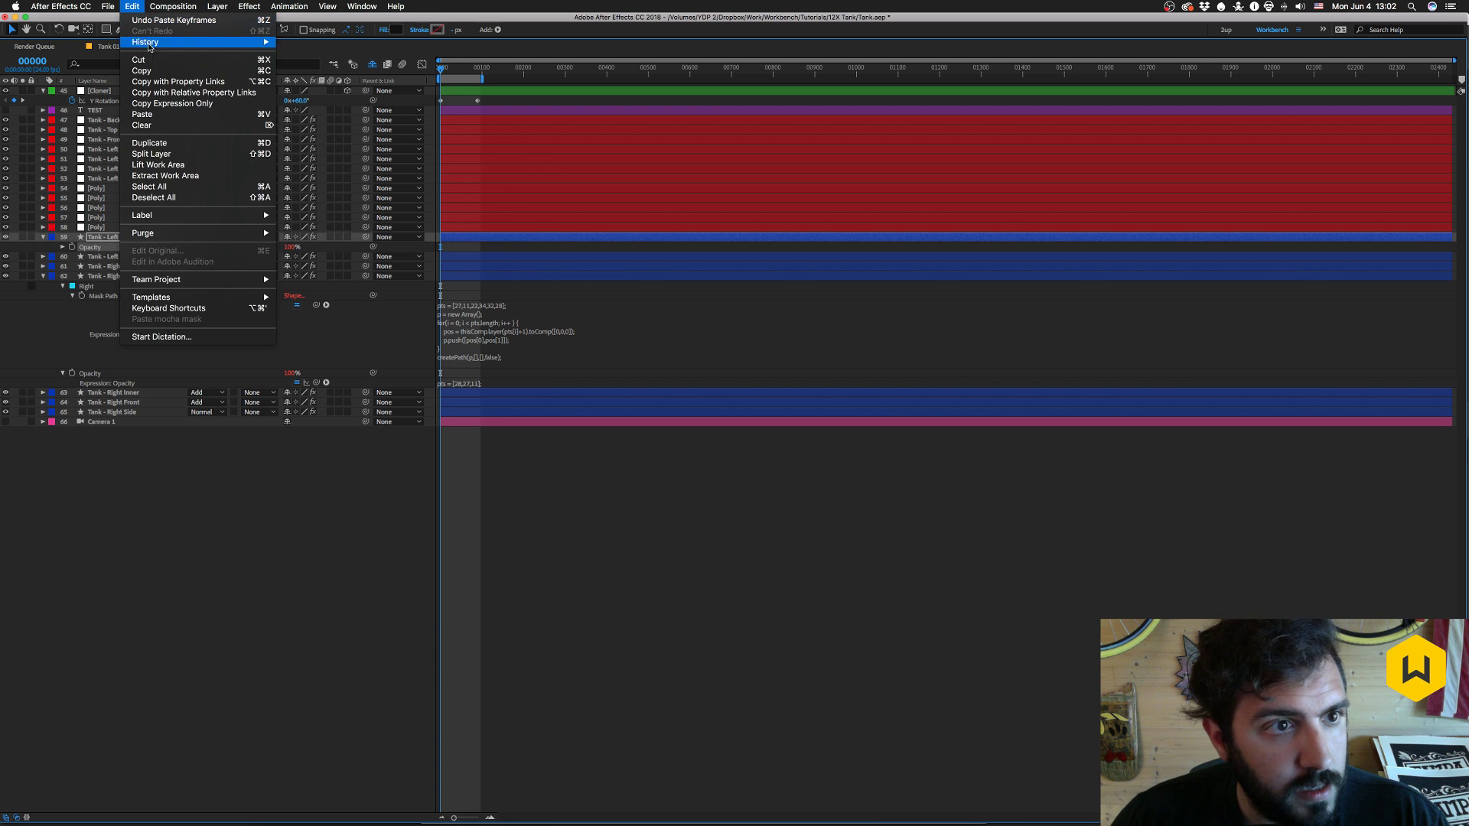
left_click(170, 102)
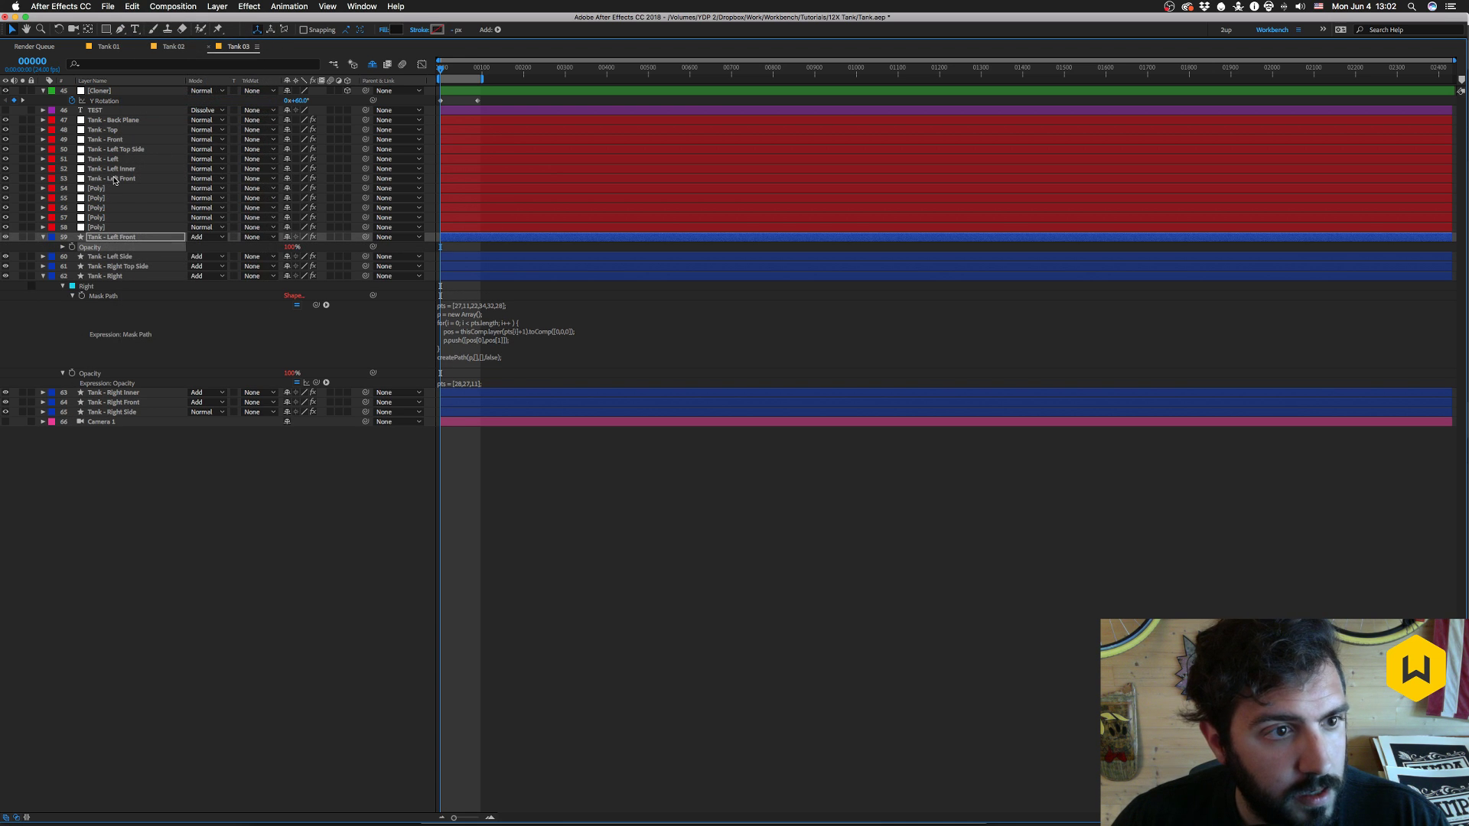
left_click(110, 179)
left_click(109, 237)
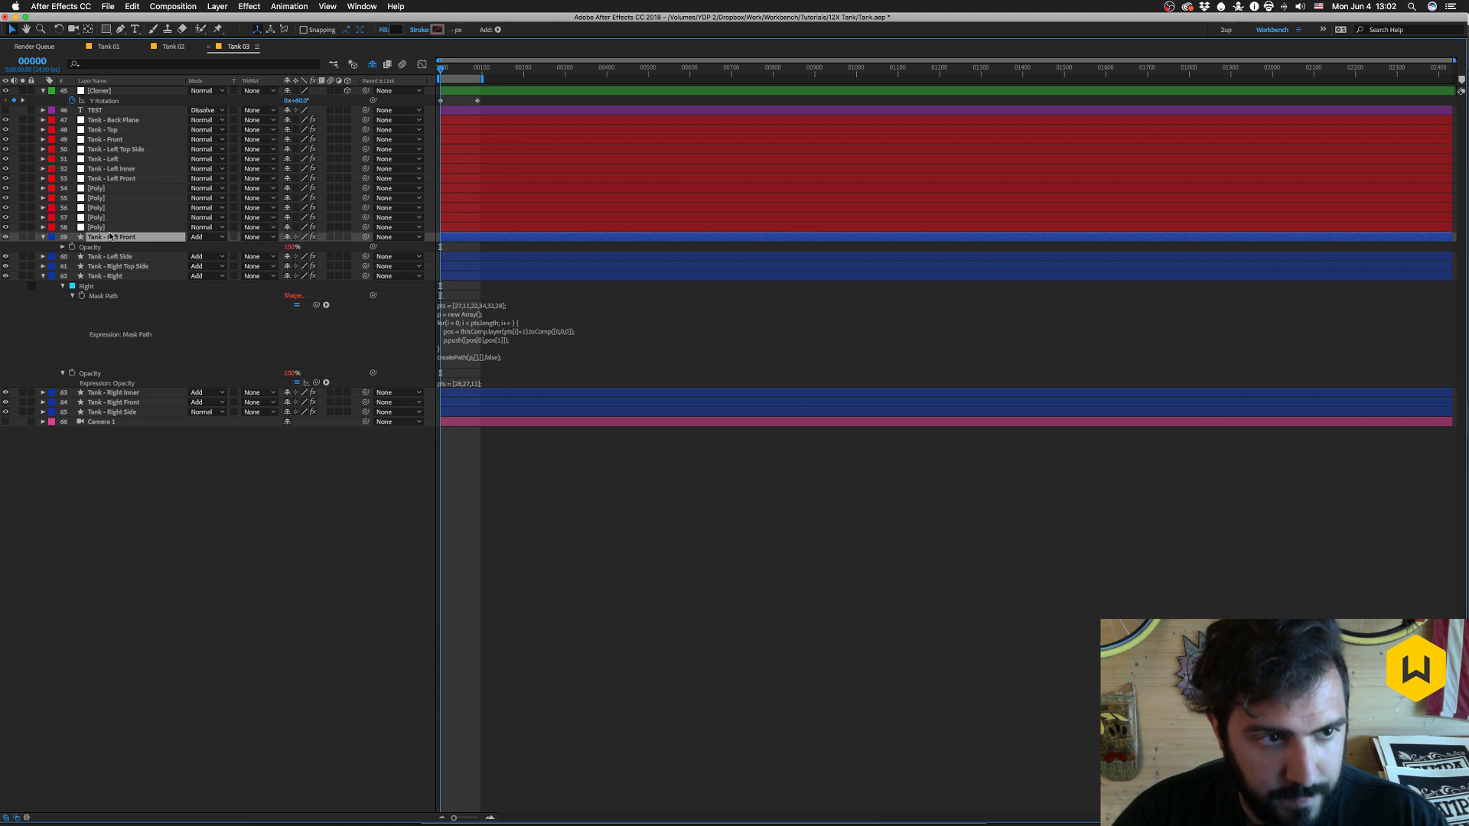
key("Delete")
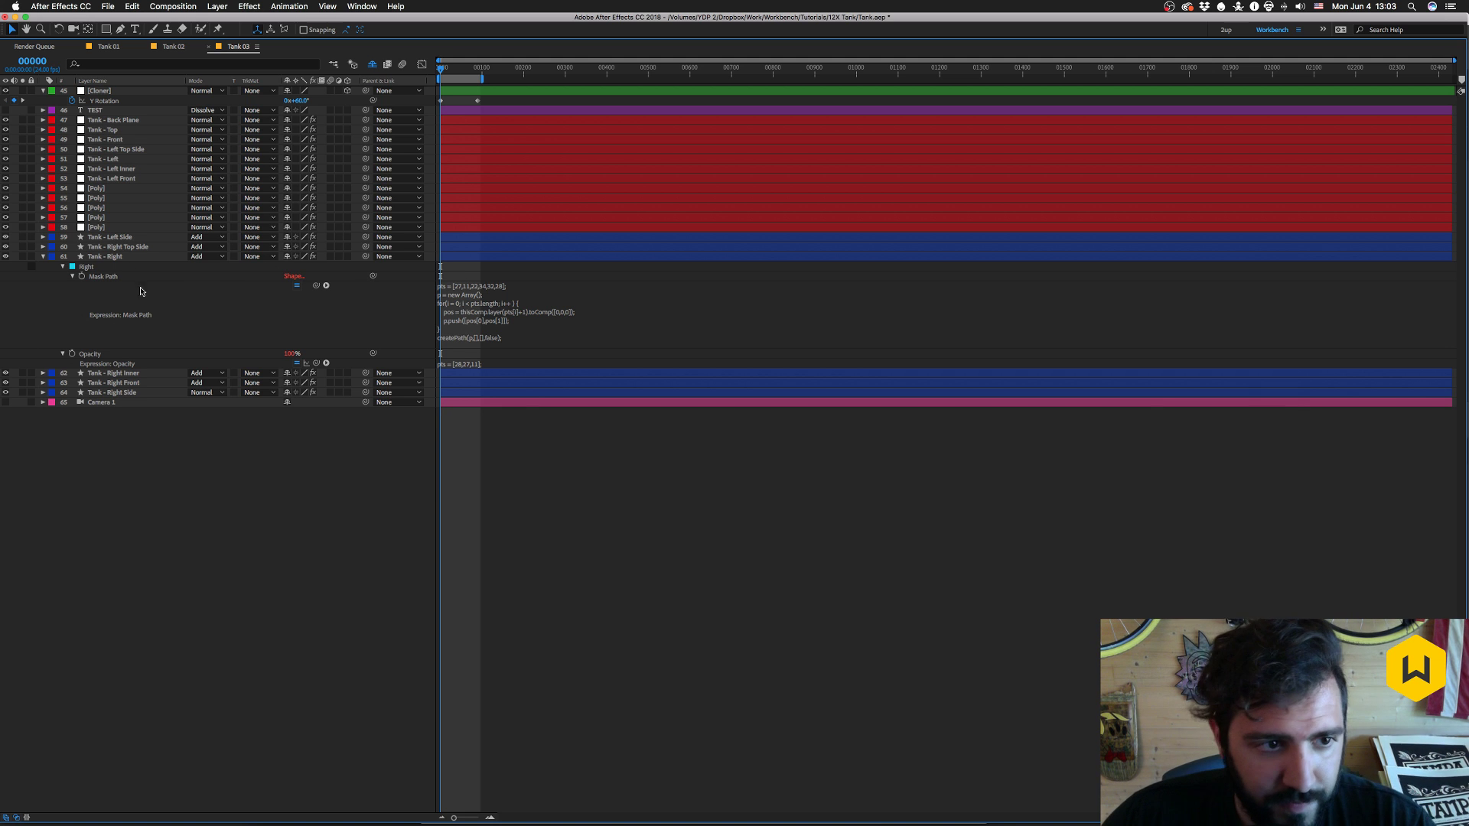
- Copy the Left Side mask from the Tank - Left Side shape layer onto the next [Poly] layer
left_click(103, 237)
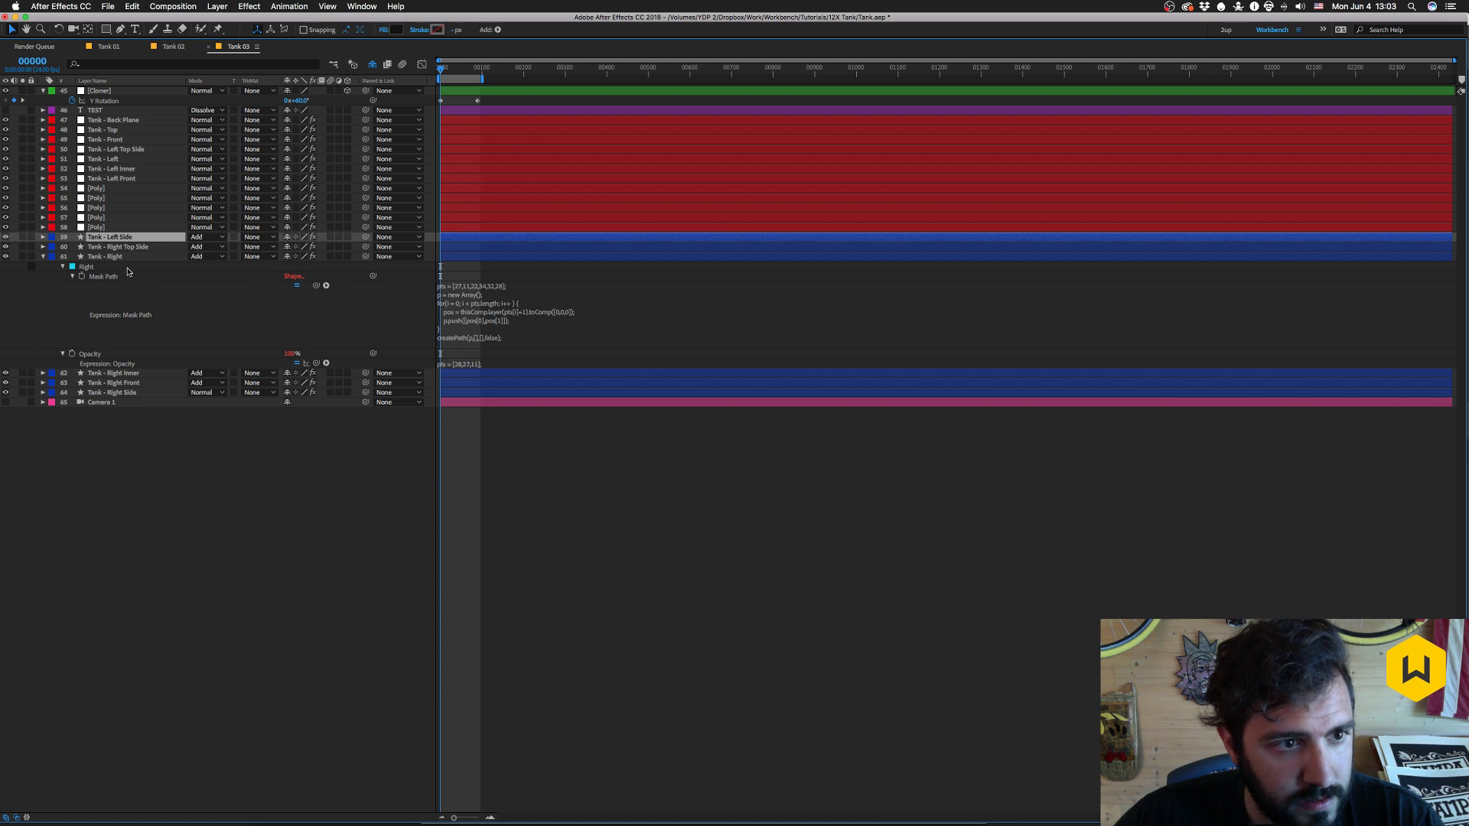
key("m")
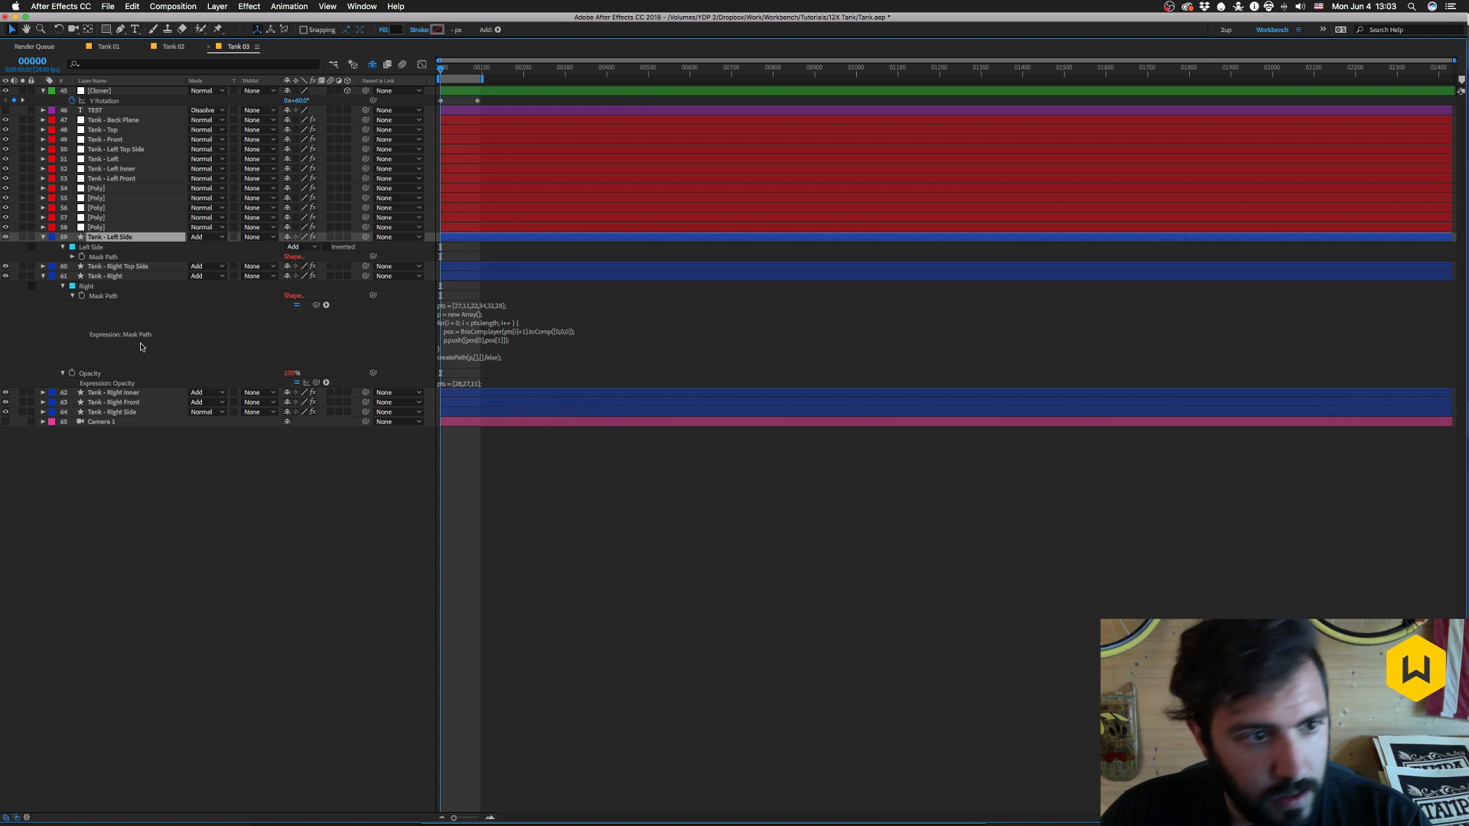
left_click(94, 247)
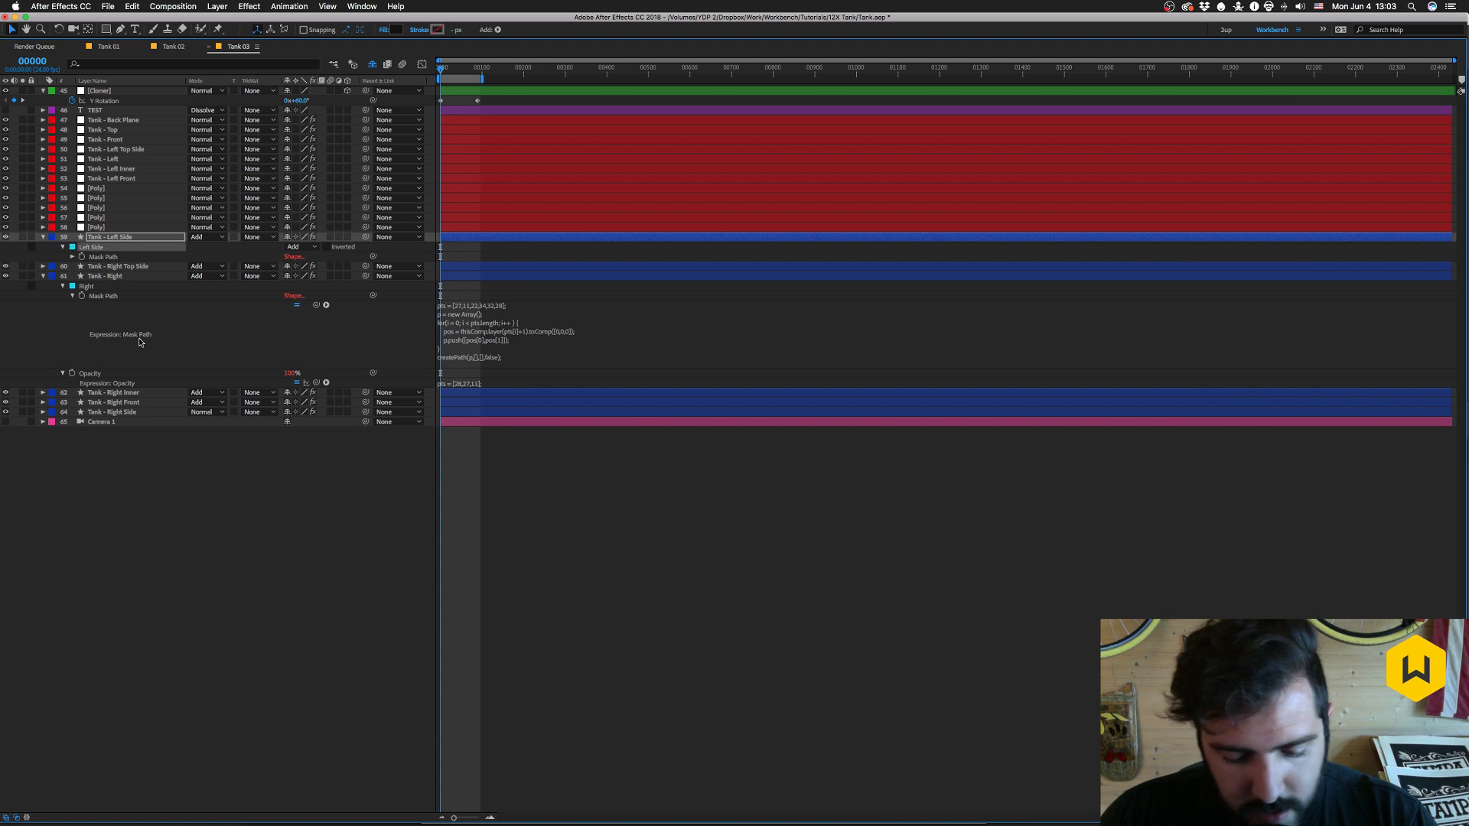
key("m")
left_click(100, 197)
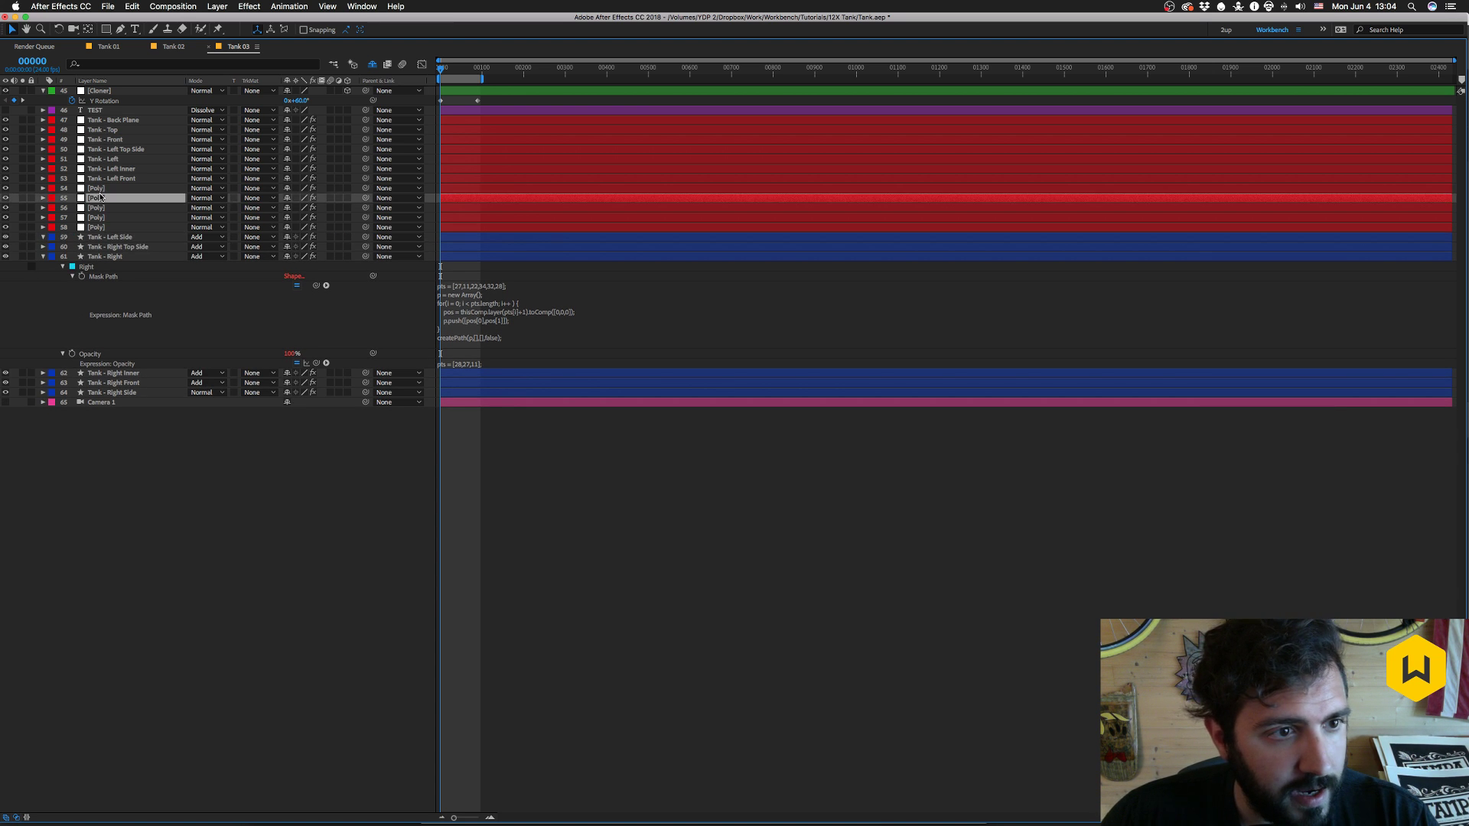
left_click(99, 190)
- Rename the [Poly] layer below the red Tank - Left Front layer "Tank - Left Side"
key("Return")
type("Tank")
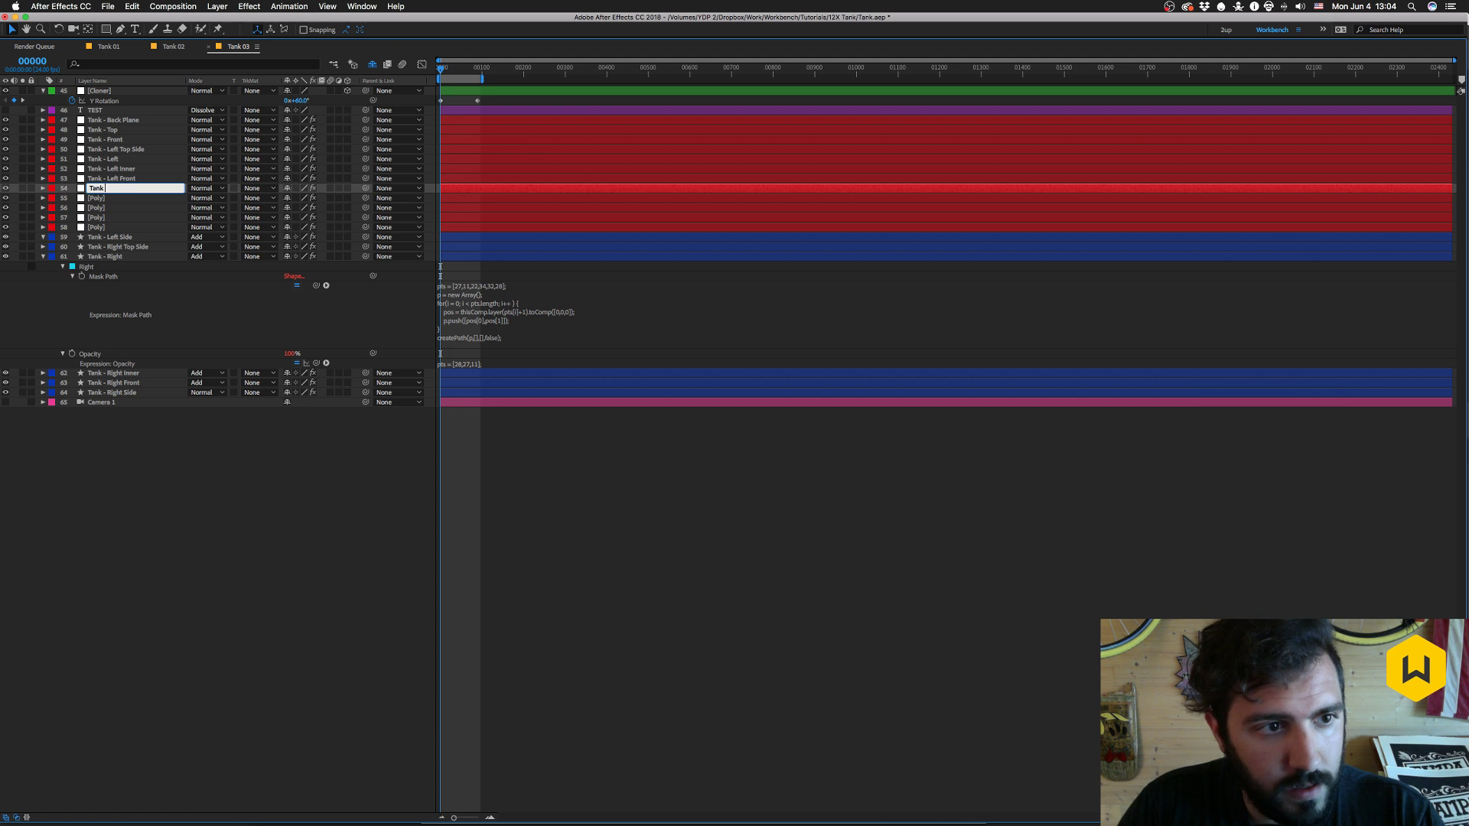
type(" - Left Side")
key("Return")
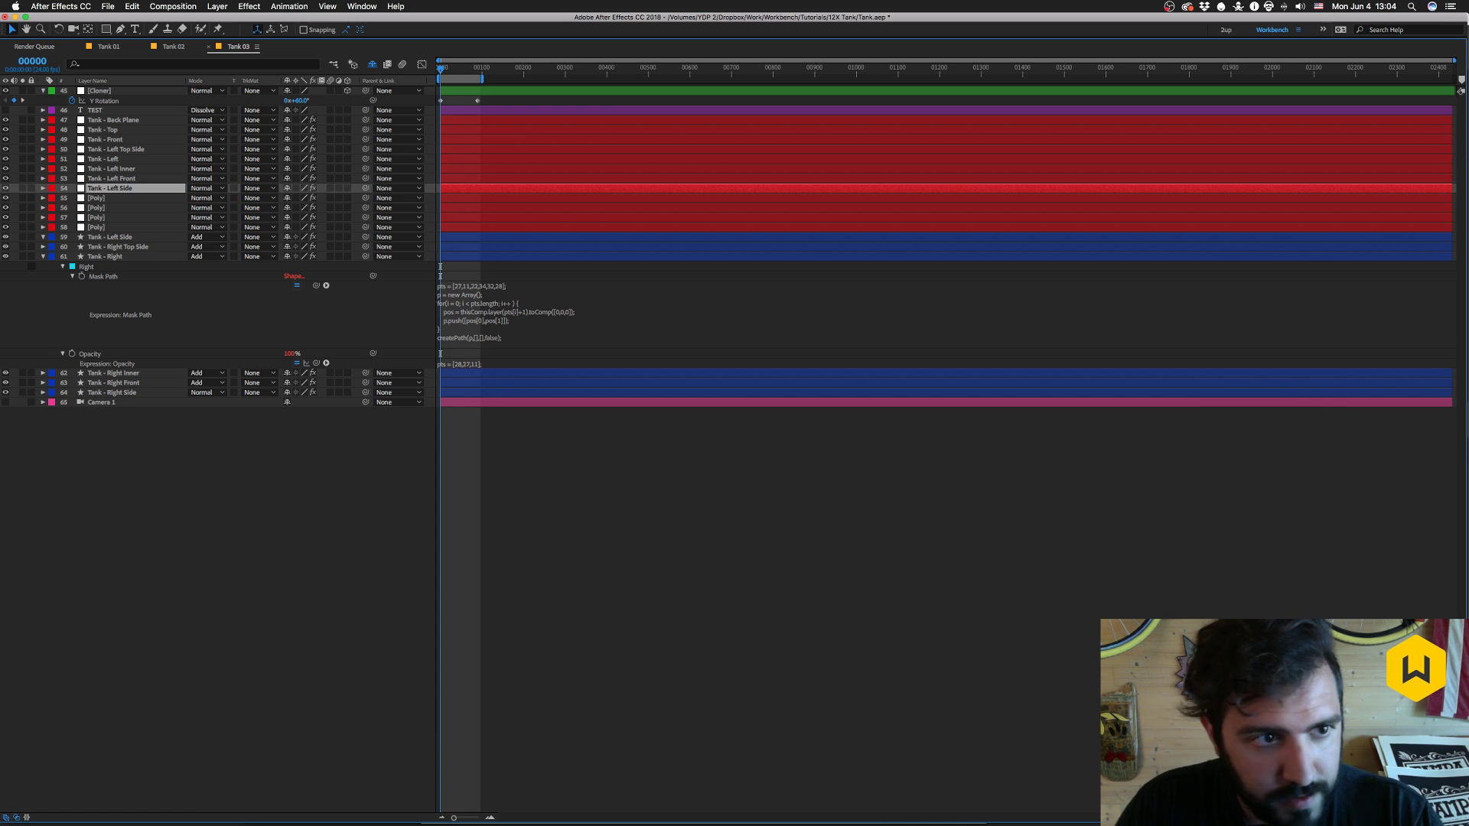
key("Return")
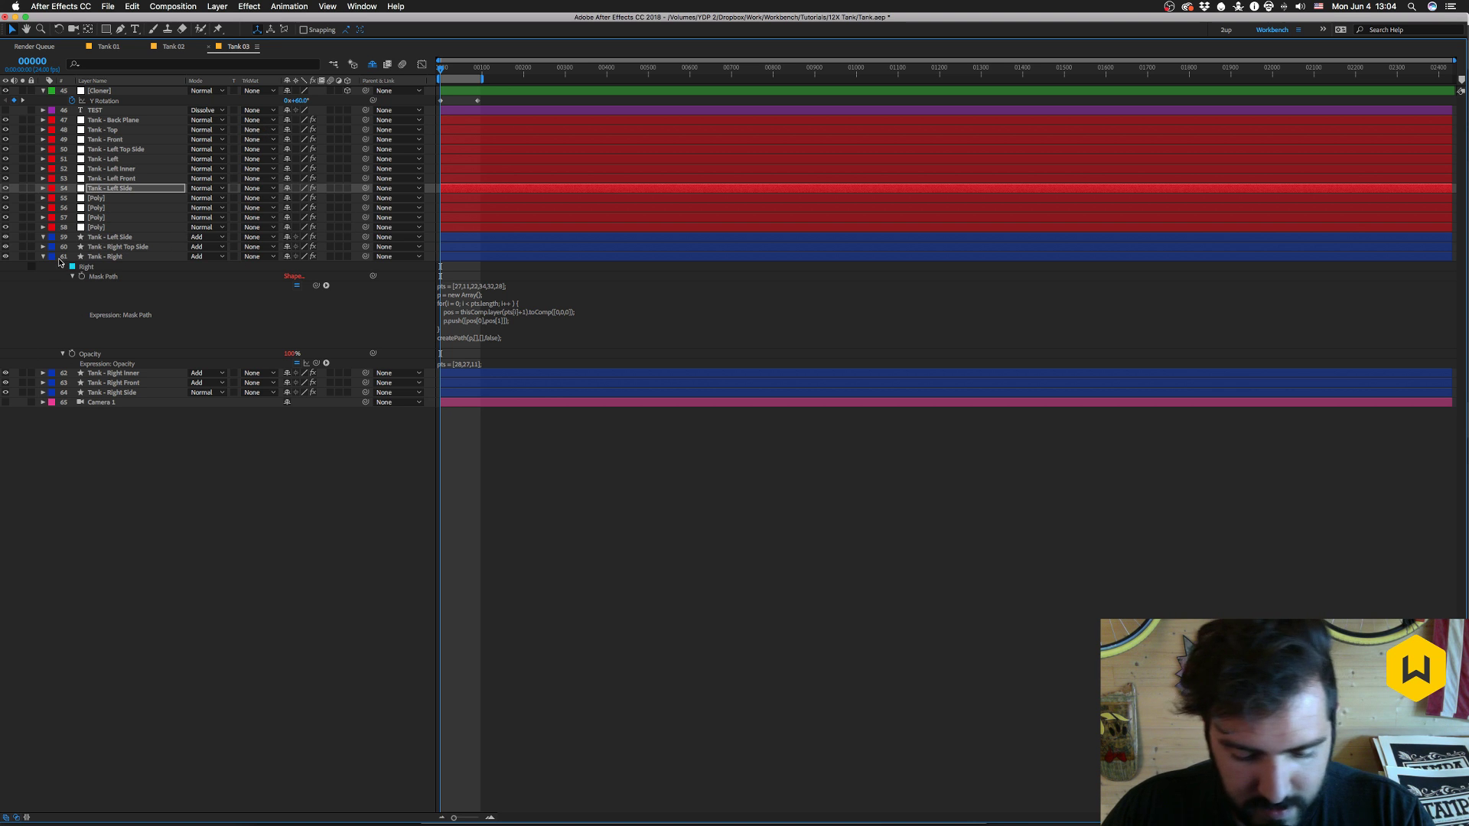
- Copy only the opacity expression from the Tank - Left Side shape layer onto its red namesake, and delete the original shape layer
left_click(113, 238)
key("t")
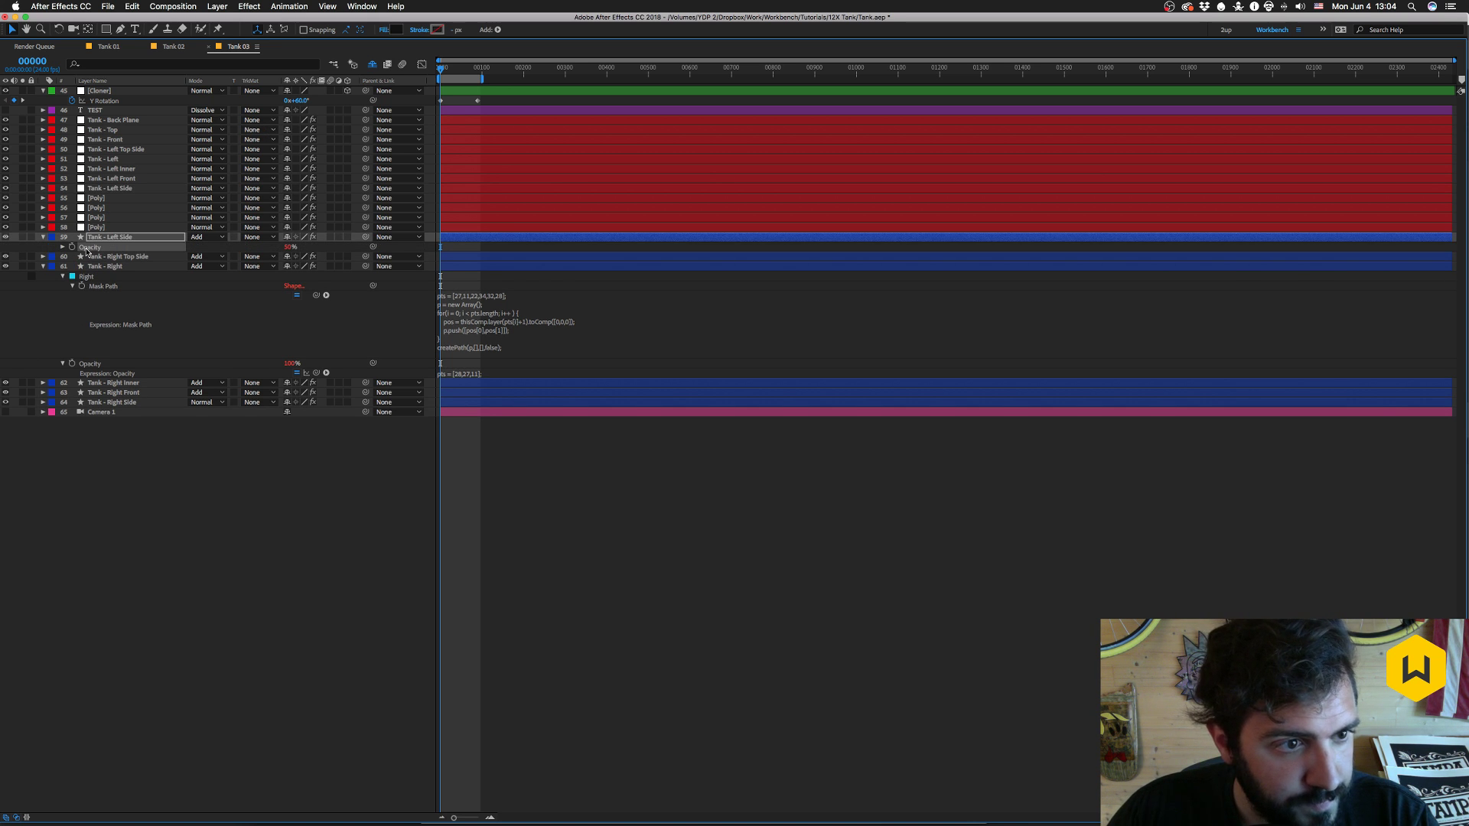
left_click(133, 6)
left_click(152, 102)
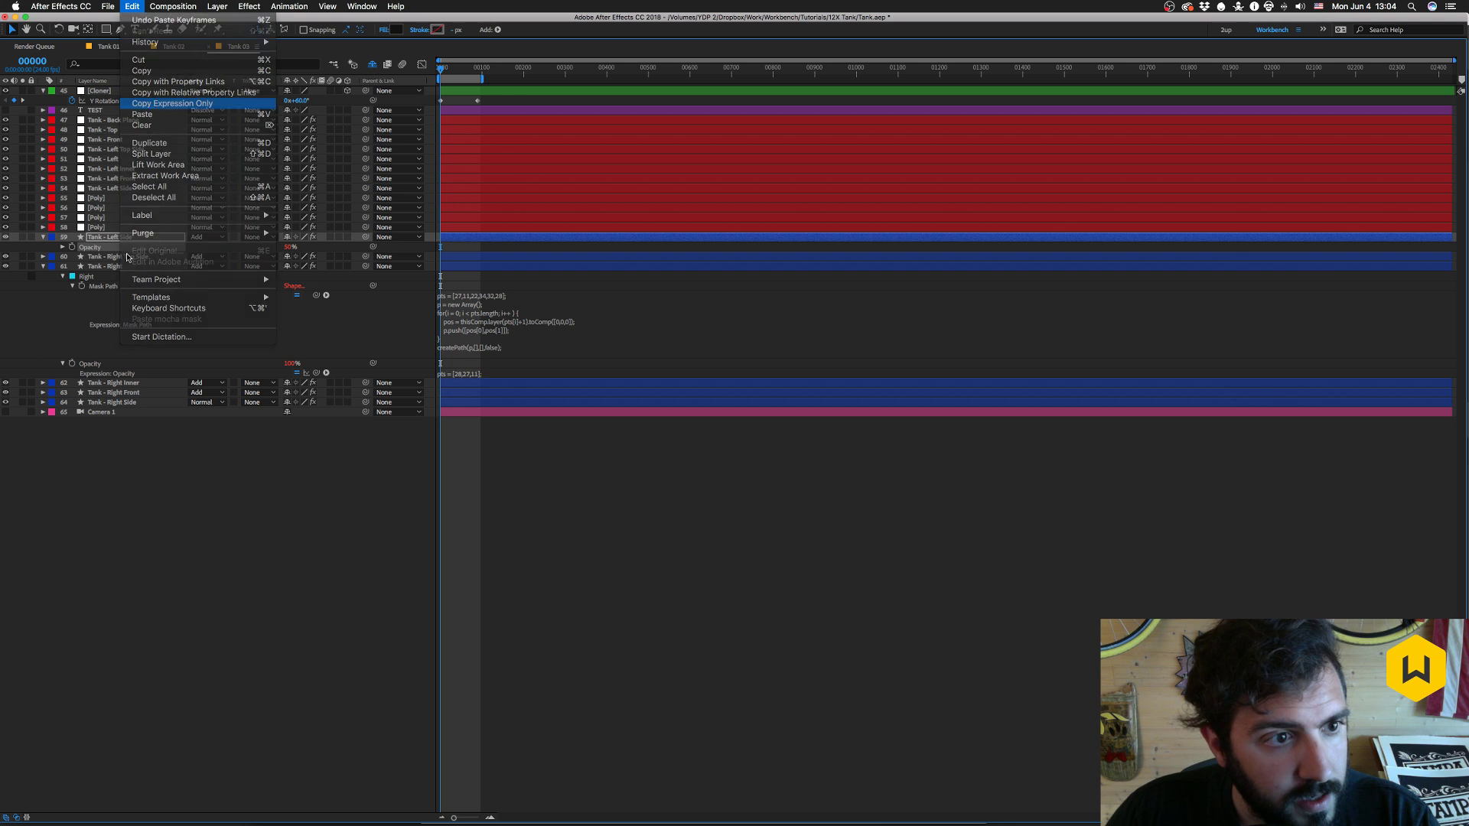
left_click(111, 191)
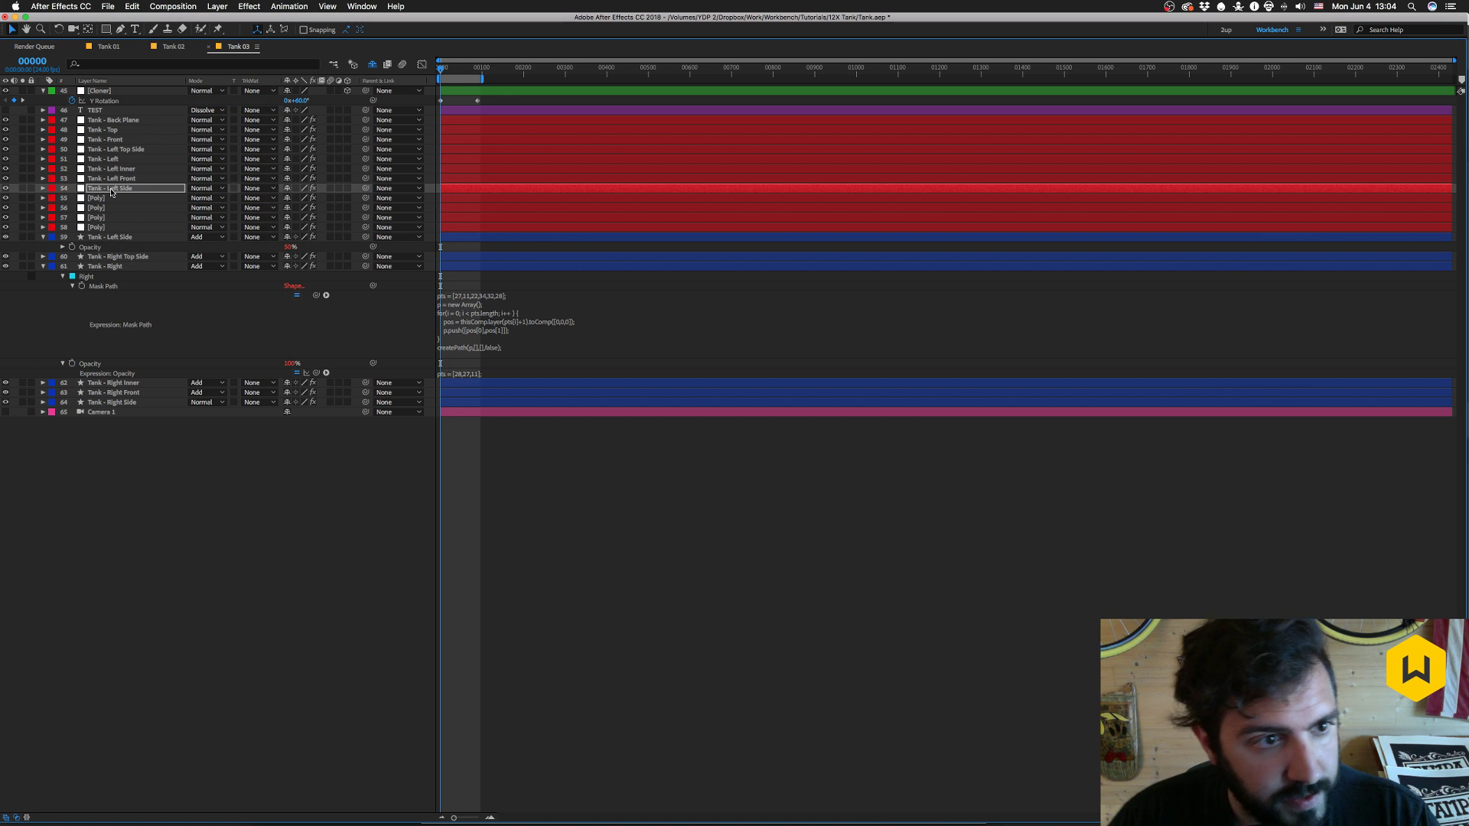
left_click(118, 238)
key("Delete")
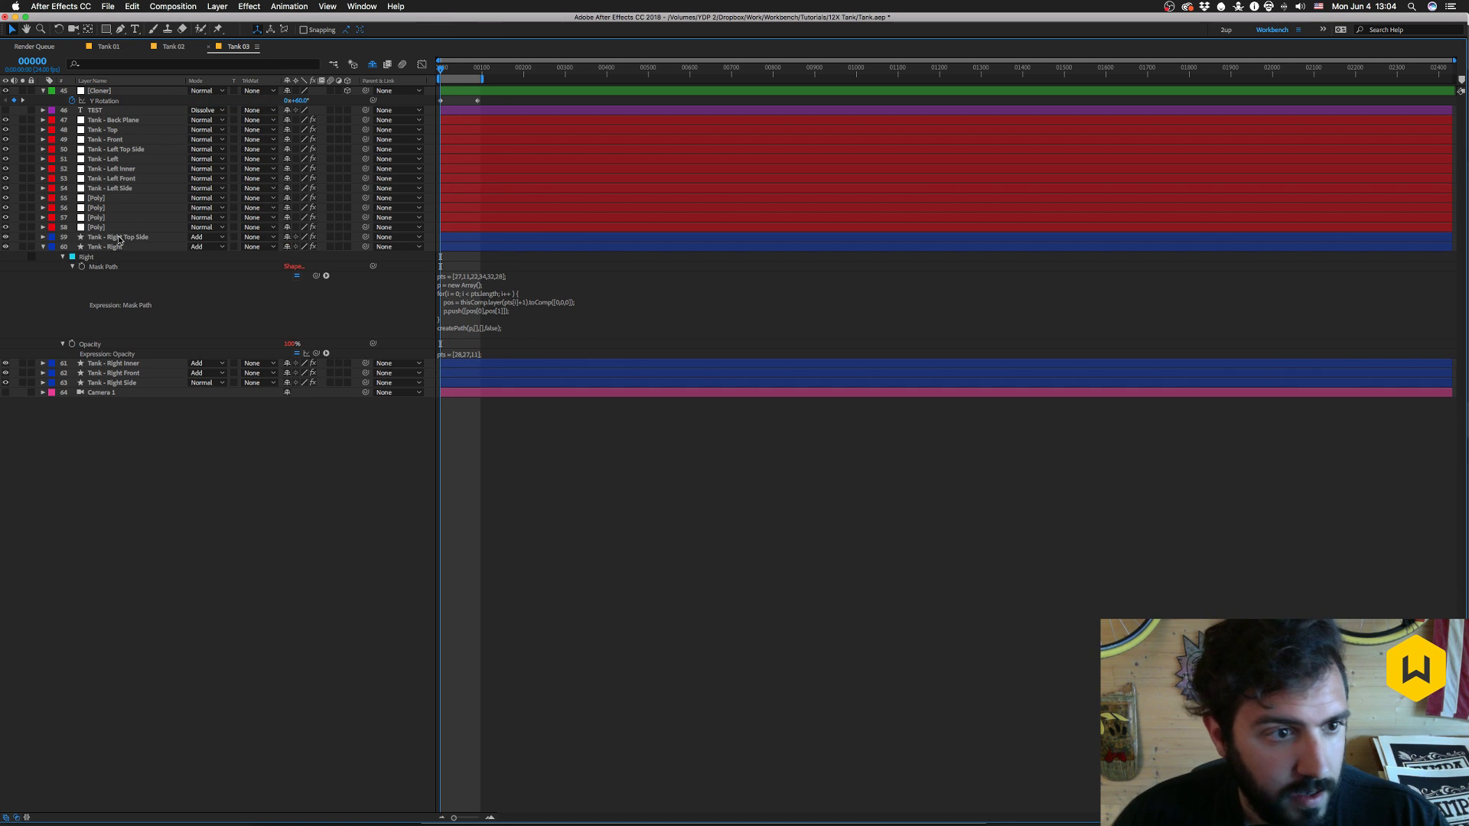
- Copy the Right mask from the Tank - Right Top Side shape layer onto the next [Poly] layer
left_click(119, 238)
key("m")
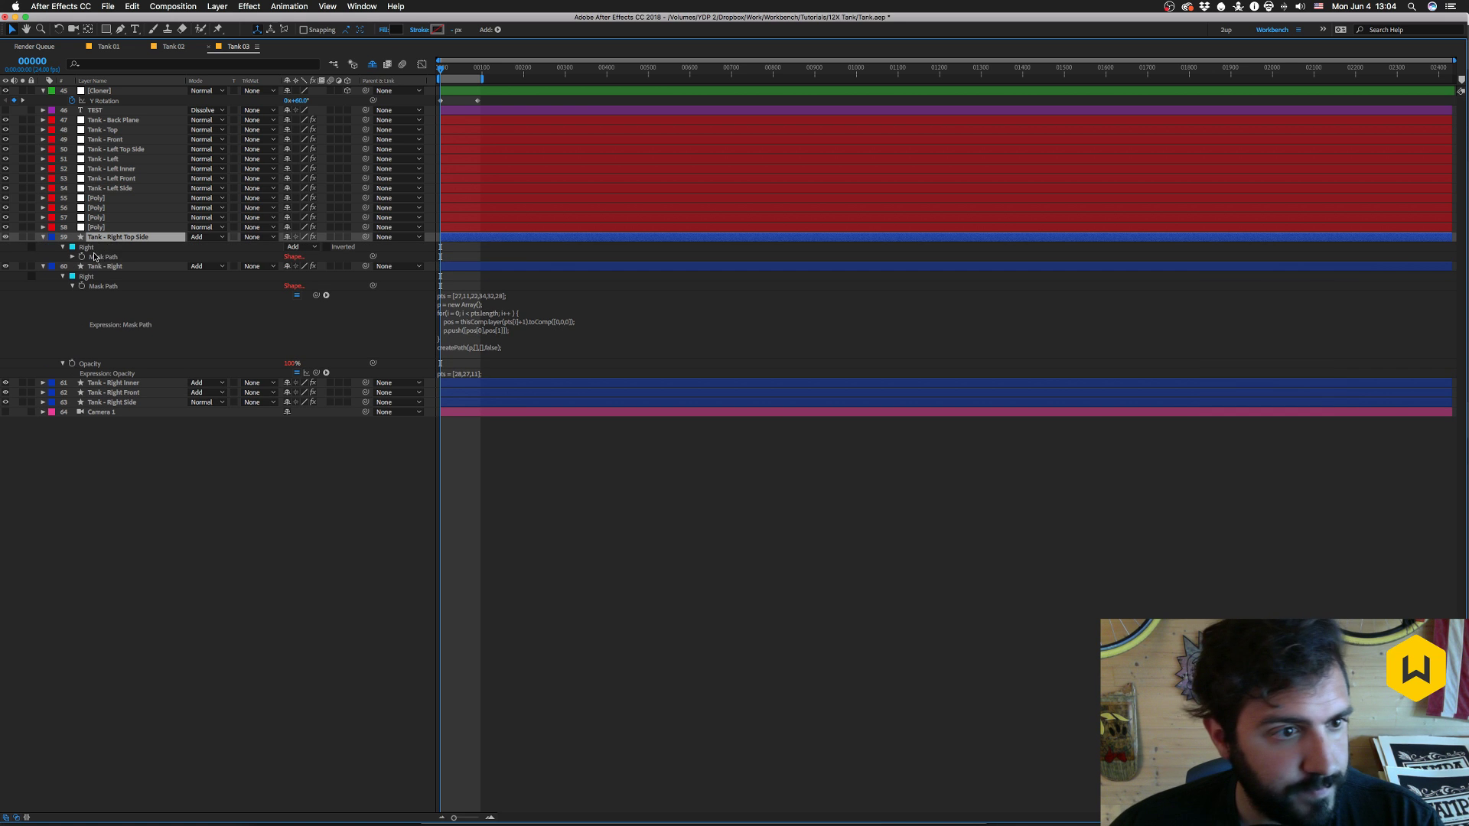
left_click(88, 247)
key("Delete")
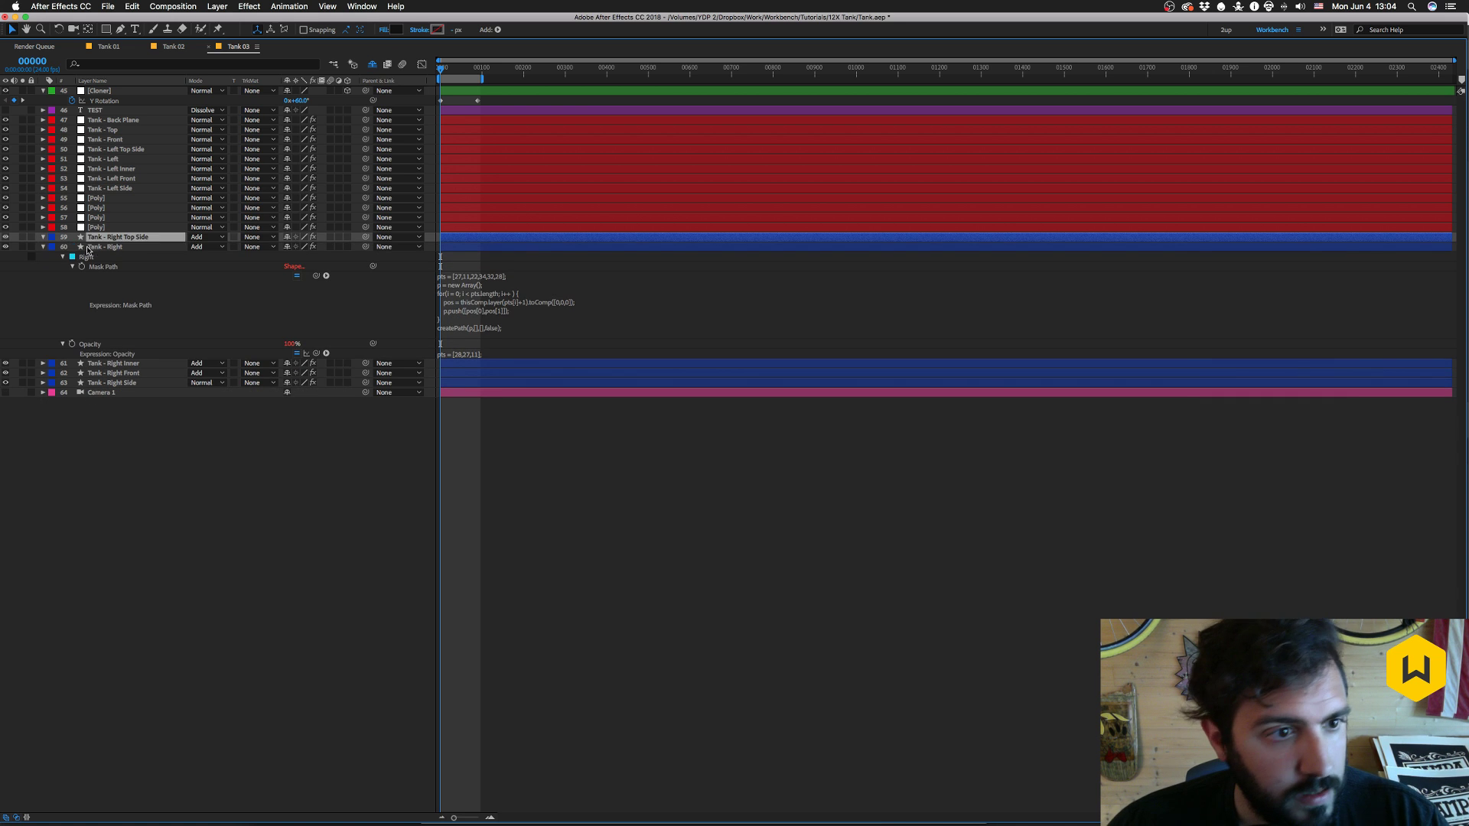
left_click(96, 199)
- Rename the [Poly] layer below the red Tank - Left Side layer "Tank - Right Top Side"
key("Return")
type("Tan")
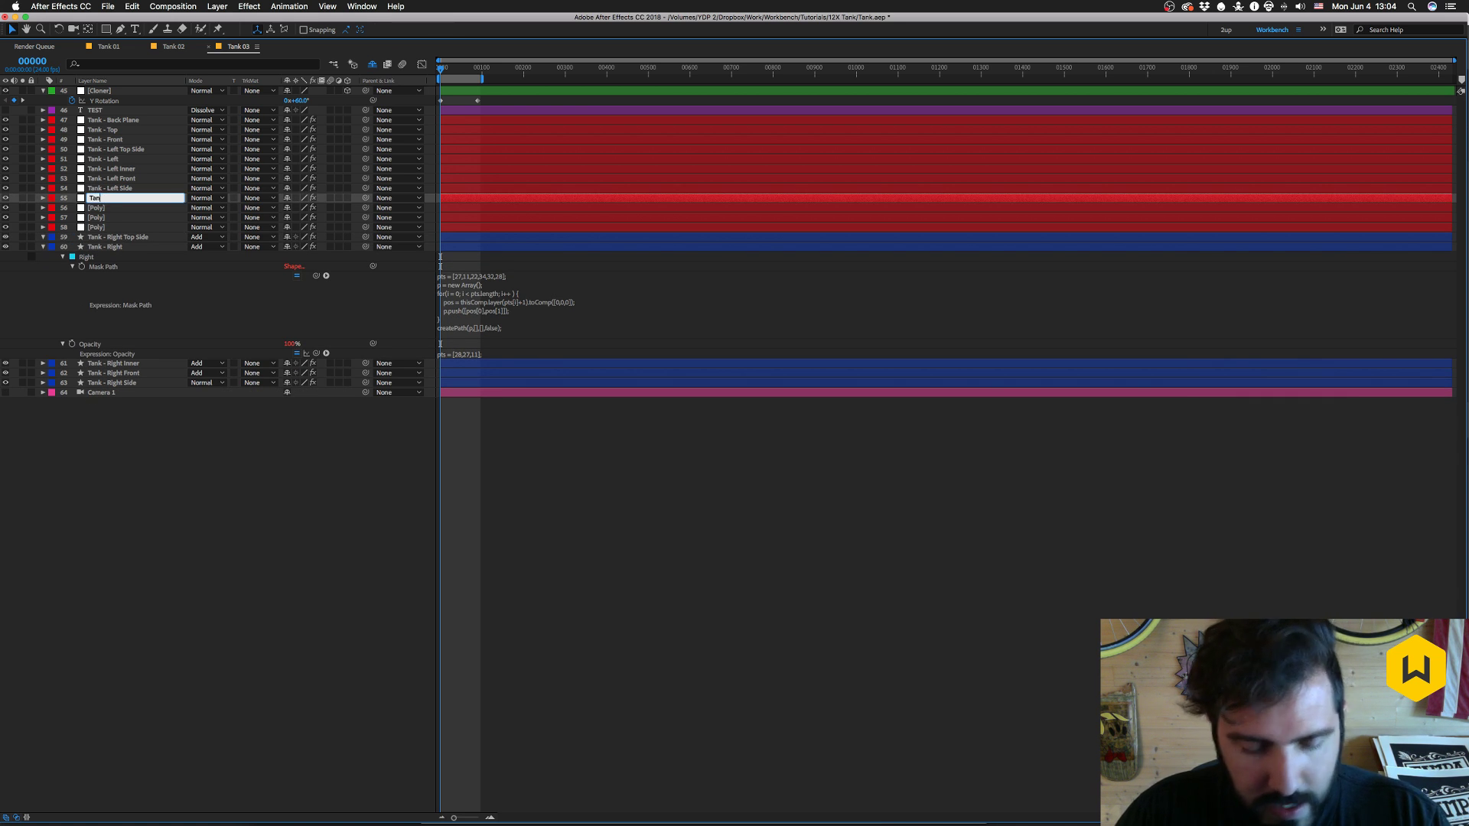
type("k - ")
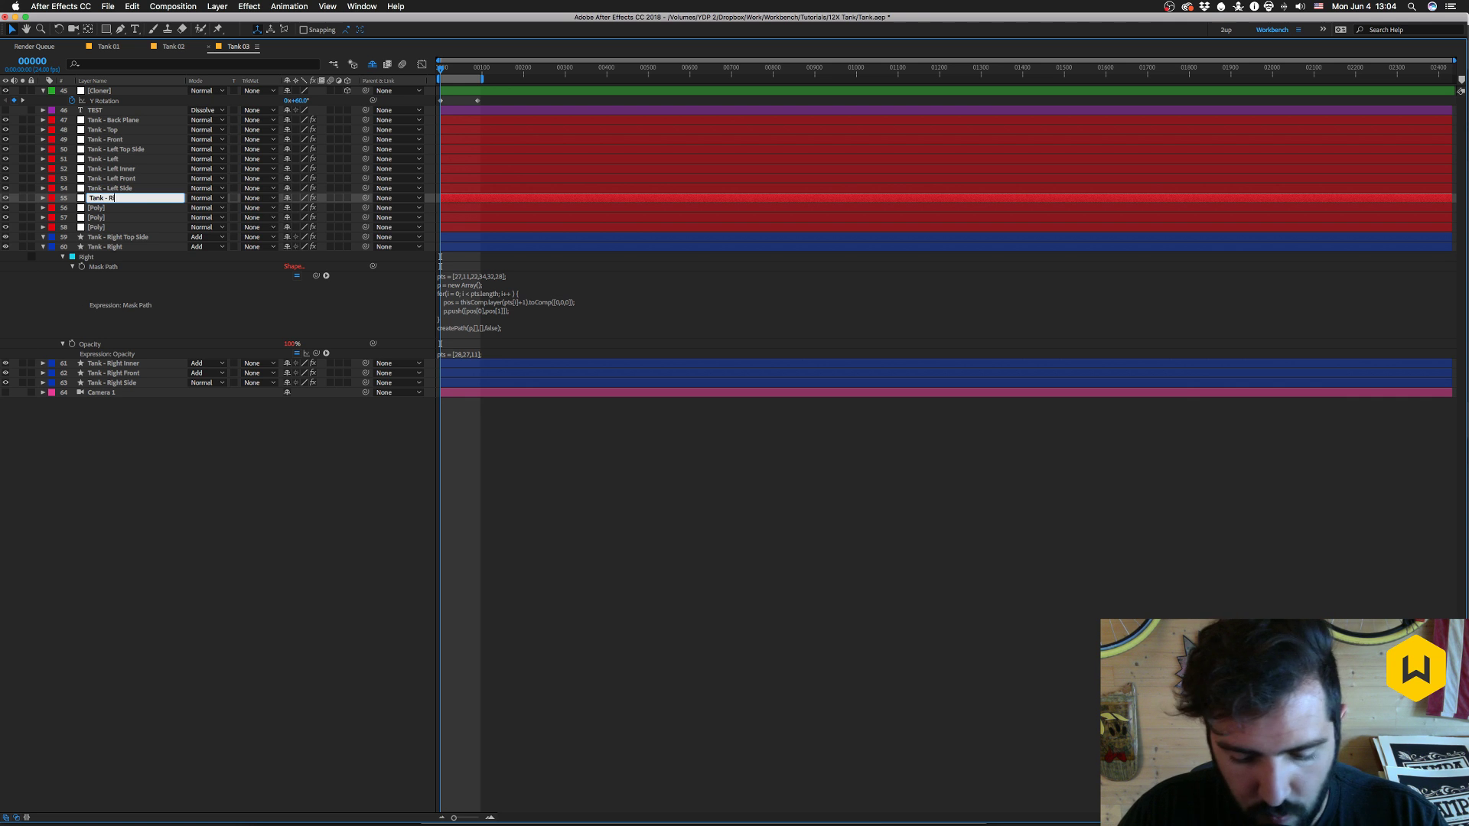
type("Right Top Side")
key("Return")
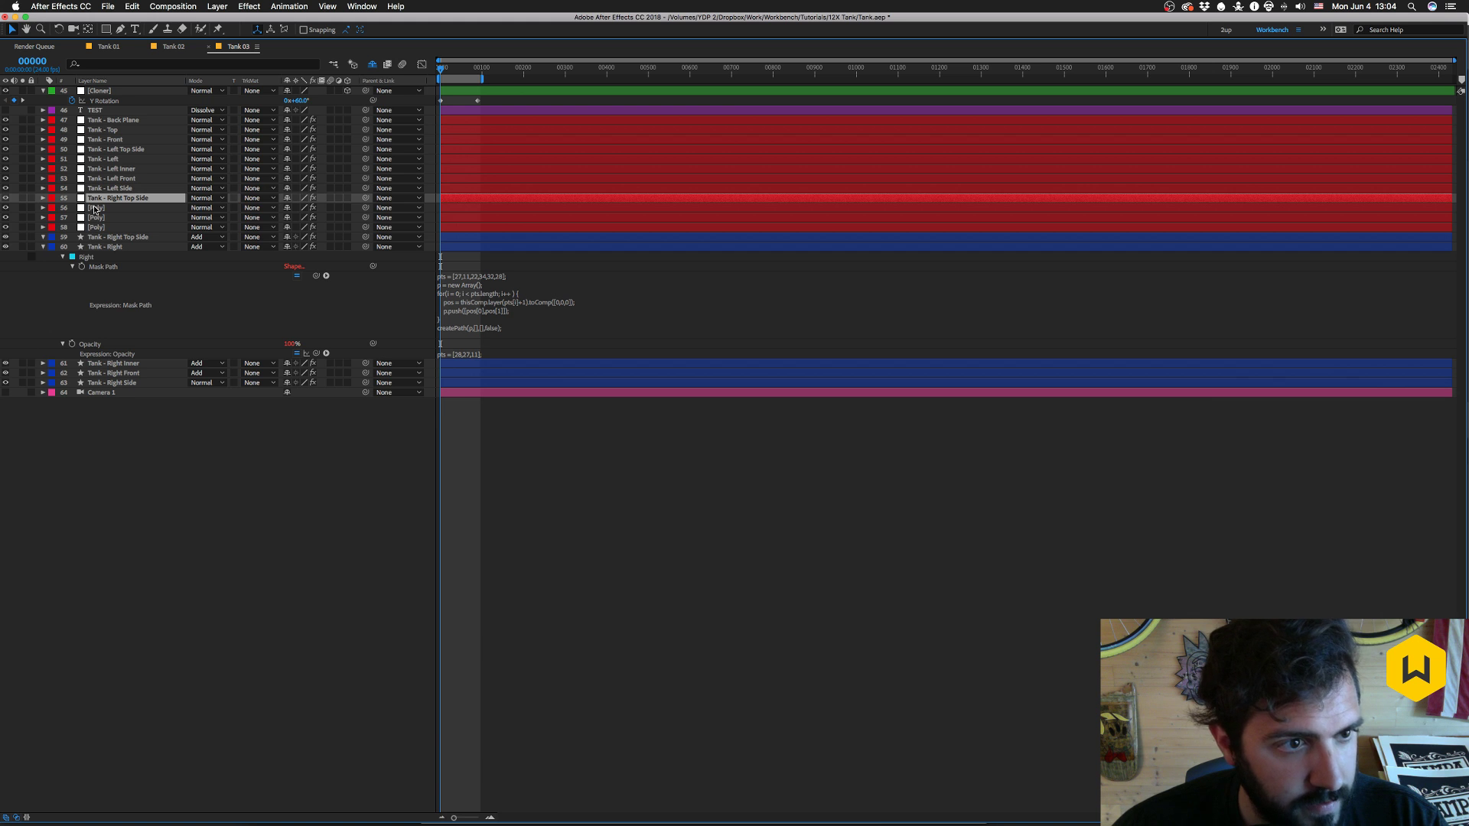
- Copy only the opacity expression from the Tank - Right Top Side shape layer onto its red namesake, and delete the original shape layer
left_click(96, 238)
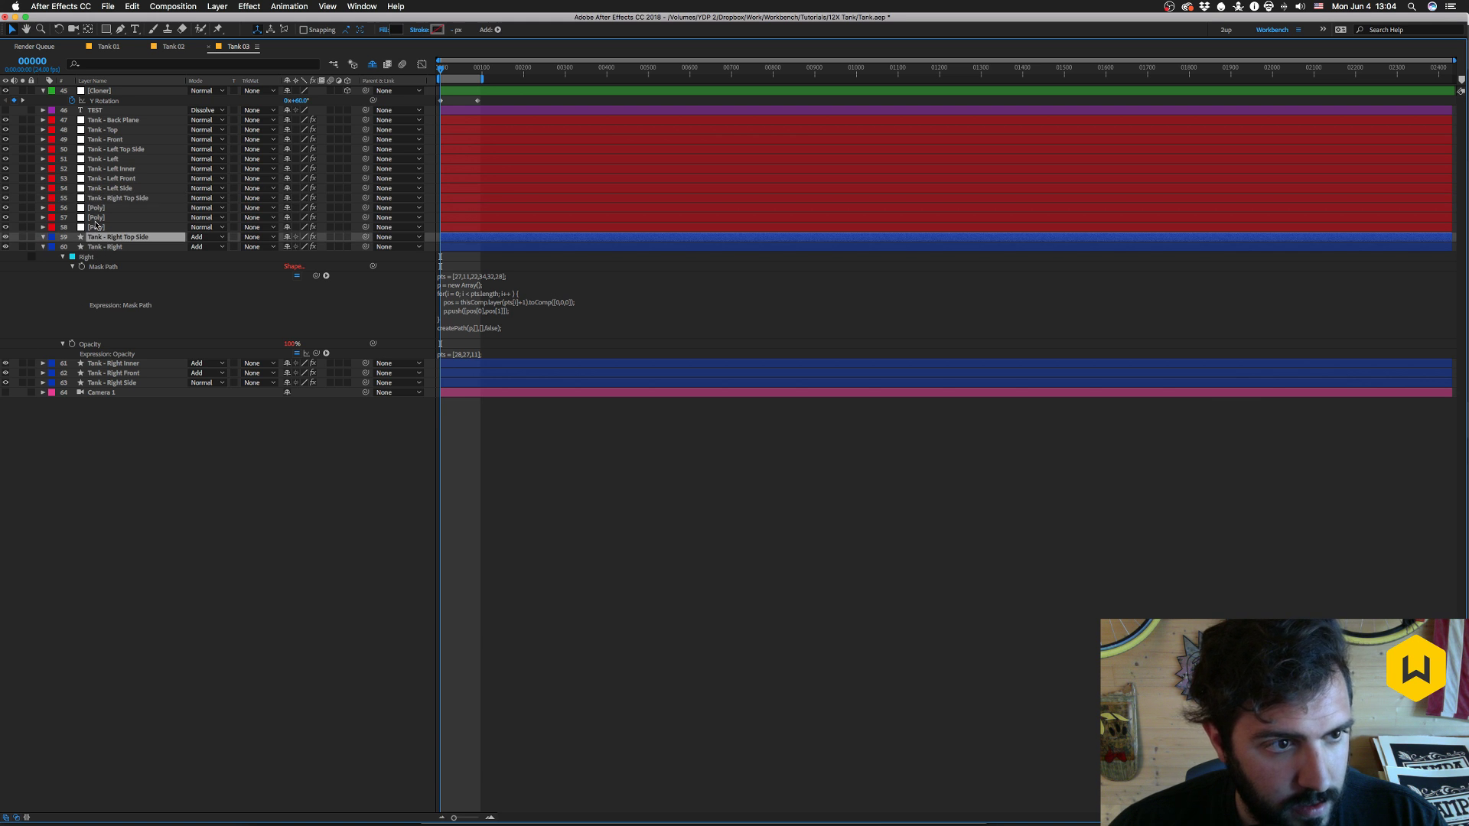
left_click(97, 198)
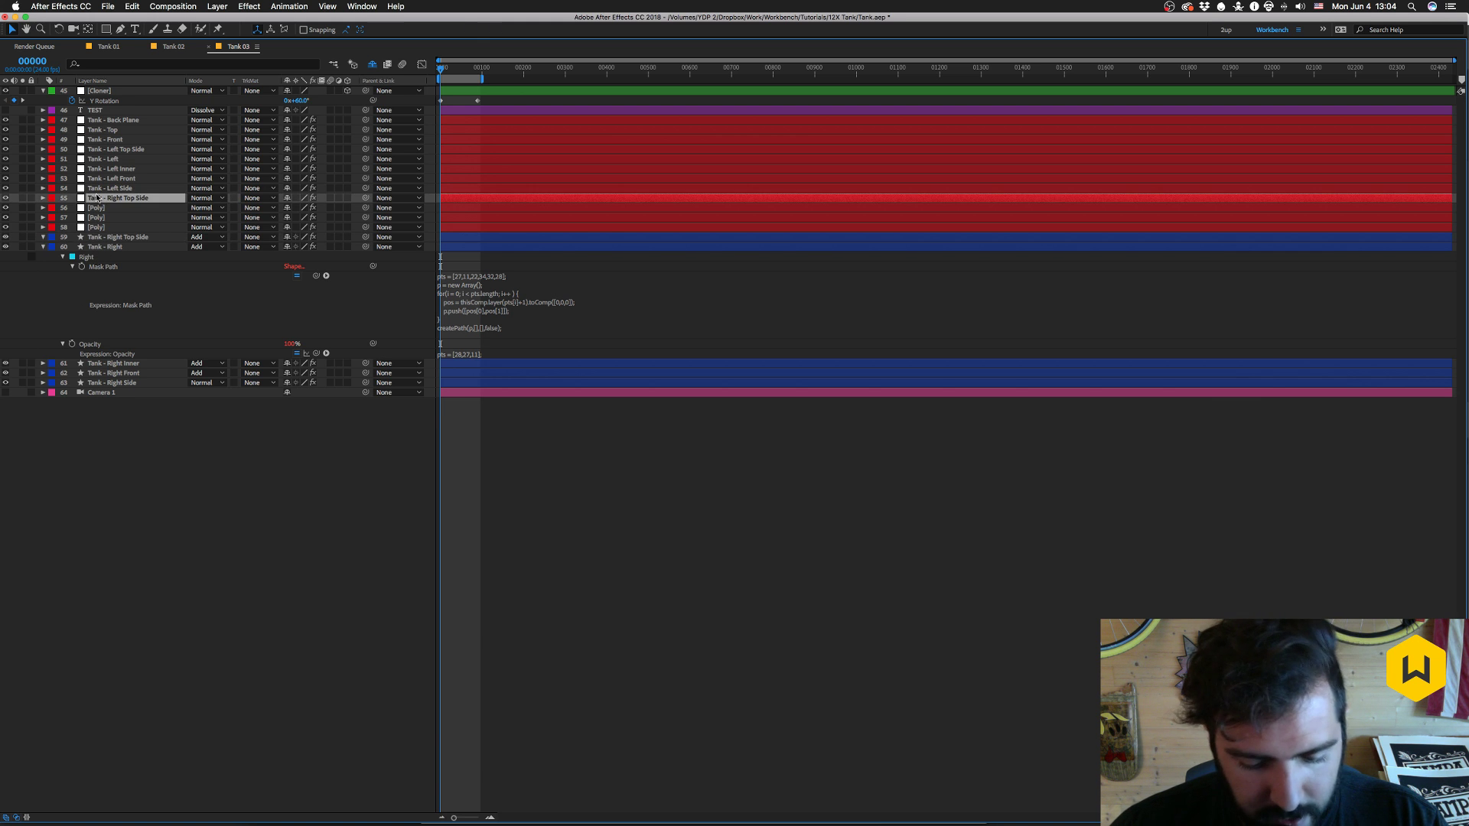
left_click(114, 238)
left_click(108, 199)
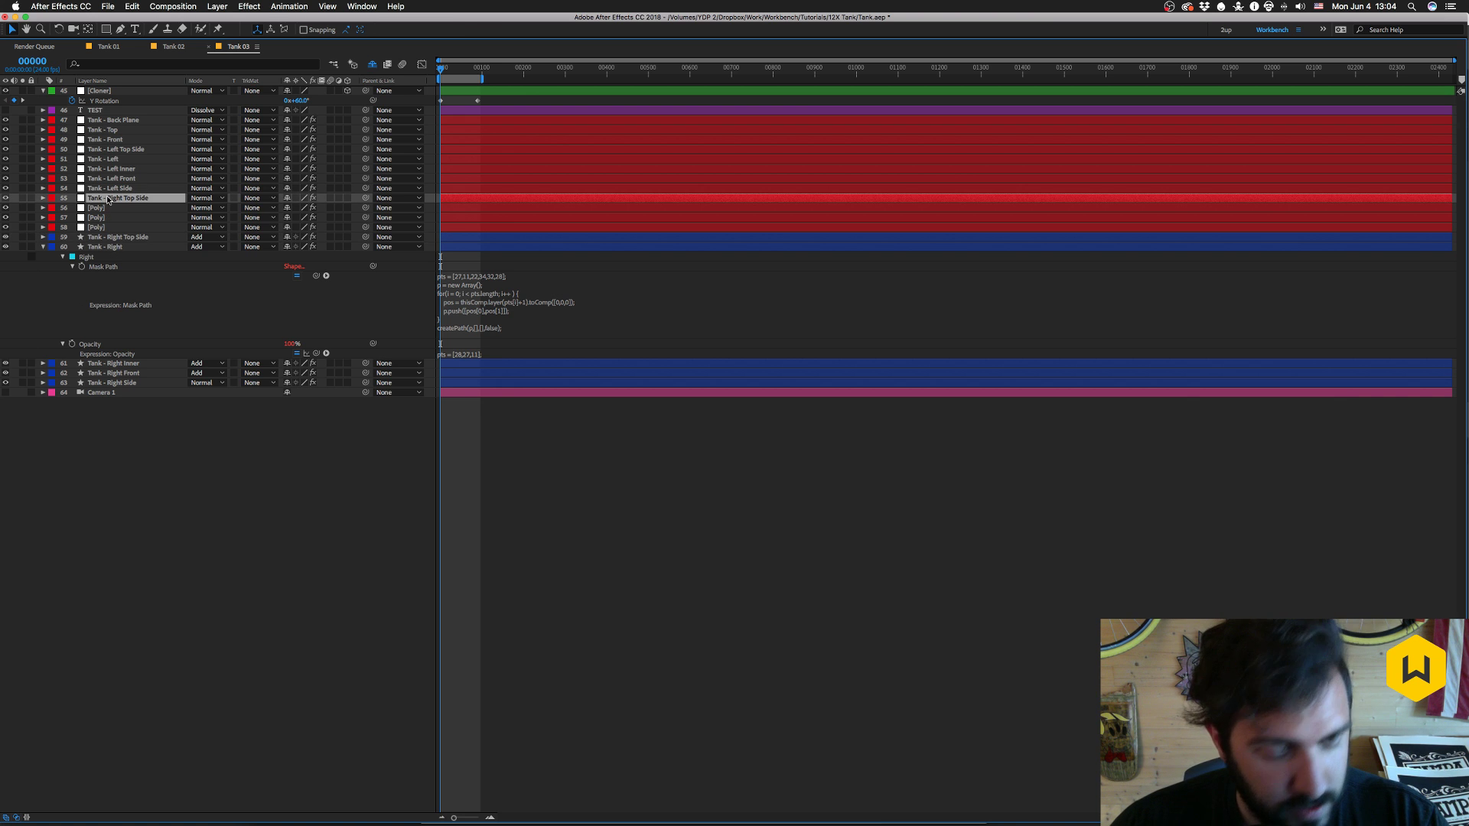
left_click(115, 238)
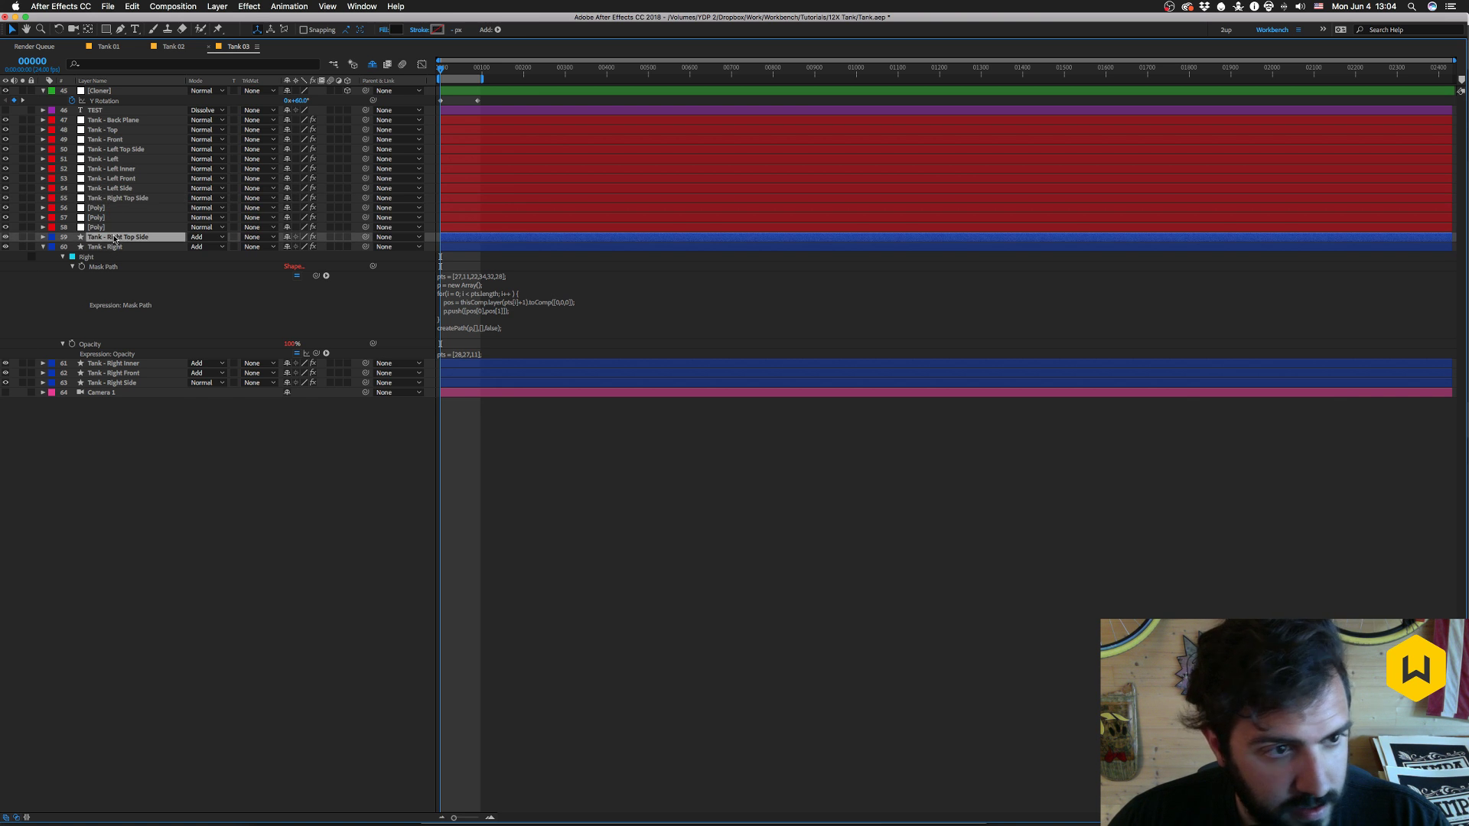
key("super+v")
left_click(132, 6)
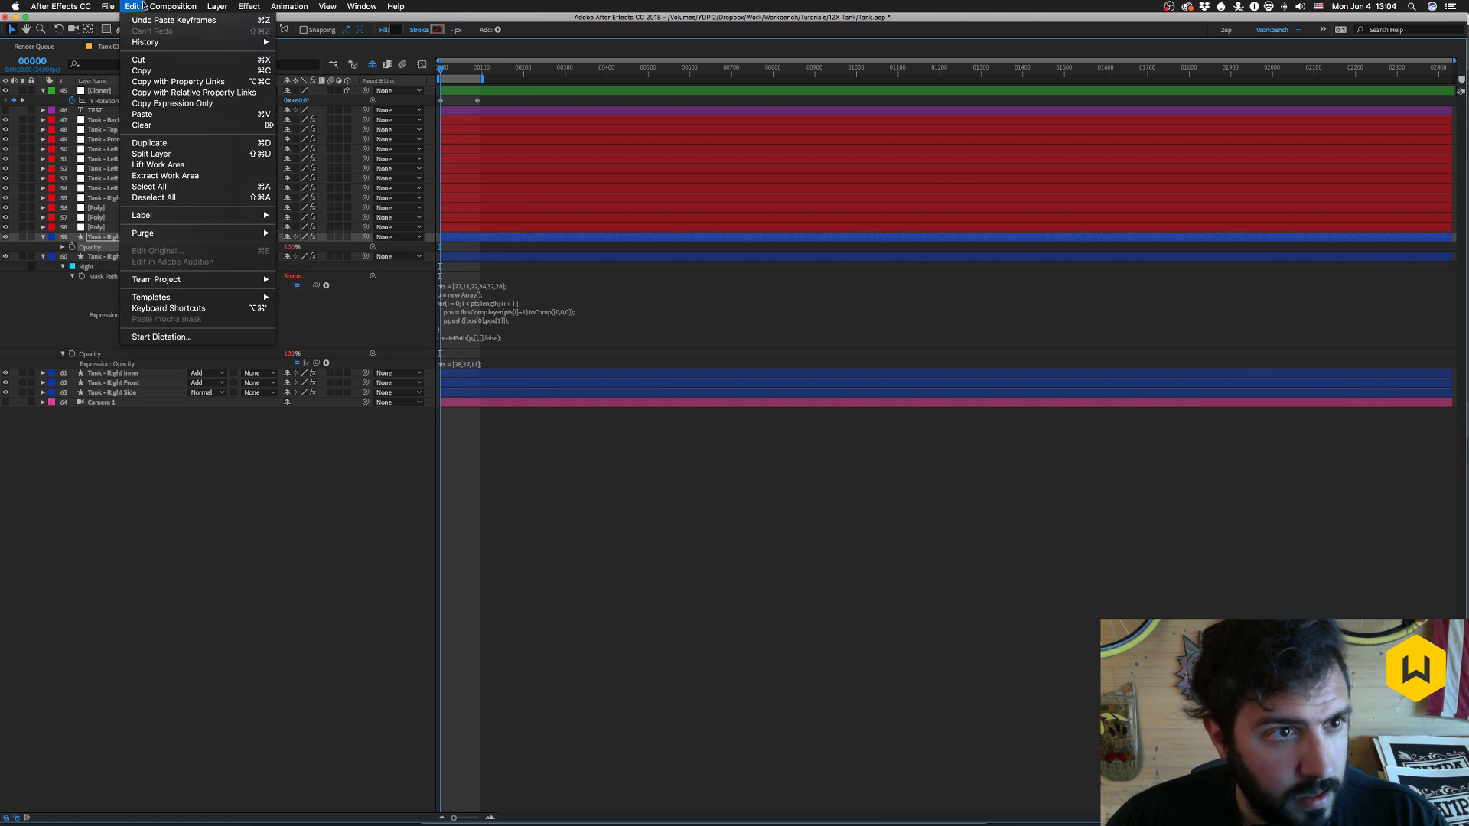
left_click(154, 103)
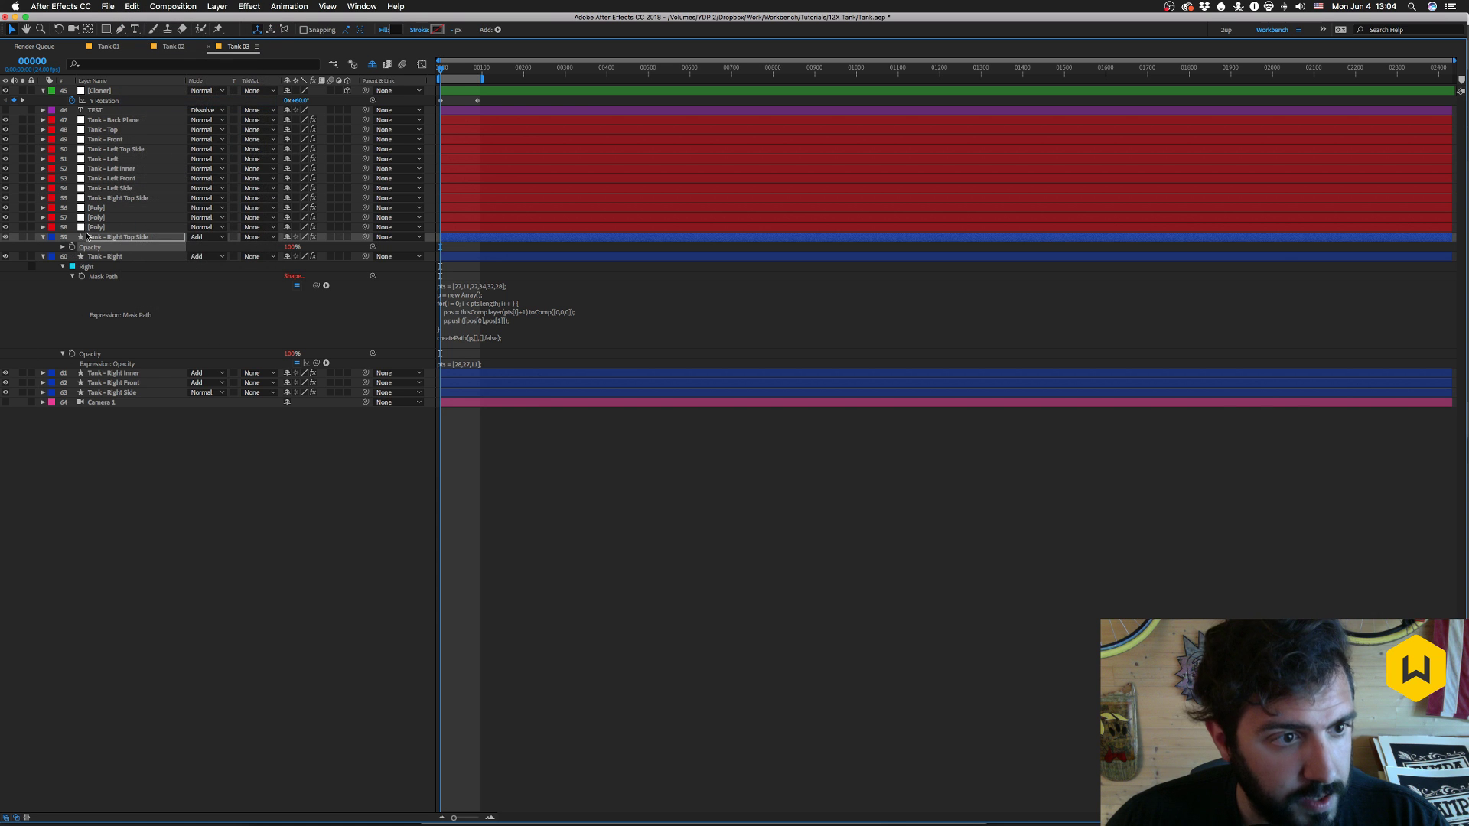
left_click(102, 199)
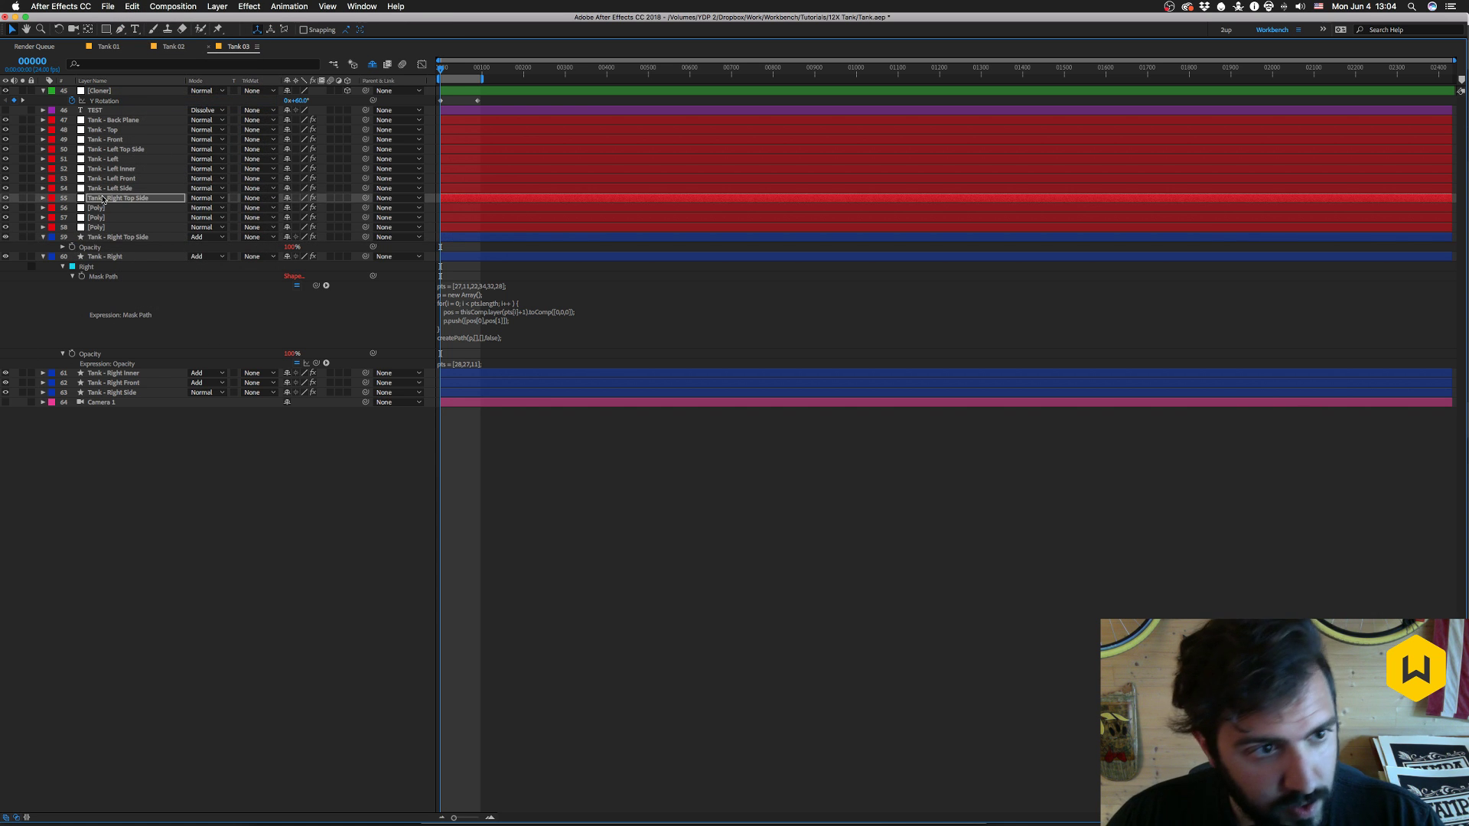
left_click(117, 238)
key("Delete")
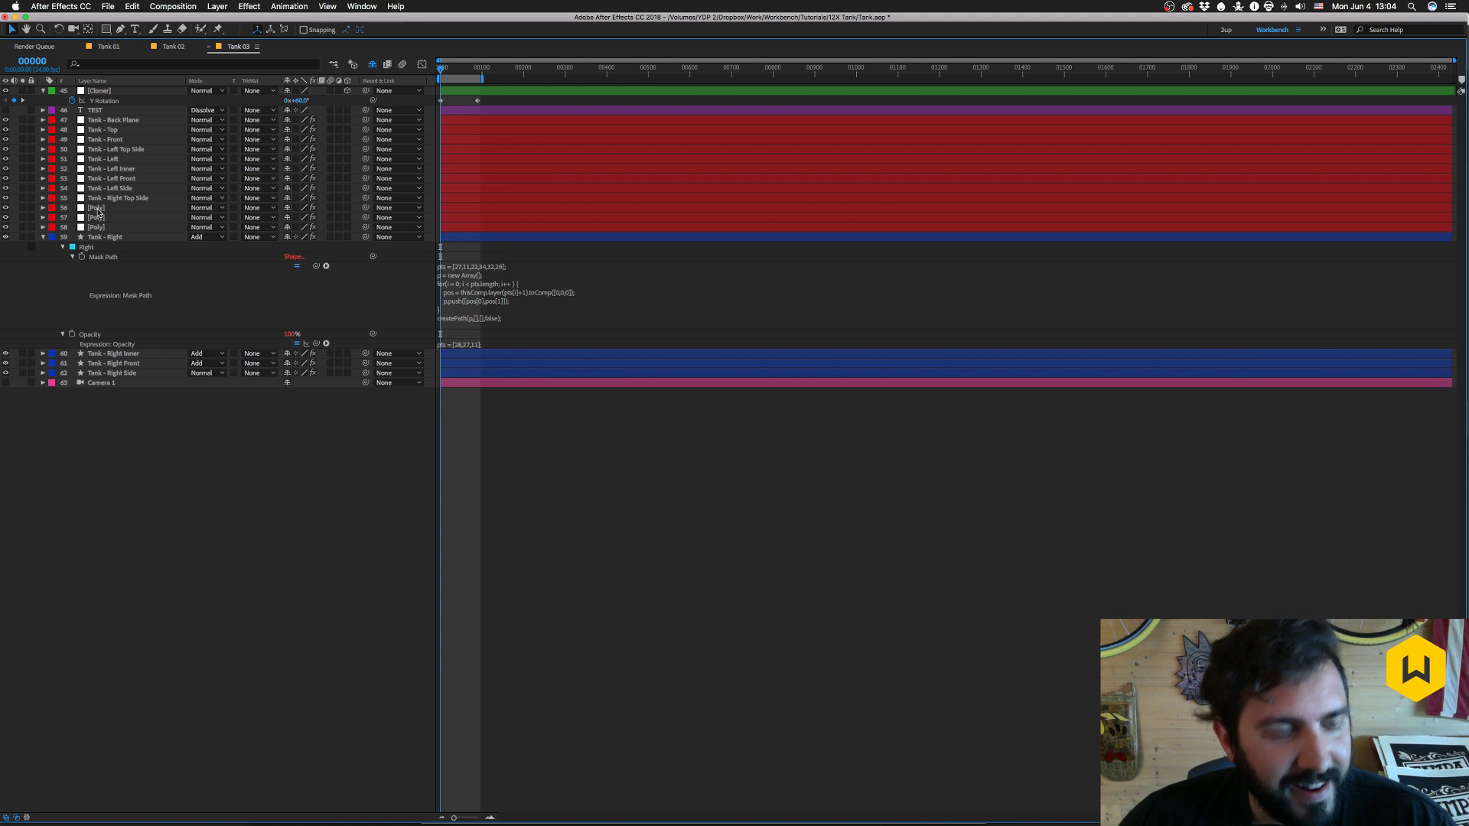
- Duplicate the lowest [Poly] layer above the Tank - Right shape layer
left_click(98, 208)
left_click(108, 238)
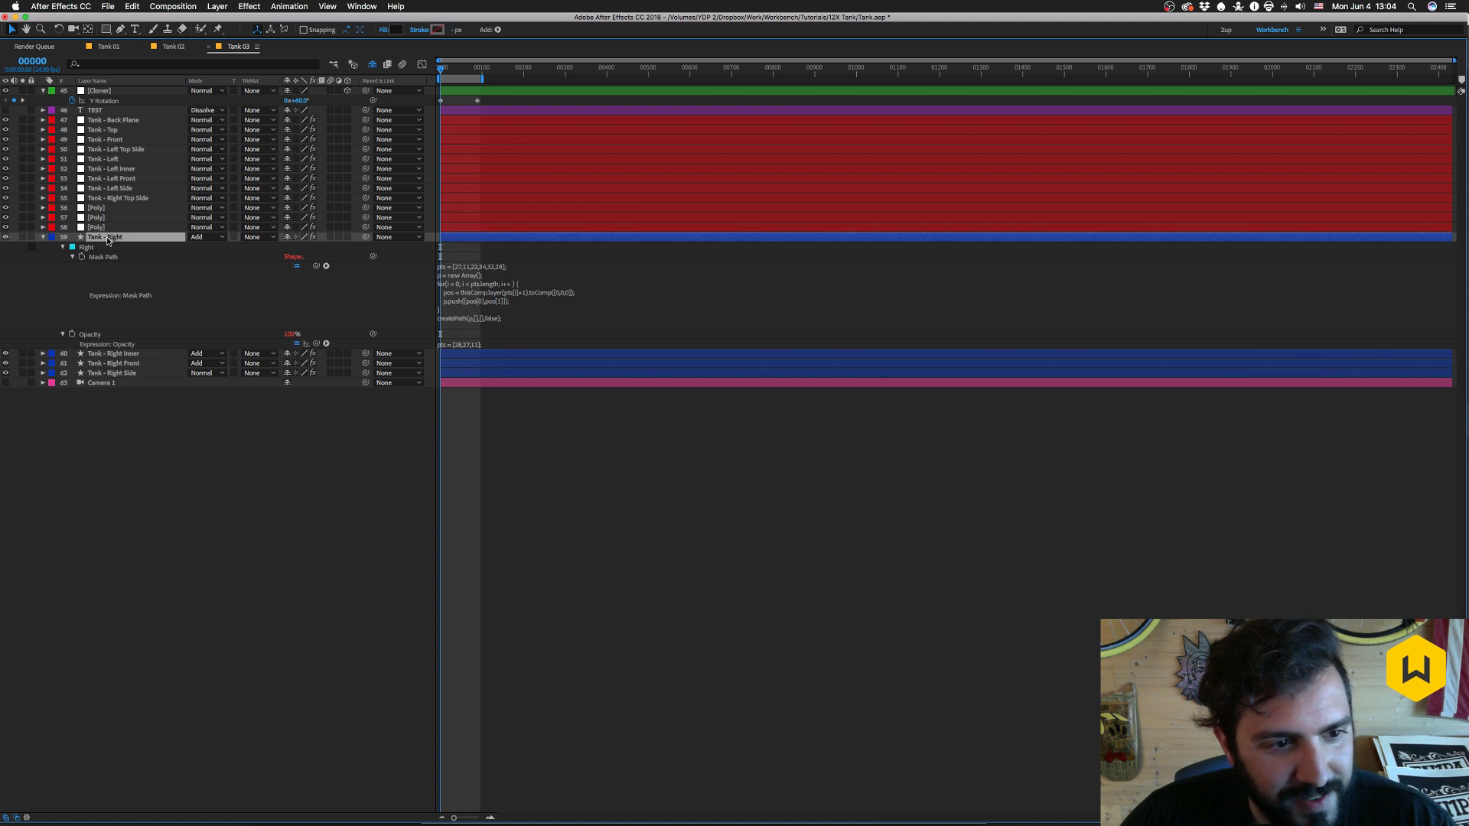
left_click(93, 226)
key("ctrl+d")
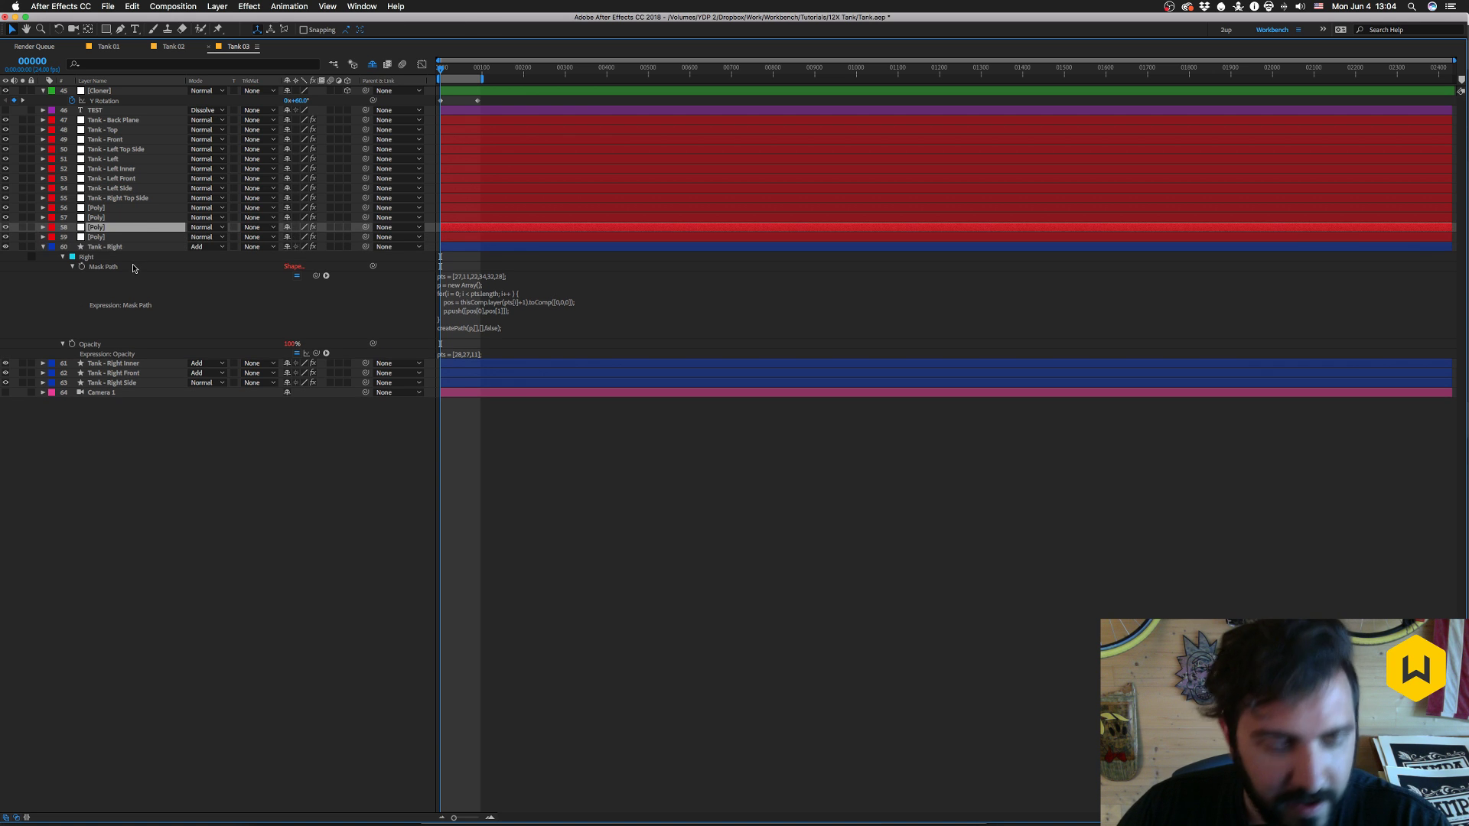
- Move the Right mask from the Tank - Right shape layer onto the [Poly] layer below the red Tank - Right Top Side layer
left_click(111, 249)
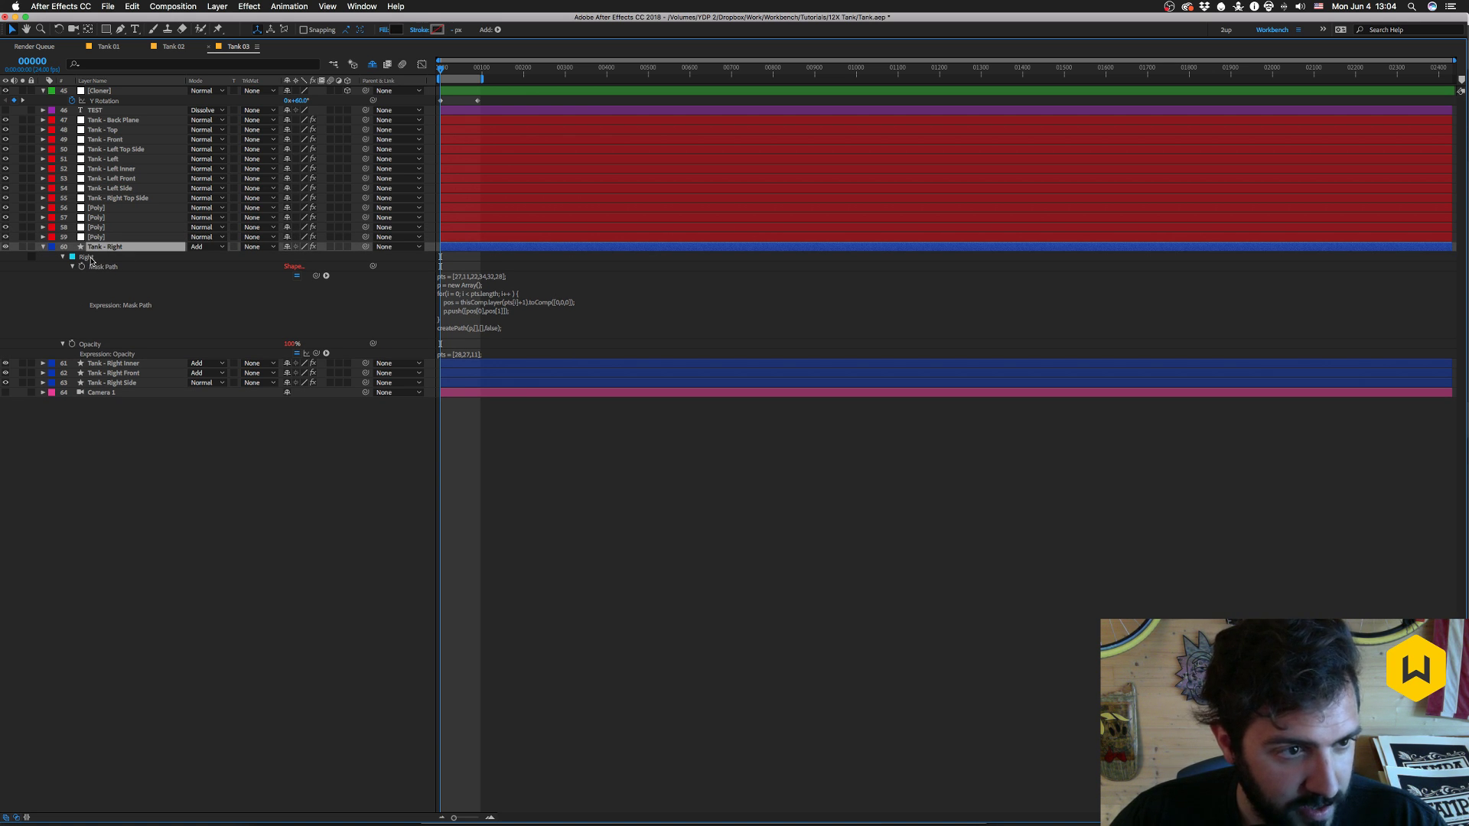
key("u")
key("m")
left_click(92, 258)
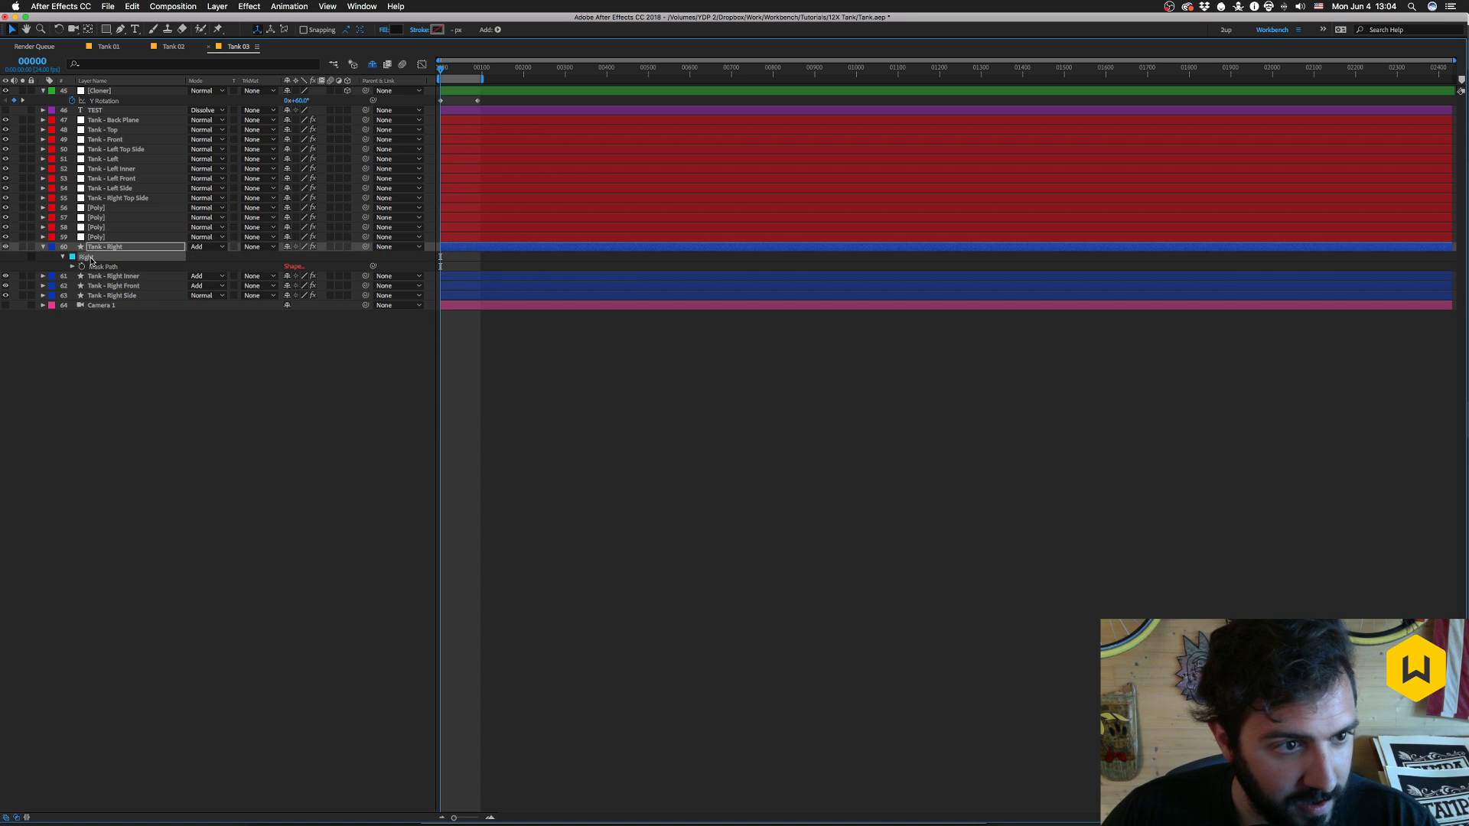
key("m")
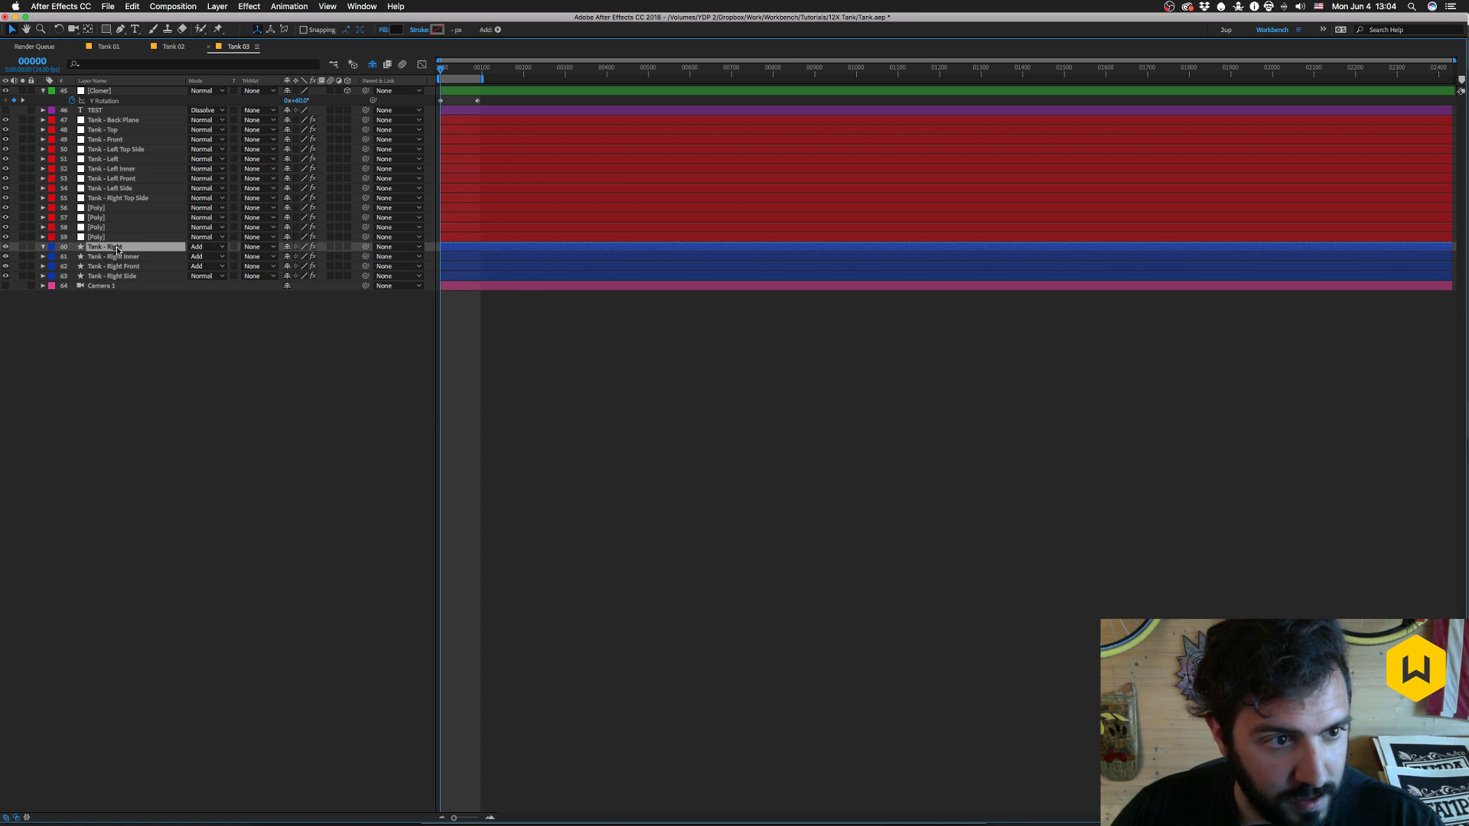
left_click(98, 208)
- Rename the [Poly] layer below the red Tank - Right Top Side layer "Tank - Right"
key("Return")
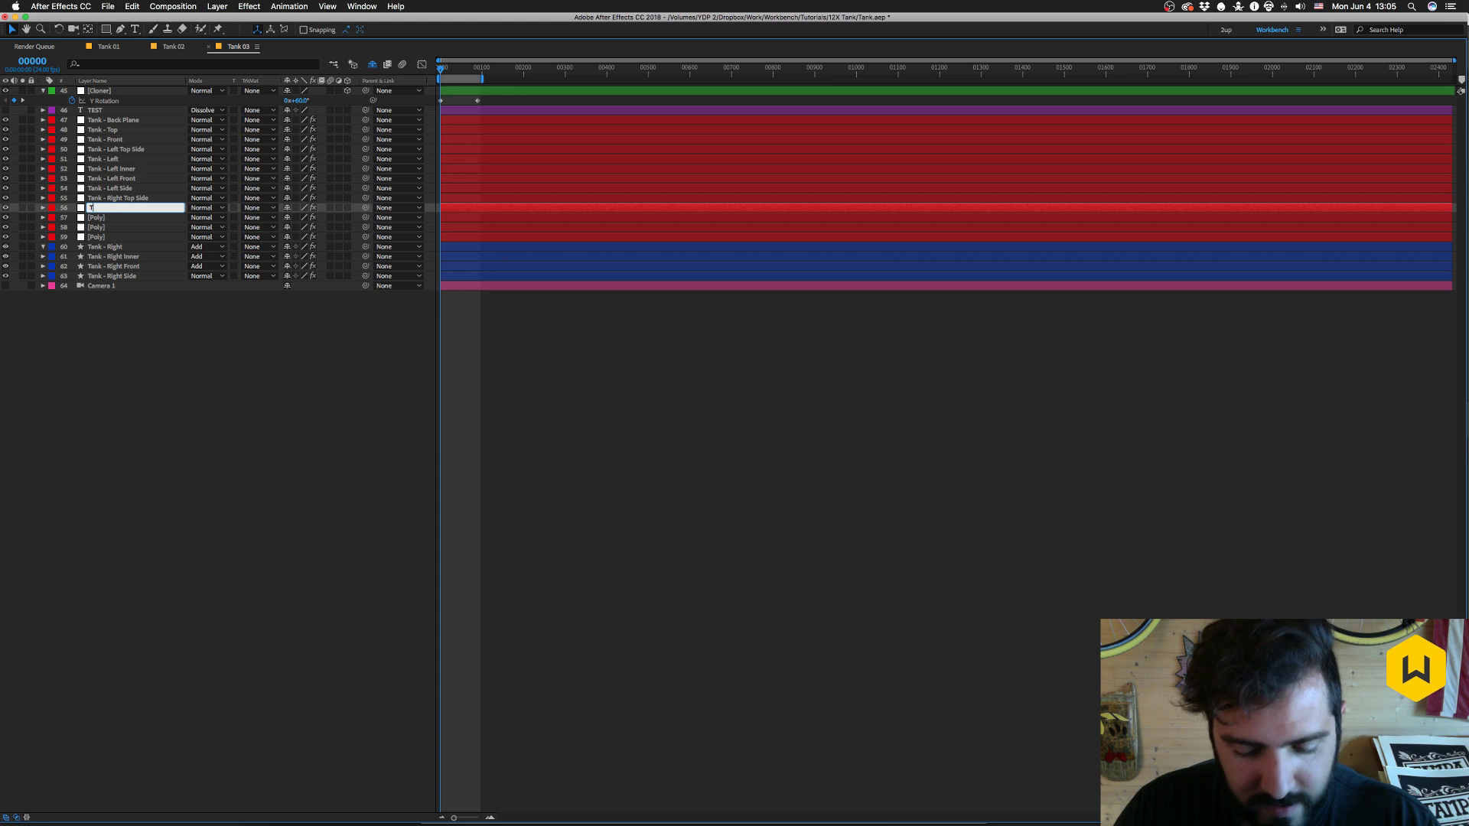
type("Tank - Right")
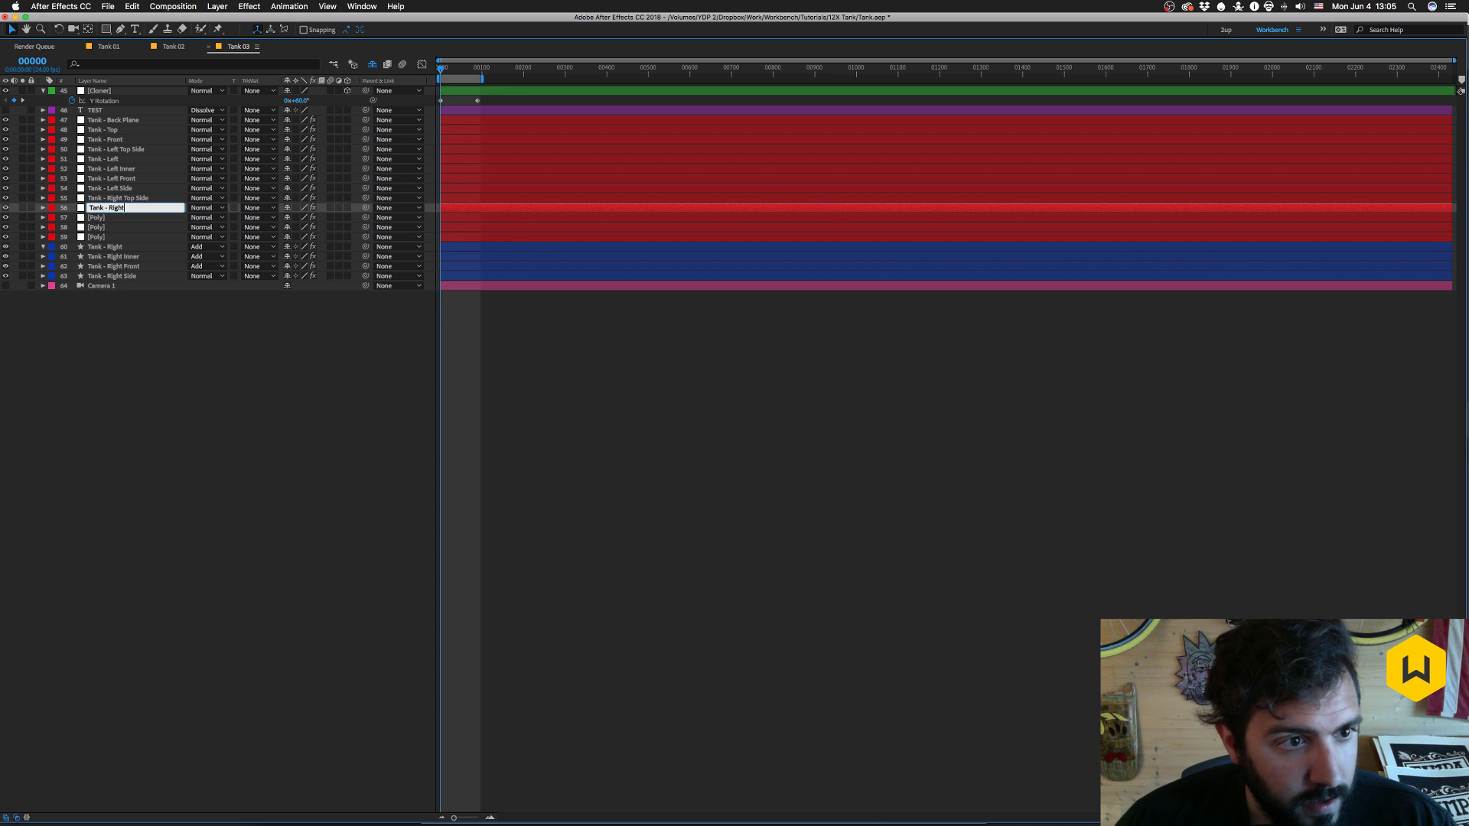
key("Return")
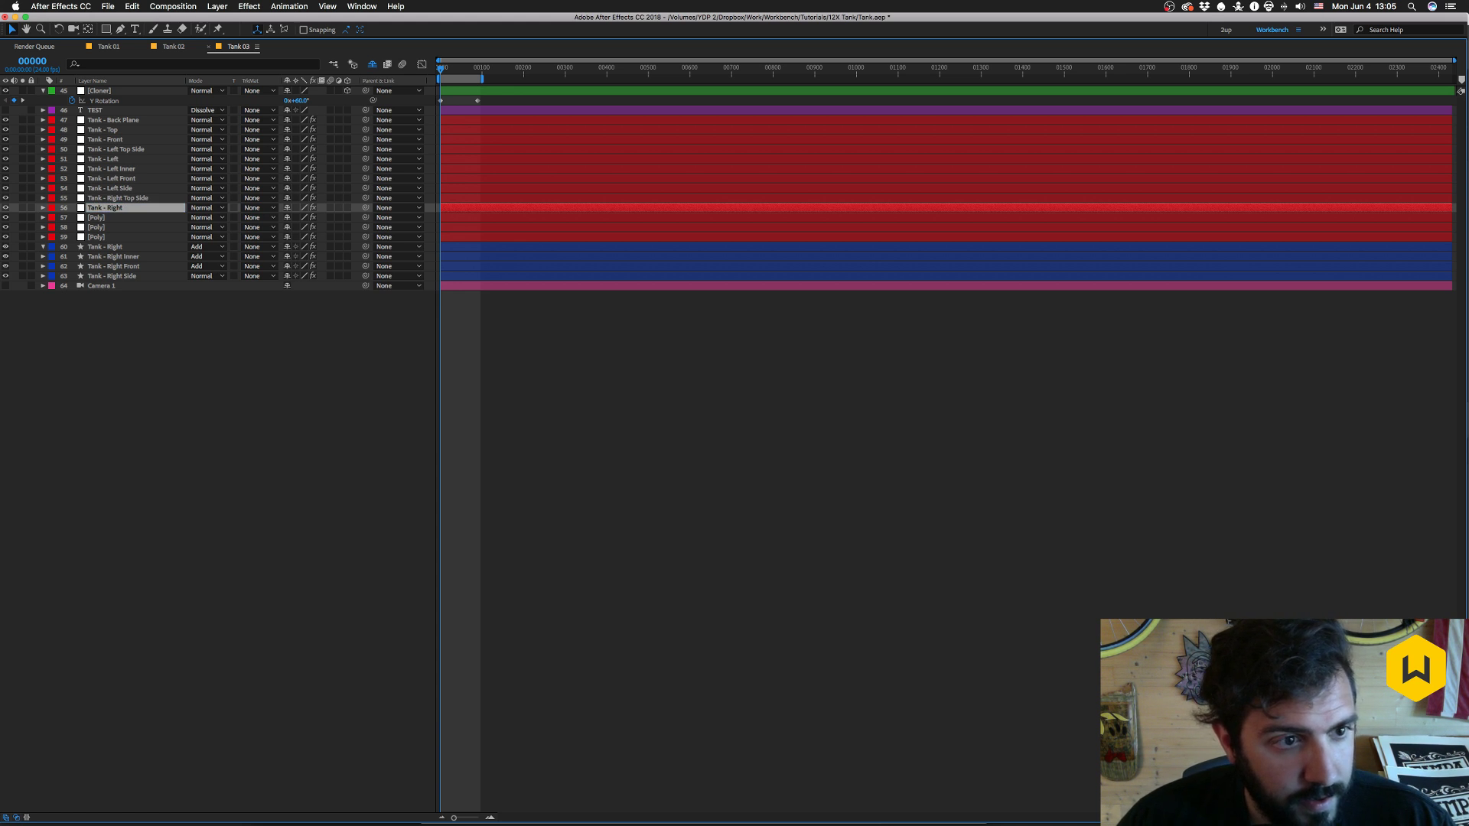
- Copy only the opacity expression from the Tank - Right shape layer onto its red namesake, and delete the original shape layer
left_click(93, 247)
left_click(104, 209)
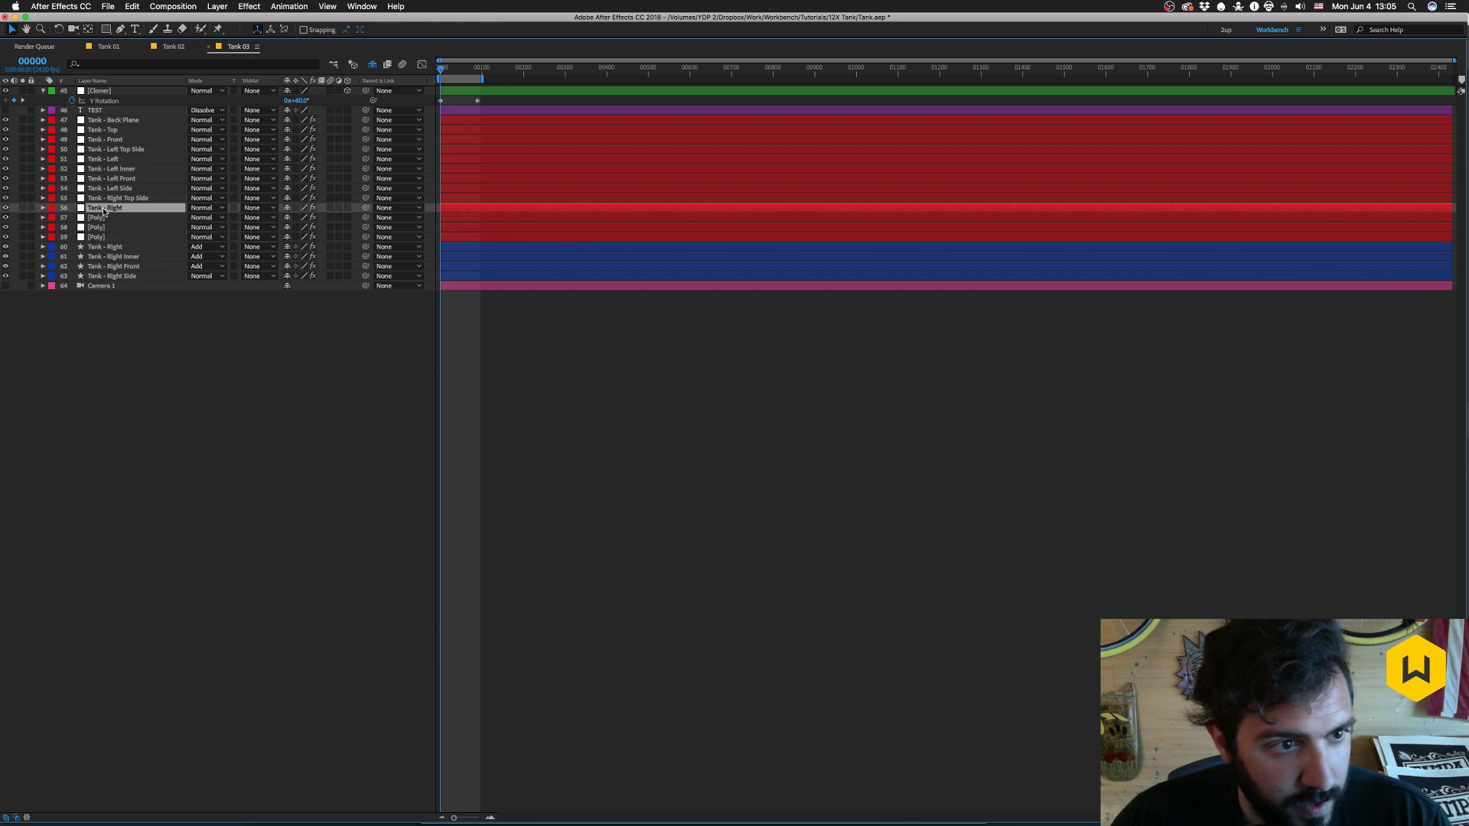
left_click(108, 248)
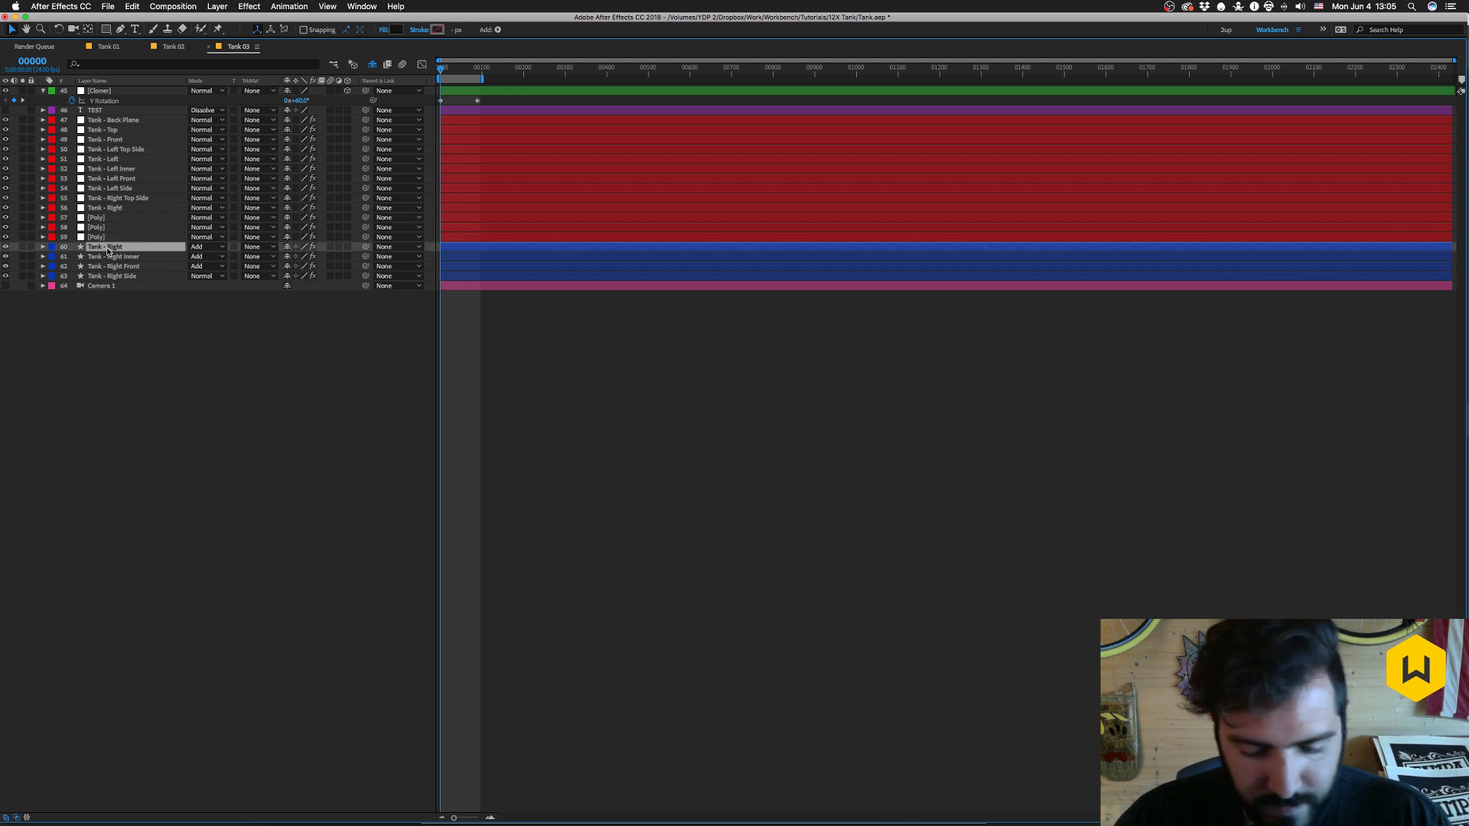
key("t")
left_click(132, 6)
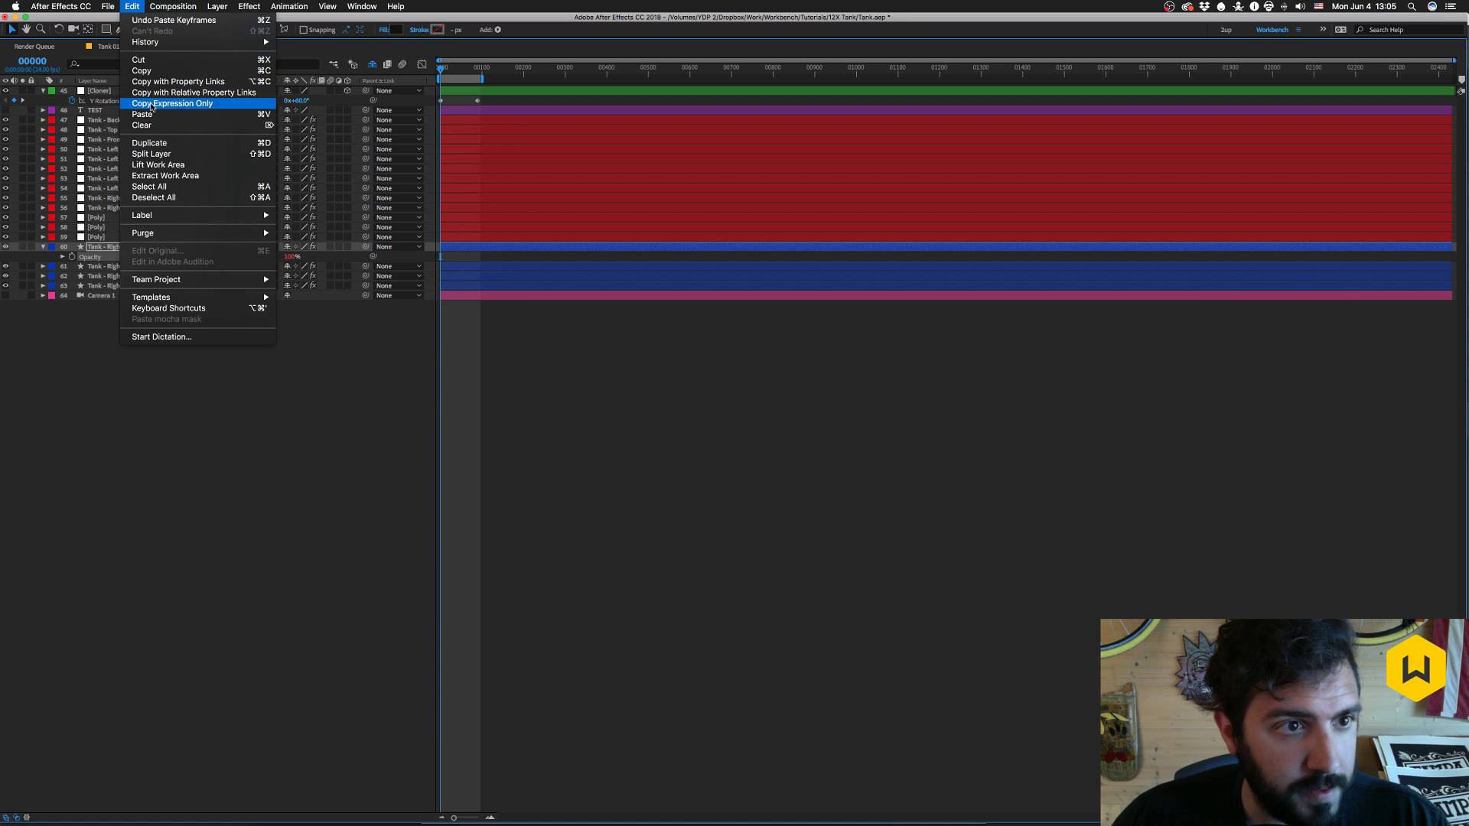
left_click(107, 217)
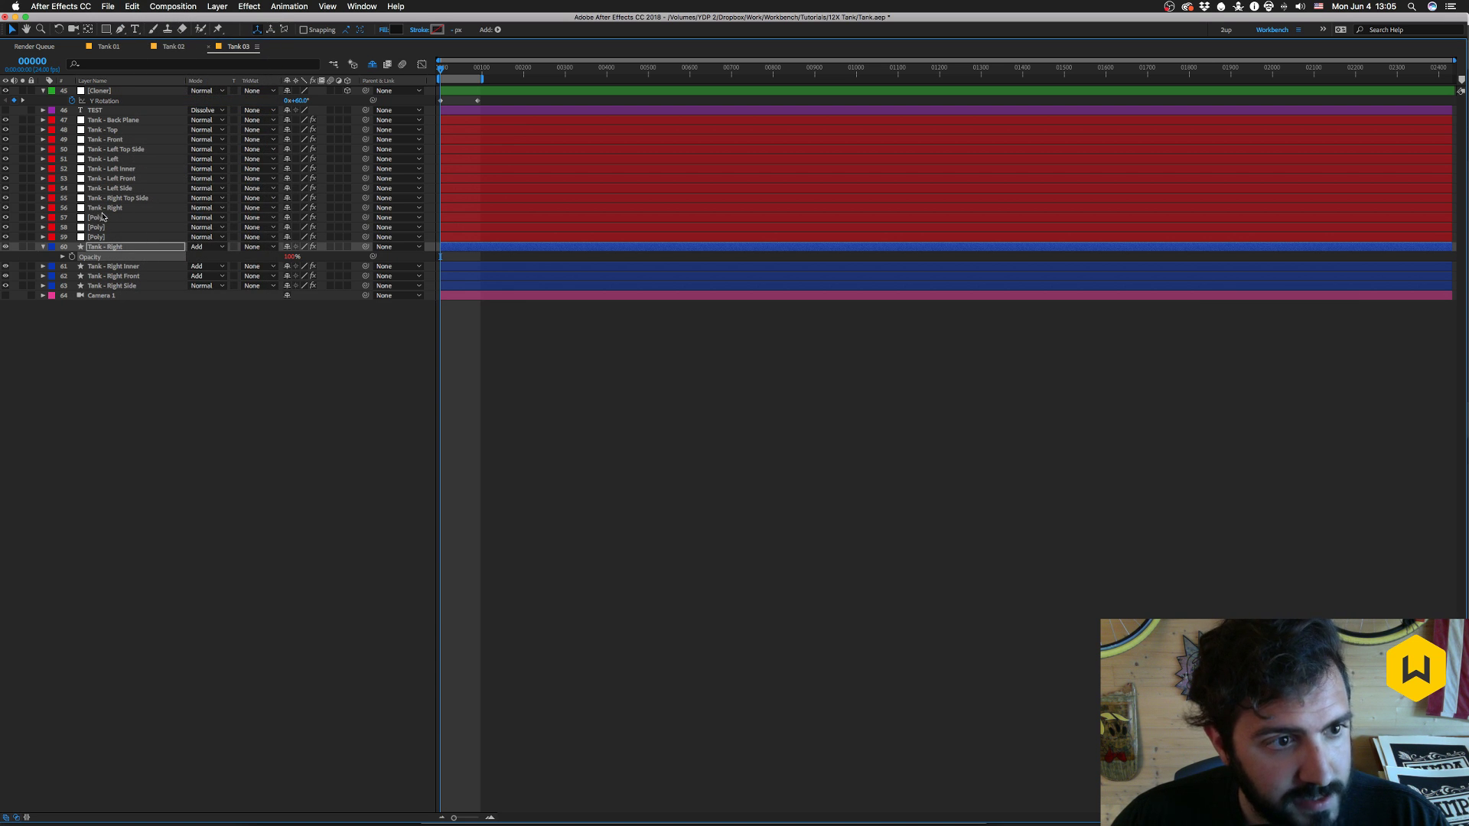
left_click(105, 209)
key("Return")
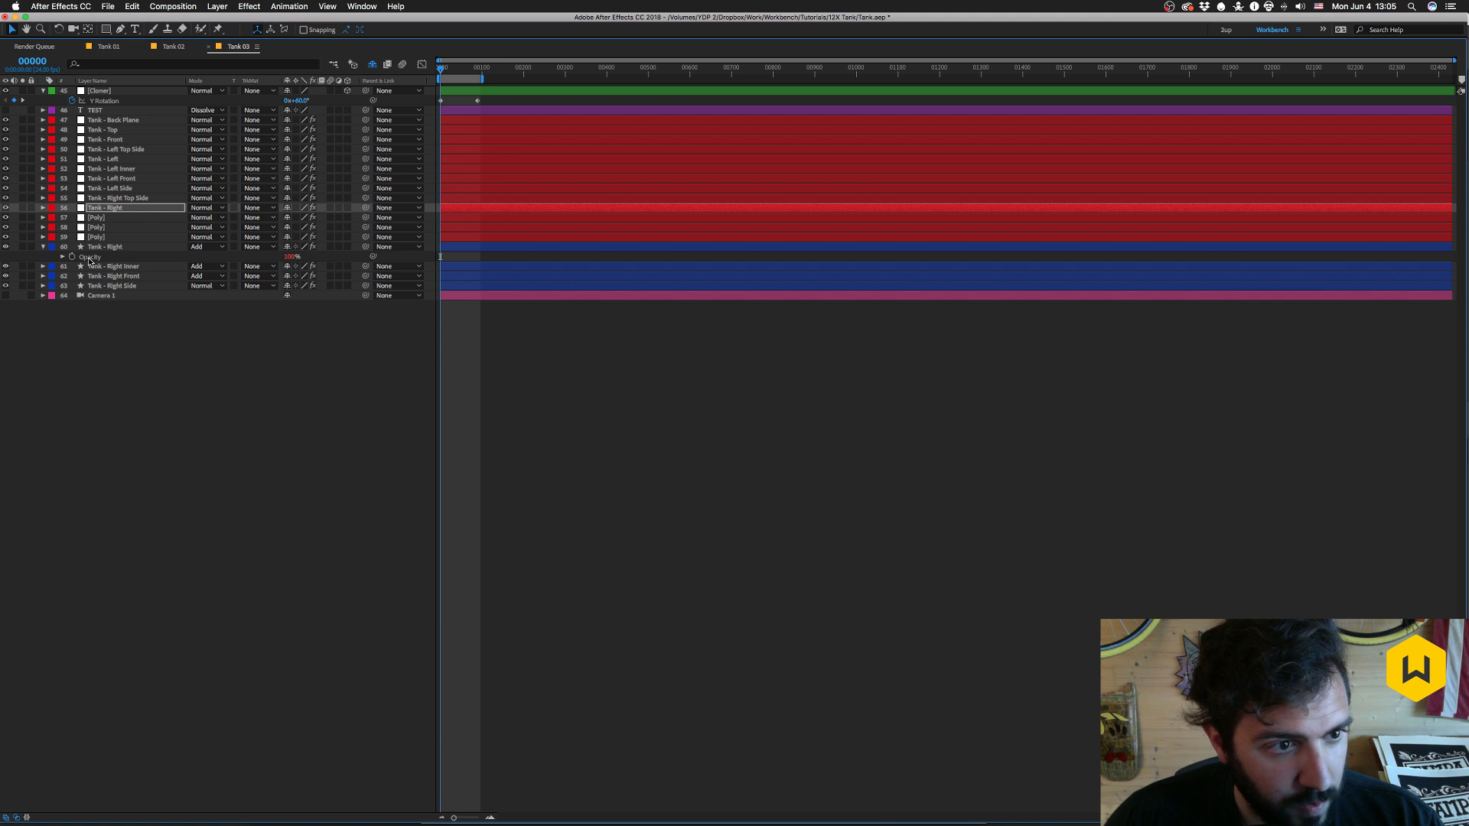
left_click(94, 218)
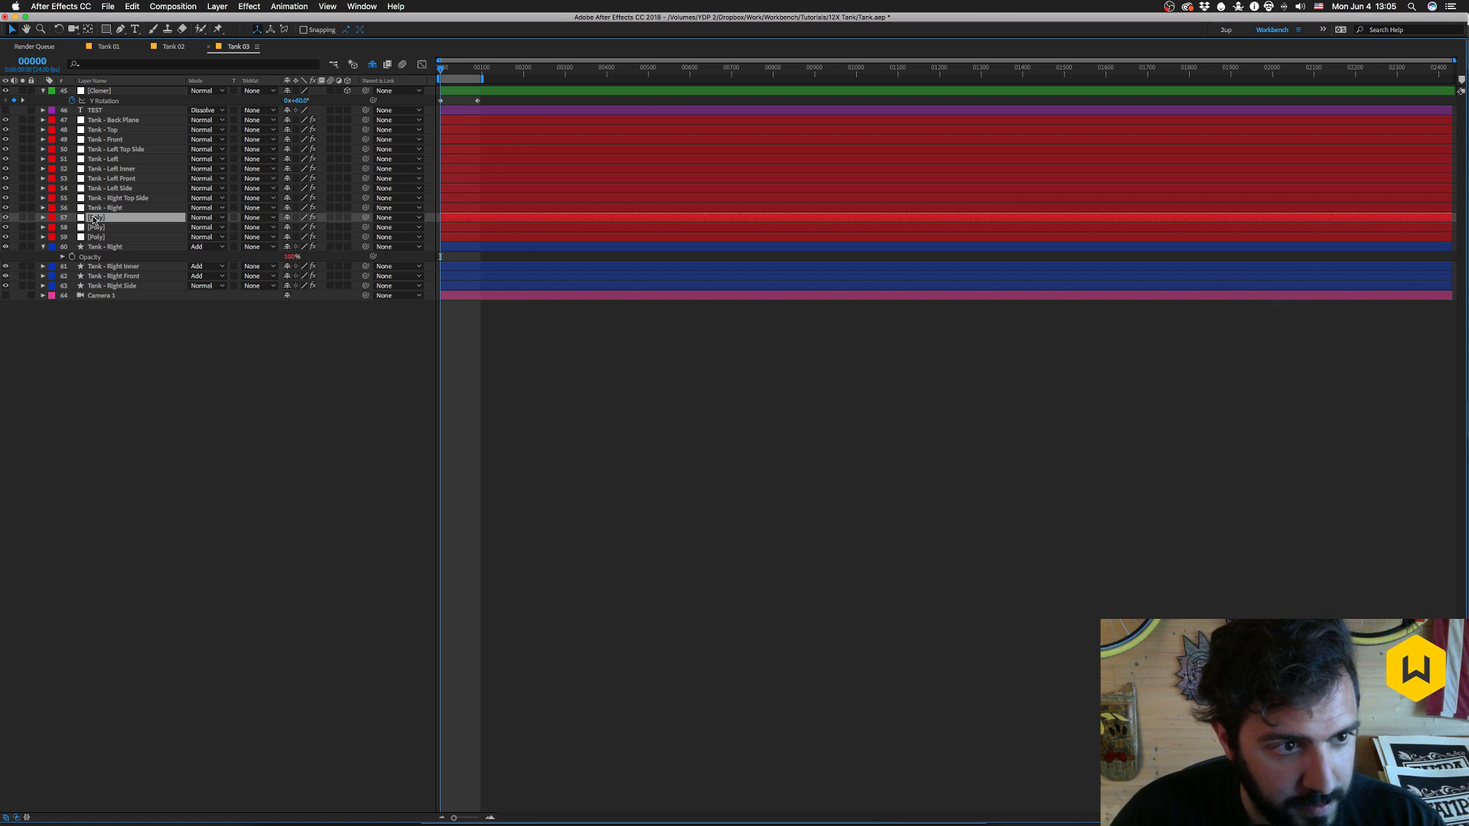
left_click(116, 249)
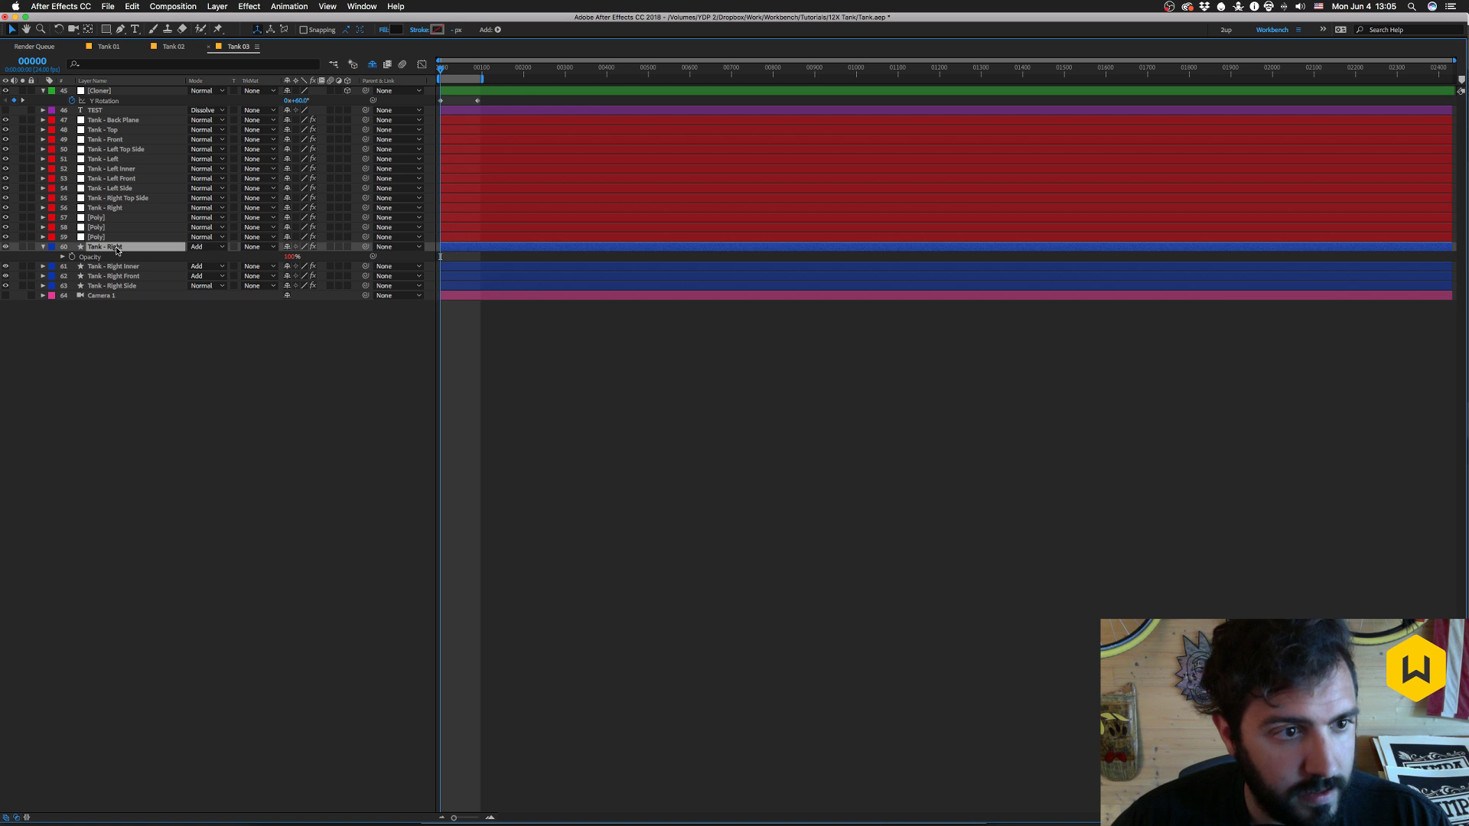
key("Delete")
- Rename the [Poly] layer below the red Tank - Right layer "Tank - Right Inner"
left_click(95, 219)
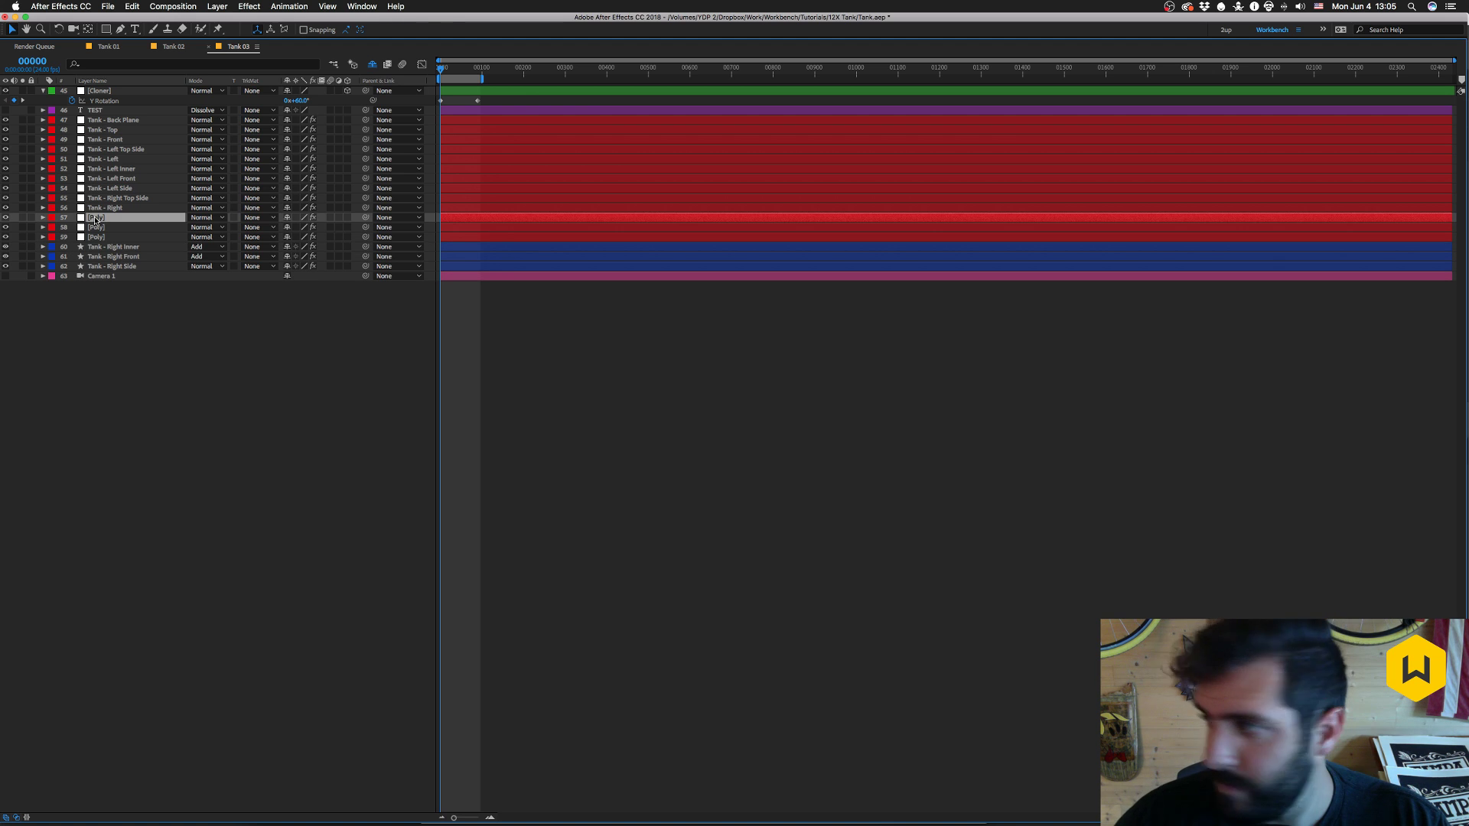
key("Return")
type("Tank")
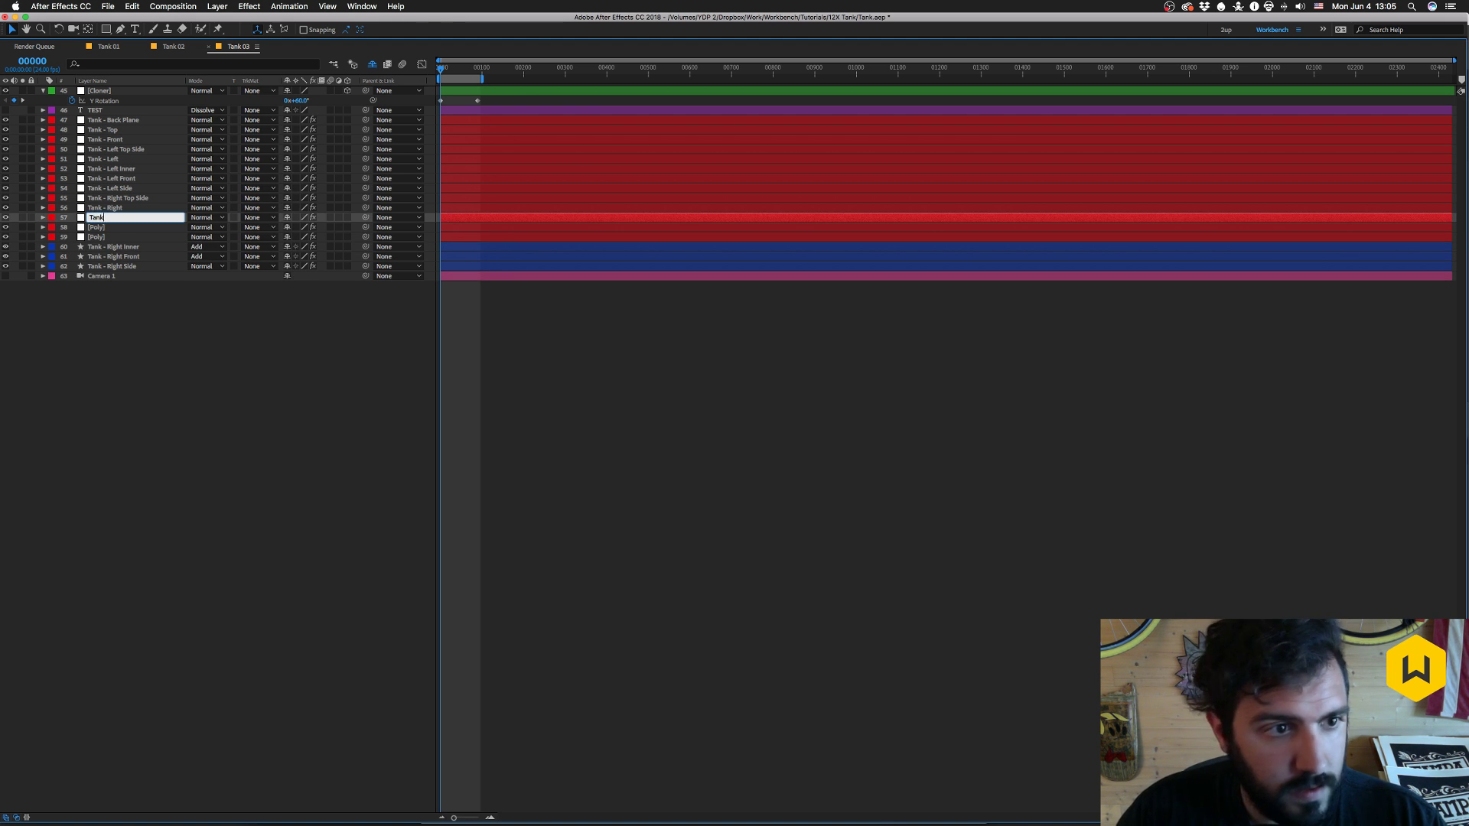
type(" - R")
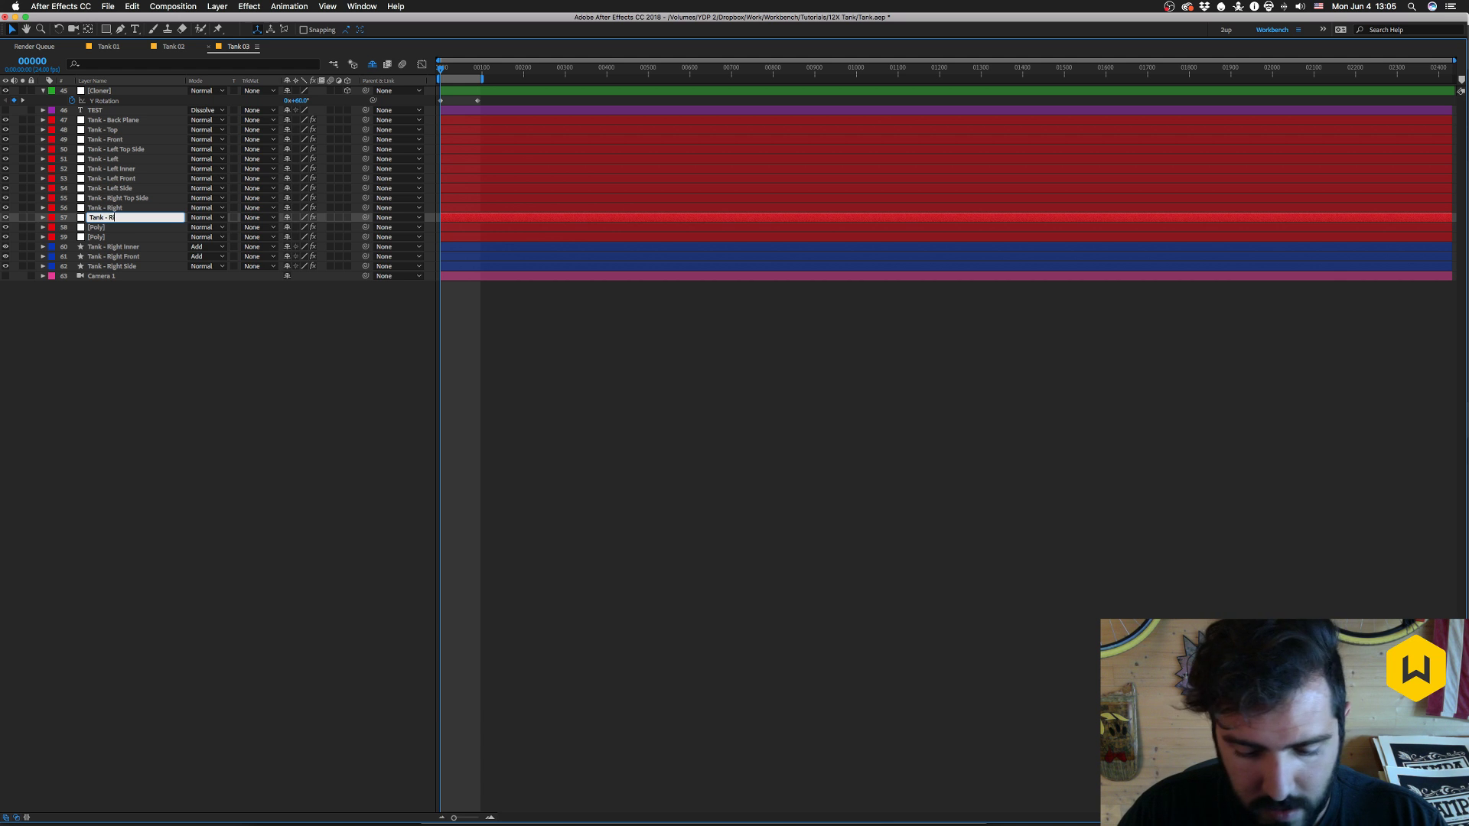
type("ight Inner")
key("Return")
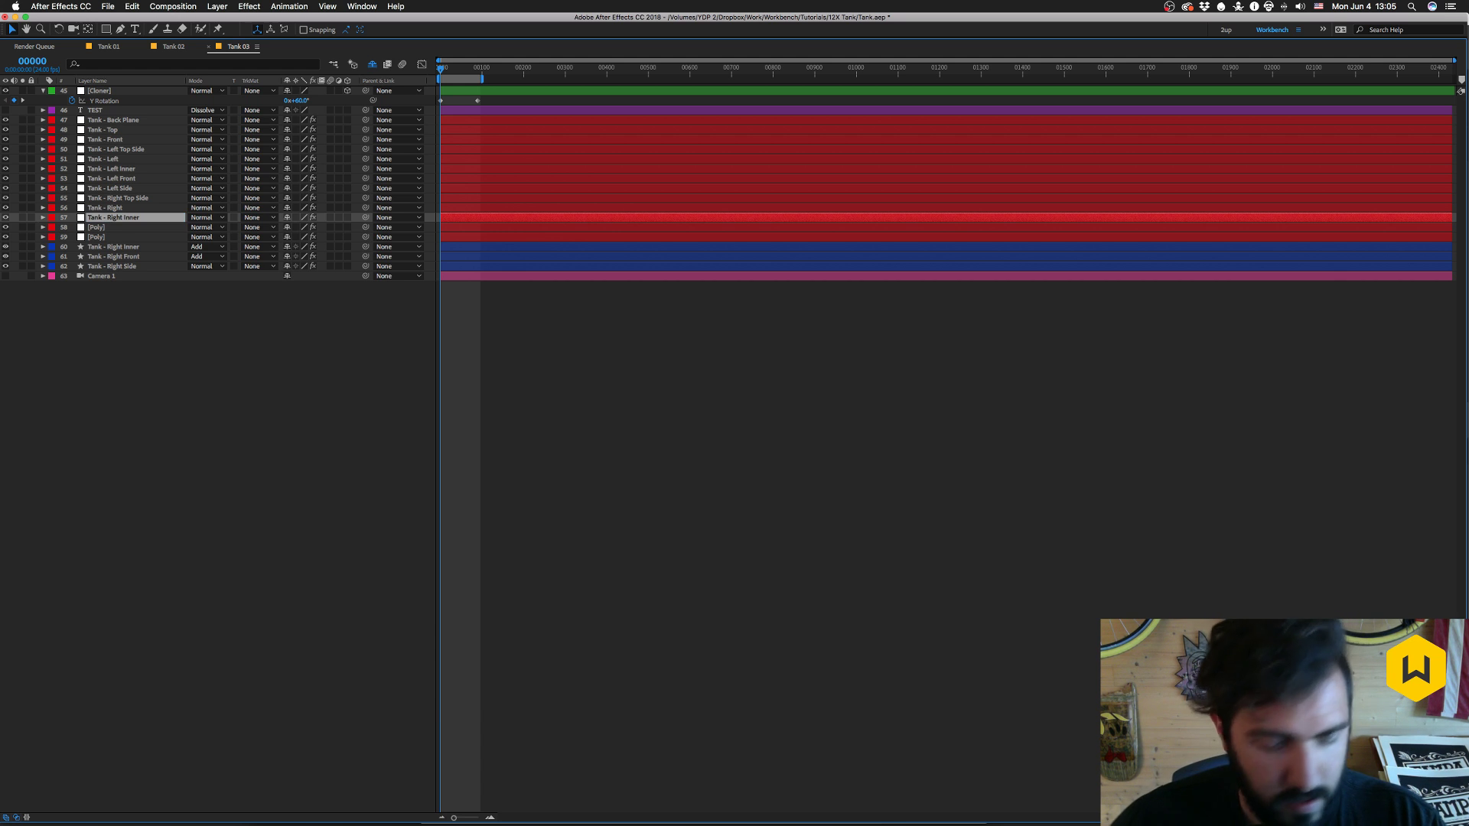
- Move the Right Inner mask from the Tank - Right Inner shape layer onto its red namesake
left_click(107, 247)
key("m")
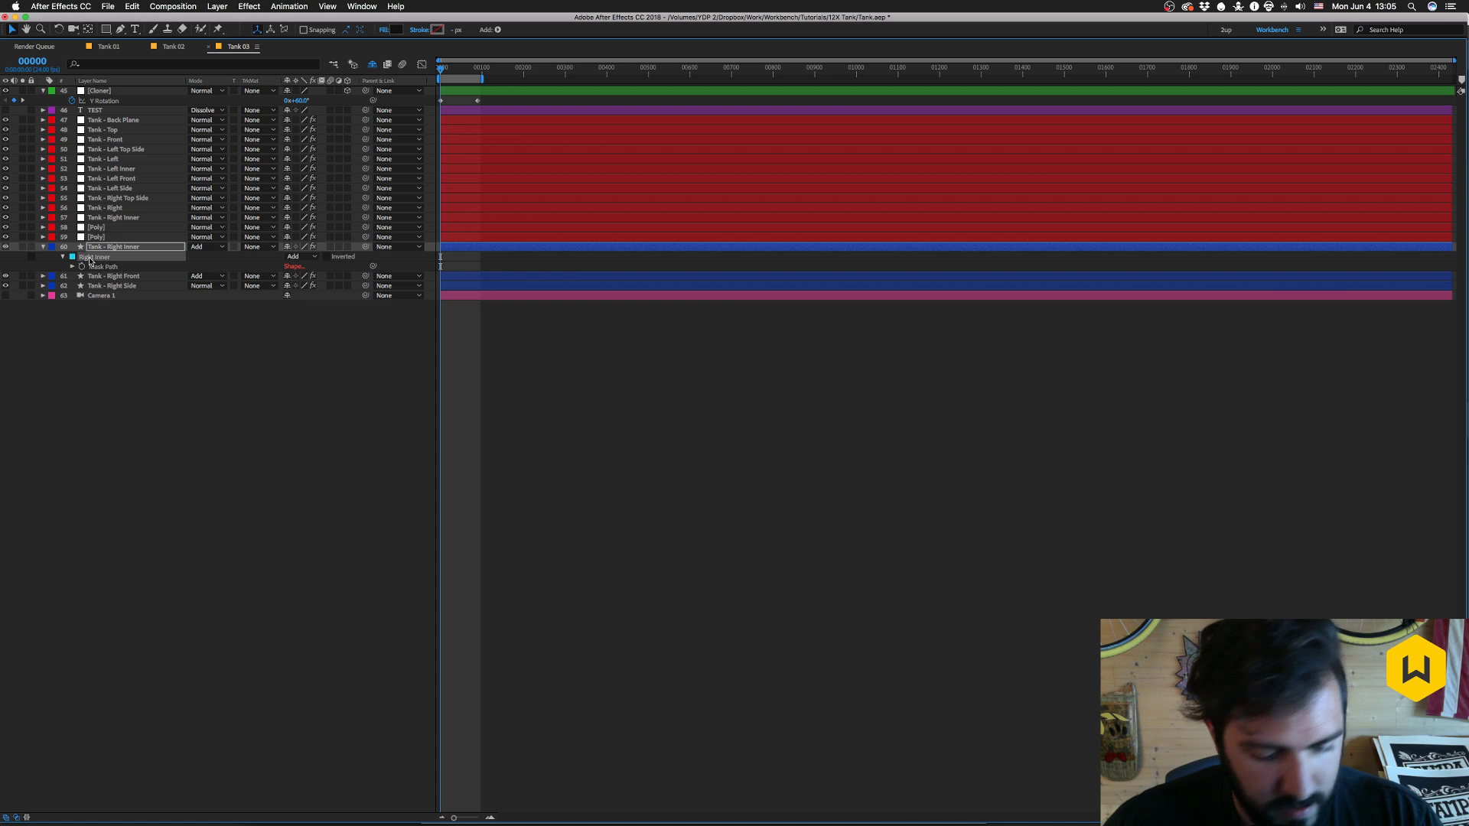
key("super+x")
left_click(100, 218)
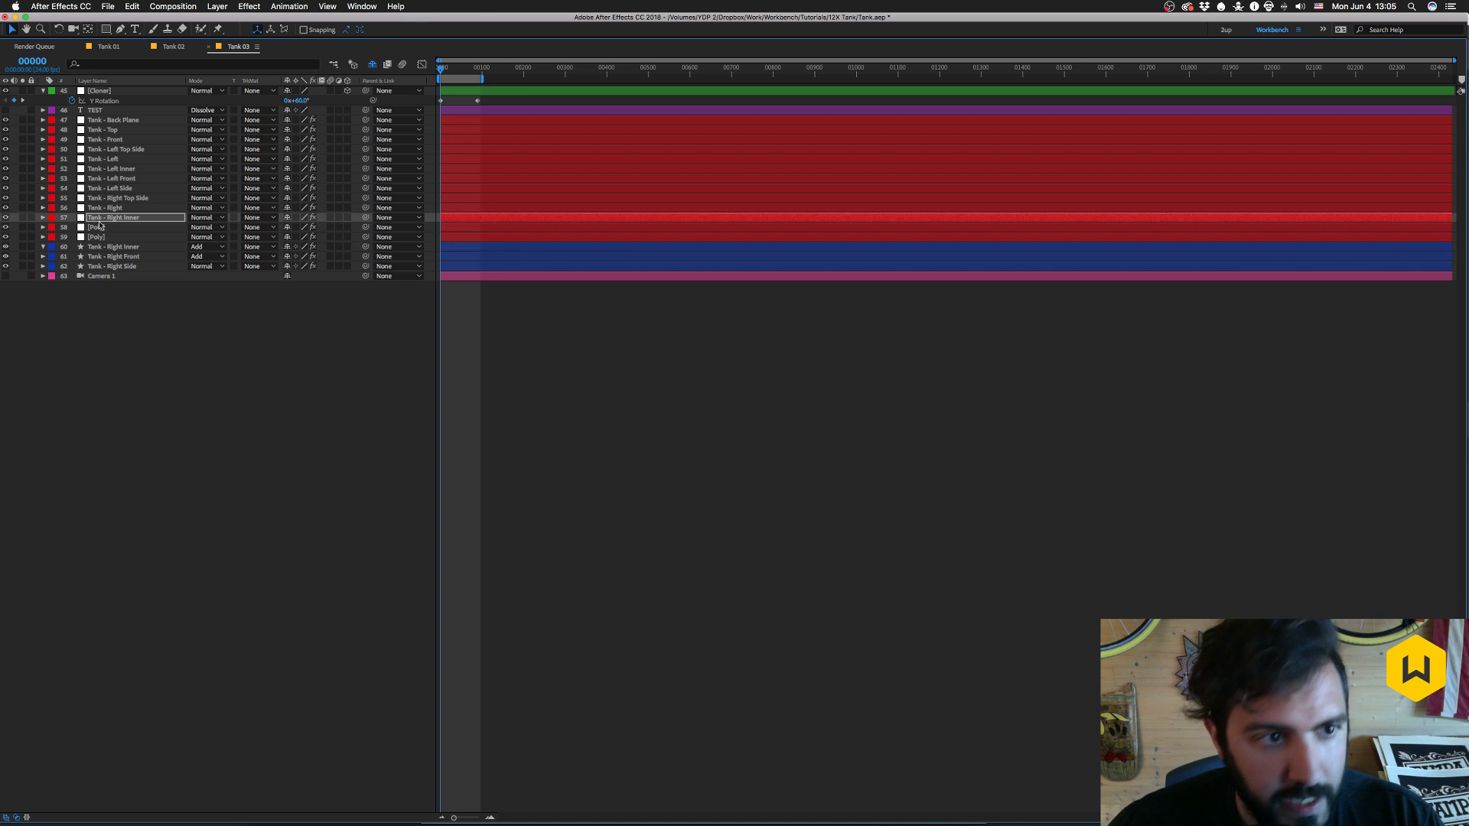
- Copy only the Tank - Right Inner shape layer's opacity expression, delete that shape layer, and paste the expression onto its red namesake
left_click(104, 247)
key("t")
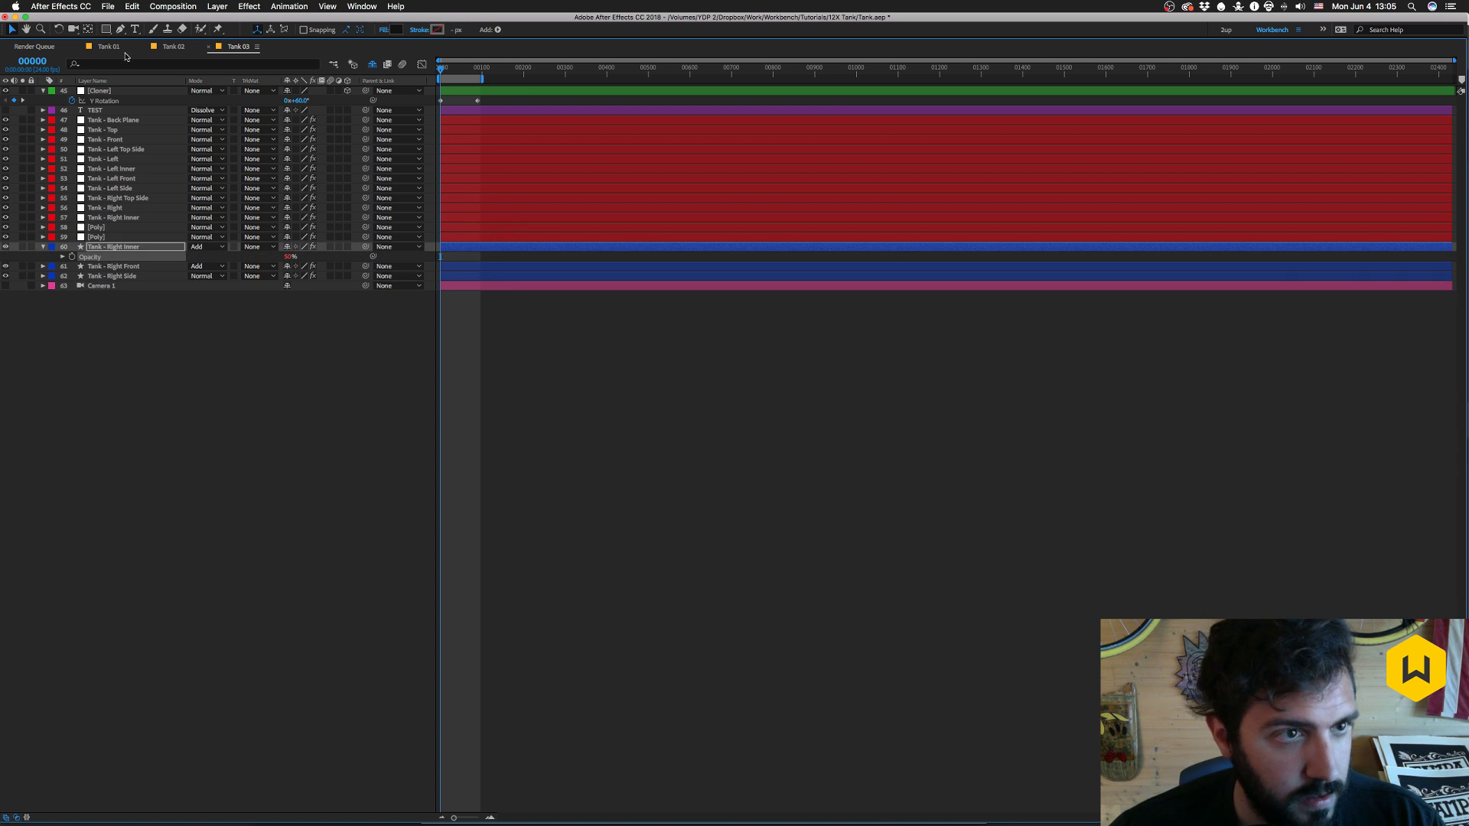
left_click(133, 6)
left_click(151, 104)
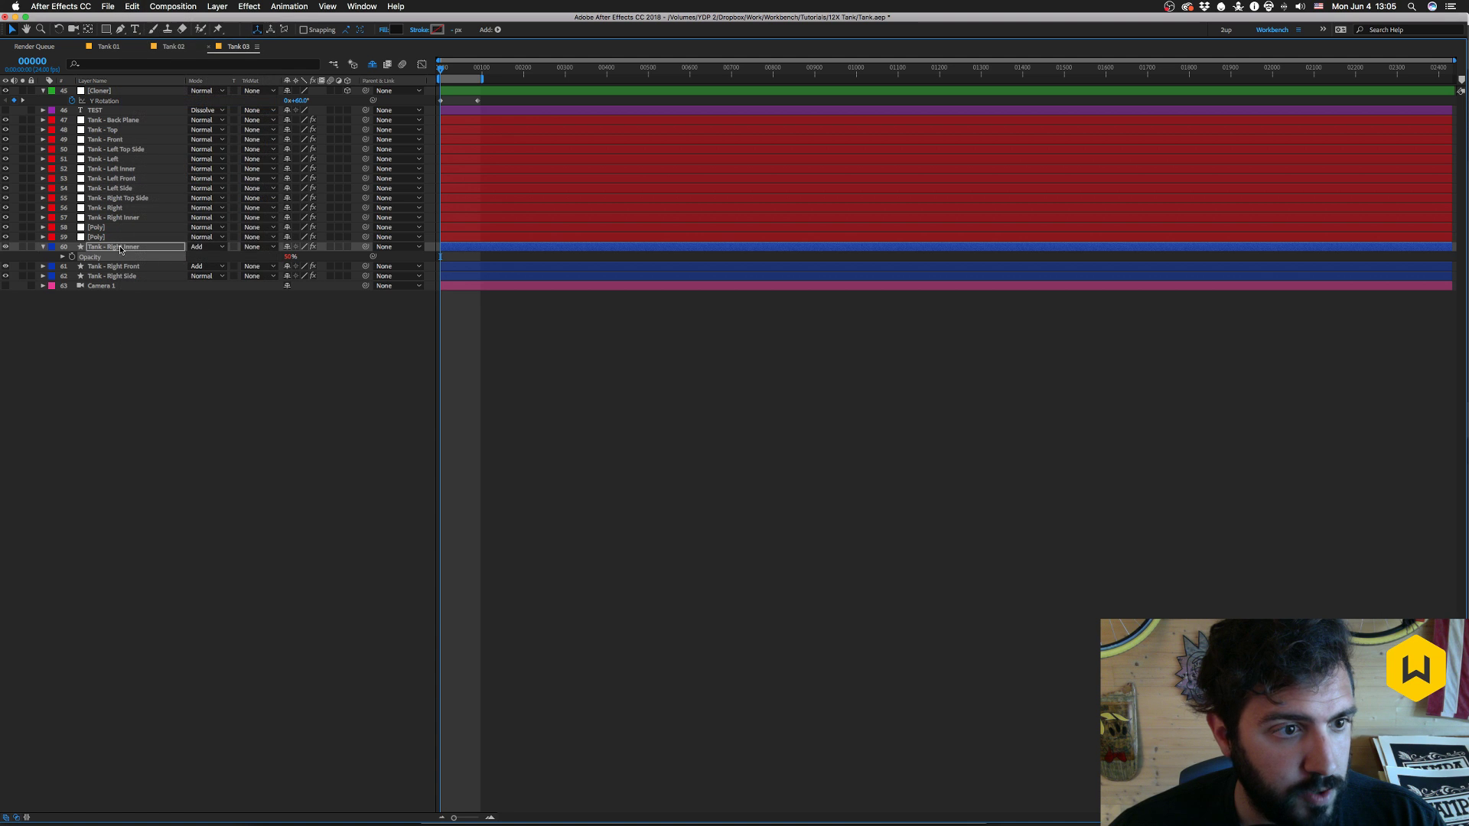
key("Delete")
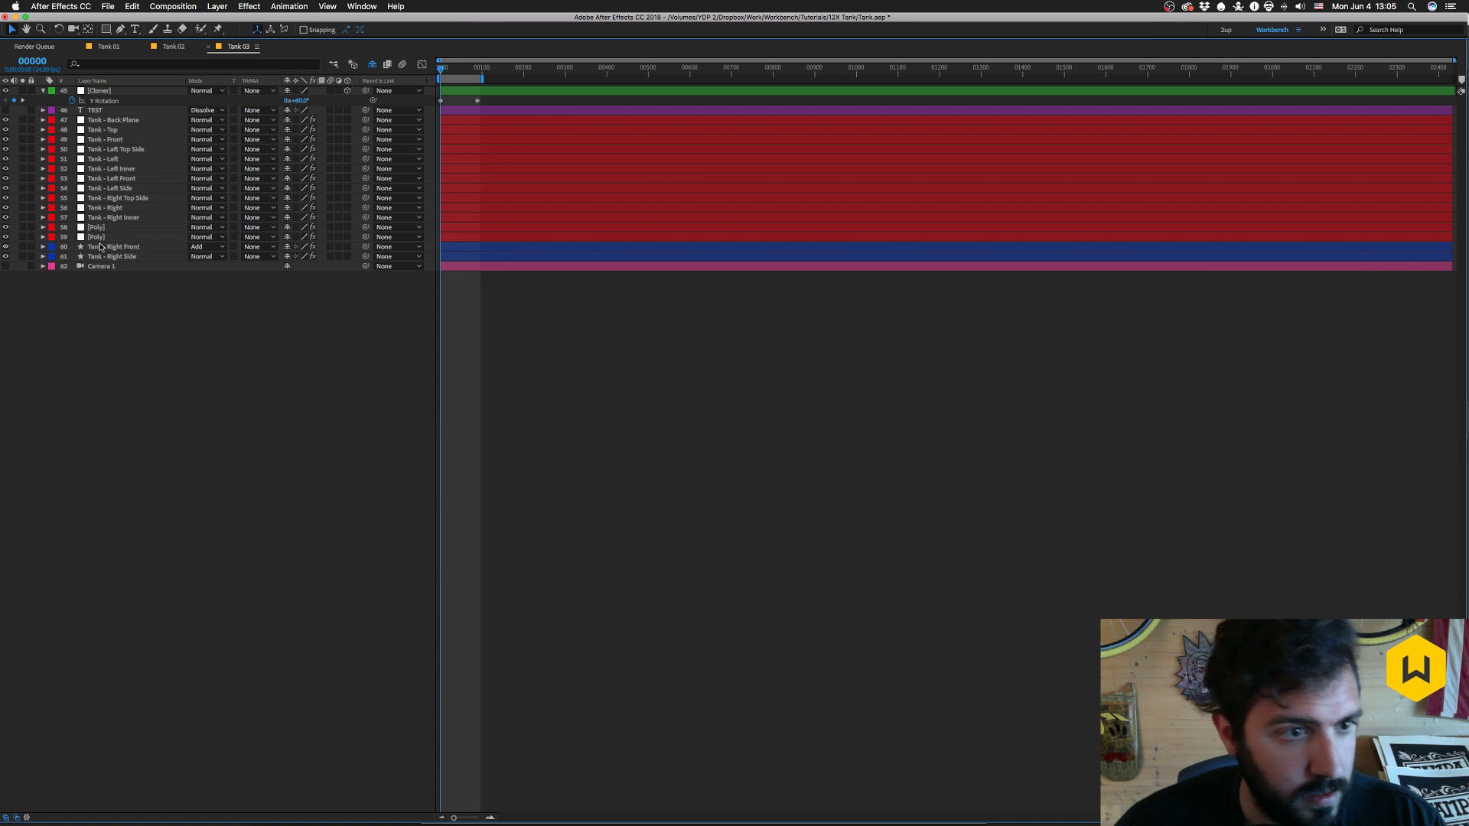
left_click(105, 218)
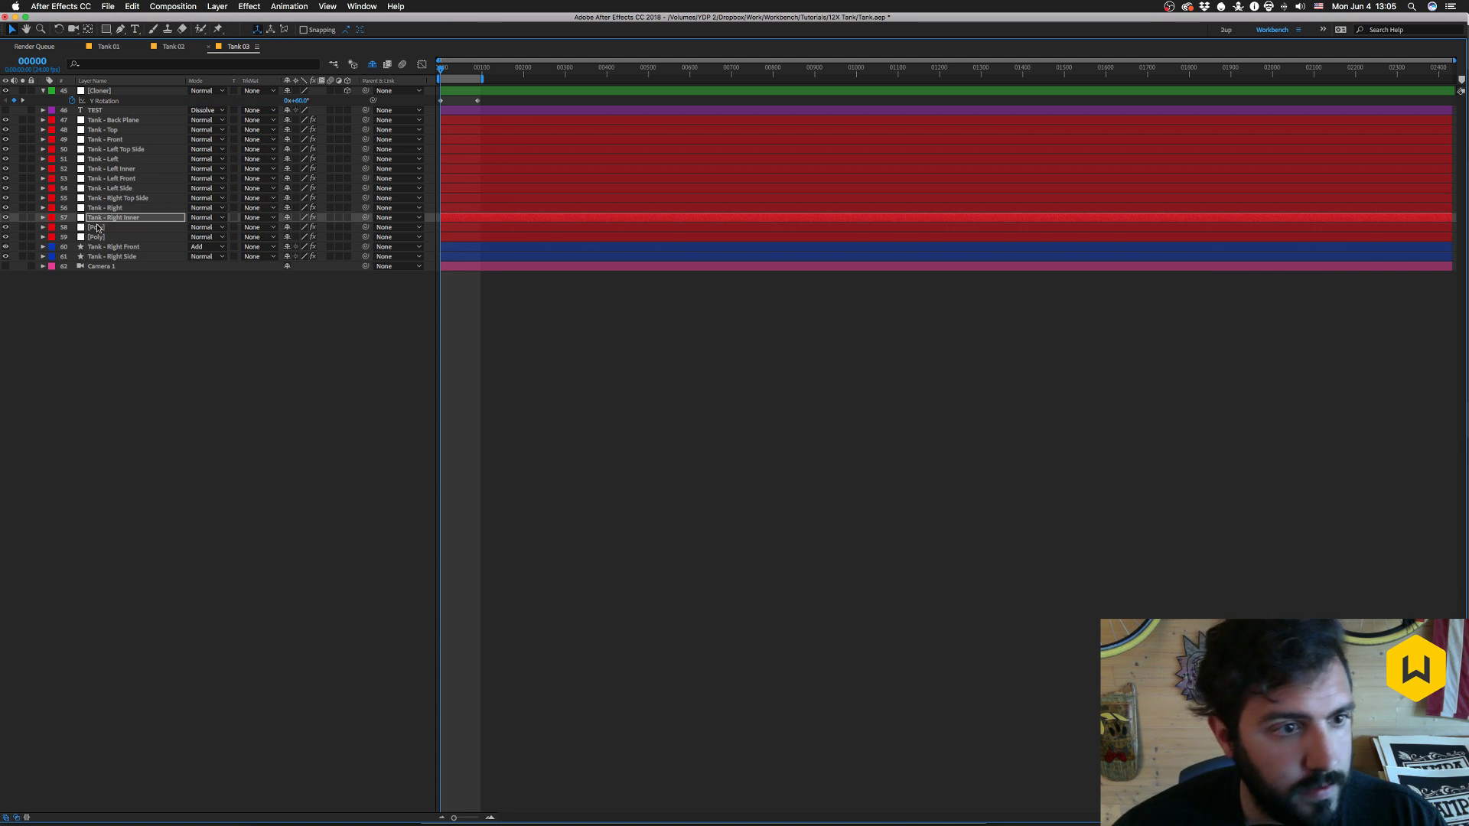
- Move the Right Front, Right Hangar 1 and Right Hangar 2 masks from the Tank - Right Front shape layer onto the upper remaining [Poly] layer
left_click(97, 227)
left_click(110, 247)
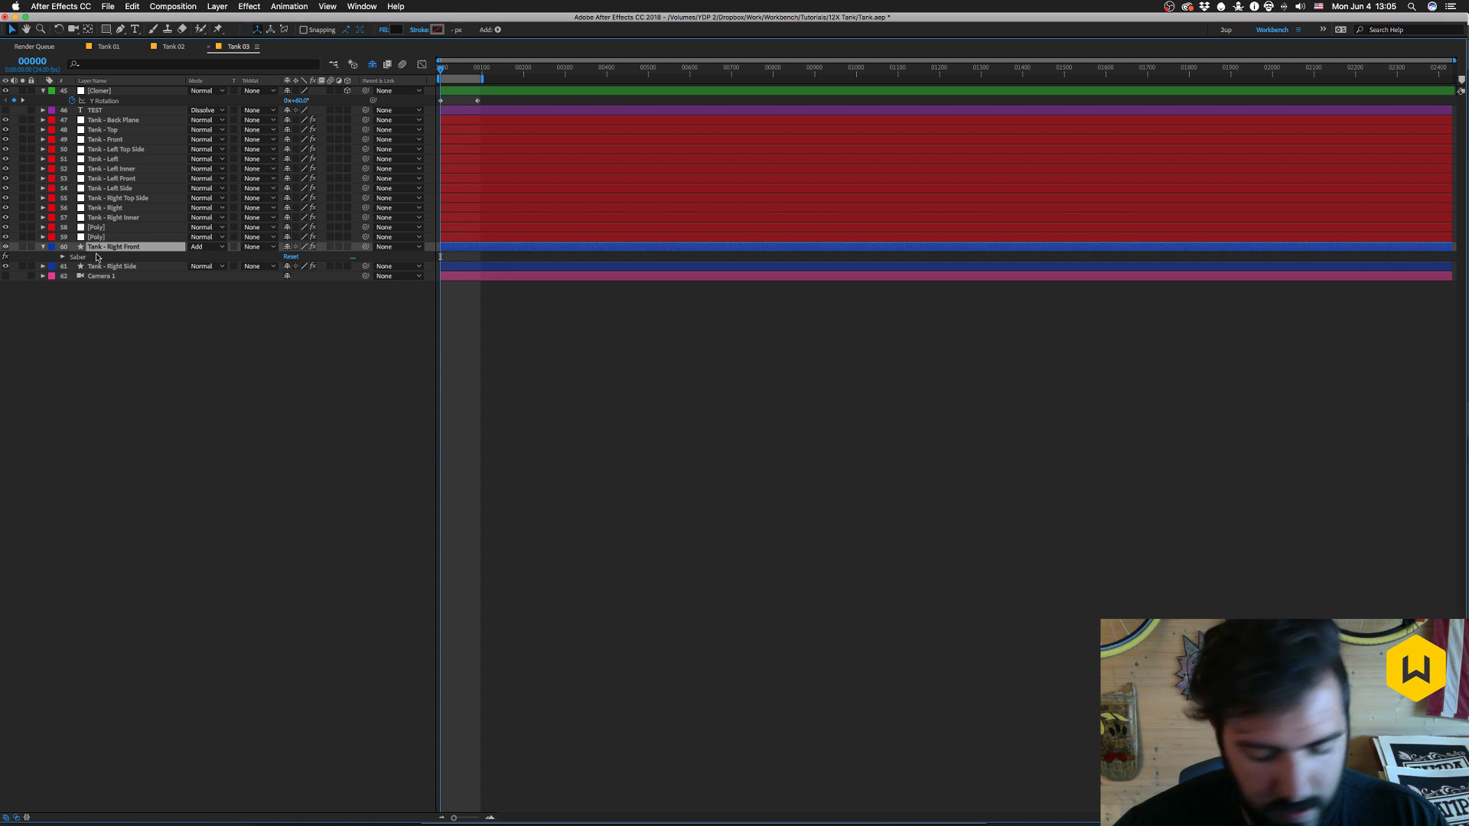
key("m")
left_click(95, 258)
left_click(92, 297, "shift")
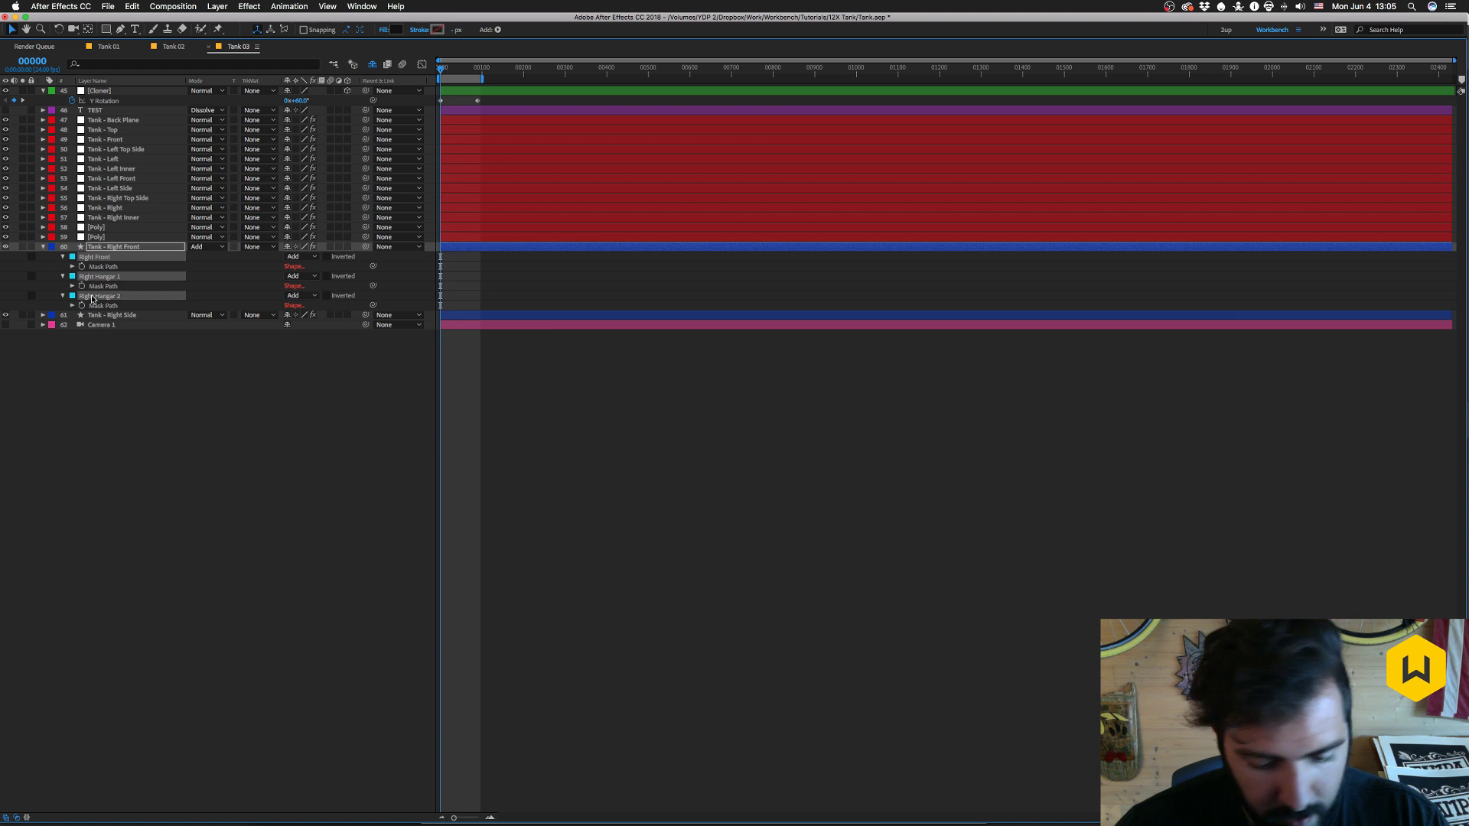
key("Delete")
left_click(102, 228)
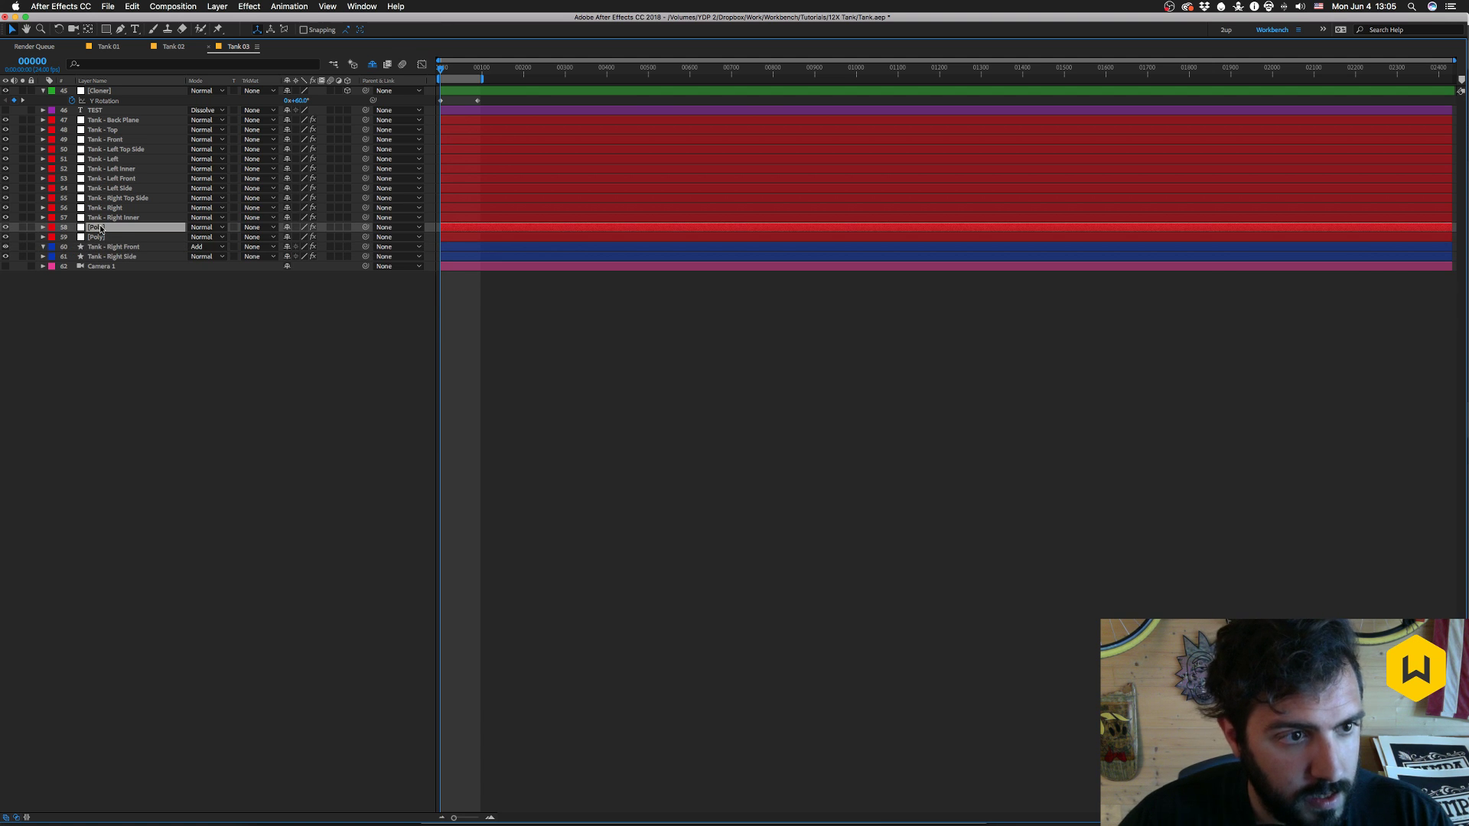
- Rename the [Poly] layer below the red Tank - Right Inner layer "Tank - Right Front"
key("Return")
type("Tank - Right Front")
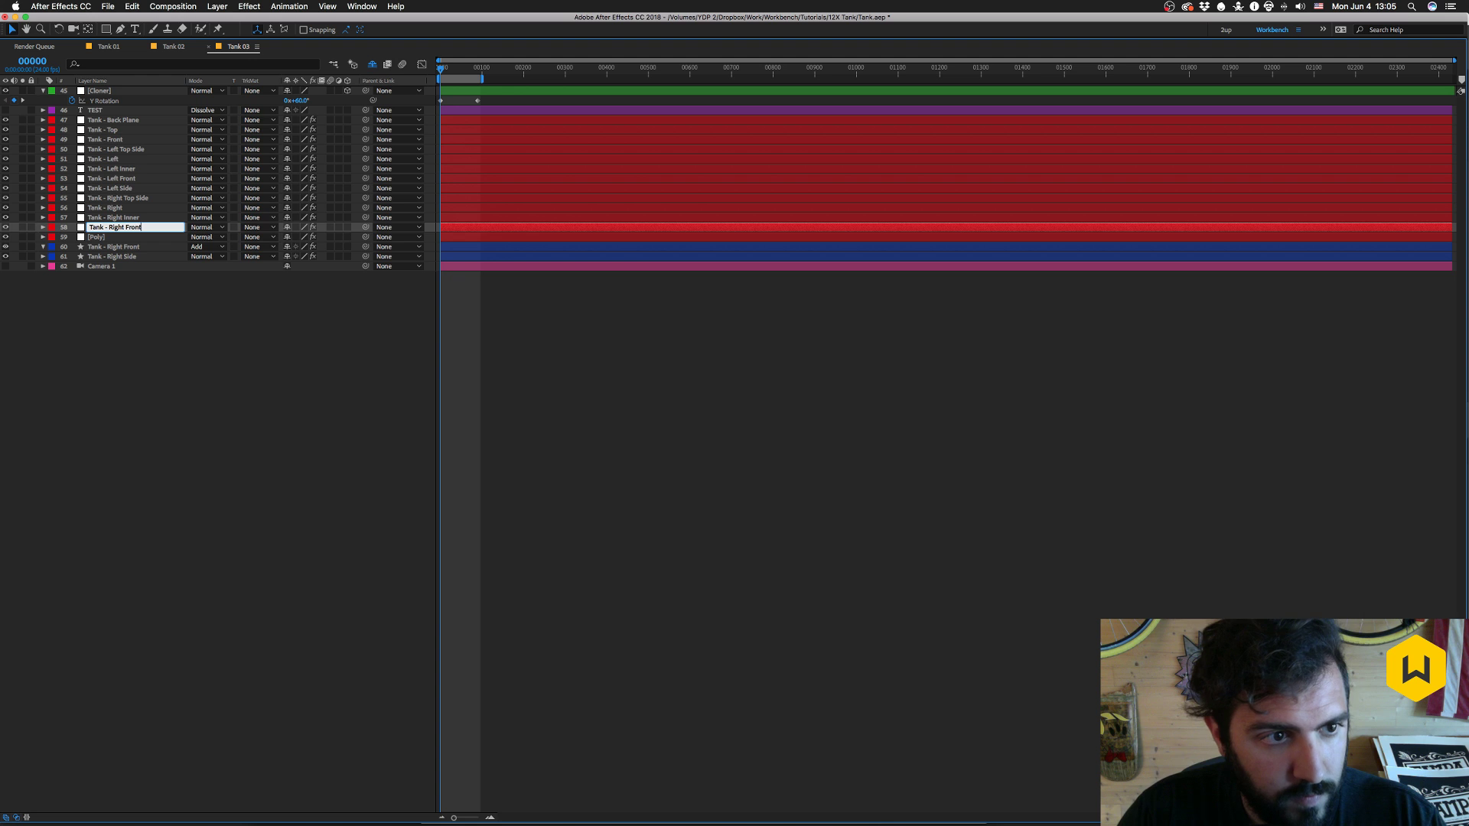
key("Return")
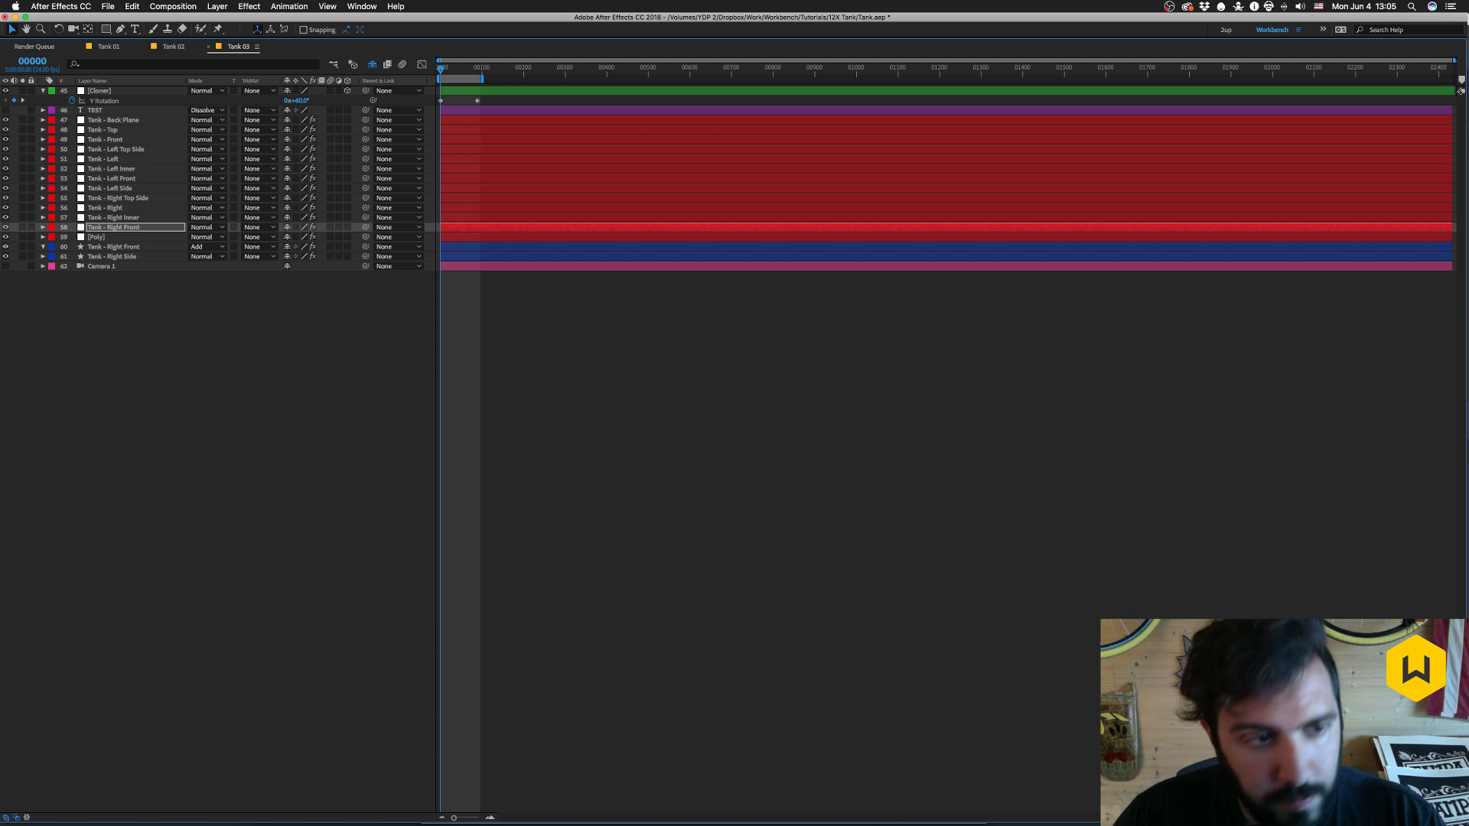
- Copy only the Tank - Right Front shape layer's opacity expression onto its red namesake, and delete the original shape layer
left_click(108, 247)
key("t")
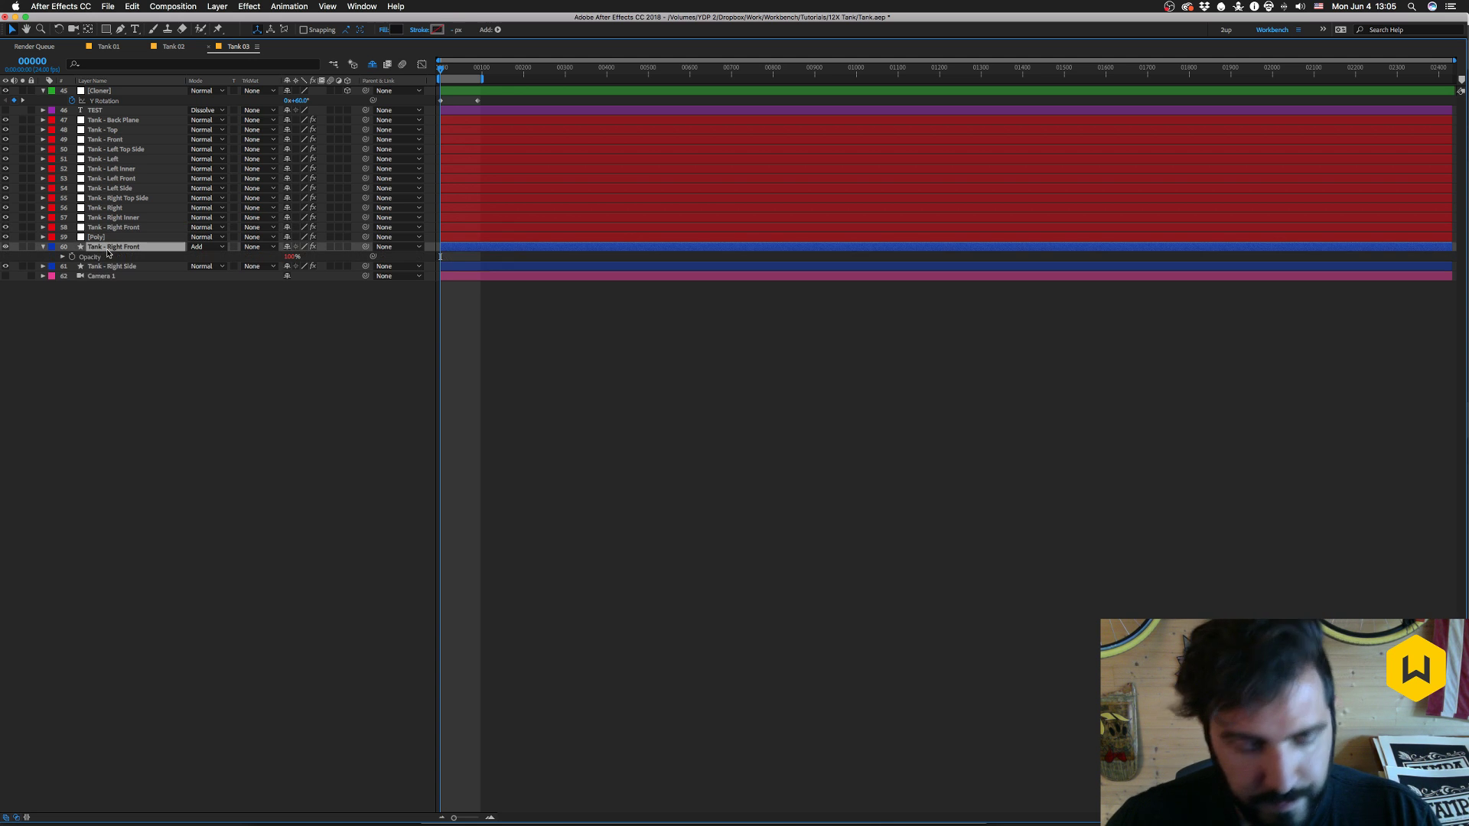
left_click(132, 7)
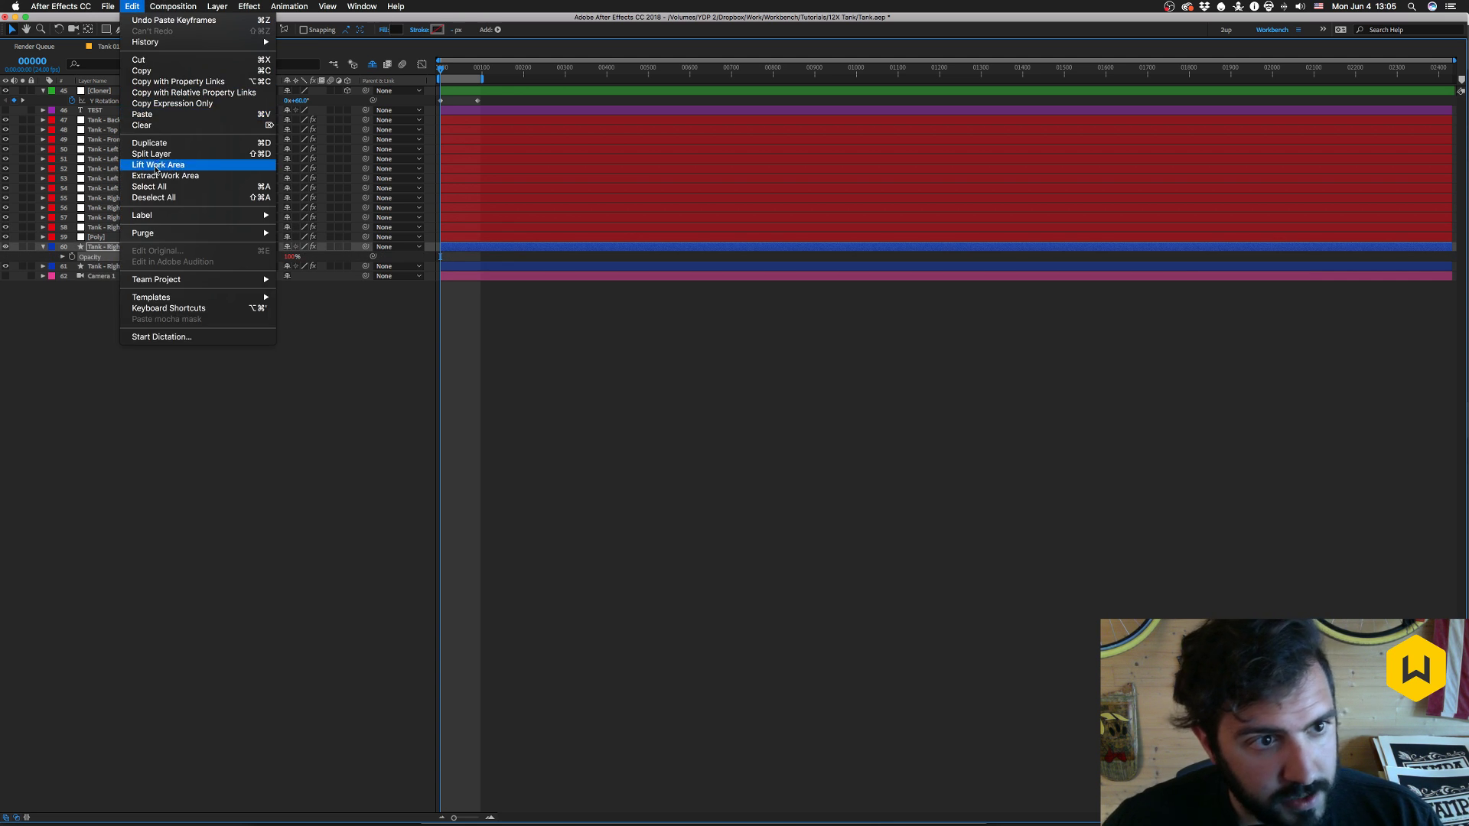
left_click(162, 103)
left_click(105, 228)
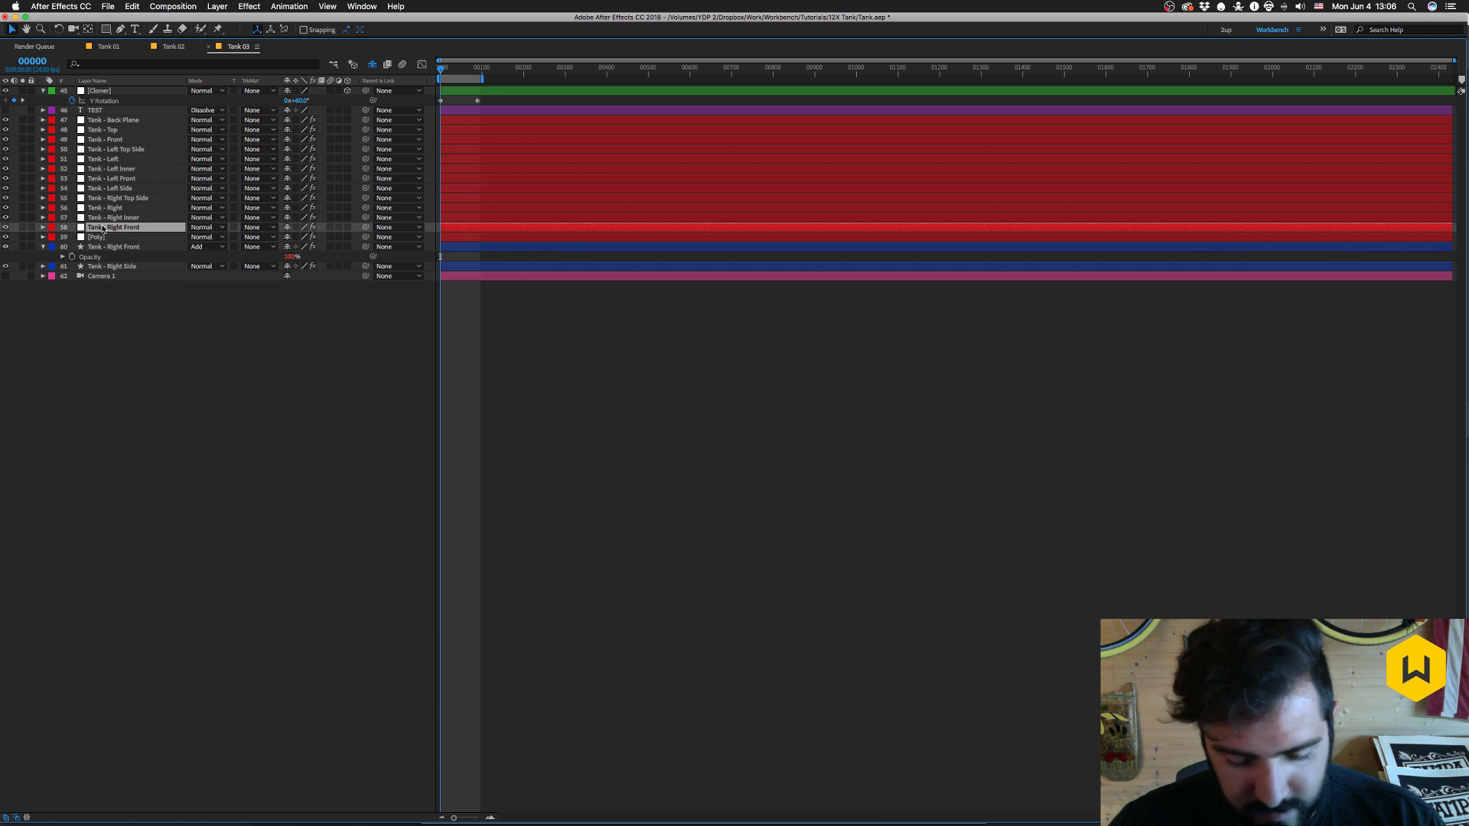
key("super+v")
left_click(102, 248)
key("Delete")
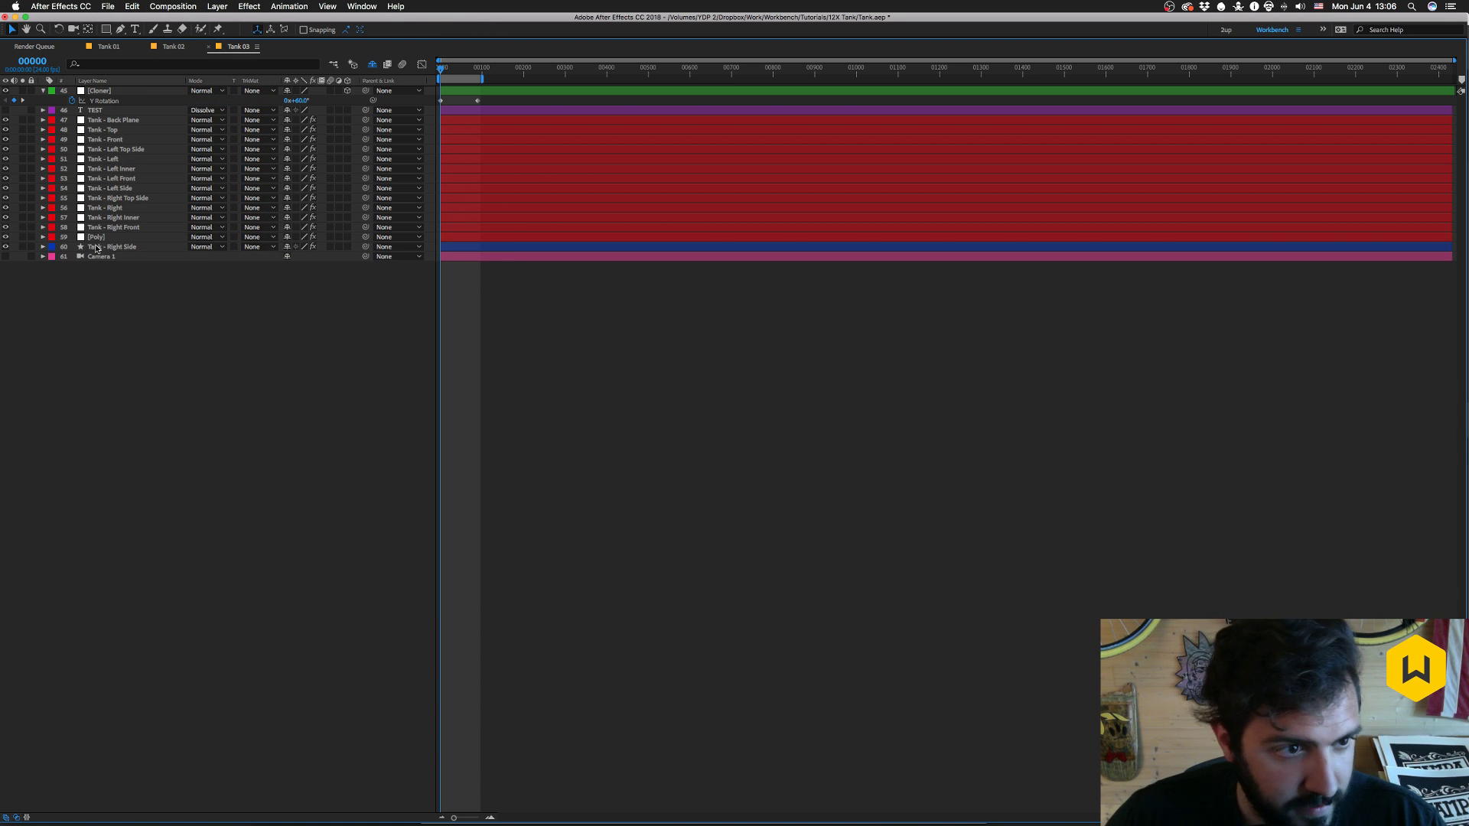
- Move the Right Side mask from the Tank - Right Side shape layer onto the last [Poly] layer
left_click(102, 248)
key("m")
left_click(93, 257)
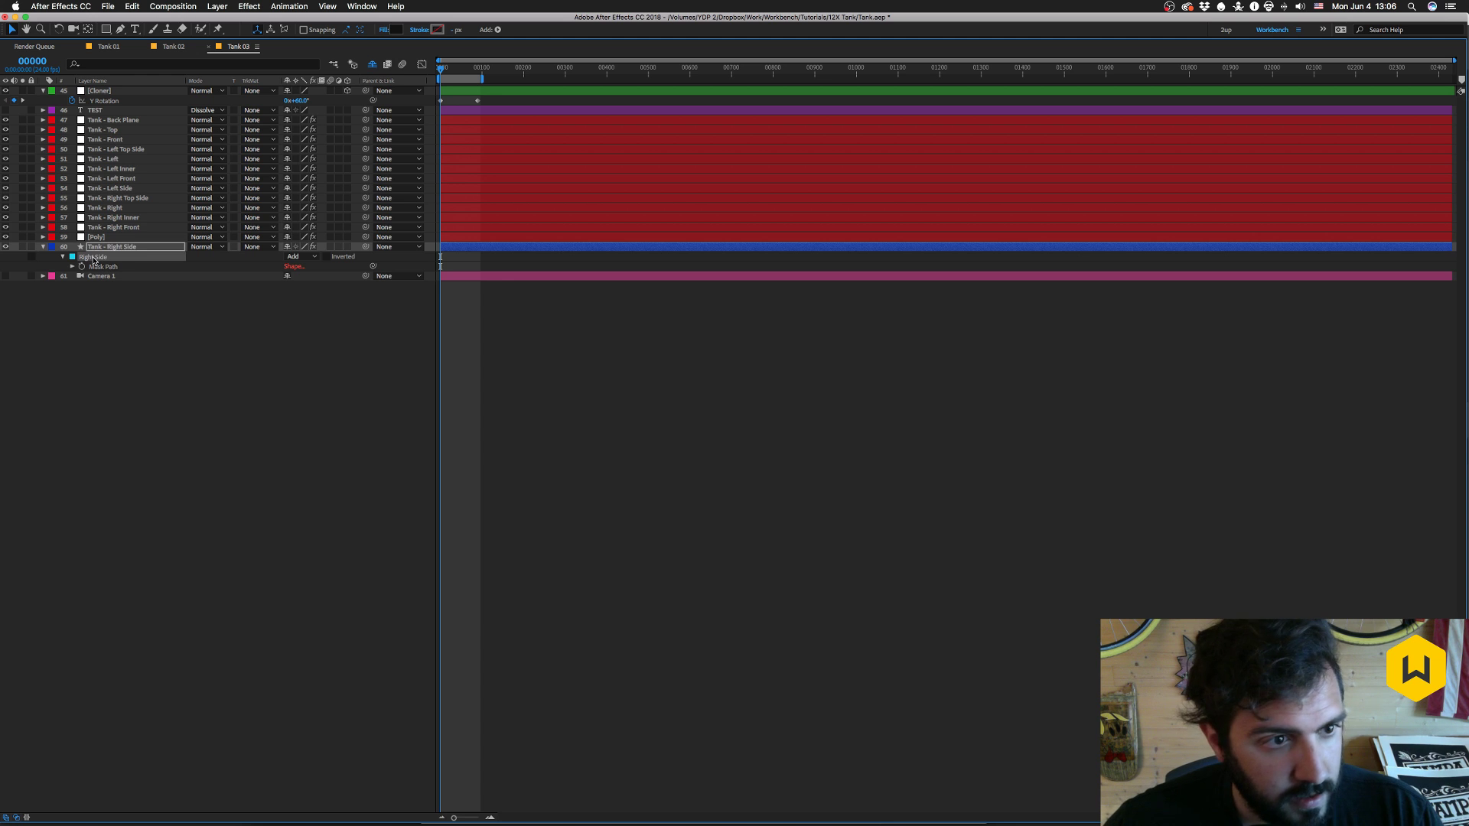
key("Delete")
left_click(94, 238)
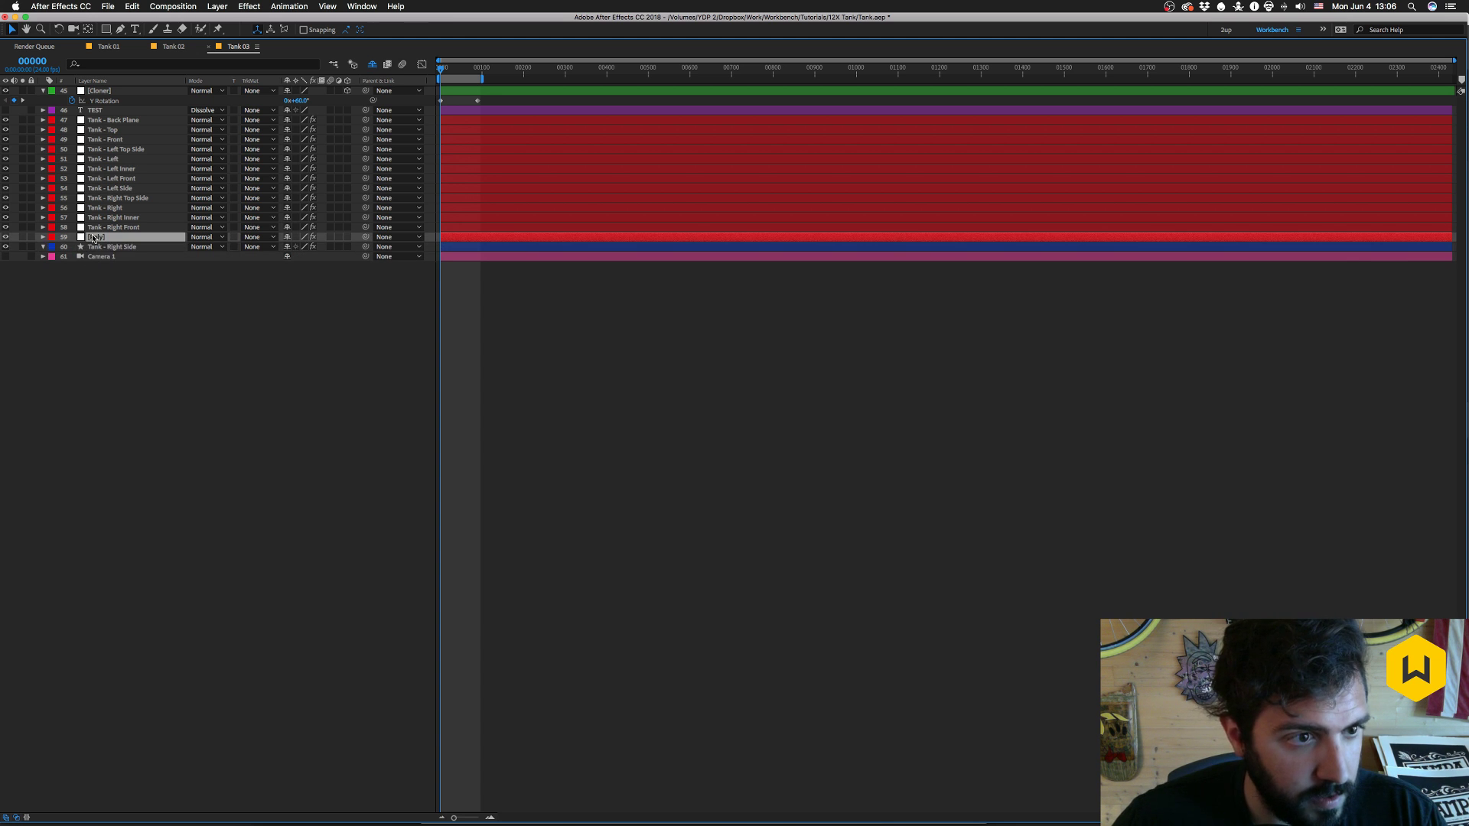
- Rename the last [Poly] layer "Tank - Right Side"
key("Return")
type("Tank -")
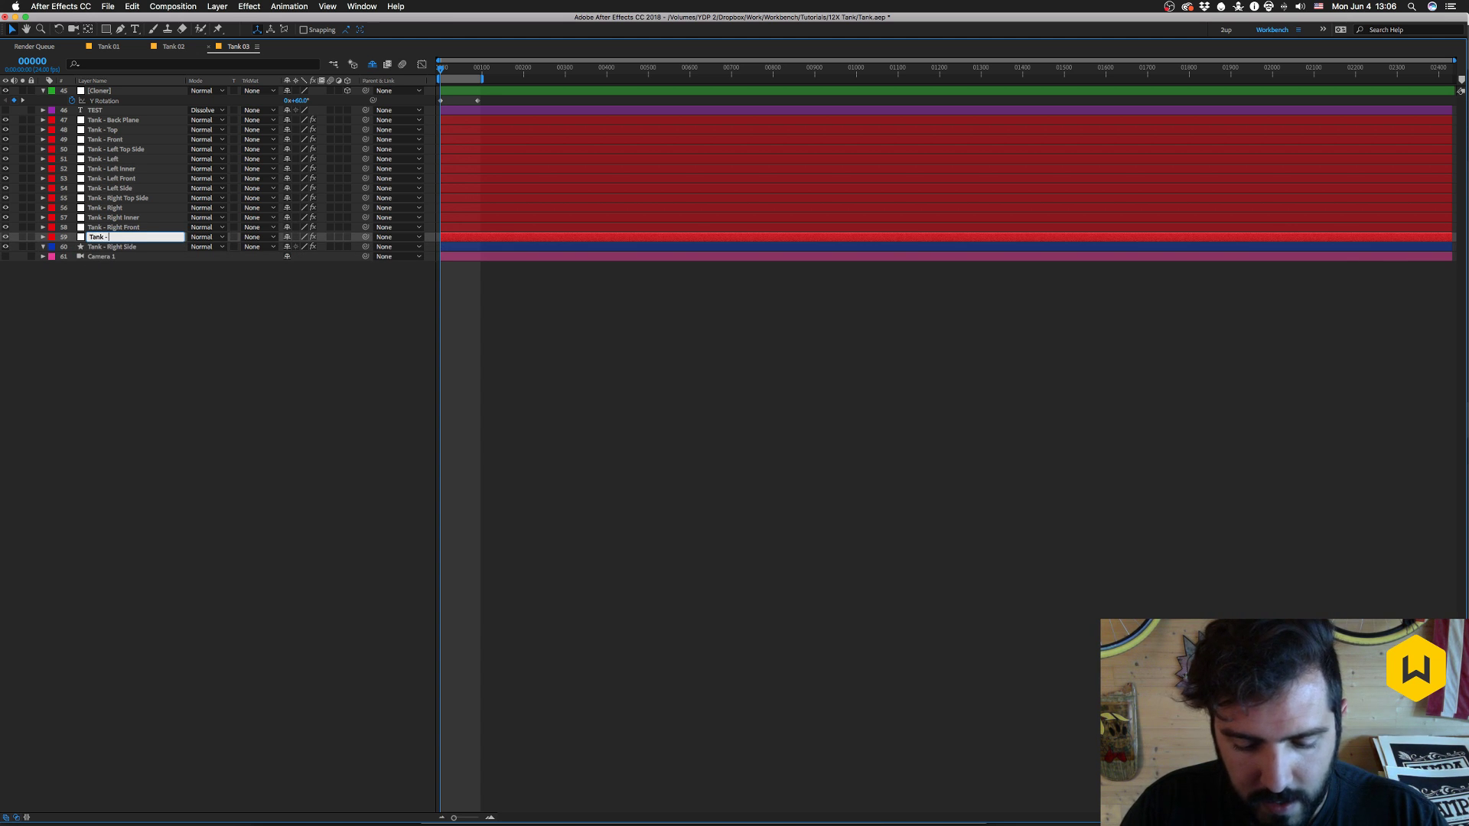
type(" Right Side")
key("Return")
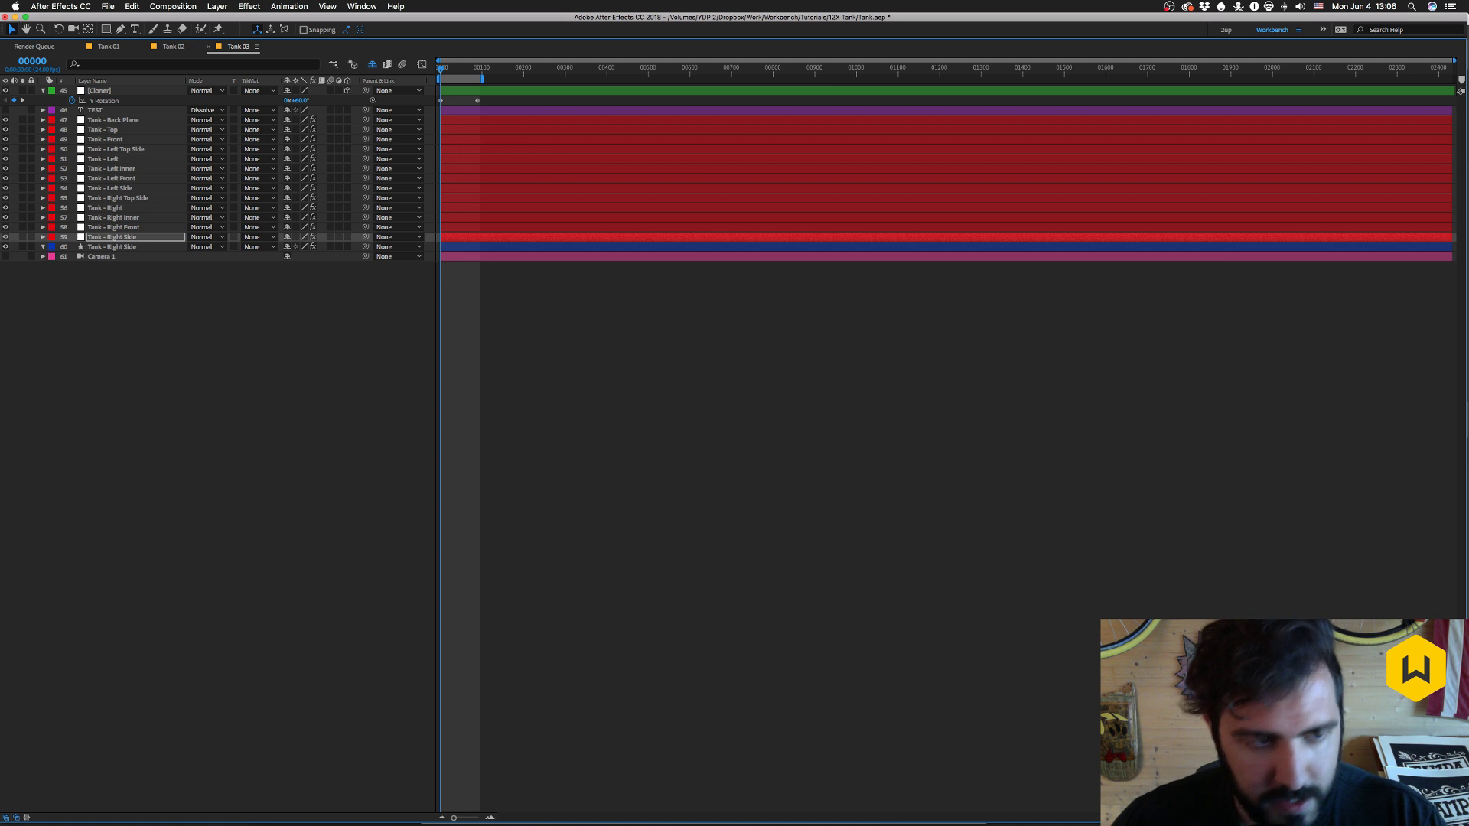
- Copy only the Tank - Right Side shape layer's opacity expression, delete that shape layer, and paste the expression onto its red namesake
left_click(112, 247)
key("t")
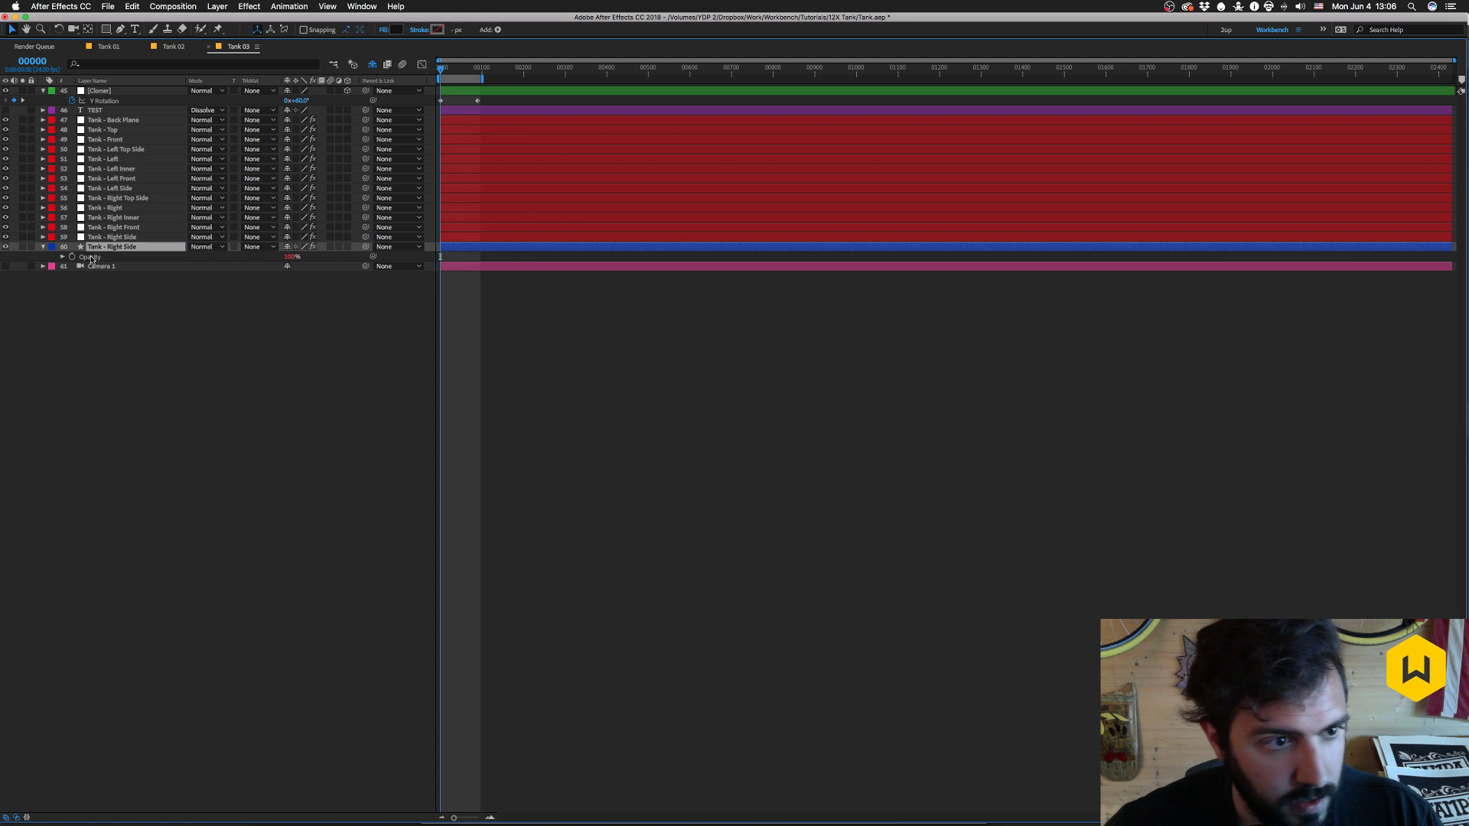
left_click(138, 7)
left_click(157, 102)
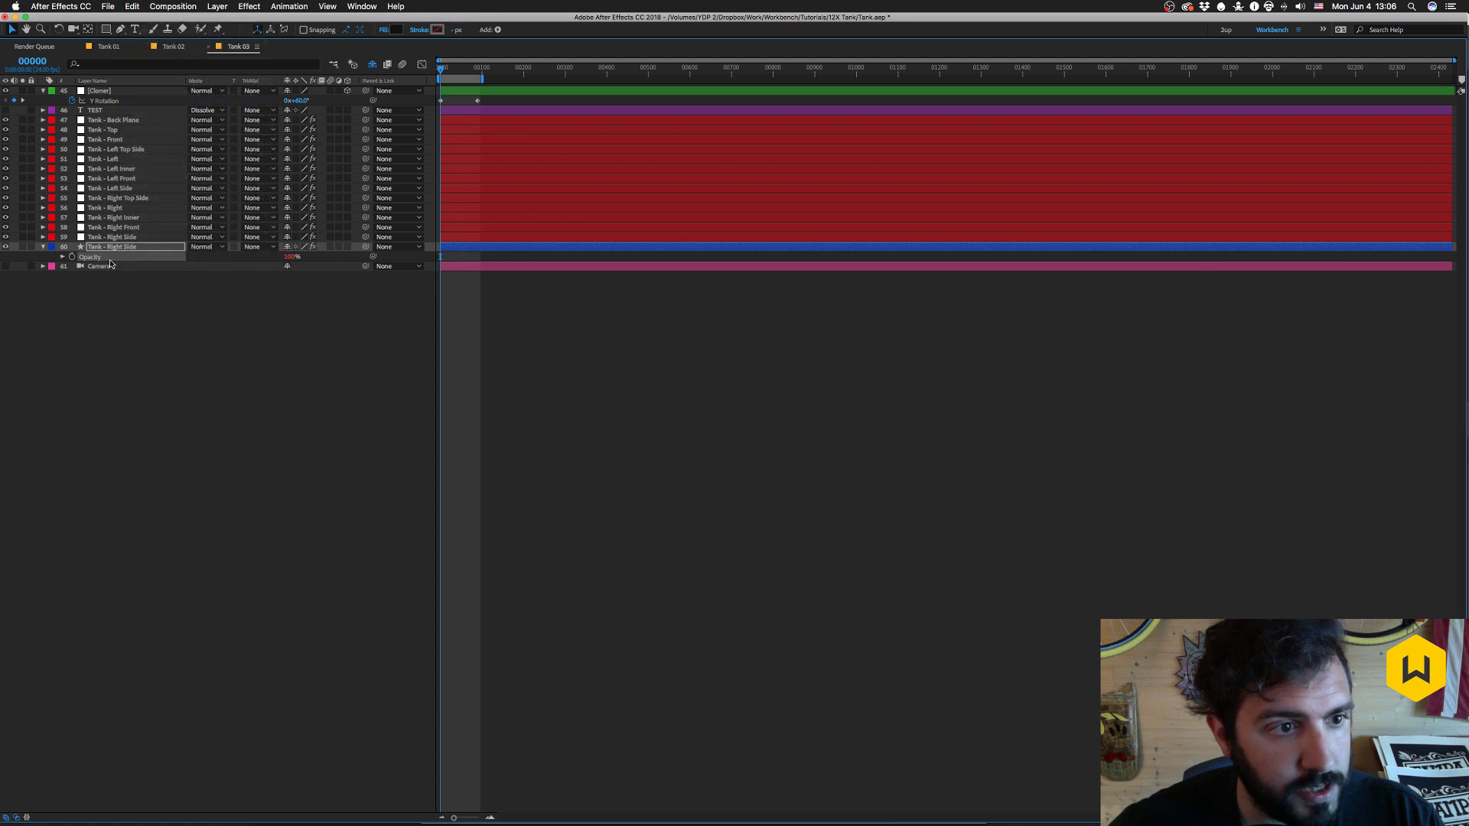
key("Delete")
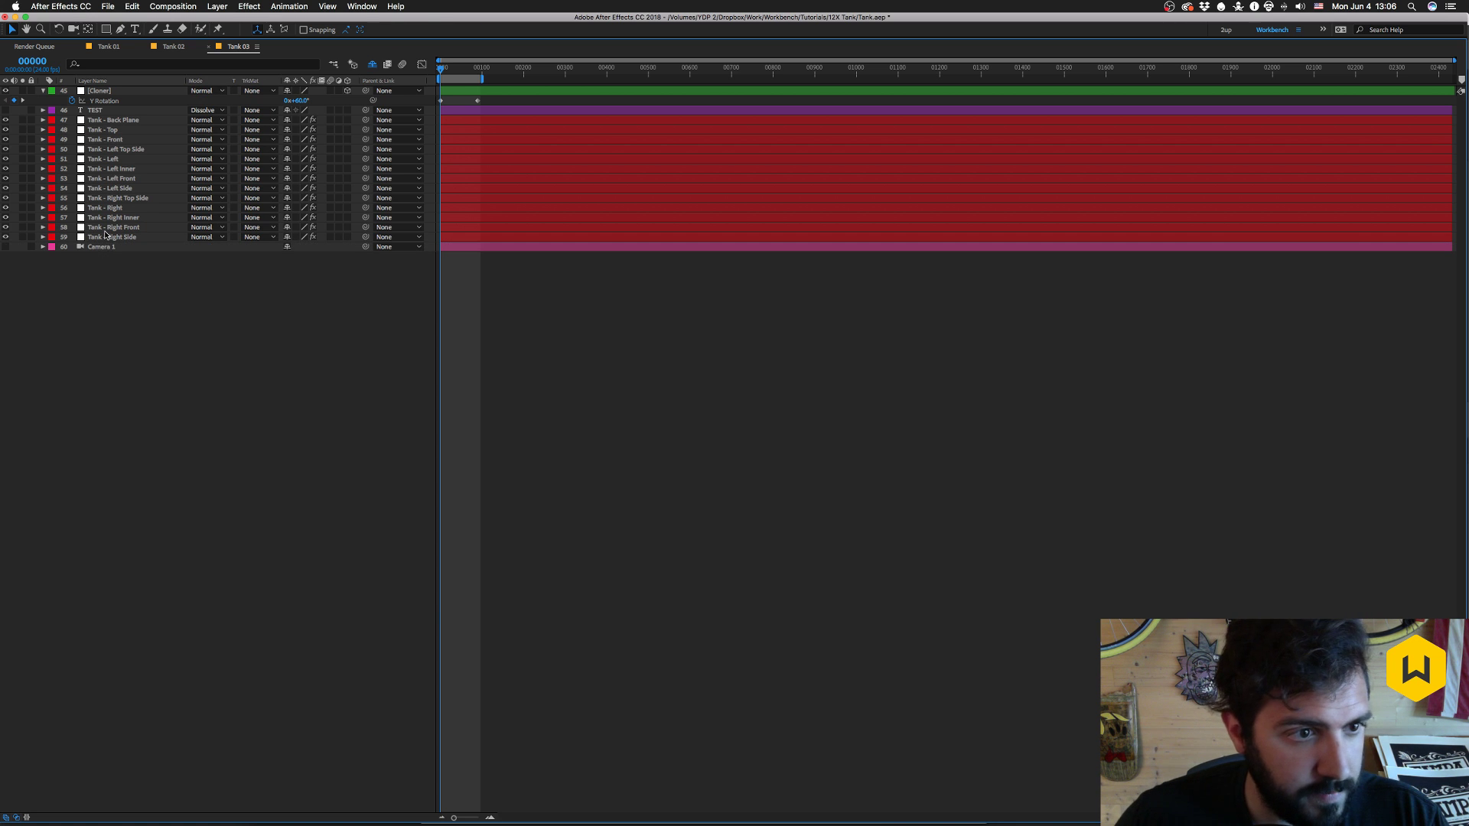
left_click(106, 235)
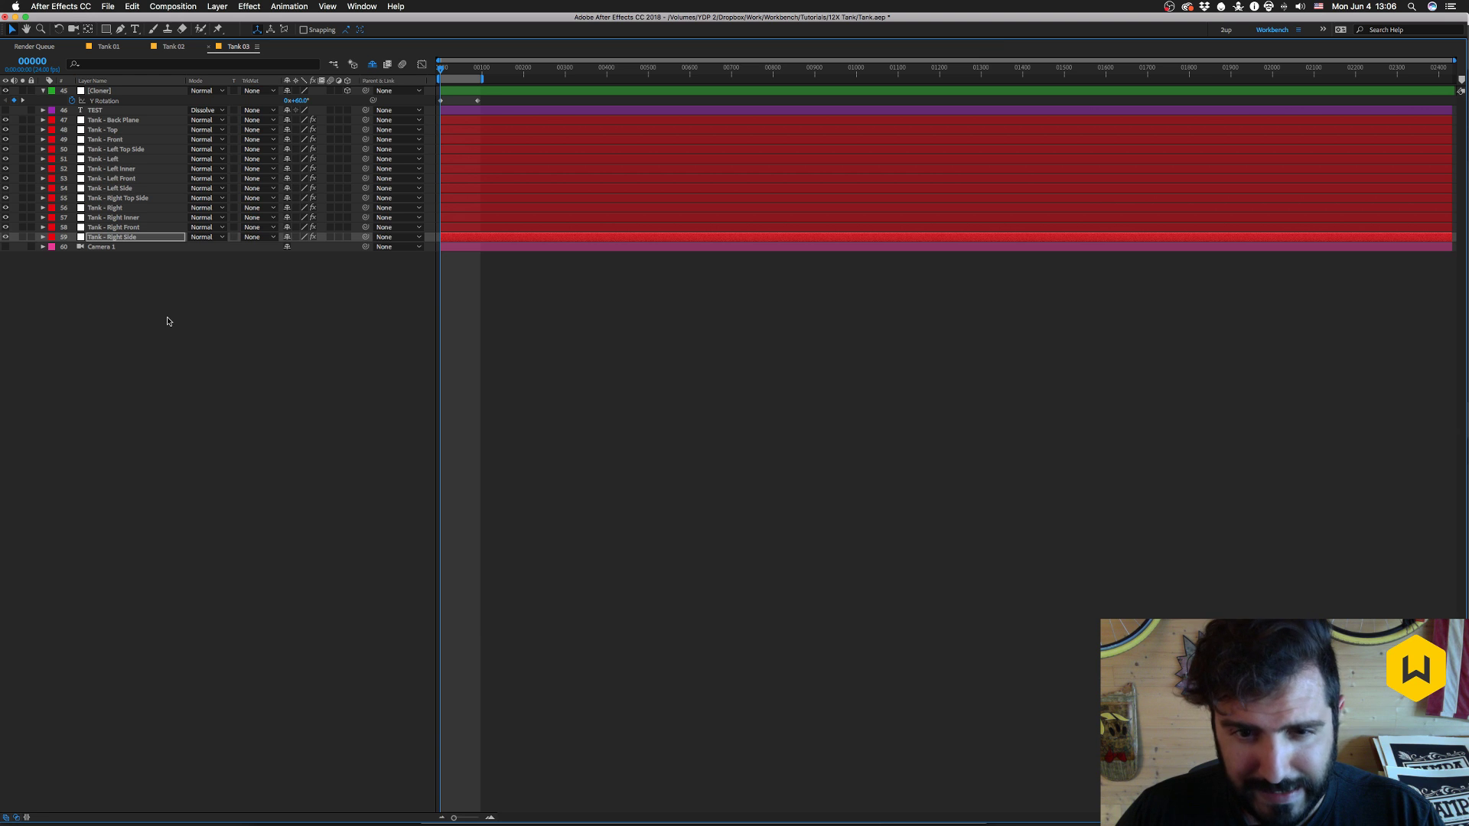
- Restore the full workspace and step through the red Tank layers from Back Plane downward, examining each one's outline in the composition
key("grave")
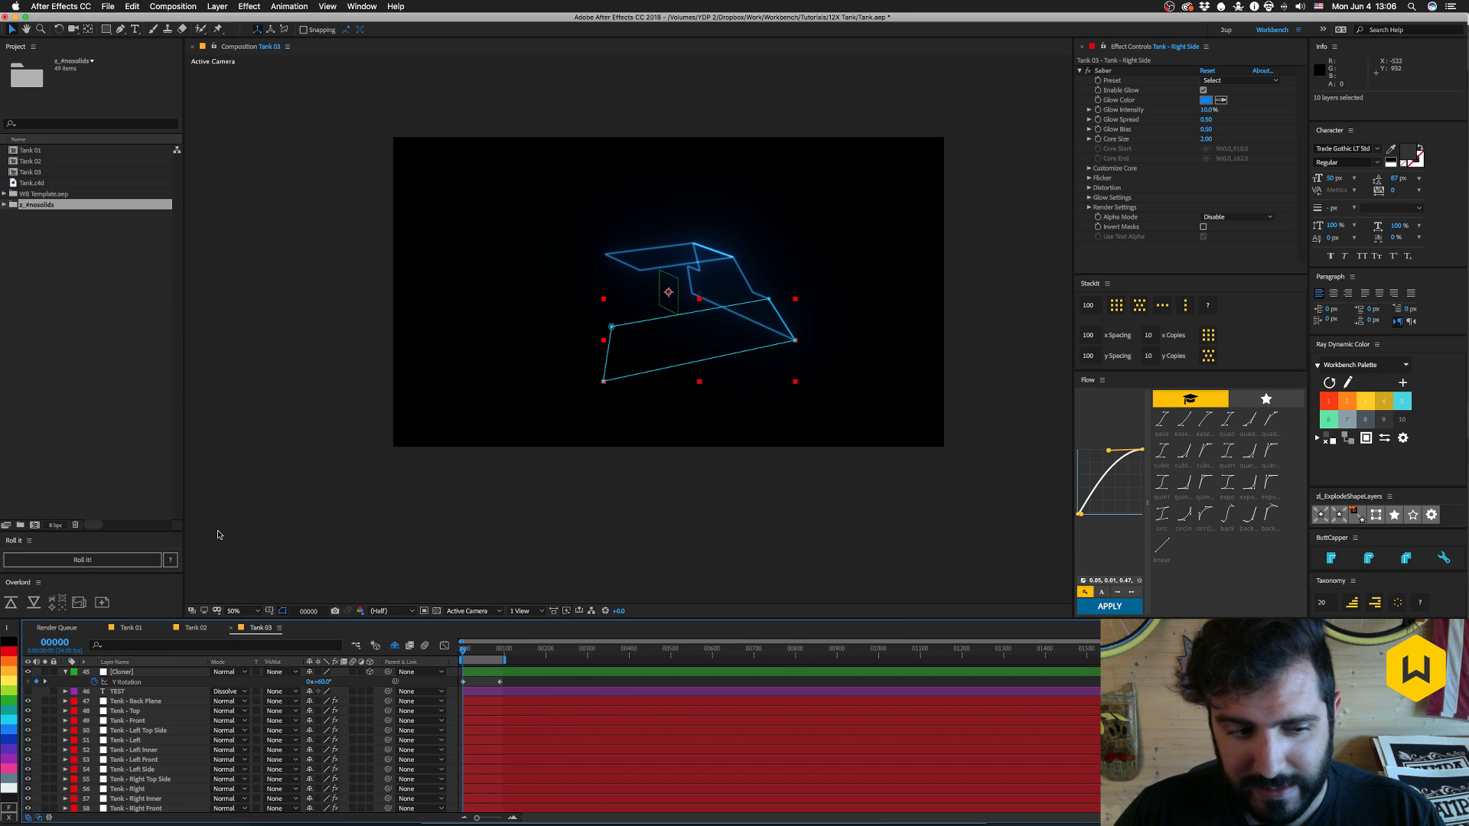
scroll(90, 710, "down", 2)
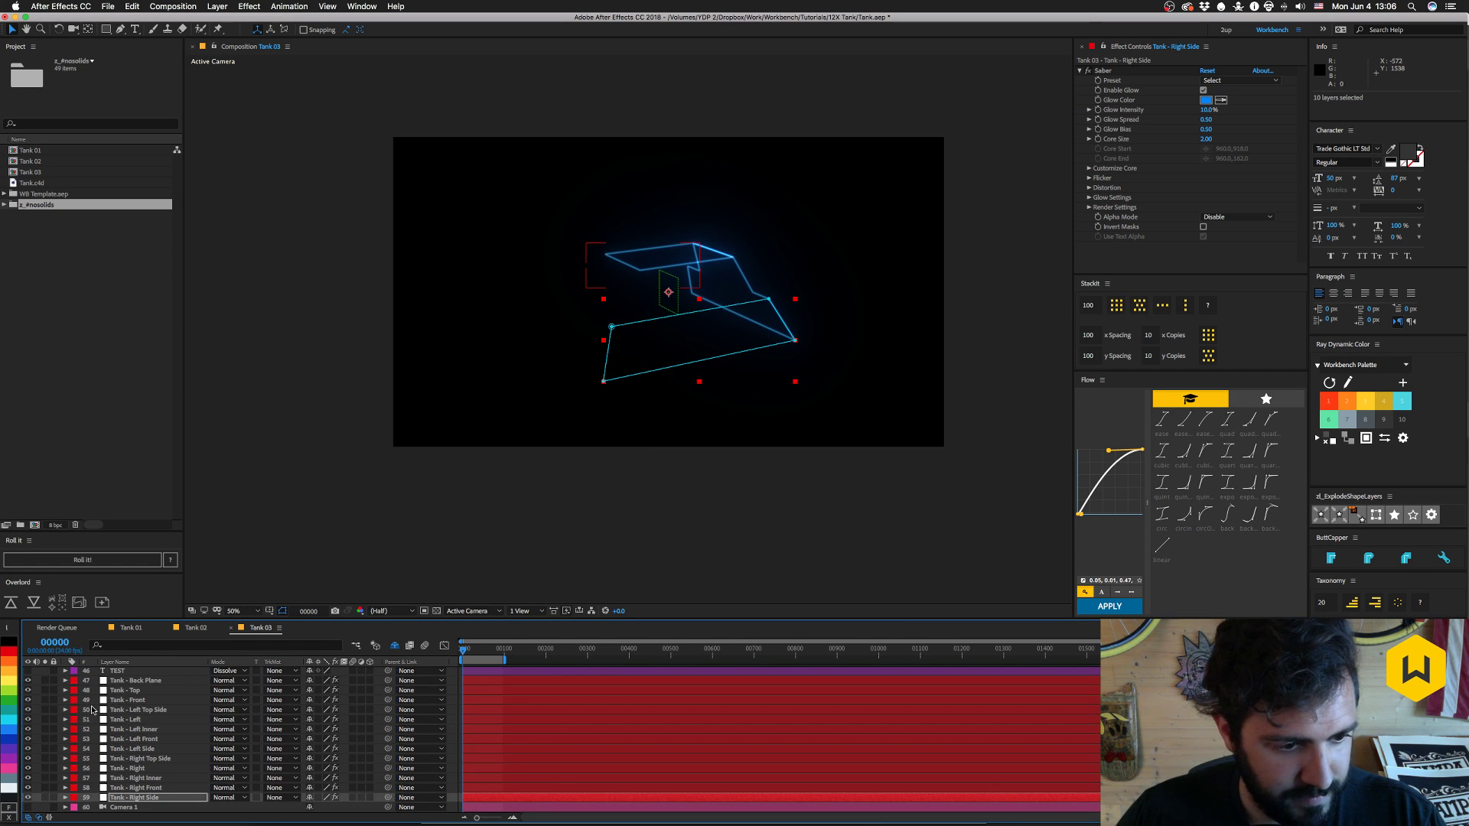
key("super+shift+a")
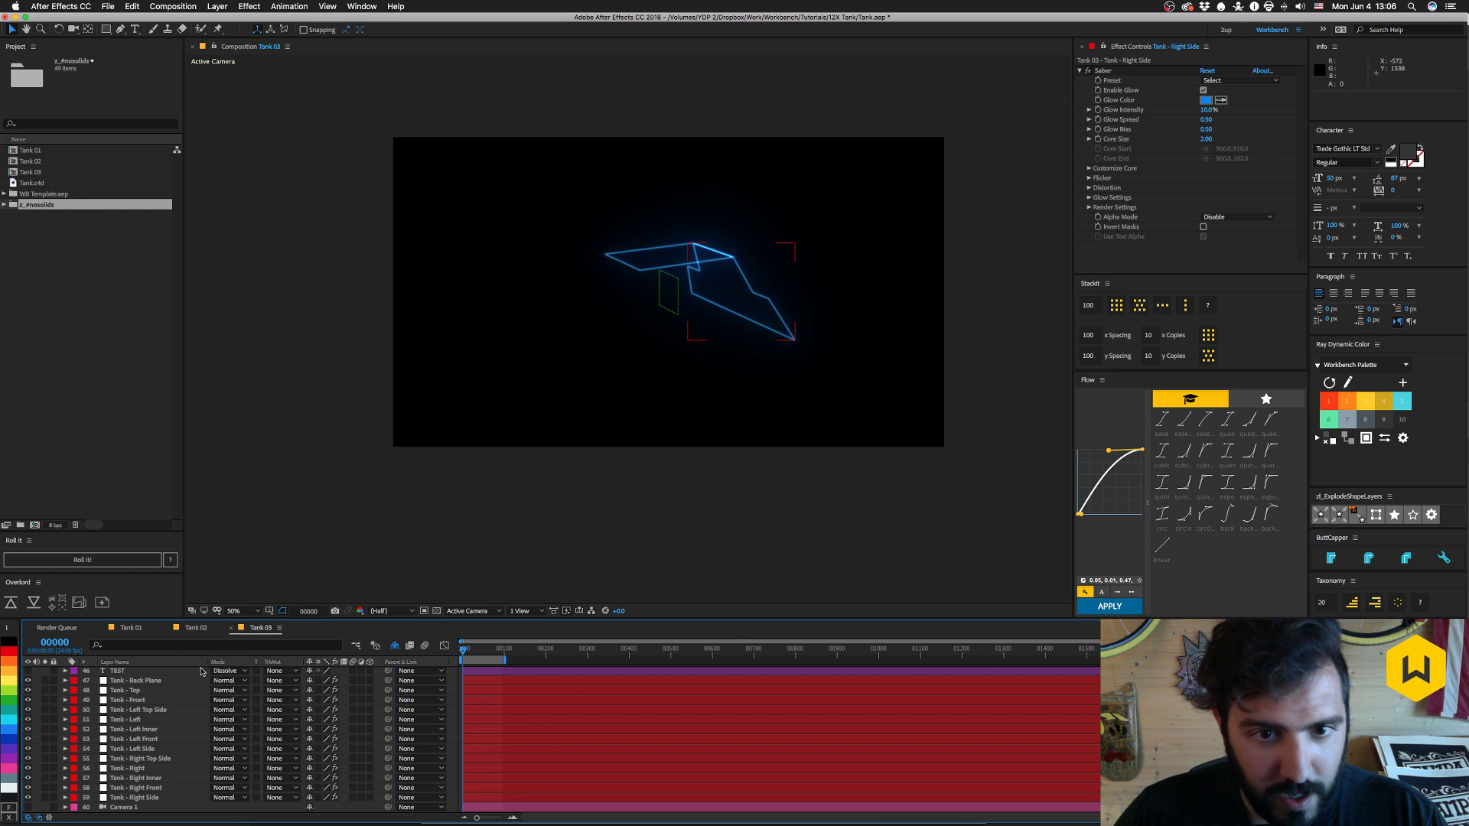
left_click(152, 683)
key("super+Down")
key("super+Down")
key("super+Down")
key("super+Down")
key("super+Down")
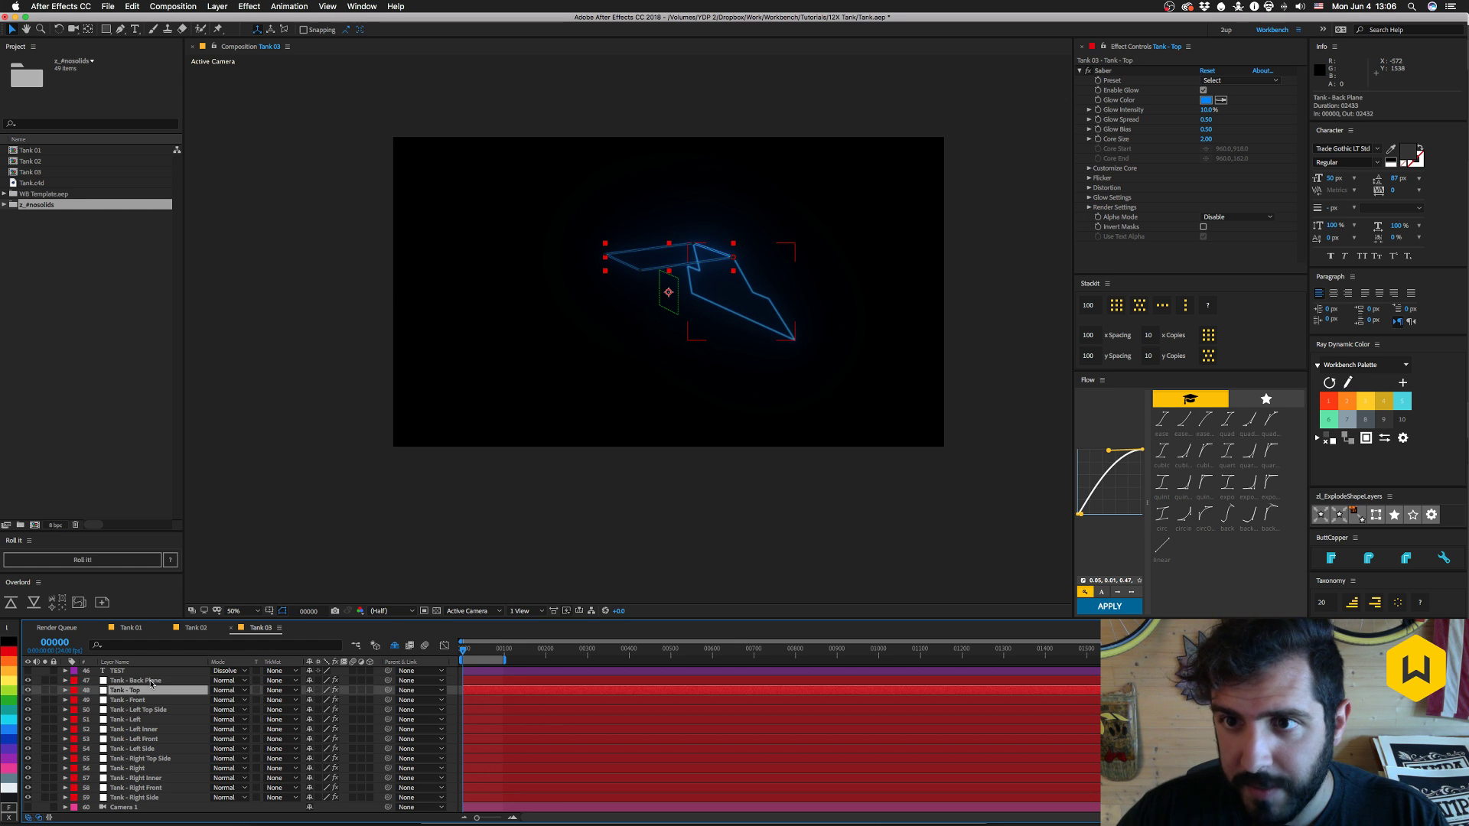
key("super+Down")
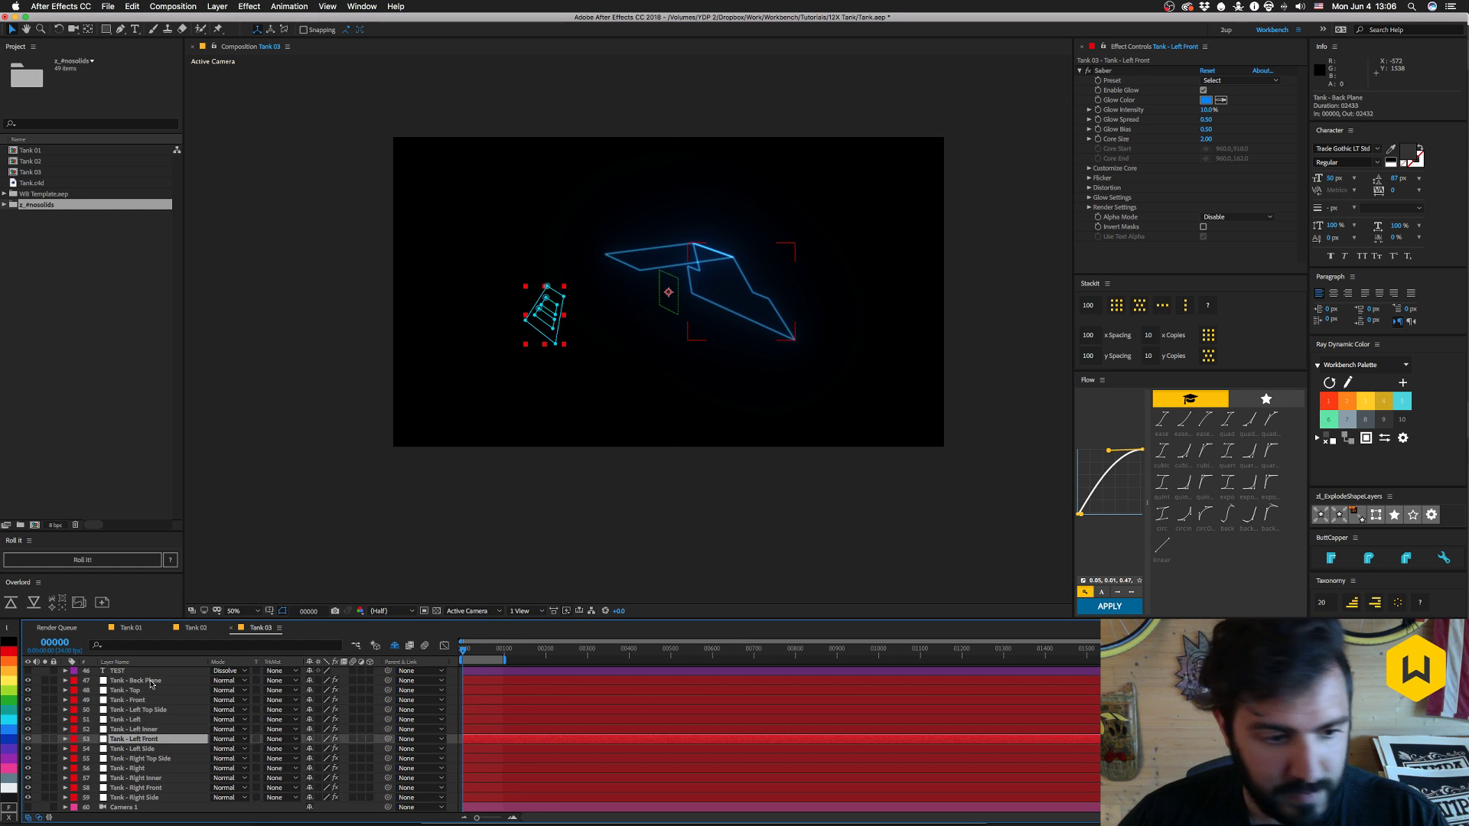
key("super+Down")
key("super+Up")
key("super+Down")
key("super+Down")
key("super+Down")
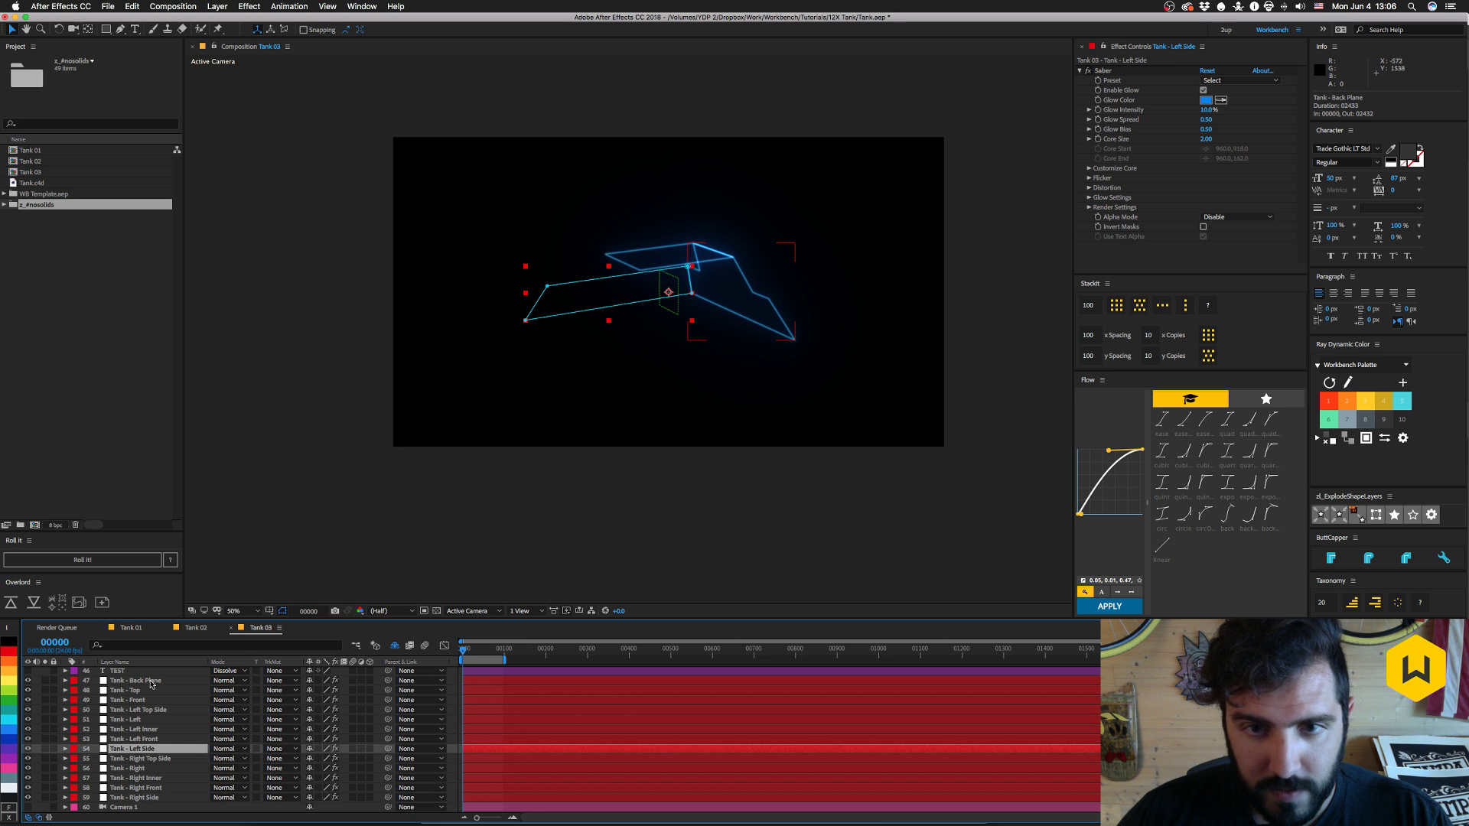
key("super+Up")
key("super+Up")
key("super+Up")
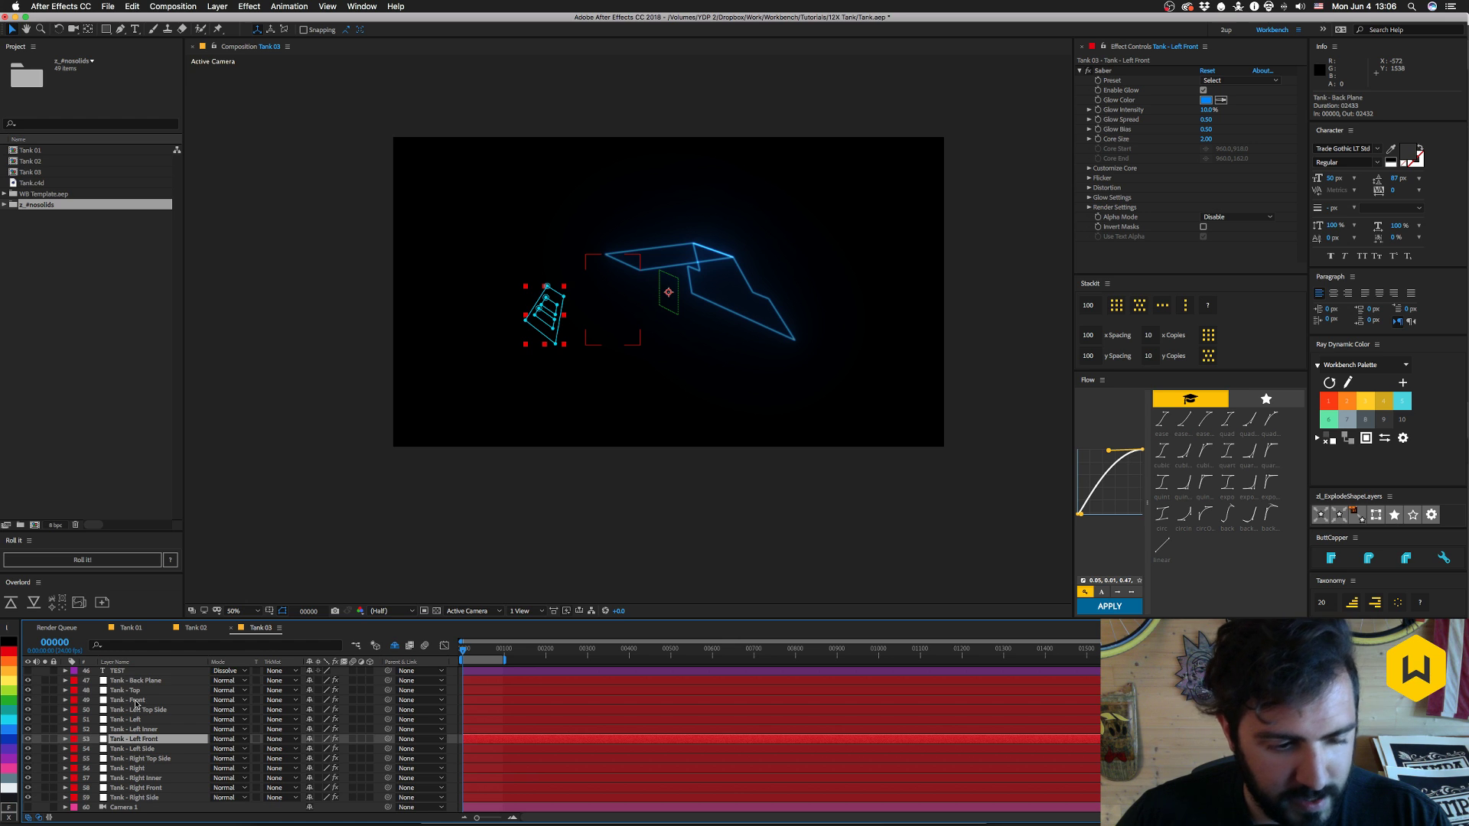
- Examine the Tank - Front layer's Saber core settings and its soloed glow, and check the Tank - Back Plane layer in the composition
left_click(138, 701)
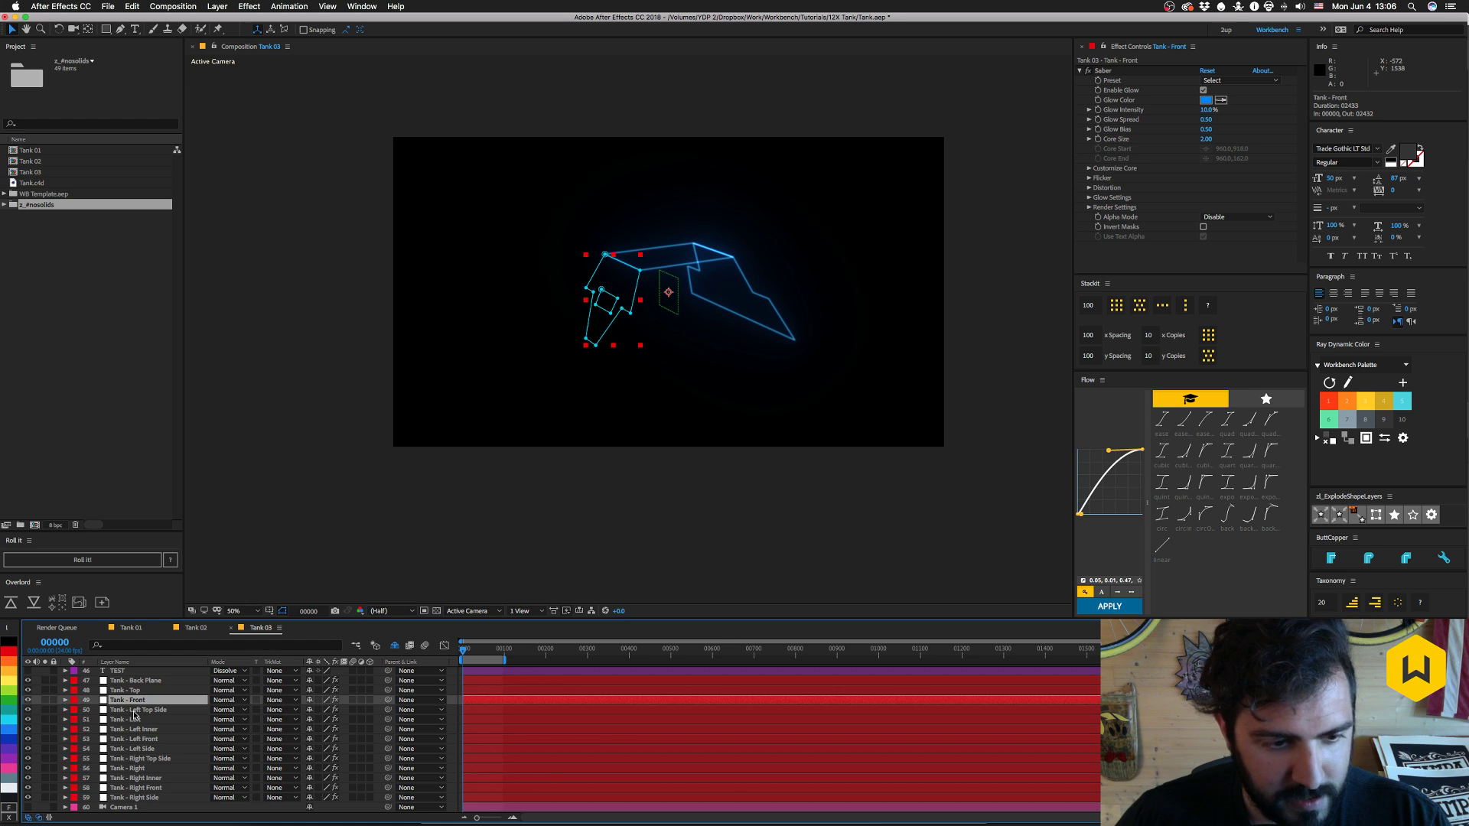
left_click(1089, 168)
scroll(1217, 153, "down", 2)
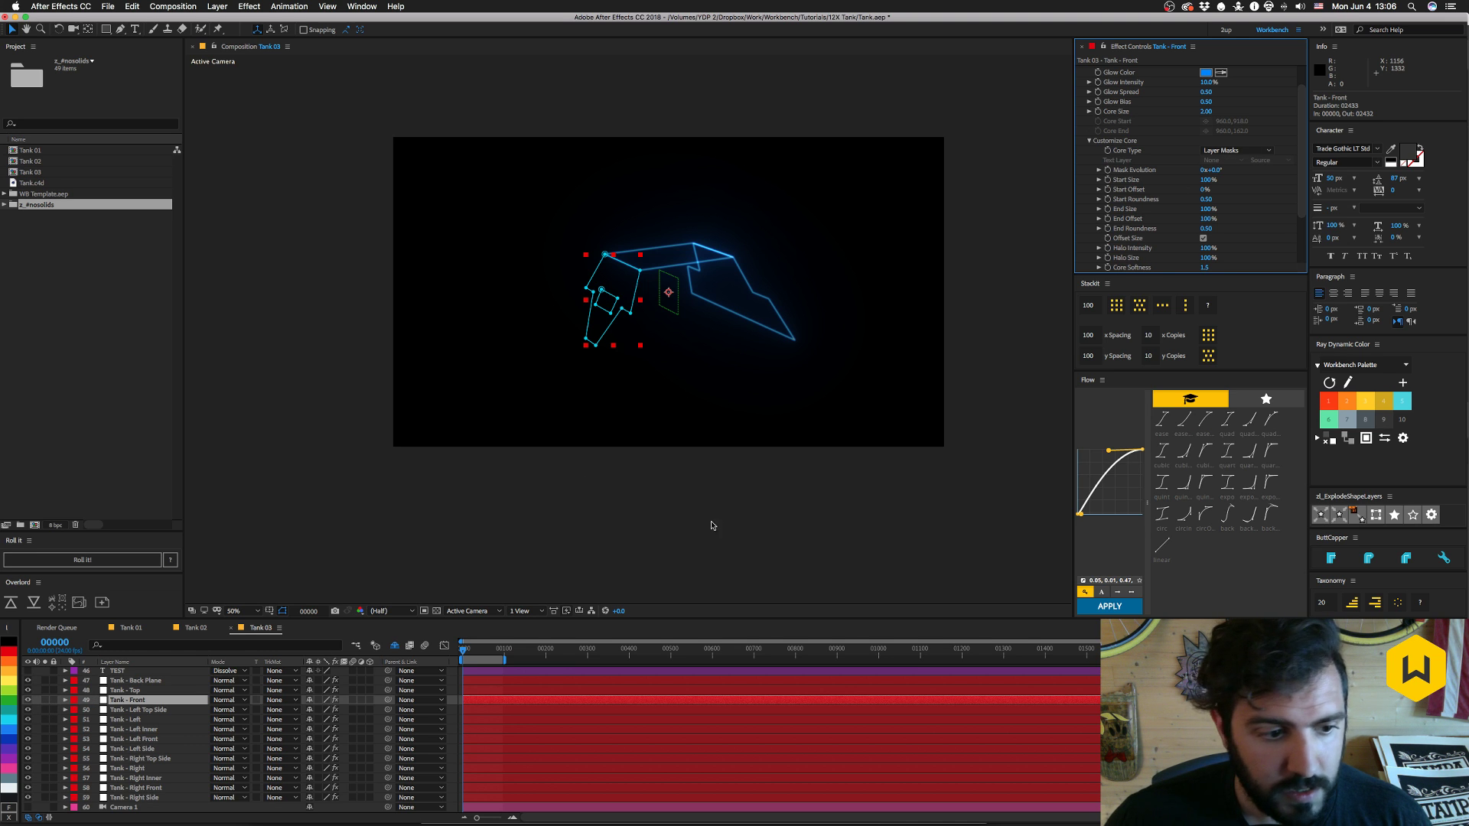
left_click(45, 700)
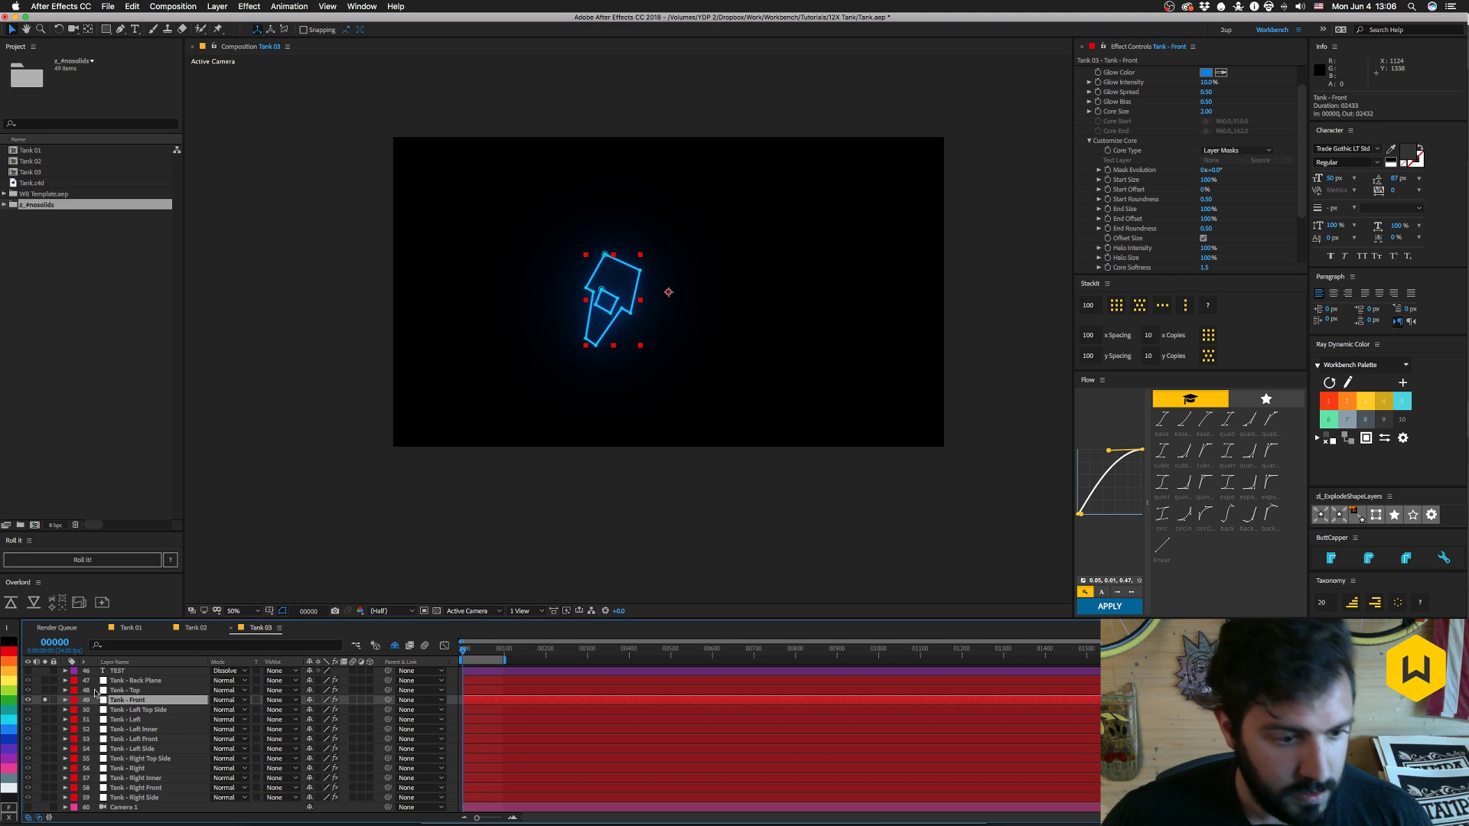
left_click(46, 700)
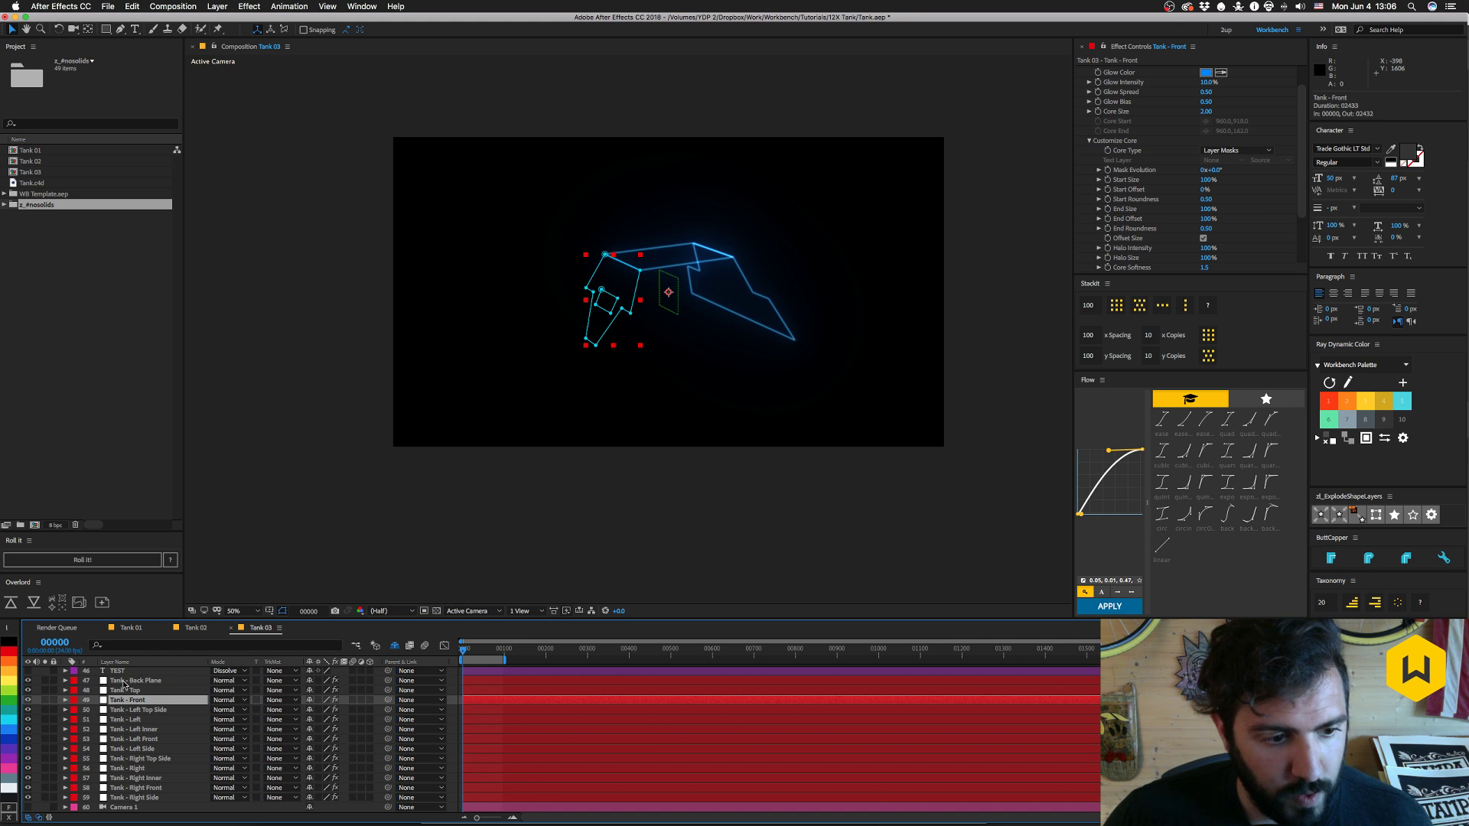
left_click(136, 680)
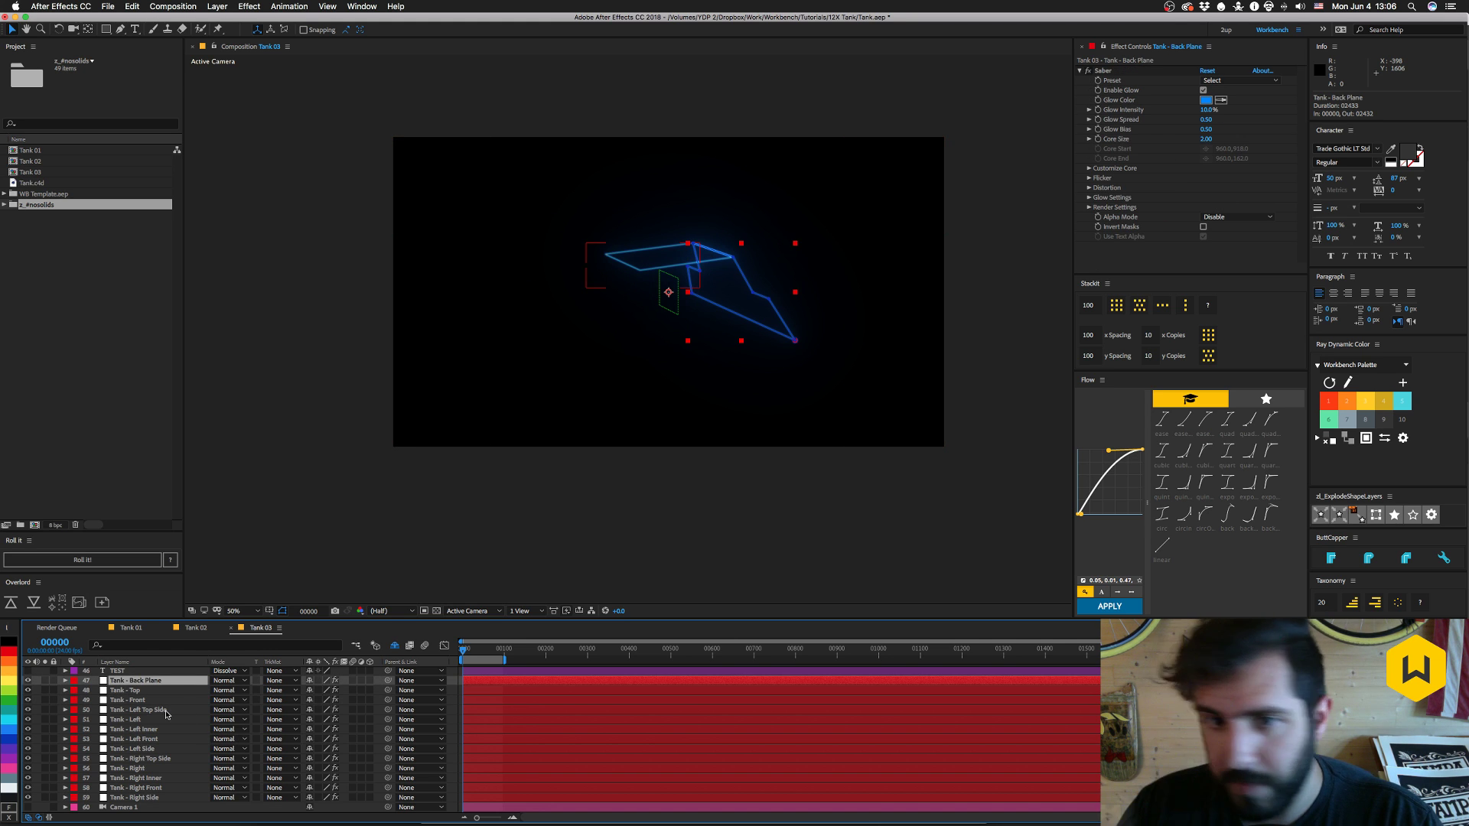
left_click(594, 501)
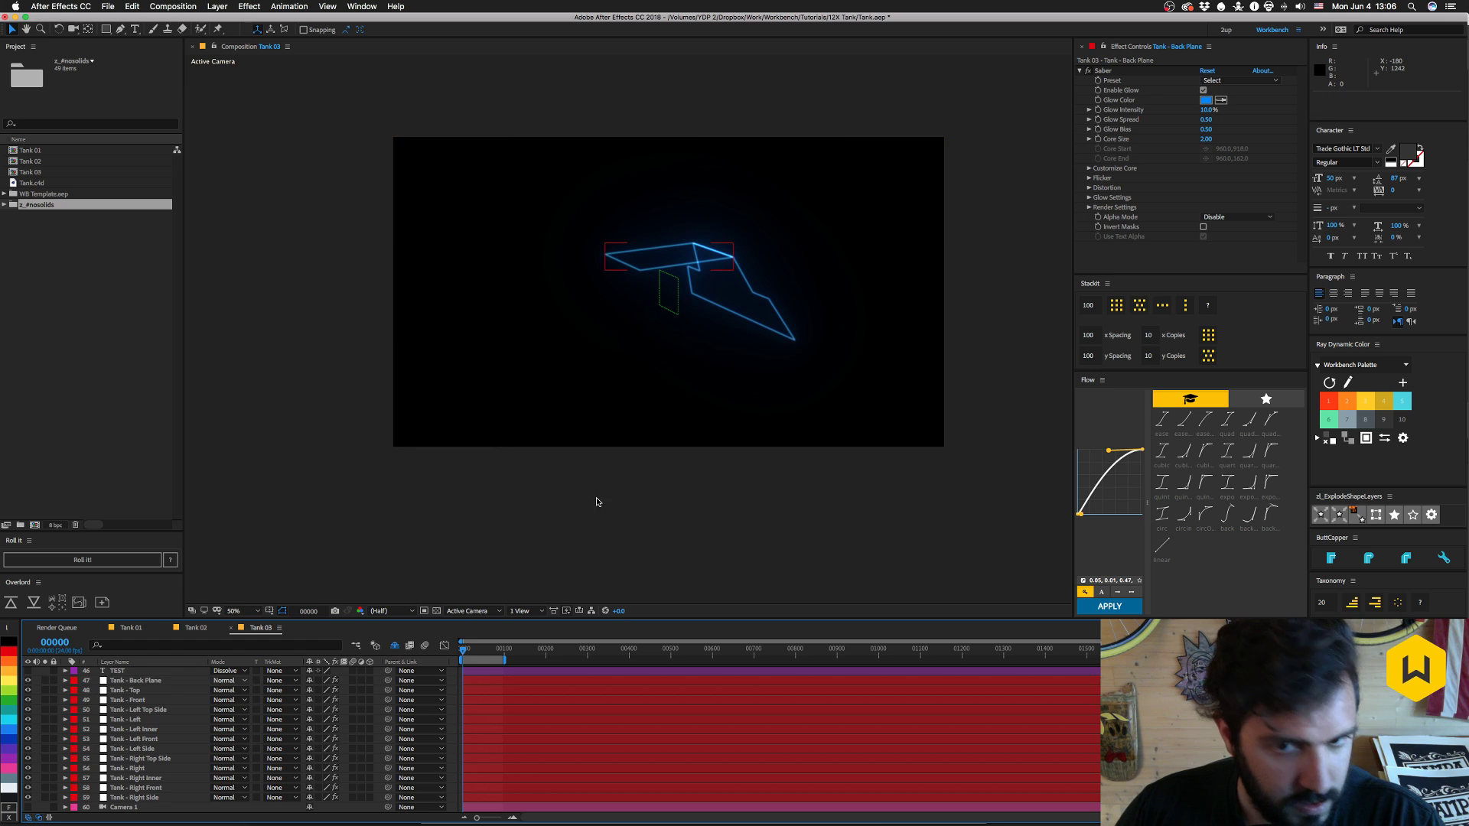
- Set the TEST text layer's blending mode to Normal
scroll(183, 710, "up", 2)
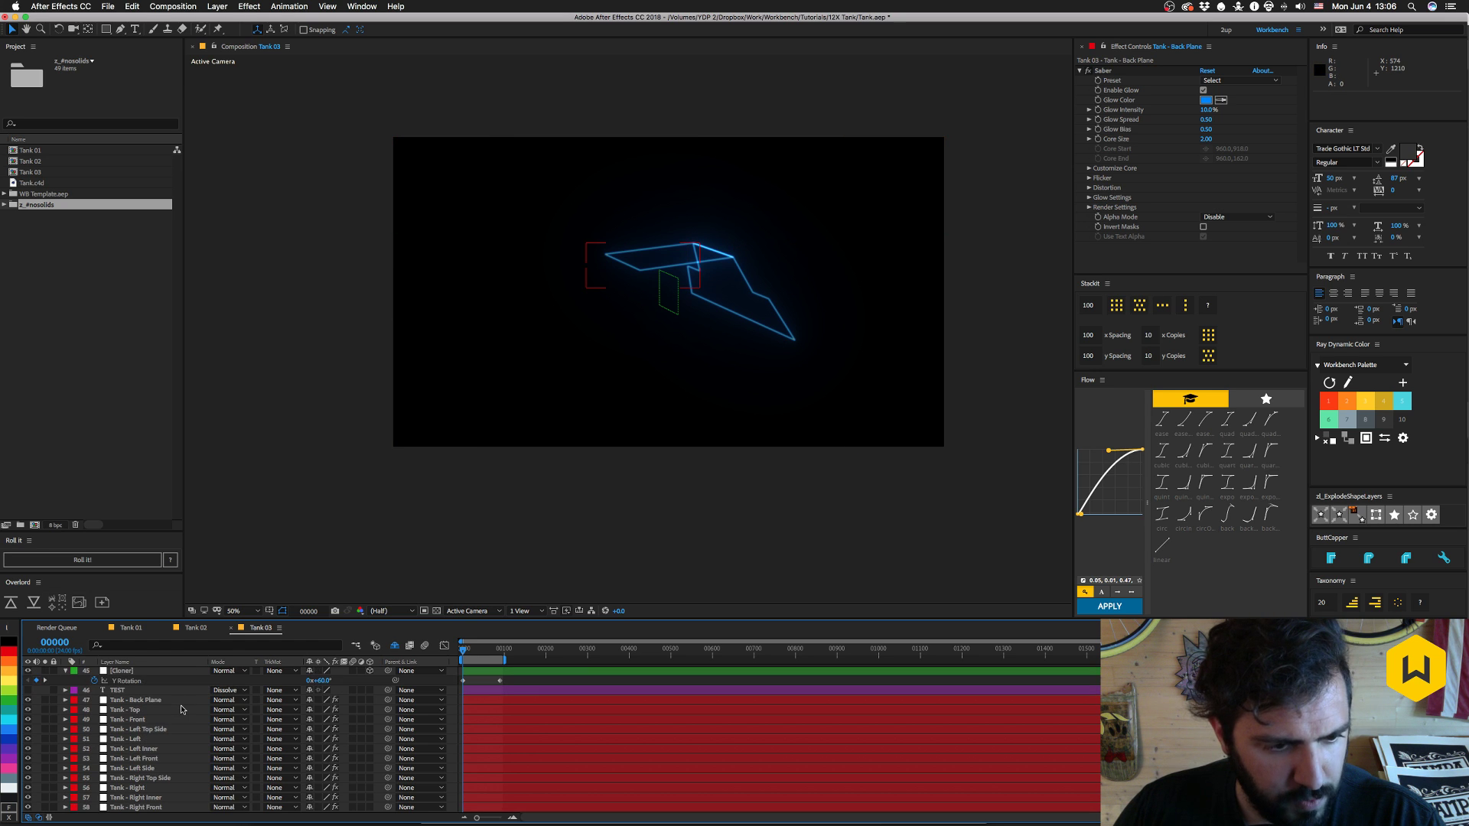
left_click(138, 701)
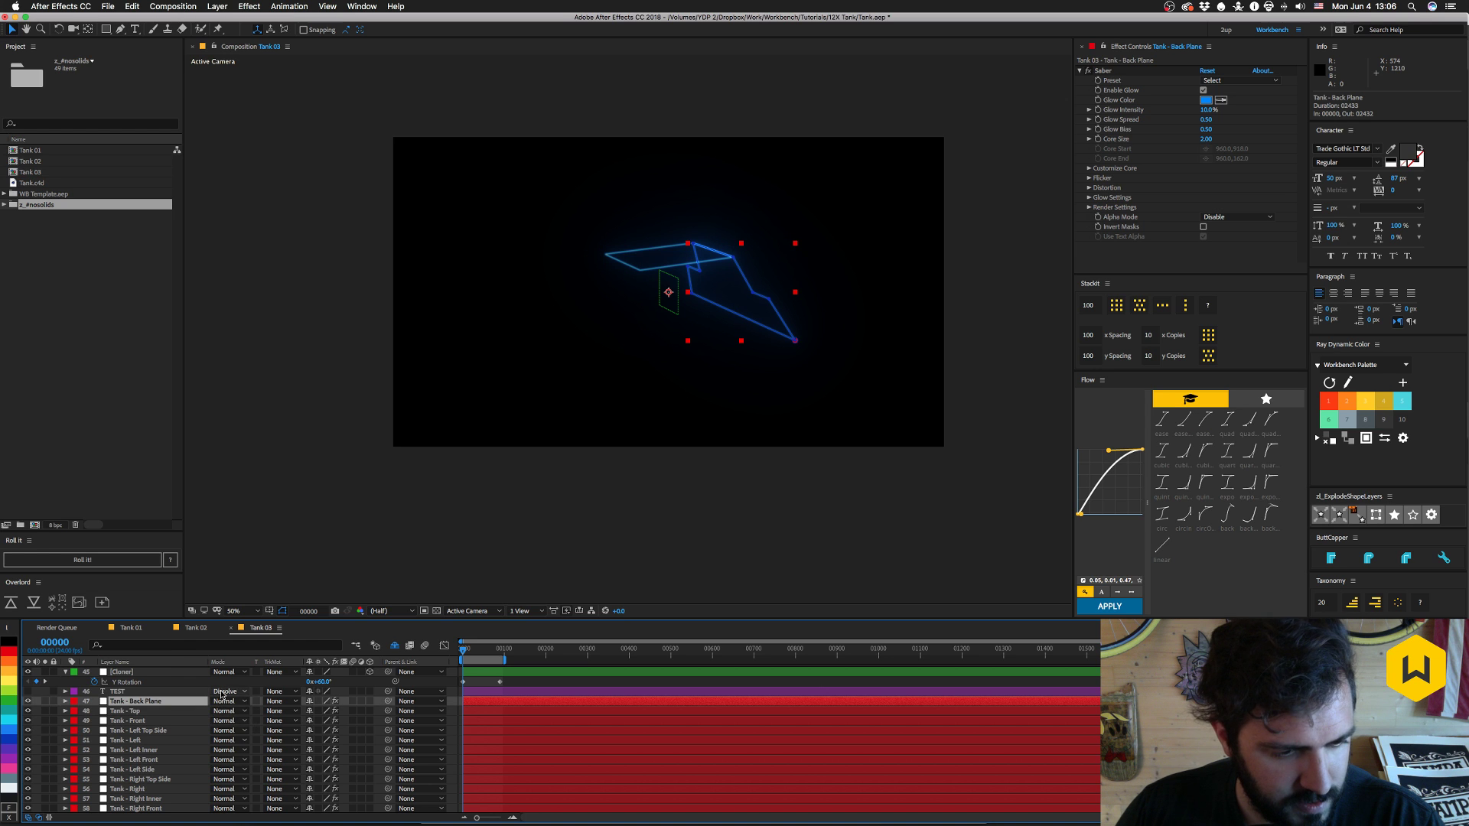
left_click(228, 691)
left_click(250, 362)
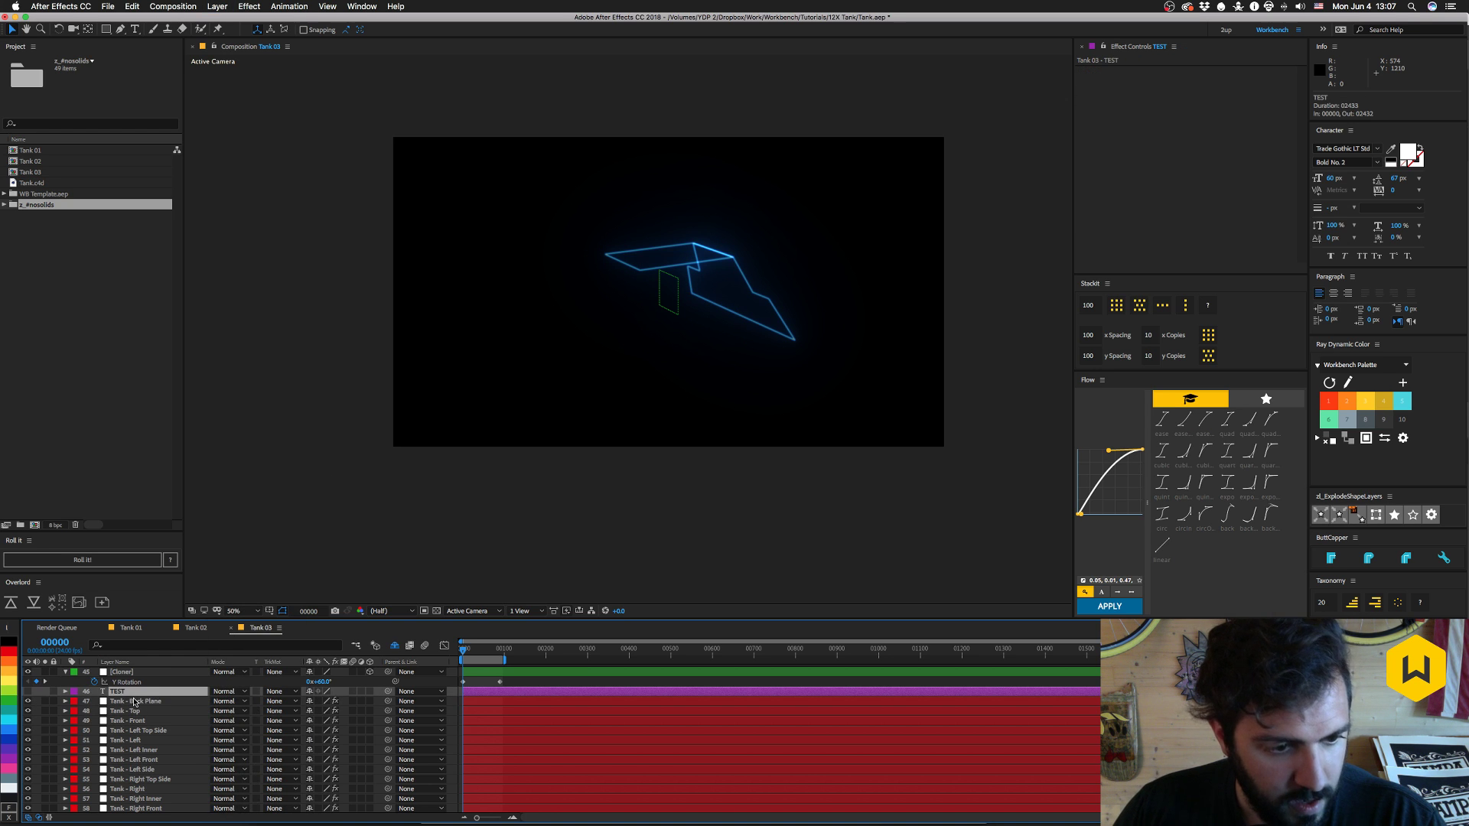
- Hide the Tank - Back Plane layer
left_click(125, 702)
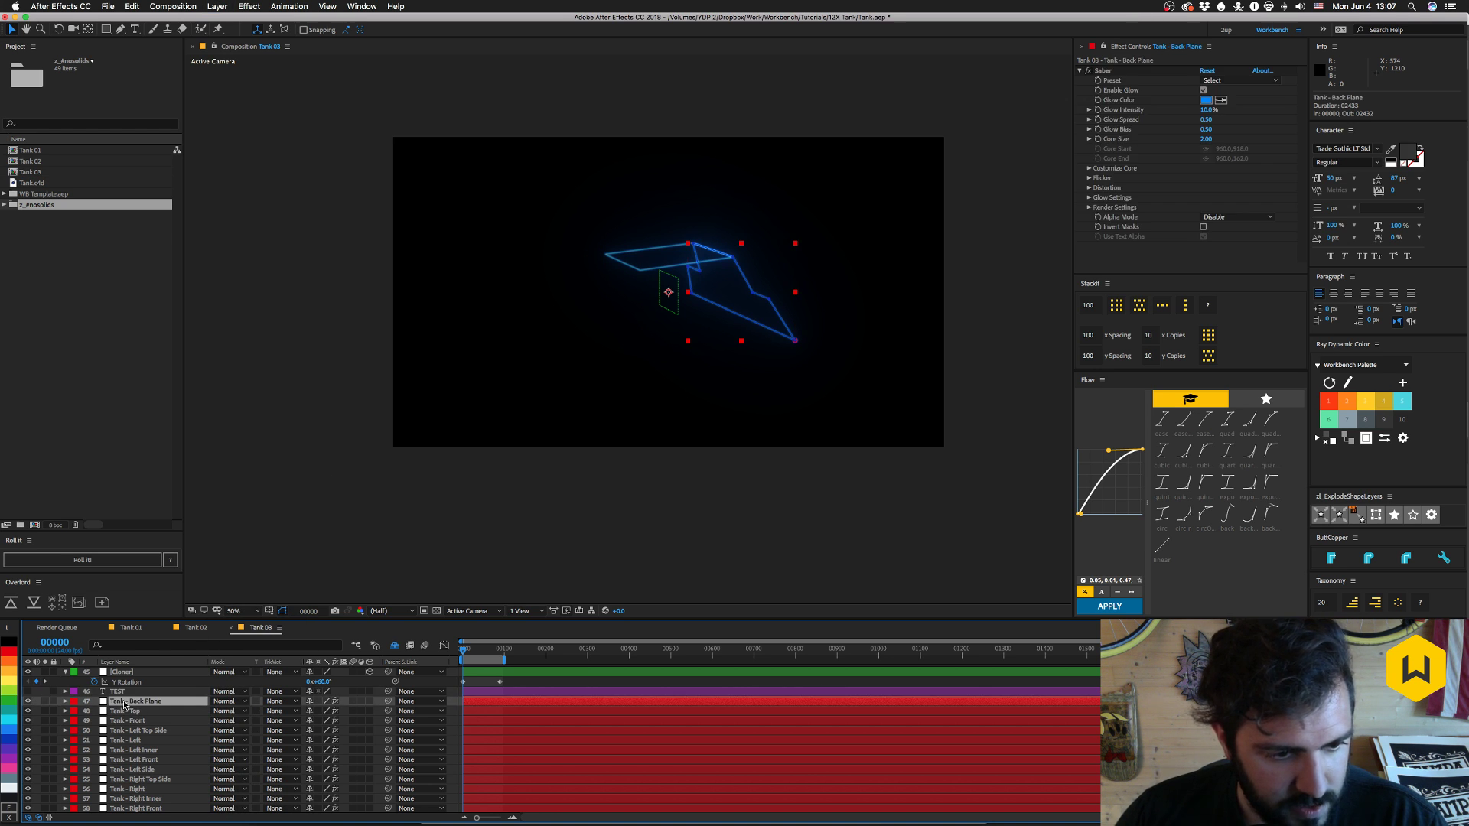
left_click(29, 703)
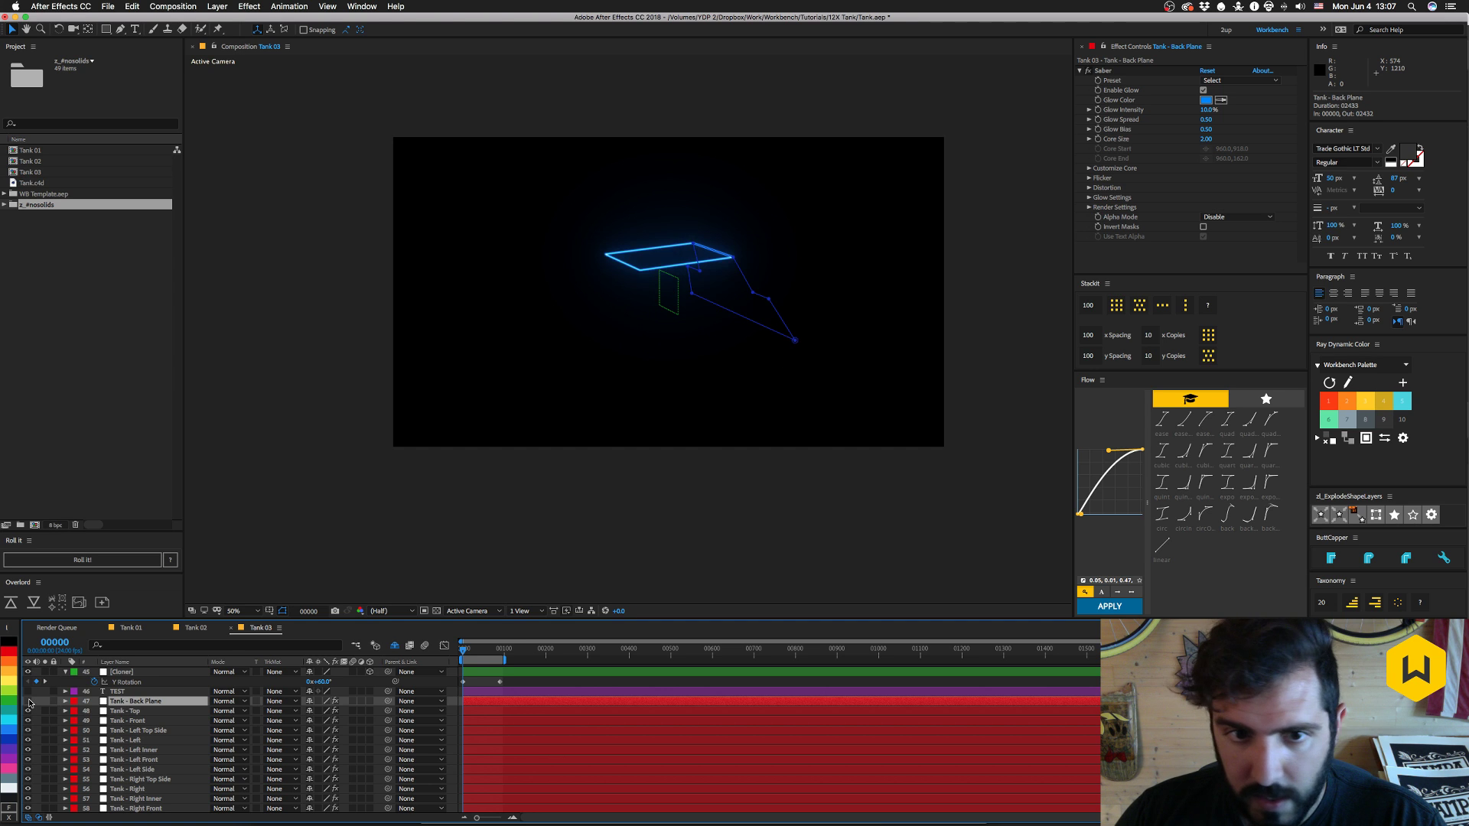
- Make the Tank - Back Plane layer visible again and check the Alpha Mode options of its Saber effect
left_click(29, 703)
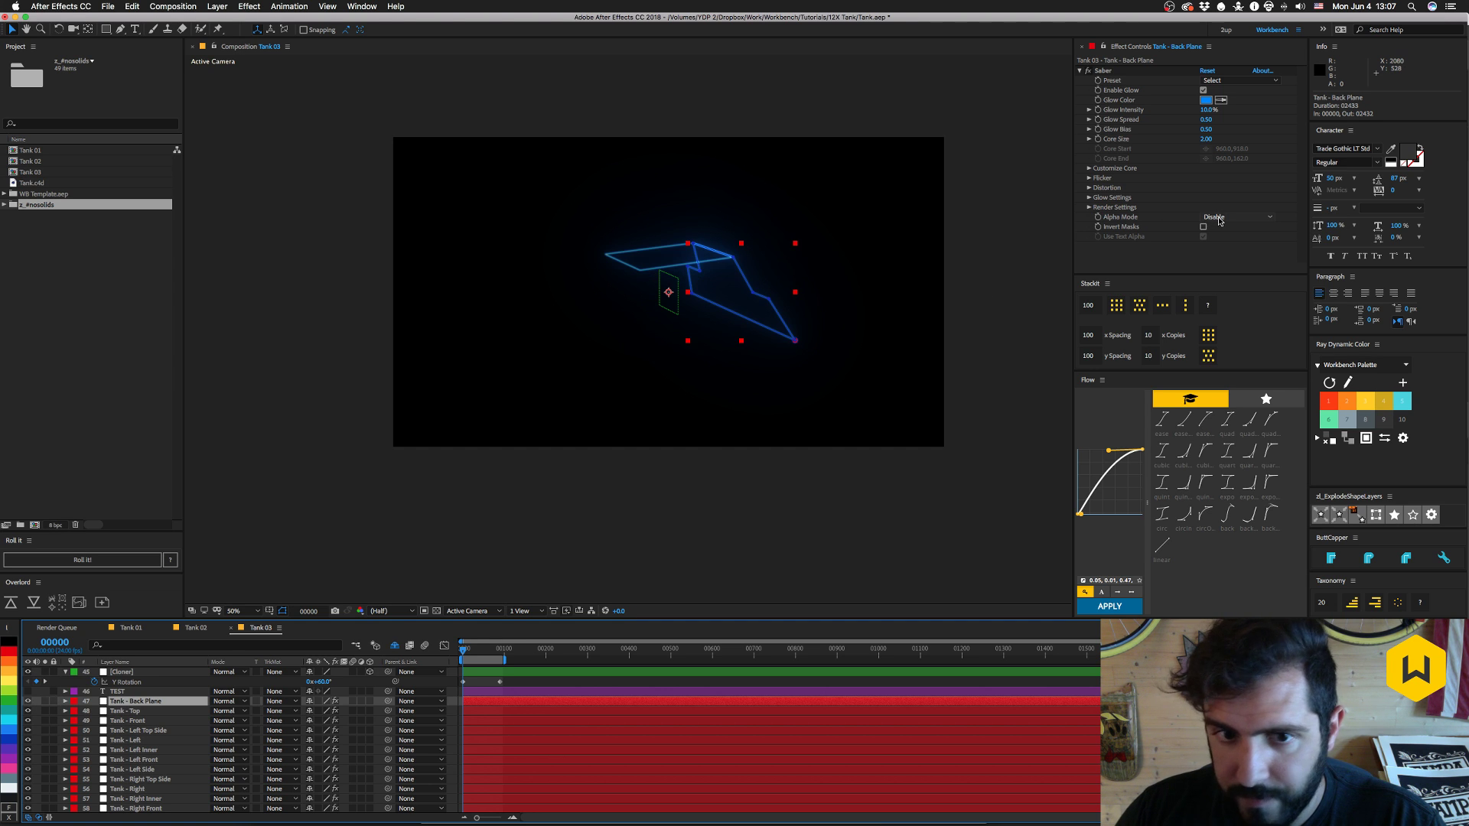
left_click(1237, 218)
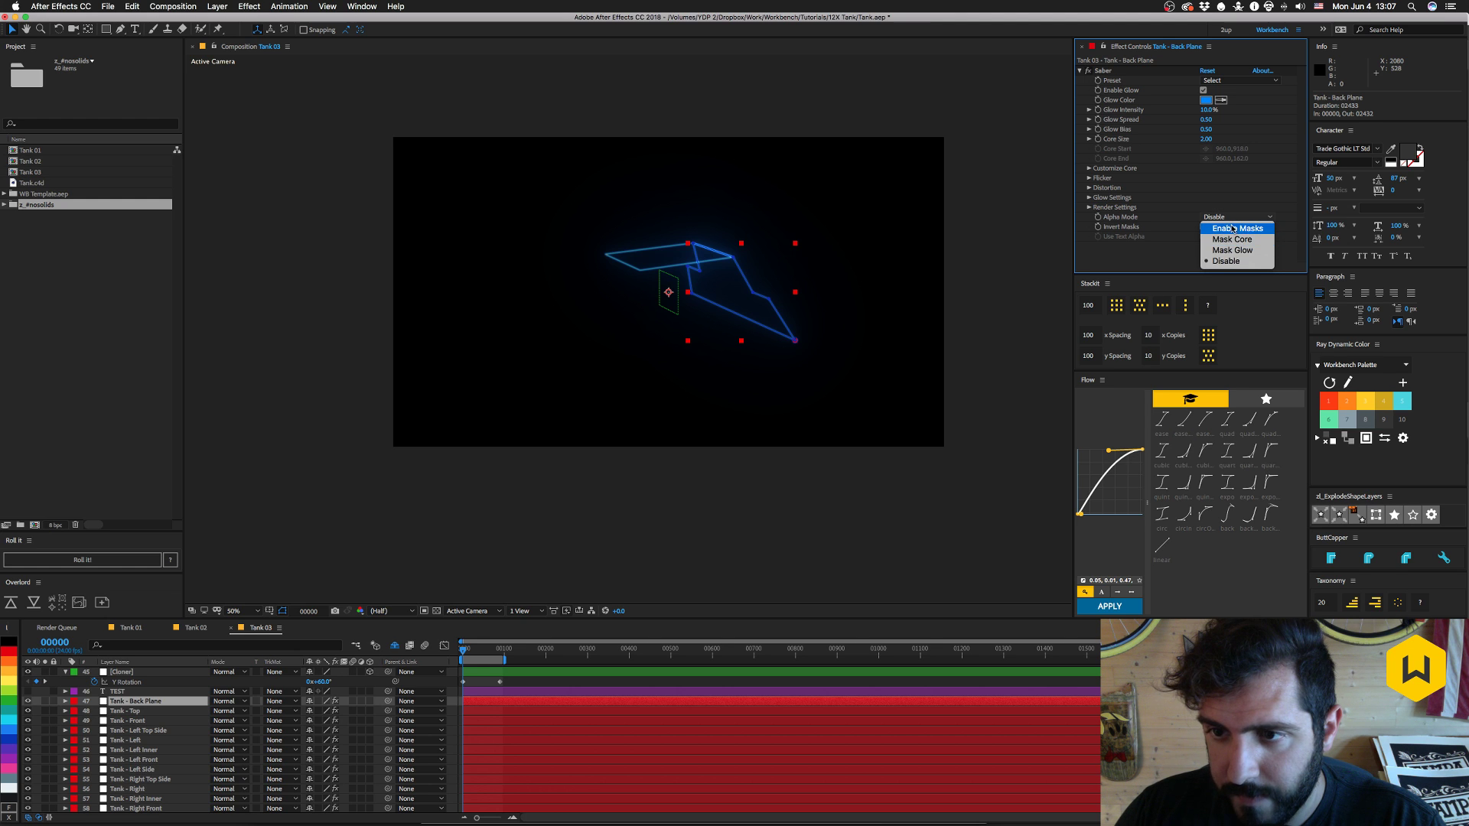
left_click(1163, 254)
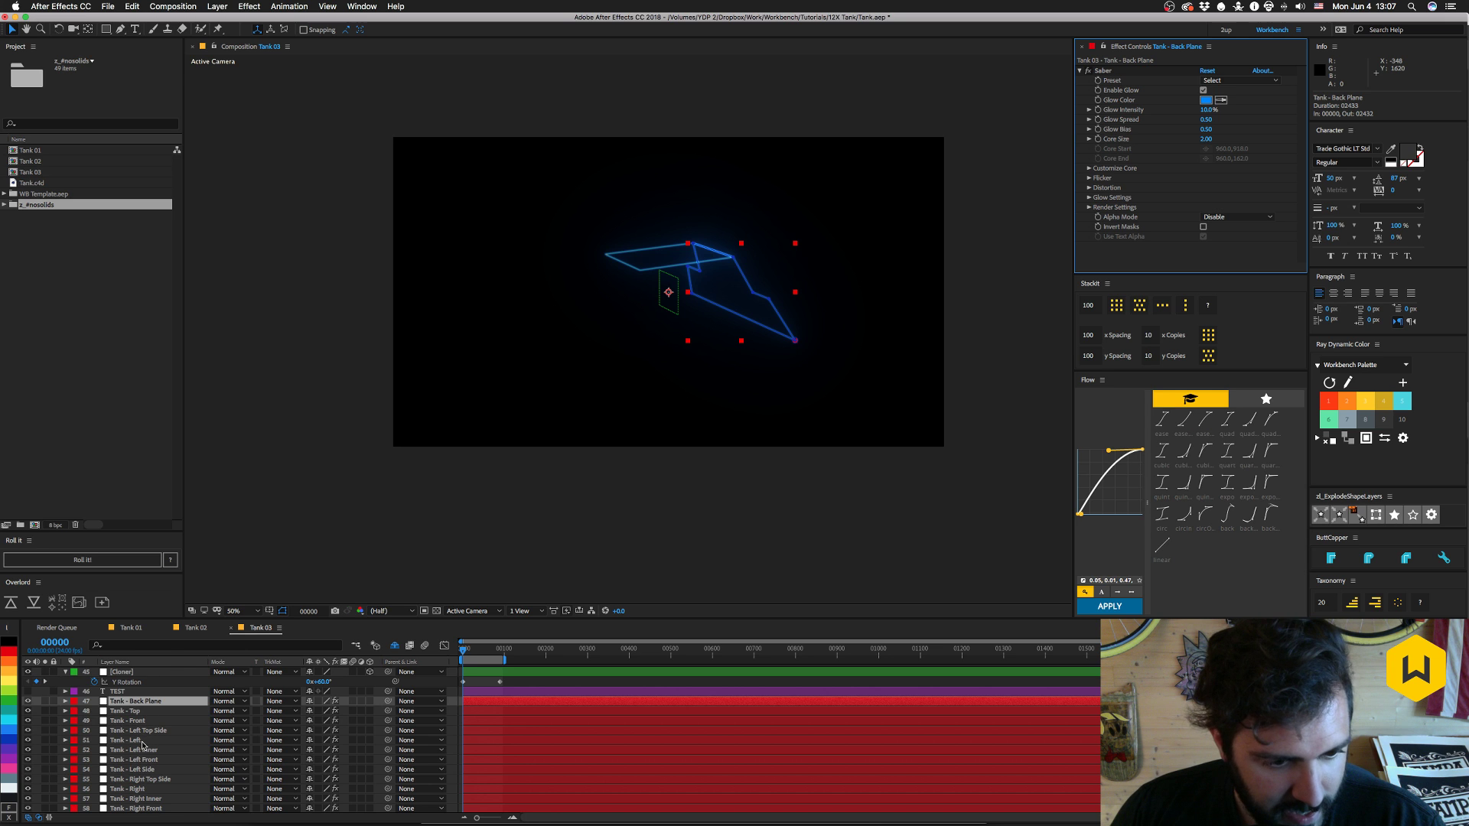
- Set the blending mode of the layers from Tank - Back Plane through Tank - Right Front to Add
scroll(129, 802, "down", 1)
left_click(139, 788, "shift")
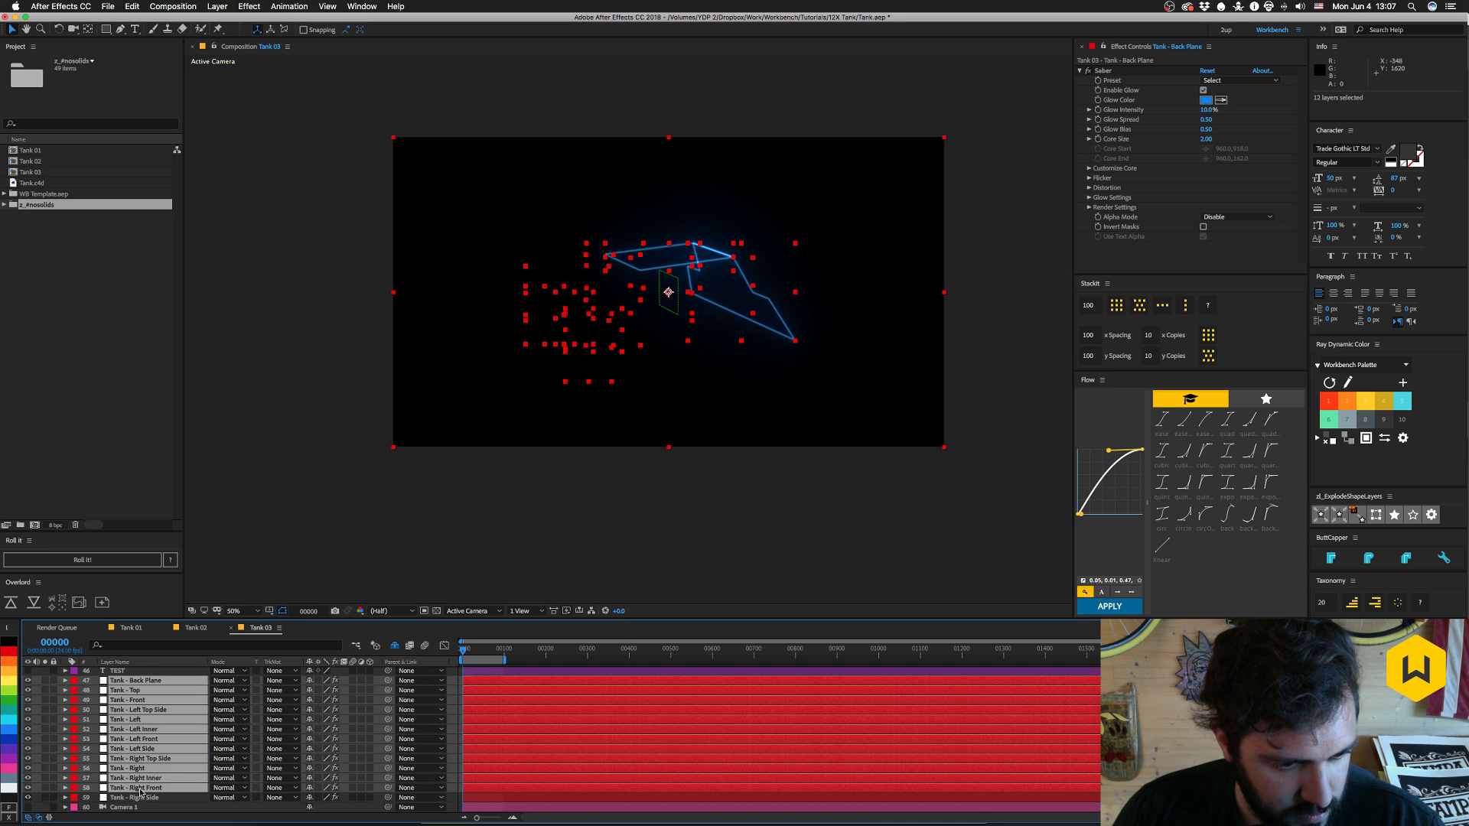
left_click(228, 681)
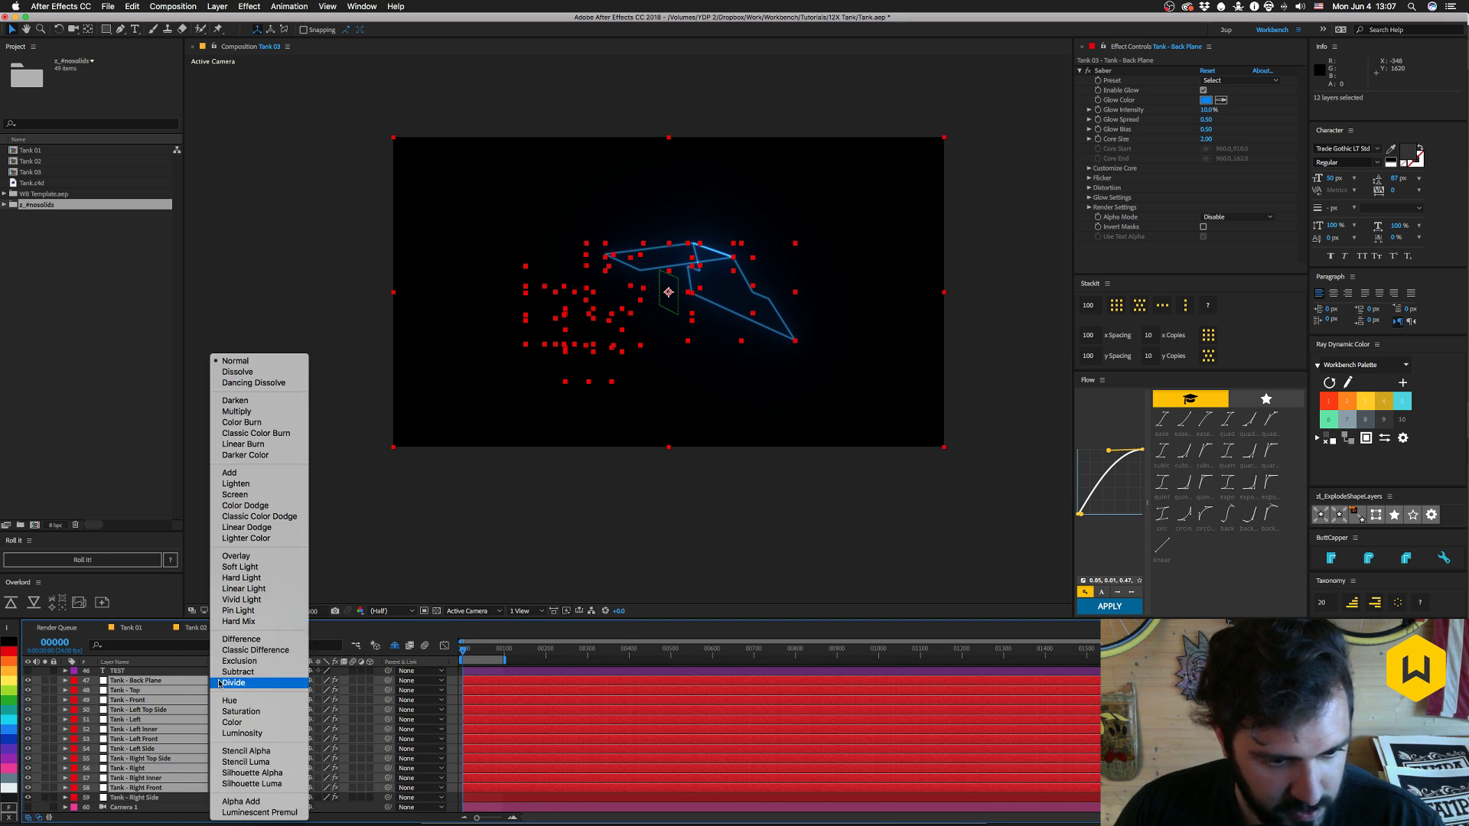
left_click(244, 473)
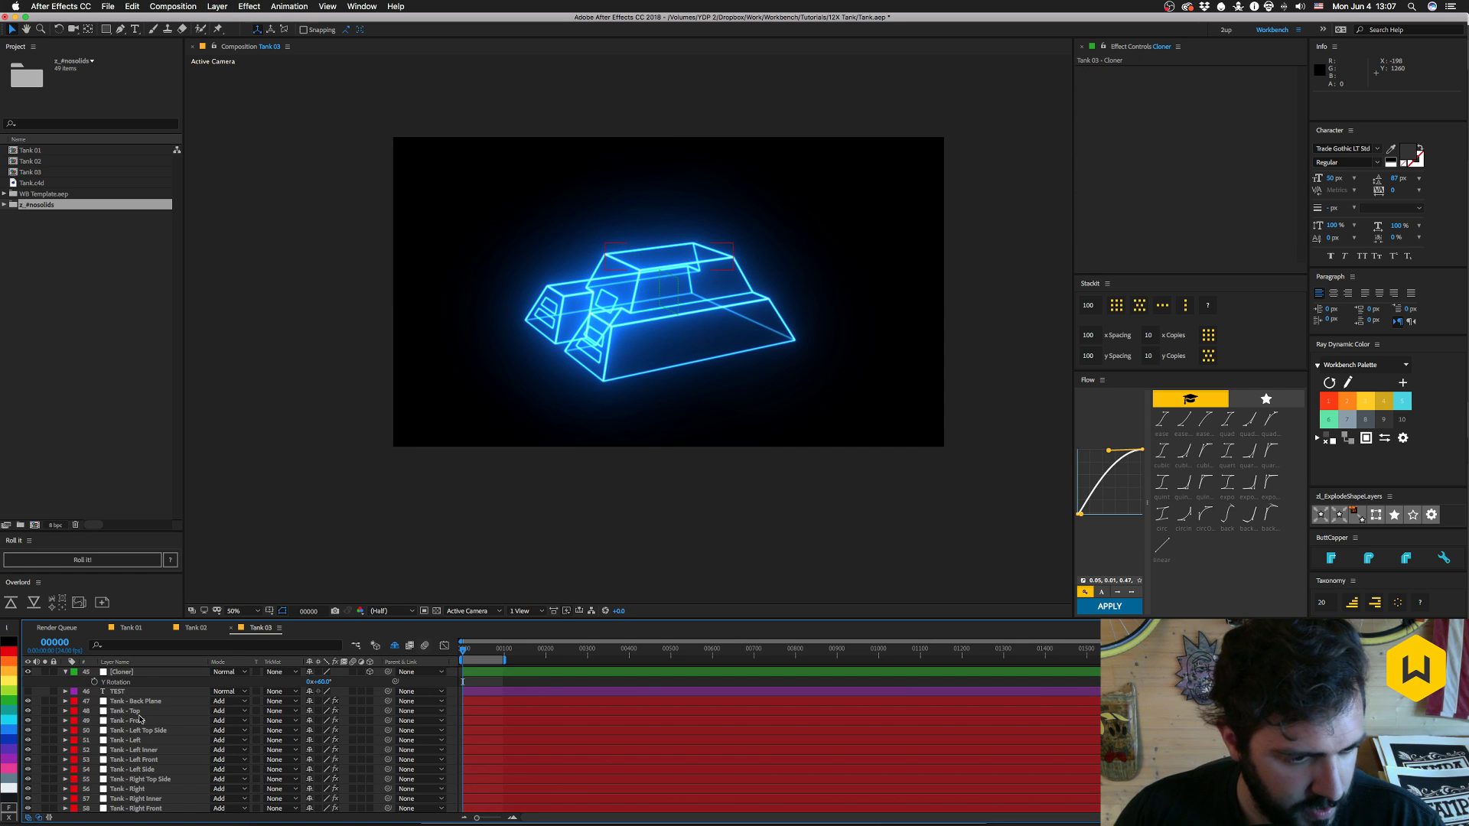
- Solo the Tank - Back Plane and Tank - Top layers in turn, then compare their outlines within the full tank
left_click(46, 701)
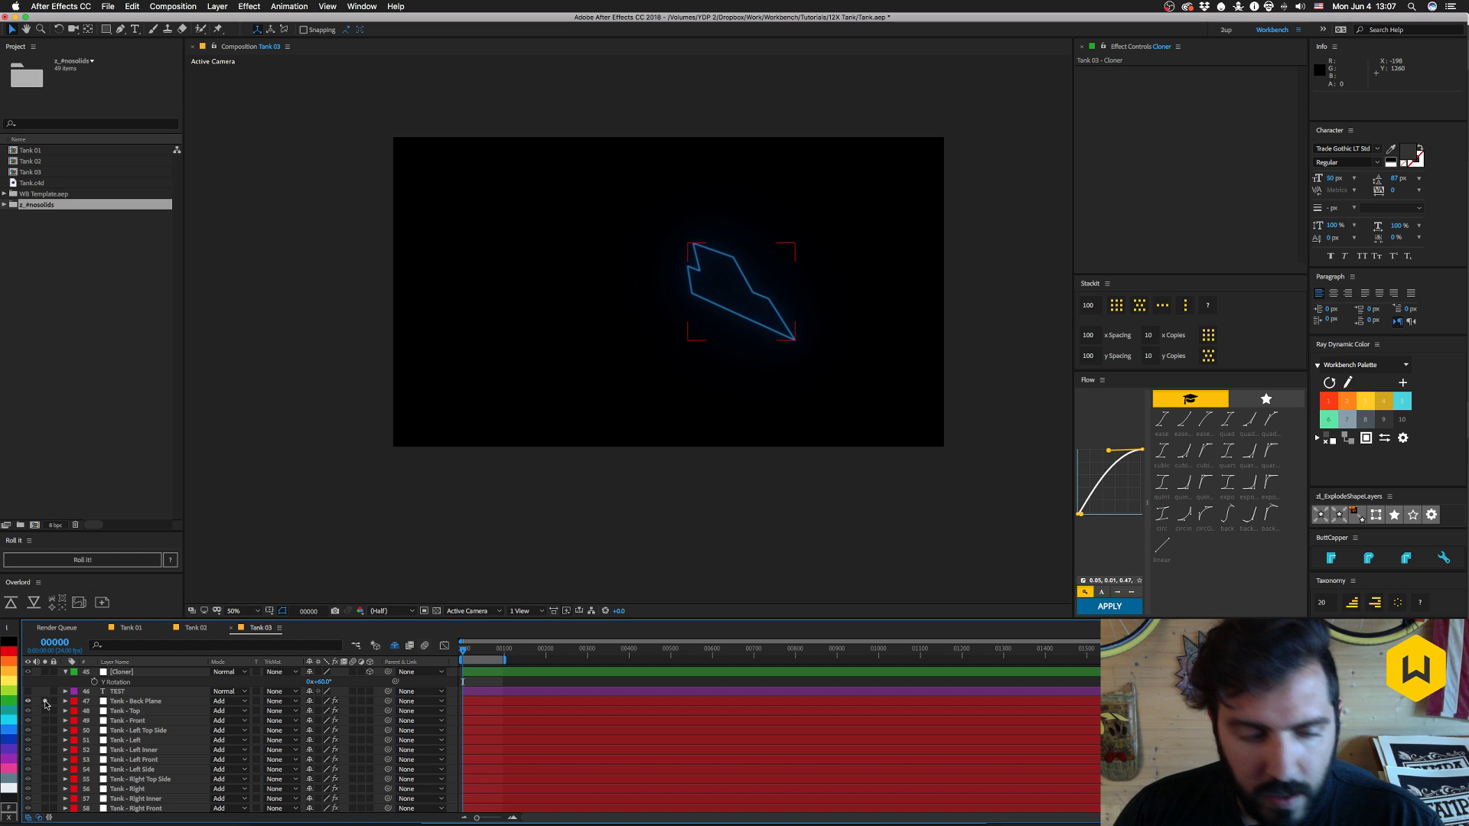
left_click(45, 710, "alt")
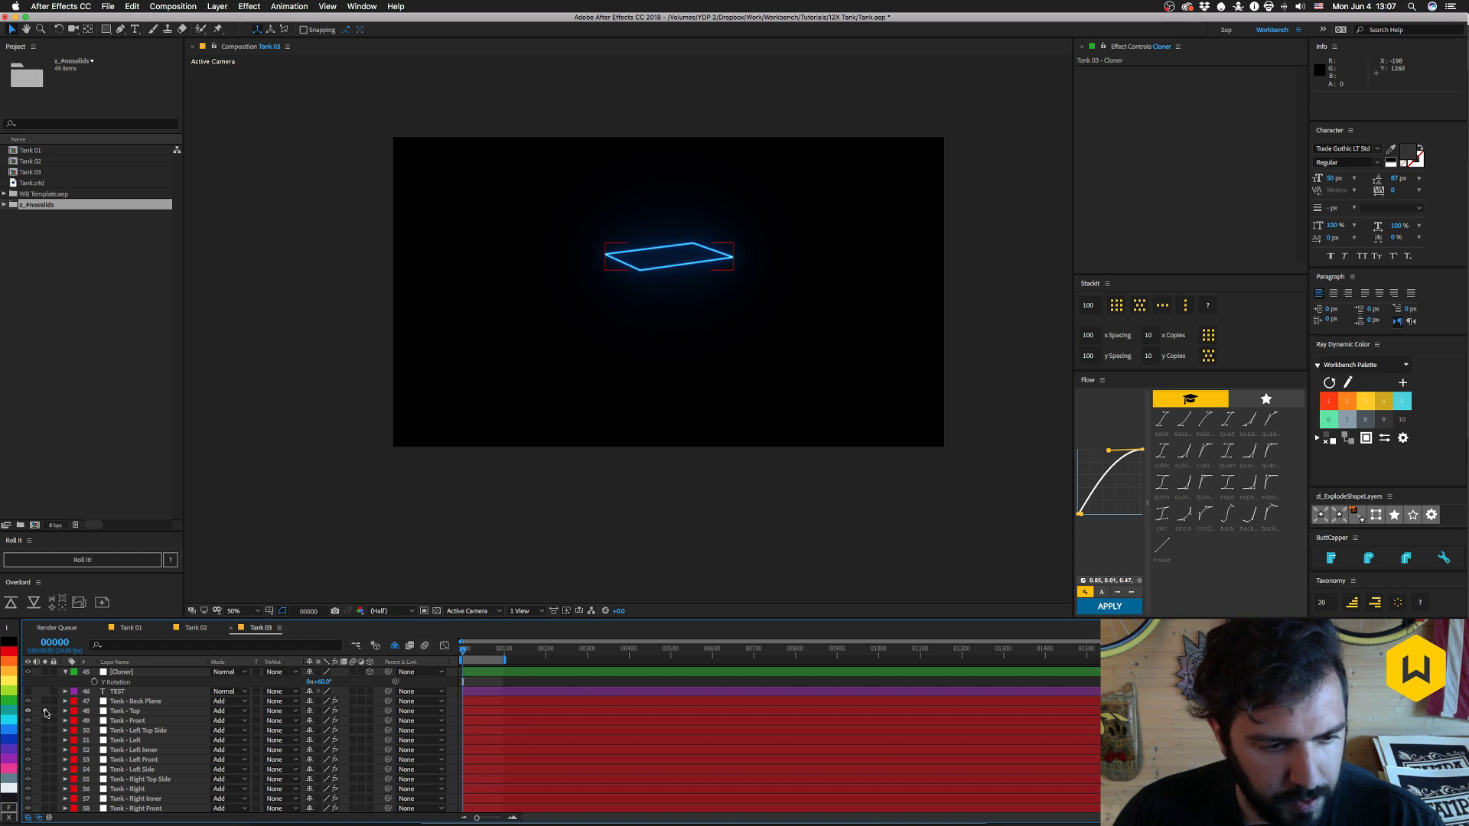
left_click(46, 710)
left_click(145, 702)
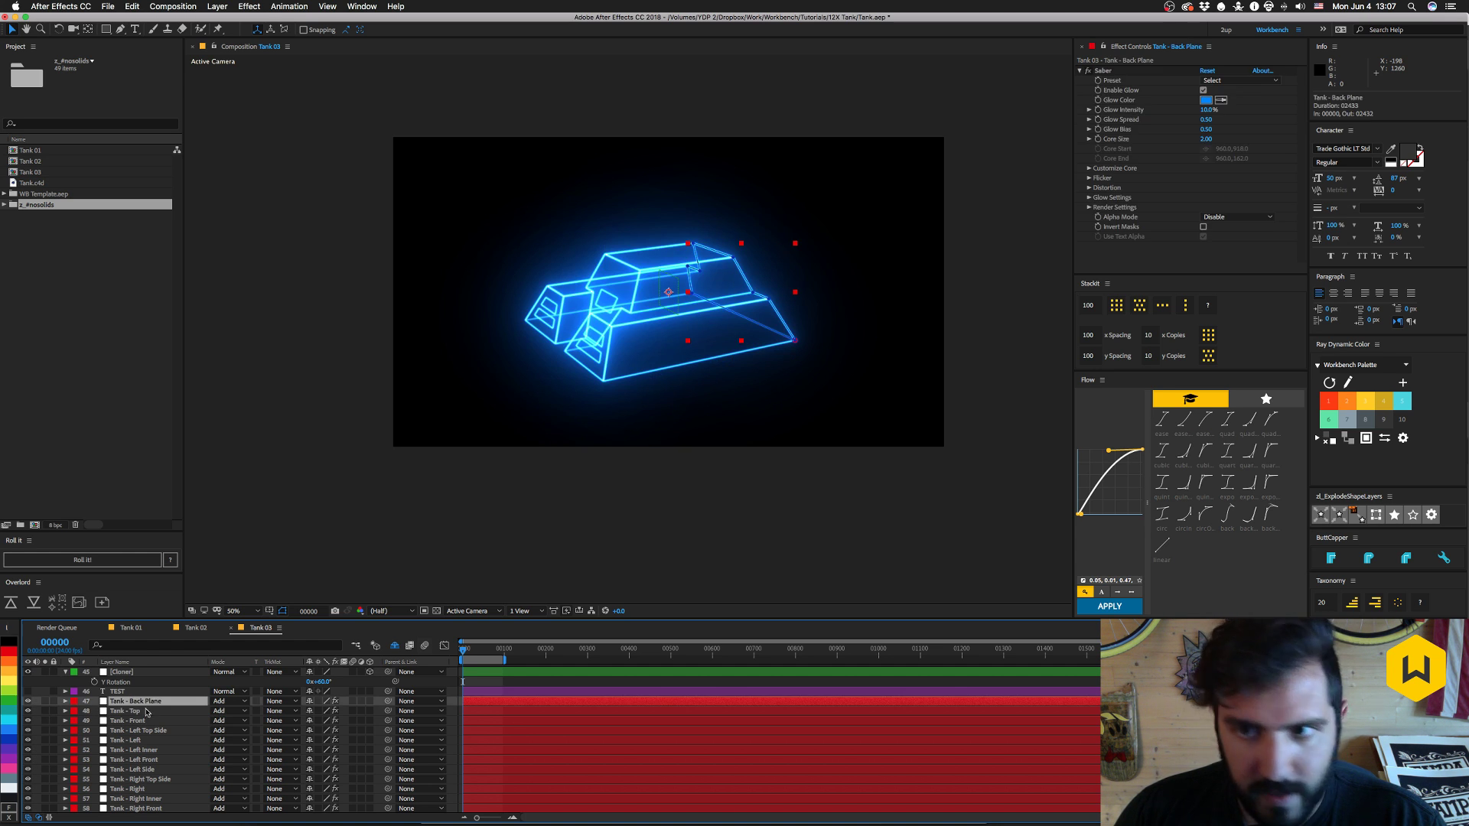
left_click(147, 711)
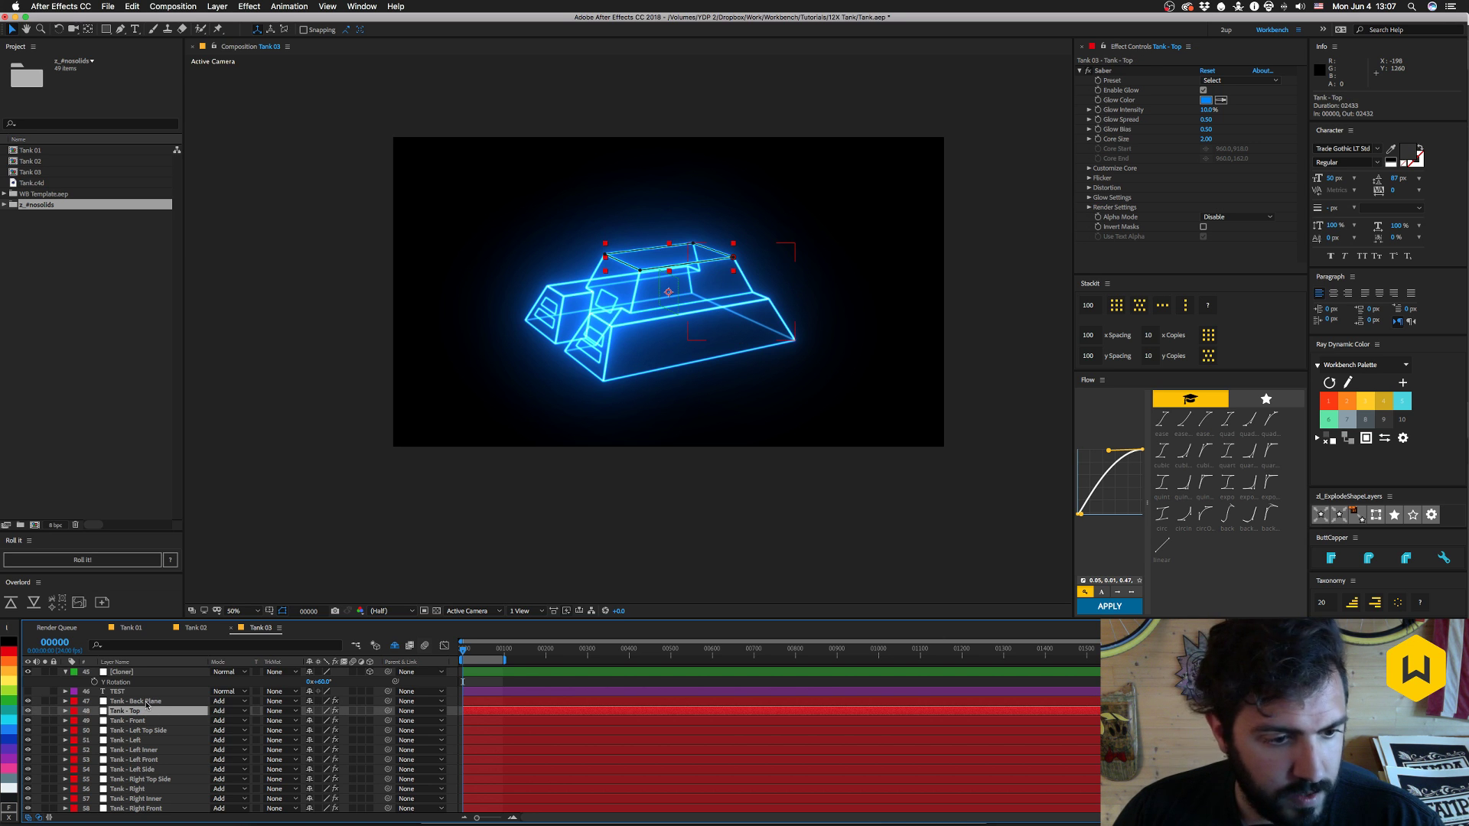
left_click(147, 703)
- Deselect the layers, advance one frame and preview the Tank 03 composition
left_click(75, 682)
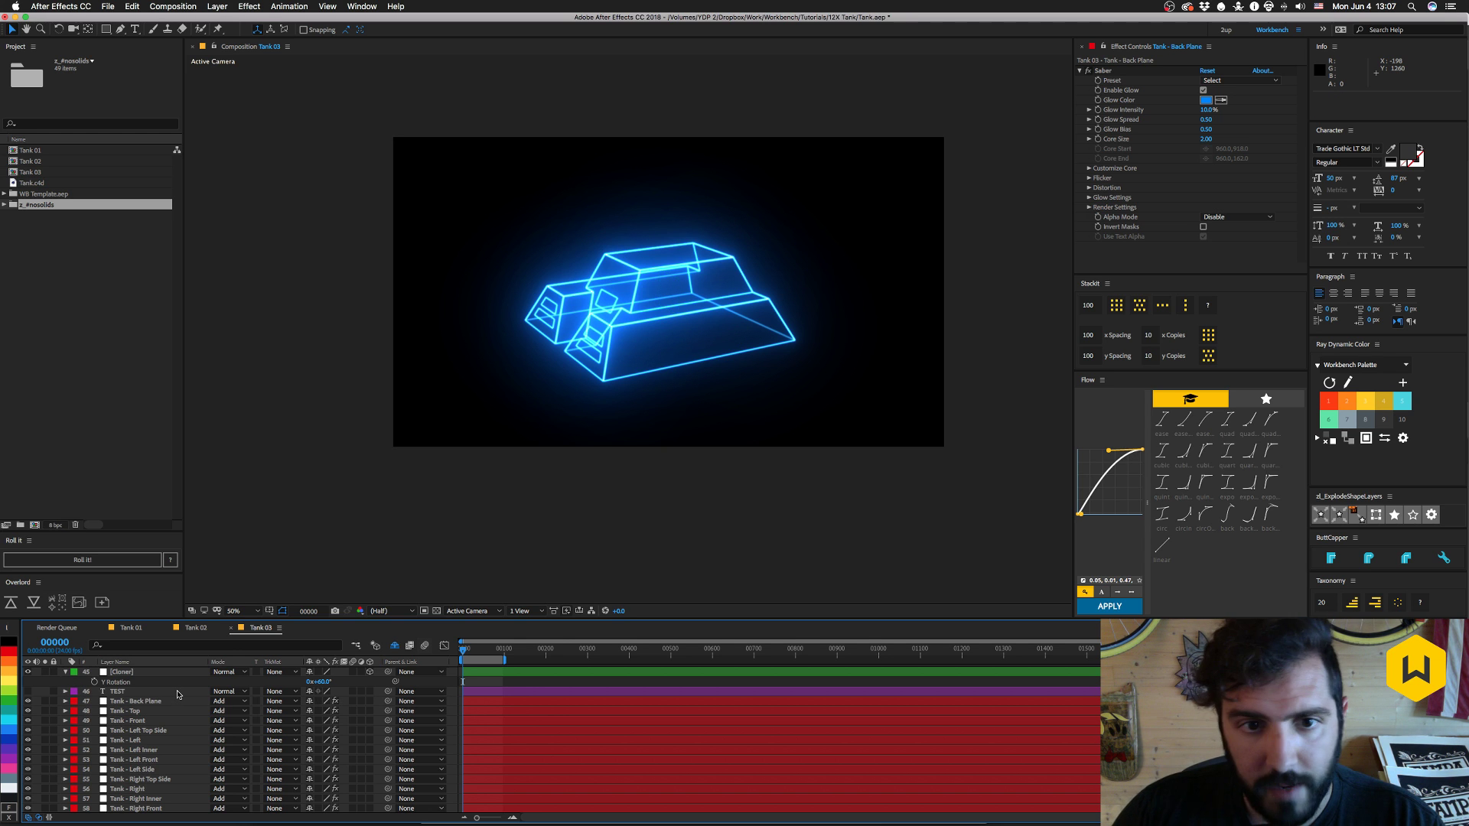
key("Page_Down")
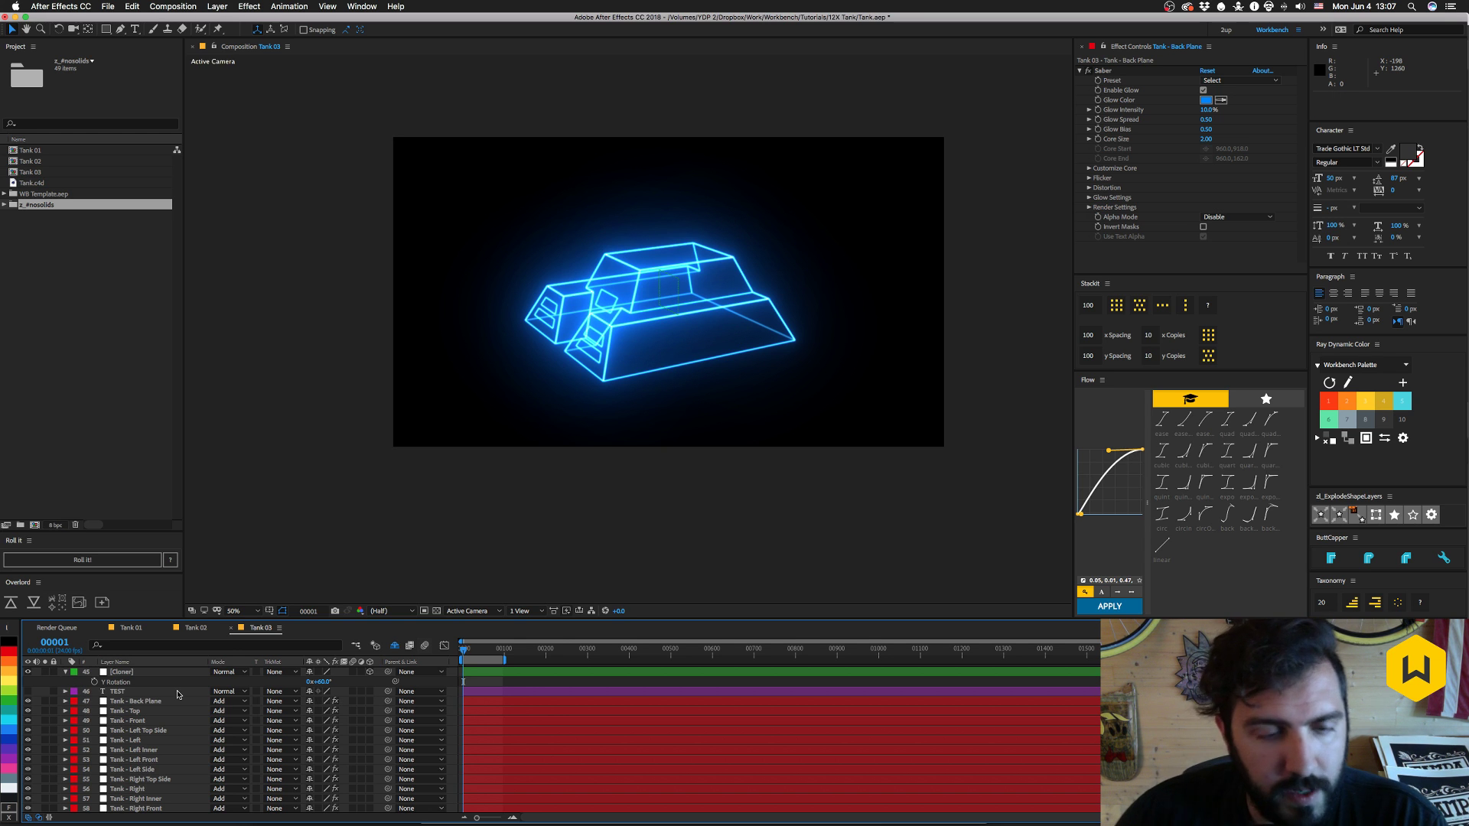
key("space")
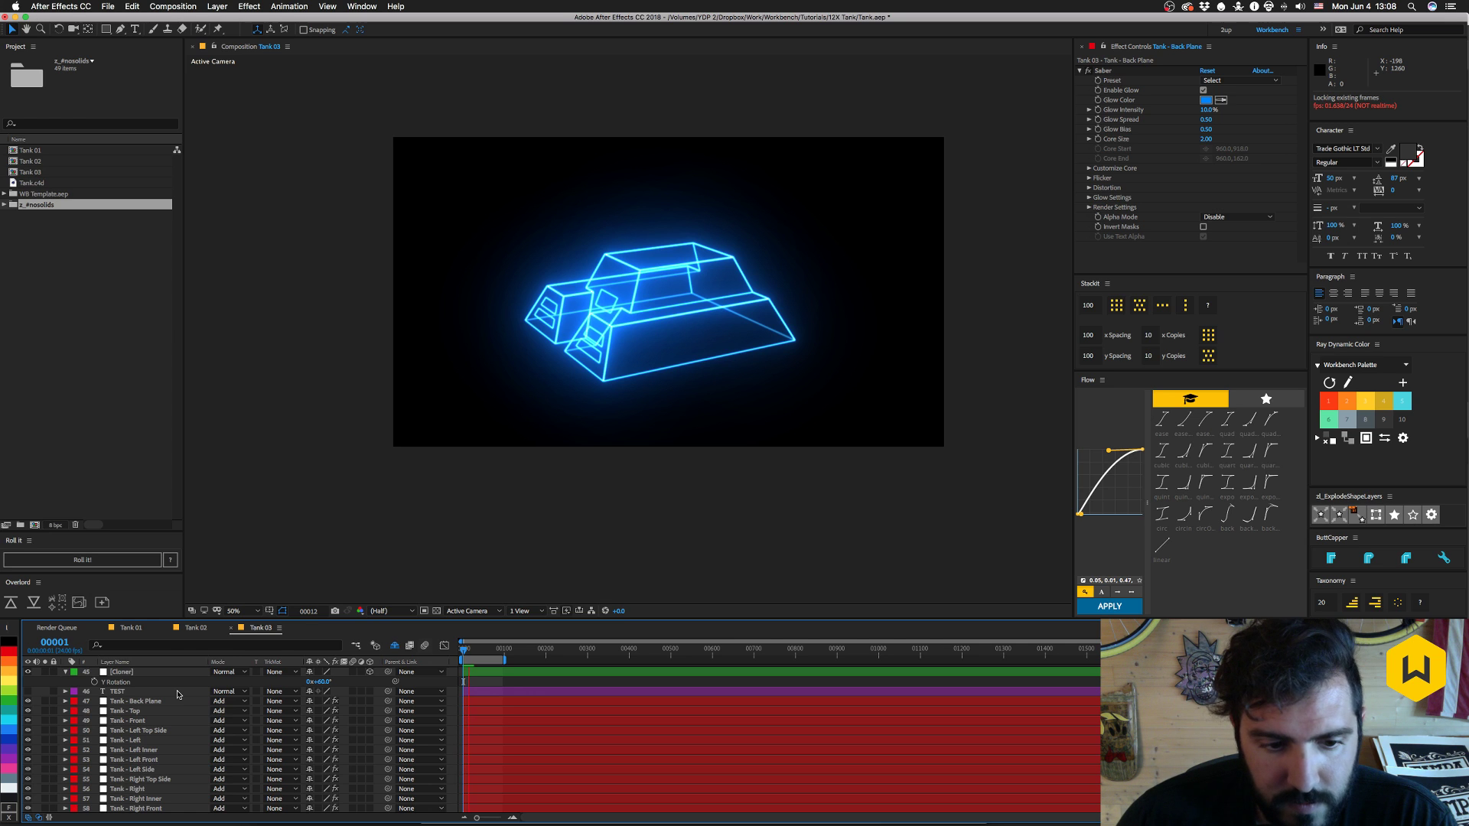
key("space")
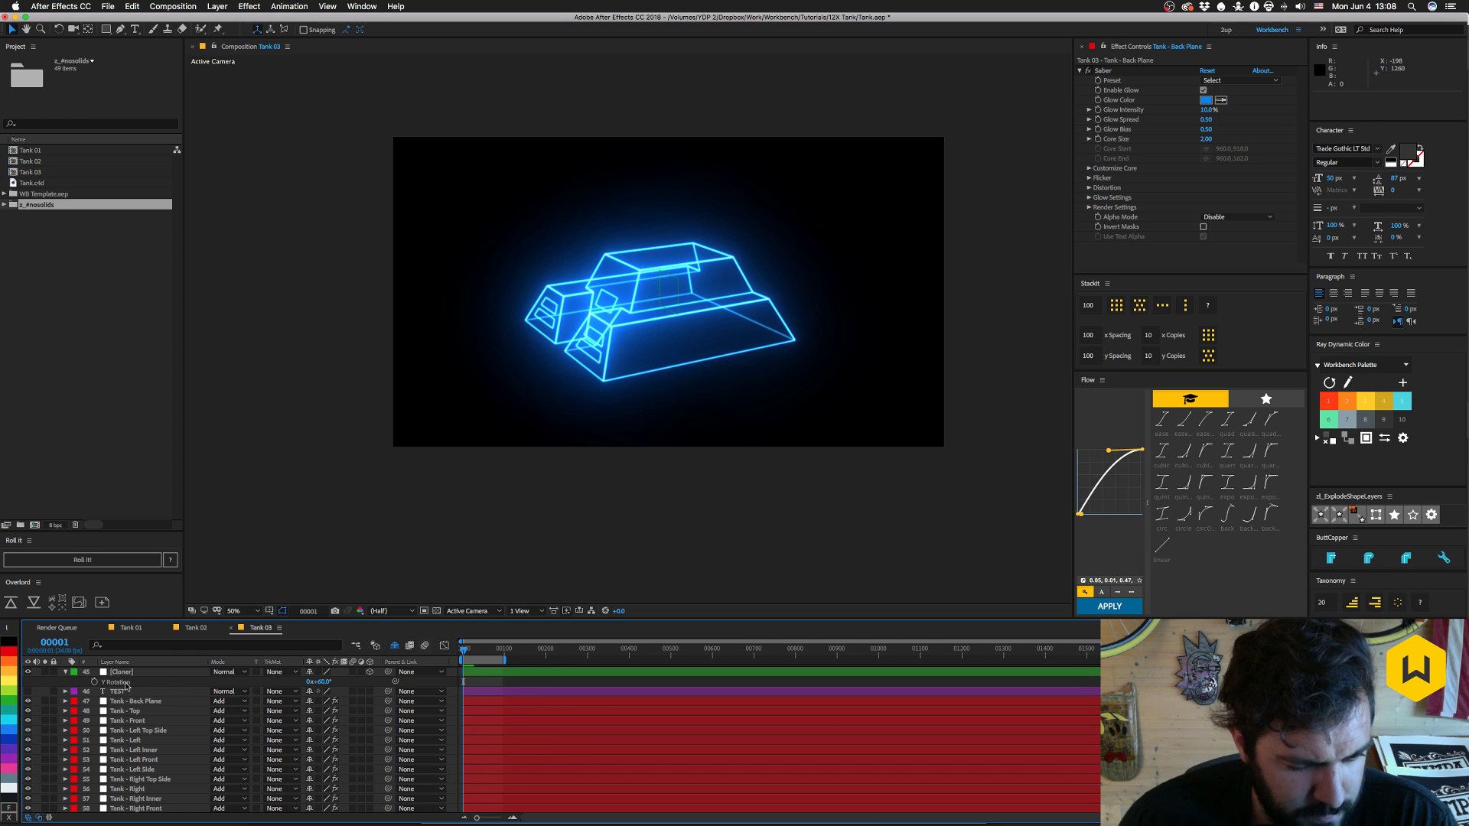
- Reveal the modified transform properties of the Cloner layer in Tank 03
left_click(163, 673)
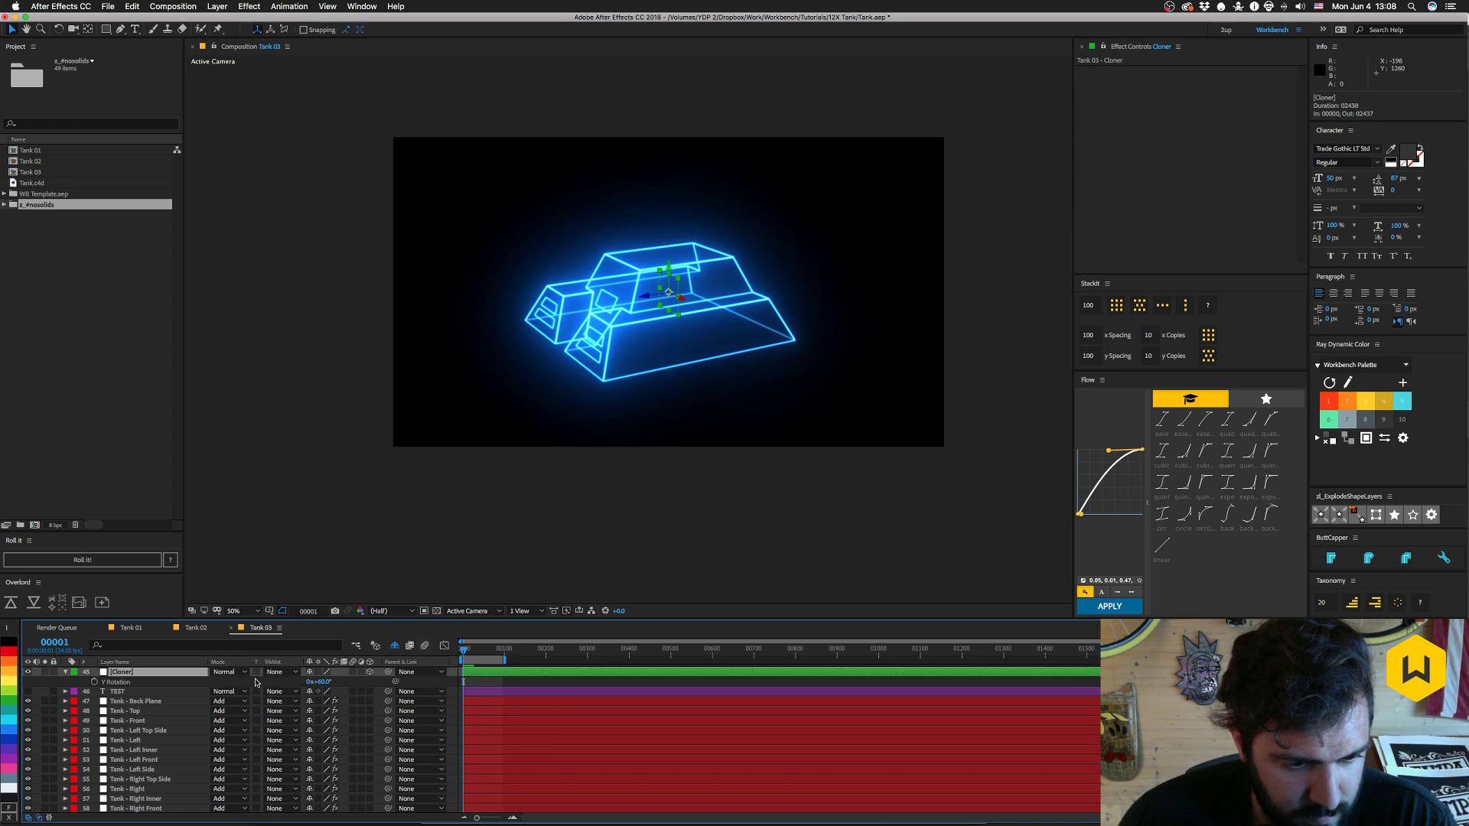
key("u")
key("u")
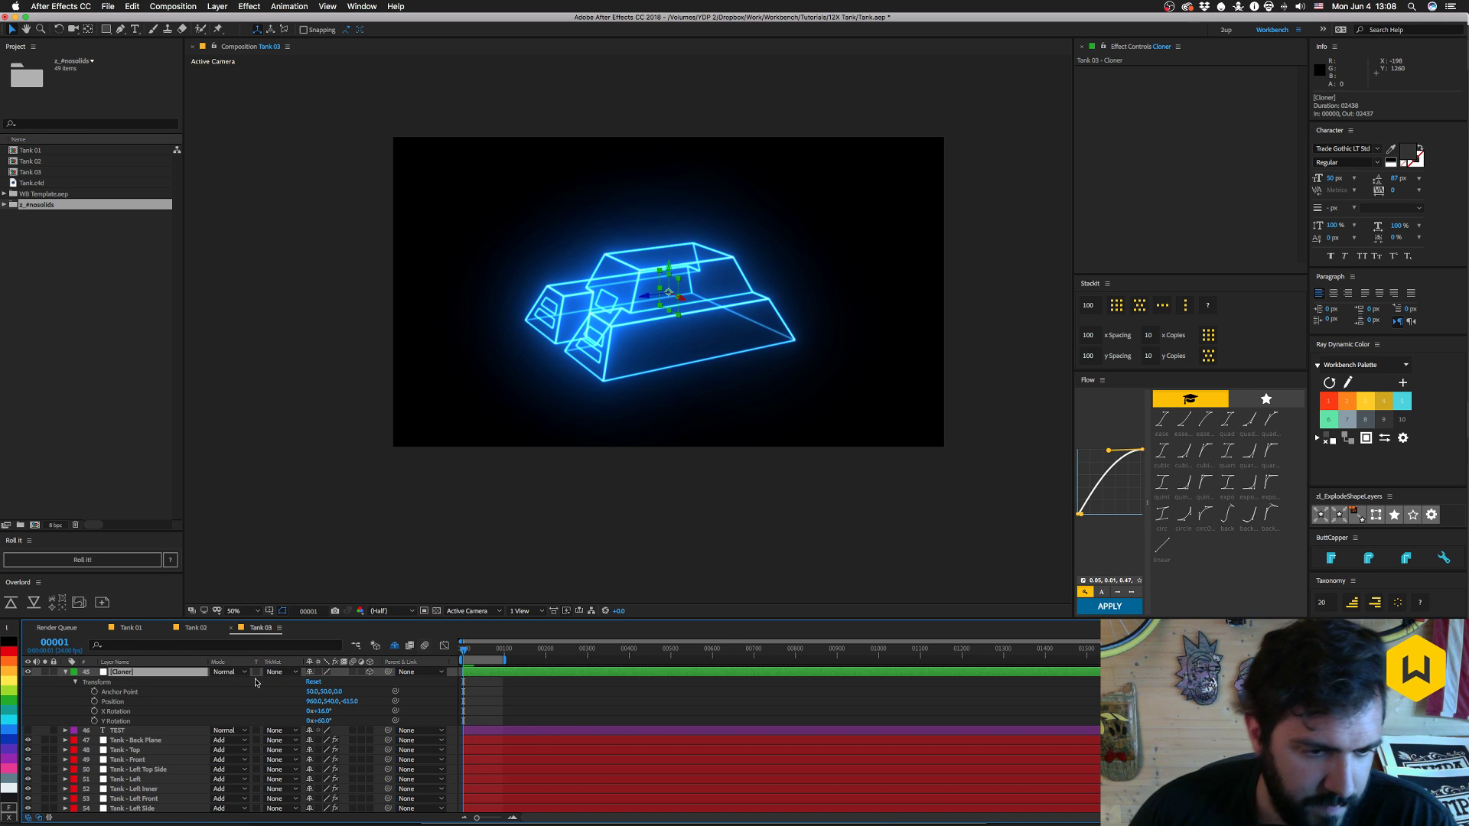
- Copy the Cloner layer's Y Rotation keyframes from the Tank 02 composition onto the Cloner layer in Tank 03
left_click(195, 628)
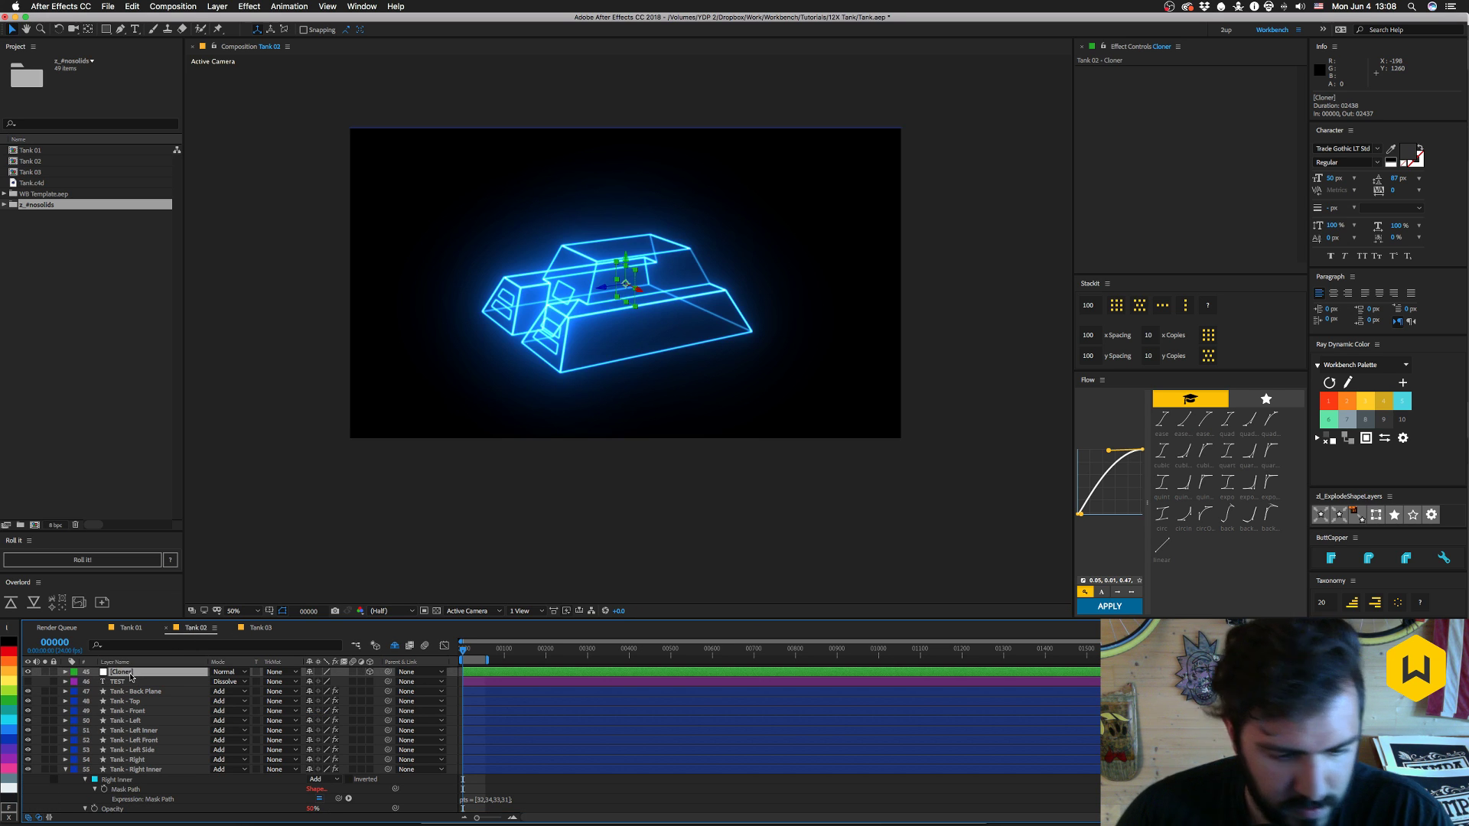
key("u")
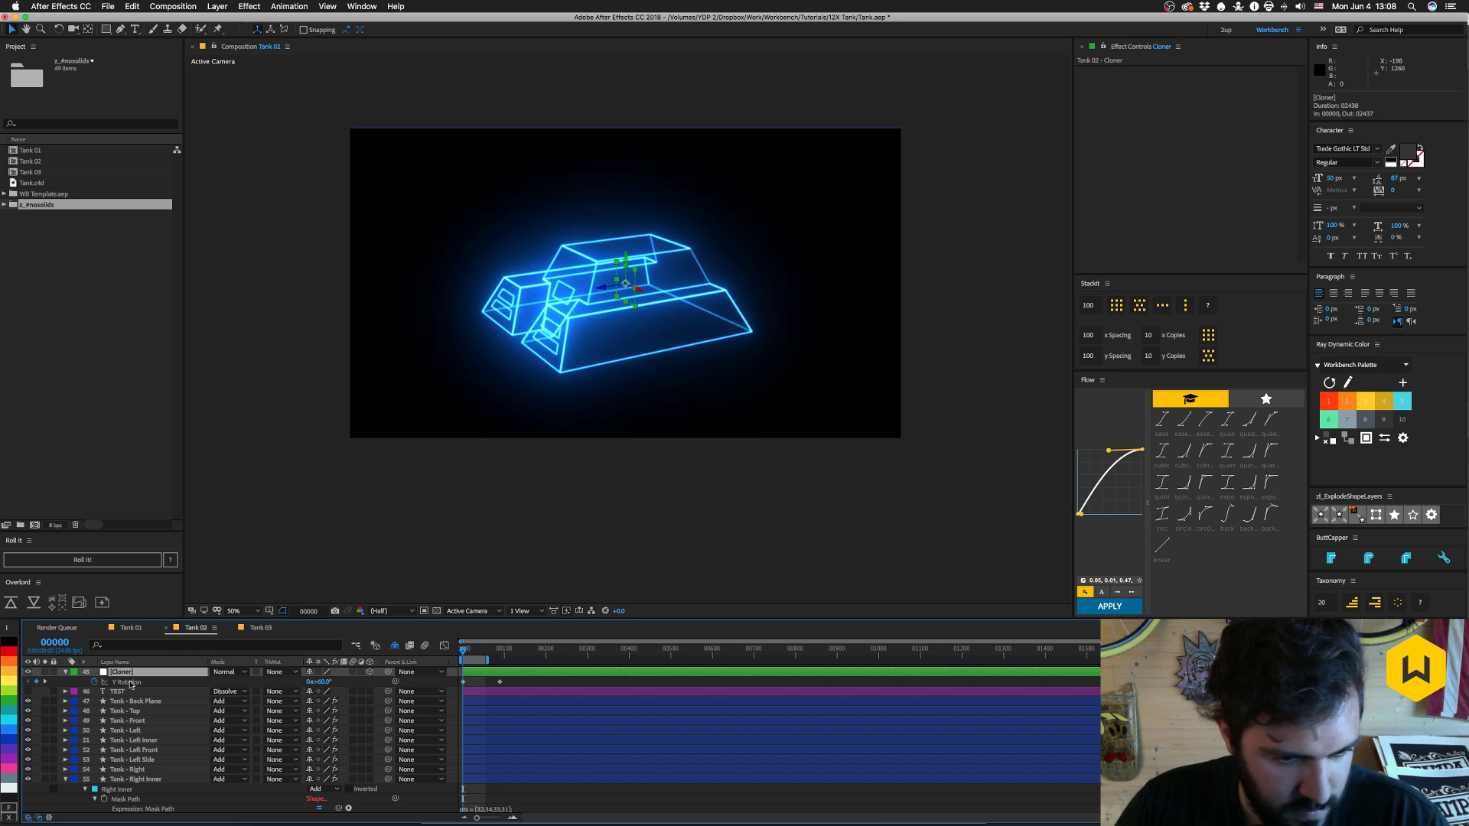
left_click(116, 683)
key("super+c")
left_click(258, 629)
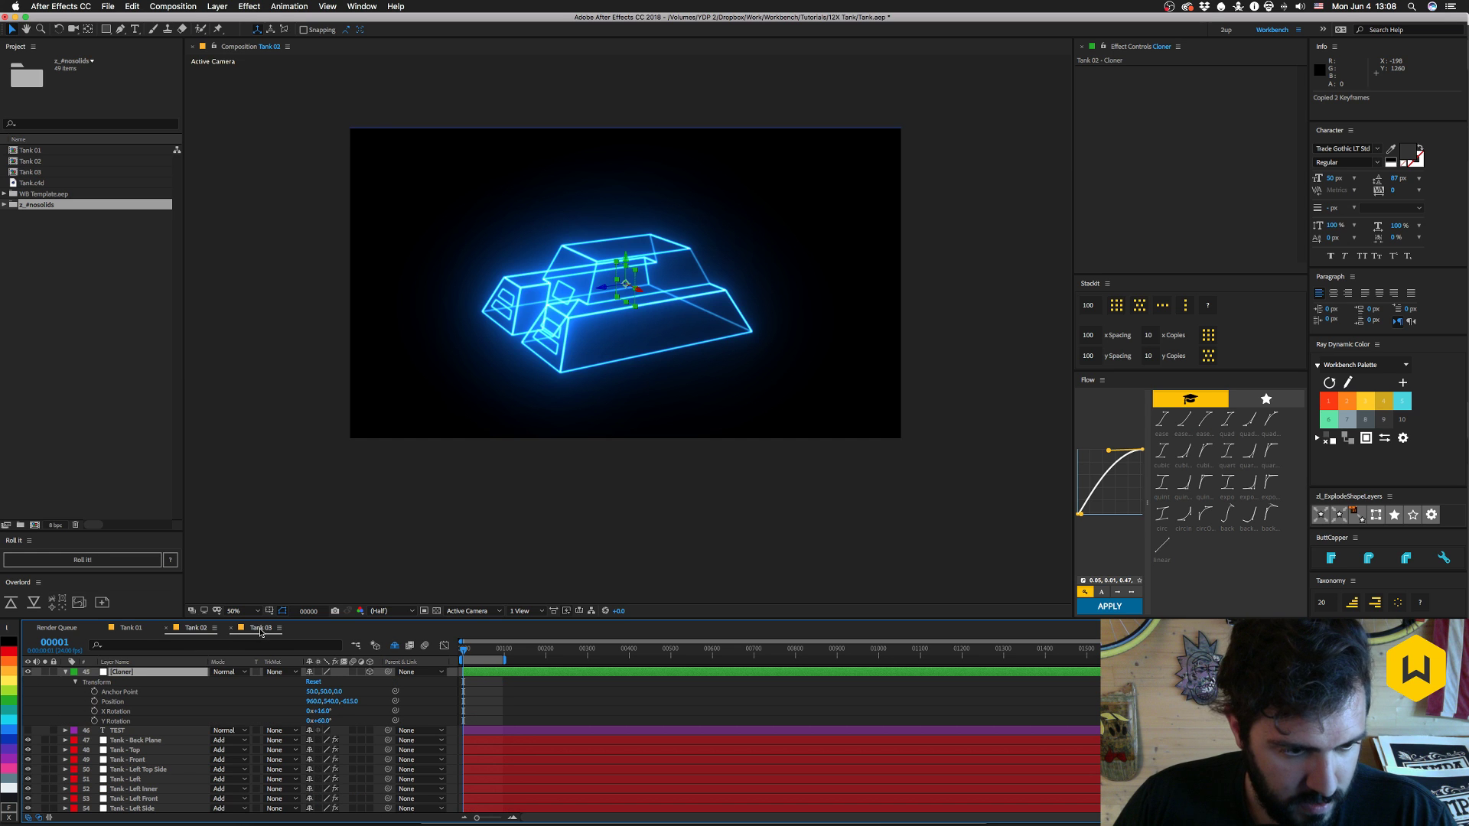
left_click(135, 673)
key("super+v")
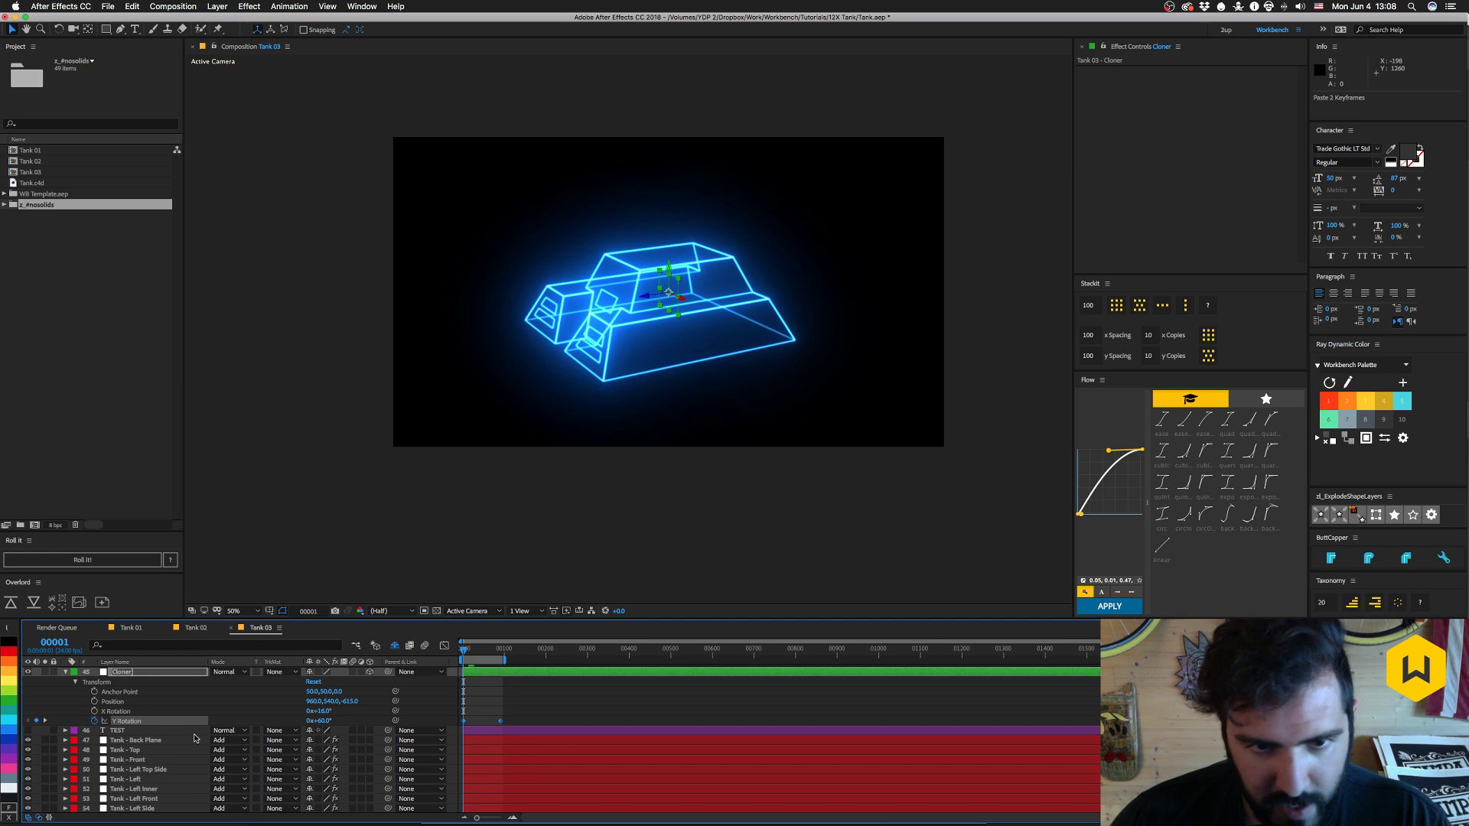
left_click(143, 673)
- Purge all memory and disk cache, then preview the Tank 03 rotation animation
left_click(137, 9)
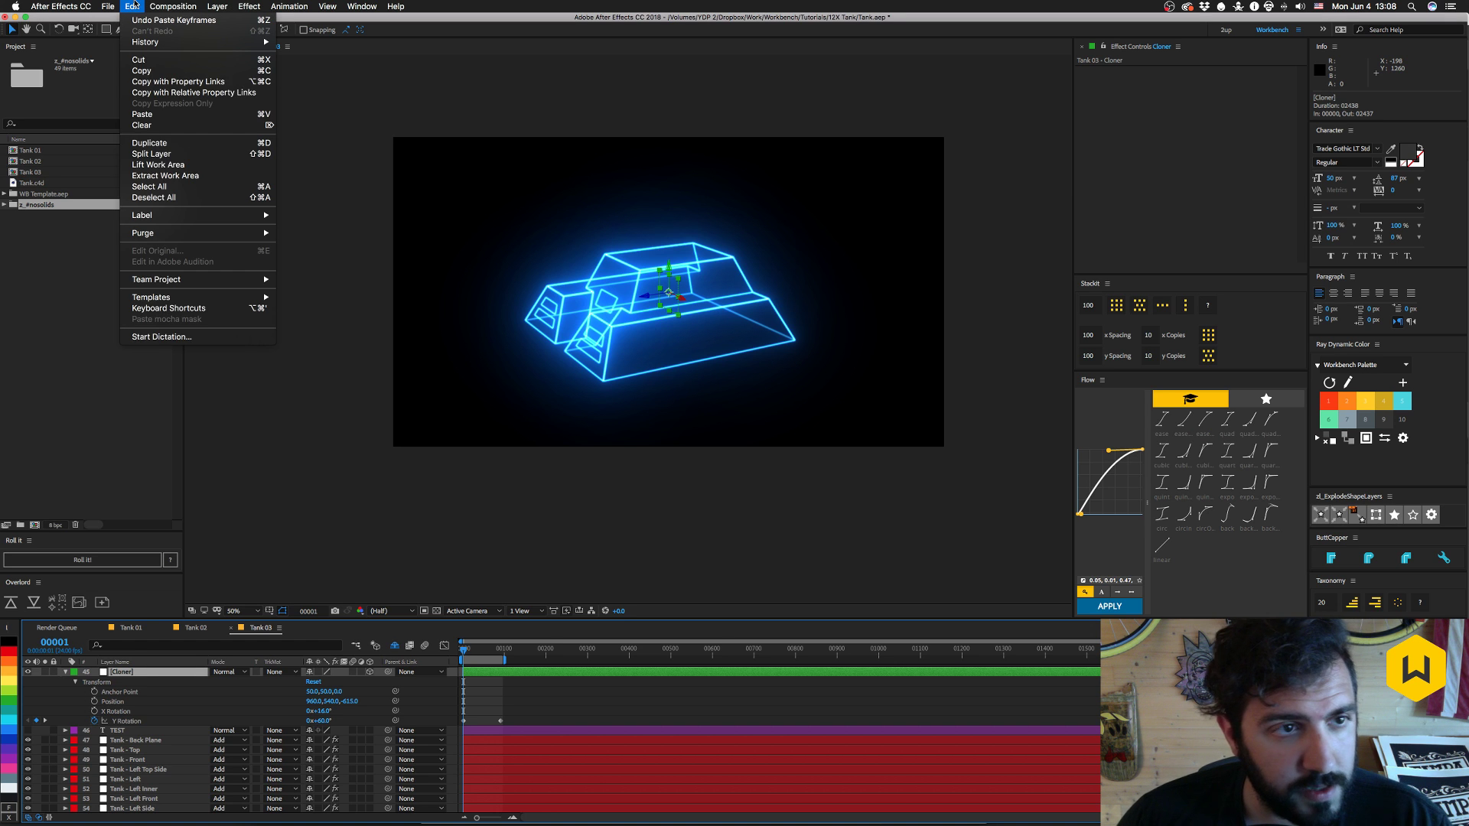
mouse_move(165, 234)
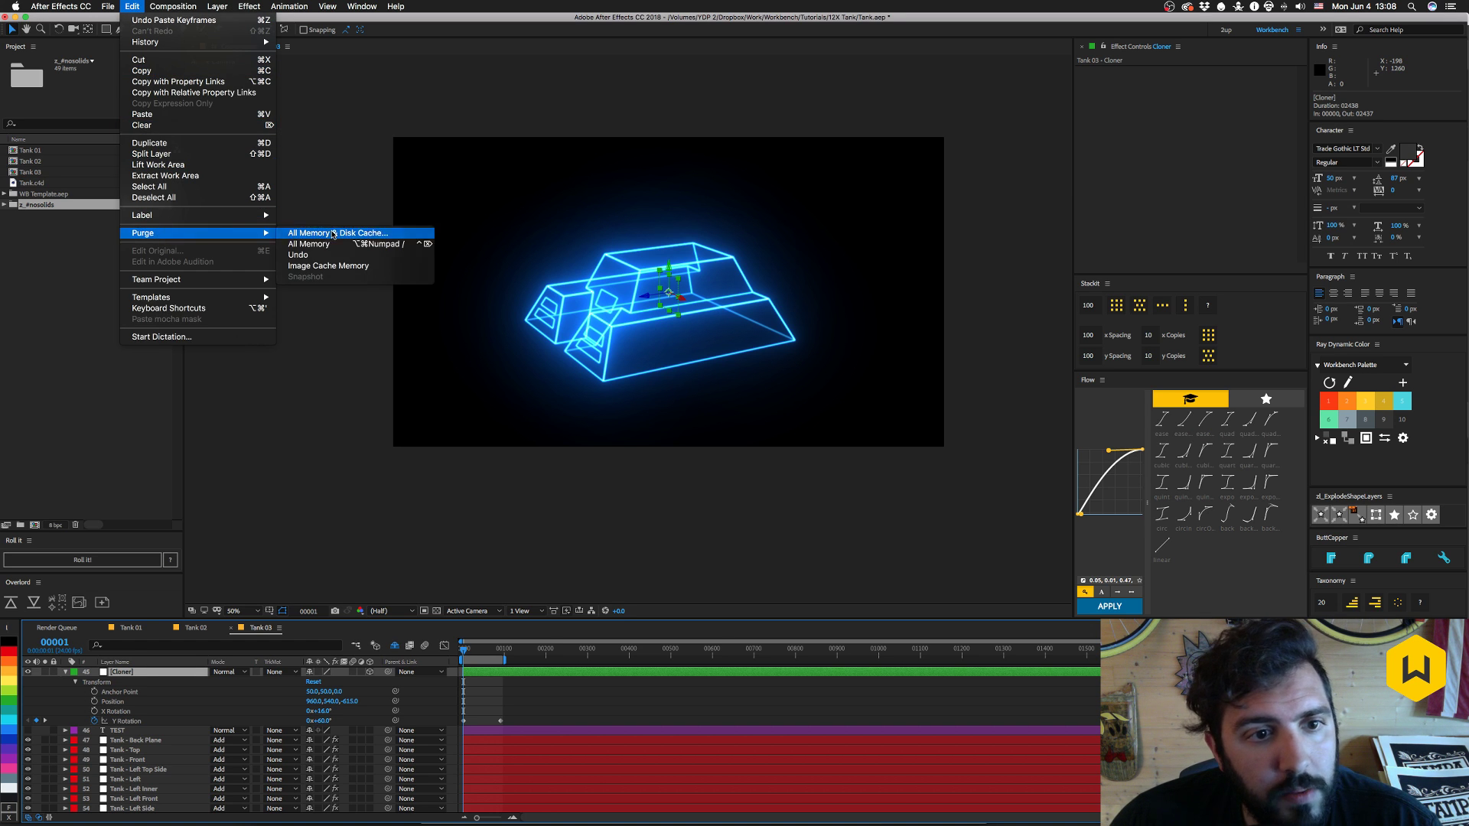
left_click(333, 234)
key("Return")
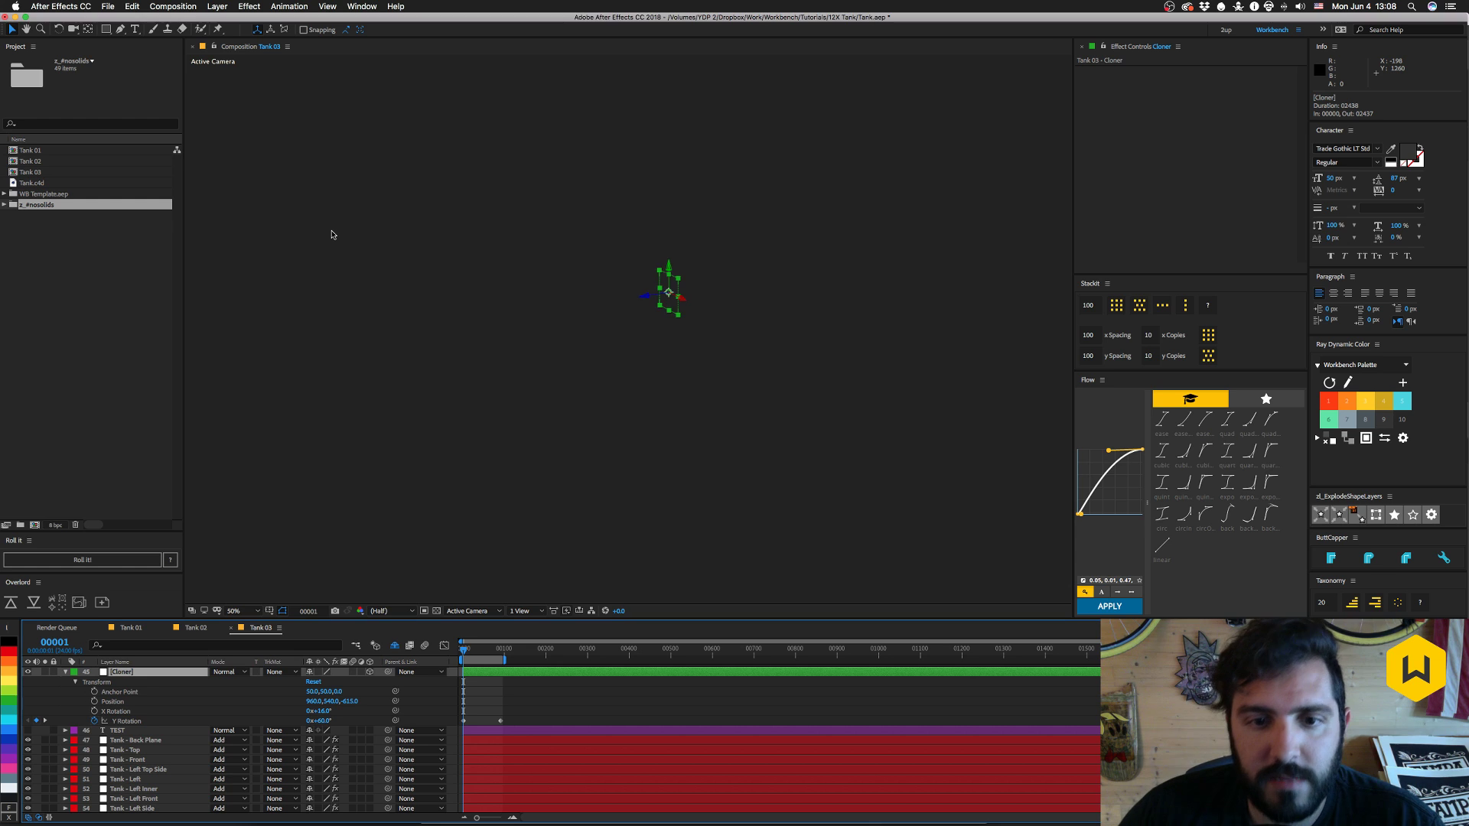
key("space")
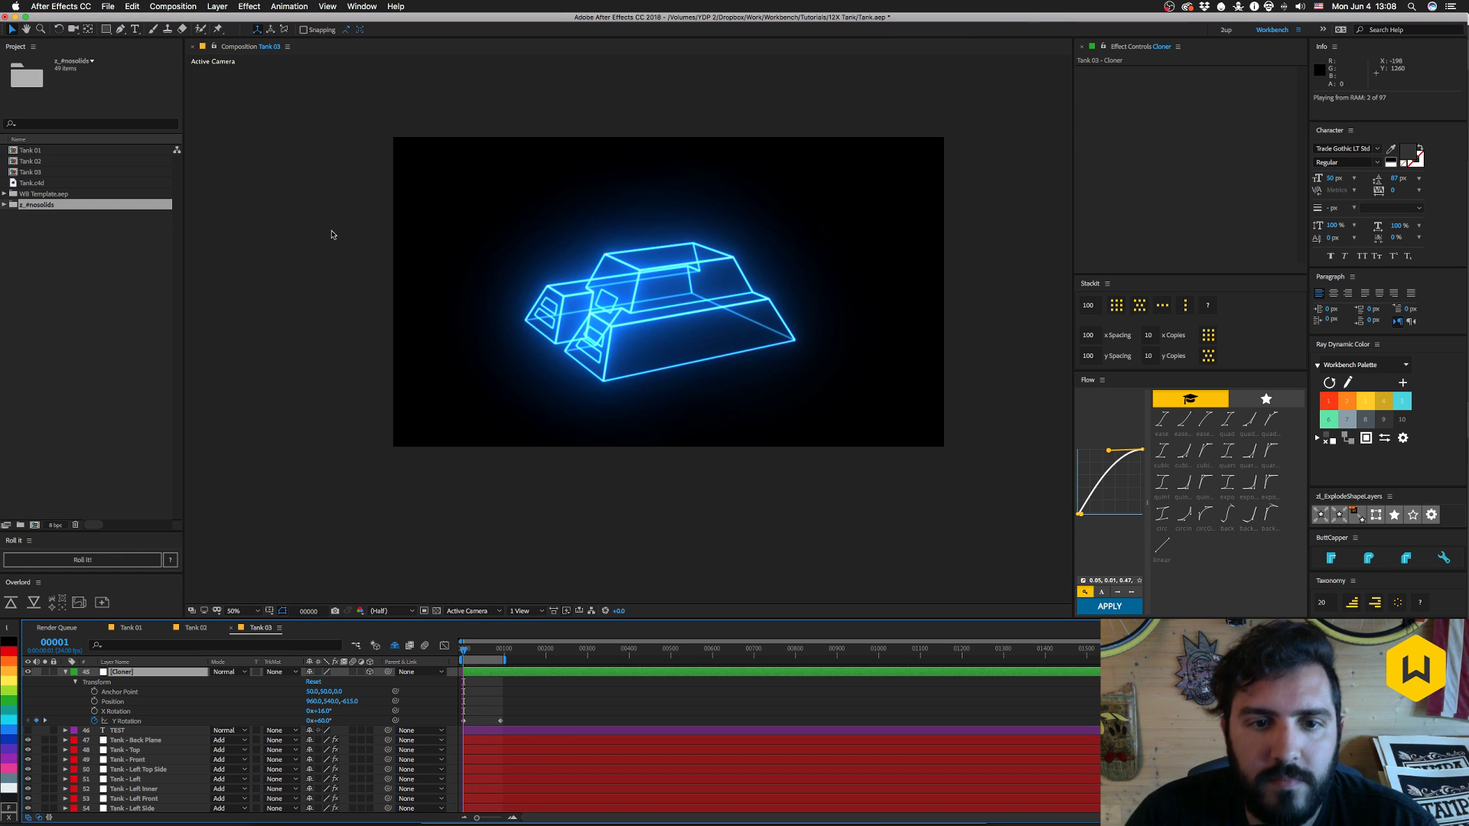
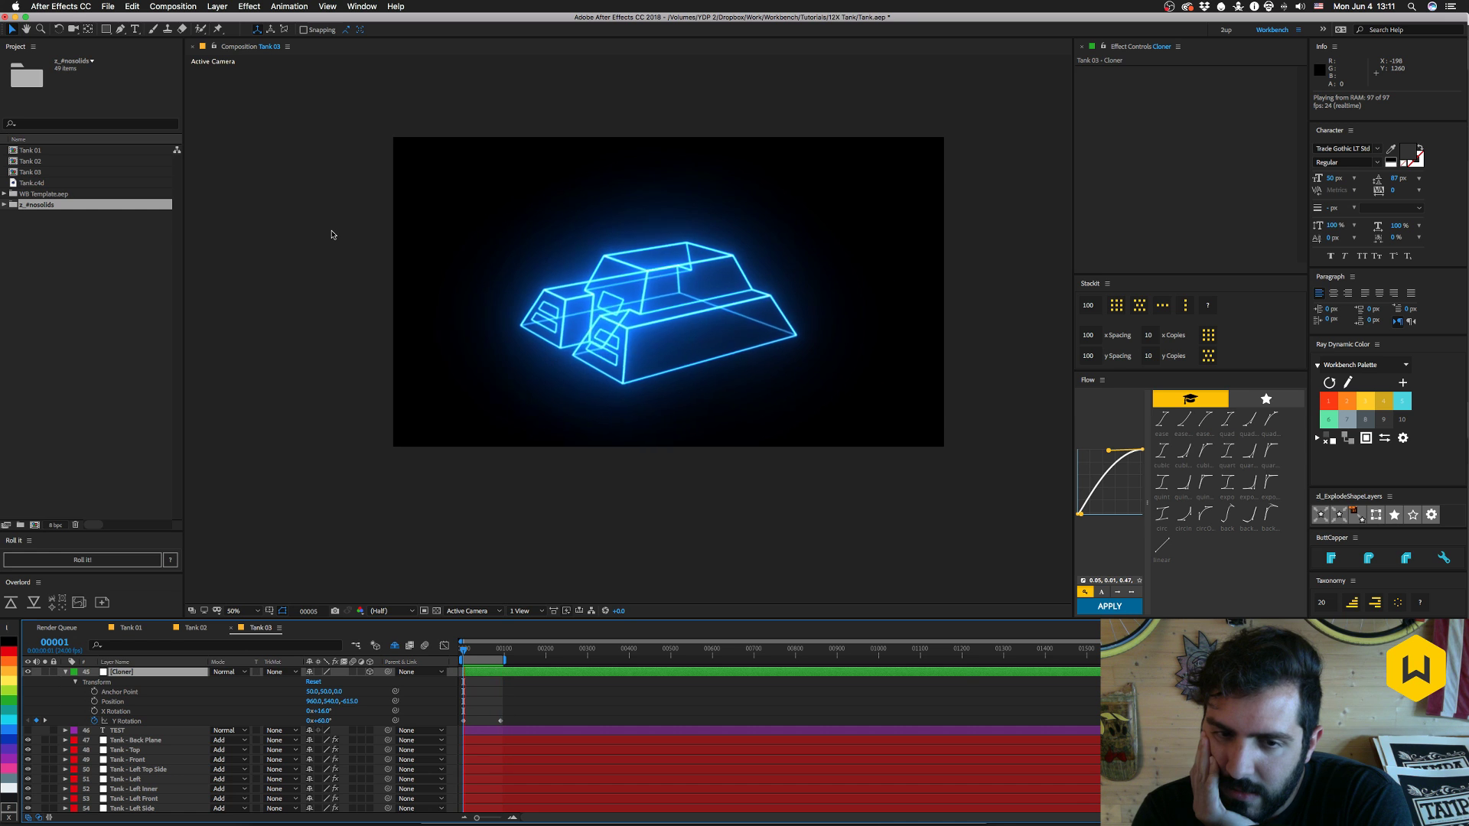
- Save the project, then duplicate the Tank 03 composition and open the copy
key("super+s")
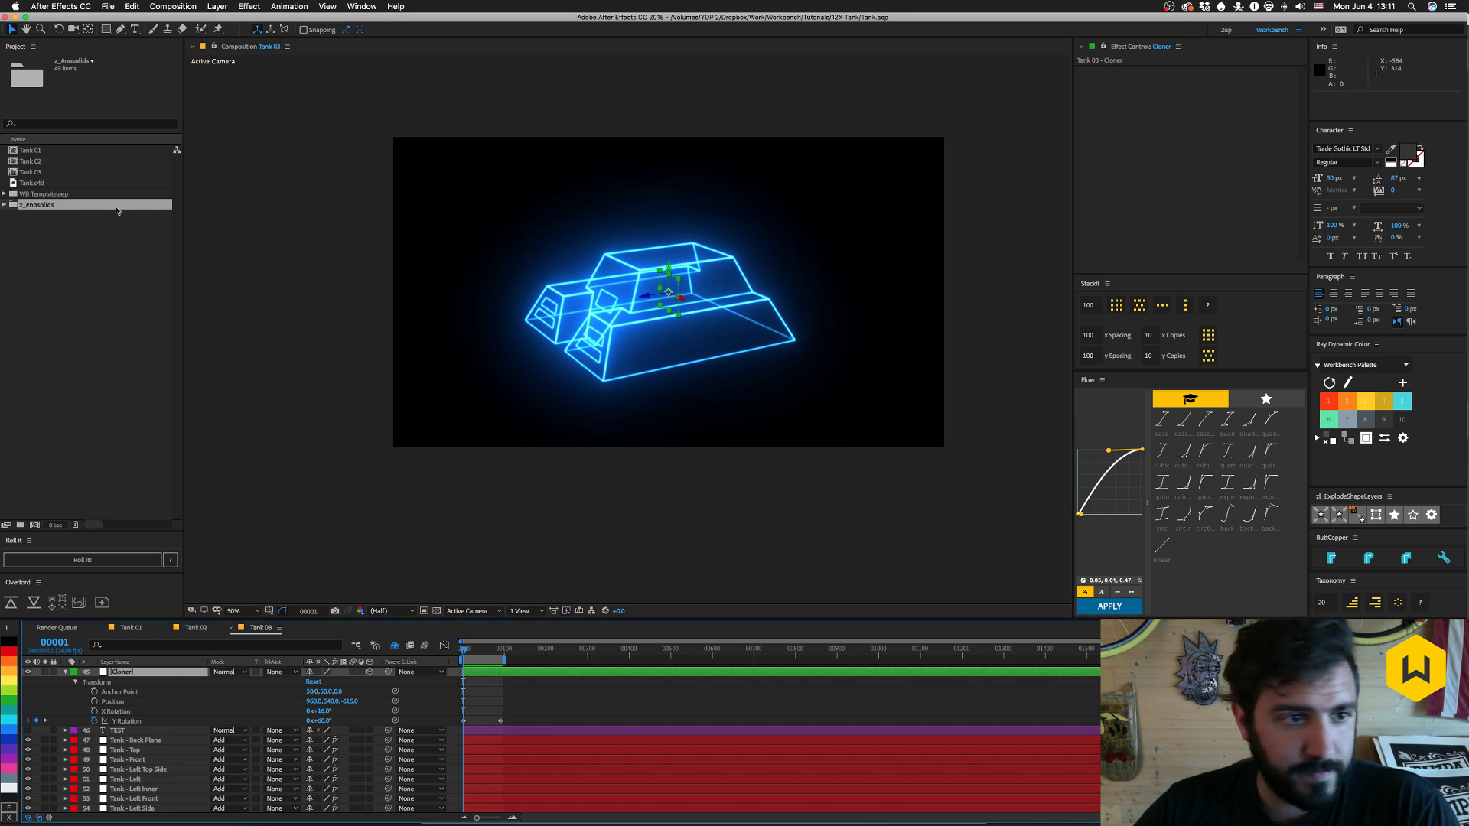
left_click(28, 172)
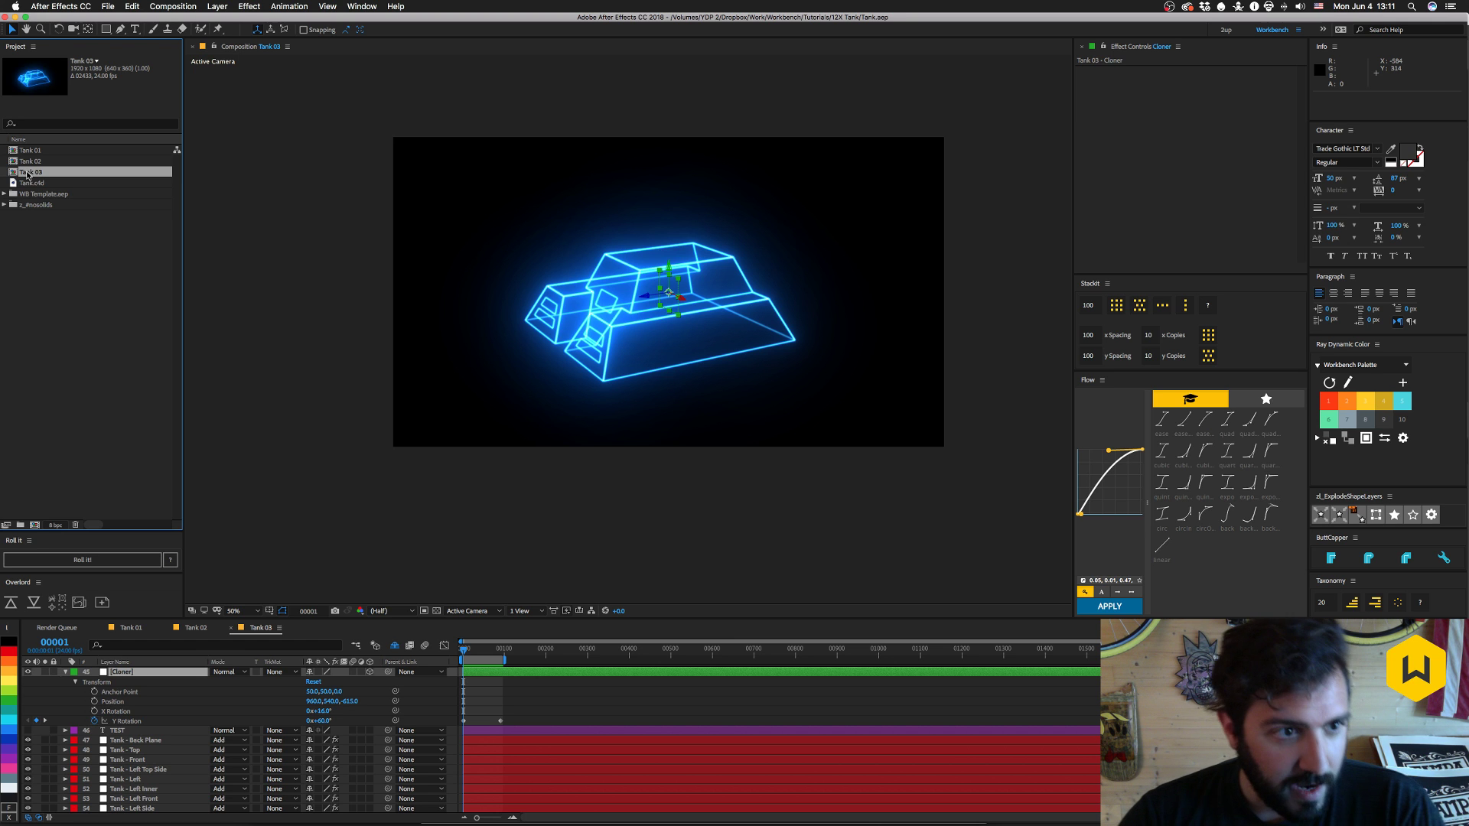
key("super+d")
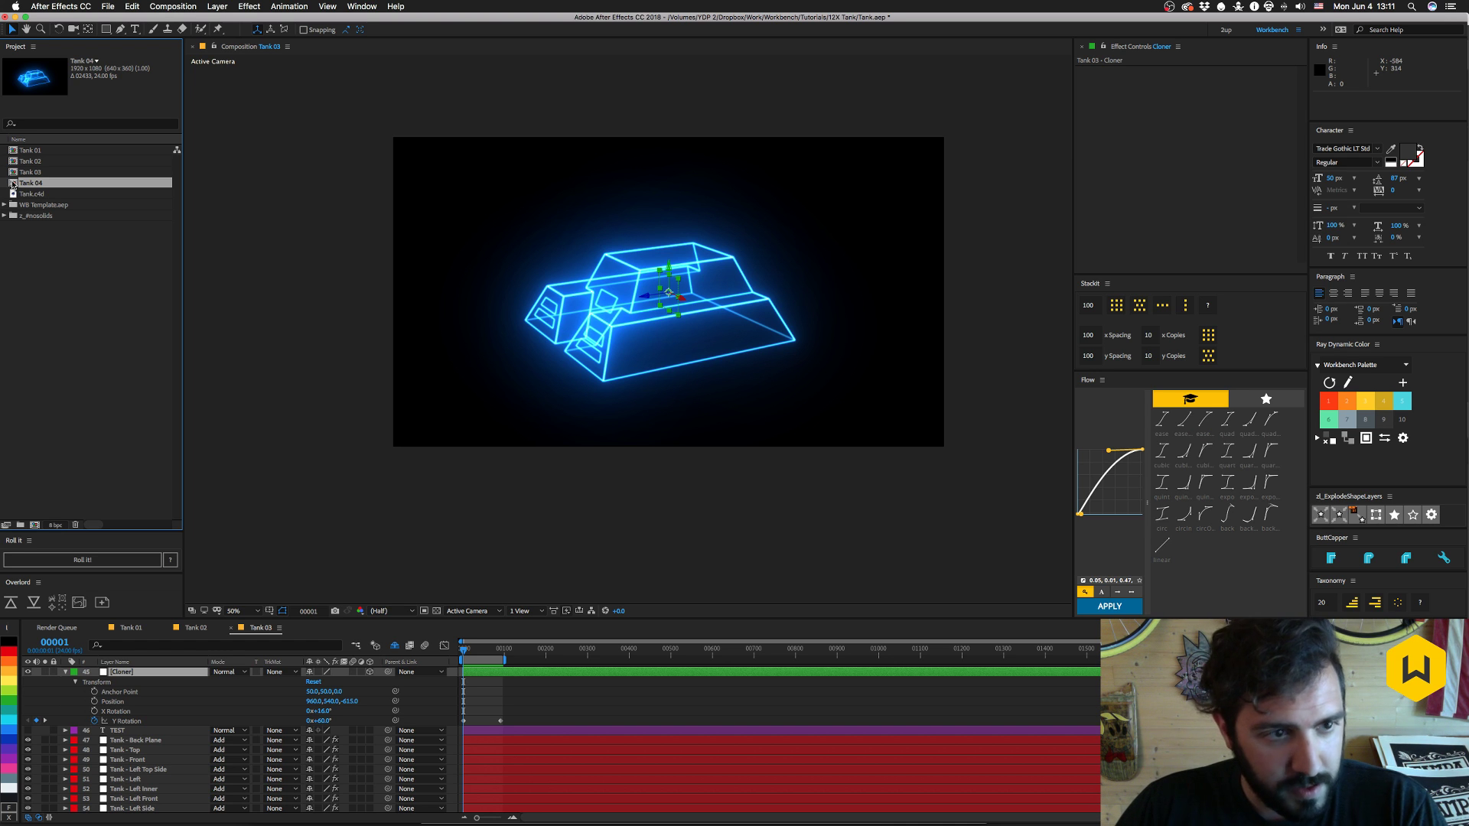
double_click(12, 184)
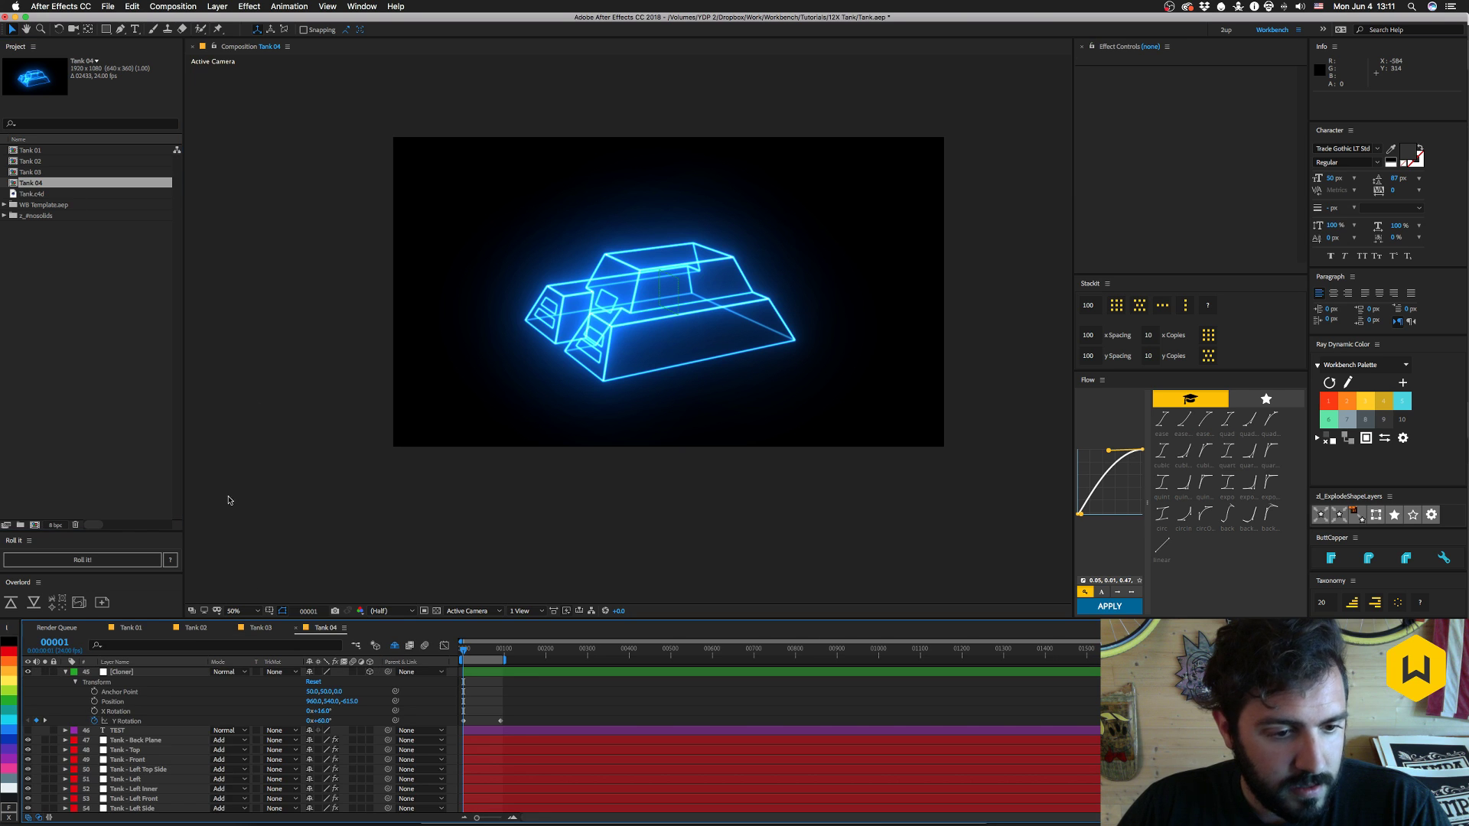
- Collapse the Cloner layer's properties and the Saber effect on the Tank - Back Plane layer
left_click(92, 672)
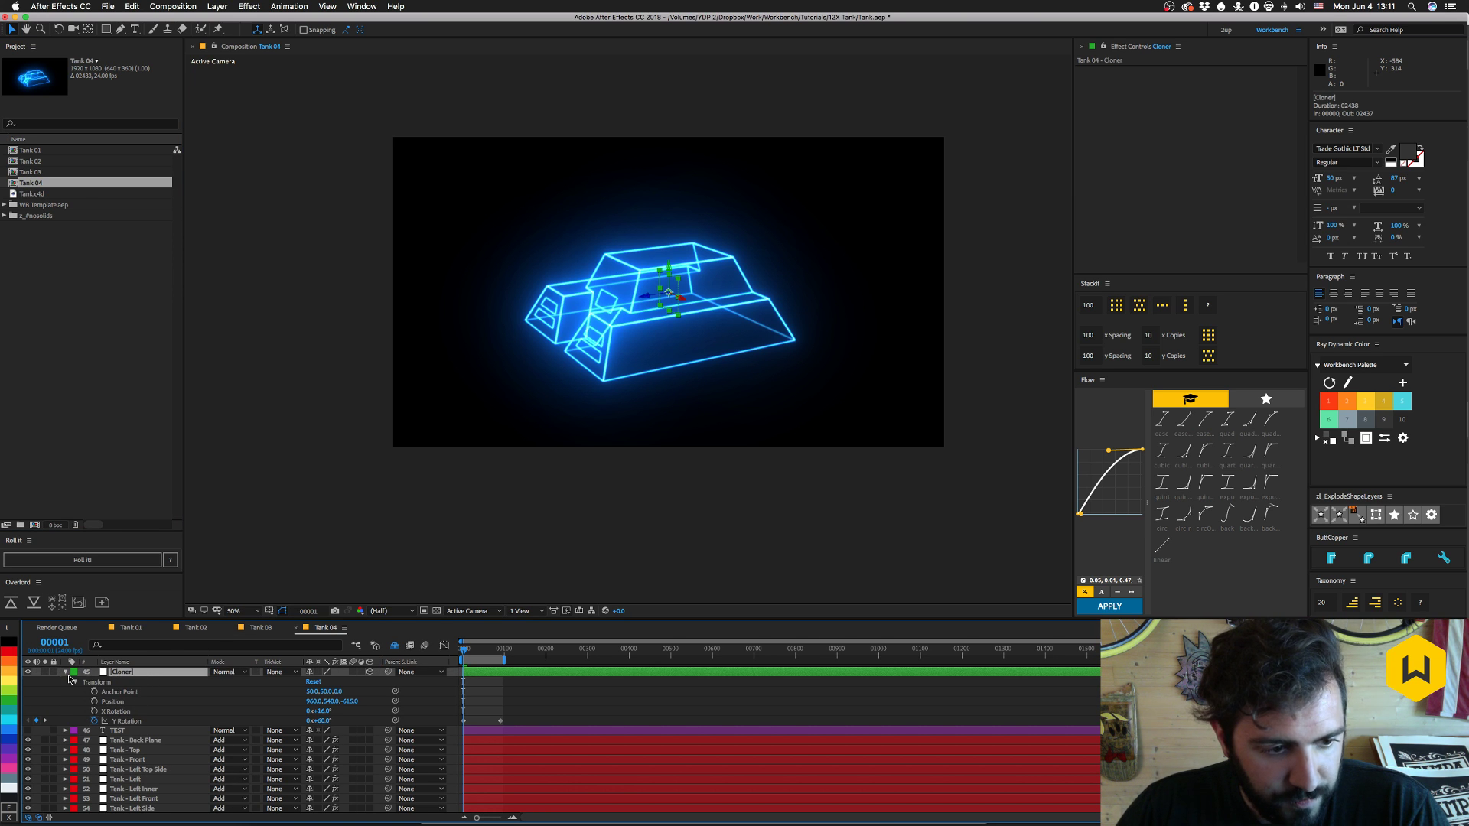
left_click(65, 672)
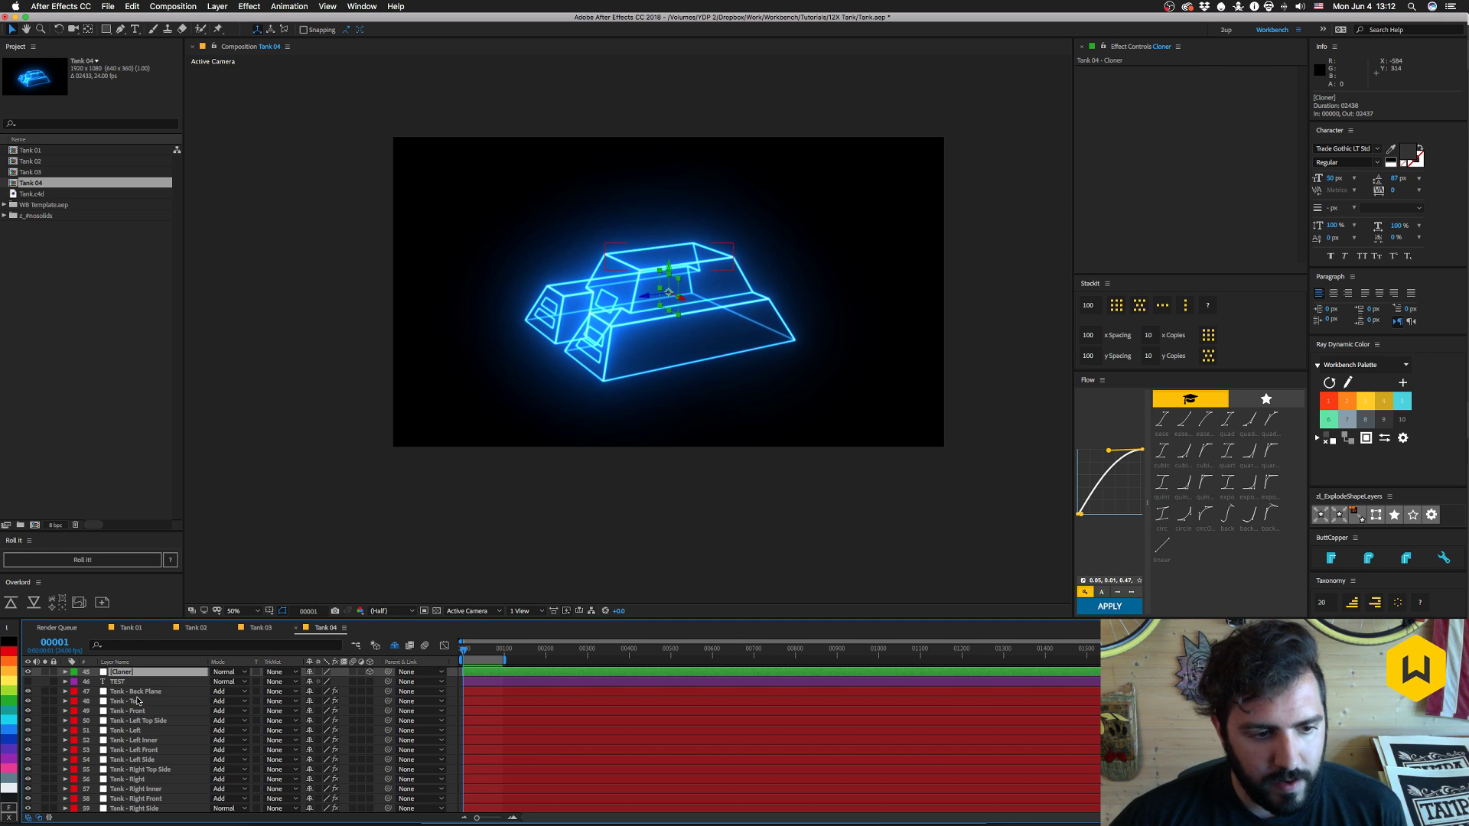
left_click(144, 692)
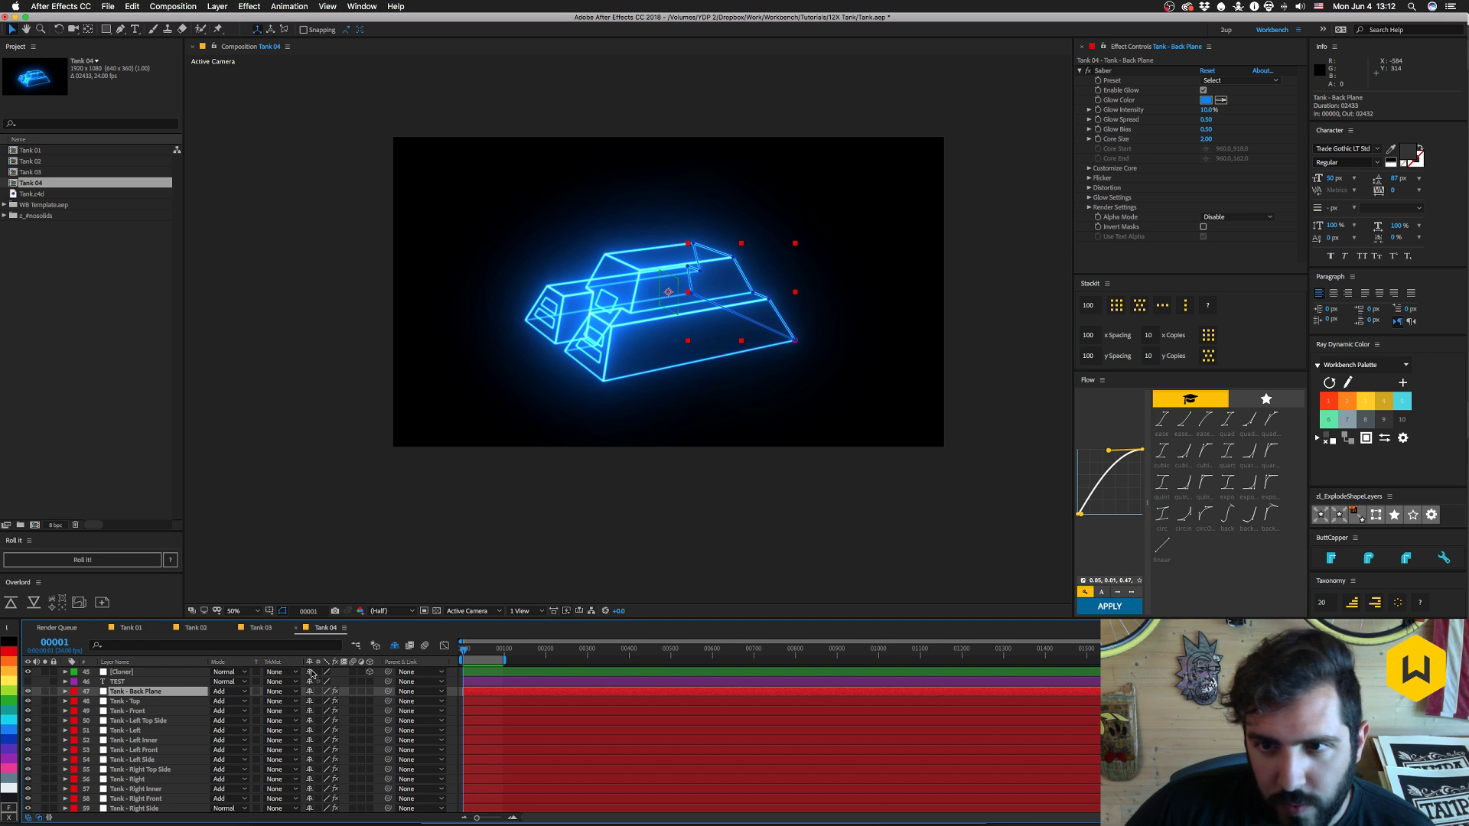
left_click(1081, 71)
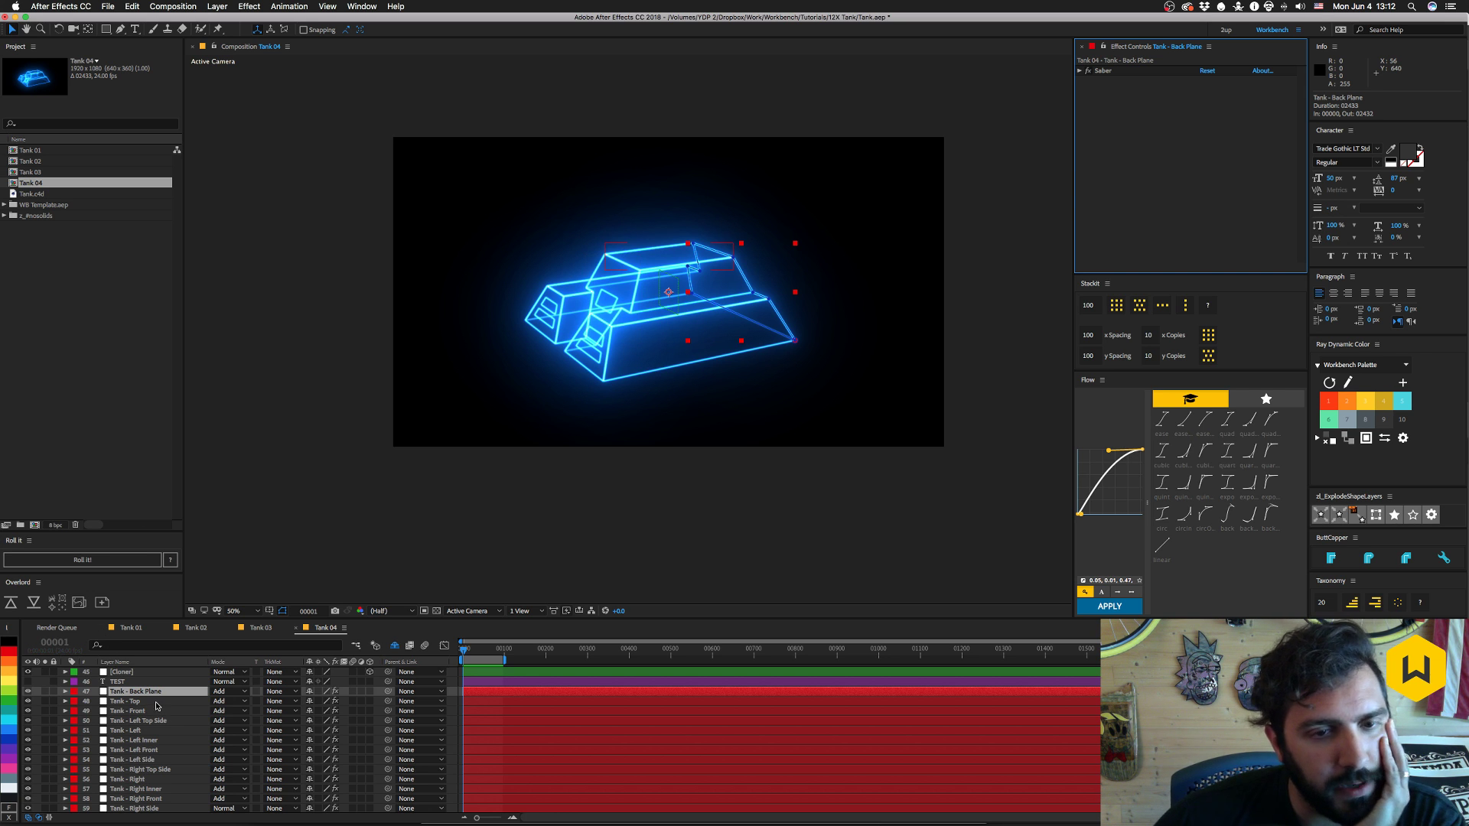
- Add a Checkbox Control to the Tank - Back Plane layer and rename it Flip Normals
left_click(250, 6)
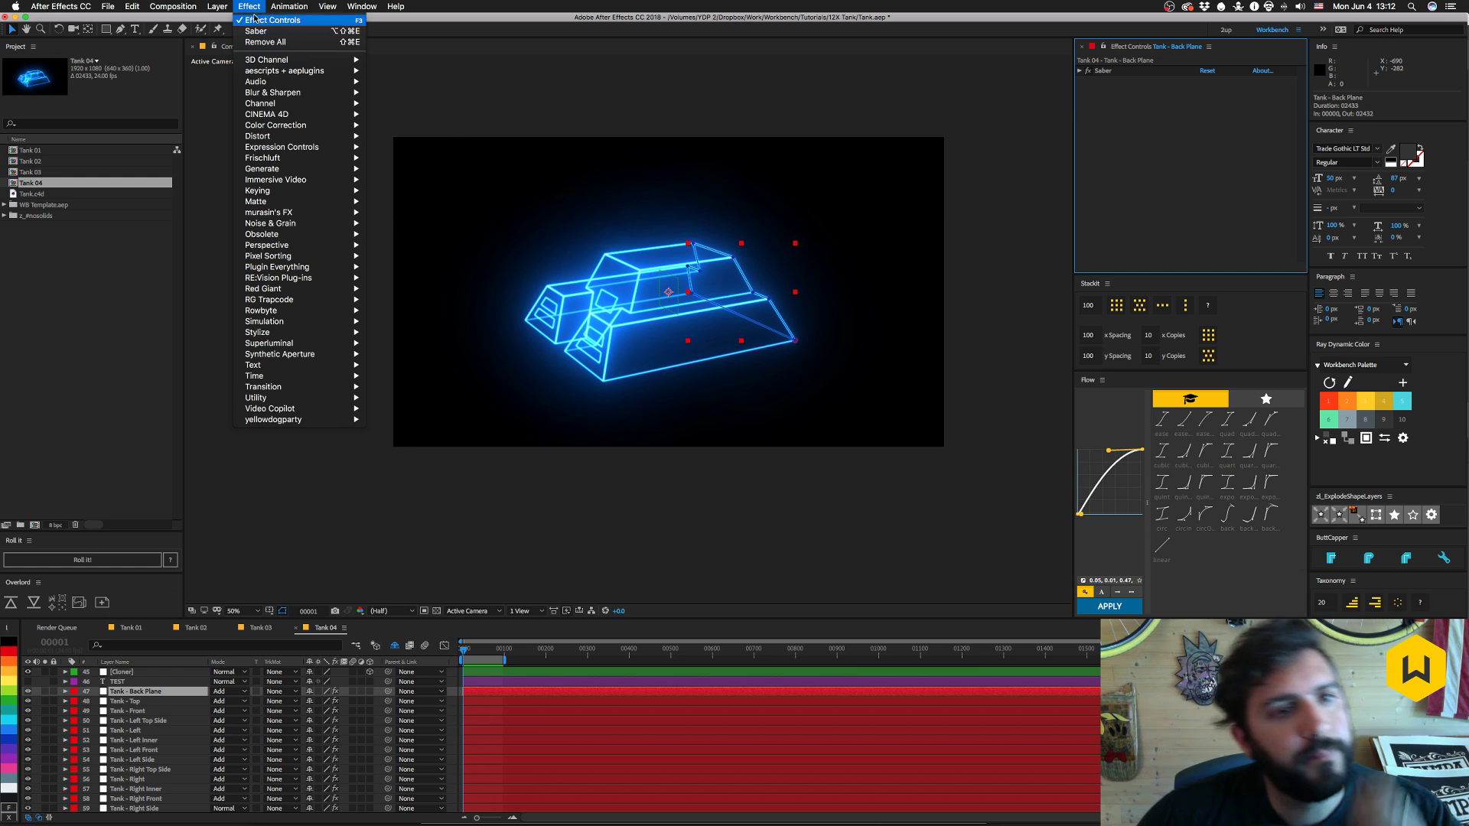
mouse_move(289, 148)
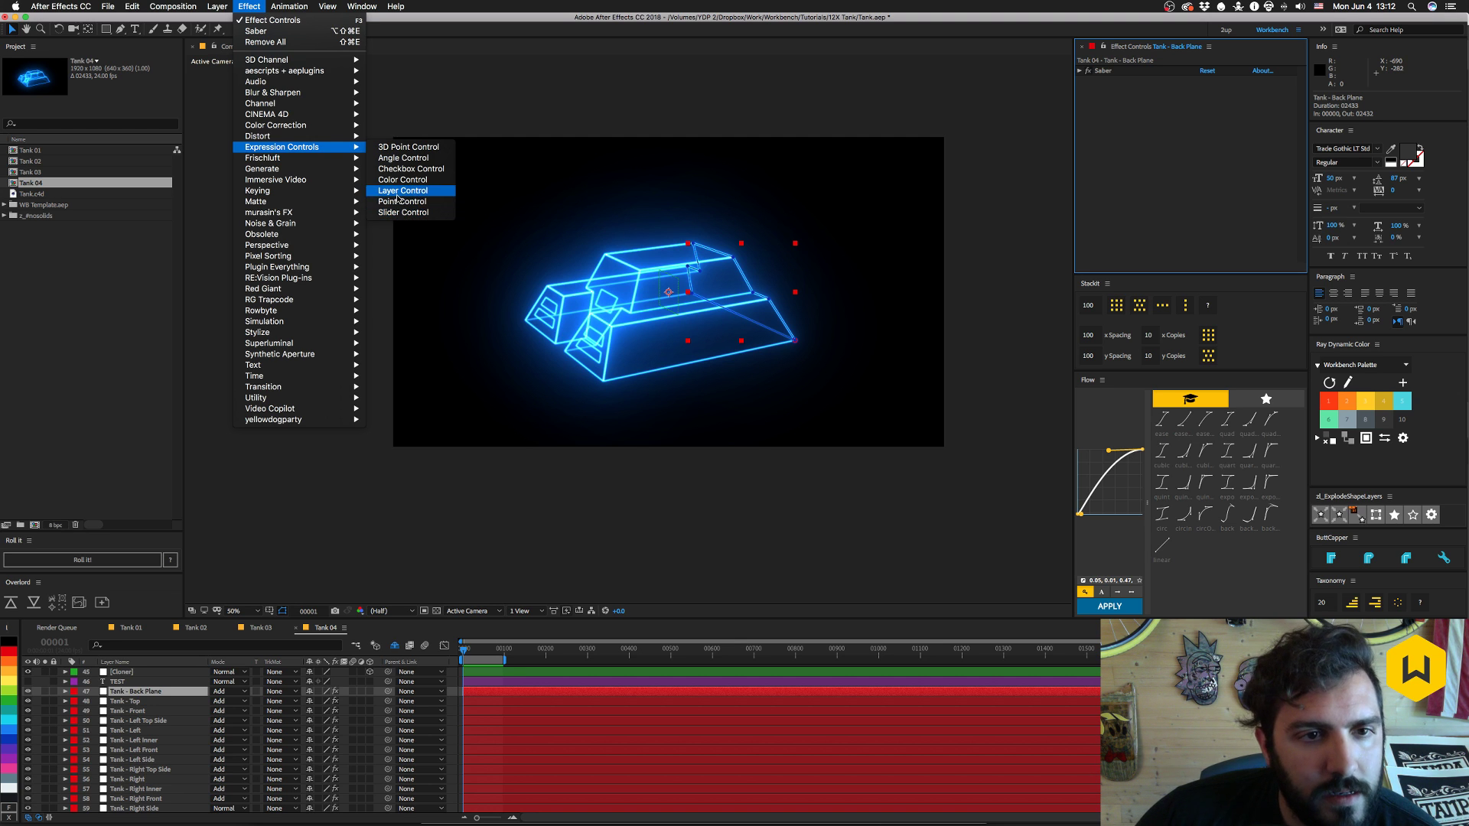
left_click(409, 169)
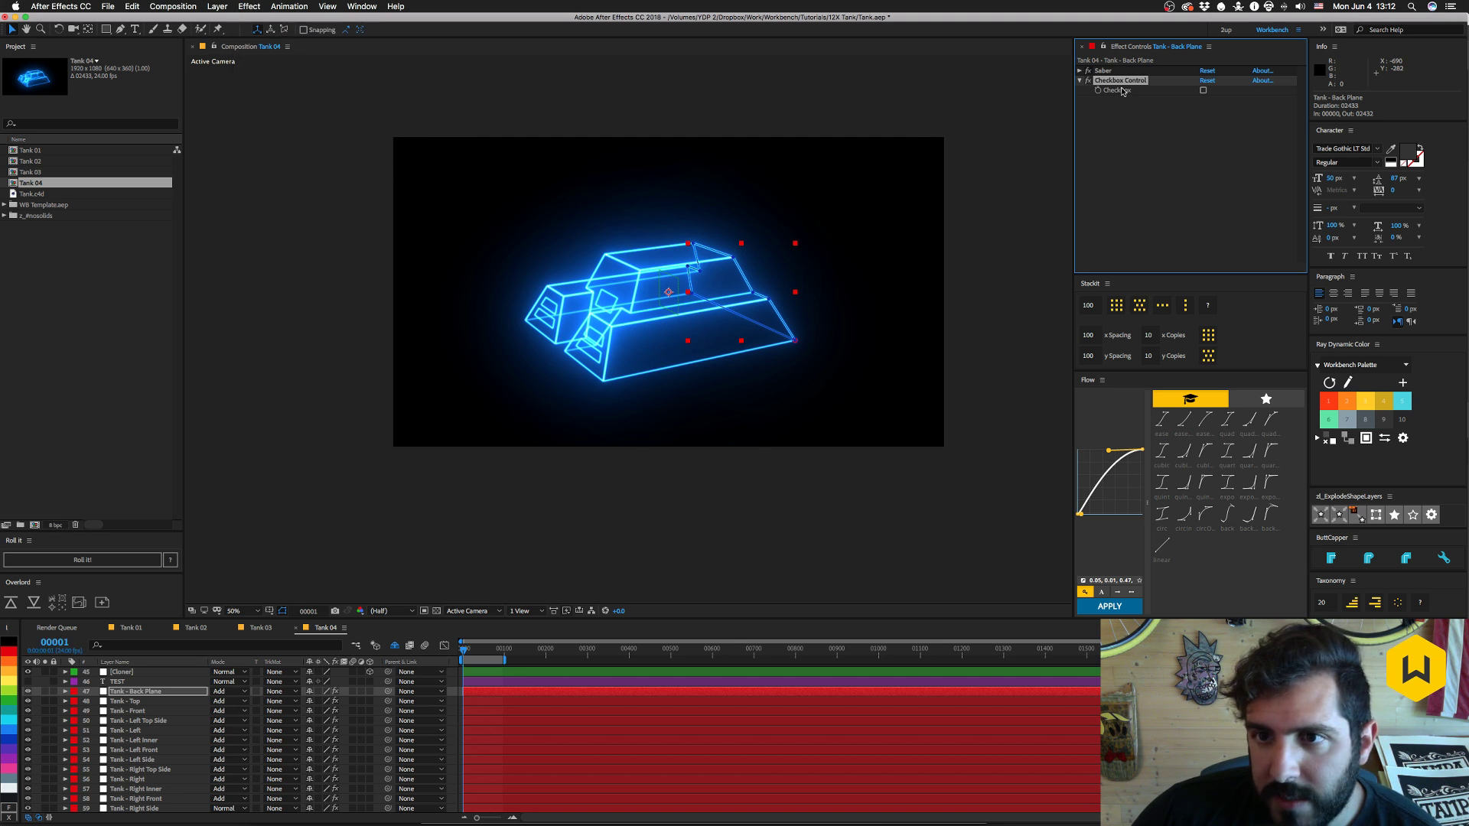
key("Return")
type("Flip Normals")
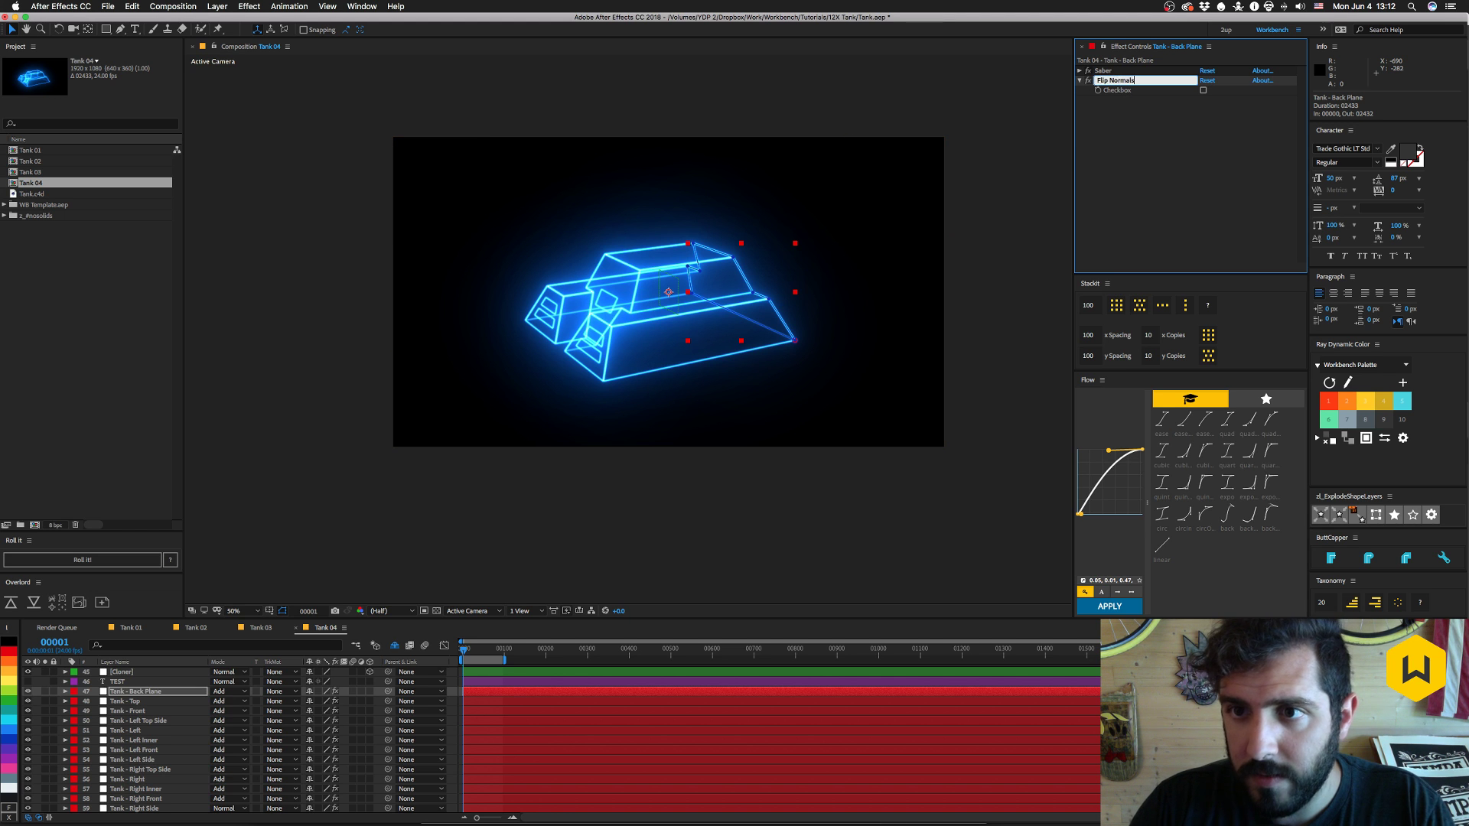
key("Return")
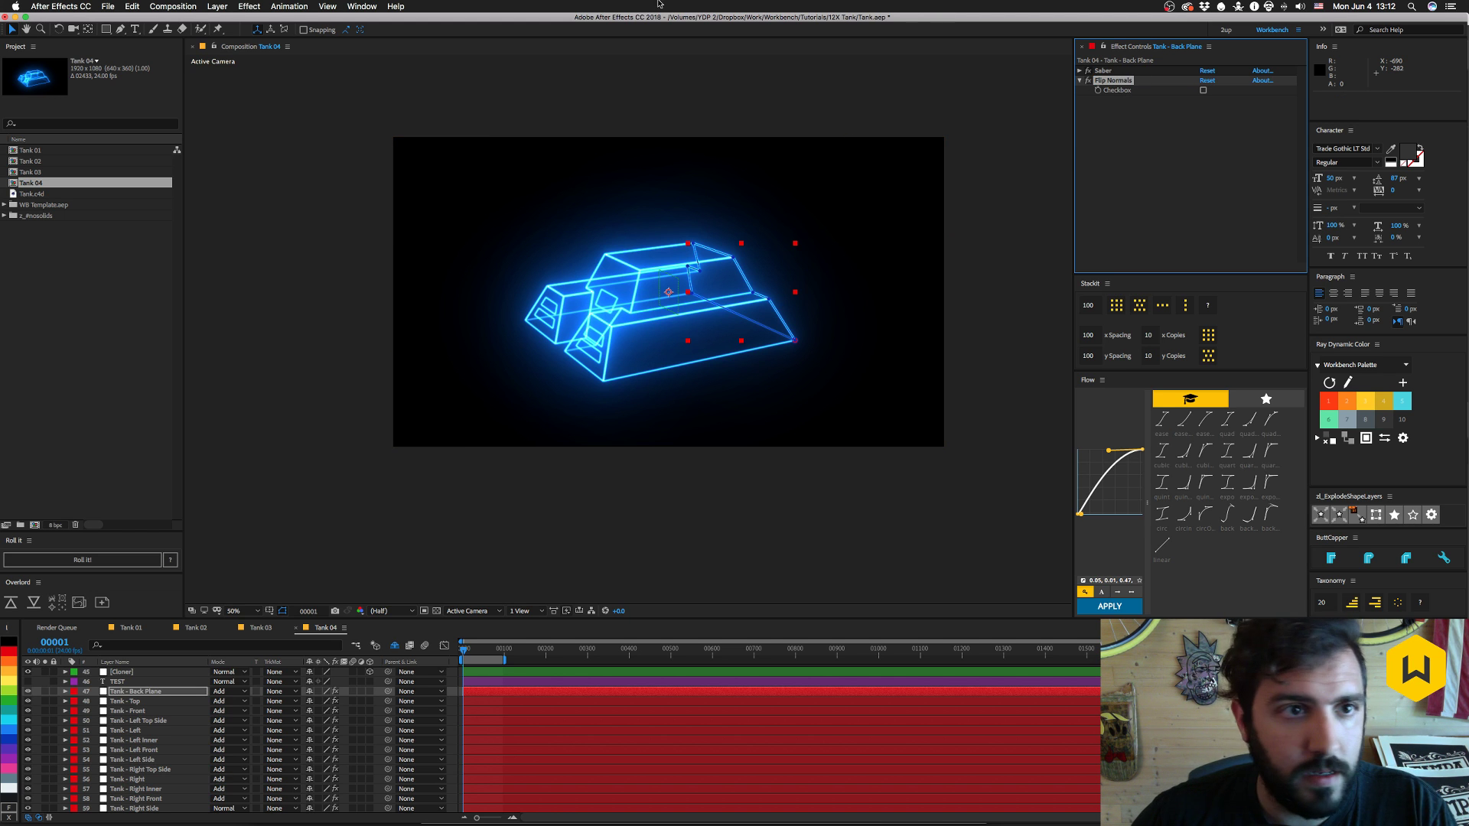
- Add a Point Control to the Tank - Back Plane layer and set its Y value to 0
left_click(255, 6)
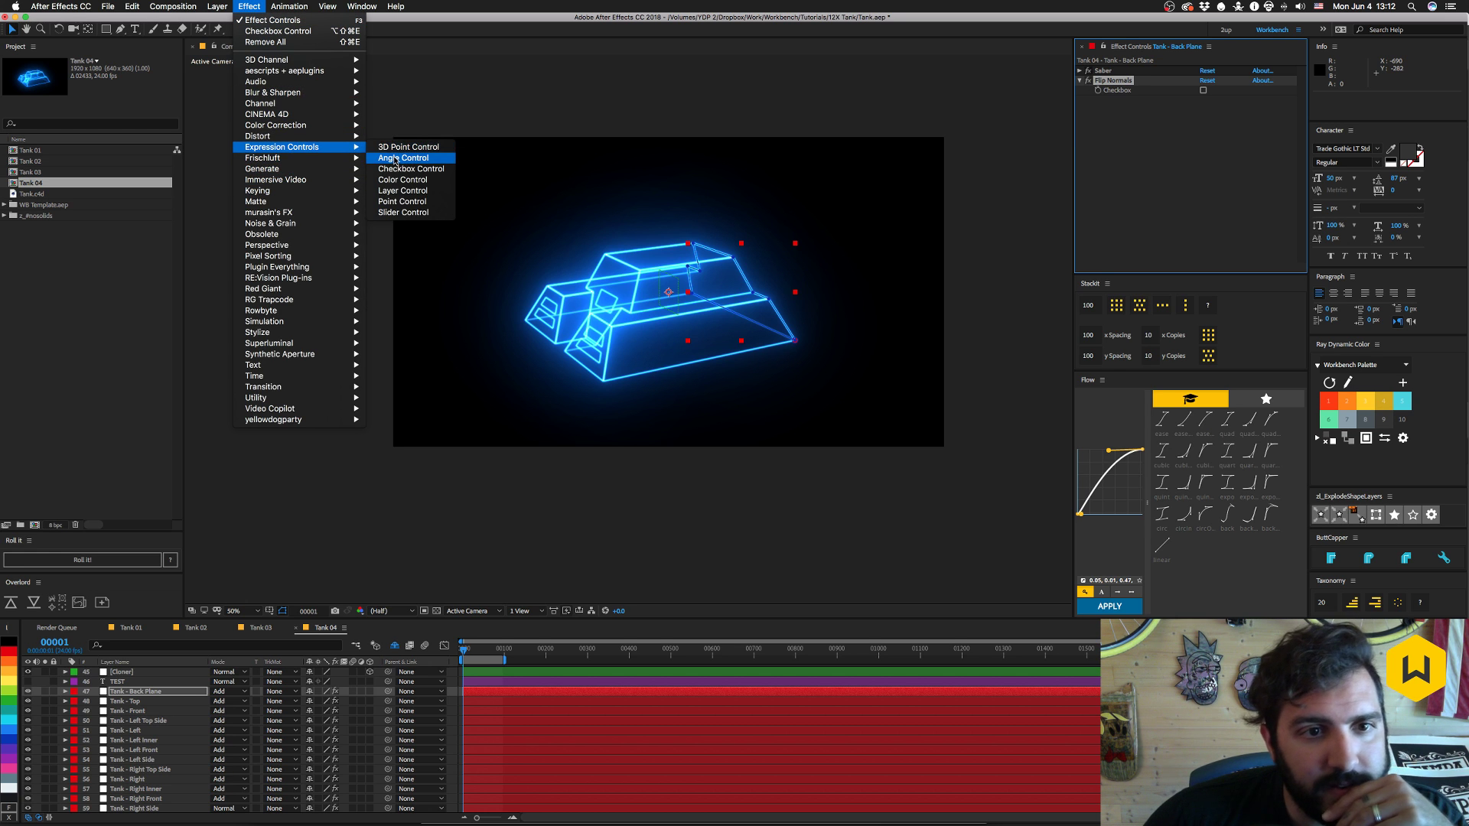
left_click(402, 202)
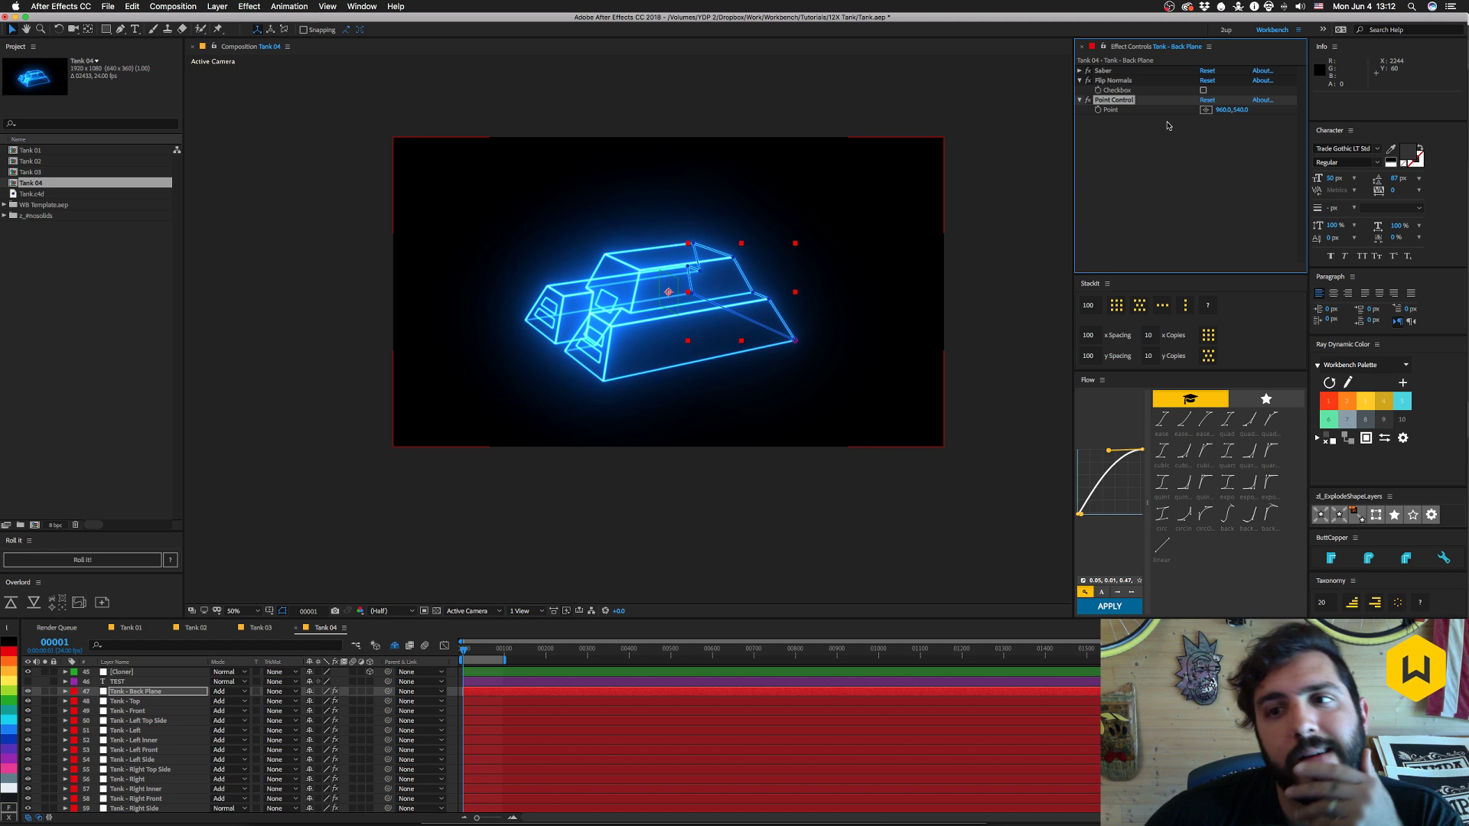
left_click(1242, 109)
type("0")
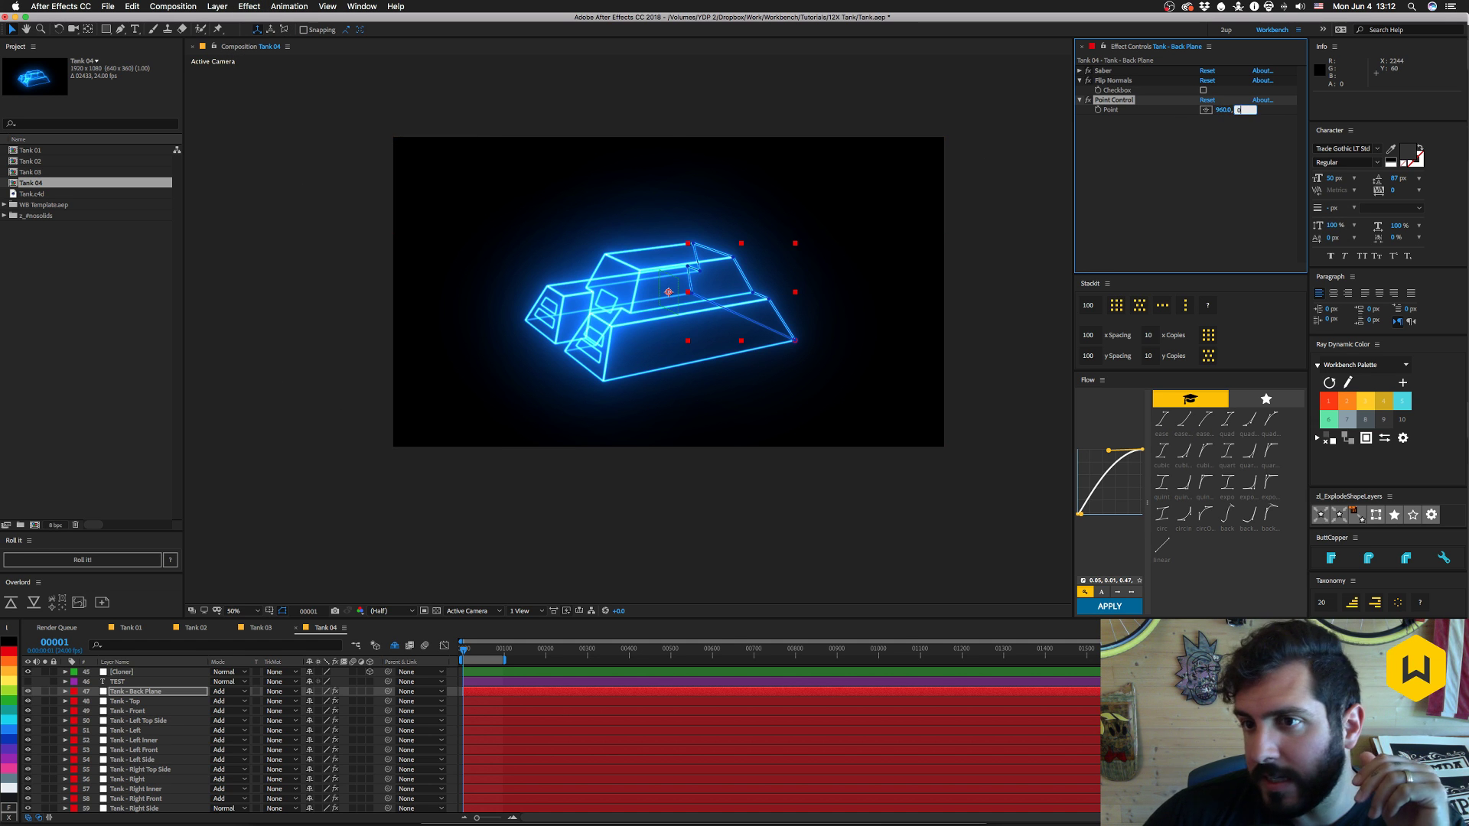
key("Return")
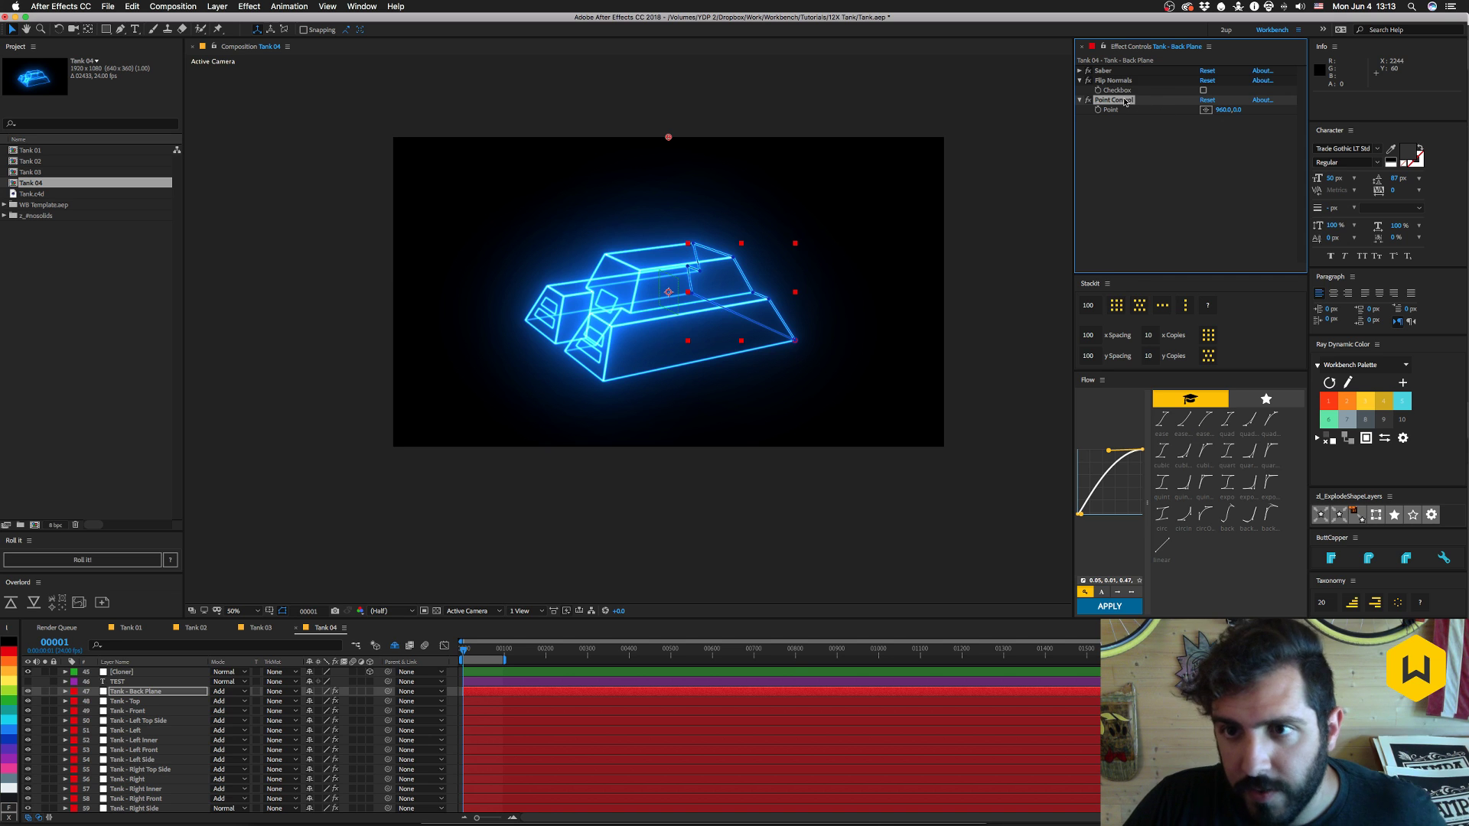
- Move the Point Control above Flip Normals in the effect order and rename it Poly
left_click_drag(1124, 102, 1123, 88)
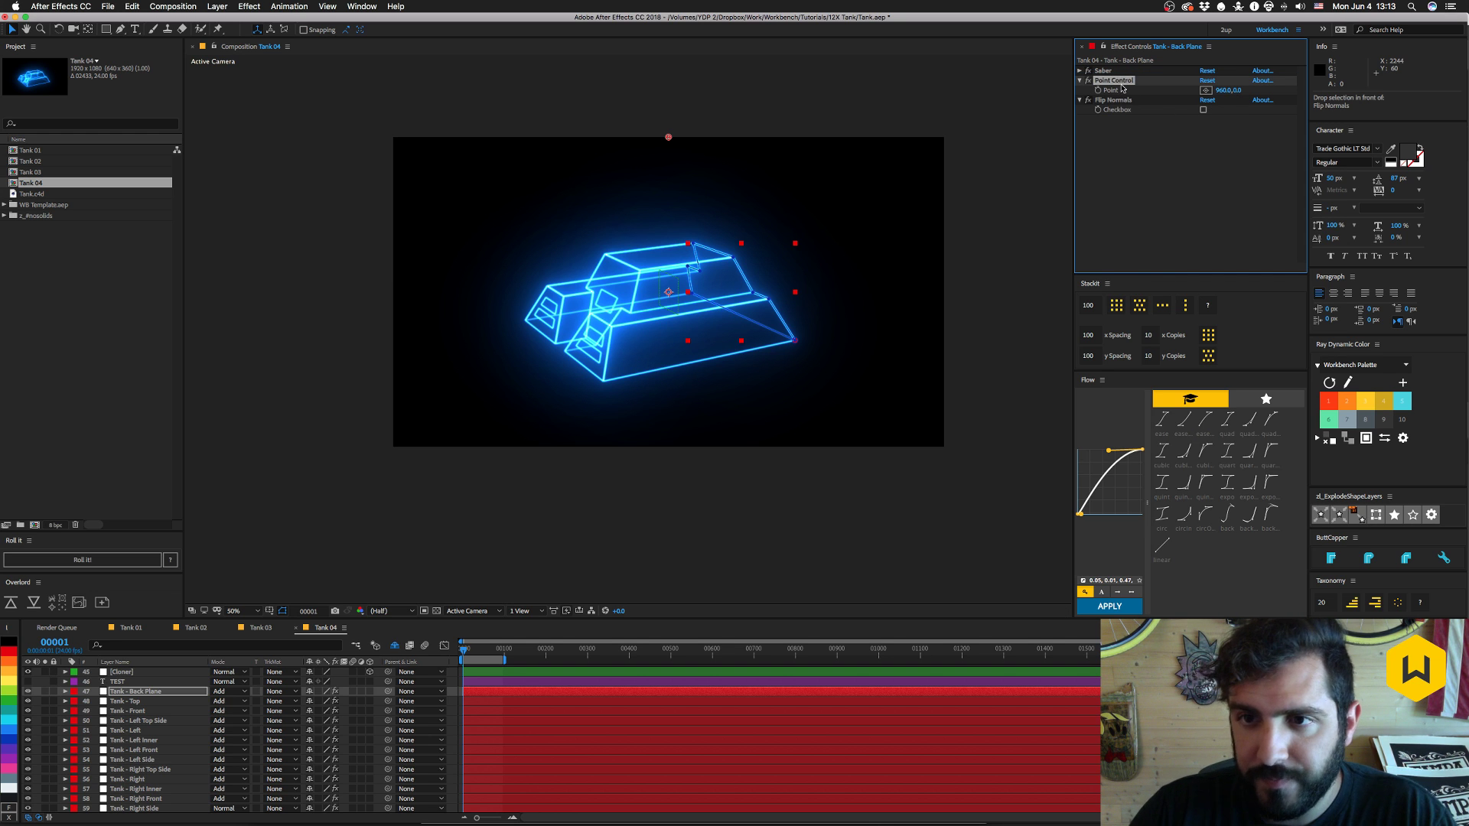
key("Return")
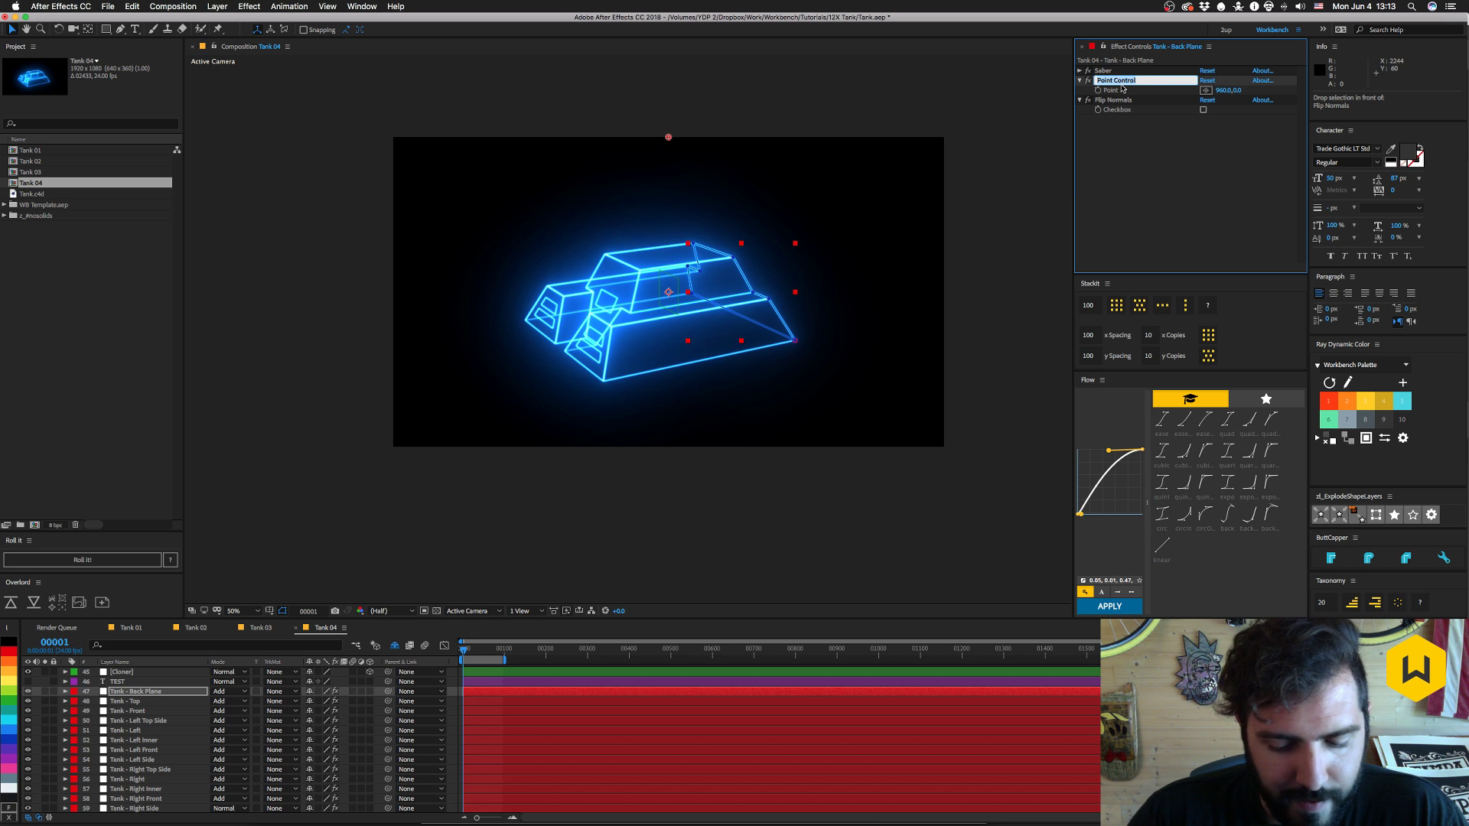
type("P")
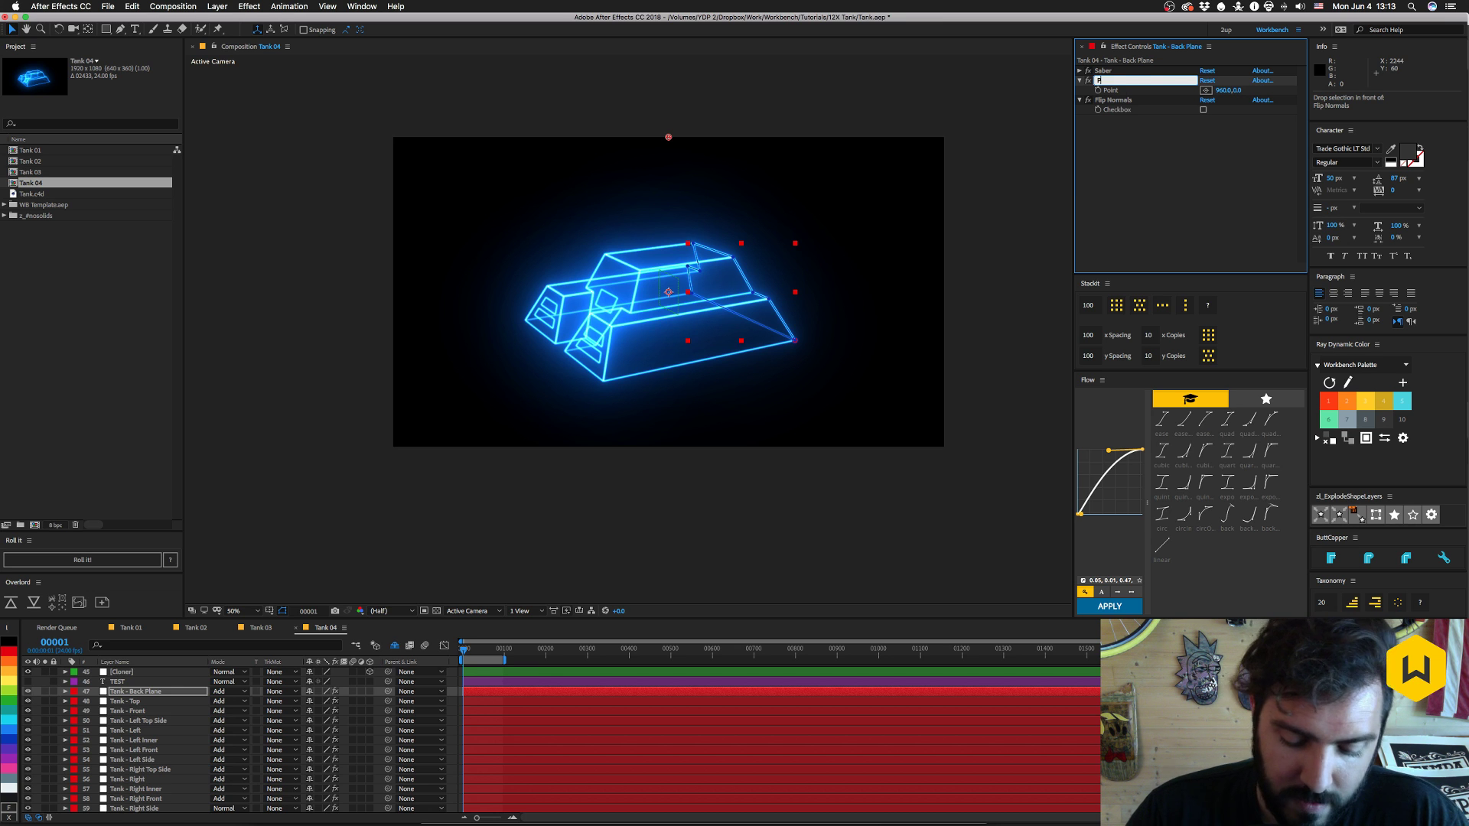
type("oly")
key("Return")
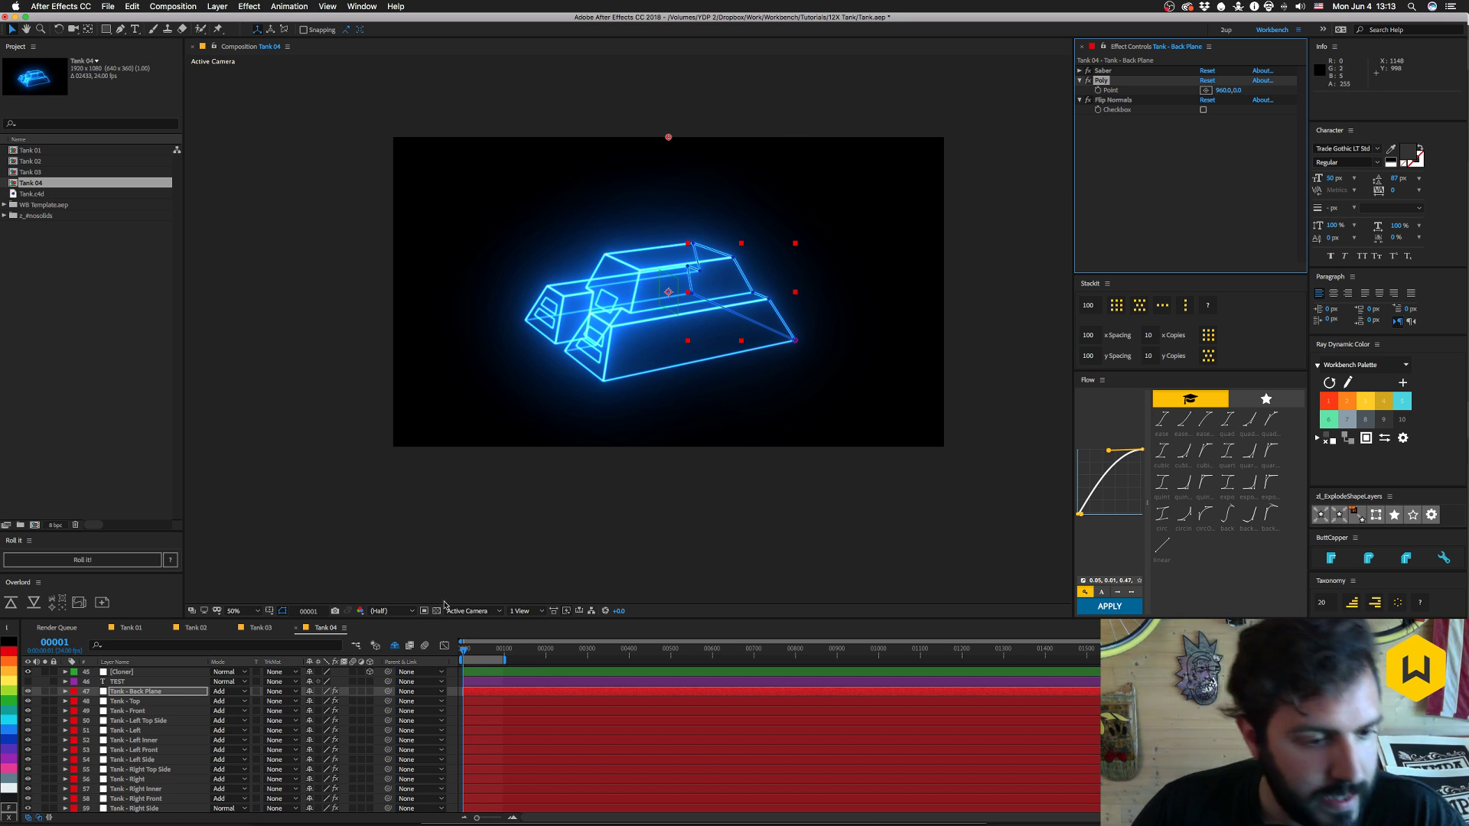
- Reveal the Tank - Back Plane layer's expressions and examine the pts array in its Mask Path expression
left_click(138, 702)
left_click(136, 691)
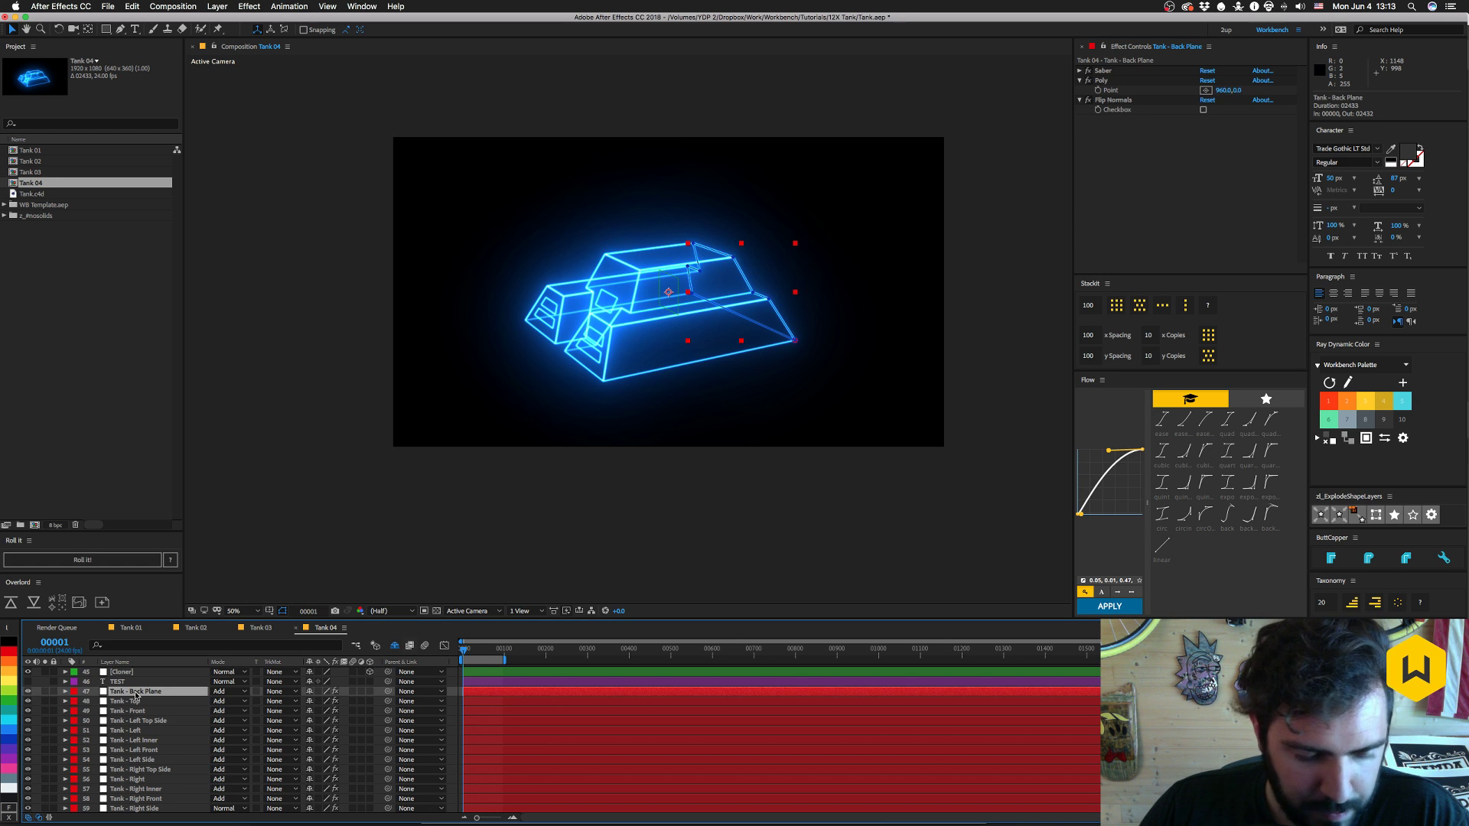
key("e")
key("e")
left_click(560, 723)
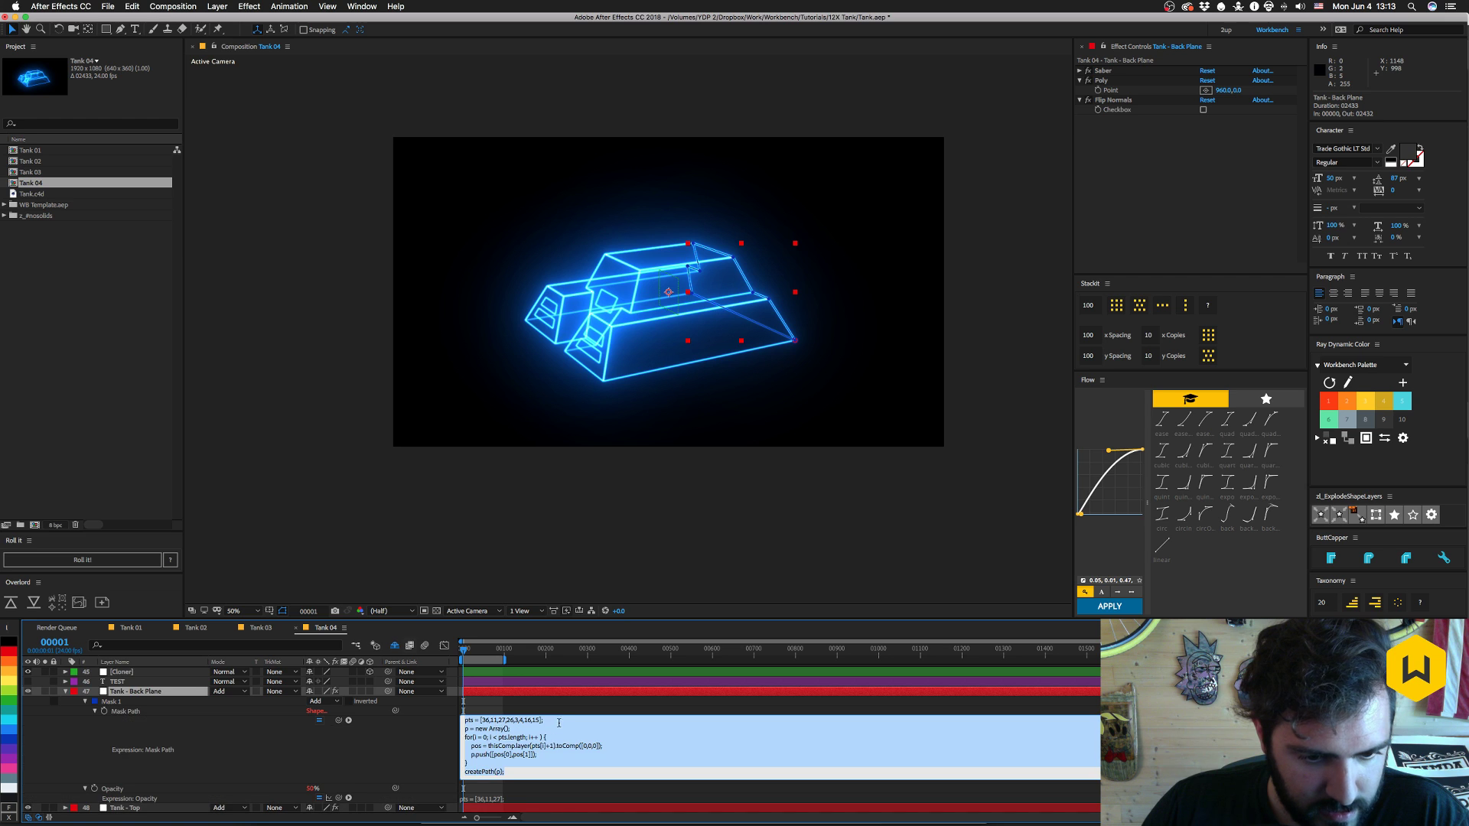
left_click(566, 722)
triple_click(539, 720)
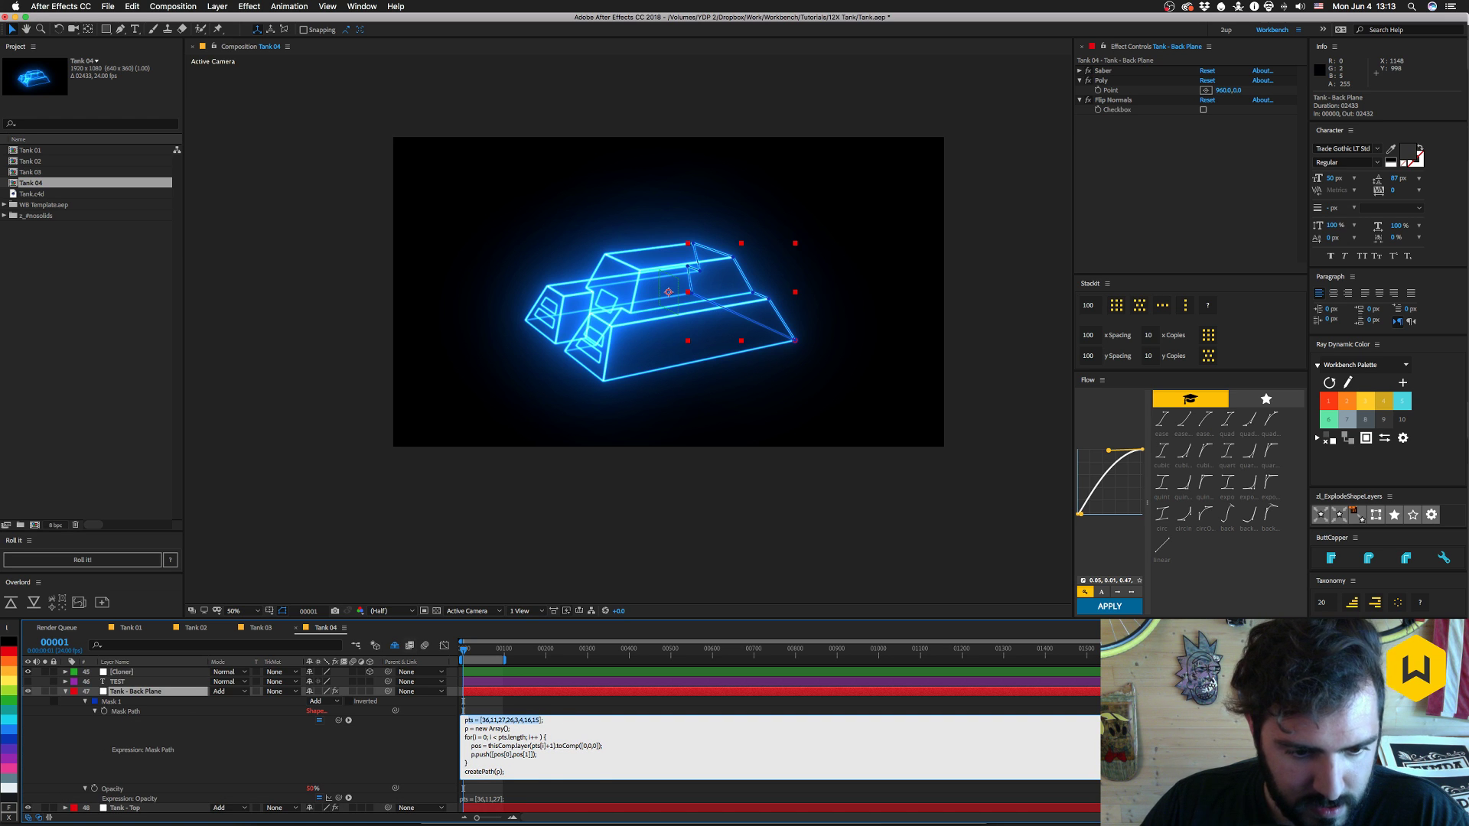
left_click(540, 720)
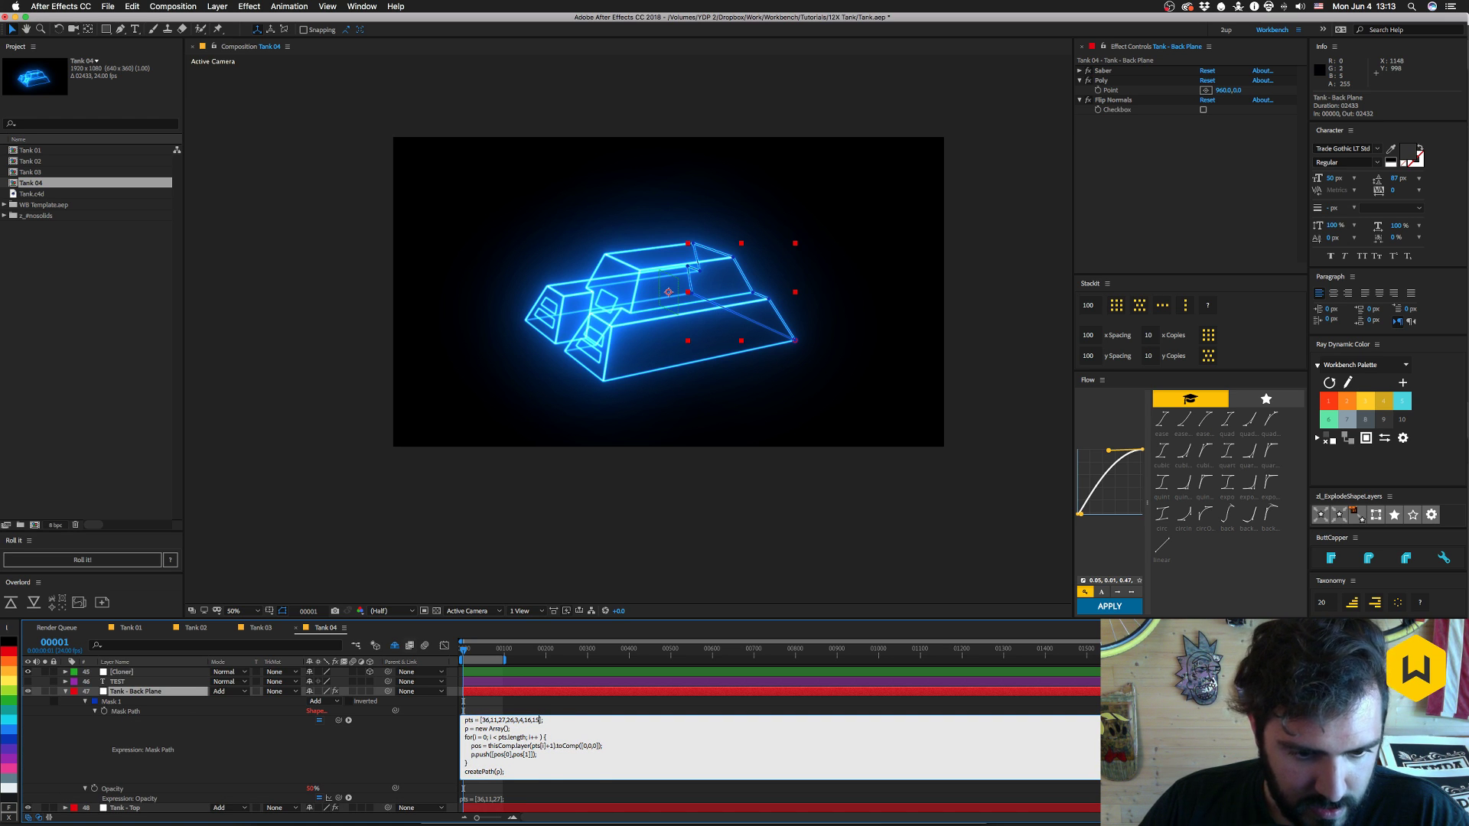
left_click(448, 741)
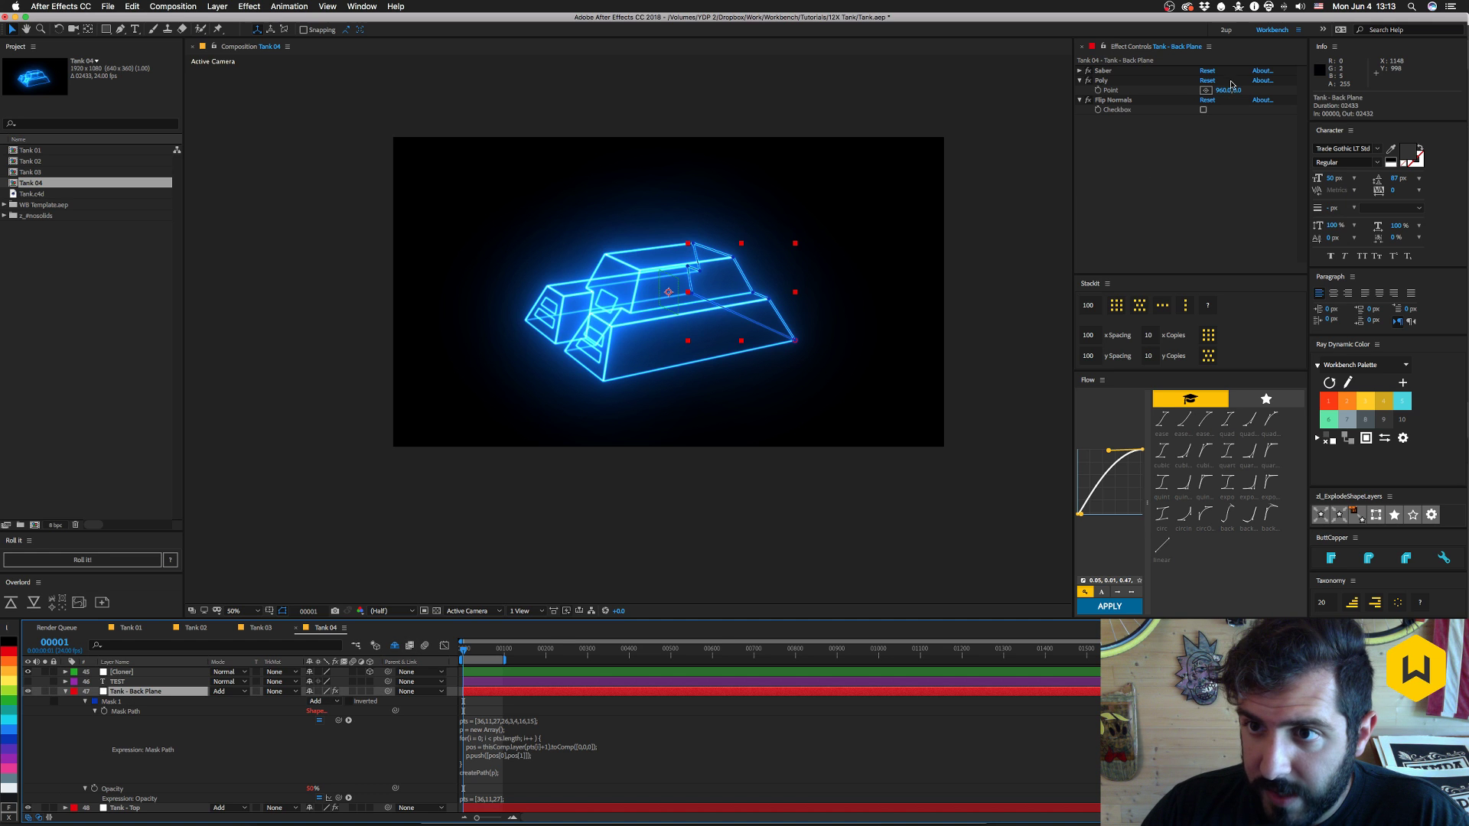
- Switch to Cinema 4D to review the numbered nulls and the tank model from its front side, and return to After Effects
left_click(1225, 91)
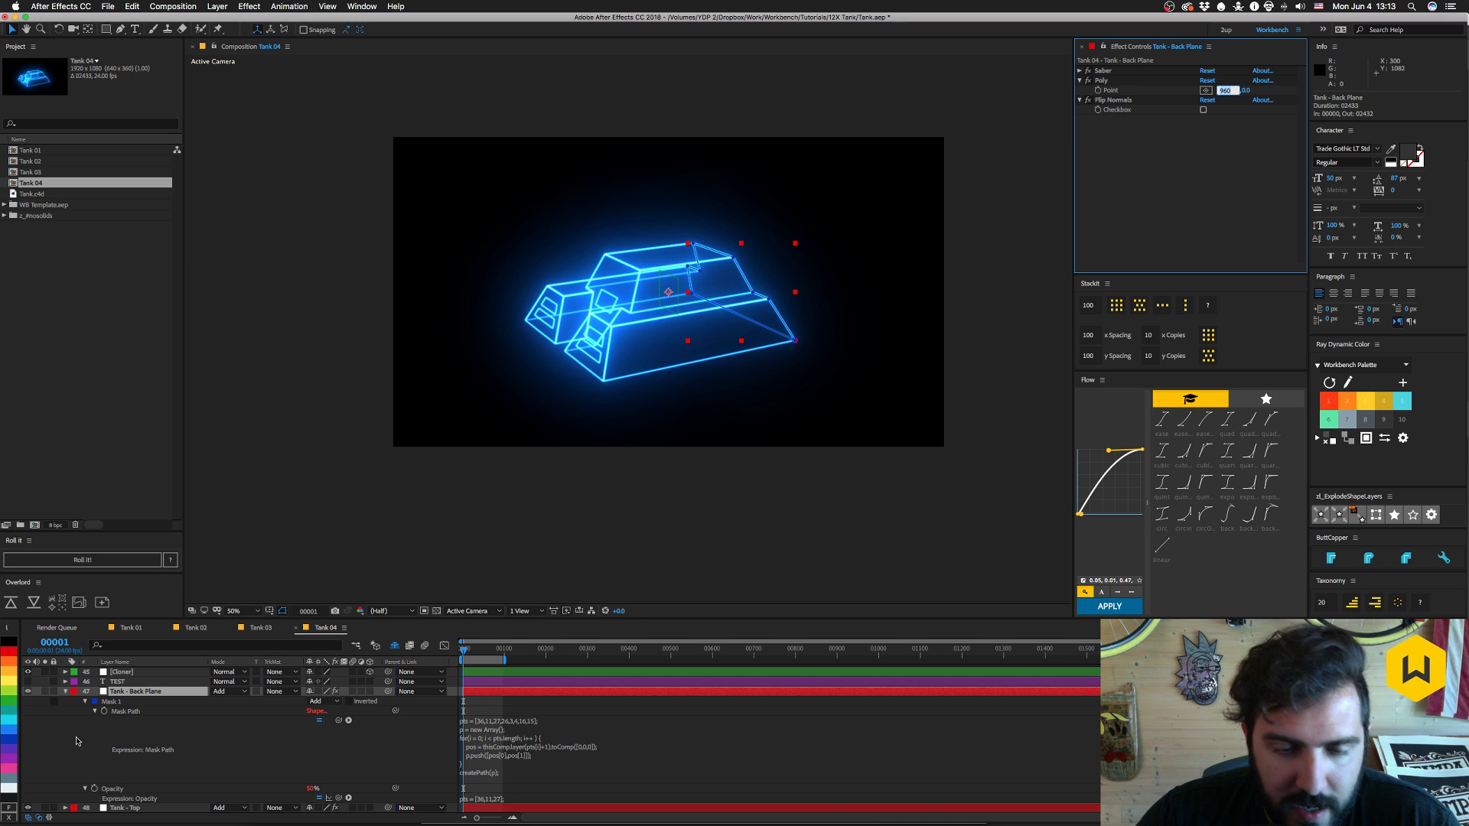
key("super+Tab")
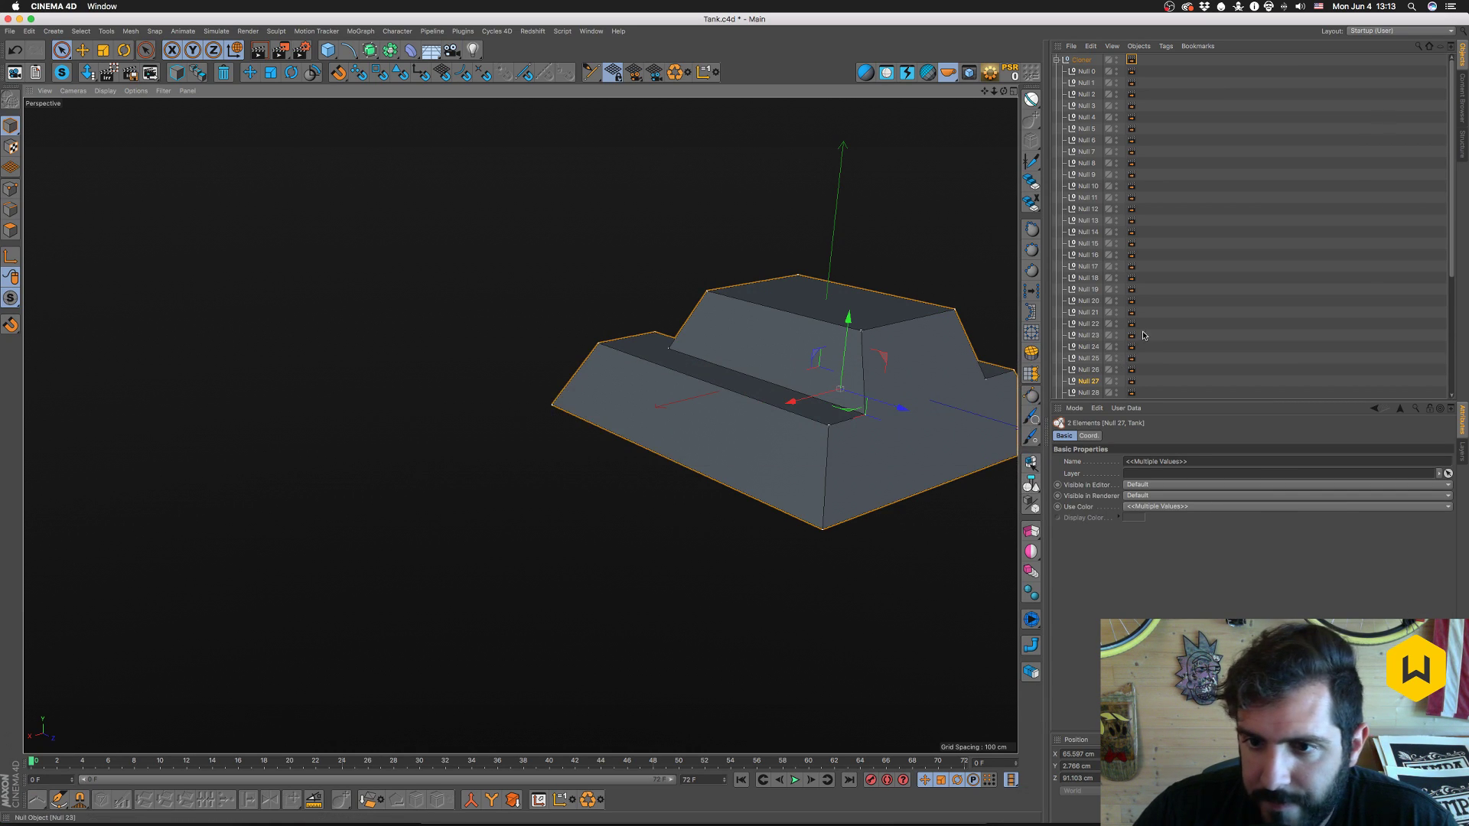
scroll(1190, 343, "down", 5)
scroll(1107, 368, "up", 5)
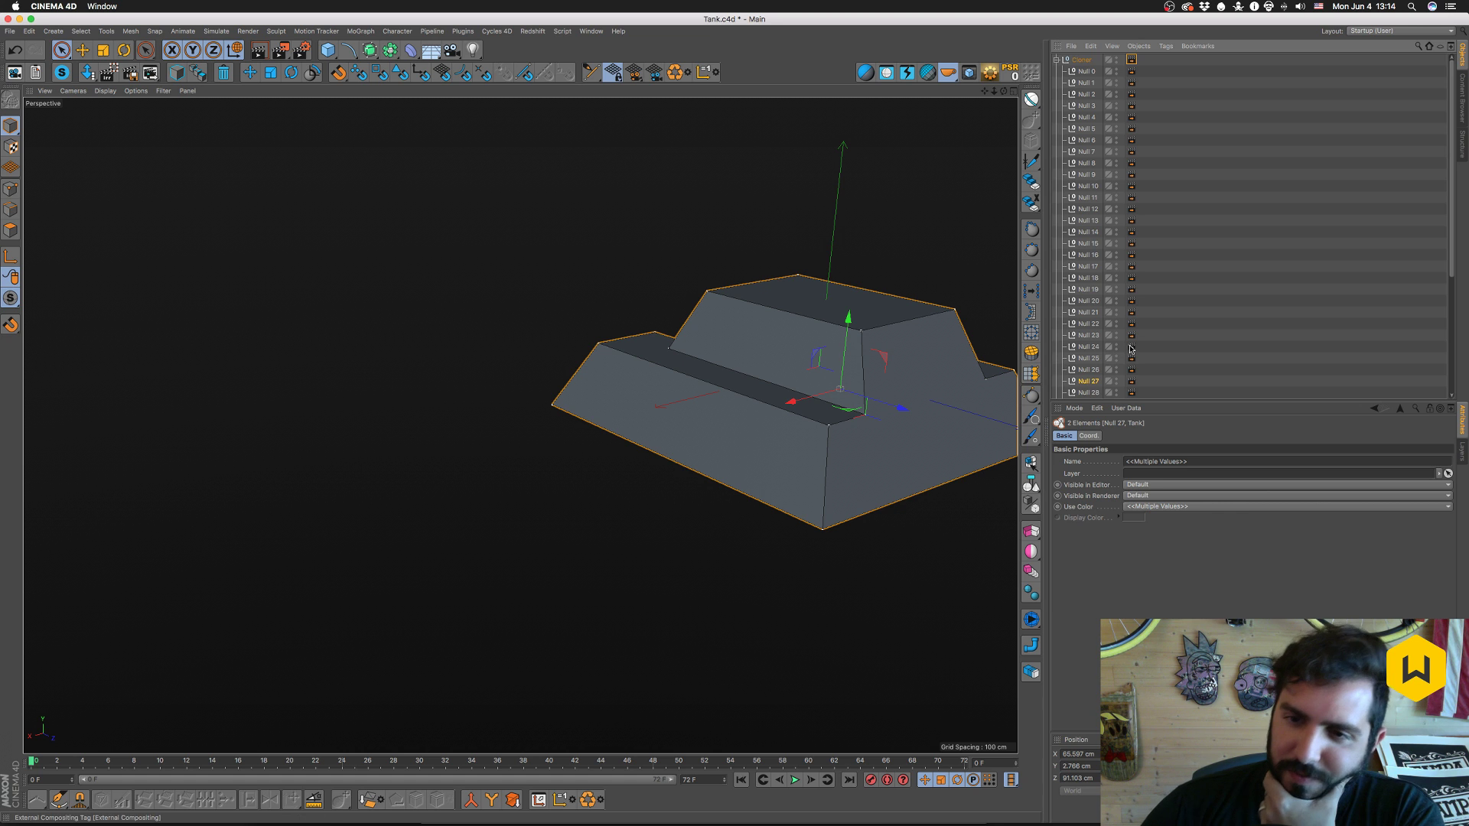
scroll(1121, 351, "down", 5)
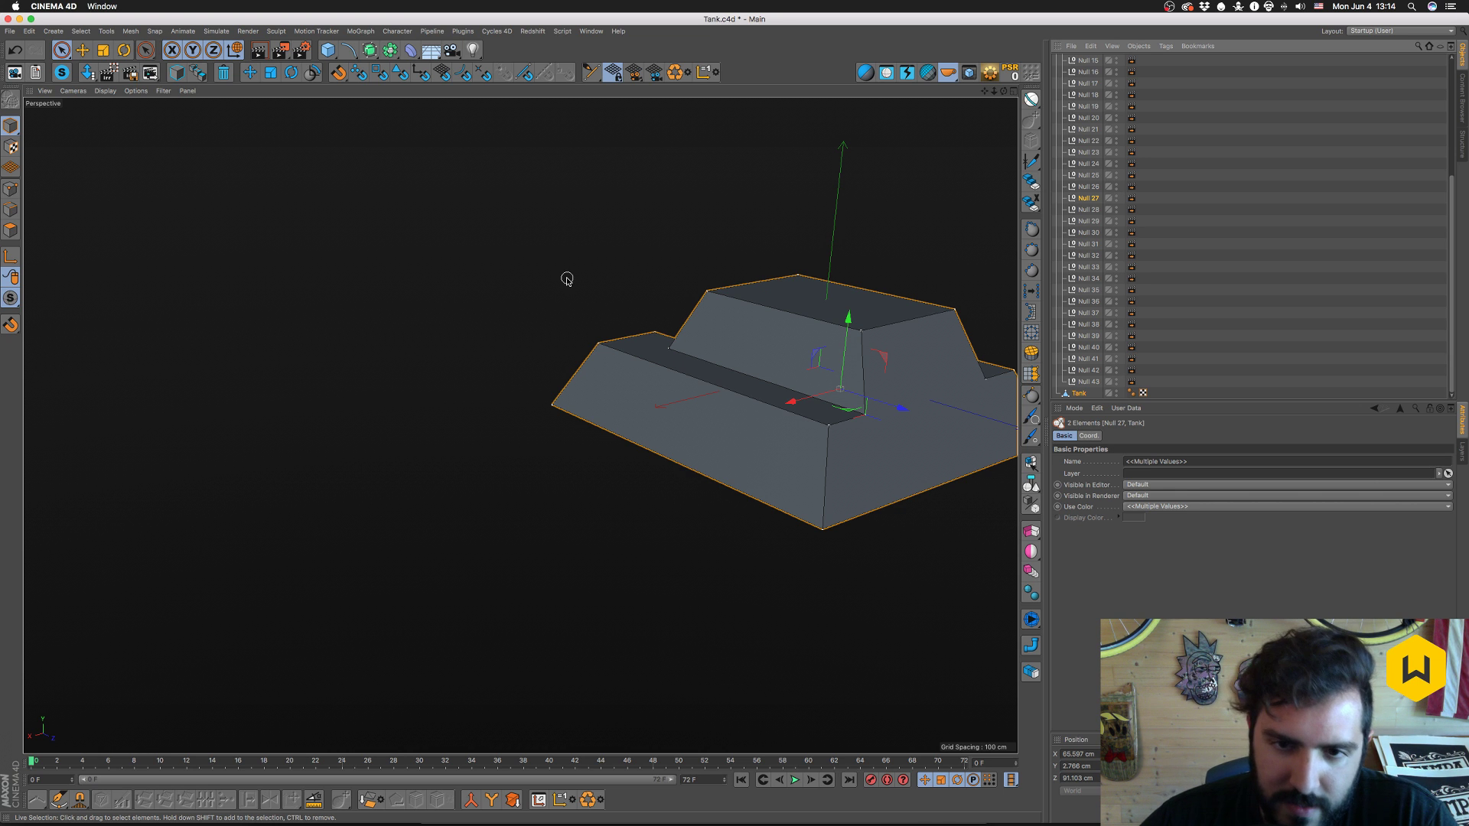
left_click_drag(612, 421, 805, 437)
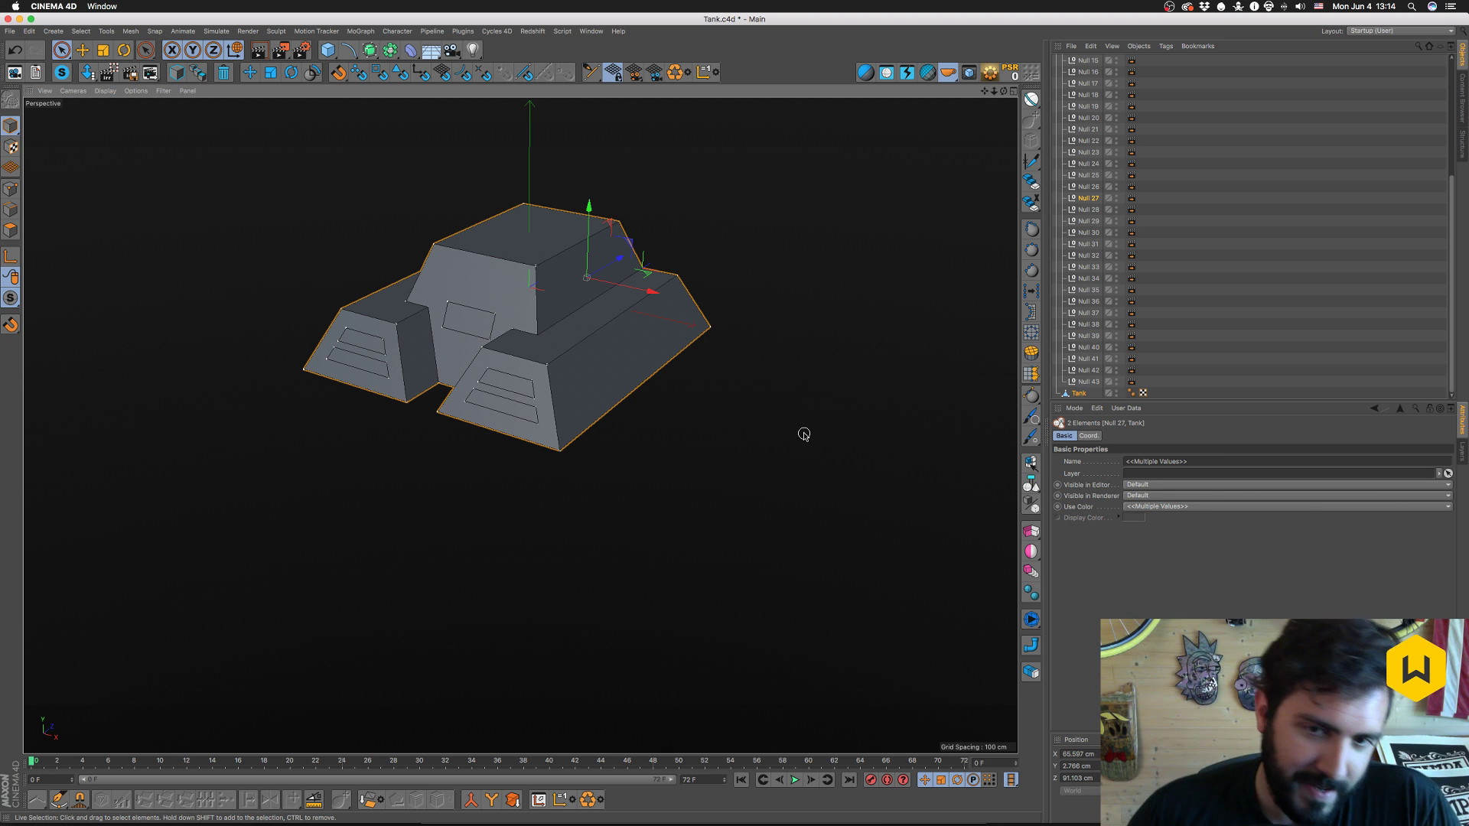
key("super+Tab")
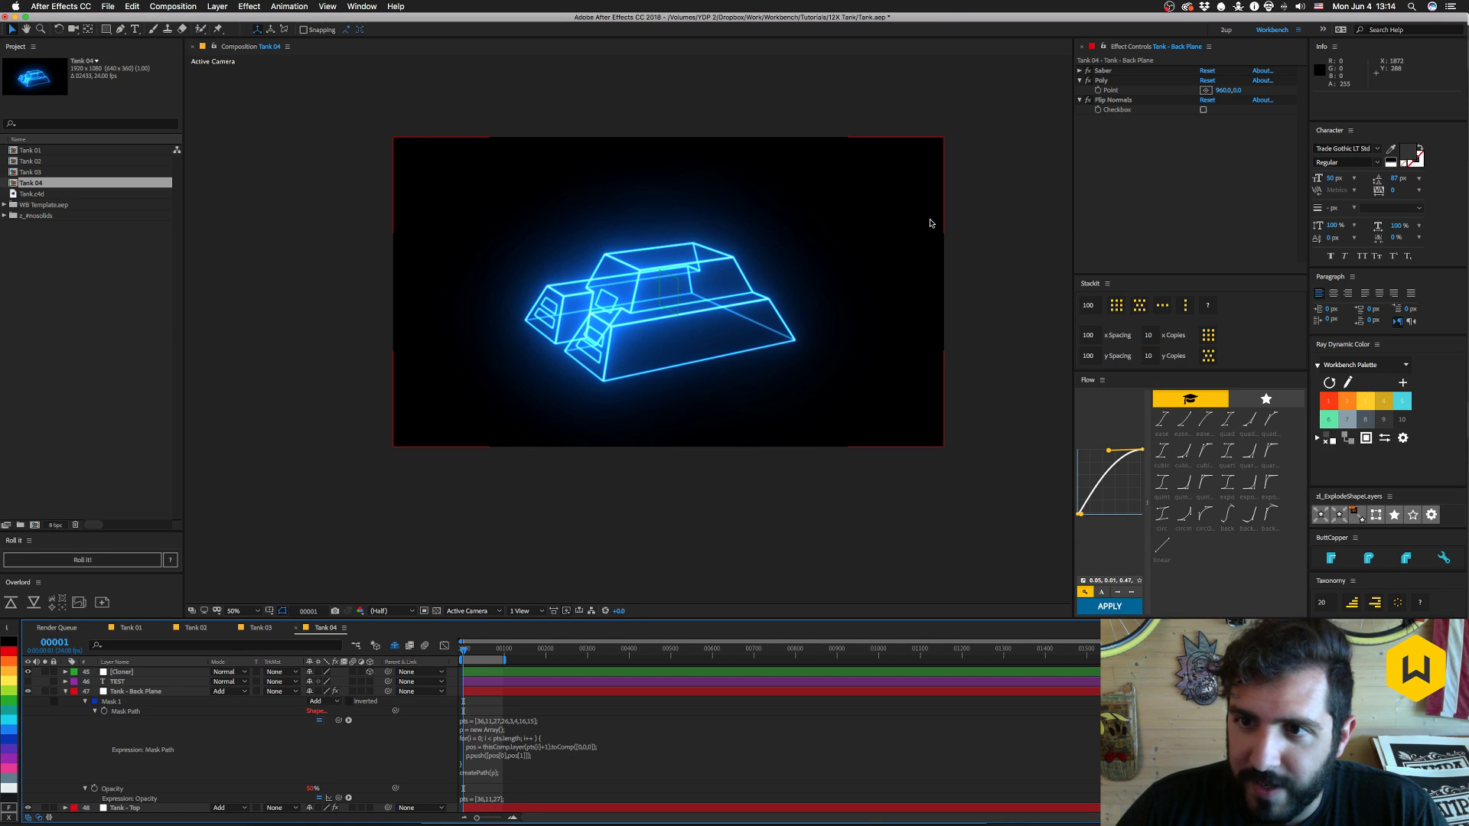
left_click(1207, 90)
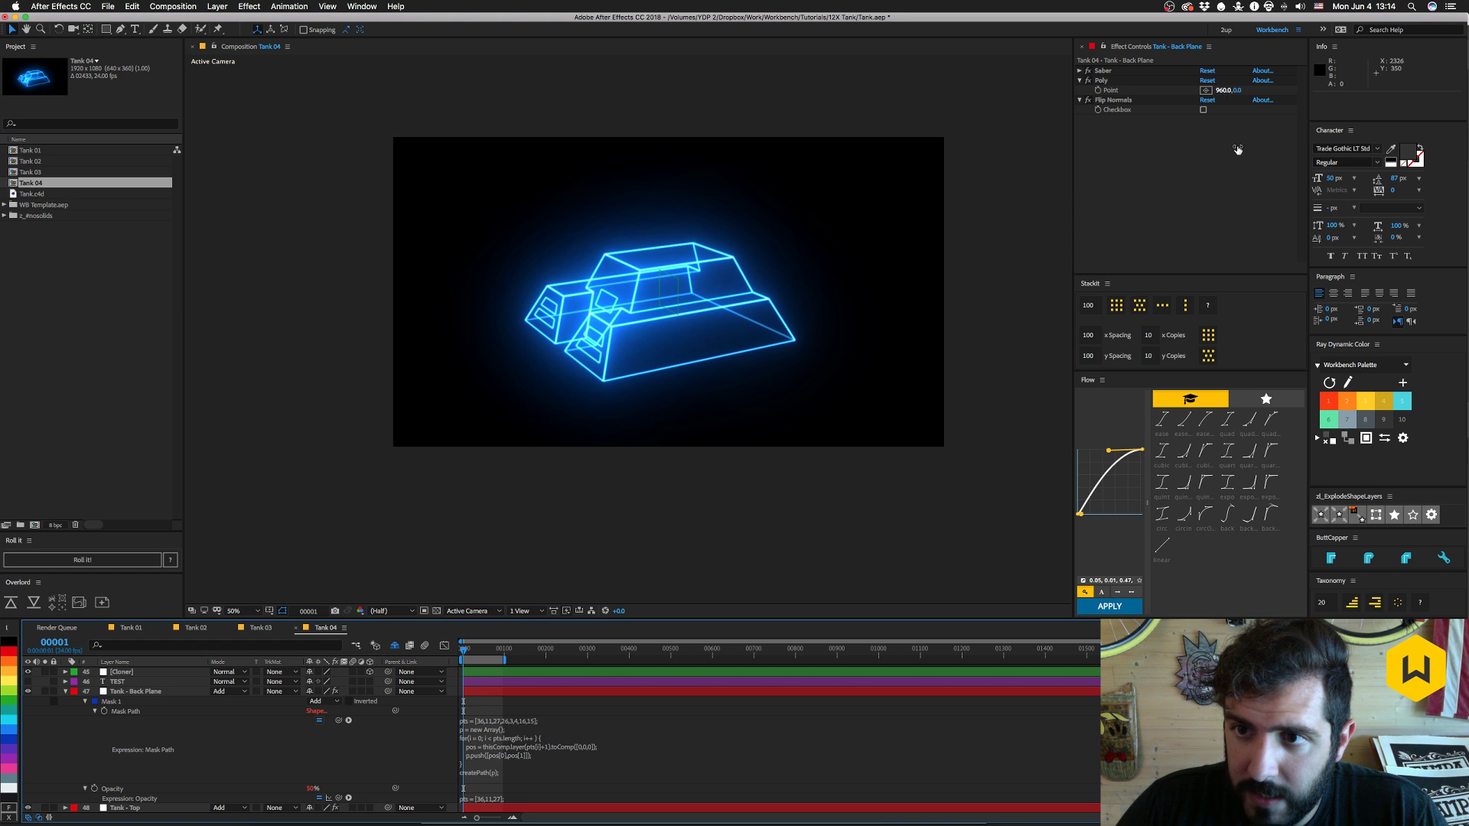
left_click(1225, 90)
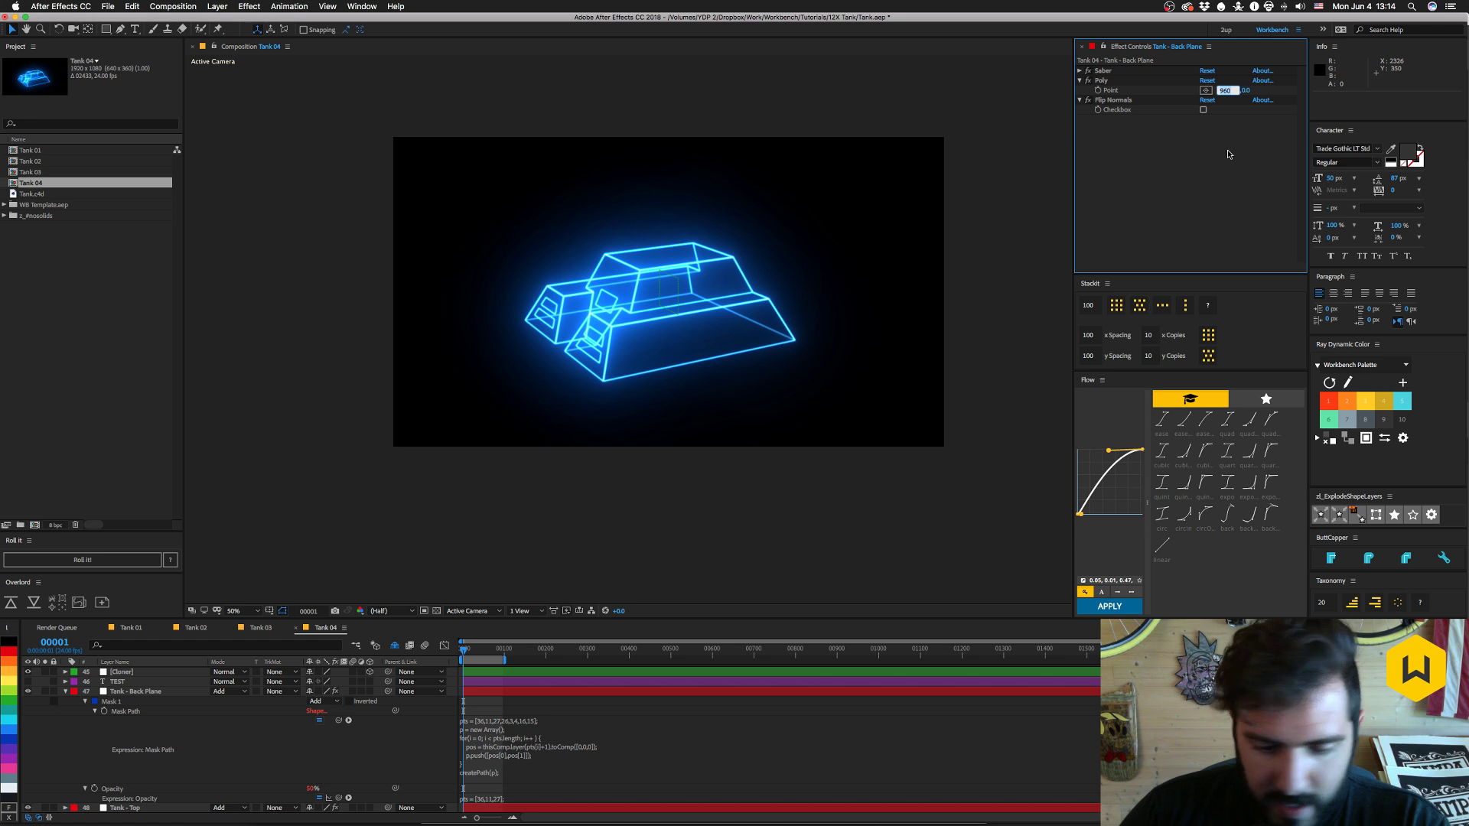
type("03")
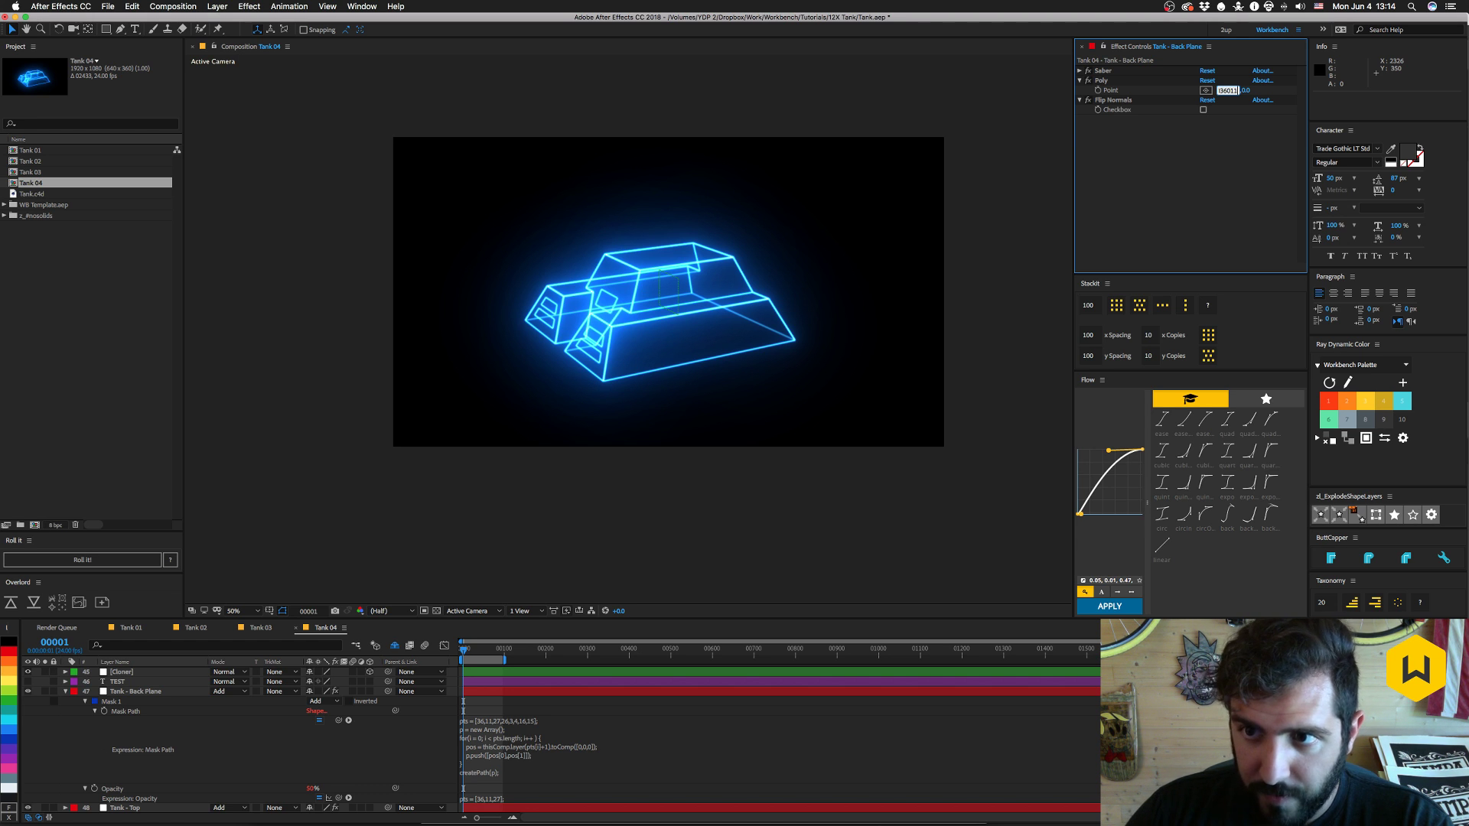
type("6011")
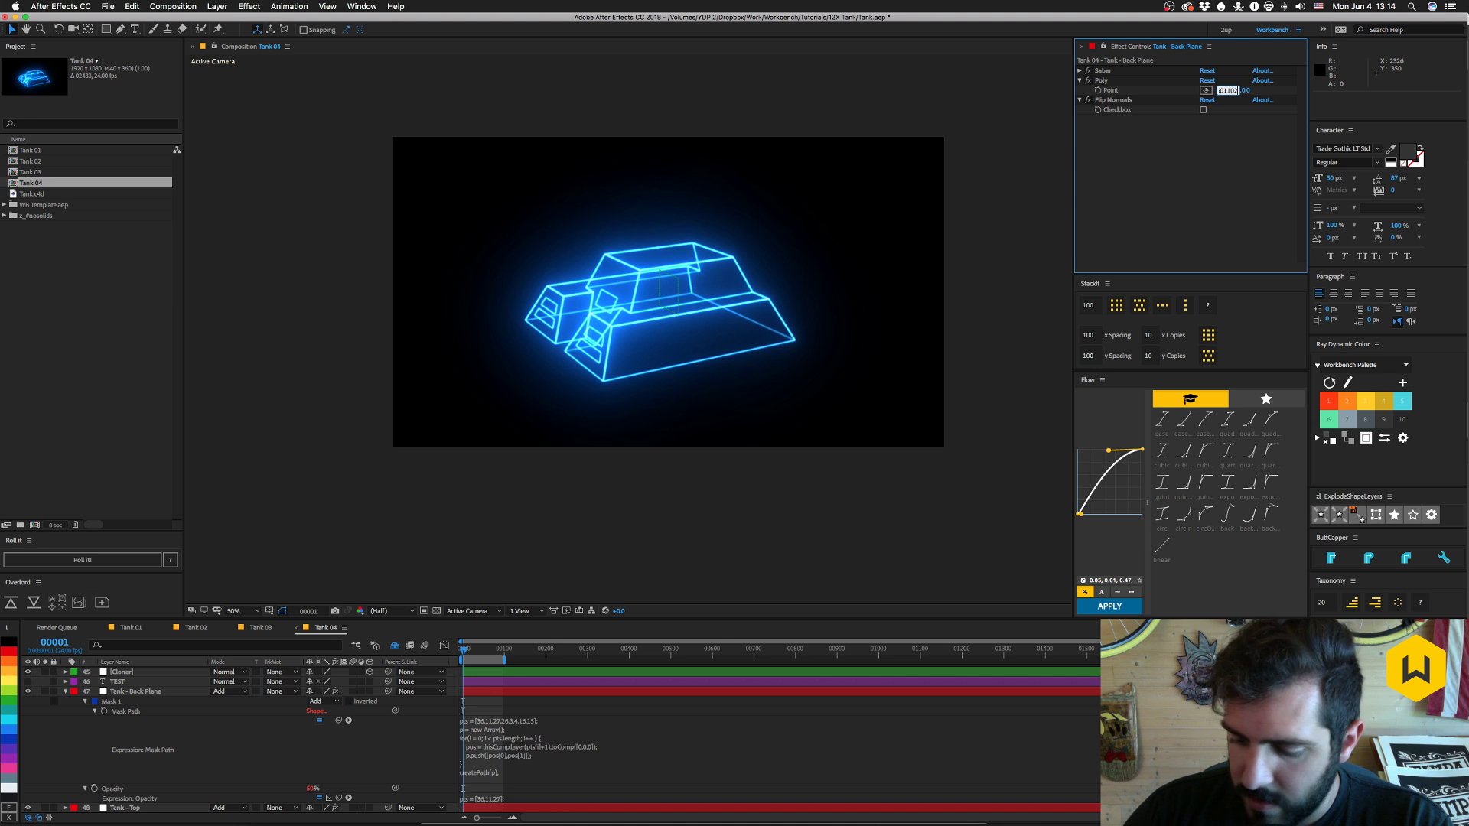
type("027")
type("026")
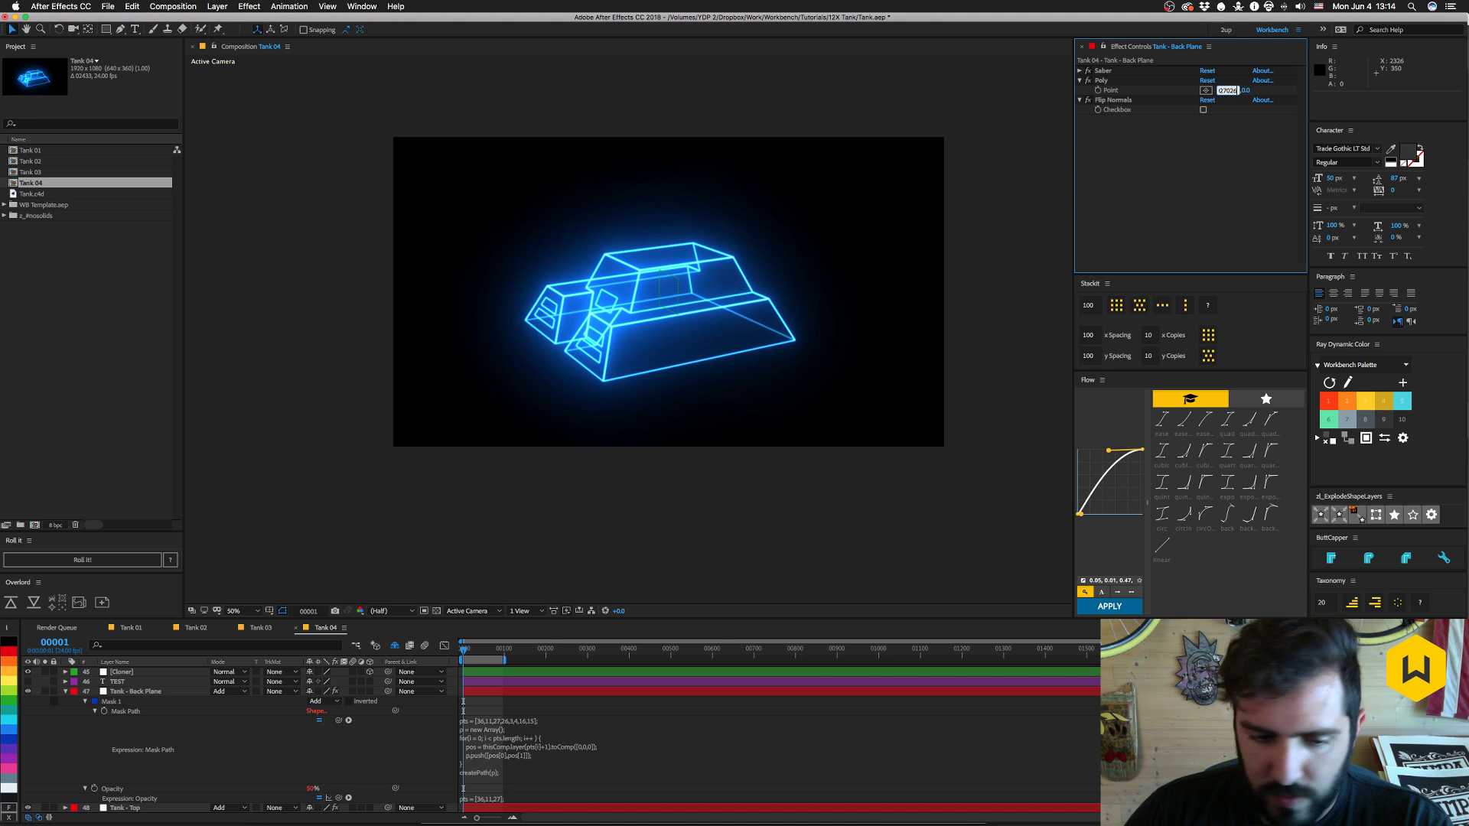
type("030")
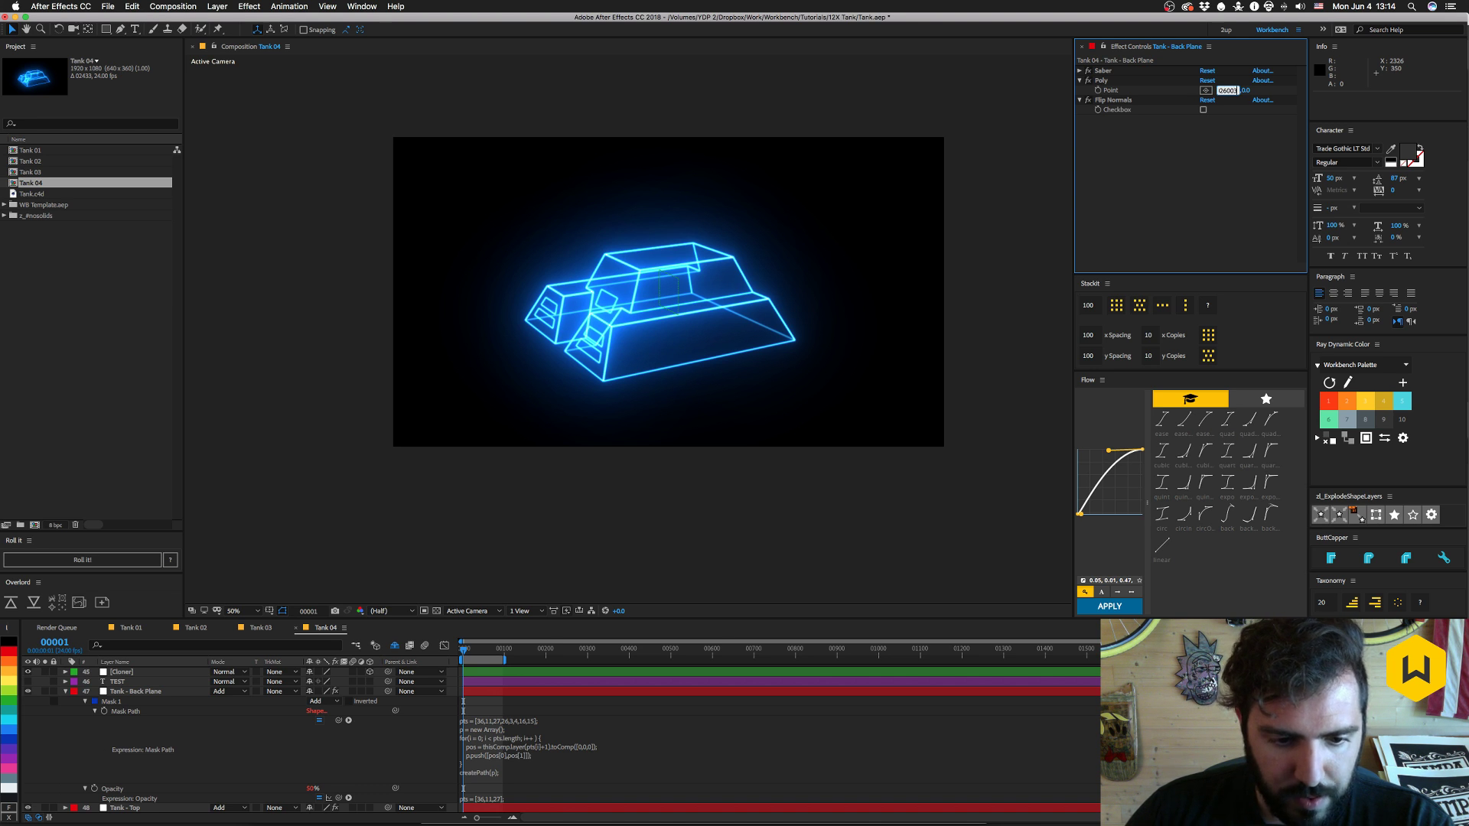
type("004")
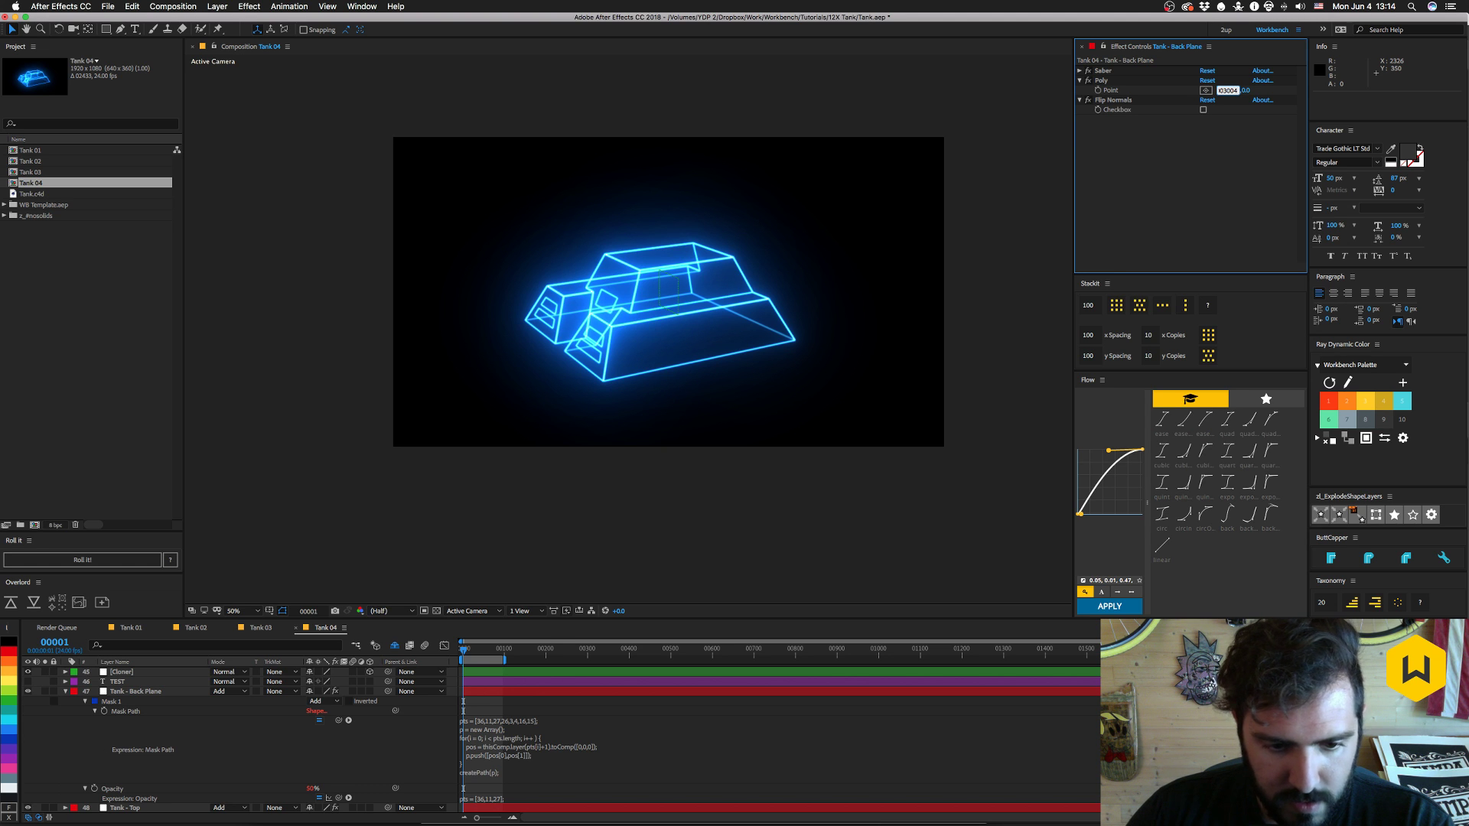
type("5")
type("1601")
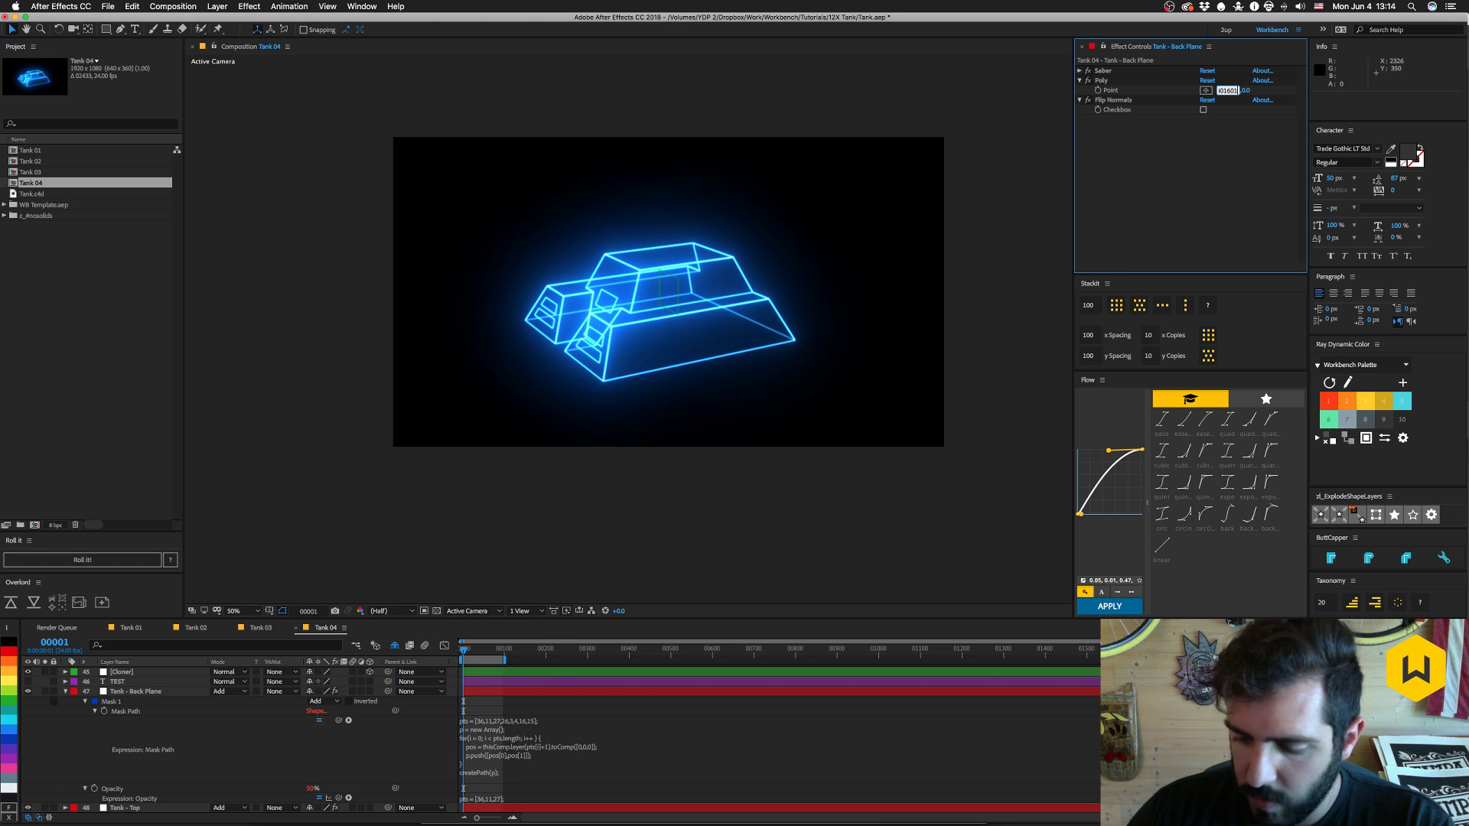
type("5")
key("Return")
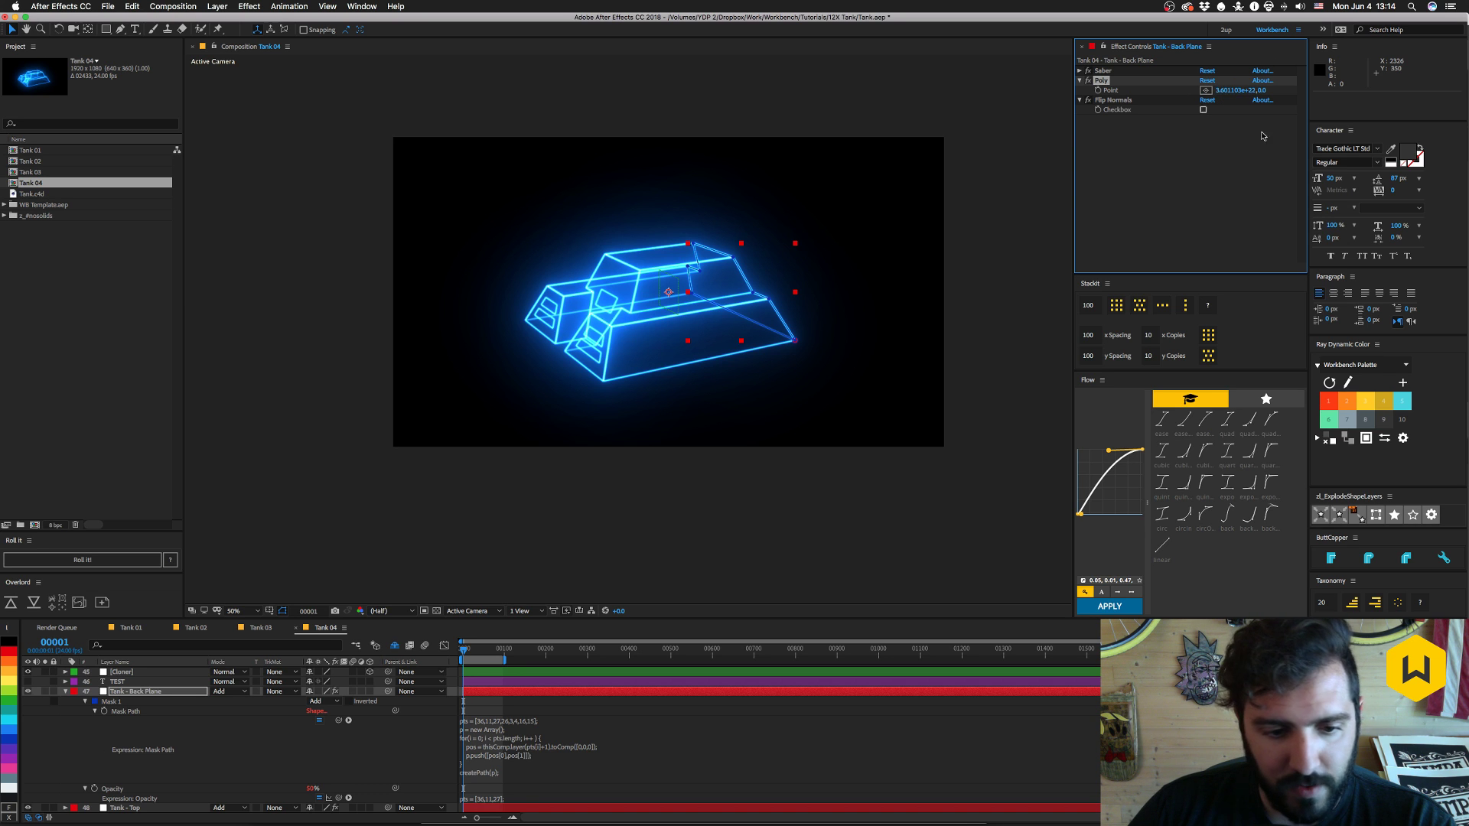
- Make the TEST text layer visible and reveal its Source Text expression
left_click(119, 681)
left_click(28, 682)
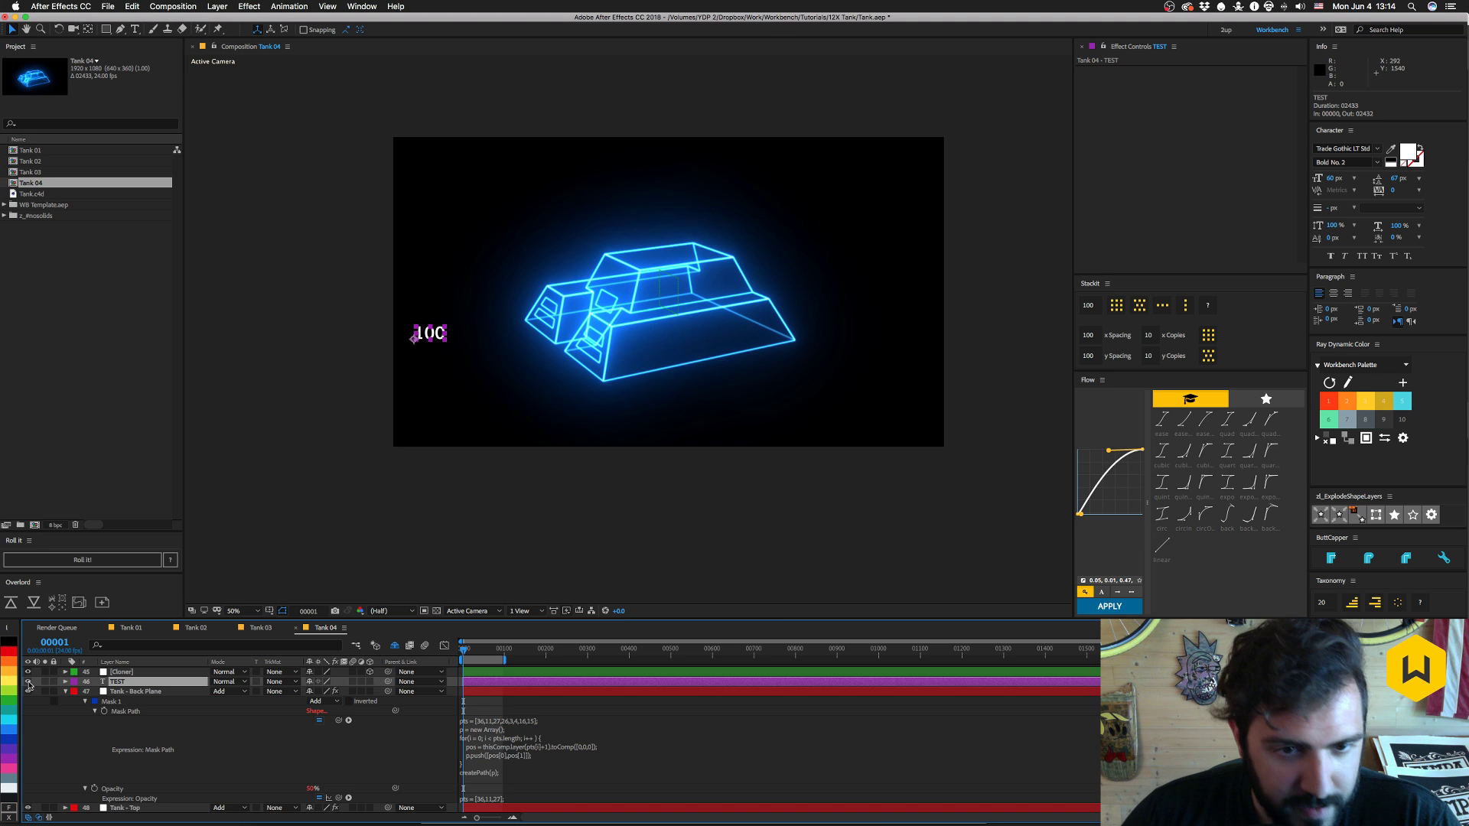
left_click(65, 681)
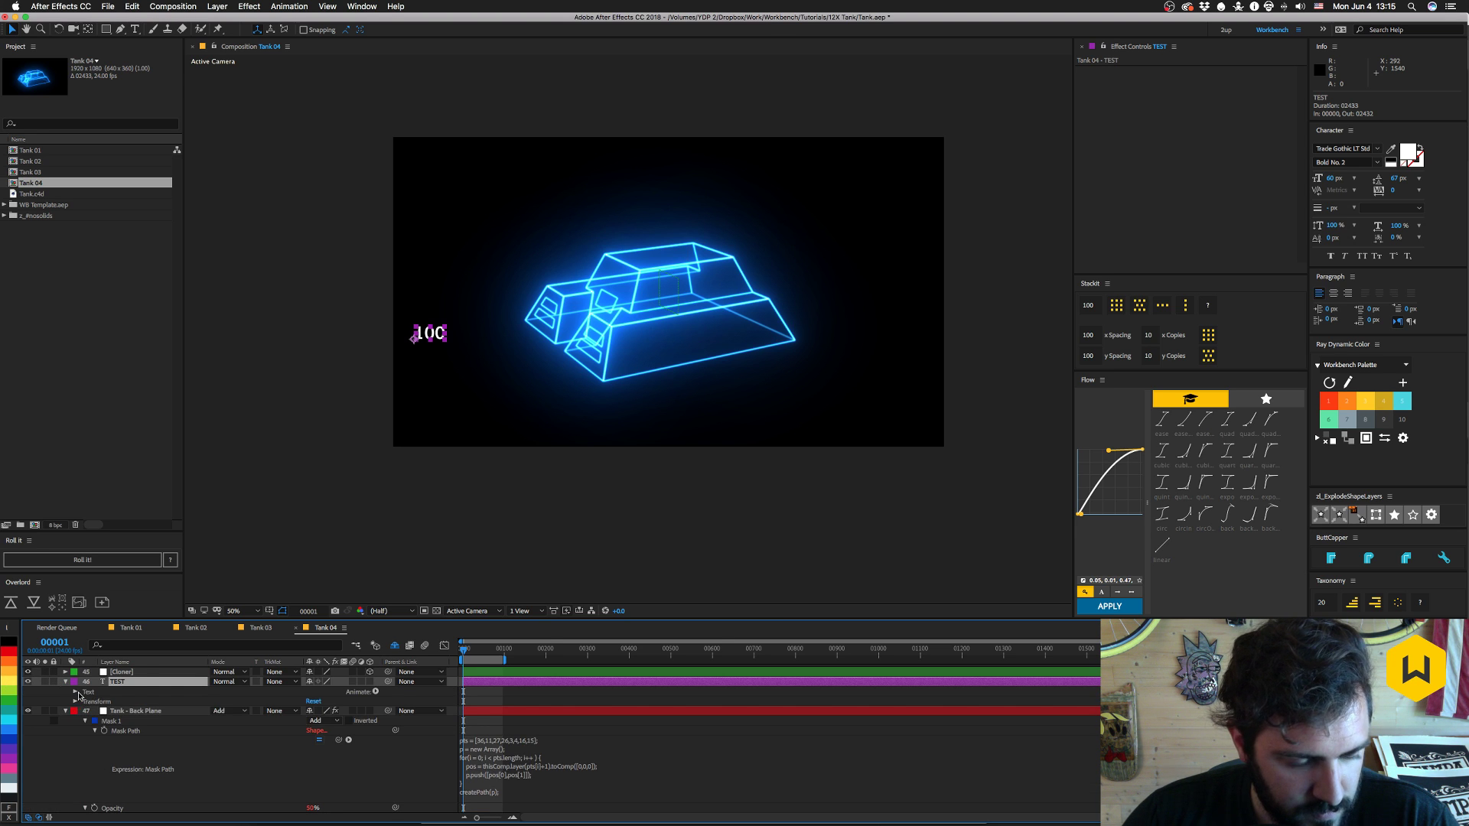
left_click(75, 692)
left_click(93, 702, "alt")
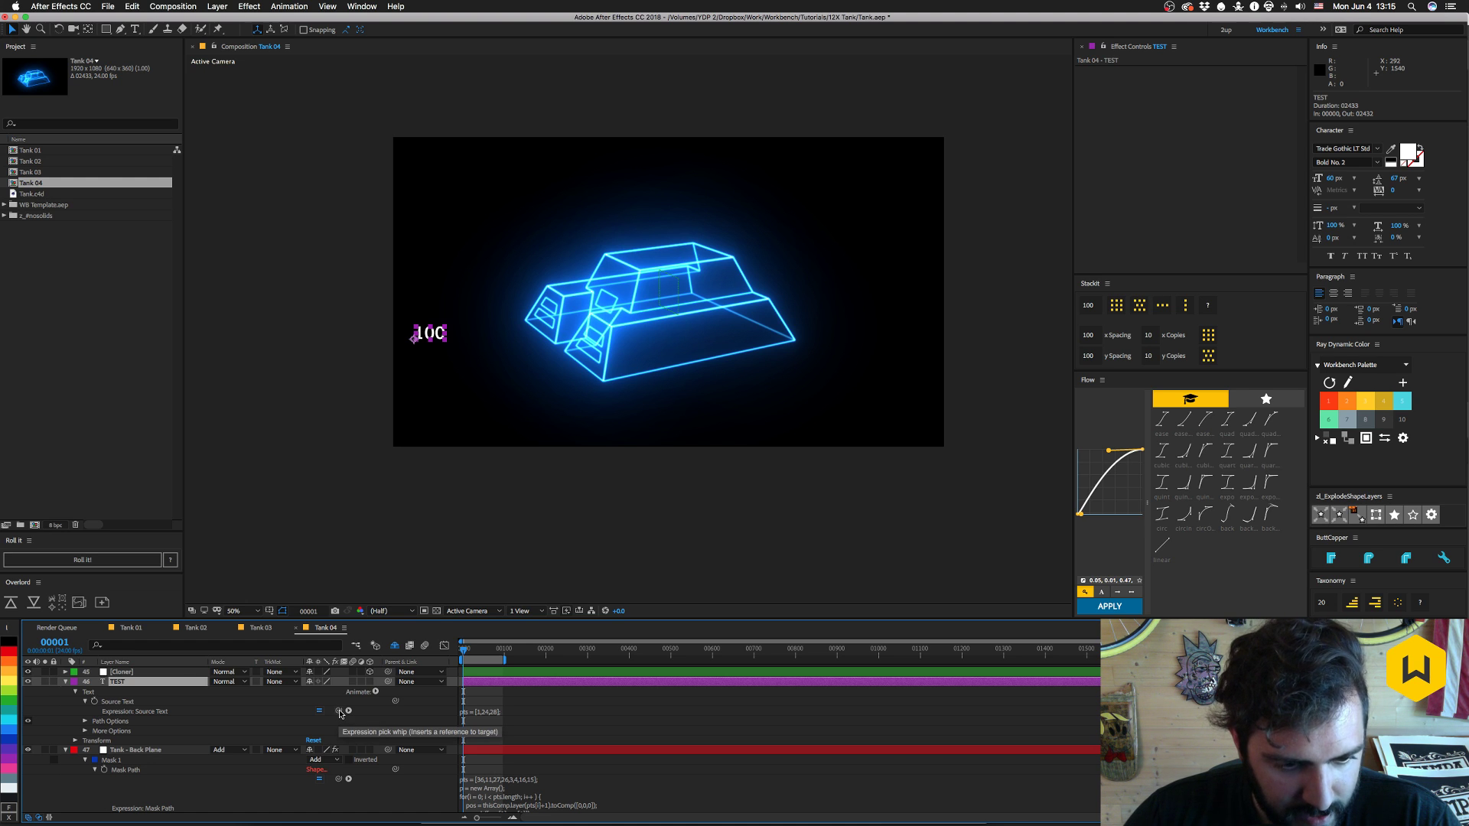
left_click_drag(339, 714, 270, 773)
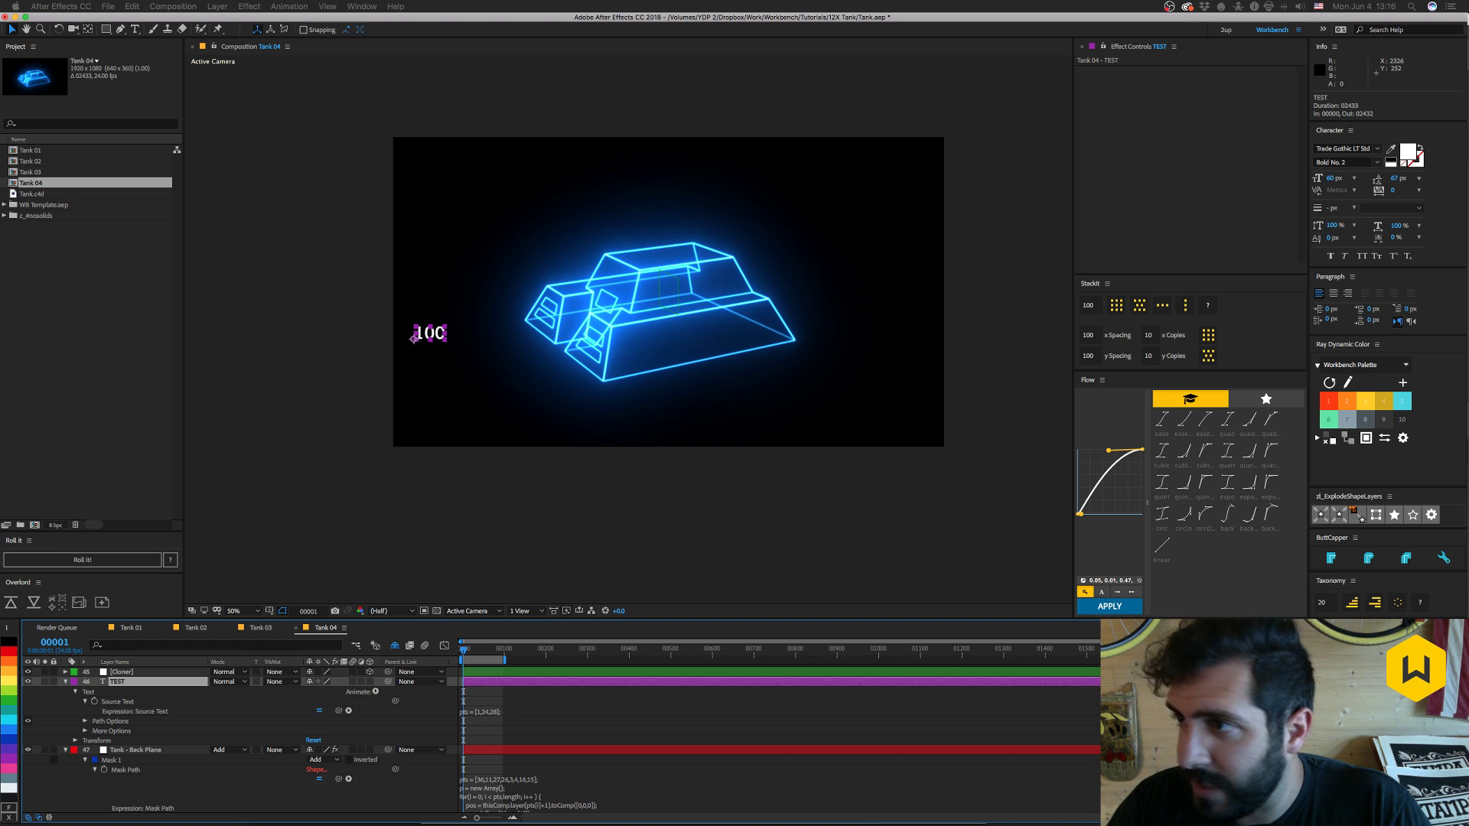
key("super+Tab")
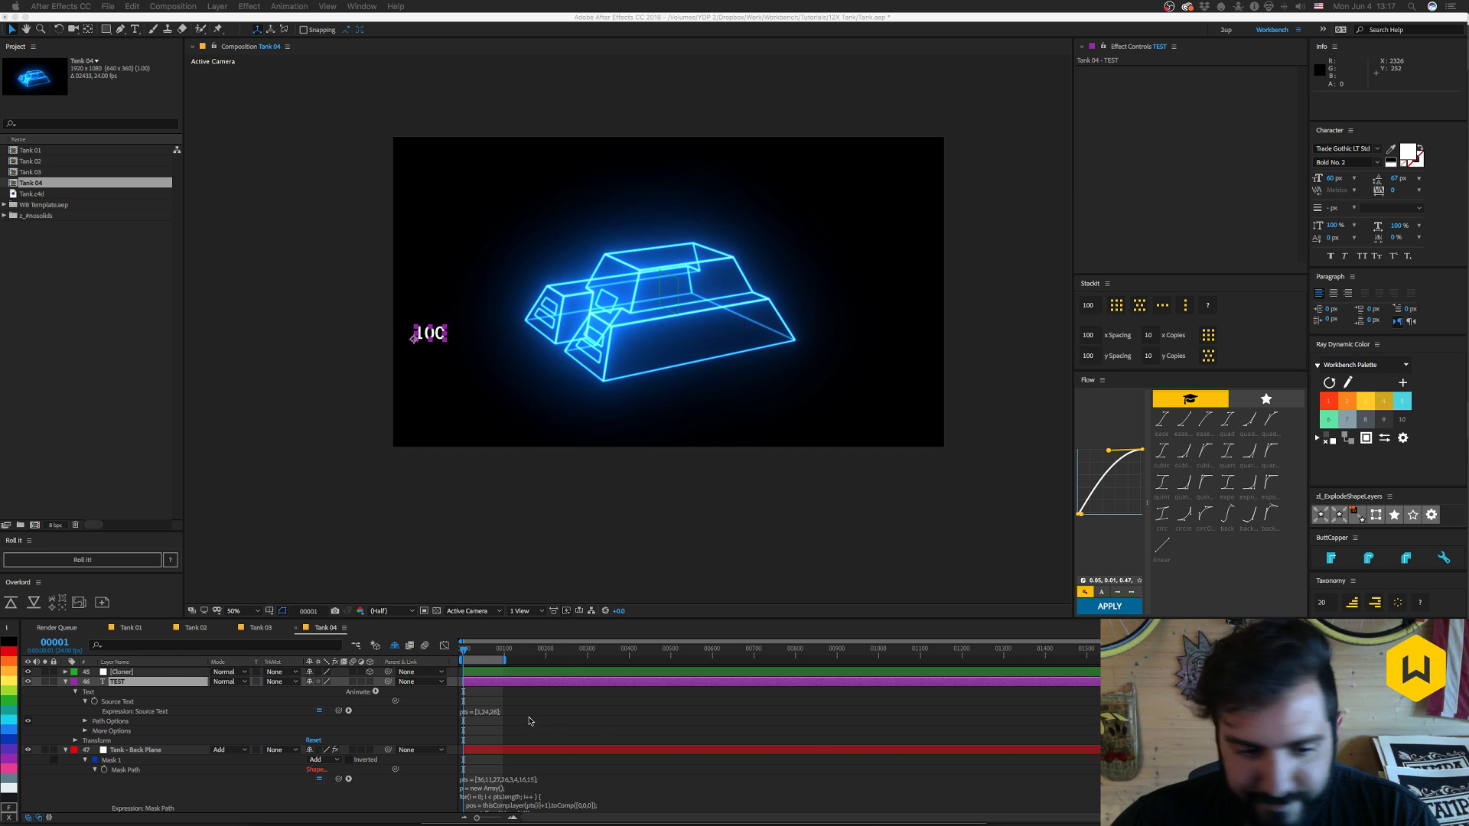
- At frame 0, replace TEST's Source Text expression with a link to the Poly point's X value: thisComp.layer("Tank - Back Plane").effect("Poly")("Point")[0];
left_click(469, 664)
left_click_drag(483, 654, 432, 656)
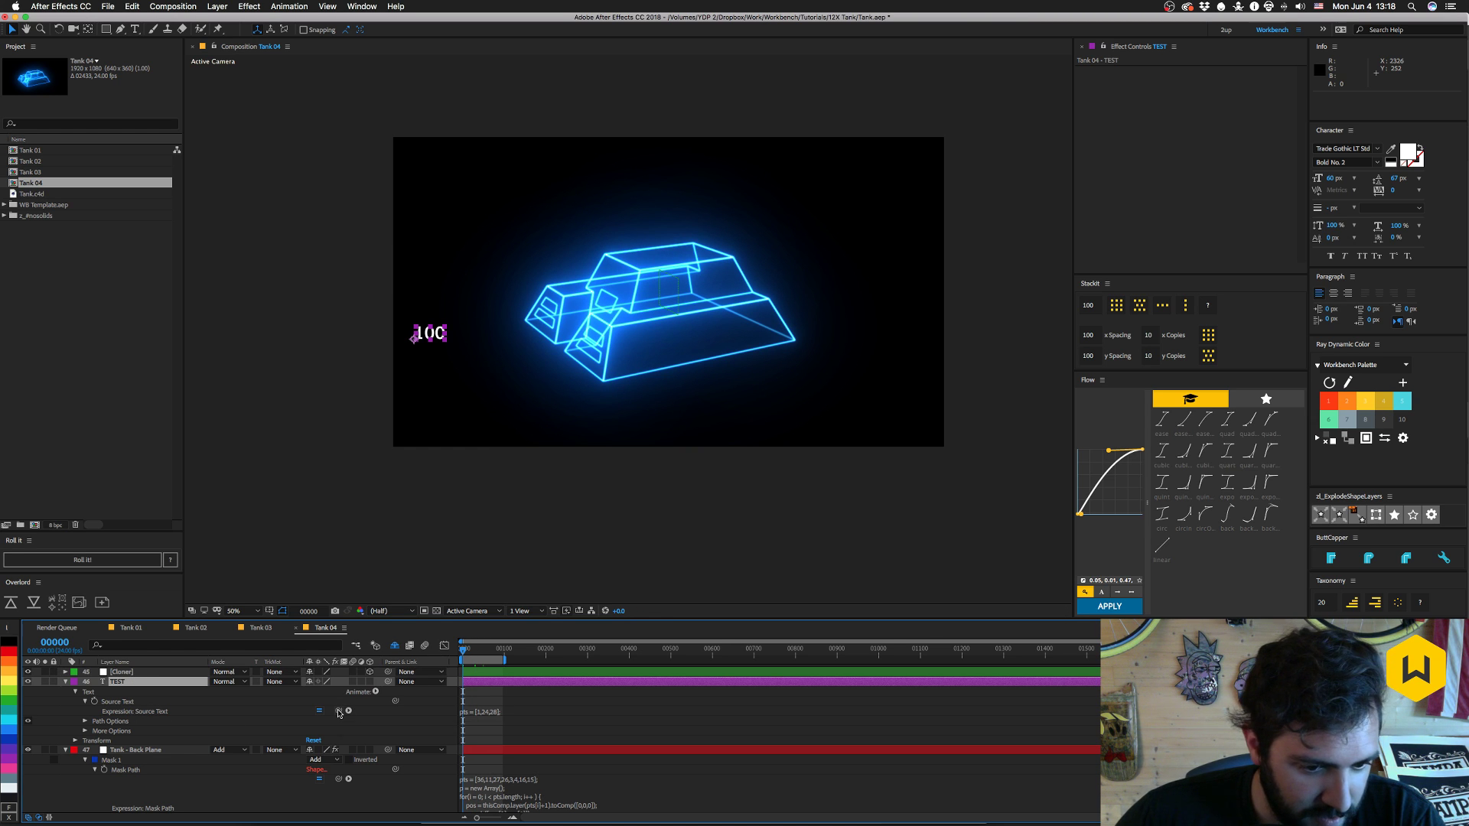
left_click(142, 752)
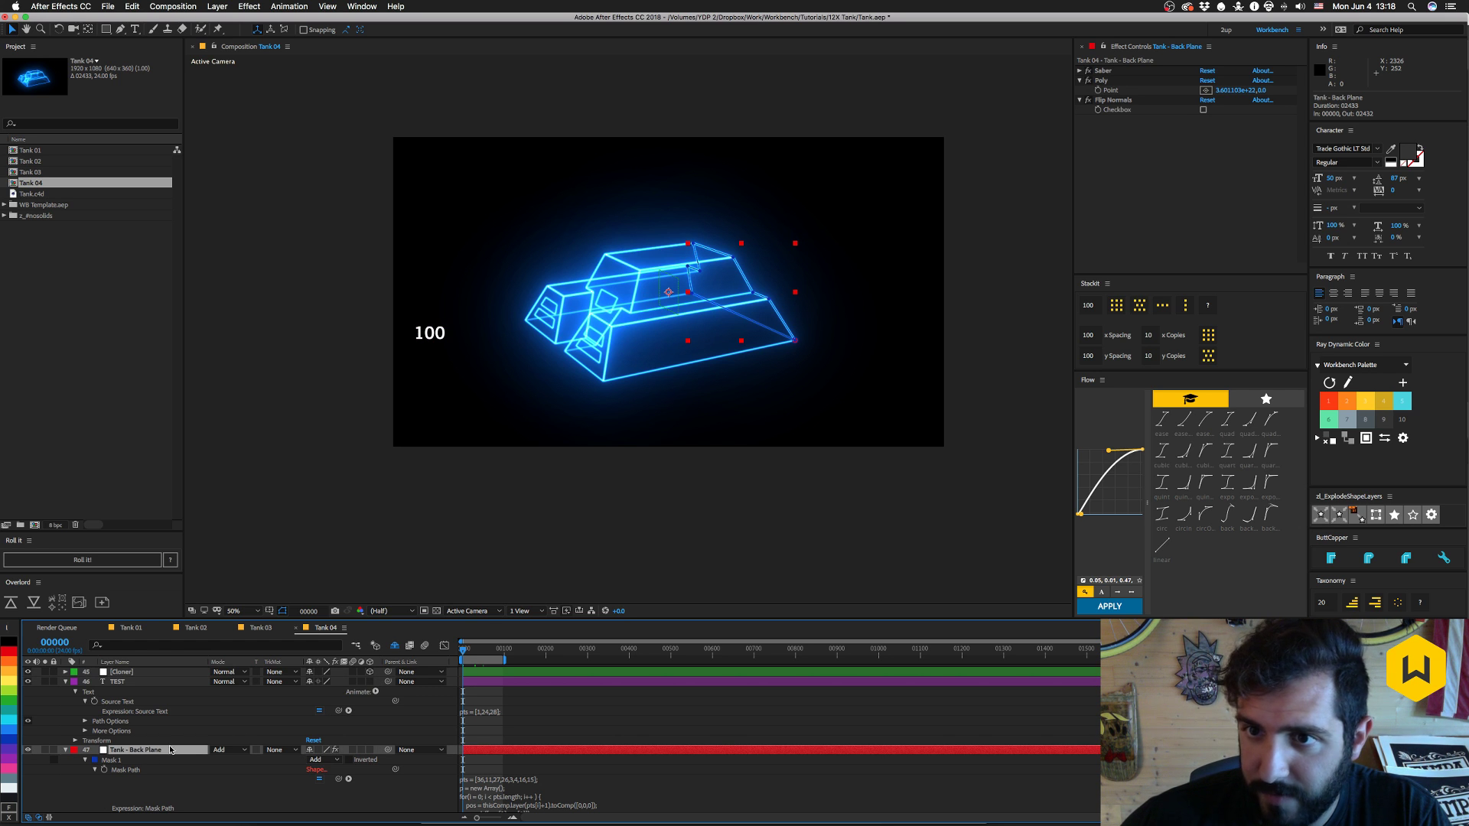
left_click_drag(339, 710, 390, 671)
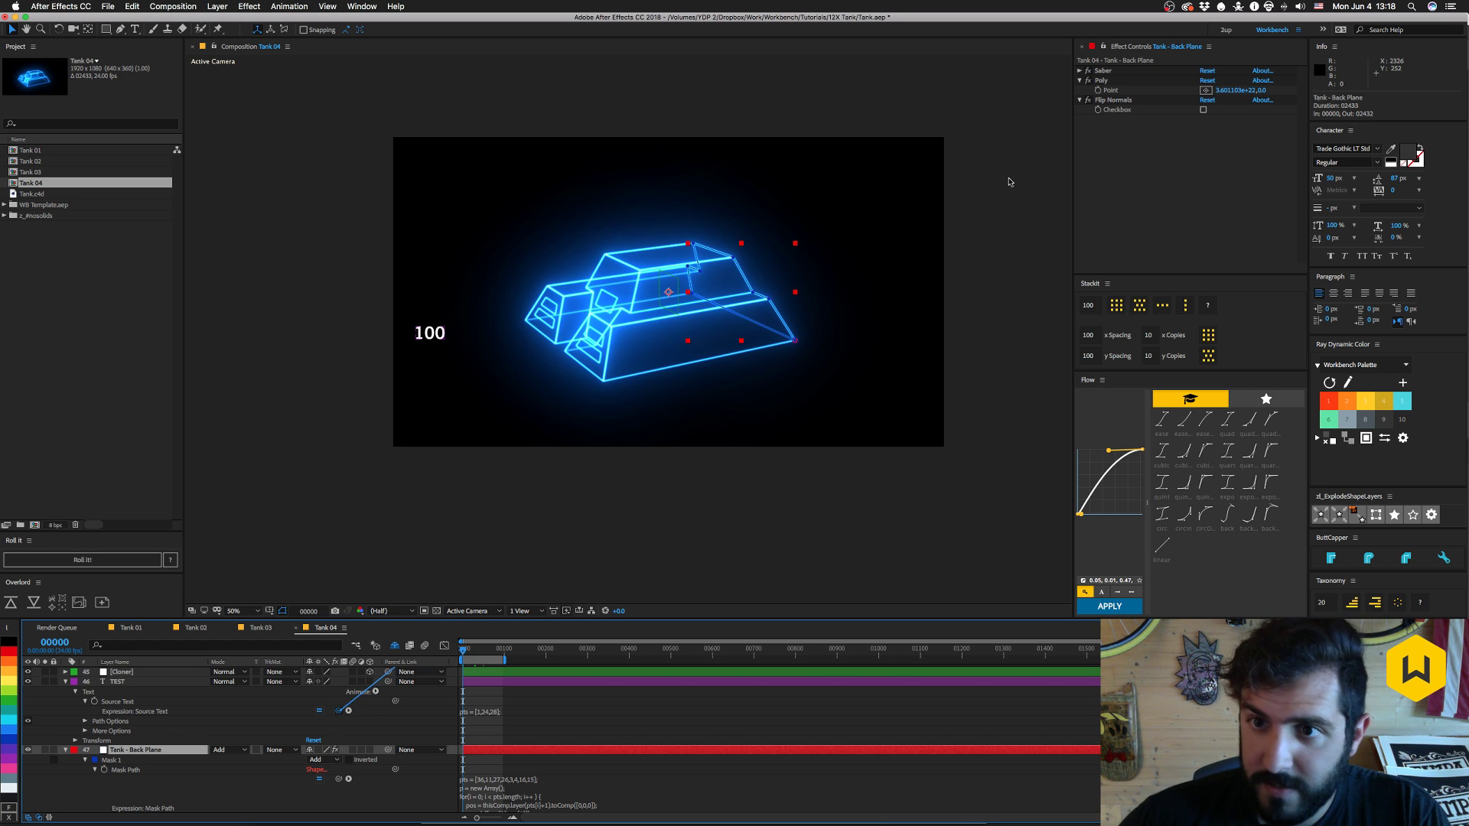
left_click_drag(1010, 182, 1110, 90)
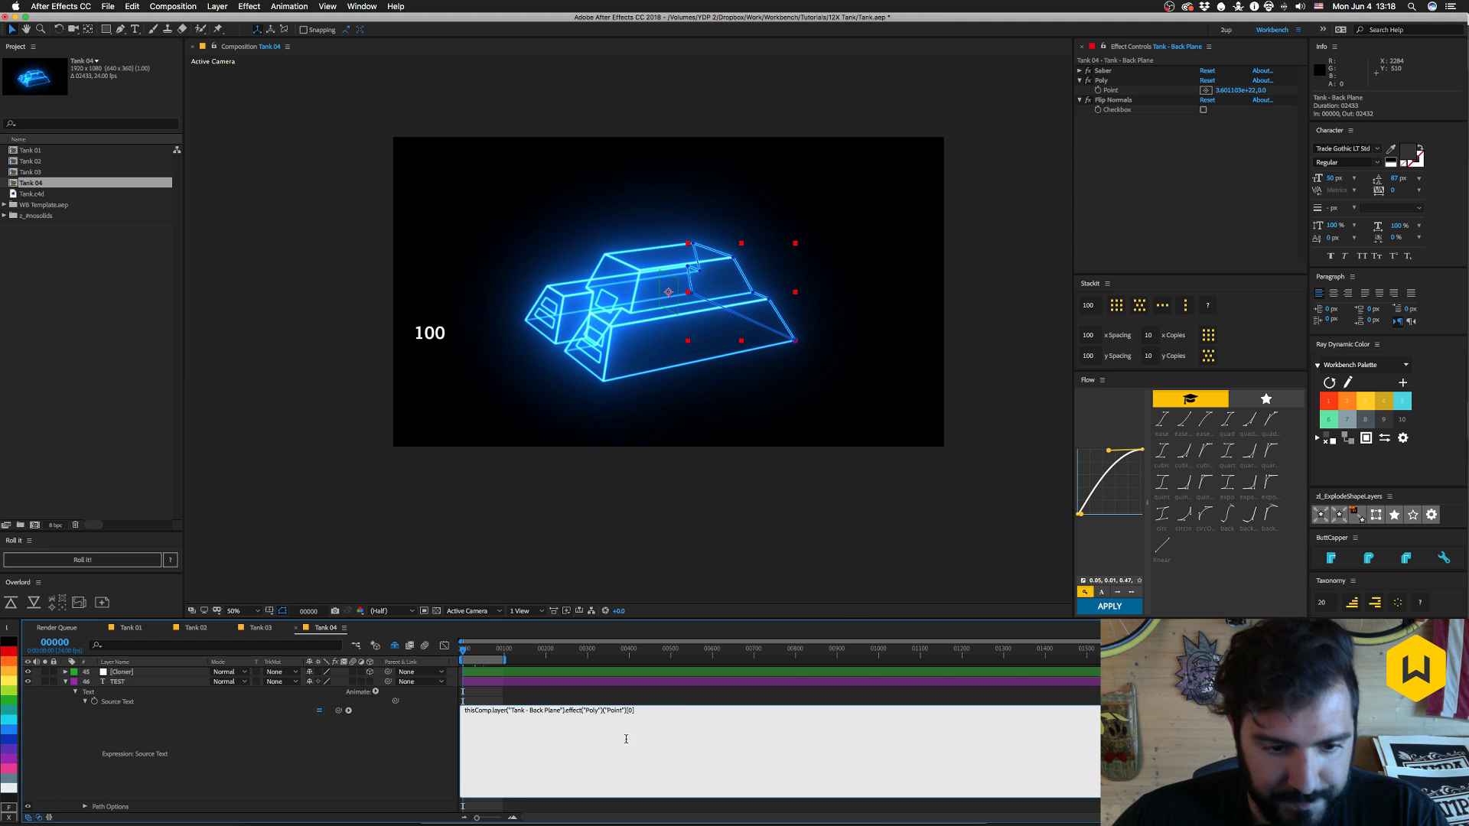
type(";")
key("KP_Enter")
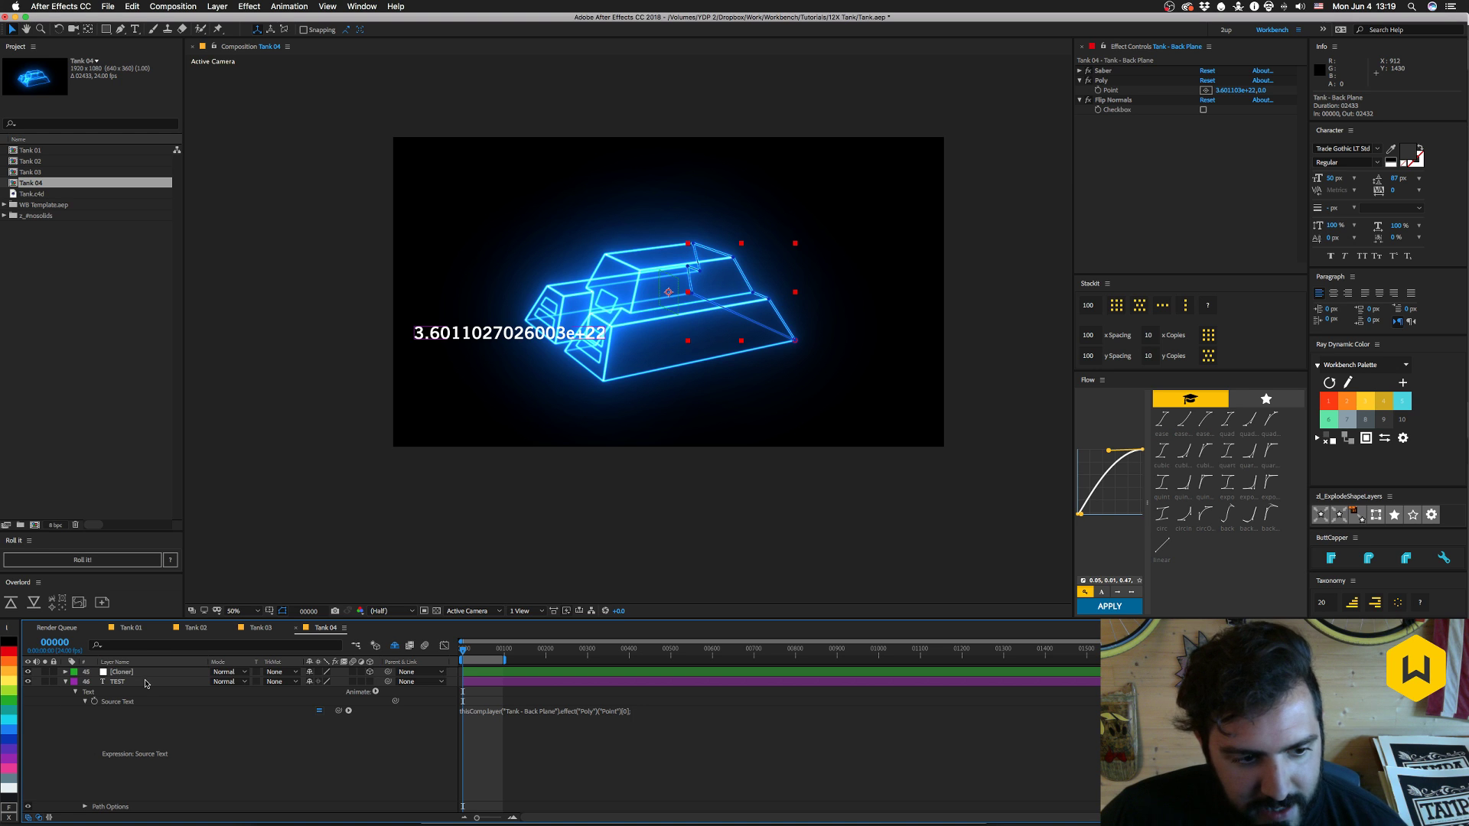
scroll(164, 726, "down", 4)
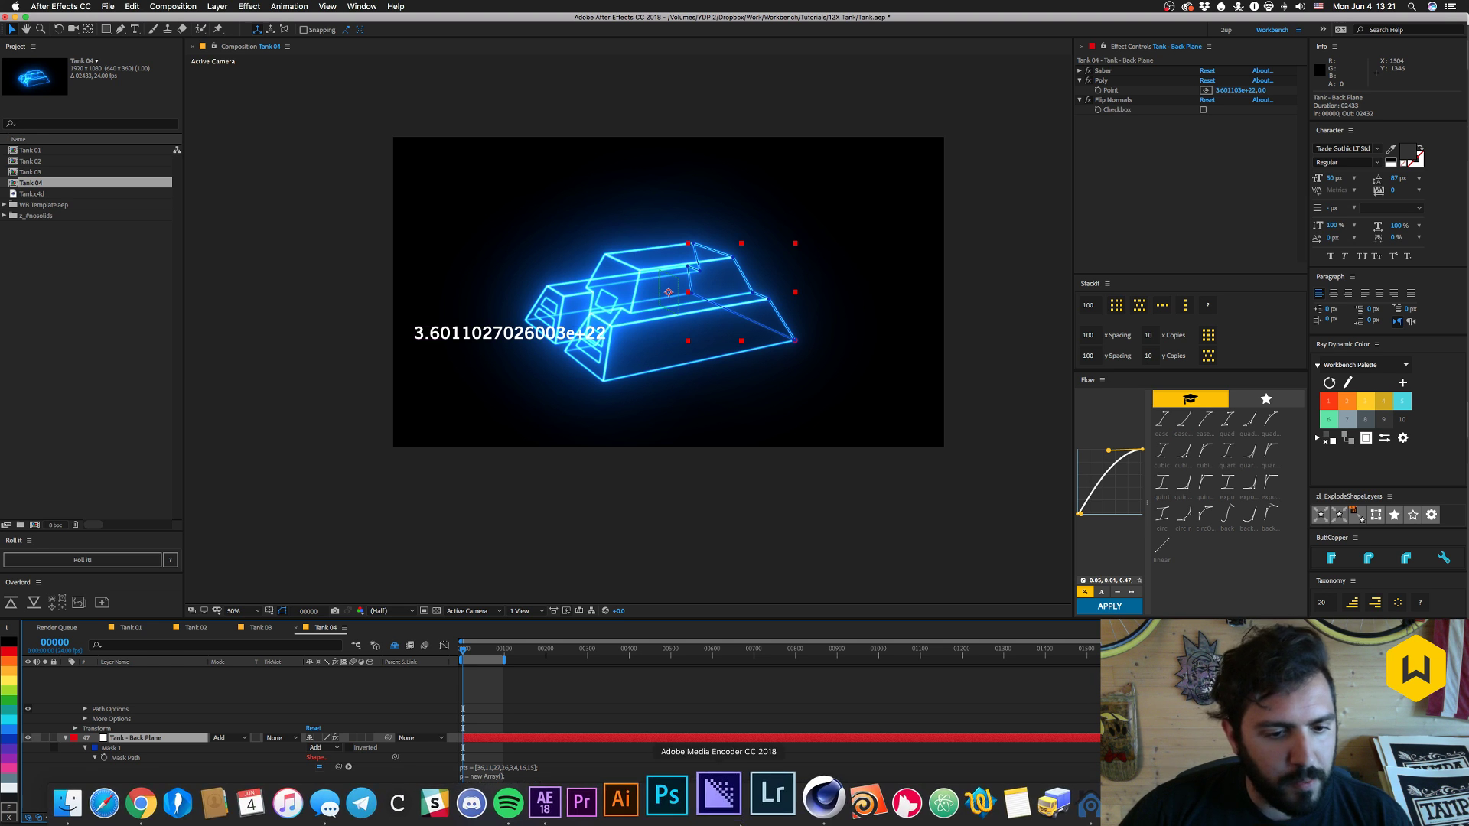
left_click(362, 6)
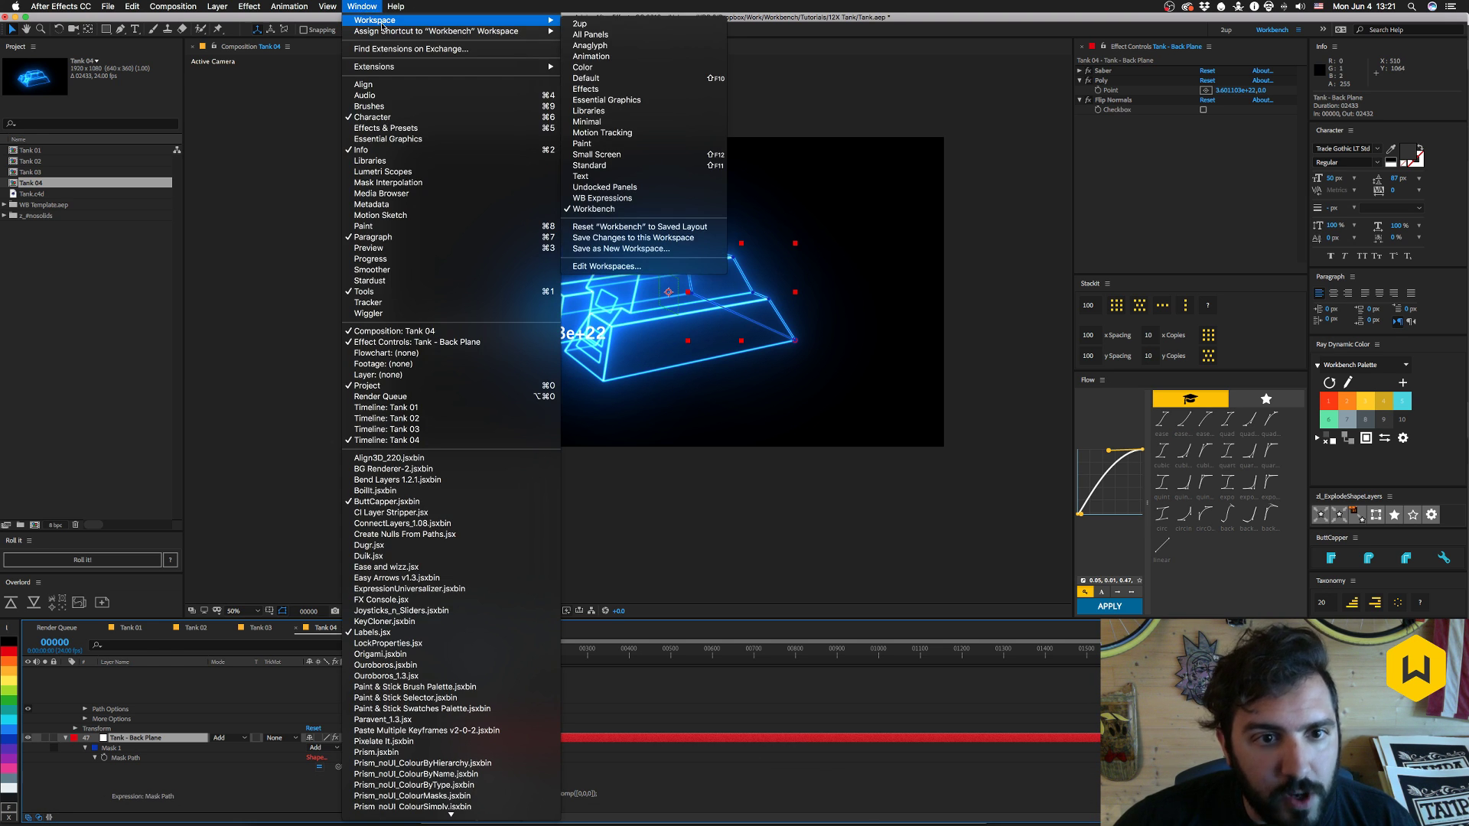
scroll(454, 545, "down", 10)
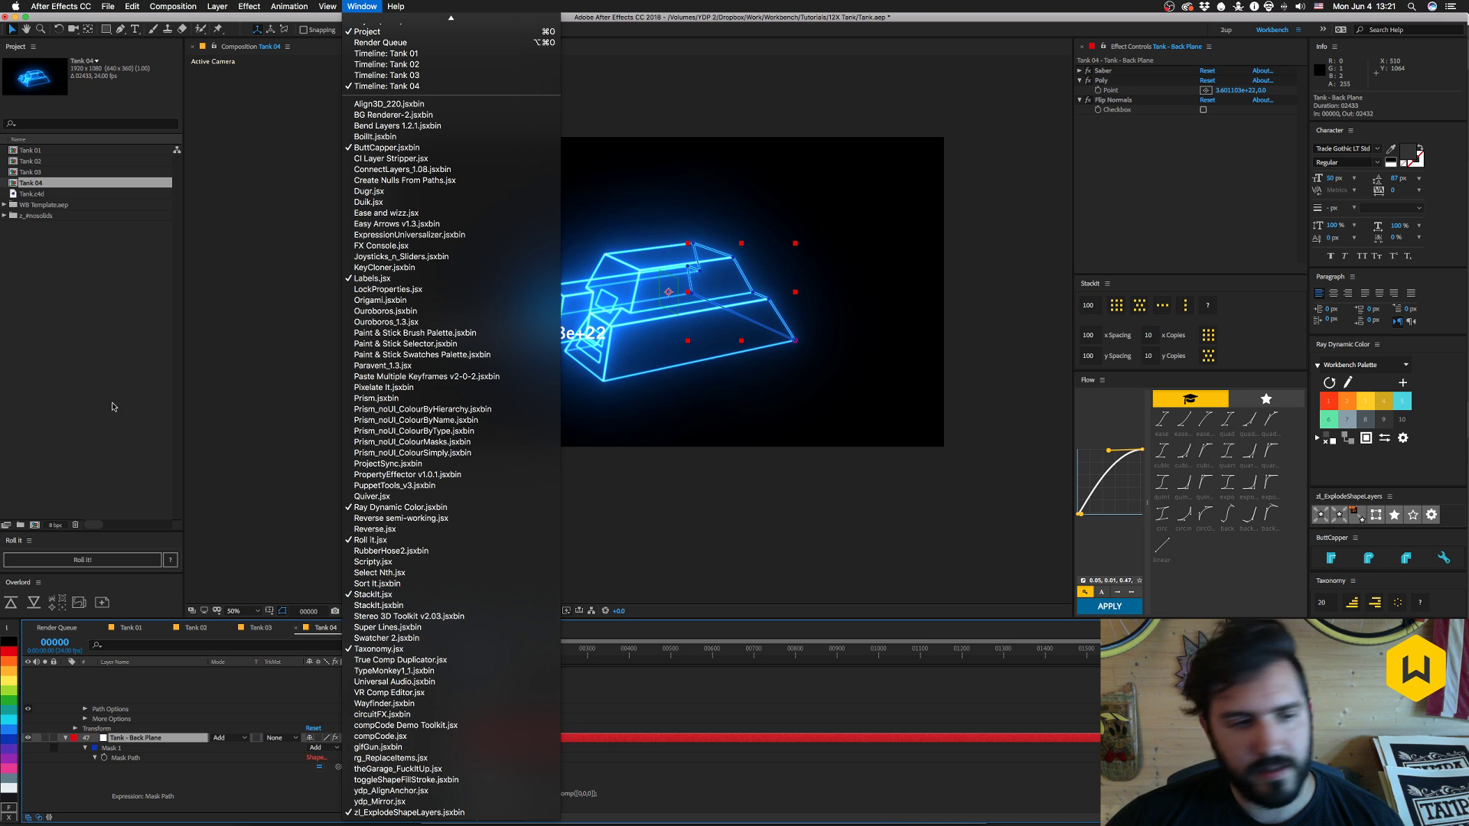
left_click(83, 364)
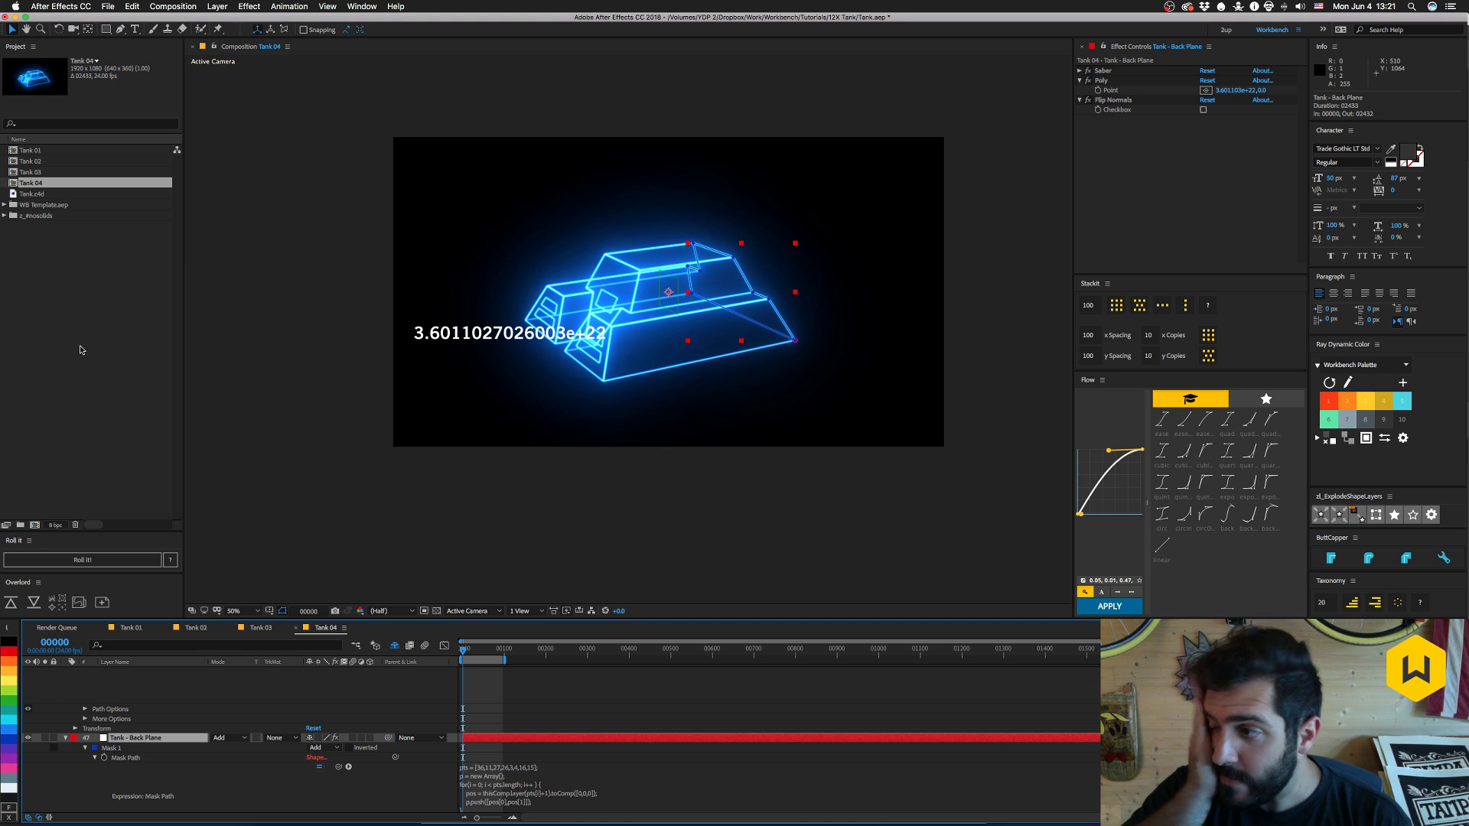
- Switch to Chrome, search the web for "sort it eyedesyn", view the Sort It product page, and return to After Effects
key("super+Tab")
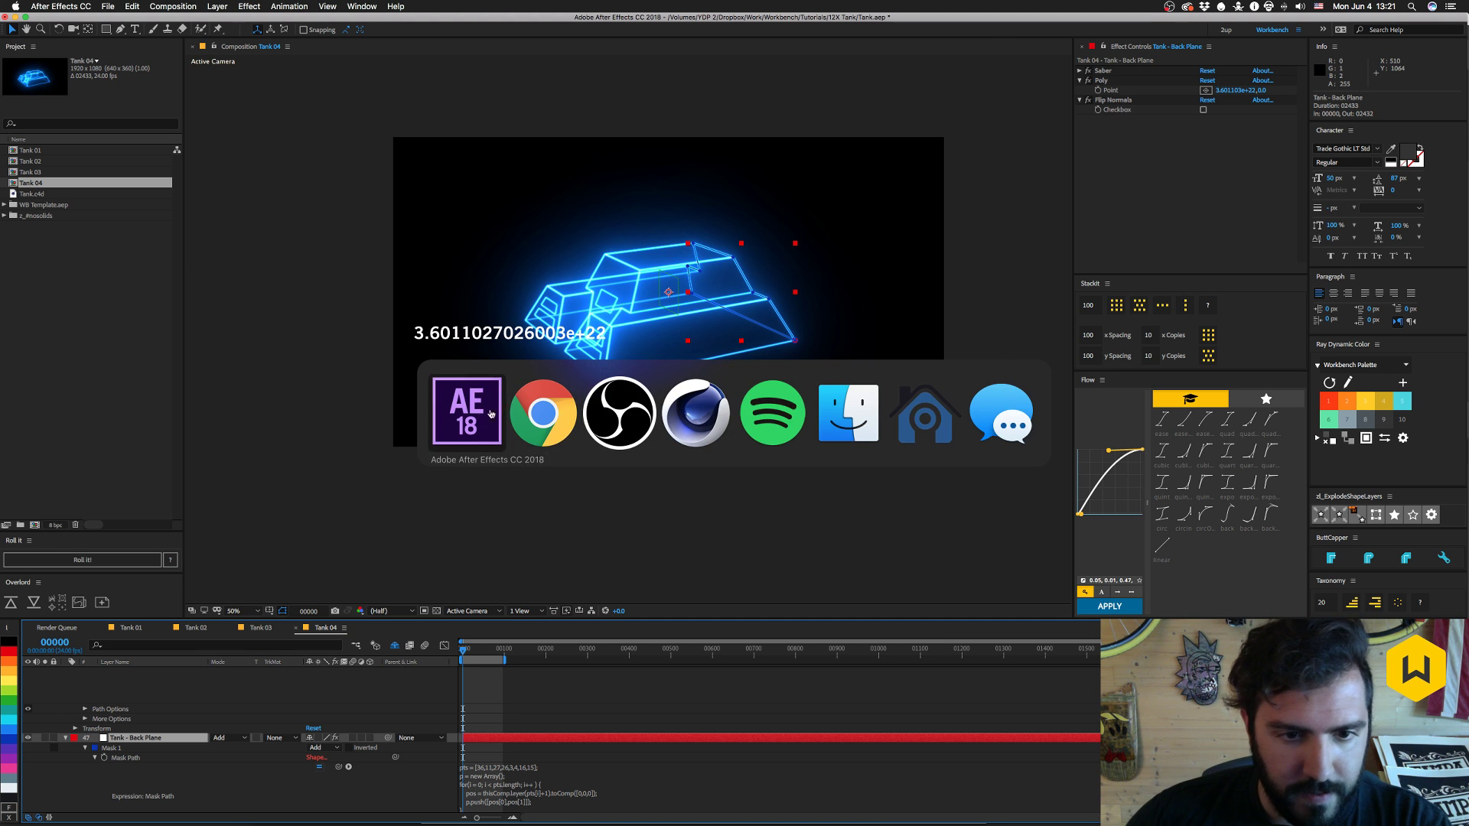
key("super+t")
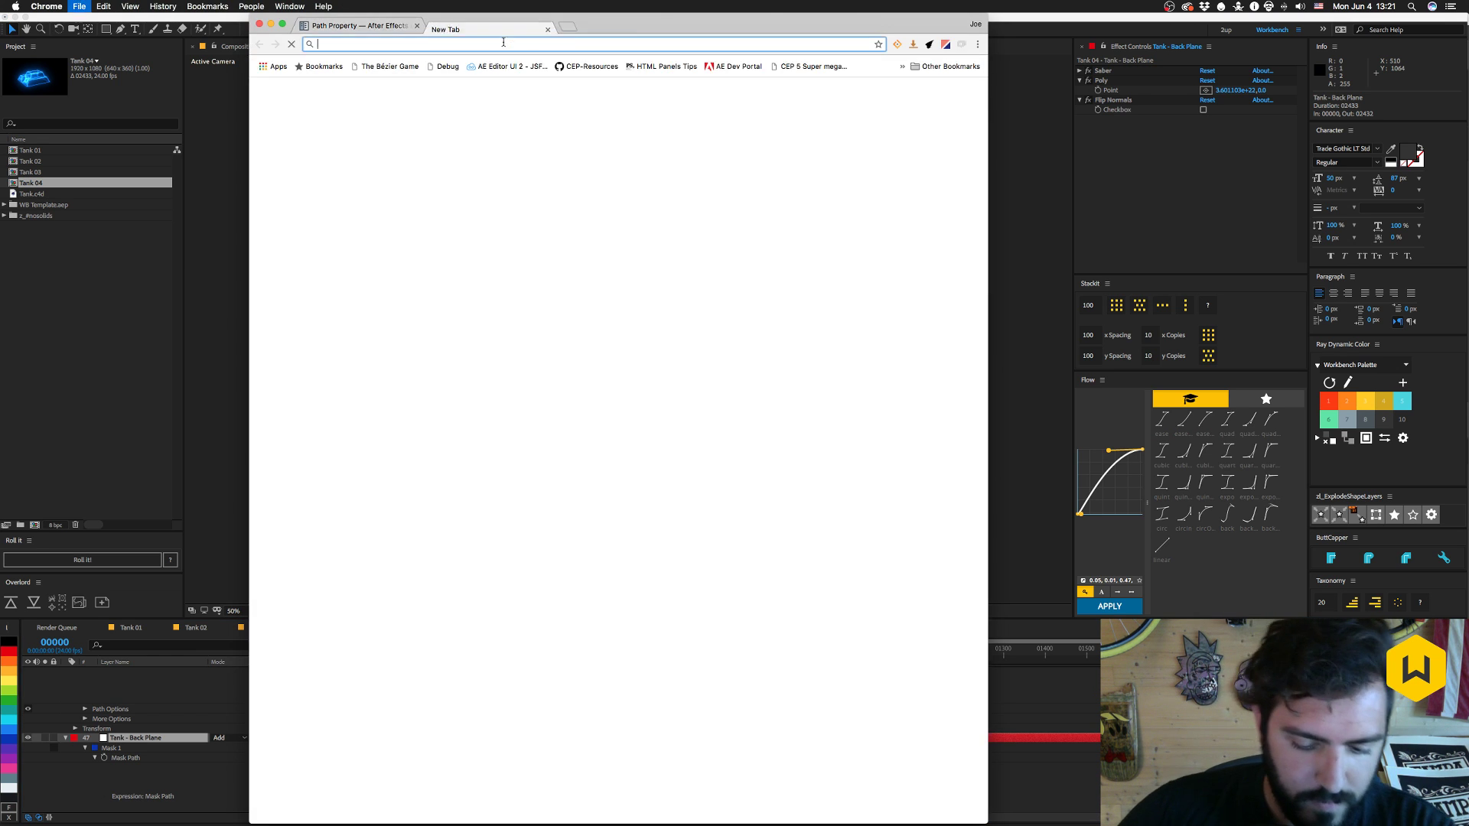
type("sort it")
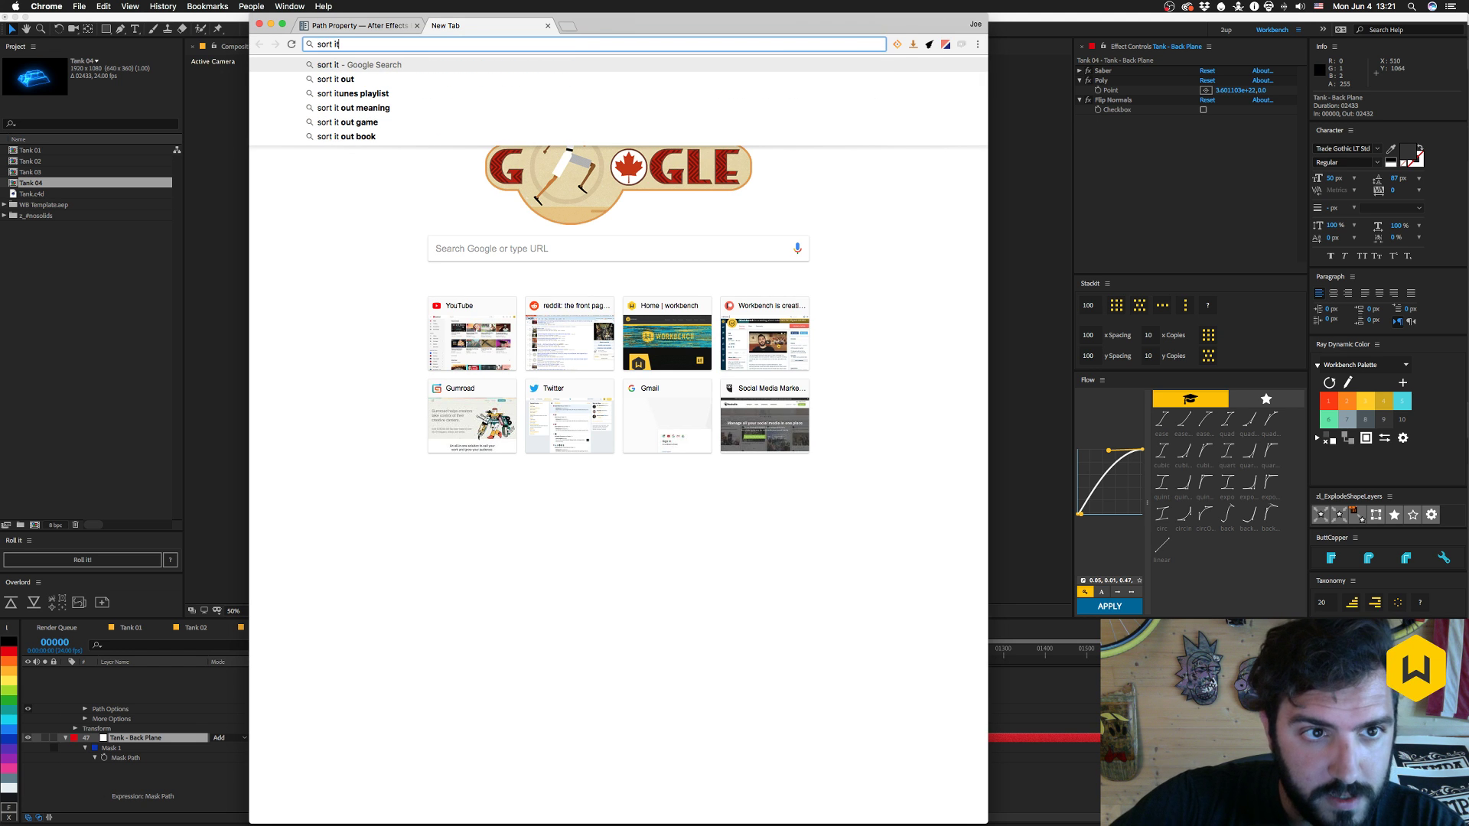
type(" eyedesyn")
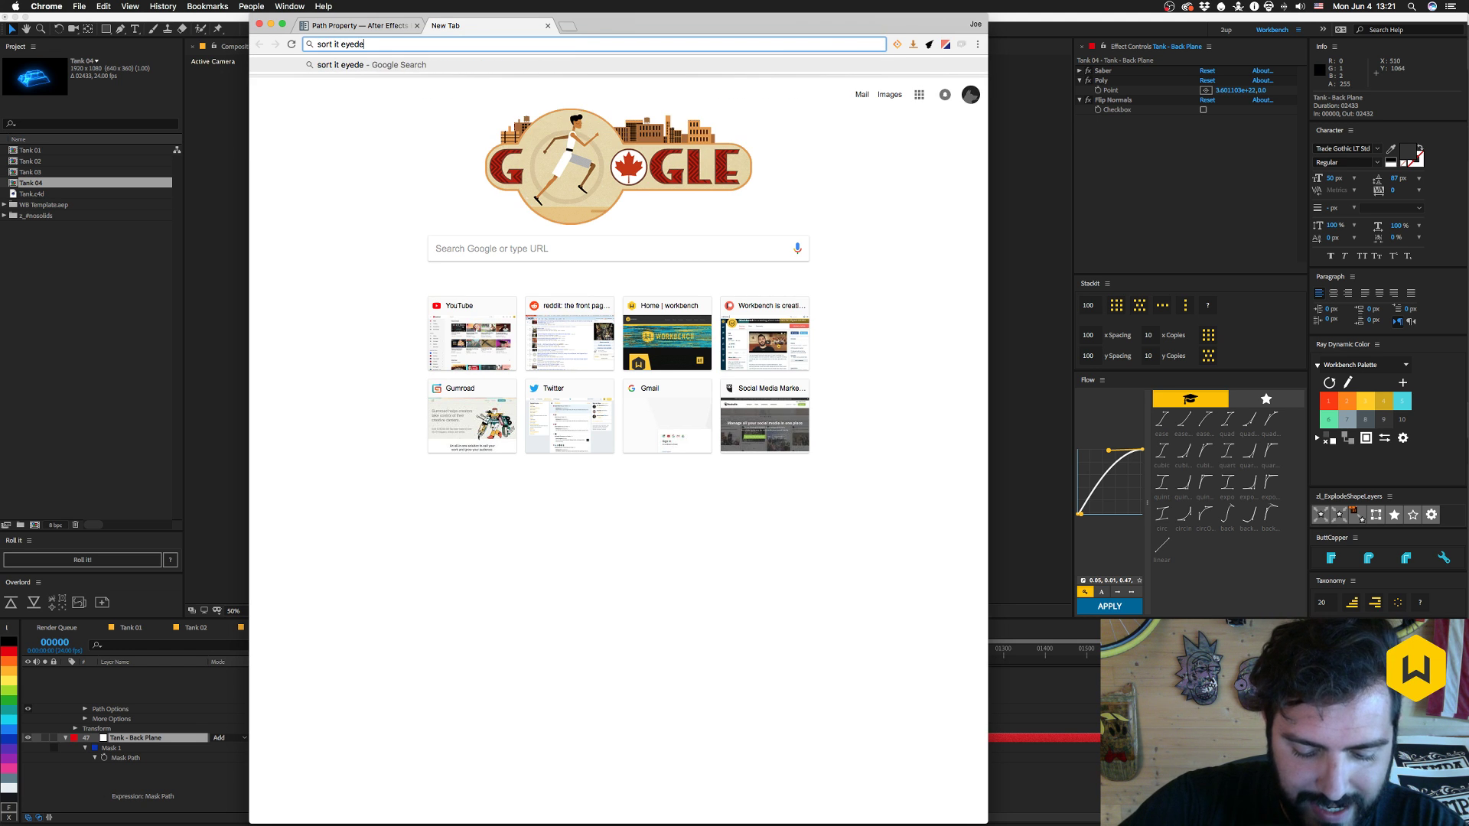
key("Return")
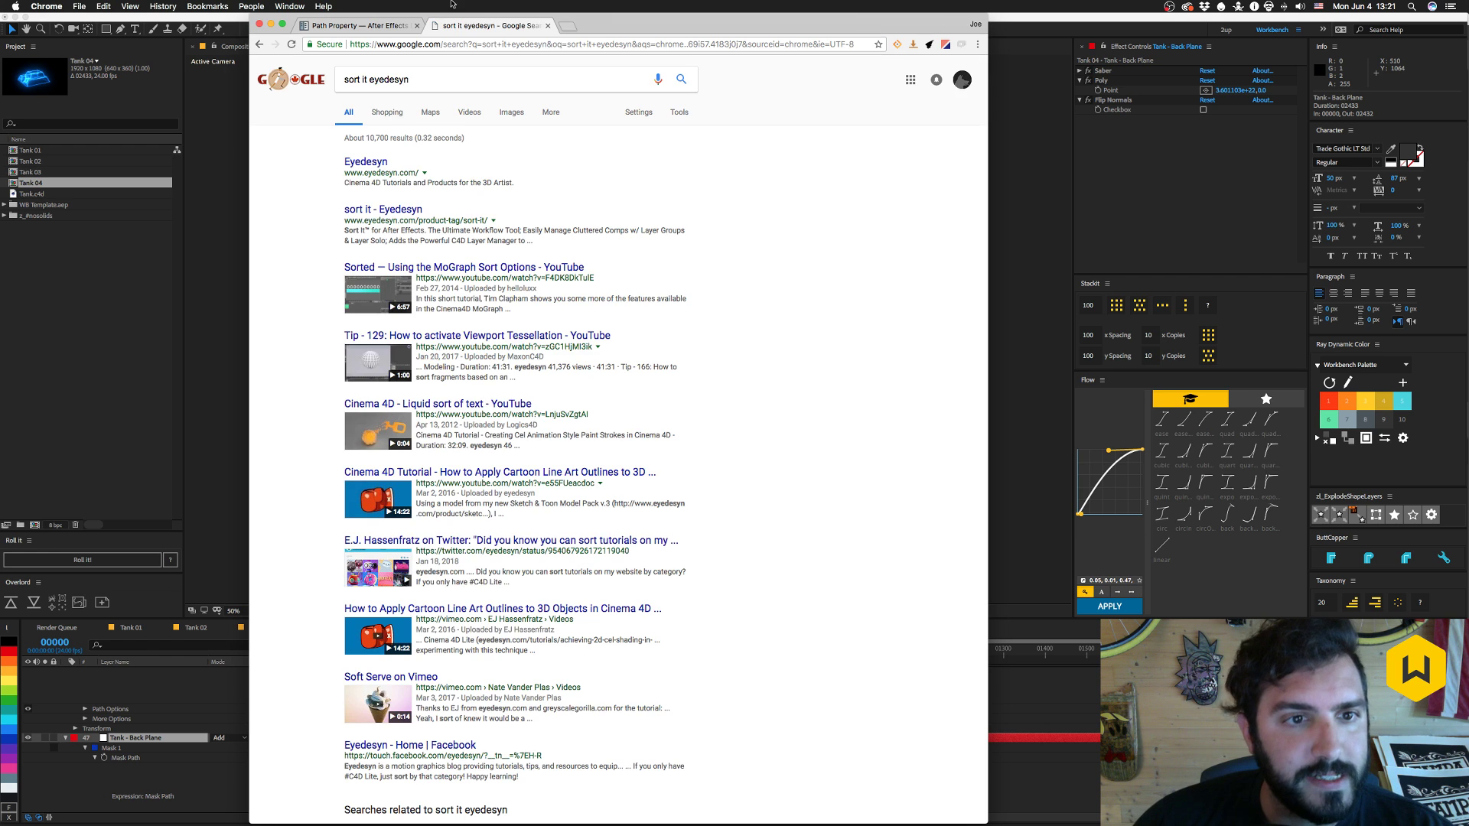
left_click(377, 212)
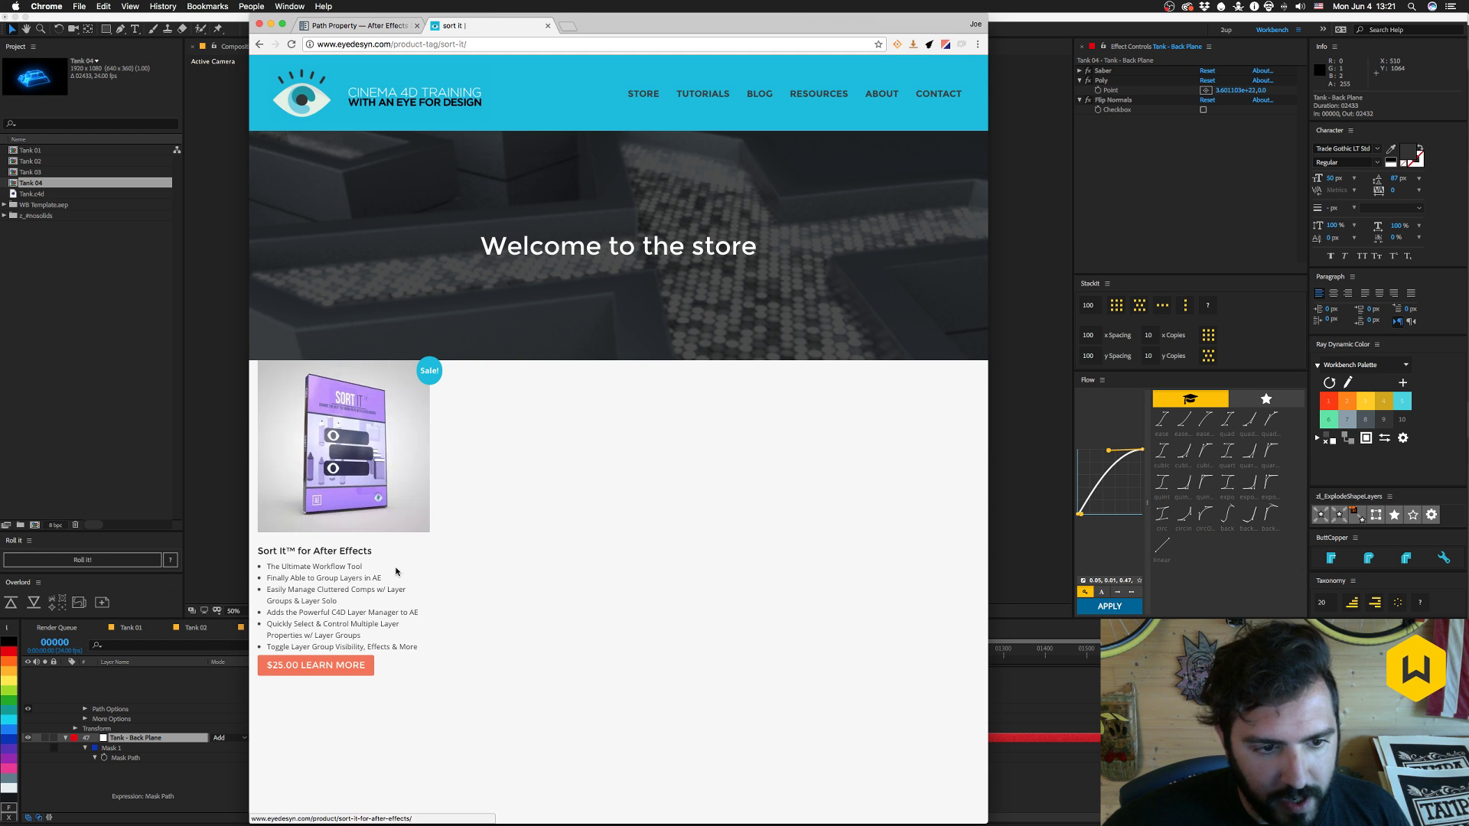
scroll(424, 605, "down", 5)
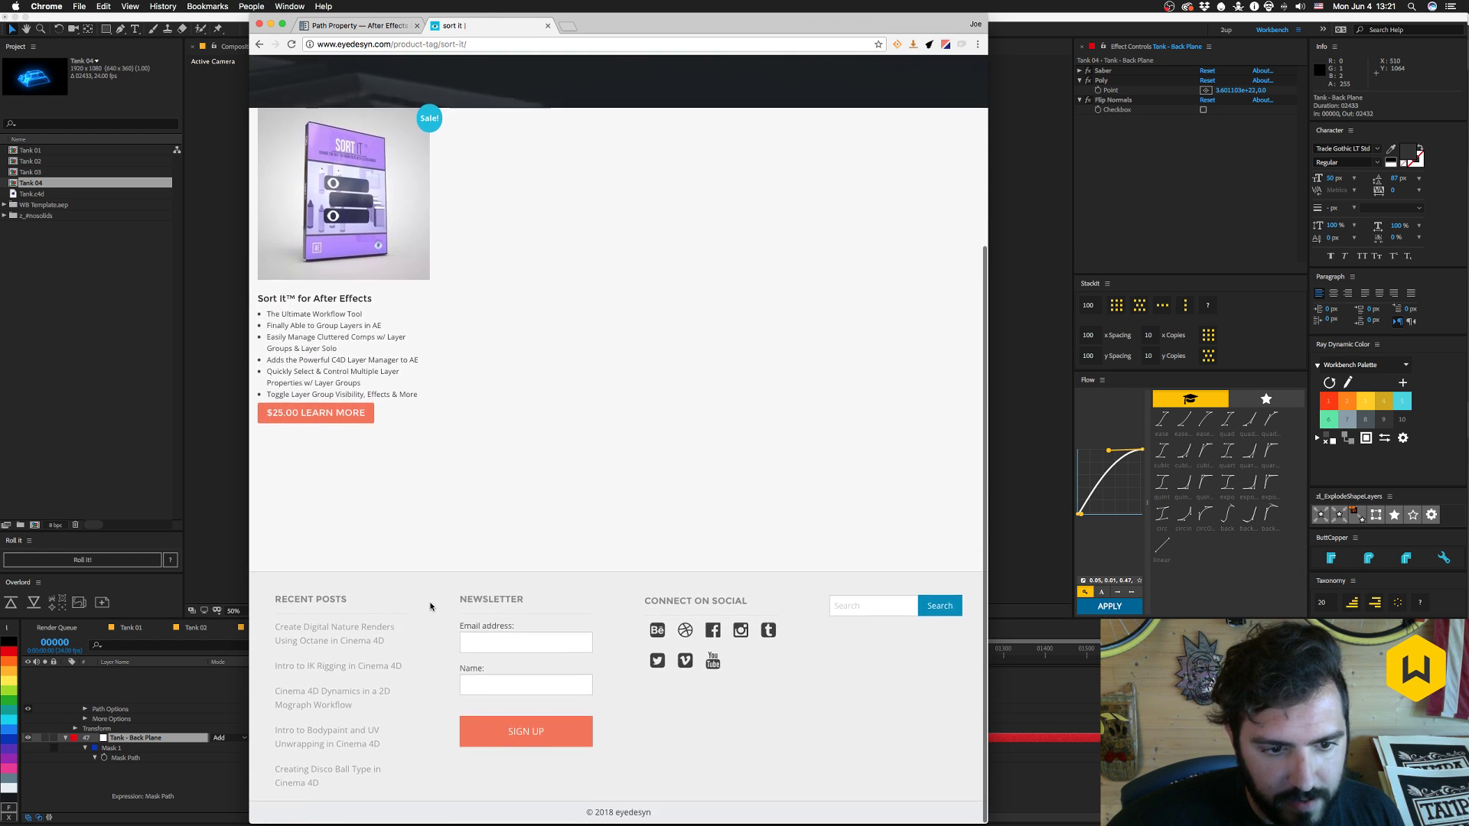
scroll(417, 582, "up", 5)
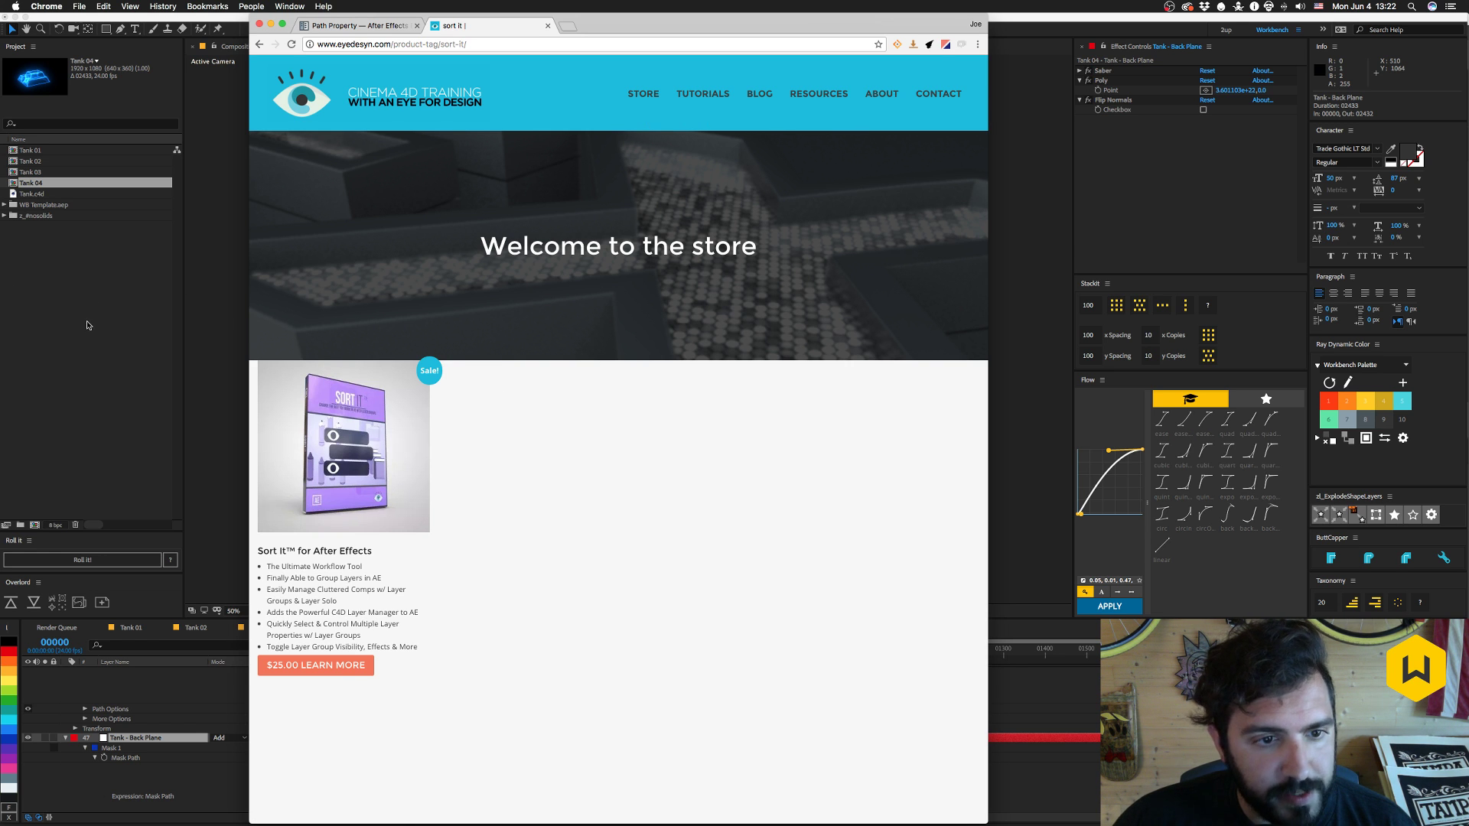
left_click(85, 354)
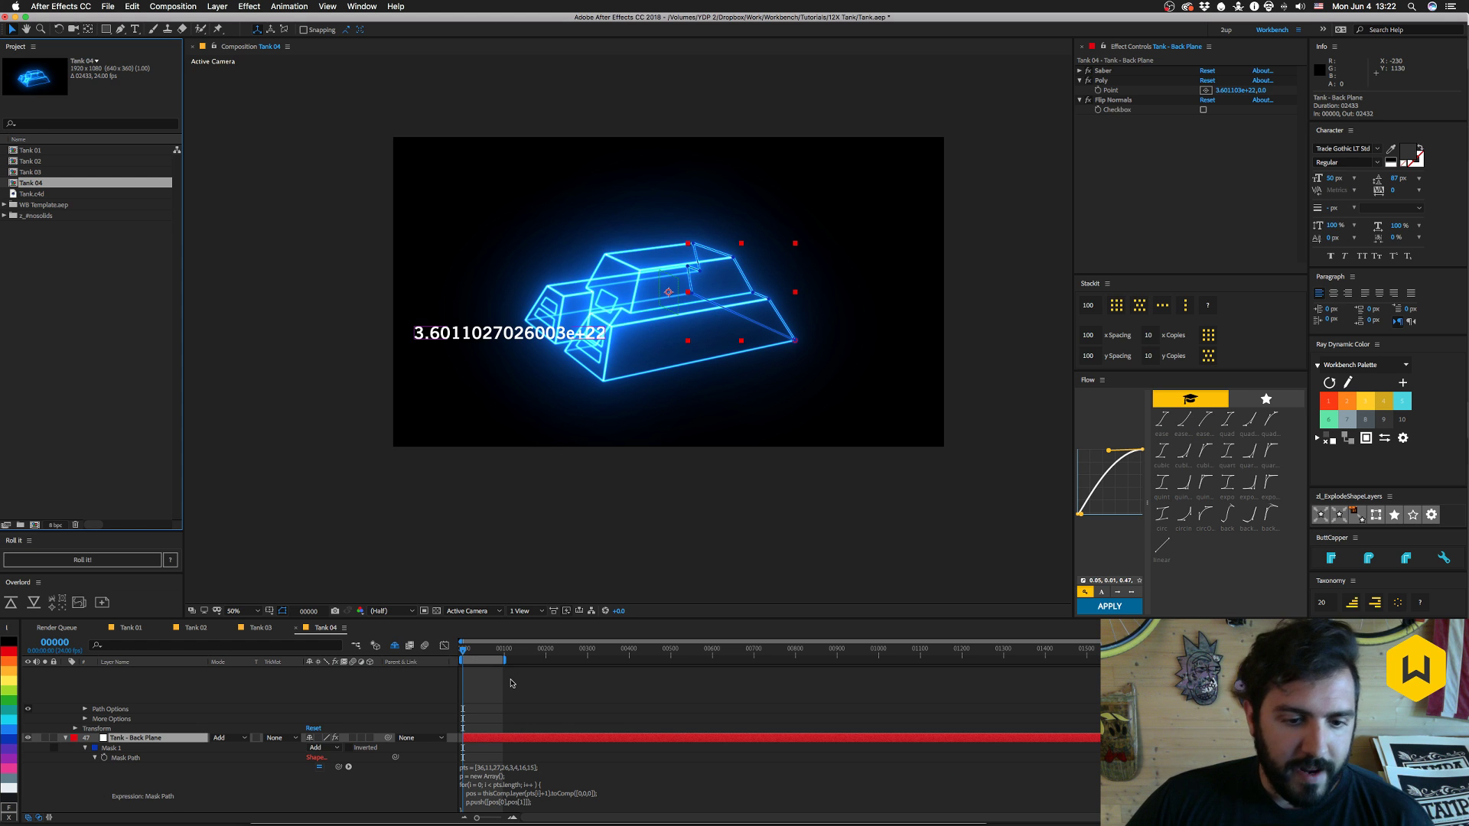
- Add a Slider Control effect to the Tank - Back Plane layer and set its value to 36
scroll(511, 683, "up", 1)
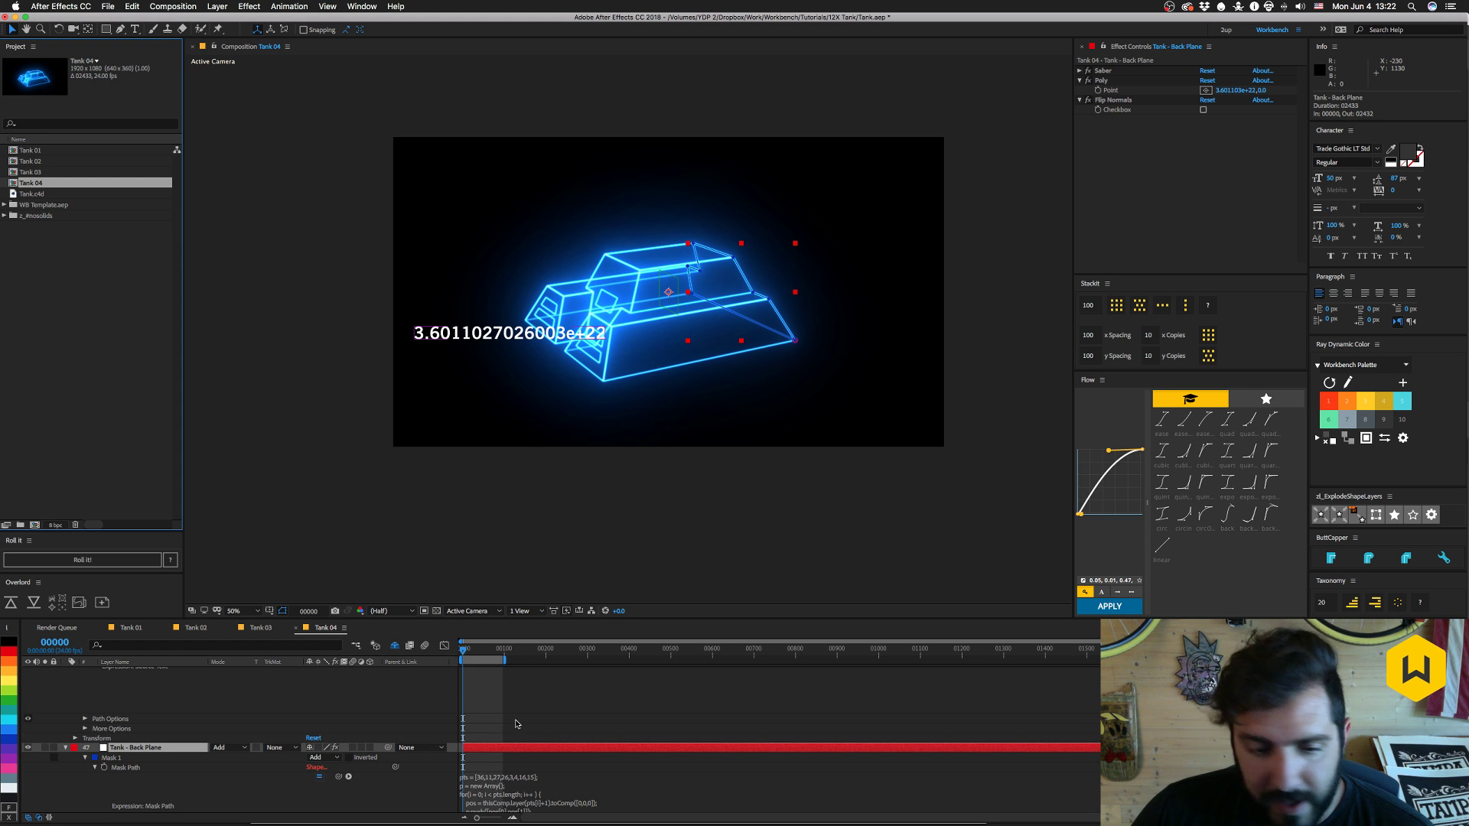
scroll(517, 724, "down", 5)
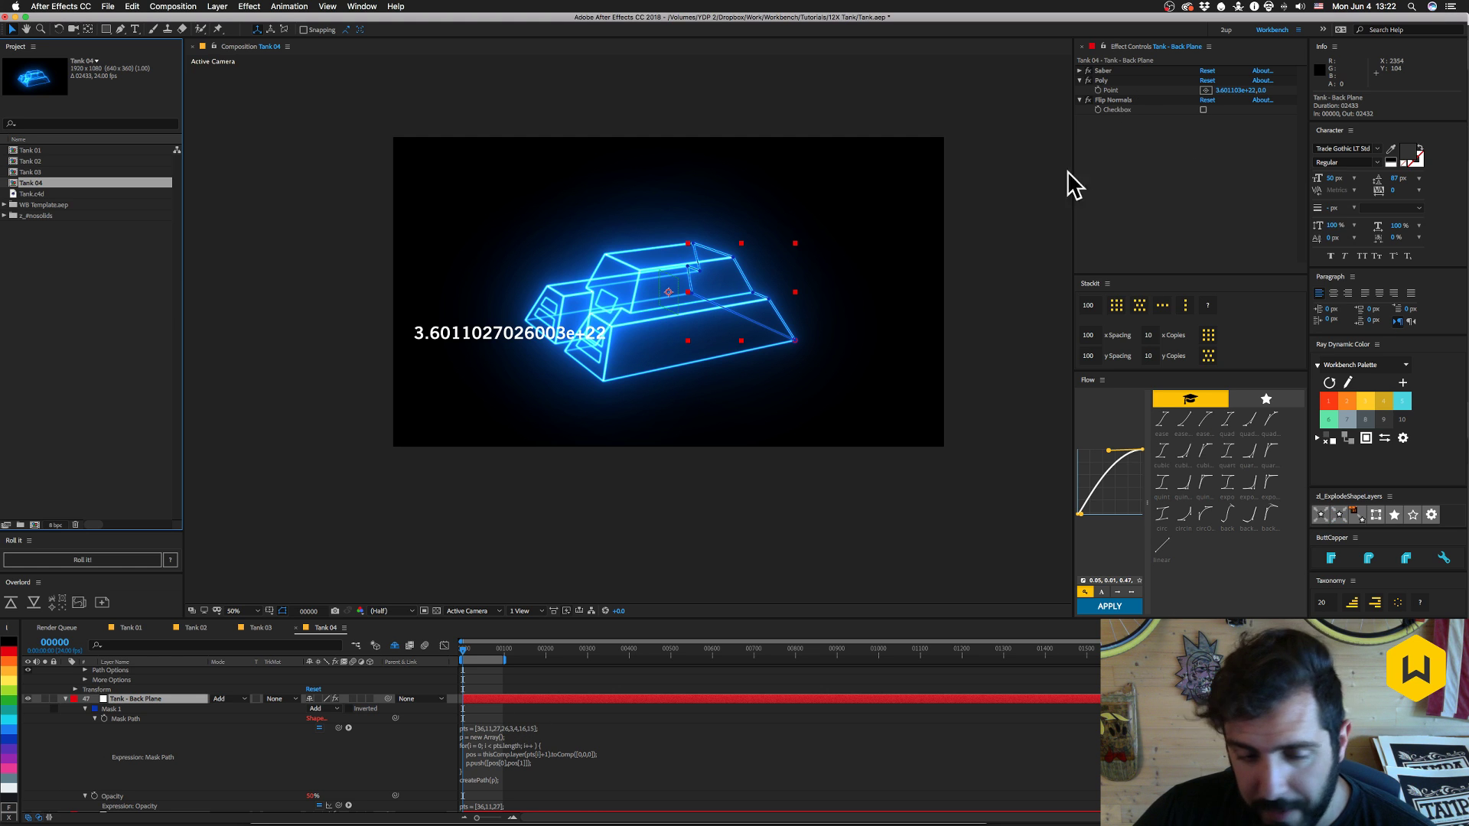
left_click(1137, 162)
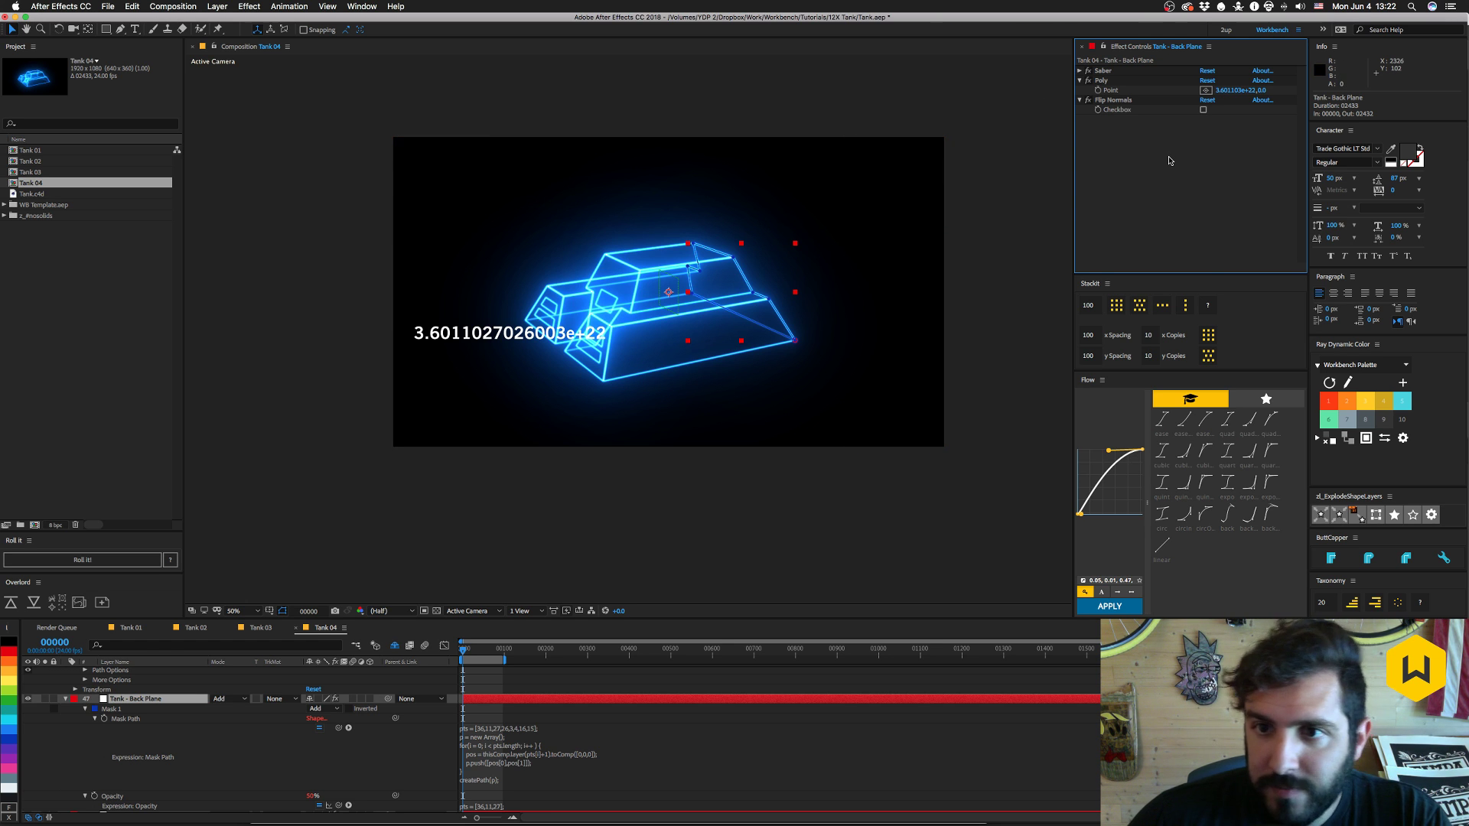
key("ctrl+space")
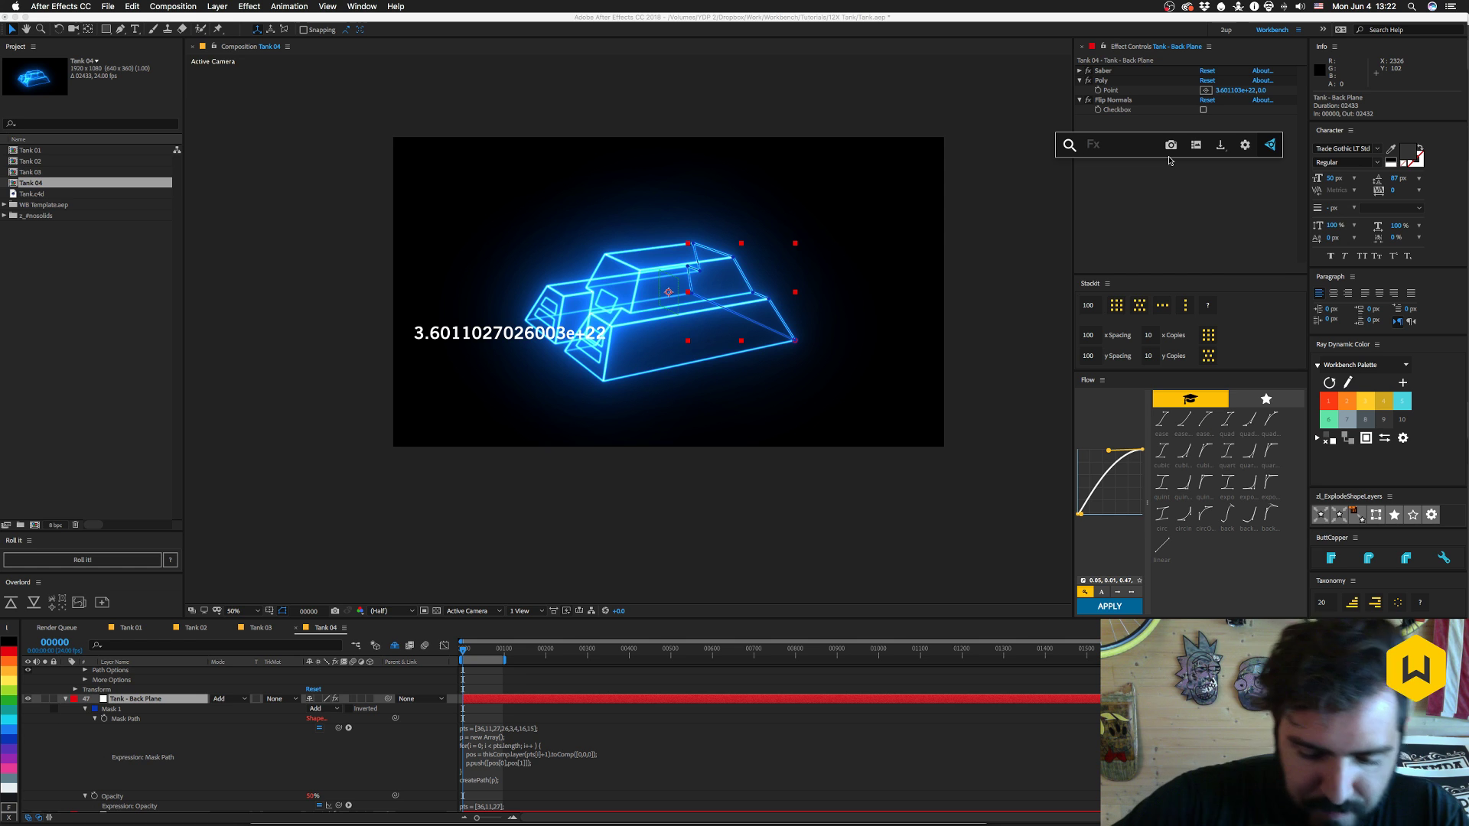
type("slider")
key("Return")
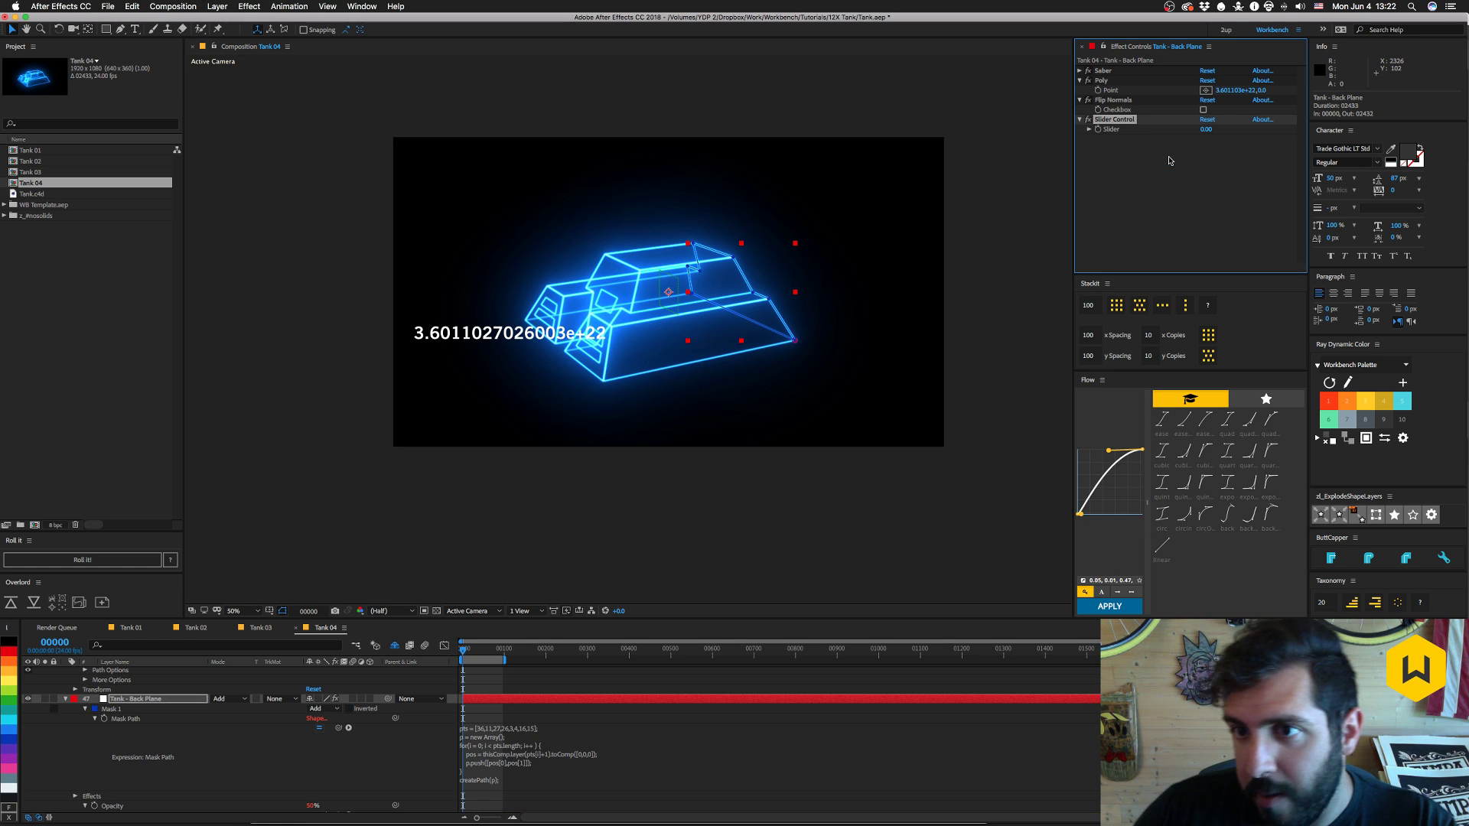
left_click(1205, 130)
type("36")
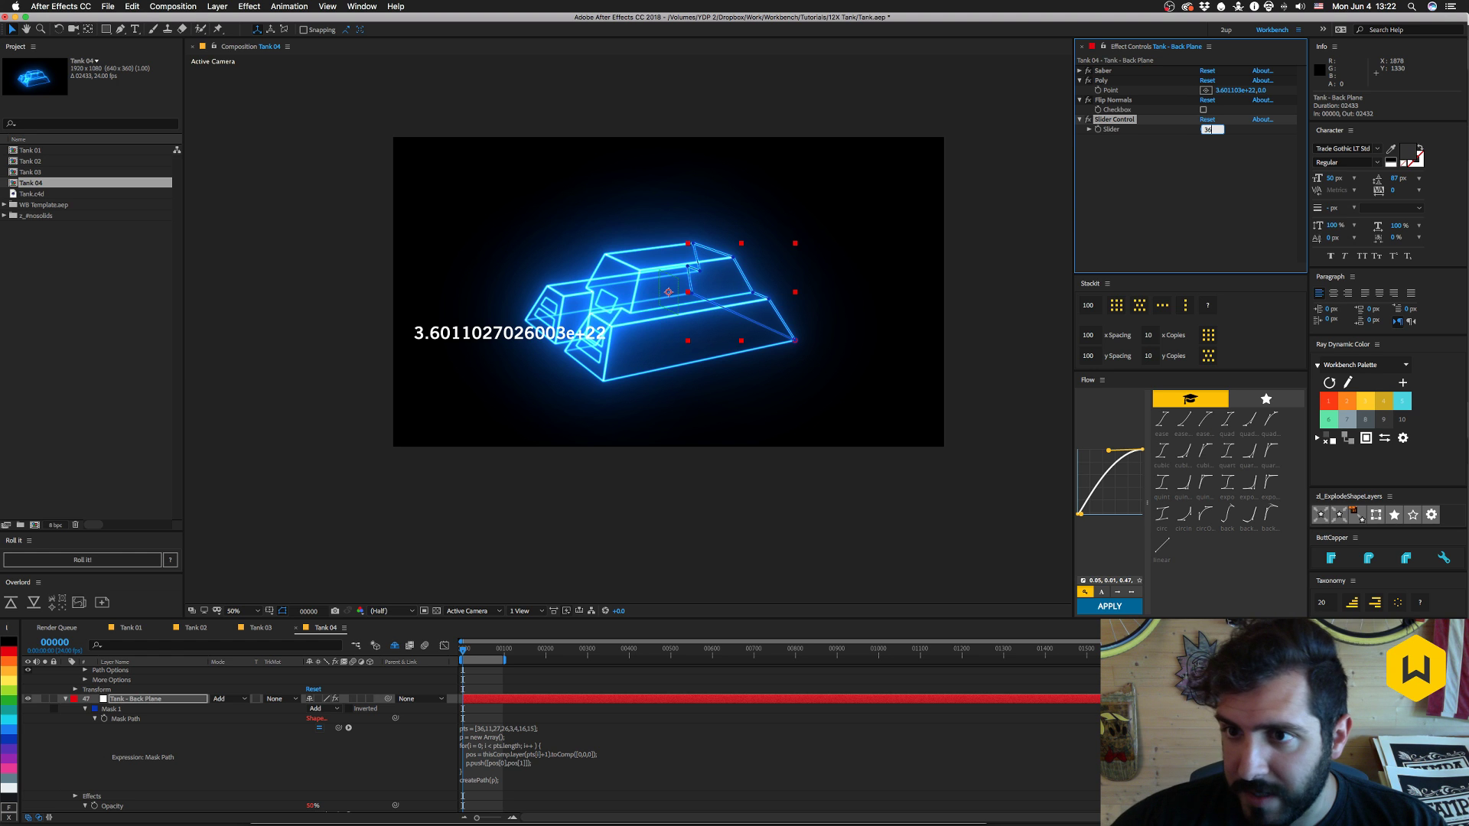
key("Return")
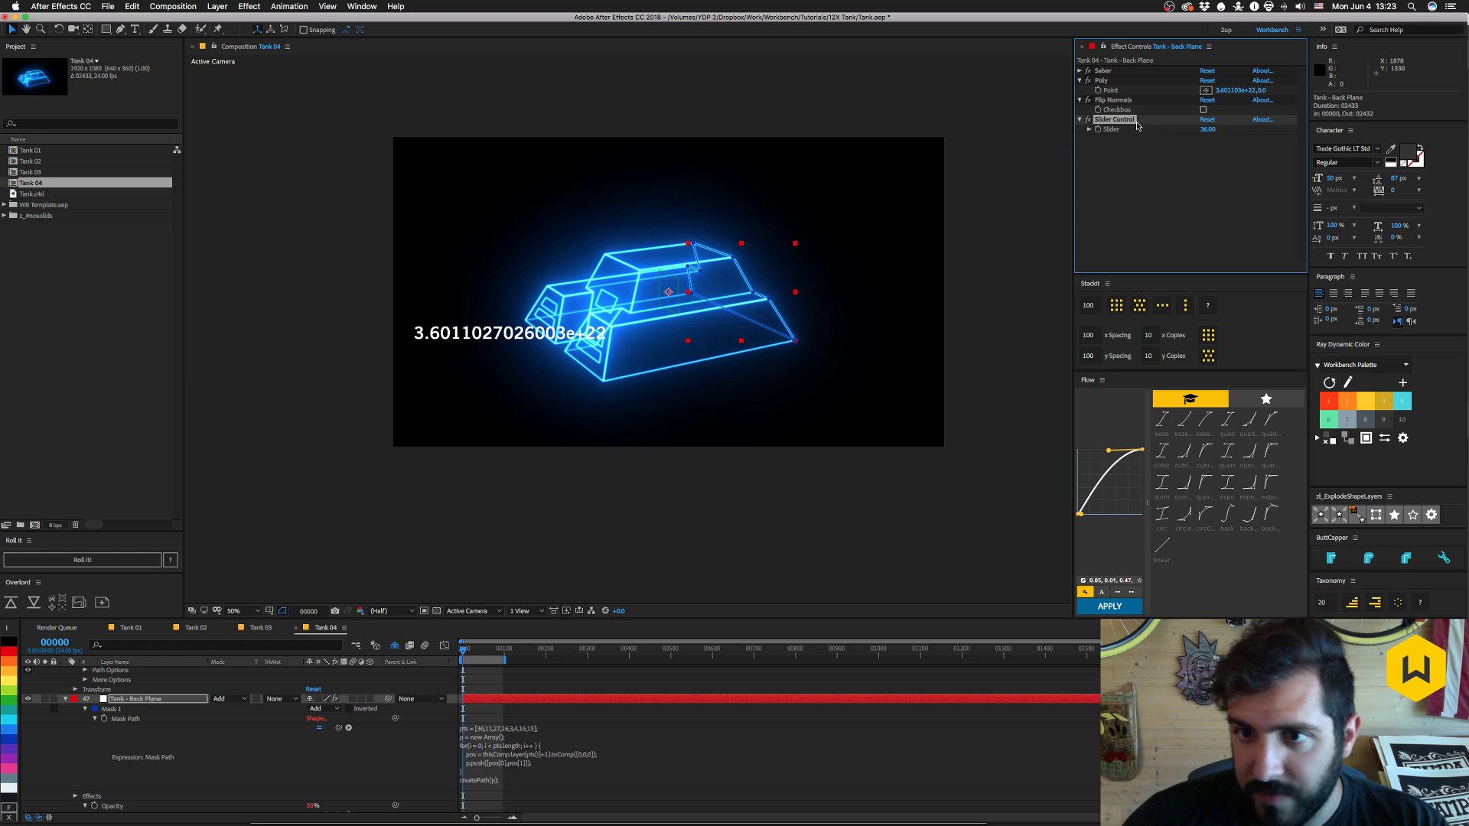
- Duplicate the Slider Control six times on the Tank - Back Plane layer
key("super+d")
key("super+d")
key("super+d")
key("super+d")
key("super+d")
key("super+d")
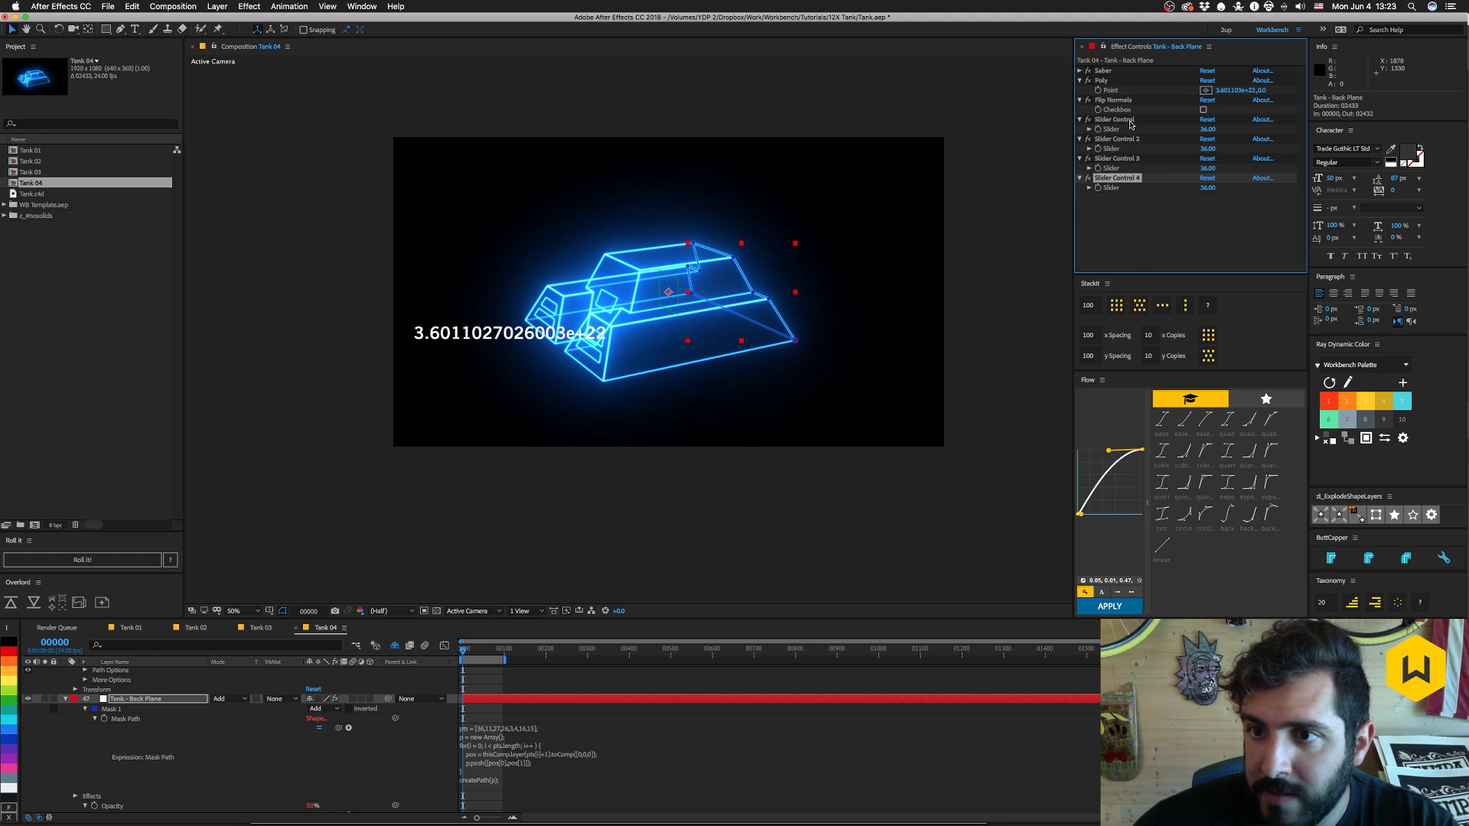
- Set Slider Controls 2 to 7 on Tank - Back Plane to 11, 27, 26, 3, 4 and 16 respectively
left_click(1115, 140)
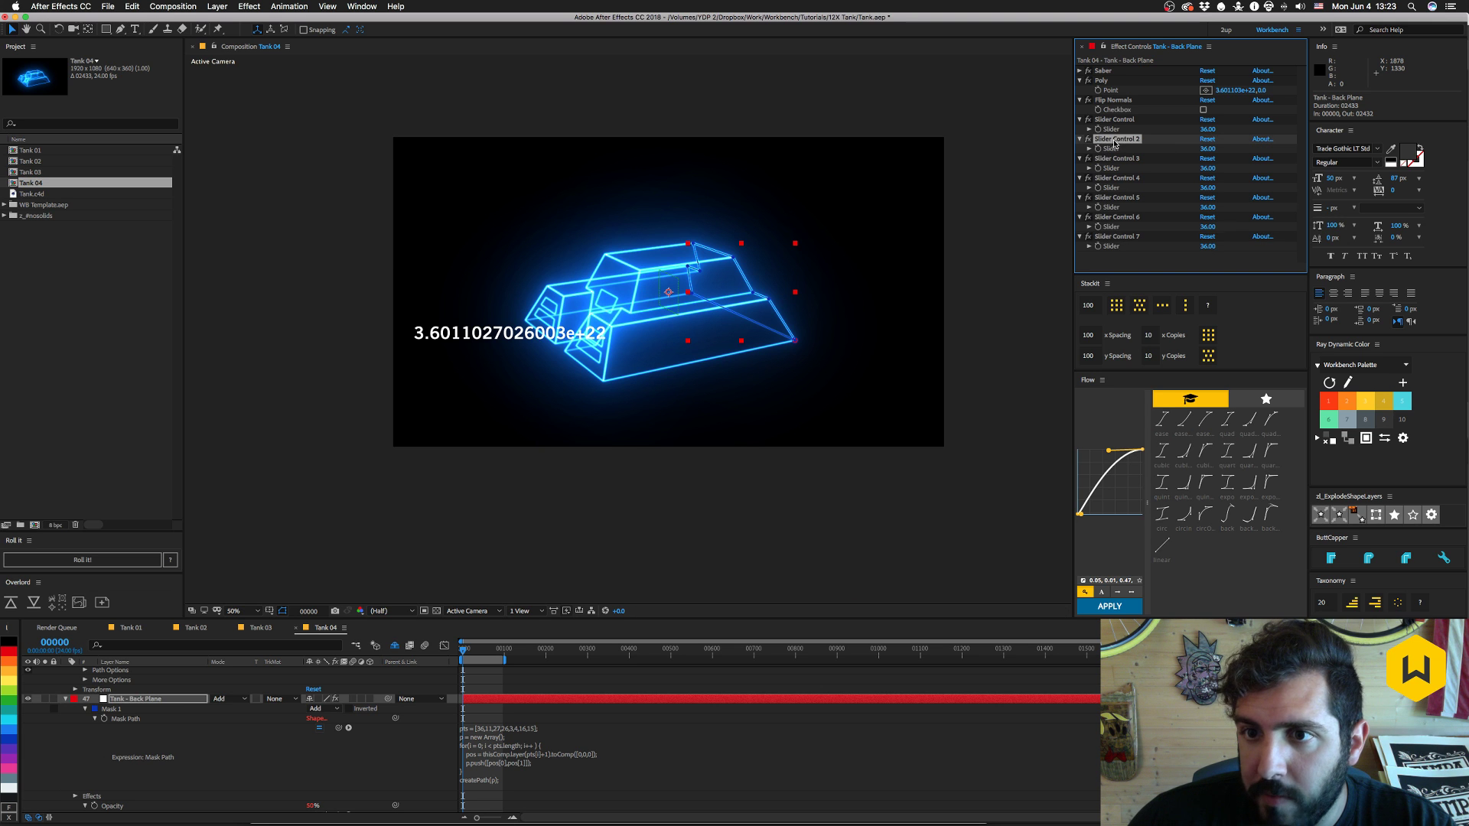
left_click(1207, 149)
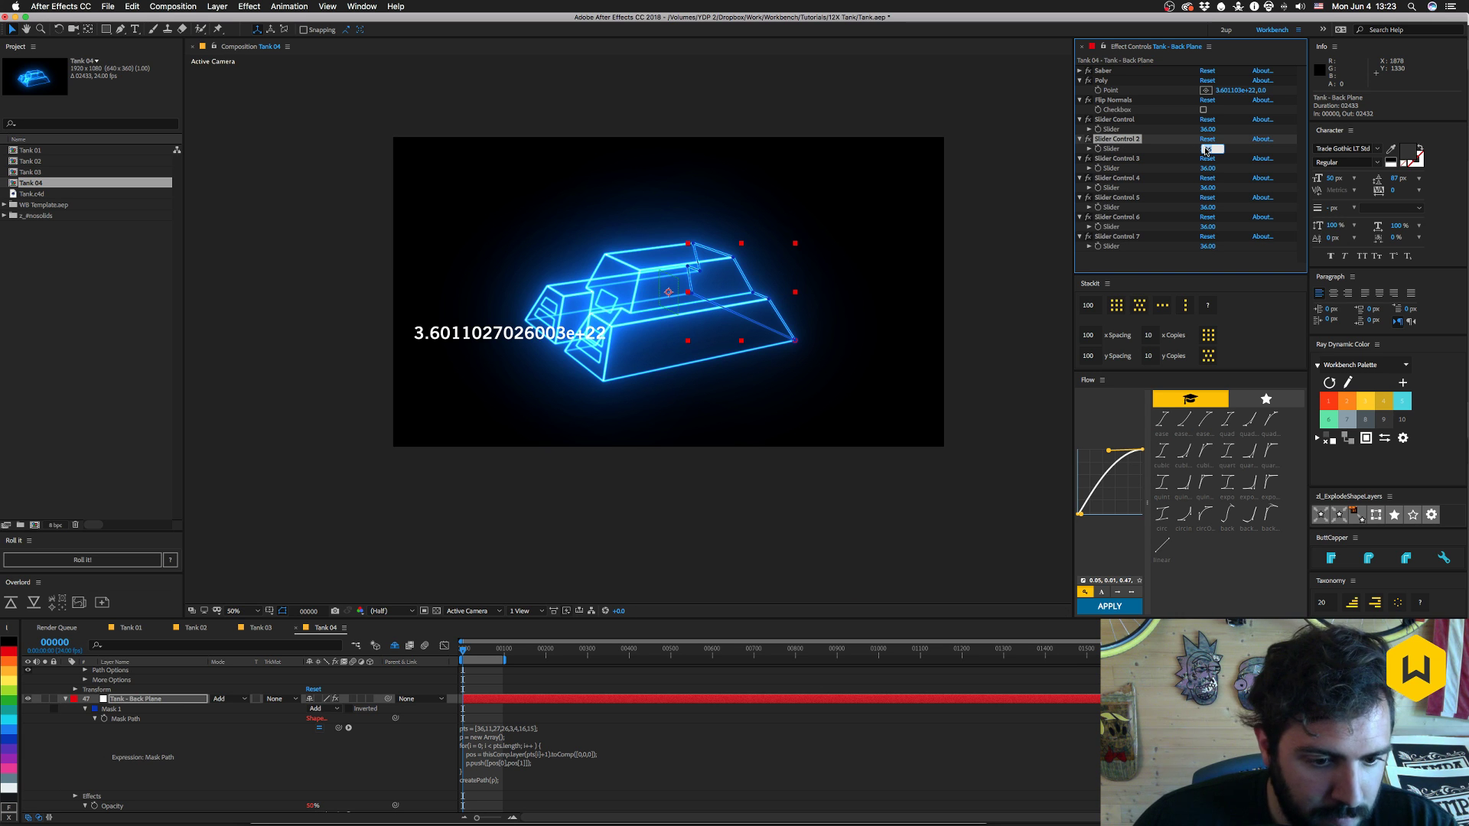
type("11")
key("Tab")
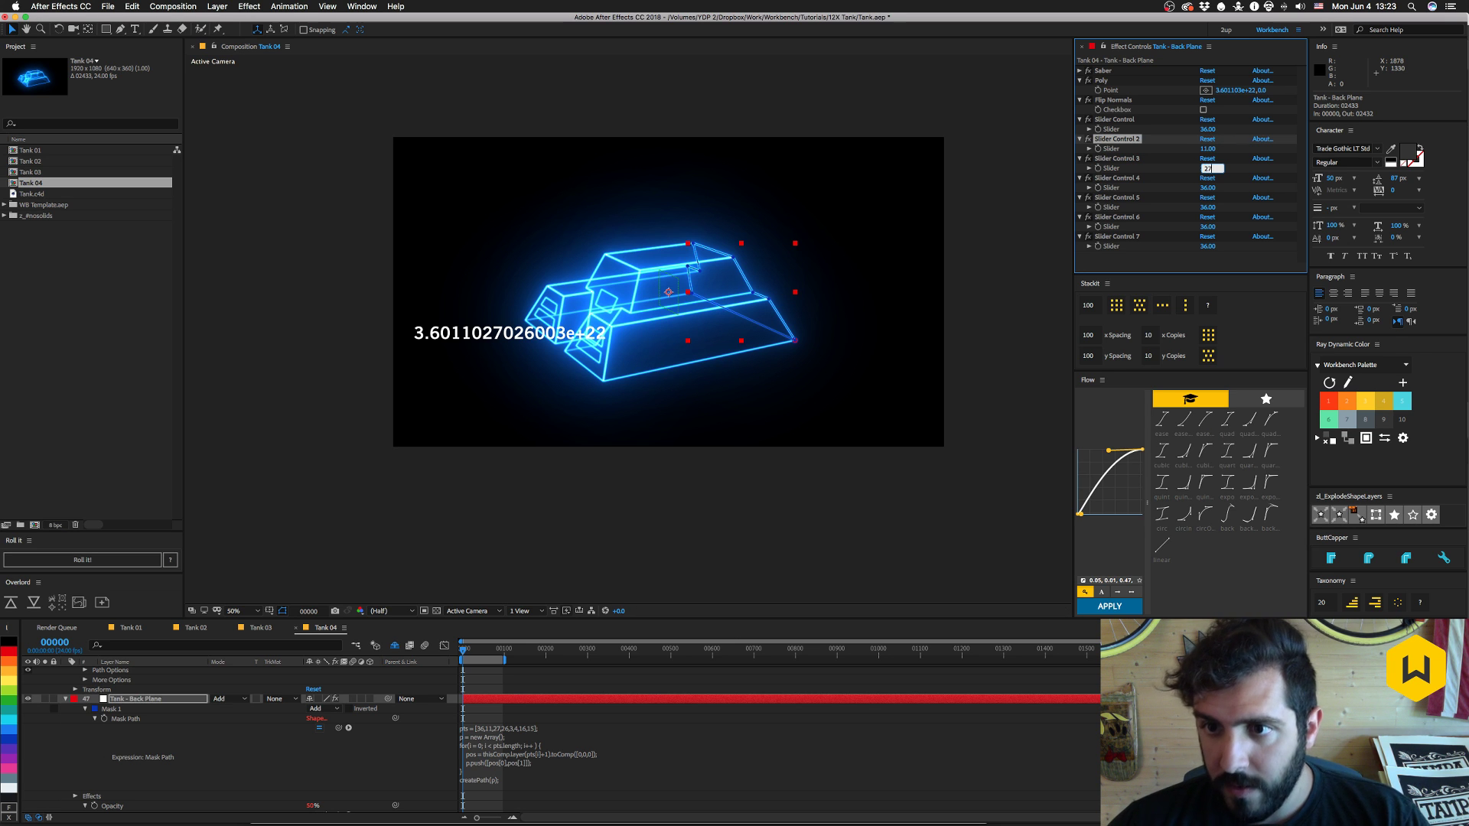
type("27")
key("Tab")
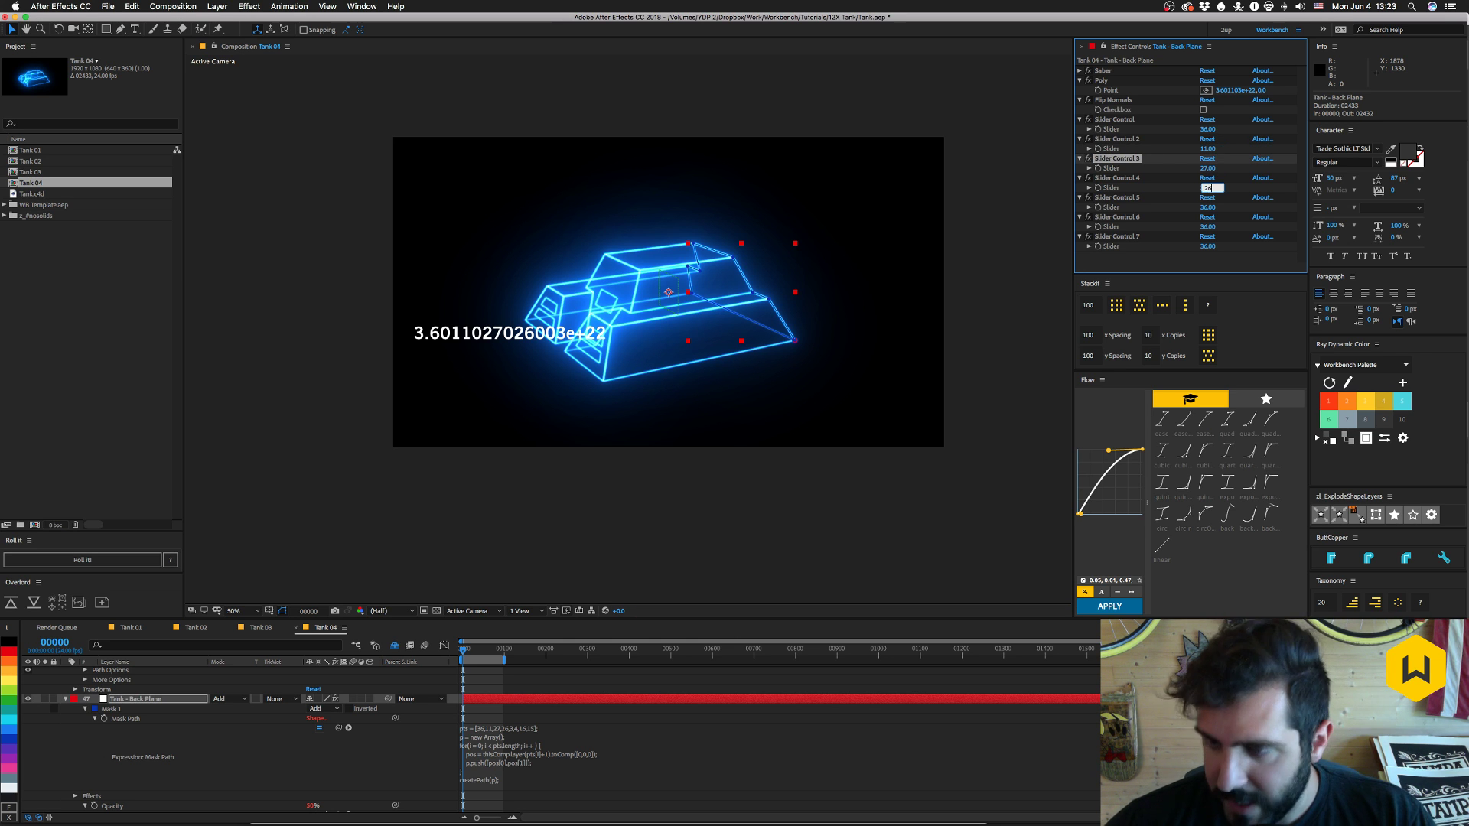
type("26")
key("Tab")
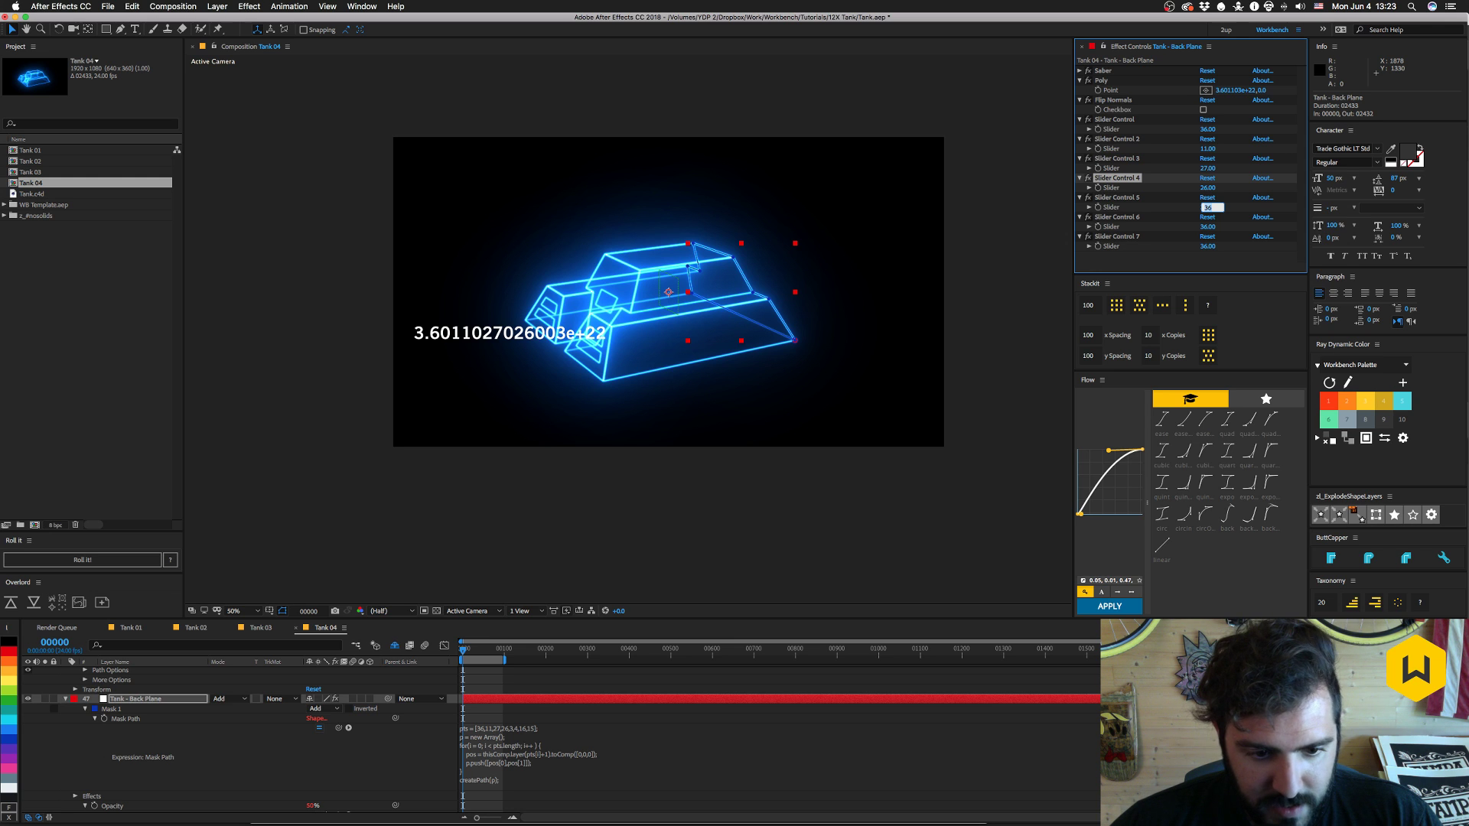
type("3")
key("Tab")
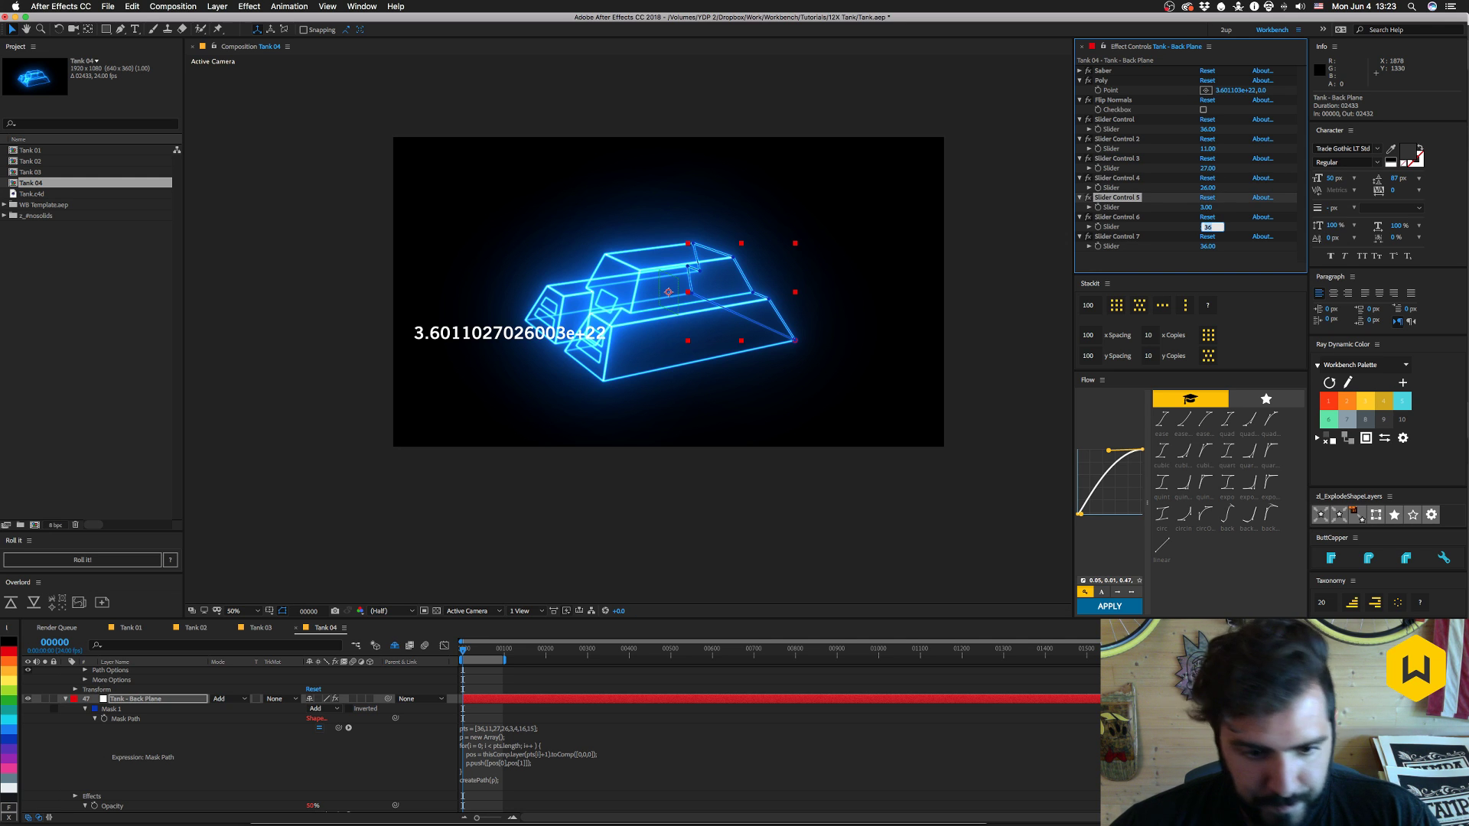
type("4")
key("Tab")
type("16")
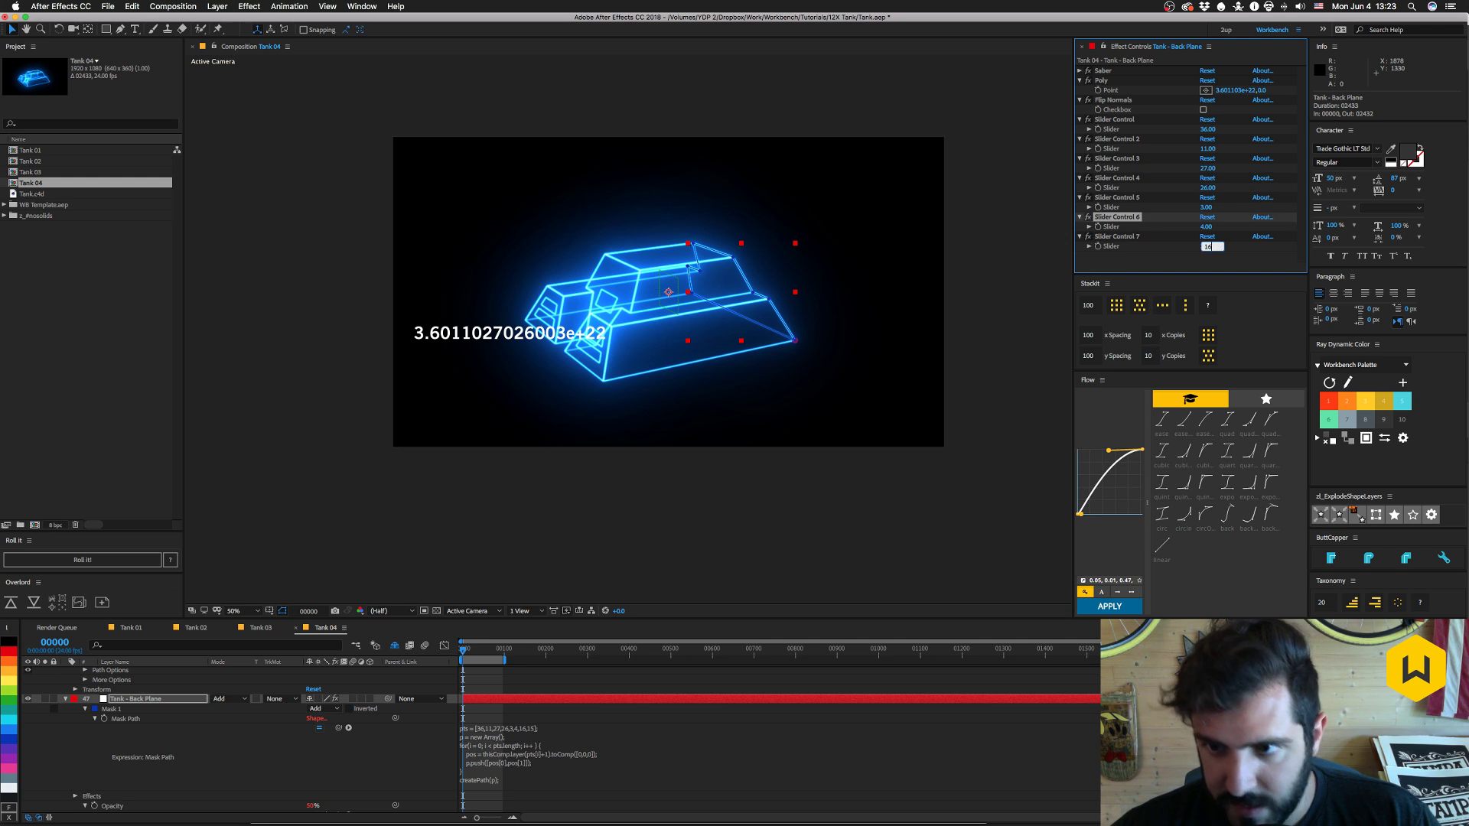
key("Tab")
- Duplicate Slider Control 7 on Tank - Back Plane and set the copy's slider to 15
left_click(1131, 238)
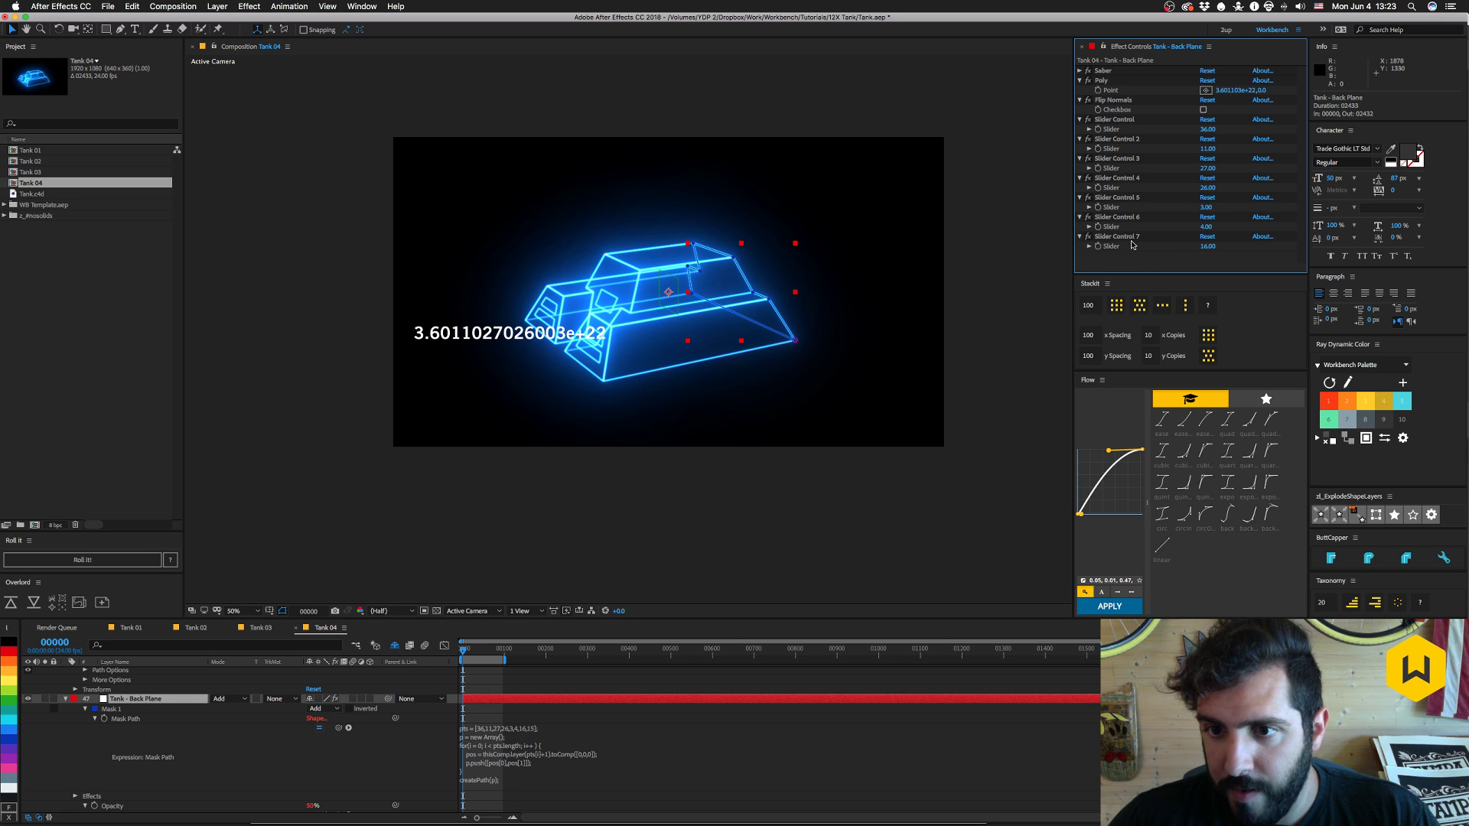
key("ctrl+d")
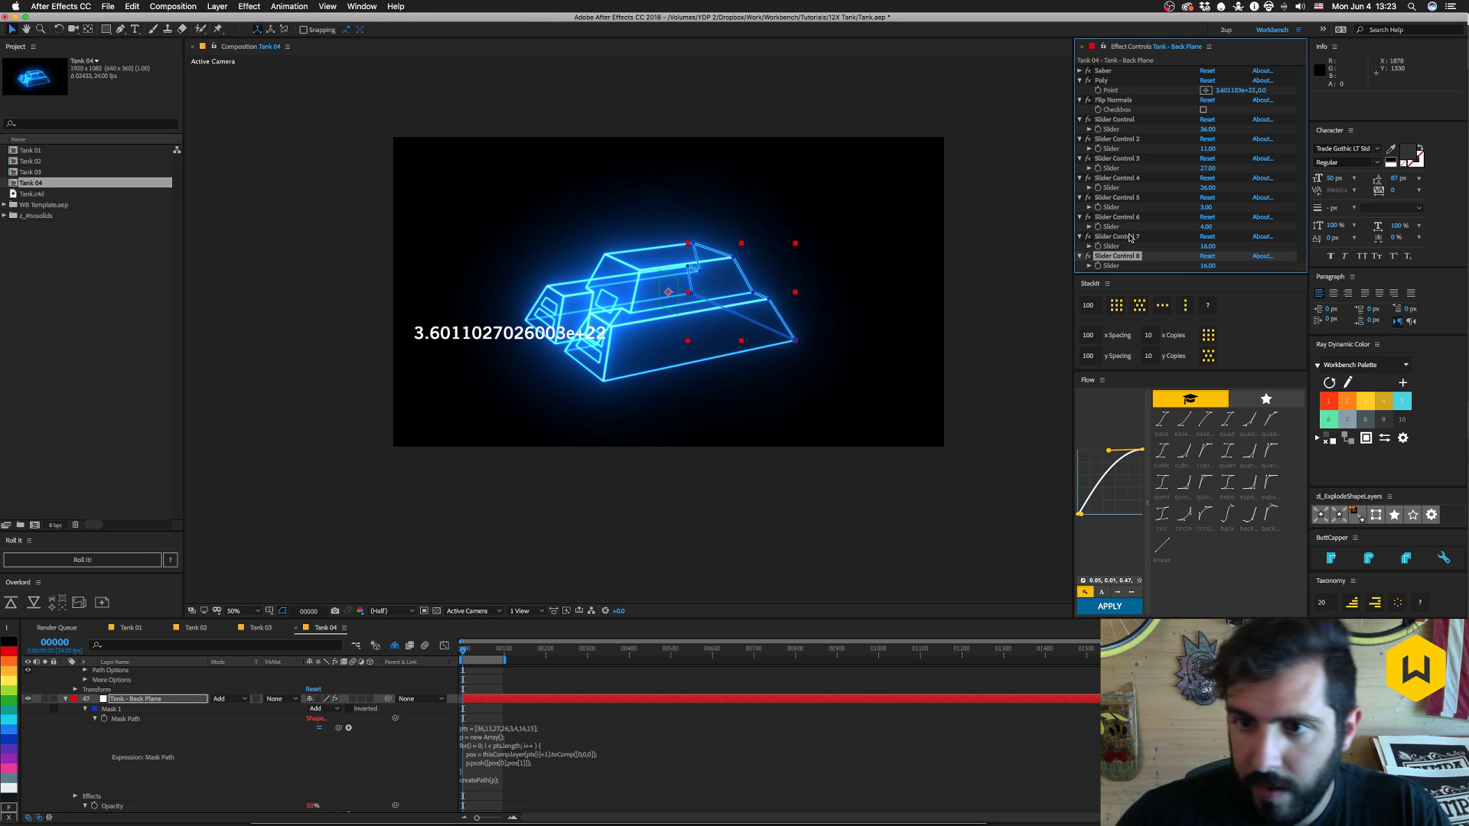
left_click(1207, 266)
type("15")
key("Return")
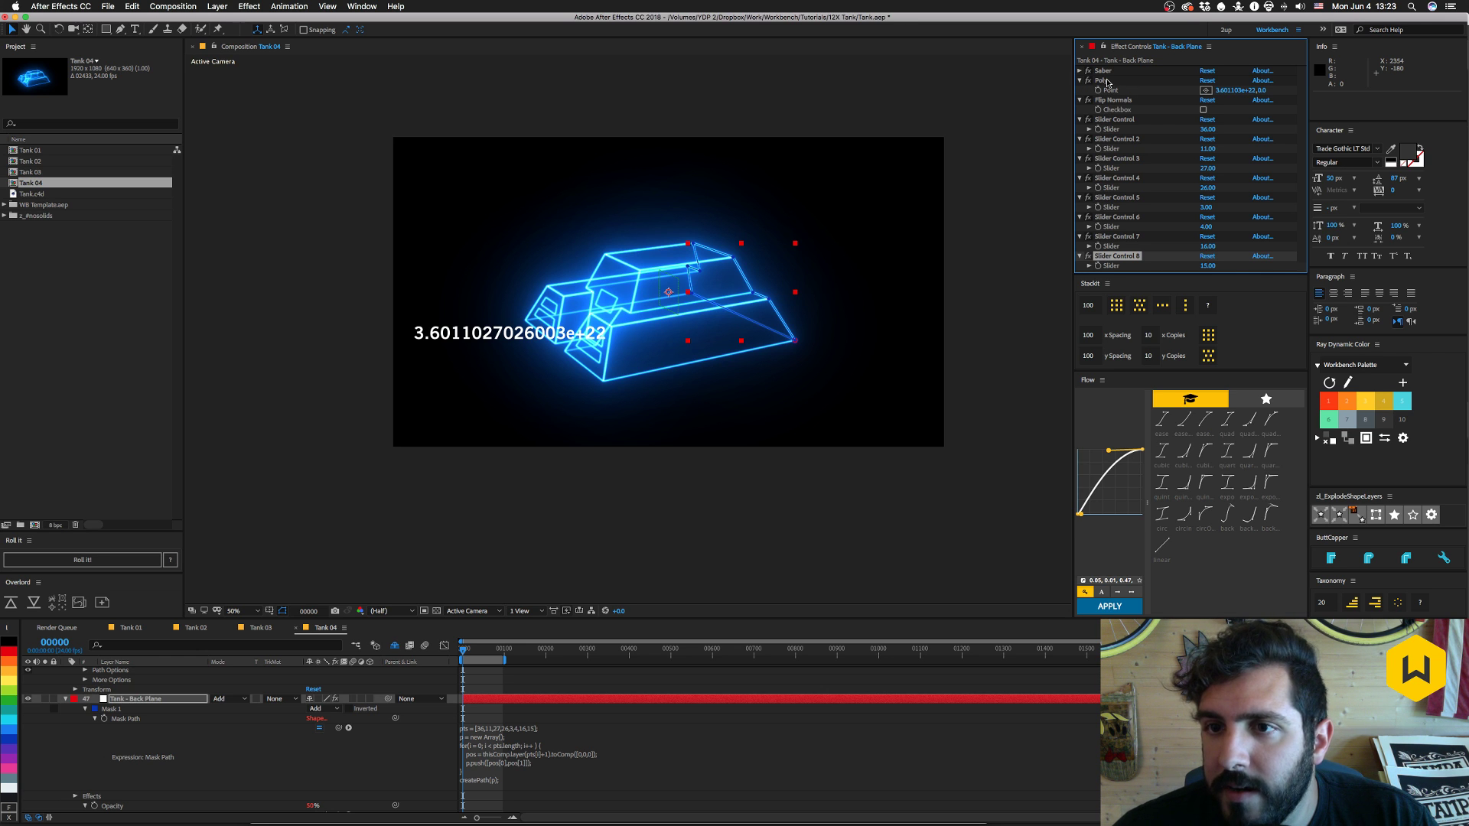
- Delete the Poly effect from Tank - Back Plane and clear the TEST layer's Source Text expression that referenced it
left_click(1106, 81)
key("Delete")
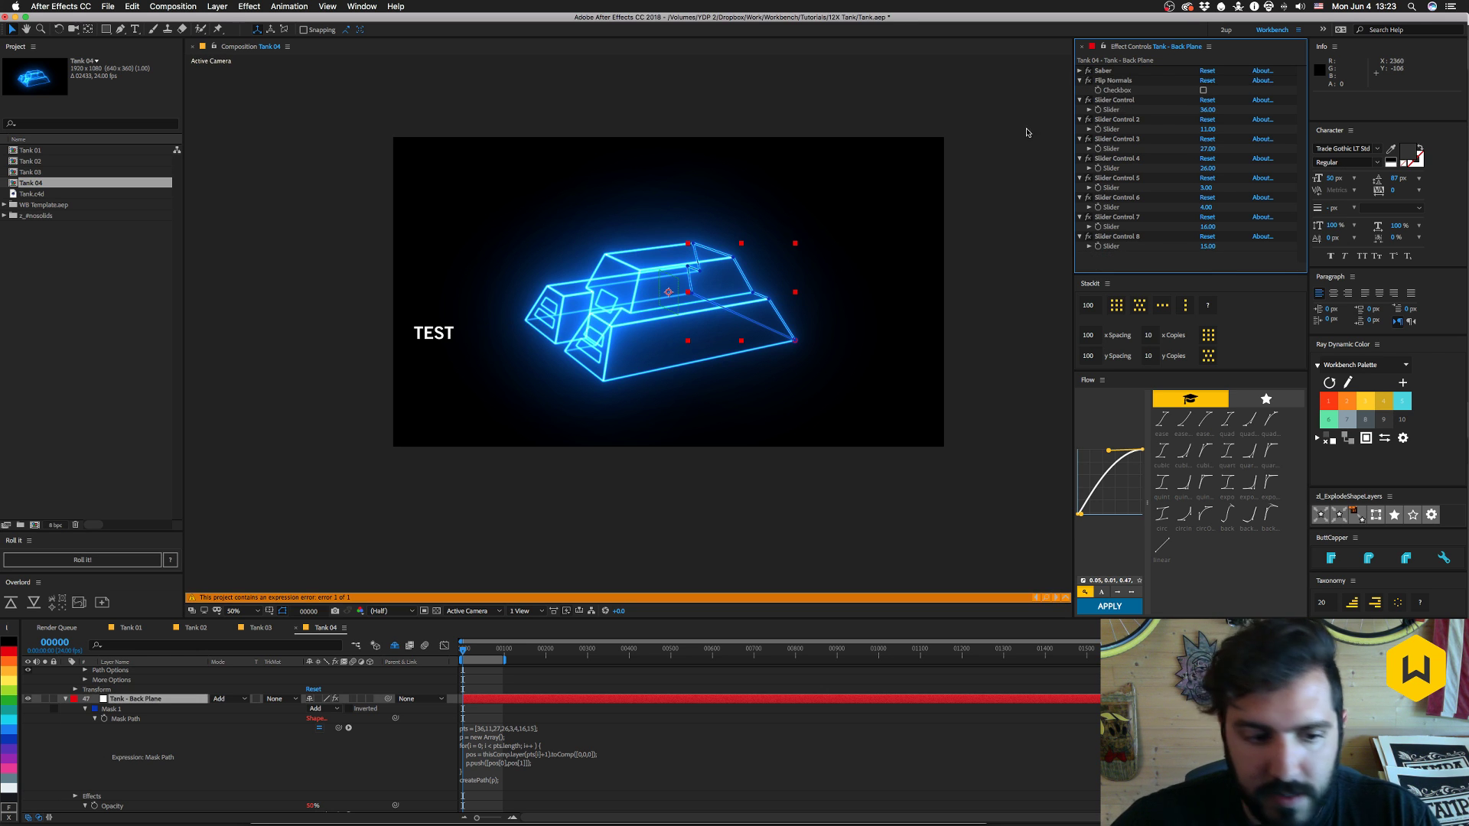
scroll(111, 707, "up", 5)
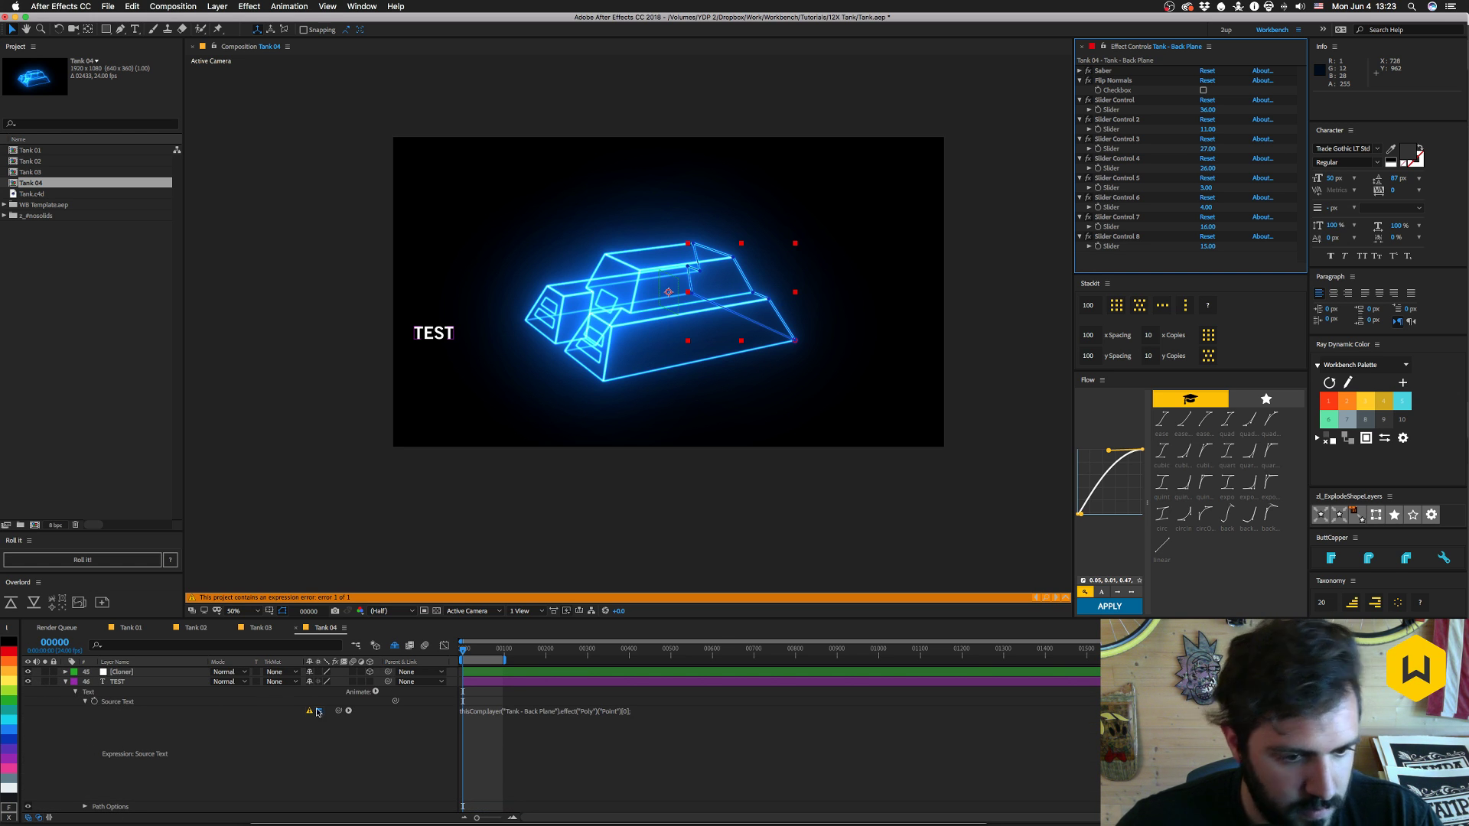
left_click(496, 712)
key("BackSpace")
key("KP_Enter")
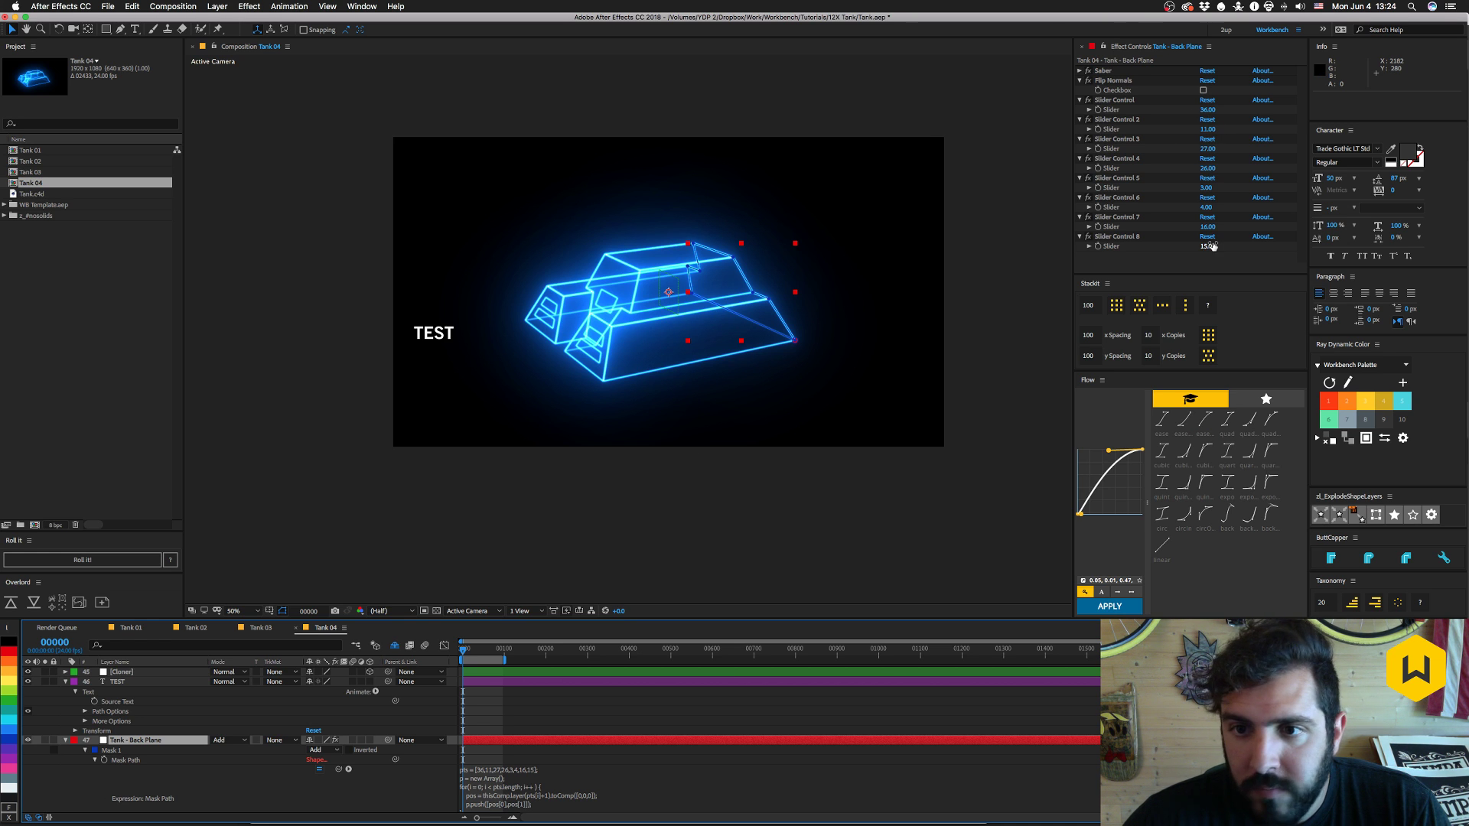
- Select the Flip Normals effect and collapse the properties of the TEST and Tank - Back Plane layers
left_click(1113, 81)
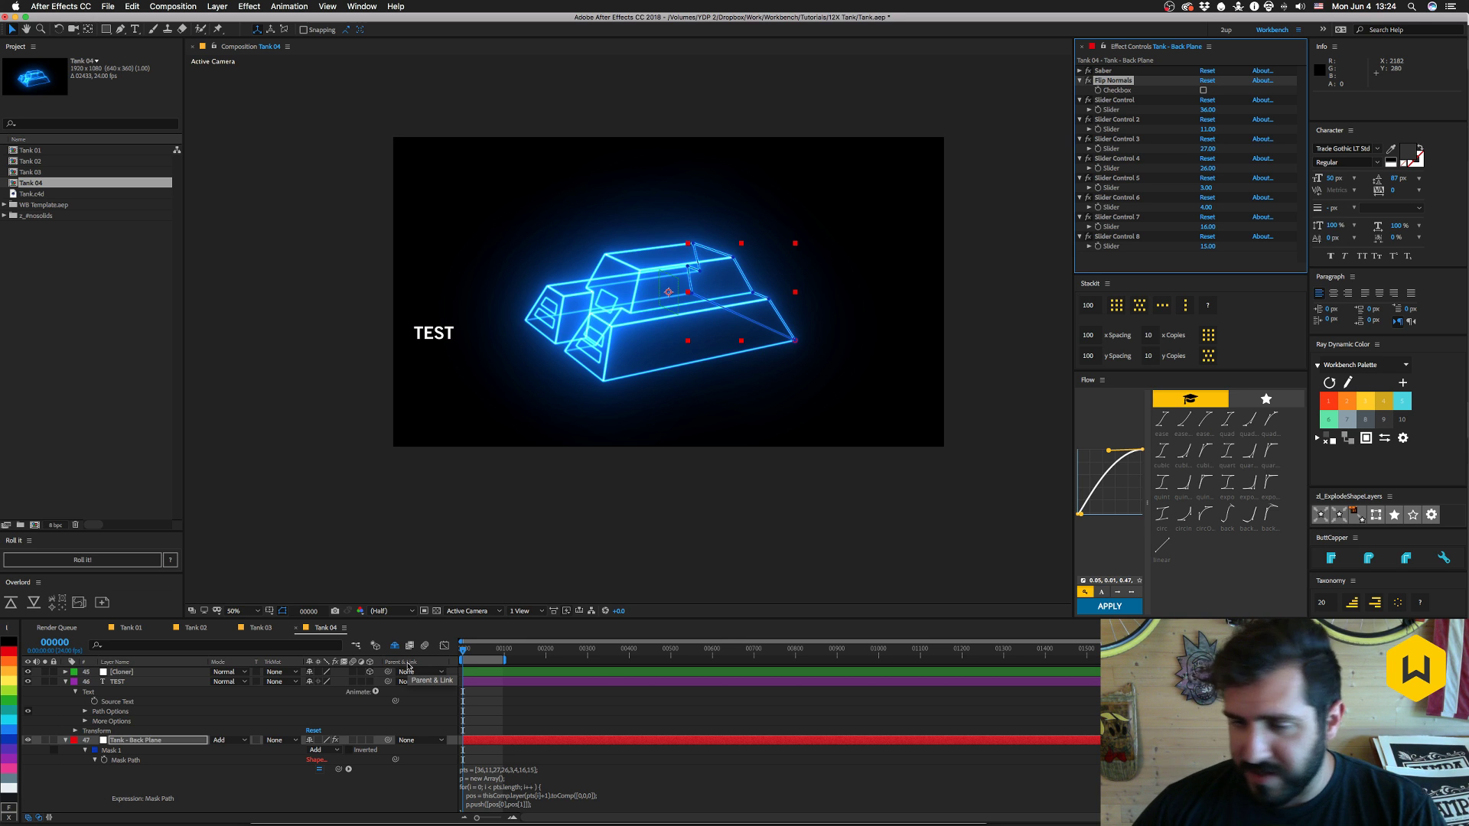
left_click(65, 683)
left_click(65, 692)
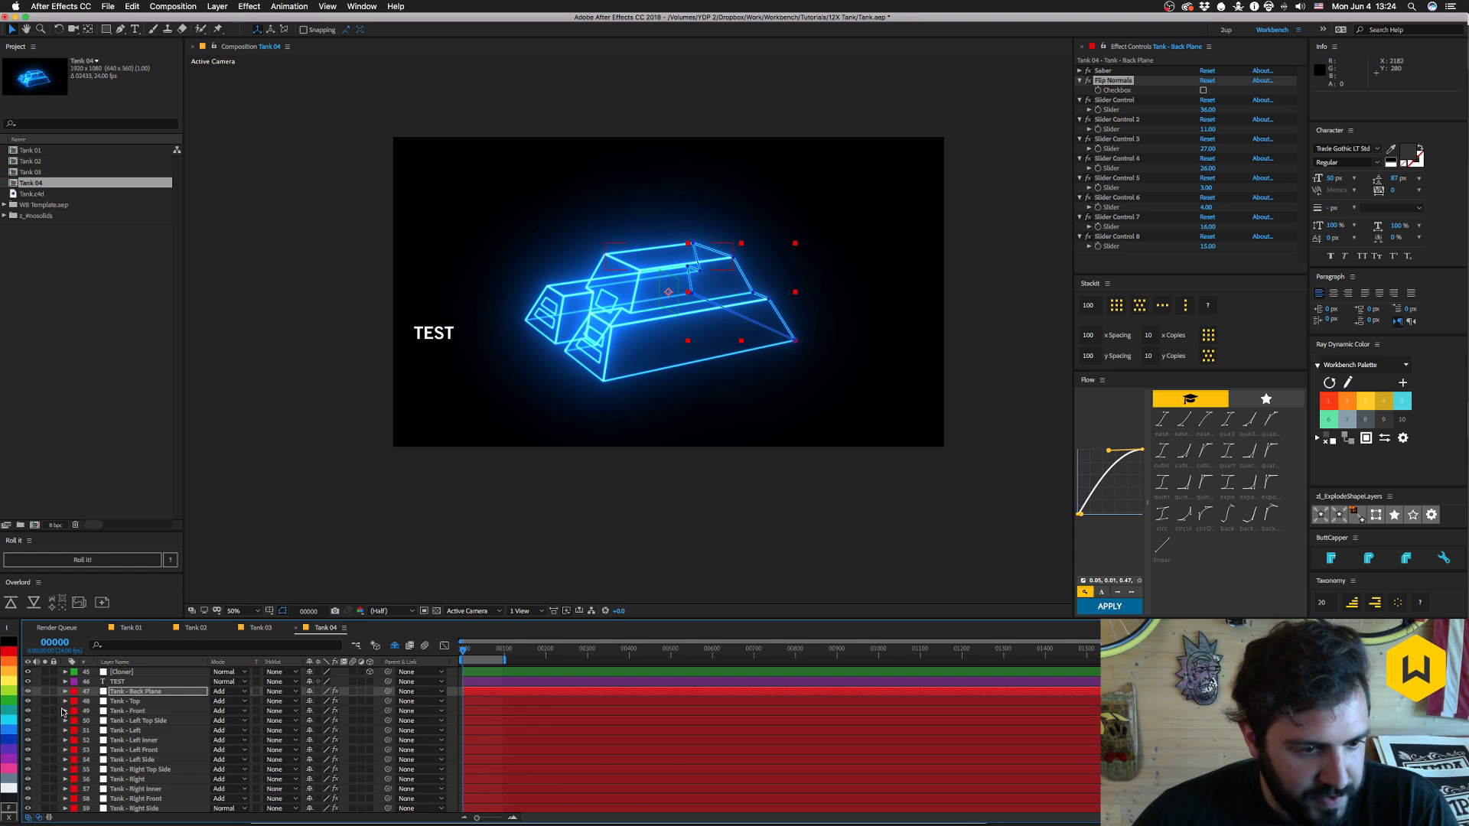
scroll(138, 710, "down", 1)
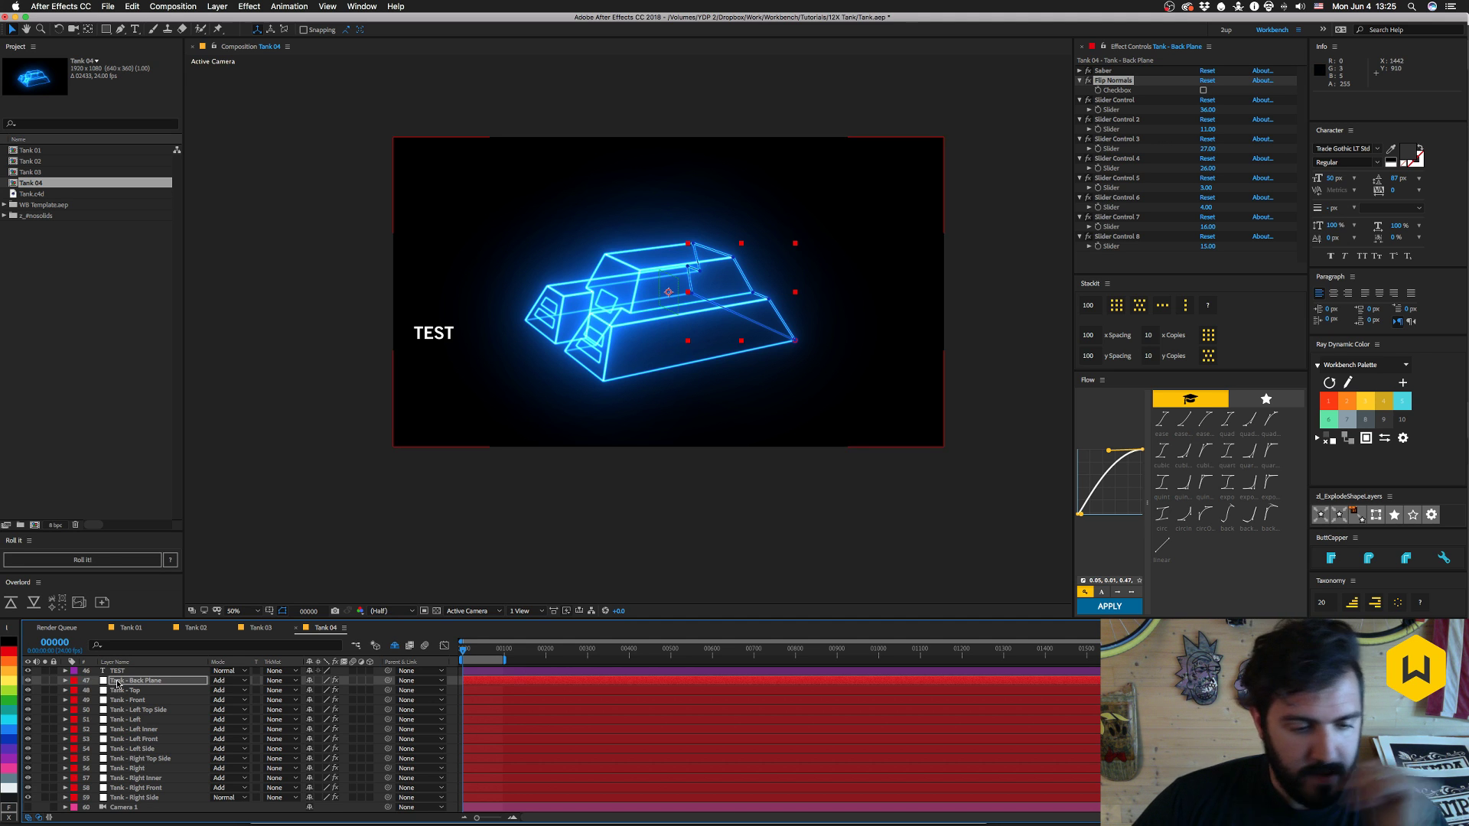
- In the Tank 03 composition, reveal TEST's Source Text expression and pick-whip it to its own Source Text property
key("alt+shift+comma")
left_click(127, 731)
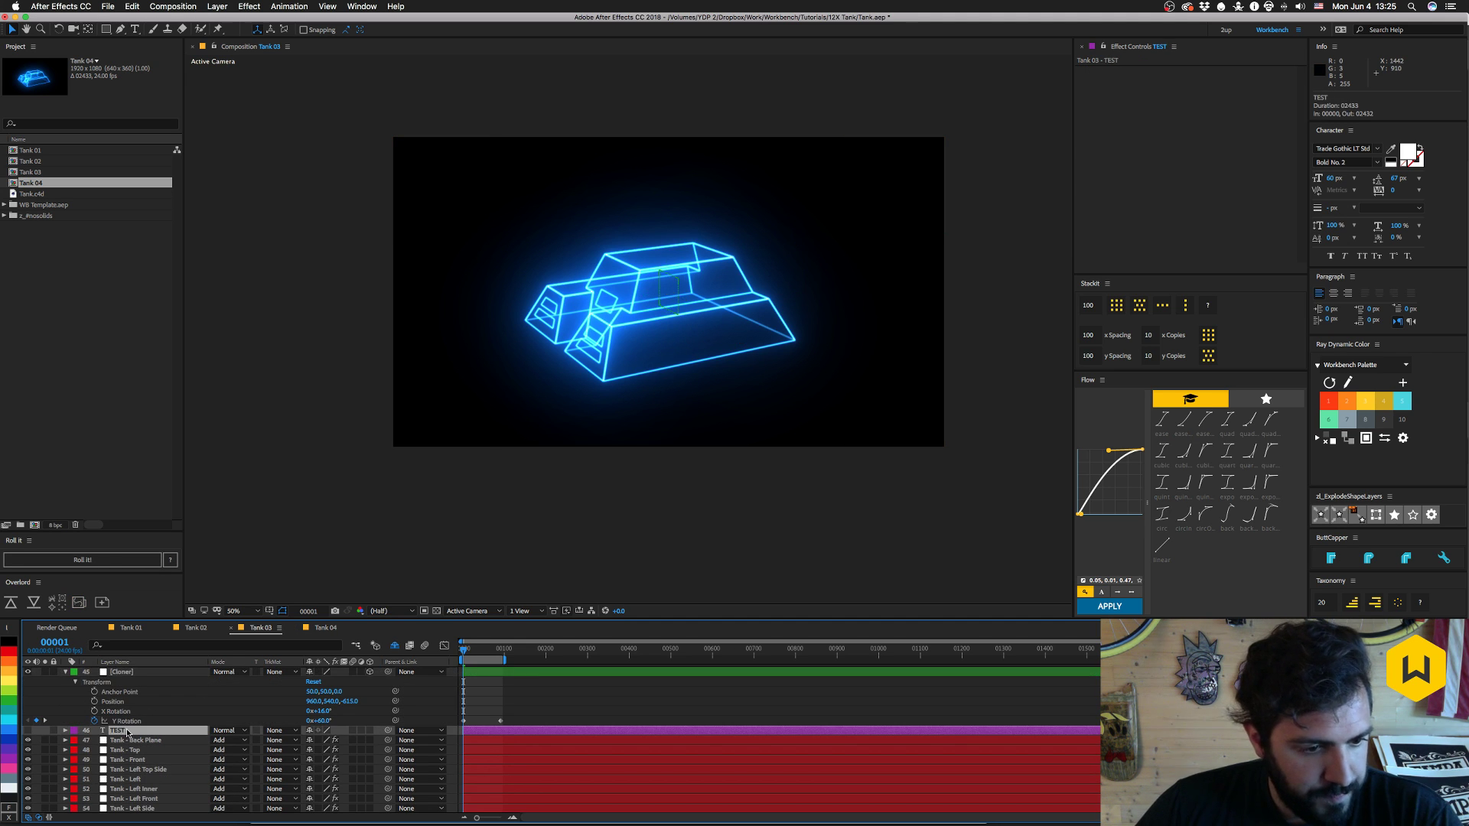
left_click(66, 732)
left_click(75, 741)
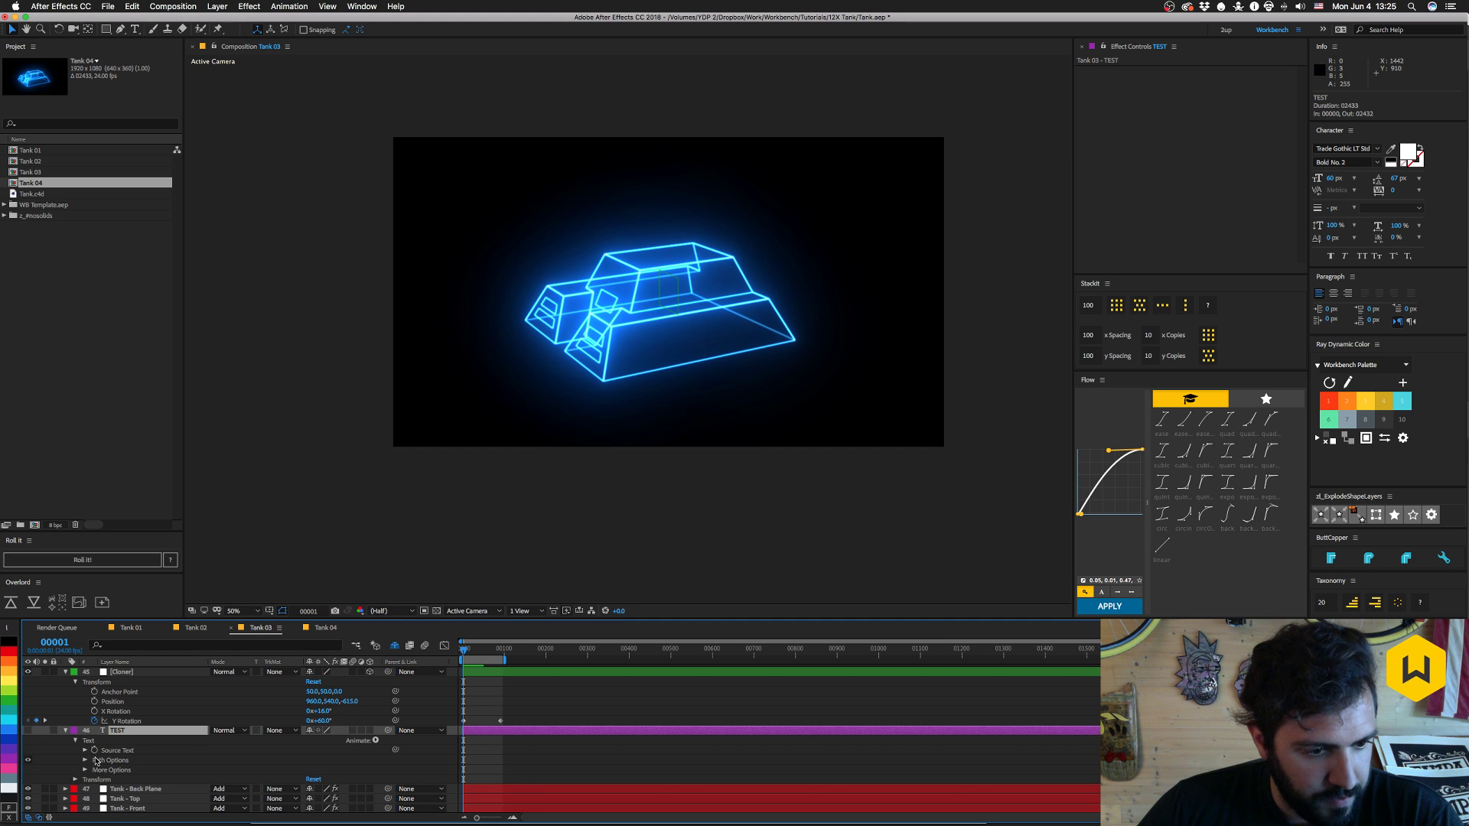
left_click(85, 752)
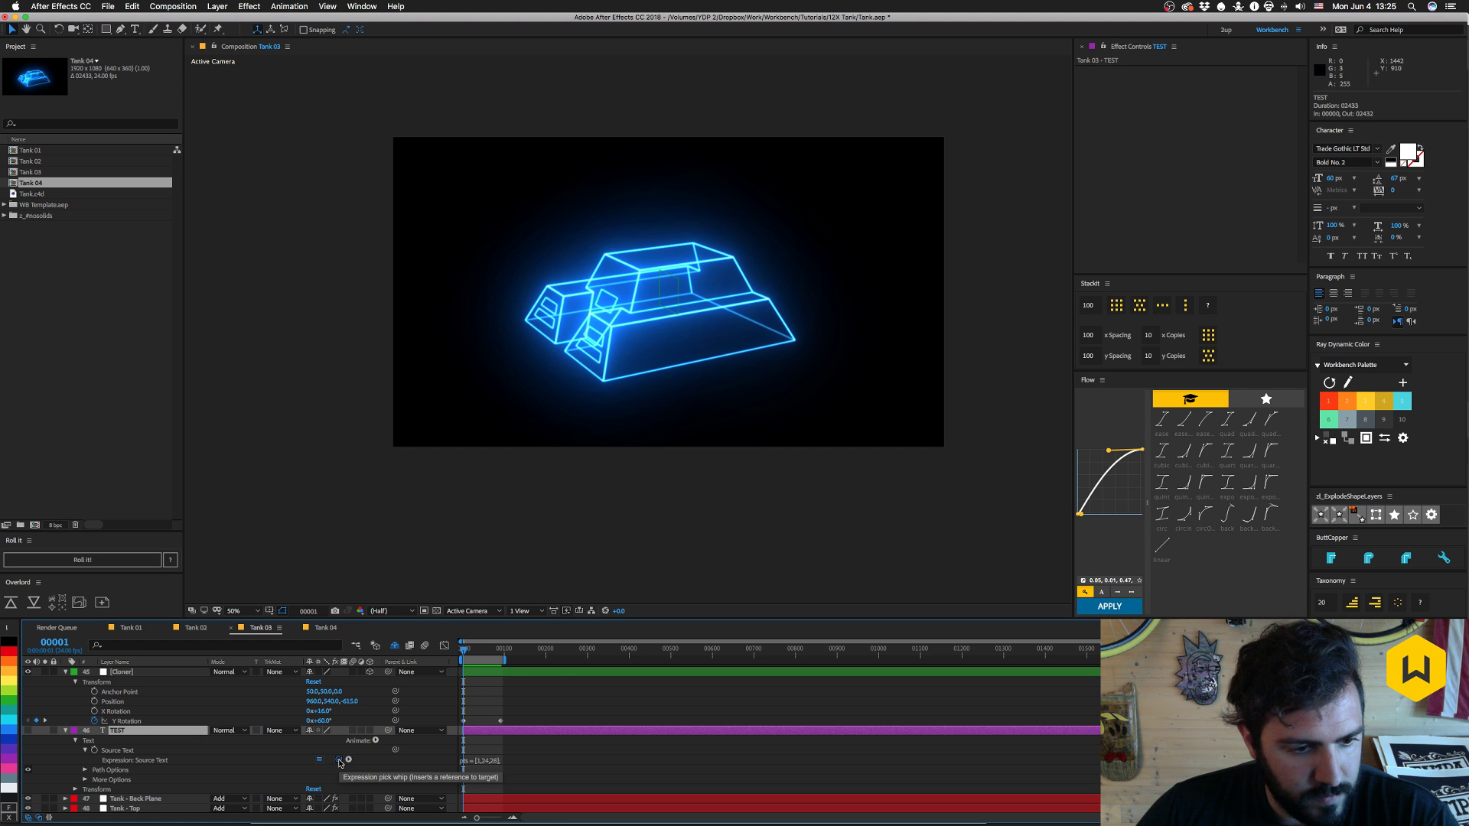
left_click_drag(339, 761, 257, 750)
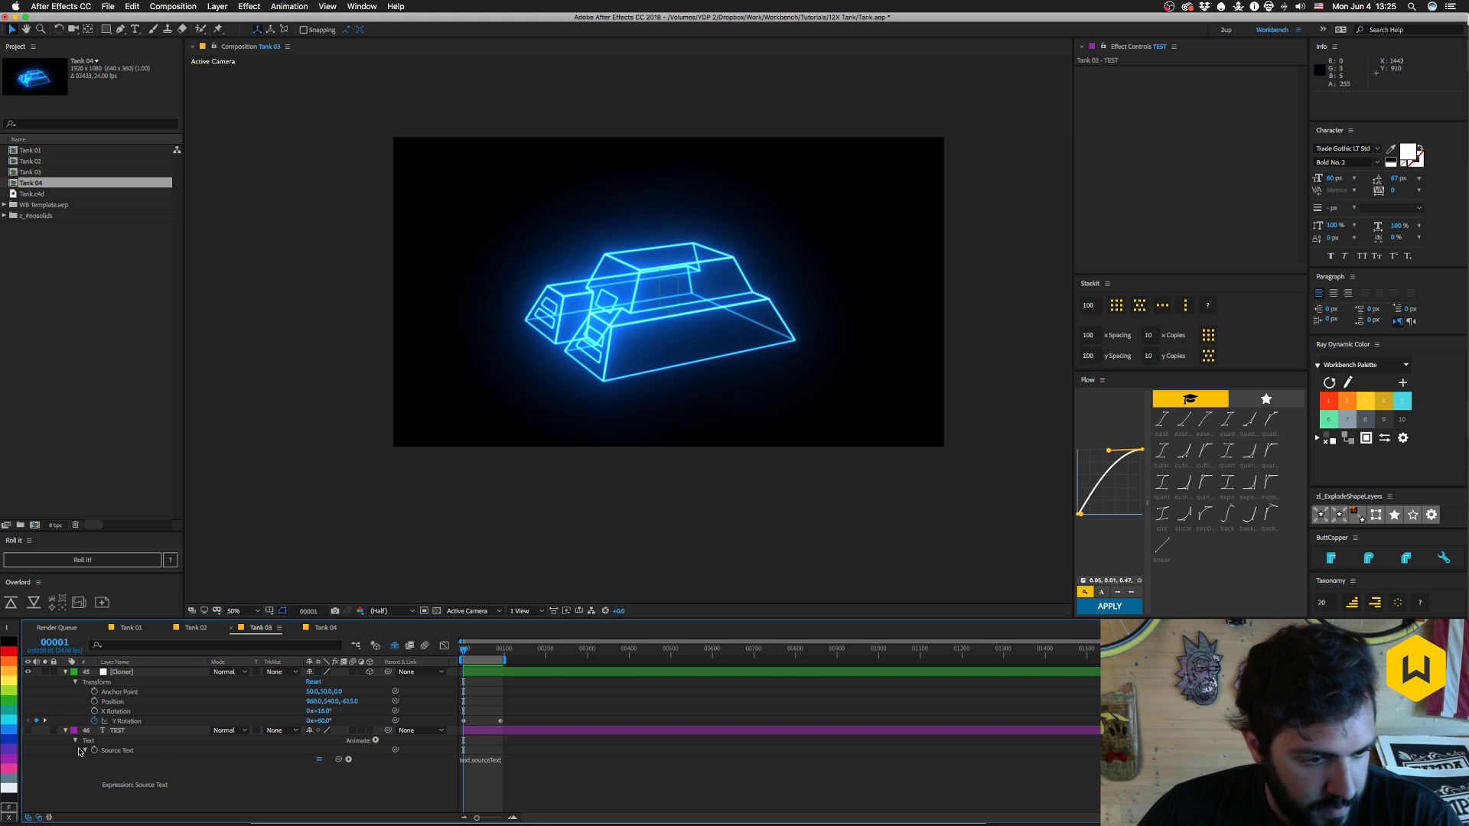
- Collapse TEST, reveal its Source Text expression again, and try to relink it with the pick whip
left_click(127, 733)
left_click(65, 731)
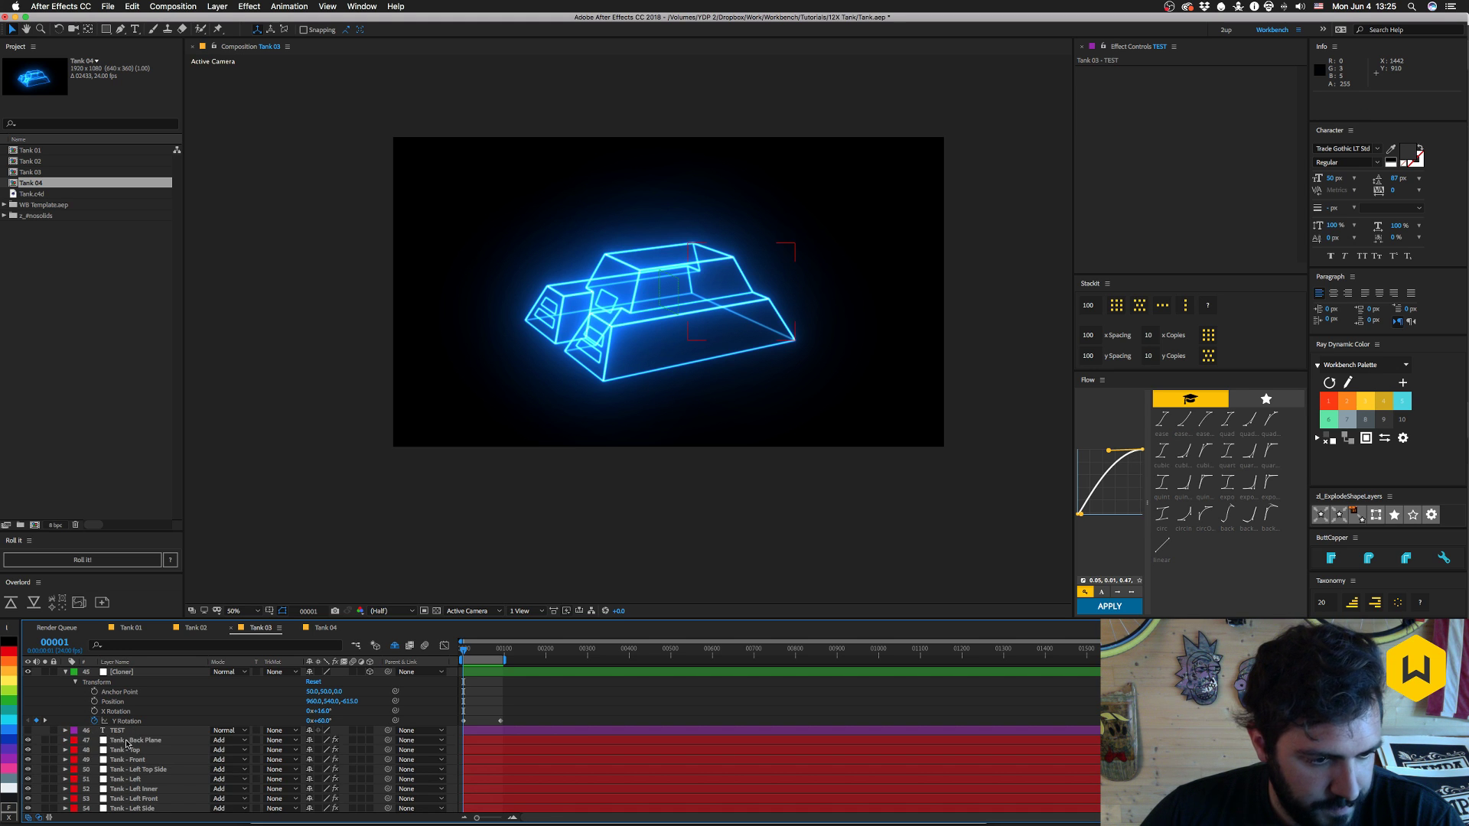
left_click(117, 732)
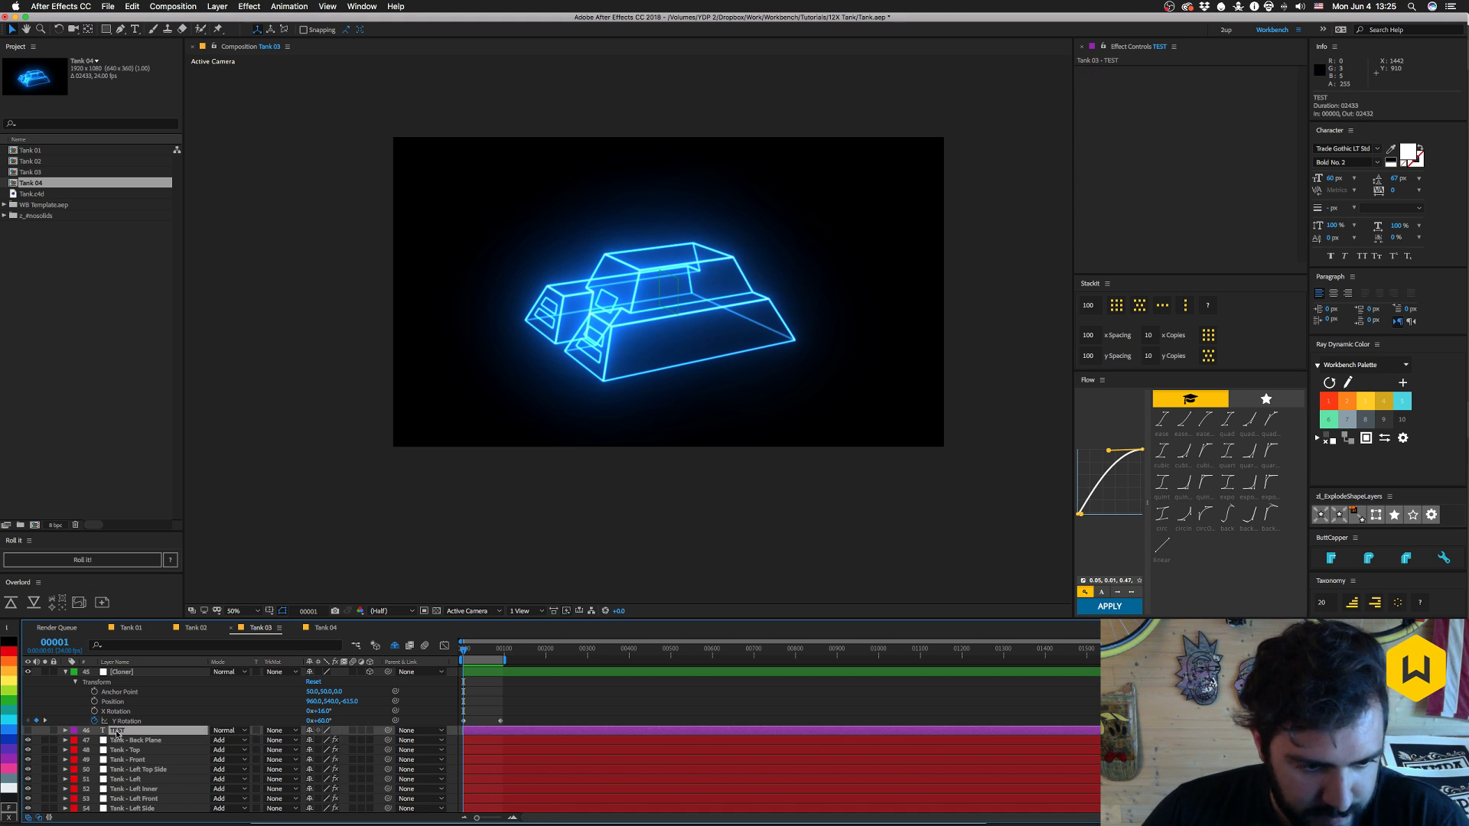
key("e")
key("e")
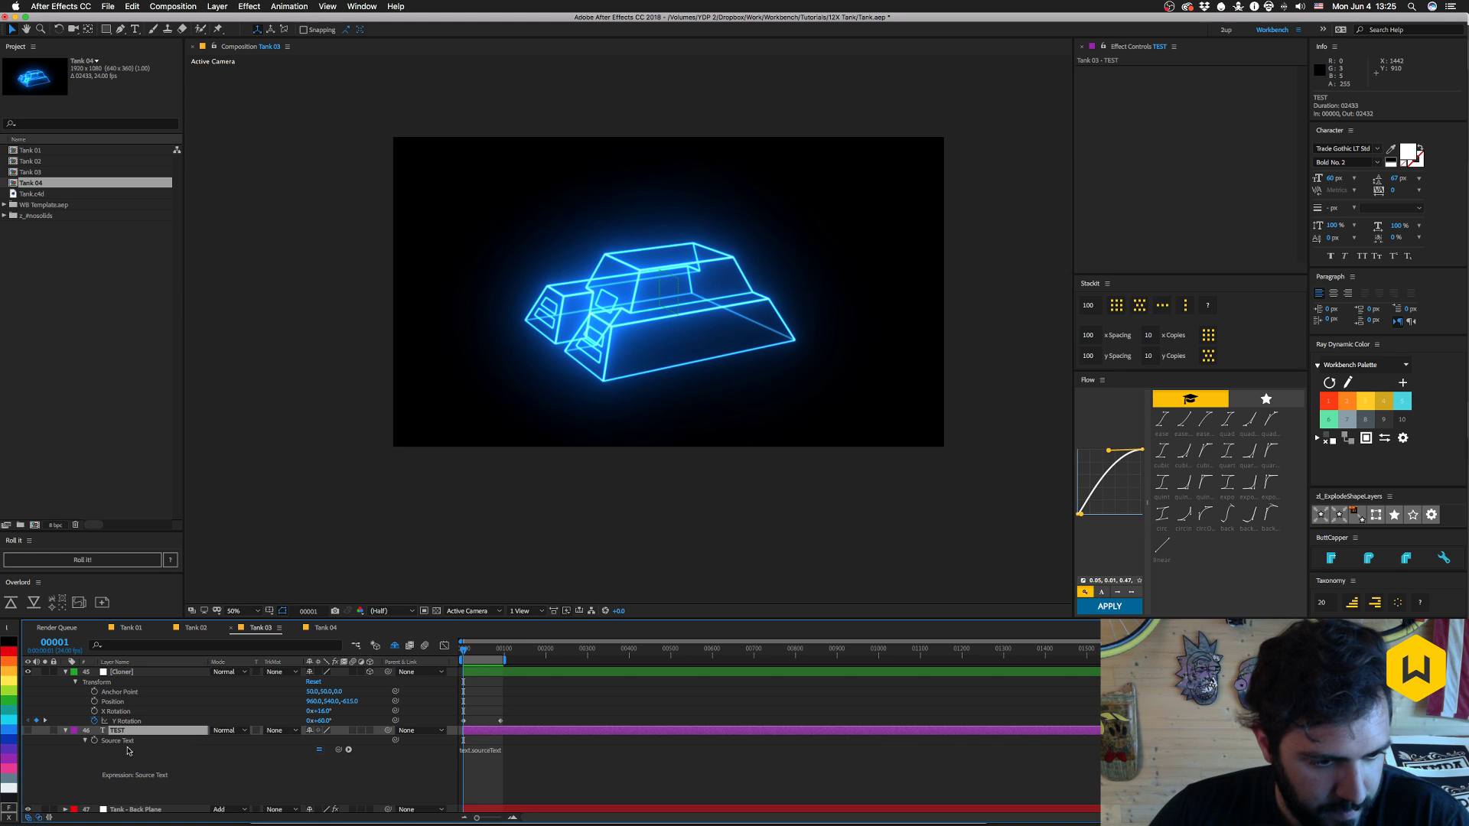
scroll(153, 786, "down", 1)
left_click(143, 791)
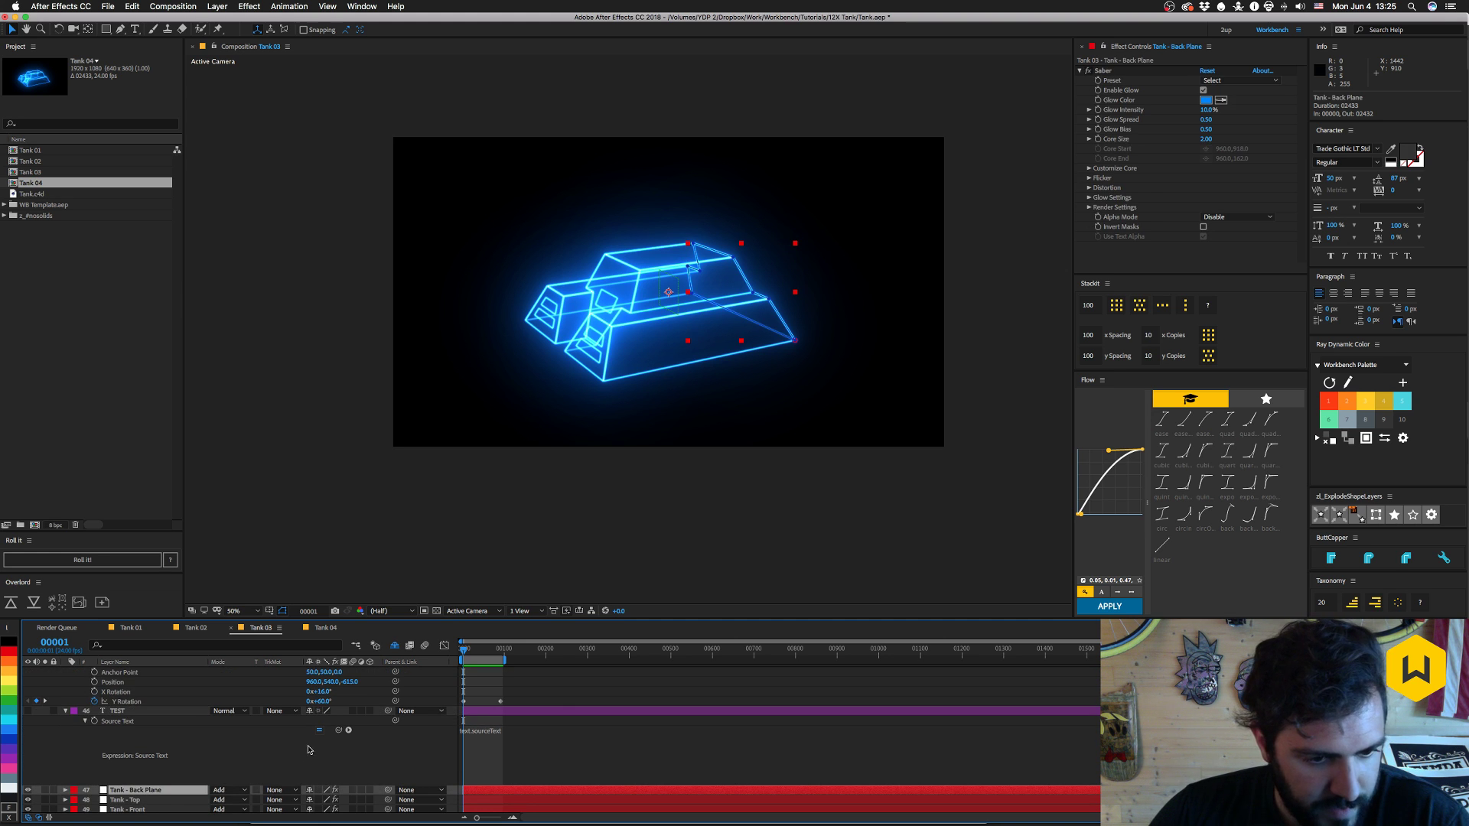
left_click_drag(339, 729, 848, 342)
left_click_drag(994, 230, 163, 768)
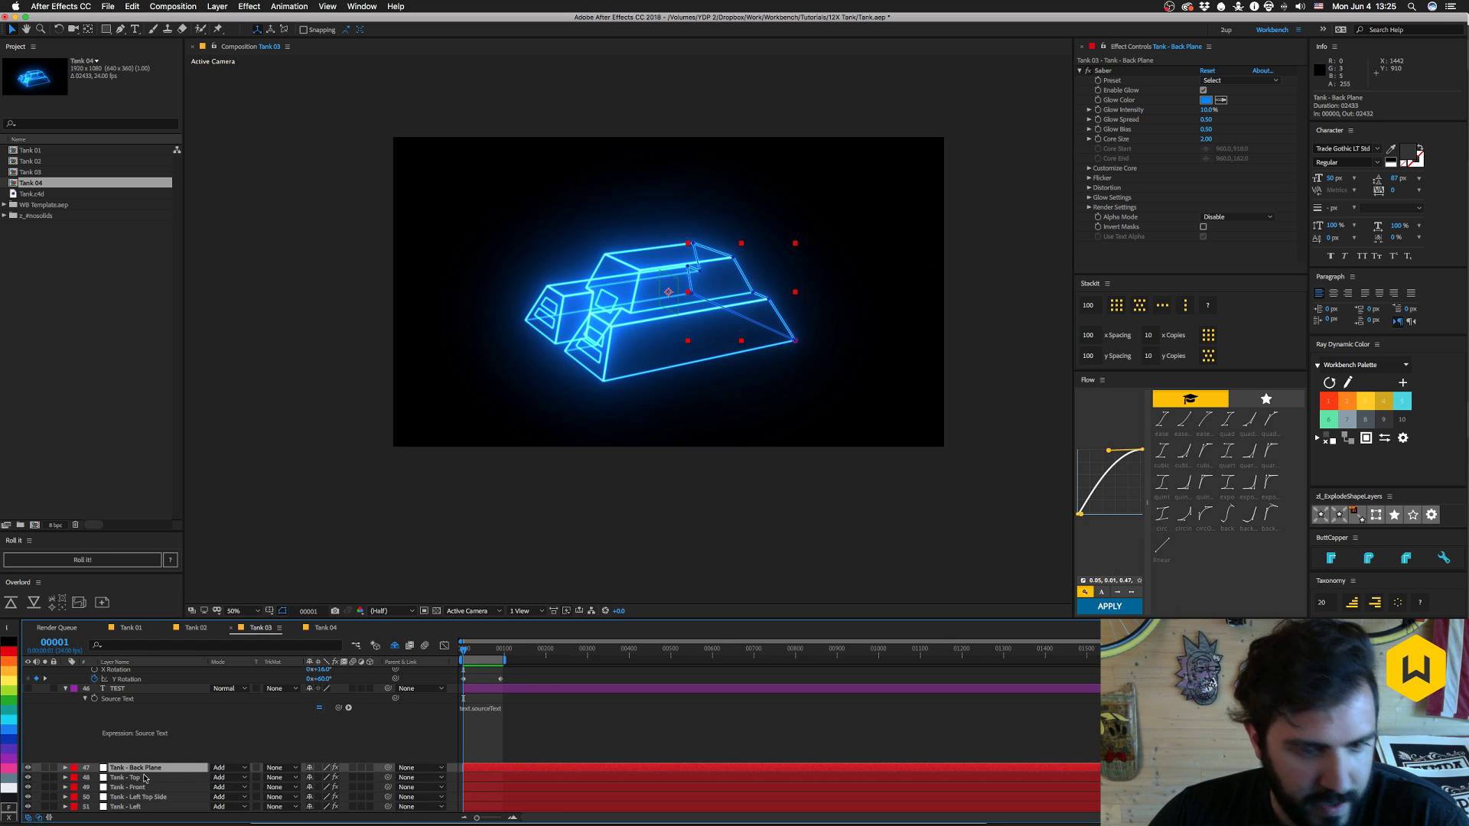
- Step through the layers from Tank - Top down to Tank - Right Side, examining each one's mask outline and effects
left_click(147, 779)
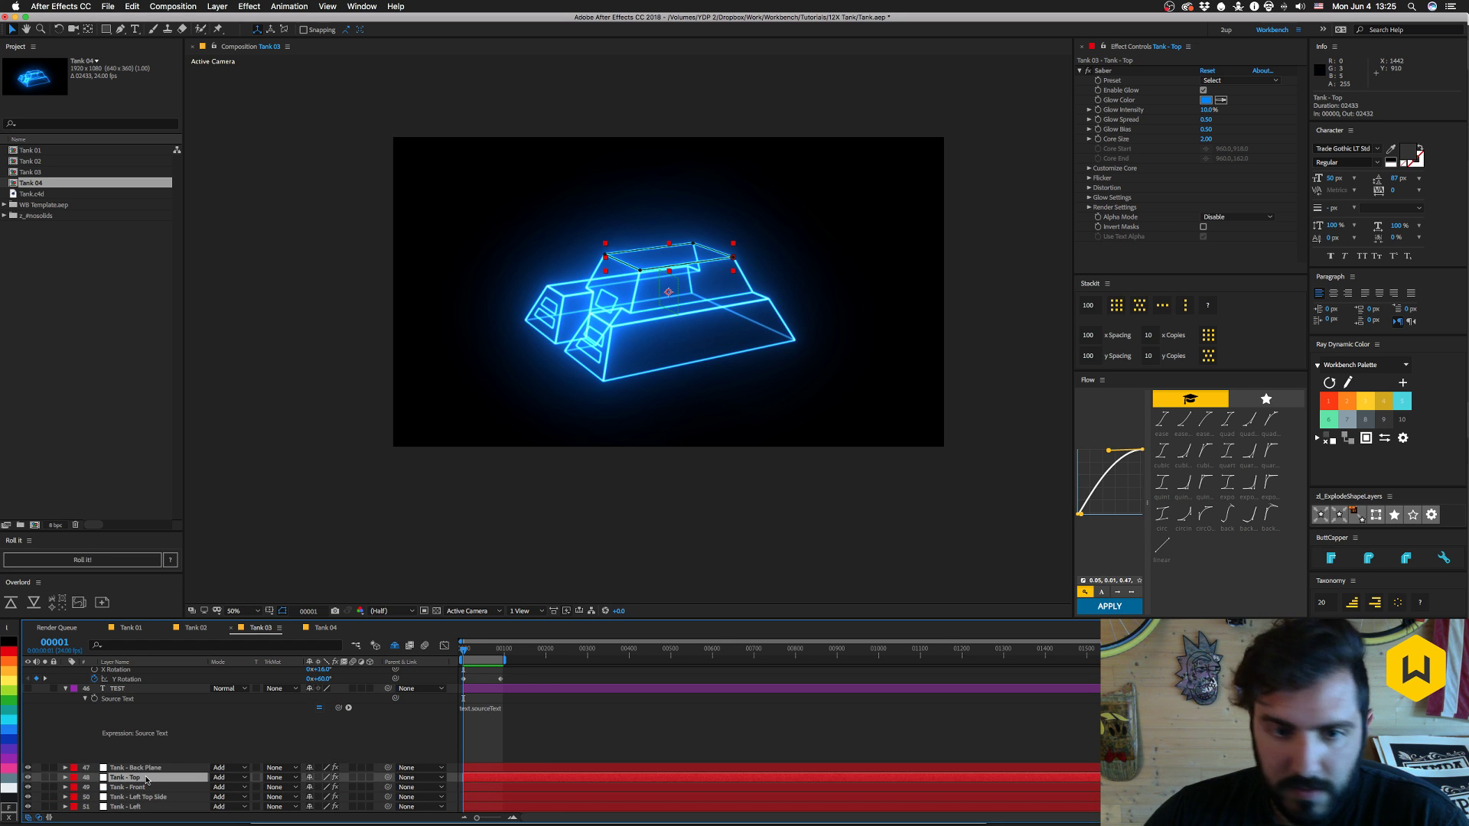
key("super+Down")
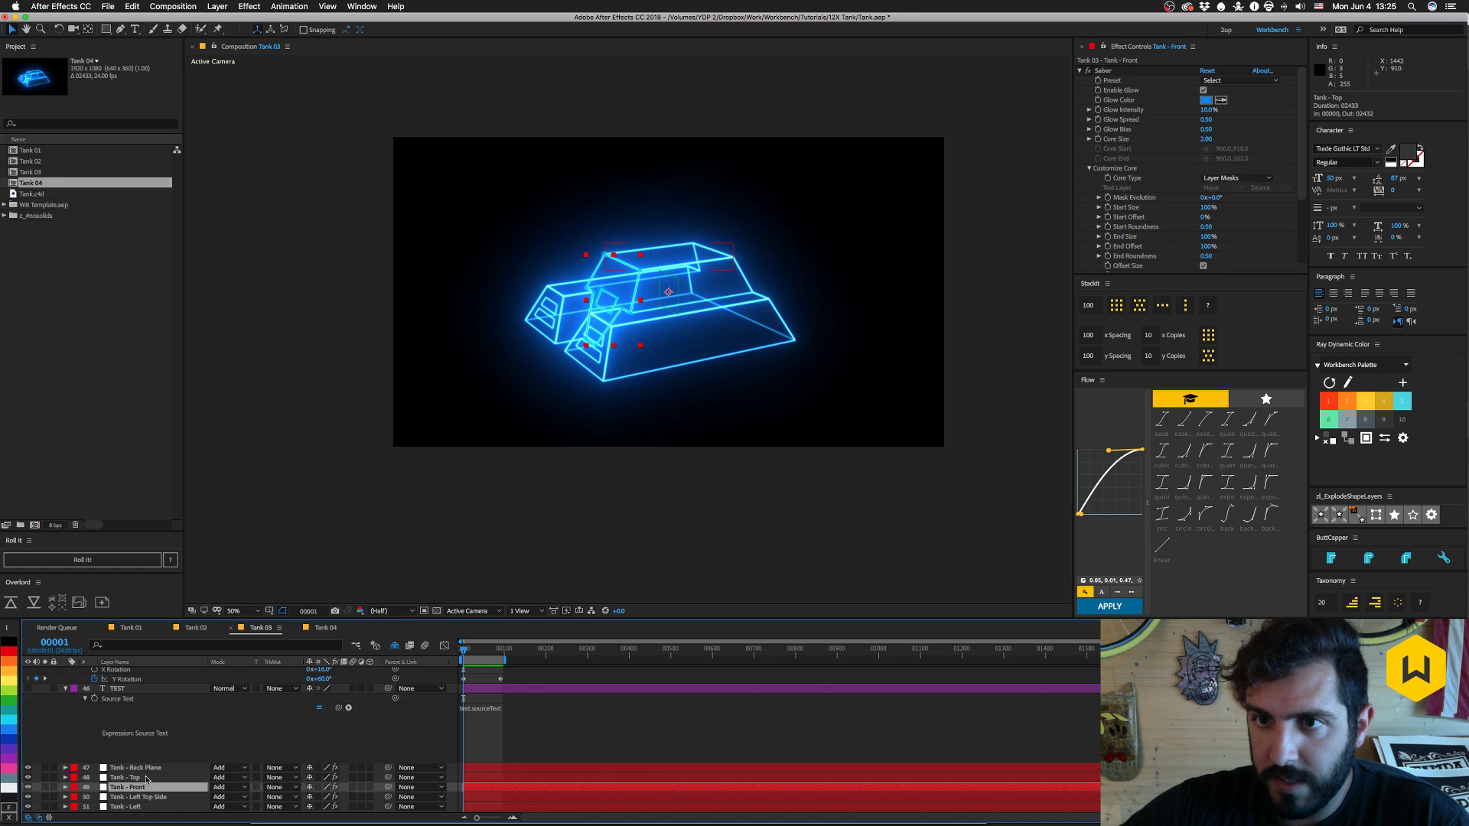
key("super+Down")
key("super+Down")
key("super+Down")
key("super+Down")
key("super+Down")
key("super+Down")
key("super+Down")
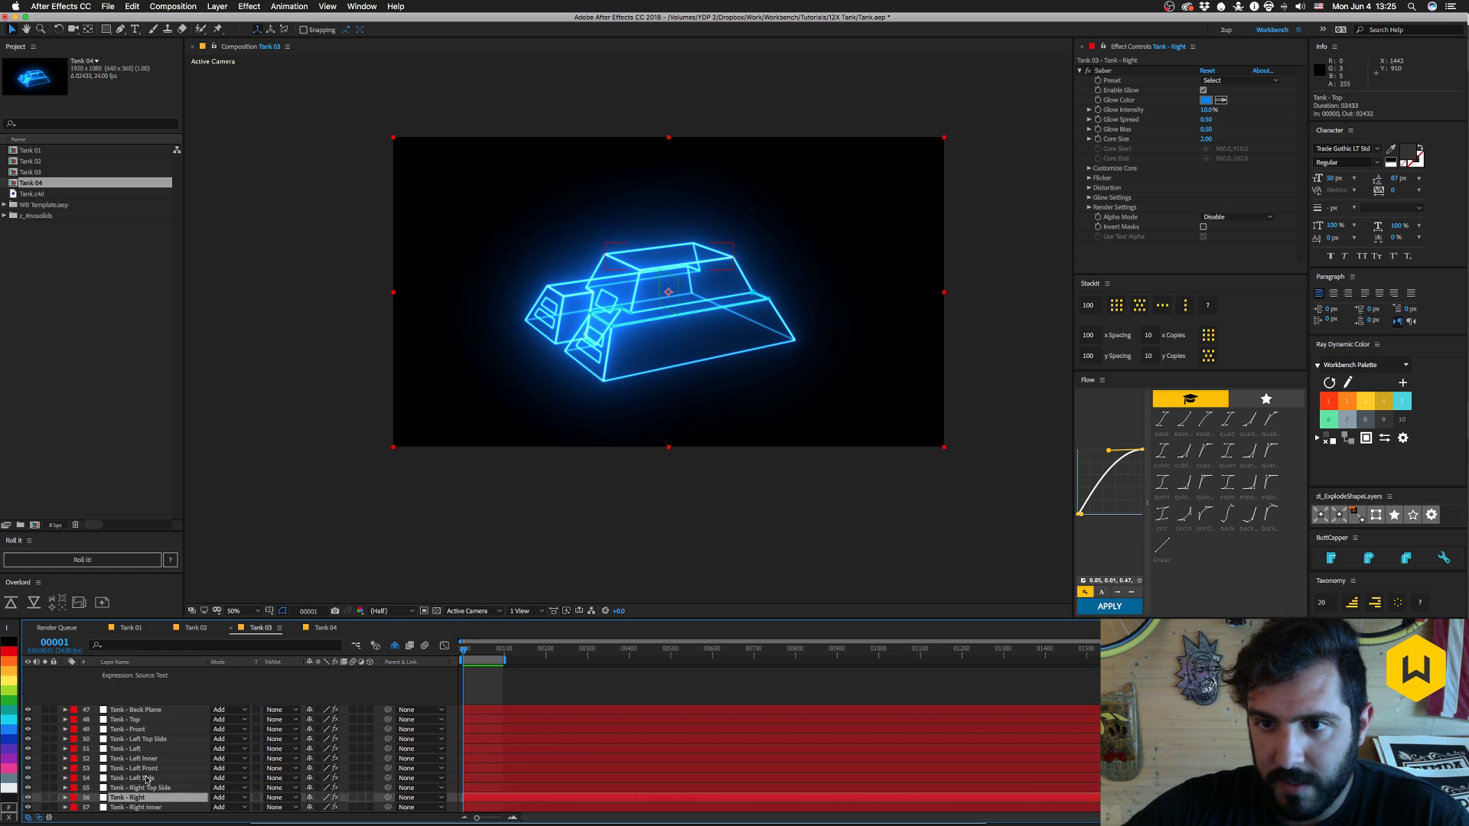
key("super+Down")
key("super+Down")
key("super+Down")
key("super+Down")
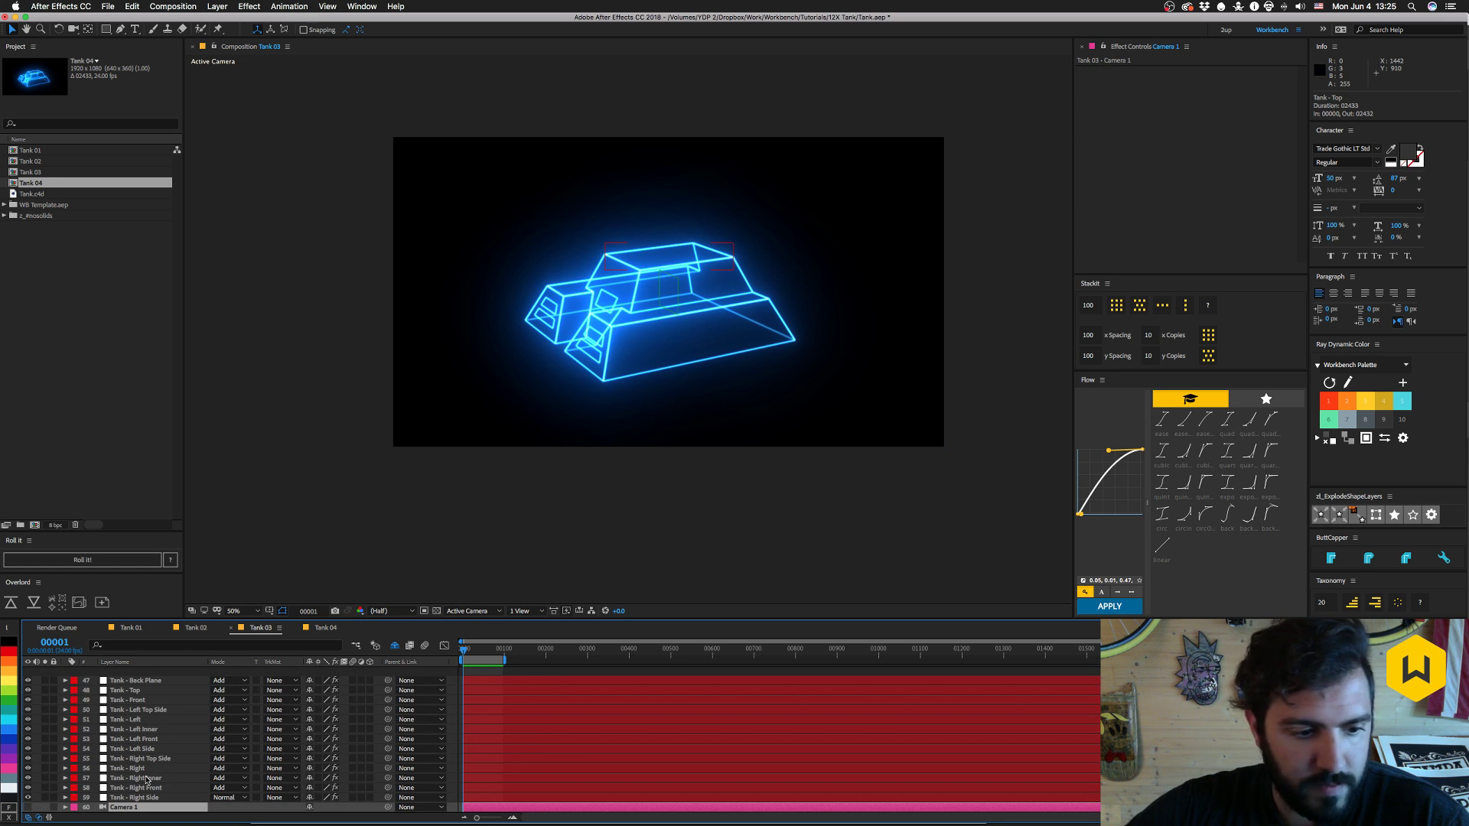
key("super+Up")
scroll(145, 773, "up", 5)
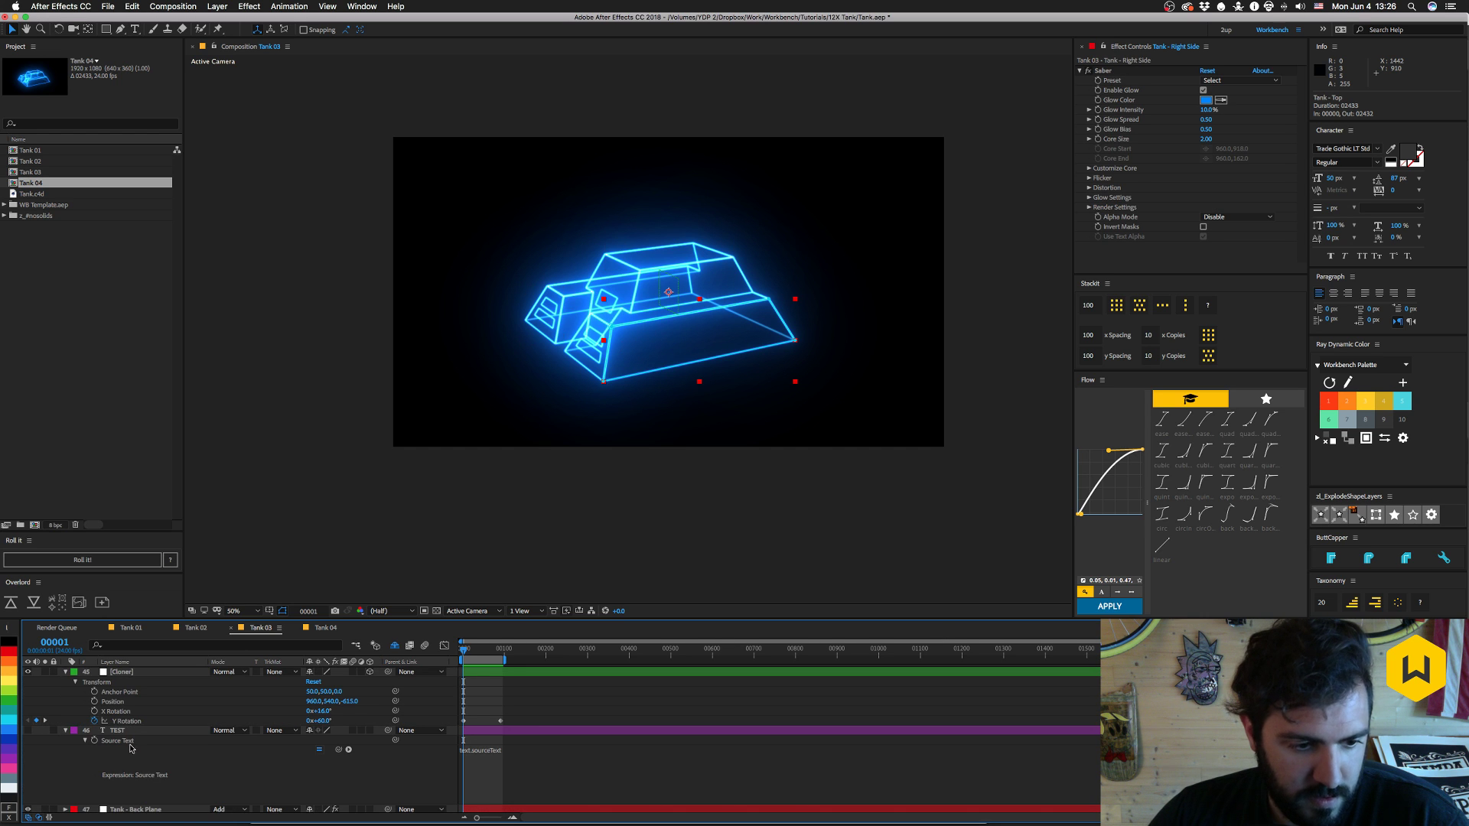
- Collapse the properties of the Cloner and TEST layers in Tank 03
left_click(123, 731)
left_click(126, 674)
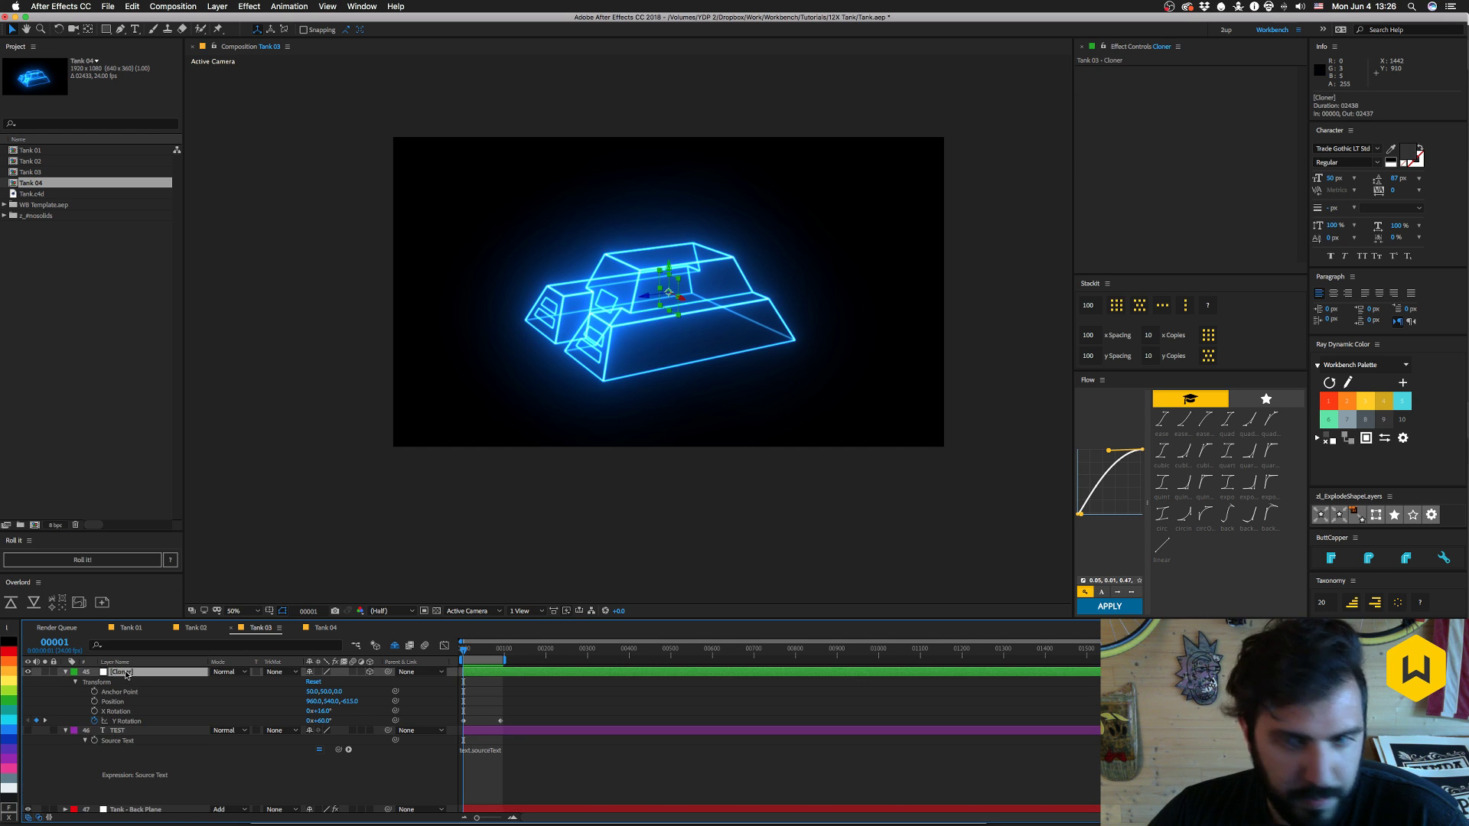
left_click(65, 672)
left_click(65, 682)
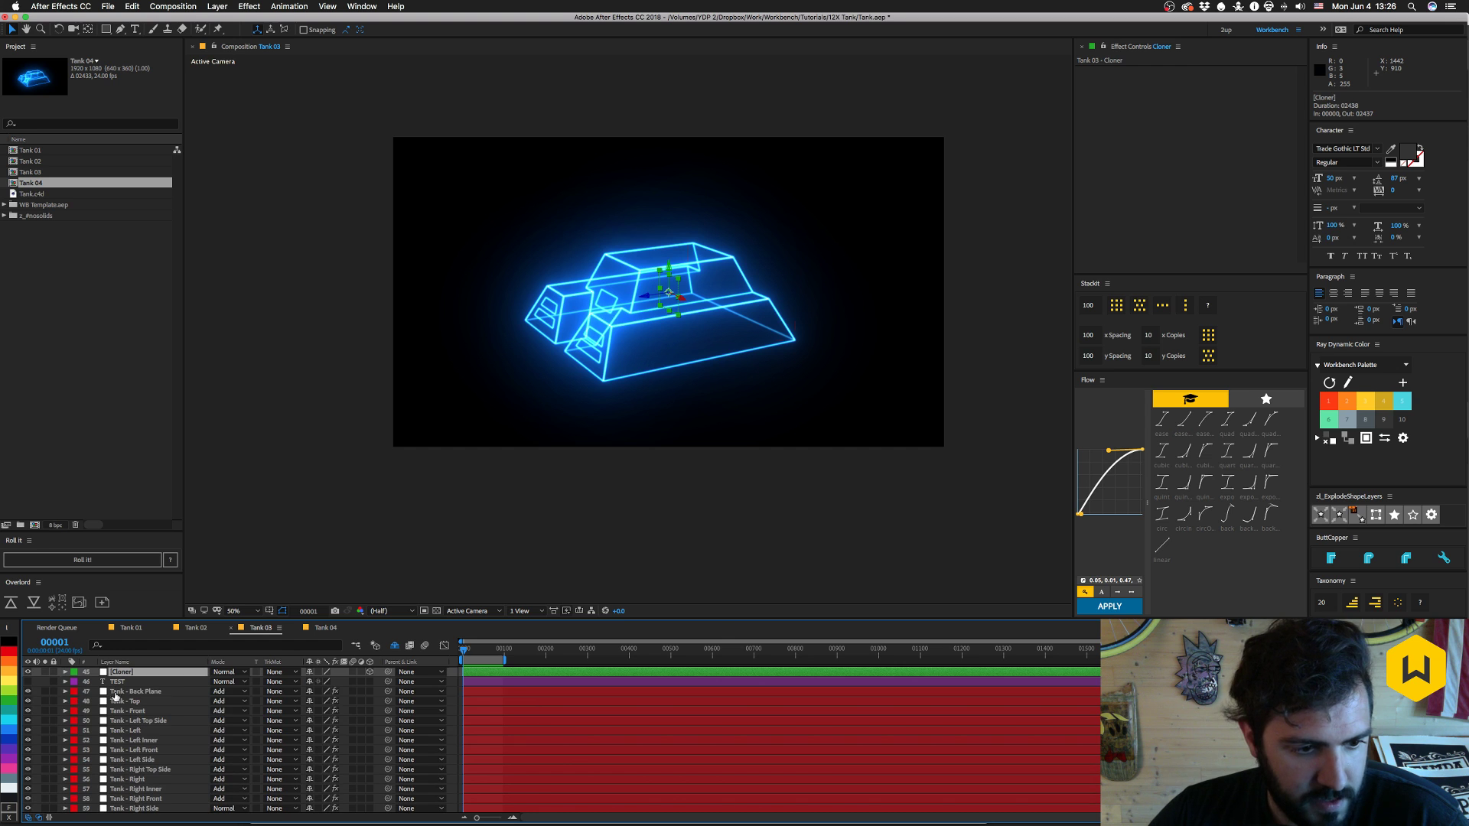
- Examine the effects on the Tank - Back Plane, Tank - Top and Tank - Front layers in turn
left_click(129, 691)
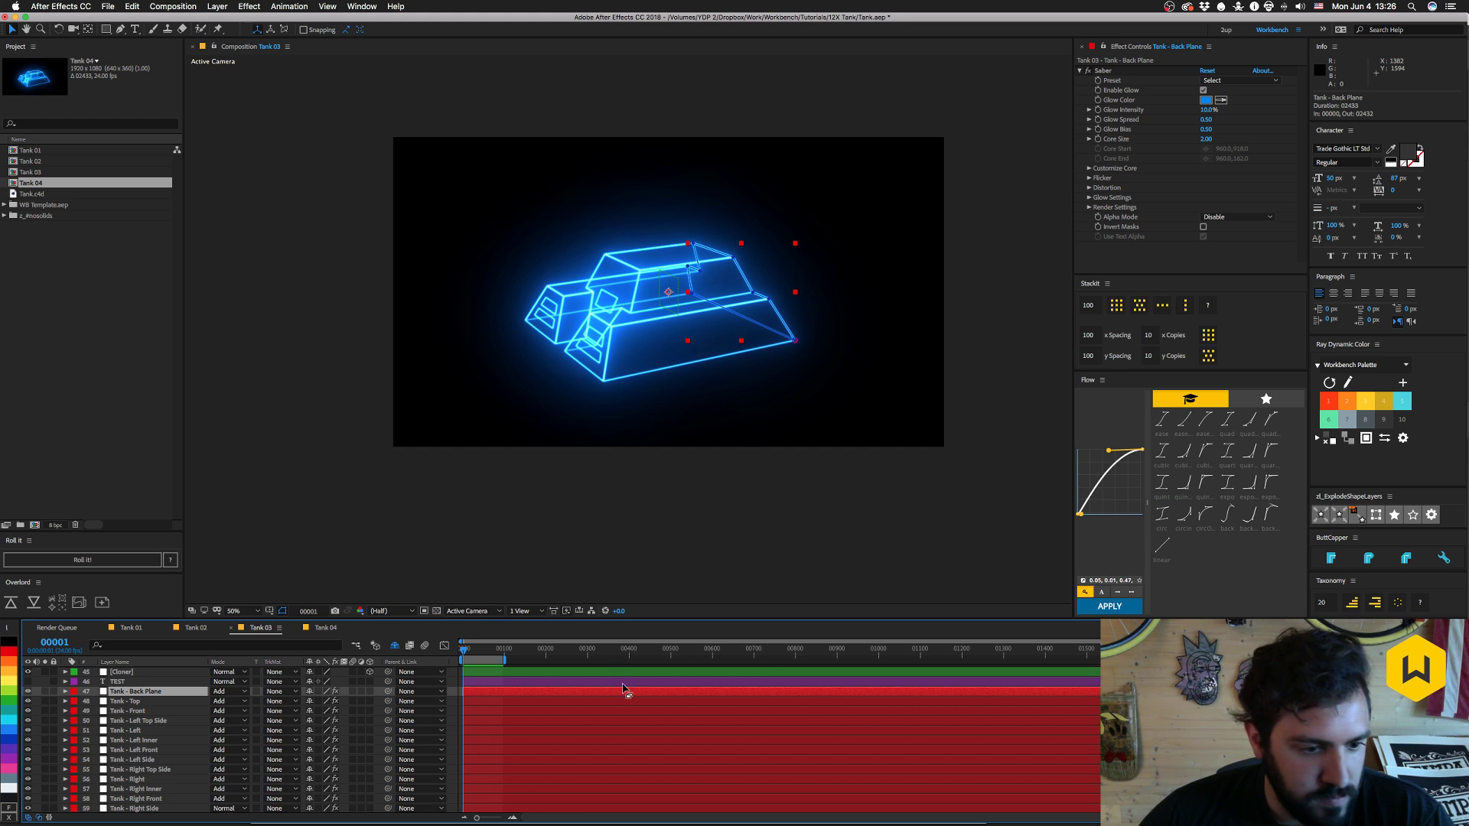
left_click(127, 703)
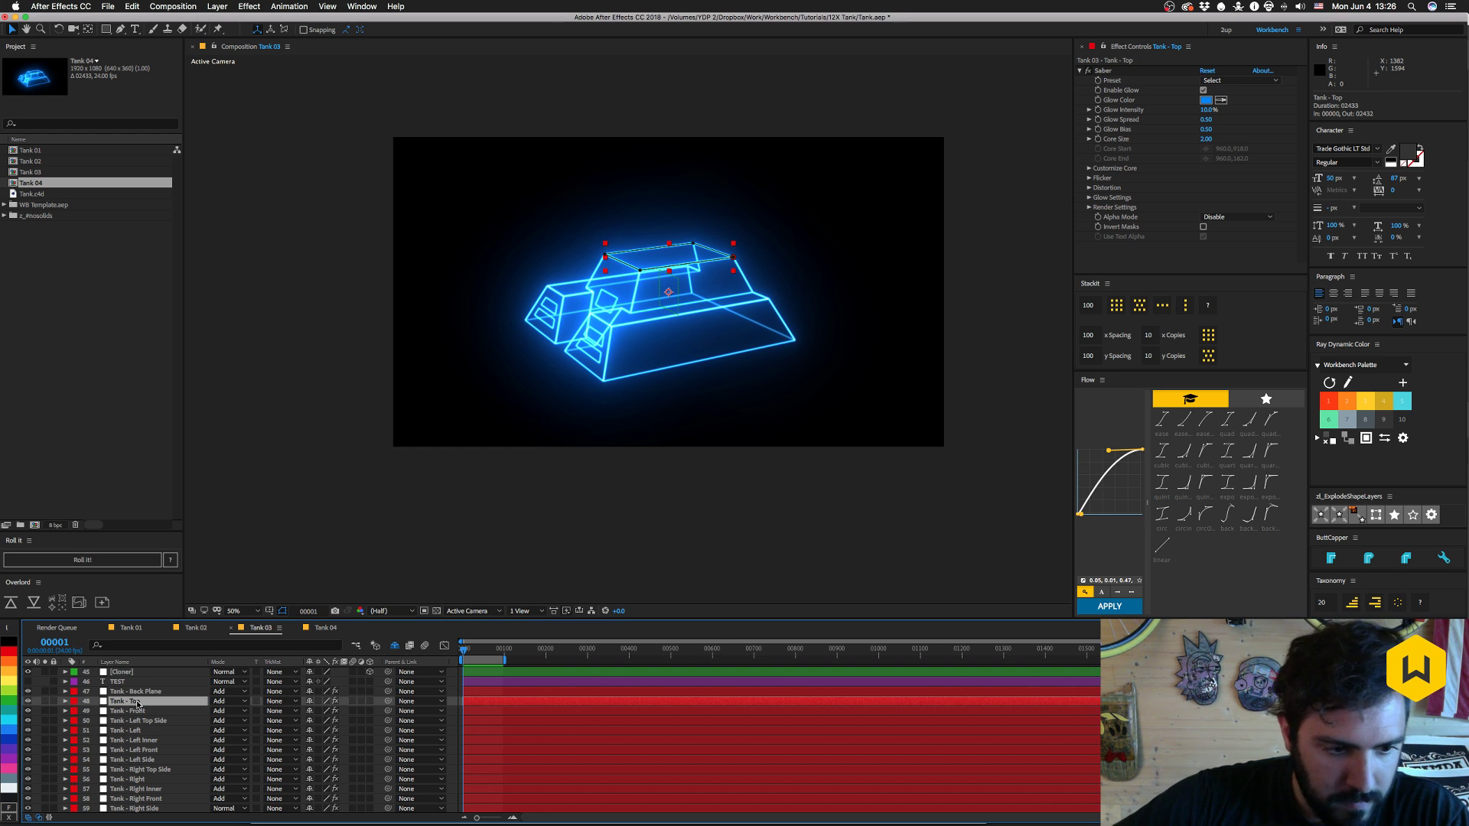
left_click(137, 712)
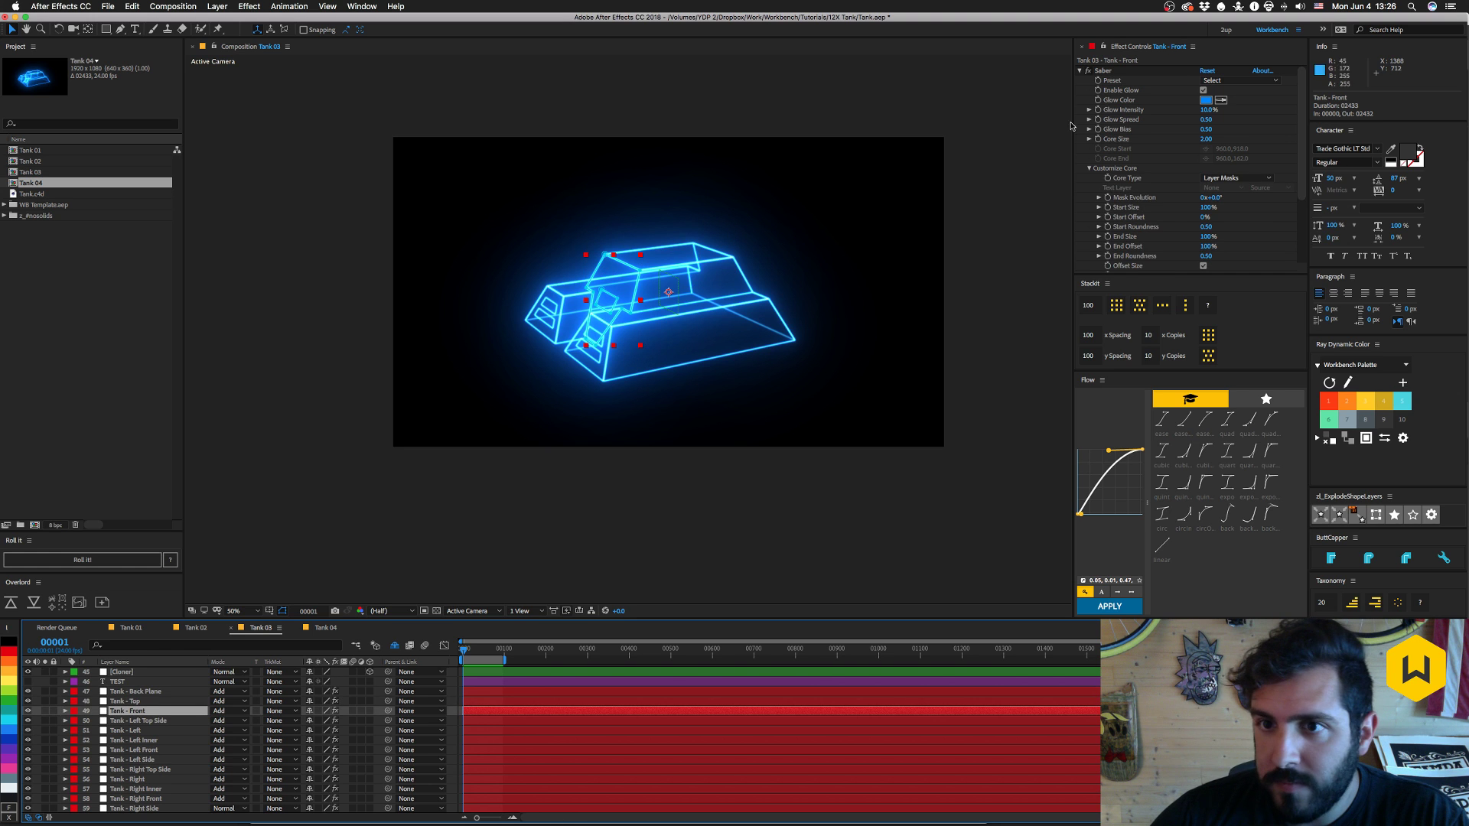
- Look over the Saber settings on the Tank - Front layer, and collapse the effect
scroll(1105, 76, "down", 1)
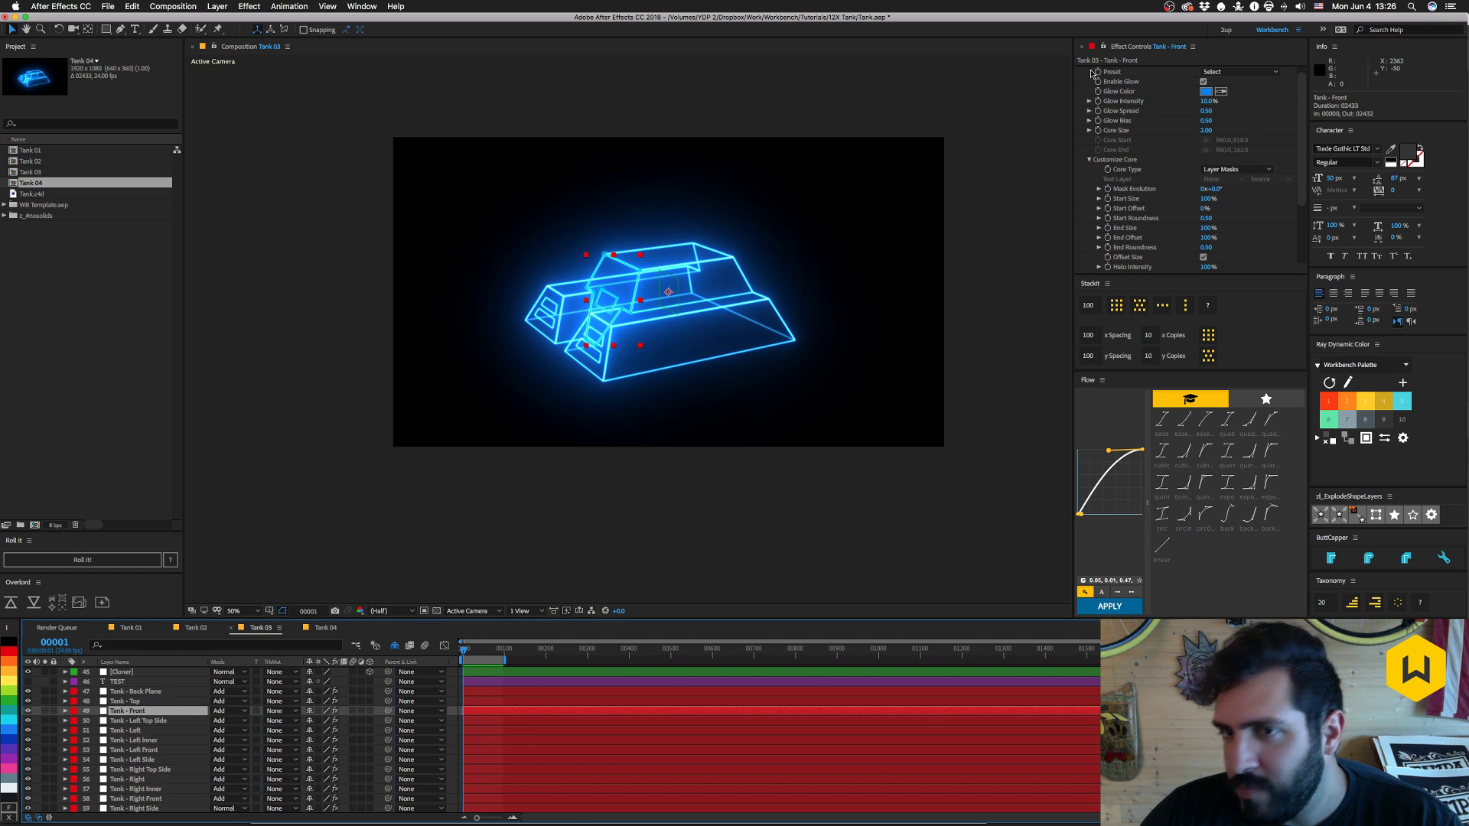
scroll(1084, 71, "up", 1)
left_click(1080, 73)
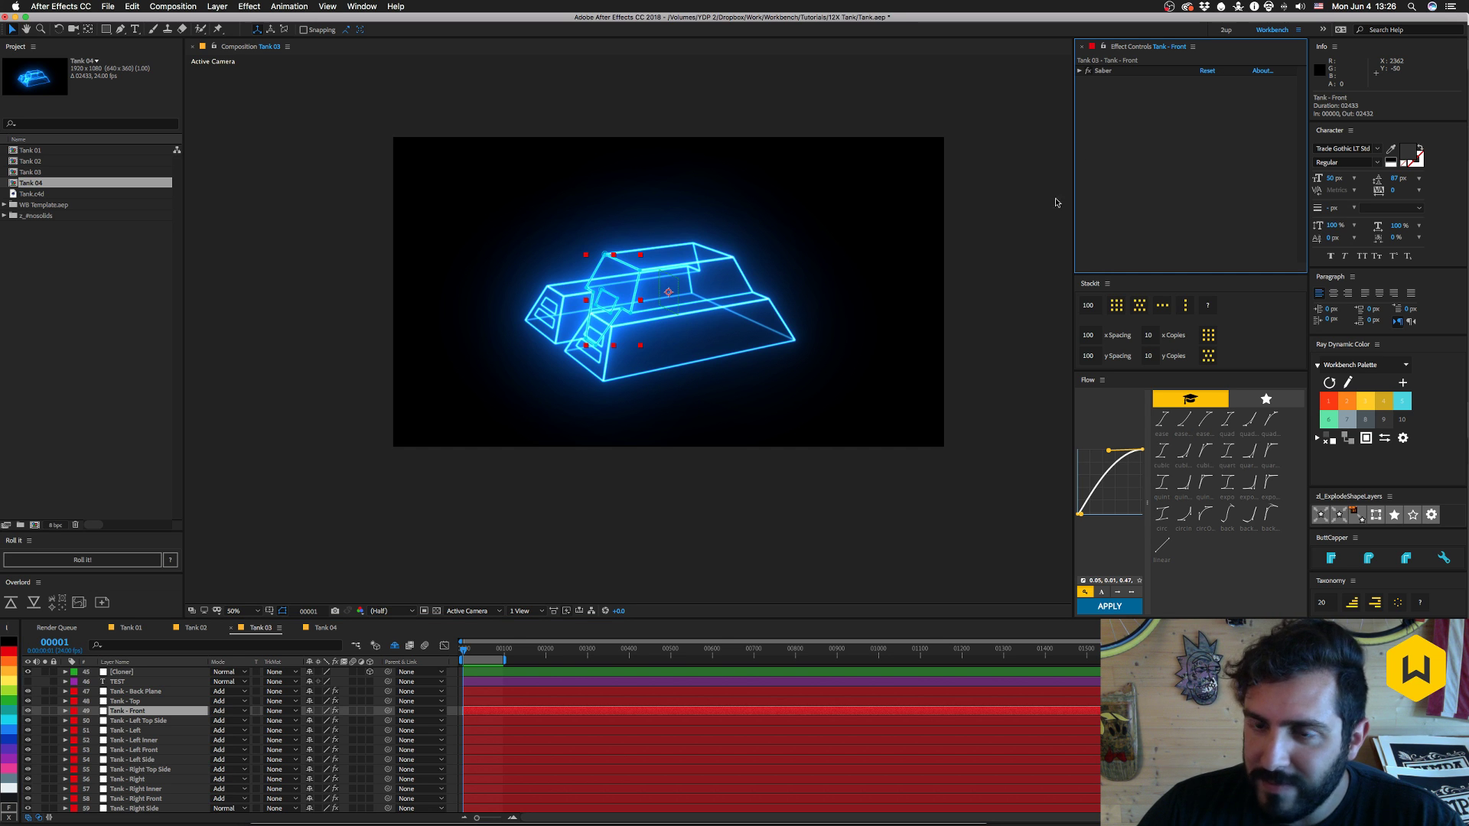
- Step through the layers from Tank - Left Top Side down to Tank - Right Side, examining each one's outline and Saber effect
left_click(146, 722)
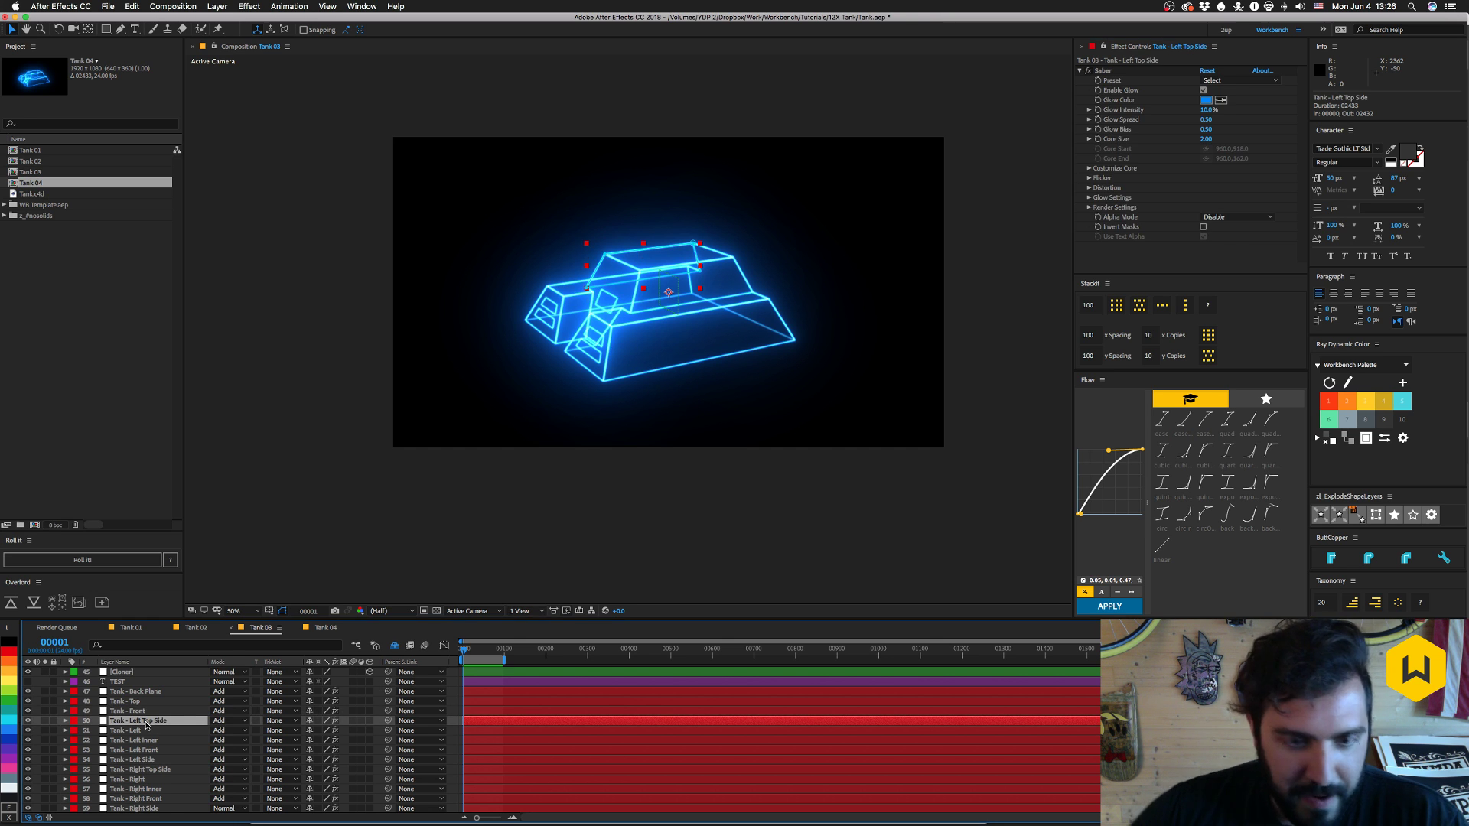
left_click(147, 727)
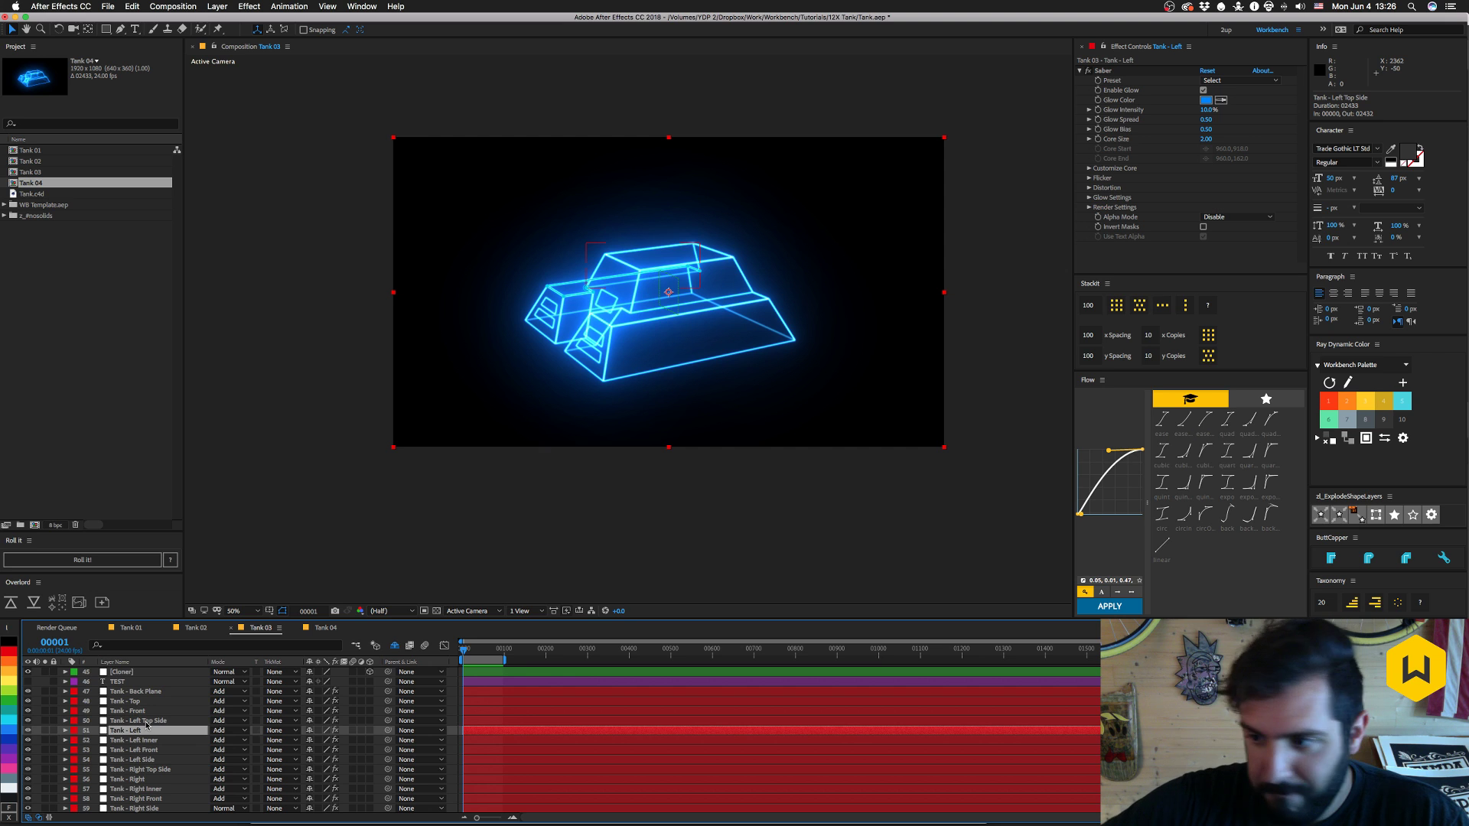
key("super+Down")
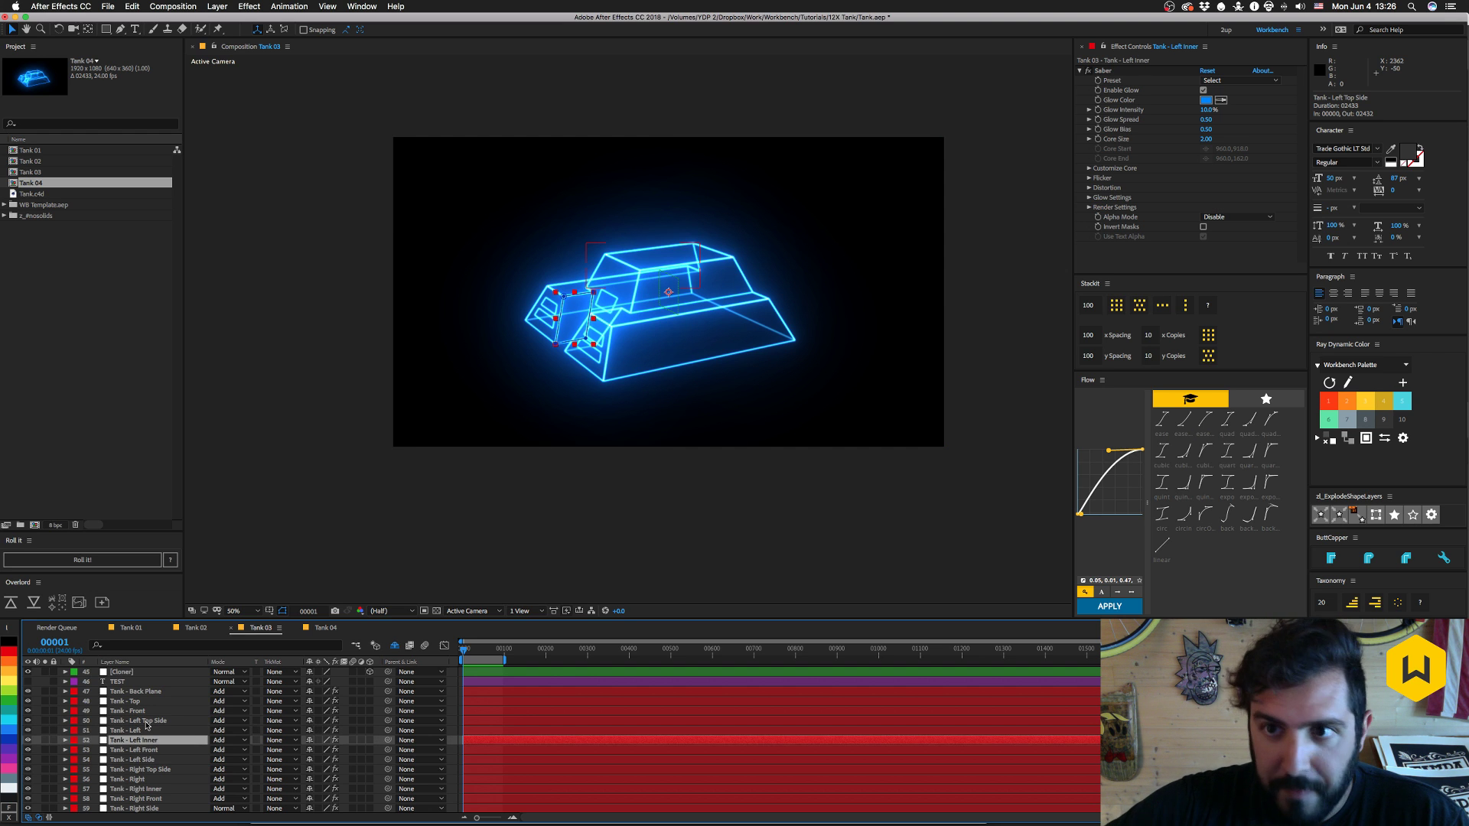
key("super+Down")
key("super+Down")
key("super+Down")
key("super+Down")
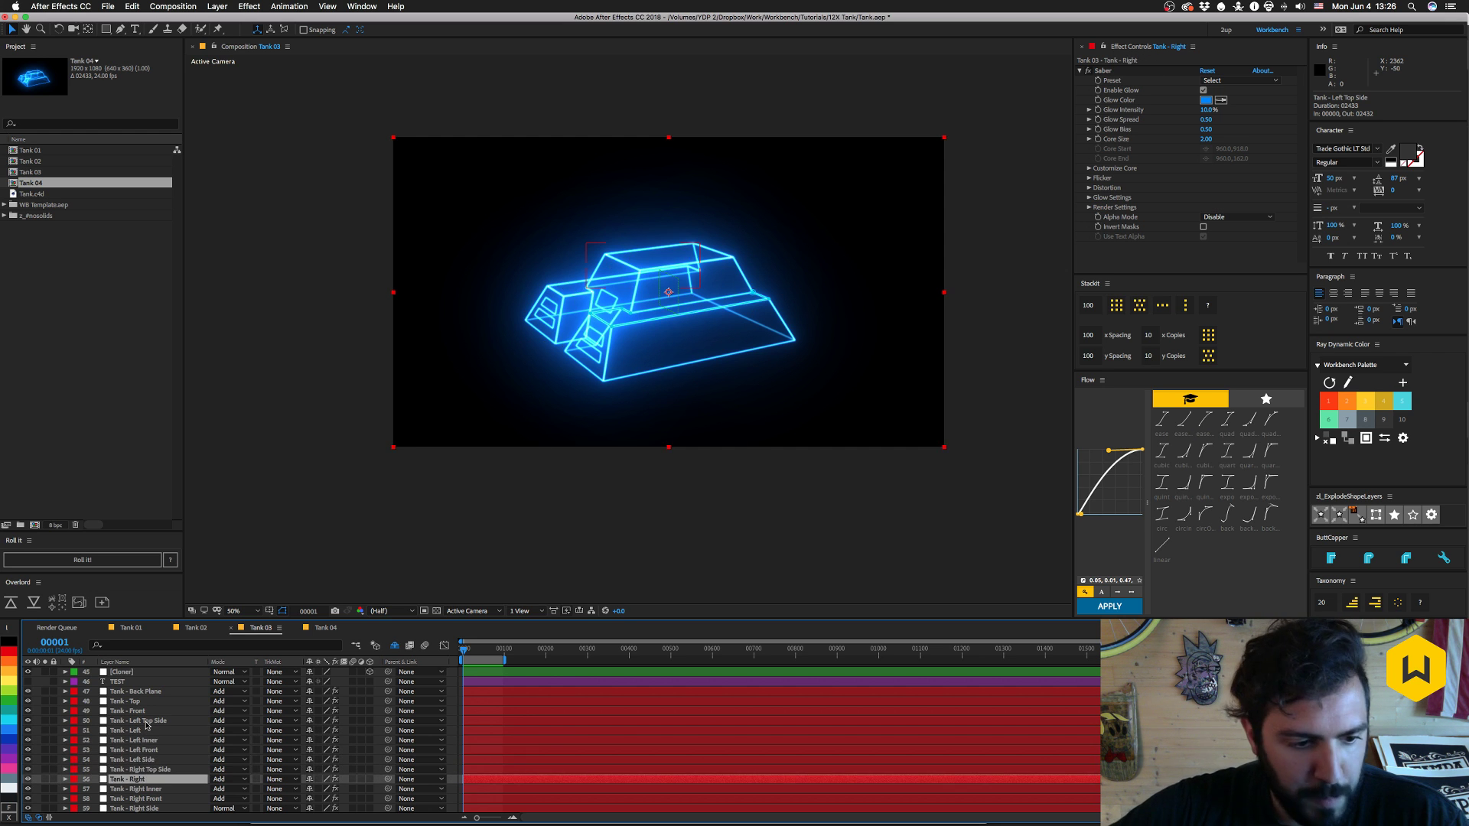
key("super+Down")
key("super+Down")
key("super+Down")
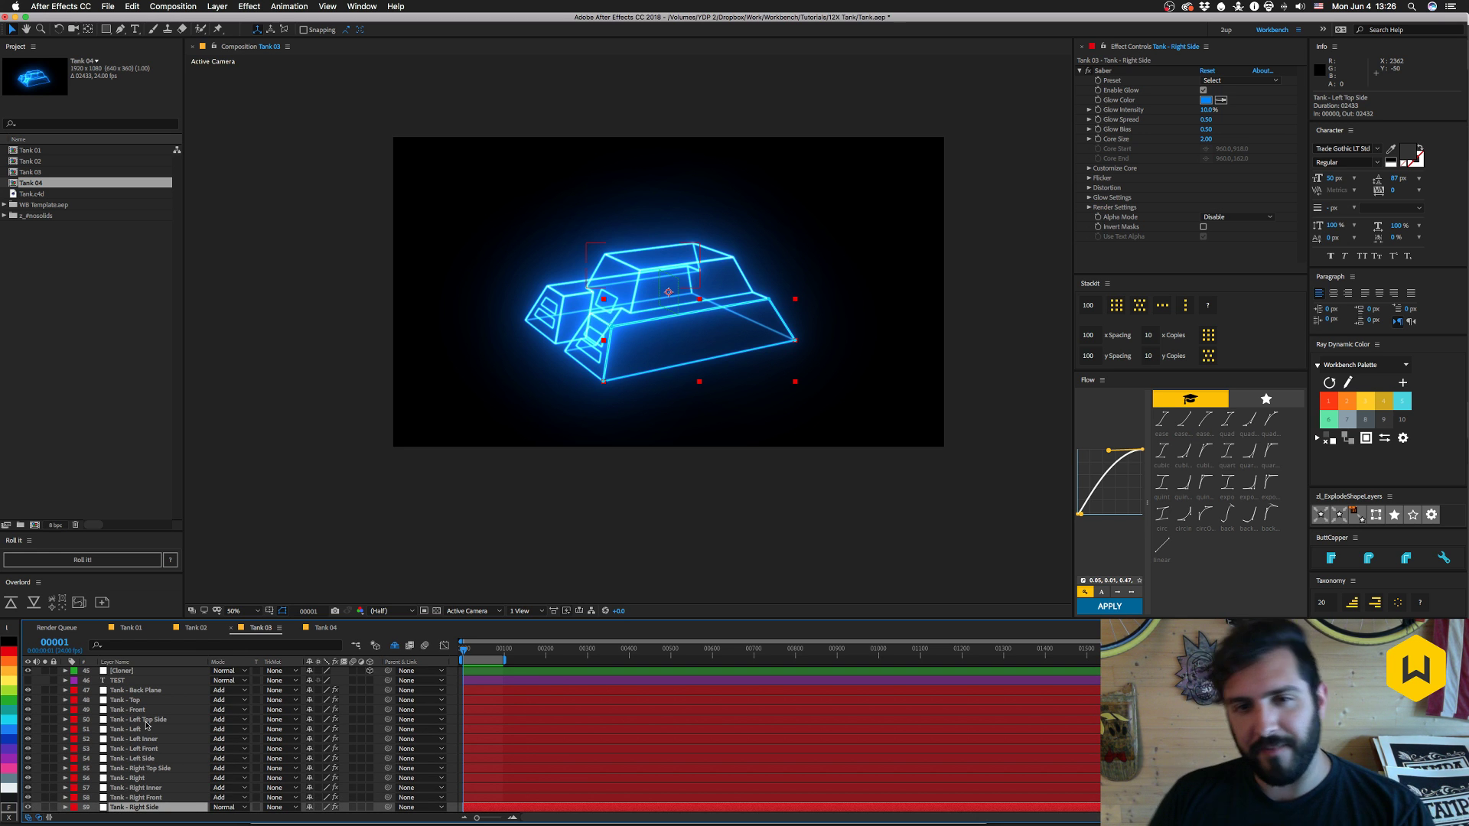
scroll(149, 733, "down", 1)
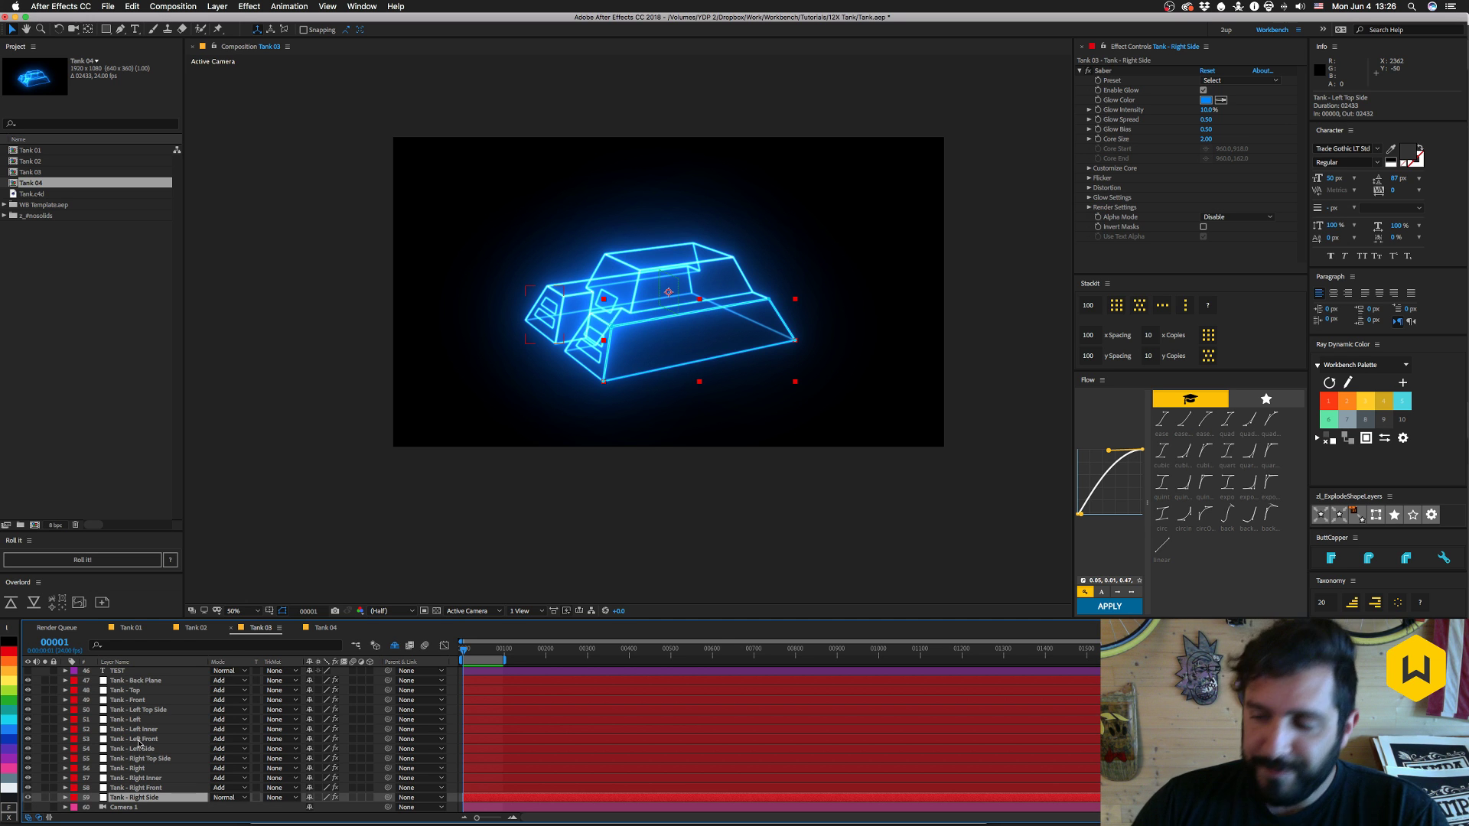
scroll(139, 744, "up", 1)
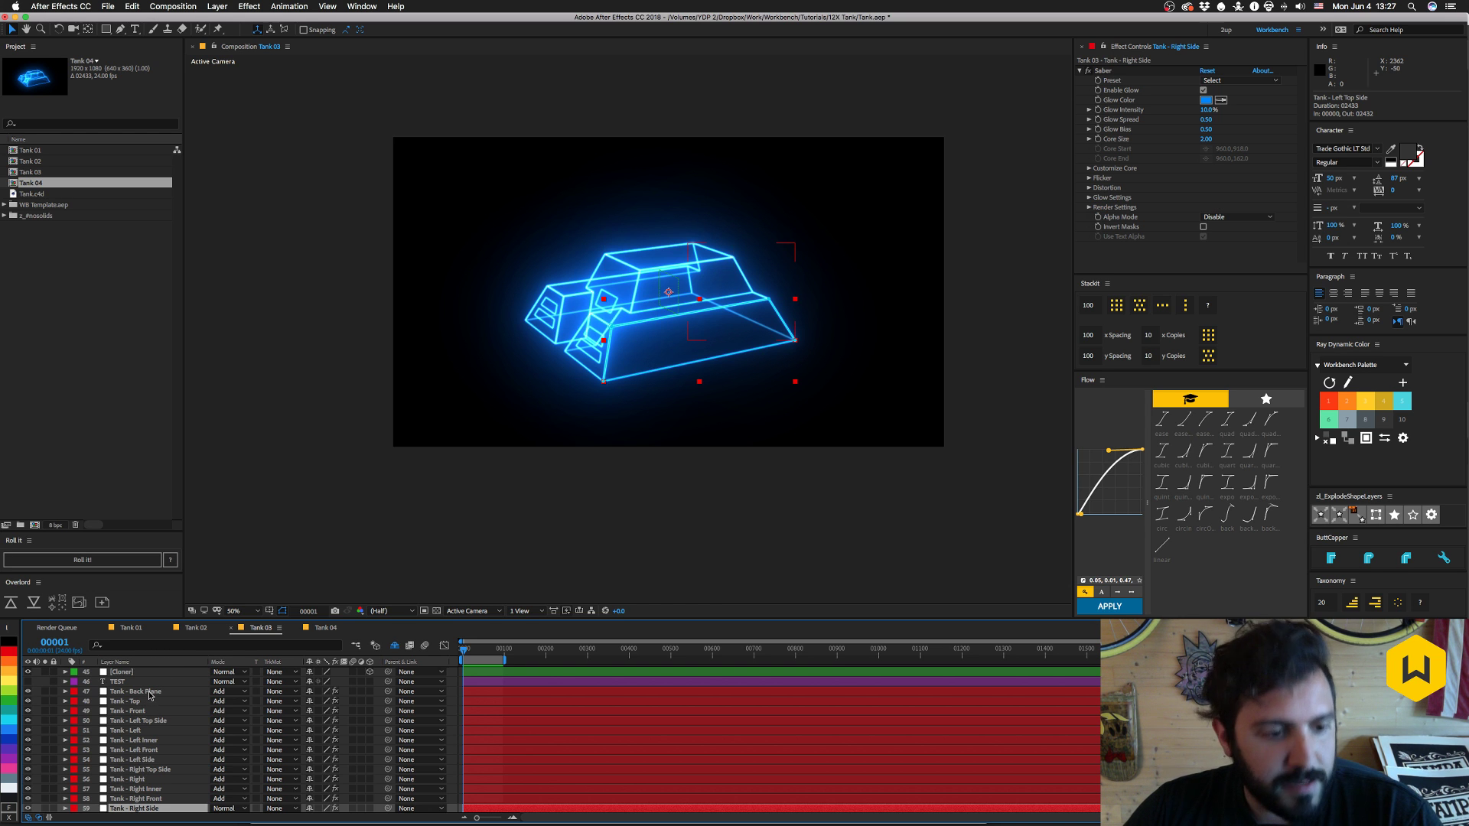
- Examine the outlines and effects of Tank - Back Plane, Tank - Top, Tank - Front and Tank - Left Top Side
left_click(150, 691)
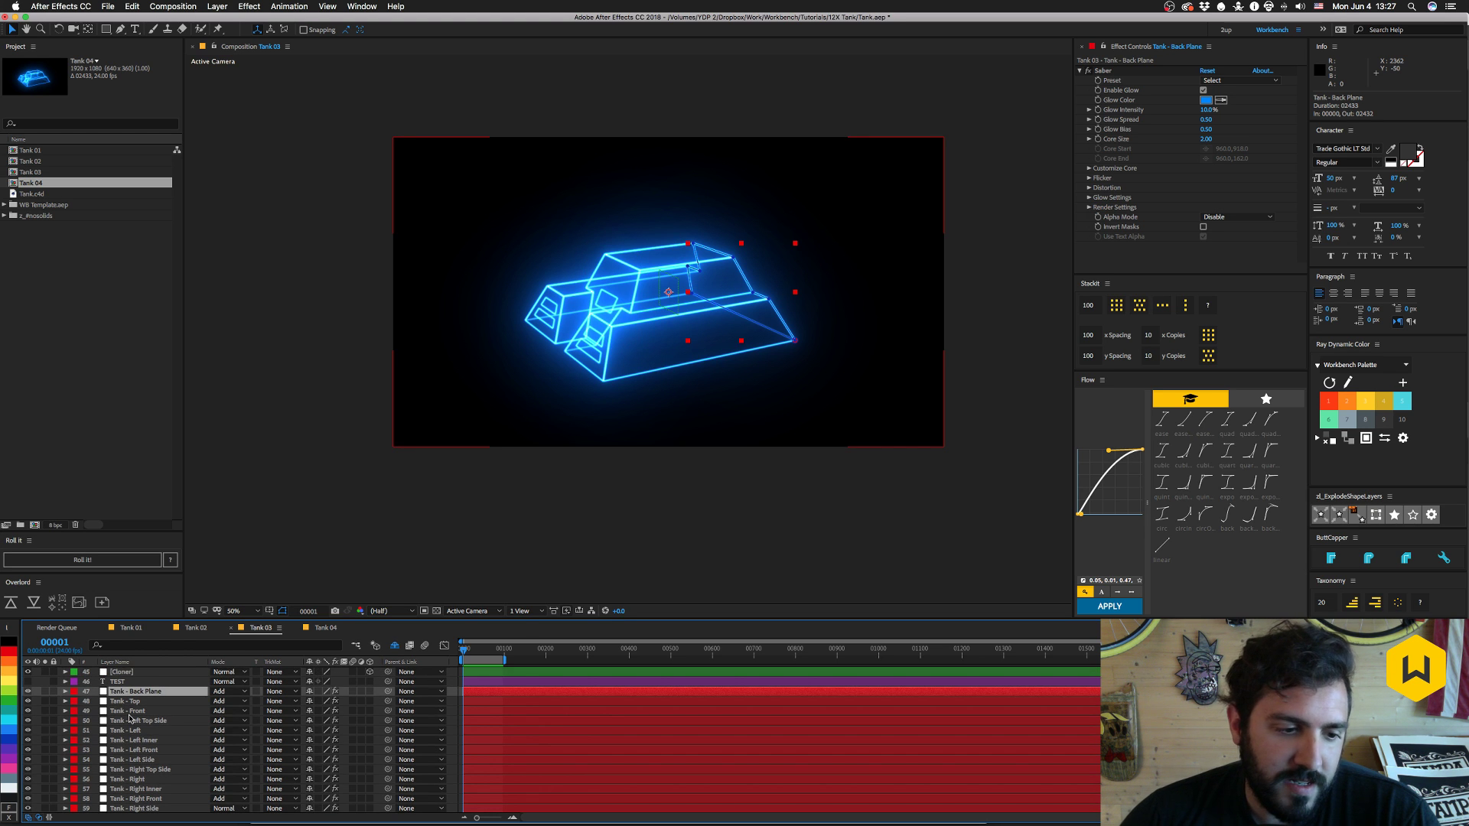
left_click(130, 701)
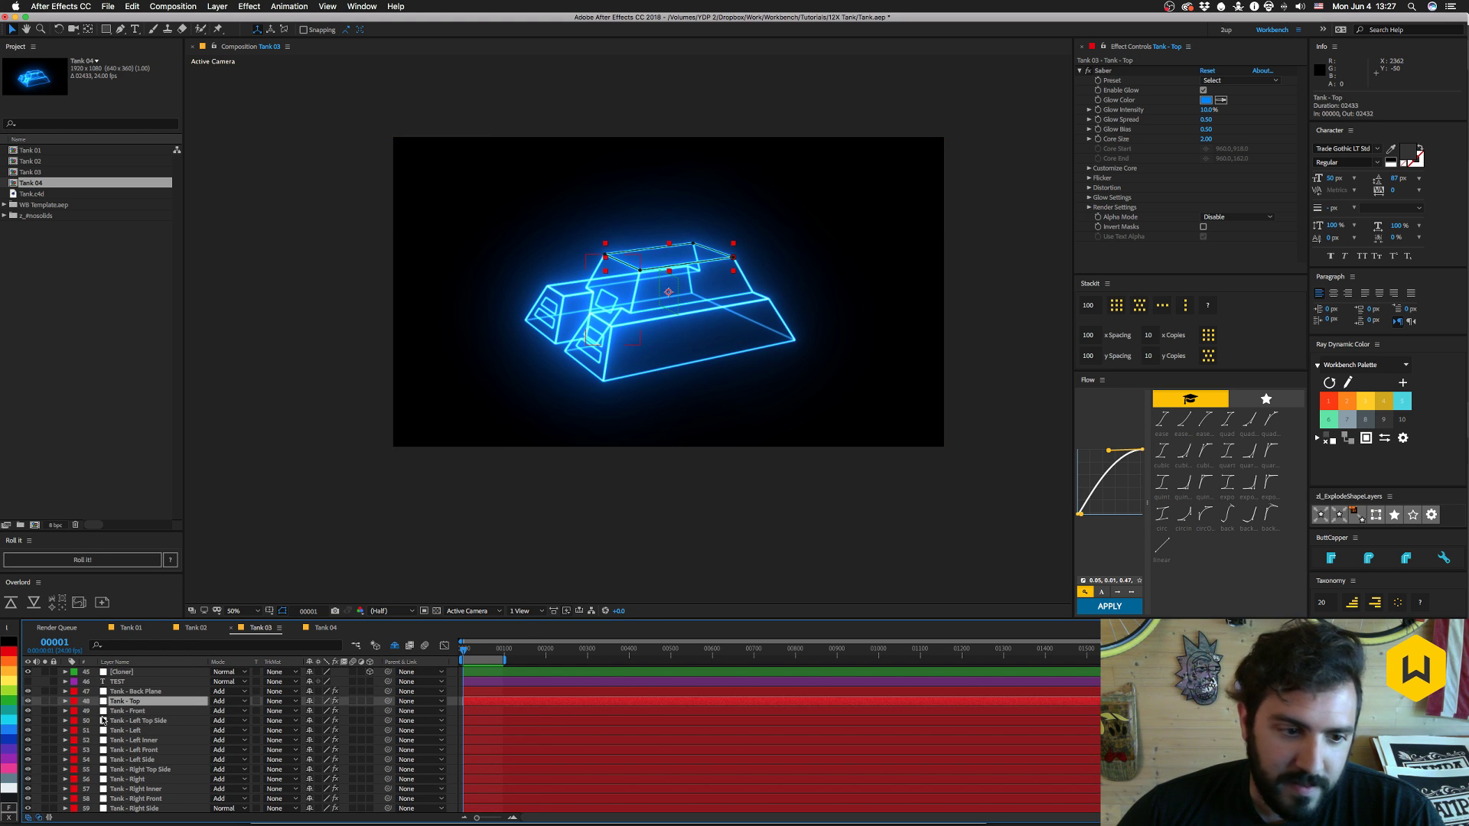
left_click(137, 712)
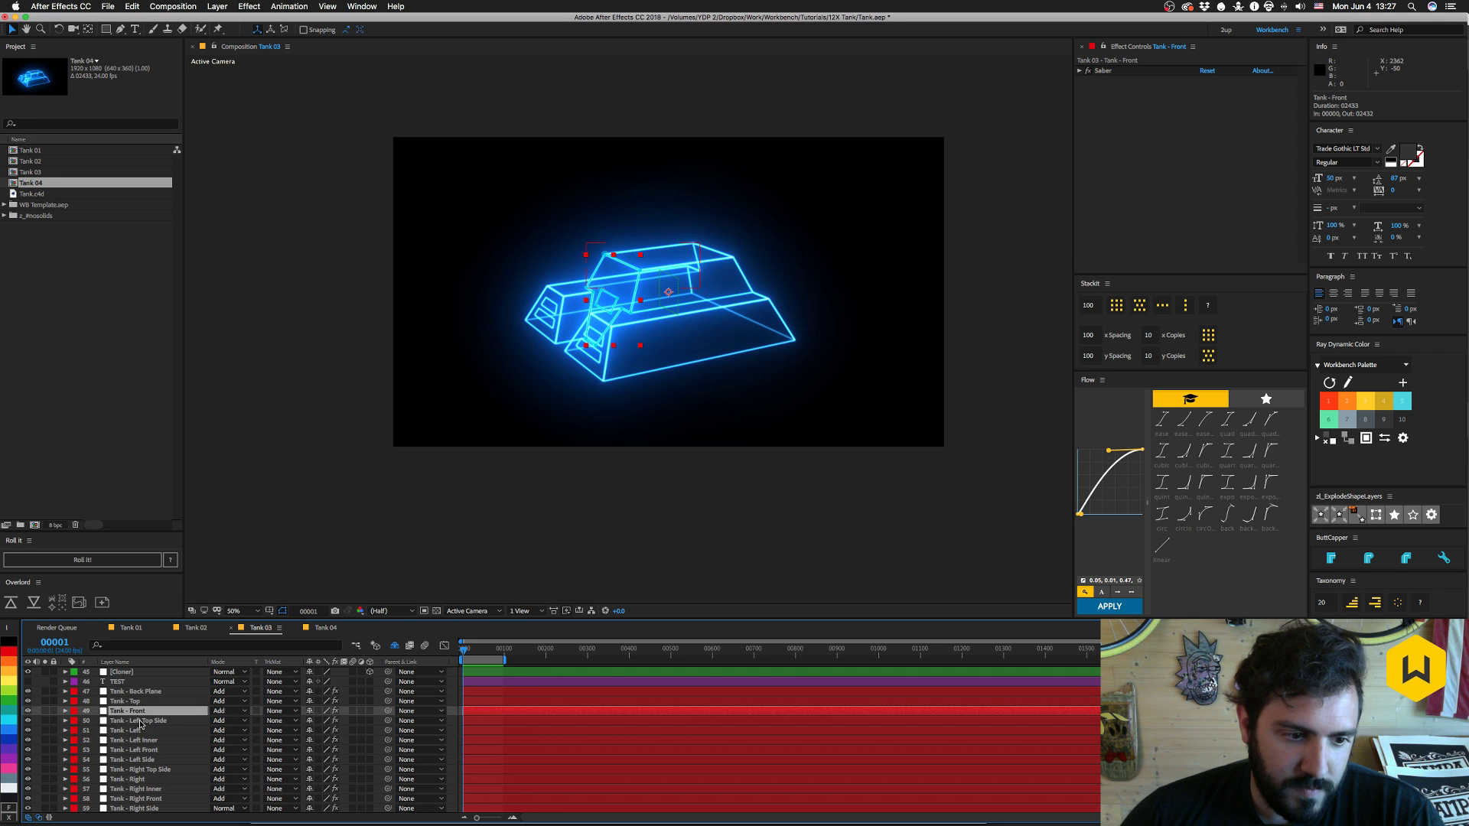
left_click(140, 721)
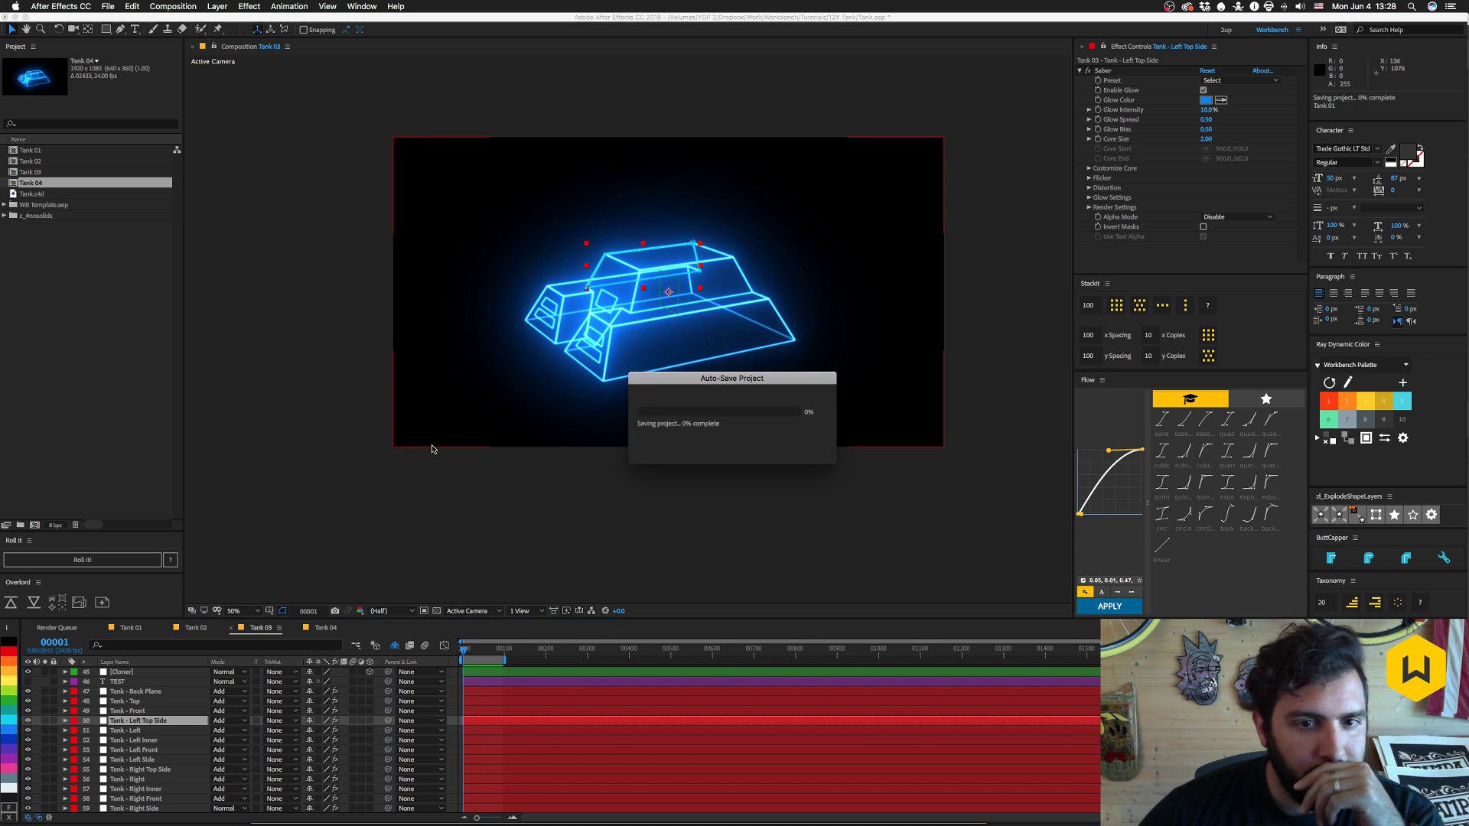
- Reveal the Mask Path and Opacity expressions of the Tank - Back Plane layer in Tank 03
left_click(138, 693)
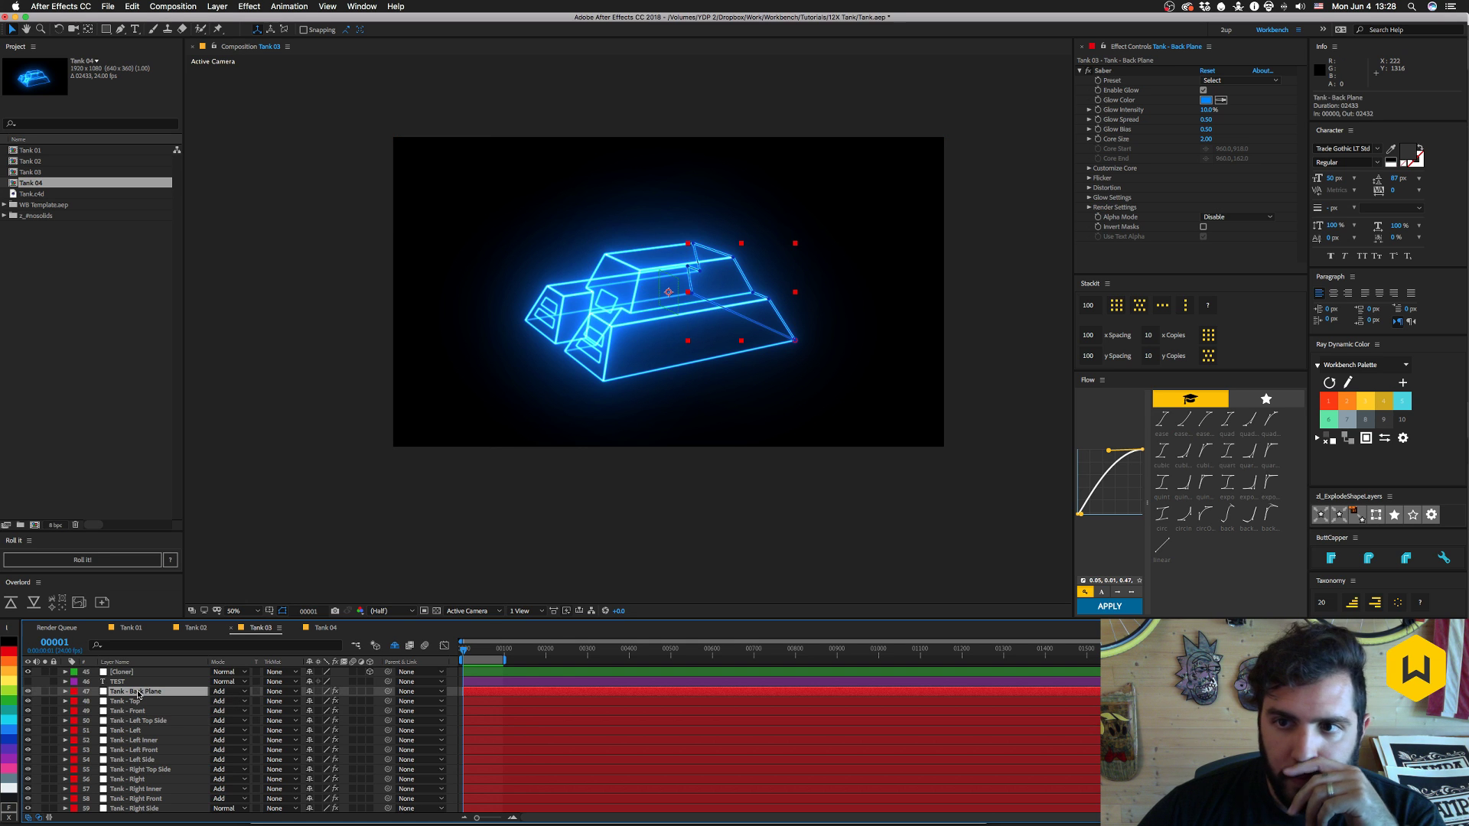
key("e")
key("e")
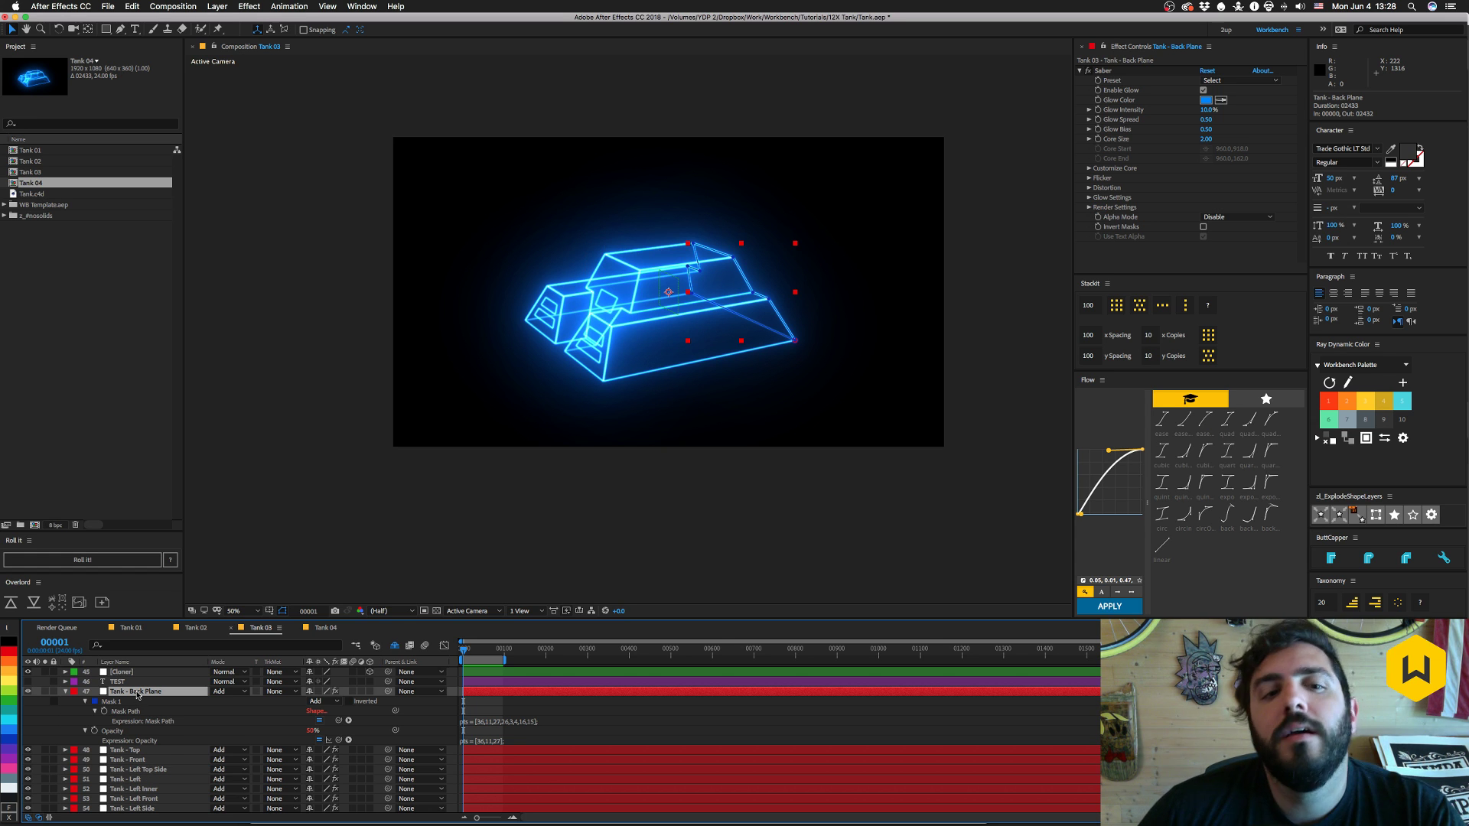
- Add a Slider Control effect to Tank - Back Plane in Tank 03 and collapse its Saber effect
key("ctrl+space")
type("slid")
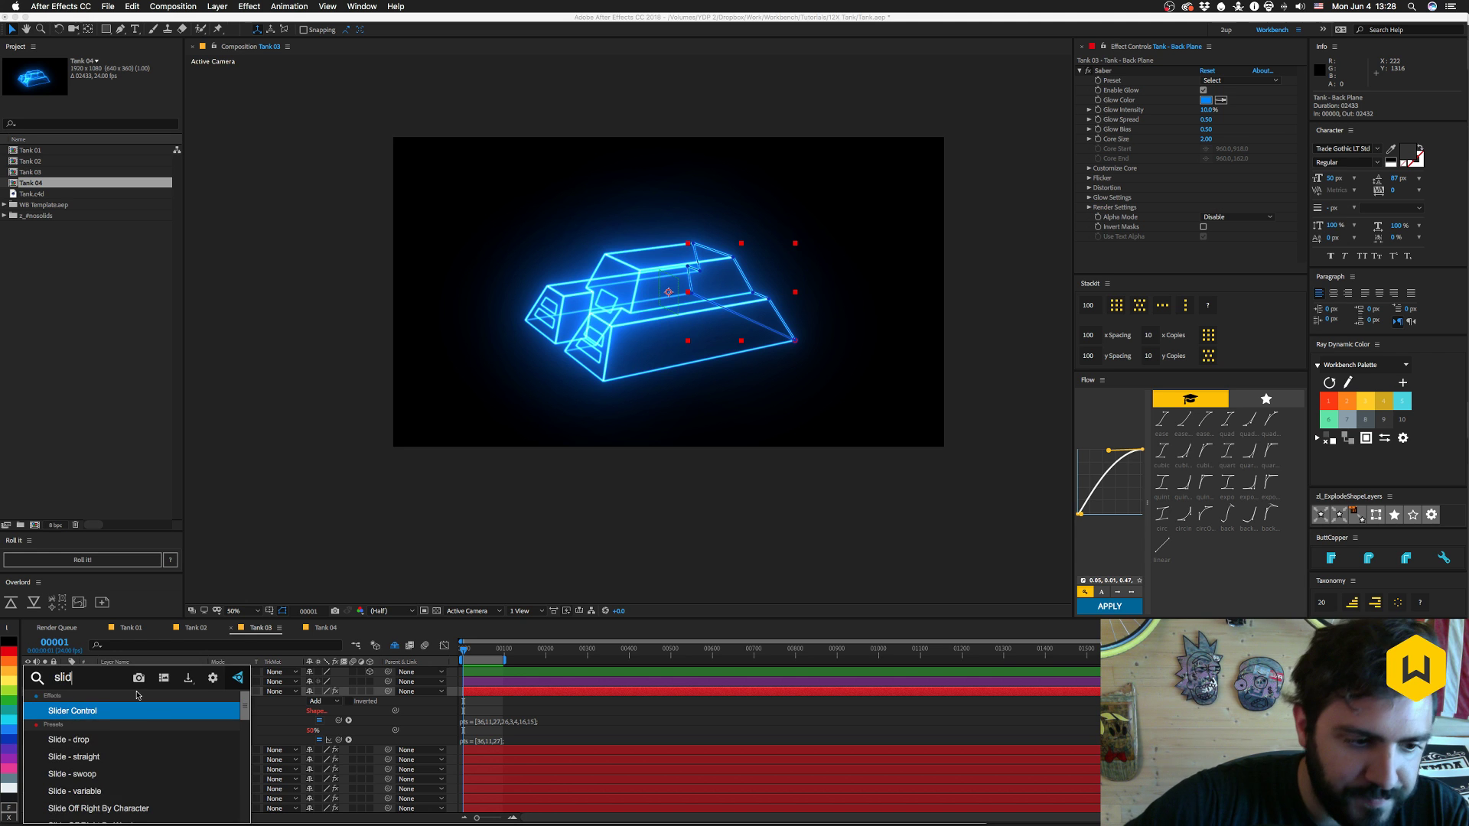
key("Return")
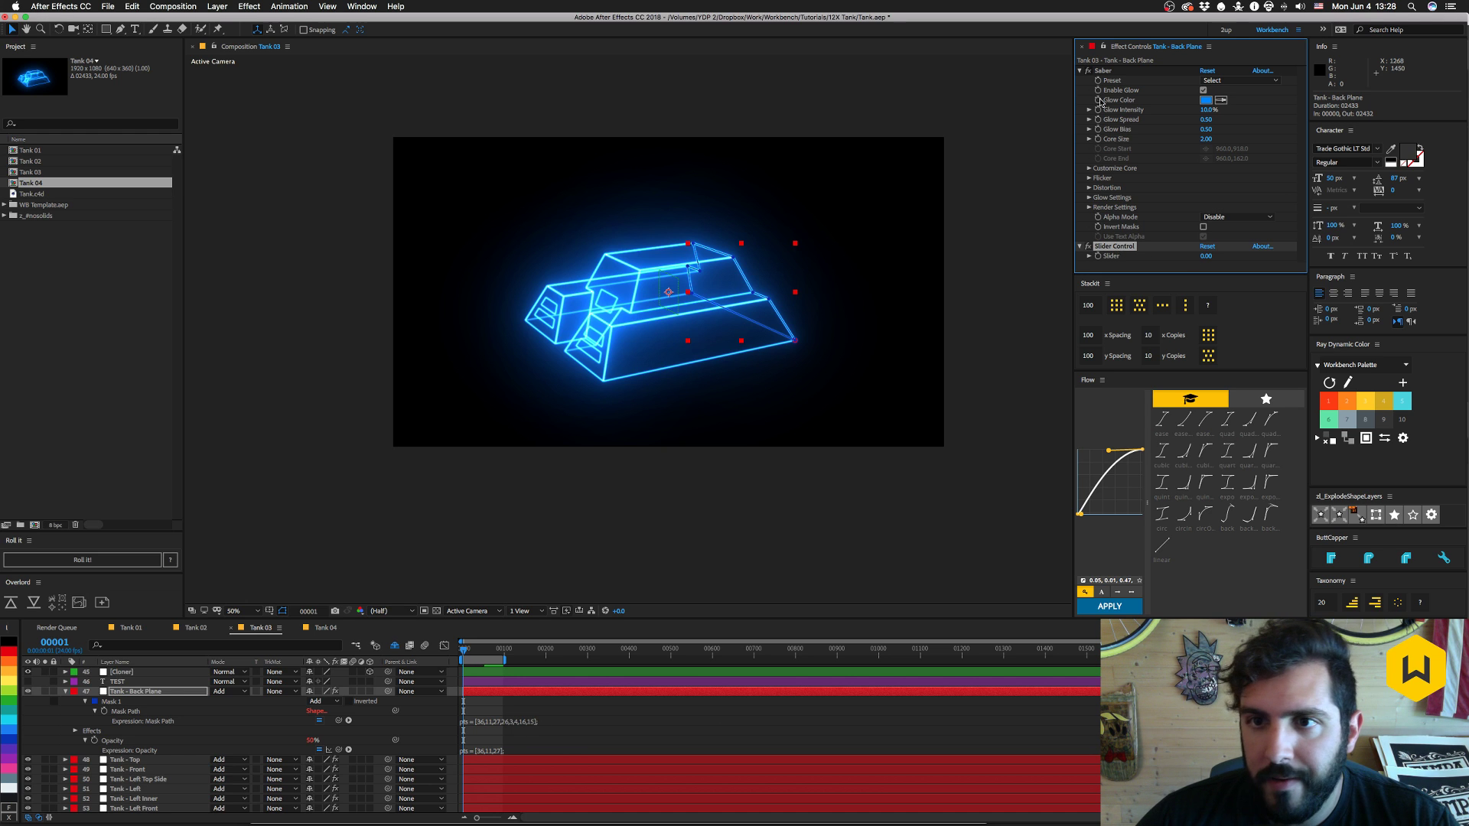
left_click(1080, 70)
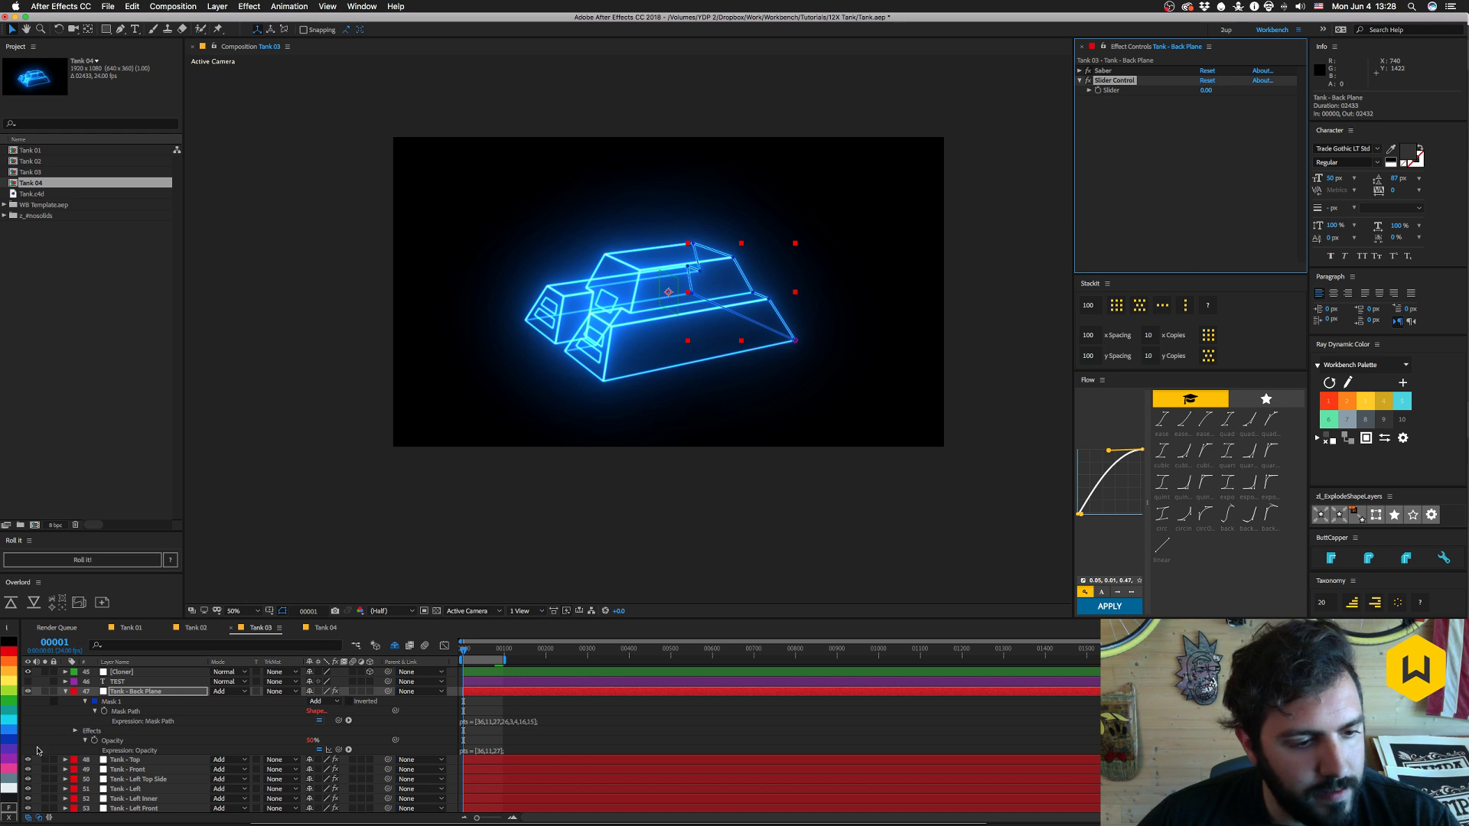
- Delete the Slider Control effect from Tank - Back Plane in Tank 03
left_click(127, 673)
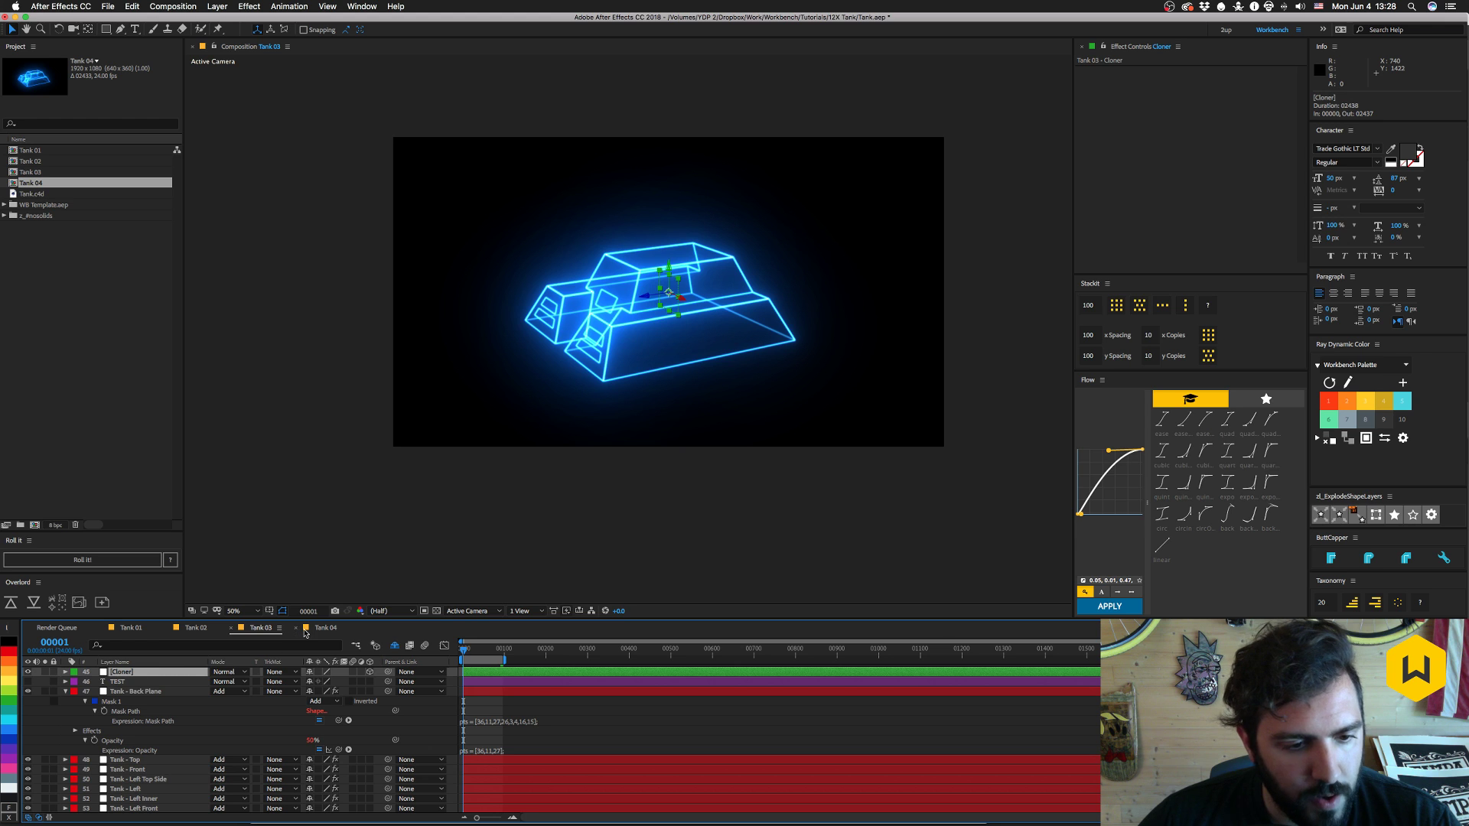
left_click(133, 692)
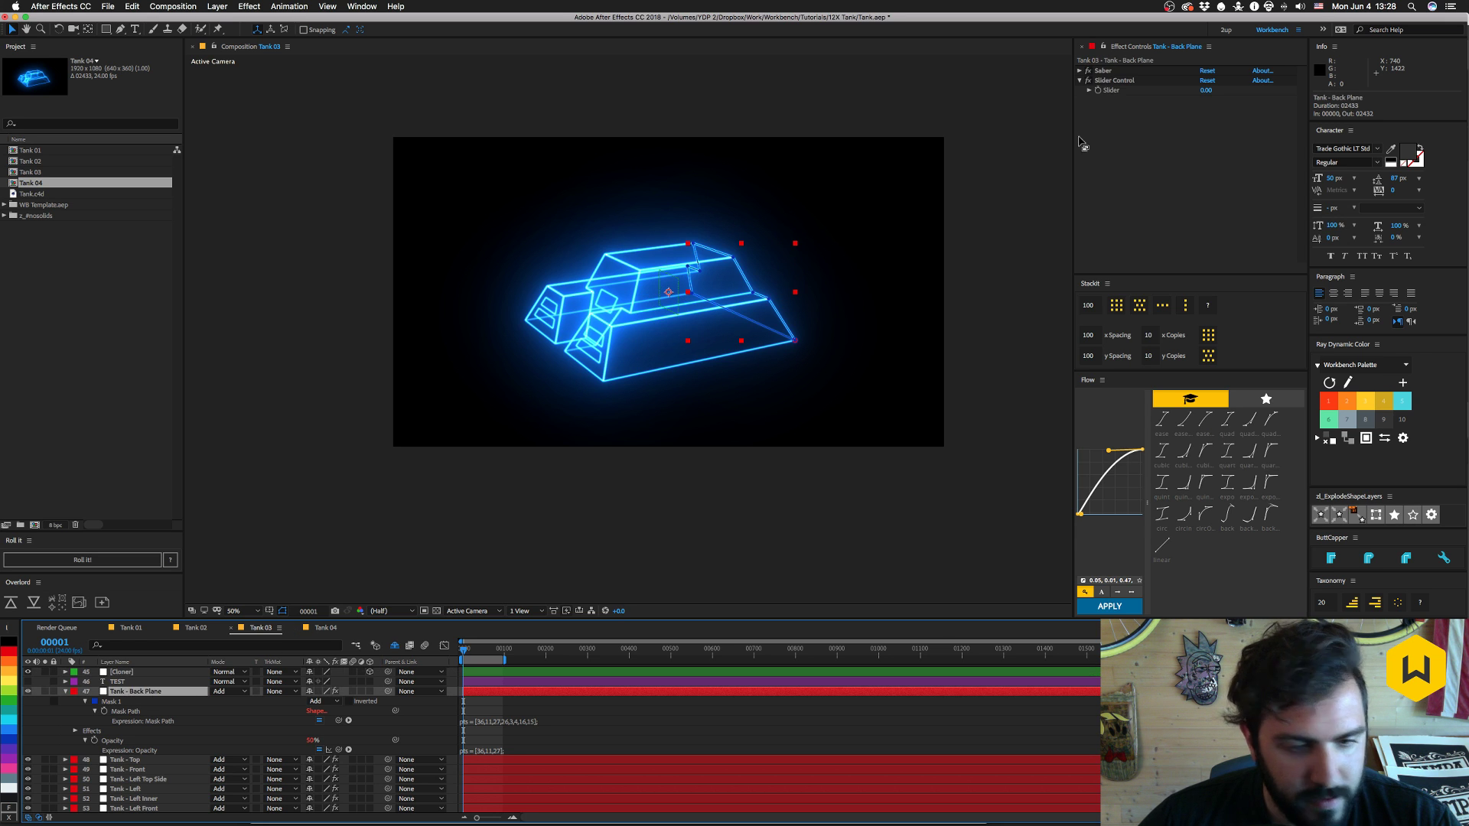
left_click(1107, 81)
key("Delete")
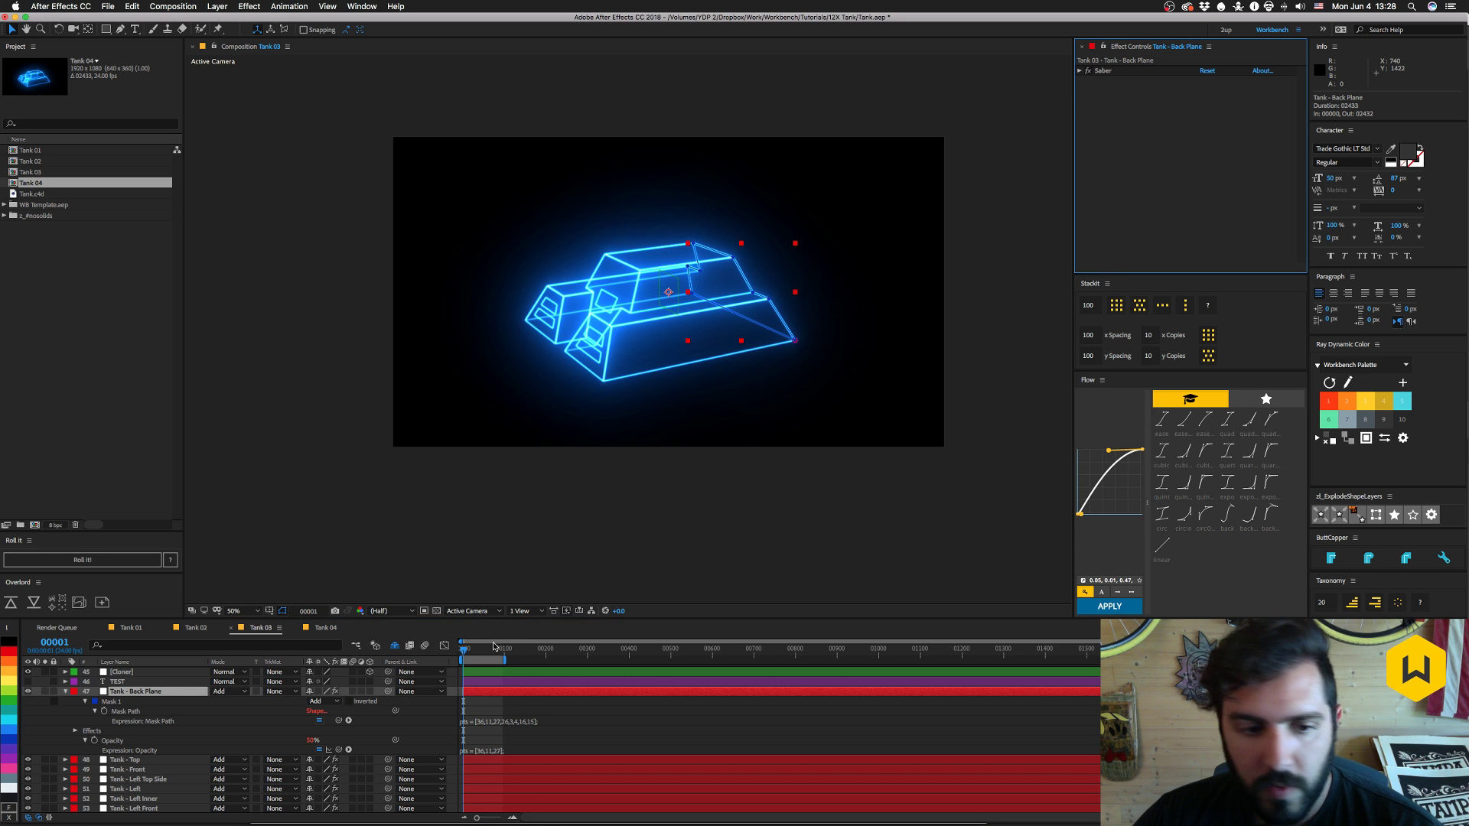
- In Tank 04, collapse all eight Slider Control effects on the Tank - Back Plane layer
left_click(326, 627)
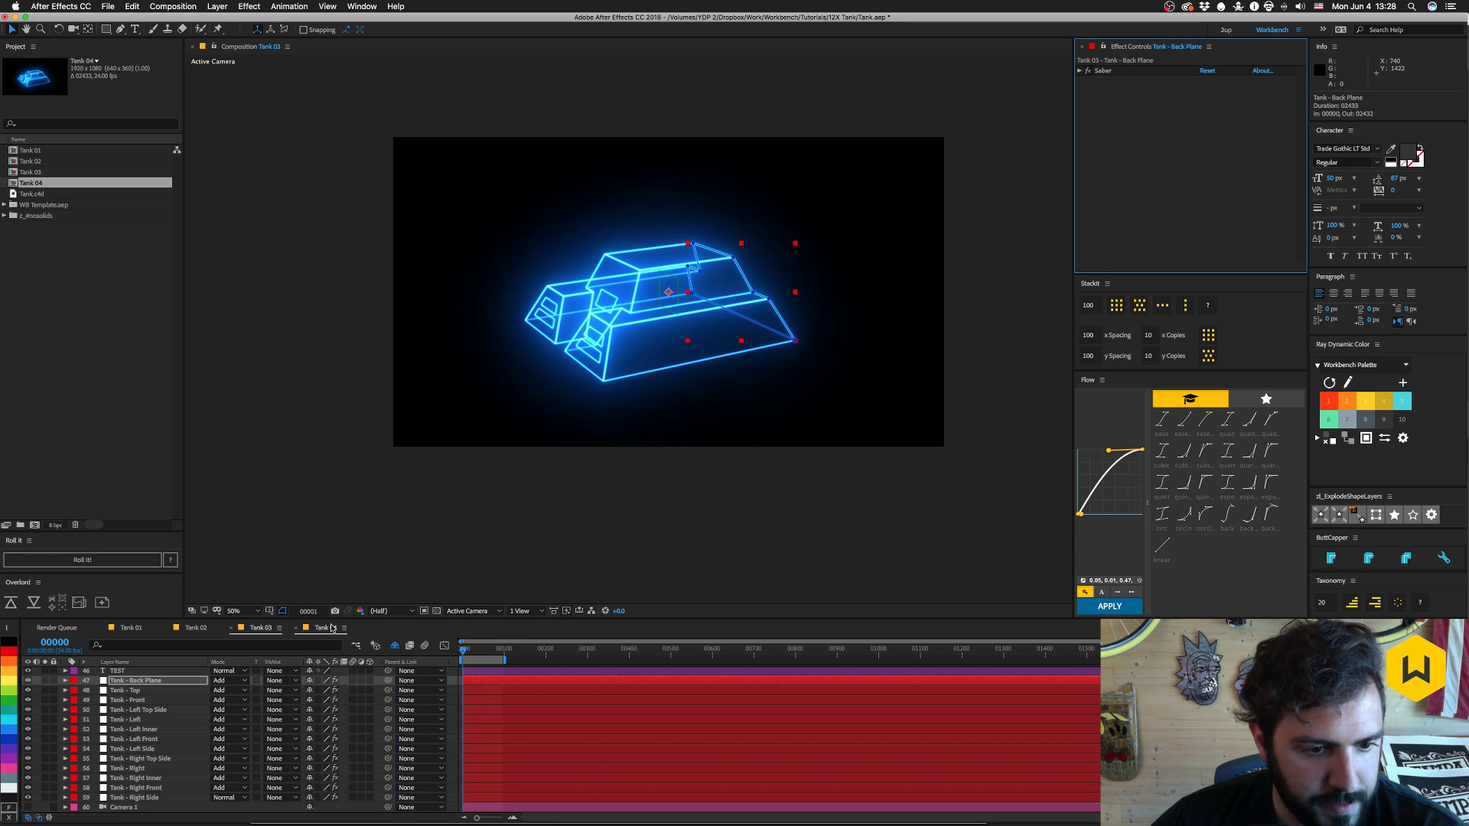
left_click(135, 681)
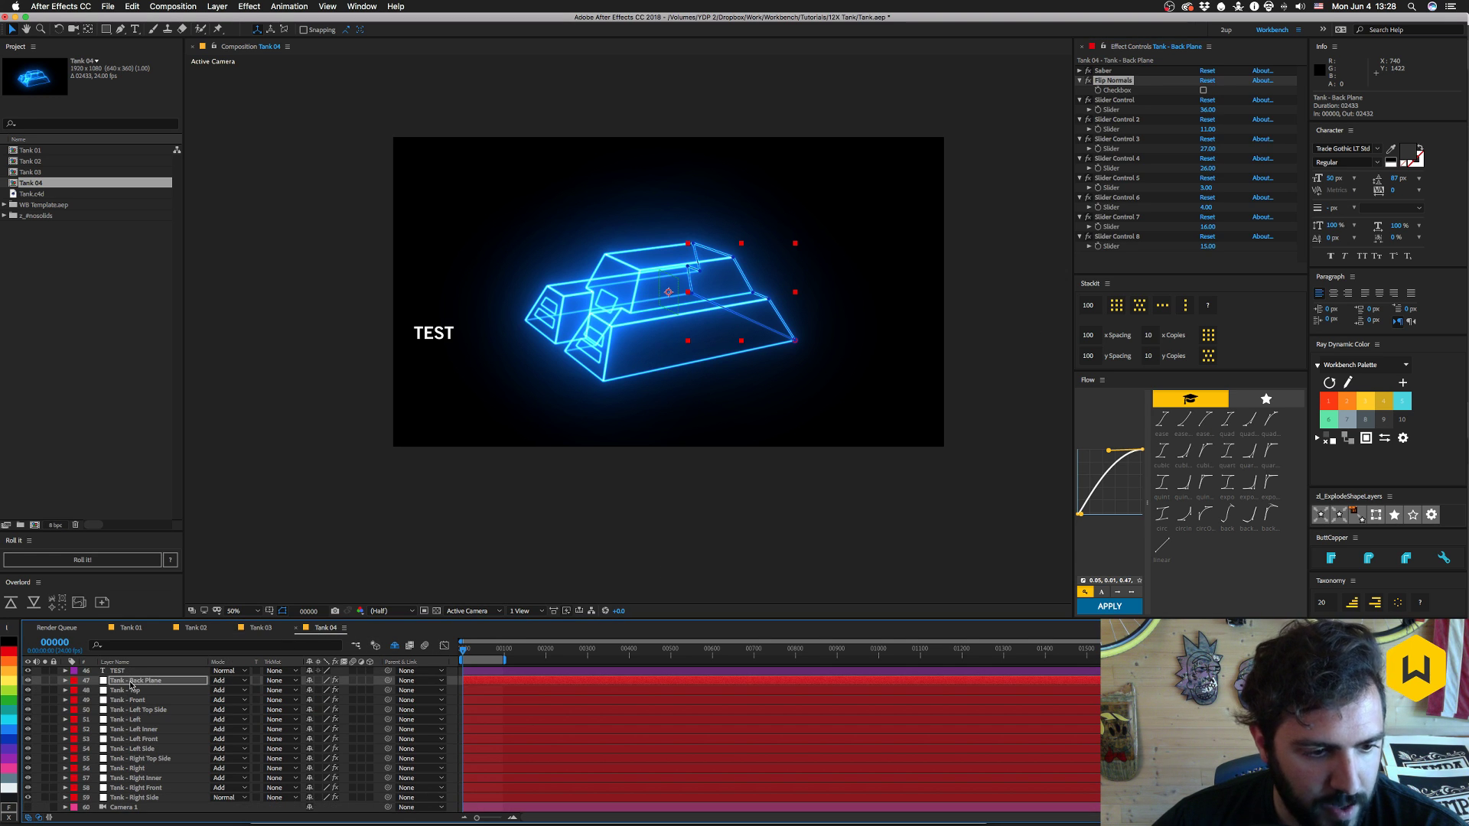
left_click(1115, 101)
left_click(1115, 237, "shift")
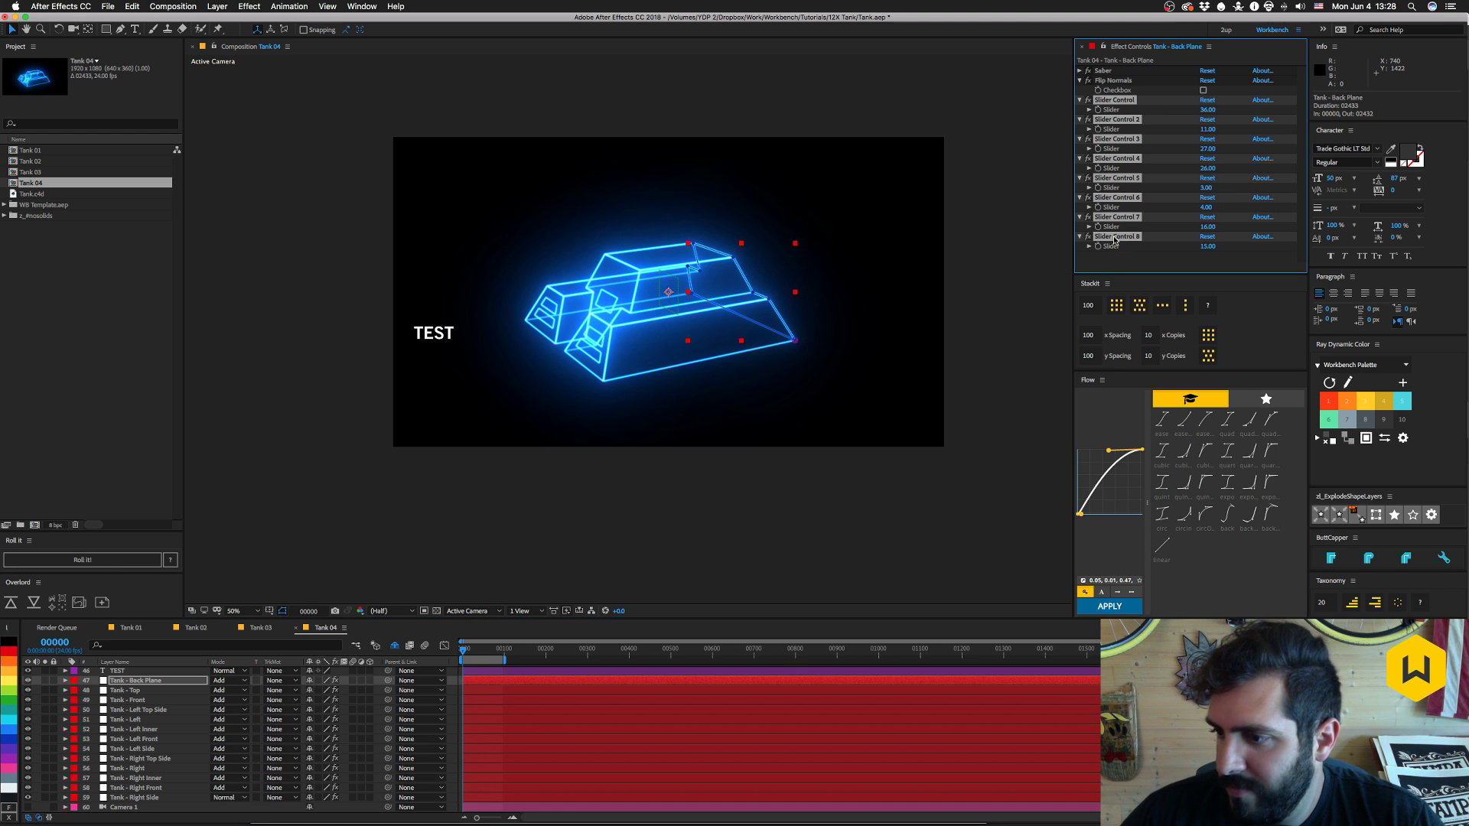
left_click(1080, 100)
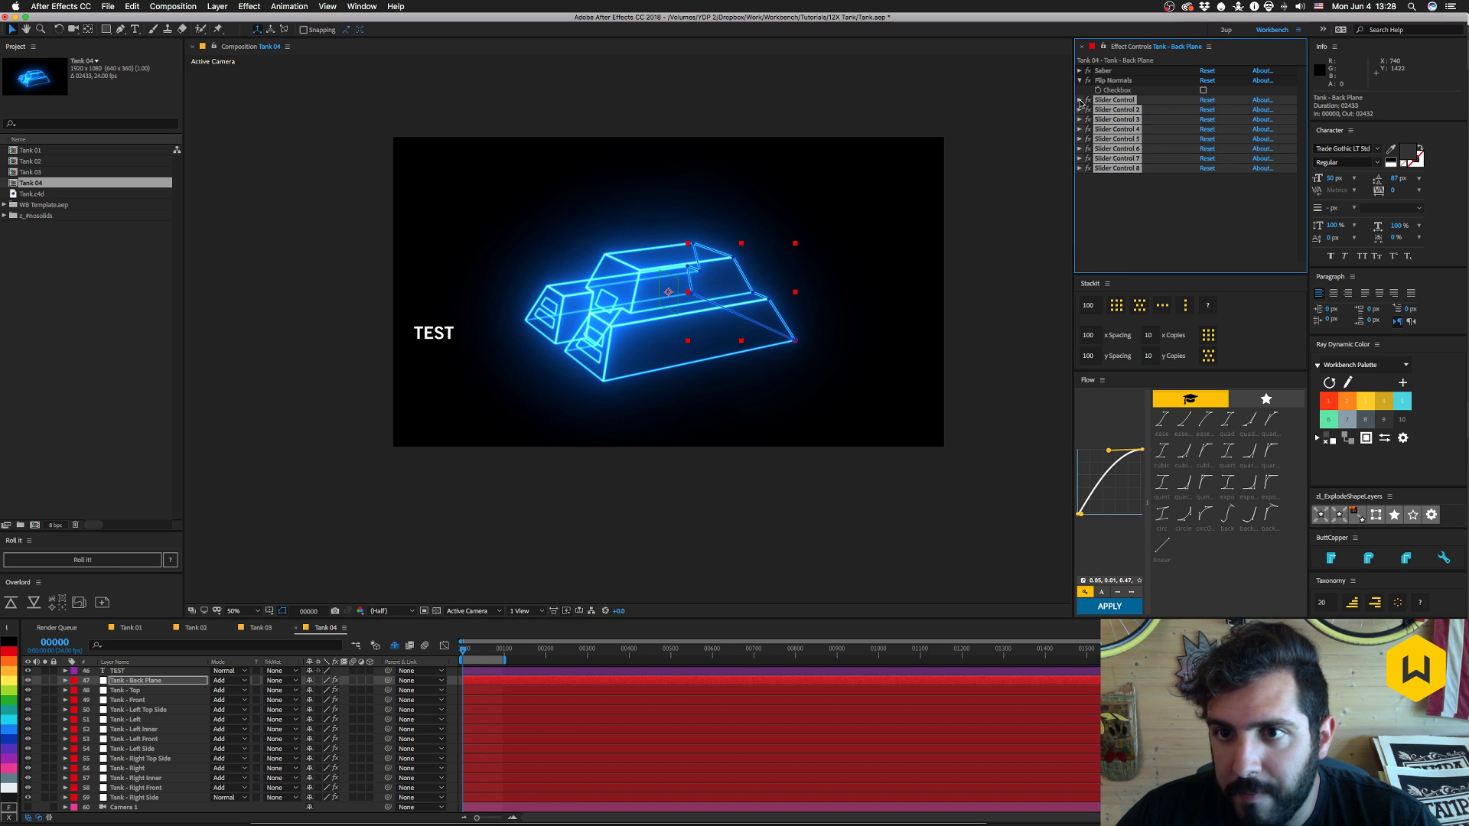
left_click(1134, 221)
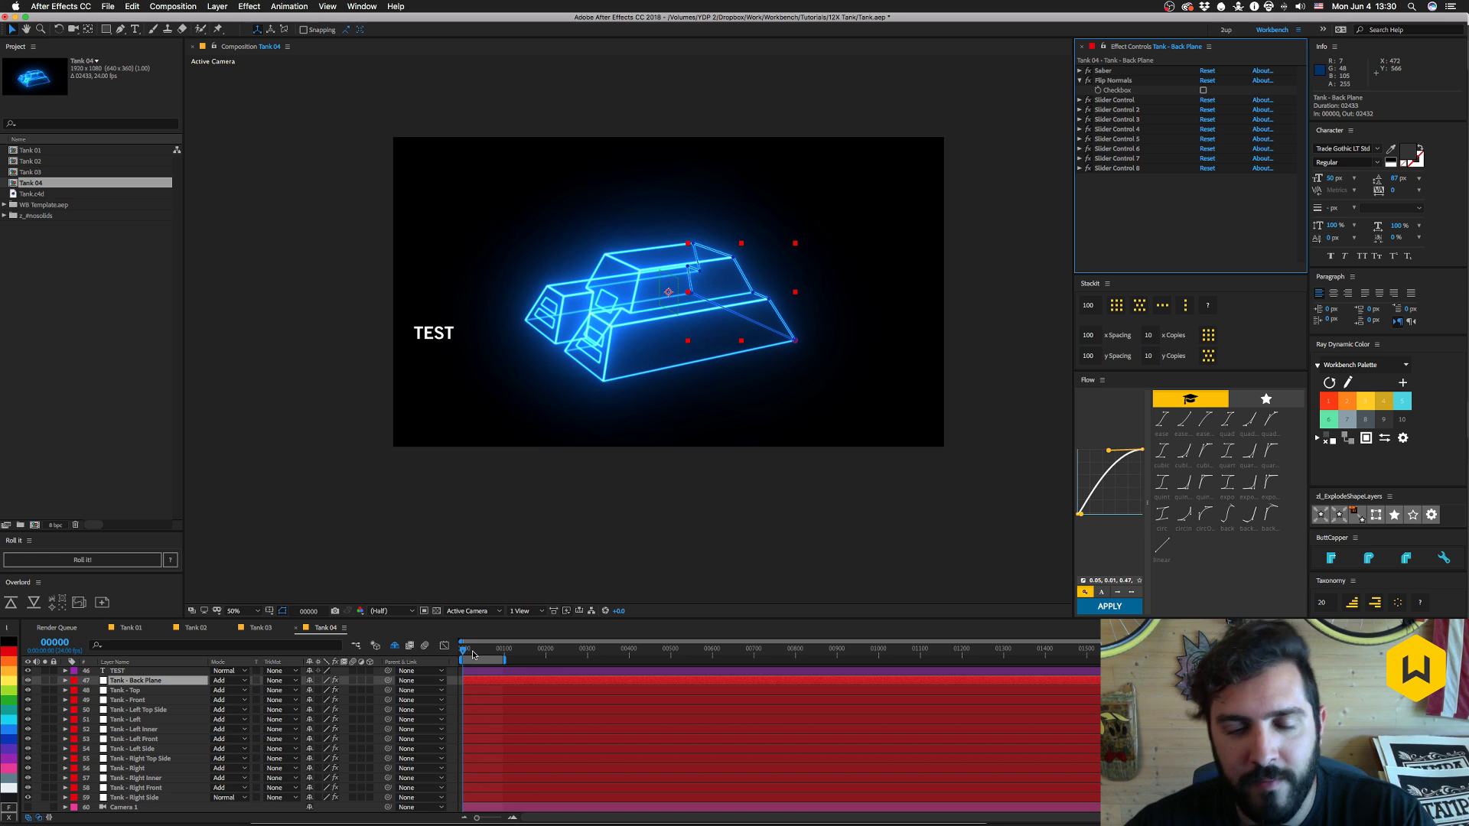
- Scrub the Tank 04 timeline, return to the first frame and preview the tank animation
left_click(480, 652)
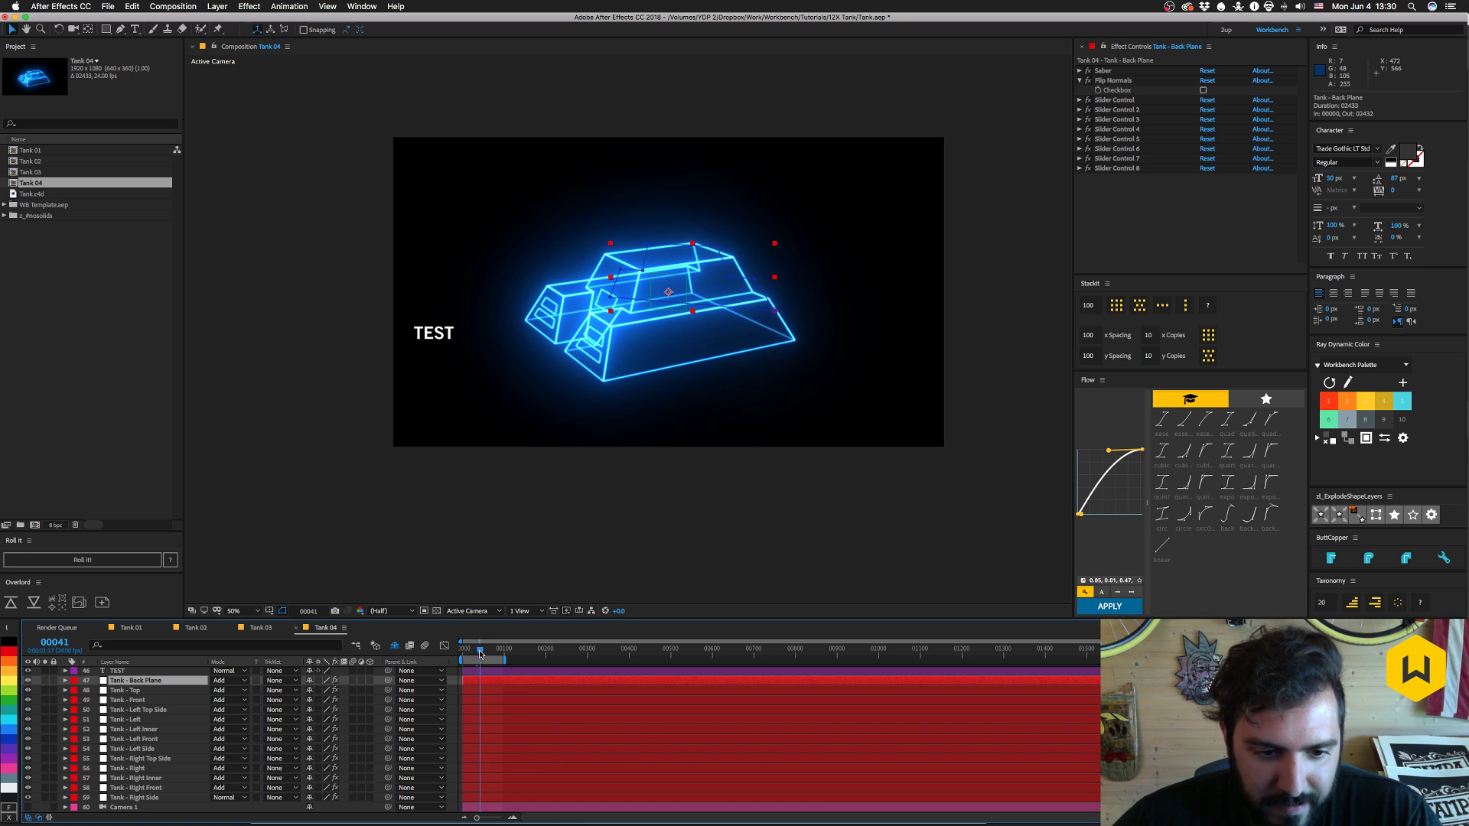
left_click_drag(481, 653, 456, 653)
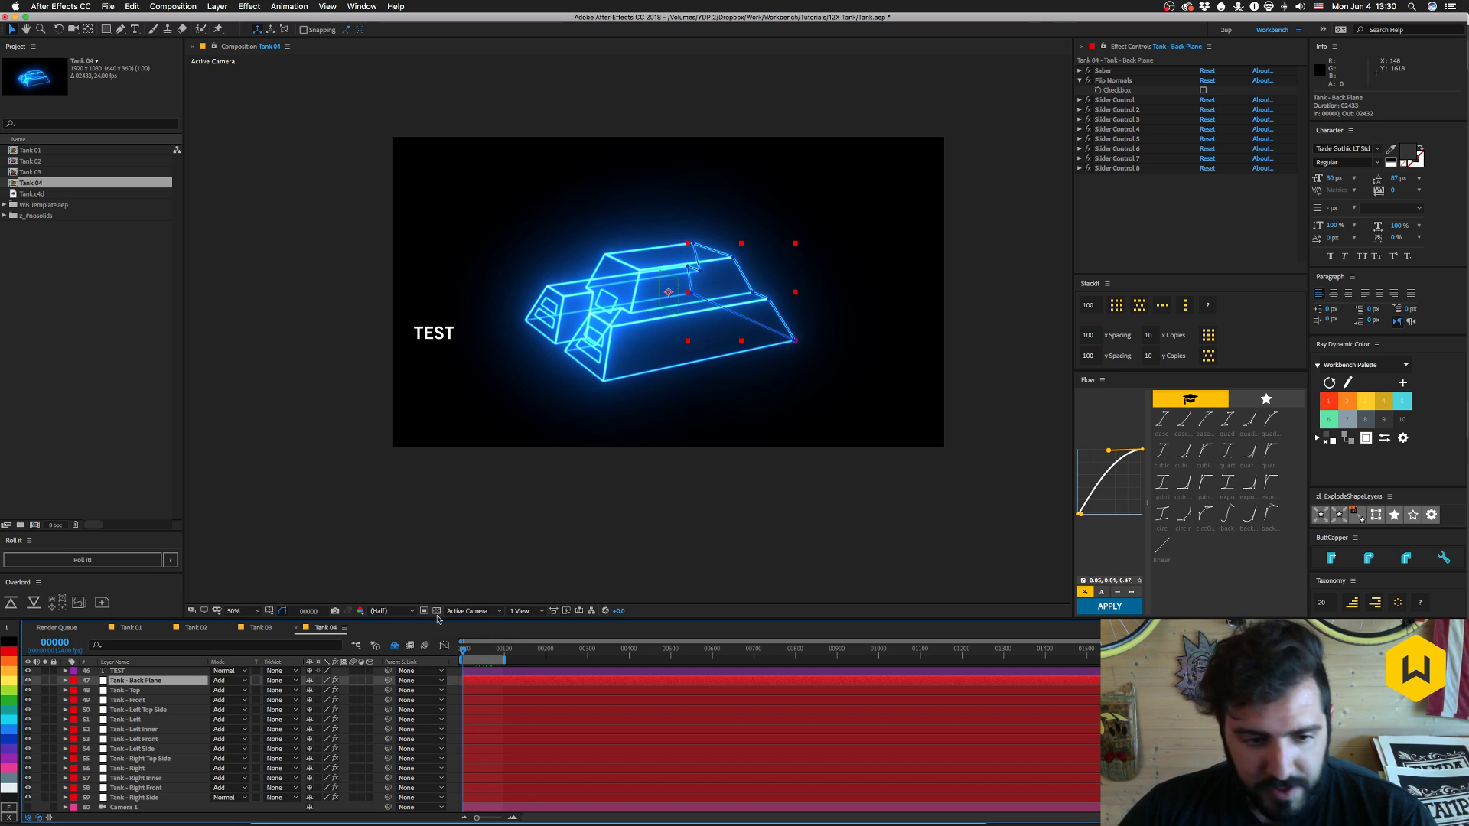
key("space")
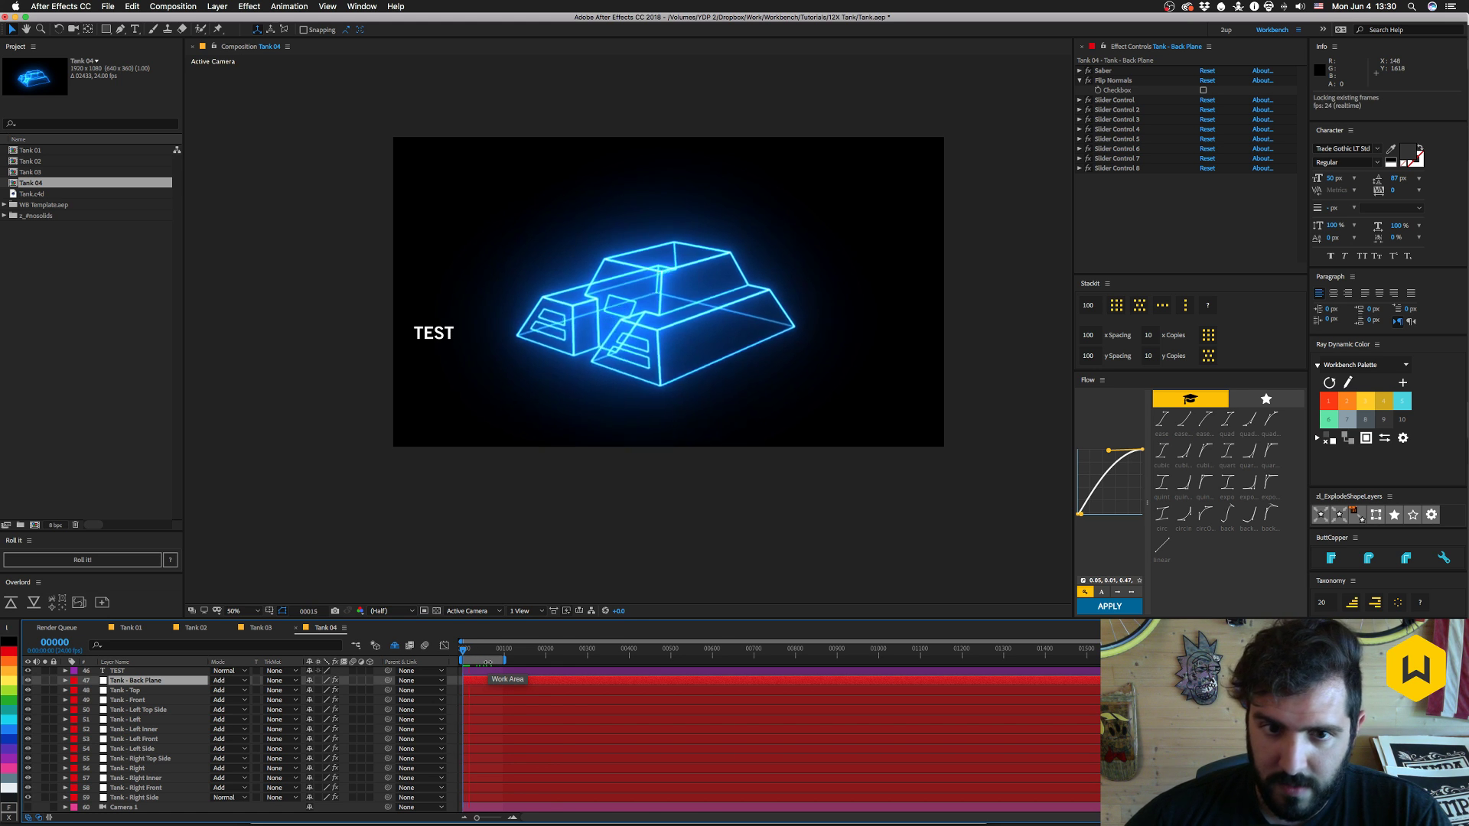
key("space")
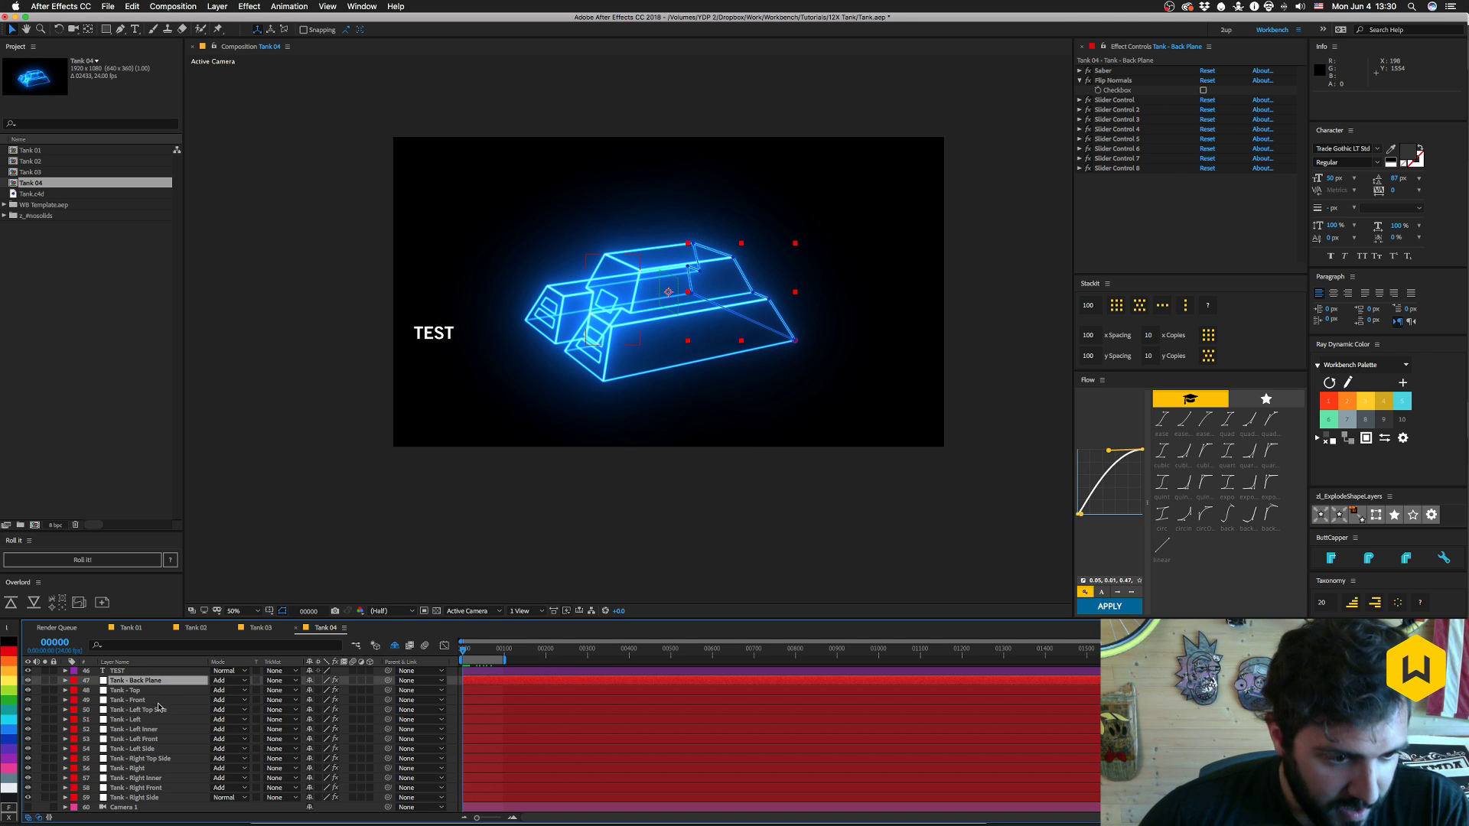
- Enable an expression on the TEST layer's Source Text, shorten its expression field and select the Tank - Back Plane layer
left_click(121, 674)
left_click(65, 671)
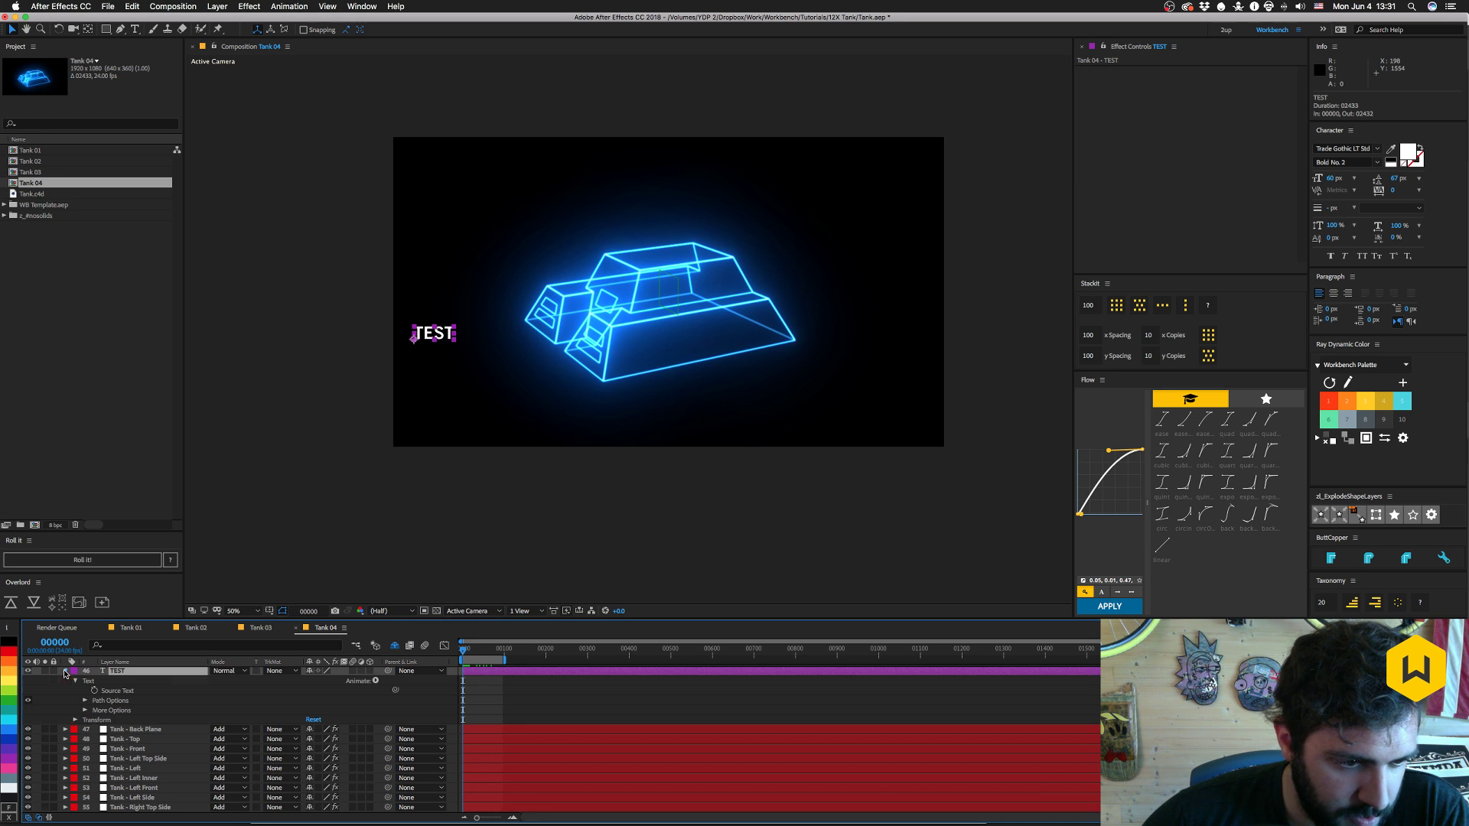
left_click(126, 732)
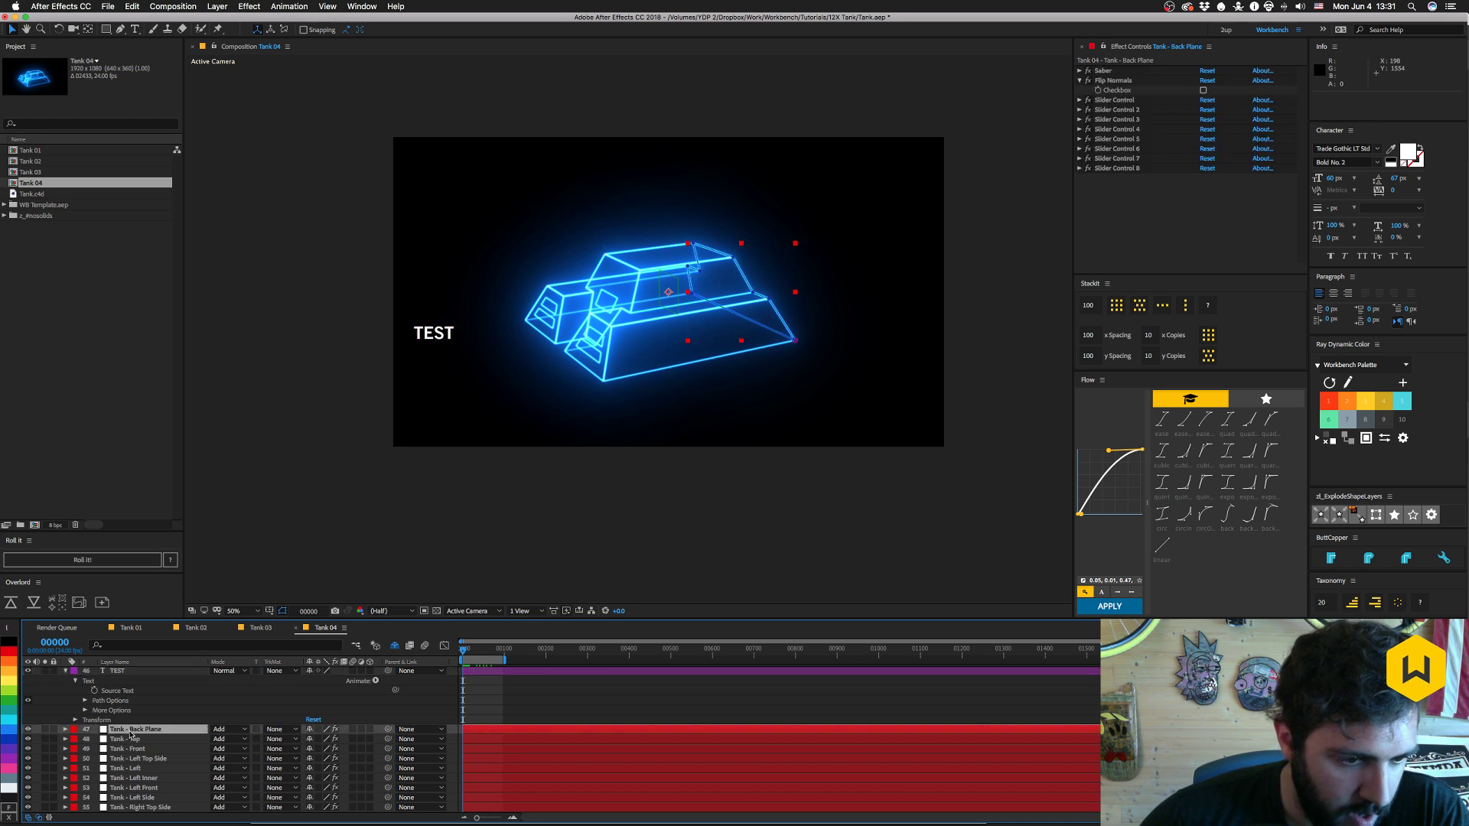
left_click(95, 692, "alt")
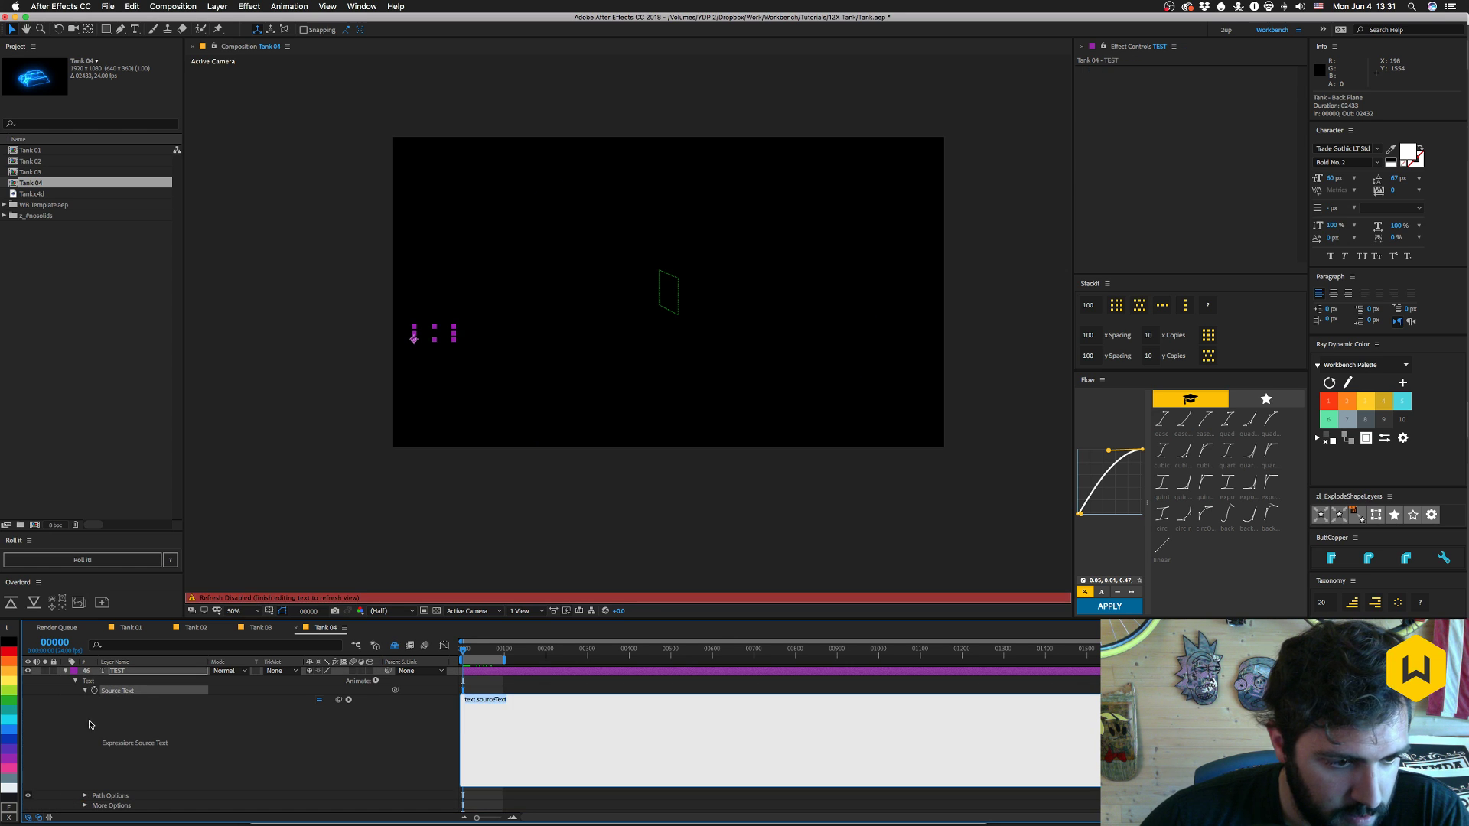
left_click(74, 715)
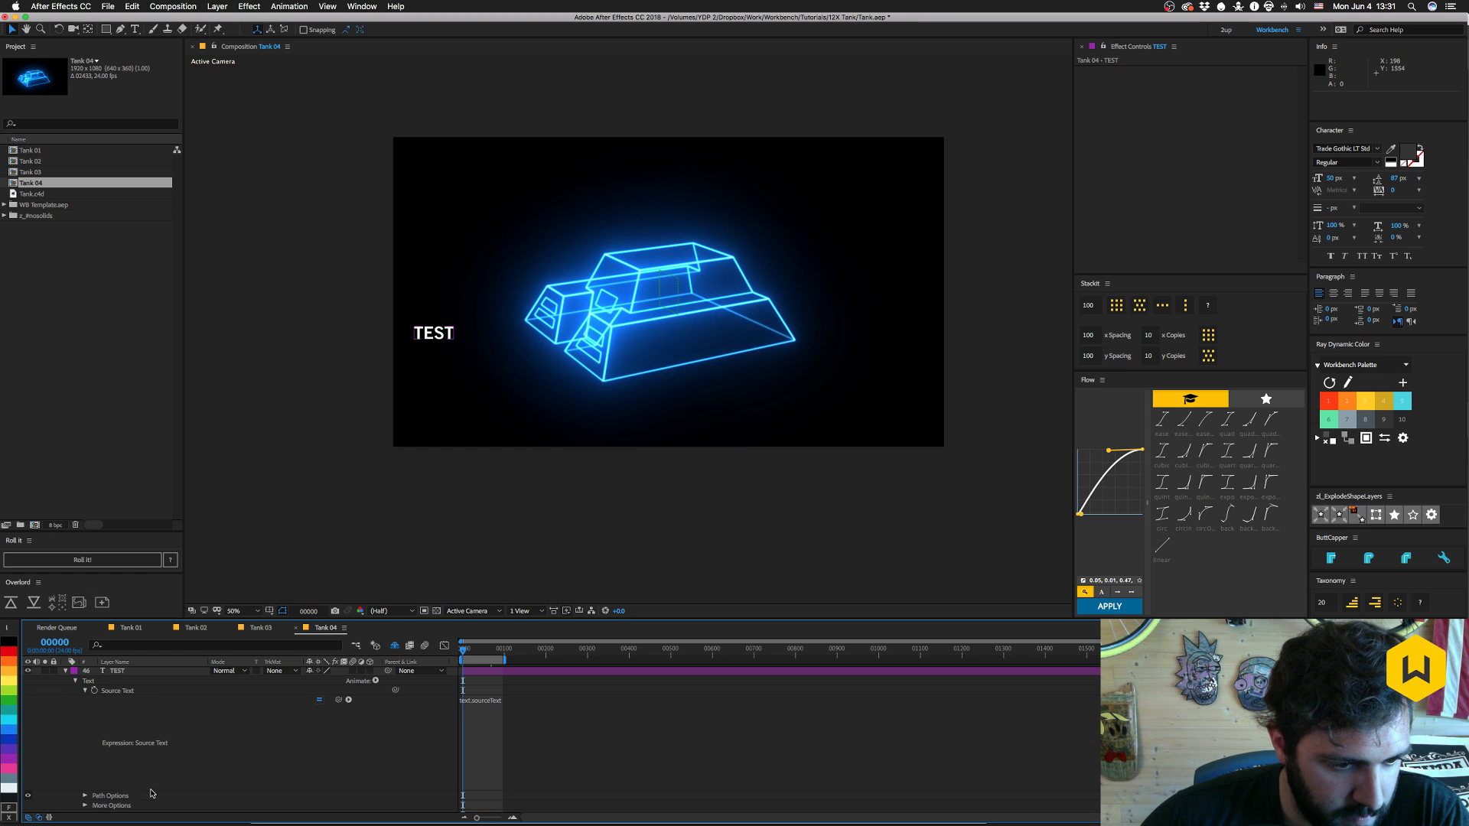
left_click_drag(501, 791, 498, 727)
left_click(126, 761)
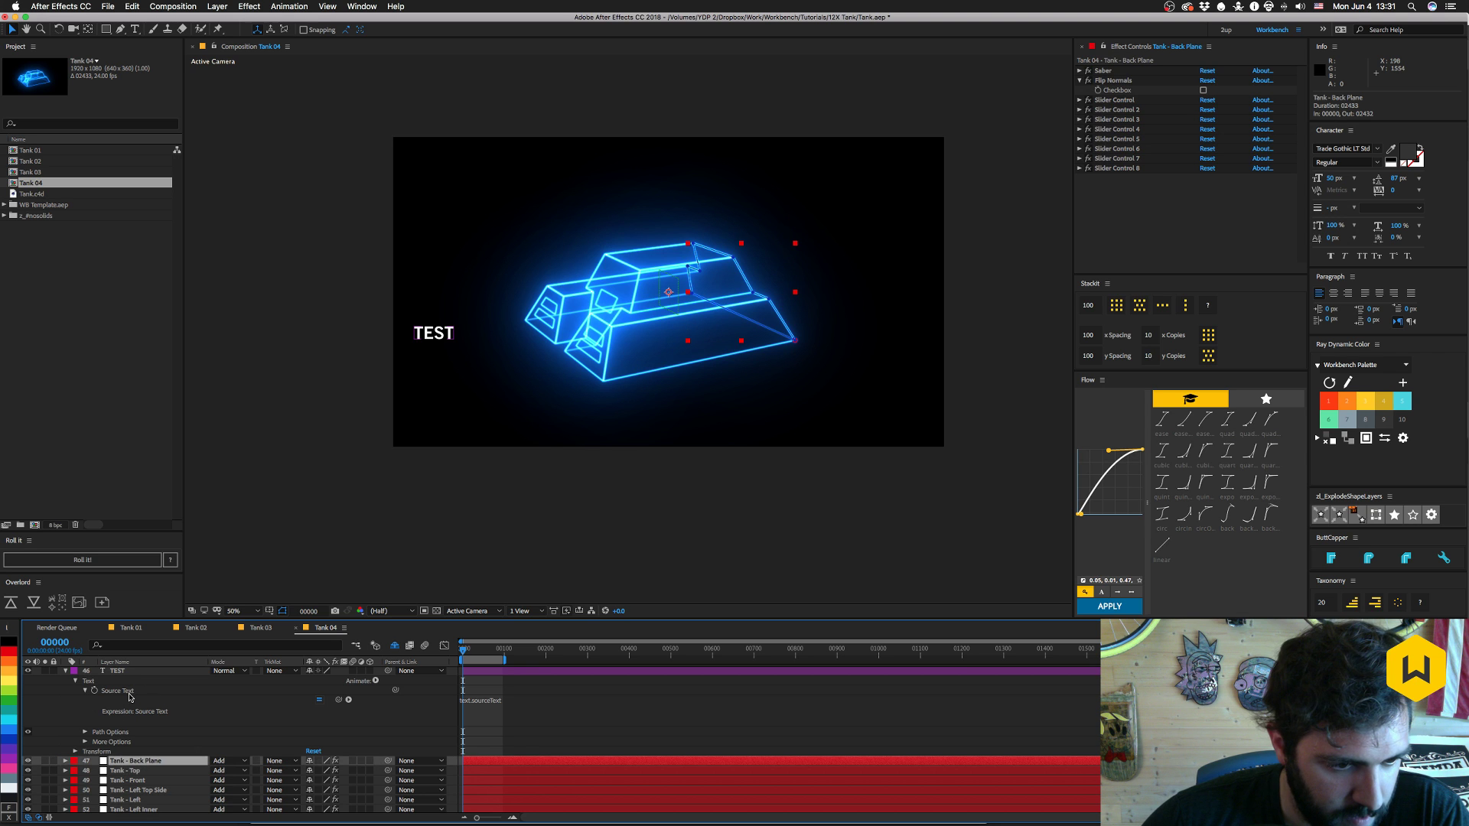
- Expand the first Slider Control on Tank - Back Plane and link the TEST layer's Source Text expression to its Slider
left_click_drag(341, 701, 1084, 103)
left_click(1081, 101)
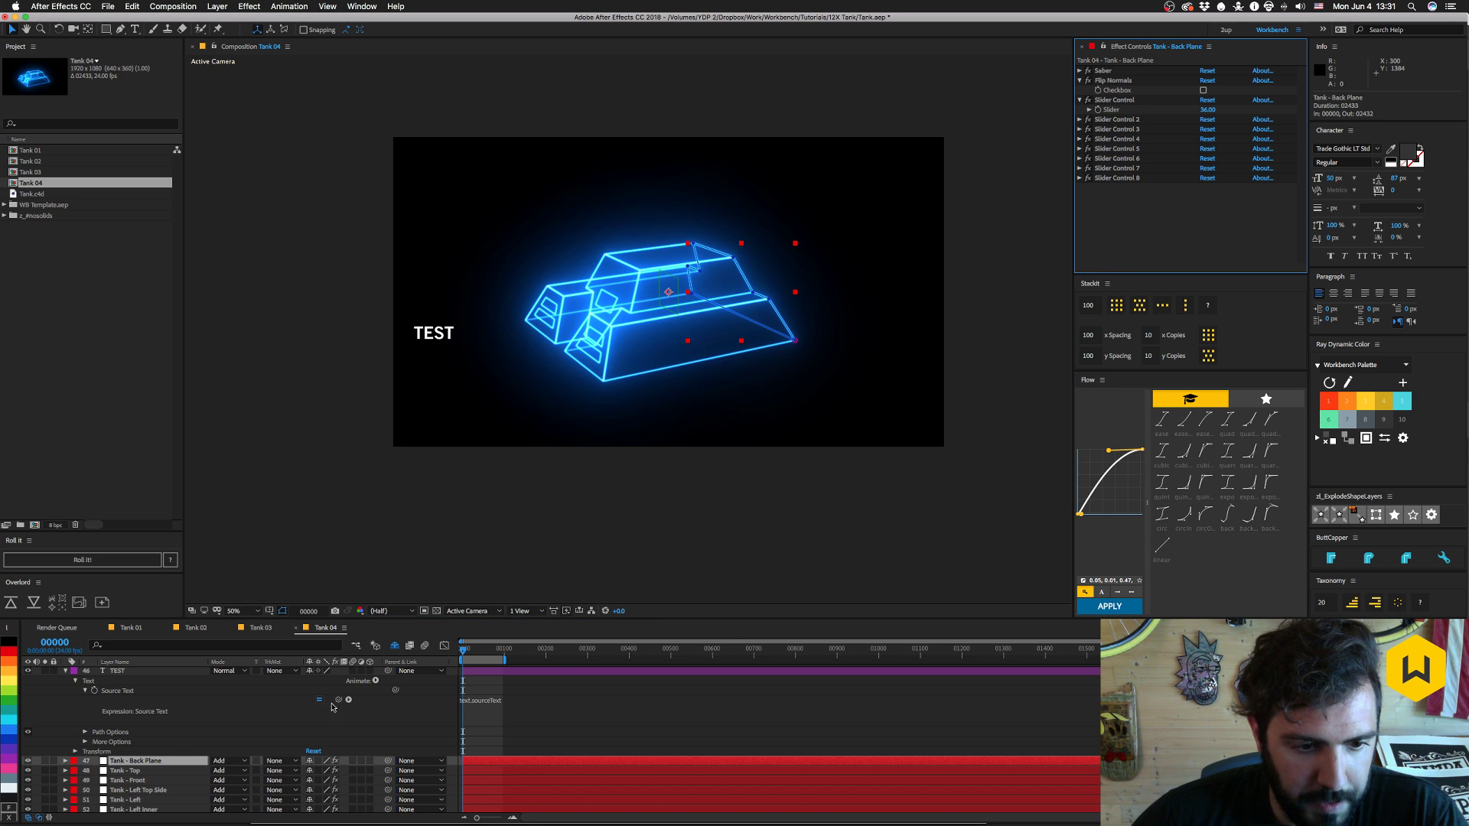
left_click_drag(339, 700, 1111, 110)
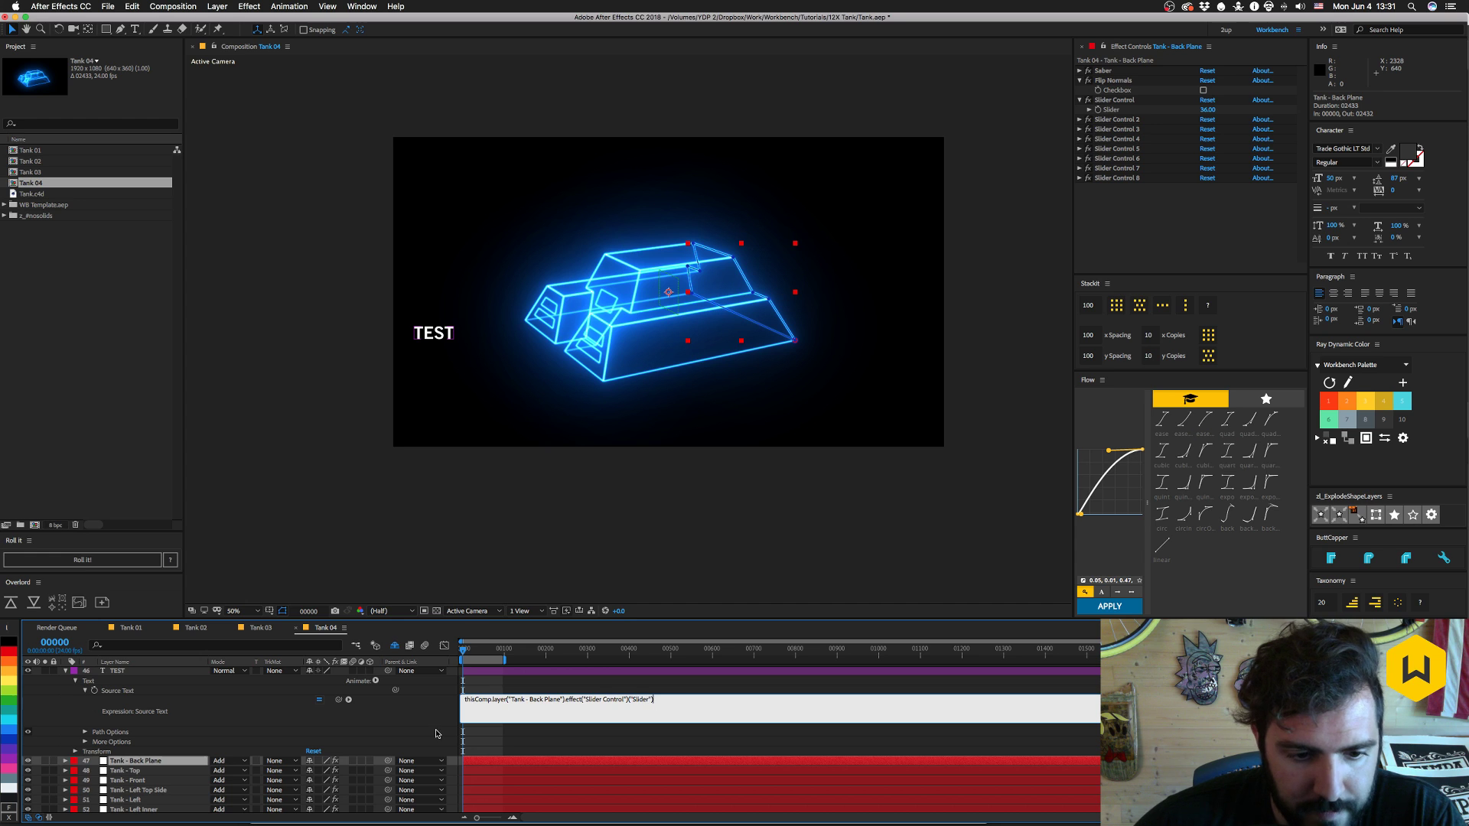
left_click(388, 719)
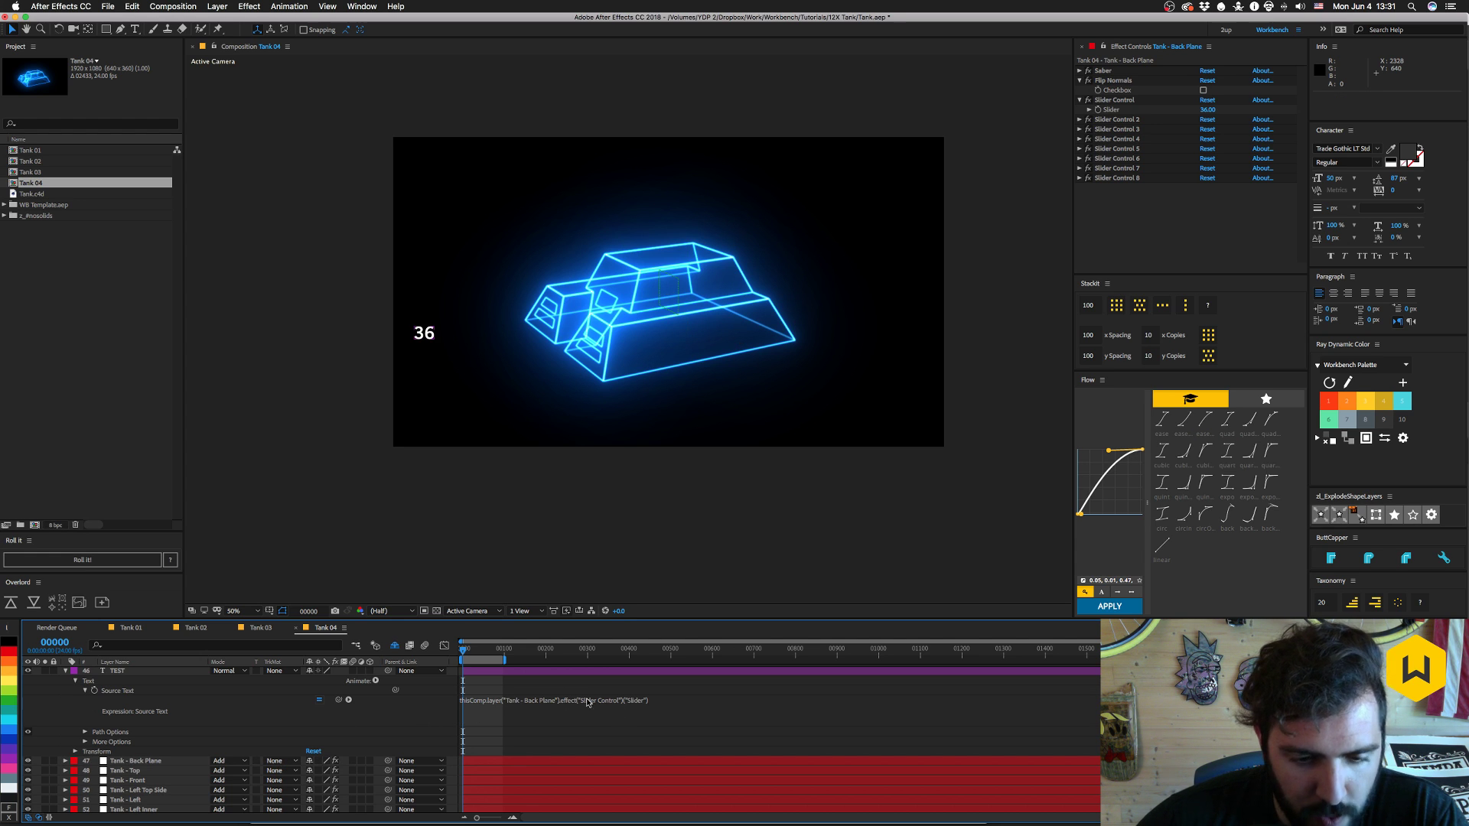
- Try referencing the effect by index 2 instead of the name "Slider Control" in TEST's Source Text expression
left_click(612, 706)
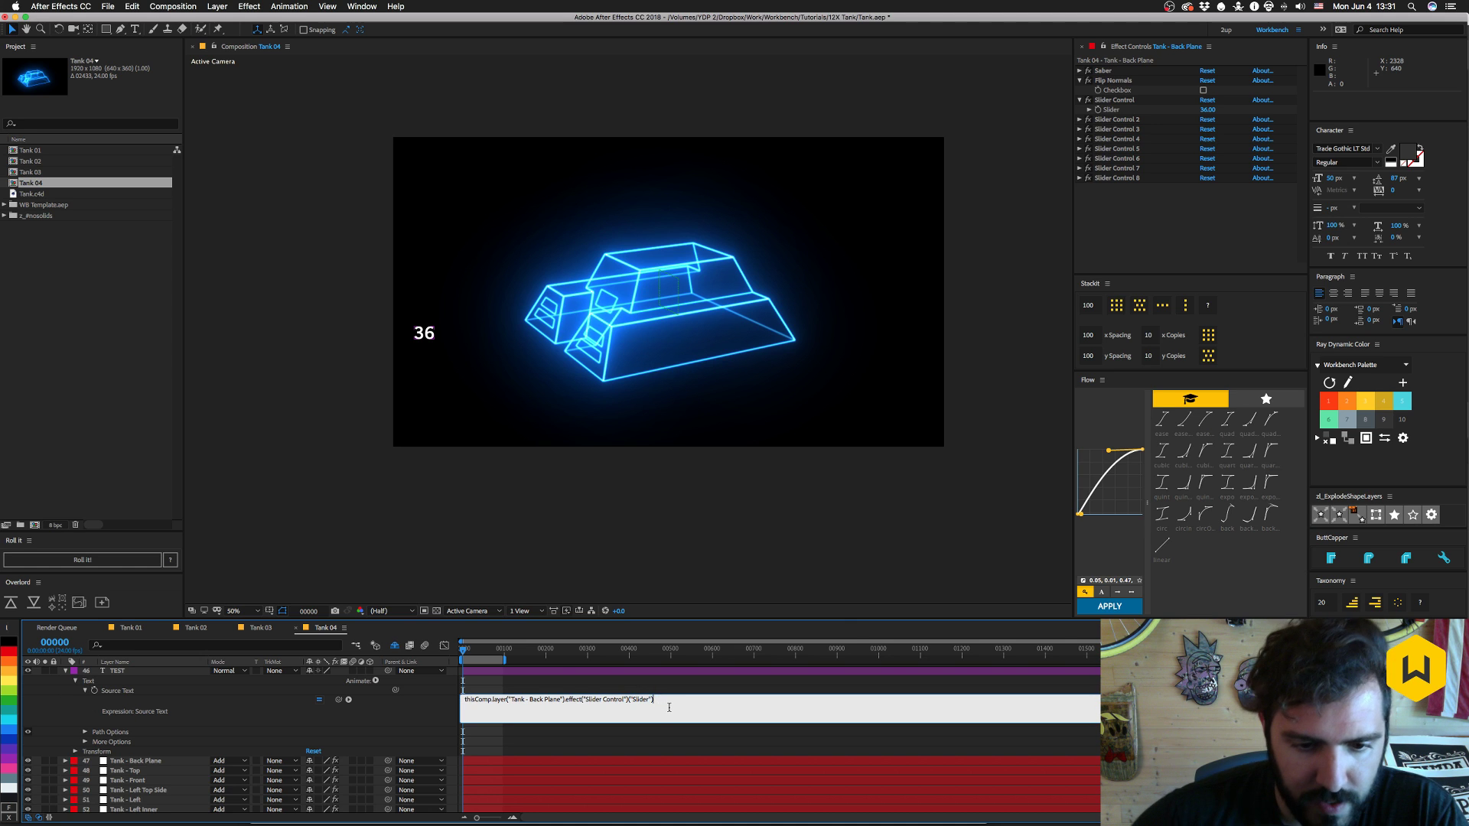
key("shift+Left")
key("shift+Left")
key("shift+Left")
key("shift+Left")
key("shift+Left")
key("shift+Left")
key("shift+Left")
key("shift+Left")
key("shift+Left")
key("shift+Left")
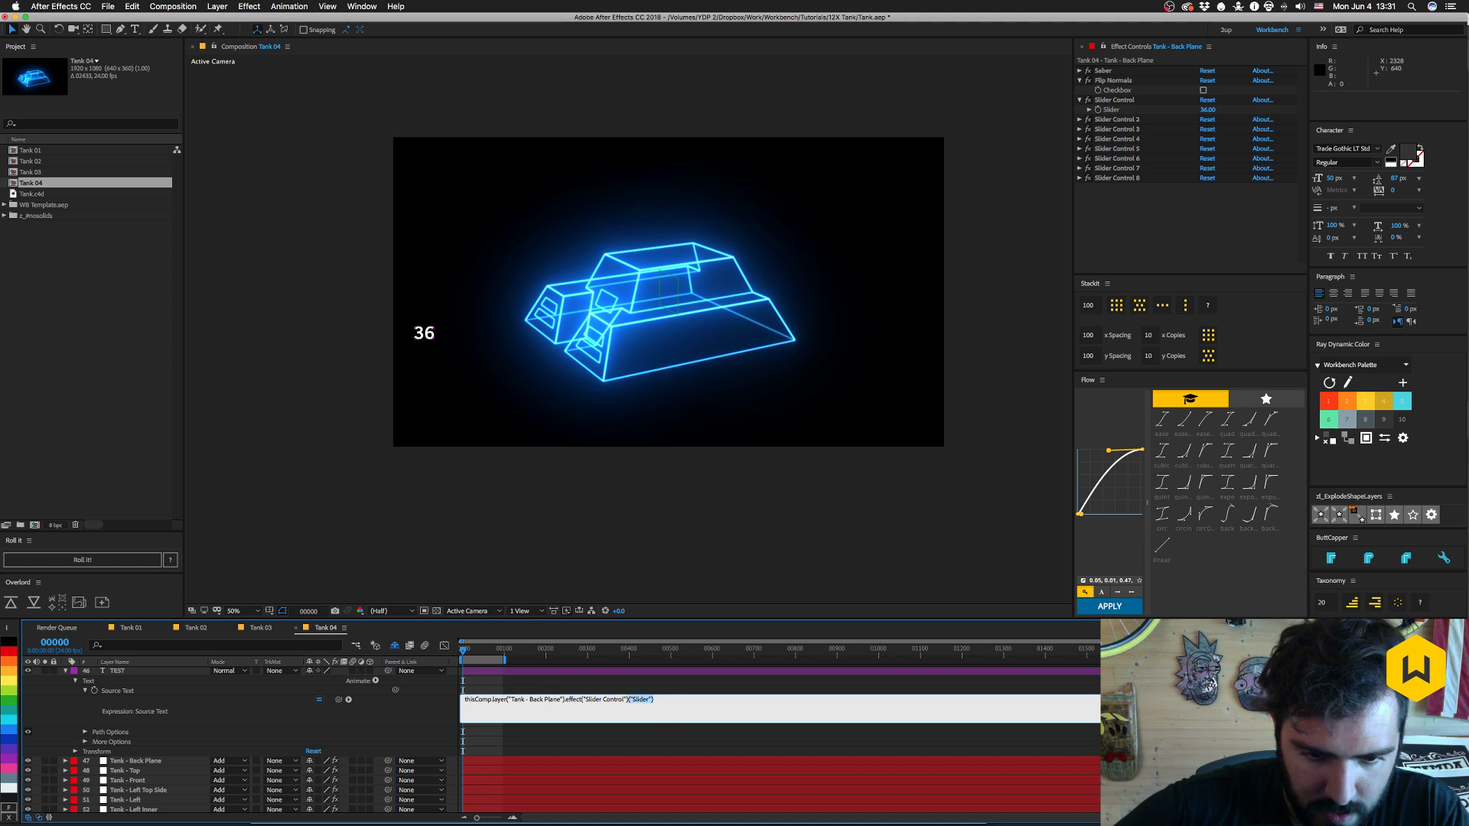
key("Left")
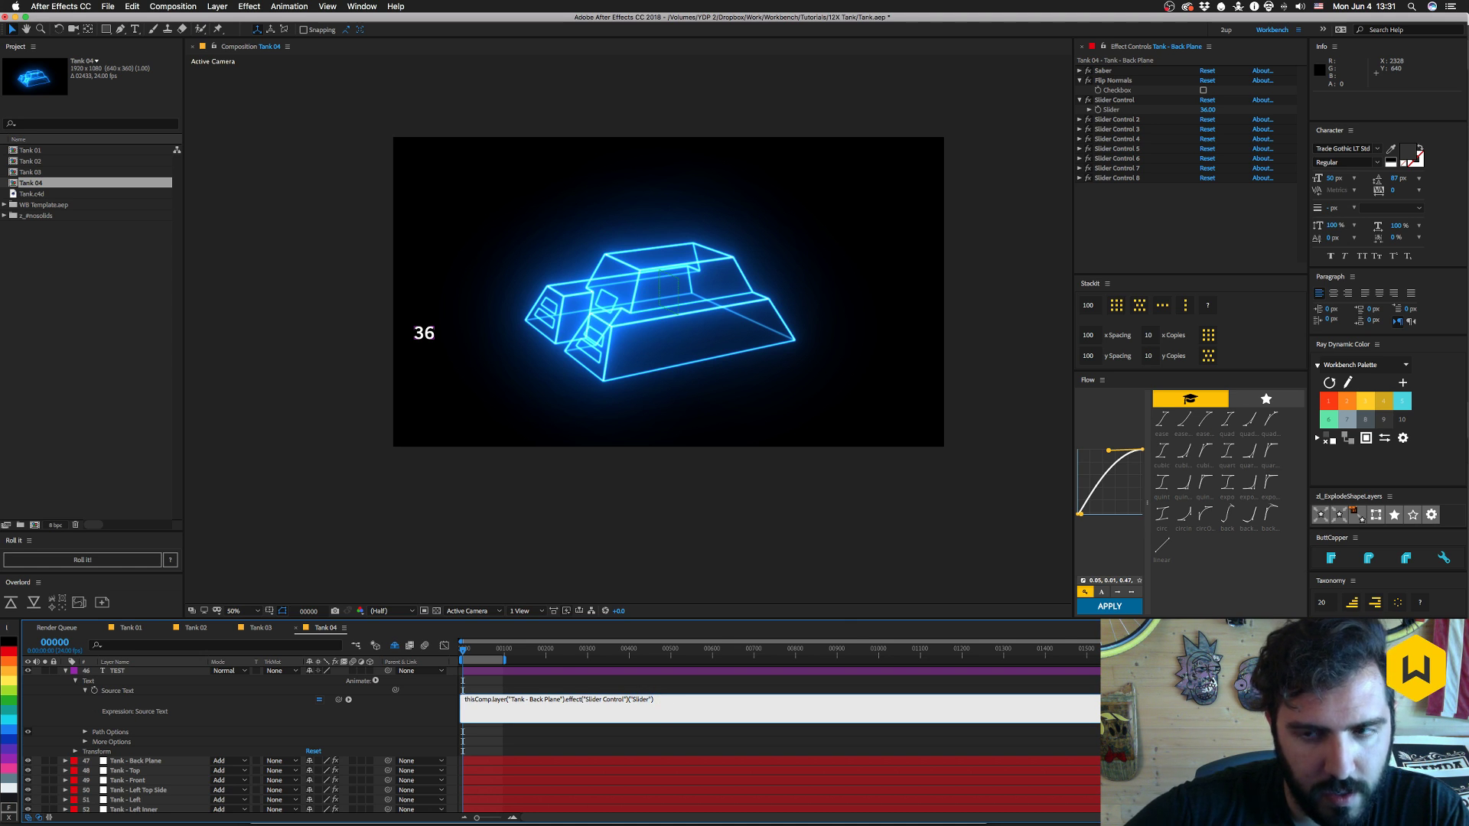
key("shift+Left")
key("shift+Left")
key("shift+Left")
key("shift+Left")
key("shift+Left")
key("shift+Left")
key("shift+Left")
key("shift+Left")
key("shift+Left")
key("shift+Left")
key("shift+Left")
key("shift+Left")
key("shift+Left")
key("shift+Left")
key("shift+Left")
key("shift+Left")
key("shift+Left")
key("shift+Left")
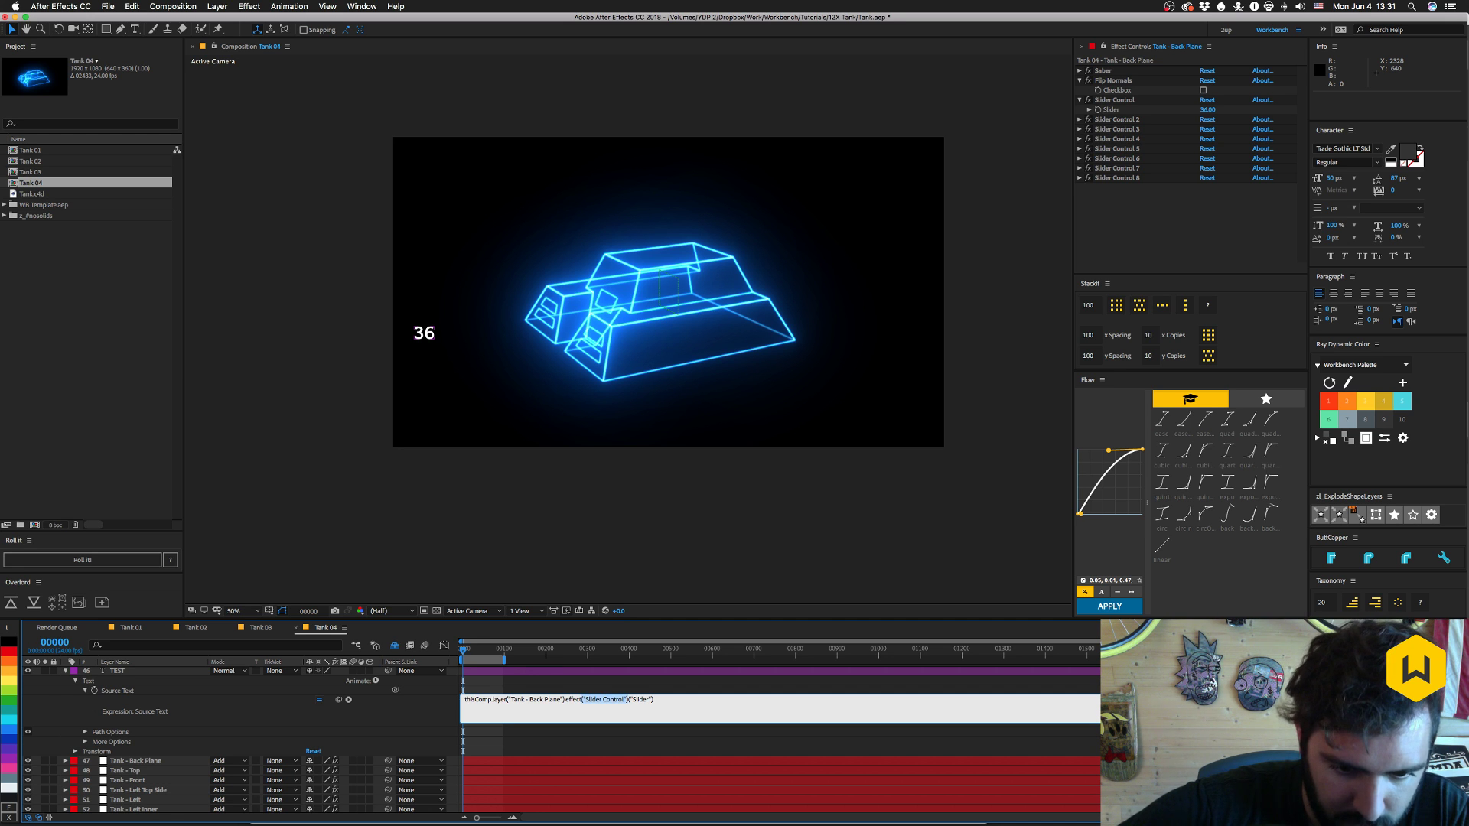
key("BackSpace")
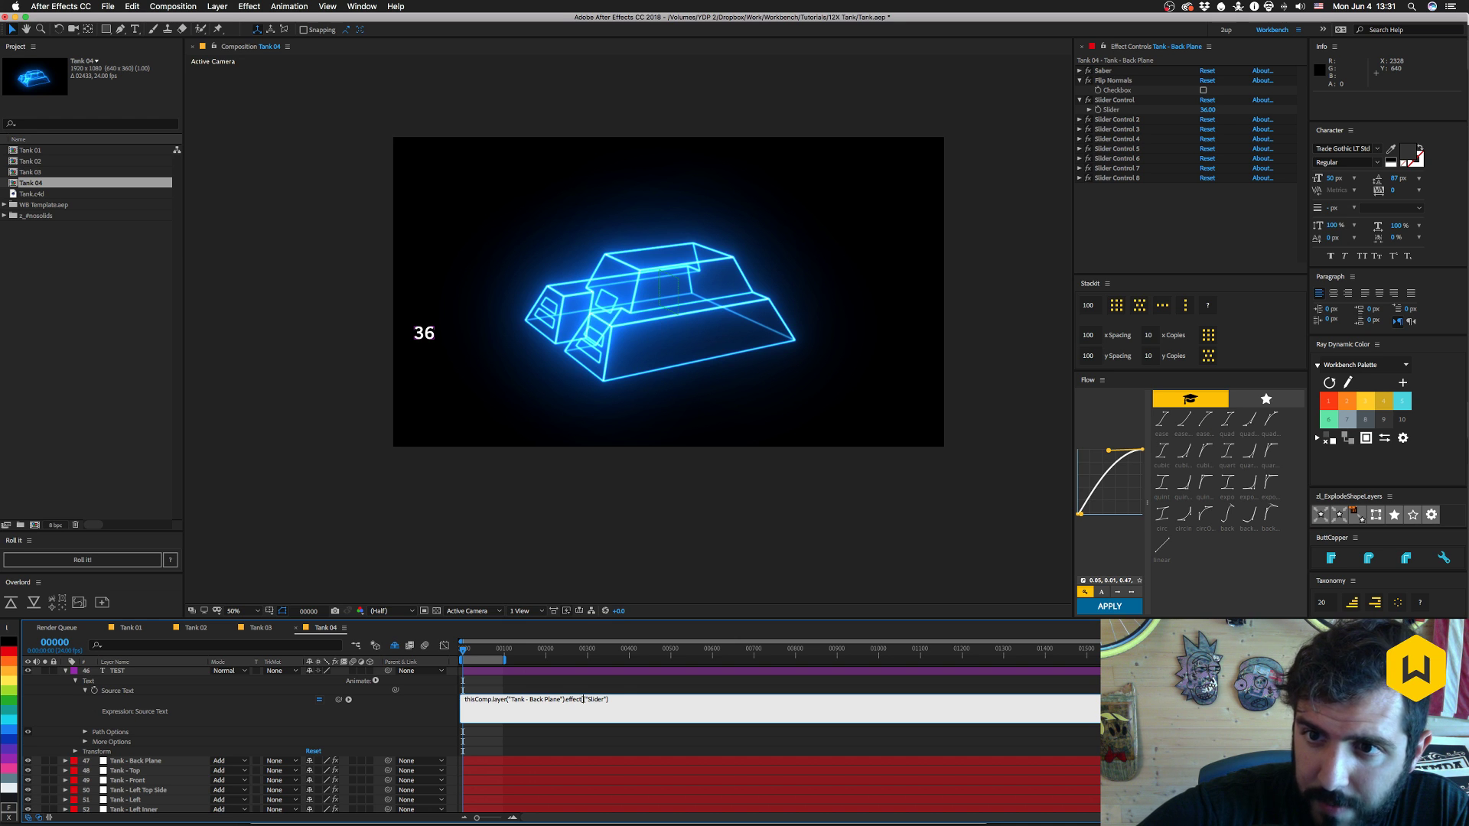
type("(2)(")
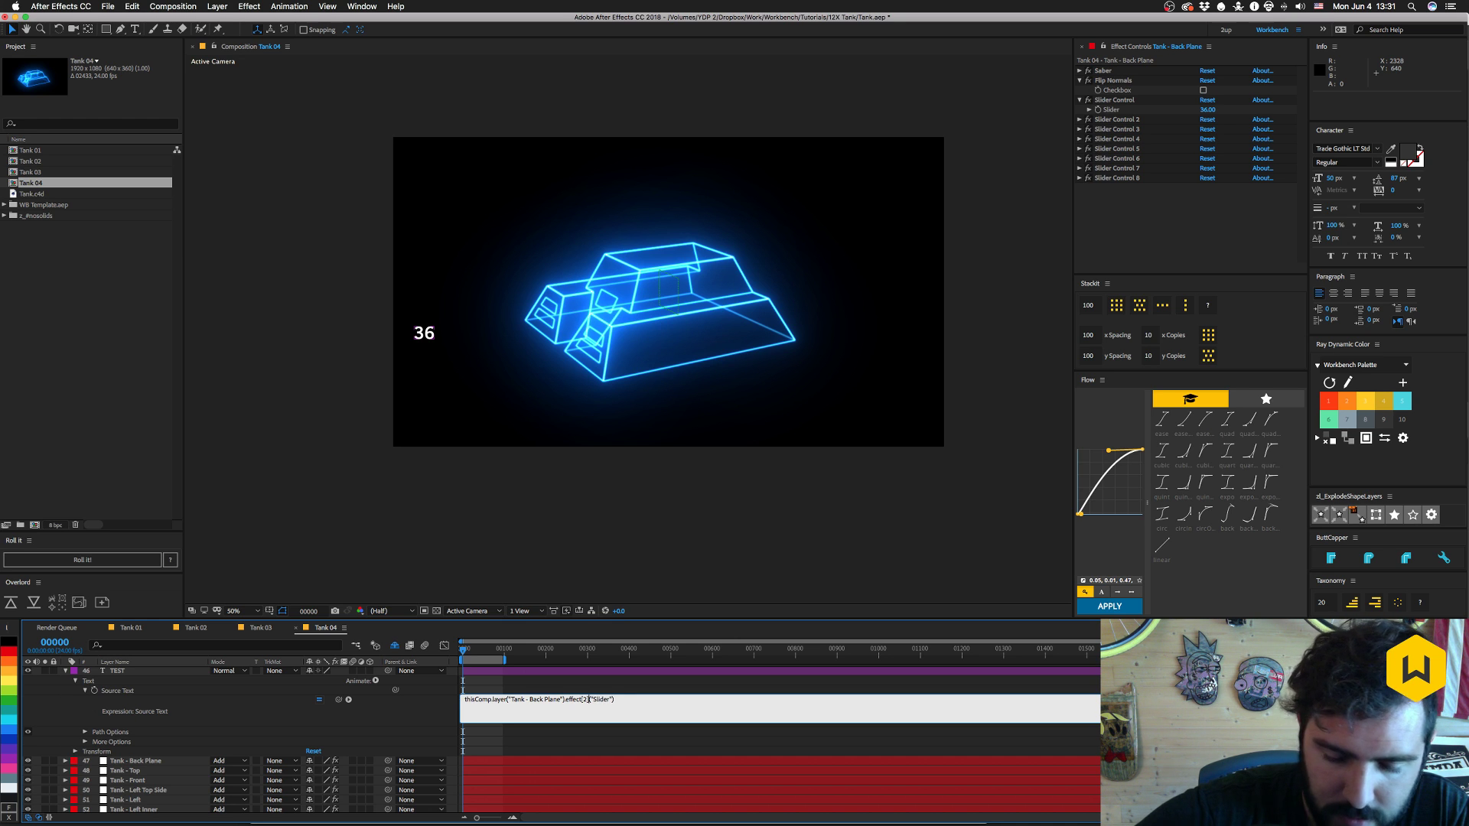
key("KP_Enter")
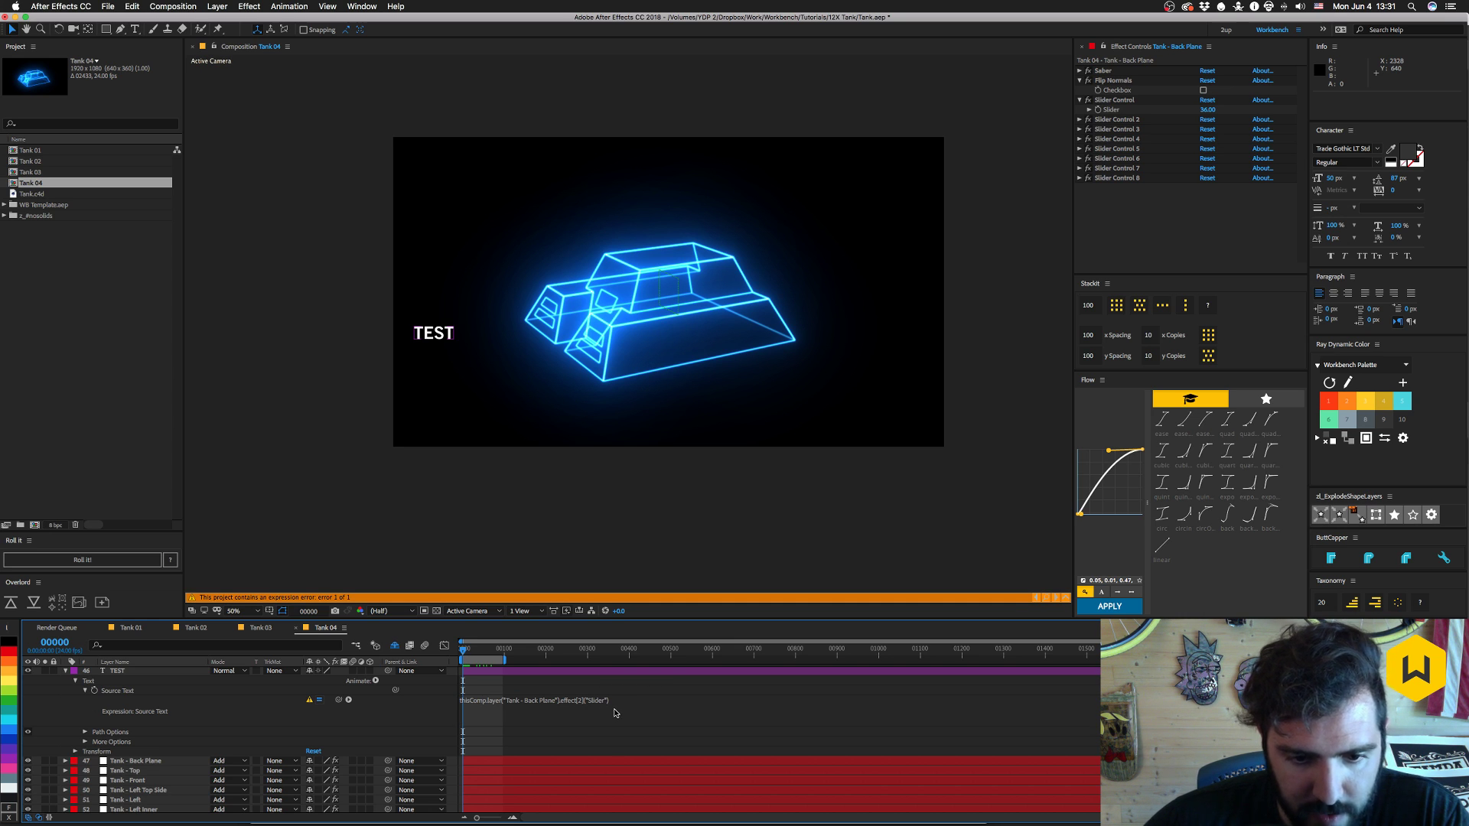
left_click(614, 713)
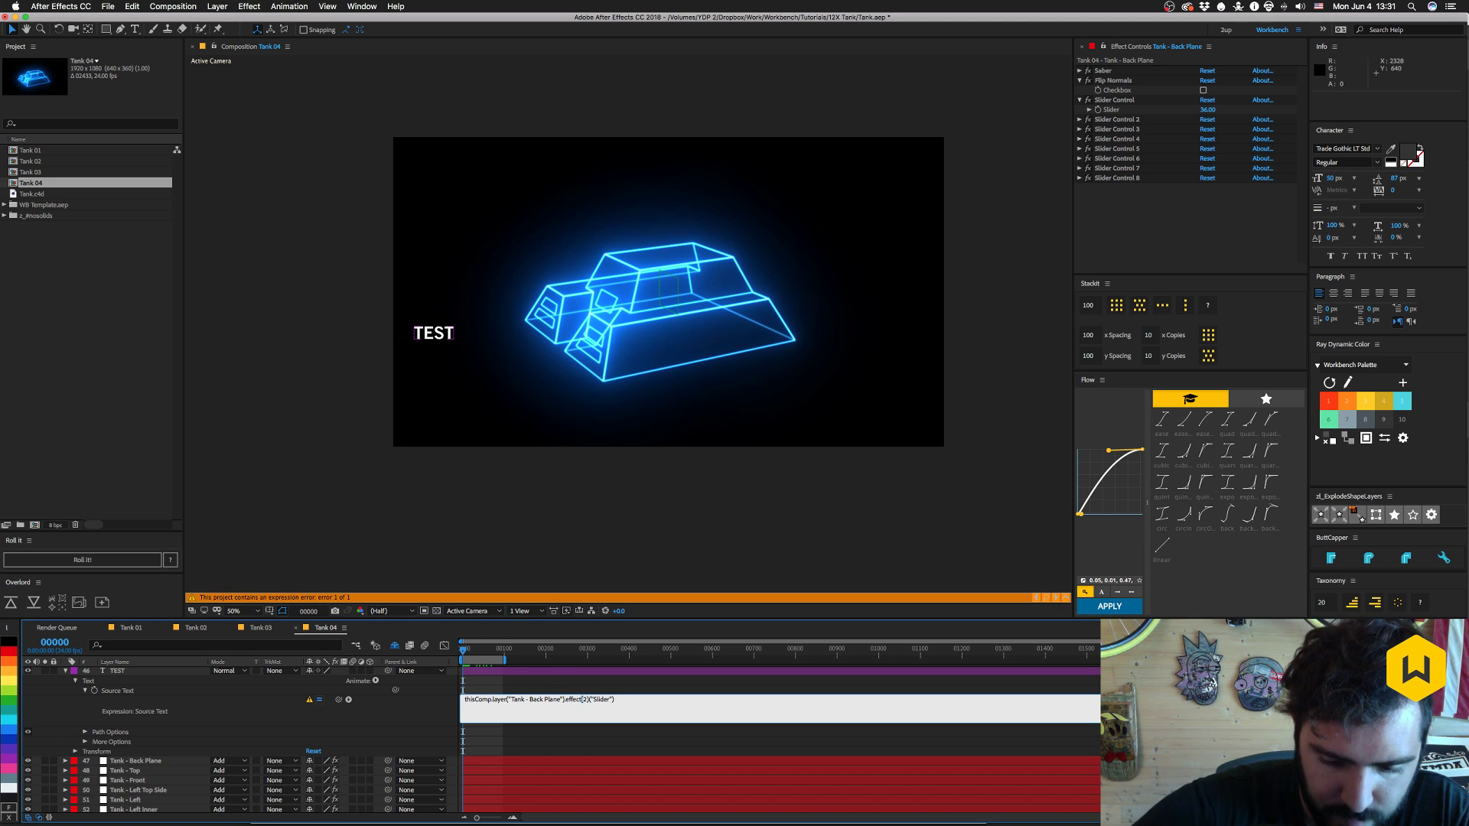
key("KP_Enter")
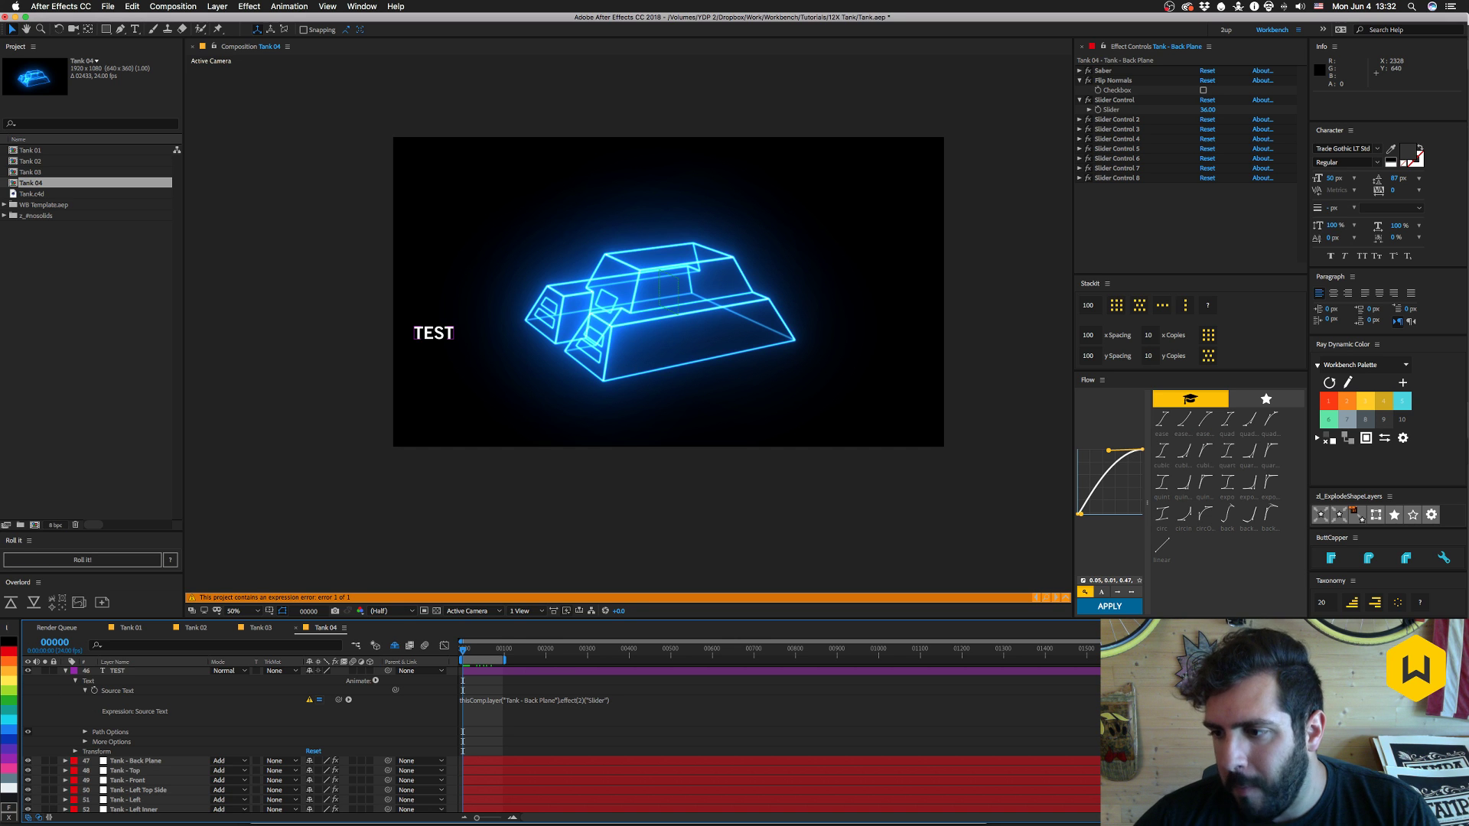
left_click(615, 770)
left_click(623, 789)
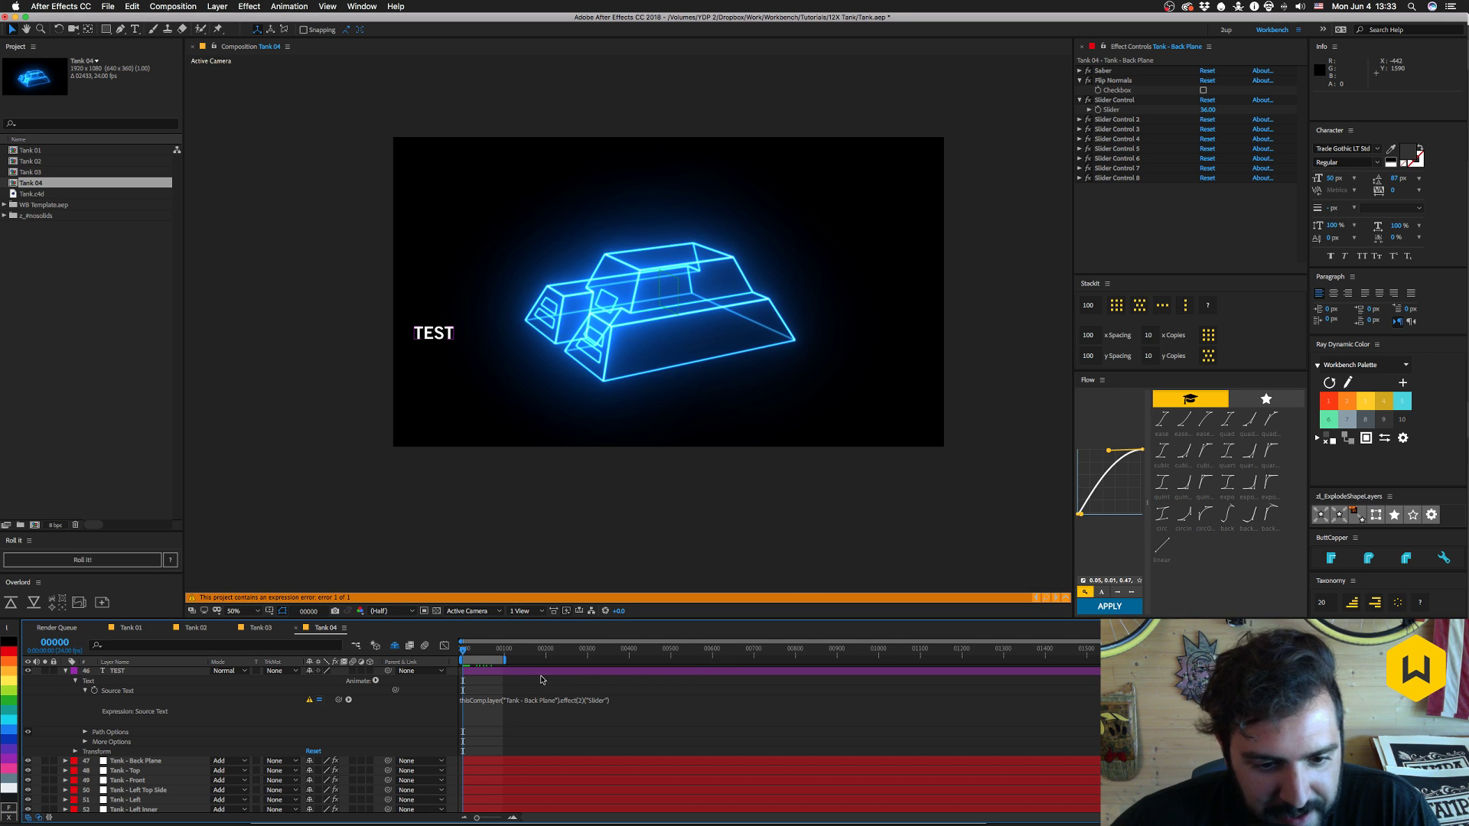
- Replace the "Slider" property name with index 0 in TEST's Source Text expression, so it ends in effect(2)(0)
left_click(594, 699)
left_click(593, 699)
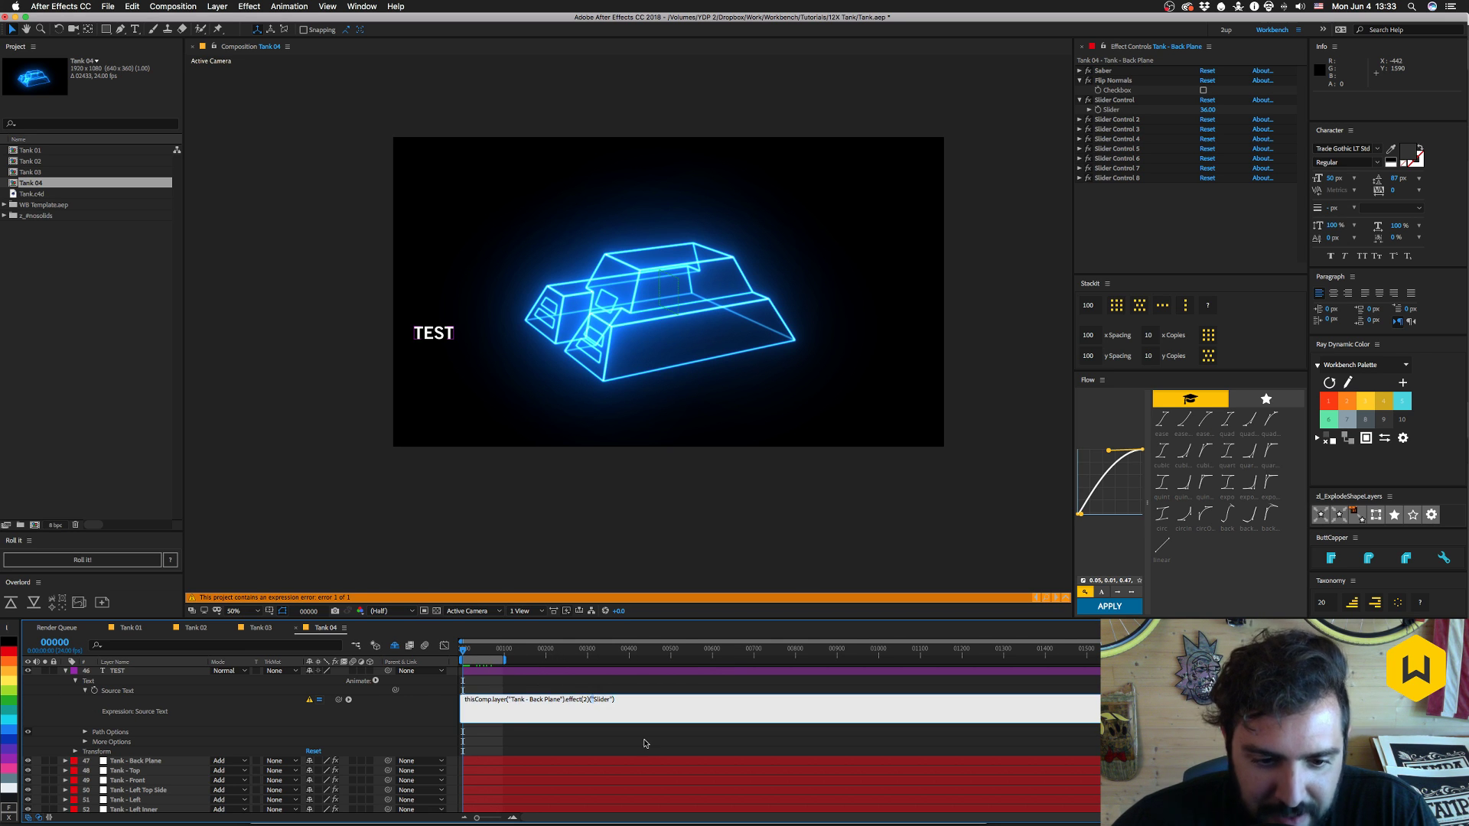
double_click(590, 700)
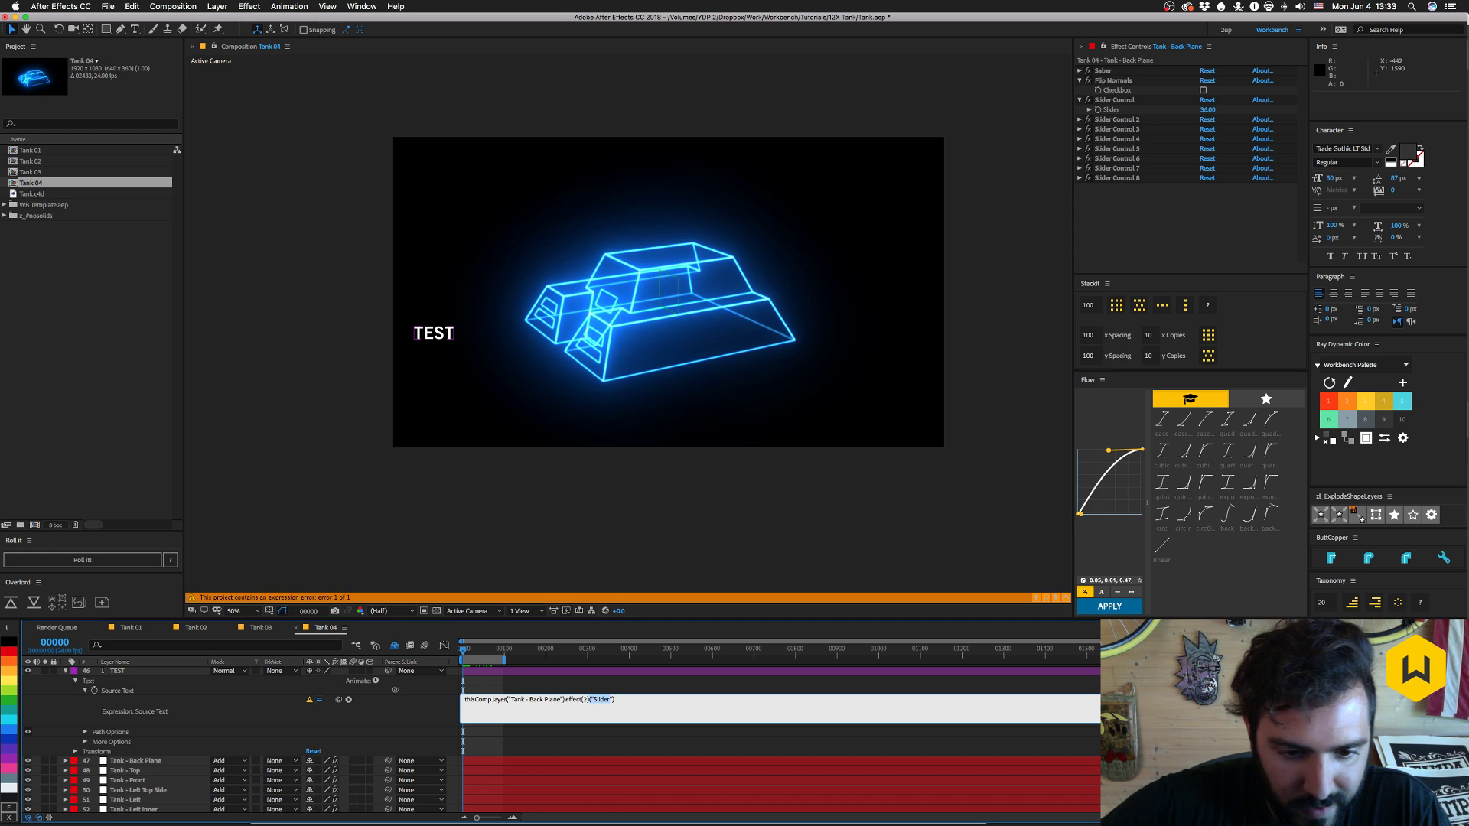
type("0")
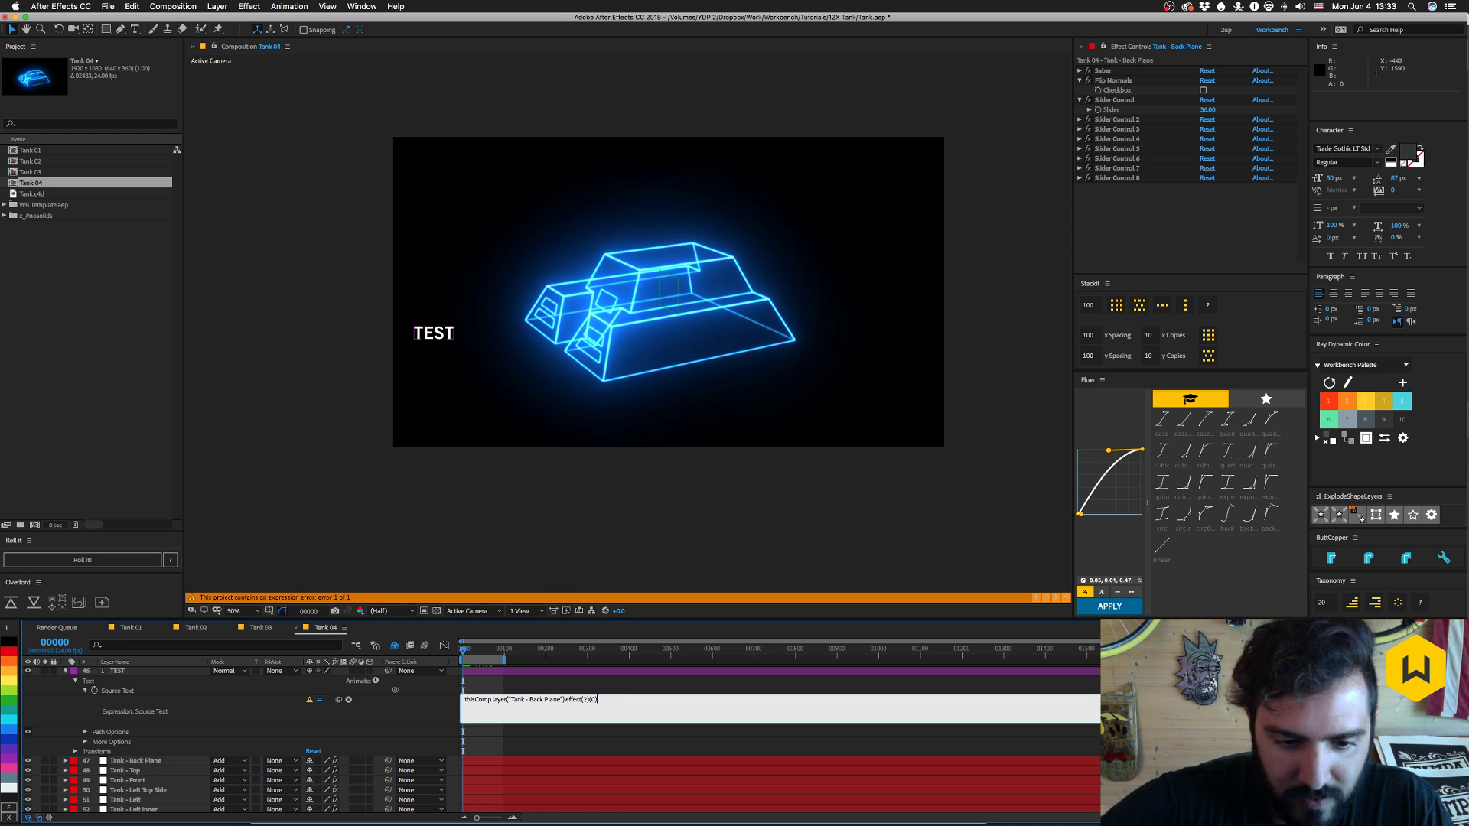
type(")")
key("KP_Enter")
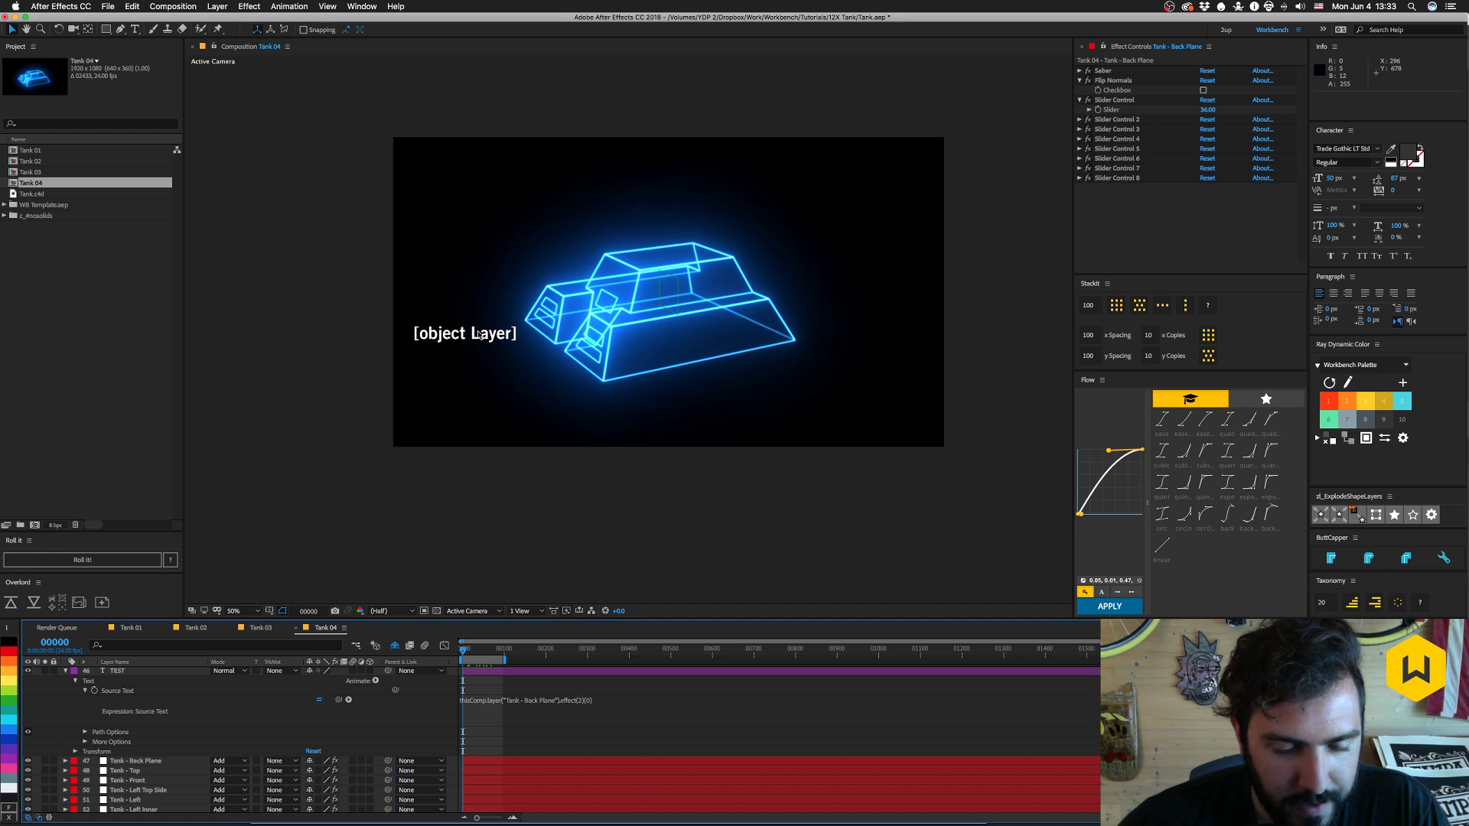
- Append .value; to the end of TEST's Source Text expression
left_click(605, 705)
type(".val")
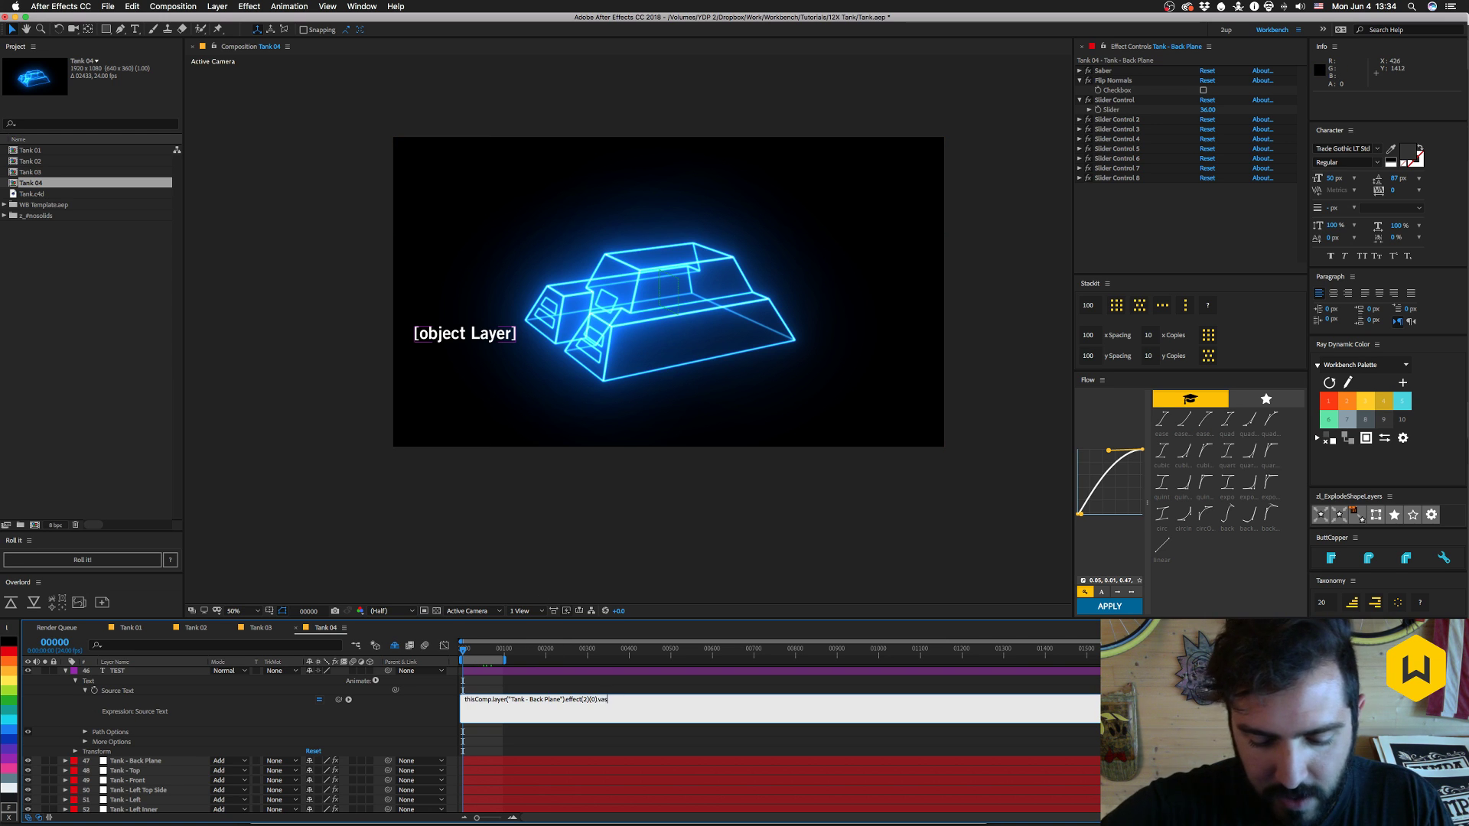
key("BackSpace")
key("BackSpace")
key("BackSpace")
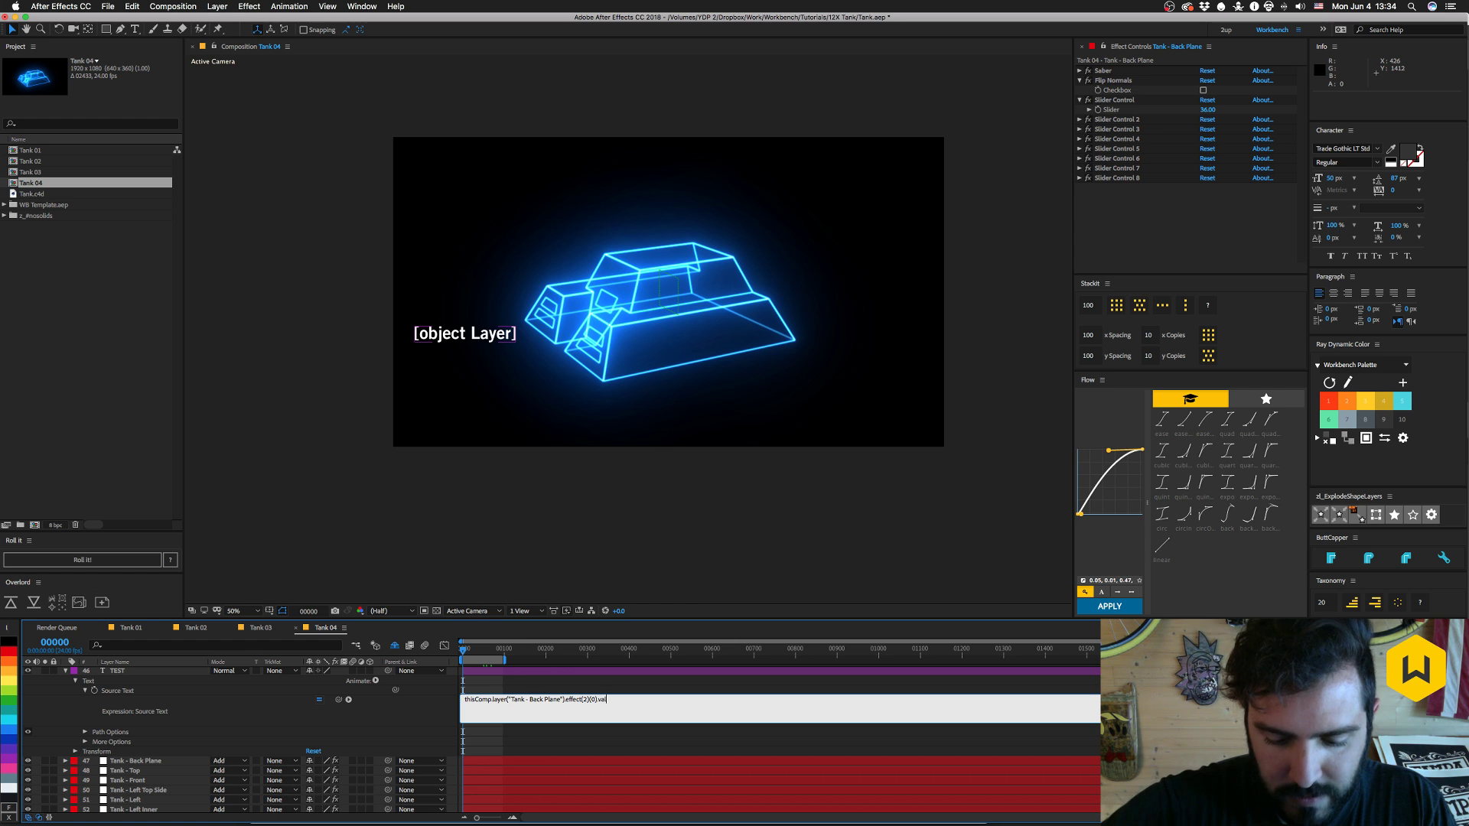
type("ue;")
key("KP_Enter")
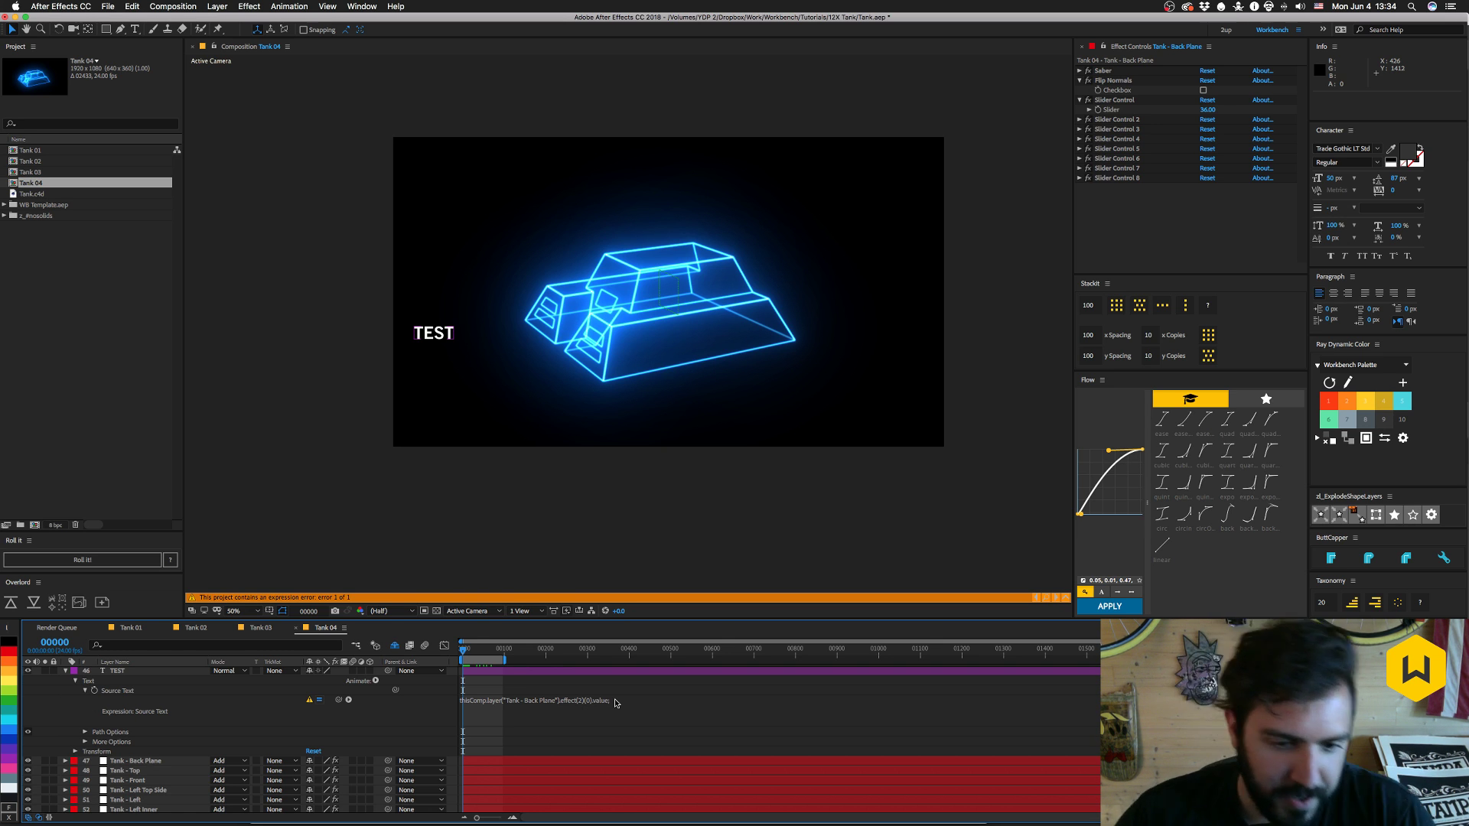
- Relink TEST's Source Text to the first Slider Control's Slider and replace the effect name with index 0
left_click_drag(339, 699, 1106, 110)
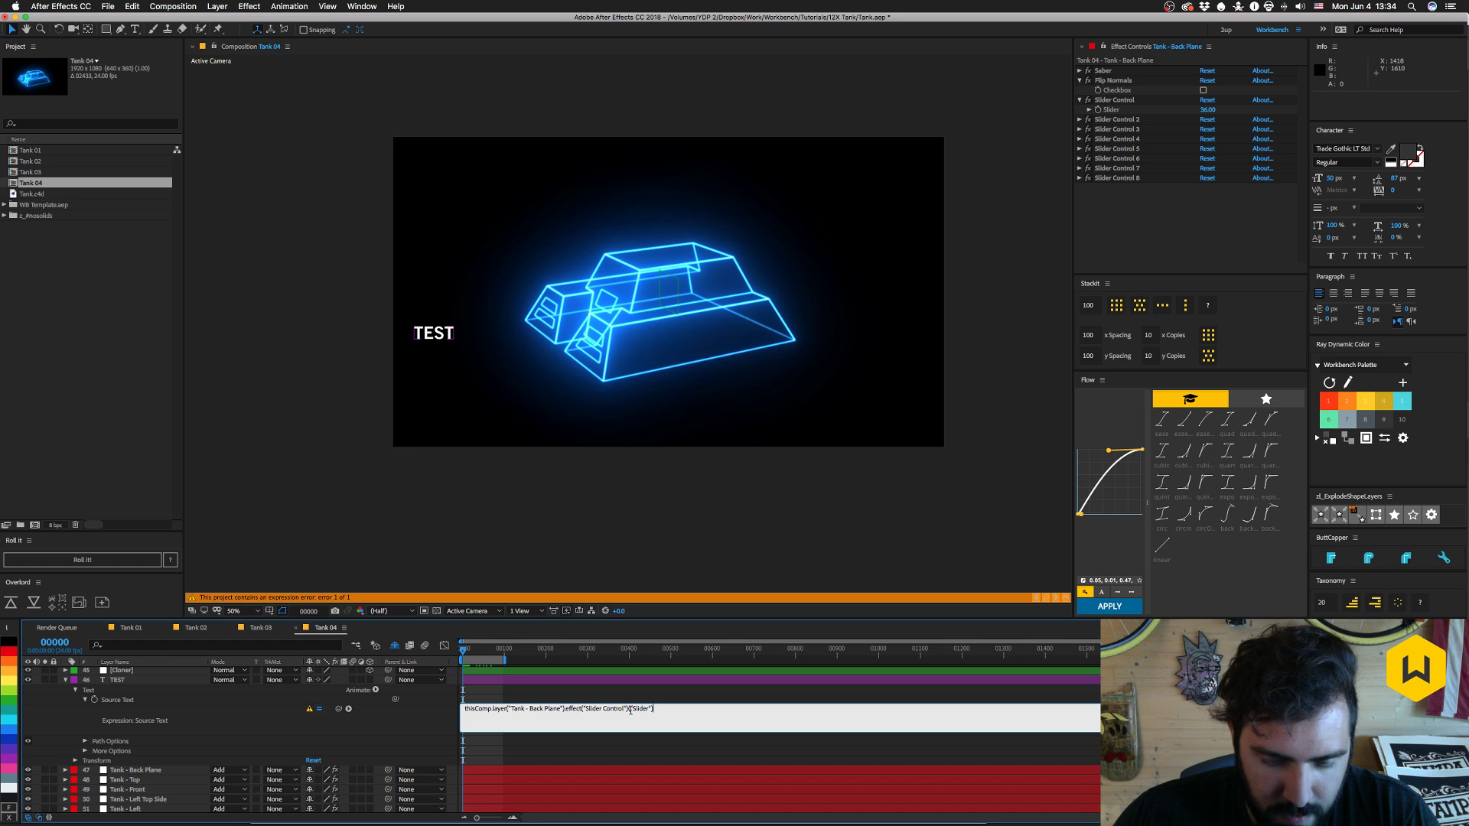
left_click_drag(627, 708, 579, 709)
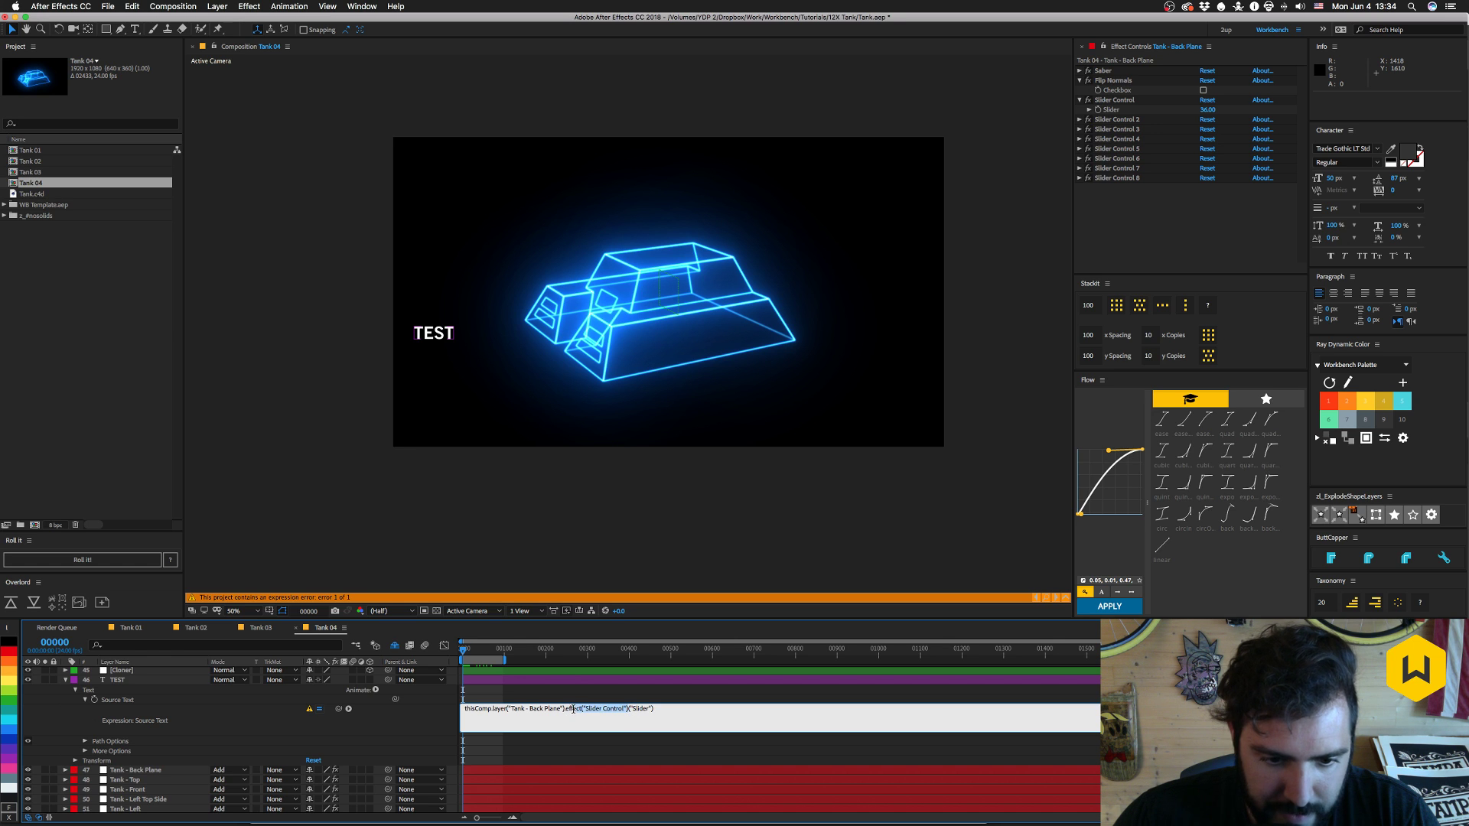
key("BackSpace")
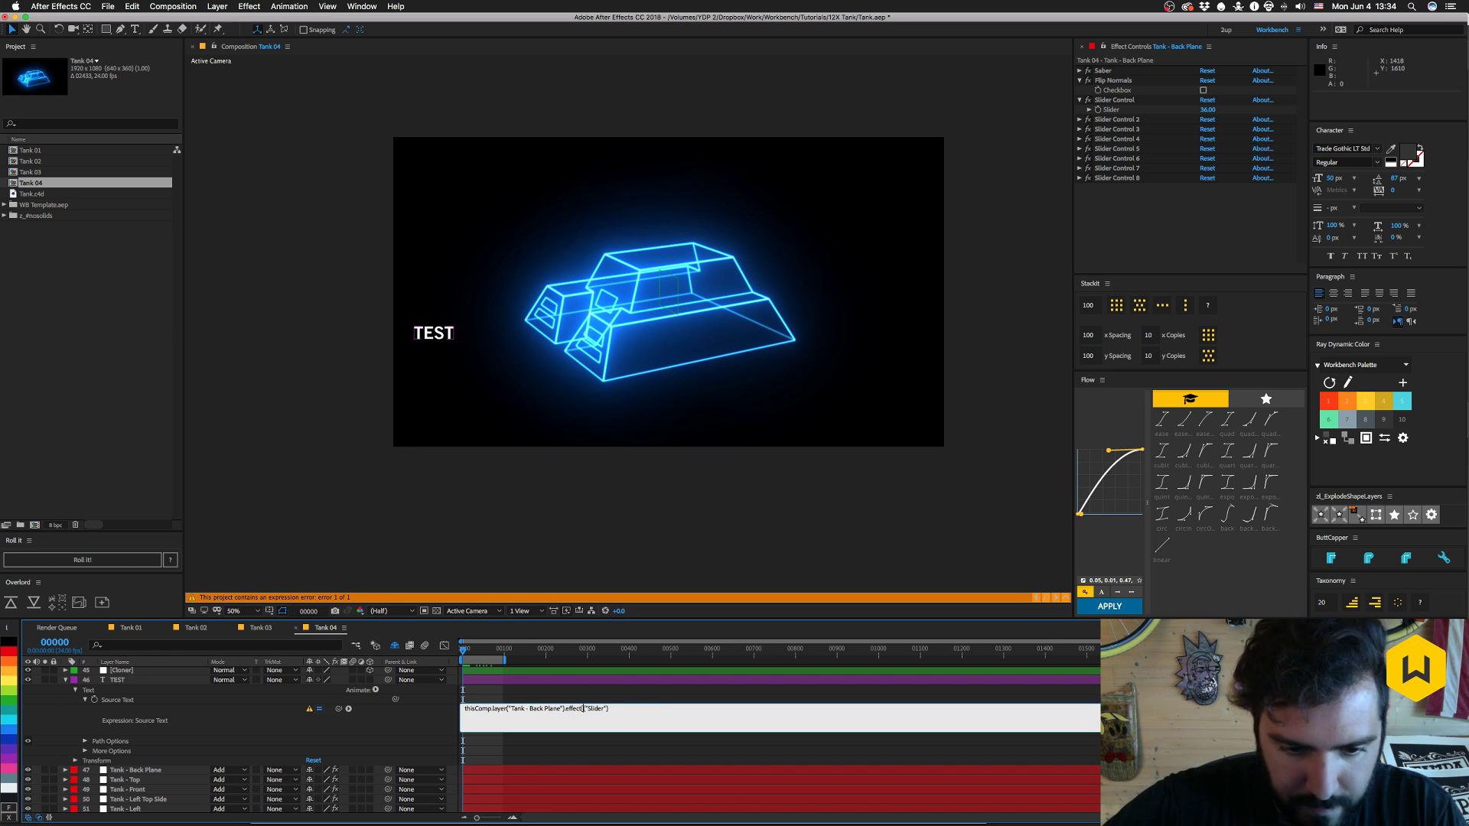
type("3)(")
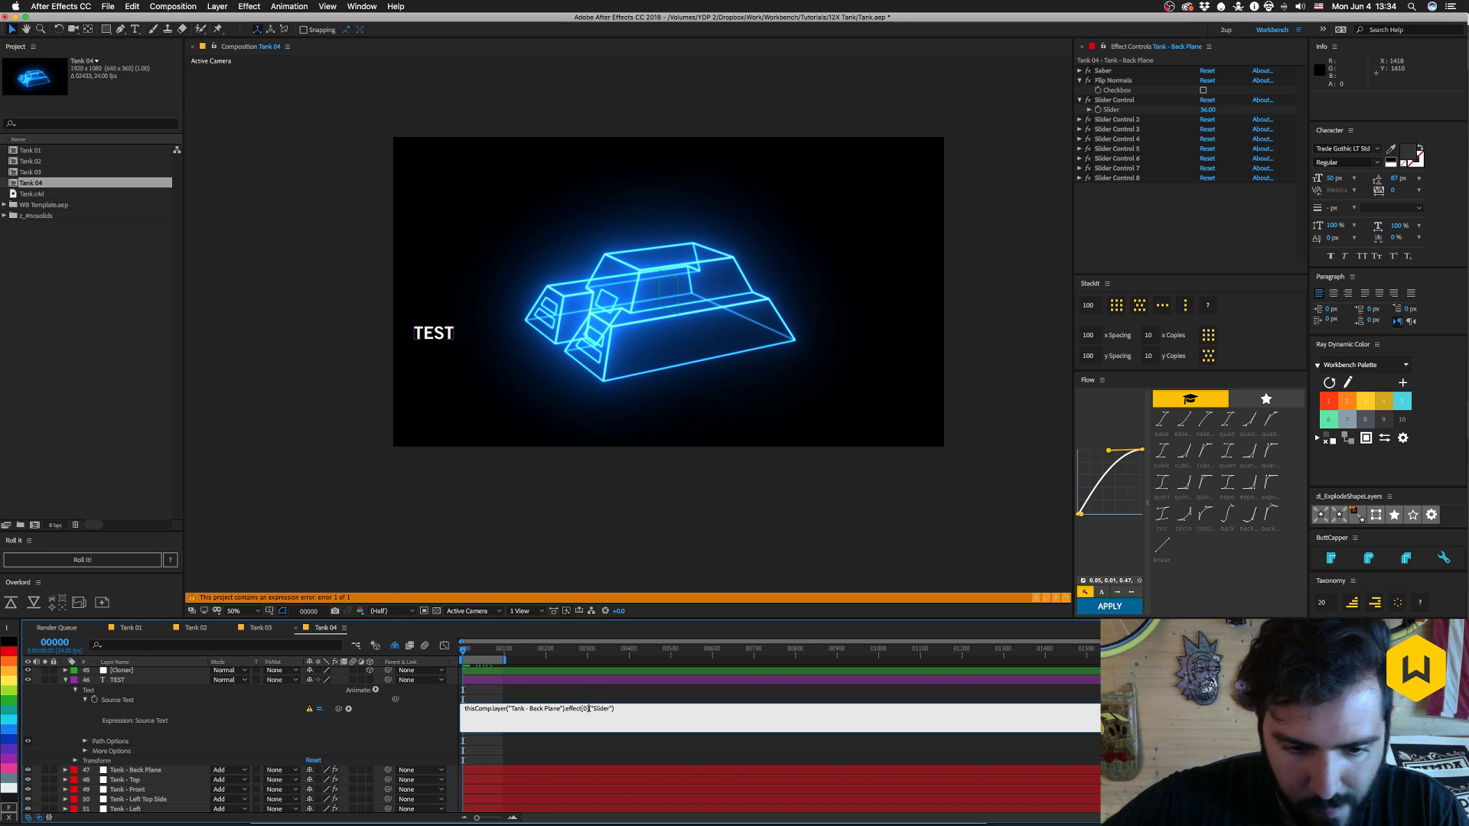
key("KP_Enter")
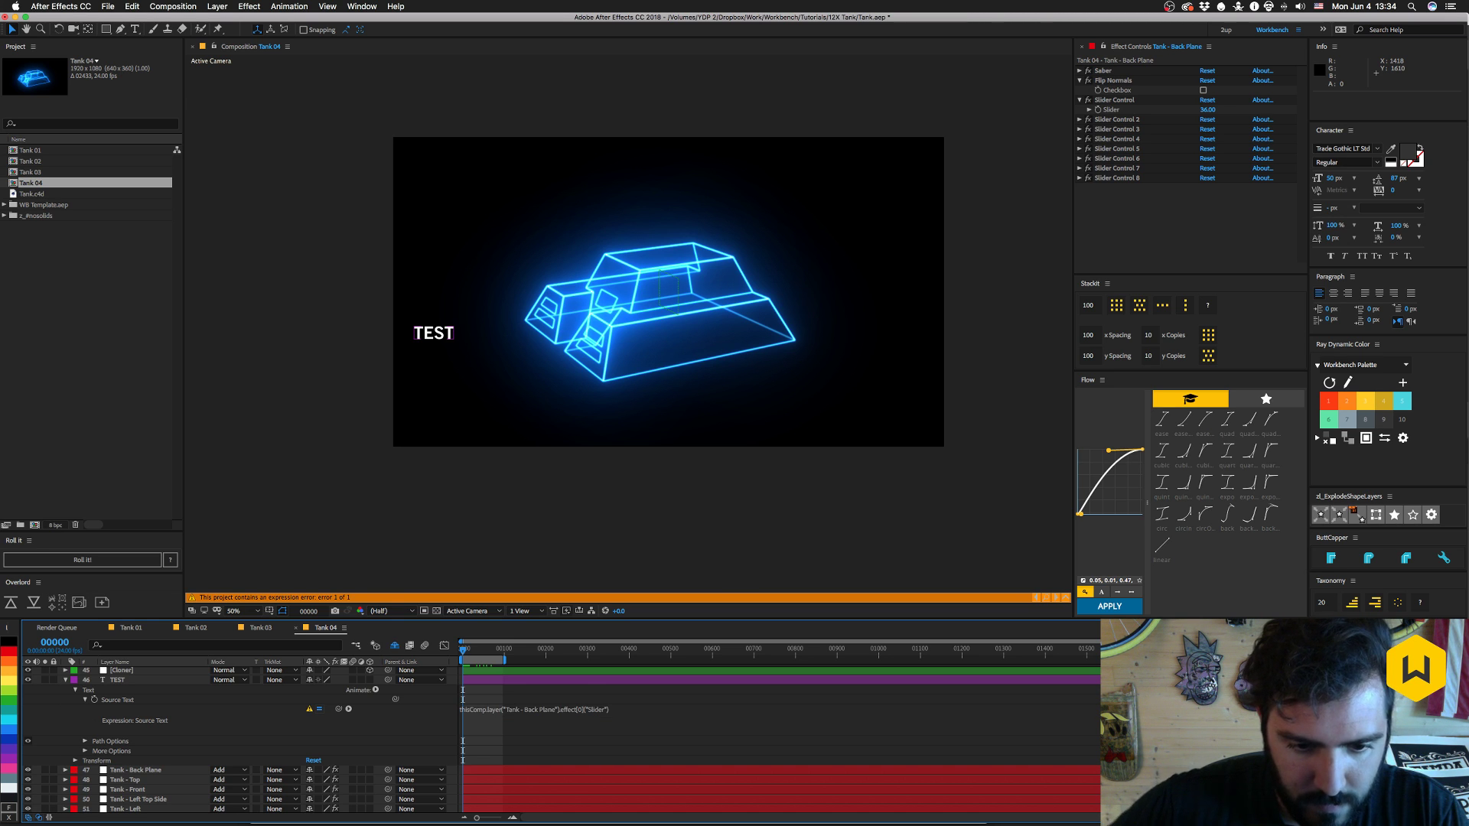
- Try index 0 in place of the "Slider" property name as well, ending TEST's expression in effect(0)(0)
left_click(624, 709)
left_click(624, 709)
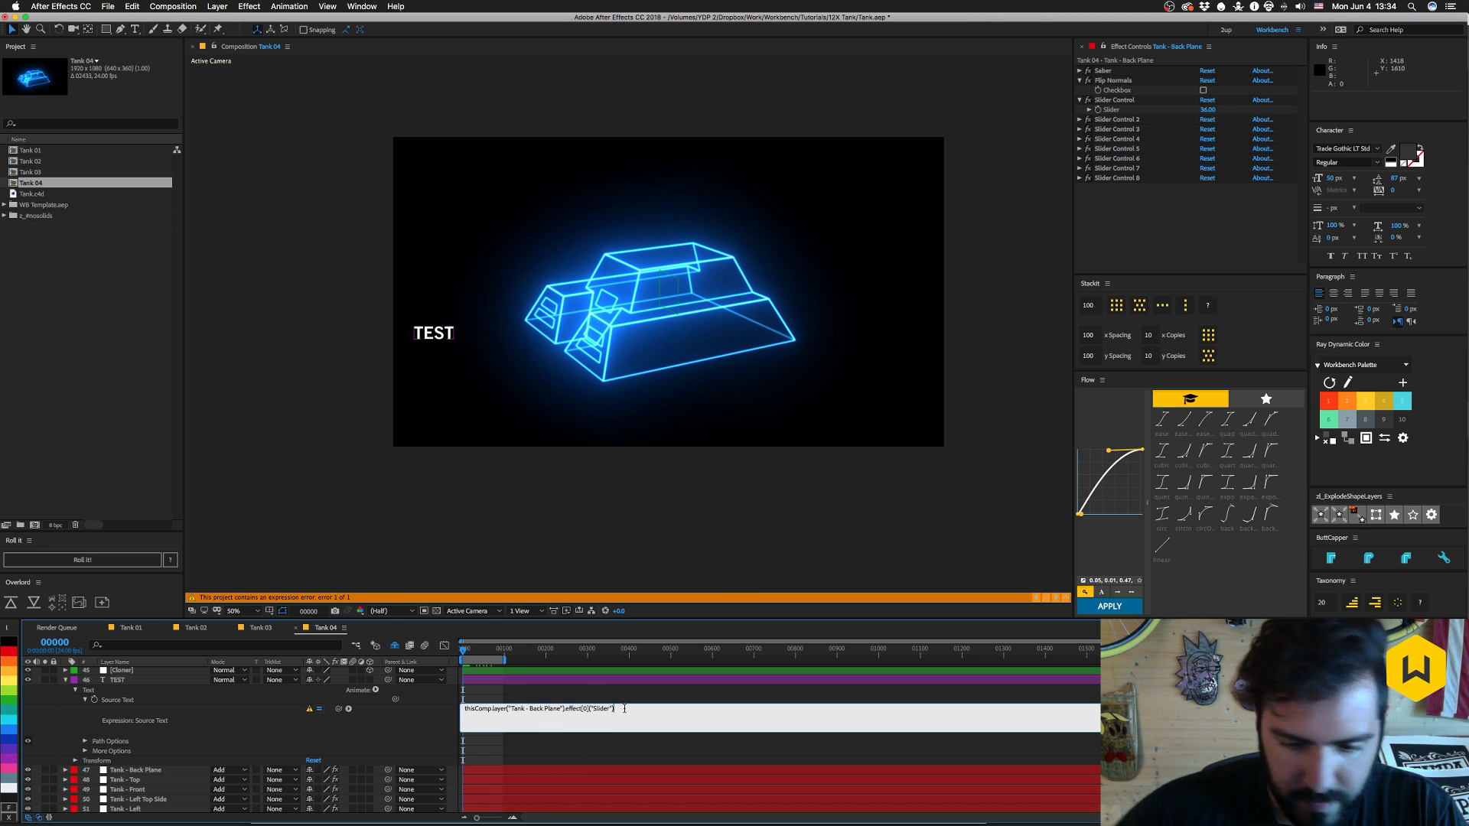
double_click(603, 709)
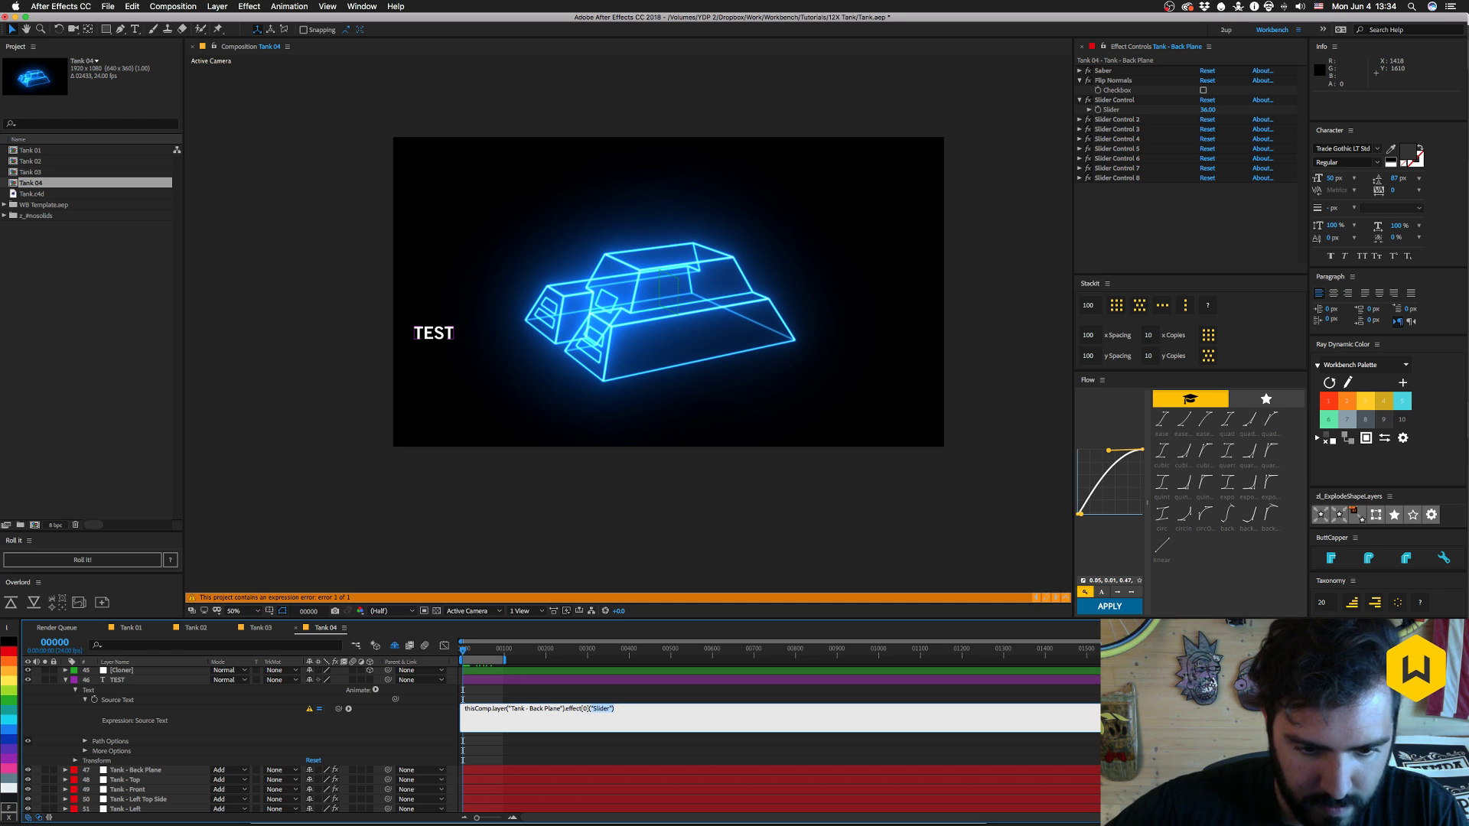
type("0")
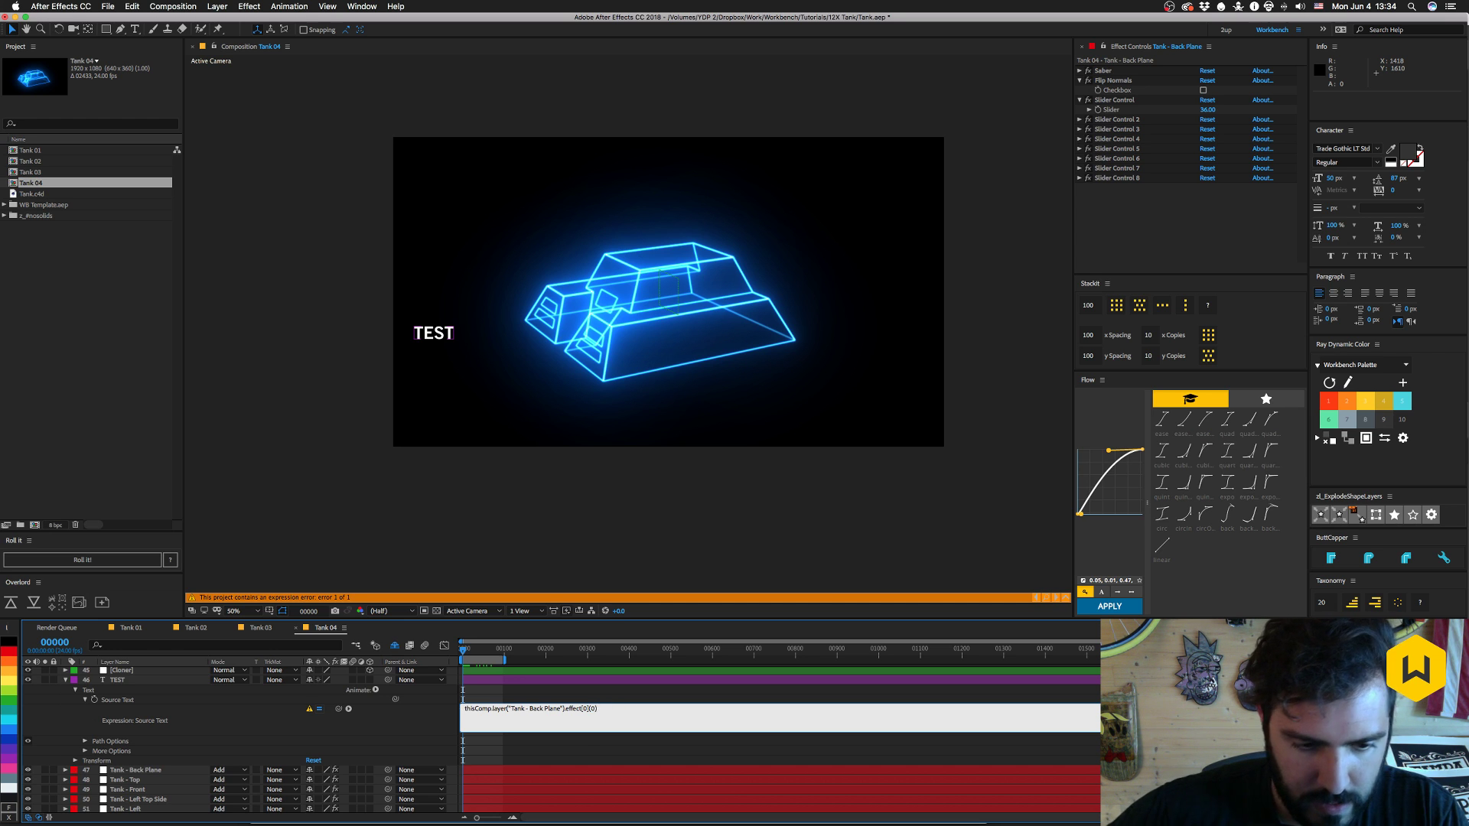
key("KP_Enter")
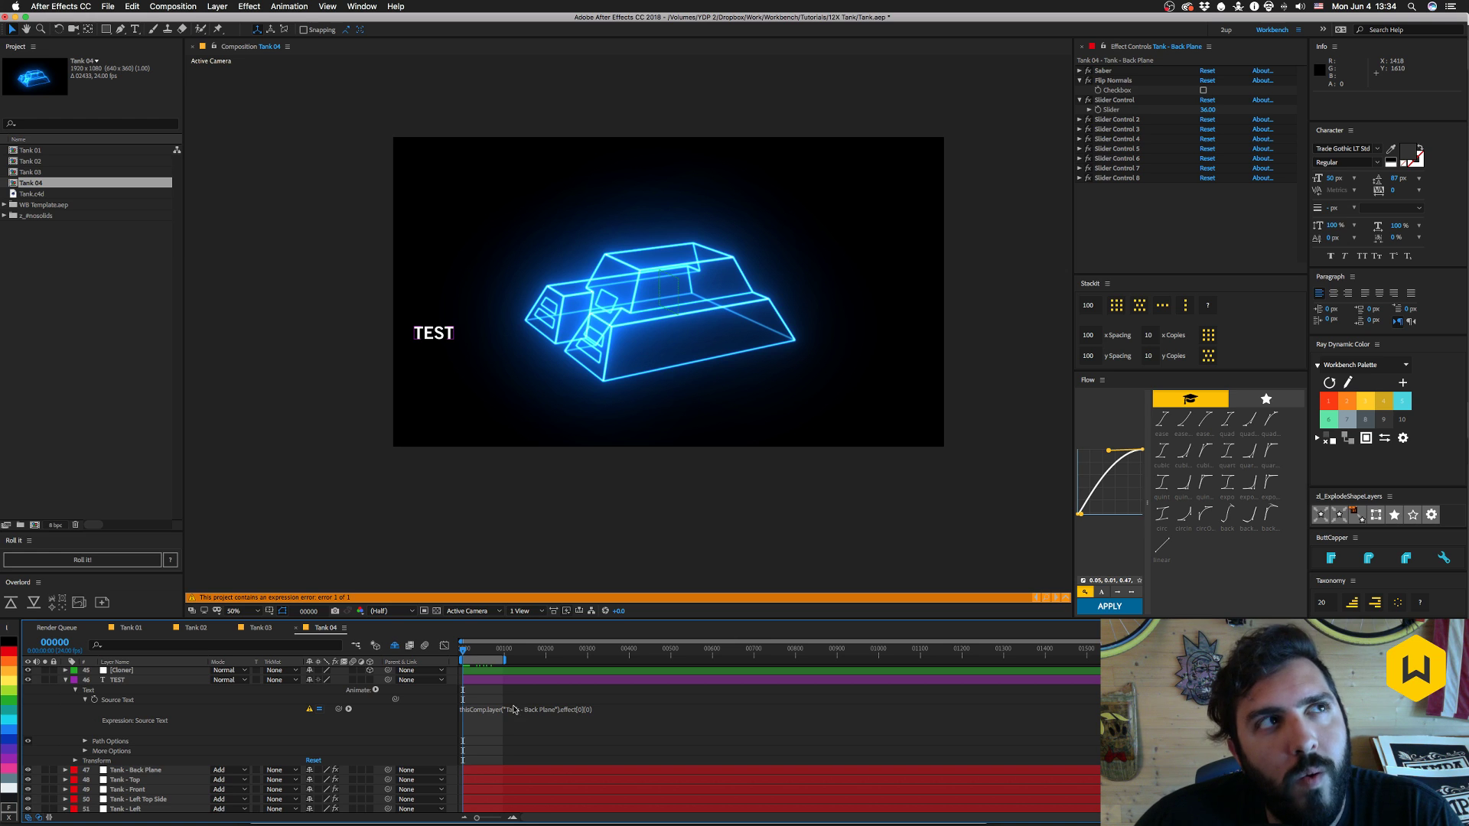
- Remove the effect reference from TEST's Source Text expression, leaving thisComp.layer("Tank - Back Plane"); and apply it
left_click(595, 711)
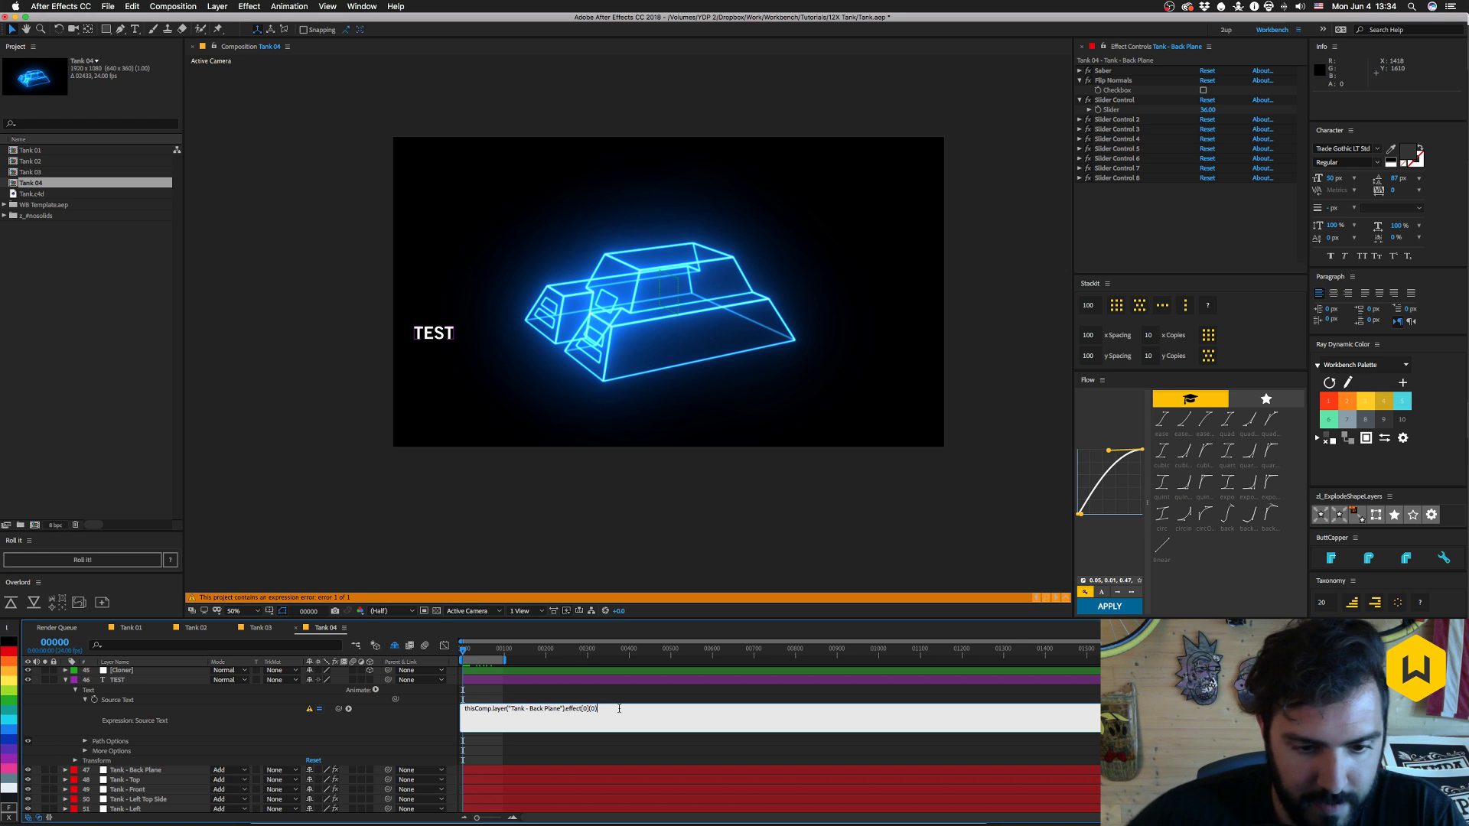
key("BackSpace")
key("BackSpace")
key("BackSpace")
key("BackSpace")
key("BackSpace")
key("BackSpace")
key("BackSpace")
key("BackSpace")
key("BackSpace")
key("BackSpace")
key("BackSpace")
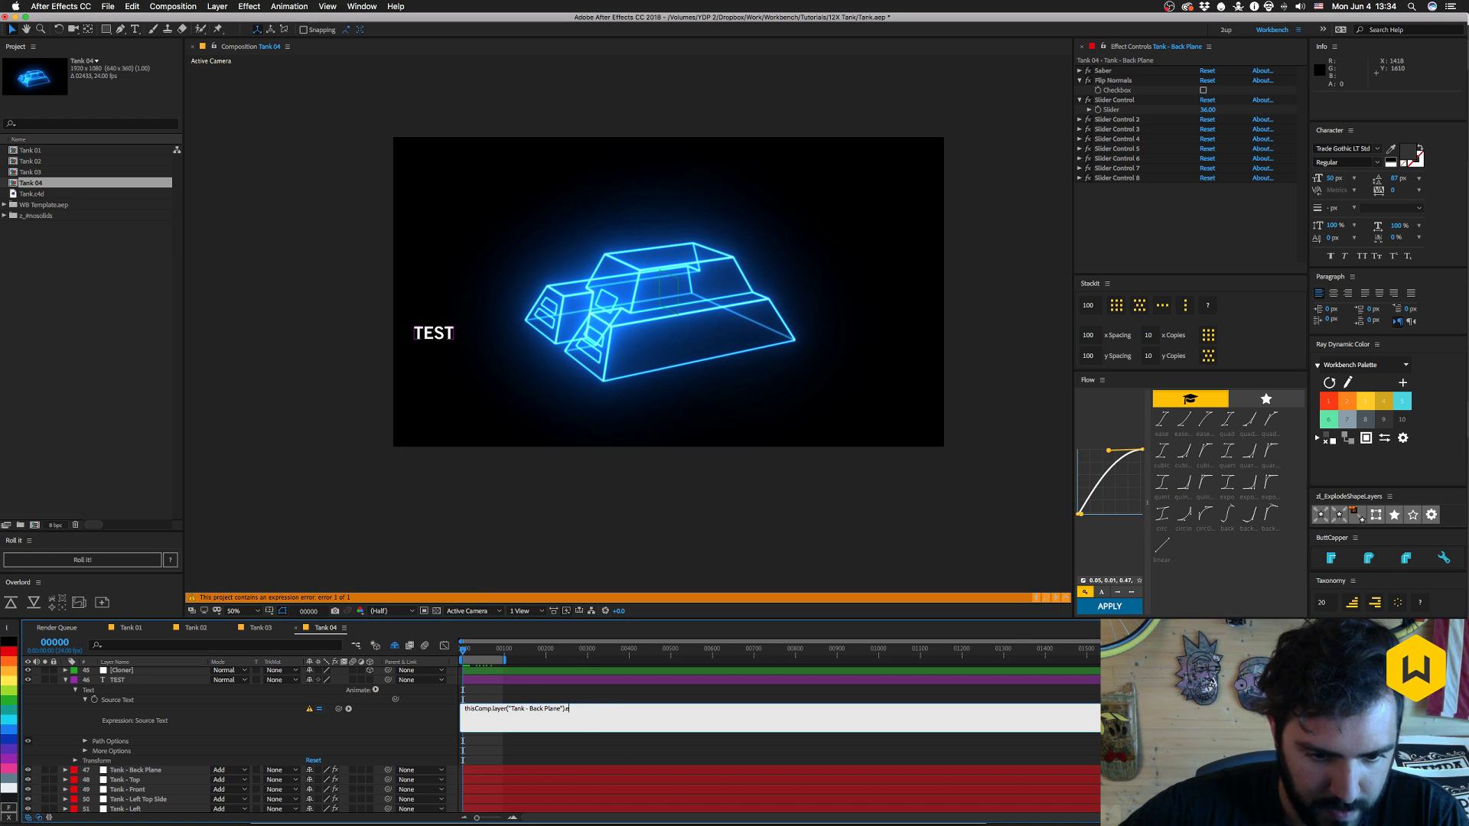
type(";")
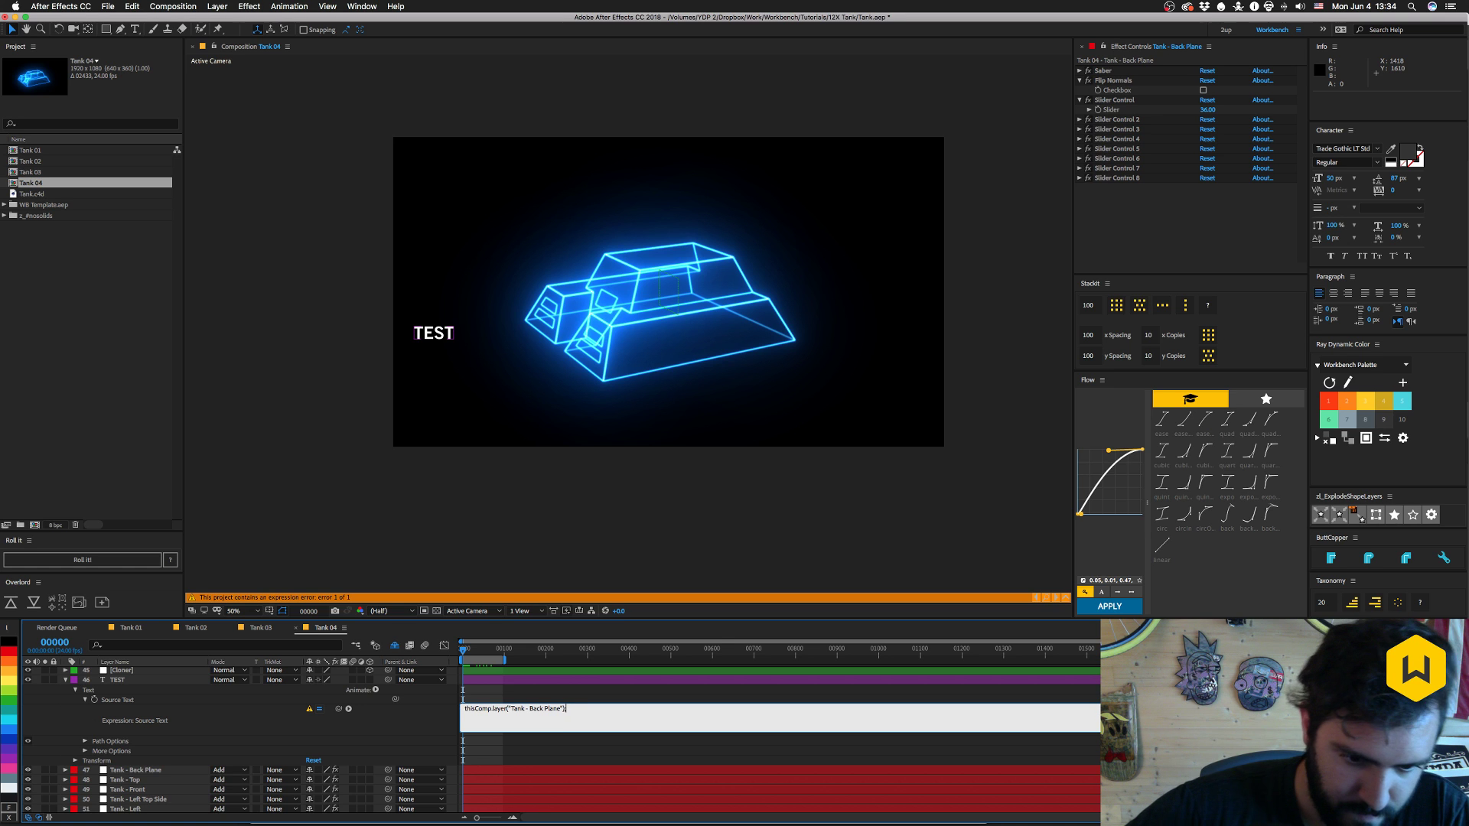
key("ctrl+a")
key("KP_Enter")
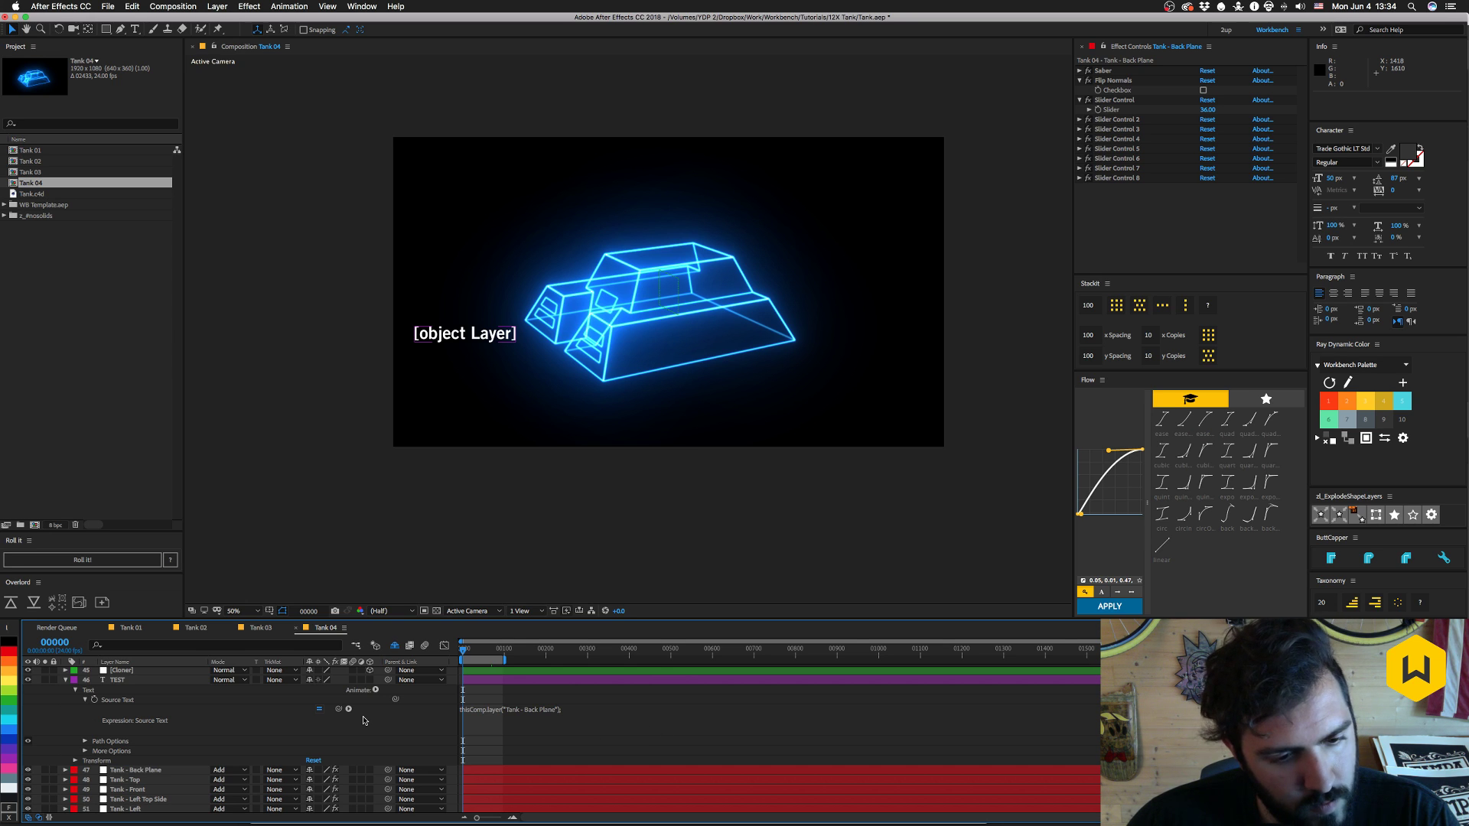
- Leave the Source Text expression field and select the TEST layer
left_click(606, 719)
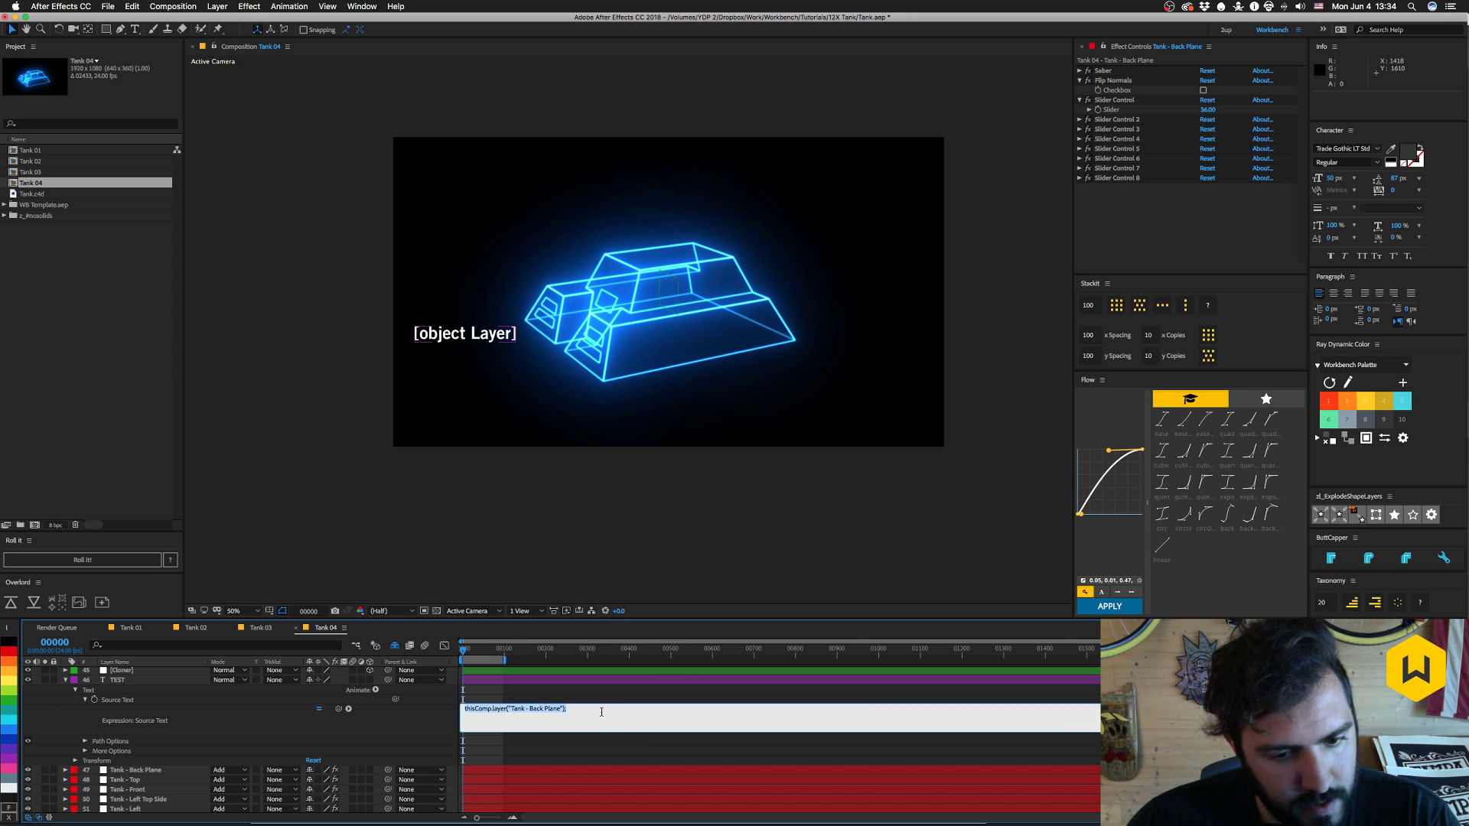
left_click(379, 722)
left_click(111, 679)
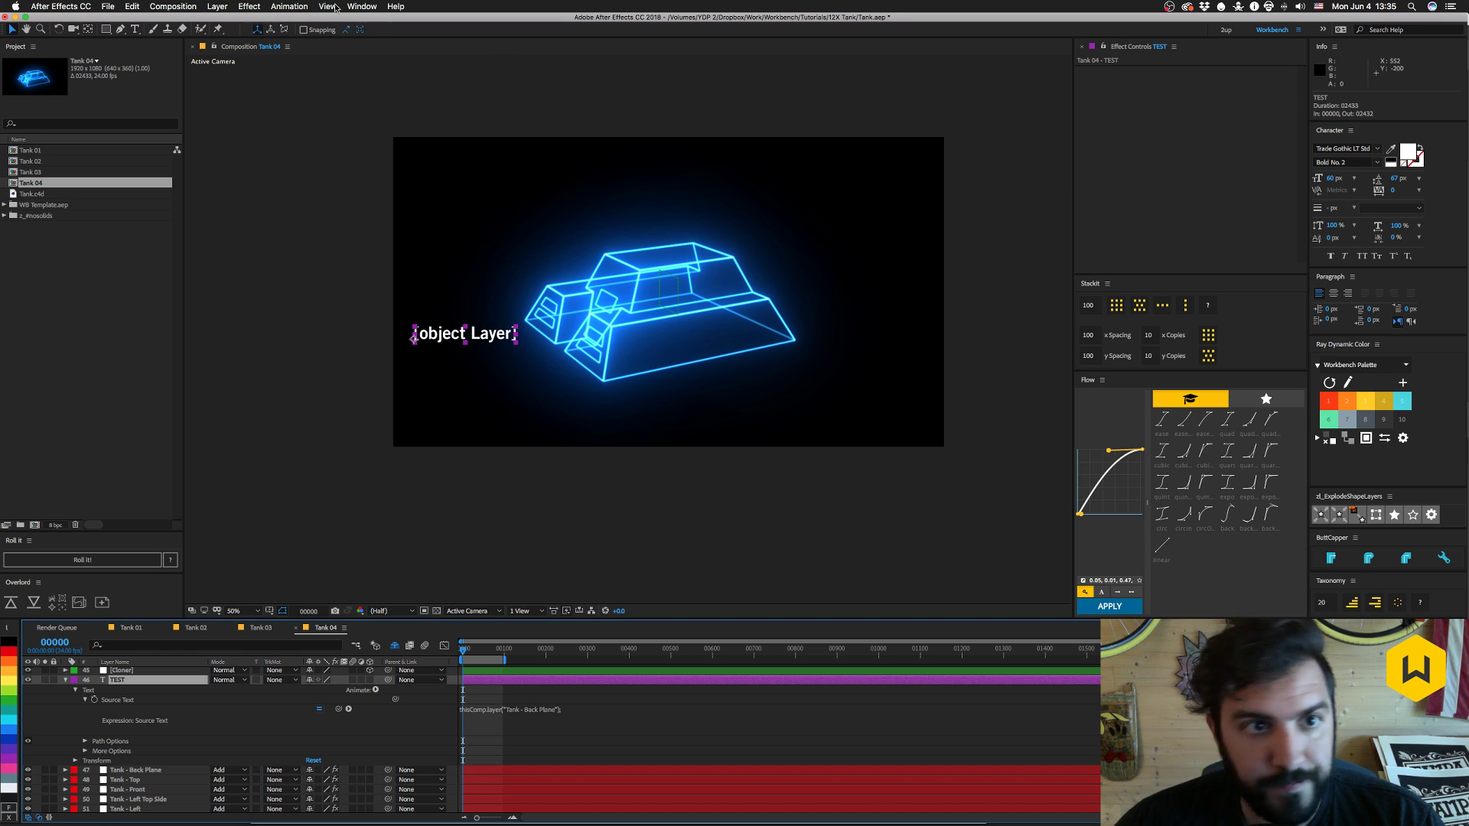
- Open the Quiver extension, place its floating window over the composition view, and make it wider and shorter
left_click(358, 6)
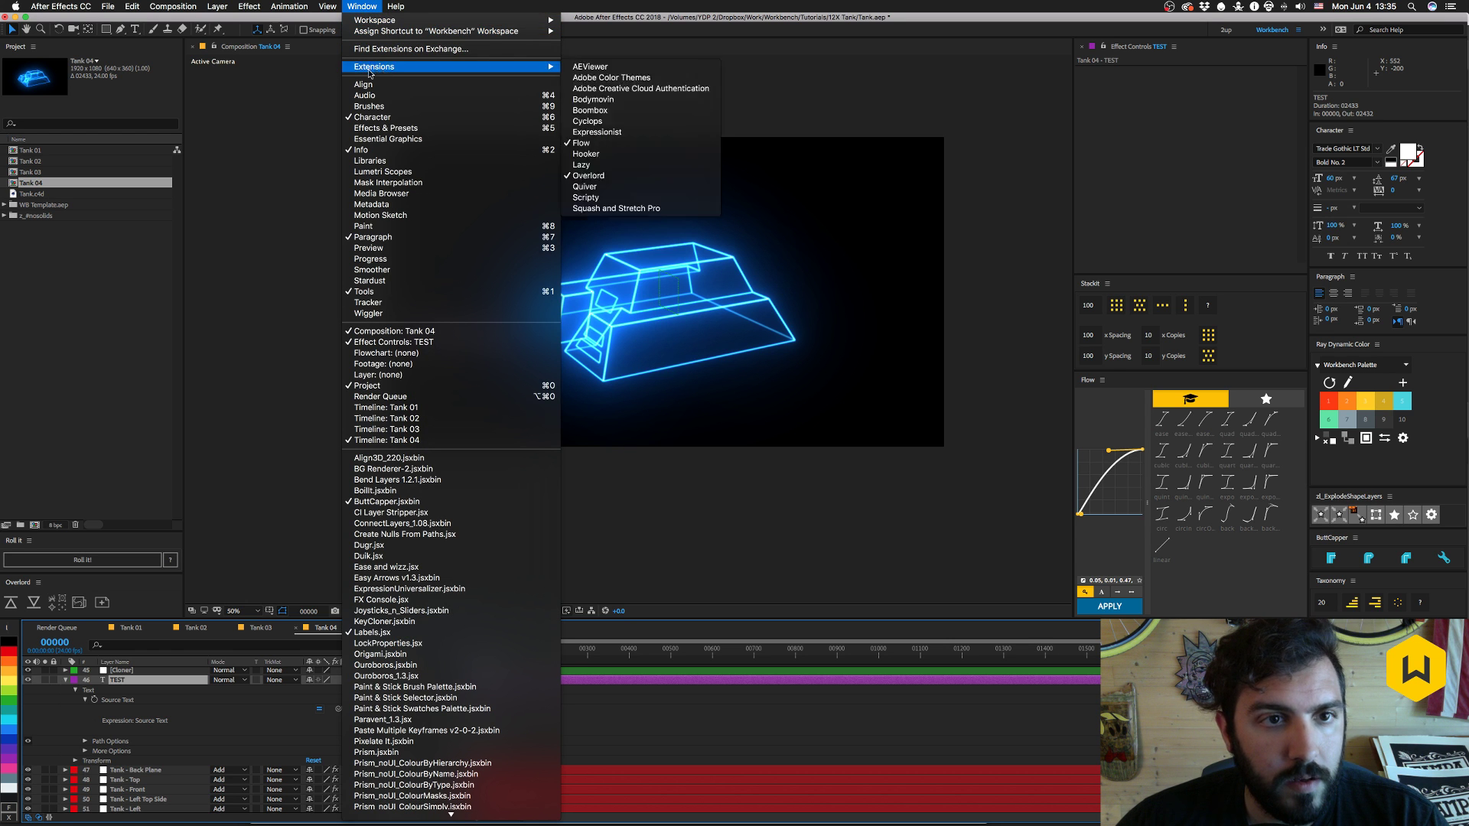
mouse_move(399, 67)
left_click(608, 191)
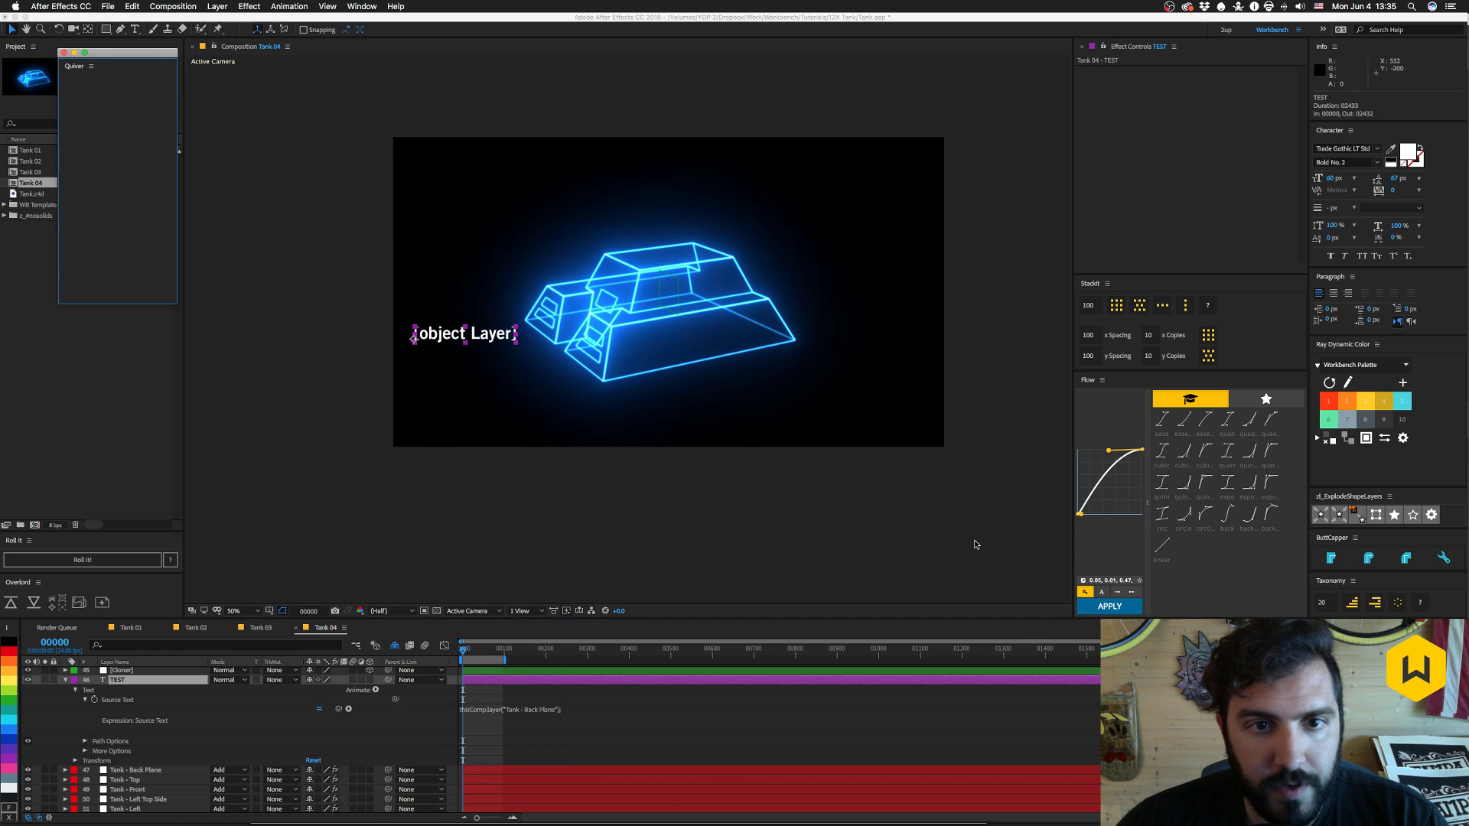
left_click_drag(122, 56, 718, 288)
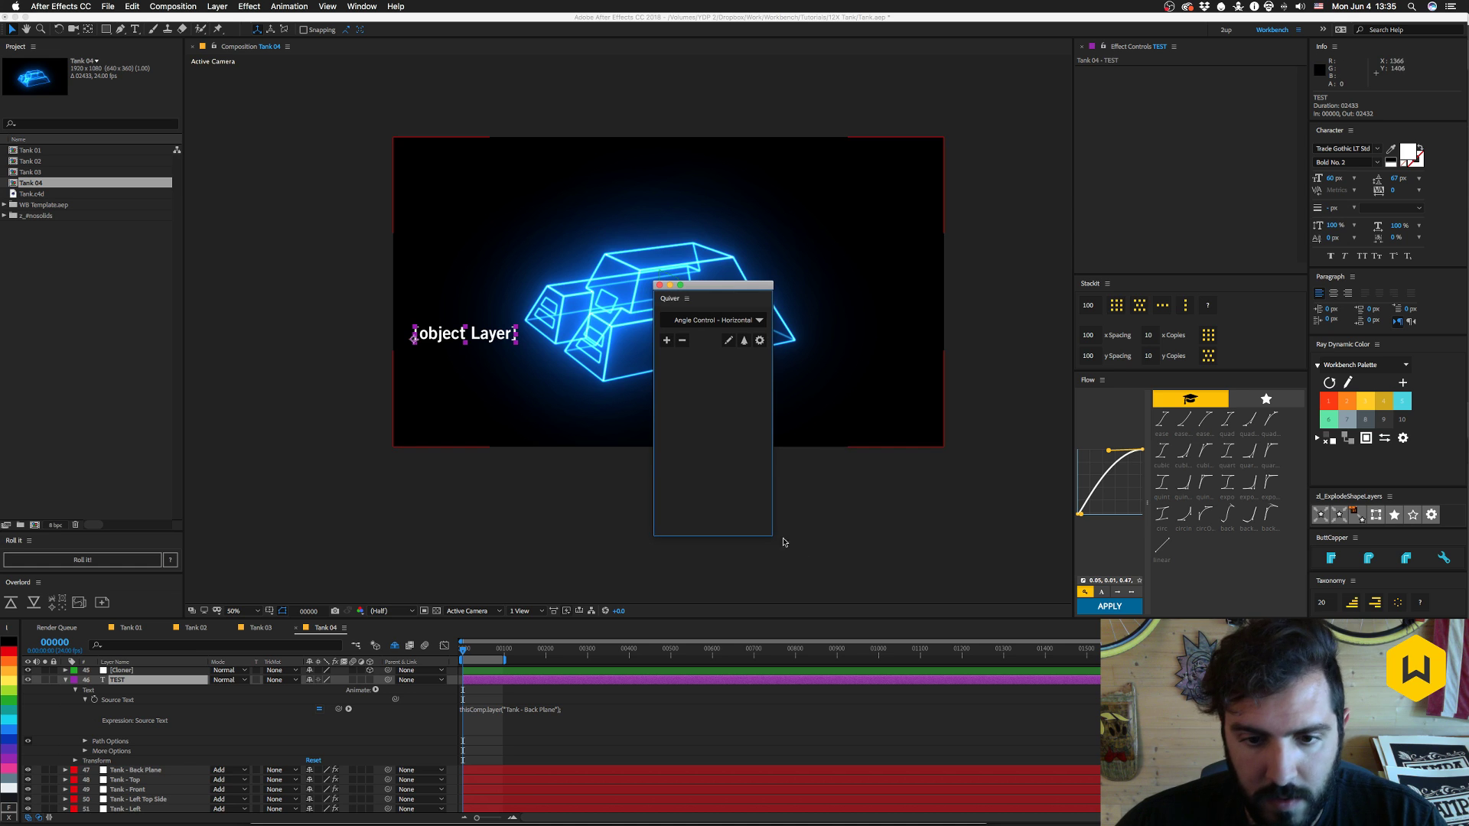
left_click_drag(767, 531, 926, 428)
- Apply Quiver's List Methods and Properties expression to TEST's Source Text and close the Quiver window
left_click(846, 321)
scroll(727, 380, "down", 5)
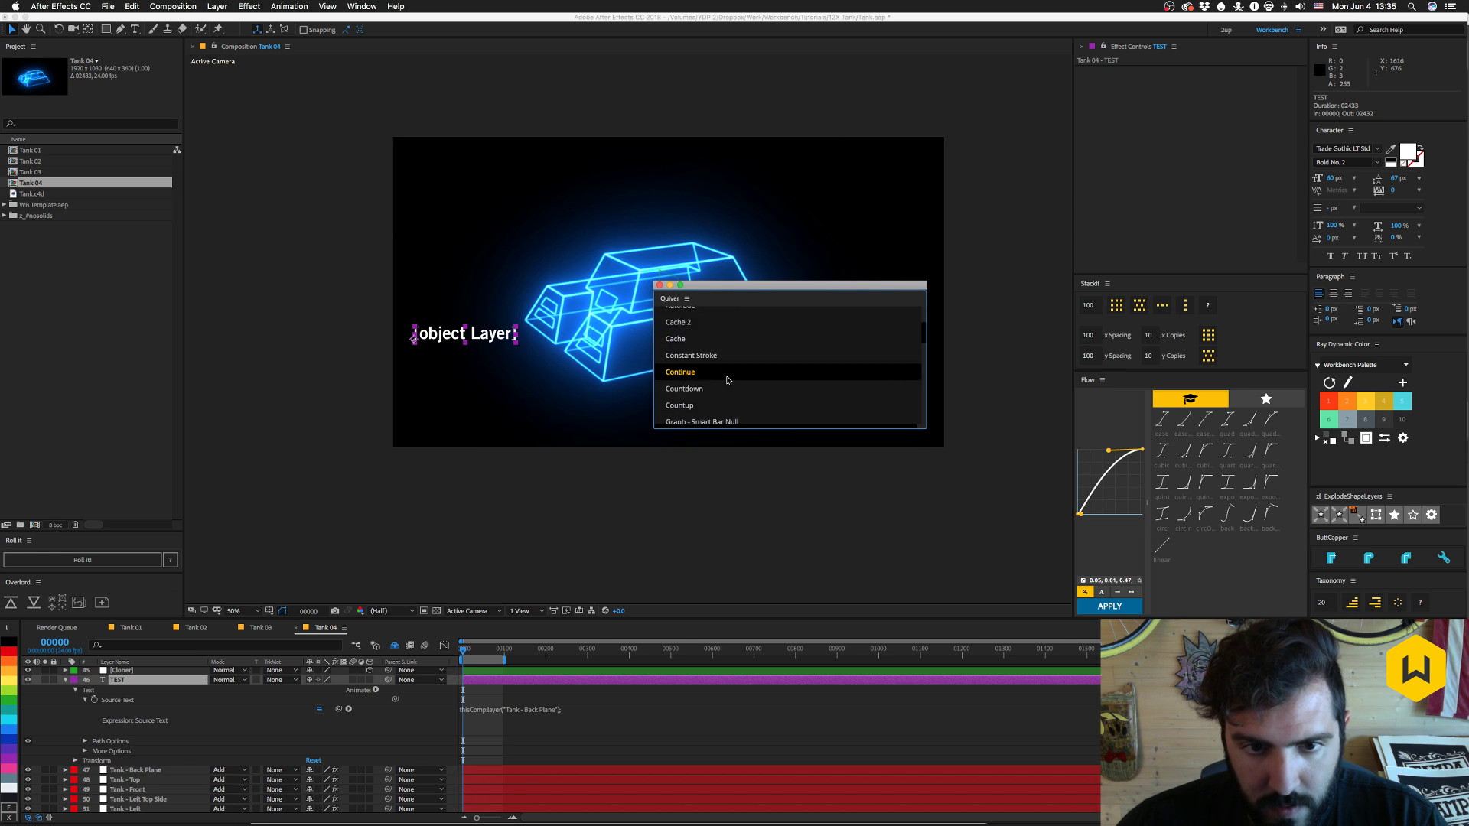
left_click(723, 406)
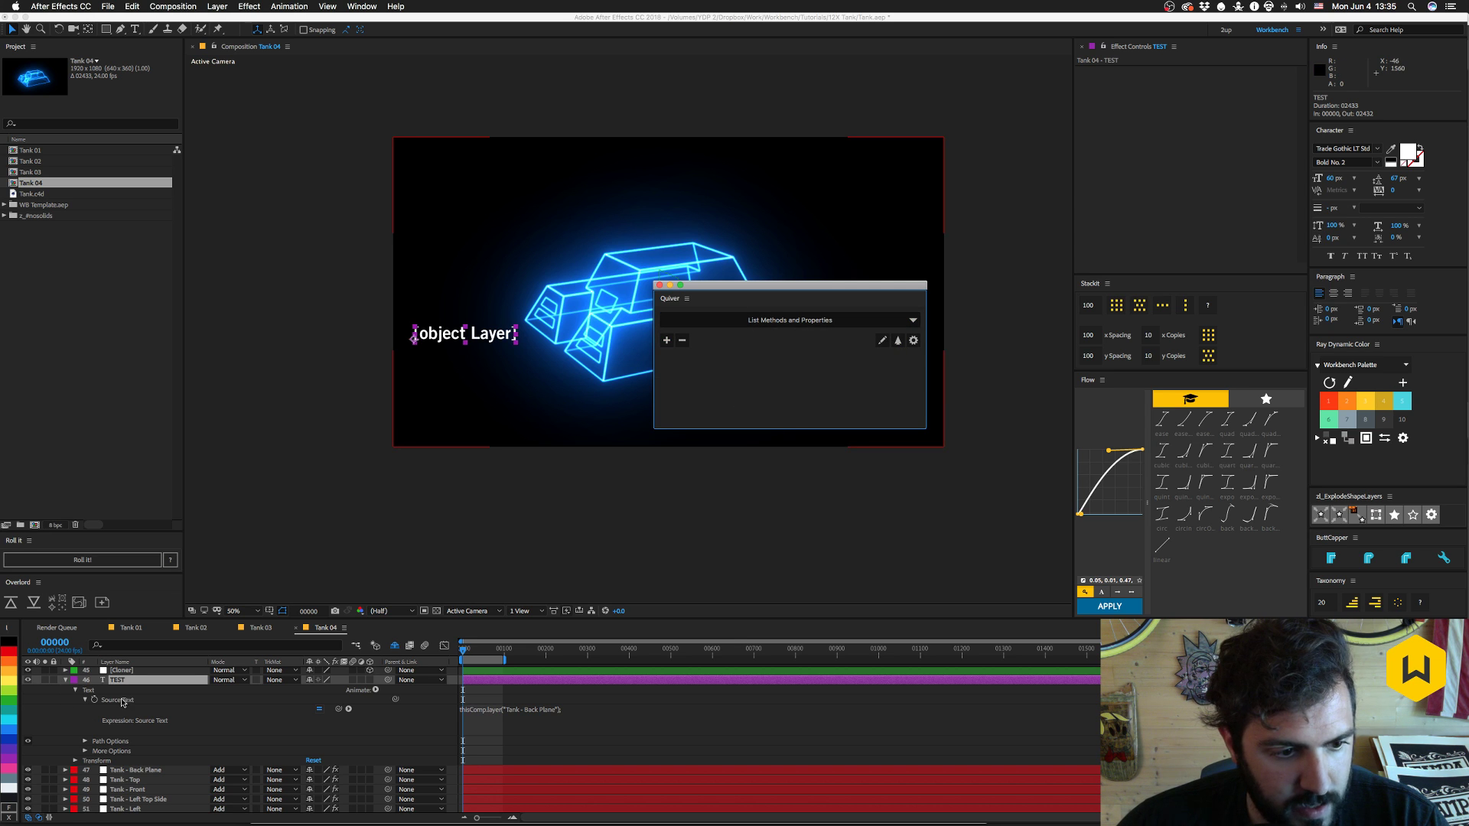
left_click(73, 709)
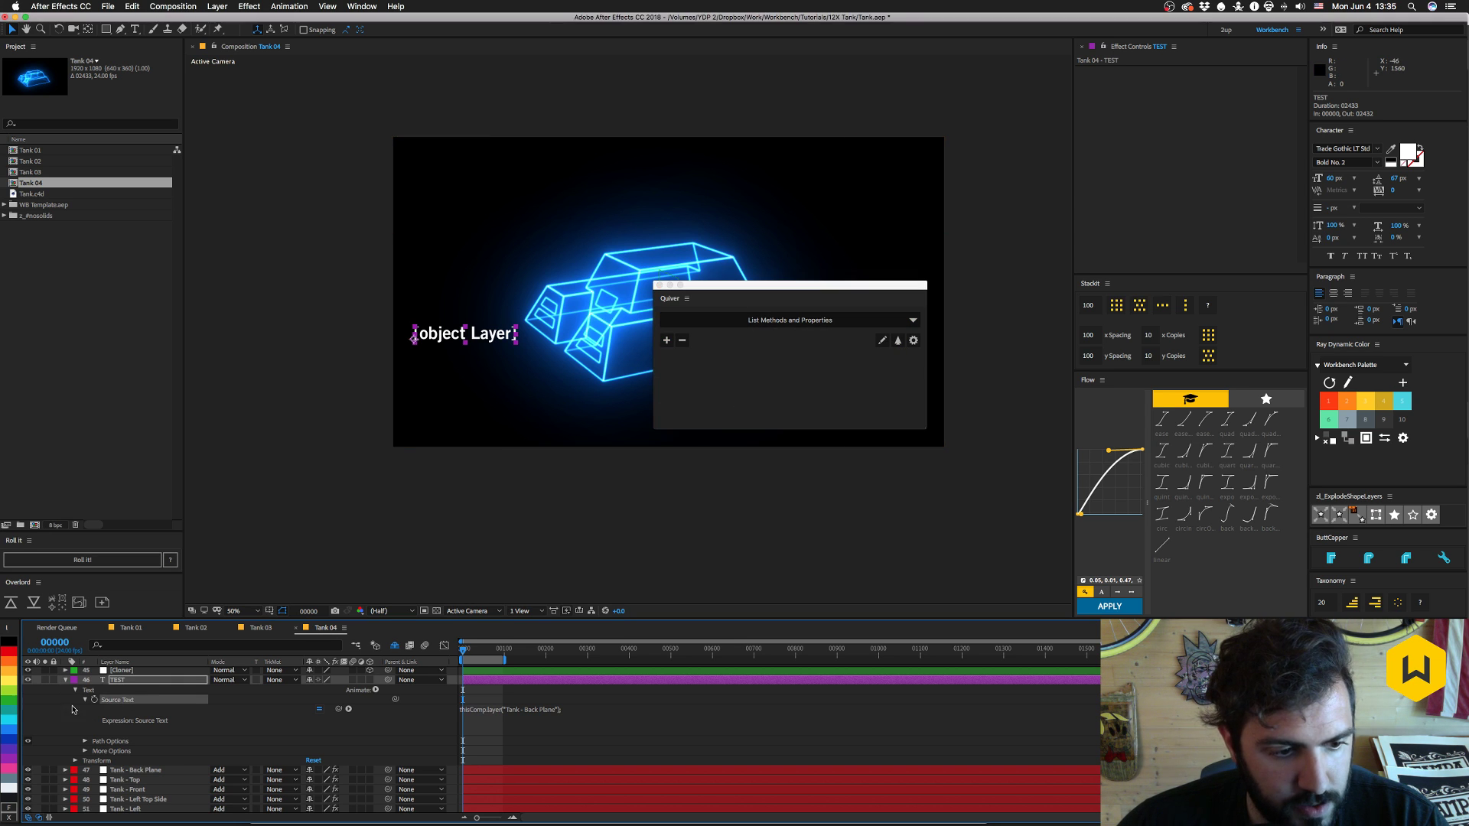
left_click(667, 340)
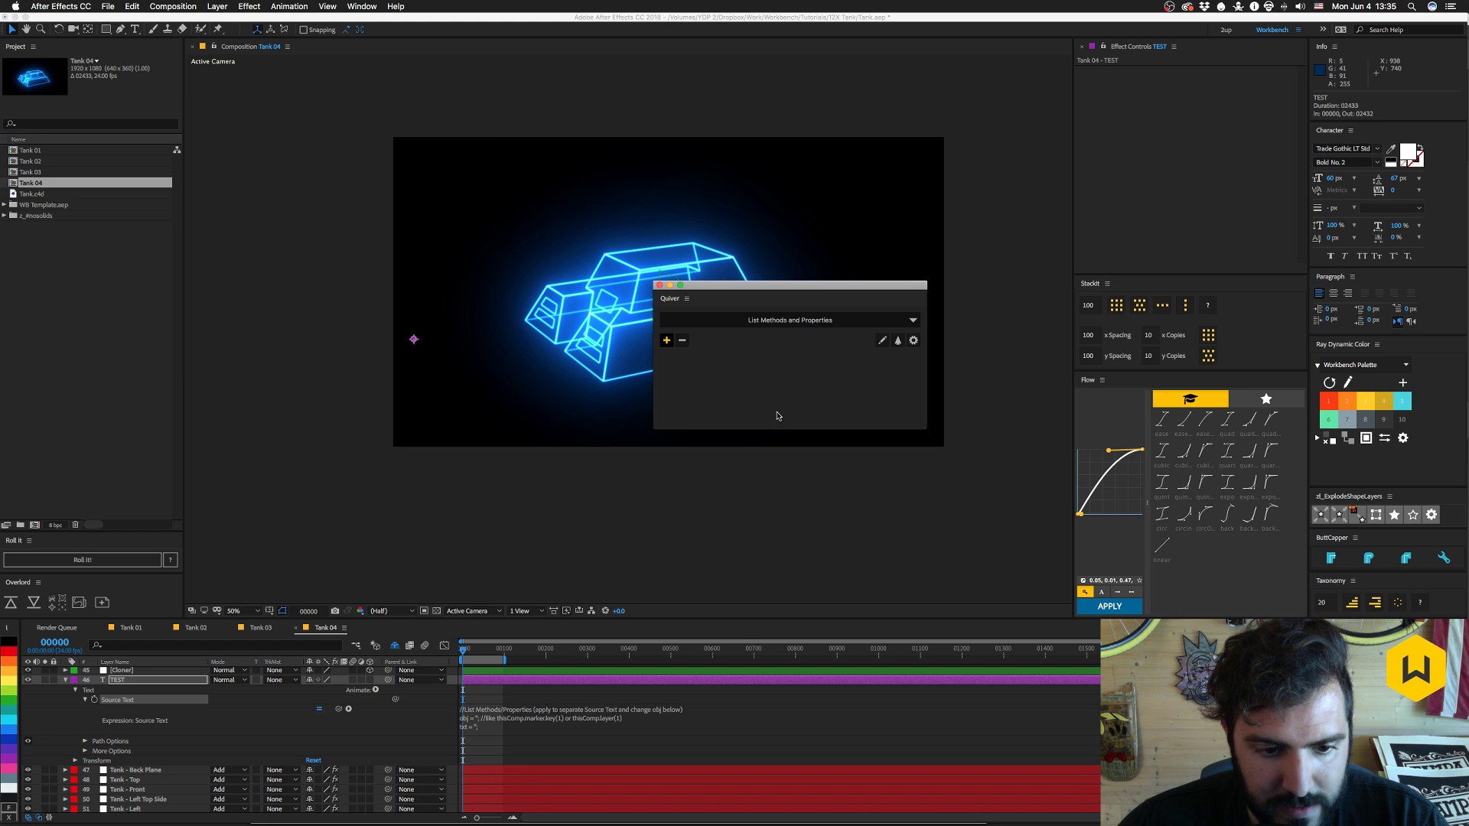
left_click(659, 285)
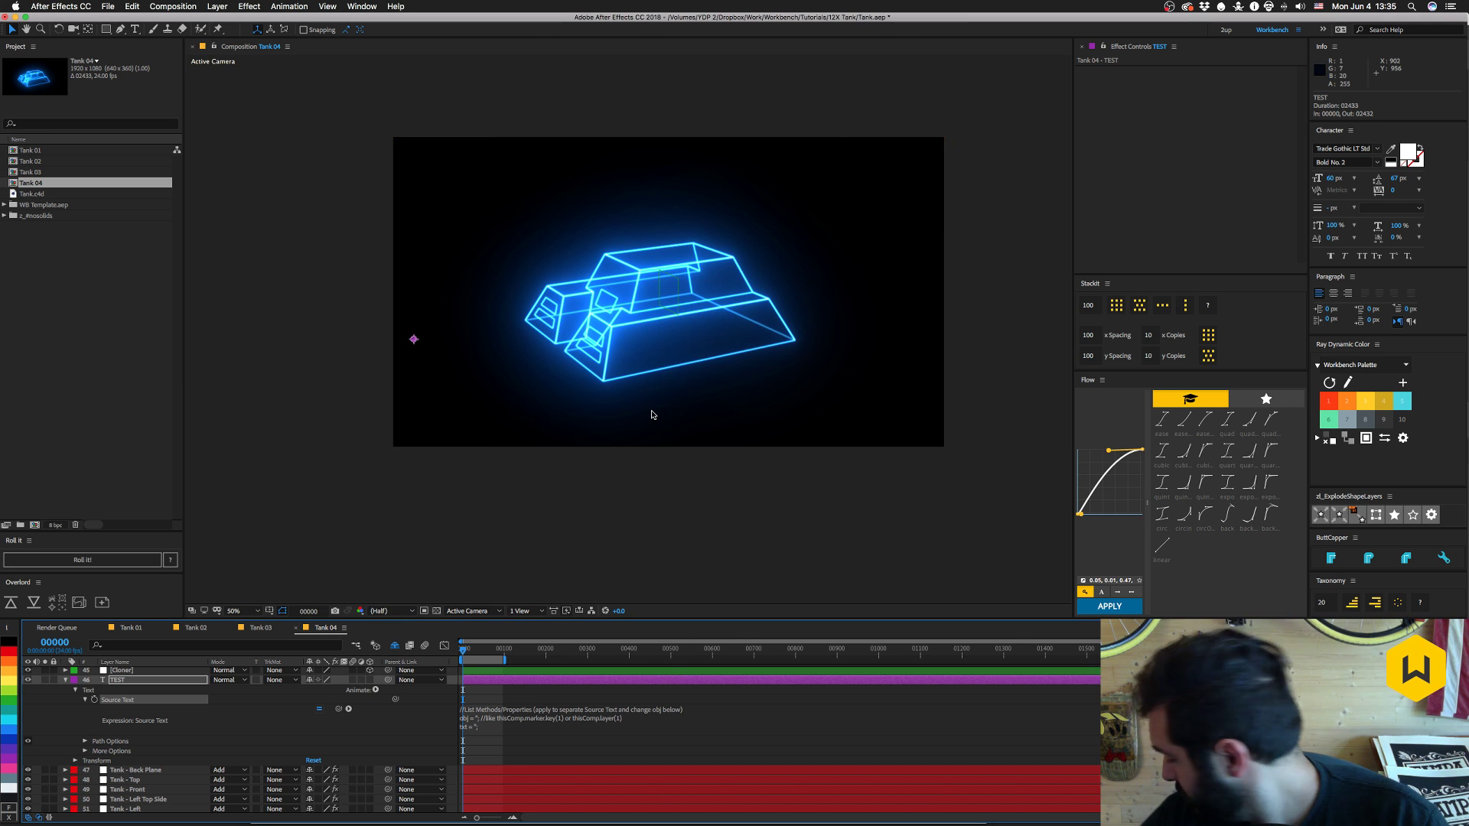
- In the TEST layer's Source Text expression, set the quoted obj value to thisComp.layer("Tank - Back Plane").effect
left_click(477, 718)
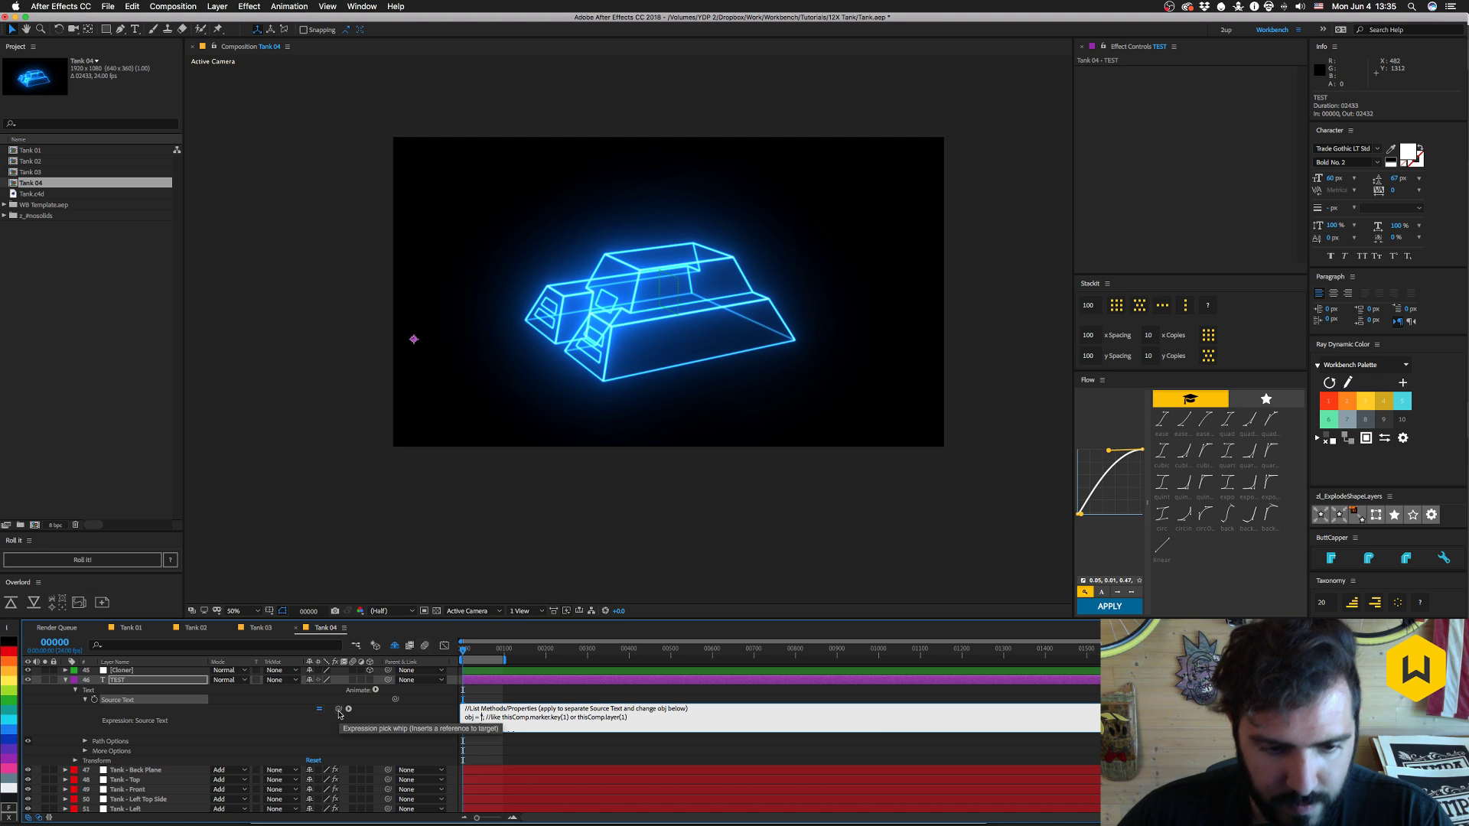
type("thisCom")
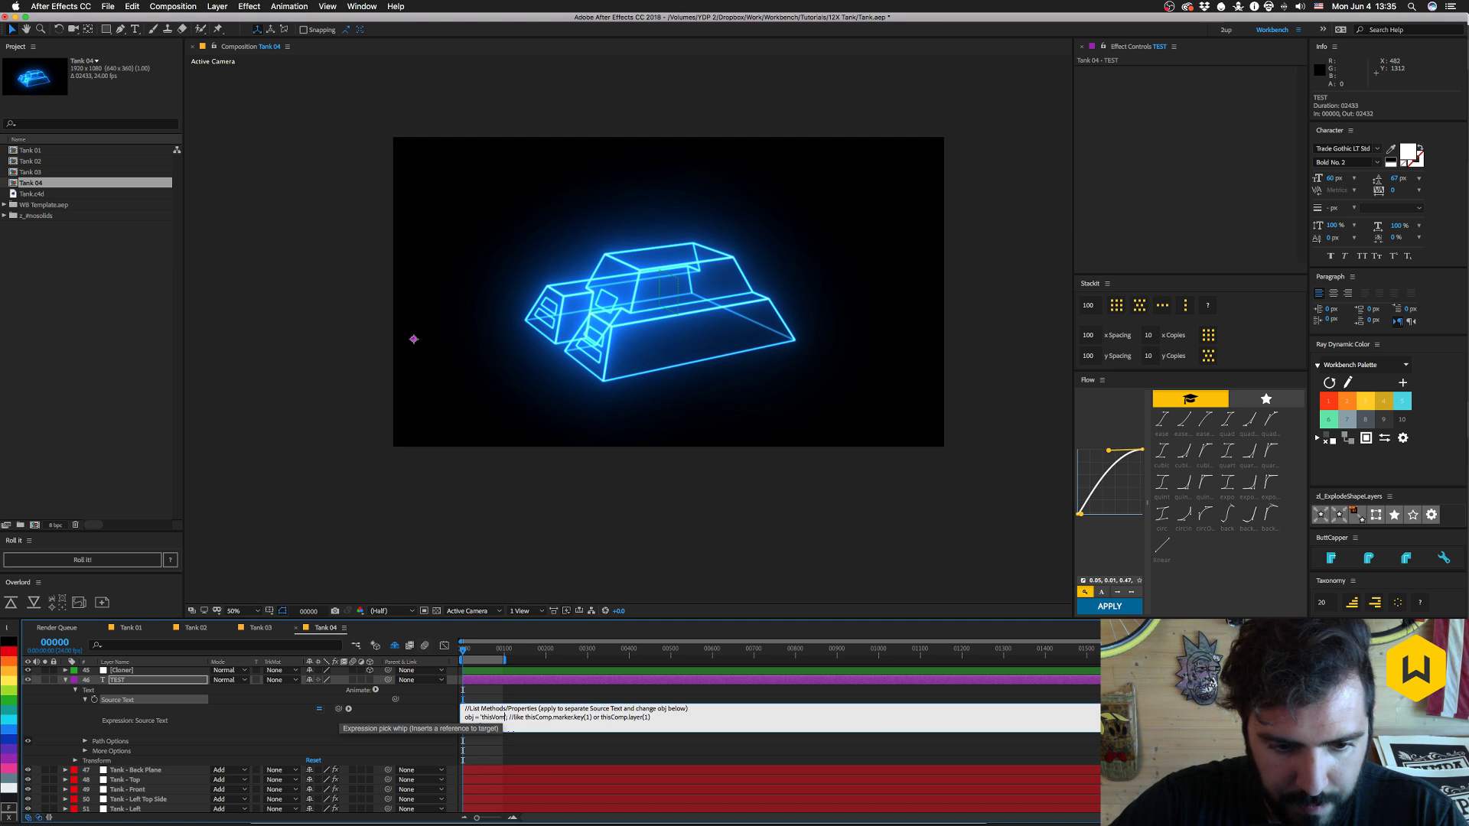
type("p.")
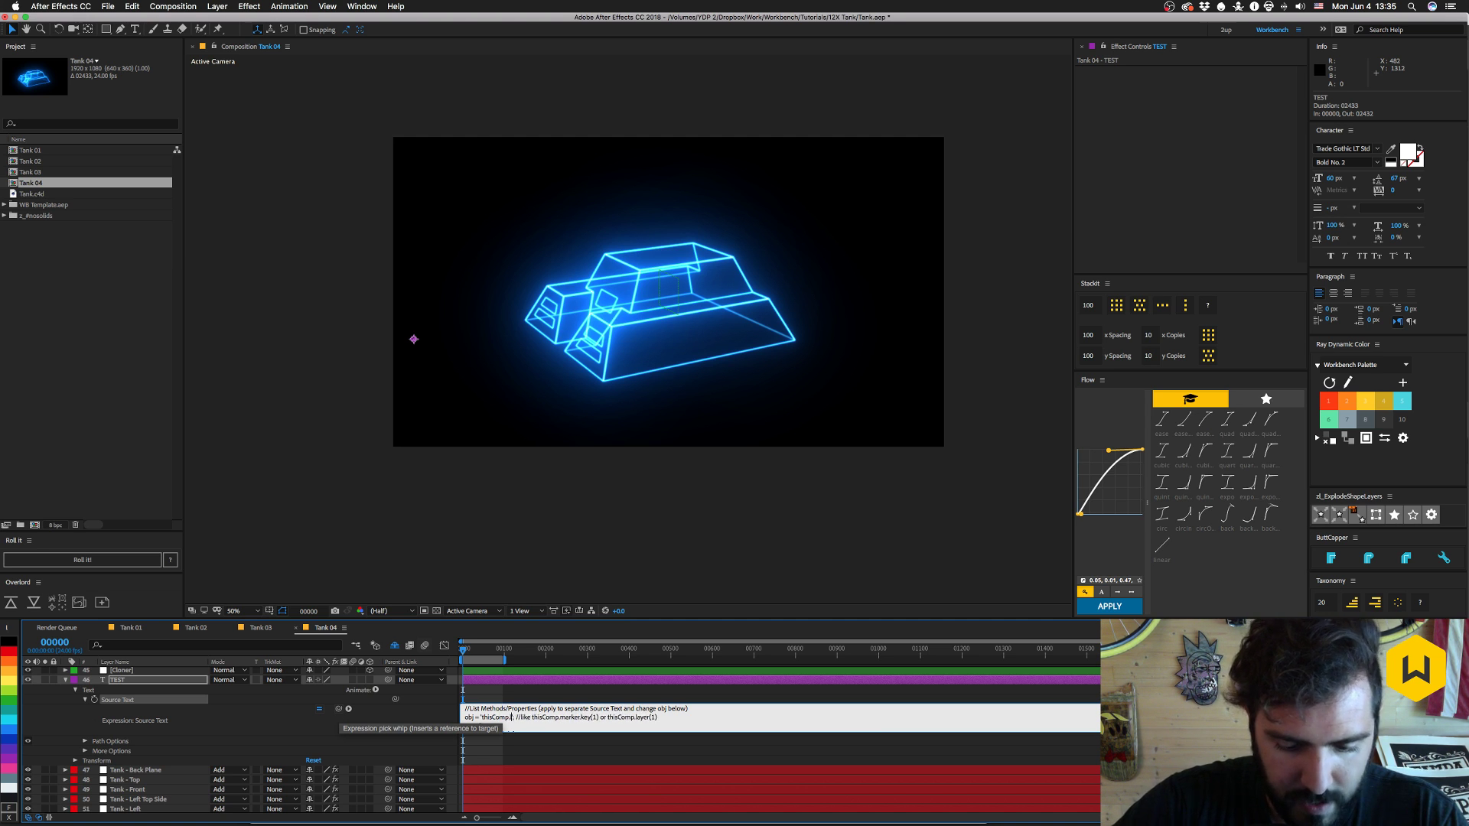
type("layer(")
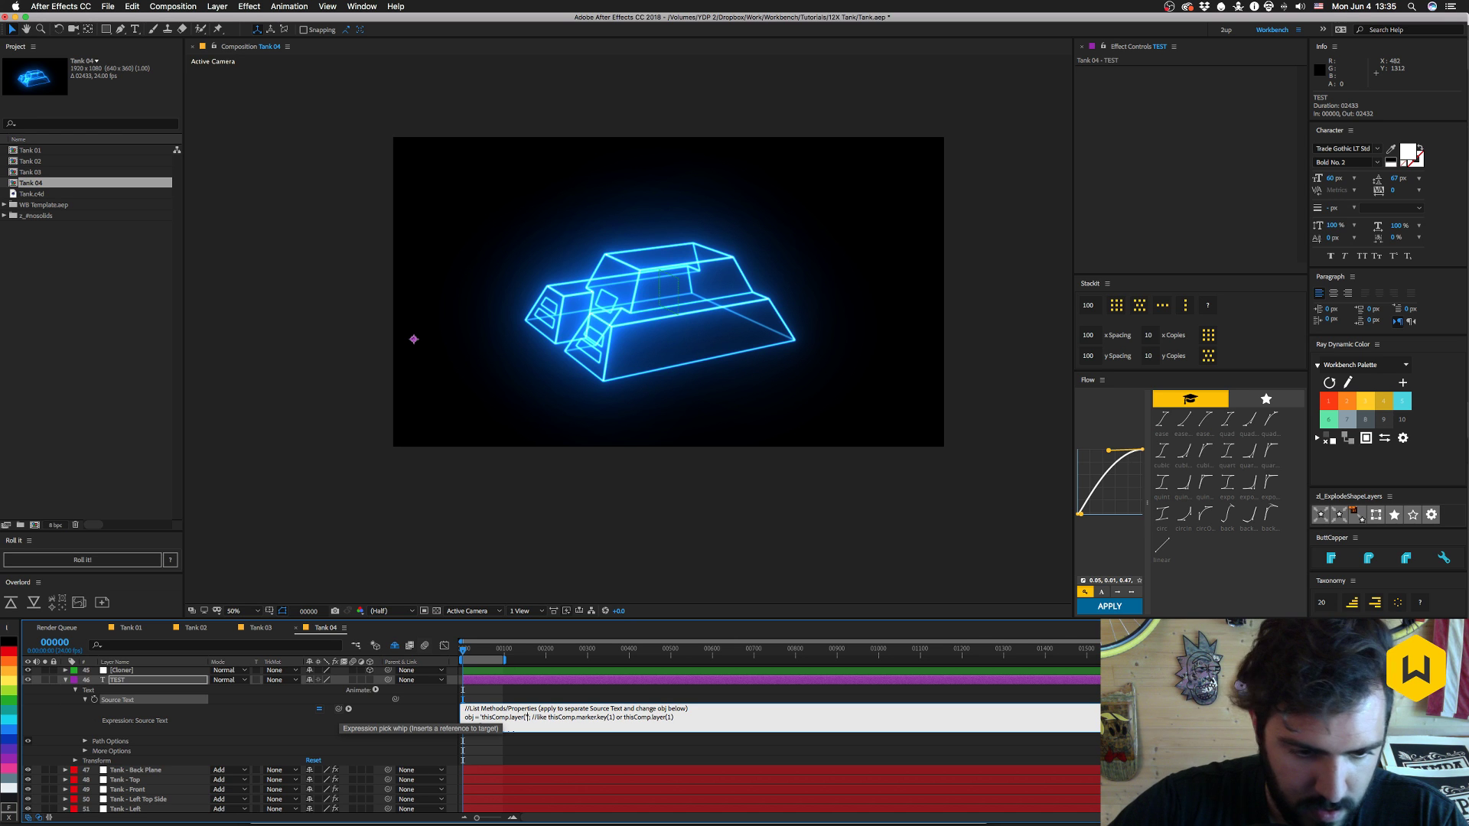
type("\"")
type("Tank-B")
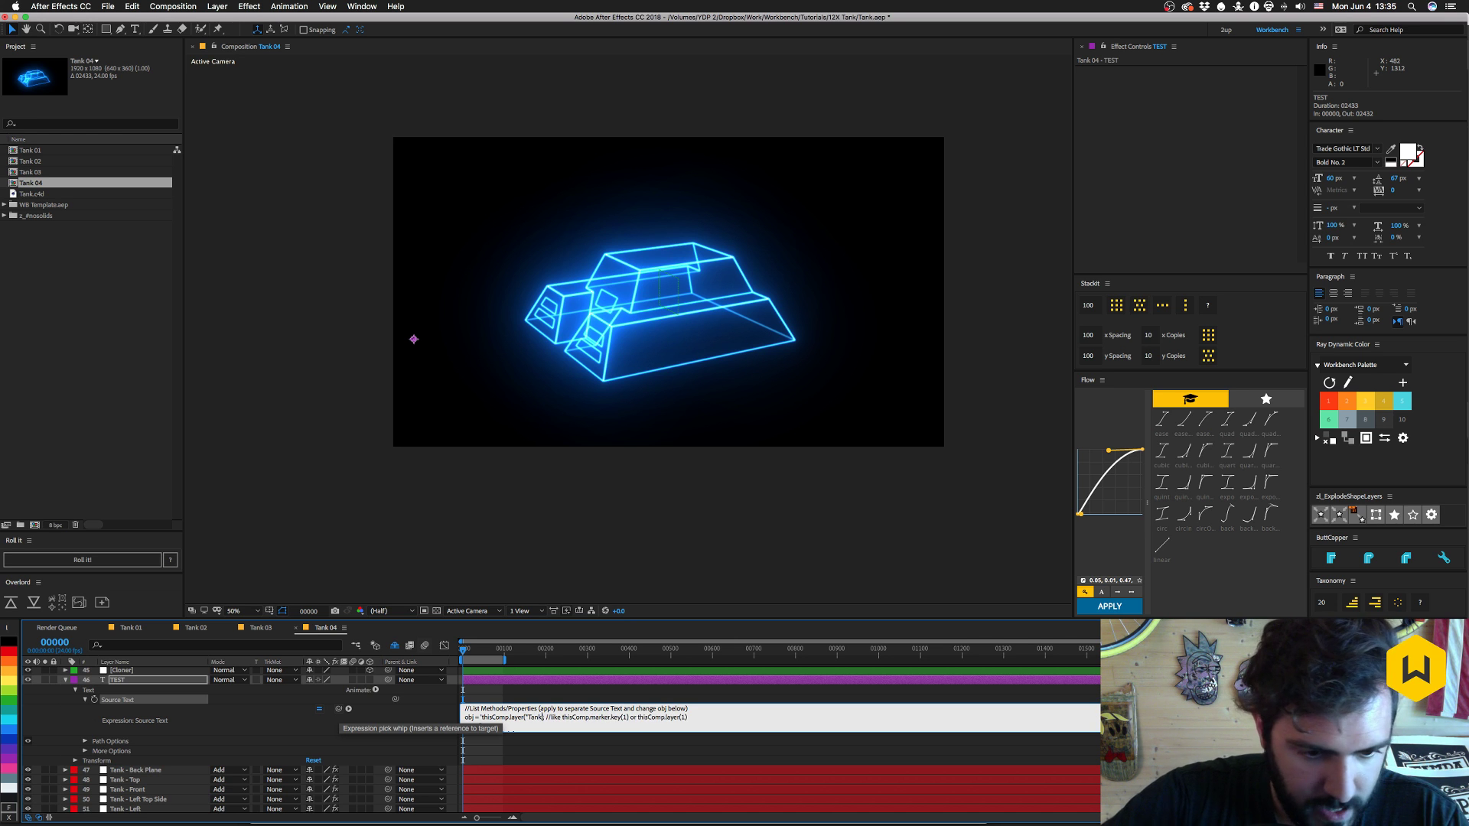
key("BackSpace")
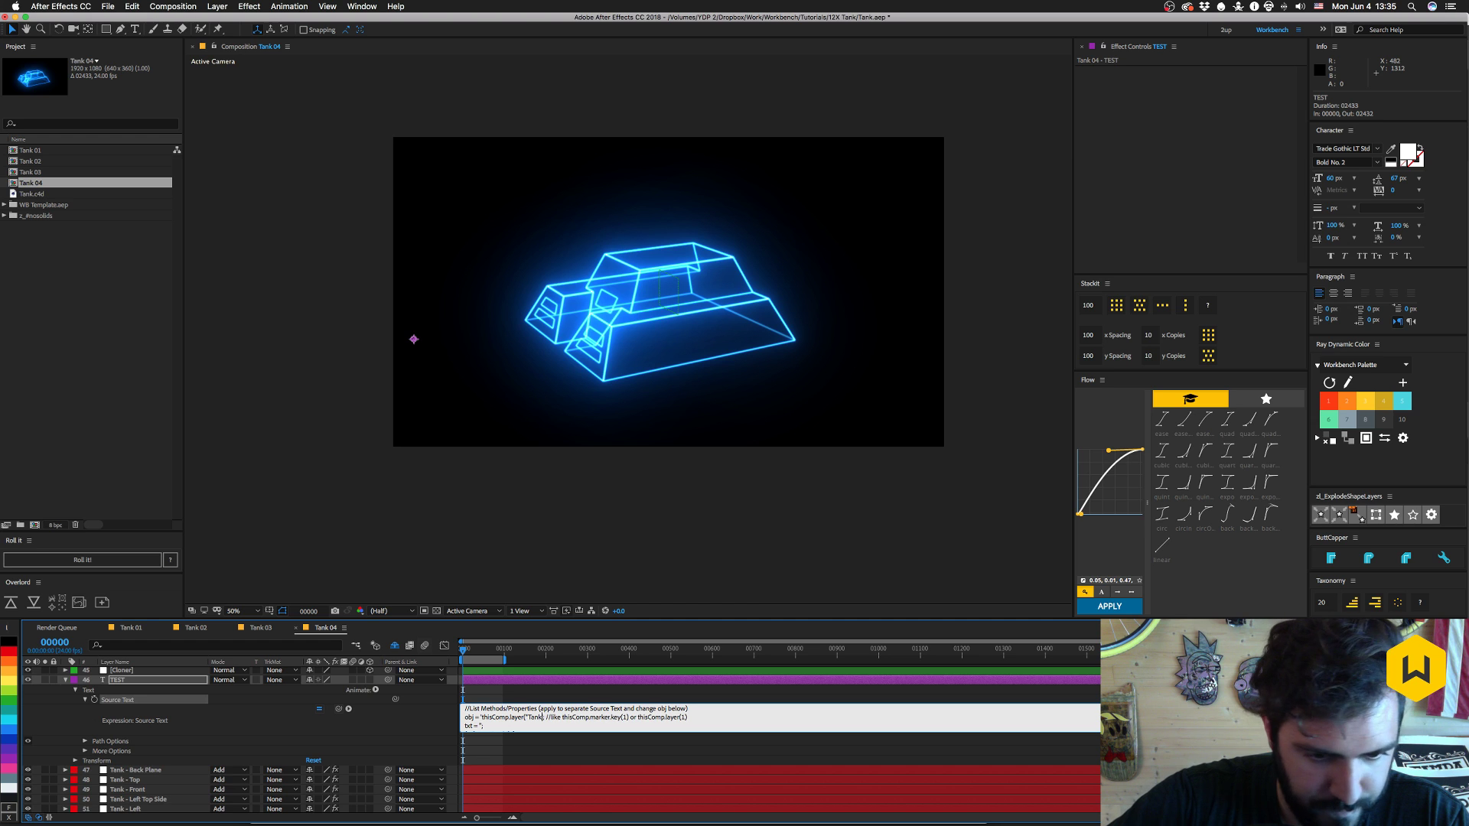
type("- Back Plane")
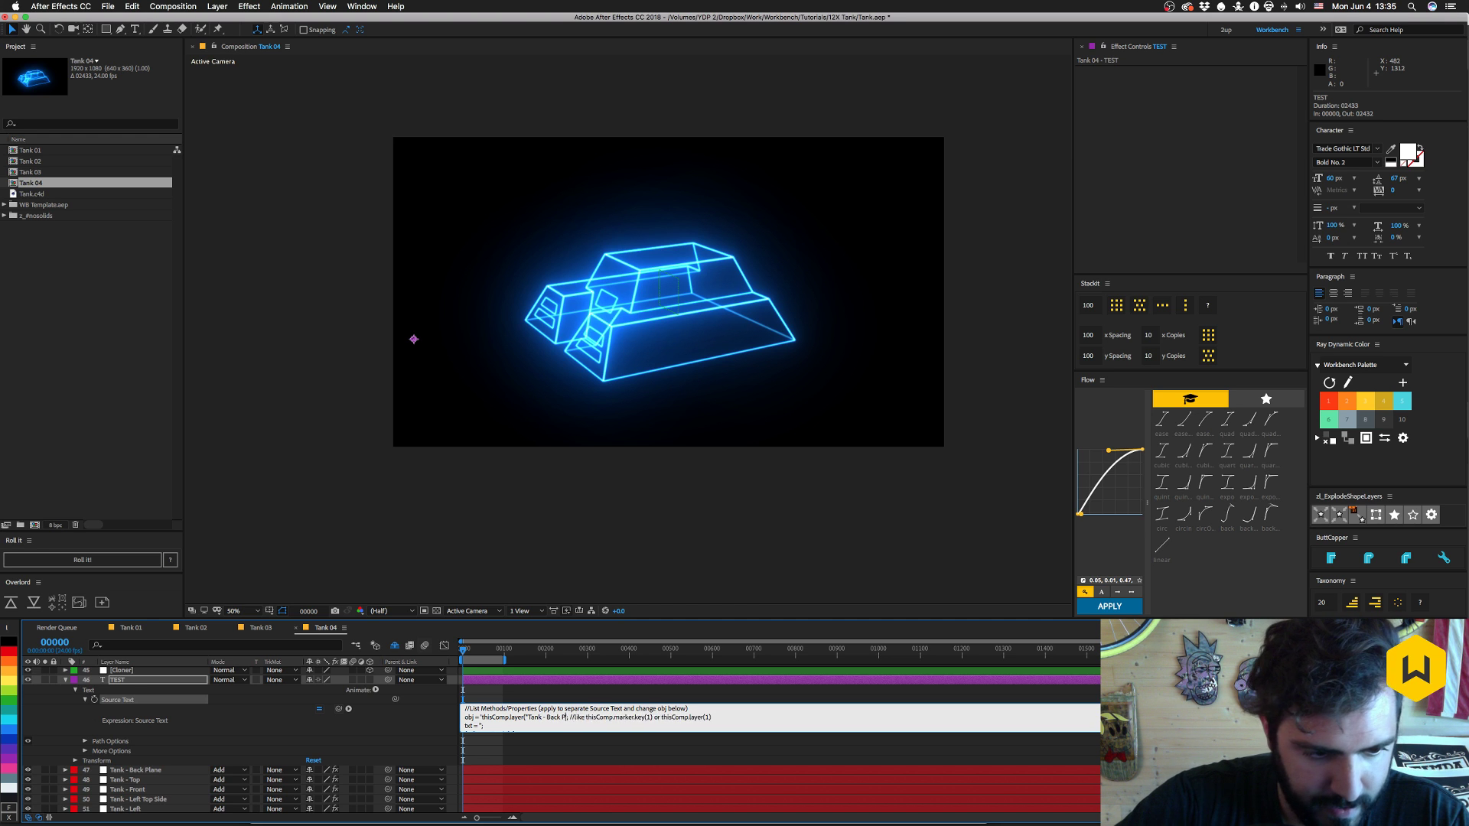
type("\")")
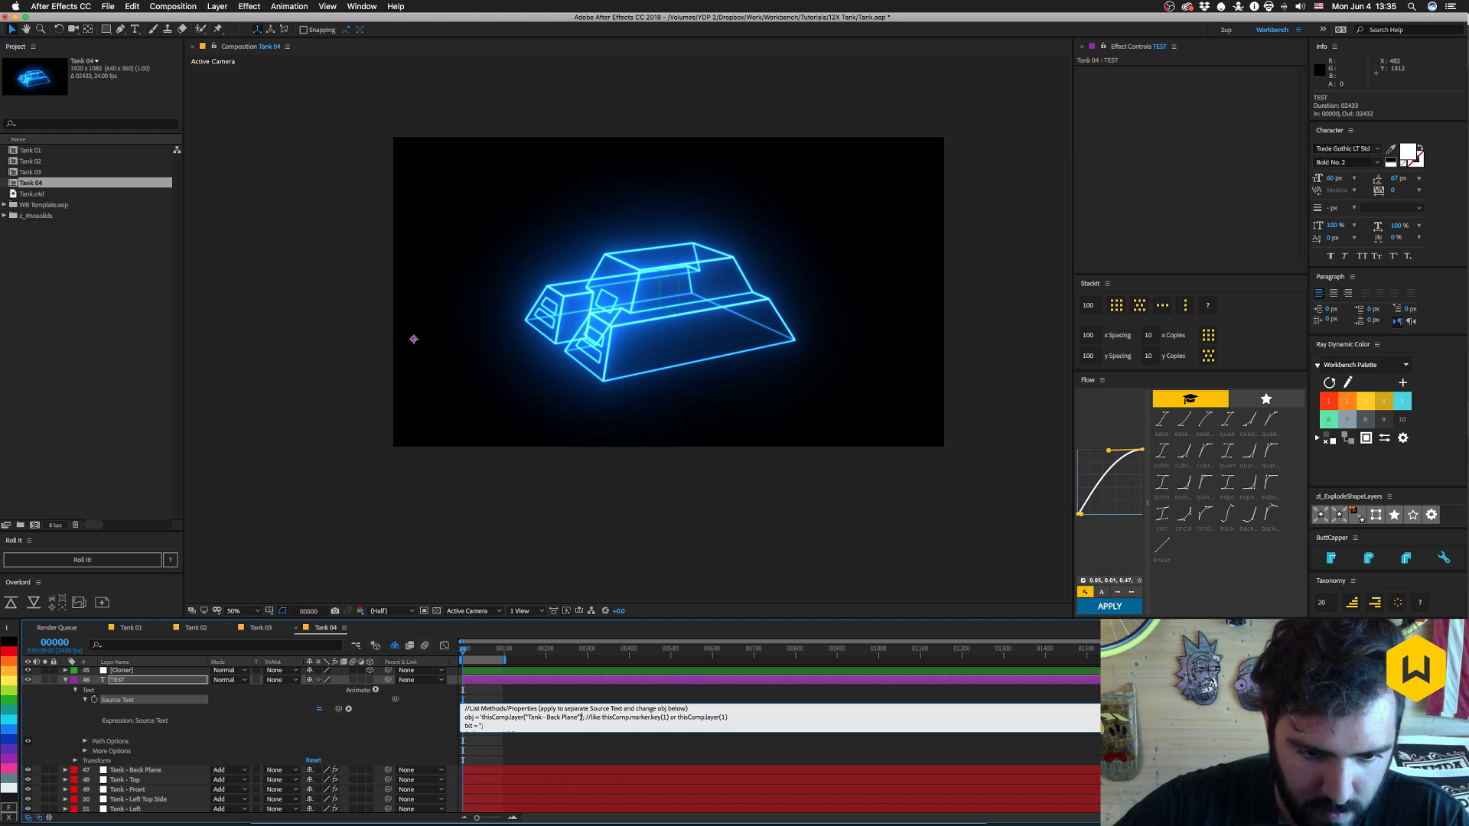
type(".effect")
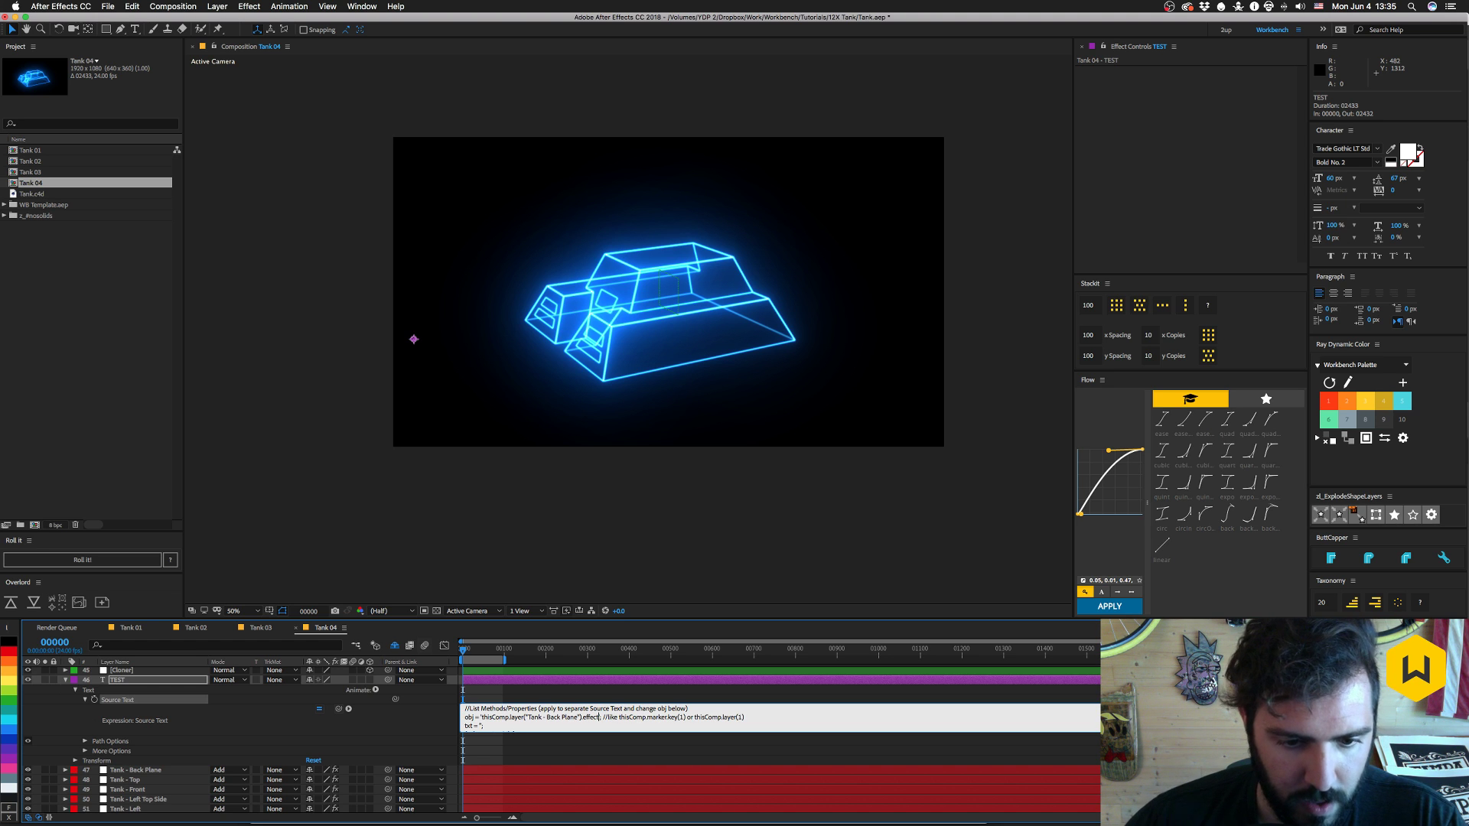
key("KP_Enter")
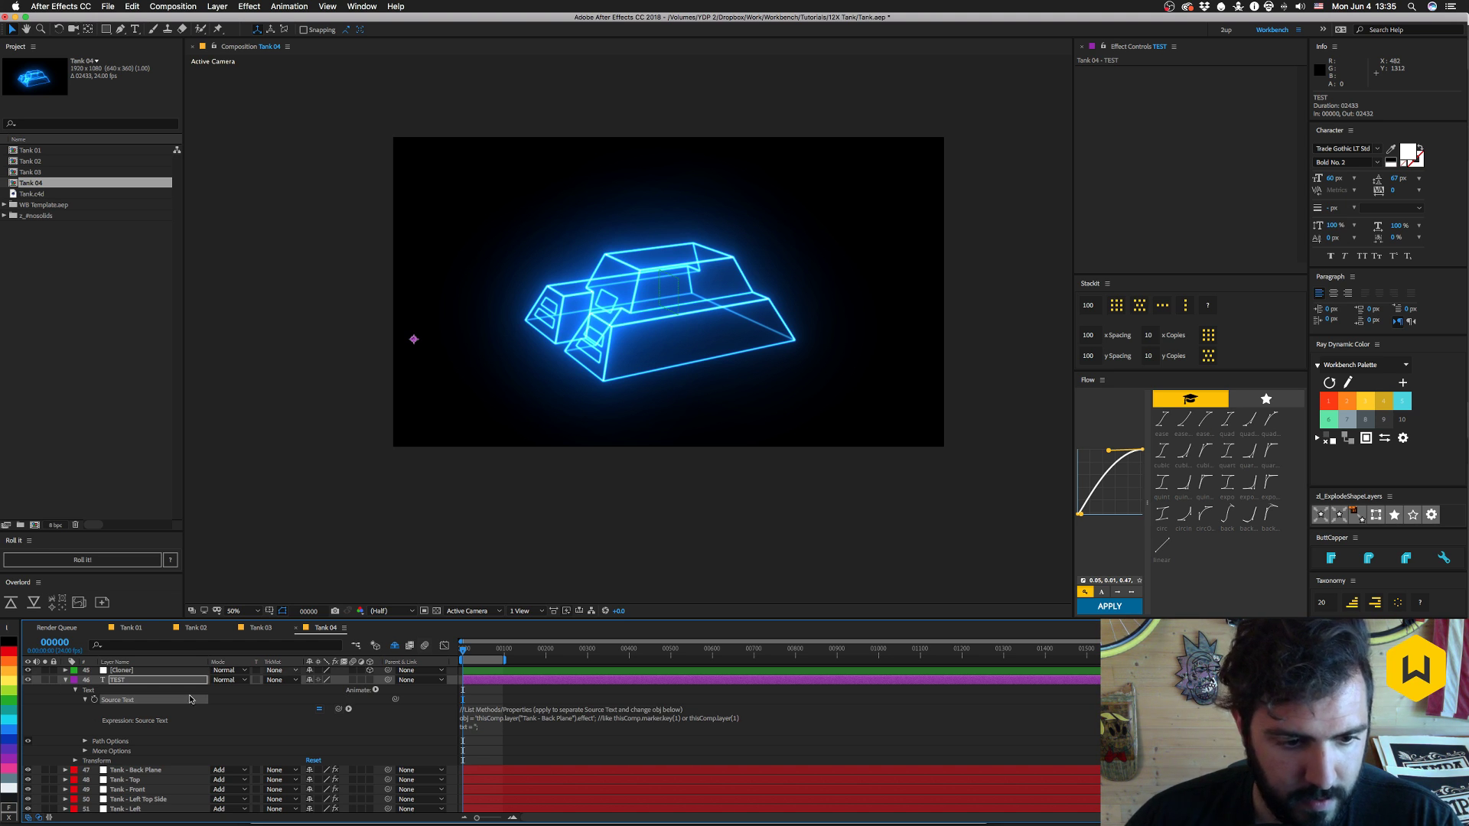
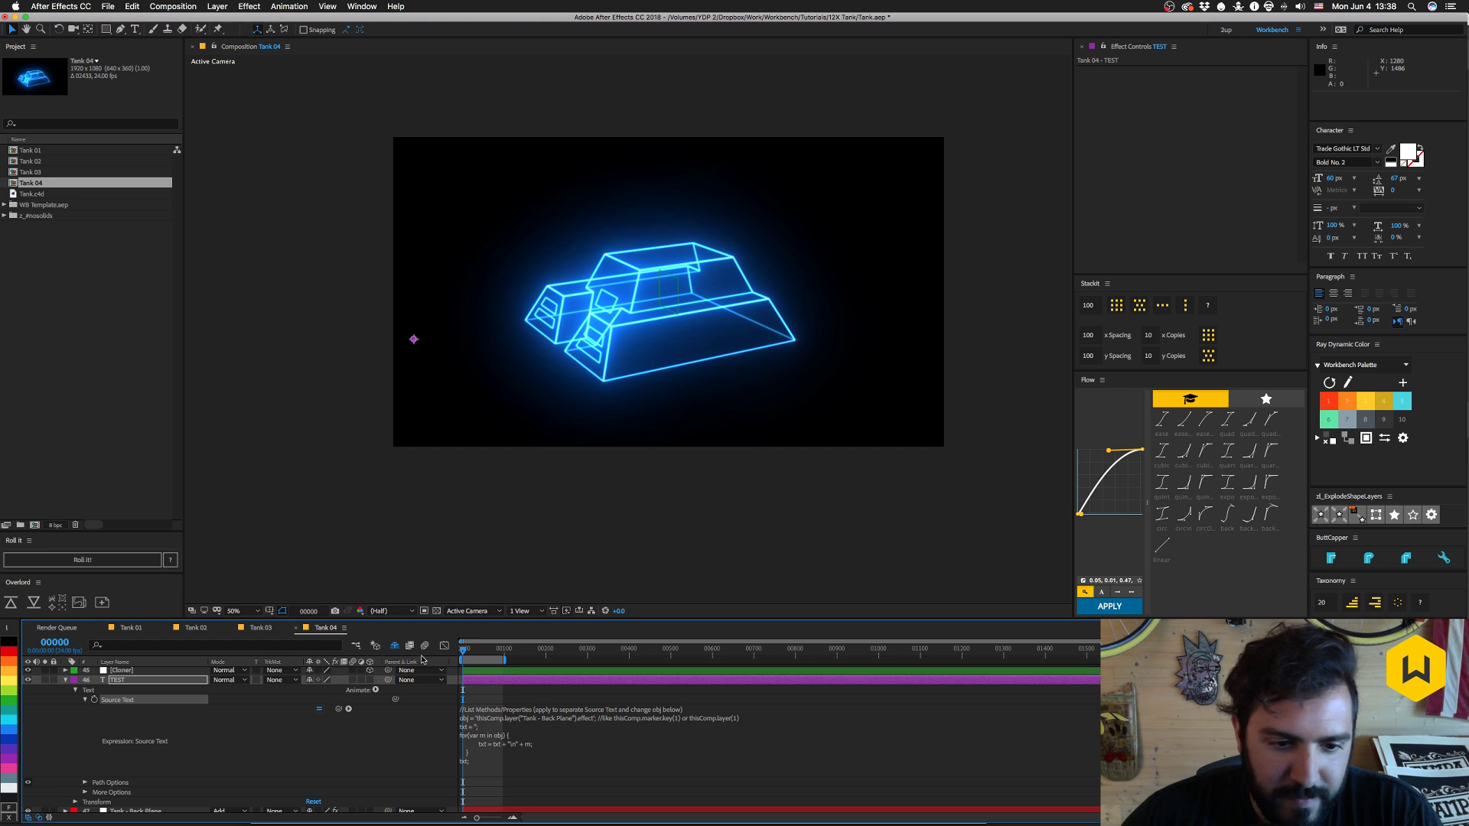
- Remove .effect from the quoted obj value in the TEST layer's Source Text expression, leaving thisComp.layer("Tank - Back Plane")
mouse_move(468, 656)
left_mouse_down()
mouse_move(510, 654)
mouse_move(460, 660)
left_mouse_up()
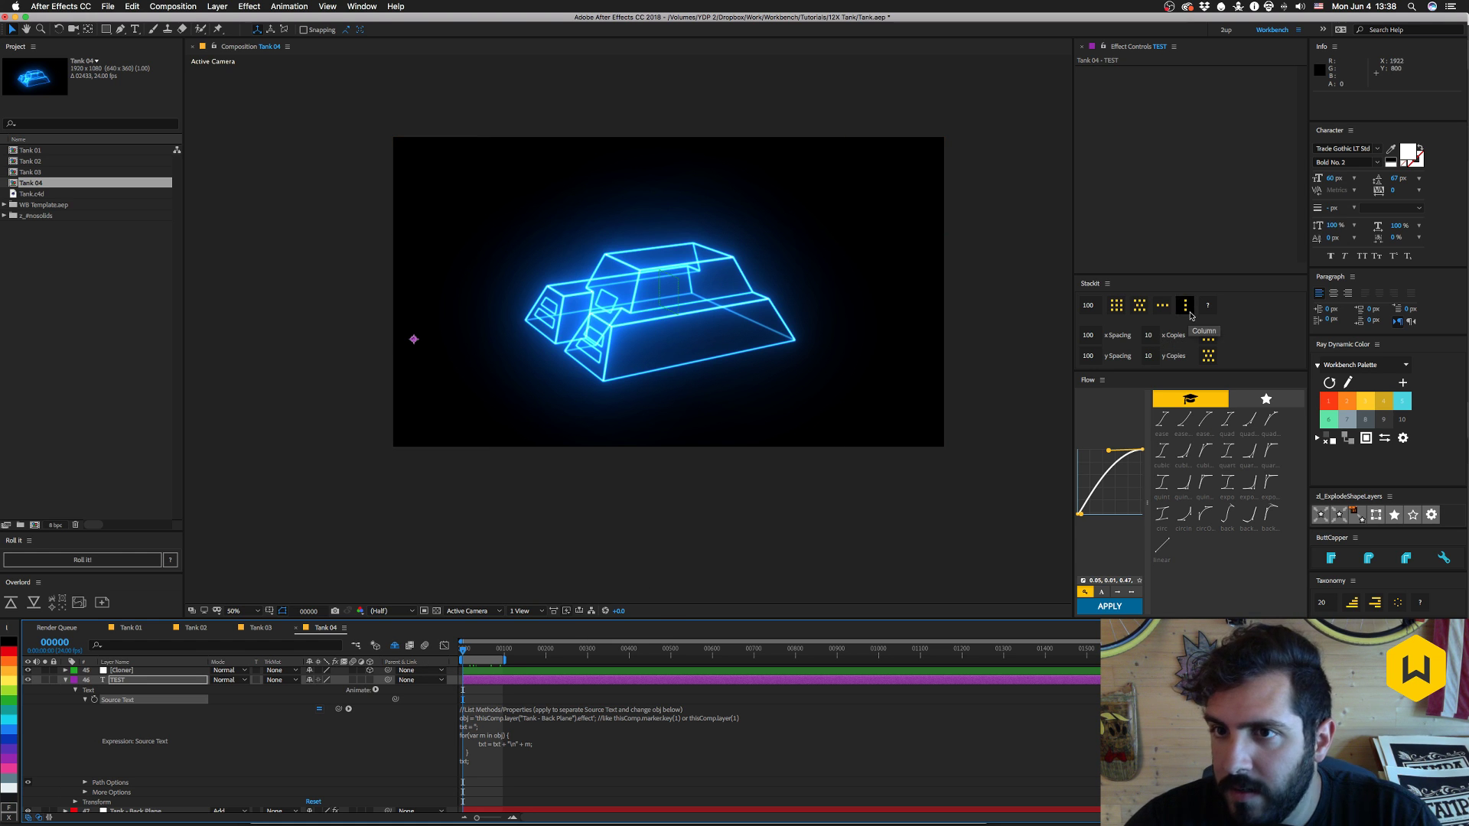
left_click(141, 681)
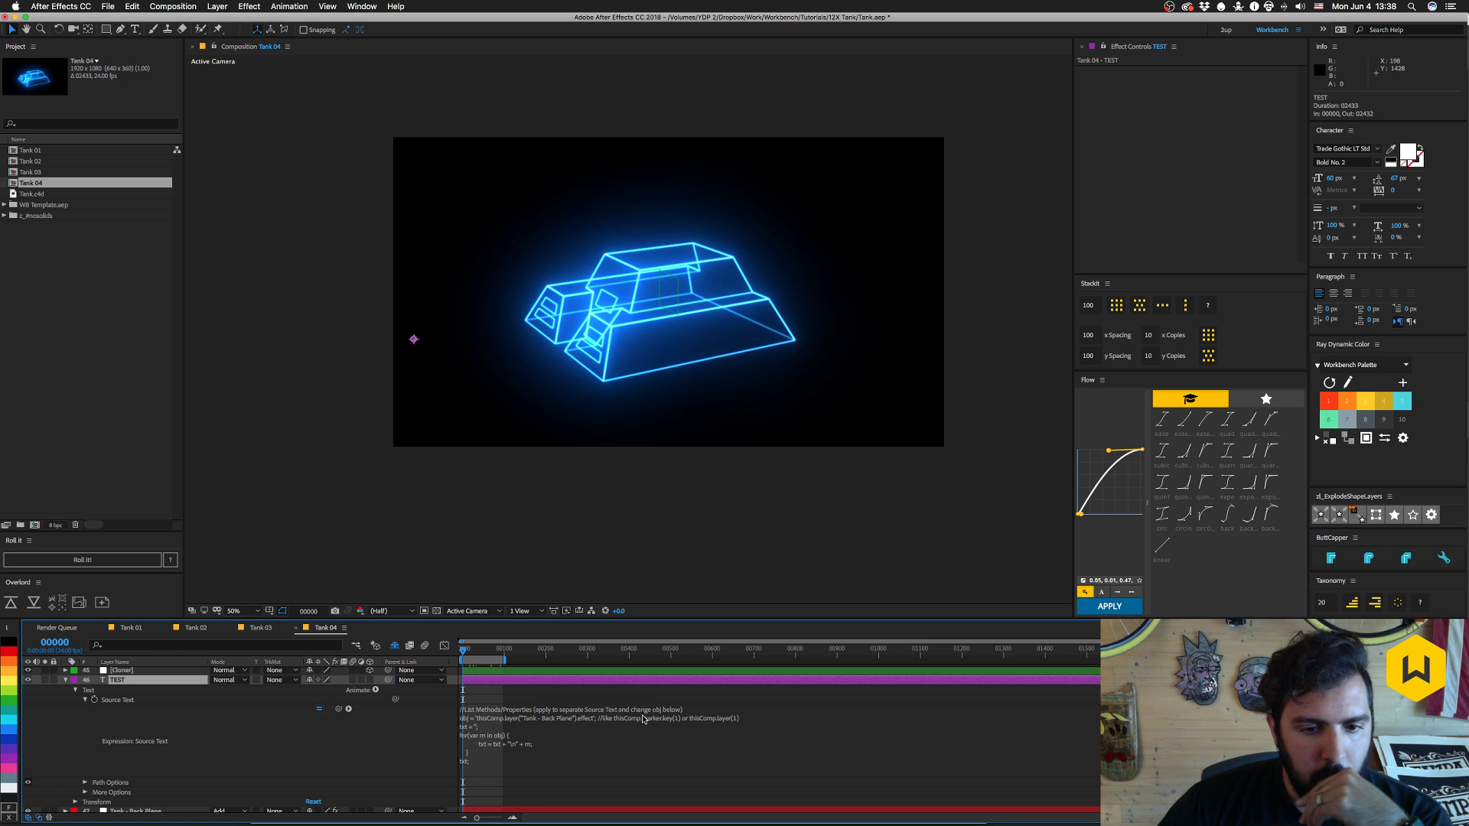
left_click(605, 717)
left_click(597, 717)
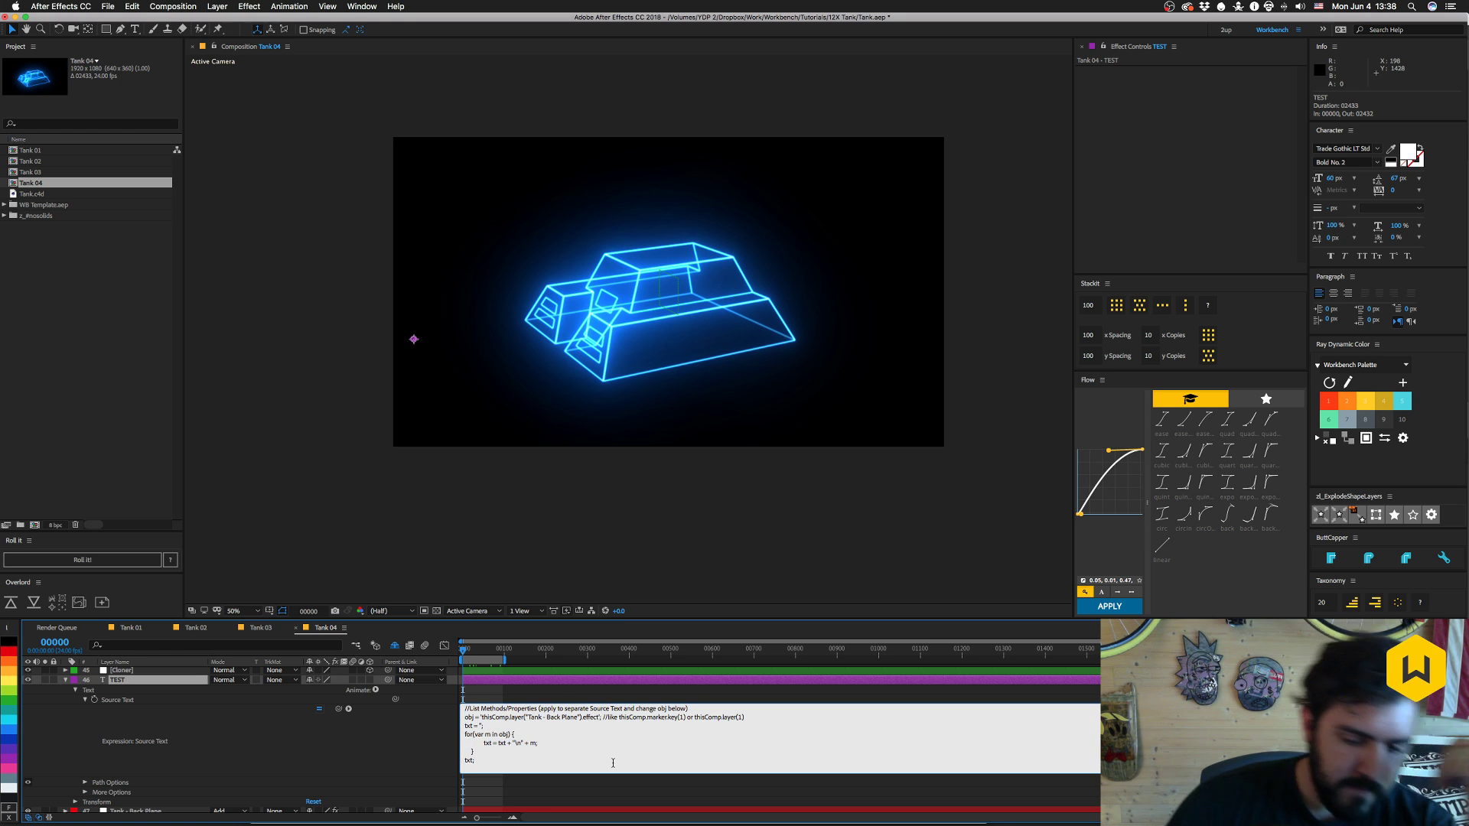
key("BackSpace")
key("BackSpace")
key("BackSpace")
key("BackSpace")
key("BackSpace")
key("BackSpace")
key("BackSpace")
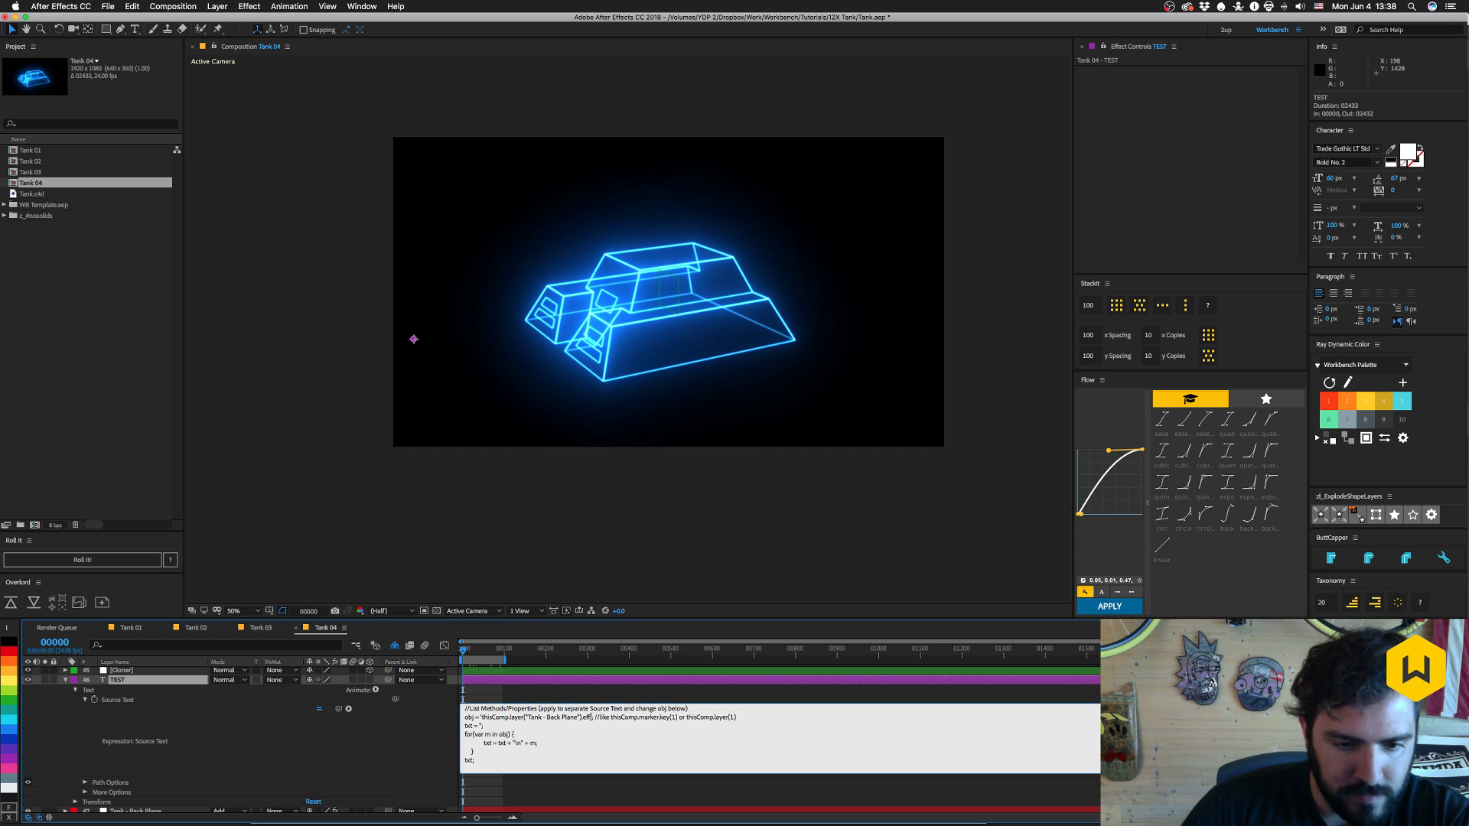
key("KP_Enter")
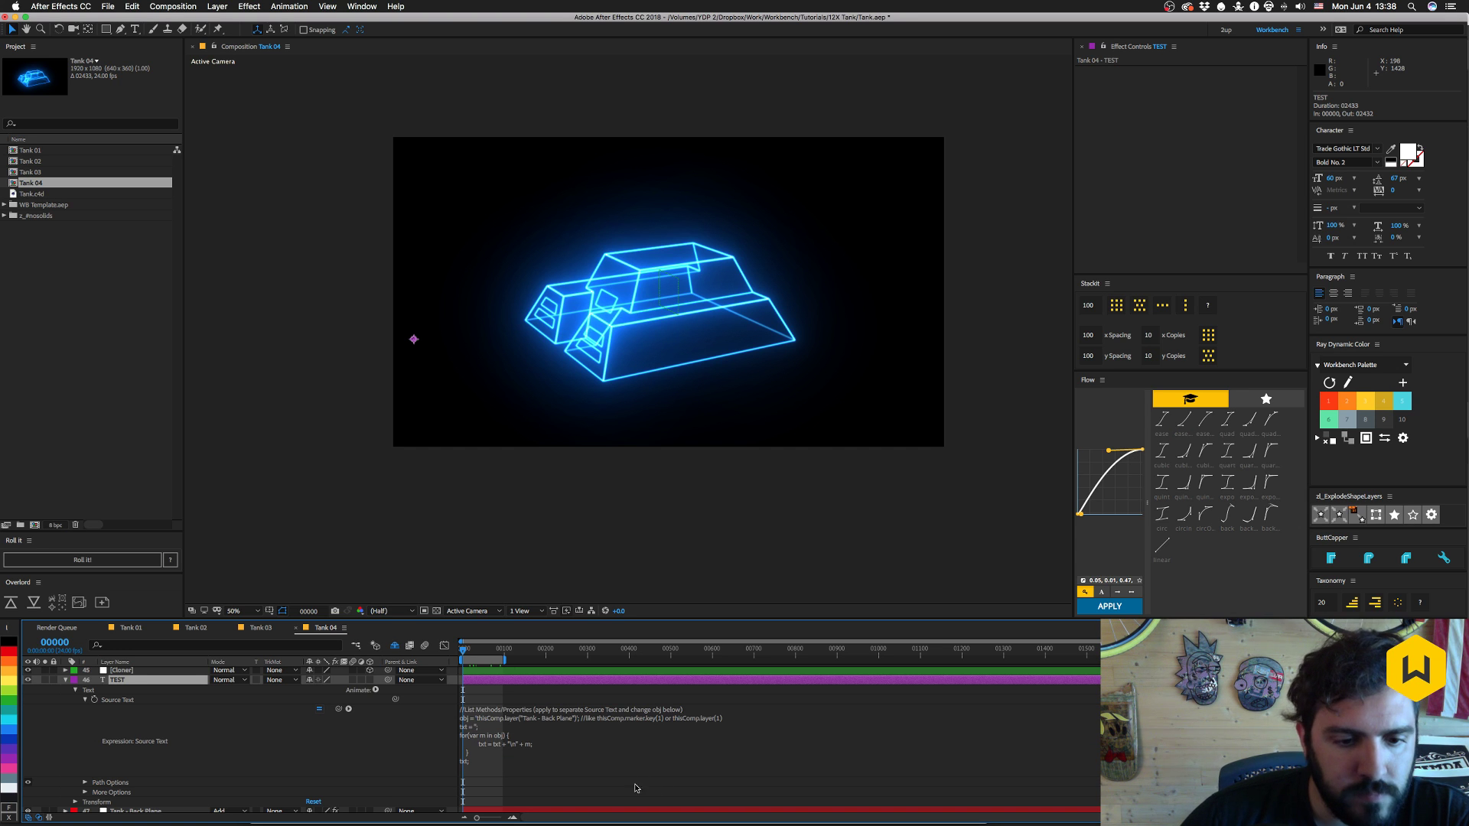
- Shorten the quoted obj value in the Source Text expression to thisComp by deleting the layer reference
left_click(504, 730)
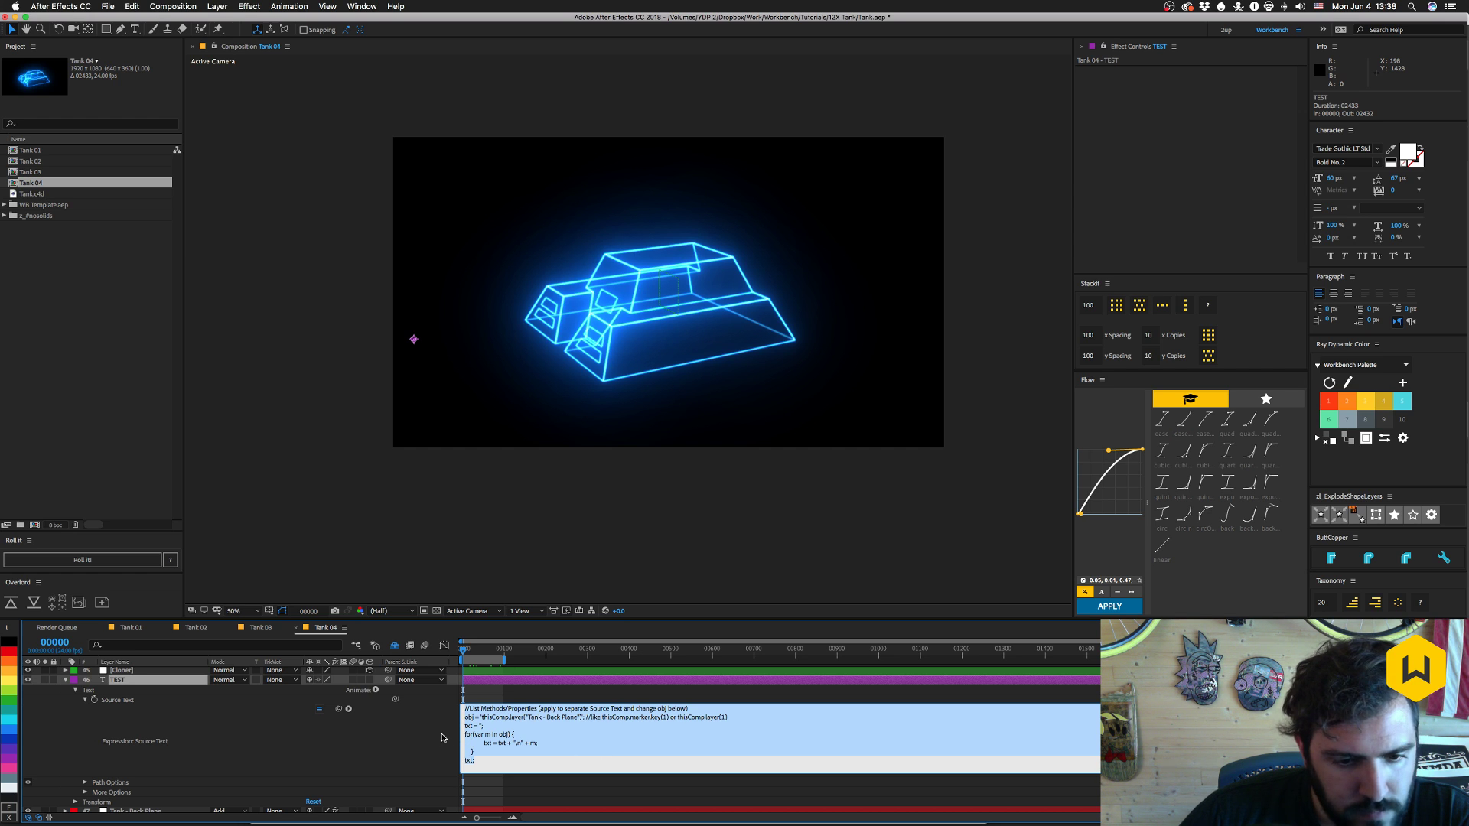
left_click(580, 718)
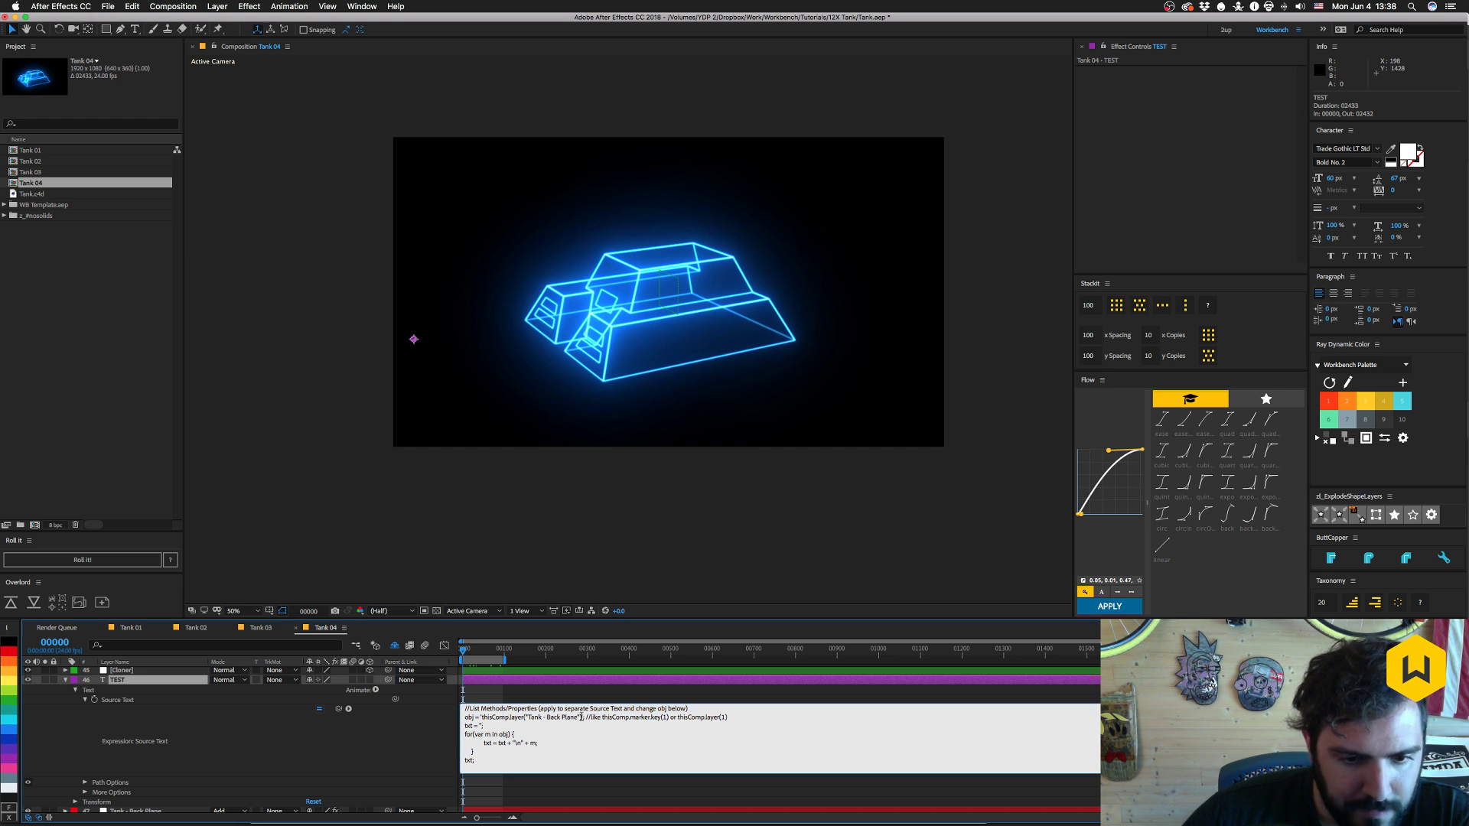
key("alt+shift+Left")
key("alt+shift+Left")
key("alt+shift+Left")
key("alt+shift+Left")
key("alt+shift+Left")
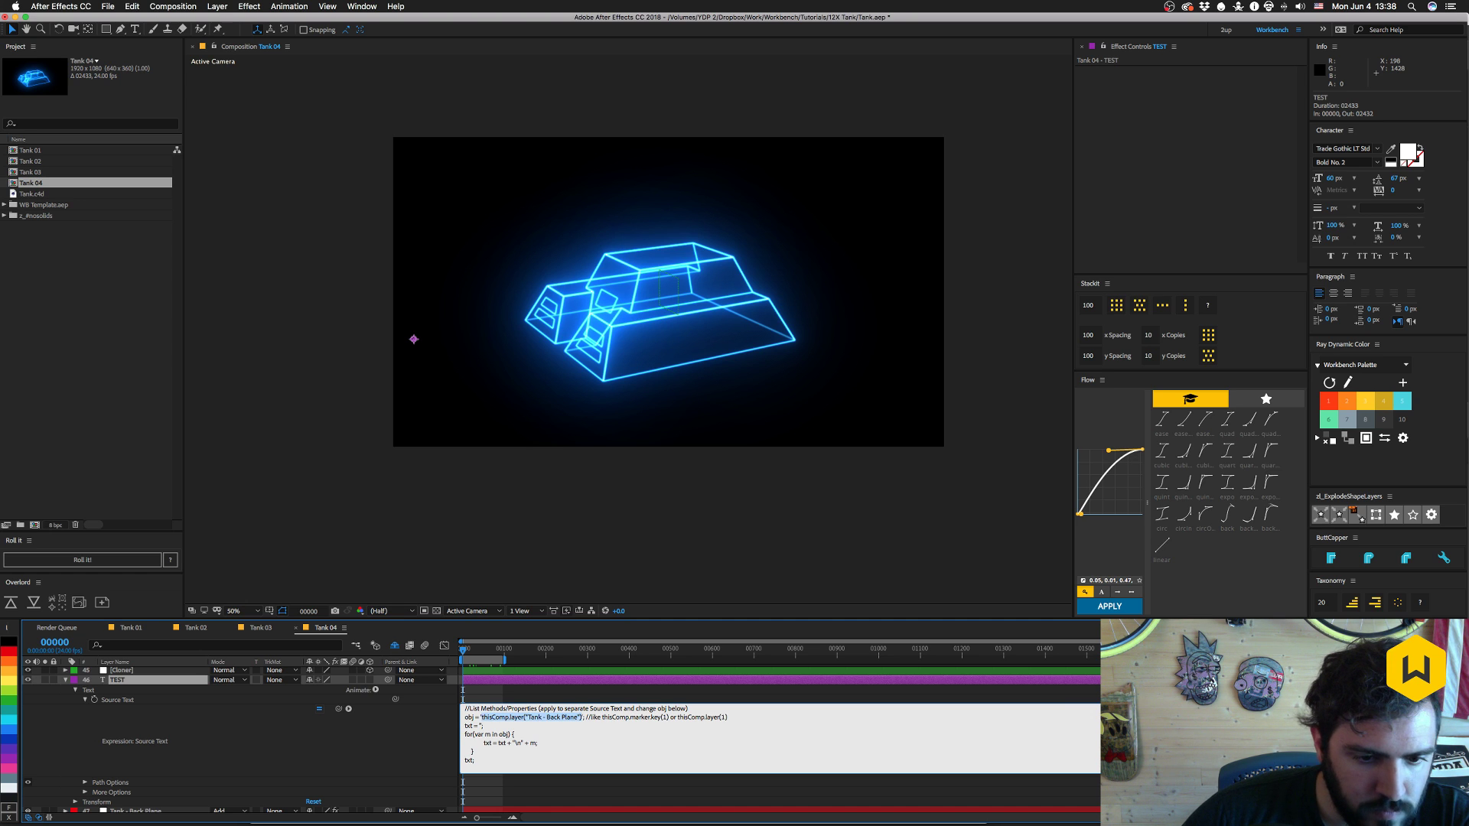
key("alt+shift+Right")
key("BackSpace")
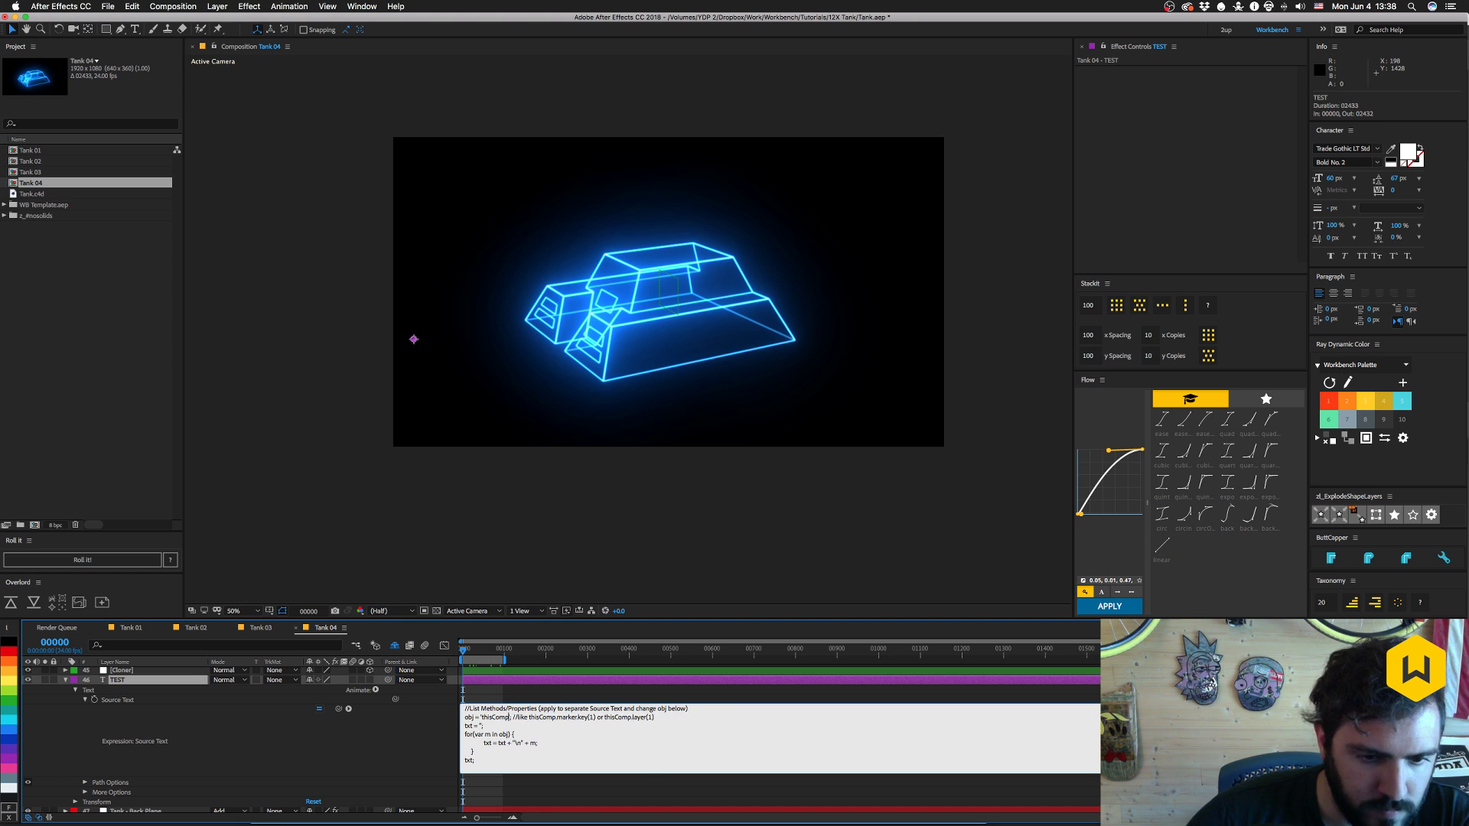
key("KP_Enter")
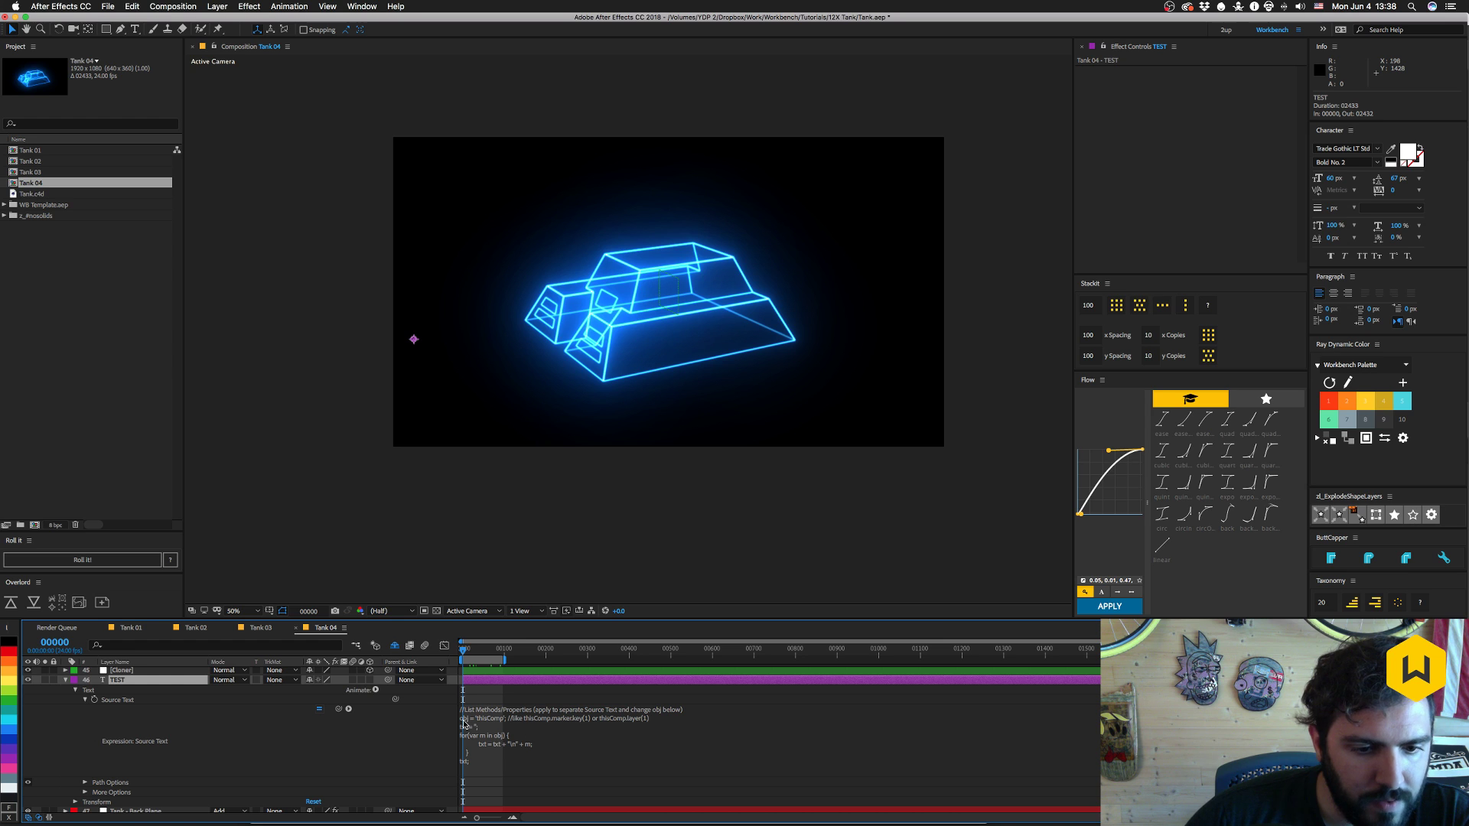
- Try retyping the closing quote after thisComp, and undo the edits back to the Tank - Back Plane effect reference
left_click(498, 721)
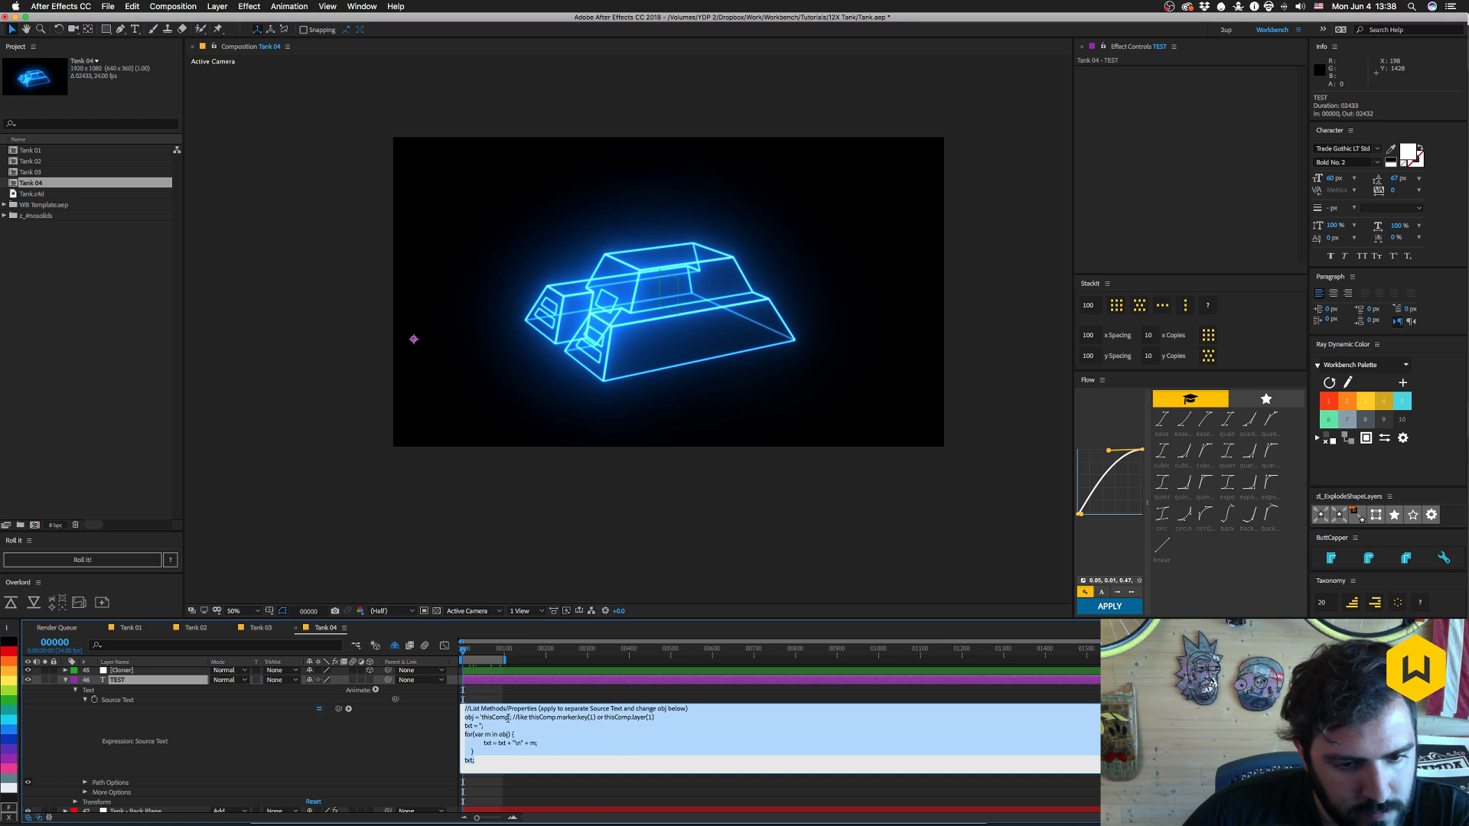
left_click(508, 717)
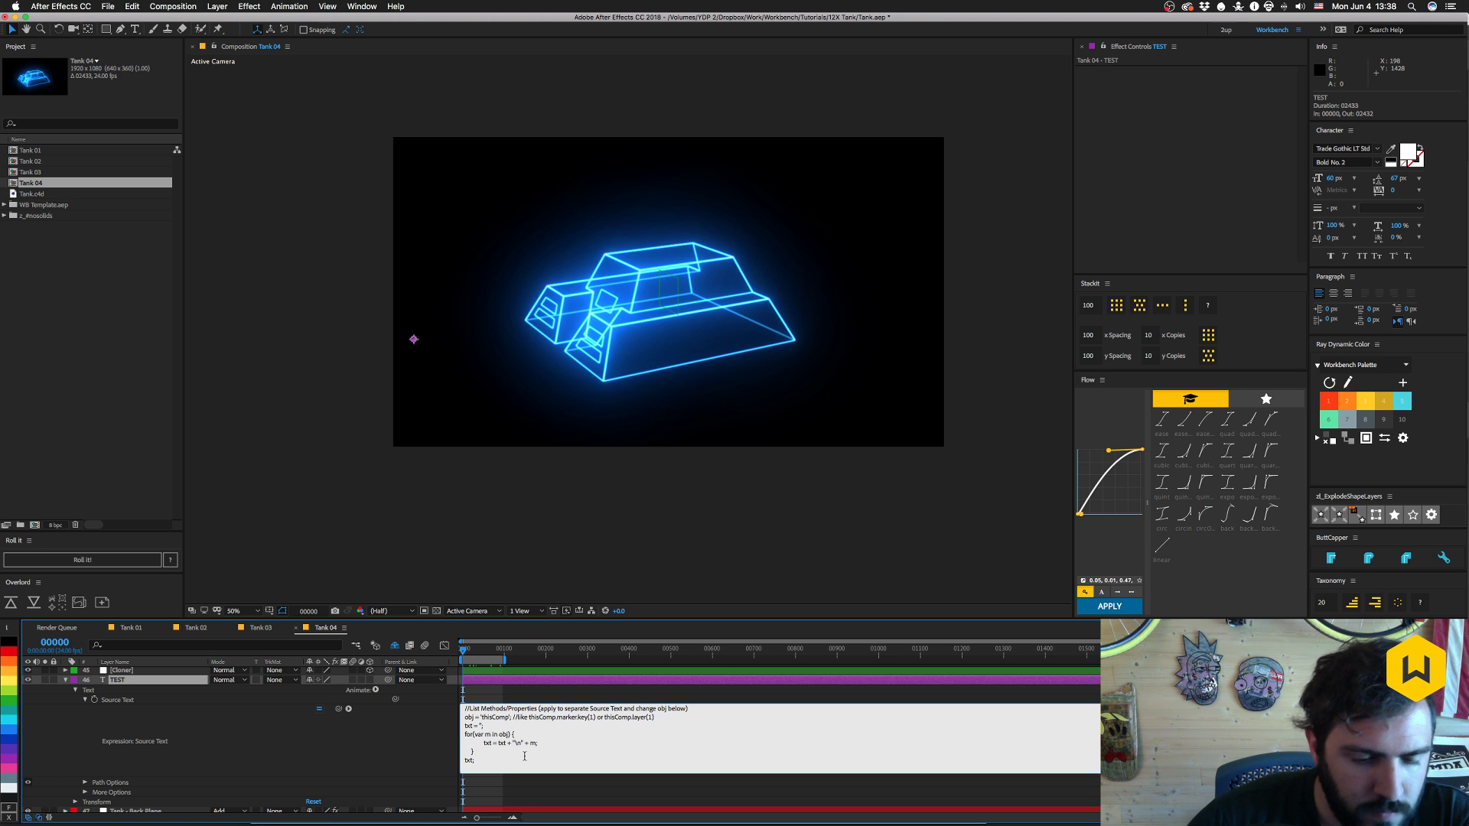
key("Delete")
type("'")
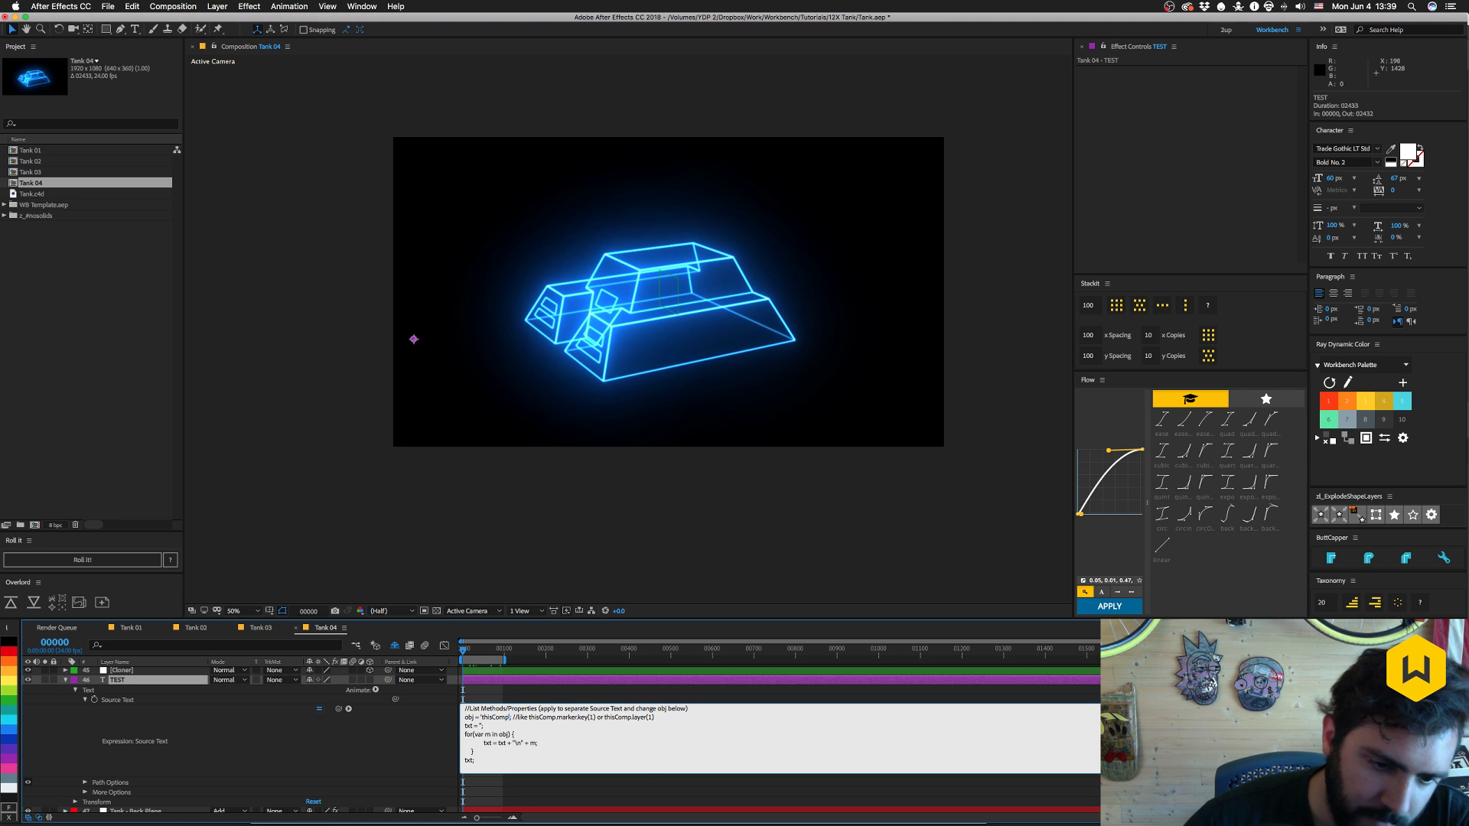
key("KP_Enter")
key("super+z")
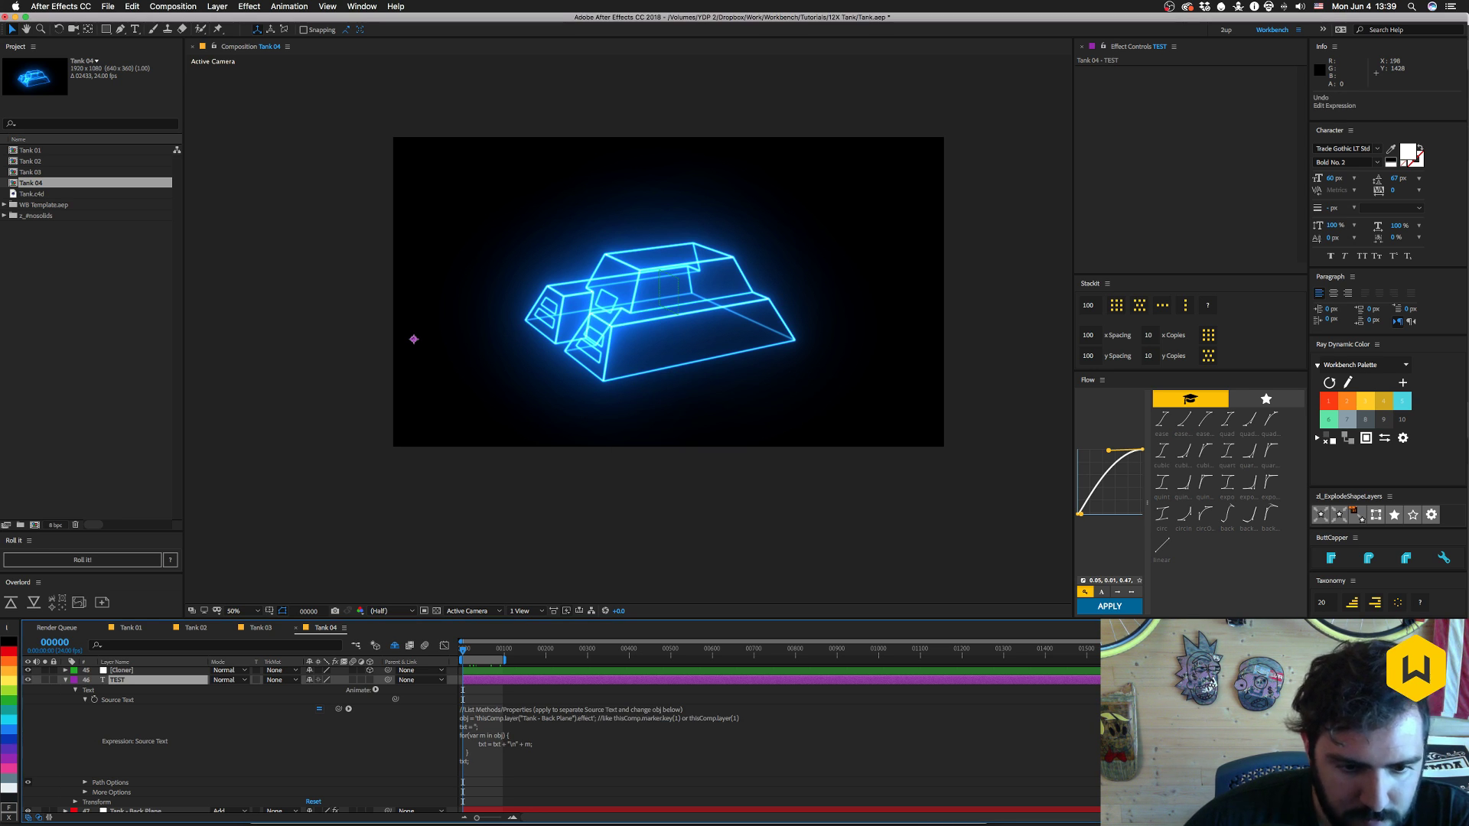
- Remove the quotes enclosing the obj value so it reads thisComp.layer("Tank - Back Plane").effect as code
left_click(602, 720)
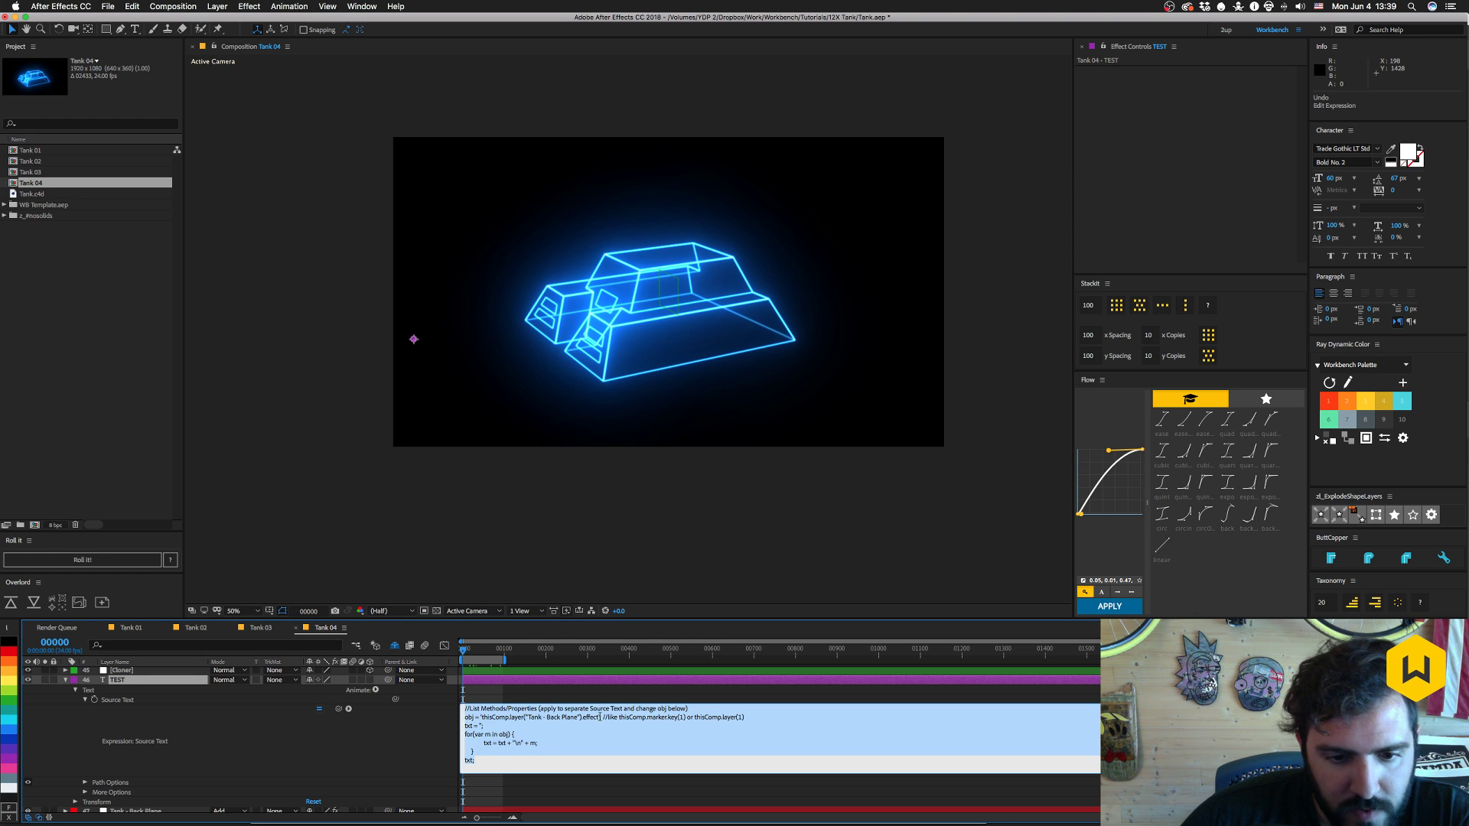
key("BackSpace")
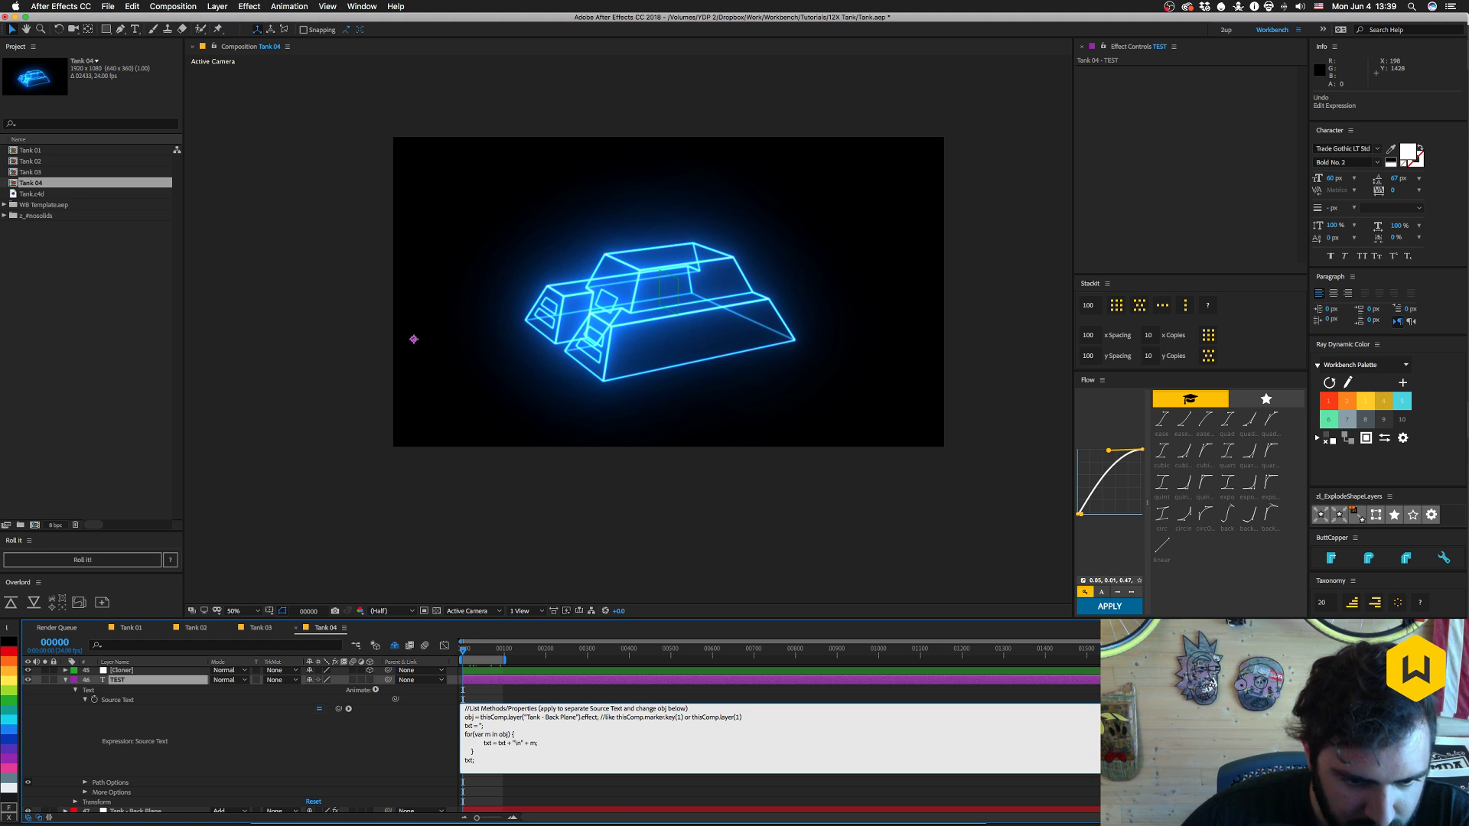
key("KP_Enter")
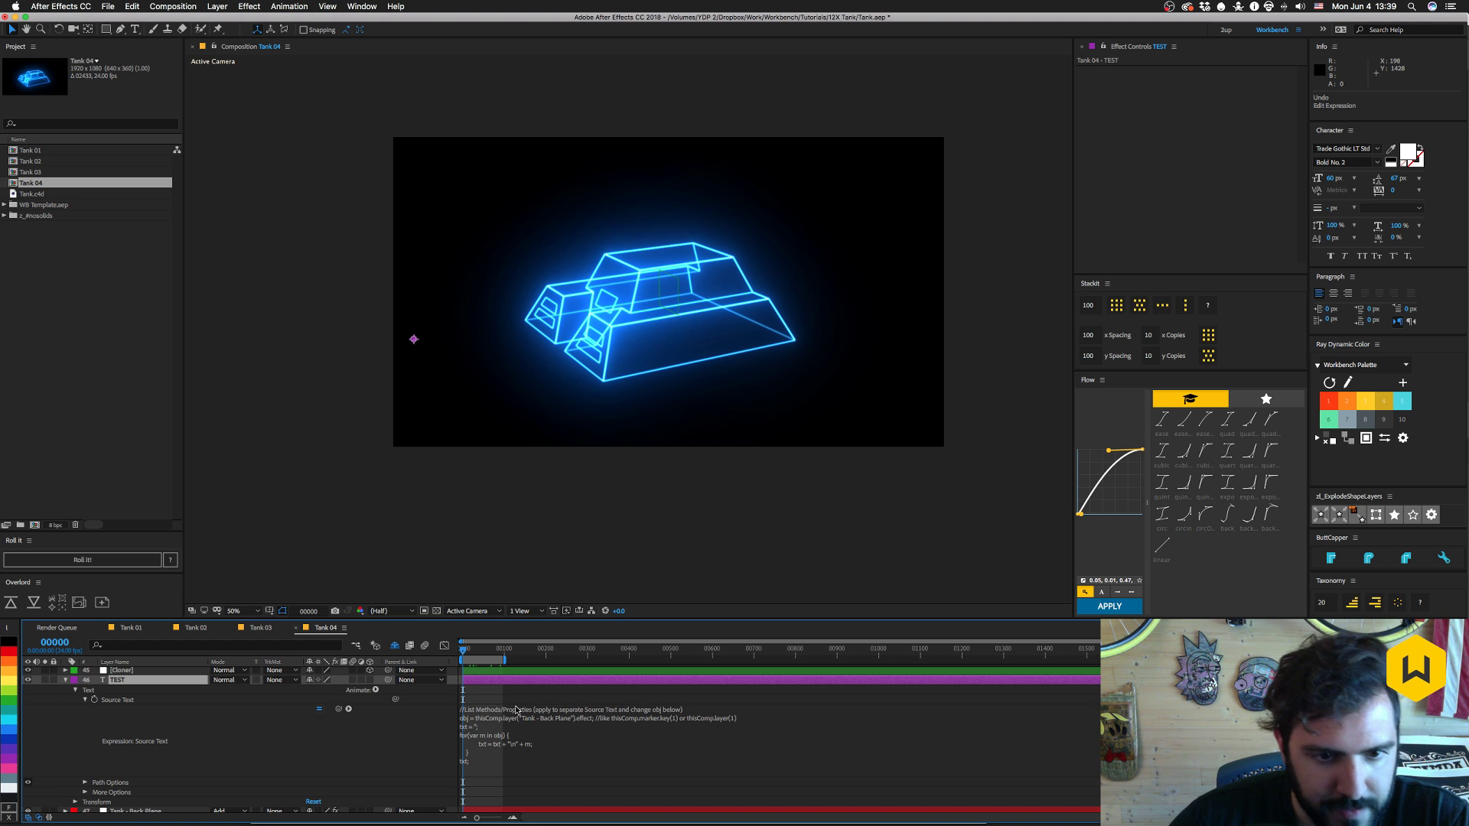
- Delete .effect from the unquoted obj value so it references only thisComp.layer("Tank - Back Plane")
left_click(595, 719)
key("BackSpace")
key("BackSpace")
key("BackSpace")
key("BackSpace")
key("BackSpace")
key("BackSpace")
key("BackSpace")
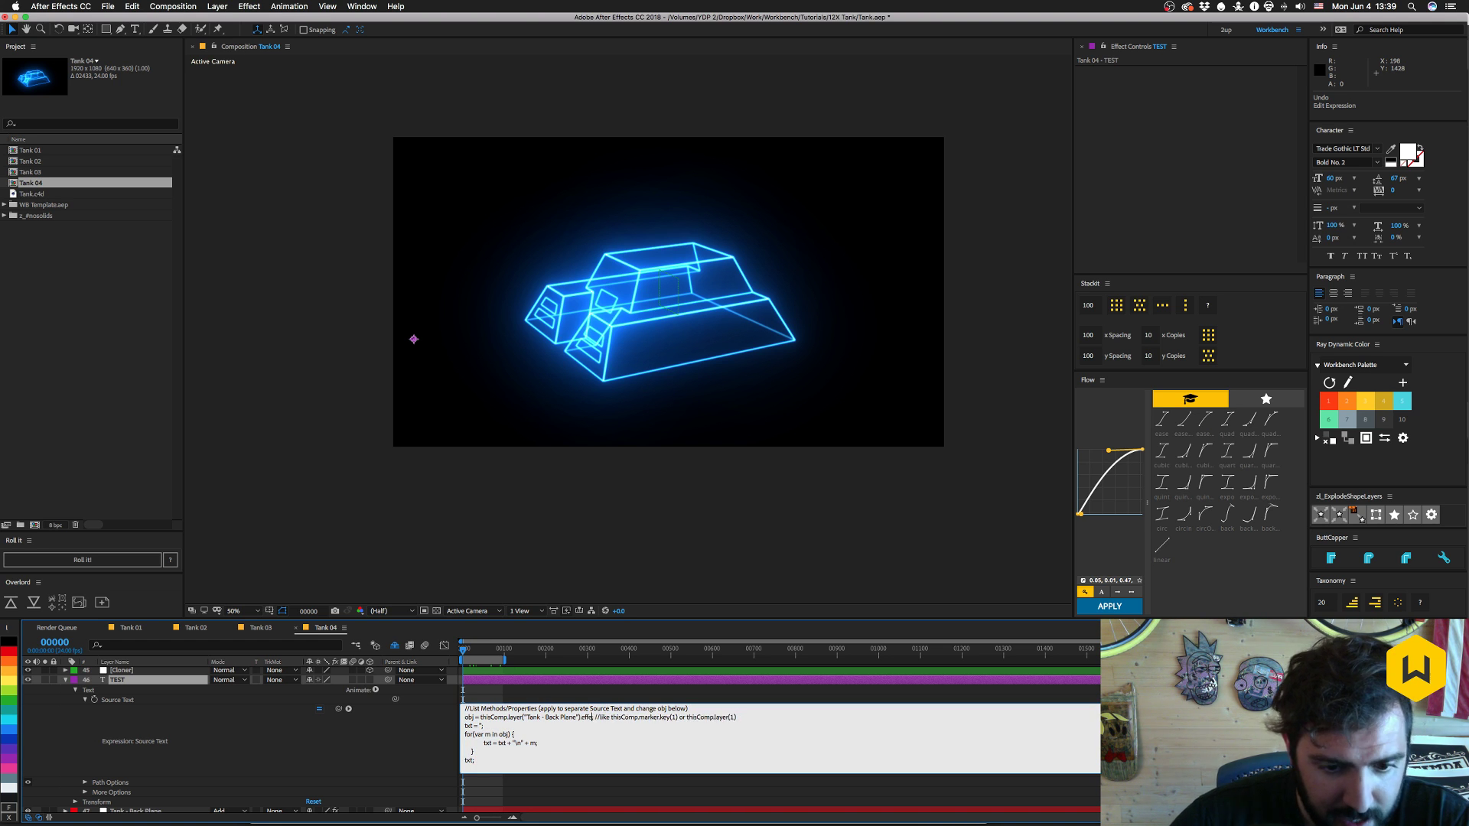
key("KP_Enter")
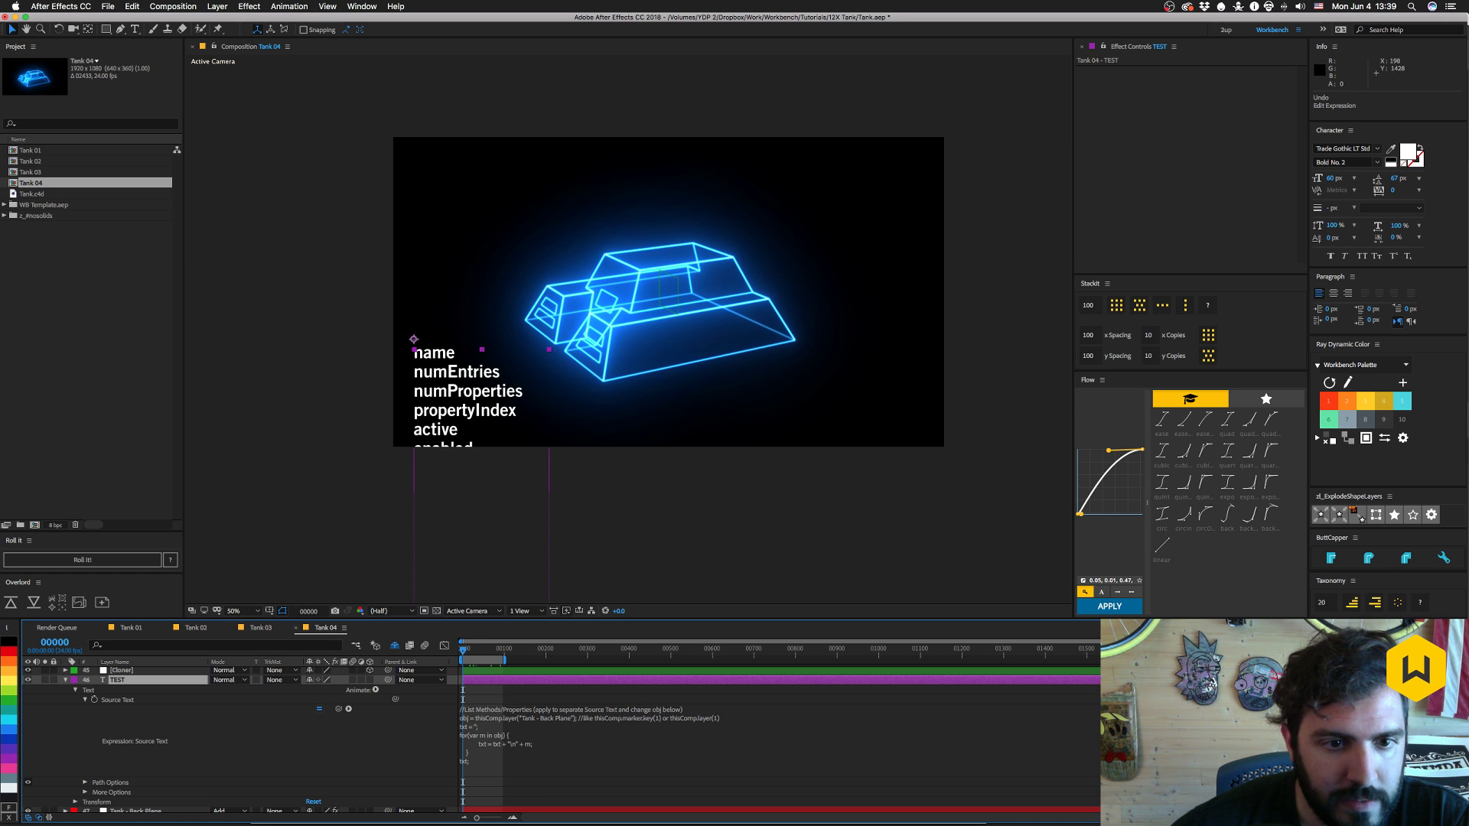
- Move the TEST text up to read through its property list, and place the layer at position 72, 0
left_click_drag(441, 391, 446, 179)
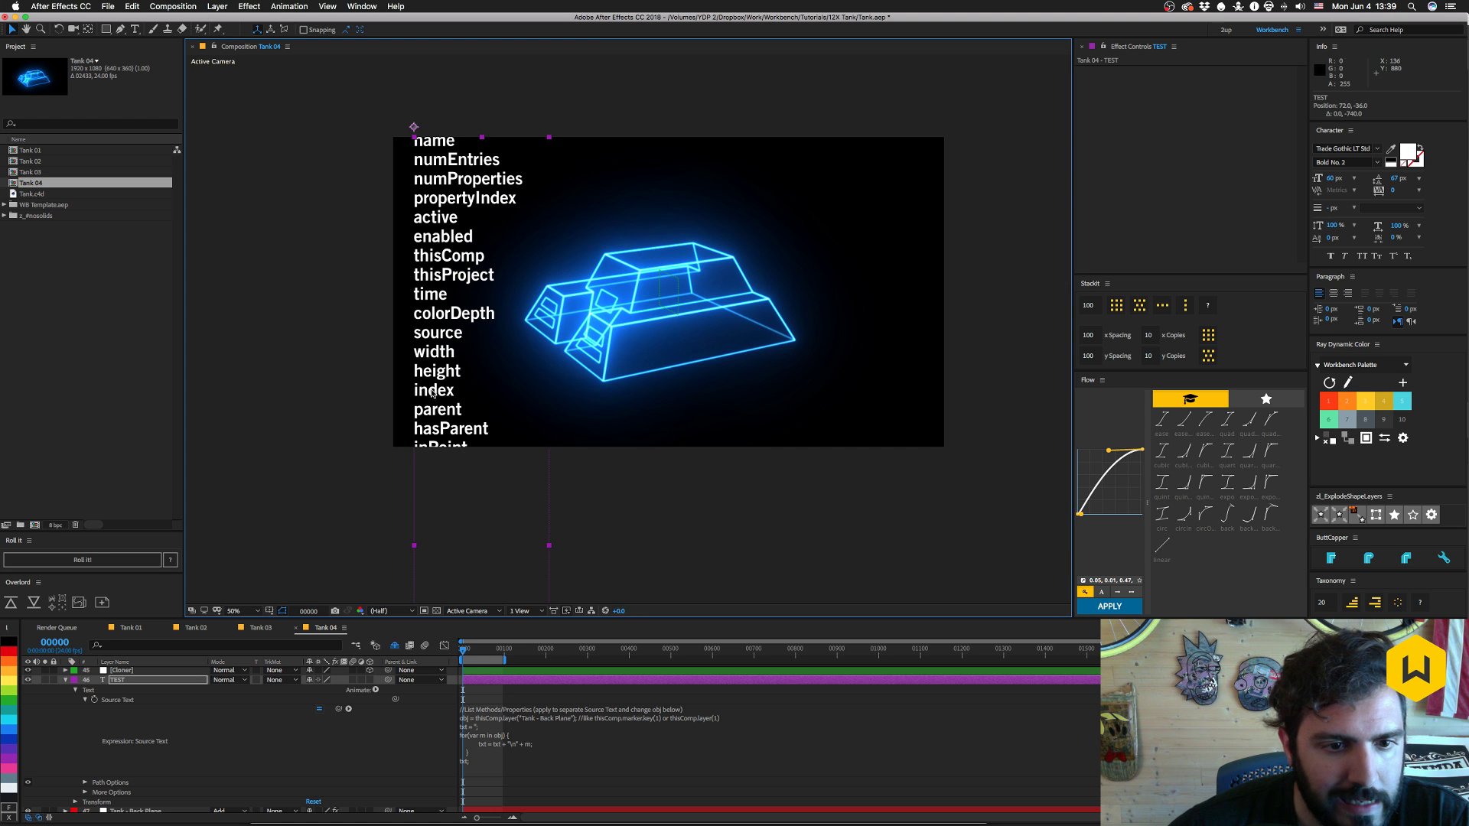
left_click_drag(433, 369, 429, 100)
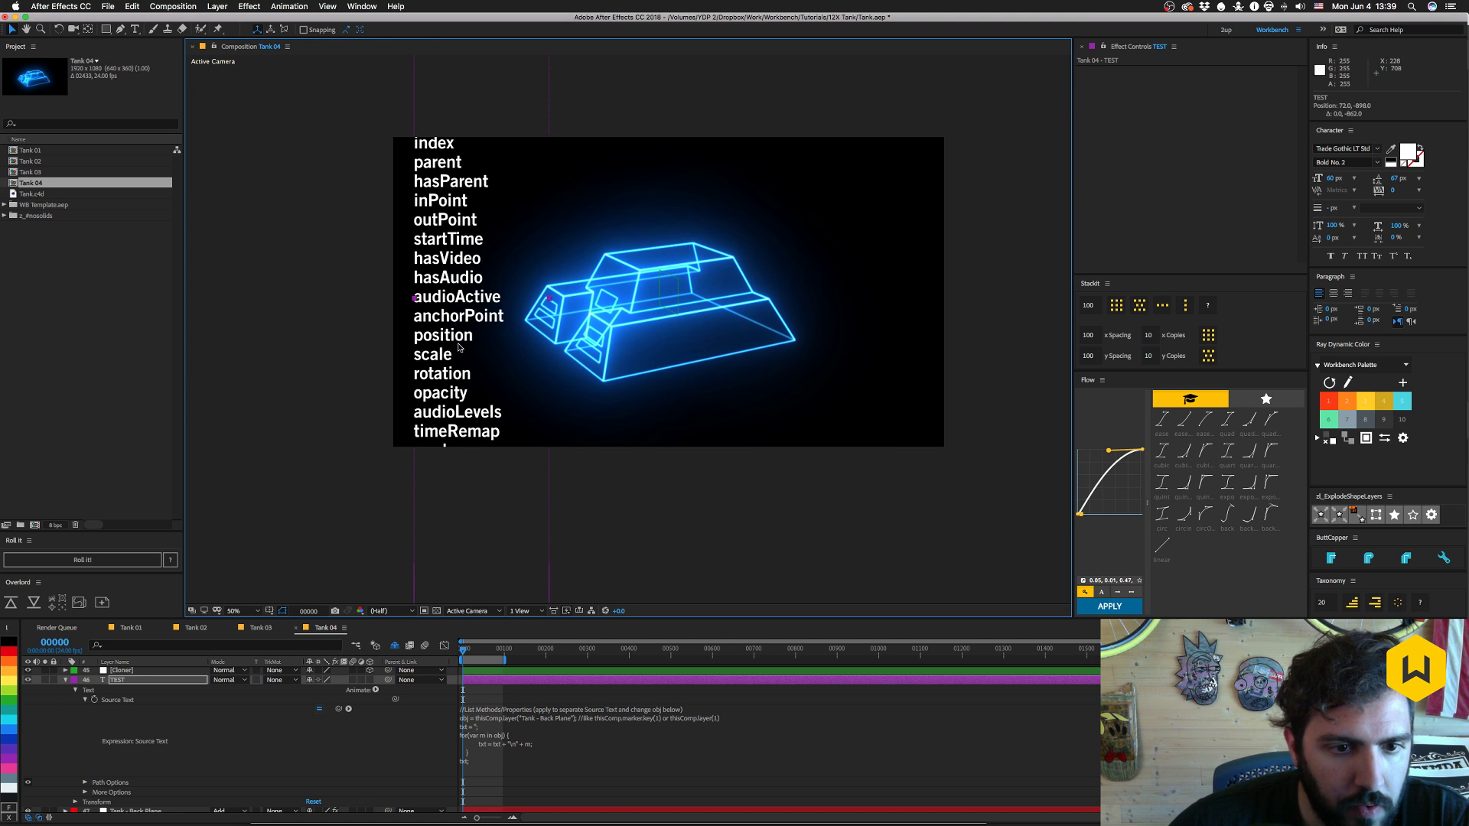
left_click_drag(446, 240, 447, 614)
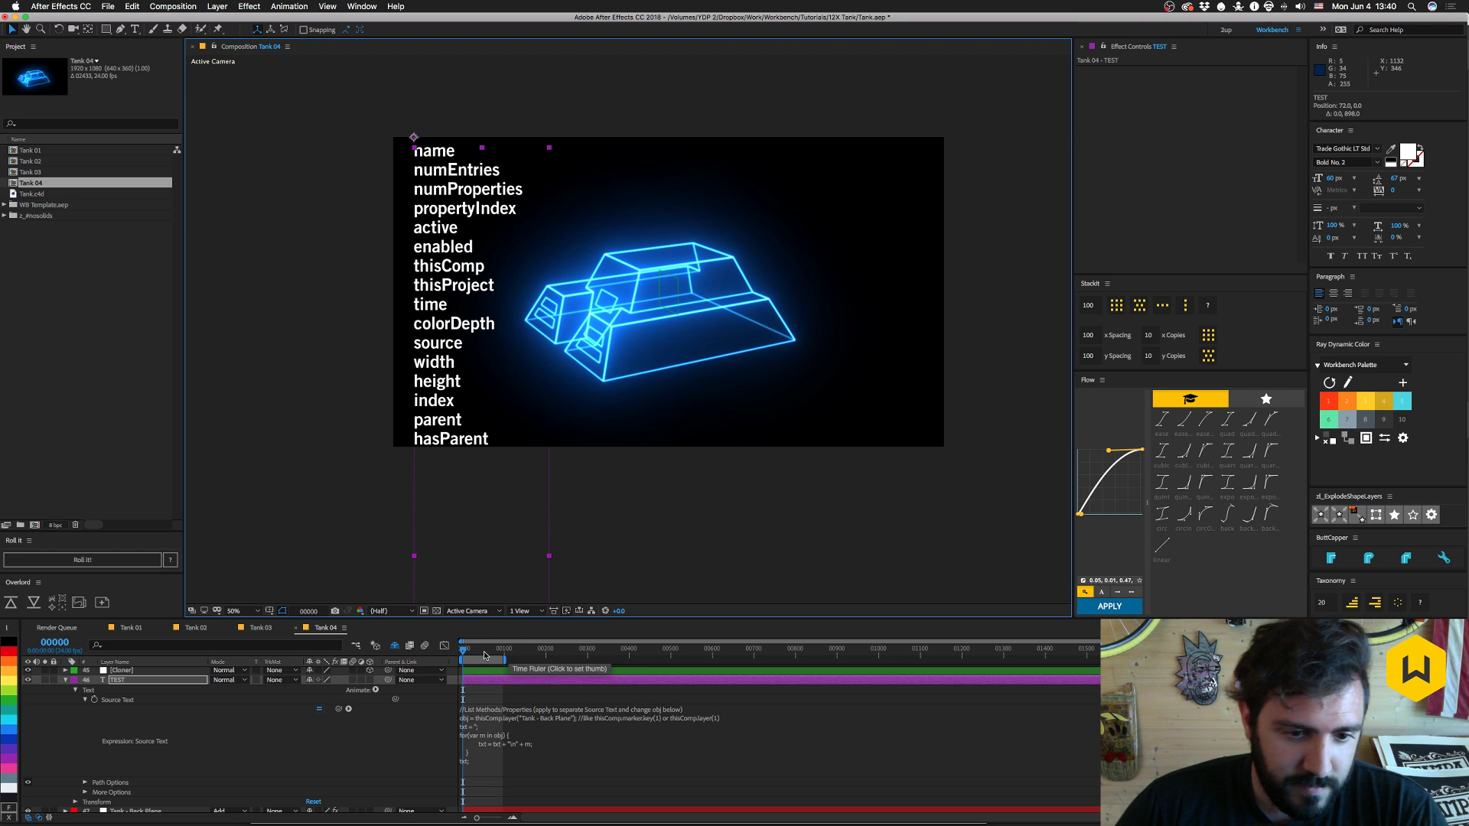
- Move the current time to frame 69 and add .effect after thisComp.layer("Tank - Back Plane") in the TEST layer's Source Text expression
left_click(484, 655)
left_click_drag(486, 653, 492, 653)
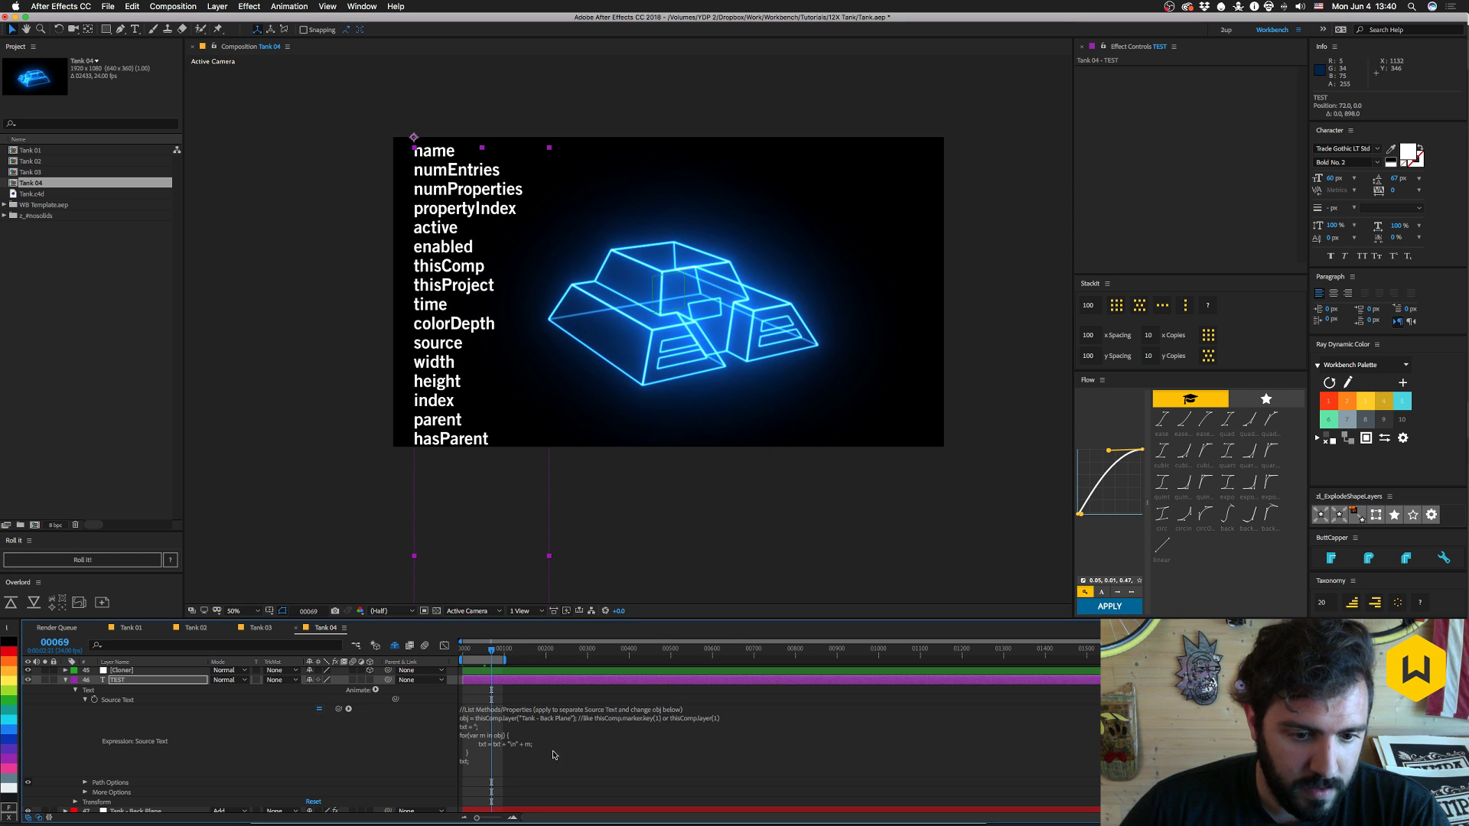
left_click(579, 718)
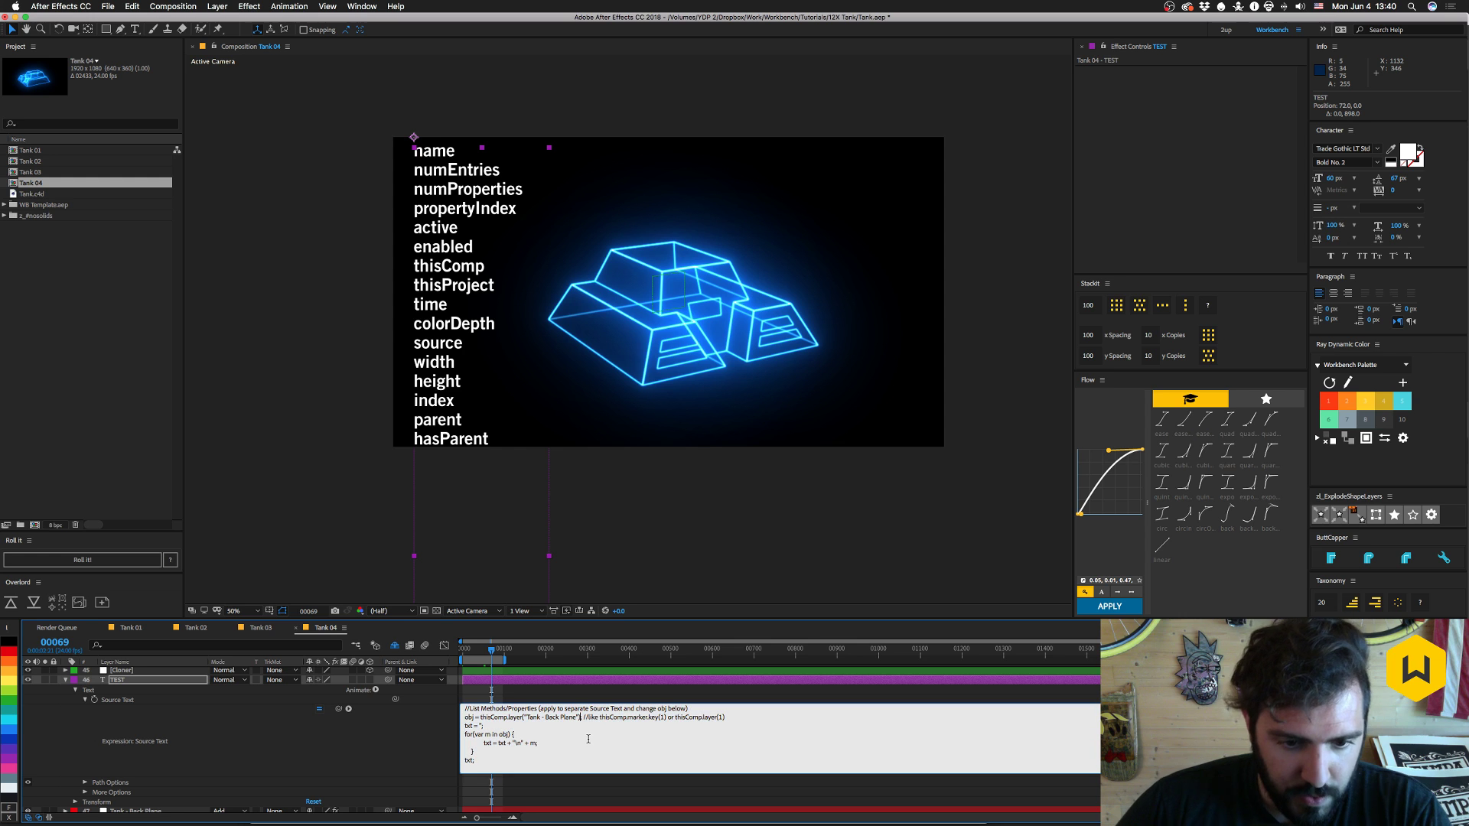
type(".effect")
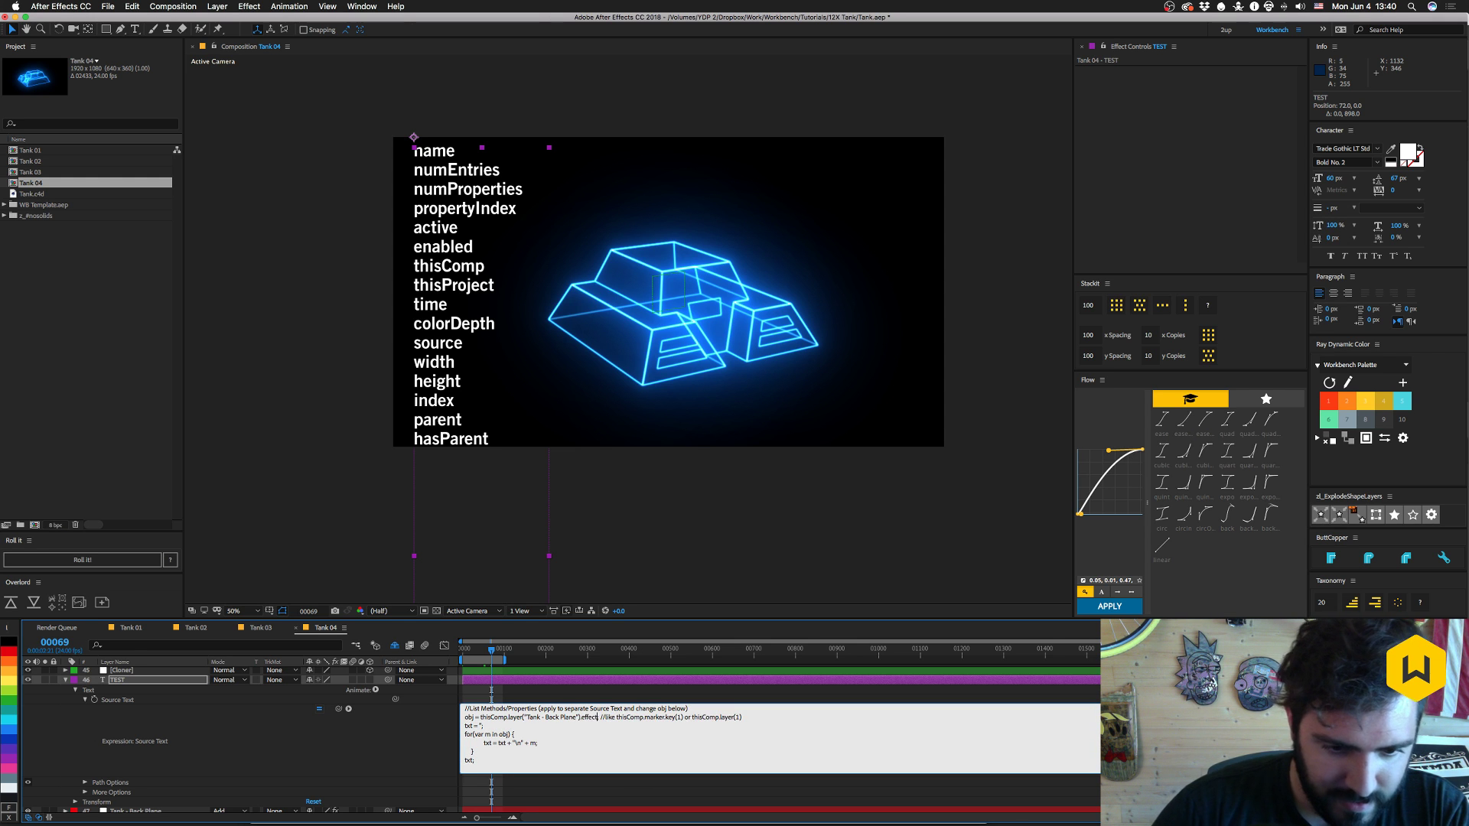
key("KP_Enter")
- Try .effects in place of .effect and a lower position for the TEST layer, and undo both changes
left_click(589, 720)
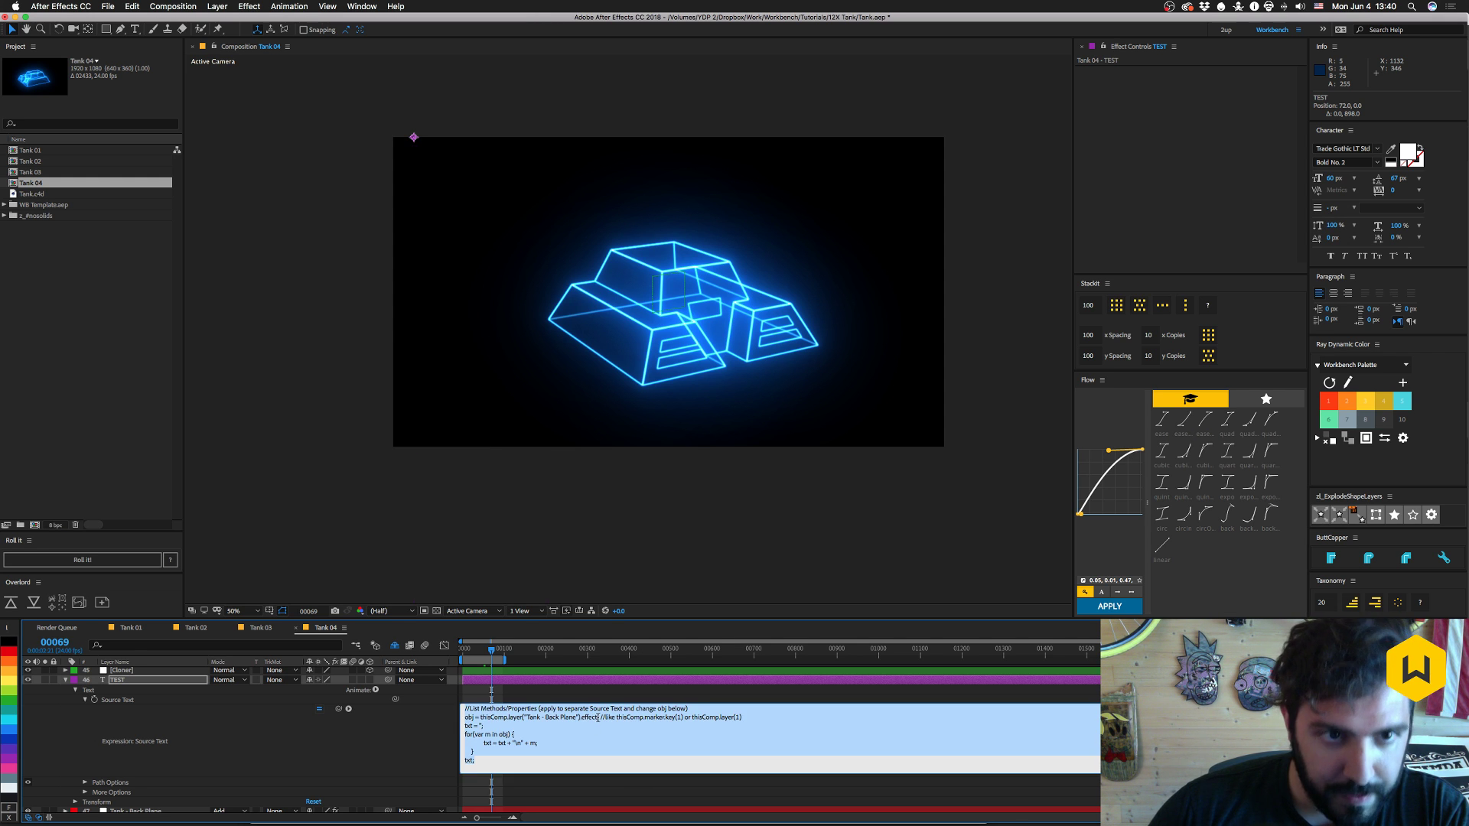
left_click(597, 717)
type("s")
key("KP_Enter")
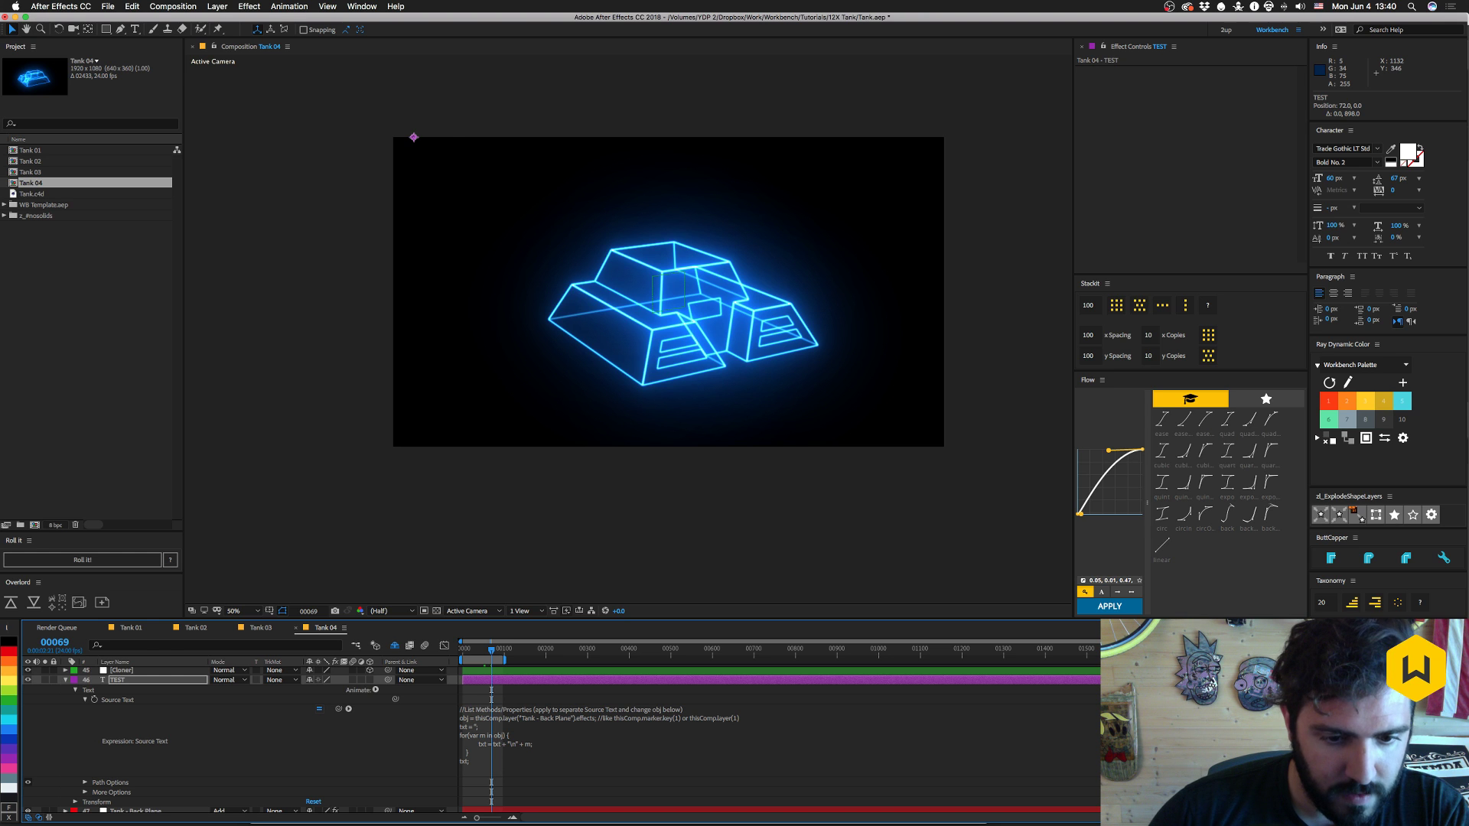
key("super+z")
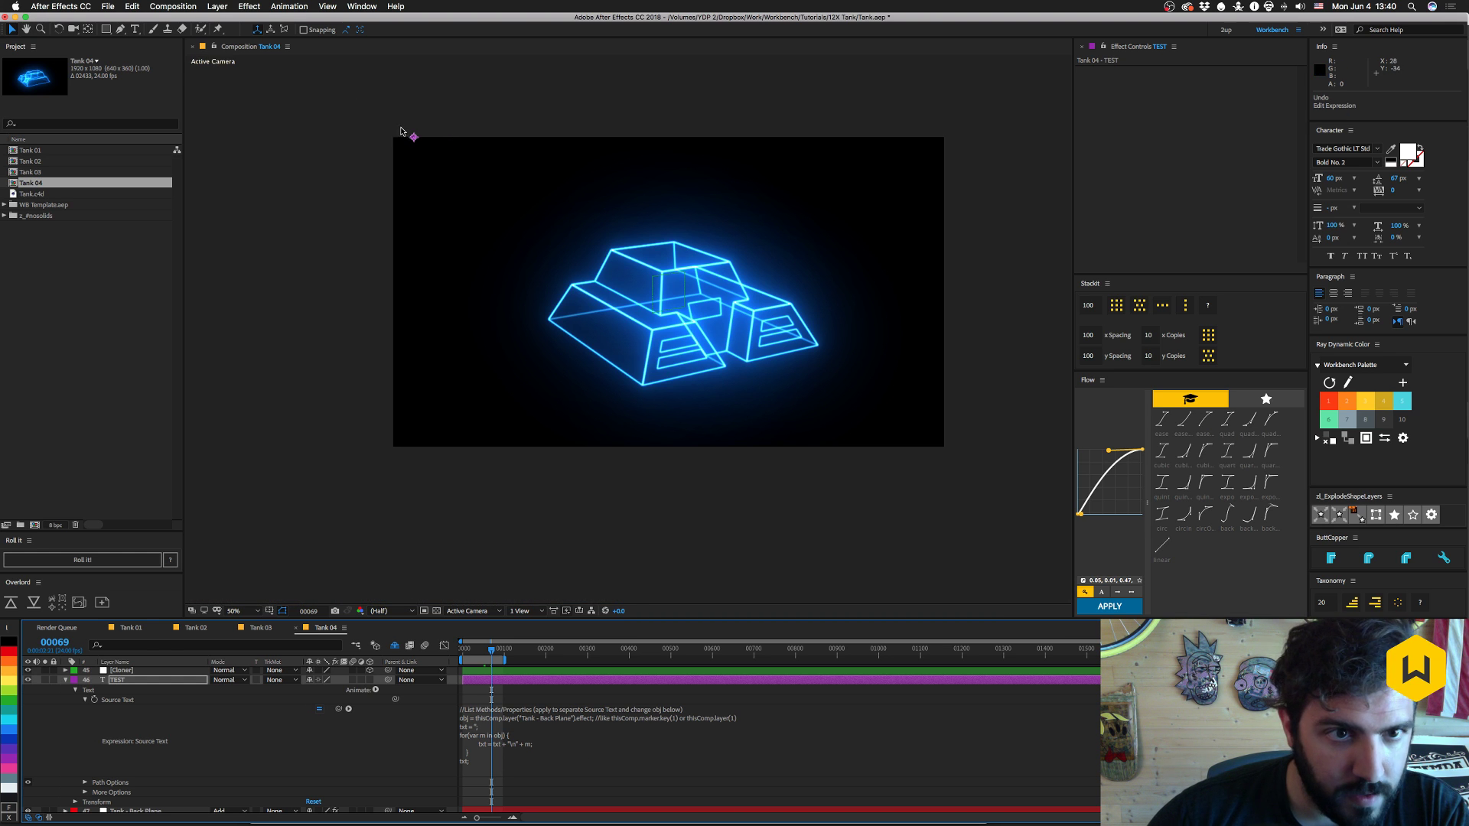
left_click_drag(413, 139, 413, 209)
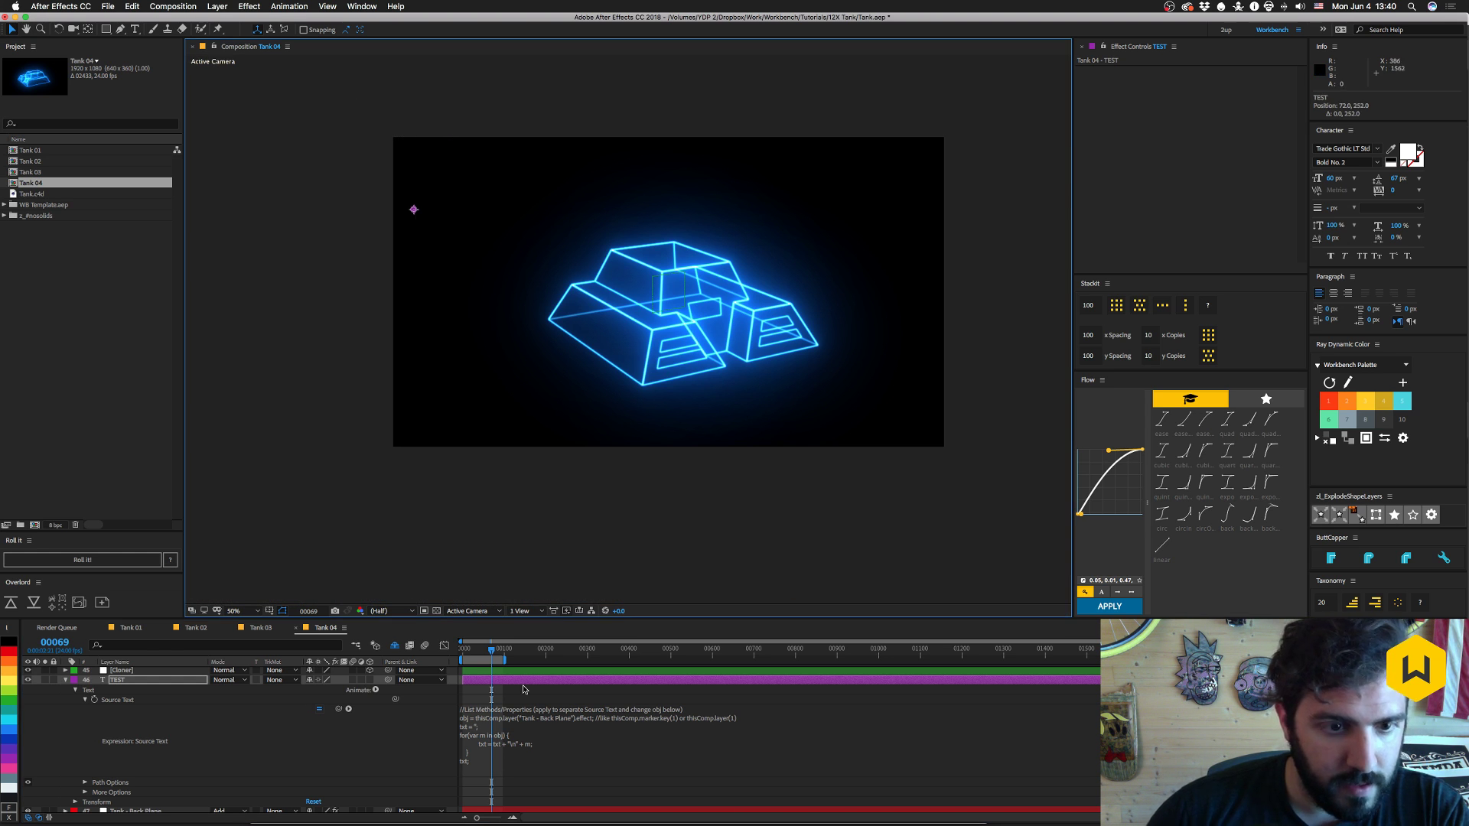
key("super+z")
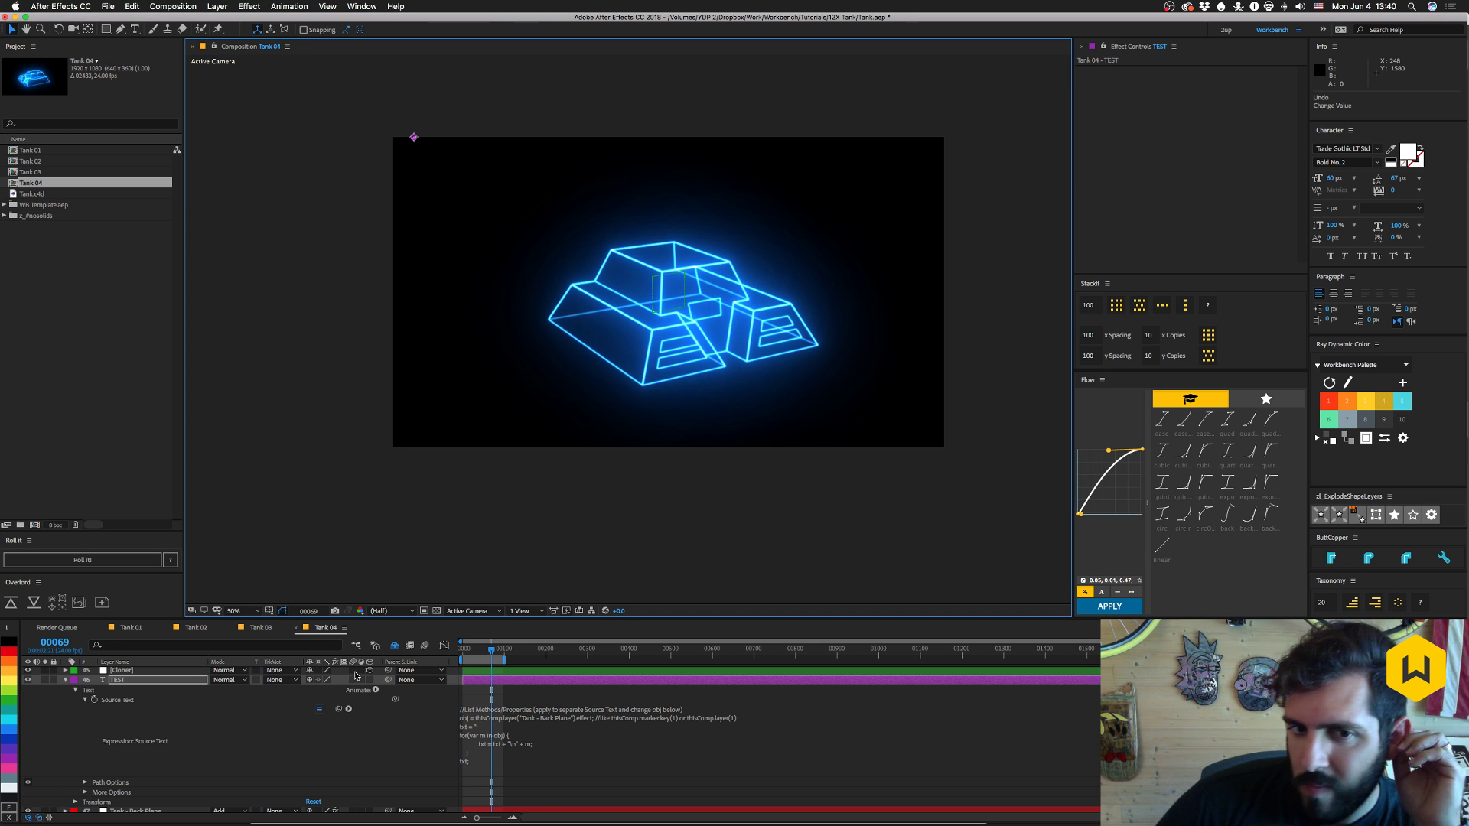
- Change the obj reference to .effect(0) and move the TEST layer down to position 72, 54
left_click(596, 717)
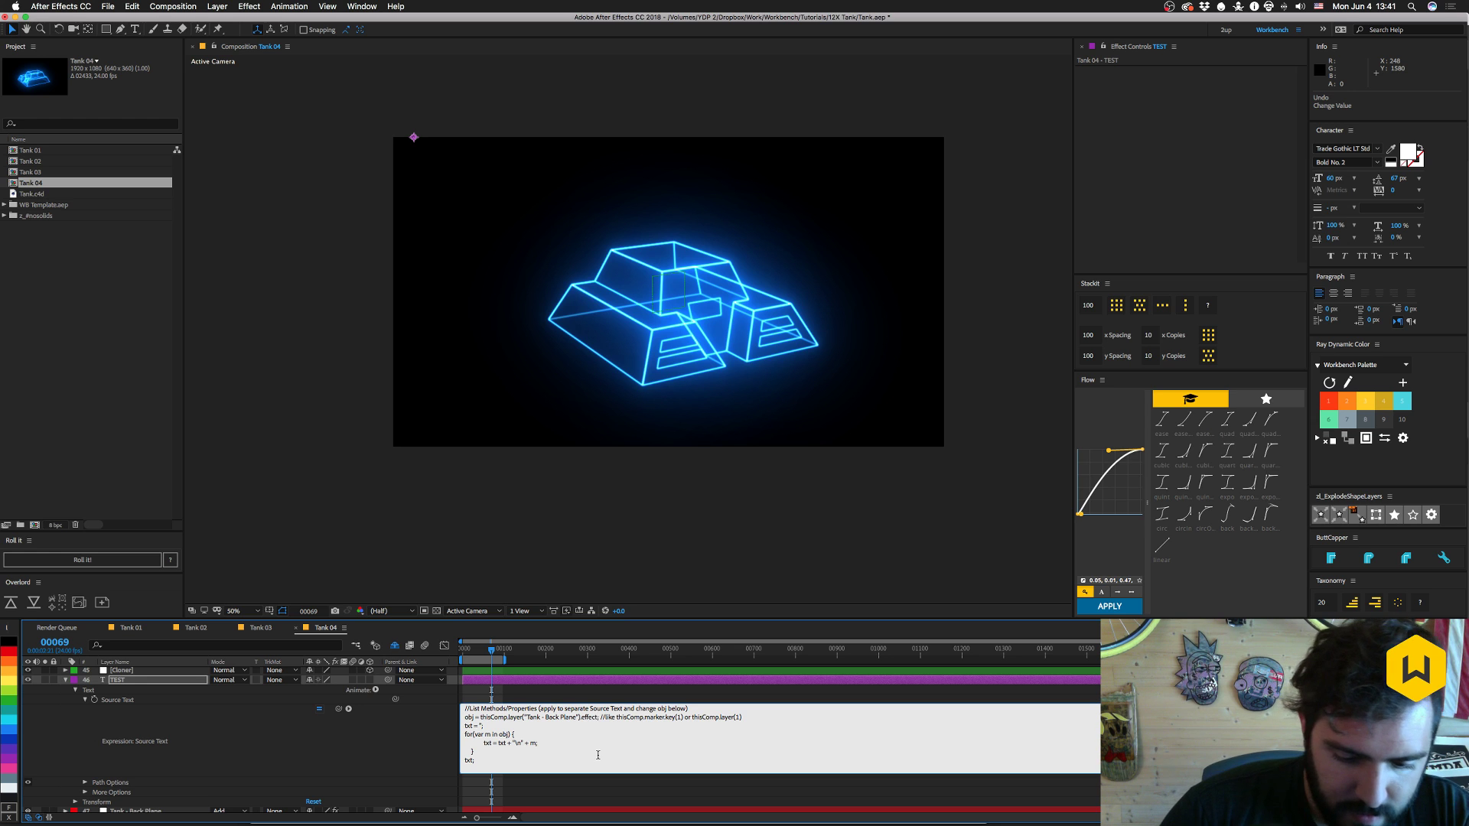
type("(0)")
key("KP_Enter")
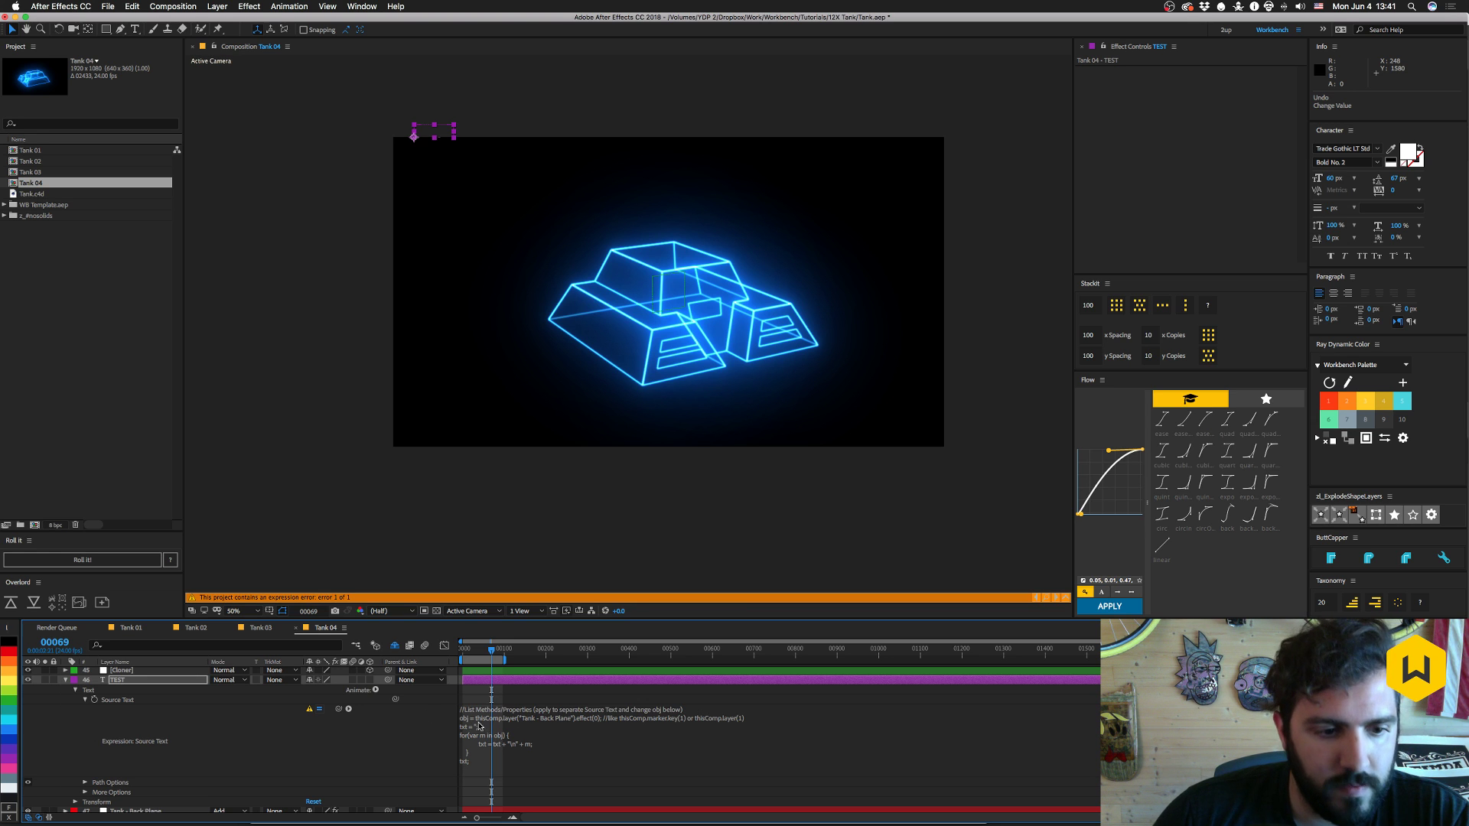
left_click_drag(437, 138, 439, 155)
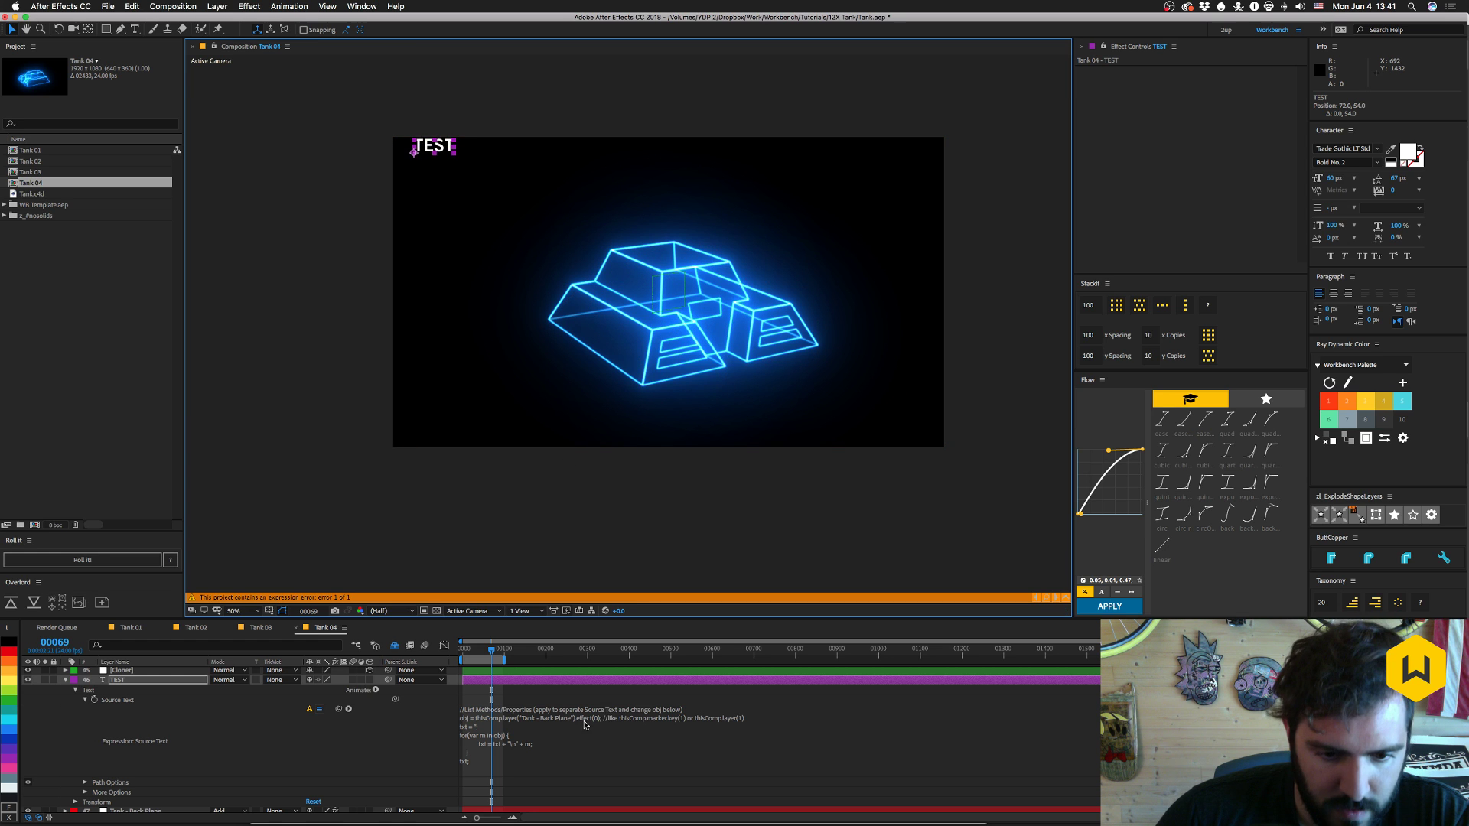
- Try square brackets for the effect index so the obj reference reads .effect[0]
left_click(602, 714)
left_click(609, 742)
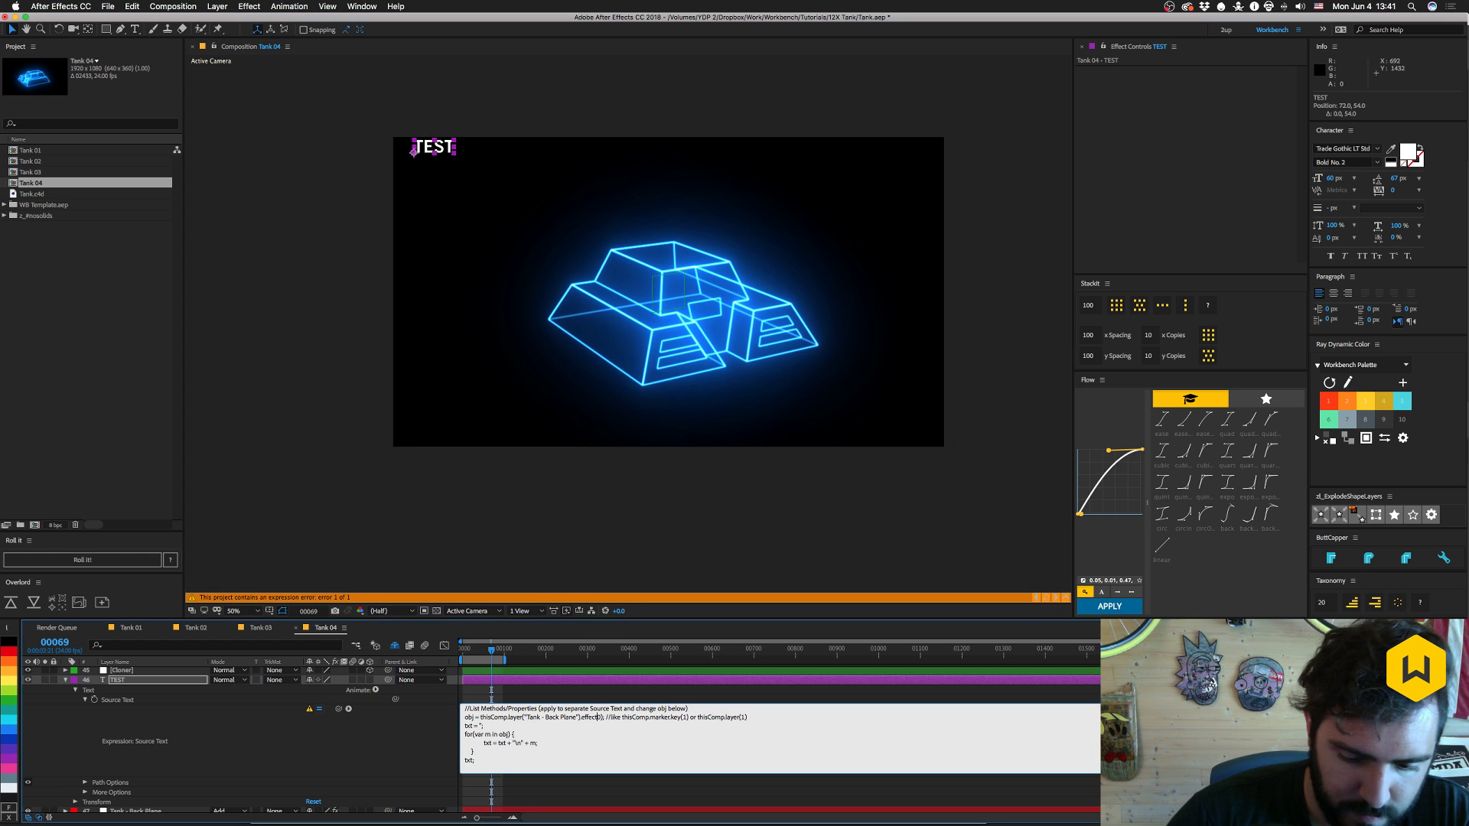
key("BackSpace")
type("[0")
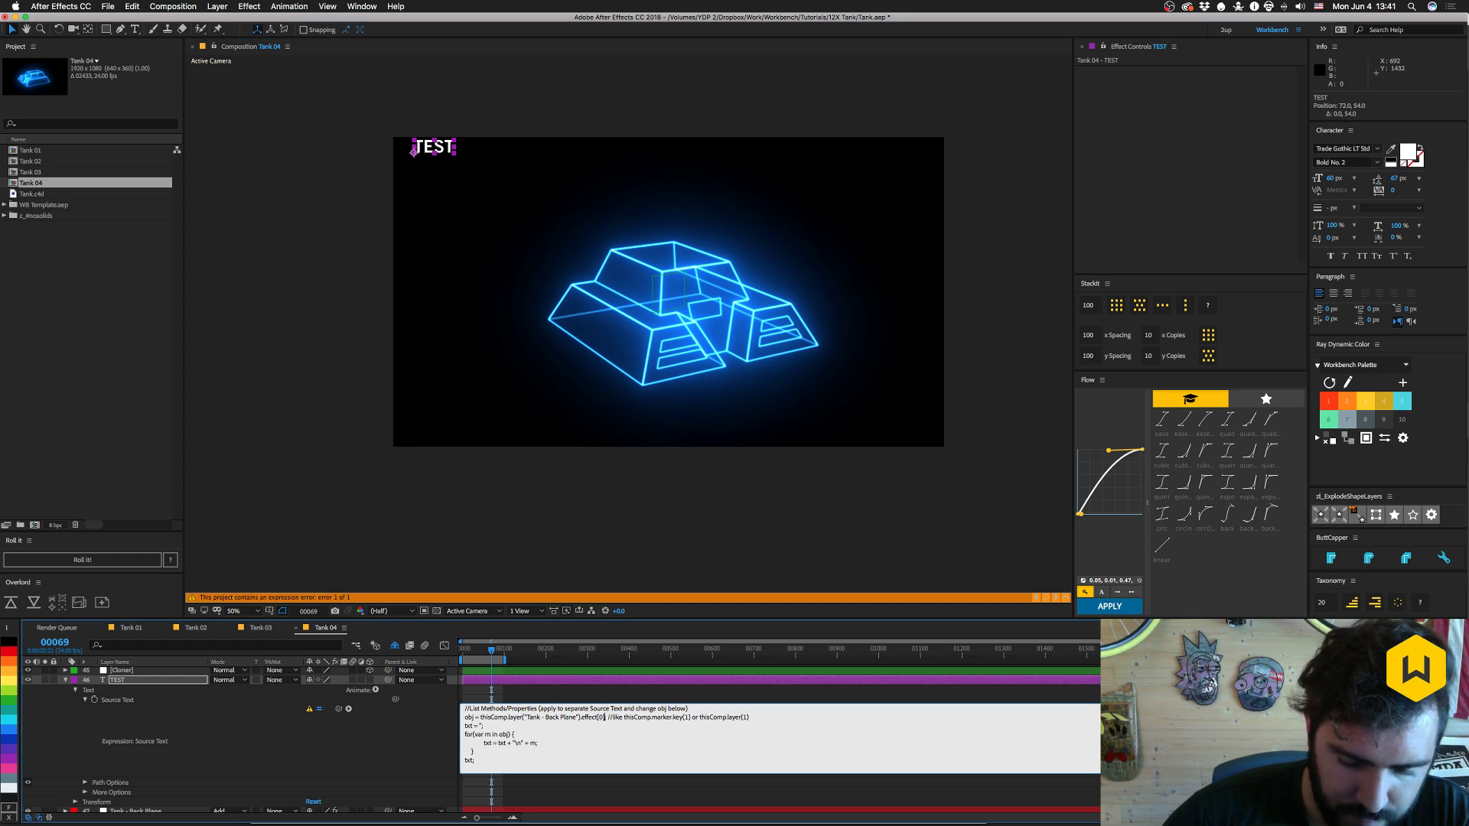
key("KP_Enter")
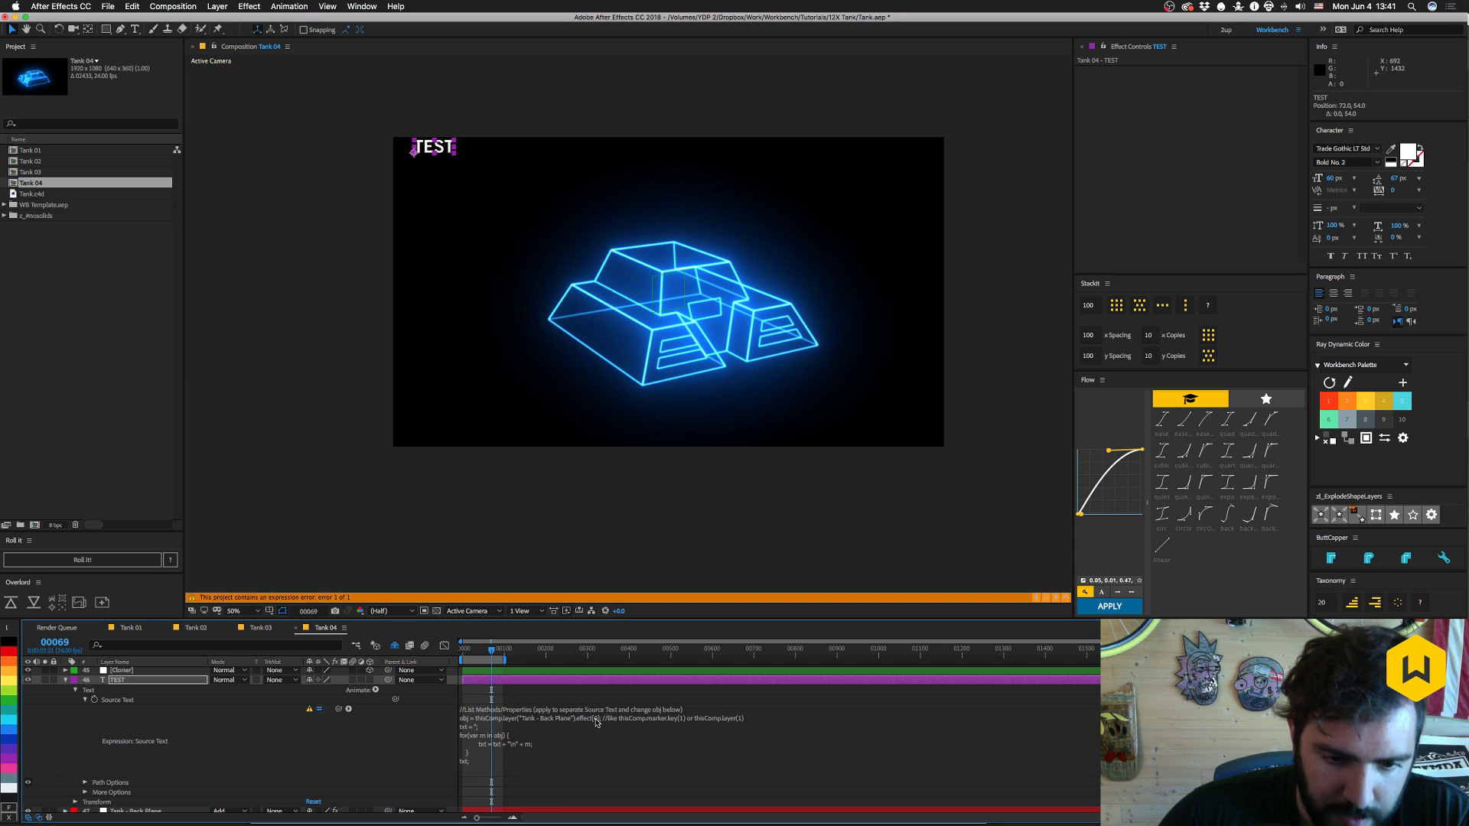
- Replace the [0] index in the obj reference with .name so it ends in .effect.name
left_click(597, 721)
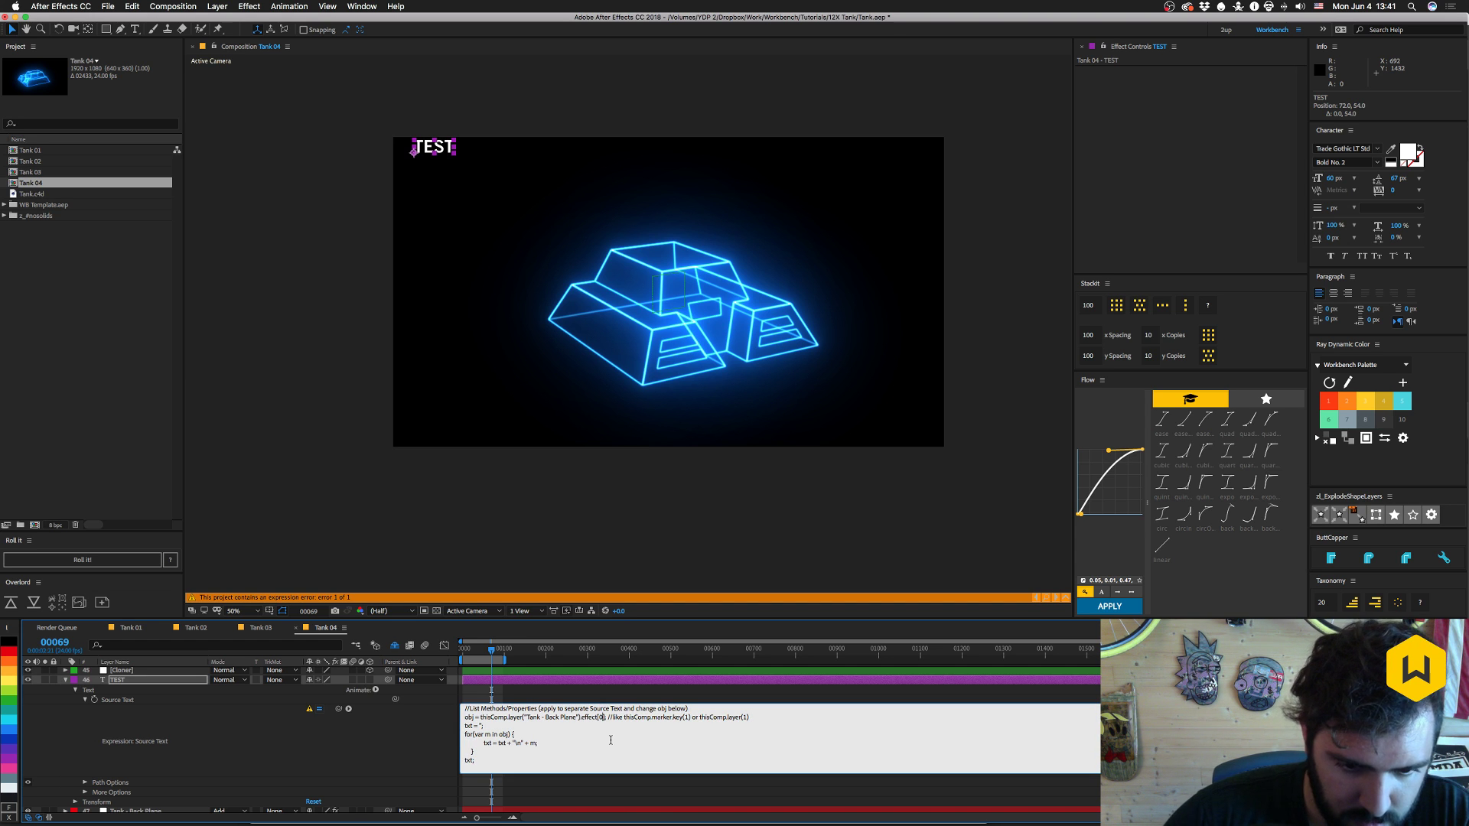
key("BackSpace")
key("BackSpace")
key("BackSpace")
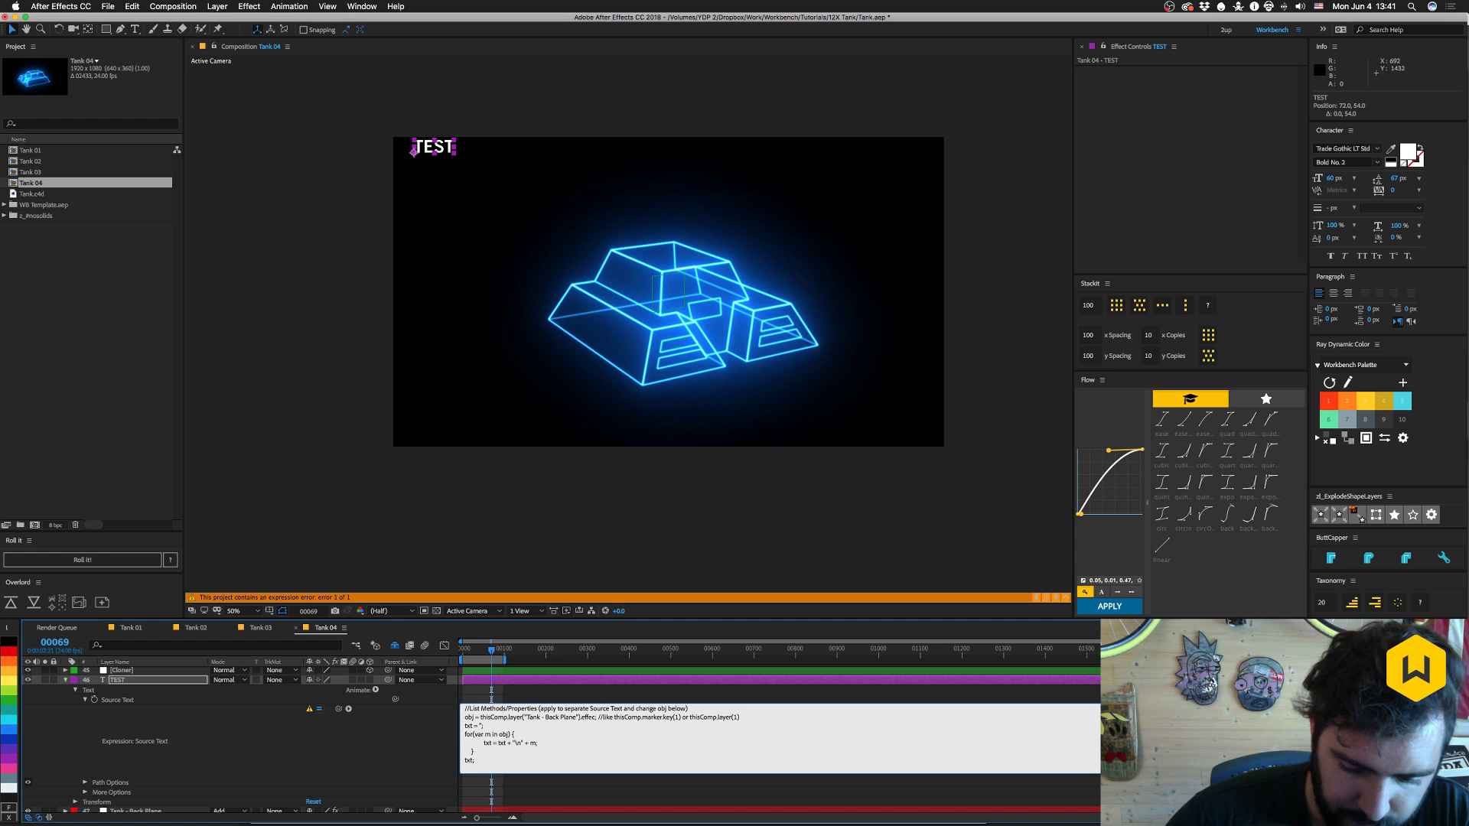
type("t.name")
key("KP_Enter")
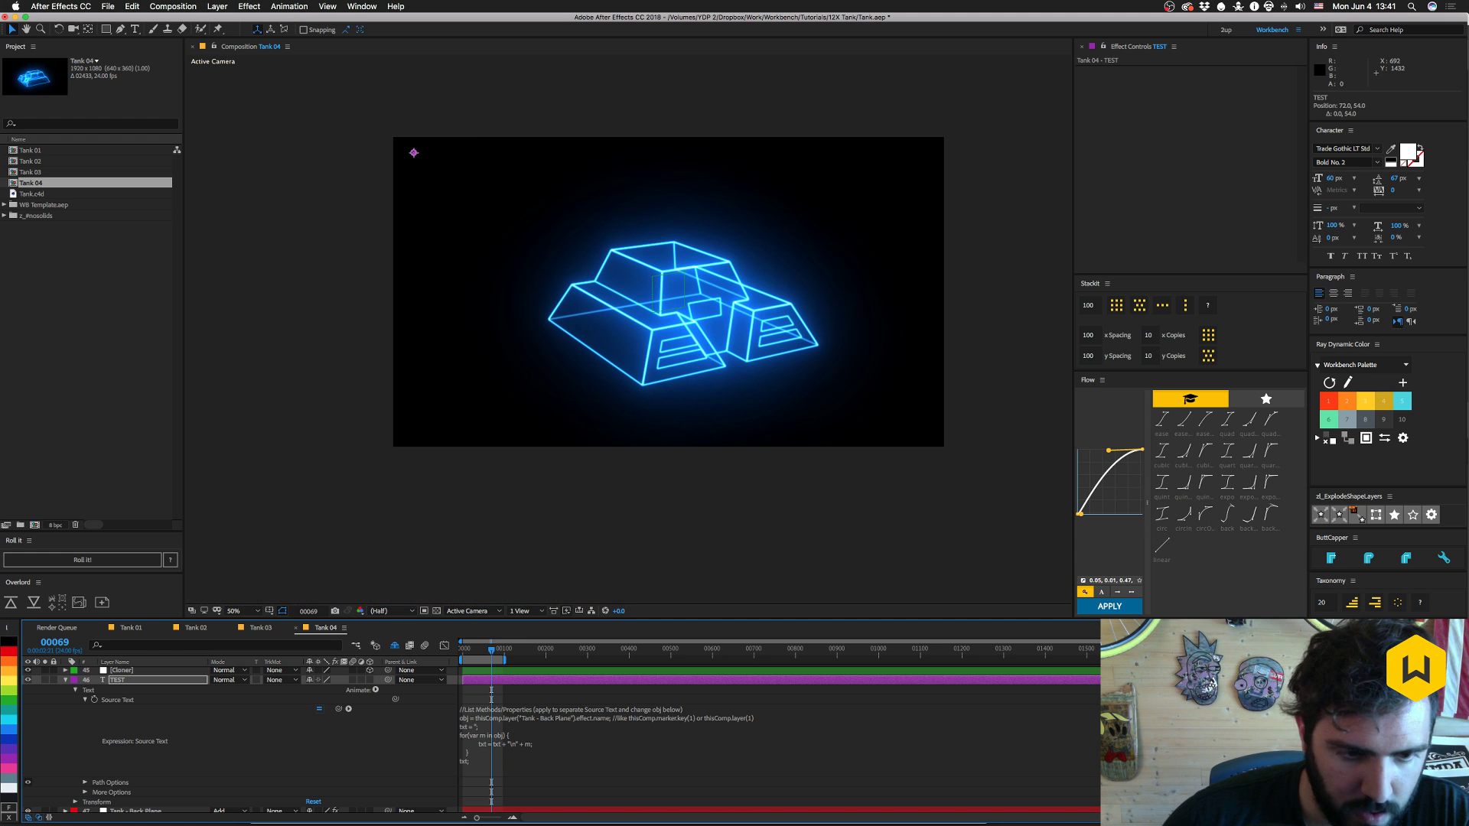
- Insert (0) after effect so the obj reference ends in .effect(0).name
left_click(600, 718)
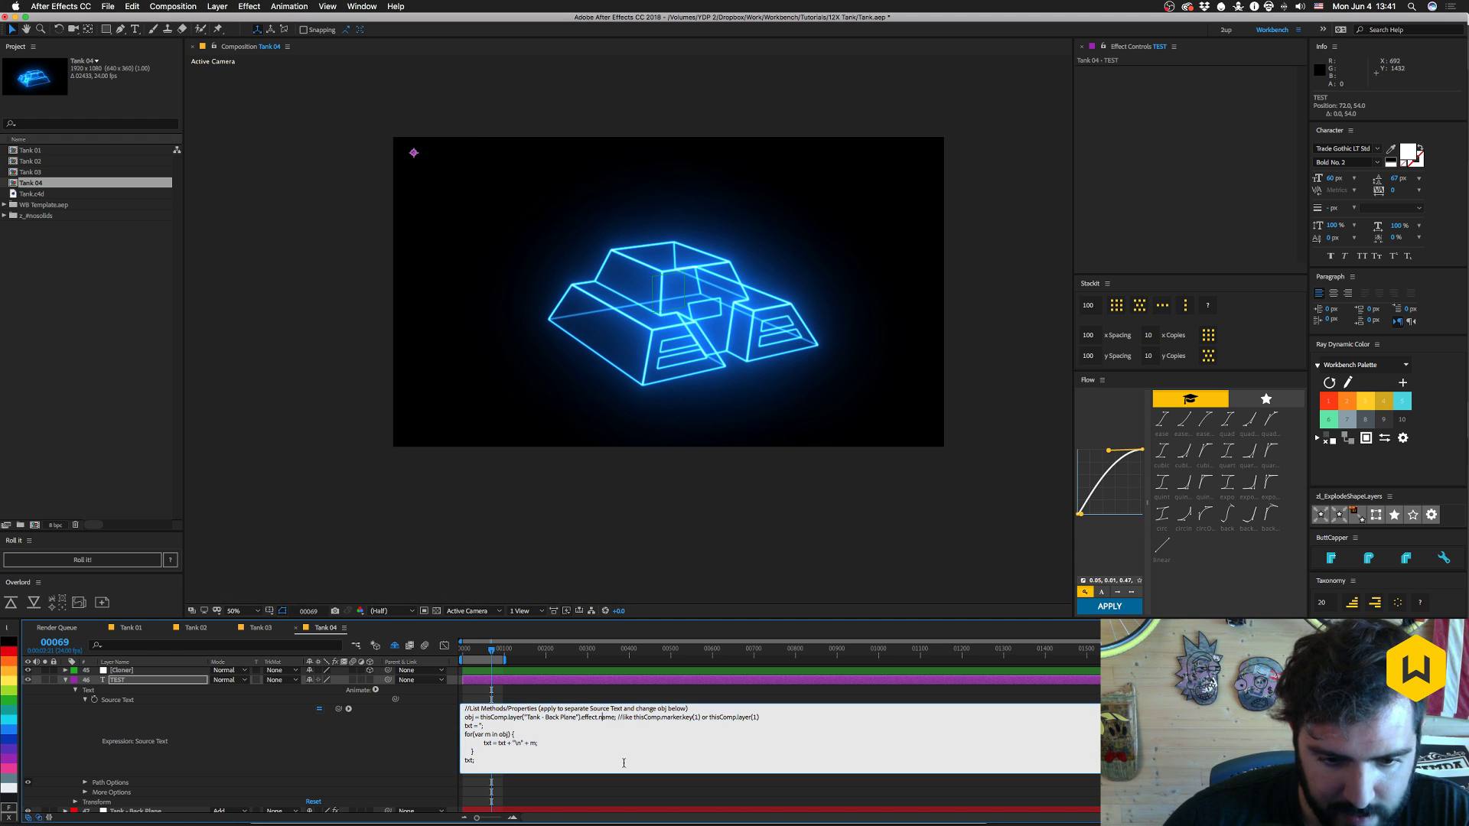
type("(0)")
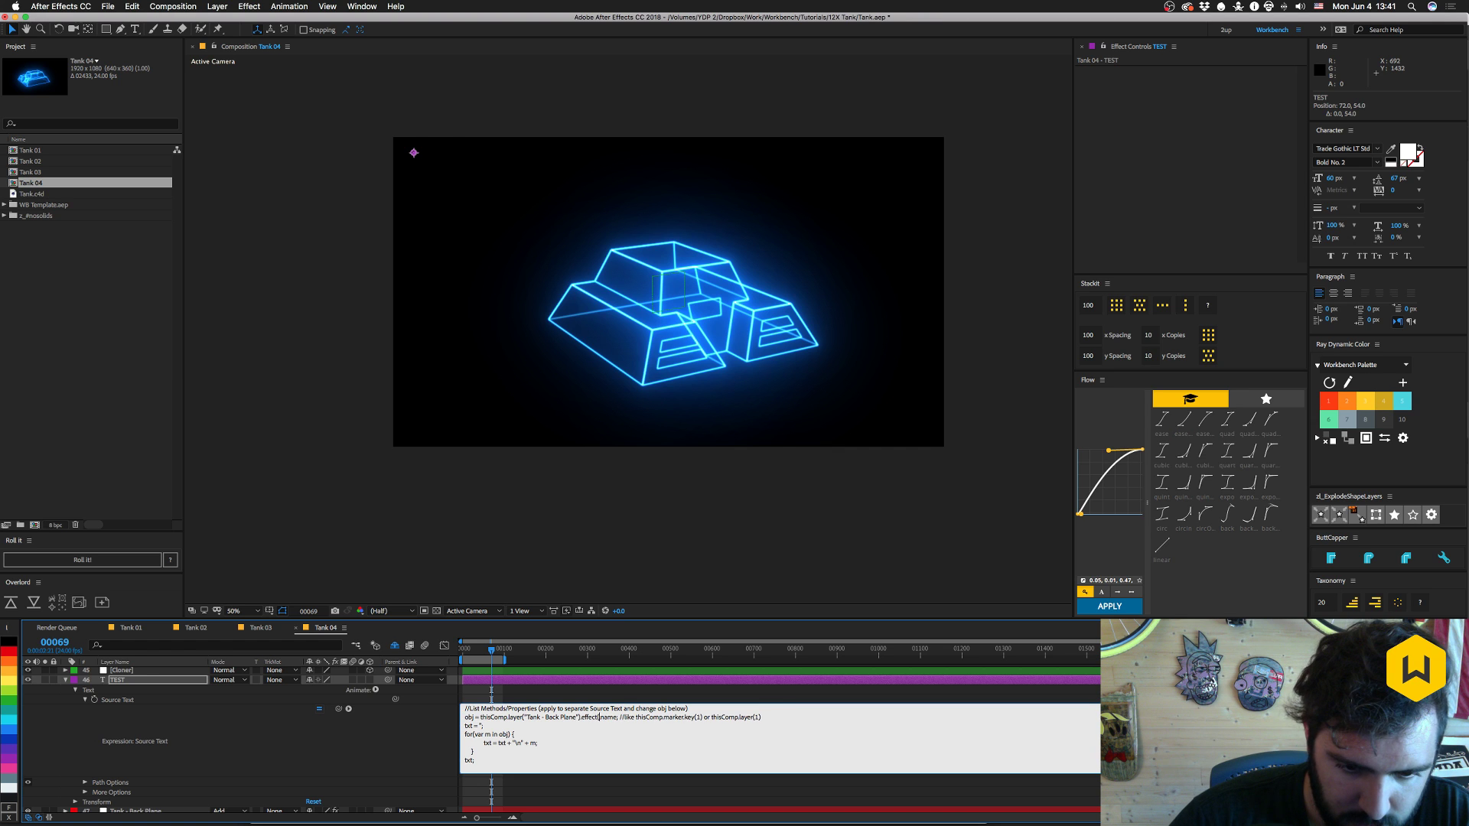
key("KP_Enter")
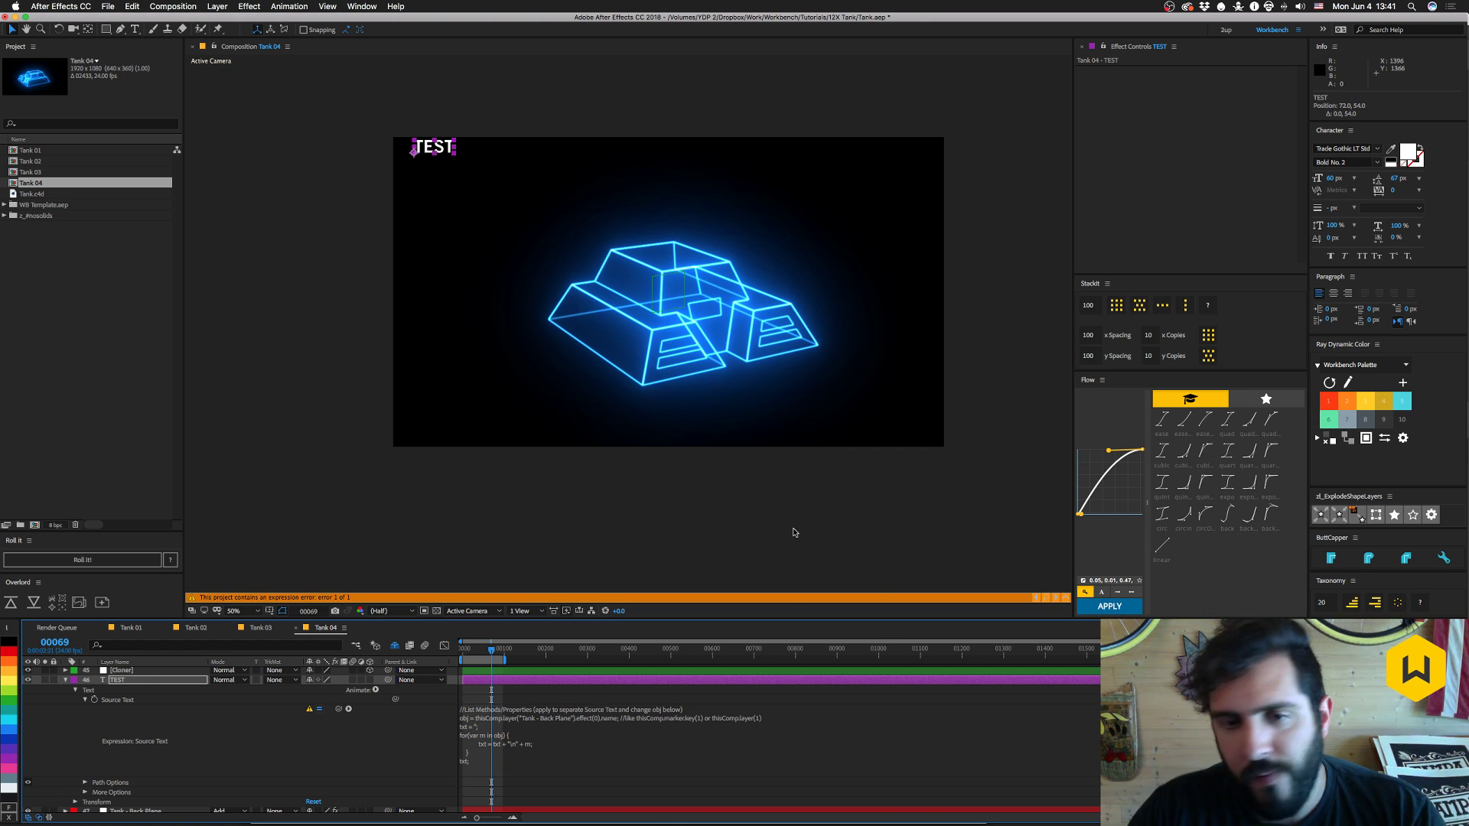
- Switch to Chrome and search the After Effects Expression Reference for "effect"
key("super+Tab")
left_click(540, 417)
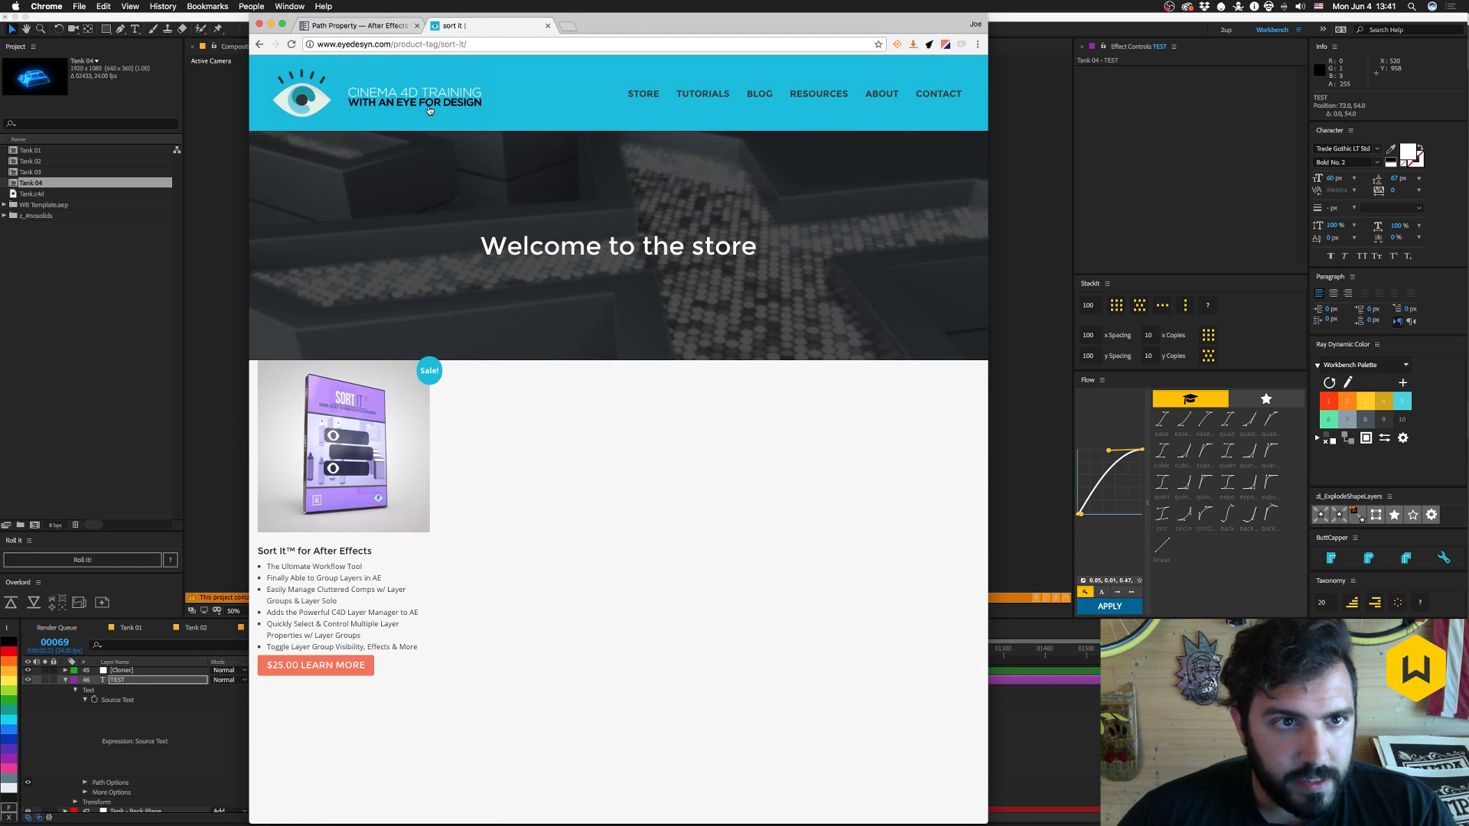
left_click(331, 24)
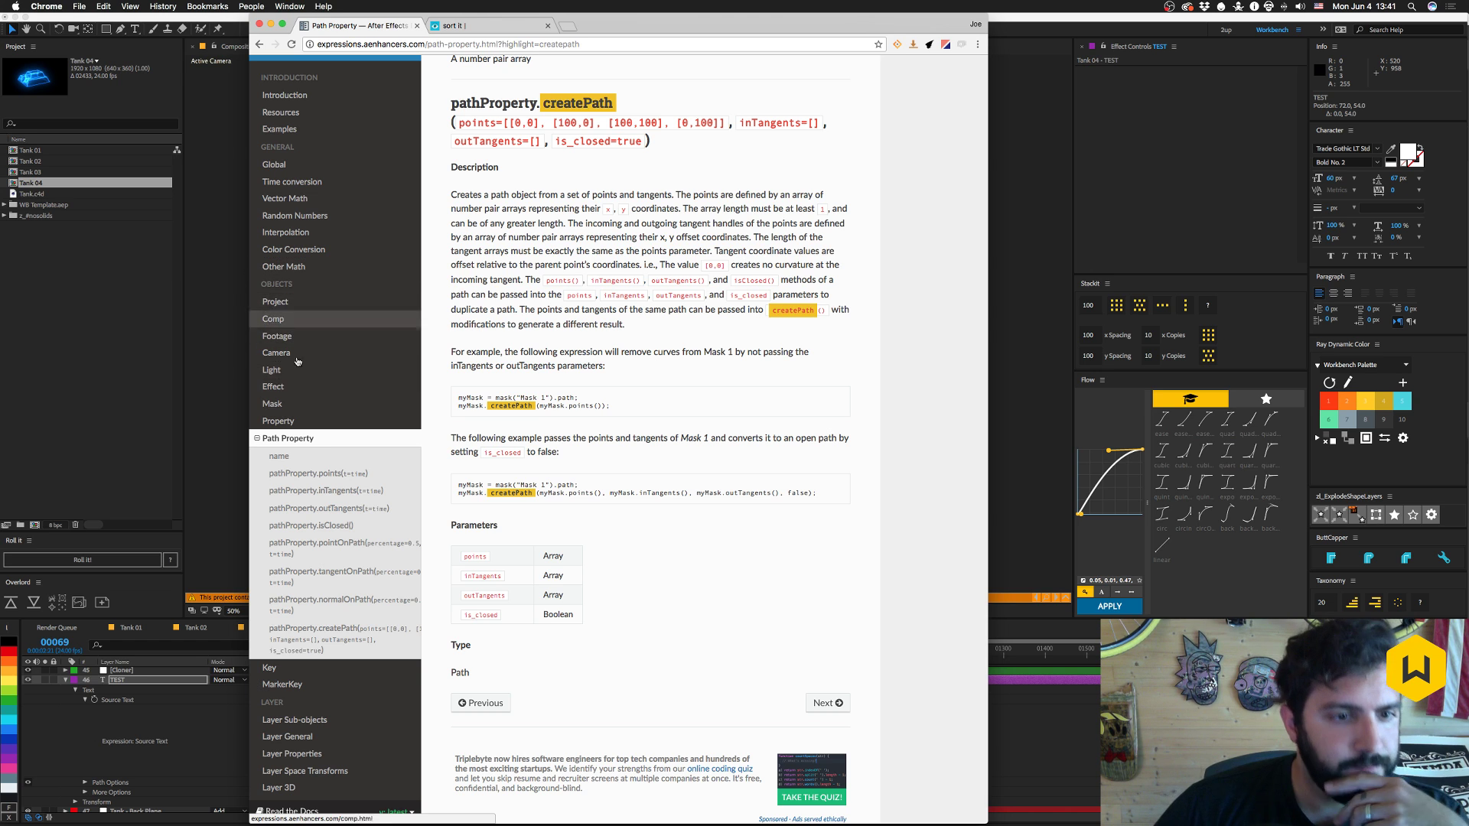
scroll(337, 753, "down", 2)
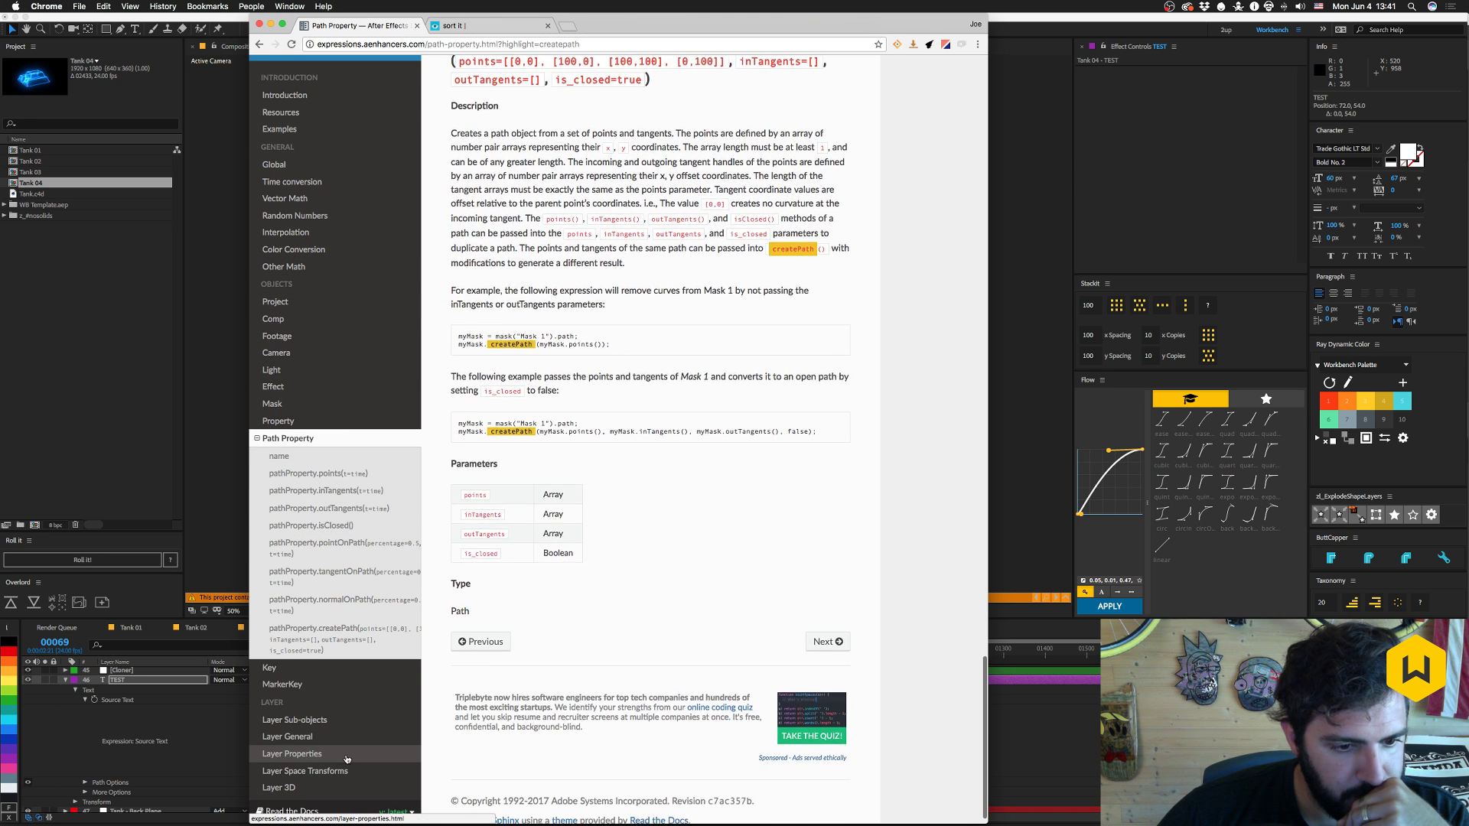
scroll(340, 678, "up", 3)
left_click(334, 115)
type("effect")
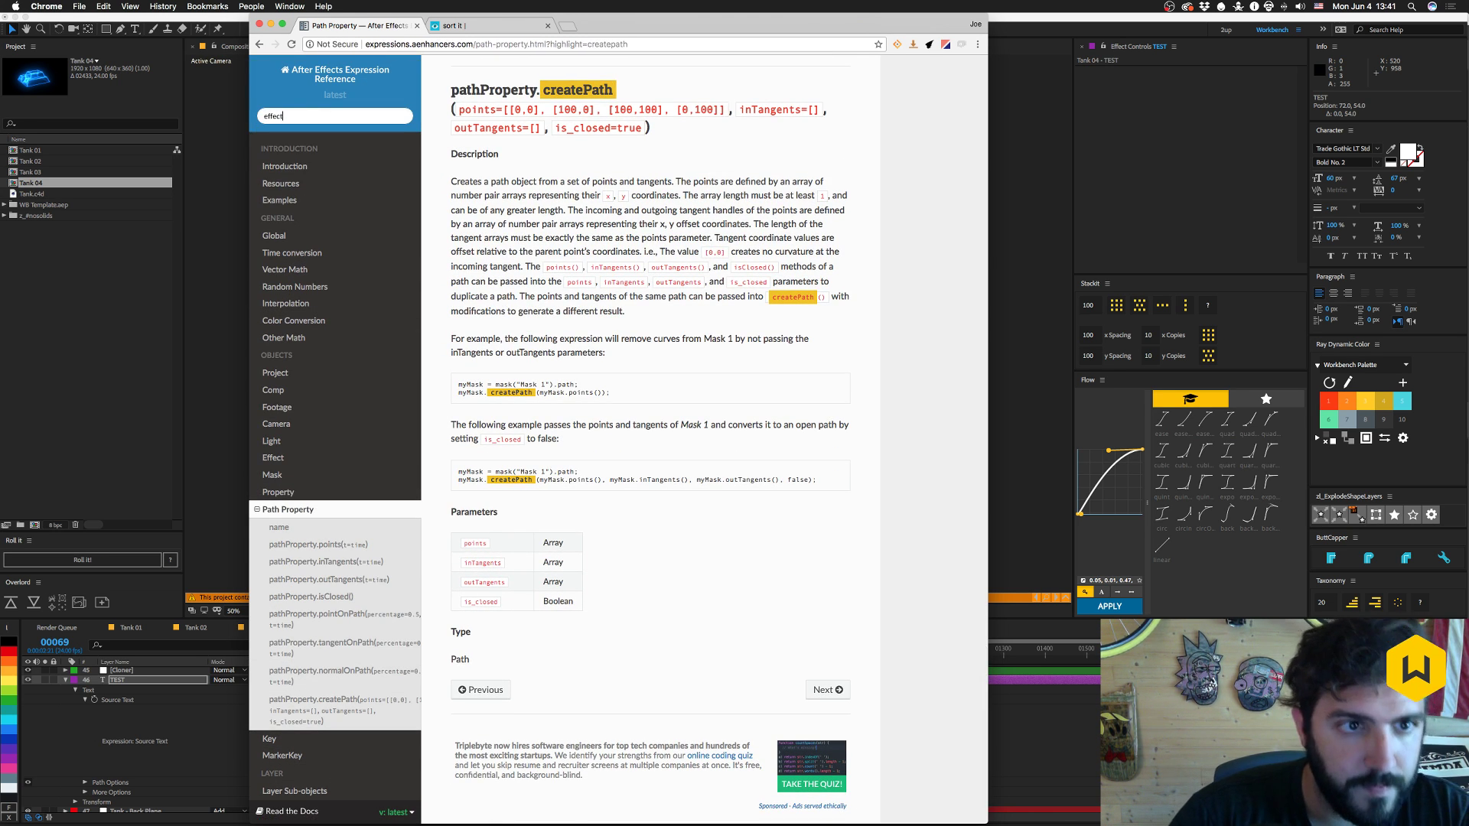
key("Return")
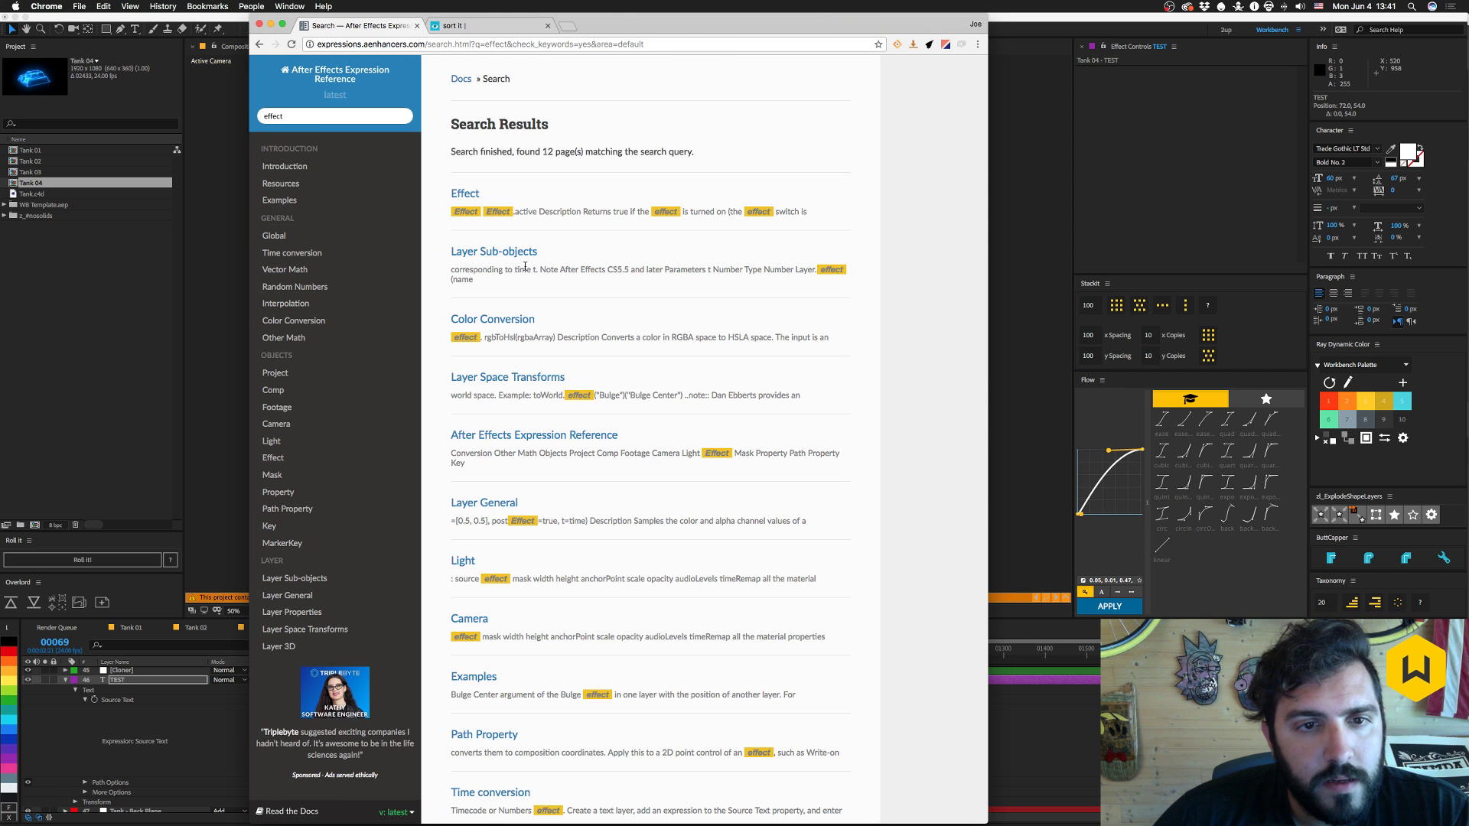
- Open the Effect reference page and read through its Effect.active and Effect.param entries
left_click(468, 194)
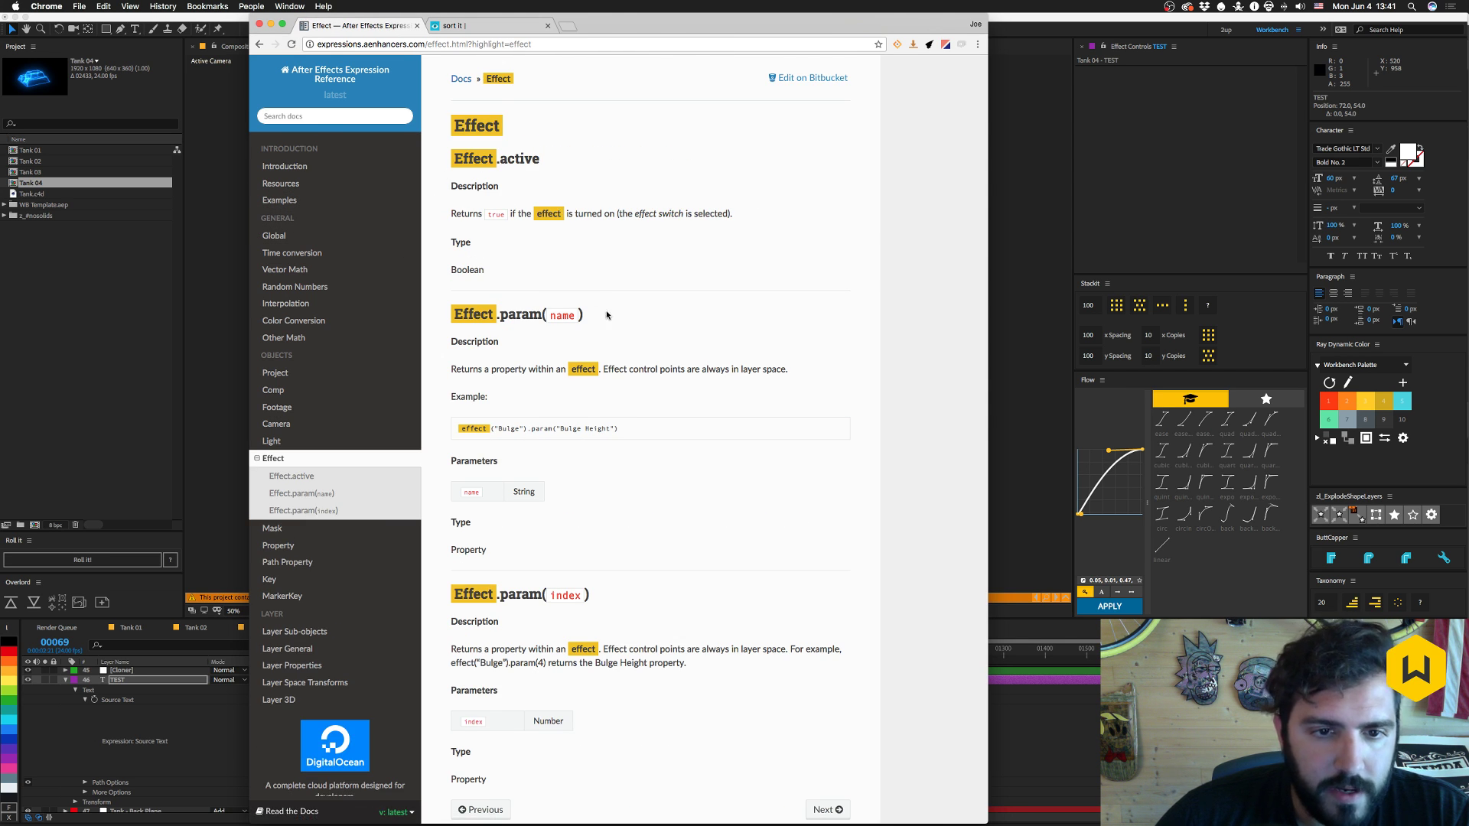
scroll(644, 410, "down", 2)
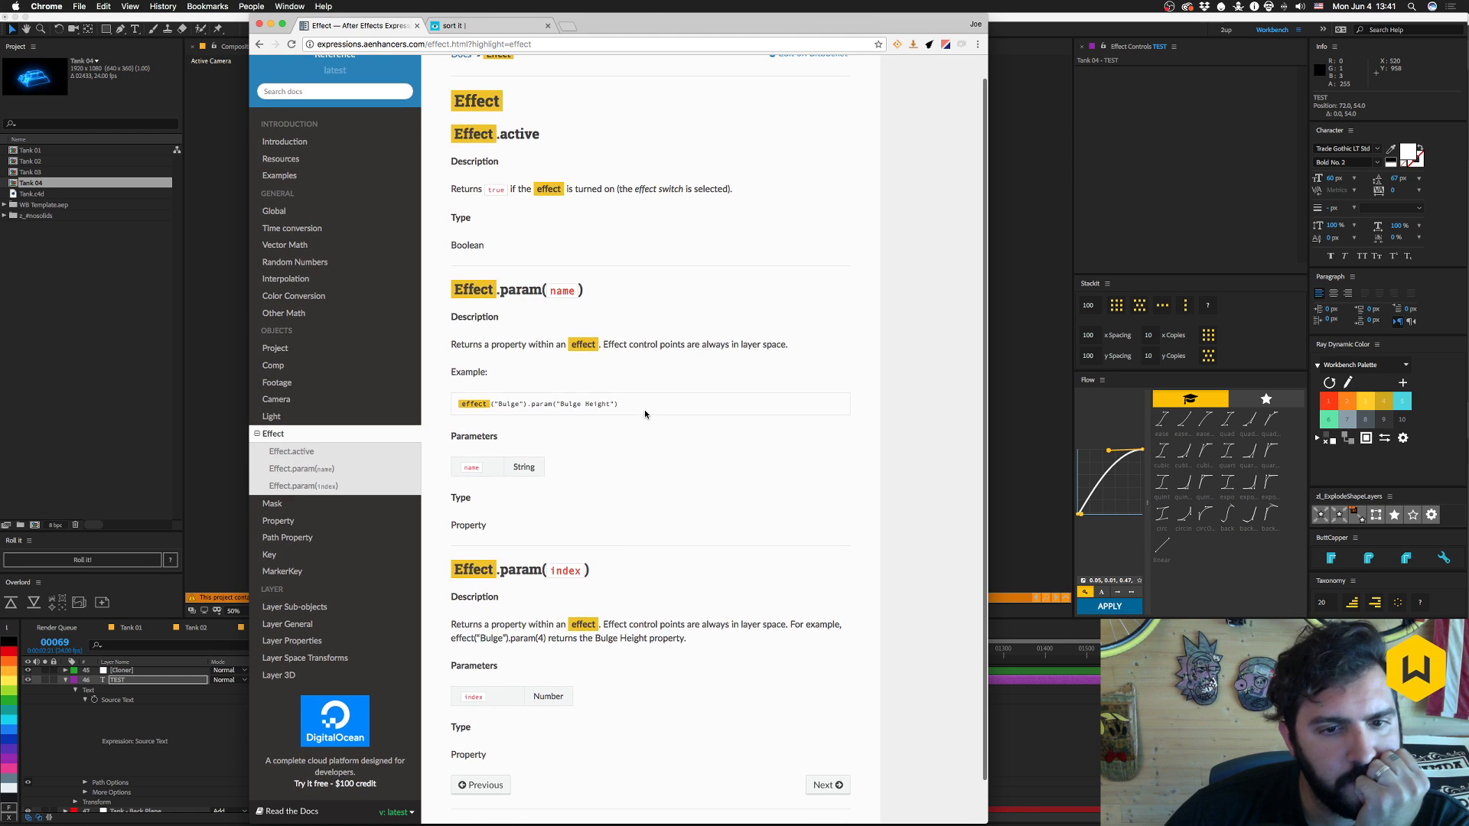
scroll(644, 415, "down", 1)
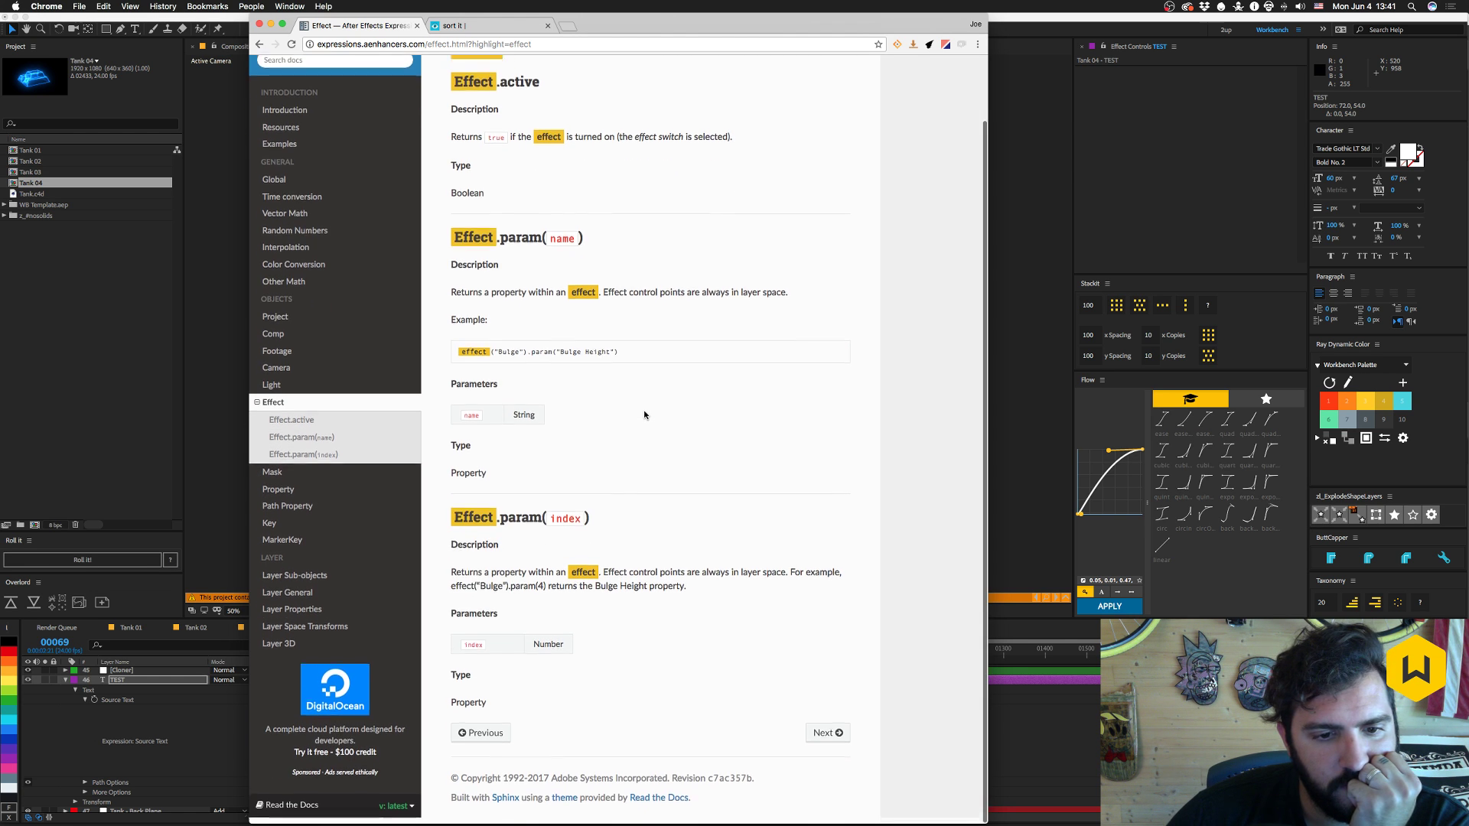
scroll(644, 415, "up", 4)
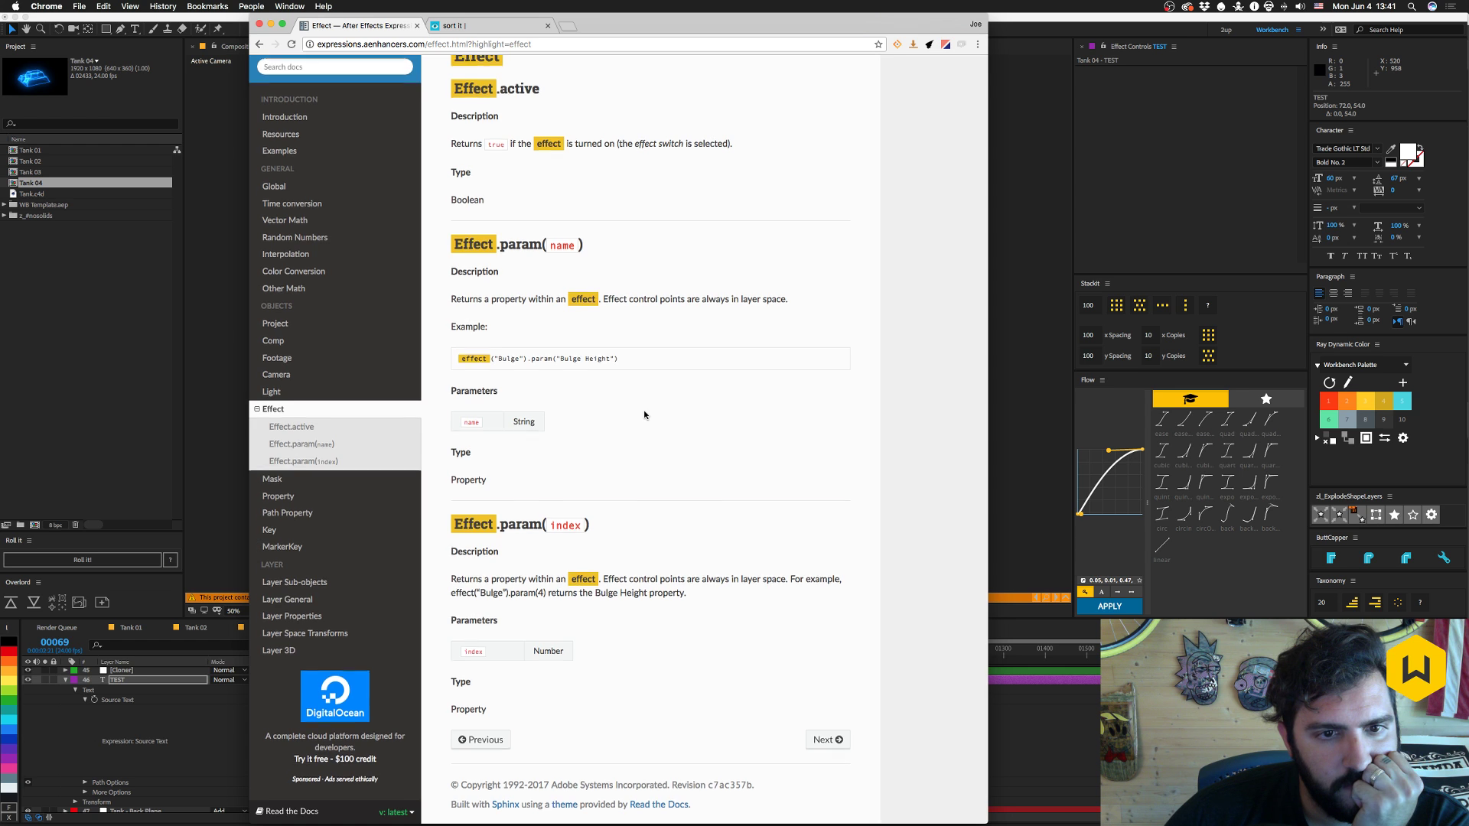
scroll(644, 414, "up", 2)
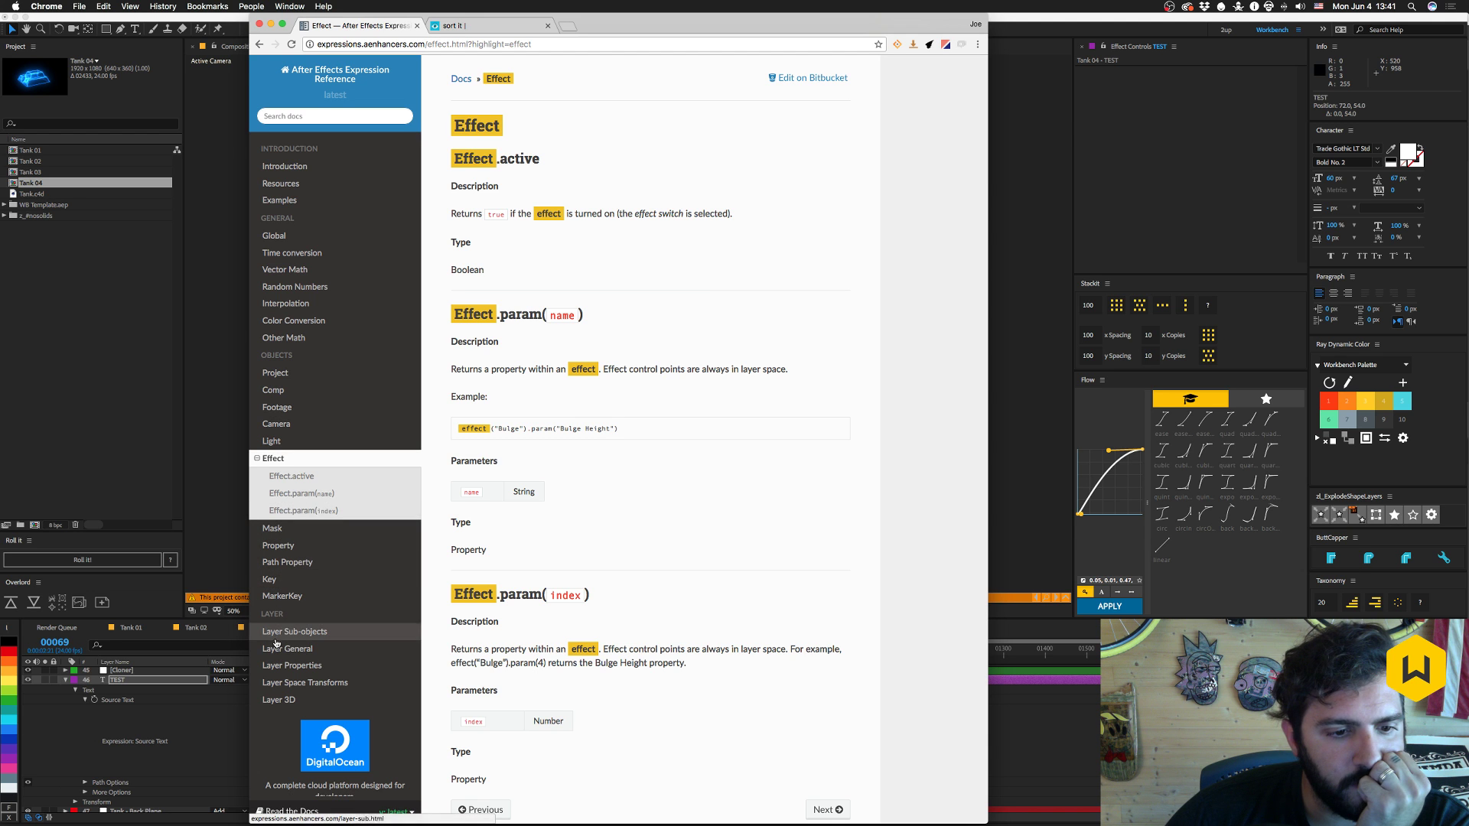
- Open the Layer Properties reference page and read through its entries from anchorPoint down to Layer.name
left_click(296, 668)
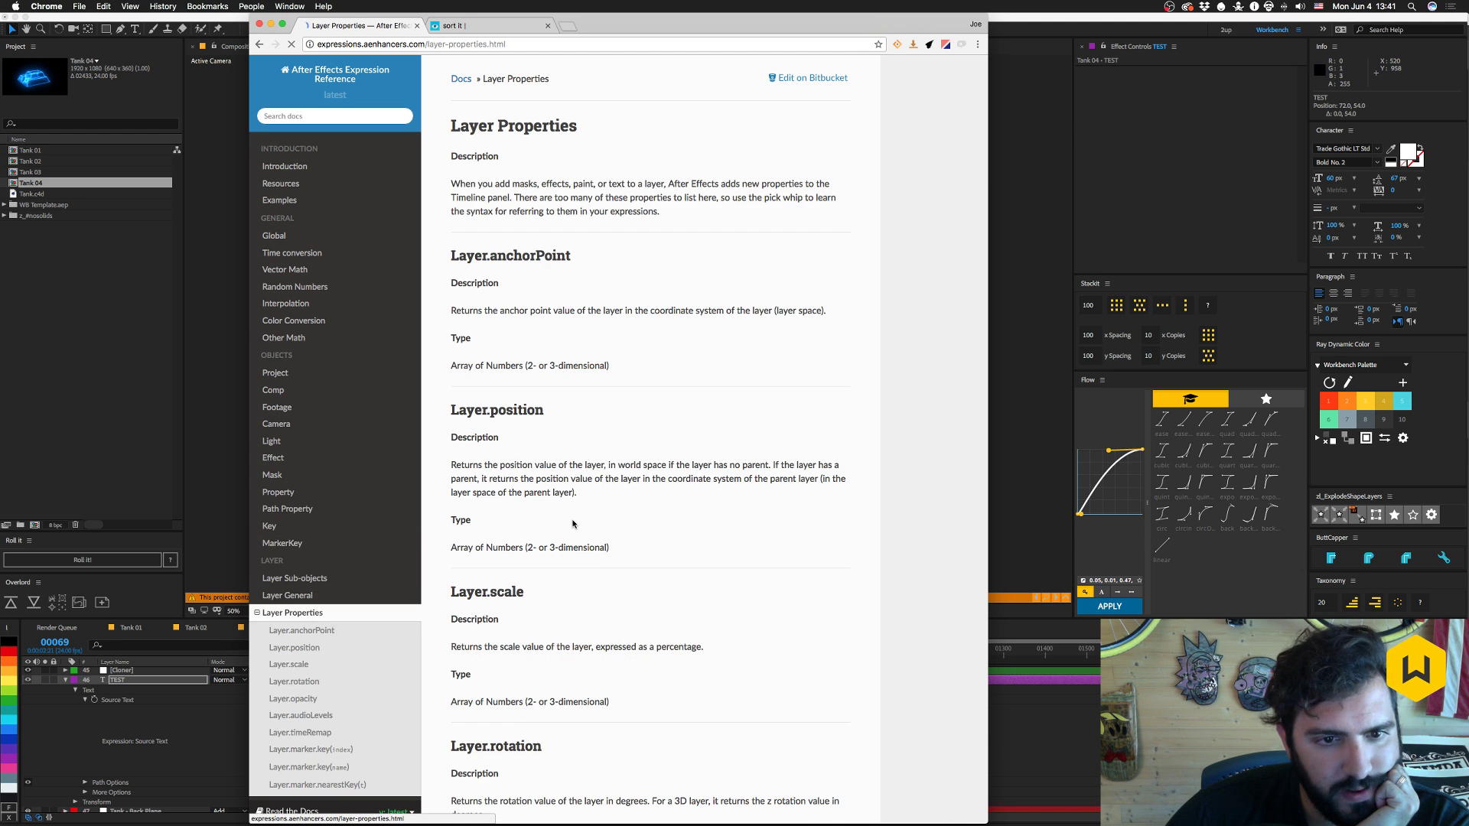
scroll(618, 568, "down", 6)
scroll(619, 568, "down", 15)
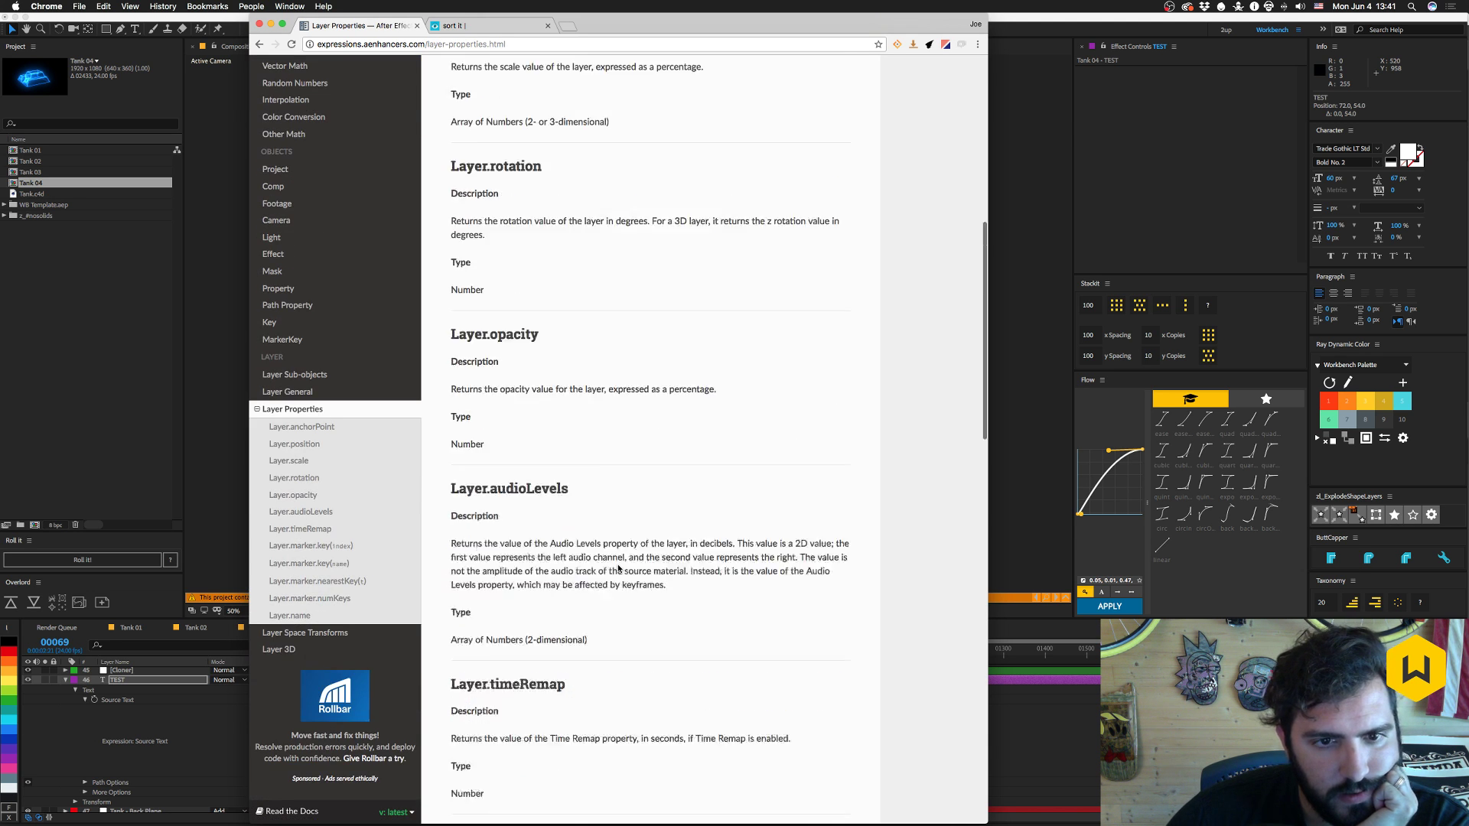
scroll(619, 568, "down", 5)
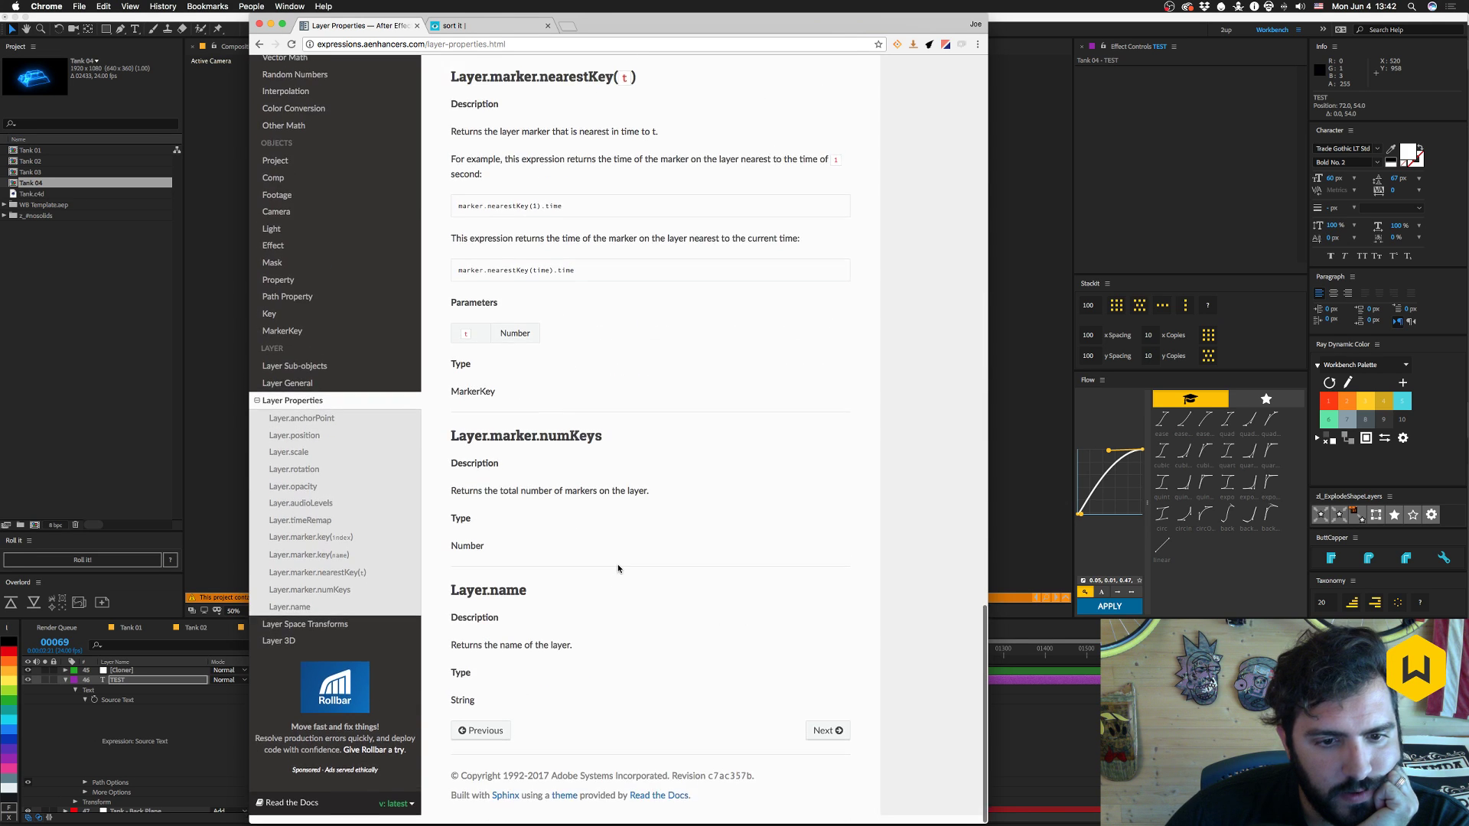
scroll(618, 563, "up", 20)
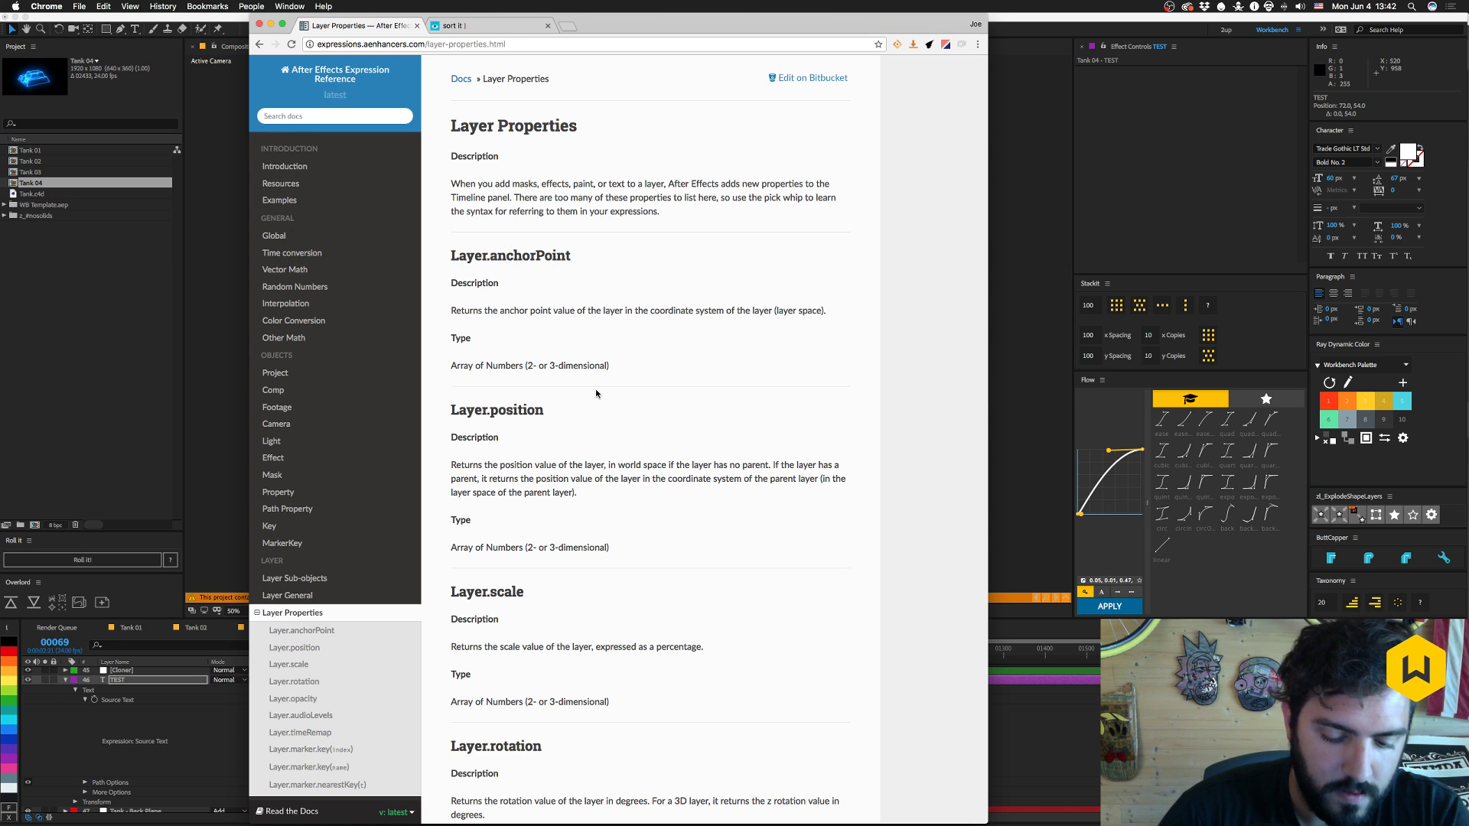
- Search Google in a new tab for "reference ae effect by number" and look through the results
key("super+t")
type("refe")
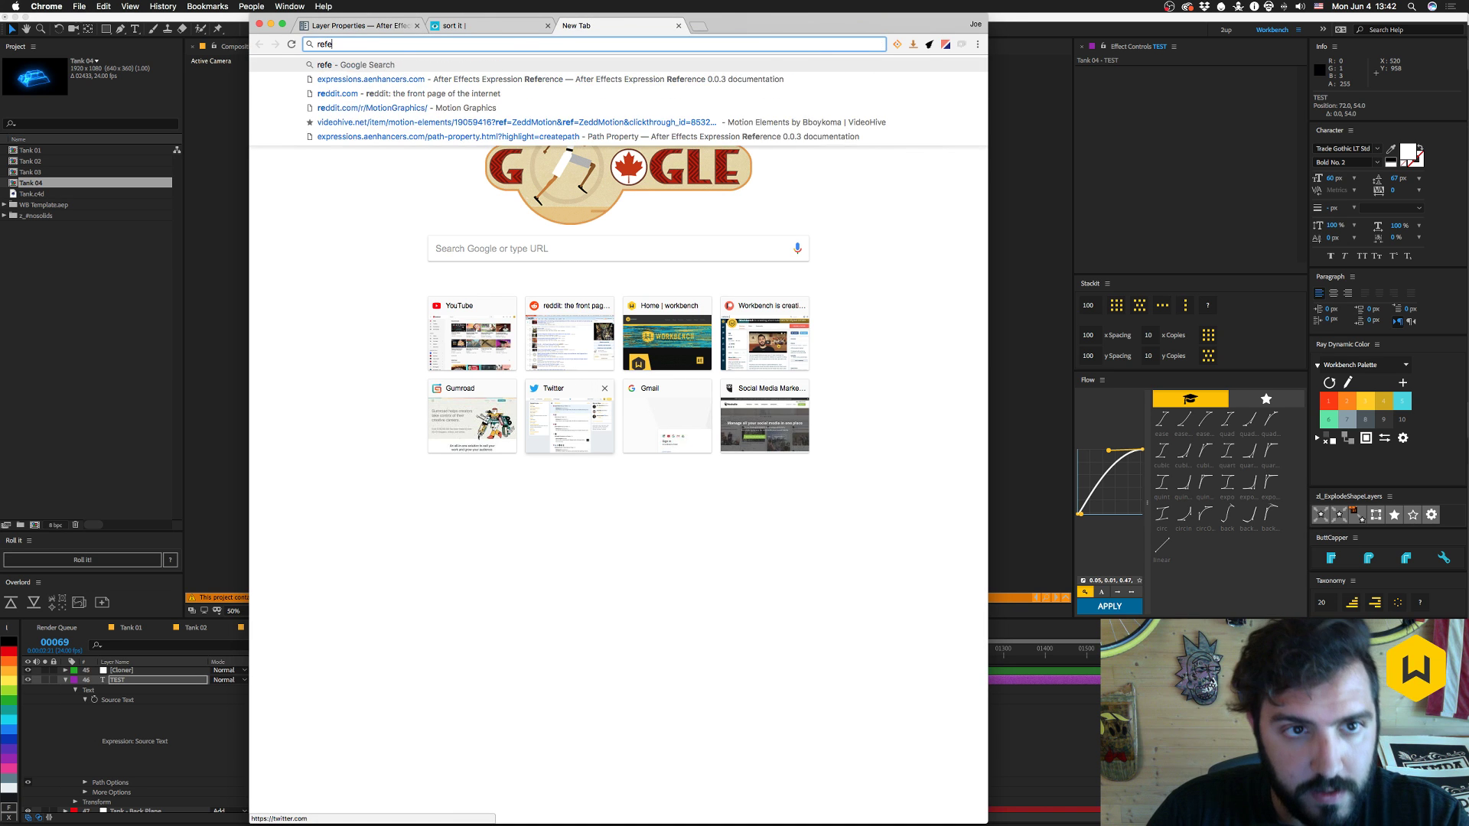
type("rence ae")
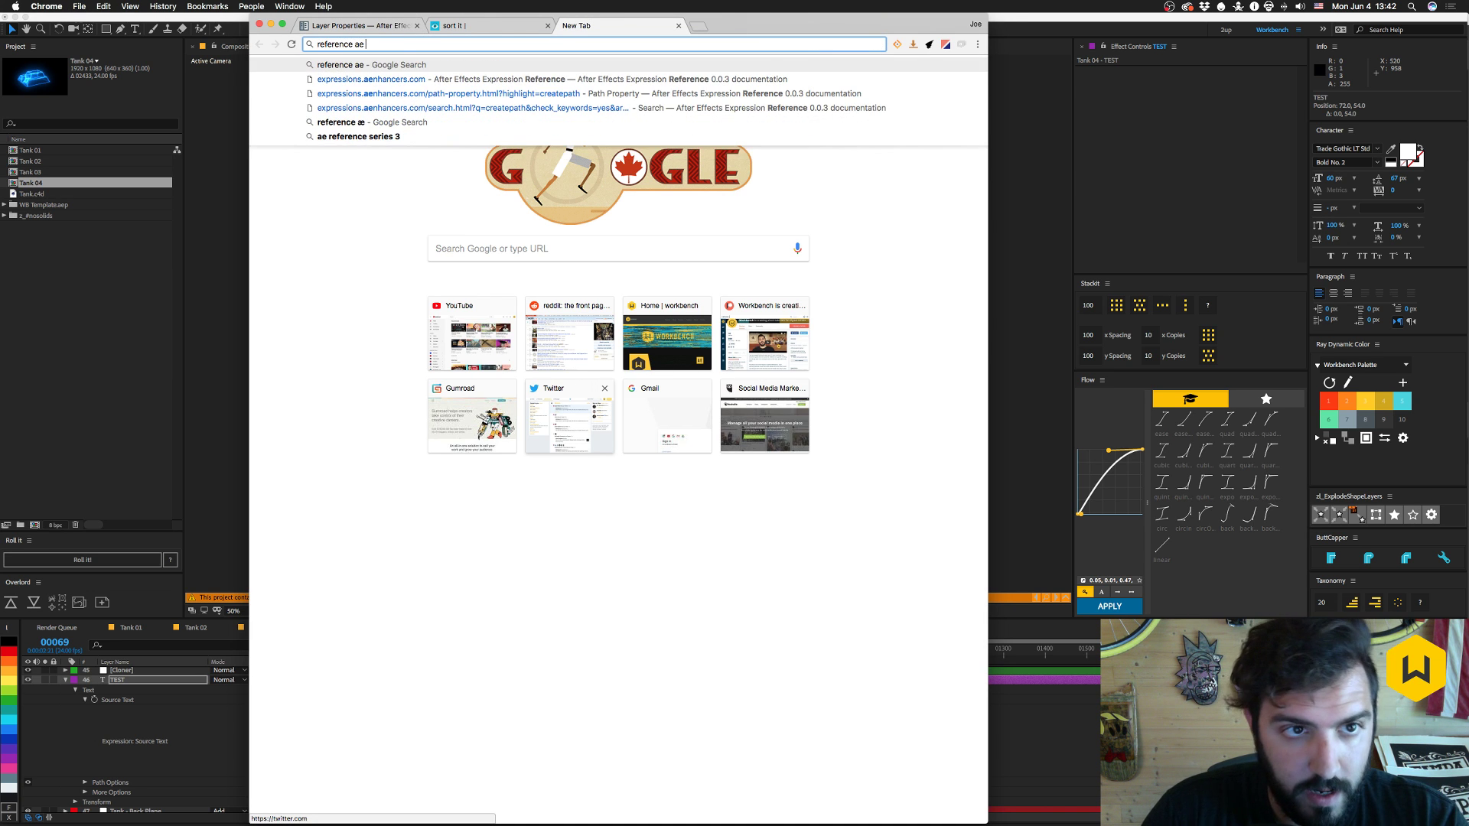
type(" effe")
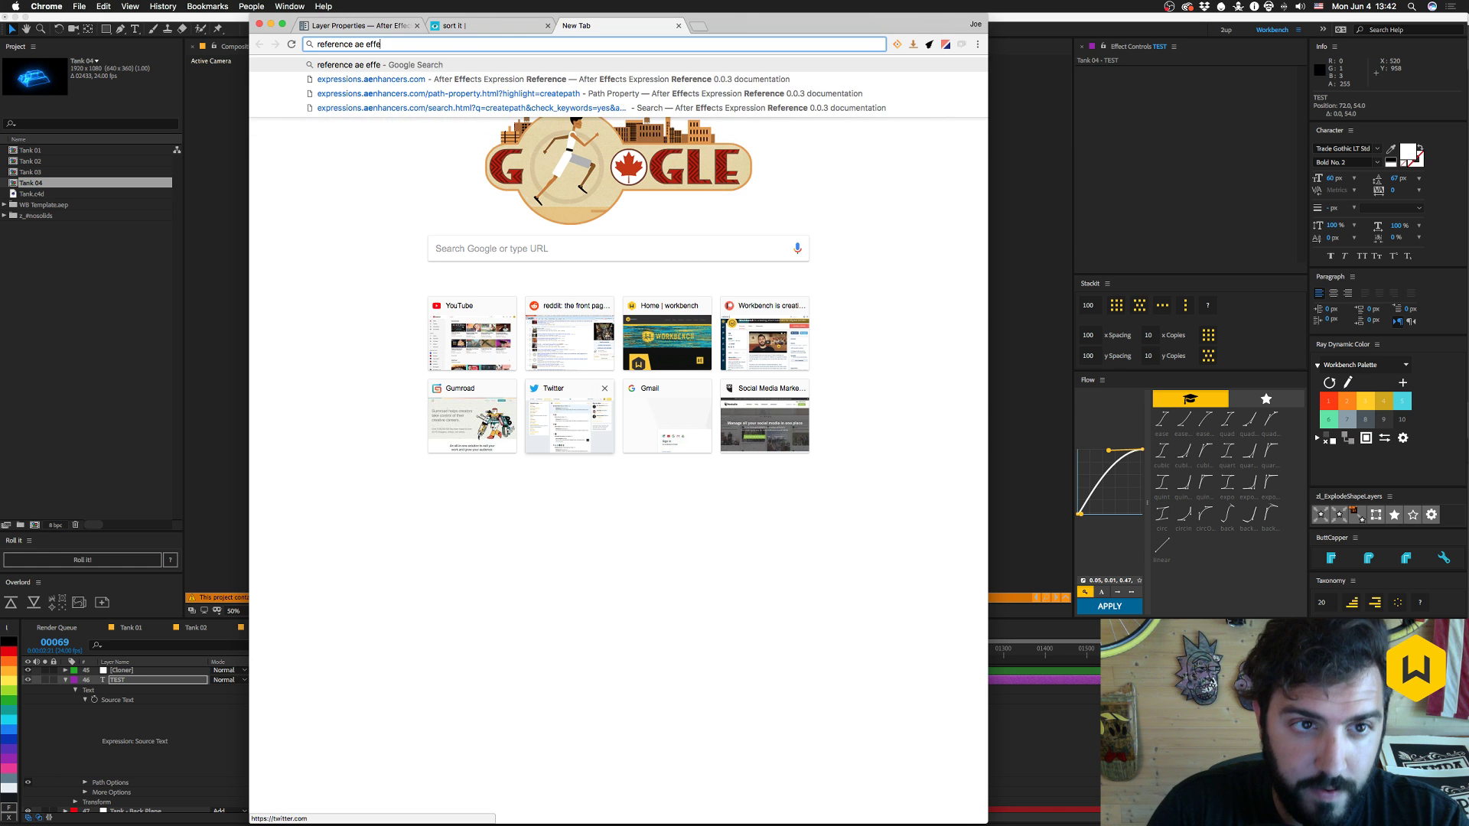
type("ct by number")
key("Return")
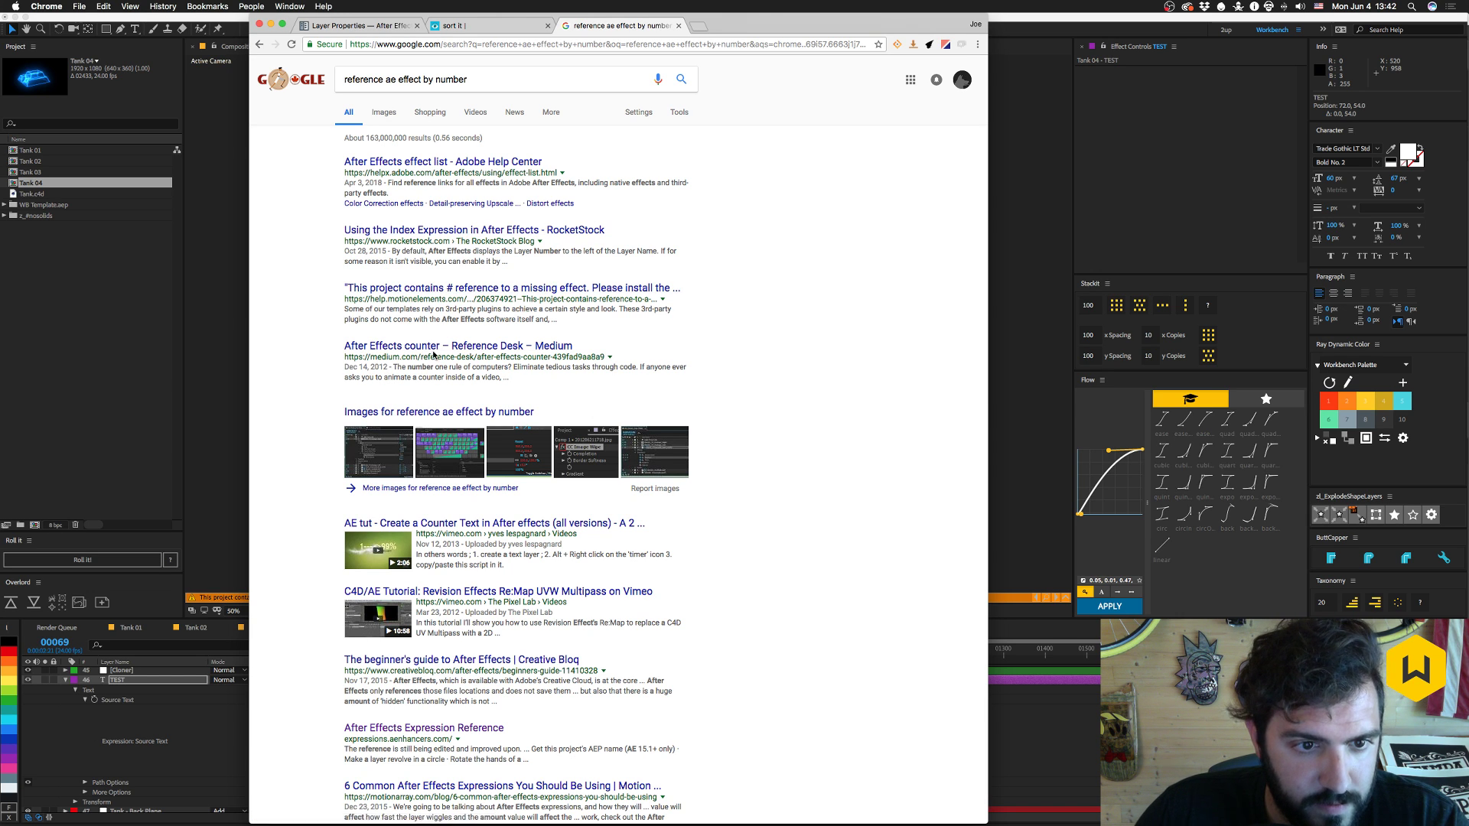
scroll(790, 508, "down", 8)
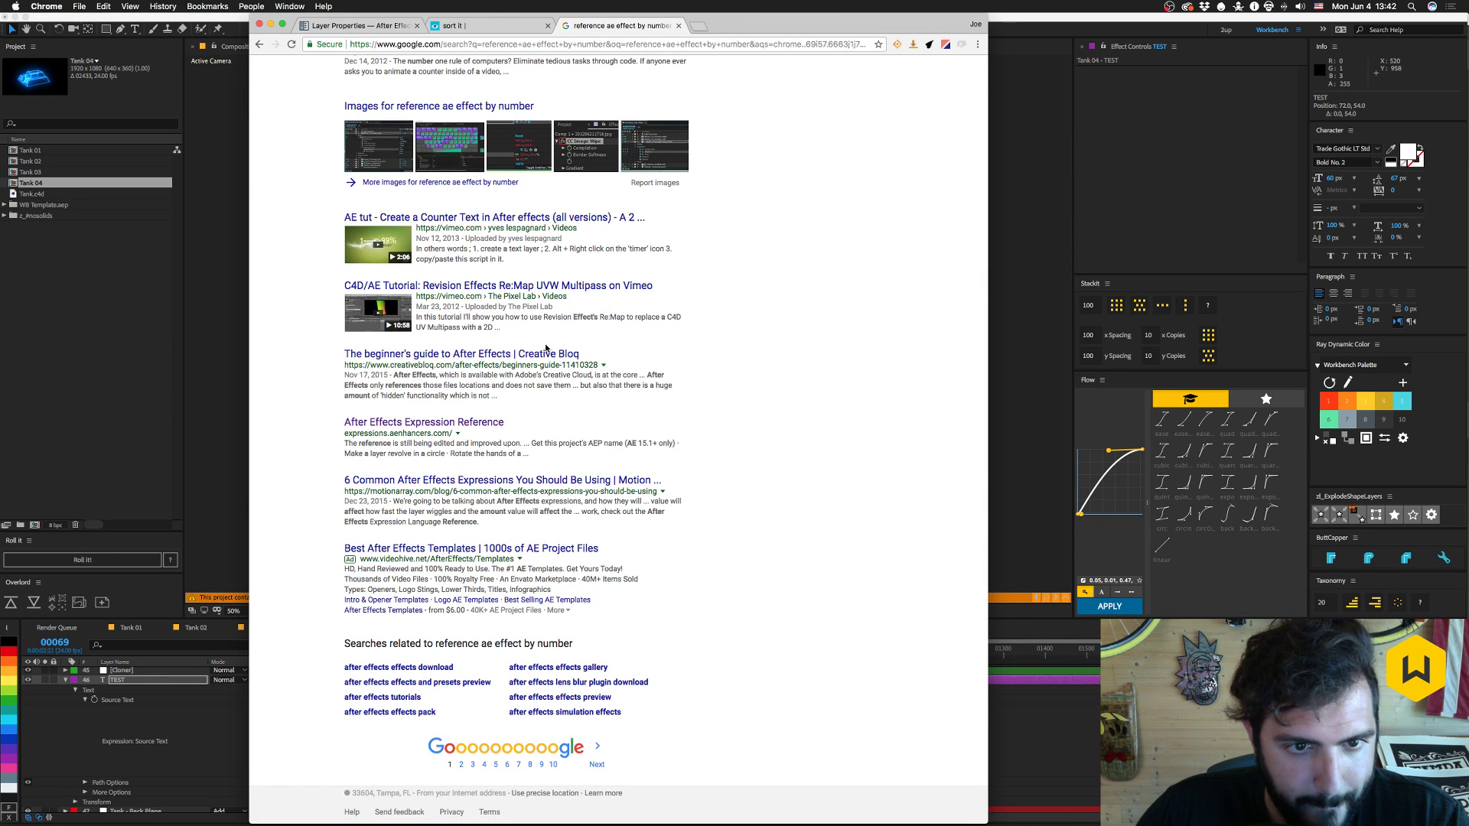
scroll(669, 367, "up", 8)
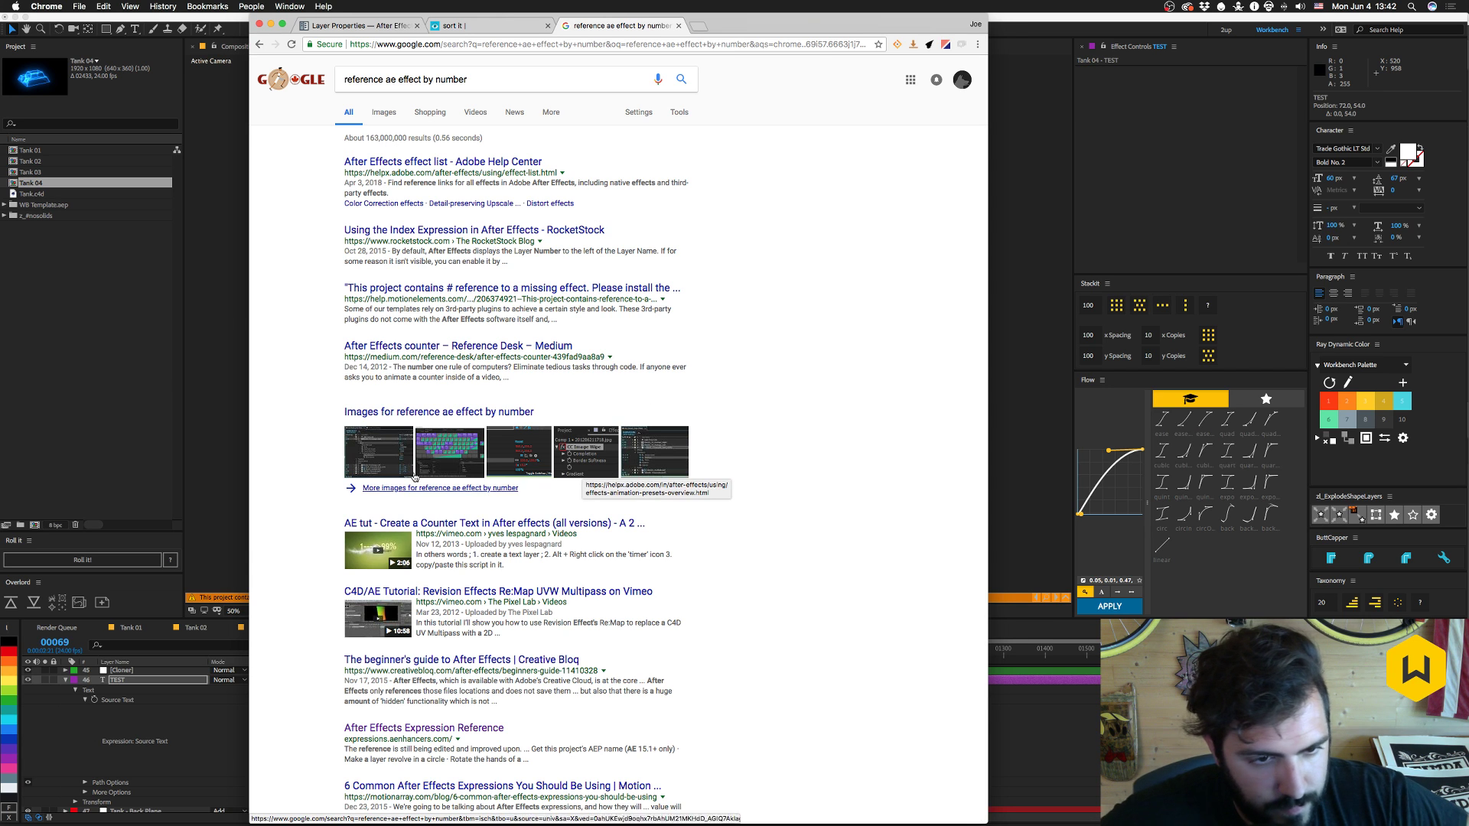
- Switch to After Effects and select the Tank - Back Plane layer to view its effects
left_click(71, 335)
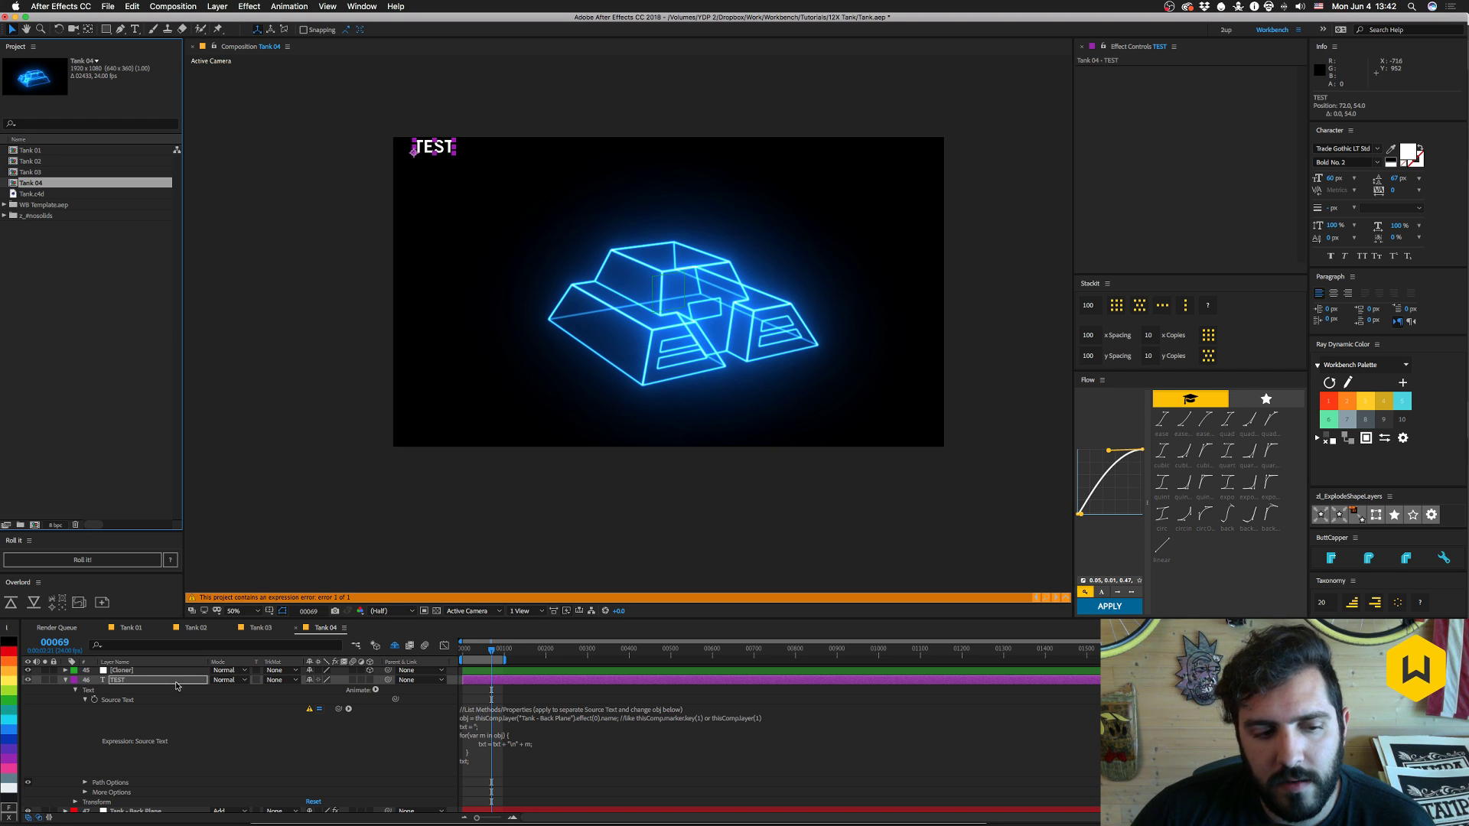
scroll(188, 780, "down", 4)
scroll(187, 779, "down", 1)
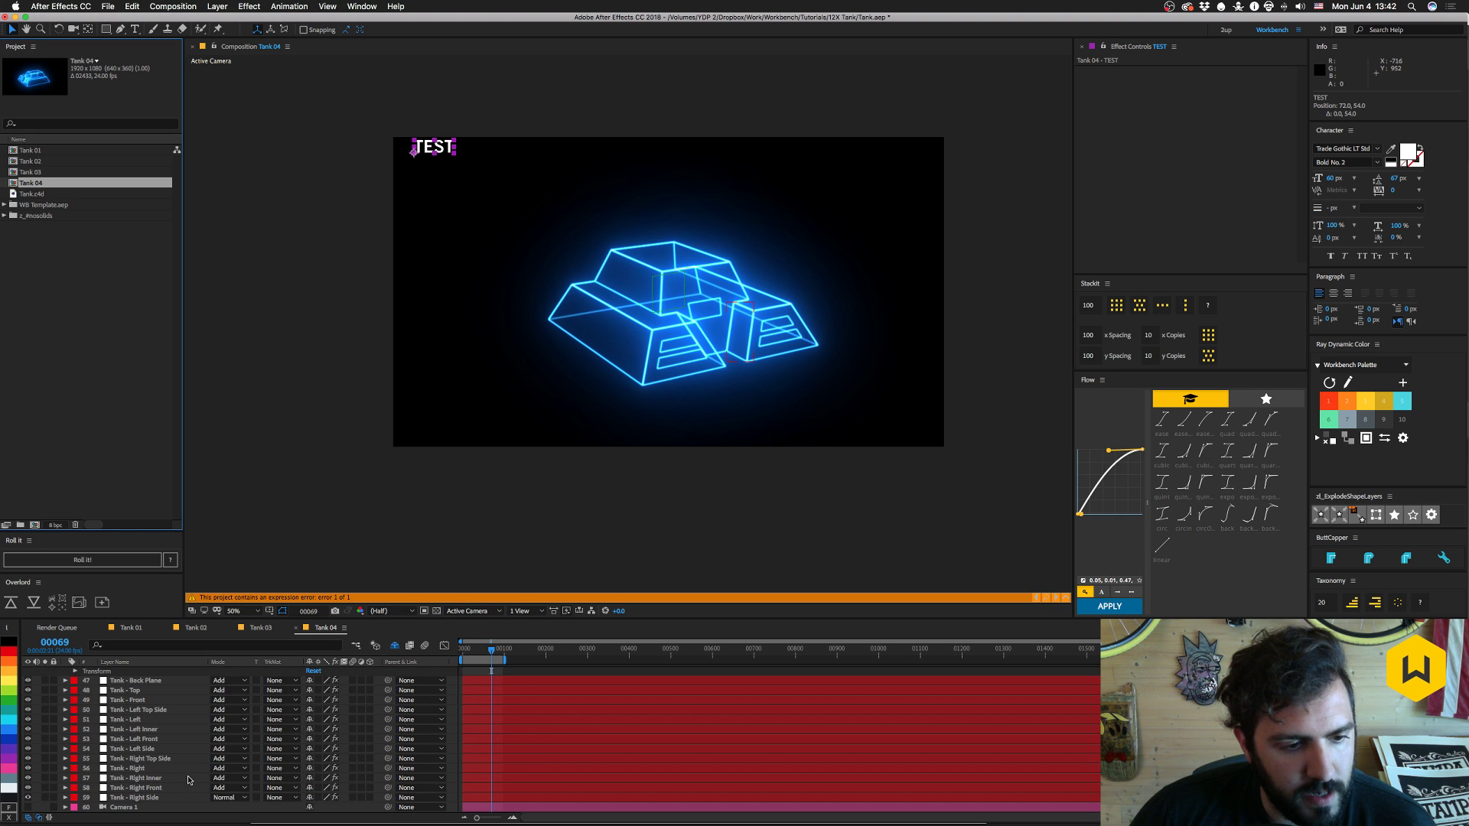
left_click(147, 681)
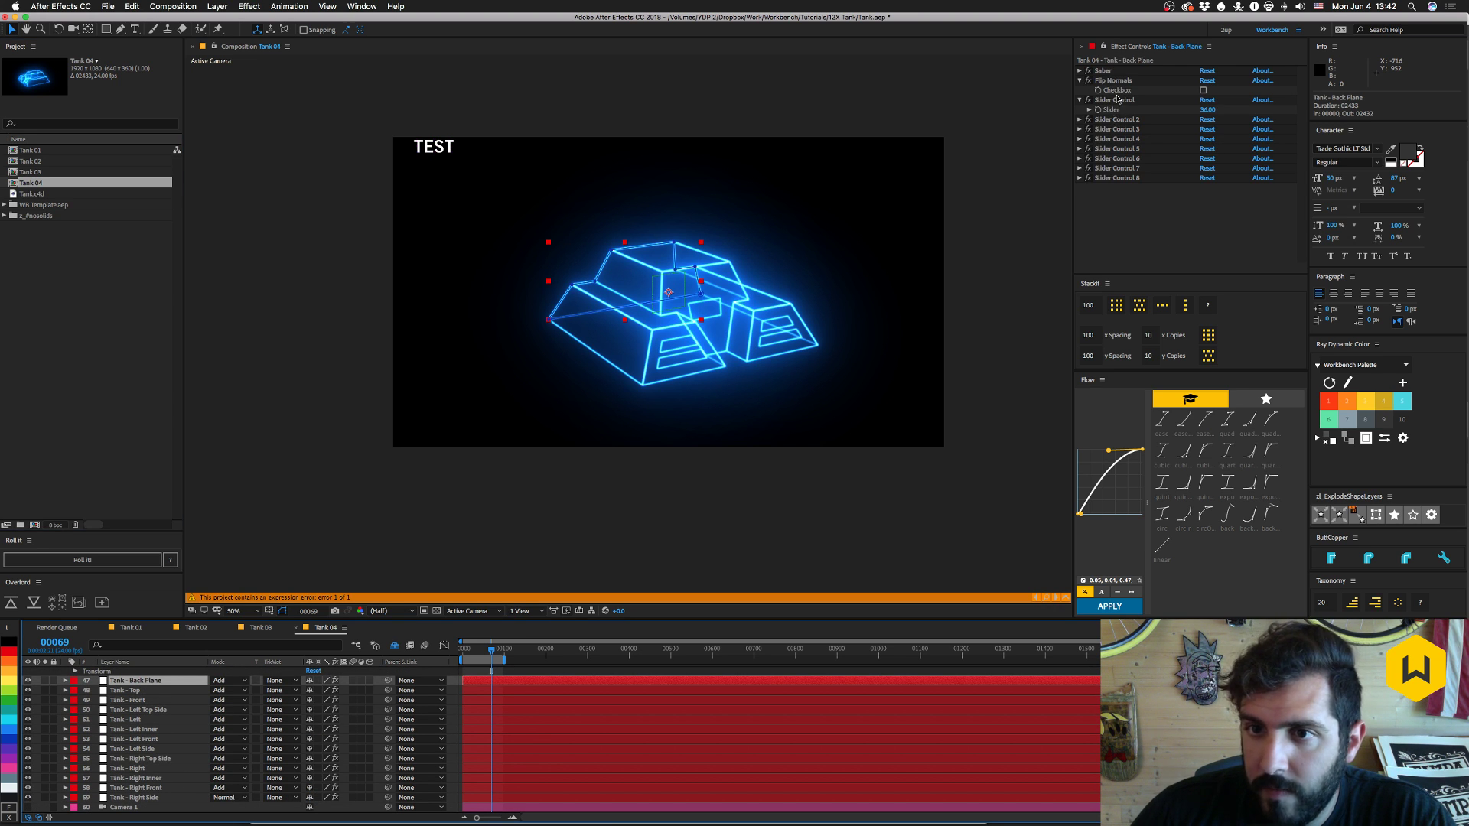
- Try to clear the name of the first Slider Control effect on the Tank - Back Plane layer
left_click(1120, 99)
key("Return")
key("BackSpace")
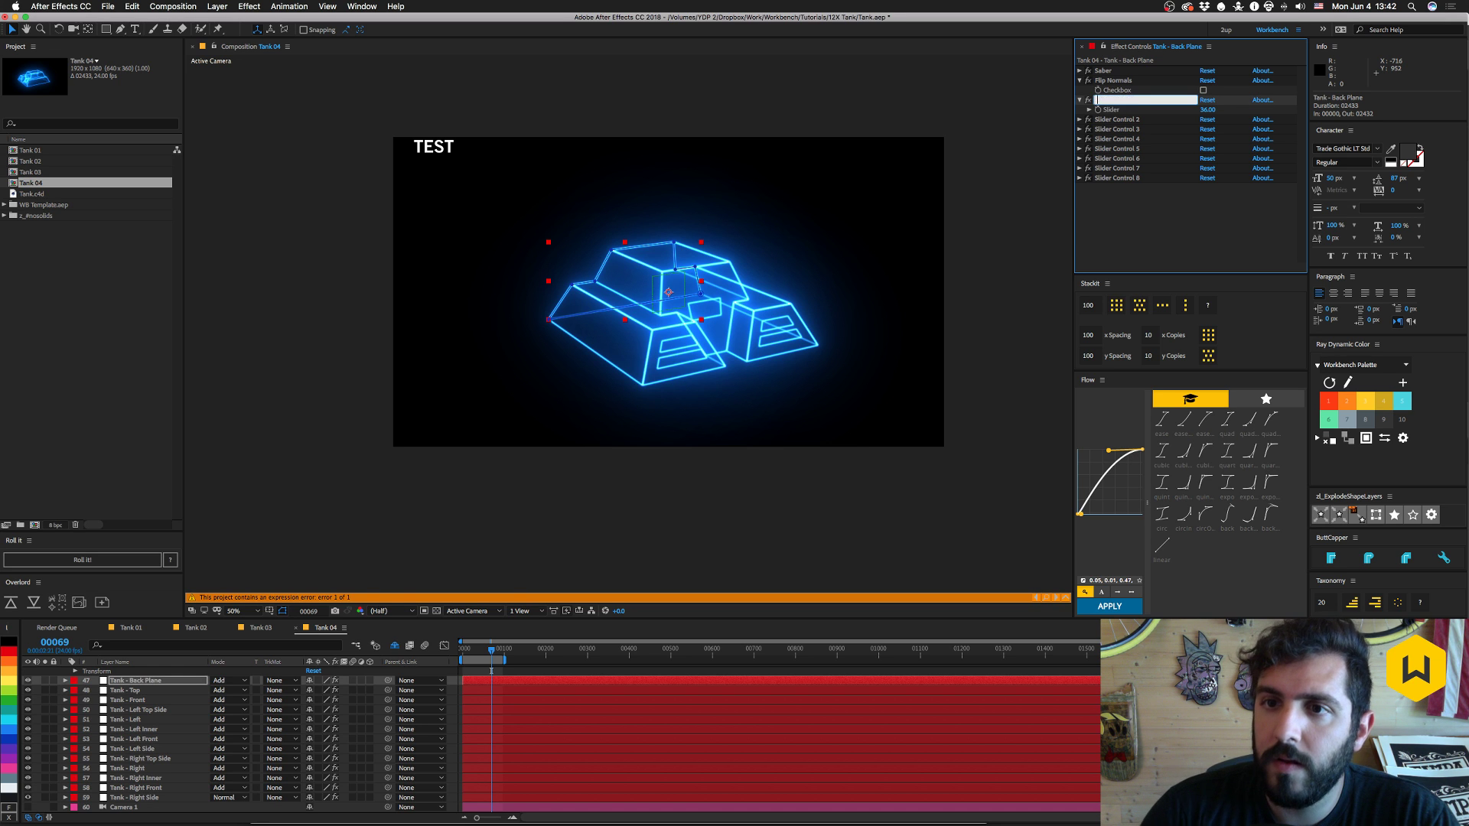
key("Return")
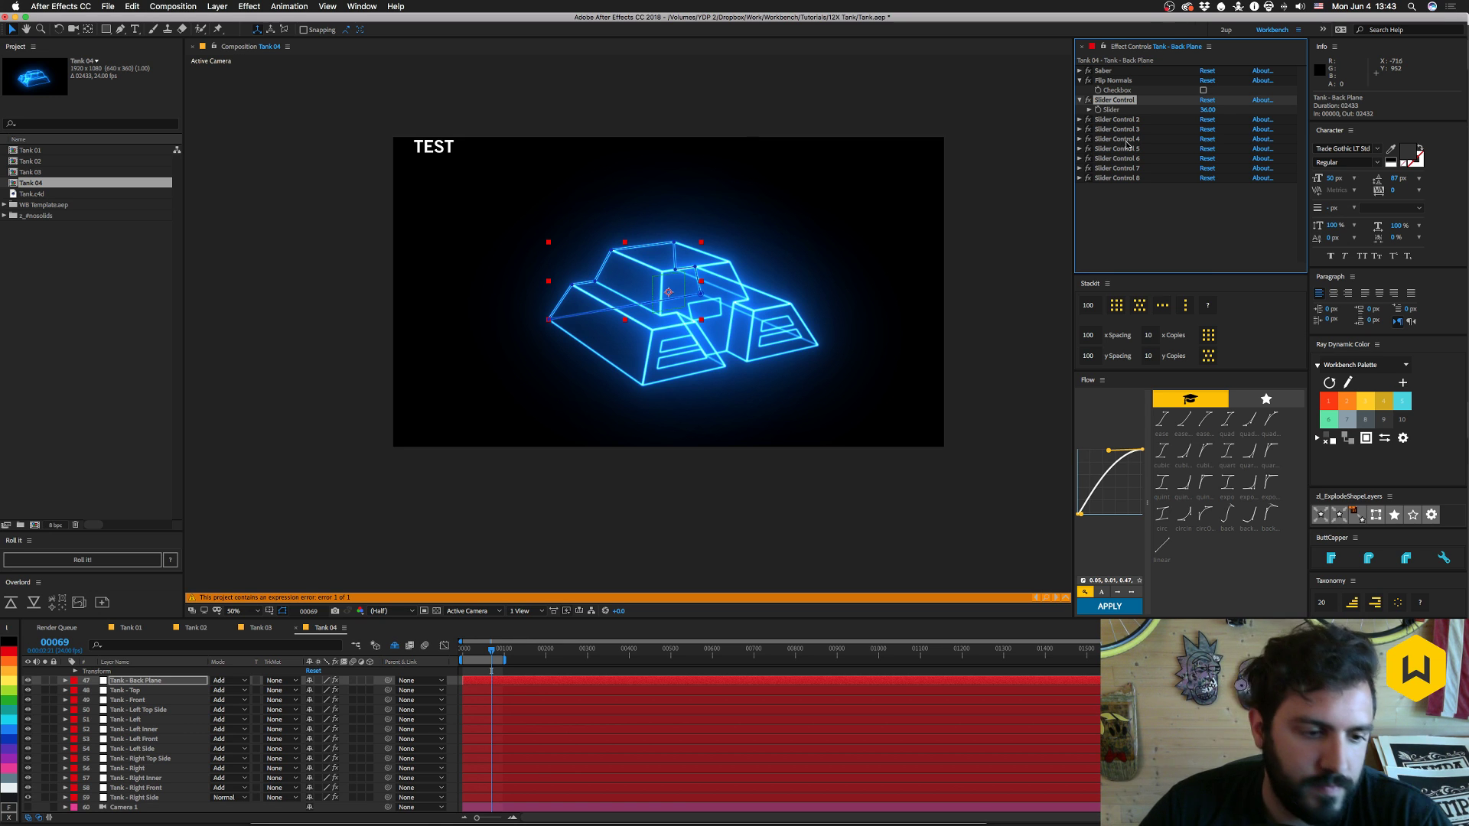
scroll(160, 712, "up", 5)
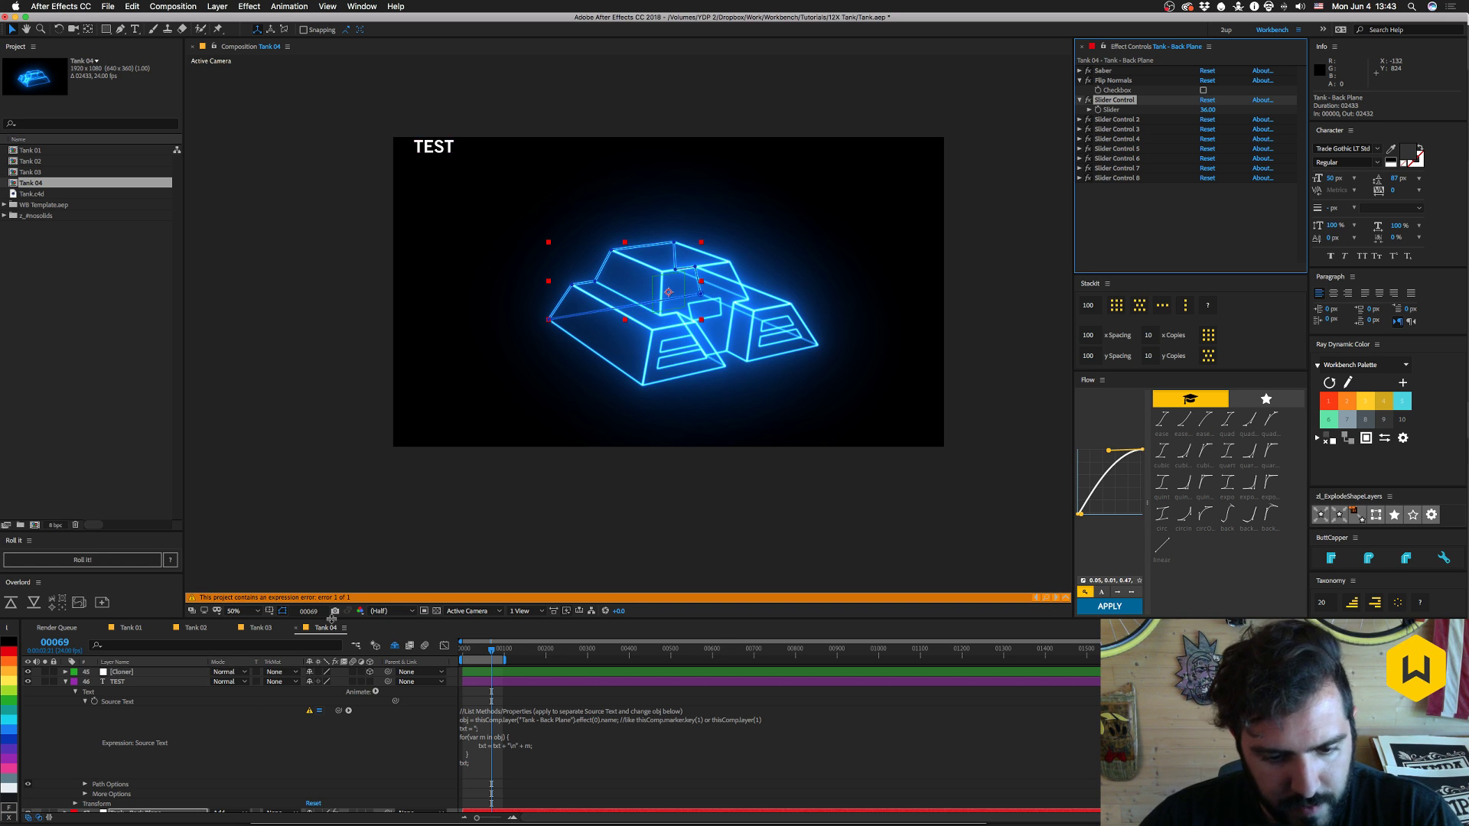
- Switch to Chrome, refine the Google search to "reference ae effect by number expression" and look through the results
key("super+Tab")
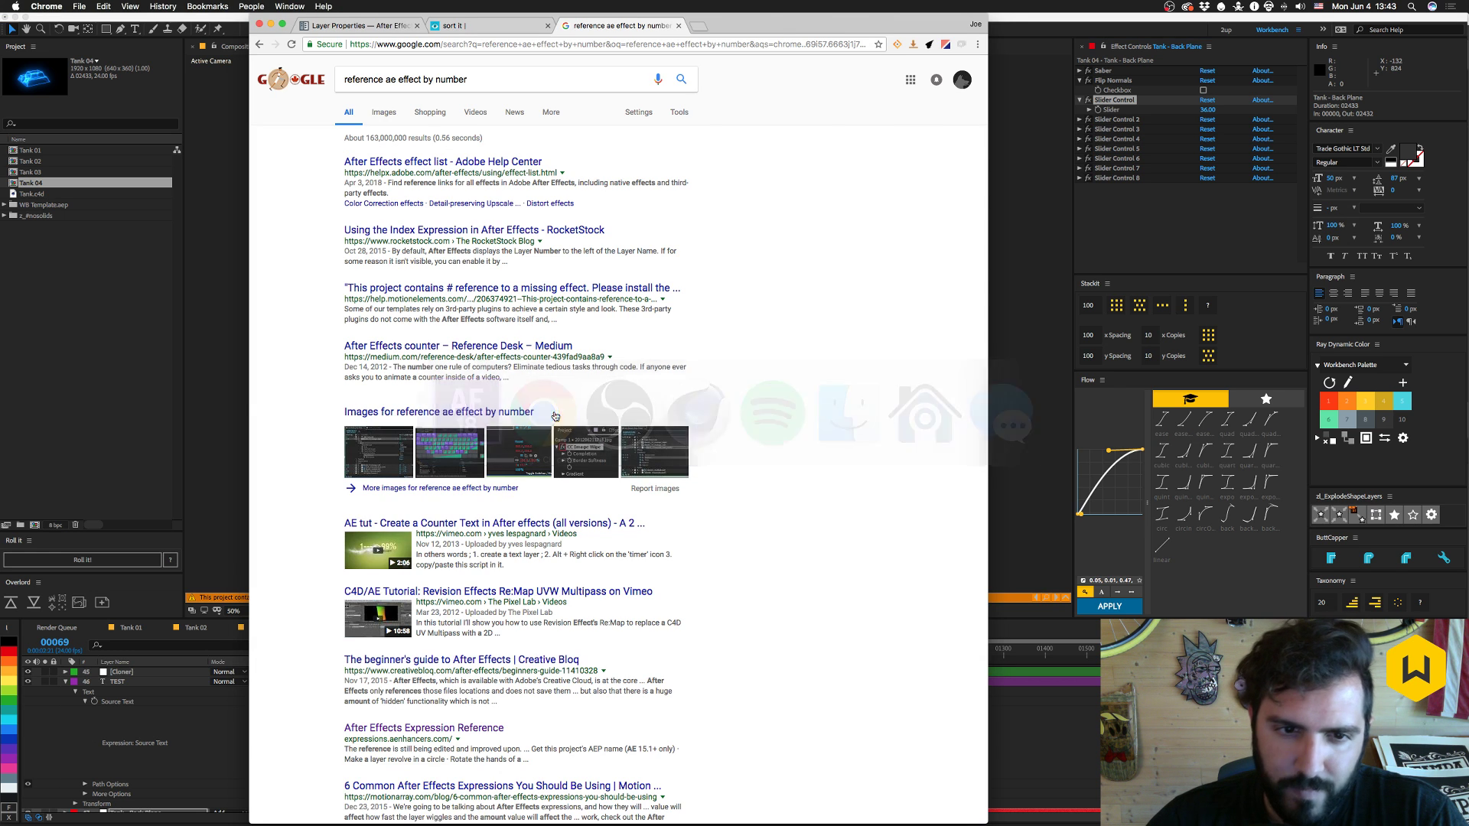
left_click(498, 77)
left_click_drag(498, 77, 425, 73)
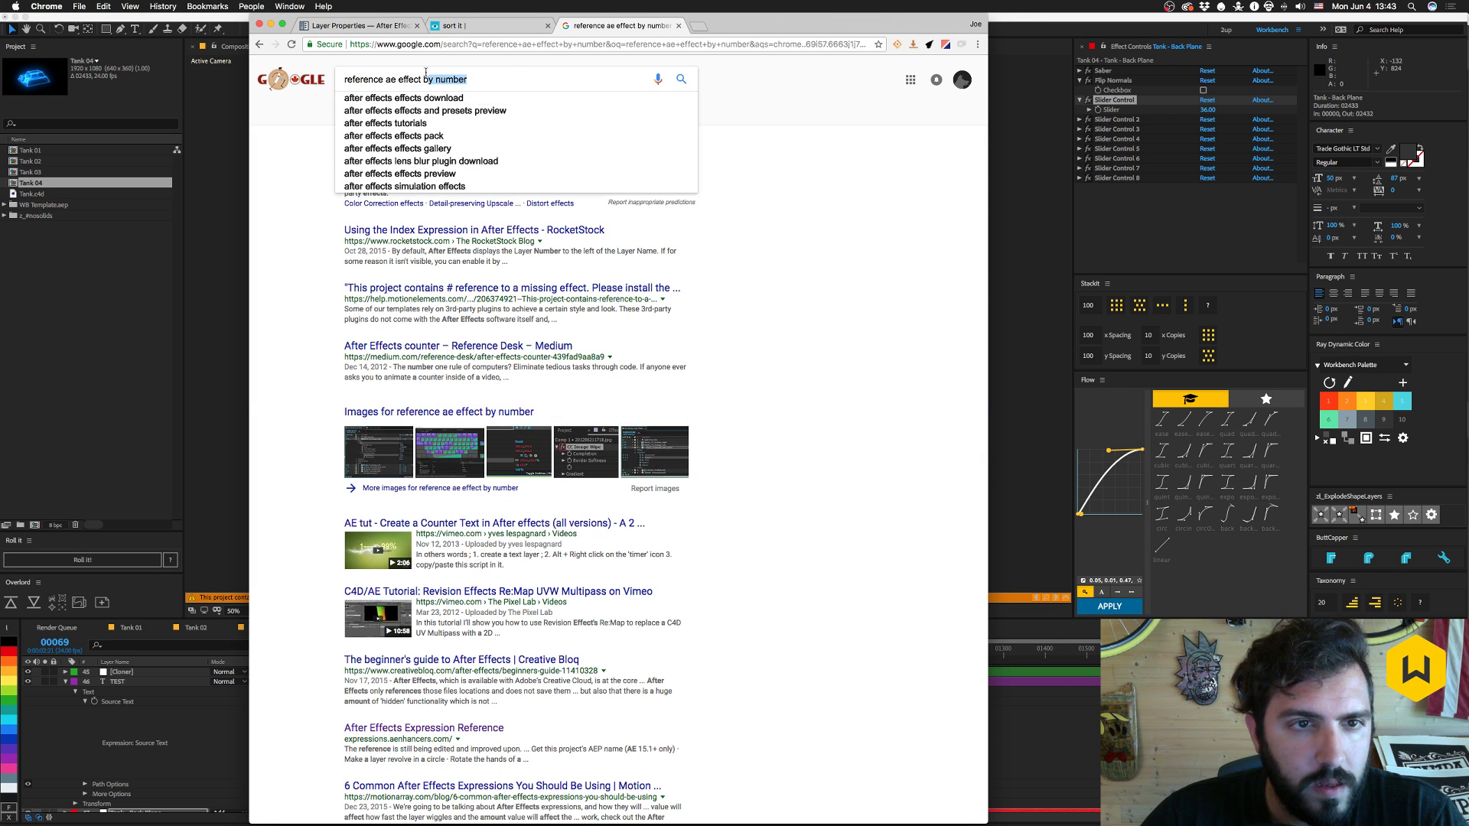
left_click(386, 79)
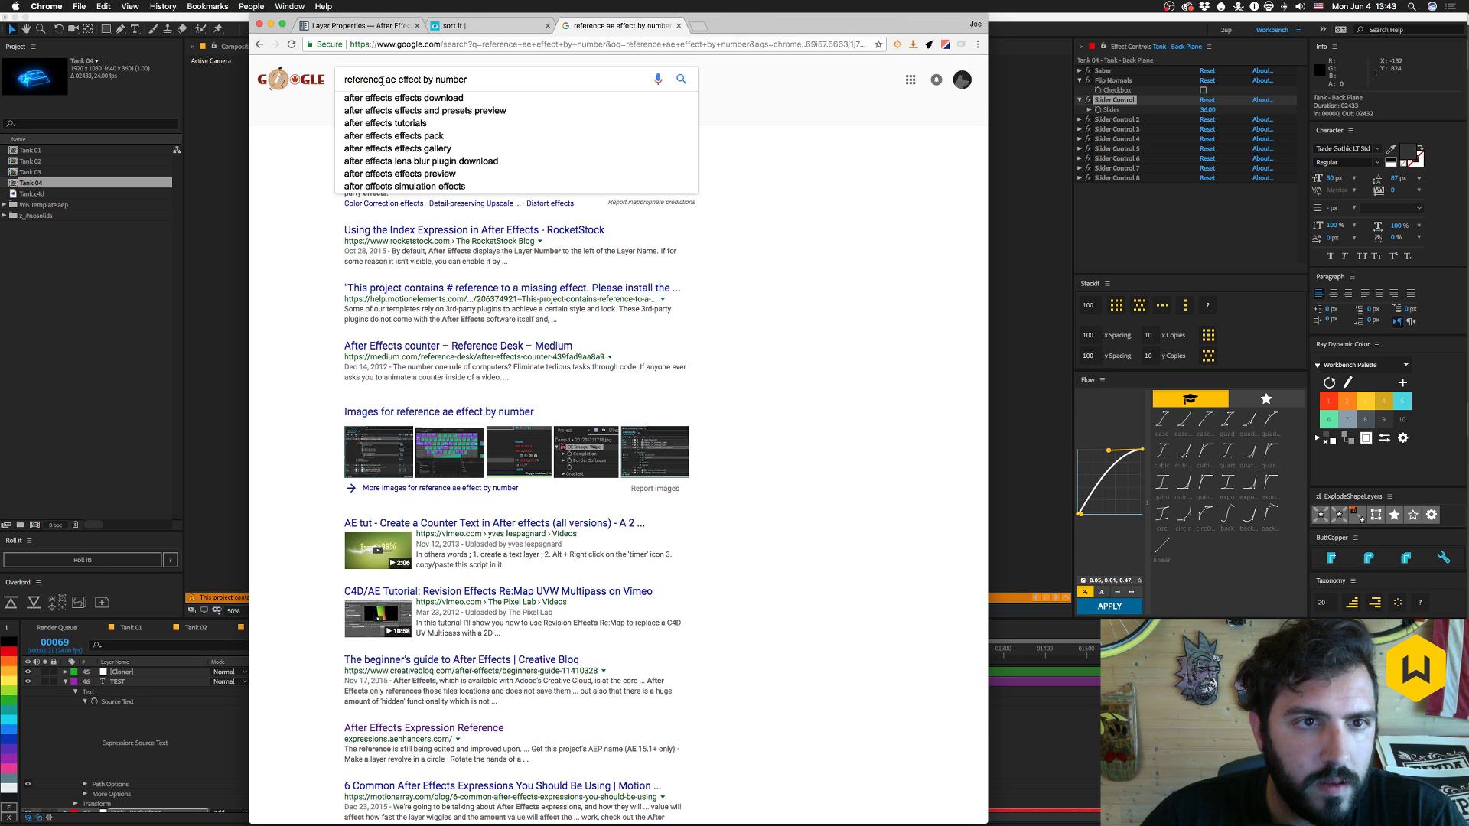
type("expression")
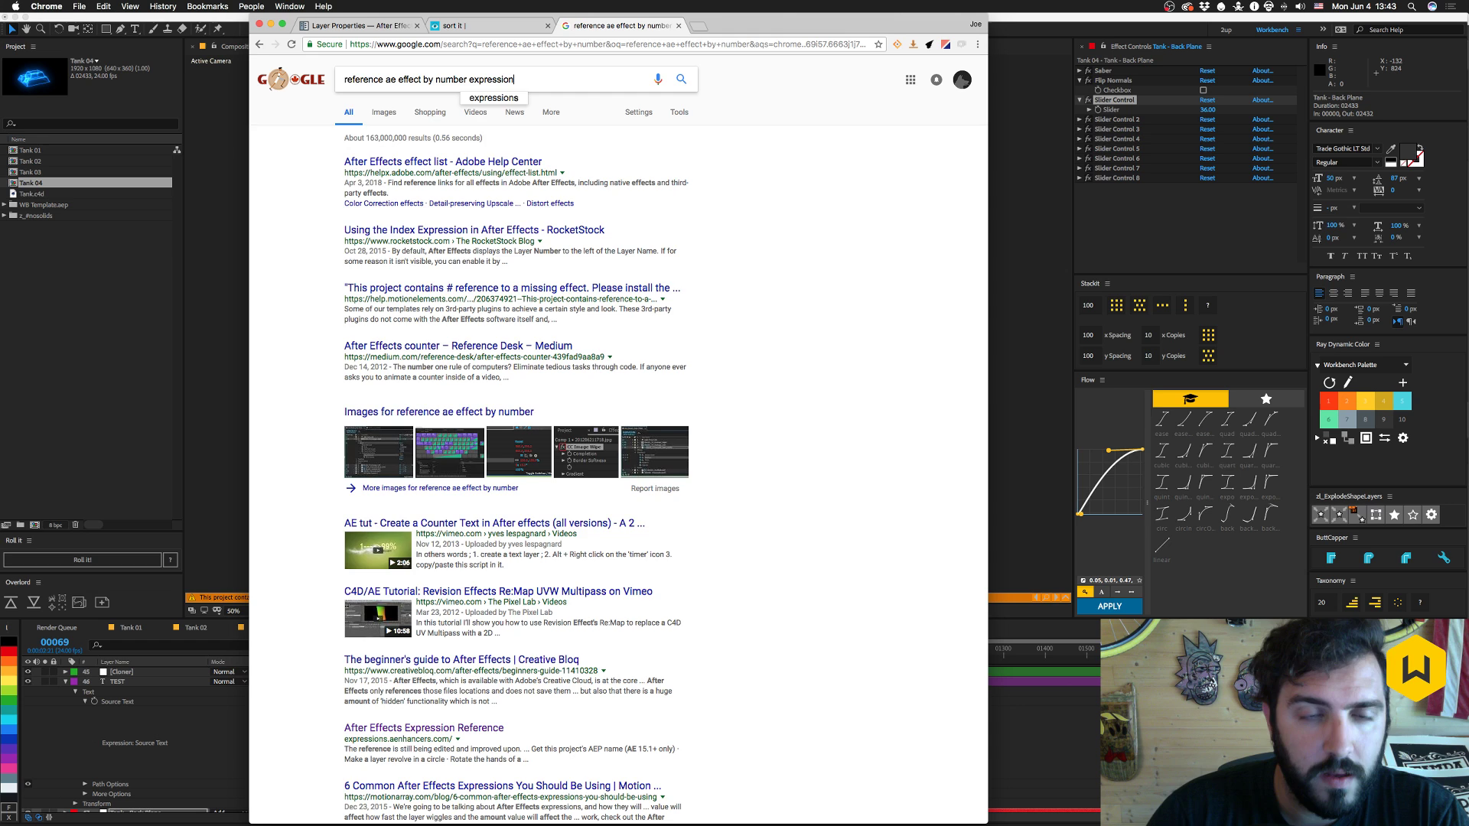
key("Return")
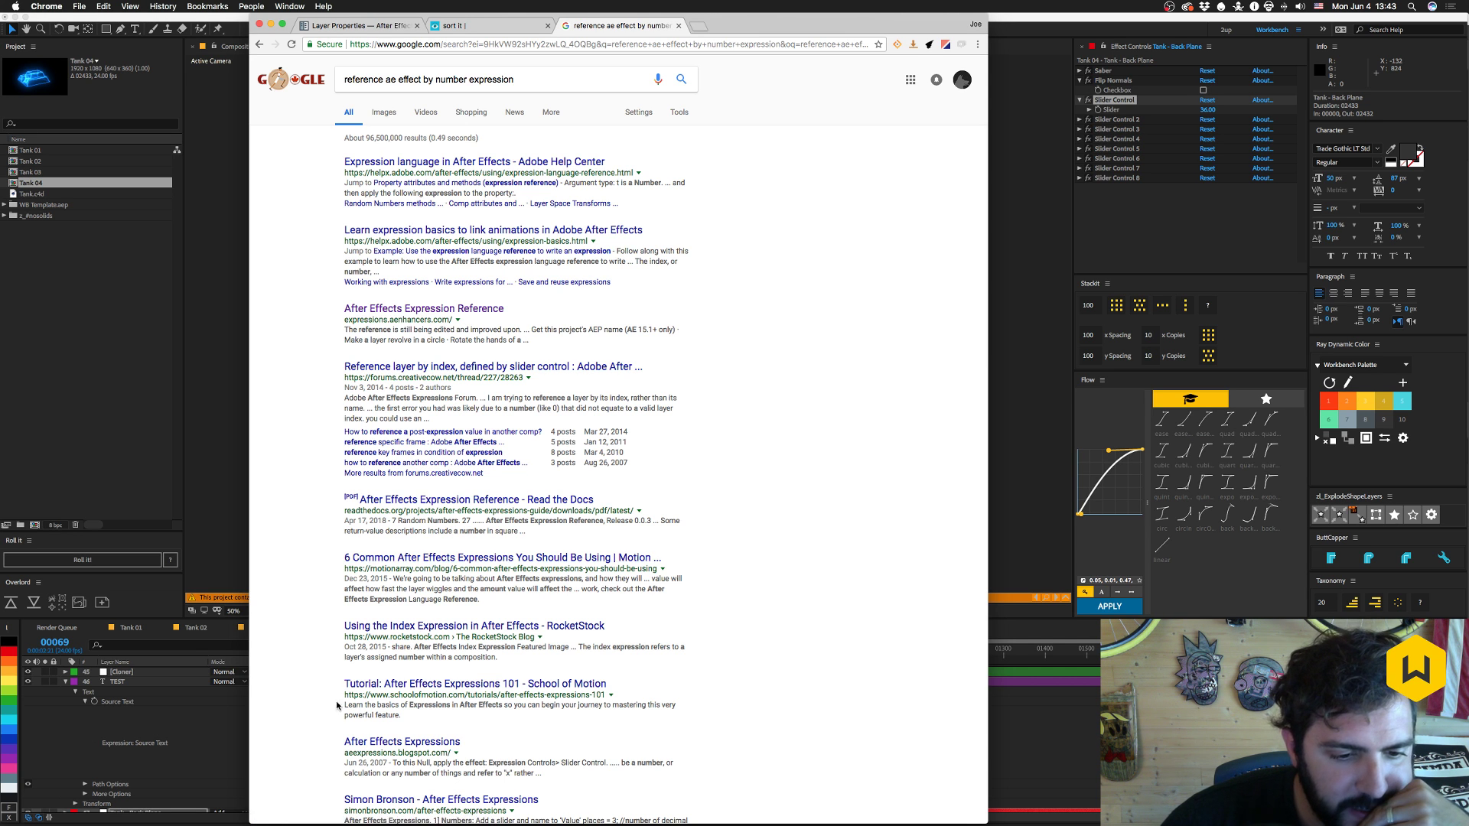
scroll(310, 652, "down", 3)
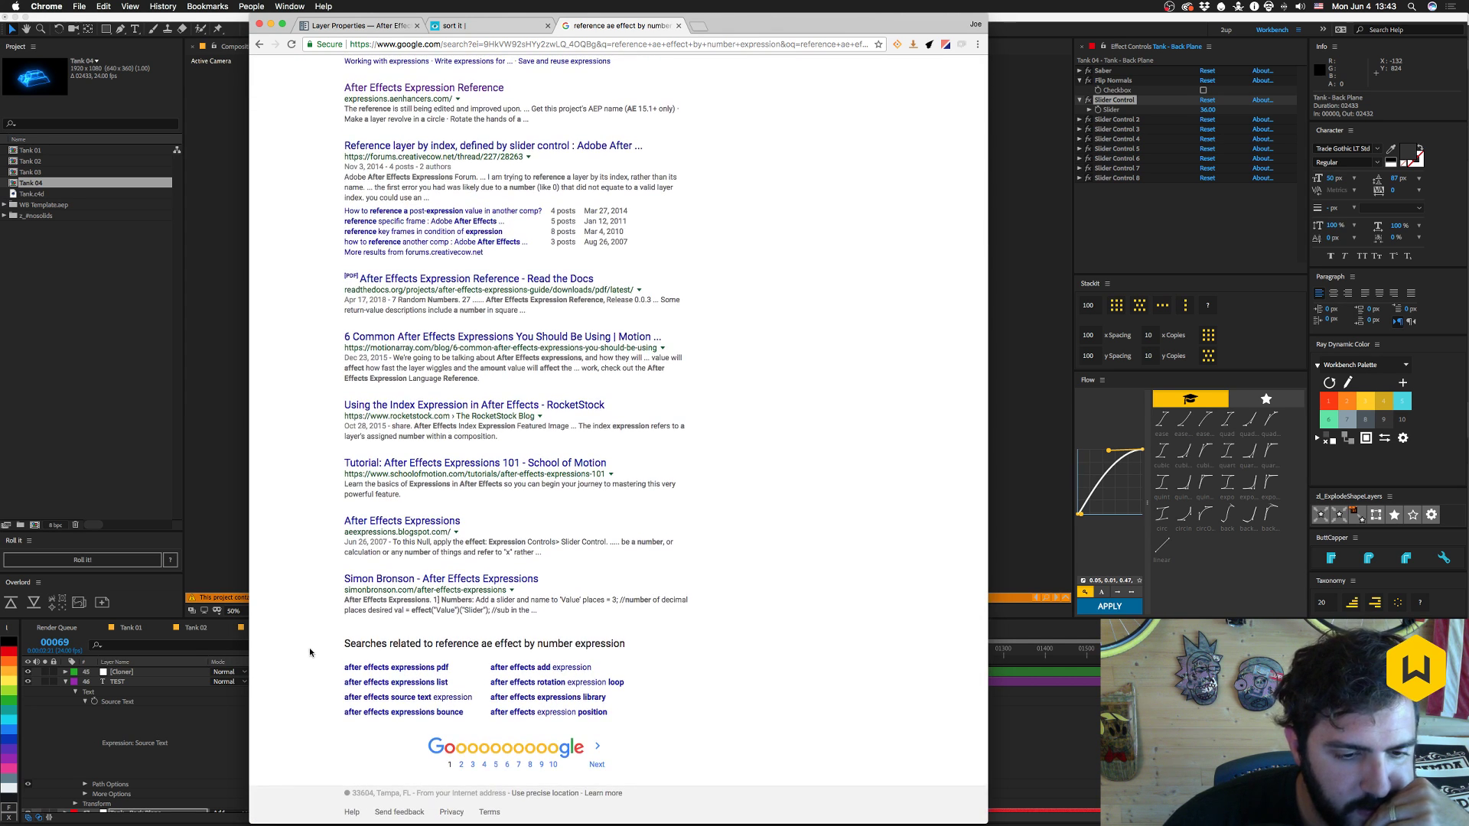
scroll(310, 652, "up", 5)
- Switch to After Effects and replace the effect index with 'Slider Control' in the obj line of the TEST layer's Source Text expression
key("super+Tab")
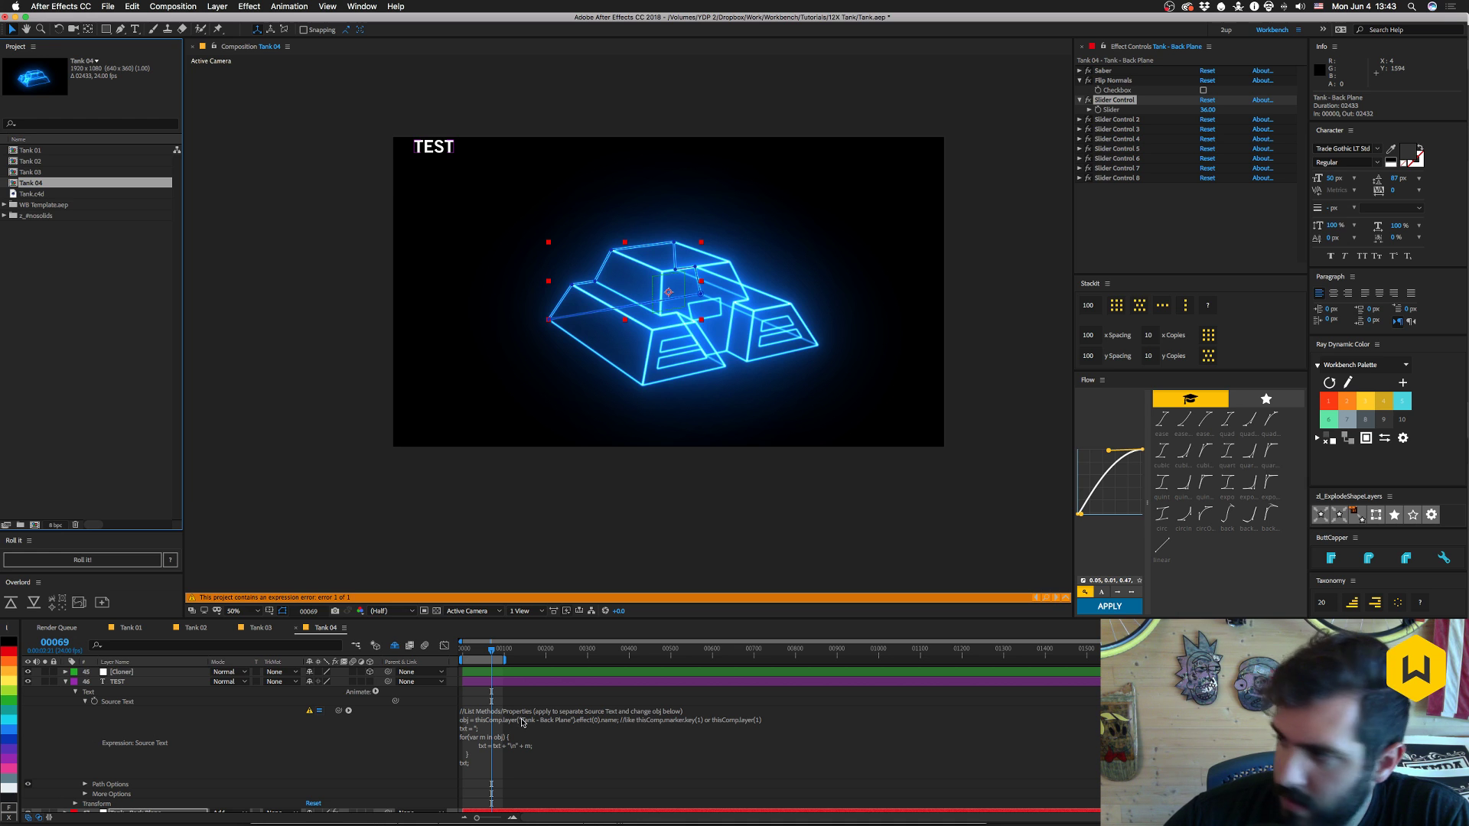
left_click(625, 720)
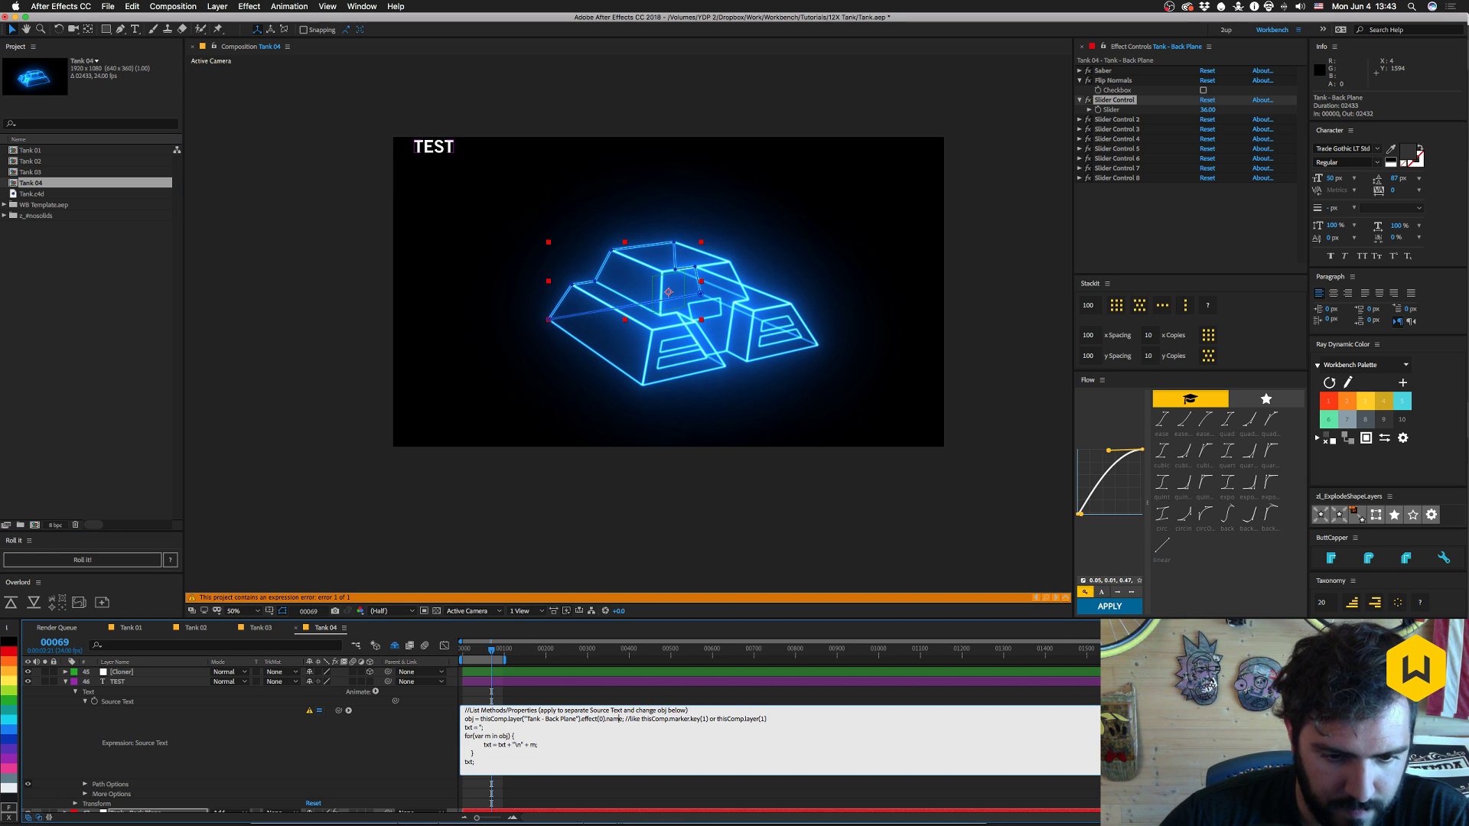
key("BackSpace")
type("1")
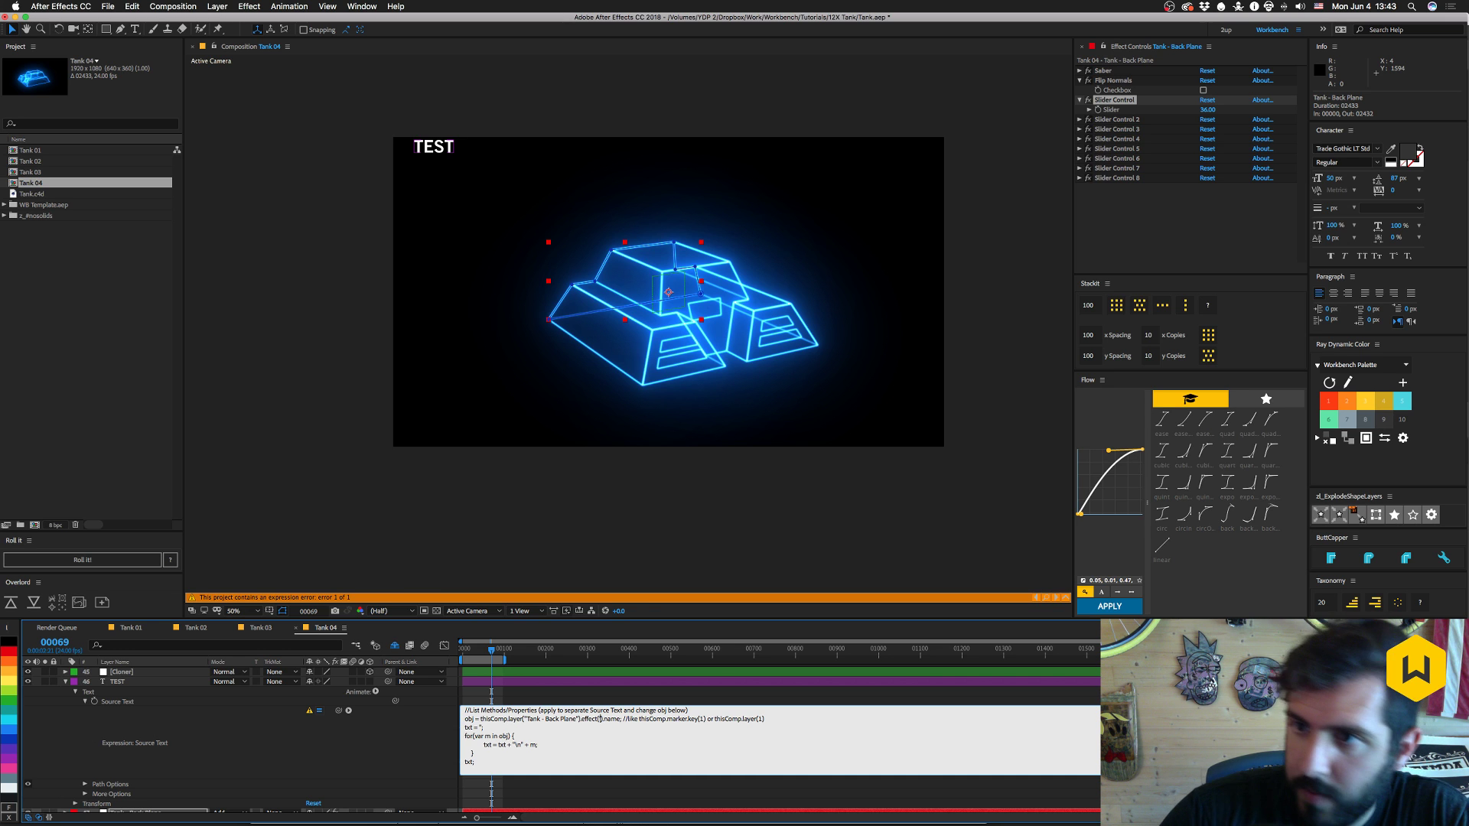
type("Slider Con")
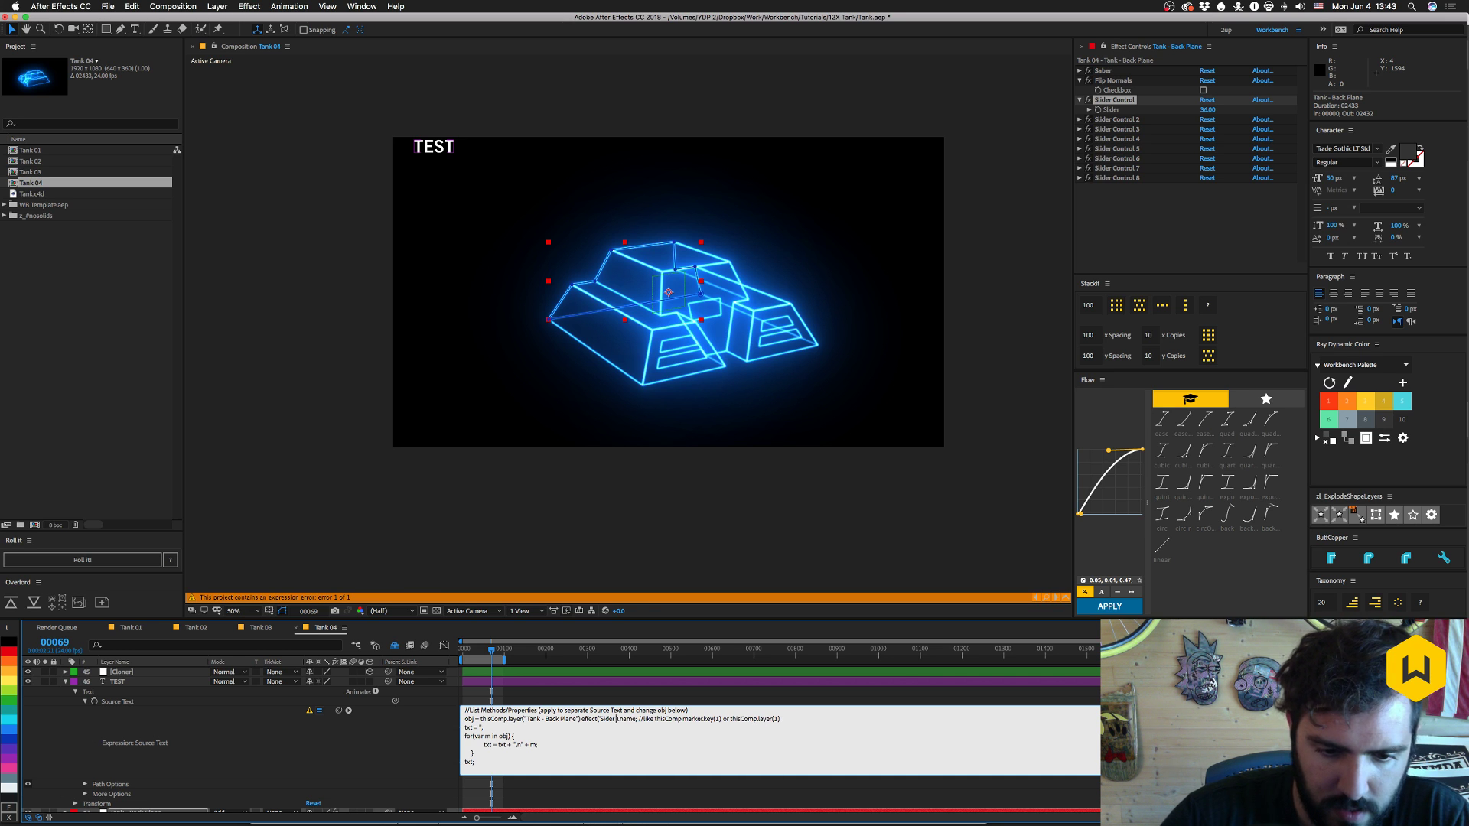
type("trol")
type("'")
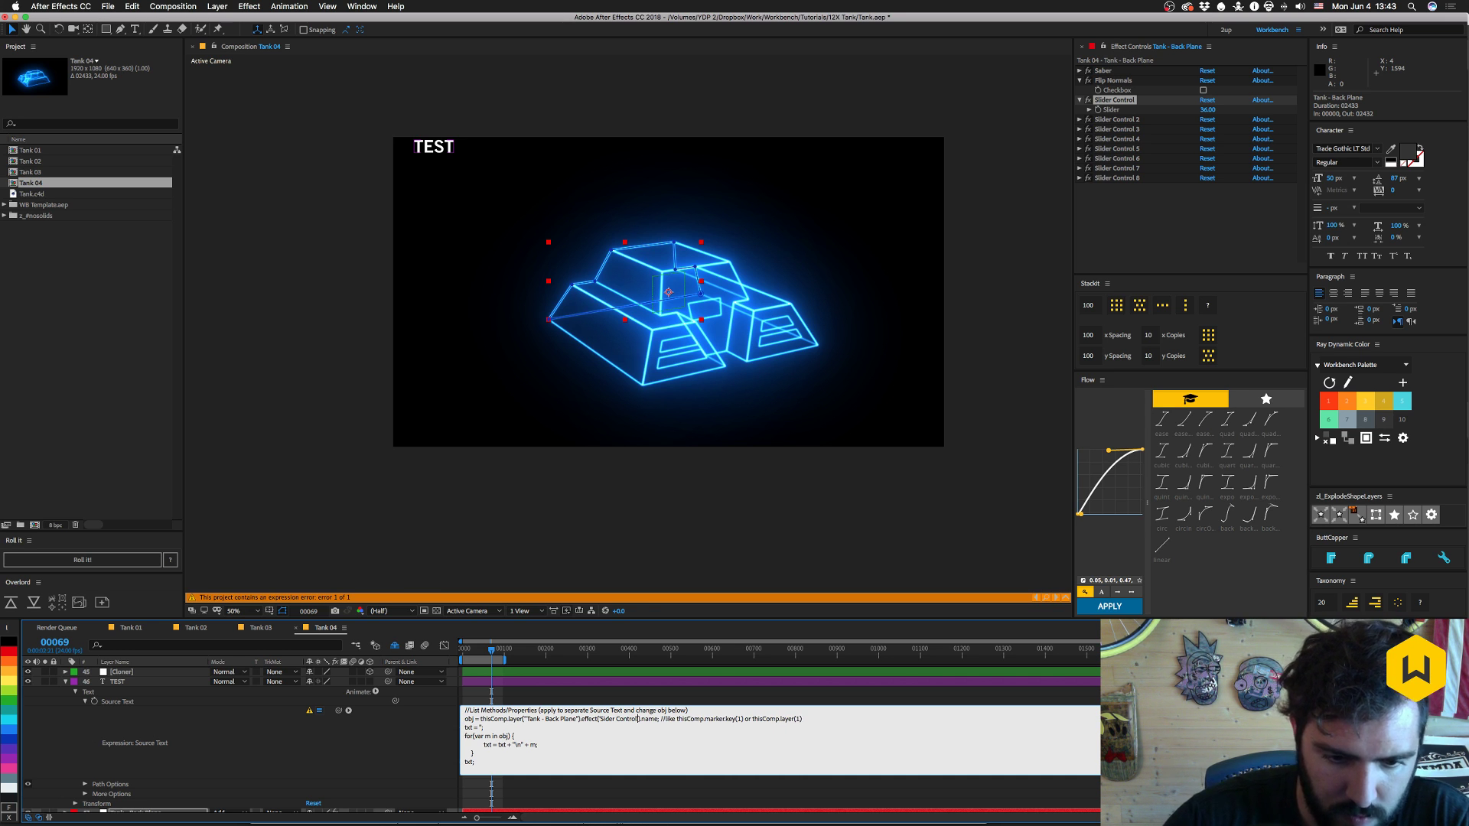
key("KP_Enter")
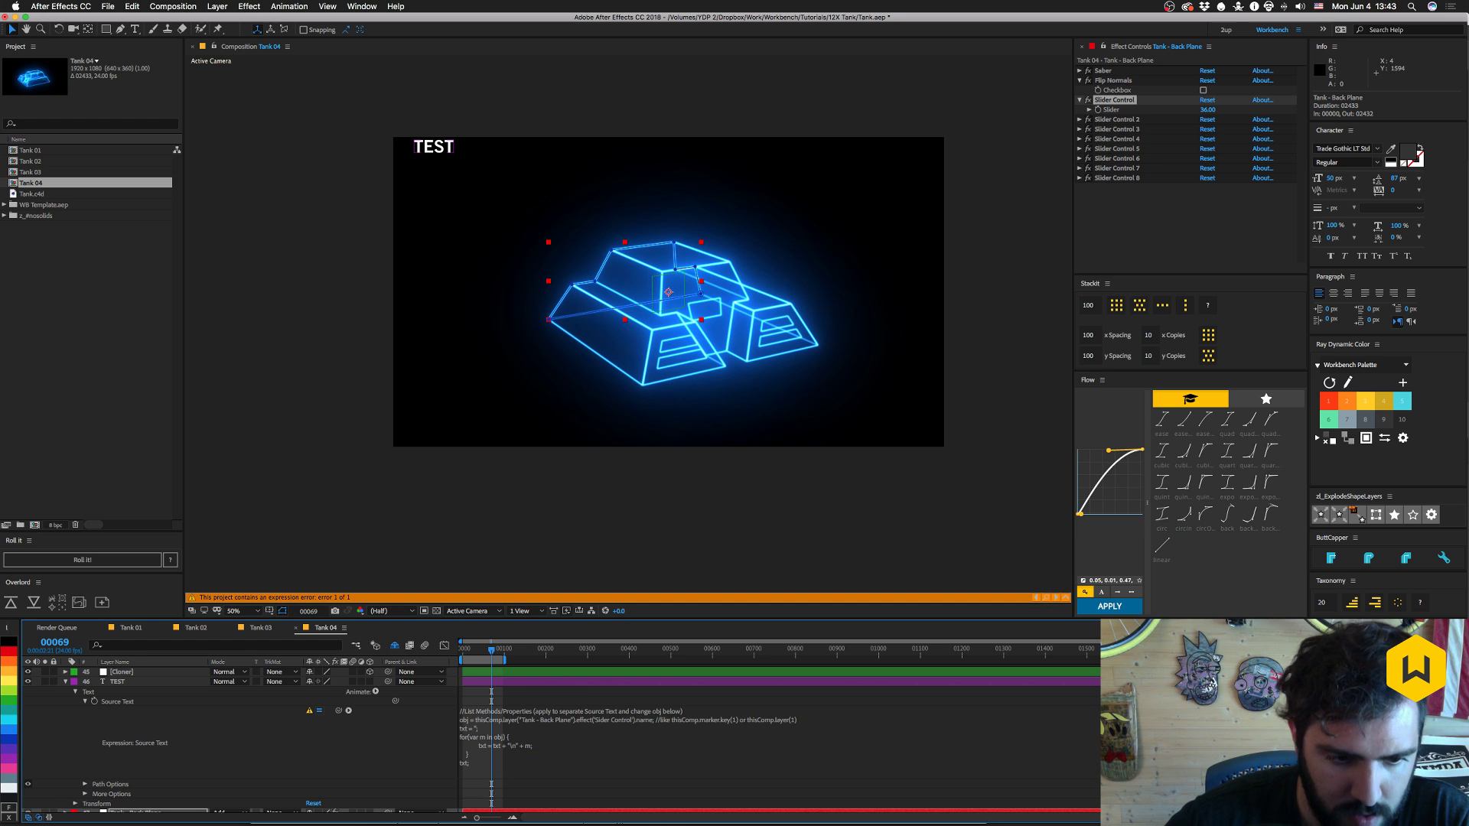
- Change the single quotes around Slider Control to double quotes in the obj reference
left_click(601, 720)
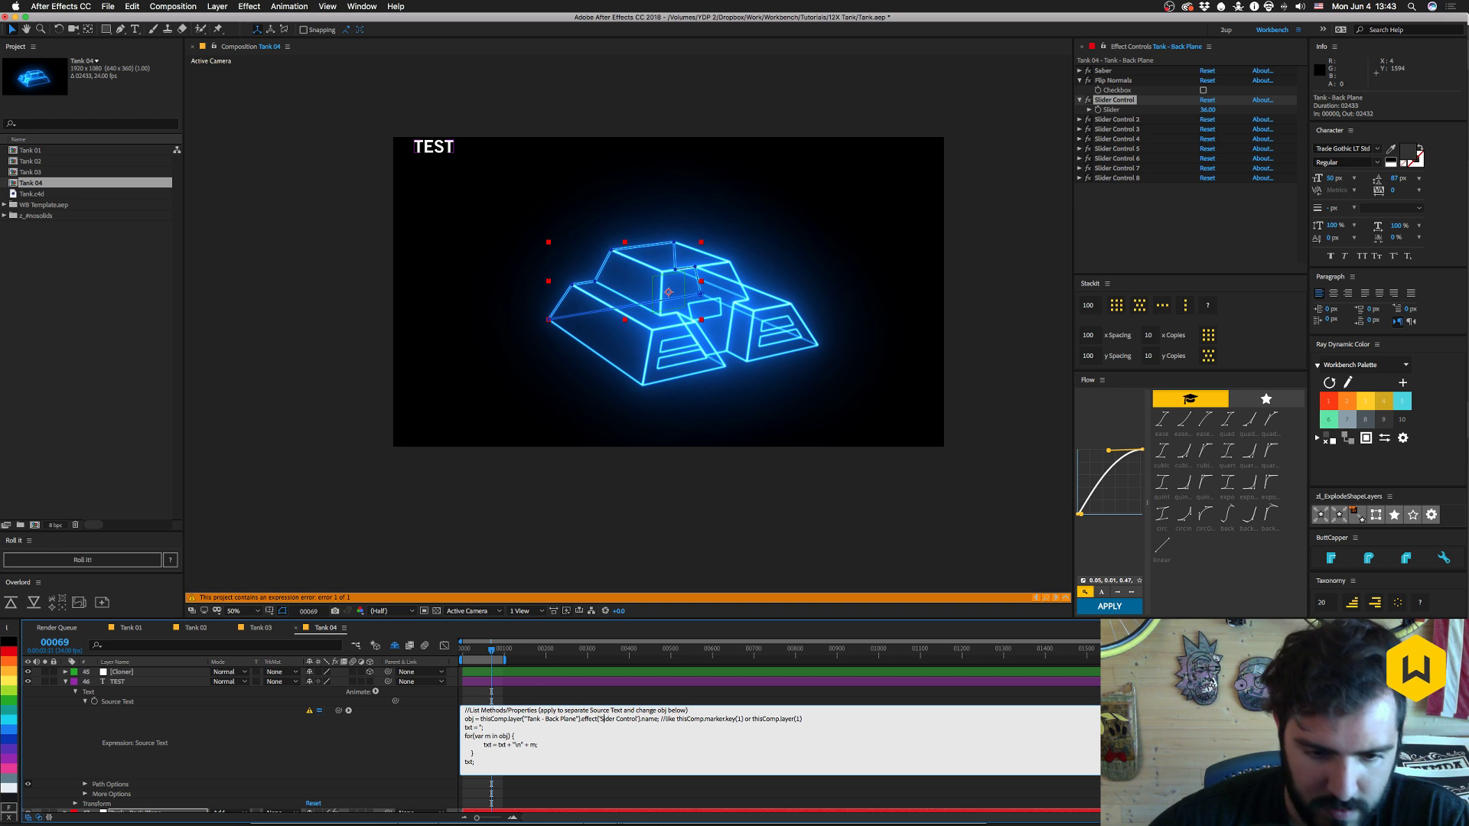
type("l")
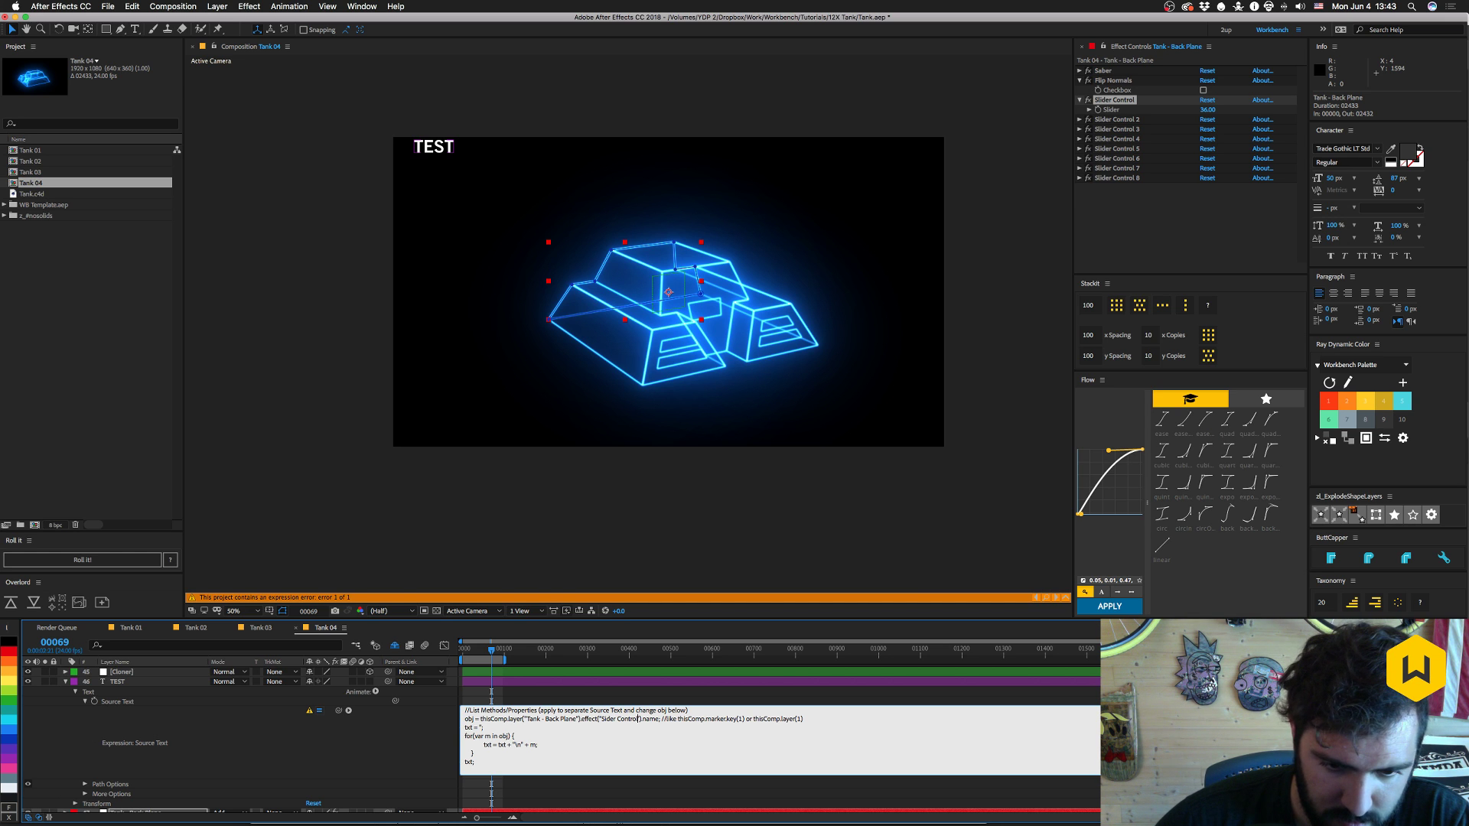
key("BackSpace")
type("\"")
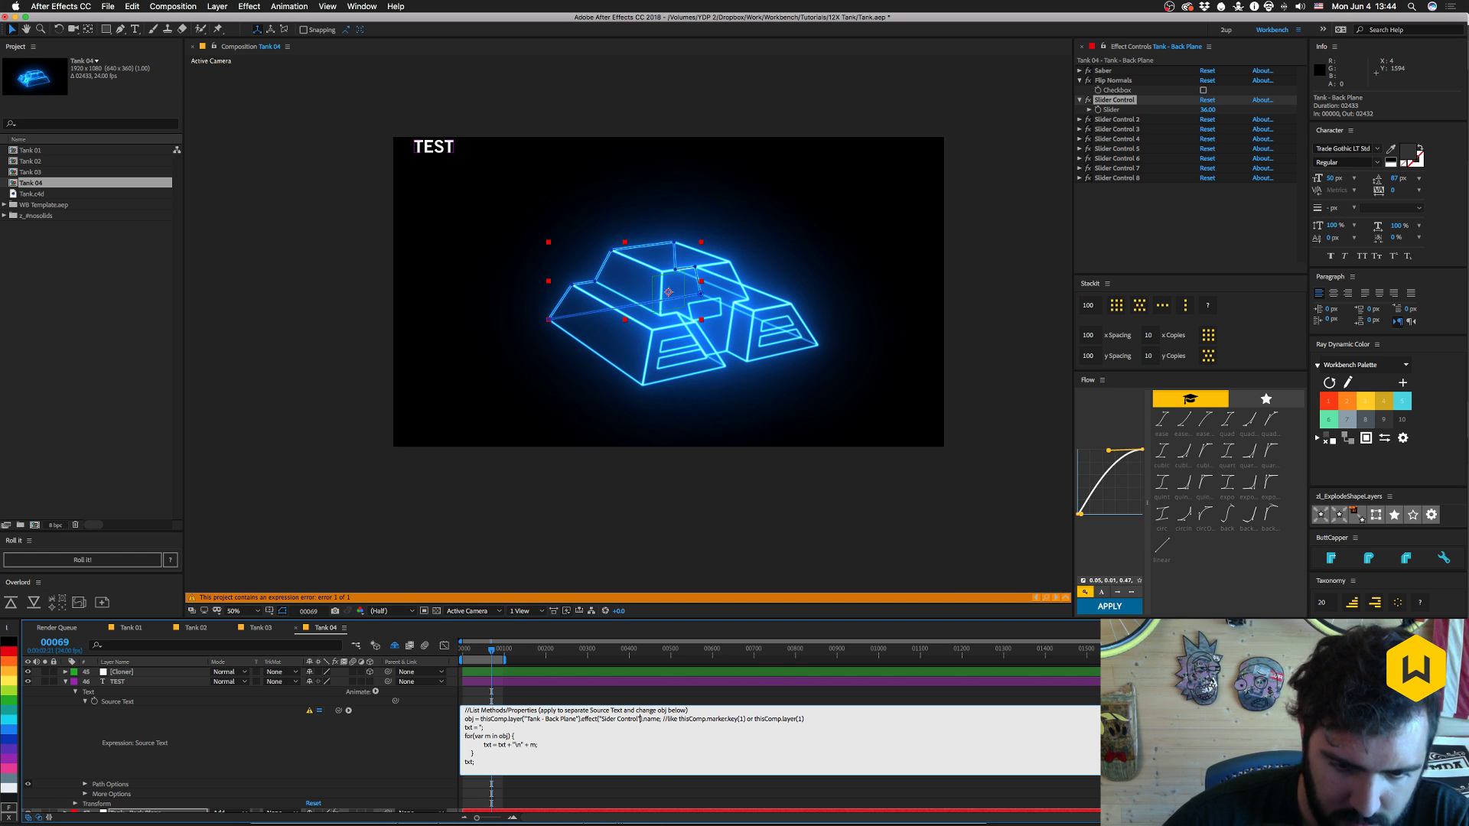
key("KP_Enter")
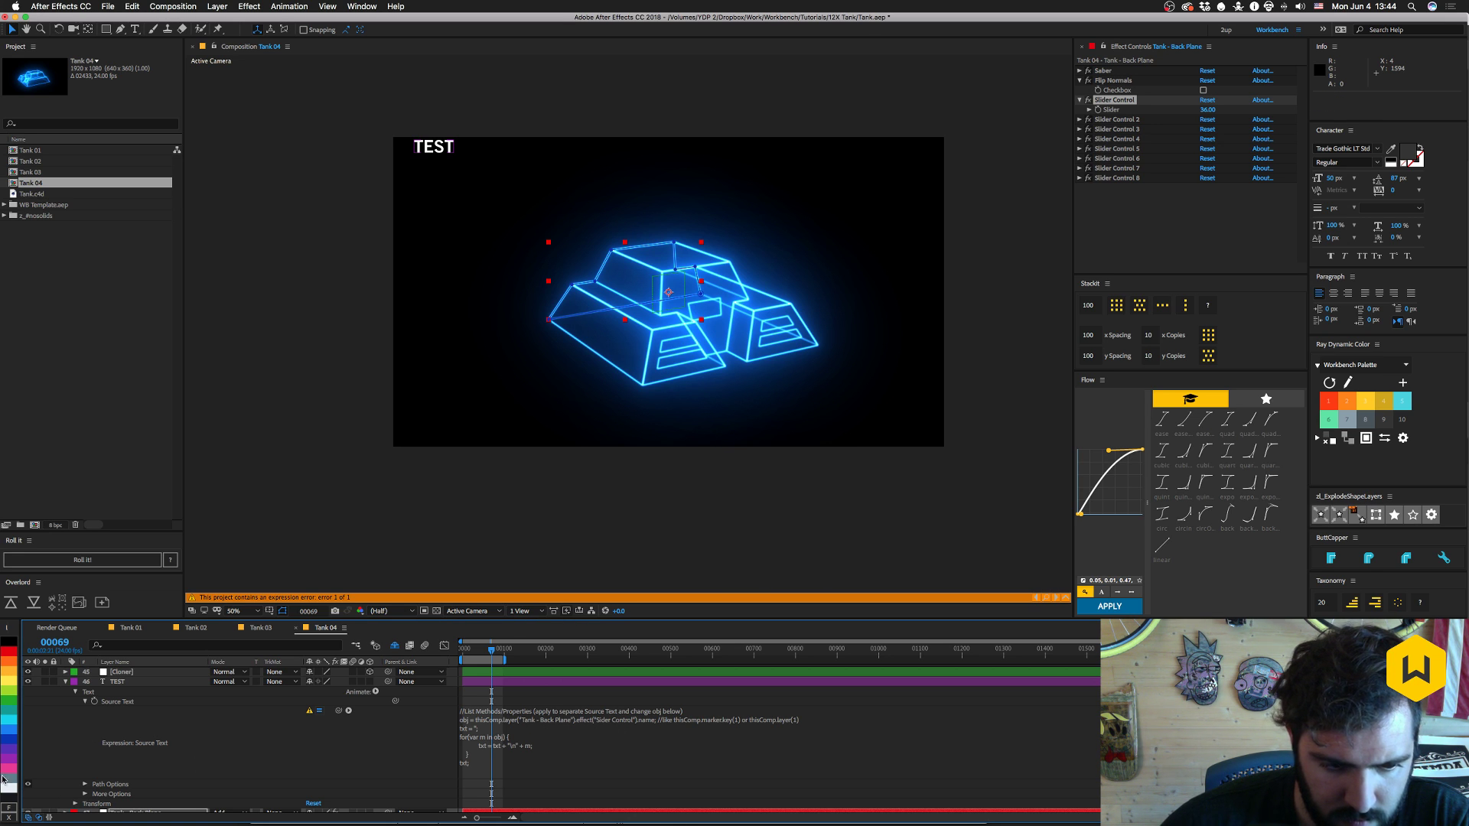
- Delete .name from the obj reference so it ends in .effect("Slider Control")
left_click(659, 720)
left_click(658, 720)
key("BackSpace")
key("BackSpace")
key("BackSpace")
key("BackSpace")
key("BackSpace")
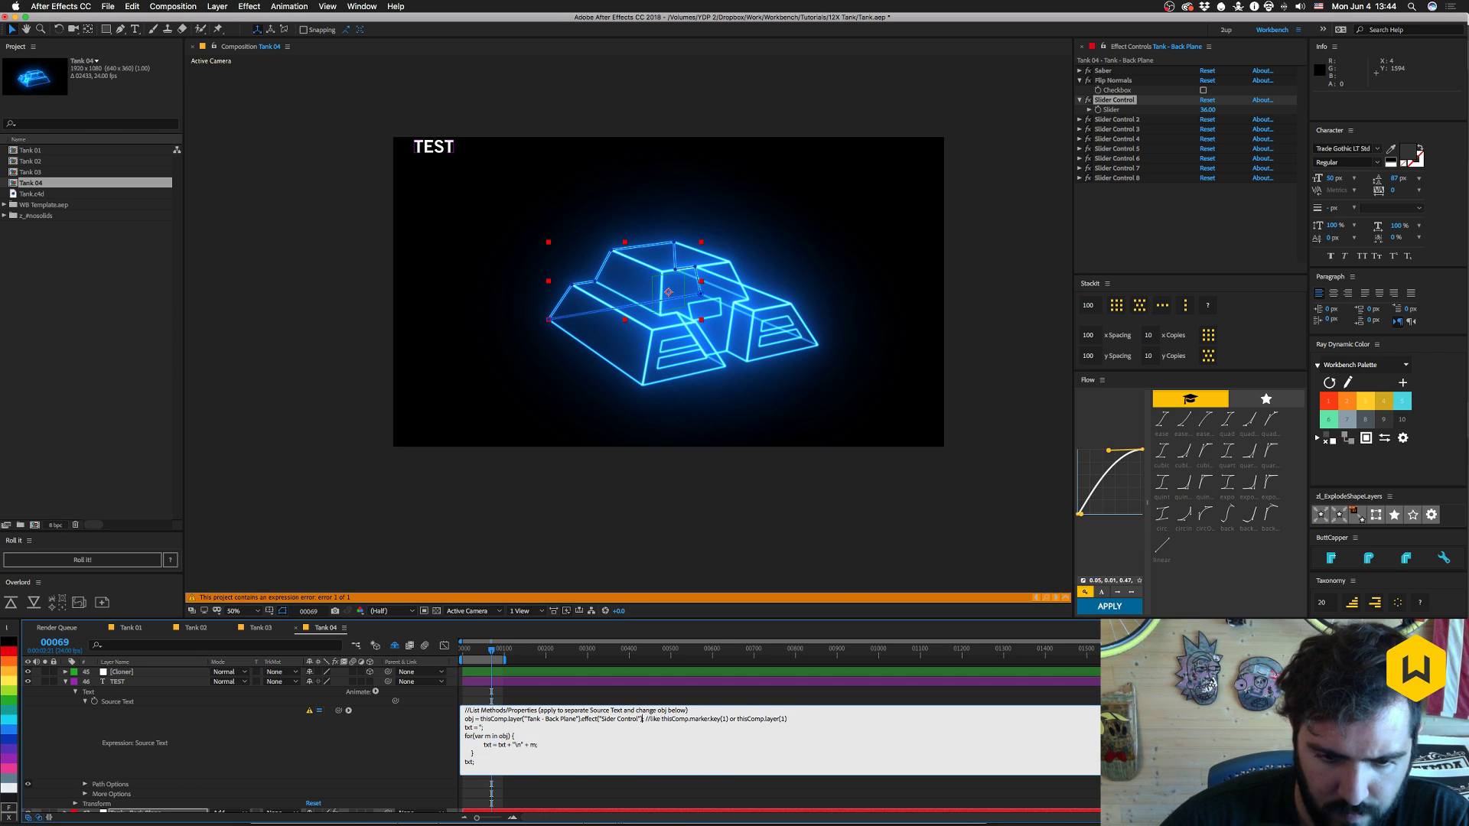
key("KP_Enter")
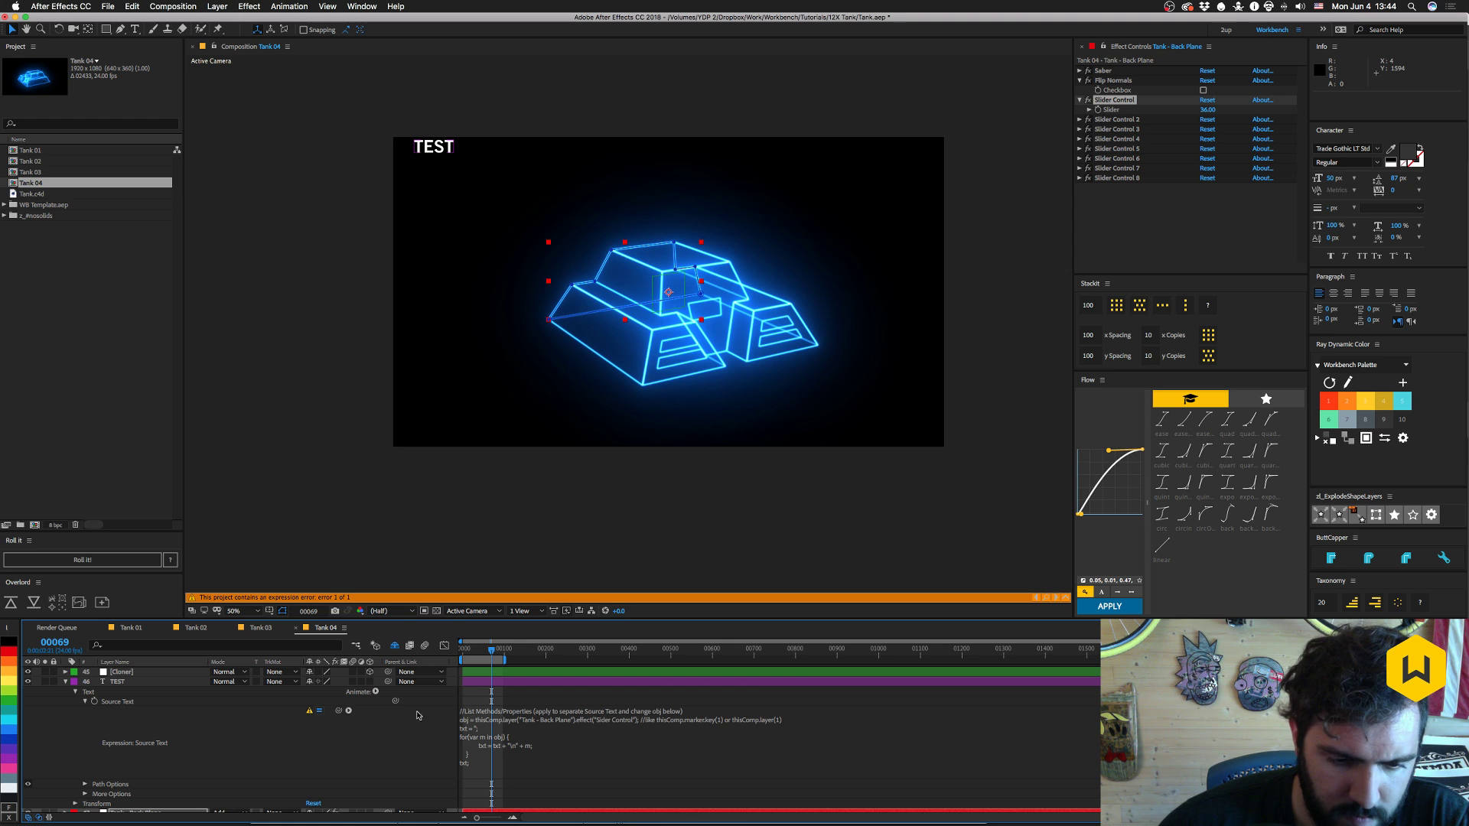
- Try pick-whipping the TEST layer's Source Text expression to the Slider property of Slider Control, clear it, and undo back to the listing expression
left_click_drag(348, 712, 1111, 111)
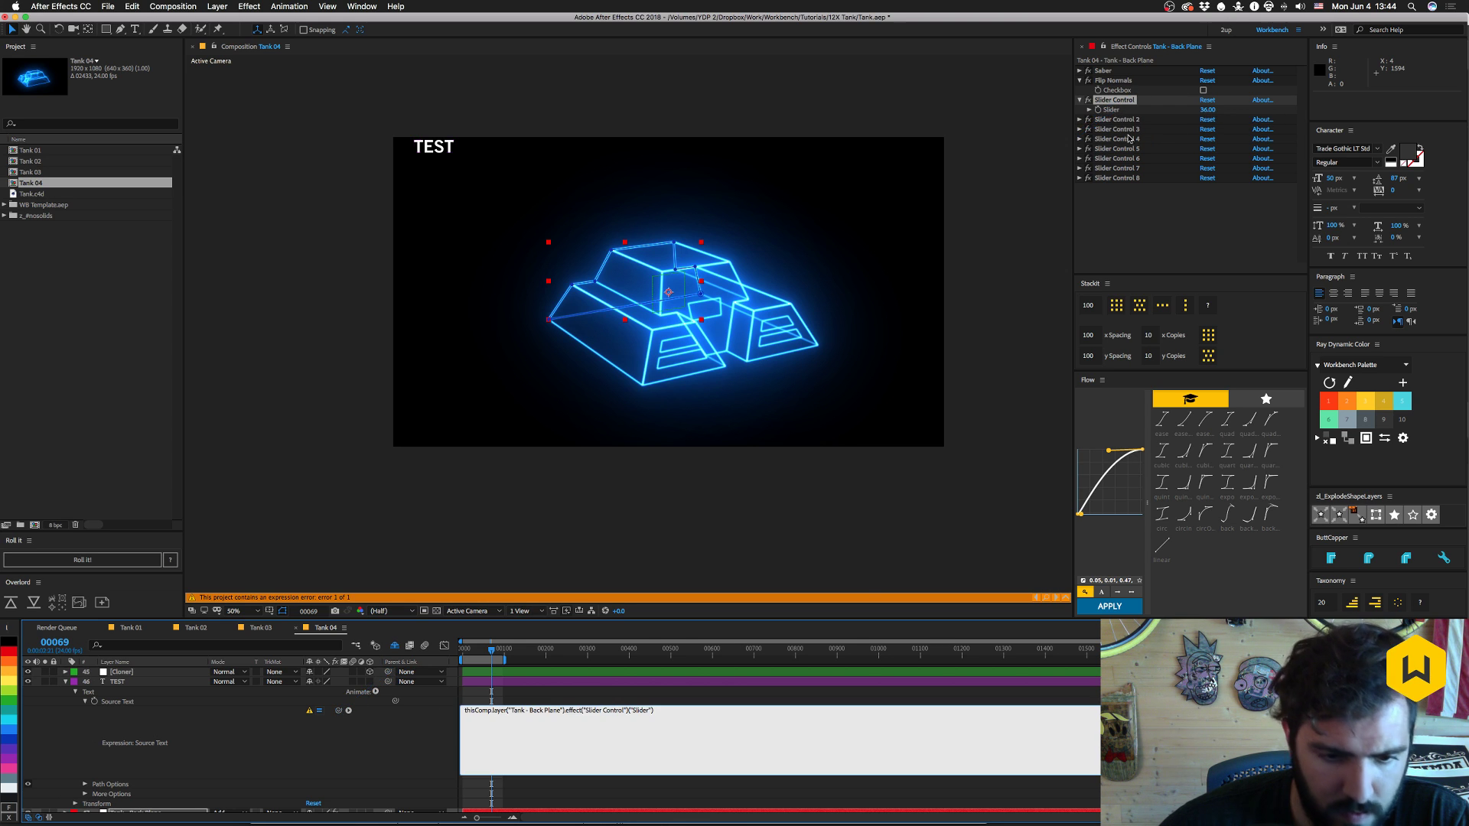
left_click_drag(661, 714, 366, 694)
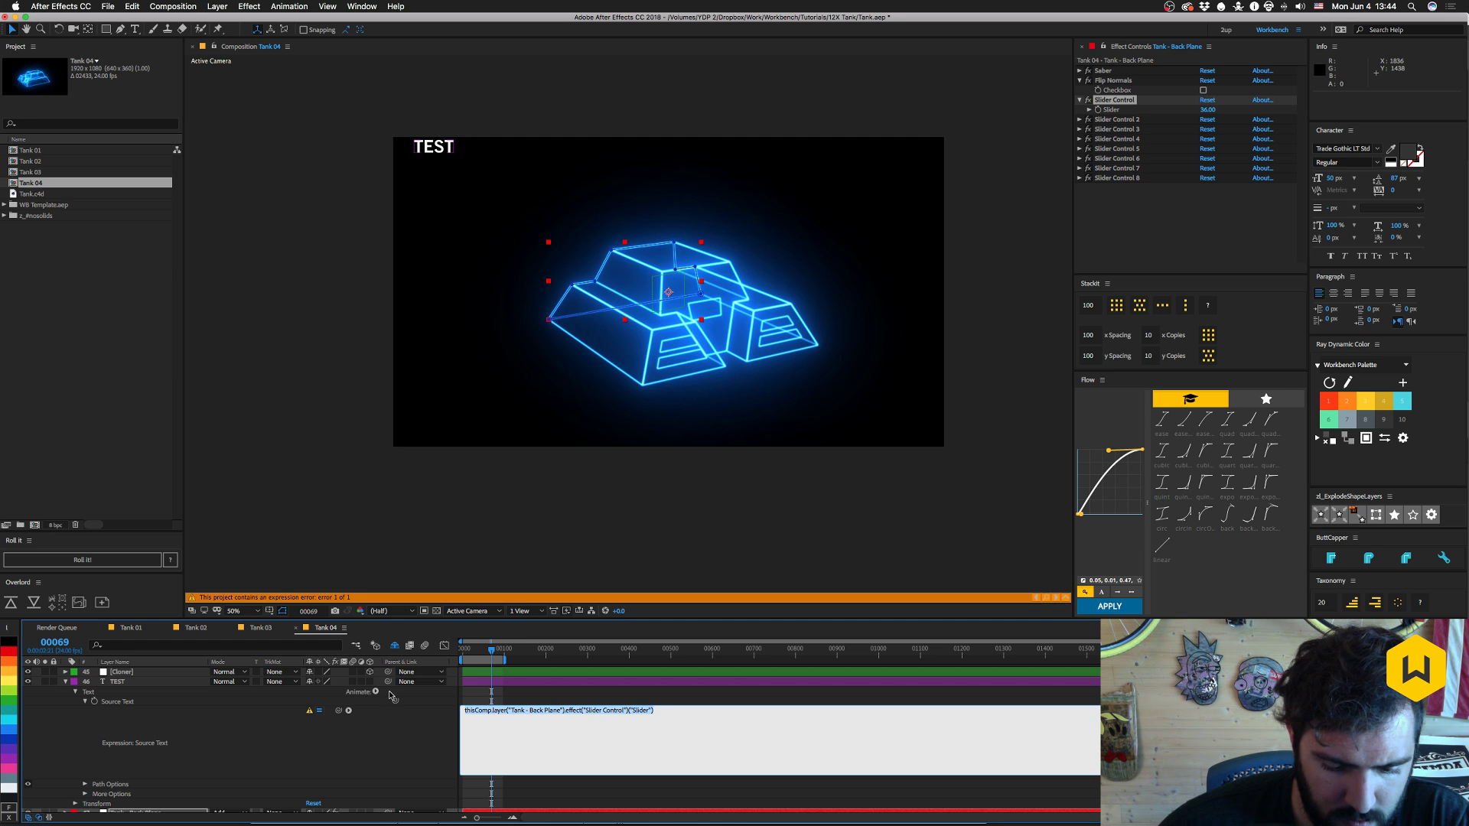
key("BackSpace")
left_click(346, 740)
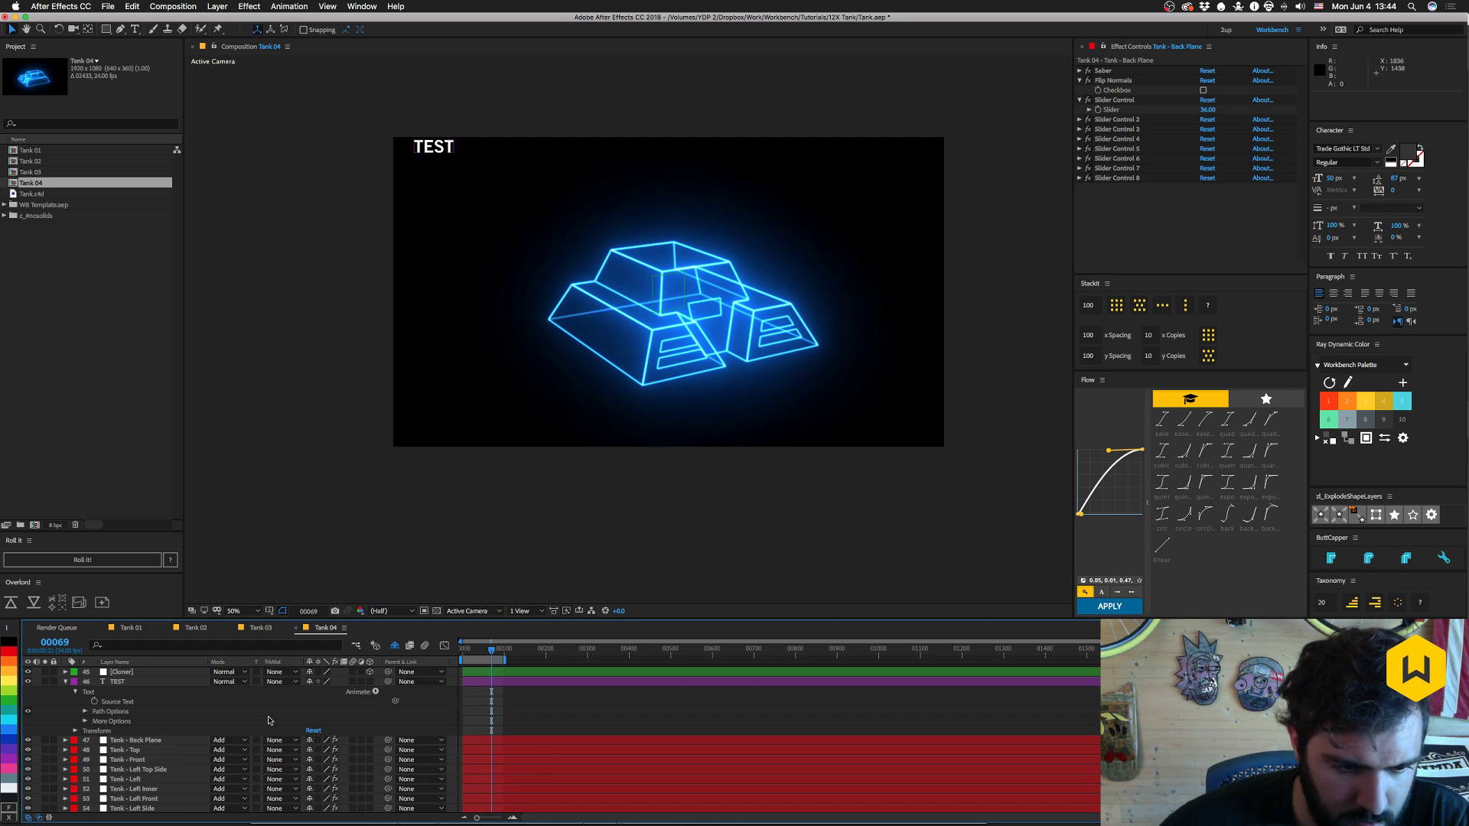
key("super+z")
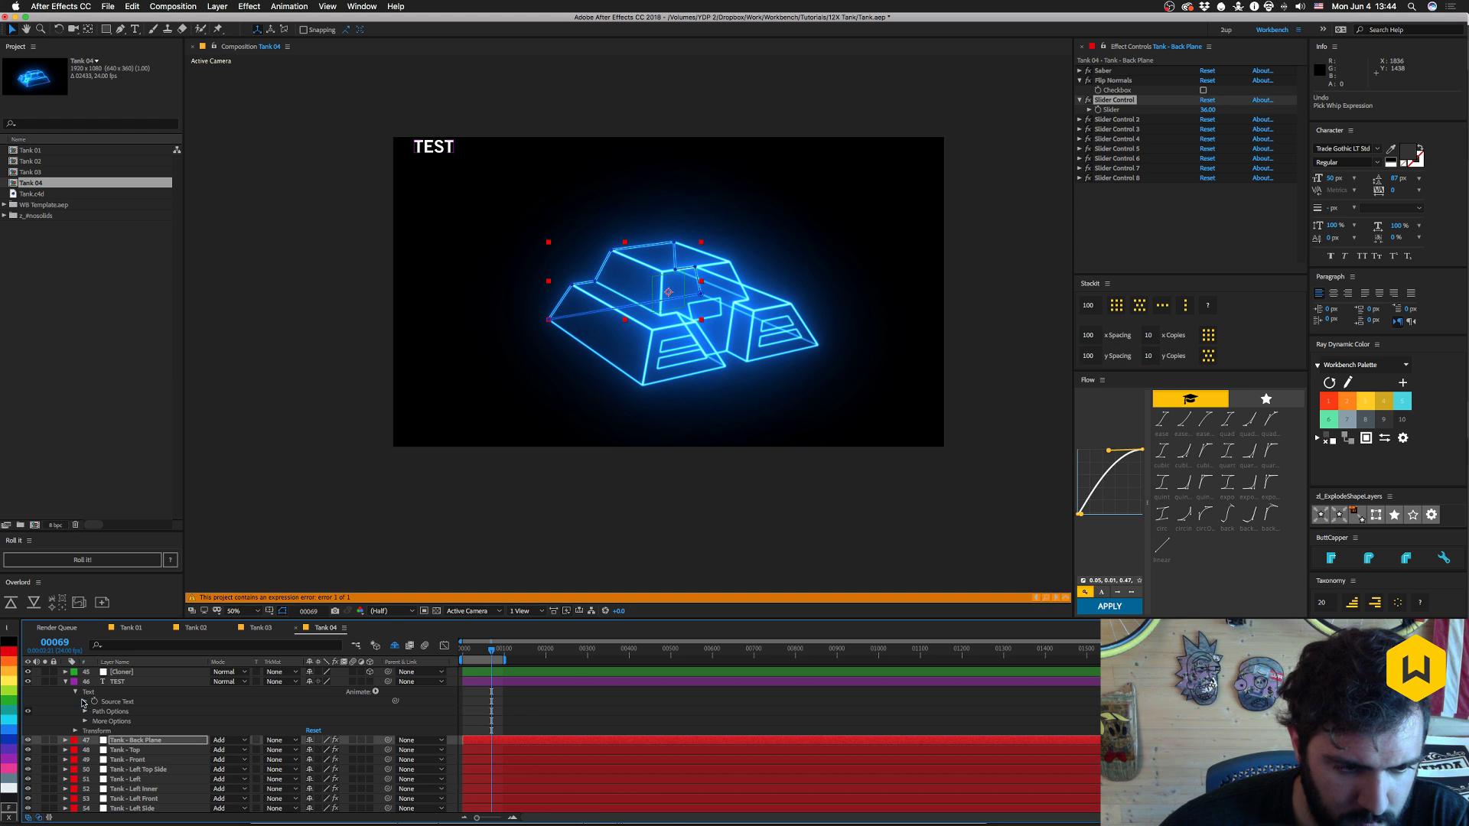
- Try extending the obj reference in the TEST layer's Source Text expression with ("Slider"), undo it, and apply the expression ending in .effect("Slider Control")
left_click(85, 701)
left_click(490, 719)
left_click(482, 719)
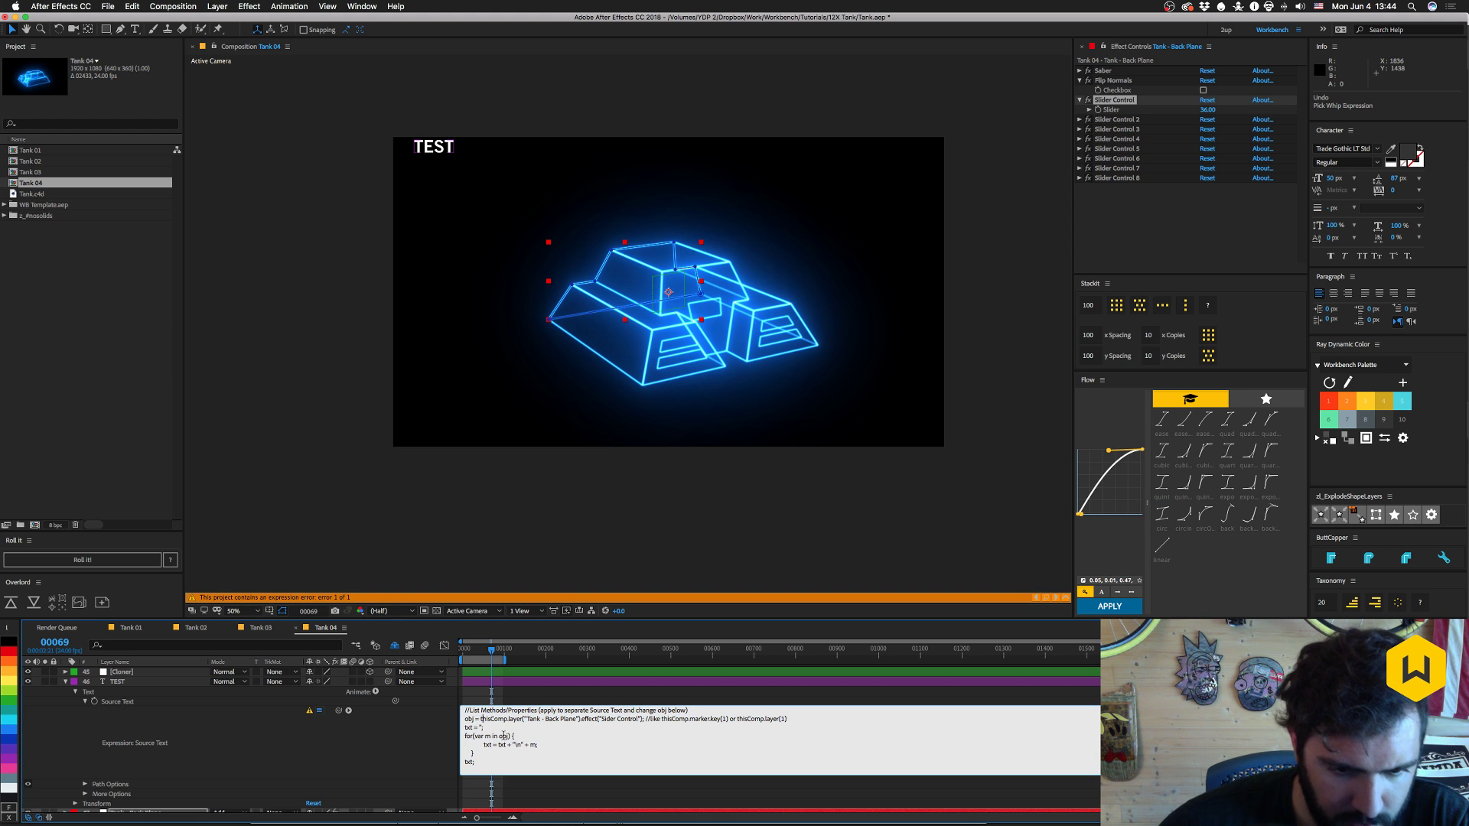
key("shift+super+Right")
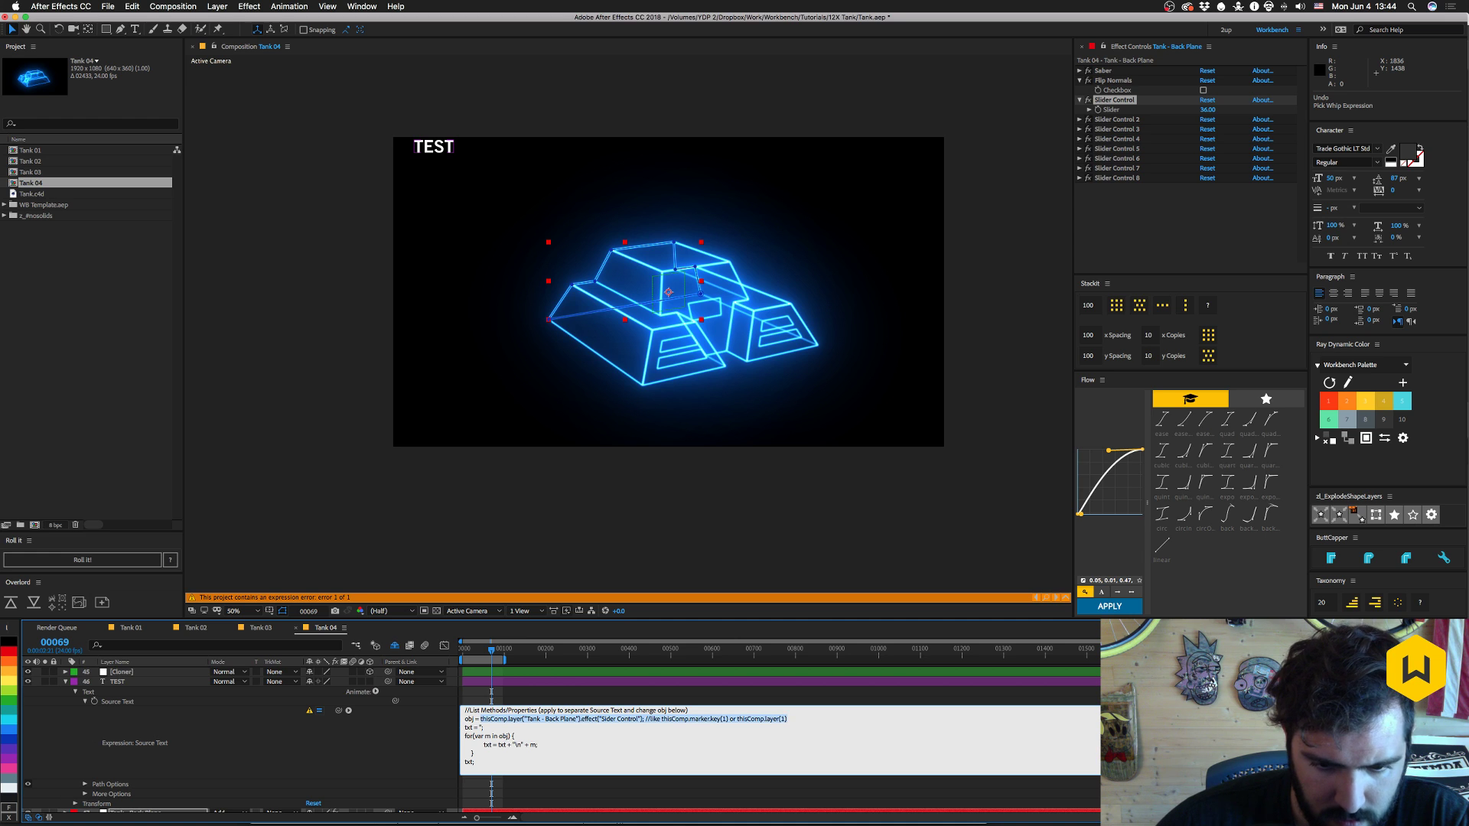
key("shift+alt+Left")
key("shift+alt+Left")
key("shift+alt+Left")
key("shift+alt+Left")
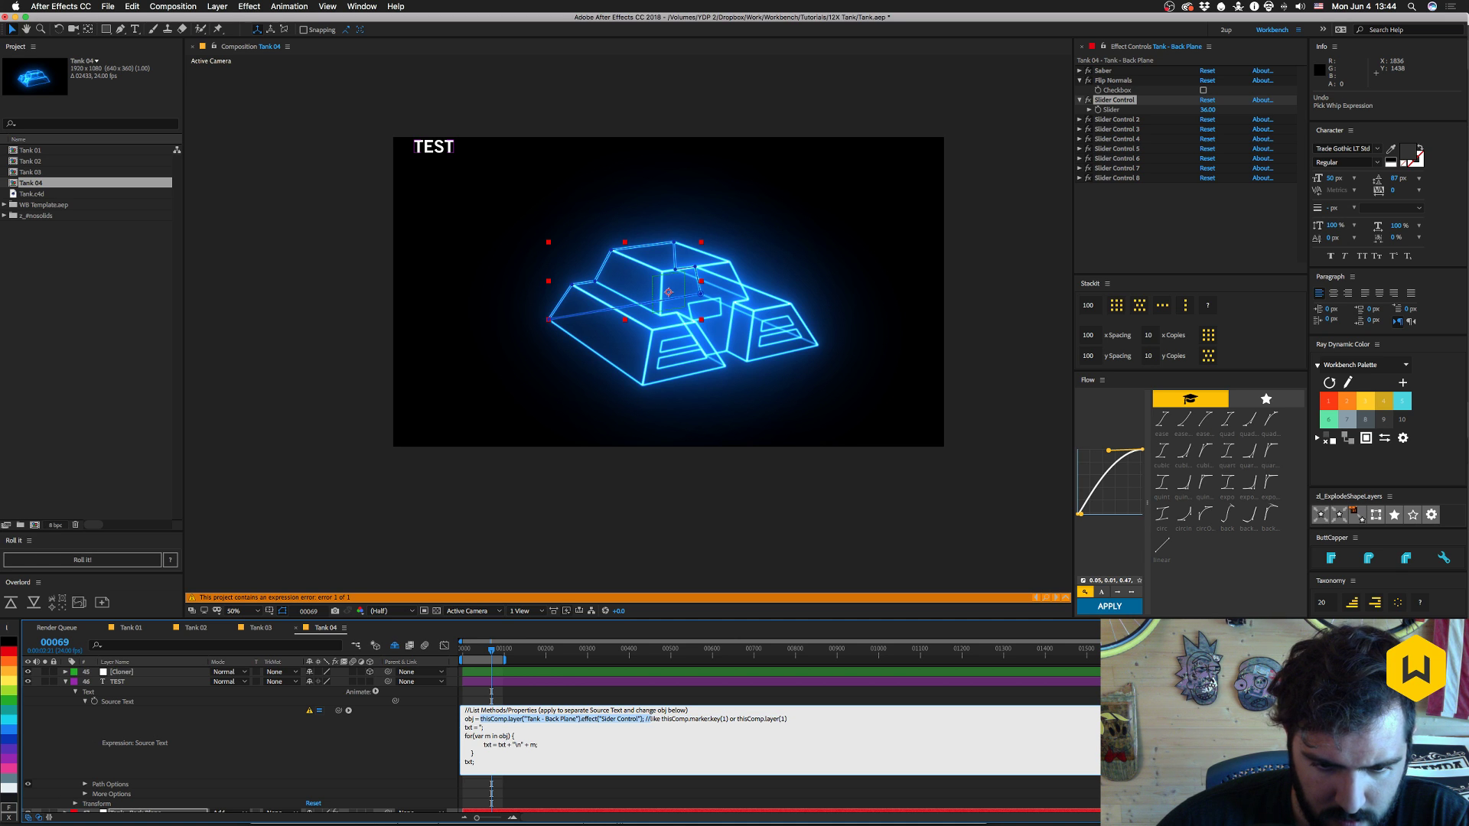
type("thisComp.layer(\"Tank - Back Plane\").effect(\"Slider Control\")(\"Slider\")")
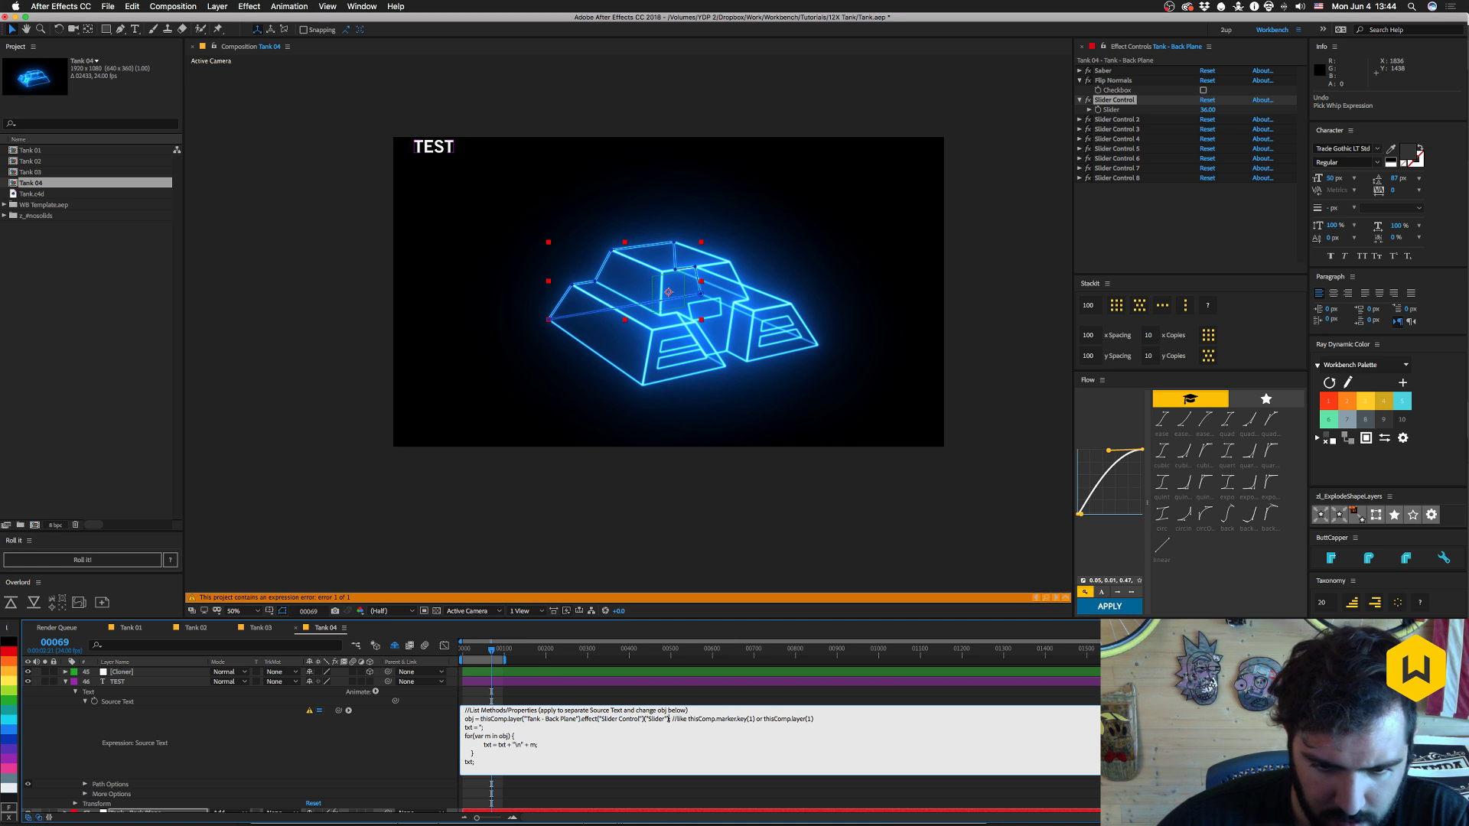
key("super+z")
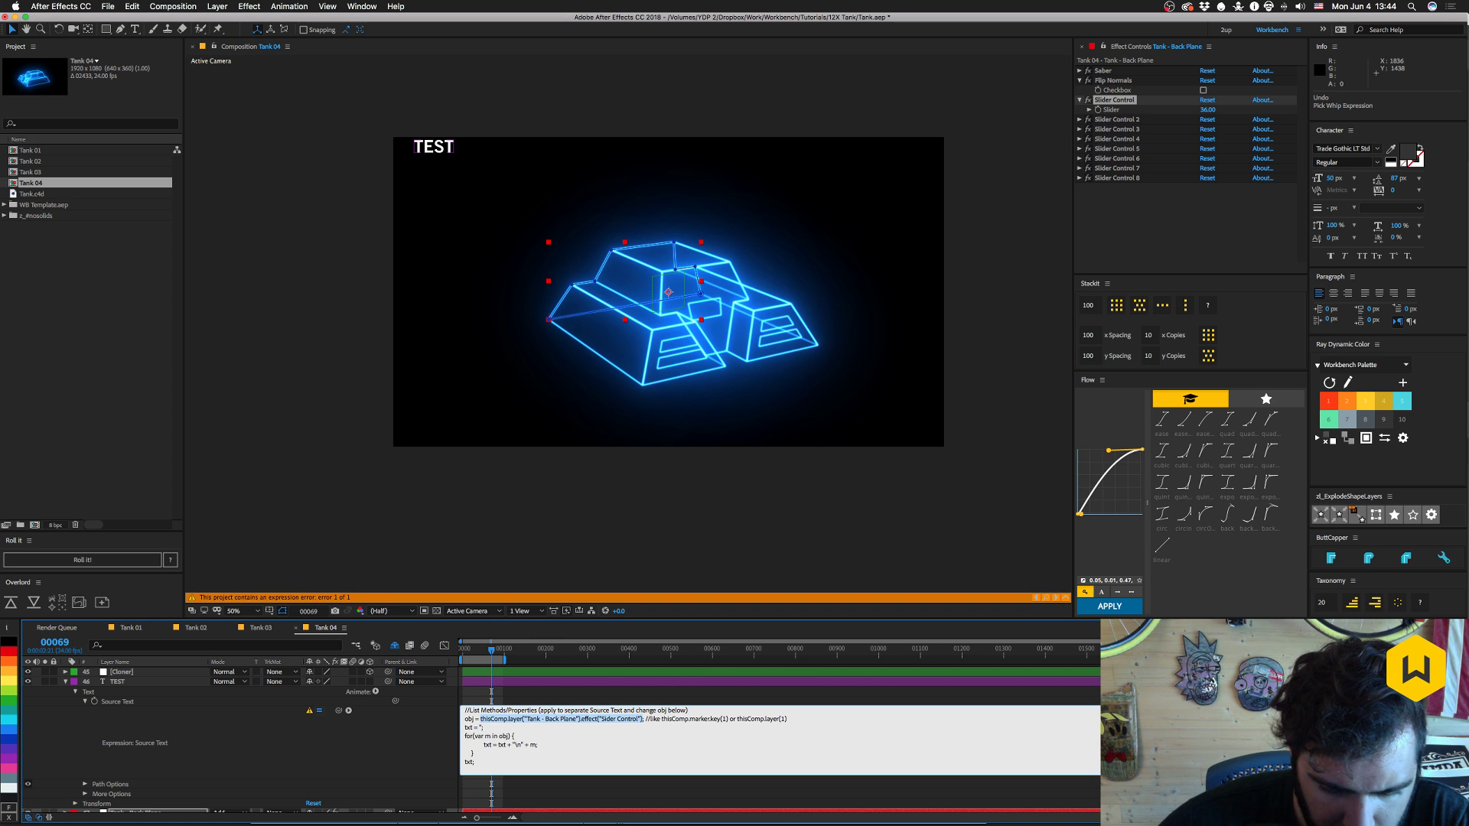
key("Left")
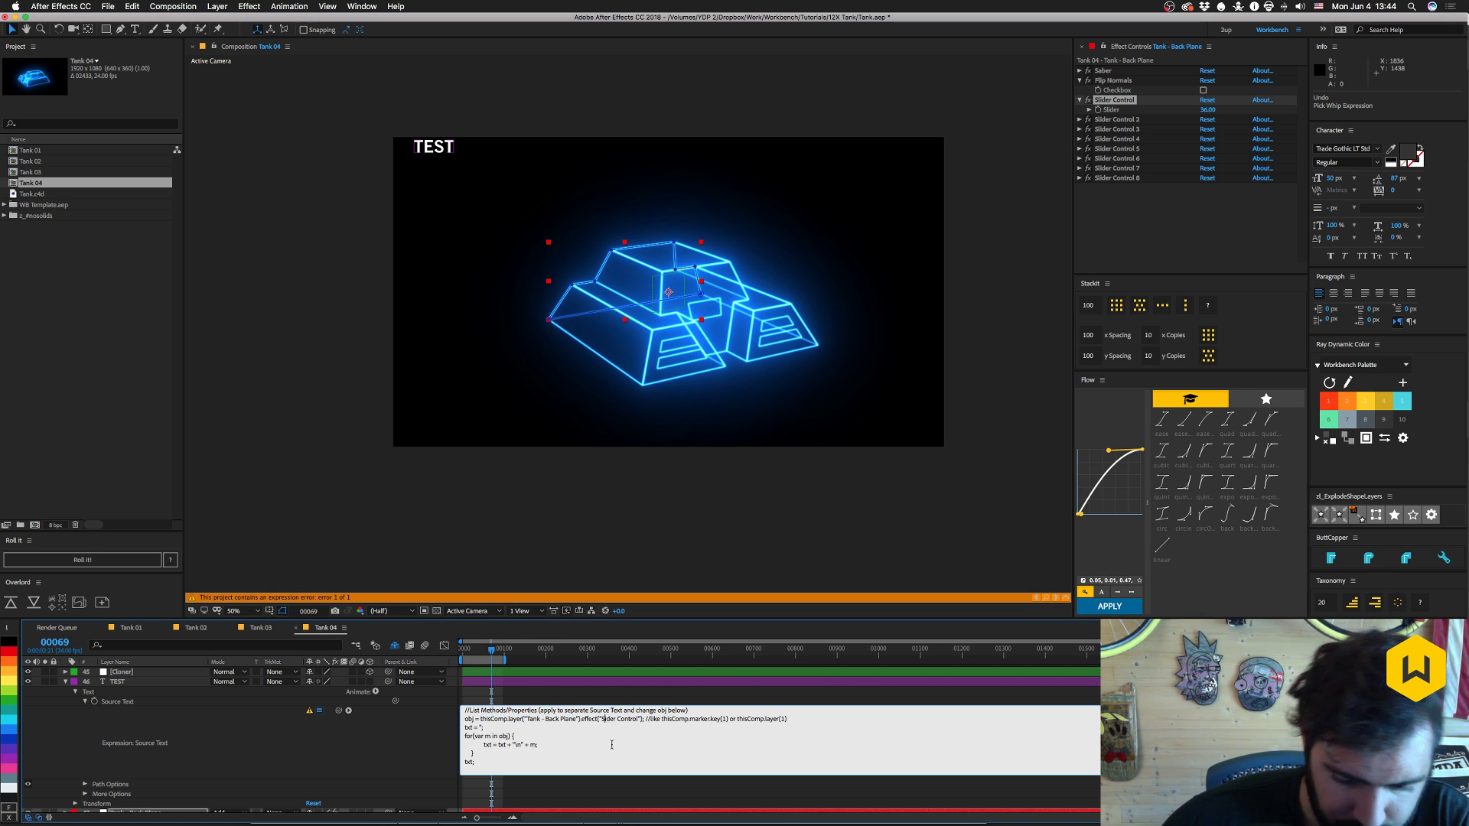
key("KP_Enter")
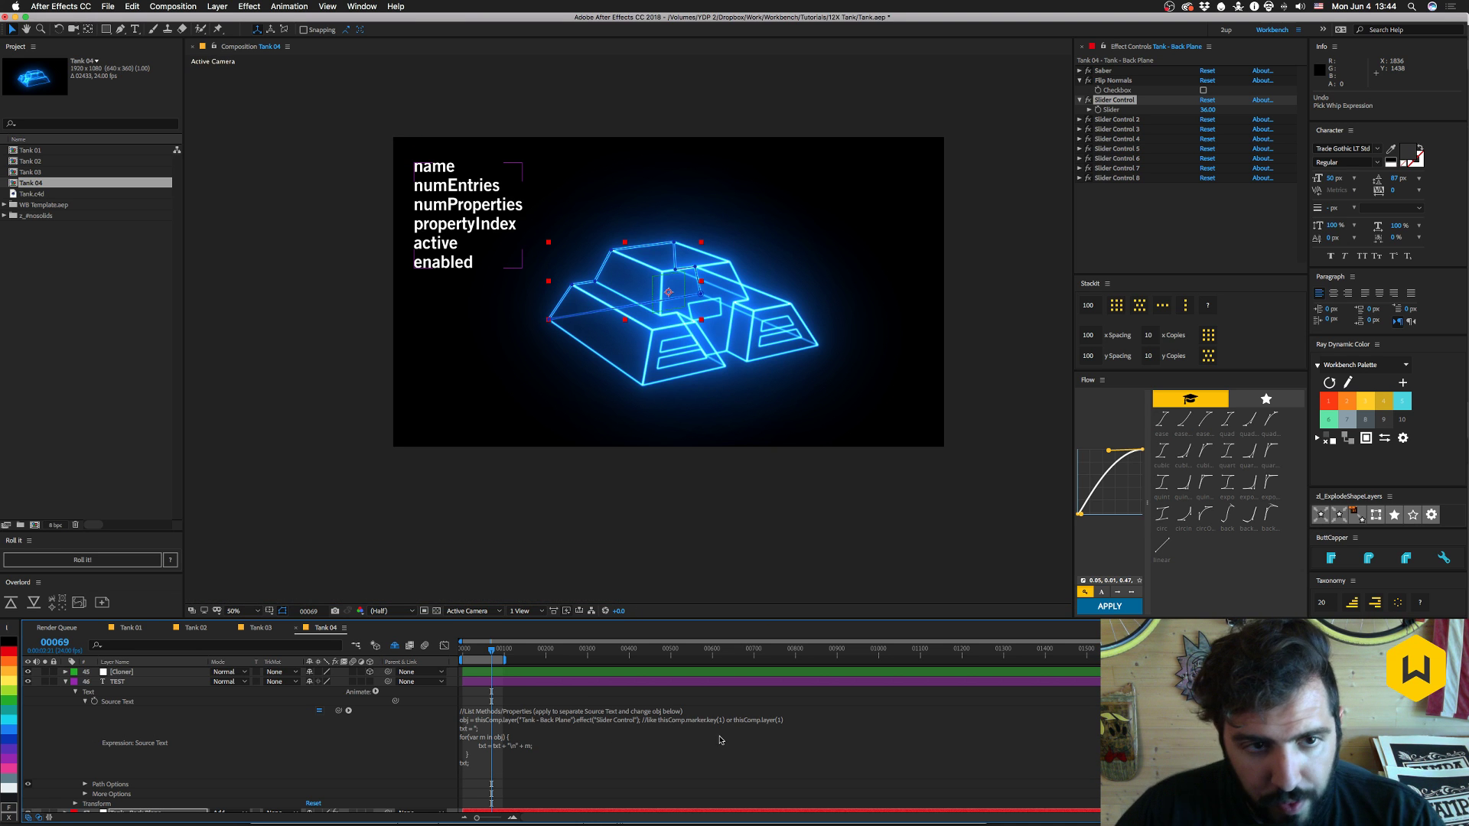
- Try replacing "Slider Control" with the index 0 in the obj reference so it ends in .effect(0), and undo it
left_click(649, 726)
left_click(650, 738)
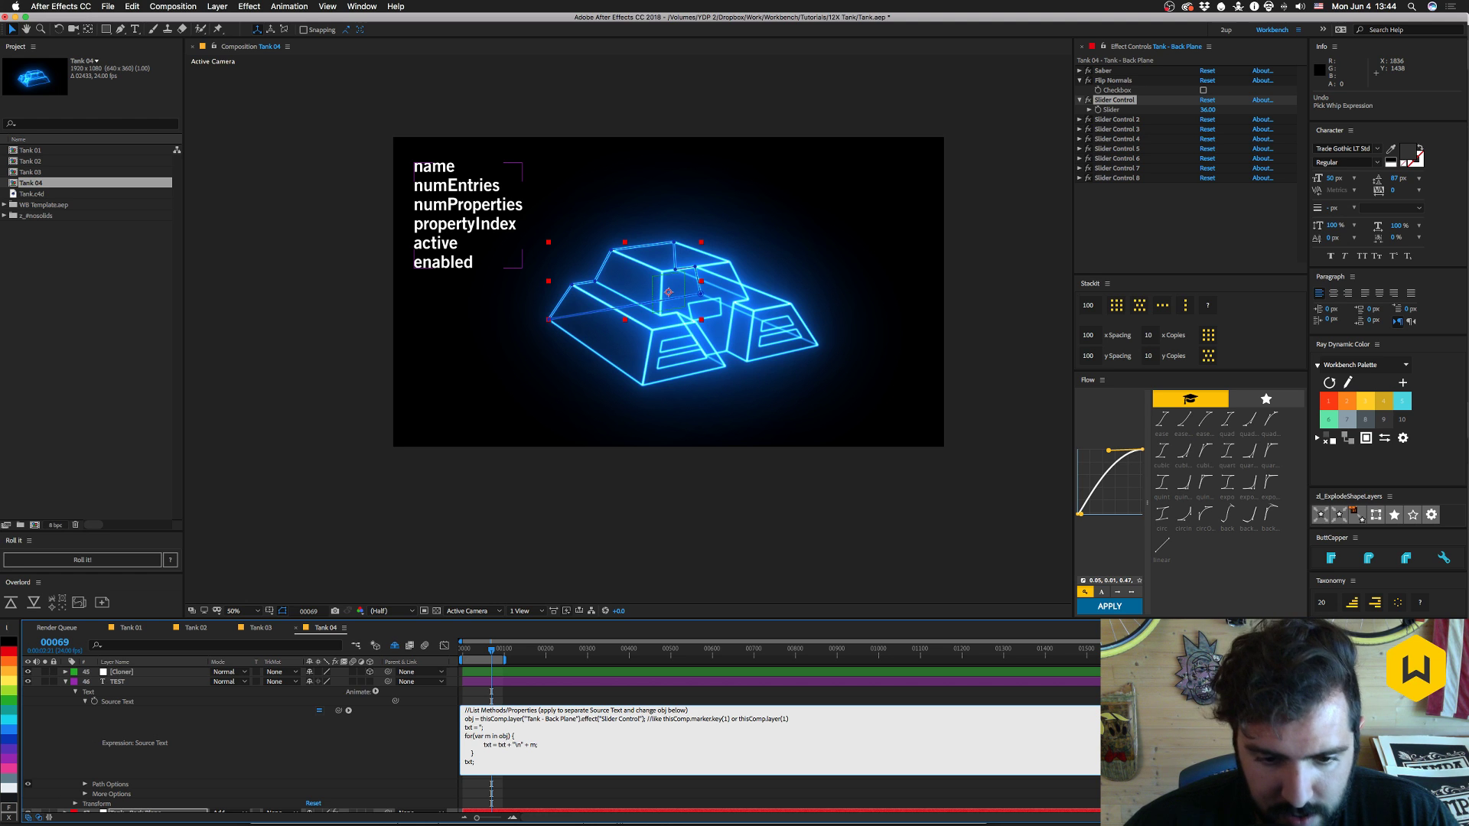
left_click_drag(642, 720, 601, 720)
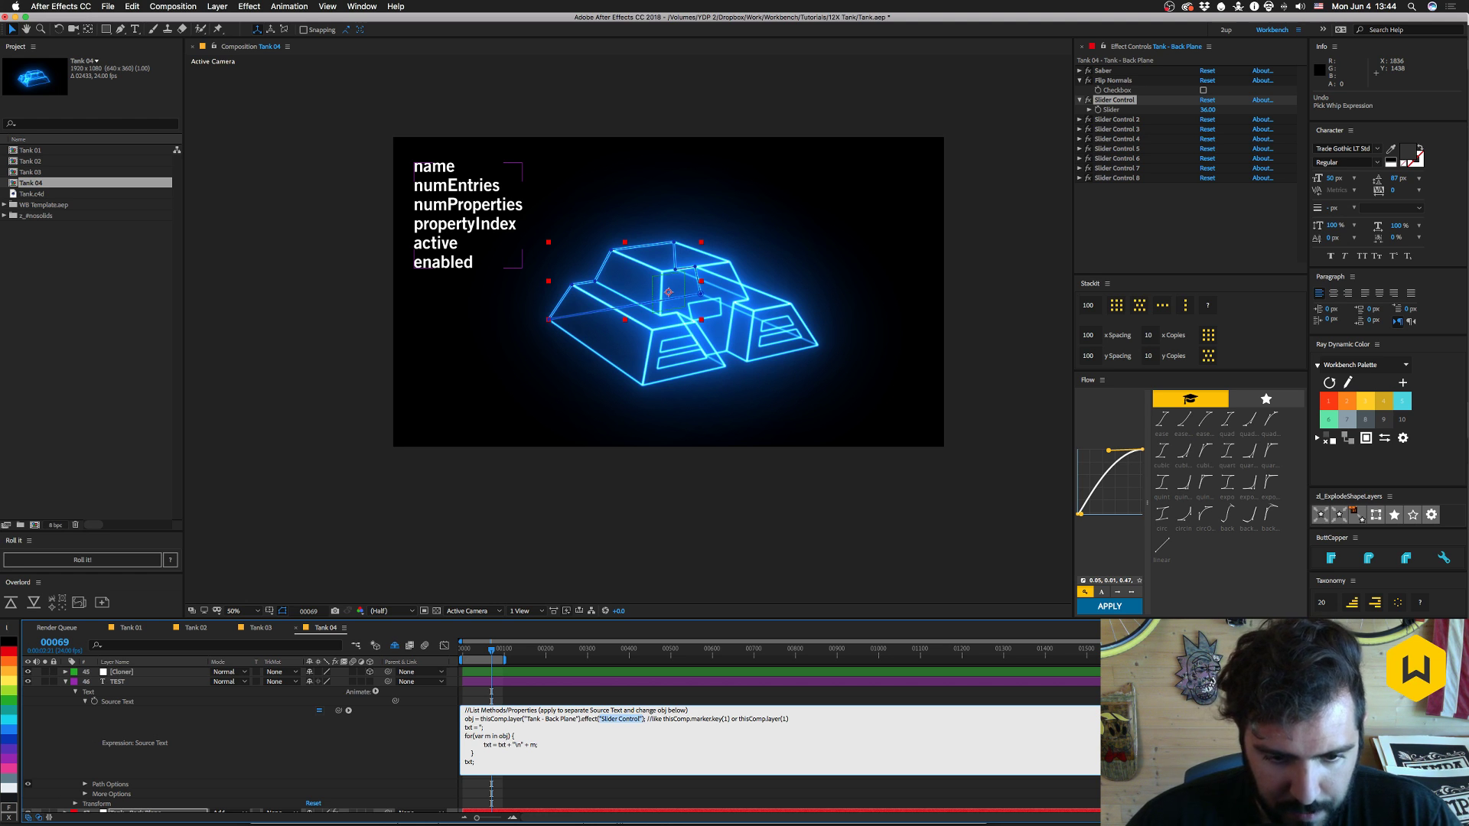
type("0")
key("KP_Enter")
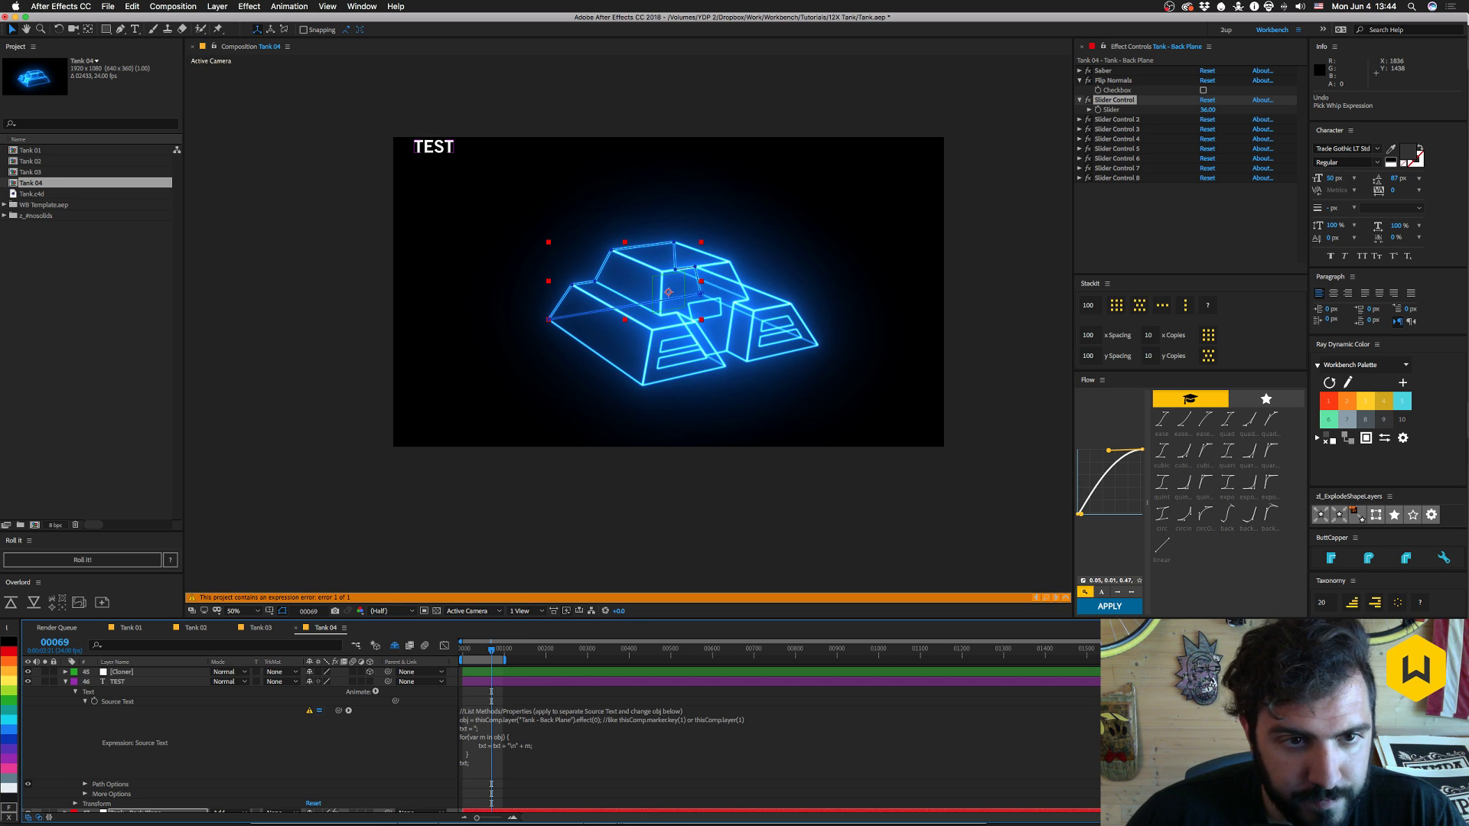
key("super+z")
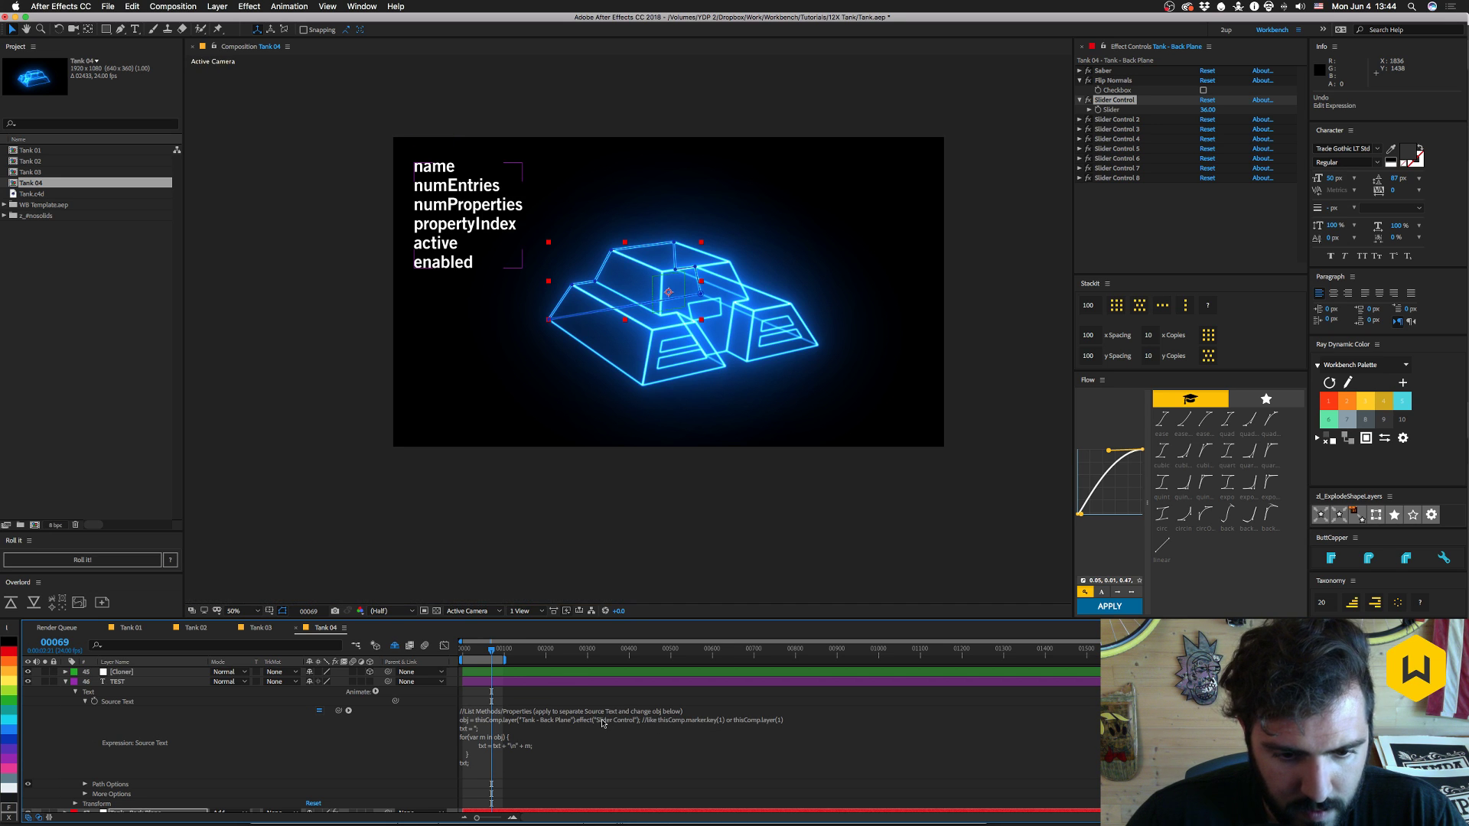
- Try replacing ("Slider Control") with [0] in the obj reference so it ends in .effect[0], and undo it
left_click(637, 724)
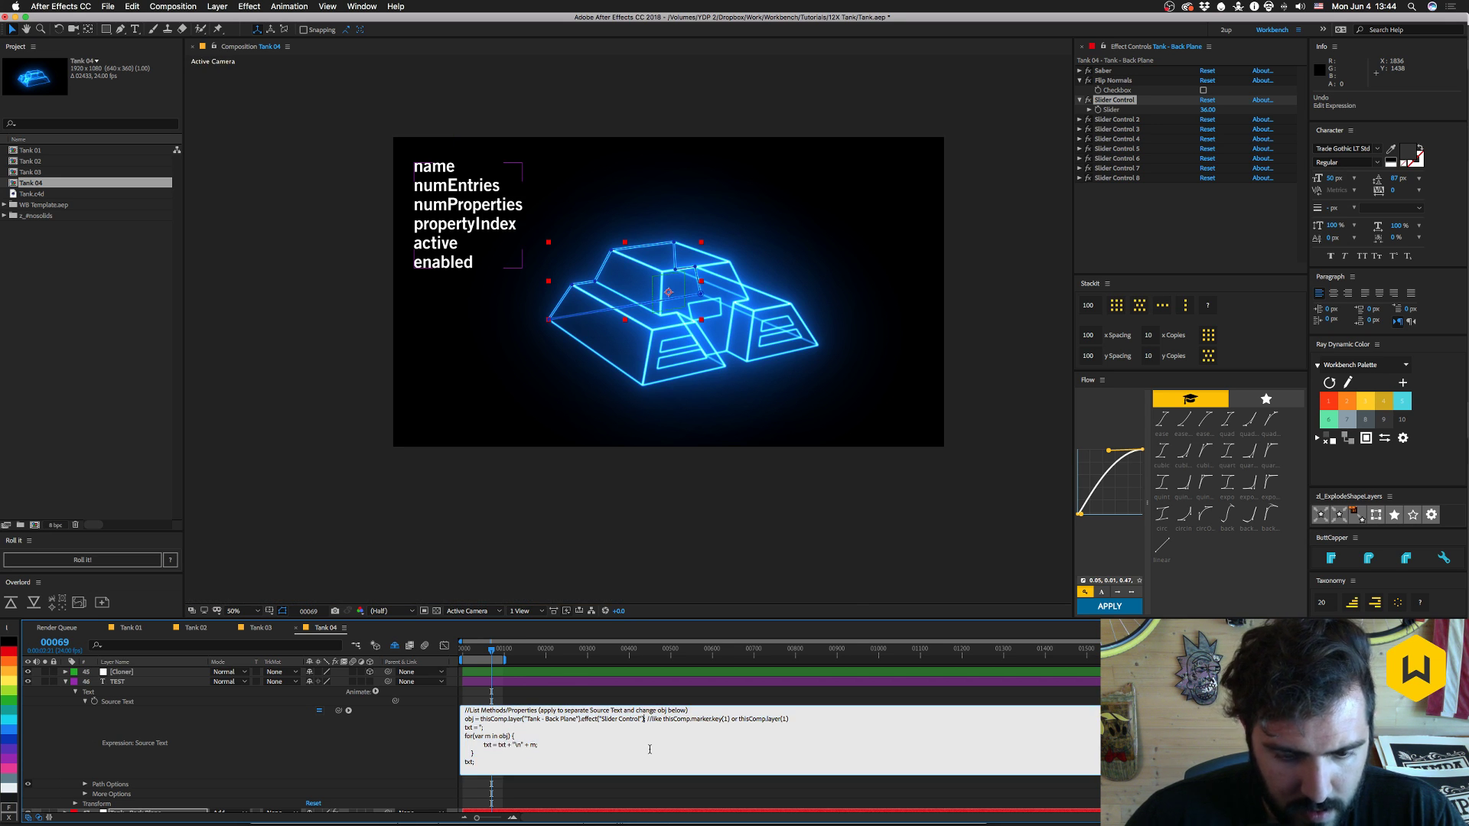
left_click_drag(642, 719, 601, 719)
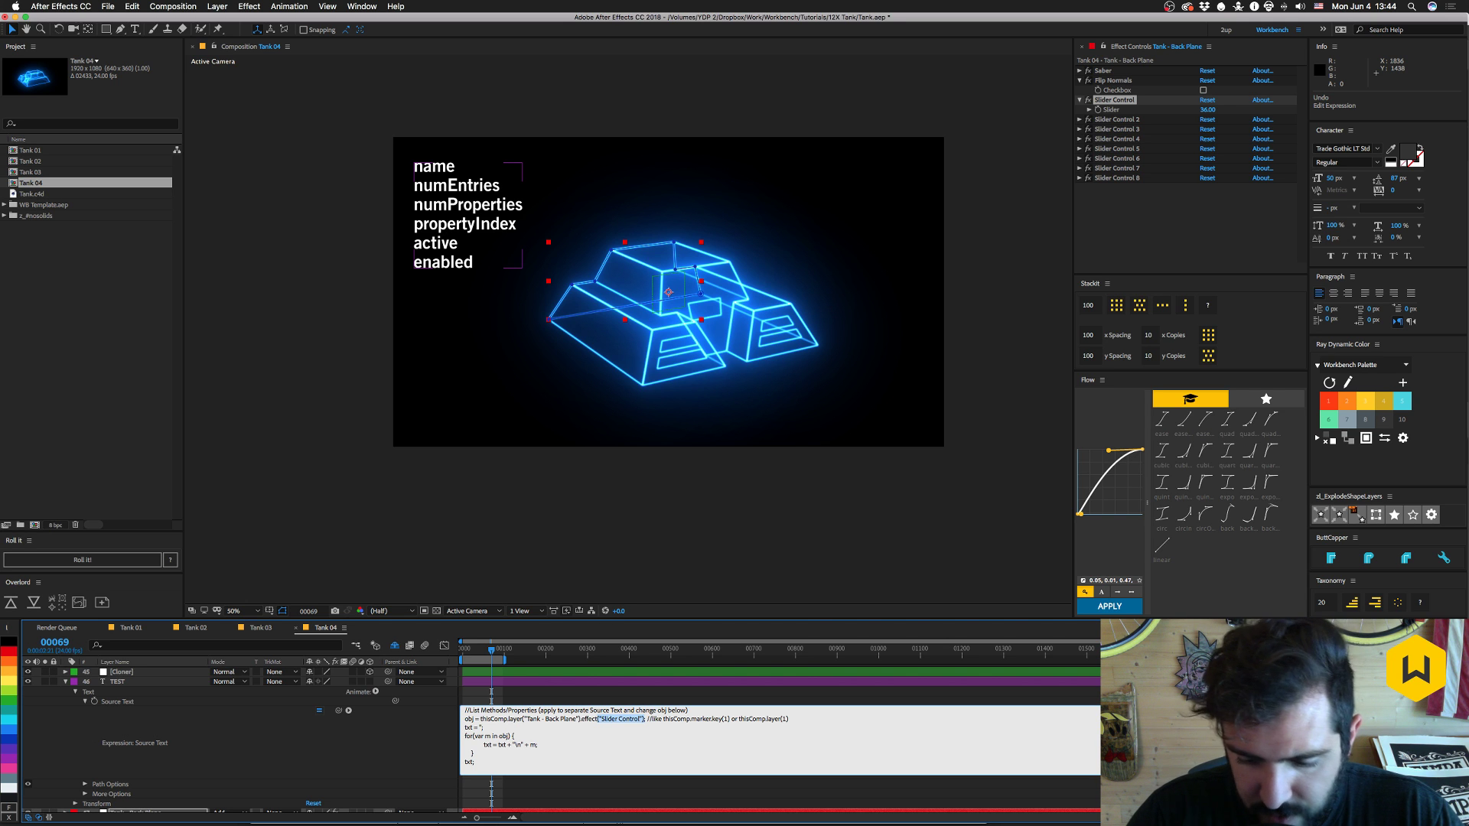
type("[0]")
key("KP_Enter")
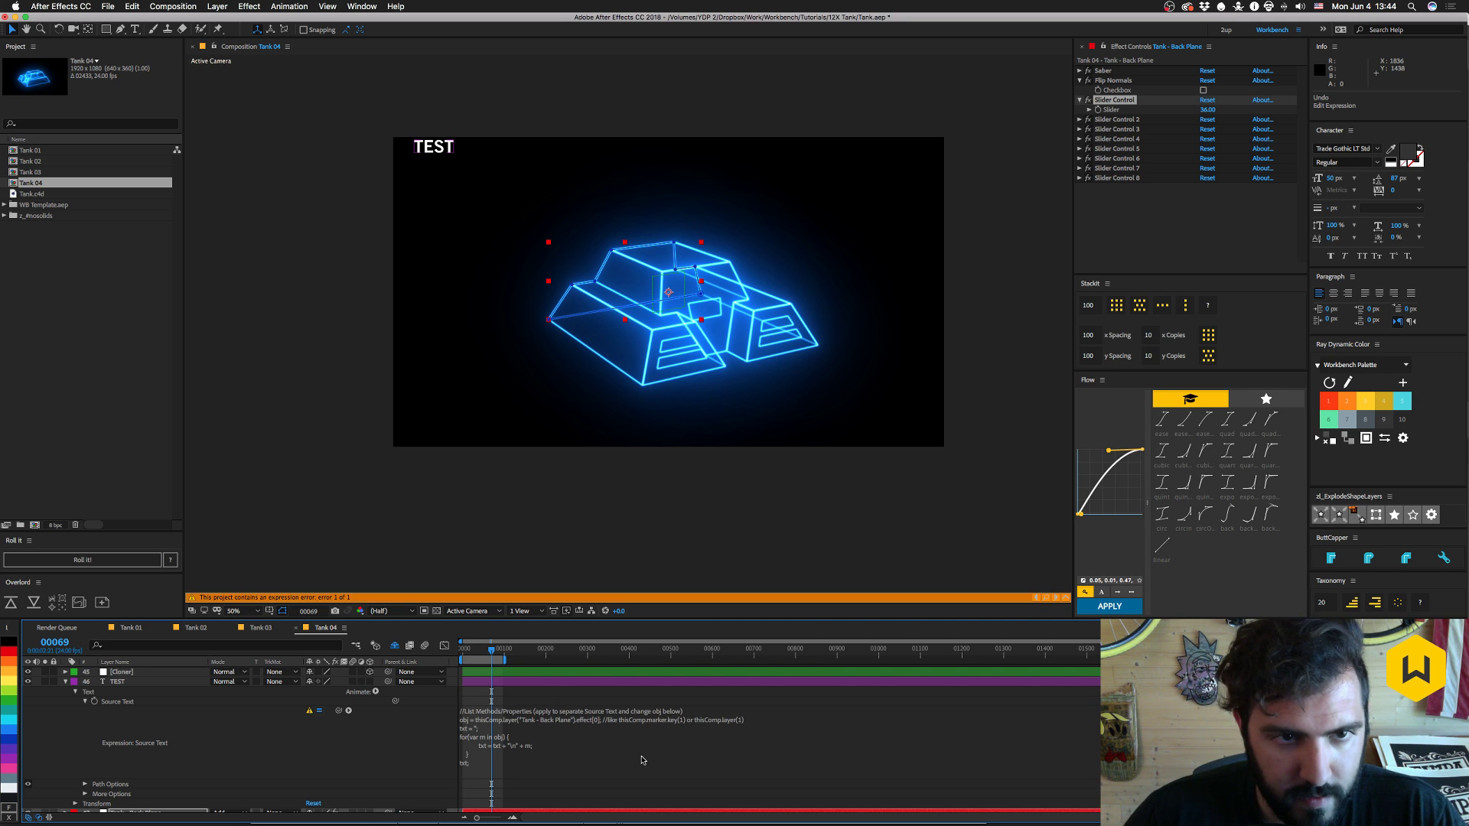
key("super+z")
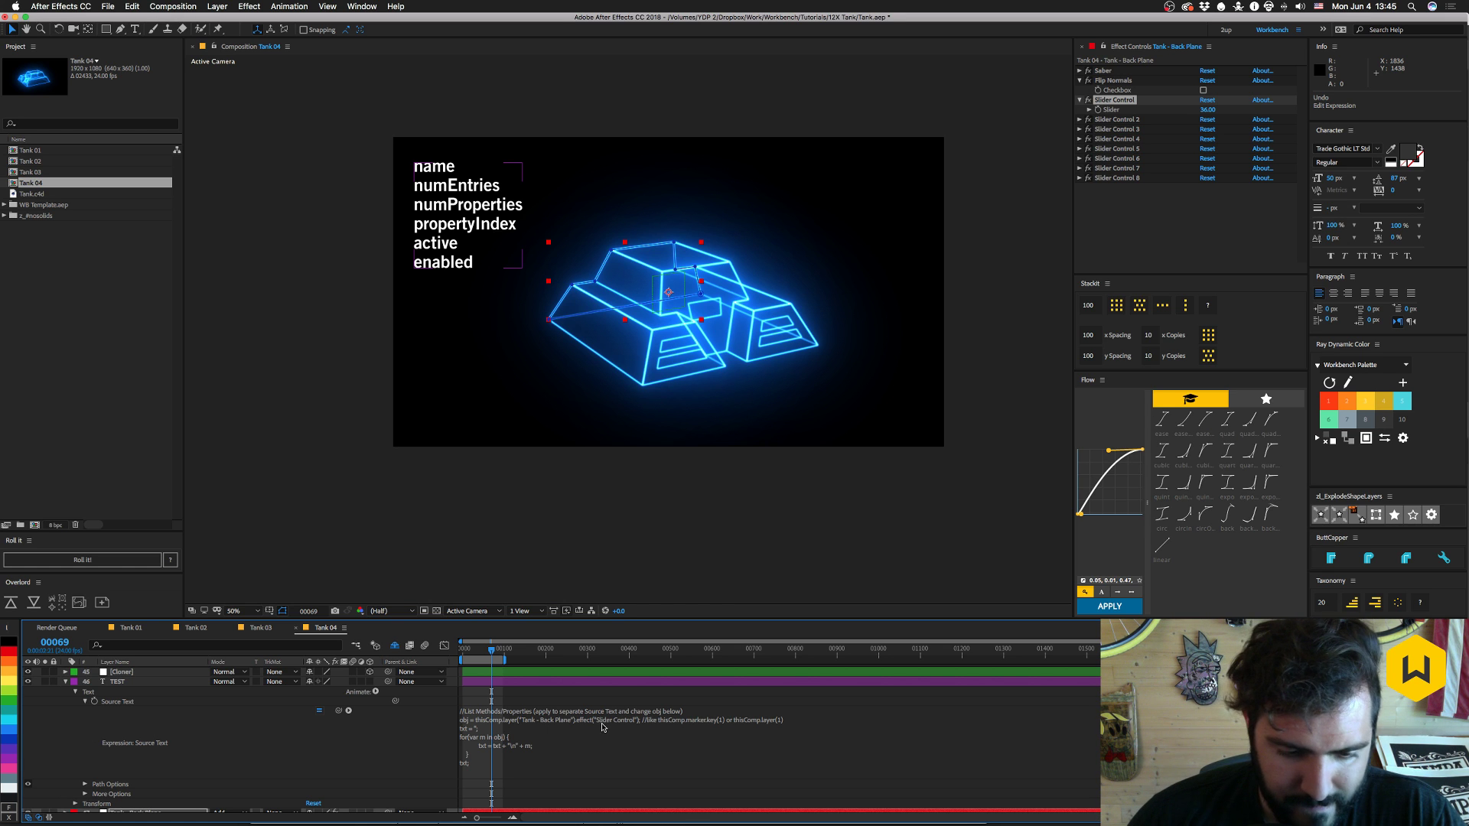
- Change the end of the obj reference from .effect("Slider Control") to .effects[0] and apply the expression
left_click(601, 728)
type("s")
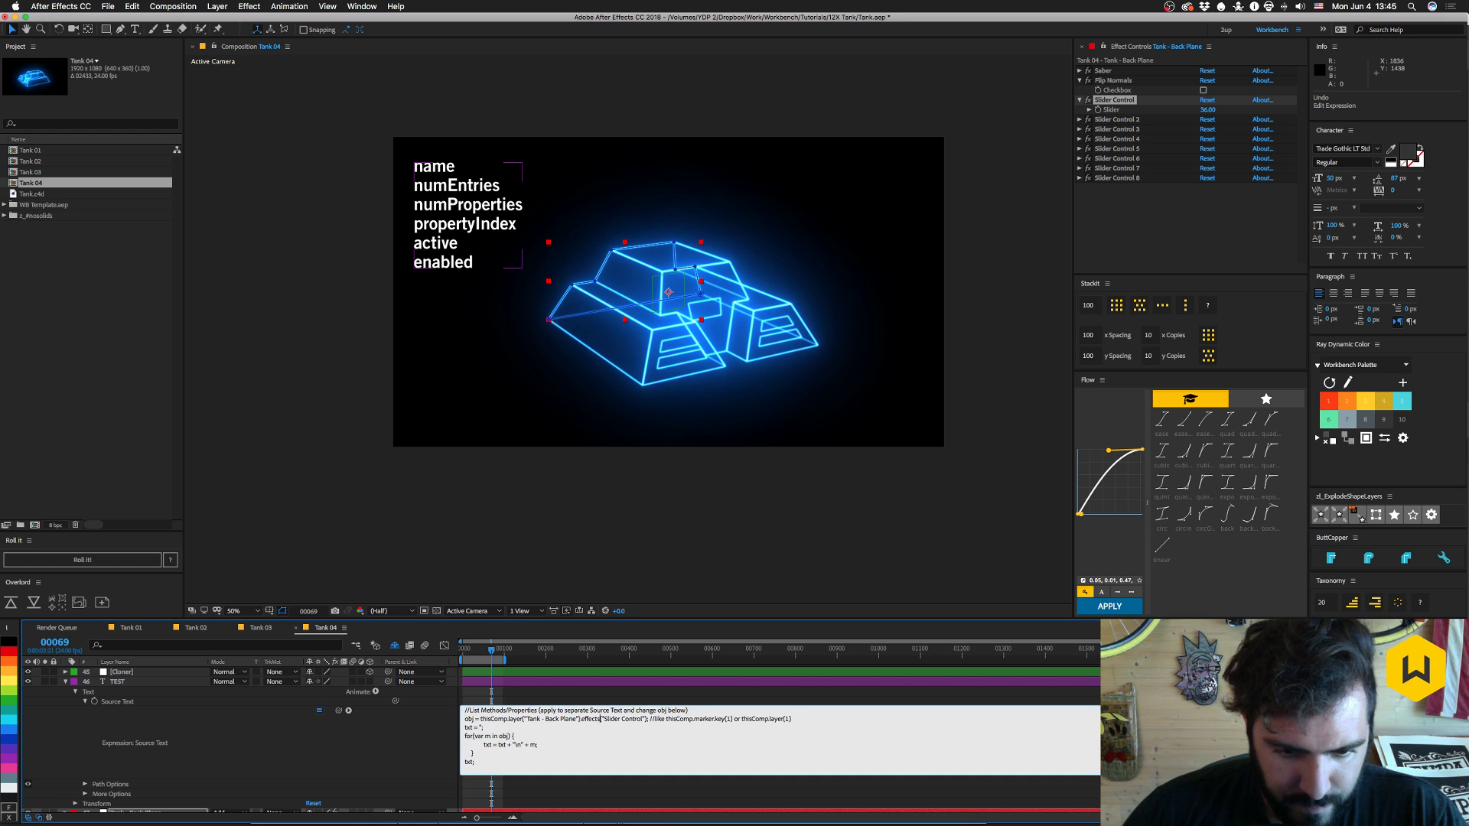
key("super+shift+Right")
key("alt+shift+Left")
key("alt+shift+Left")
key("alt+shift+Left")
key("alt+shift+Left")
key("alt+shift+Left")
key("alt+shift+Left")
key("alt+shift+Left")
key("alt+shift+Left")
key("alt+shift+Left")
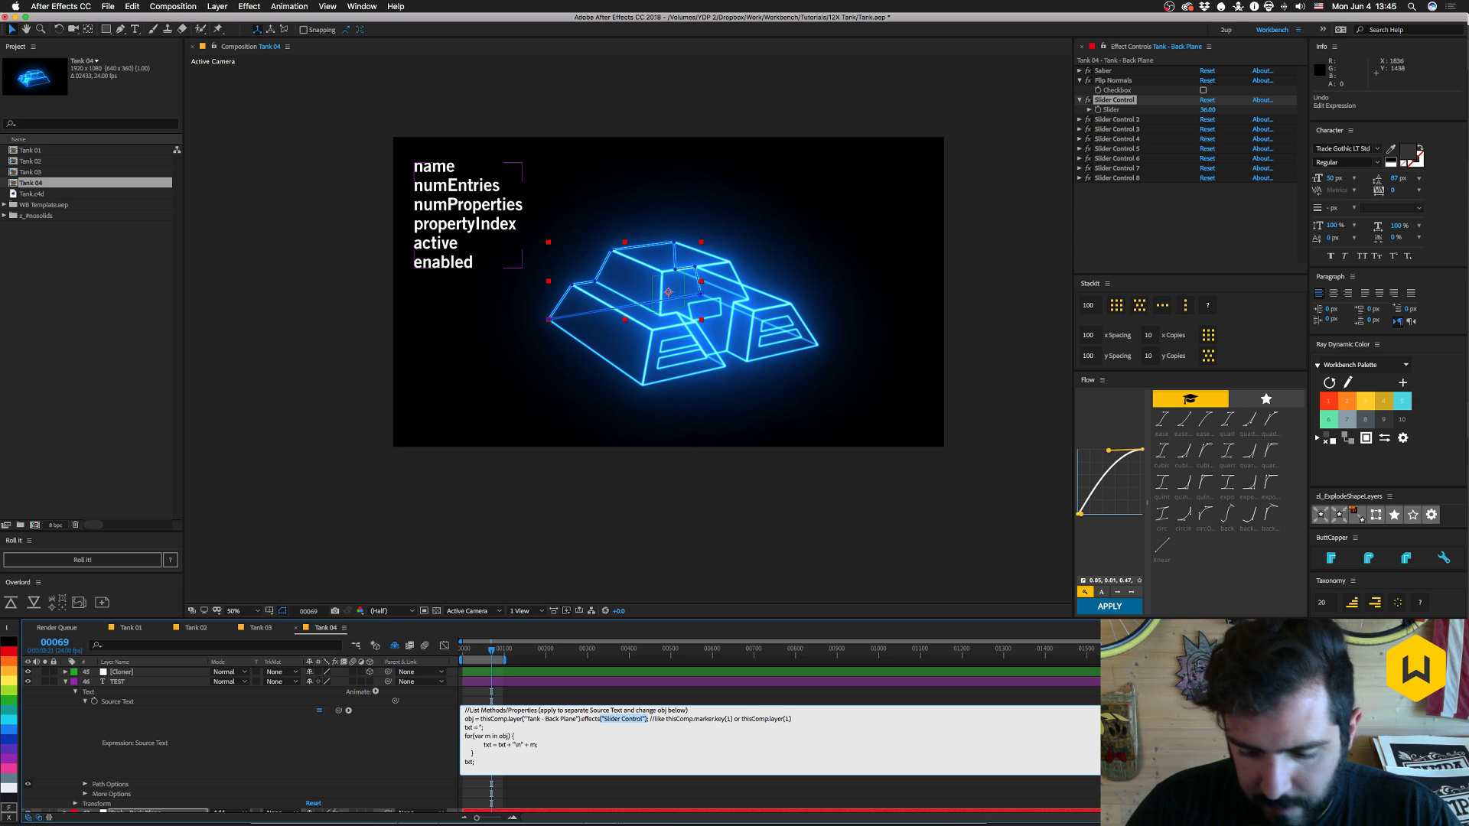
type("[0]")
key("KP_Enter")
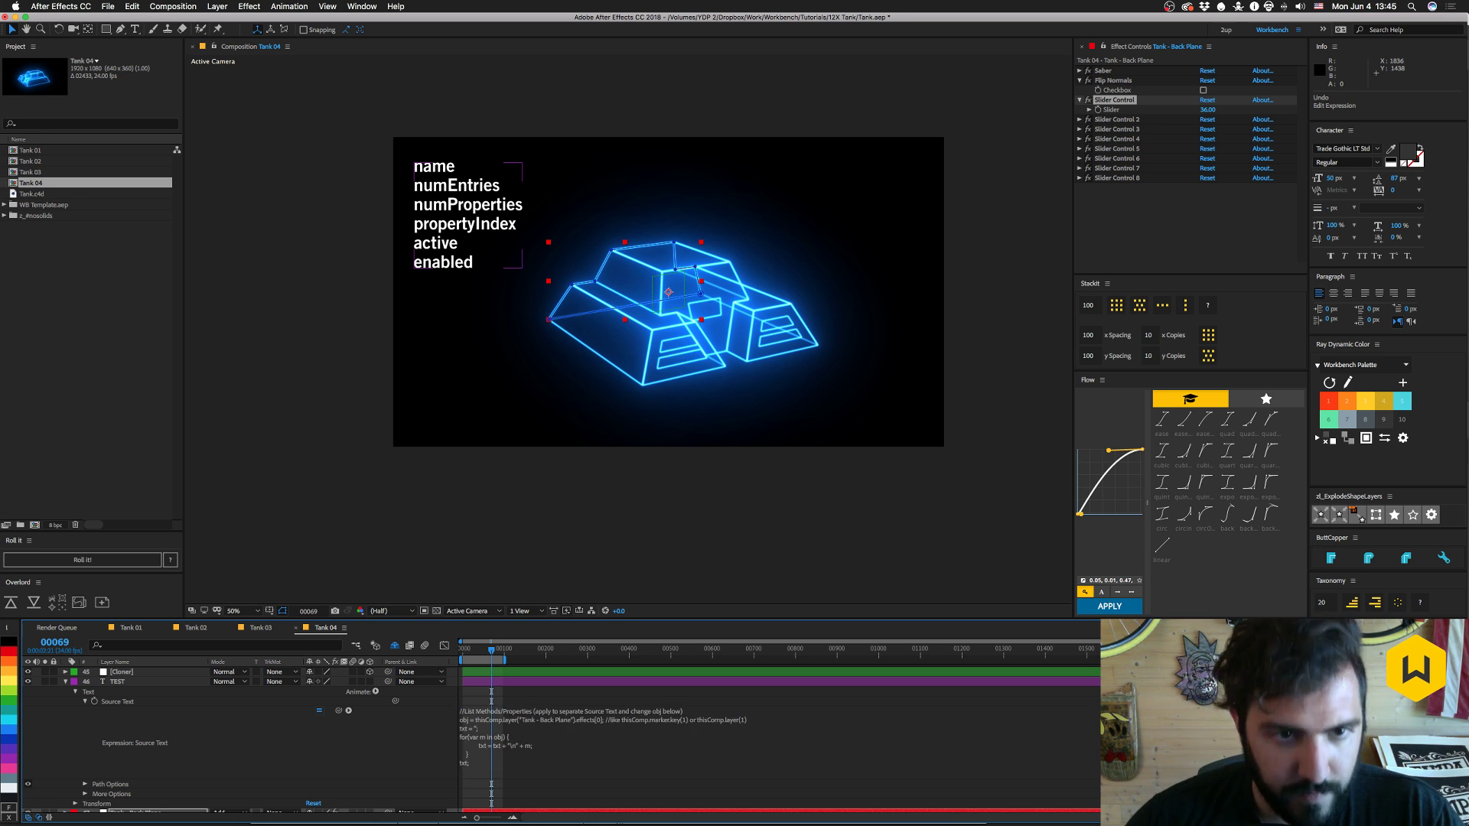
left_click(603, 720)
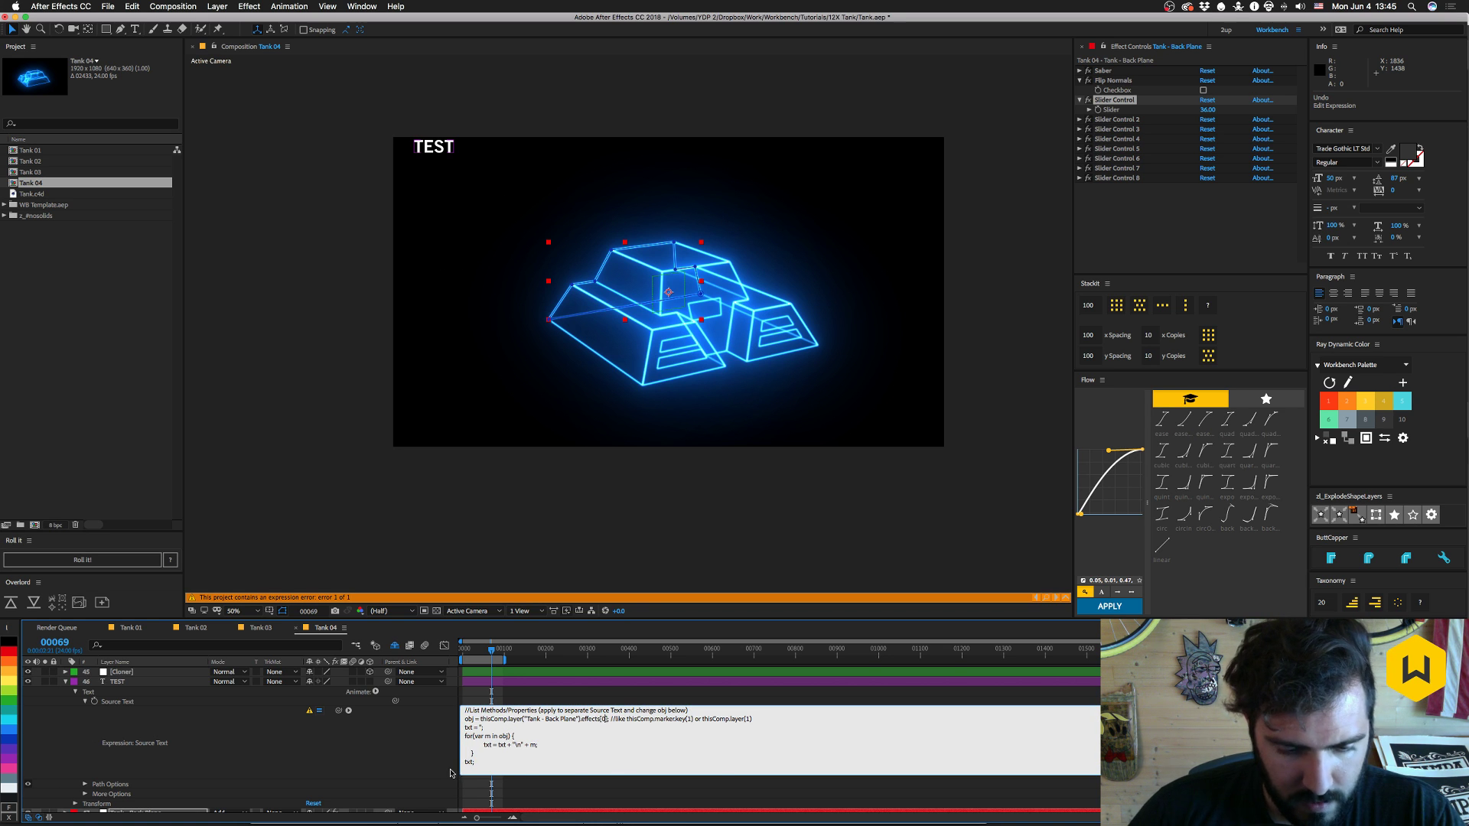
left_click(415, 750)
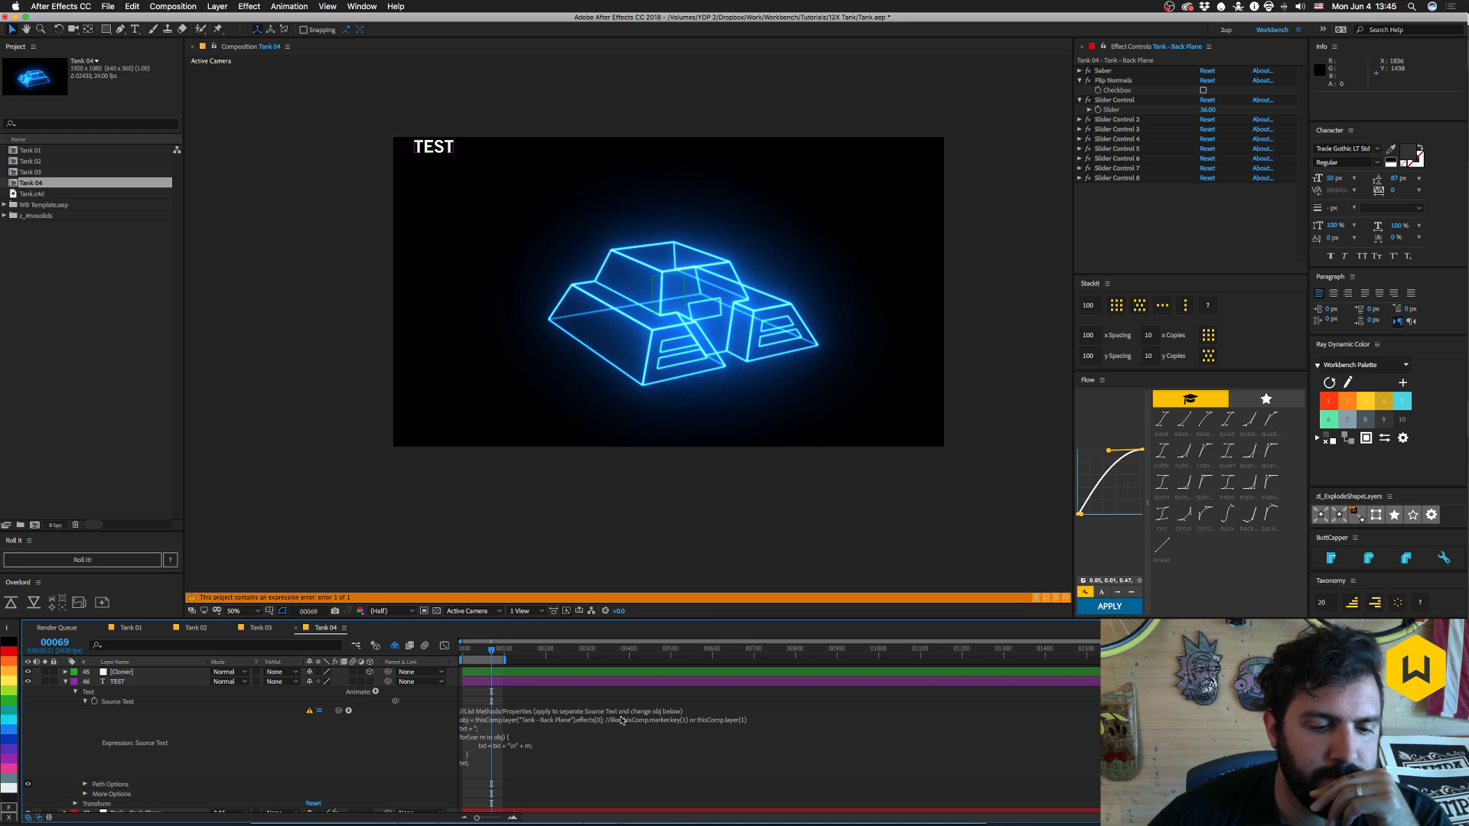
key("super+Tab")
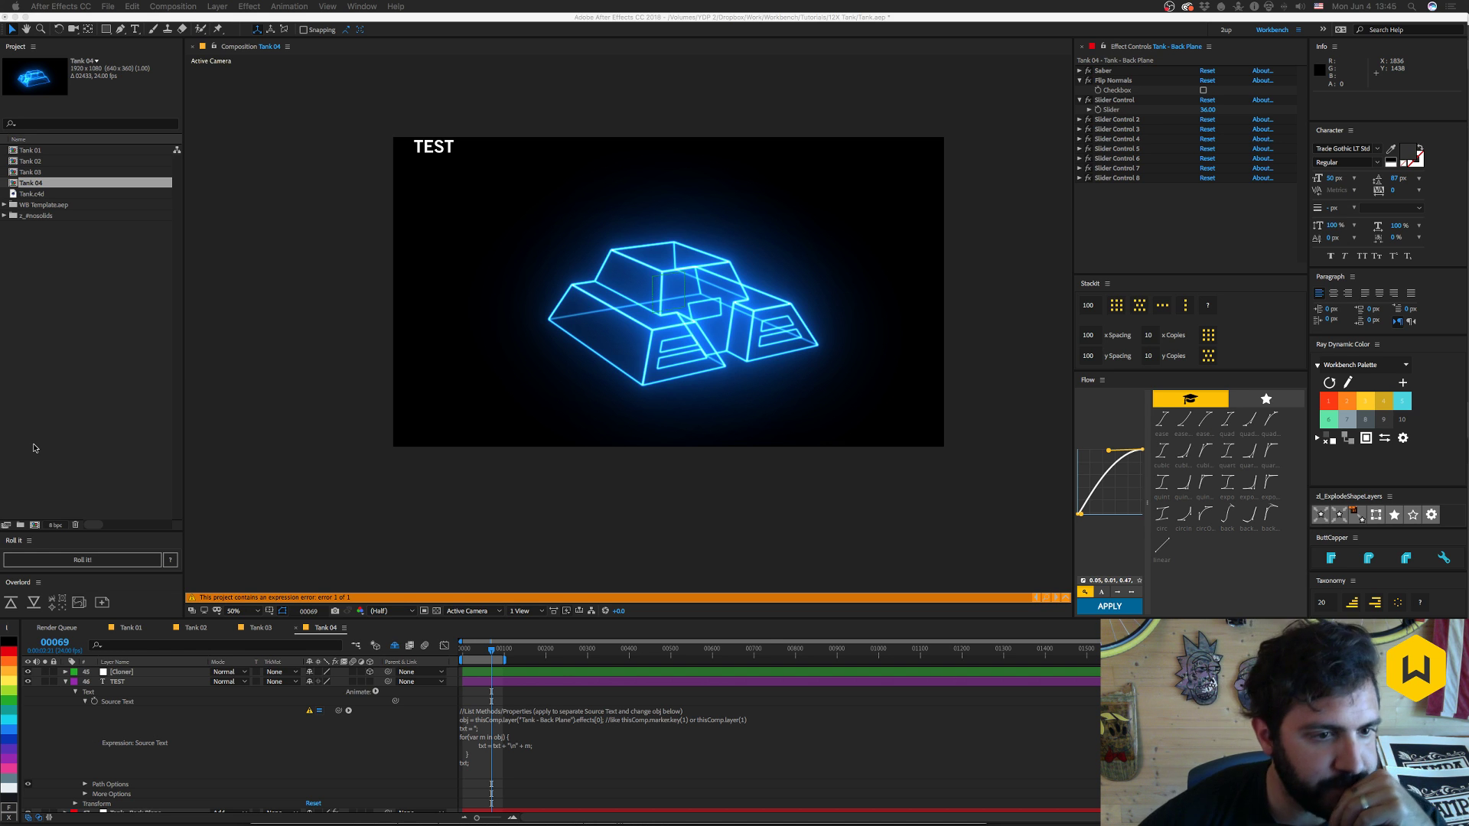
left_click(58, 427)
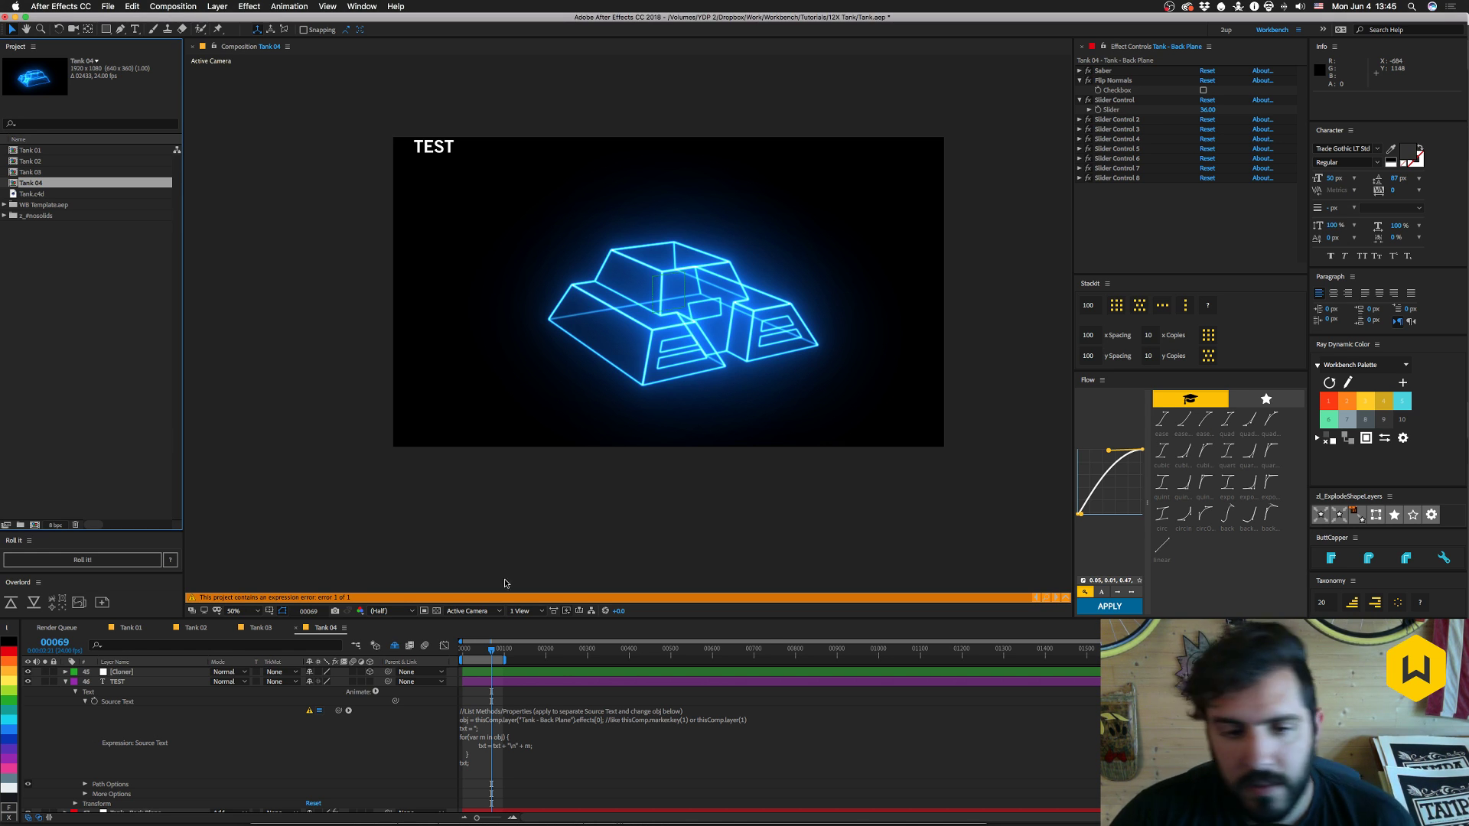
key("super+Tab")
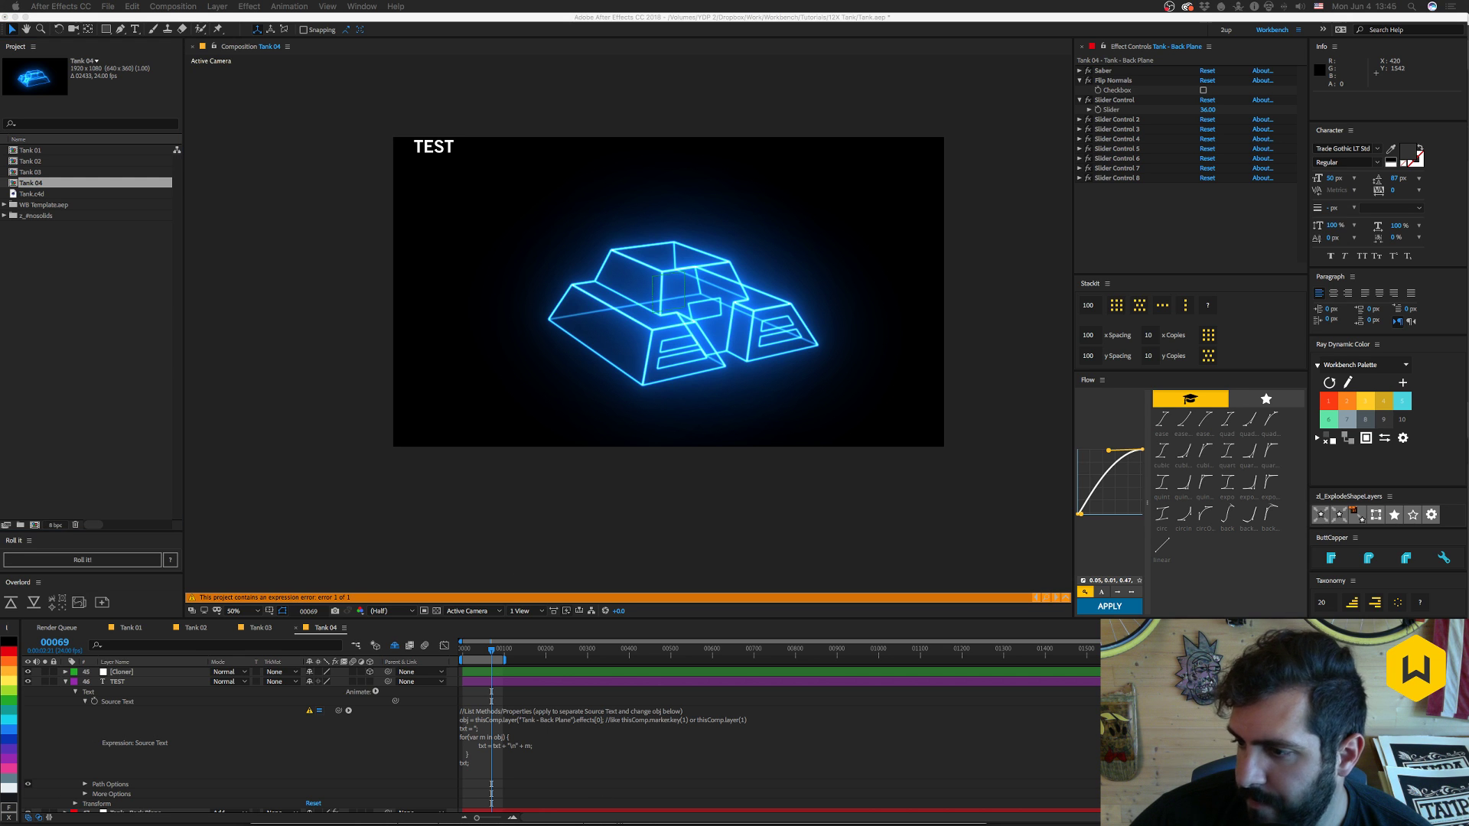
left_click(106, 480)
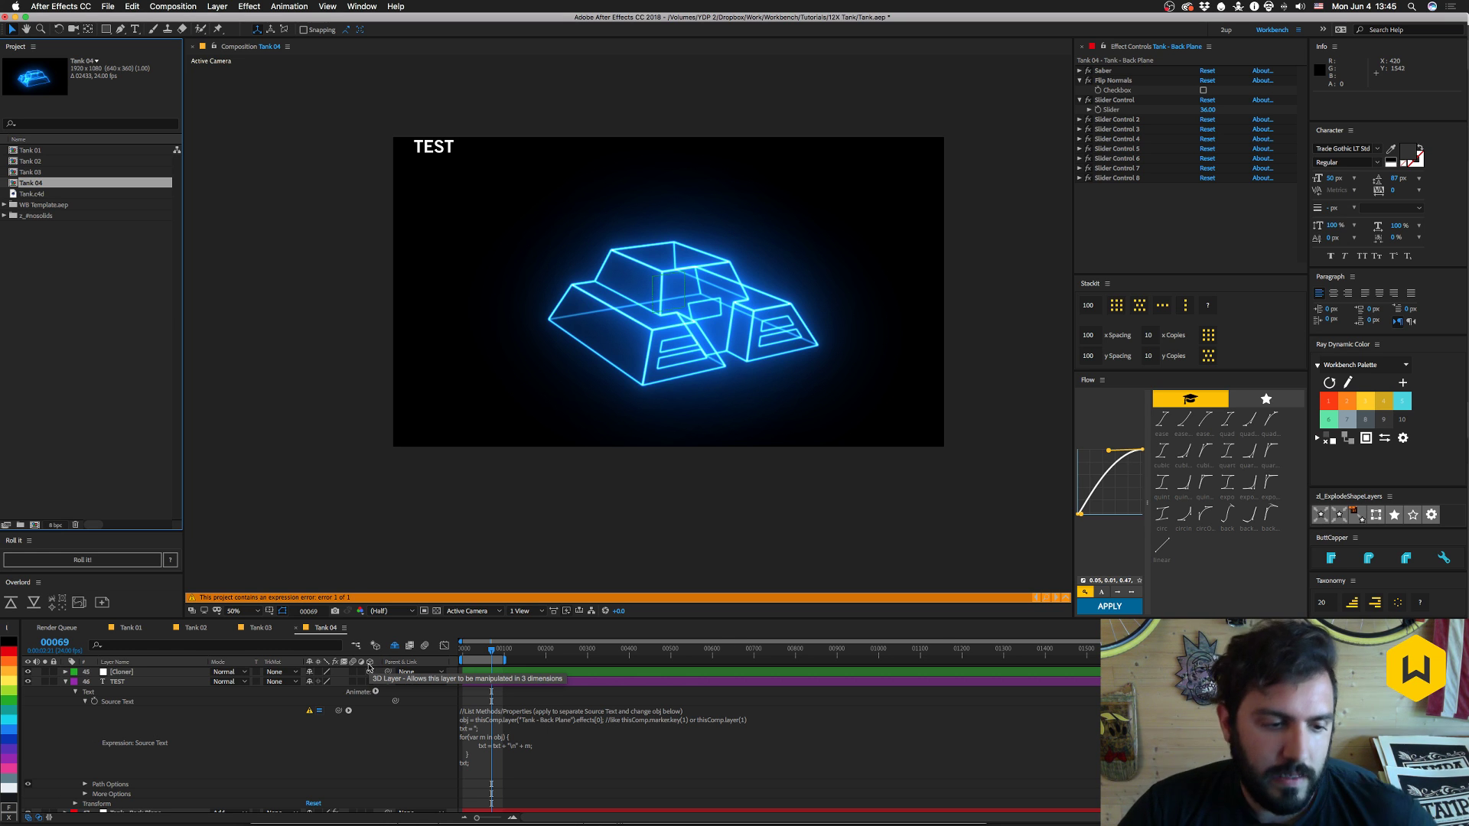
- Delete the s from effects in the obj line so the reference ends in .effect[0], and apply the expression
left_click(602, 721)
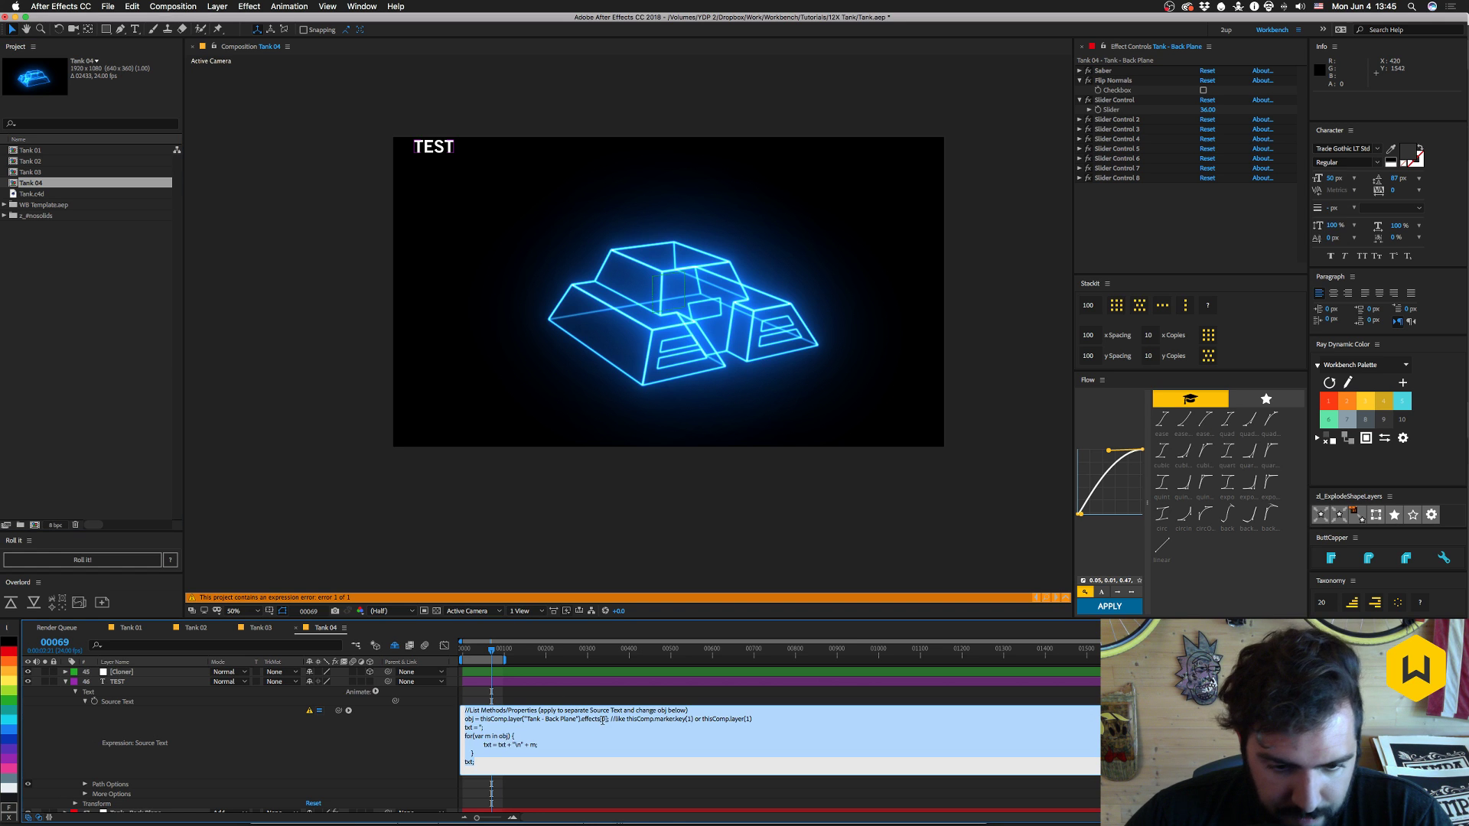
left_click(603, 721)
key("BackSpace")
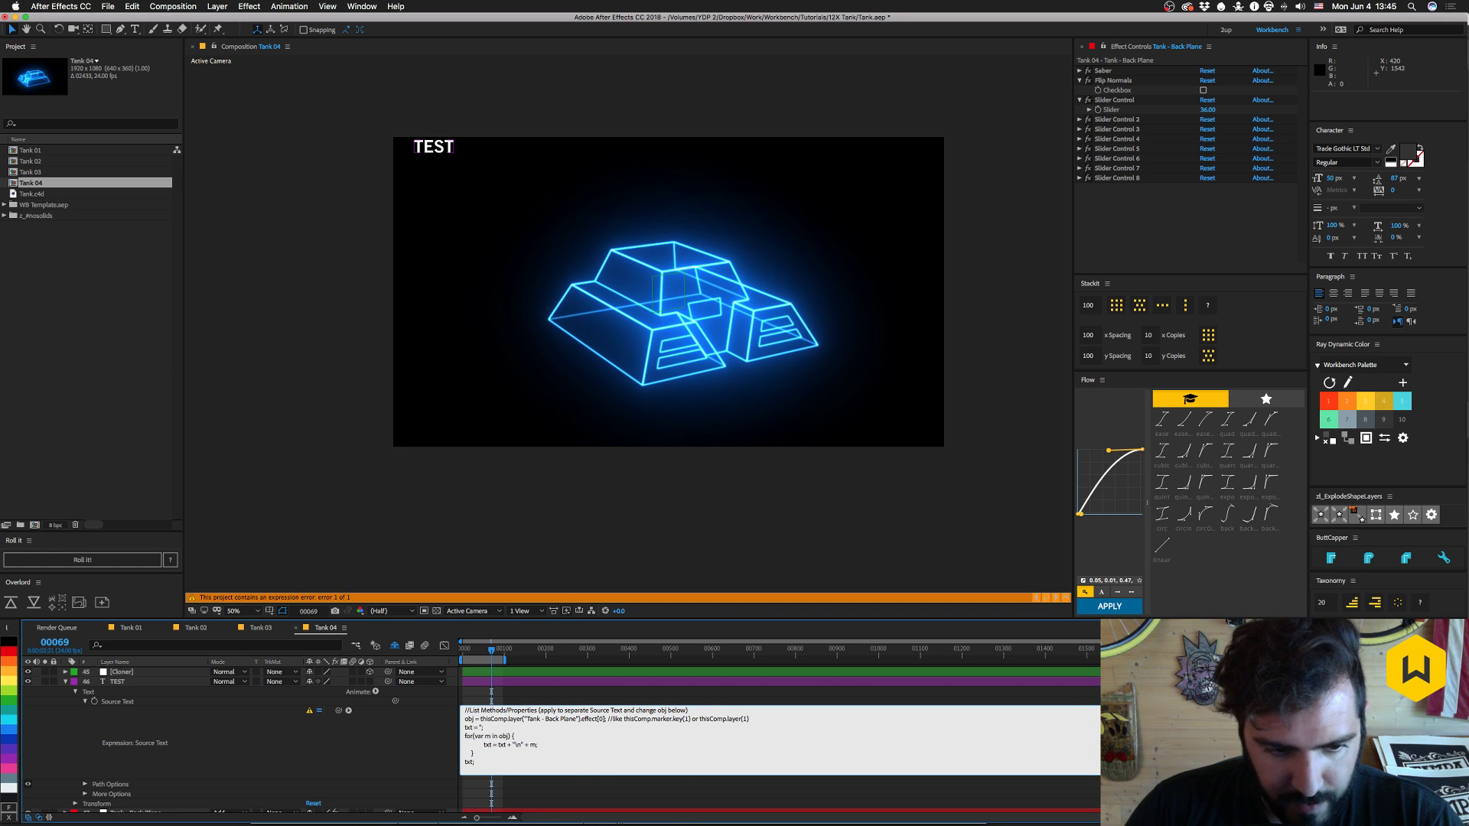
key("KP_Enter")
- Change the square brackets around the effect index to parentheses so the obj reference ends in .effect(0)
left_click(598, 721)
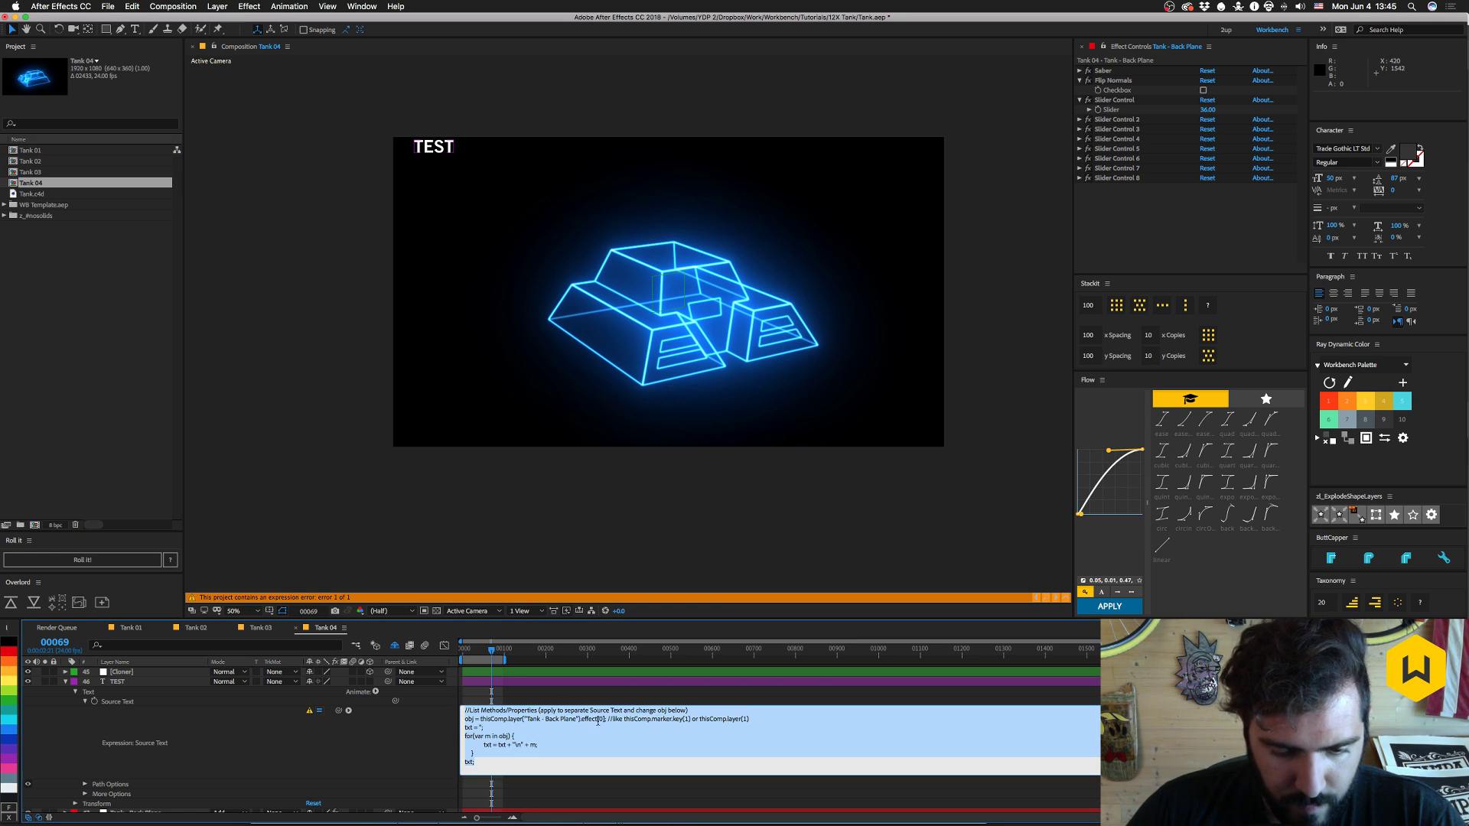
left_click(597, 720)
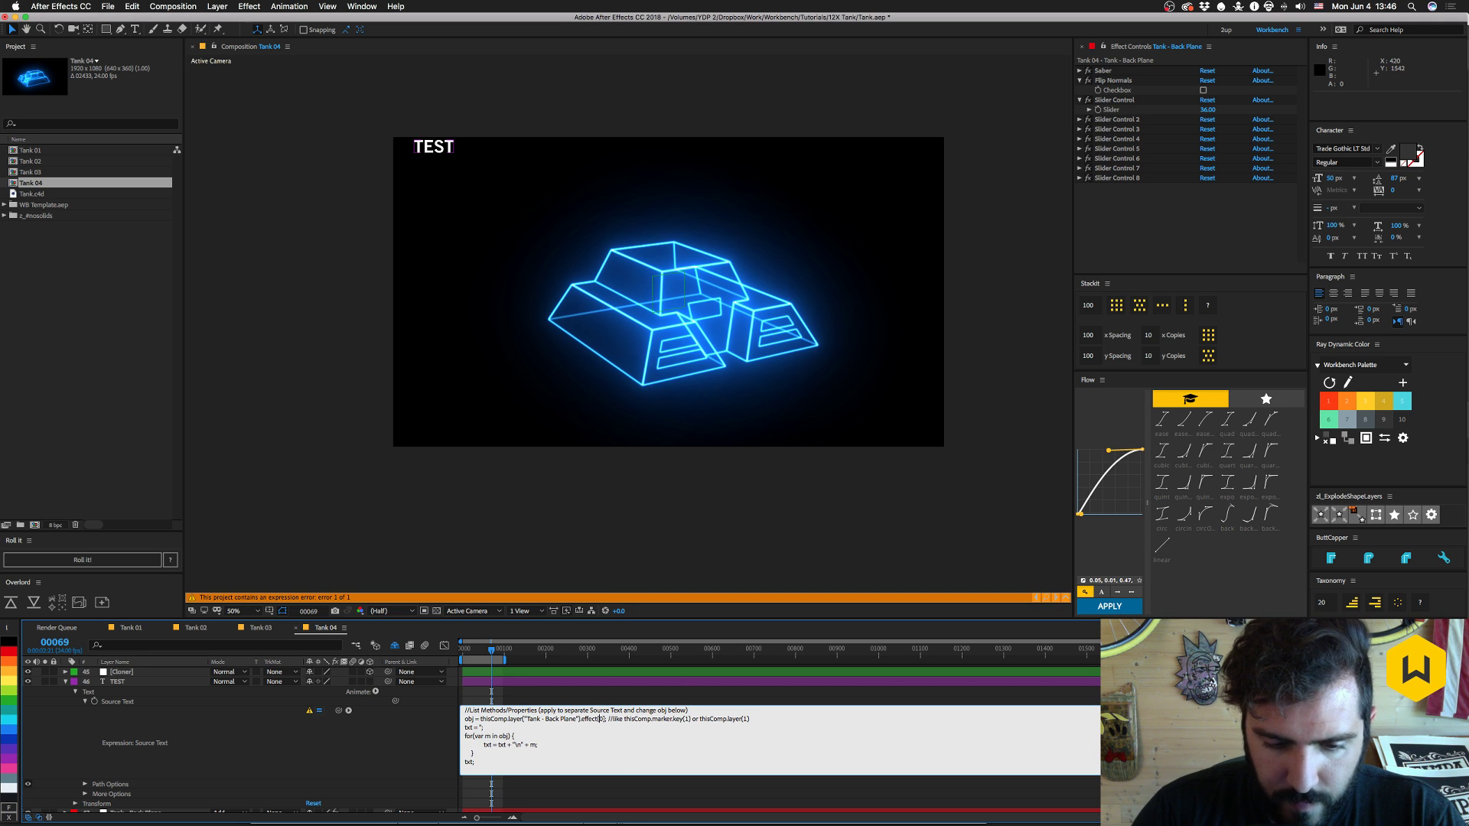
key("BackSpace")
type(")")
key("KP_Enter")
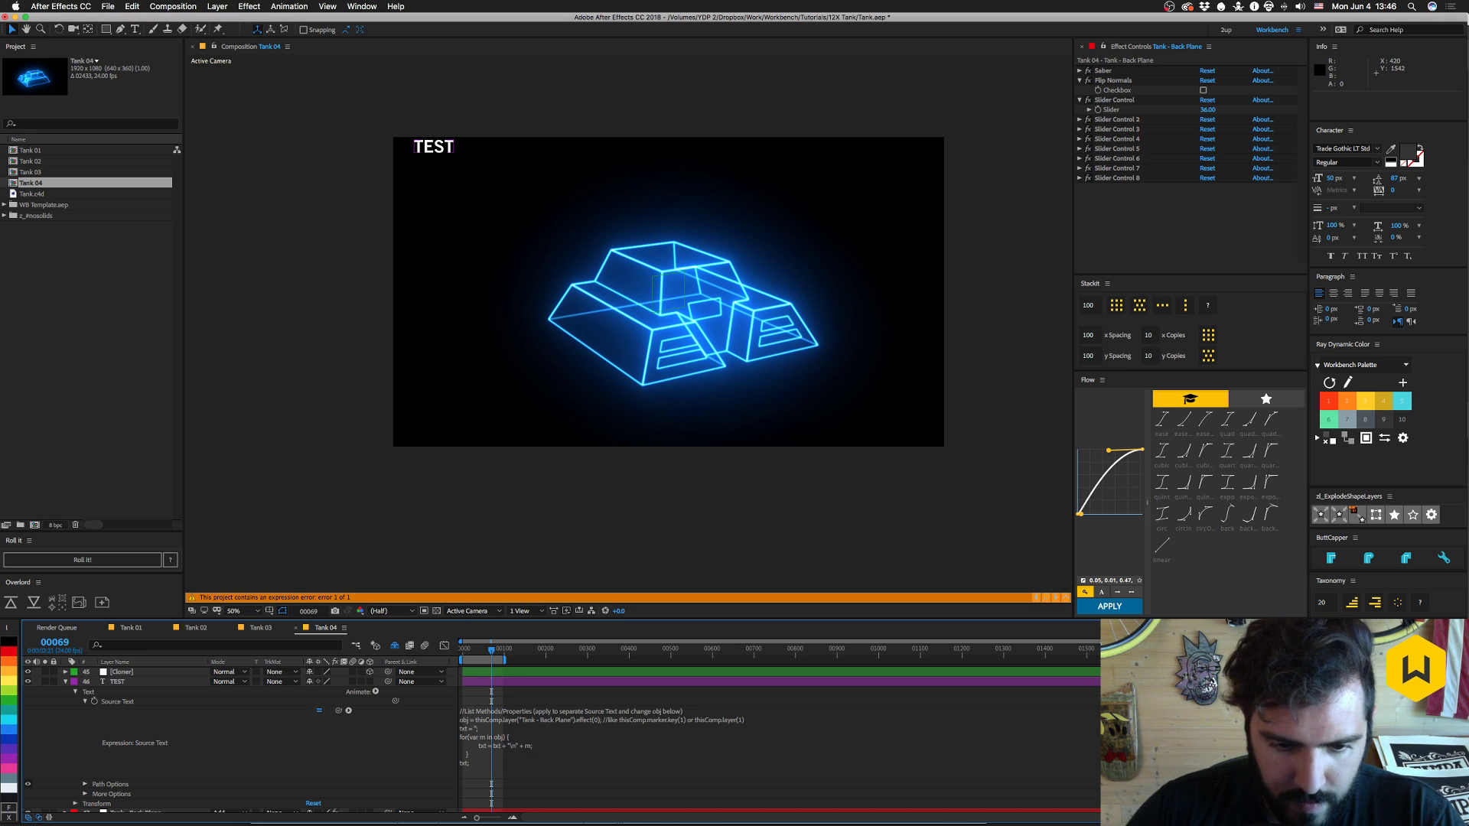
- Try putting the effect index in double quotes so the obj reference ends in .effect("0")
left_click(597, 720)
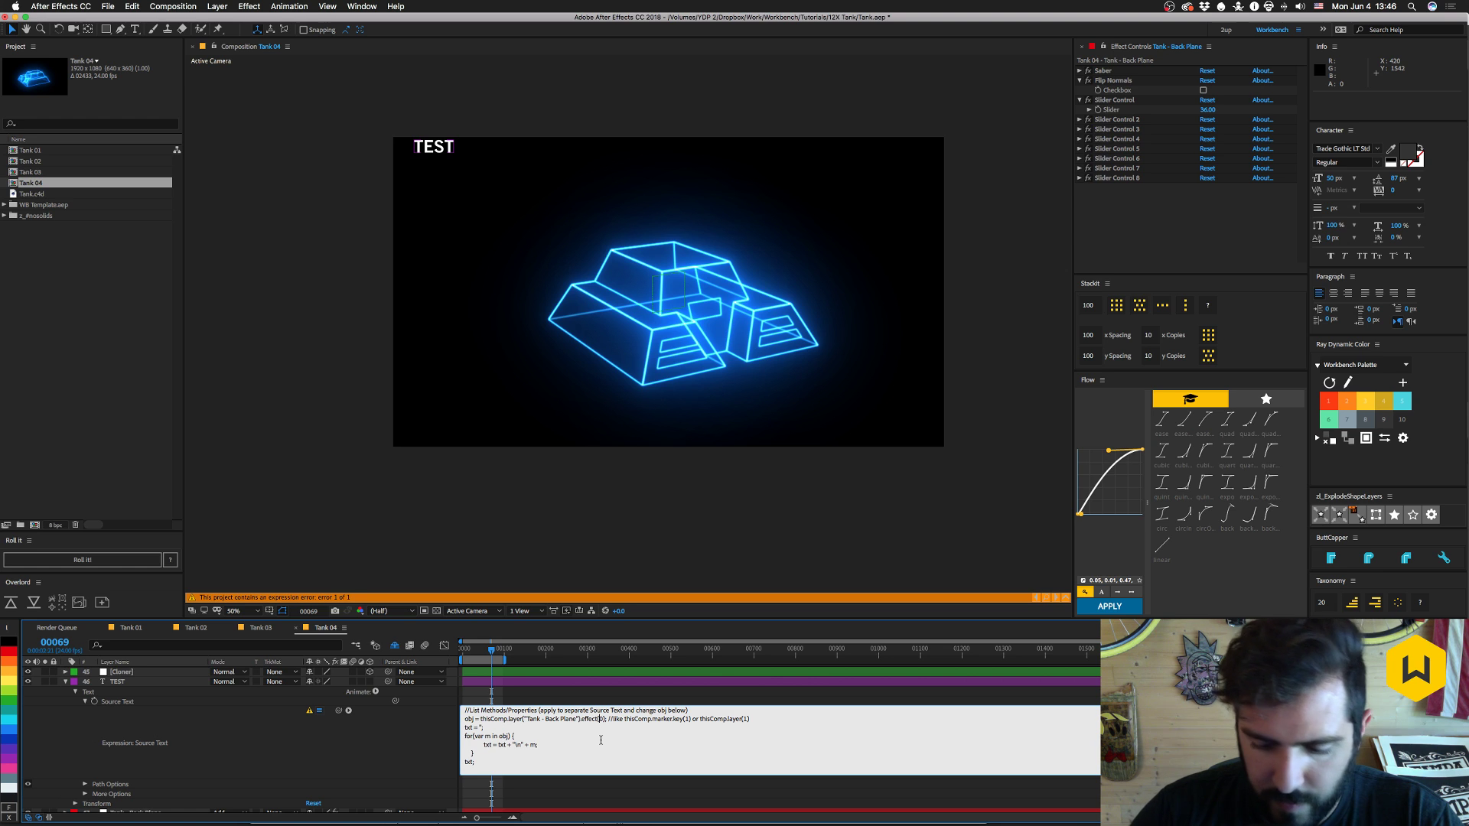
type("\"")
key("Return")
key("BackSpace")
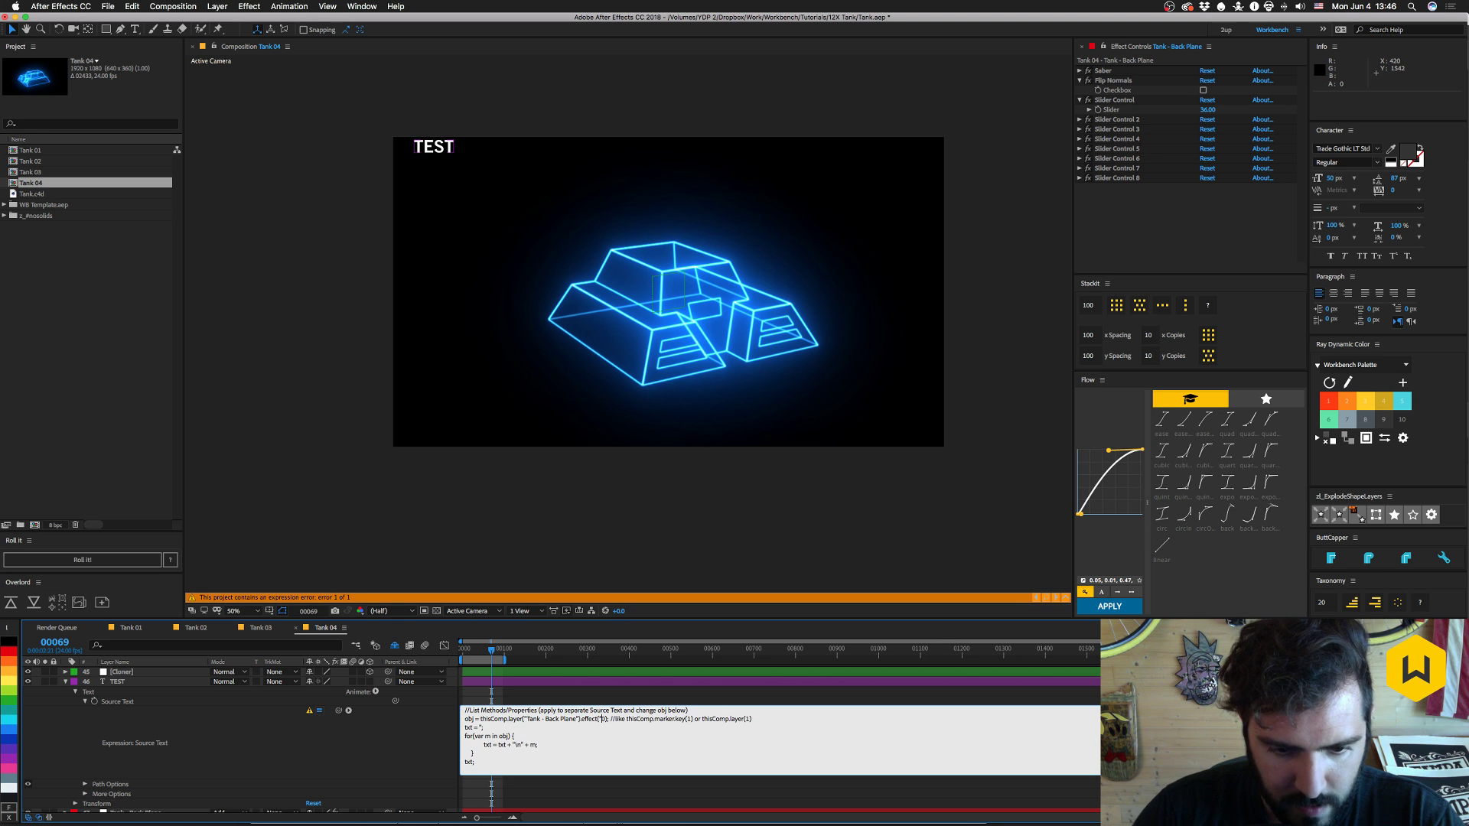
type("\"0")
key("KP_Enter")
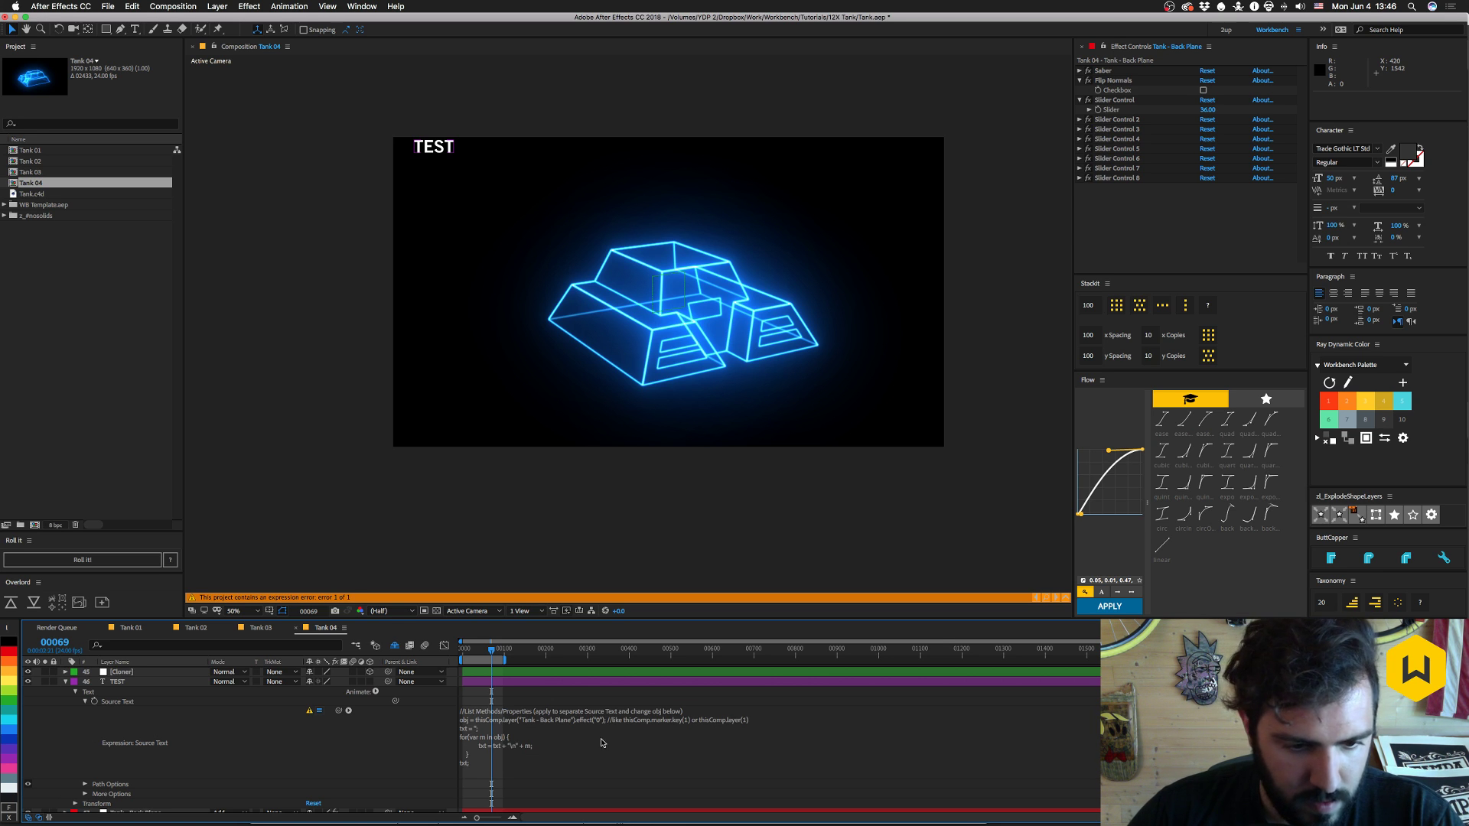
- Replace the quoted index with a plain 0 in the obj reference and apply the expression
left_click(600, 717)
left_click(608, 720)
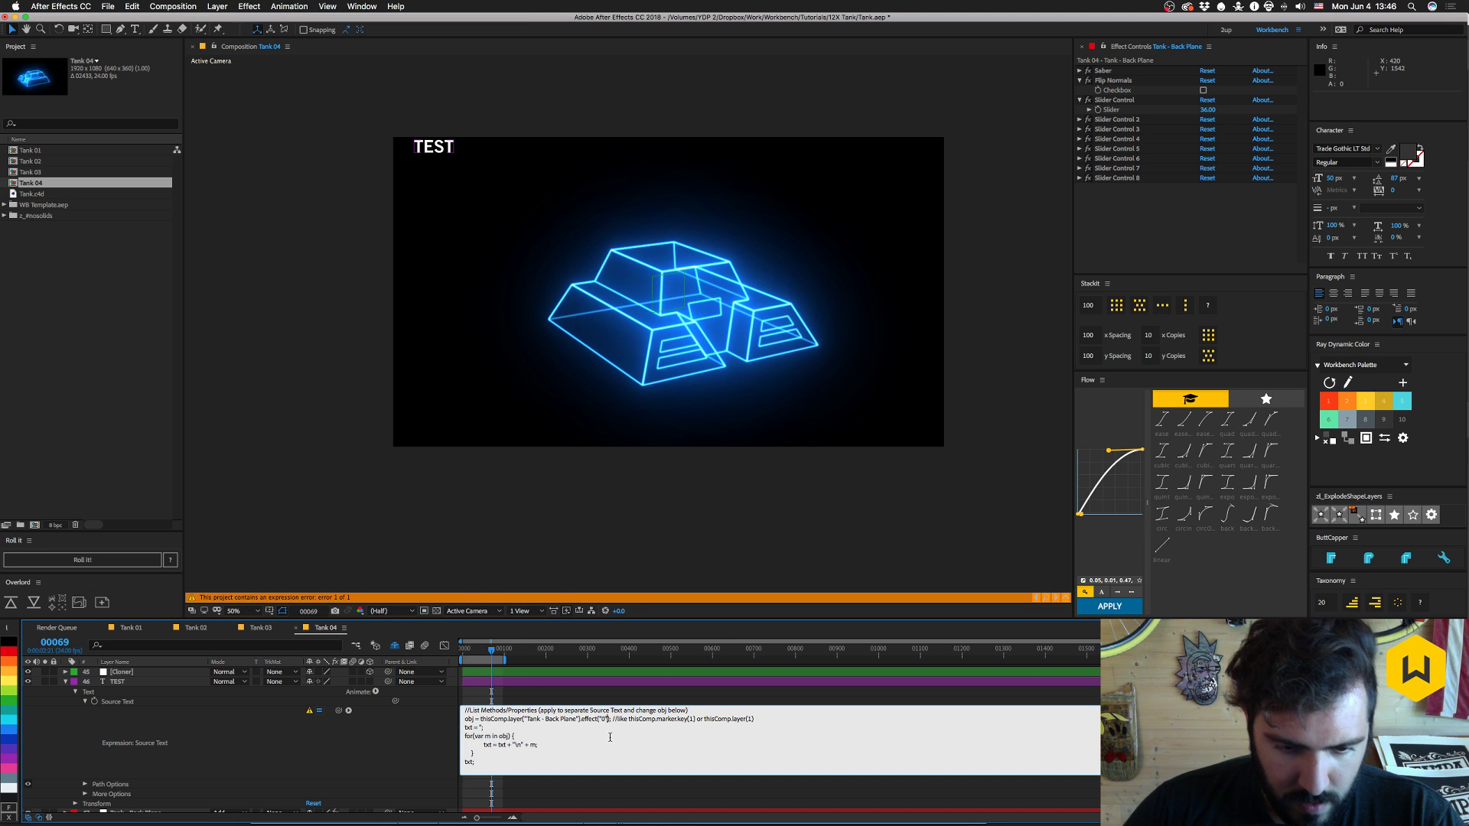
key("BackSpace")
key("BackSpace")
key("BackSpace")
type("0")
key("KP_Enter")
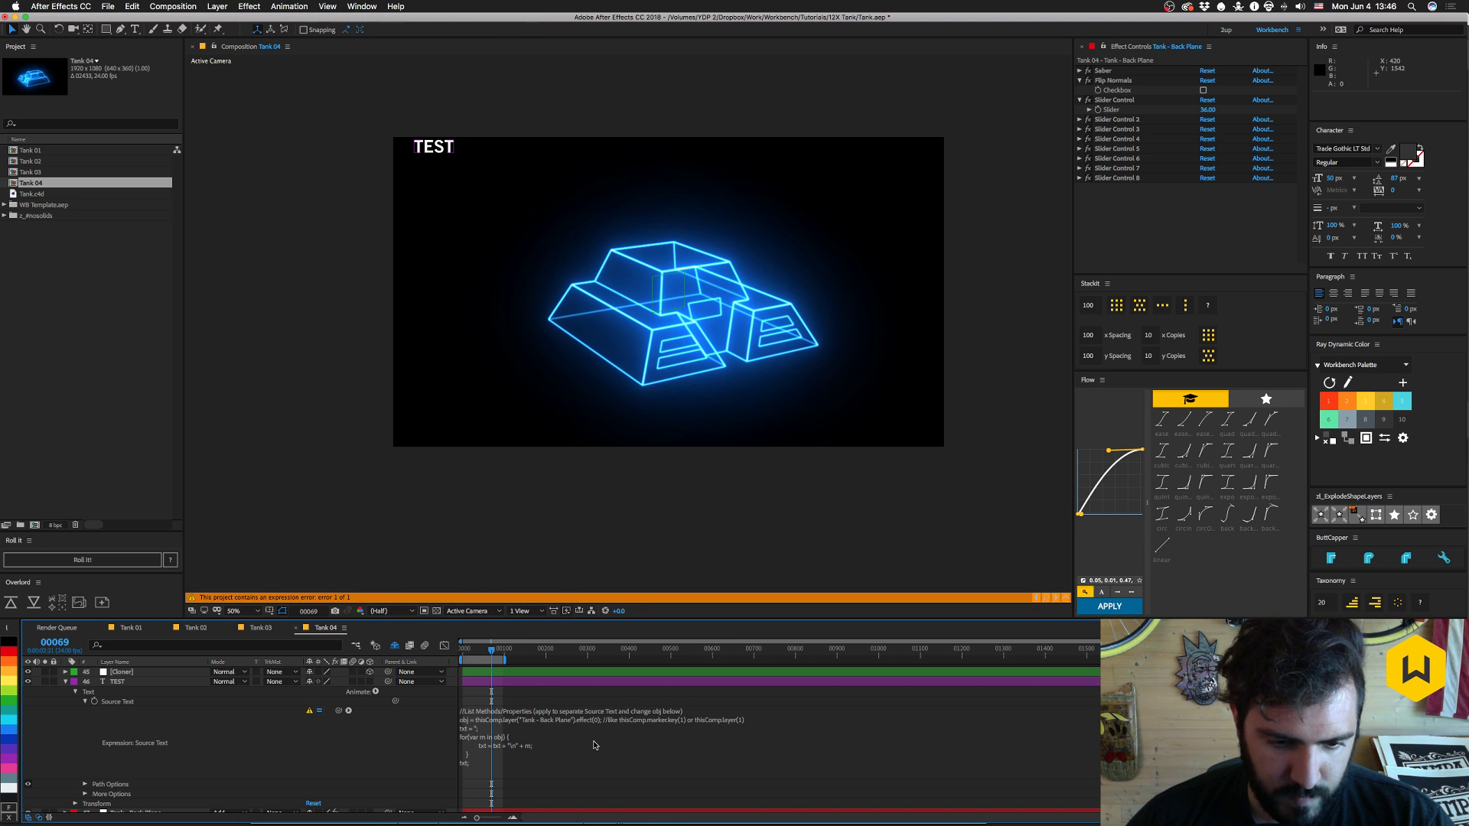
- Change the obj reference in the TEST layer's Source Text expression to end in .effect("Slider Control")(0), and apply the expression
left_click(601, 720)
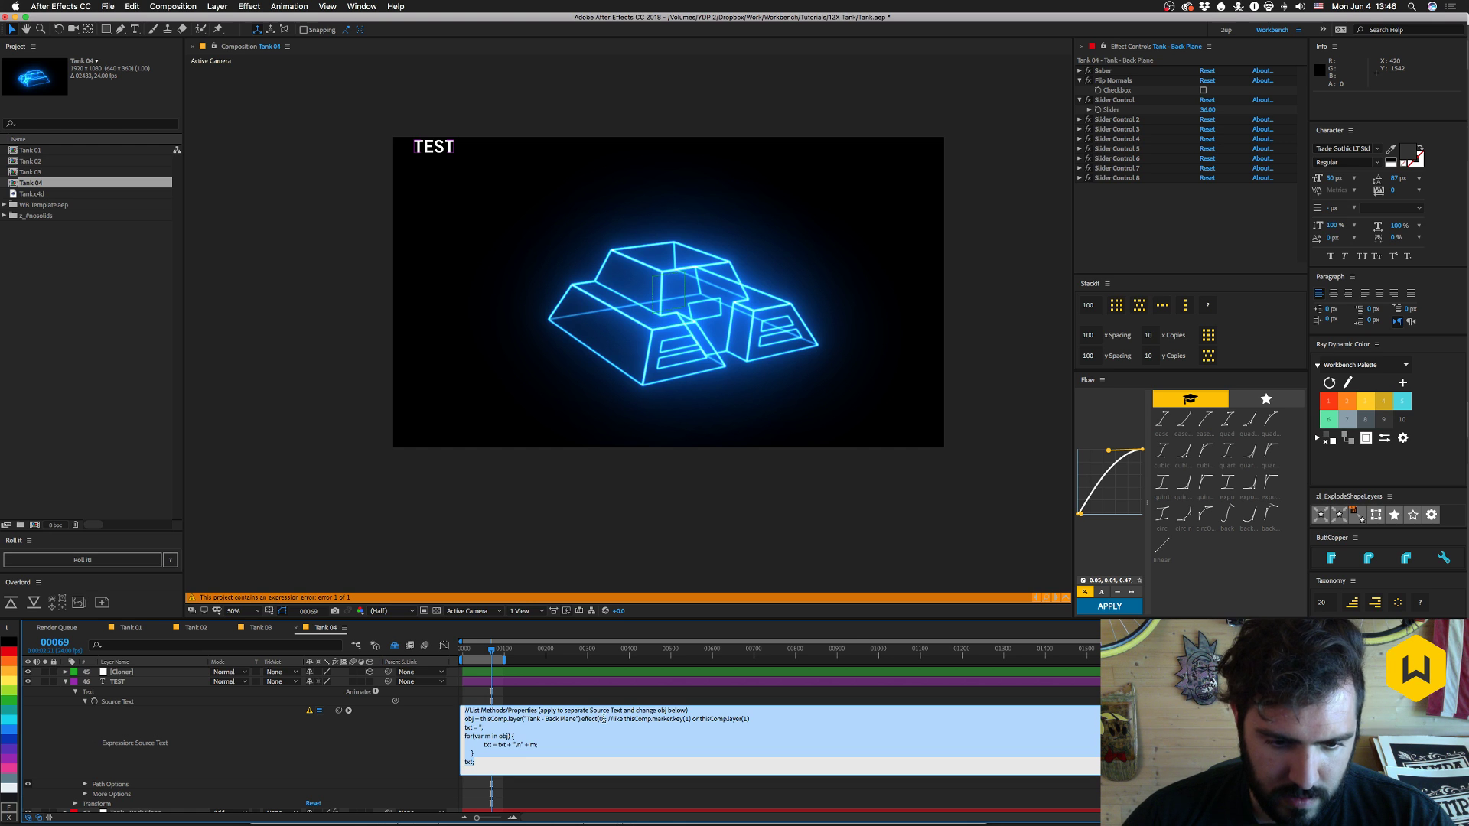
left_click(609, 753)
key("BackSpace")
key("BackSpace")
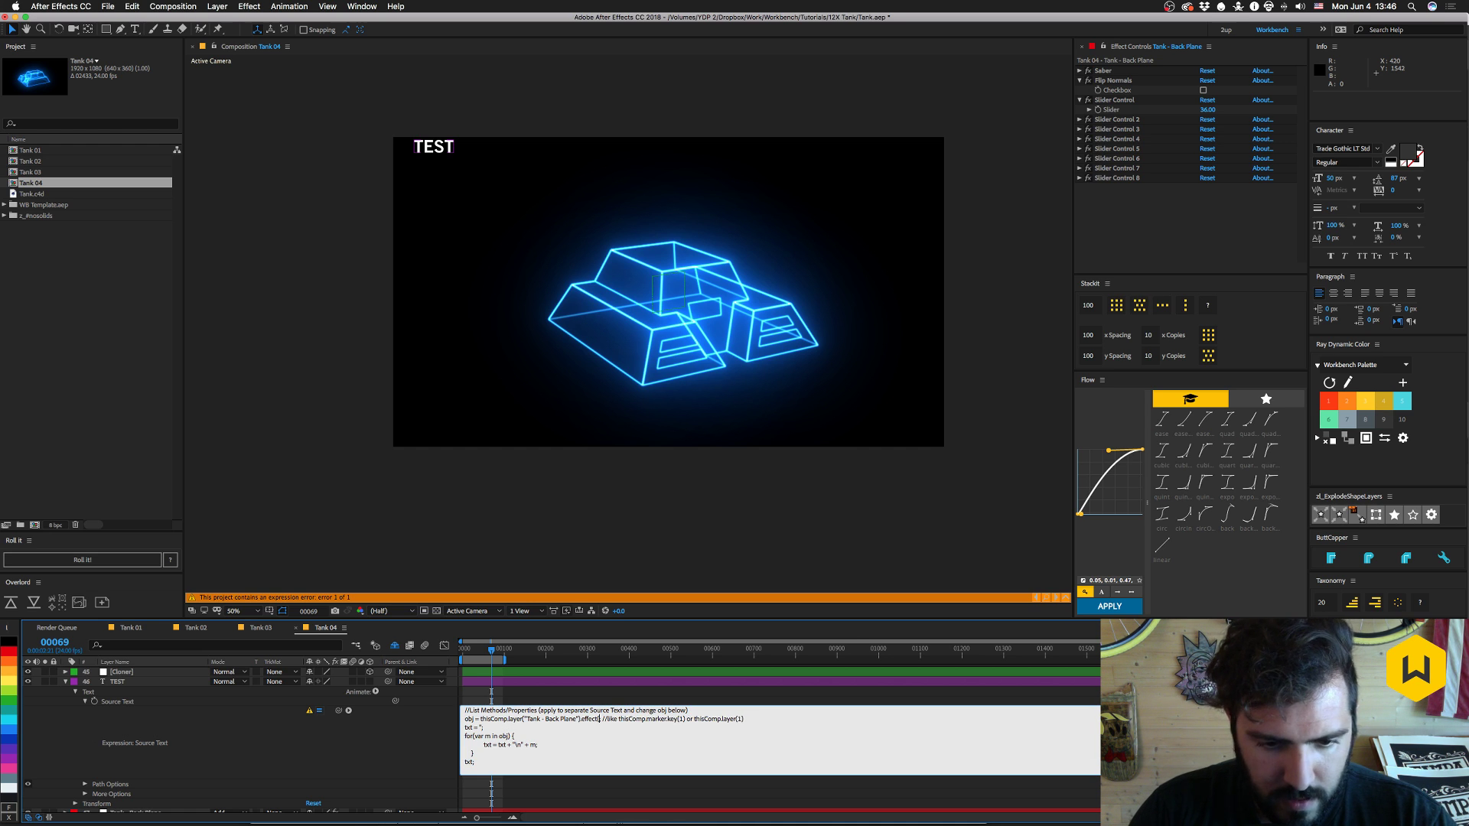
type("\"Slider Cont")
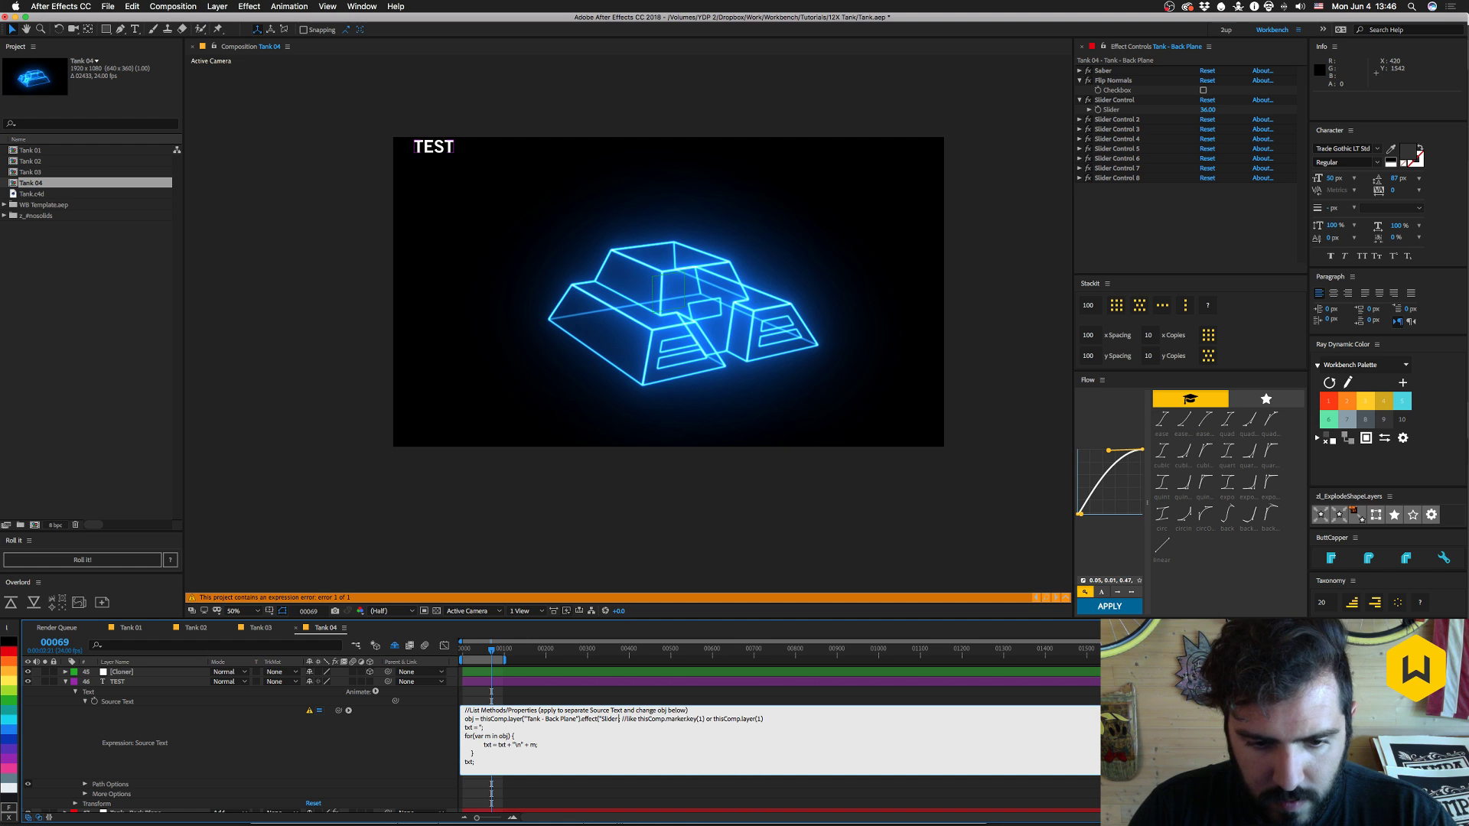
type("rol\") ")
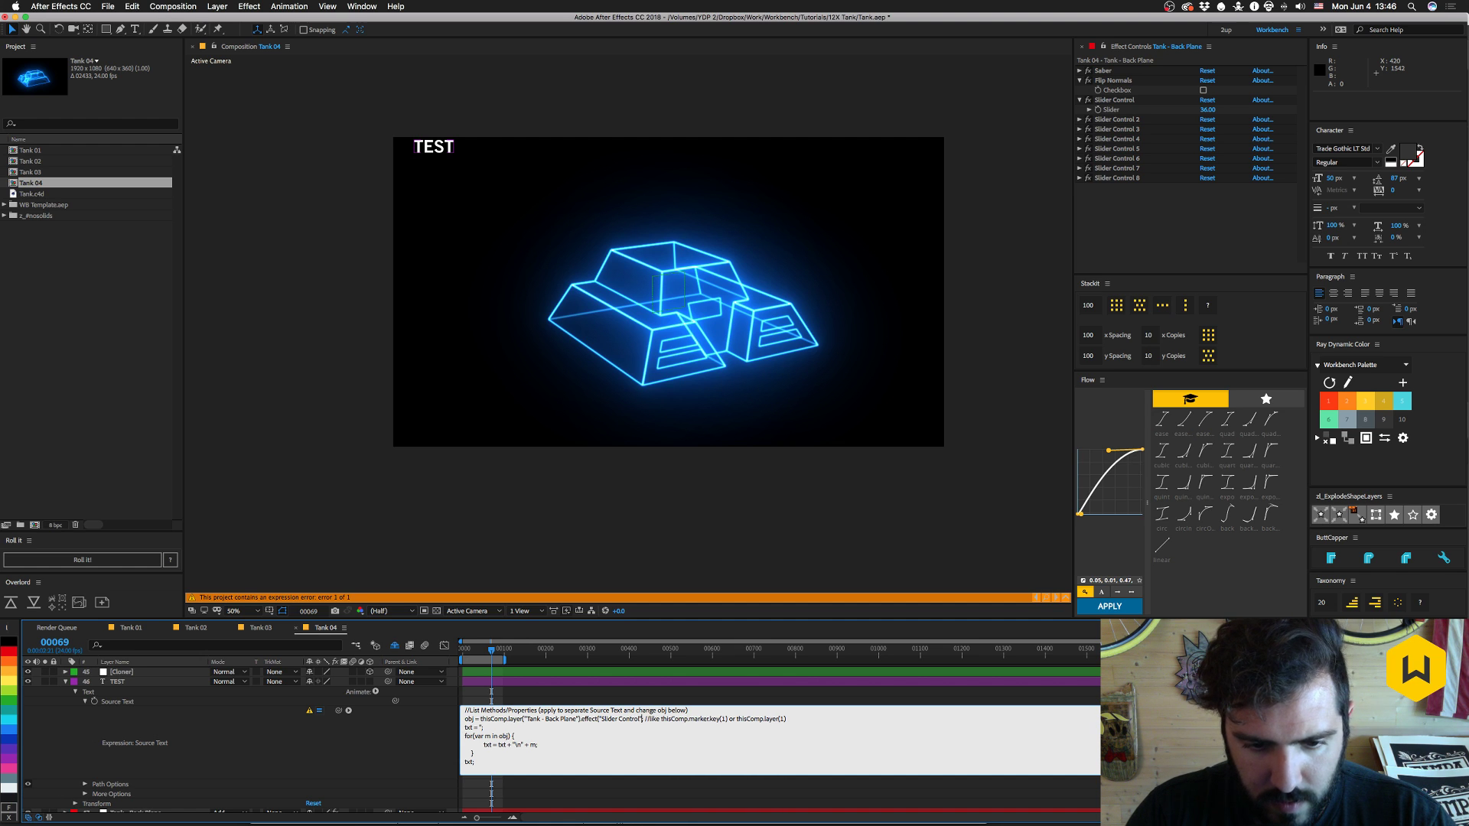
type("(")
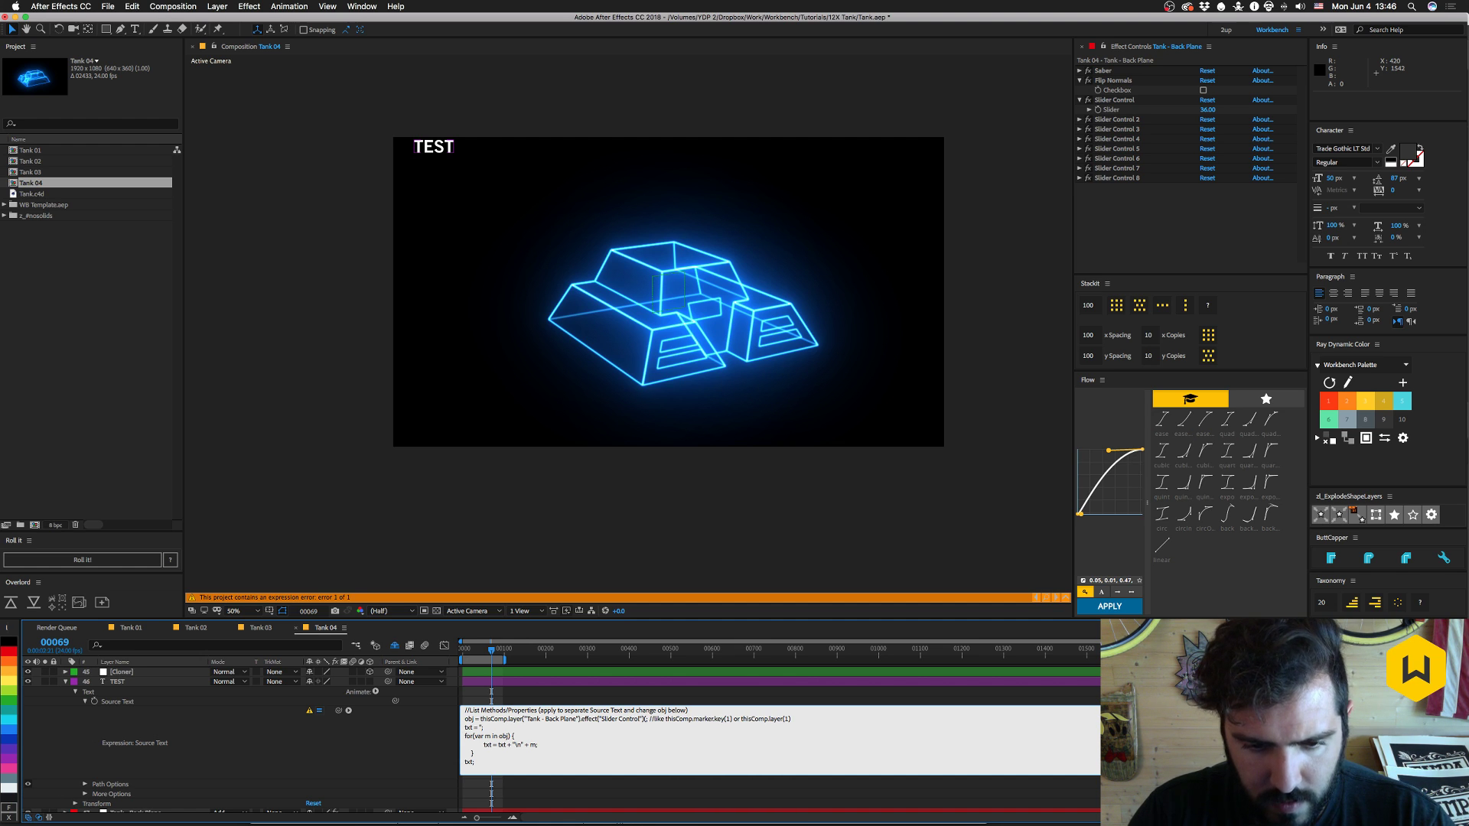
type("0)")
key("KP_Enter")
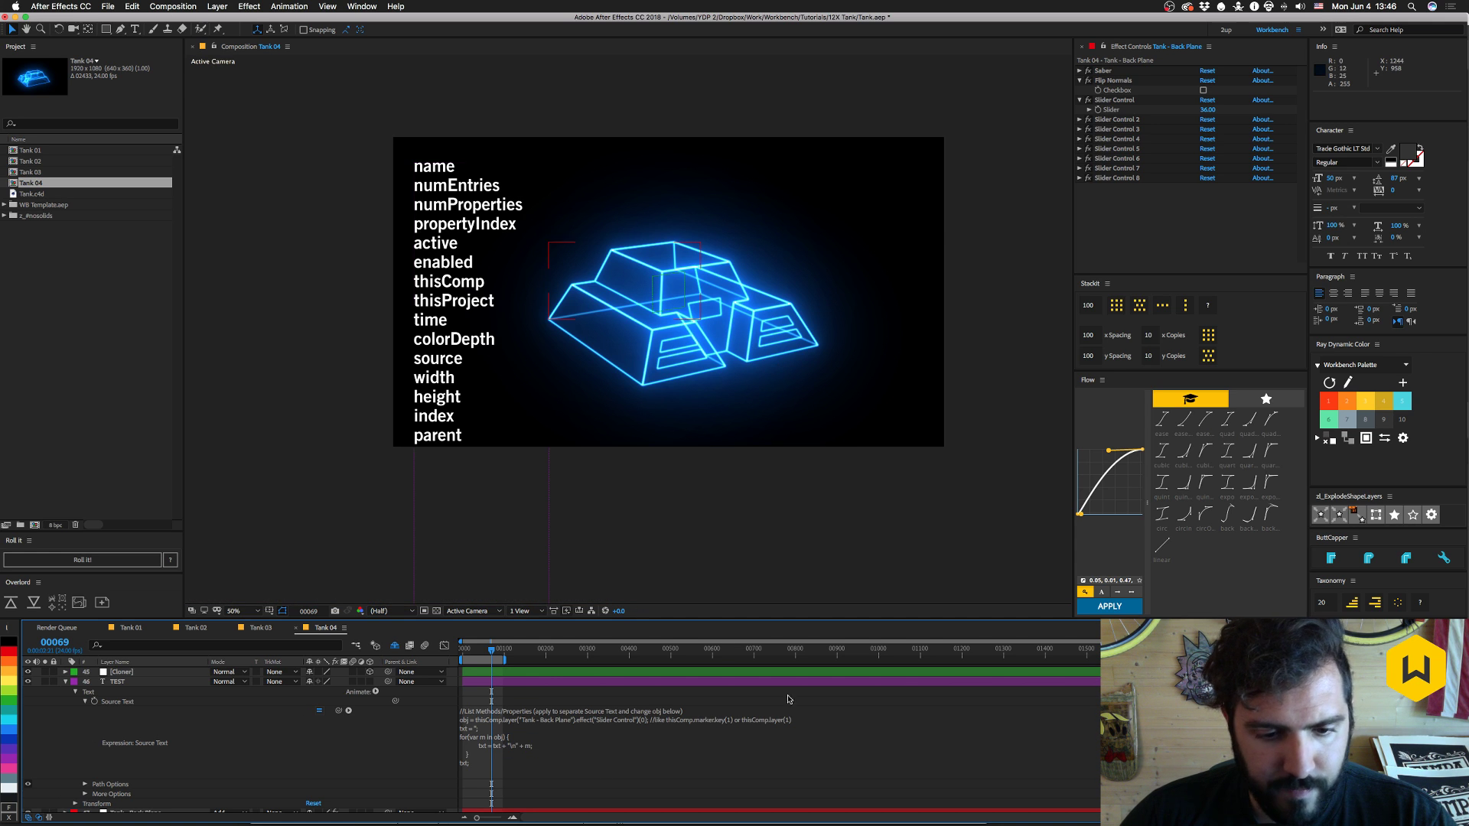
- Try appending .value after the (0) in the obj reference, and apply the expression
left_click(656, 721)
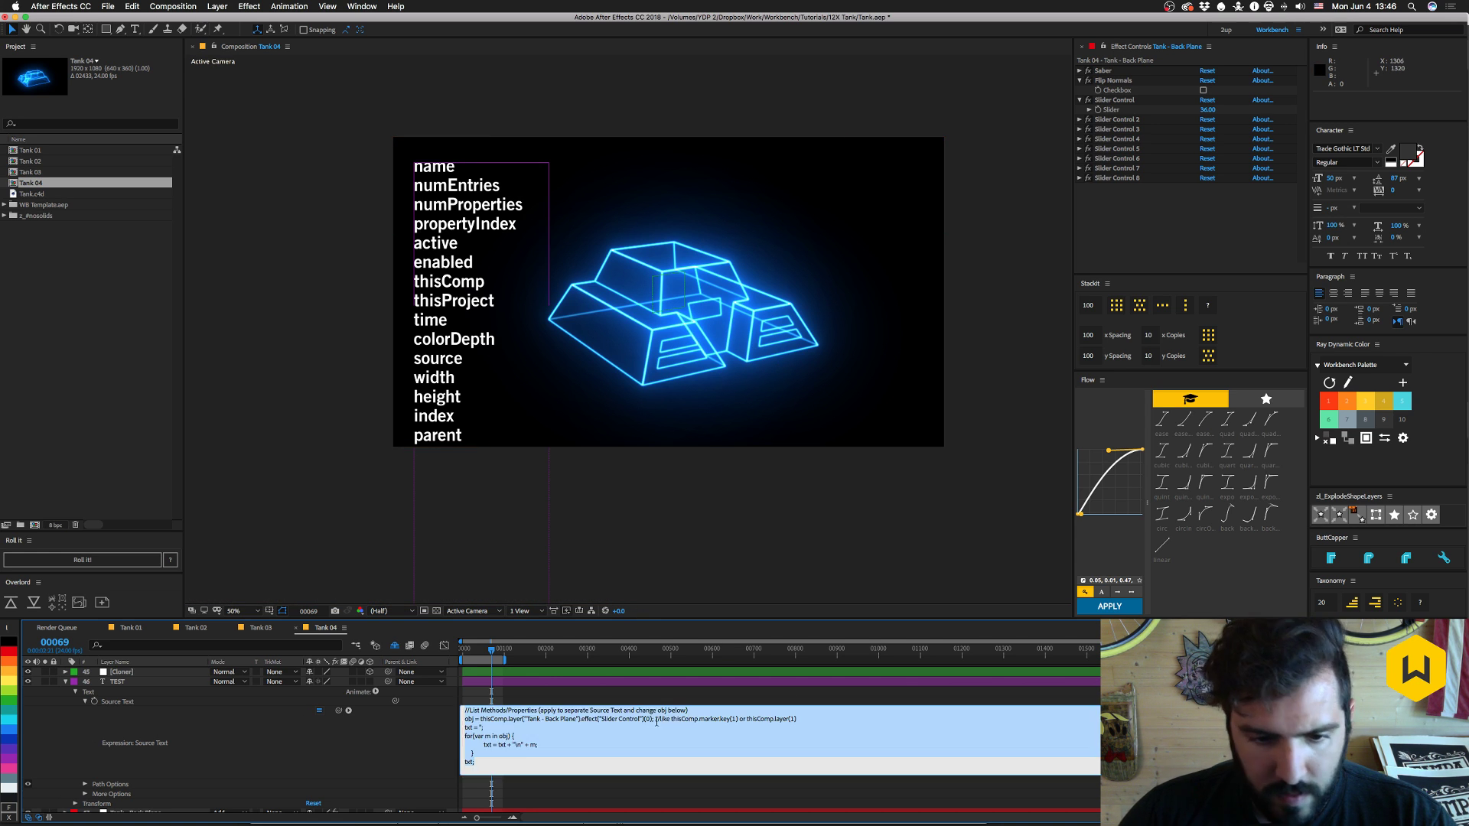
left_click(654, 719)
type(".value")
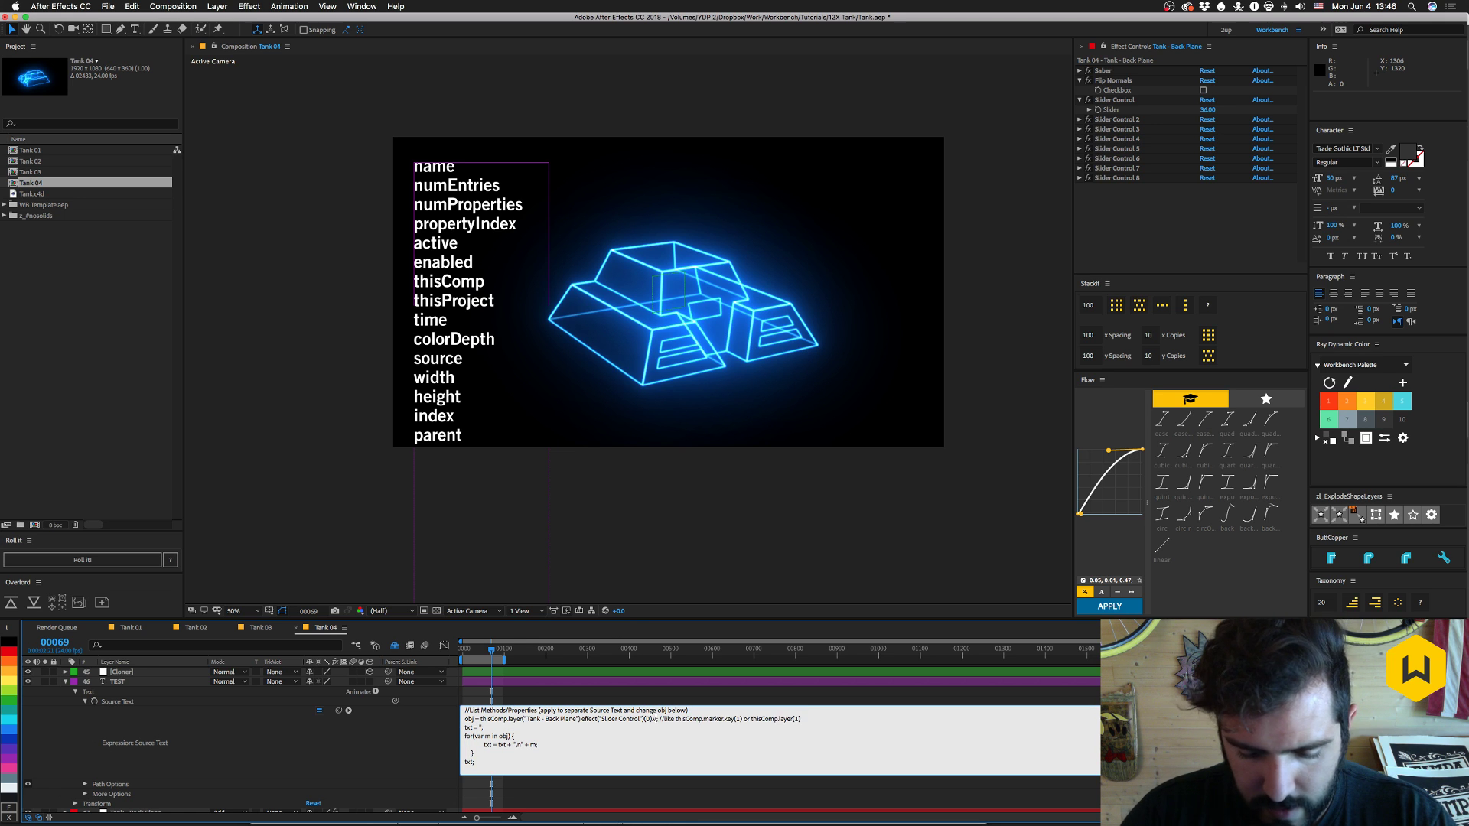
key("KP_Enter")
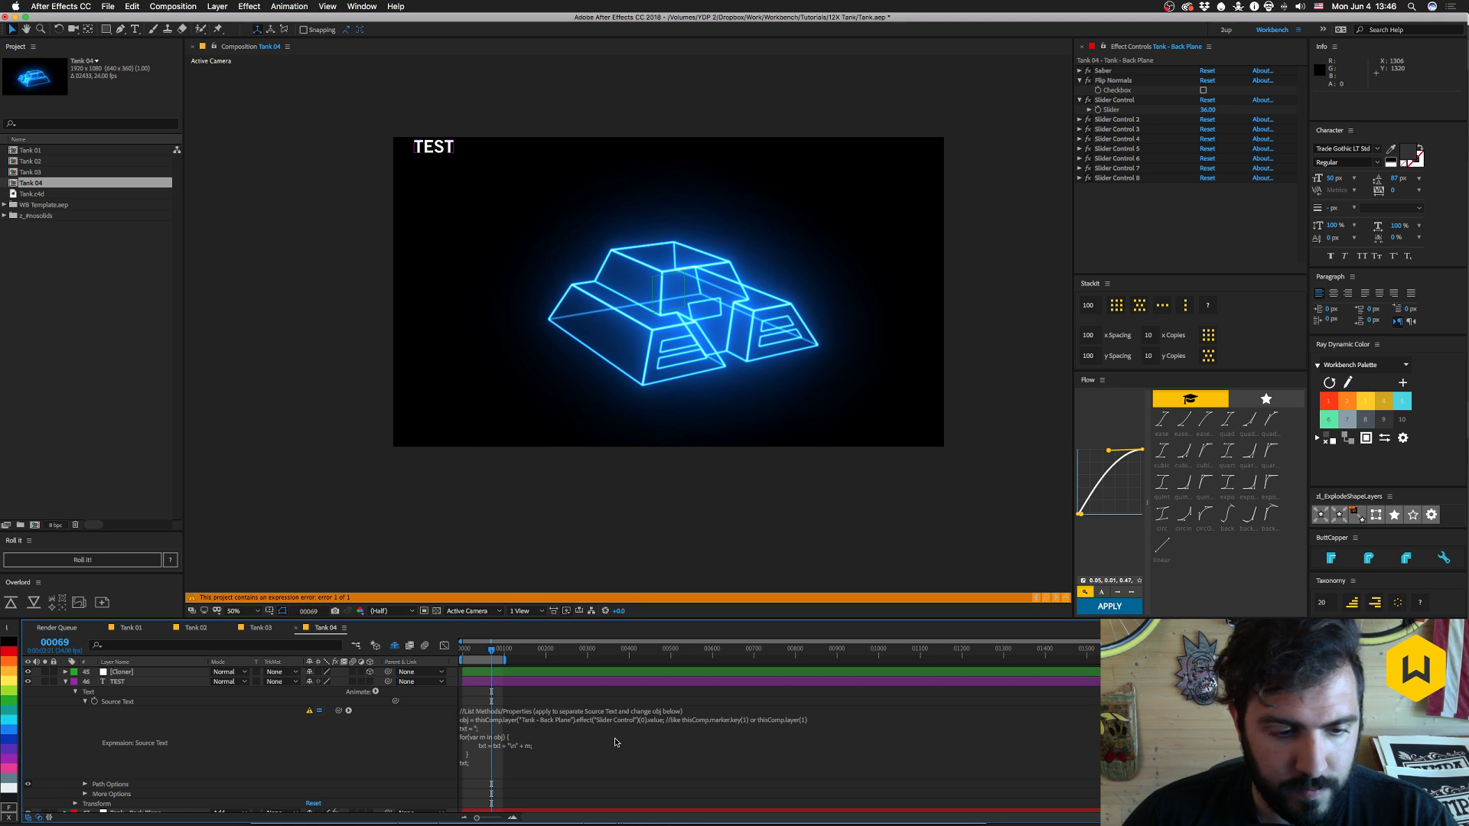
- Remove the (0) before .value in the obj reference, and undo that deletion
left_click(645, 720)
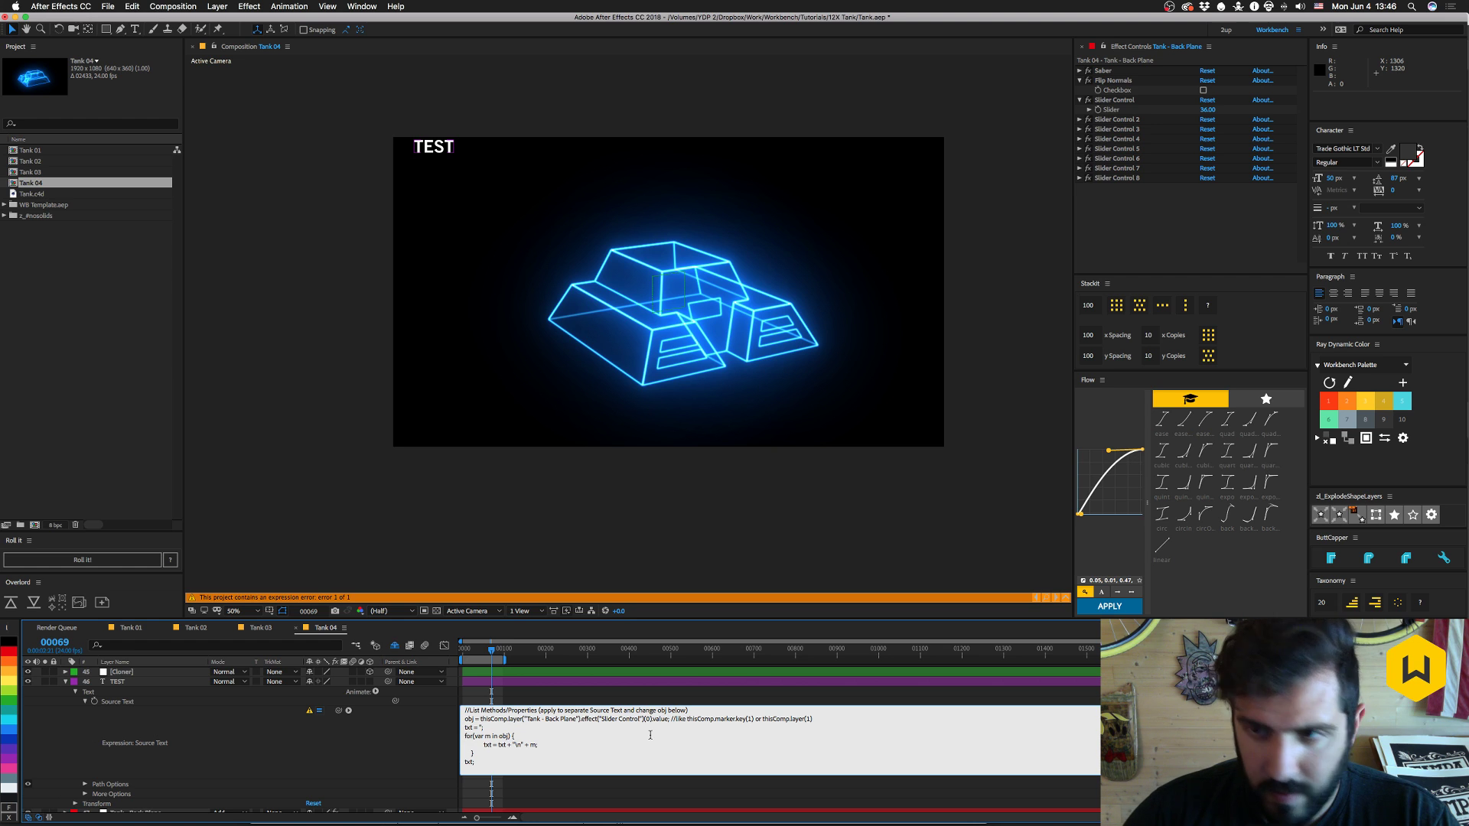
key("BackSpace")
key("BackSpace")
key("BackSpace")
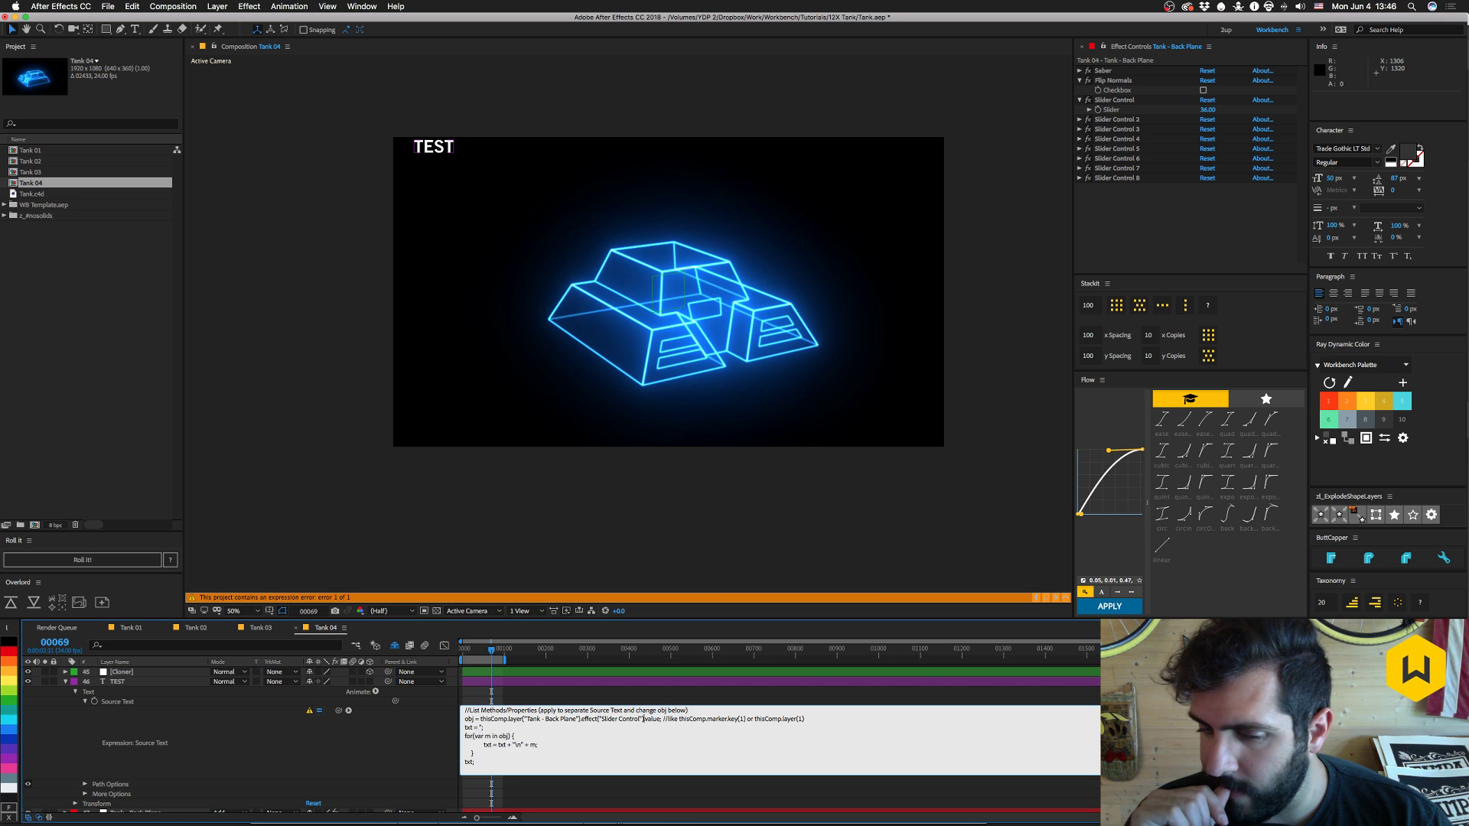
key("super+z")
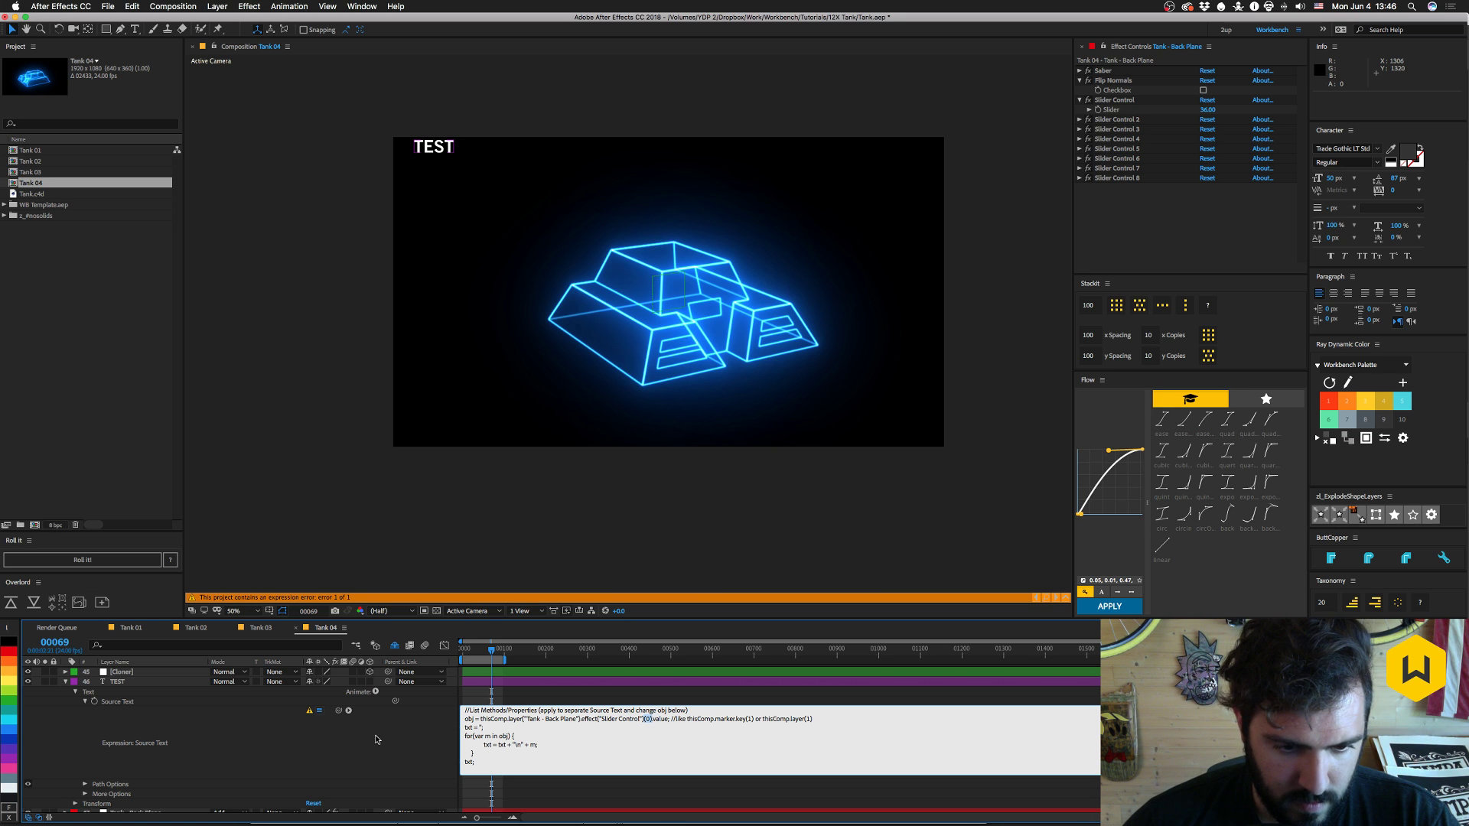
- Replace the whole Source Text expression with a pick-whip link to the Slider of Tank - Back Plane's first Slider Control, and apply it
left_click(296, 728)
left_click_drag(339, 710, 1111, 110)
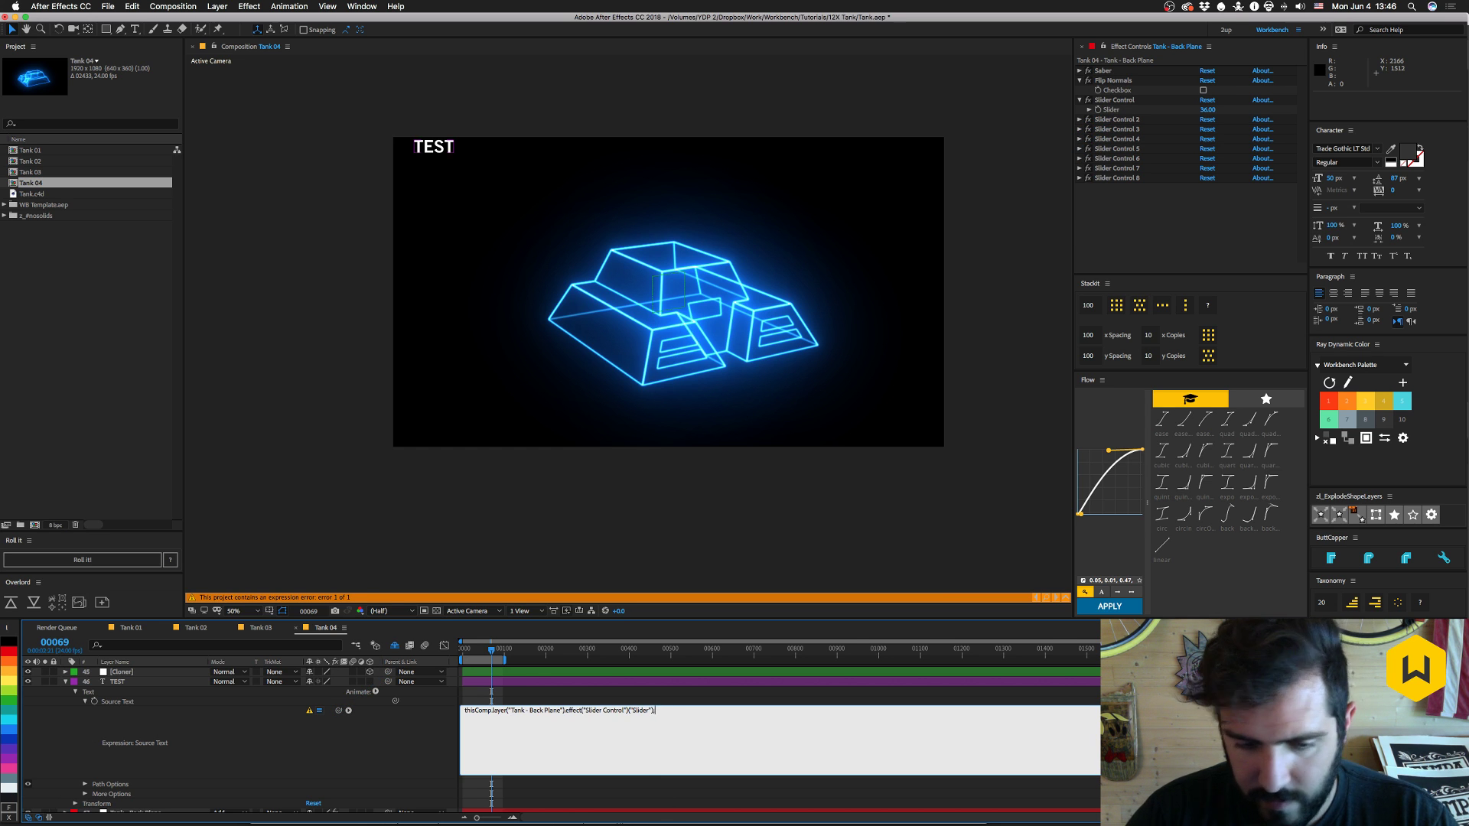
type(";")
left_click(117, 731)
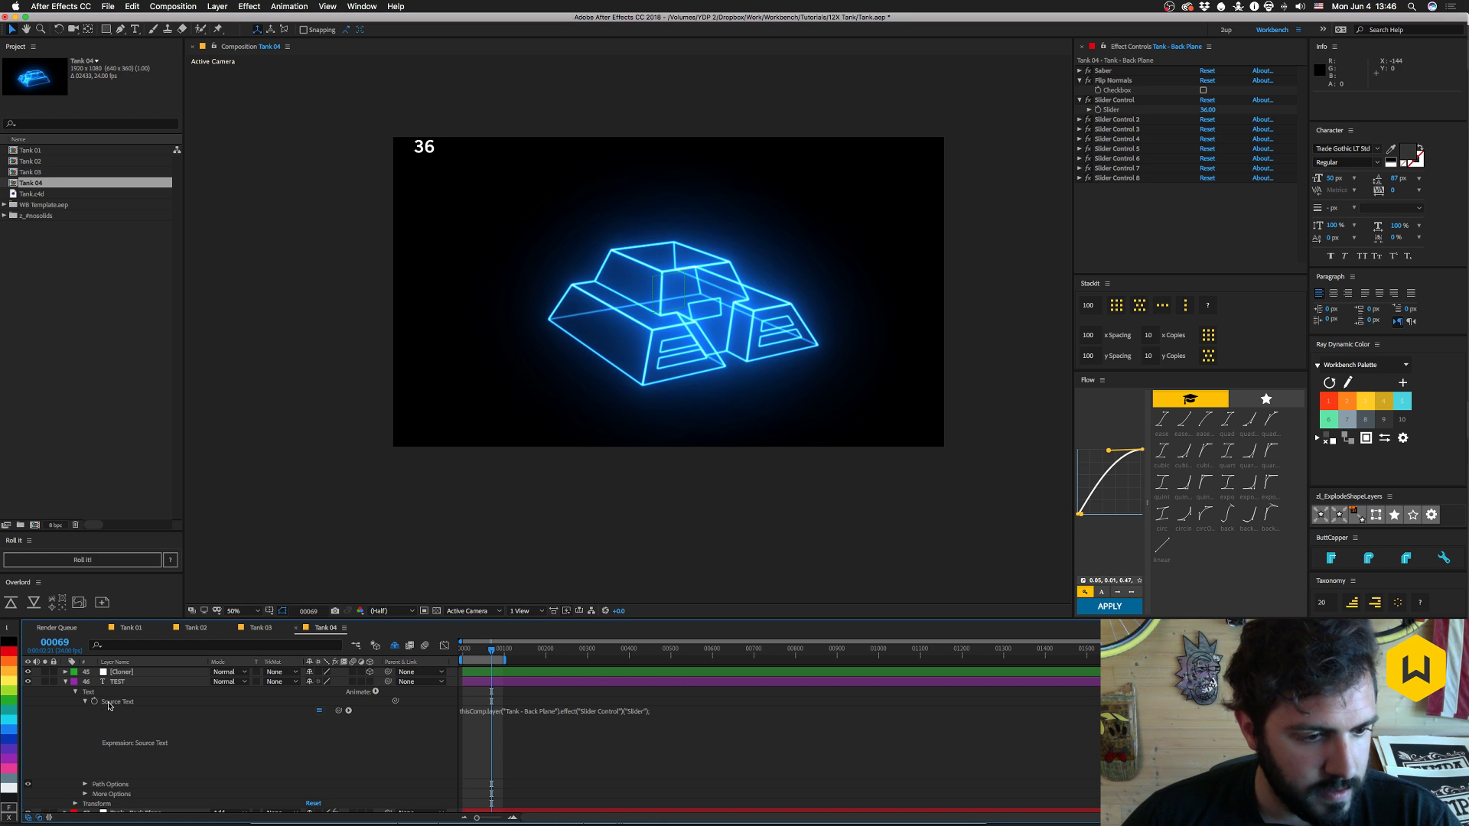
- Copy the TEST text layer and paste it into a new composition, Comp 1, made with the default HDTV 1080 24 settings
left_click(112, 703)
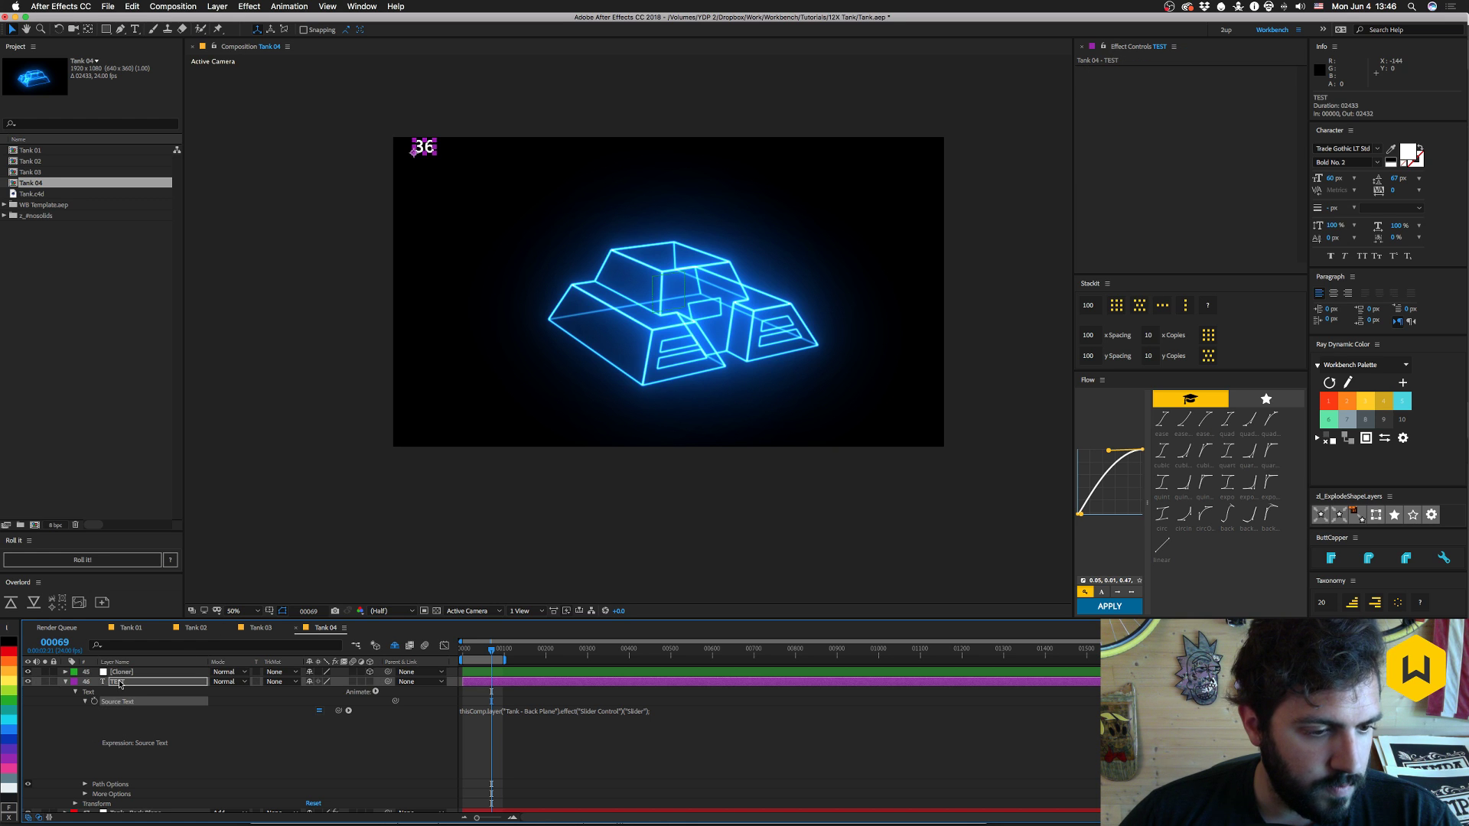
left_click(121, 686)
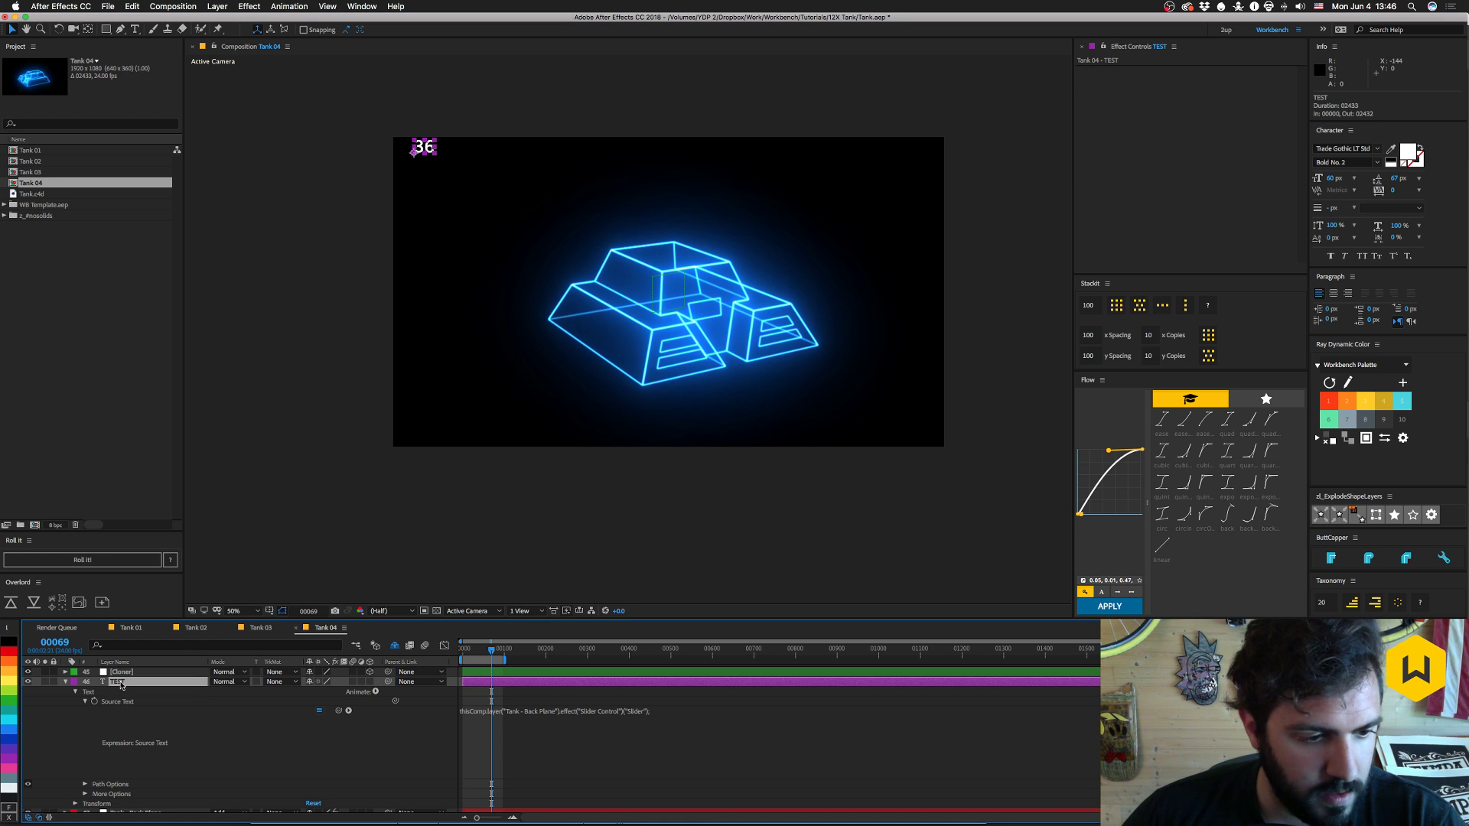
key("super+c")
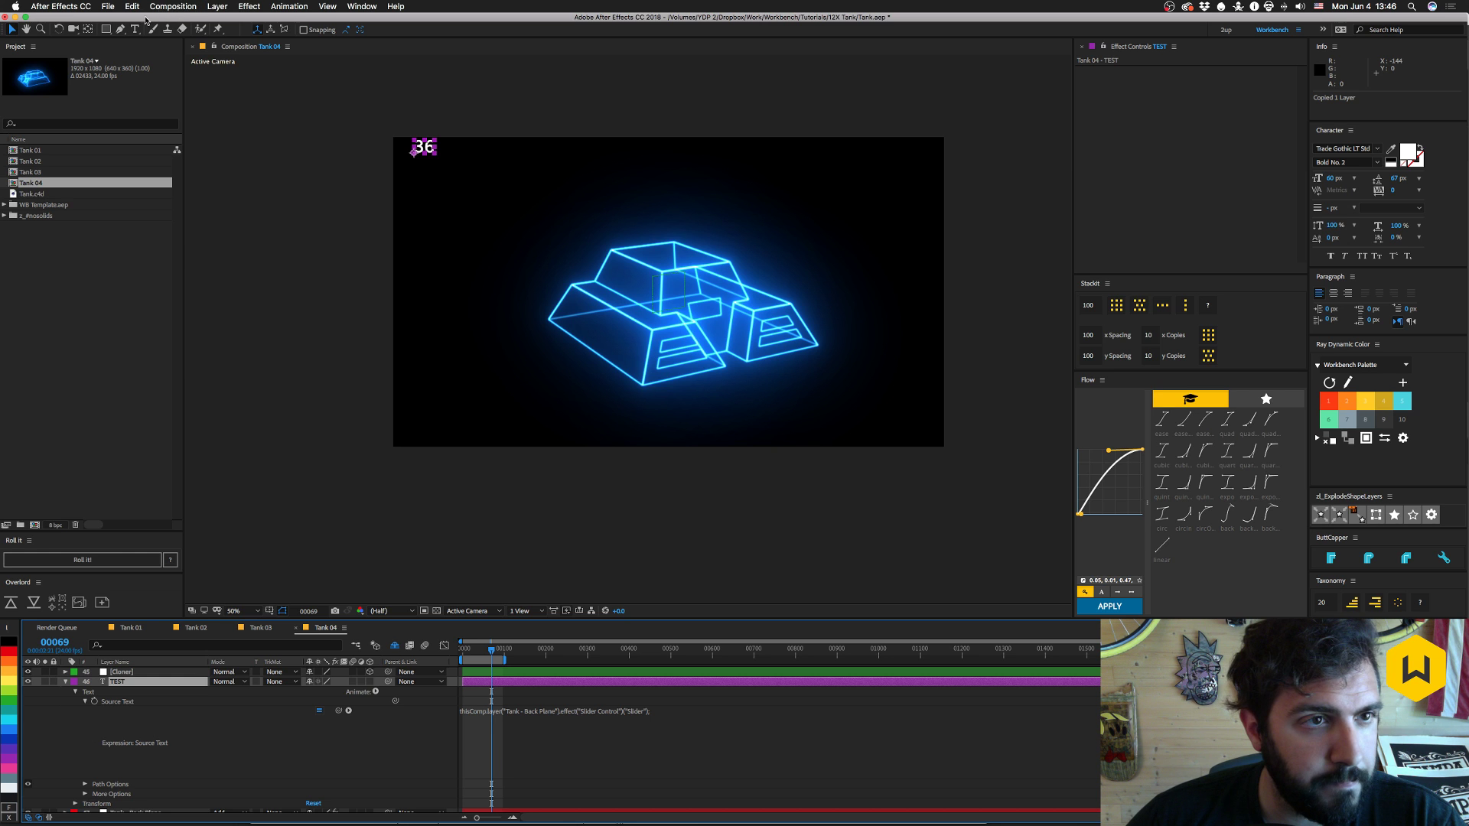
left_click(191, 8)
left_click(191, 31)
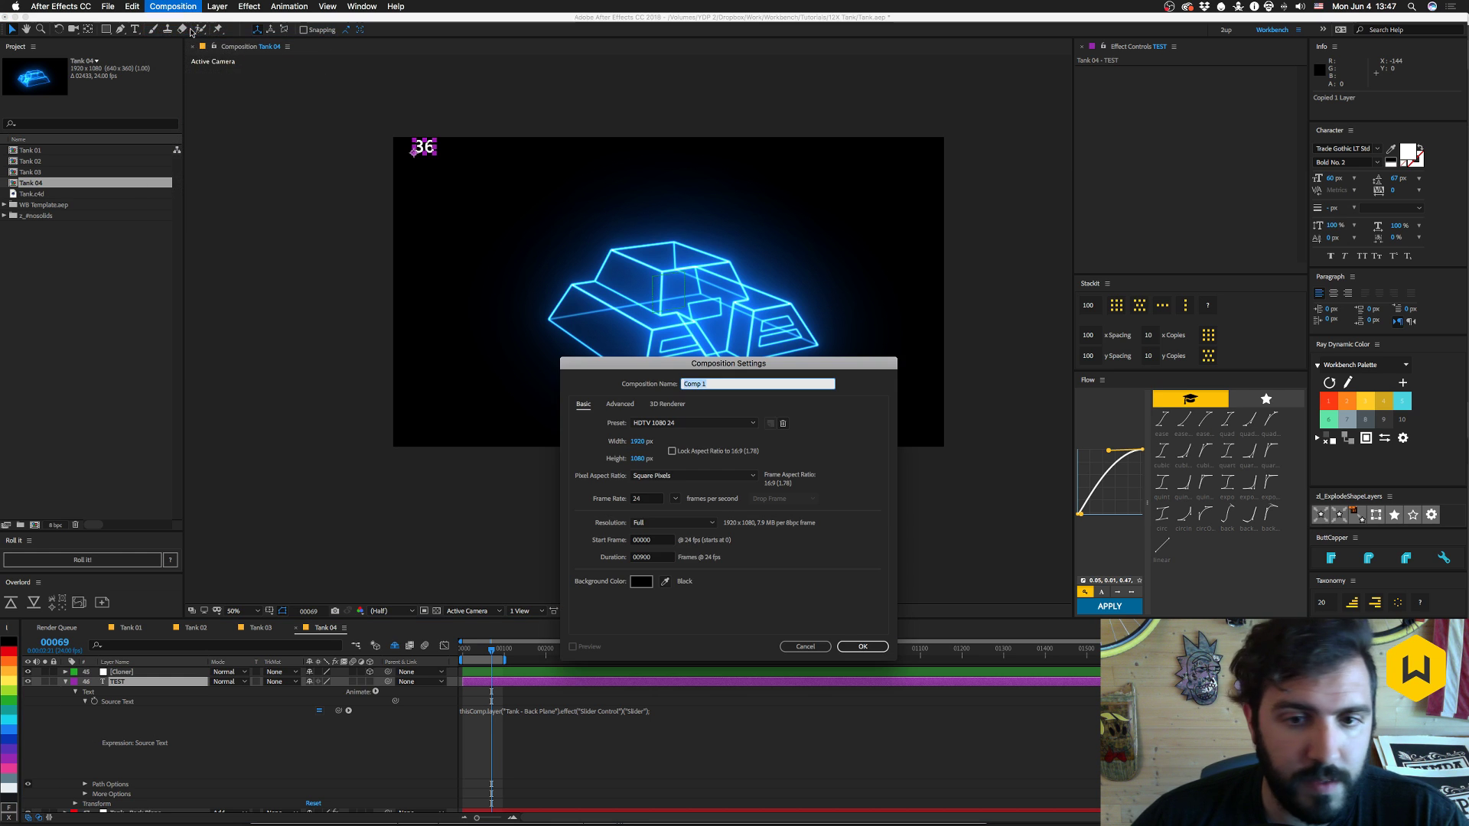
left_click(863, 645)
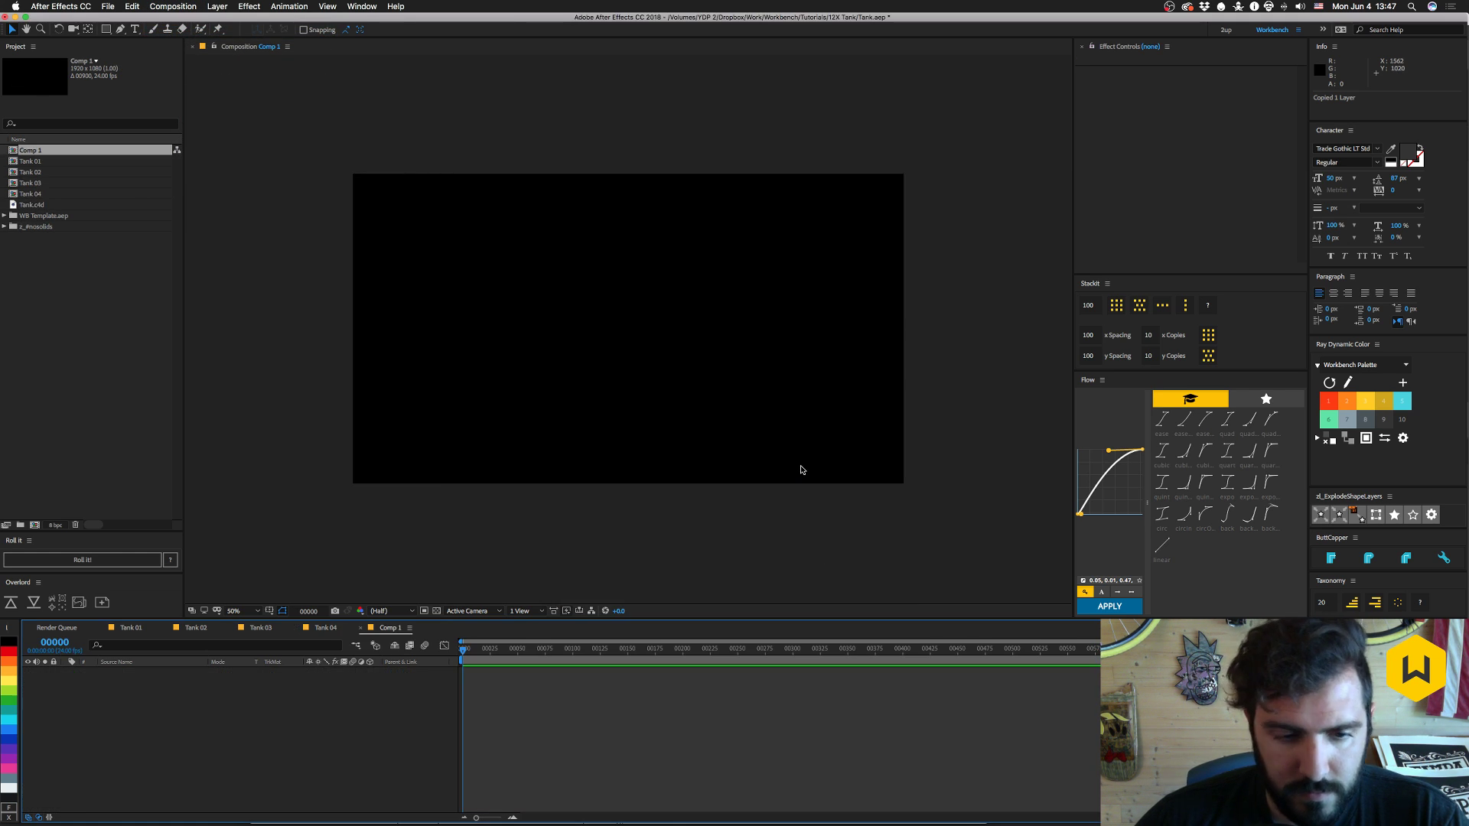
key("super+v")
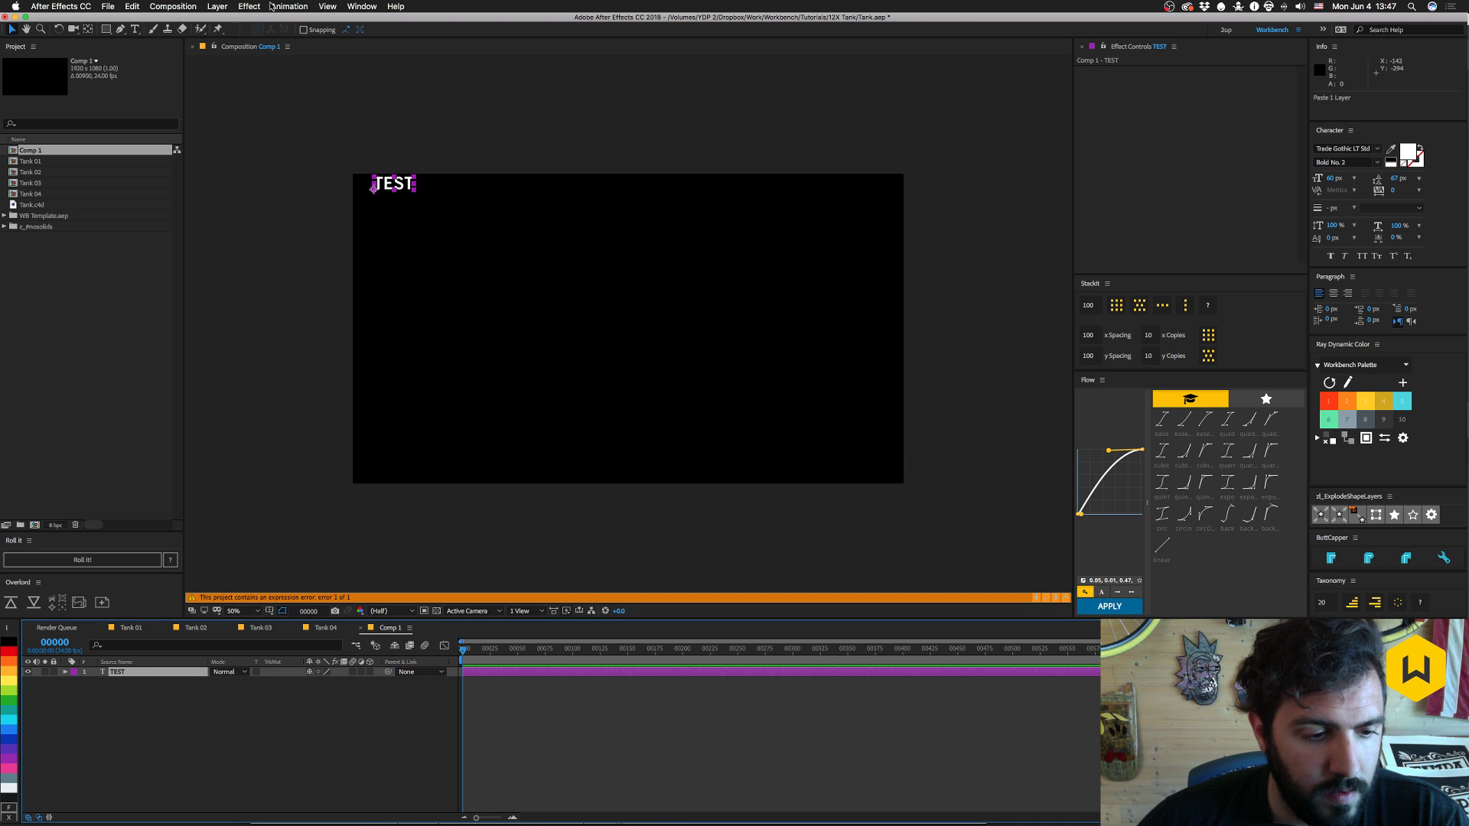
- Reveal the Source Text expression of the TEST layer in Comp 1
left_click(65, 672)
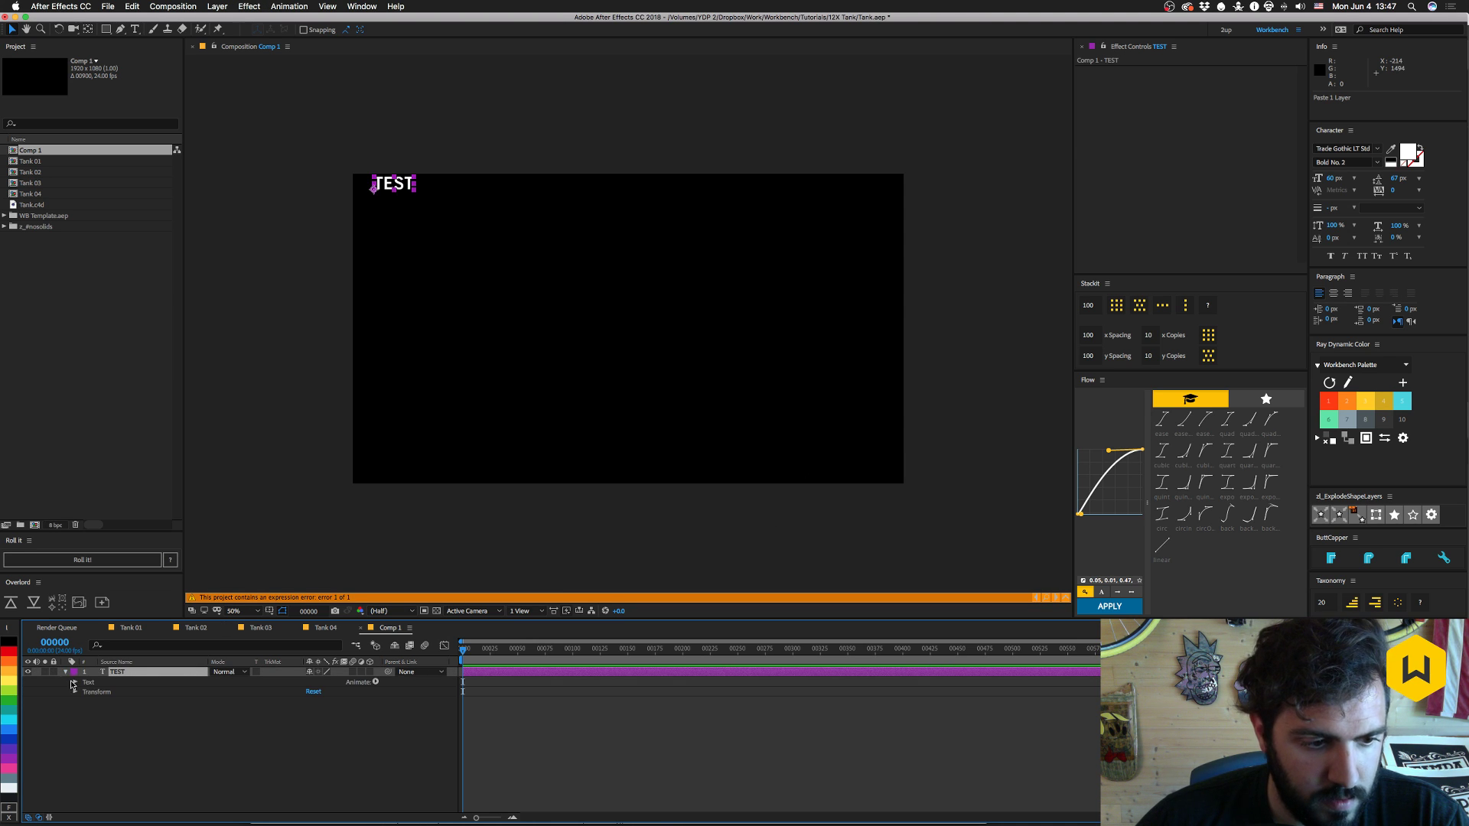
key("e")
key("e")
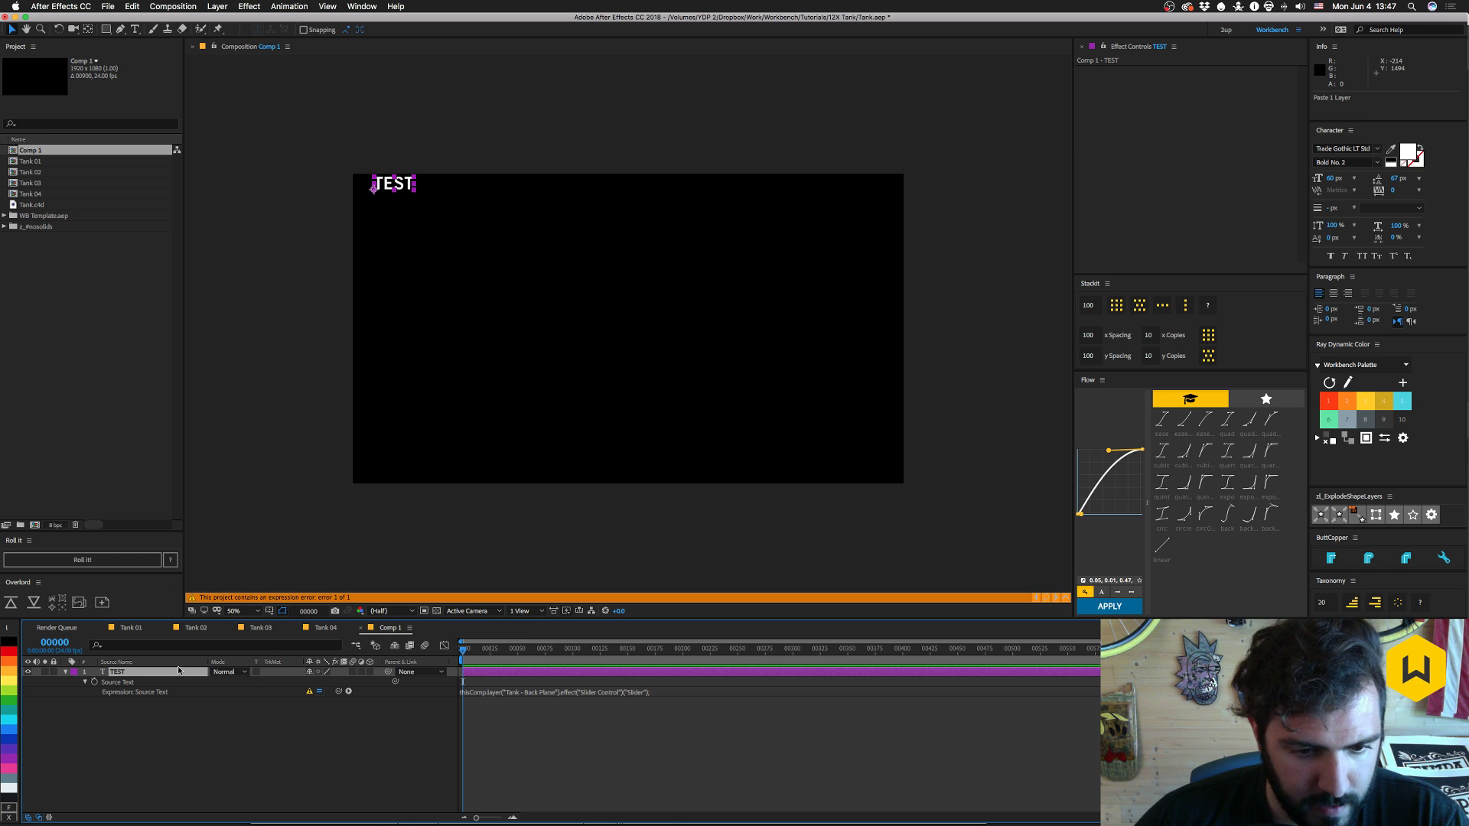
- Run ExpressionUniversalizer's Universalize Expressions on the selected comp, Comp 1, and close the script window
left_click(363, 6)
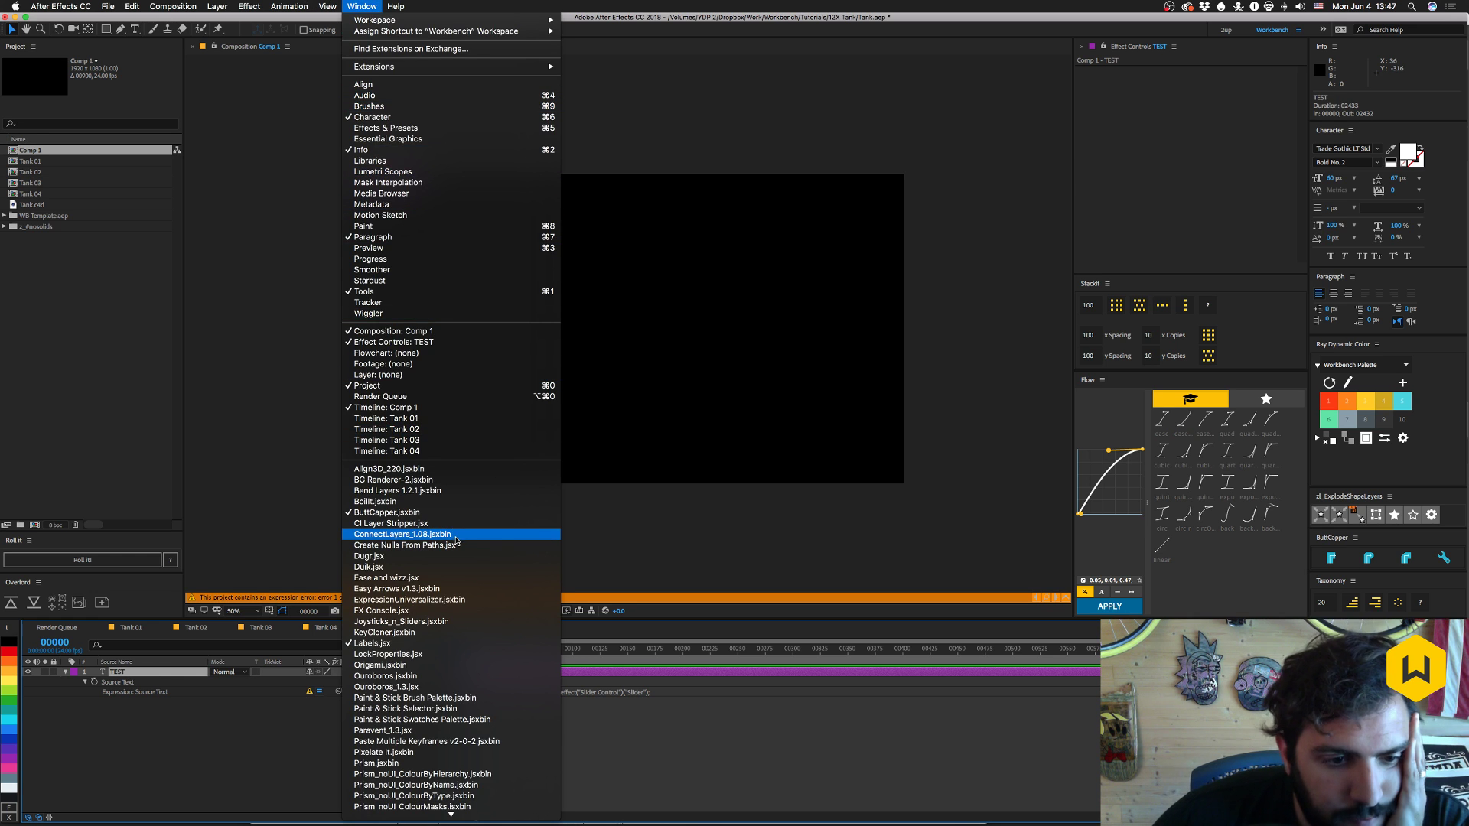
scroll(455, 535, "down", 10)
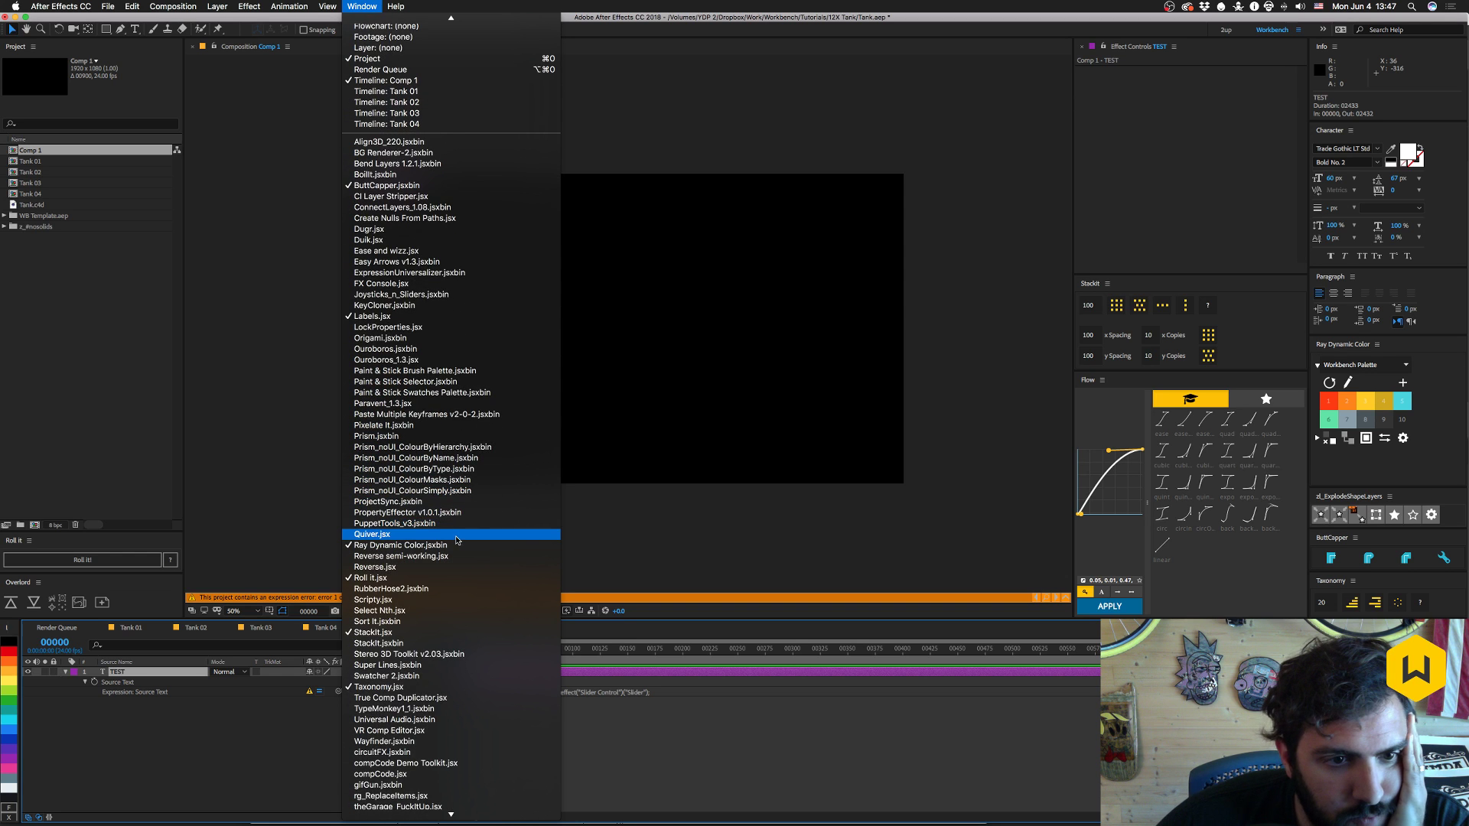
scroll(456, 540, "down", 1)
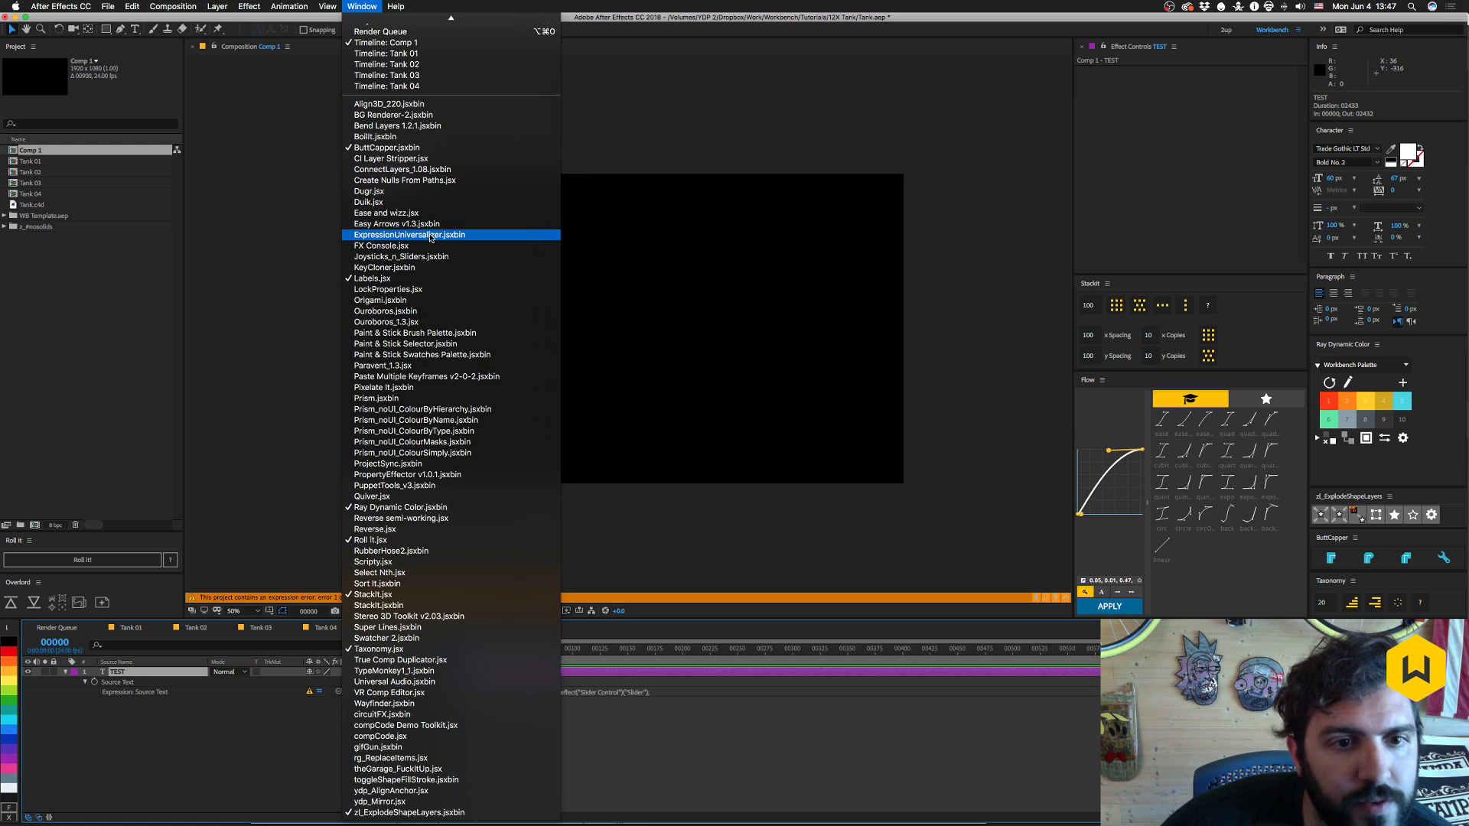
left_click(385, 231)
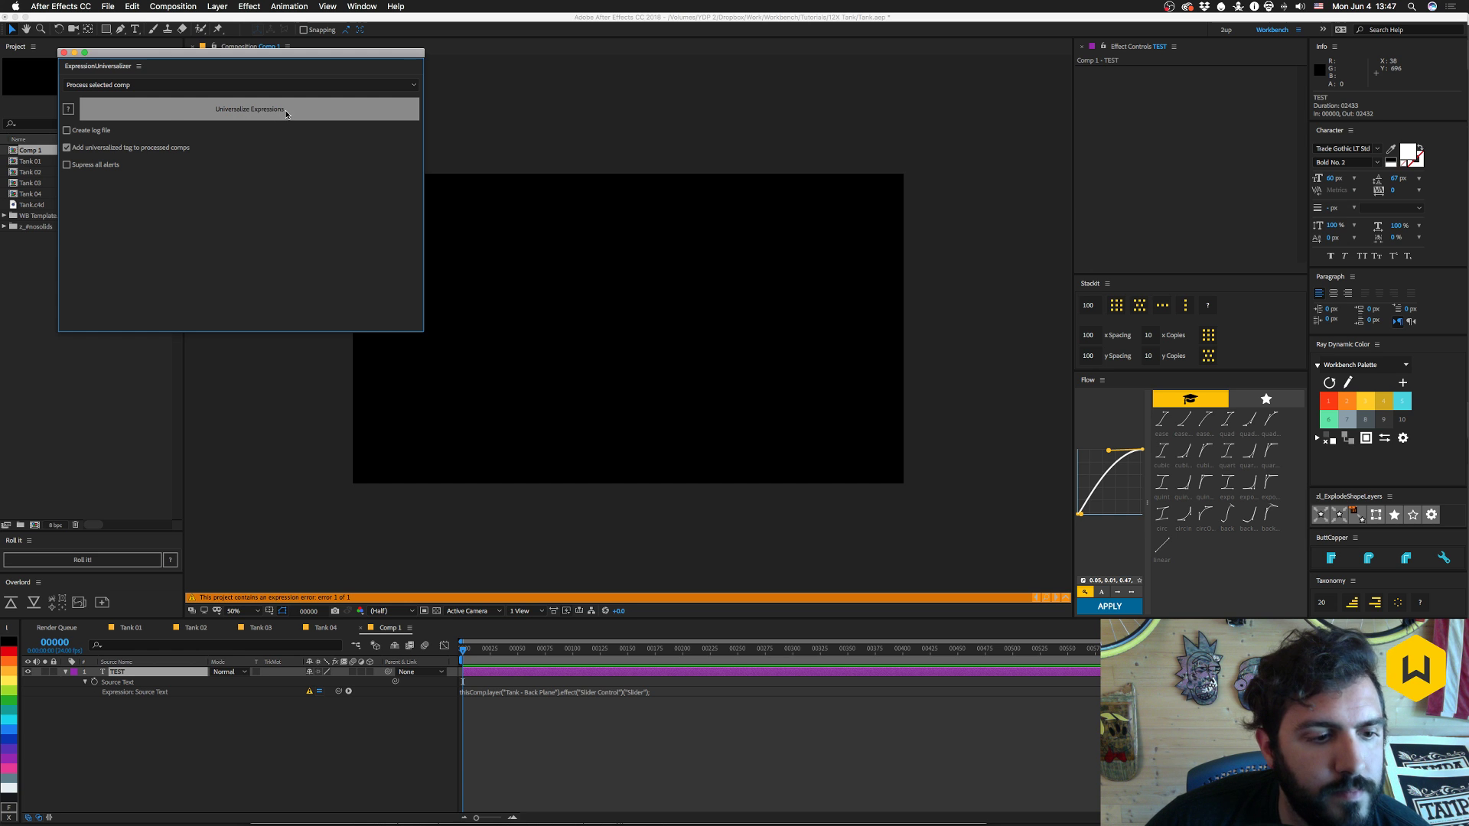
left_click(287, 112)
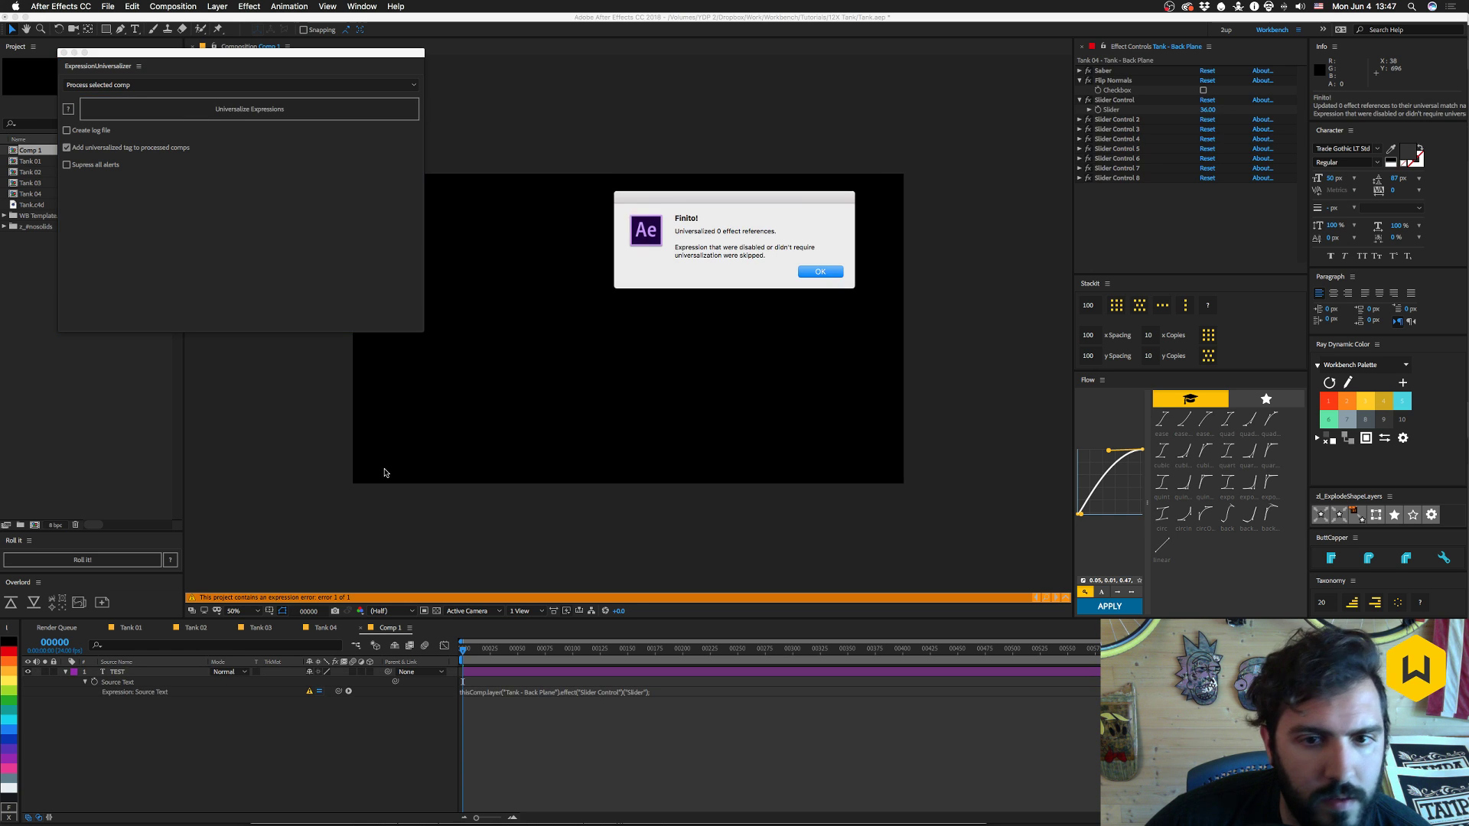
left_click(820, 272)
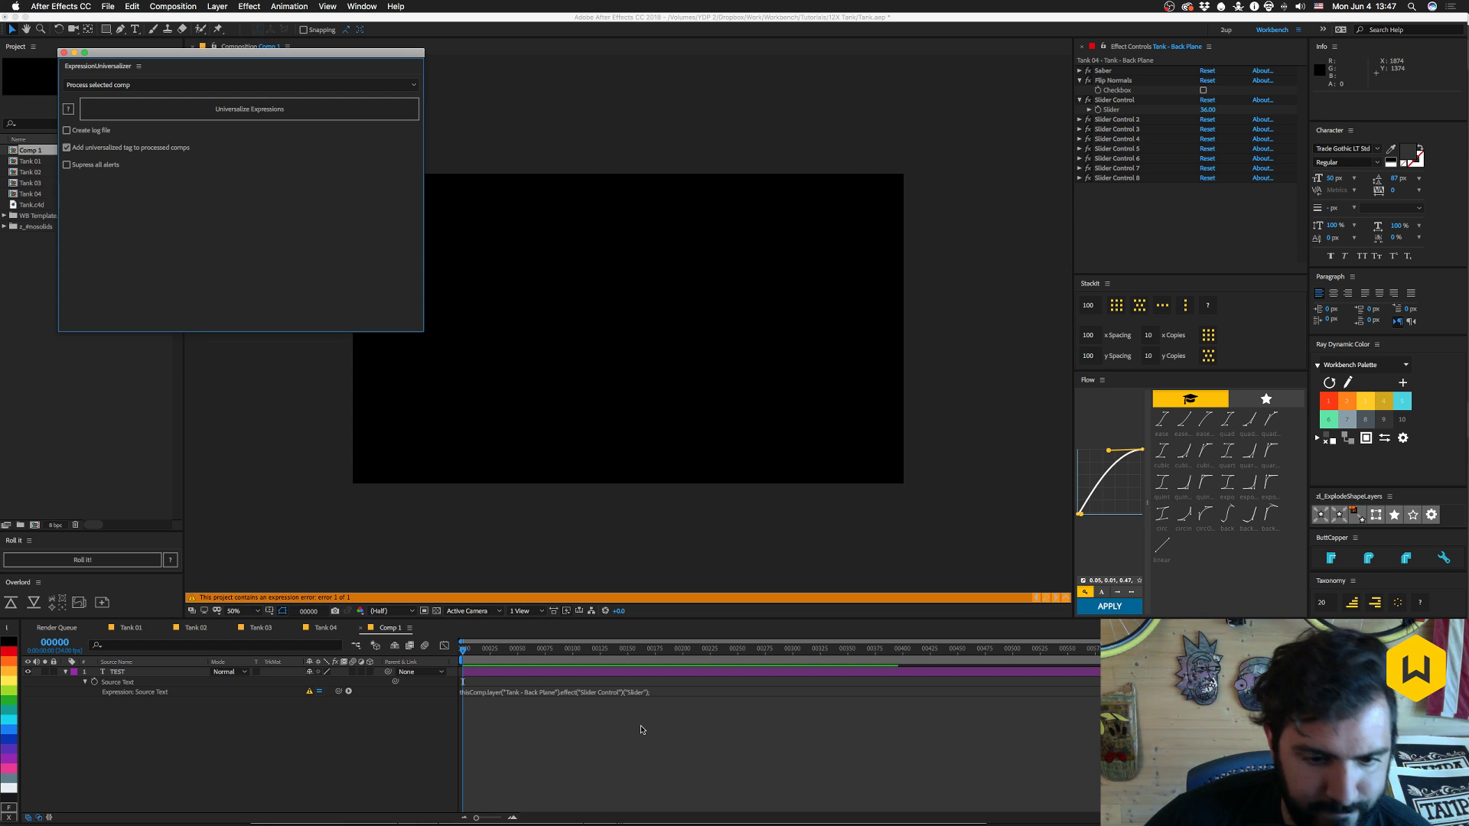
left_click(117, 683)
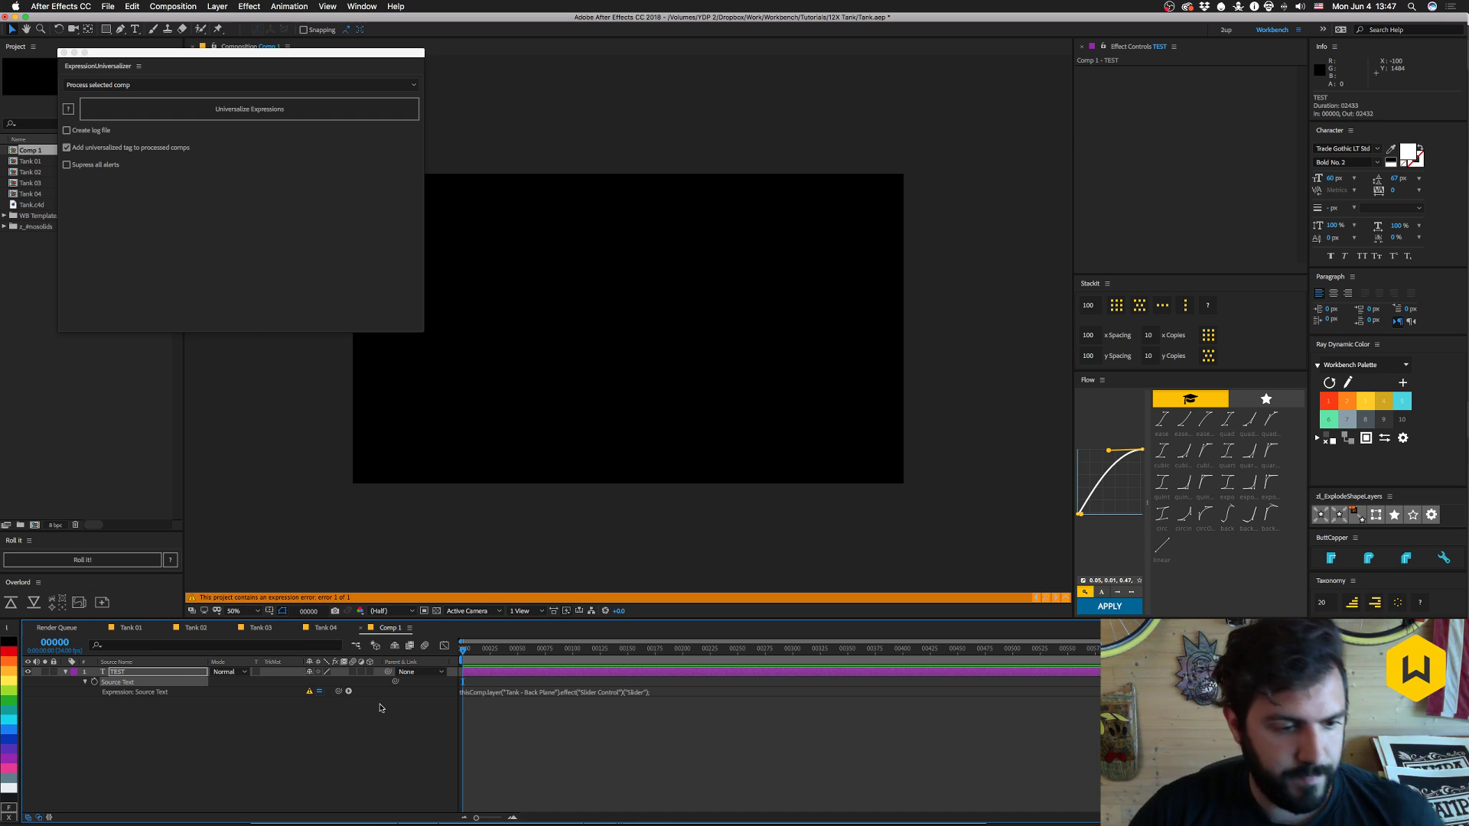
left_click(380, 708)
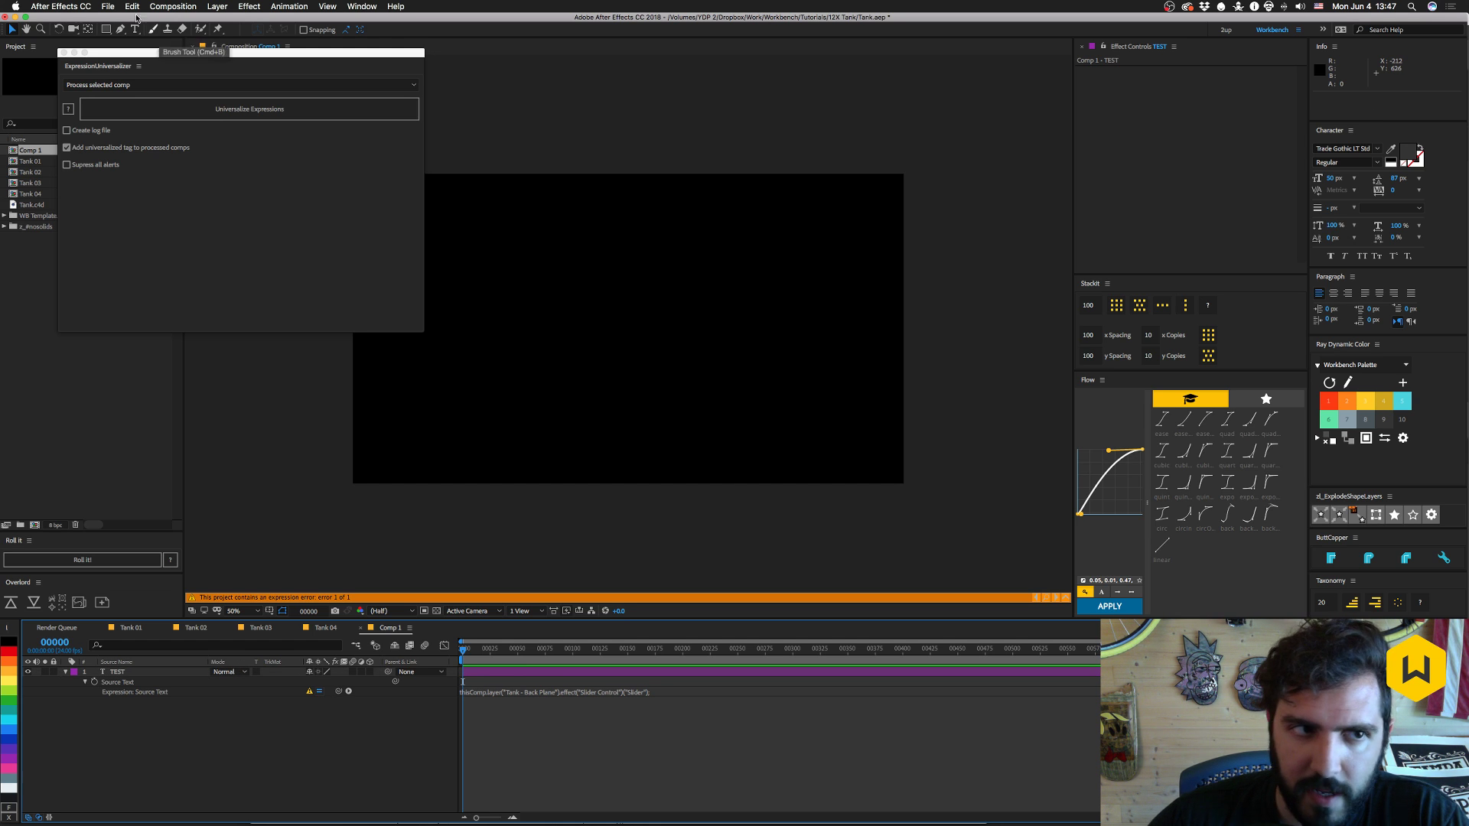
left_click(63, 52)
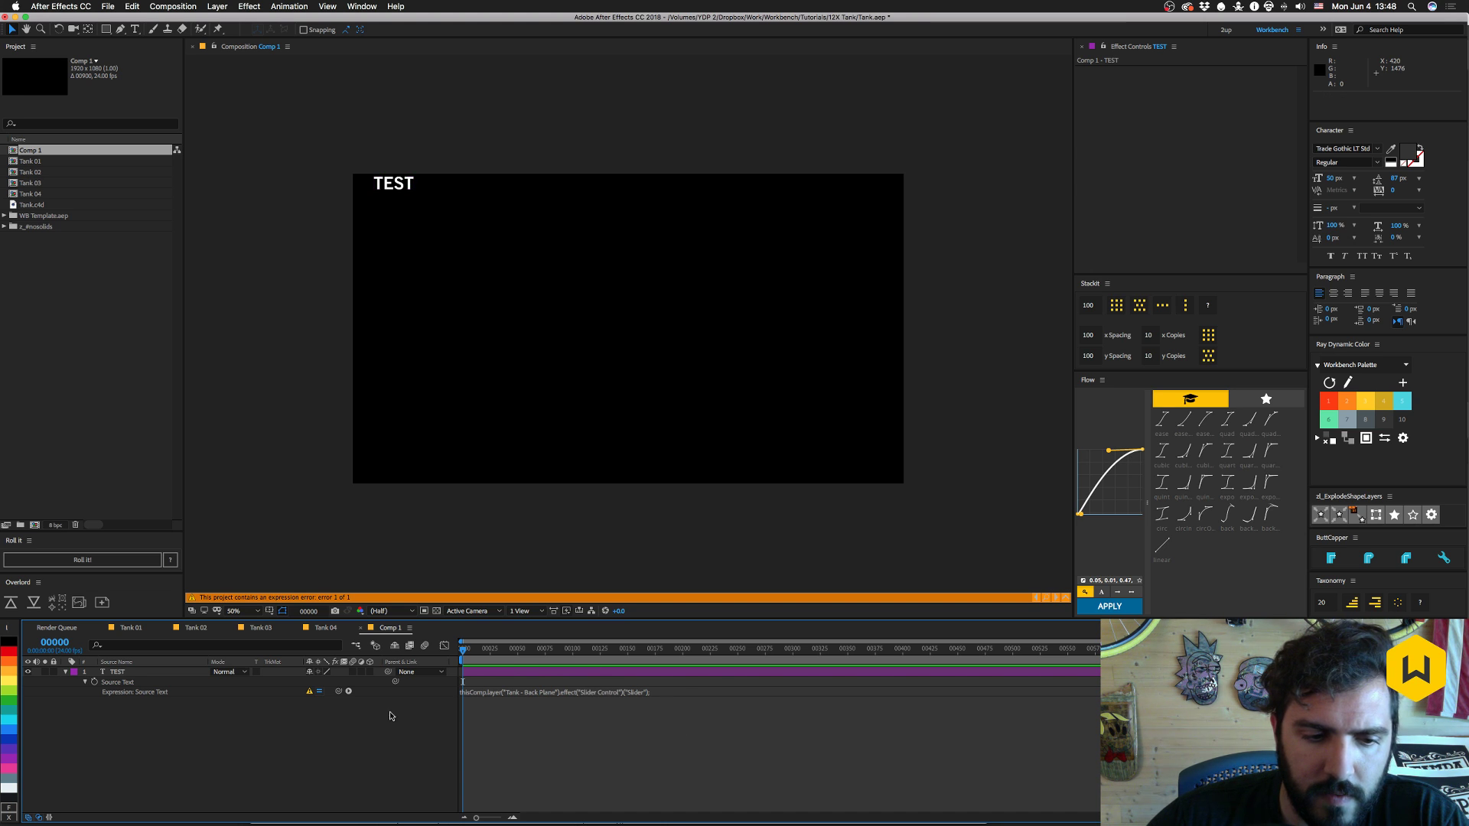
- Return to Tank 04 and duplicate the Slider Control 8 effect on the Tank - Back Plane layer
left_click(320, 628)
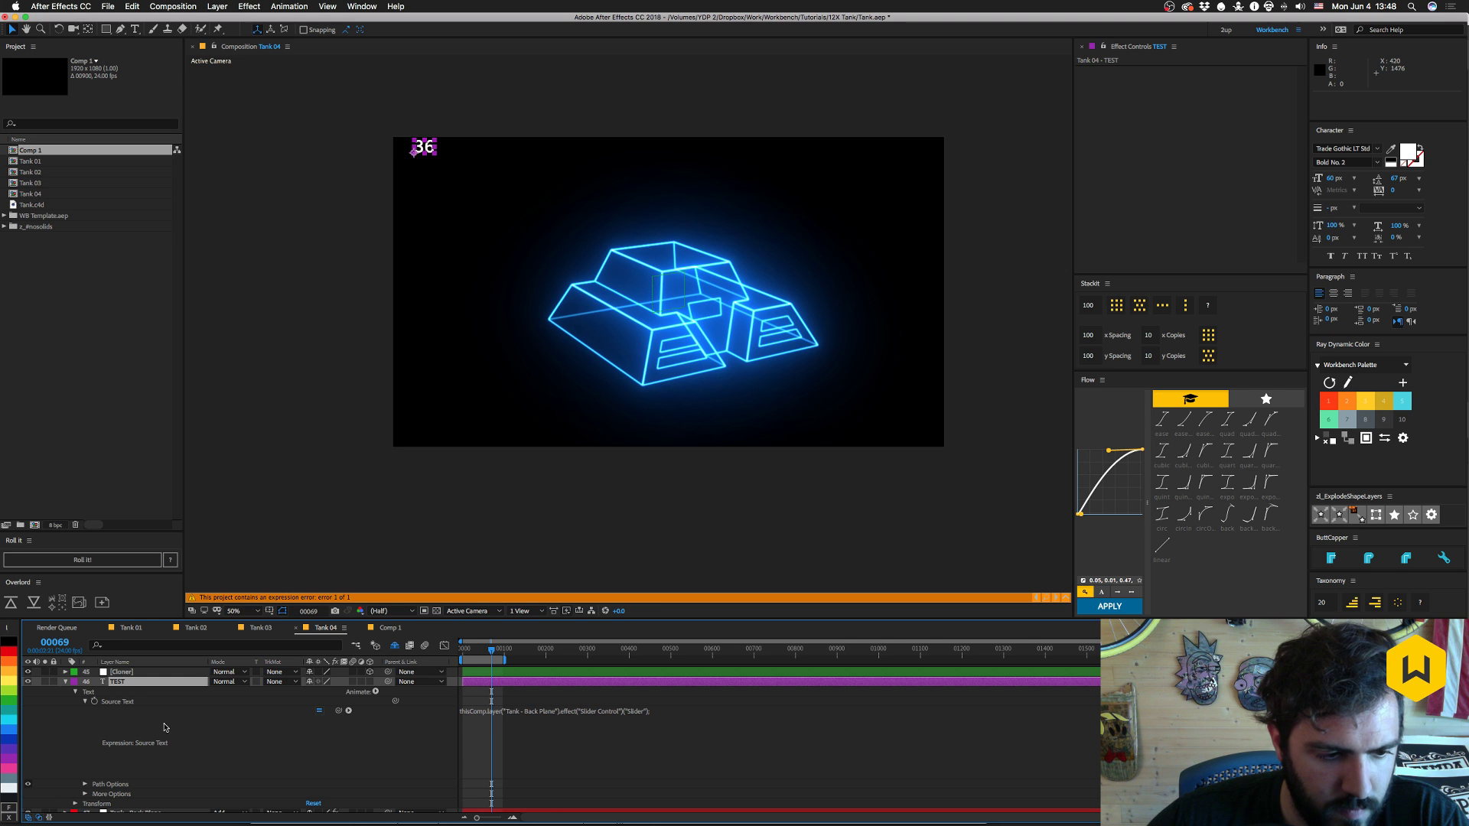
scroll(159, 735, "down", 4)
left_click(158, 734)
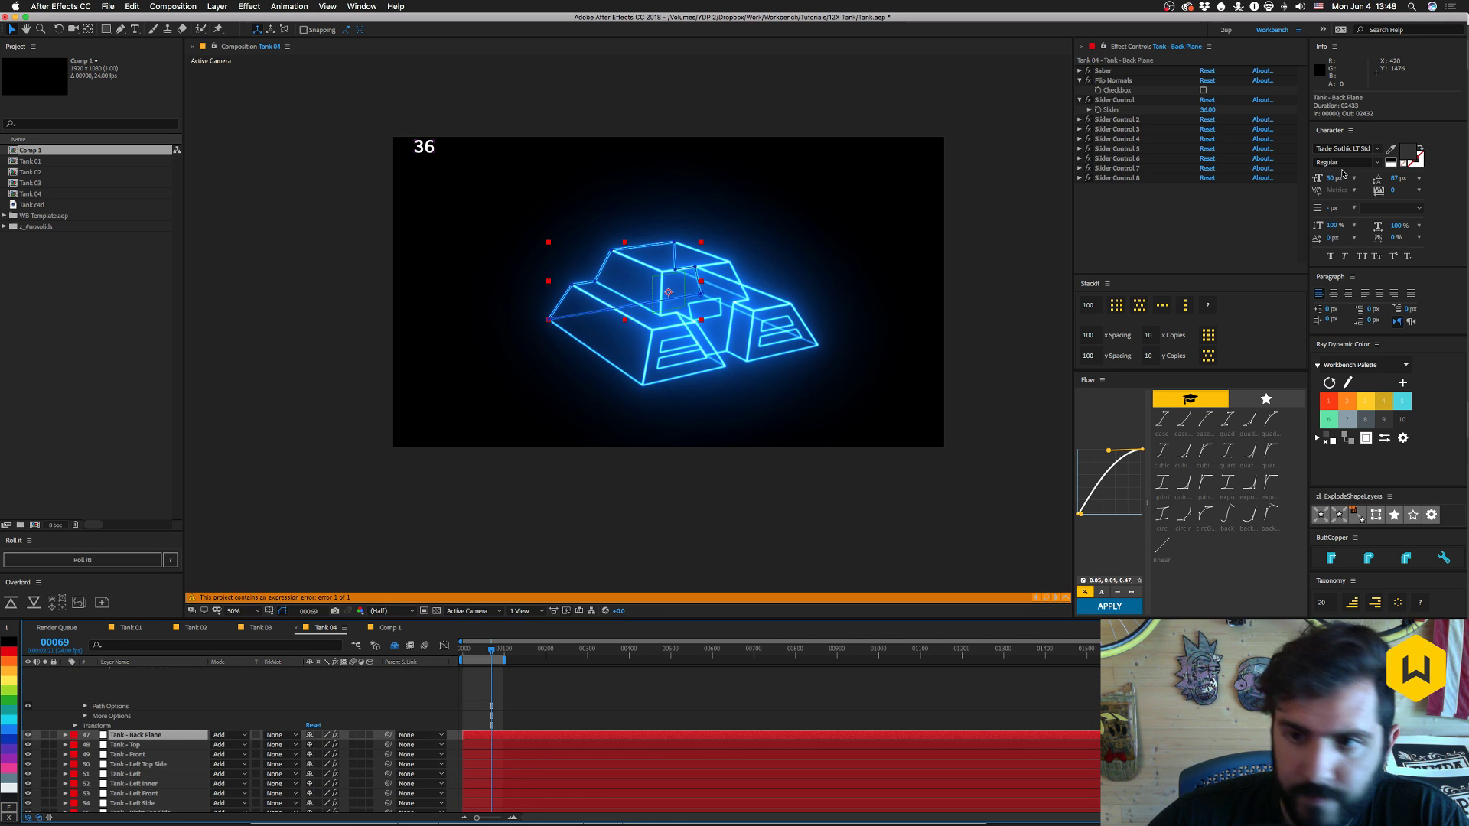
left_click(1081, 179)
key("super+d")
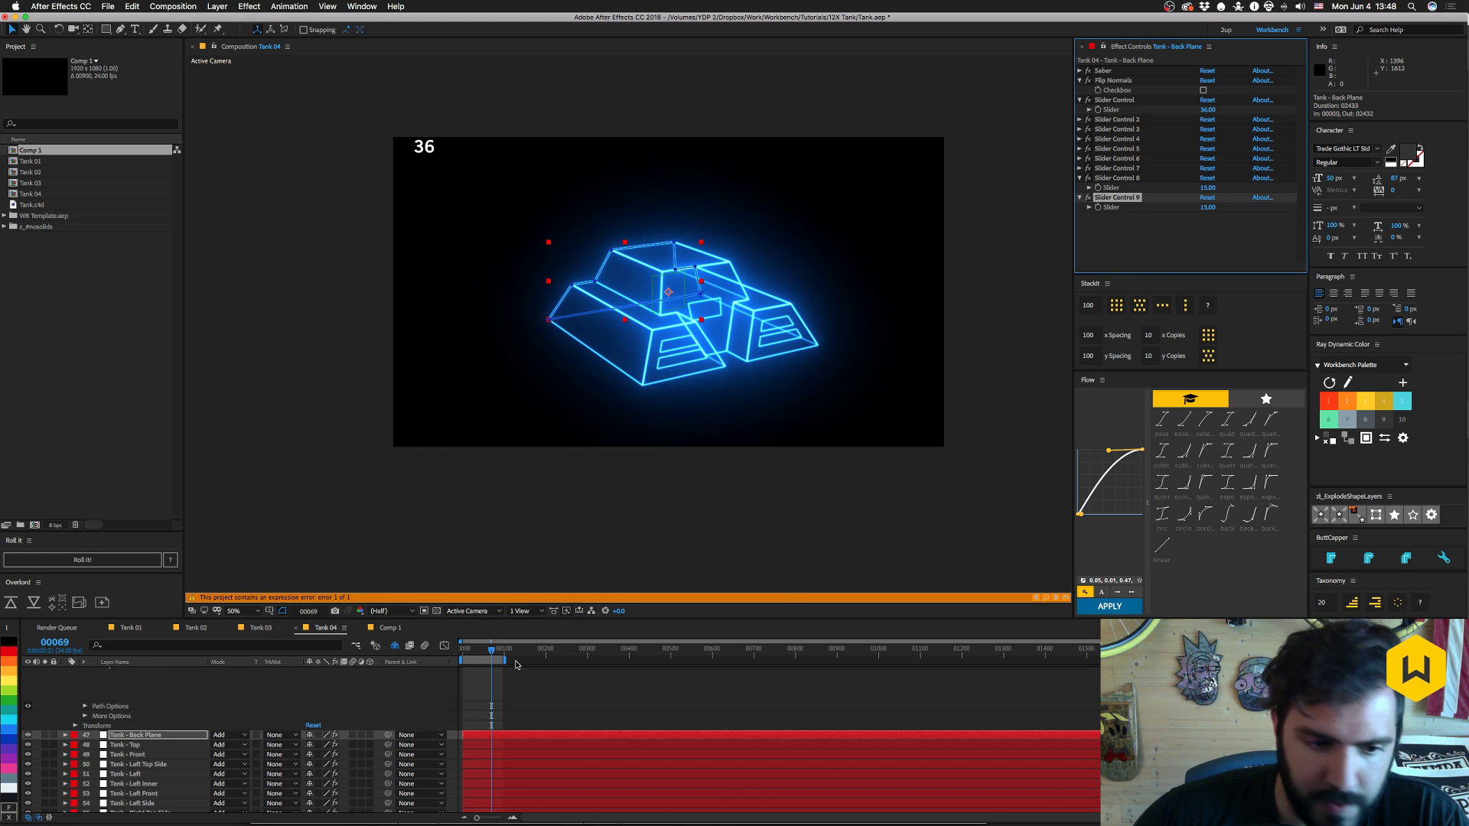
- Add the expression effect(3)(1) to the Slider property of Slider Control 9 on the Tank - Back Plane layer
key("u")
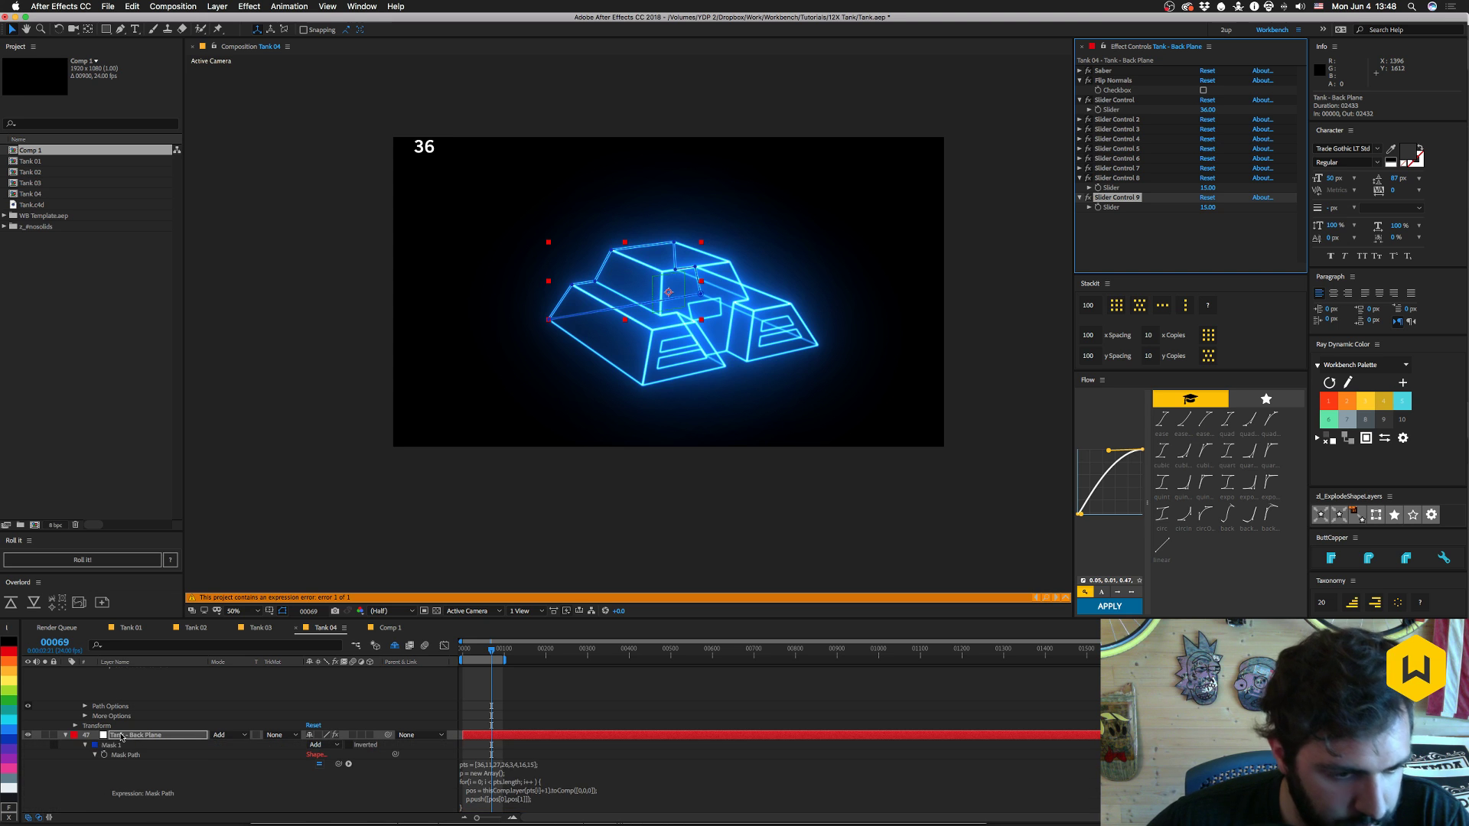
scroll(207, 758, "down", 5)
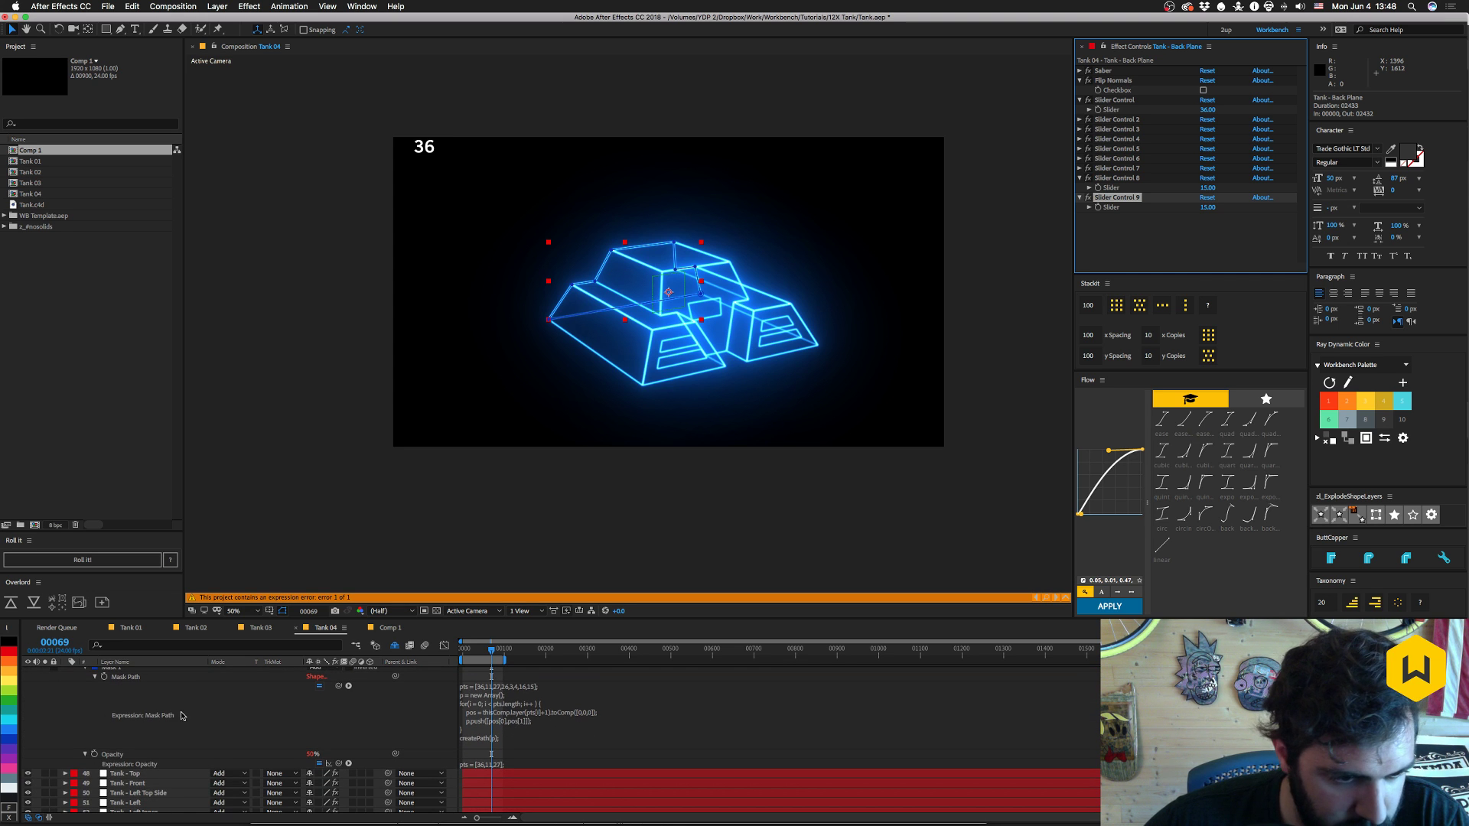
scroll(183, 716, "up", 1)
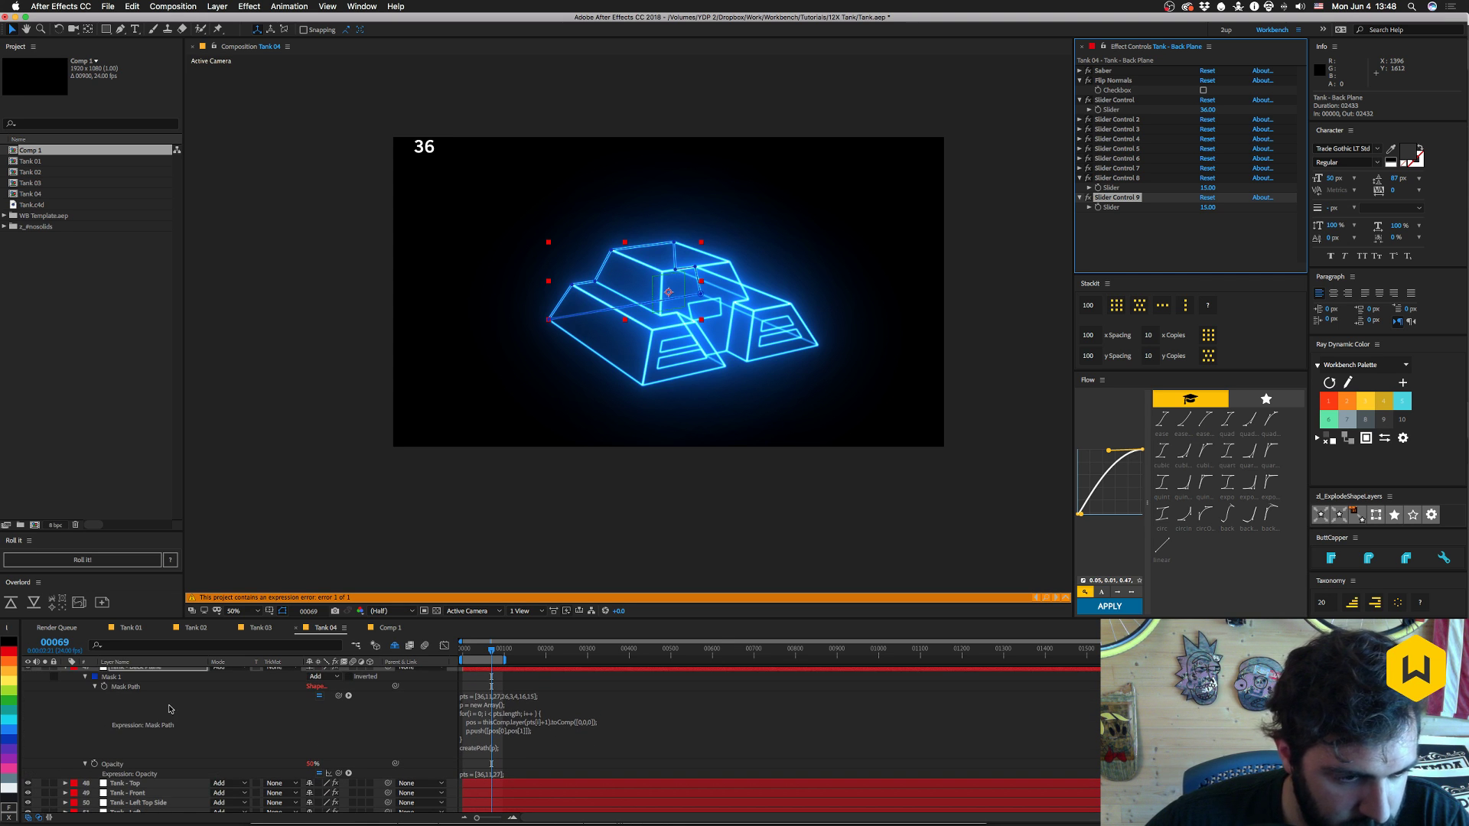
left_click(1099, 207, "alt")
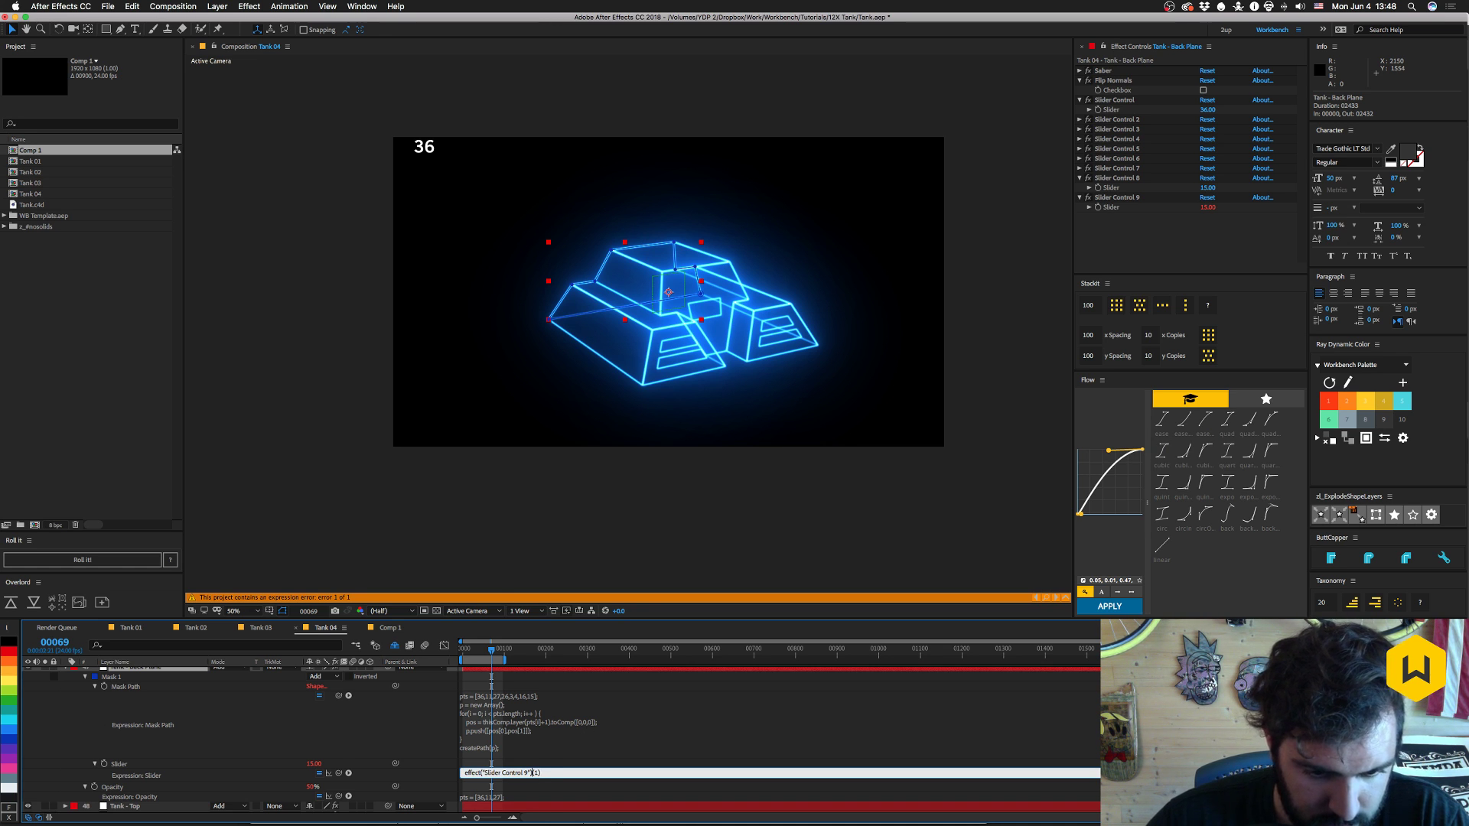
key("alt+shift+Left")
key("alt+shift+Left")
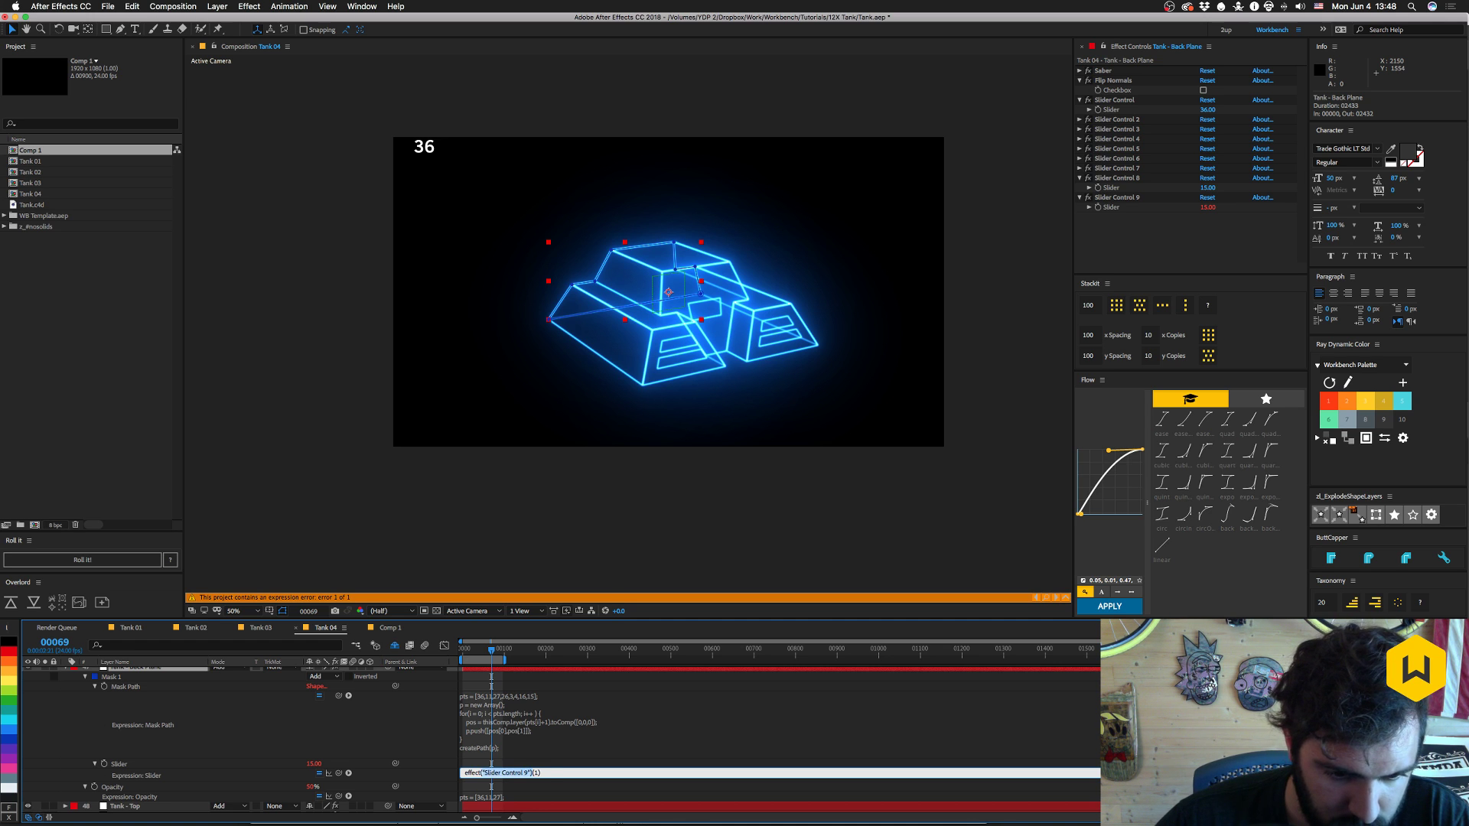
key("BackSpace")
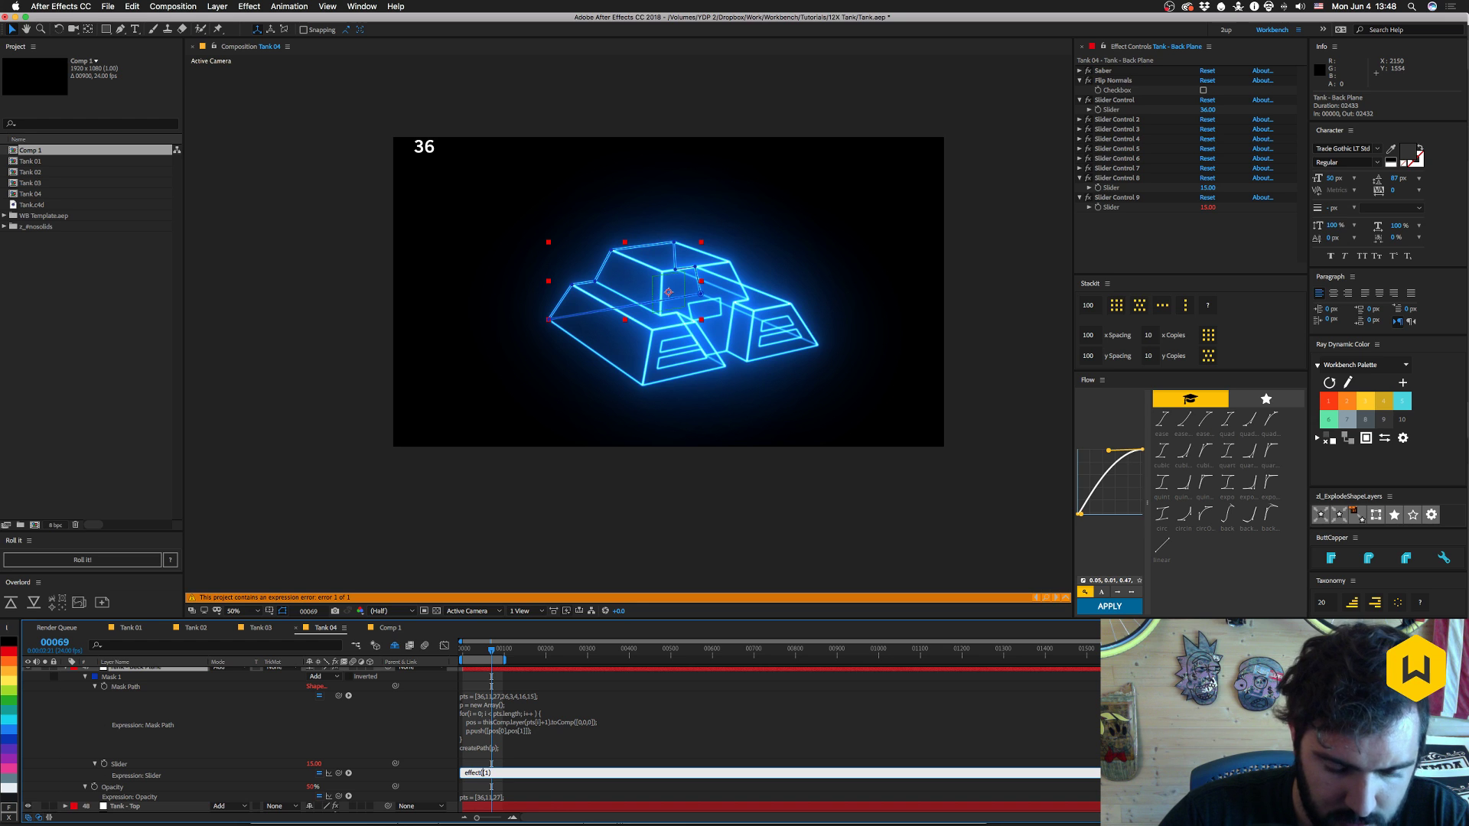
type("3)")
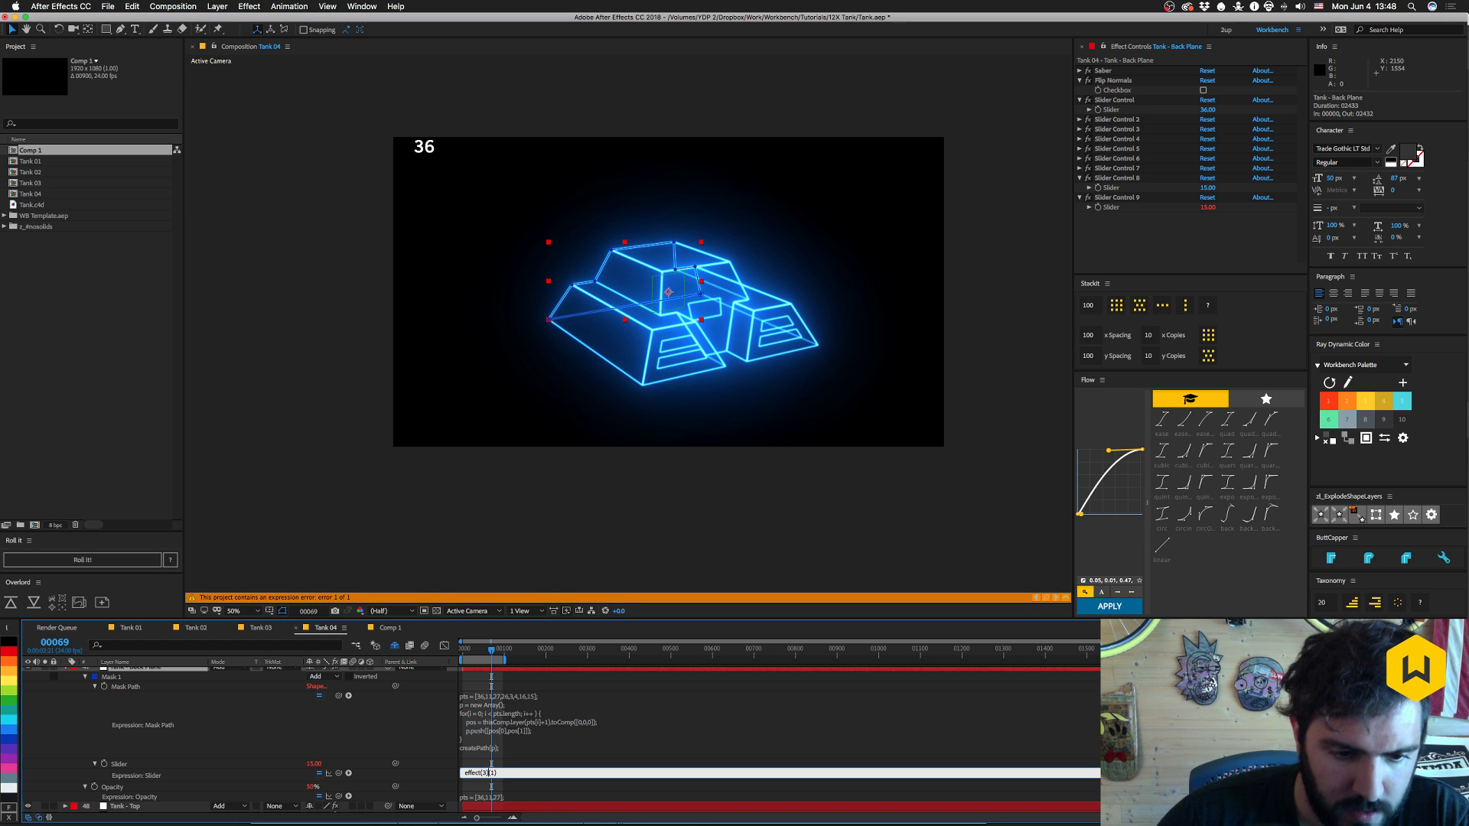
key("KP_Enter")
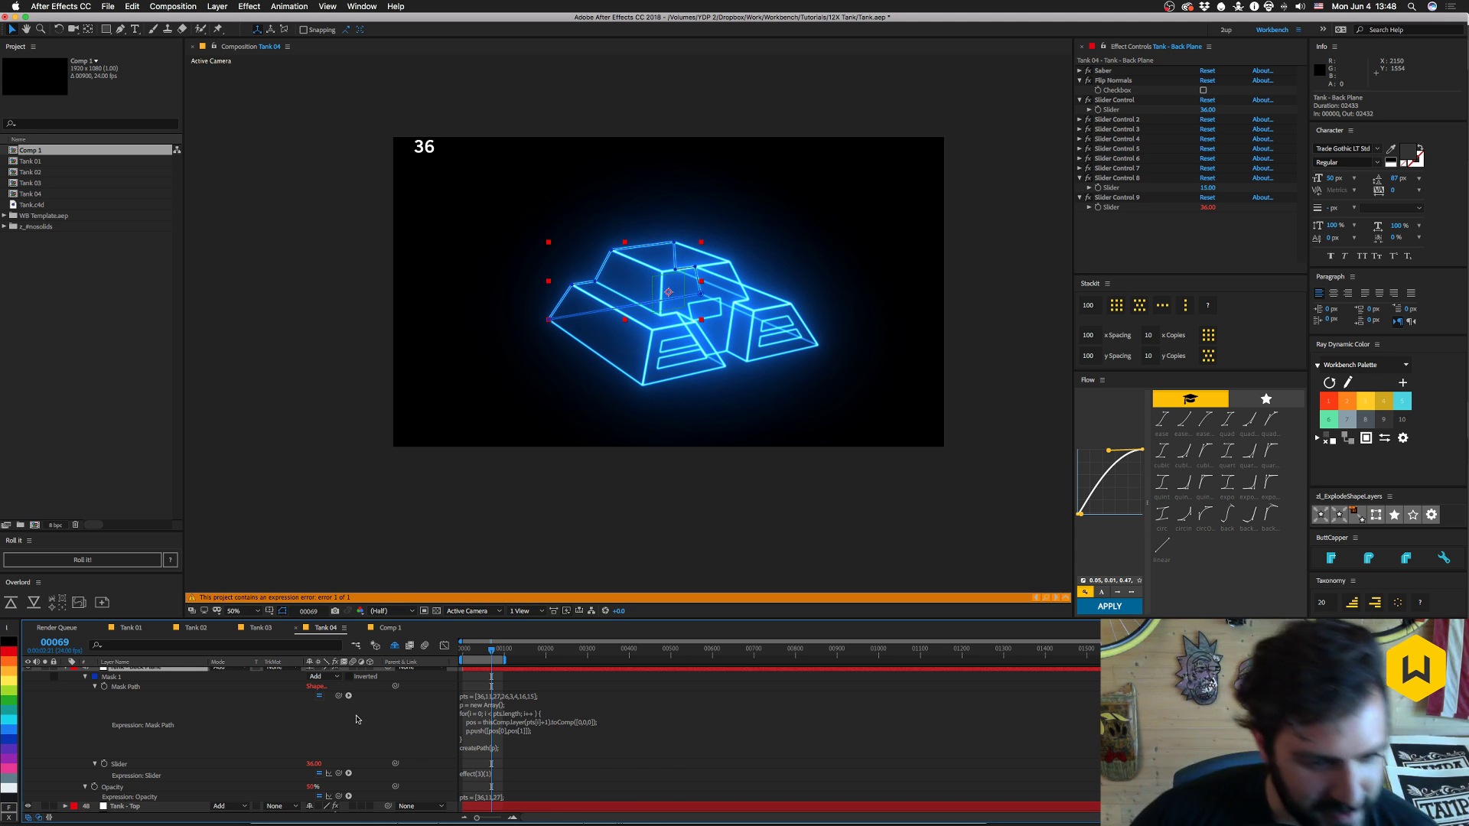
- Undo the recent changes back to the TEST layer's List Methods/Properties expression, before Comp 1 and the duplicated slider were created
scroll(357, 720, "up", 10)
left_click(532, 717)
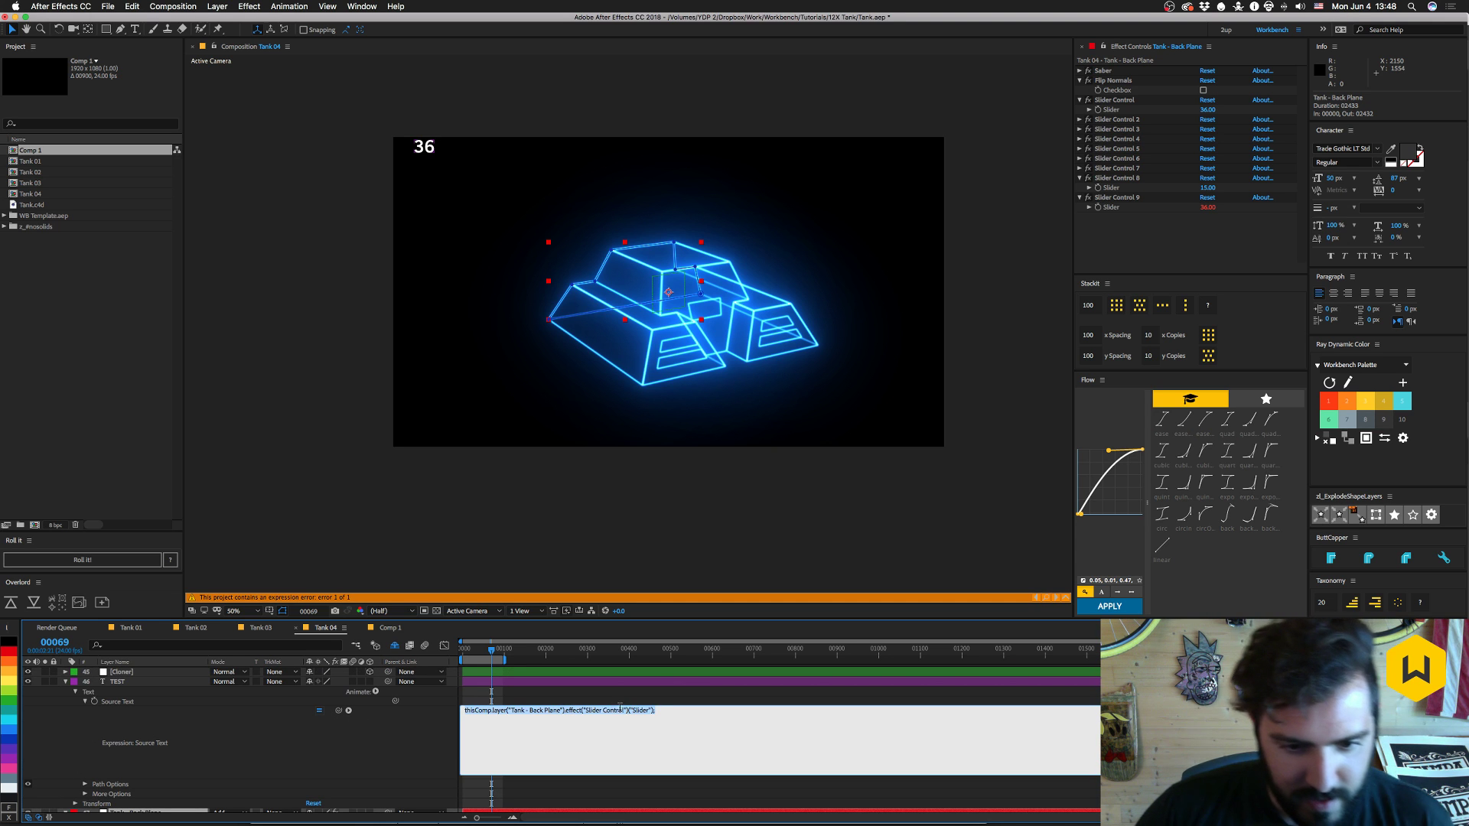
left_click(634, 750)
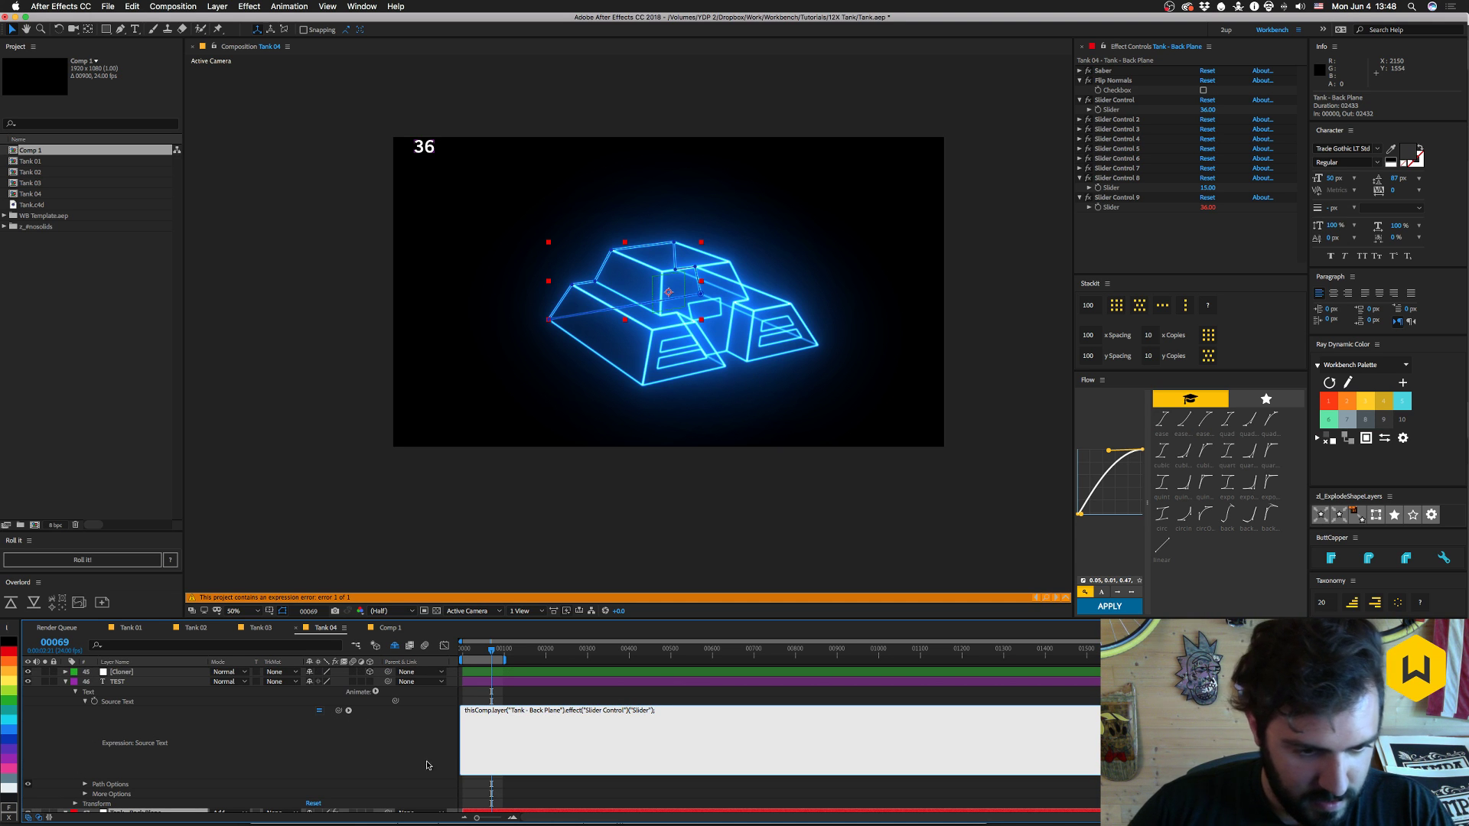
left_click(279, 737)
key("super+z")
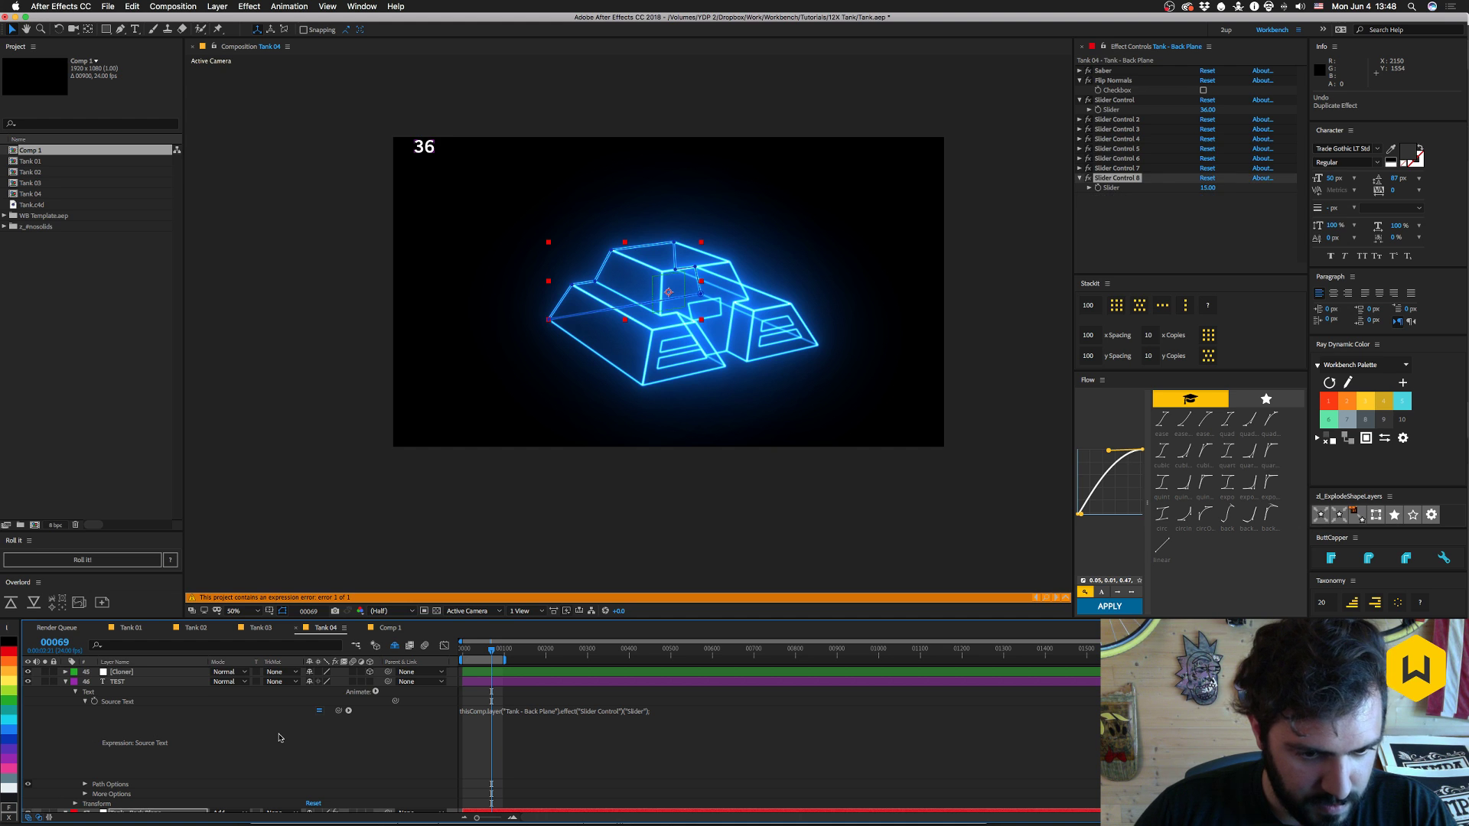
key("super+z")
key("super+z")
key("super+z")
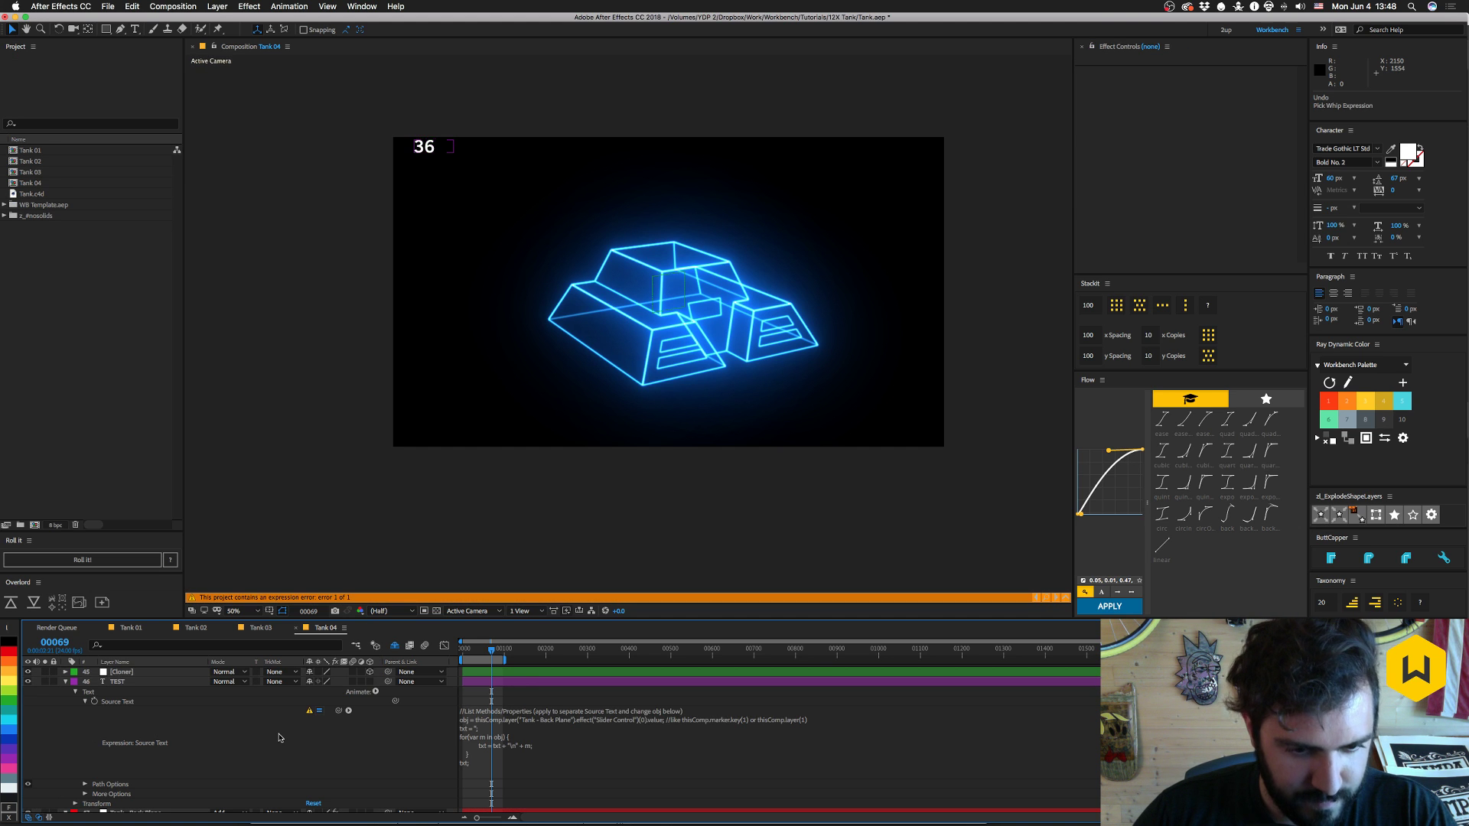
- Try property index 1 after effect("Slider Control") in the TEST layer's Source Text expression
left_click(641, 721)
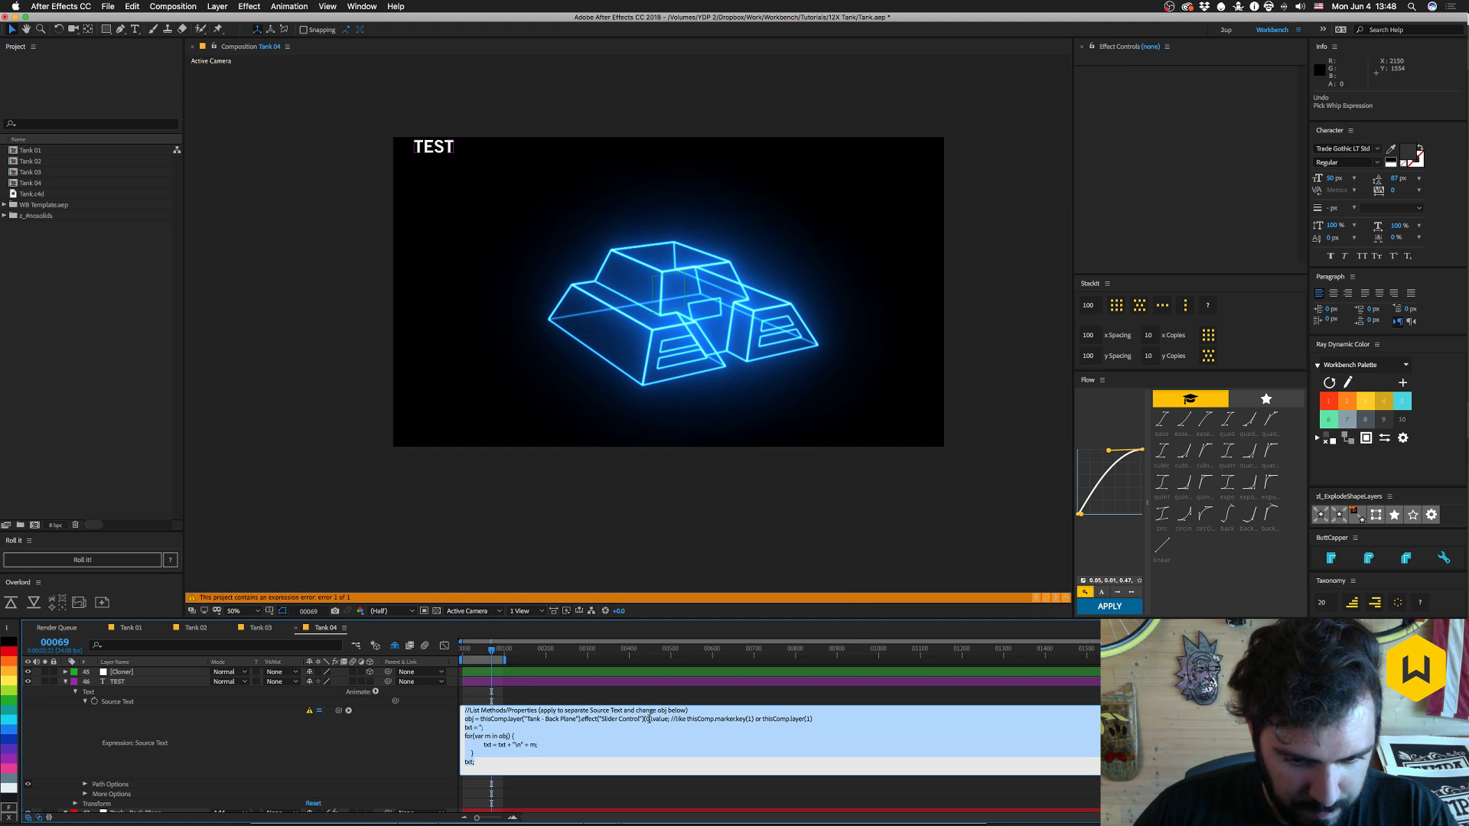
left_click(649, 719)
key("BackSpace")
type("1")
key("KP_Enter")
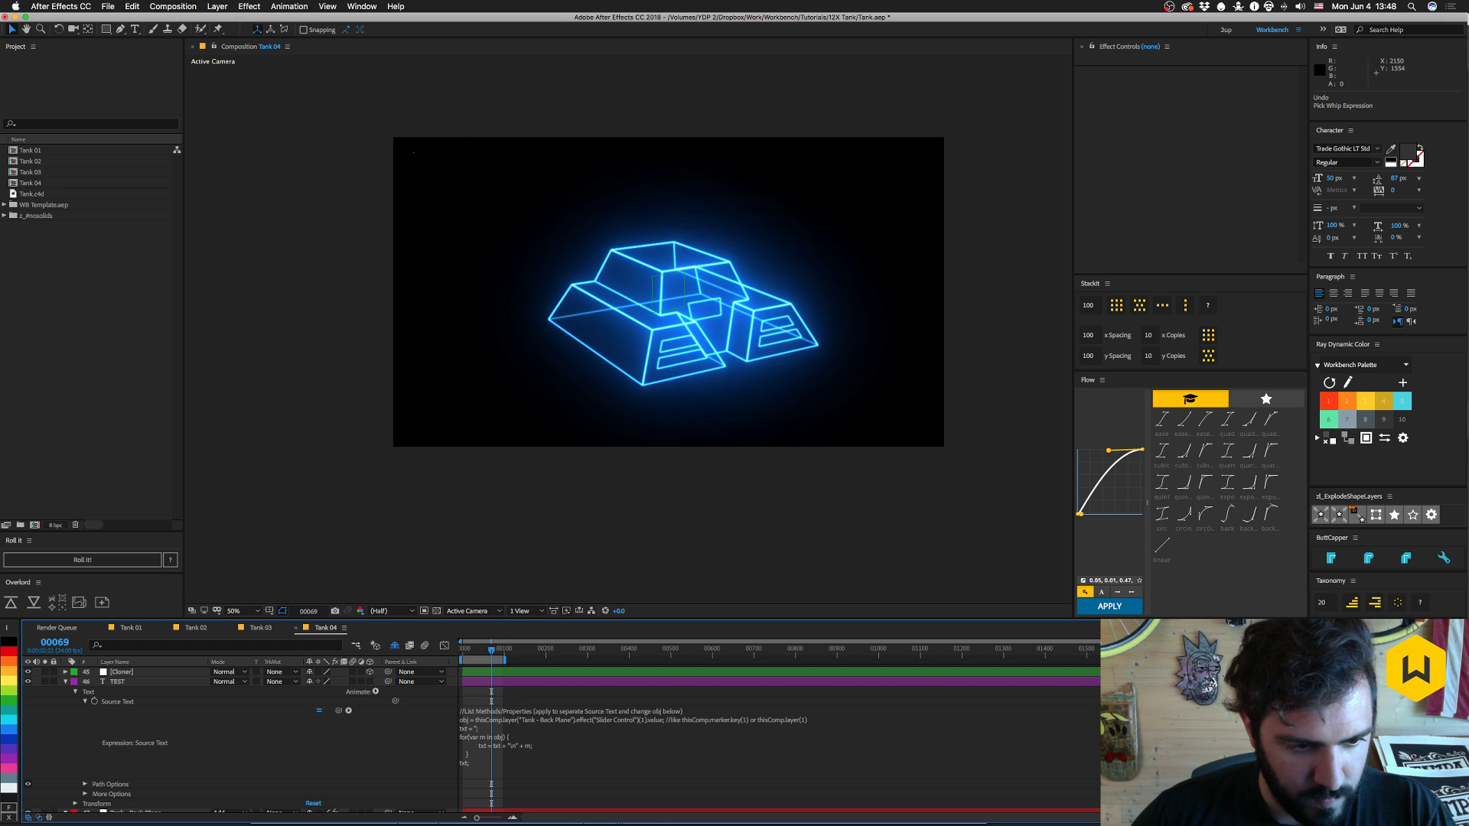
- Try property index 2 after effect("Slider Control") in the TEST layer's Source Text expression
left_click(635, 722)
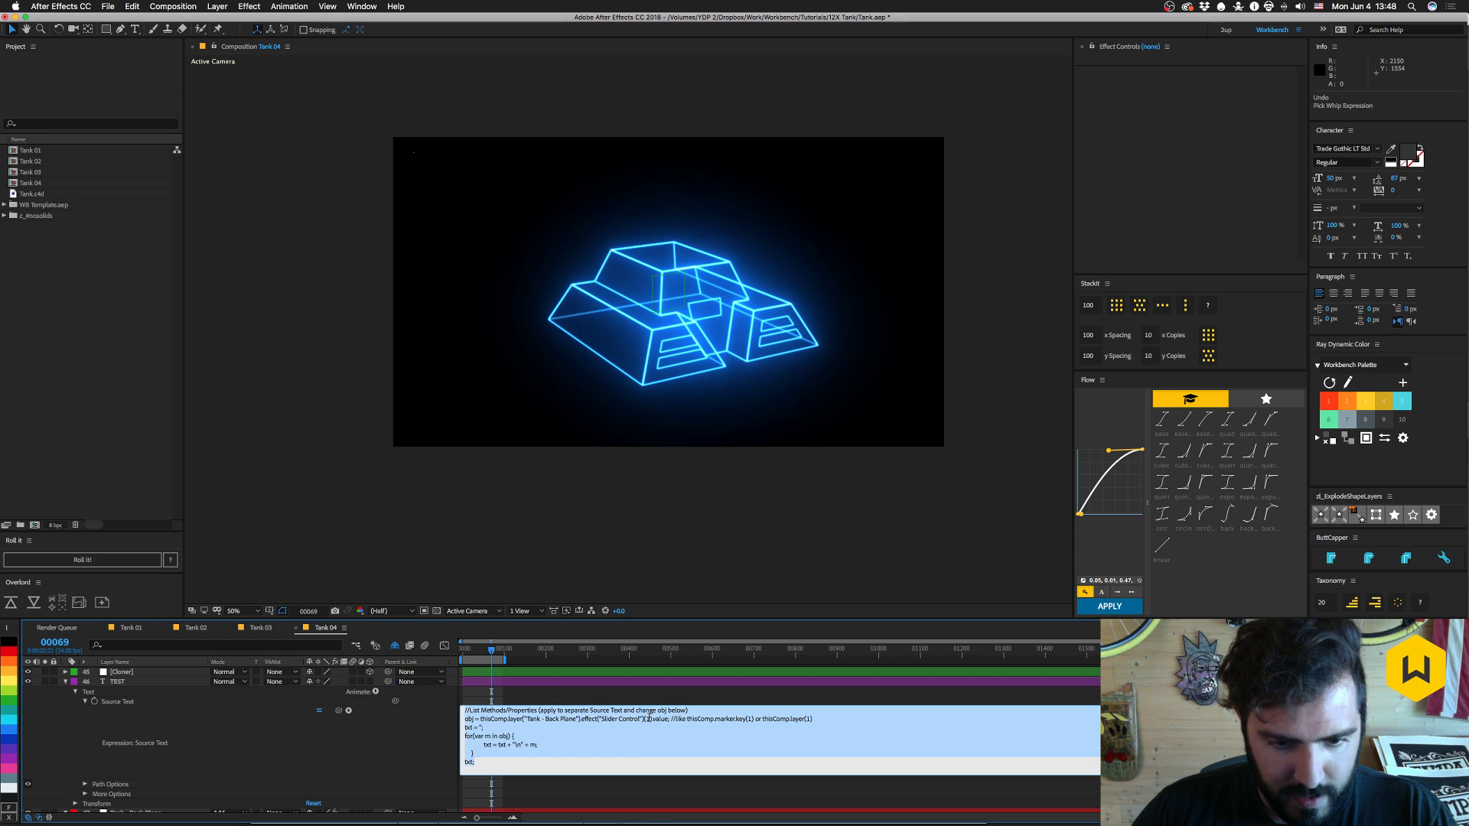
left_click(647, 719)
key("BackSpace")
type("2")
key("KP_Enter")
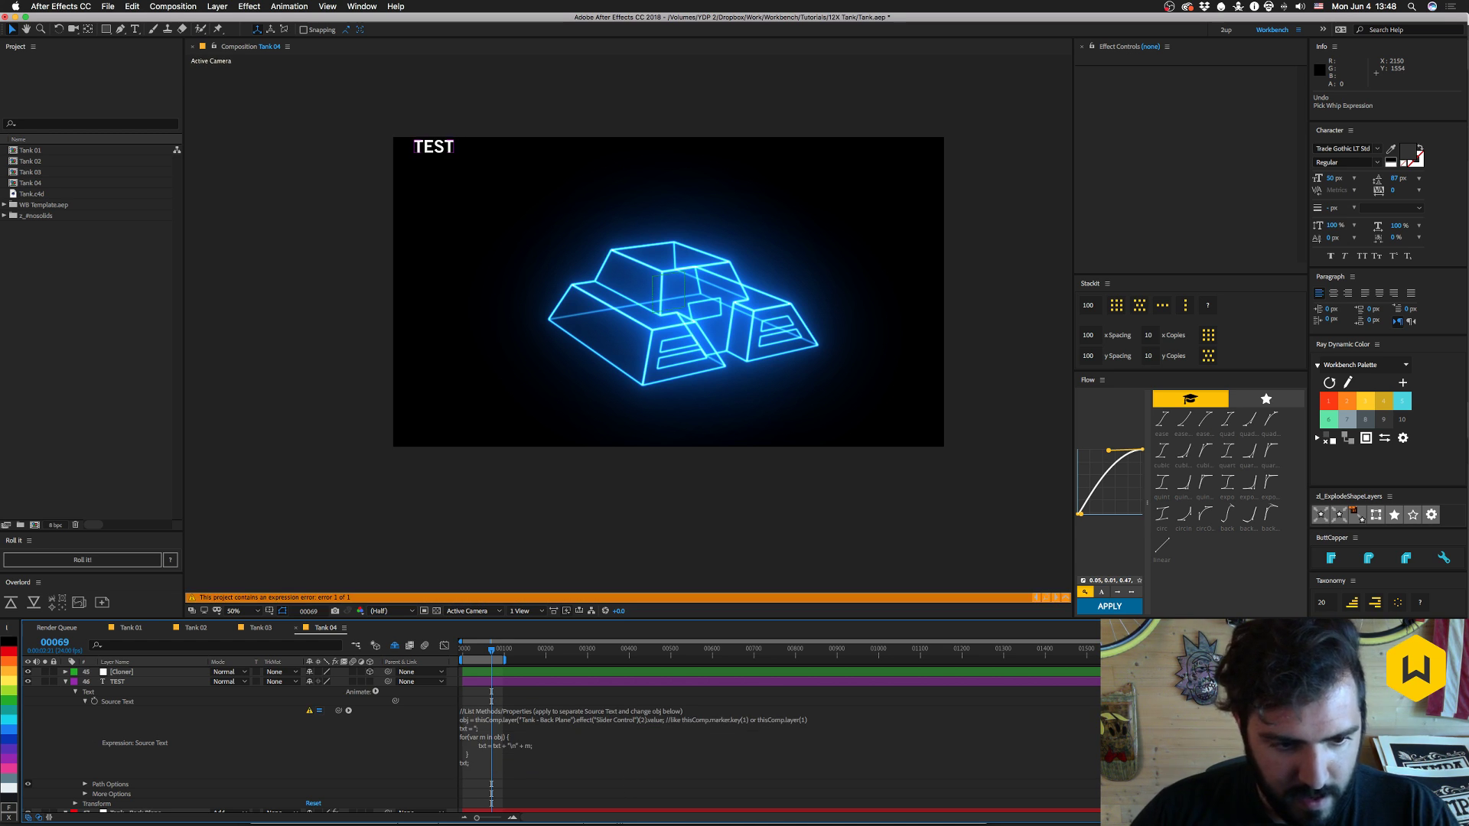
- Change the obj reference in the TEST layer's Source Text expression to effect(0)(0), replacing the effect name with an index
left_click(645, 723)
left_click(650, 719)
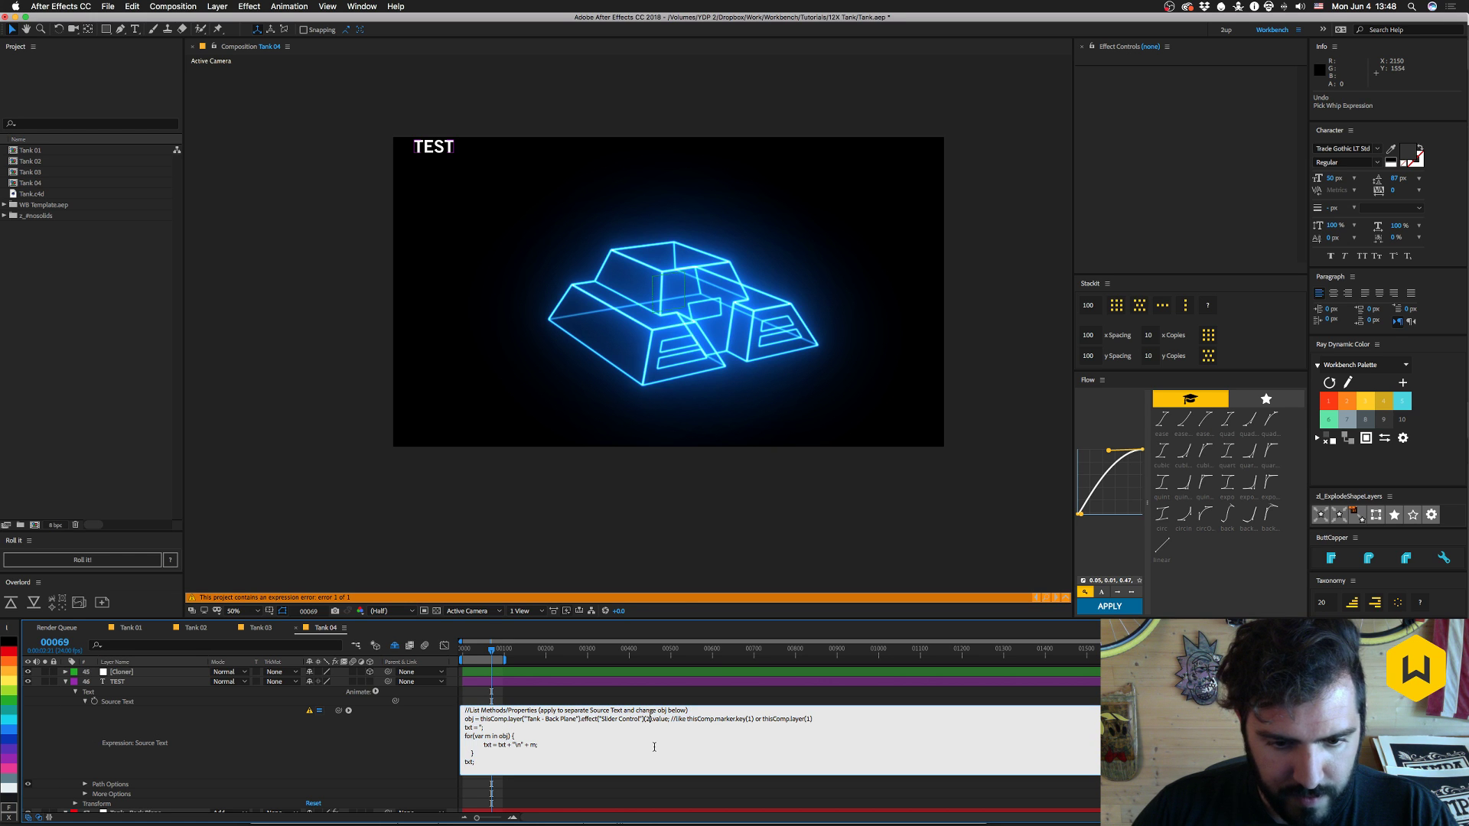
key("BackSpace")
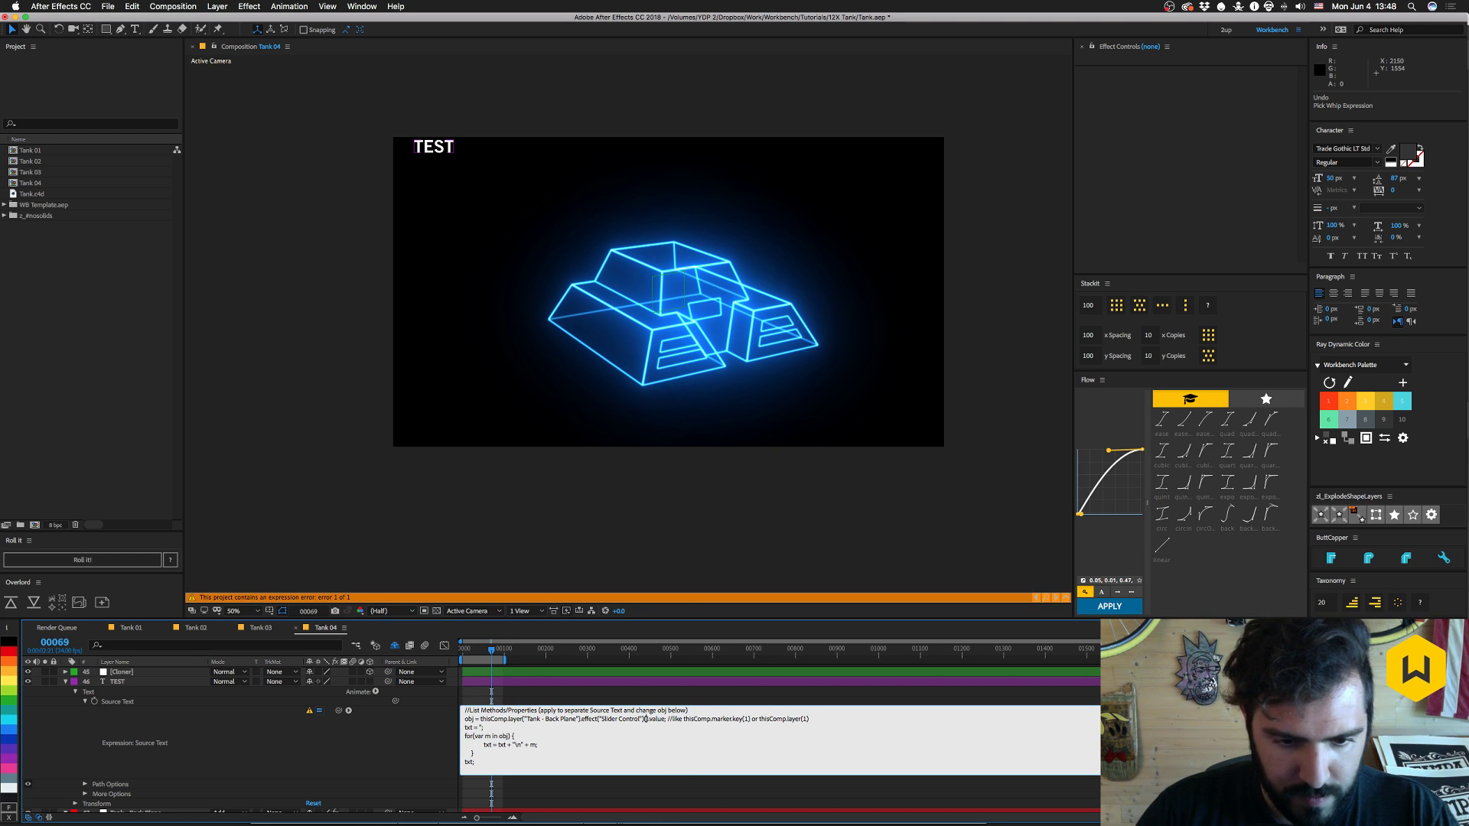
type("0")
left_click_drag(642, 719, 601, 719)
type("0")
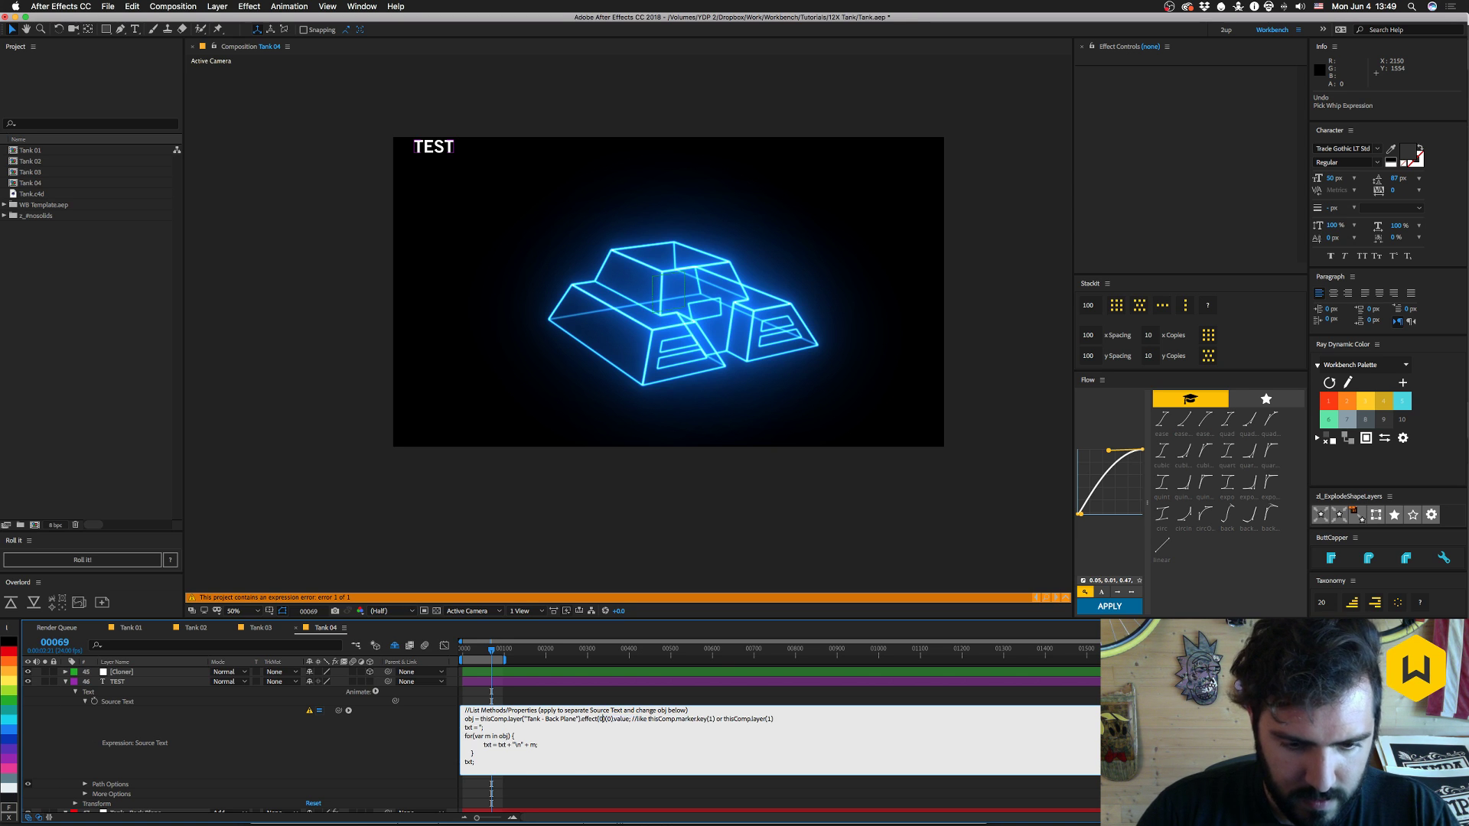
key("KP_Enter")
- Change the effect index in the TEST expression to 1 so it references effect(1)(0)
left_click(613, 722)
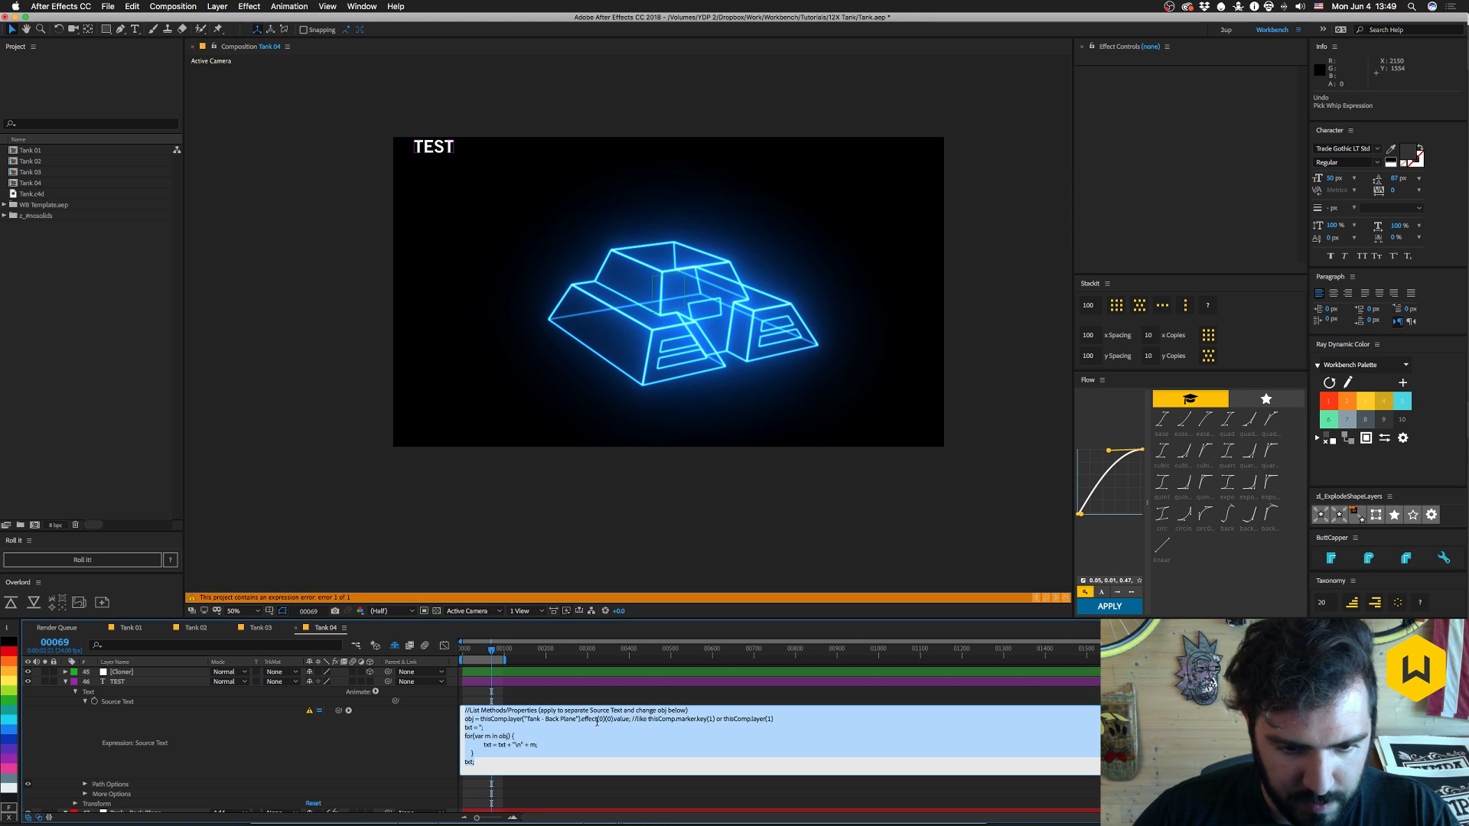
key("BackSpace")
type("1")
key("KP_Enter")
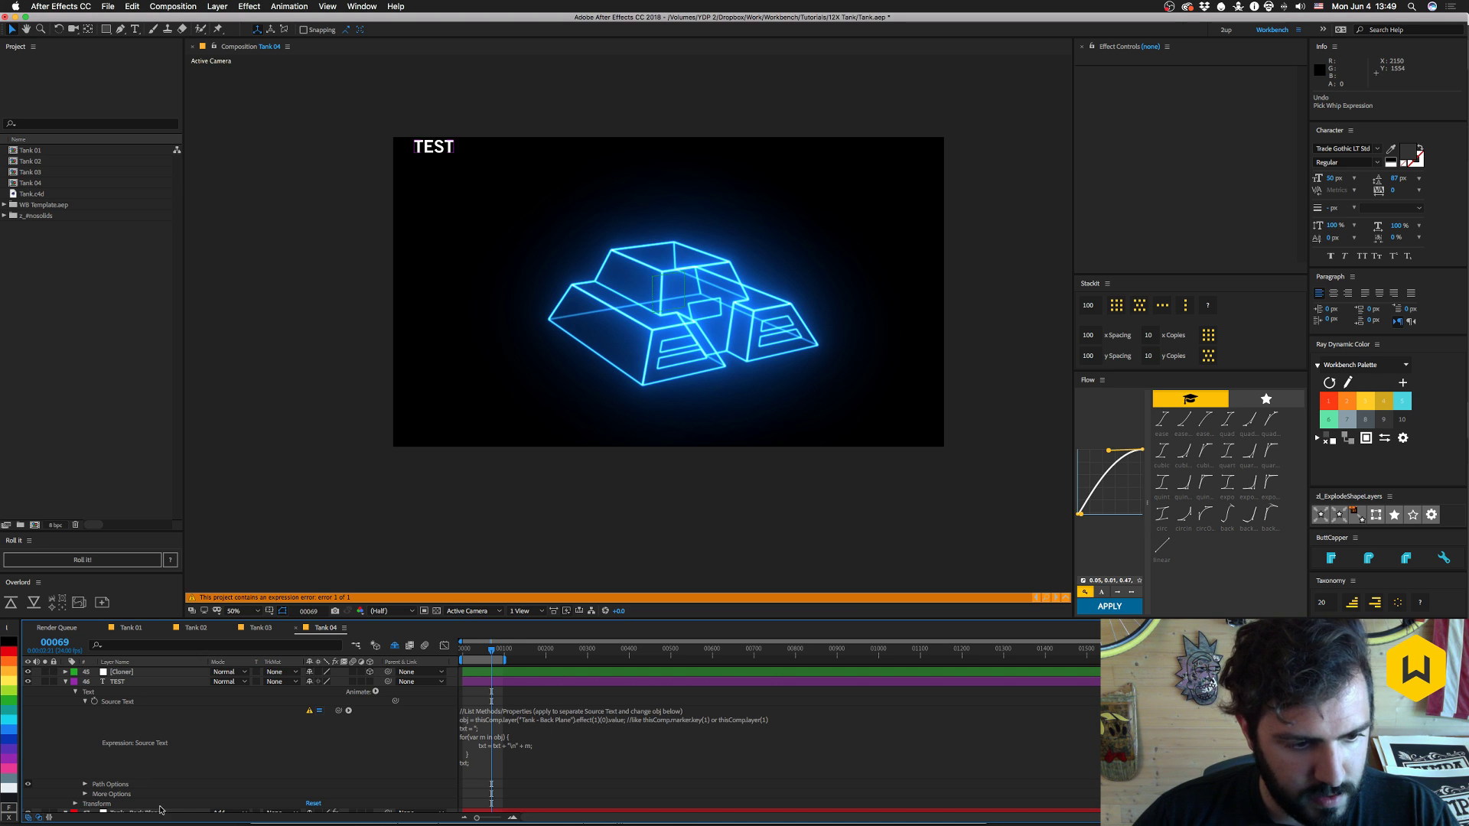
- Select the Tank - Back Plane layer to show its effect controls
scroll(163, 810, "down", 2)
scroll(257, 751, "up", 2)
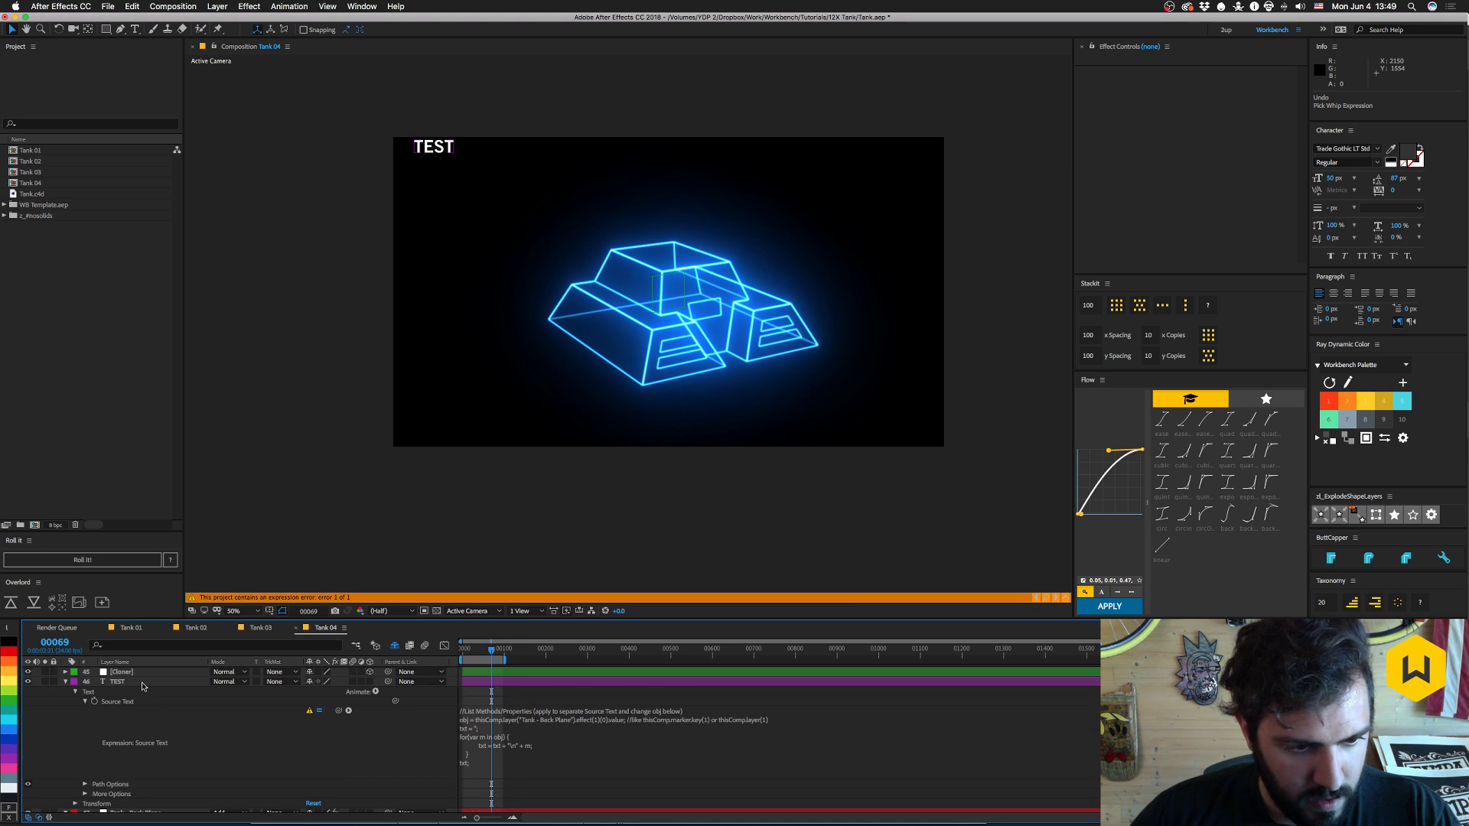
scroll(129, 804, "down", 1)
left_click(127, 789)
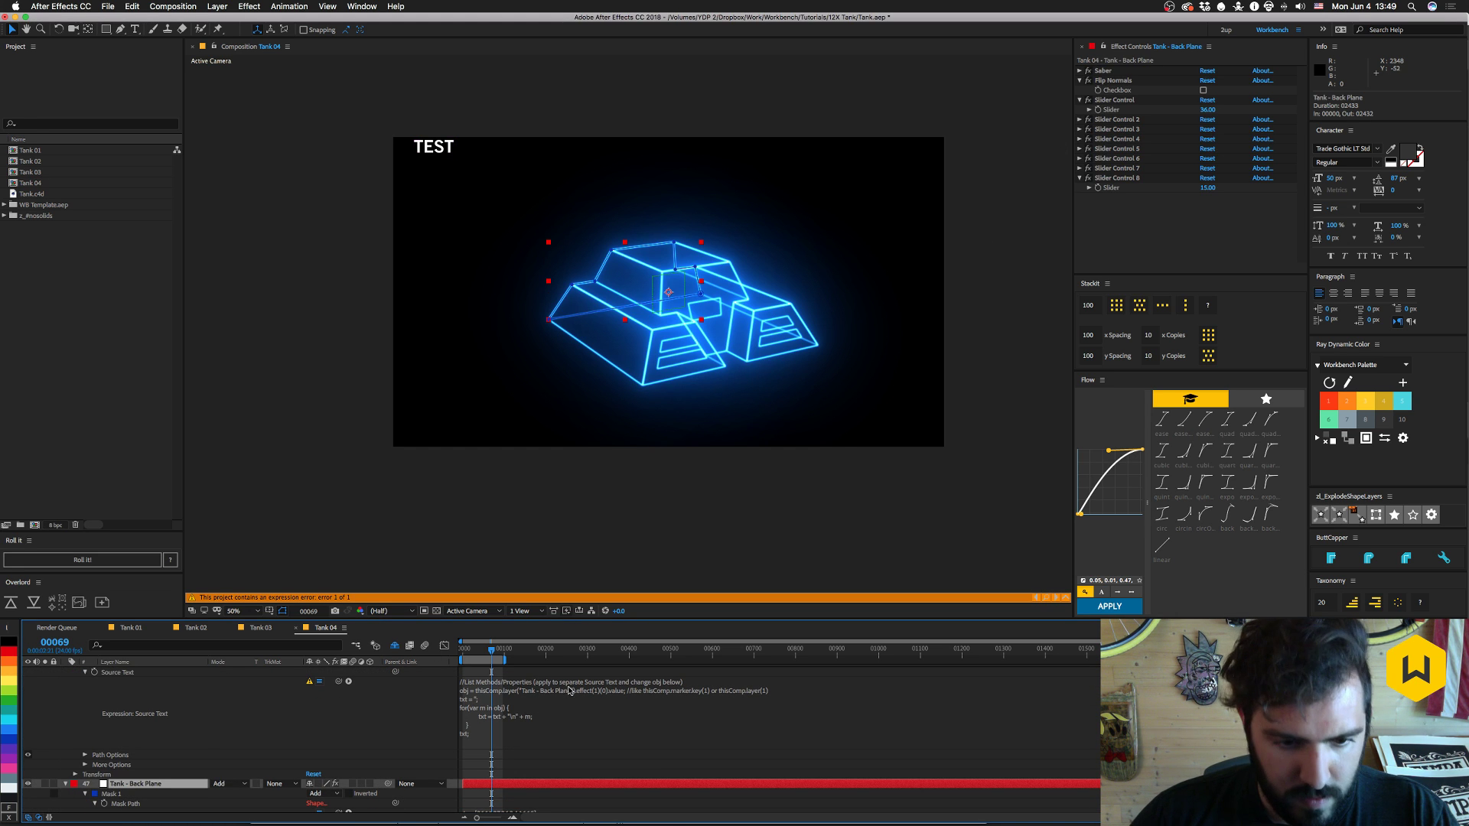
- Change the TEST expression's effect index to 2 and delete the trailing comment on the obj line
scroll(606, 711, "up", 1)
left_click(598, 723)
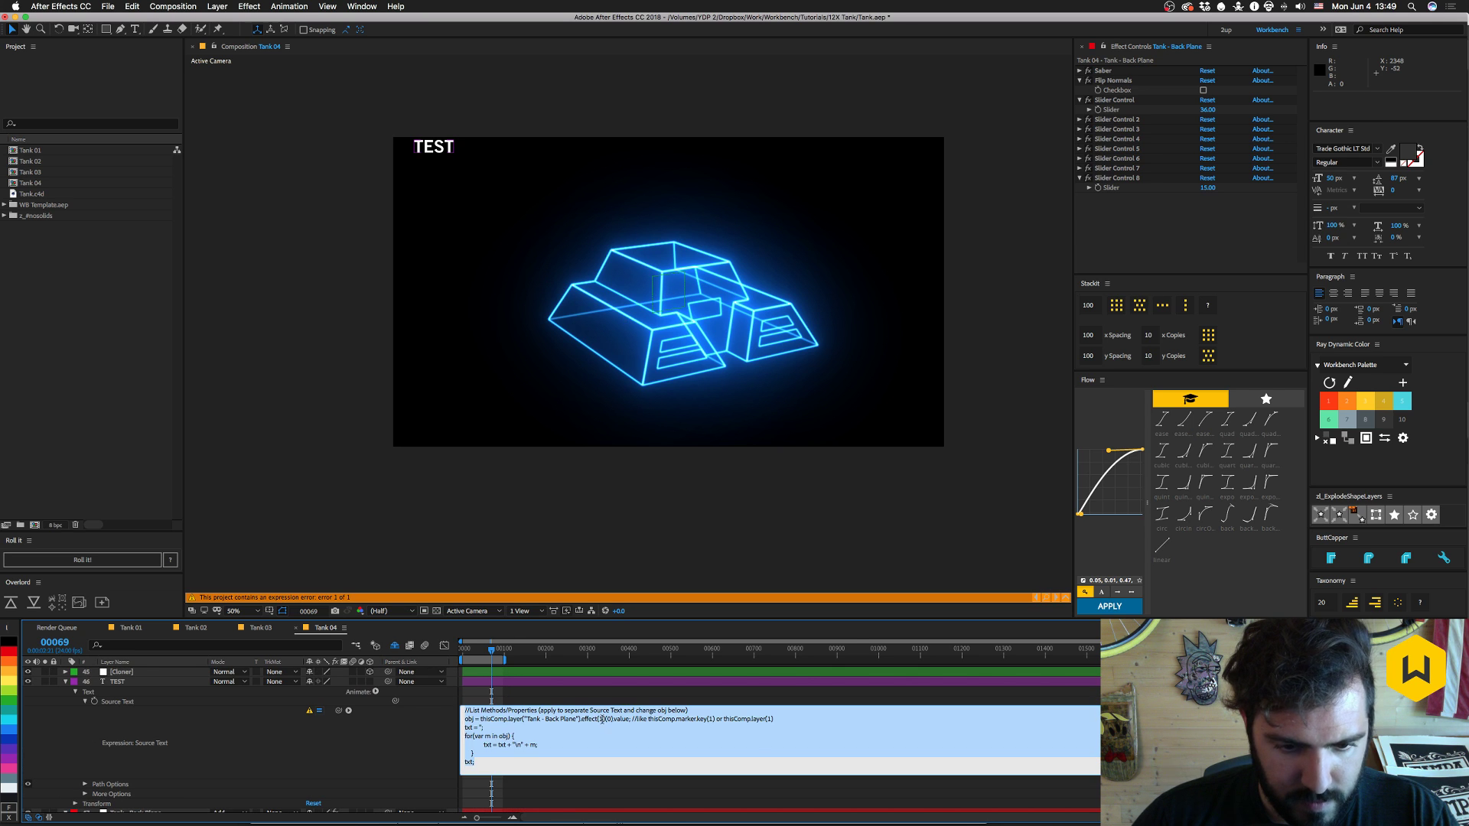
left_click(602, 719)
key("KP_Enter")
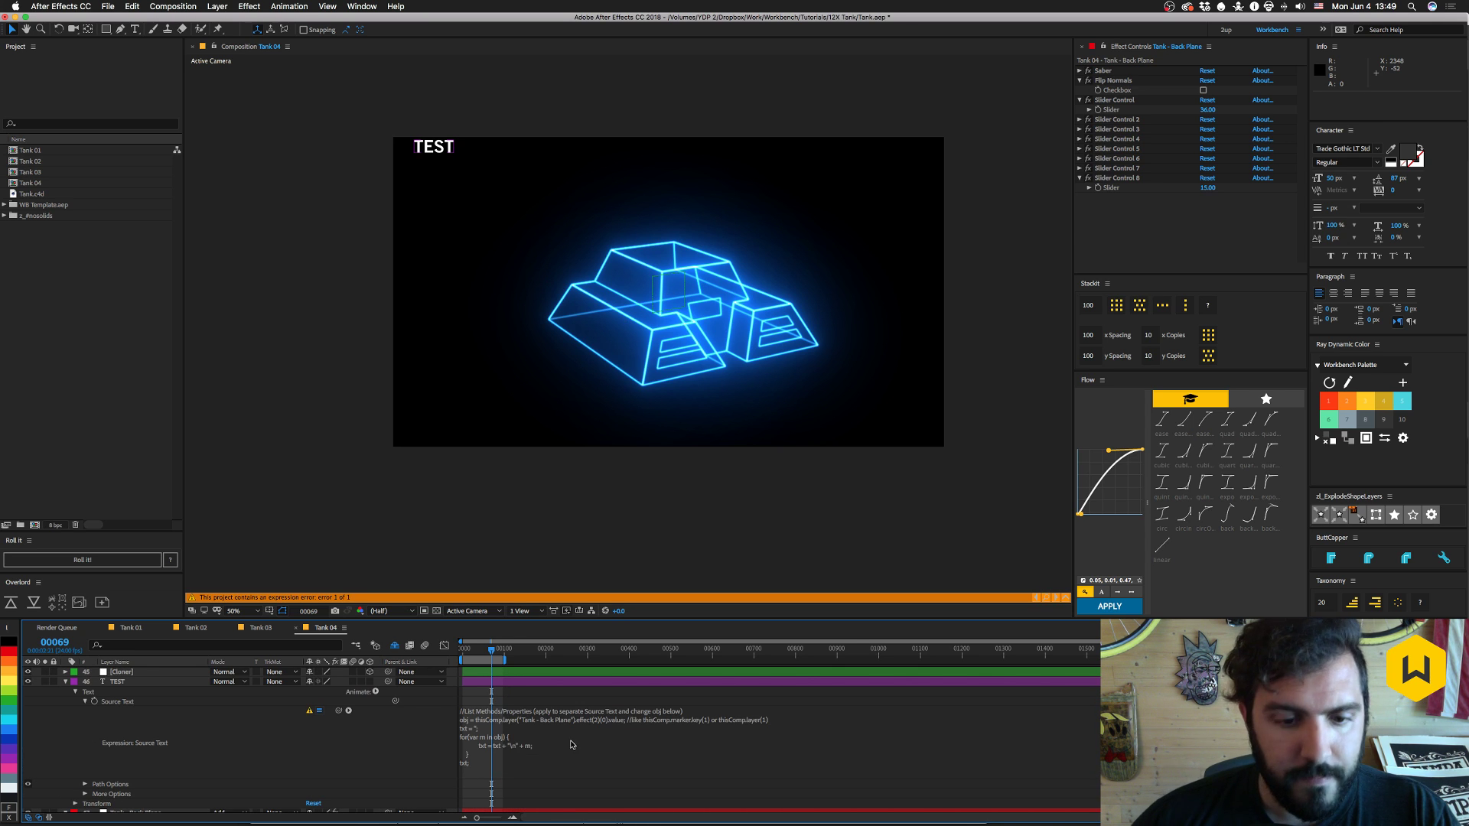
left_click(607, 722)
left_click(640, 721)
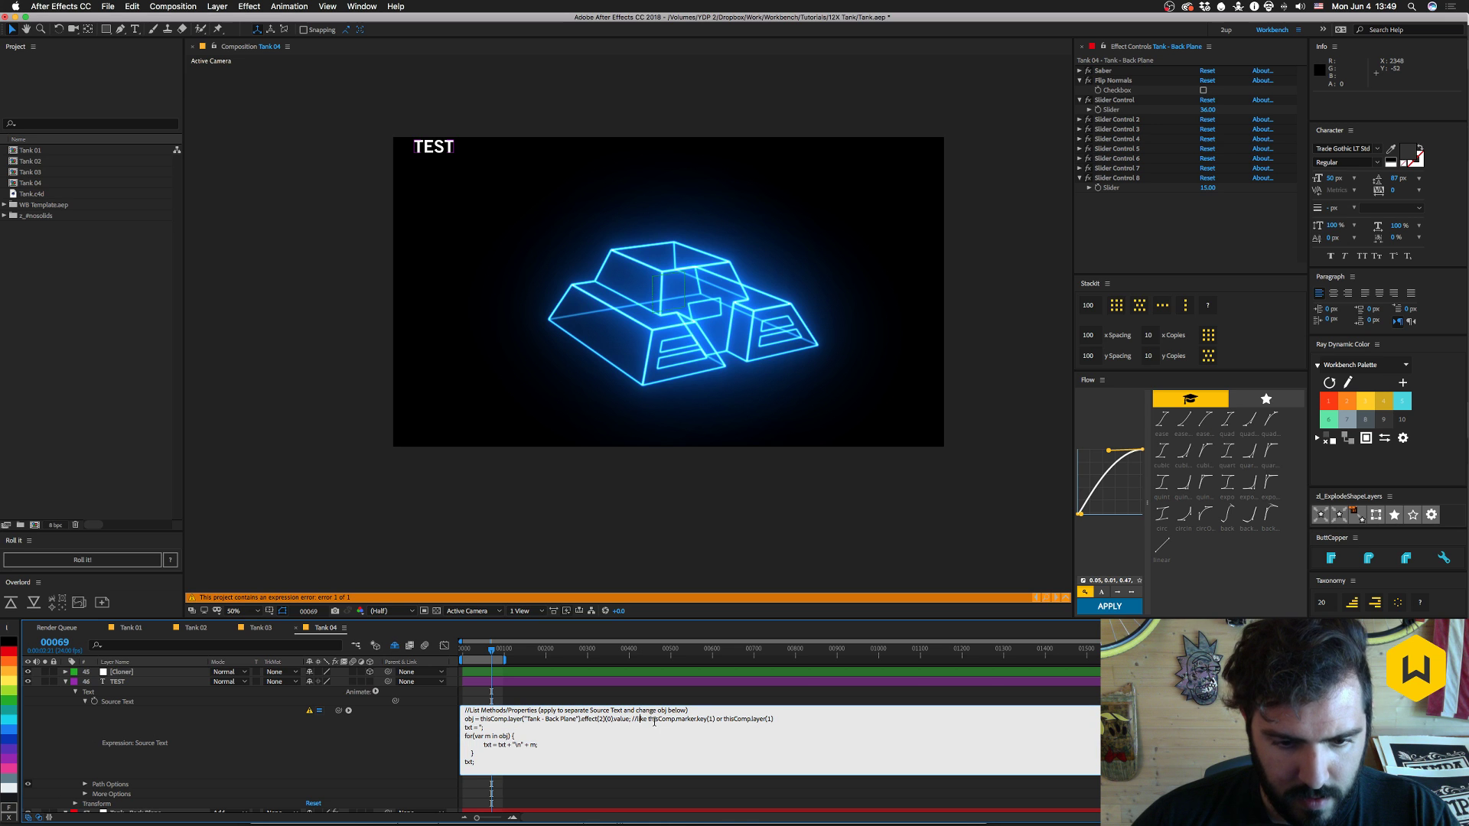
key("shift+End")
key("BackSpace")
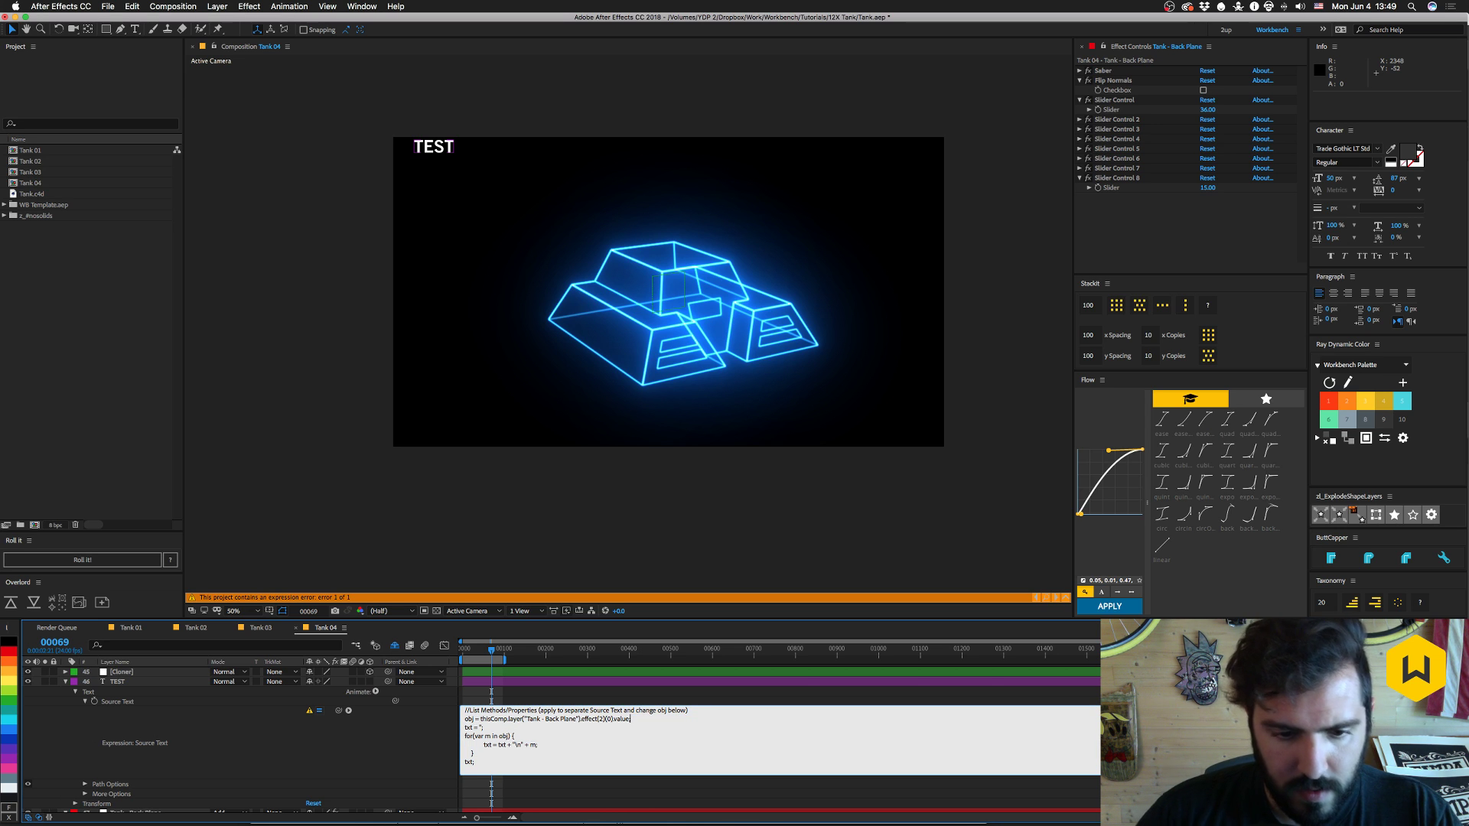
- Replace the TEST Source Text expression with a pick-whipped link to Slider Control's Slider, changing the effect name to index 3
left_click_drag(339, 710, 1123, 113)
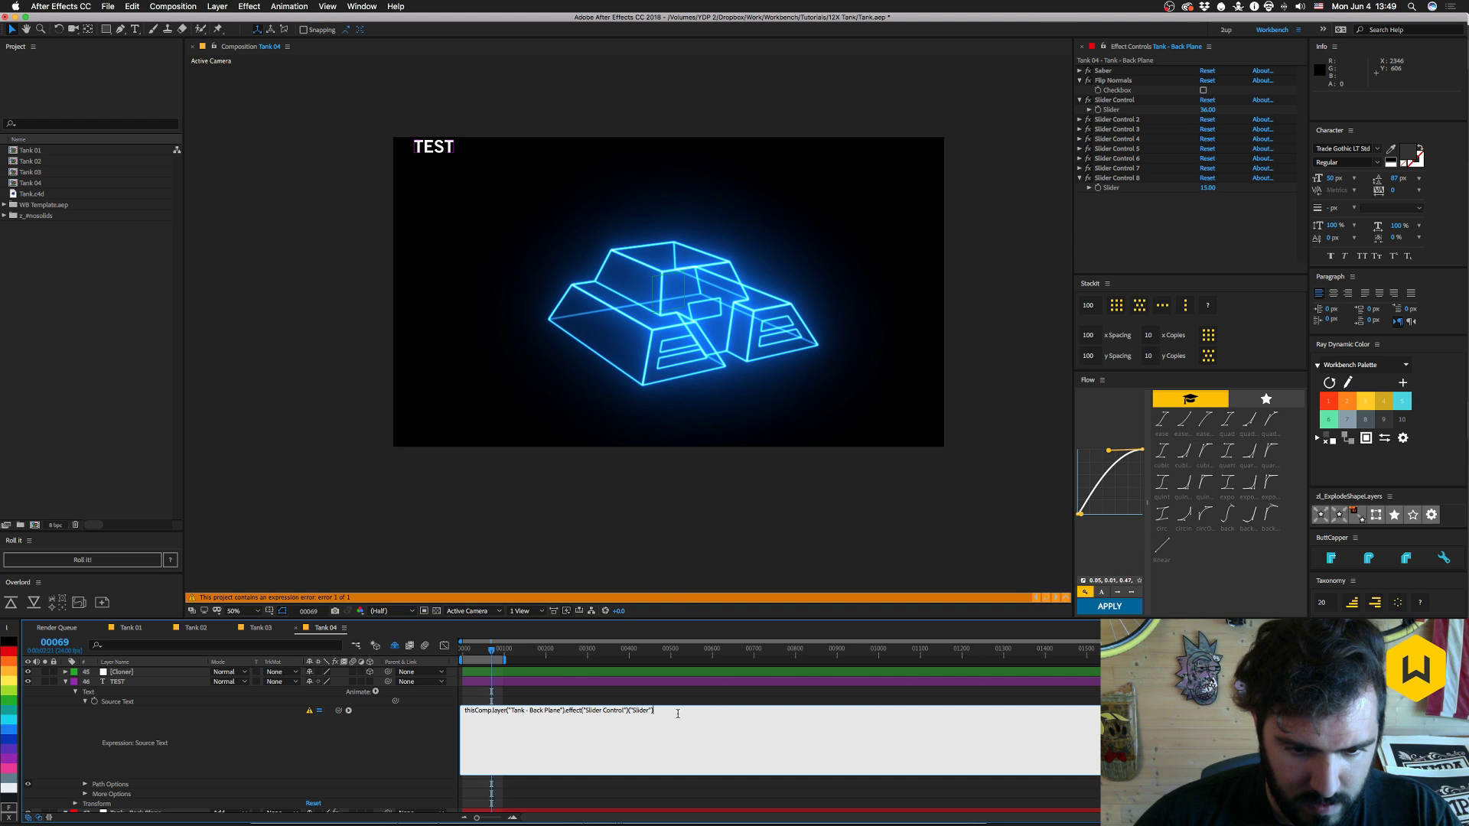
type(";")
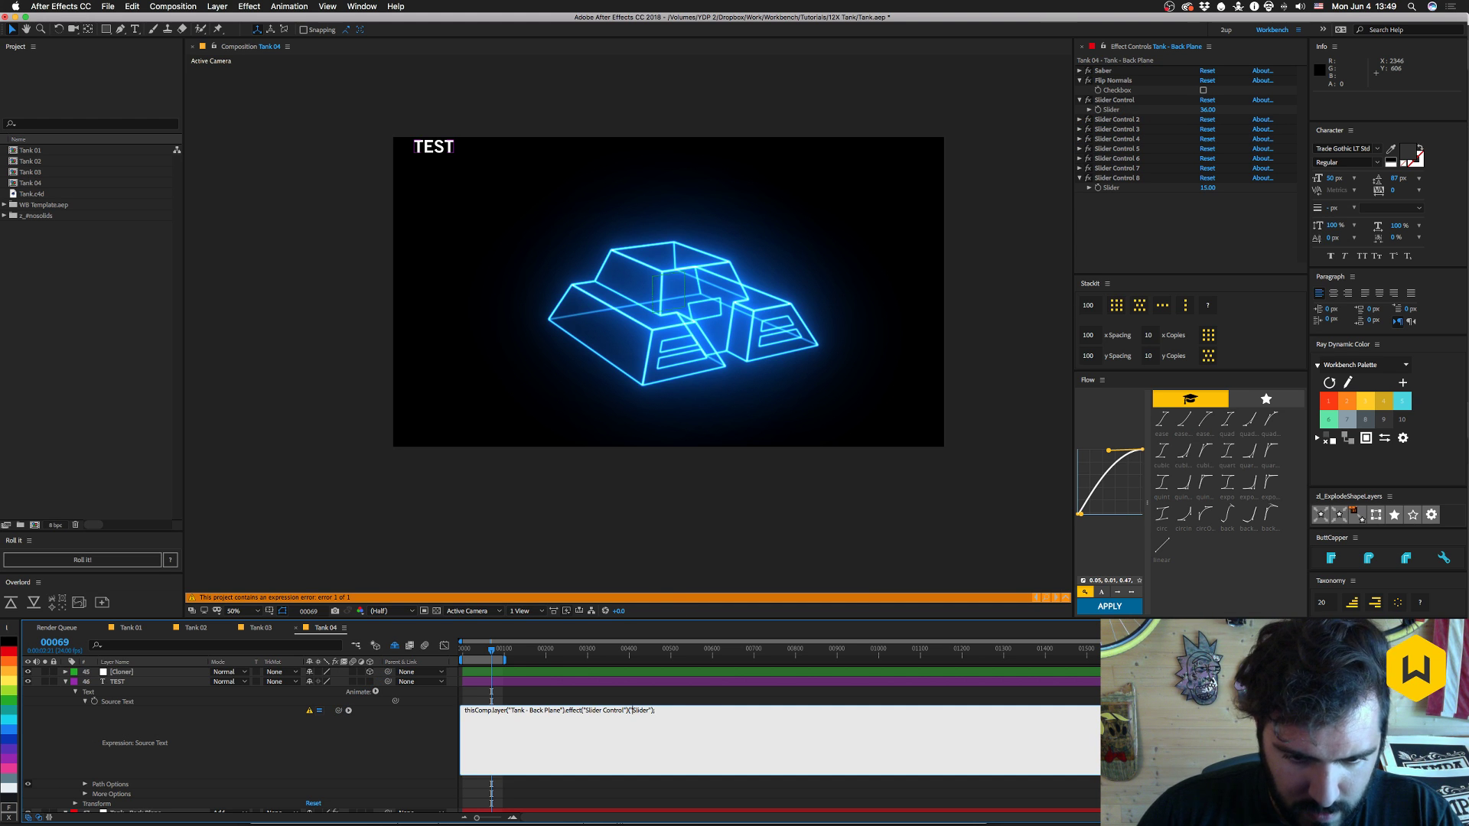
left_click_drag(585, 710, 633, 711)
type("3")
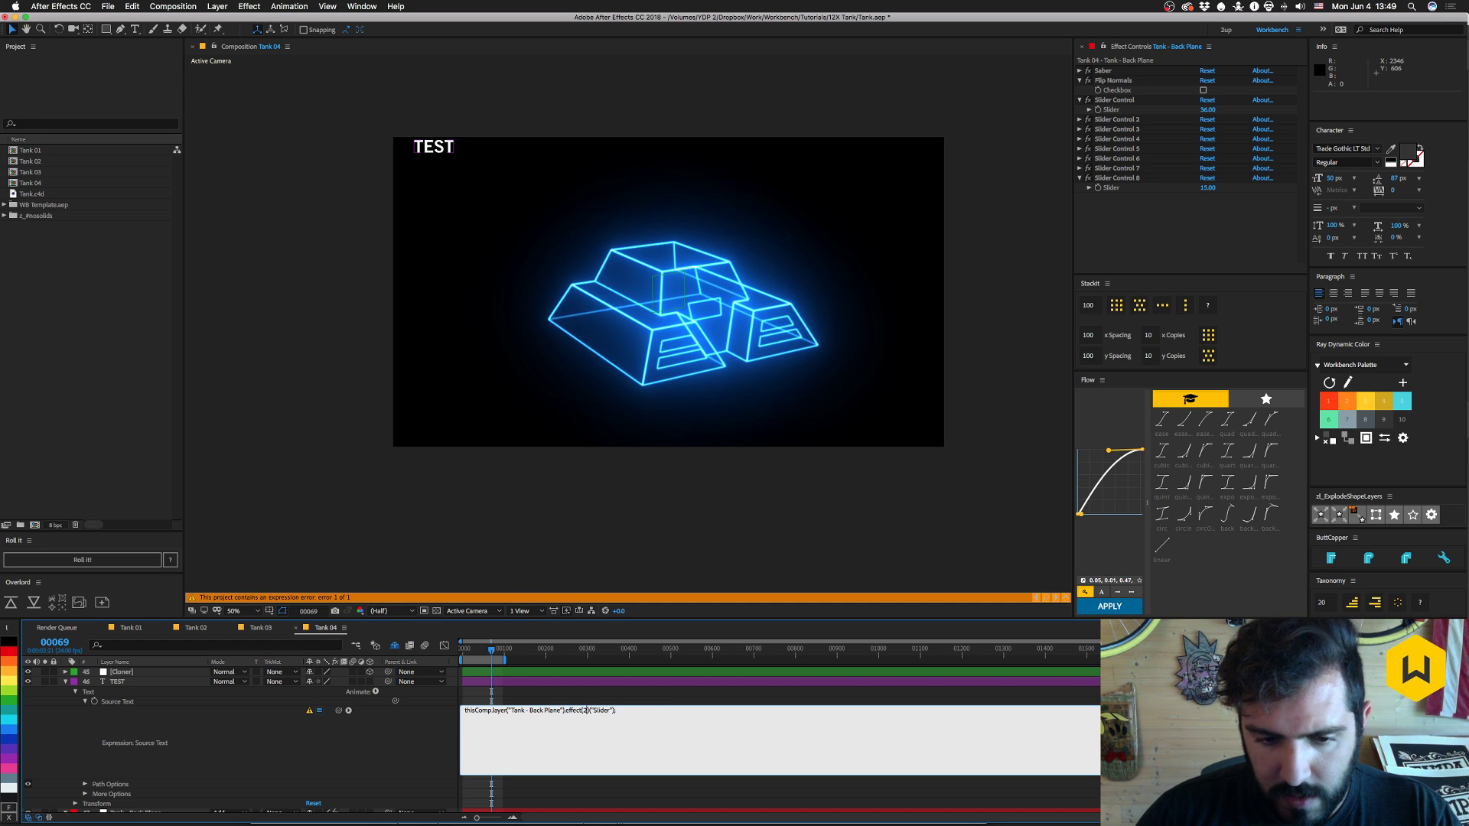
key("KP_Enter")
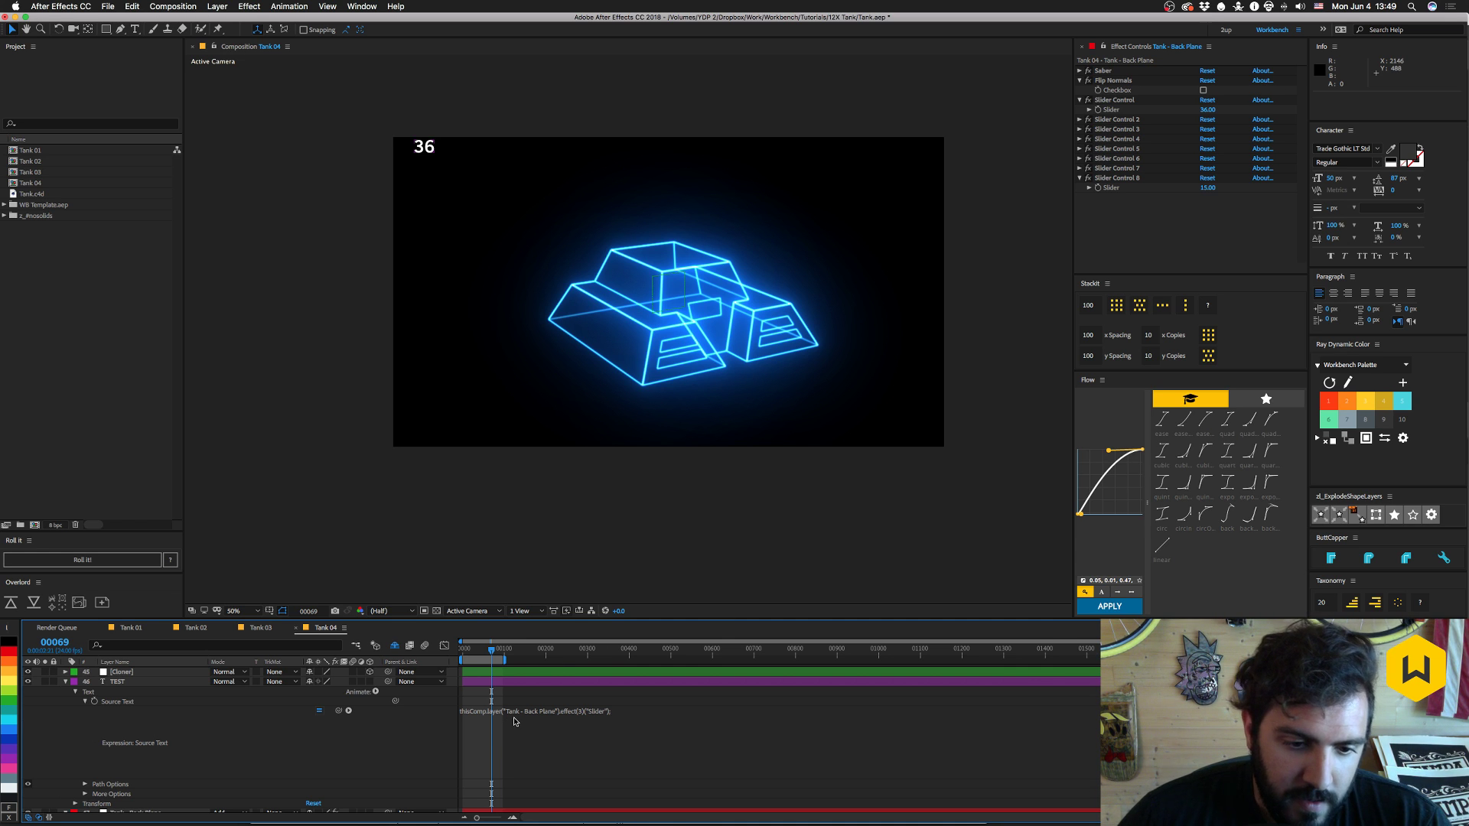
- Change the effect index in the TEST layer's Source Text expression to 4, giving effect(4)("Slider")
left_click(129, 682)
left_click(578, 711)
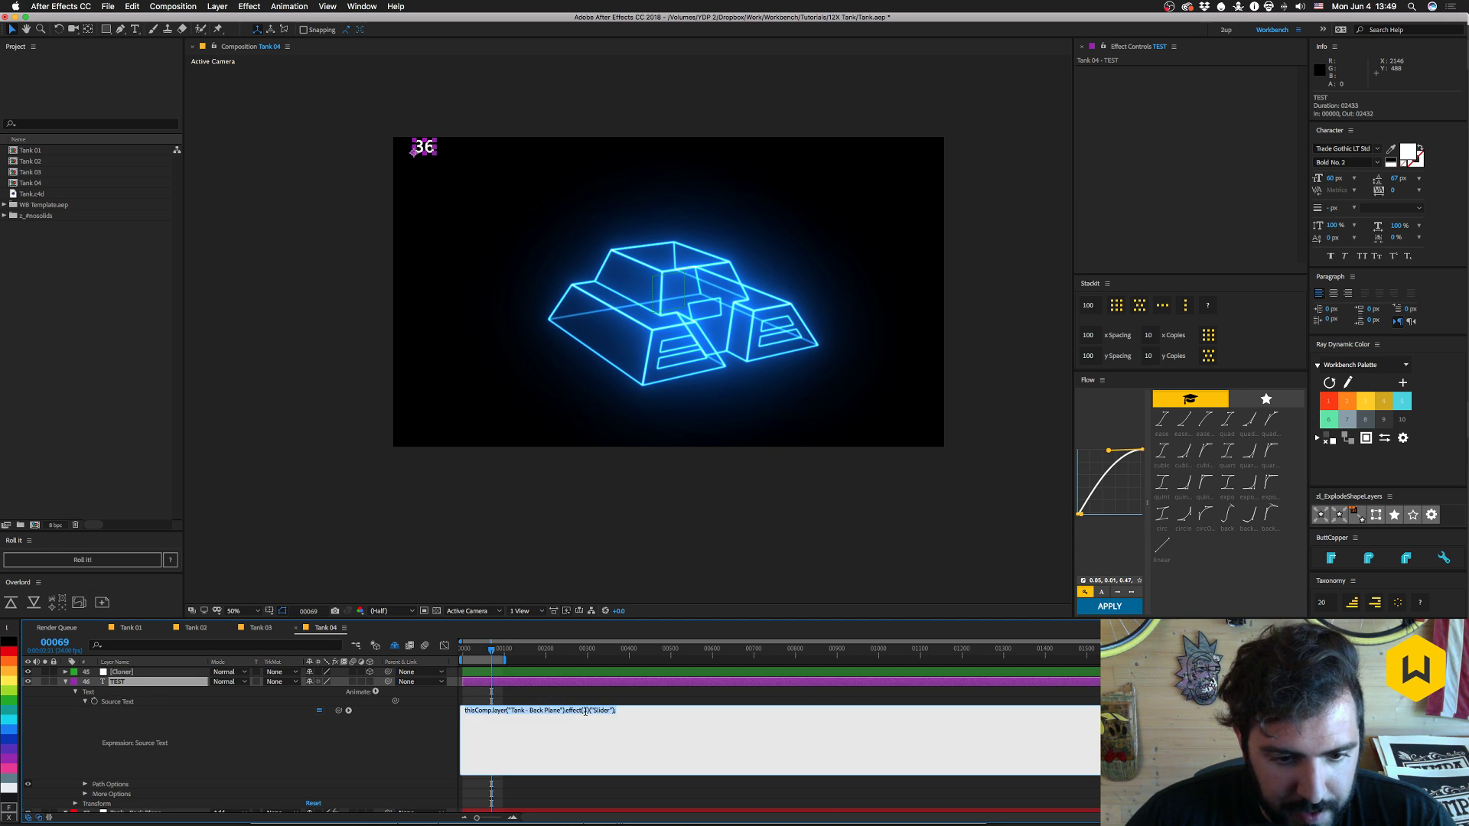
key("BackSpace")
type("4")
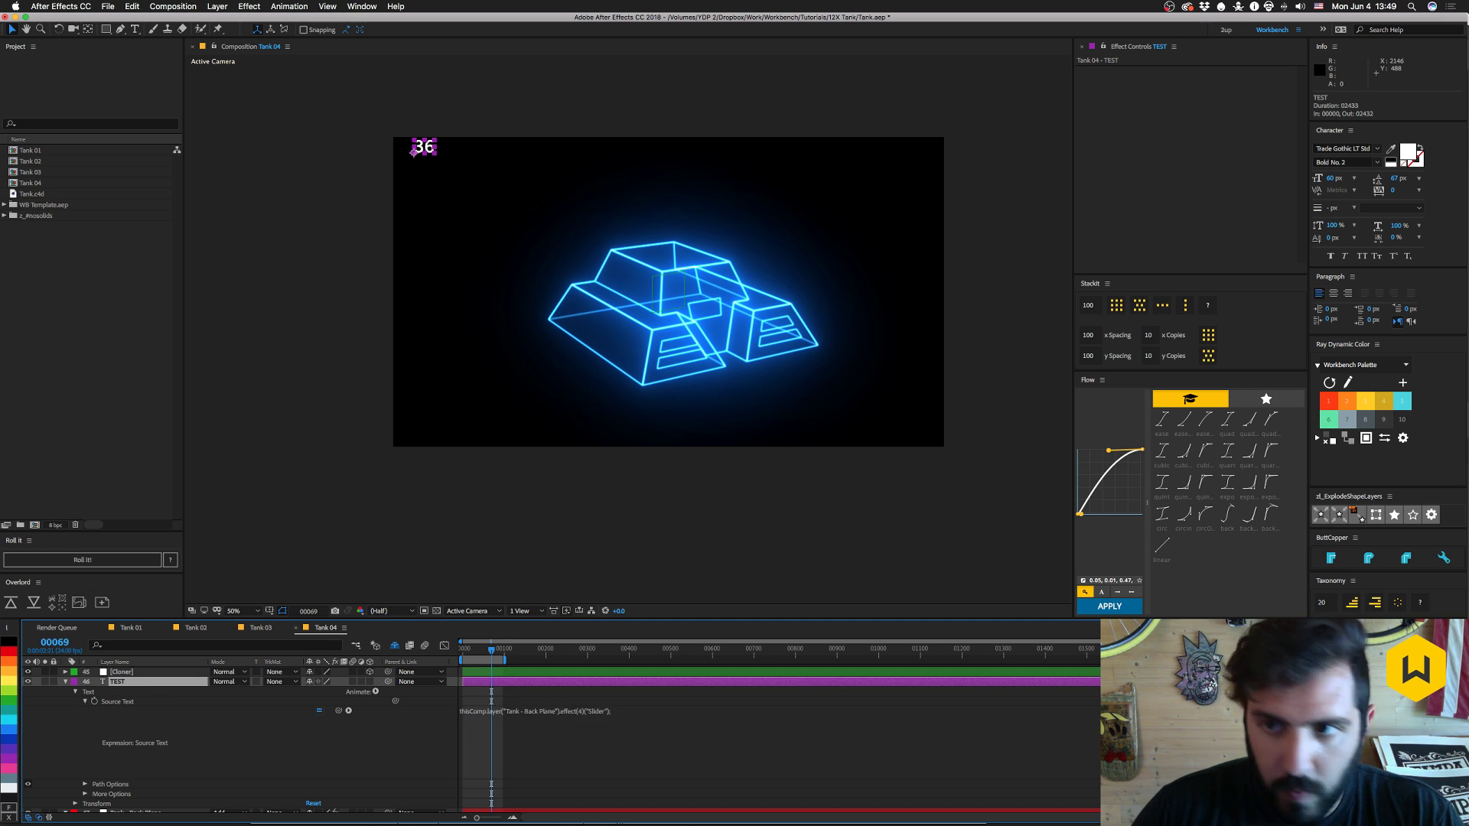
key("KP_Enter")
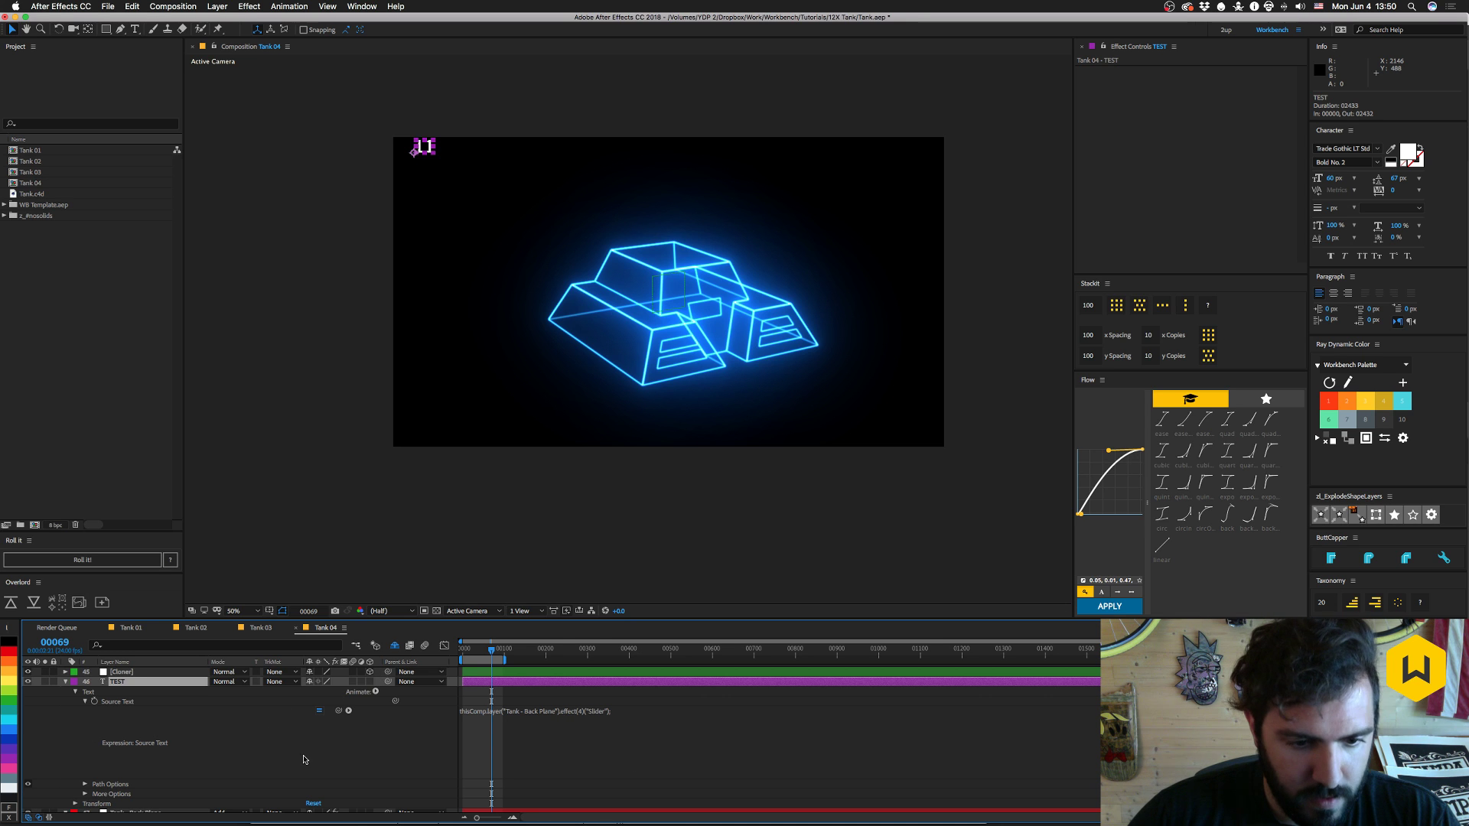
left_click(303, 756)
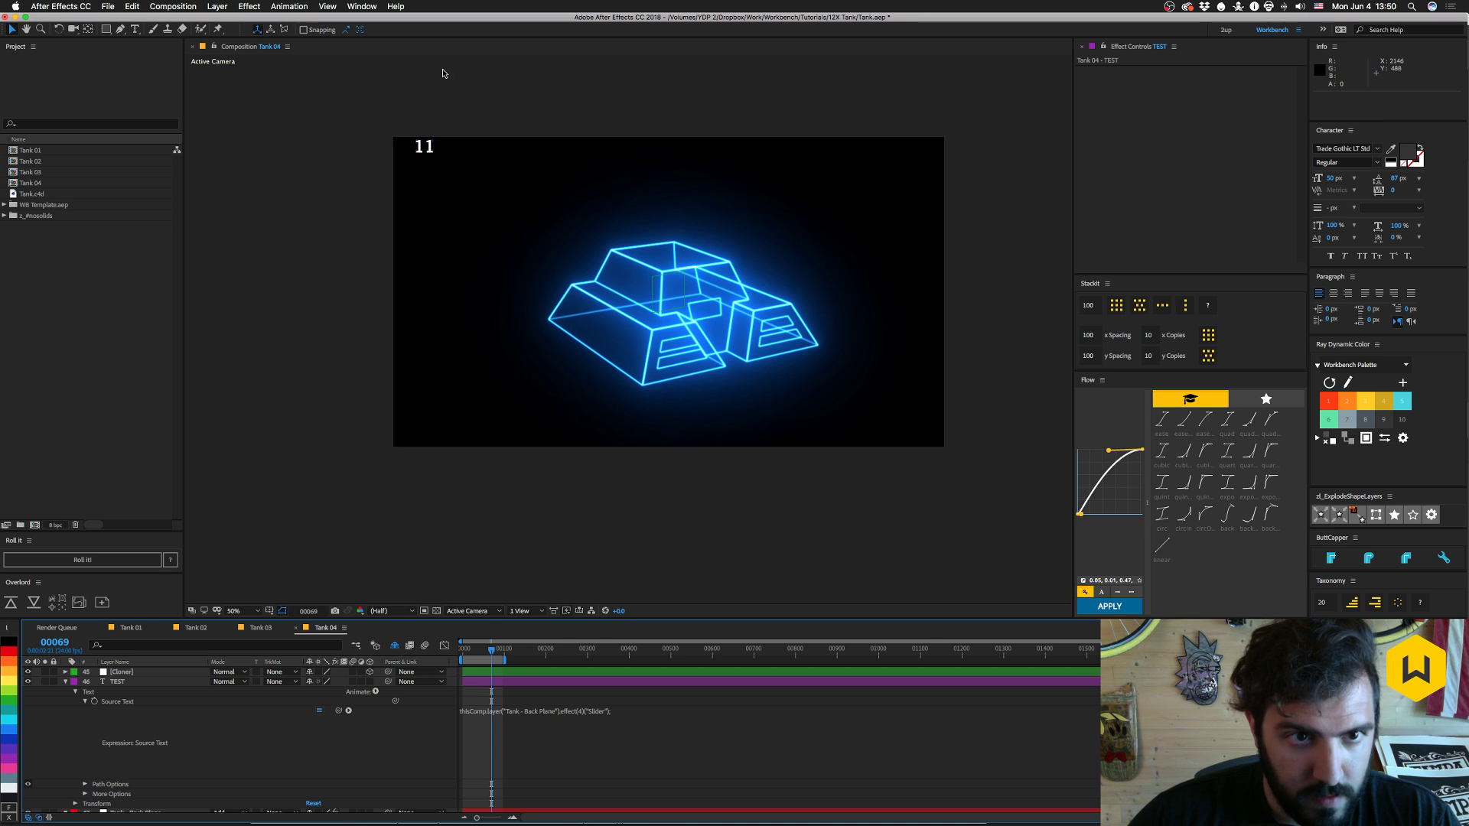
- Hide the TEST layer and collapse the properties of the TEST and Tank - Back Plane layers in the timeline
left_click(131, 681)
left_click(137, 673)
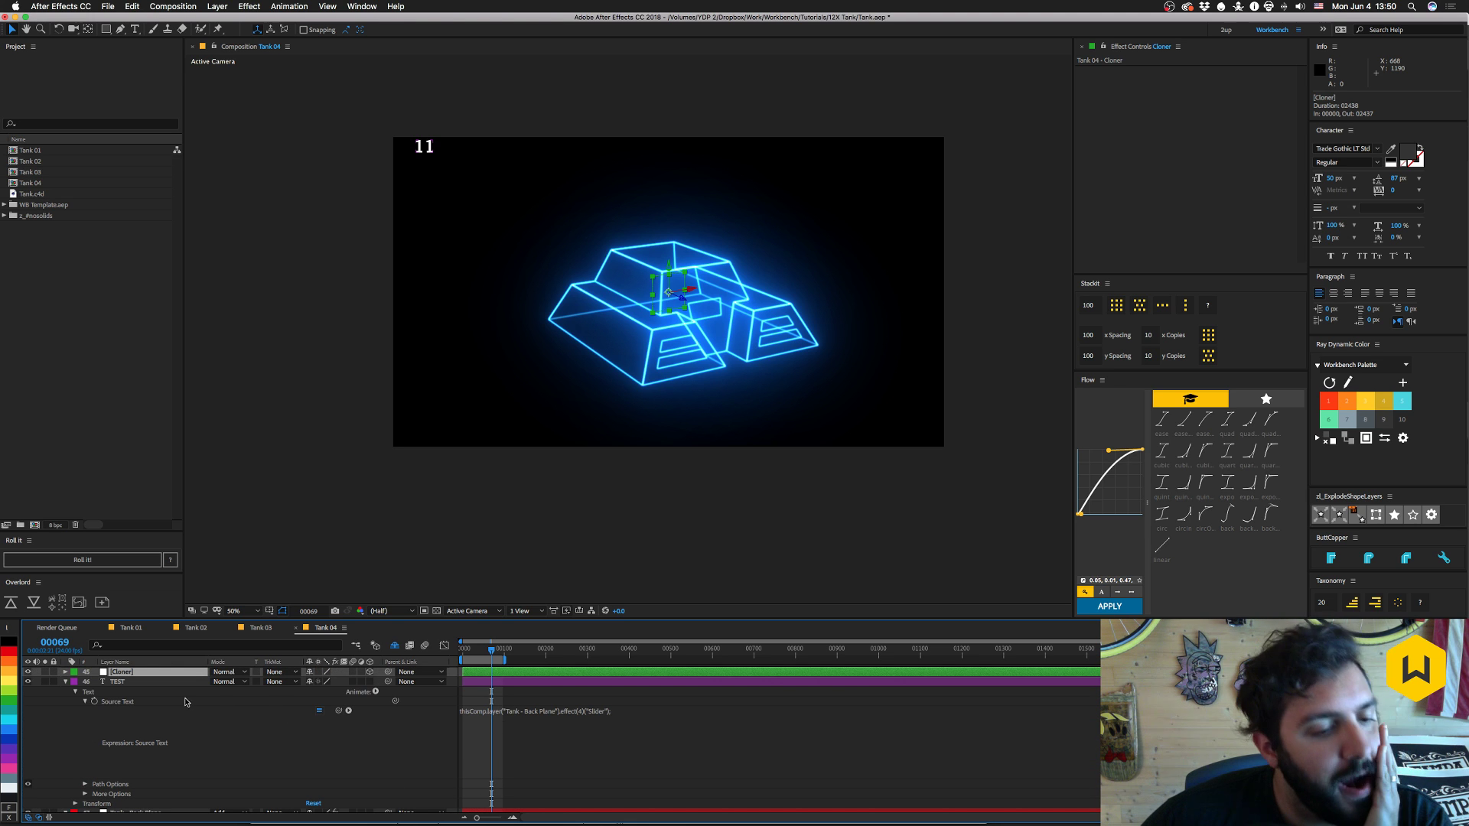
left_click(65, 682)
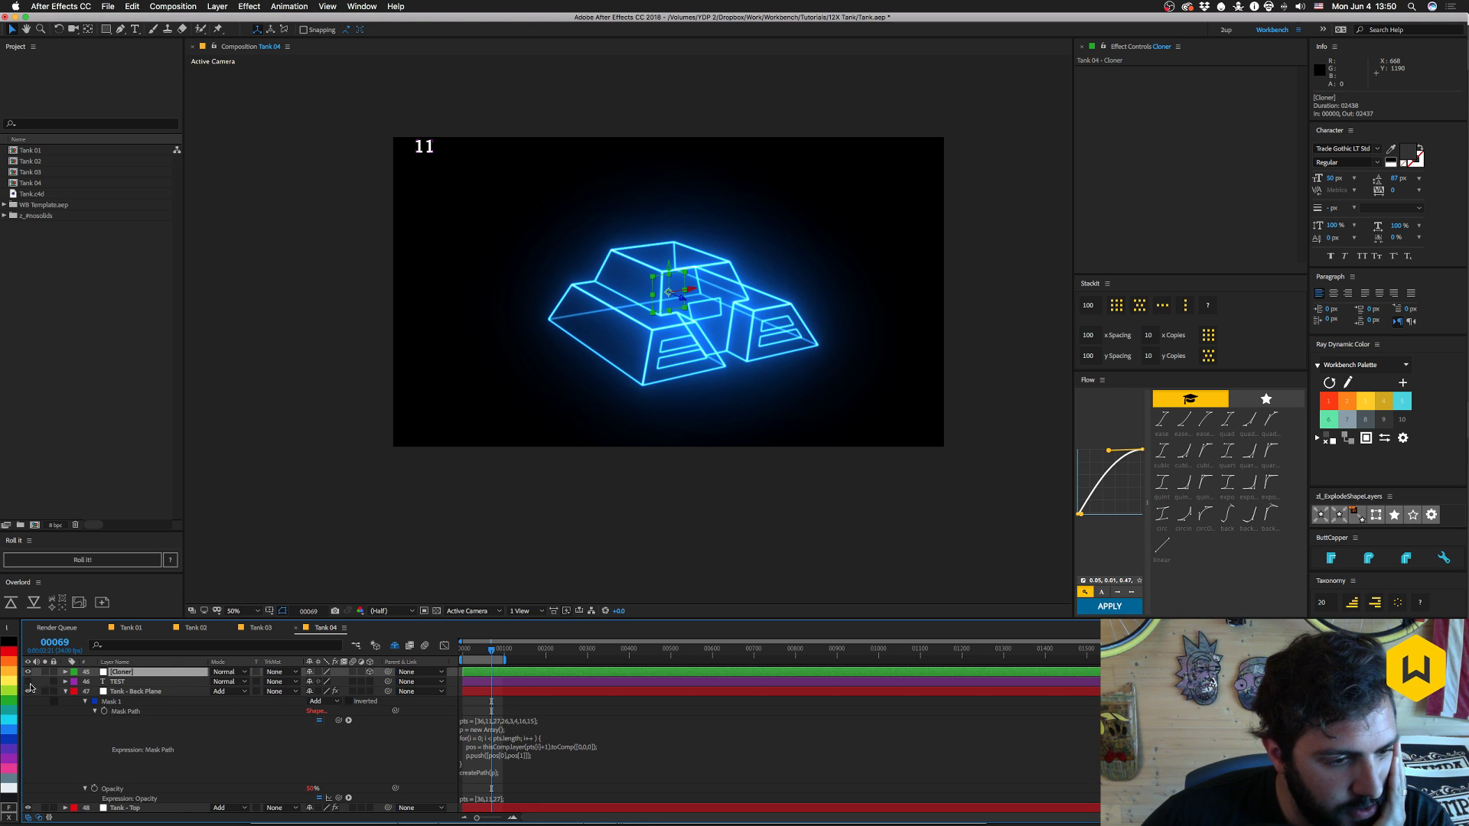
left_click(29, 681)
left_click(127, 692)
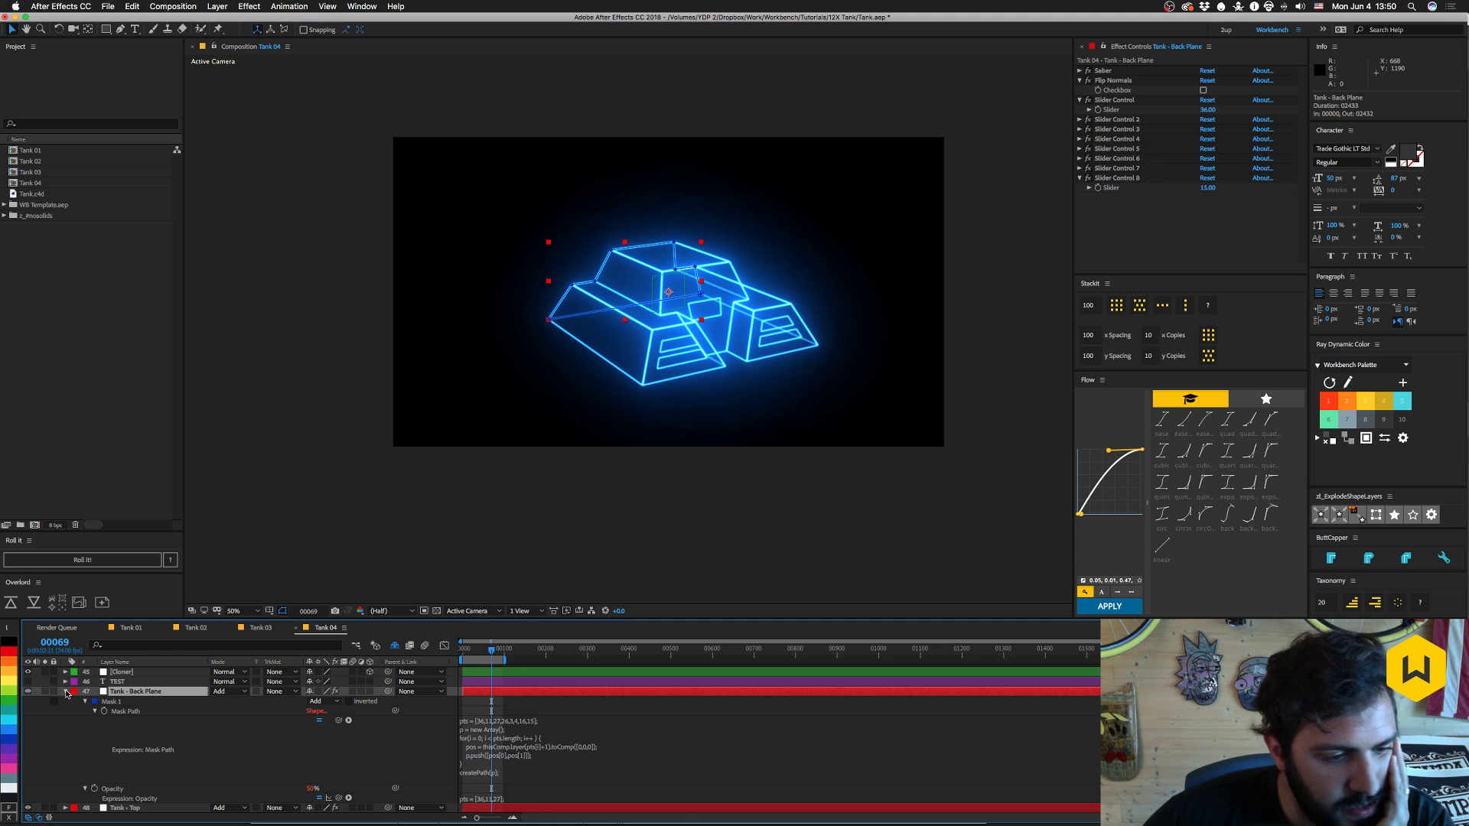
left_click(66, 693)
left_click(66, 693)
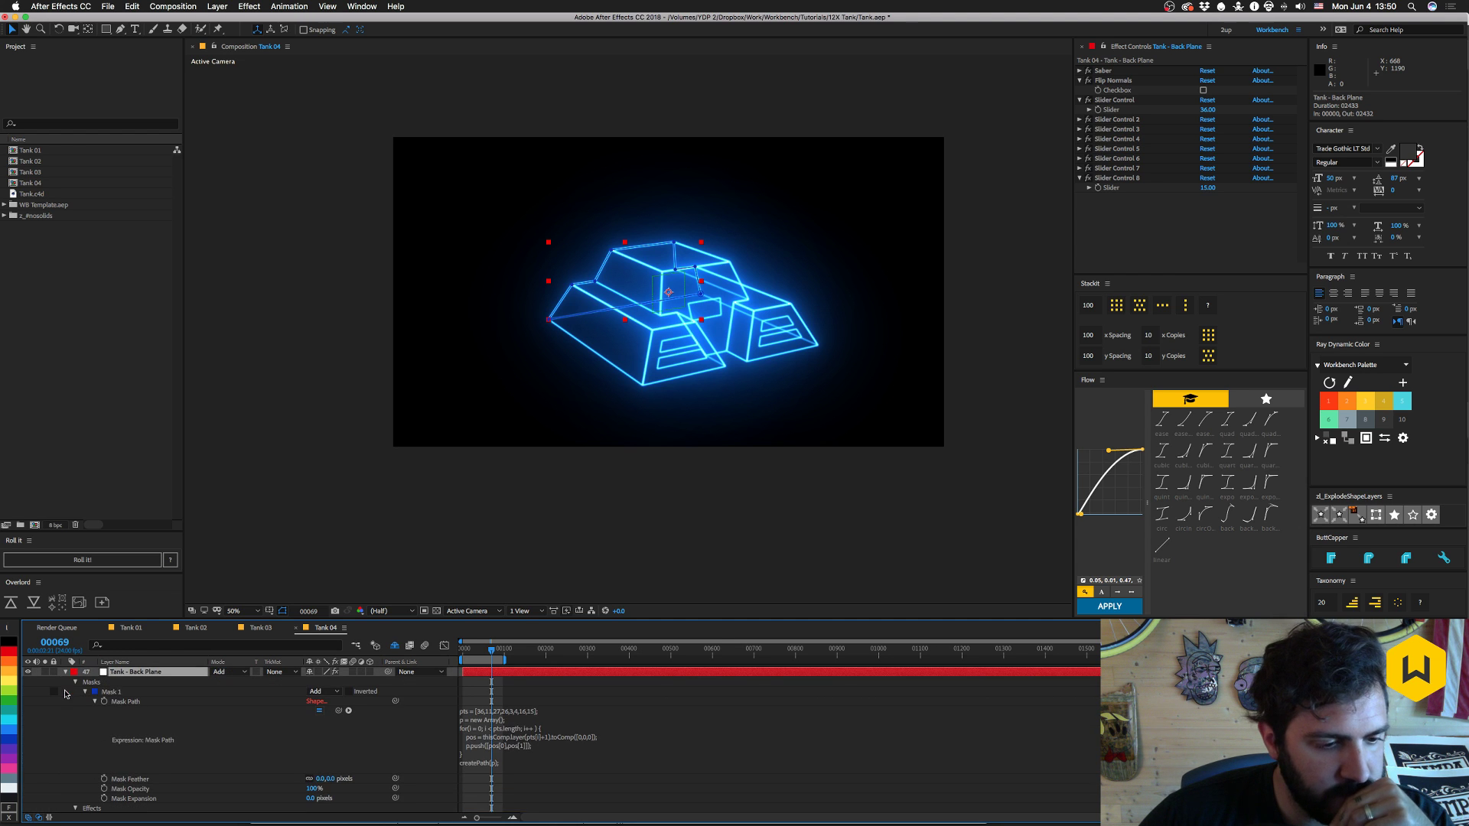
left_click(66, 671)
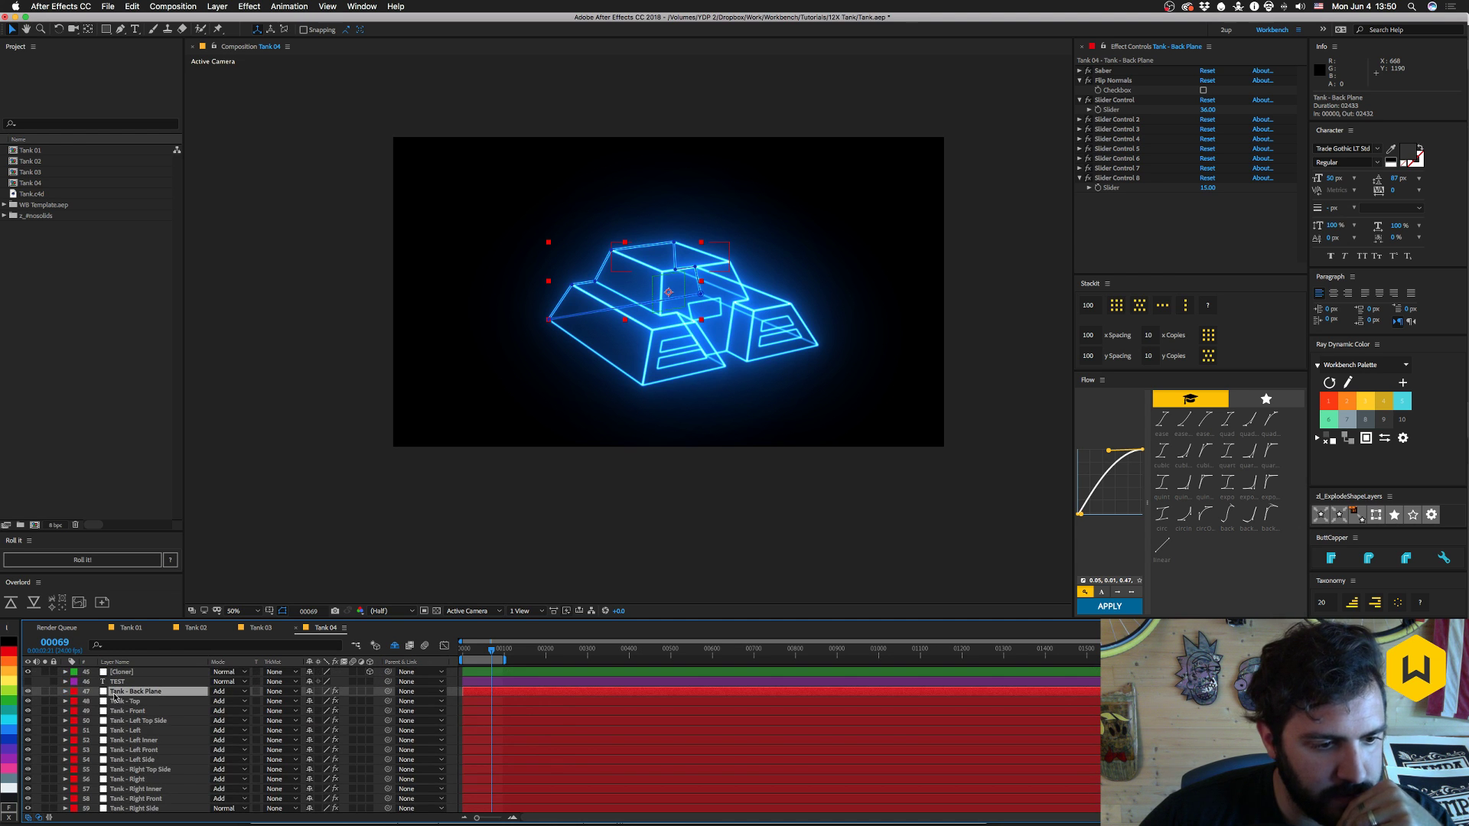
- Make the TEST layer visible and change its Source Text expression to thisComp.layer("Tank - Back Plane").effect.length;
left_click(115, 683)
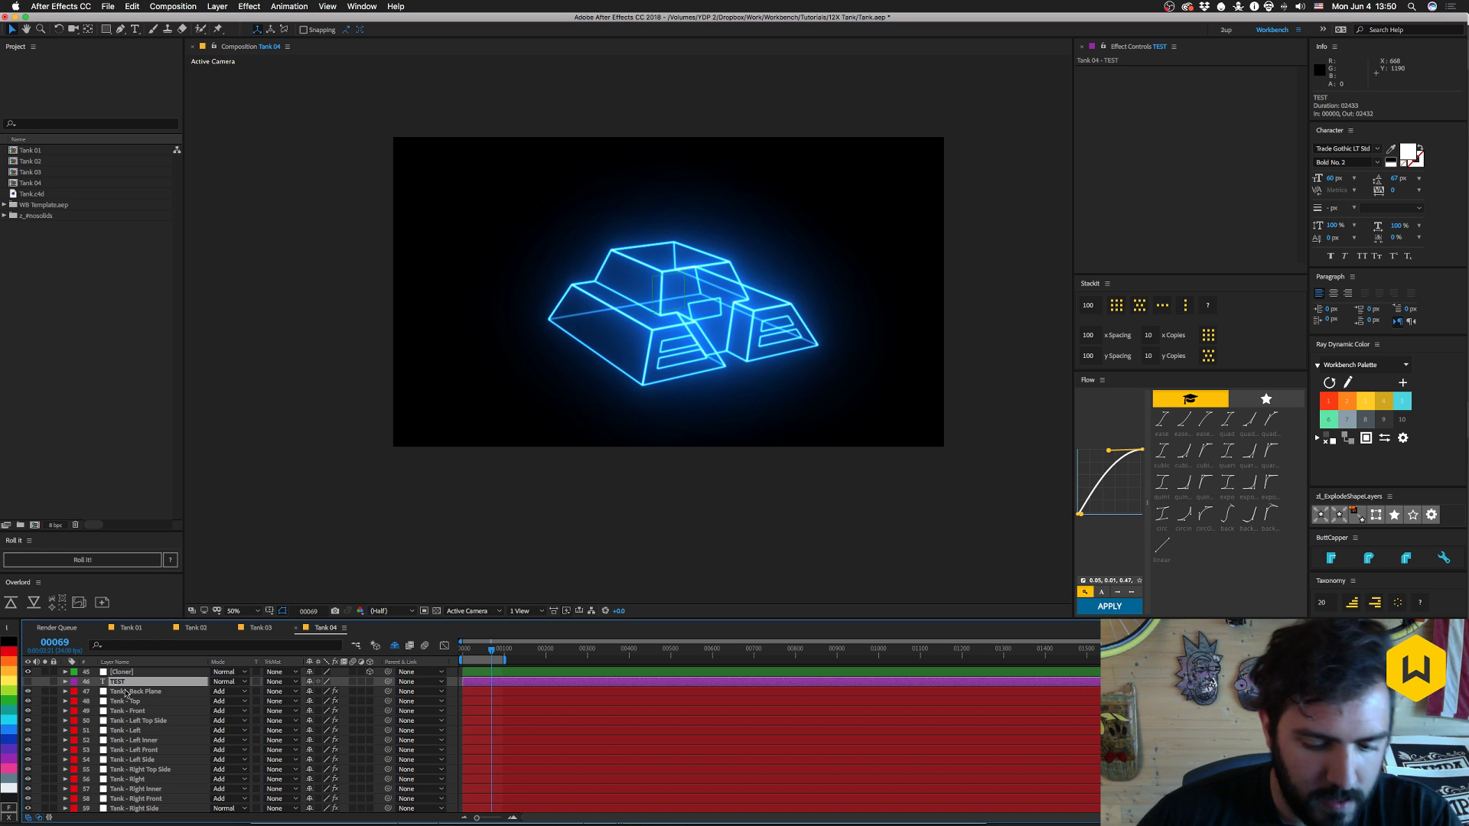
left_click(65, 682)
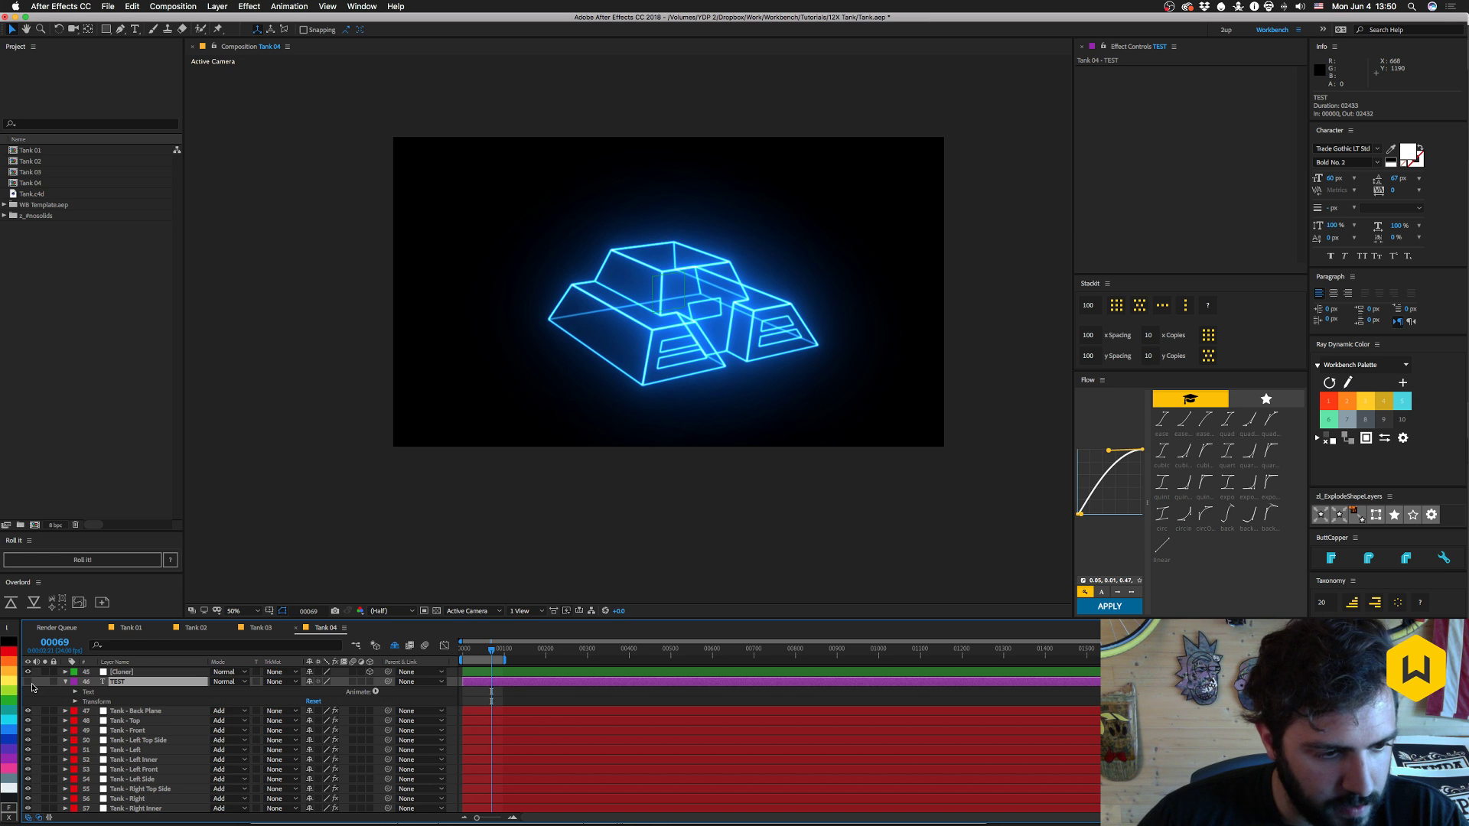
left_click(75, 692)
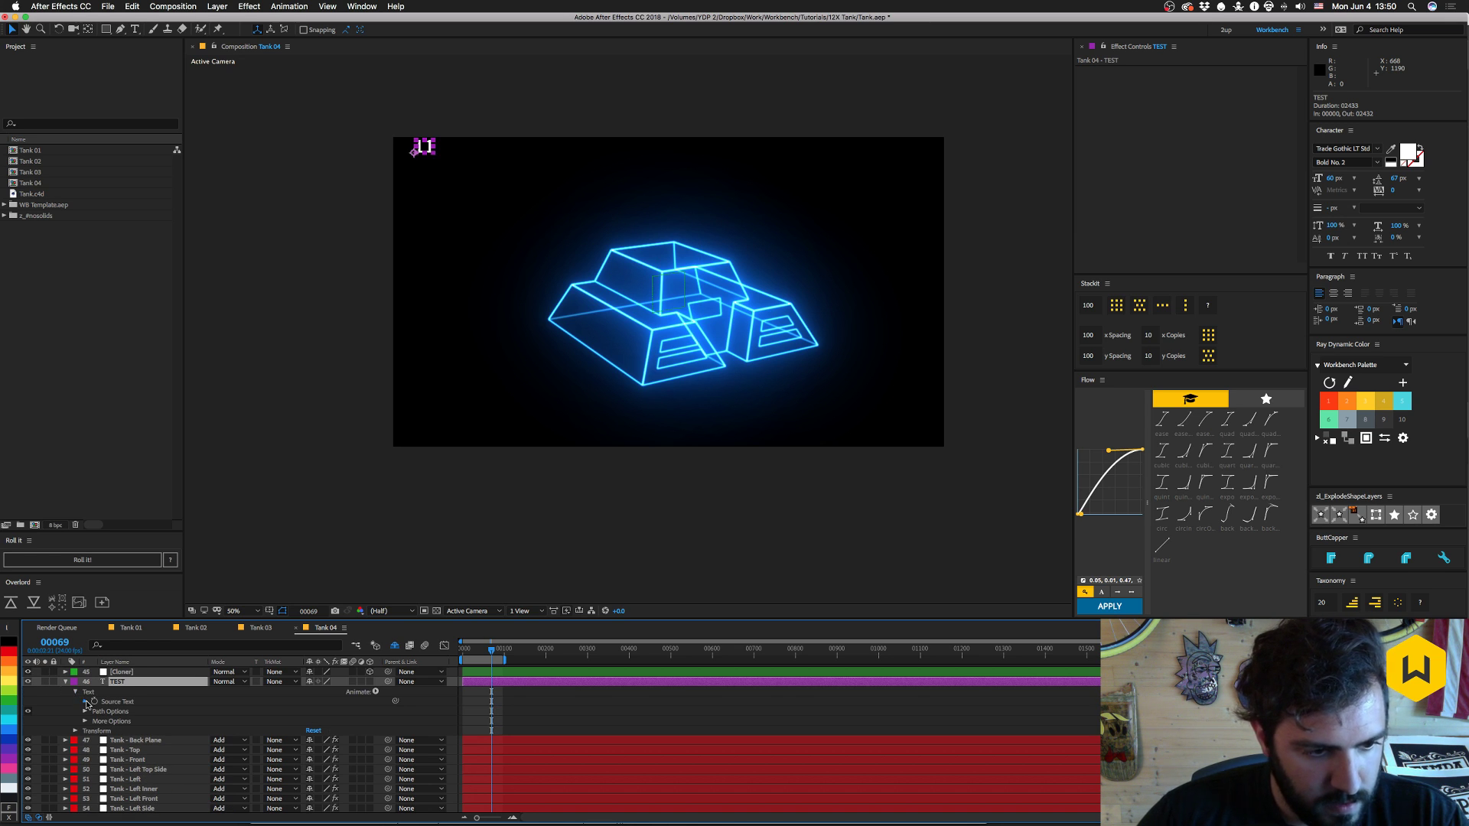
left_click(85, 702)
left_click(625, 712)
left_click(625, 713)
key("Left")
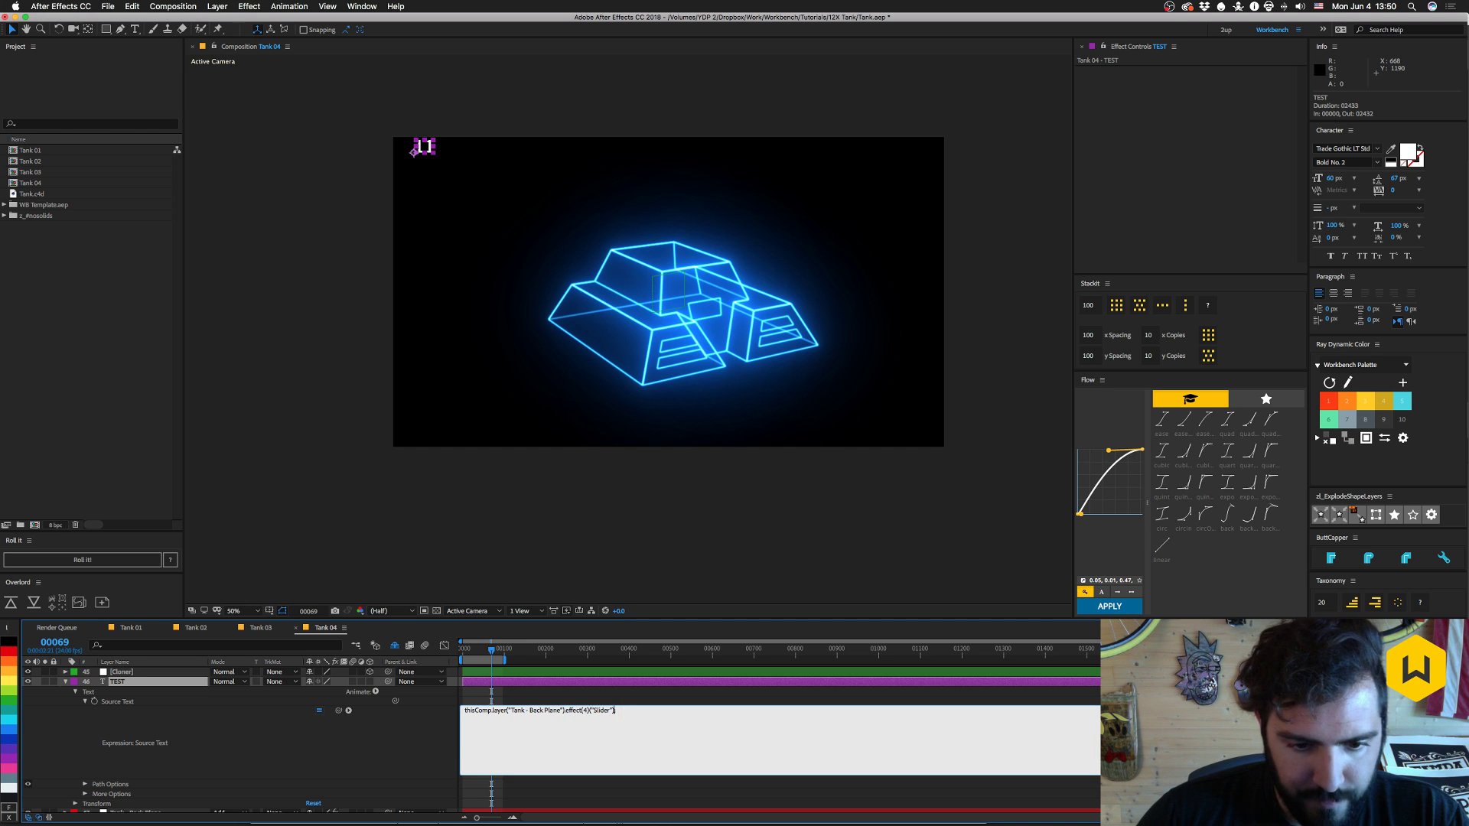
key("alt+shift+Left")
key("alt+shift+Left")
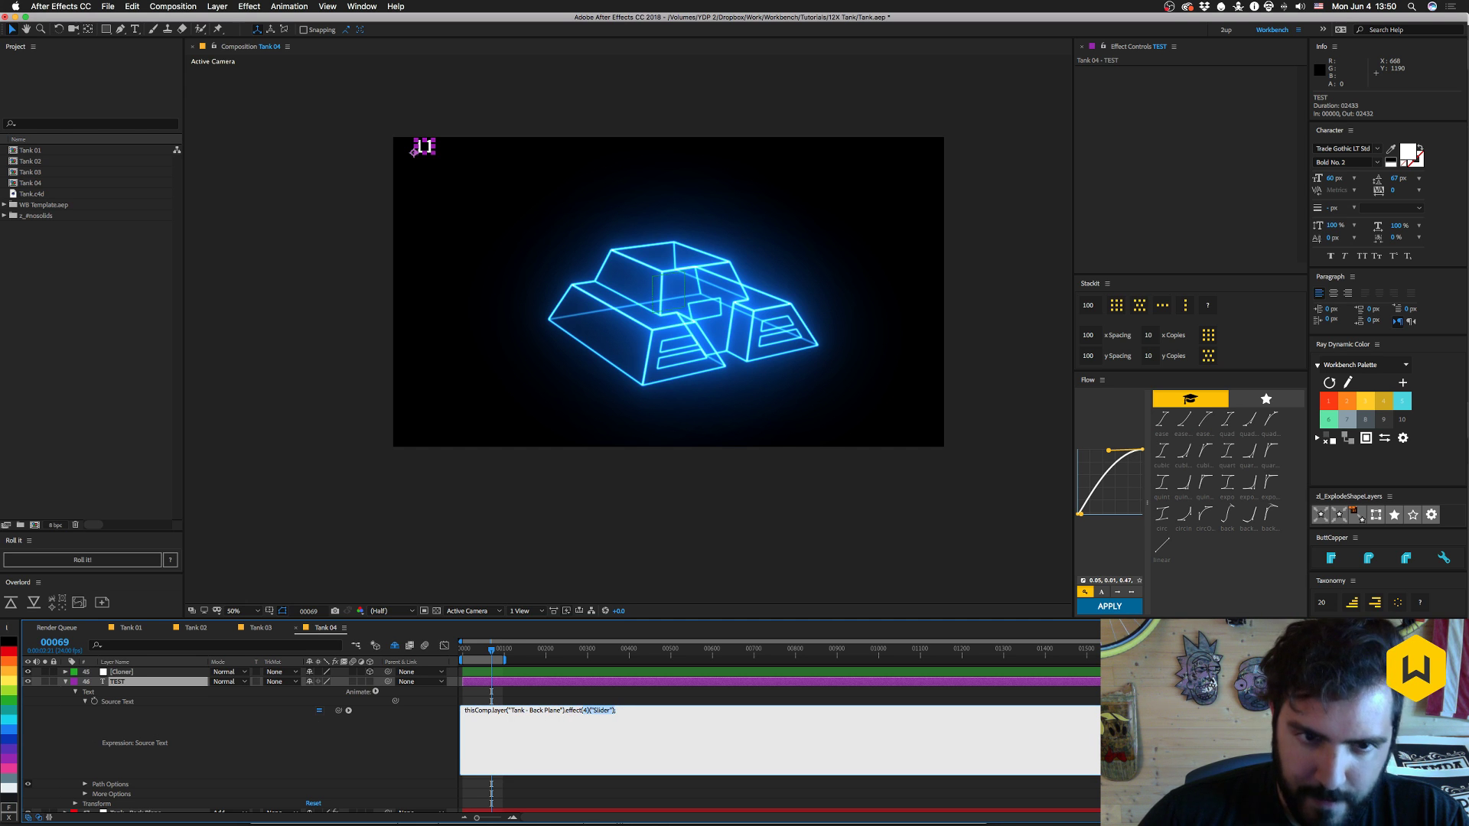
key("BackSpace")
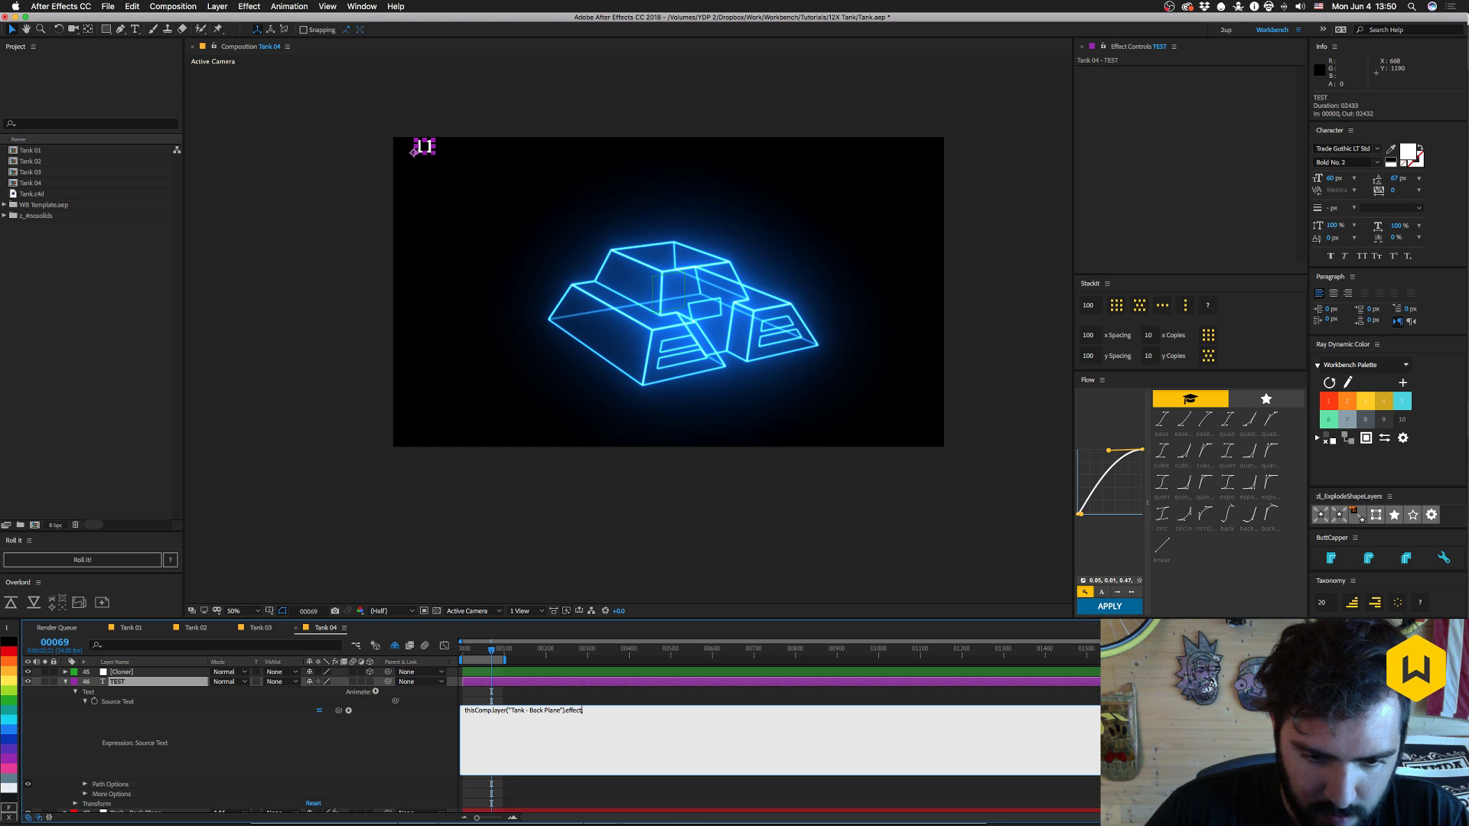
type("length;")
key("KP_Enter")
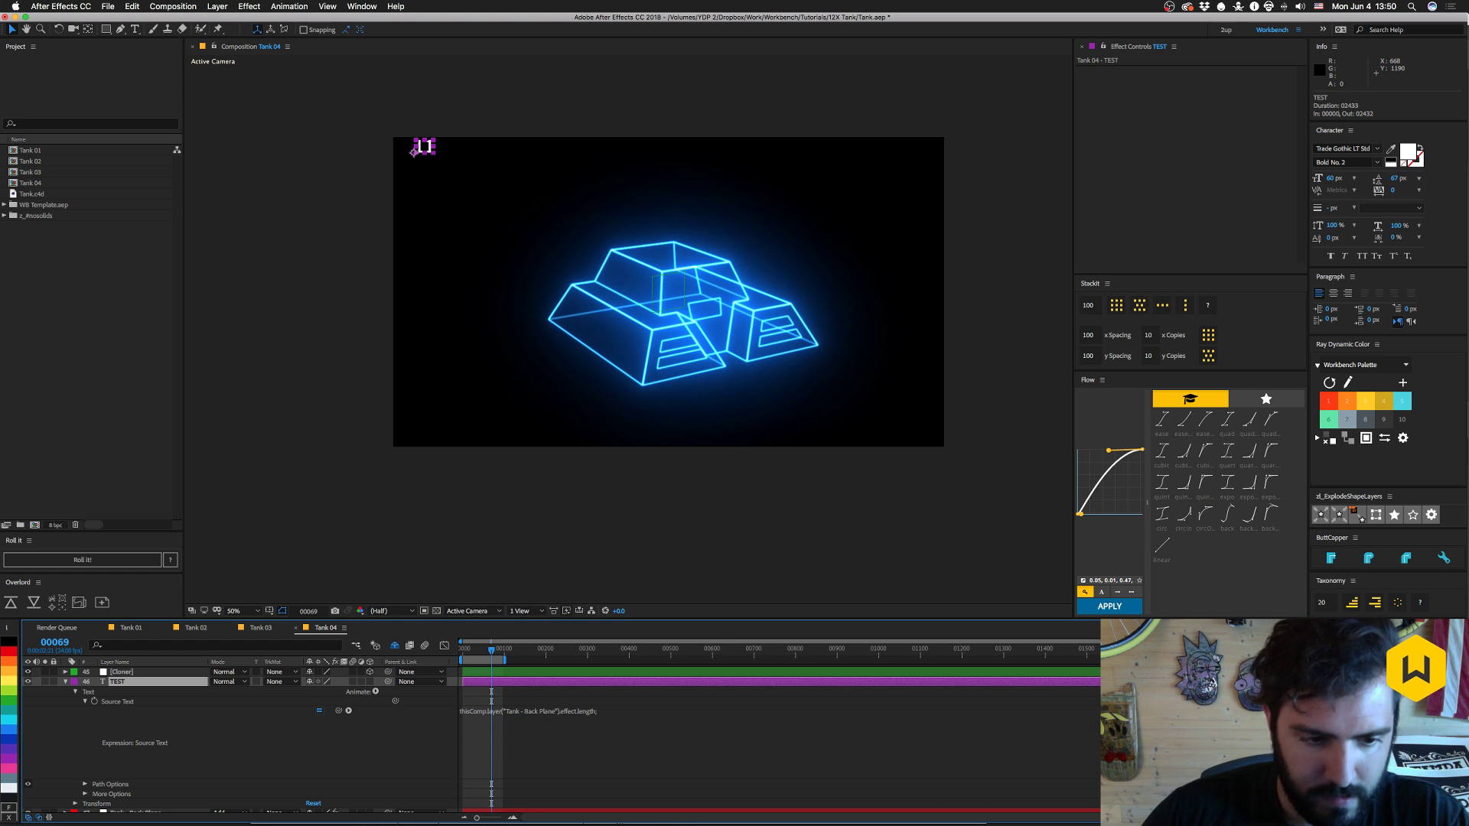
left_click(398, 737)
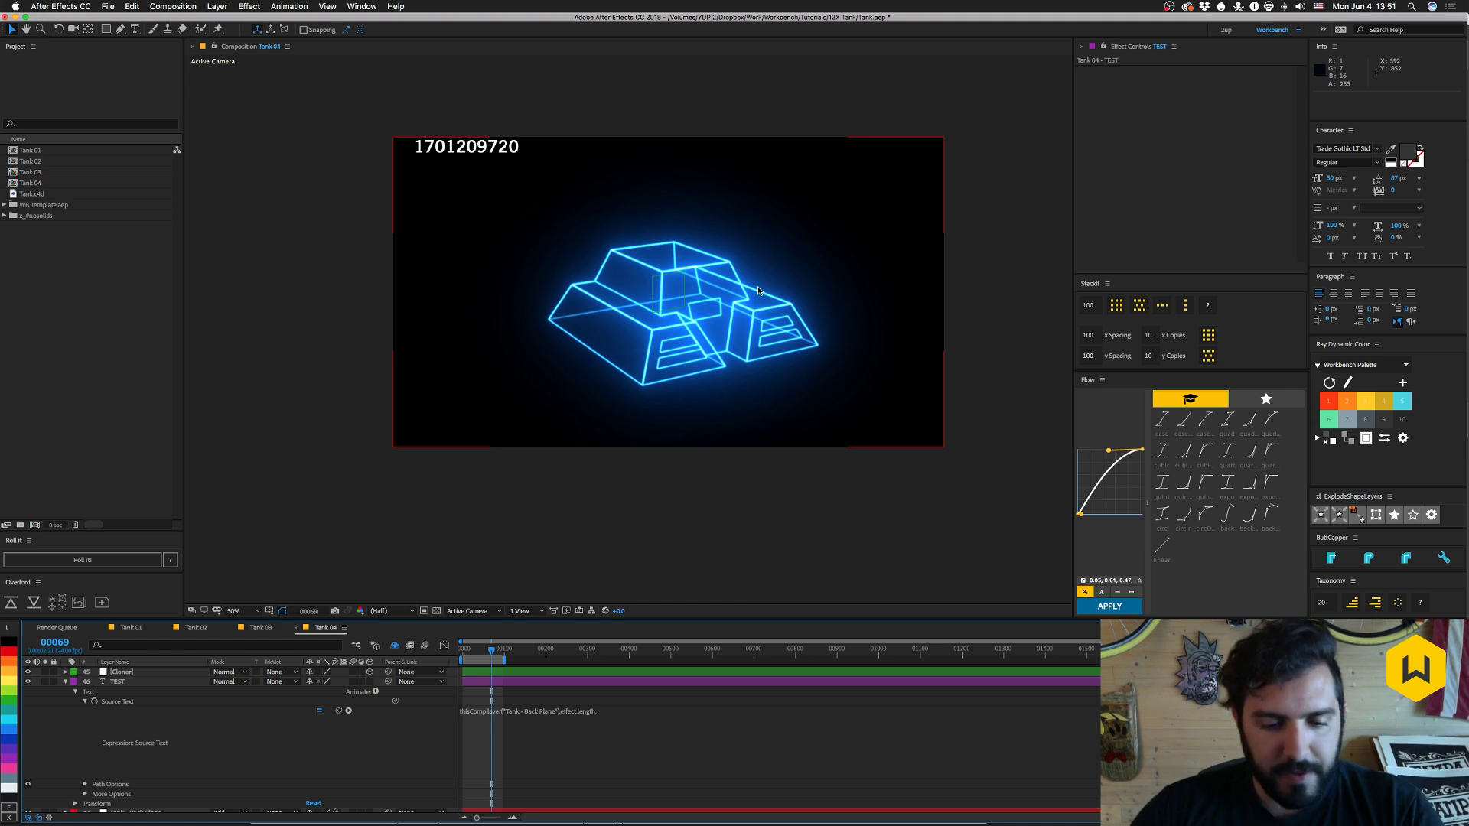
- Try effects.length in the TEST layer's Source Text expression and change it back to effect.length
left_click(583, 710)
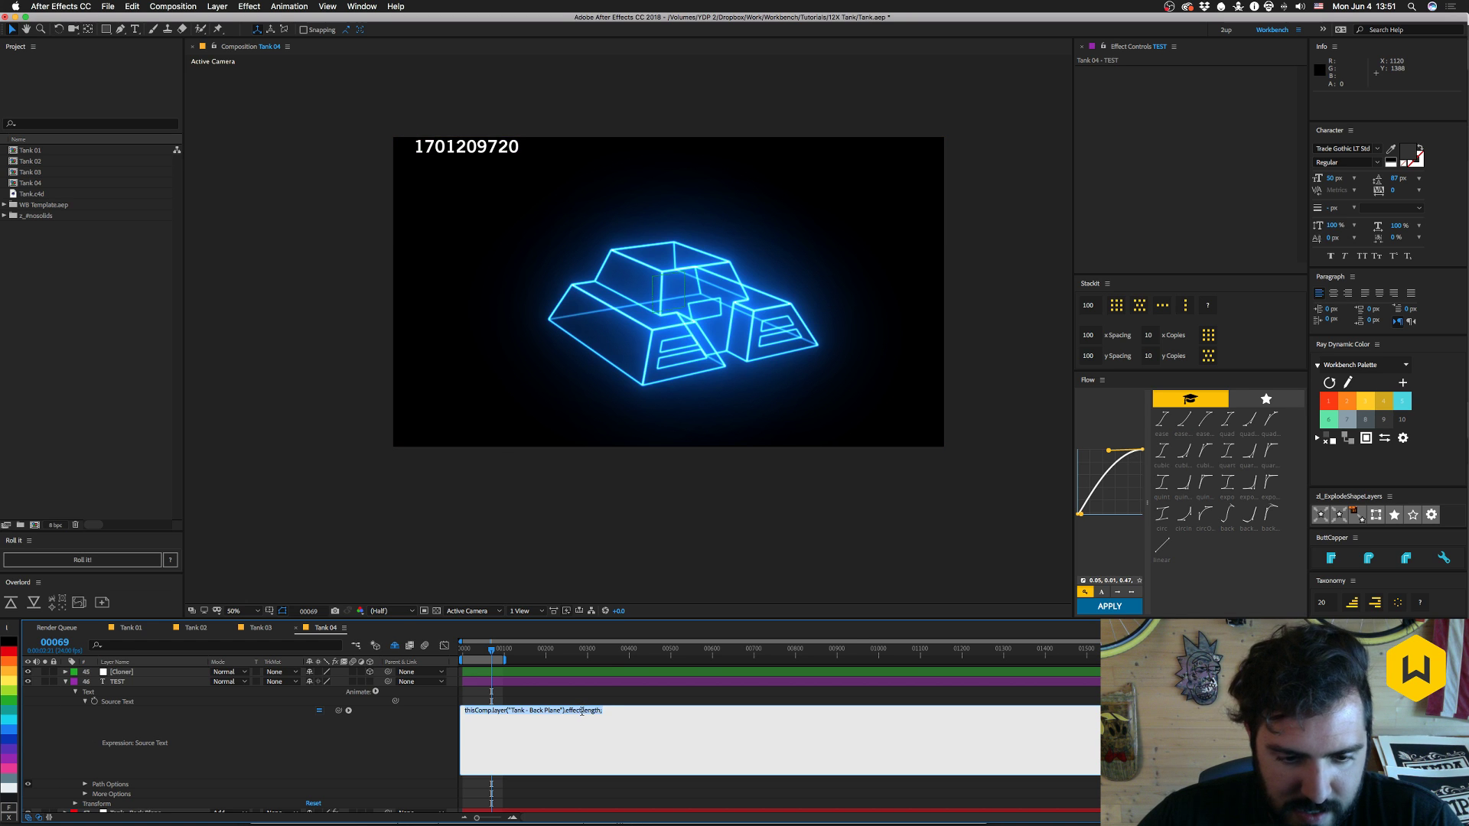
left_click(582, 710)
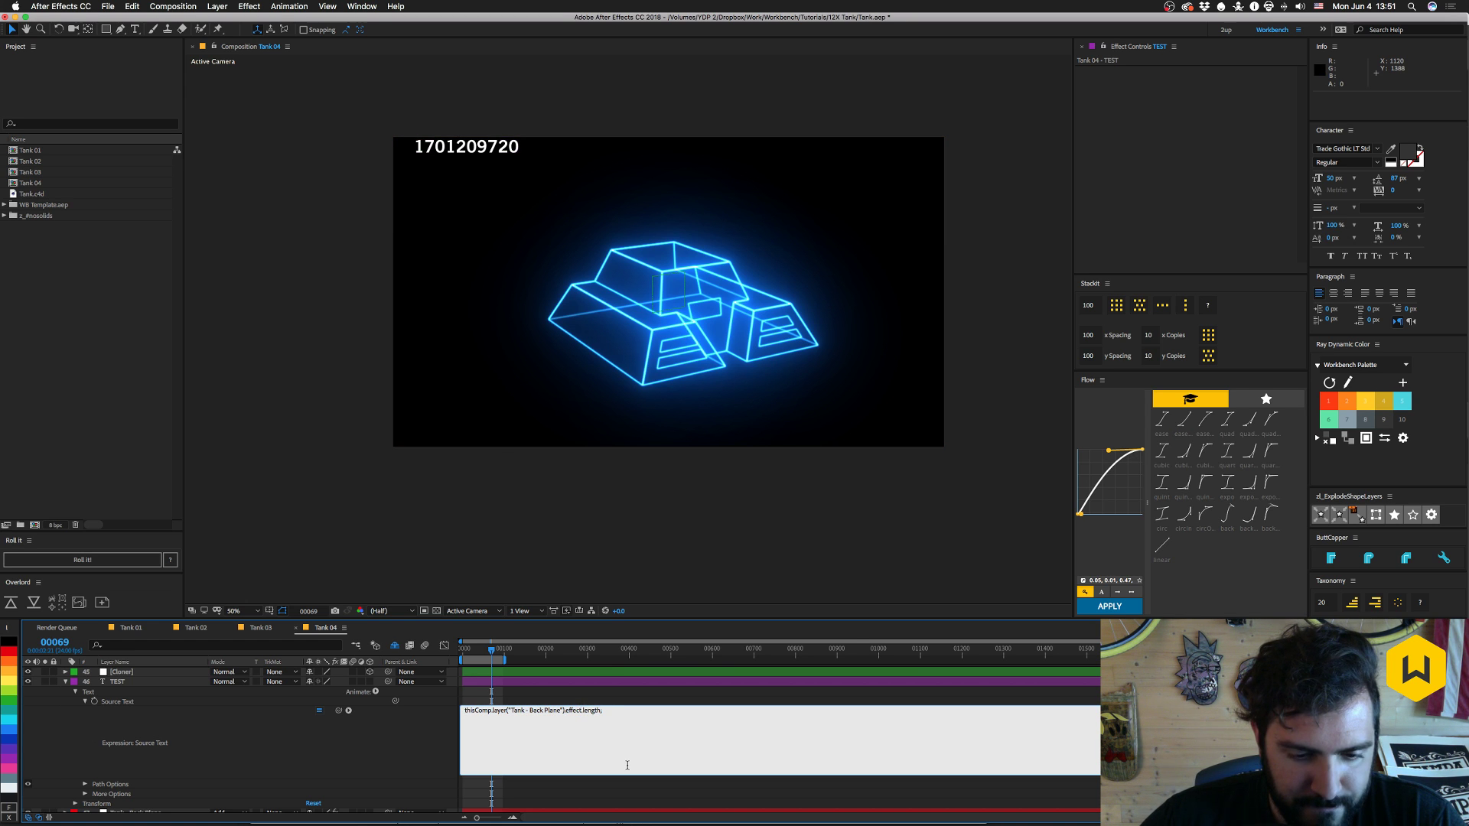
type("s")
key("KP_Enter")
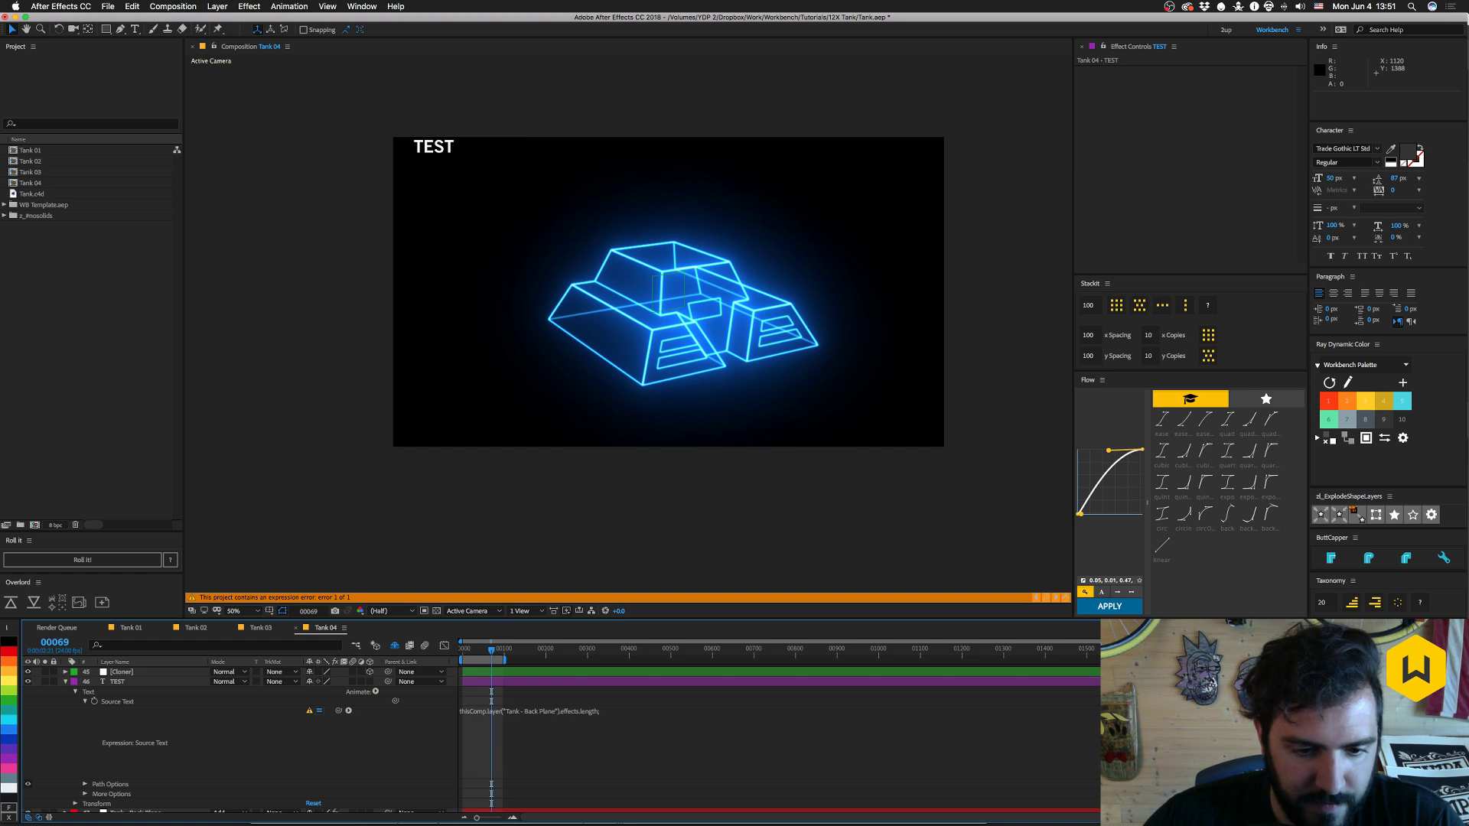
left_click(581, 710)
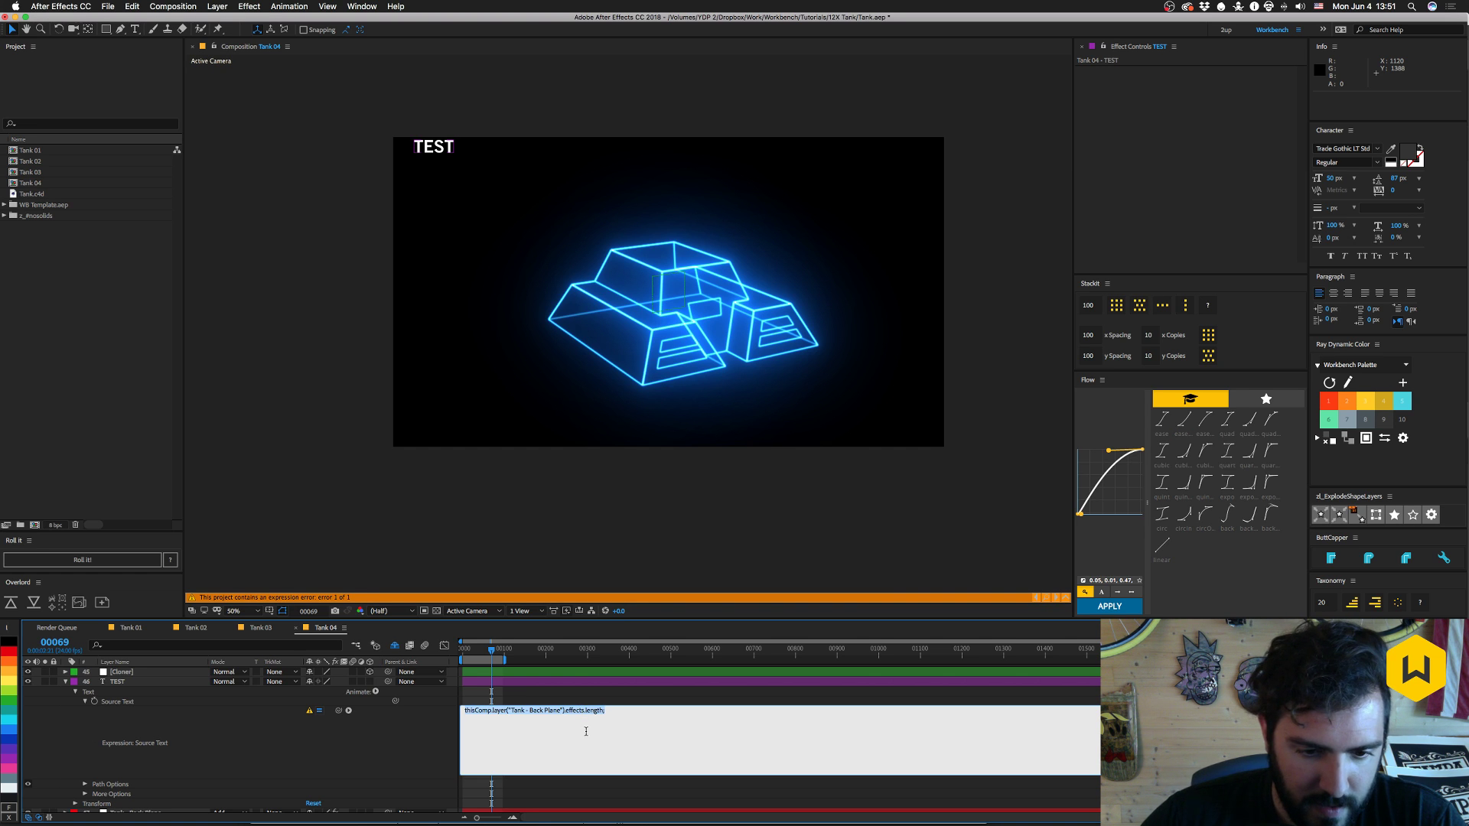
key("Right")
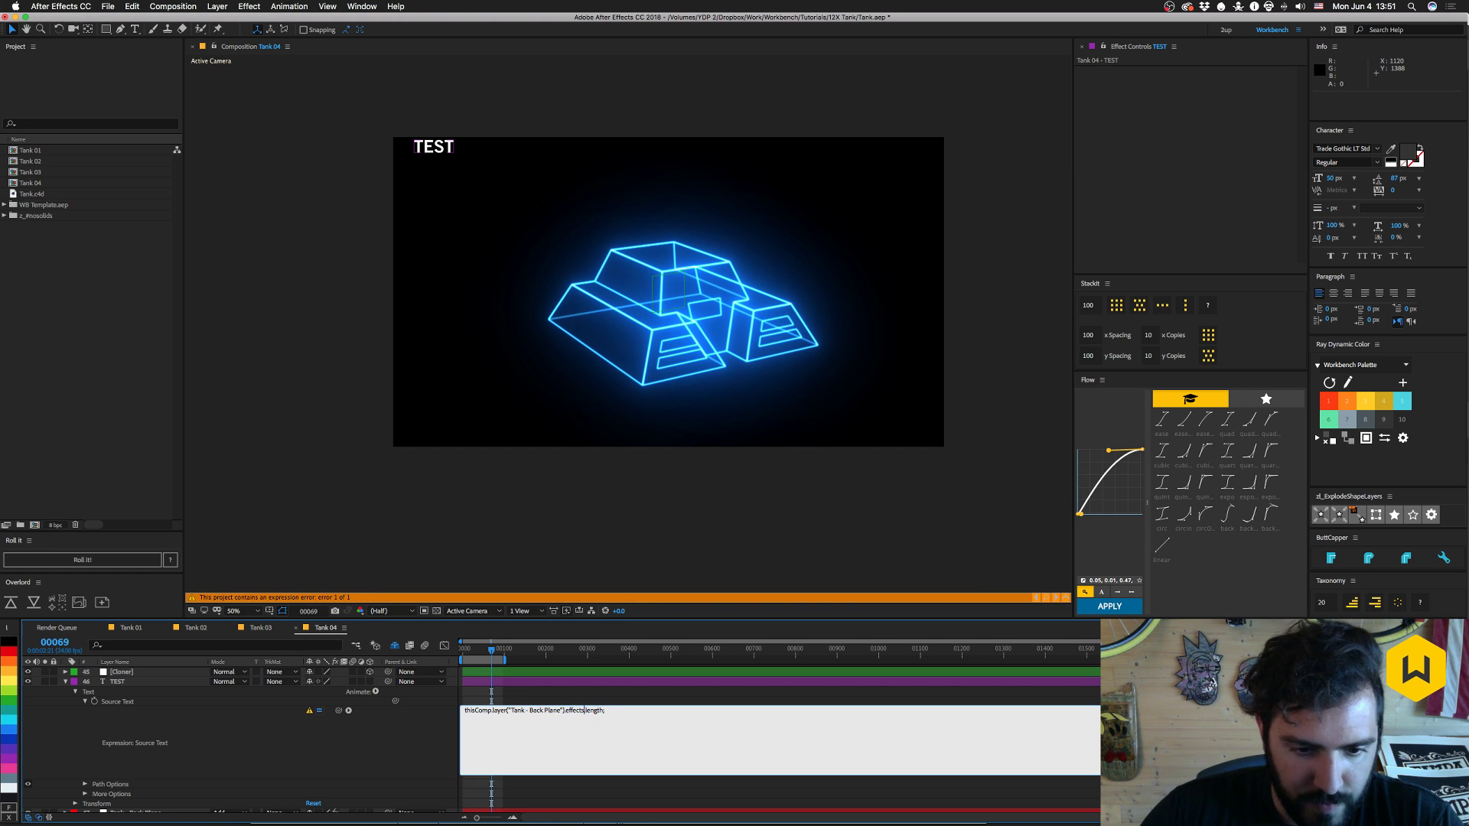
key("BackSpace")
key("KP_Enter")
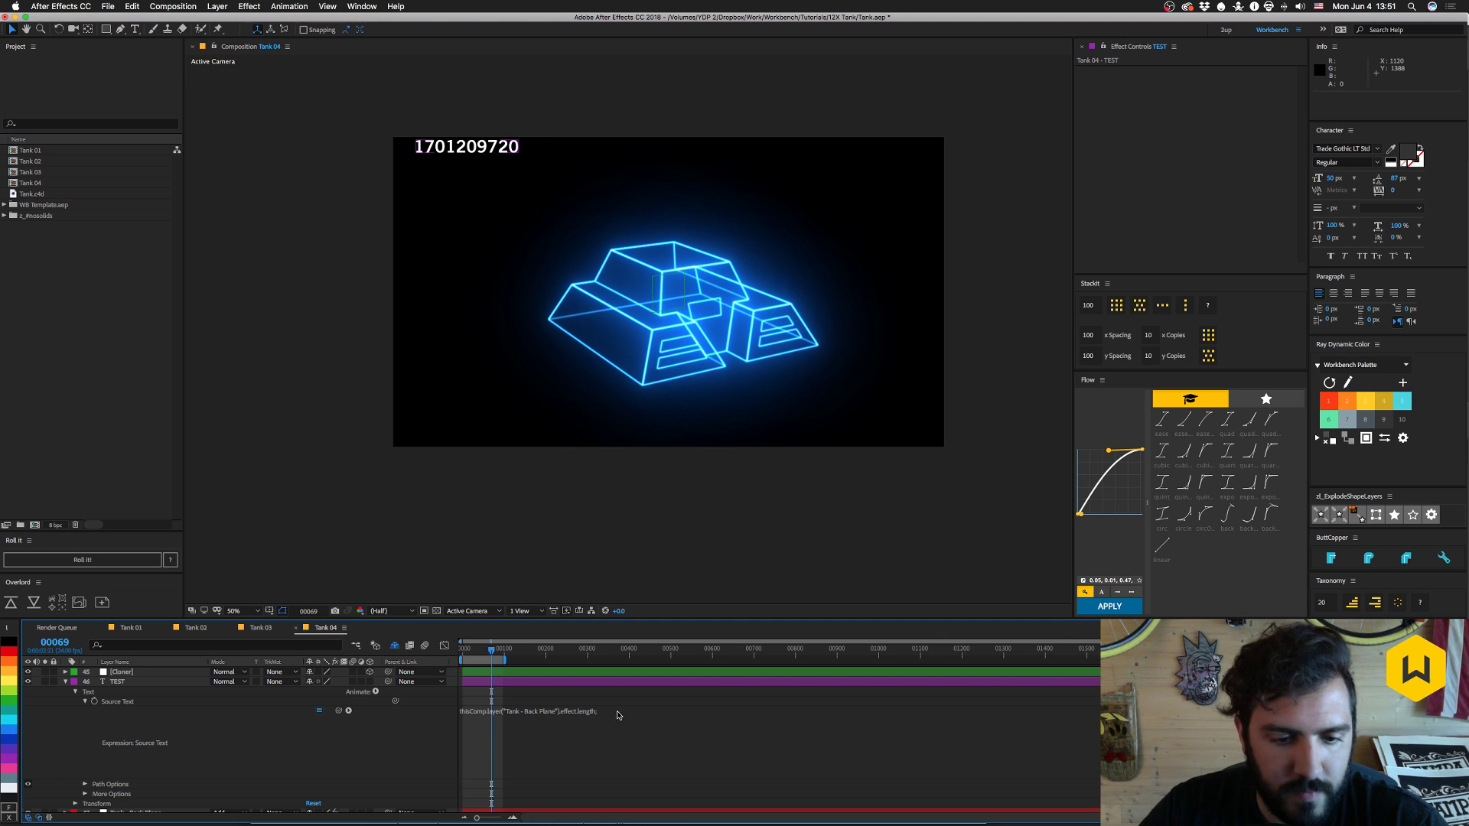
left_click(647, 710)
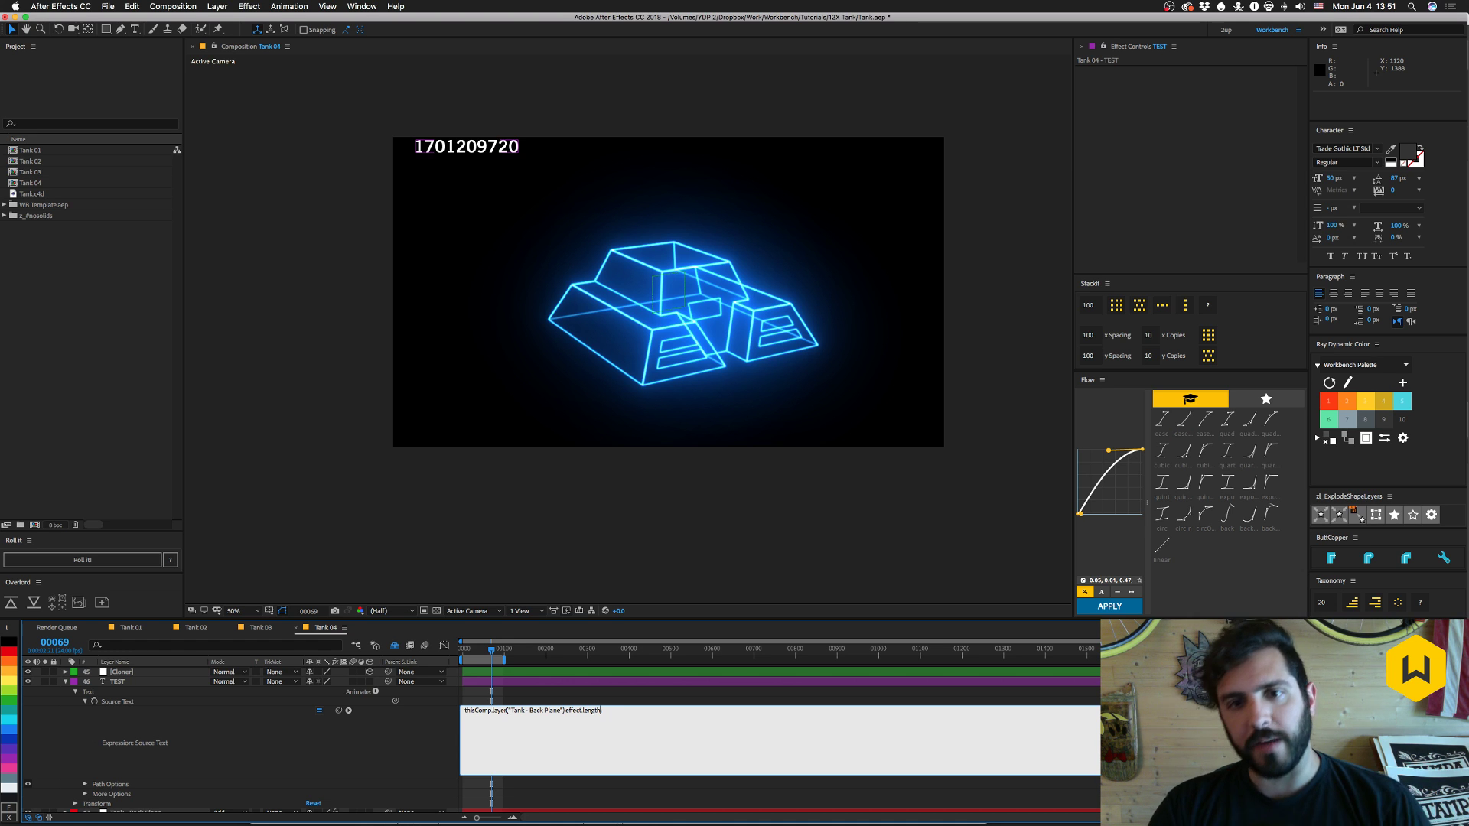
key("KP_Enter")
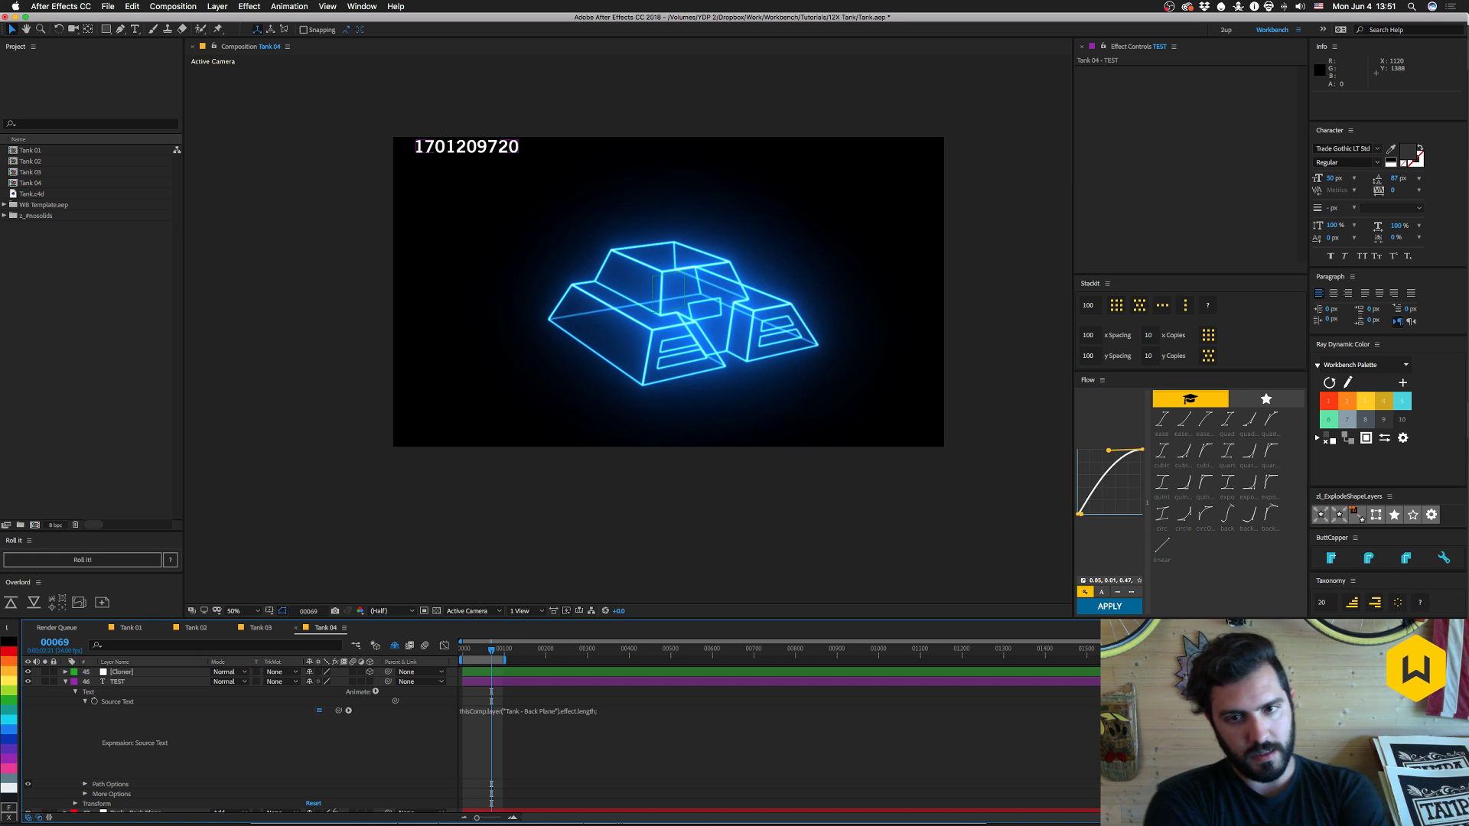
- Collapse the TEST layer and examine the list of effects on the Tank - Back Plane layer
left_click(134, 683)
left_click(65, 681)
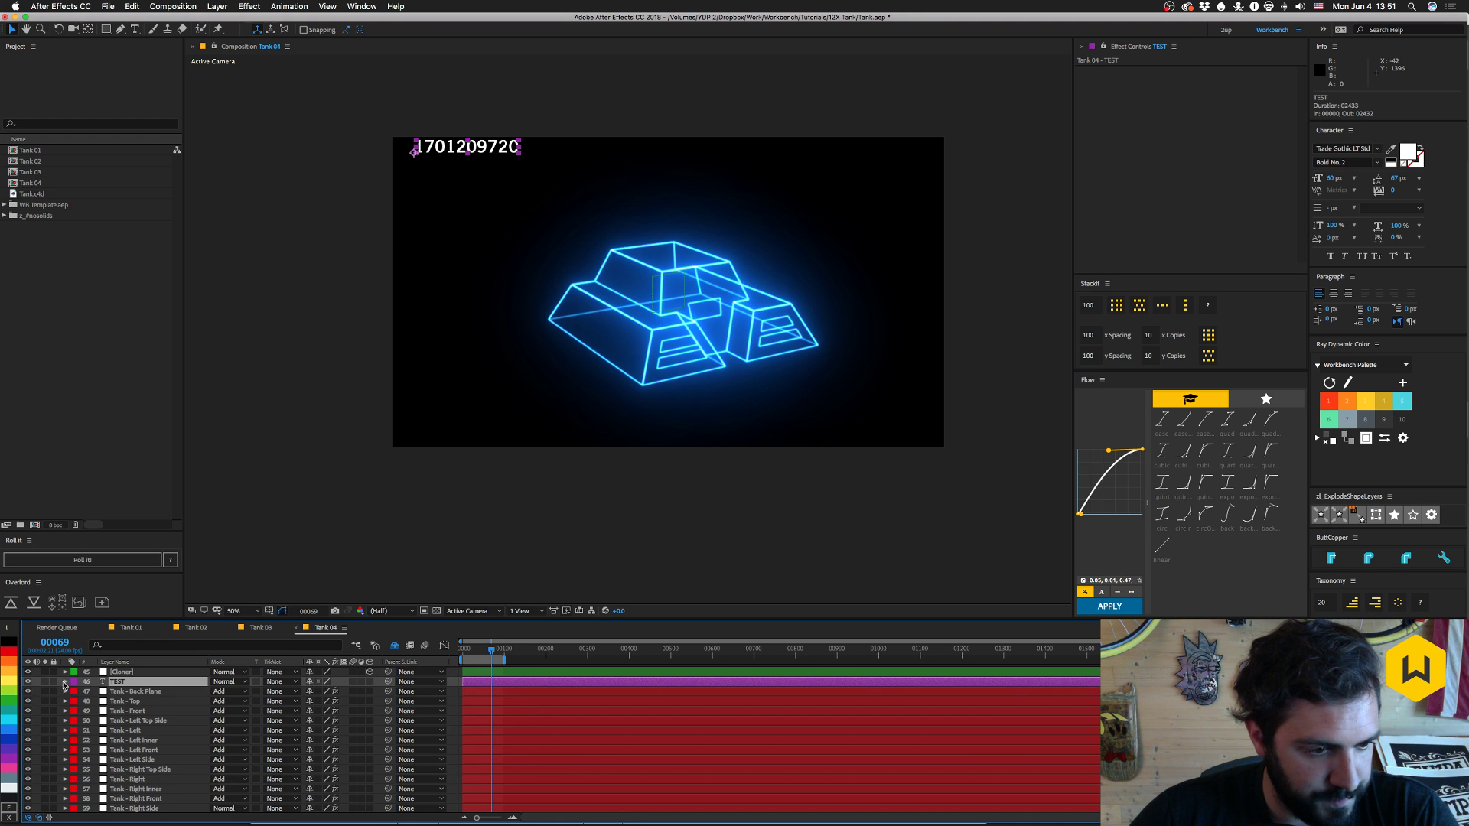
left_click(96, 690)
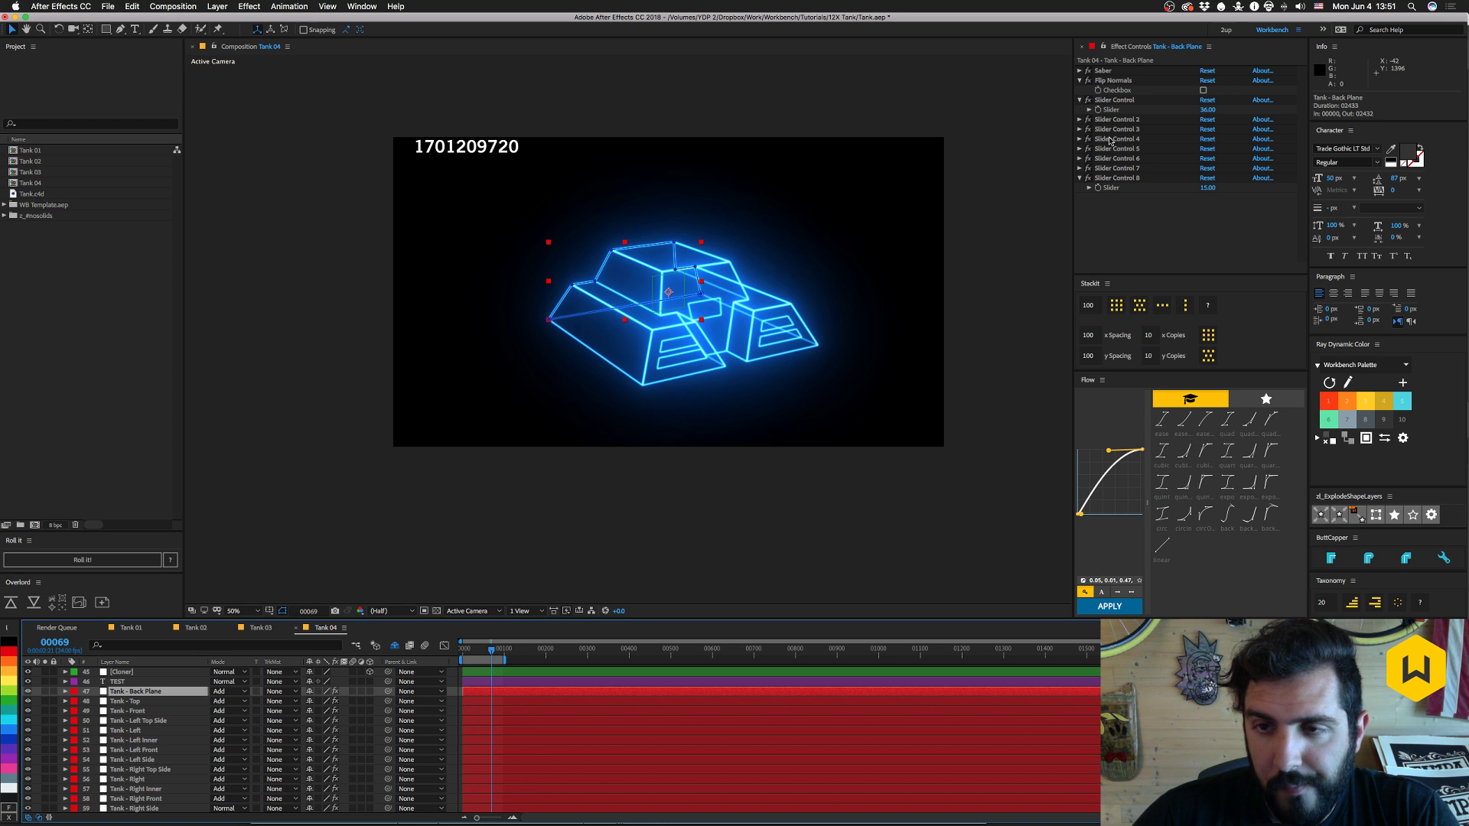
left_click(1106, 214)
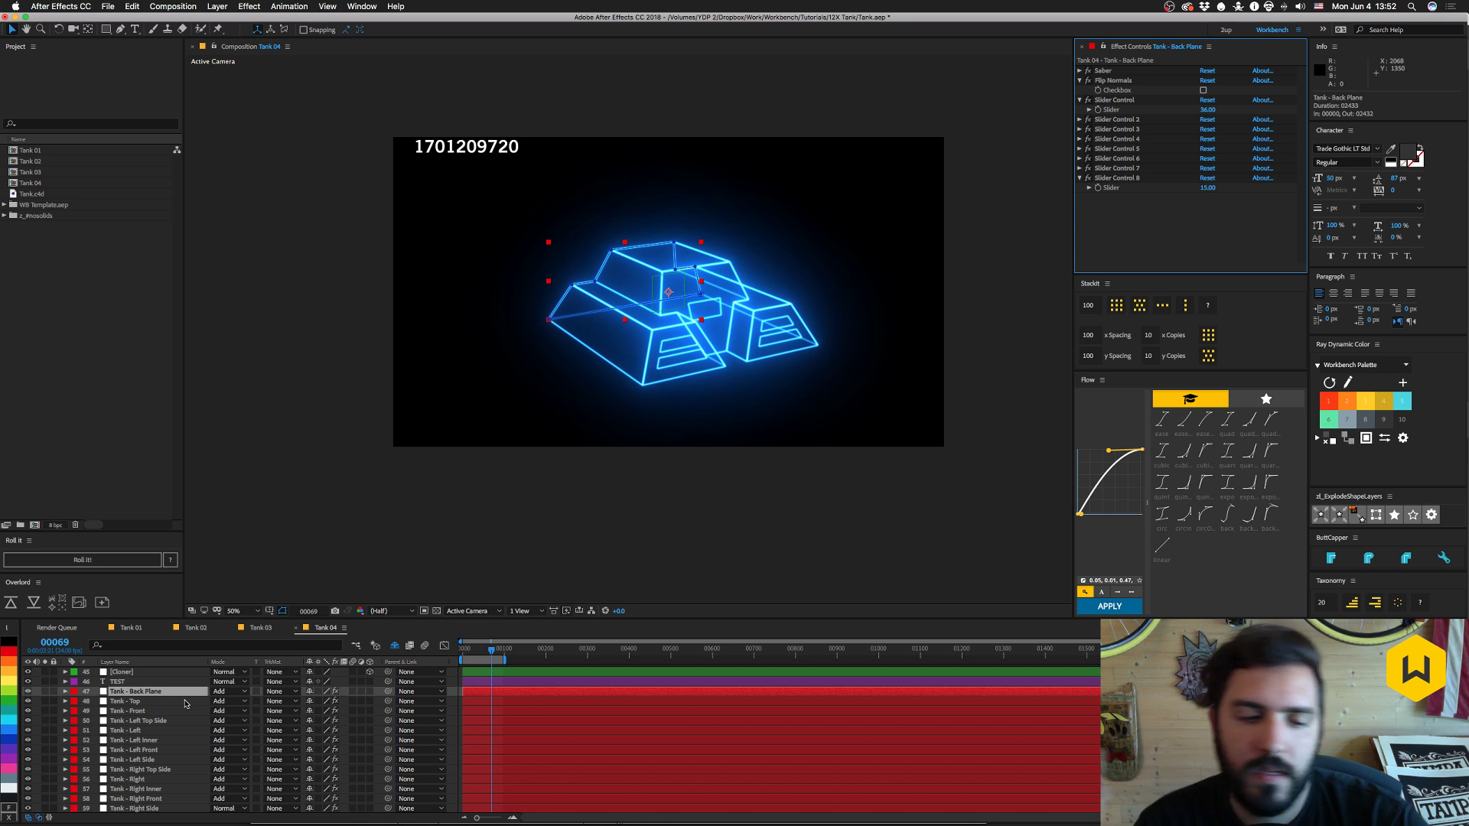
- Apply Quiver's List Methods and Properties expression to the TEST layer's Source Text and close Quiver
left_click(75, 681)
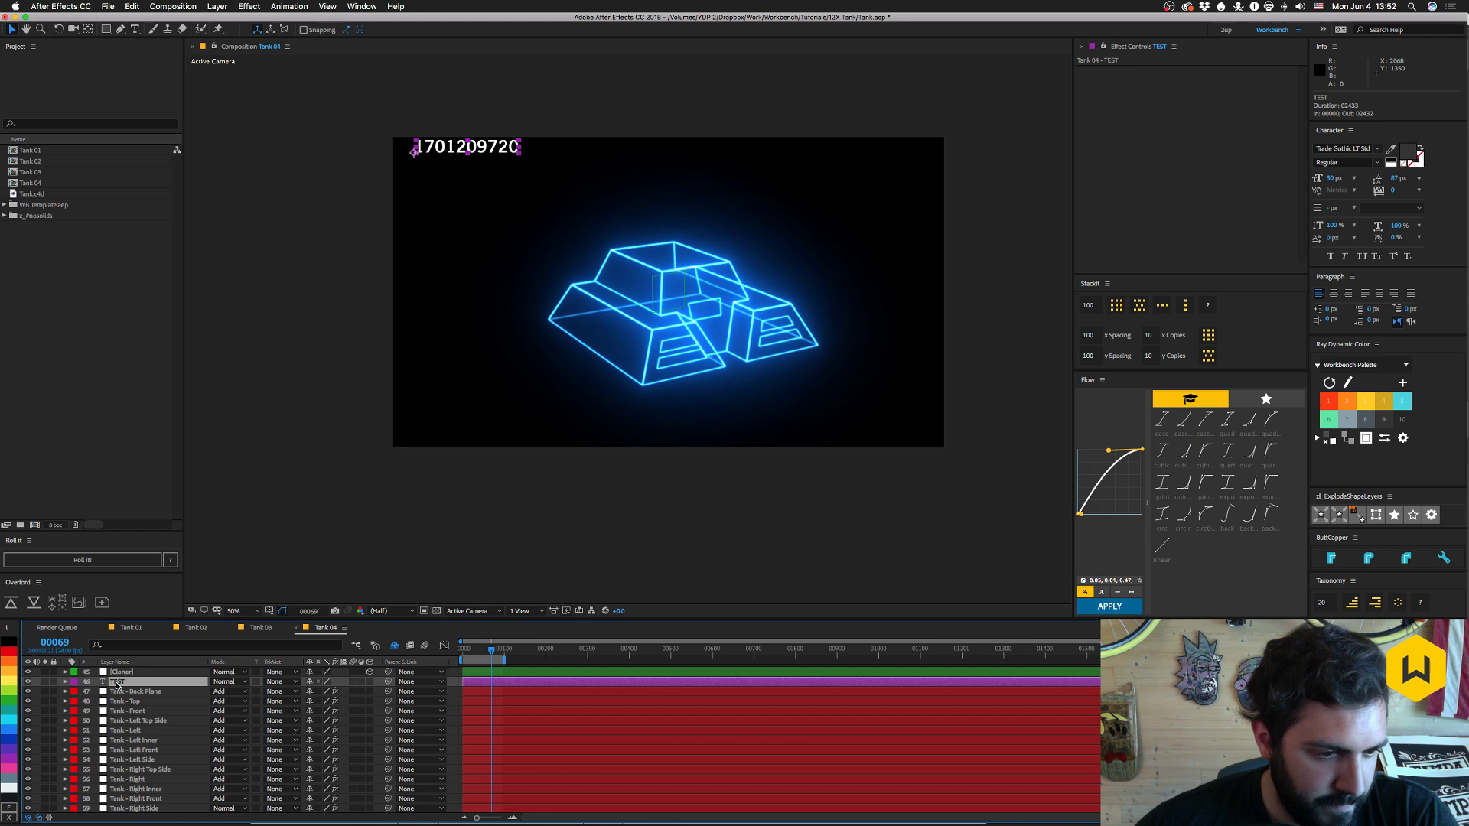
left_click(65, 682)
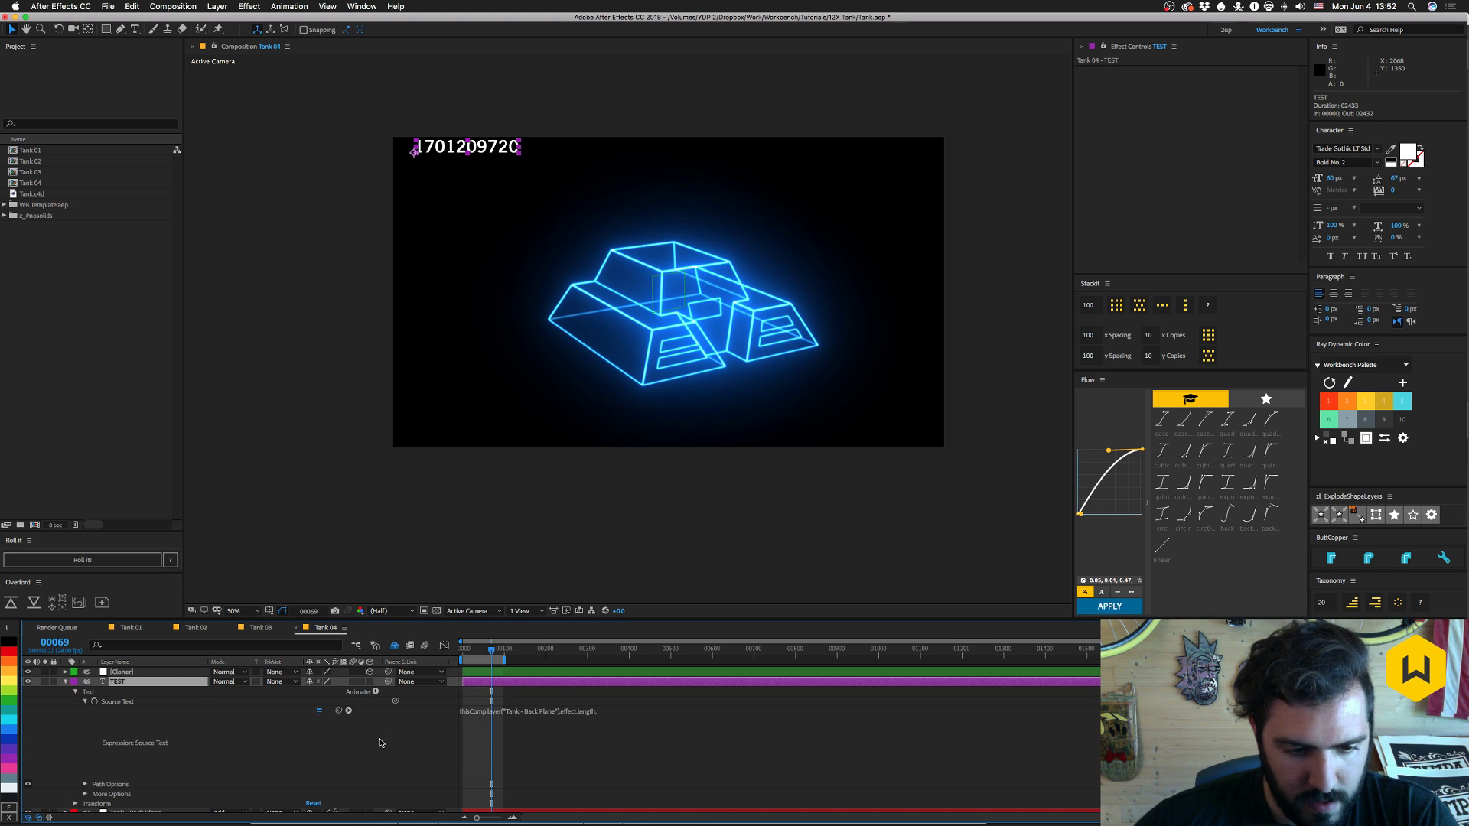
left_click(120, 702)
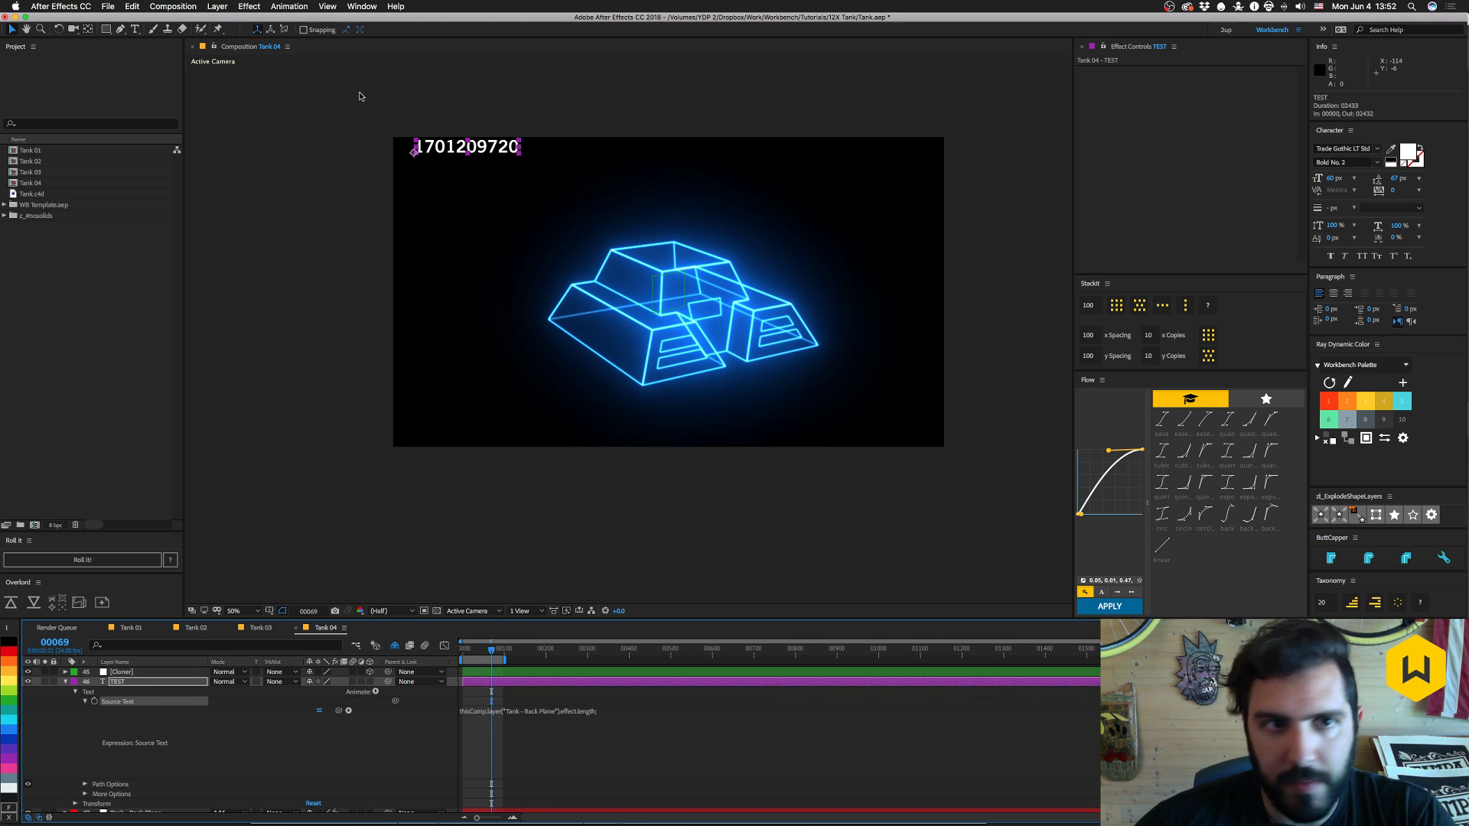
left_click(362, 6)
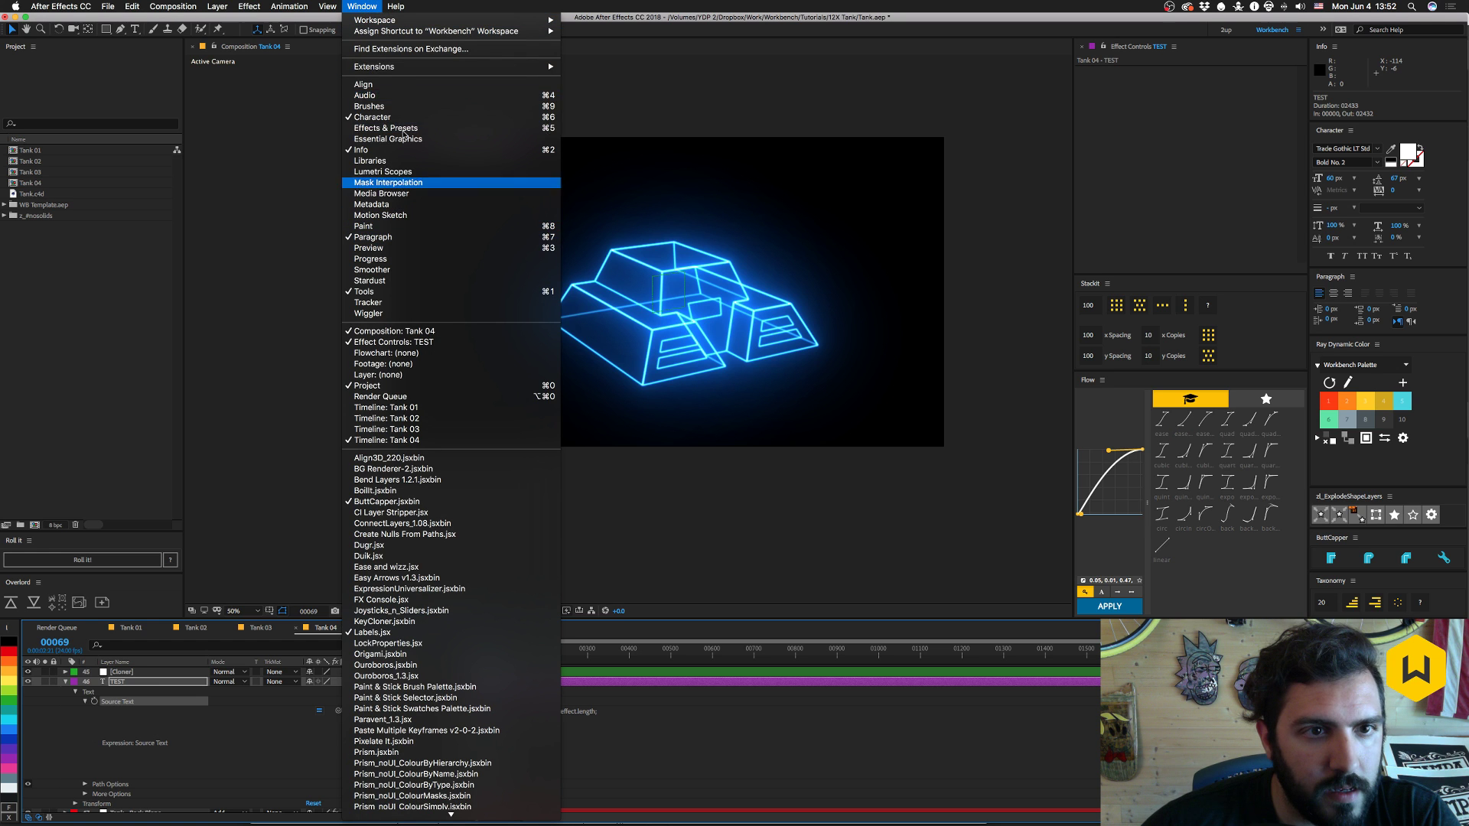
mouse_move(386, 67)
left_click(596, 186)
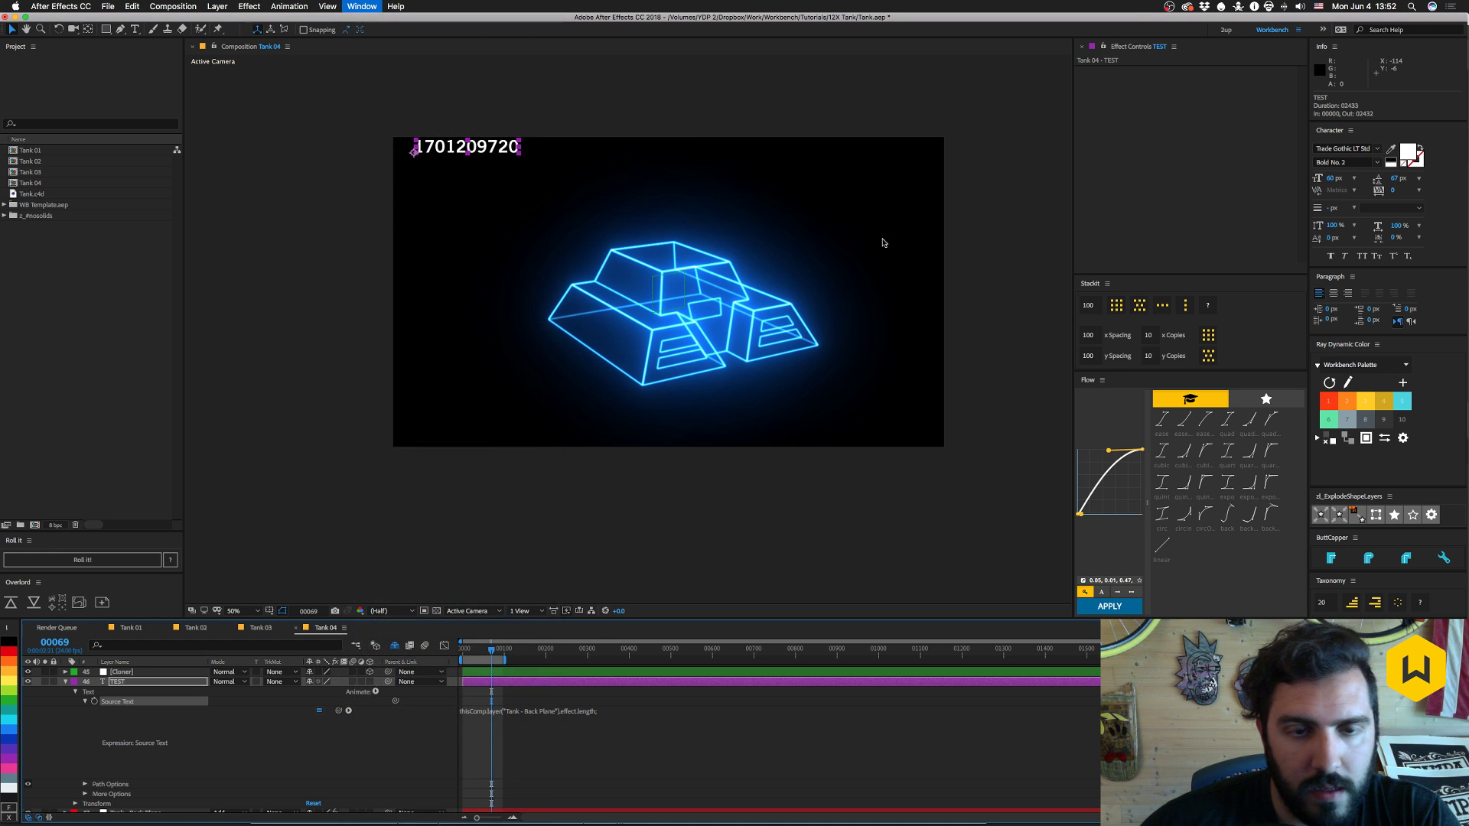
left_click(892, 321)
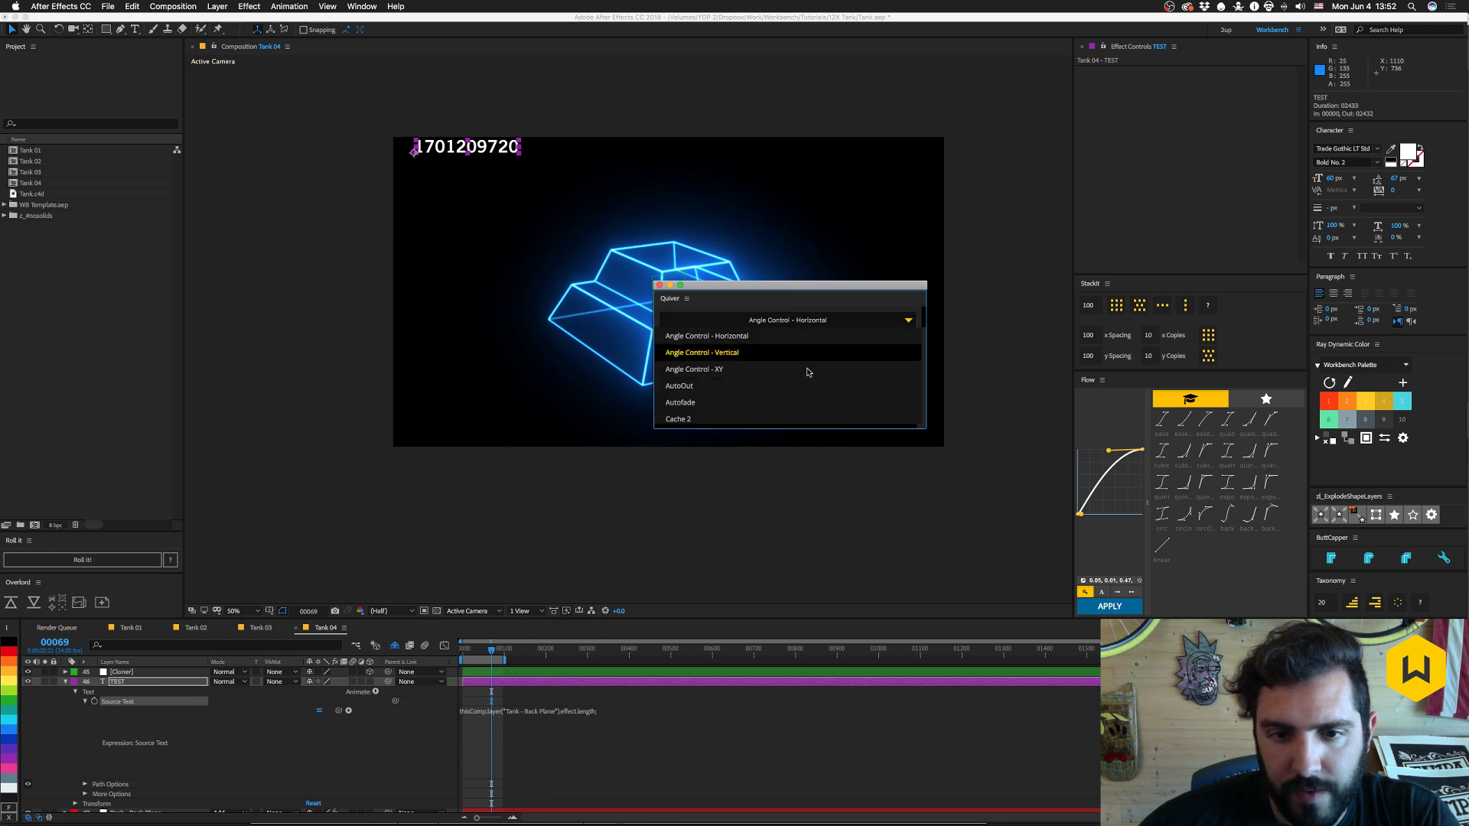
scroll(712, 386, "down", 5)
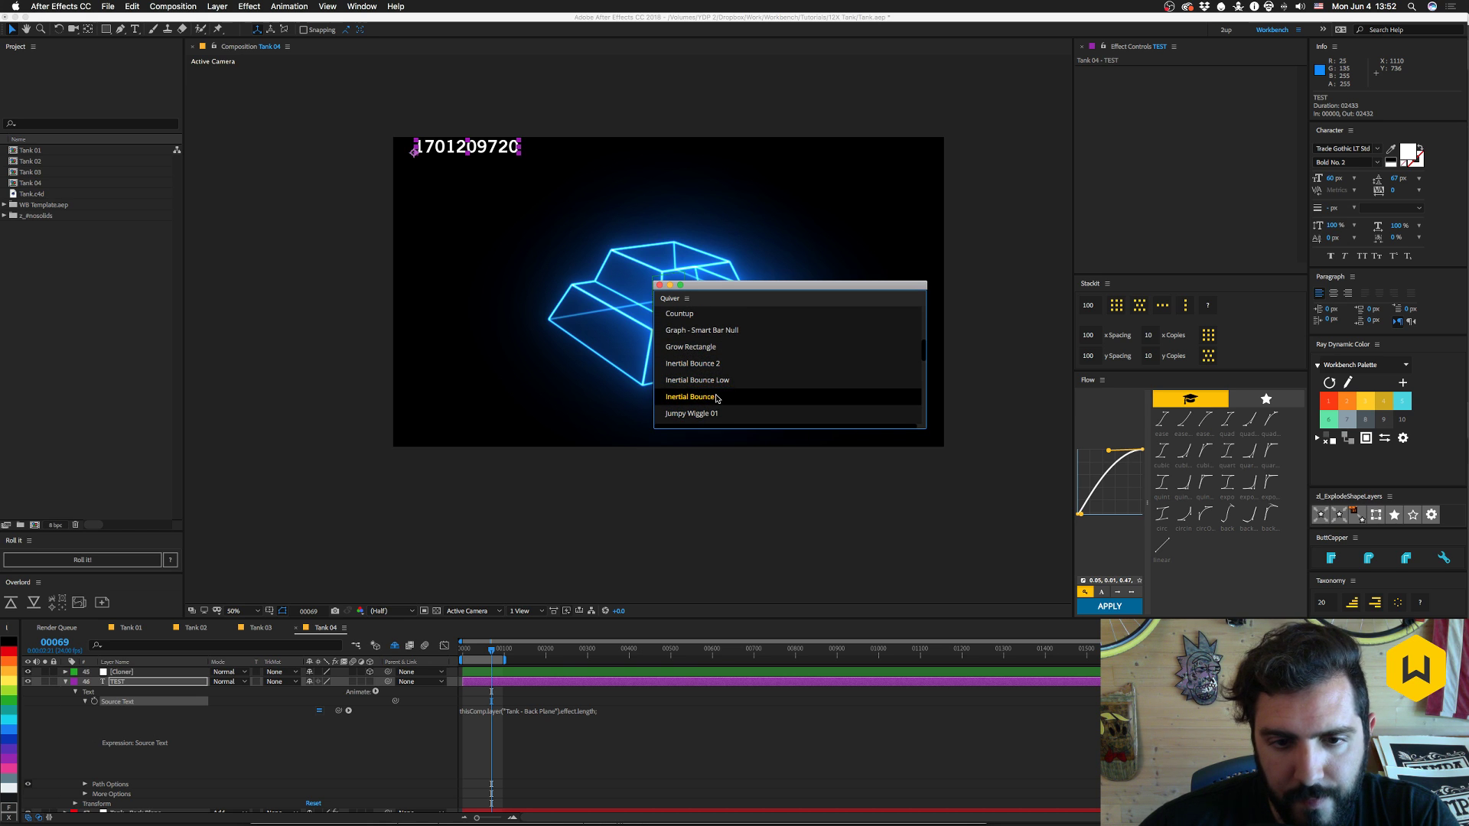
scroll(717, 398, "down", 3)
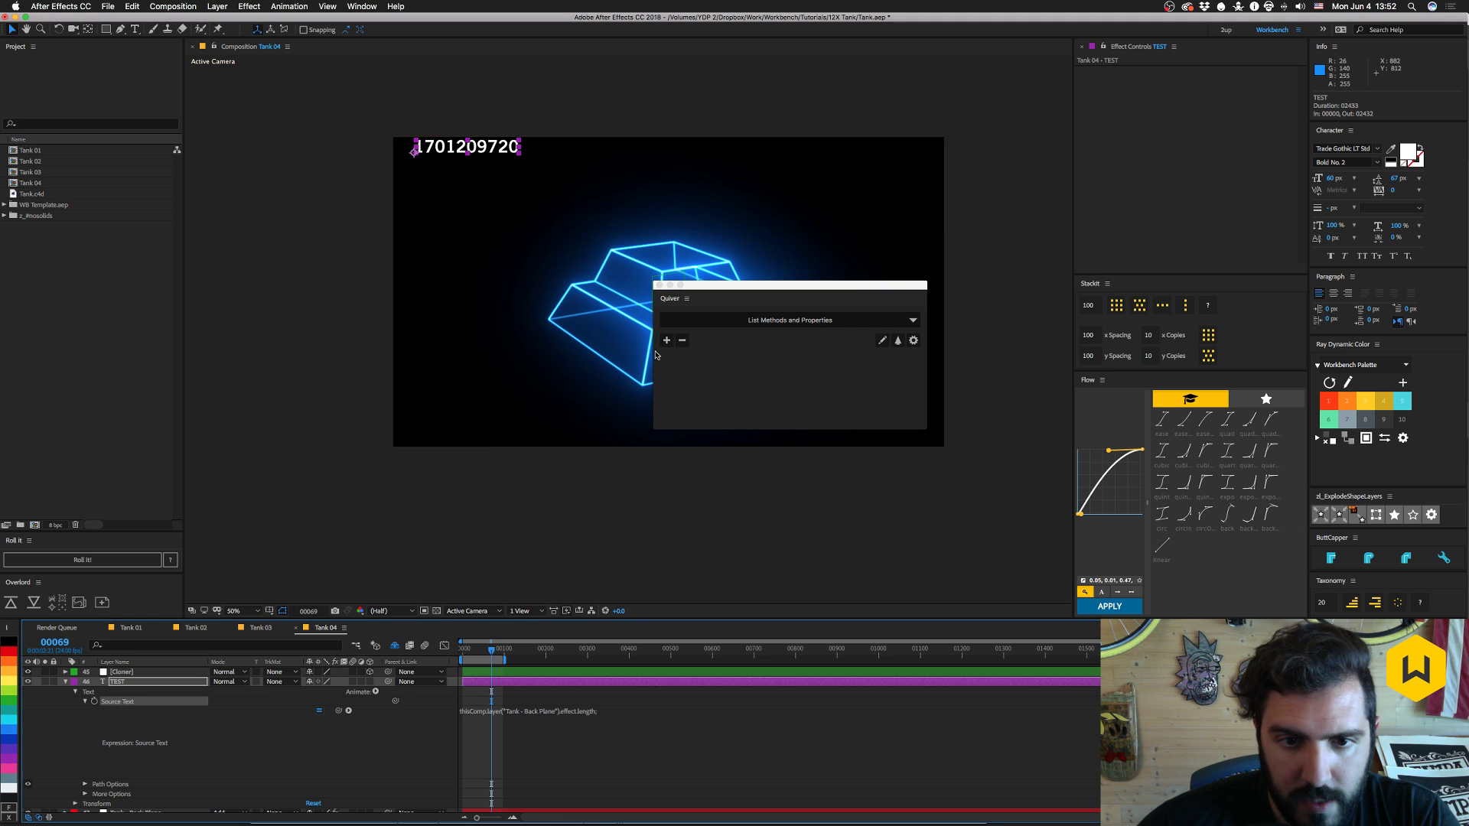
left_click(666, 340)
left_click(660, 285)
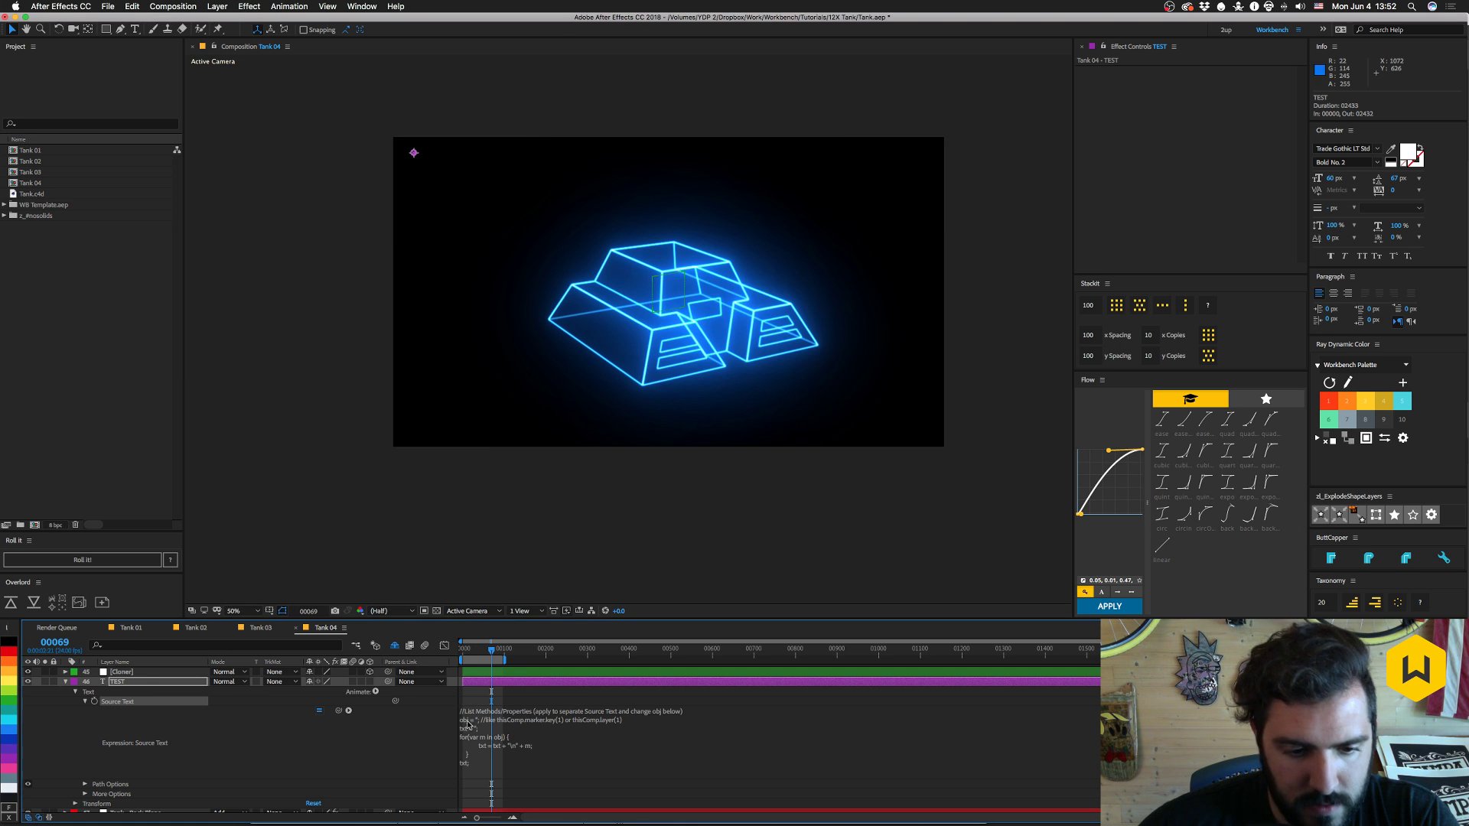
- Set obj in the TEST layer's Source Text expression to thisComp.layer("Tank - Back Plane").effect
left_click(554, 720)
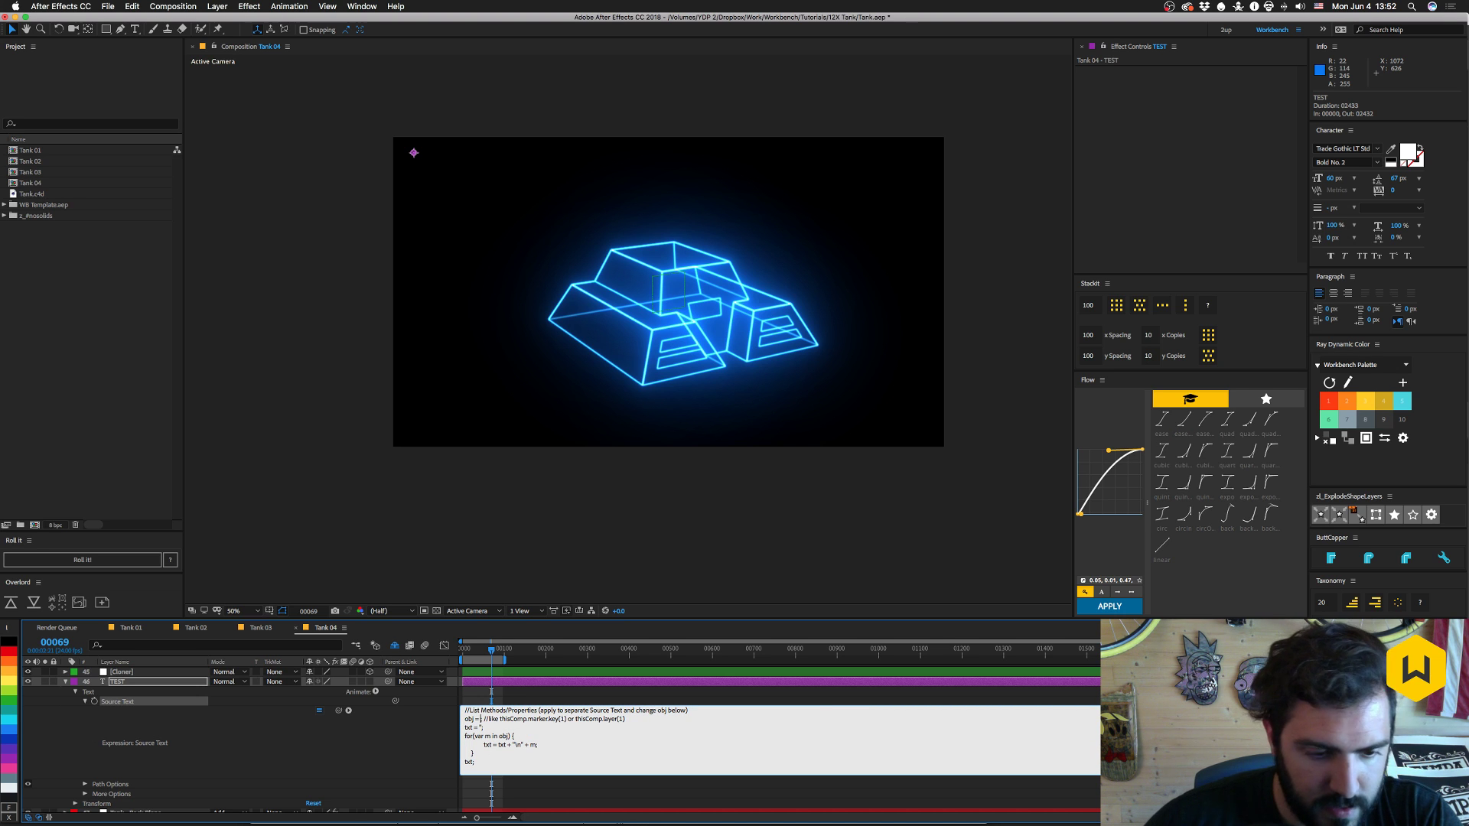
scroll(195, 734, "down", 1)
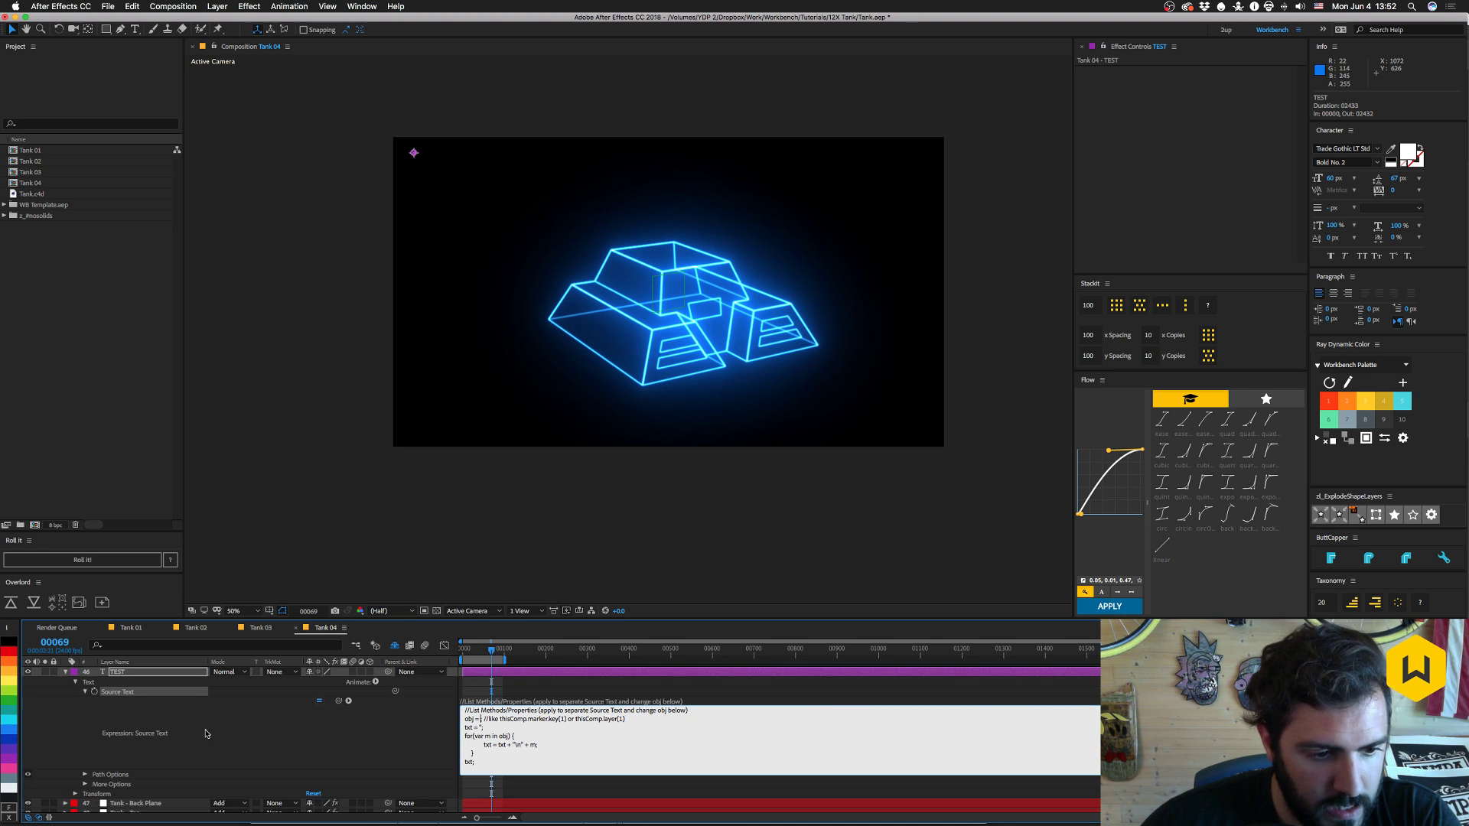
left_click_drag(339, 701, 115, 803)
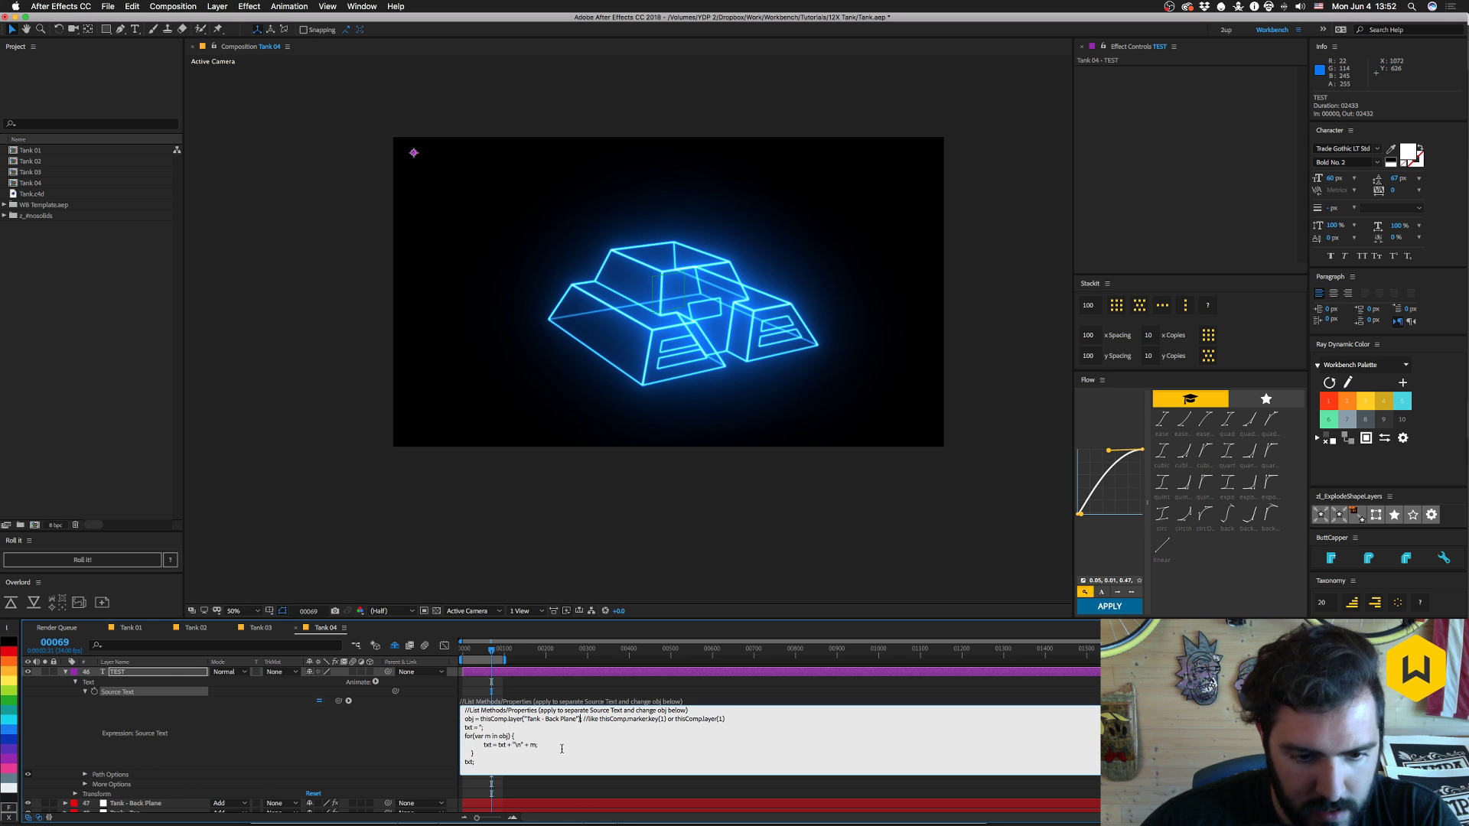
type(".effect")
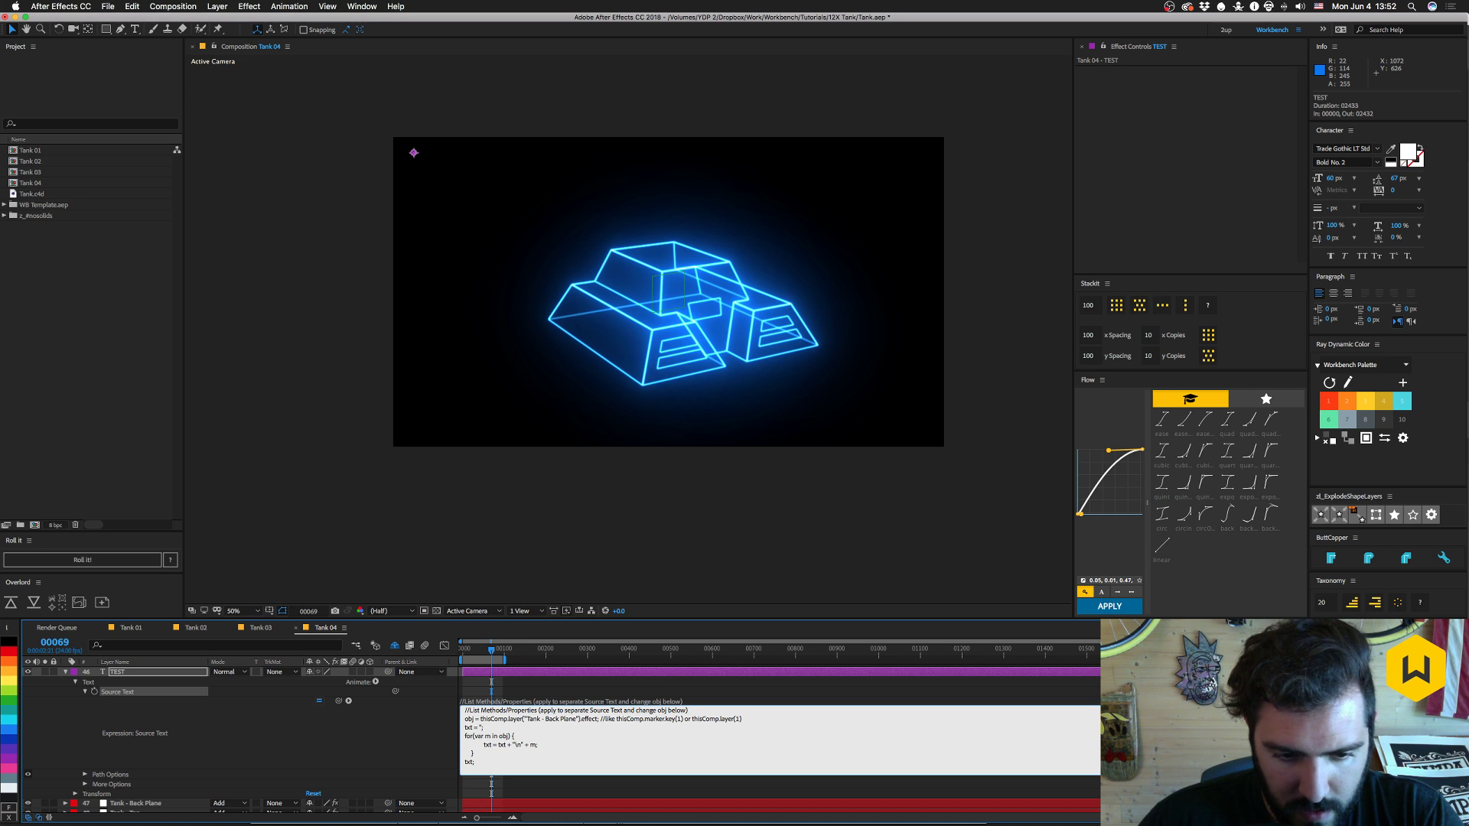
key("KP_Enter")
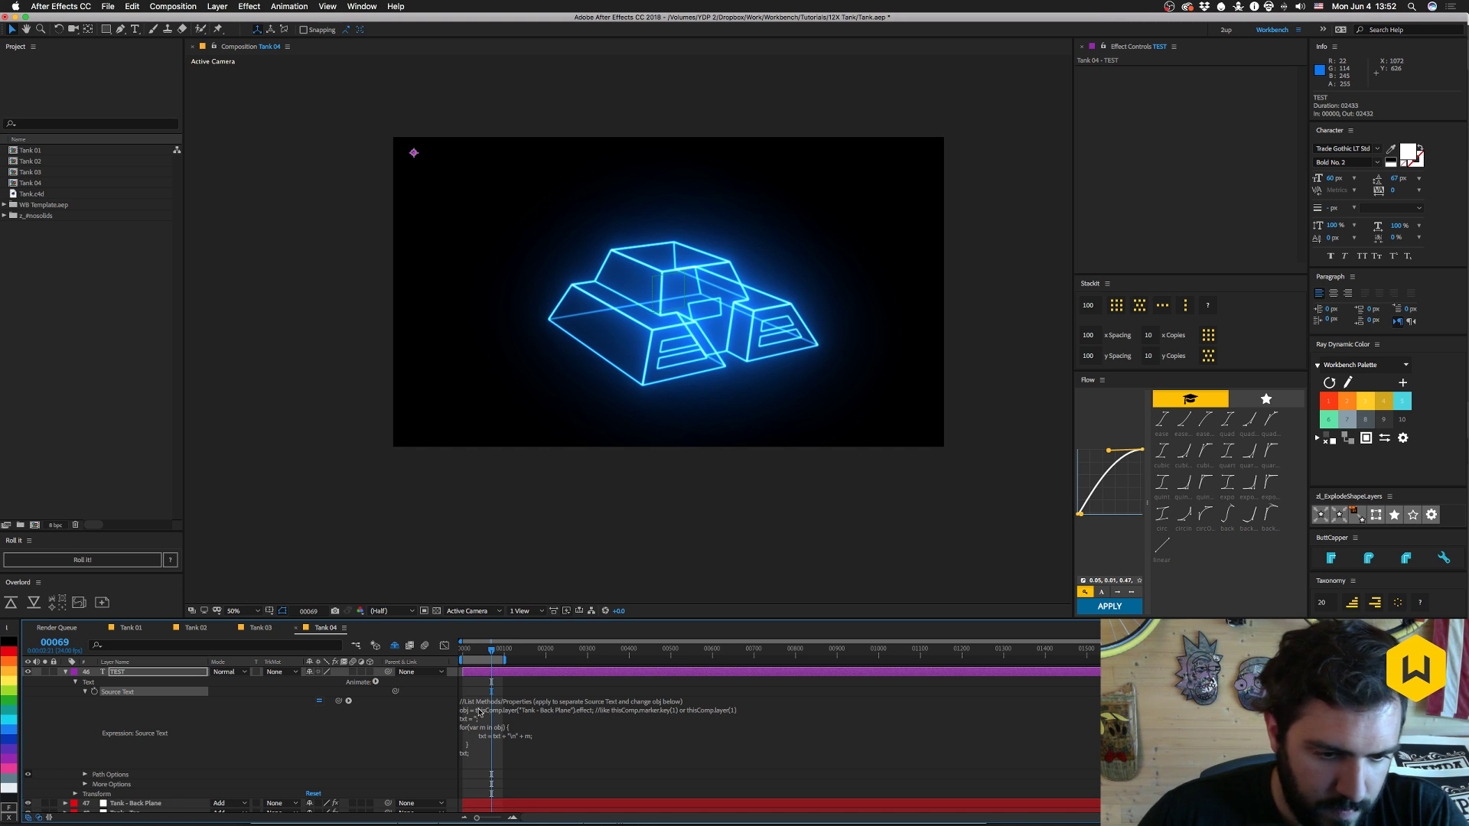
- Try txt.name in place of txt in the loop line, making it txt = txt.name + "\n" + m;
left_click(498, 739)
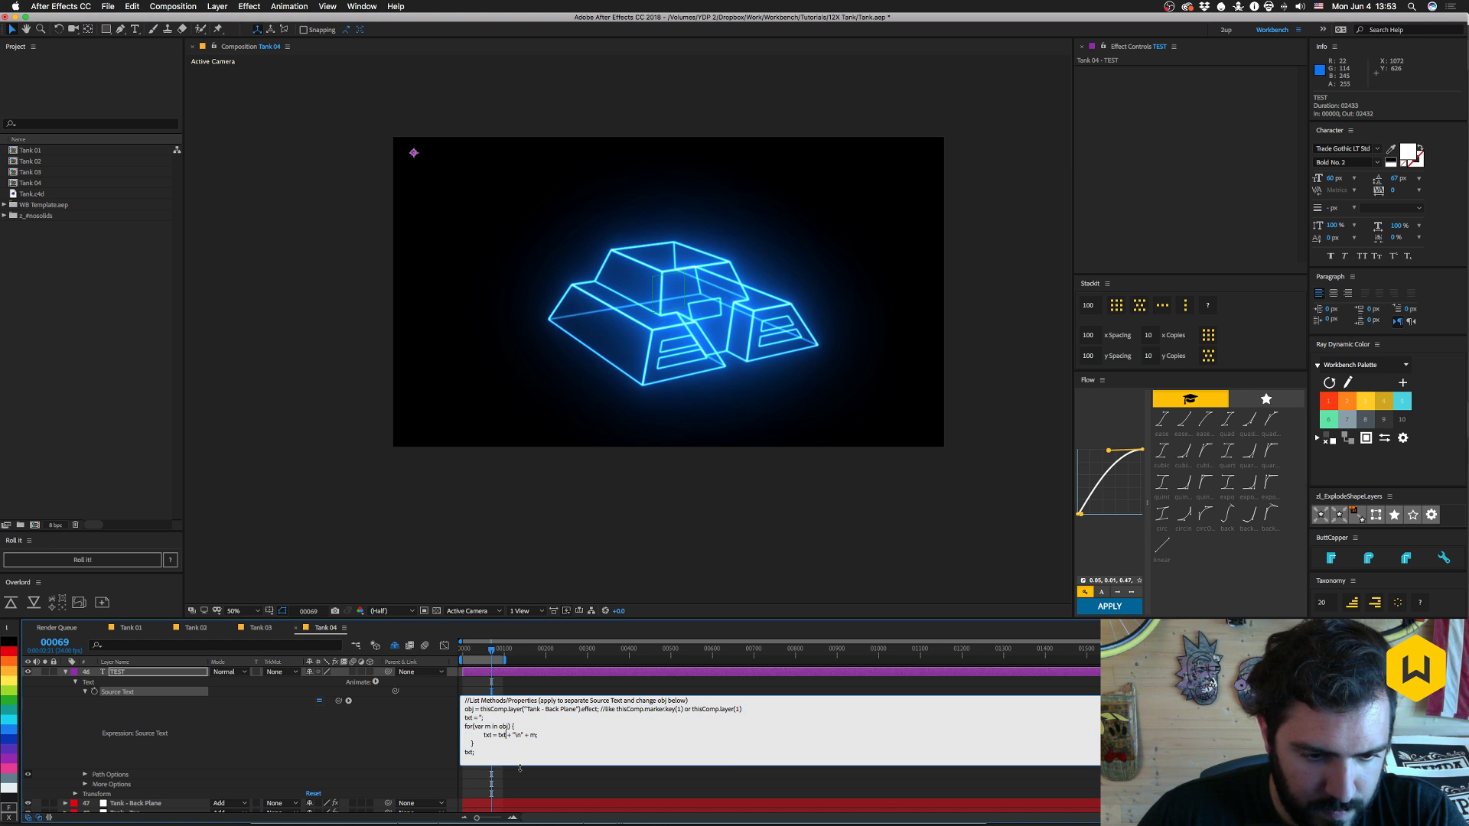
type(".name")
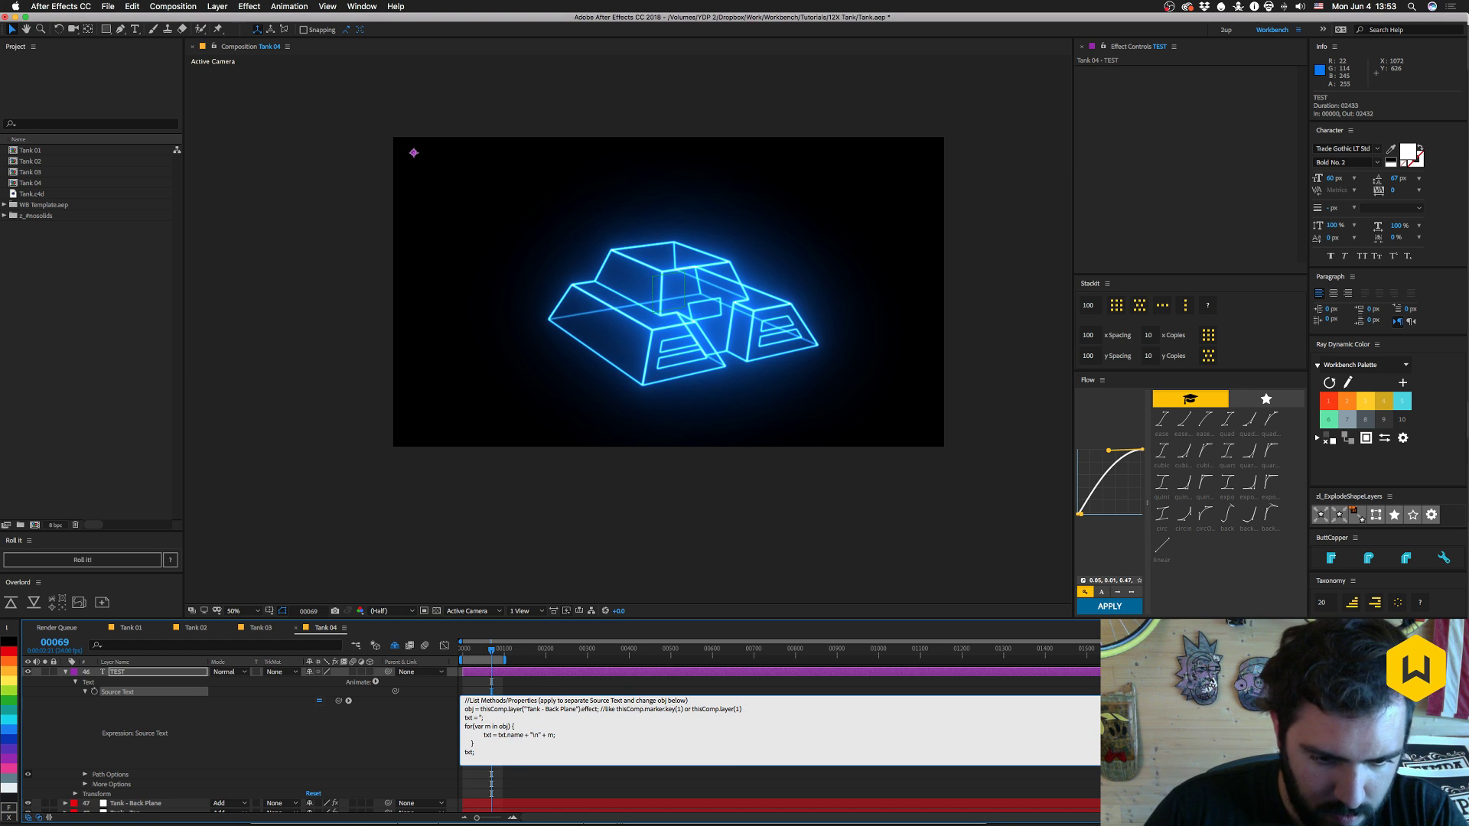
key("KP_Enter")
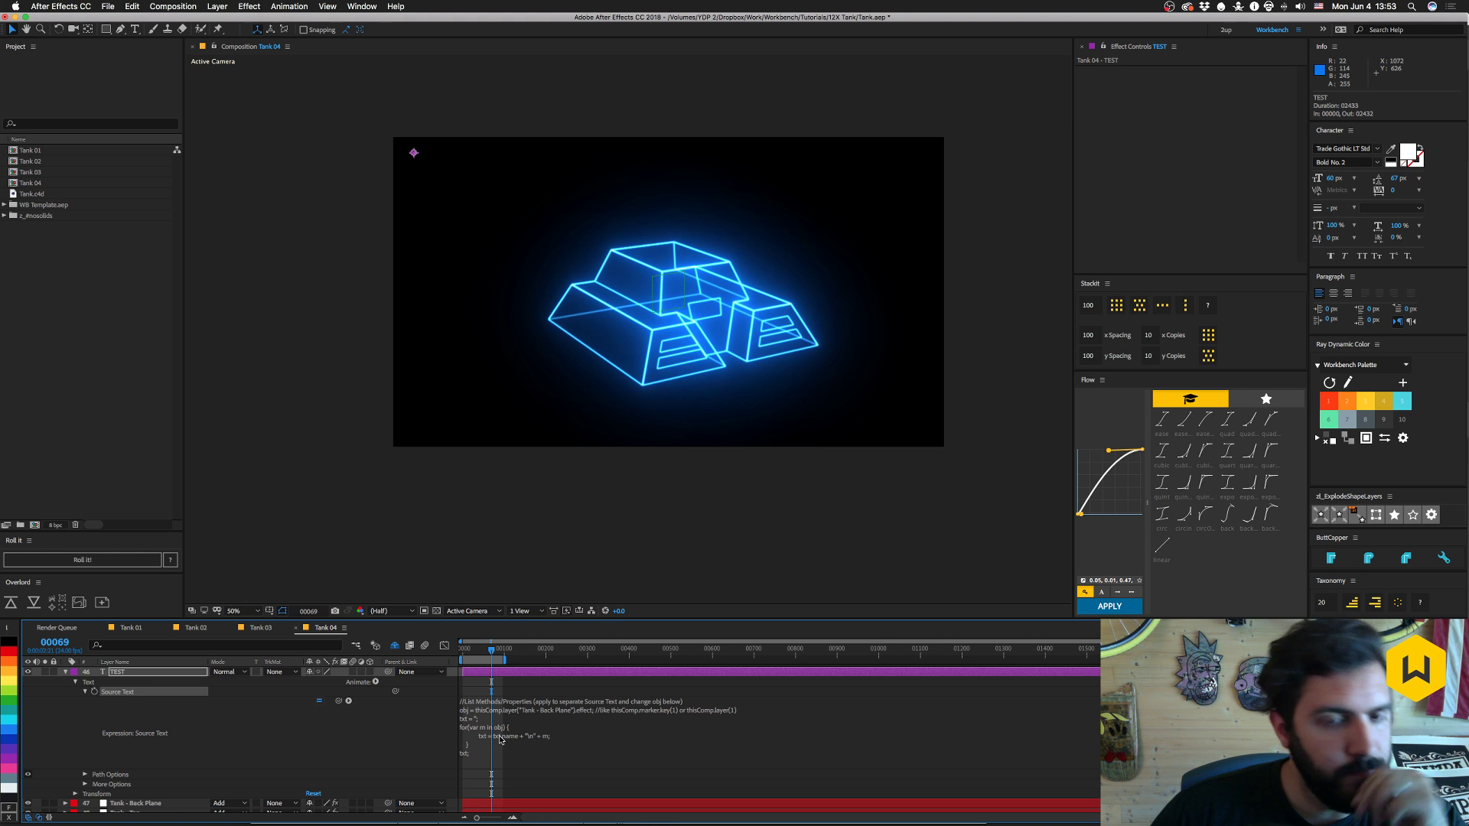
- Try listing the effect length by extending the obj reference to effect.length
left_click(588, 713)
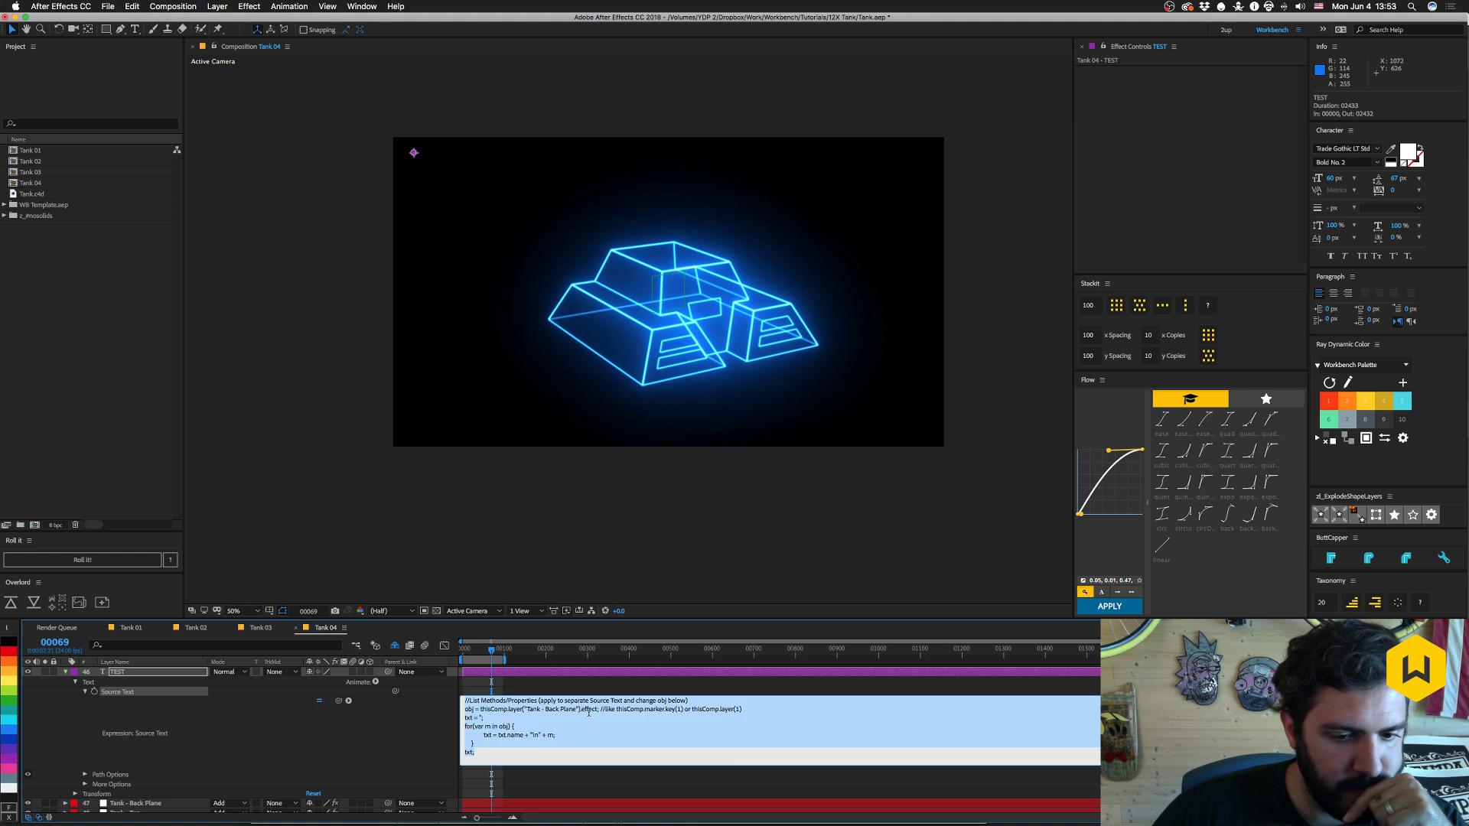
left_click(596, 711)
type(".length")
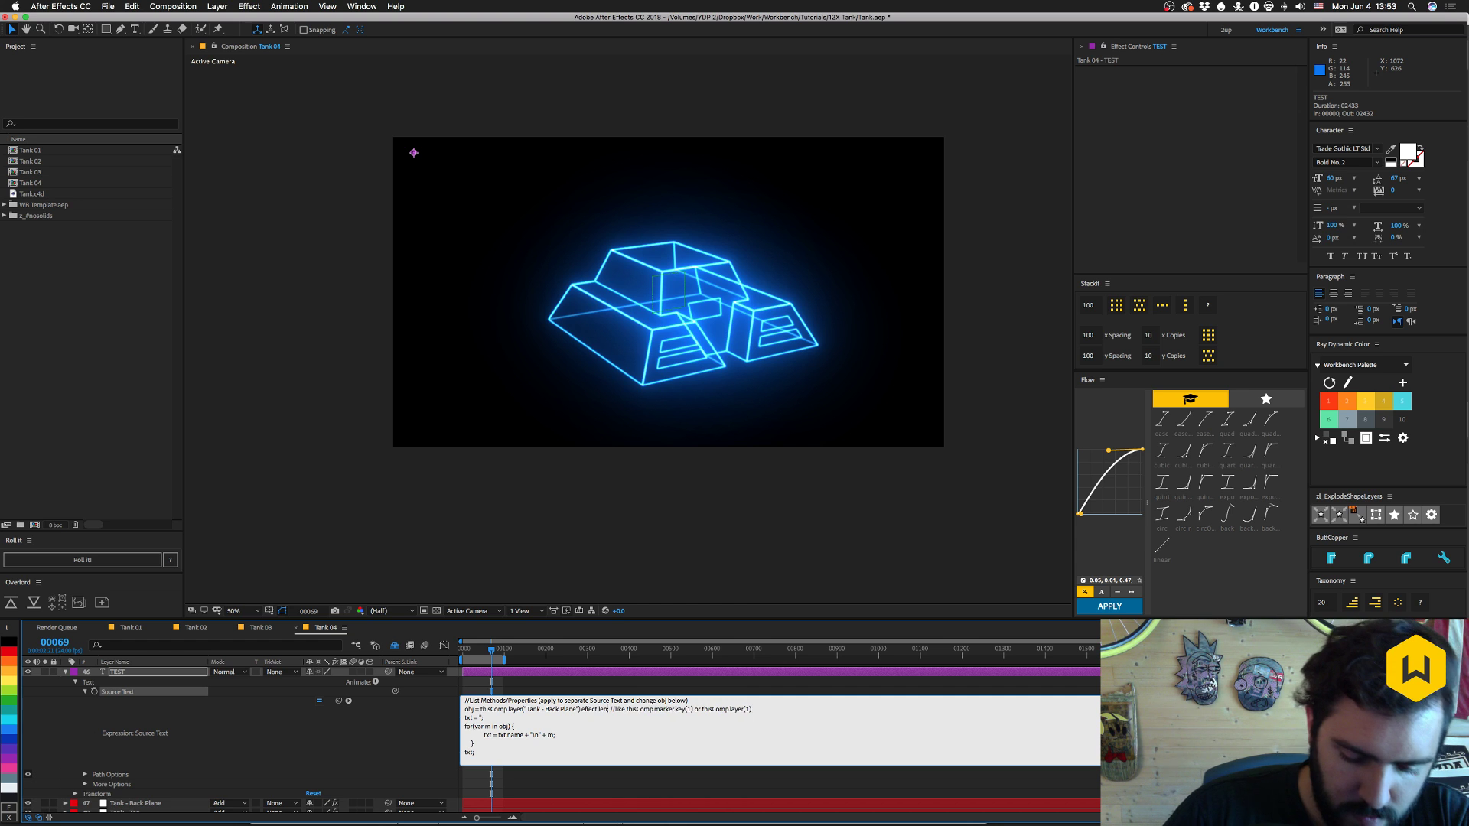
key("KP_Enter")
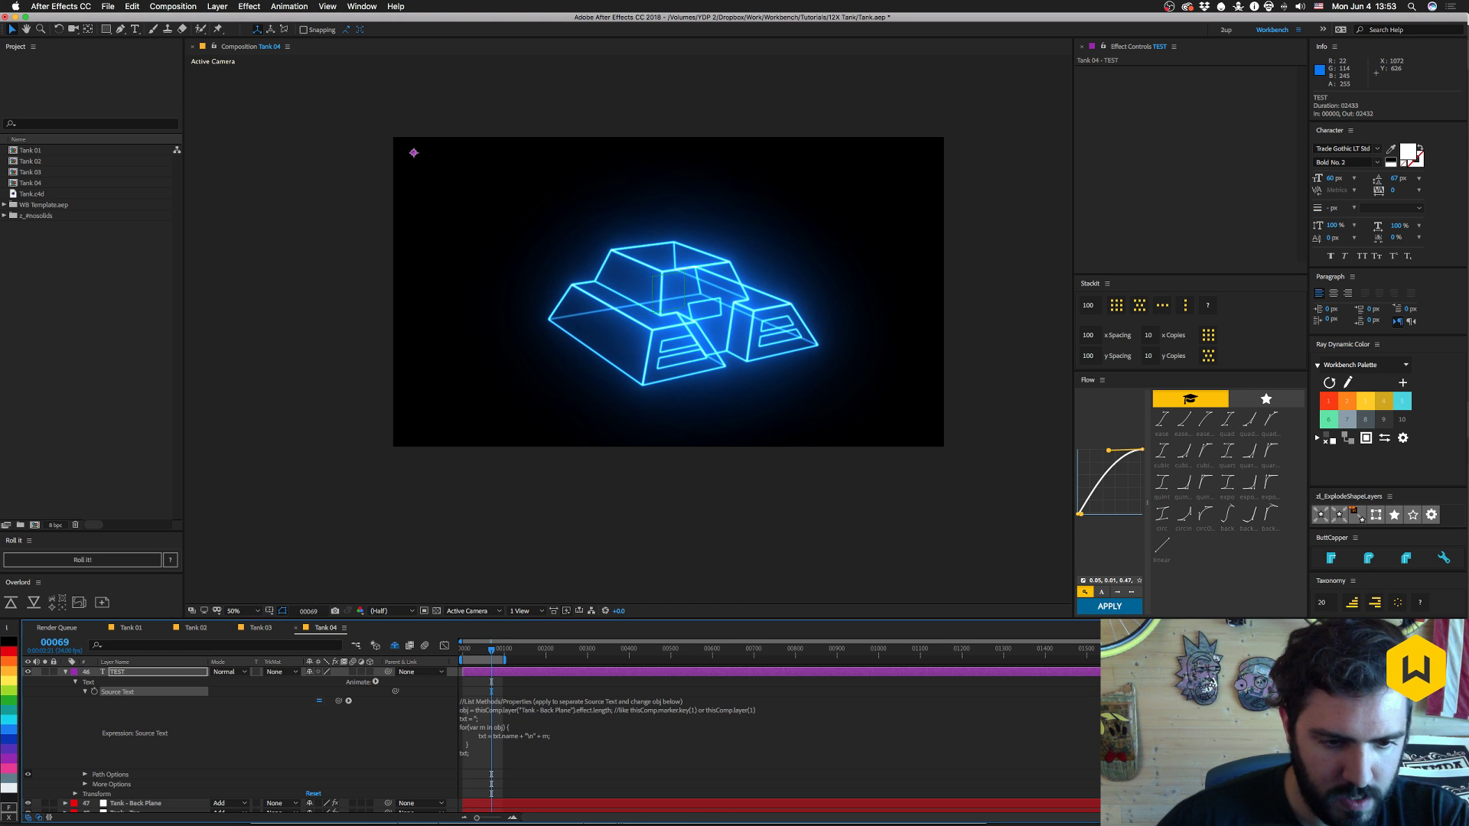
- Remove .name from the loop line so it reads txt = txt + "\n" + m;
left_click(486, 761)
left_click(527, 735)
key("BackSpace")
key("BackSpace")
key("BackSpace")
key("BackSpace")
key("BackSpace")
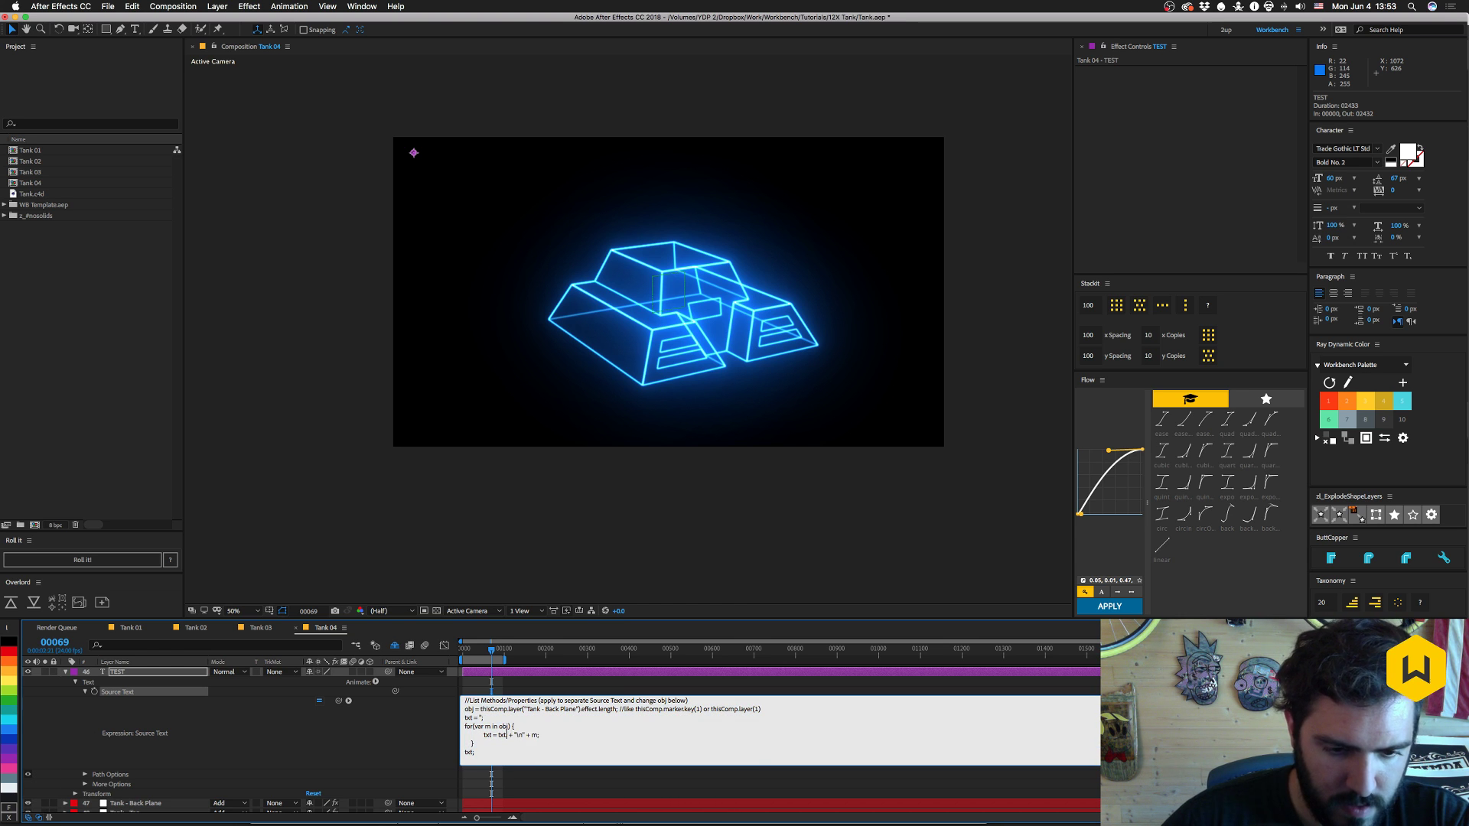
key("KP_Enter")
- Replace effect.length with effect() in the obj line of the Source Text expression
left_click(612, 711)
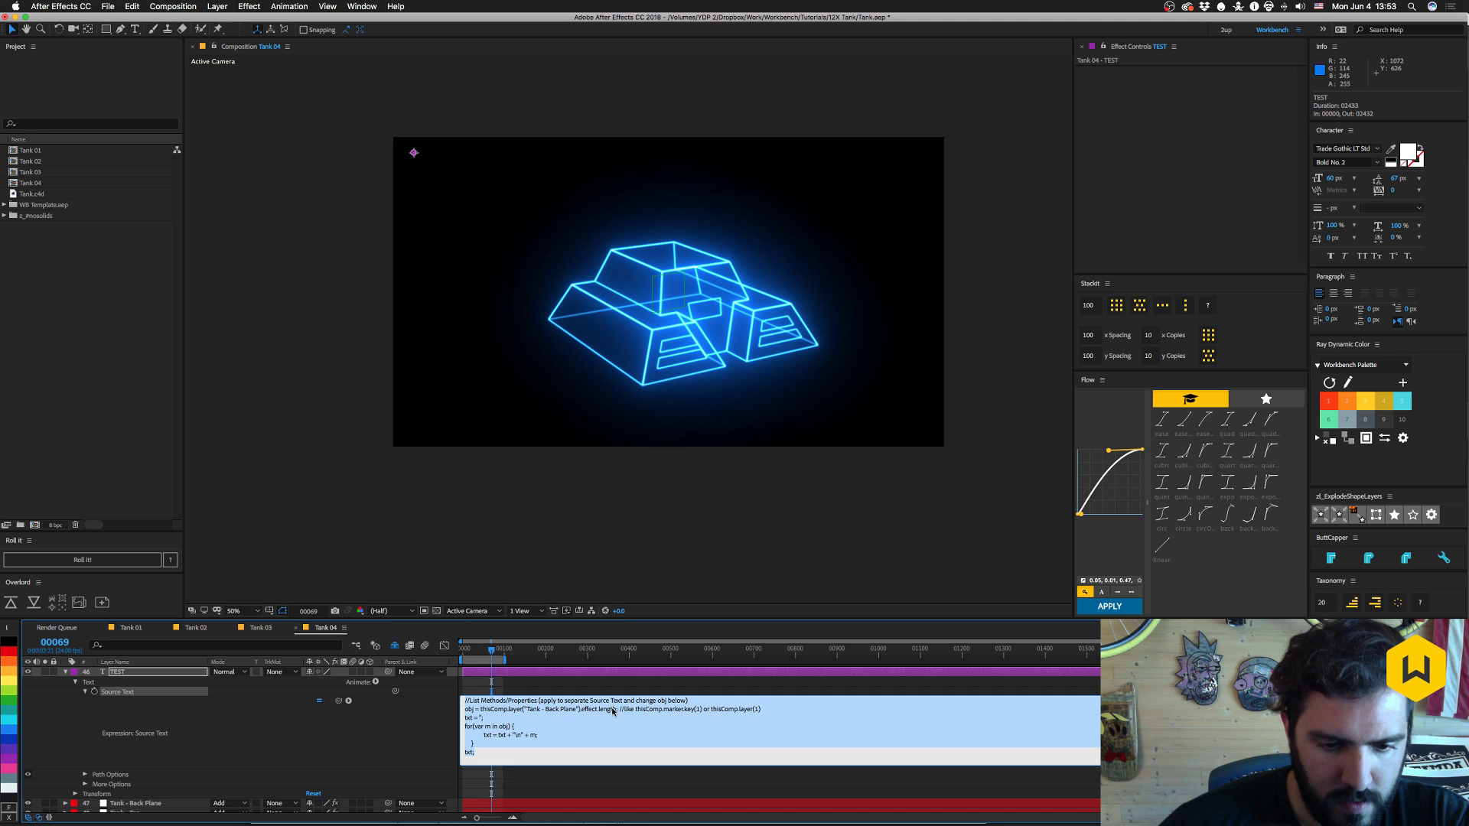
left_click(613, 710)
key("BackSpace")
key("BackSpace")
key("BackSpace")
key("BackSpace")
key("BackSpace")
key("BackSpace")
key("BackSpace")
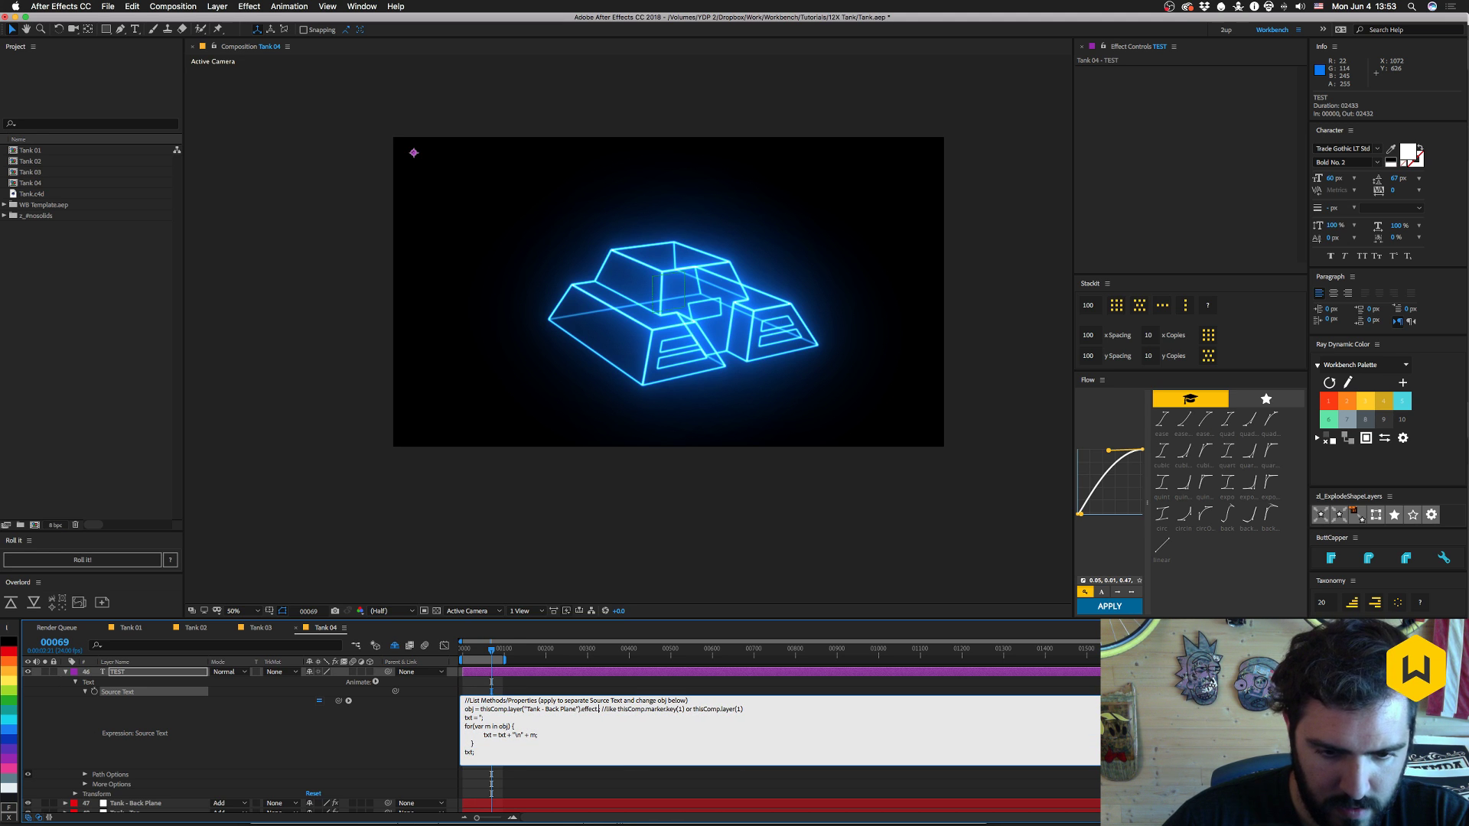
type("()")
key("KP_Enter")
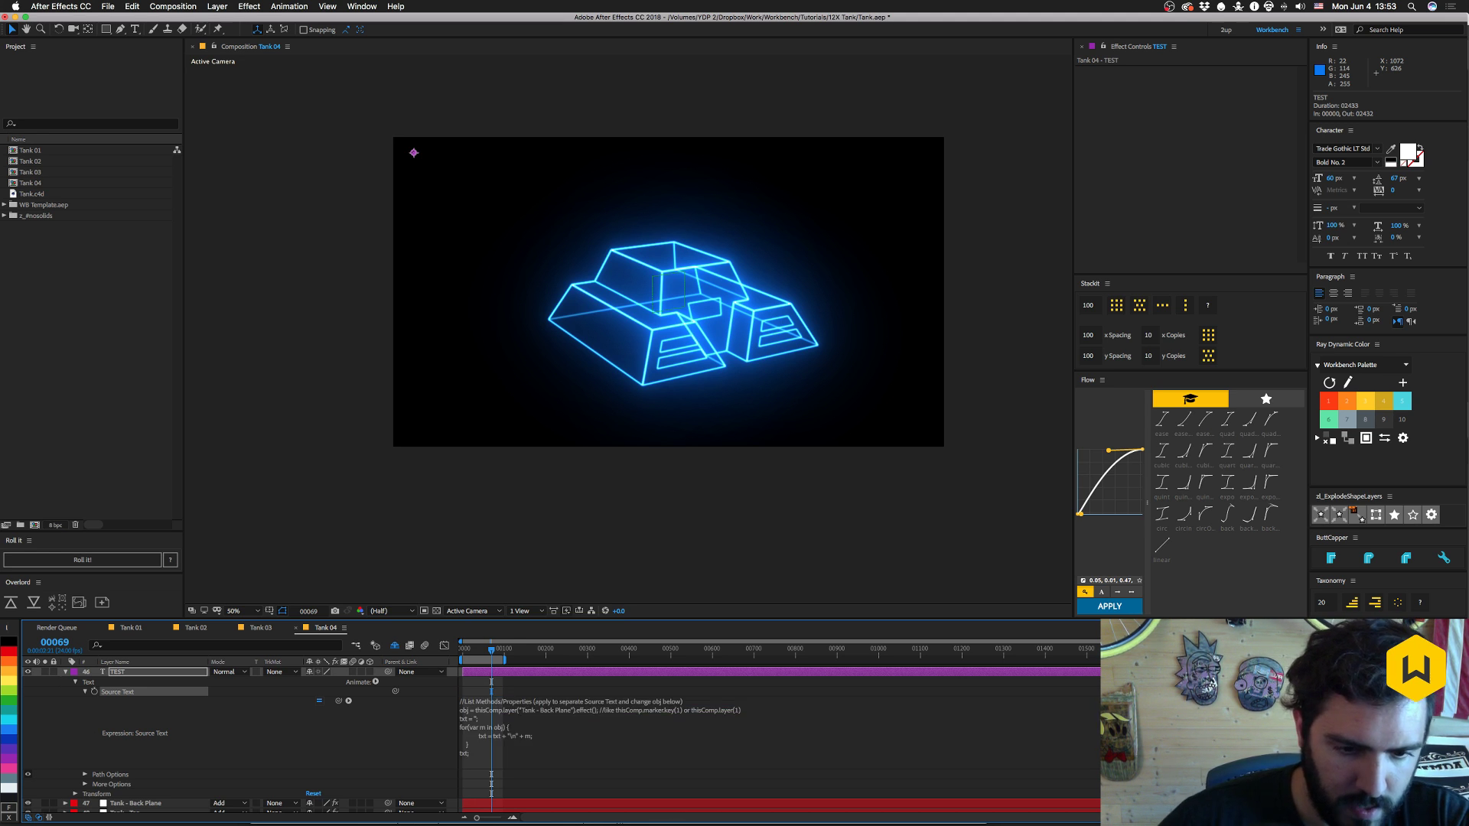
- Add the index 1 to the obj reference, making it effect(1), to list the first effect's properties
left_click(604, 711)
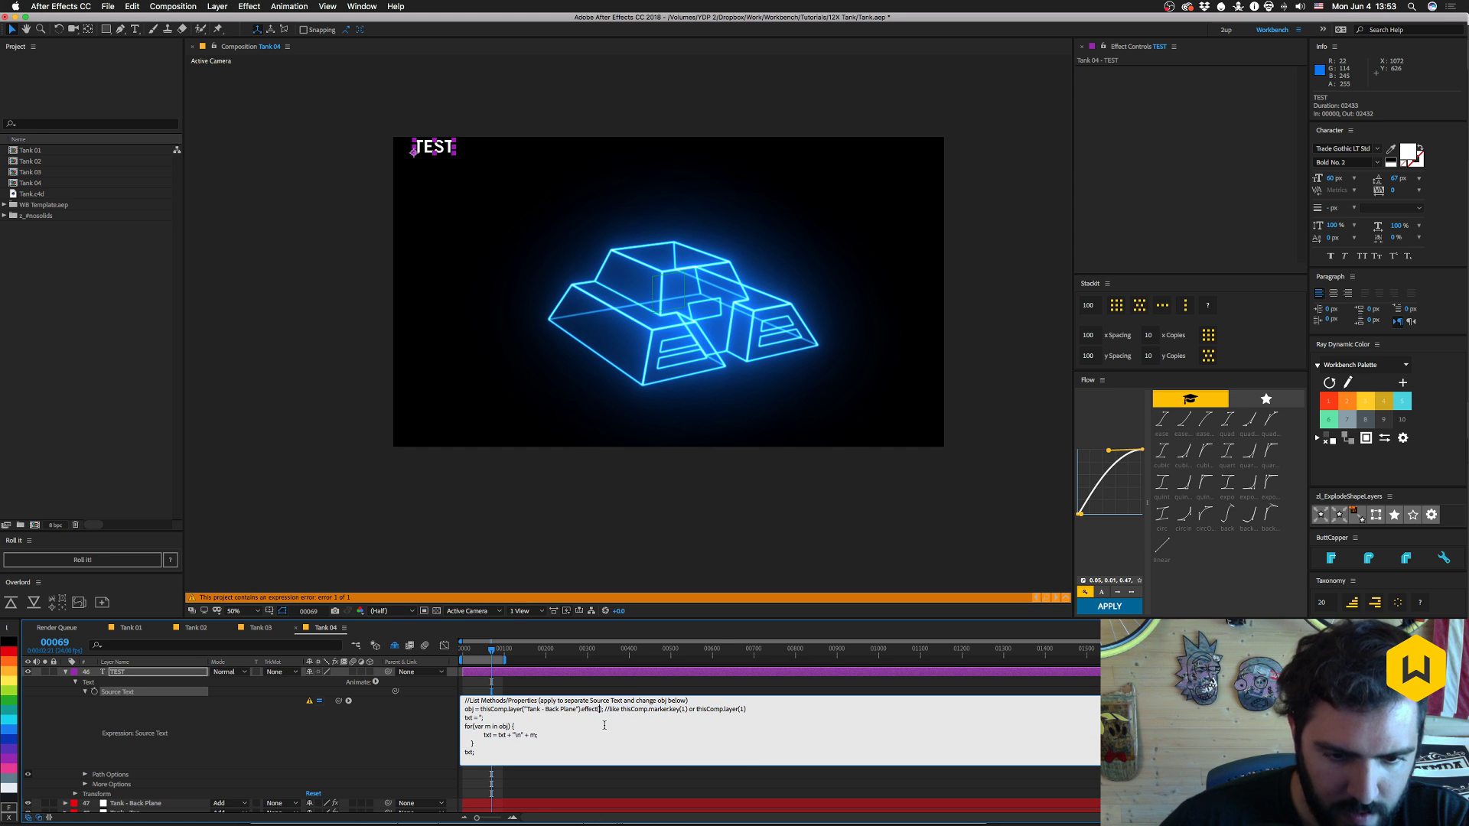
type("0")
key("BackSpace")
type("1")
key("KP_Enter")
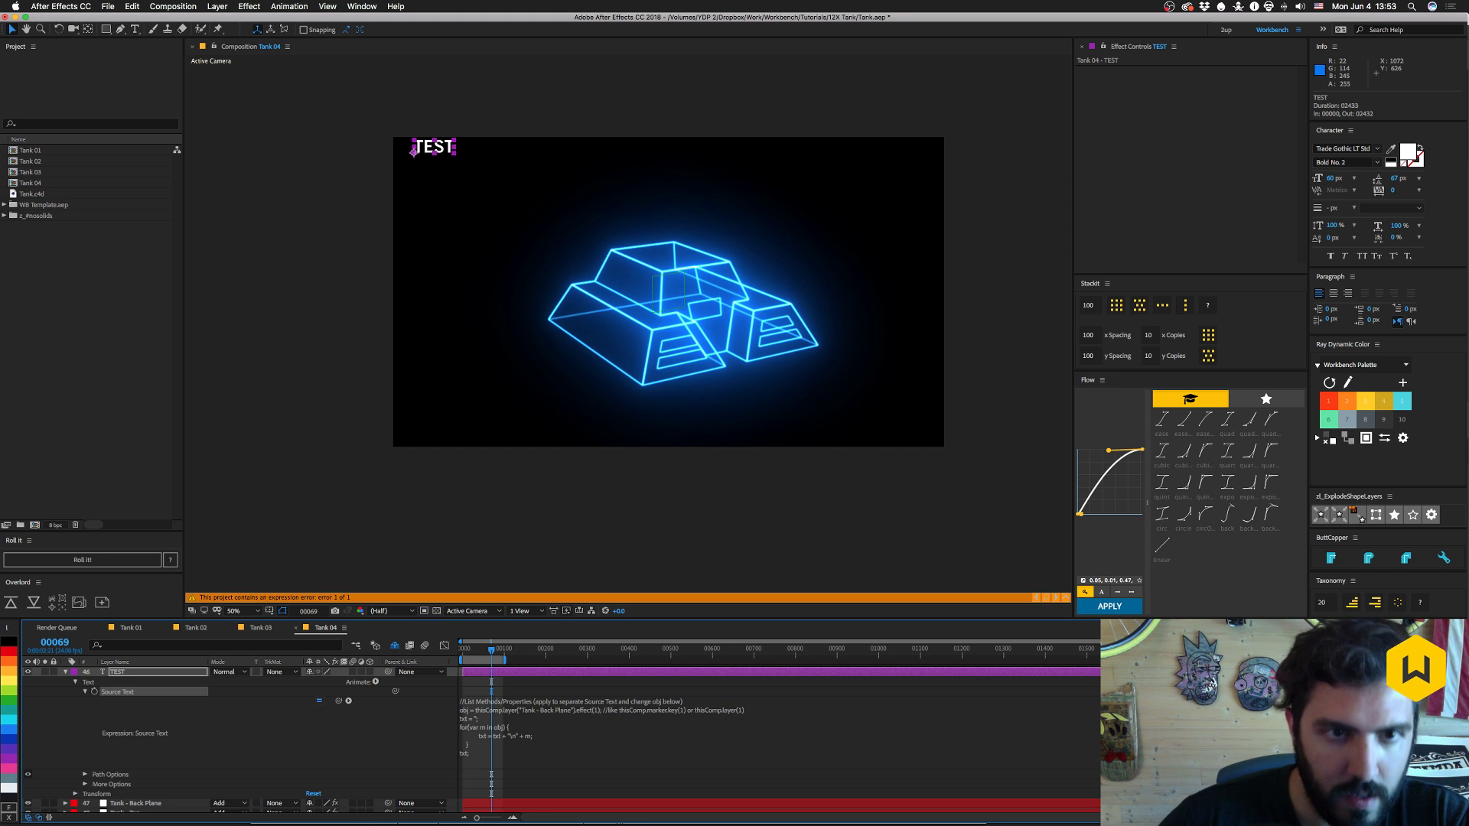
- Try effect.numEntries instead of effect(1) in the obj line
left_click(601, 709)
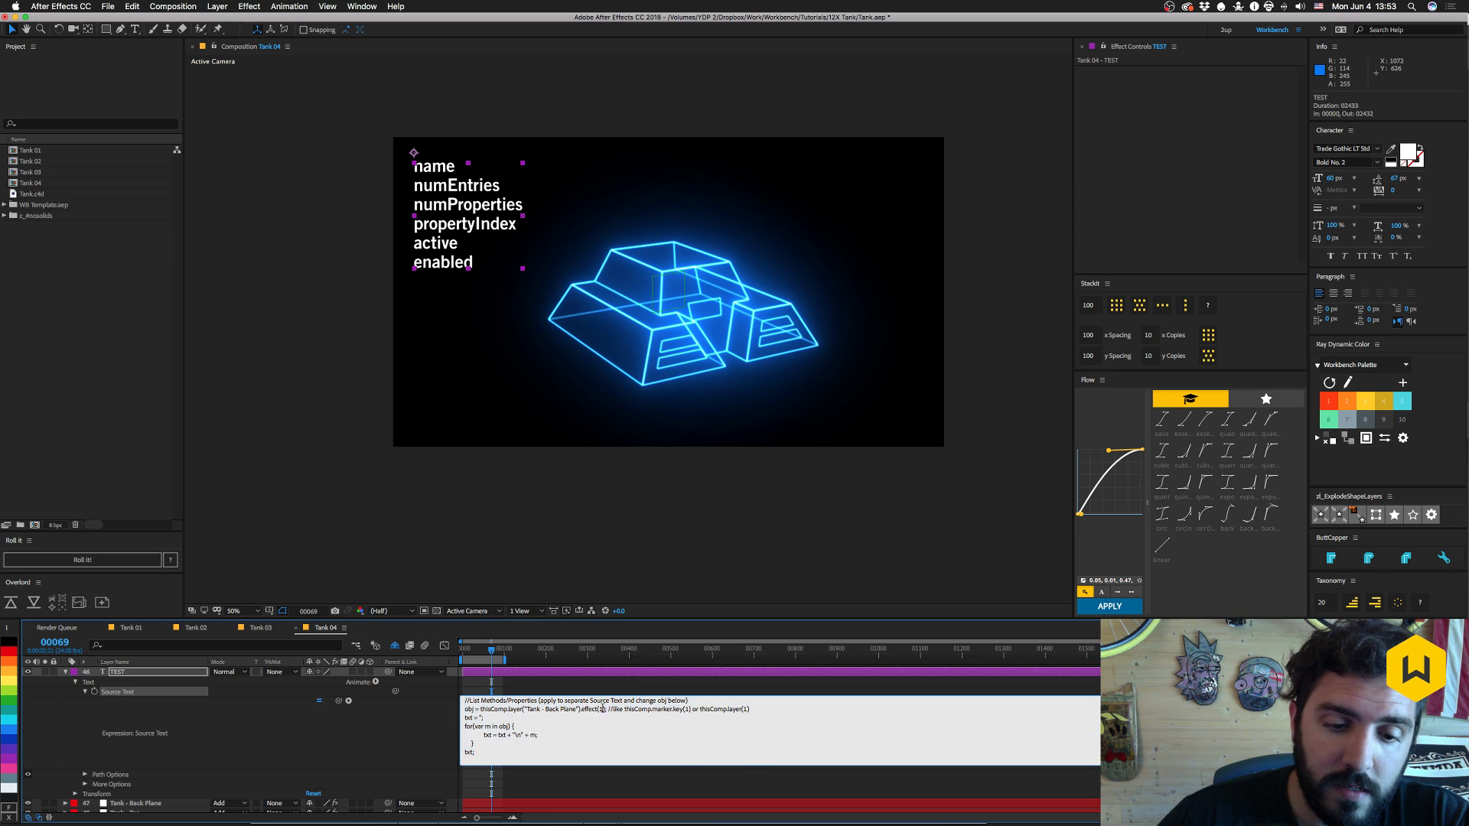
key("BackSpace")
key("BackSpace")
key("BackSpace")
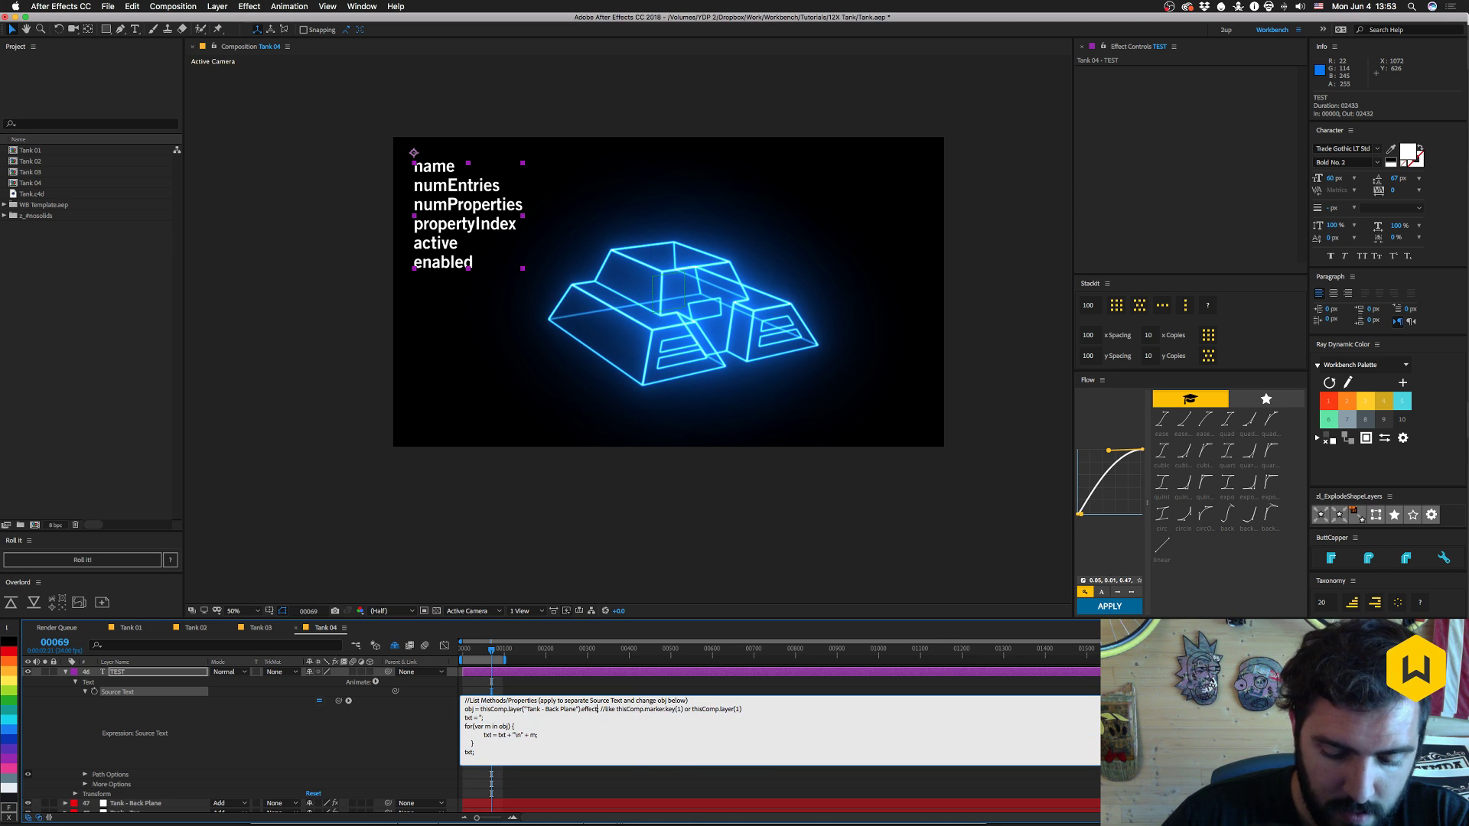
type(".num")
type("Entries")
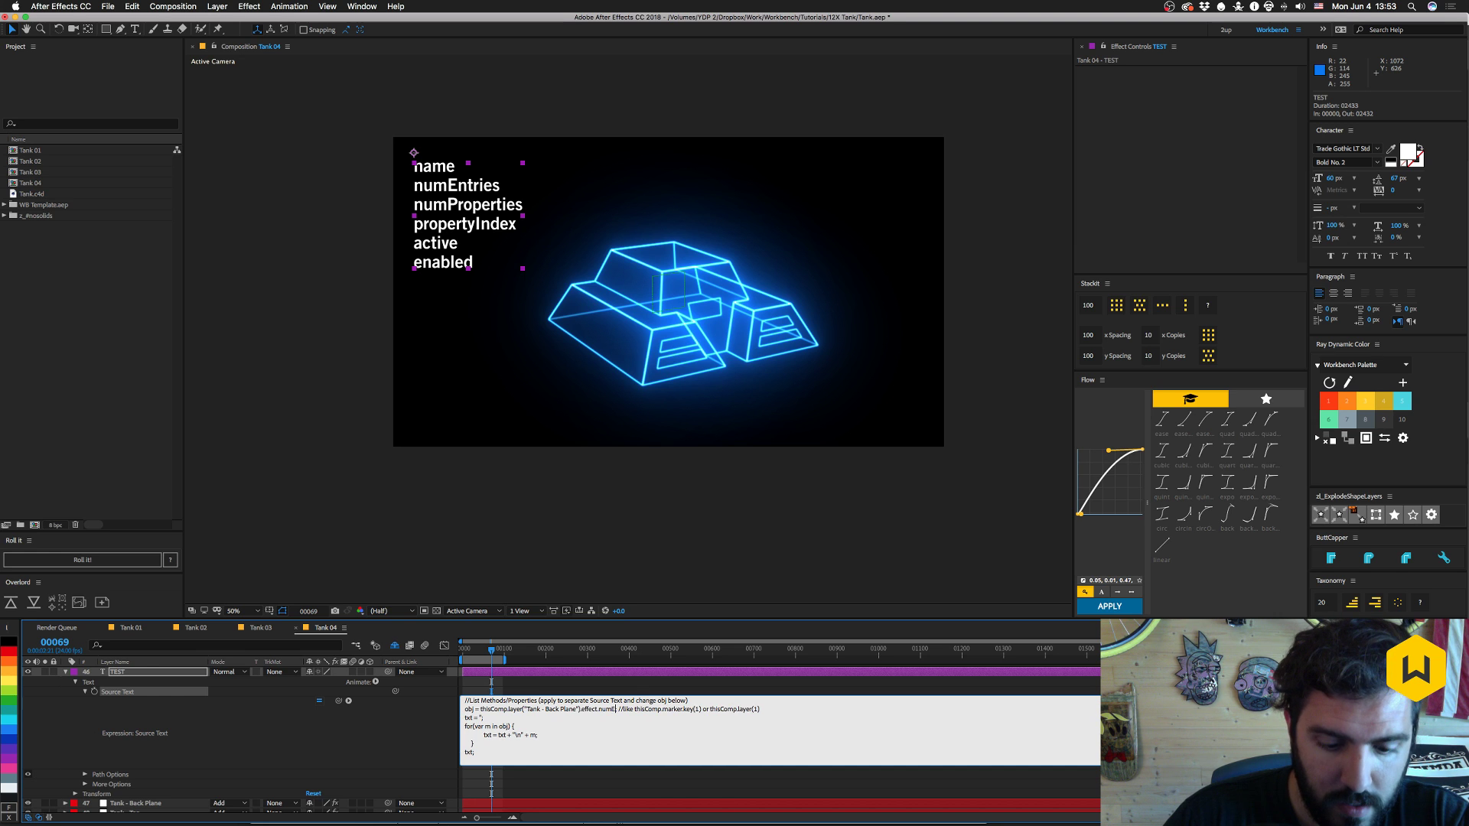
key("KP_Enter")
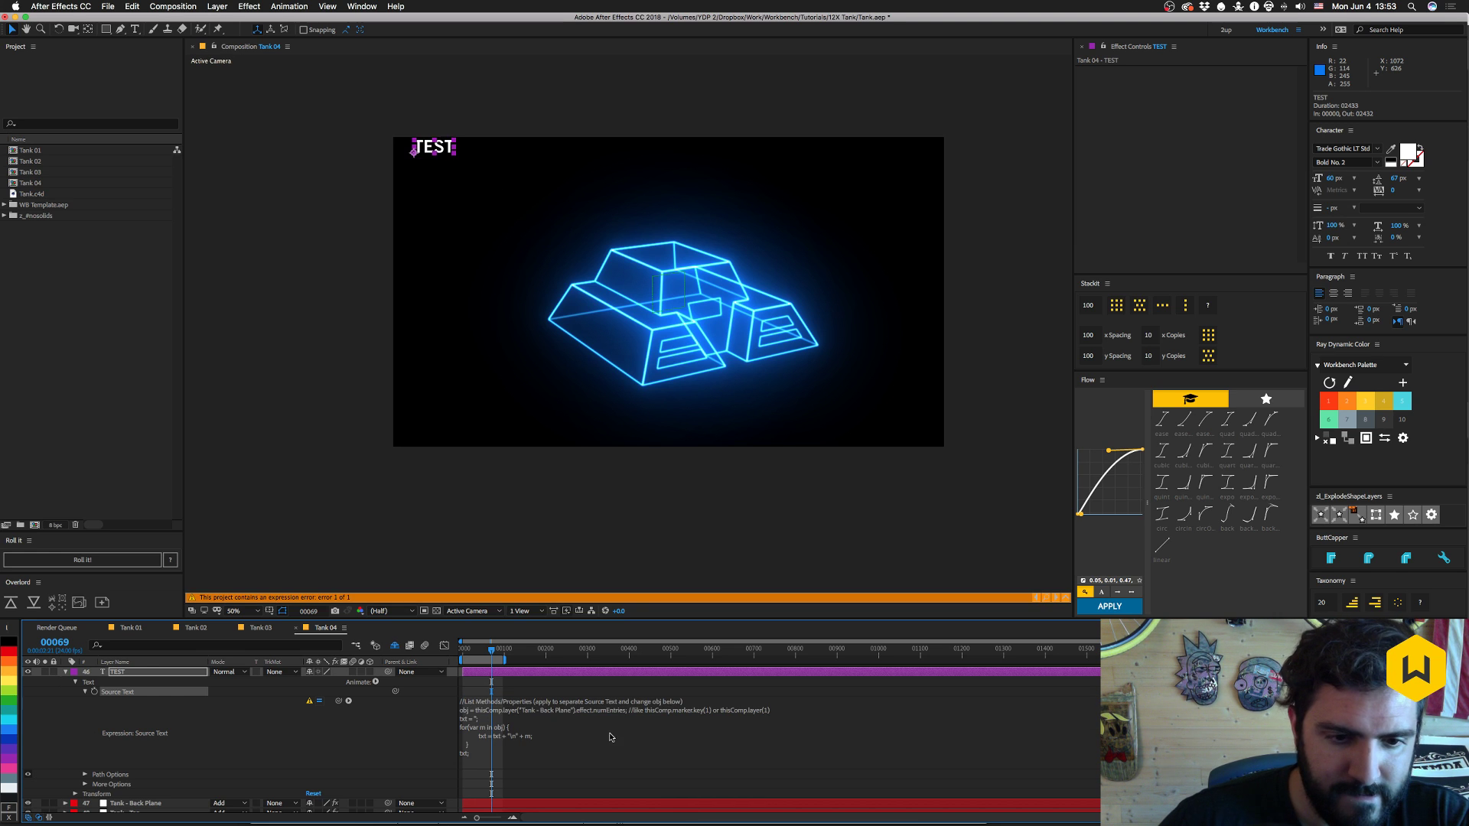
- Remove effect from the obj line so it reads thisComp.layer("Tank - Back Plane").numEntries
left_click(612, 710)
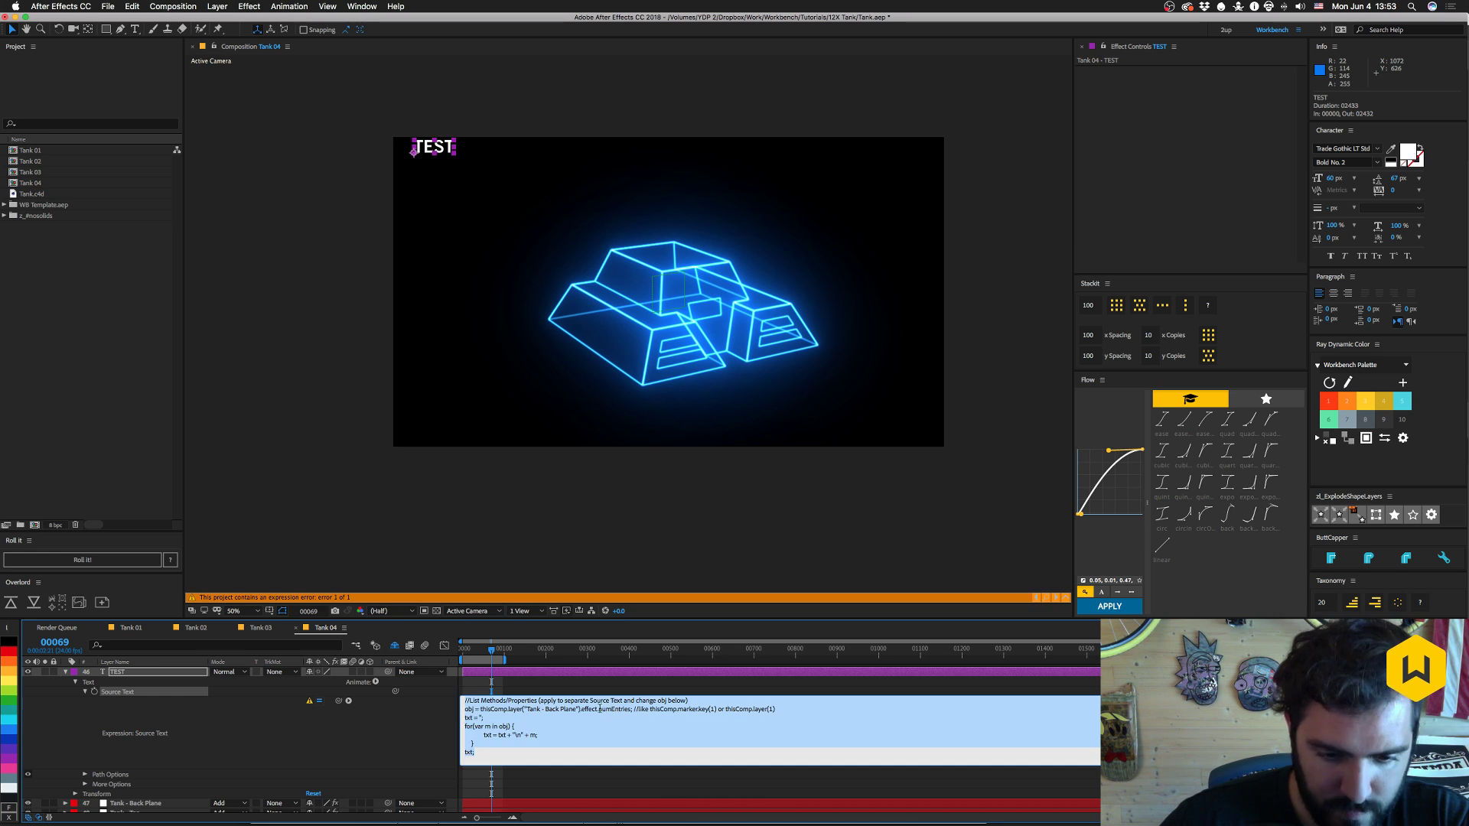
left_click(600, 709)
key("BackSpace")
key("BackSpace")
key("BackSpace")
key("BackSpace")
key("BackSpace")
key("BackSpace")
key("BackSpace")
key("BackSpace")
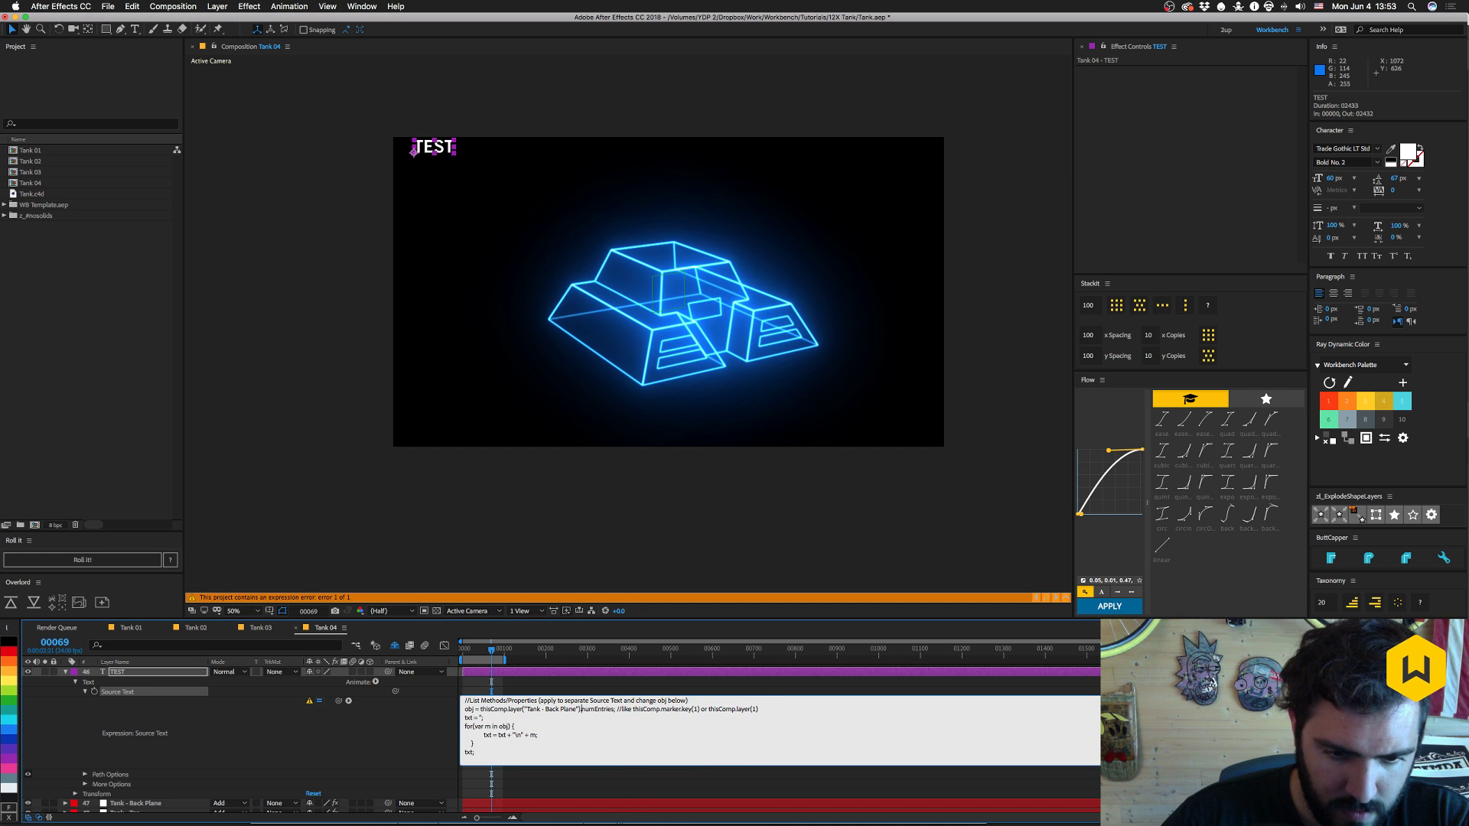
type(".")
key("KP_Enter")
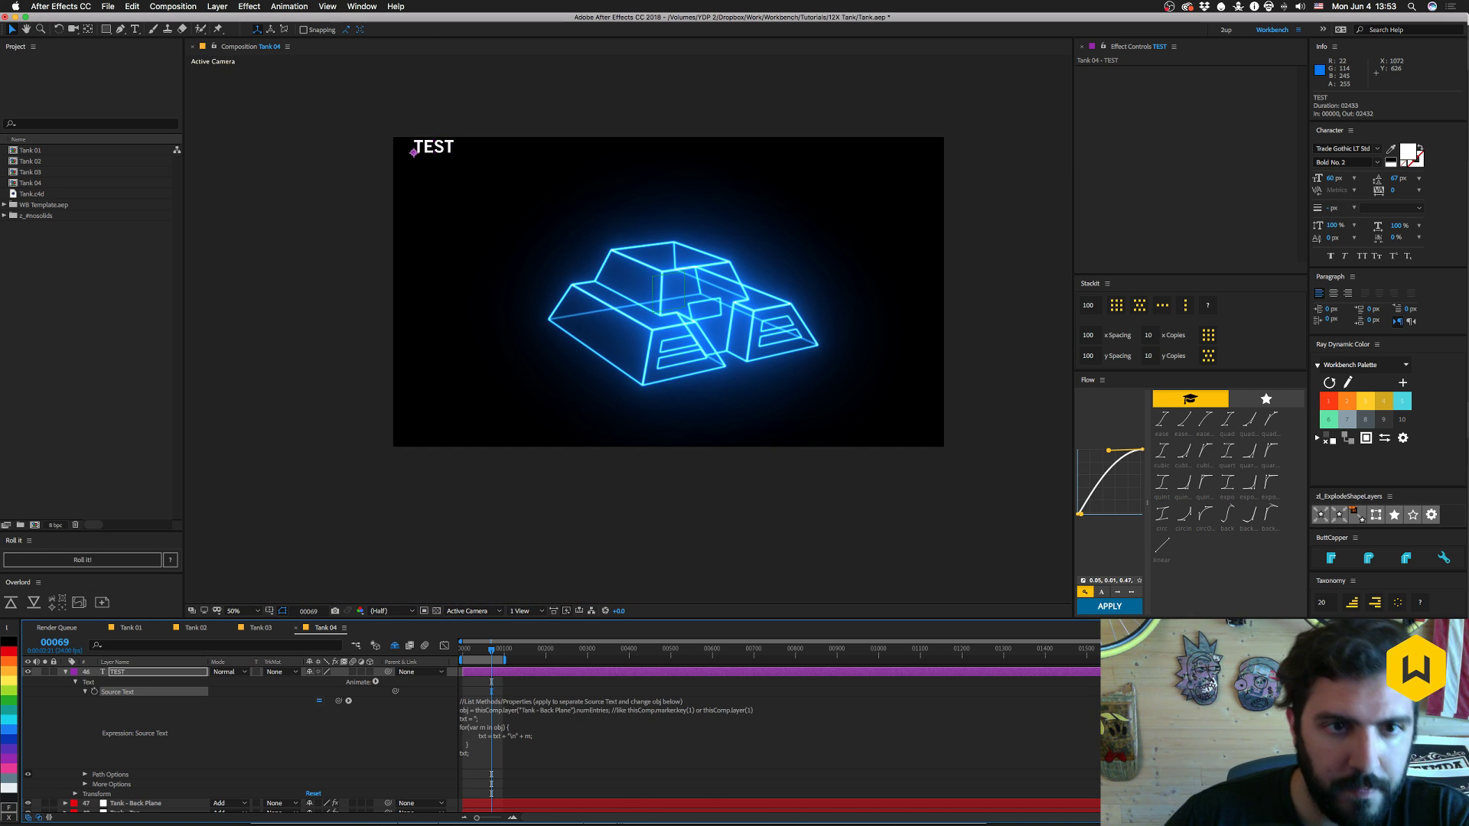
- Set obj to thisComp.layer("Tank - Back Plane") alone and move the TEST text up in the composition to read the rest of the list
left_click(590, 716)
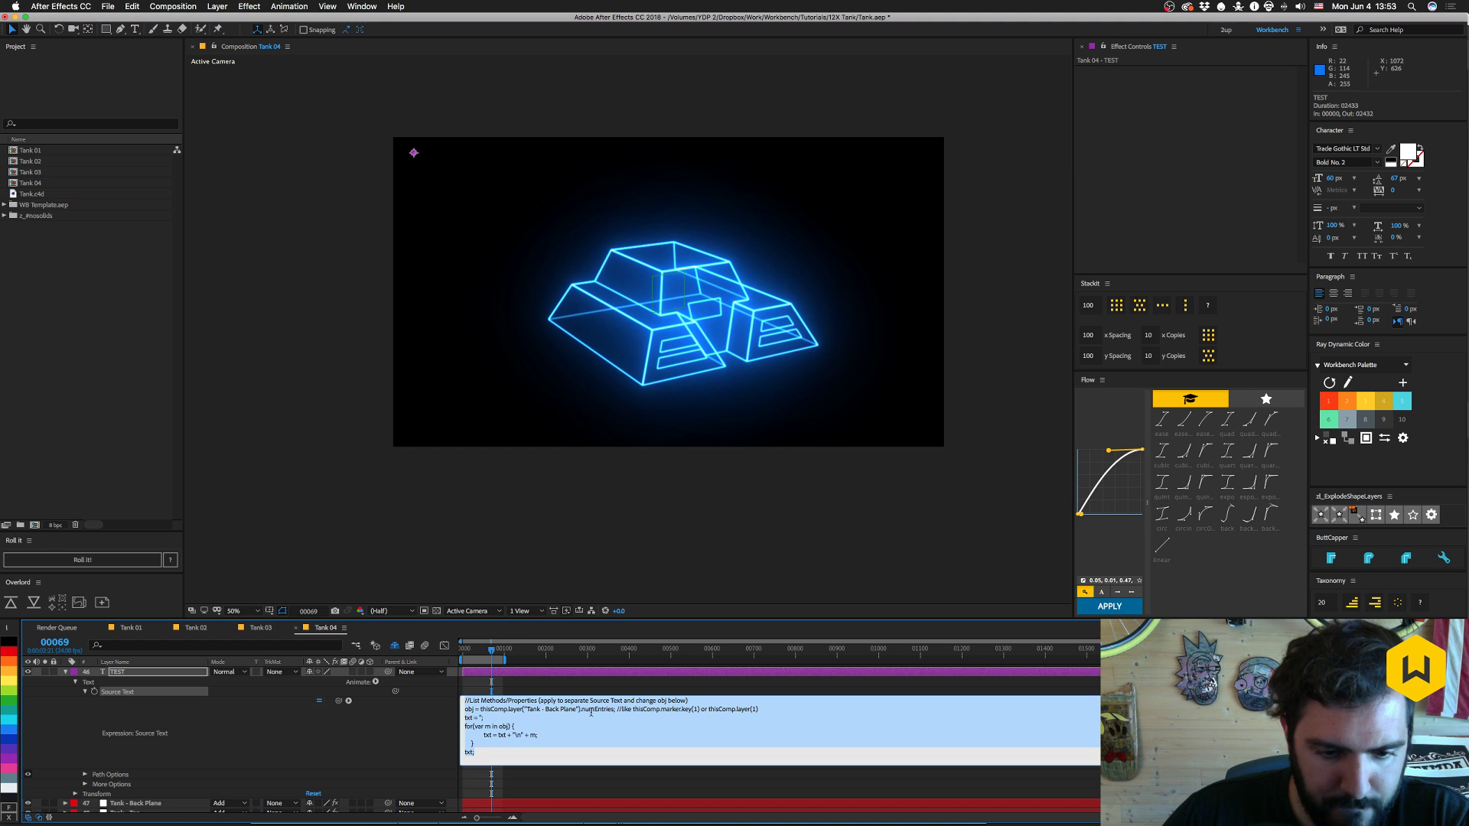
left_click(587, 710)
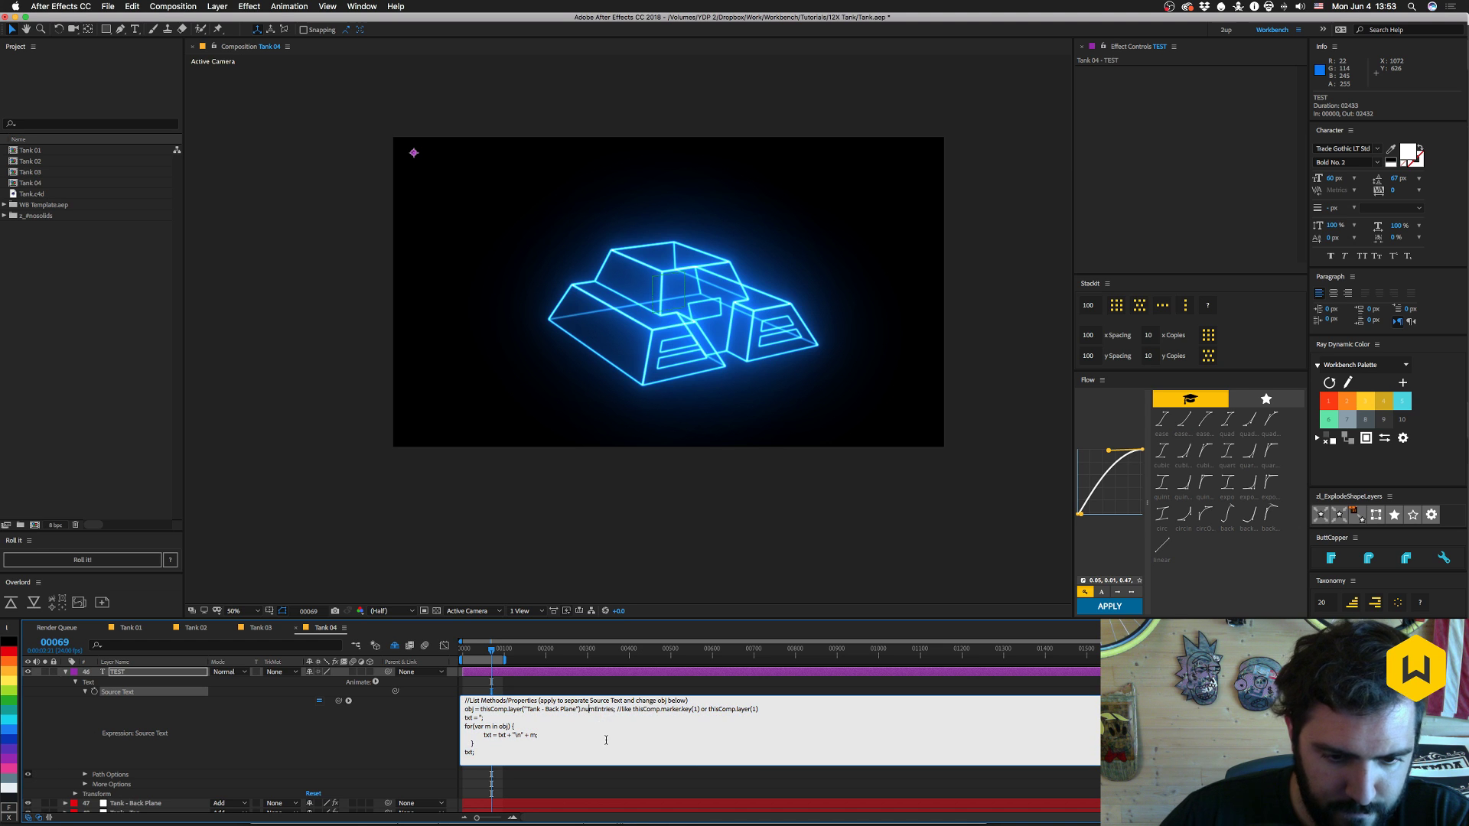
double_click(582, 709)
key("BackSpace")
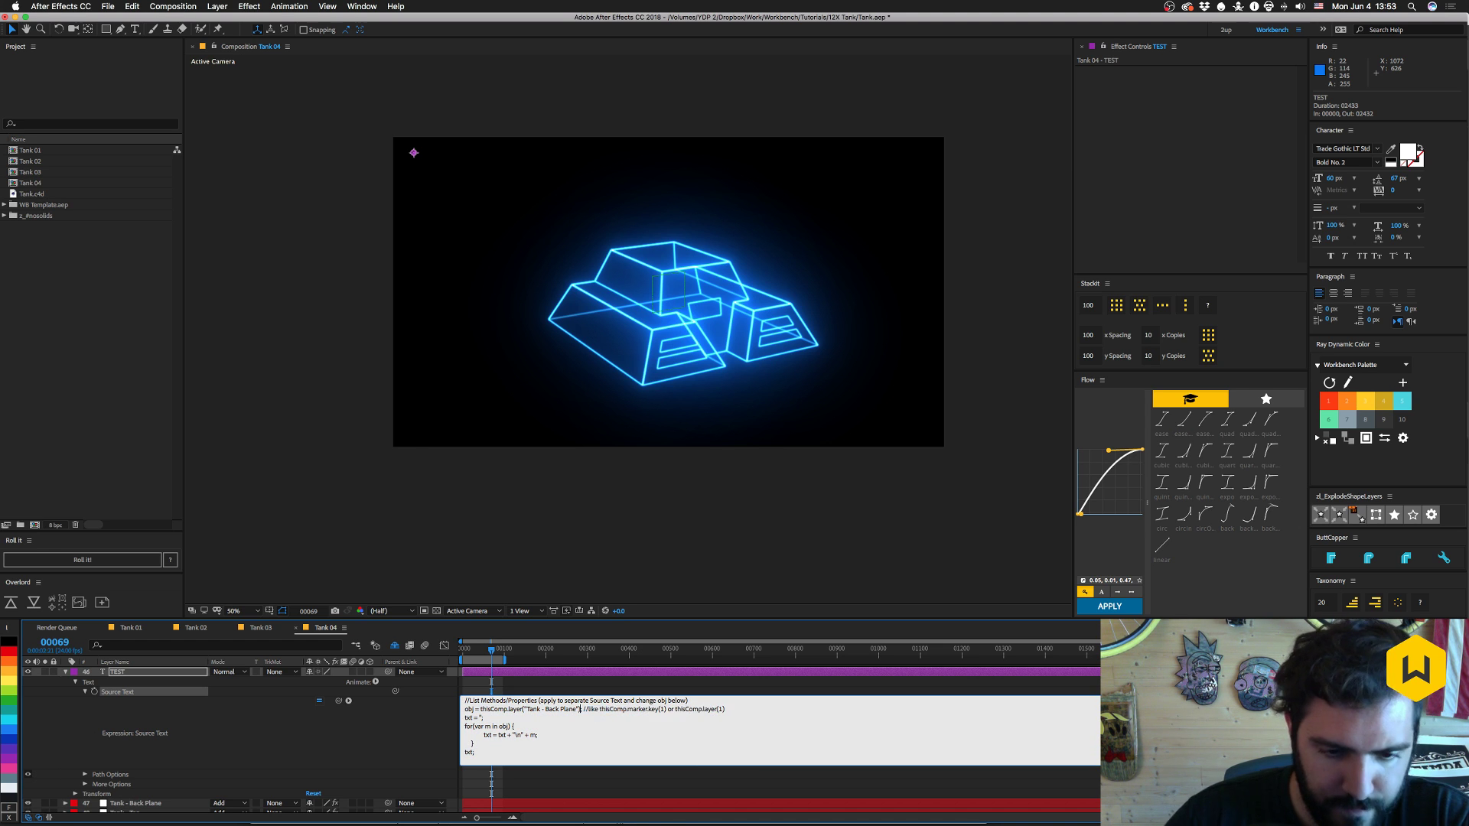
key("KP_Enter")
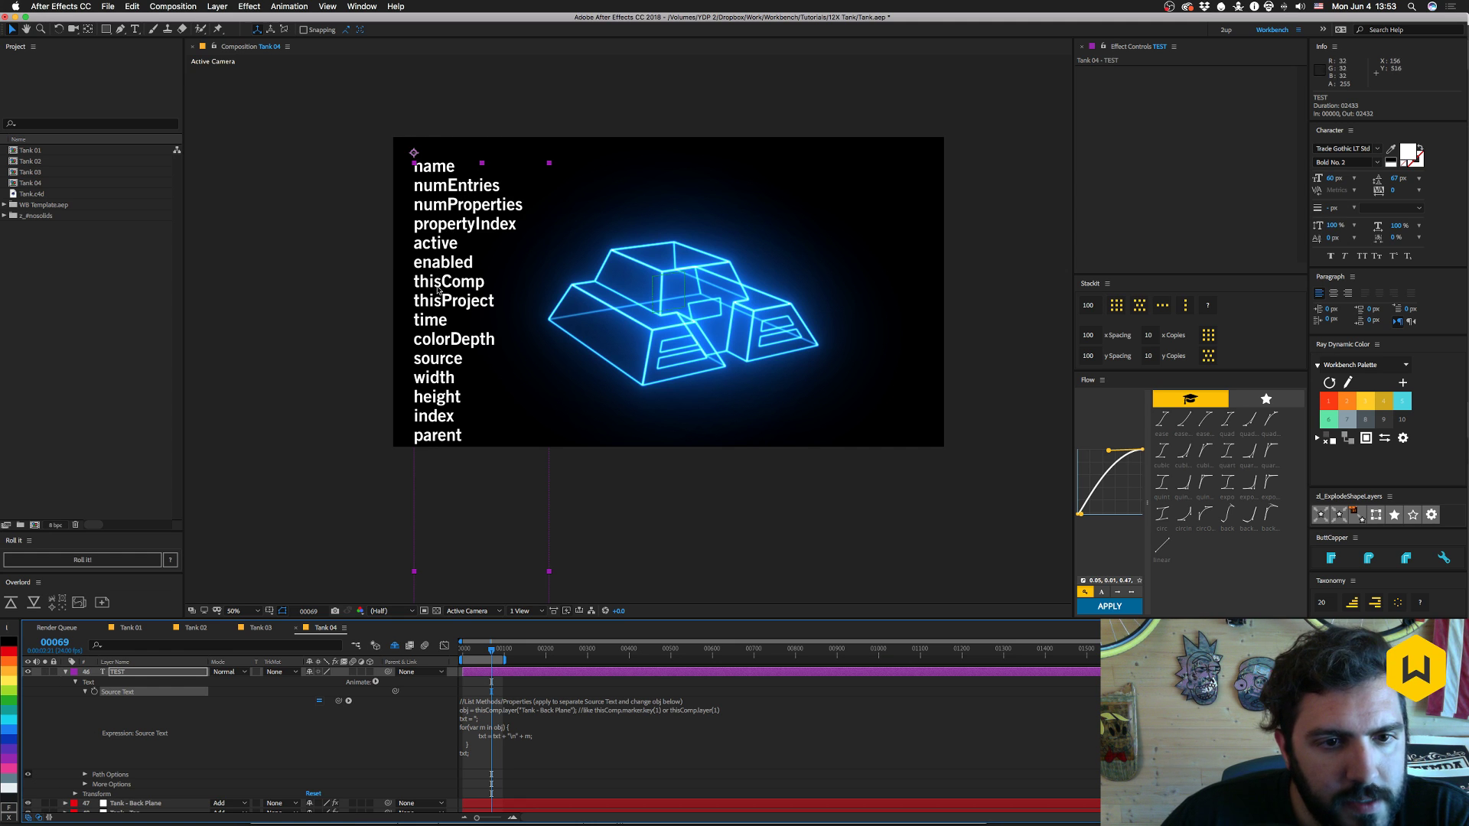
left_click_drag(437, 335, 444, 123)
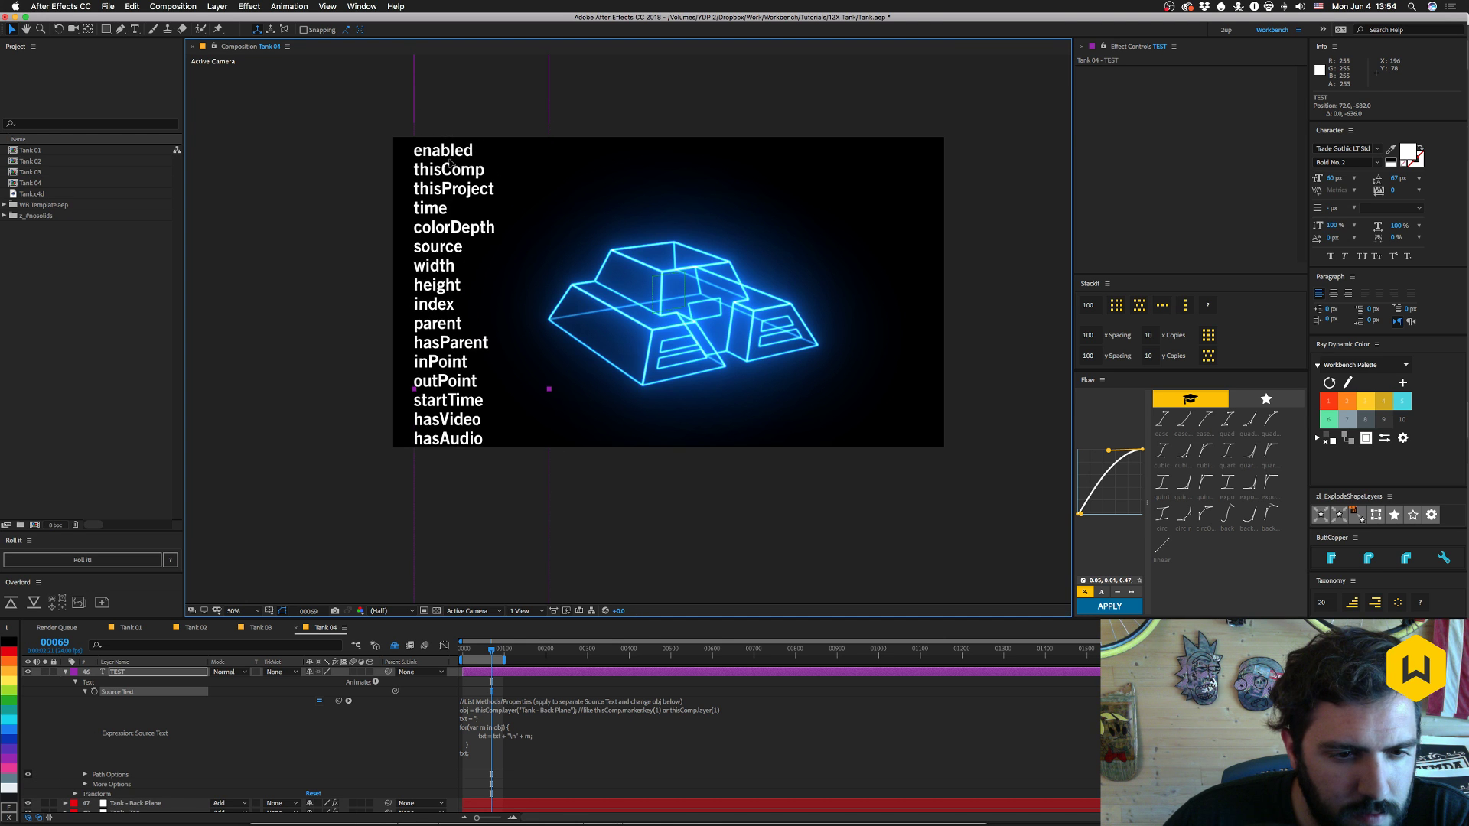
left_click_drag(440, 388, 445, 233)
- Switch to Chrome and search Google for number of effects site:aenhancers.com
key("super+Tab")
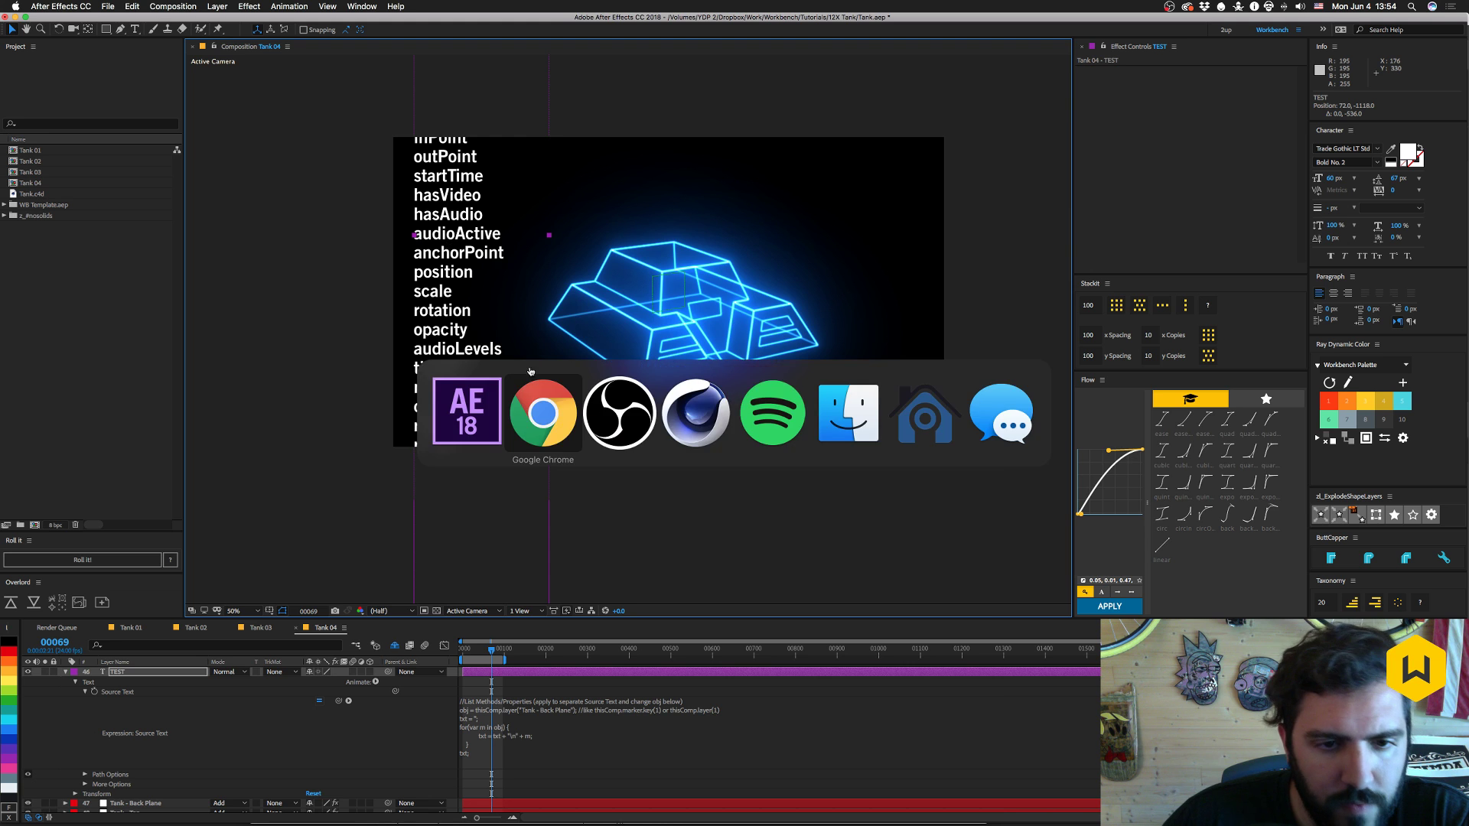
left_click_drag(535, 80, 175, 65)
type("numb")
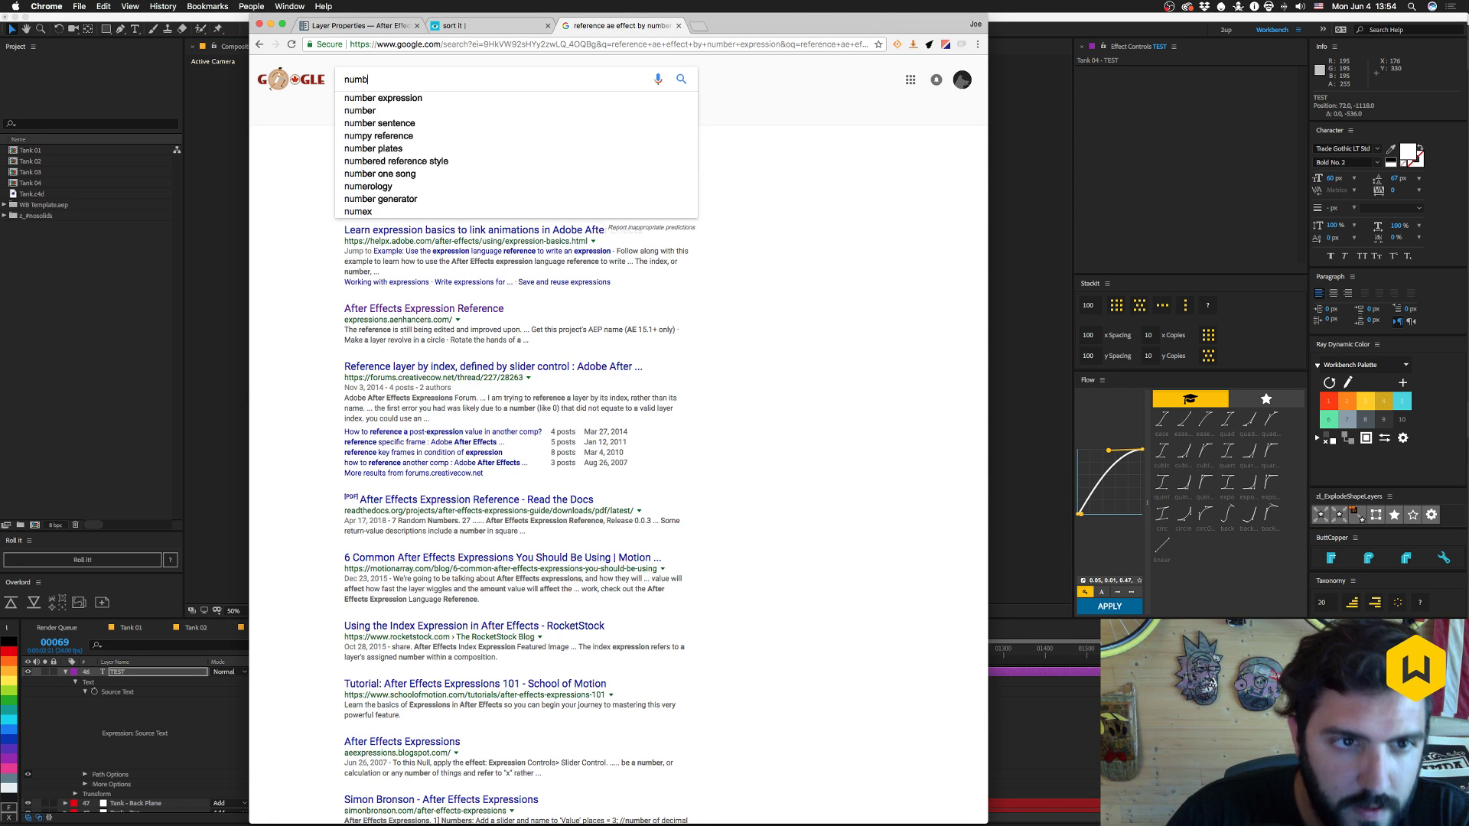
type("er of effe")
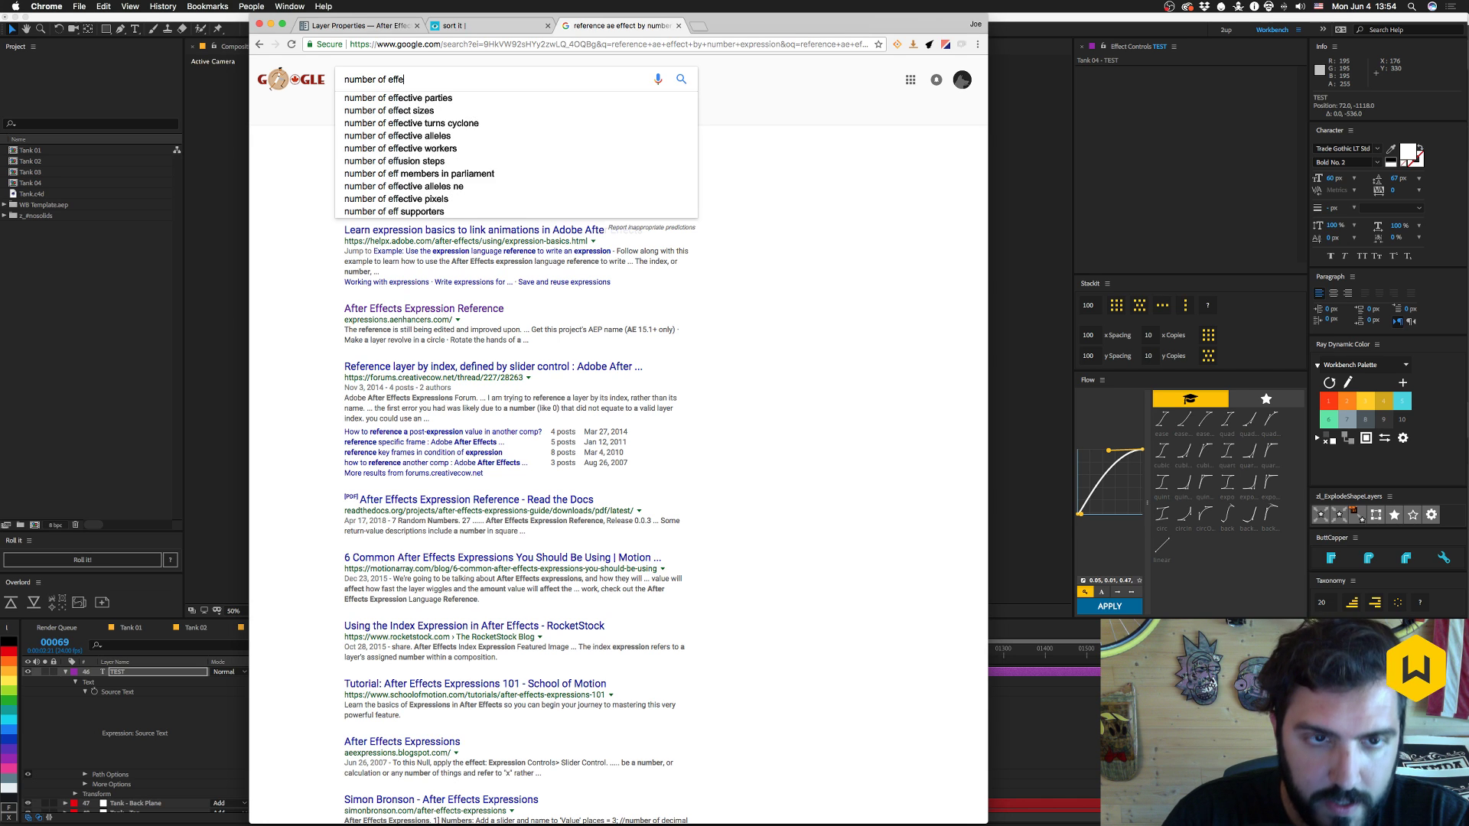
type("cts site:aenhancers.")
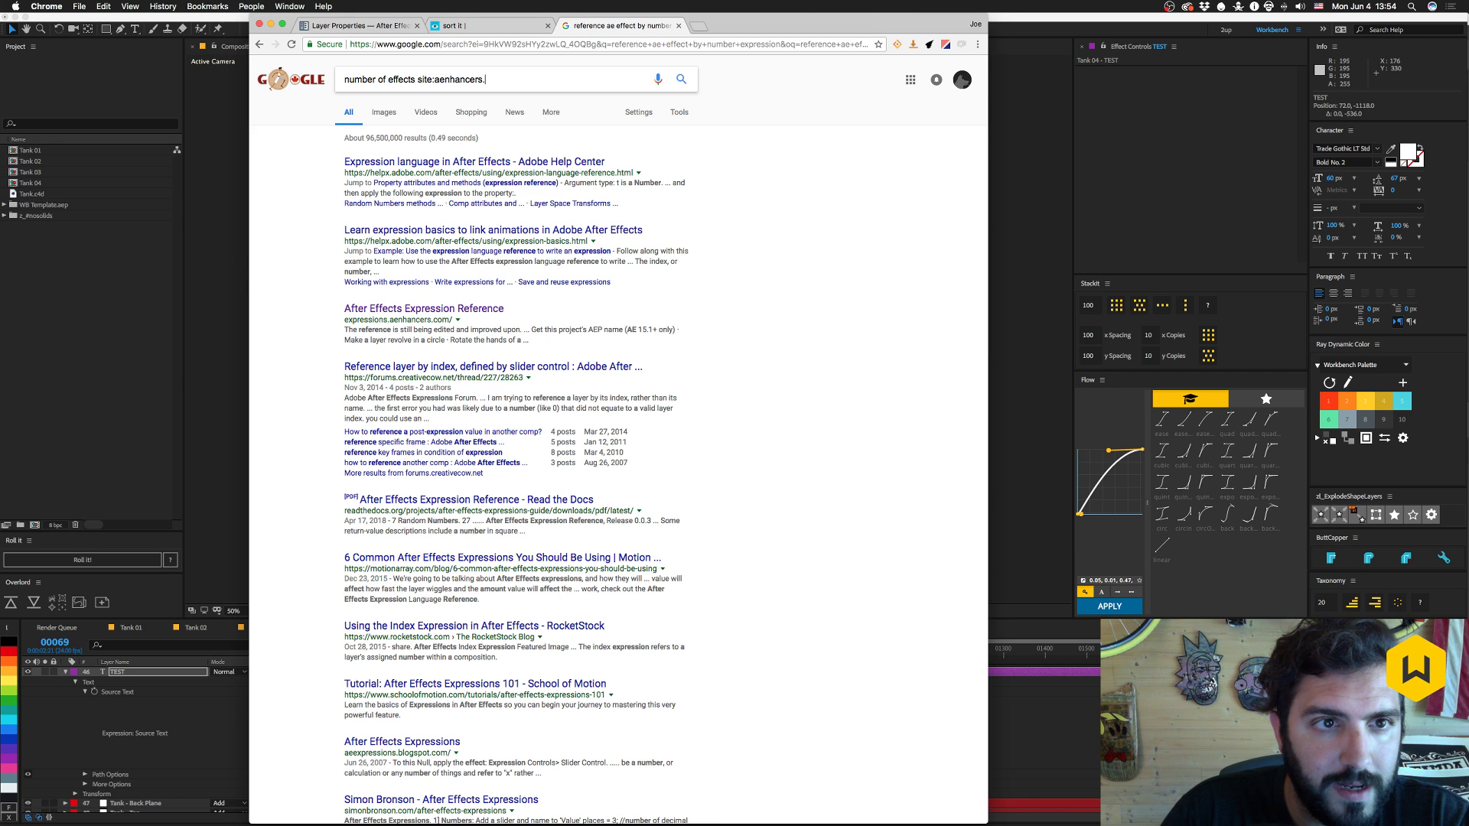
left_click(343, 26)
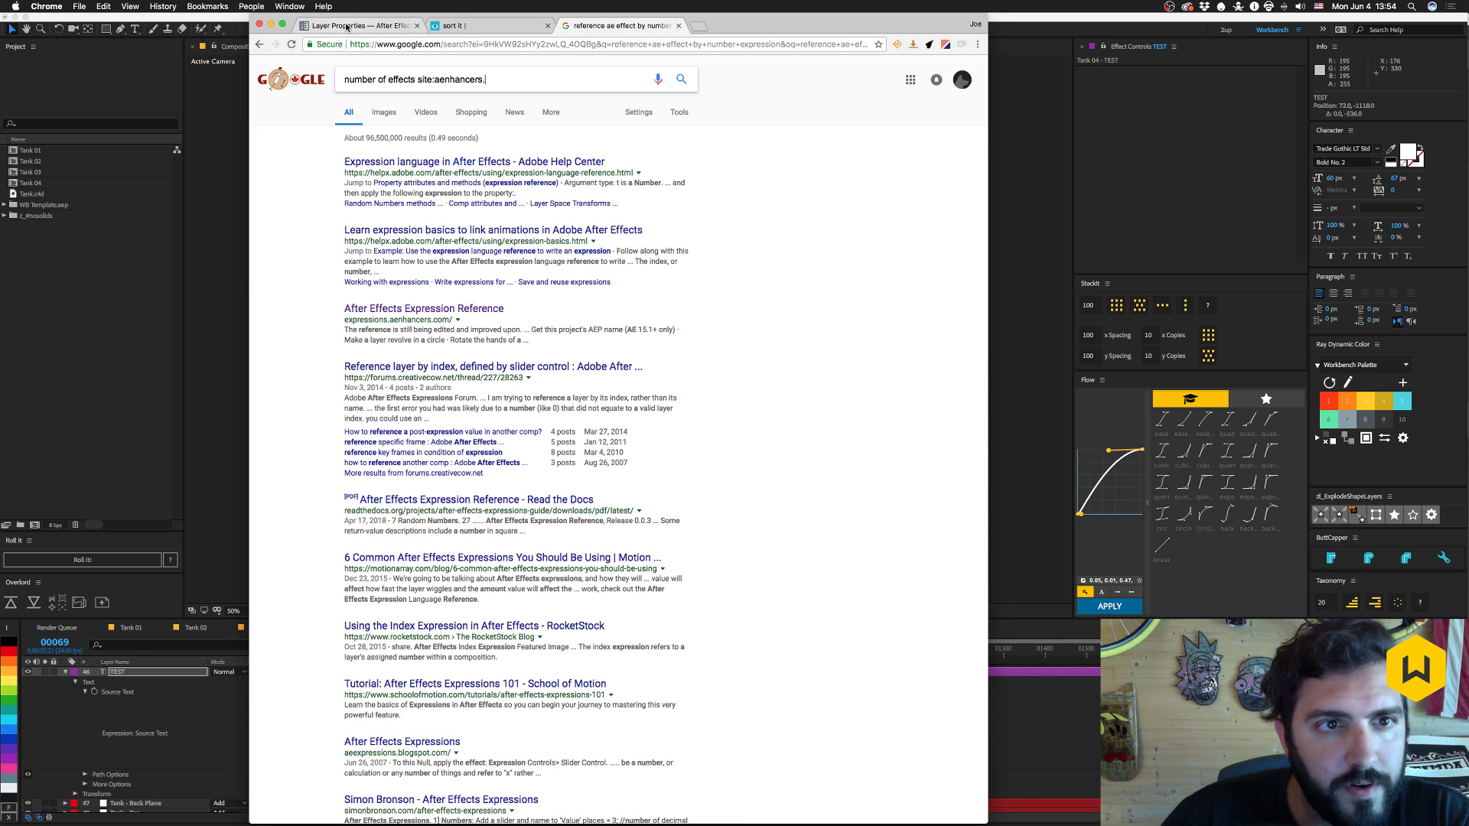
left_click(621, 26)
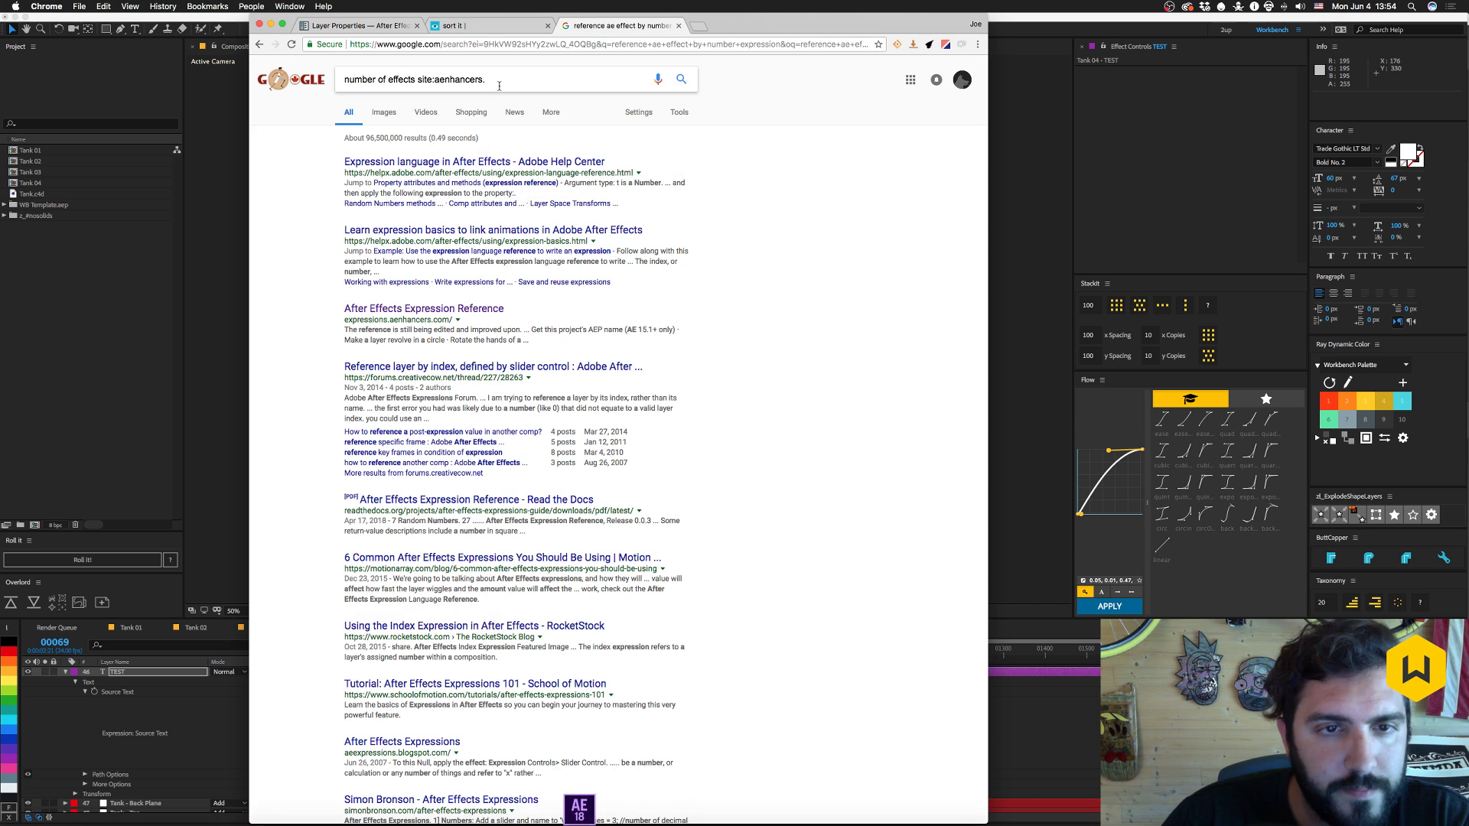
type(".com")
key("Return")
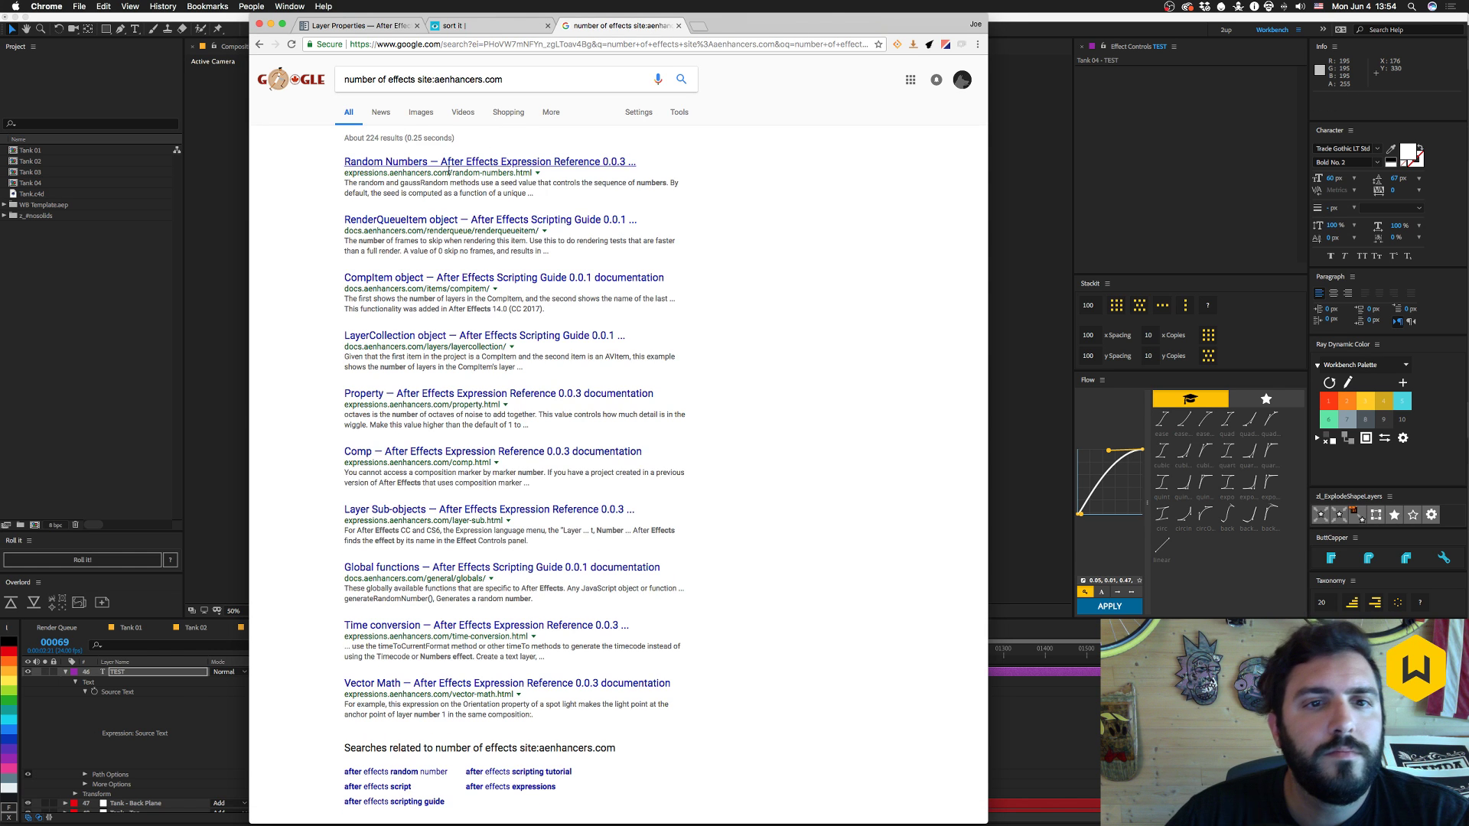
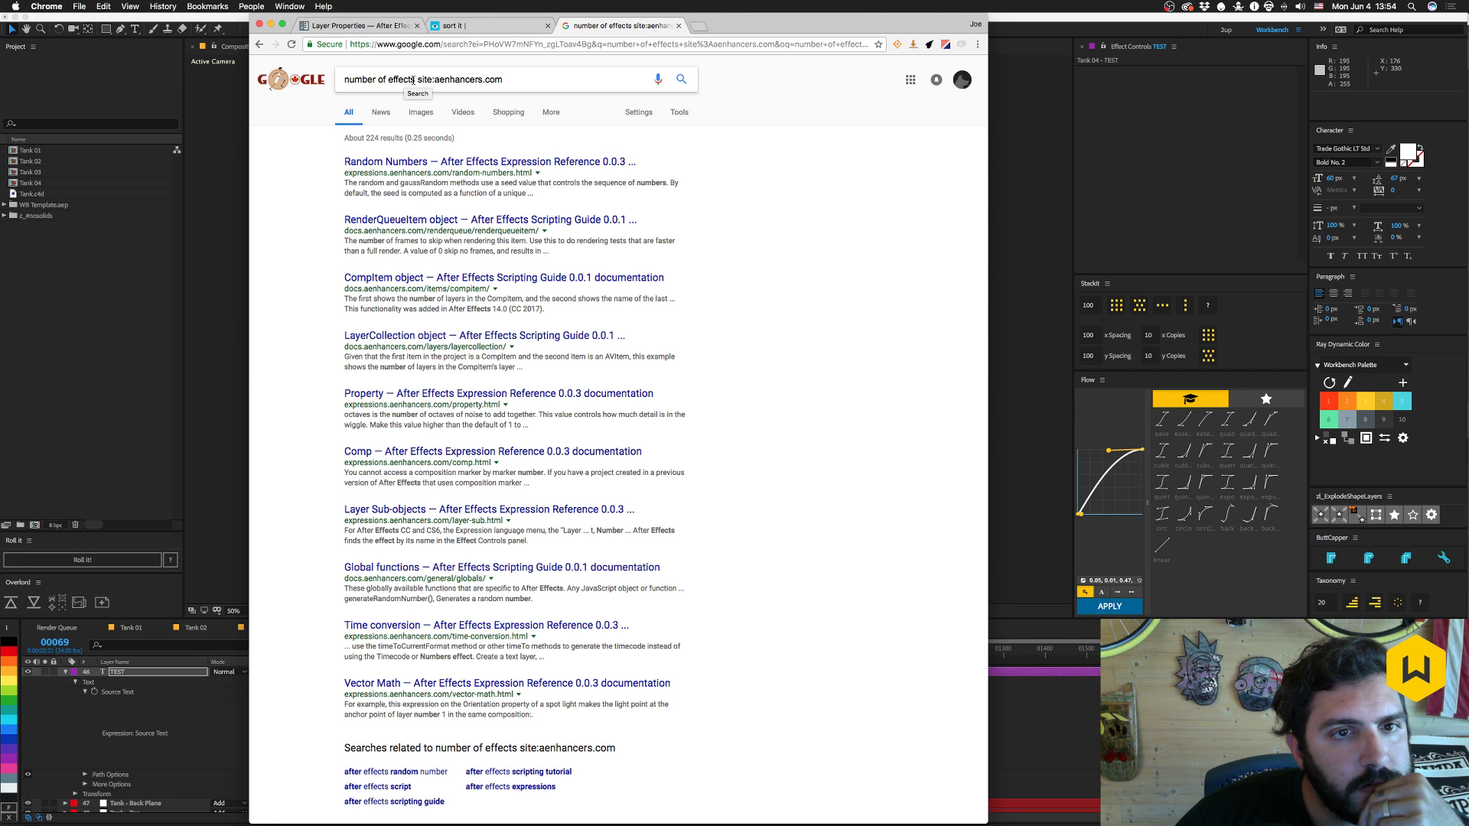
- Search for effects array site:aenhancers.com instead and open the scripting effects properties thread
left_click_drag(414, 80, 341, 81)
type("effects")
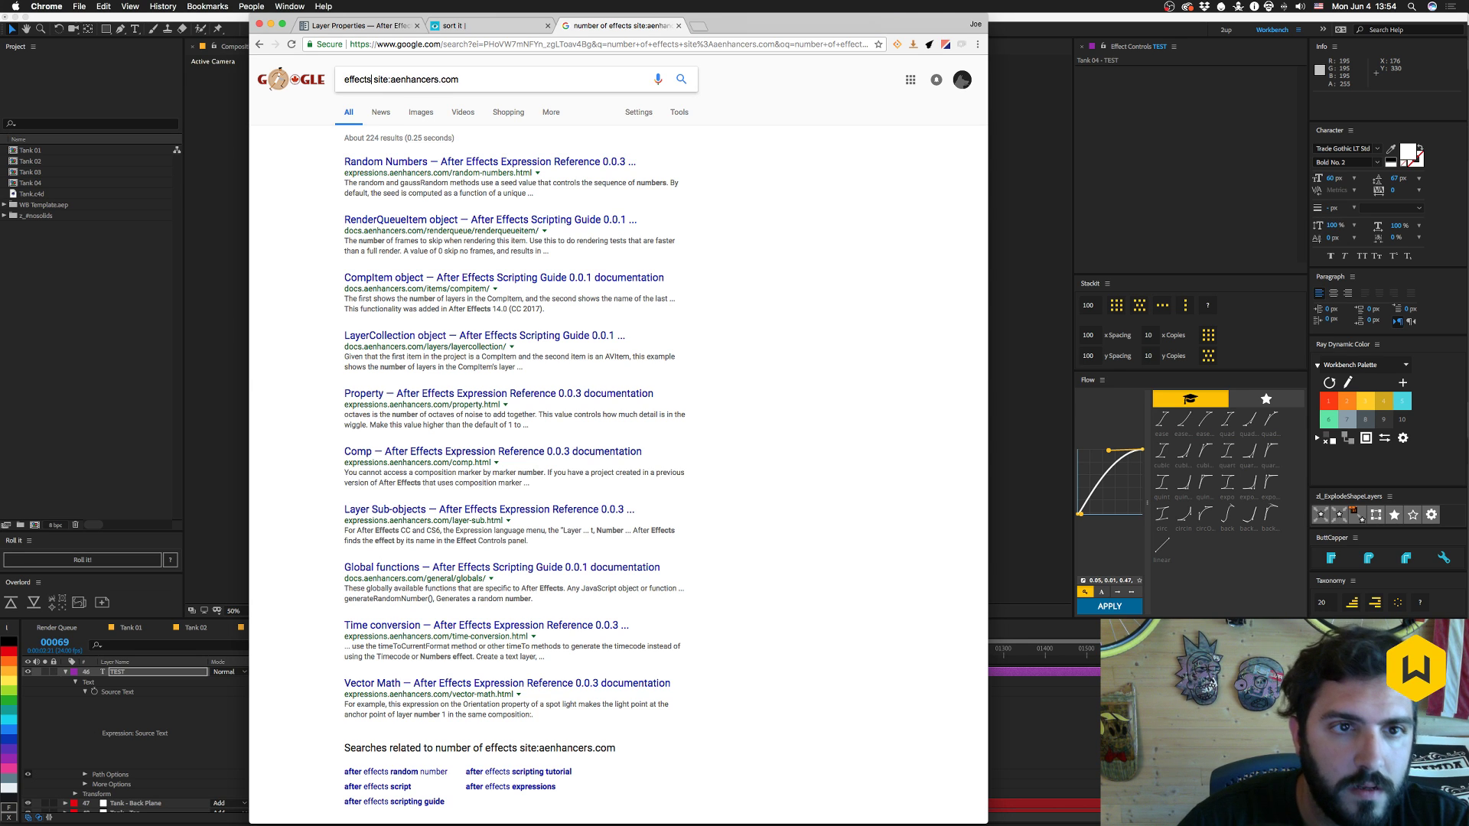
type(" array")
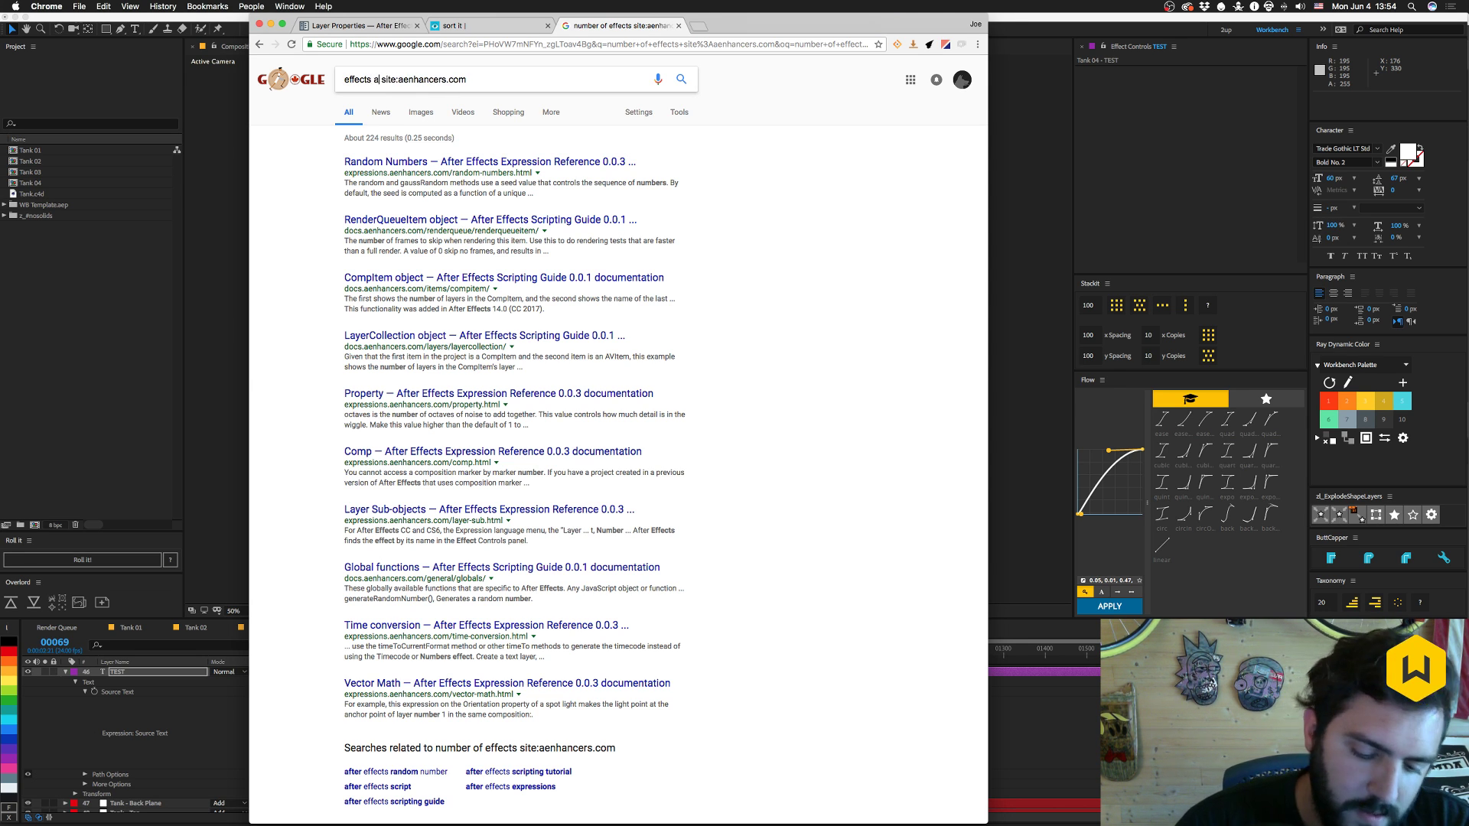
key("Return")
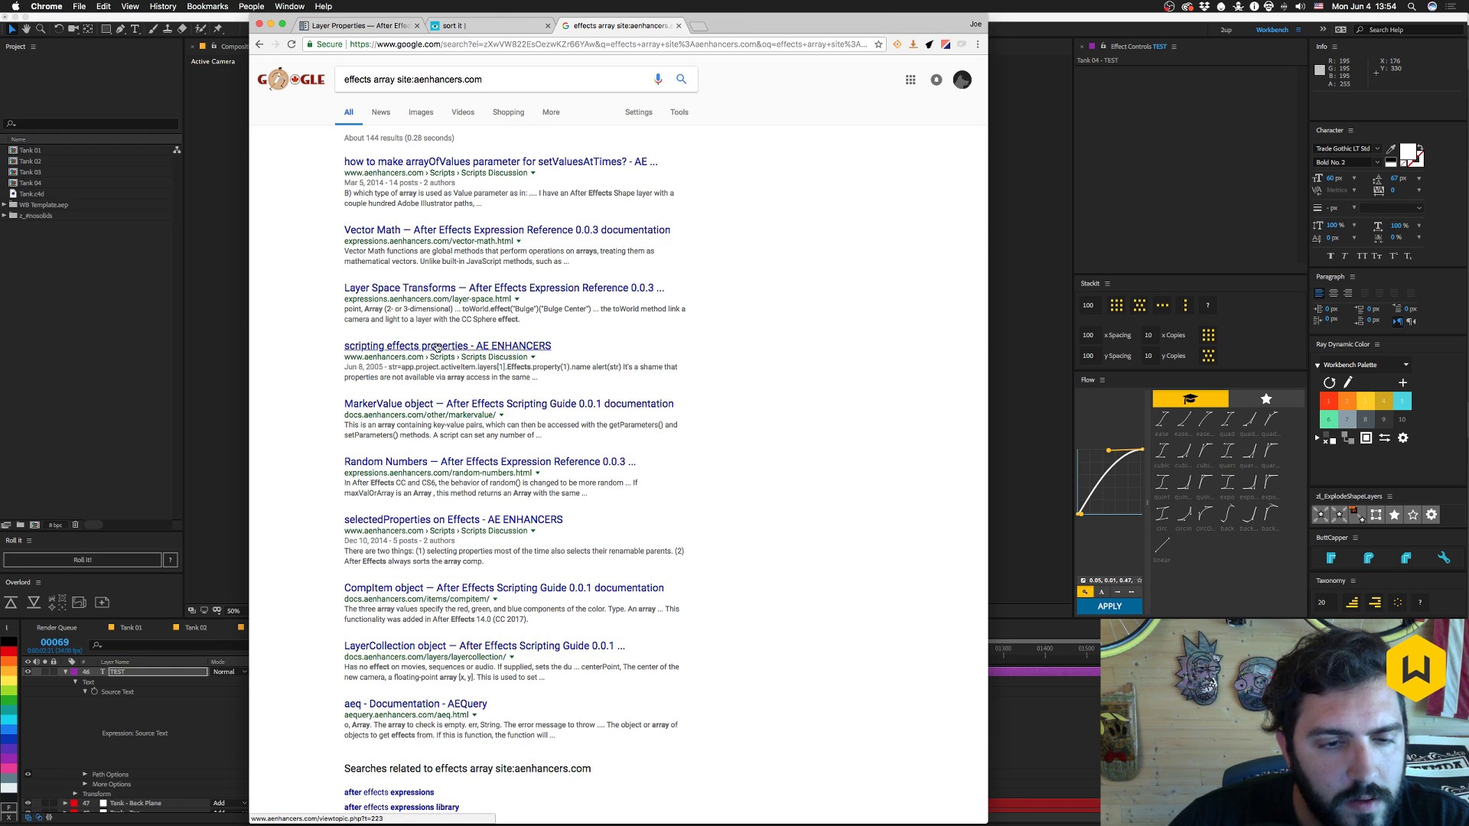
left_click(536, 347)
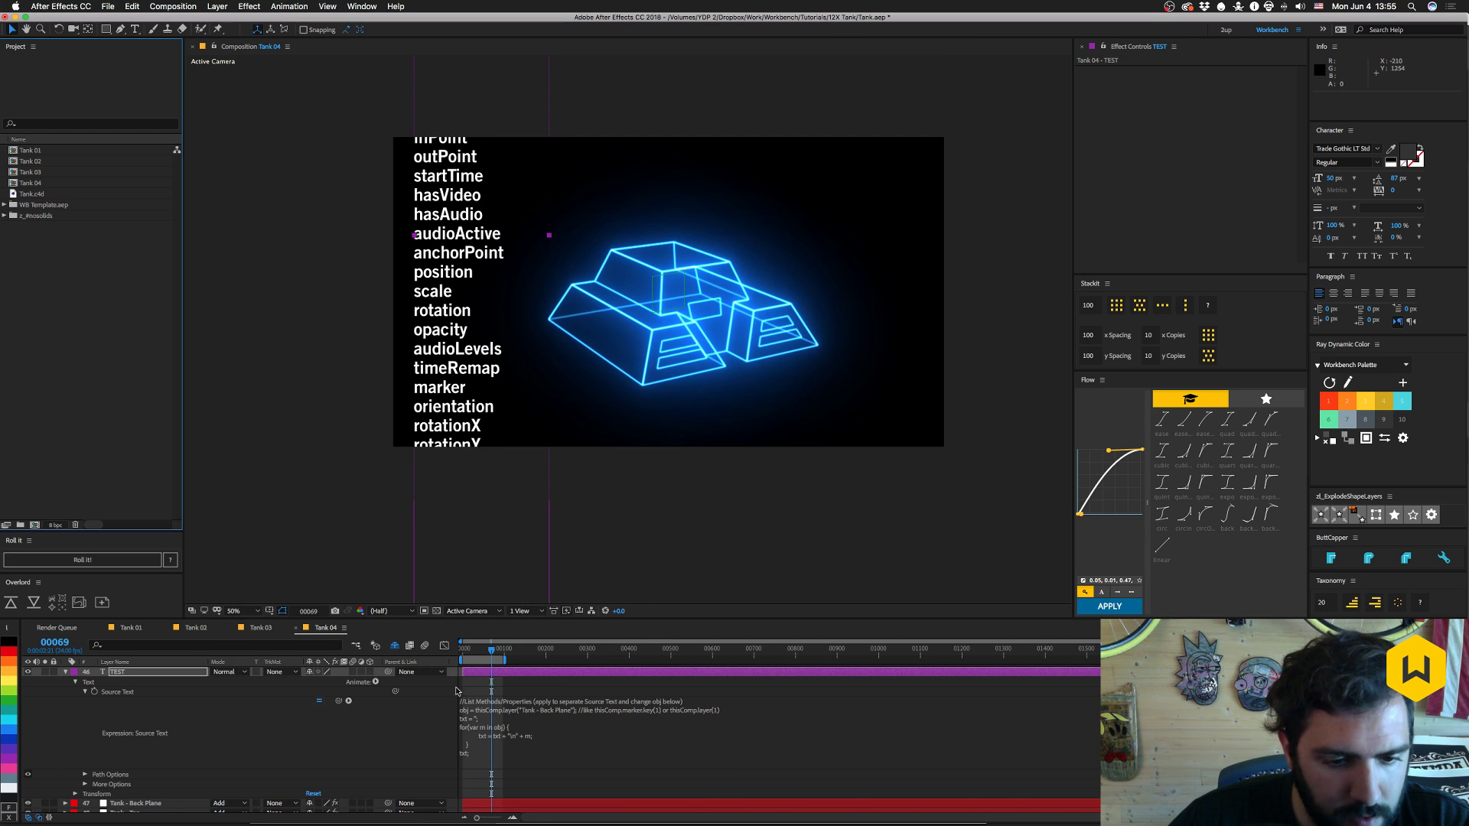
- Back in After Effects, try thisComp.layer("Tank - Back Plane").Effects as obj in the TEST layer's Source Text expression
left_click(582, 711)
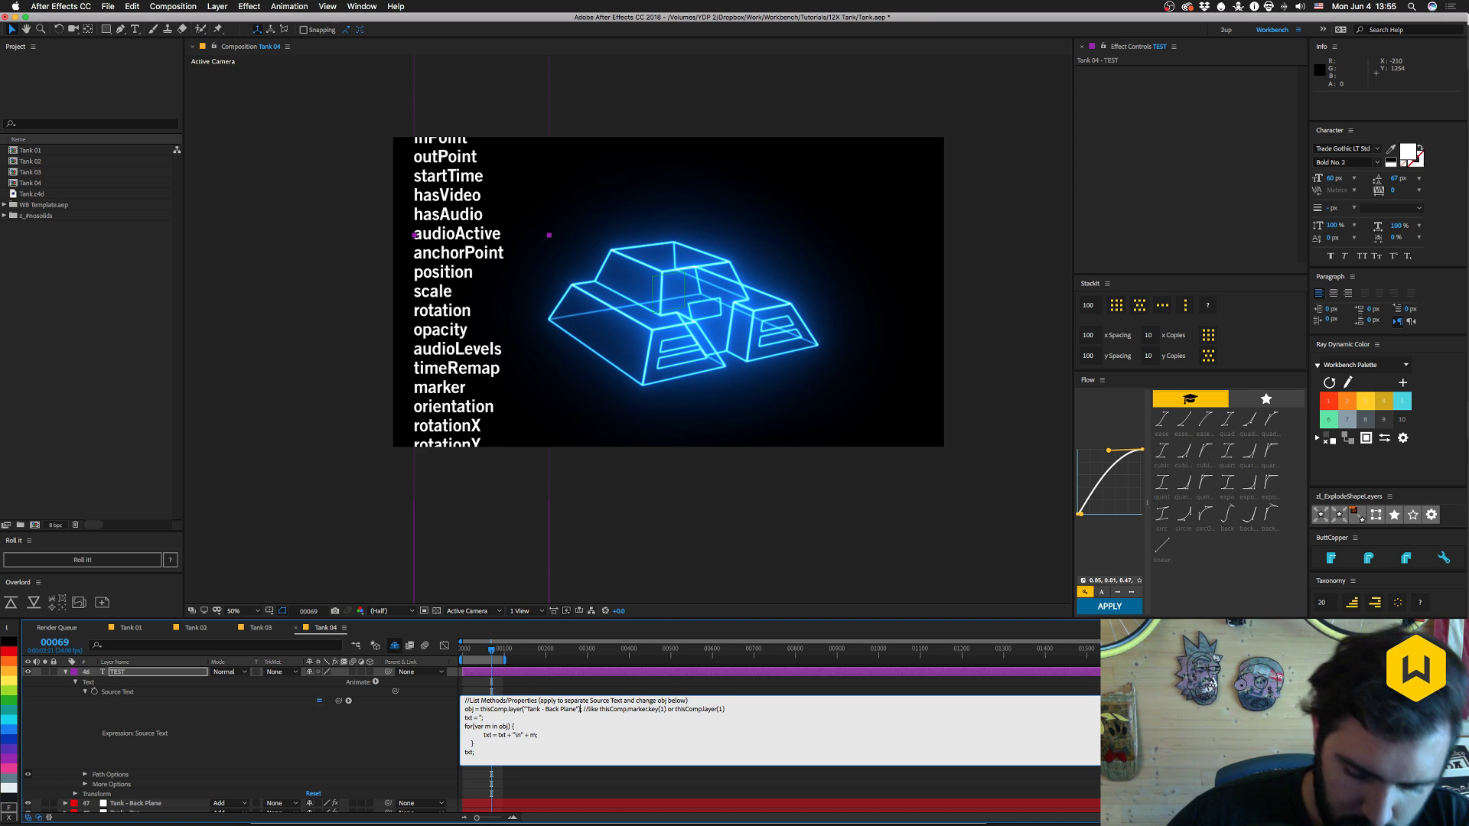
type(".Effects")
key("KP_Enter")
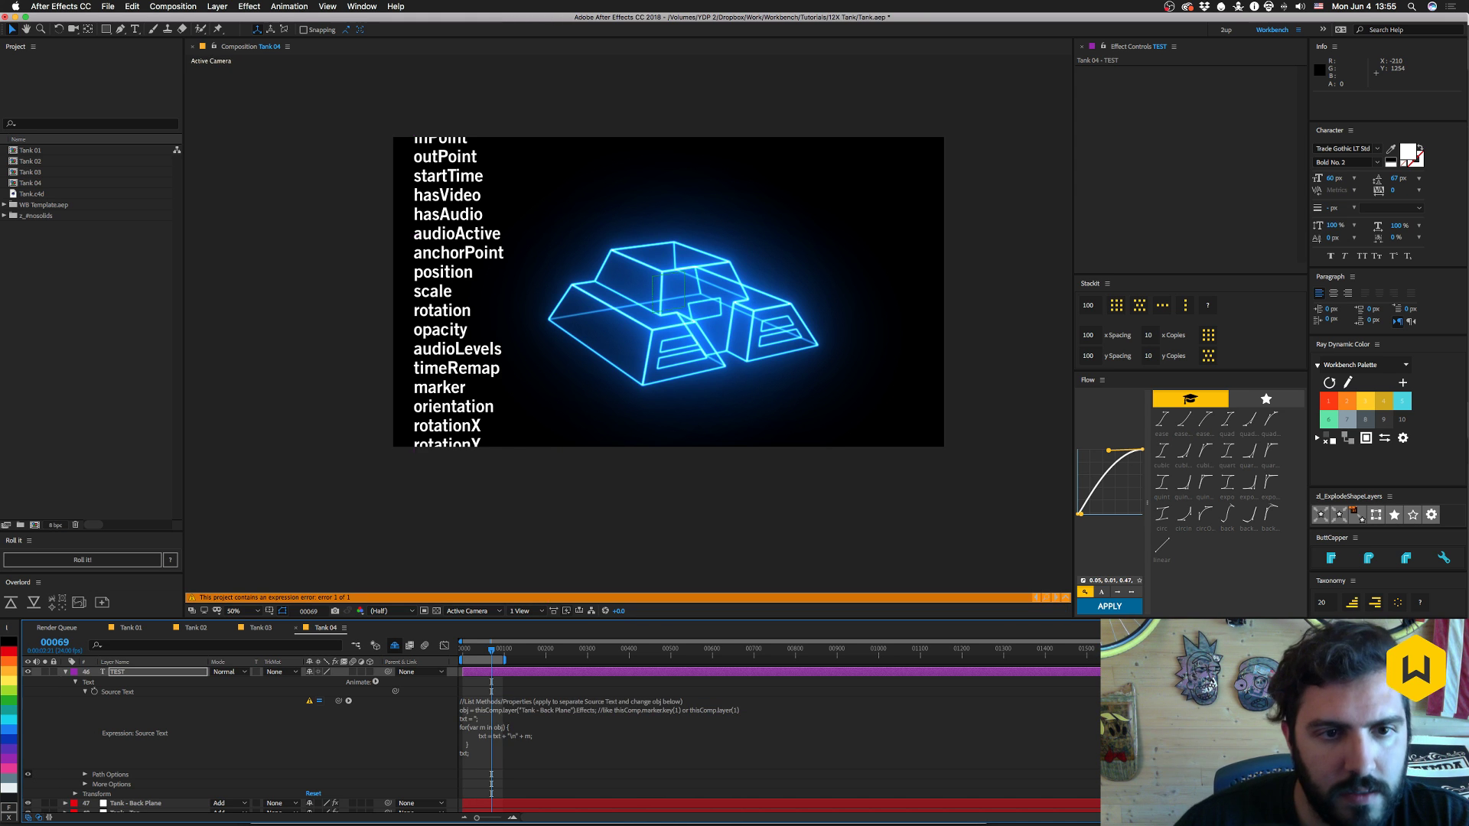
- Switch to Chrome, read the scripting effects properties thread for effect naming syntax, and return to the search results to scan them
key("super+Tab")
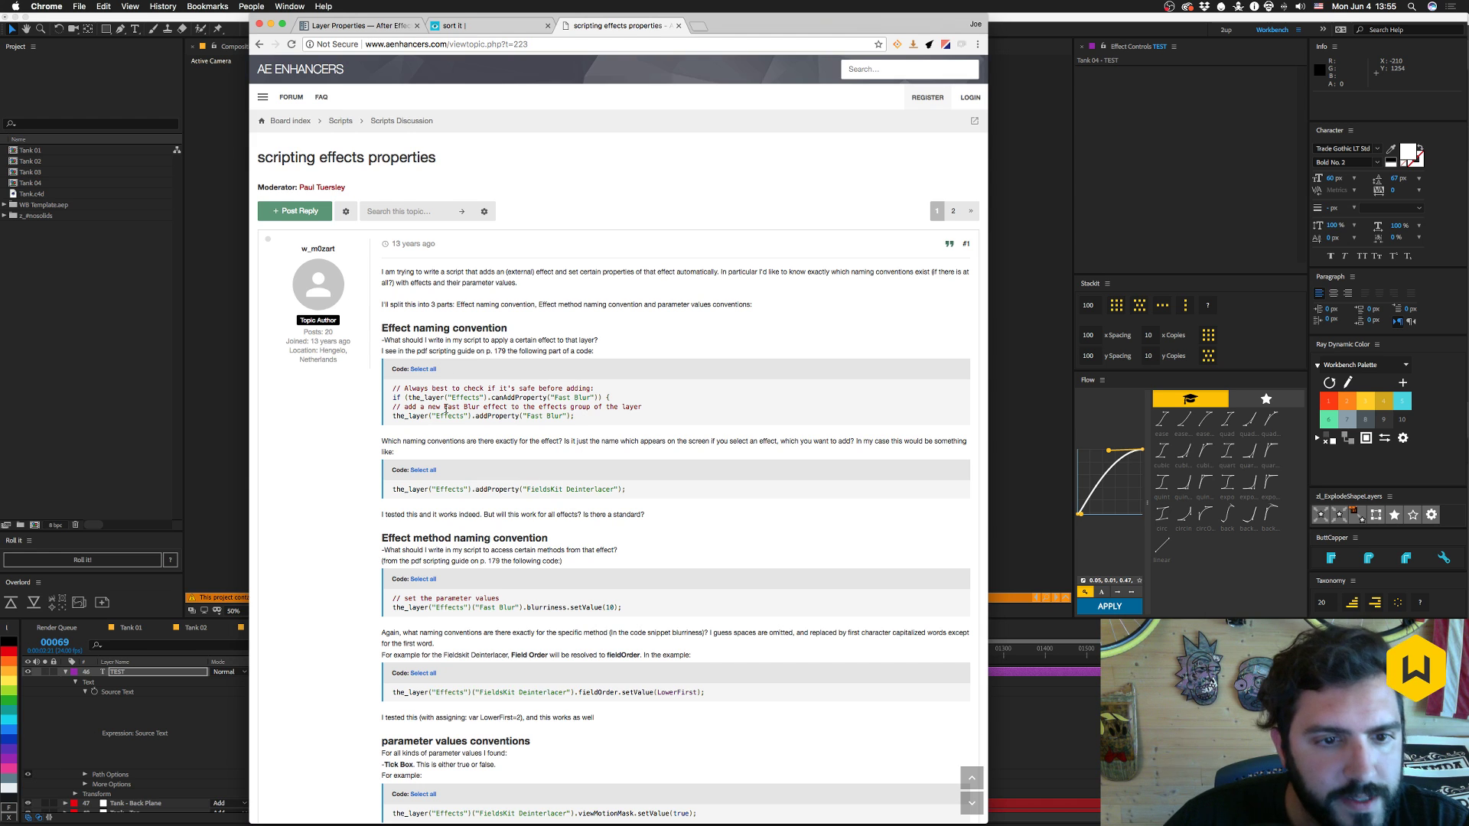
scroll(470, 425, "down", 1)
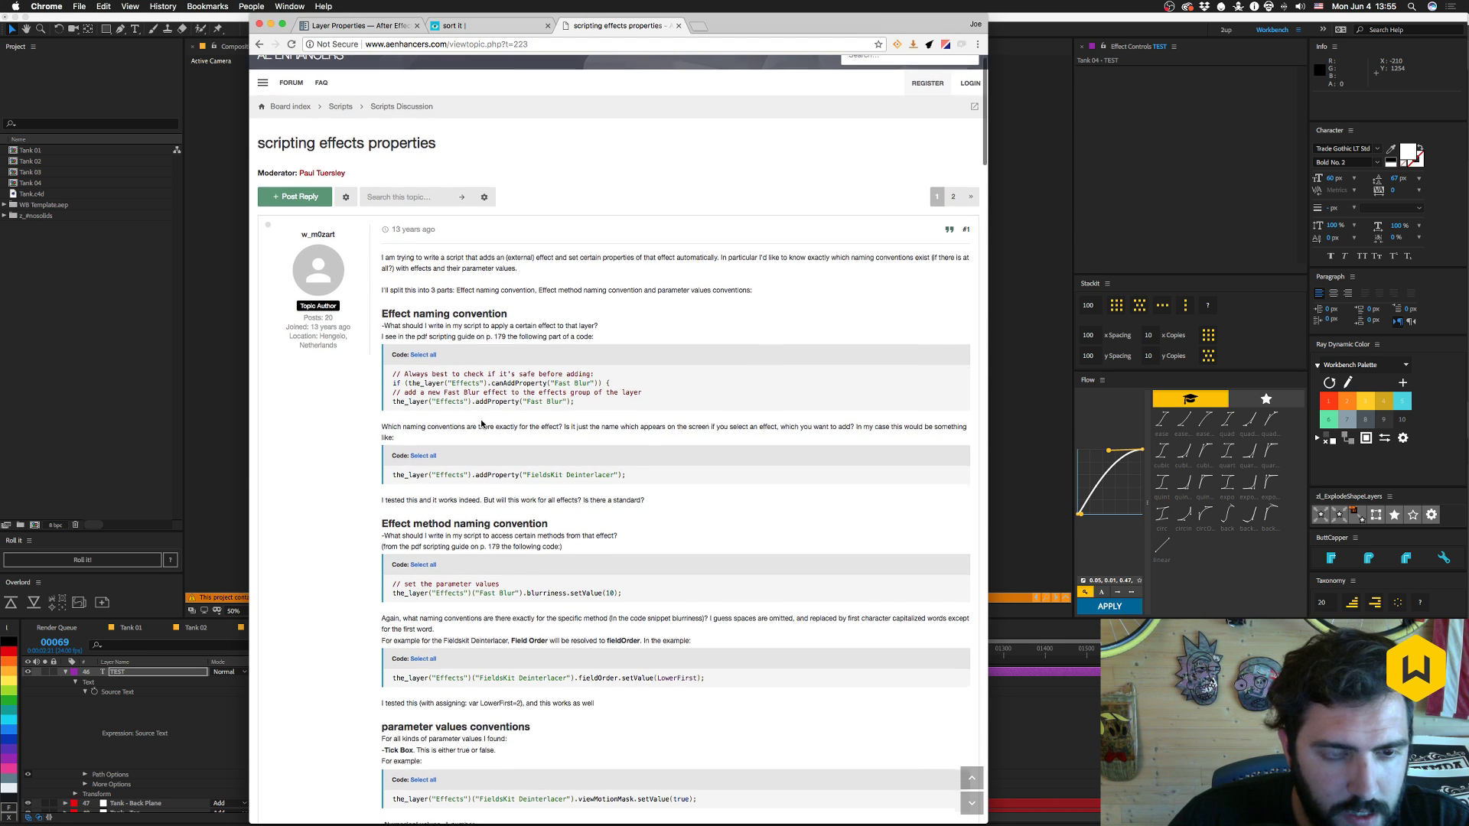
scroll(474, 425, "down", 3)
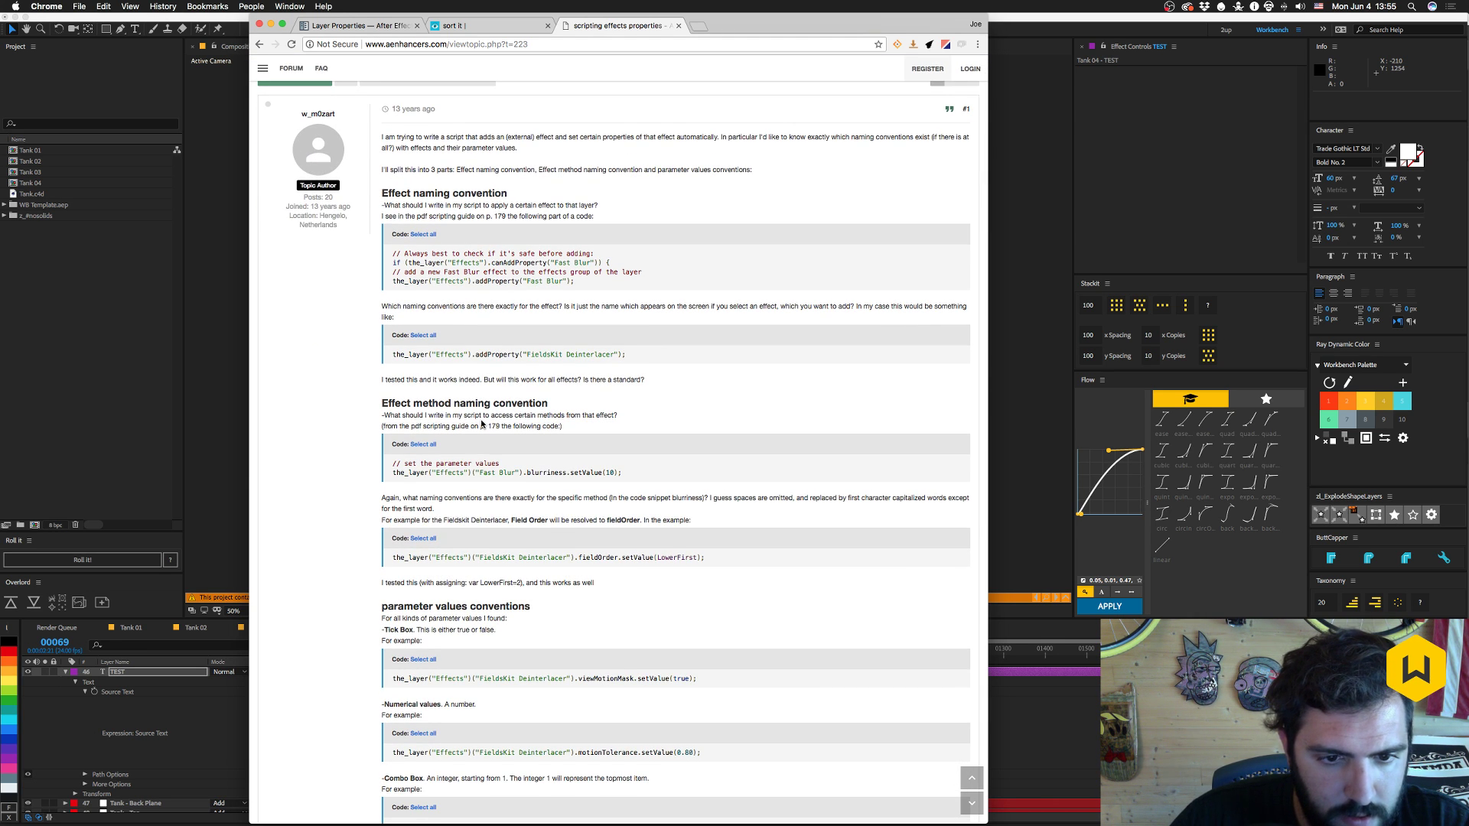
key("super+bracketleft")
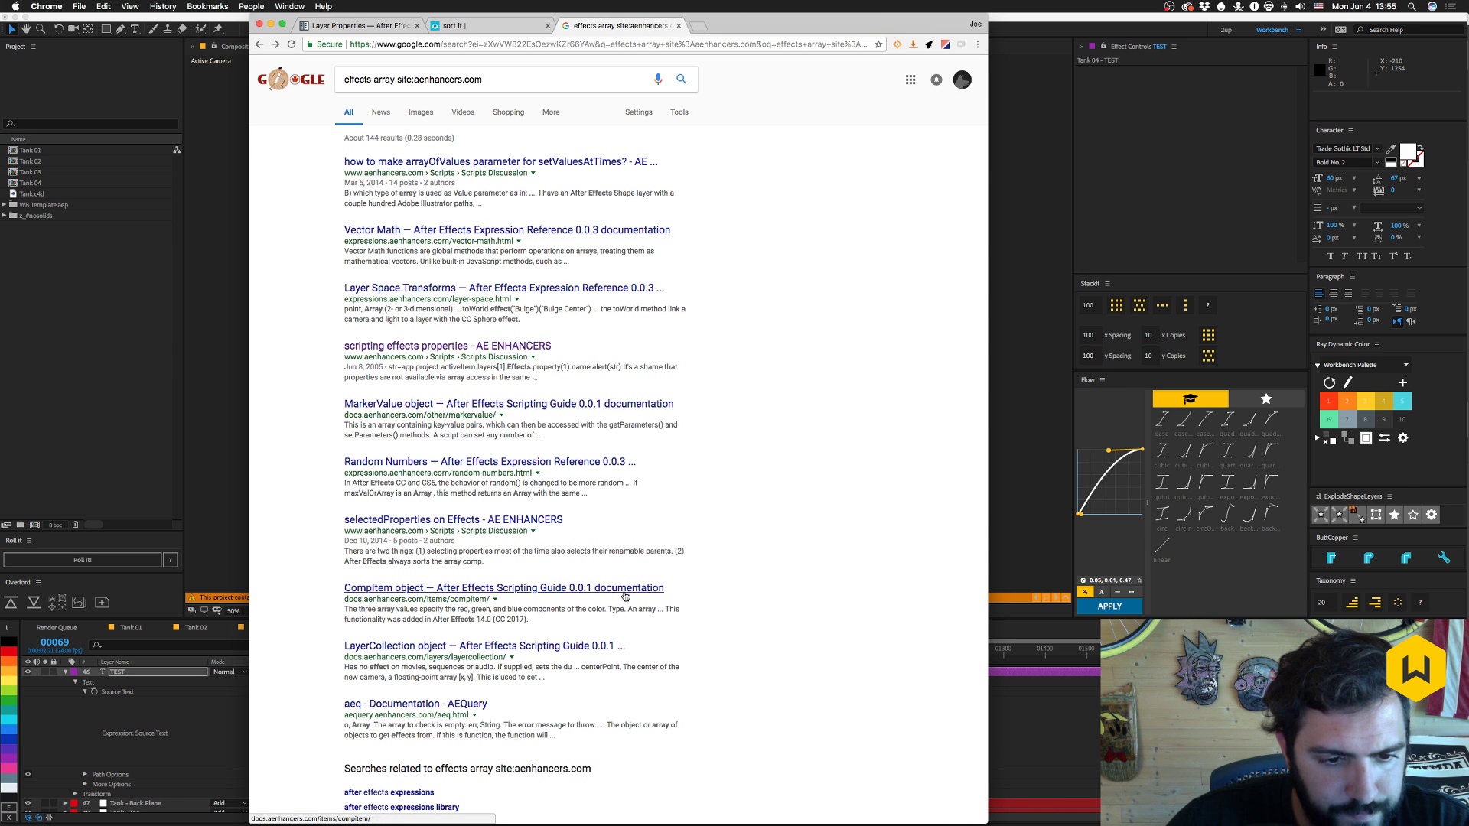
scroll(621, 596, "down", 3)
scroll(634, 554, "up", 3)
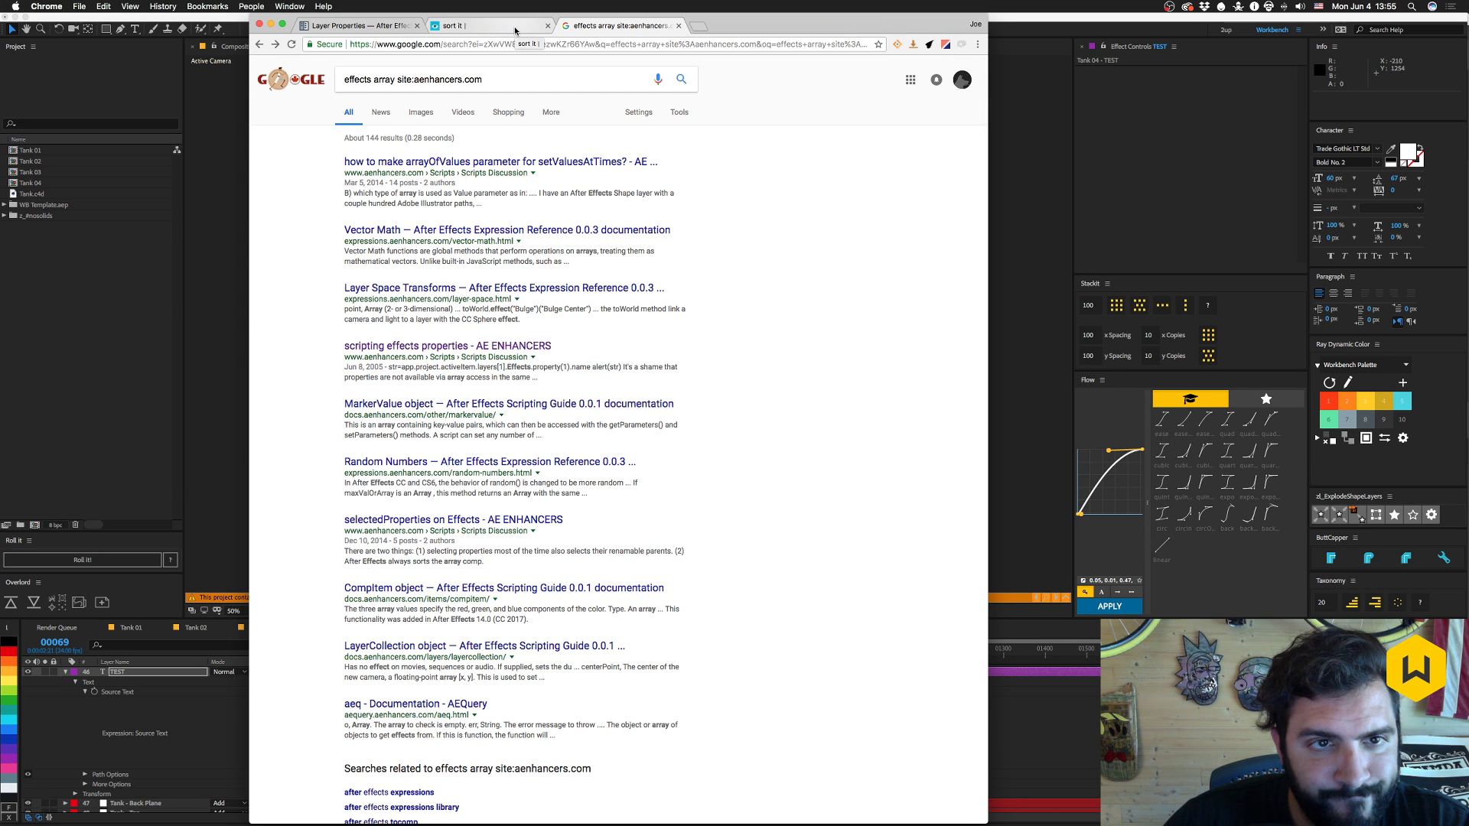
- Close the sort it and search result tabs and read the Effect page of the After Effects Expression Reference
left_click(548, 25)
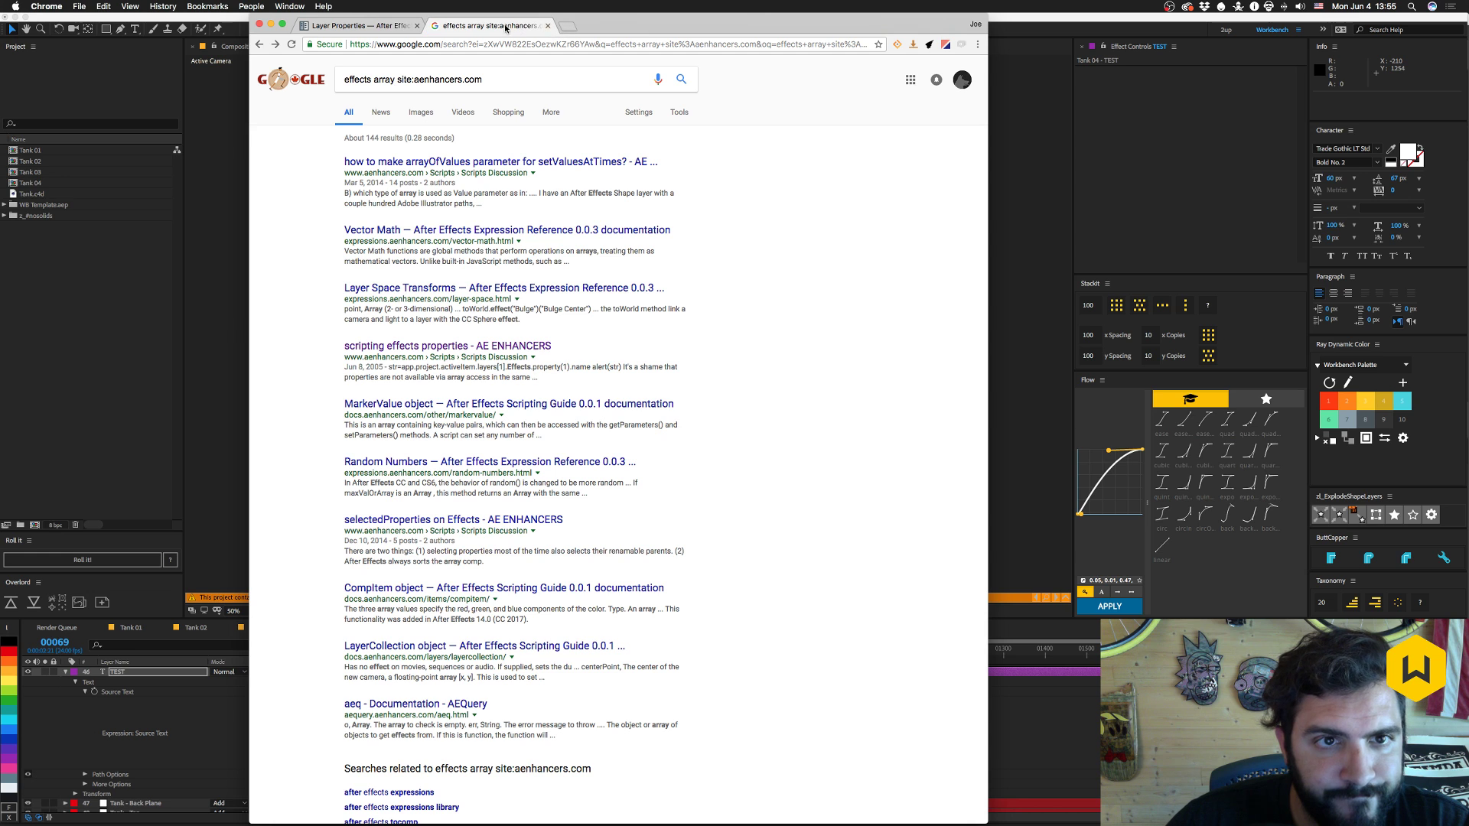
left_click(547, 25)
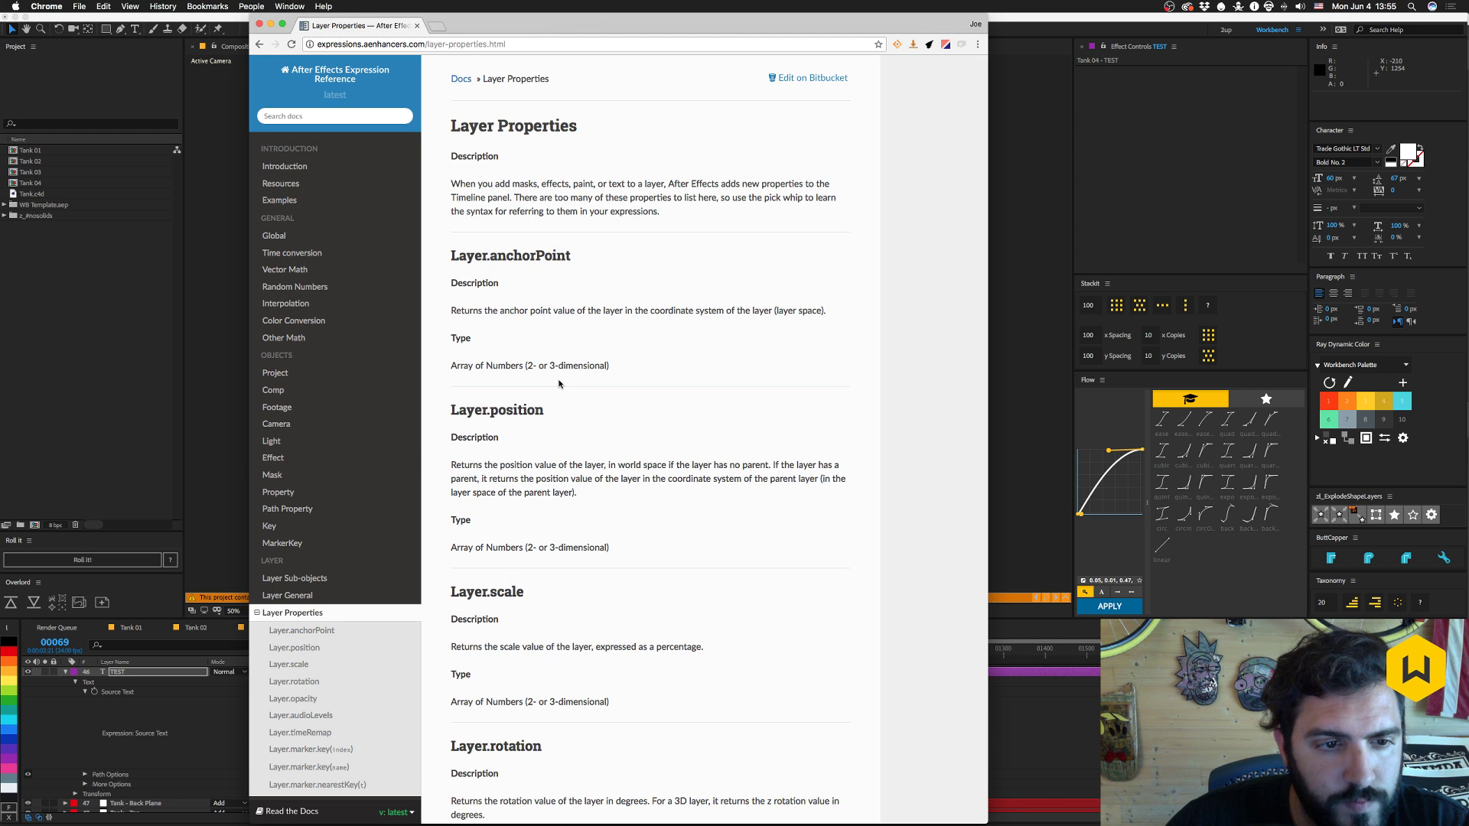
left_click(274, 458)
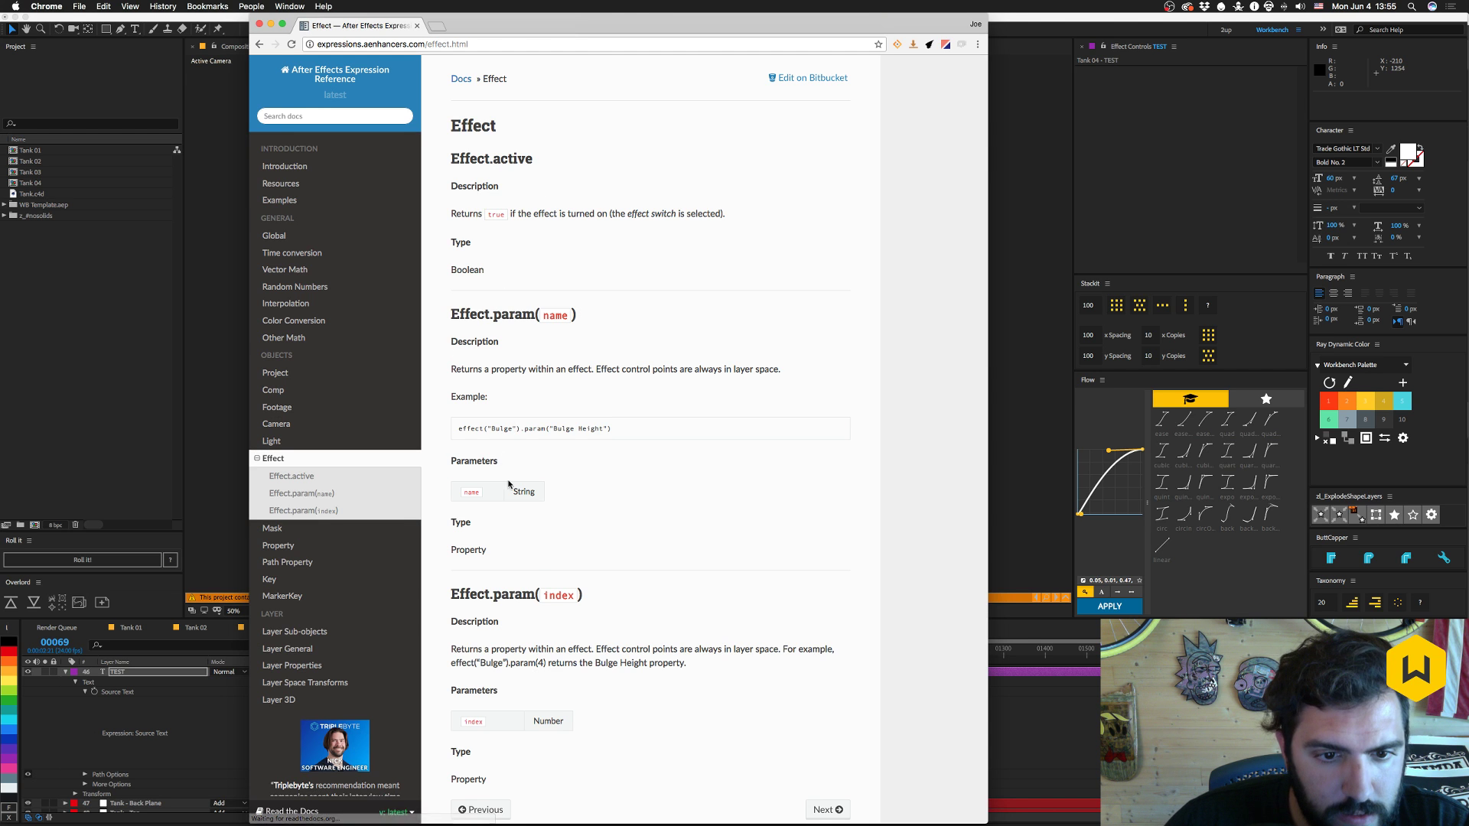
scroll(691, 493, "down", 2)
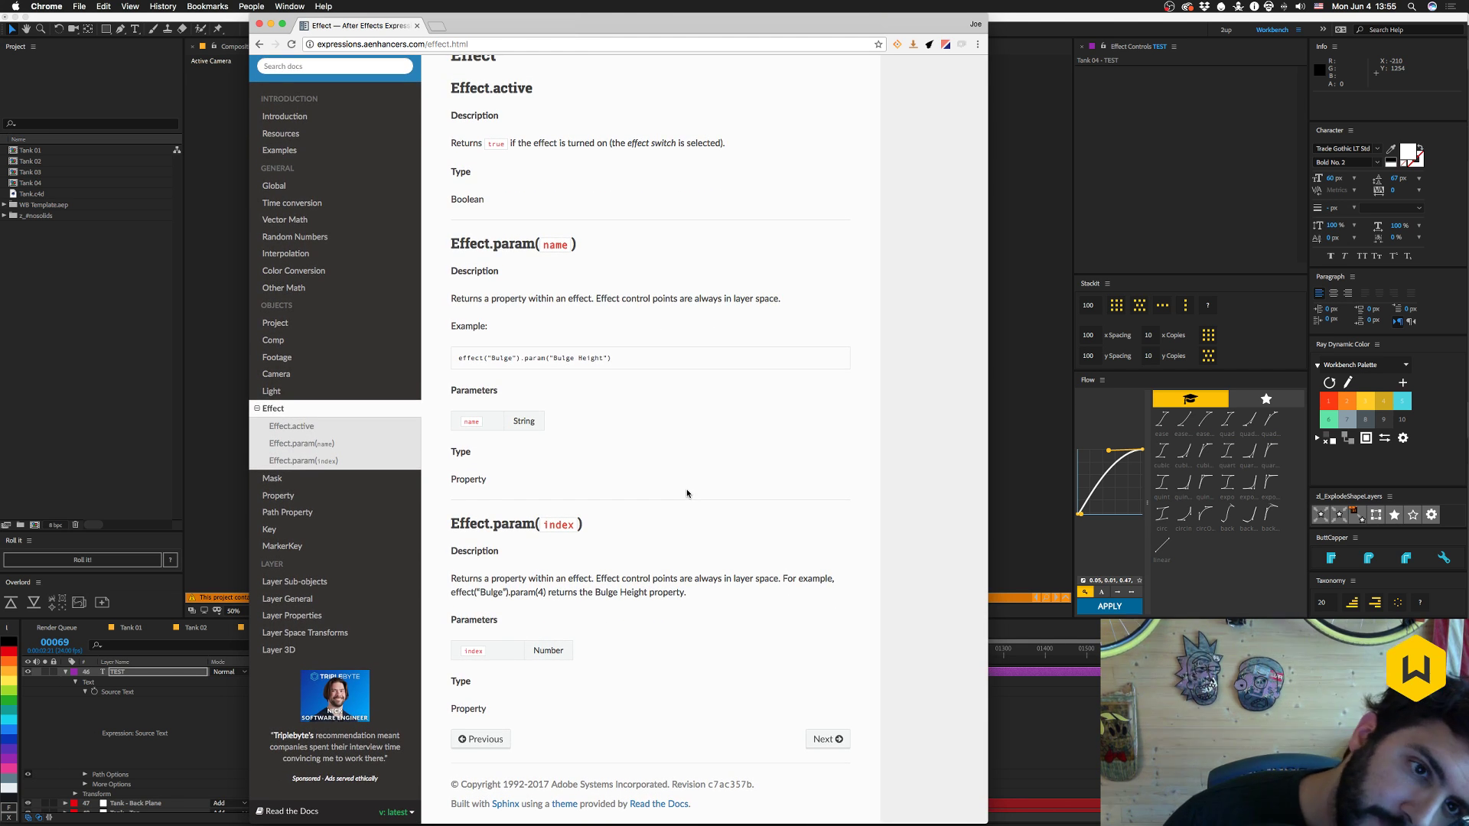
- Return to After Effects and reveal the Tank - Back Plane layer's effects in the timeline to look over them
key("super+Tab")
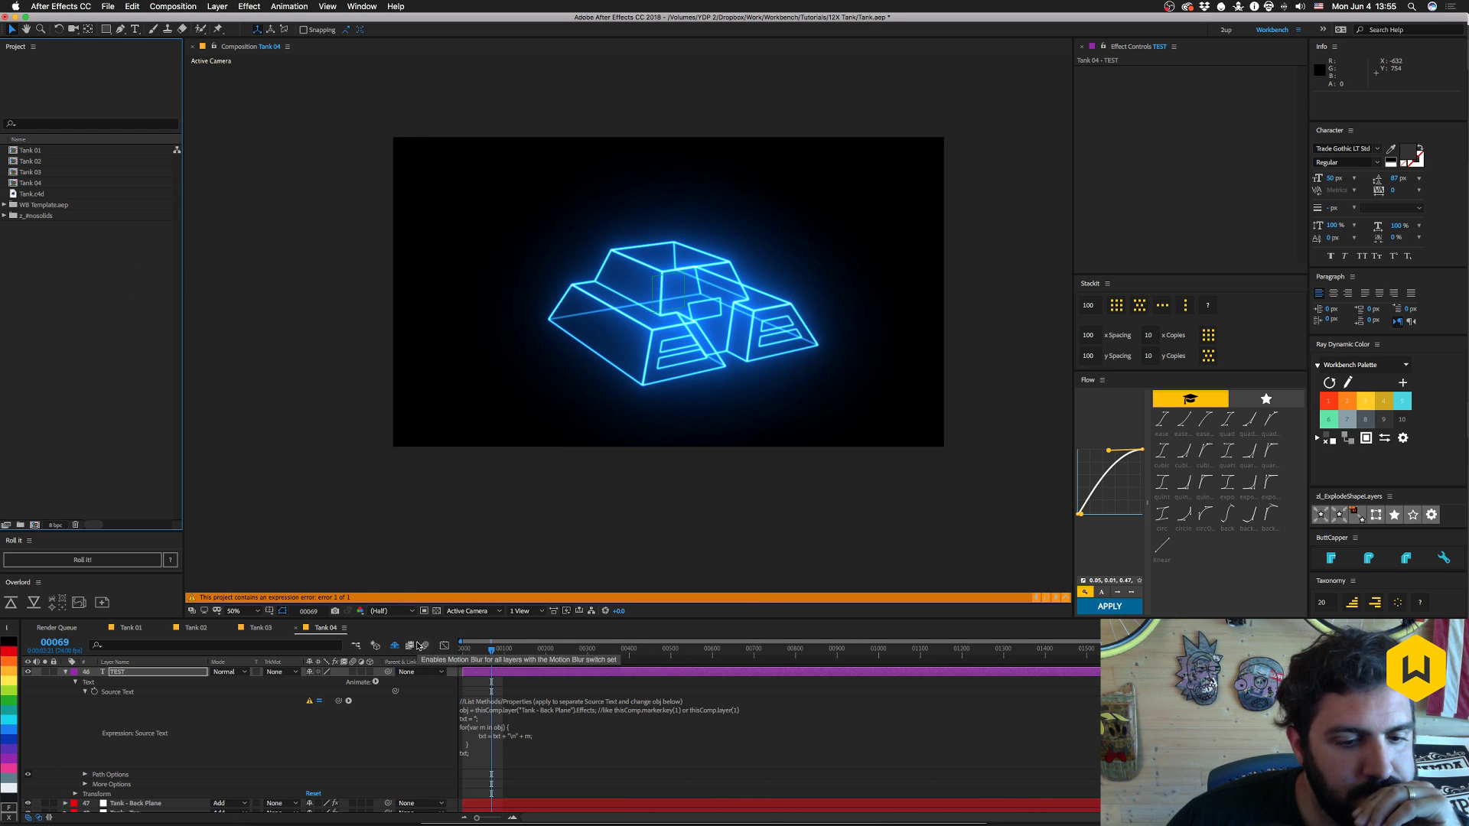
left_click(527, 746)
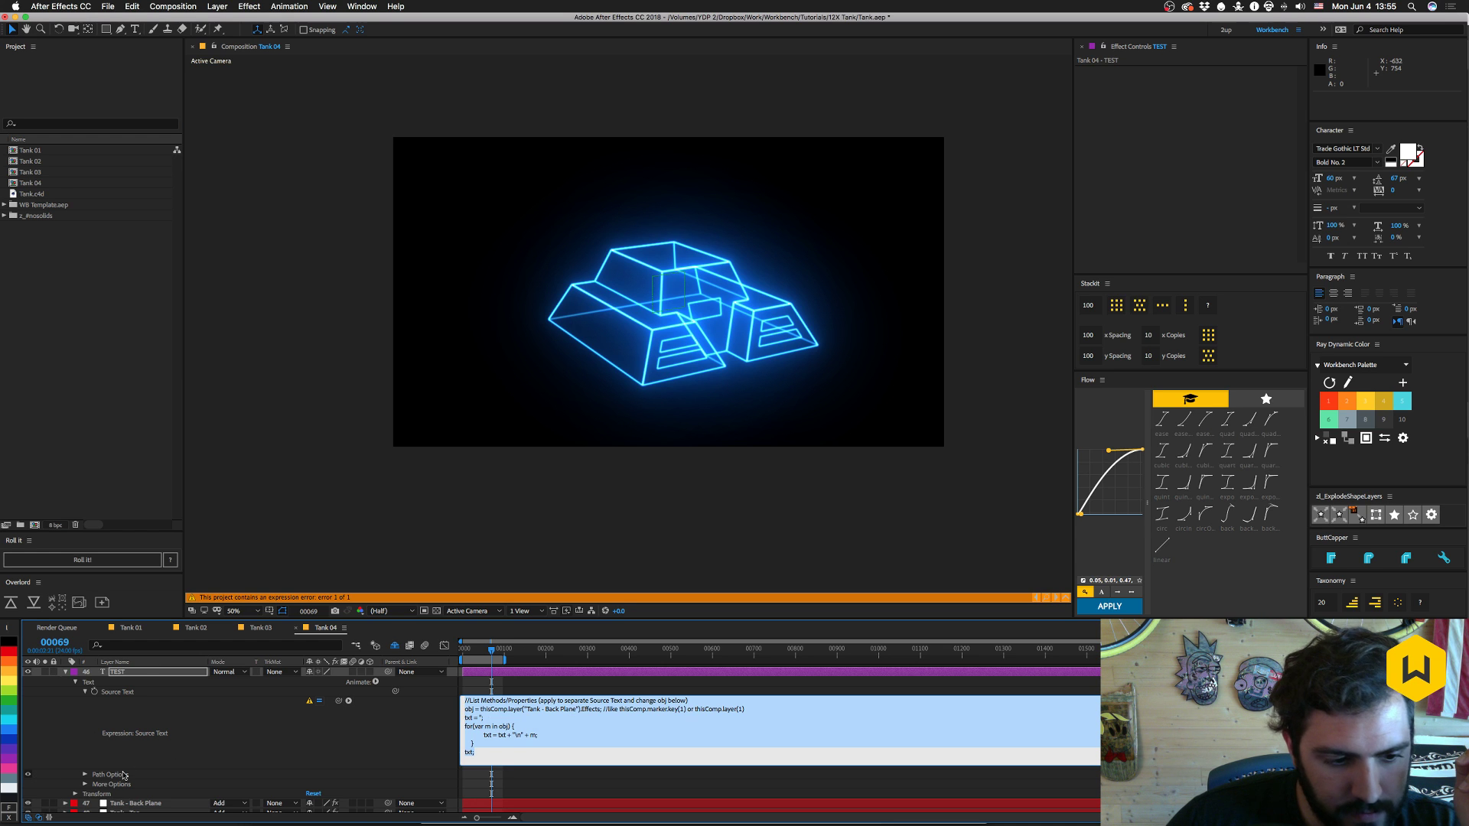
left_click(127, 804)
key("e")
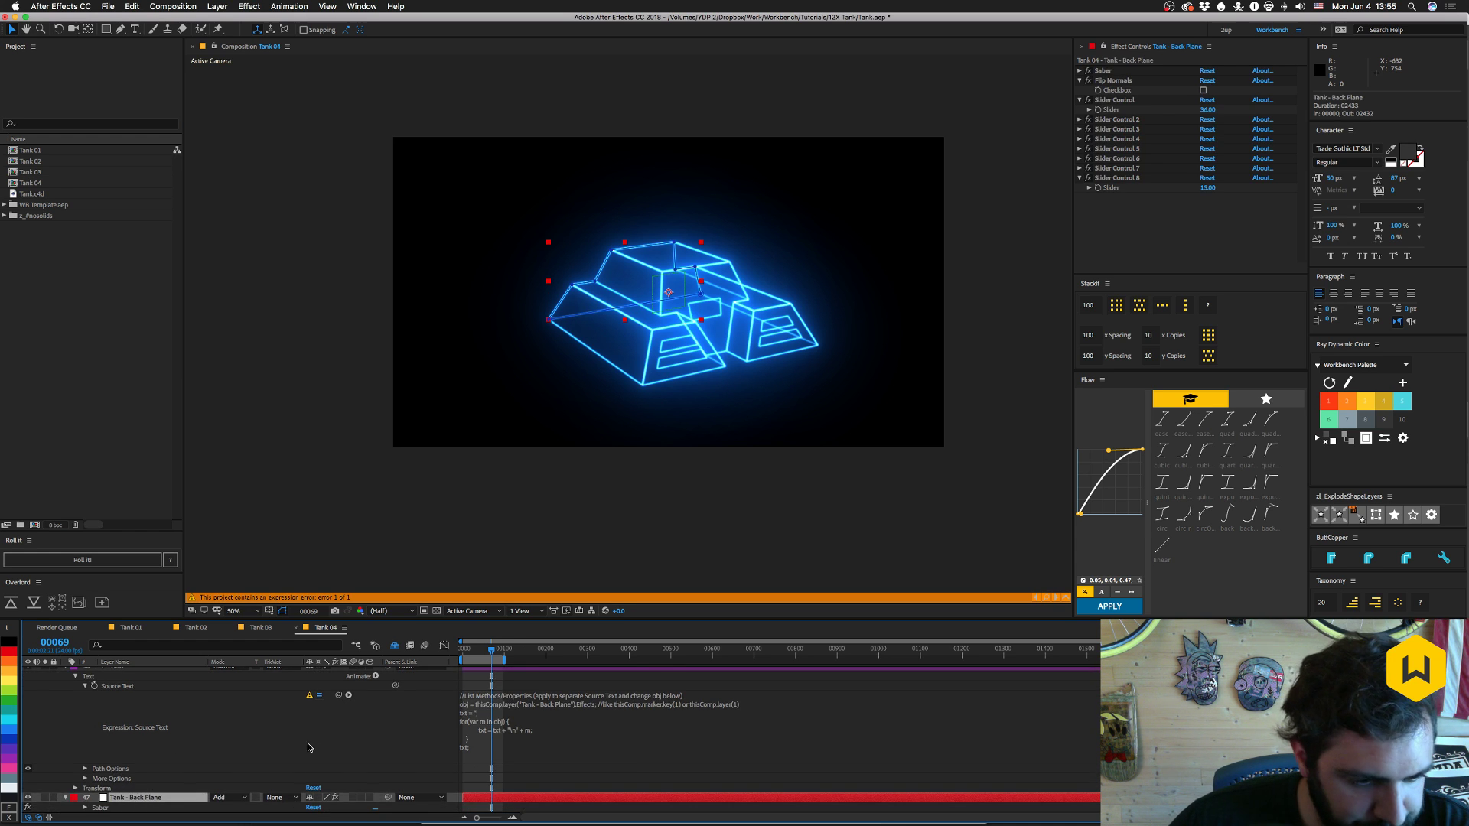
scroll(306, 743, "down", 2)
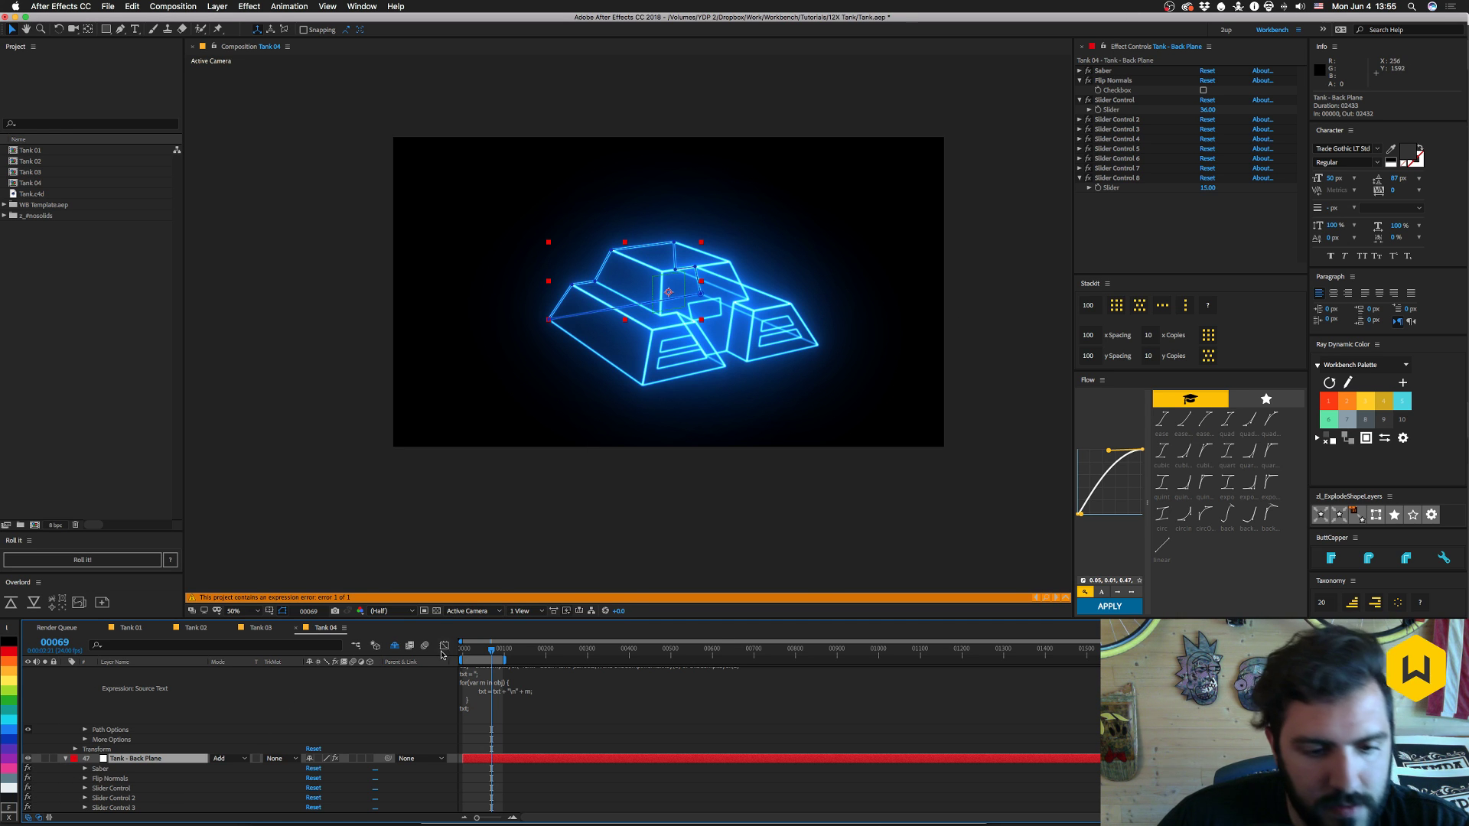
scroll(537, 696, "up", 3)
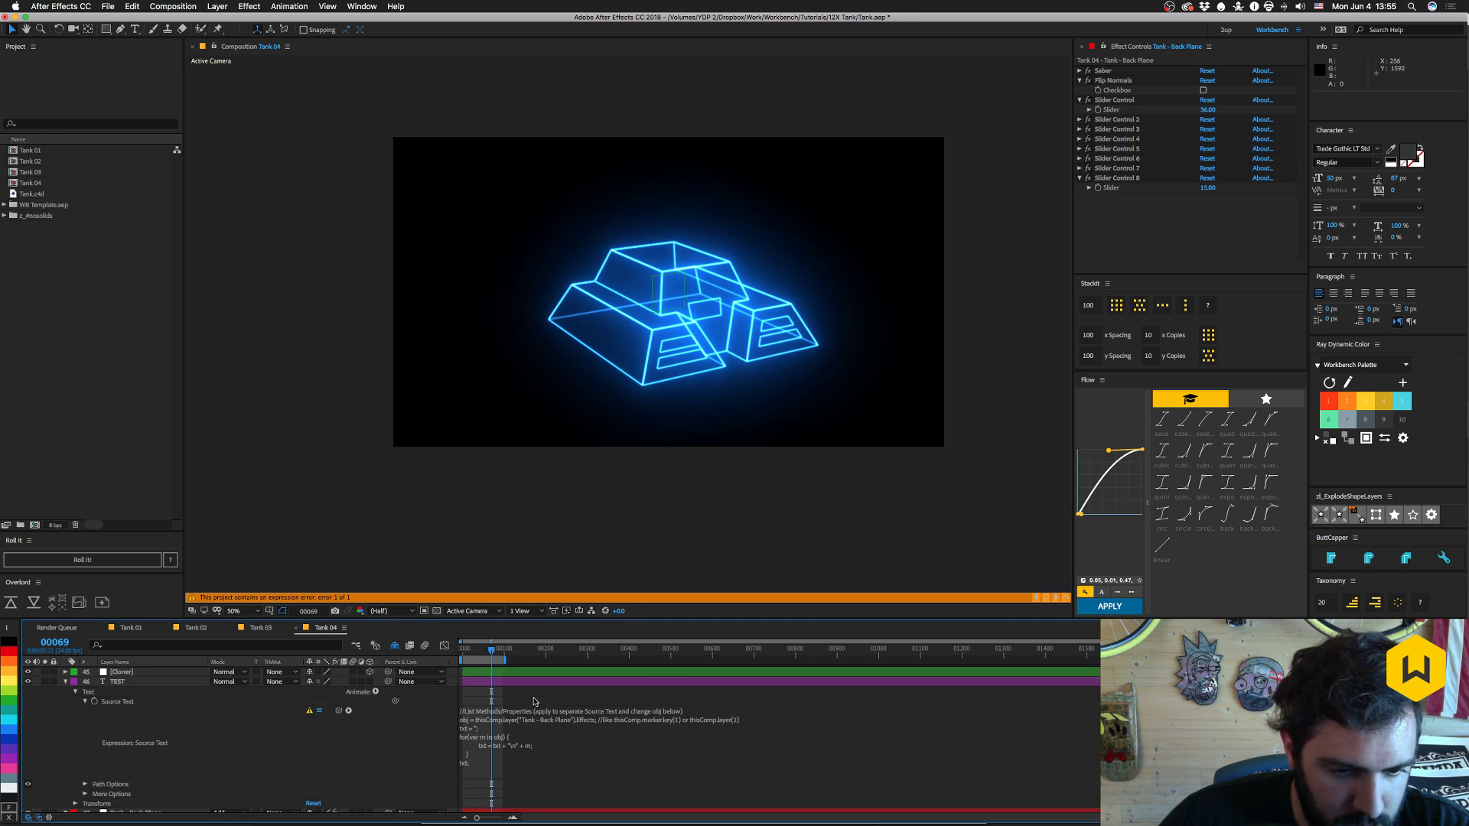
left_click(535, 697)
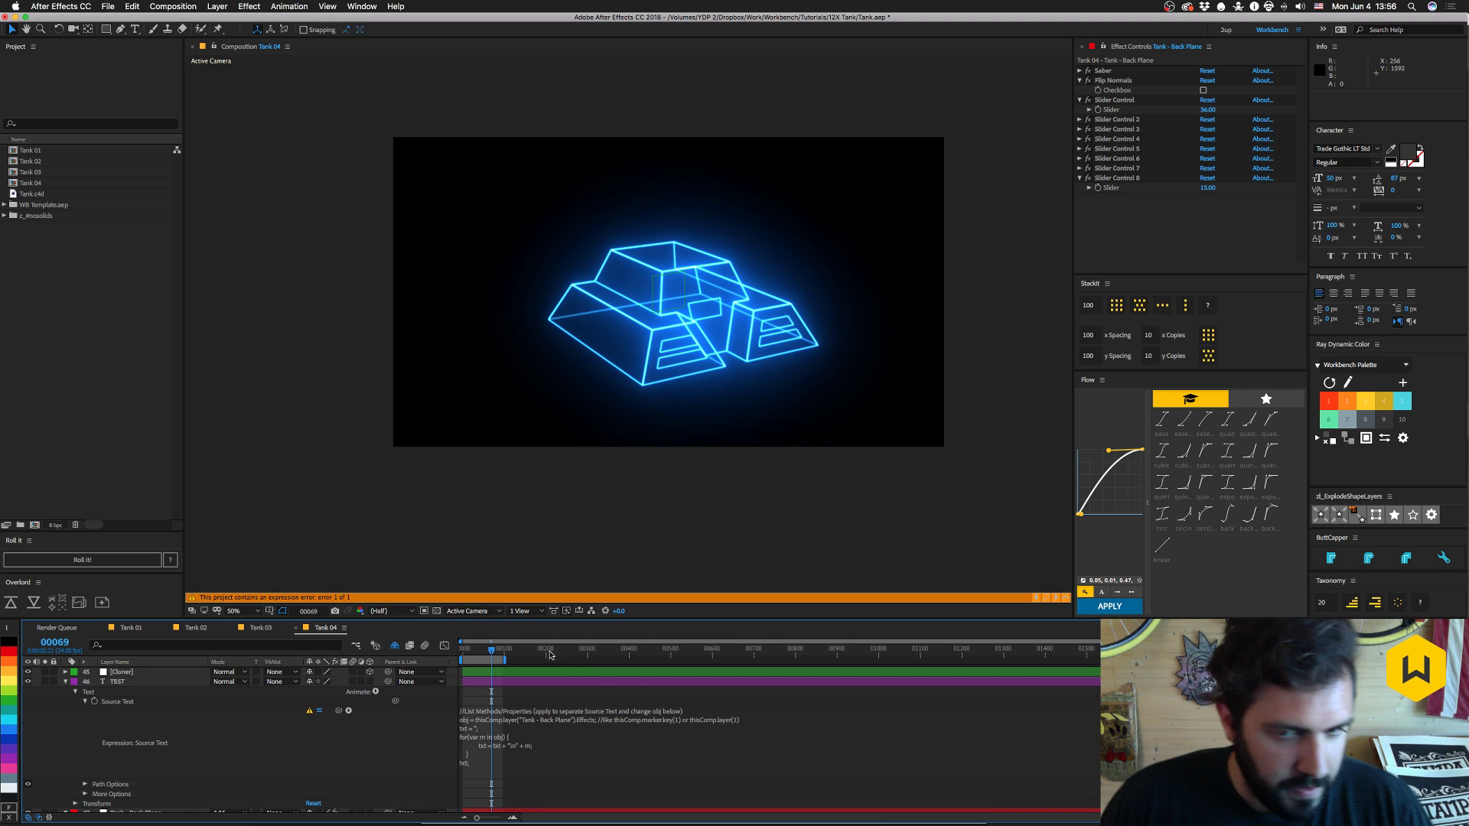
- Reorder the effects on Tank - Back Plane so Flip Normals sits below Slider Control 8
left_click(161, 685)
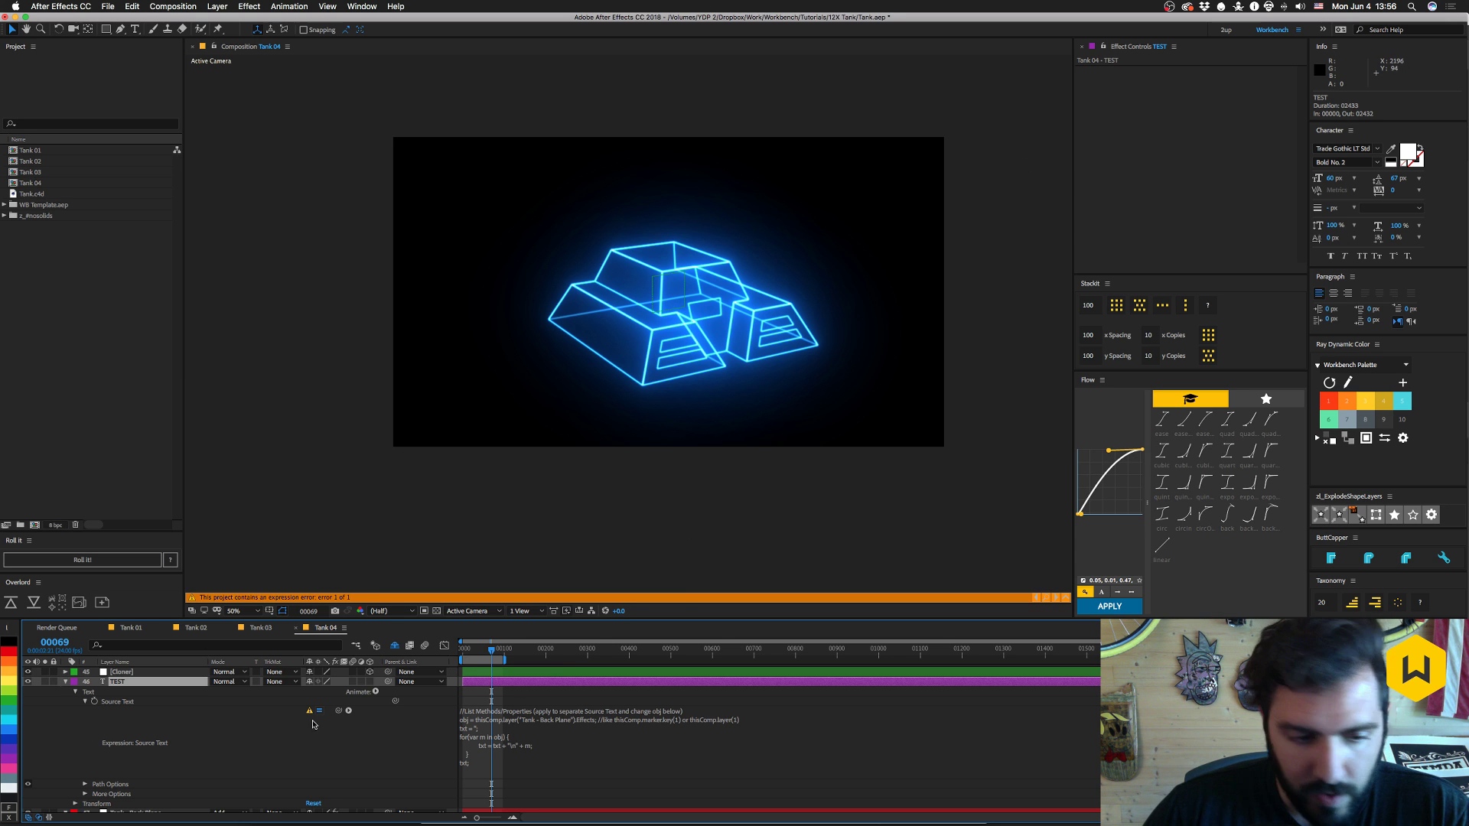
scroll(129, 761, "down", 1)
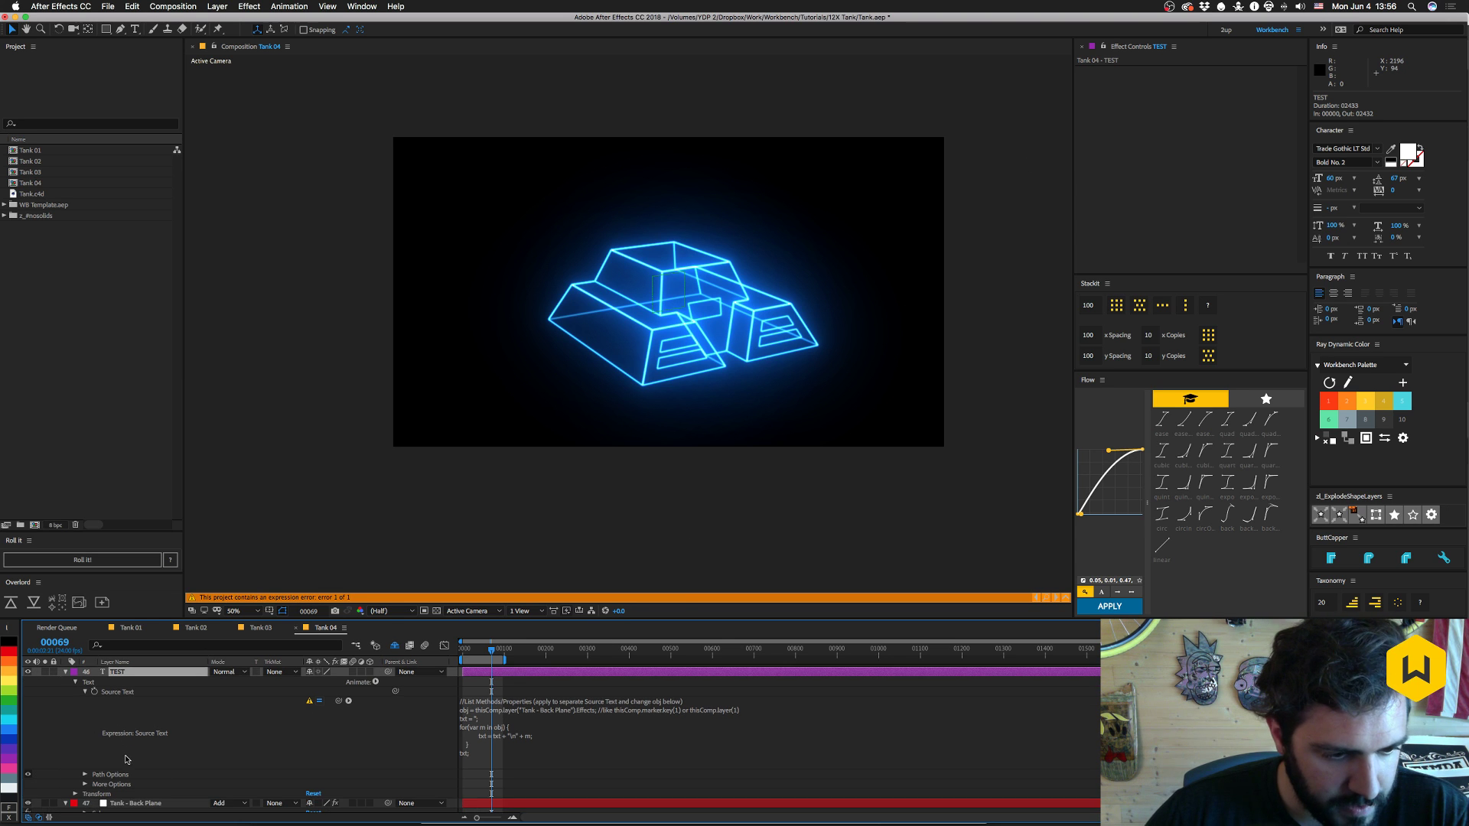
left_click(122, 803)
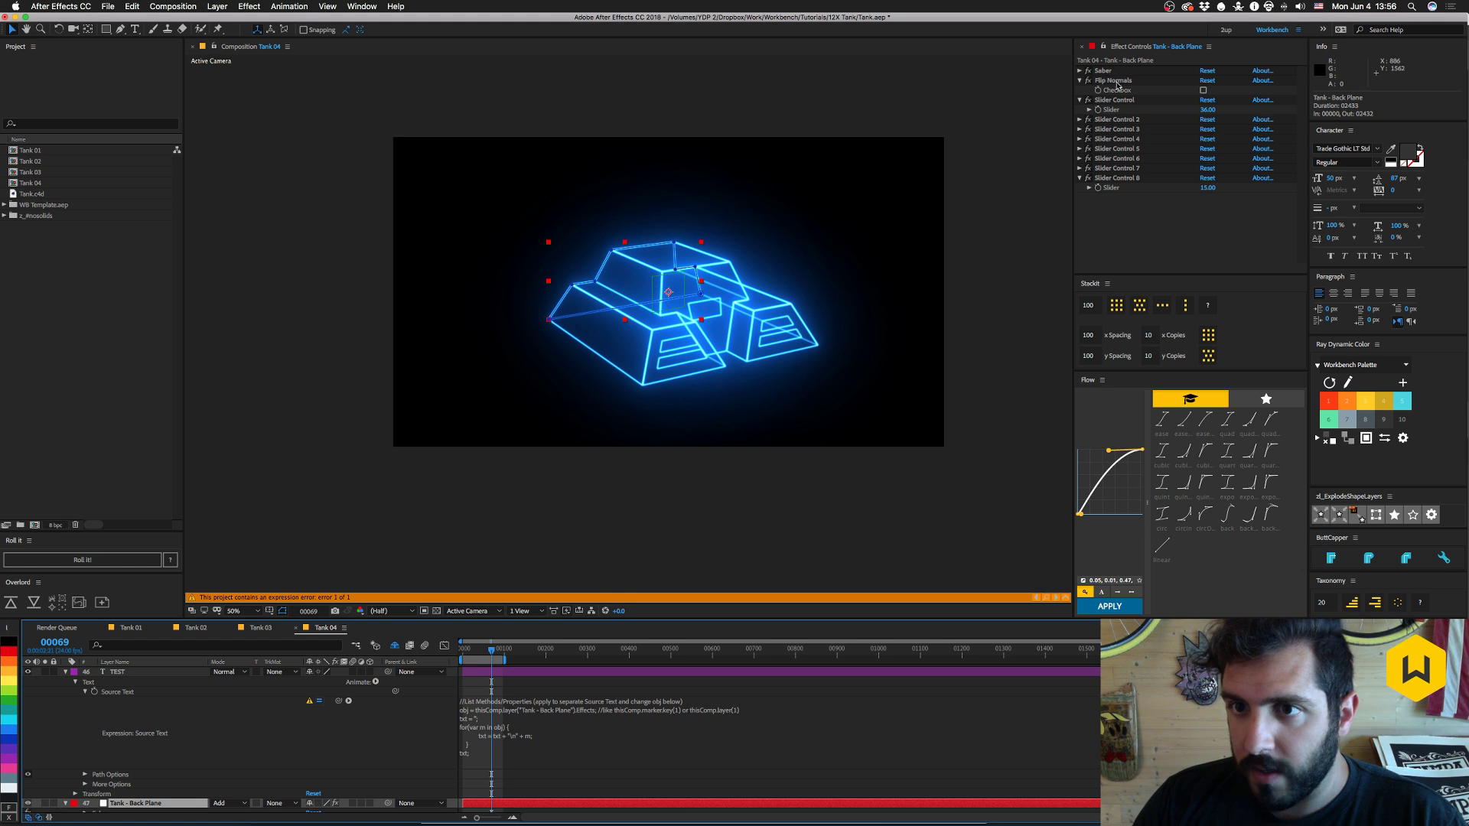
left_click_drag(1113, 81, 1117, 183)
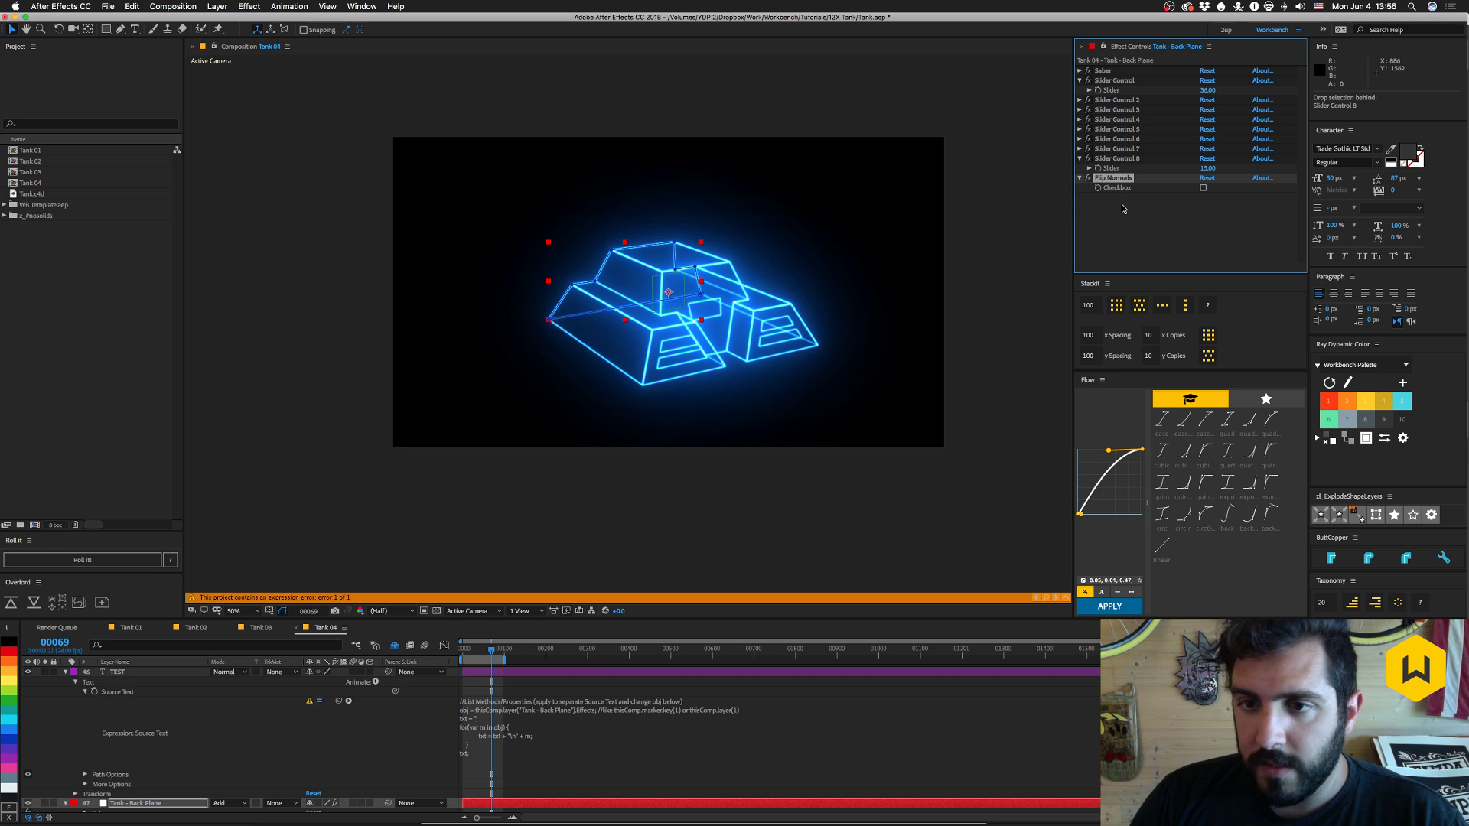
left_click(1114, 83)
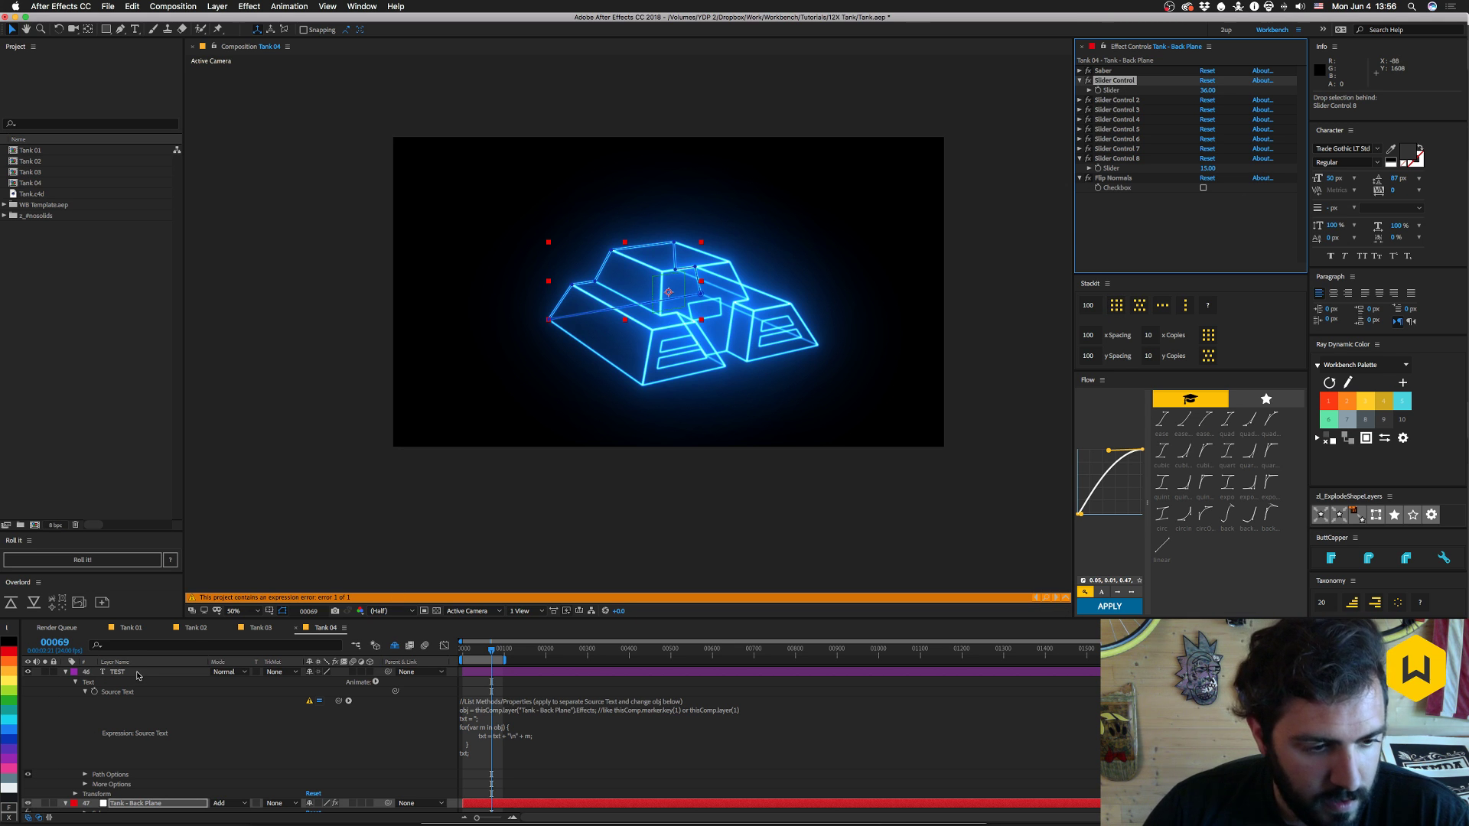
- Clear the whole Source Text expression on the TEST layer to remove it
left_click(472, 701)
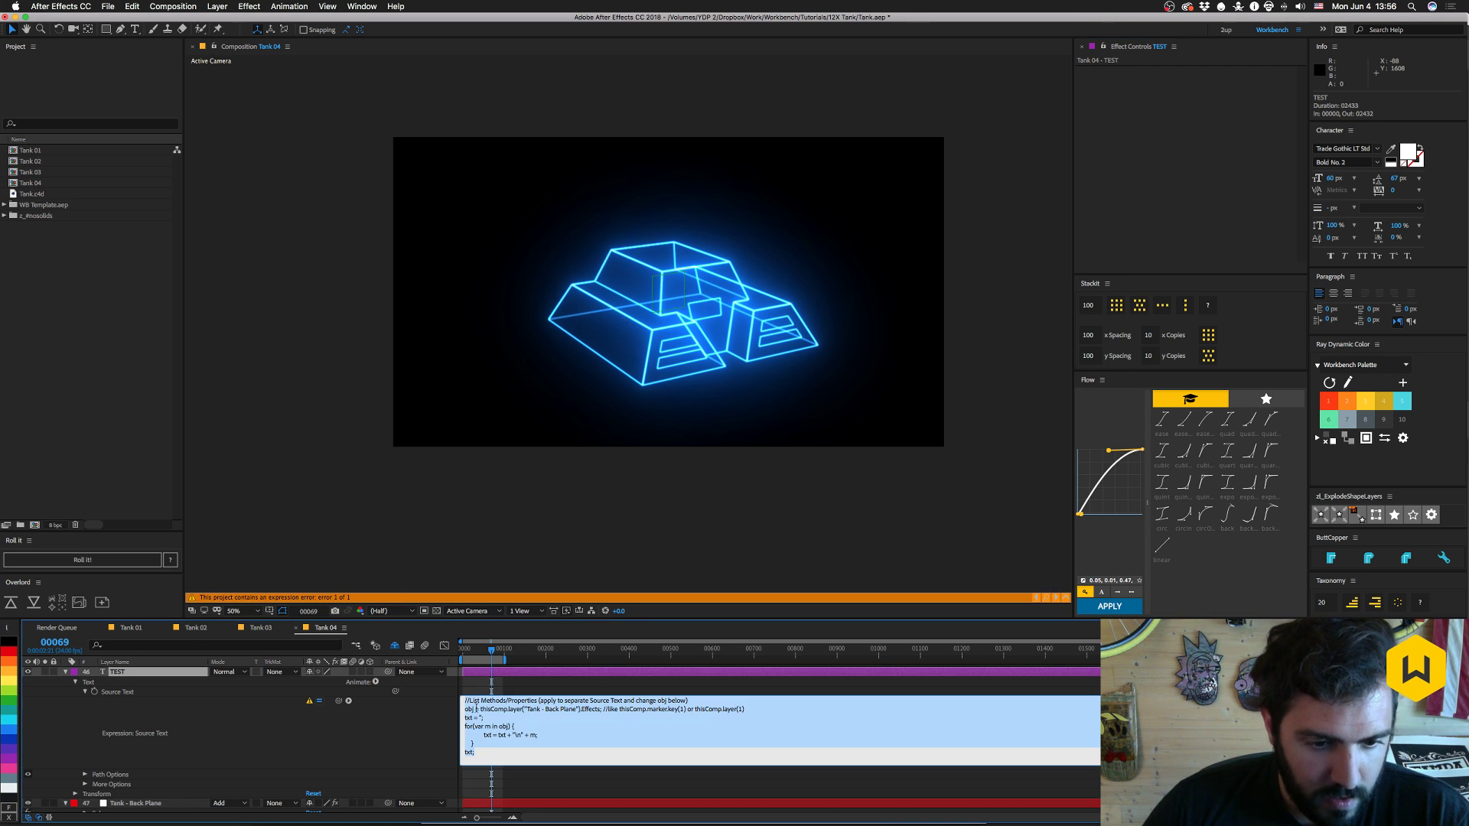
key("BackSpace")
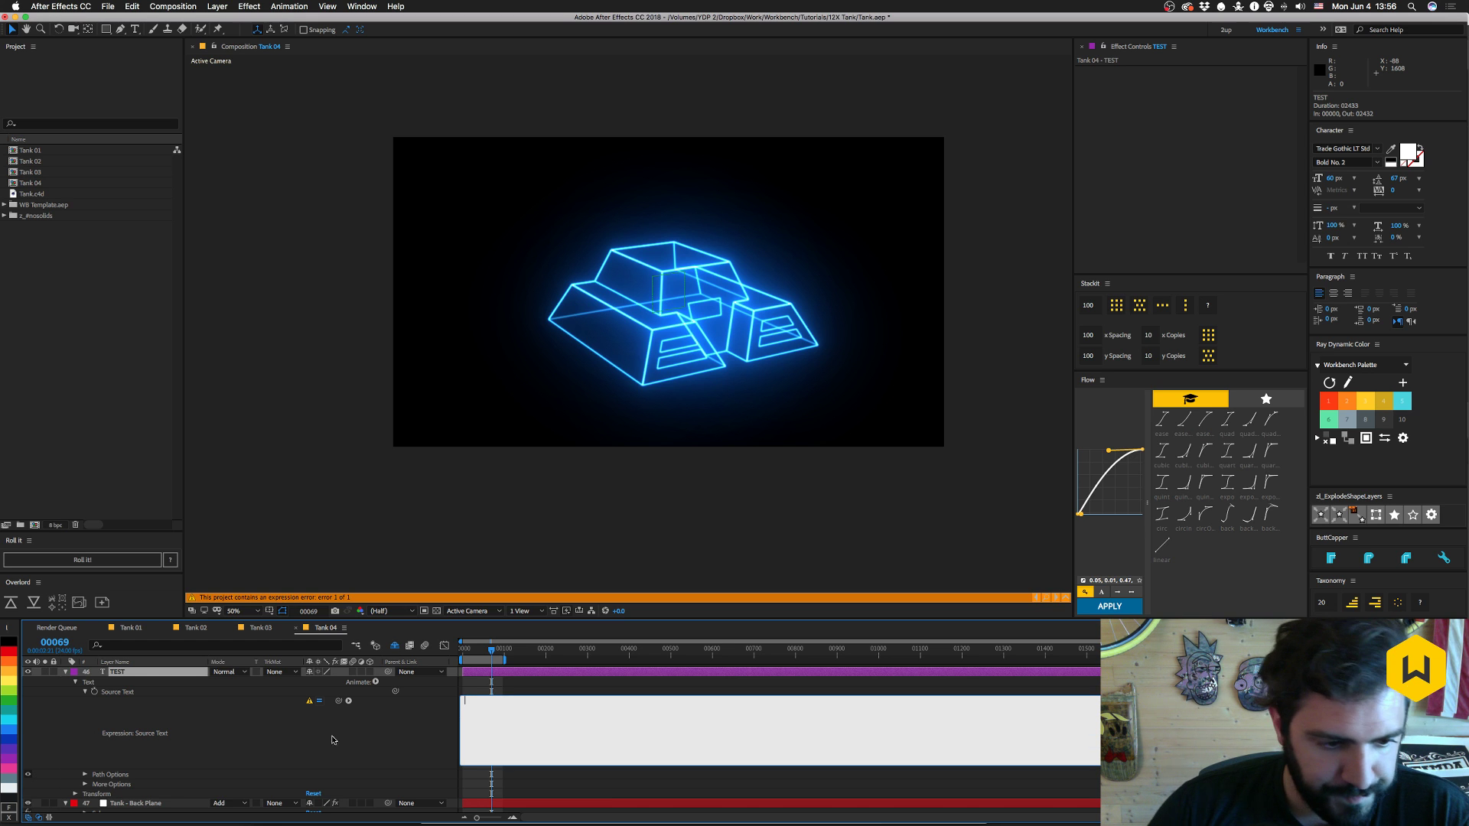
left_click(249, 754)
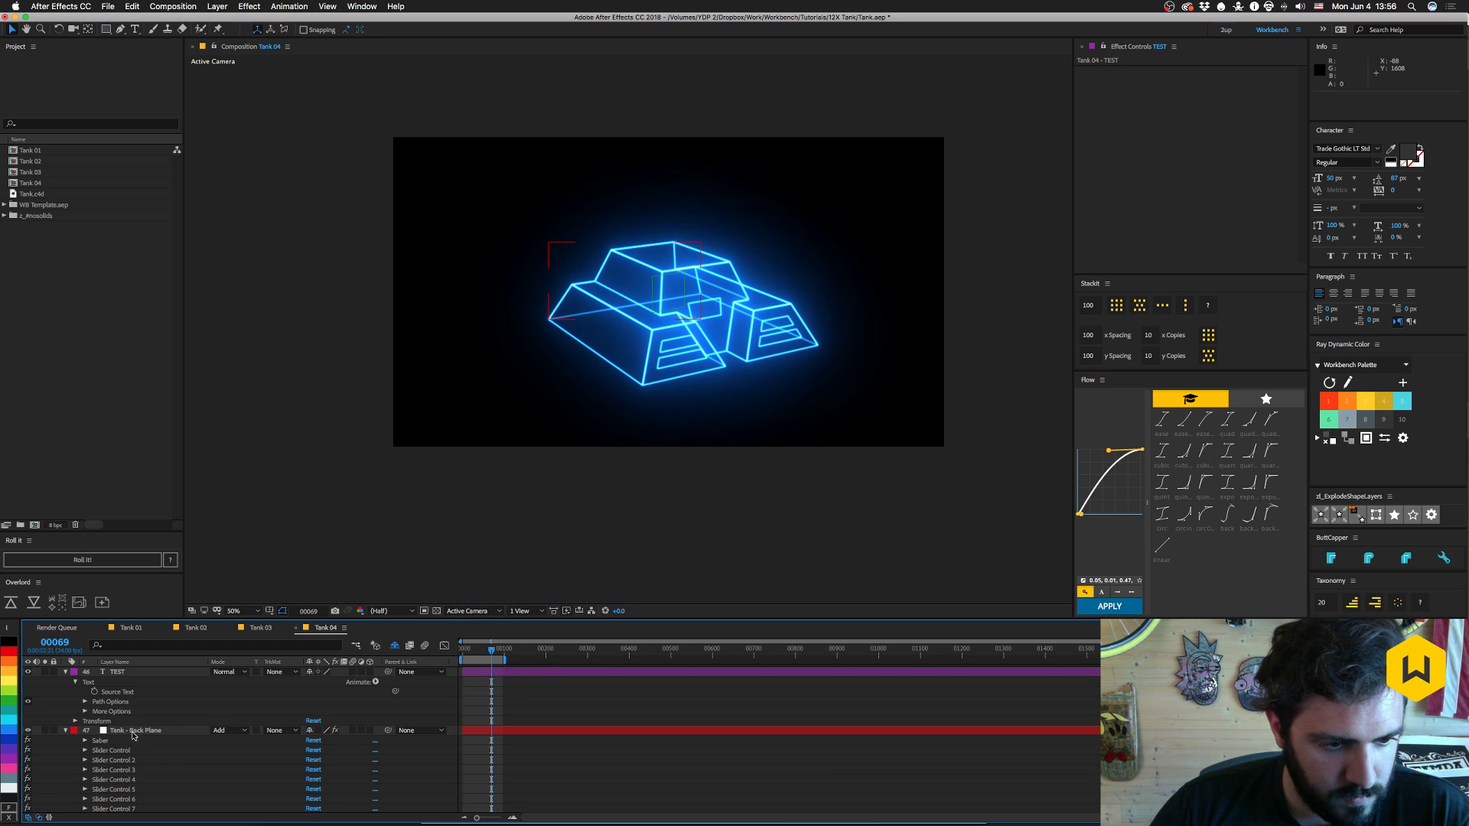
- Add a new Source Text expression on TEST linked to the Slider Control effect of Tank - Back Plane, ending with a semicolon
left_click(85, 750)
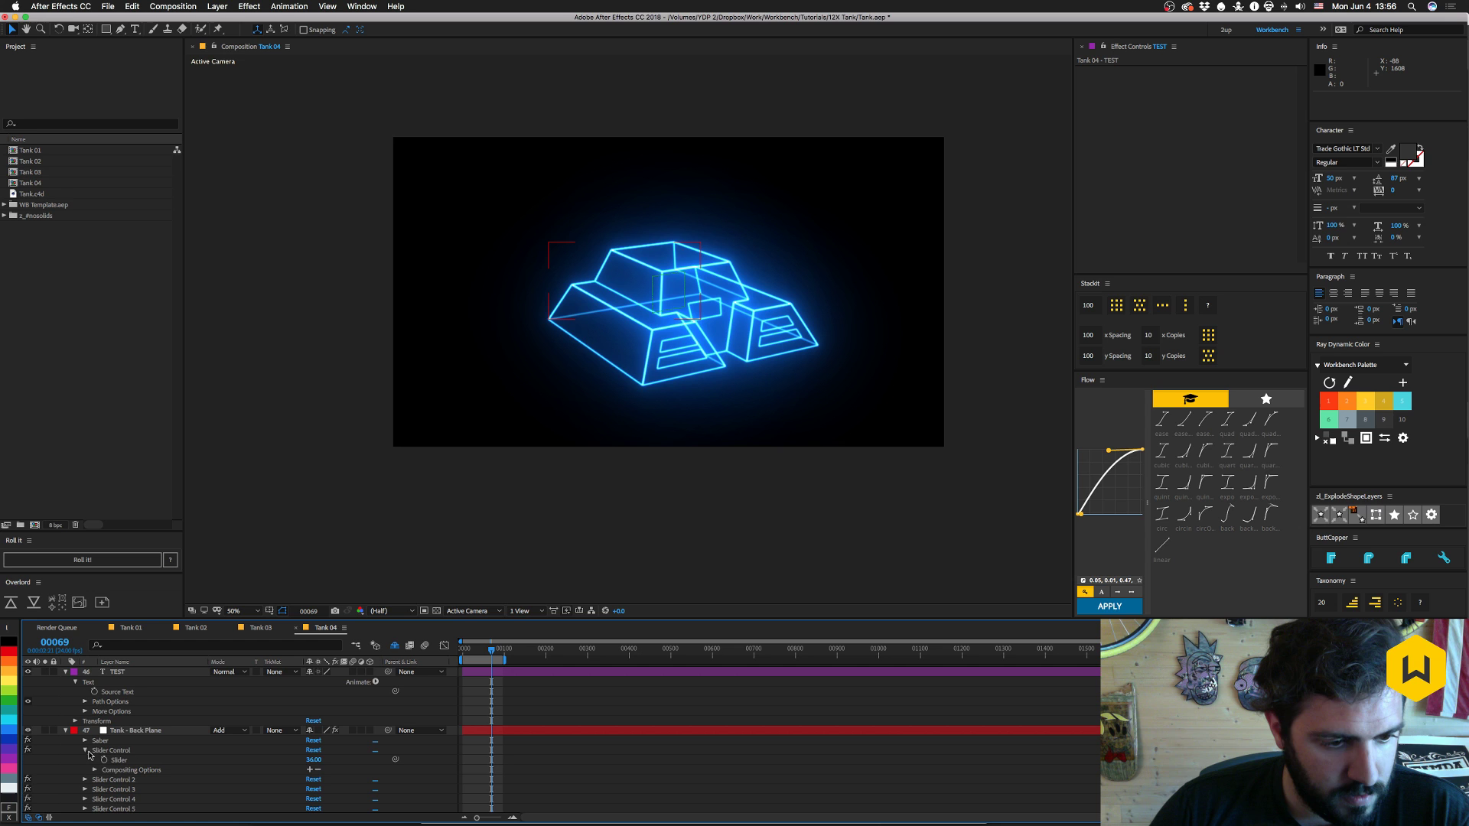
left_click(94, 691, "alt")
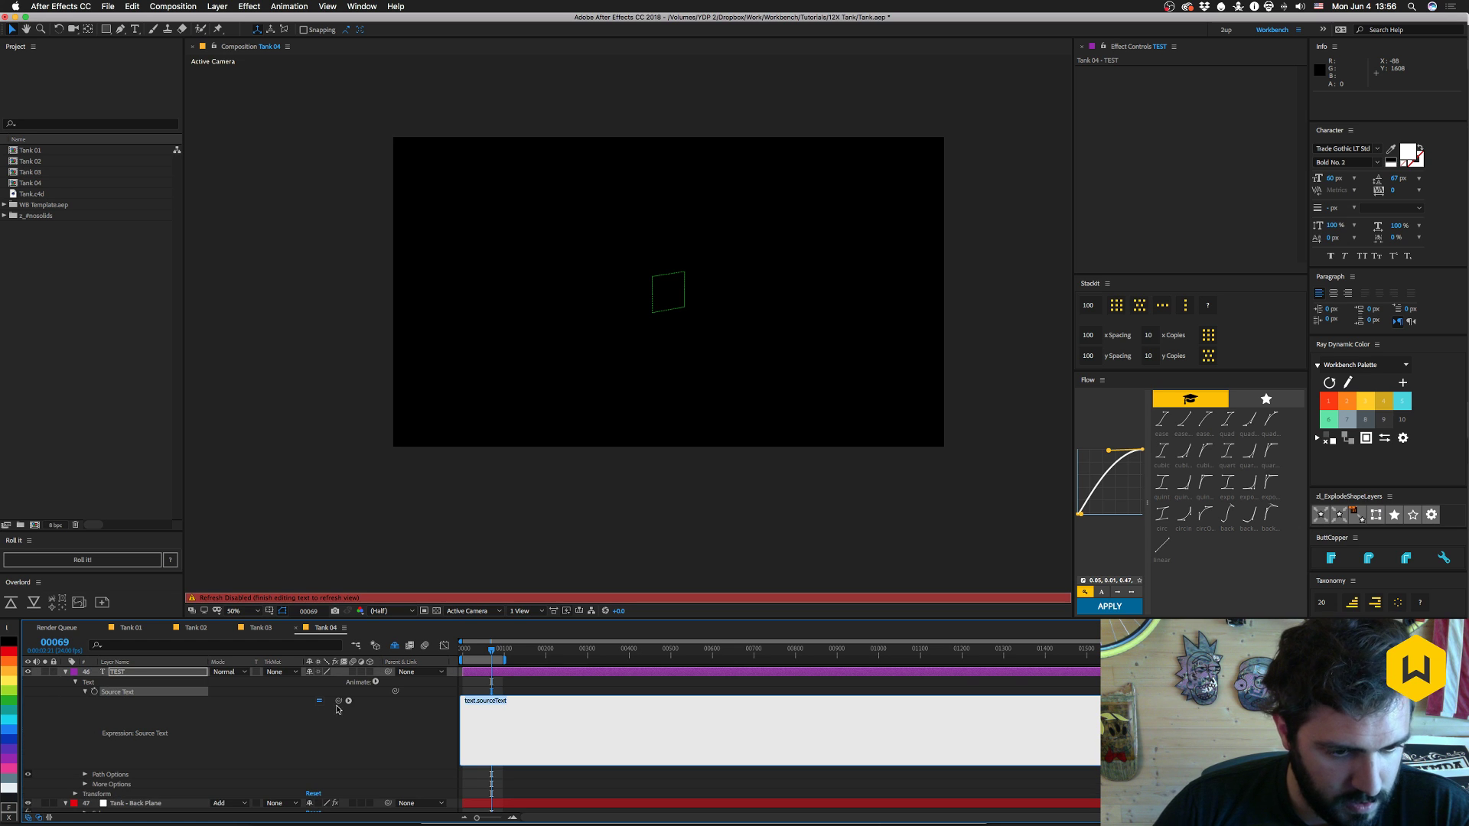
left_click_drag(340, 703, 114, 804)
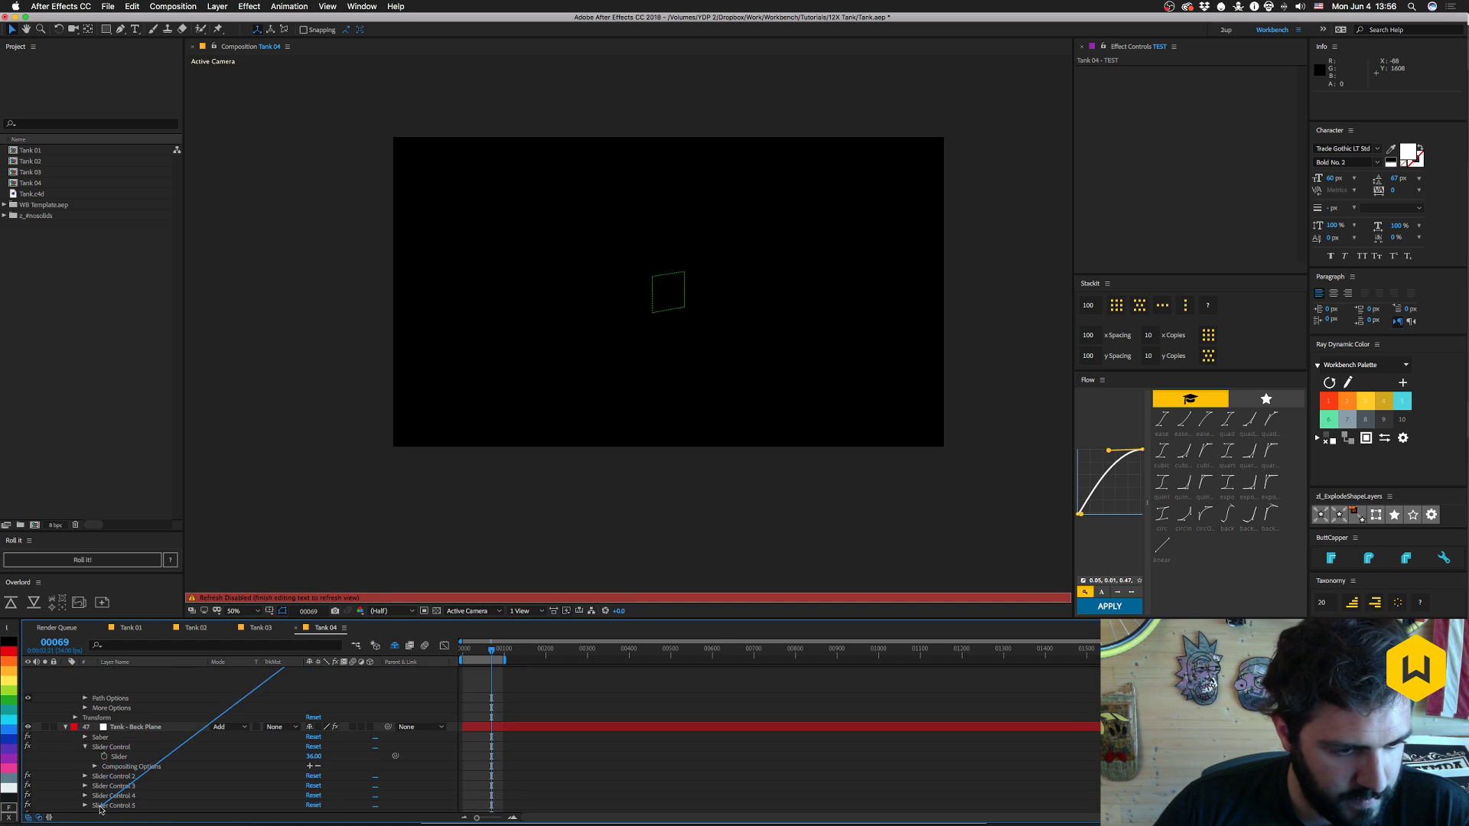
type(";")
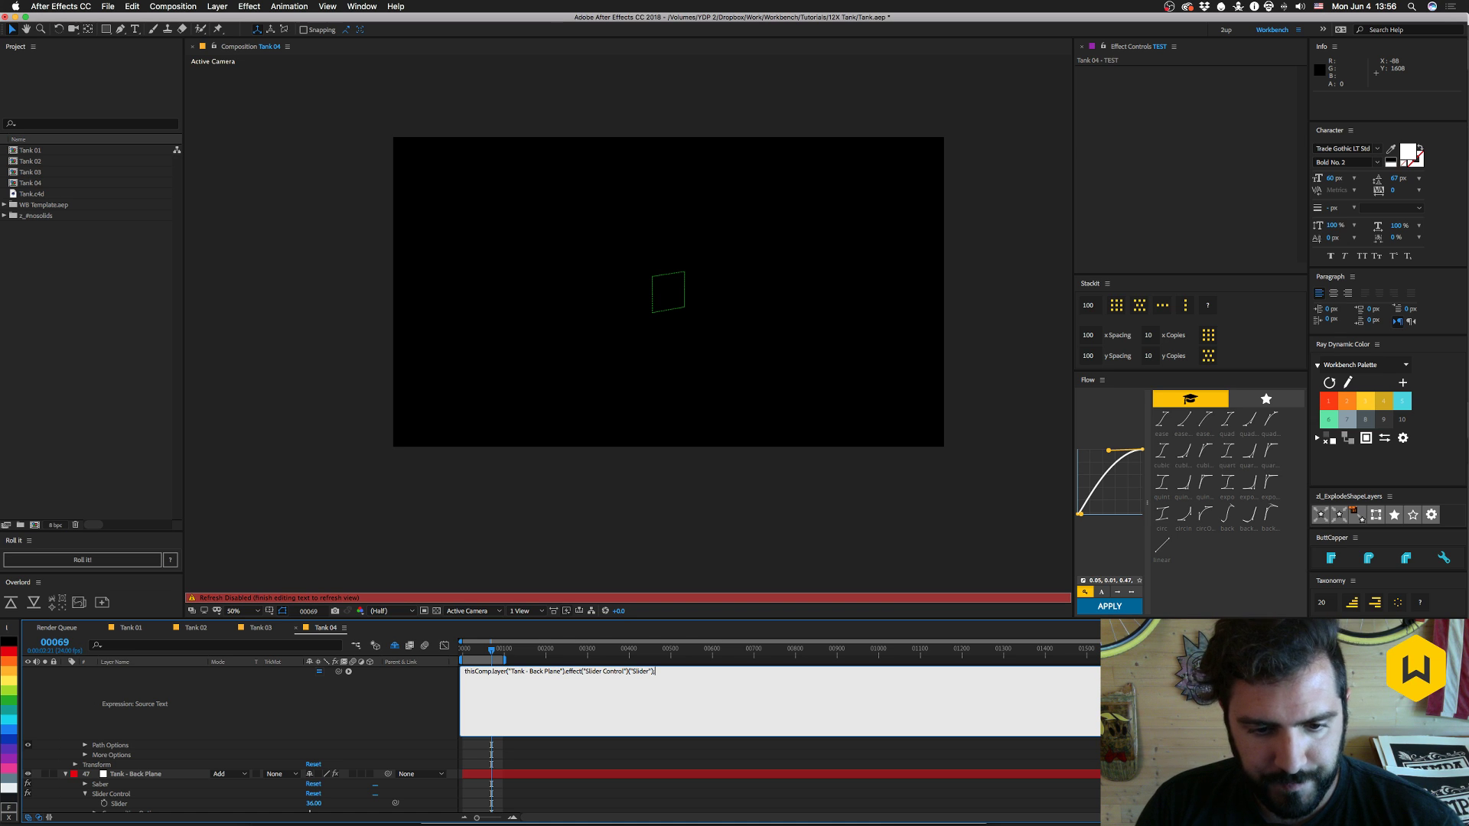
- Replace the Slider Control name and Slider property in the expression with a numeric effect index and commit it
key("alt+shift+Left")
key("alt+shift+Left")
key("alt+shift+Left")
key("alt+shift+Left")
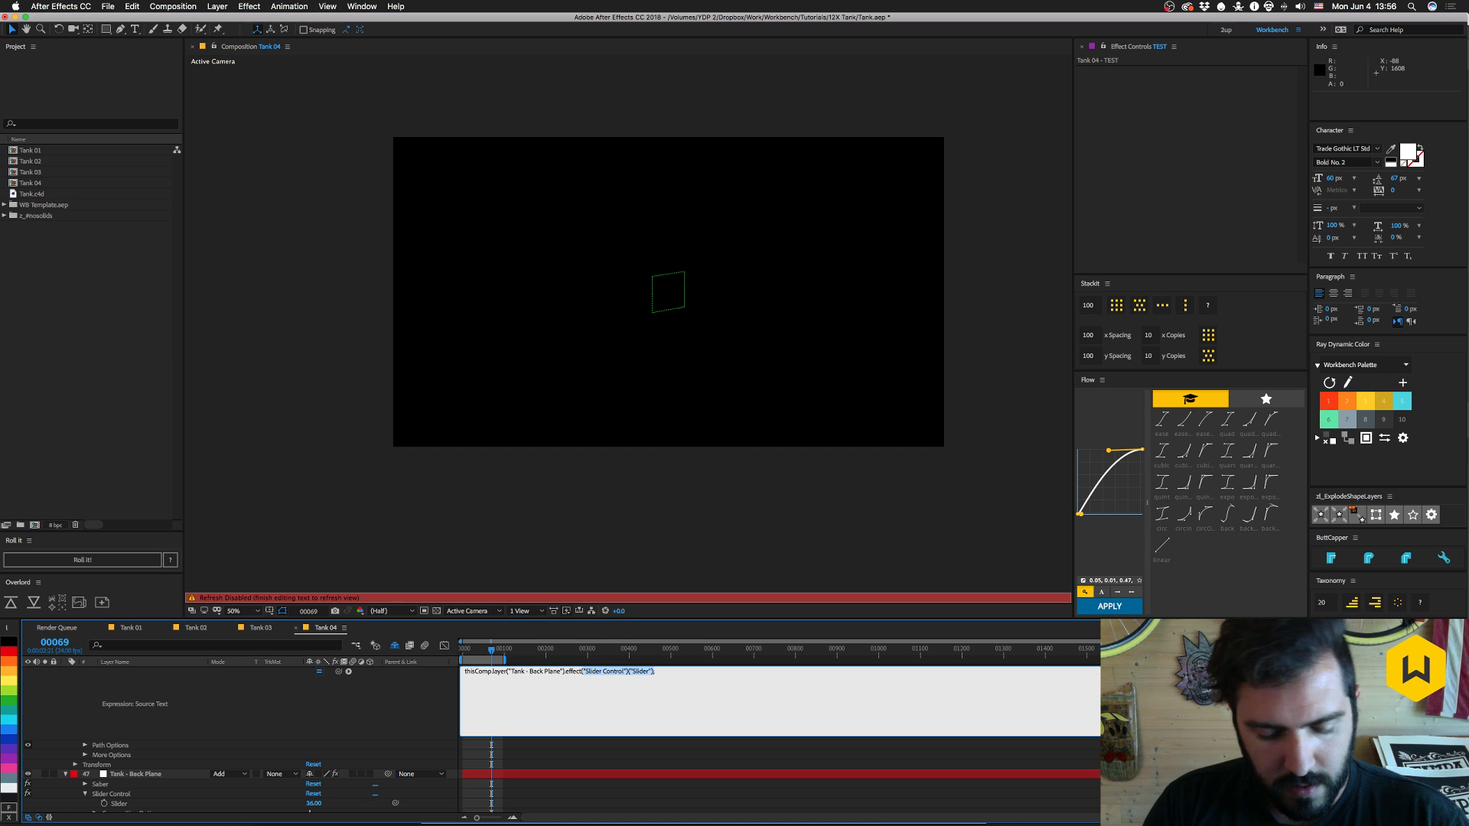
type("1")
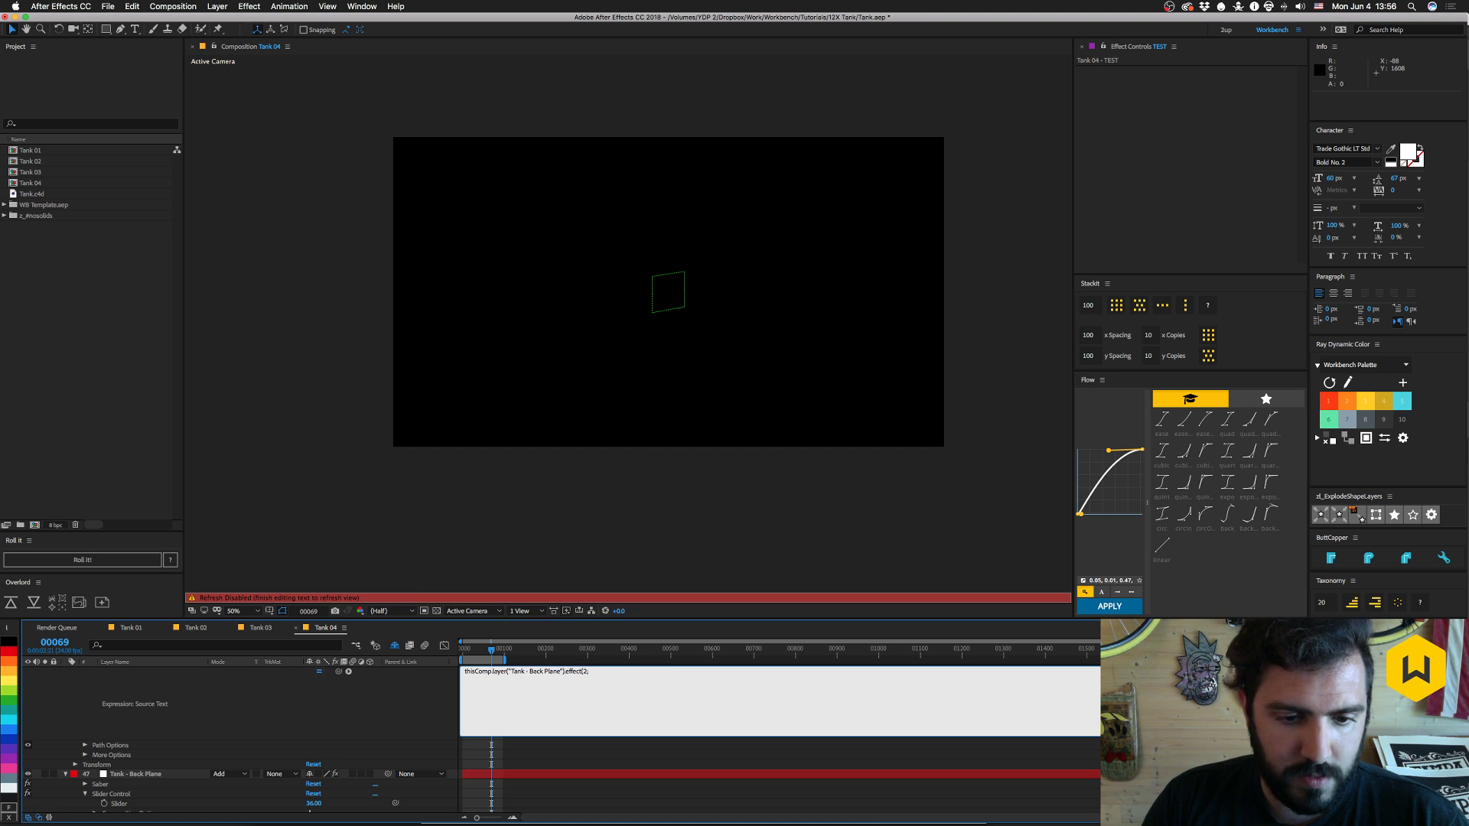
left_click(282, 708)
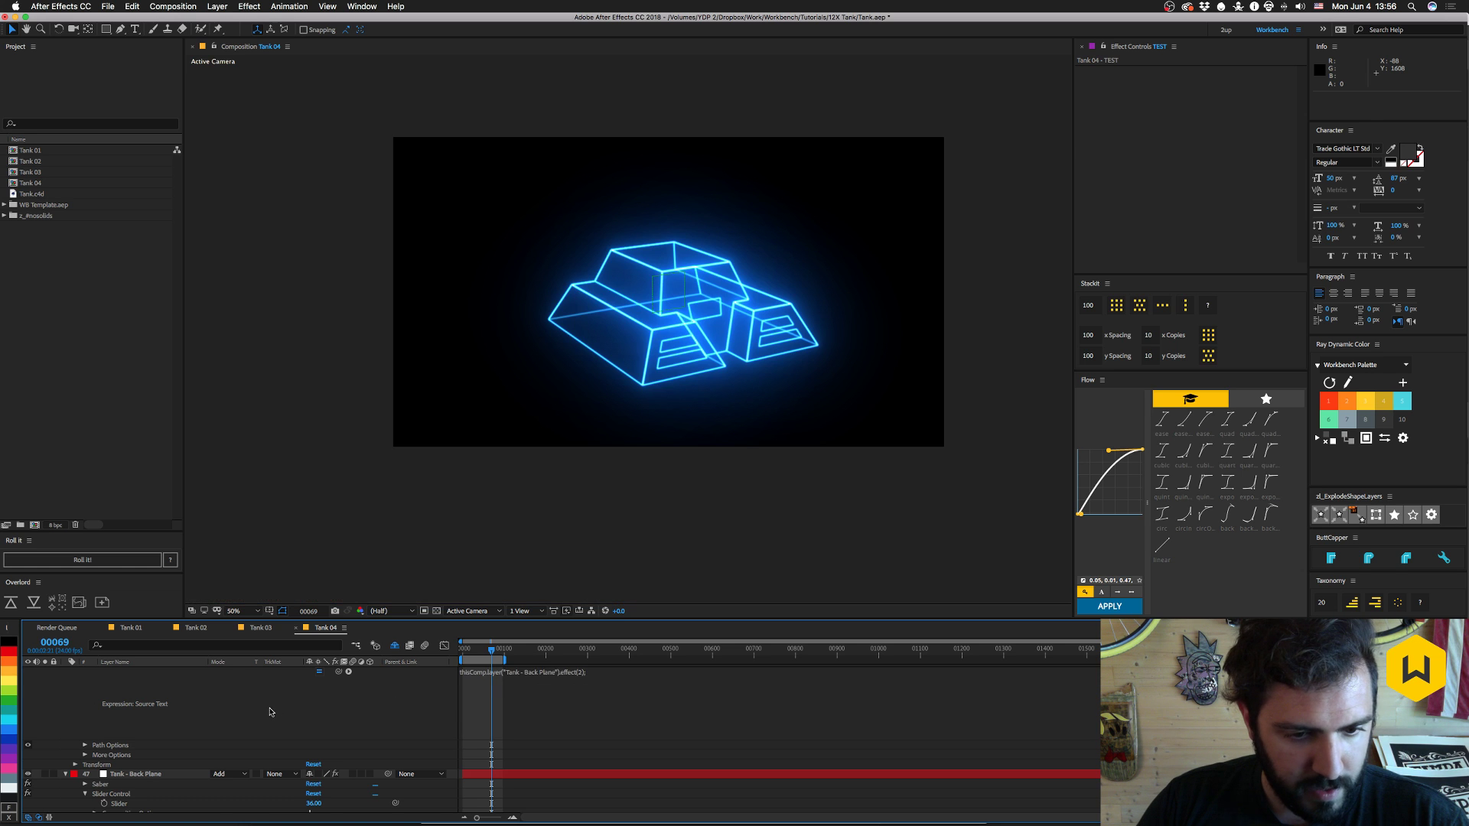
- Reorder the effects on Tank - Back Plane so Saber sits below Flip Normals
left_click(121, 683)
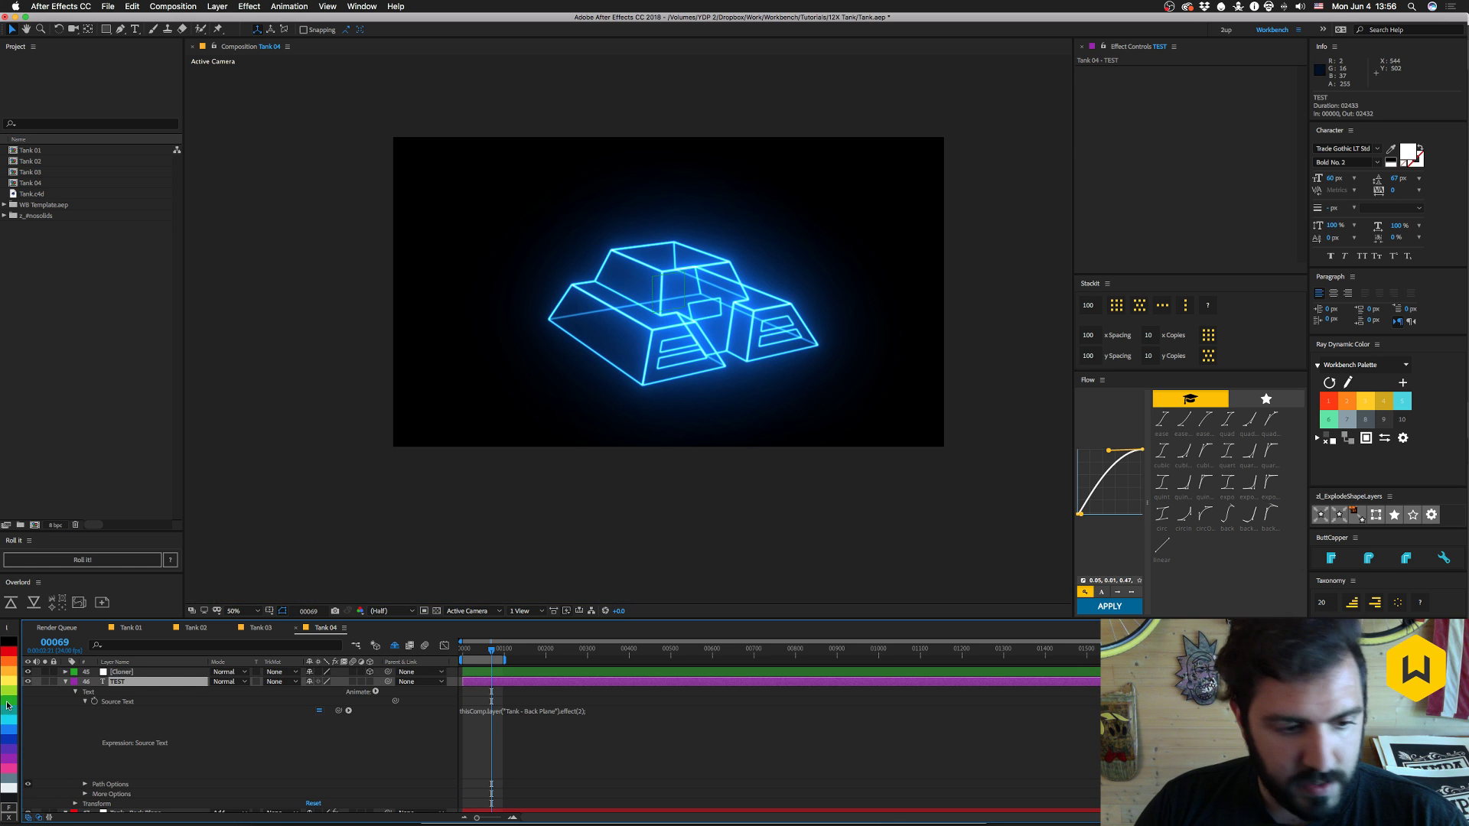
scroll(135, 790, "down", 1)
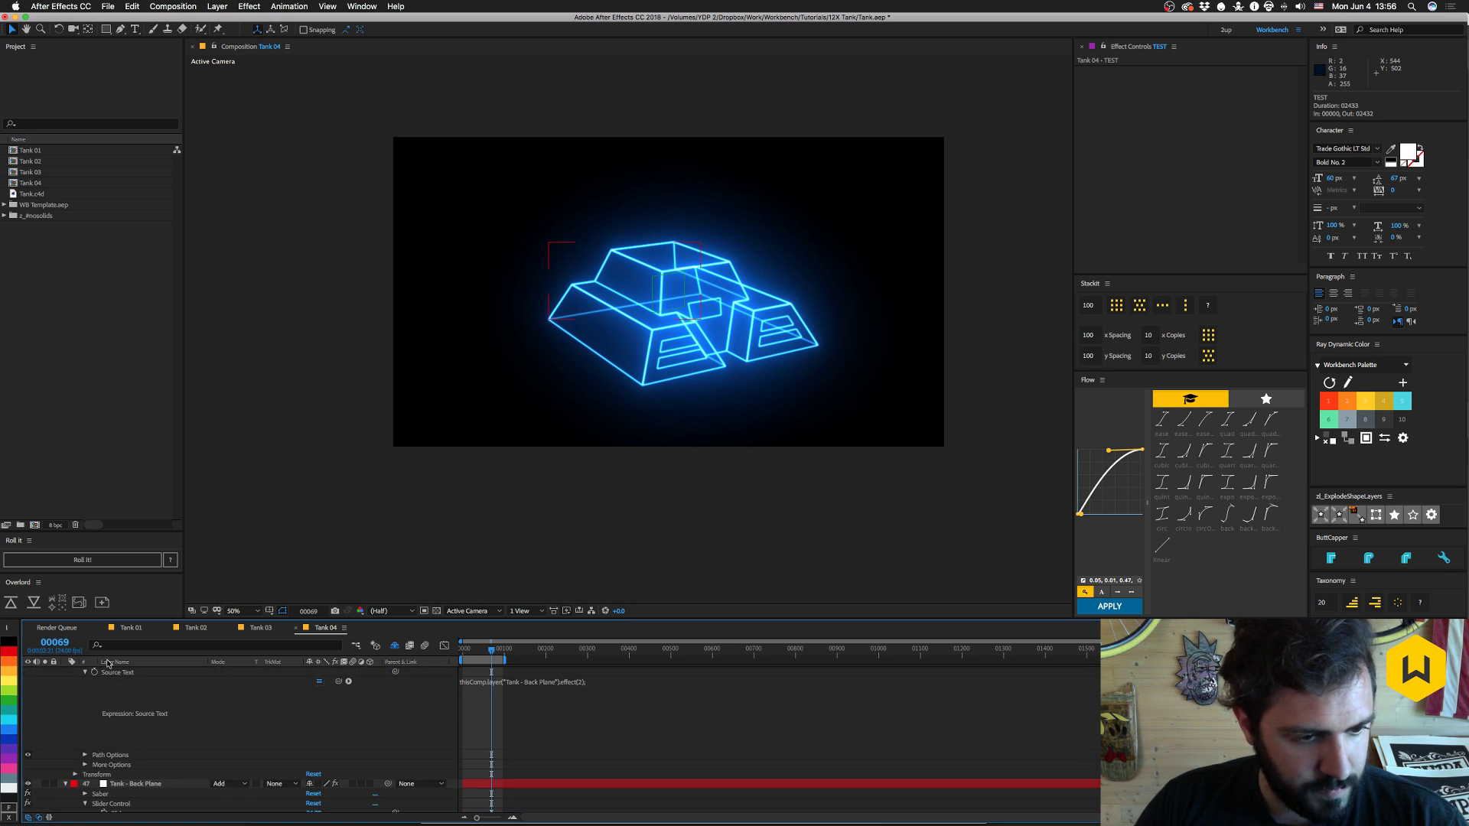
left_click(130, 784)
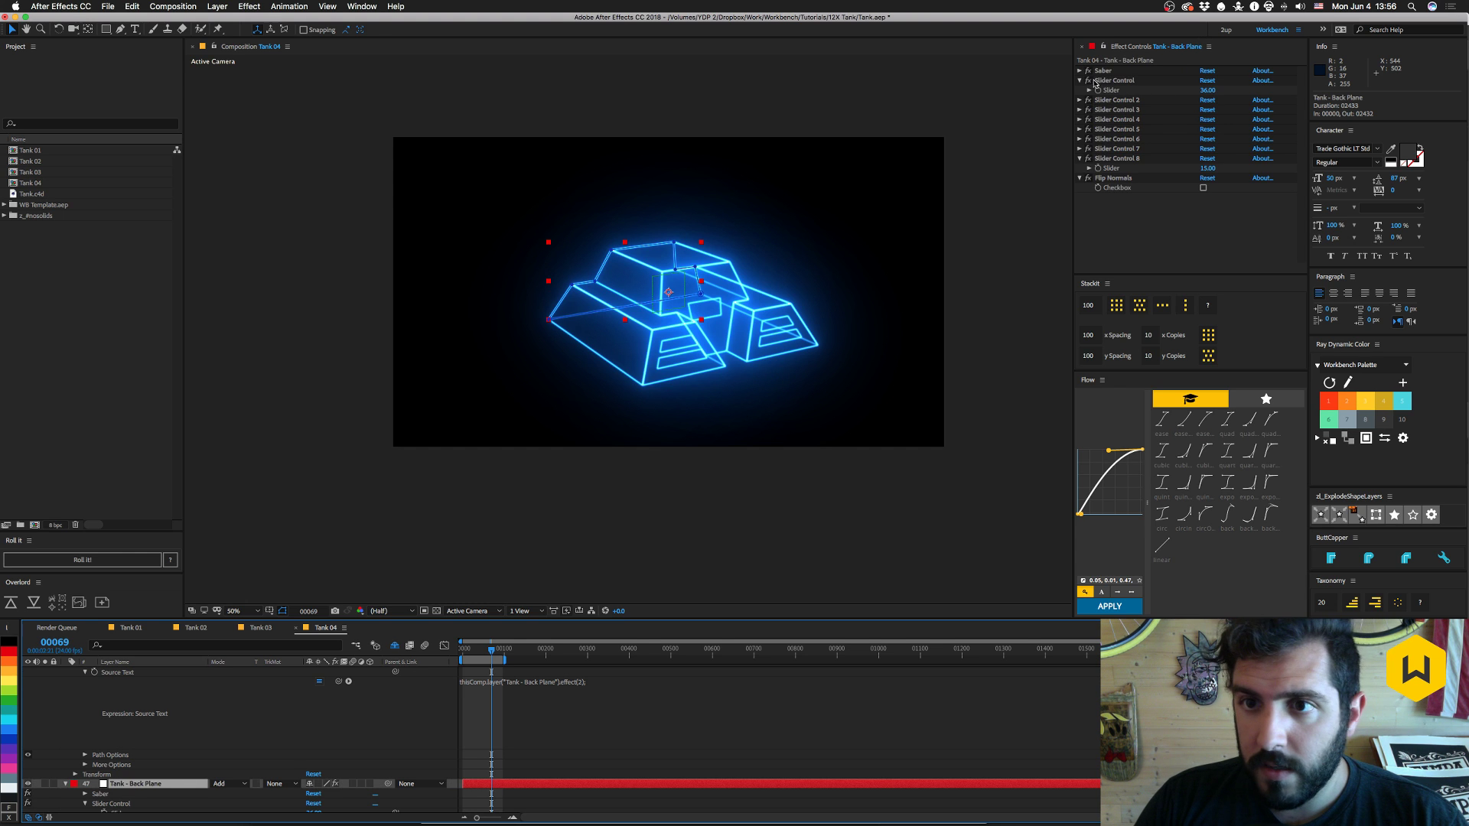
left_click_drag(1102, 71, 1119, 231)
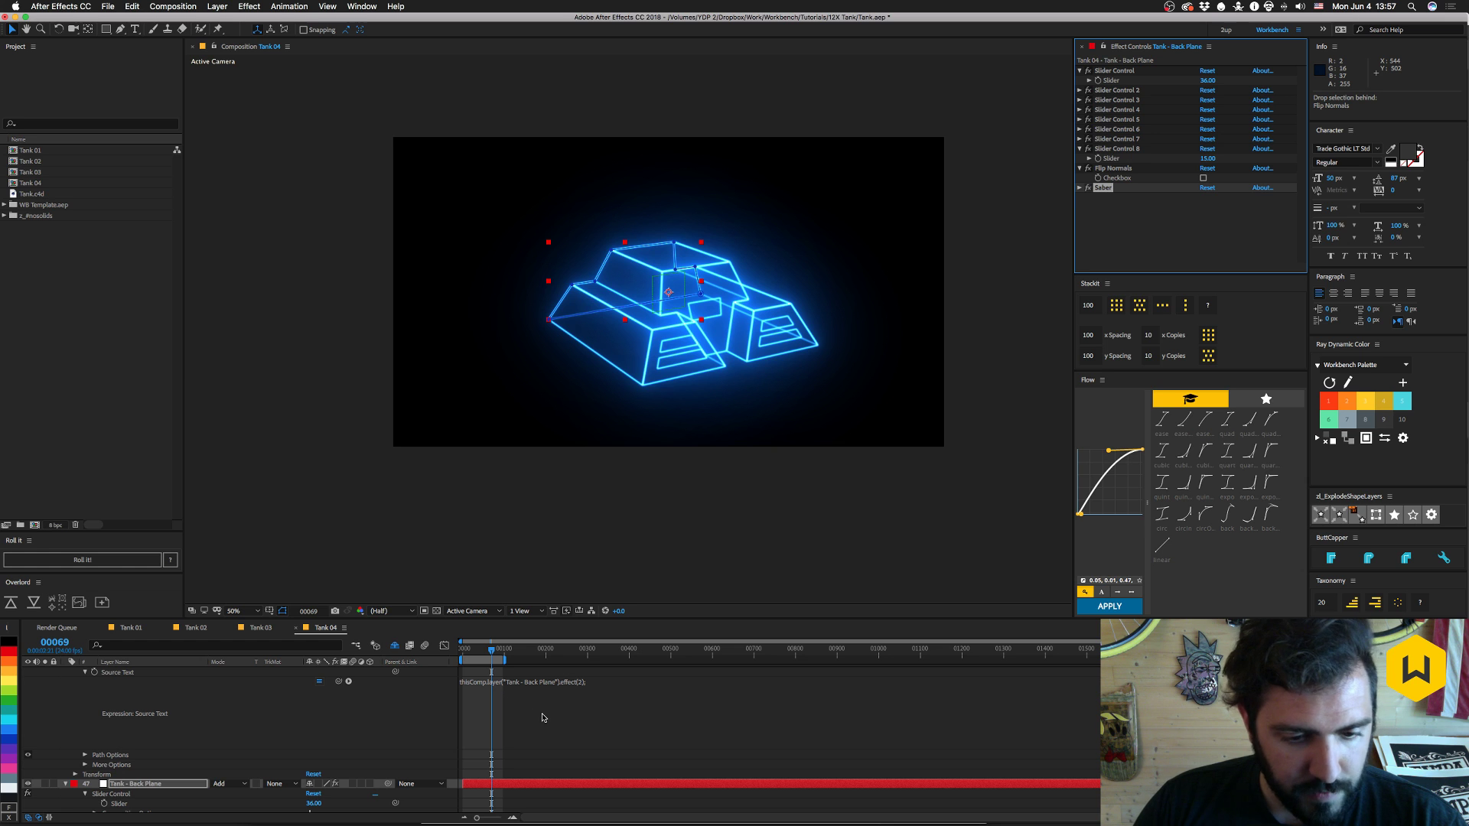
- Insert a line reading while above the effect(1) reference in the TEST layer's Source Text expression and commit it
scroll(578, 704, "up", 2)
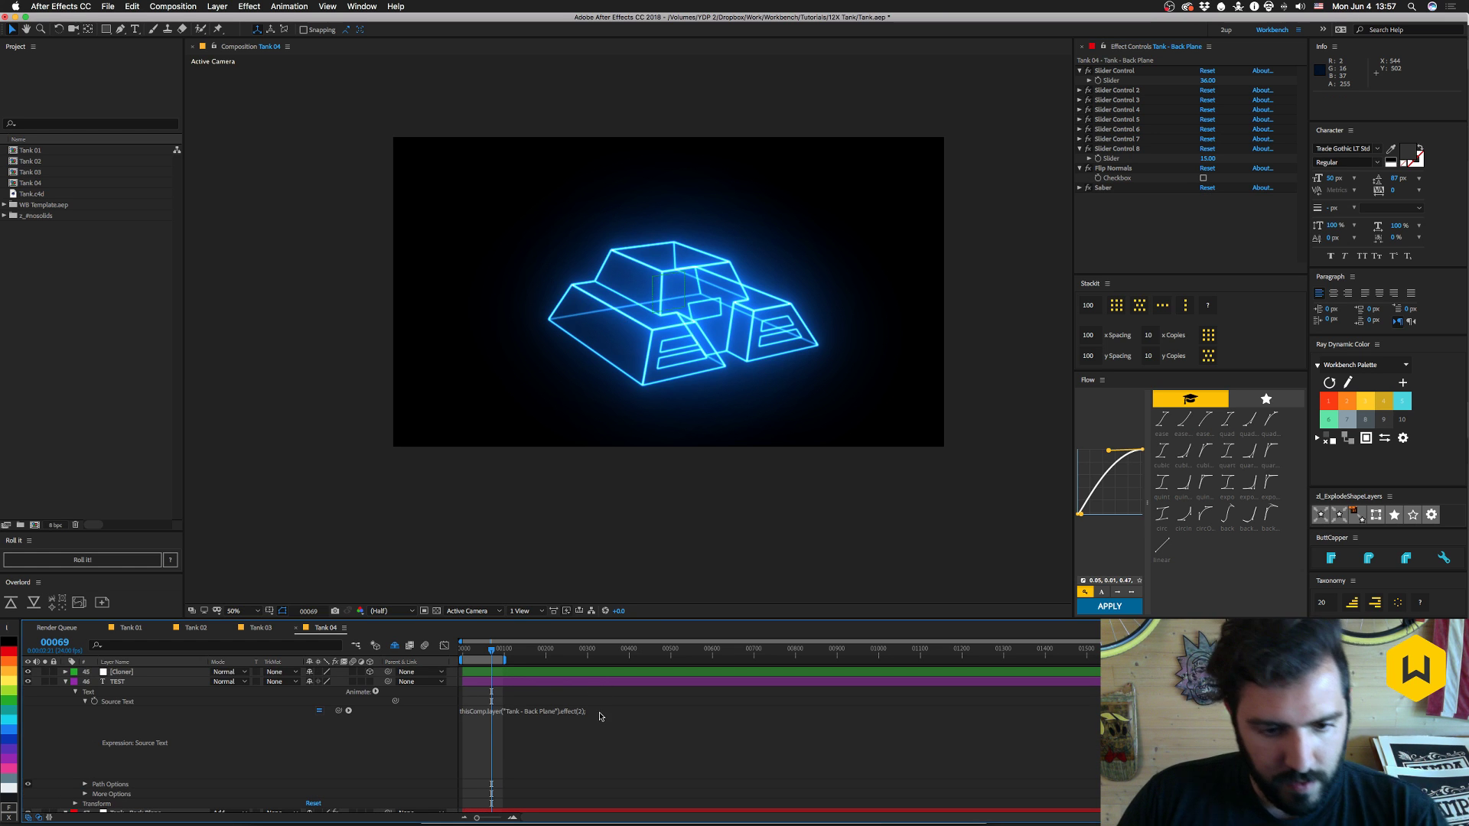
left_click(602, 713)
left_click(625, 733)
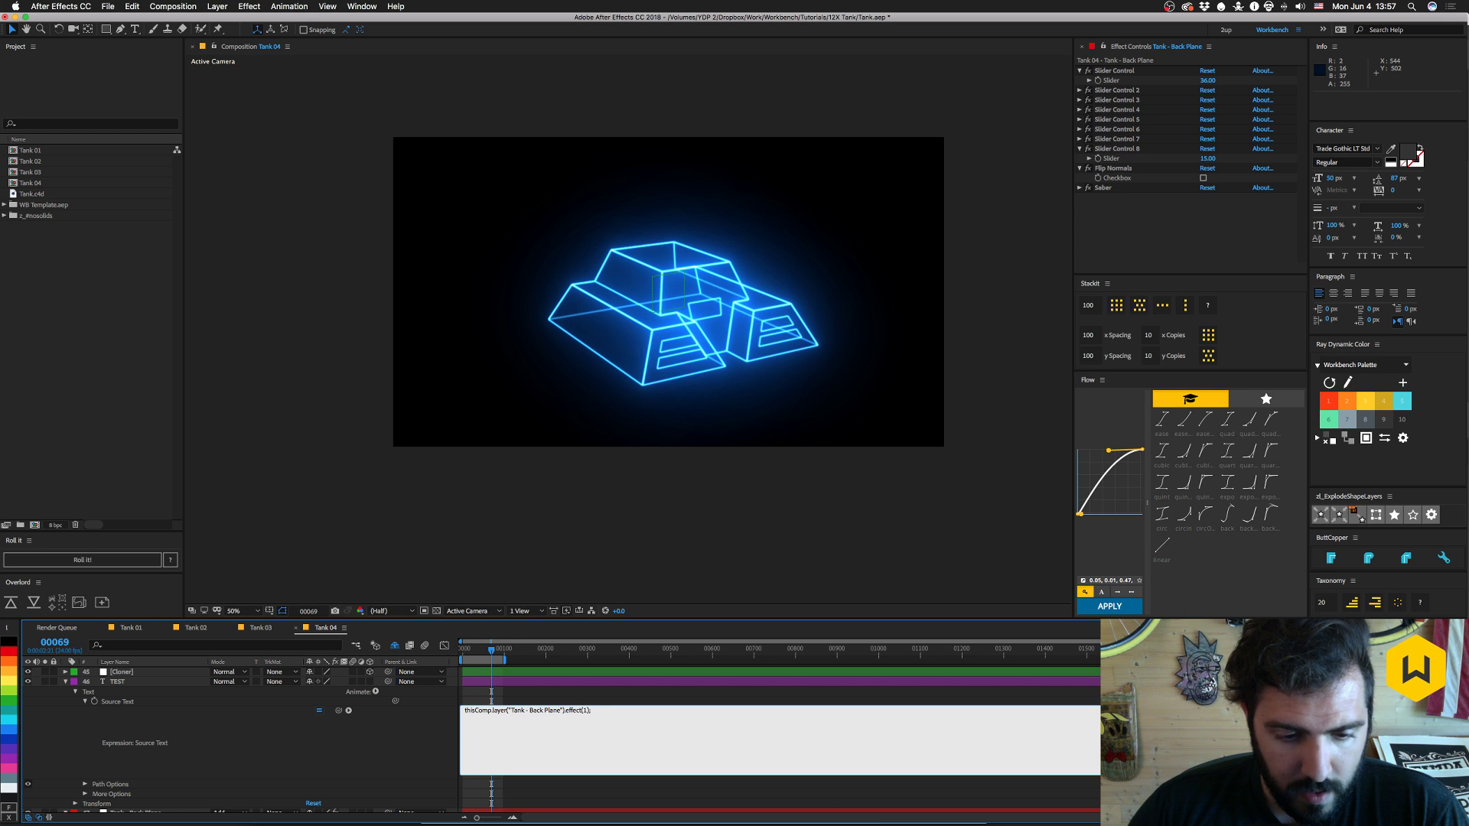
key("Return")
type("while")
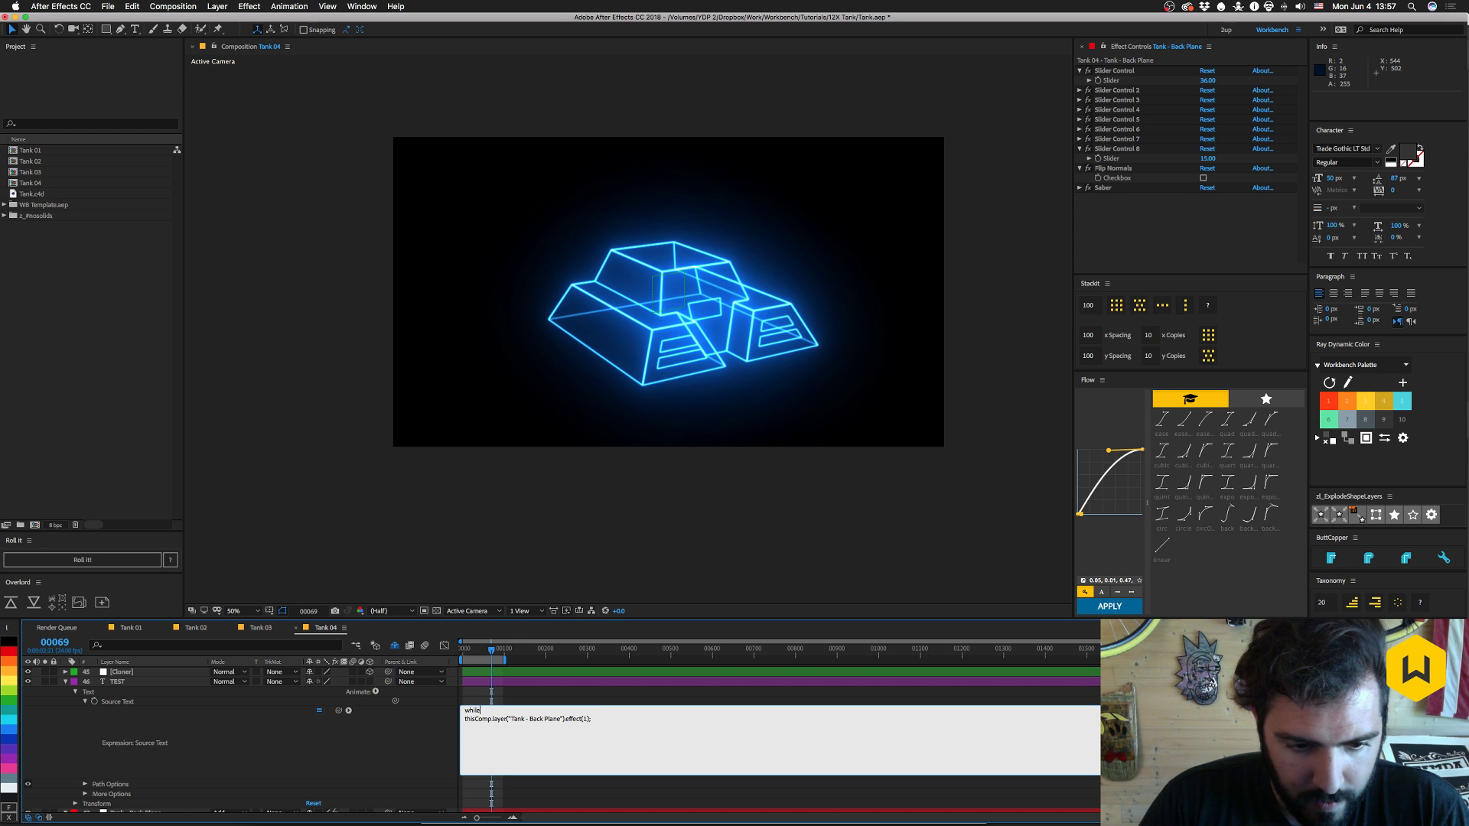
key("Return")
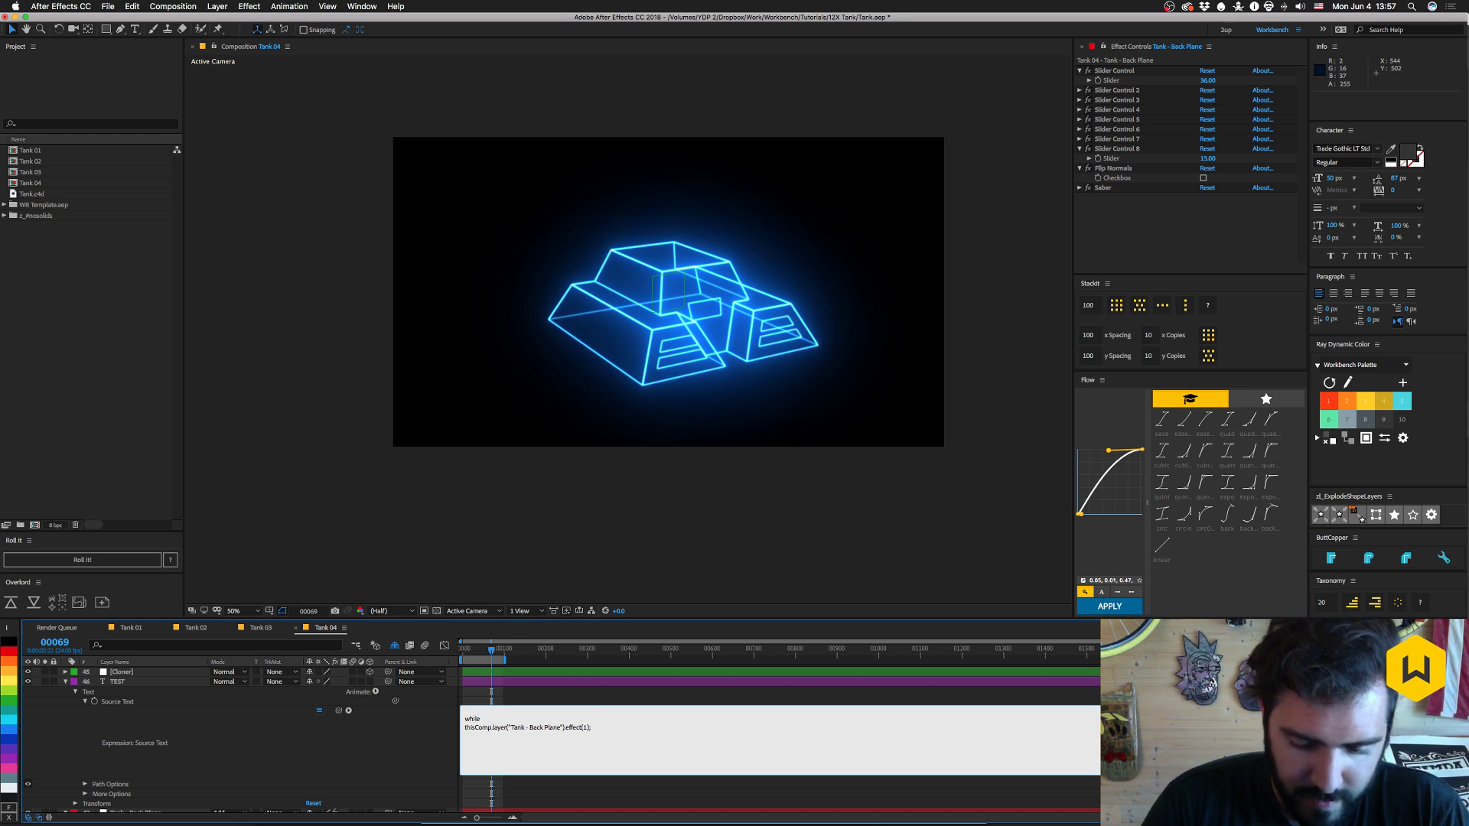
left_click(433, 747)
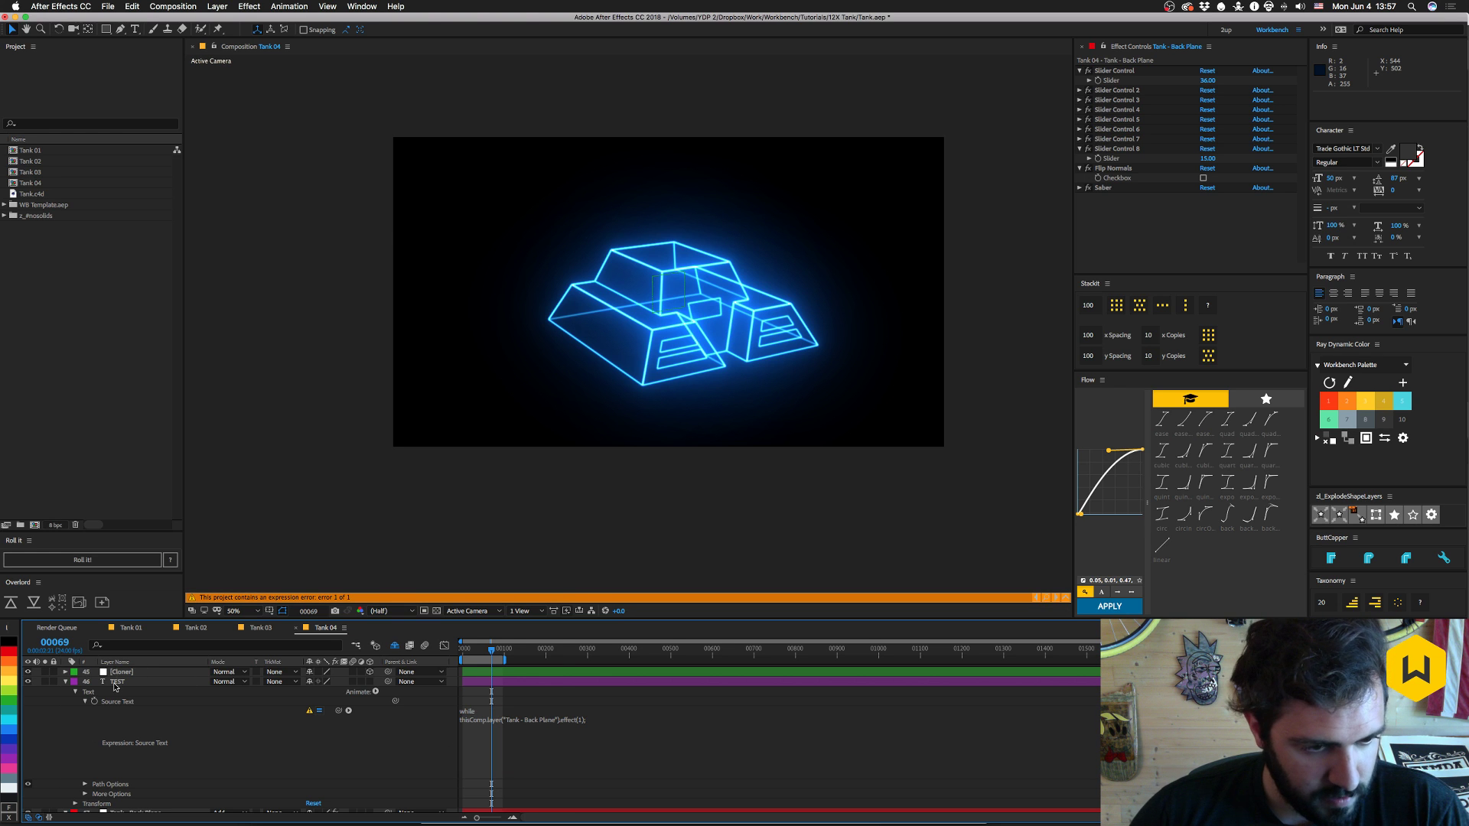
- Open the Expressionist extension, move its window over the composition view, and enter i = 1; as the first line
left_click(374, 11)
mouse_move(372, 67)
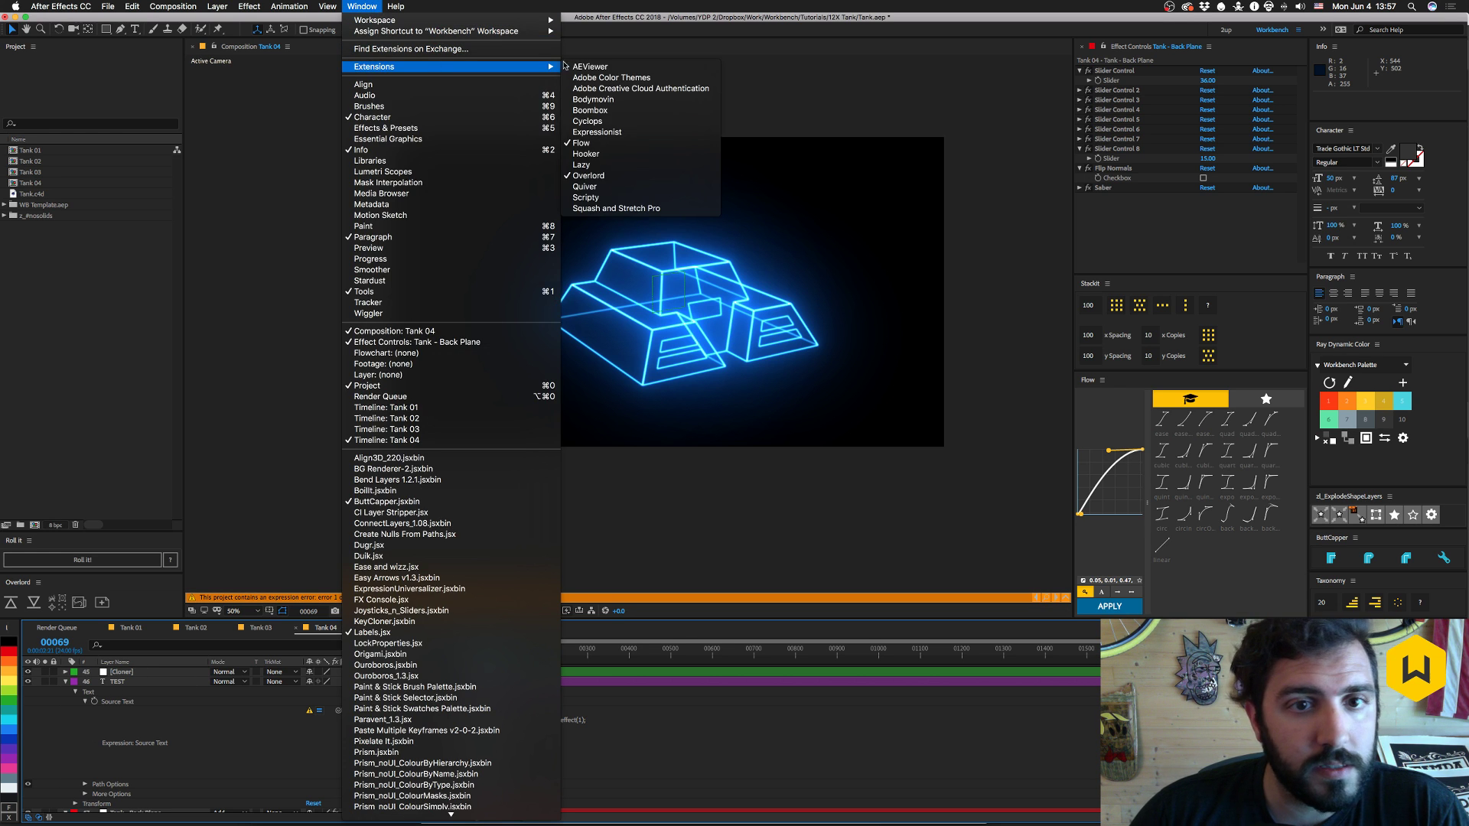
left_click(593, 132)
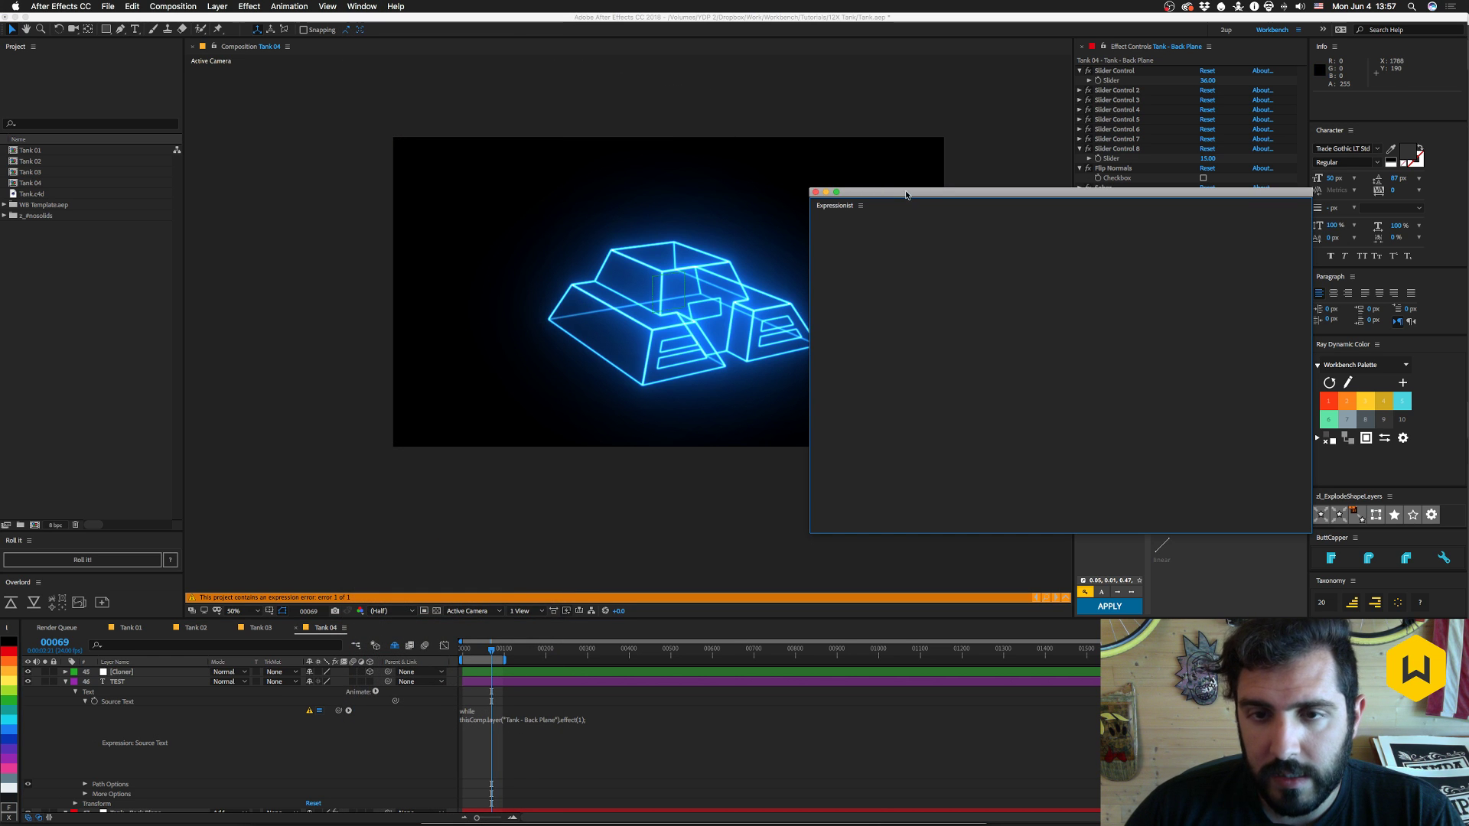
left_click_drag(925, 194, 714, 182)
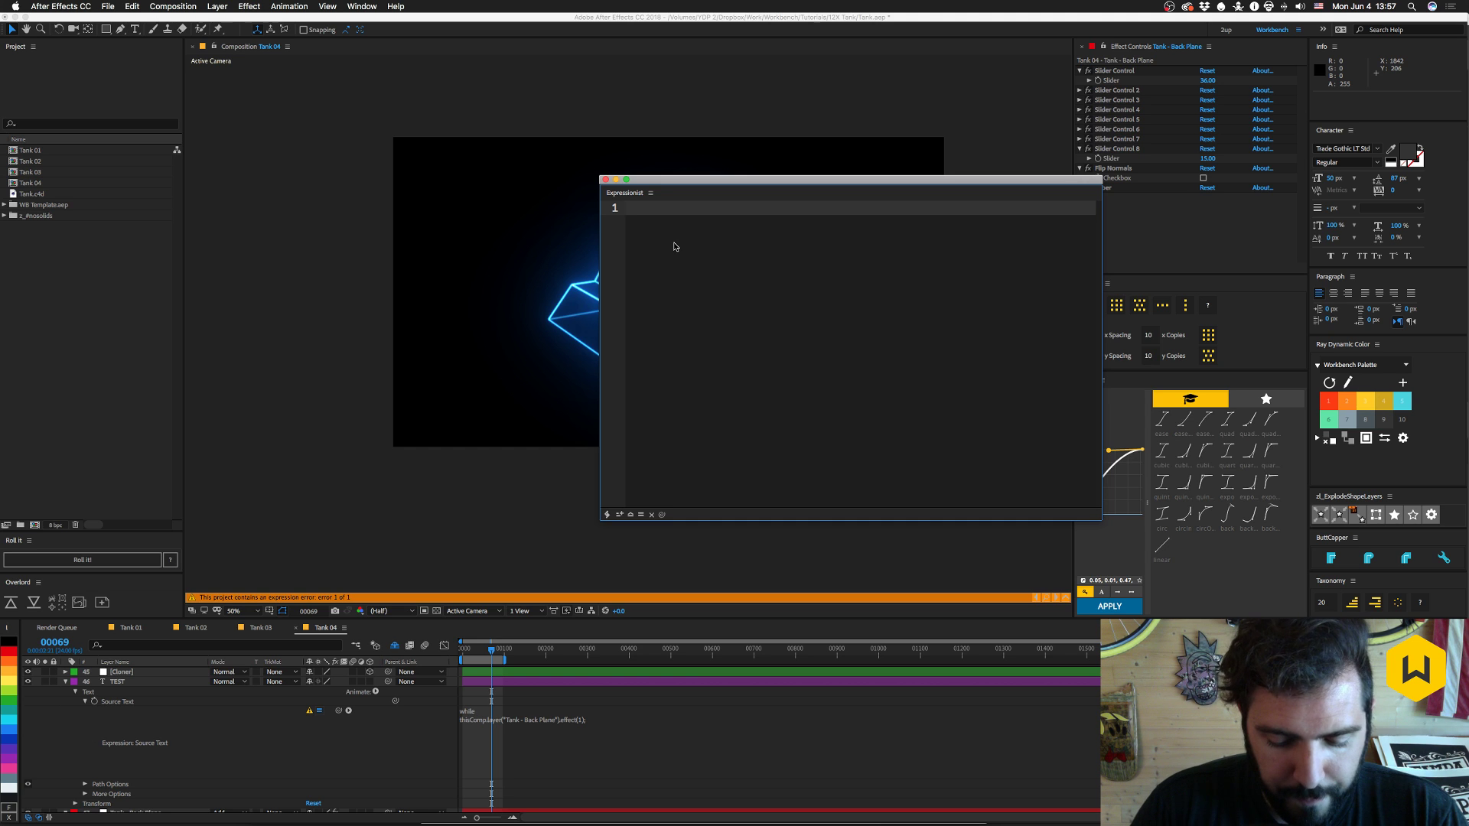
type("i = ")
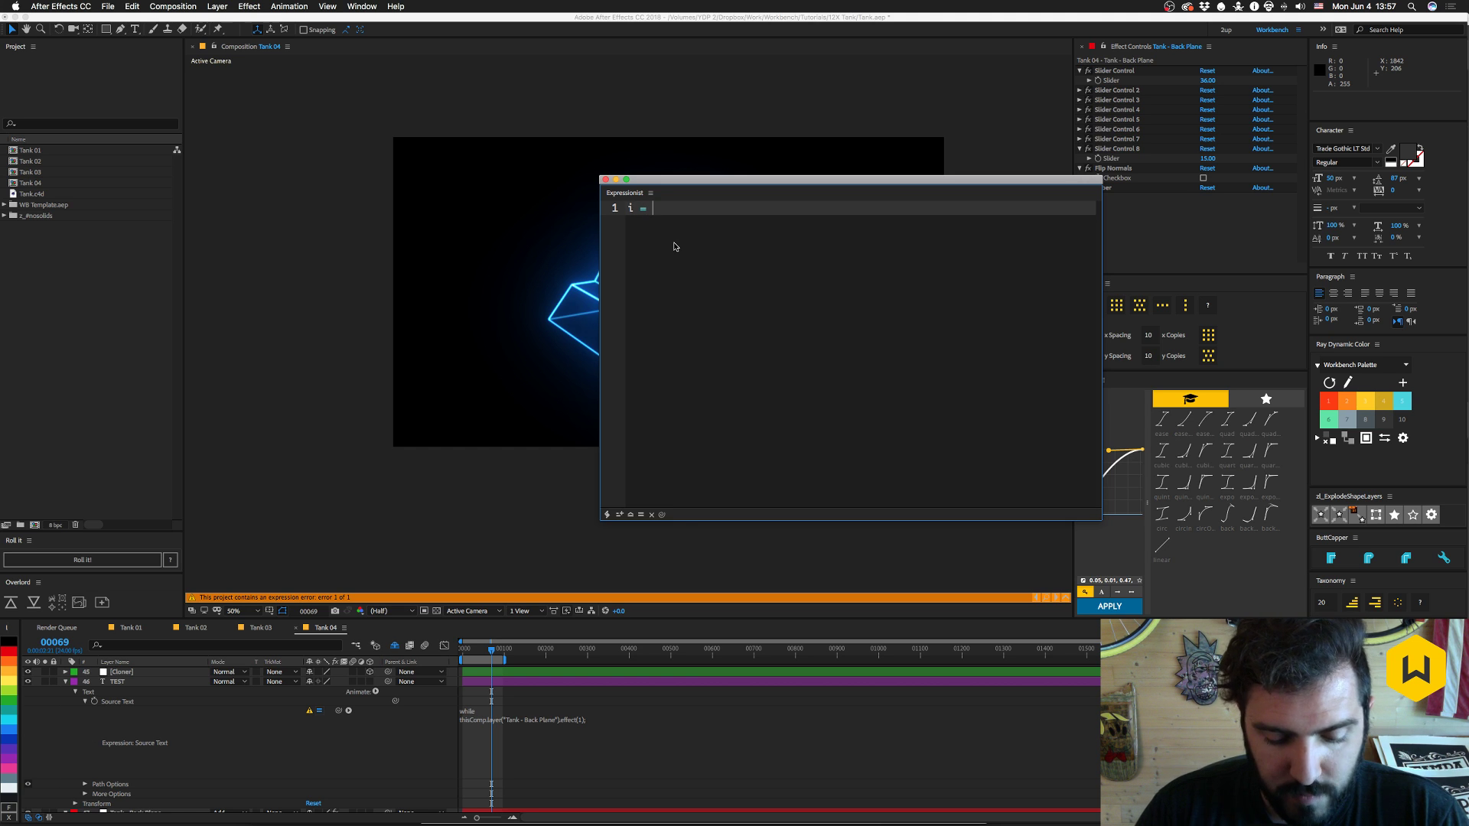
type("11")
key("Return")
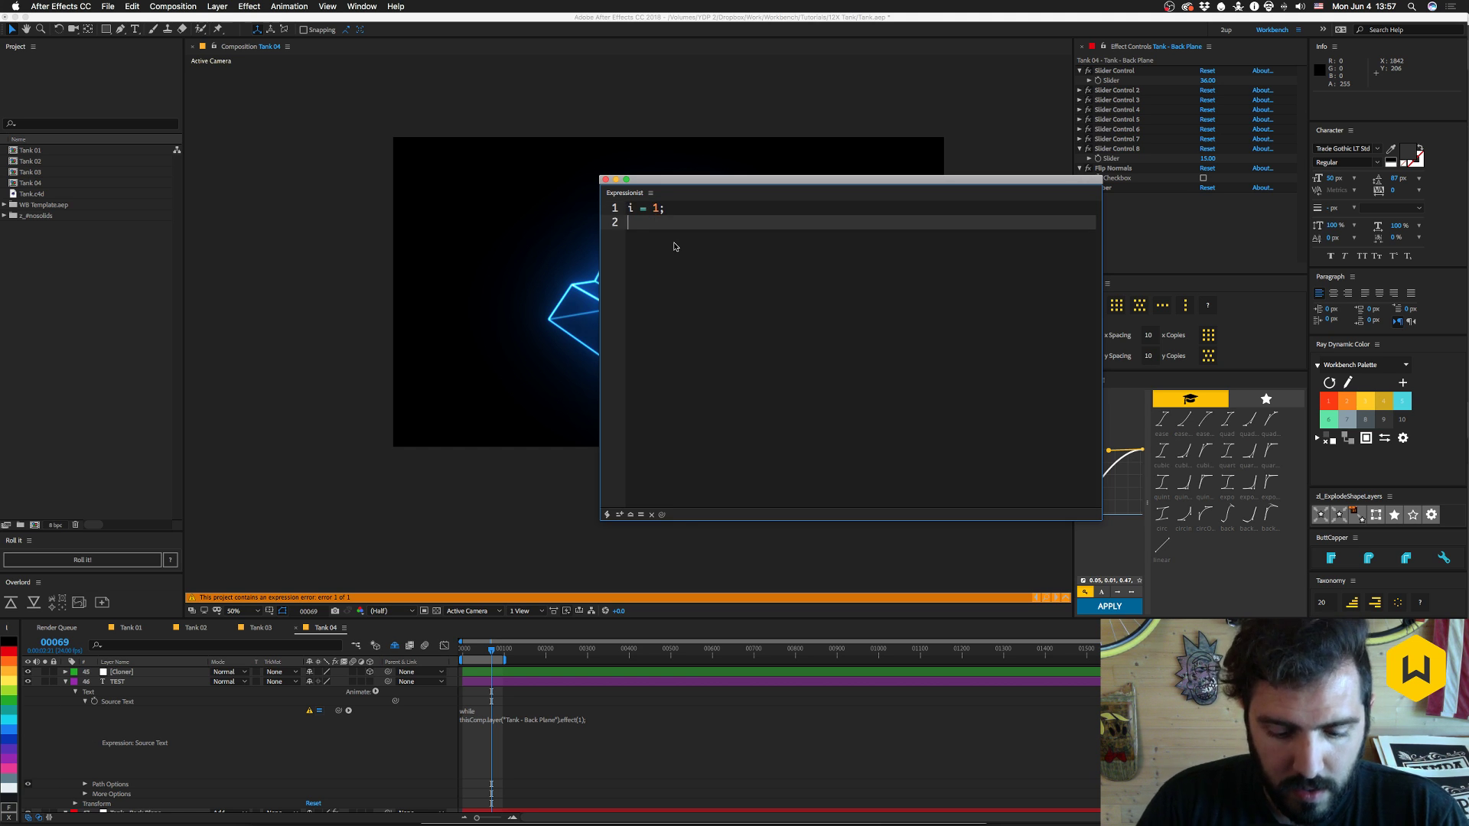
- Start a while loop on line 2 whose condition references thisComp.layer("Tank - Back Plane").effect(i)
type("while (")
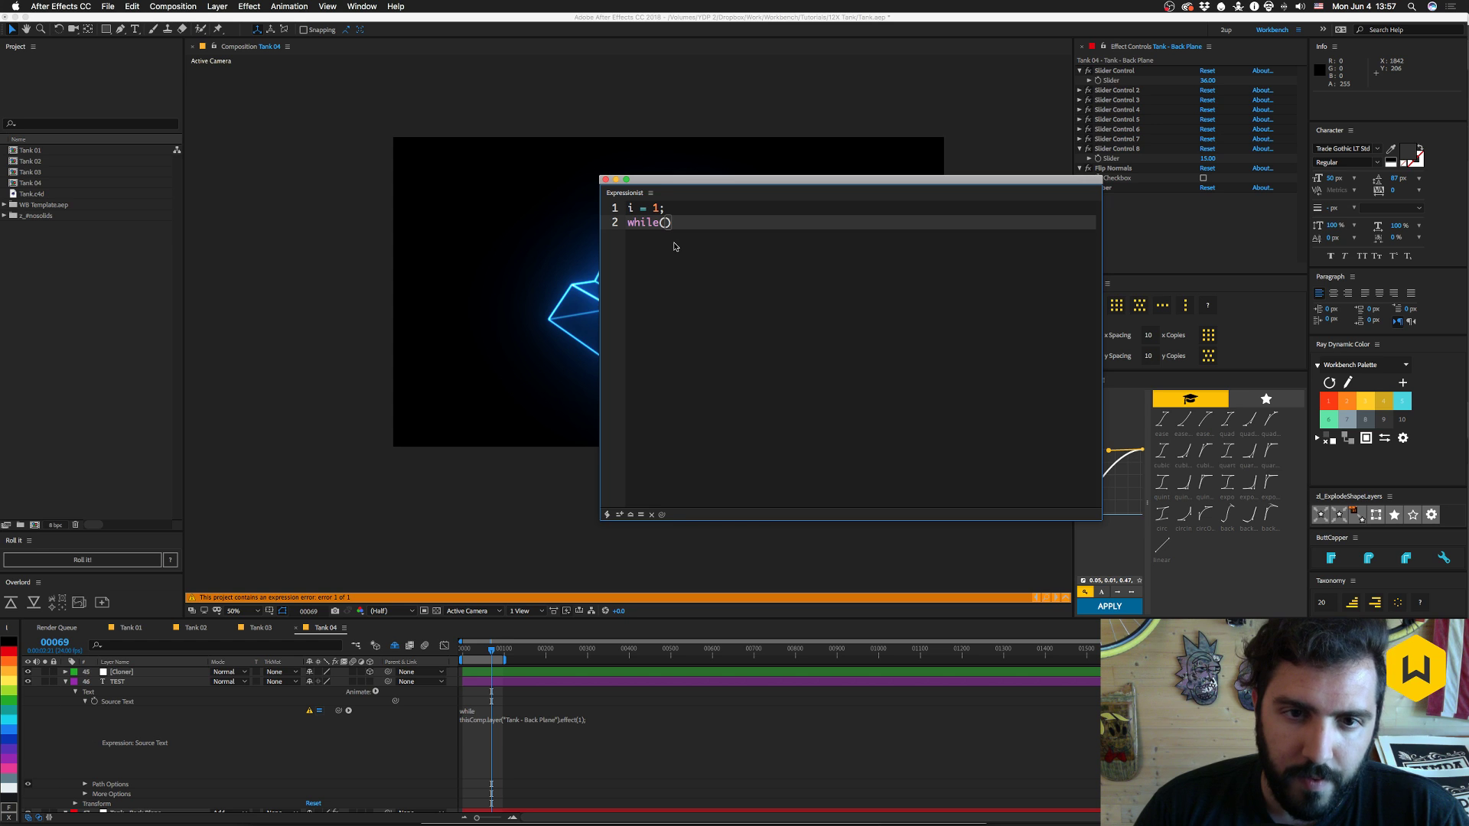
type("t")
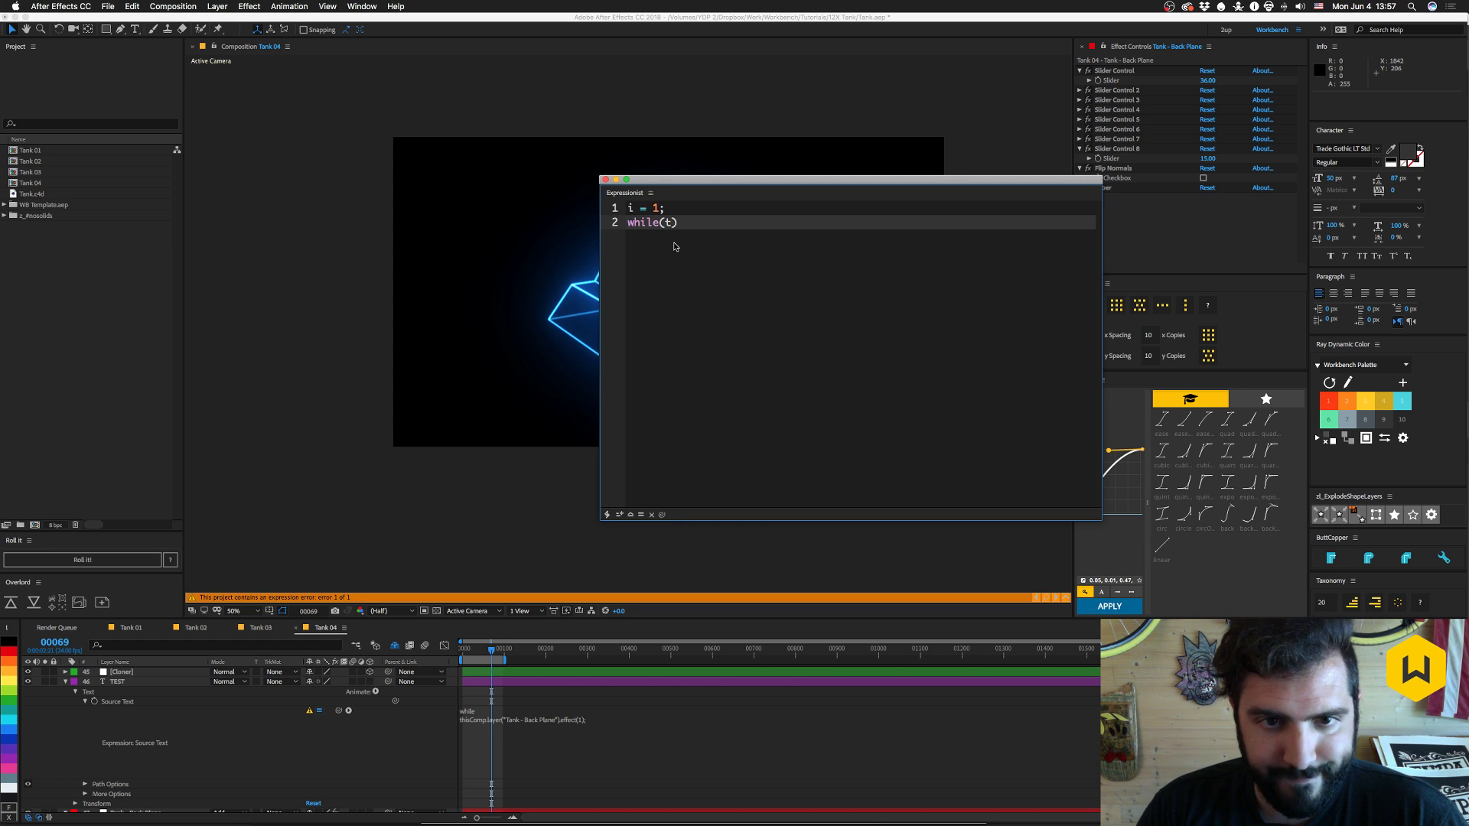
type("his")
type("Comp.l")
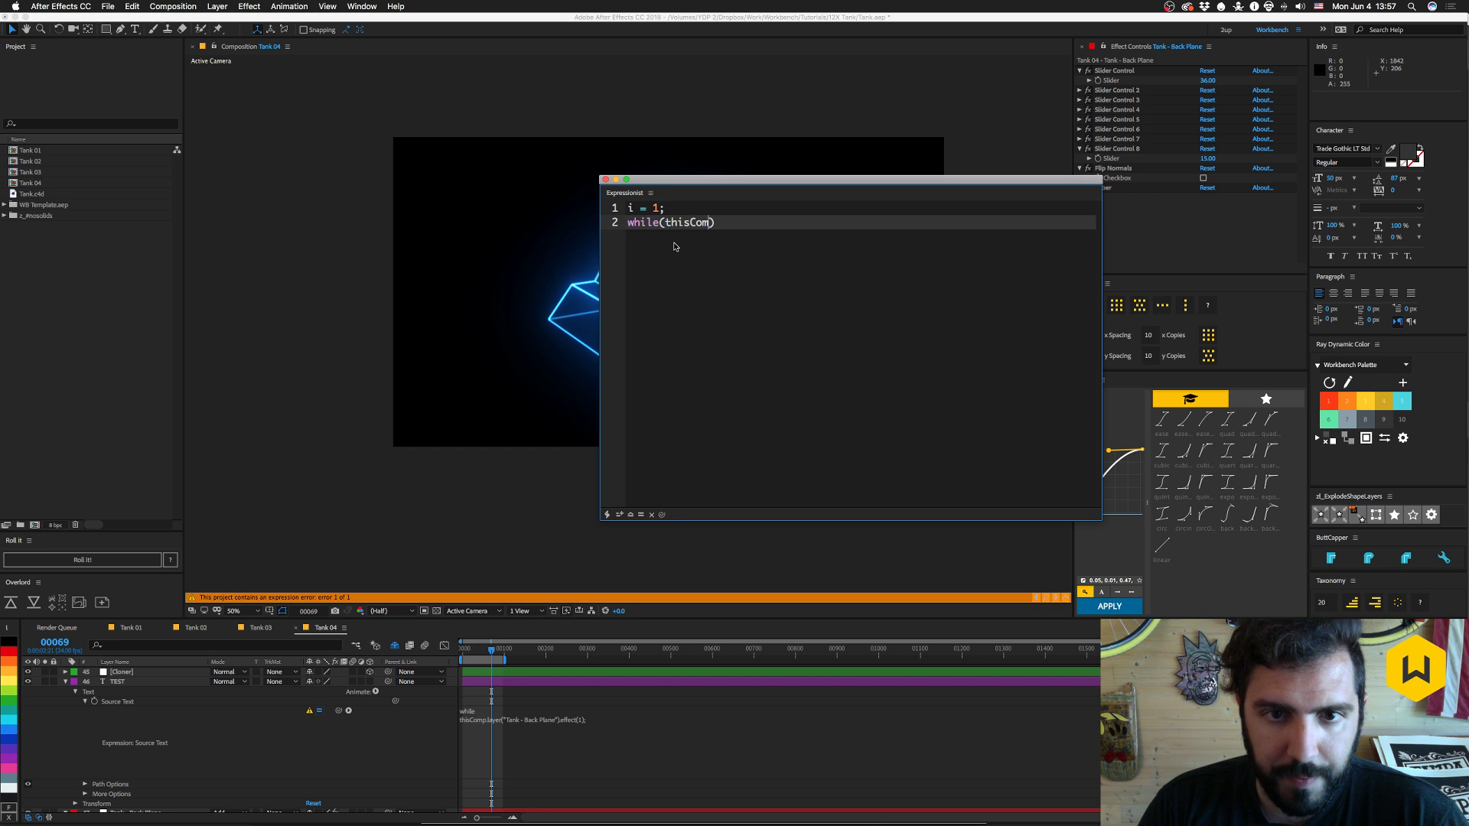
type("ayer")
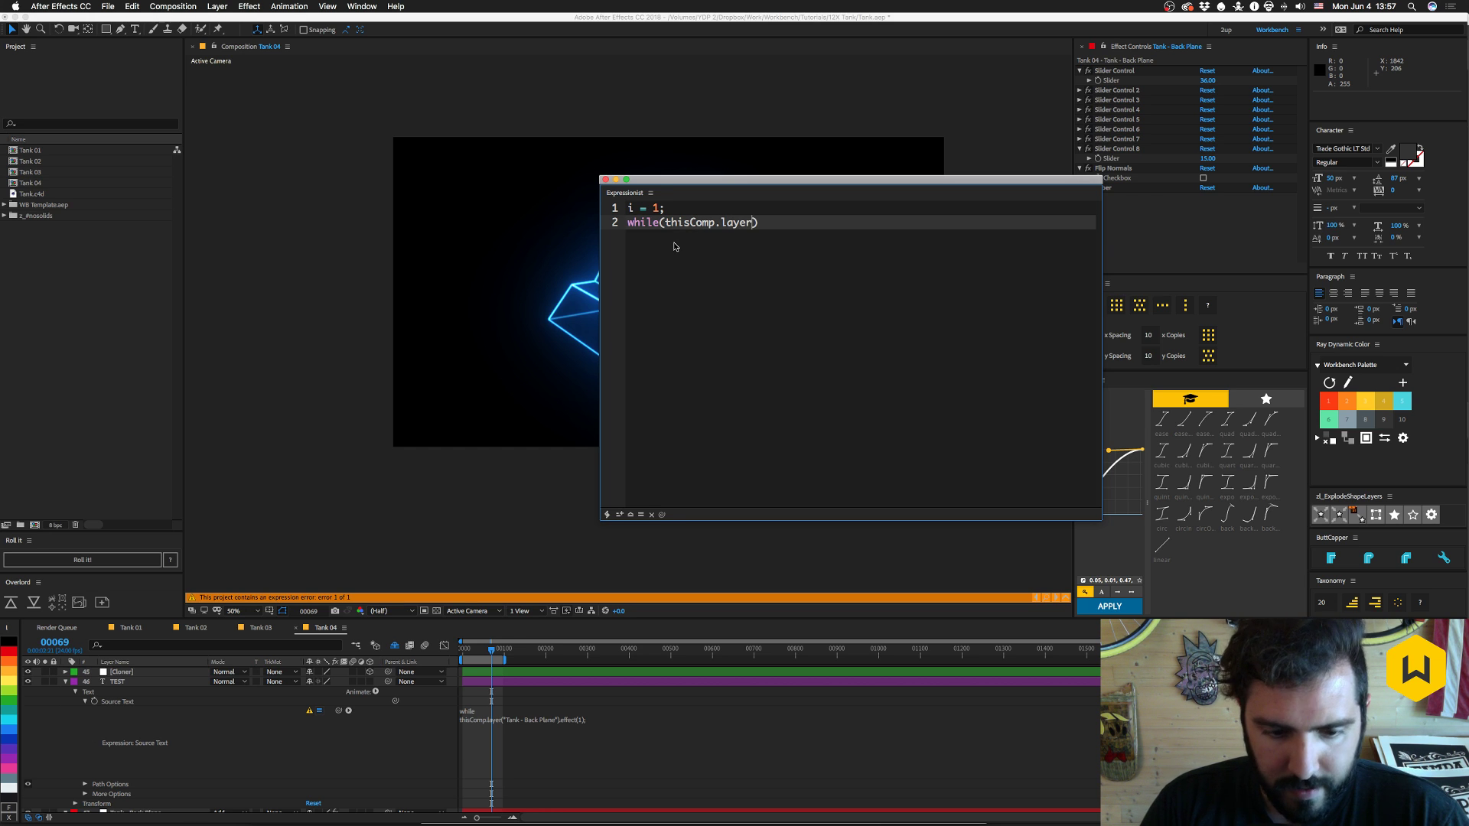
type("(\"Tank ")
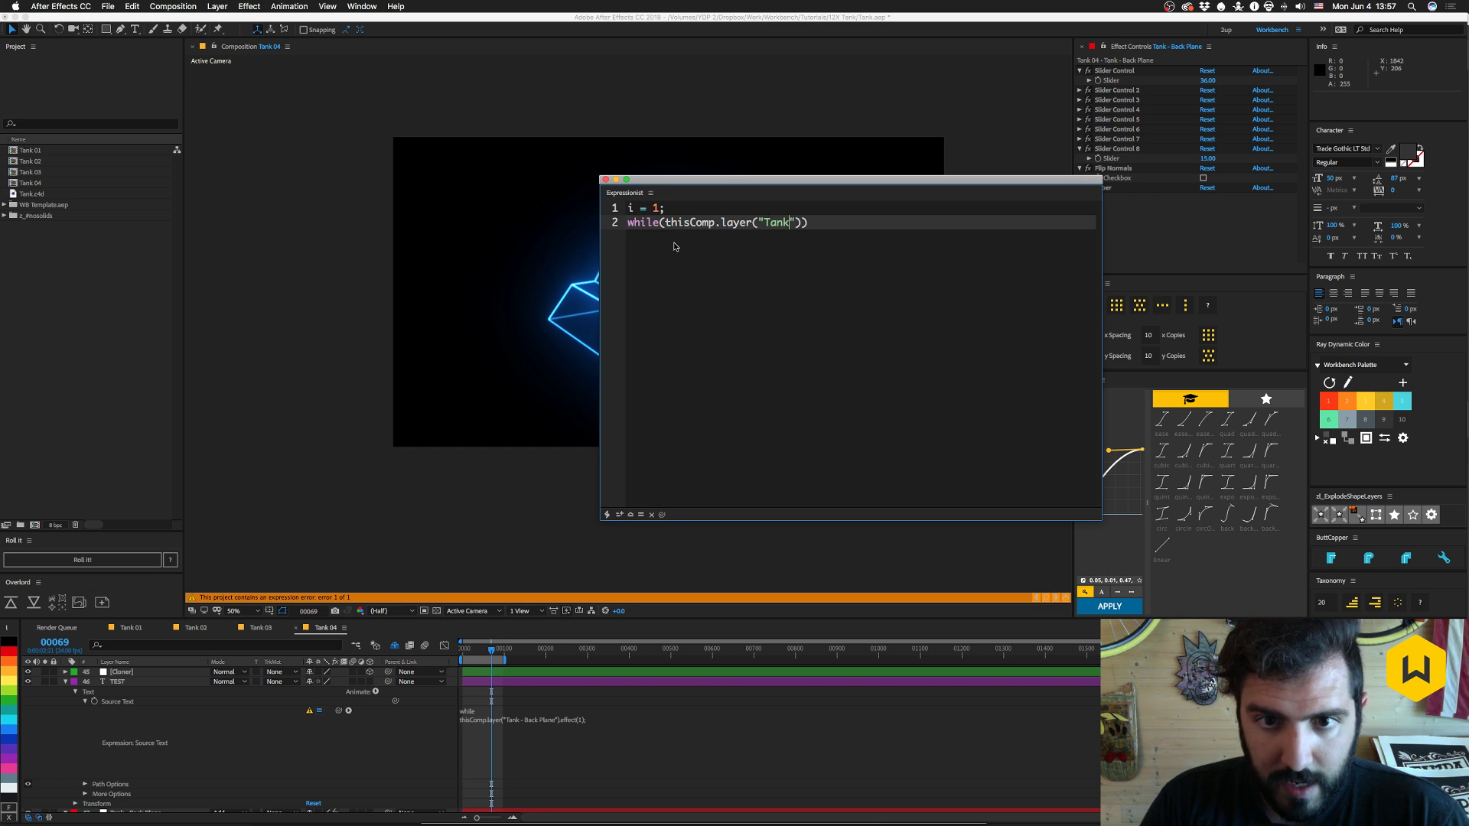
type("- Back Plane")
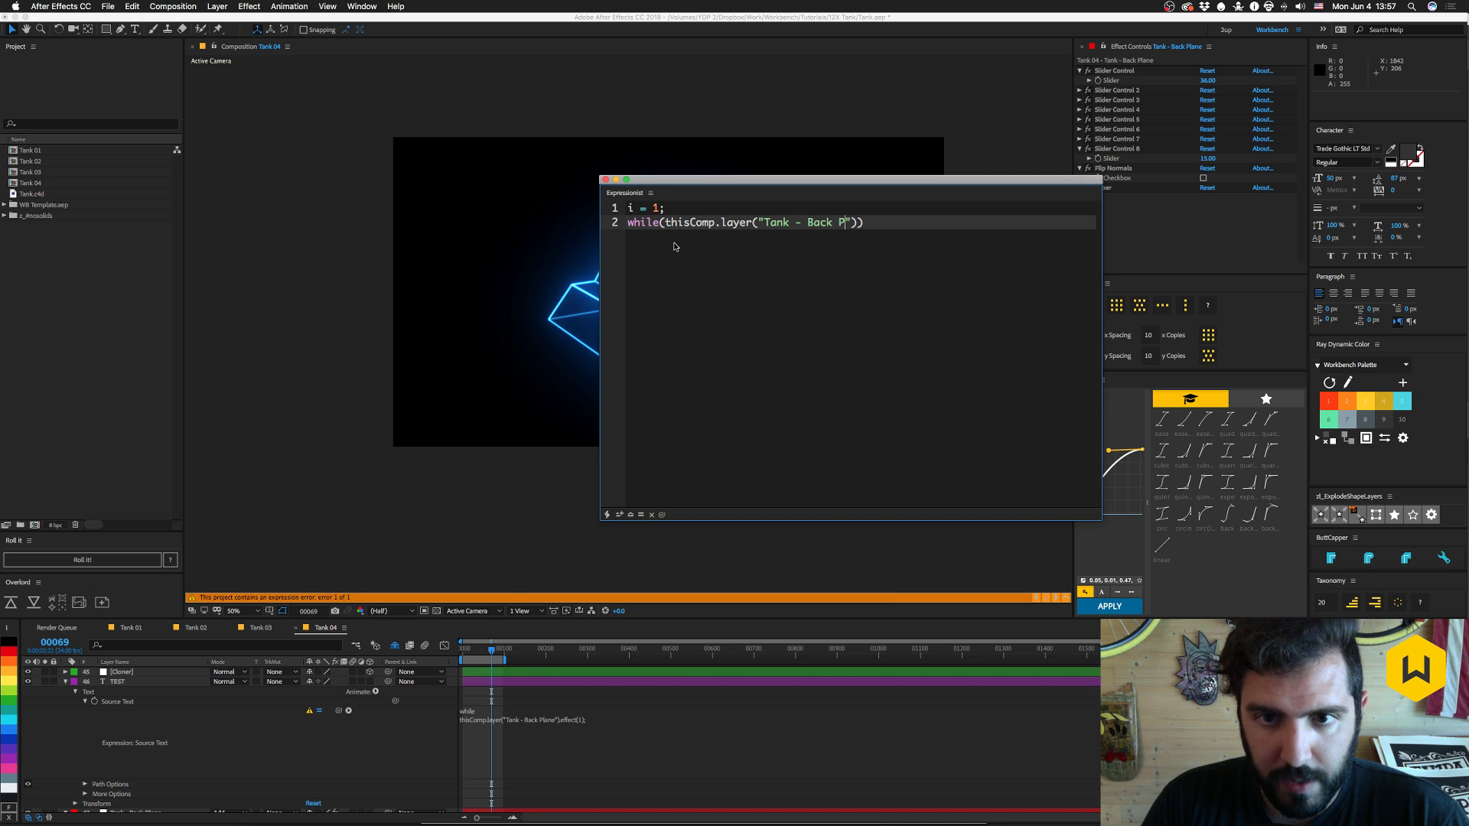
type(").effect")
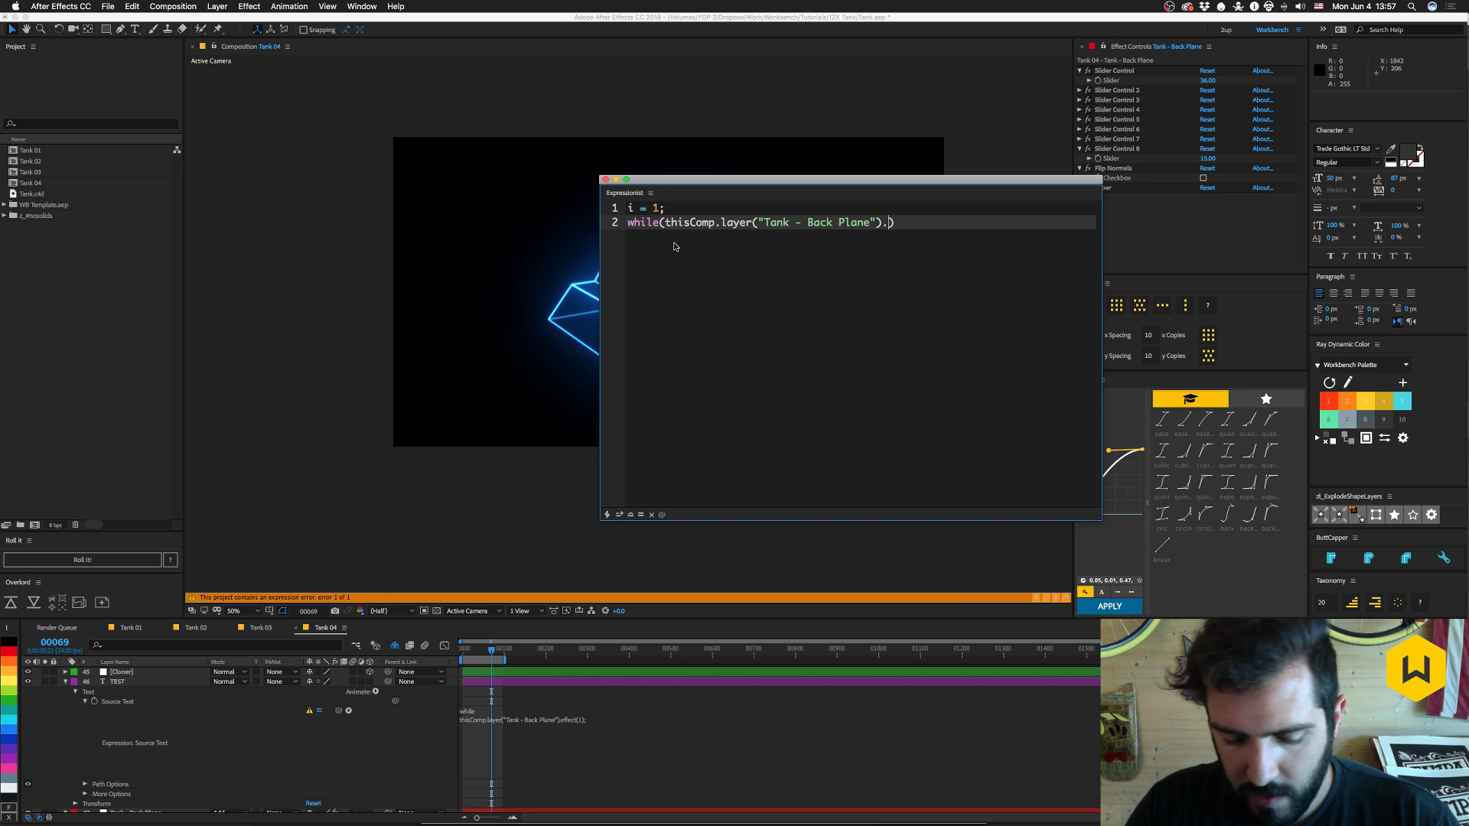
type("(i")
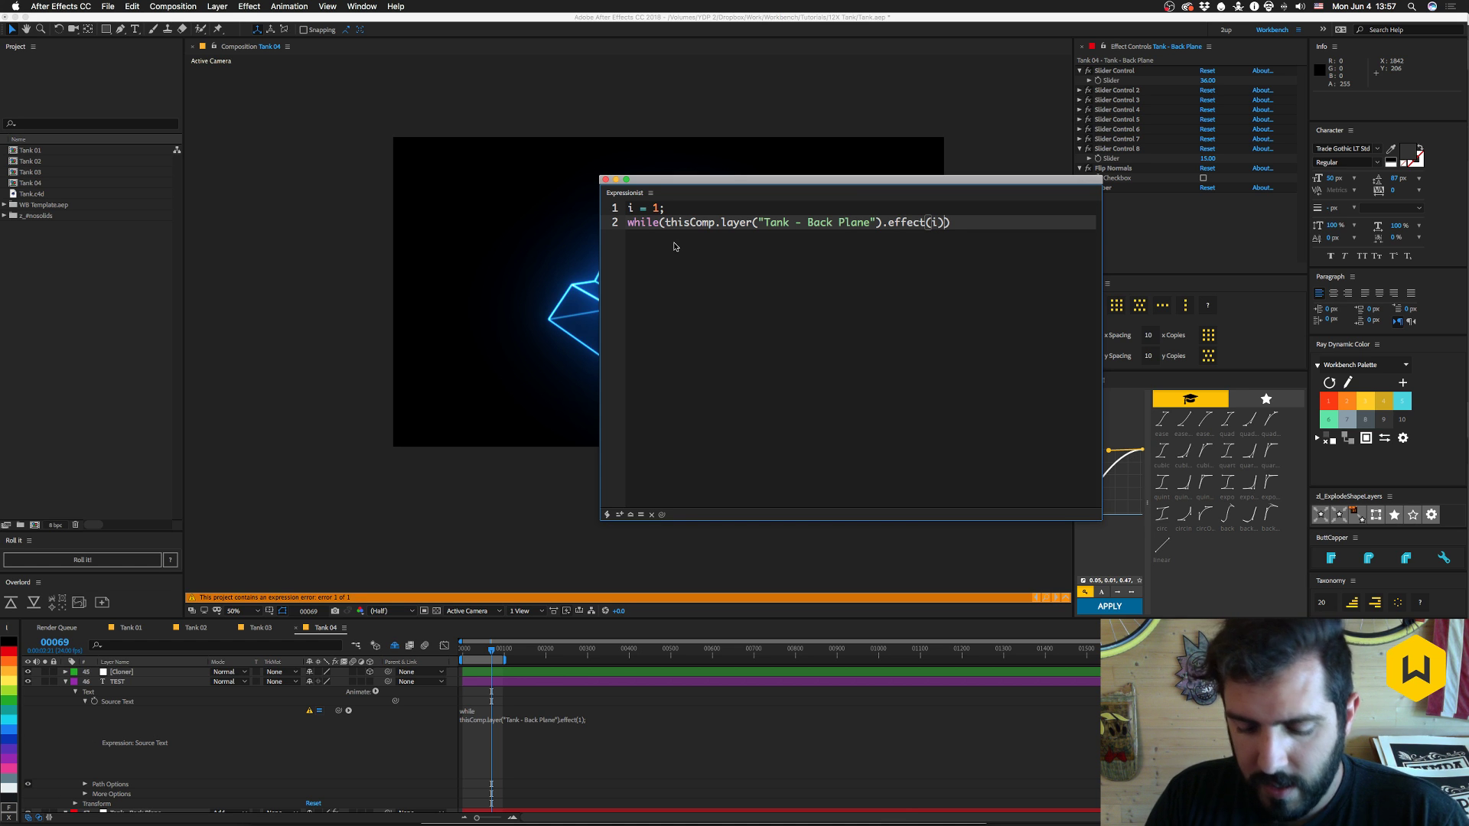
- Complete the while condition by comparing the effect's name with .name == 'Slider' and begin a new line
type(").name ==")
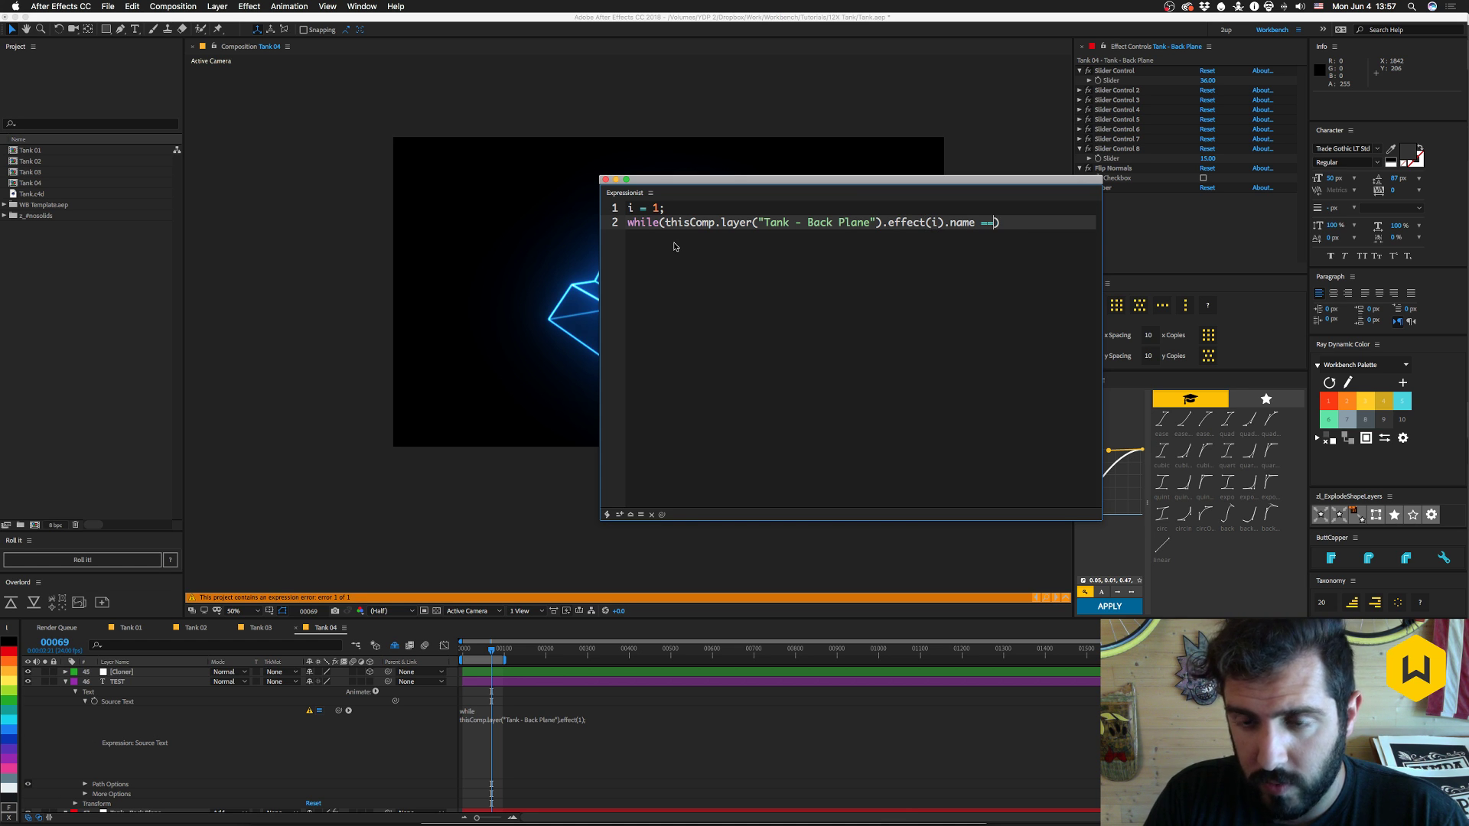
type(" 'Slider")
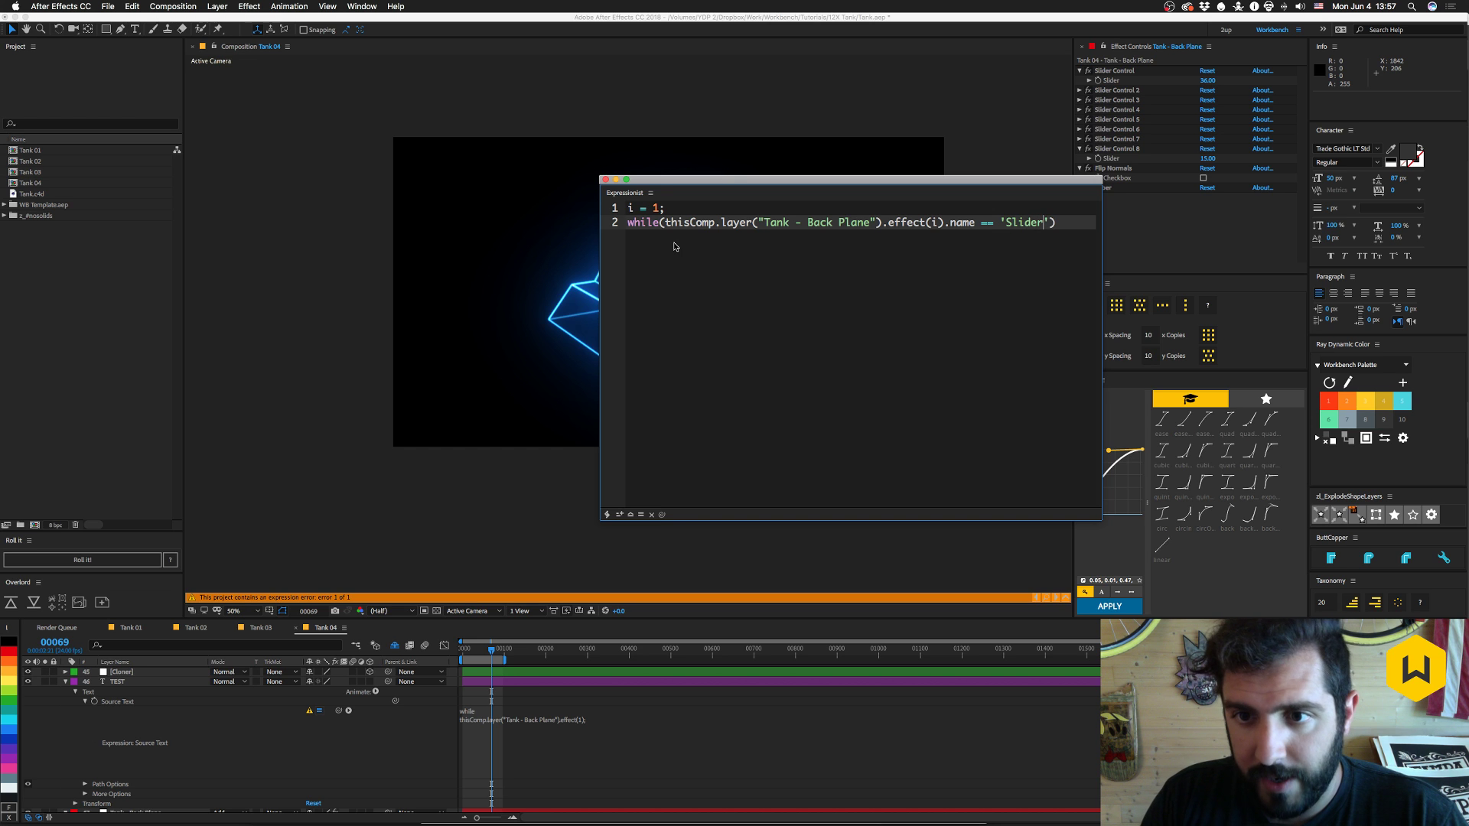
type(")")
key("Return")
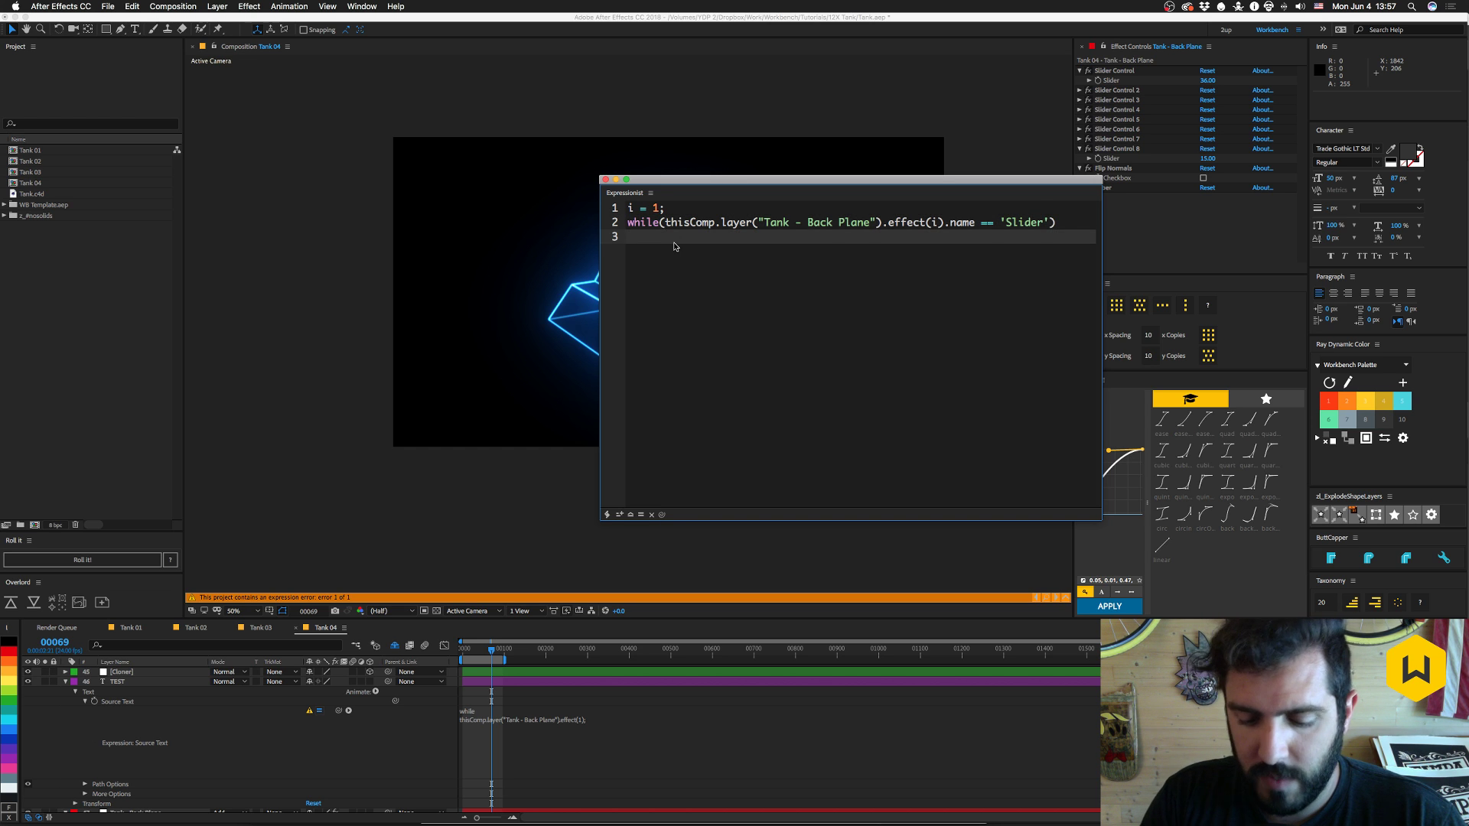
- Open the while loop's body with a curly brace at the end of line 2 and start an indented line inside it
key("BackSpace")
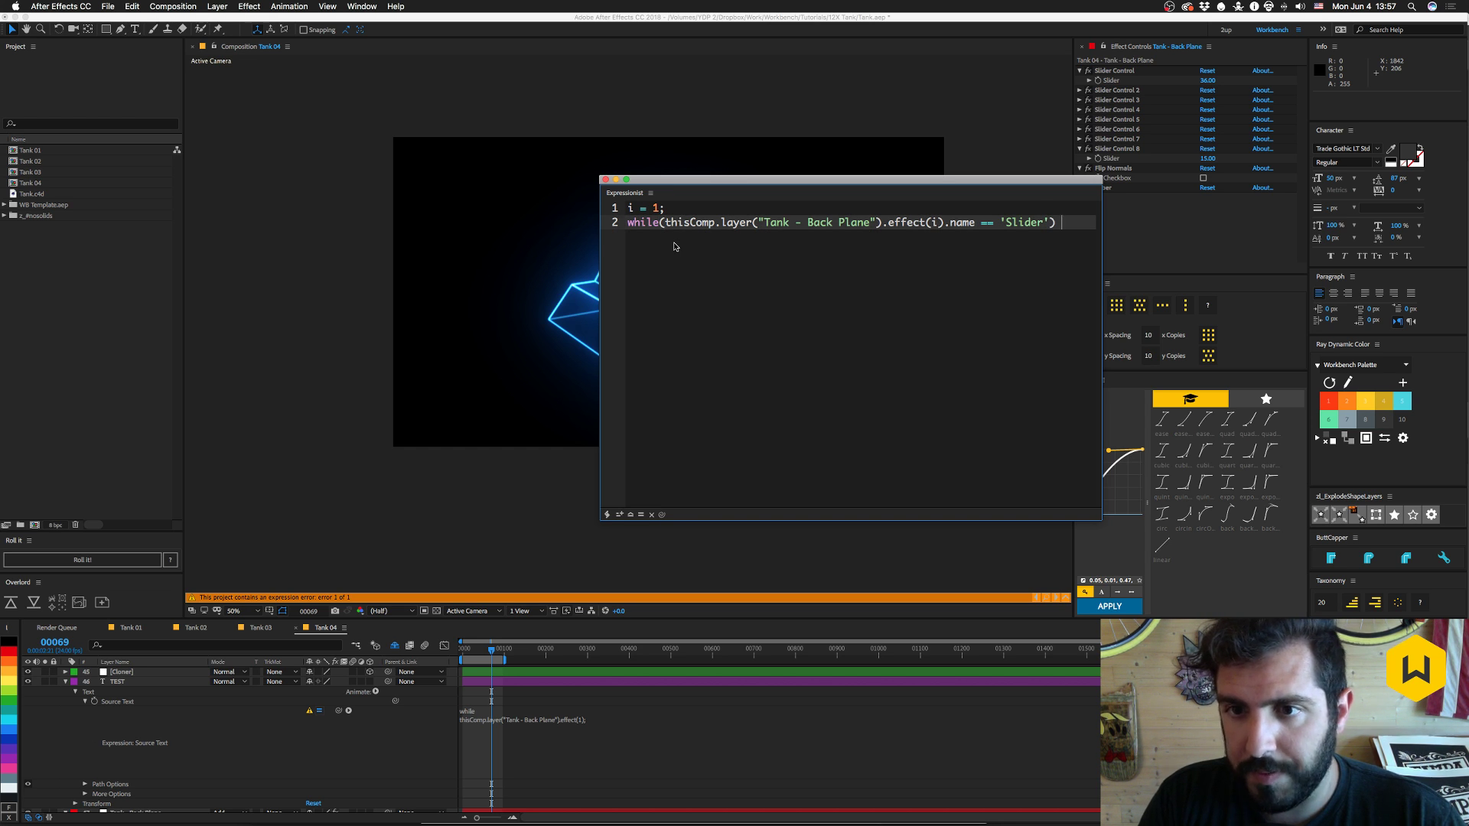
type("{")
key("Return")
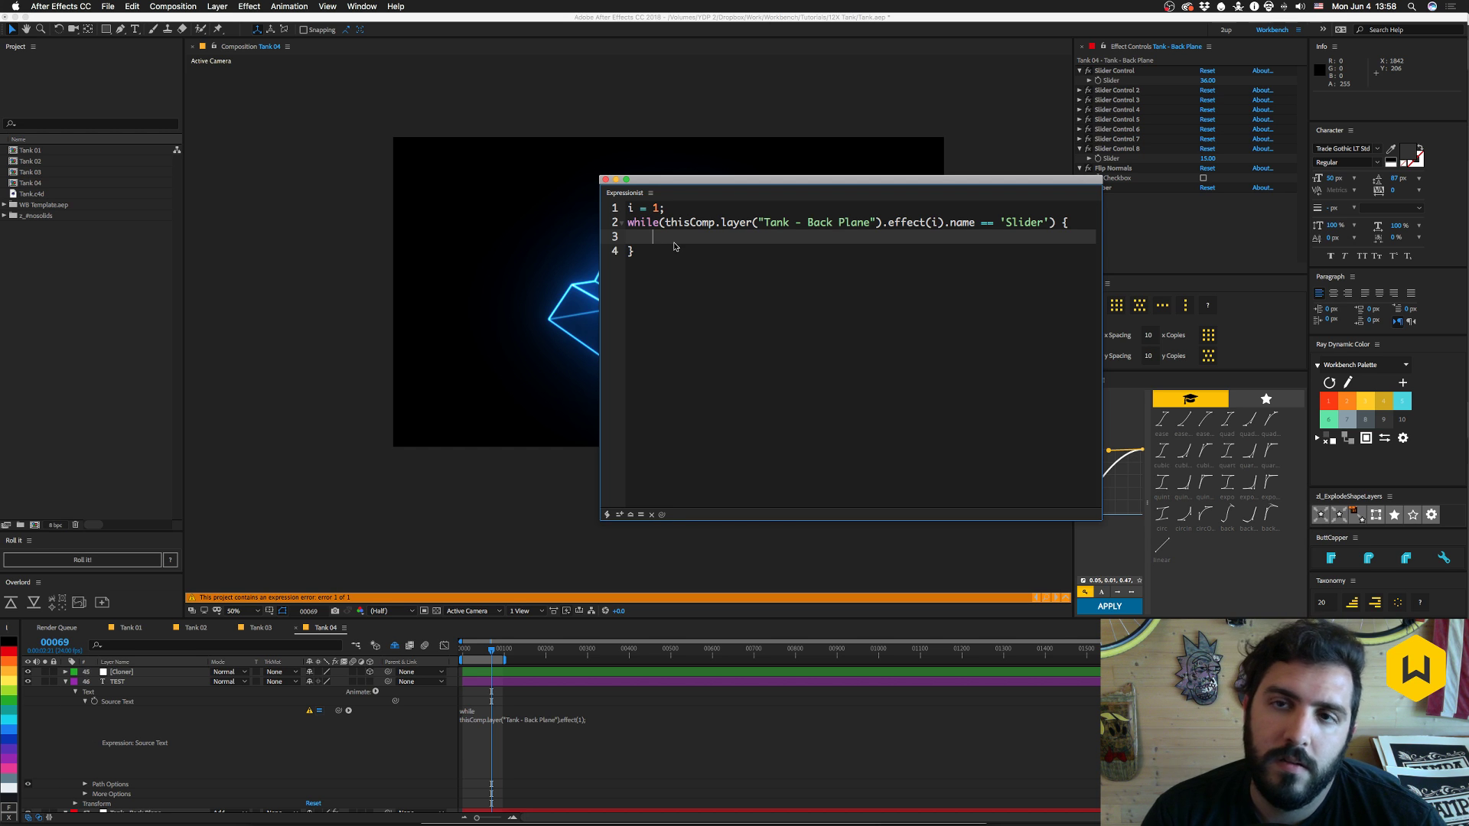
- Write txt = txt + ' ' + inside the while loop as the start of the text-accumulating statement
type("tx")
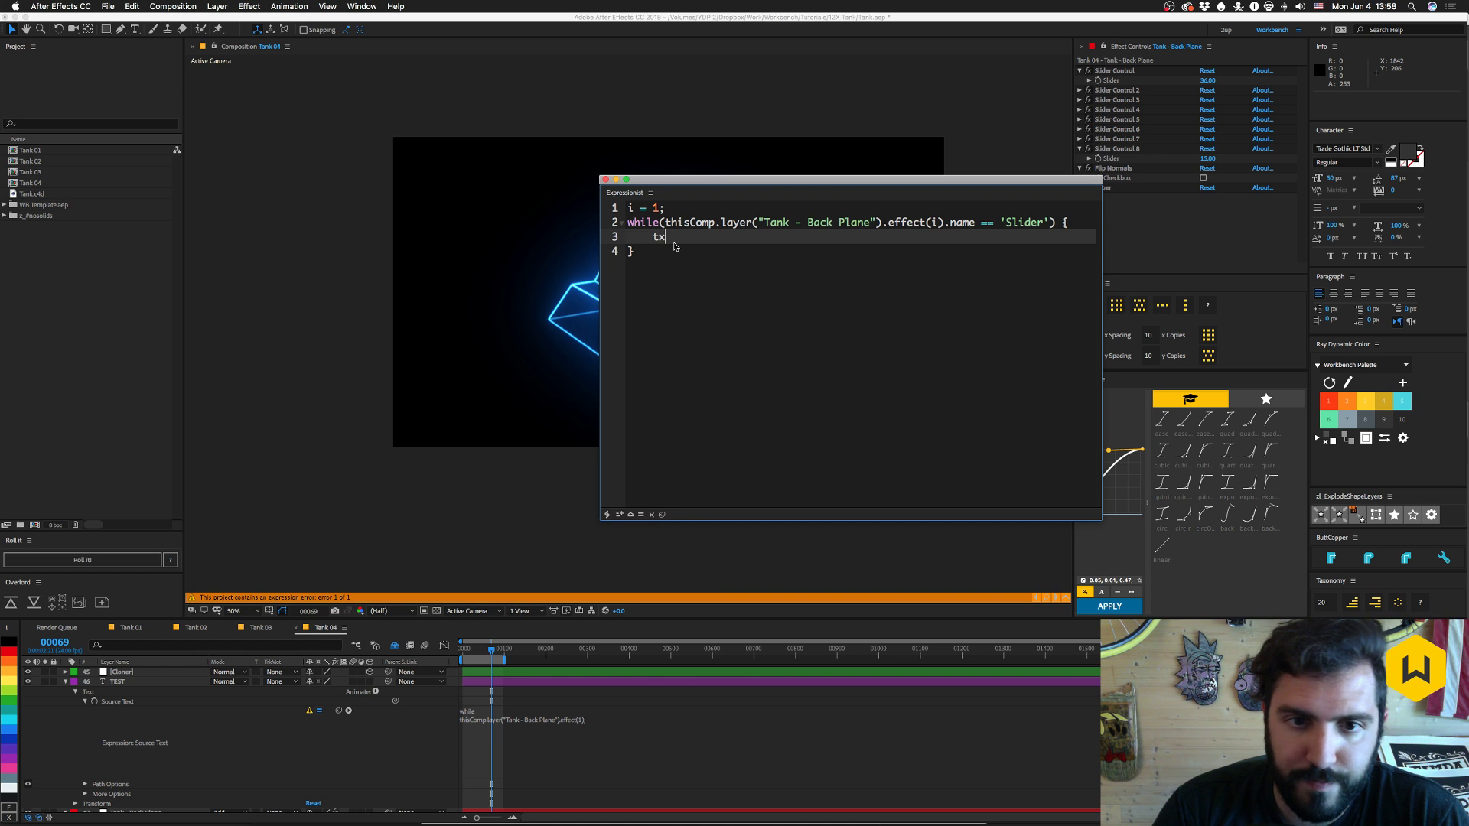
type("t =")
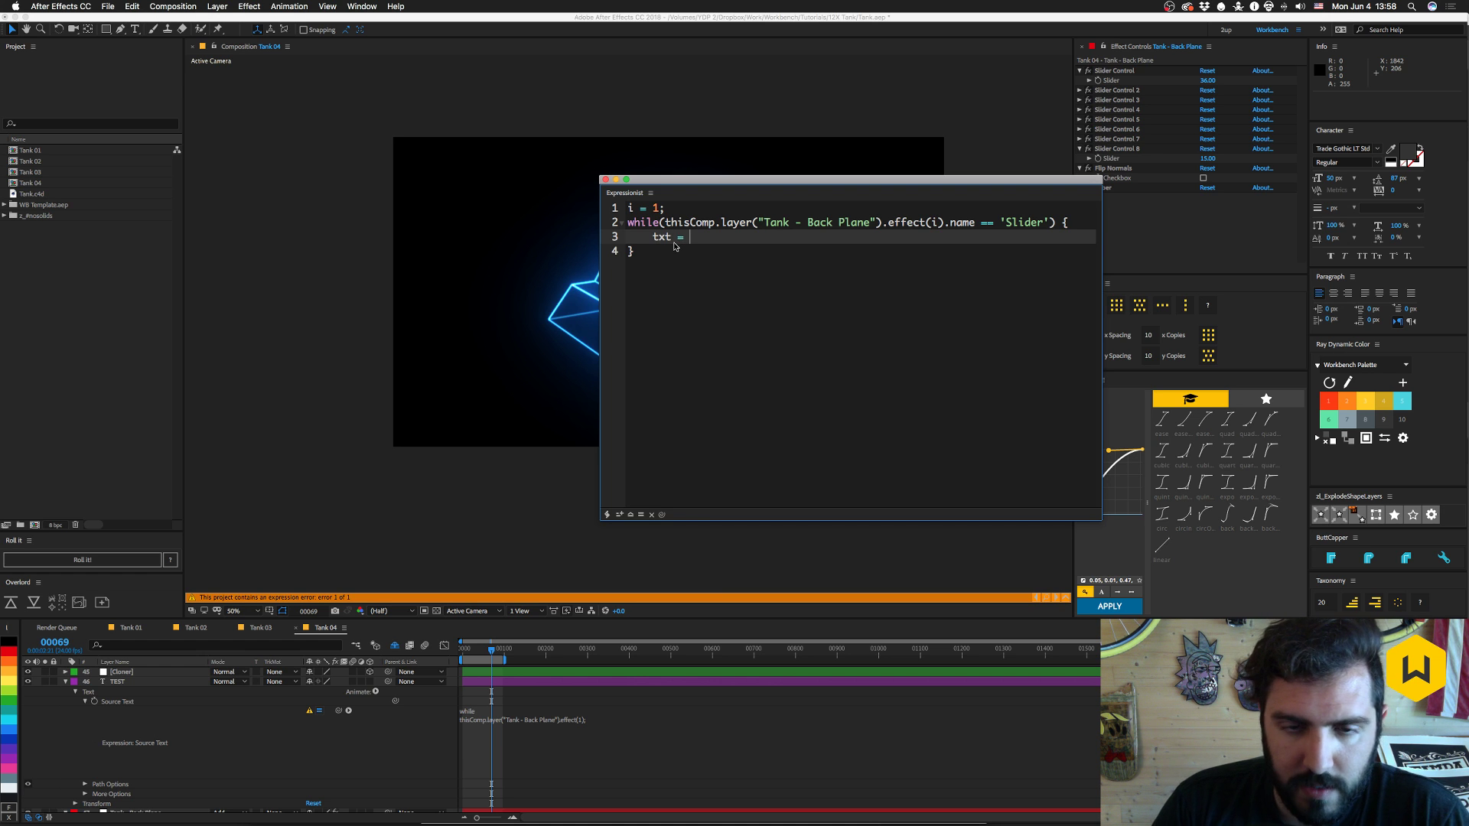
type(" text")
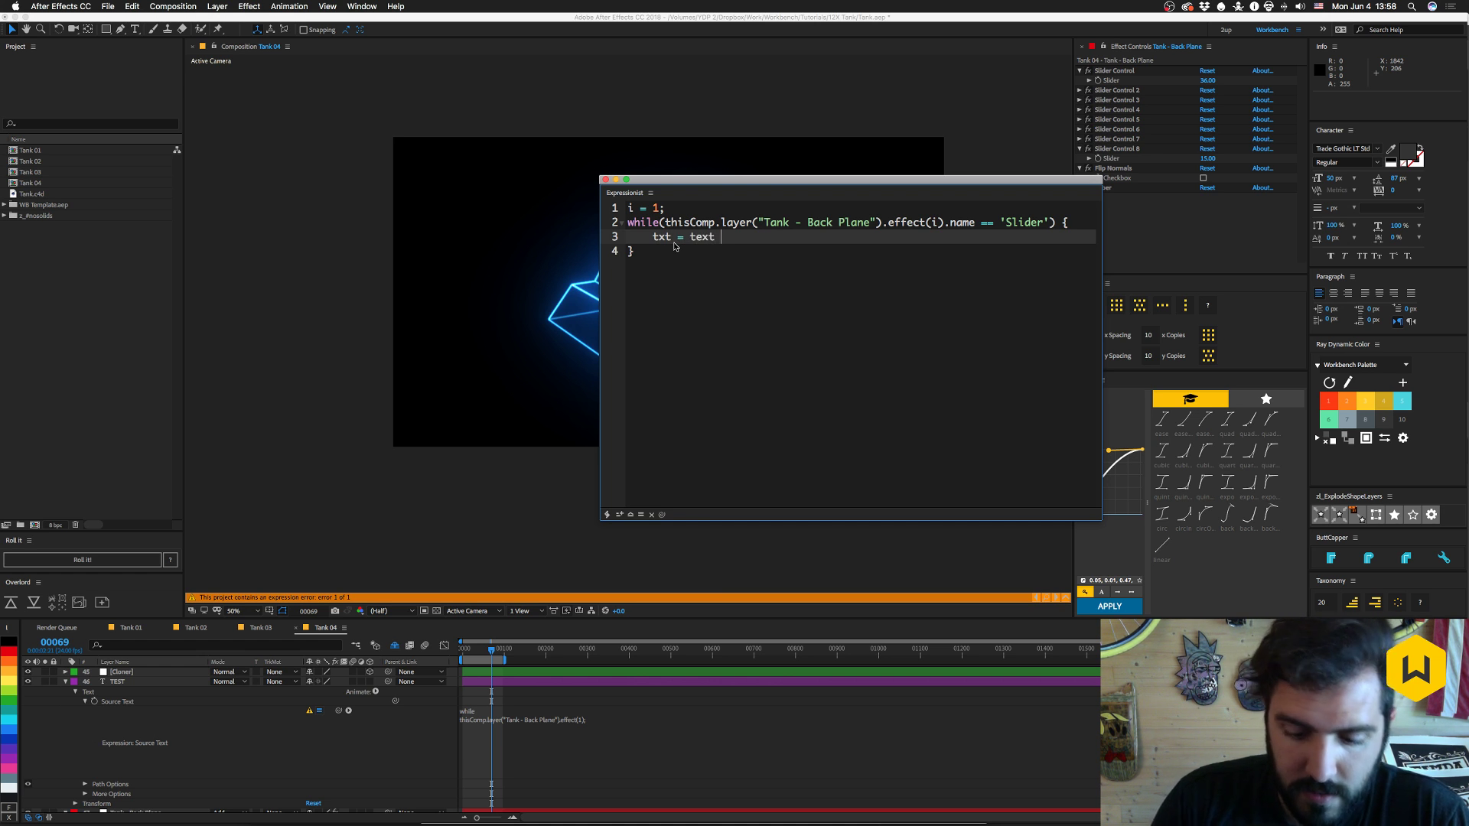
key("BackSpace")
key("BackSpace")
key("BackSpace")
key("BackSpace")
type("xt + ")
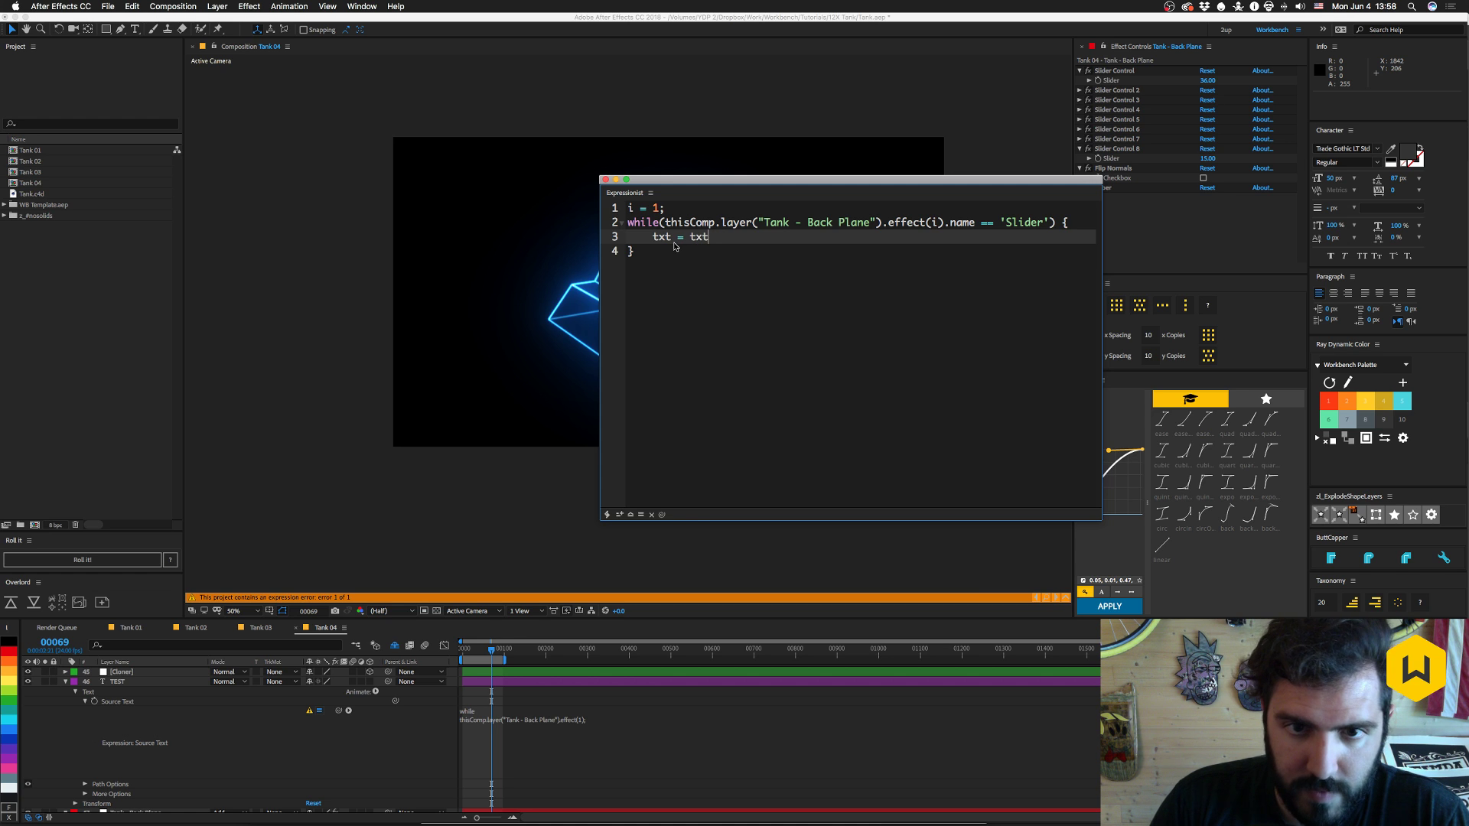
type("'")
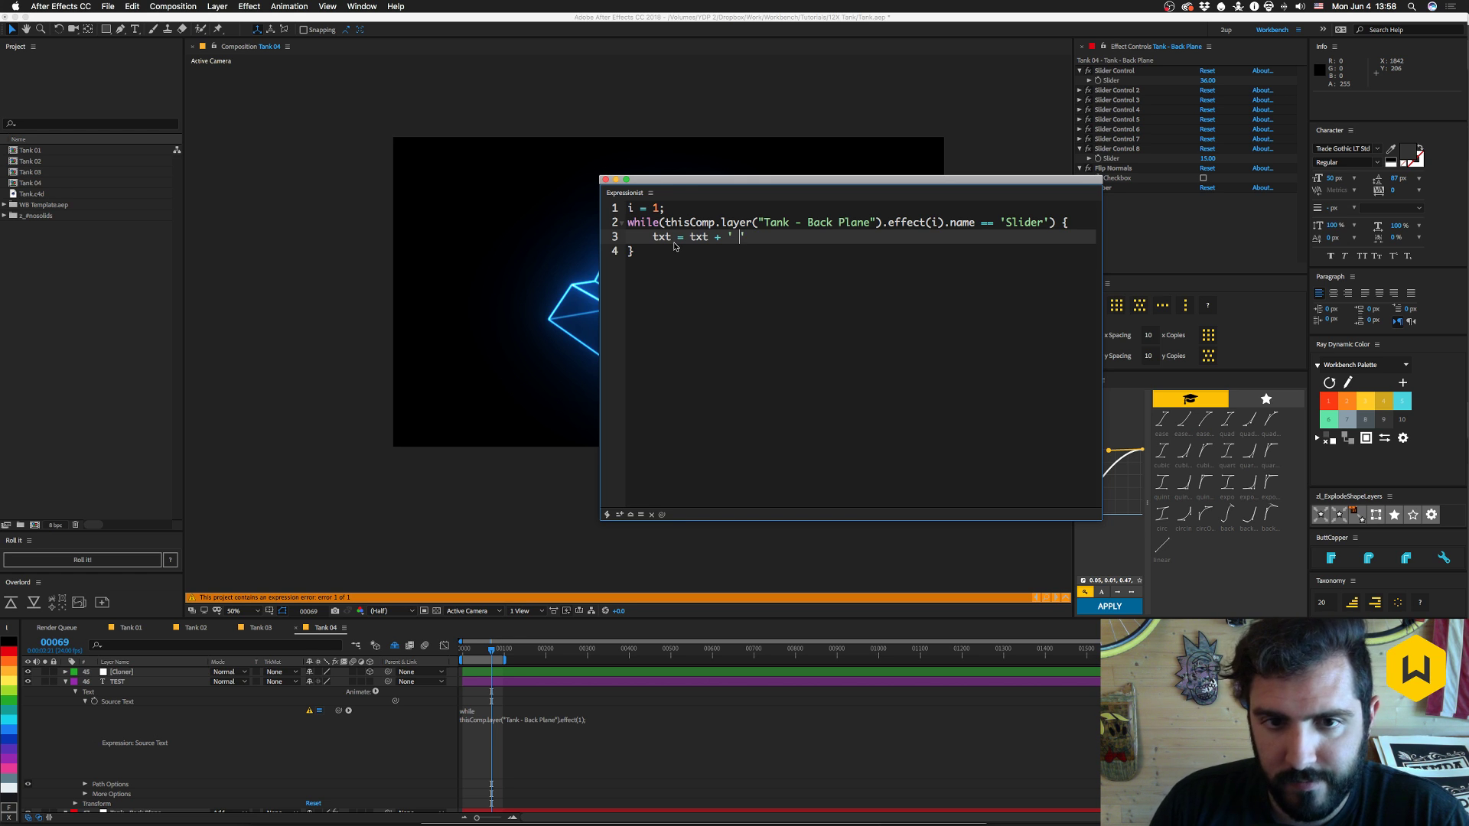
type("+ ")
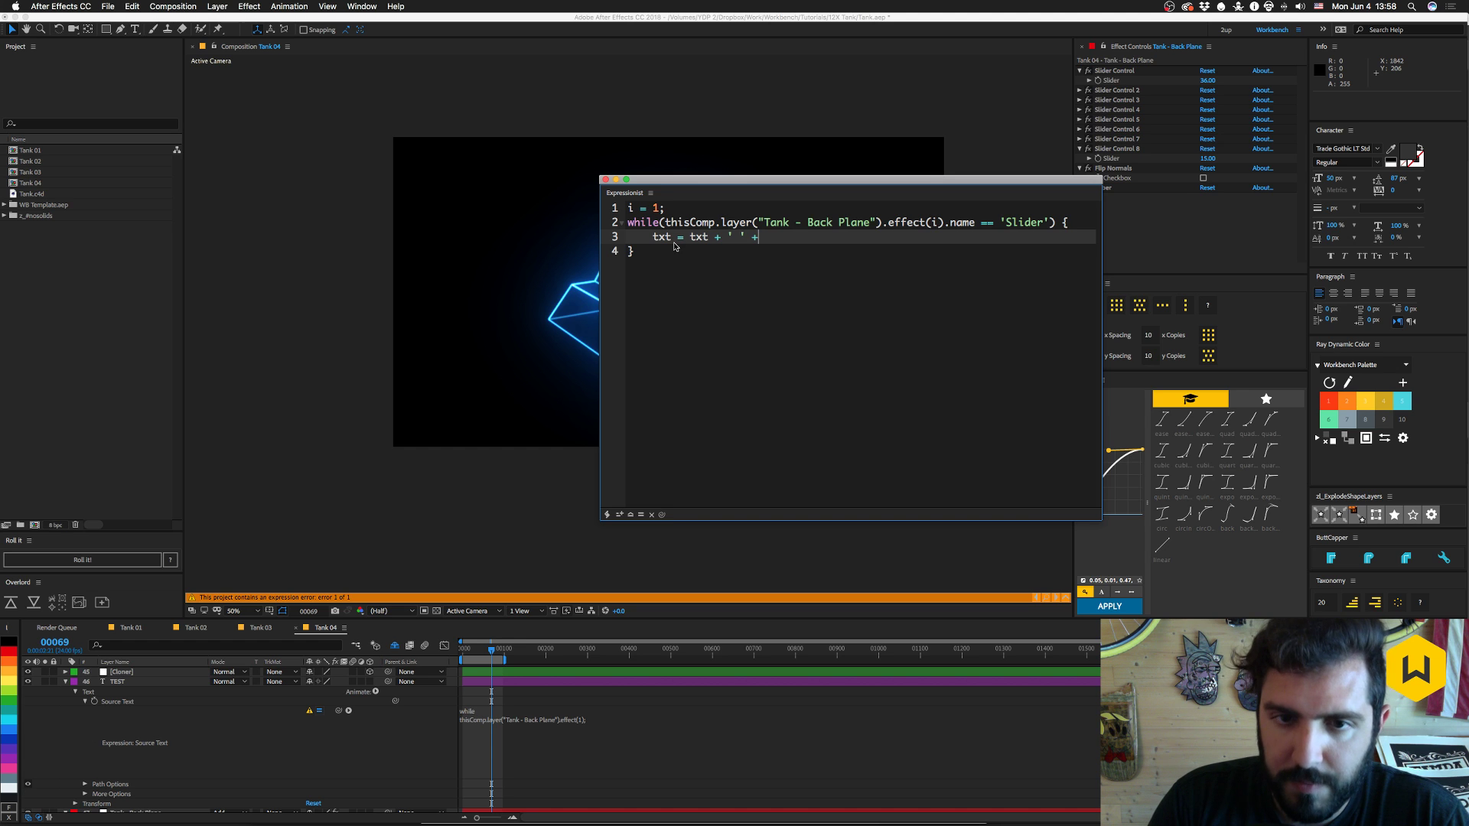
- Complete the while loop so it appends i to txt and increments i, and return txt; after the closing brace
type("i;")
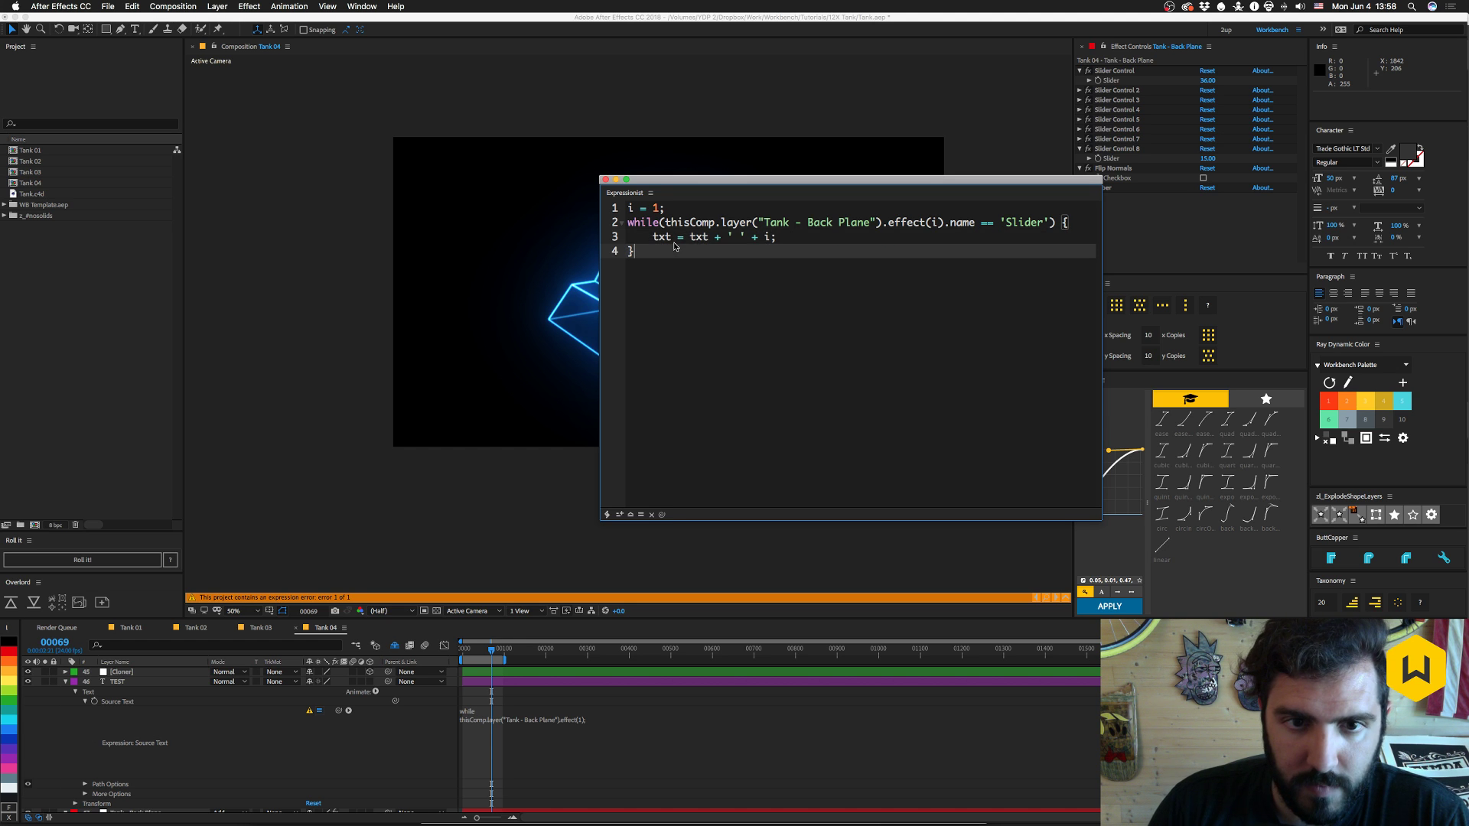
key("Return")
type("i++;")
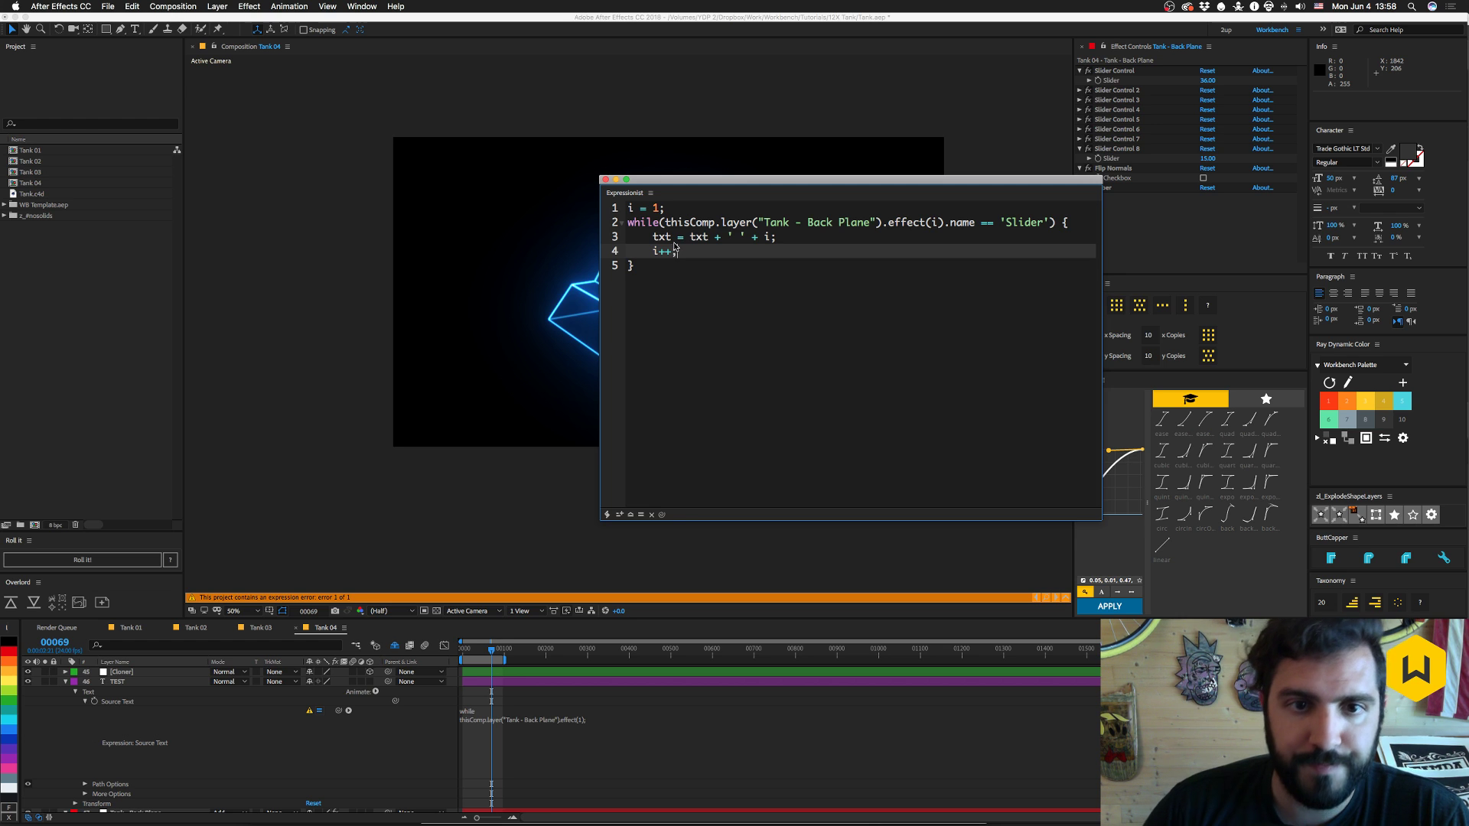
key("Down")
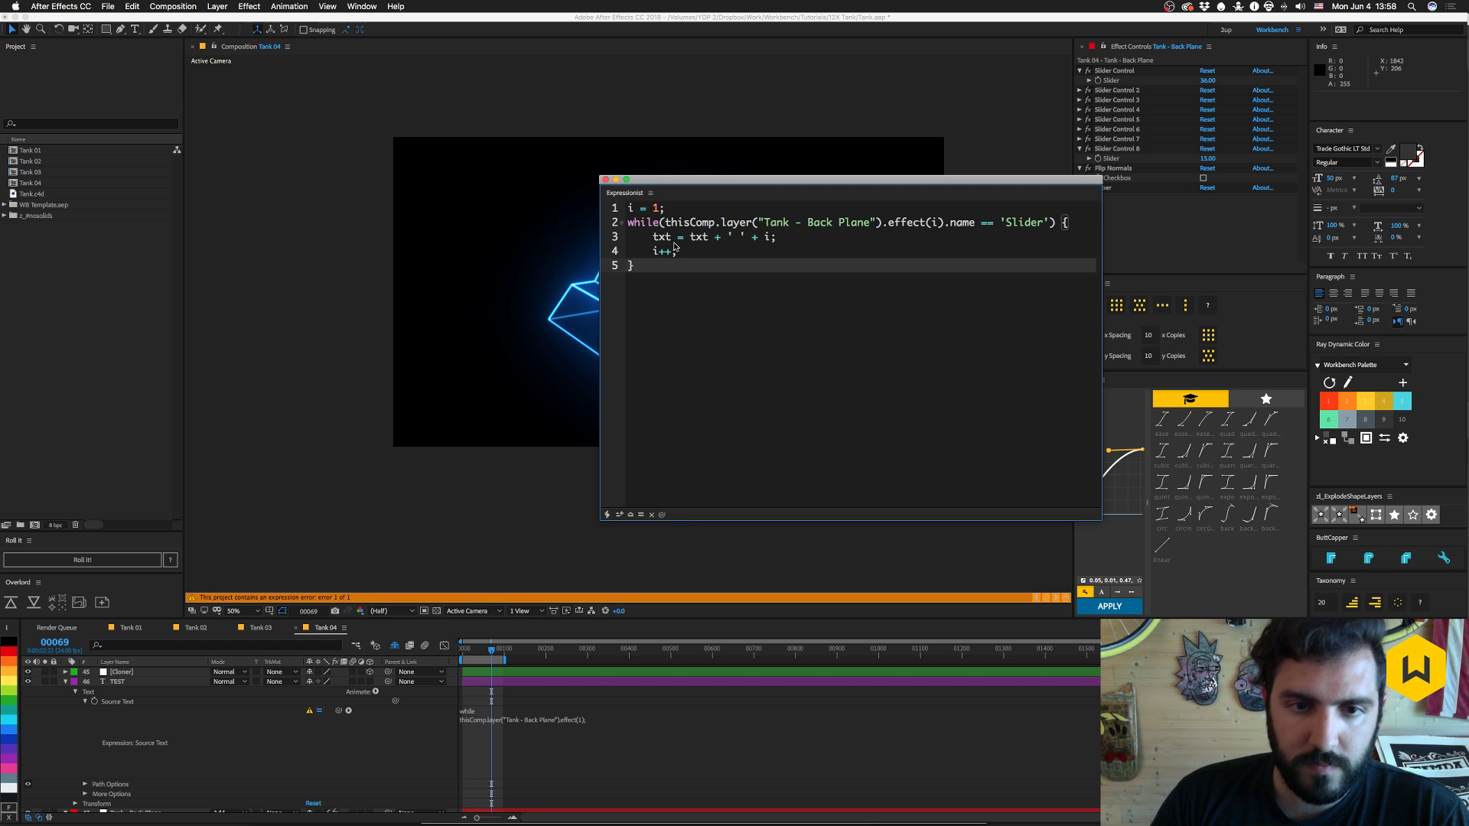
key("Return")
type("txt;")
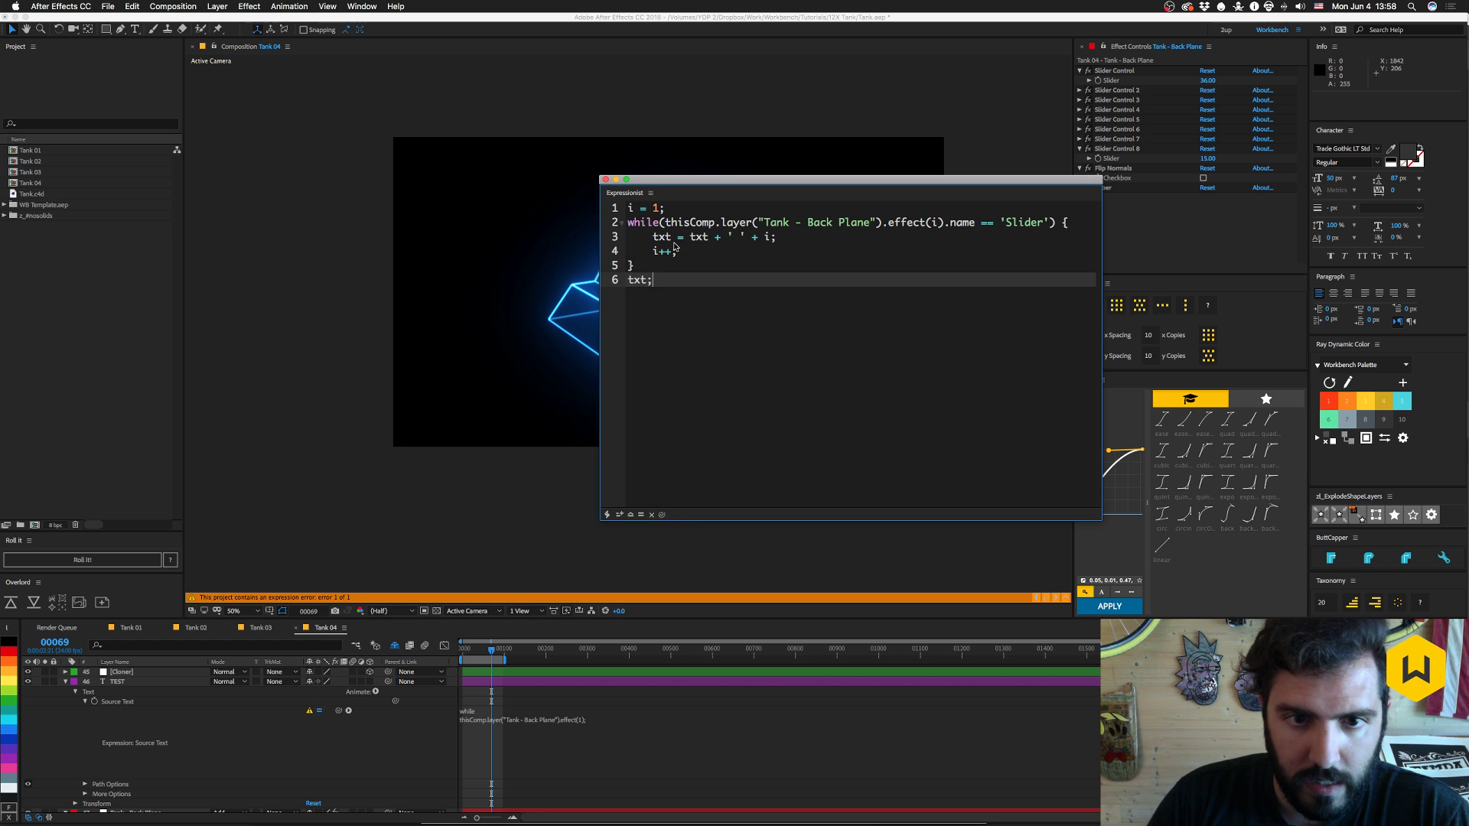
- Insert a new first line in the expression that initialises the variable: txt = '';
key("Up")
key("Up")
key("Up")
key("Up")
key("Up")
key("Return")
key("Up")
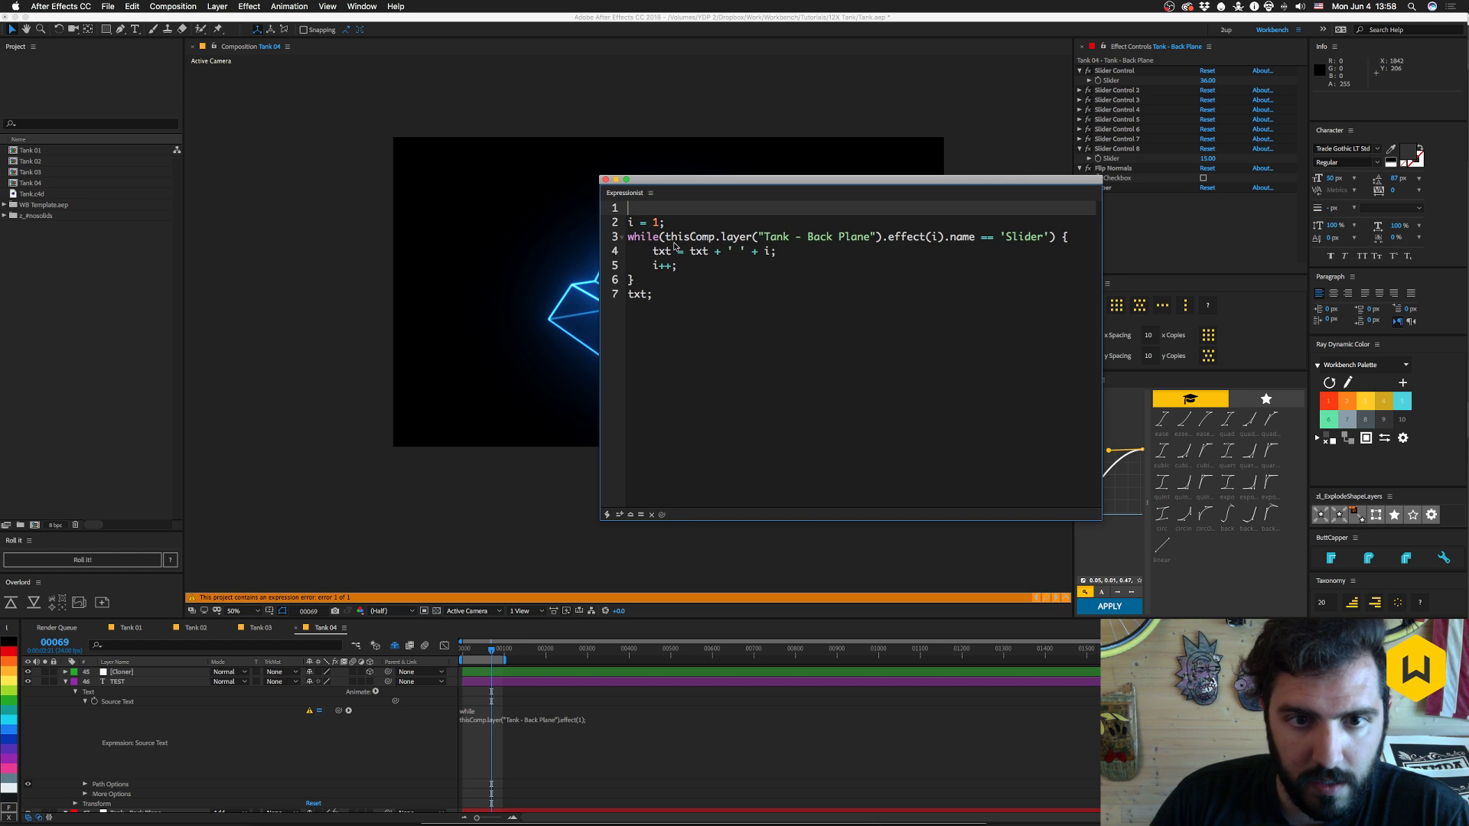
type("txt = '';")
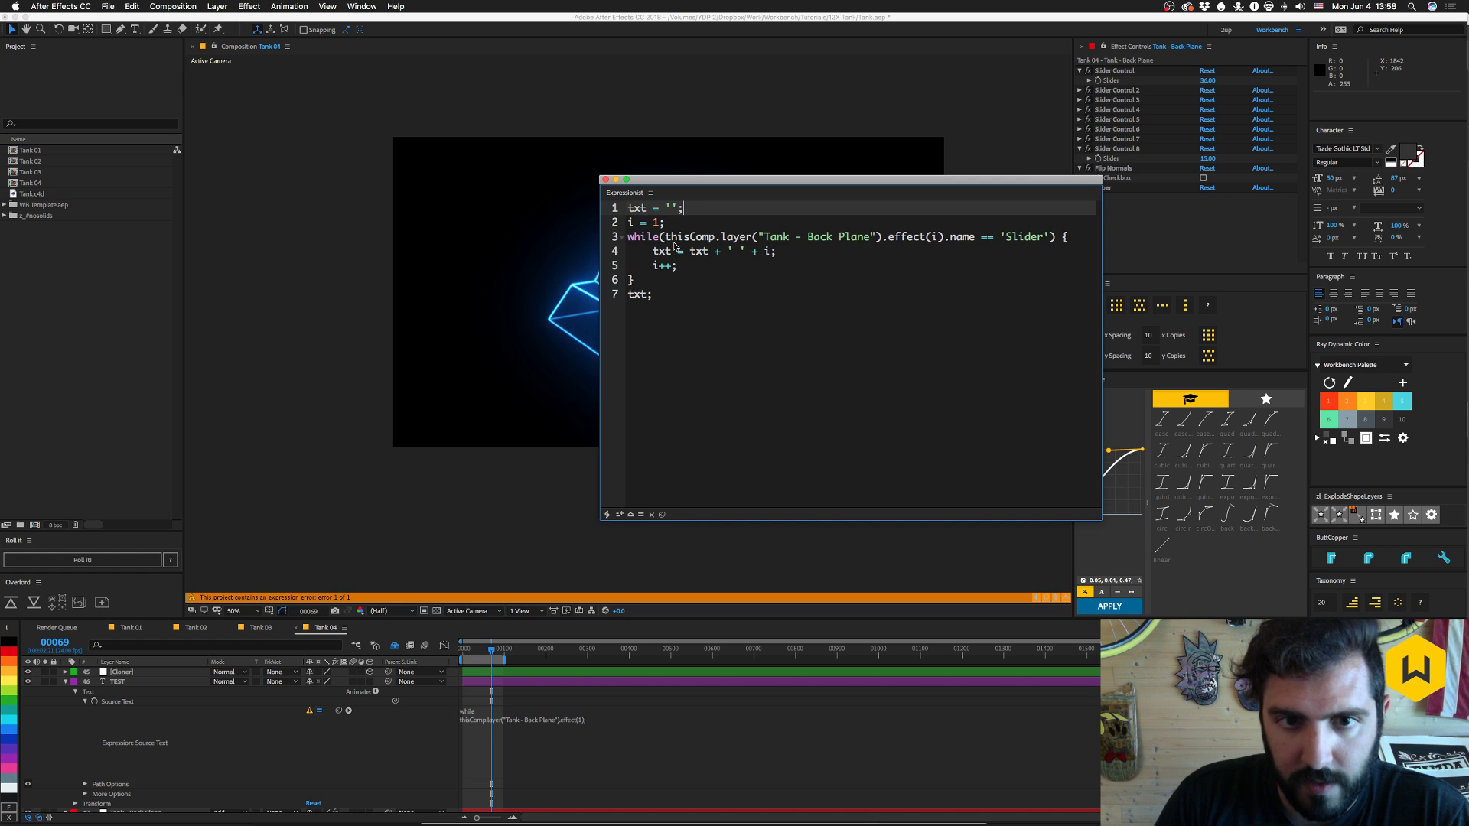
- Apply the expression to the TEST layer's Source Text and move the expression editor away from the tank preview
left_click(107, 686)
left_click(115, 701)
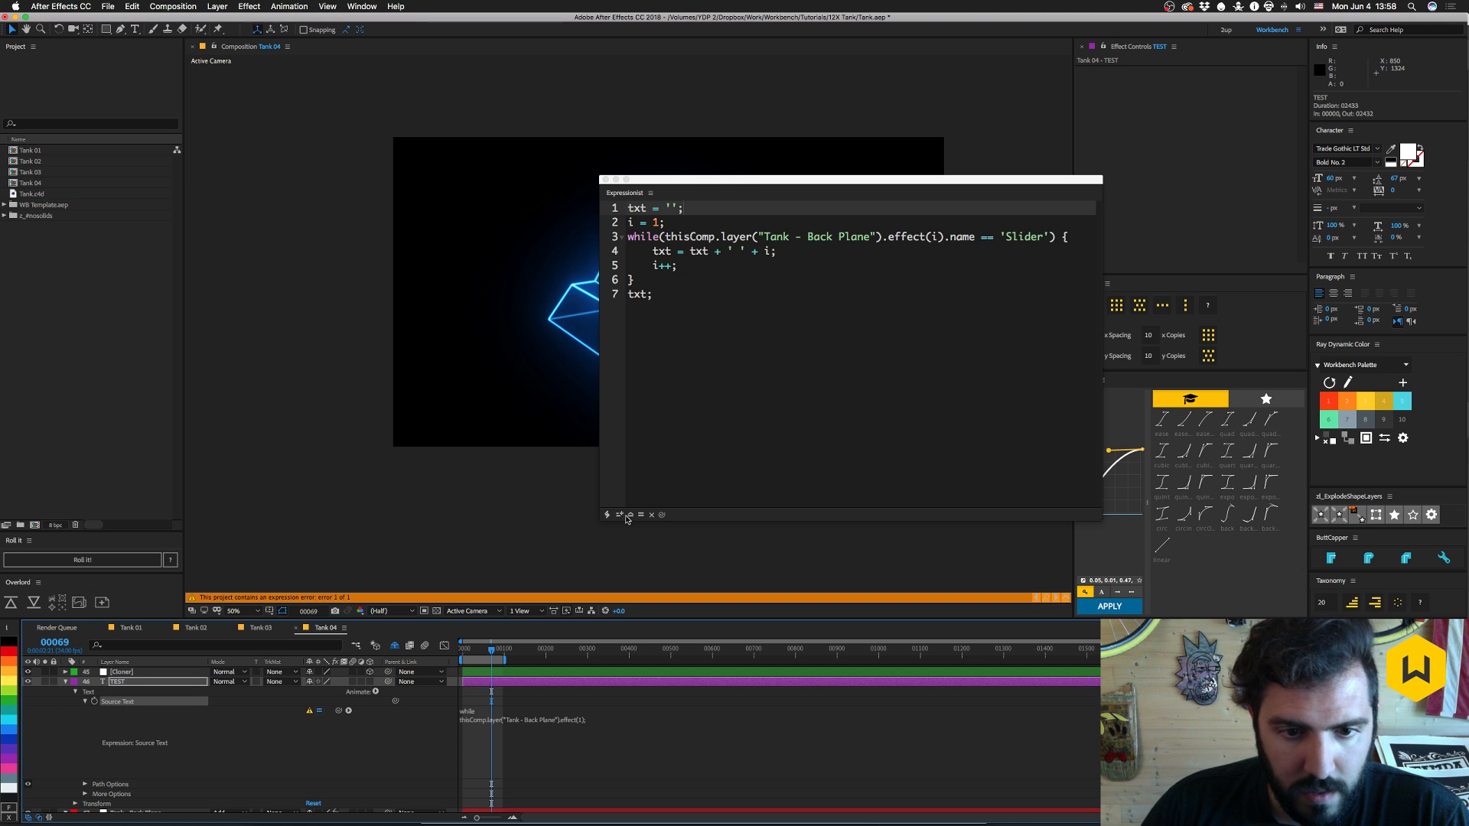
left_click(620, 515)
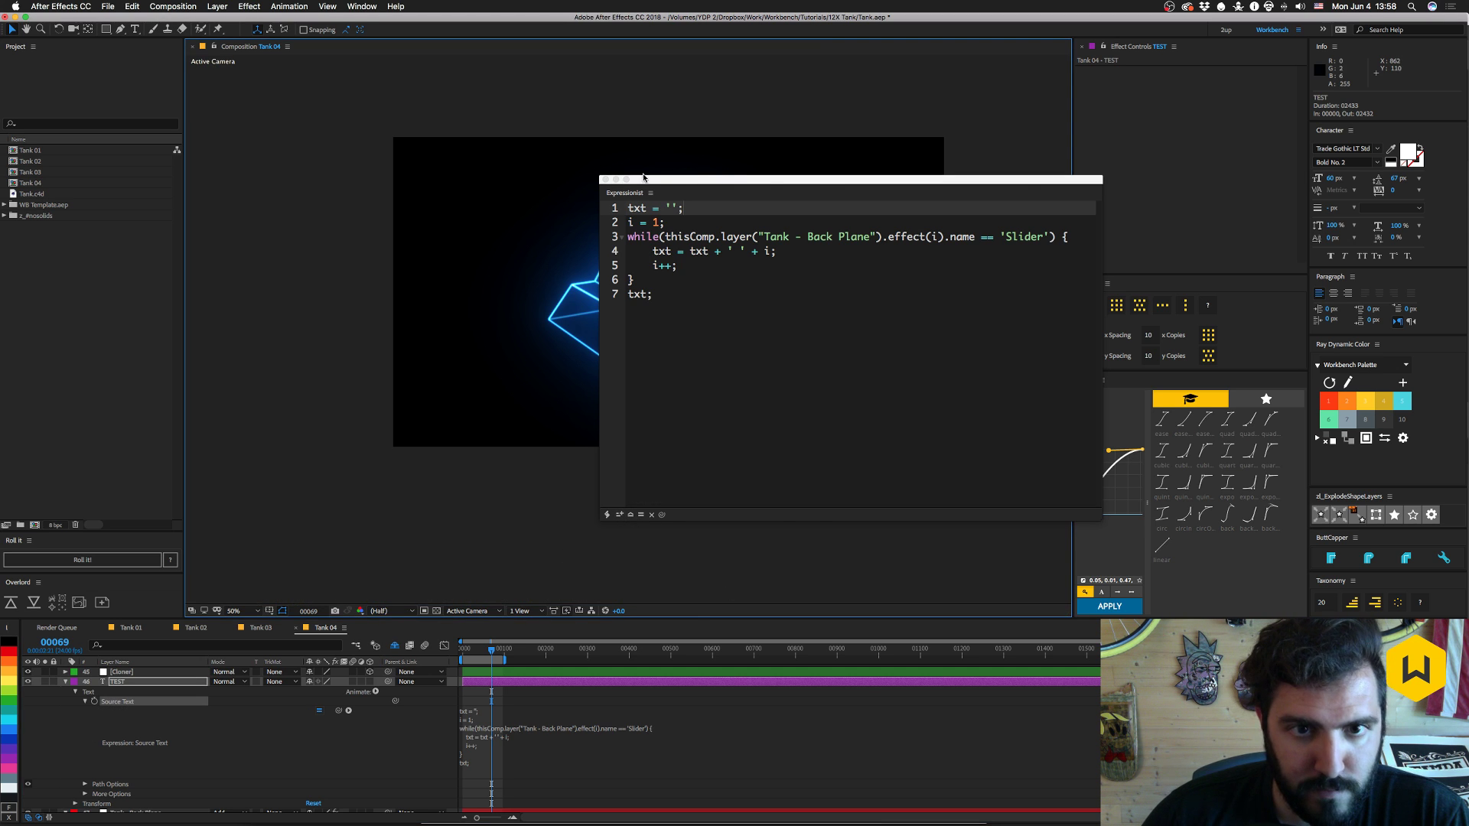
left_click_drag(646, 179, 848, 229)
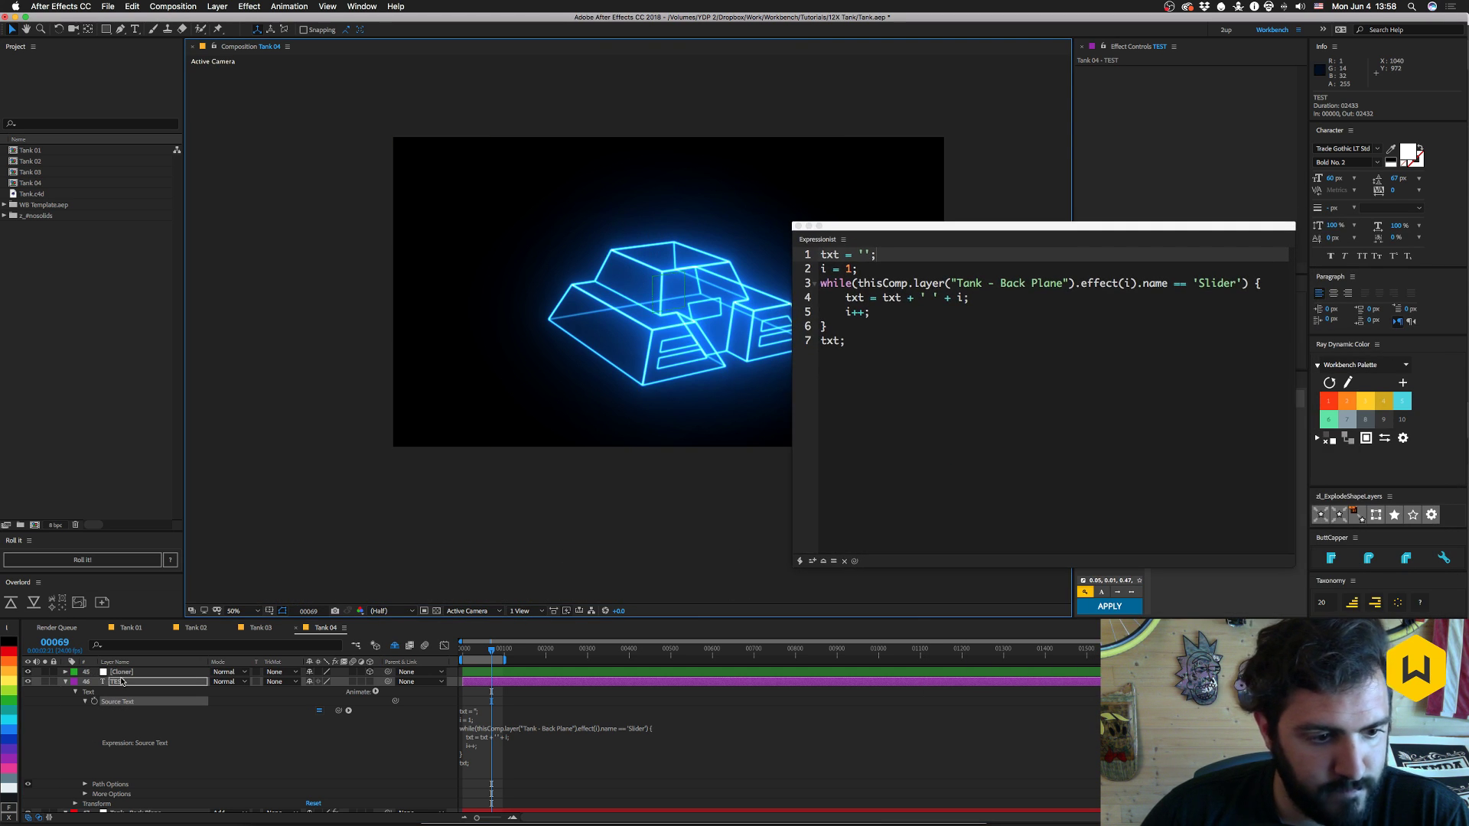
- Reveal the TEST layer's Position and set it to 87, 100 so the text sits inside the frame
left_click(127, 682)
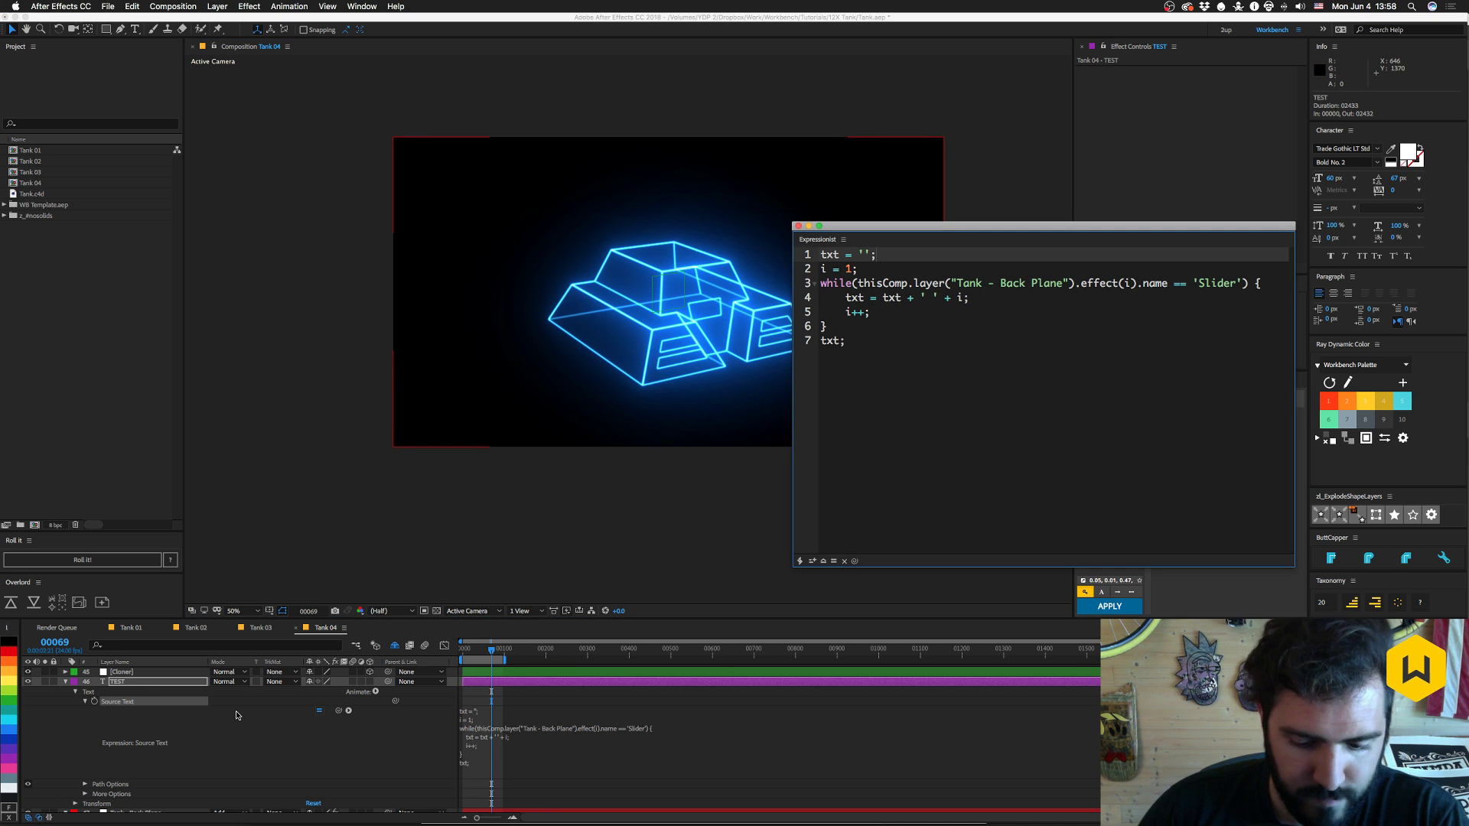
key("p")
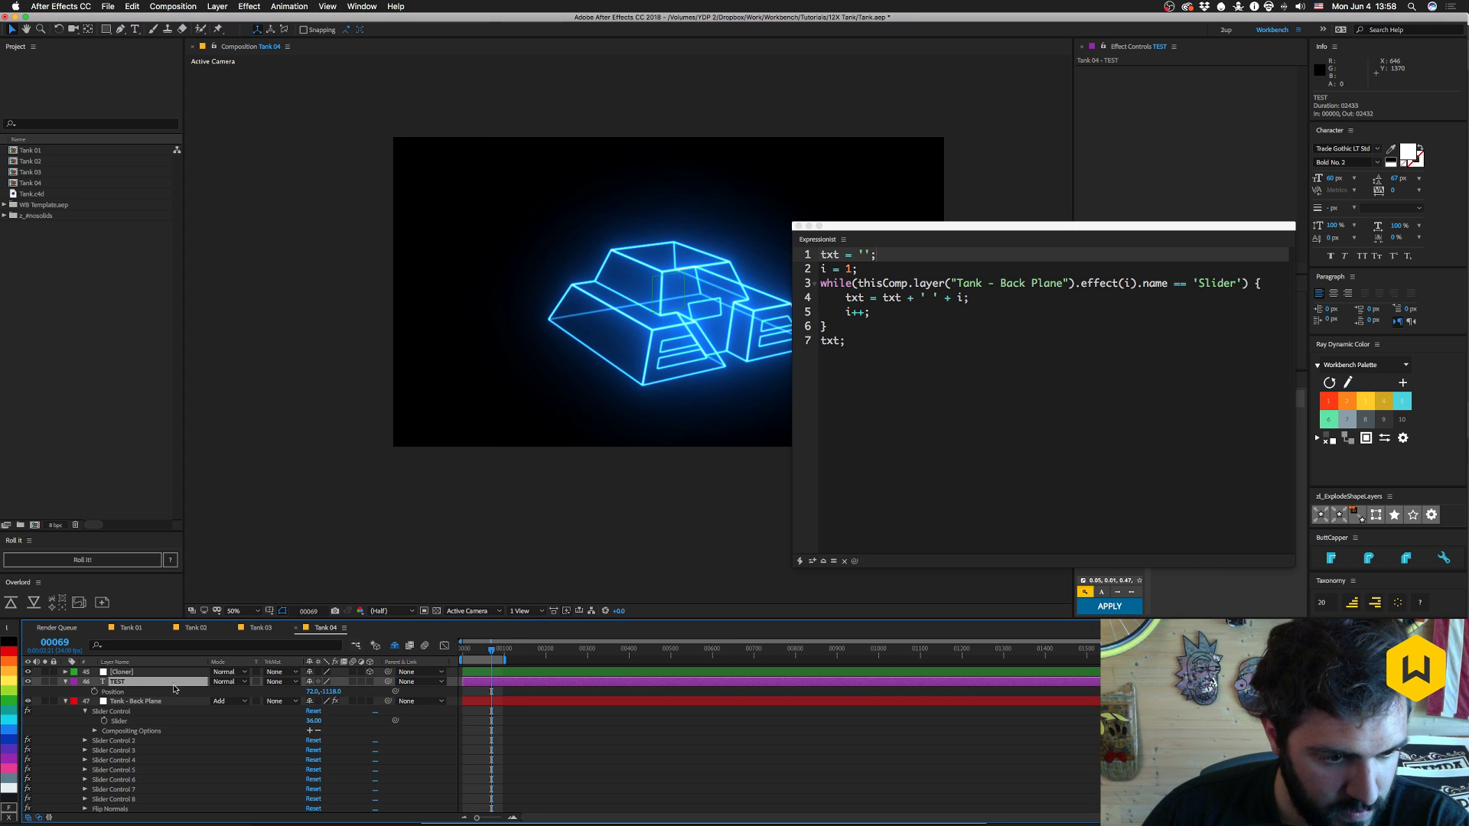
left_click(330, 691)
type("0")
key("Return")
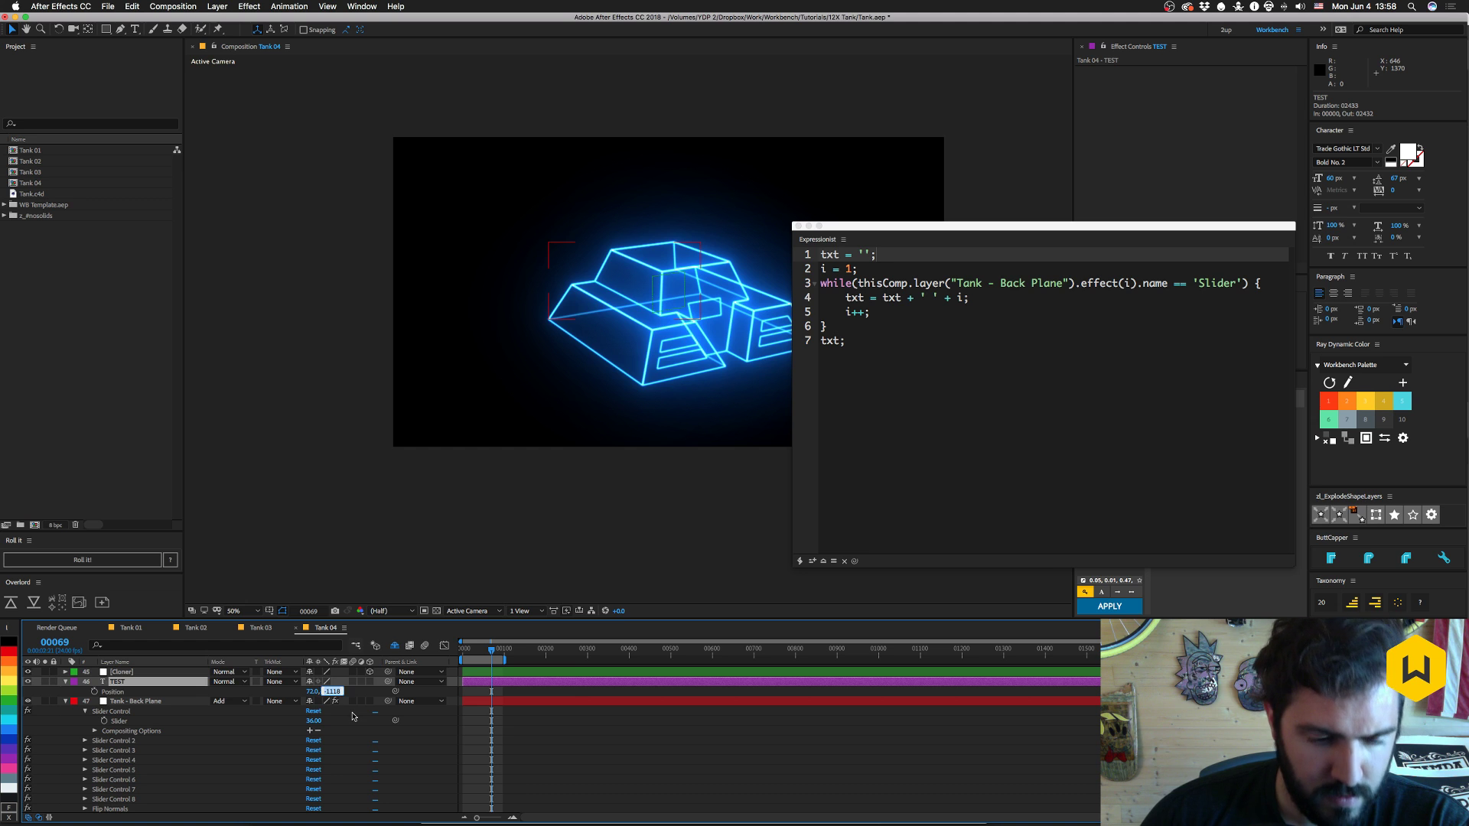
left_click_drag(313, 691, 320, 692)
left_click(323, 690)
type("100")
key("Return")
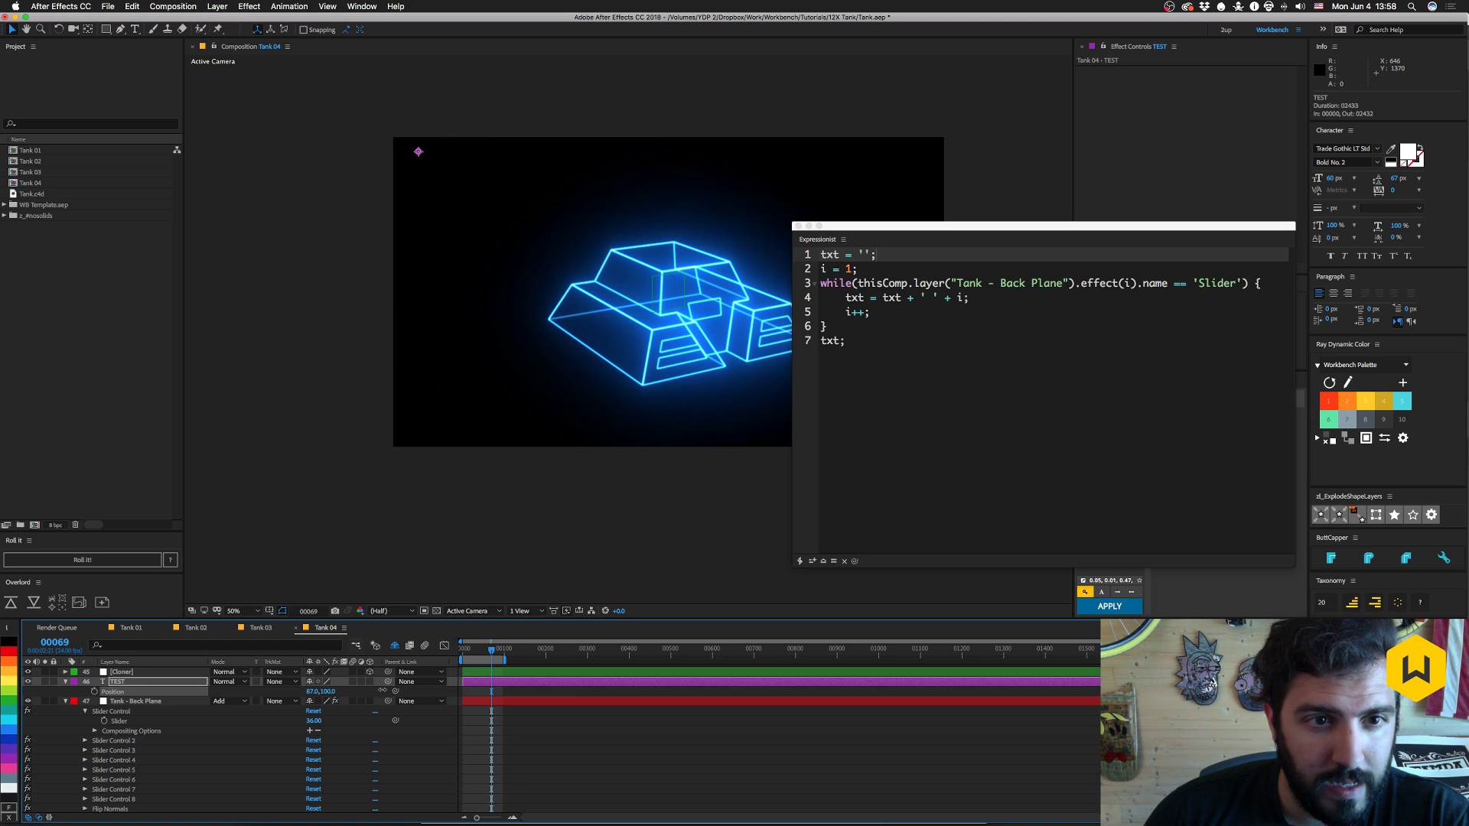
left_click(142, 682)
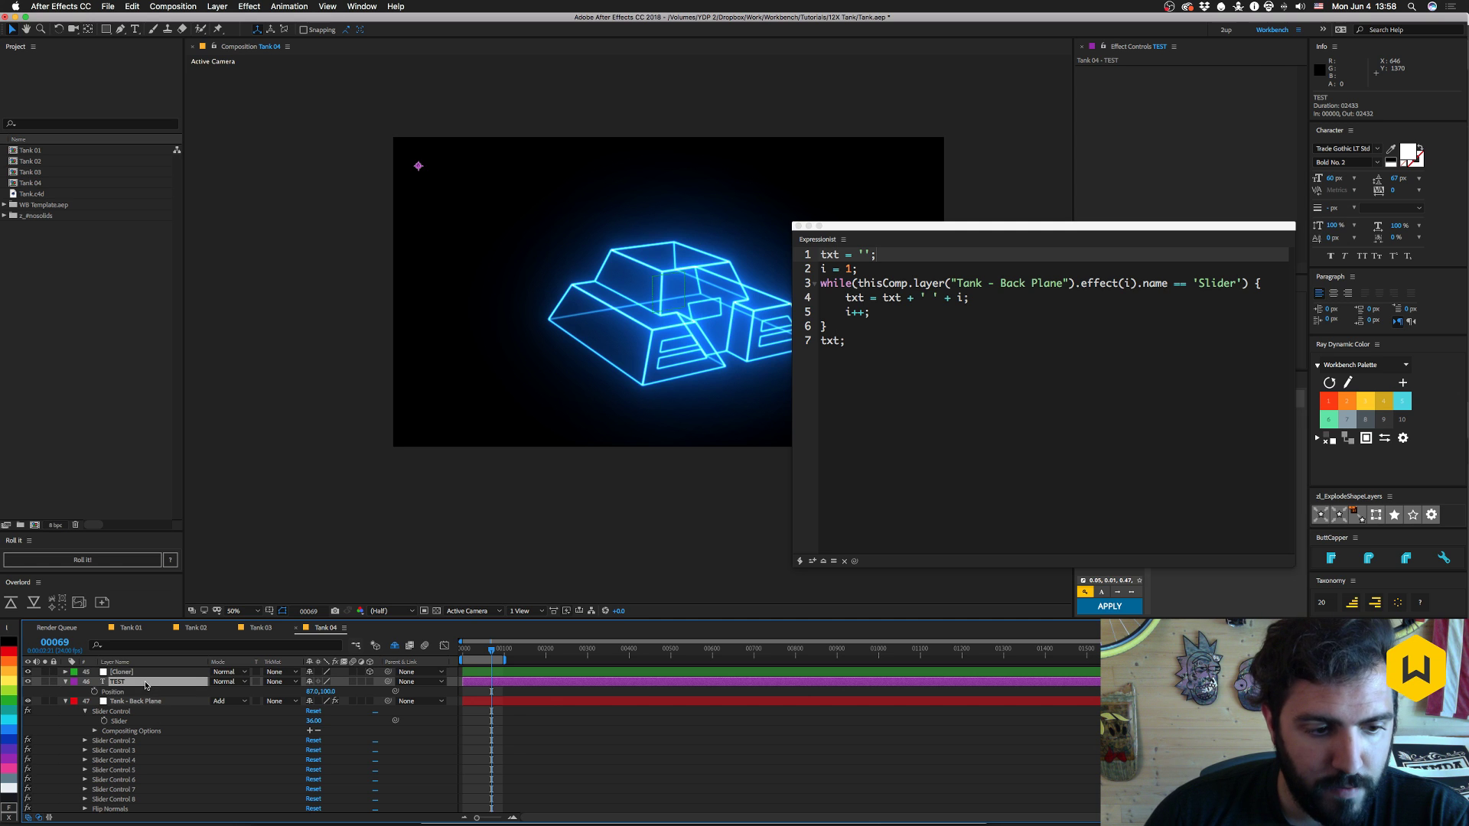
left_click_drag(941, 227, 896, 271)
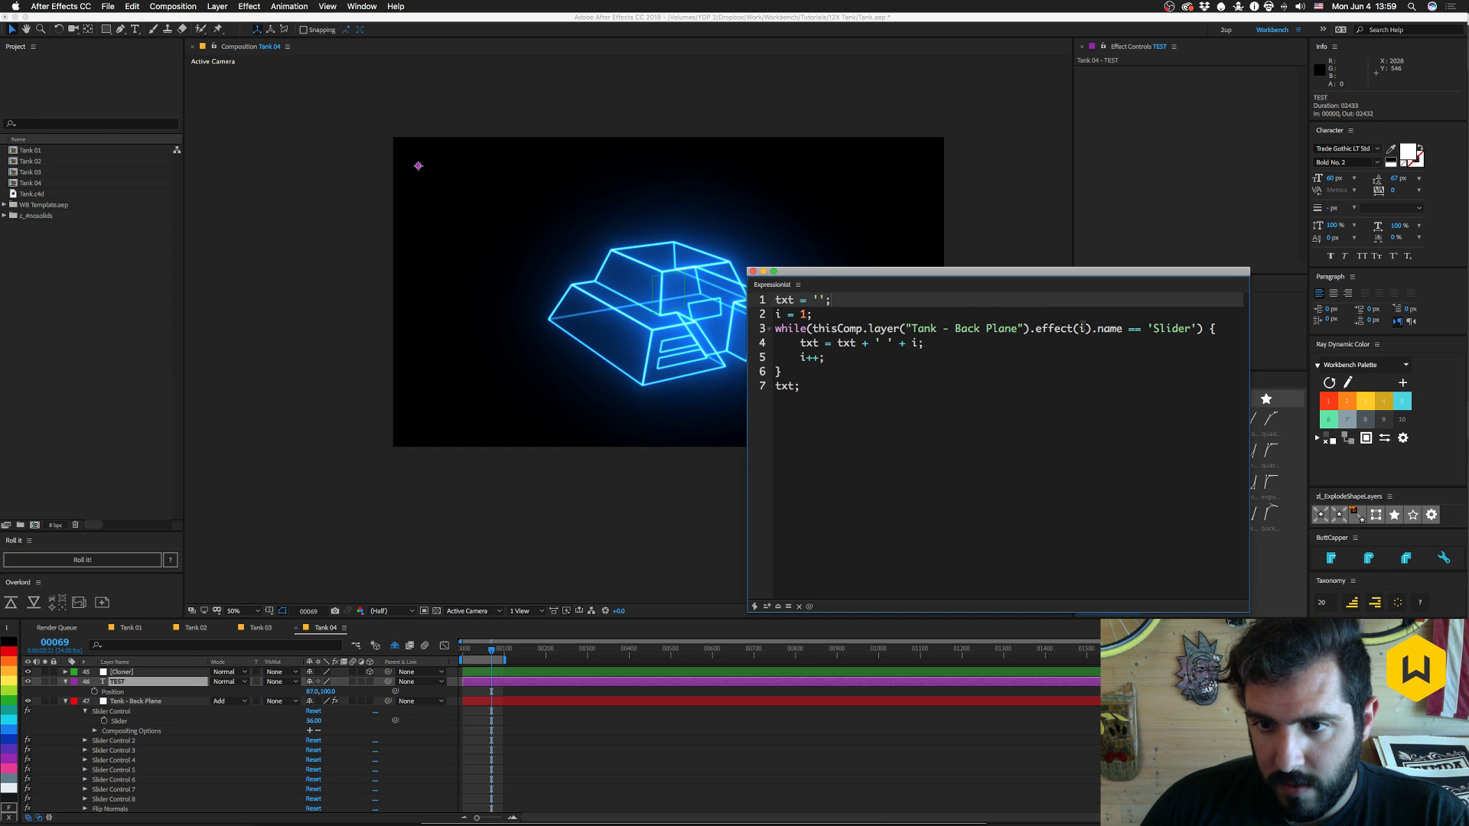
left_click(789, 371)
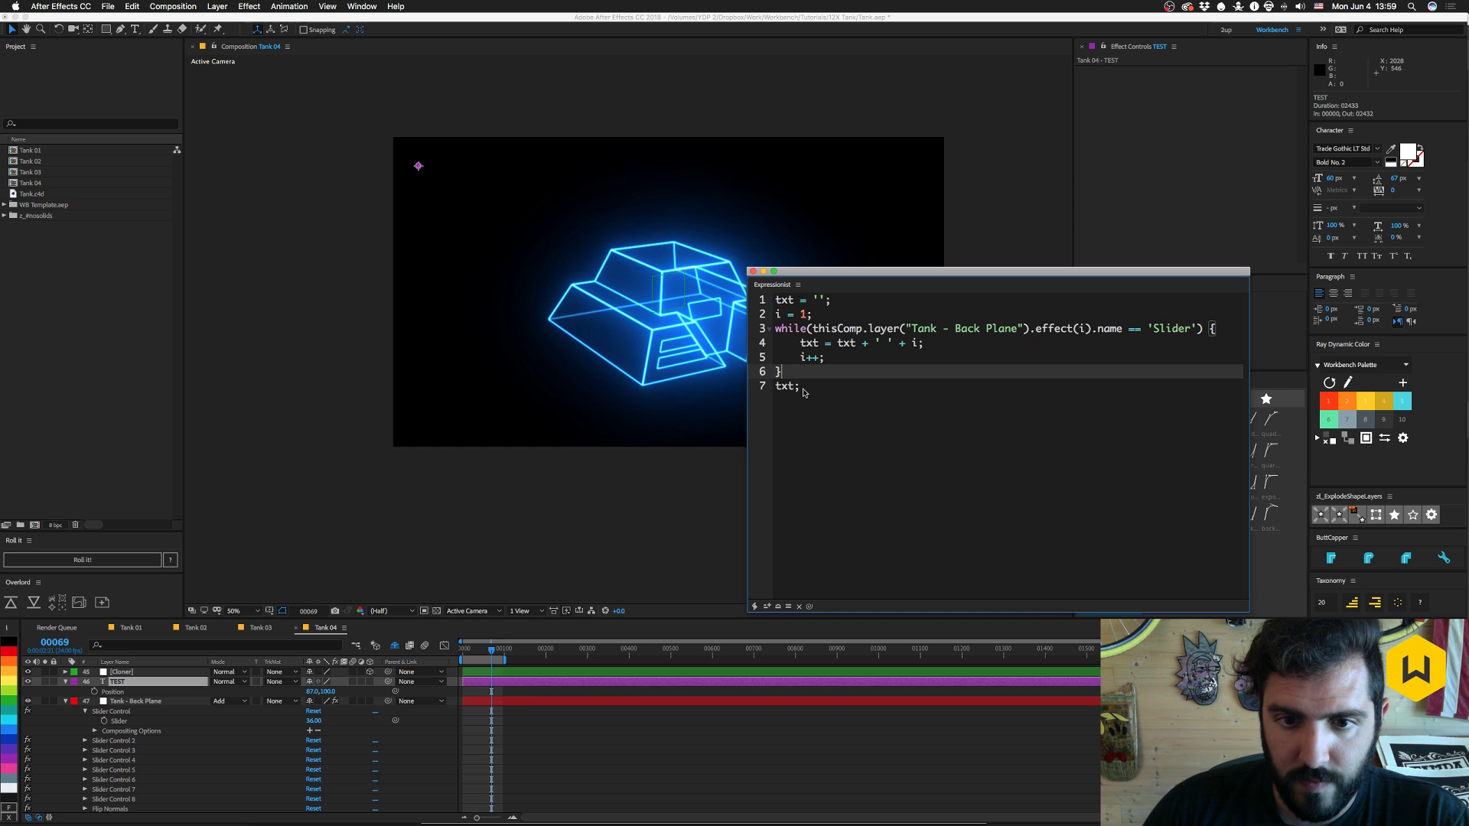
left_click_drag(802, 389, 770, 300)
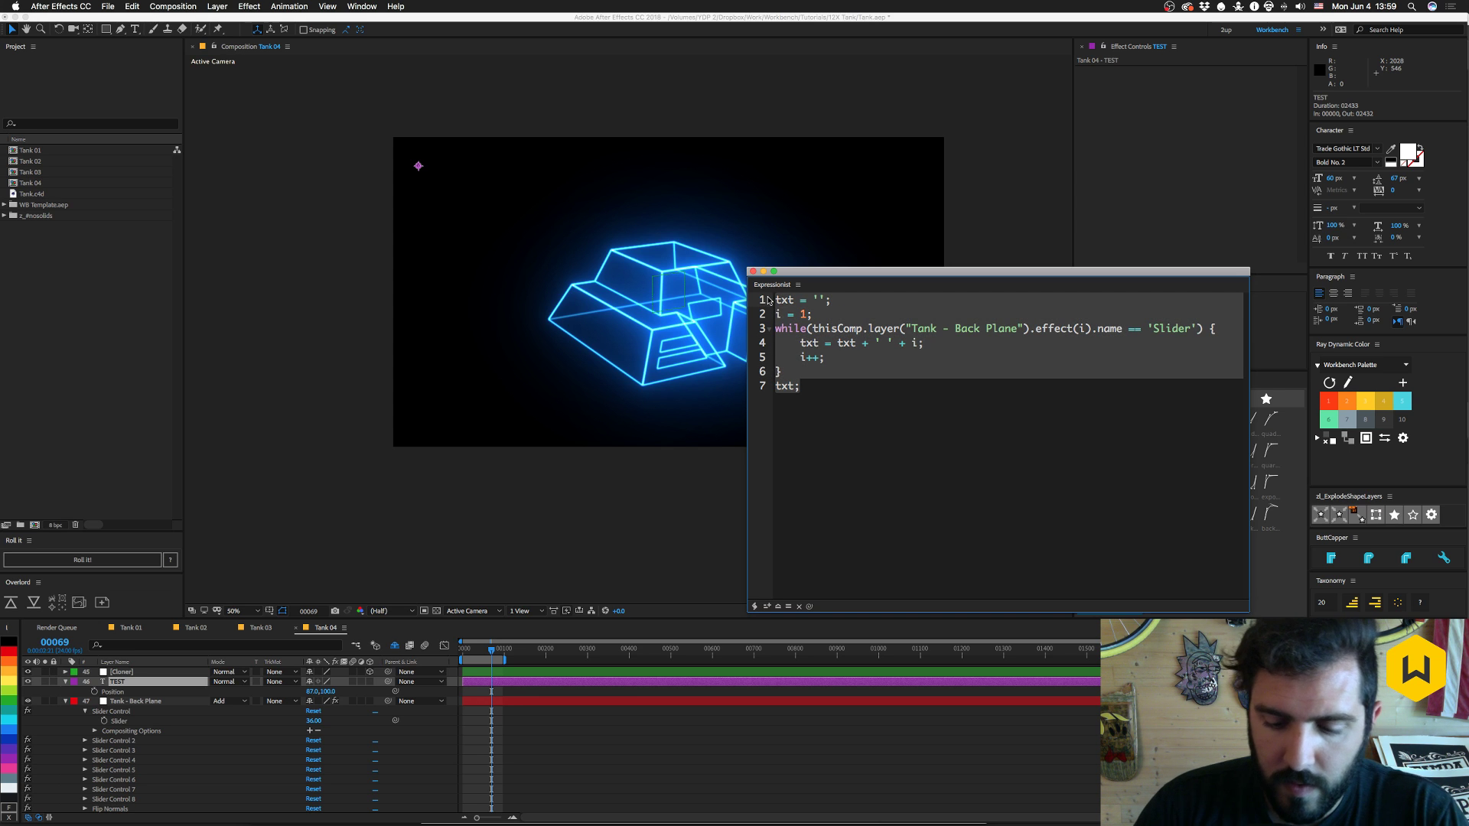
type("//")
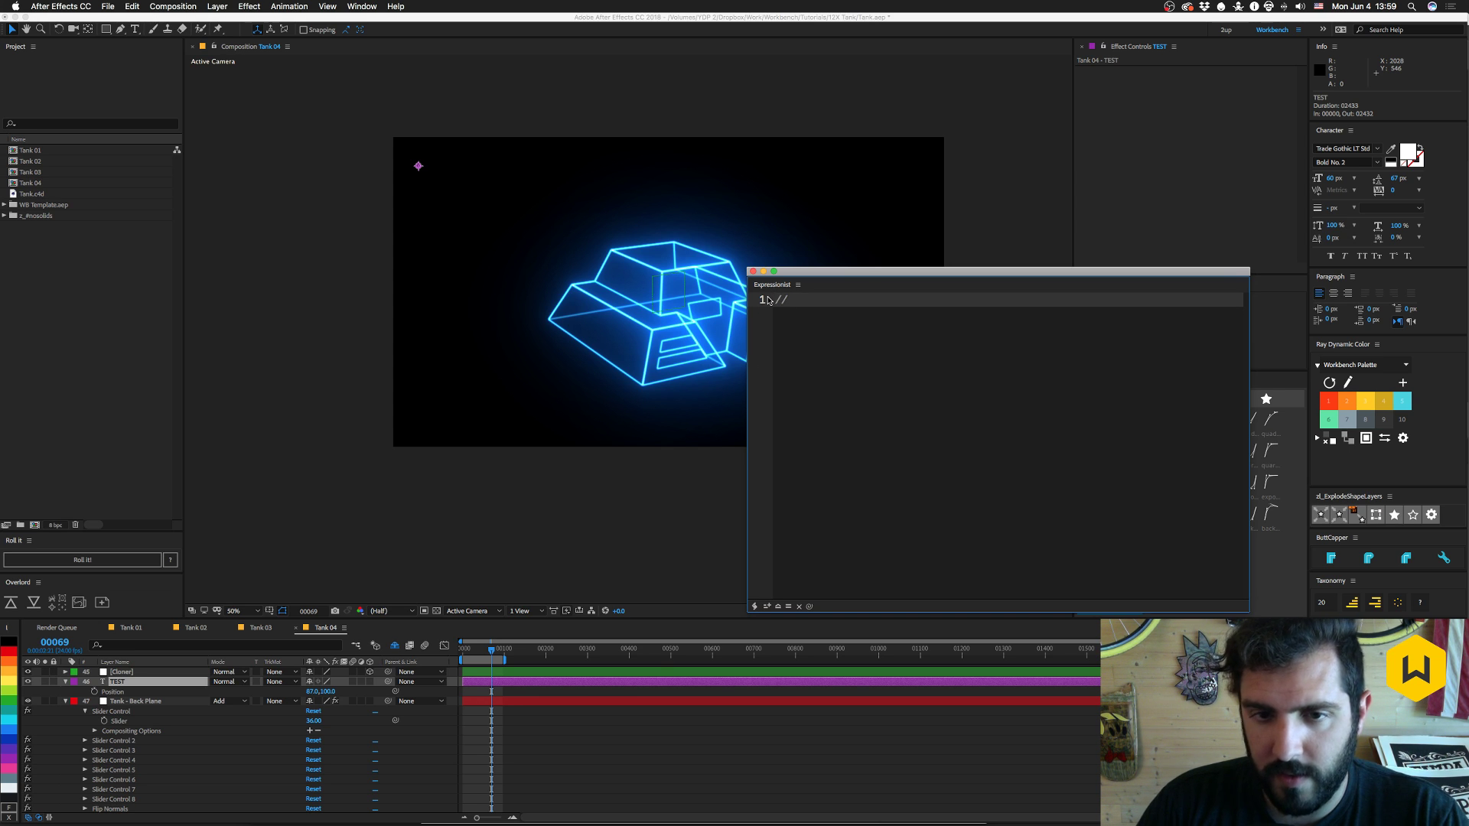
key("super+z")
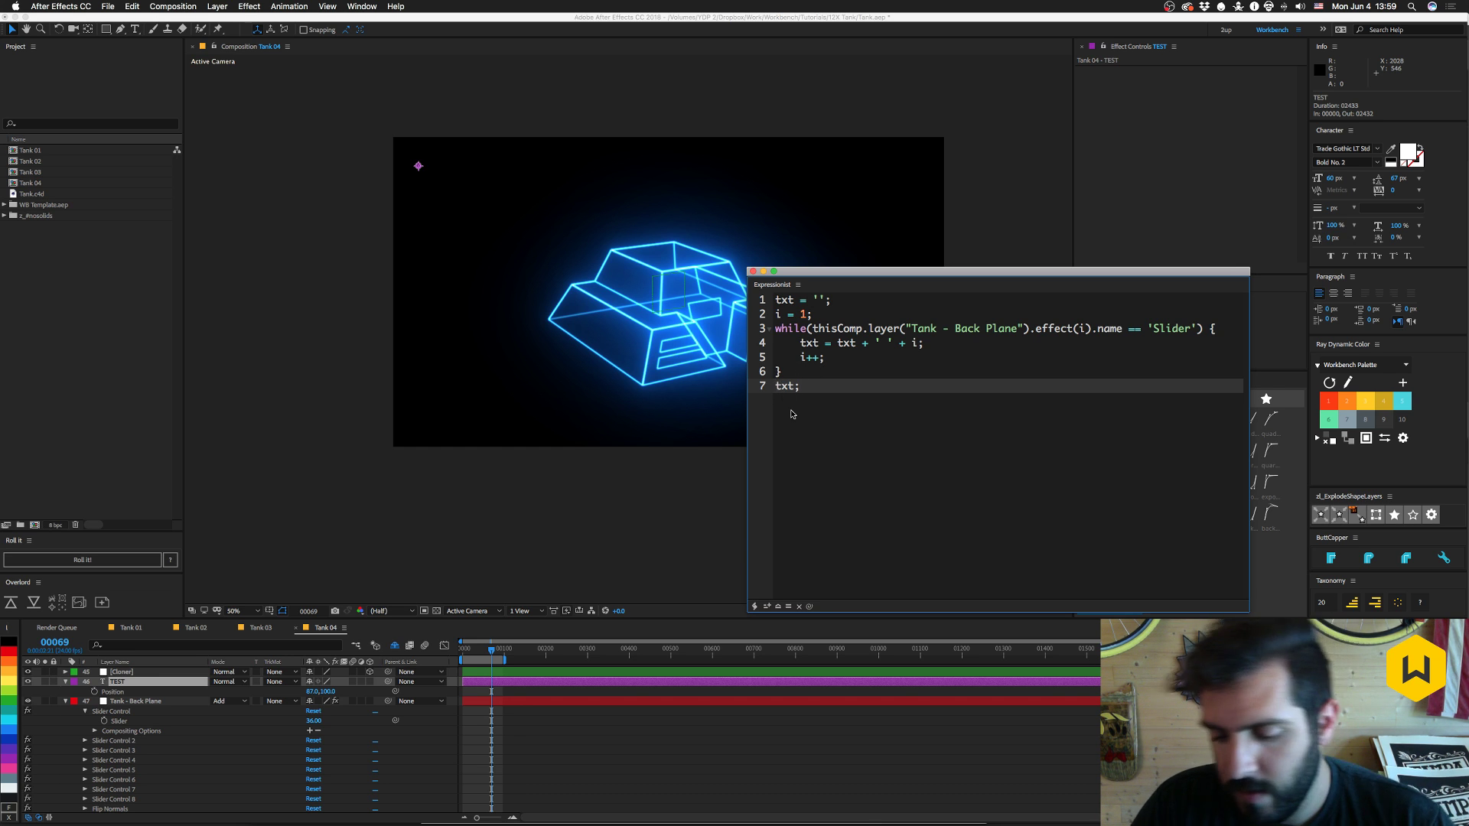
- Comment out the final txt; and add the line thisComp.layer("Tank - Back Plane").effect(1).name below it
type("//")
key("Return")
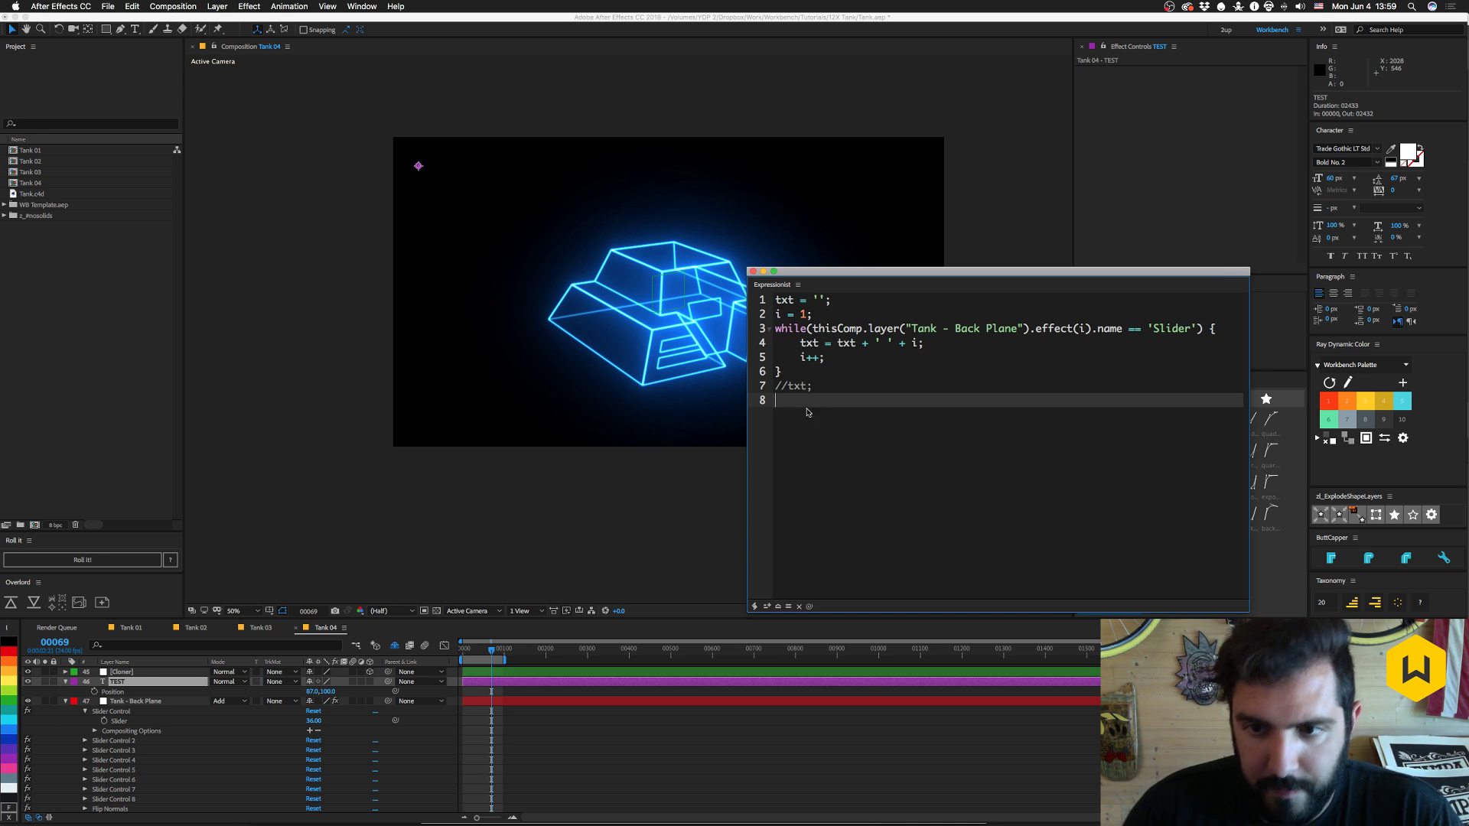
left_click_drag(812, 328, 1119, 336)
key("super+c")
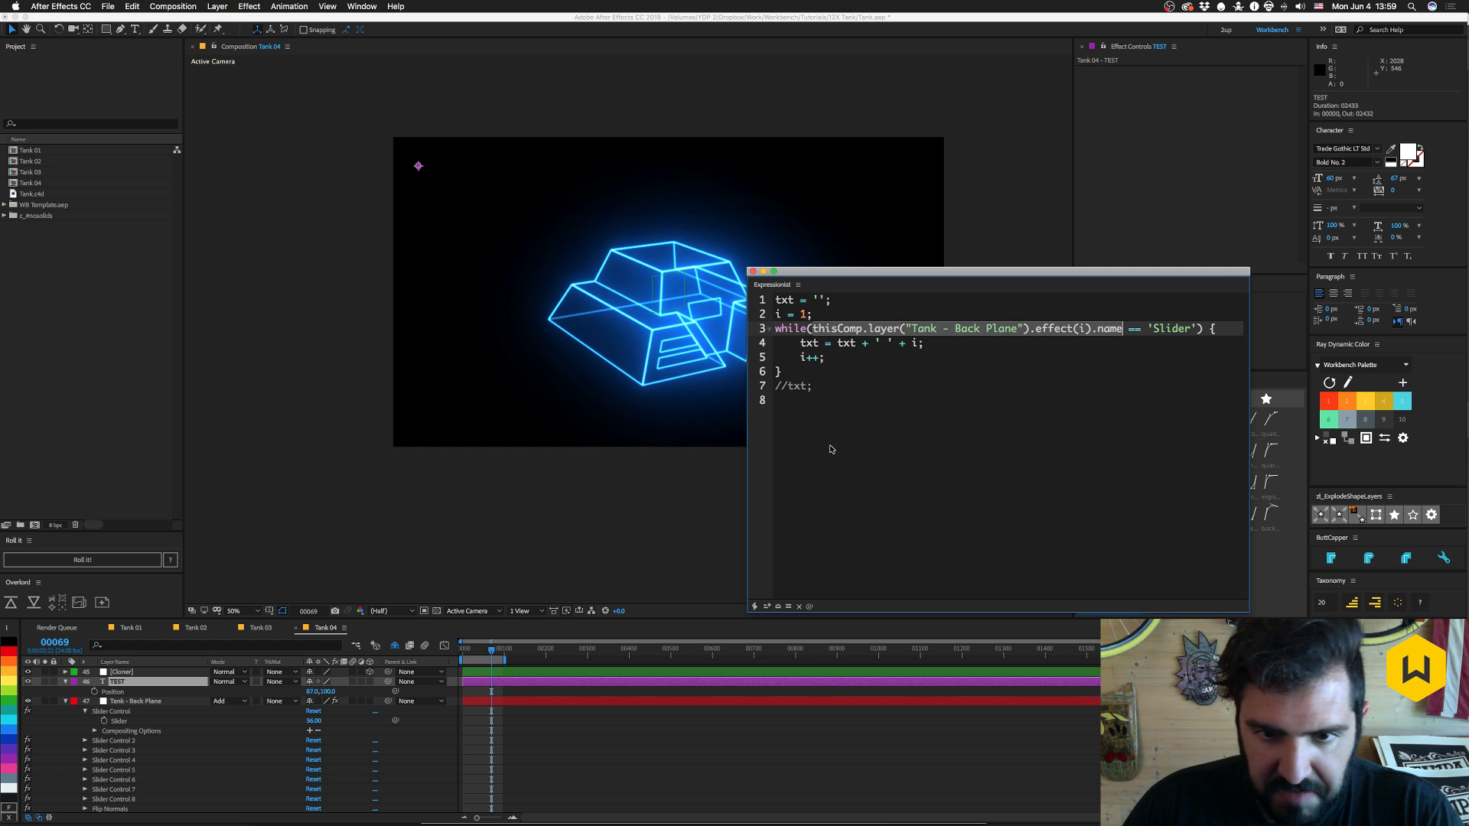
left_click(790, 407)
key("super+v")
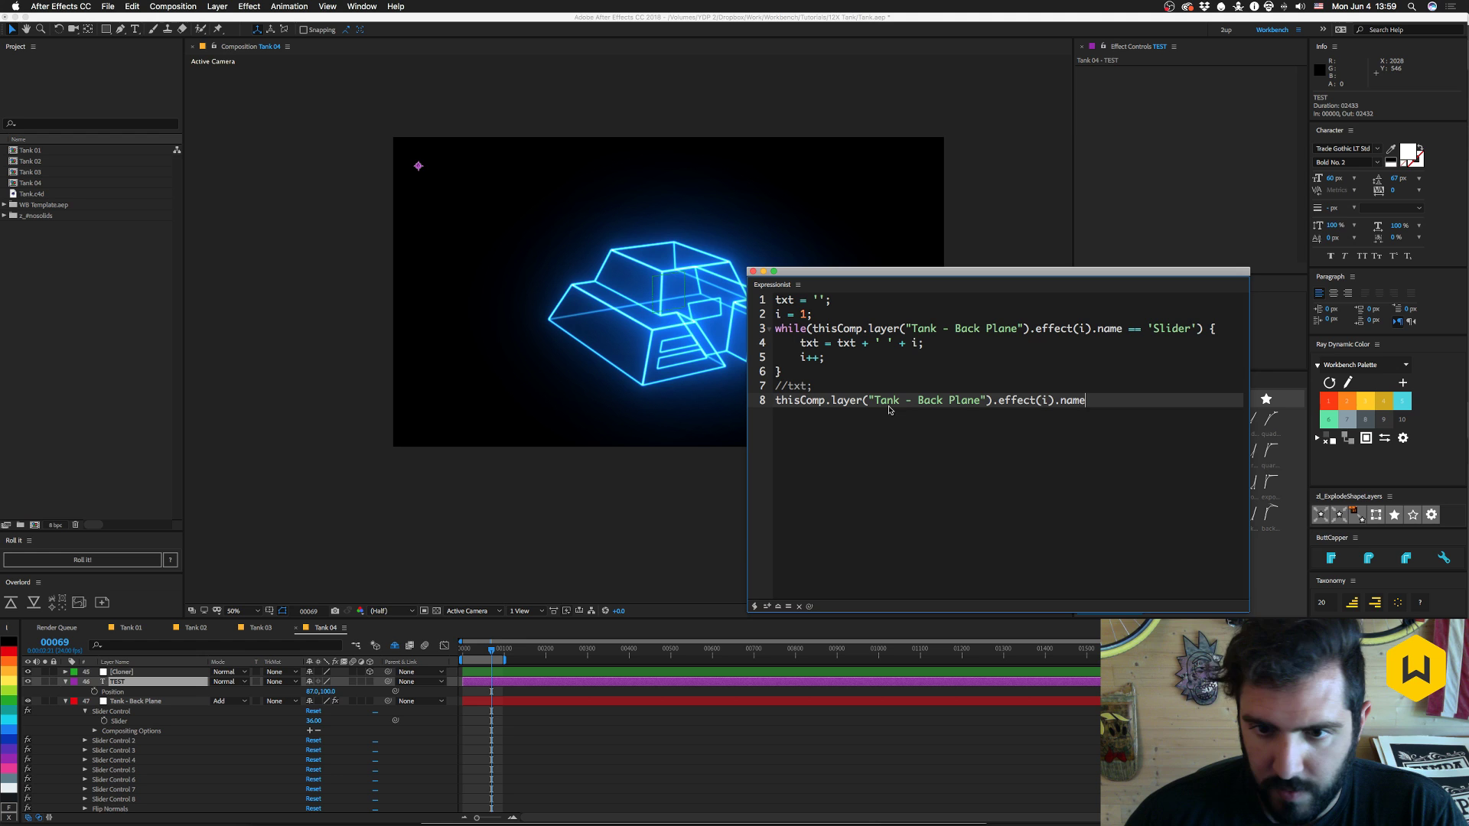
double_click(1046, 401)
type("0")
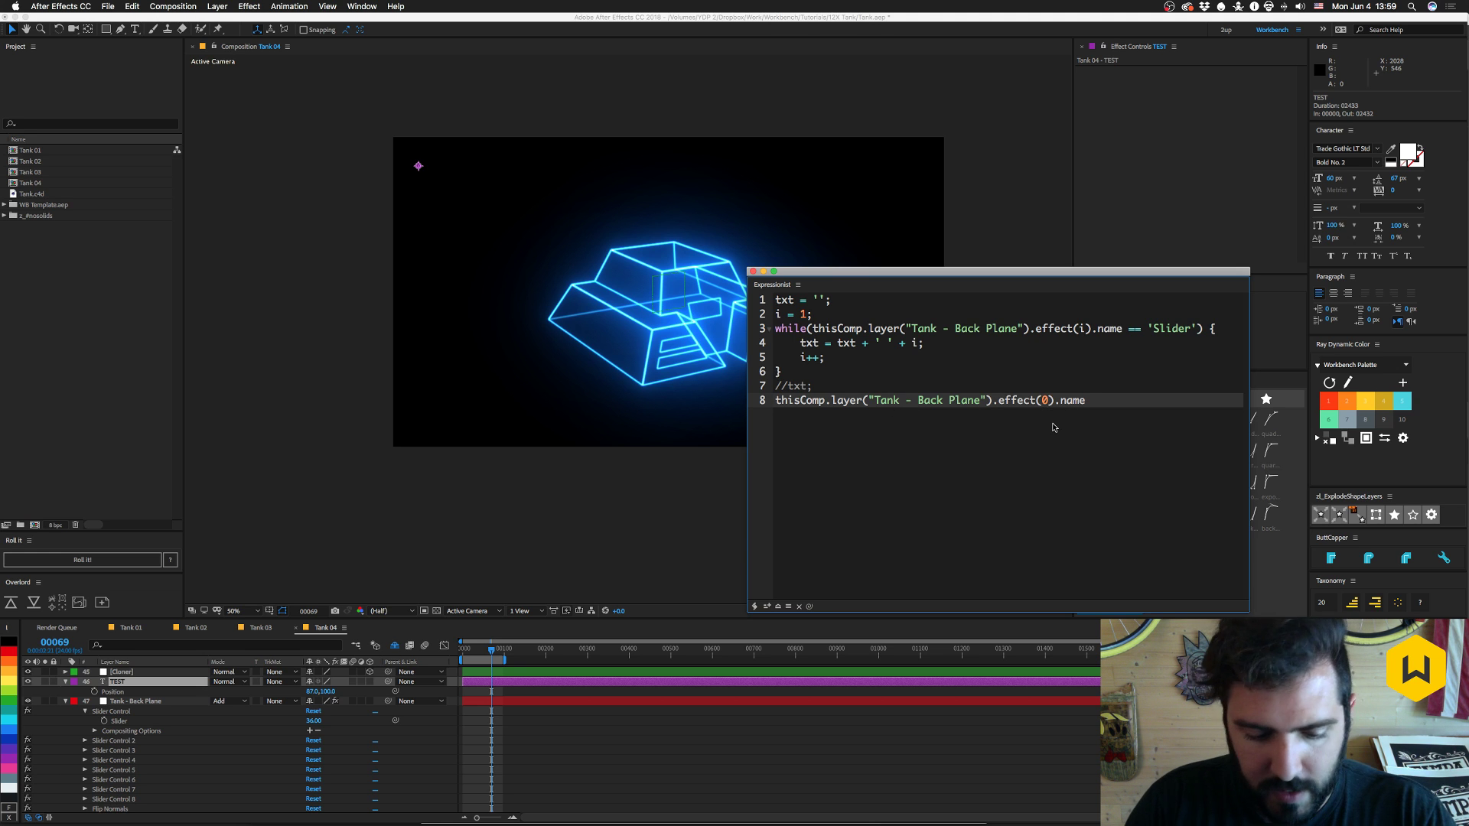
key("BackSpace")
type("1")
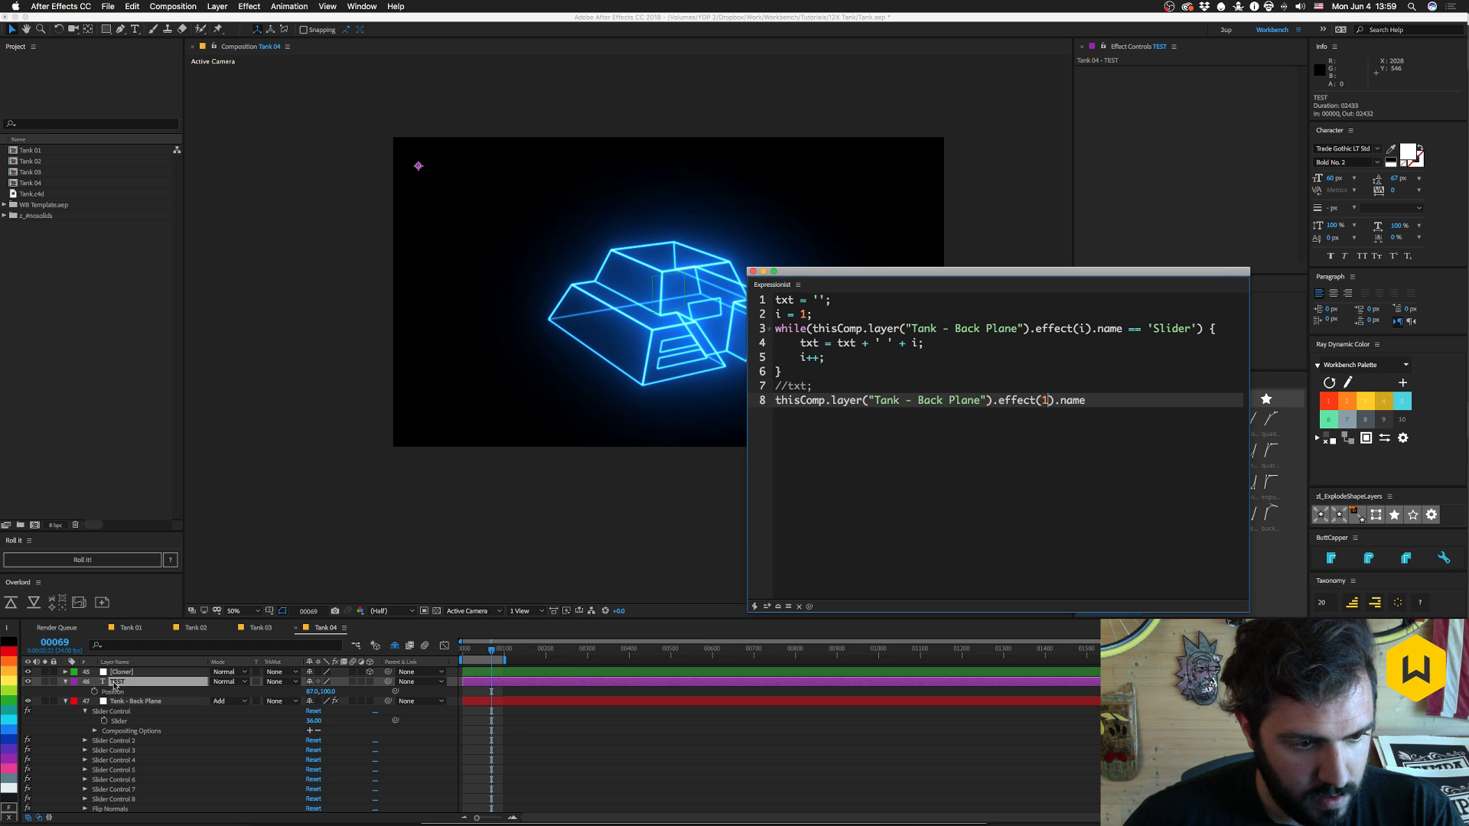
- Reveal the TEST layer's Source Text property and apply the edited expression to it
left_click(66, 682)
left_click(66, 681)
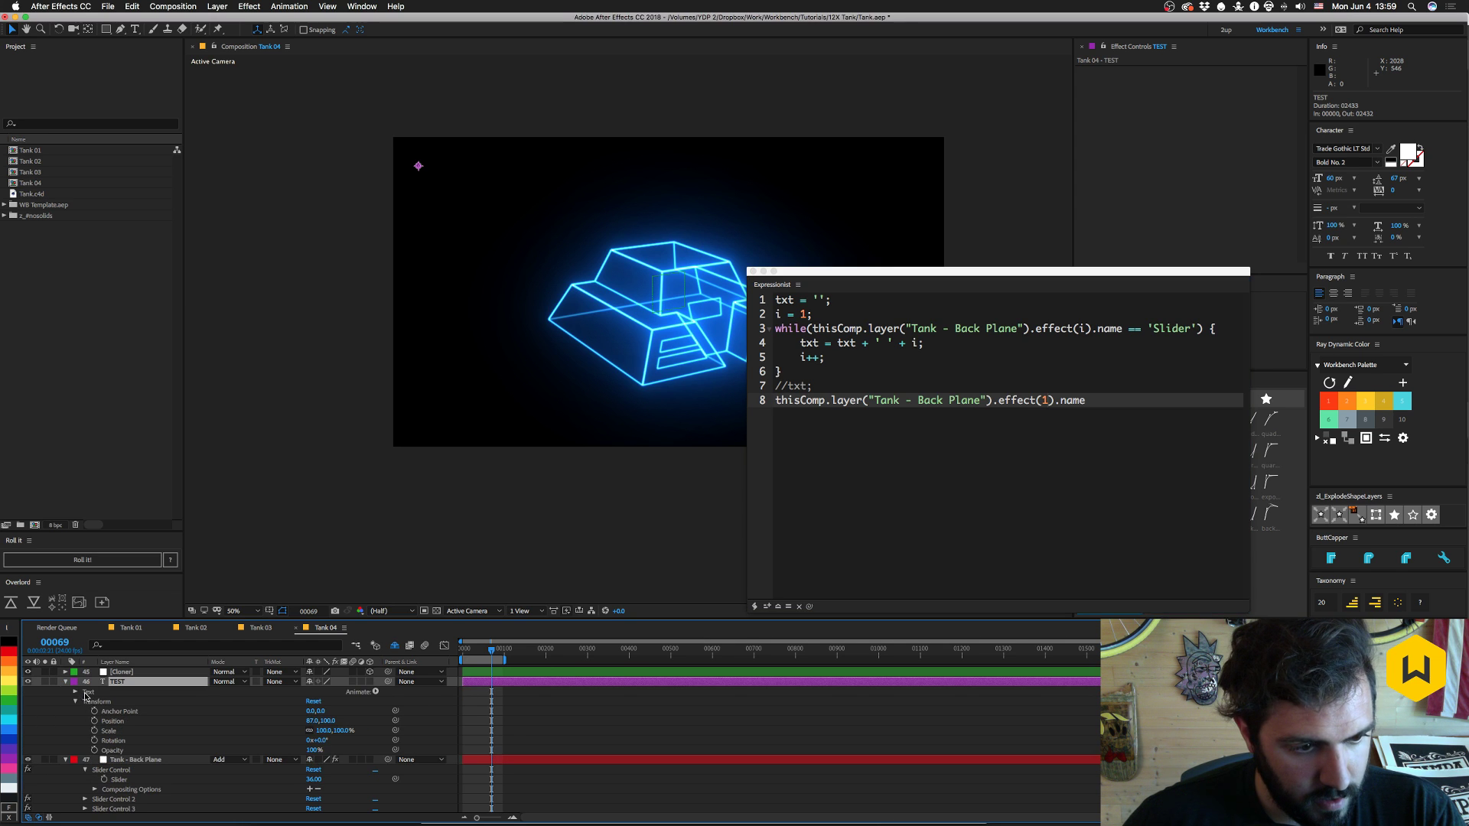
left_click(75, 692)
left_click(85, 701)
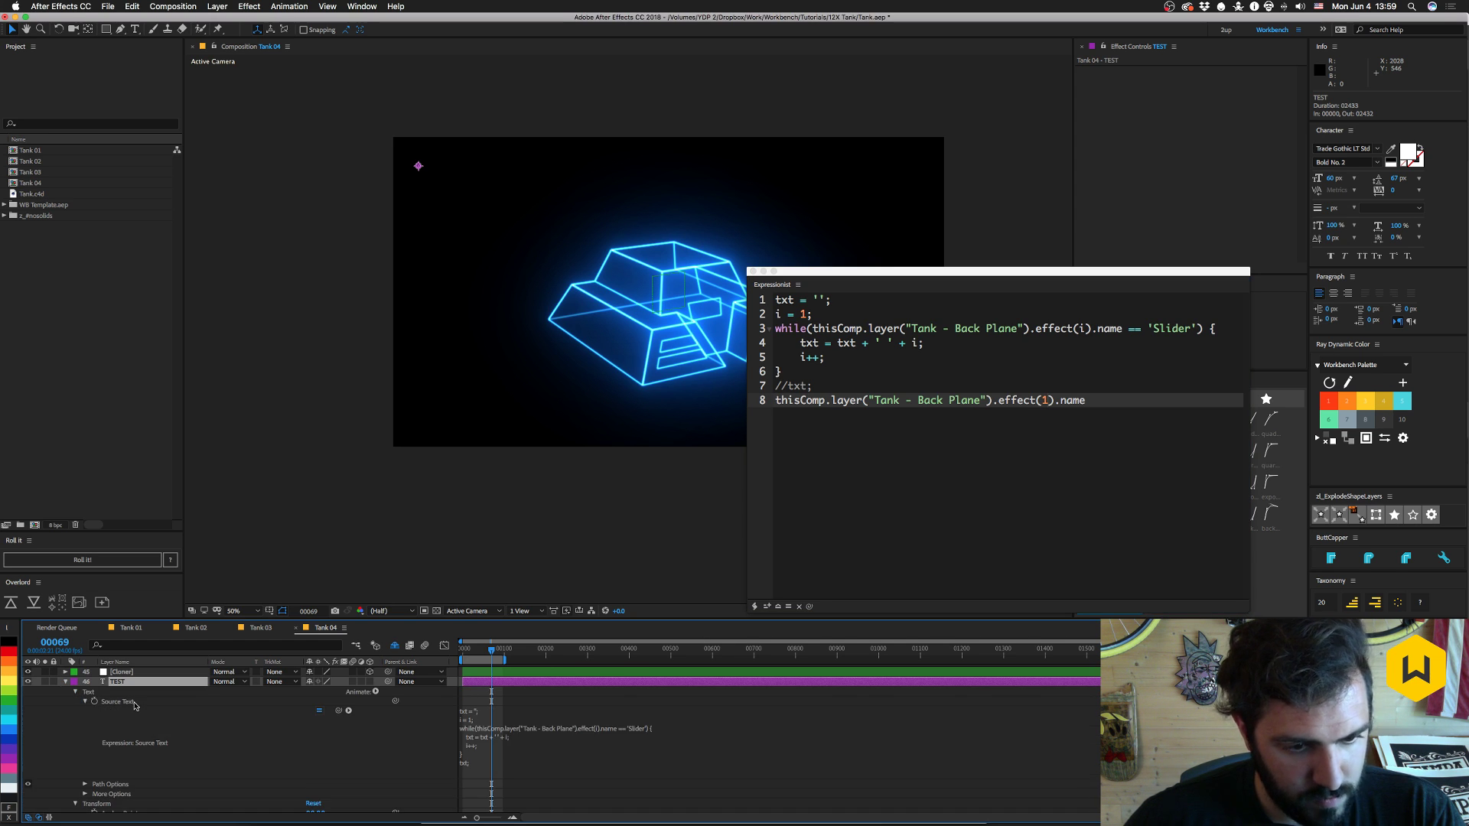
left_click(117, 702)
left_click(768, 607)
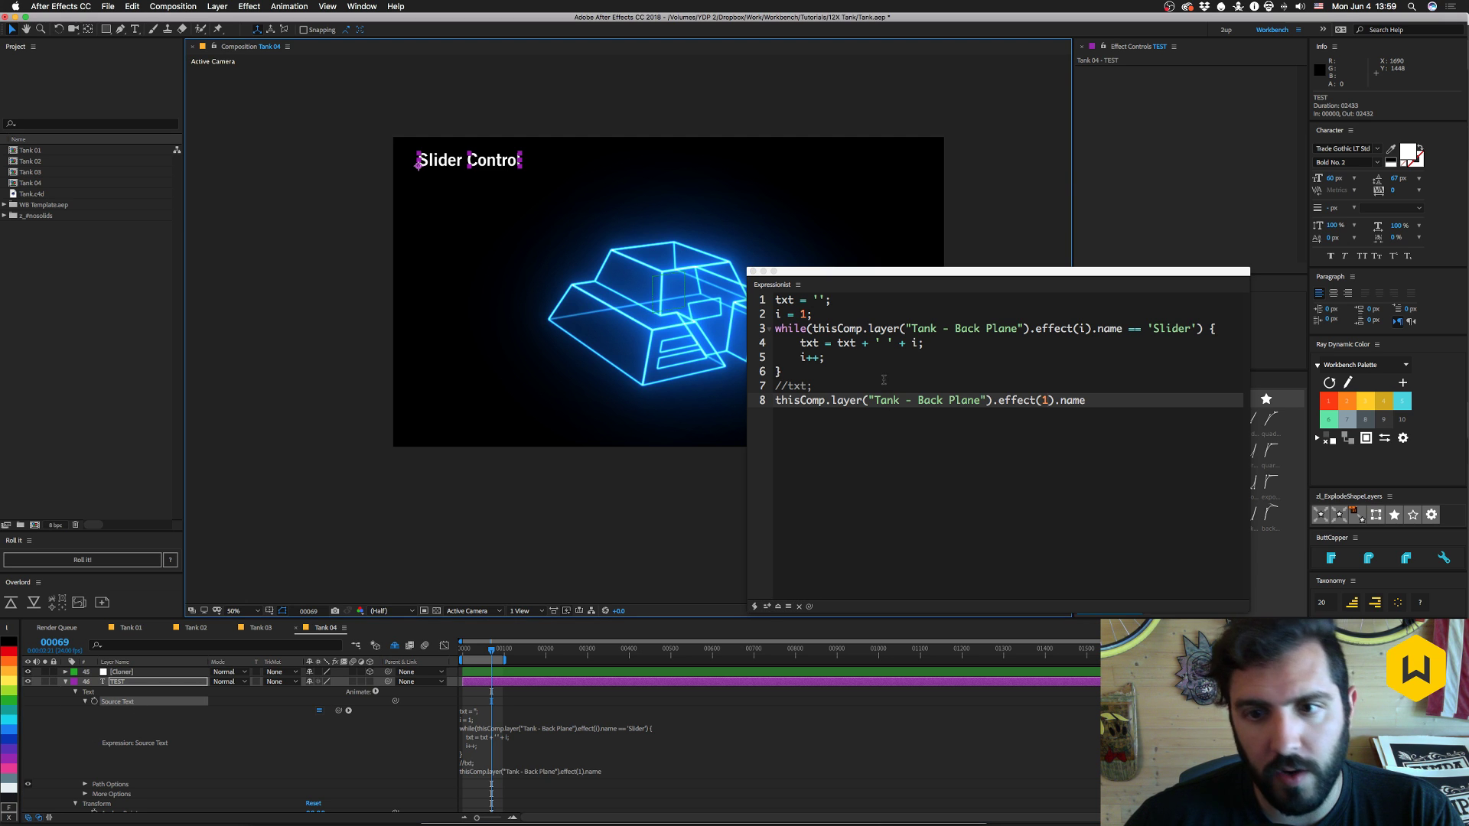
- Change the name compared in the while condition to 'Slider Control' and reapply the expression to Source Text
left_click(1190, 329)
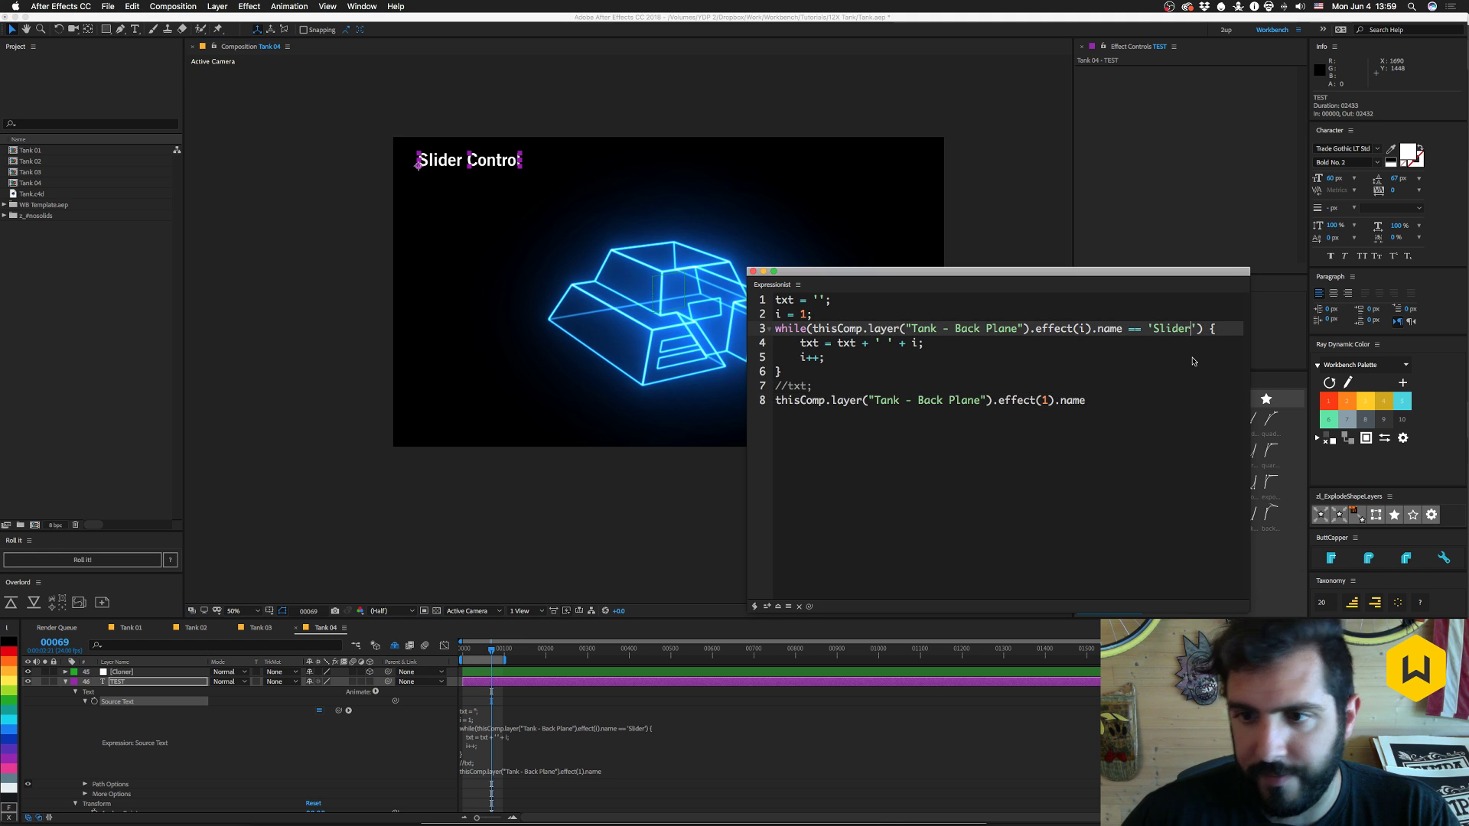
type("Control")
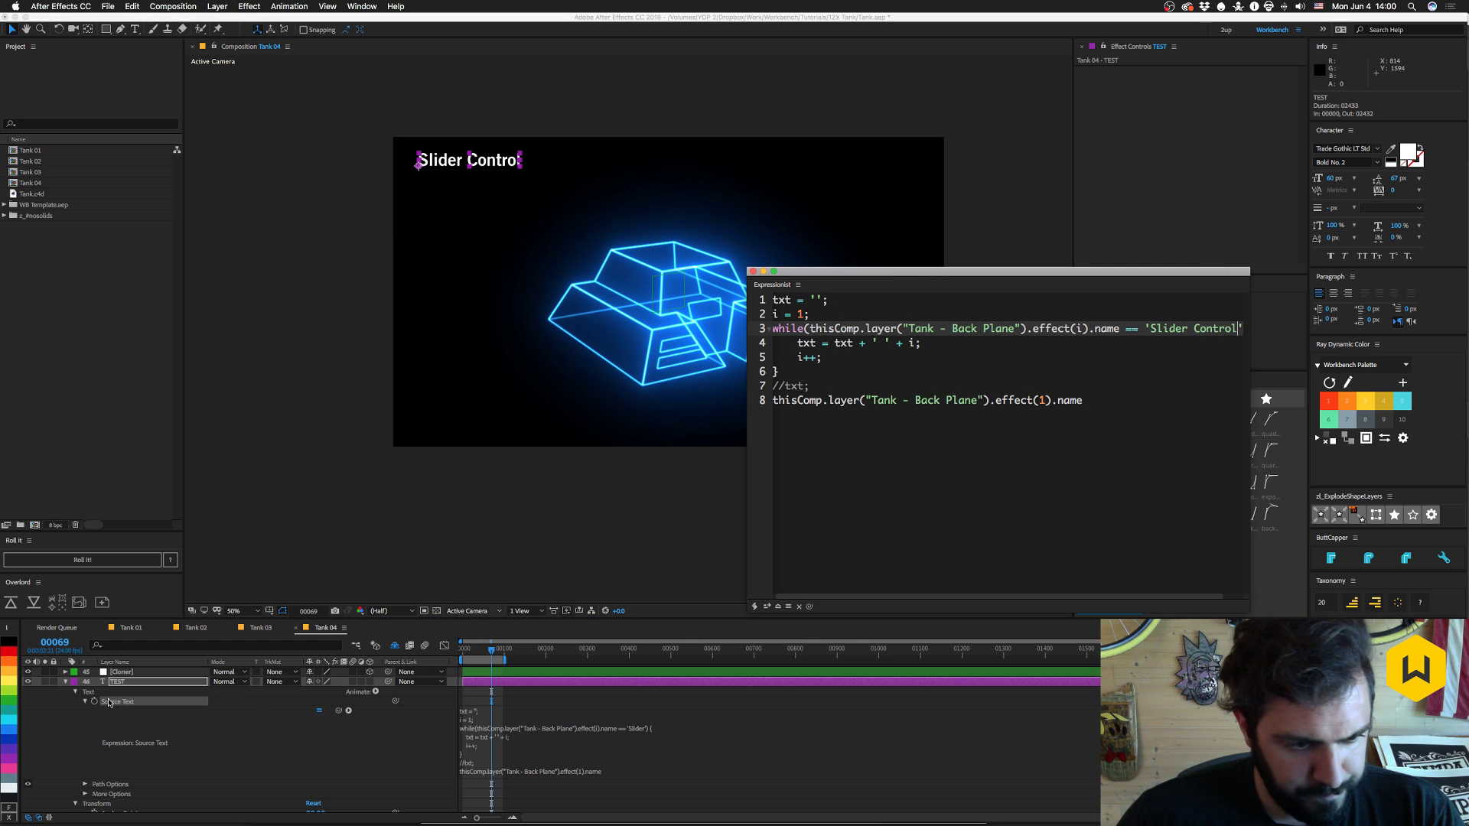
left_click(768, 609)
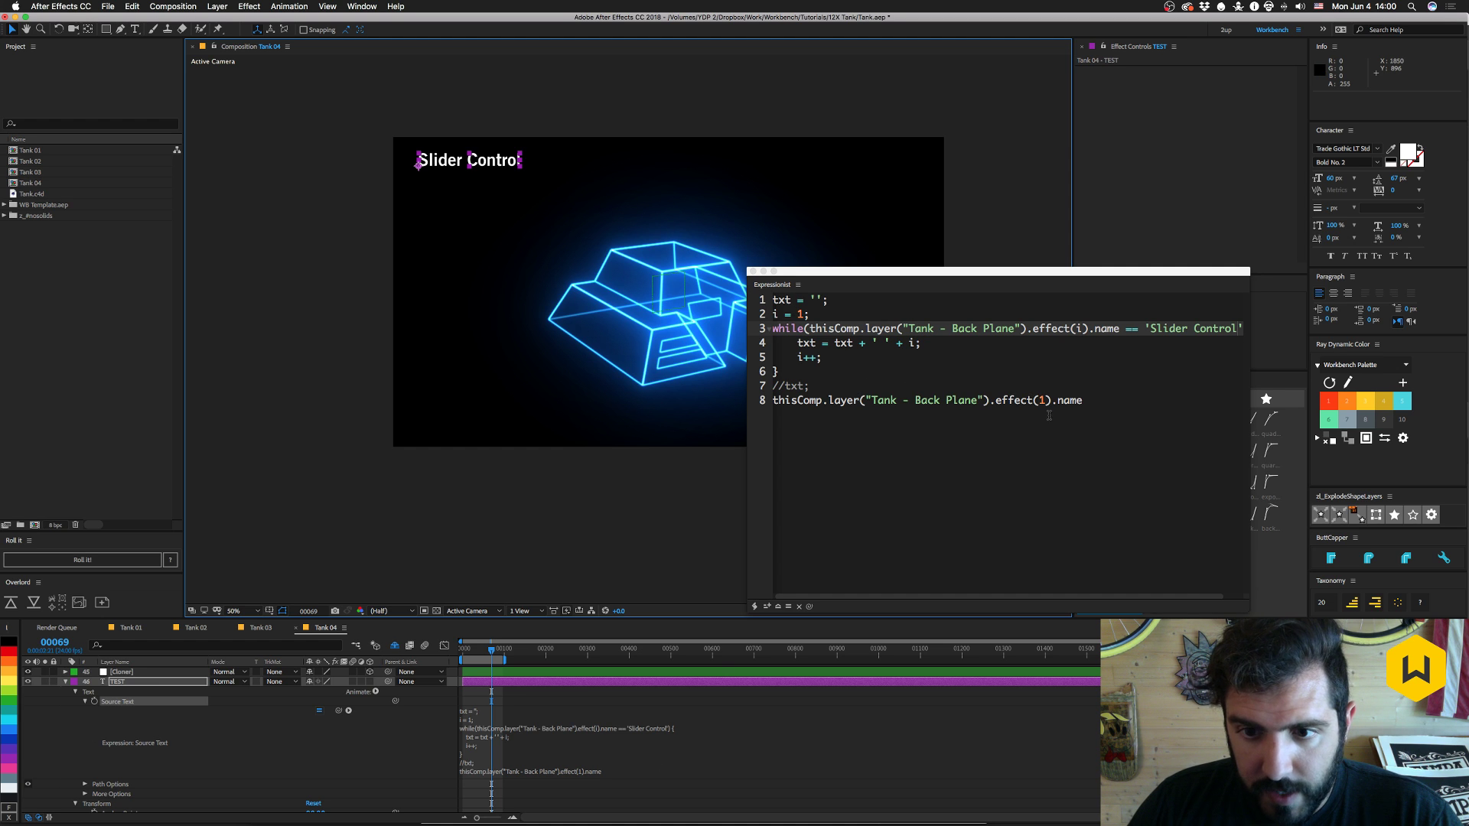
- Restore txt; as the expression's output by deleting the effect-name line and the comment marks, and reapply it to Source Text
left_click(1104, 401)
key("shift+Up")
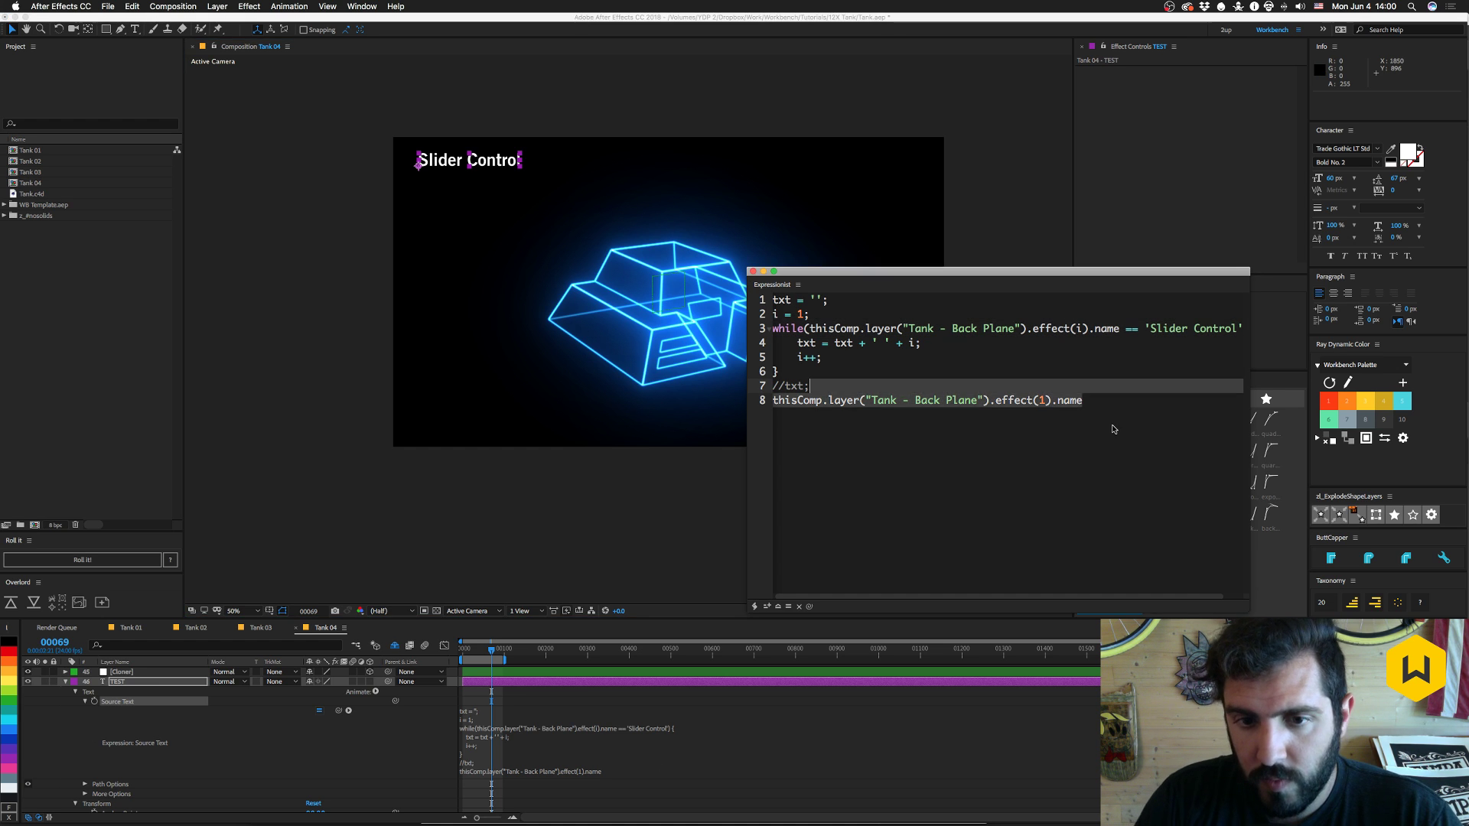
key("BackSpace")
key("super+Left")
key("Right")
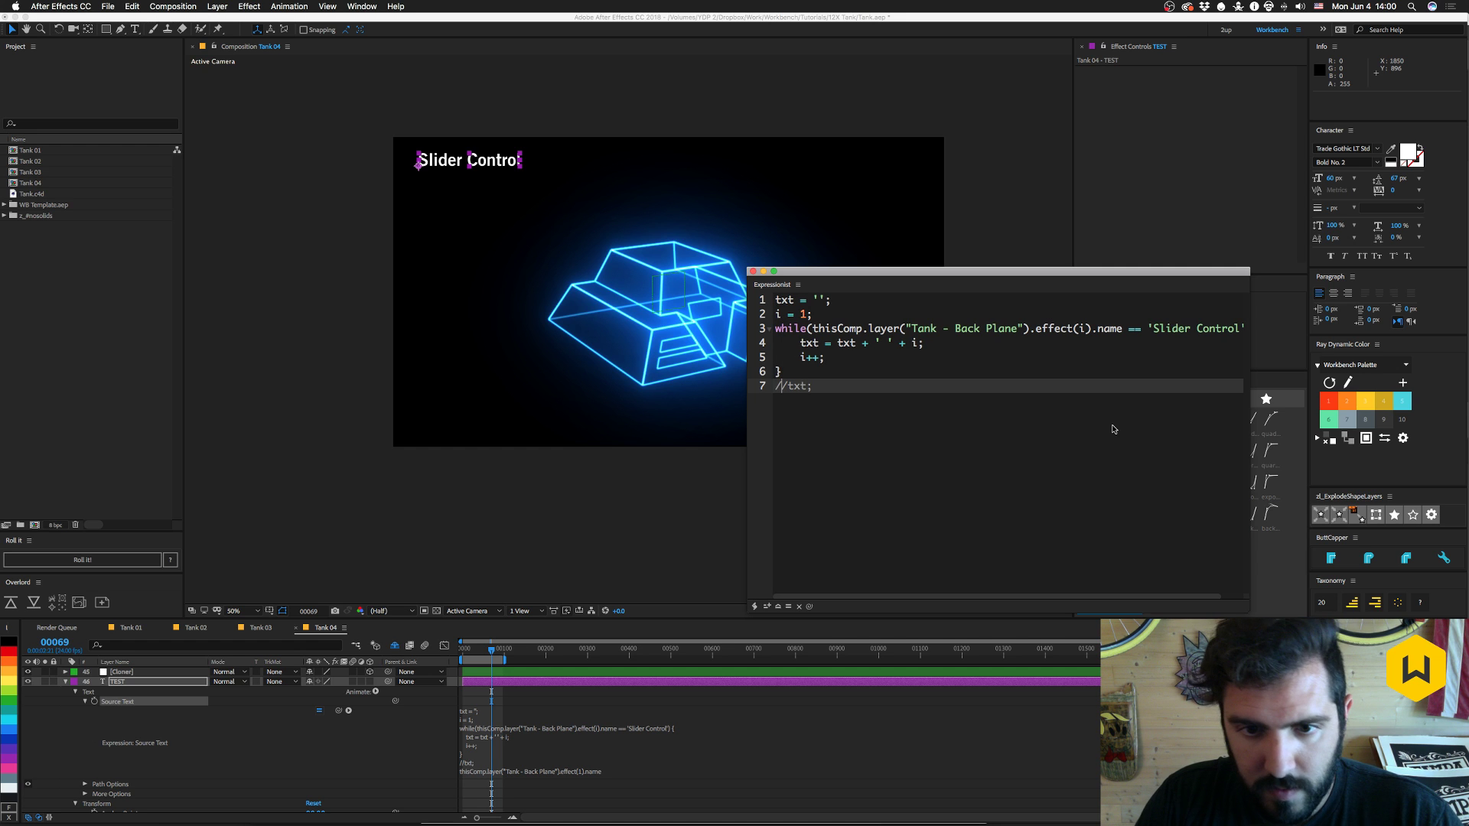
key("BackSpace")
key("BackSpace")
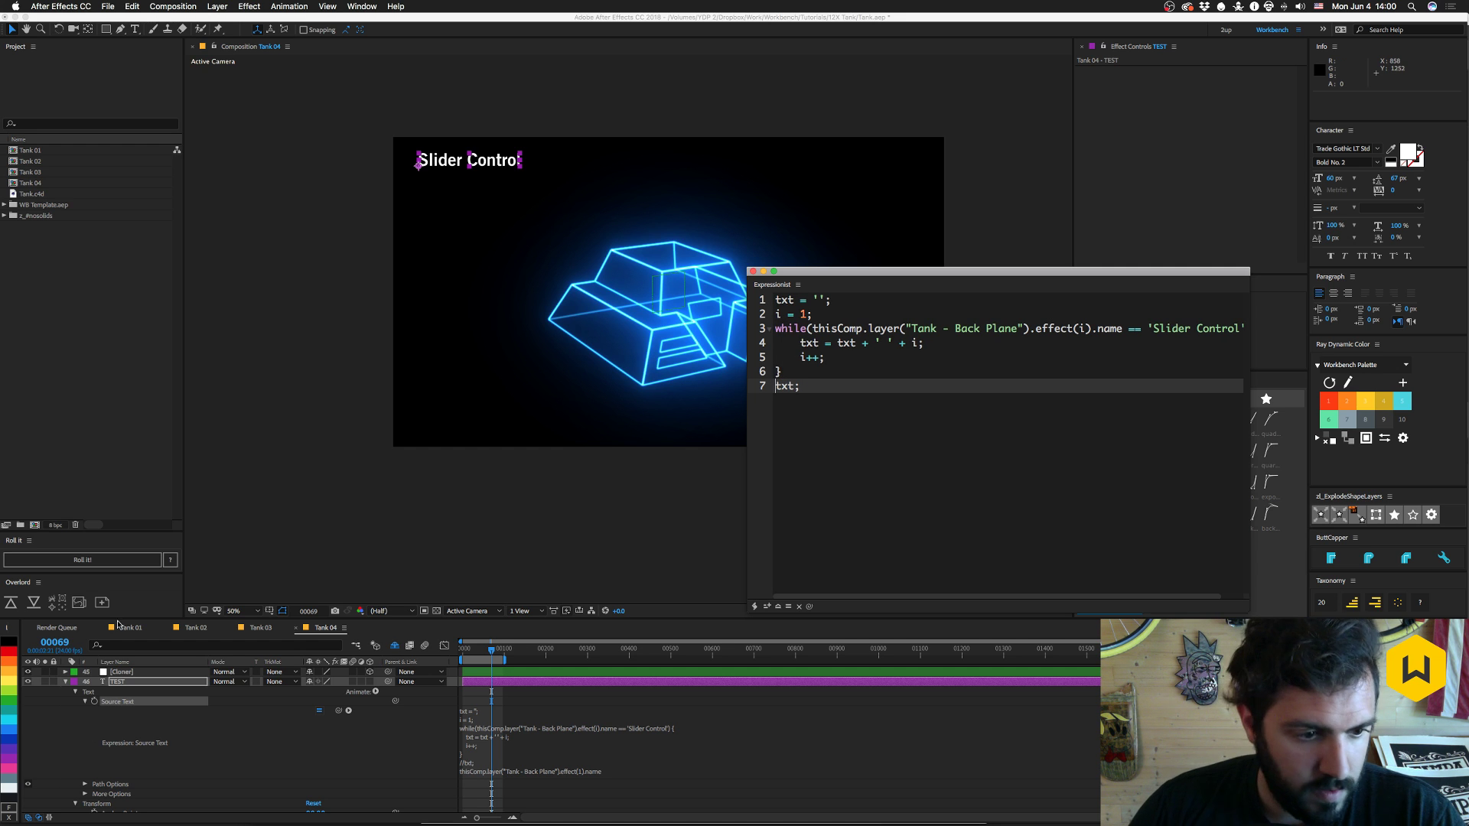
left_click(768, 605)
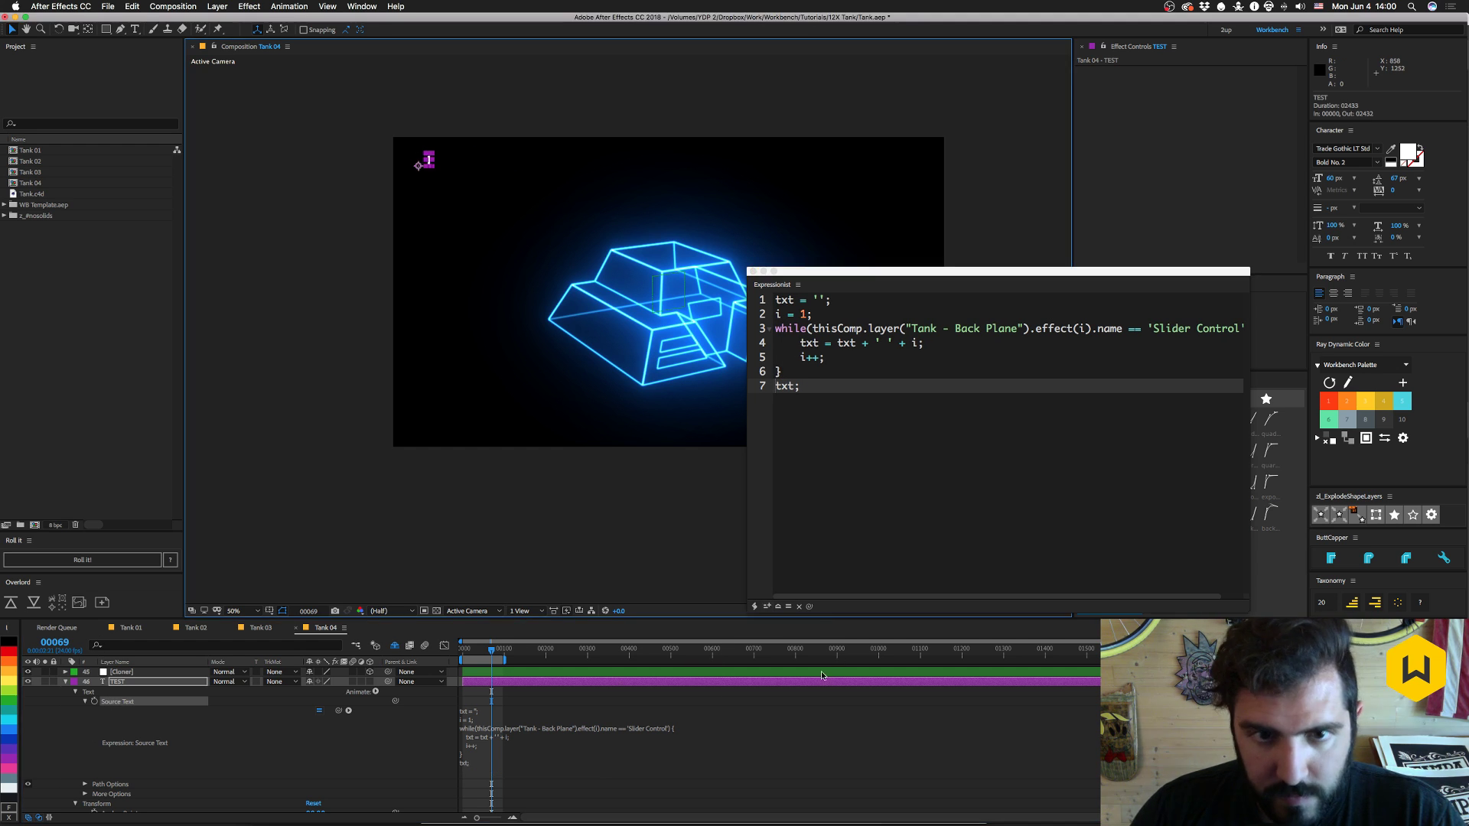
left_click(98, 722)
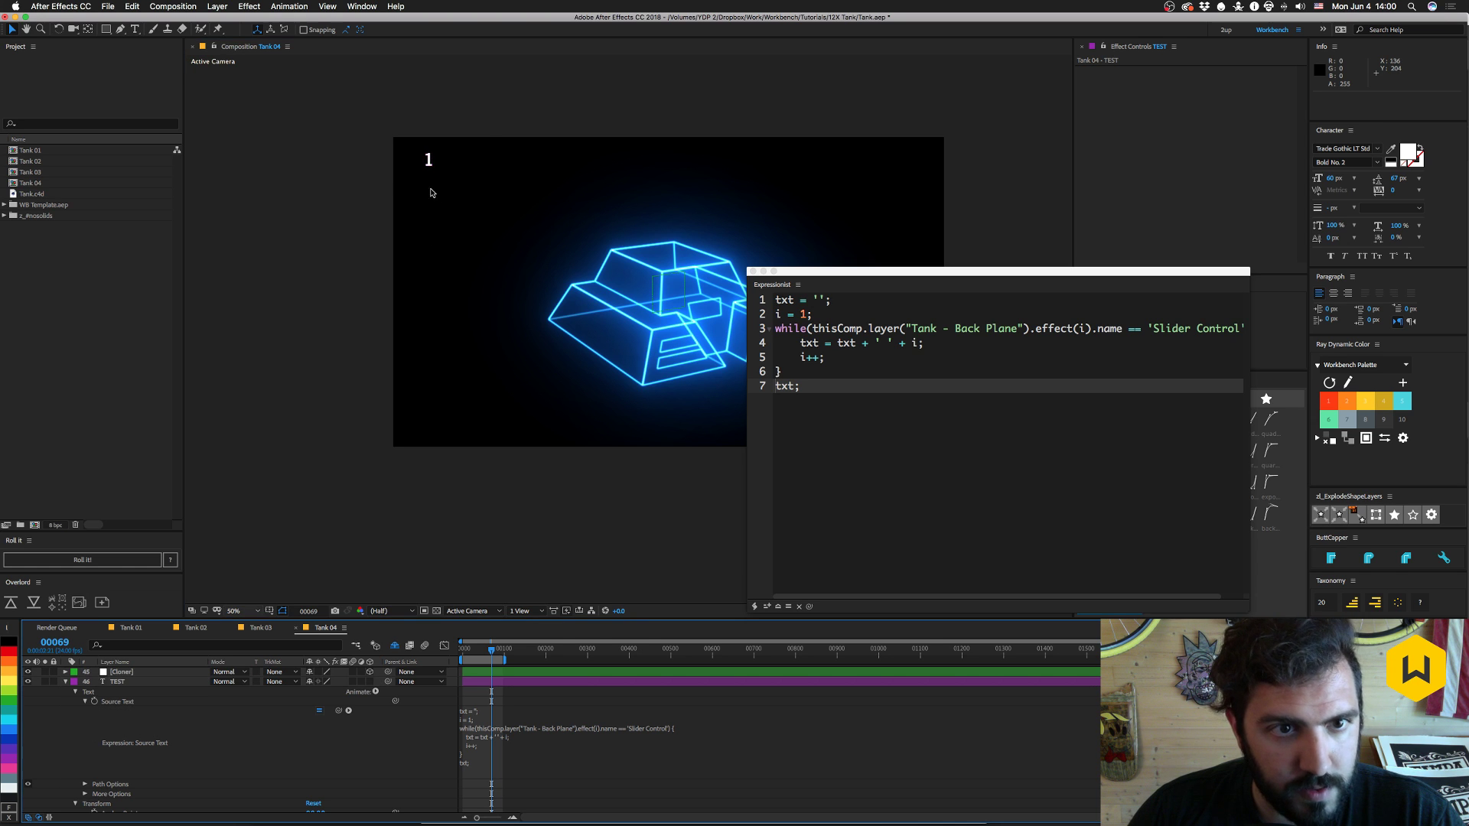
- Check the slider effects on the Tank - Back Plane layer, and reselect the TEST layer
left_click(127, 682)
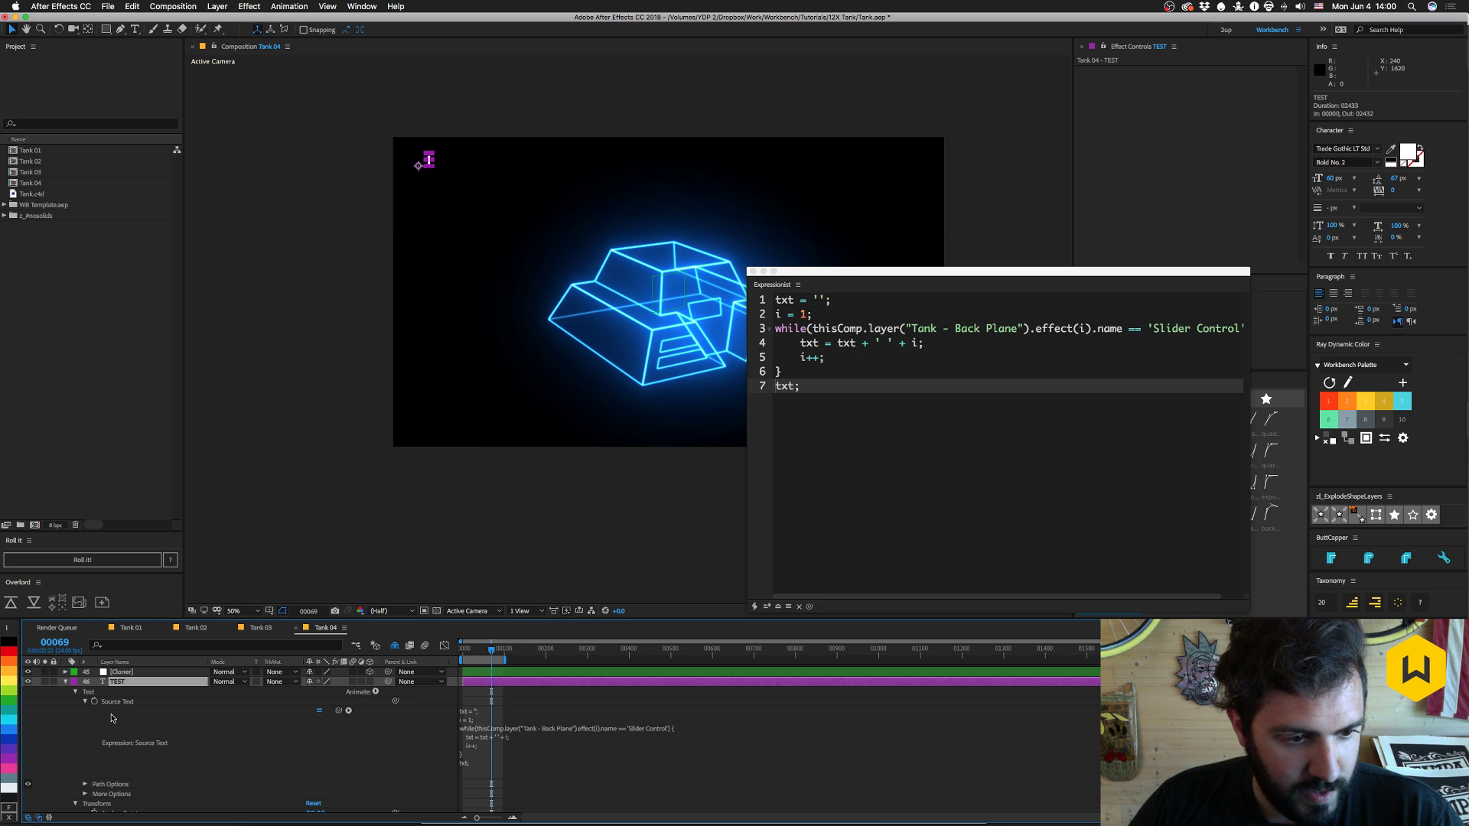
scroll(110, 719, "down", 1)
scroll(111, 720, "down", 4)
left_click(125, 755)
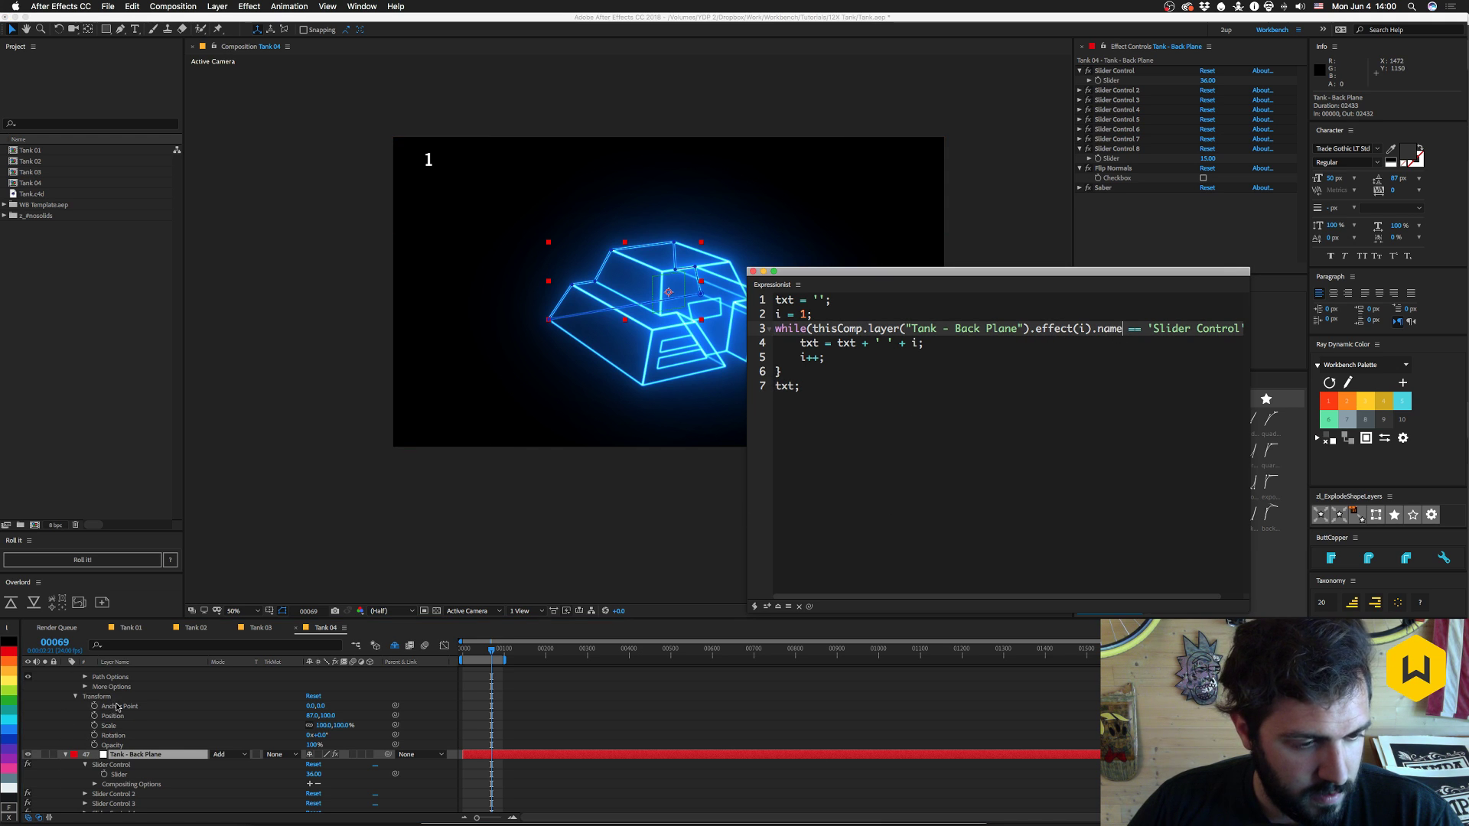
scroll(100, 712, "up", 5)
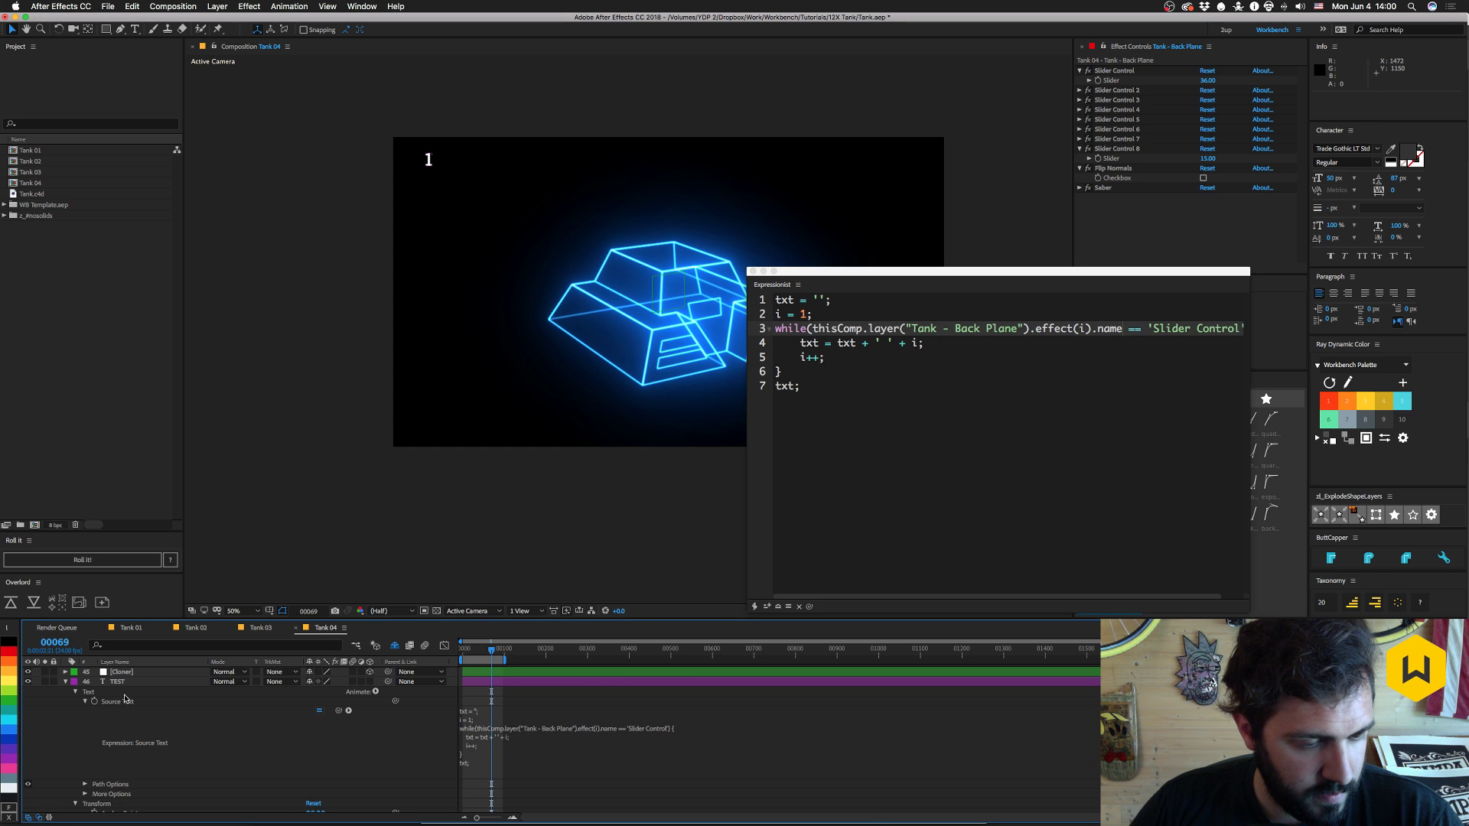
left_click(121, 681)
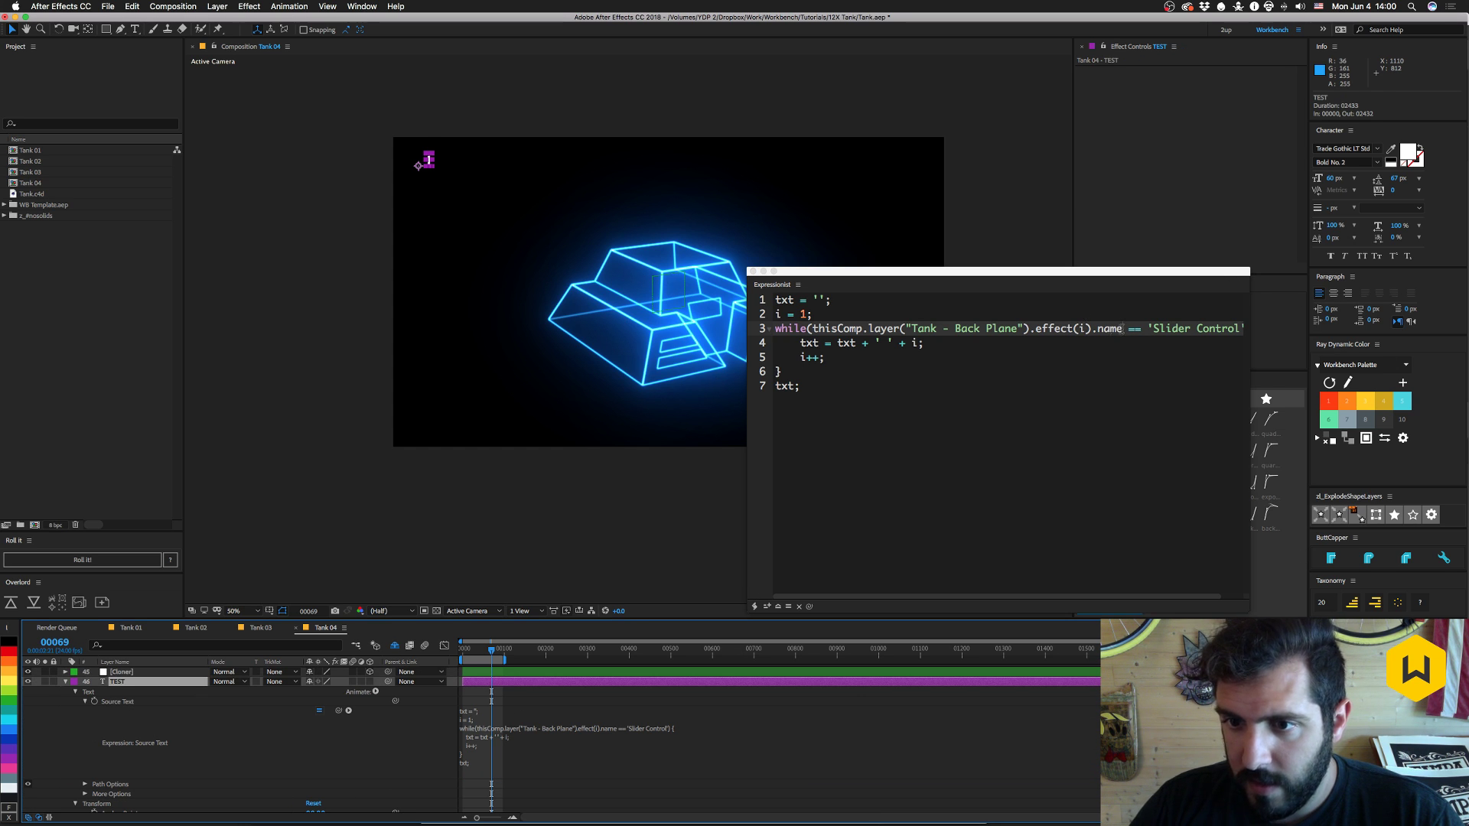
- Copy thisComp.layer("Tank - Back Plane").effect(i) from the while condition
left_click_drag(1122, 329, 812, 328)
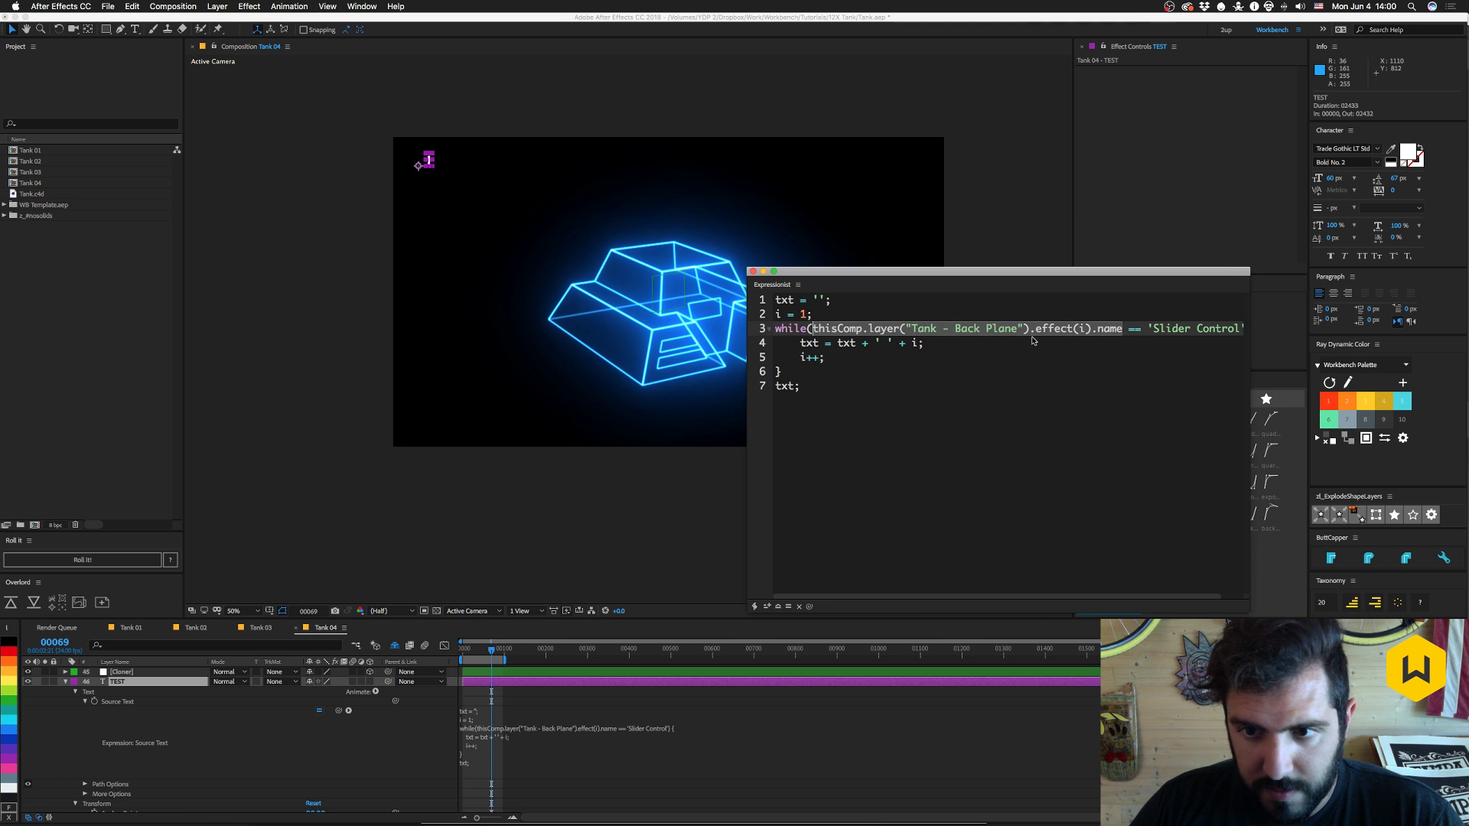
left_click(1110, 329)
left_click_drag(1091, 329, 812, 328)
key("super+c")
left_click(88, 710)
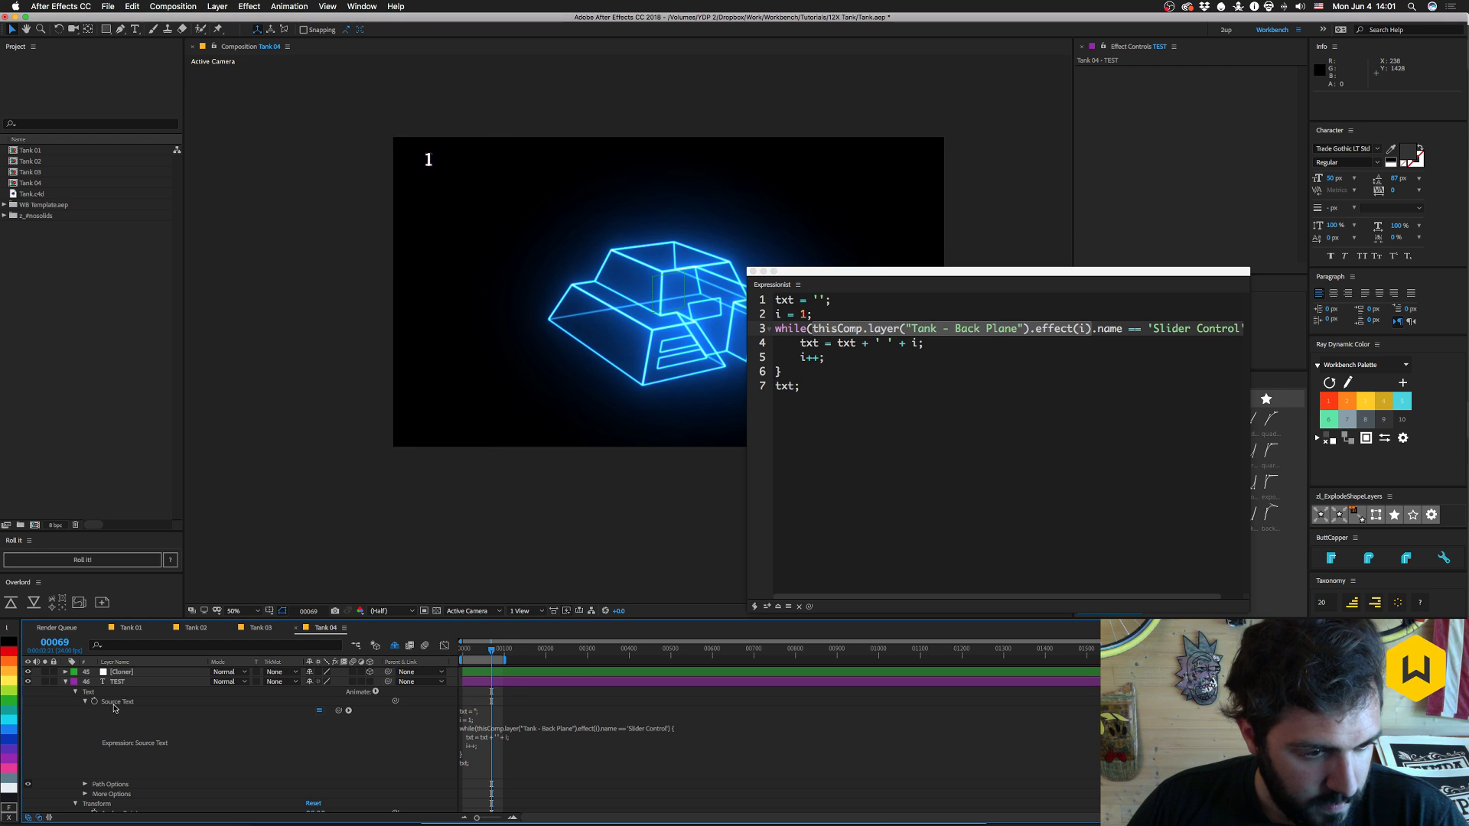
left_click(116, 703)
left_click(496, 733)
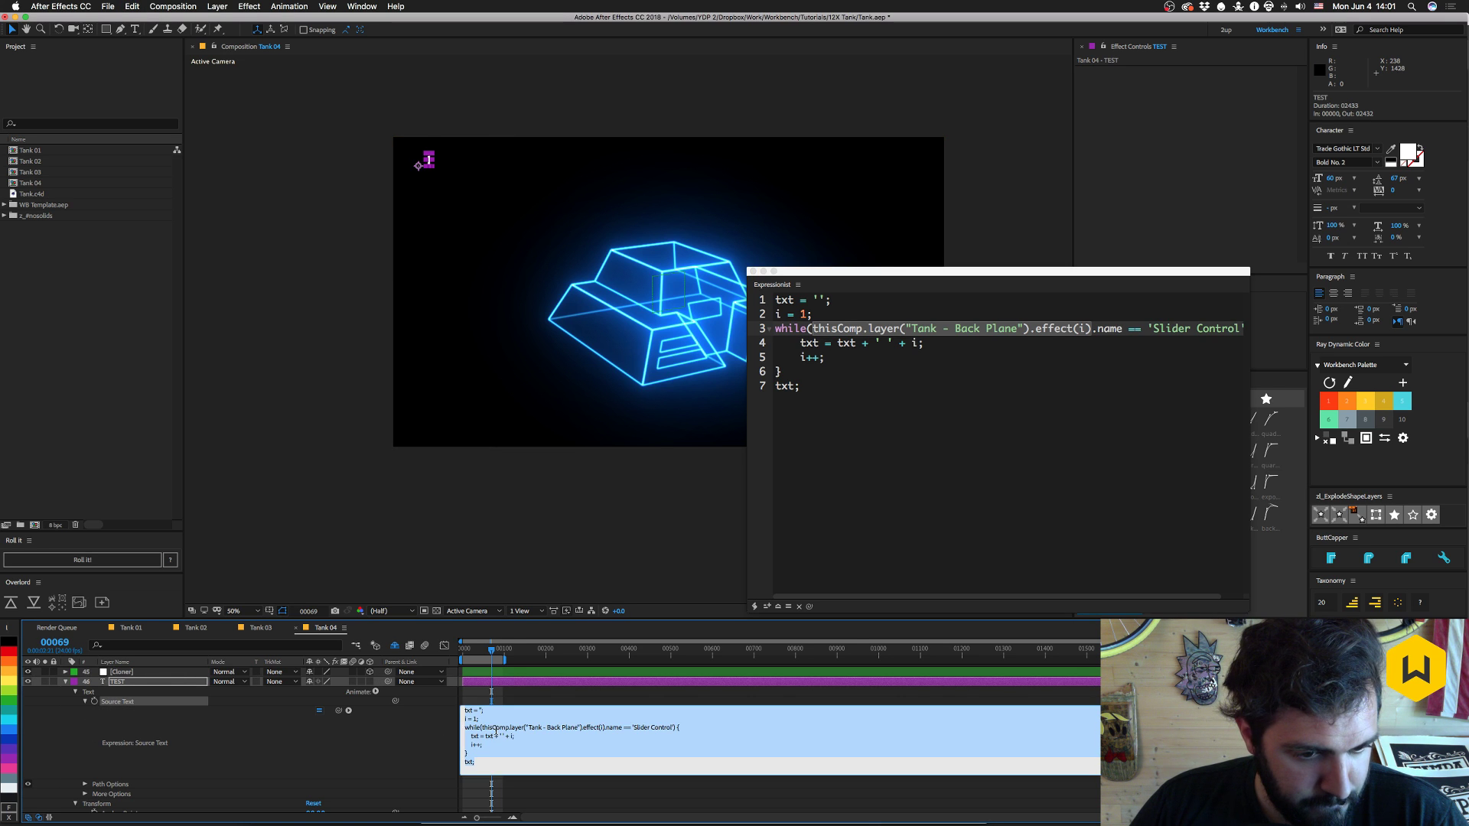
left_click(289, 734)
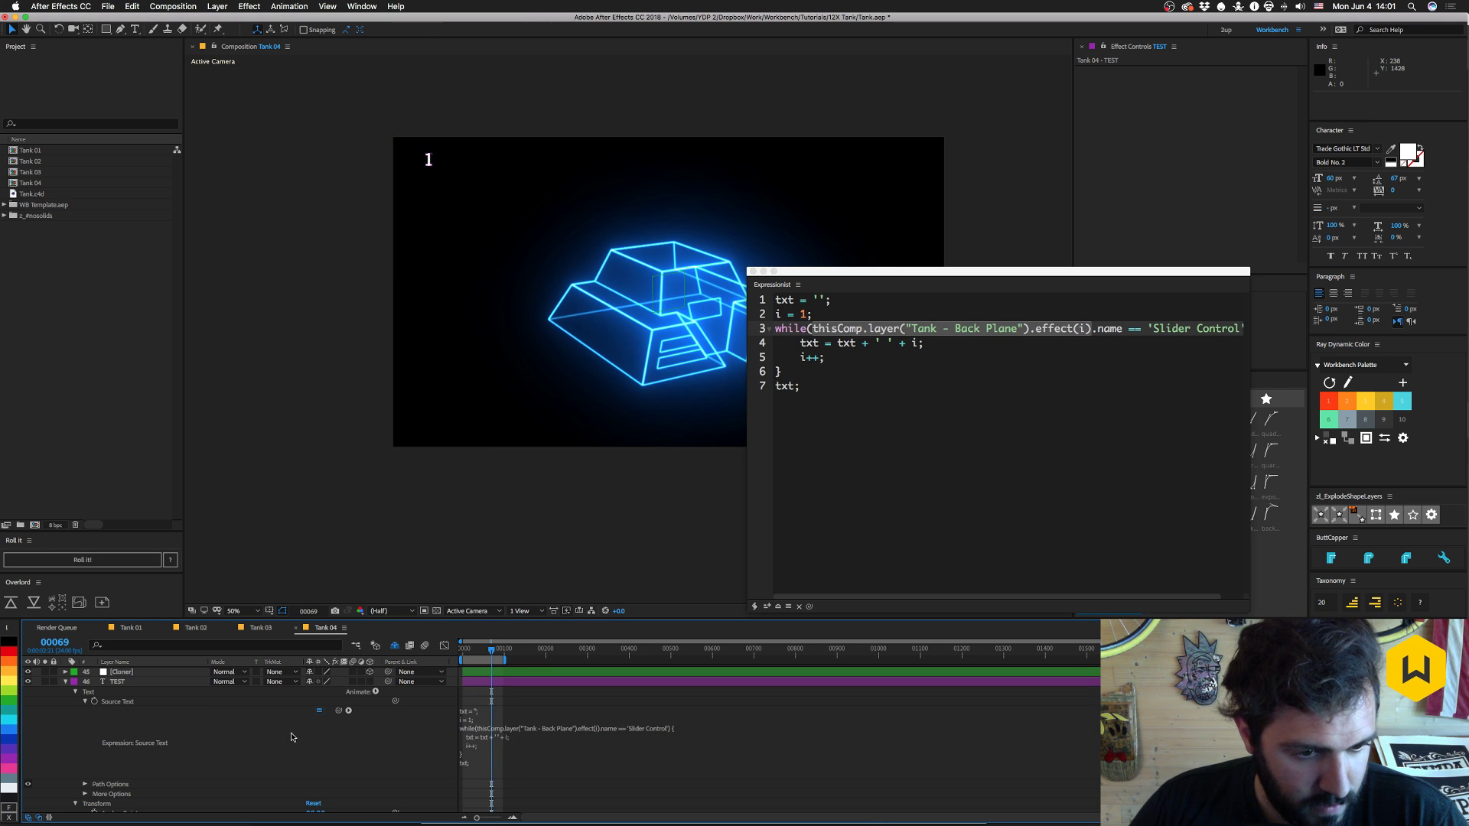
- Launch Quiver and apply the List Methods/Properties snippet to TEST's Source Text, with obj set to thisComp.layer("Tank - Back Plane").effect(1)
left_click(139, 682)
left_click(362, 6)
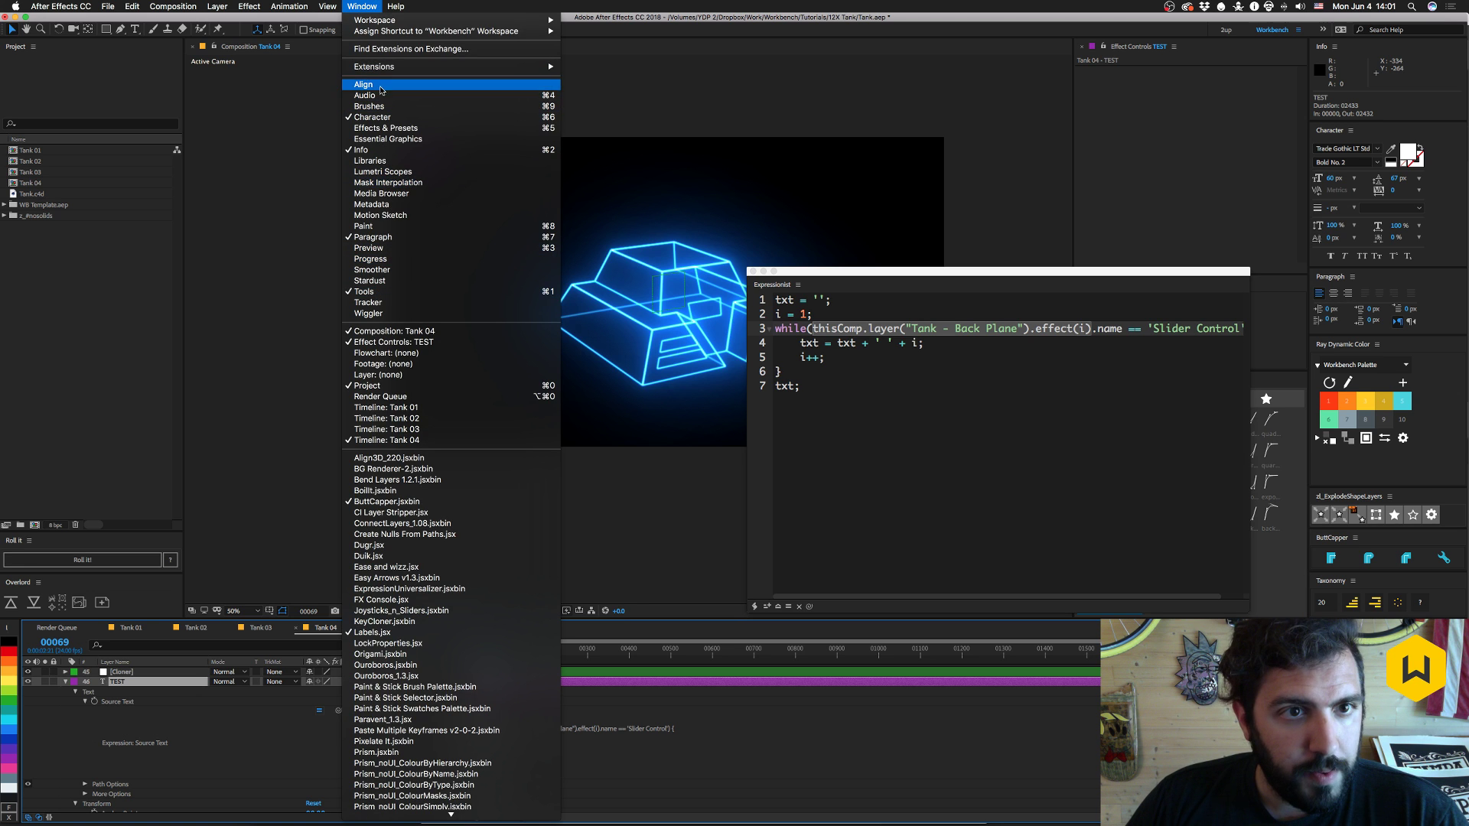
mouse_move(392, 69)
left_click(593, 186)
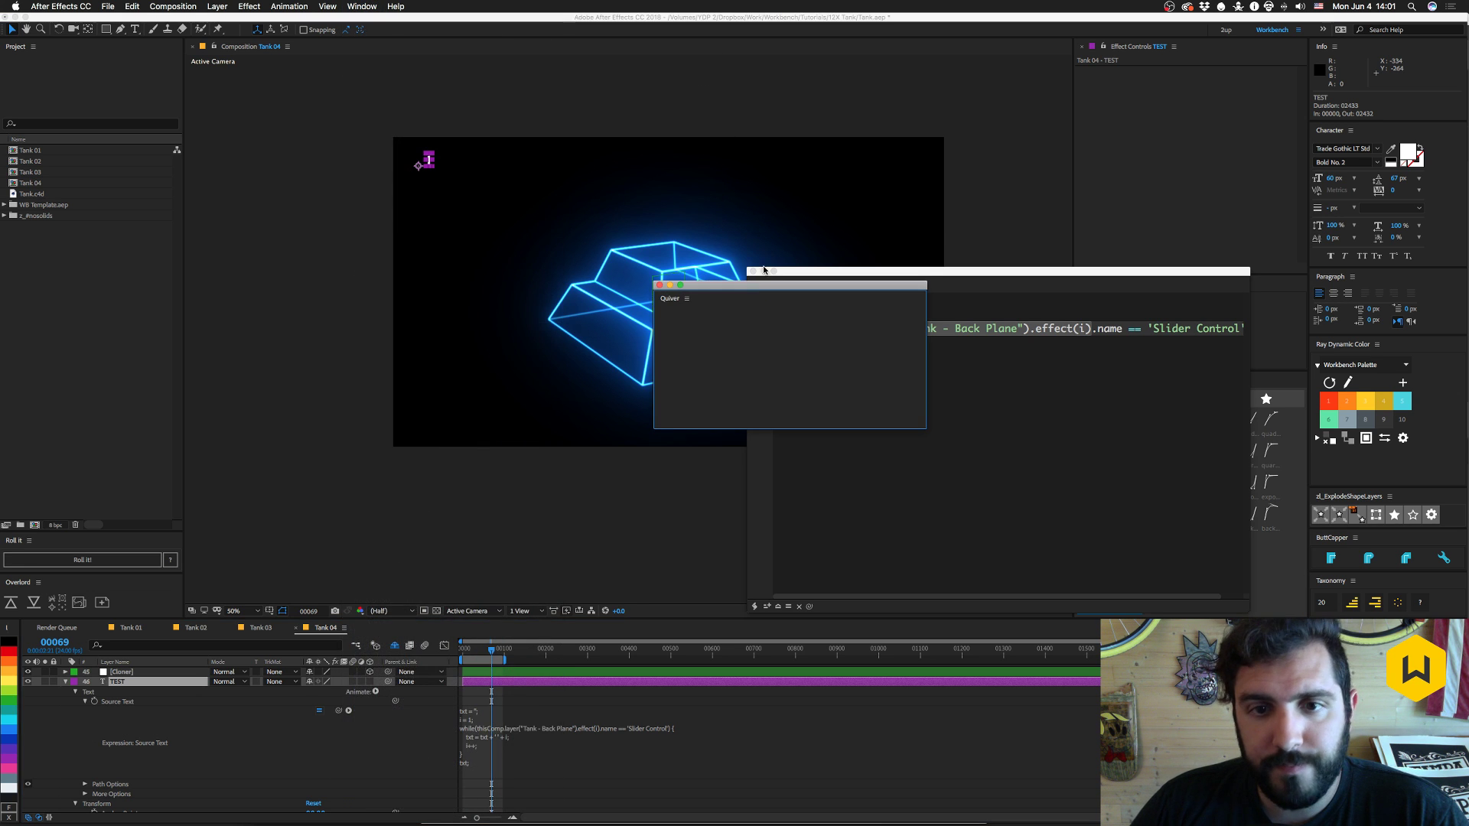
key("super+w")
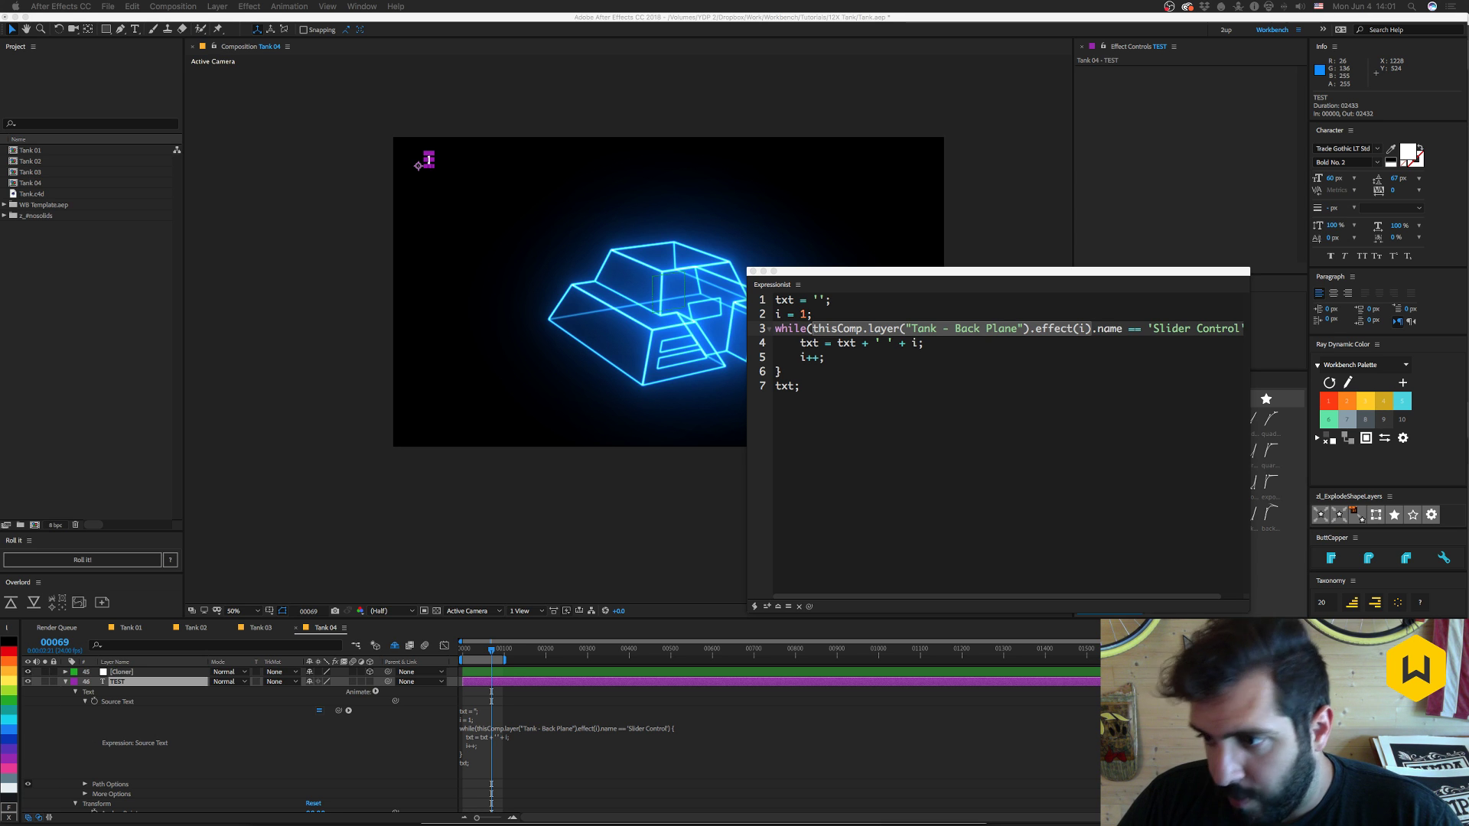
left_click(113, 702)
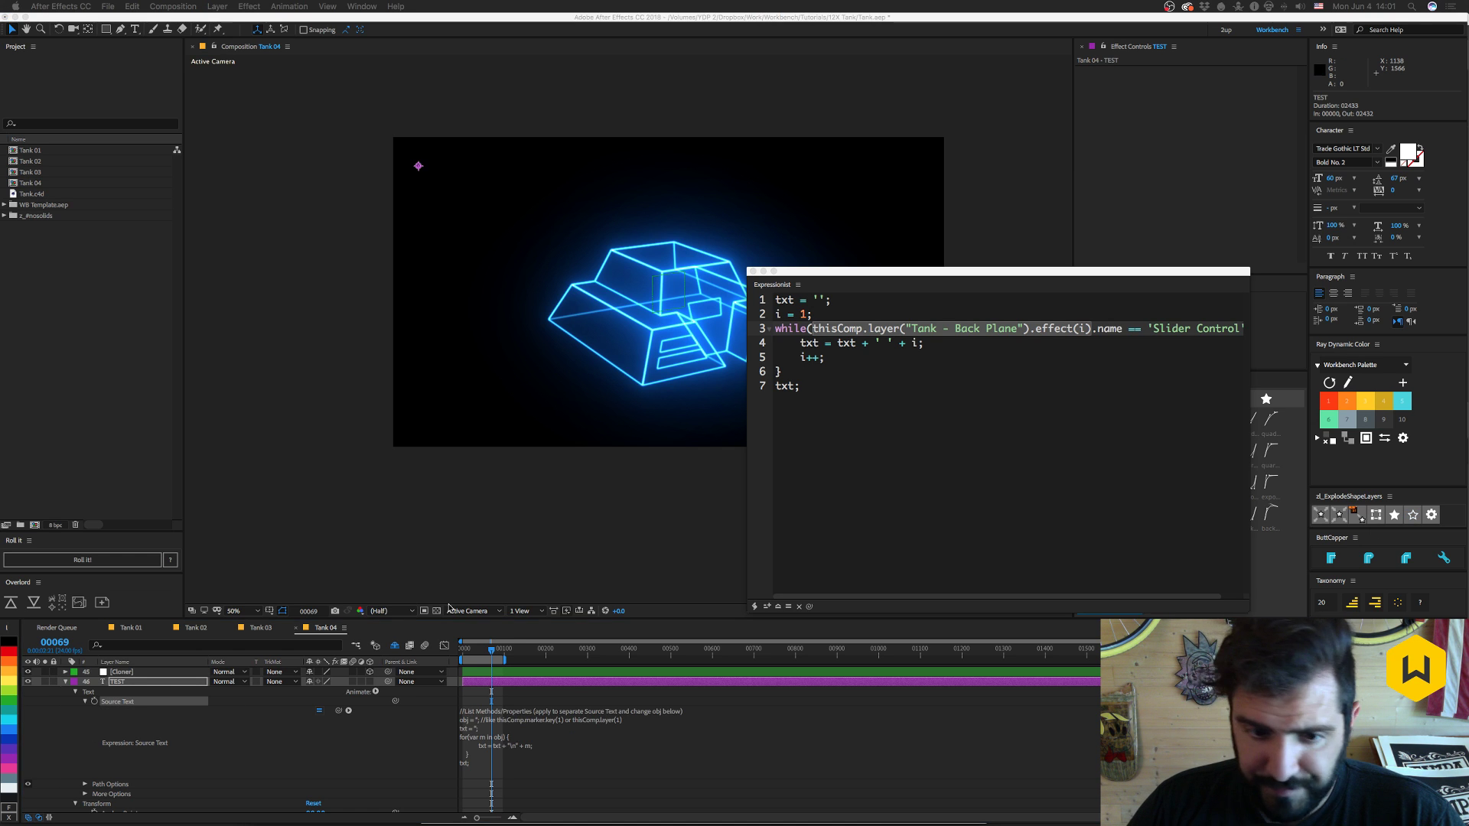
left_click(555, 722)
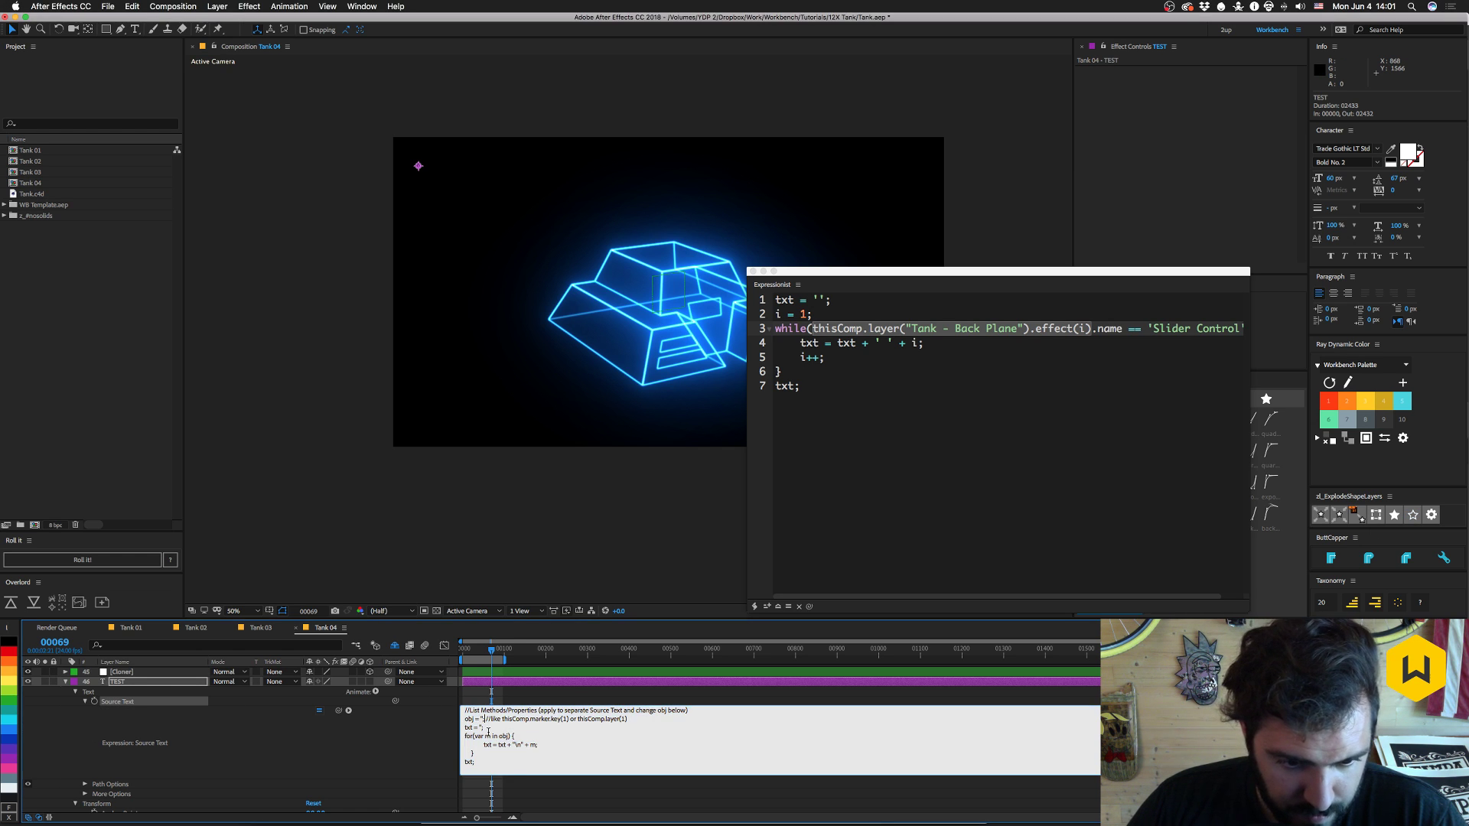
type("thisComp.layer(\"Tank - Back Plane\").effect(i)")
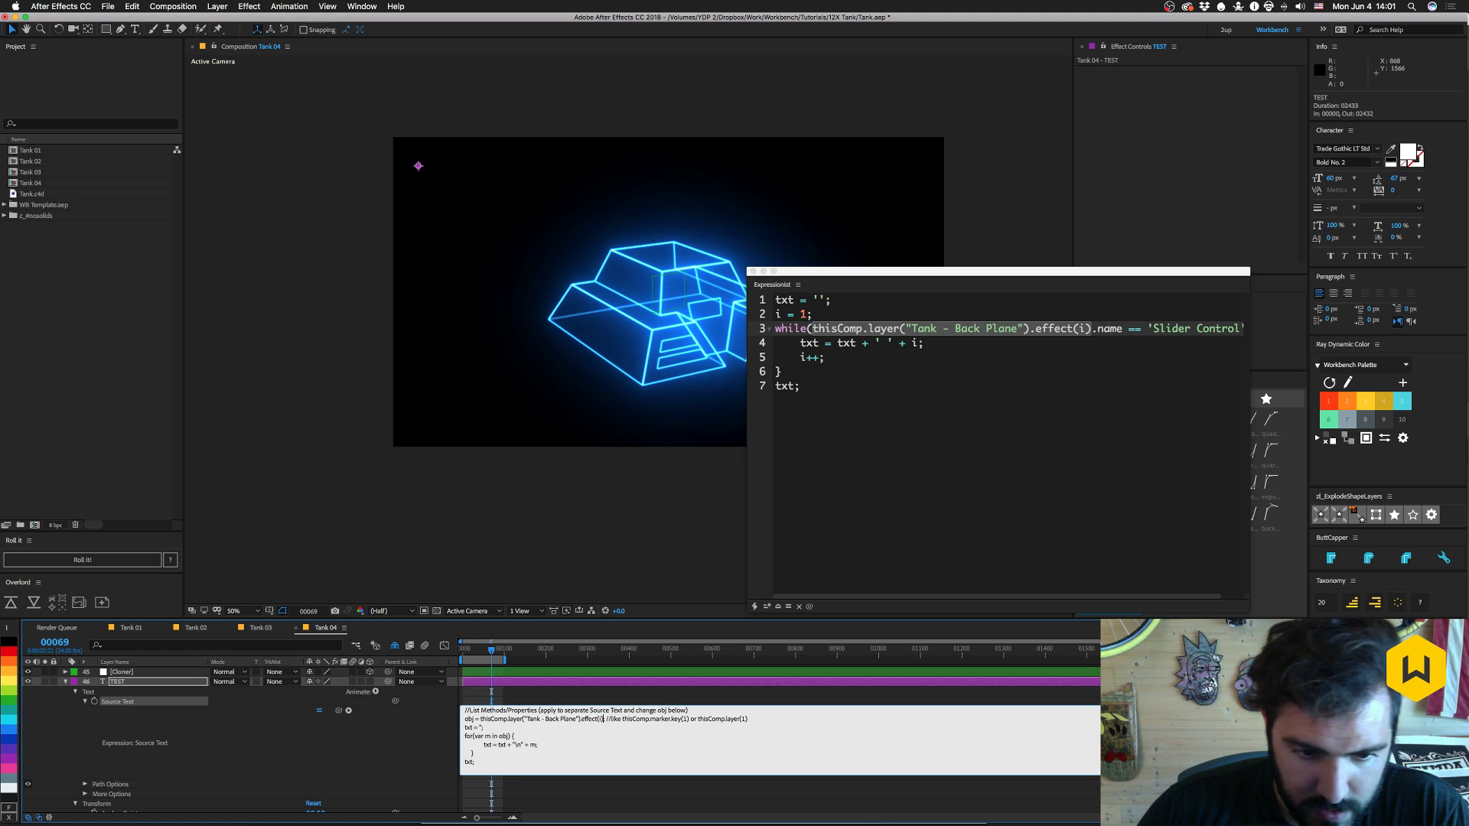
type("1")
left_click(464, 694)
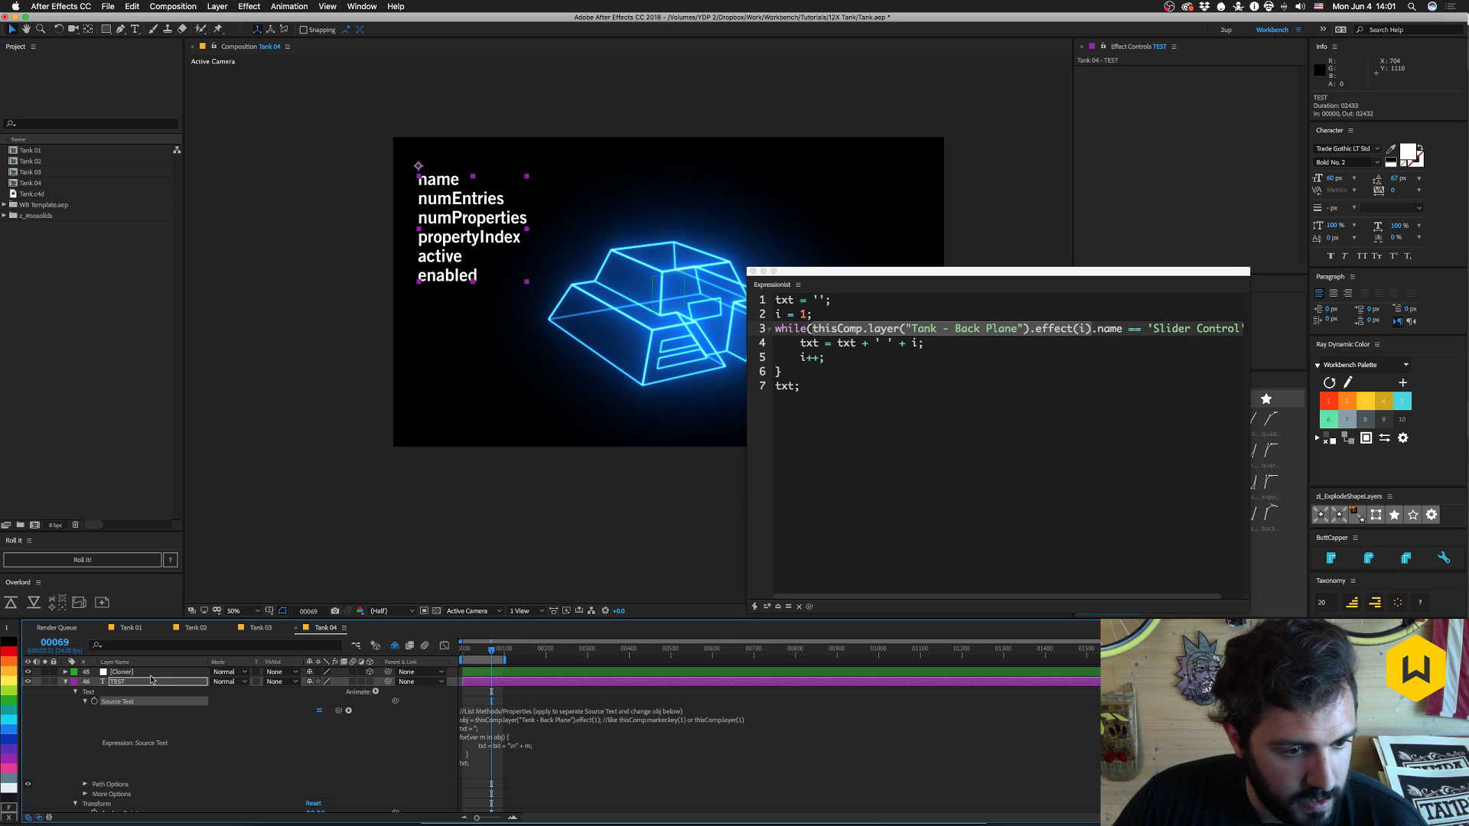
- Append .substr(0,6) to the effect name in the while condition and apply the expression to Source Text
left_click(1085, 354)
left_click(1151, 328)
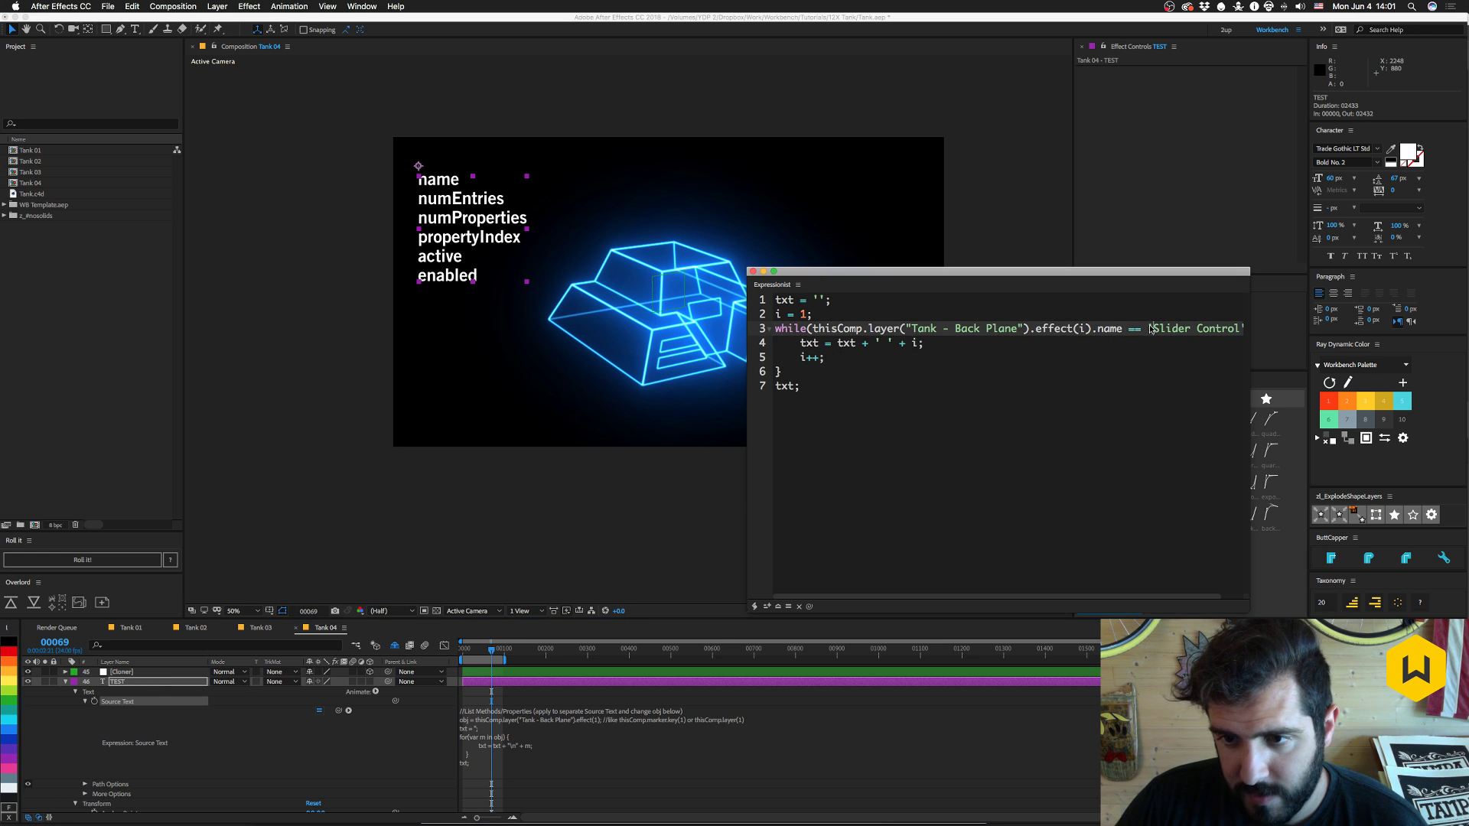
left_click(1123, 329)
type(".")
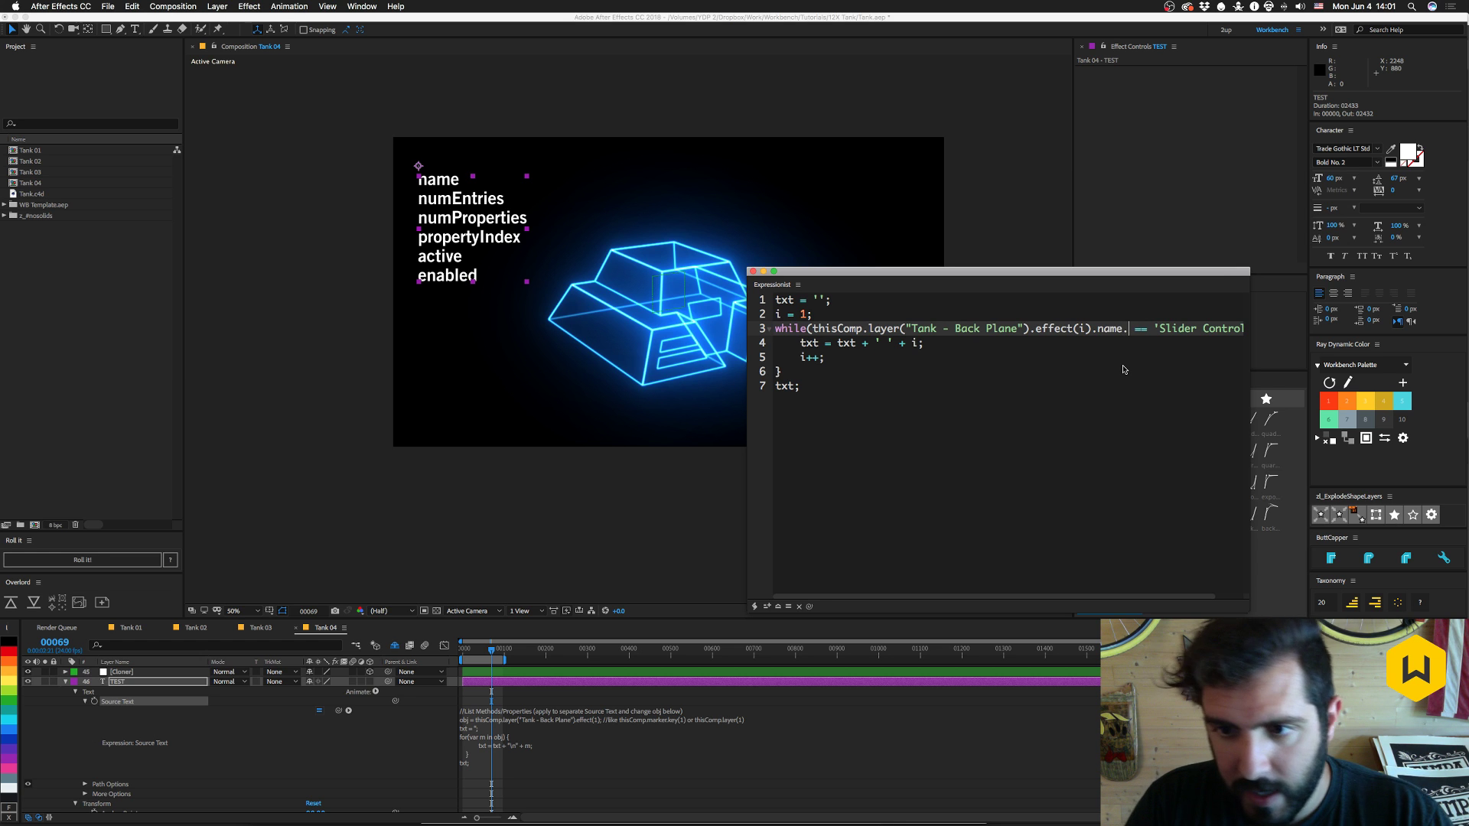
type("subst")
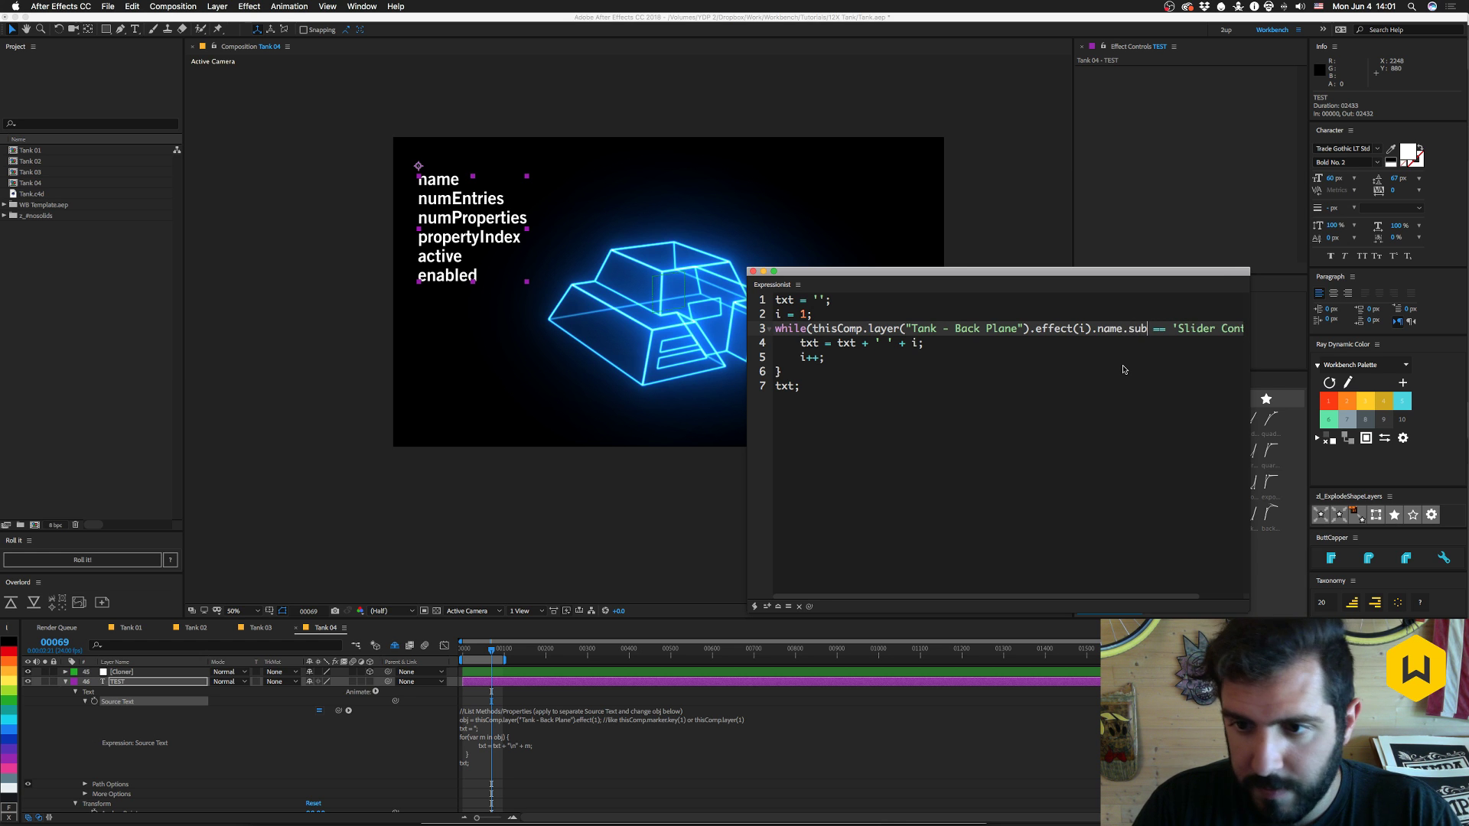
type("r(")
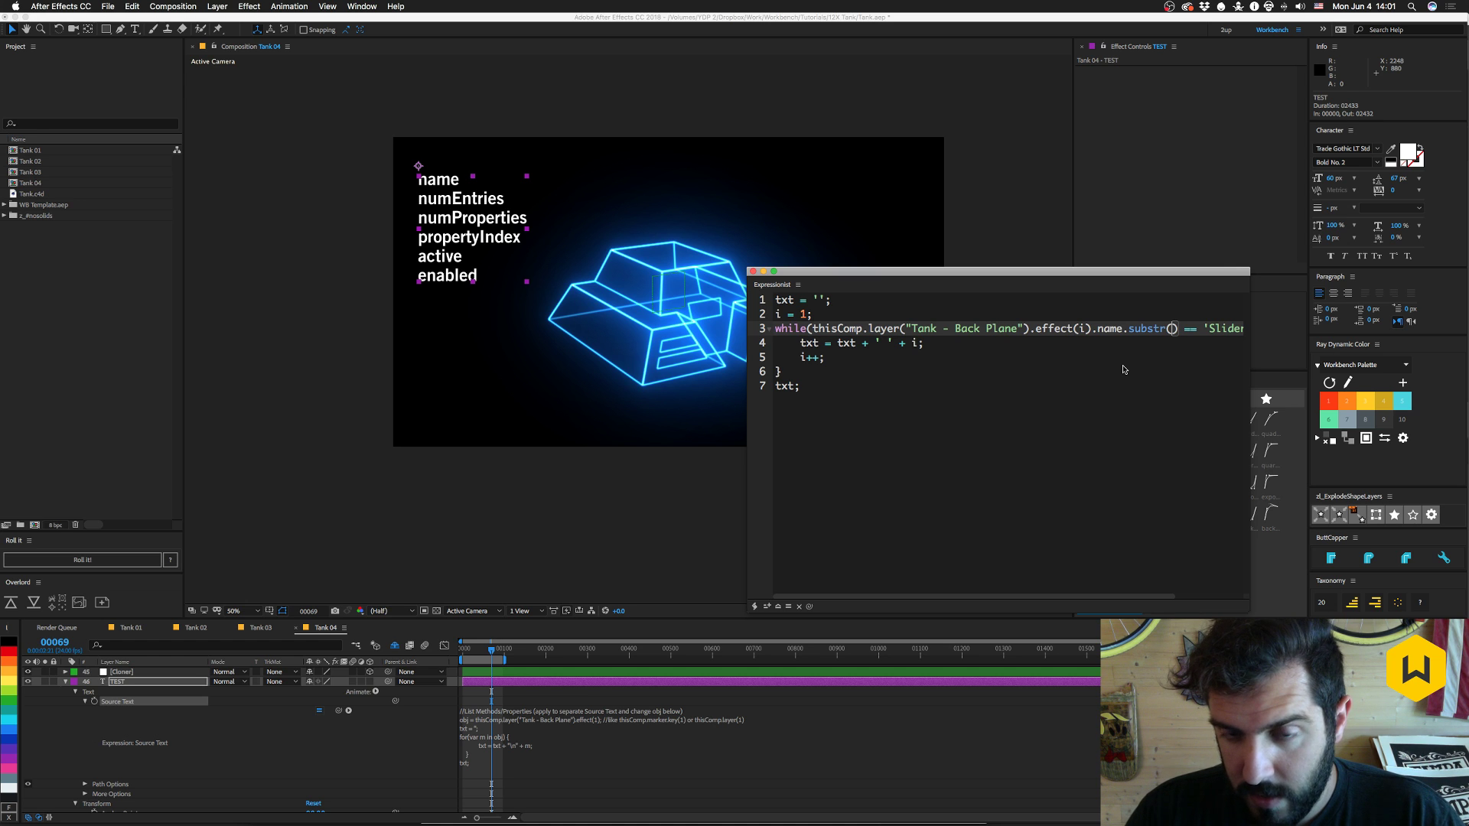
type("0,")
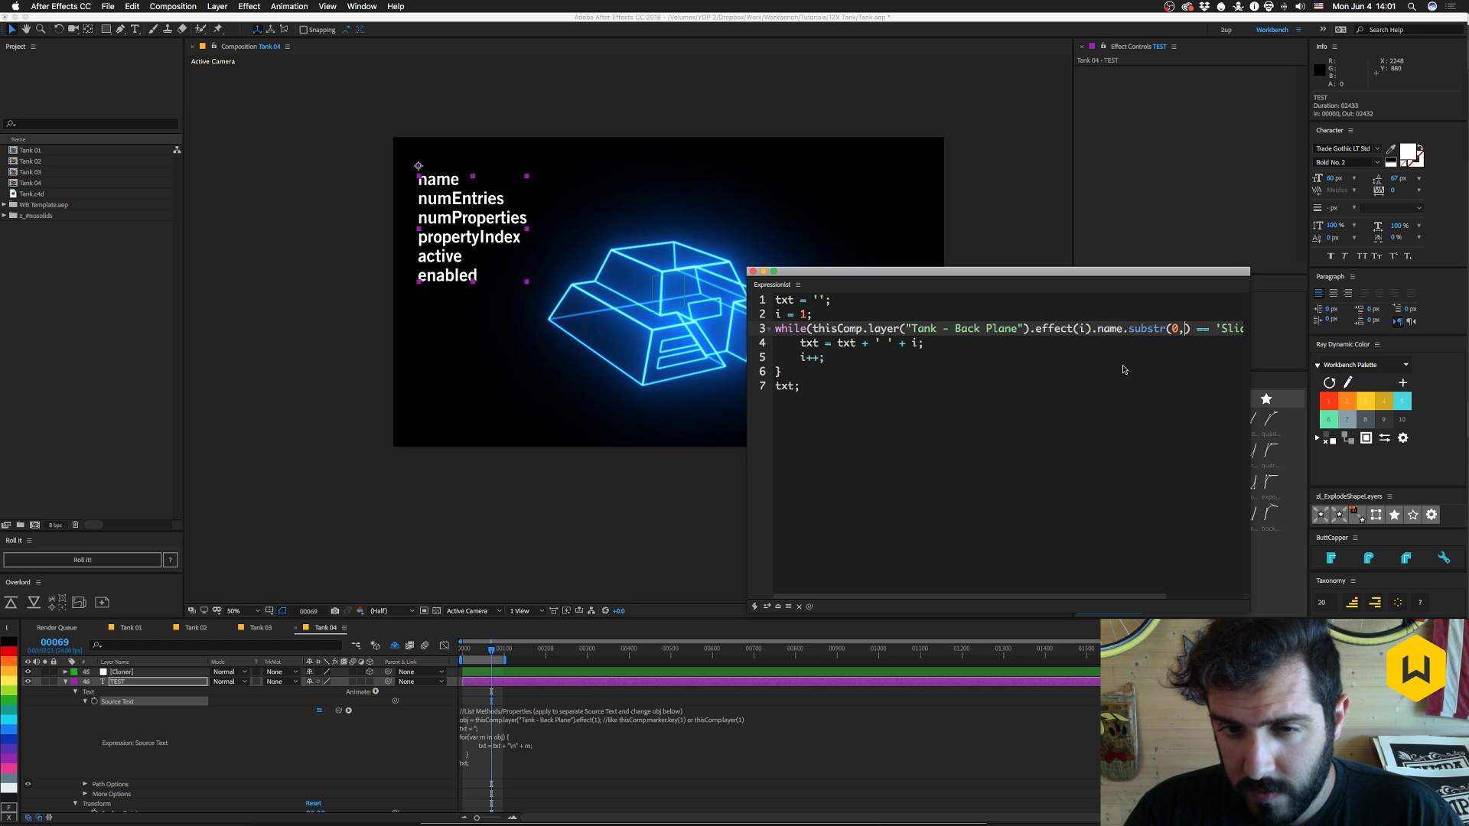
scroll(1124, 367, "right", 5)
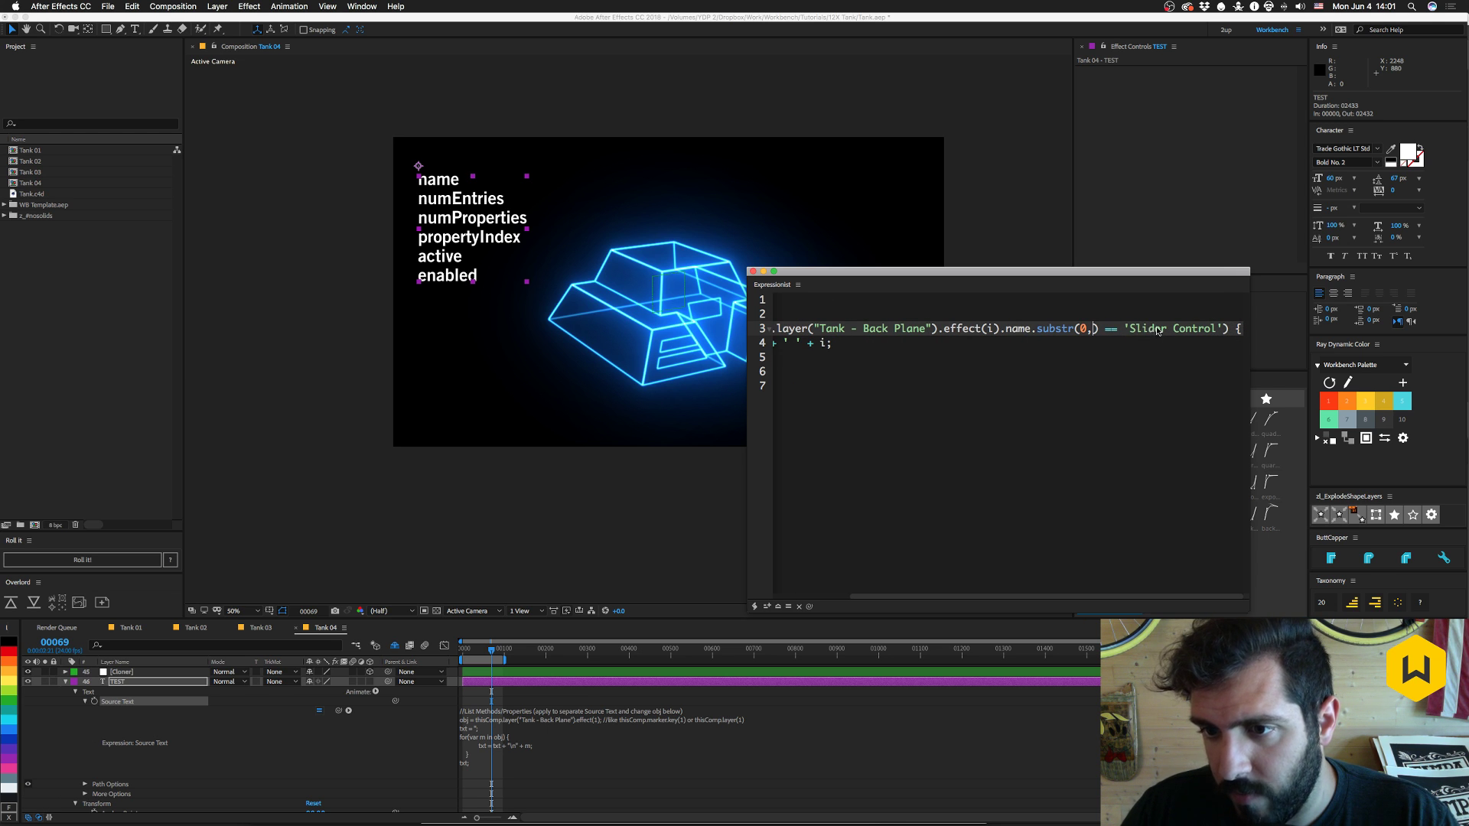
type("6")
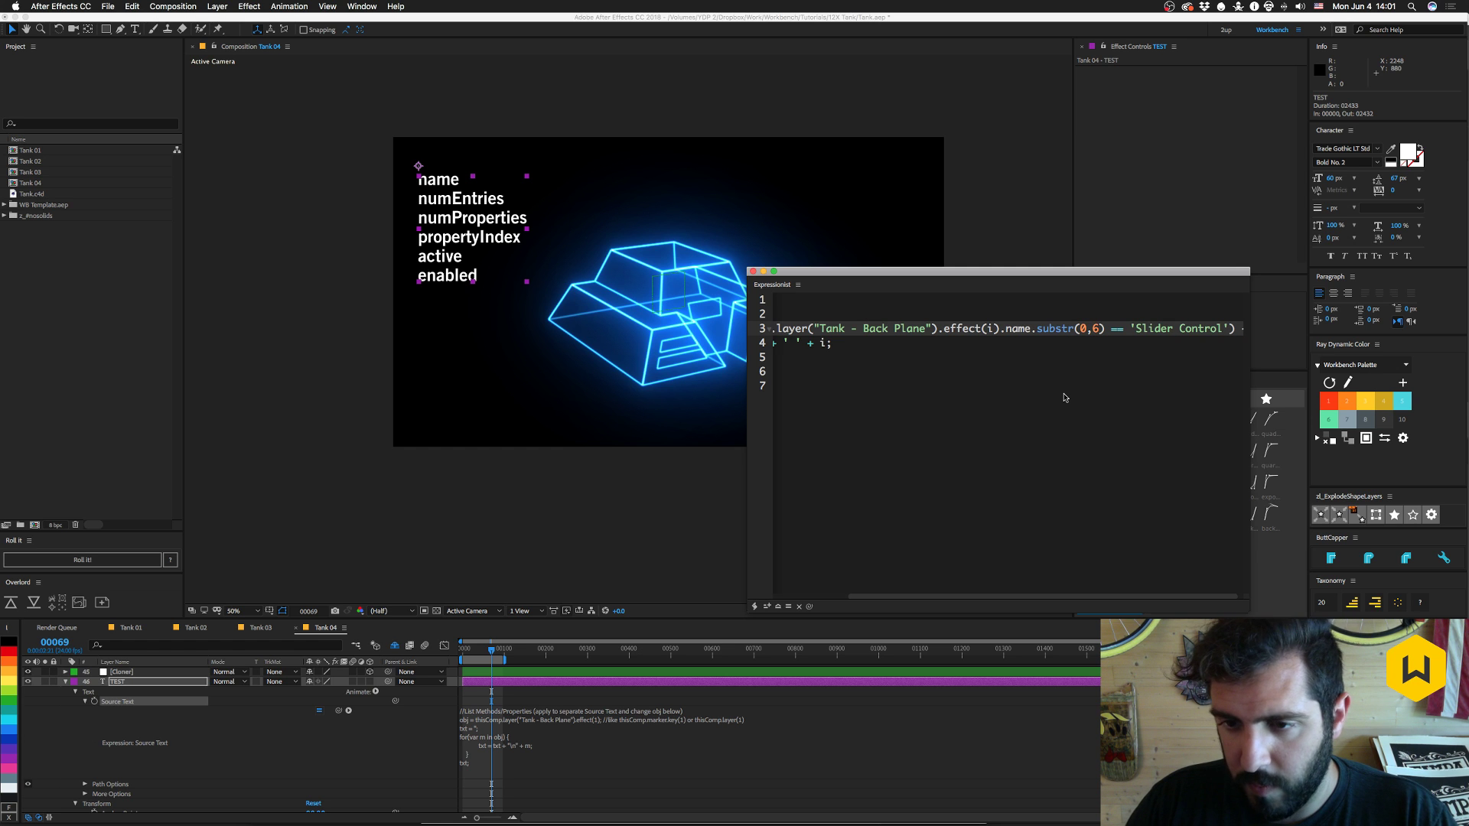
scroll(1040, 400, "left", 3)
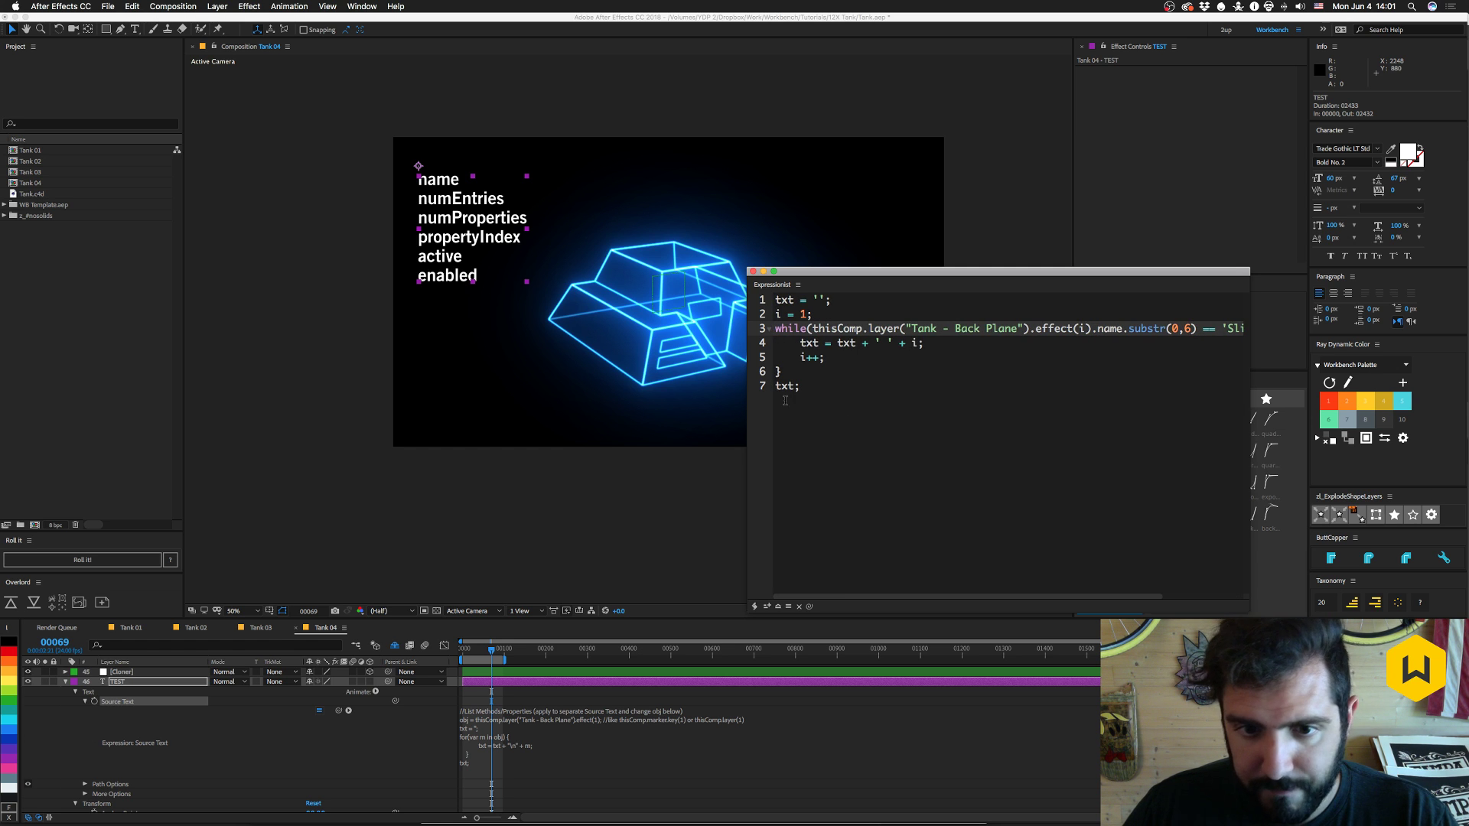
left_click(777, 606)
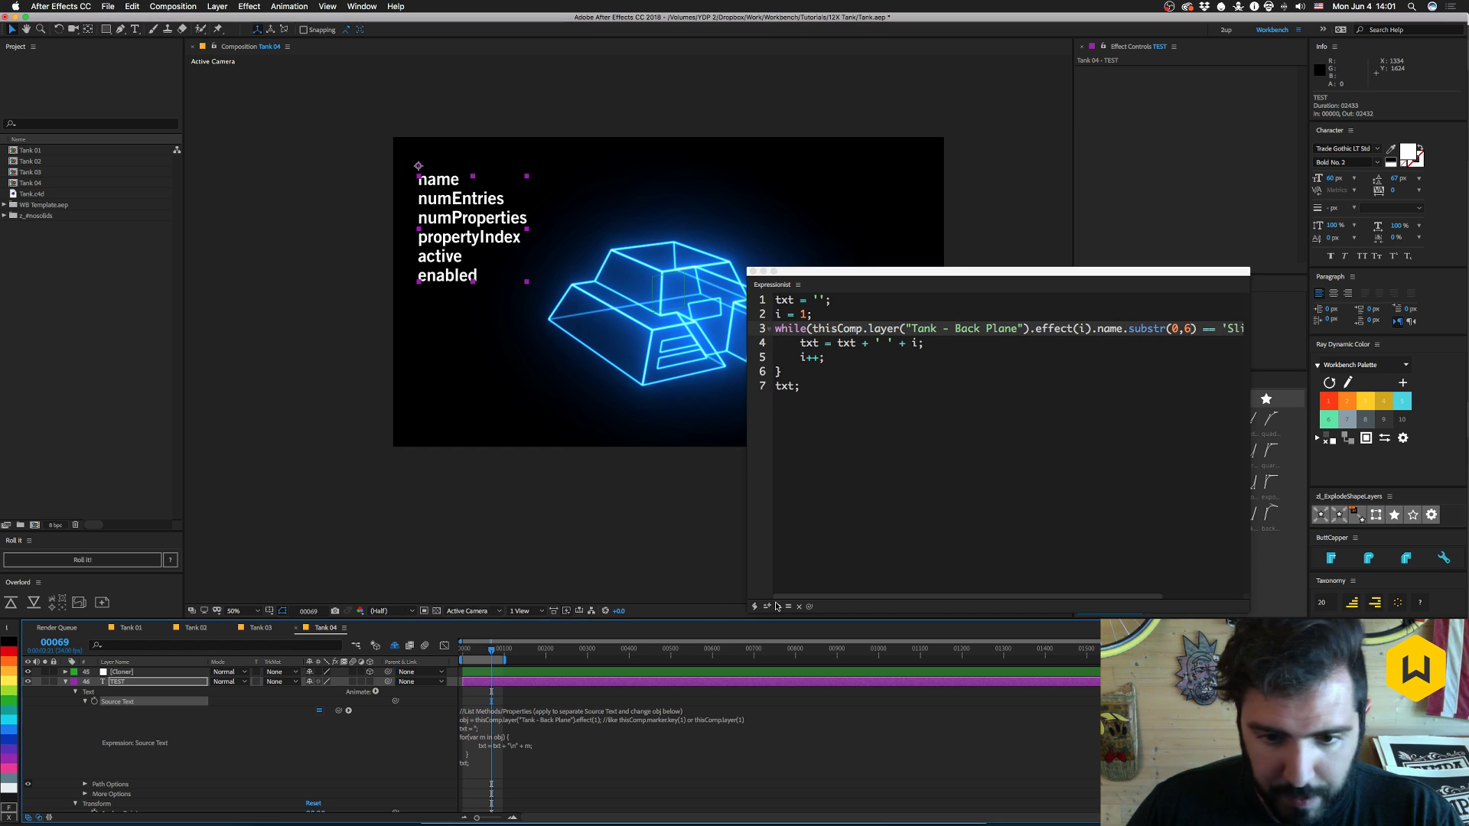
left_click(769, 608)
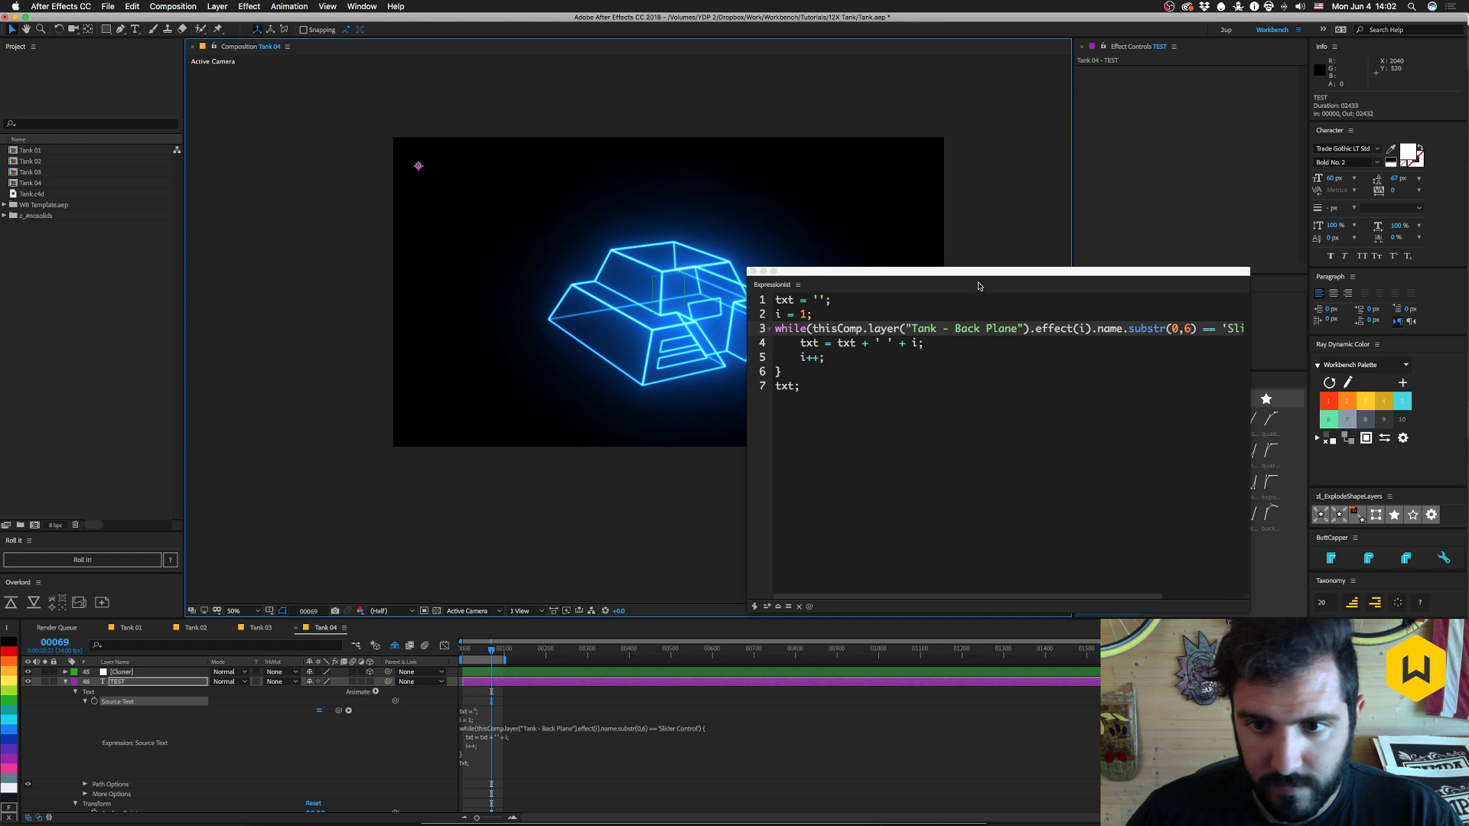
- Change the substr start index in the while condition to 1 and reapply the expression to Source Text
left_click_drag(980, 276, 954, 284)
left_click(1154, 338)
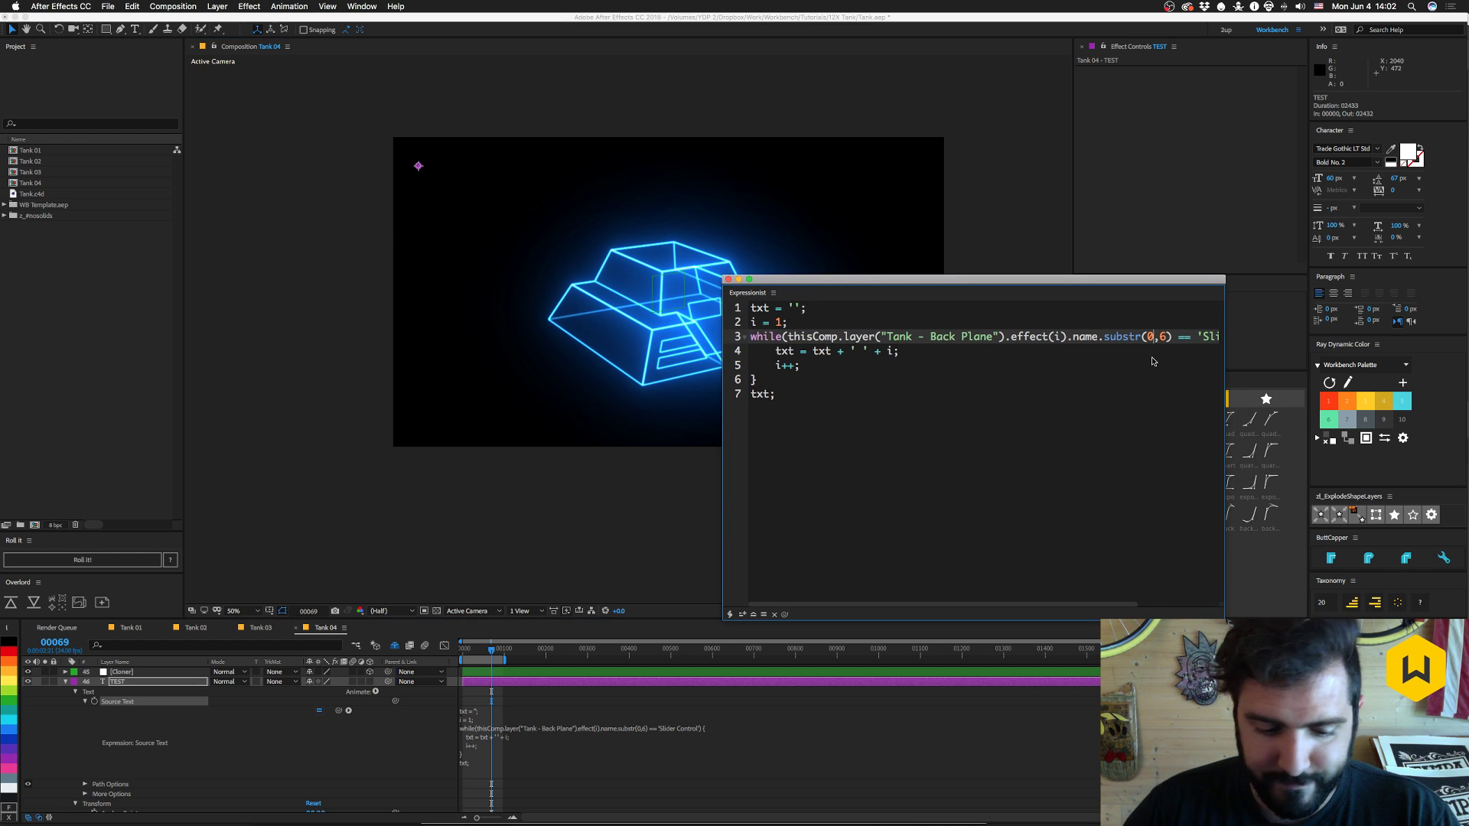
key("BackSpace")
type("1")
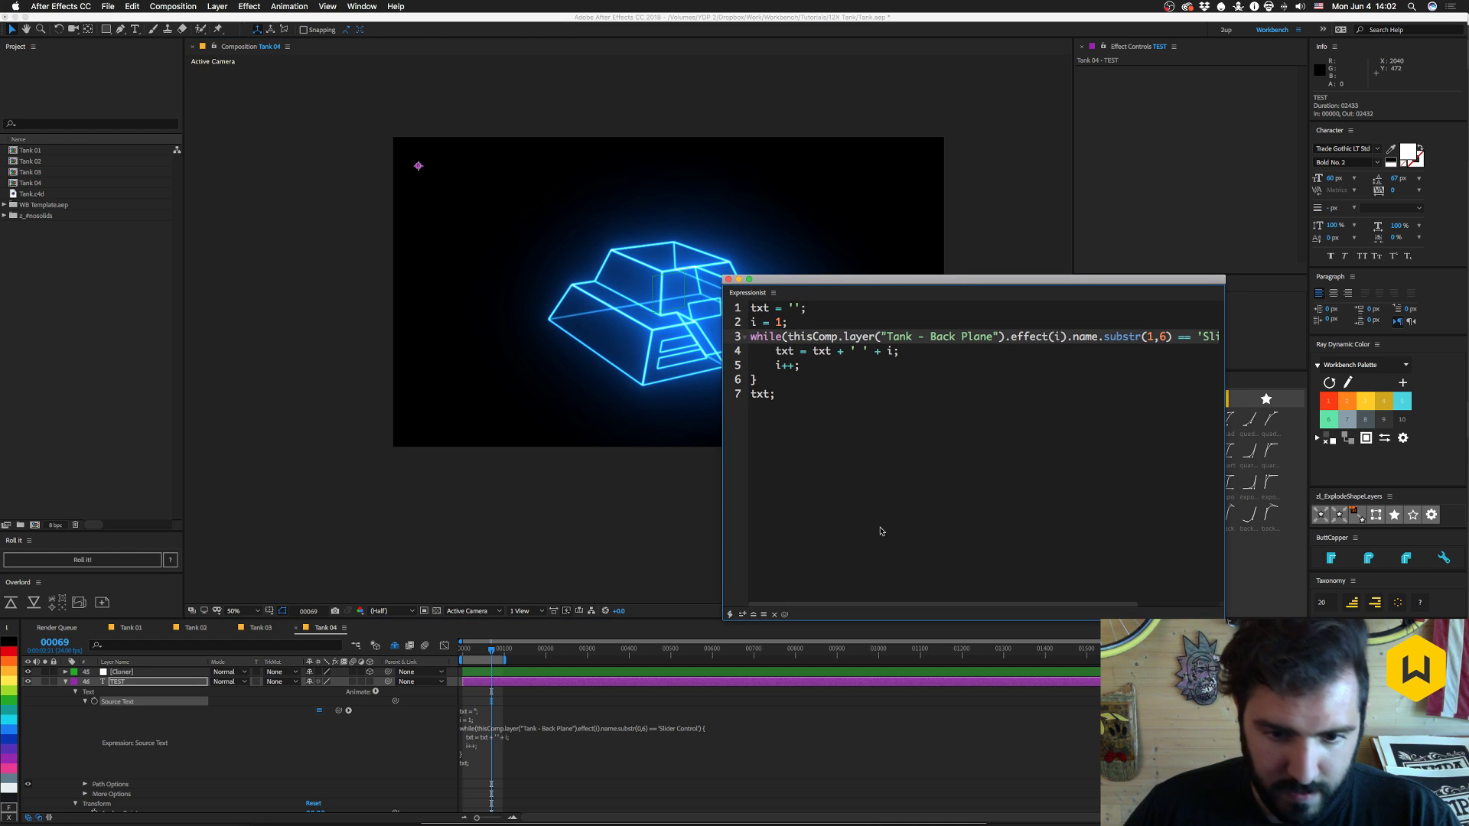
left_click(147, 701)
left_click(743, 616)
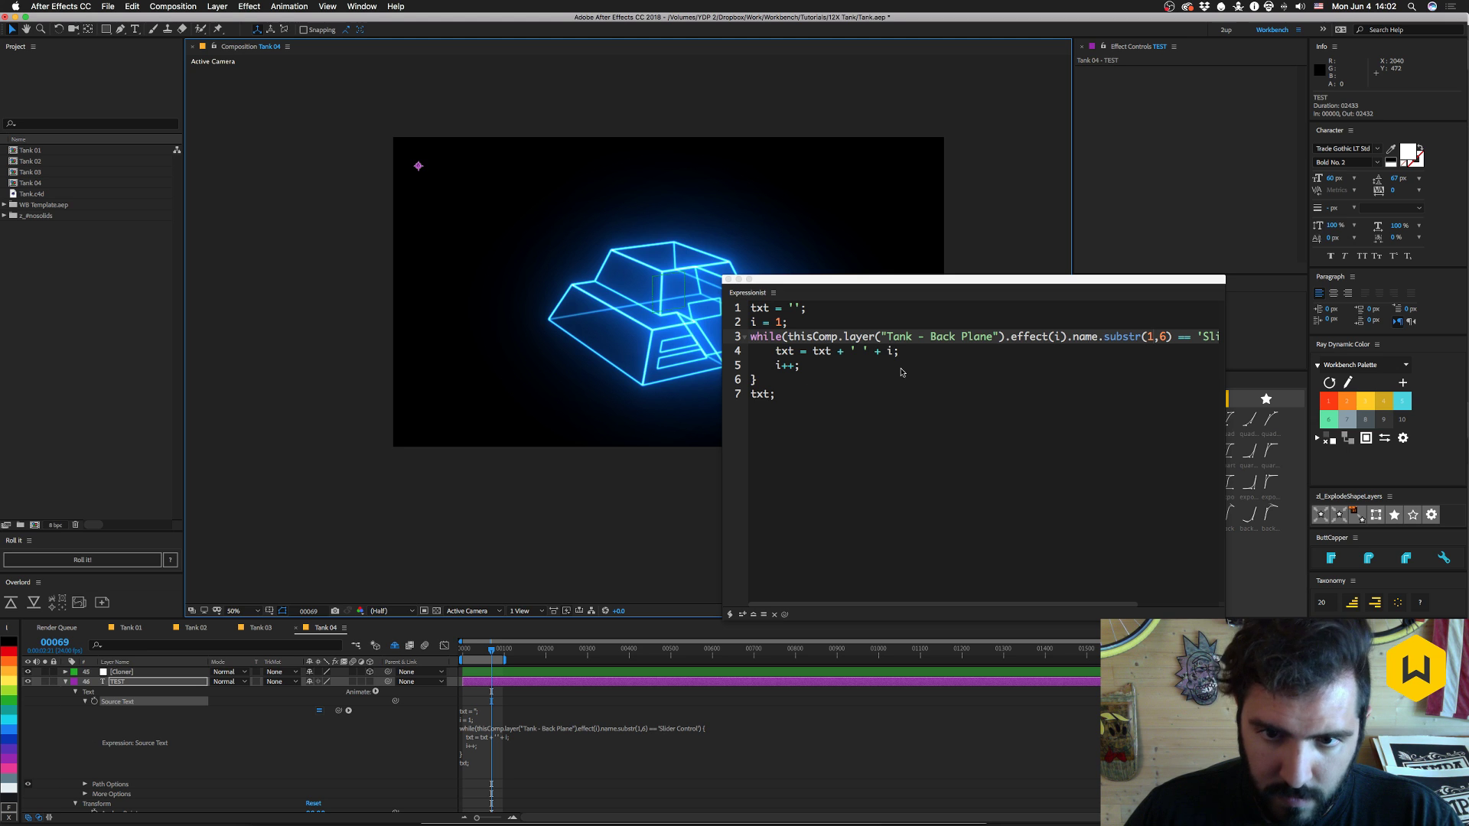
- Copy thisComp.layer("Tank - Back Plane").effect(i).name.substr(1,6) from the while condition and add it with a semicolon as a new line below txt;
left_click(1093, 338)
left_click_drag(1173, 339, 791, 342)
key("super+c")
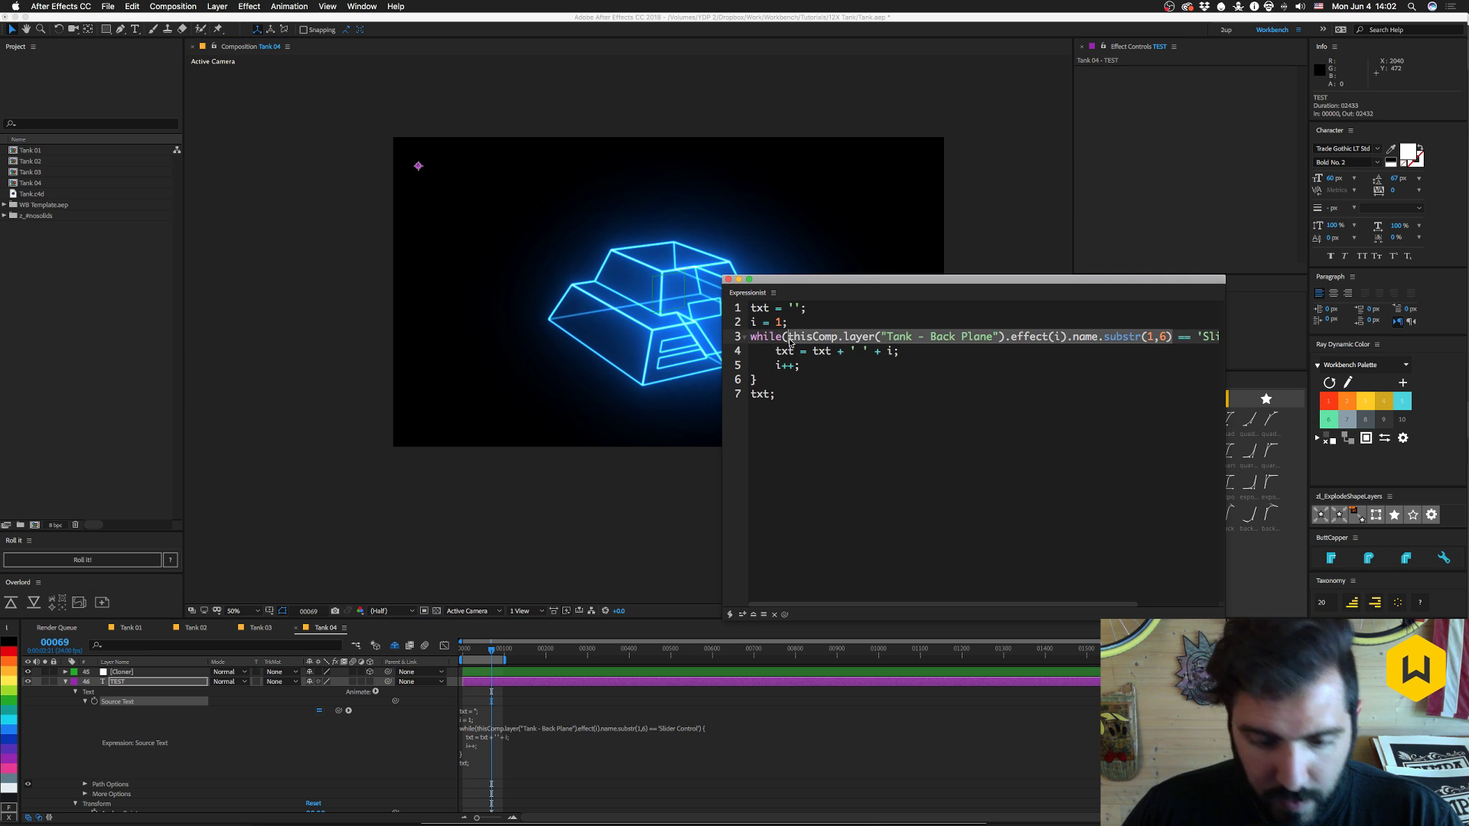
left_click(769, 430)
key("Return")
key("super+v")
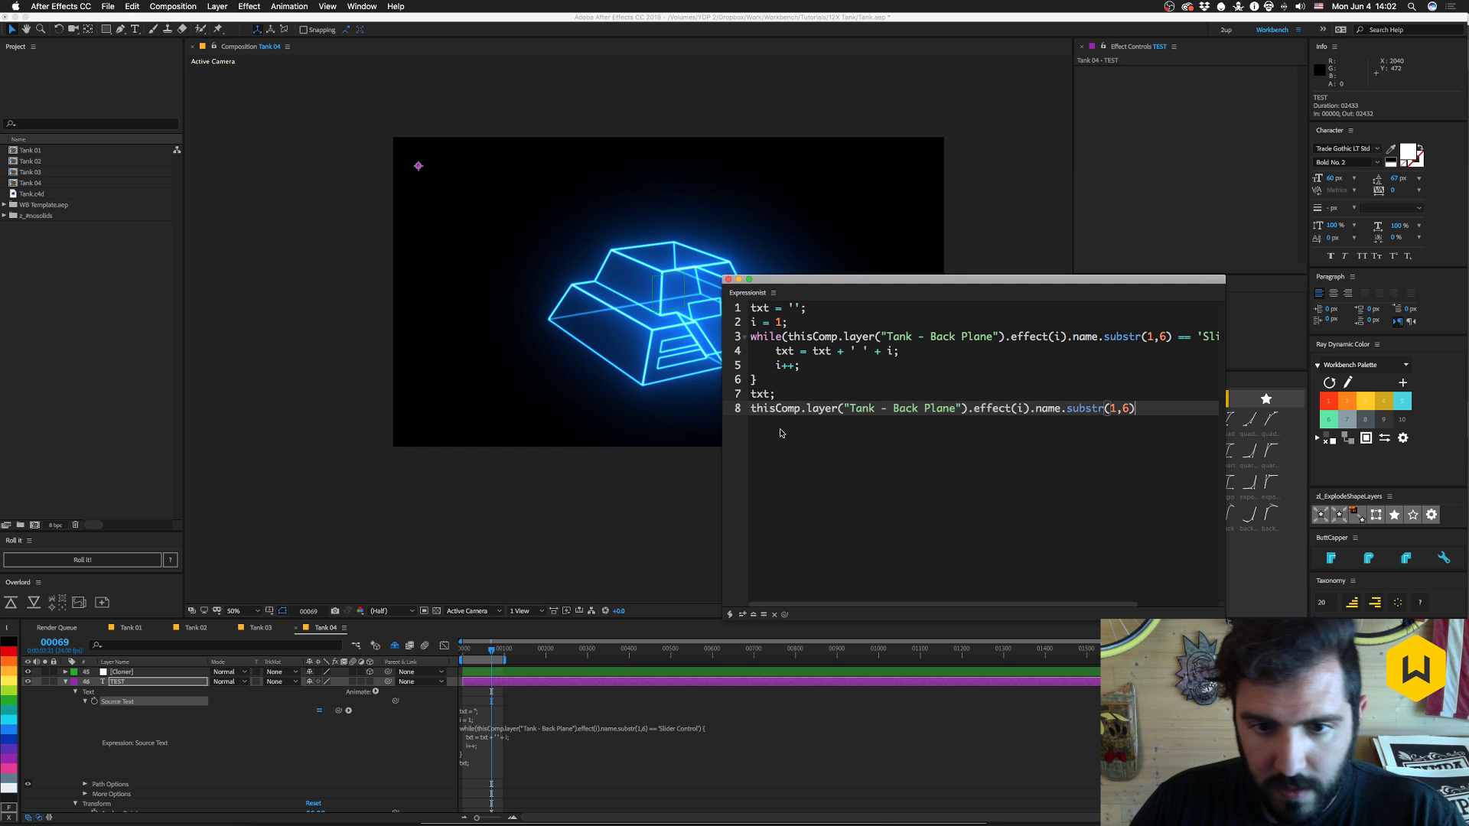
left_click(1114, 408)
left_click(1129, 454)
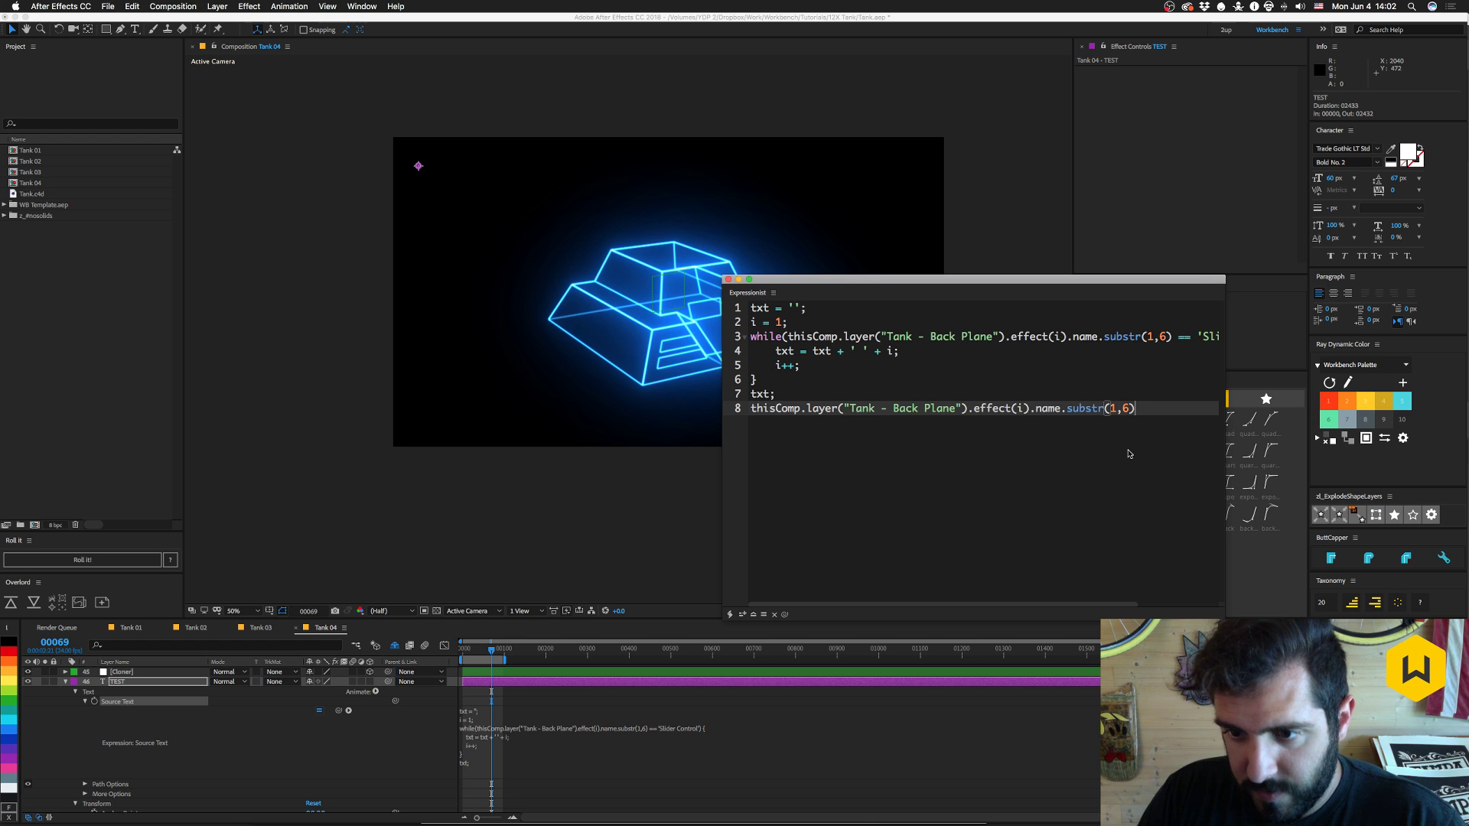
type(";")
- Change the test line to thisComp.layer("Tank - Back Plane").effect(1).name.substr(0,6) and apply the expression to TEST's Source Text
double_click(1111, 409)
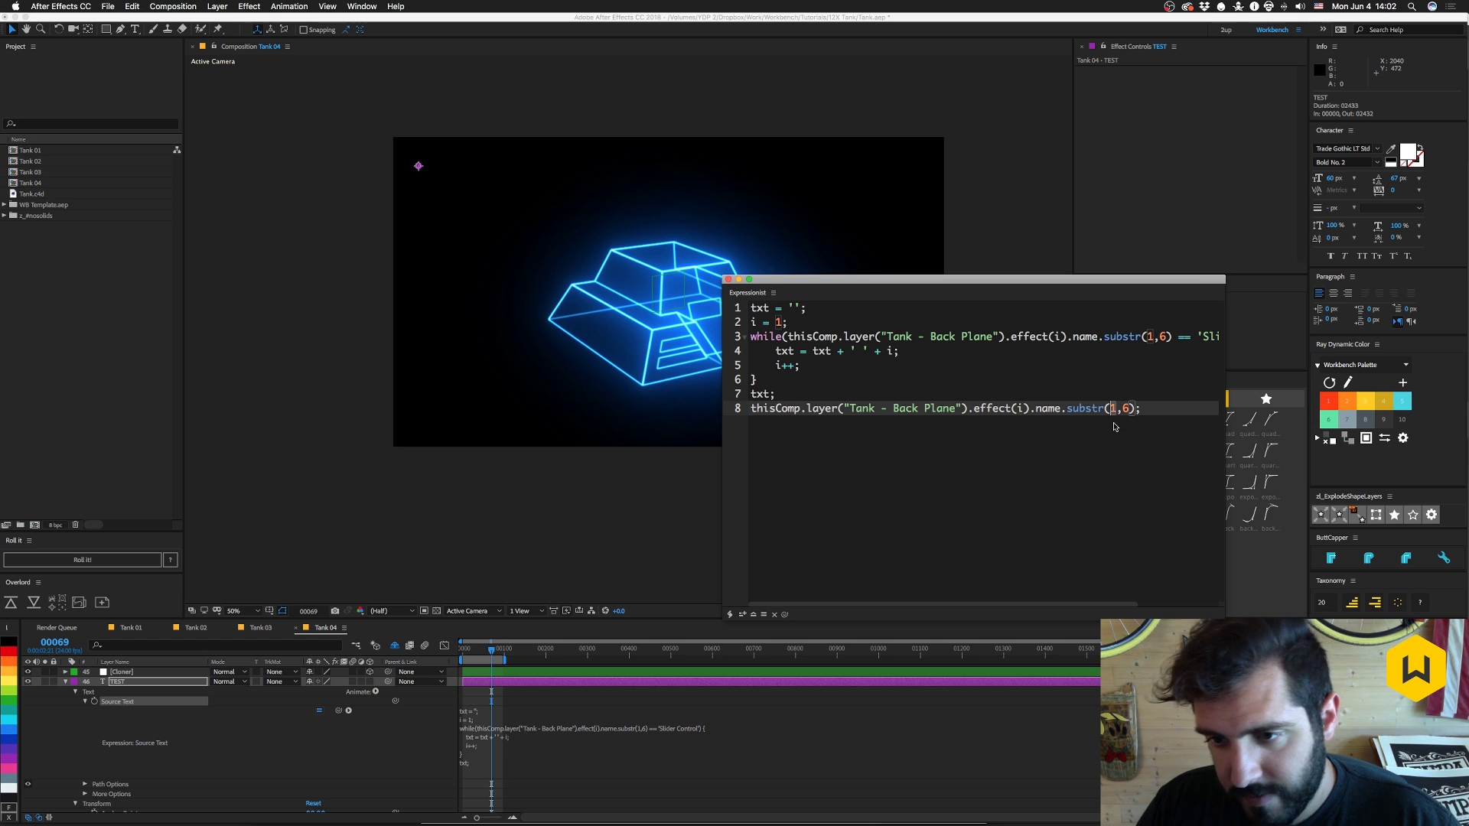
type("0")
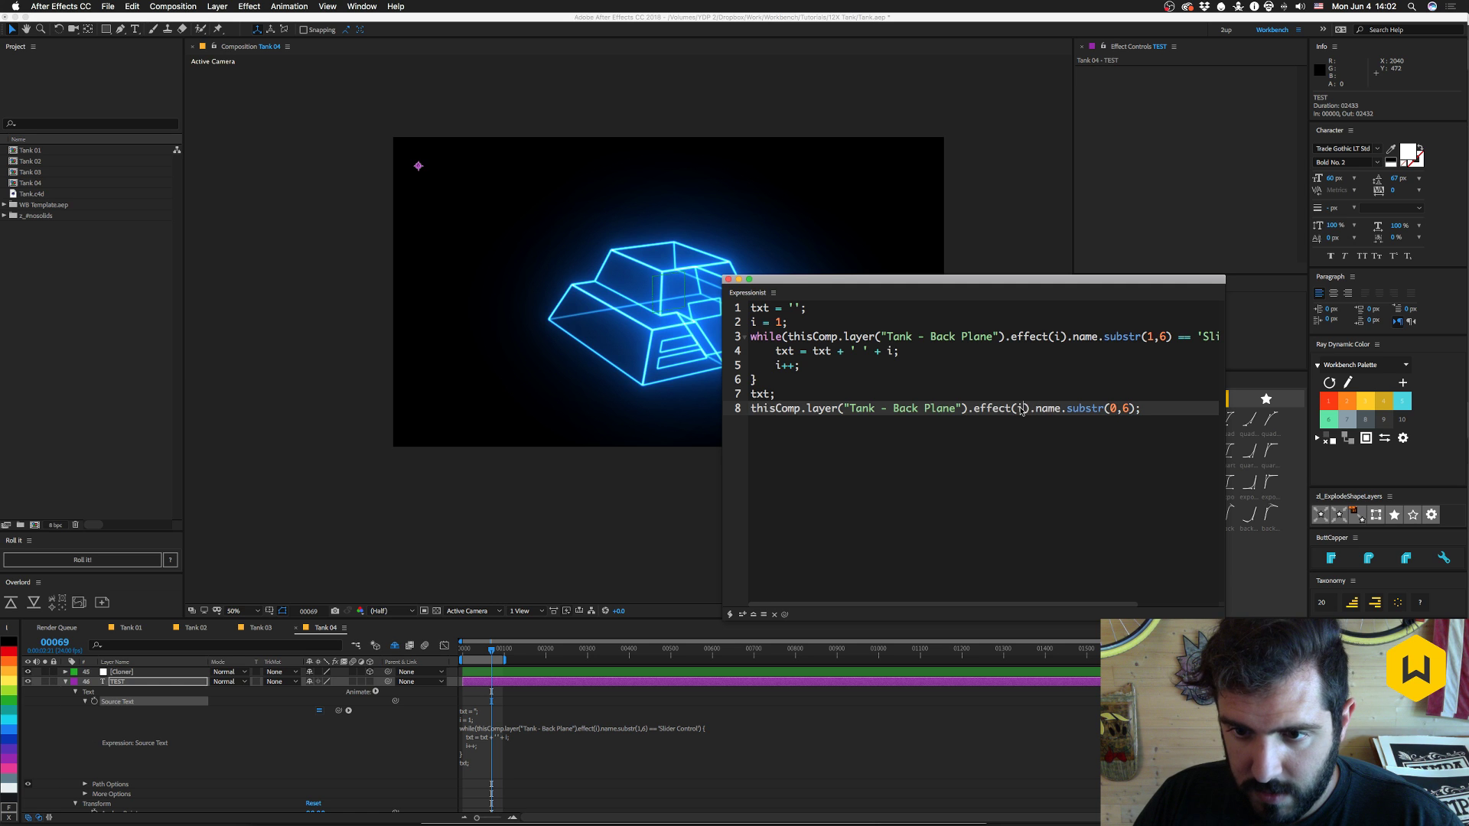
key("BackSpace")
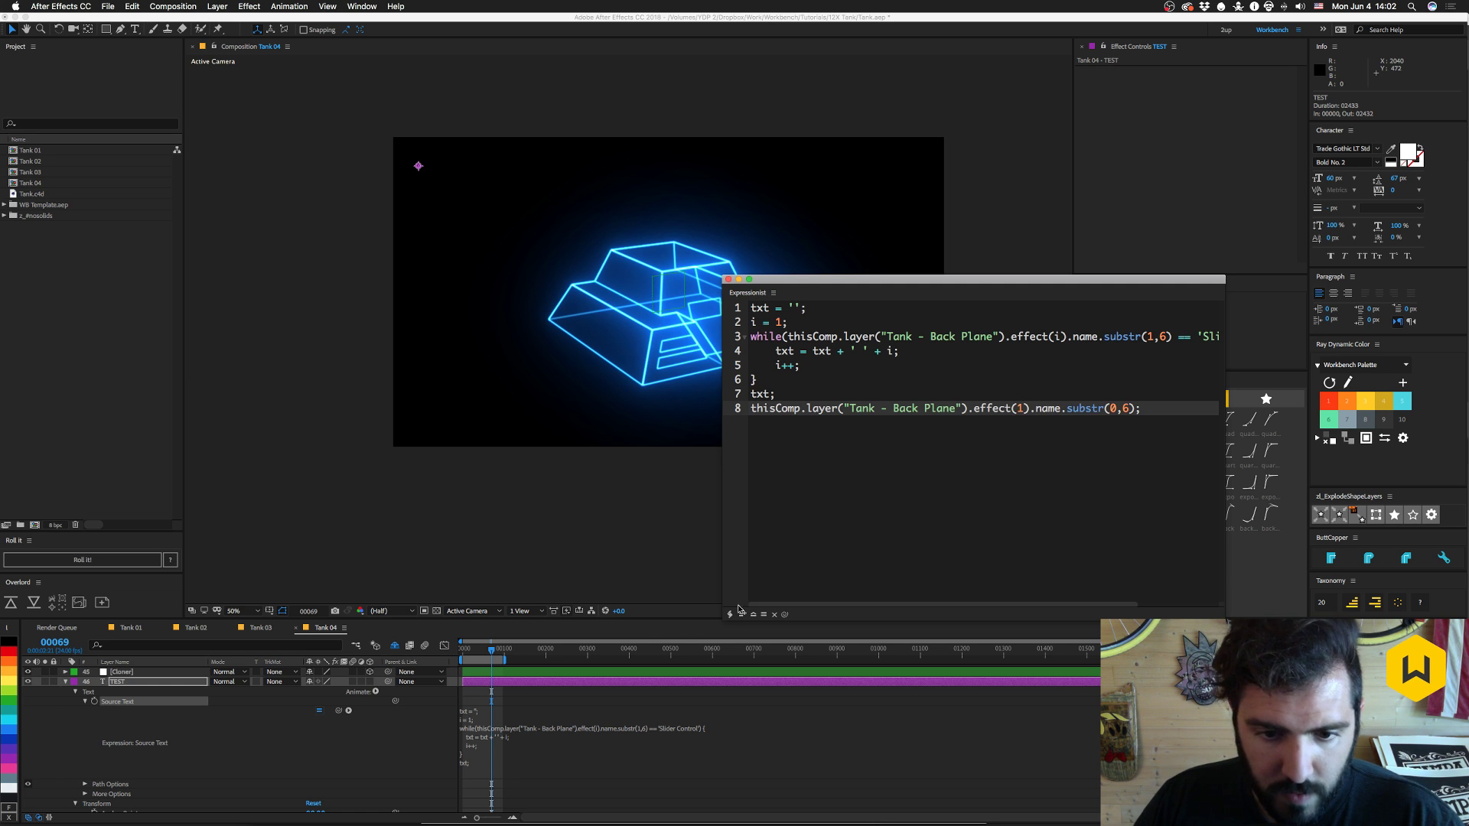
left_click(139, 702)
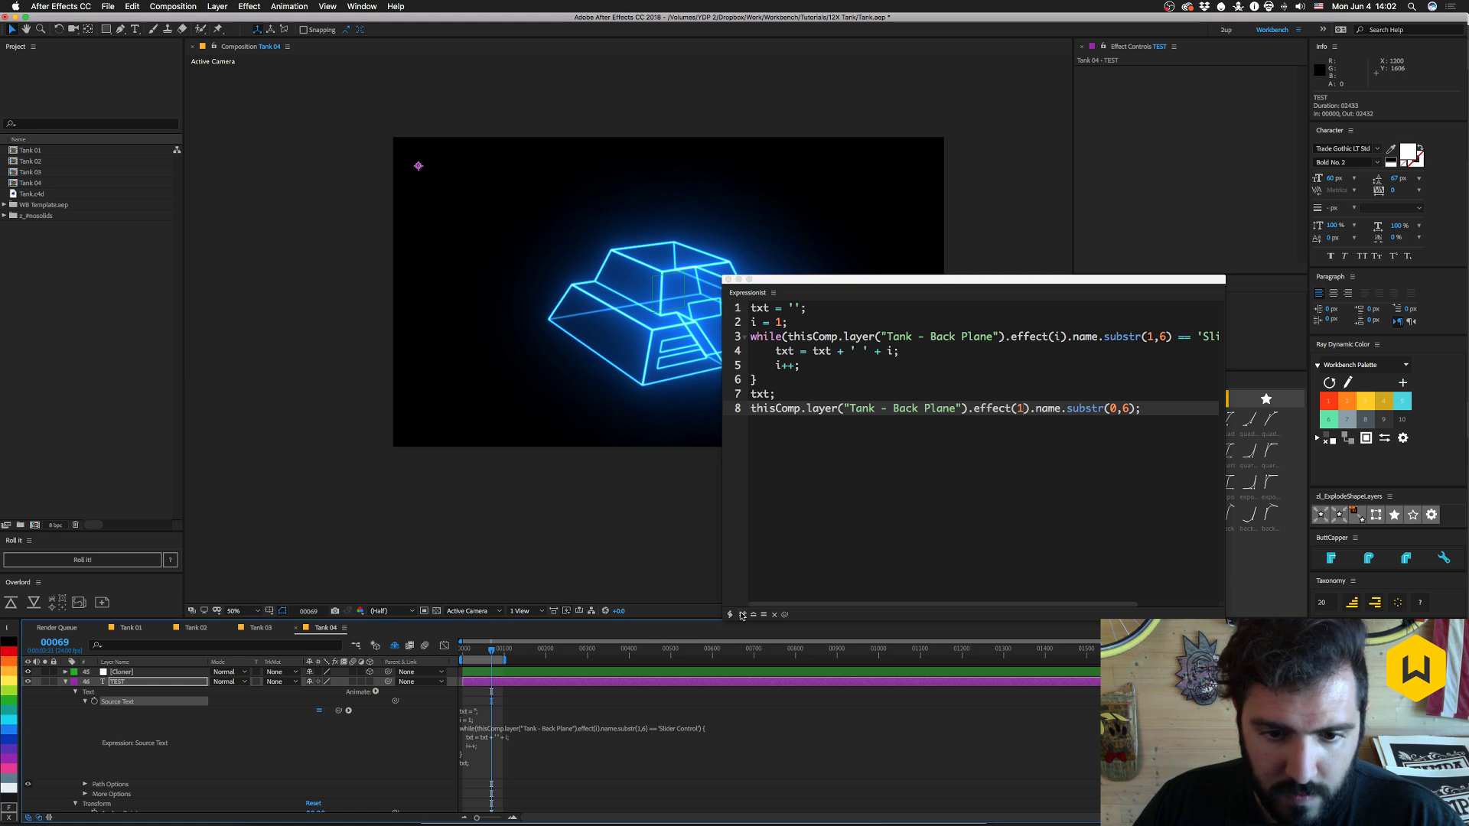
left_click(741, 614)
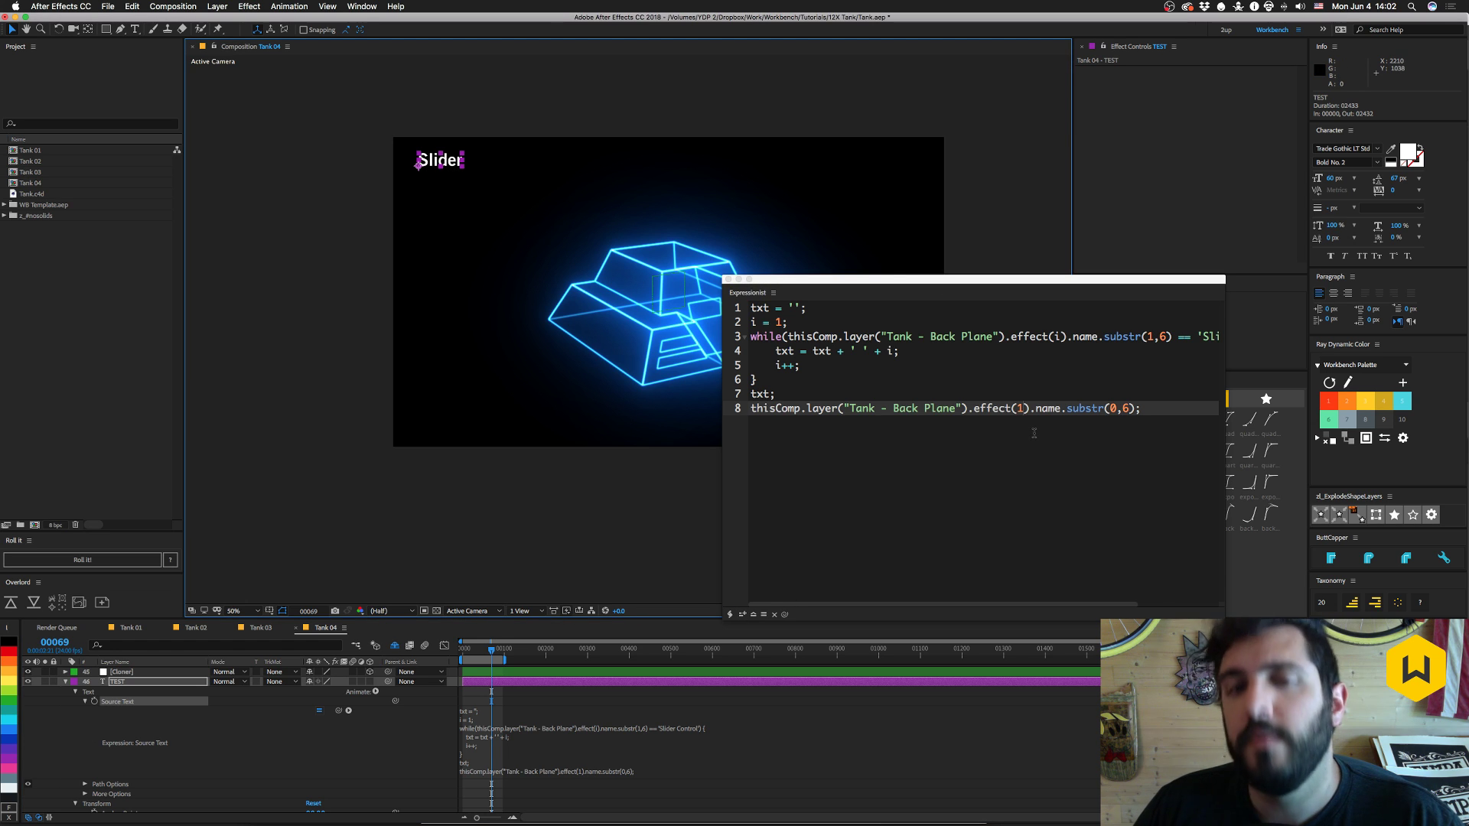
- Set the substr start index in the last test line to 1 and reapply the expression to Source Text
scroll(1034, 433, "right", 3)
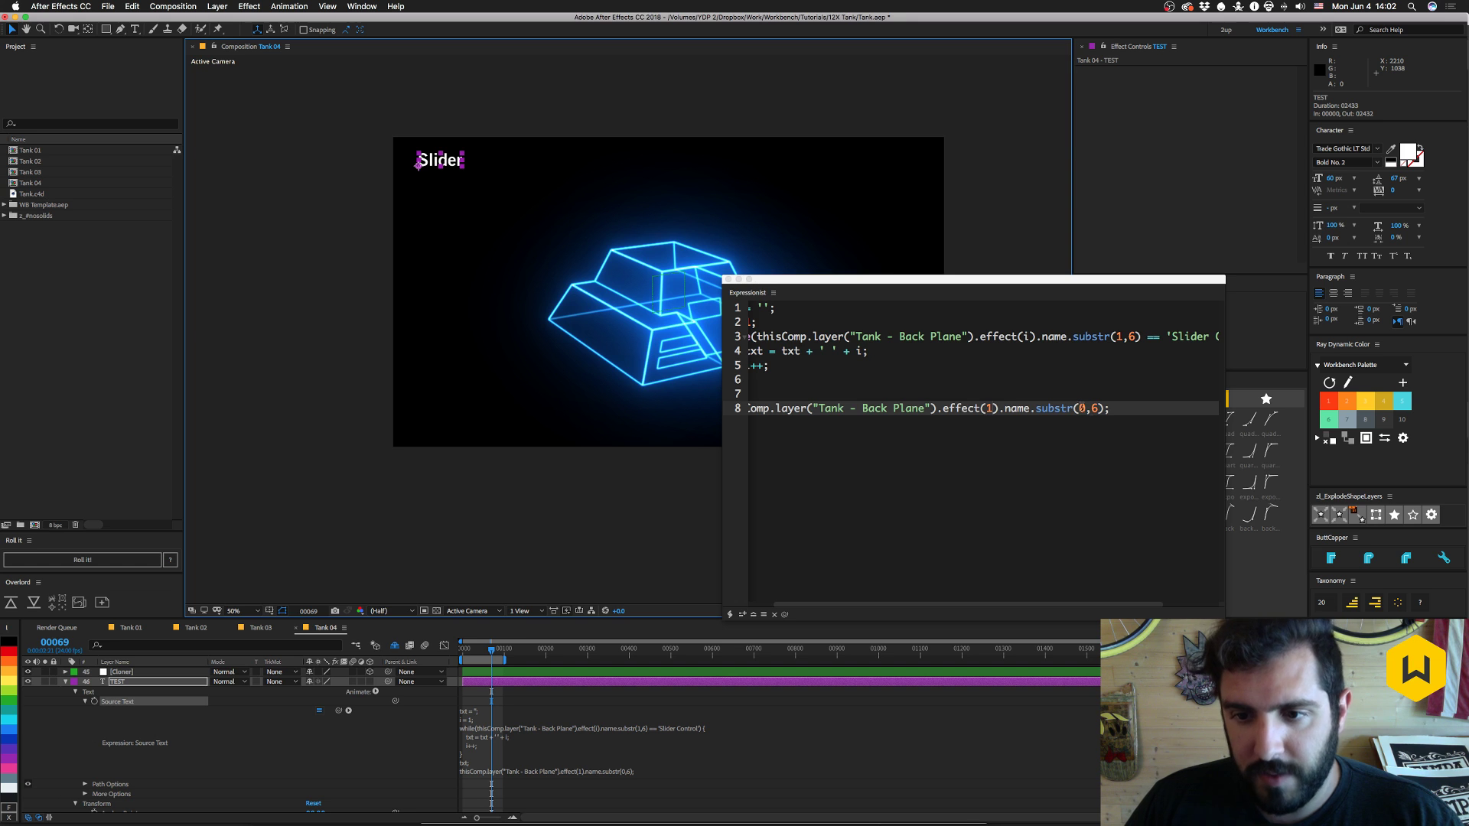
double_click(1081, 408)
type("1")
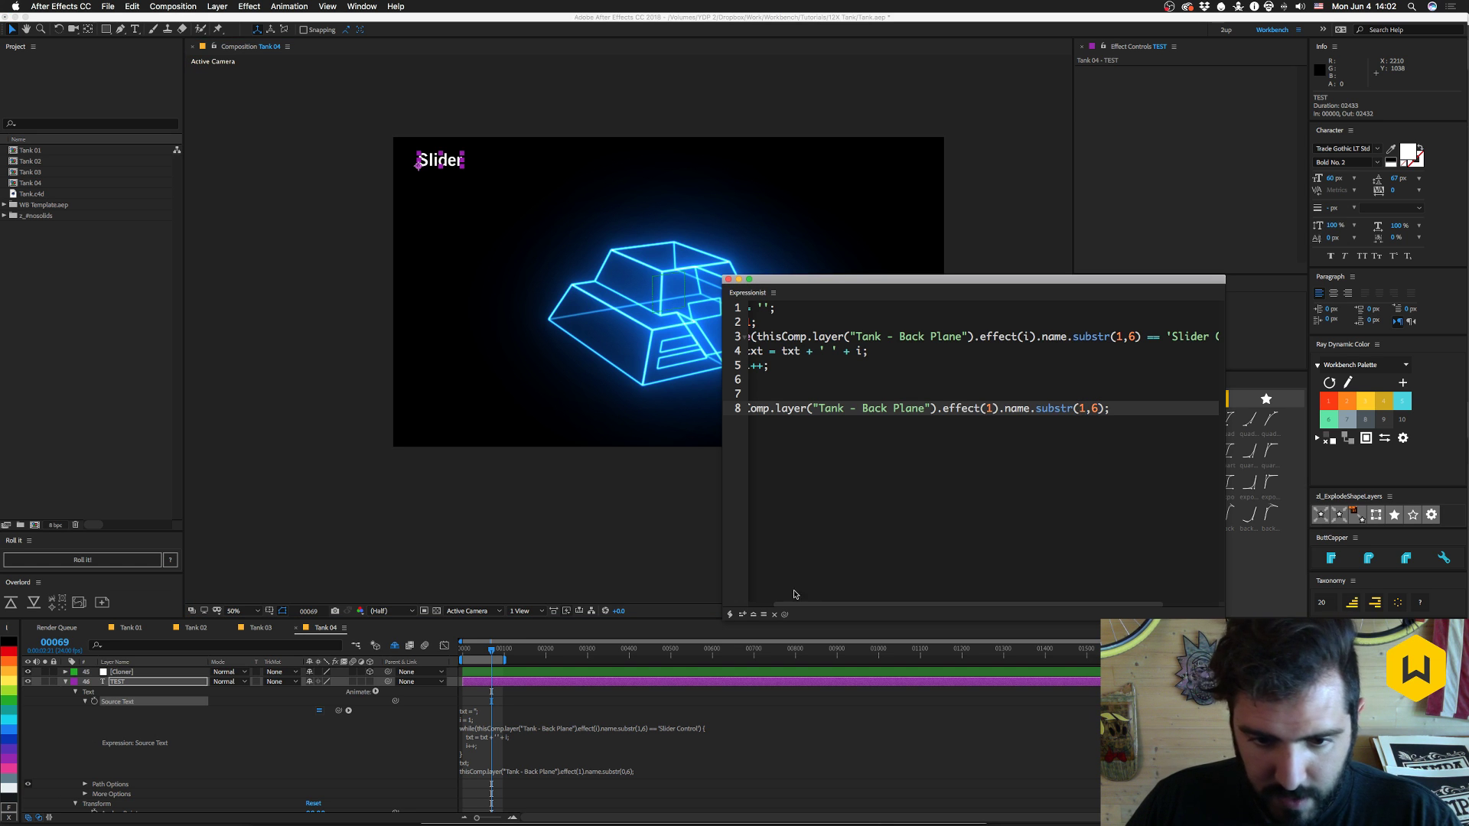
left_click(118, 702)
left_click(740, 615)
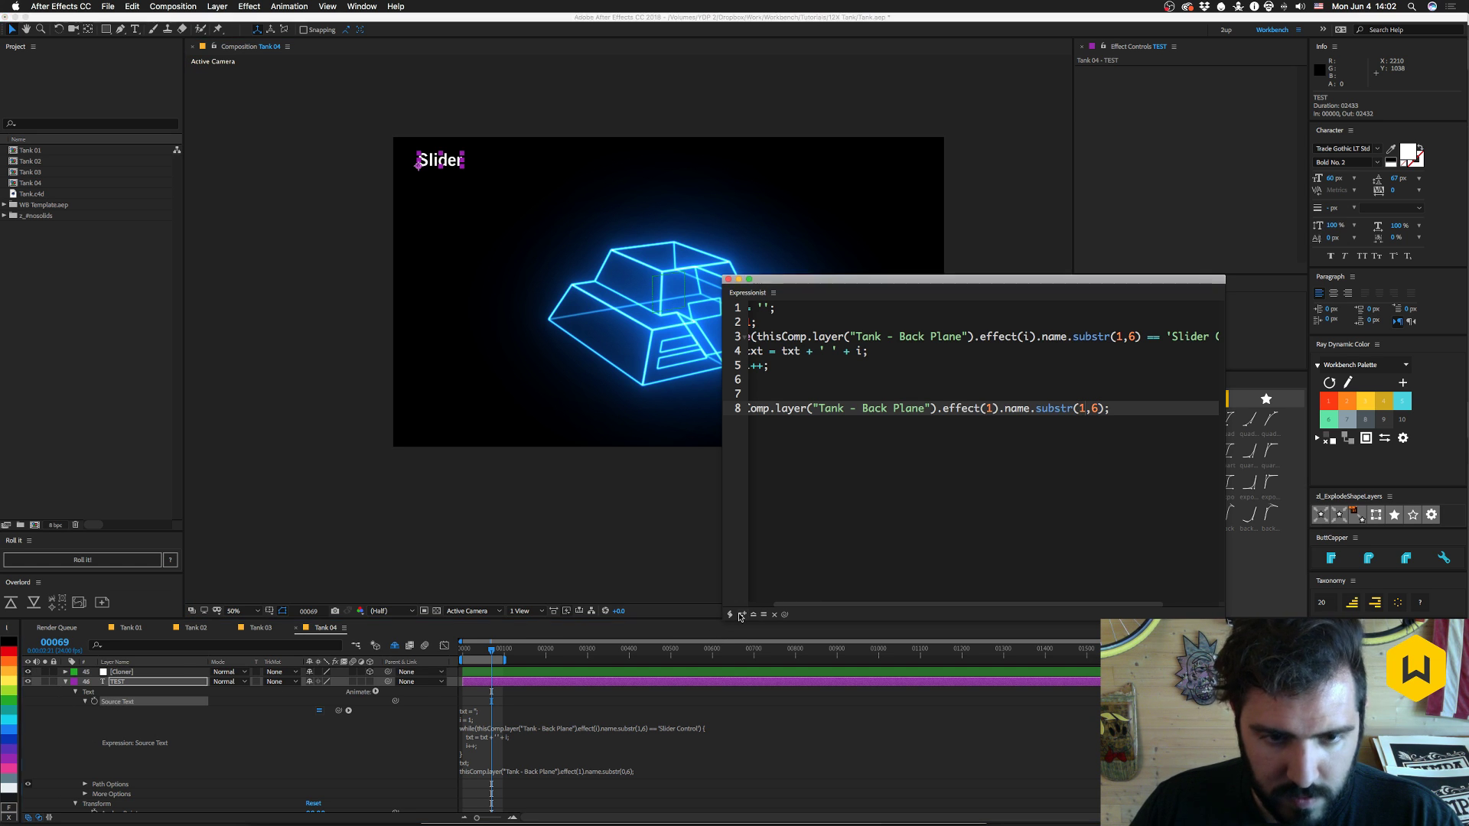
left_click(740, 615)
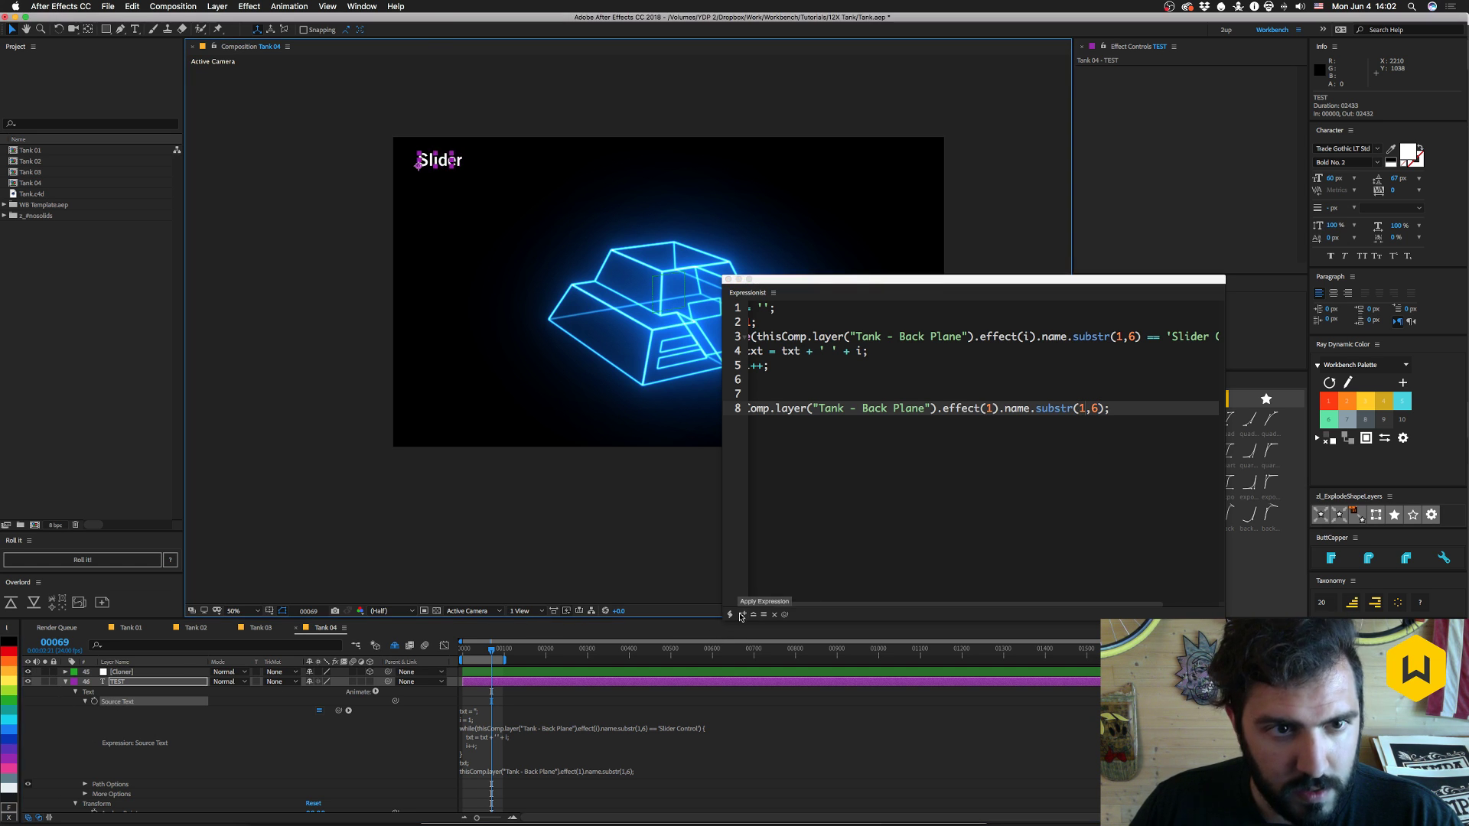
- Delete the substr test line so that the expression ends with txt;
left_click(1131, 417)
left_click_drag(1159, 408, 846, 400)
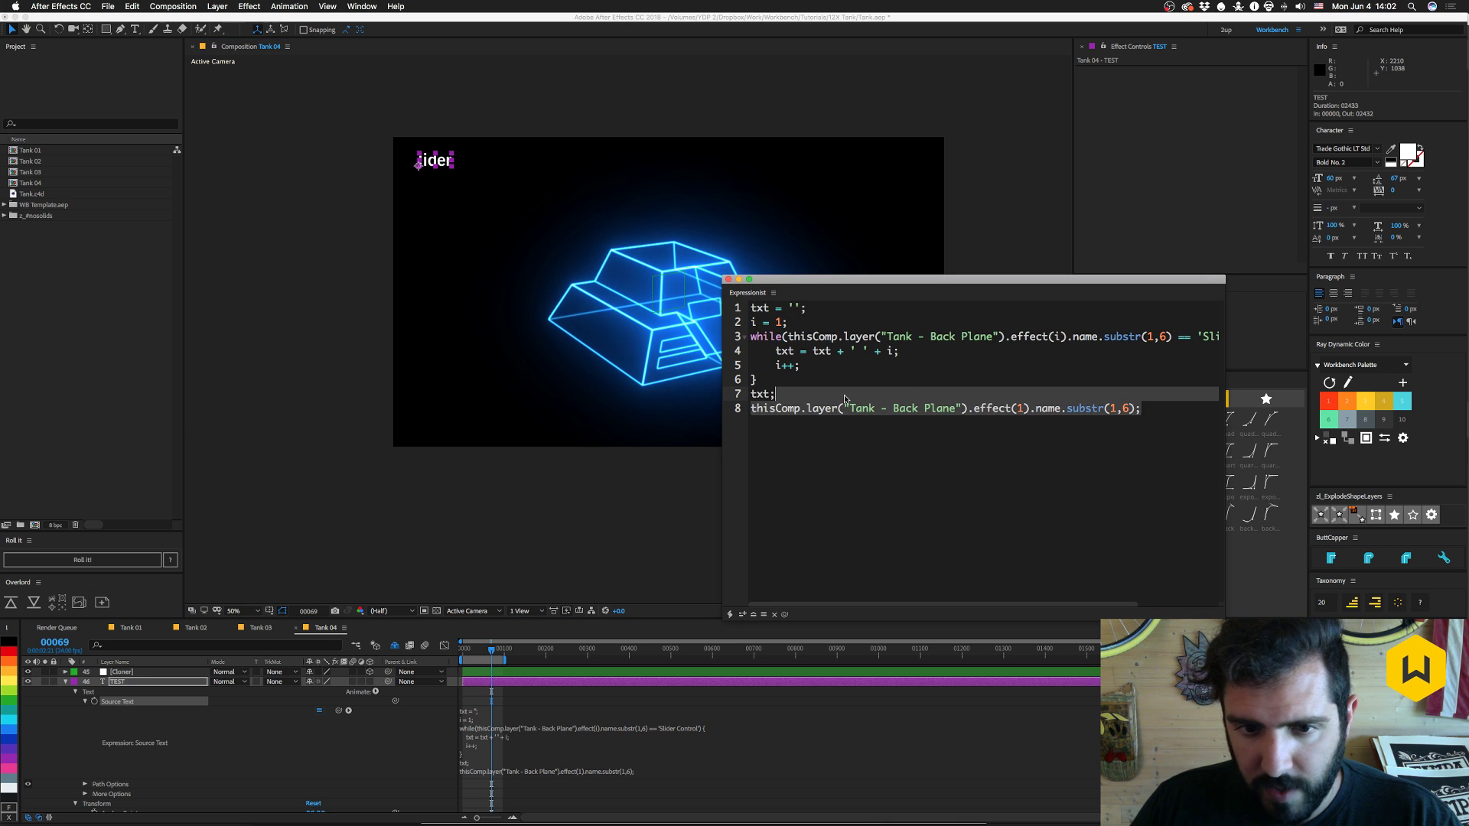
key("BackSpace")
key("BackSpace")
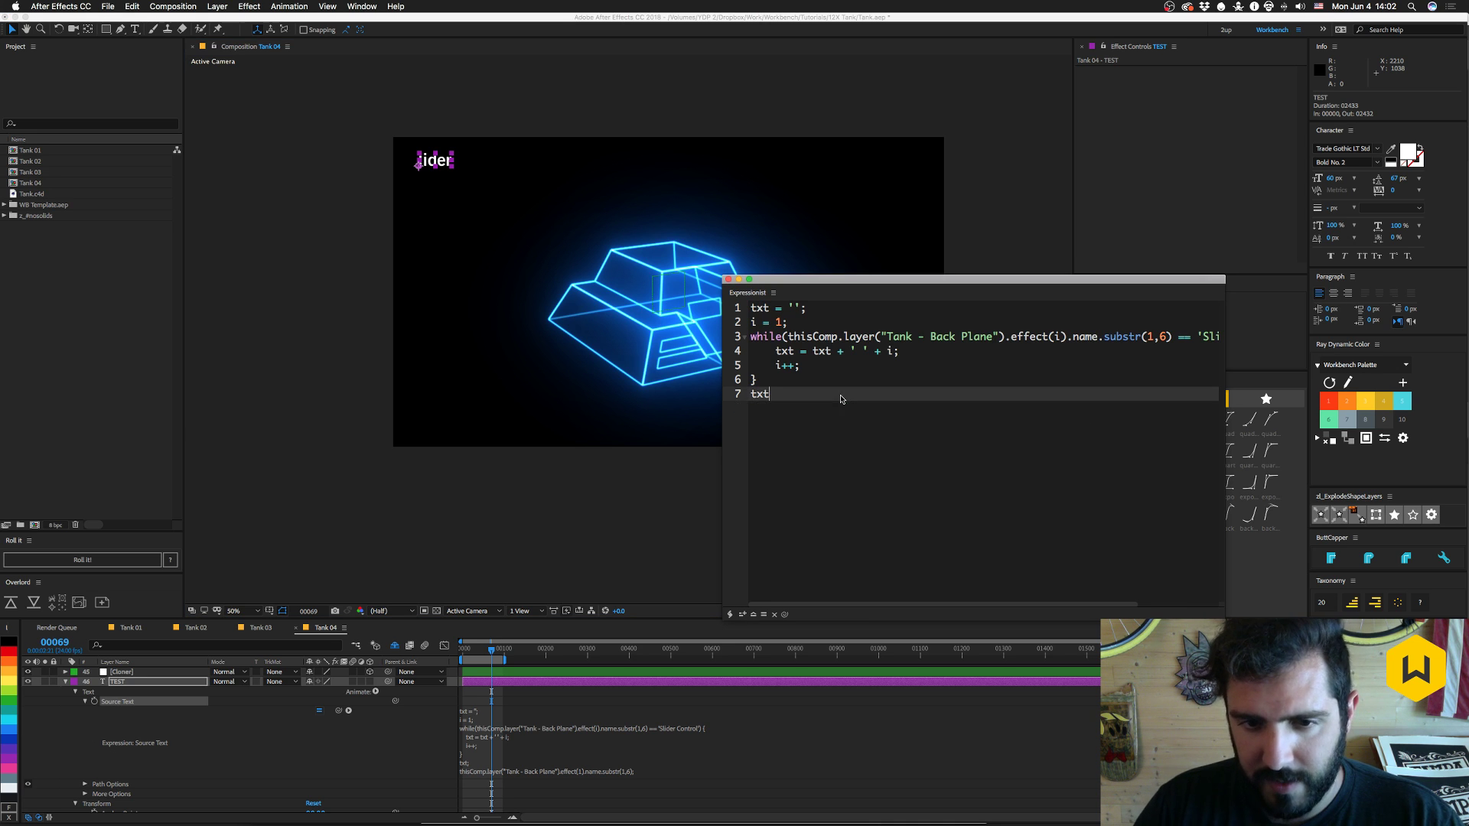
type(";")
- Set the substr start index in the while condition to 0
double_click(1159, 337)
type("0")
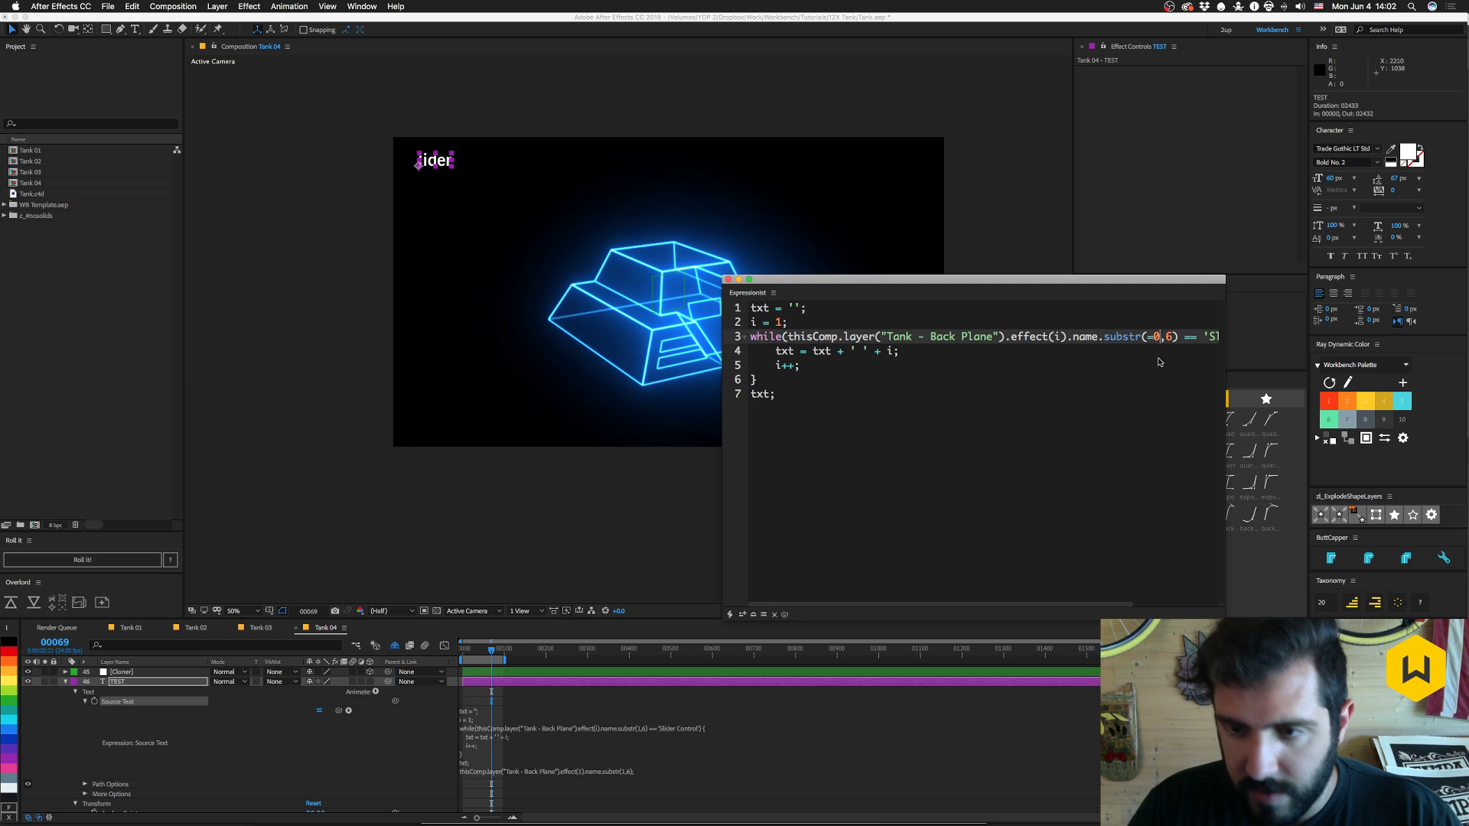
key("BackSpace")
- Shorten the comparison string in the while condition to 'Slider' and apply the expression to TEST's Source Text
key("super+Right")
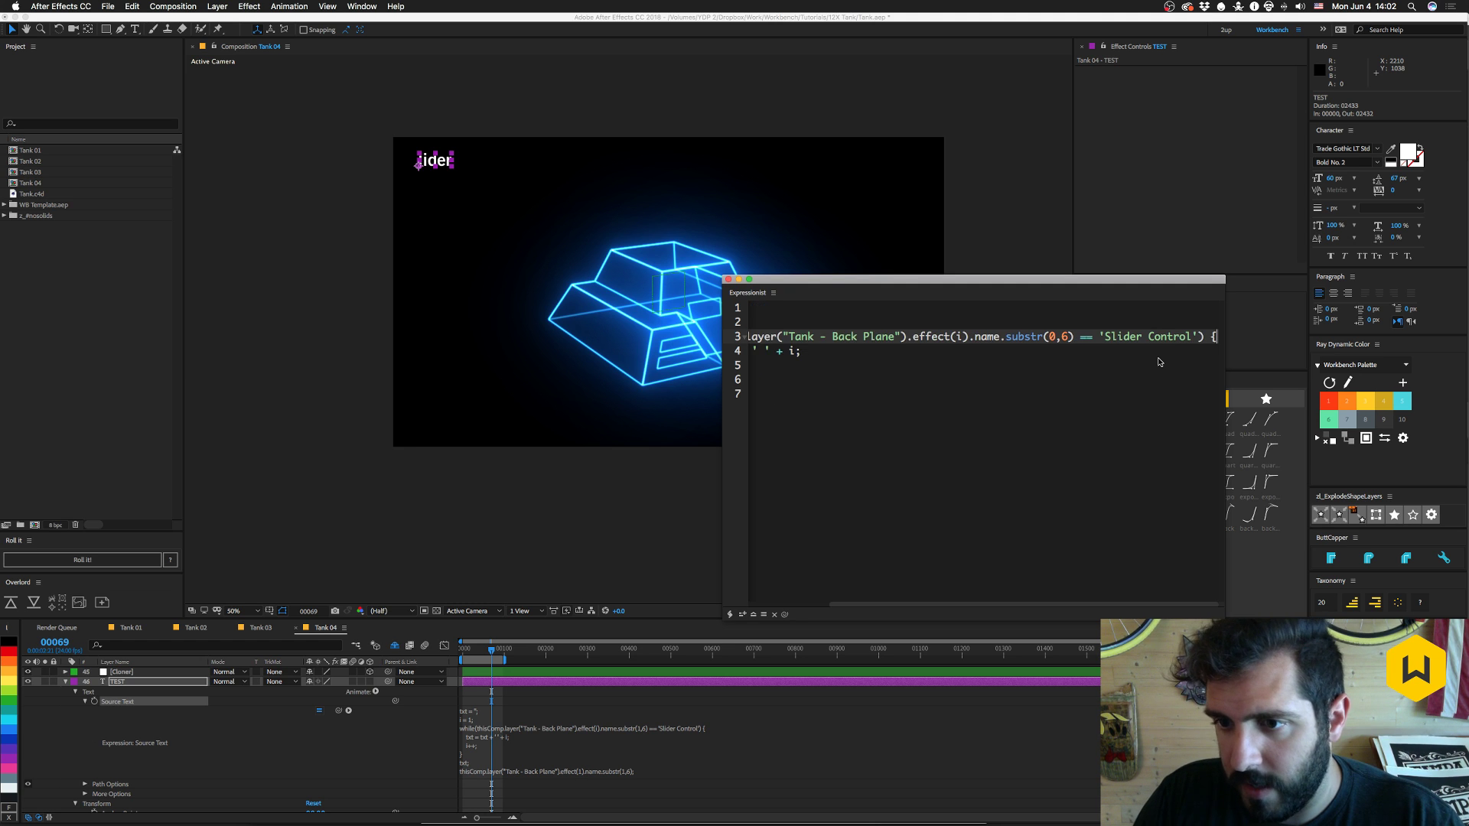
key("BackSpace")
key("BackSpace")
key("BackSpace")
key("BackSpace")
key("BackSpace")
key("BackSpace")
key("BackSpace")
key("BackSpace")
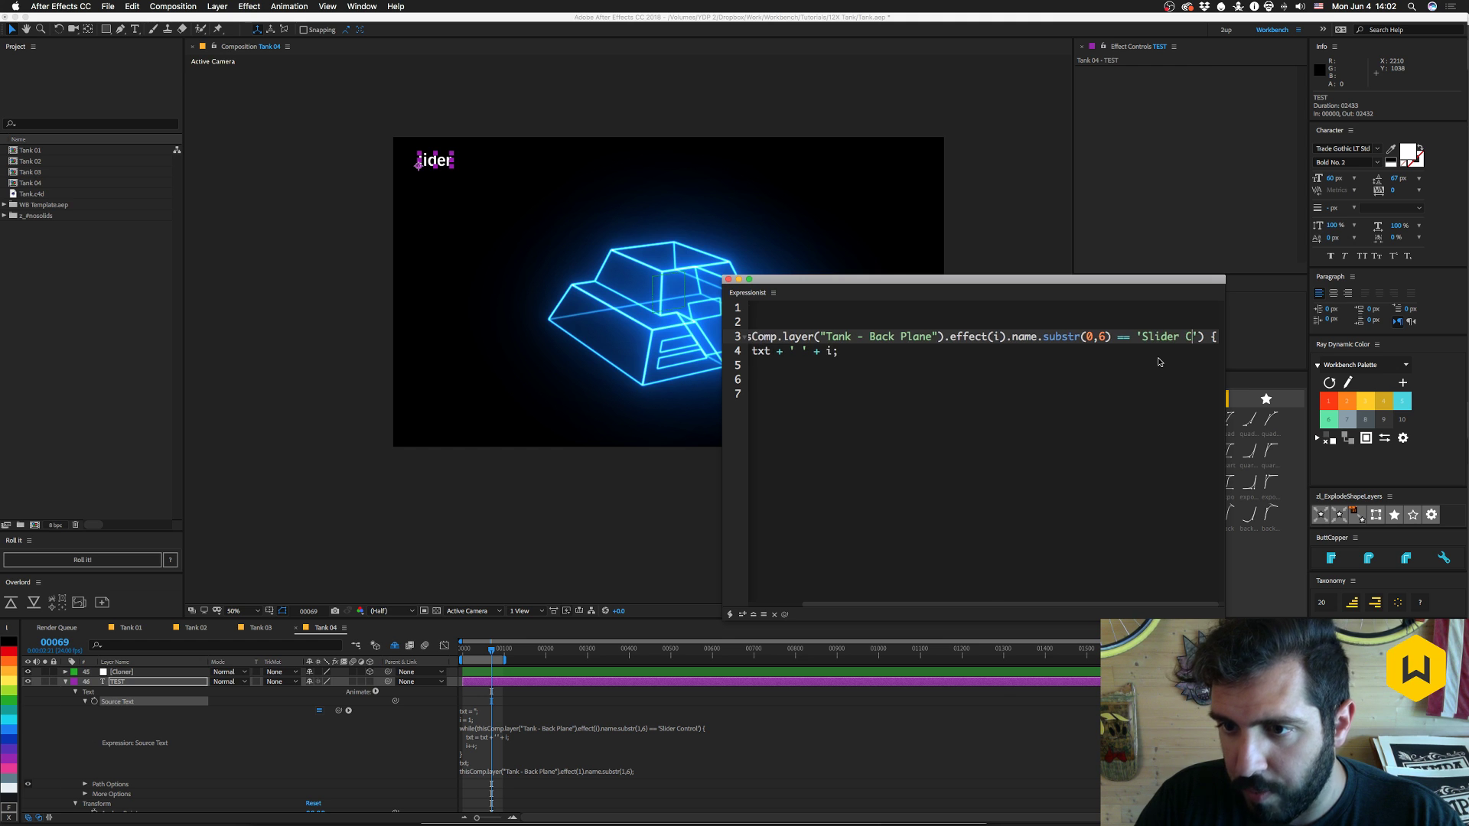
left_click(109, 682)
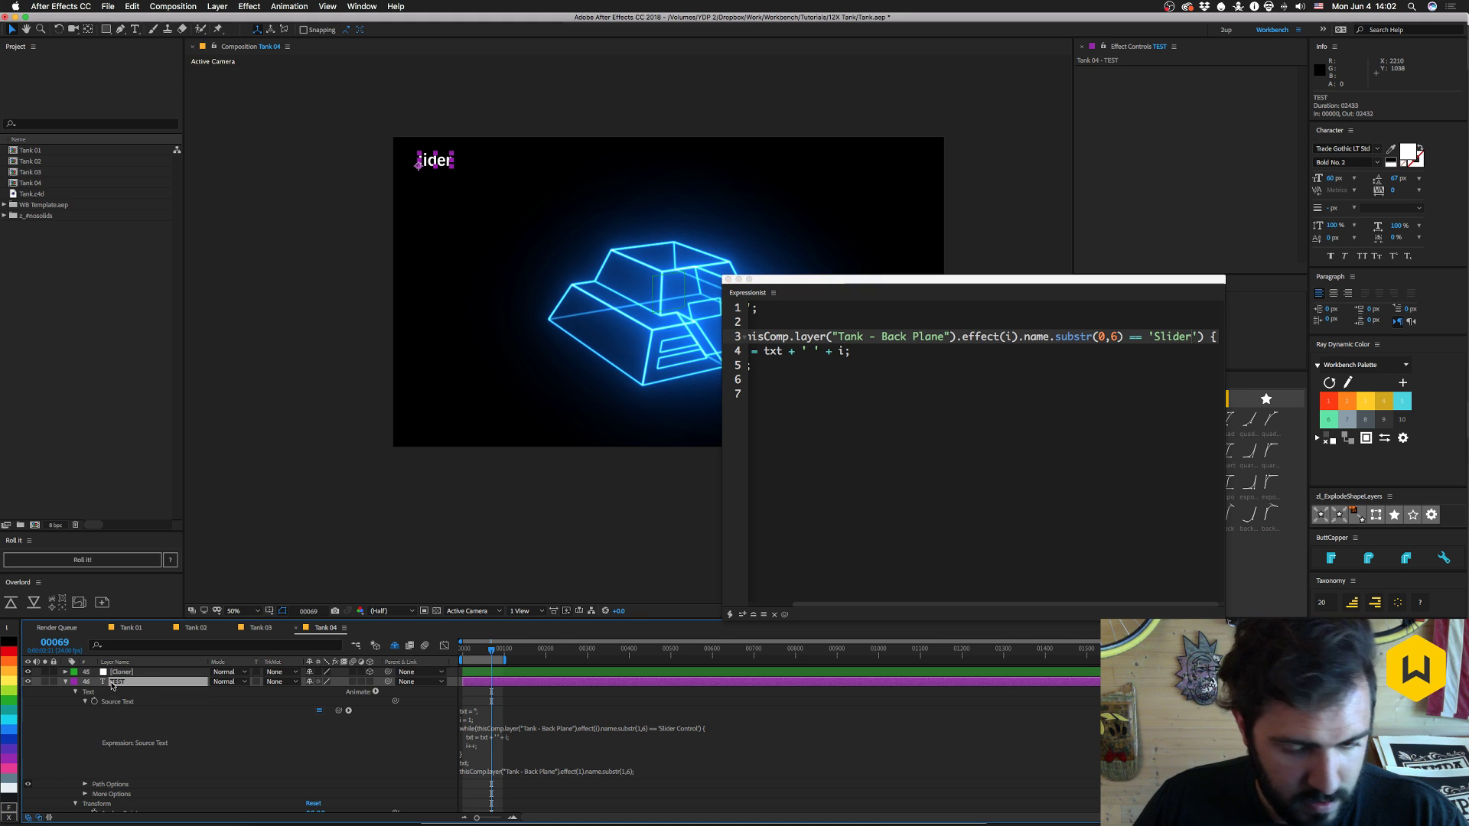
left_click(121, 704)
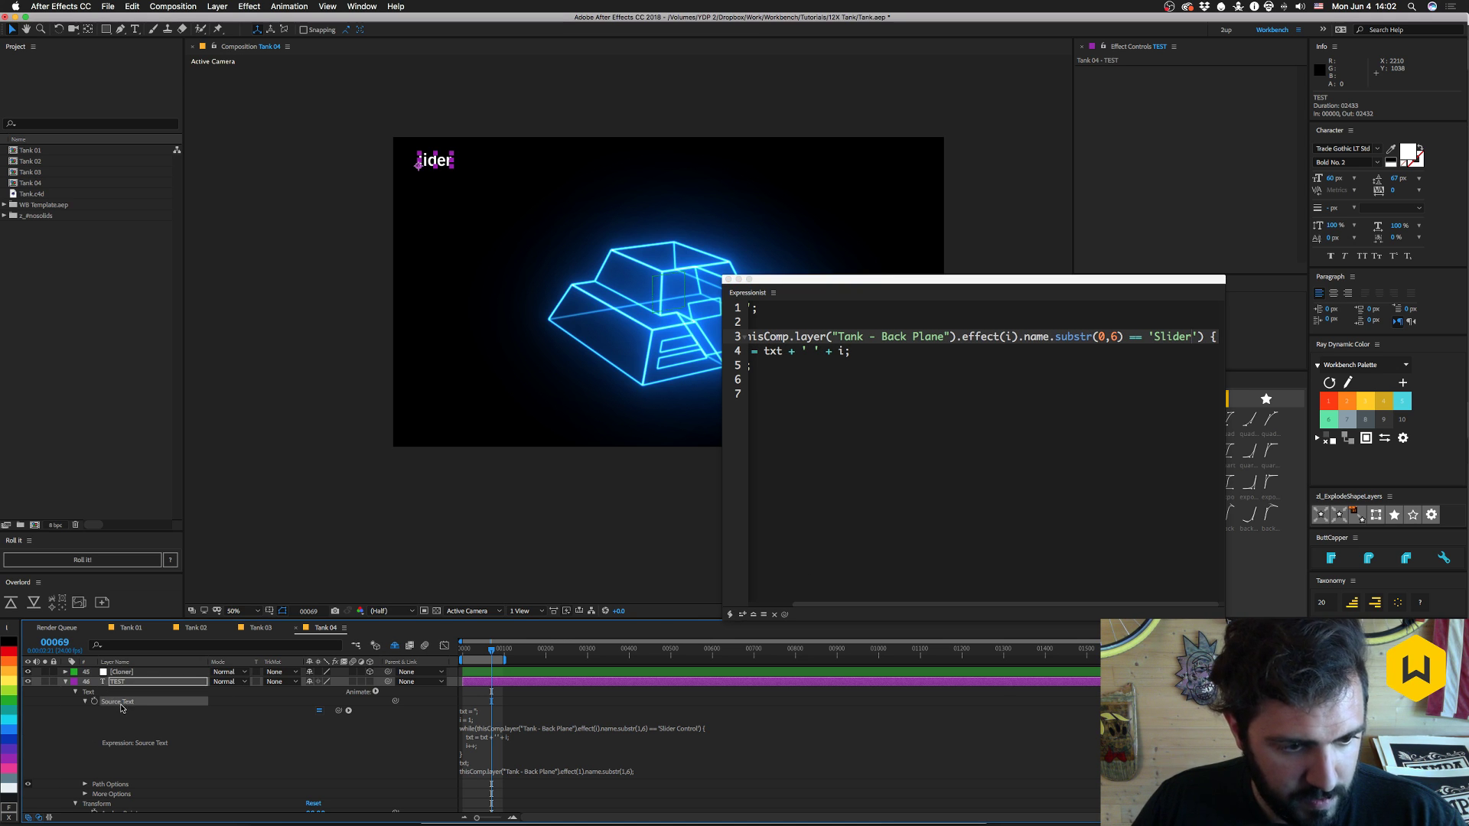
left_click(743, 614)
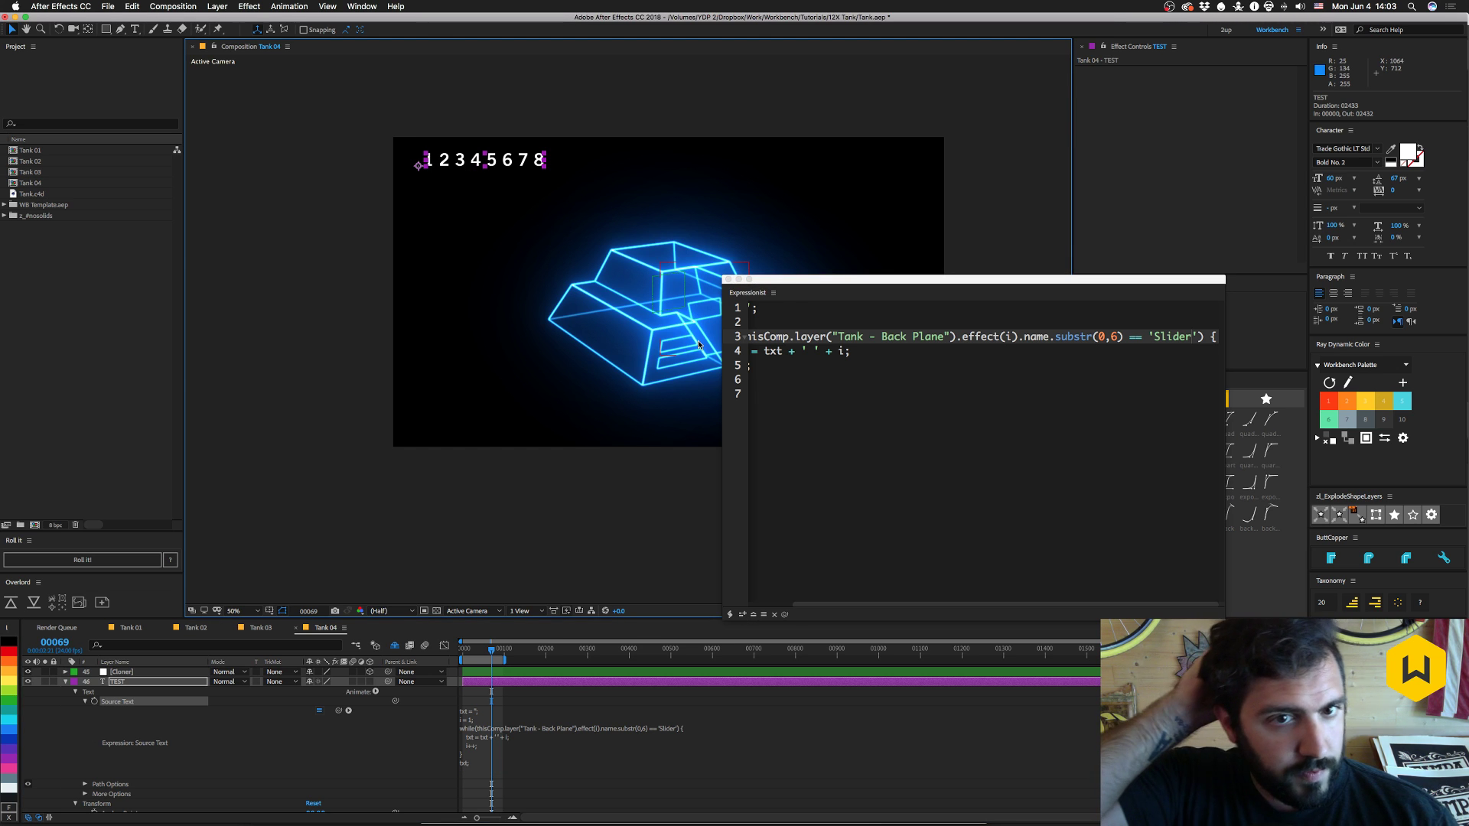
- Collapse and hide the TEST layer, and reveal the expressions on the Tank - Back Plane layer
scroll(817, 416, "left", 2)
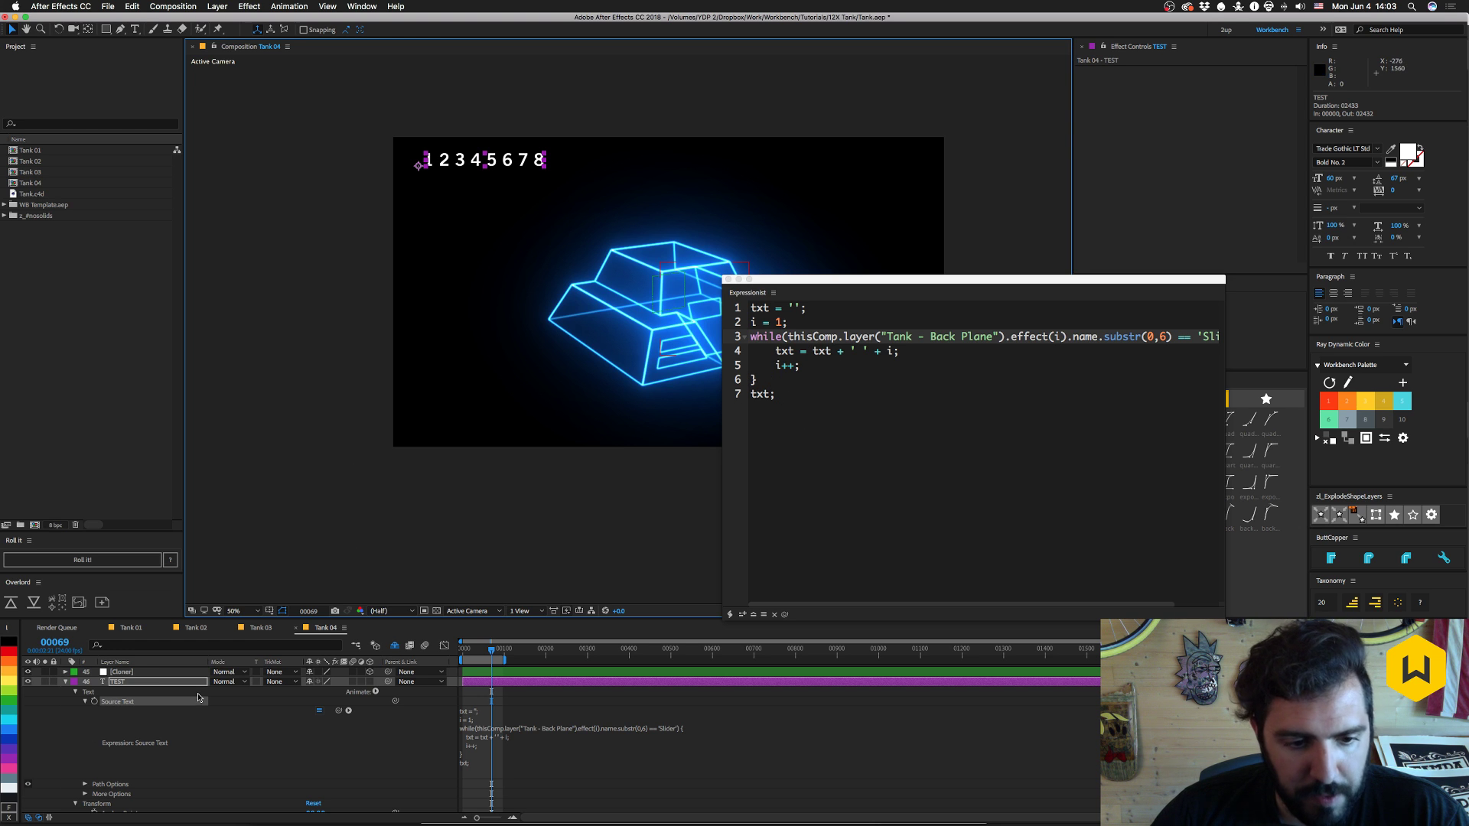
left_click(66, 682)
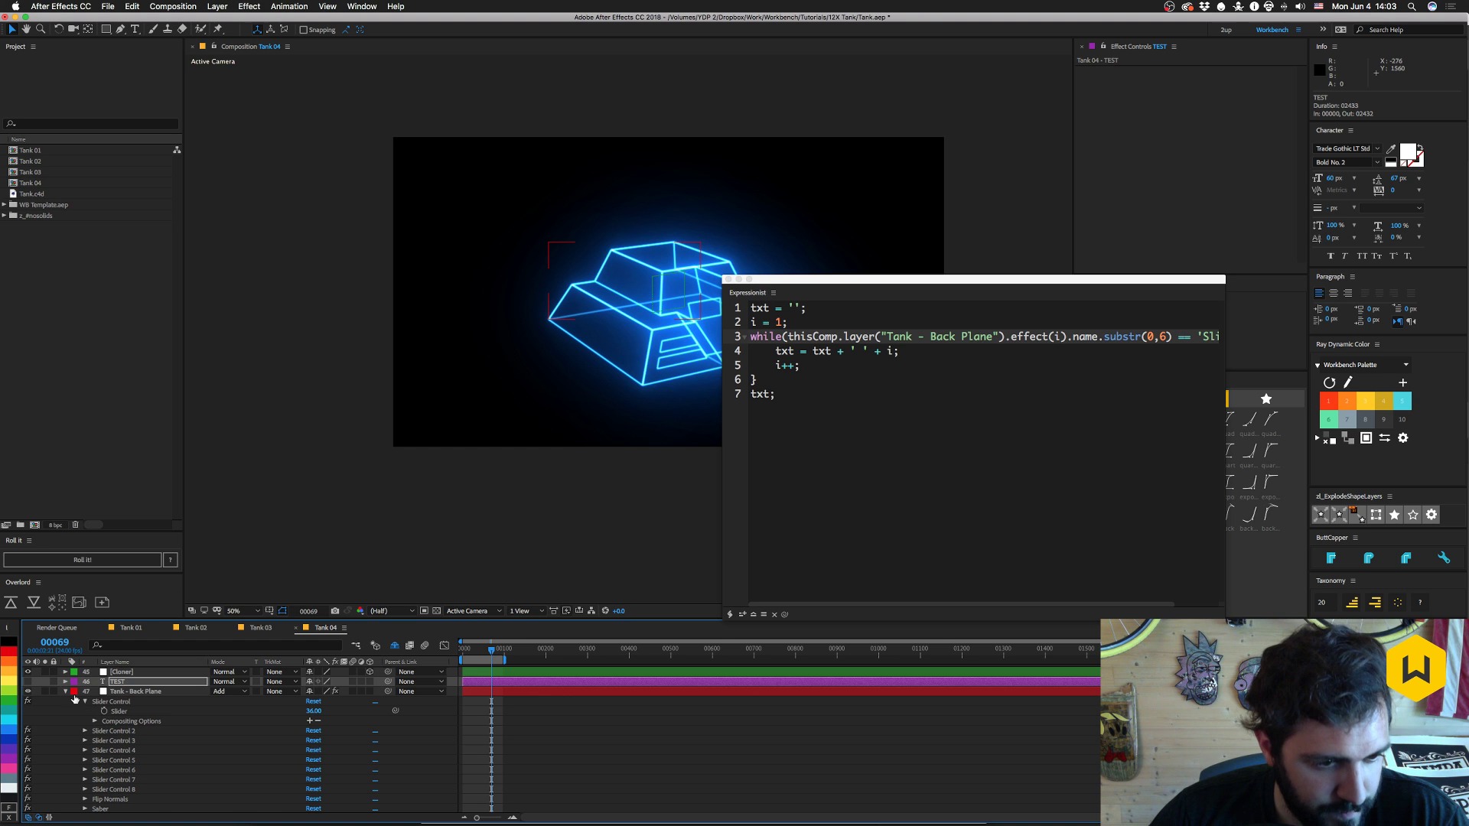
left_click(66, 691)
left_click(167, 692)
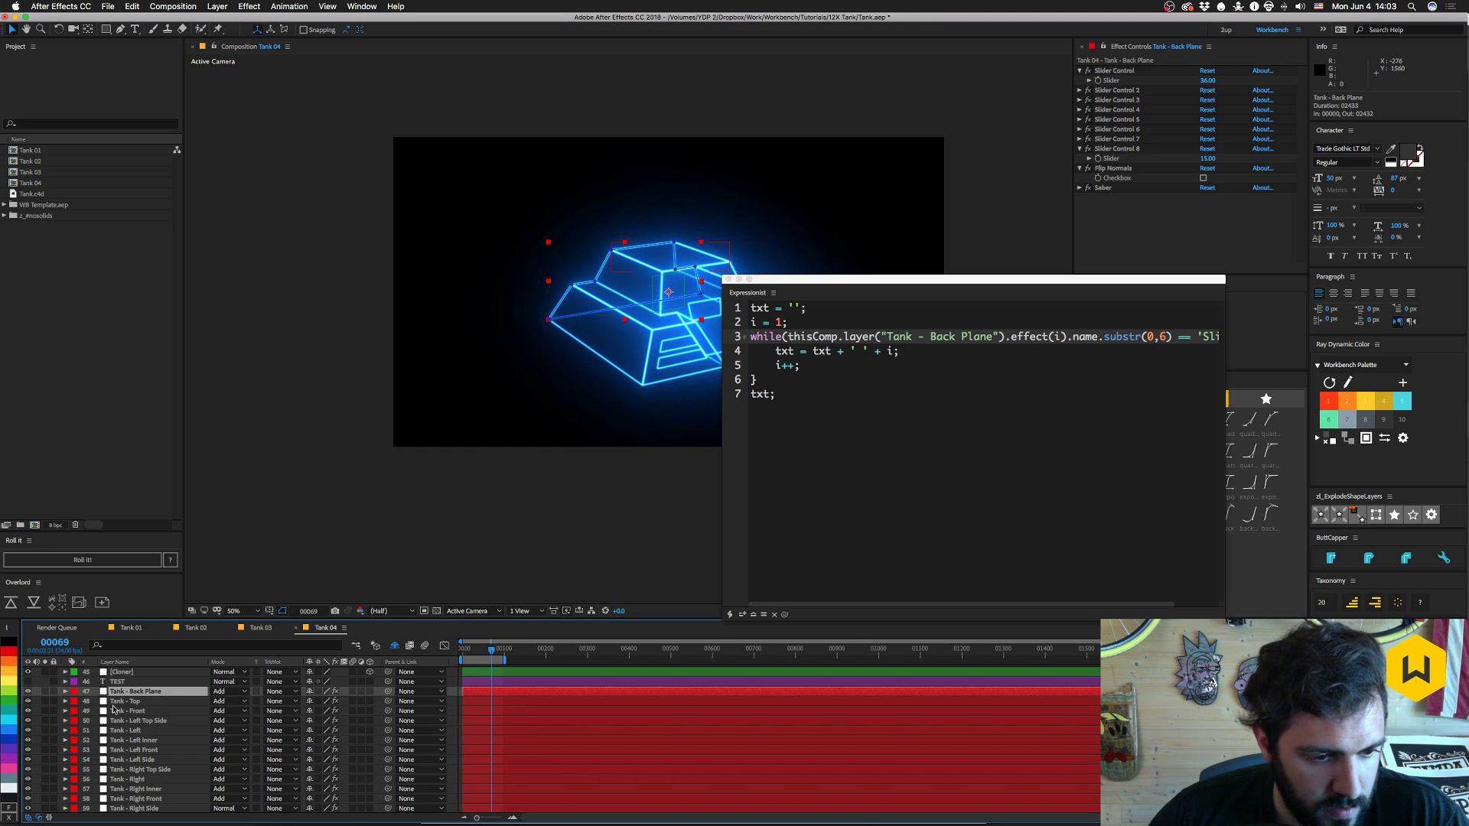
key("e")
key("e")
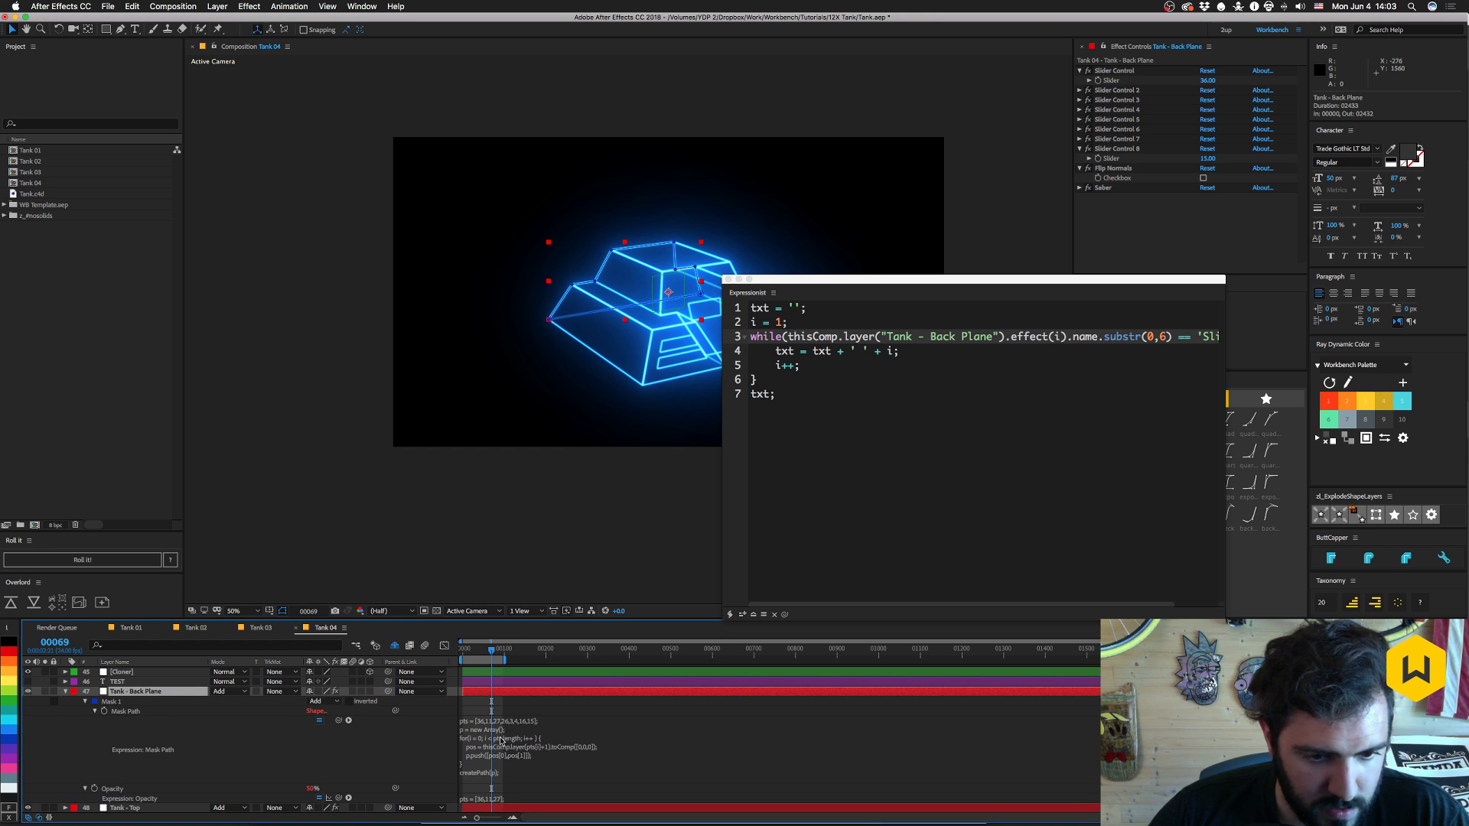
- Cut the i = 1; line and the whole while loop from the expression in the Expressionist editor
left_click(791, 394)
left_click(821, 368)
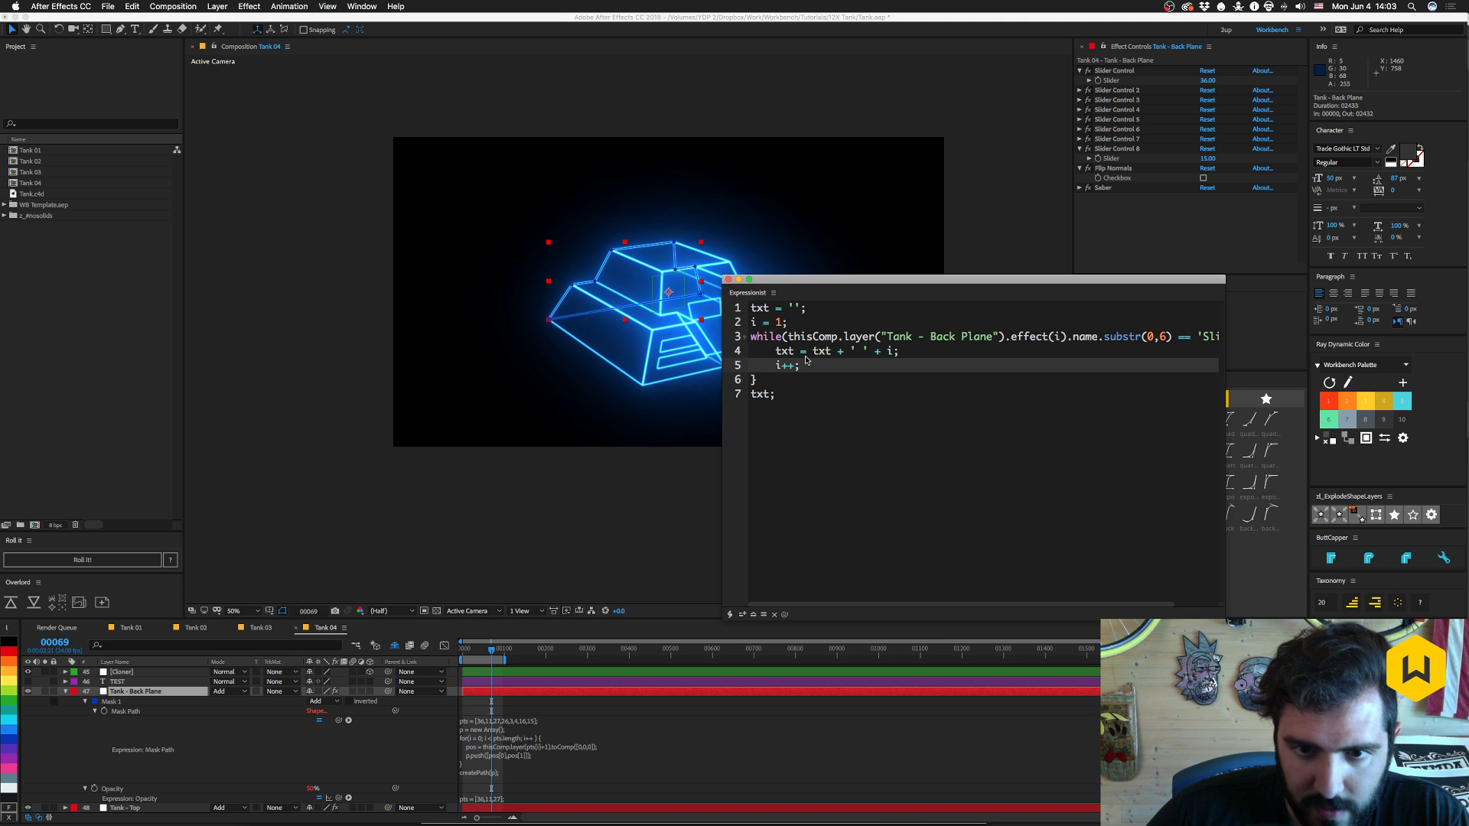
left_click(756, 381)
left_click_drag(756, 381, 739, 325)
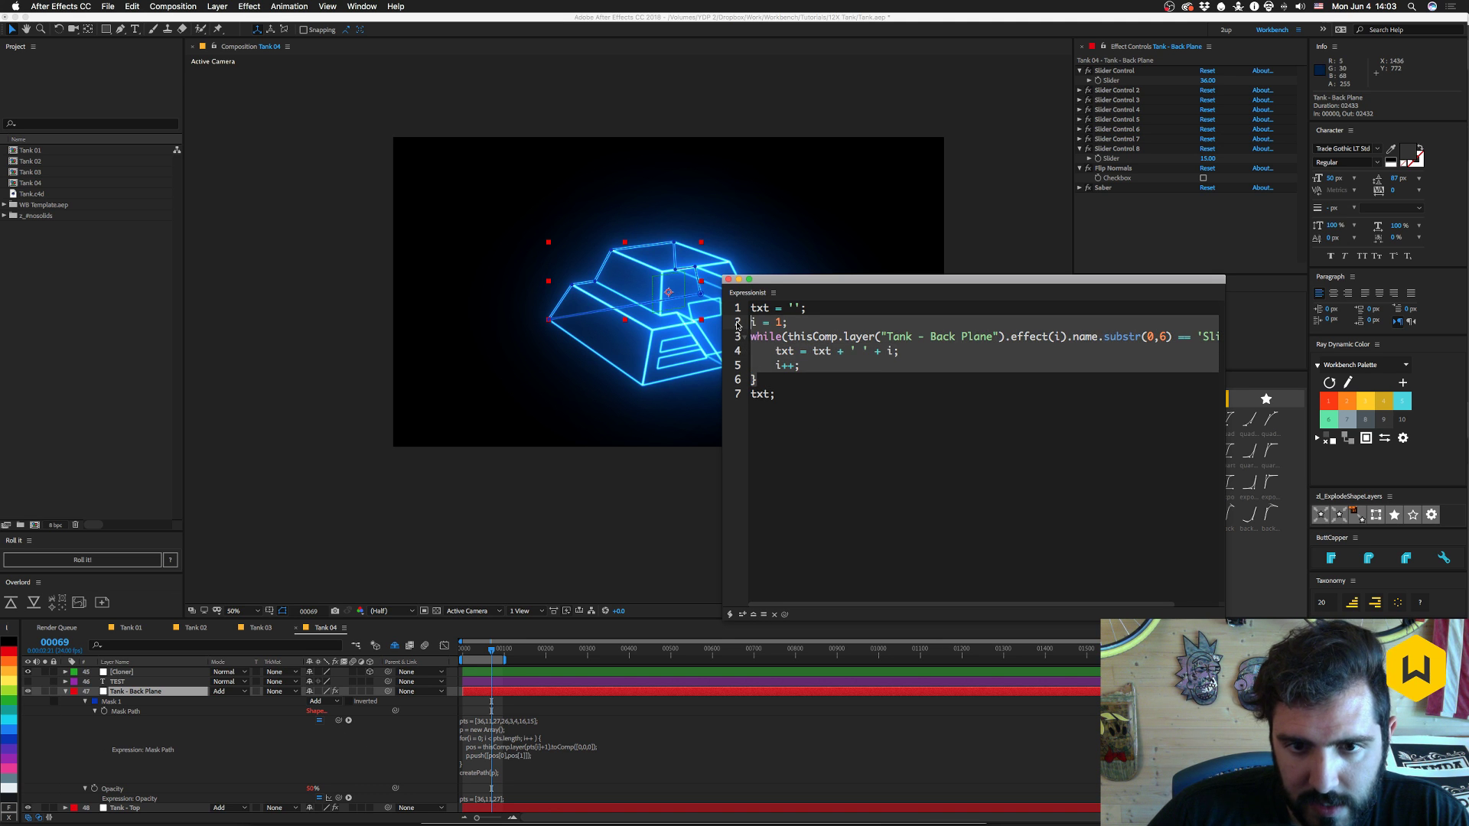
key("BackSpace")
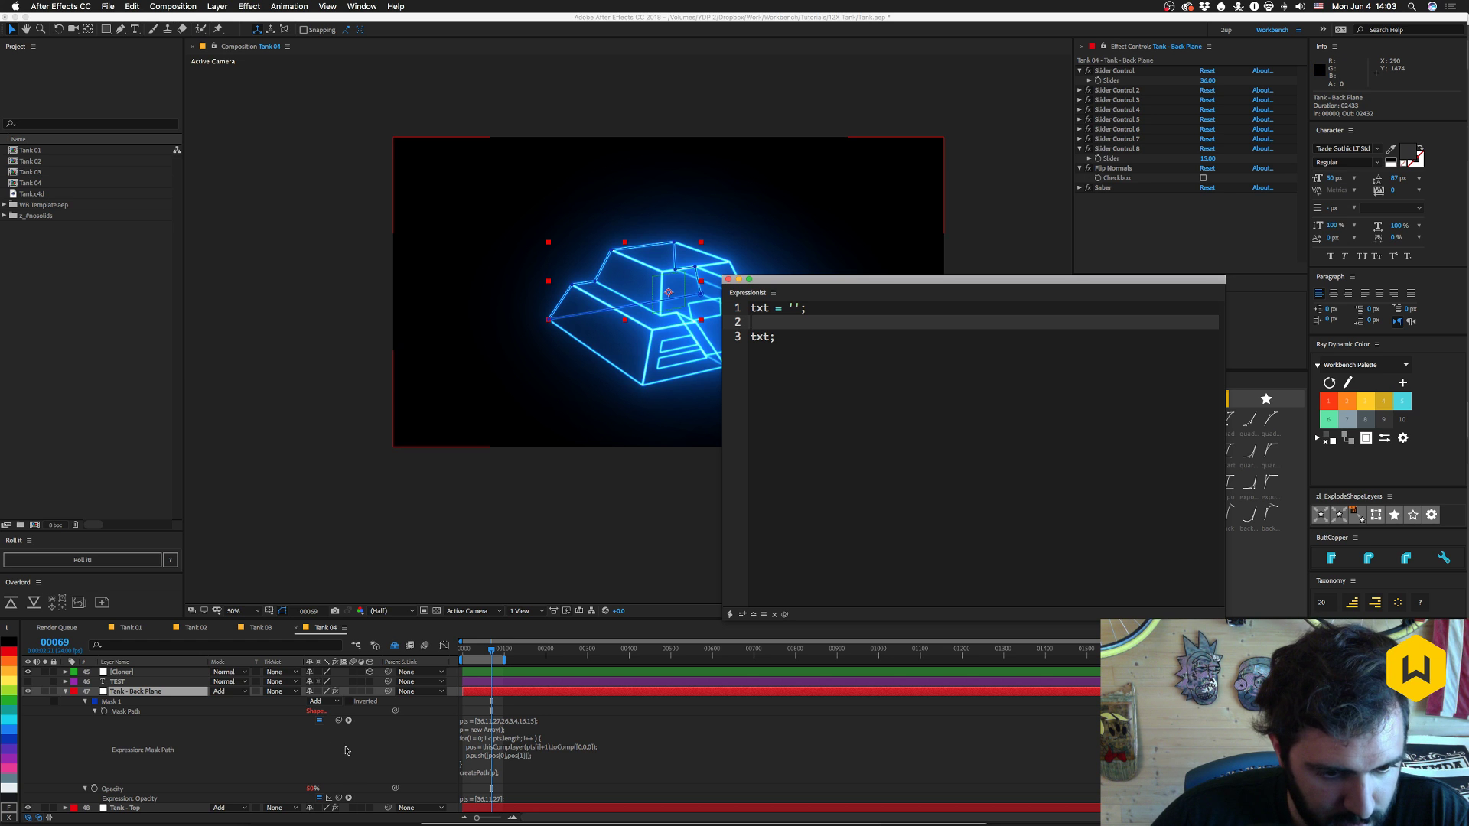
- Load Tank - Back Plane's Mask Path expression into the editor and comment out its pts array line
left_click(121, 712)
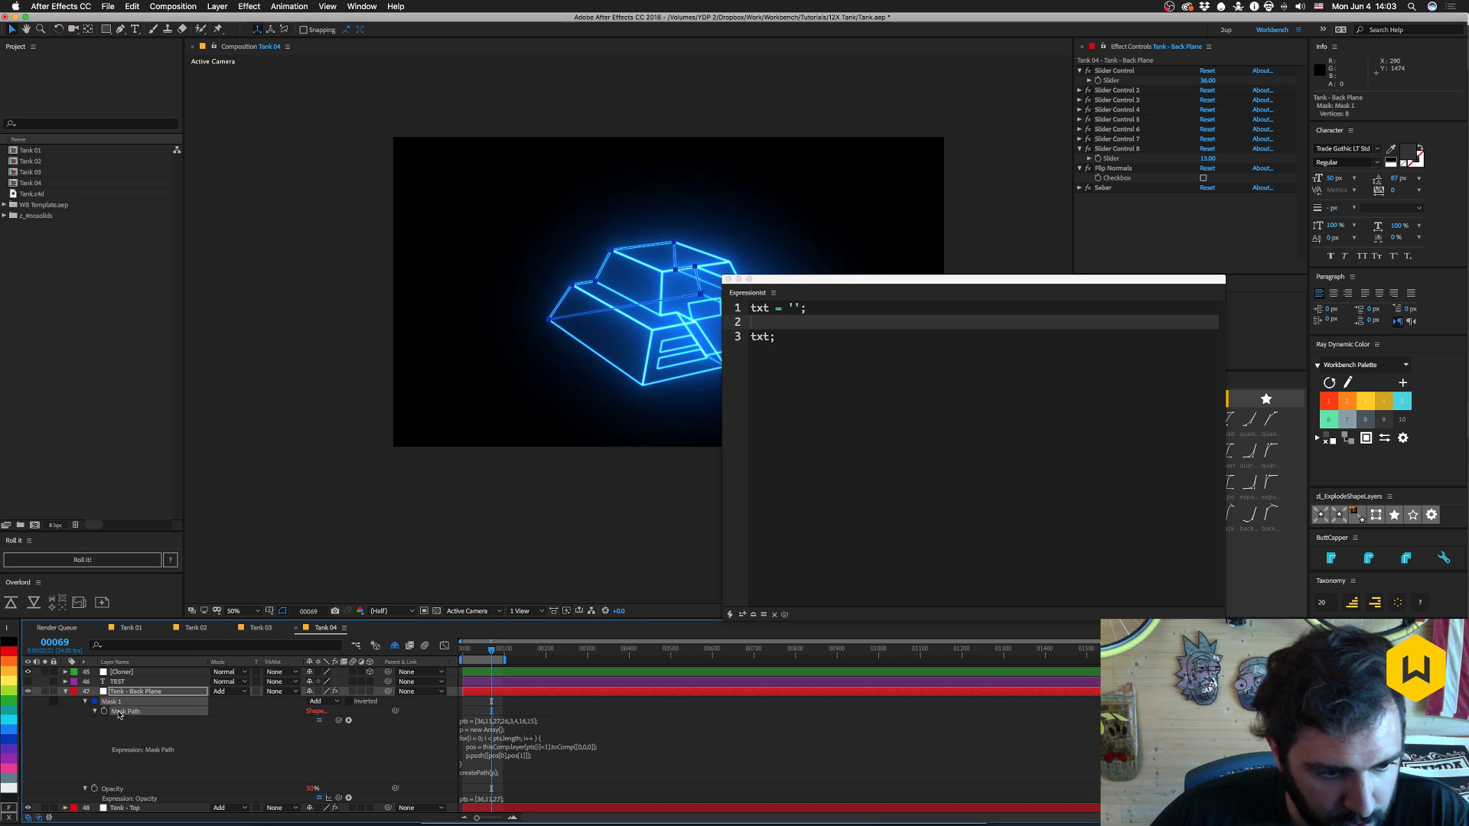
left_click(743, 615)
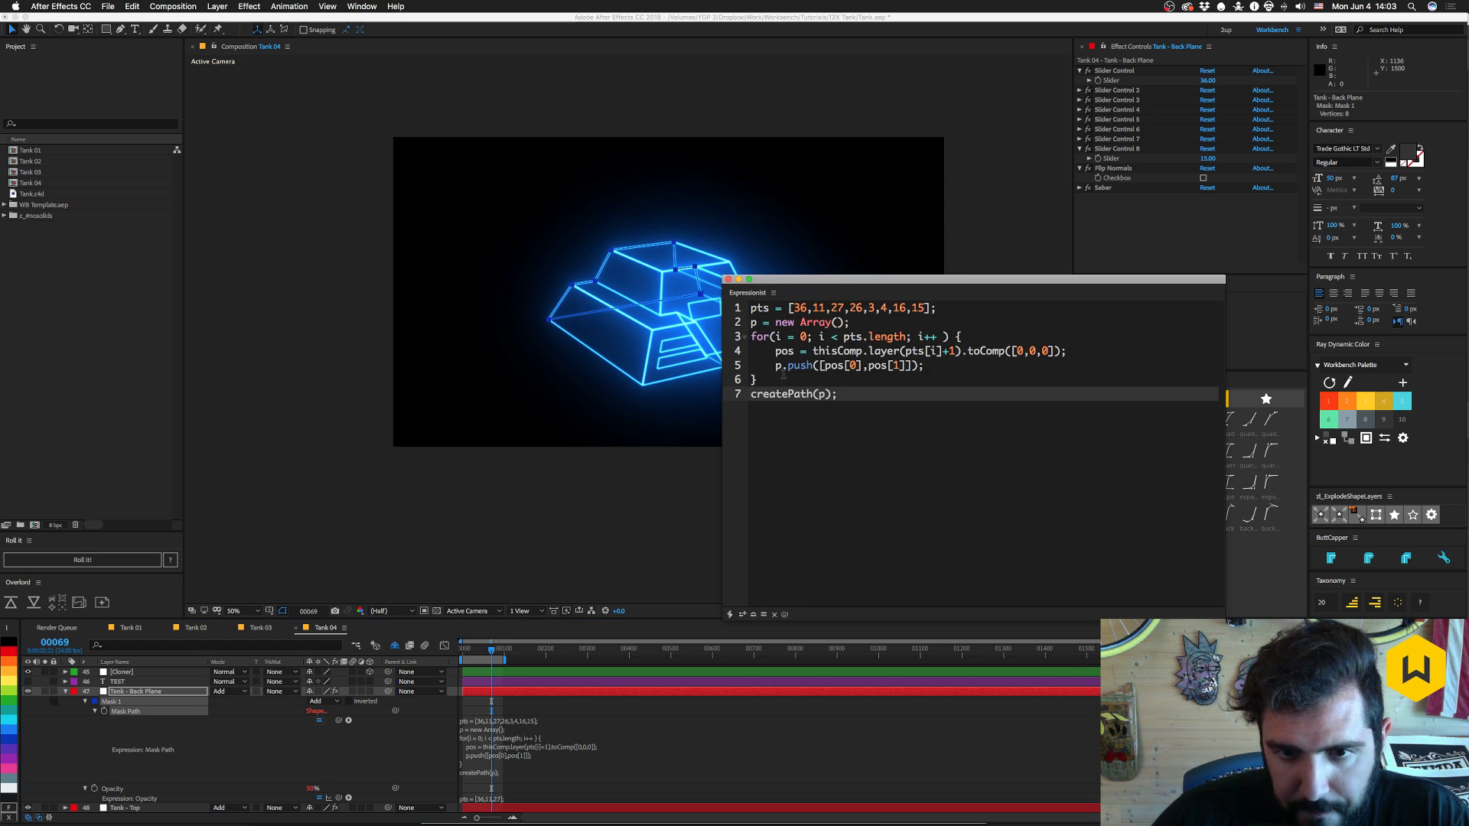
left_click(955, 312)
key("super+shift+Left")
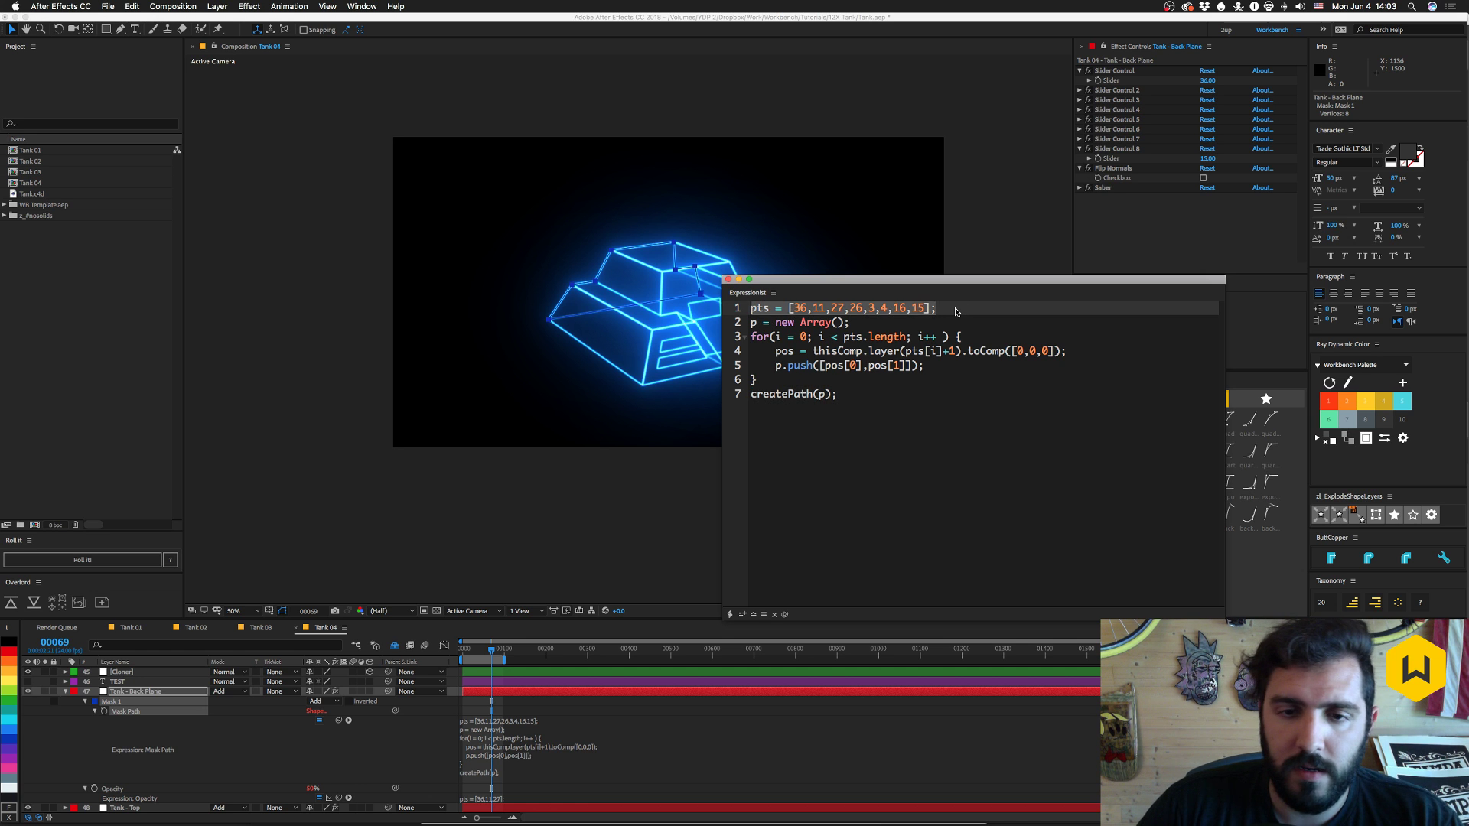
key("super+slash")
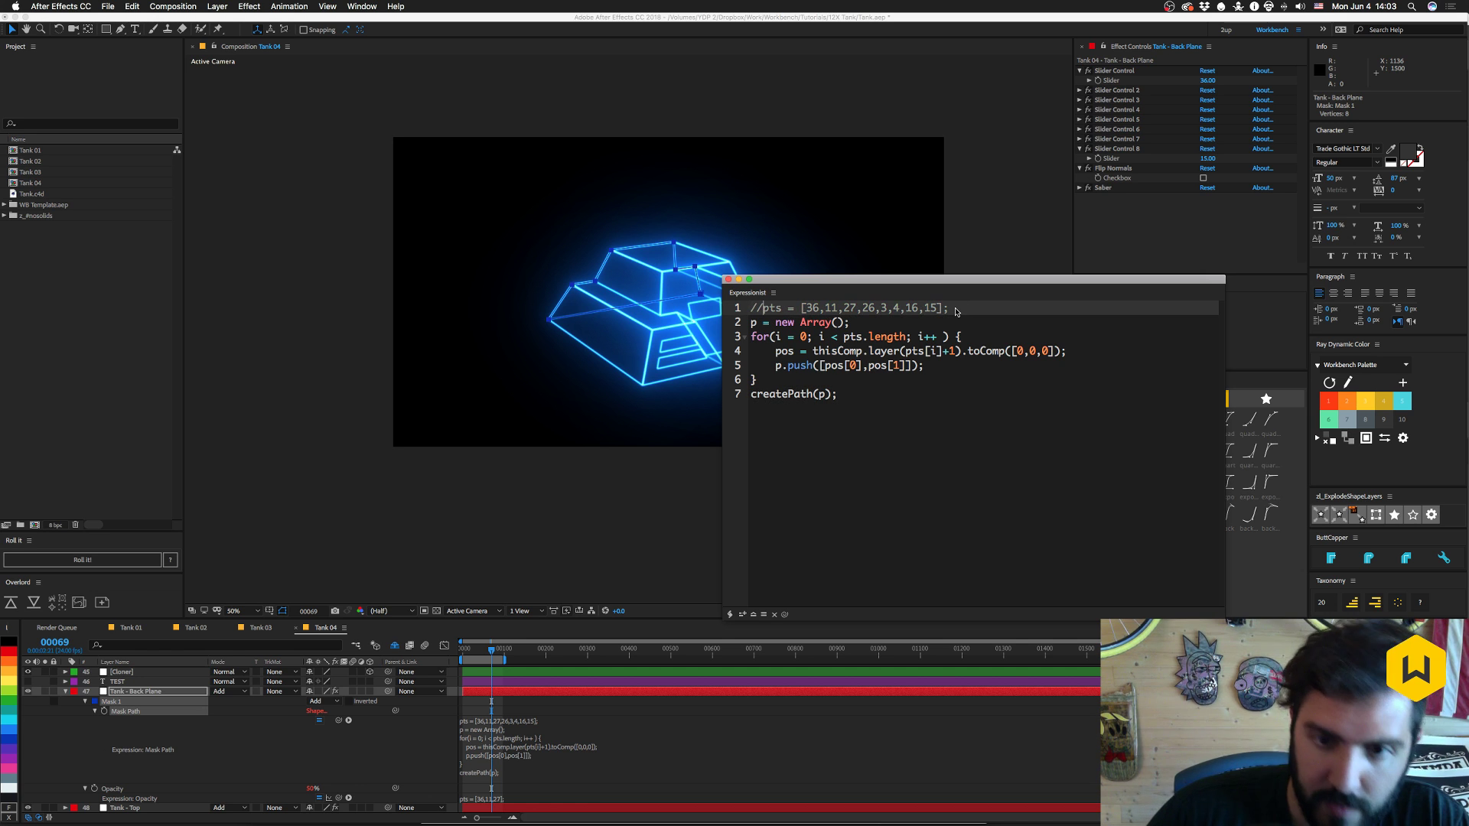
- Paste the cut loop above the commented pts line and reduce its condition to effect(i).name.substr(0,6) == 'Slider'
key("Return")
key("super+v")
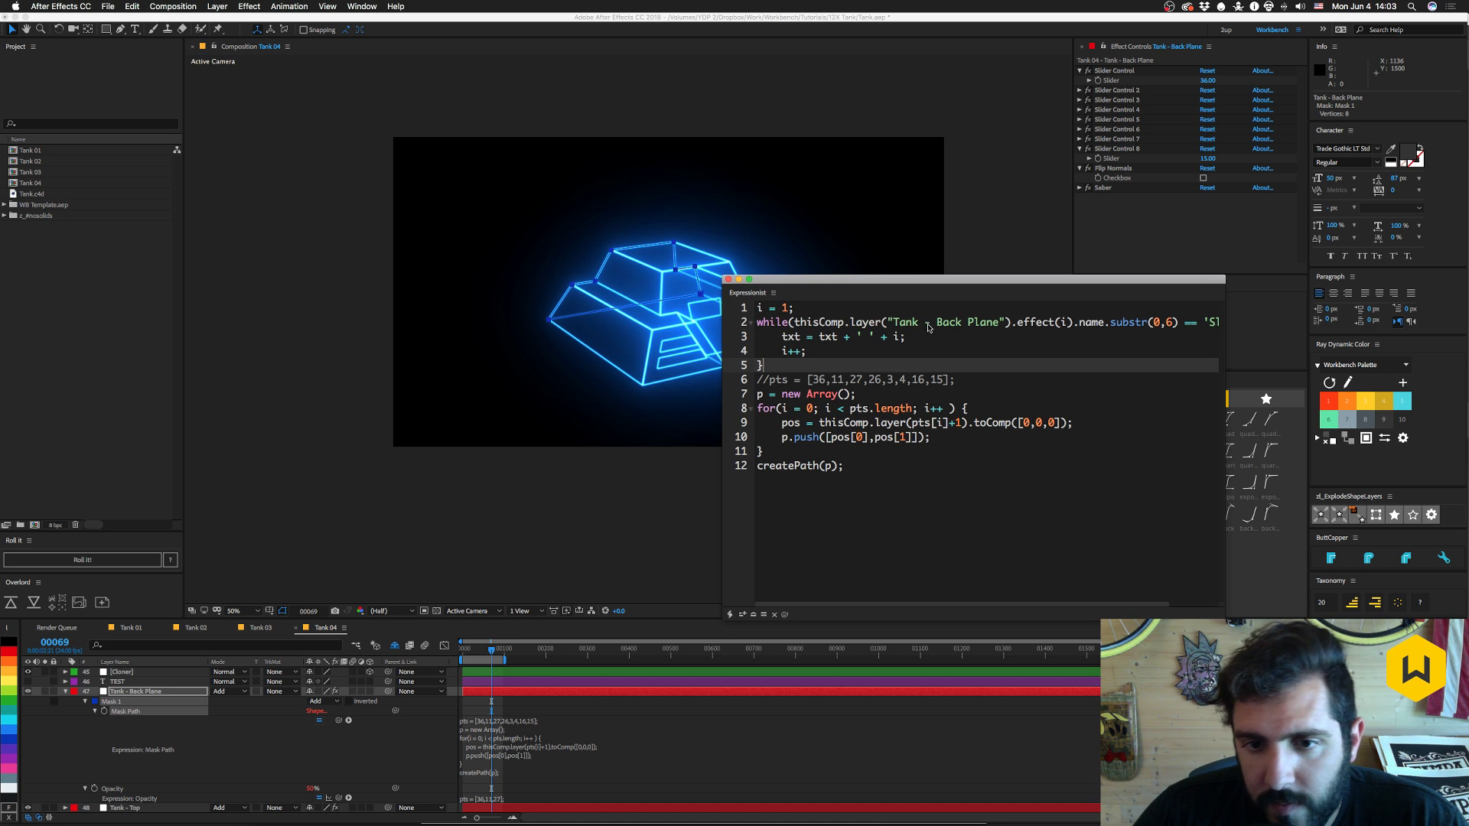
left_click(1008, 322)
key("BackSpace")
key("BackSpace")
key("BackSpace")
key("BackSpace")
key("BackSpace")
key("BackSpace")
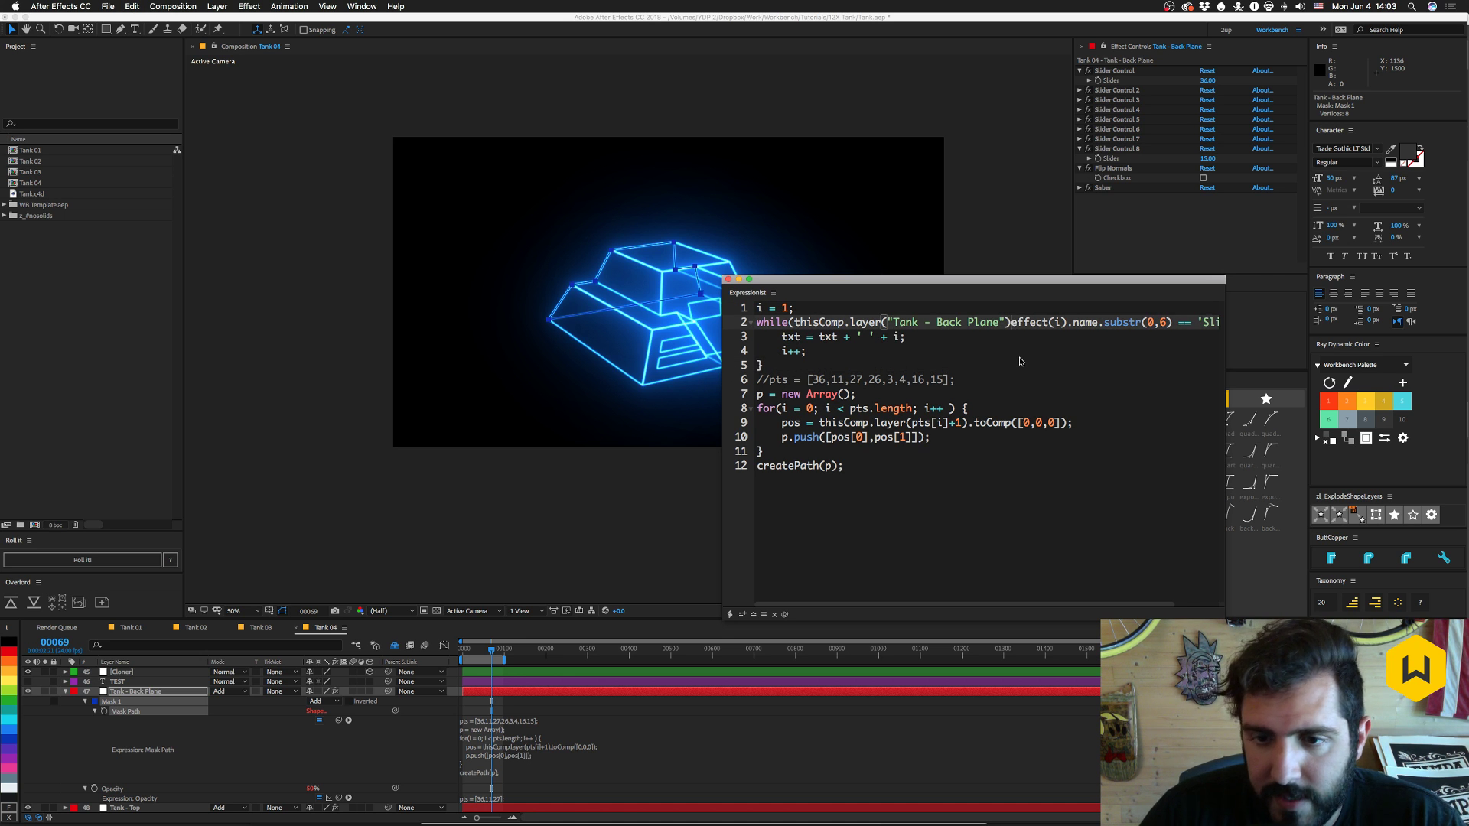
key("BackSpace")
key("BackSpace")
key("BackSpace")
key("BackSpace")
key("BackSpace")
key("BackSpace")
key("BackSpace")
key("BackSpace")
key("BackSpace")
key("BackSpace")
key("BackSpace")
key("BackSpace")
key("BackSpace")
key("BackSpace")
key("BackSpace")
key("BackSpace")
key("BackSpace")
key("BackSpace")
key("BackSpace")
key("BackSpace")
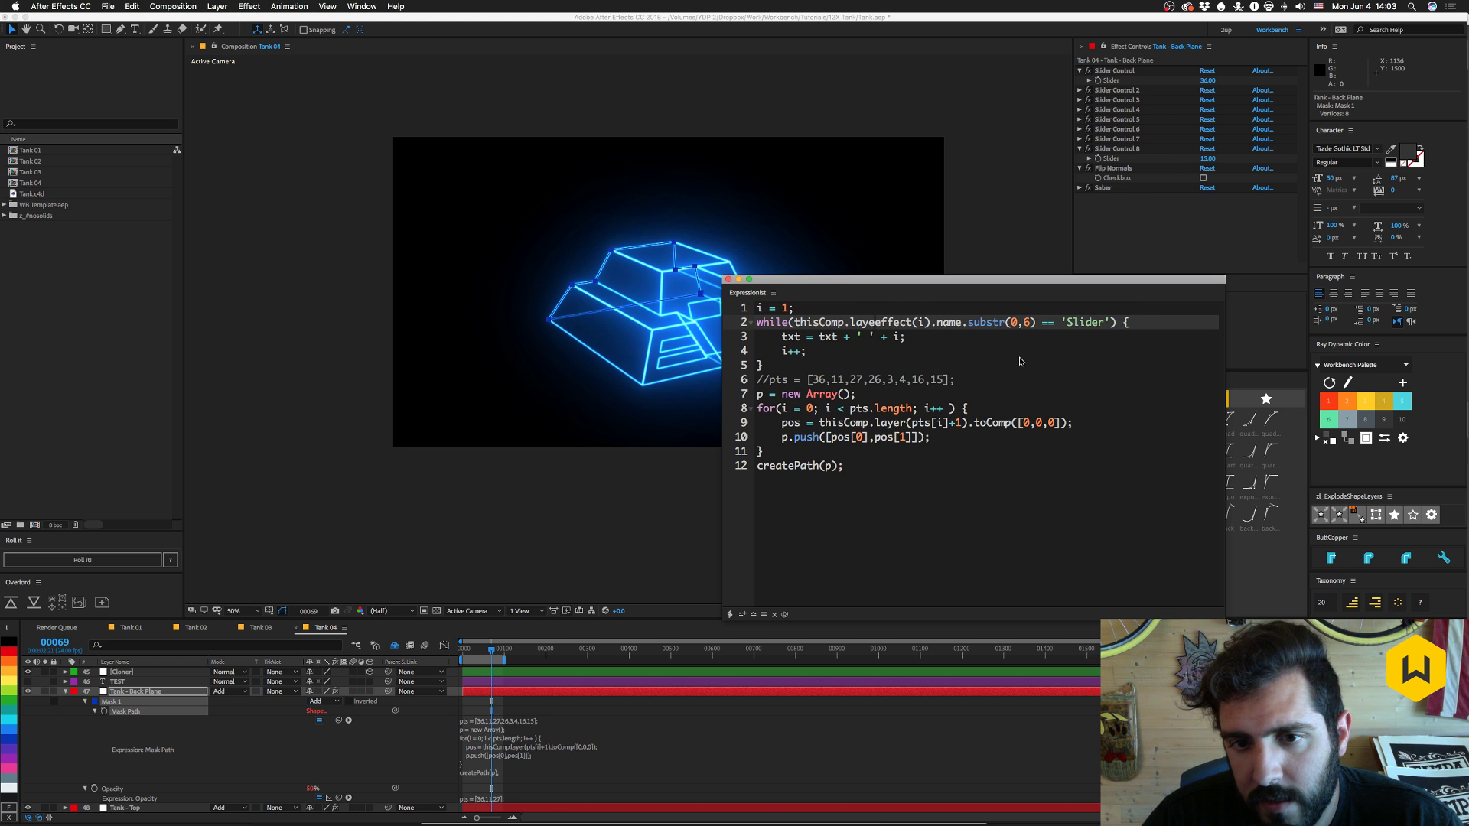
key("BackSpace")
key("BackSpace")
key("BackSpace")
key("BackSpace")
key("BackSpace")
key("BackSpace")
key("BackSpace")
key("BackSpace")
key("BackSpace")
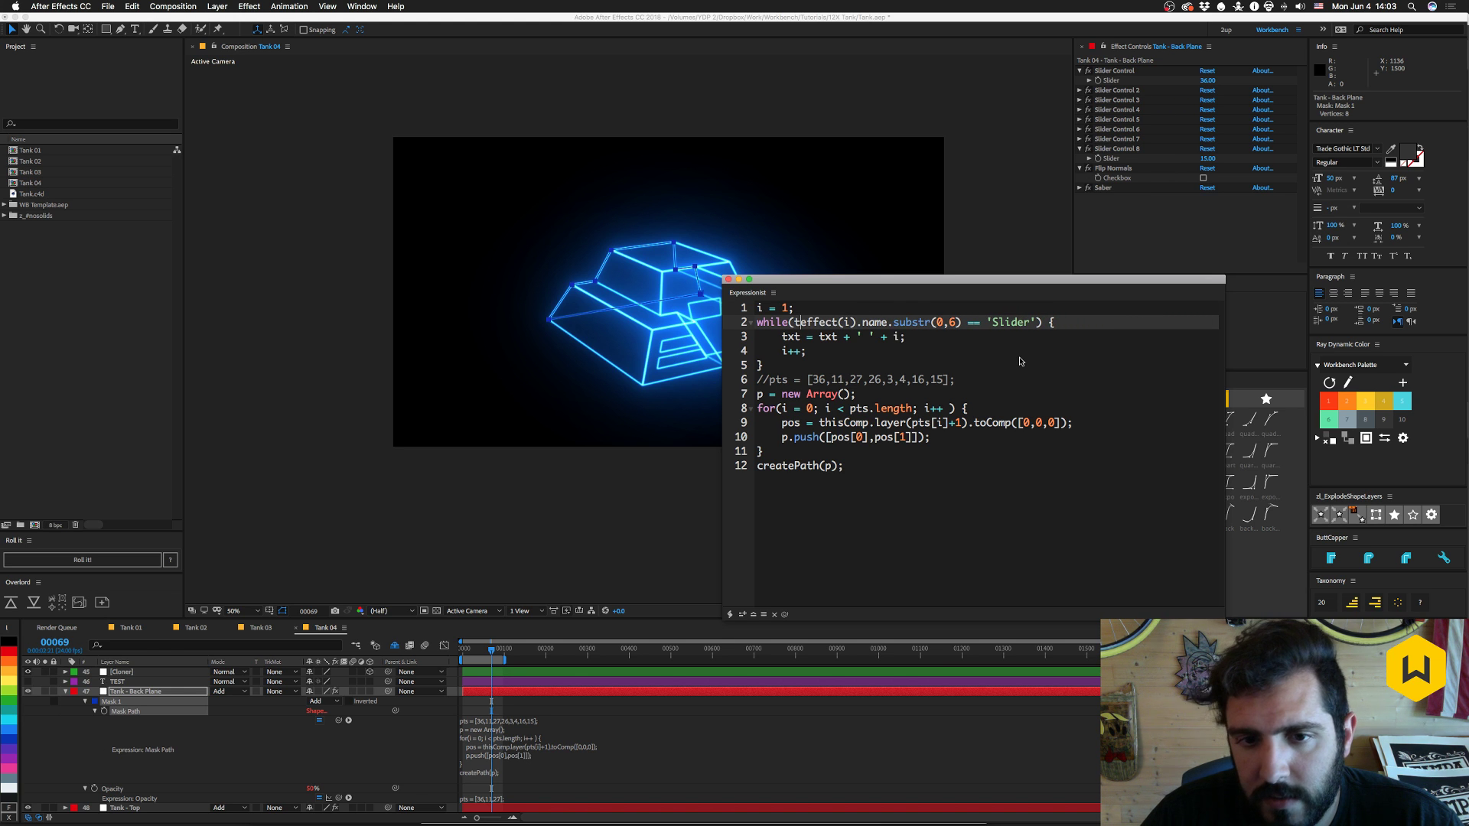
- Replace the txt assignment inside the while loop with effect(i)("Slider");
key("Down")
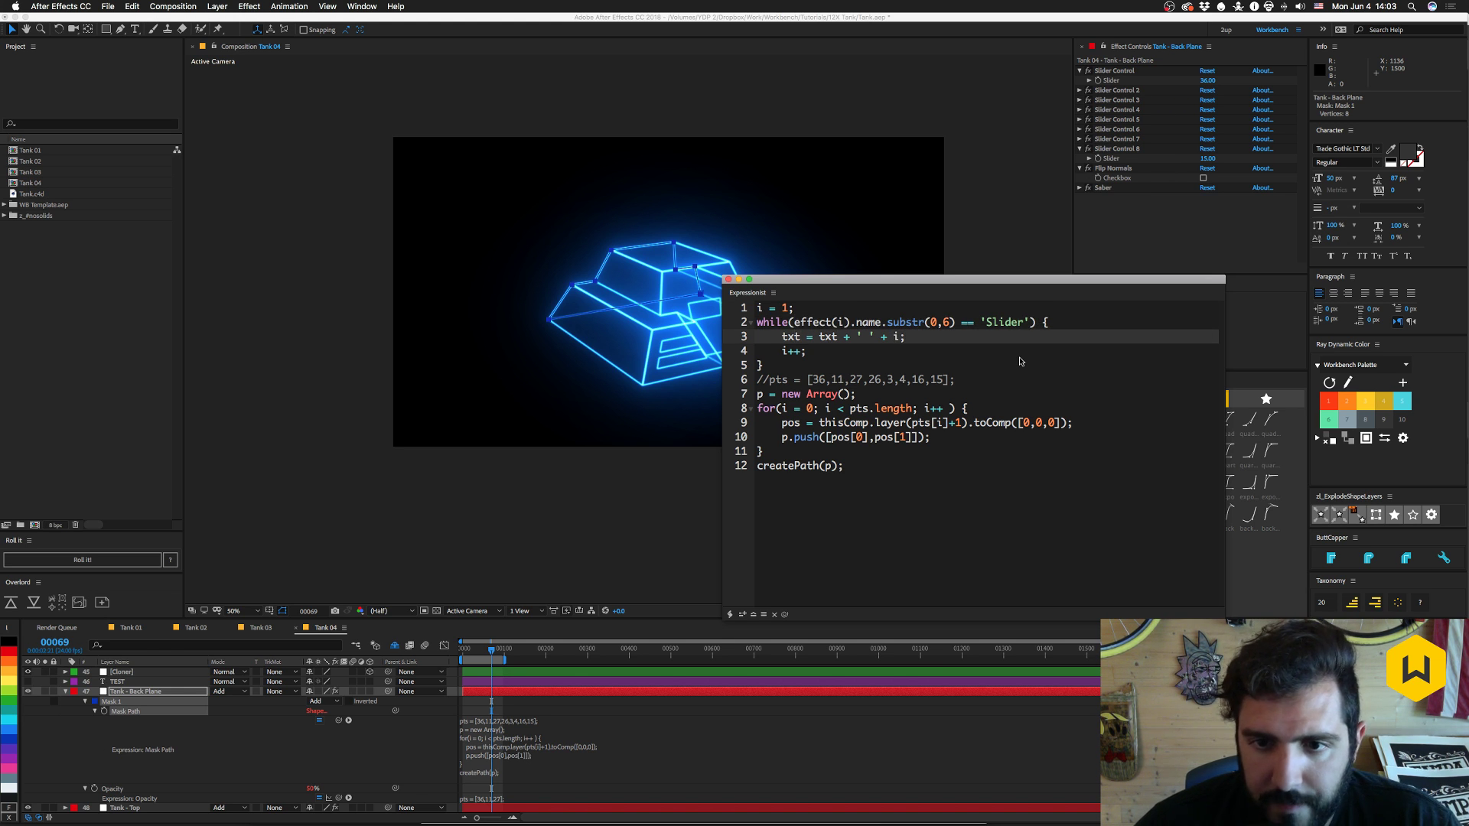
key("Home")
key("shift+End")
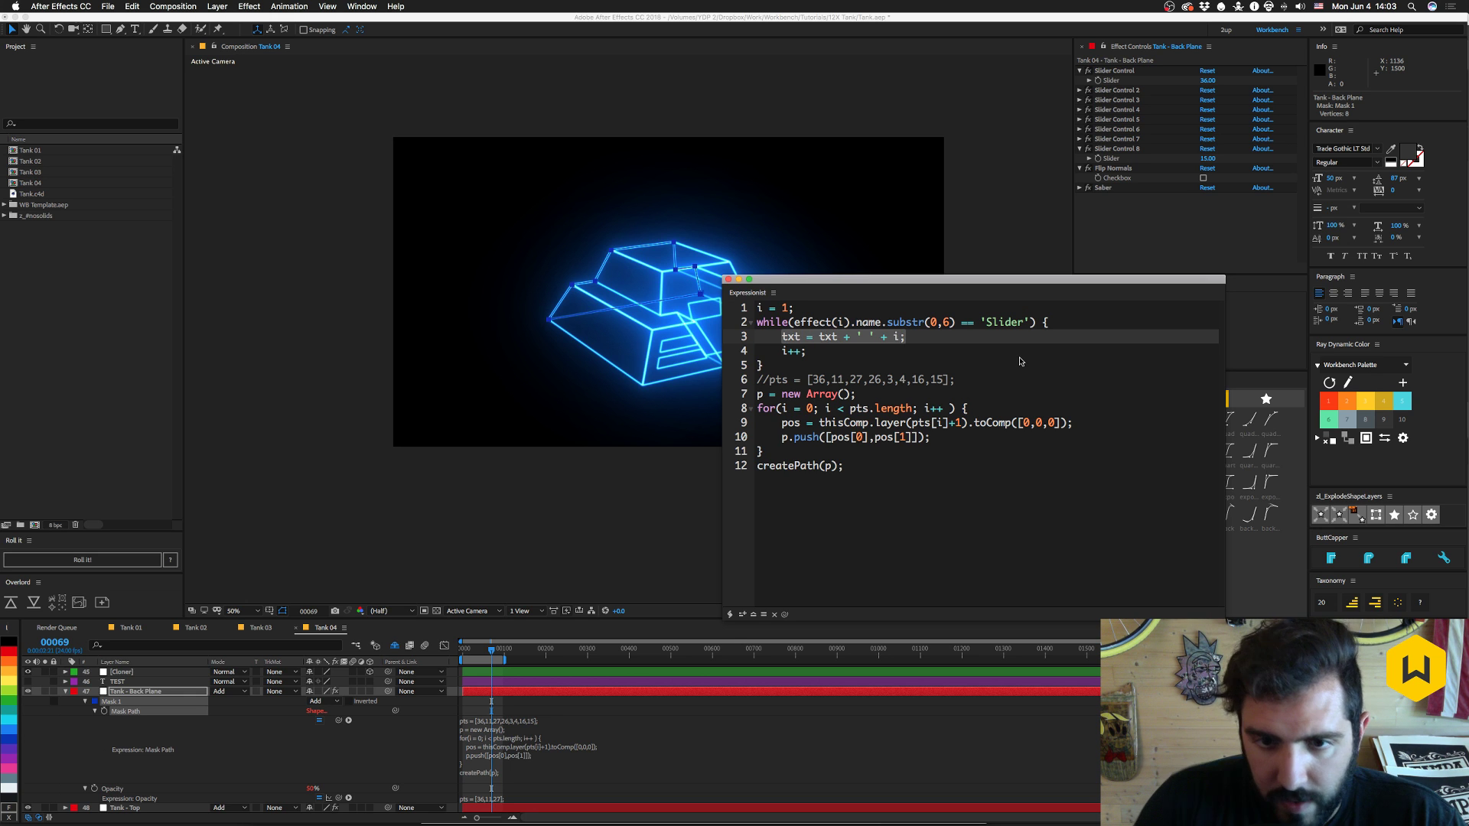
type("effect")
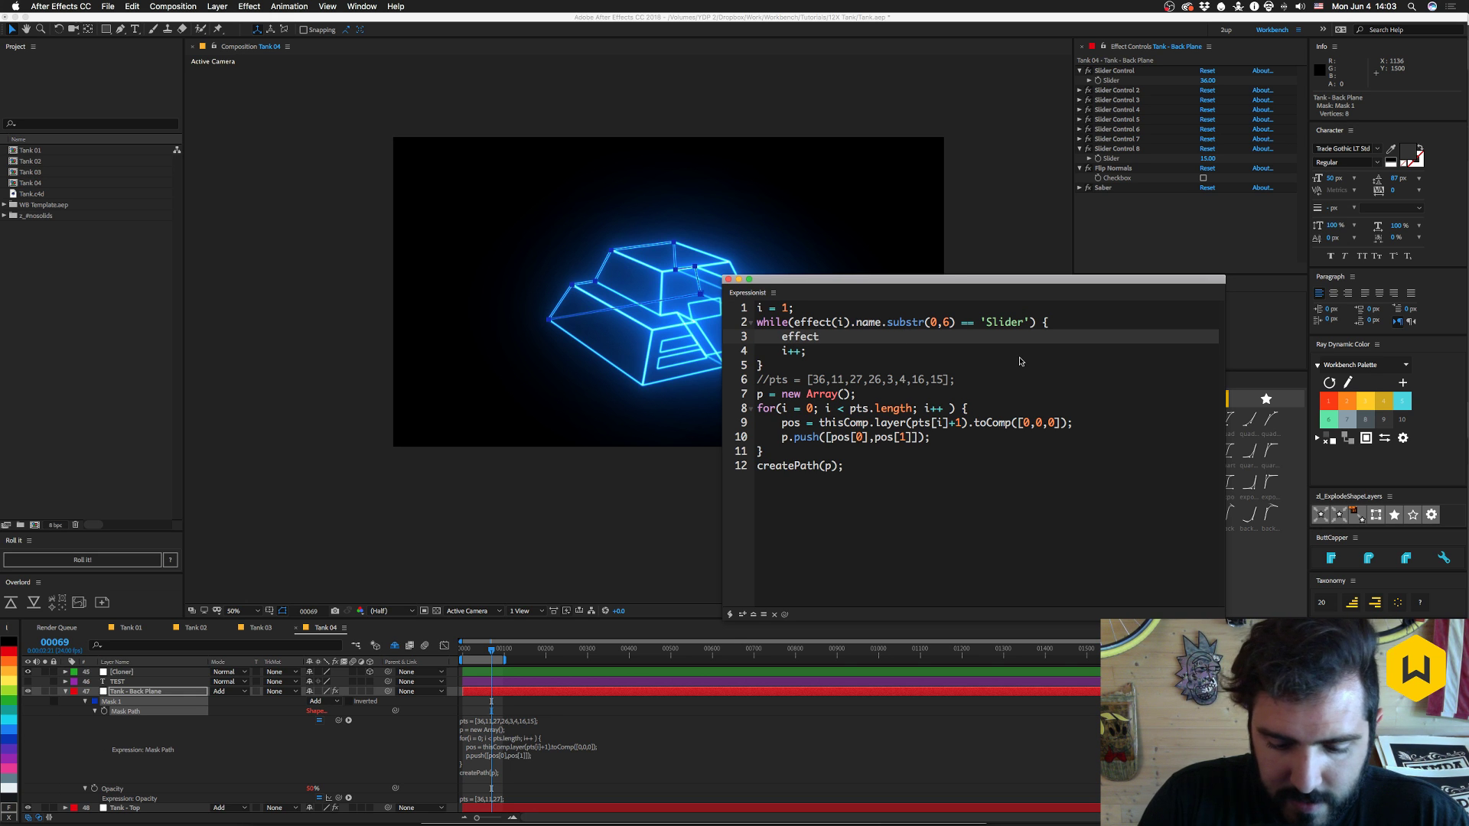
type("(i)")
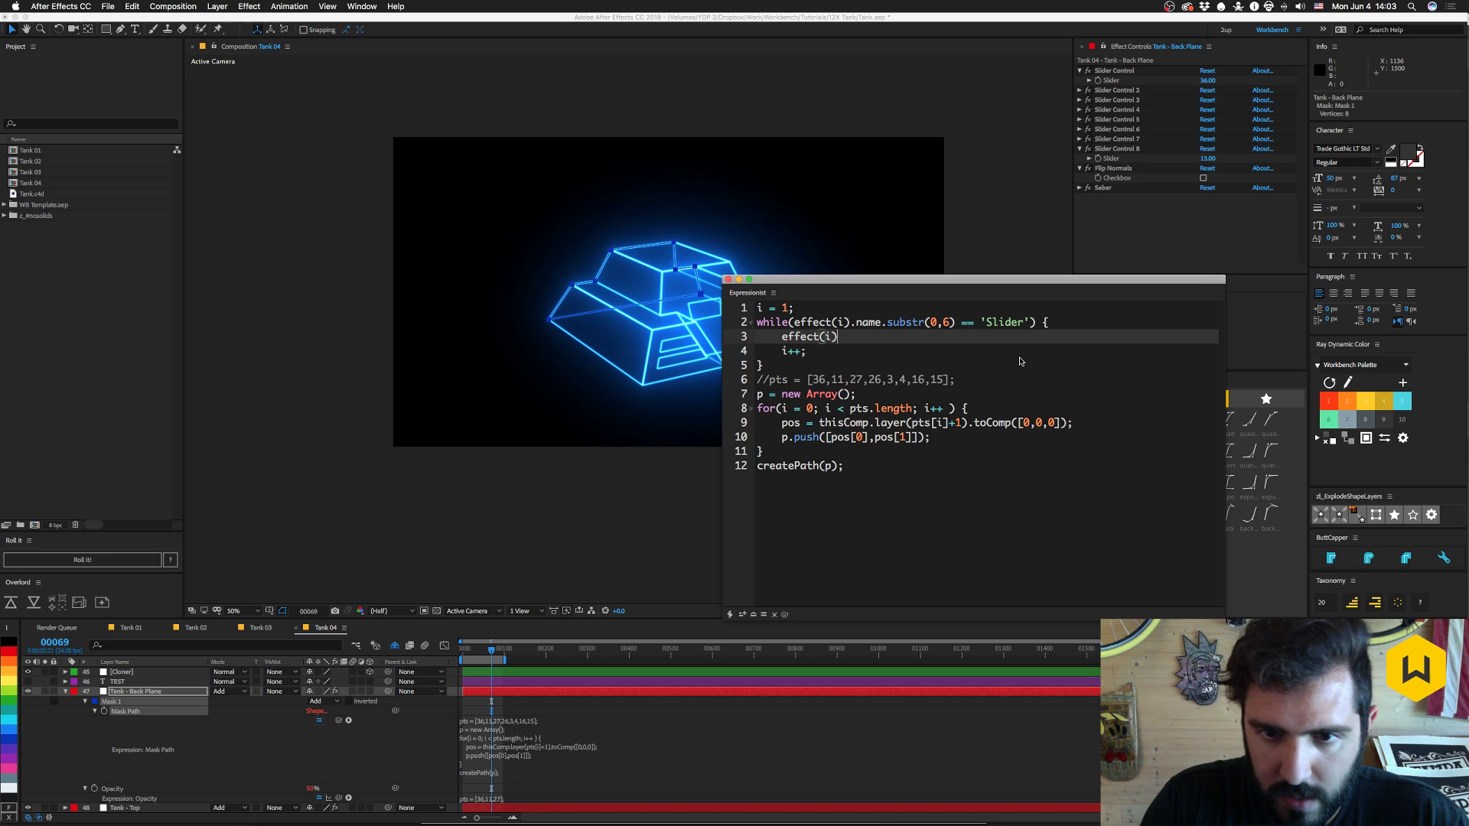
type(".")
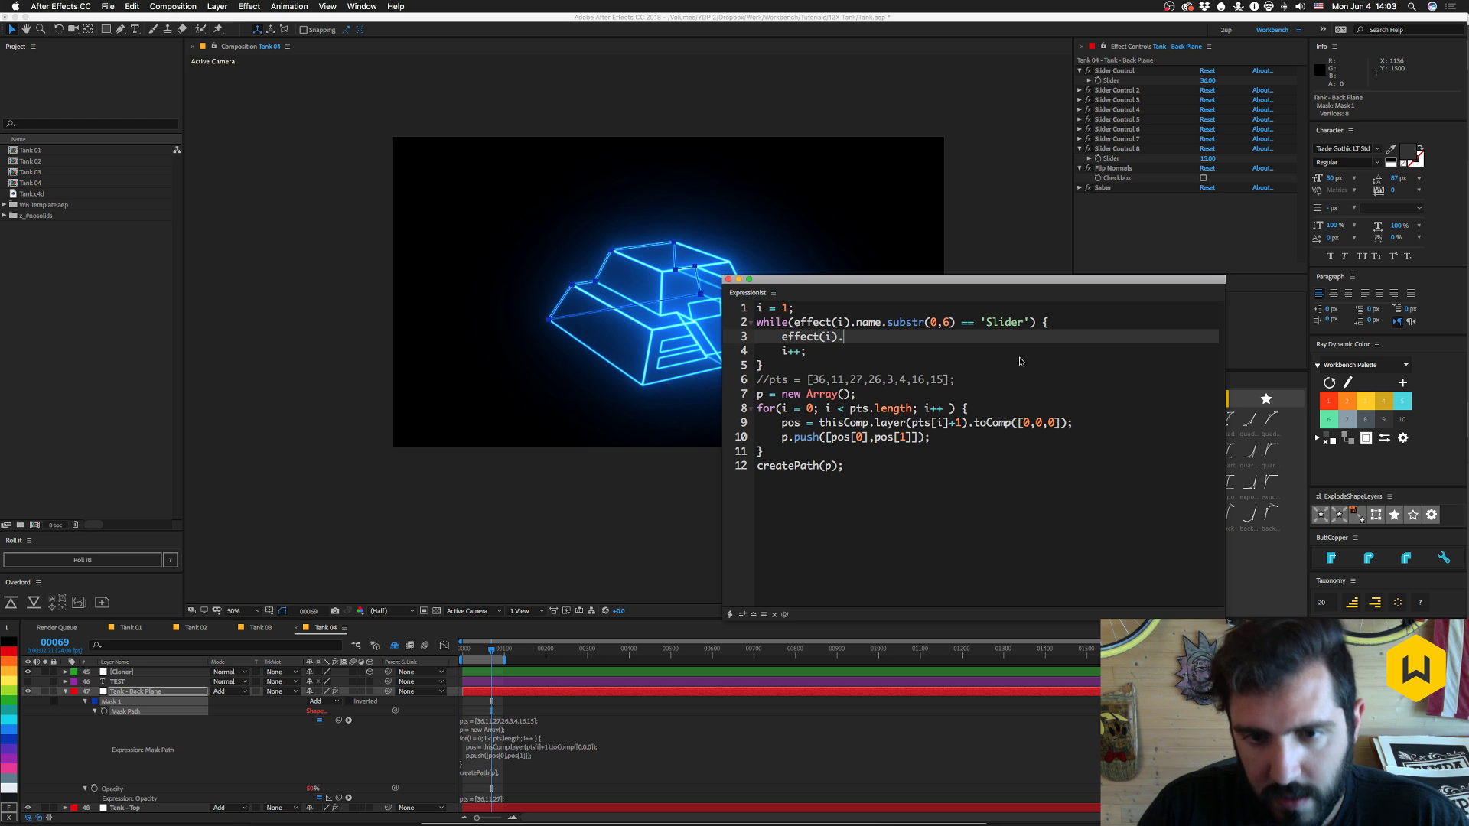
key("BackSpace")
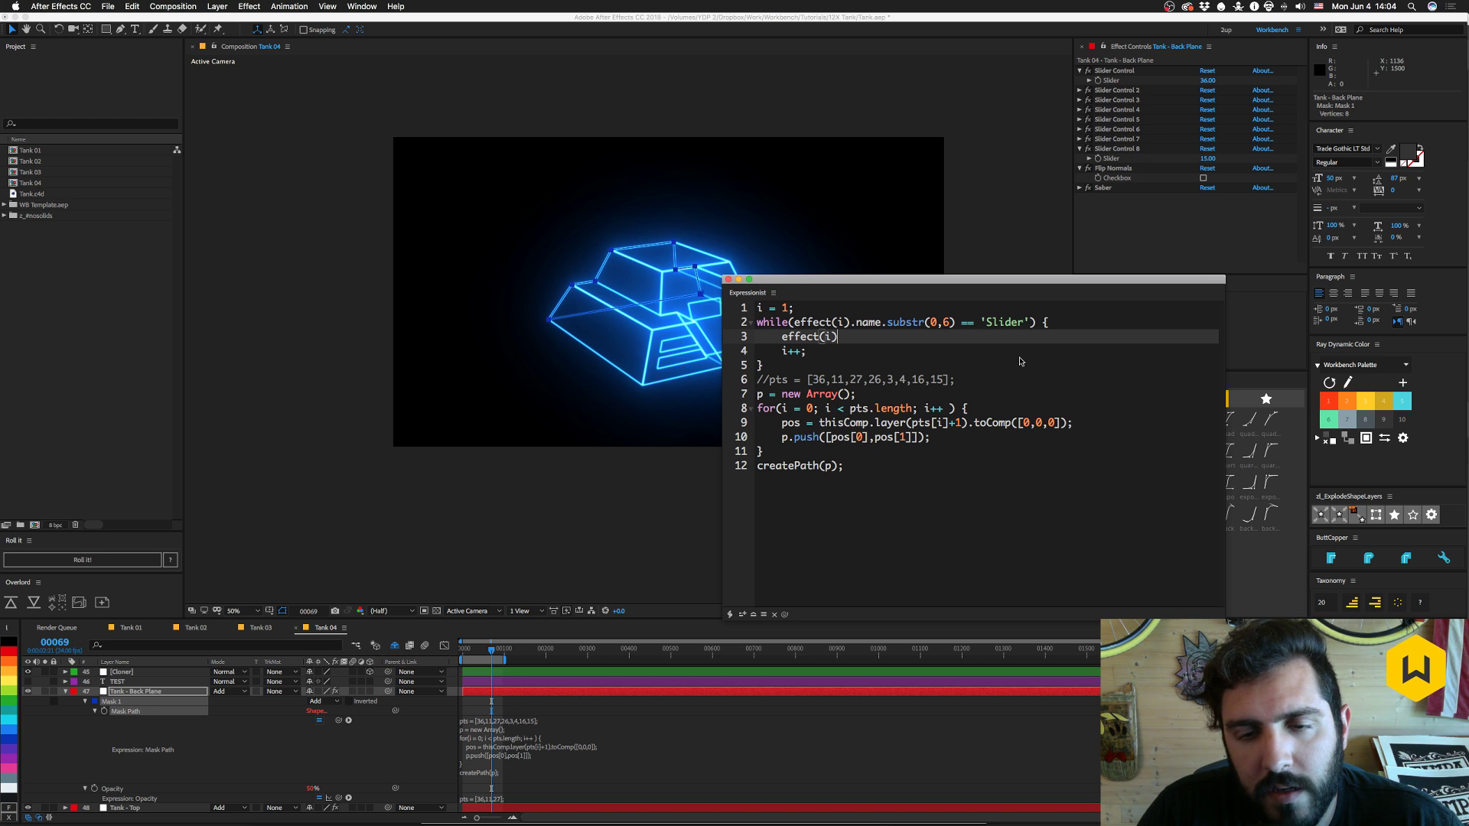
type("(0")
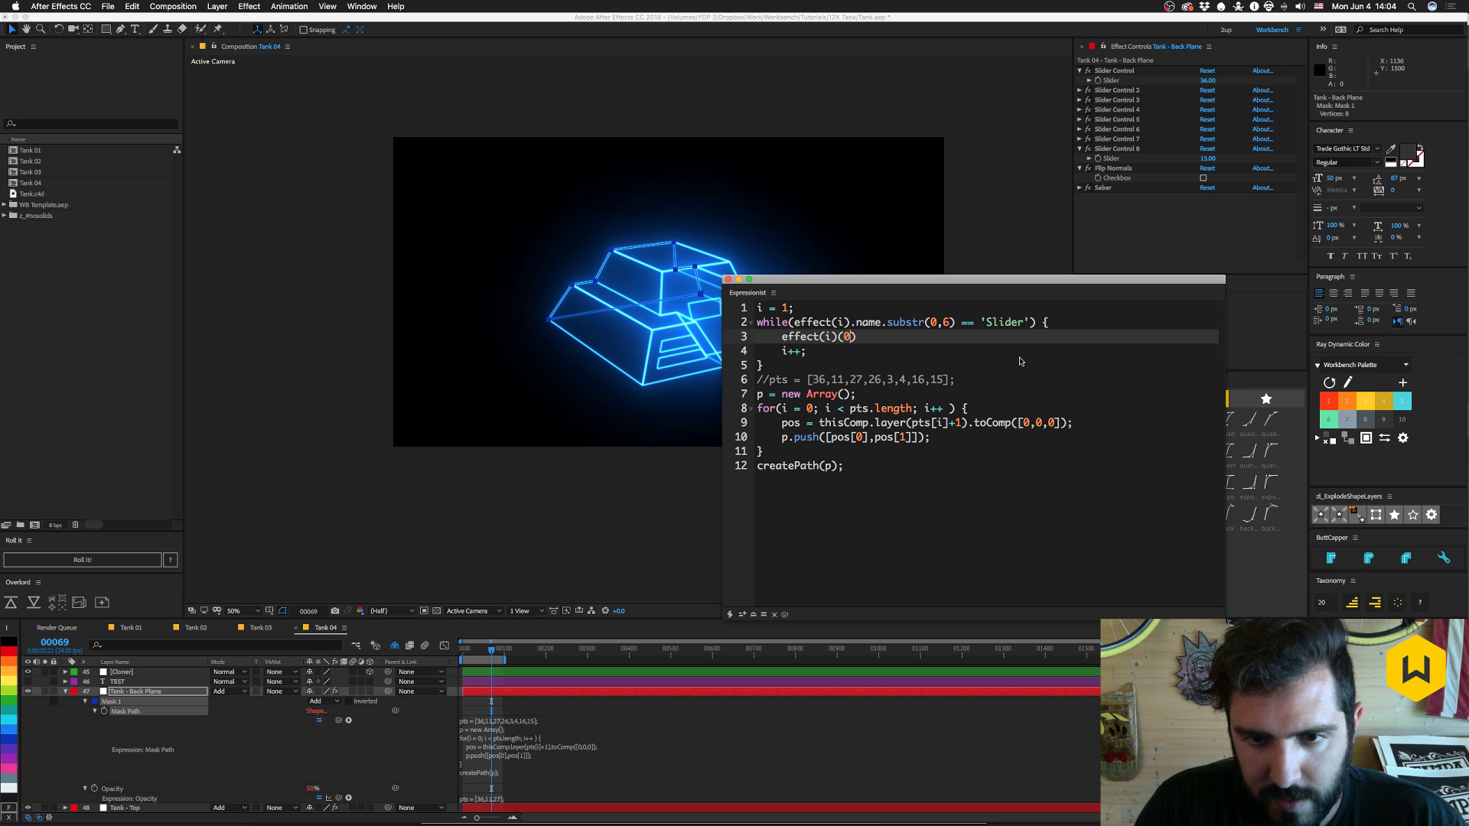
key("BackSpace")
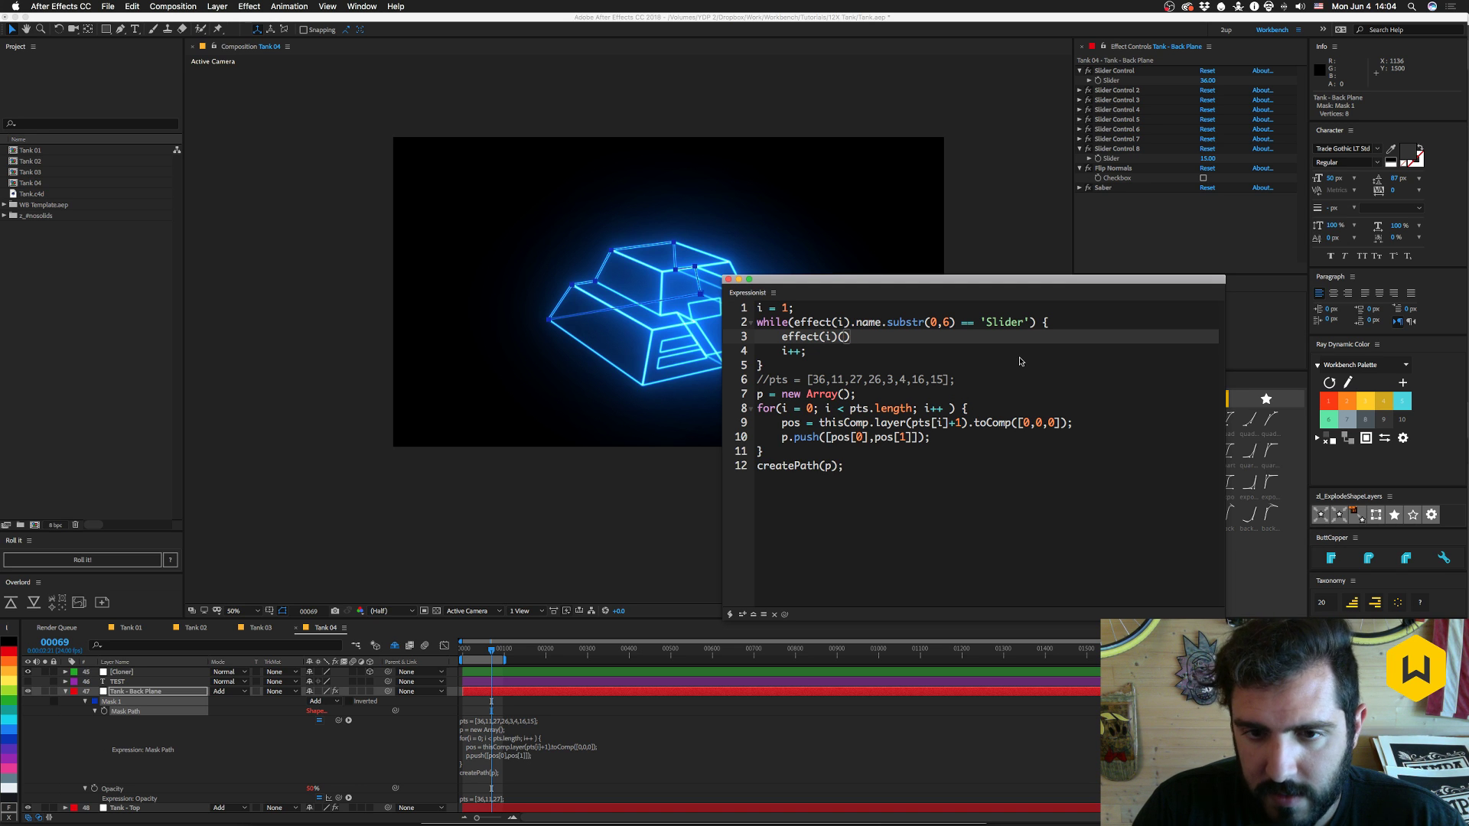
type("\"")
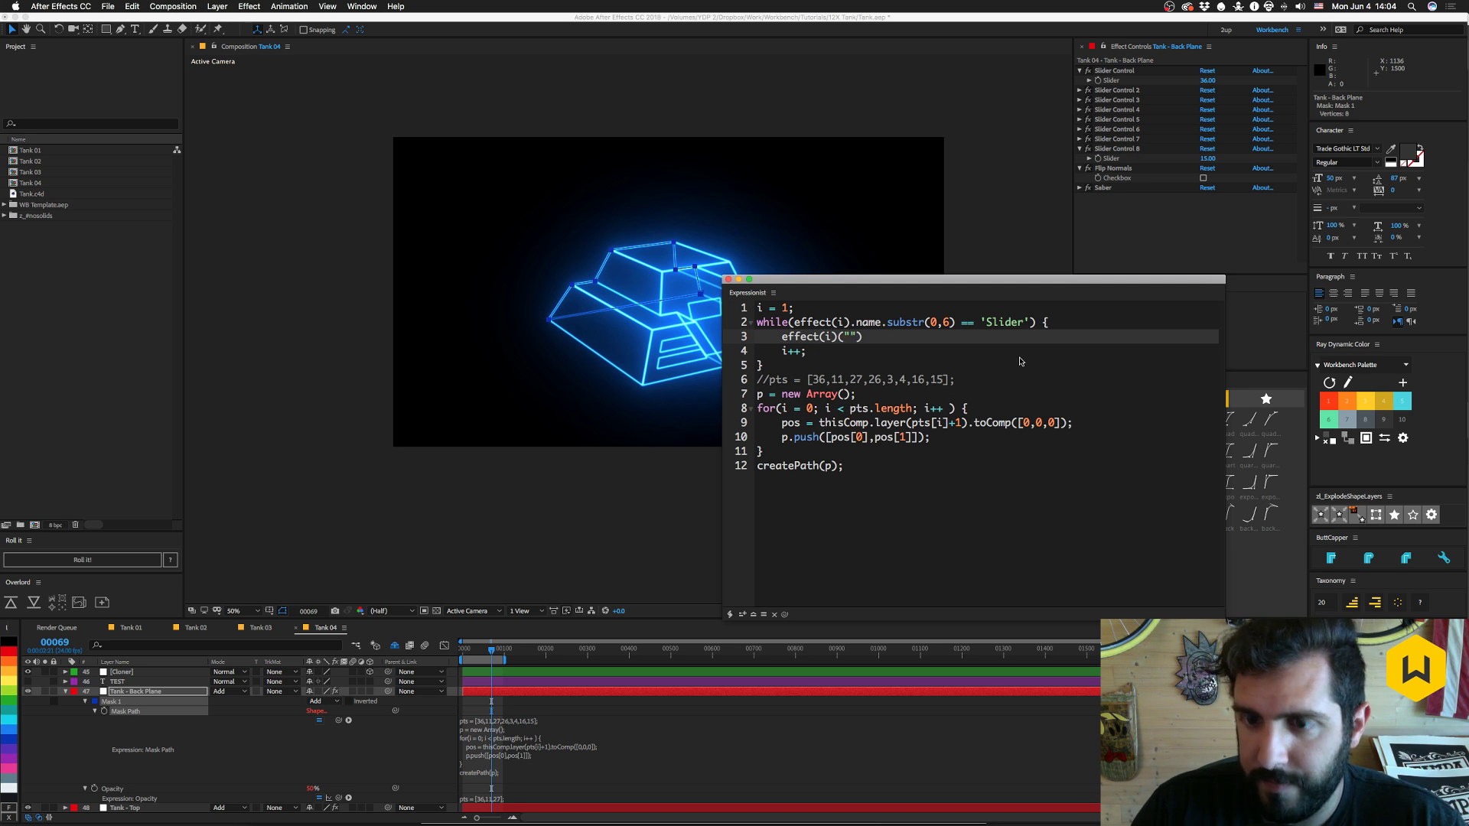
type("Slider")
key("Right")
key("Right")
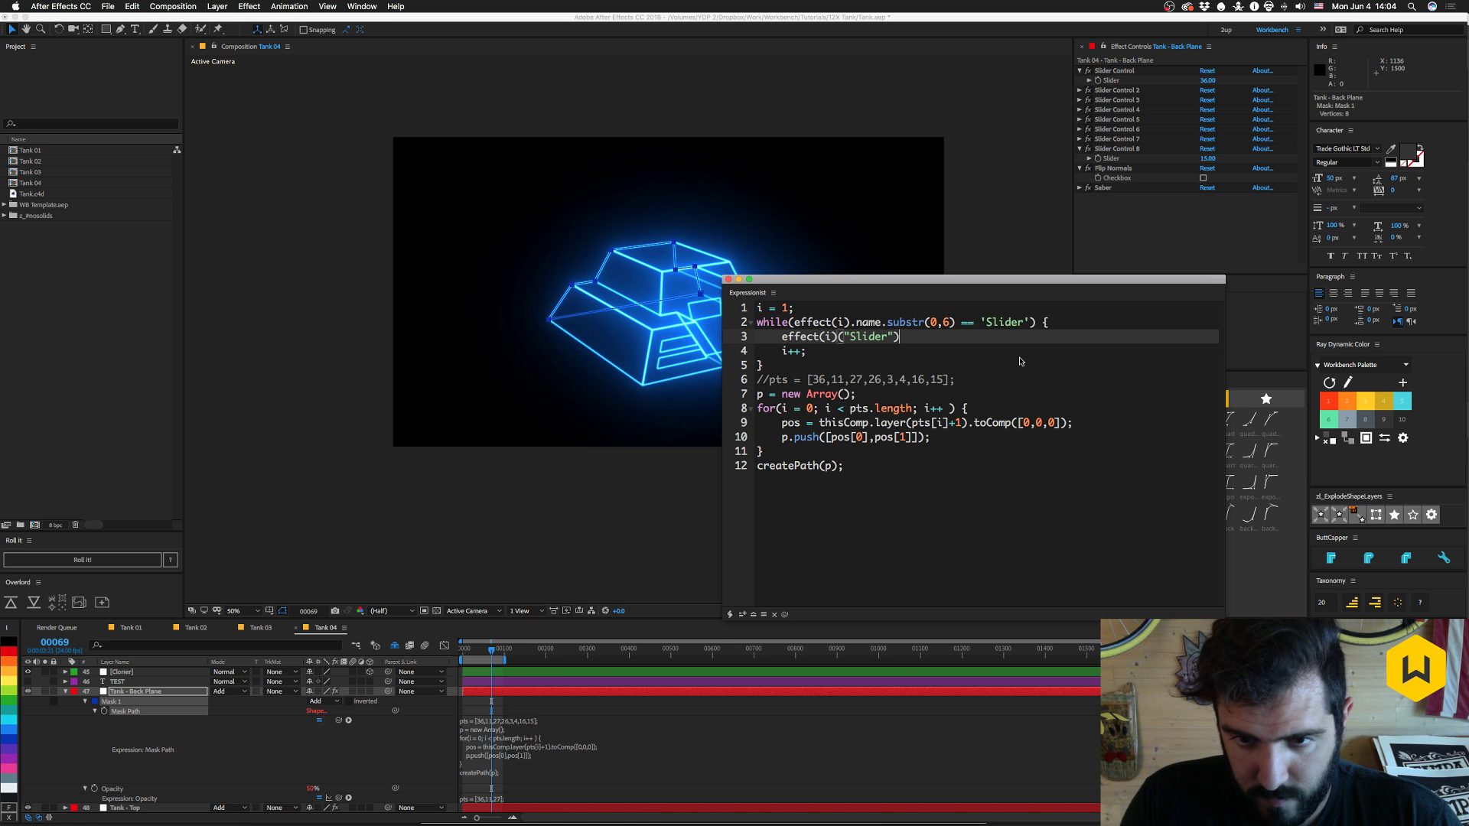
type(";")
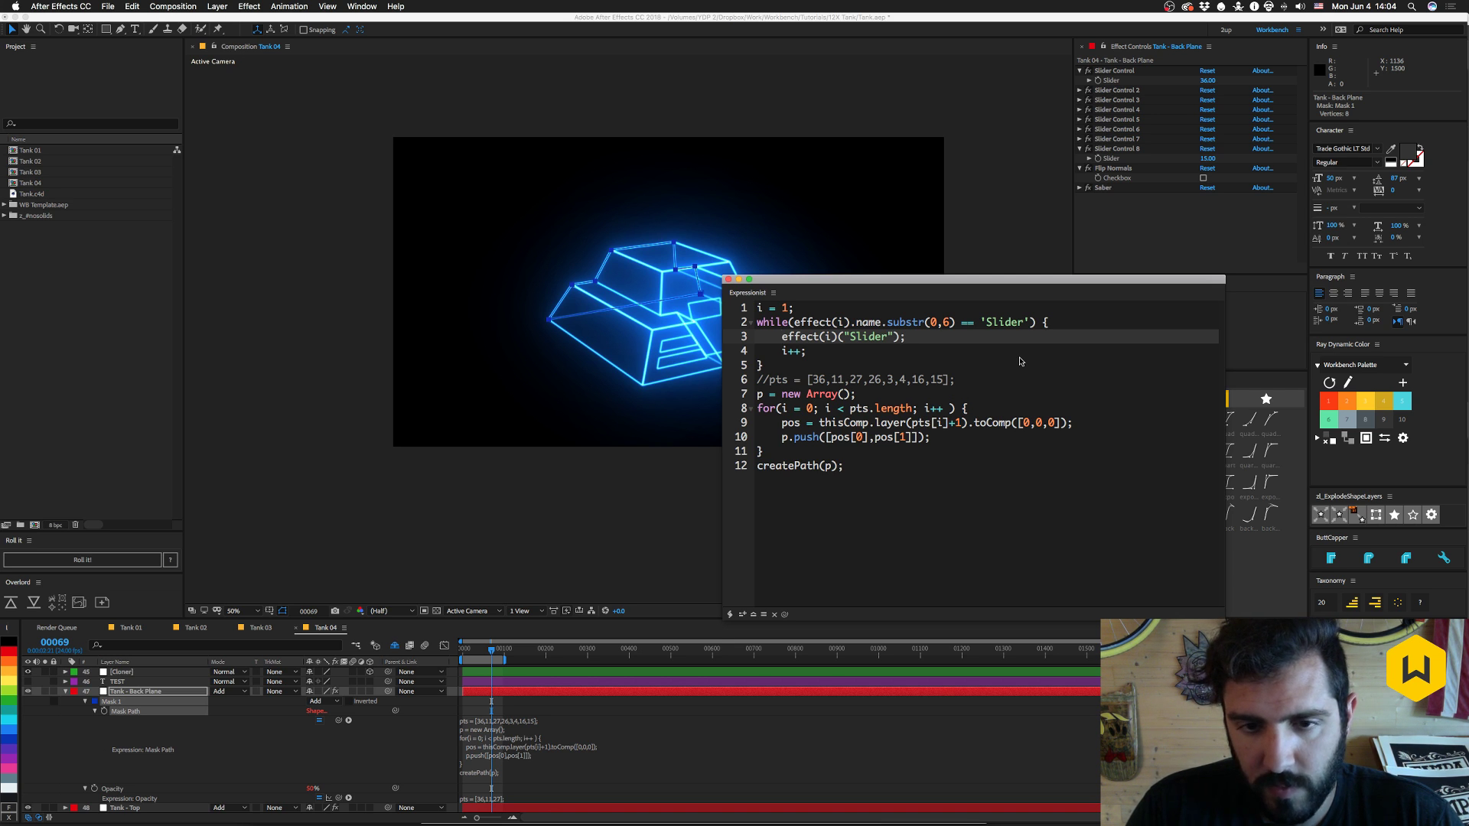
- Wrap the effect(i)("Slider") expression in pts.push() so each slider value is added to the pts array
type("pts")
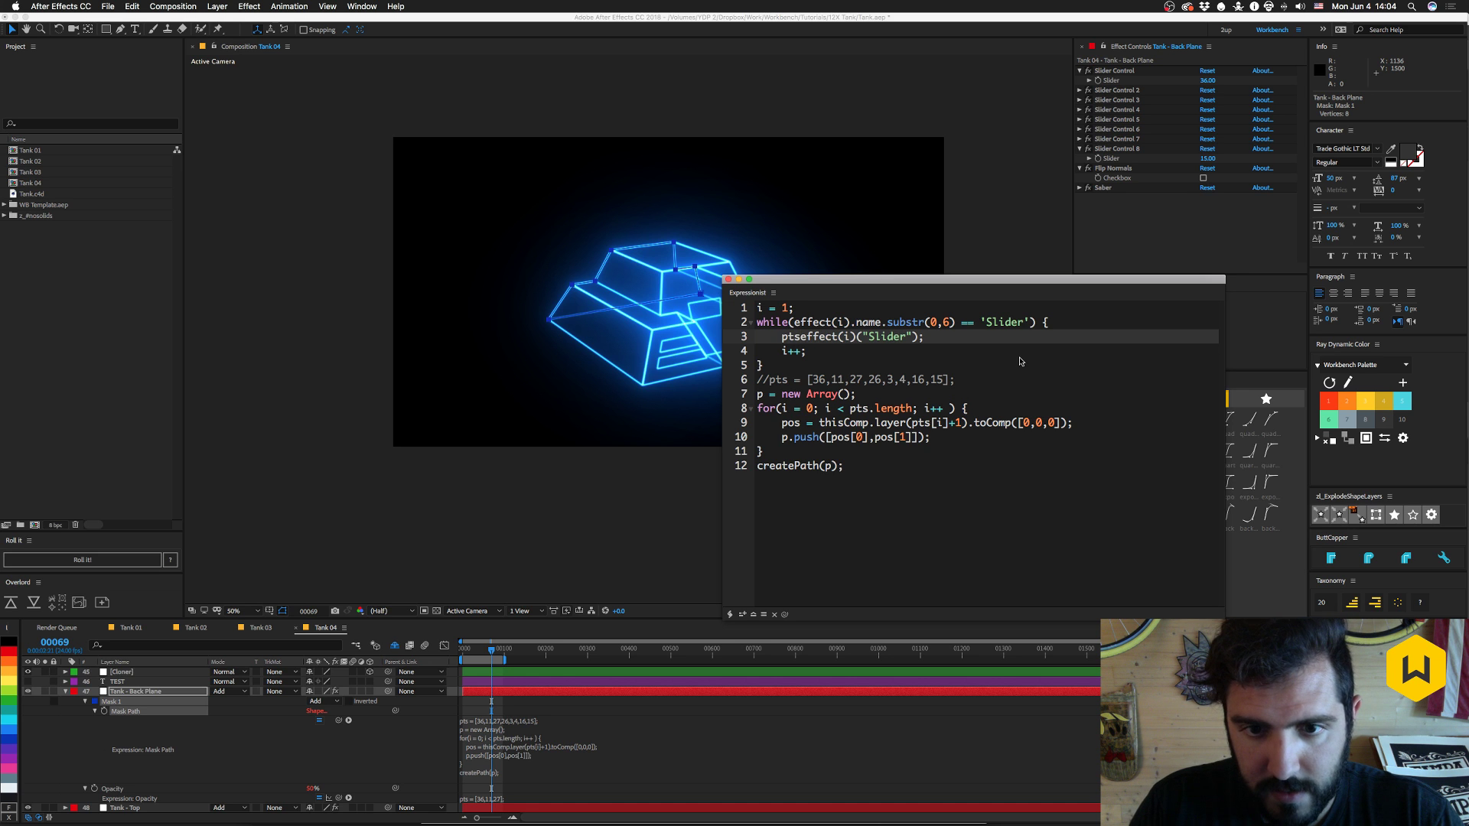
type(".push")
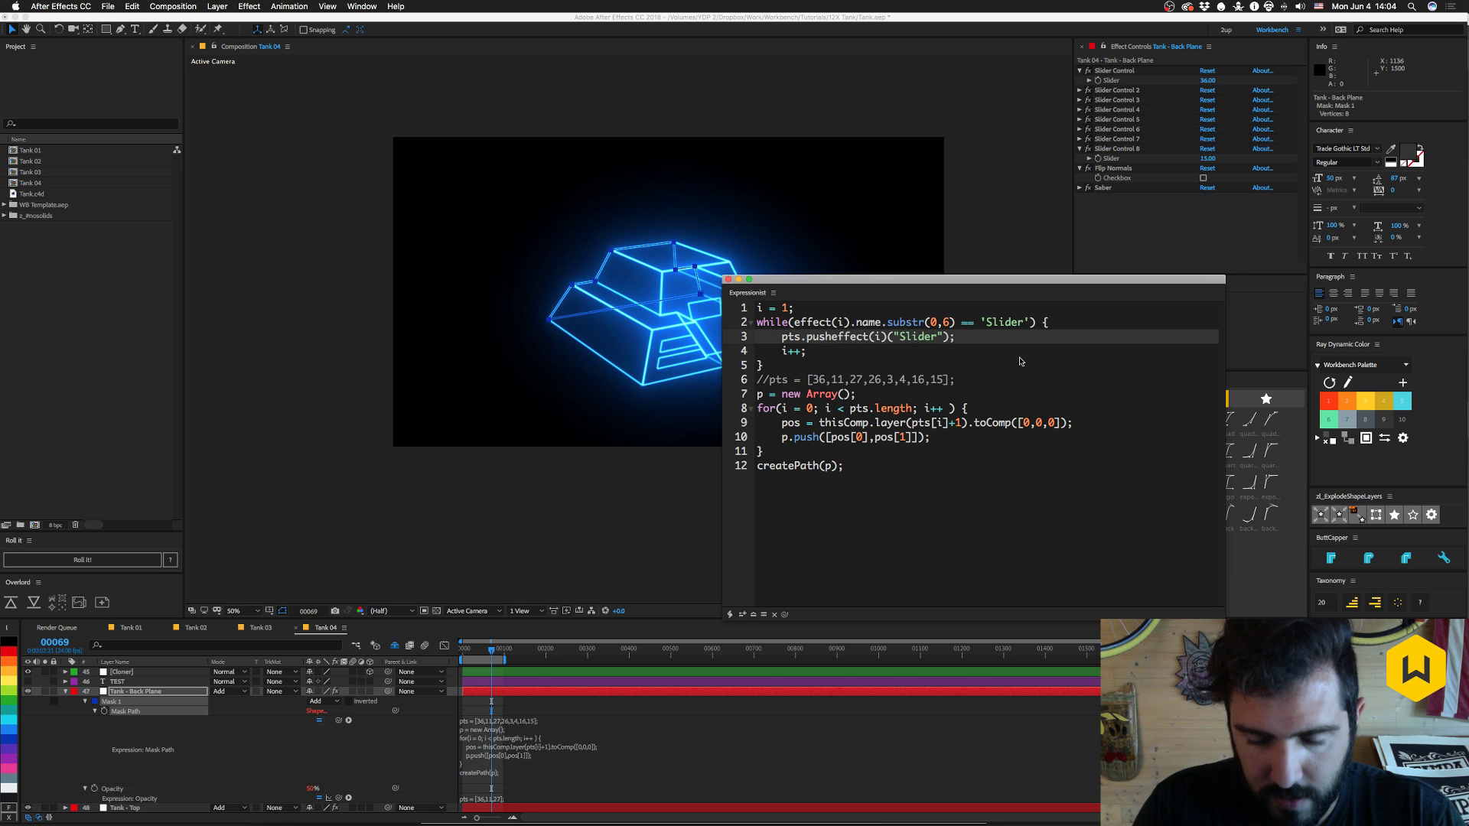
type("(")
key("Left")
type(")")
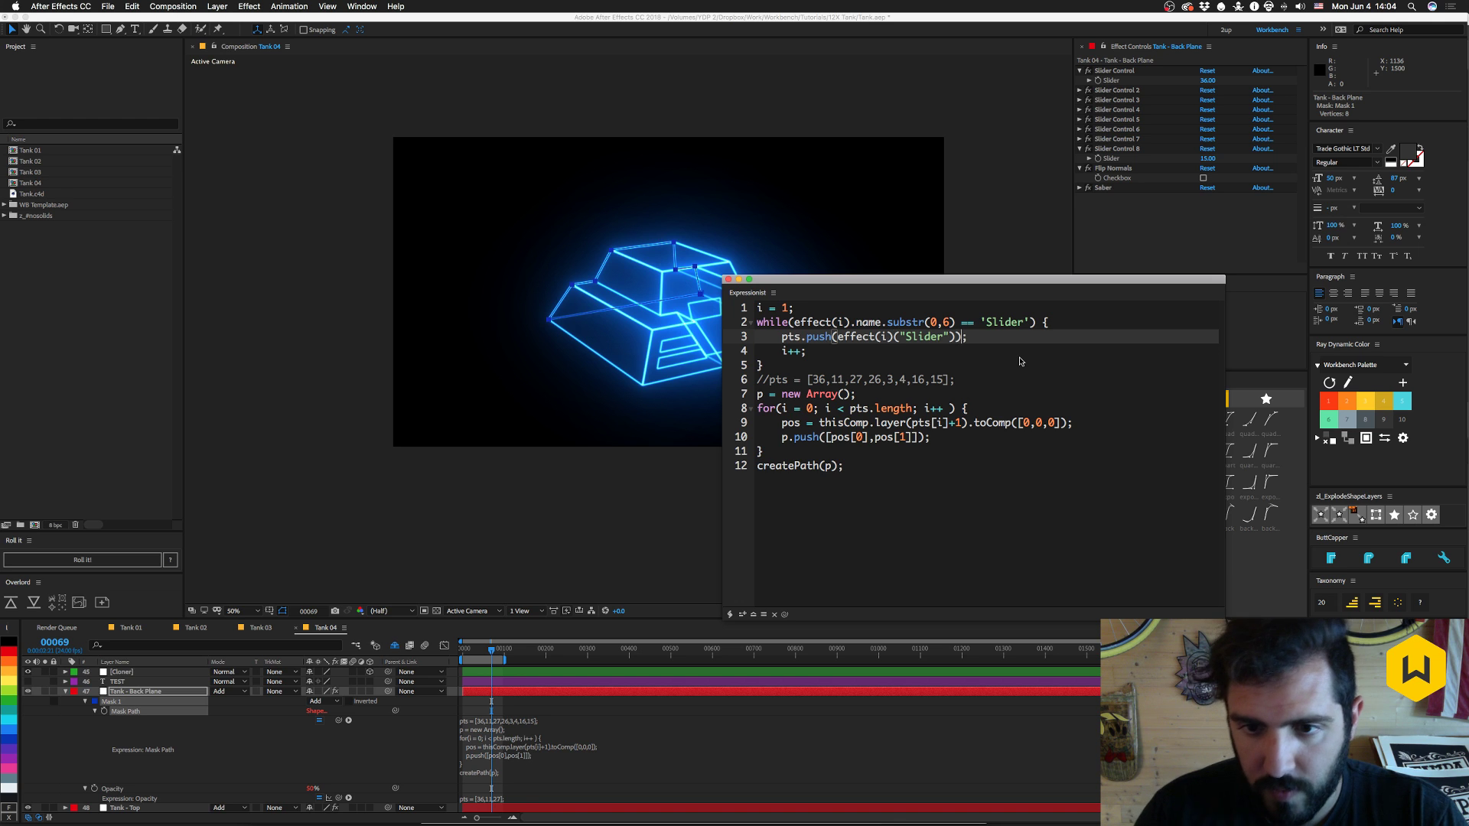
- Insert the line pts = new Array(); above i = 1; at the start of the expression
left_click(821, 309)
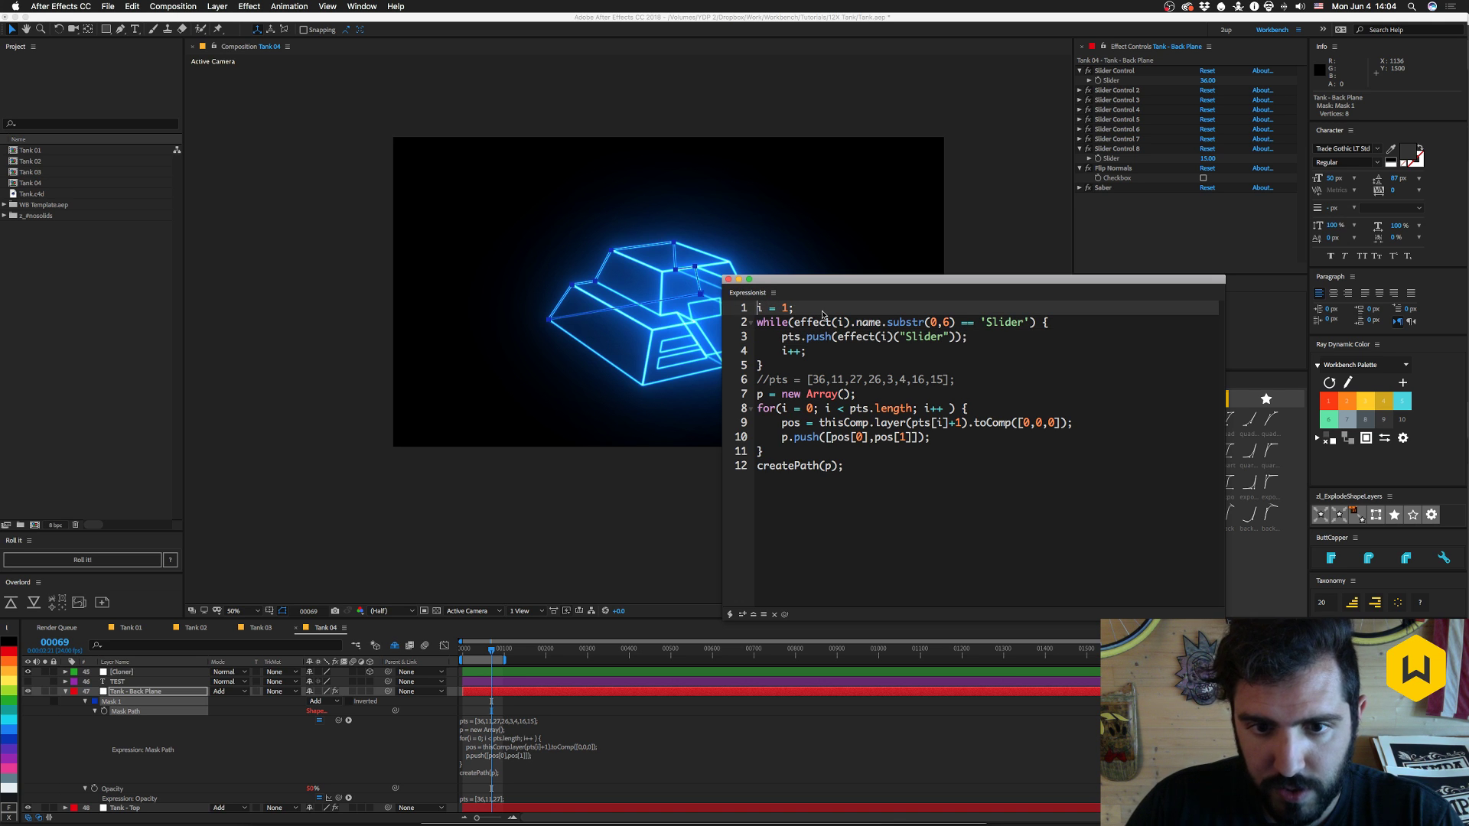
key("Return")
key("Up")
type("pts")
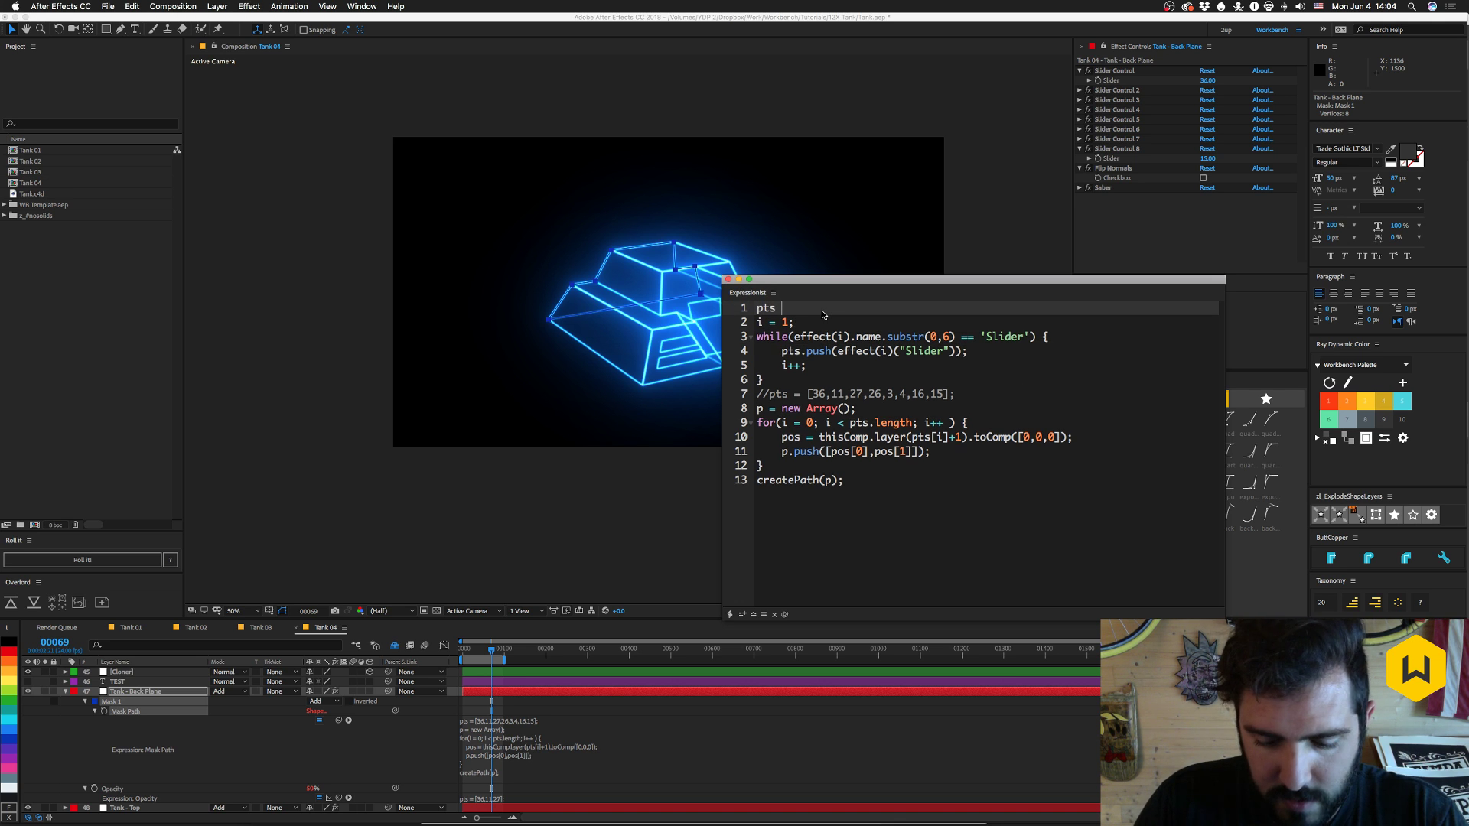
type(" = new Array")
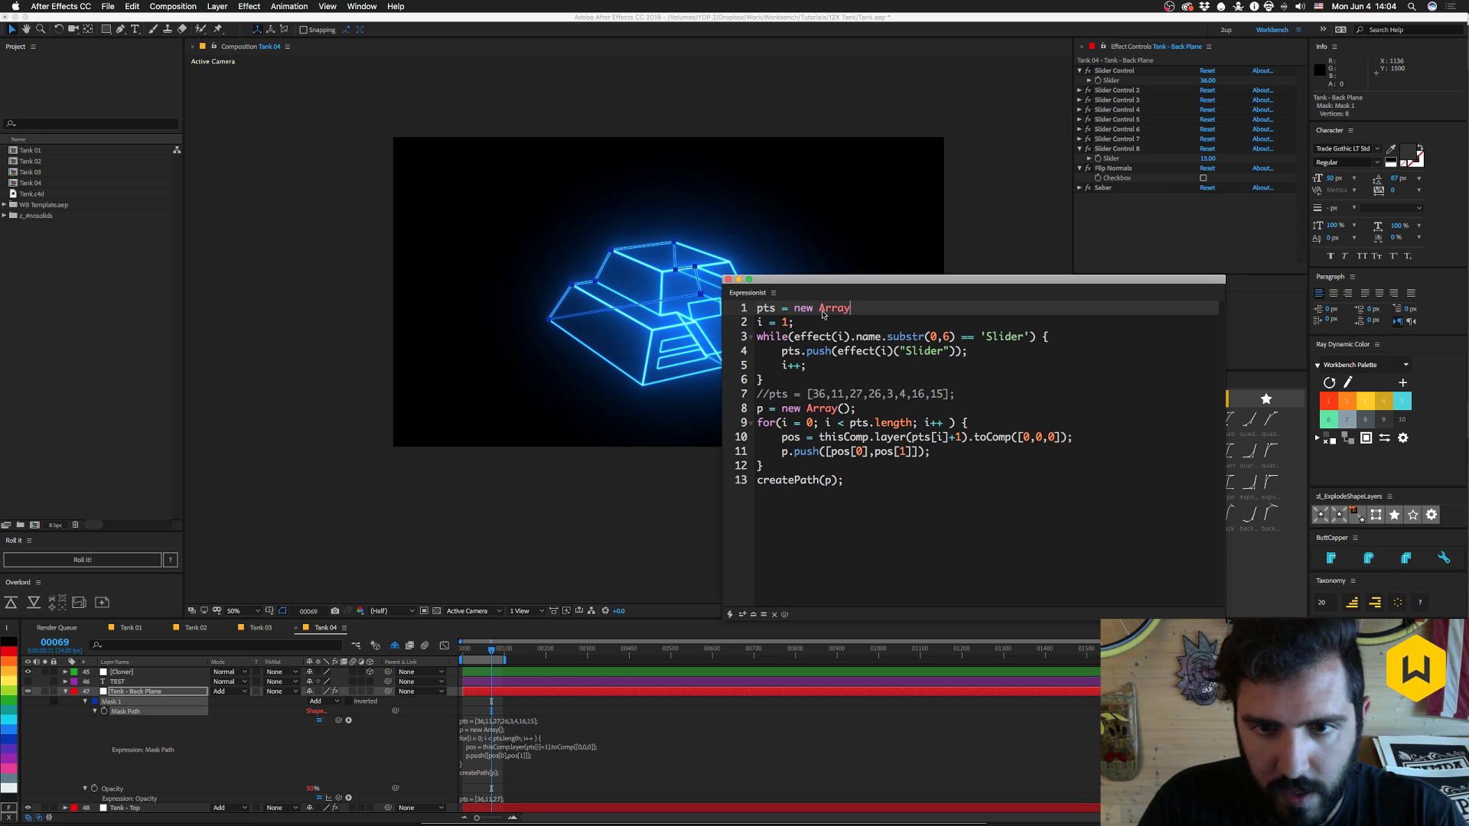
type("();")
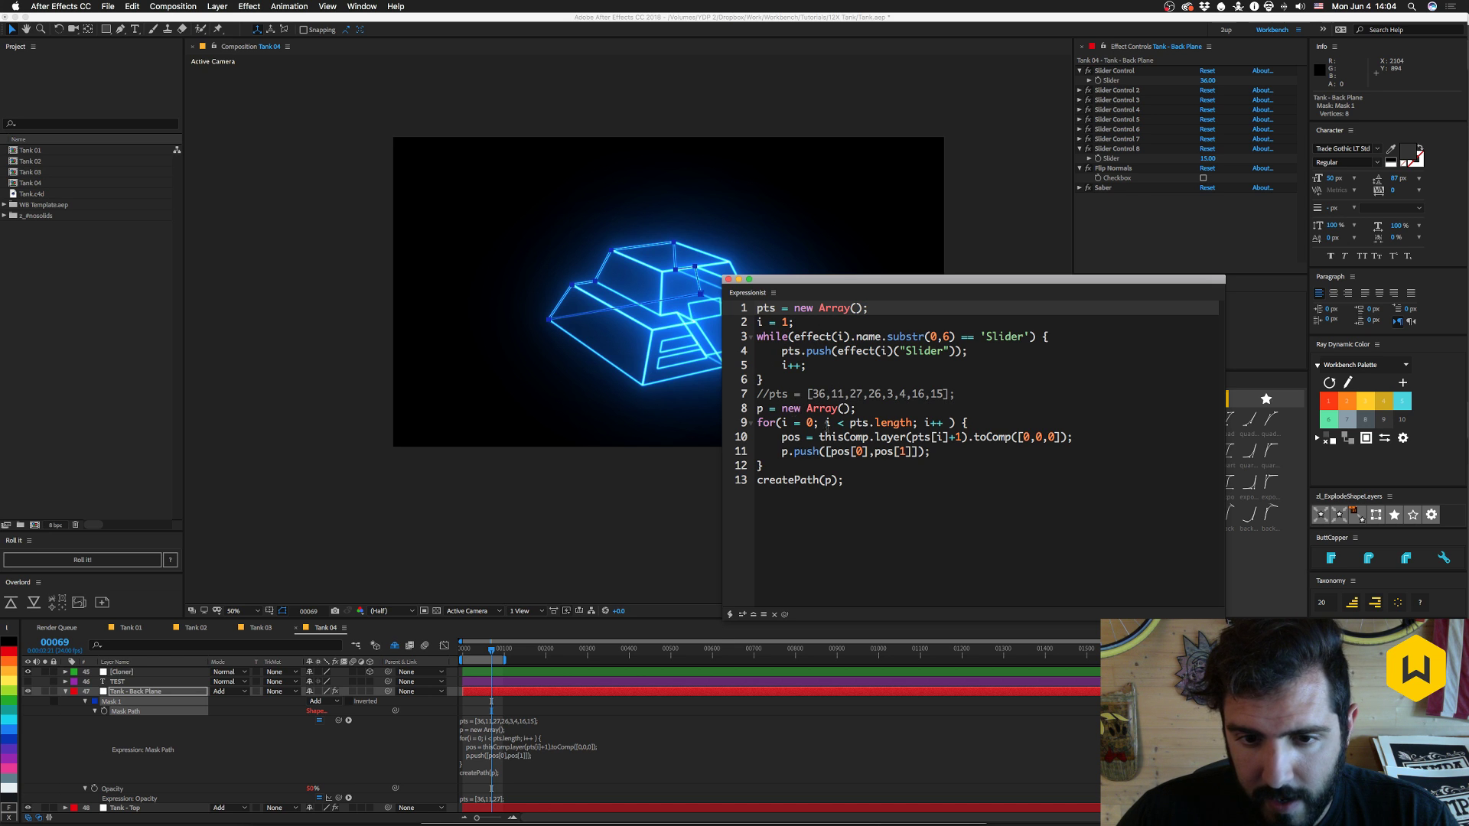
- Apply the edited expression to the Mask Path of Tank - Back Plane and deselect the layer
left_click(131, 694)
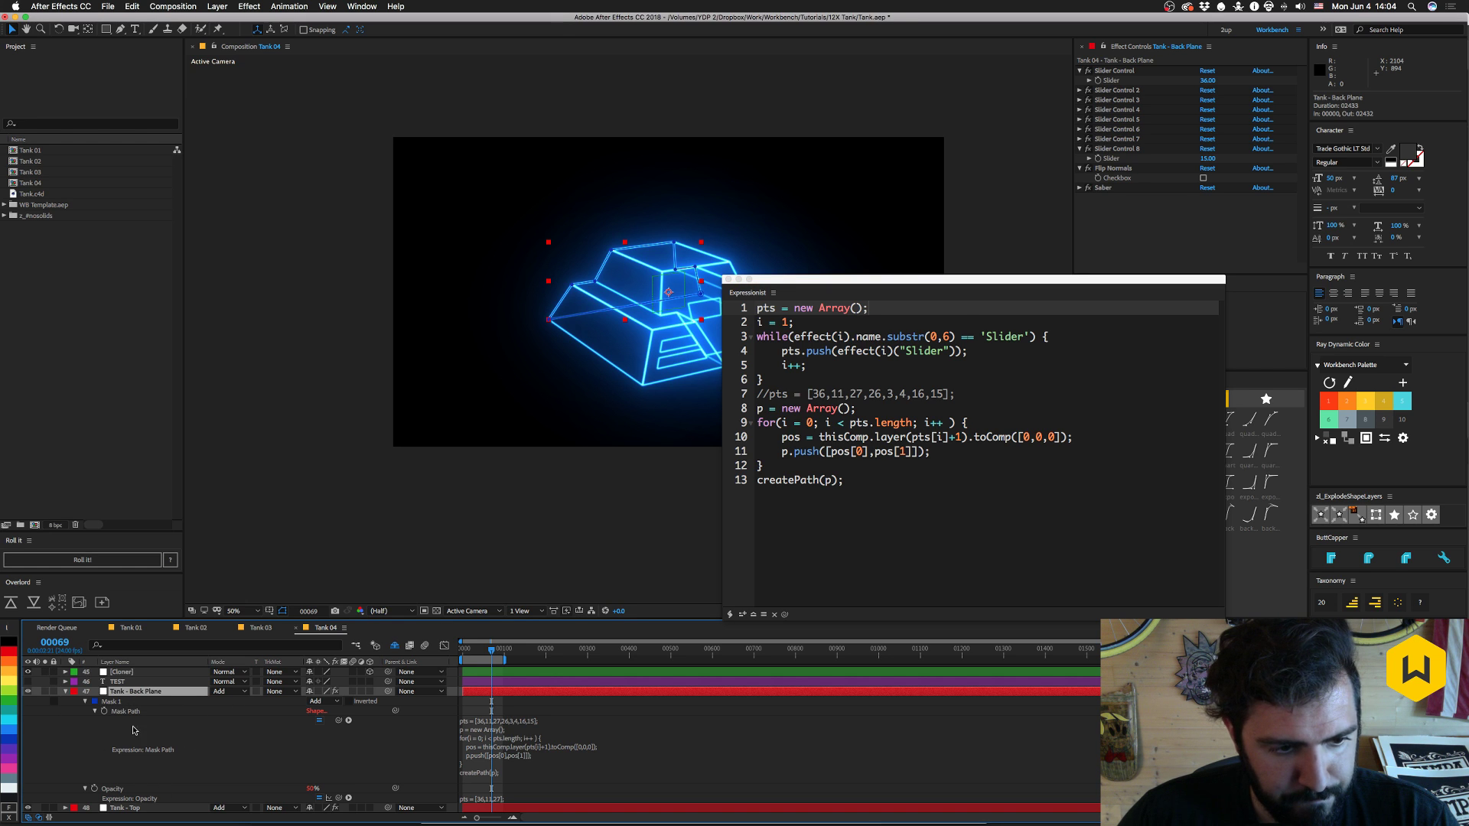
left_click(125, 712)
left_click(742, 615)
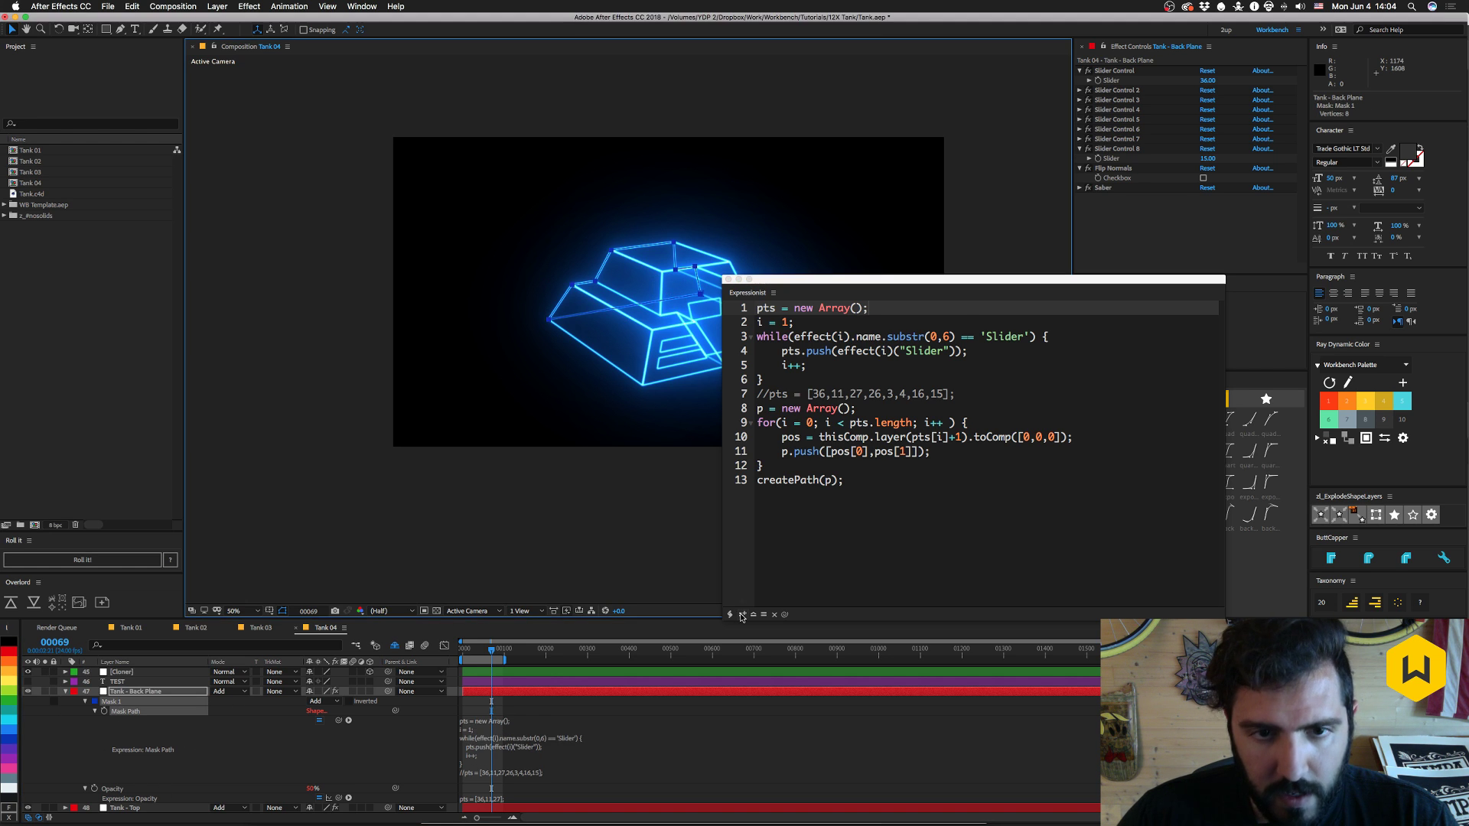
left_click(61, 700)
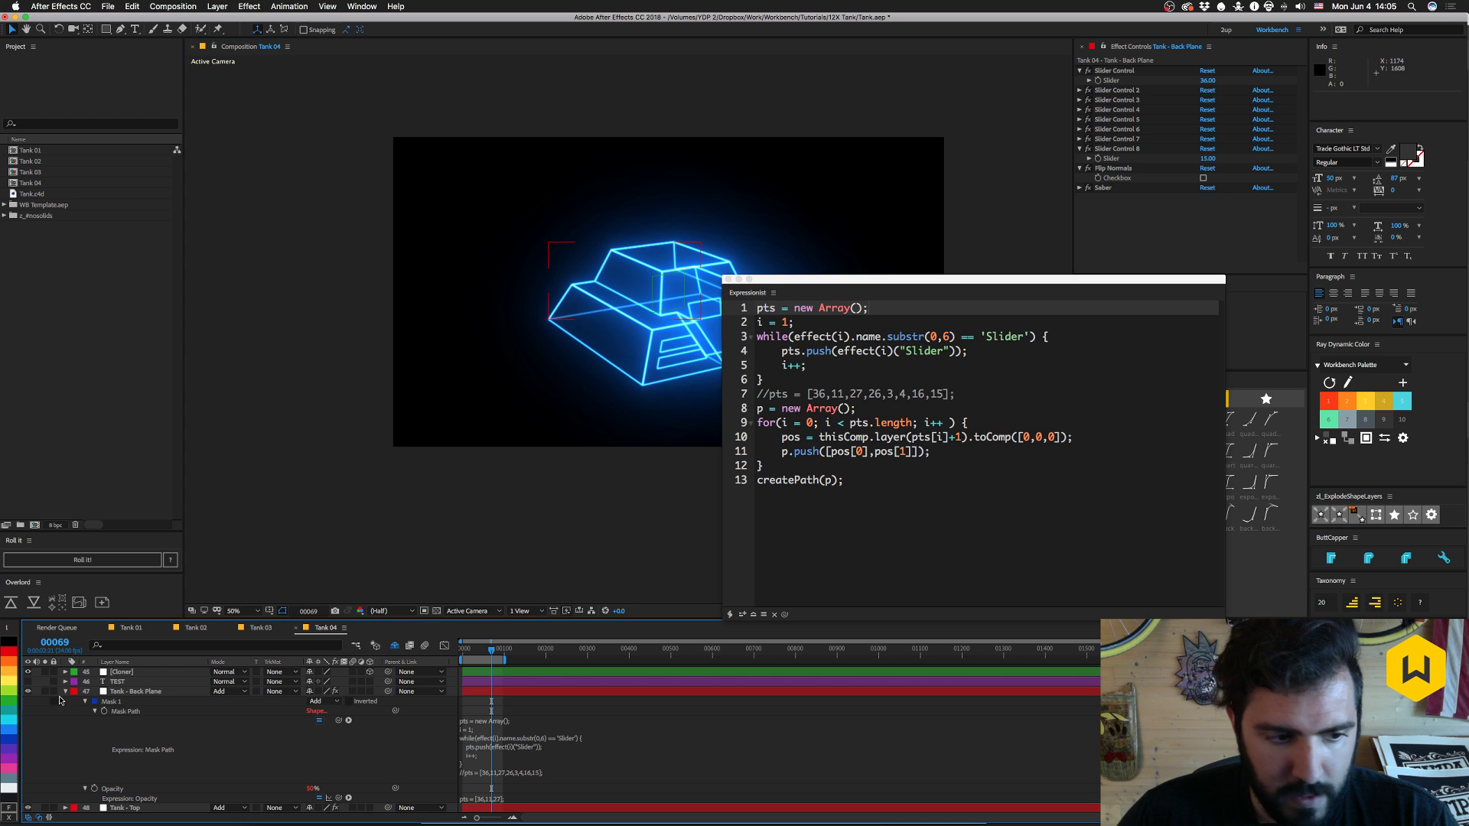
left_click(46, 692)
left_click(45, 692)
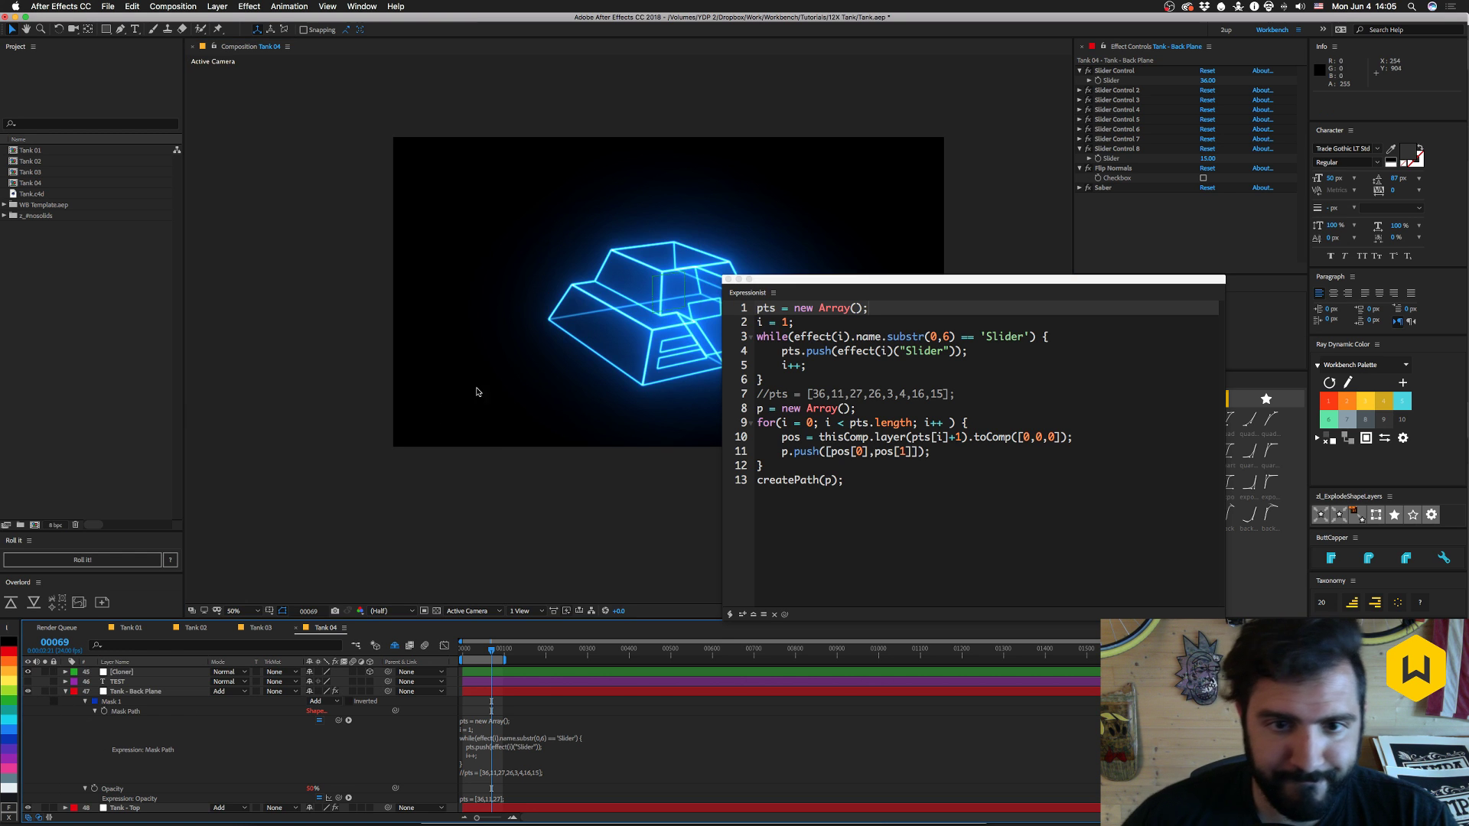
- Move the Expressionist window clear of the effect controls, then duplicate the Flip Normals checkbox effect and name the copy Open?
left_click(867, 482)
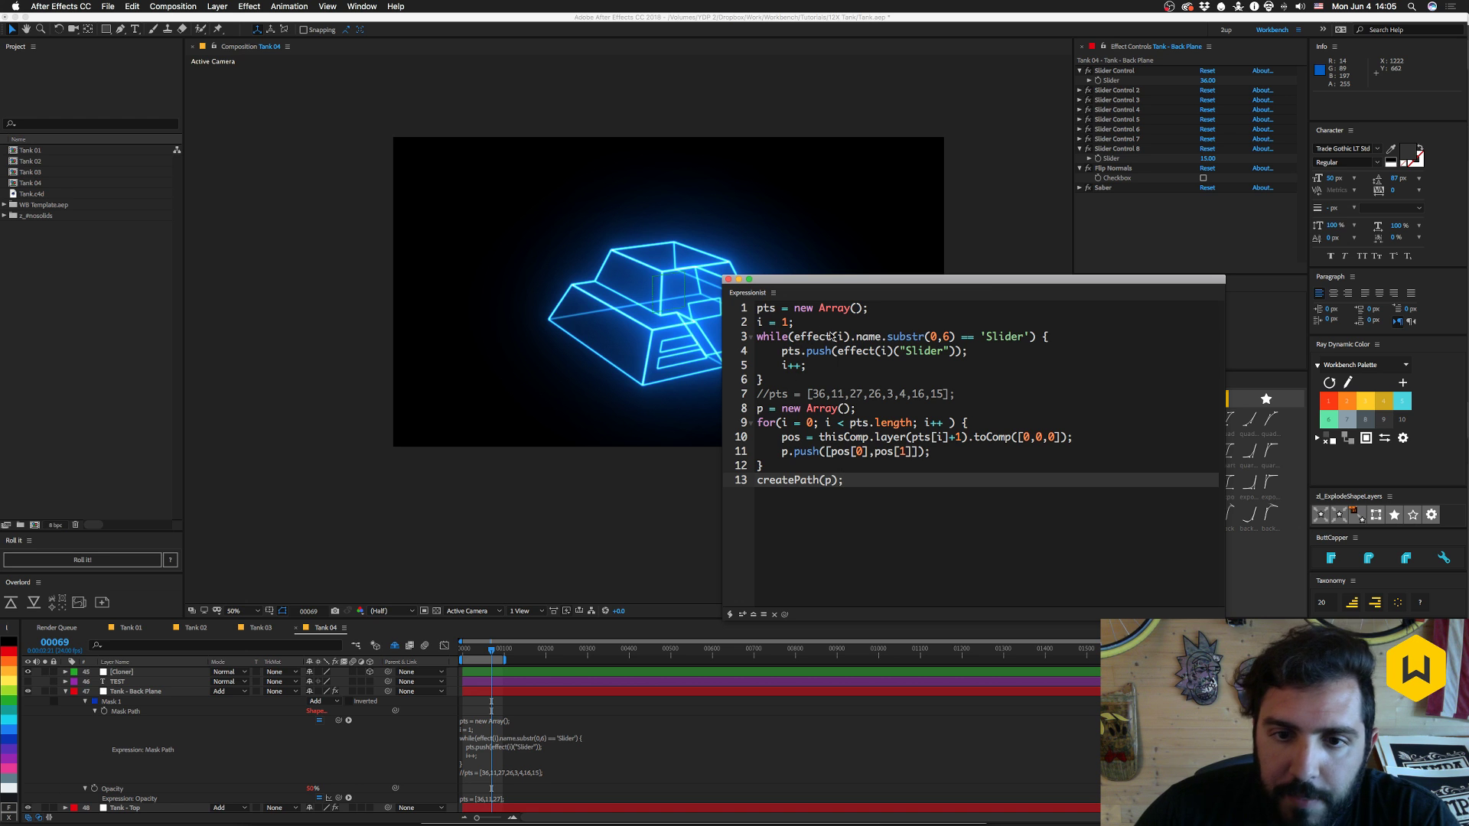
left_click_drag(1058, 281, 996, 346)
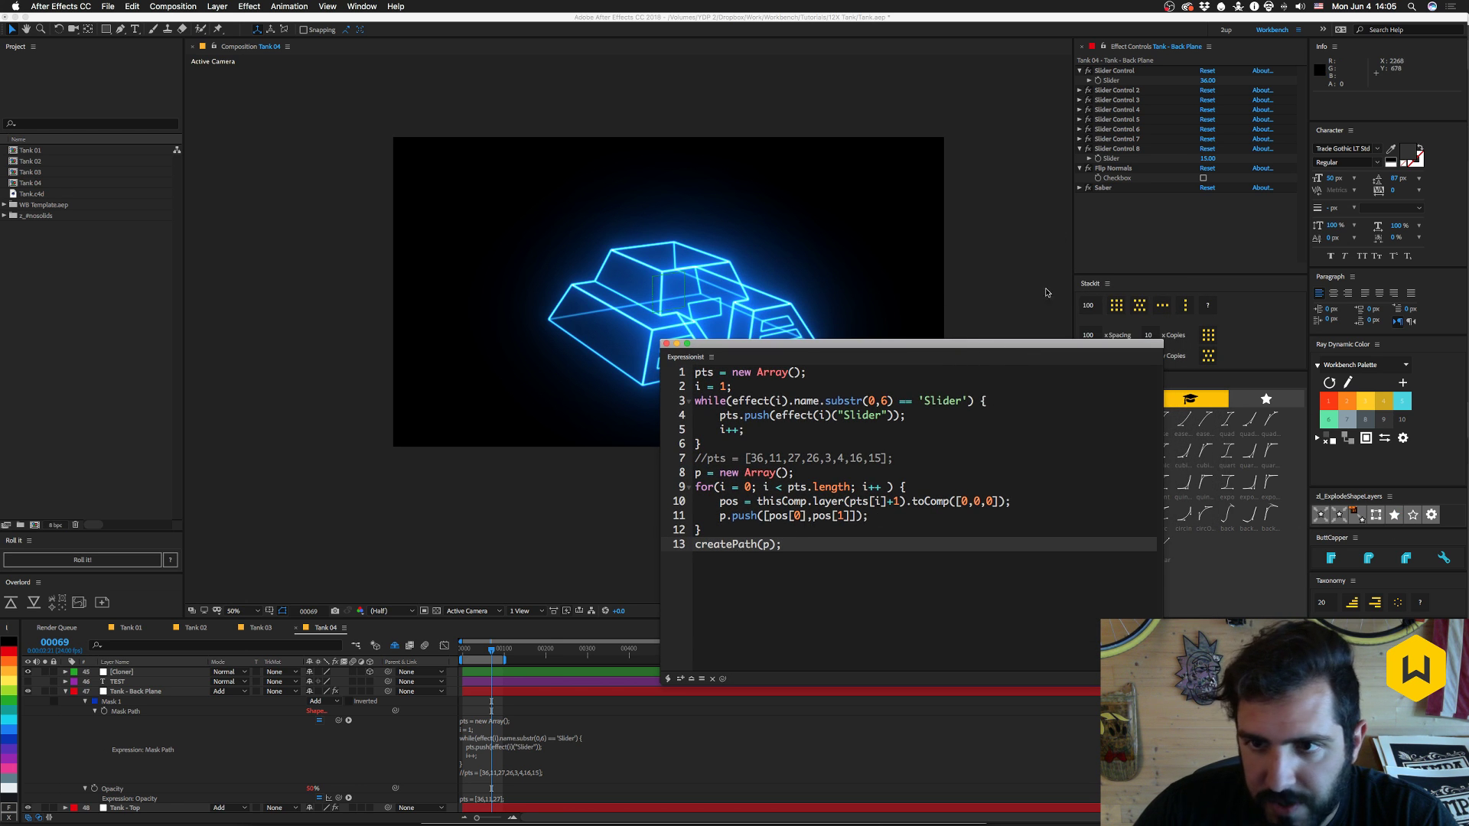
left_click(1111, 170)
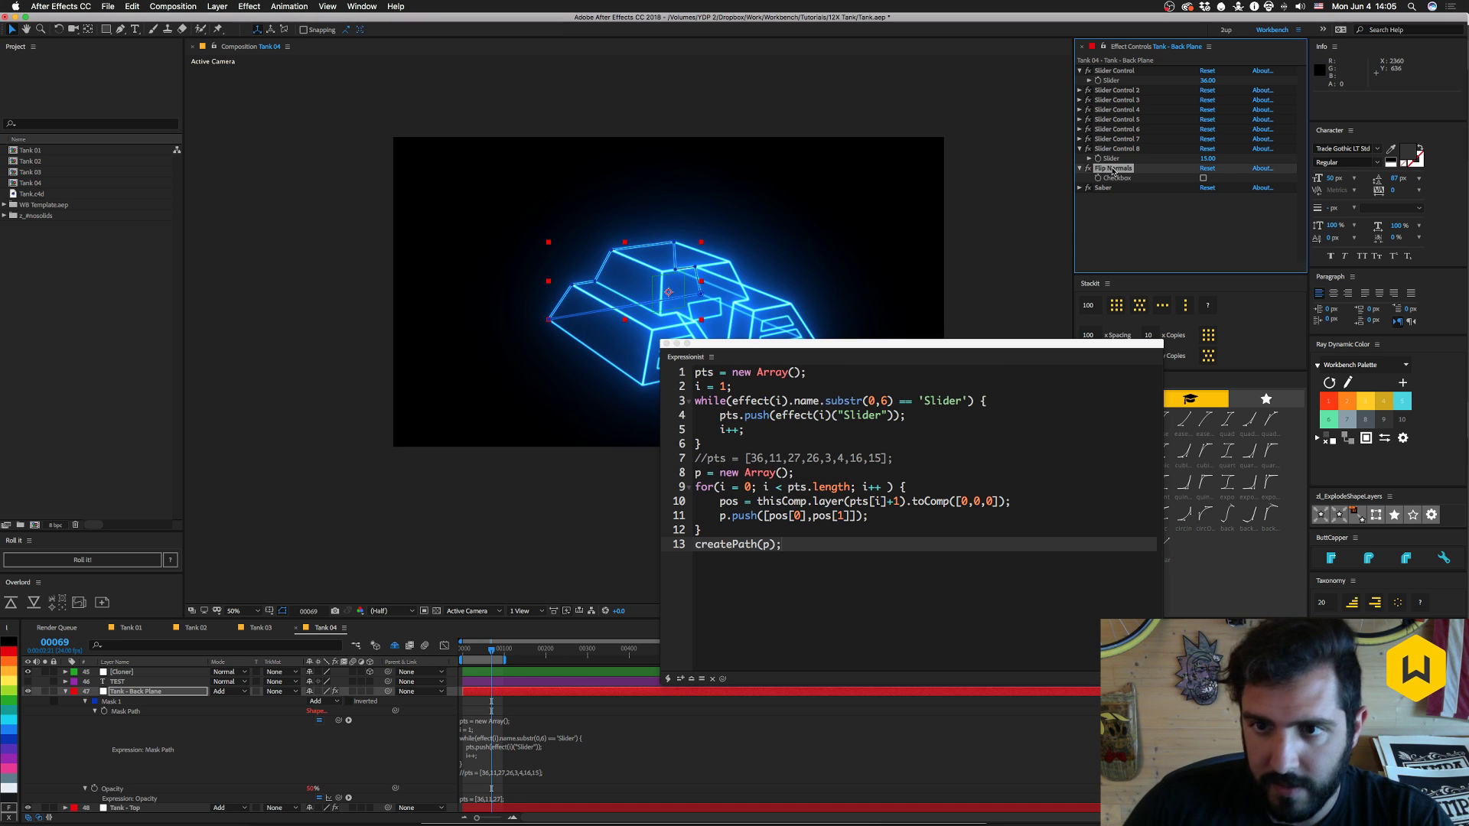
key("super+d")
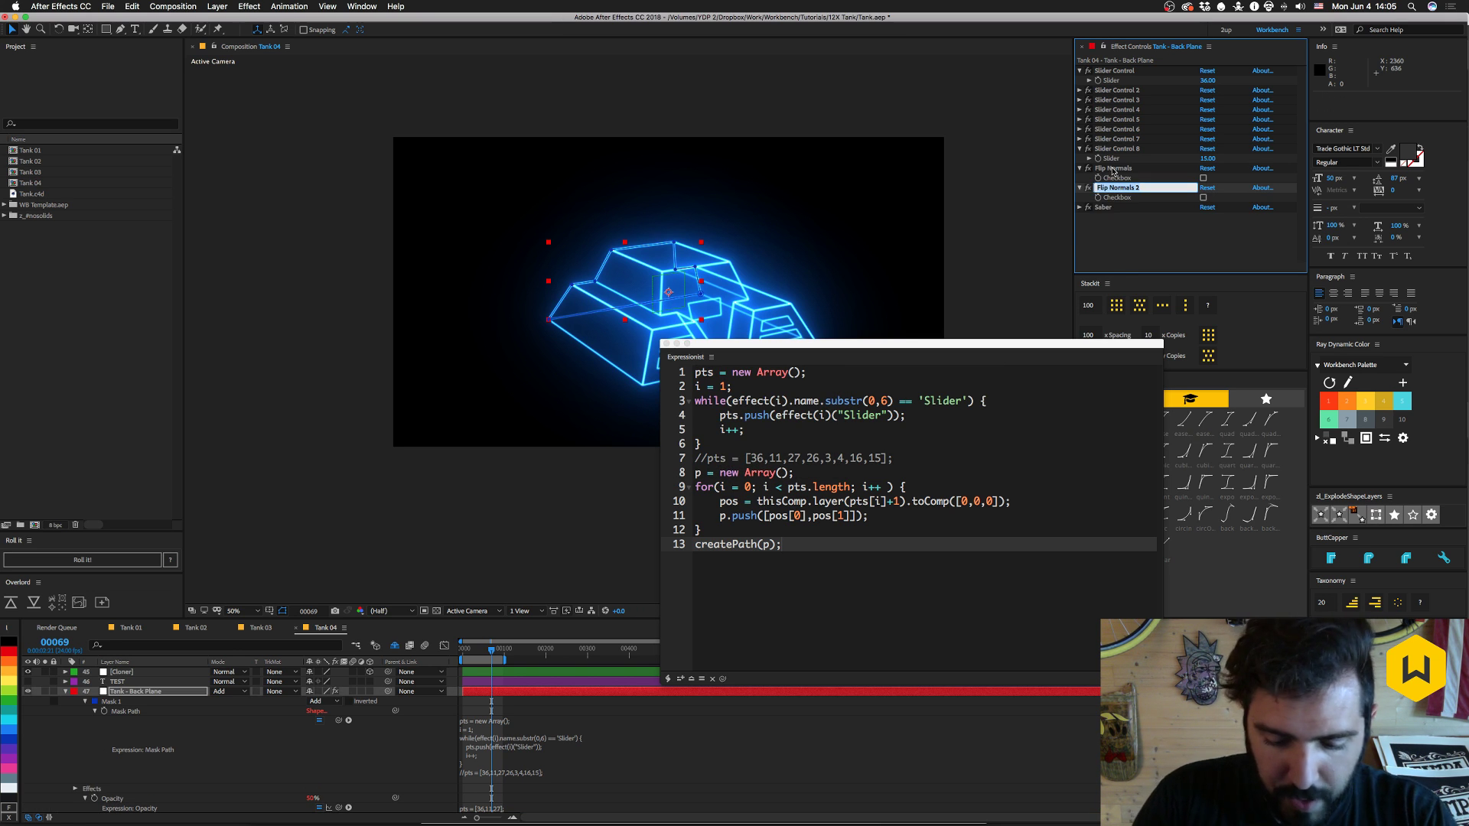
type("Open")
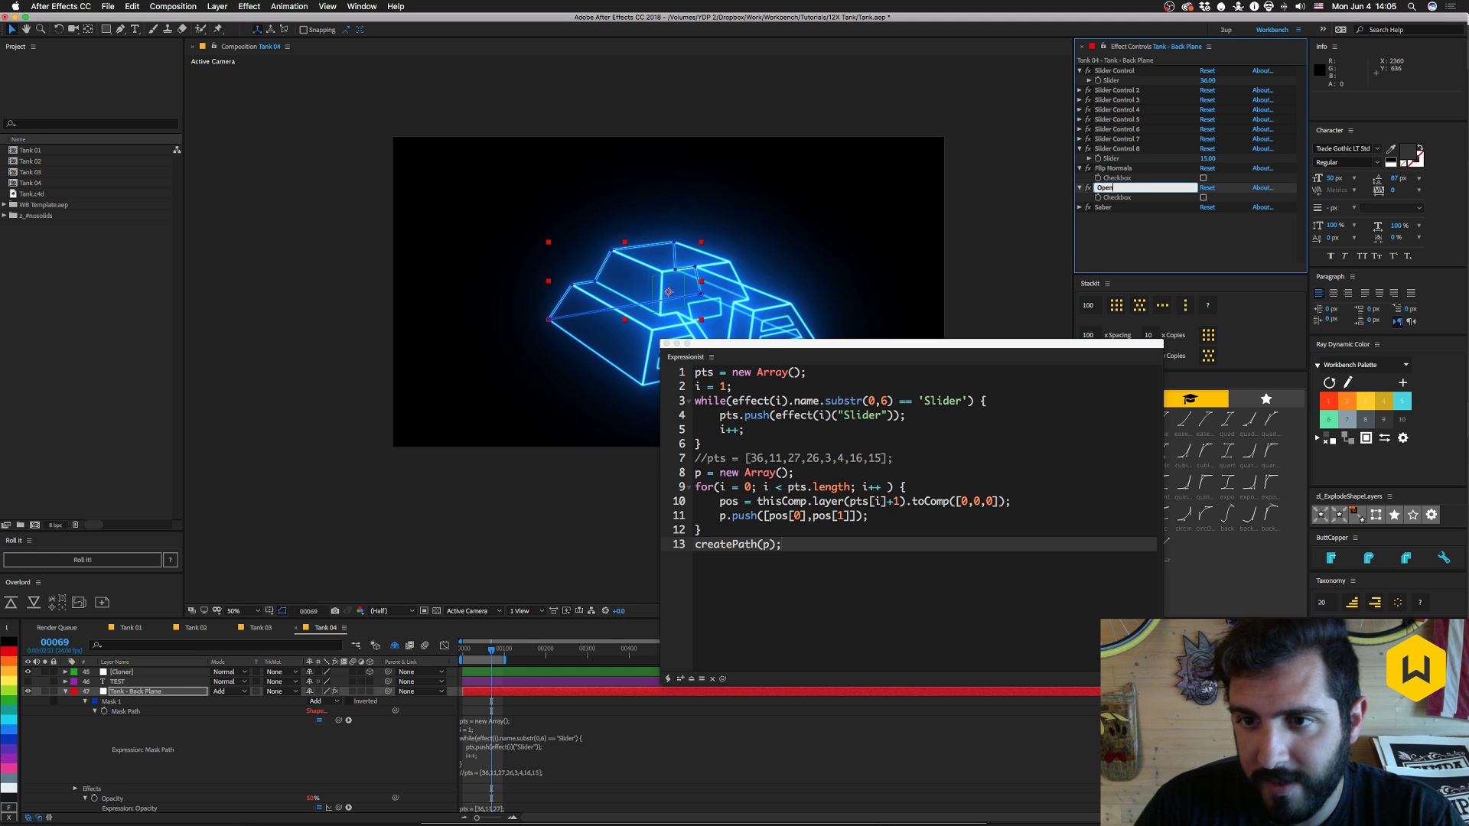
key("Return")
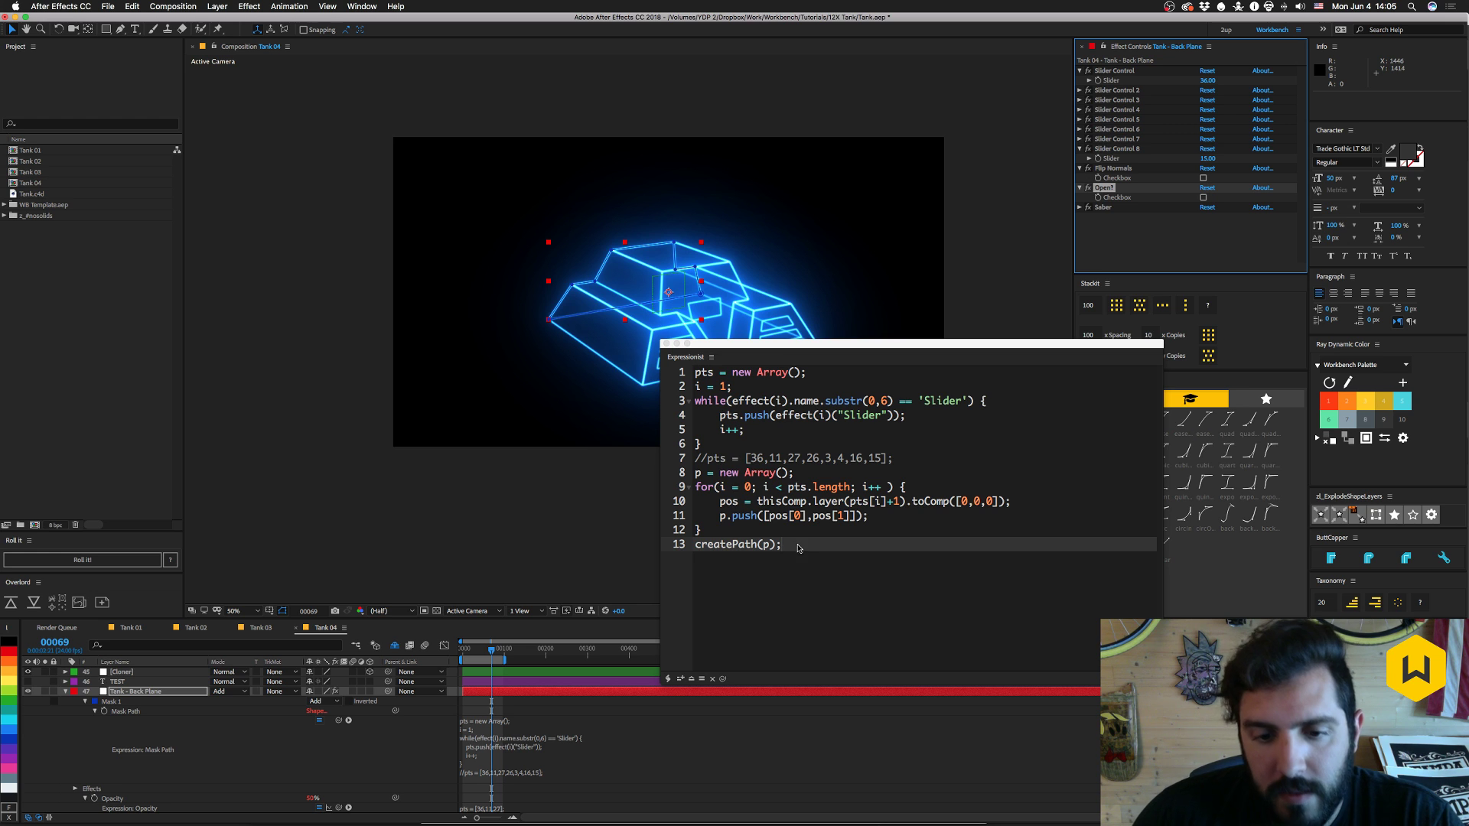
- Insert the condition if(effect("Open?").value == 1 ) { in front of createPath(p) on the expression's last line
left_click(696, 545)
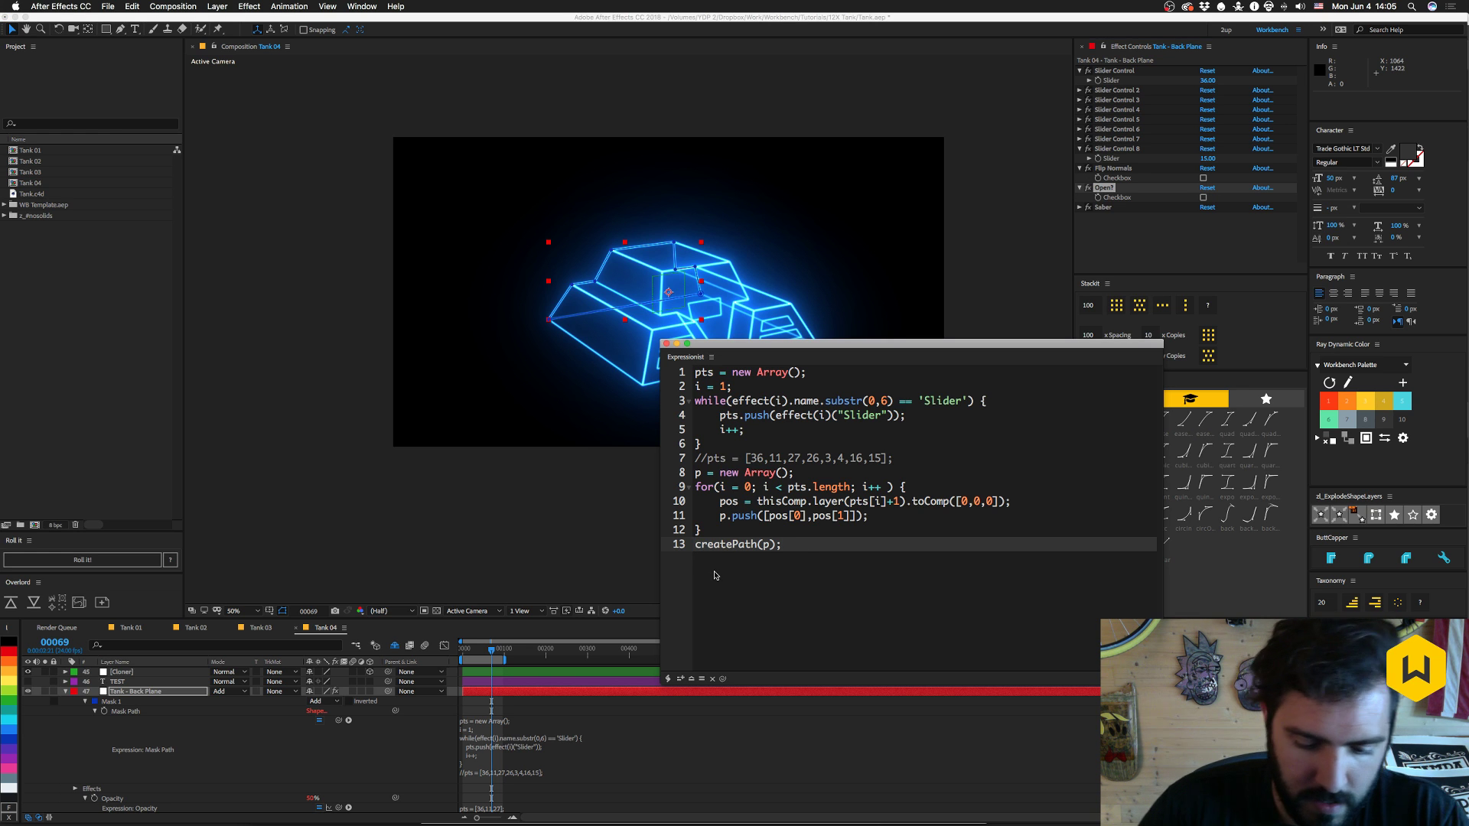
type("if(")
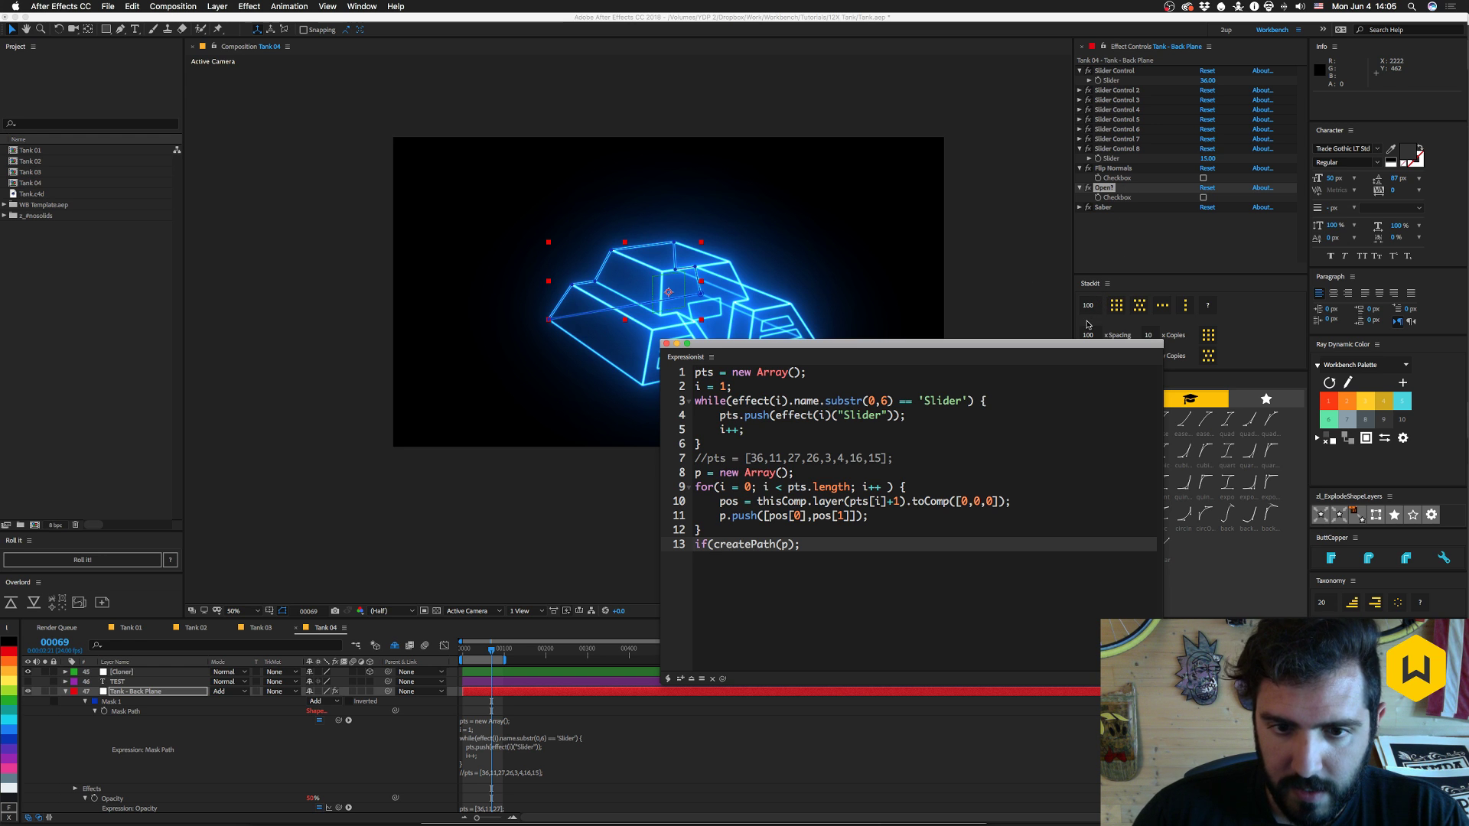
type("effect(")
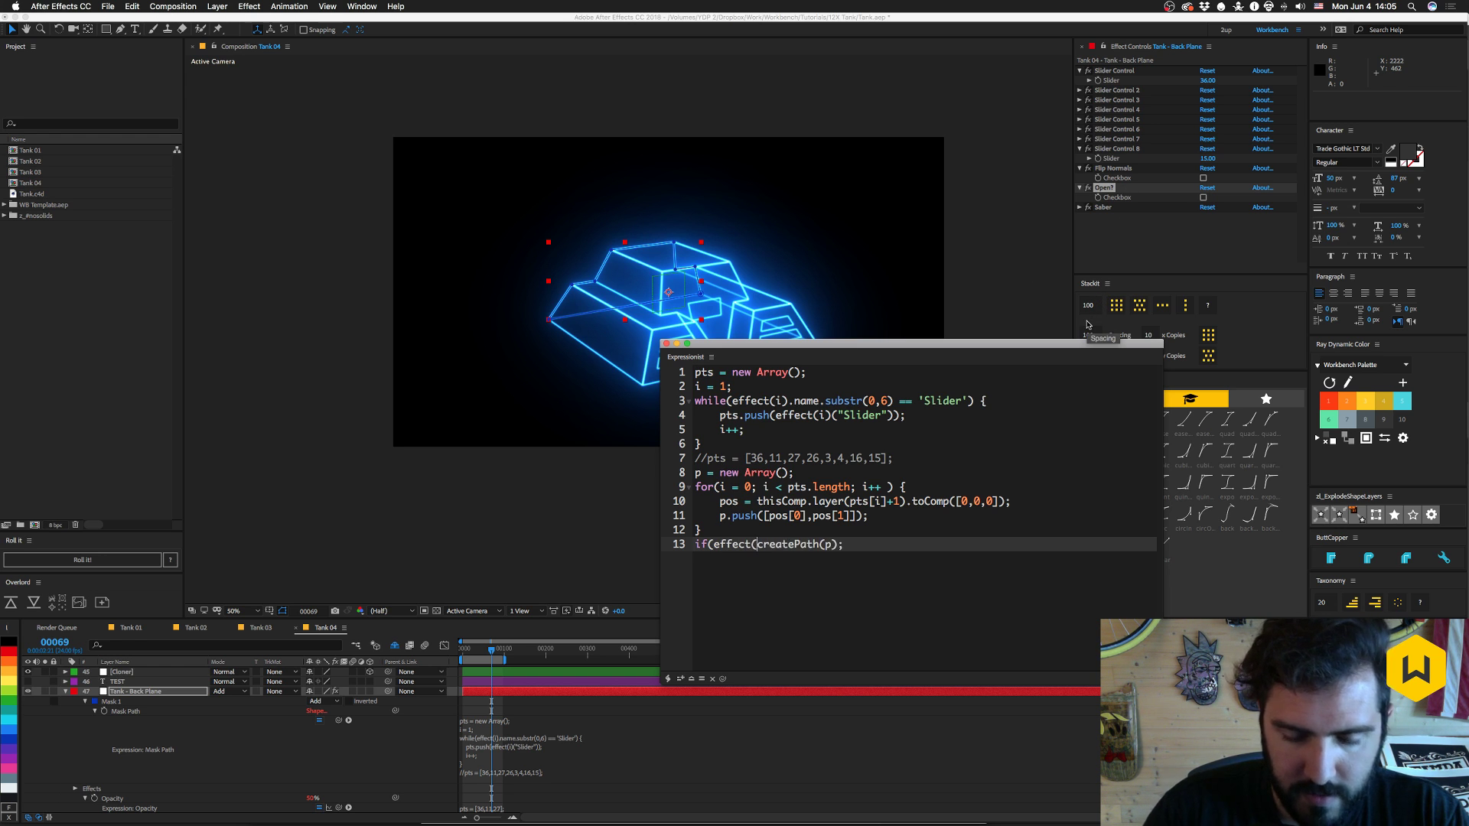
type("\"Open?")
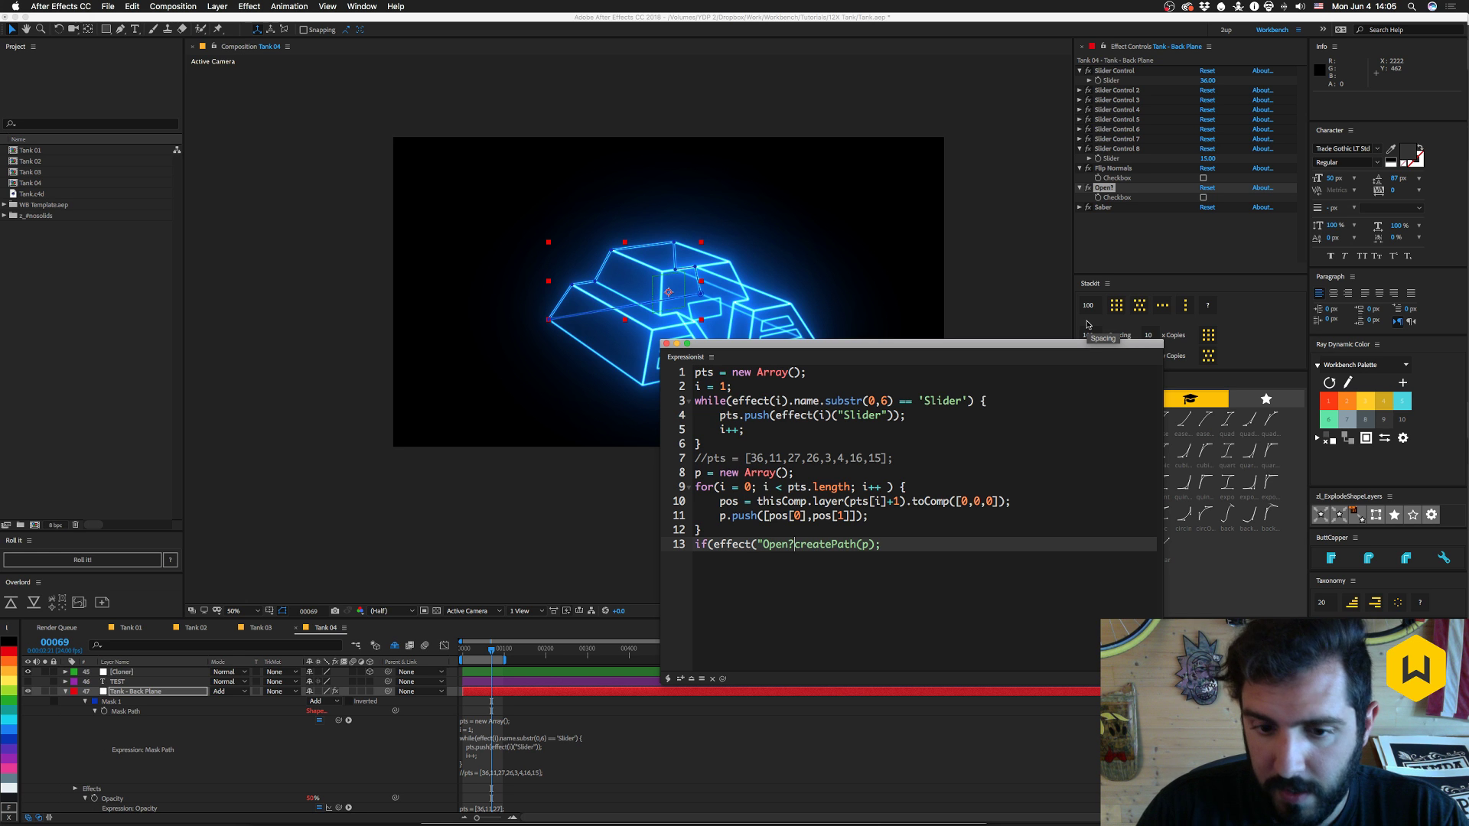
type("\")")
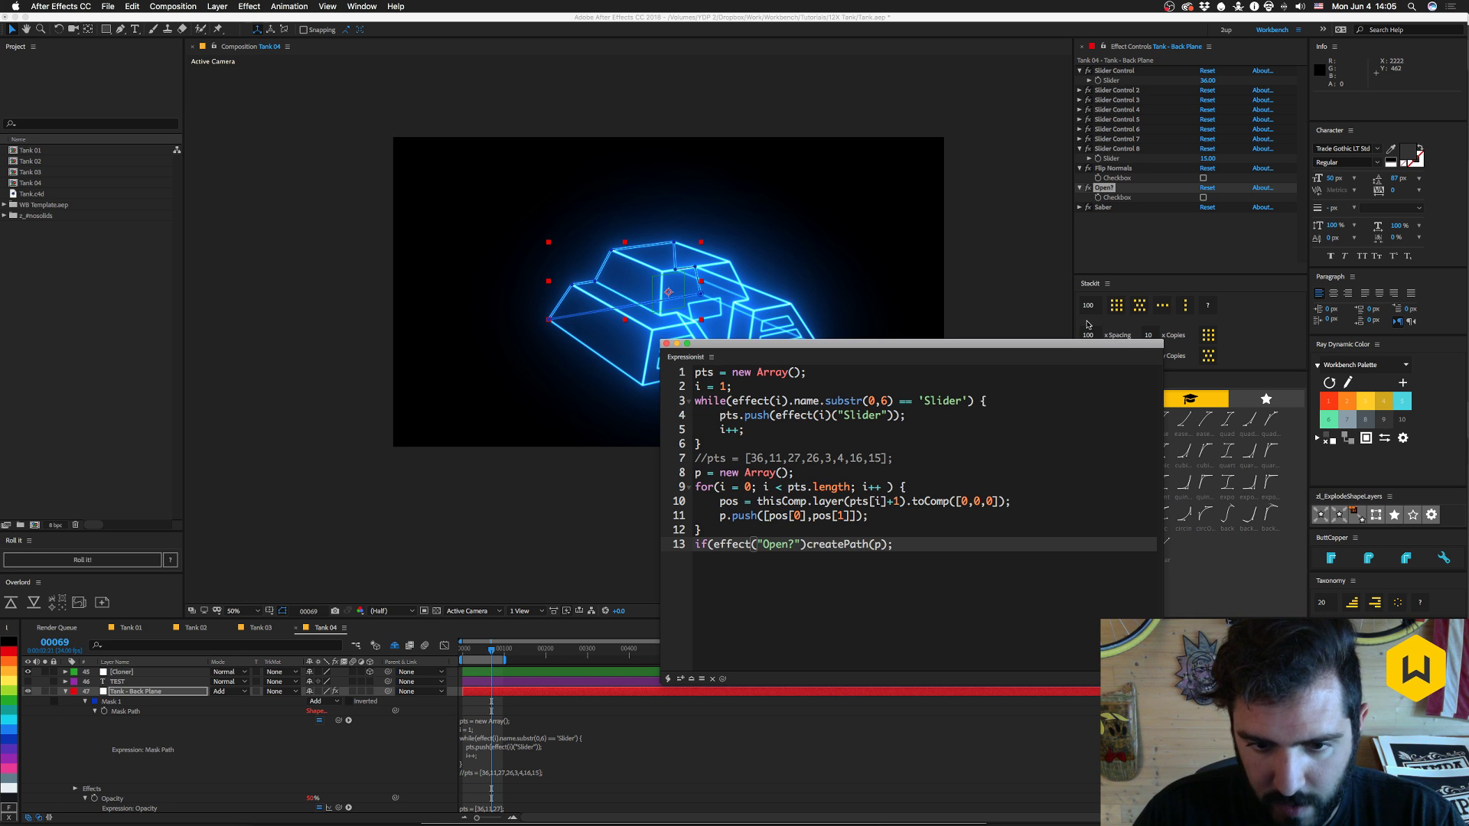
type("value")
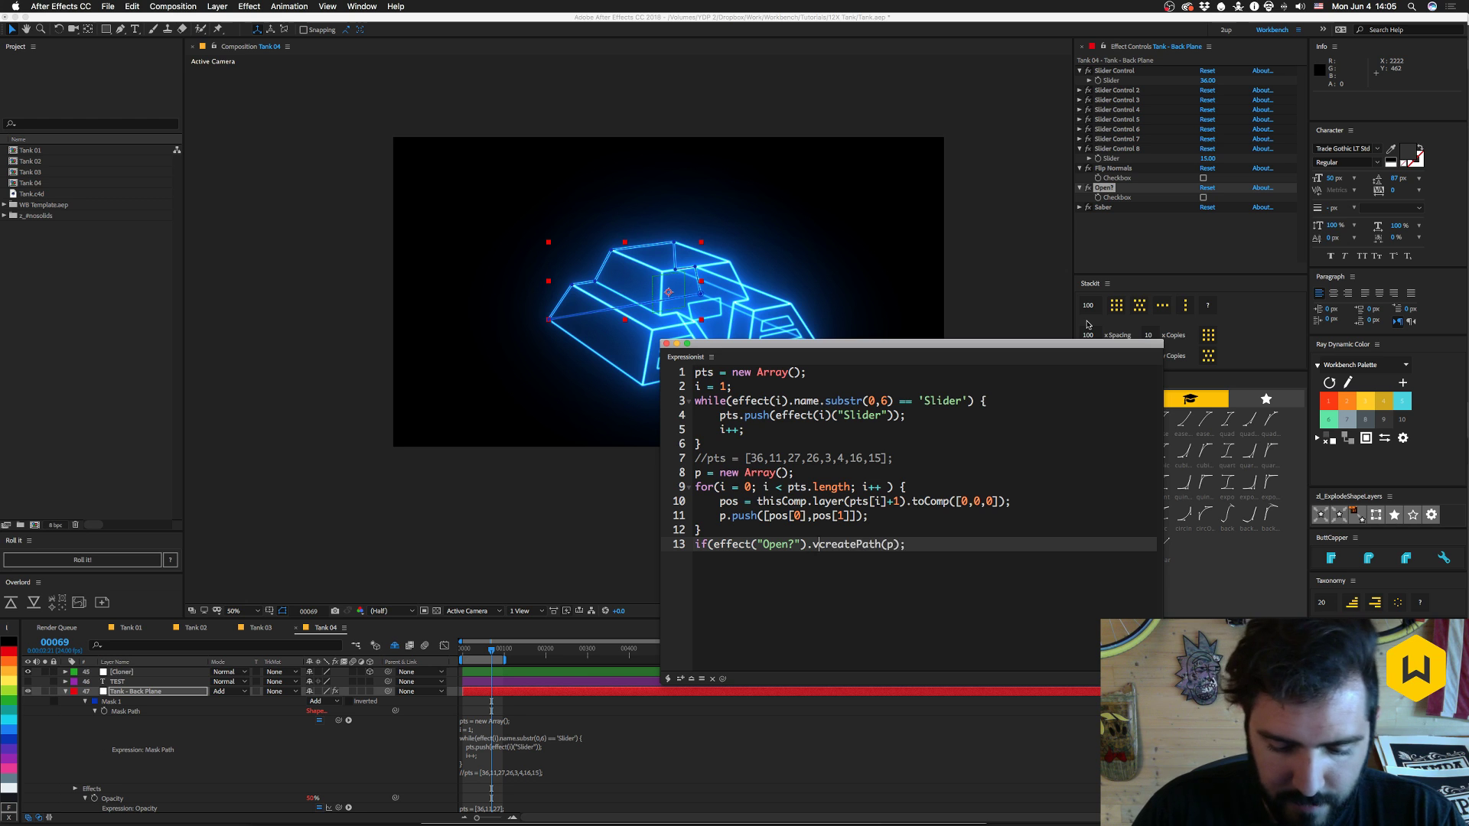
type(" == 1")
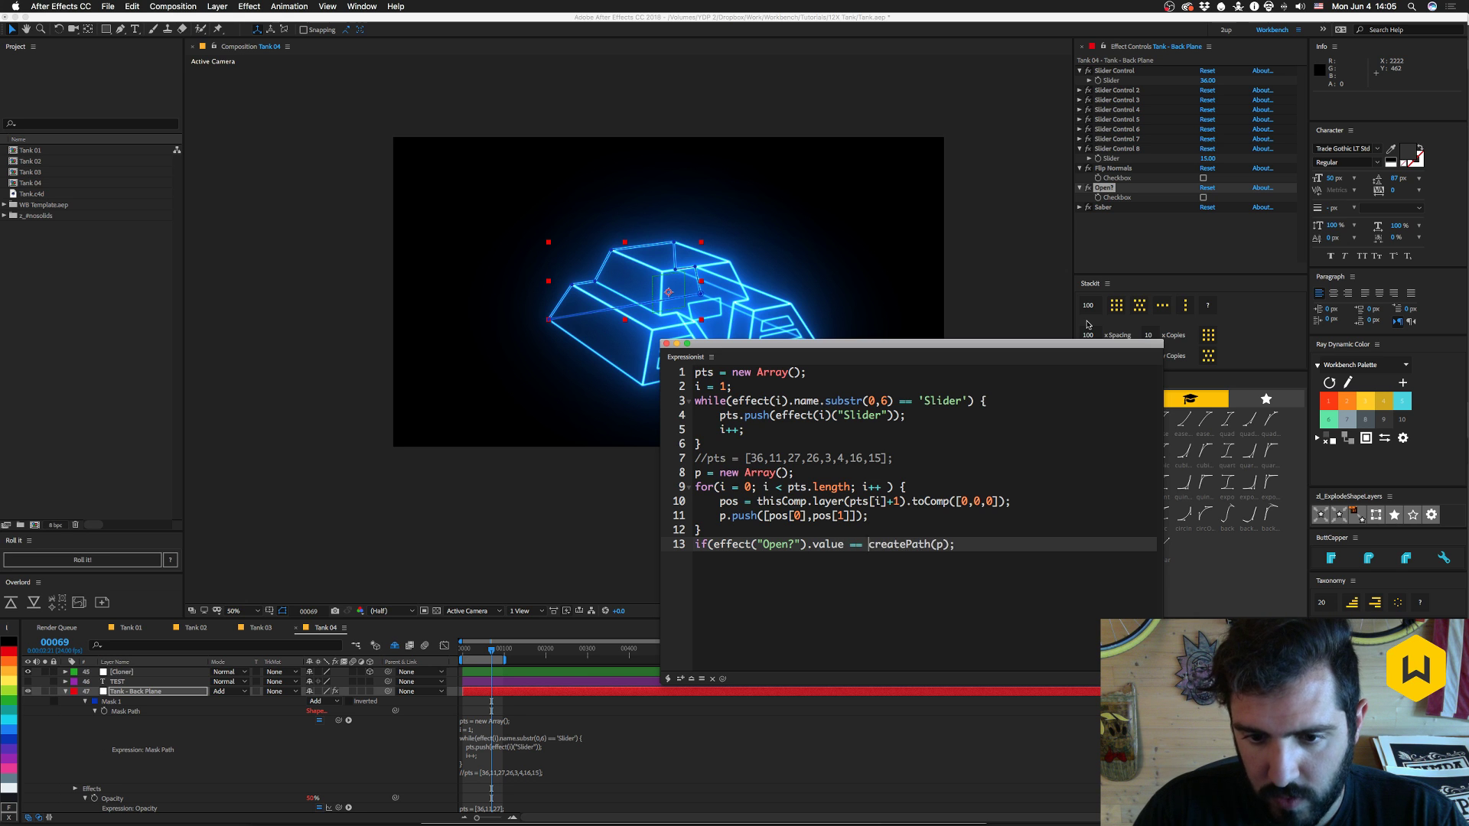
type(" ) {")
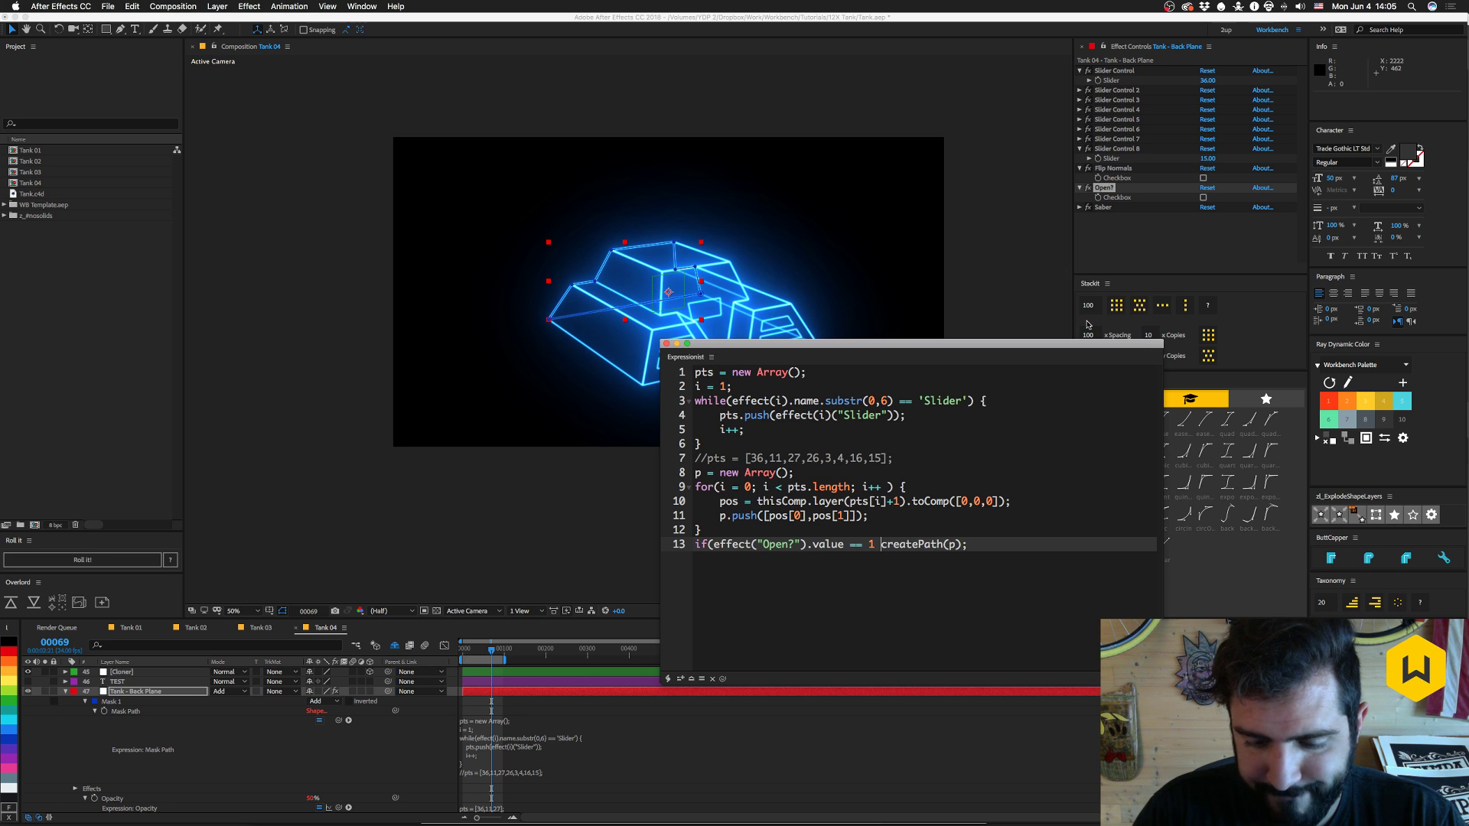
- Extend the createPath call inside the if block to createPath(p,[],[],false)
type(" createPath(p")
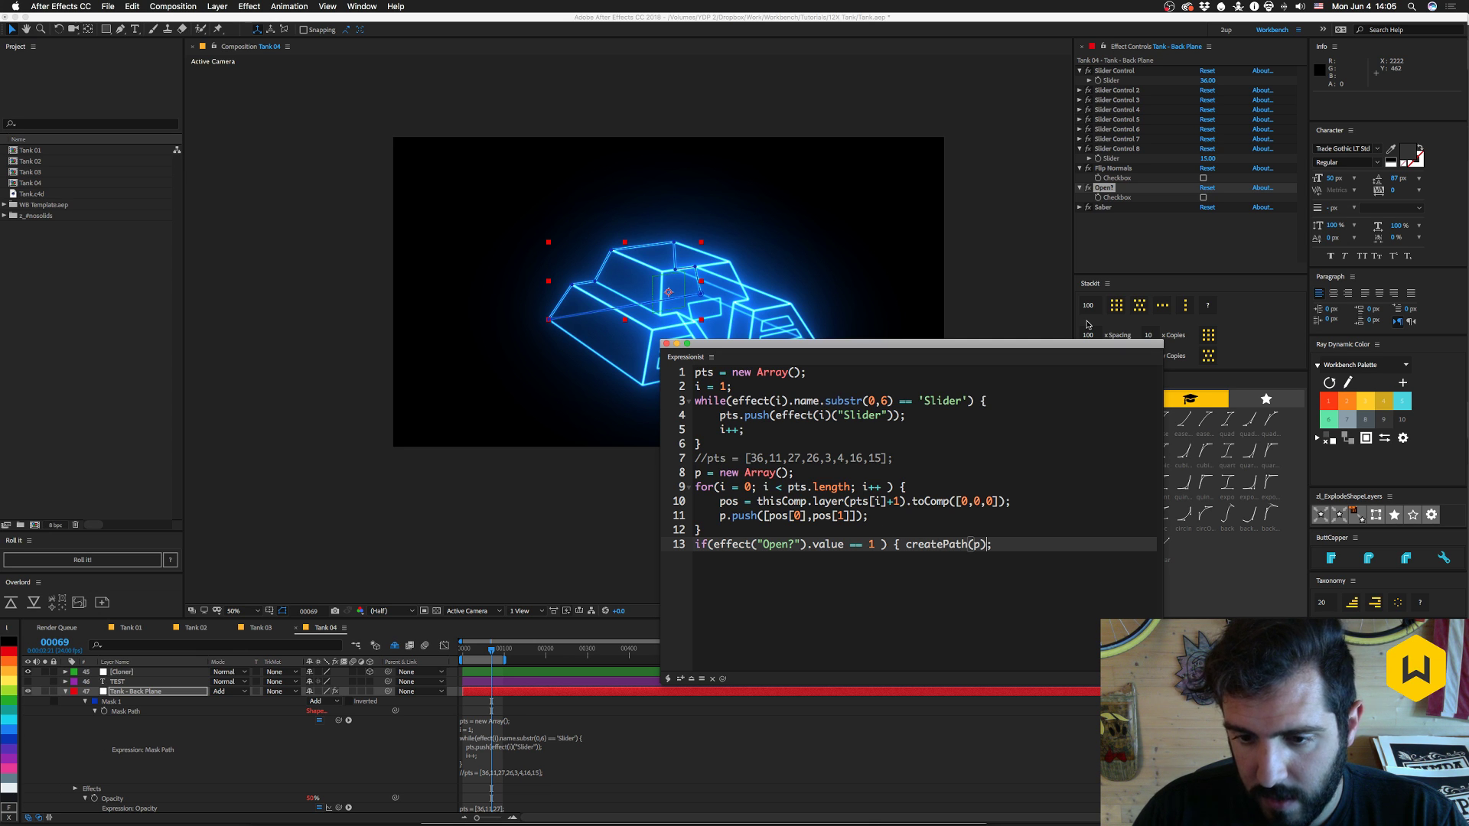
type(", ")
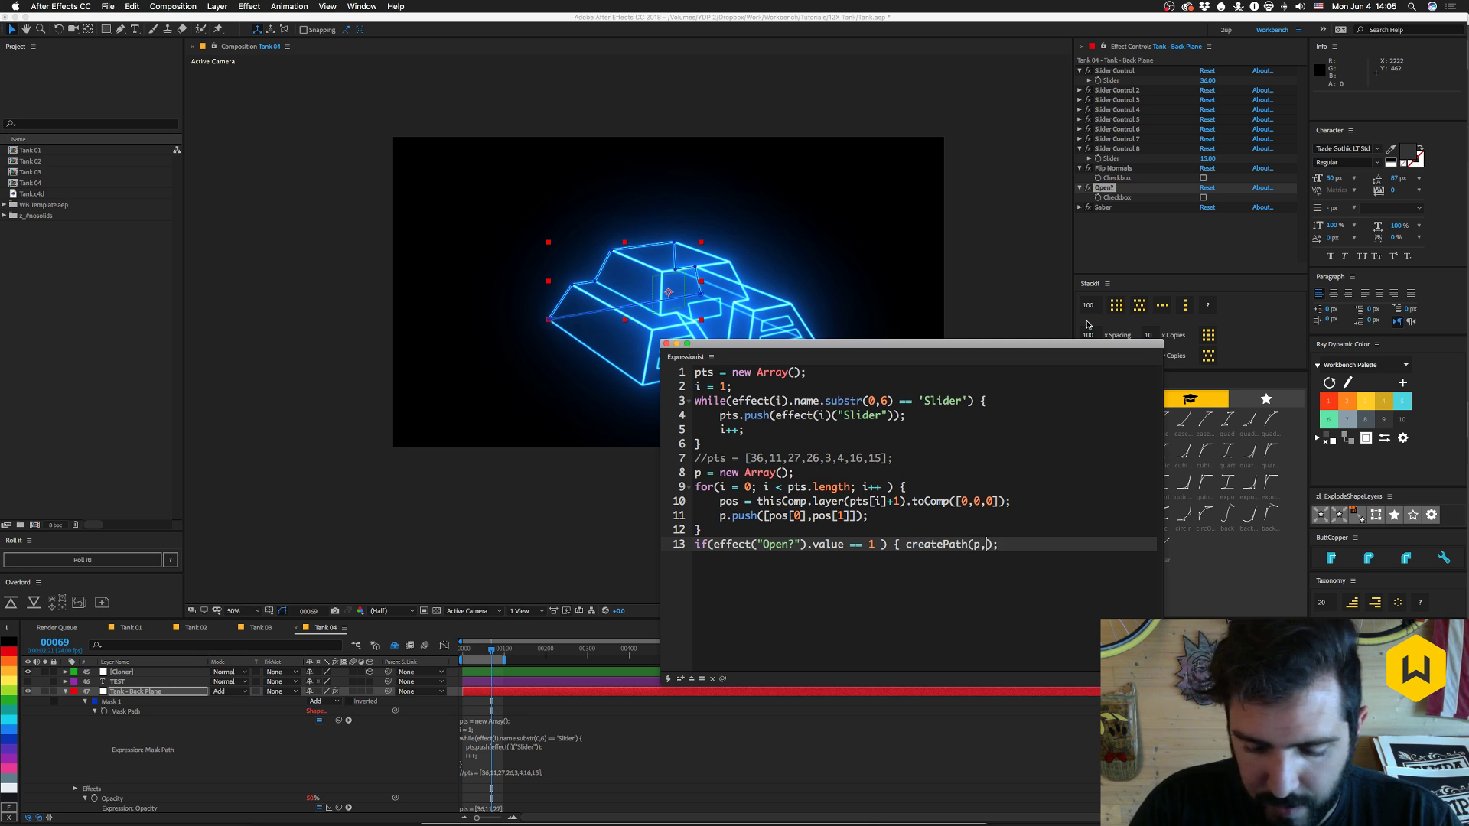
type("[")
key("BackSpace")
key("BackSpace")
key("BackSpace")
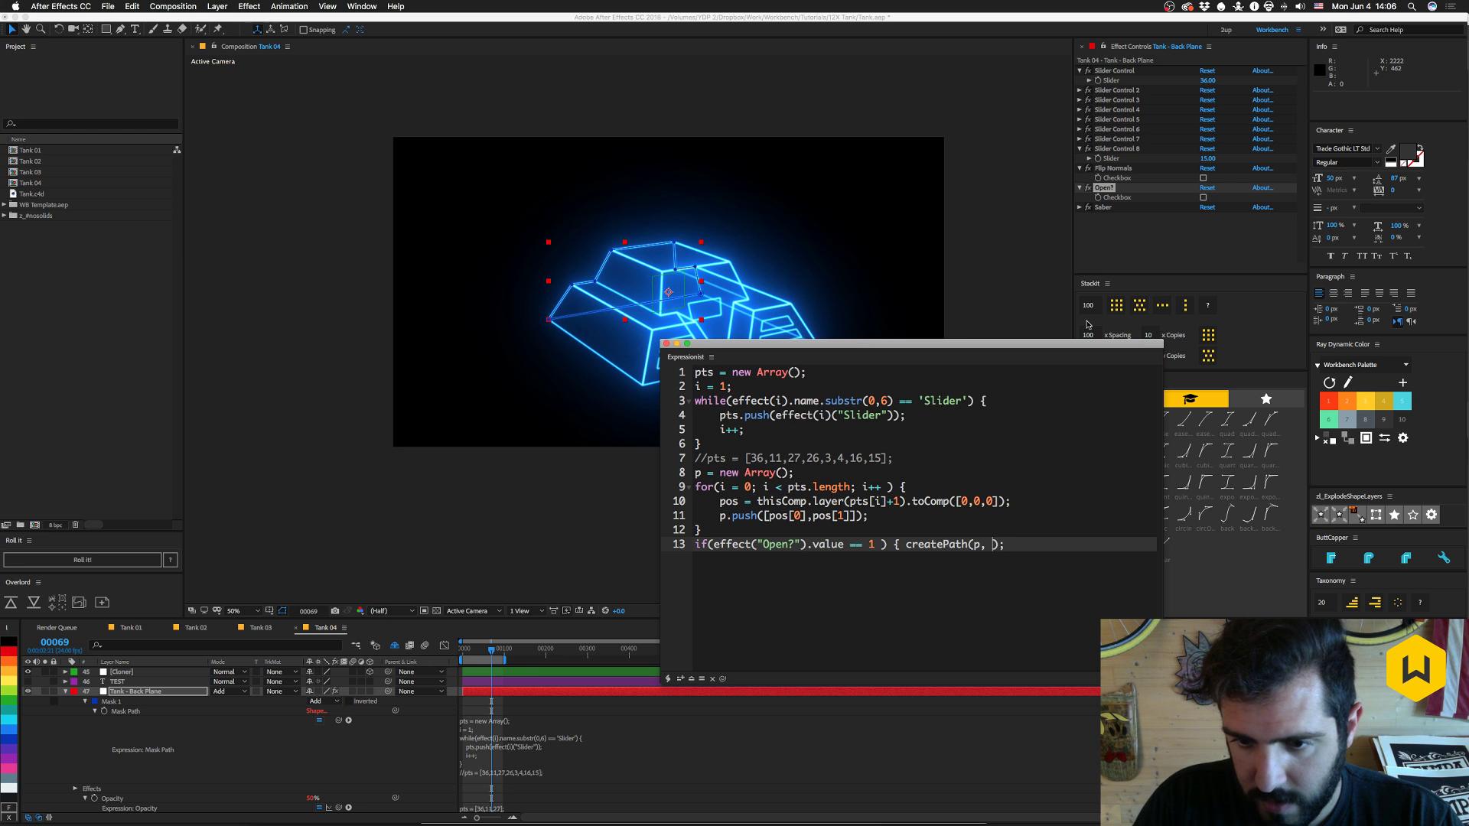
type("[]")
type(",[],")
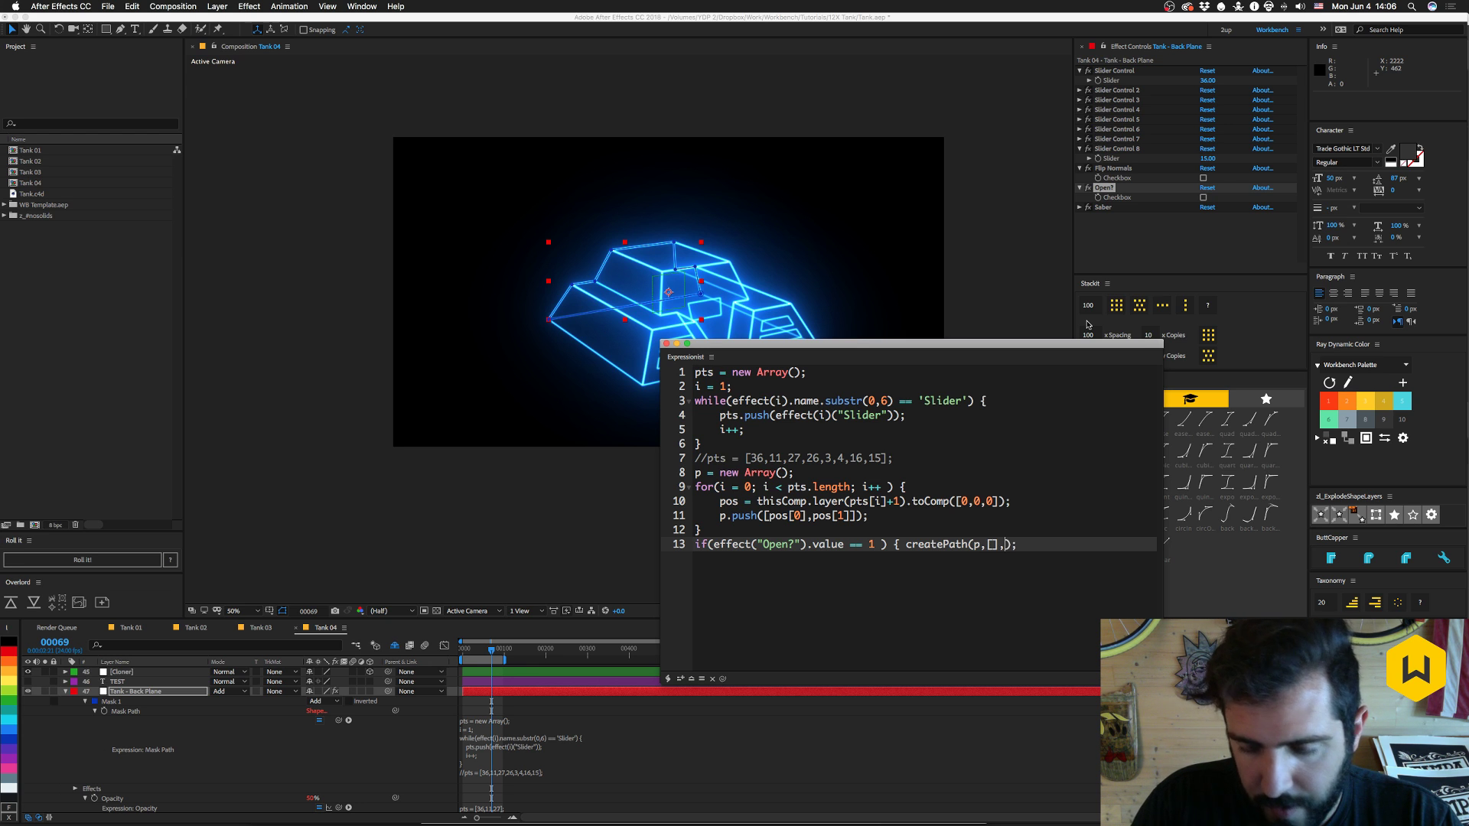
type("[")
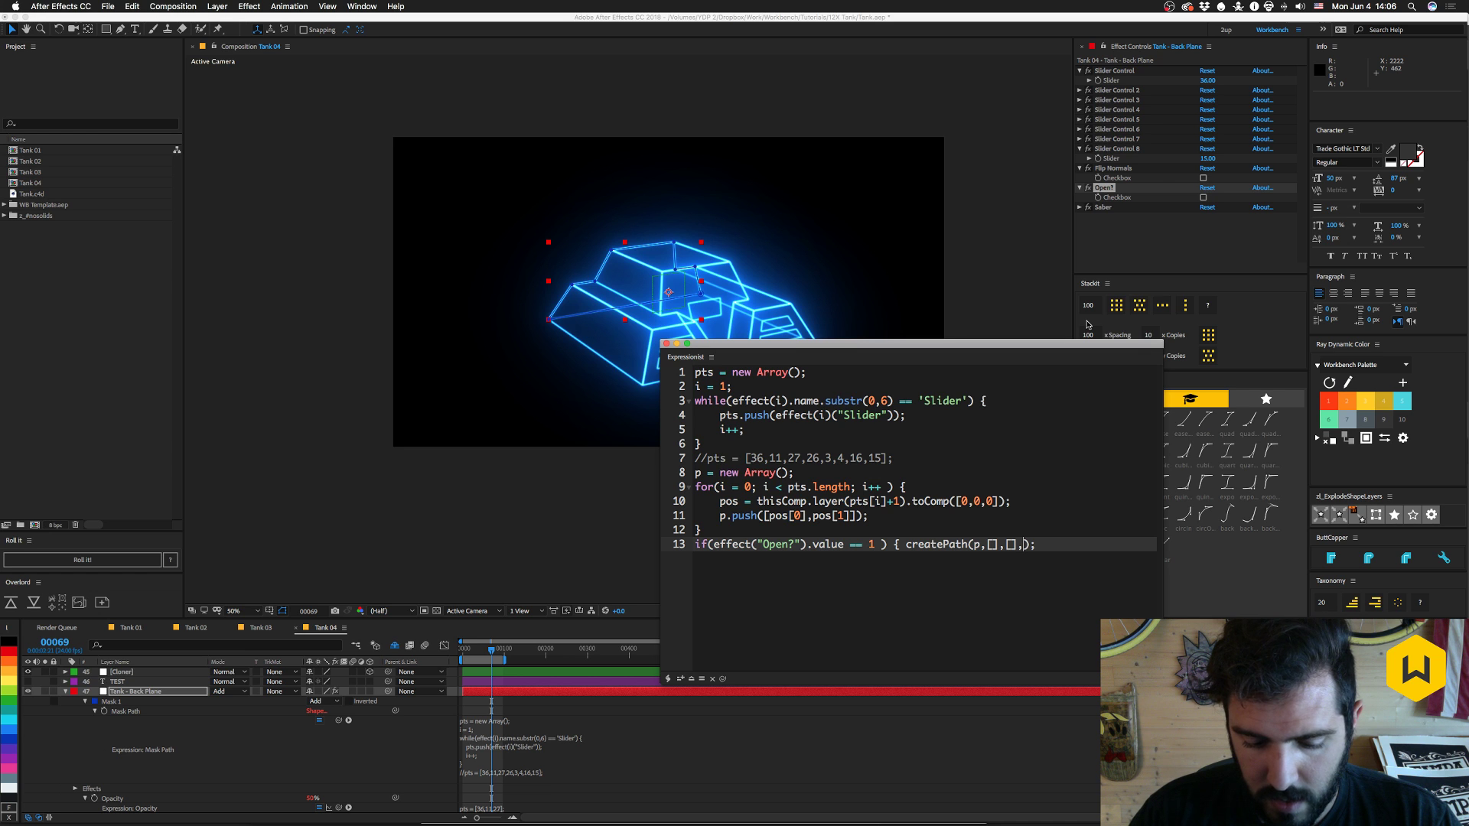
type("false)")
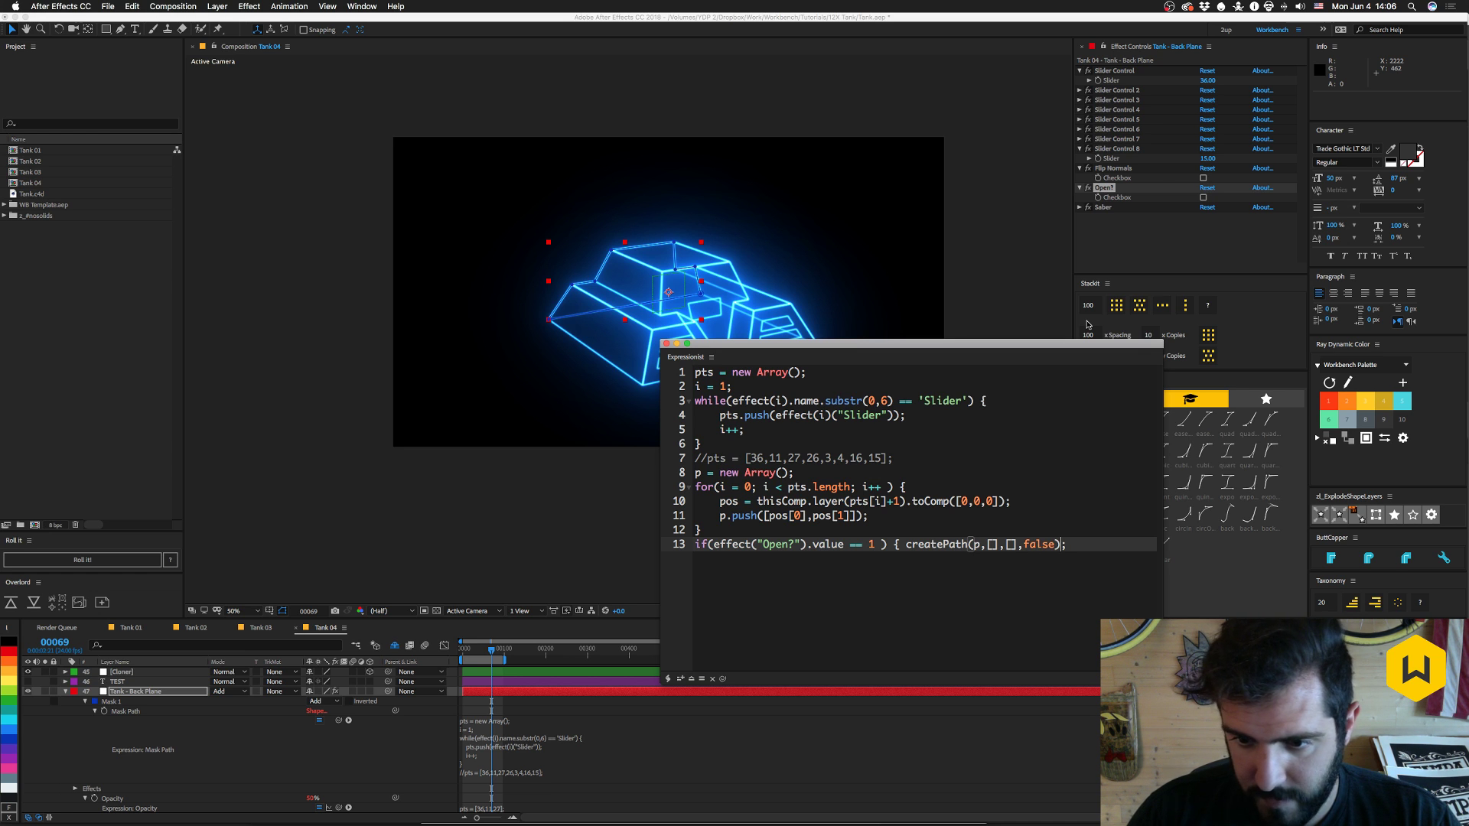
- Close the if block, append else { cratePath(p) } and remove the trailing semicolon
type(" } ")
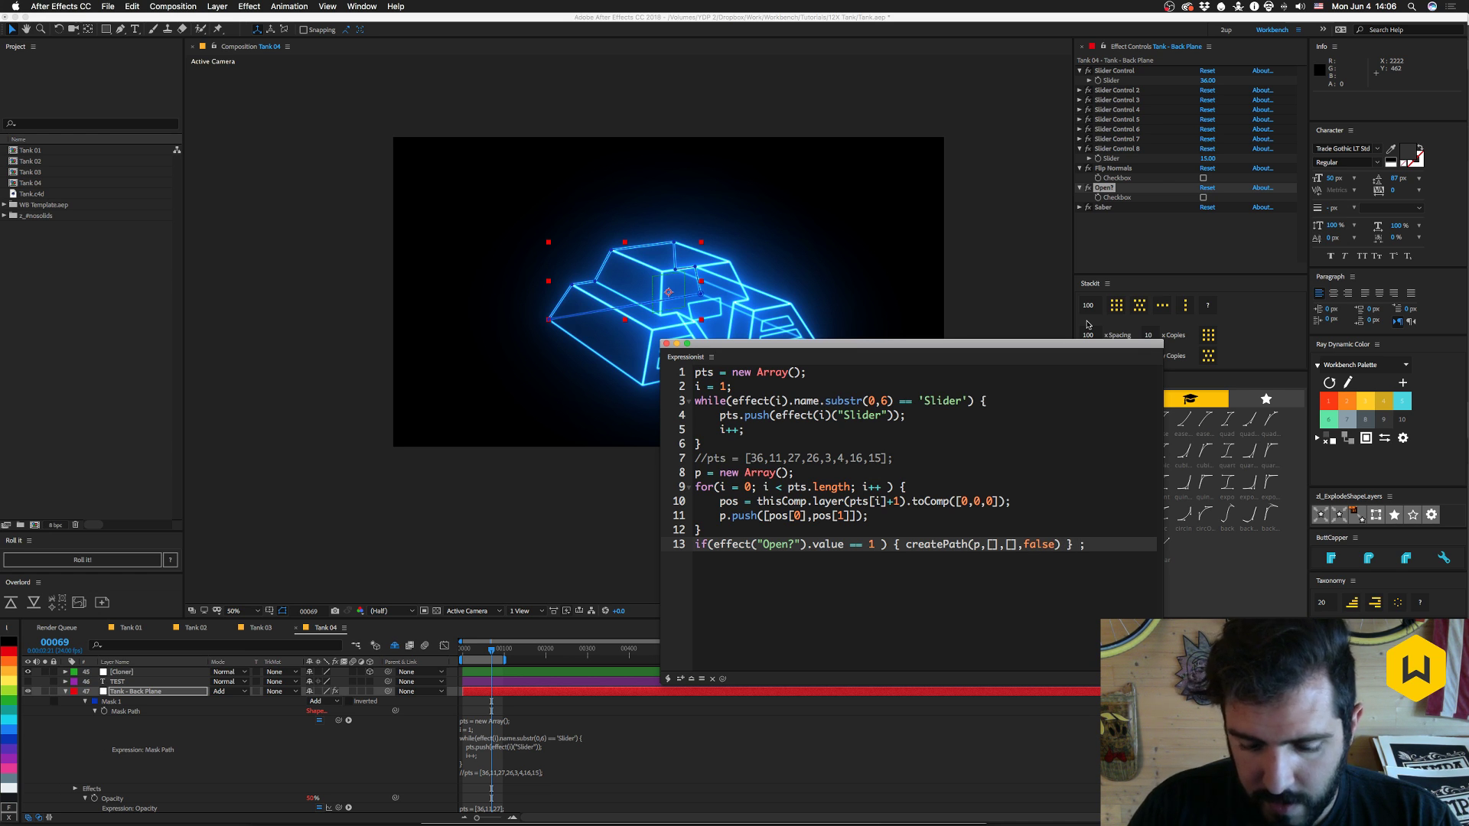
type("else { ")
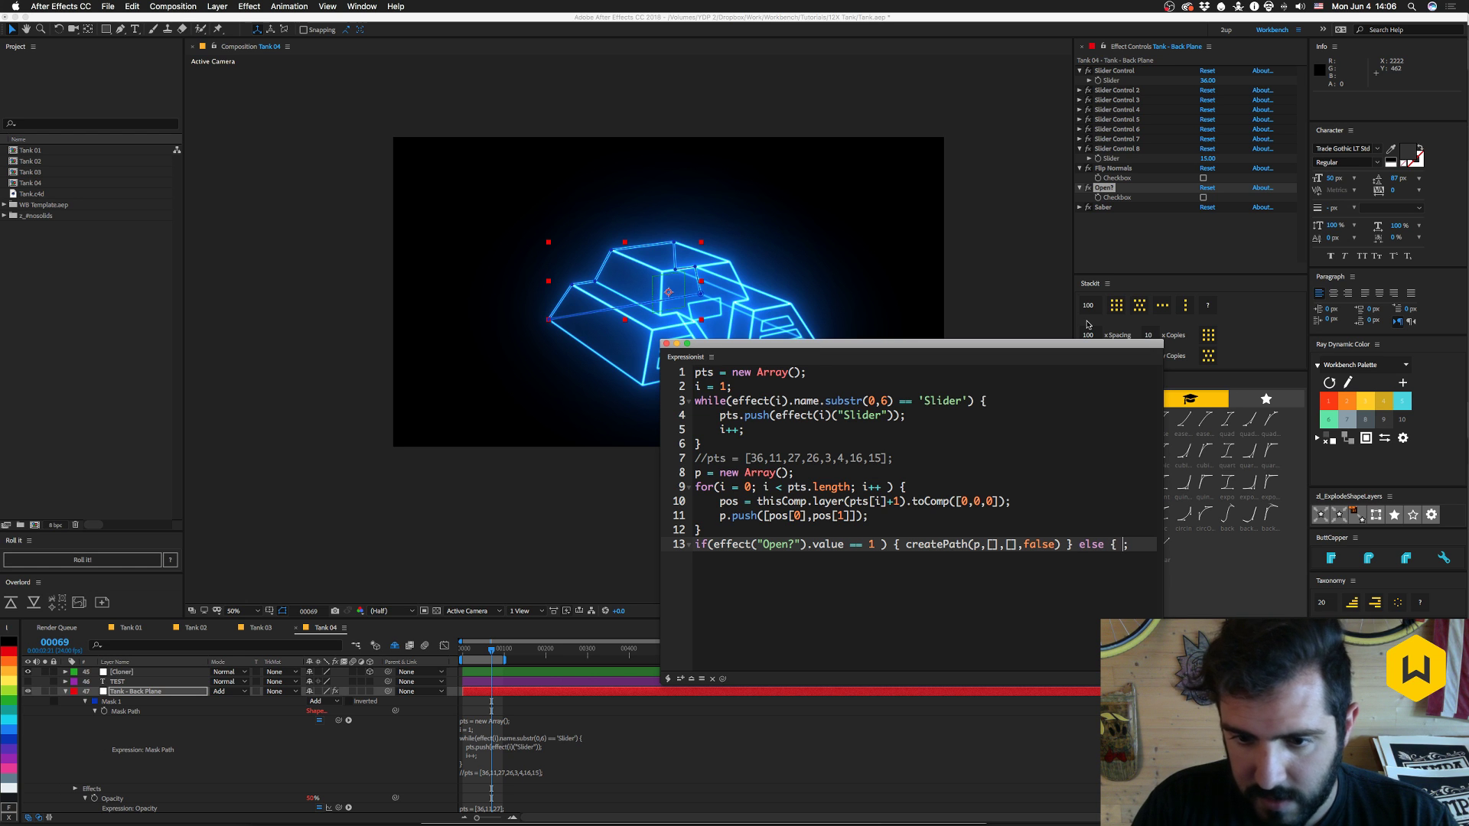
type("cratePath(")
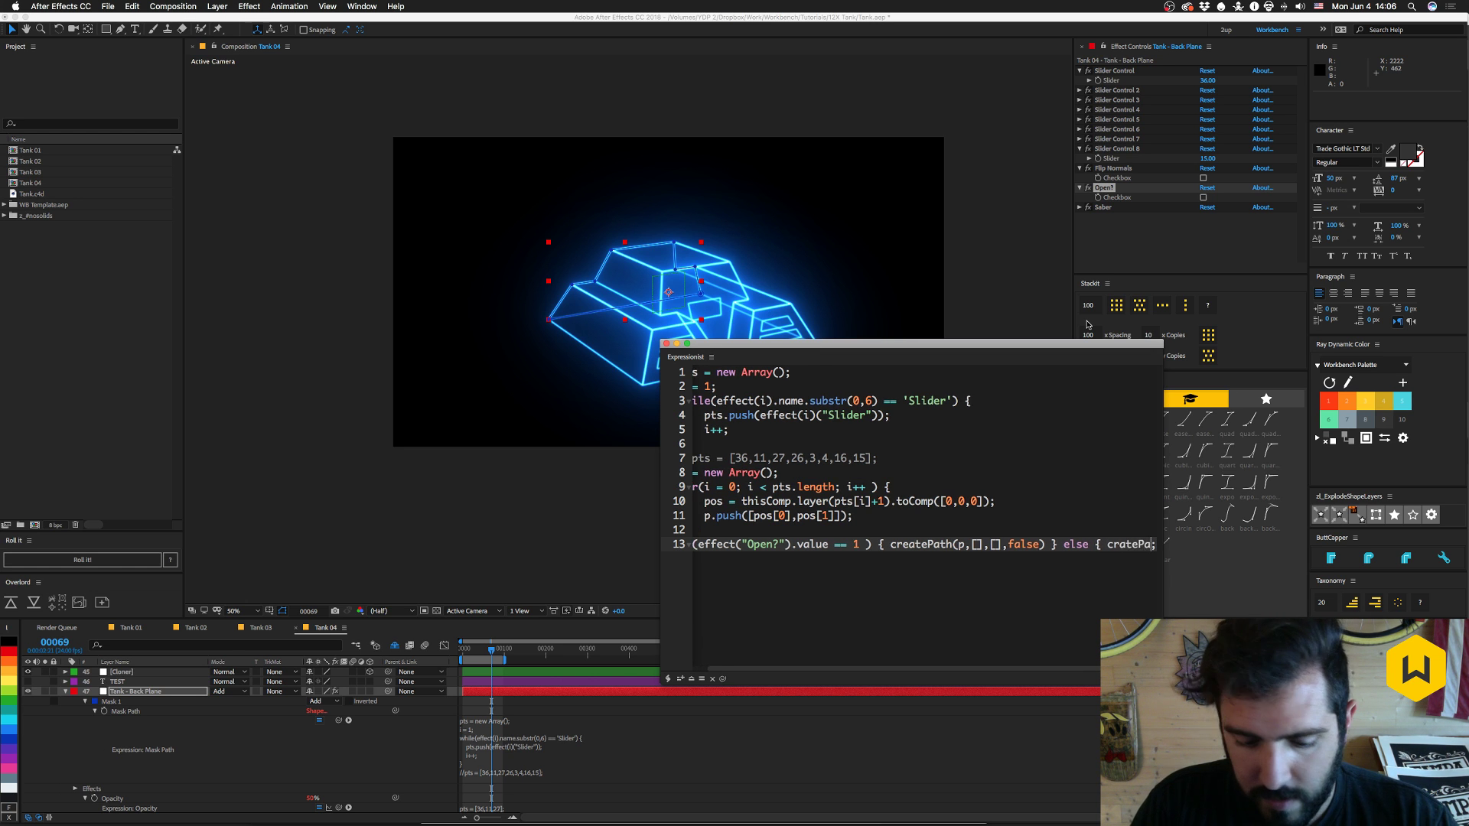
type("p")
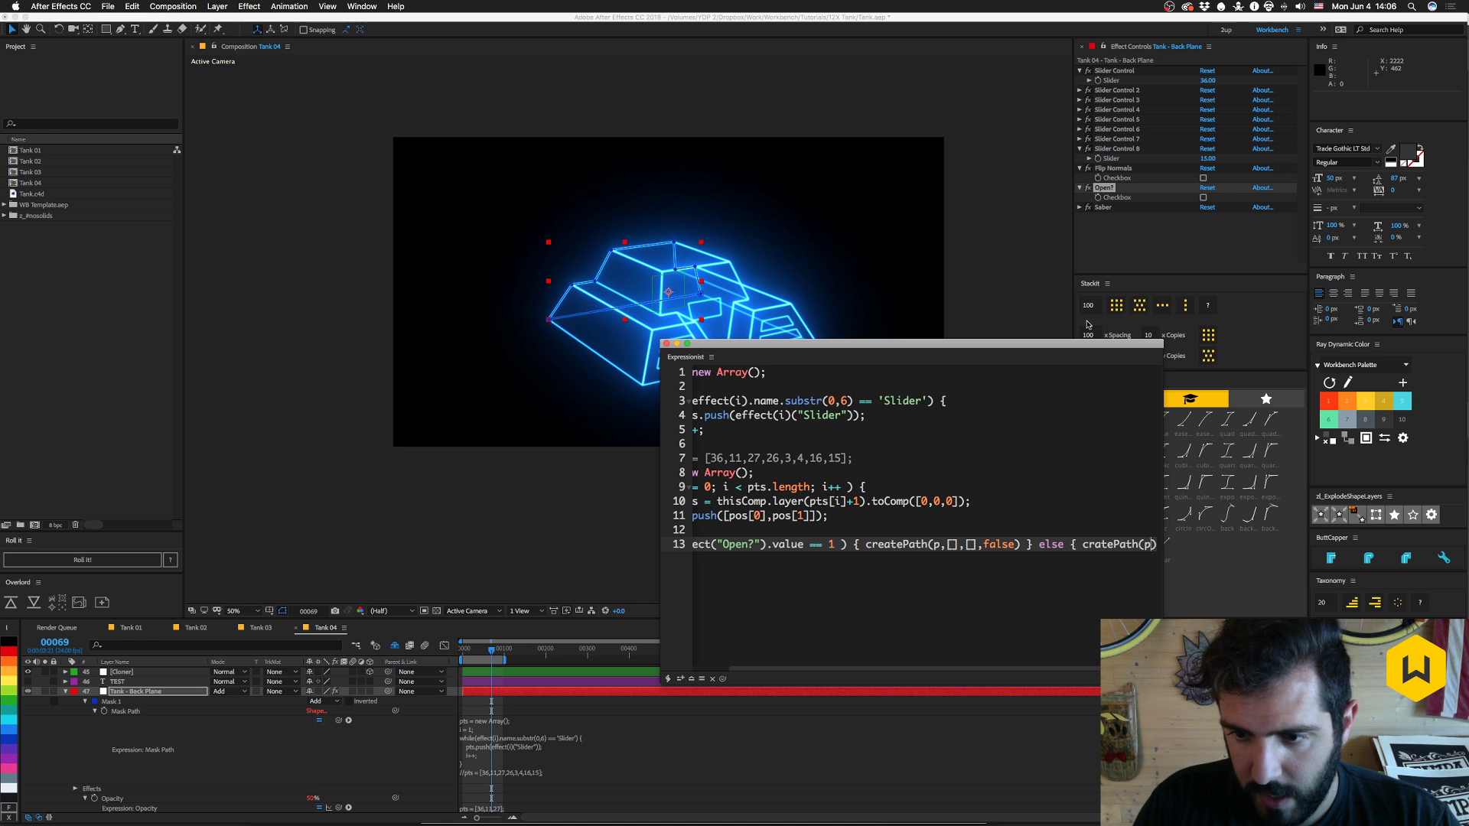
type(") };")
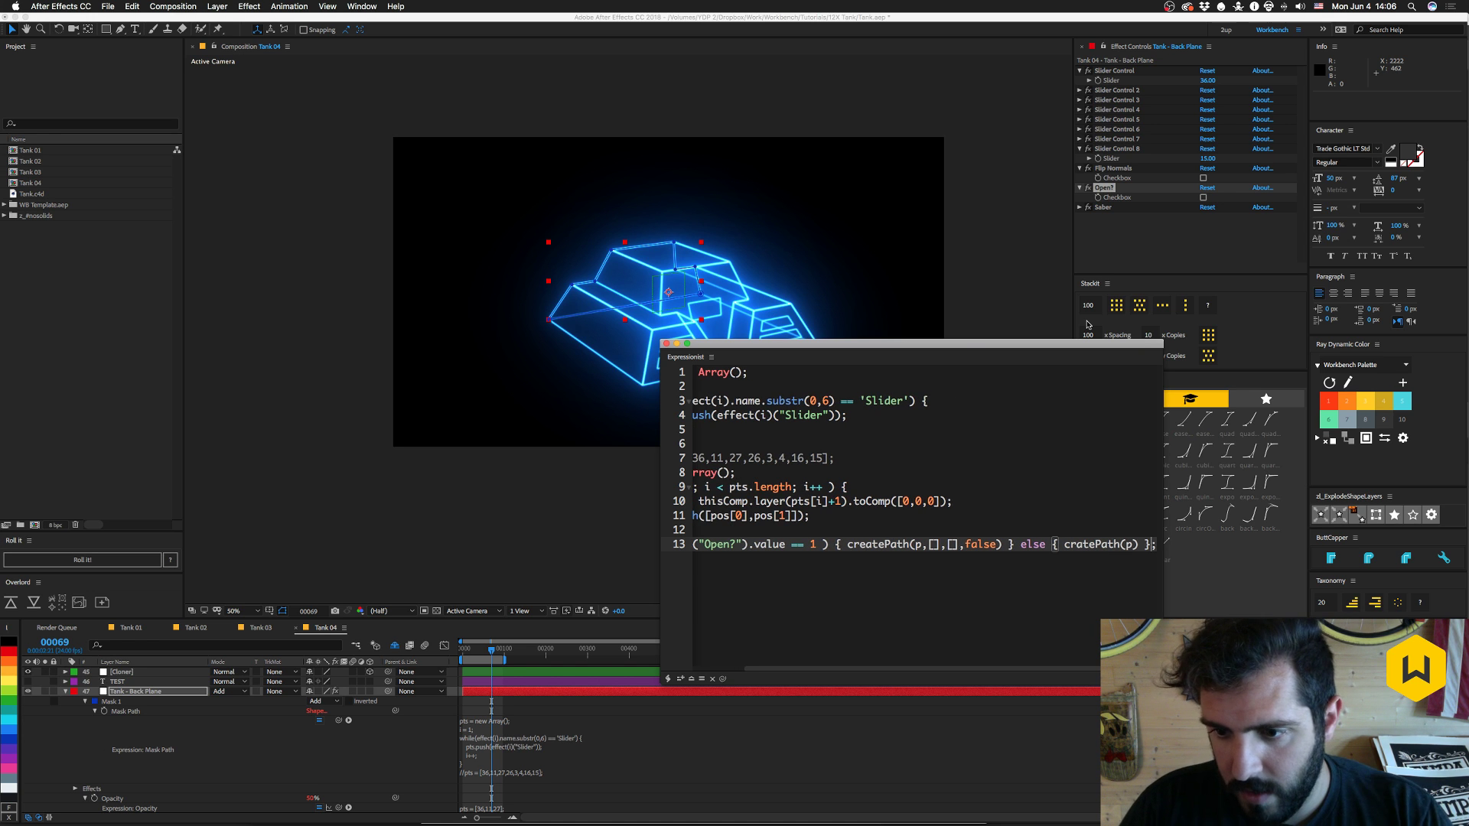
key("Delete")
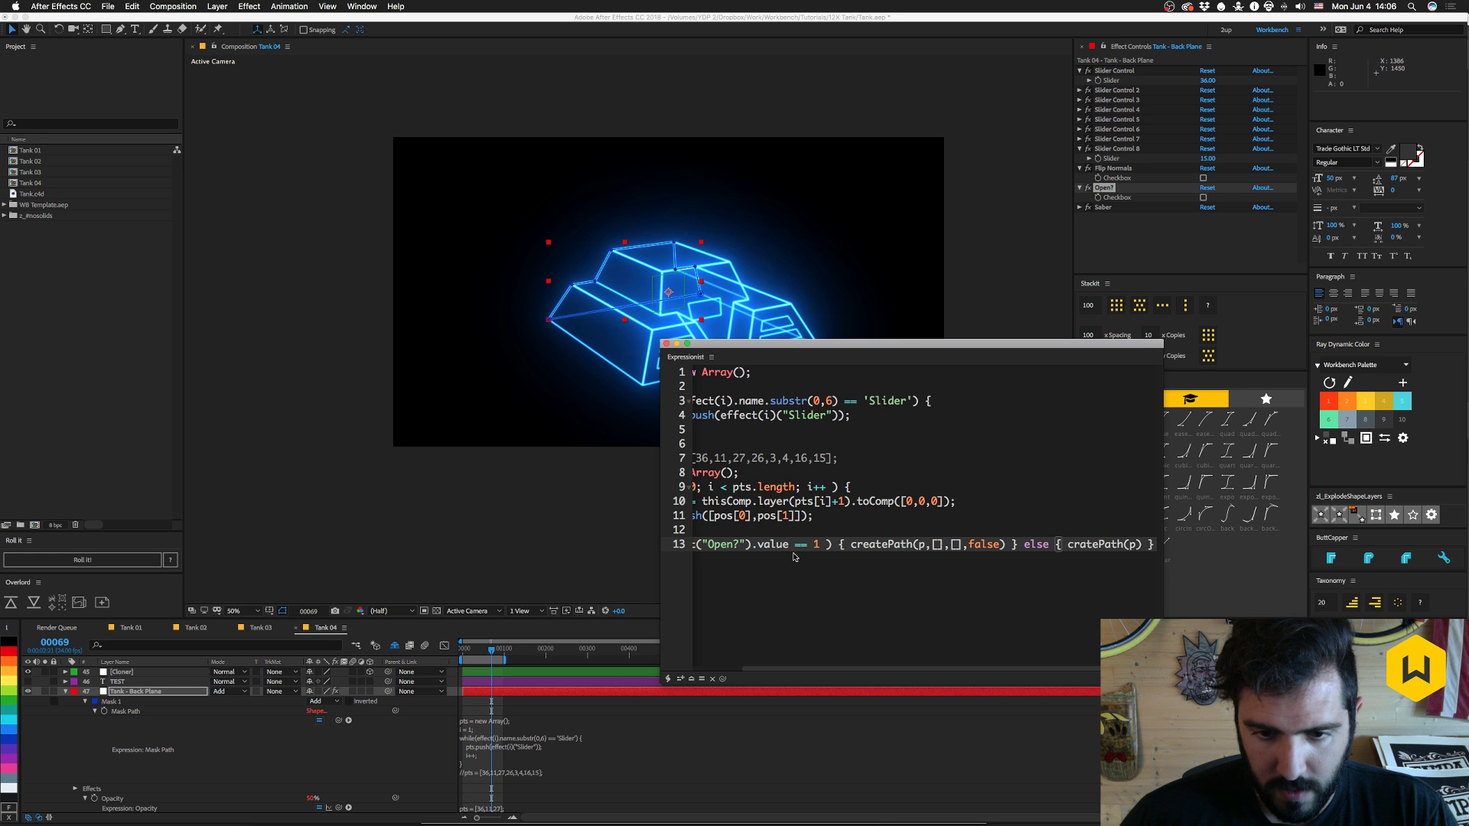
- Delete the commented-out pts line from the expression and apply the expression to the Mask Path of Tank - Back Plane
scroll(847, 555, "down", 1)
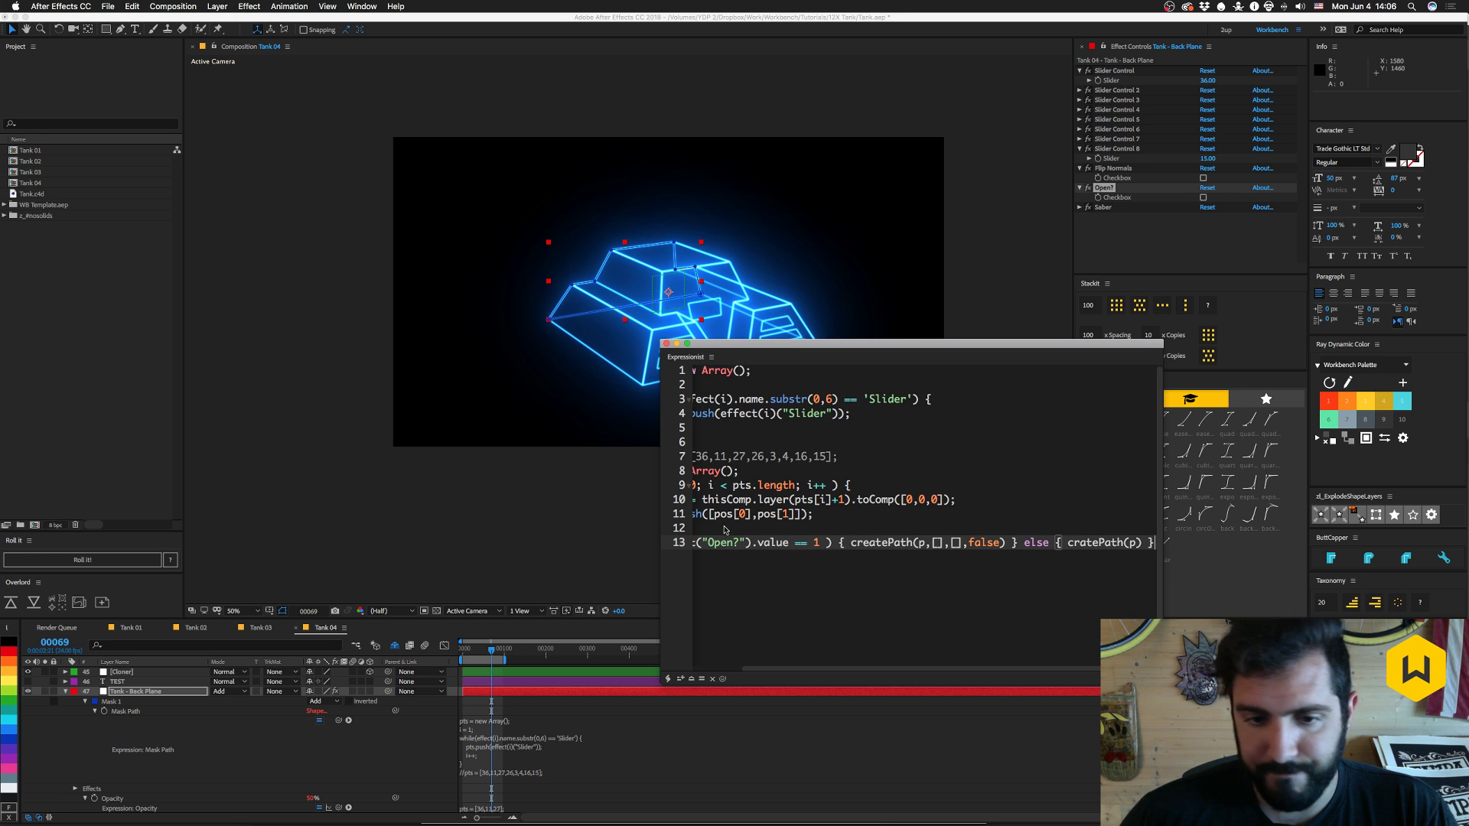
scroll(725, 531, "left", 3)
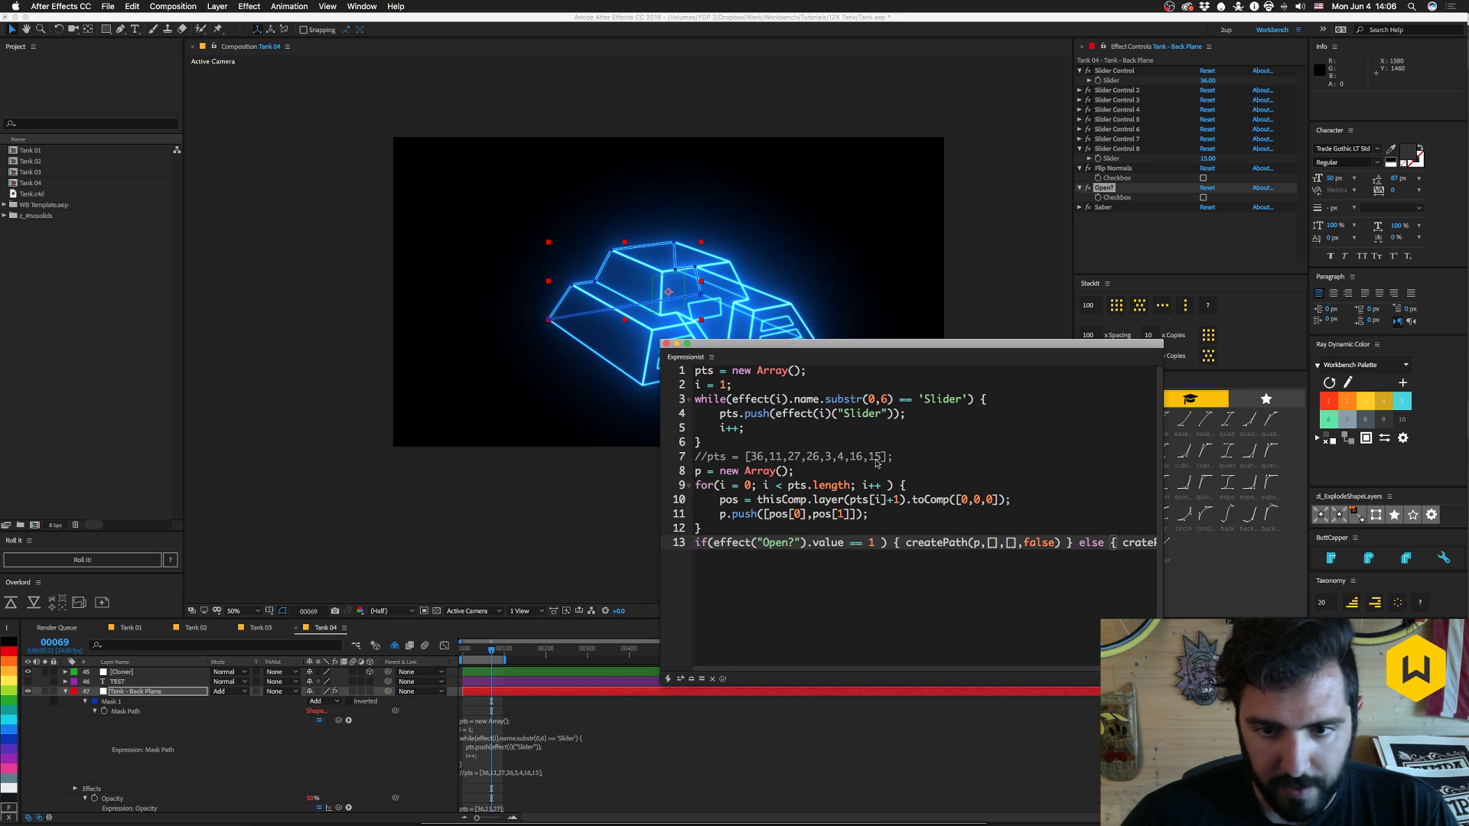
left_click(920, 462)
key("shift+Home")
key("BackSpace")
key("BackSpace")
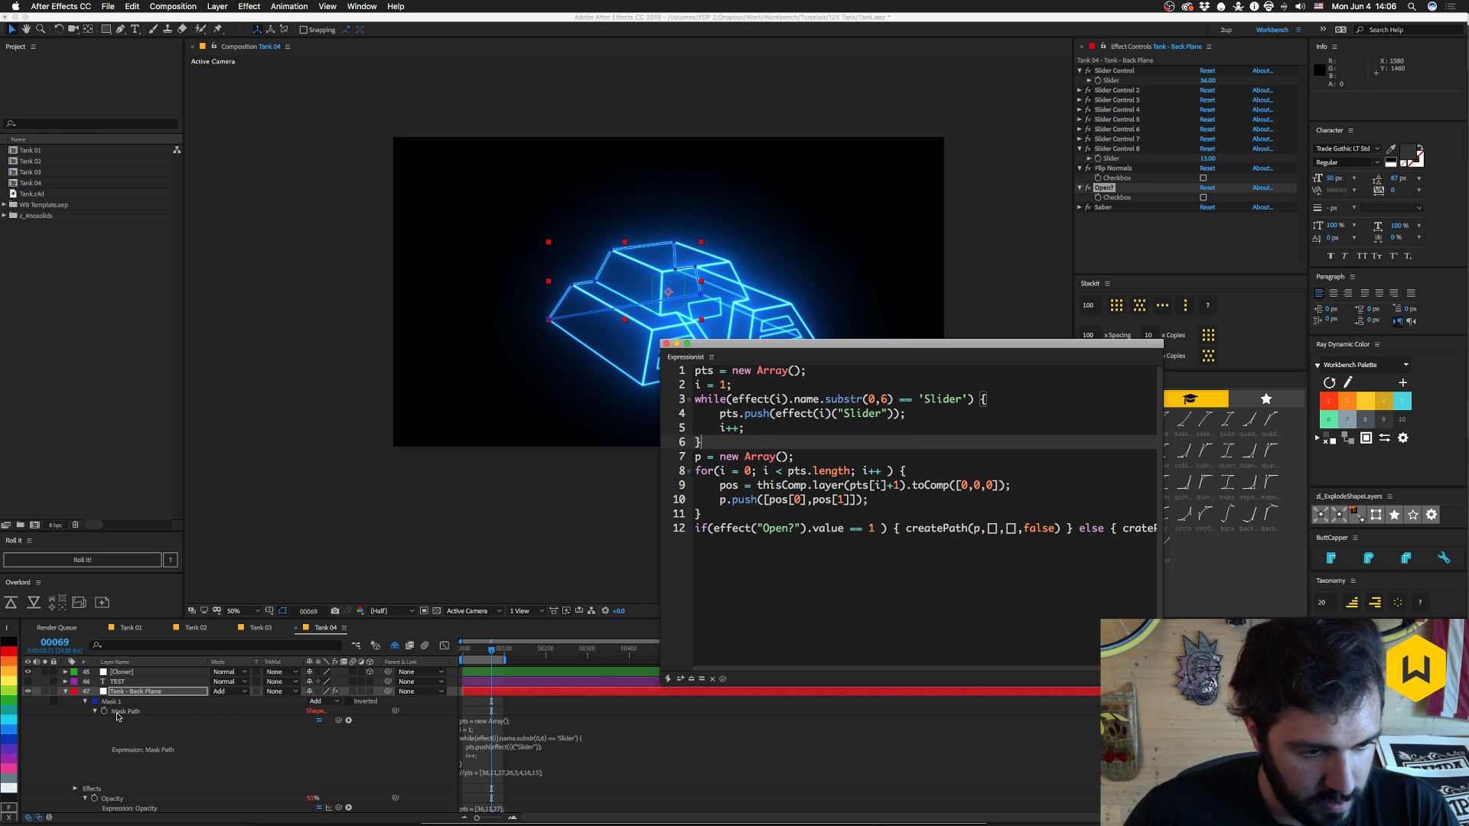
left_click(185, 713)
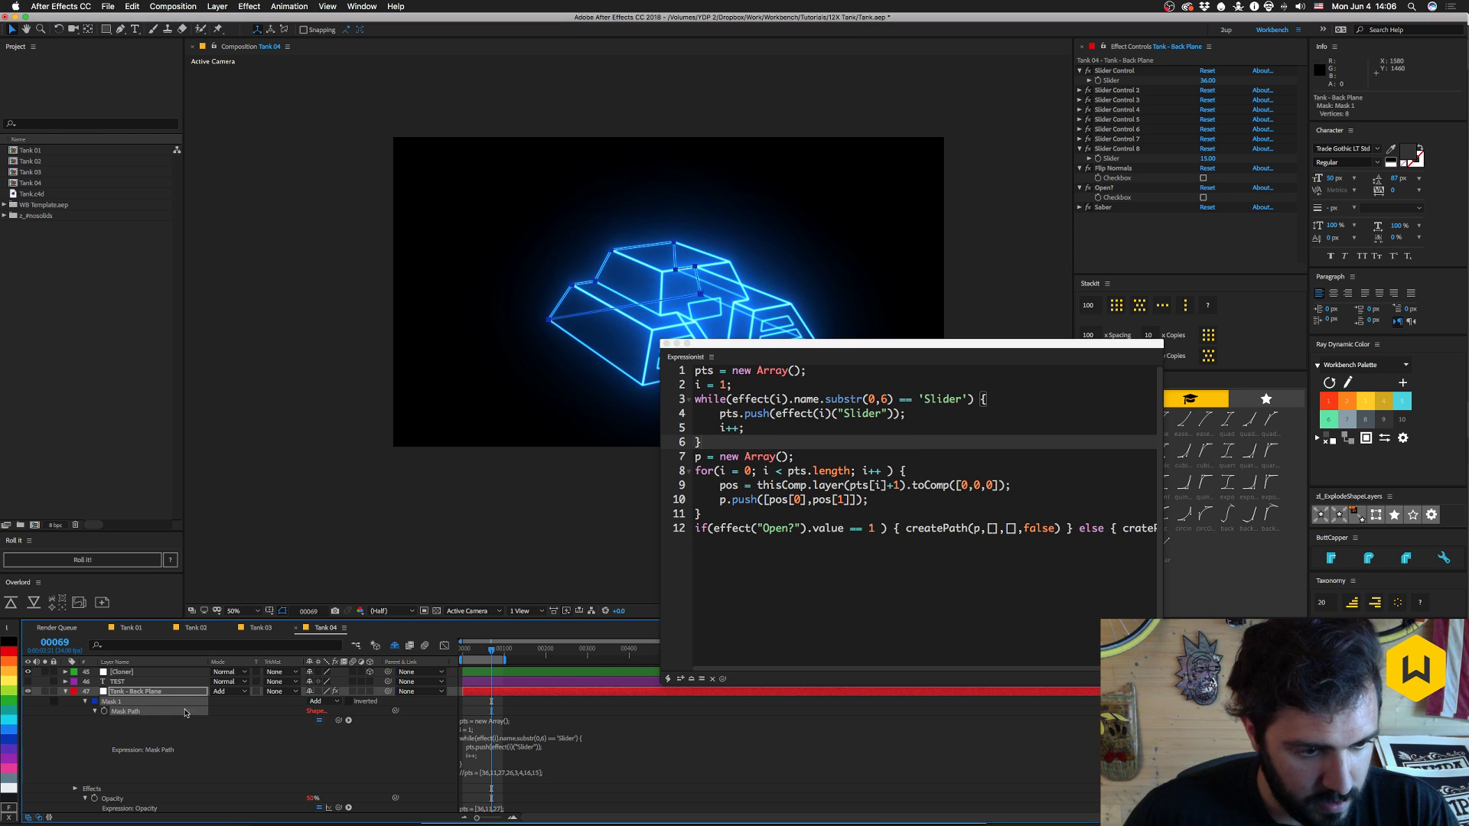
left_click(682, 679)
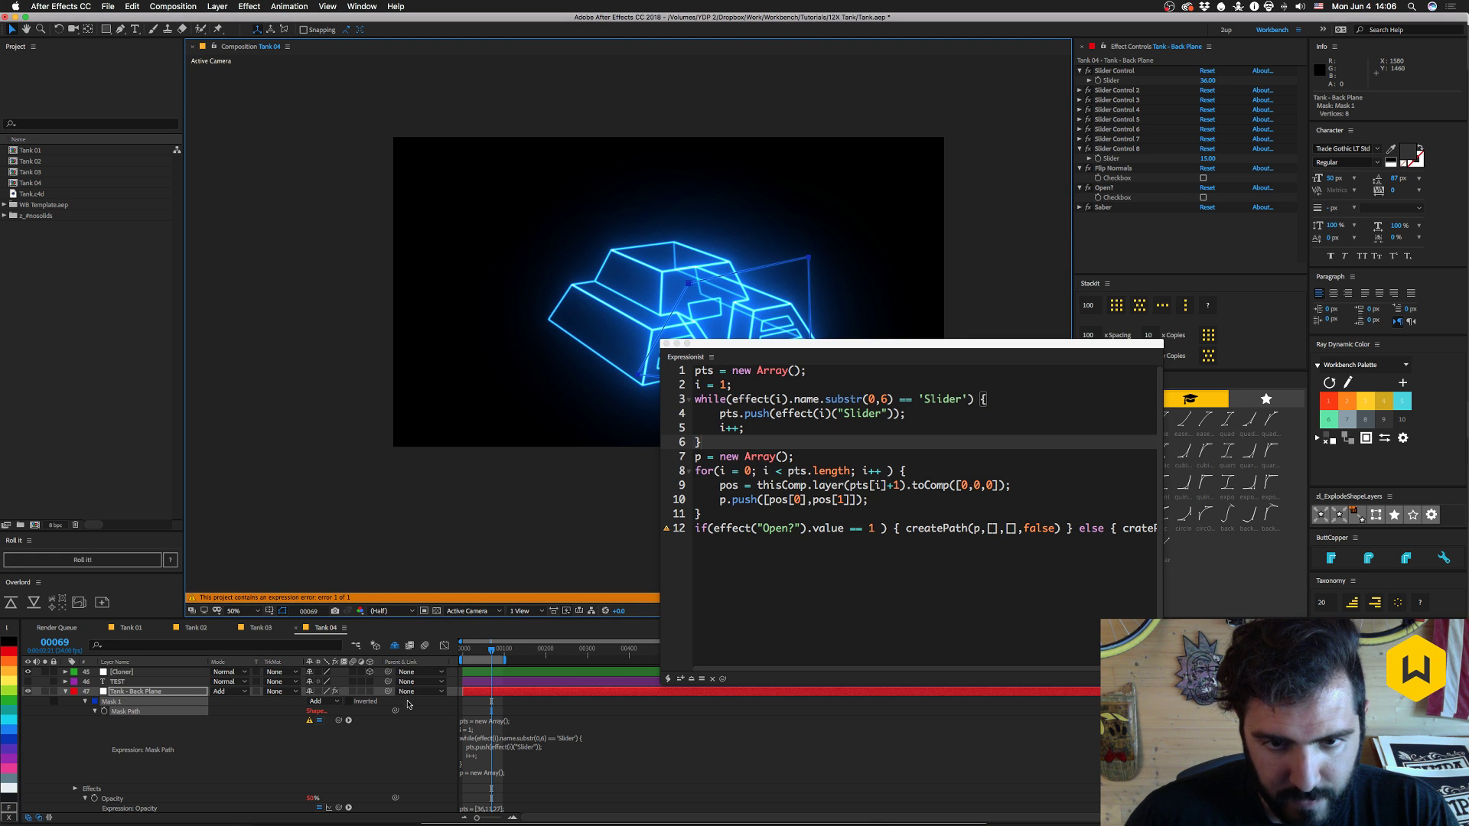
- Insert ("Checkbox") after effect("Open?") in the if condition and reapply the expression to the Mask Path
mouse_move(669, 532)
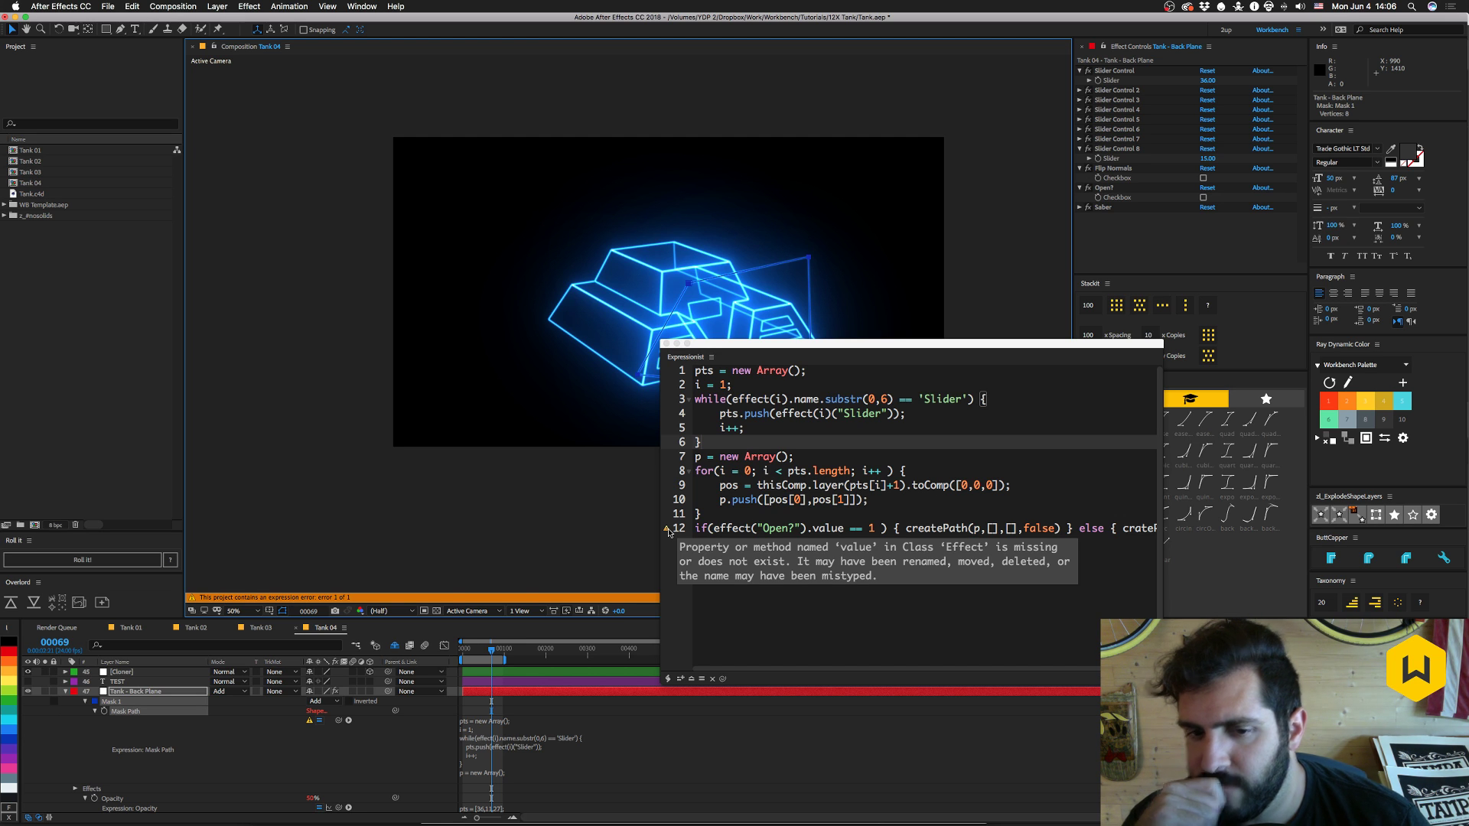
left_click(811, 528)
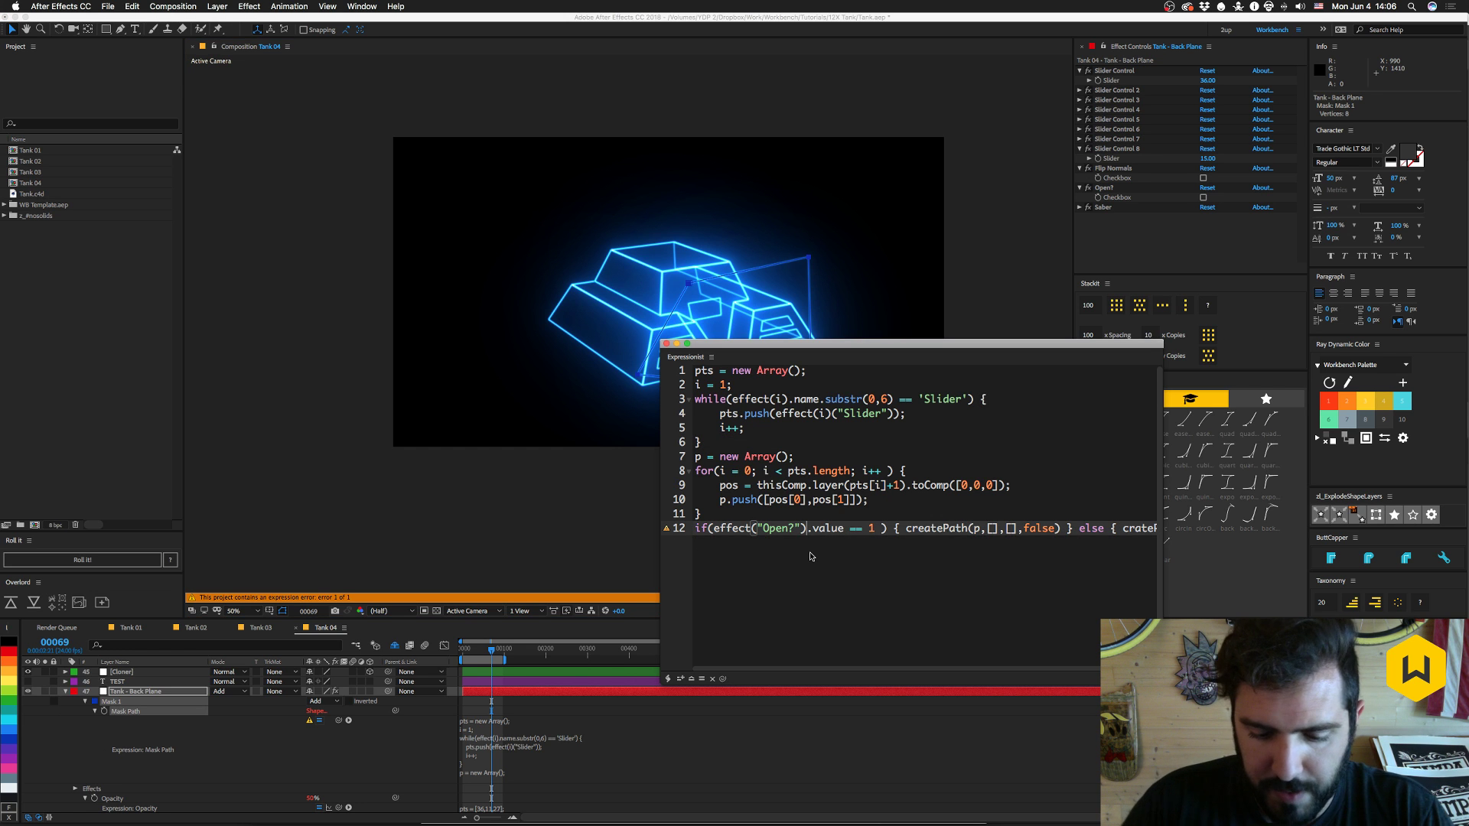
type("(\"Checkbo")
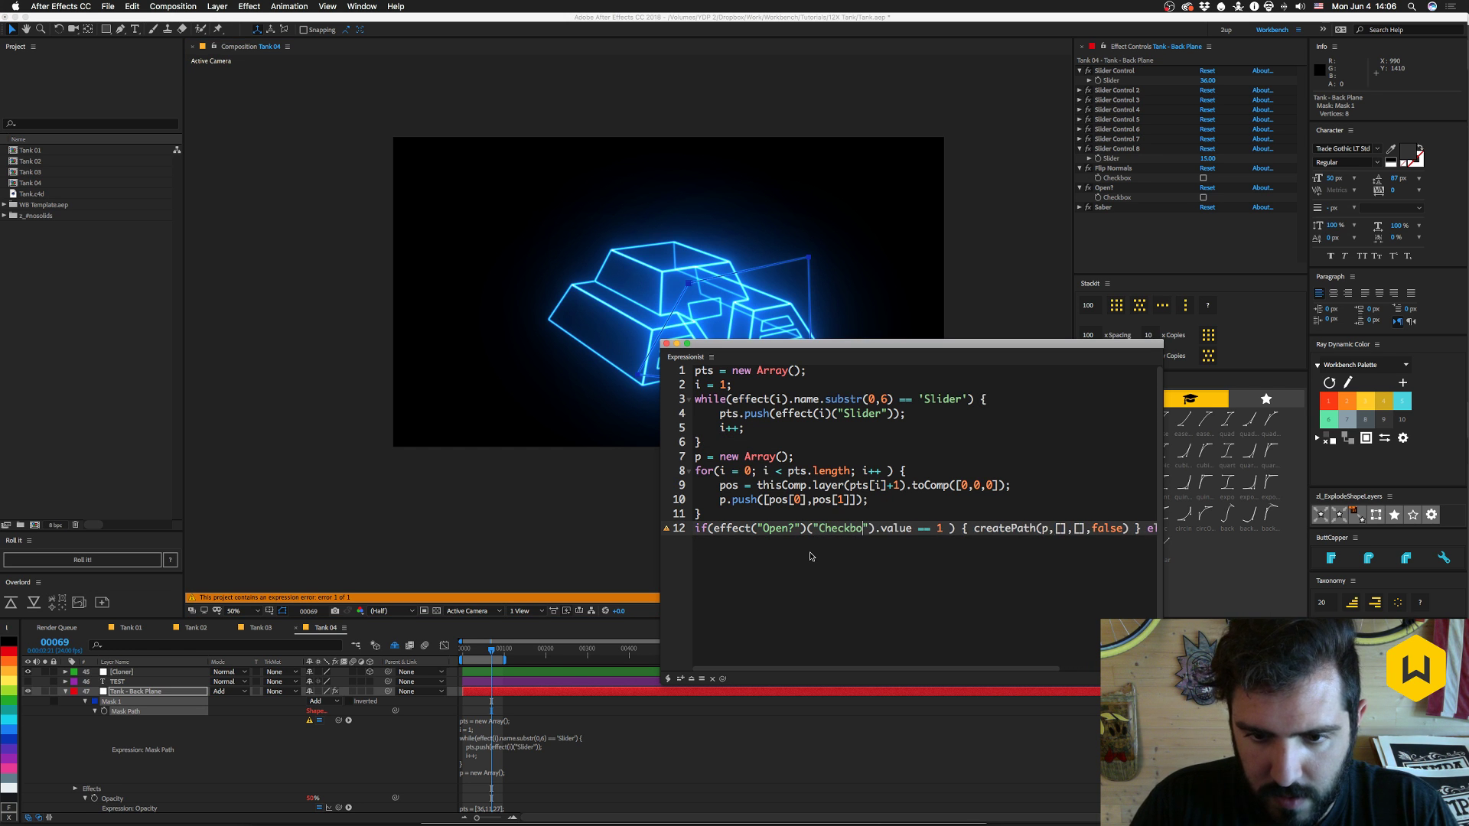
type("x")
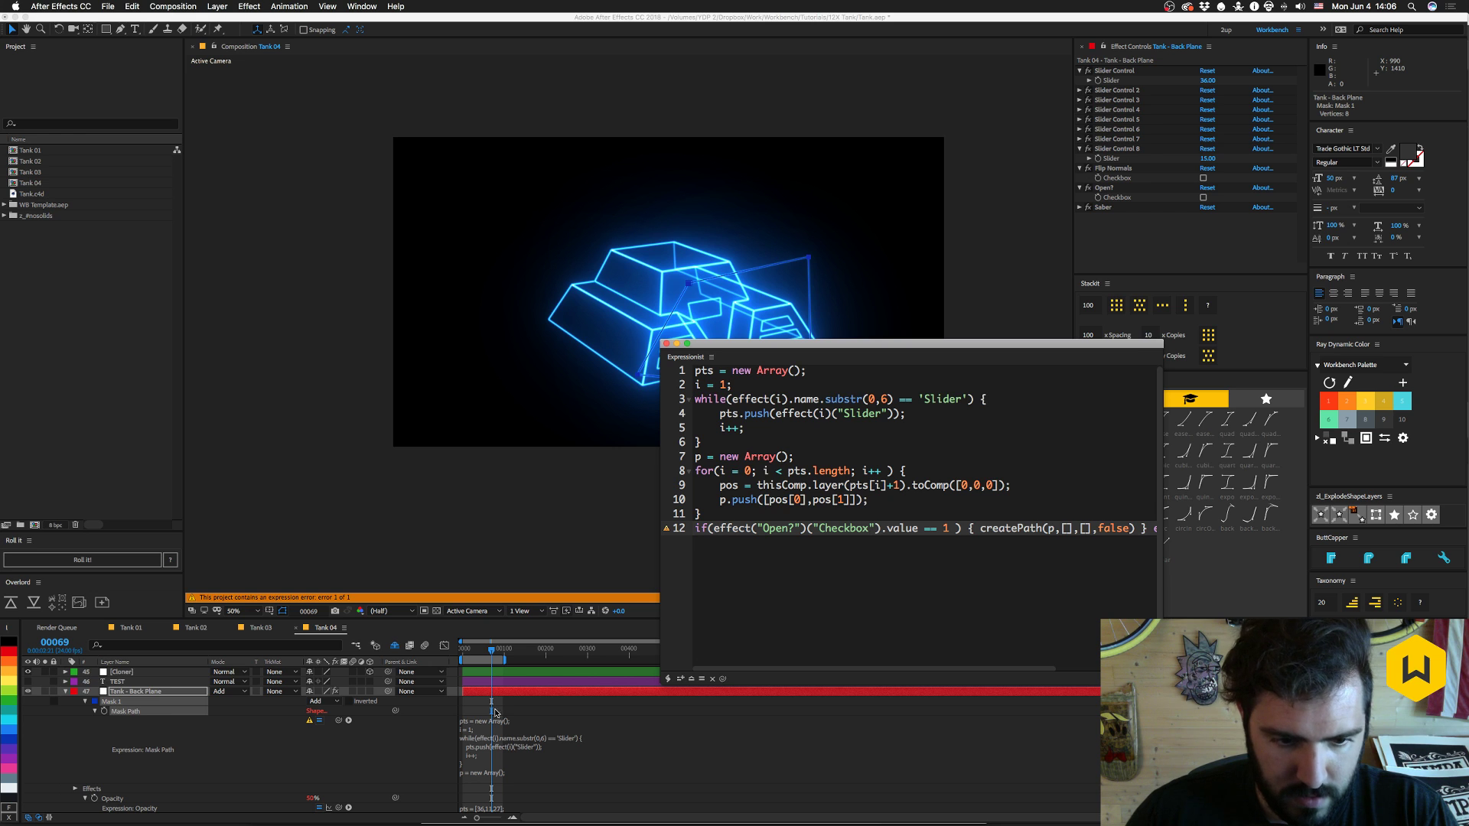
left_click(681, 679)
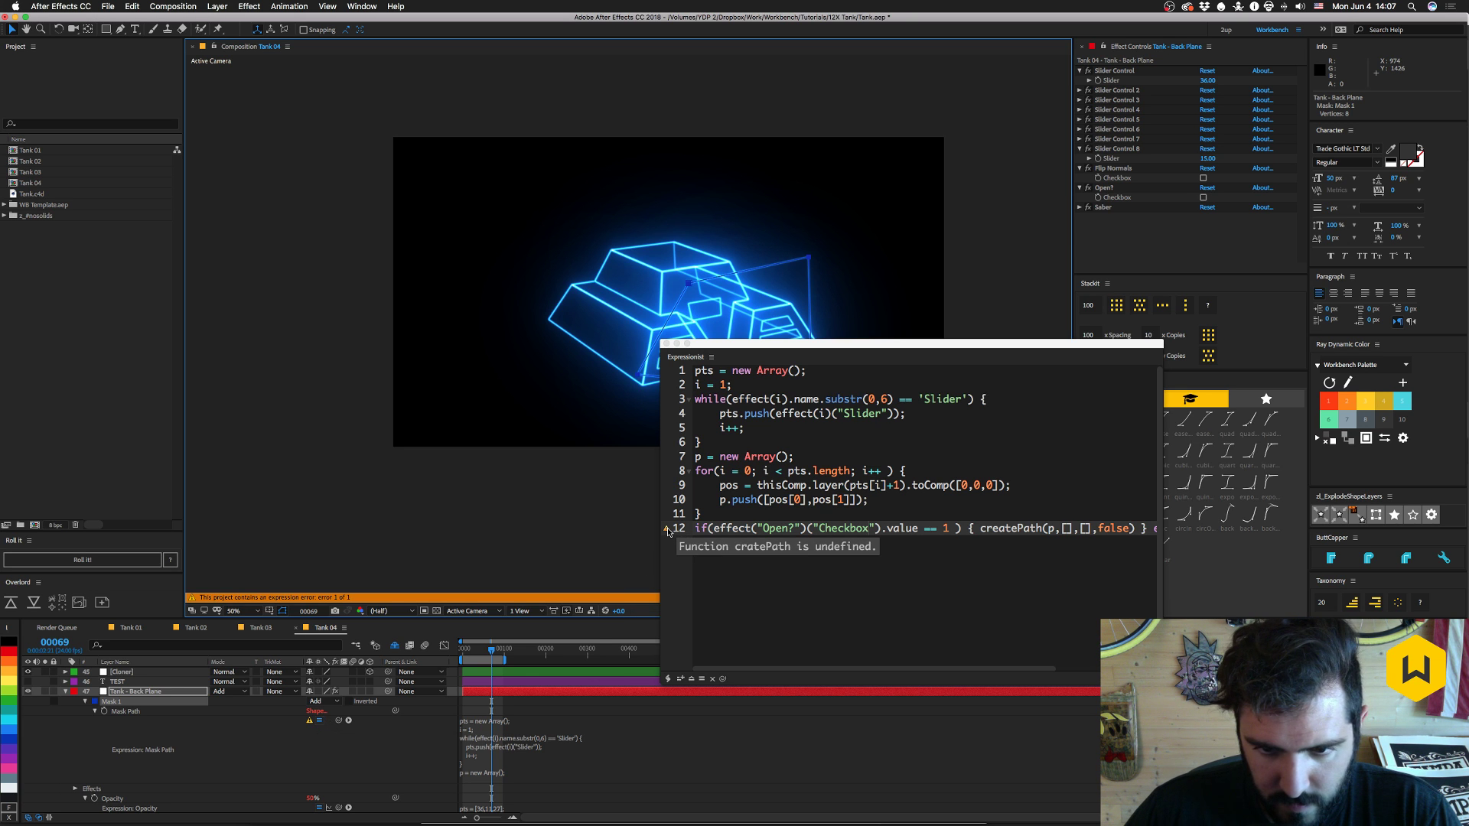
- Correct cratePath to createPath in the else branch and apply the expression to the Mask Path again
scroll(880, 497, "right", 5)
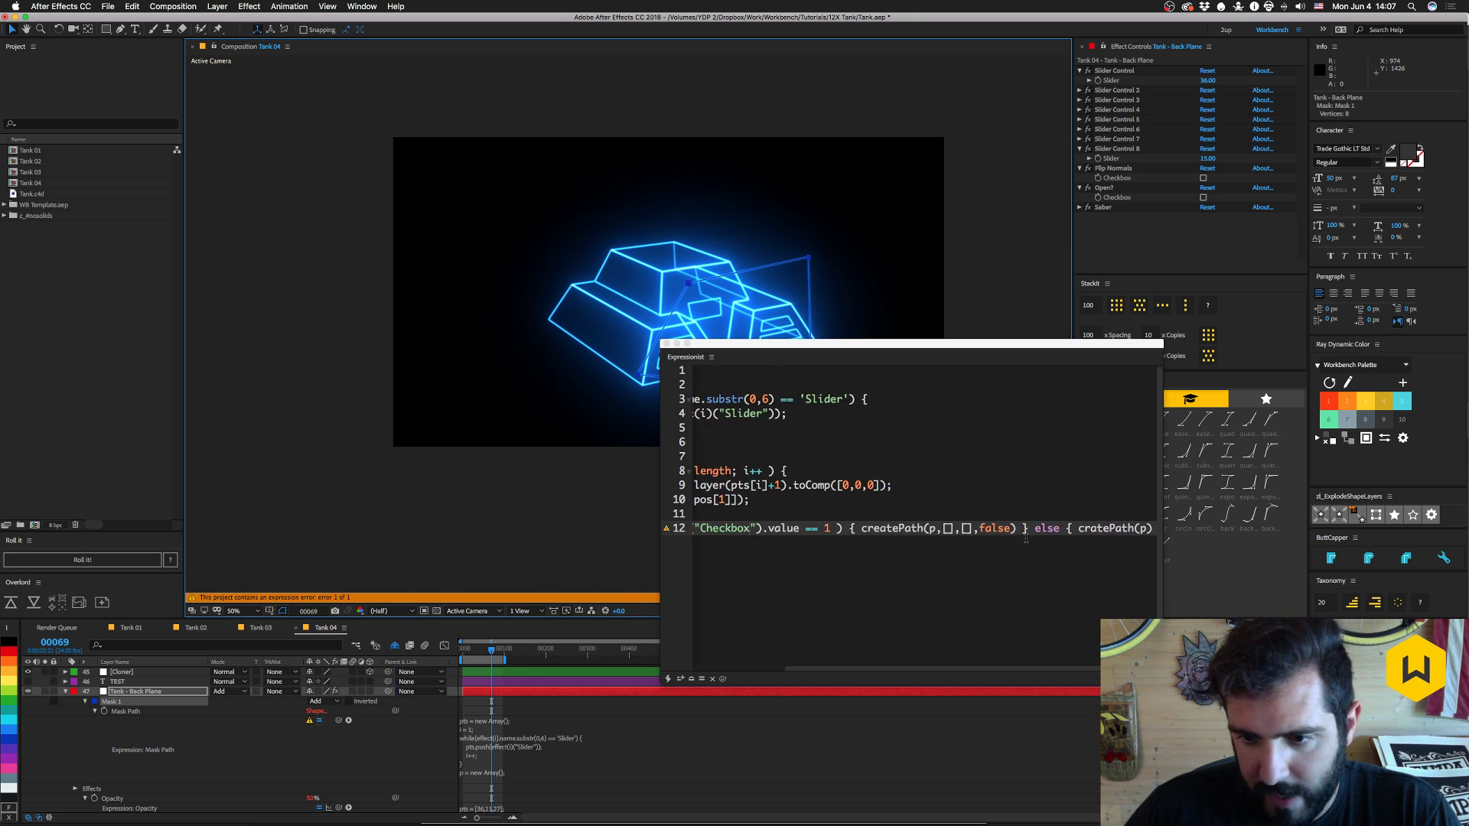
left_click(1077, 532)
type("e")
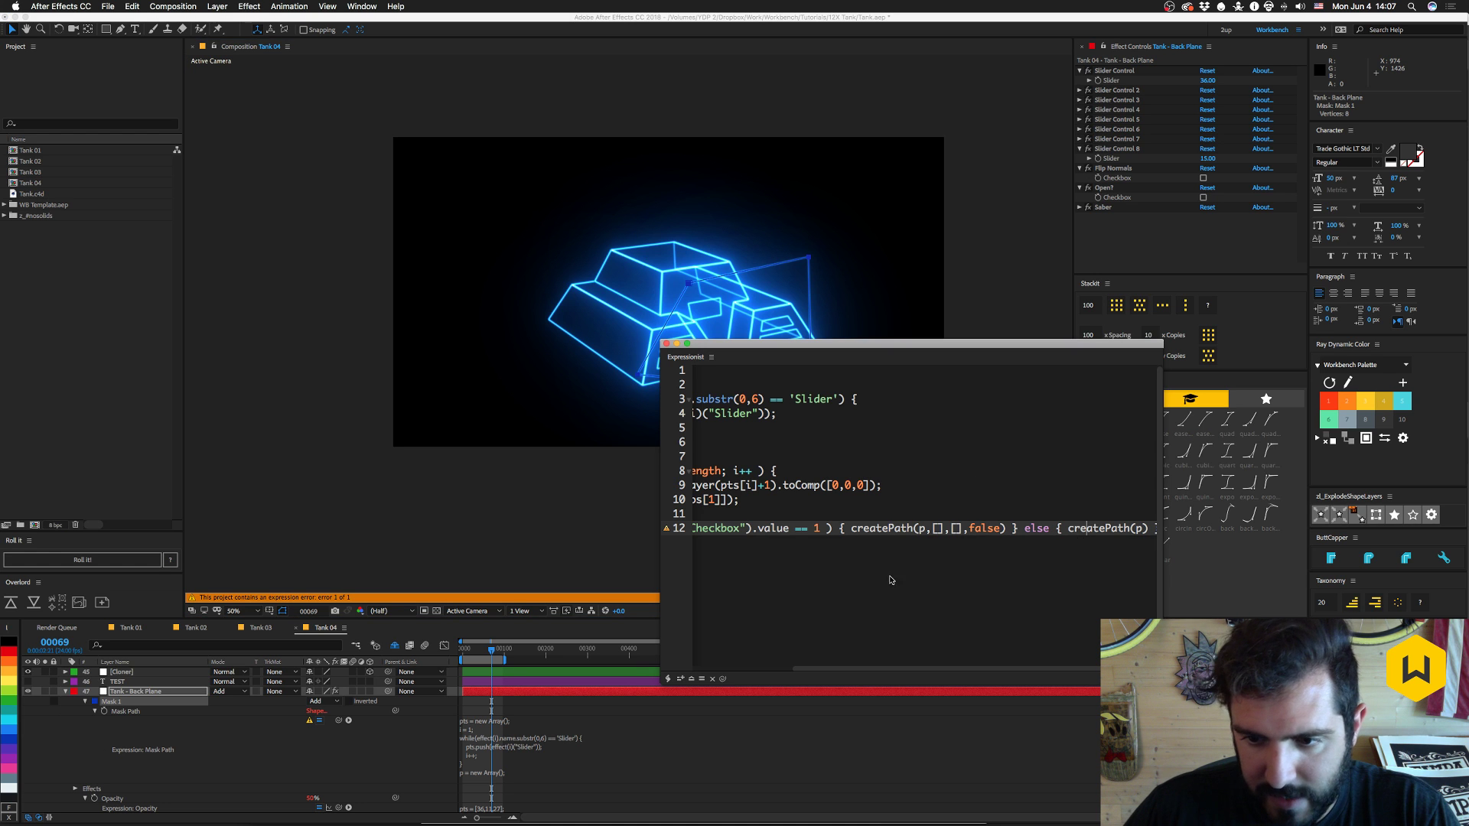
left_click(681, 681)
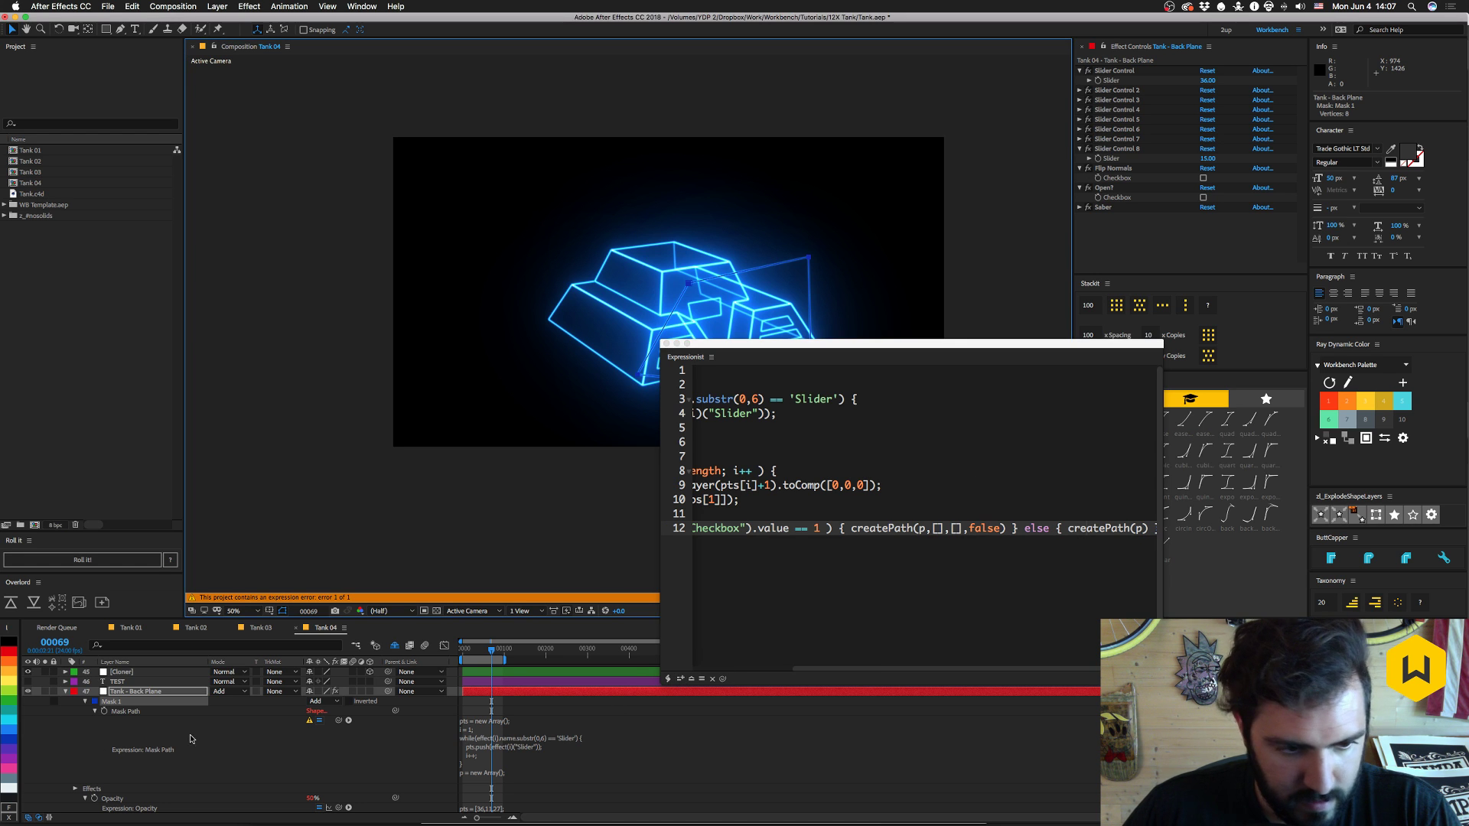
left_click(668, 678)
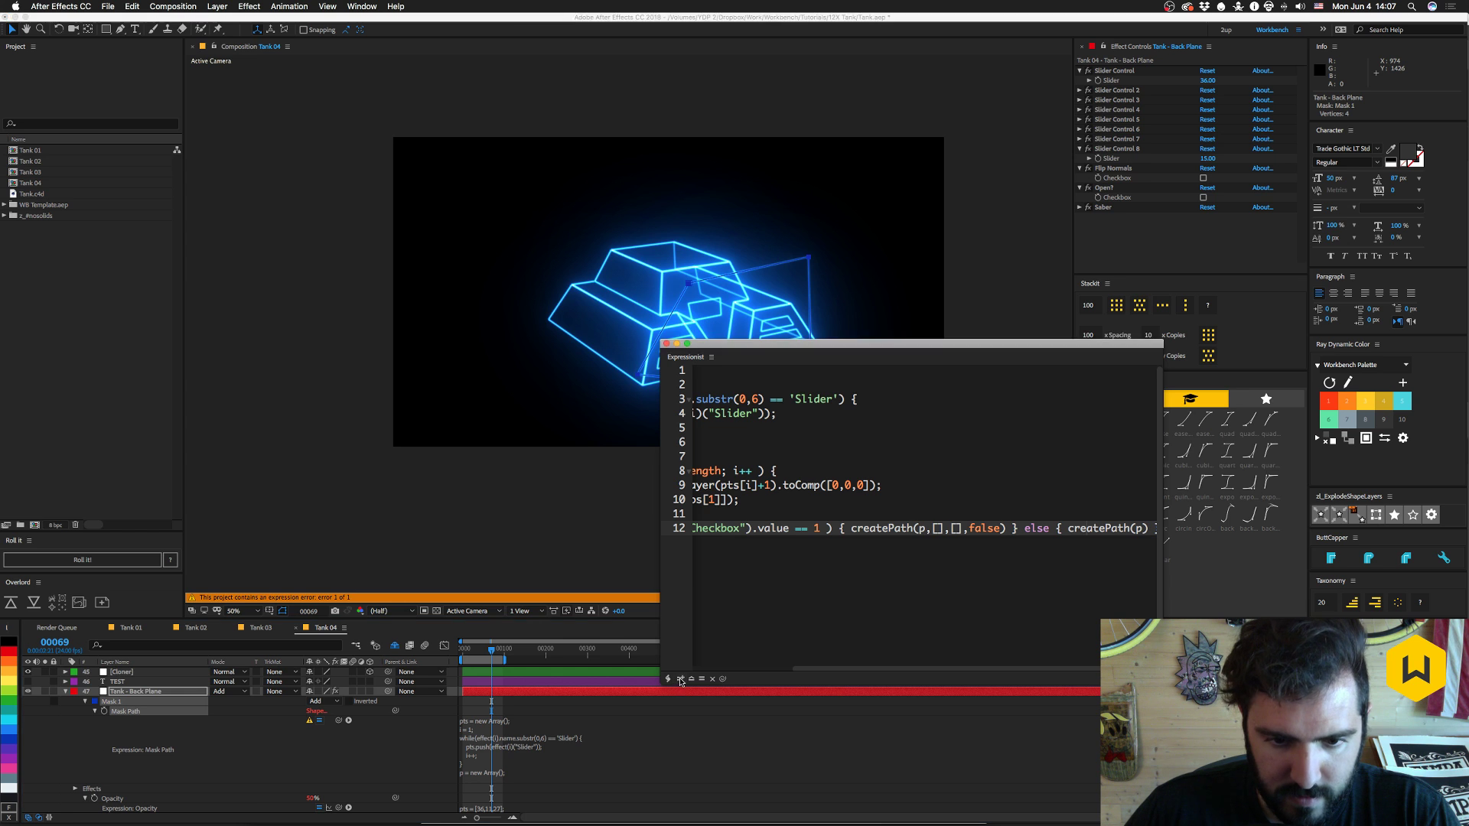
scroll(754, 519, "left", 1)
scroll(754, 519, "left", 3)
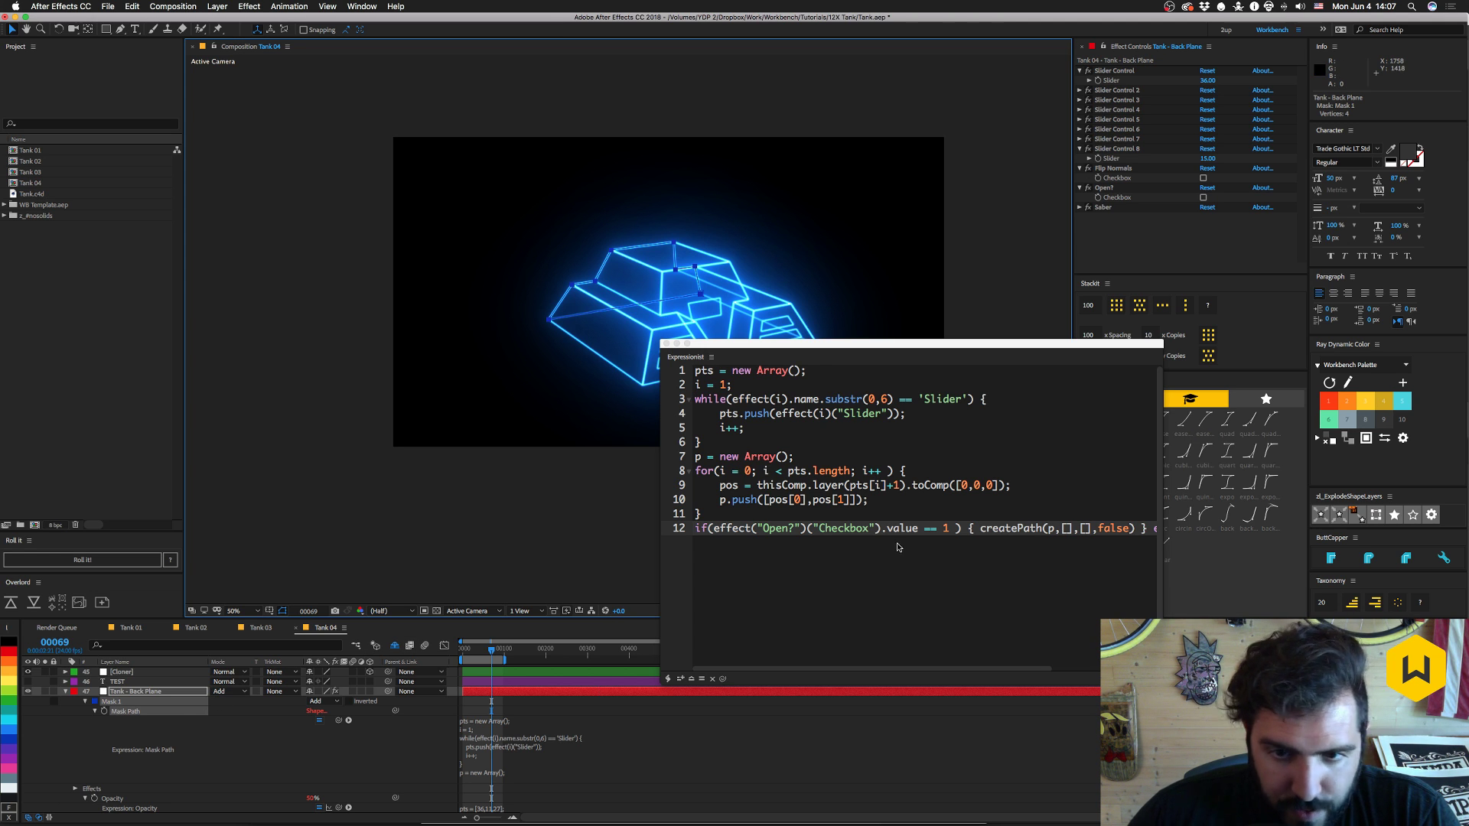
- Close the expression editor, isolate Tank - Back Plane, and test the Open? checkbox on and off before showing all layers again
left_click(666, 344)
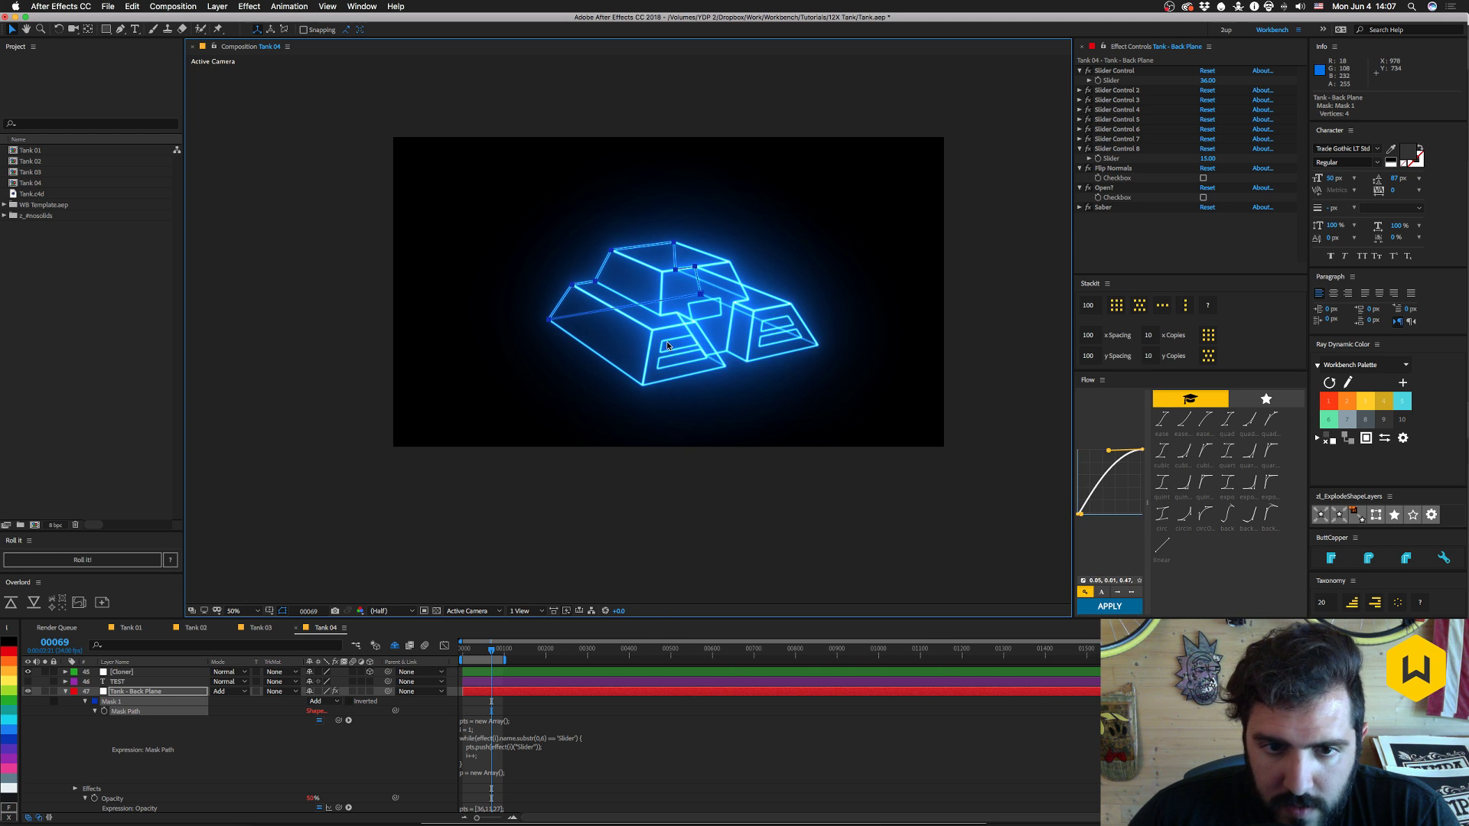
left_click(44, 692)
left_click(139, 693)
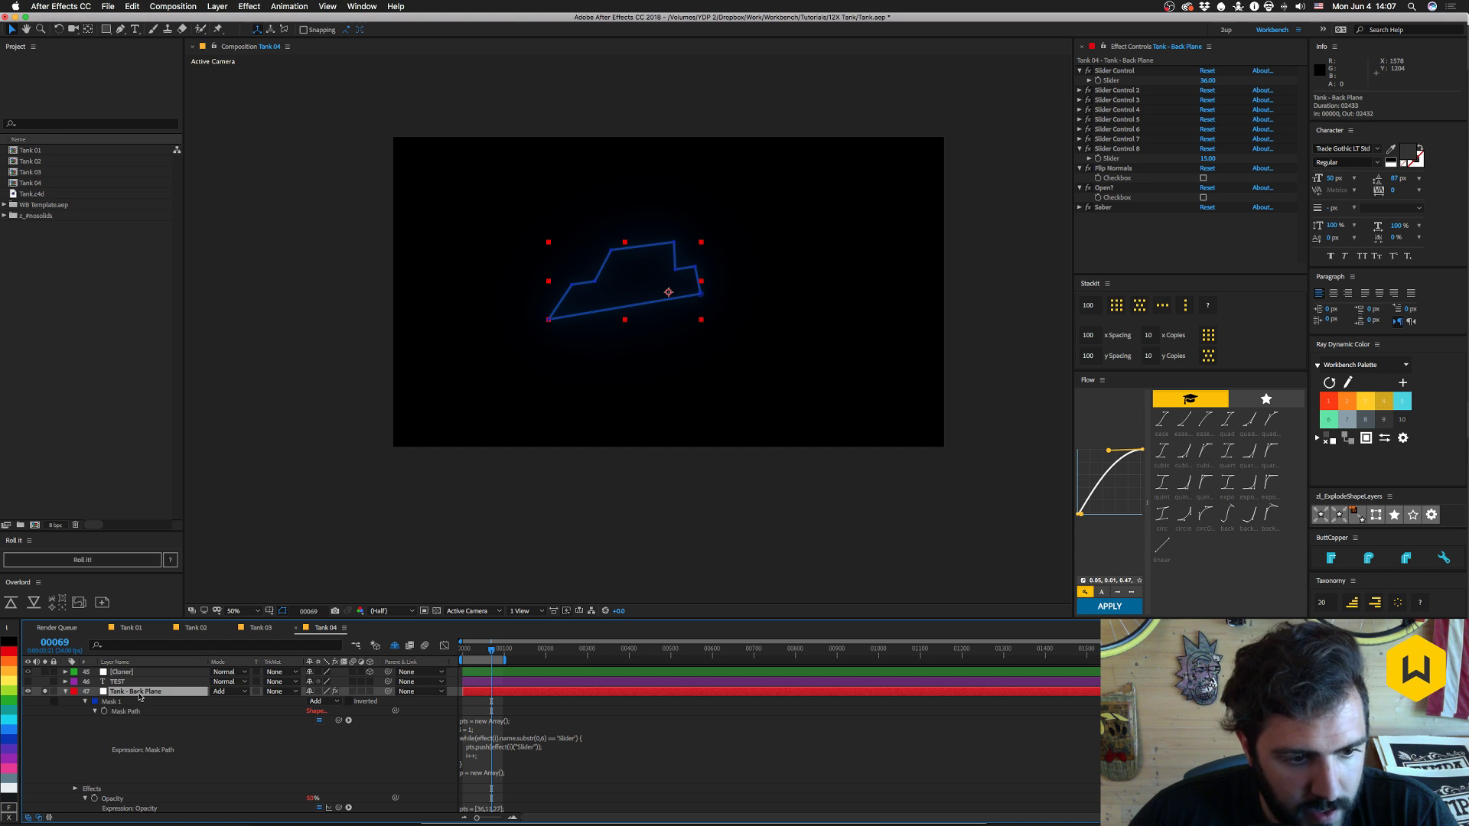
left_click(1202, 198)
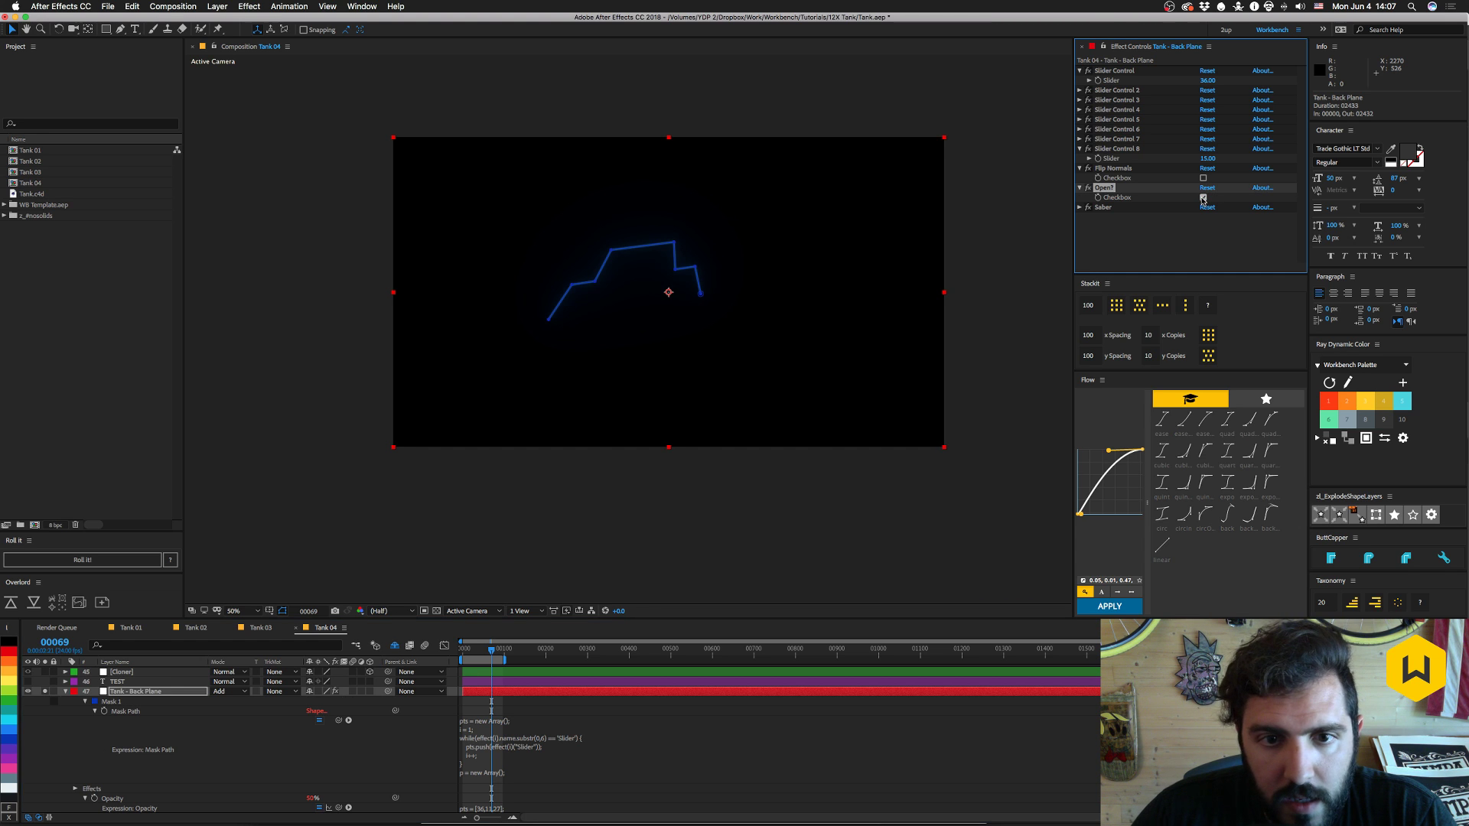
left_click(1202, 198)
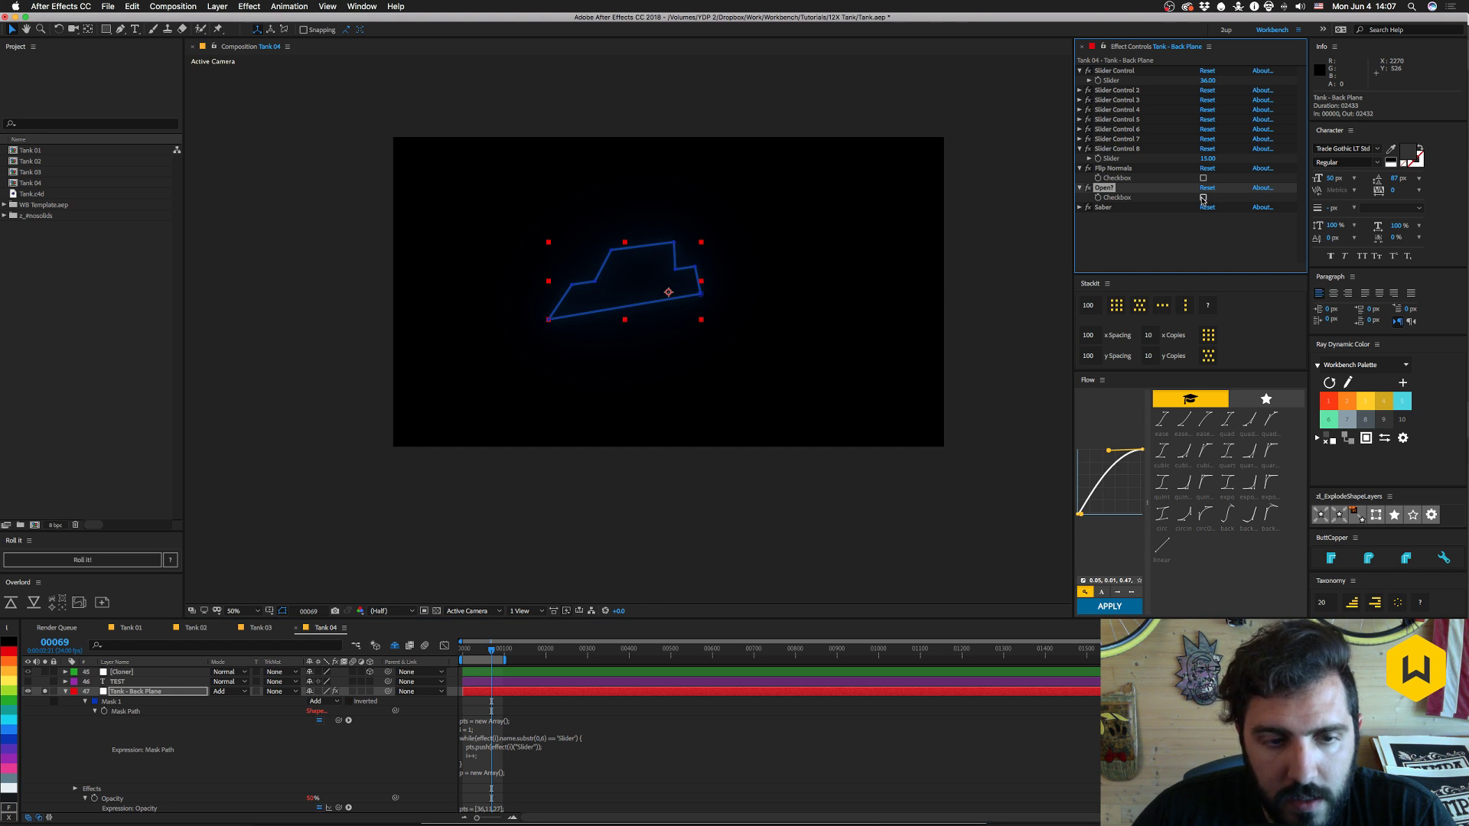
left_click(65, 693)
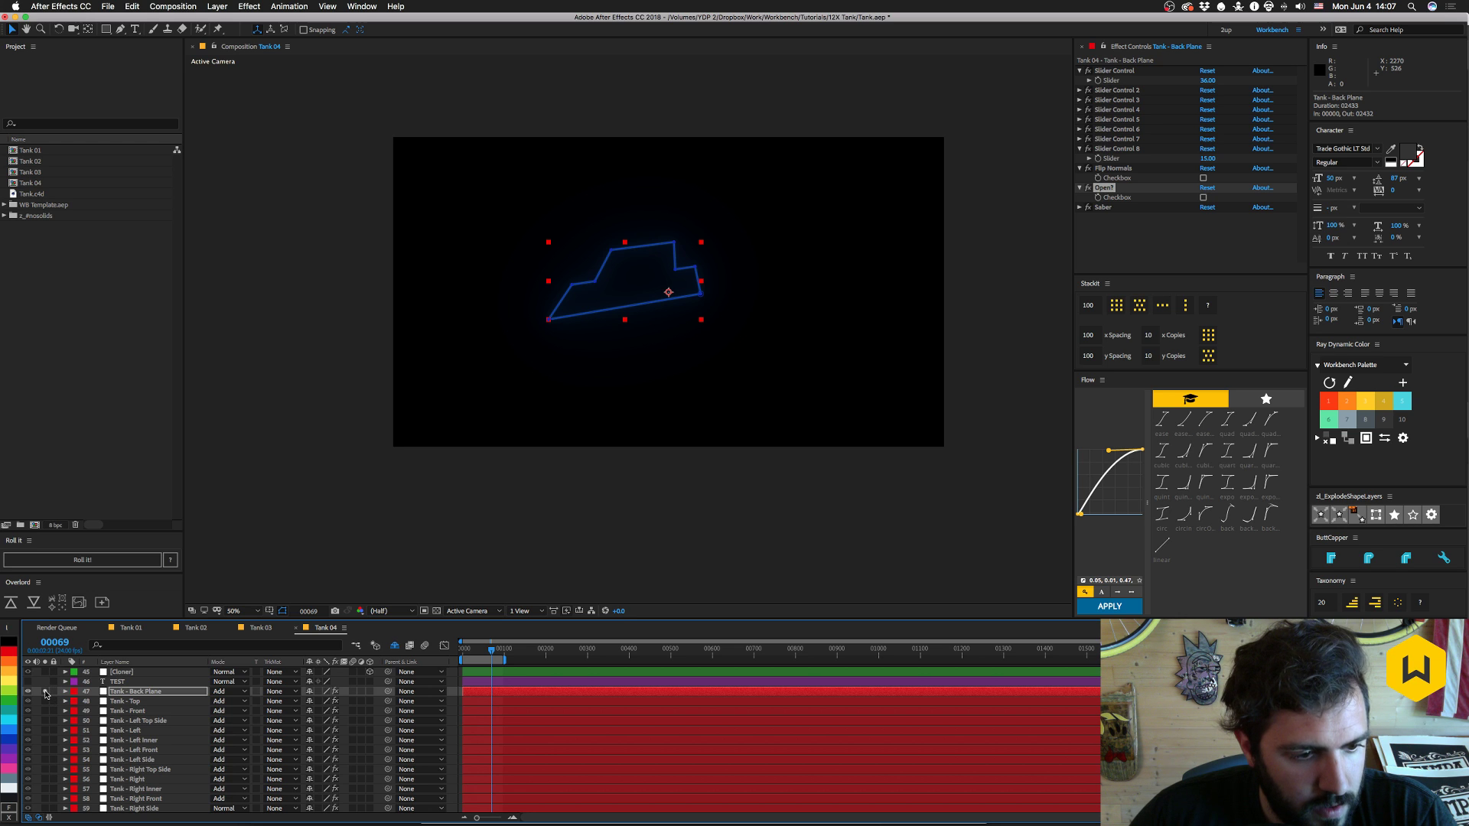
left_click(46, 693)
left_click(66, 692)
scroll(123, 708, "down", 1)
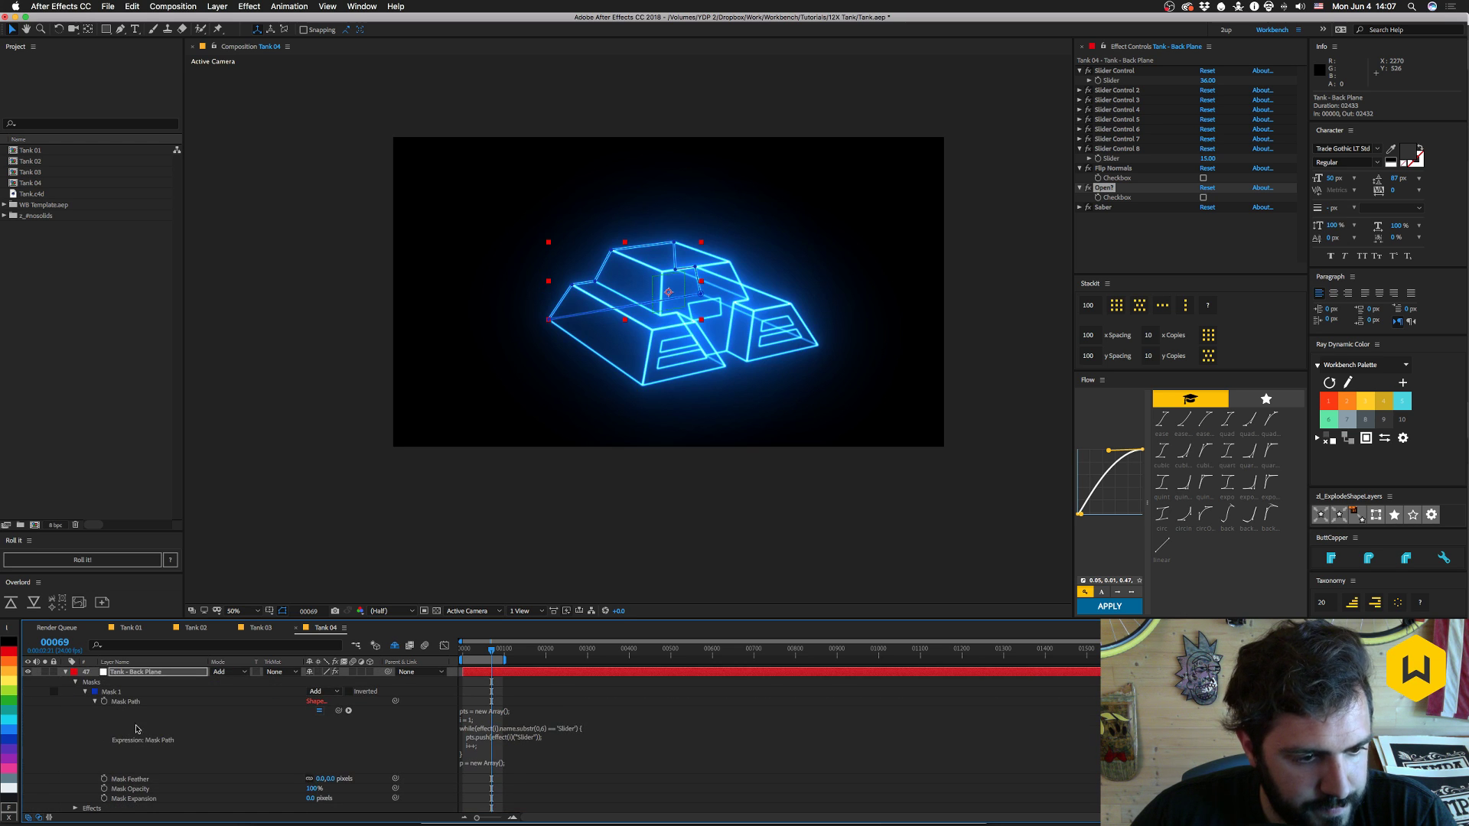
scroll(229, 765, "down", 3)
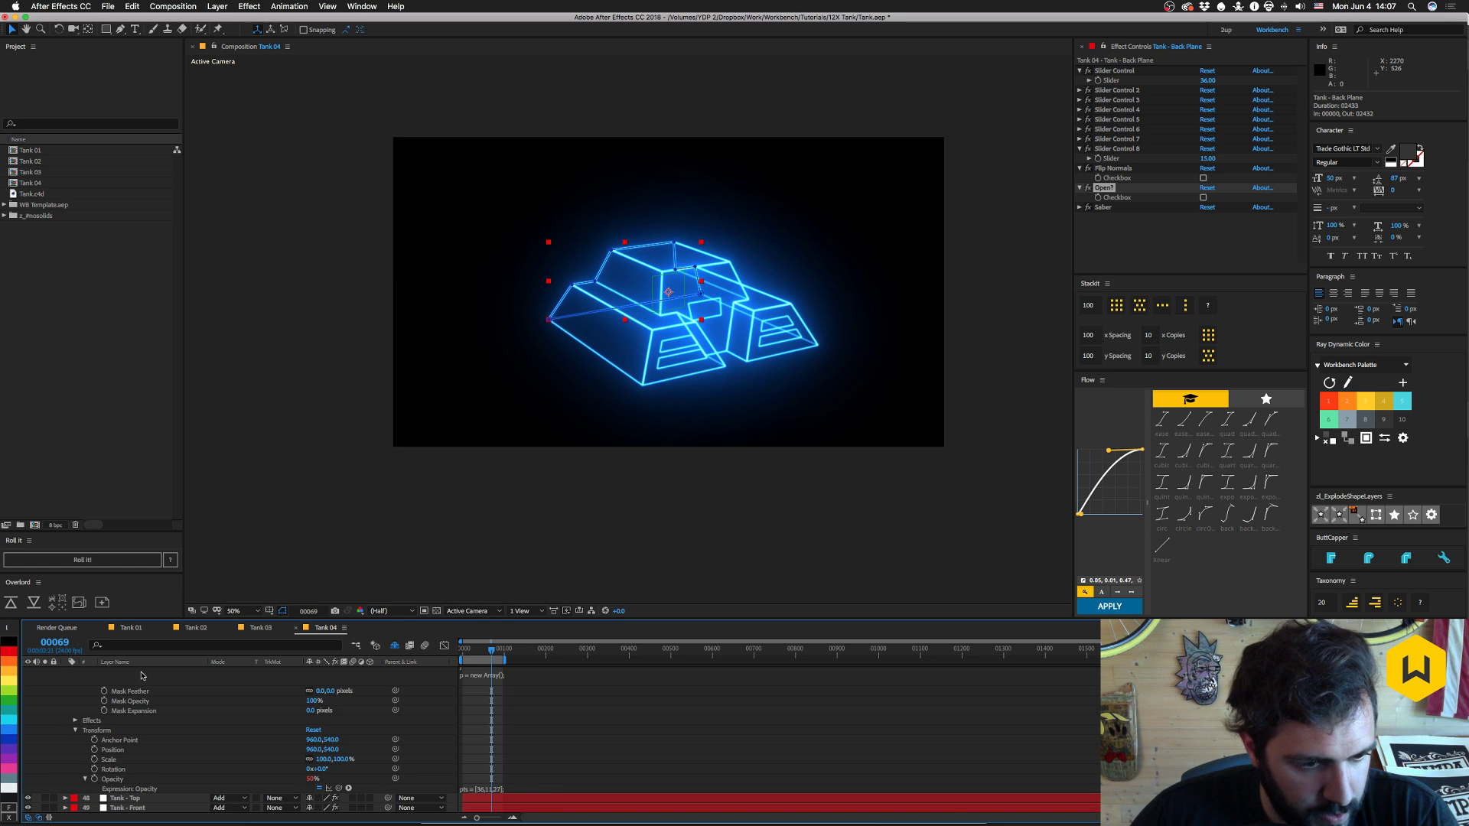
scroll(141, 702, "up", 2)
scroll(141, 702, "up", 2)
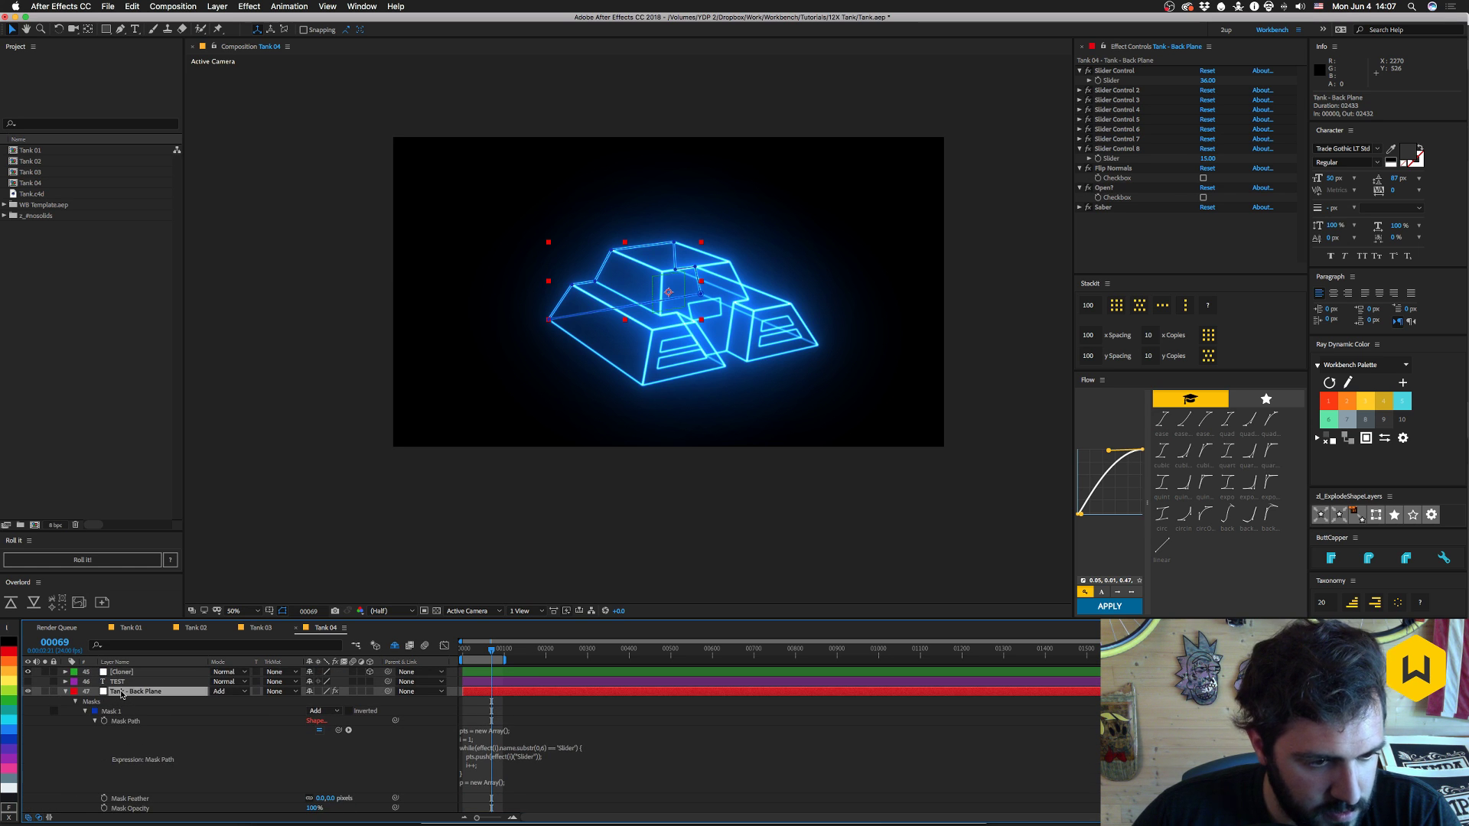
left_click(124, 692)
key("t")
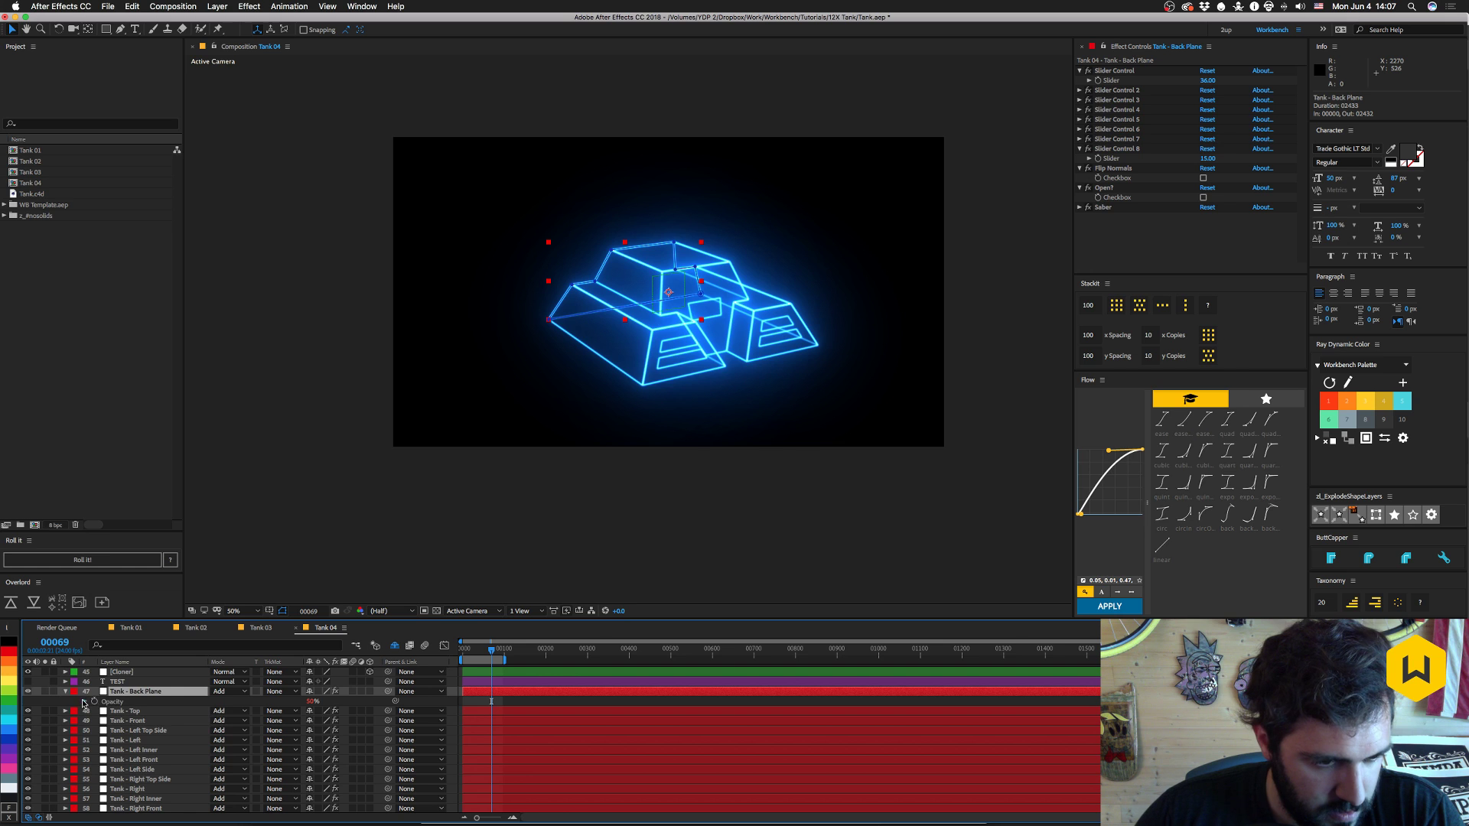
left_click(85, 702)
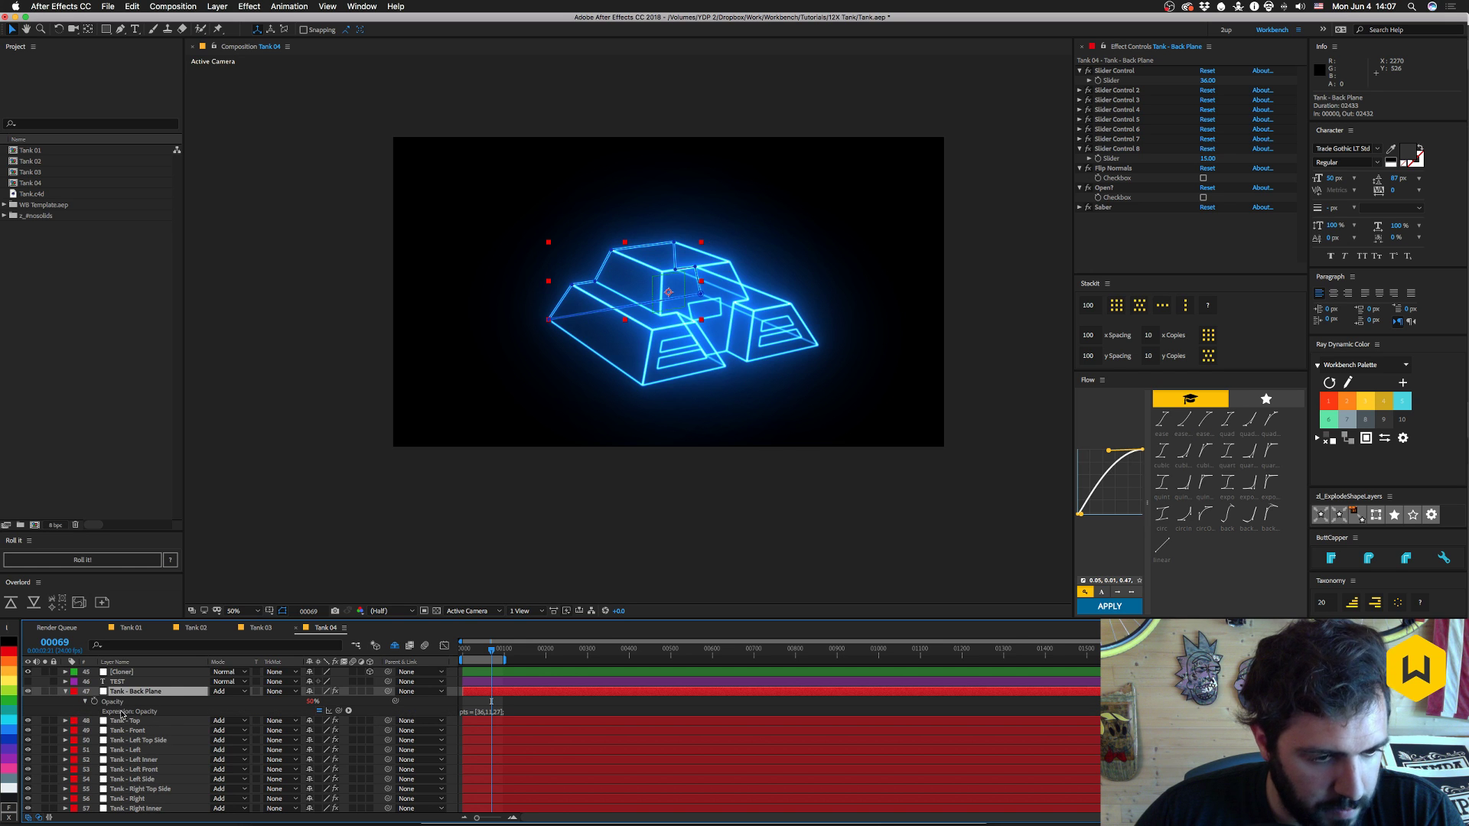
left_click(66, 690)
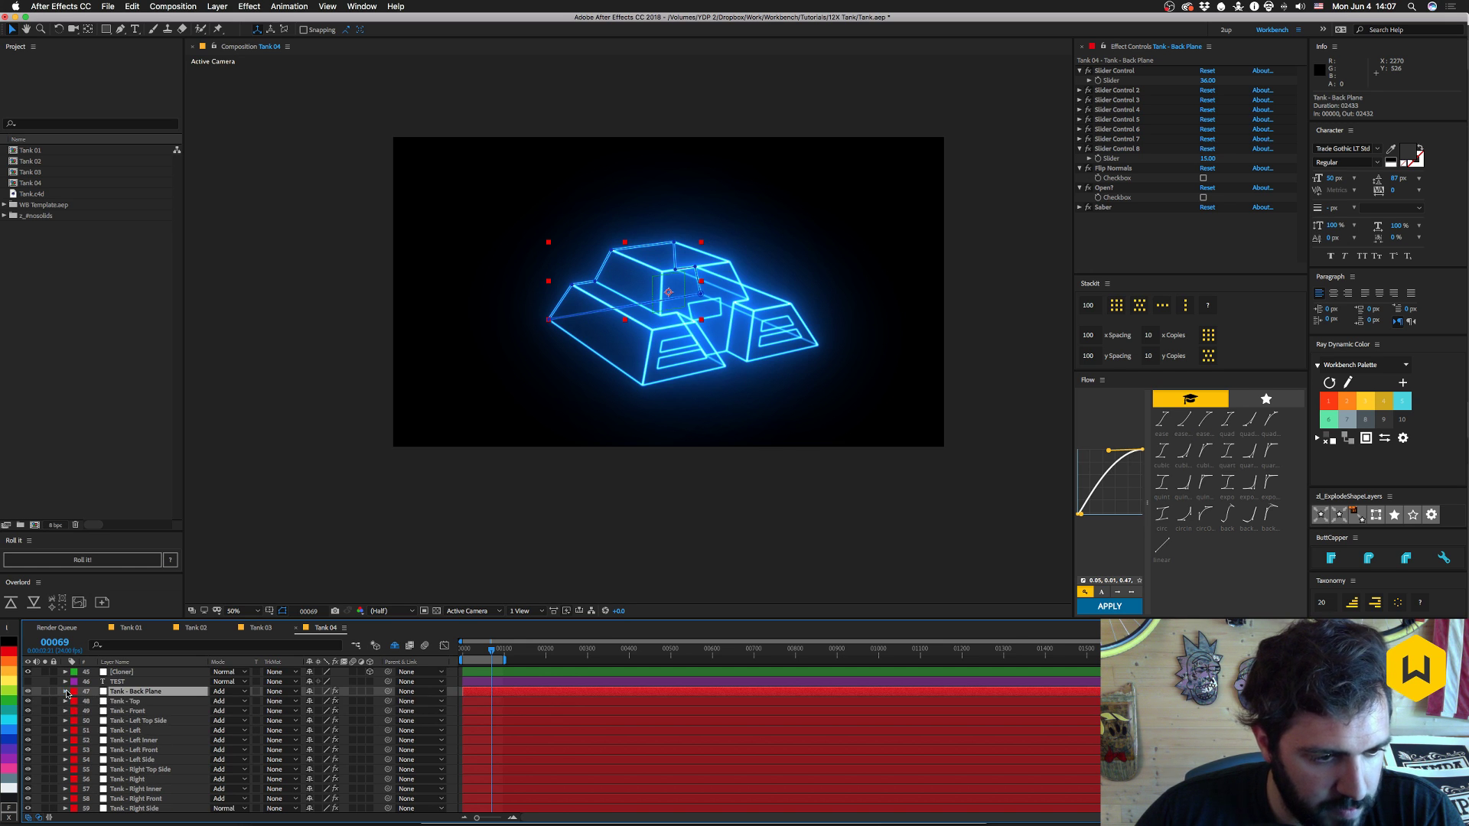
- Reveal the expressions of Tank - Back Plane and copy the pts array and Slider while loop from the Mask Path expression
left_click(65, 690)
key("e")
key("e")
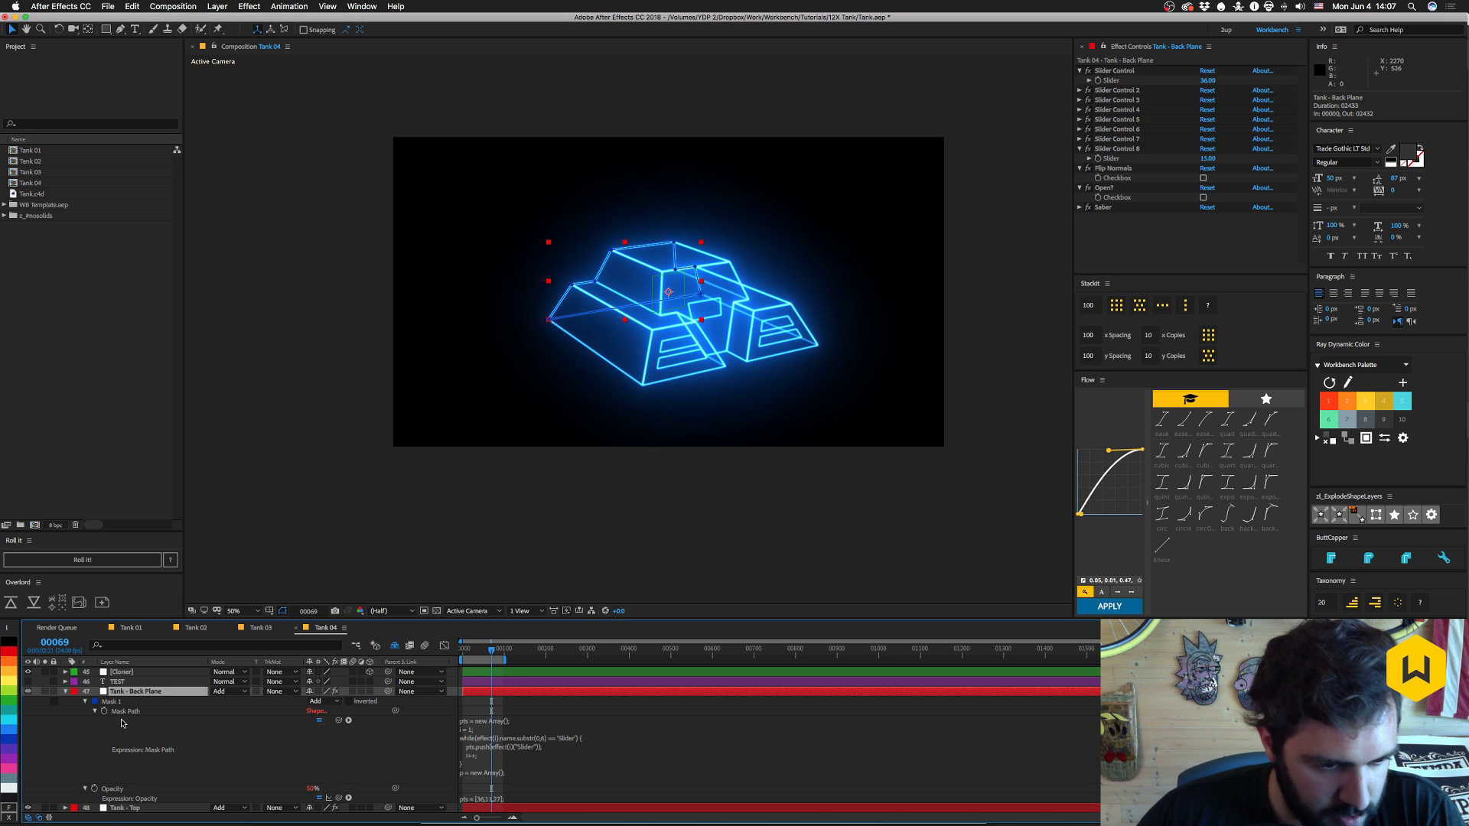
left_click(509, 754)
key("super+c")
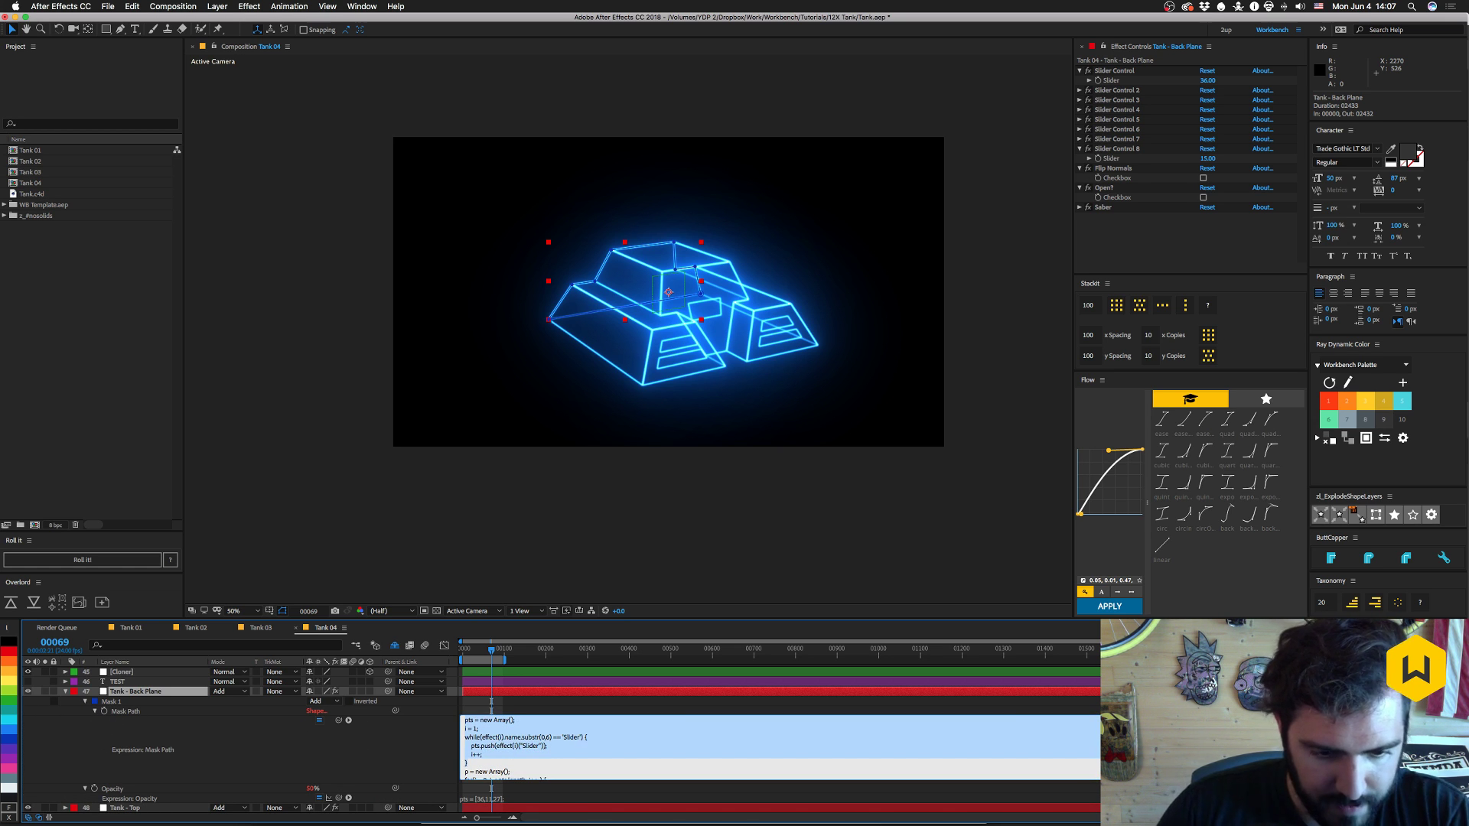
key("Escape")
- Replace the hard-coded pts = [36,11,27] line in the layer's Opacity expression with the copied Slider-collecting loop
scroll(184, 753, "down", 2)
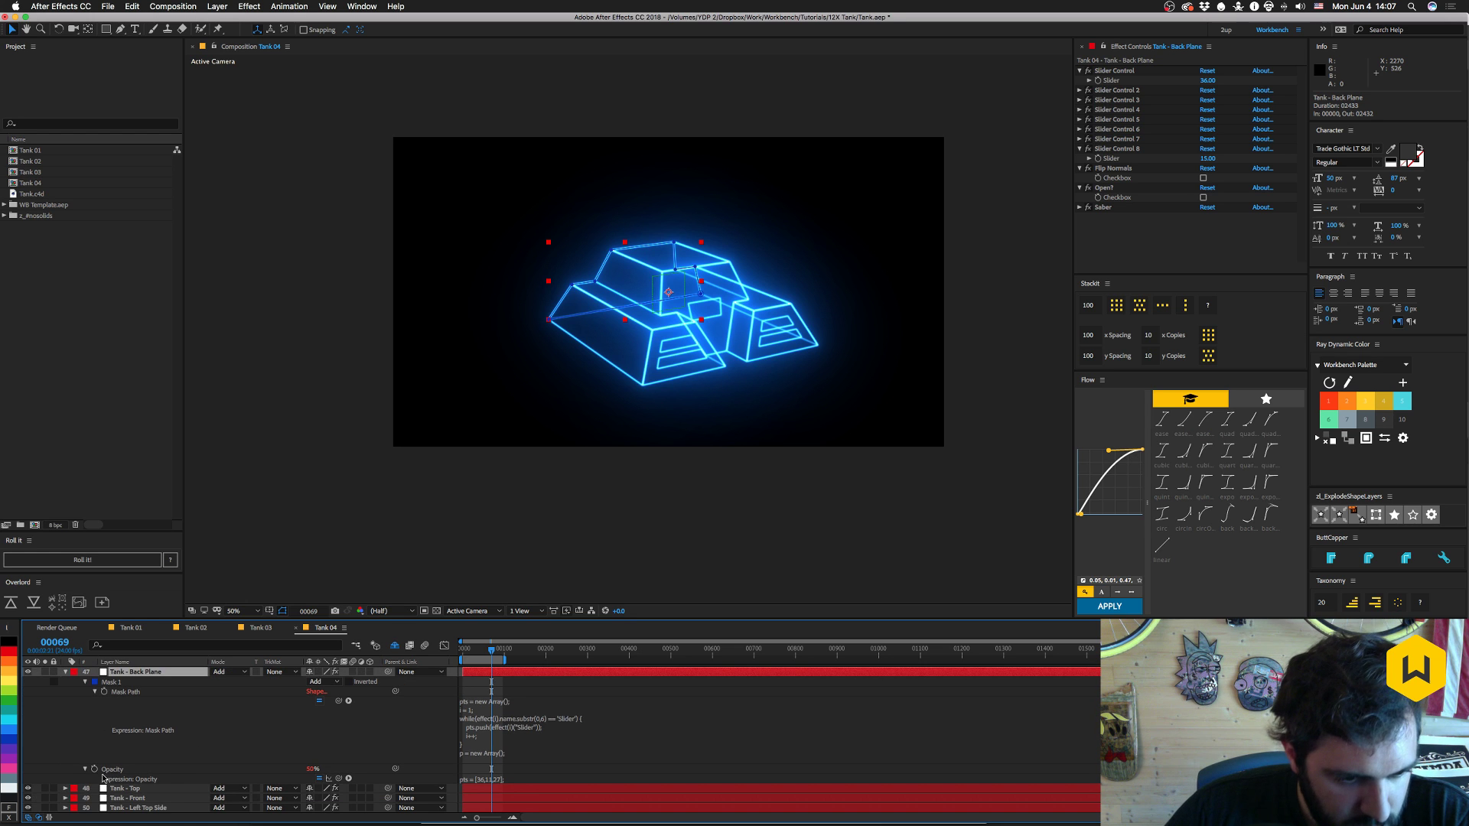
scroll(306, 762, "down", 3)
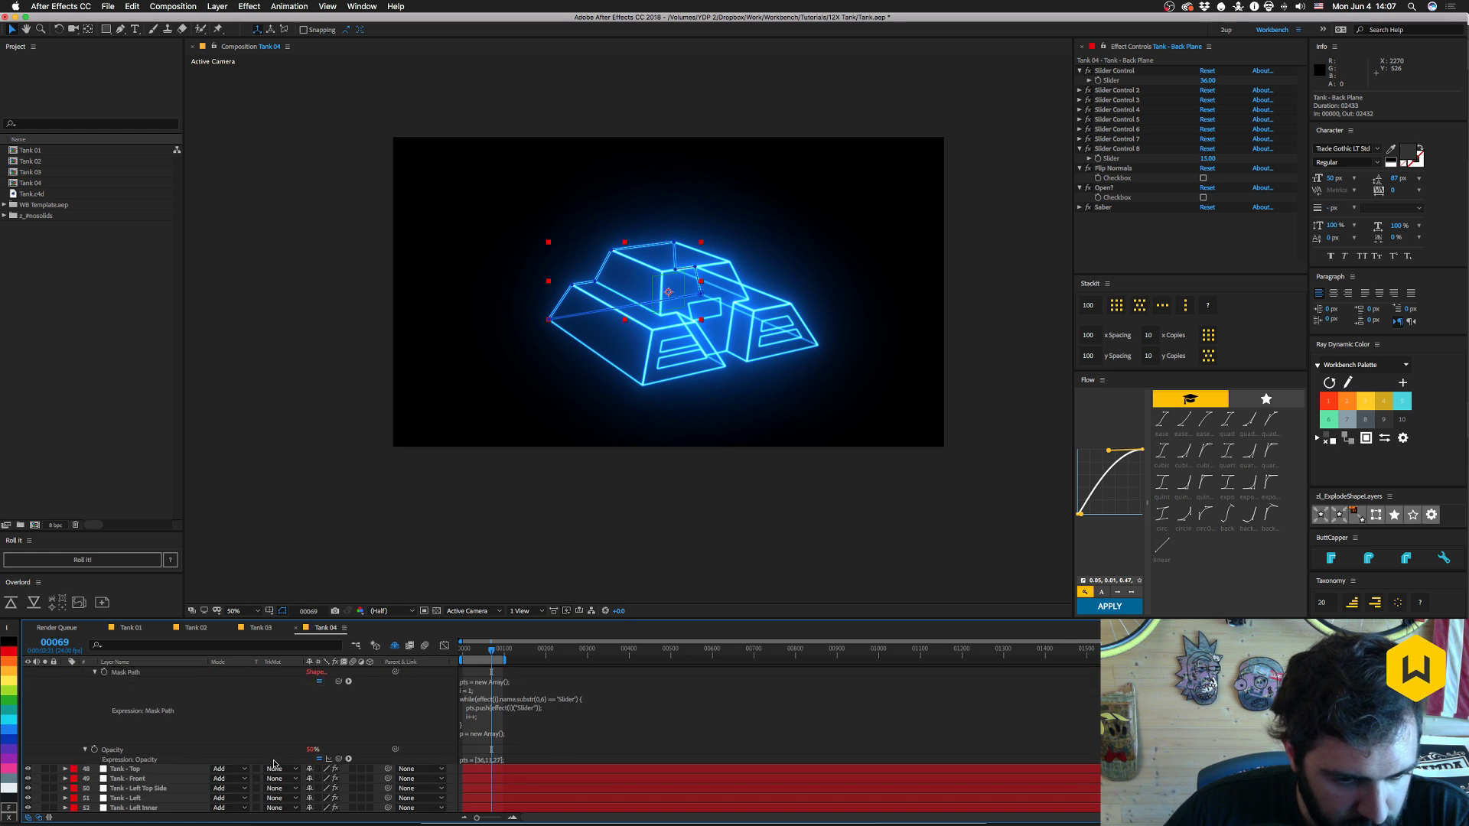
left_click(481, 732)
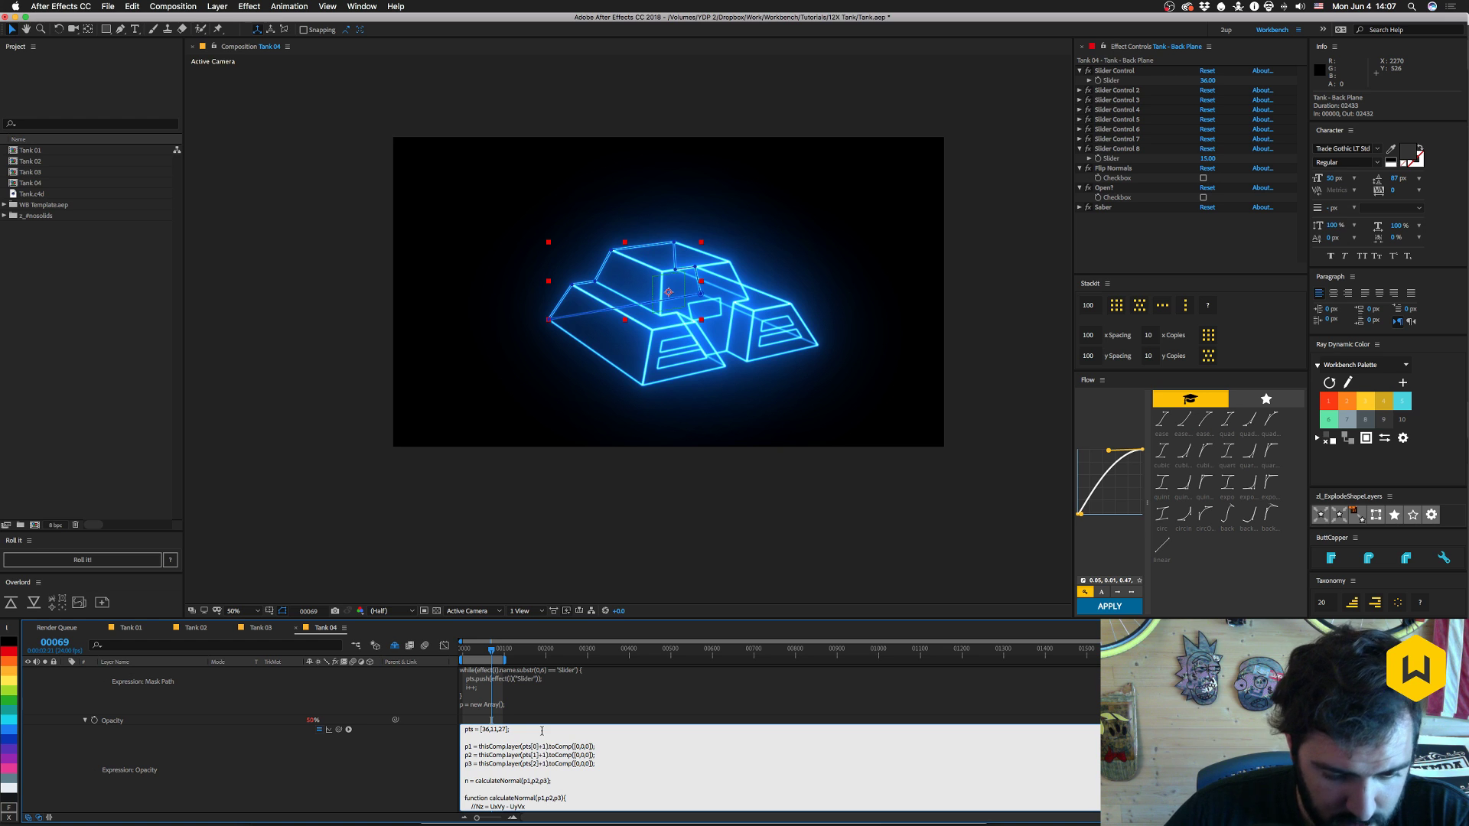
key("super+shift+Left")
key("Left")
key("shift+Down")
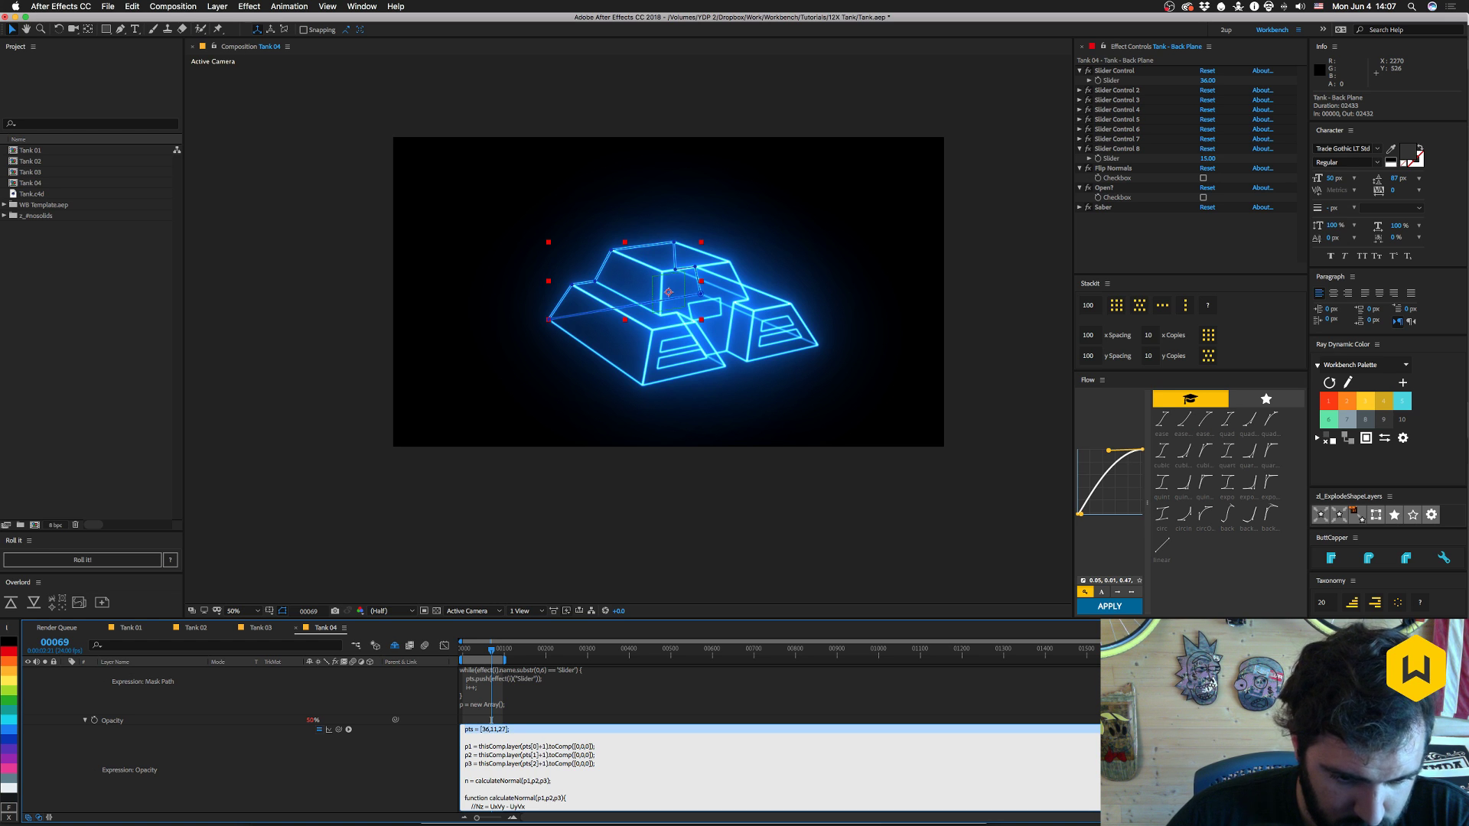
key("super+v")
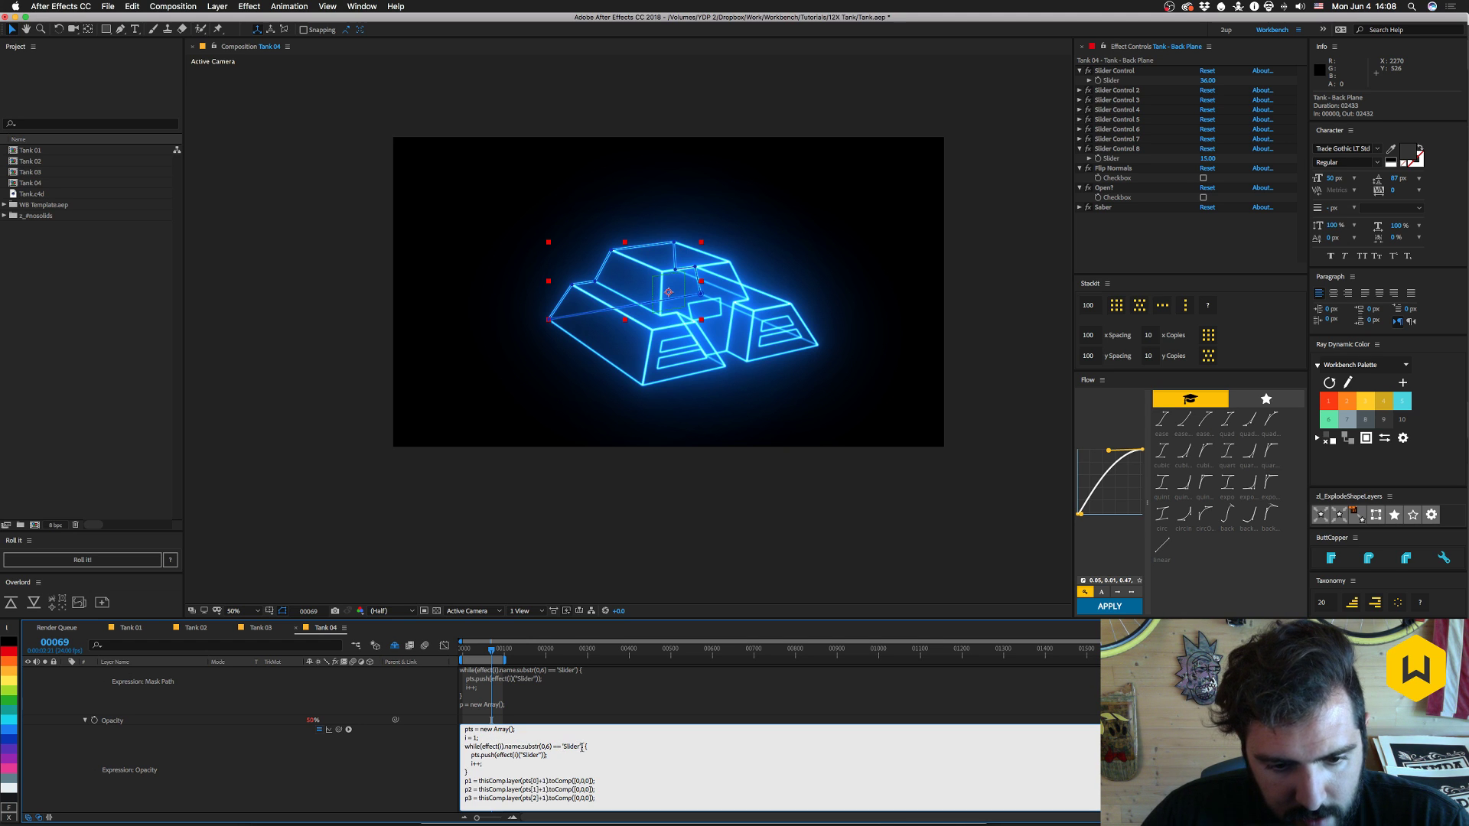
- Change the while condition in the Opacity expression to i < 3 and commit the expression
left_click_drag(582, 748, 483, 750)
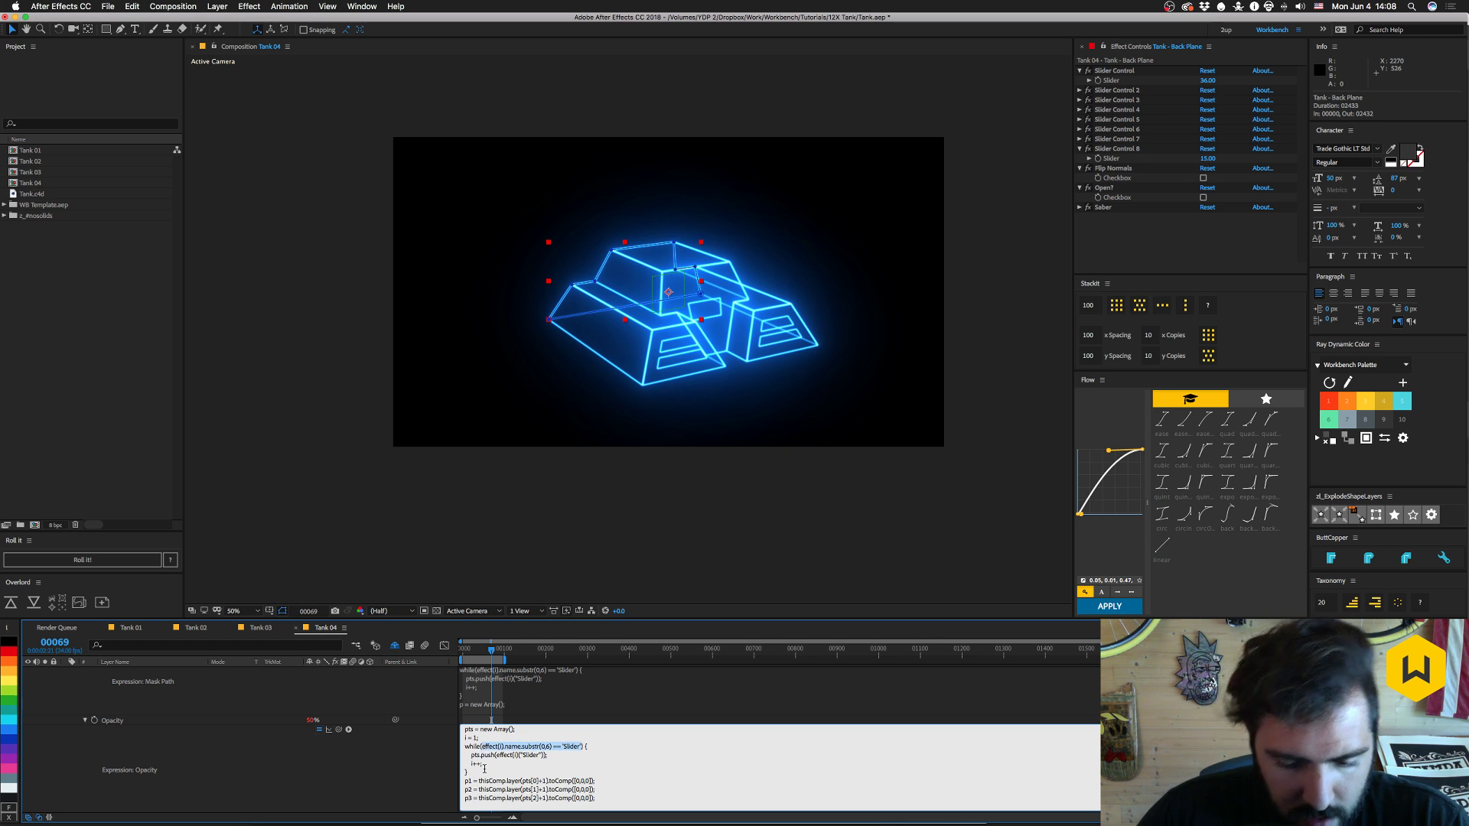
key("BackSpace")
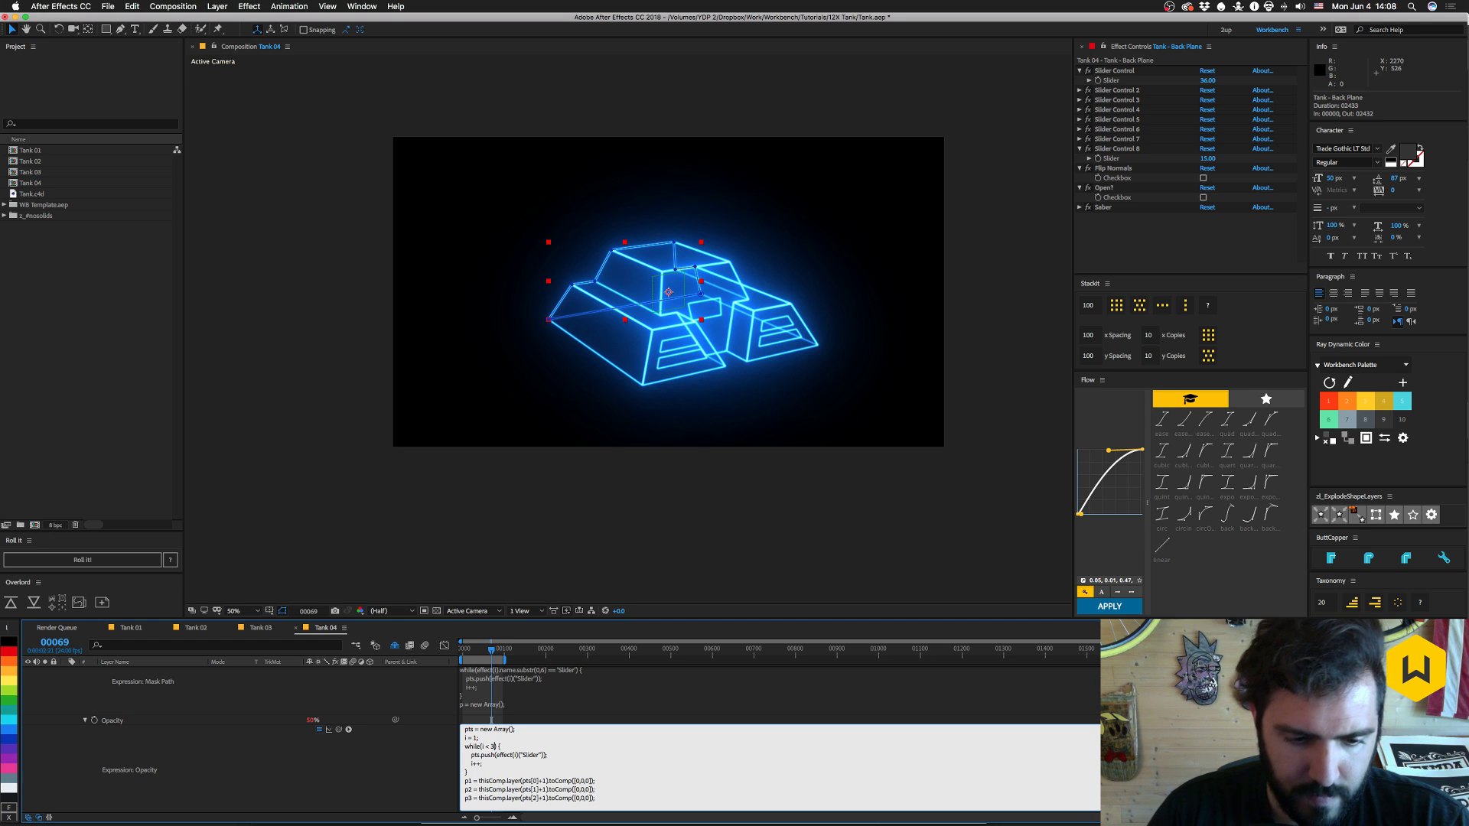
left_click(491, 720)
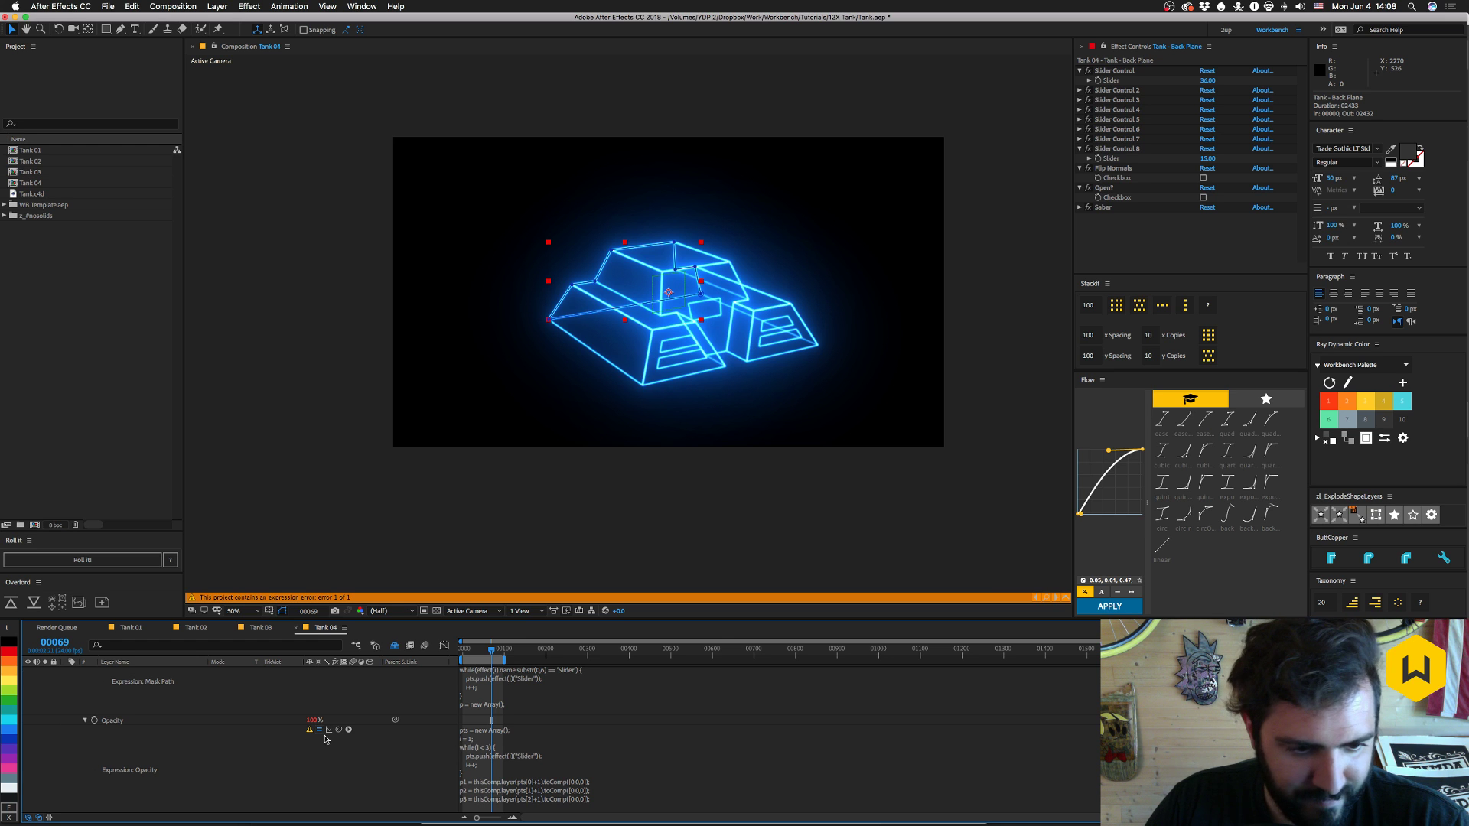
- Open the Expressionist editor and load the Opacity expression of Tank - Back Plane into it
left_click(362, 6)
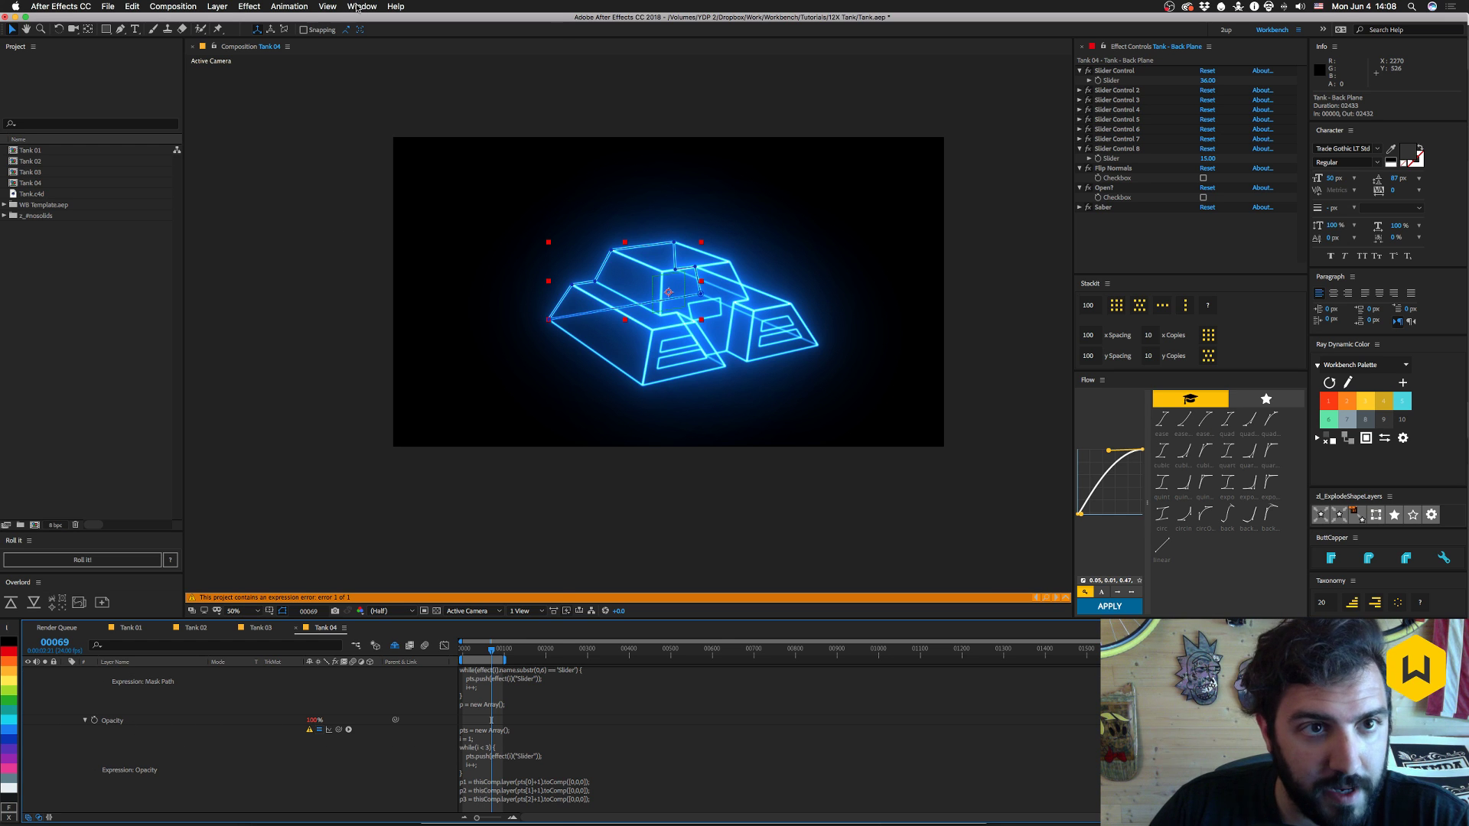
mouse_move(380, 67)
left_click(605, 131)
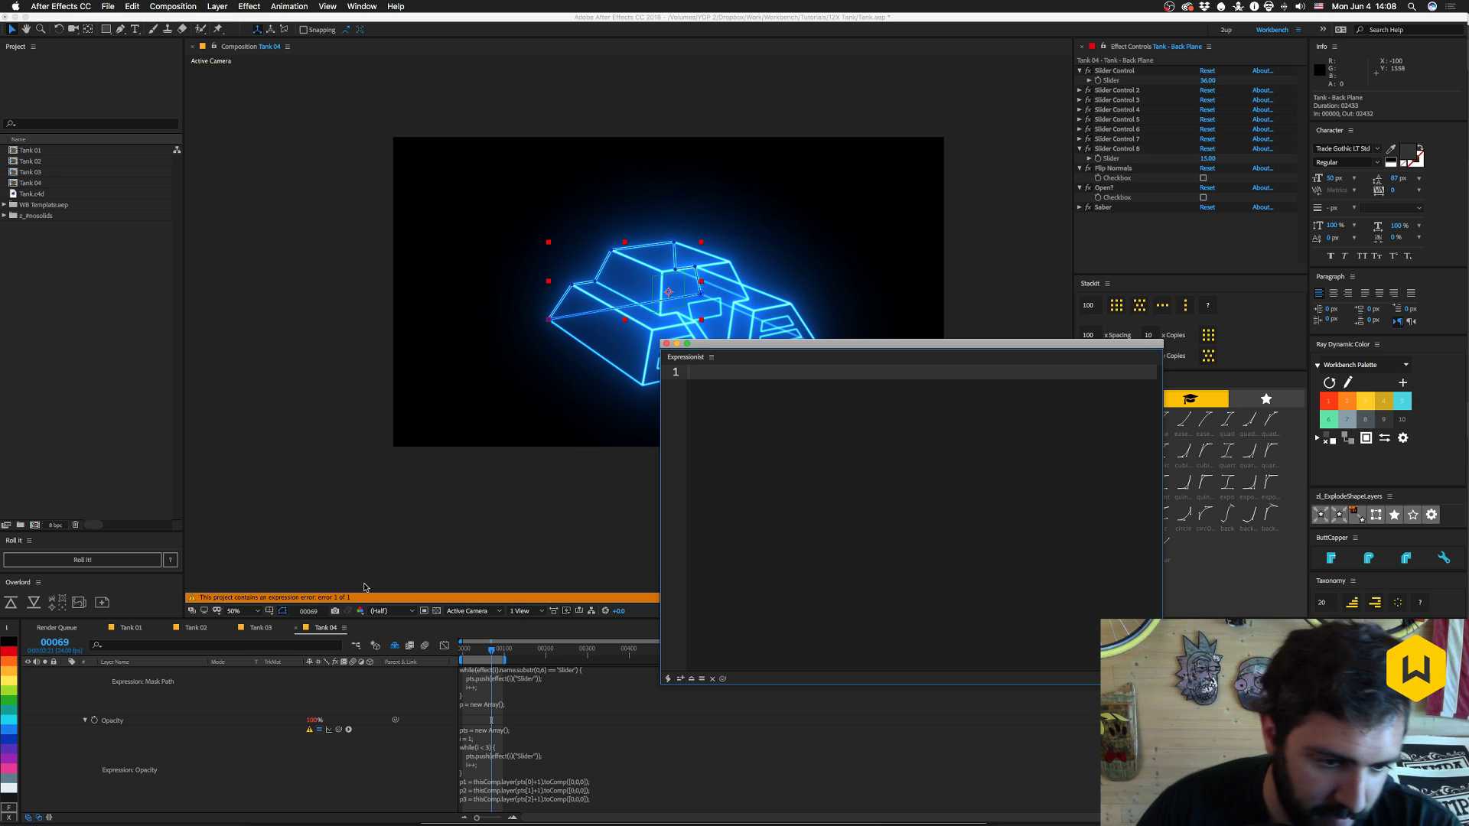
left_click(114, 723)
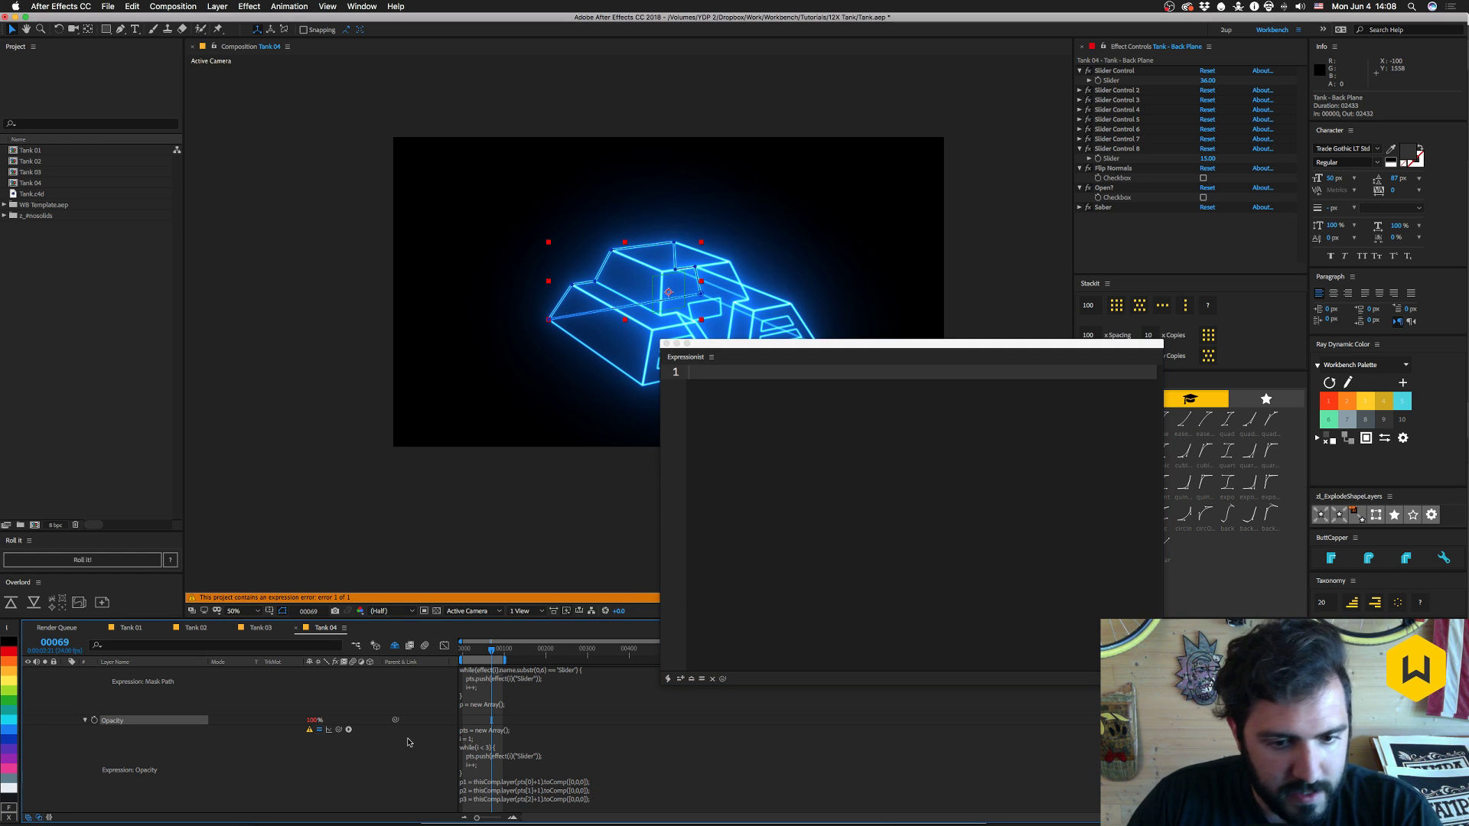
left_click(694, 679)
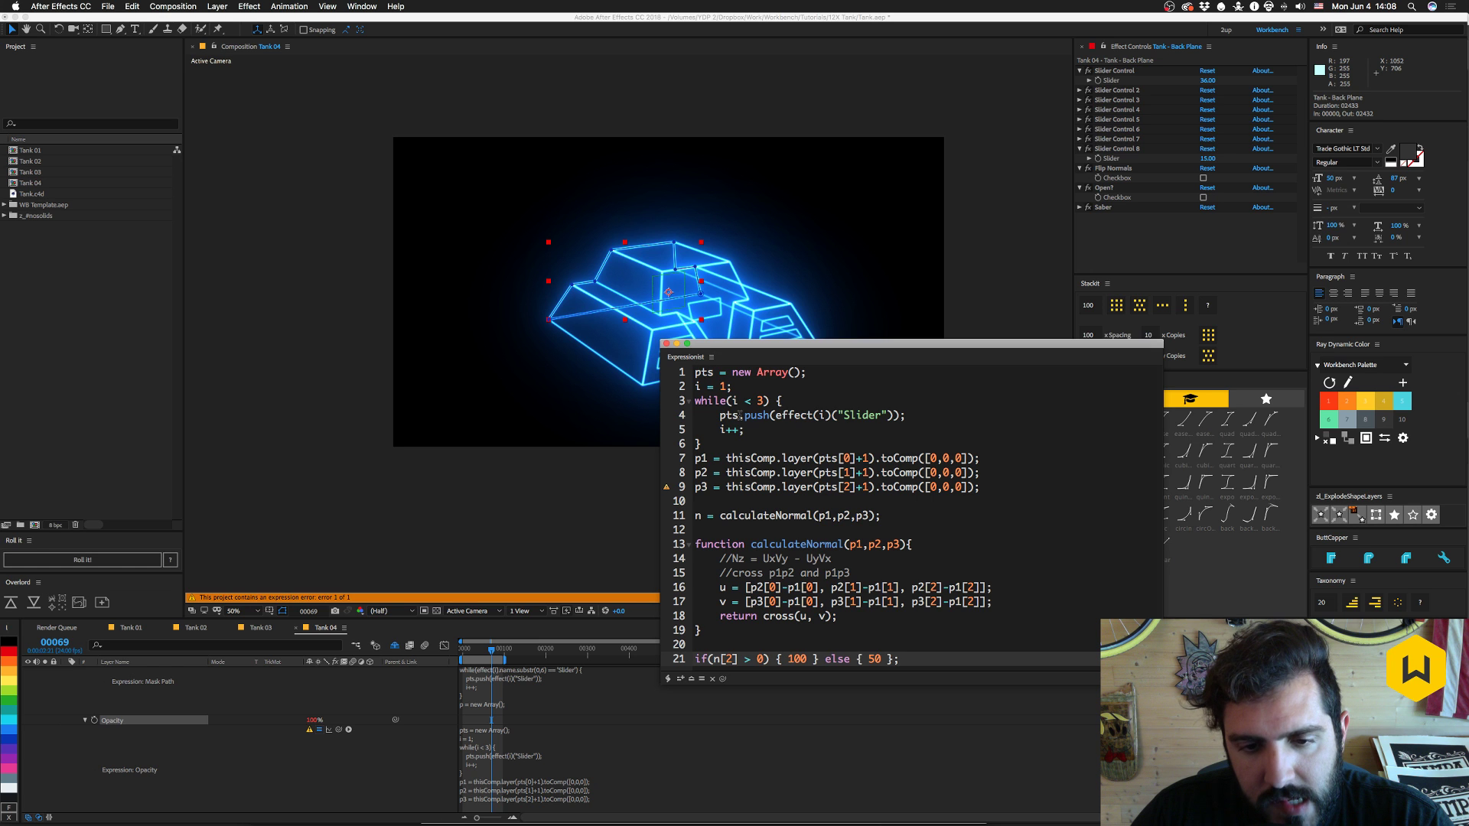
- Check the error flagged on line 9, set the while condition to i < 4, and apply the expression to Opacity
scroll(765, 460, "down", 3)
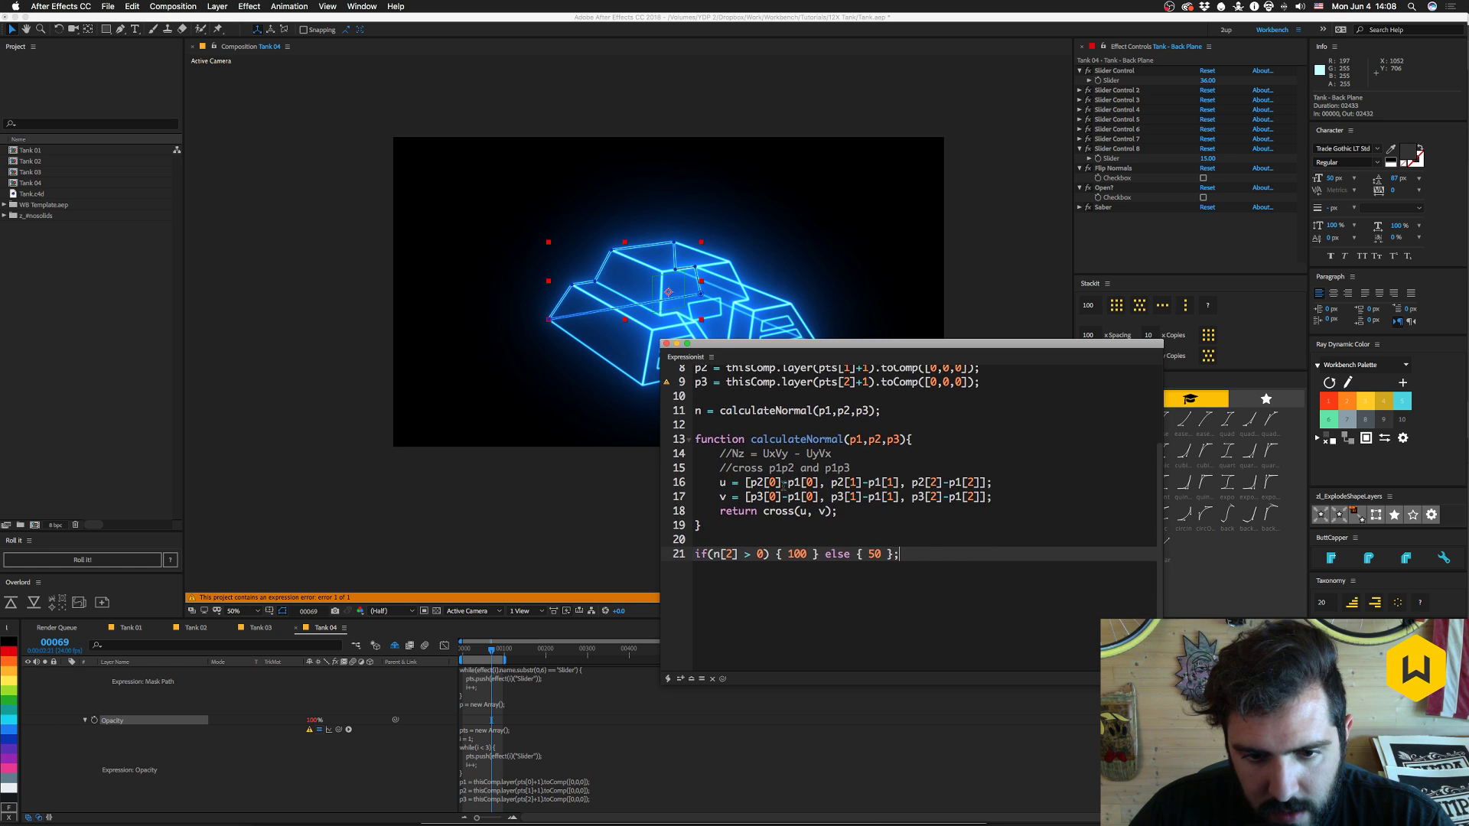
scroll(782, 486, "up", 3)
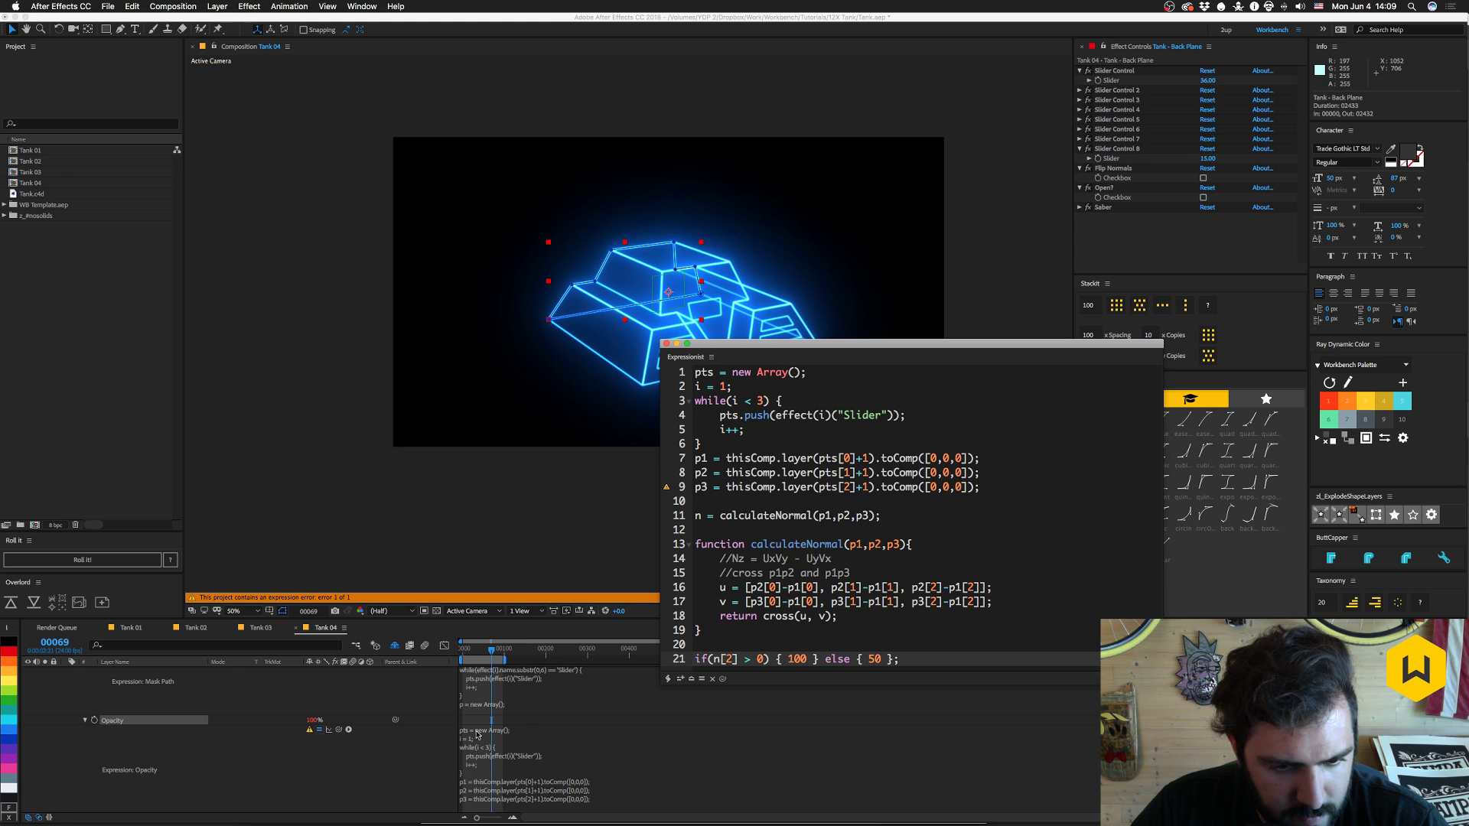
scroll(292, 754, "up", 3)
scroll(292, 754, "down", 1)
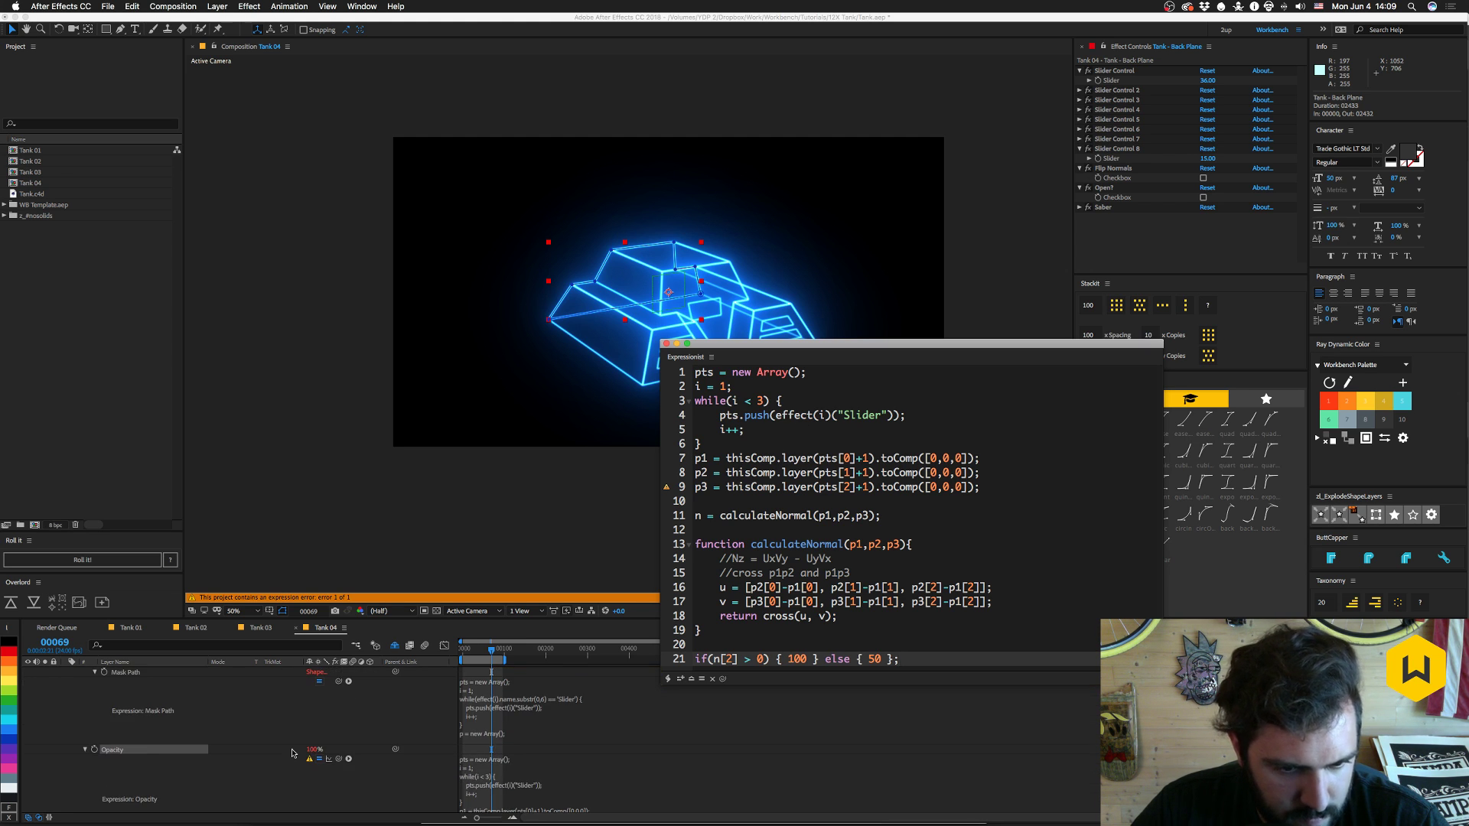
scroll(393, 767, "down", 1)
scroll(391, 767, "down", 1)
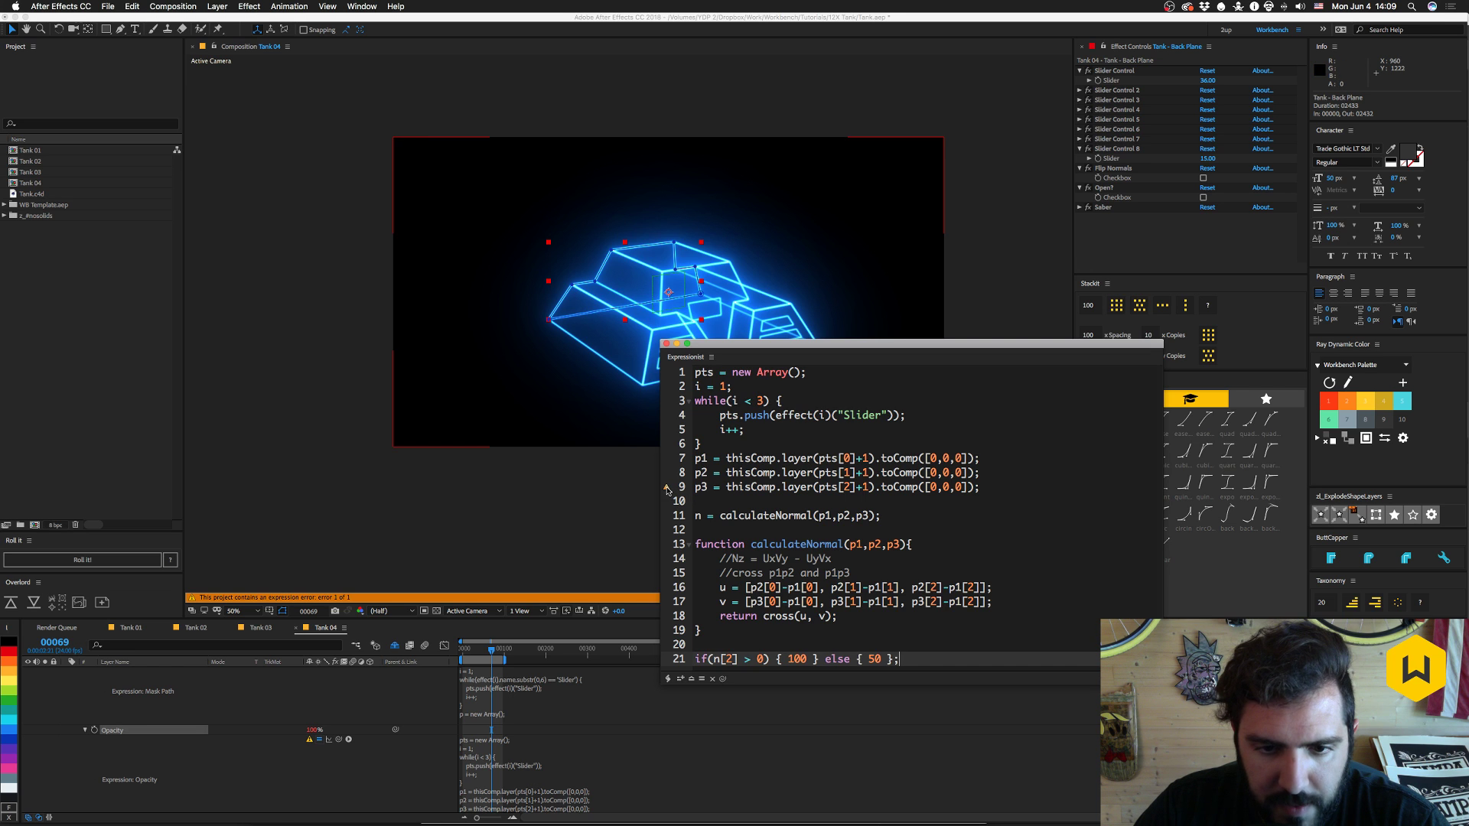
mouse_move(667, 490)
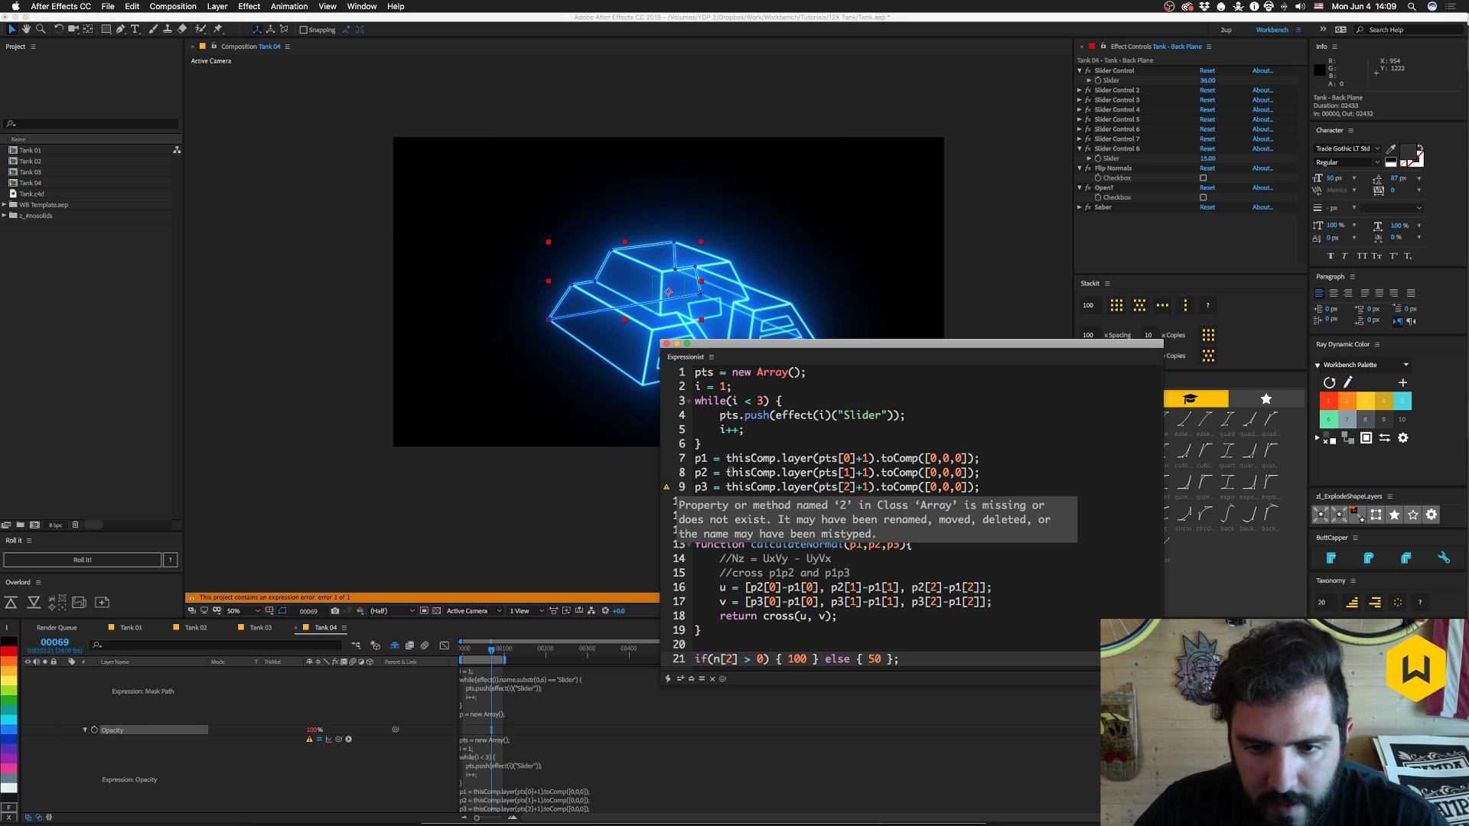
left_click(763, 401)
key("BackSpace")
type("4")
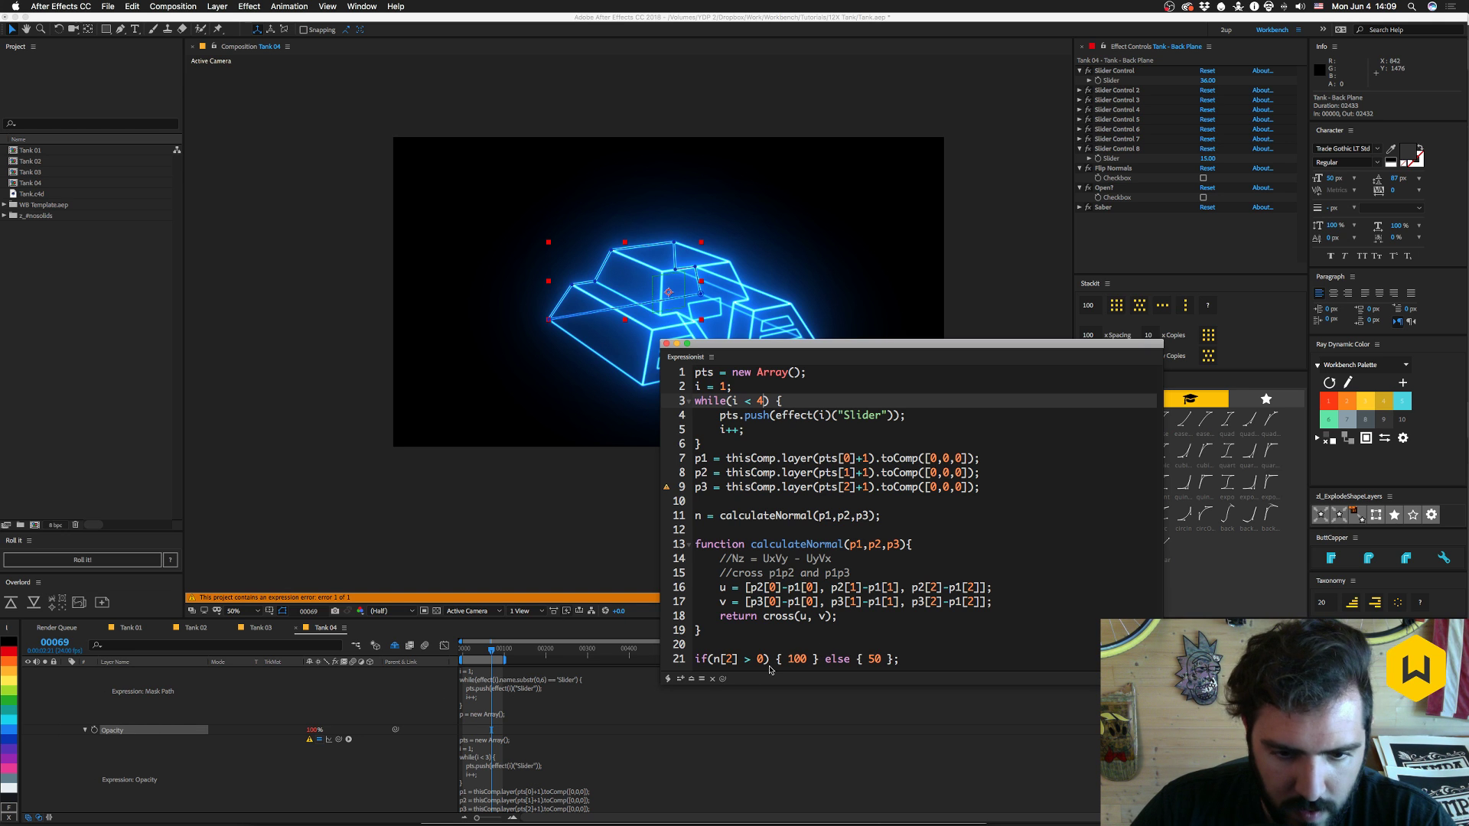
left_click(736, 701)
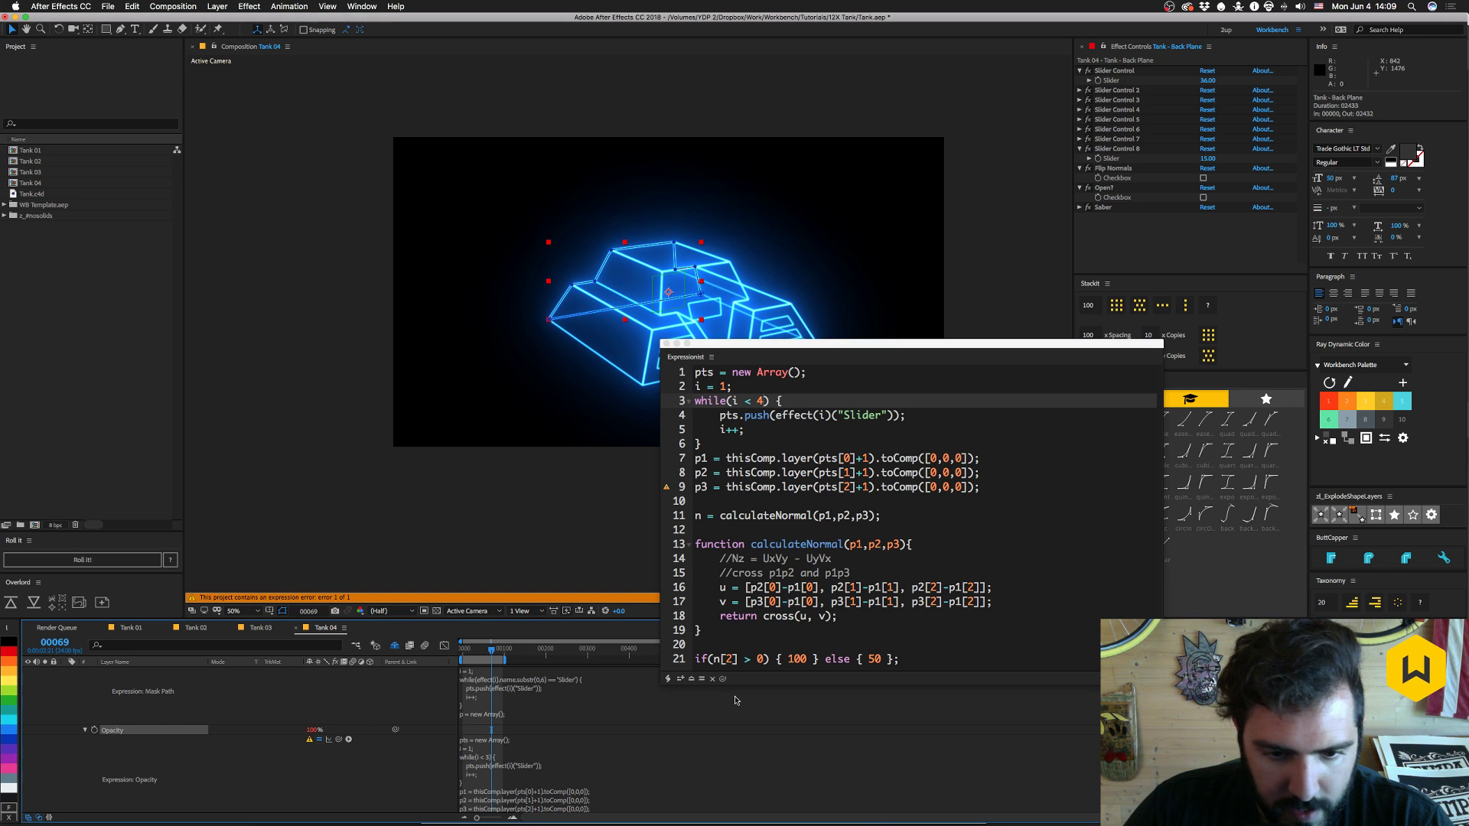
left_click(682, 680)
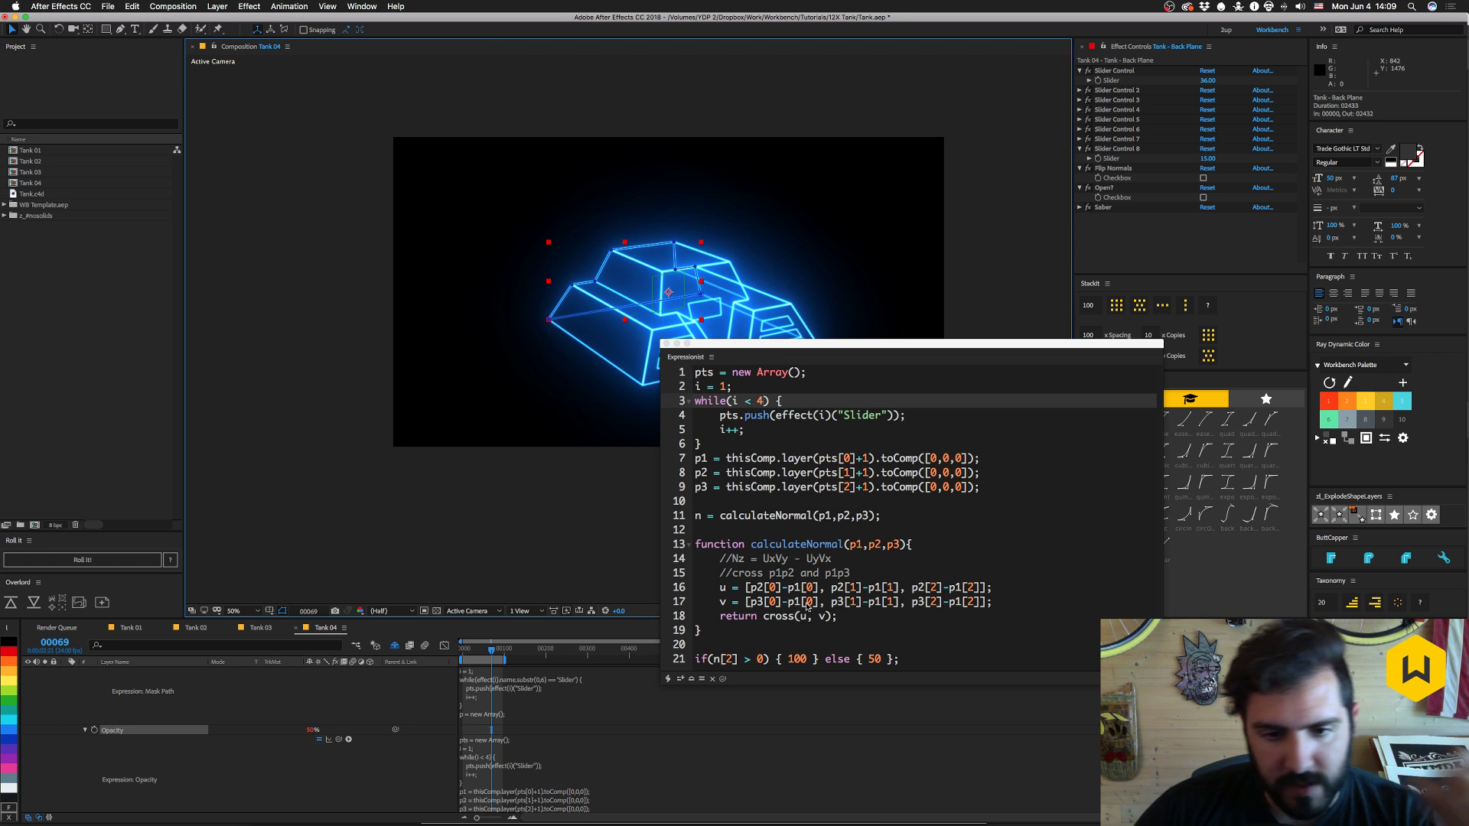
- Insert empty lines above the final if(n[2] > 0) statement in the Opacity expression
scroll(812, 607, "down", 4)
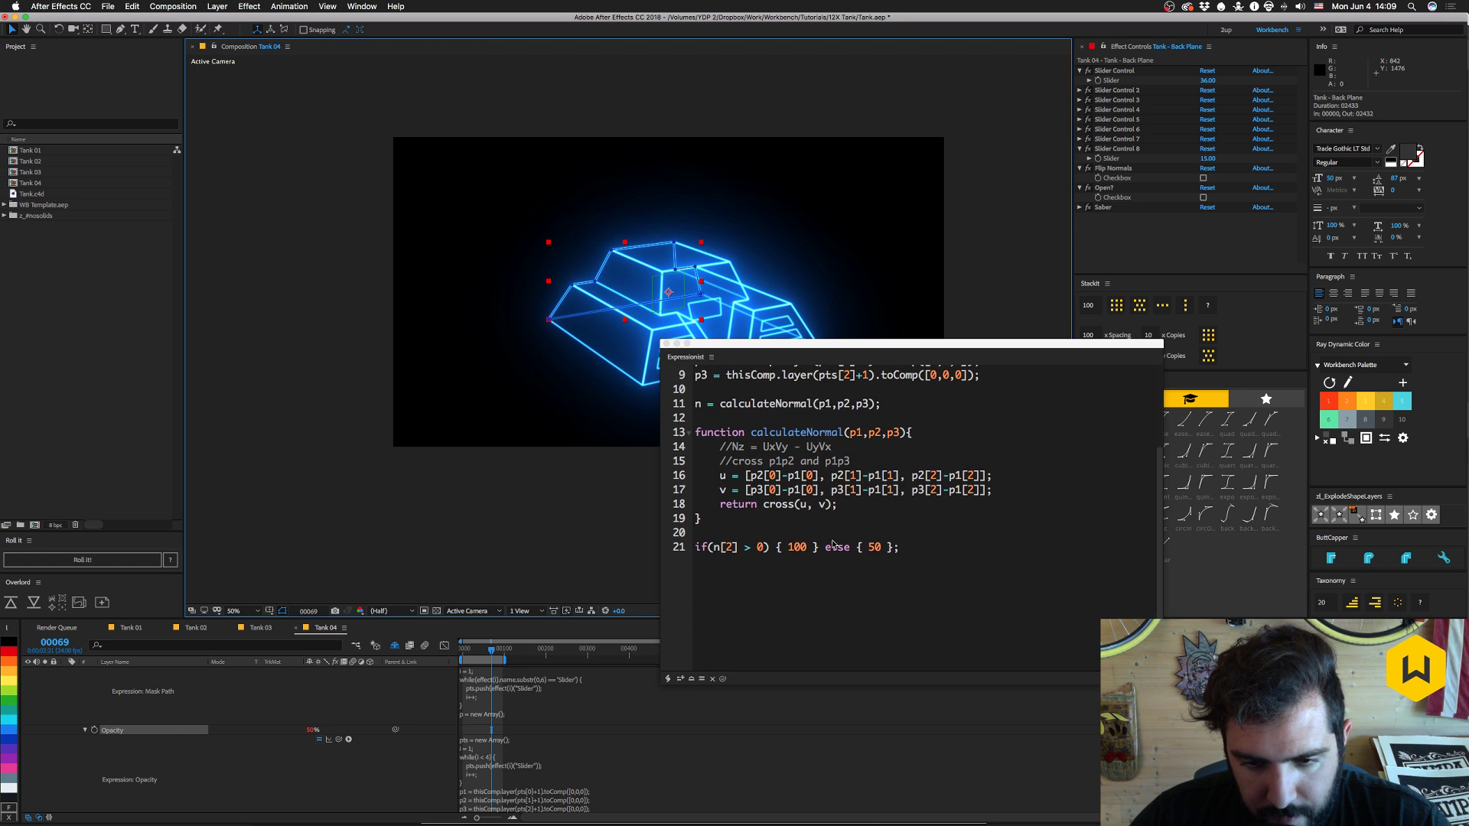
left_click(753, 548)
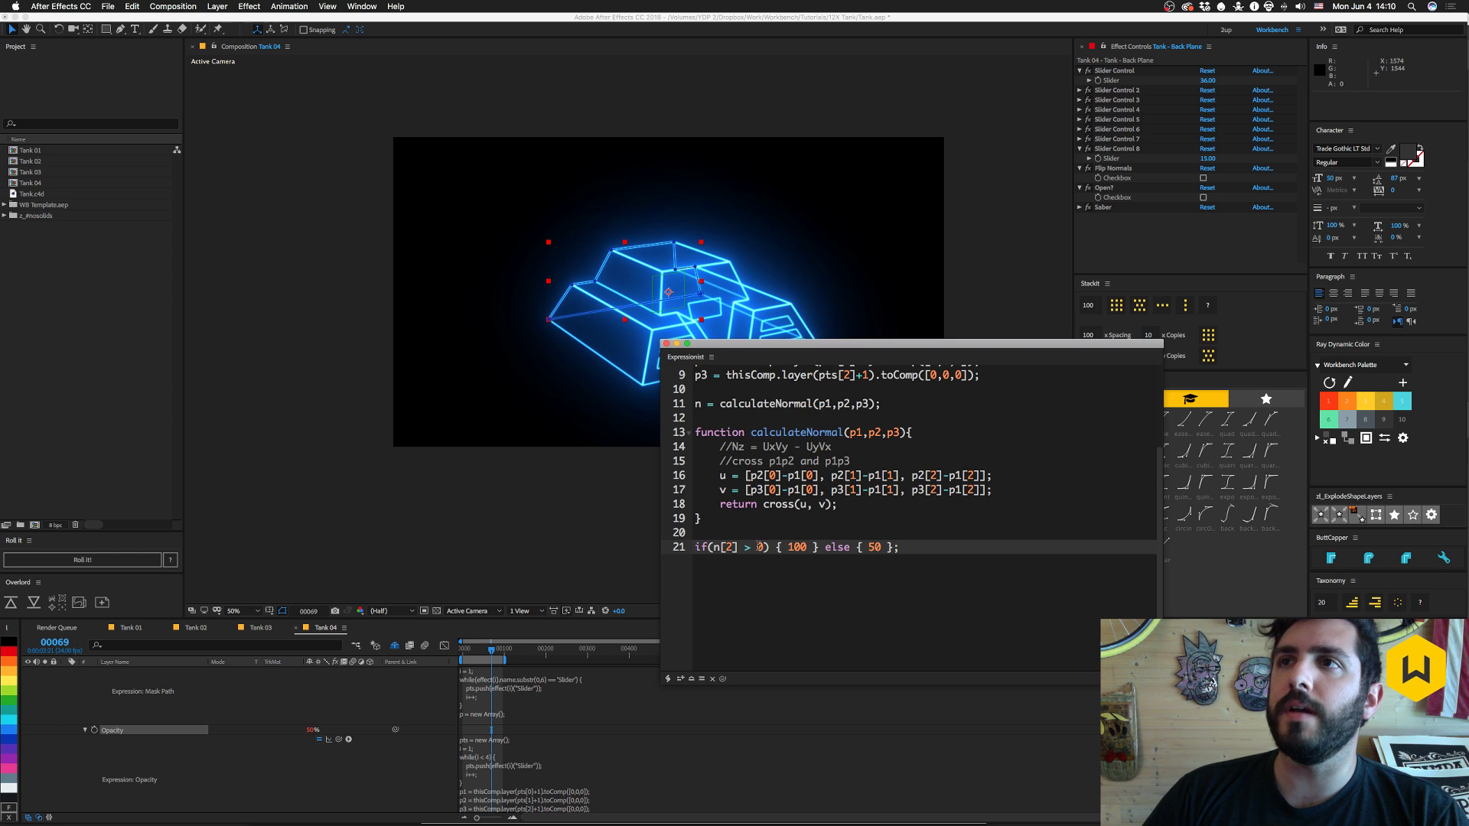
left_click(801, 549)
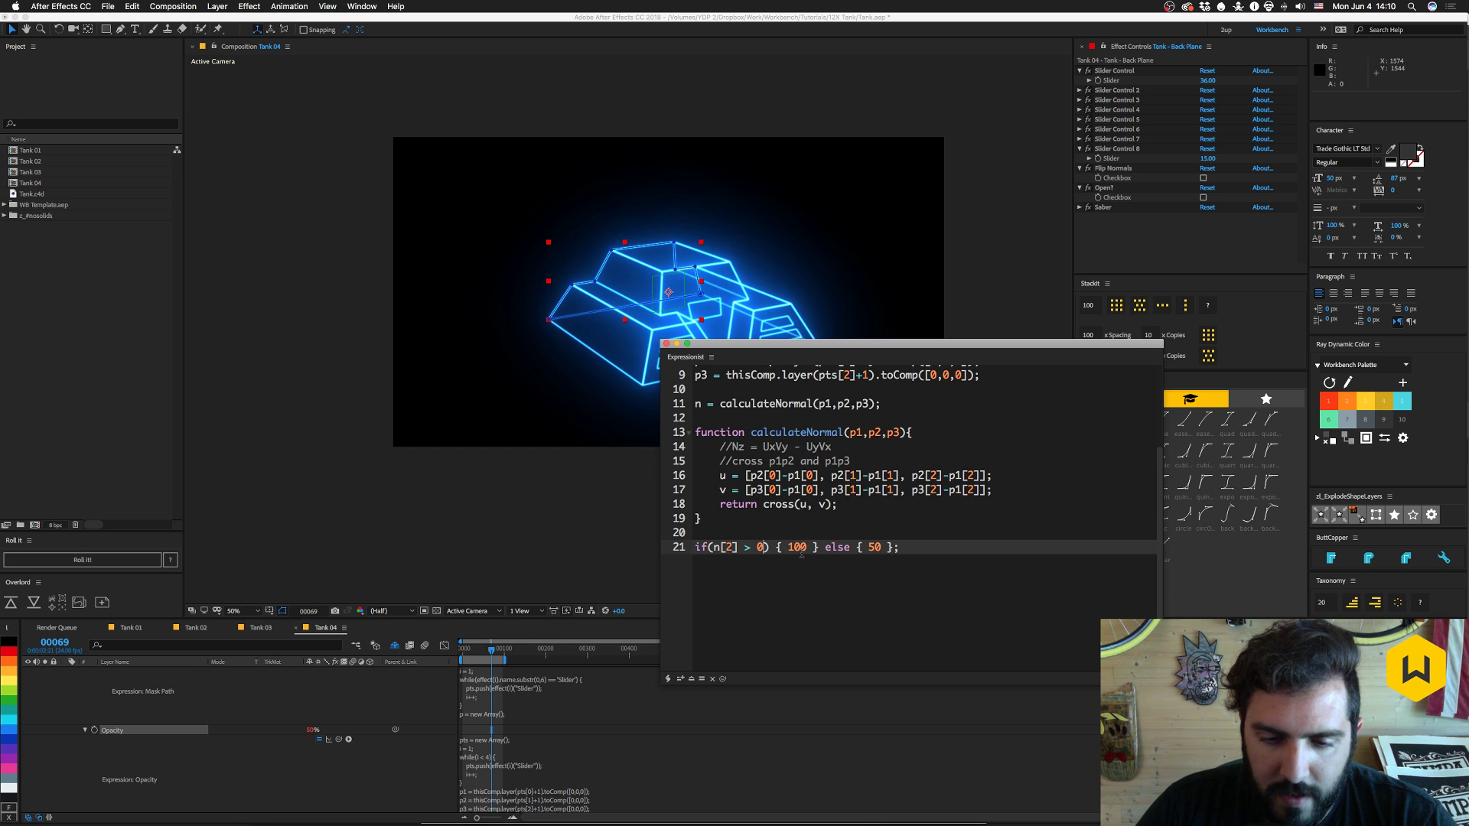
left_click(737, 532)
key("Return")
key("Return")
key("Up")
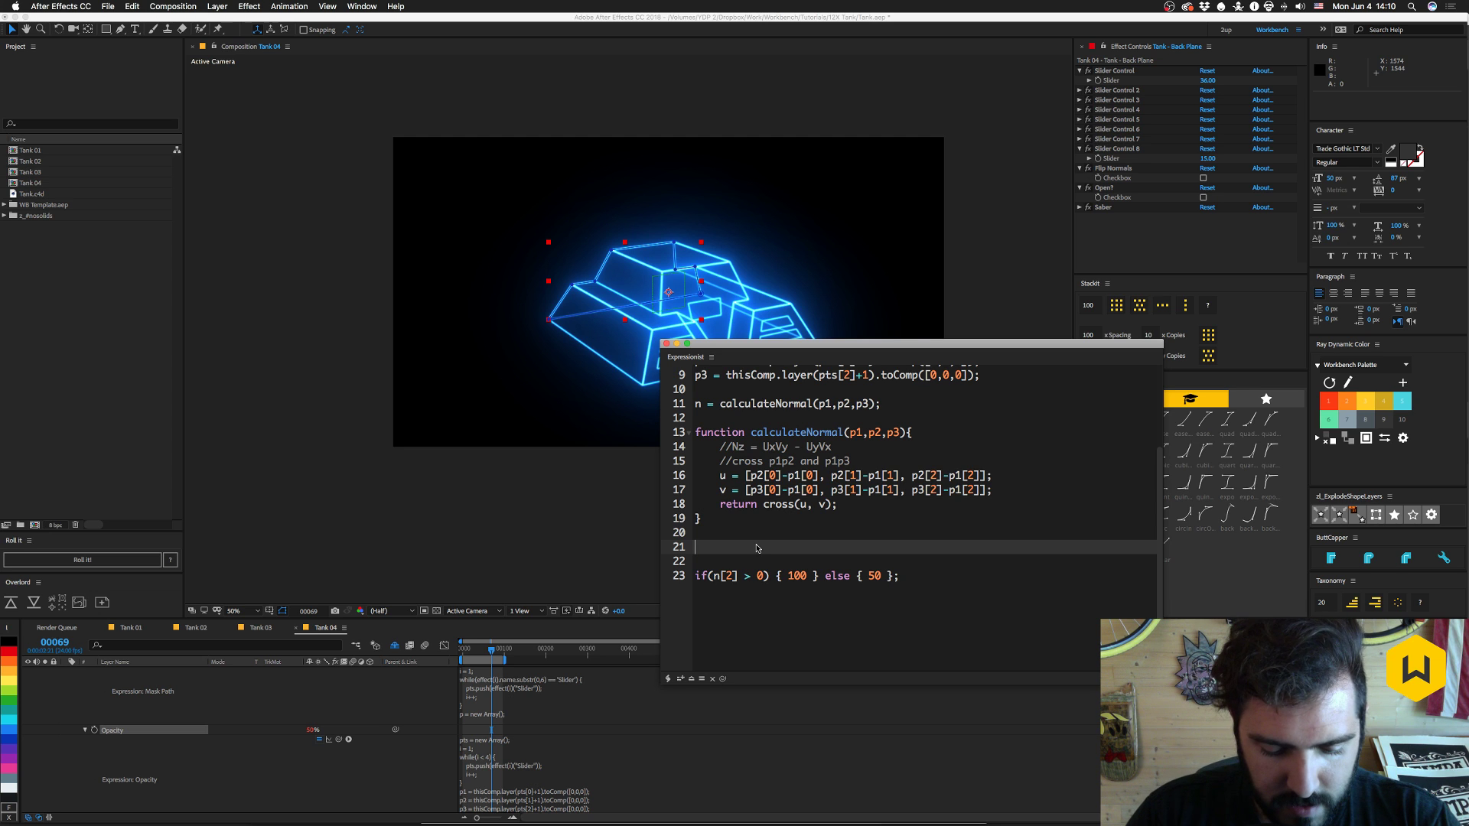
- Write the line x = effect("Flip Normals")("Checkbox").value * -1; above the final if statement
type("x")
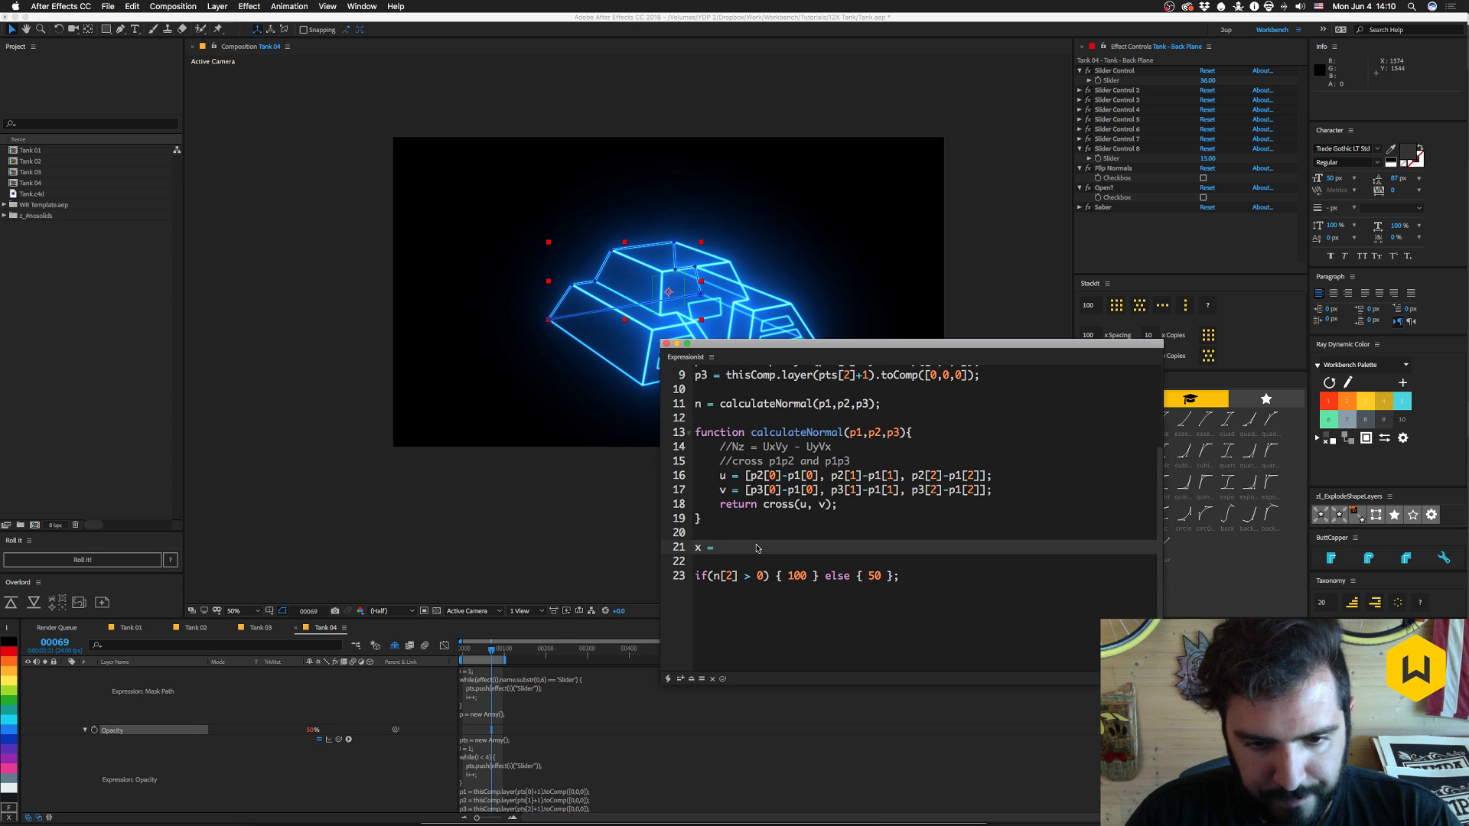
type("= ")
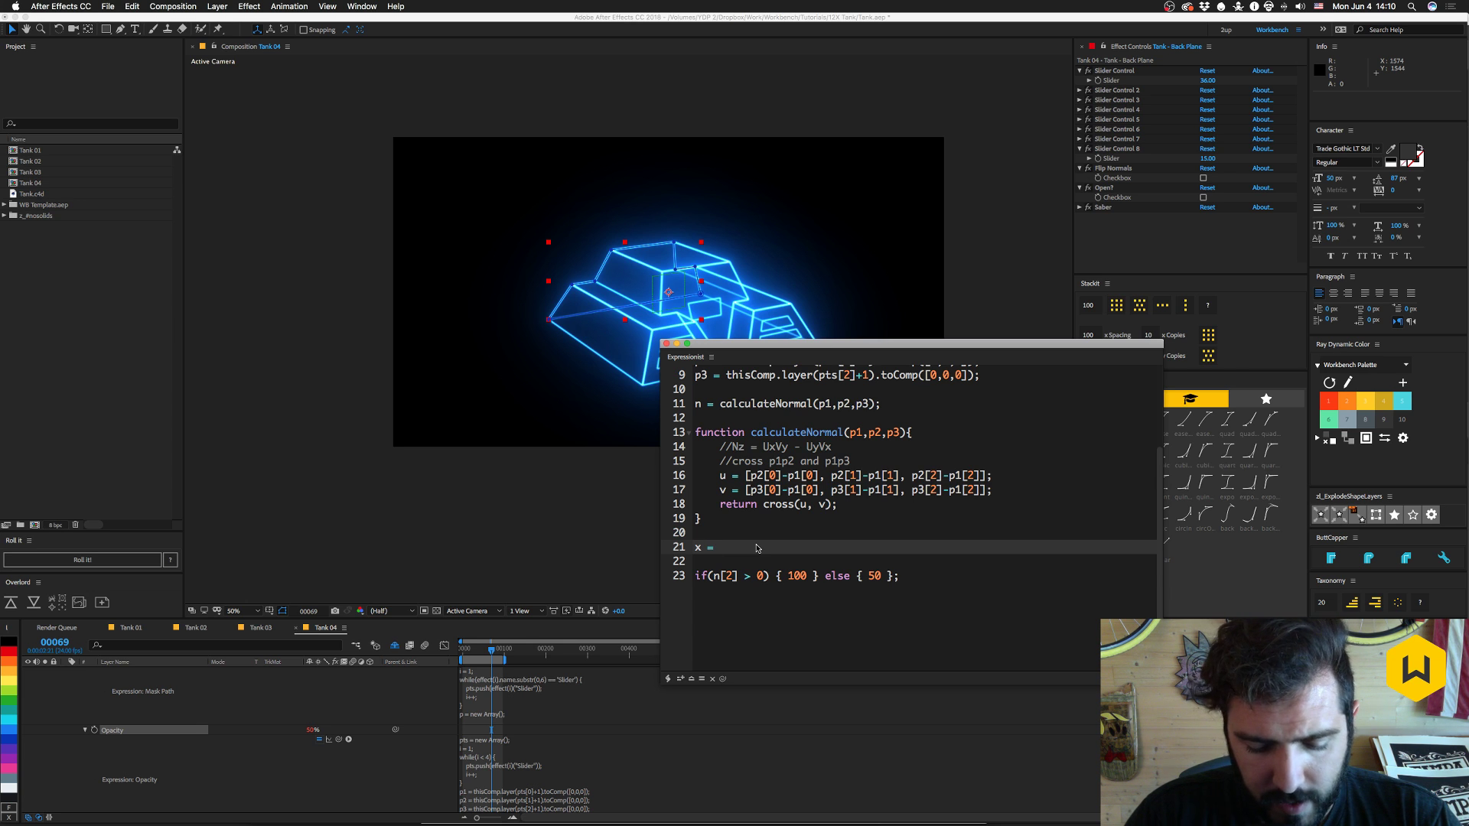
type("effect")
type("(\"Flip No")
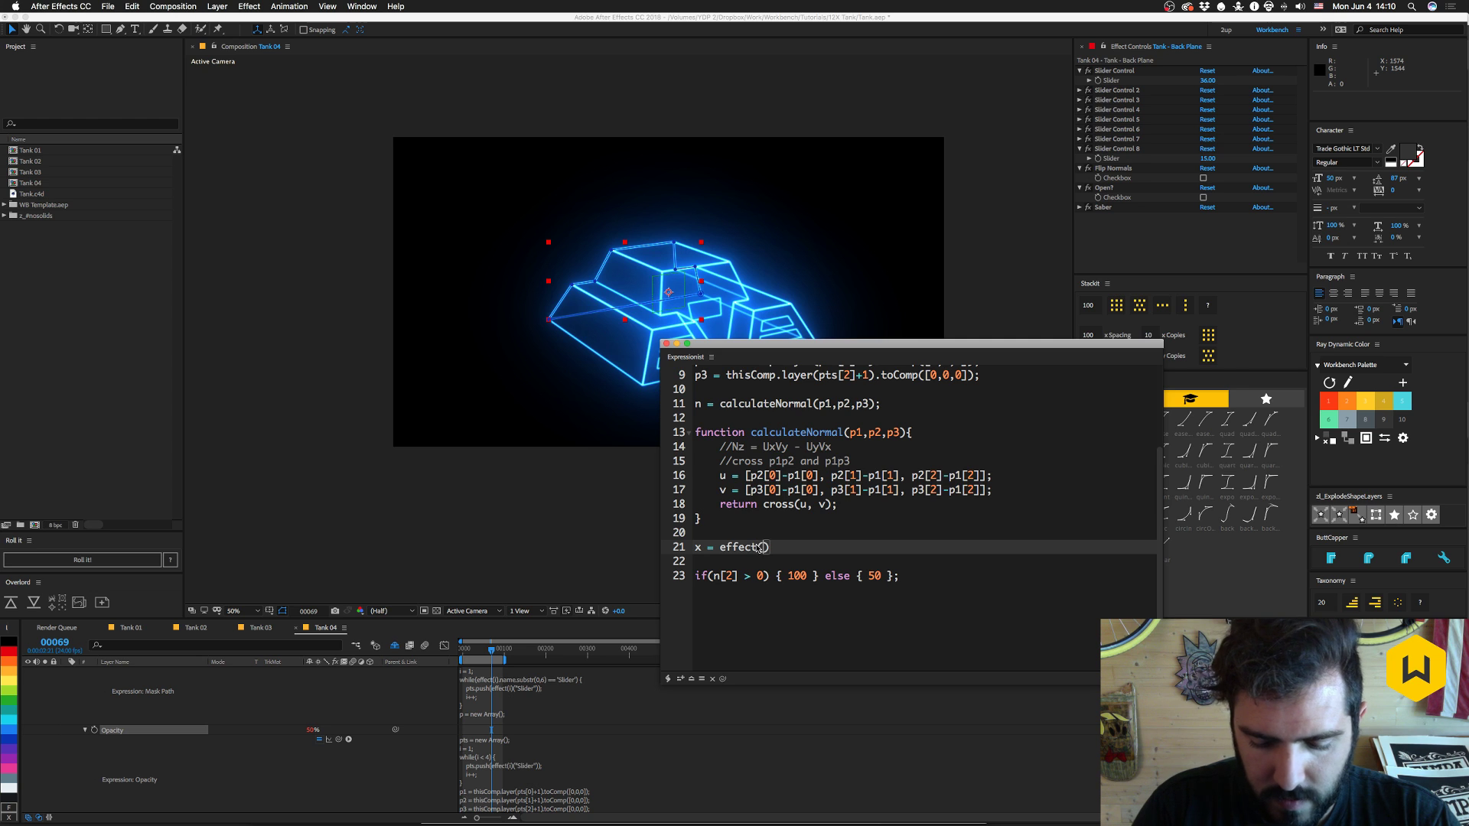
type("rmals")
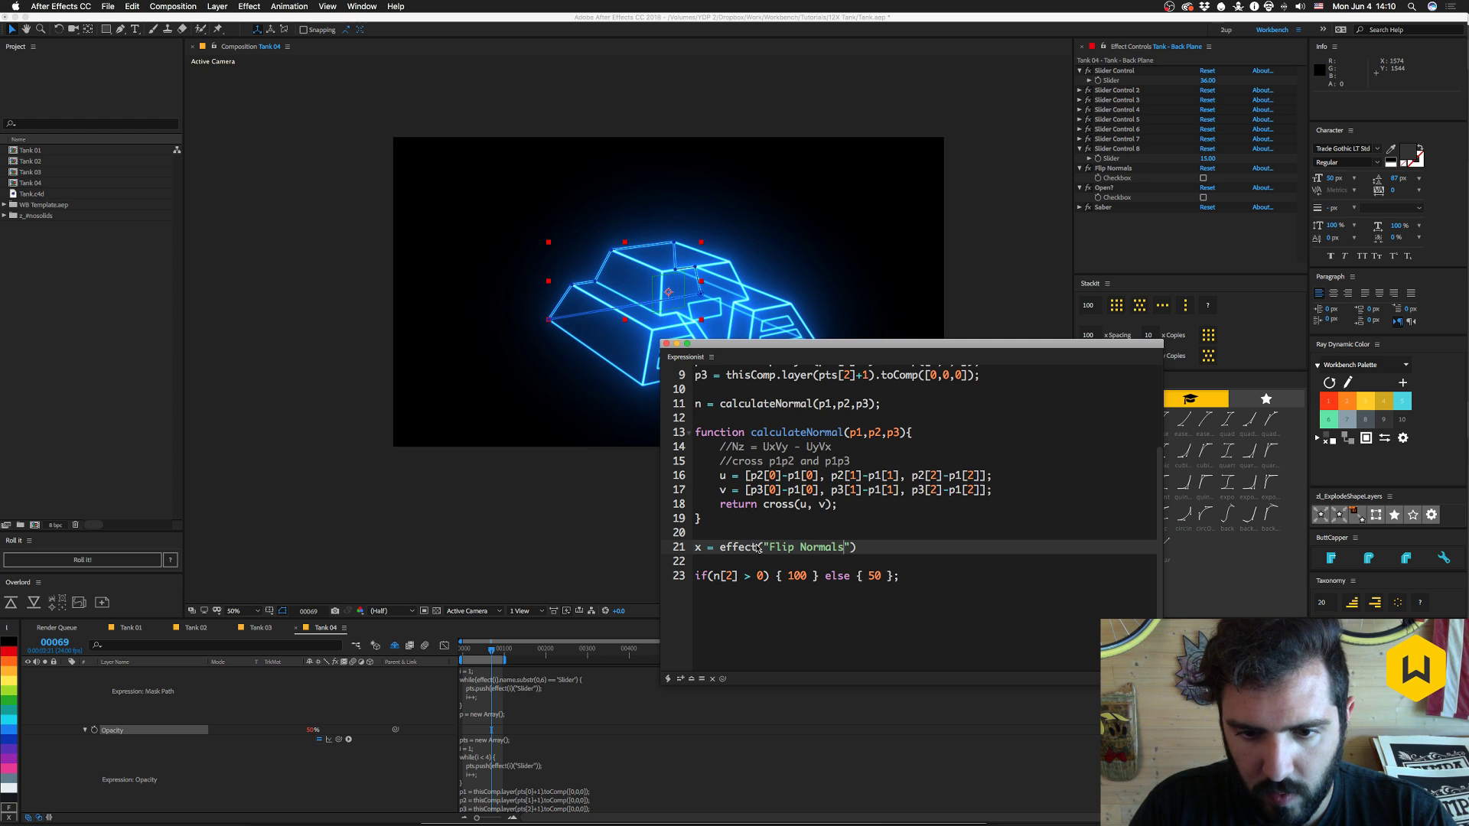
type("\")(\"Che")
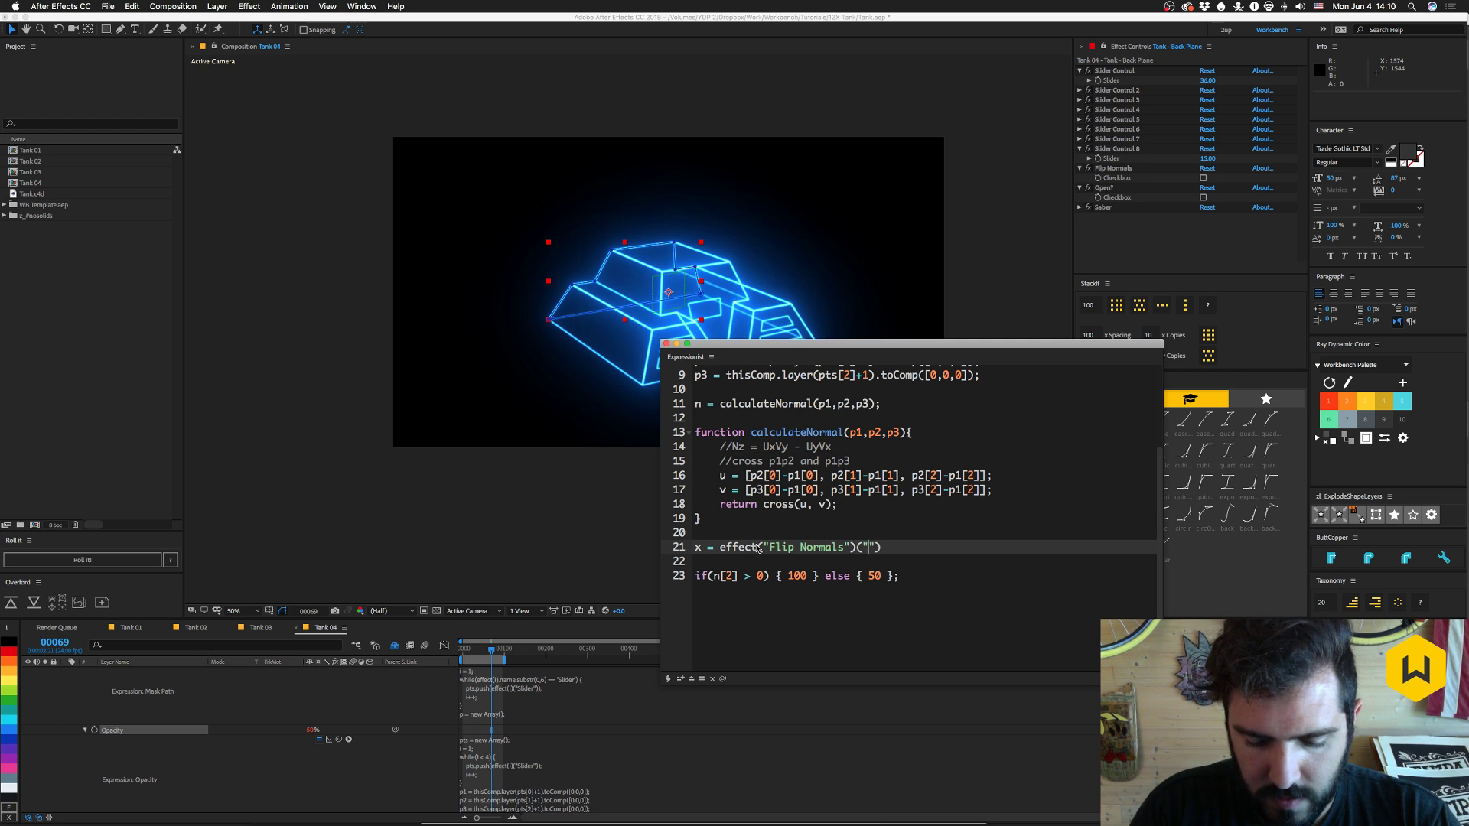
type("ckbox\")")
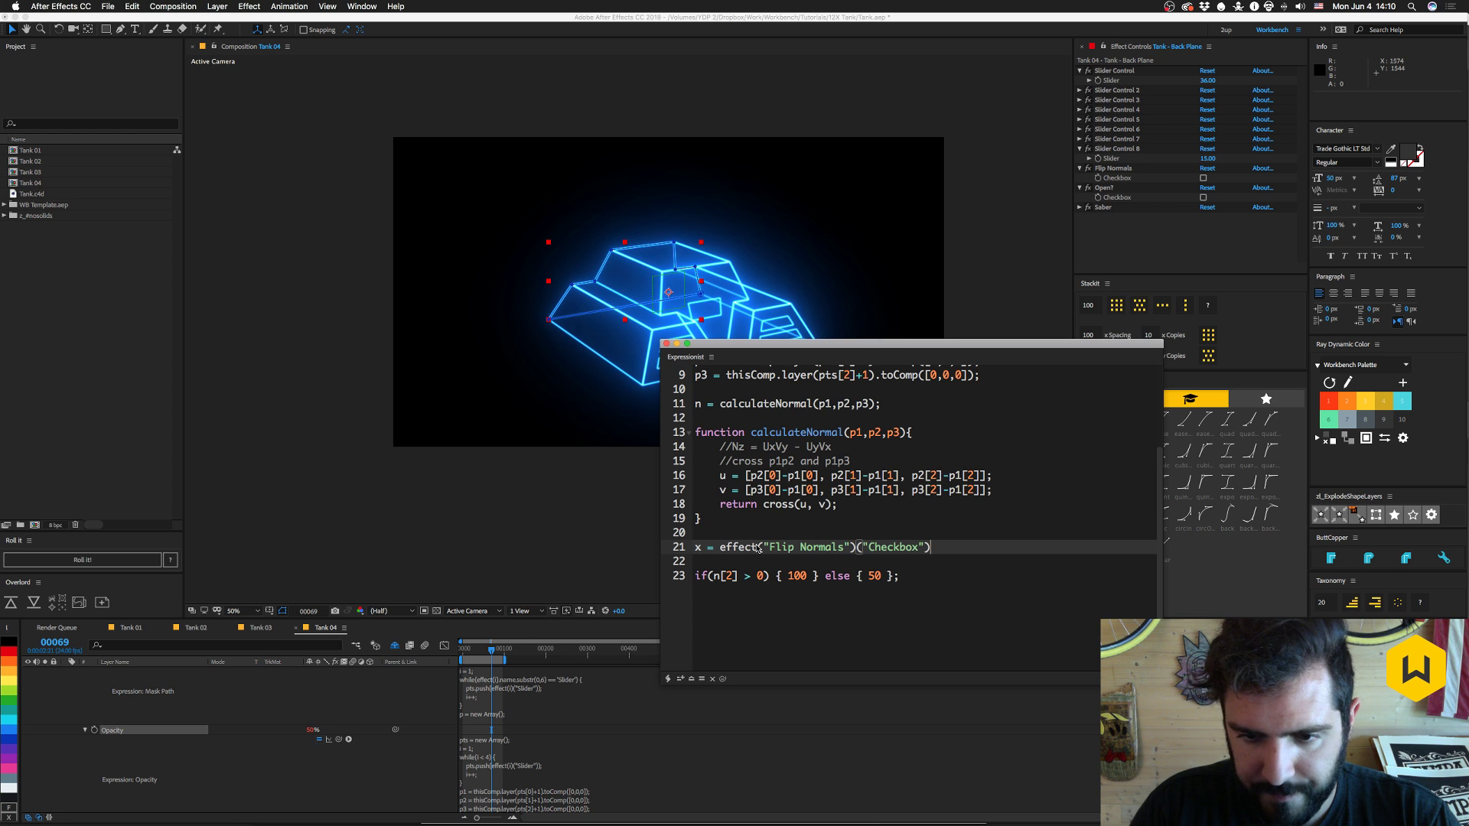
type(".va")
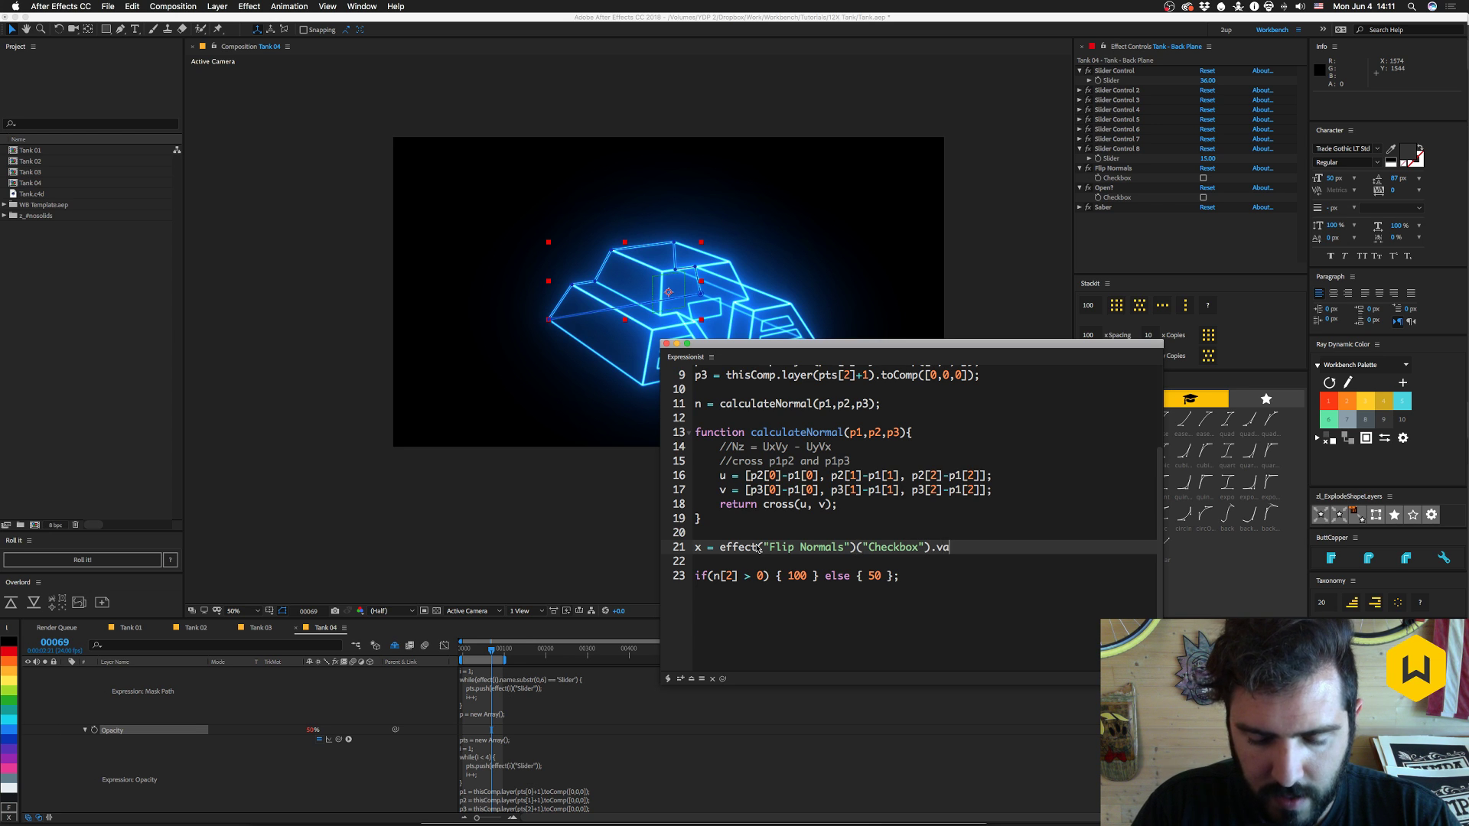
type("lue * ")
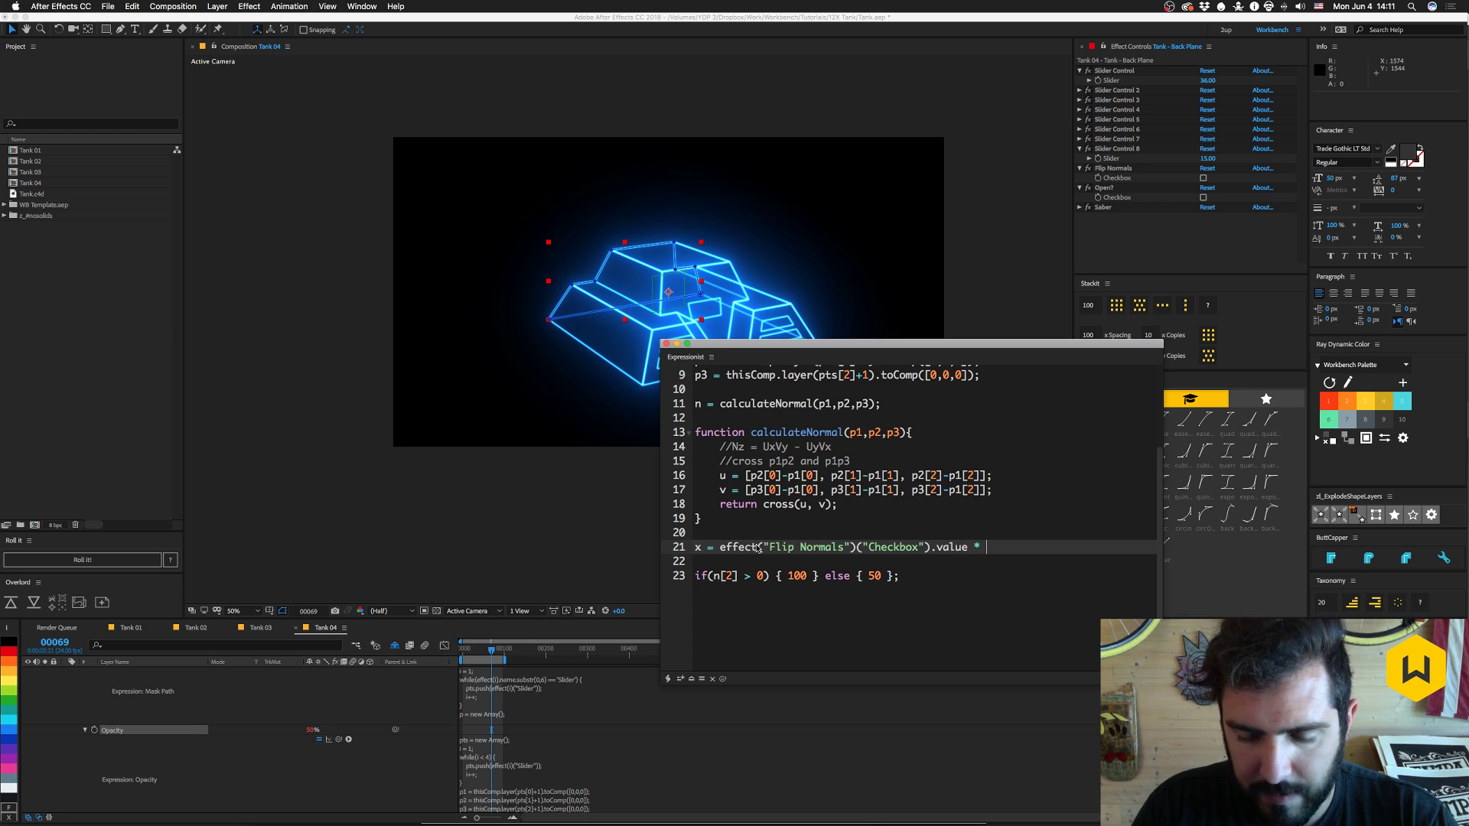
type("-1;")
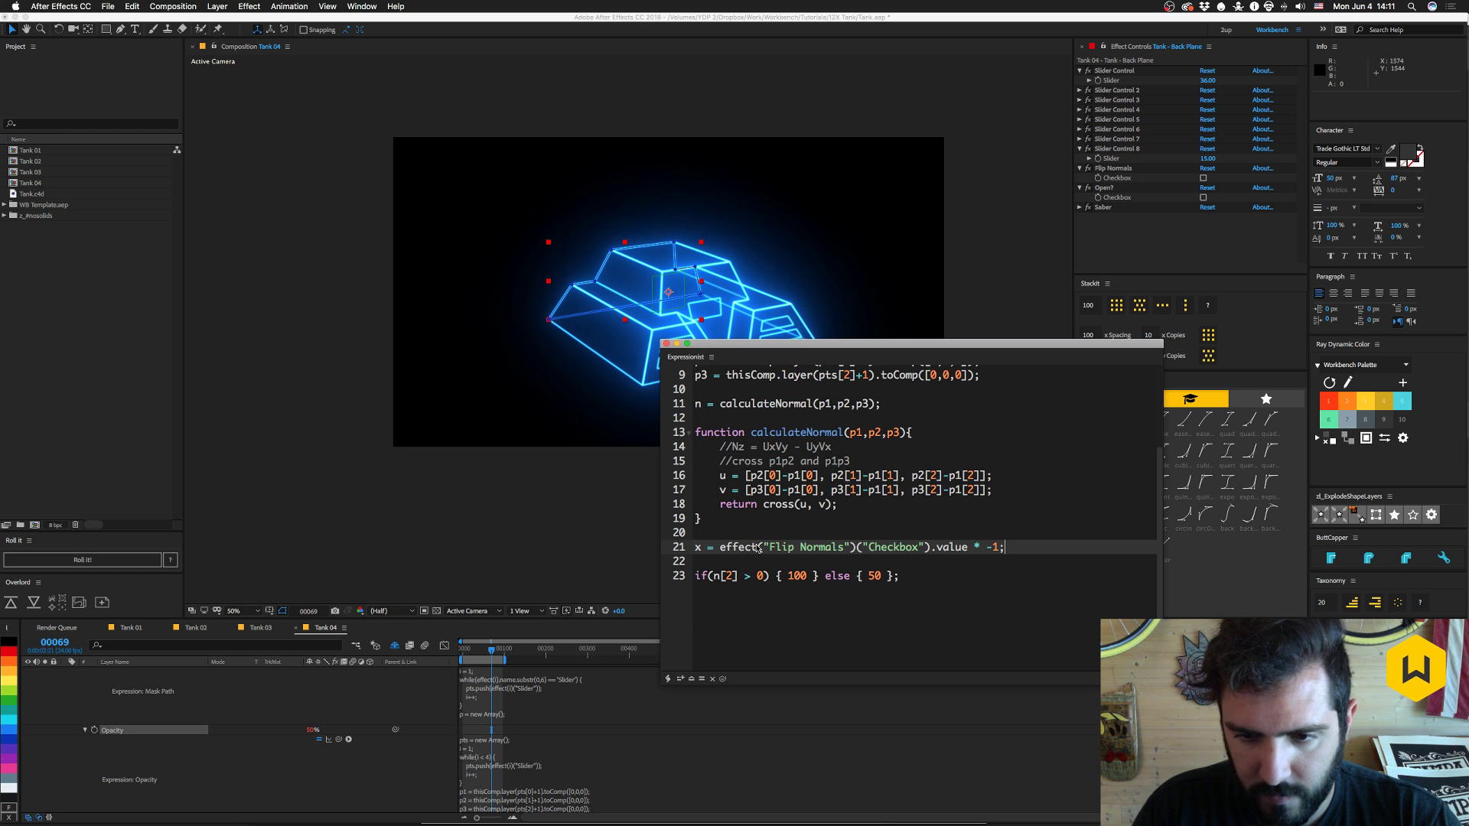
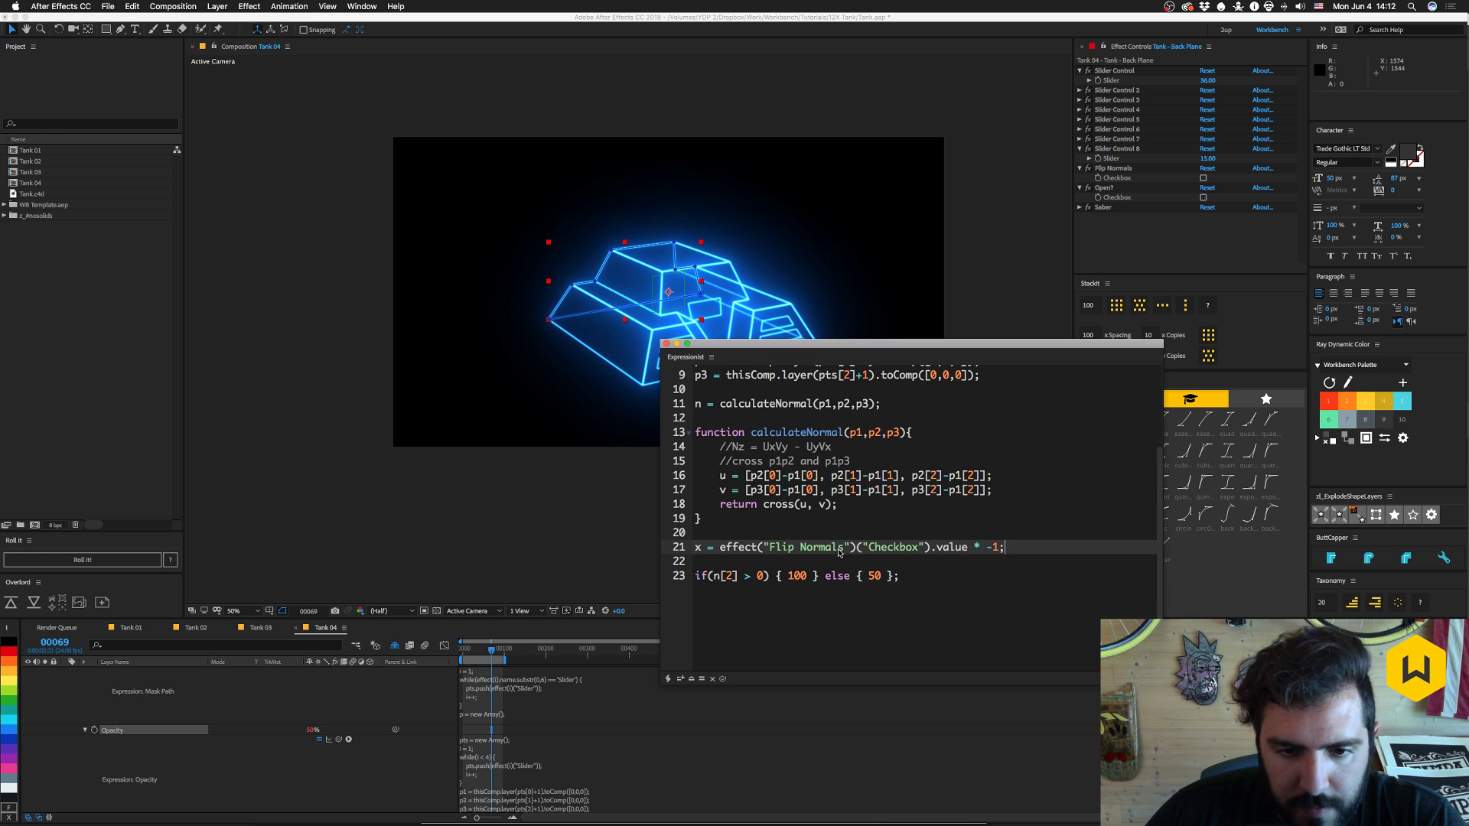
triple_click(1020, 549)
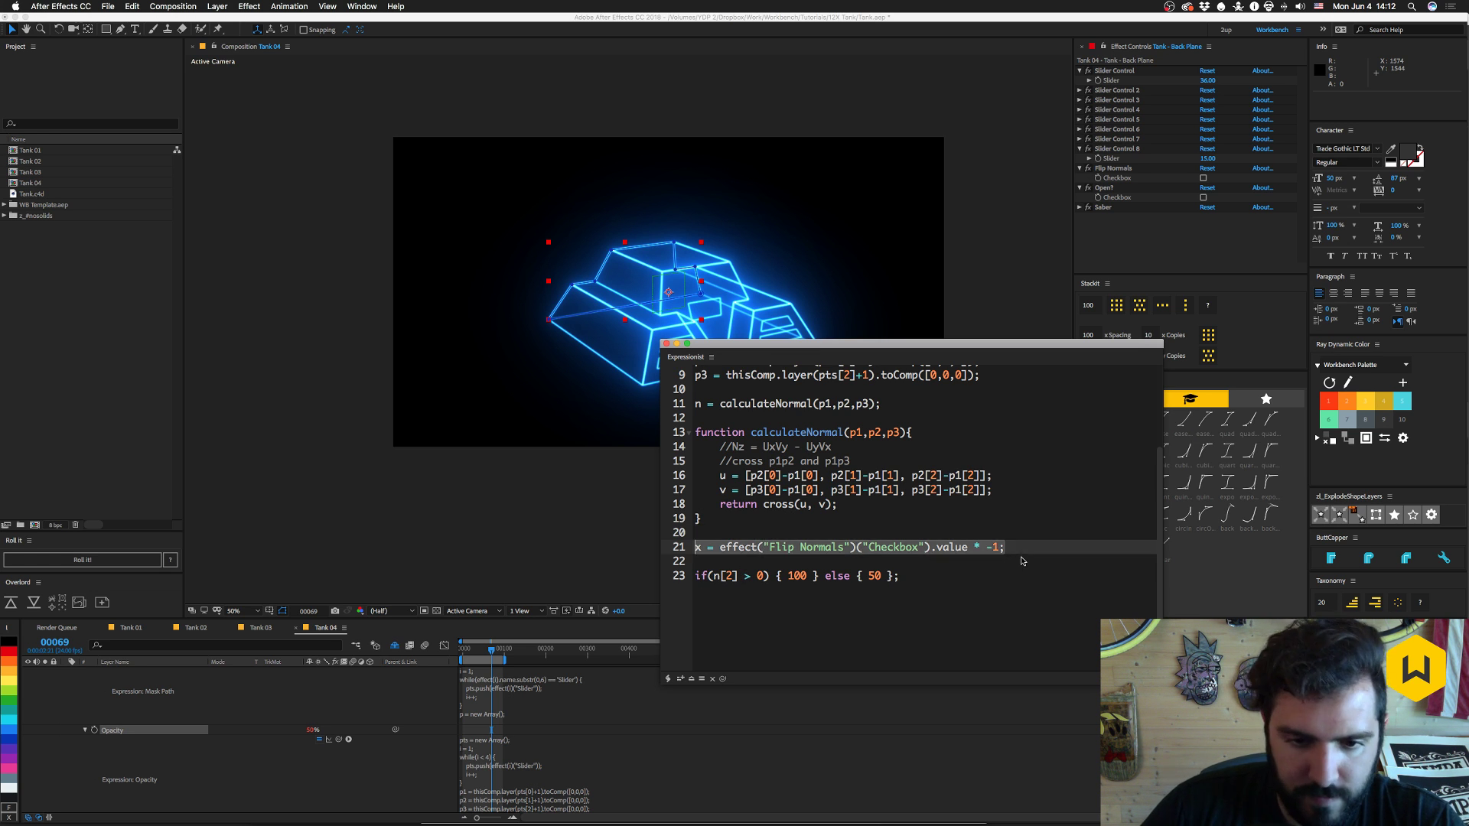
key("BackSpace")
key("super+z")
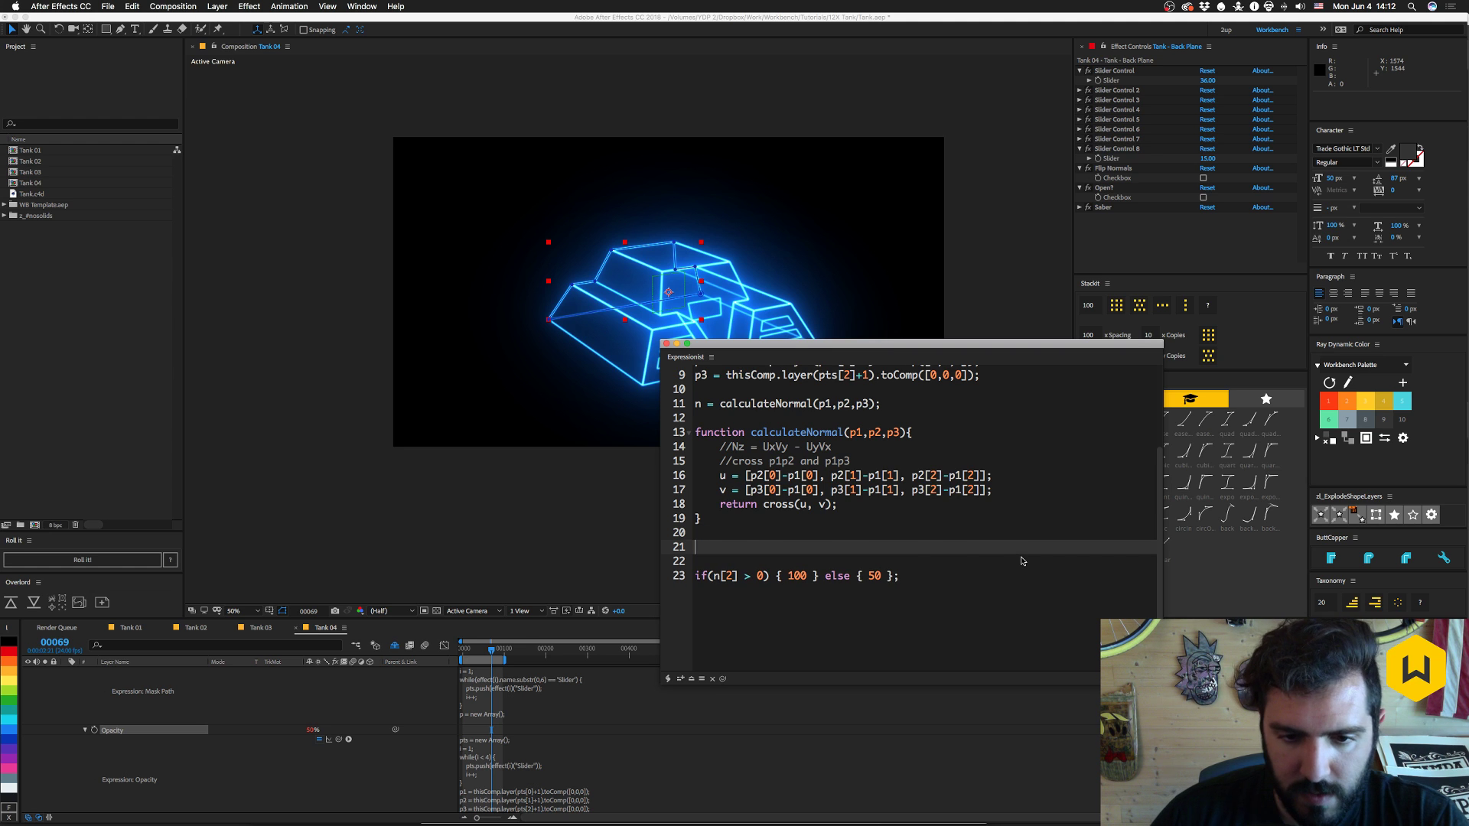
- Replace the x = assignment at the start of the Flip Normals line with if(
left_click(724, 551)
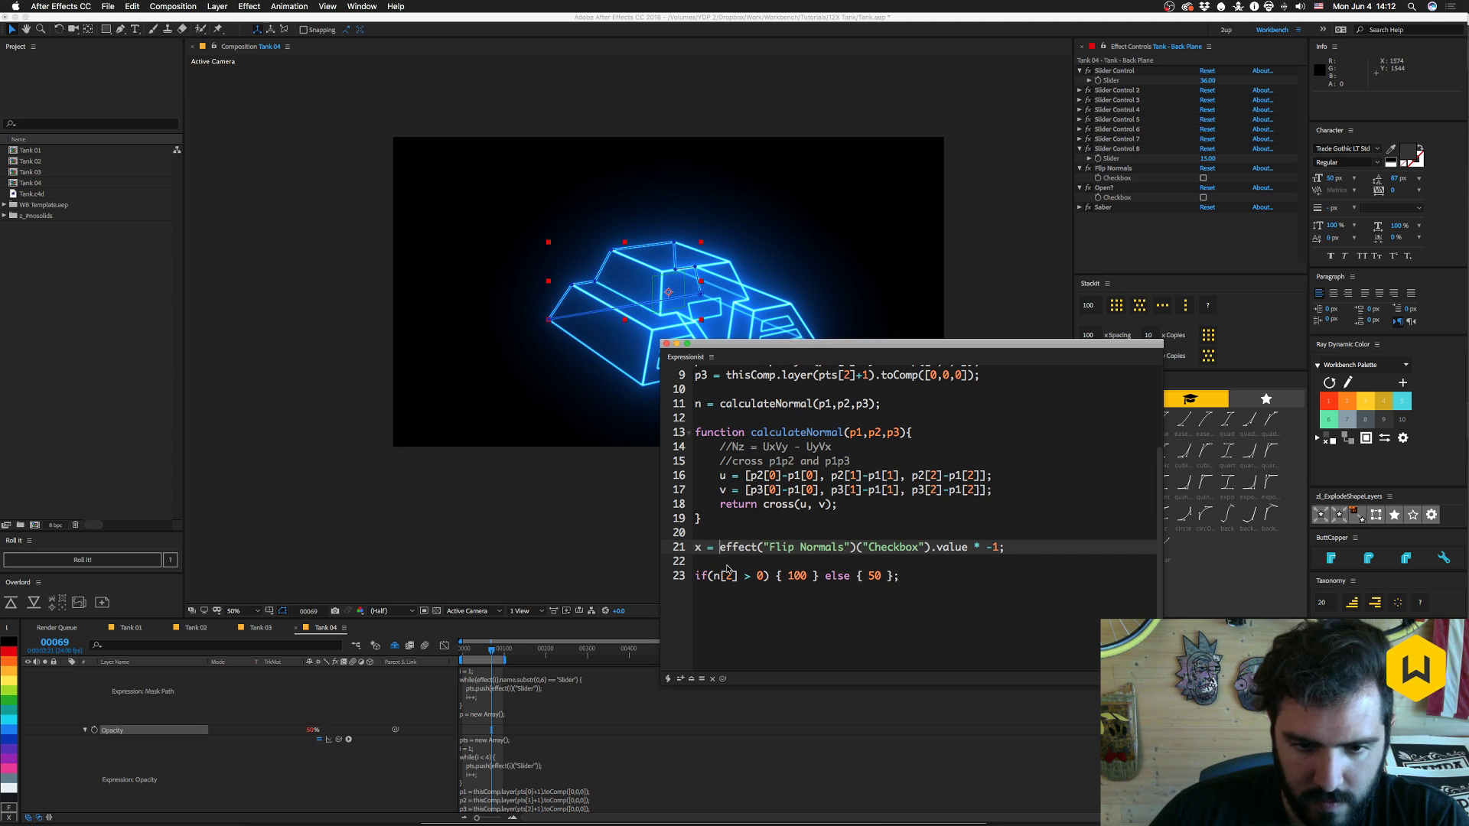
key("BackSpace")
key("BackSpace")
key("BackSpace")
key("BackSpace")
type("if")
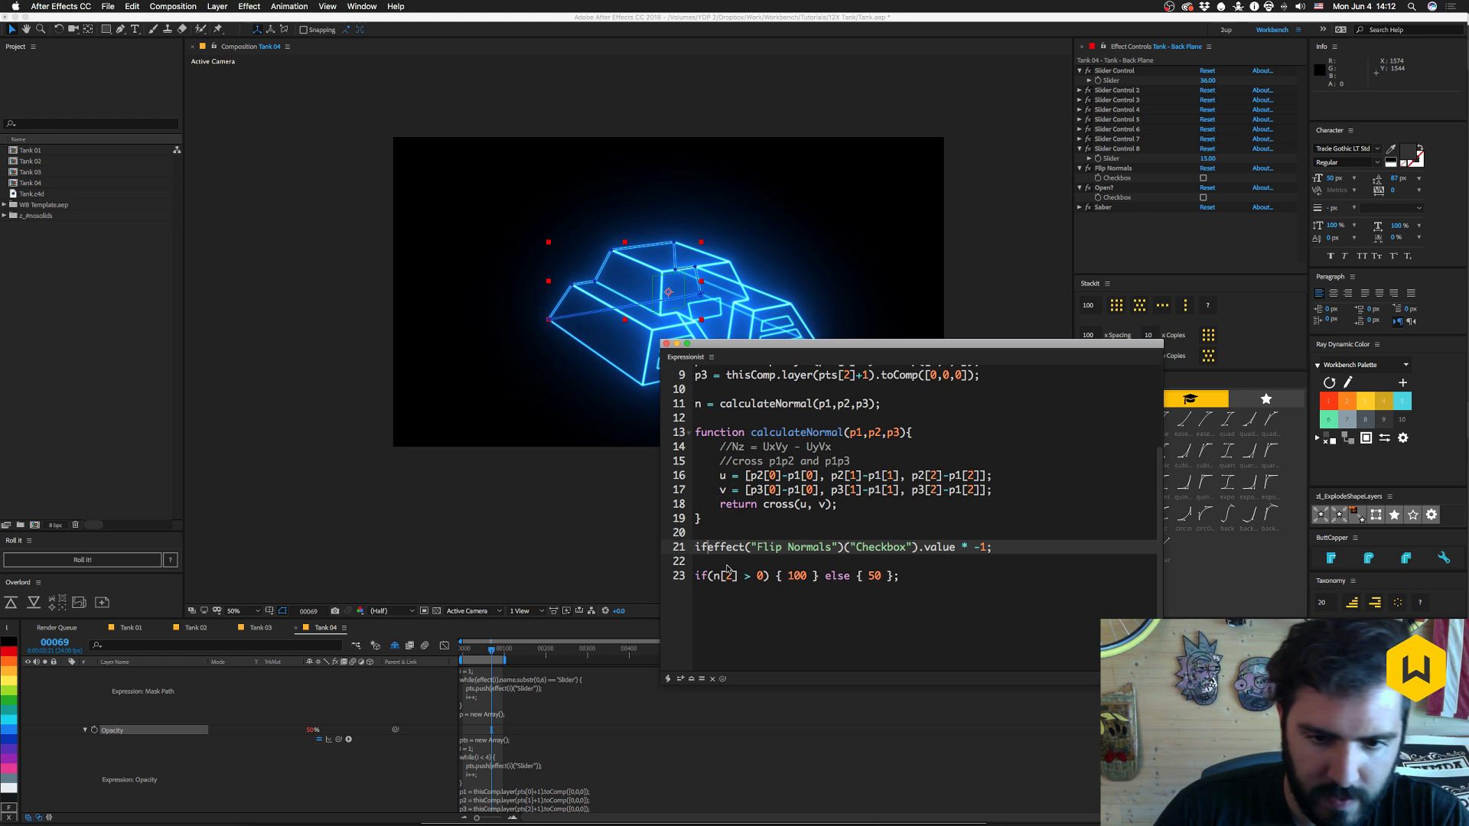
type("(")
- Replace * -1; at the end of the Flip Normals line with == 0) to complete the condition
key("super+Right")
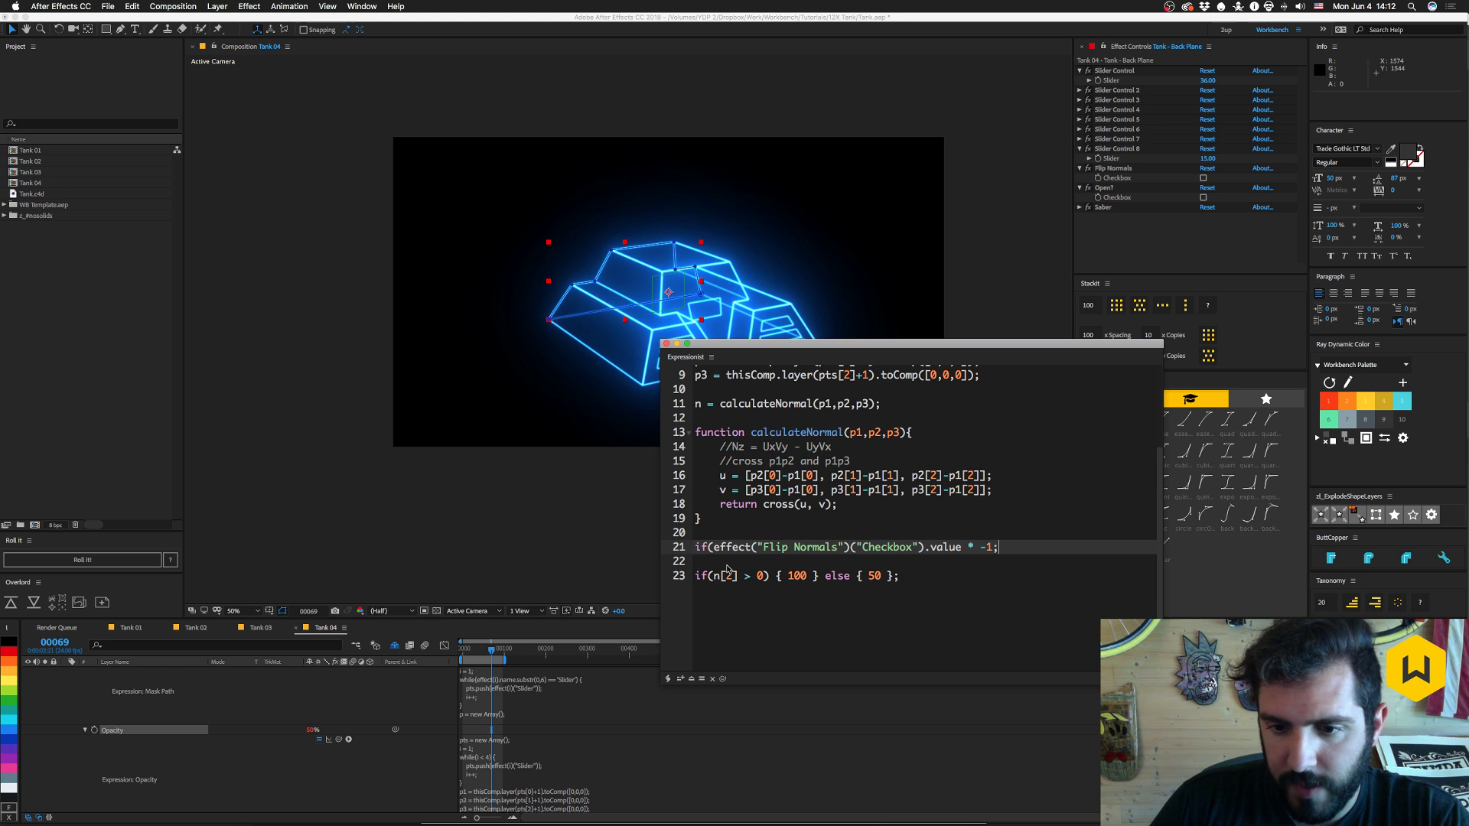
key("BackSpace")
key("BackSpace")
key("BackSpace")
key("BackSpace")
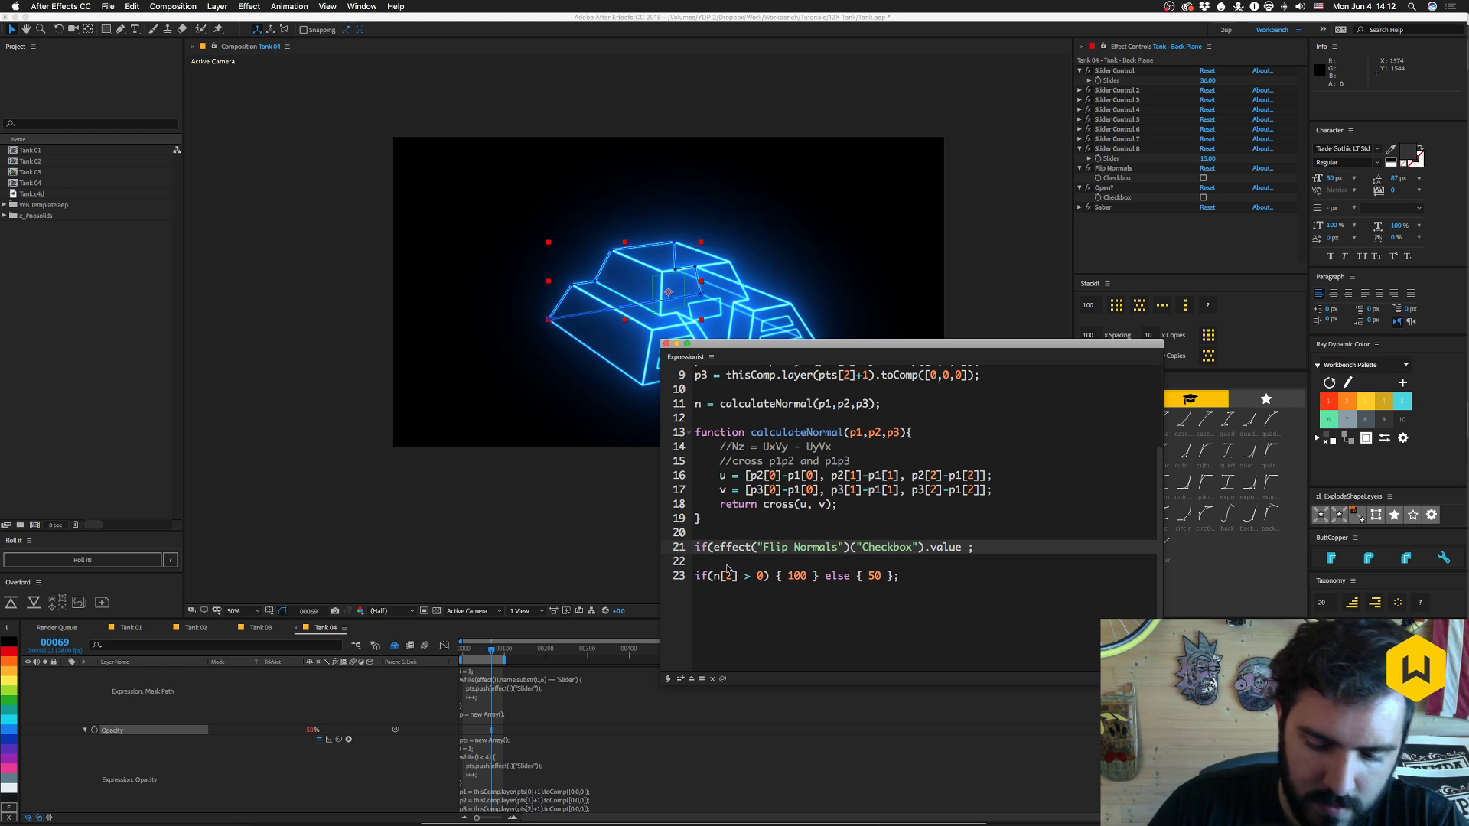
type("==")
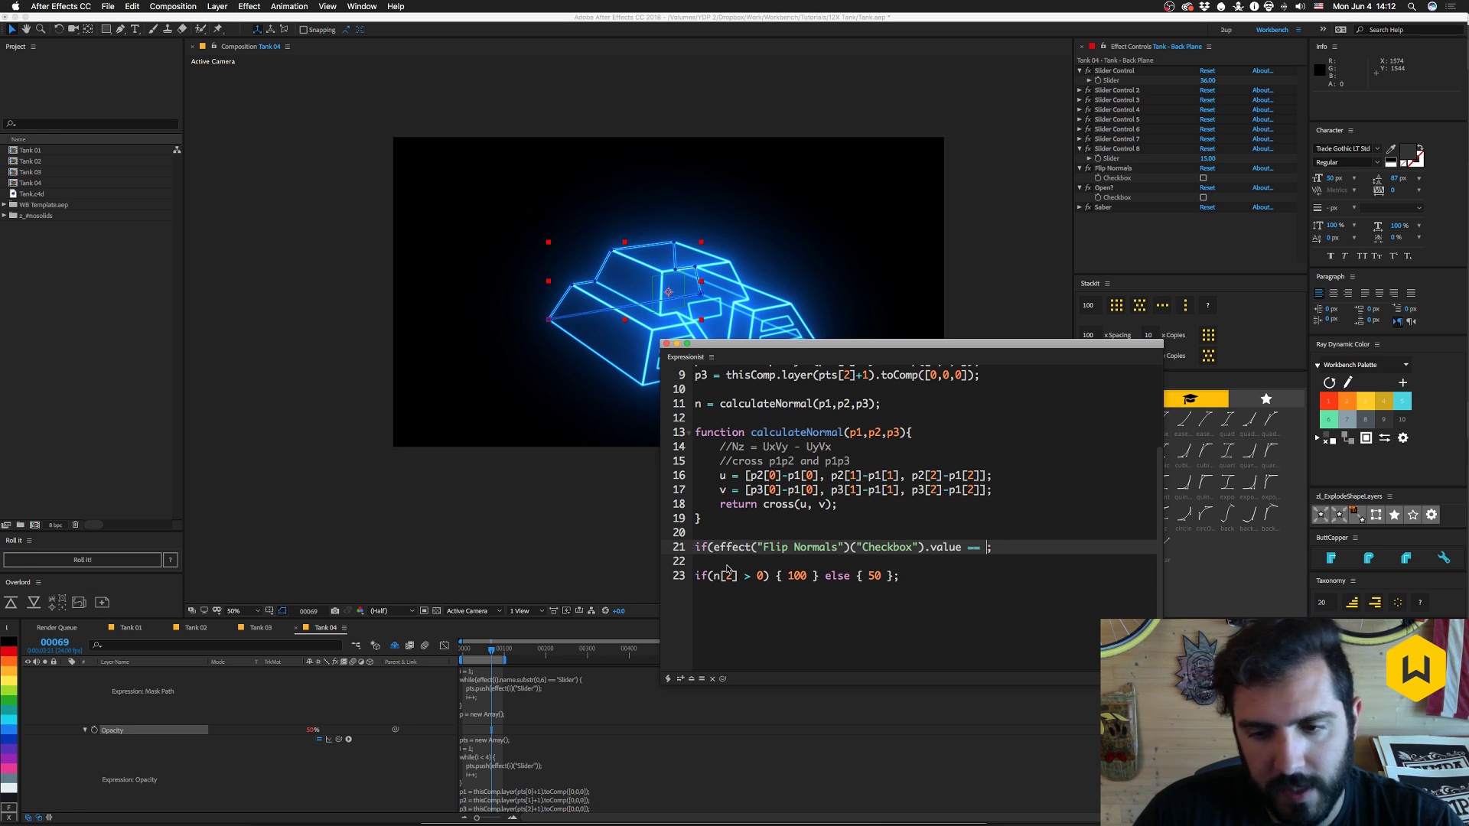
type("0")
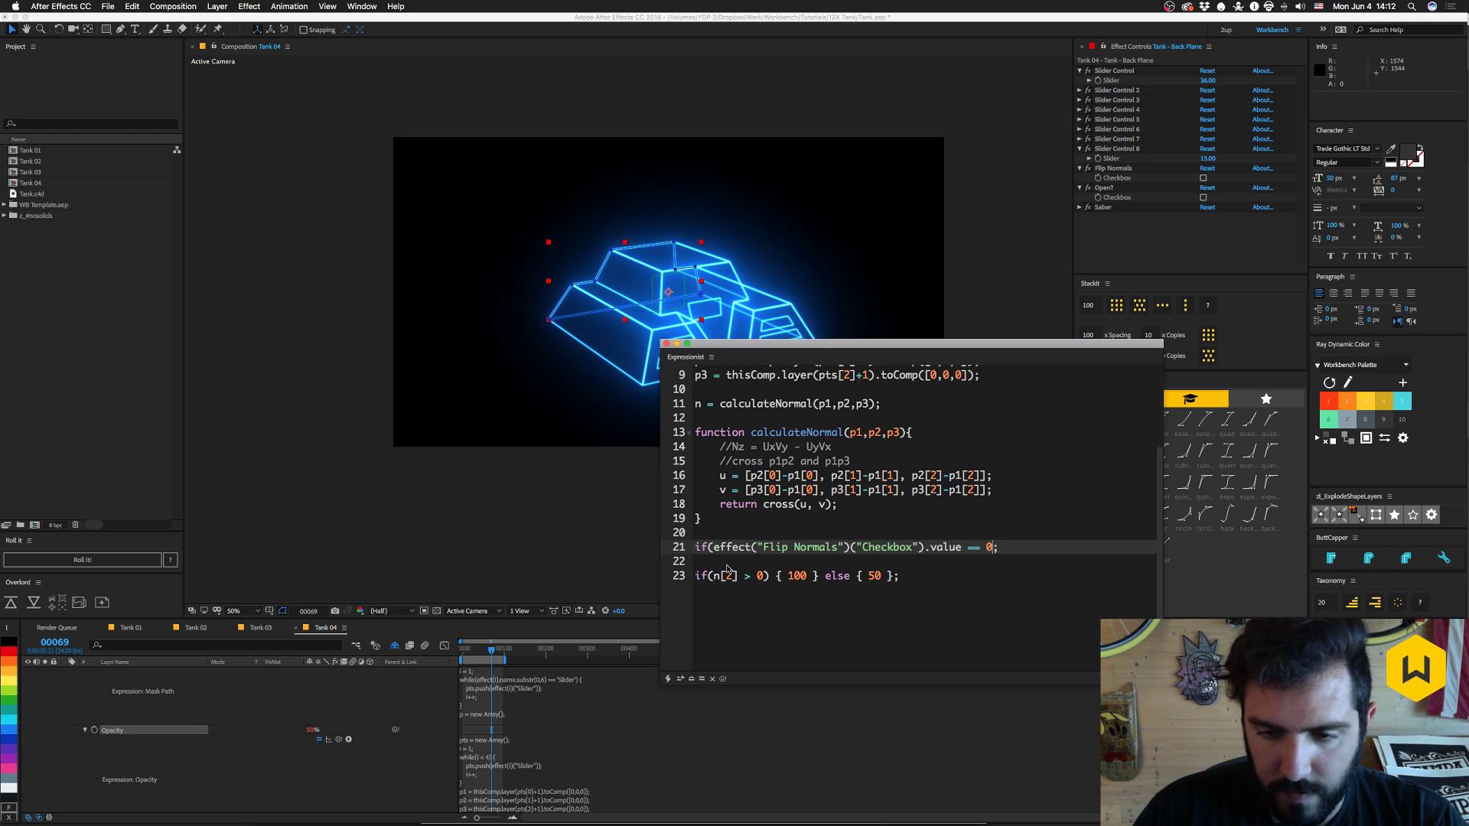
type(")")
key("Delete")
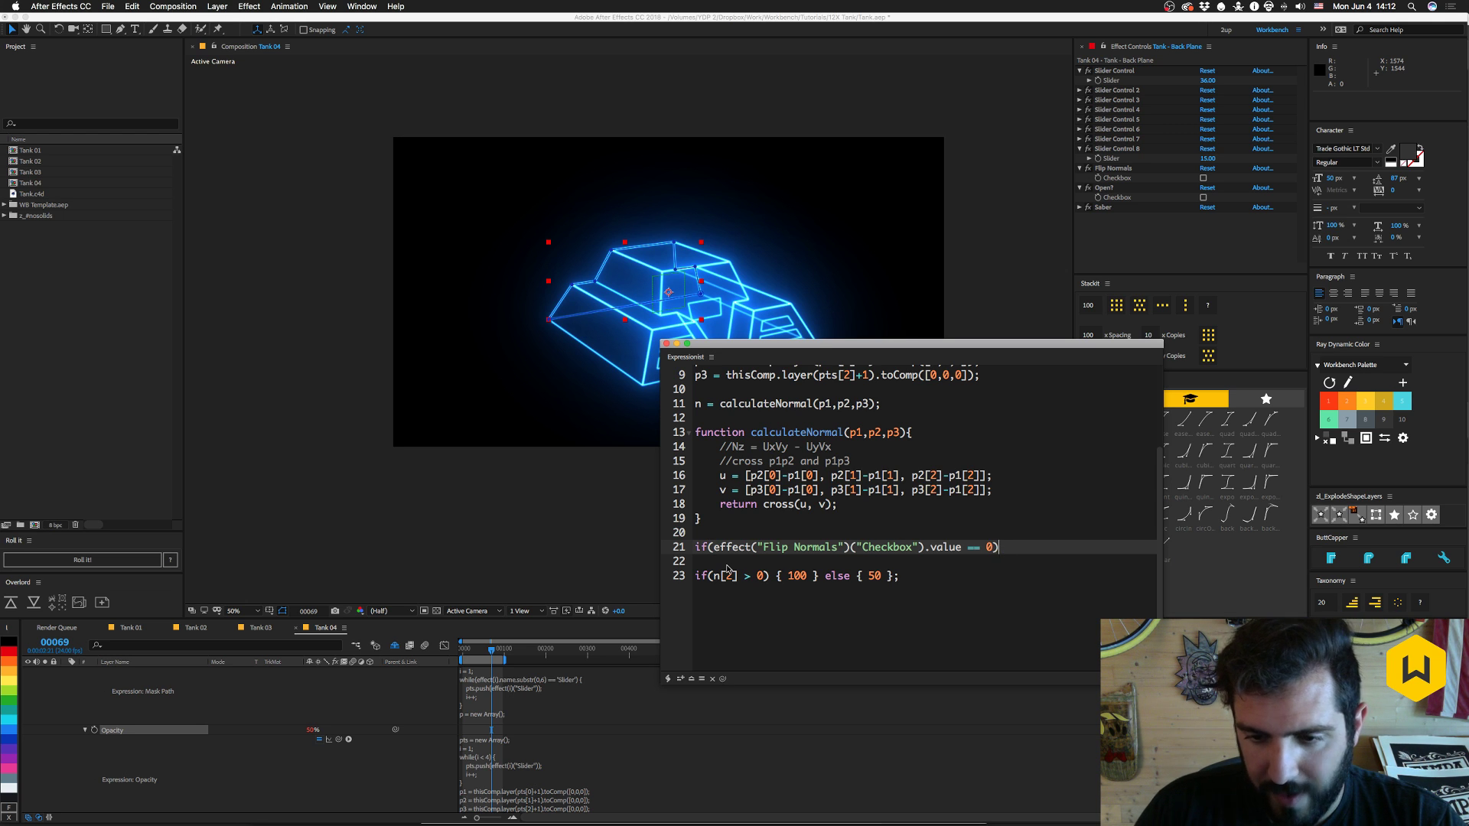
- Open a curly-brace block on the same line as the Flip Normals condition, with an empty line inside it
key("Return")
key("Down")
key("Down")
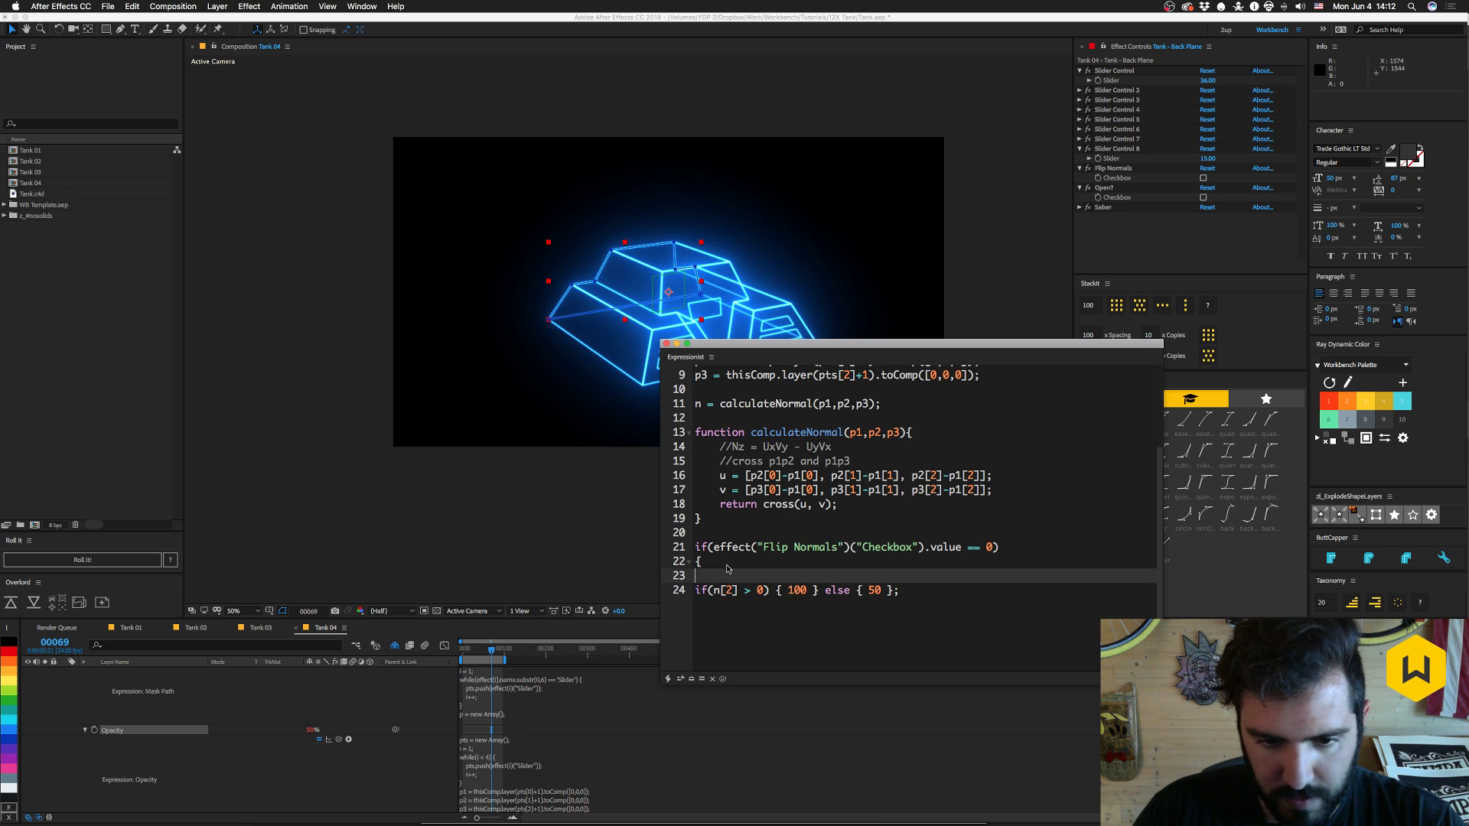
key("Up")
key("Up")
key("Left")
key("BackSpace")
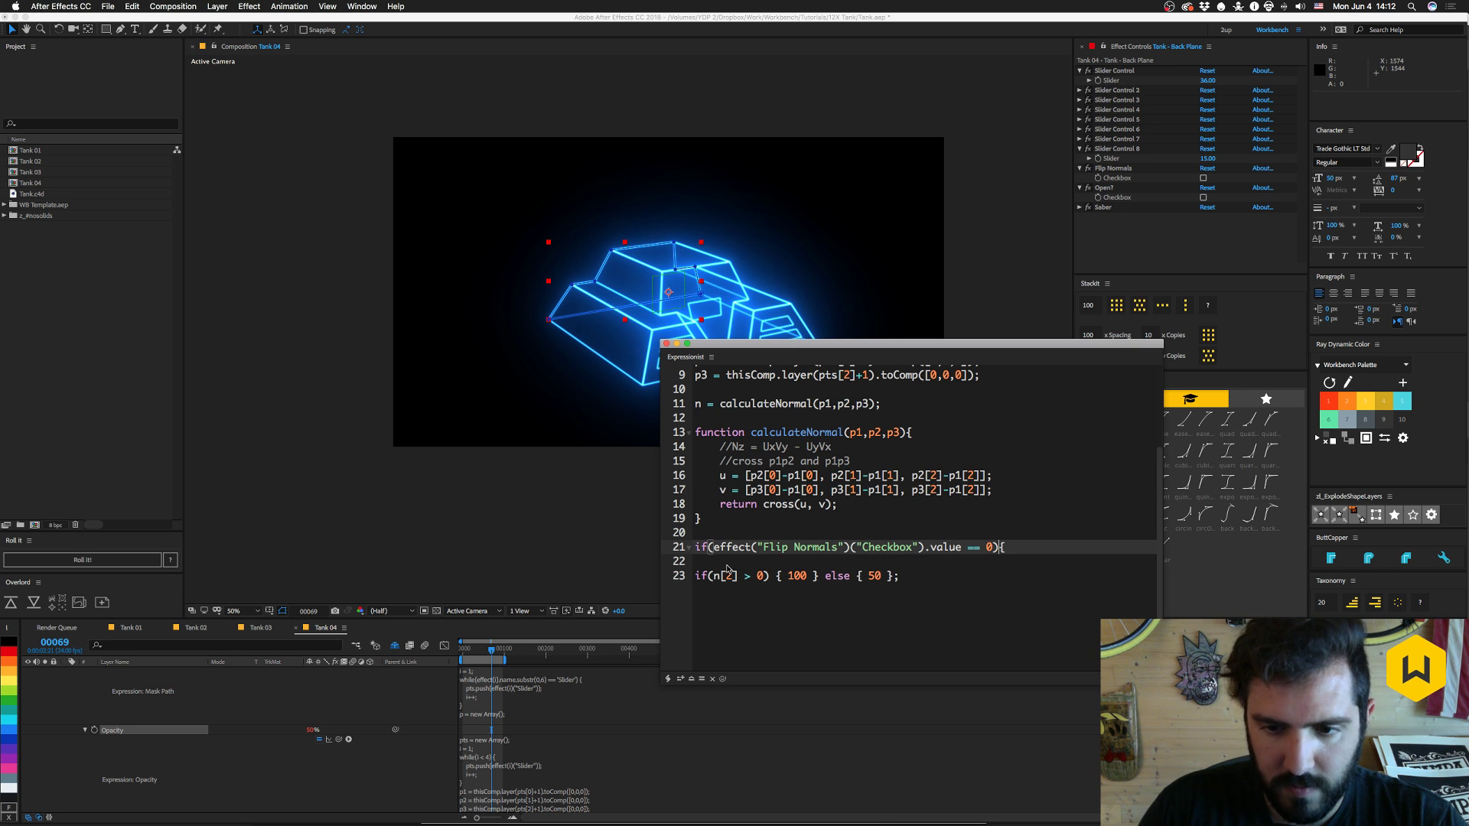
key("Right")
key("BackSpace")
type("{")
key("Return")
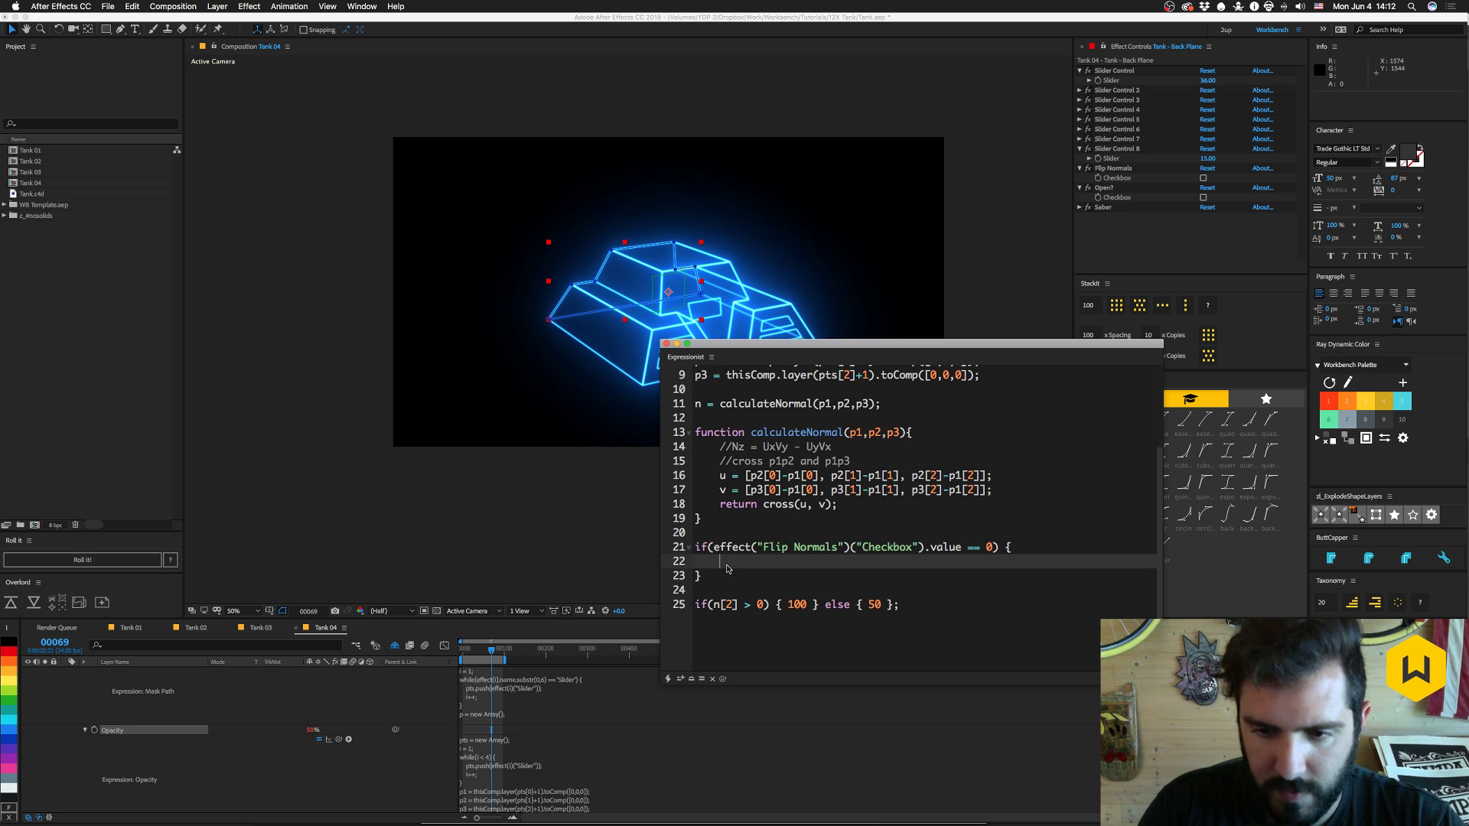
- Move the if(n[2] > 0) { 100 } else { 50 }; line, indented, into the Flip Normals block and remove the leftover blank lines
key("Down")
key("Down")
key("Down")
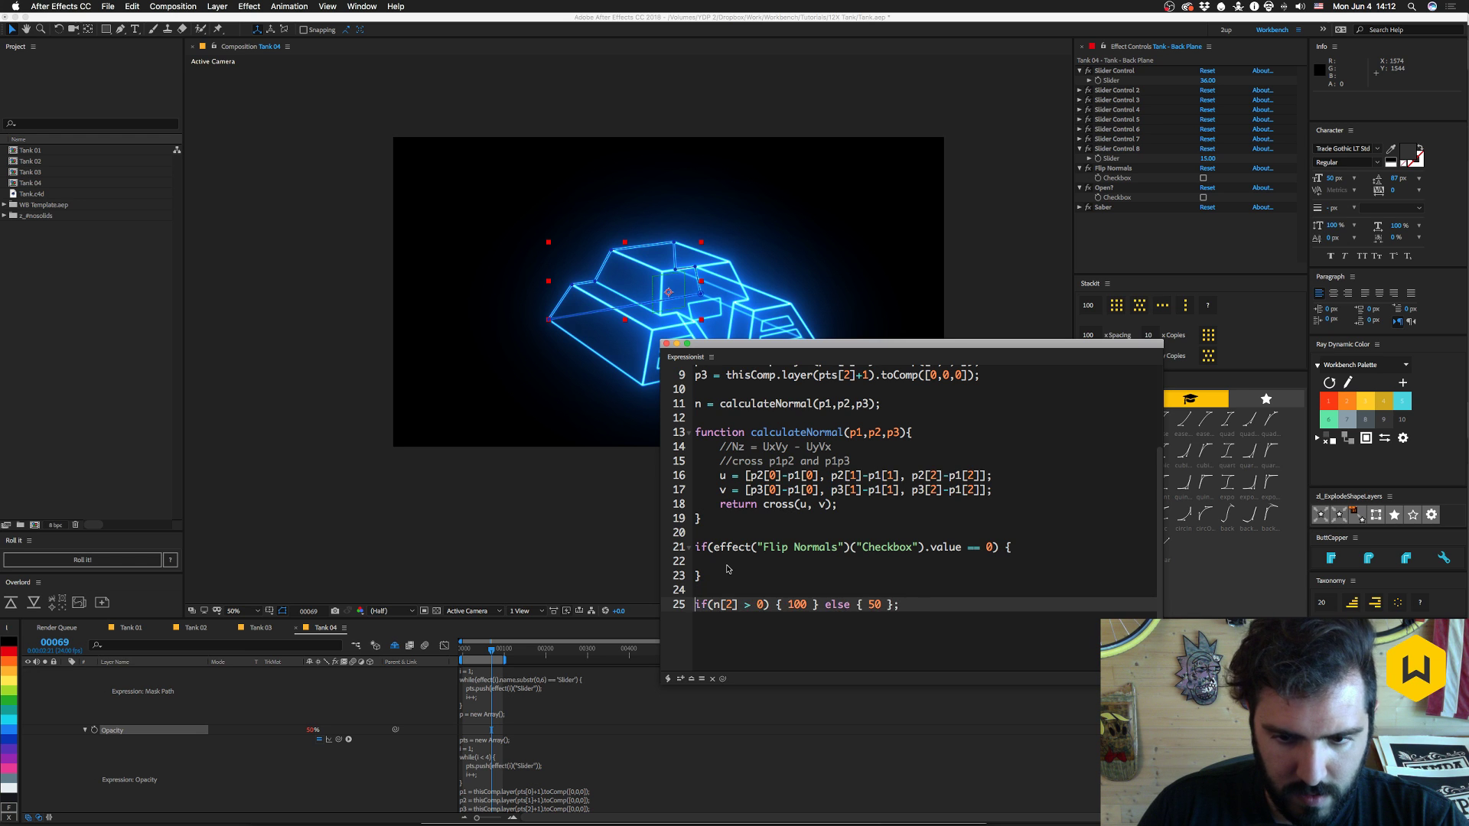
key("Home")
key("shift+End")
key("super+x")
key("BackSpace")
key("BackSpace")
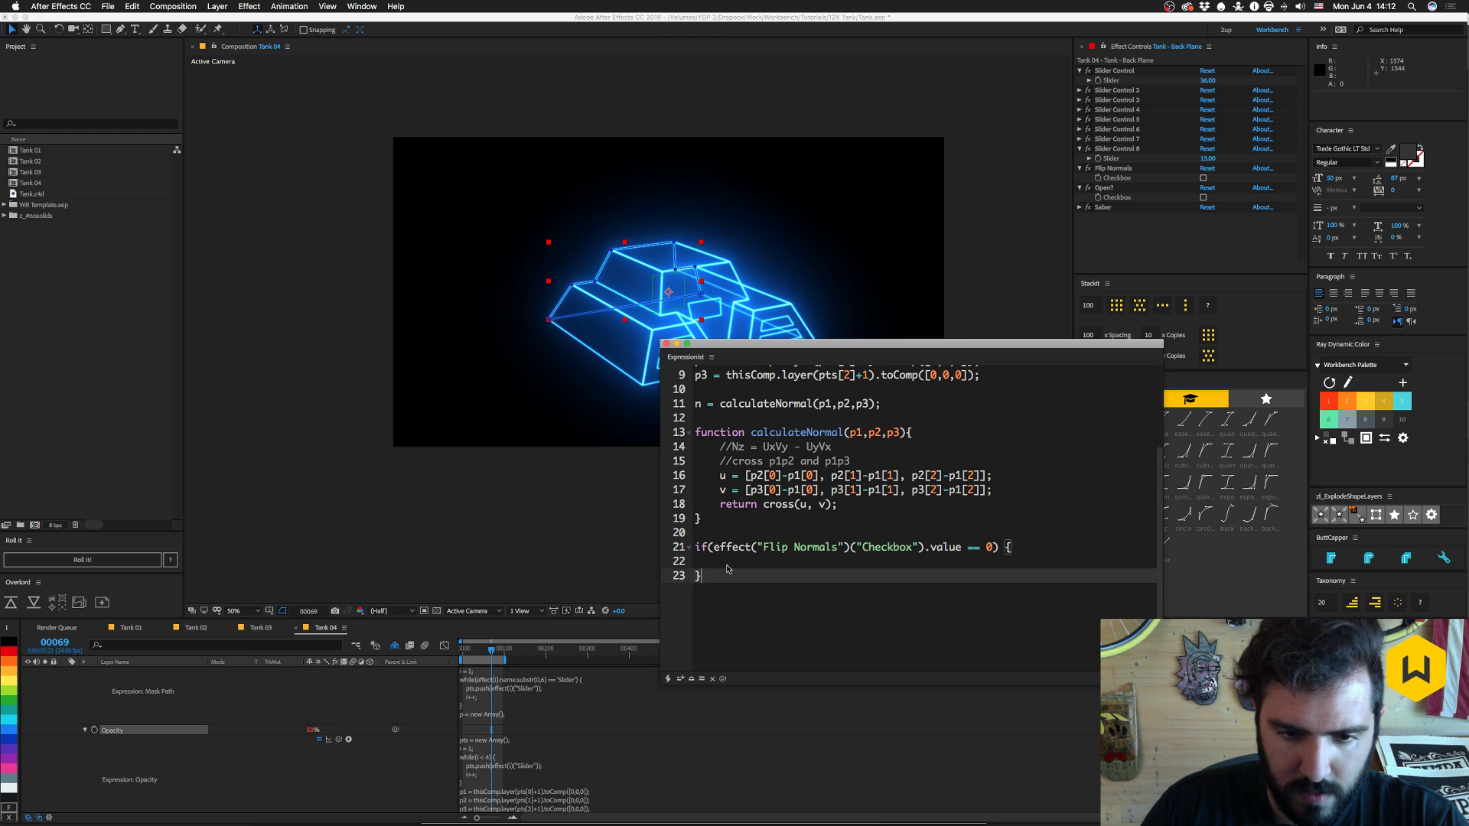
key("Up")
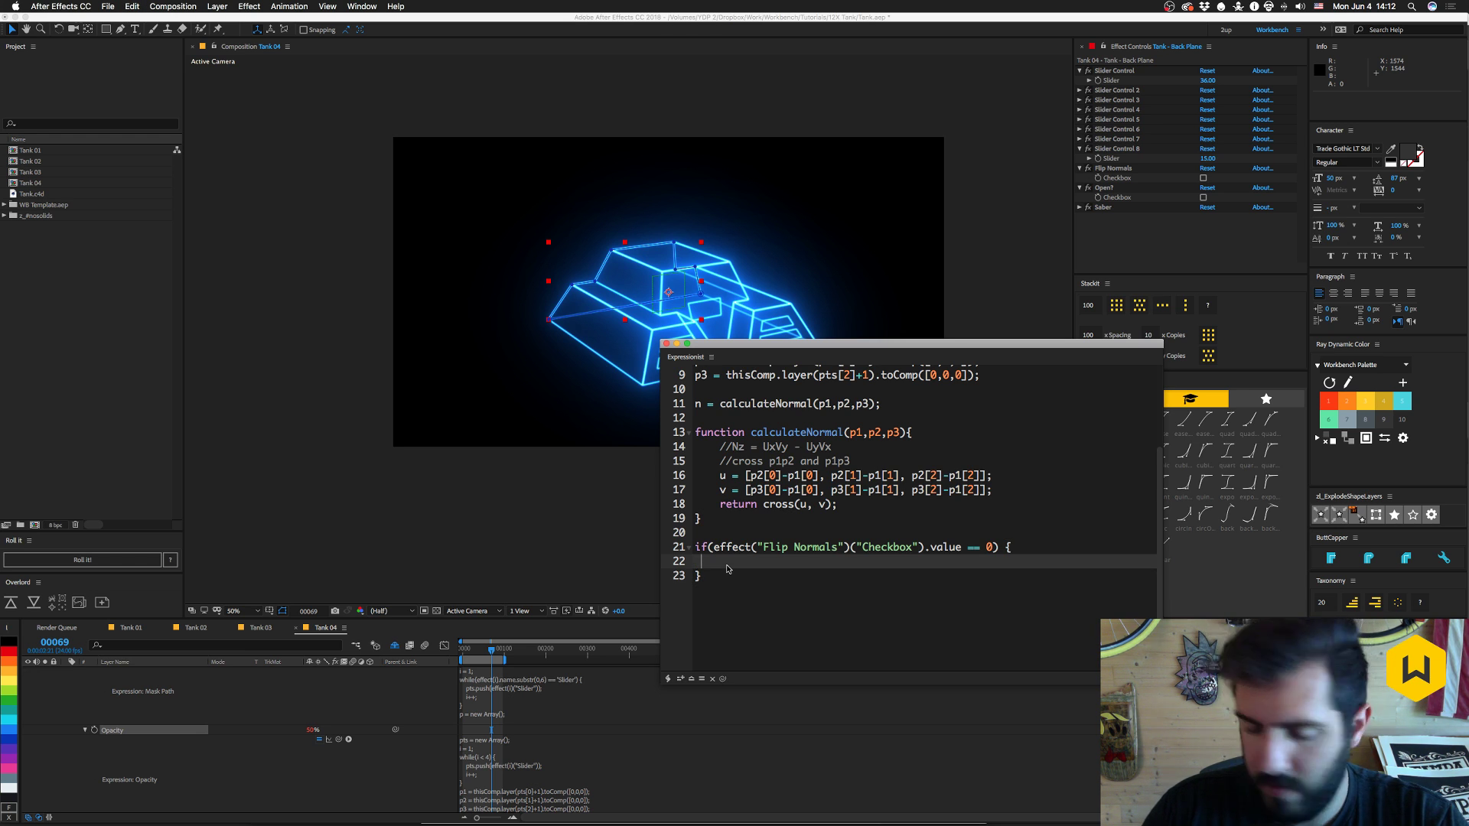
key("super+v")
key("super+z")
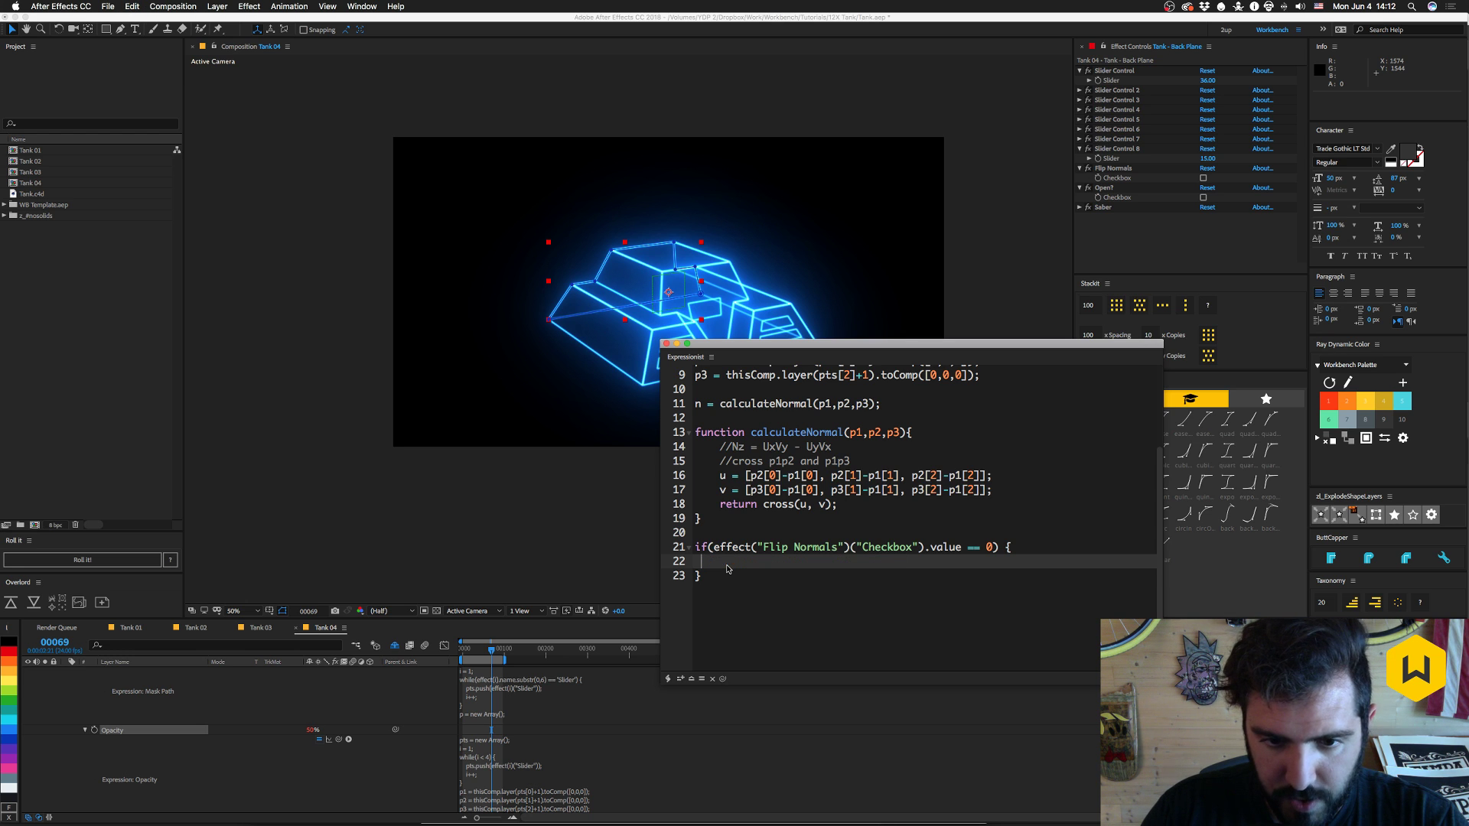
key("Tab")
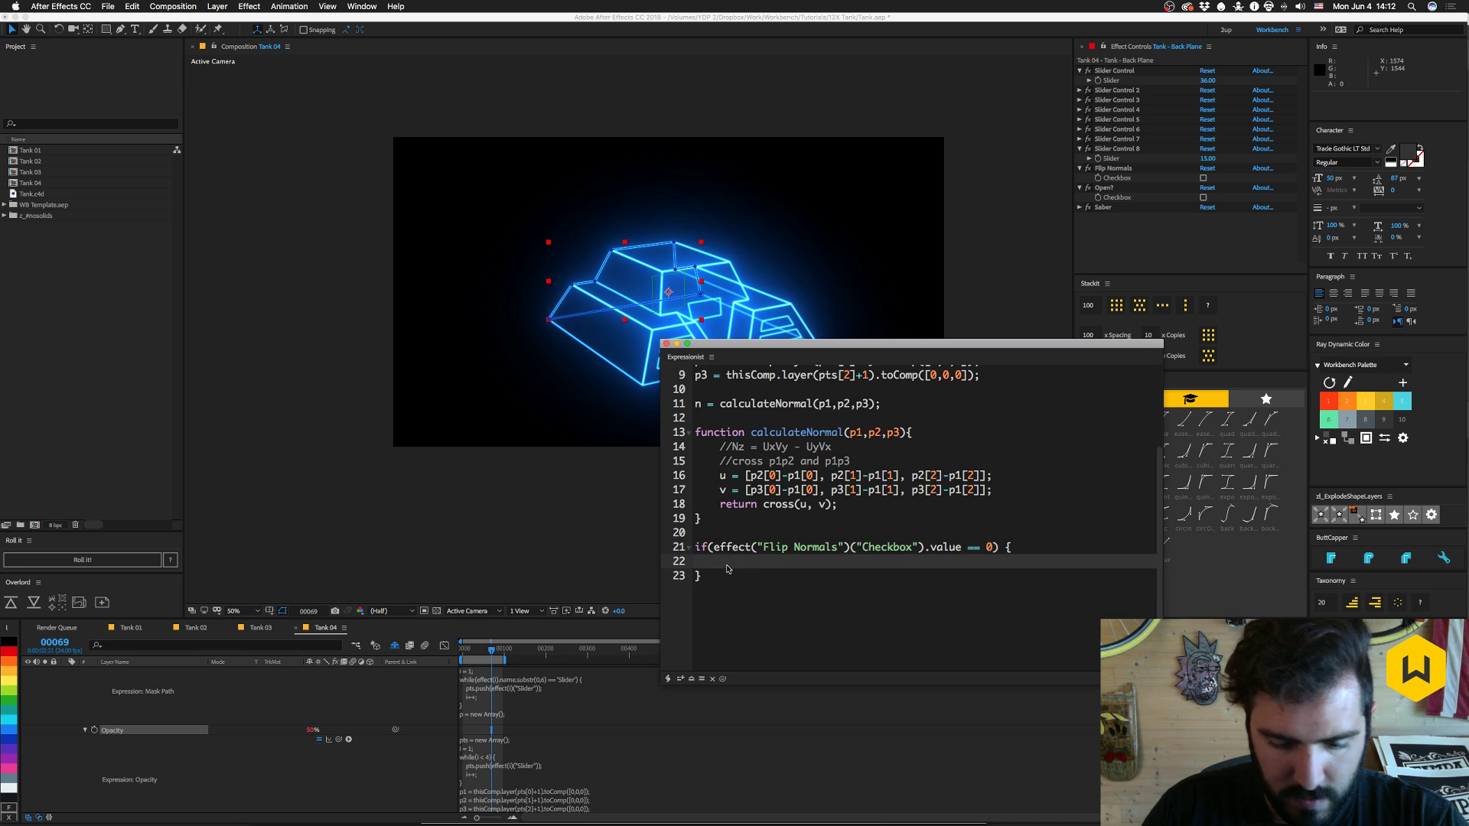
key("super+v")
- Add an else block to the Flip Normals condition containing a copy of if(n[2] > 0) { 100 } else { 50 };
key("Down")
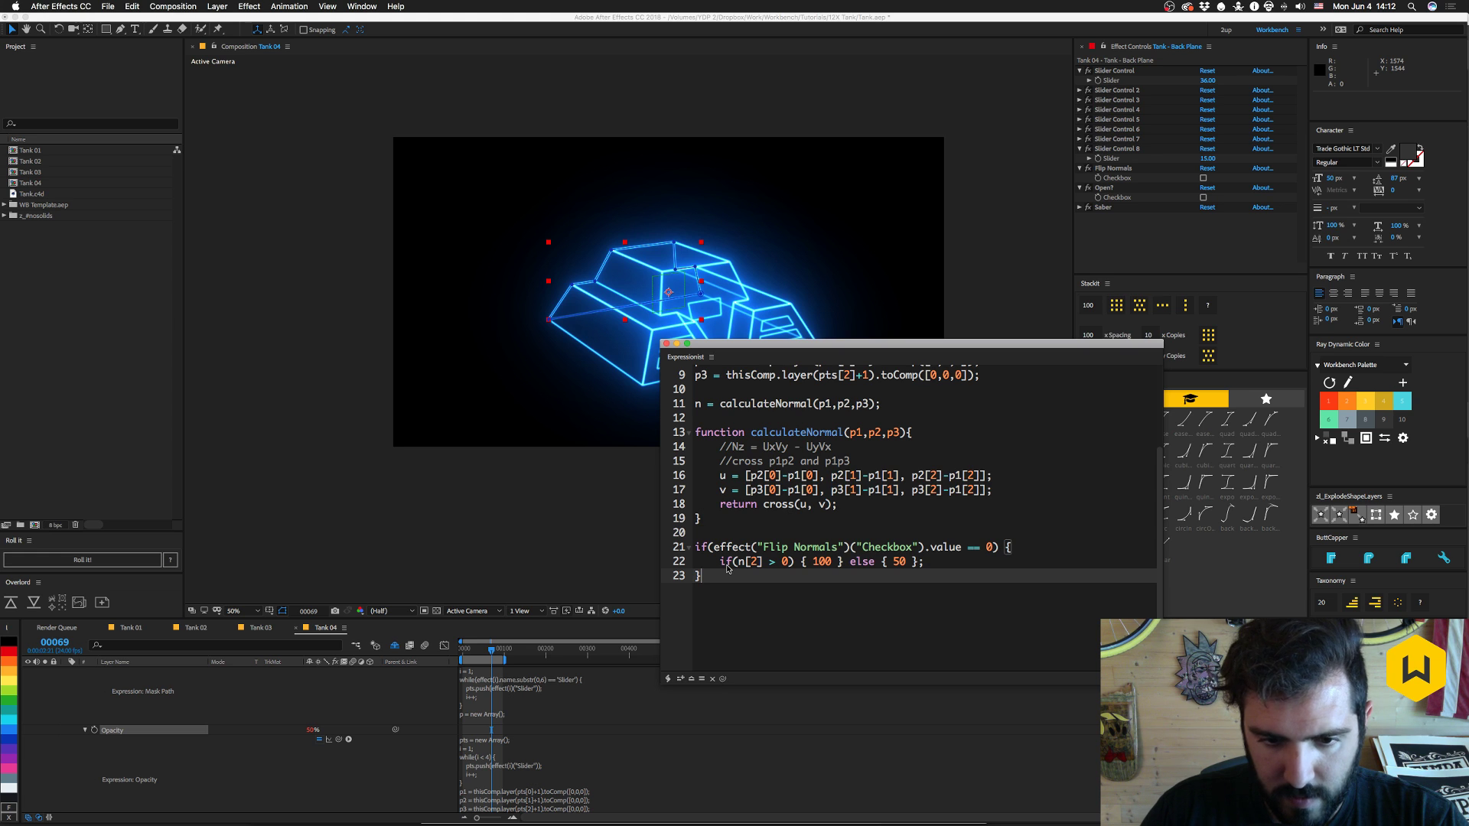
type("else {")
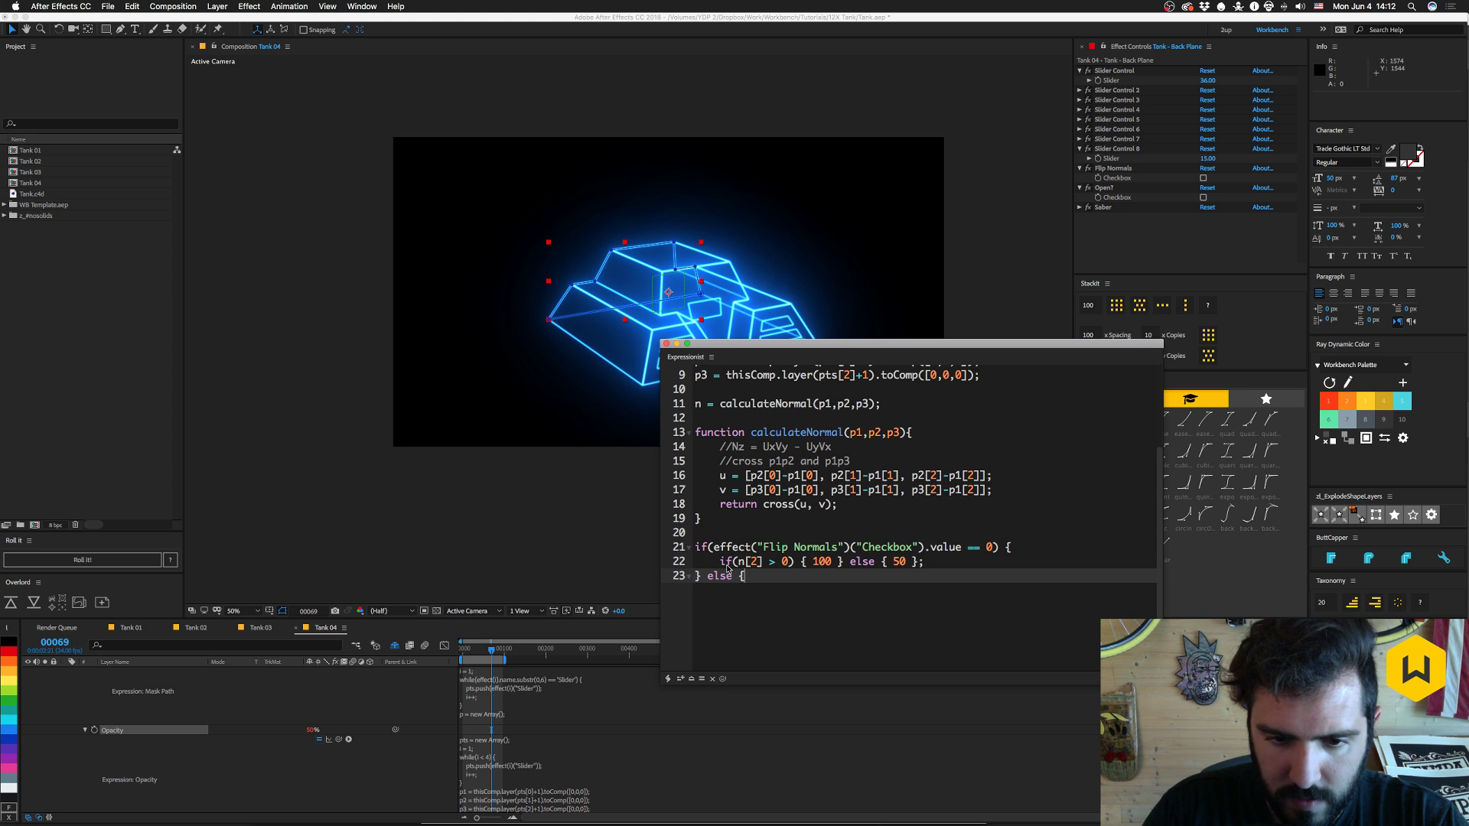
key("Return")
type("if(n[2] > 0) { 100 } else { 50 };")
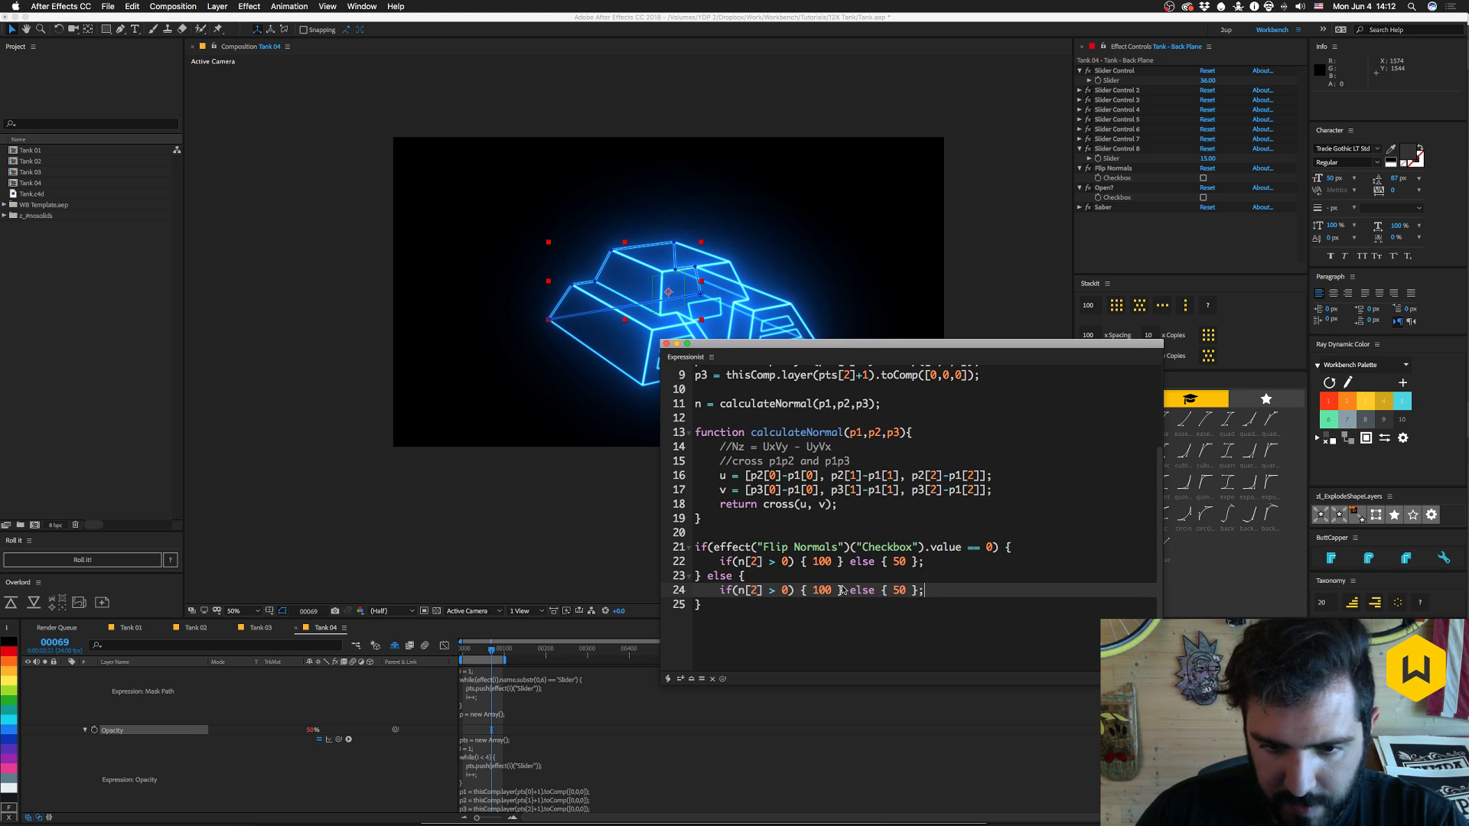
key("shift+Left")
key("shift+Left")
key("shift+Left")
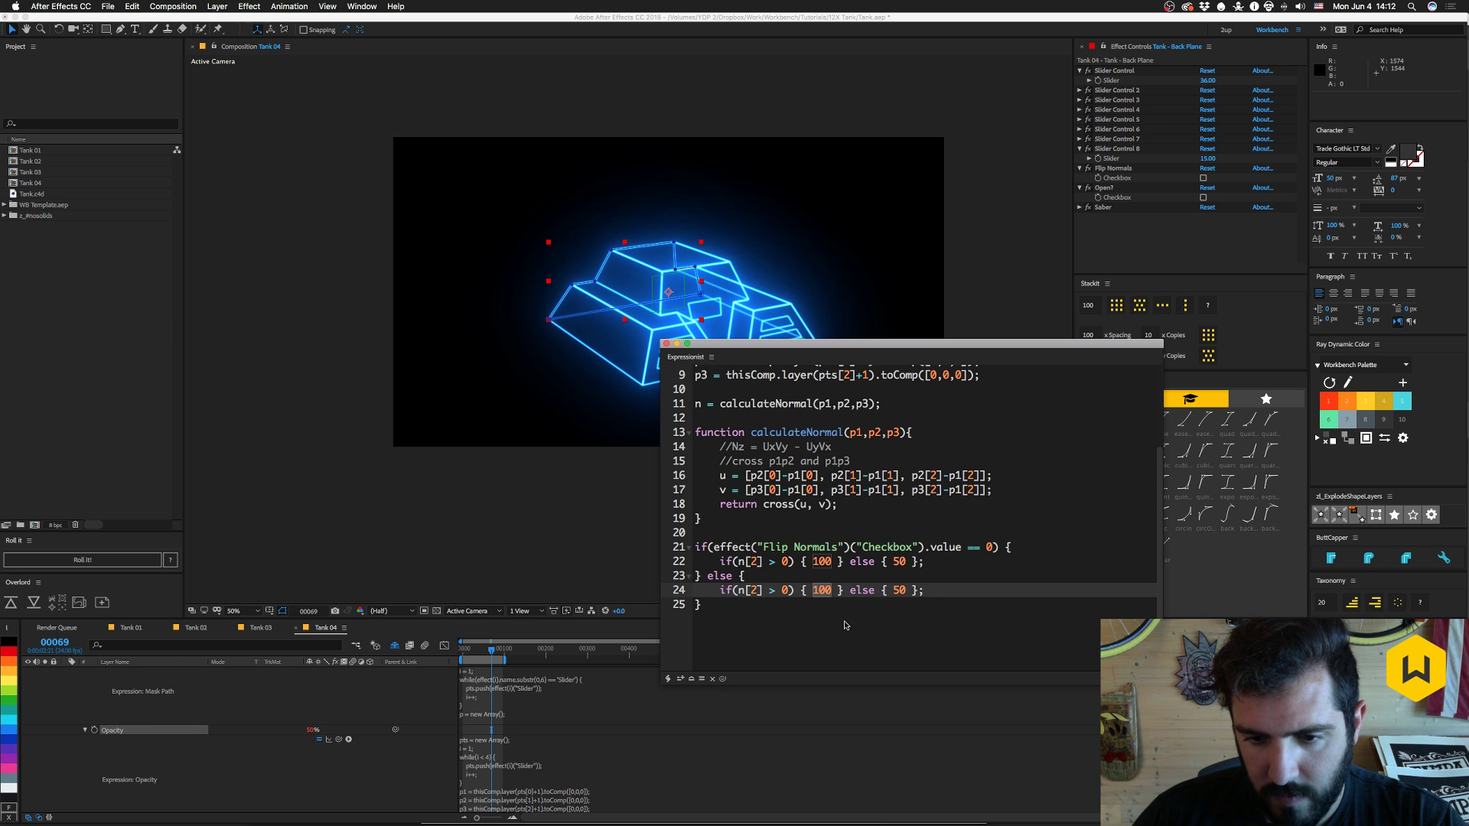
type("50")
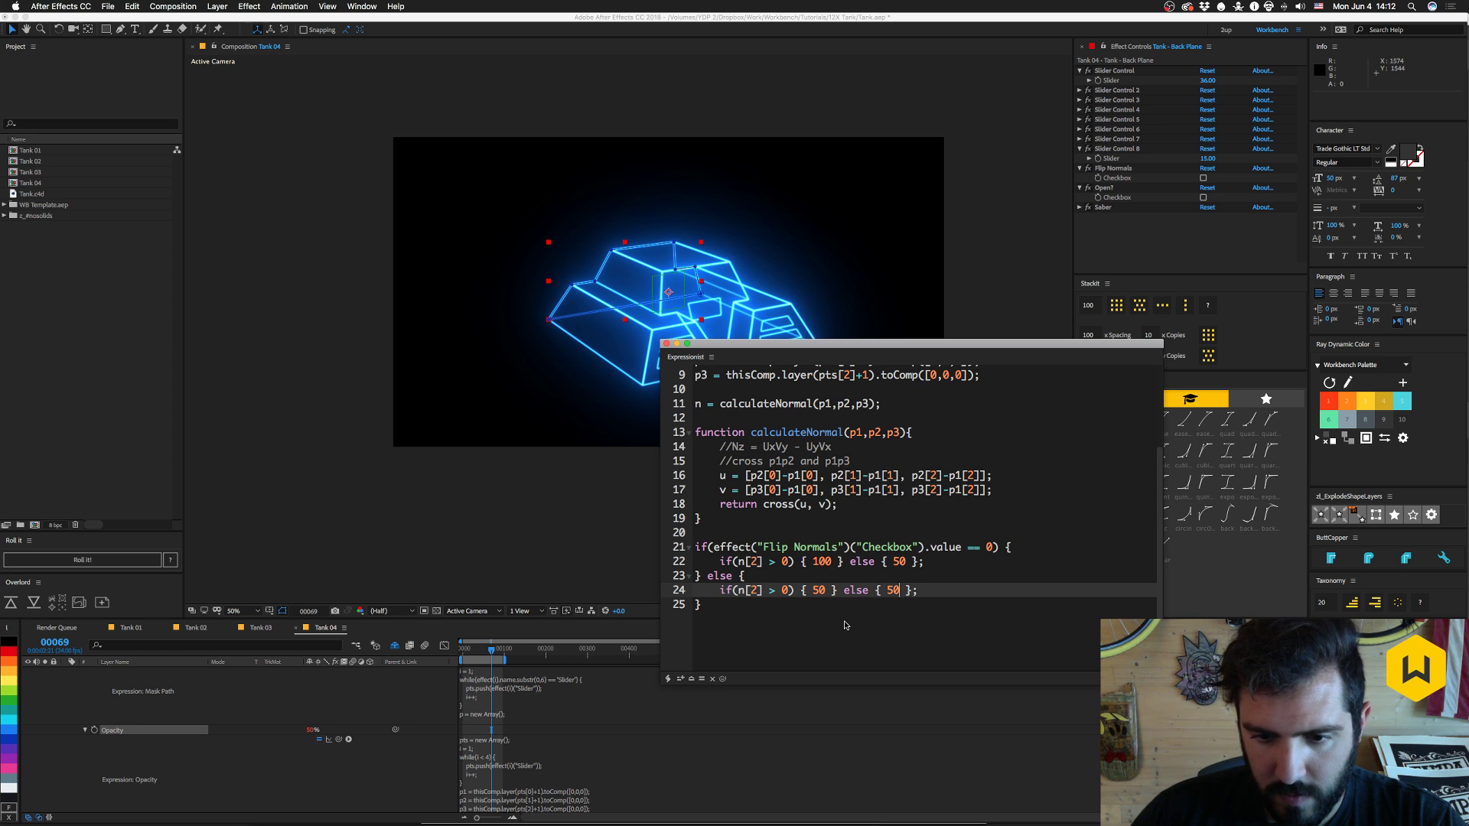
key("BackSpace")
key("BackSpace")
type("10")
key("super+z")
key("super+z")
key("super+z")
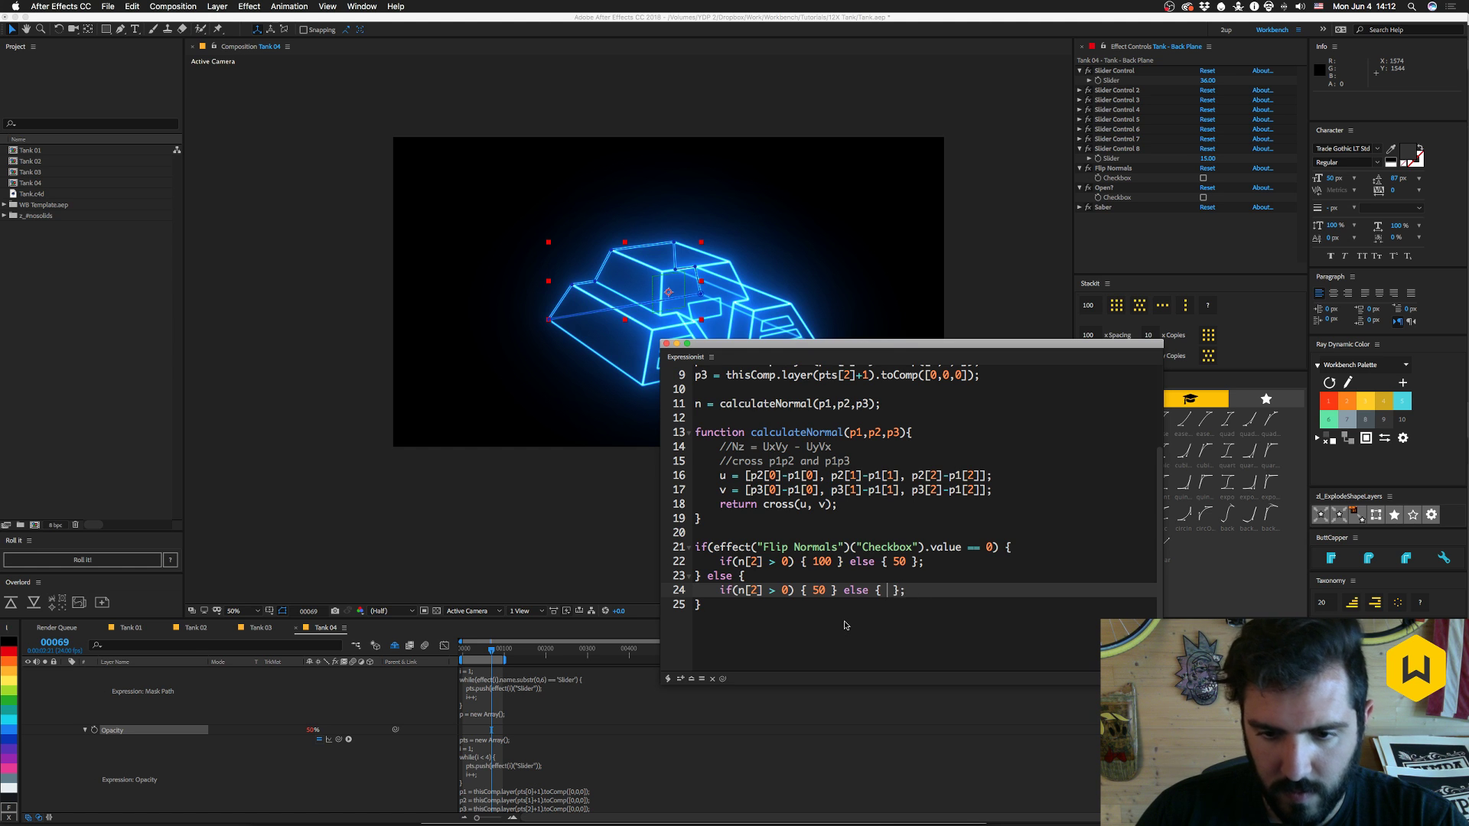
key("super+z")
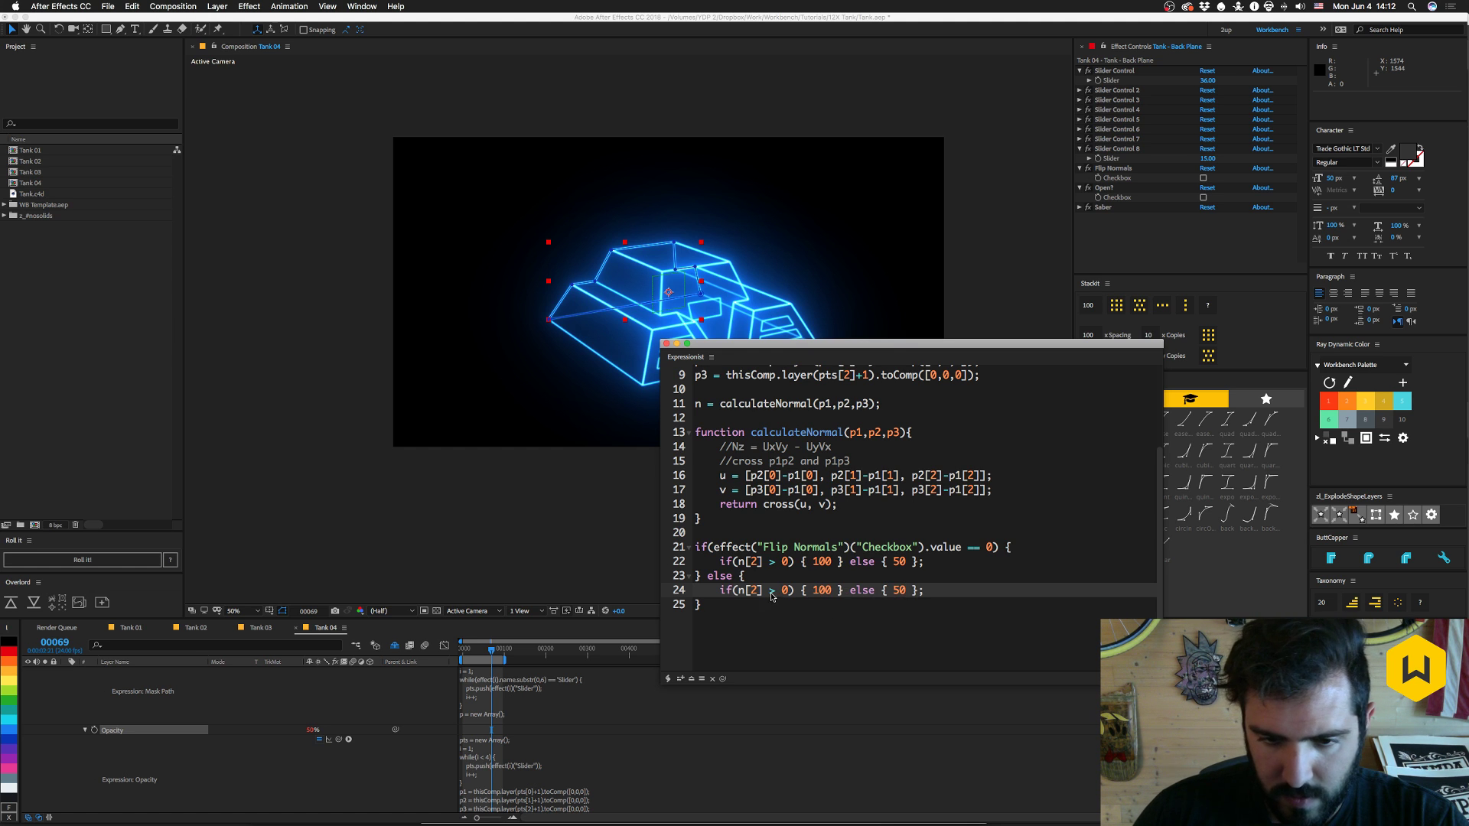
- Change the else block's comparison to n[2] < 0, apply the expression to Opacity, and close the expression editor
key("BackSpace")
type("<")
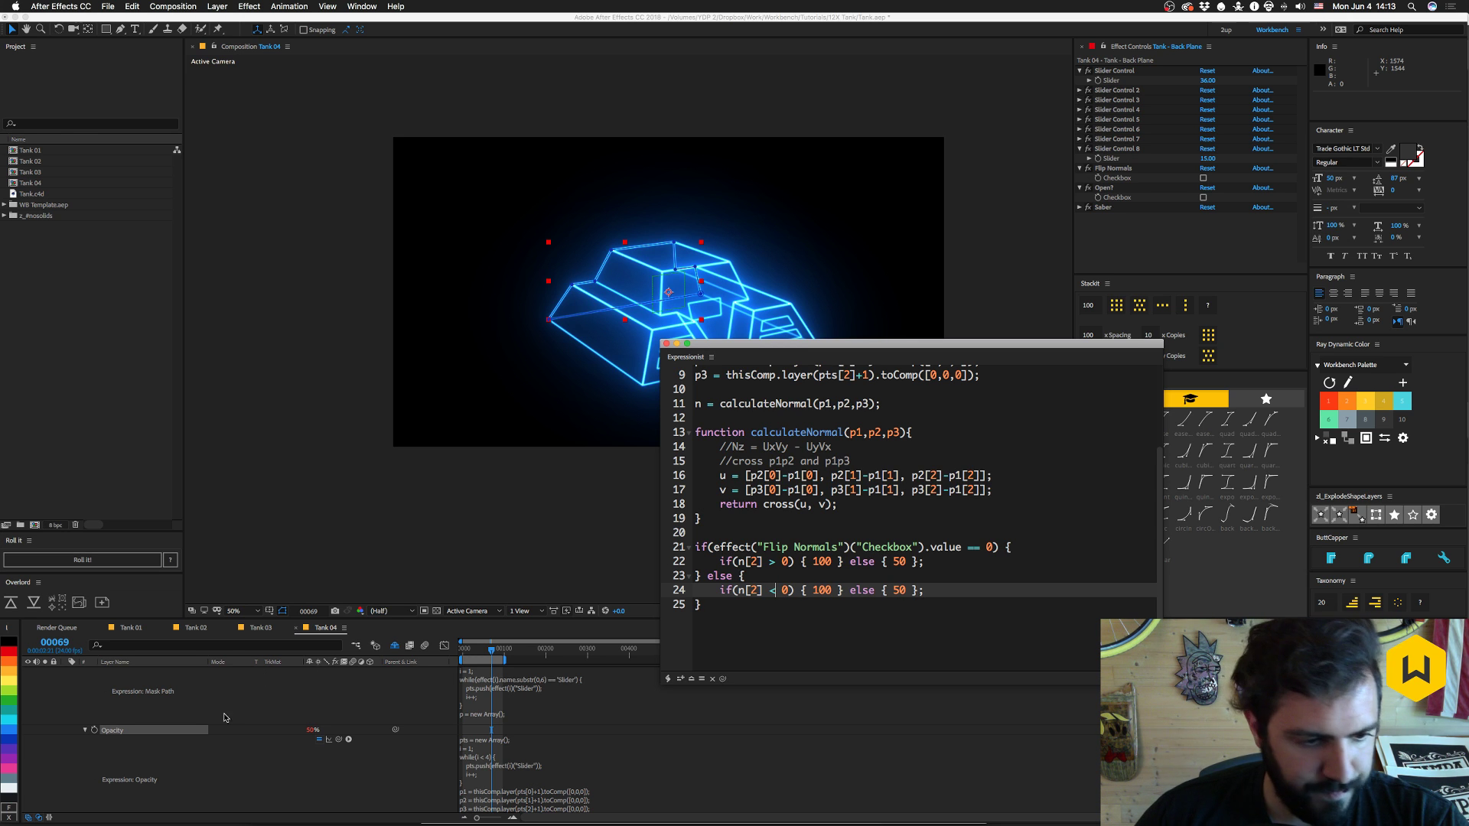
scroll(131, 752, "up", 1)
left_click(128, 753)
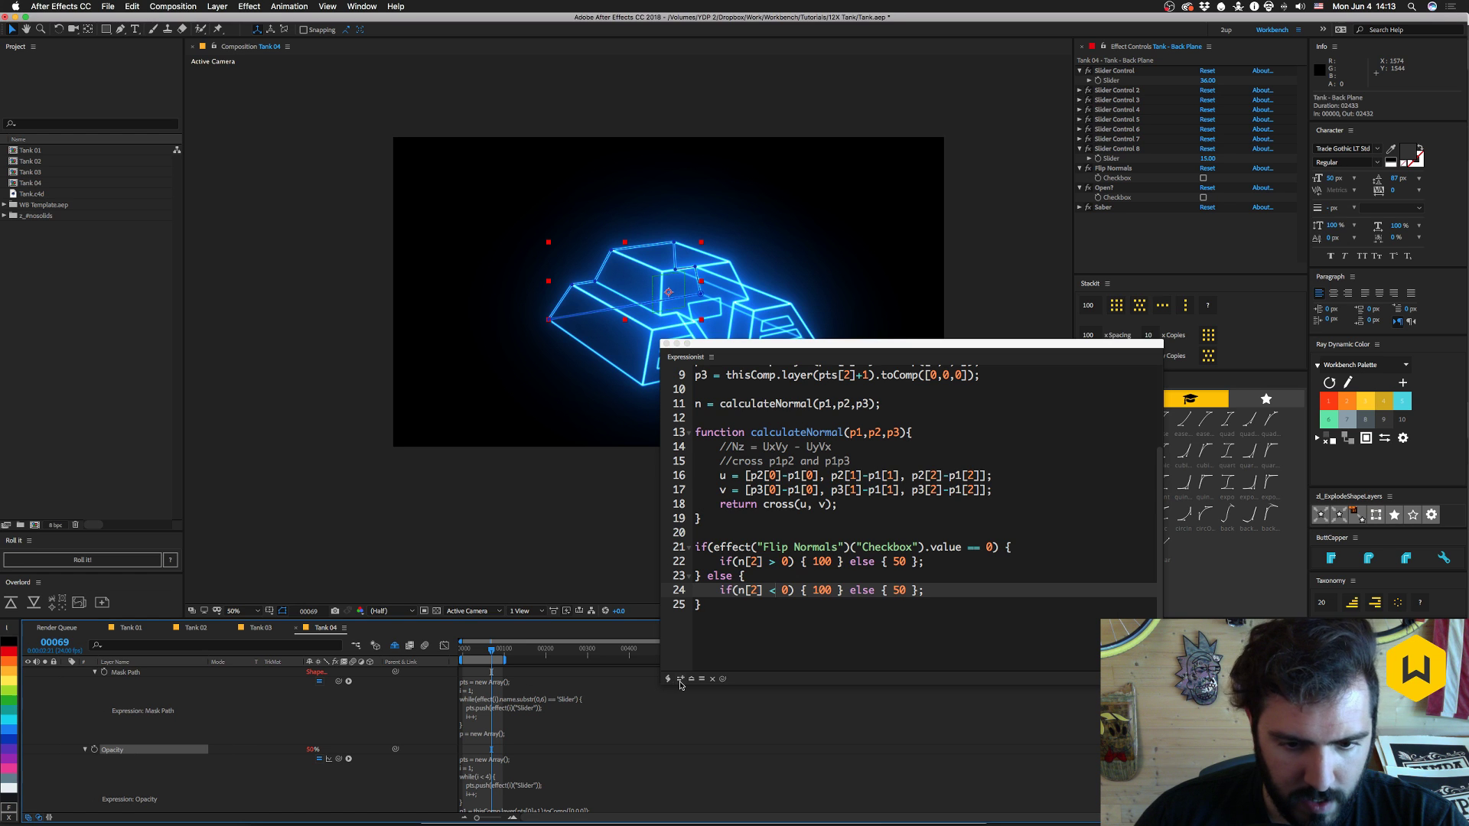
left_click(665, 344)
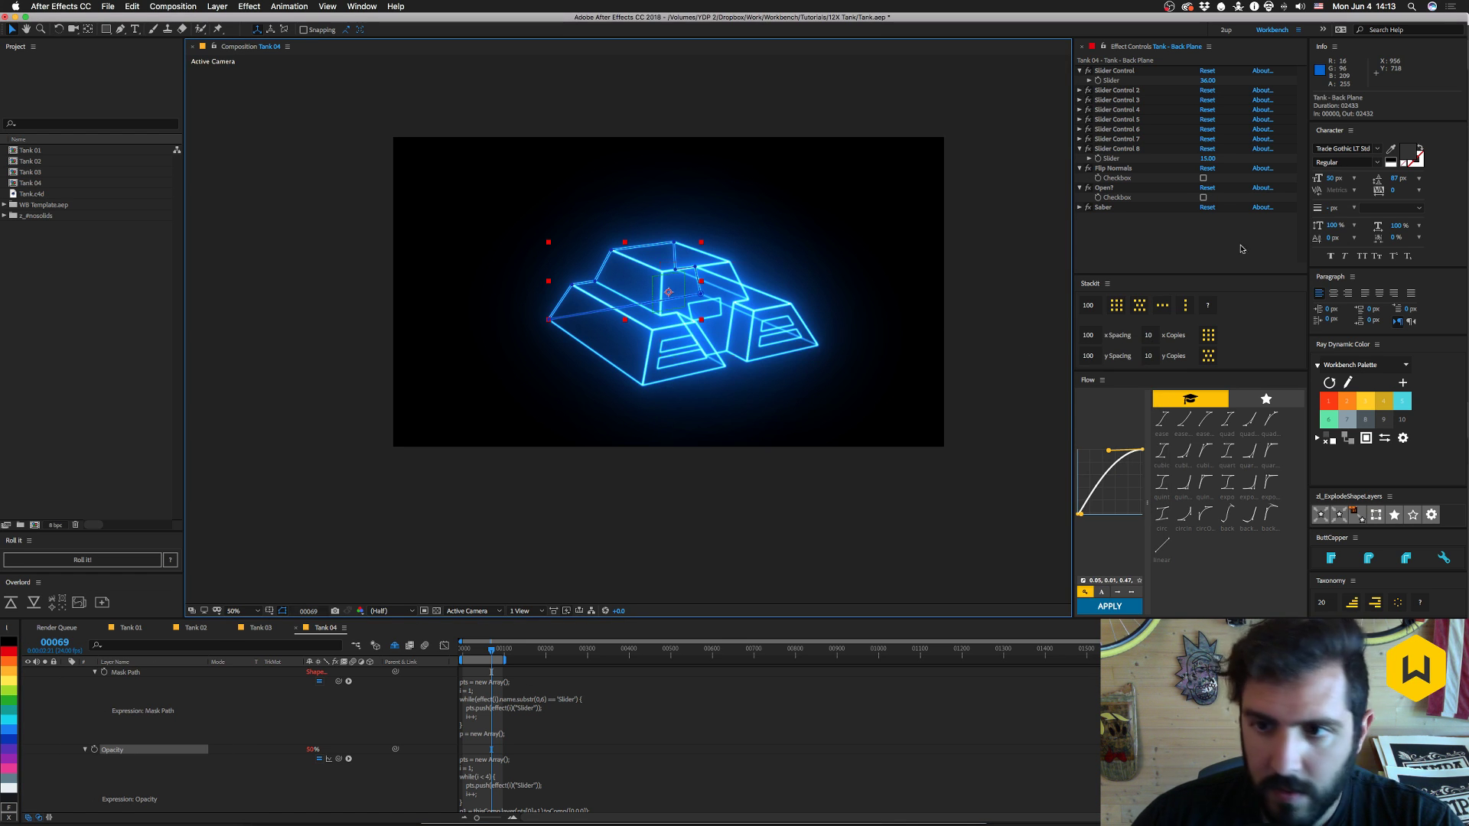
- Test the Flip Normals checkbox by turning it on and back off, and deselect everything
left_click(1204, 179)
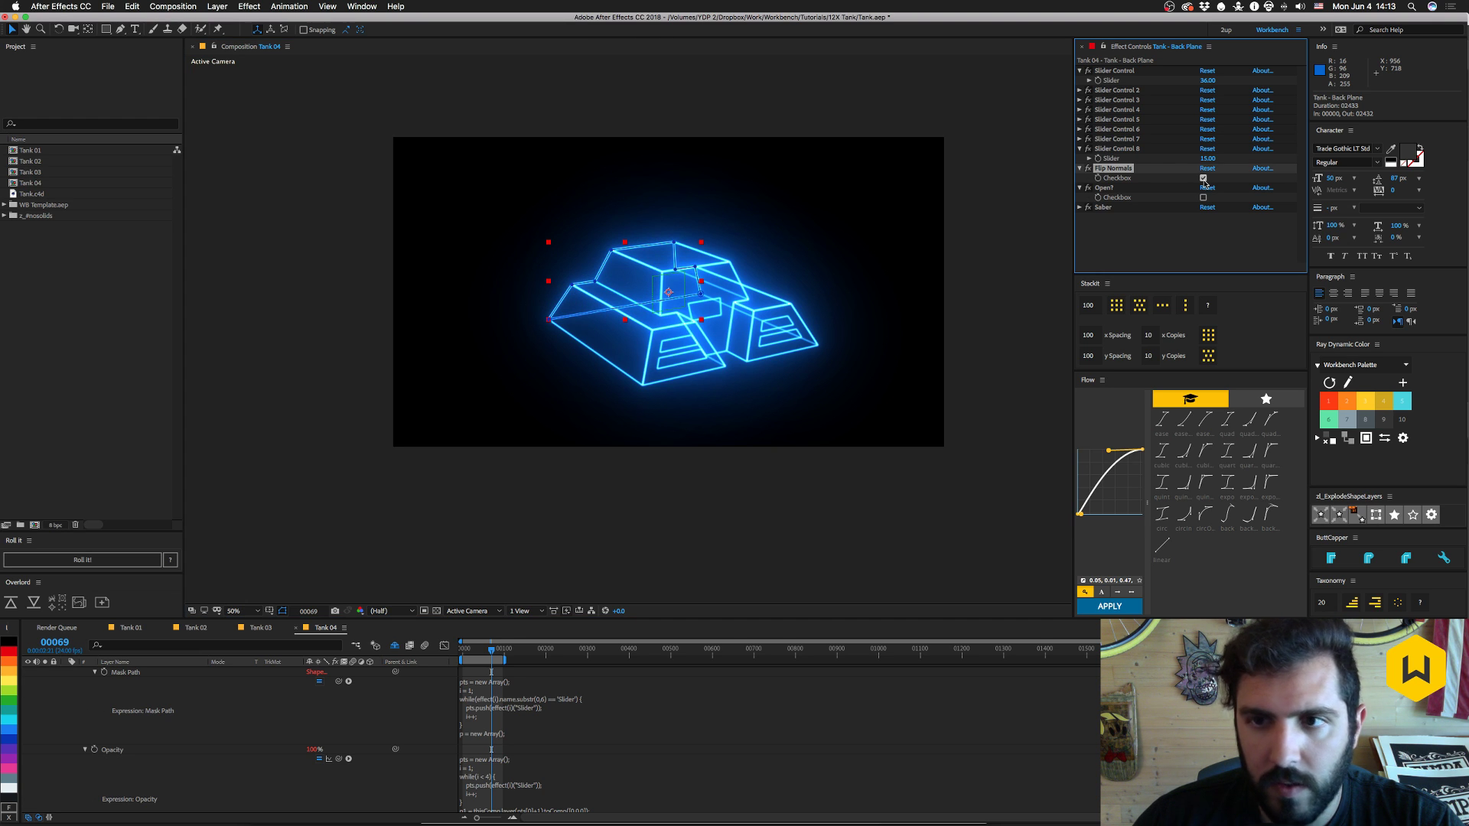
left_click(1203, 179)
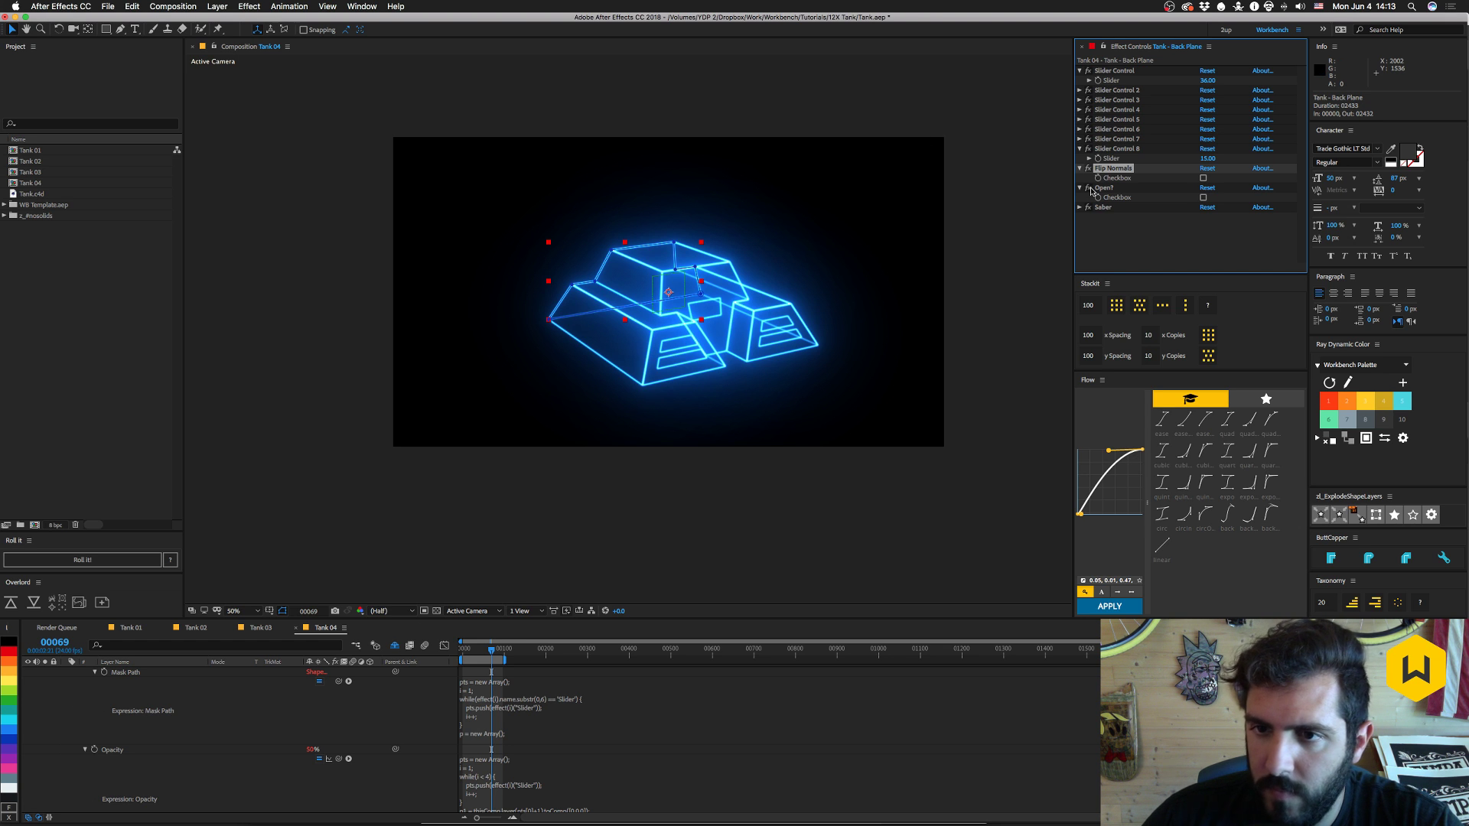
key("super+shift+a")
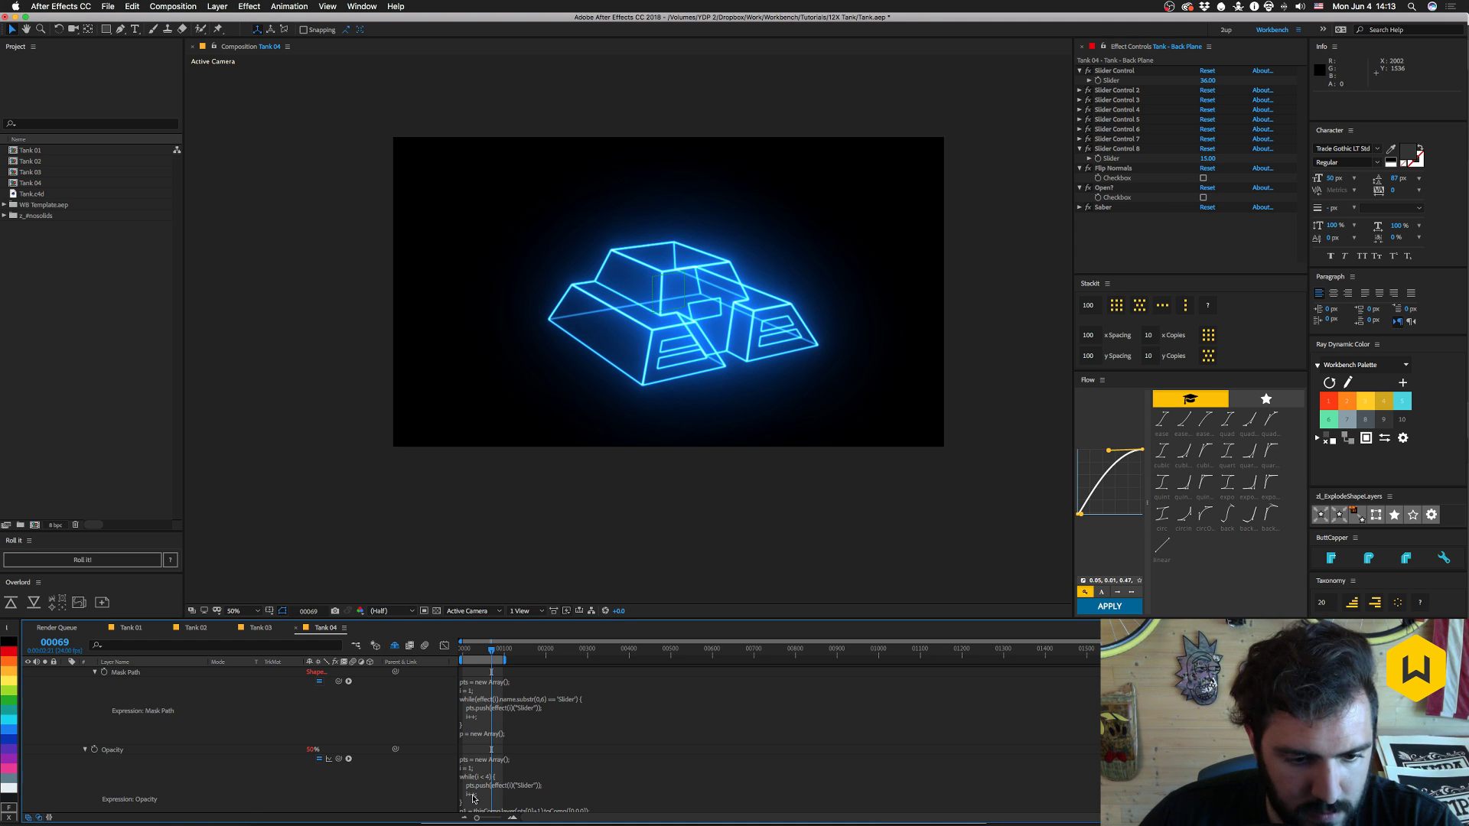
- In Tank - Back Plane's Opacity expression, replace the 50 in the Flip Normals == 0 block with value
scroll(505, 761, "down", 2)
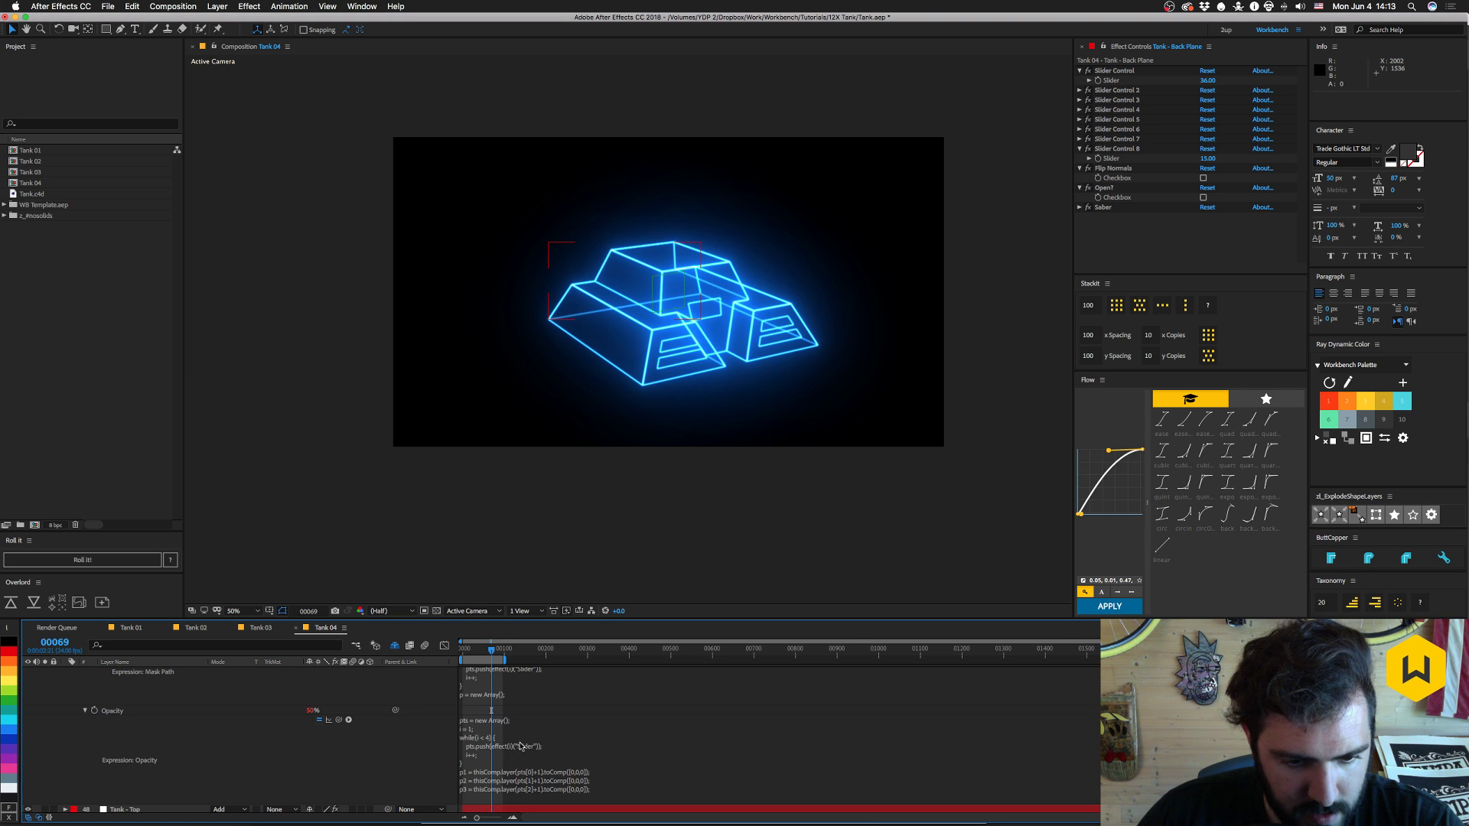
left_click(520, 746)
left_click(399, 754)
left_click(143, 713)
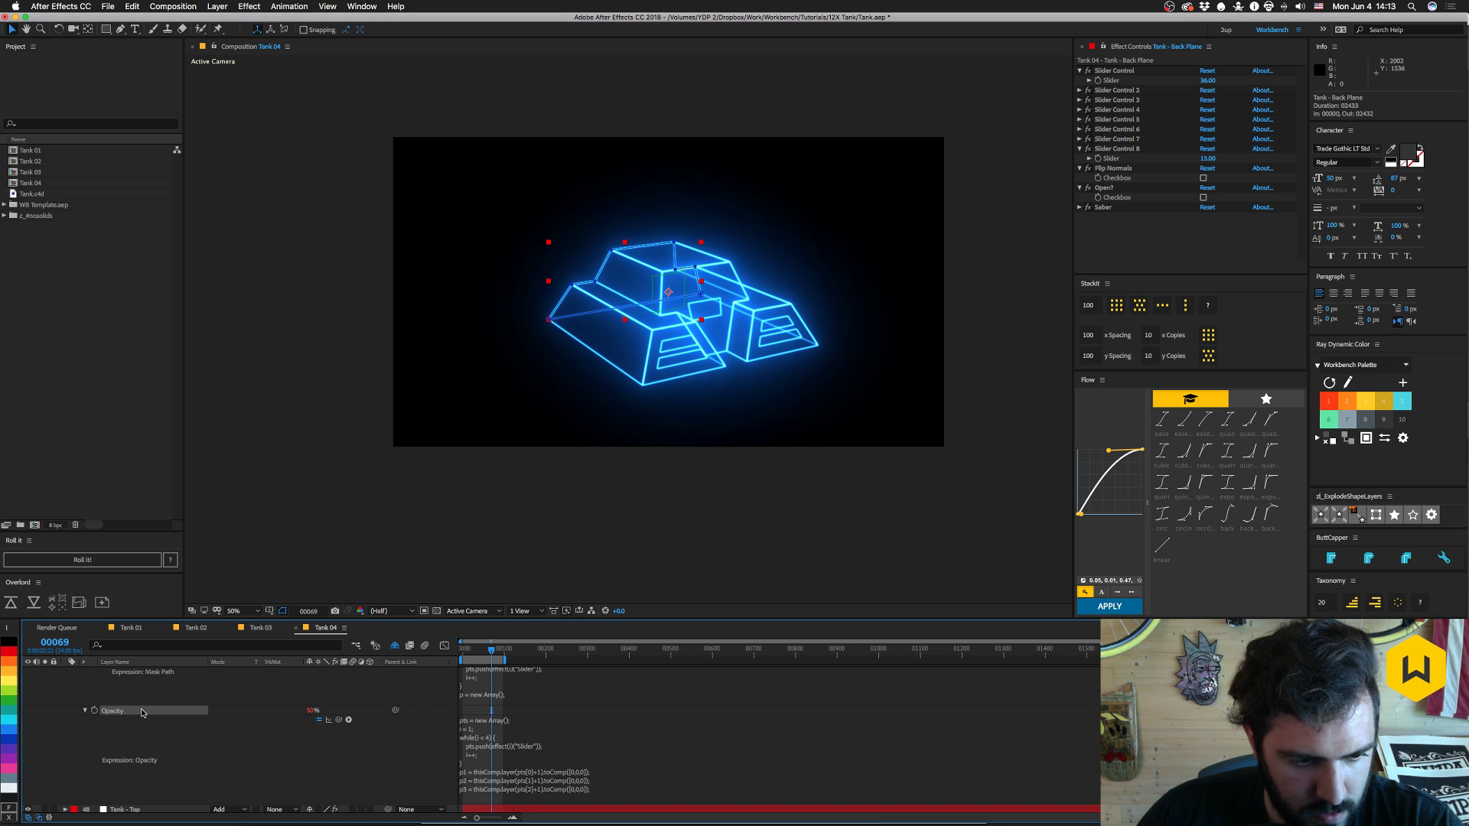
key("e")
key("e")
scroll(494, 772, "down", 4)
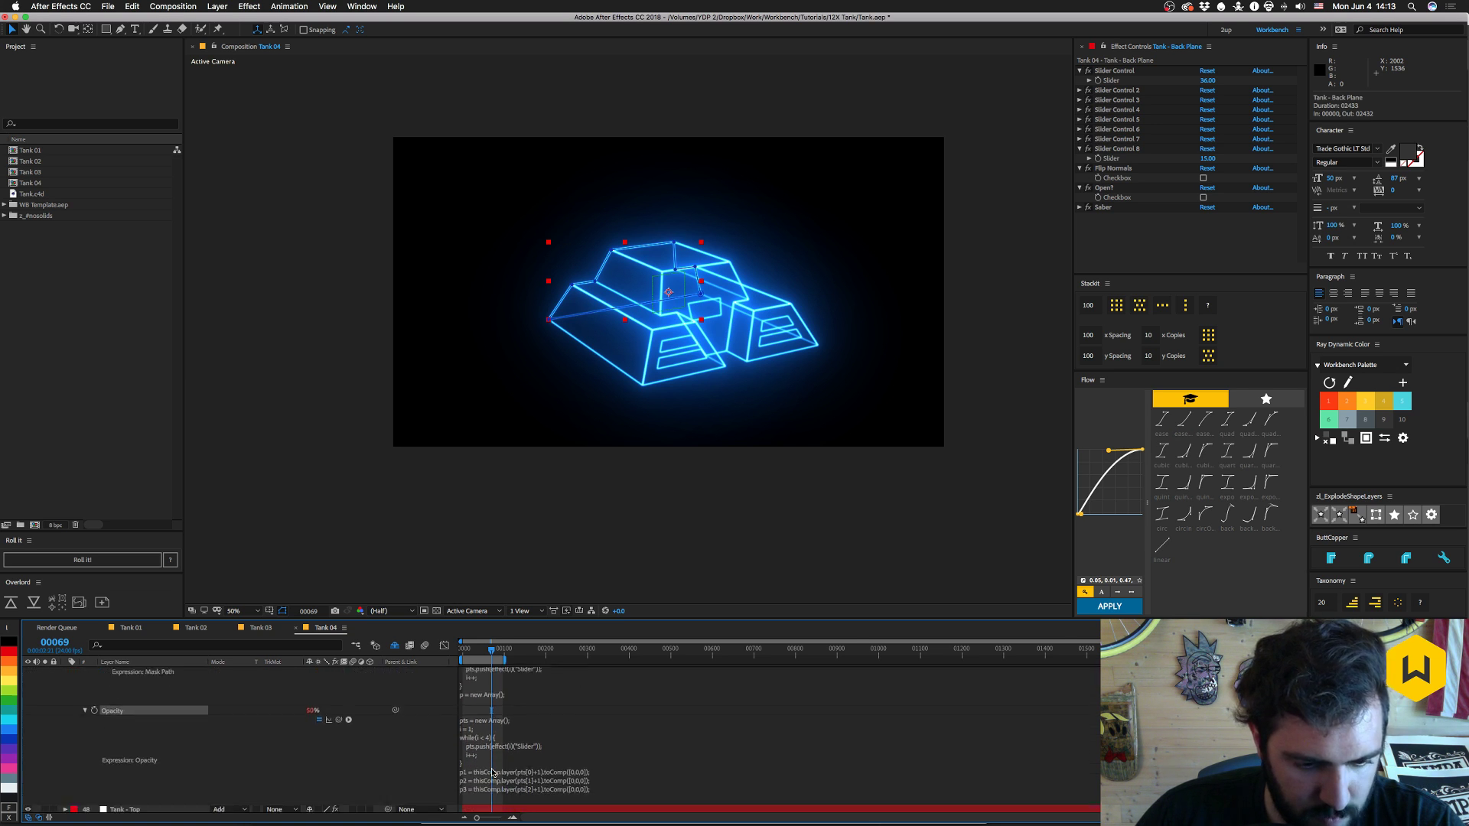
scroll(525, 770, "down", 2)
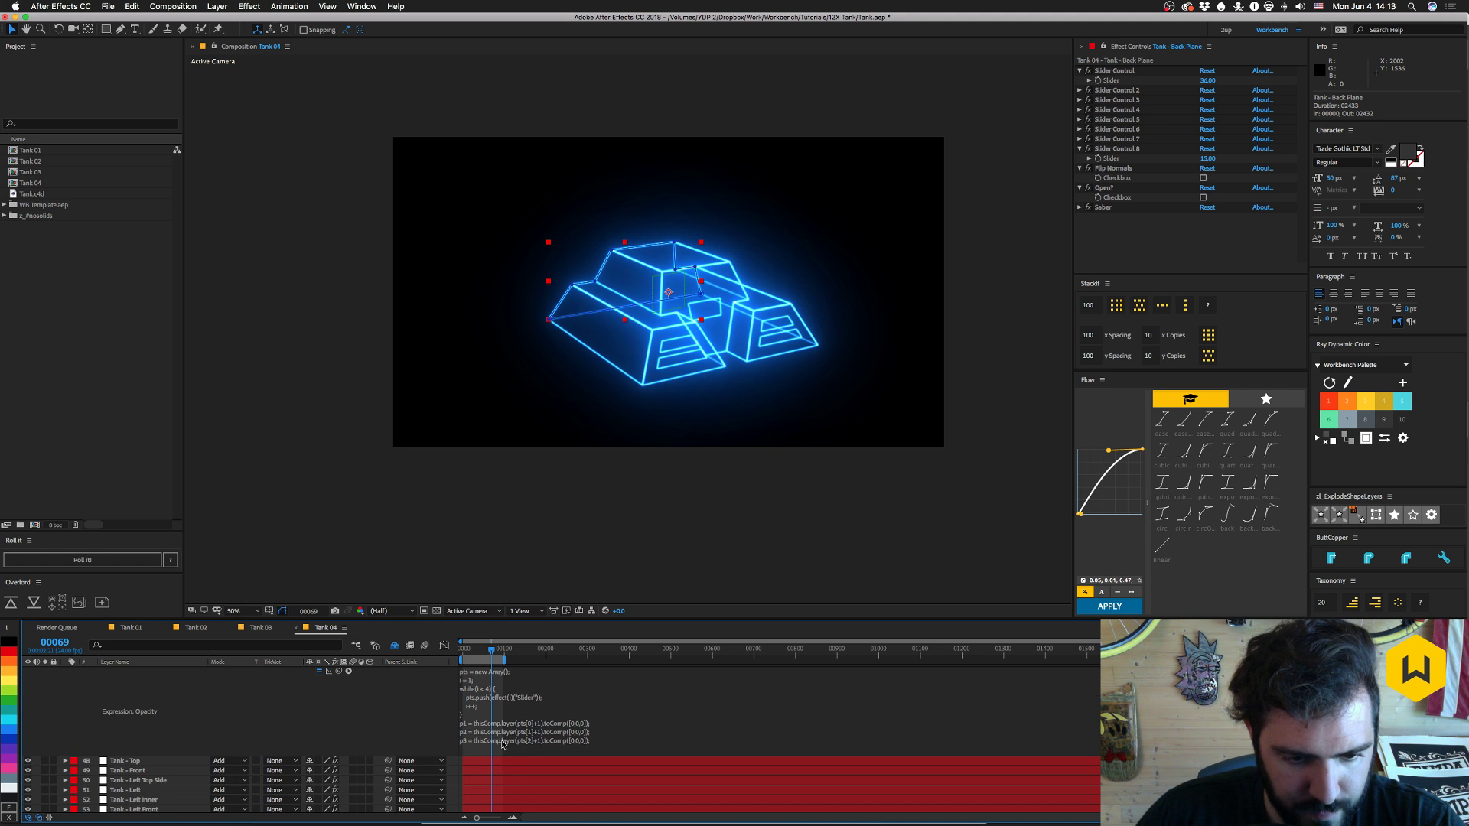
left_click(506, 736)
scroll(506, 736, "down", 6)
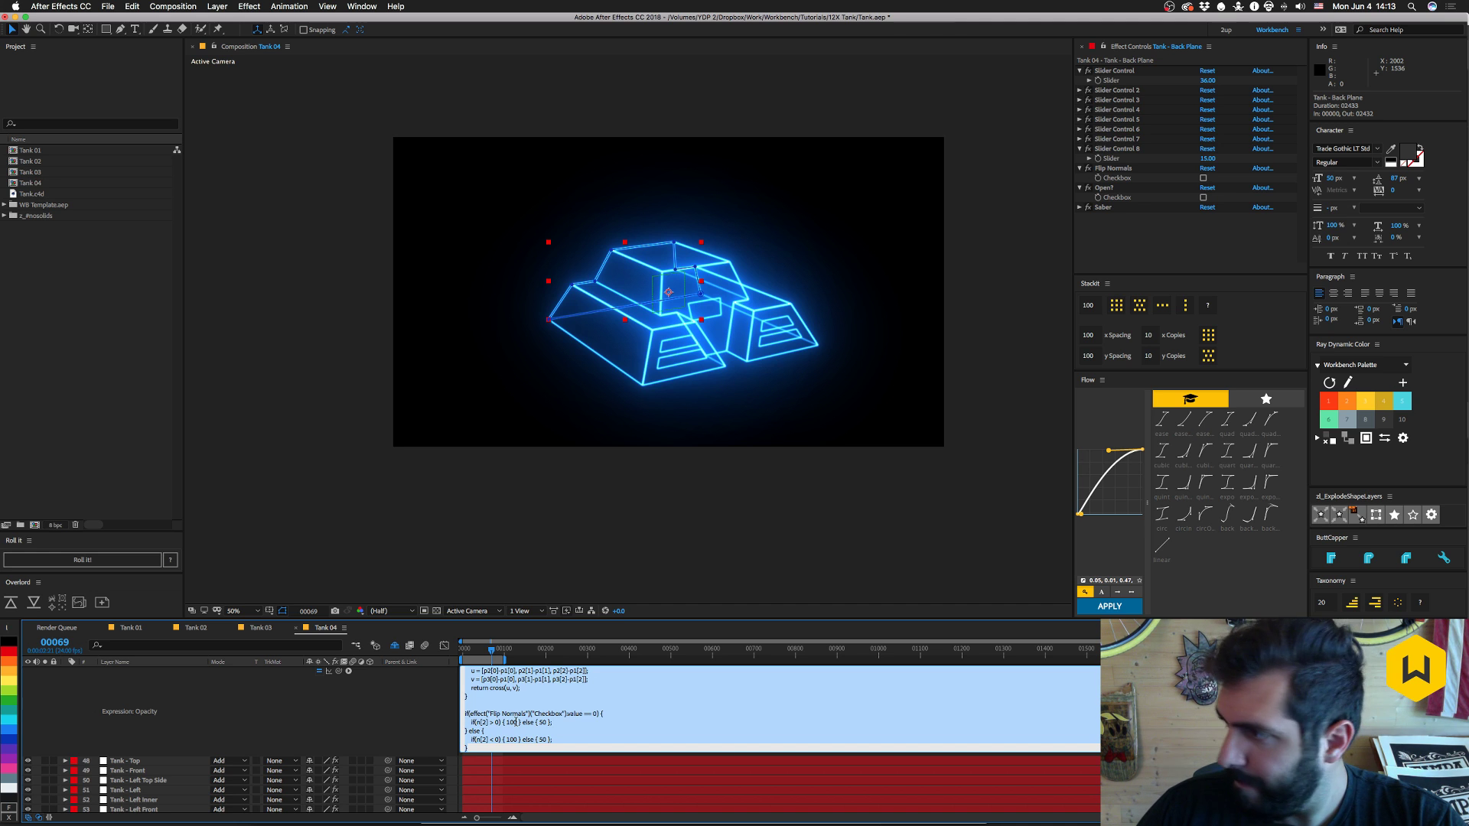
left_click(546, 723)
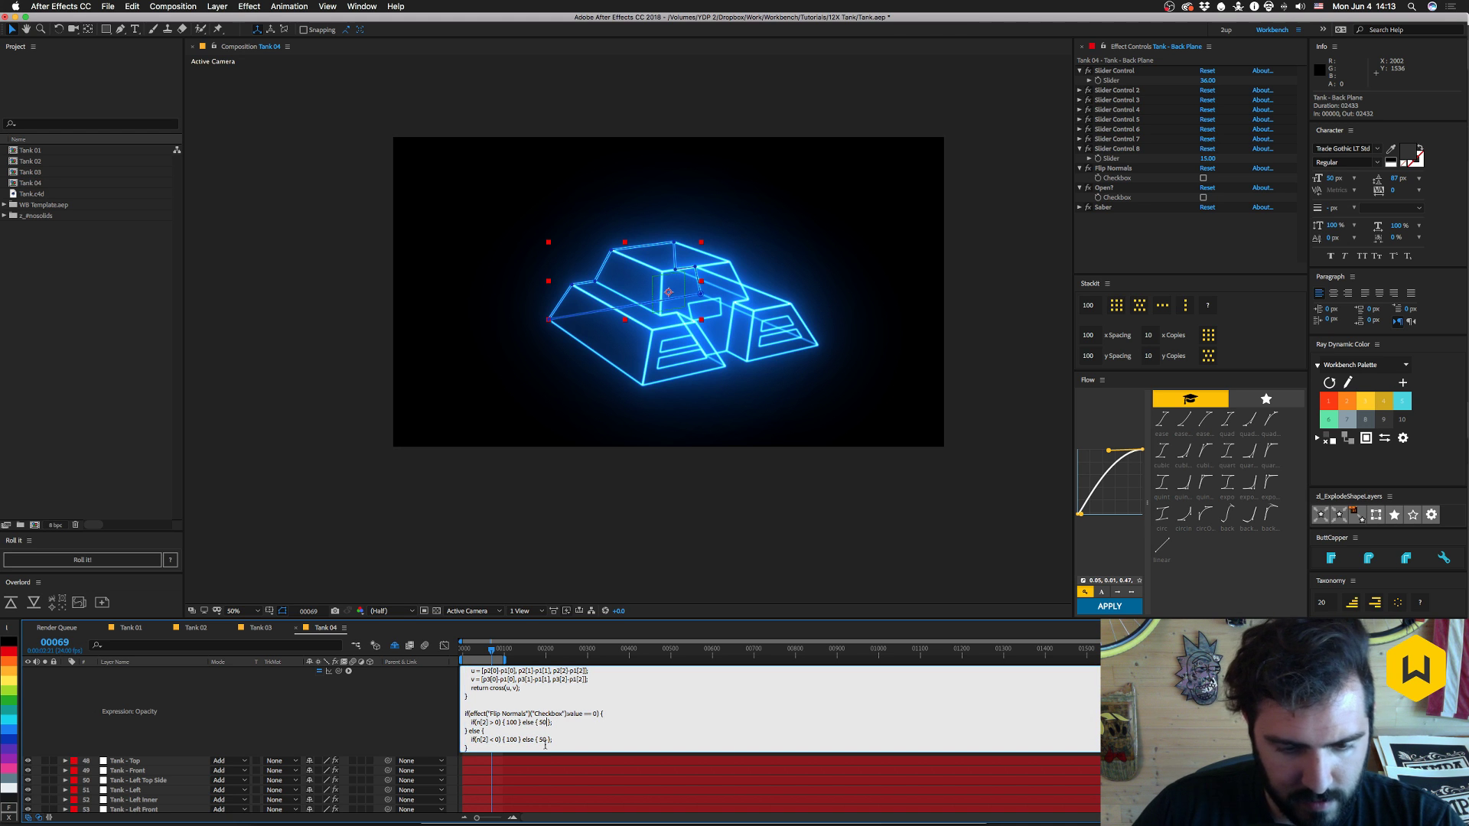
double_click(542, 722)
type("value")
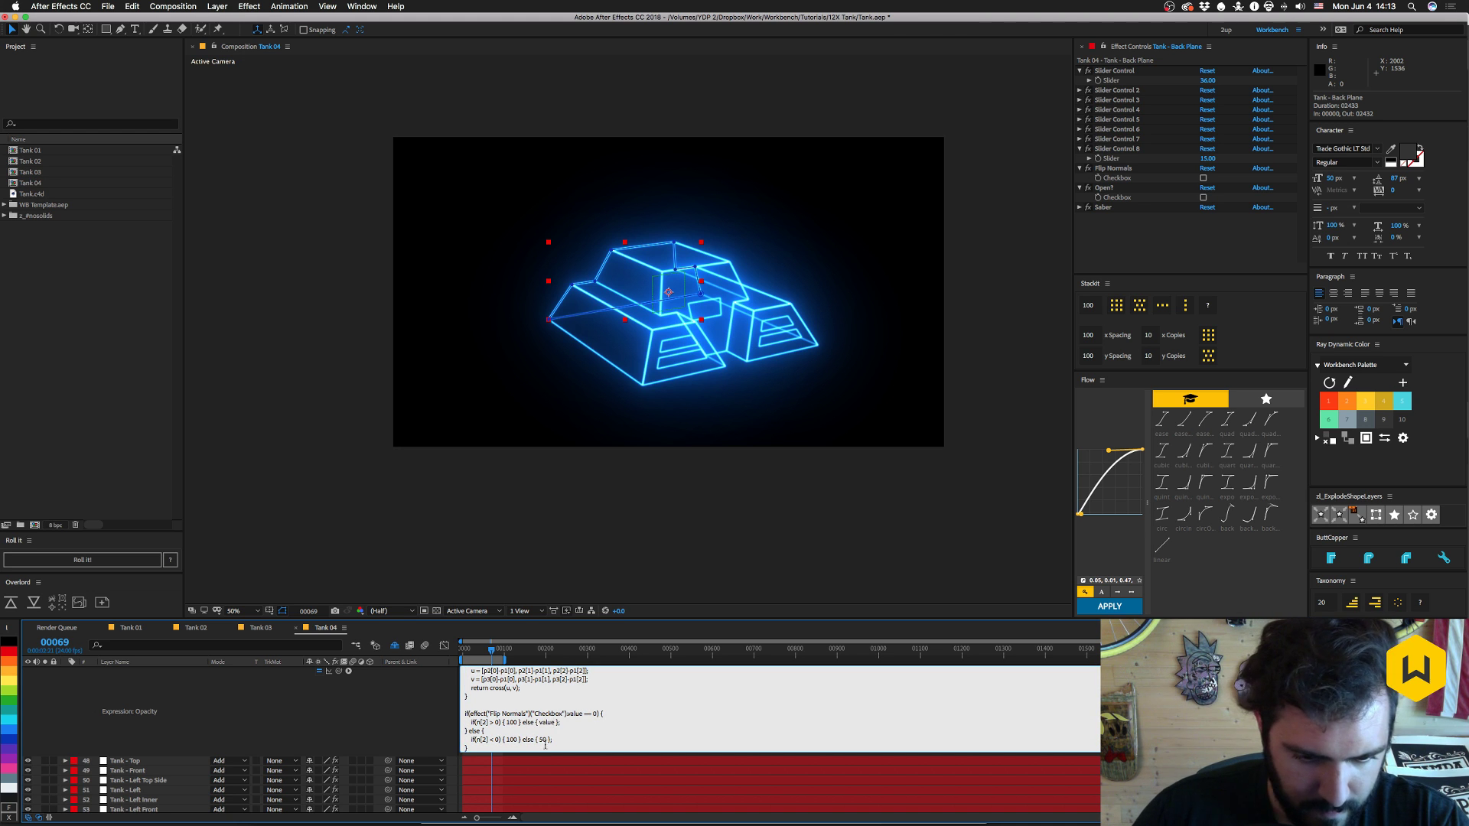
- Replace the 50 in the Opacity expression's outer else block with value and commit the expression
key("BackSpace")
key("BackSpace")
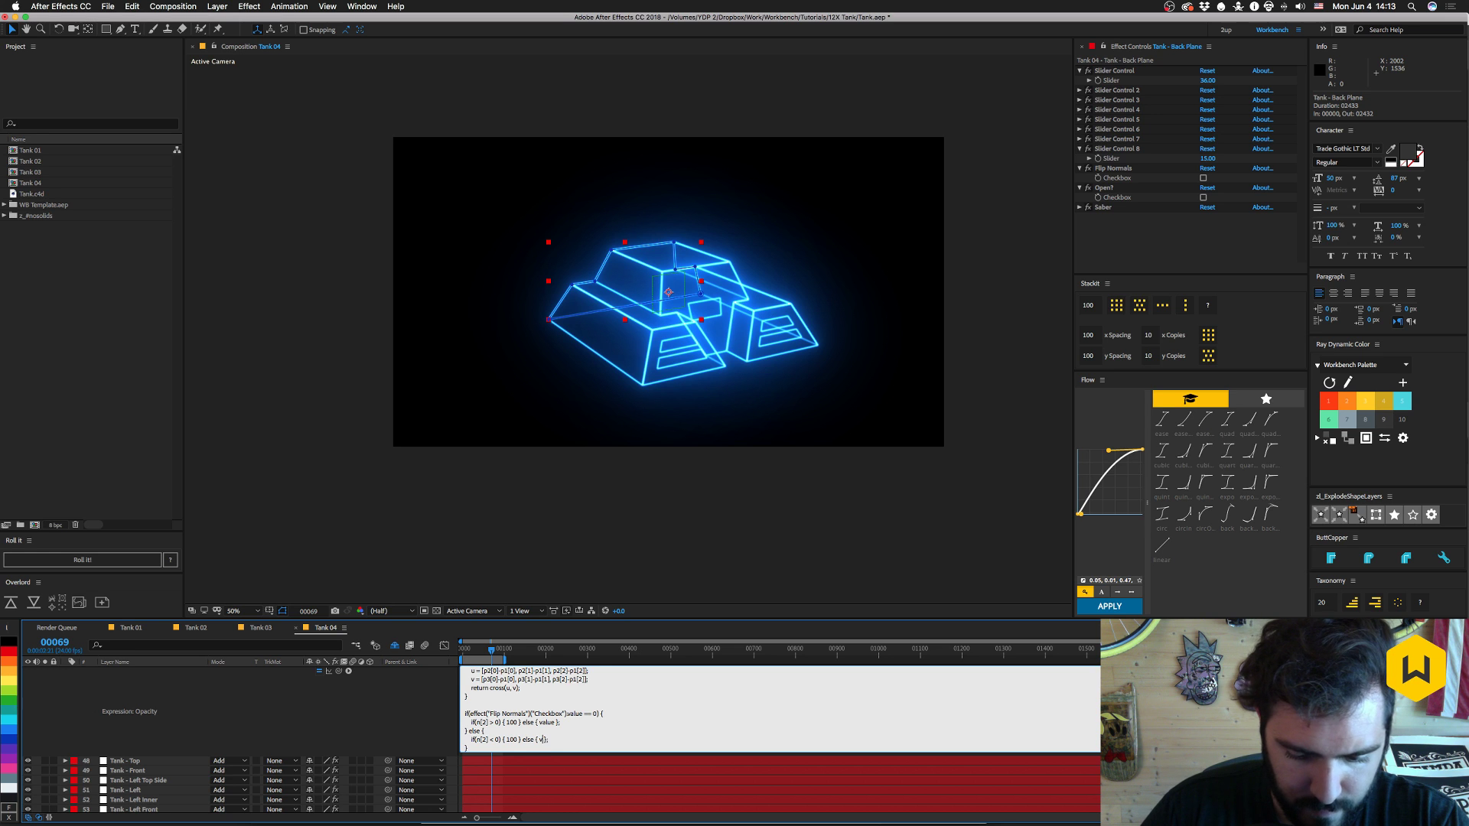
key("KP_Enter")
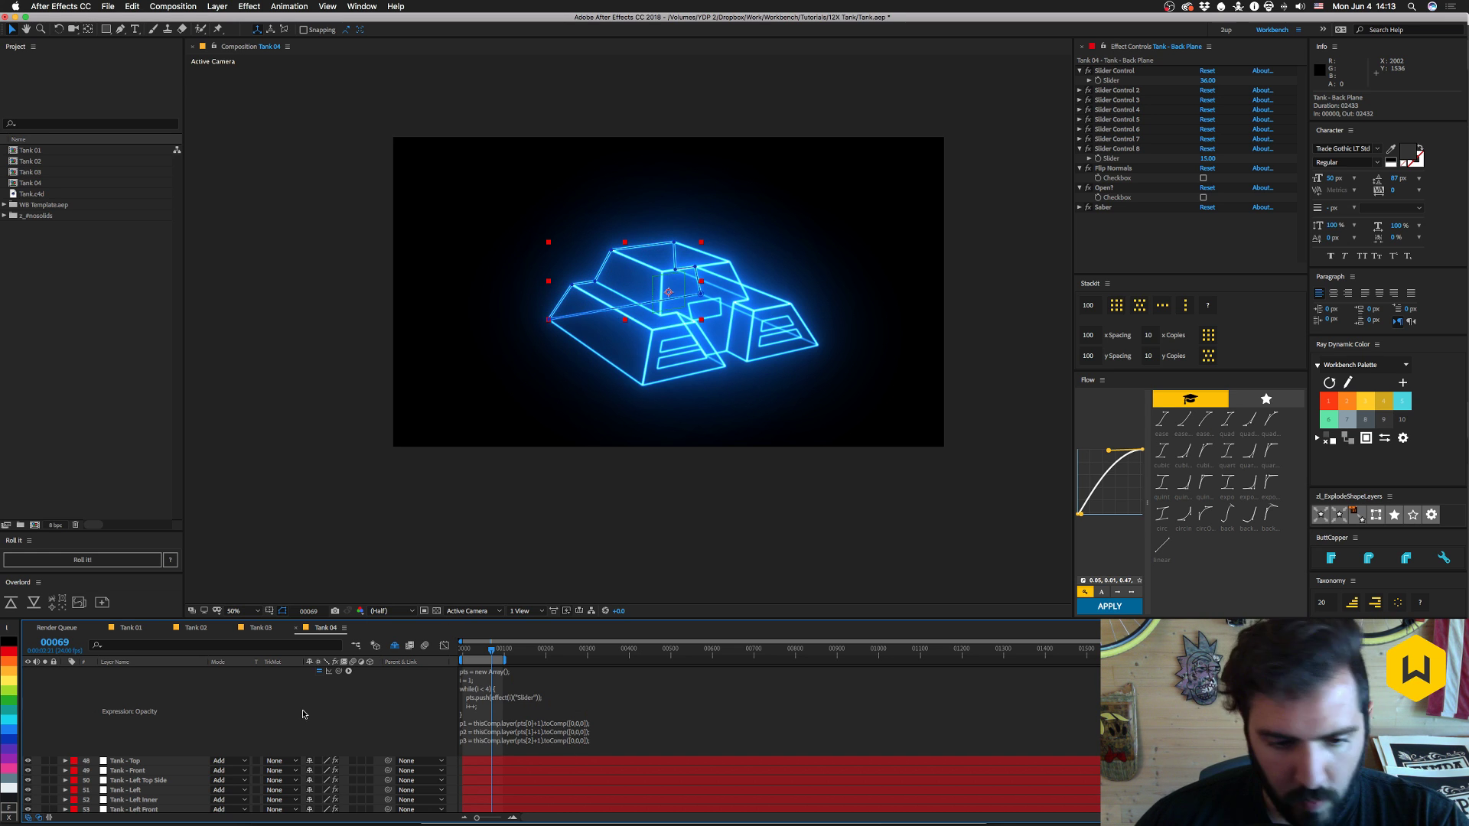
- Collapse Tank - Back Plane's expressions, reveal only its Opacity, and set the base Opacity to 50%
scroll(236, 712, "up", 5)
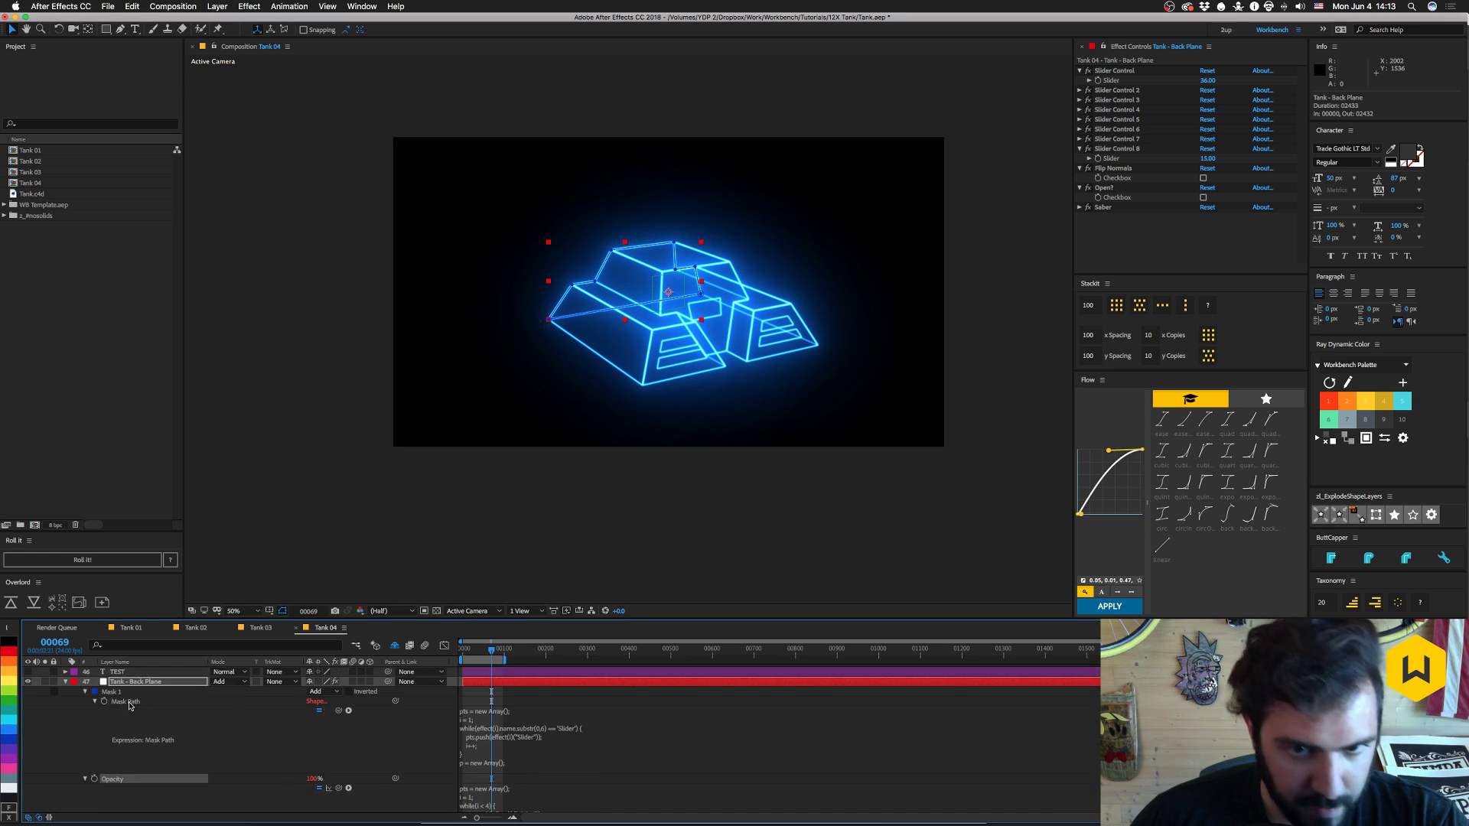
left_click(132, 693)
key("u")
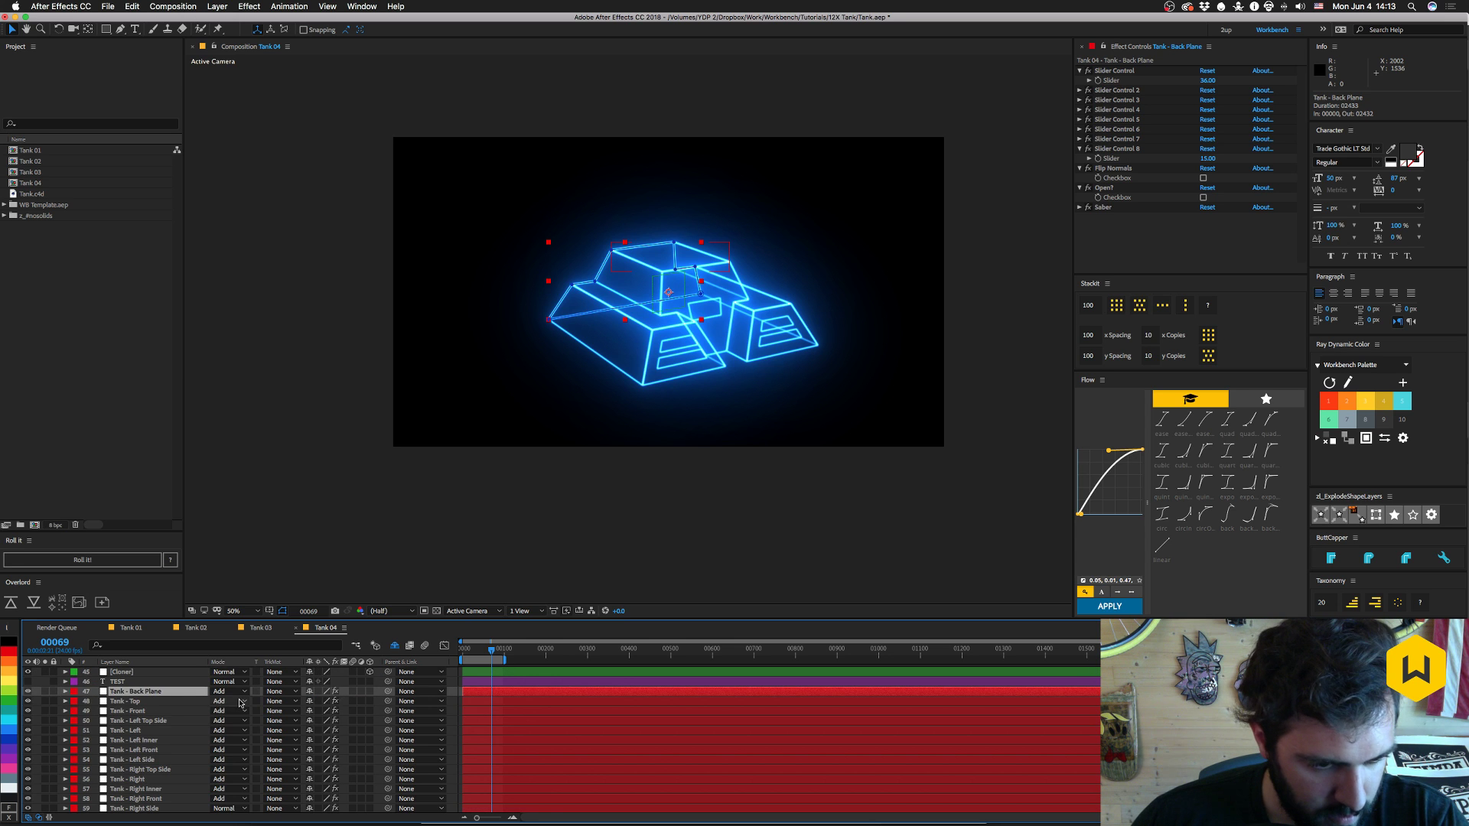
key("t")
left_click(313, 701)
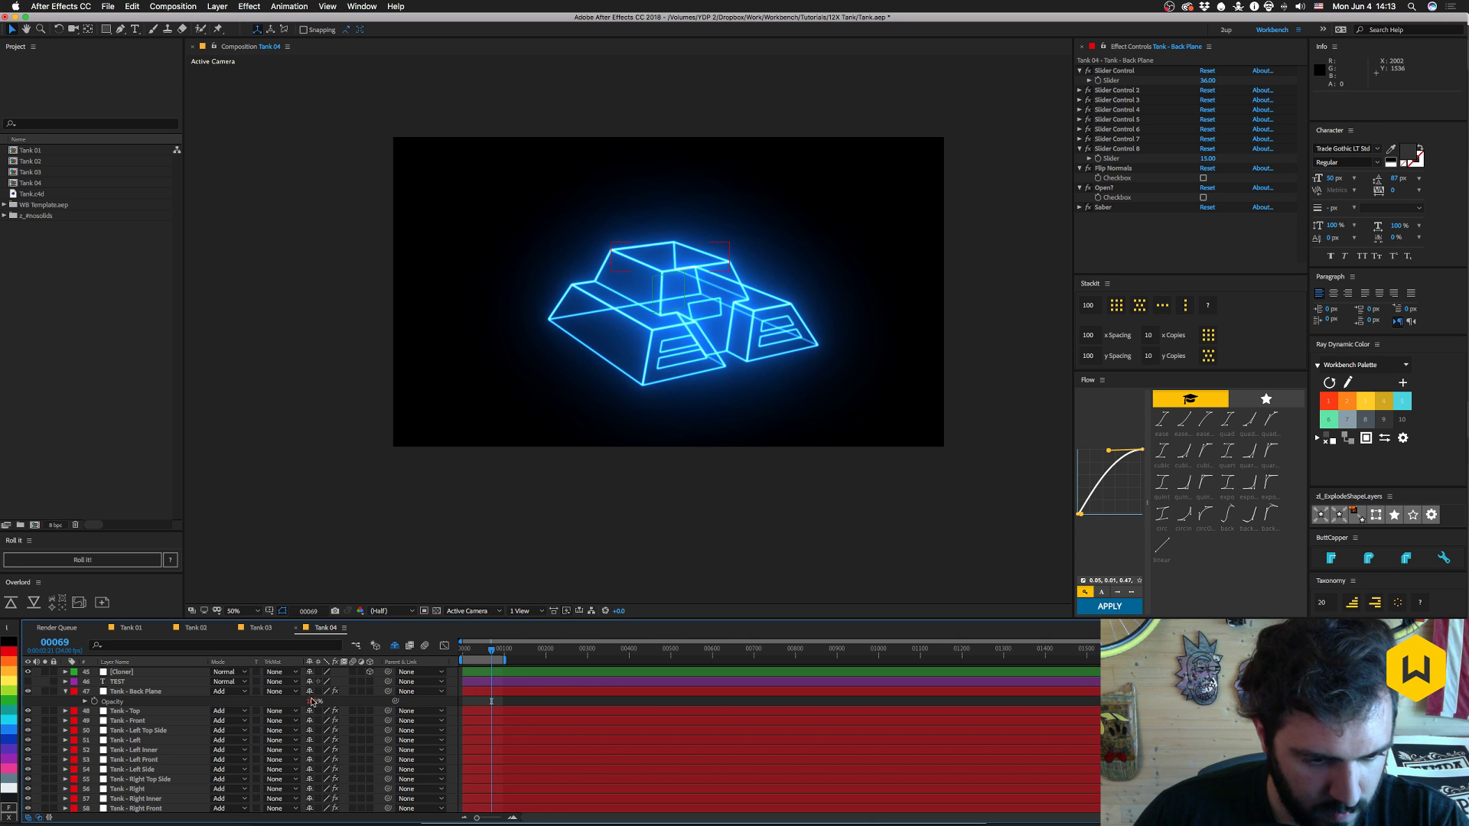
type("50")
key("Return")
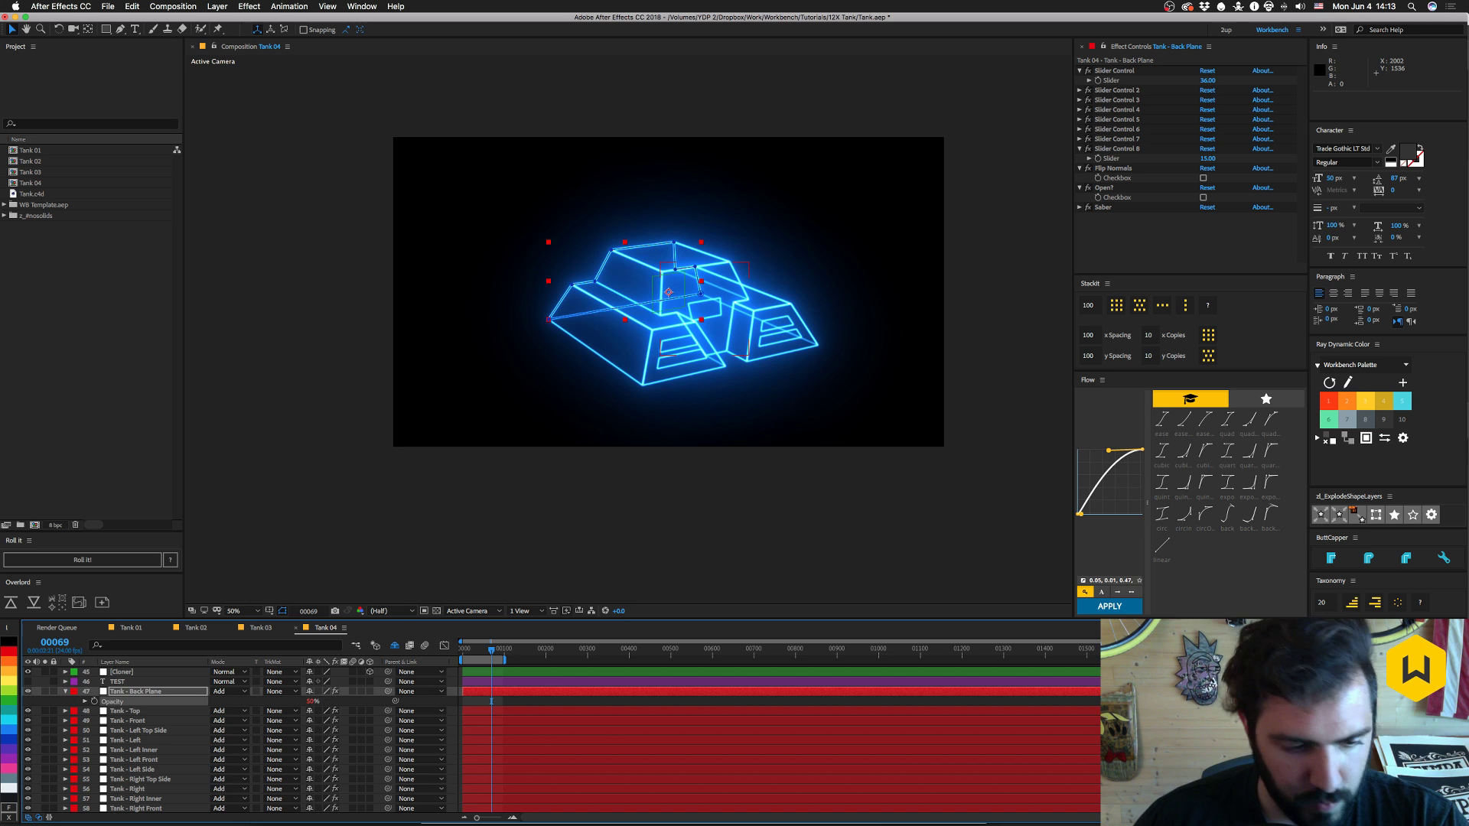
- Set the base Opacity of all layers from Tank - Top through Tank - Right Side to 50% and collapse them
left_click(130, 711)
scroll(147, 758, "down", 1)
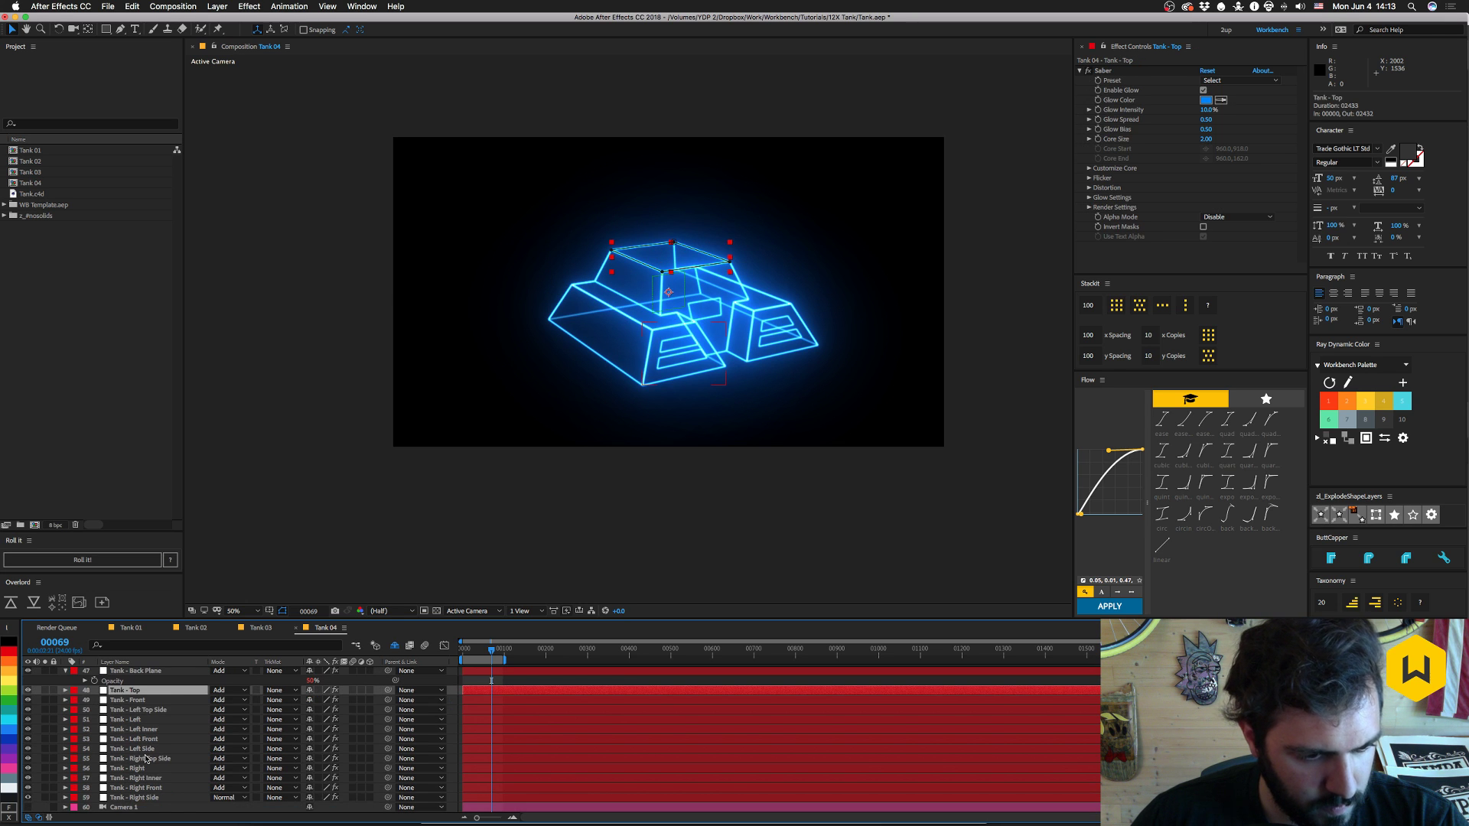
left_click(138, 796, "shift")
key("t")
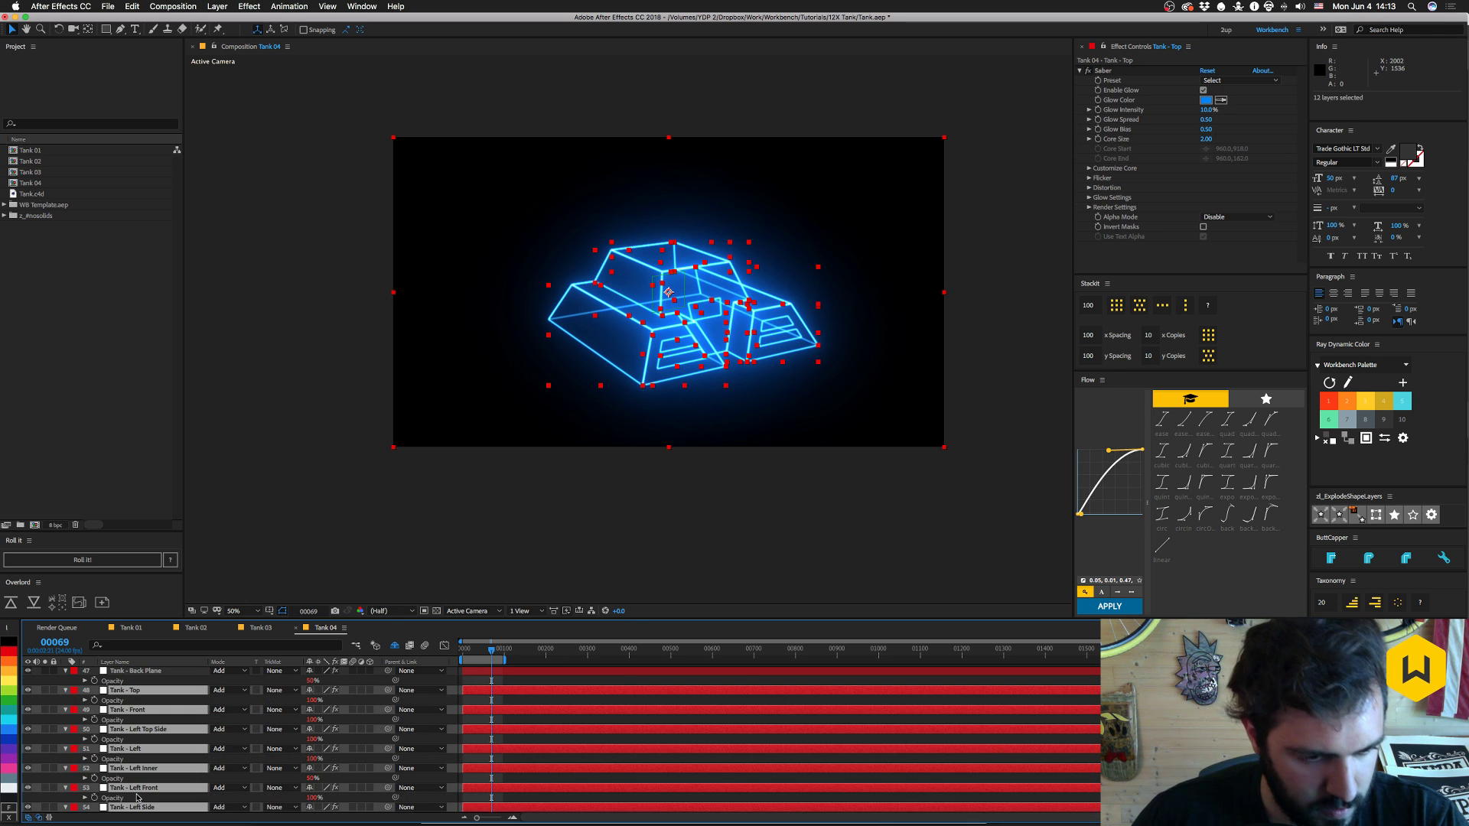
left_click(314, 700)
type("50")
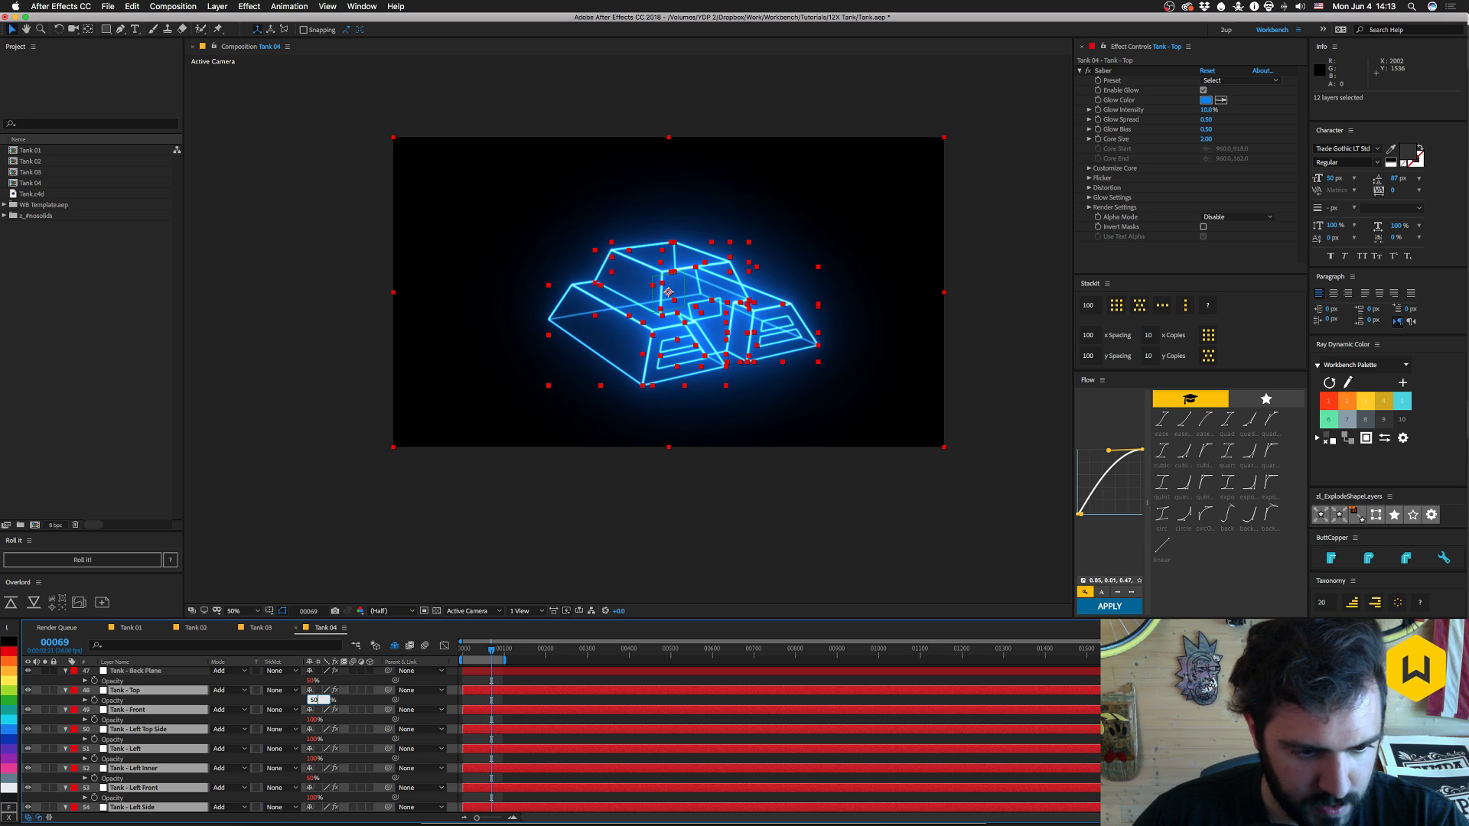
key("Return")
left_click(309, 720)
key("Escape")
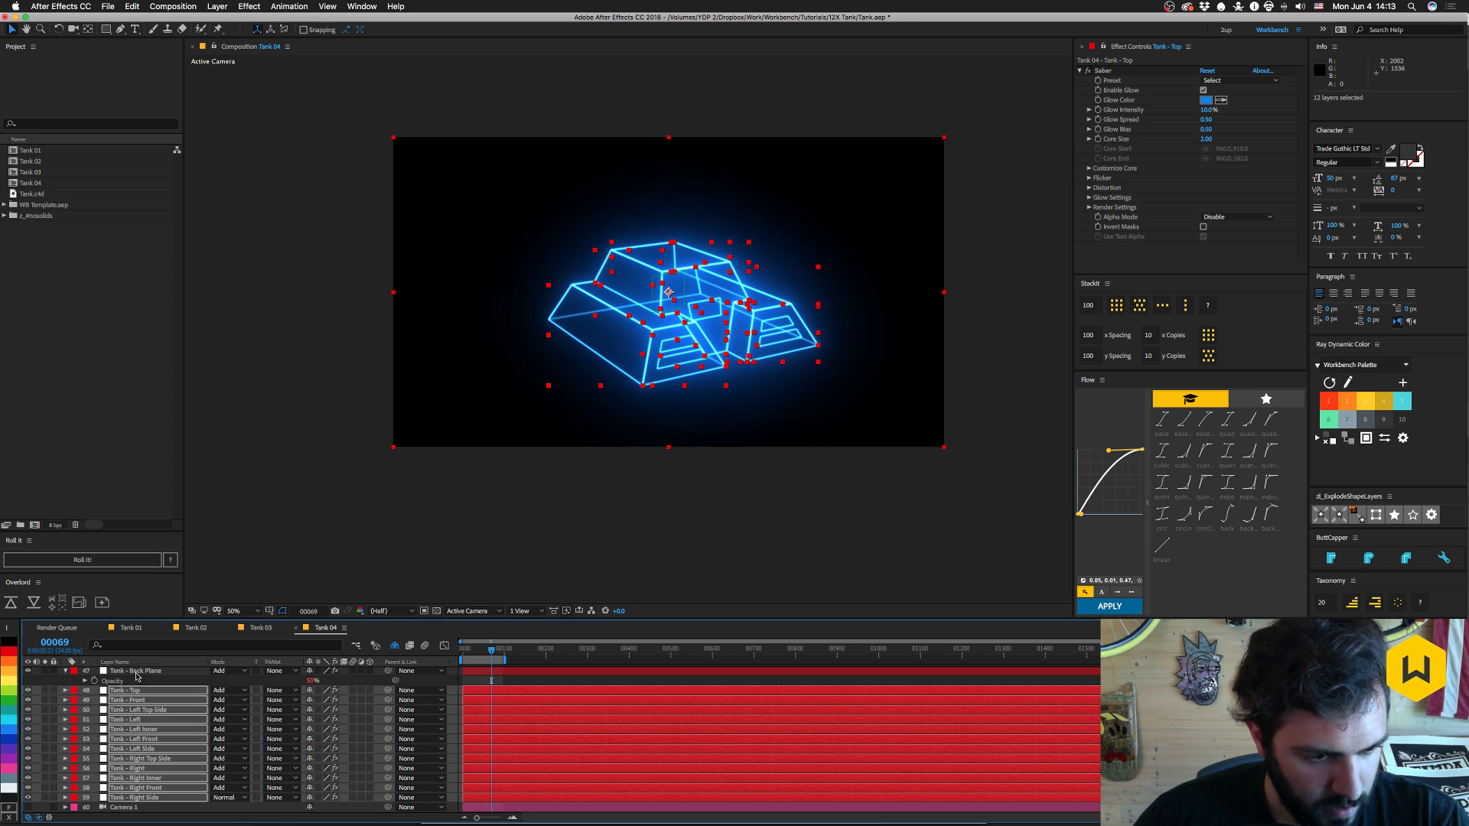
- Select the Tank - Back Plane layer and collapse its expanded slider and checkbox effects
left_click(66, 692)
scroll(145, 693, "up", 1)
left_click(148, 691)
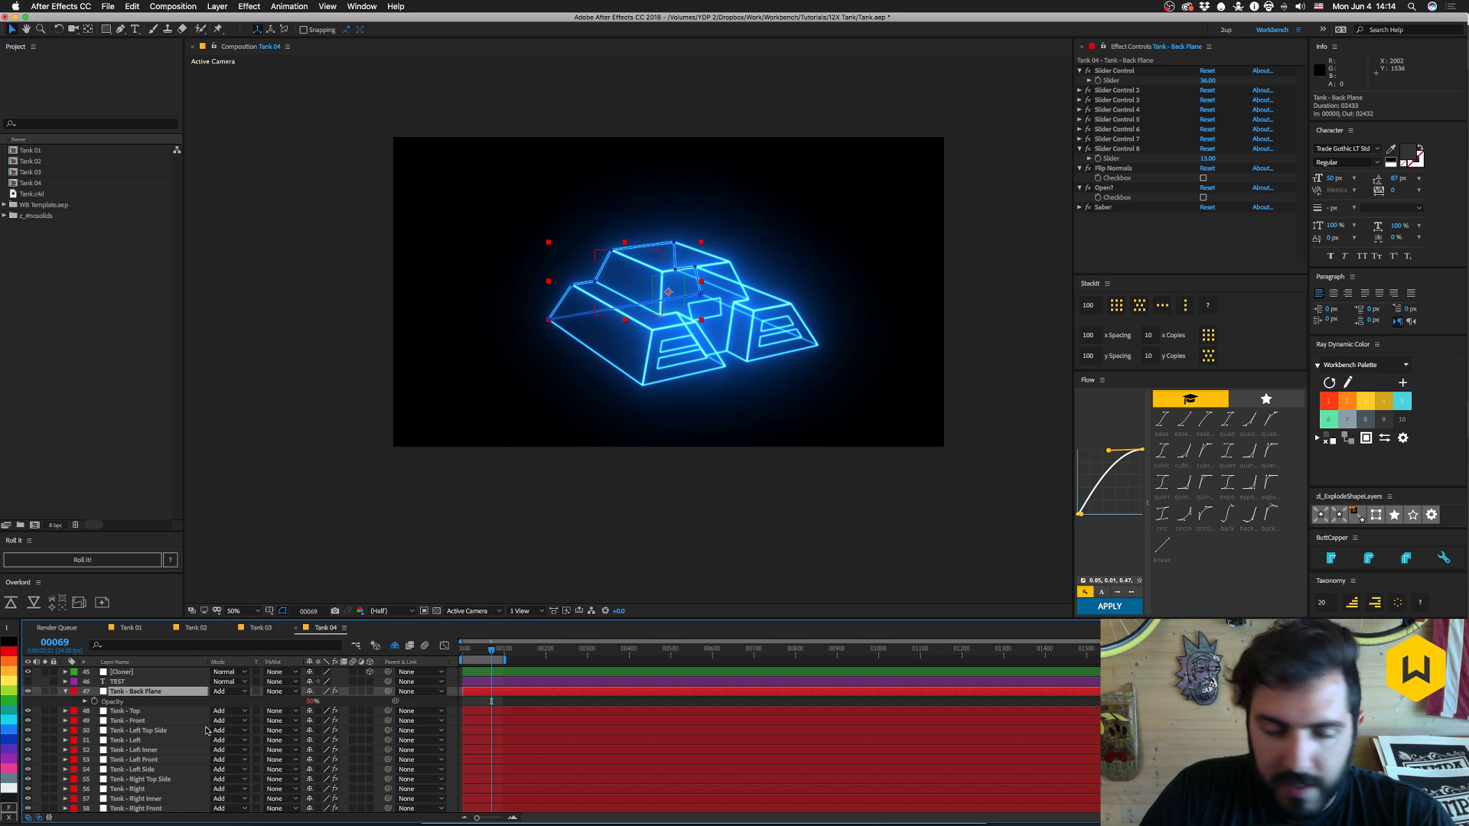
left_click(127, 713)
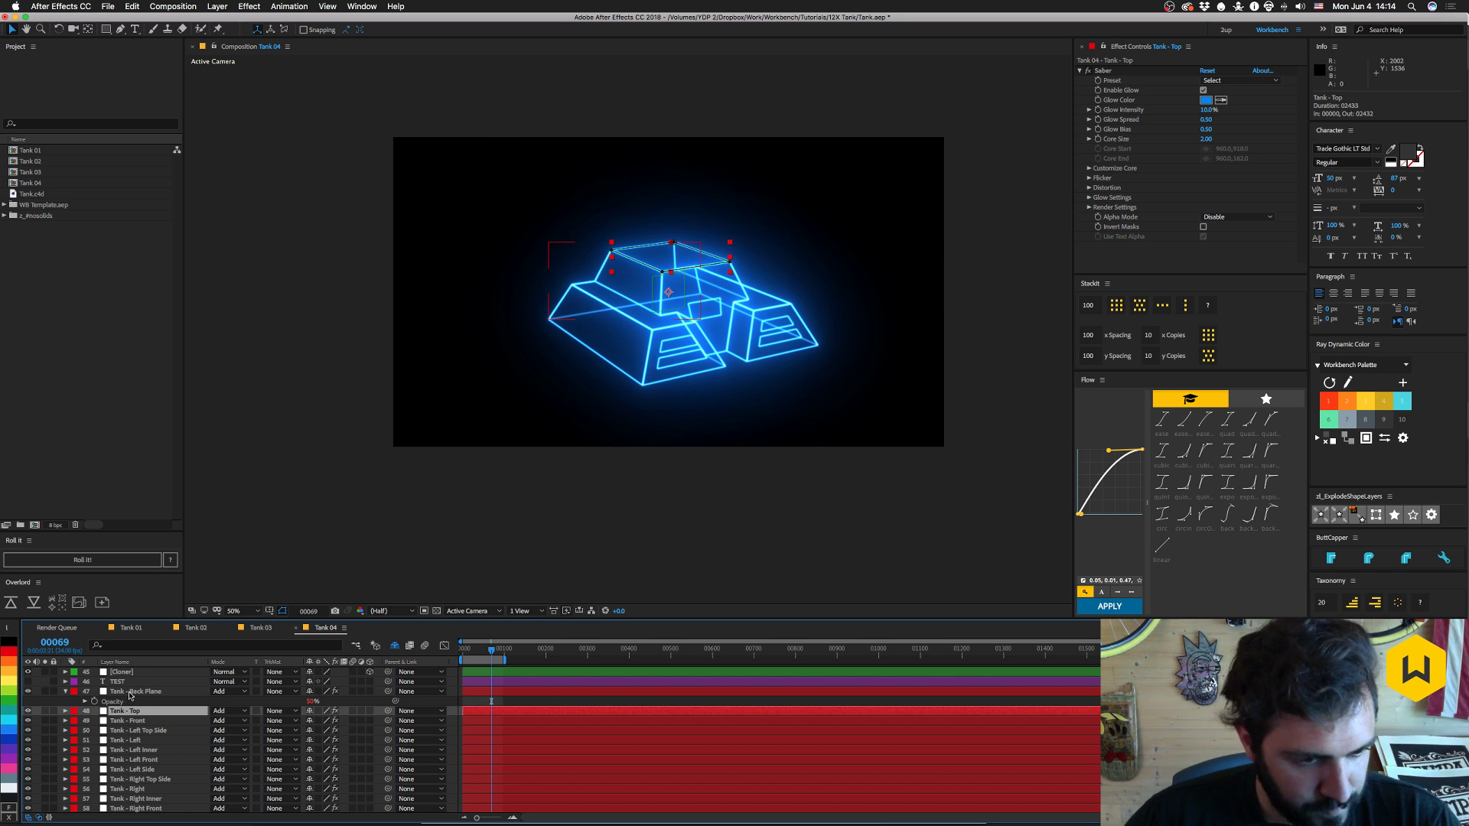
left_click(130, 693)
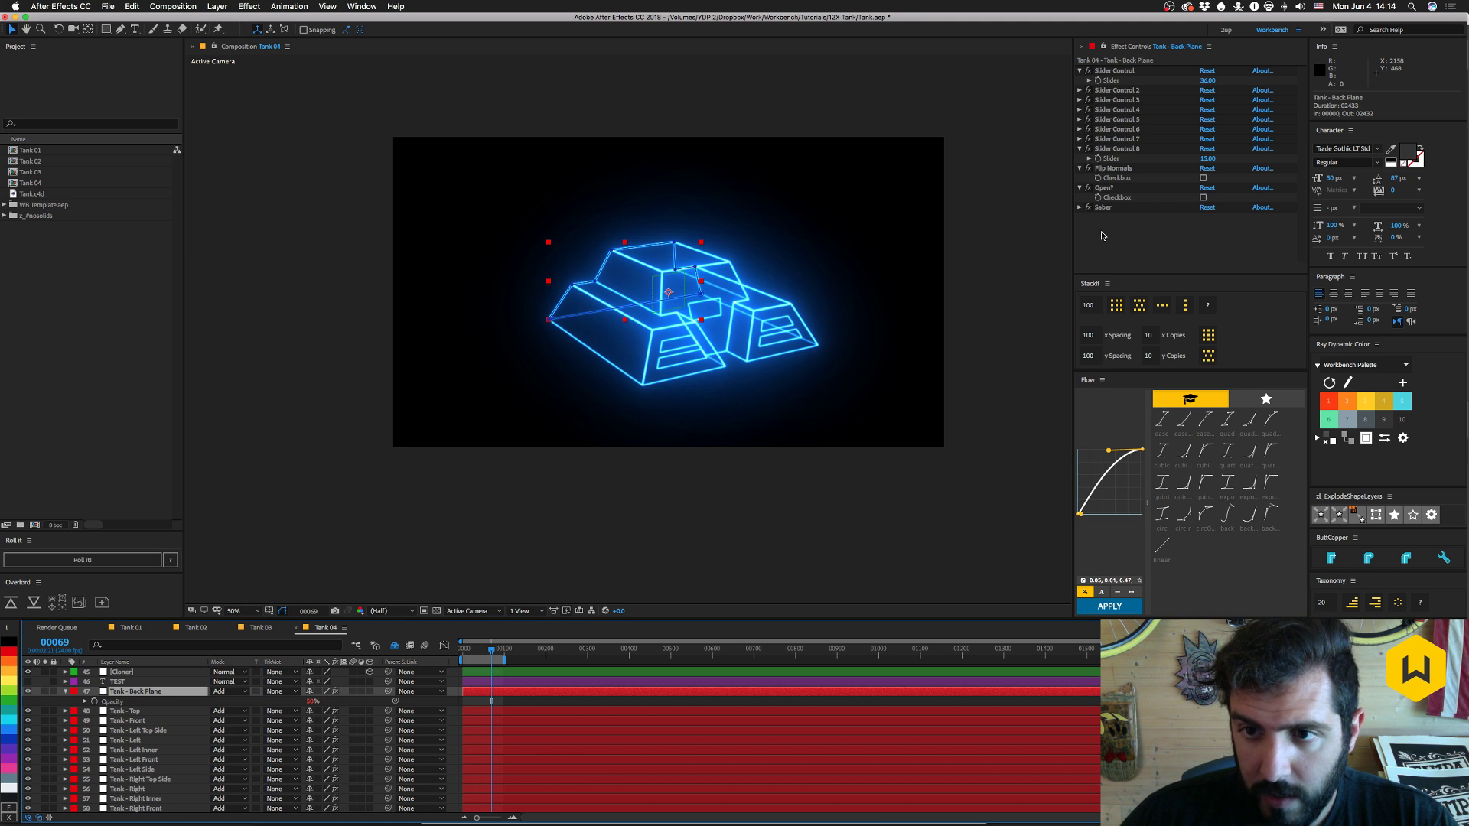
left_click(1080, 168)
left_click(1079, 178)
left_click(1080, 148)
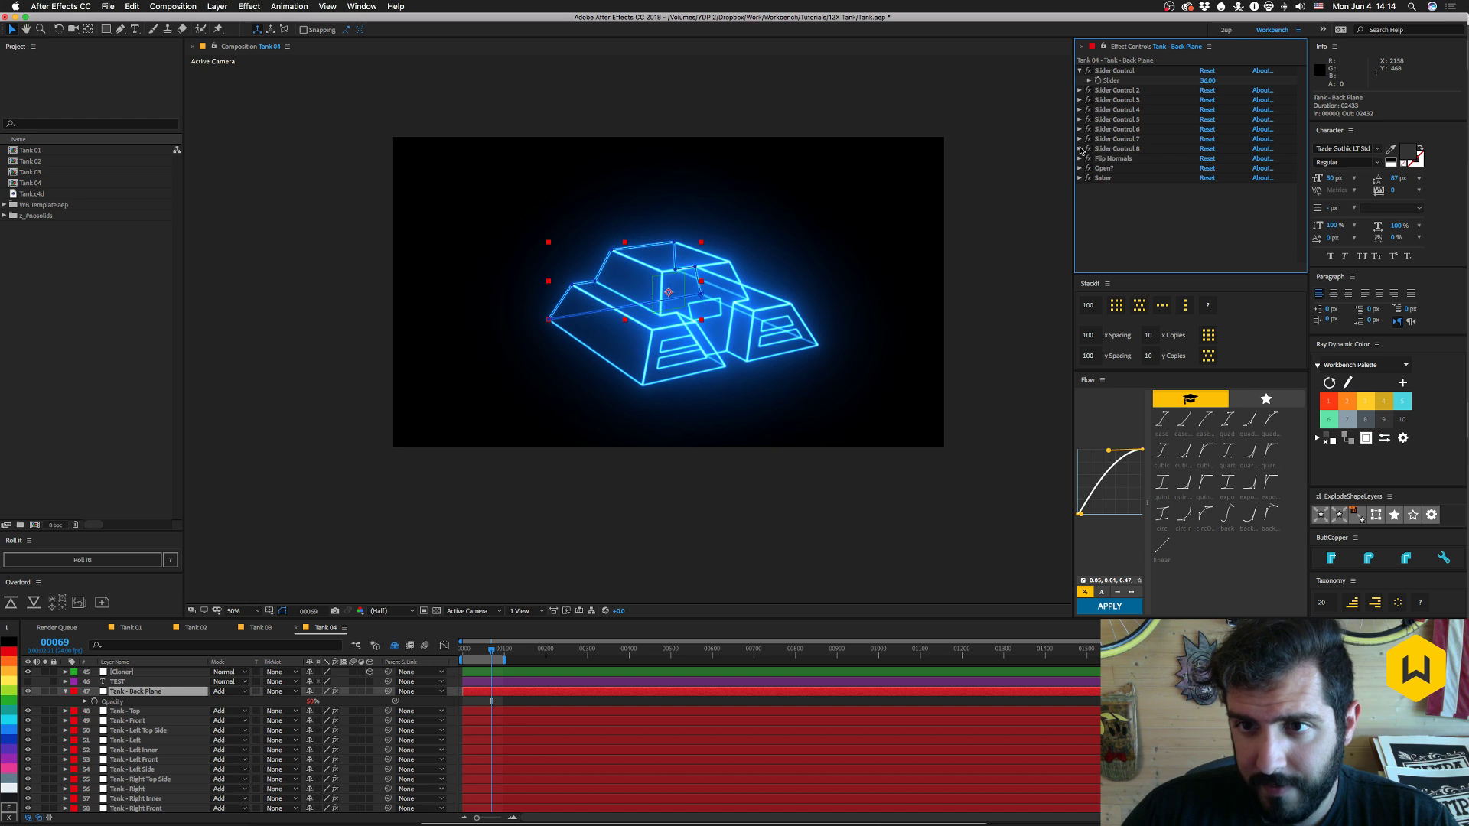
left_click(1079, 70)
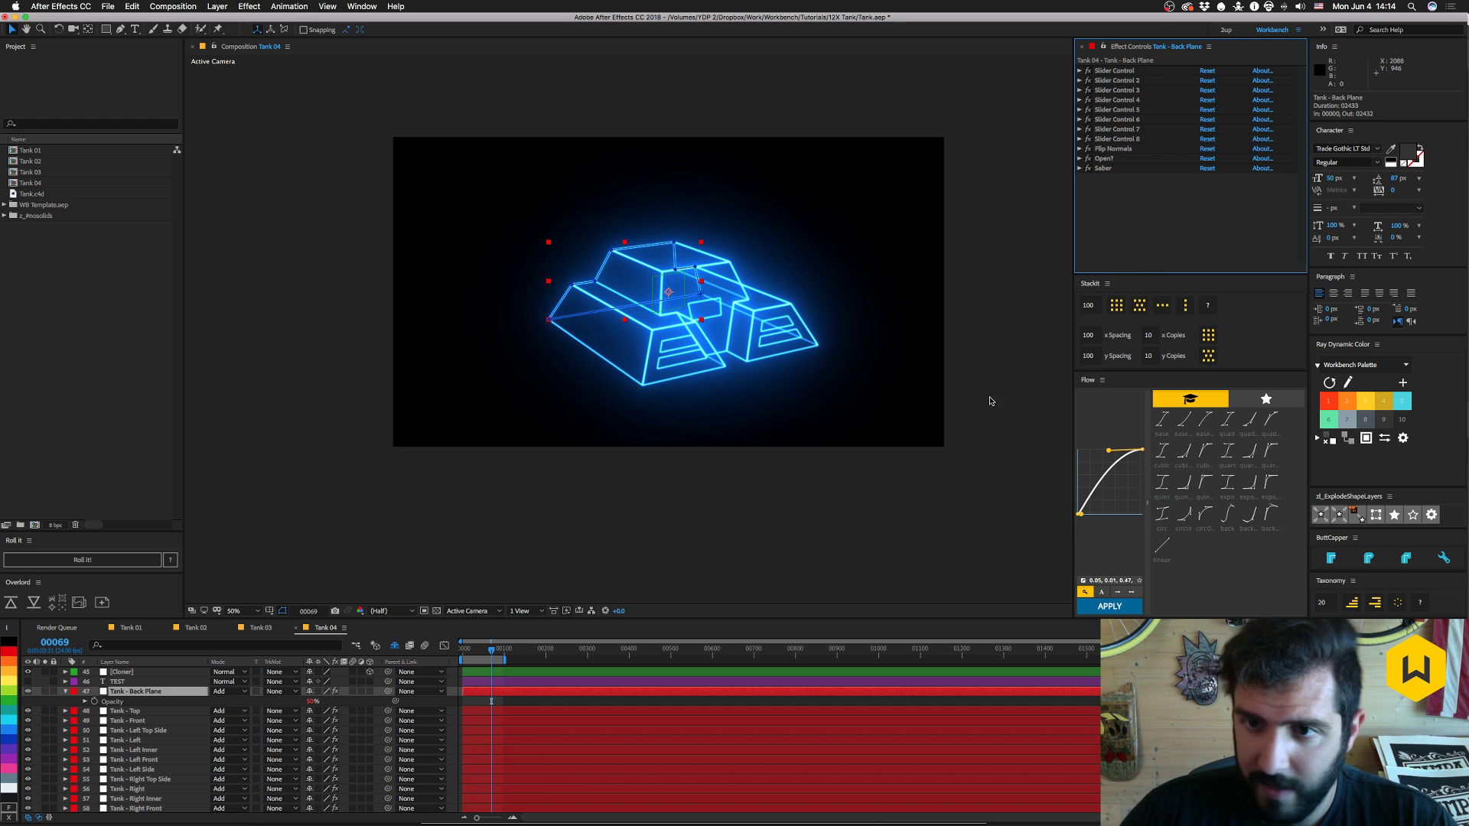
- Reveal Tank - Top's expressions and open its Mask Path expression to read the point list
left_click(132, 712)
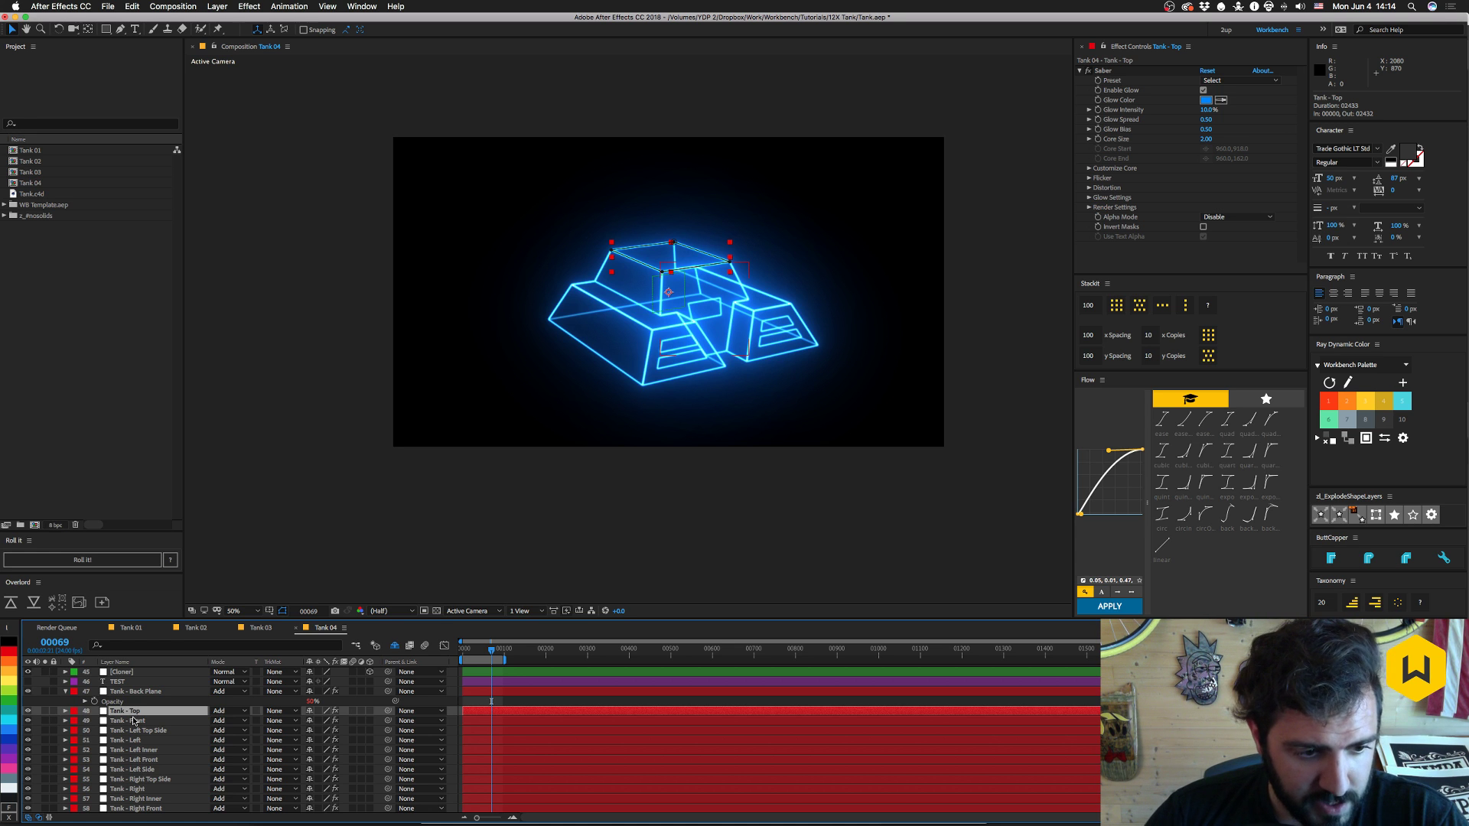
key("e")
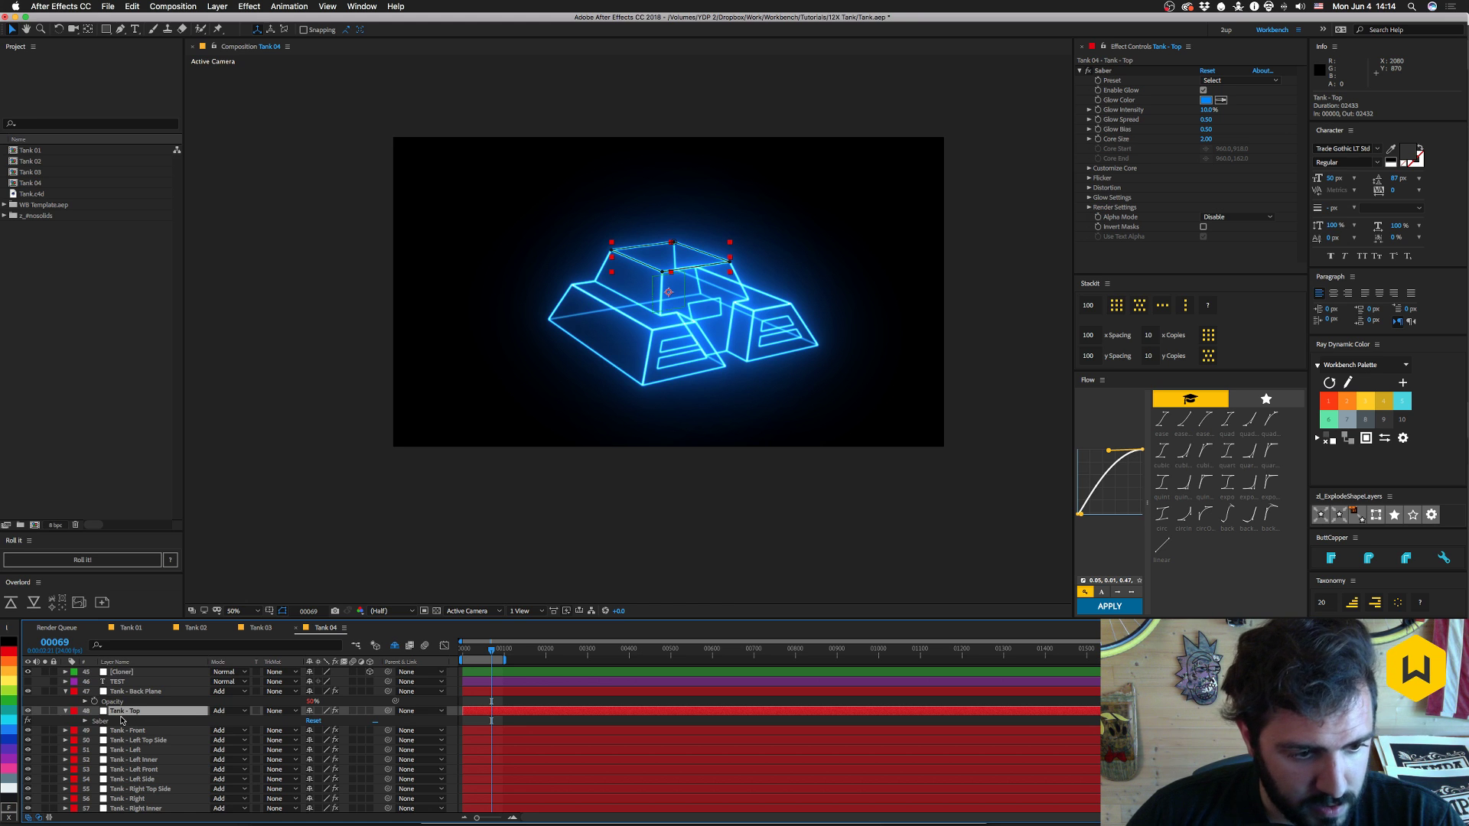
key("e")
key("e")
left_click(516, 738)
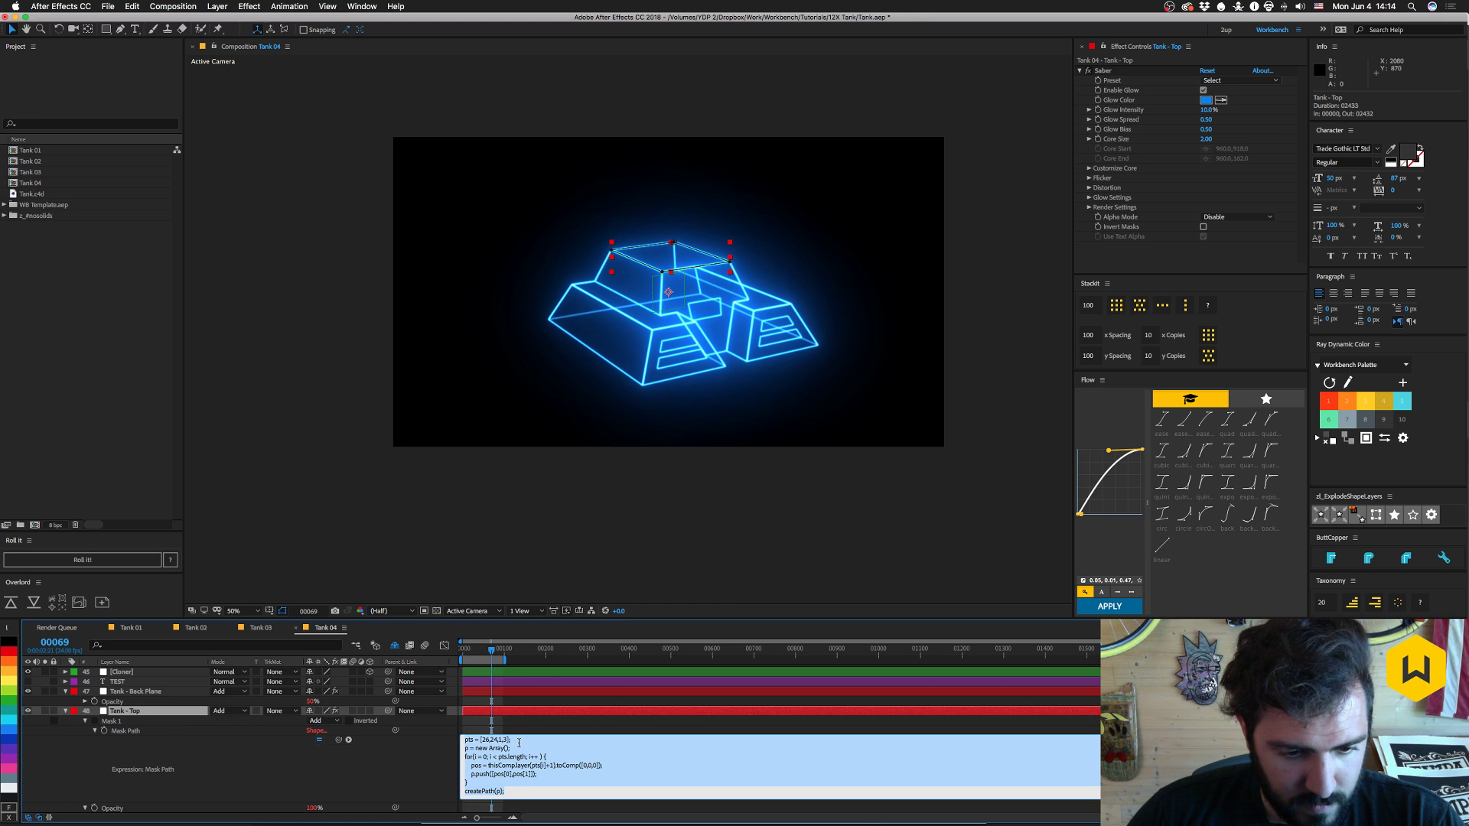
key("KP_Enter")
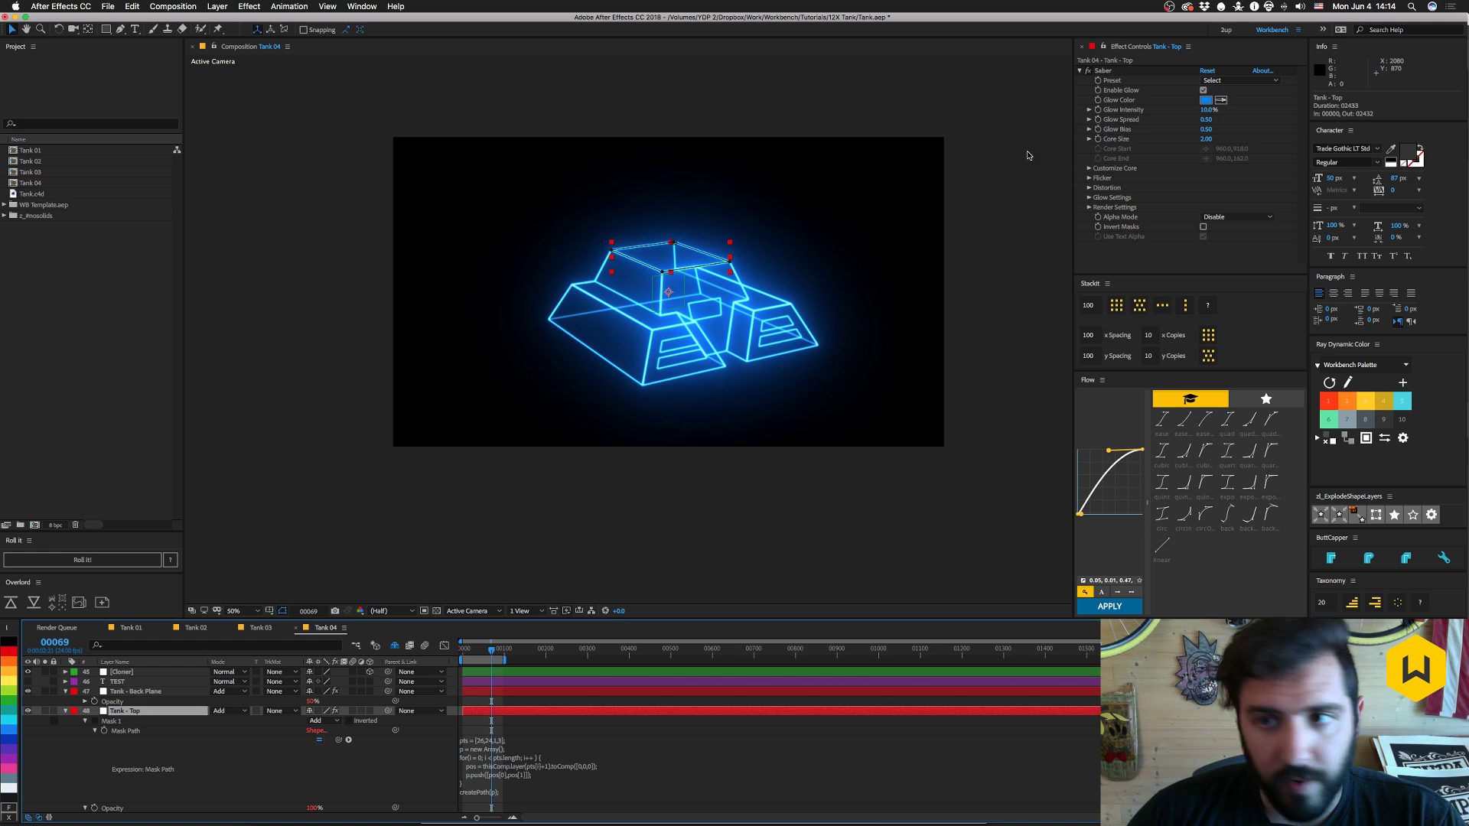
- Collapse Saber on Tank - Top, add a Slider Control effect and set its slider to 26
left_click(1080, 71)
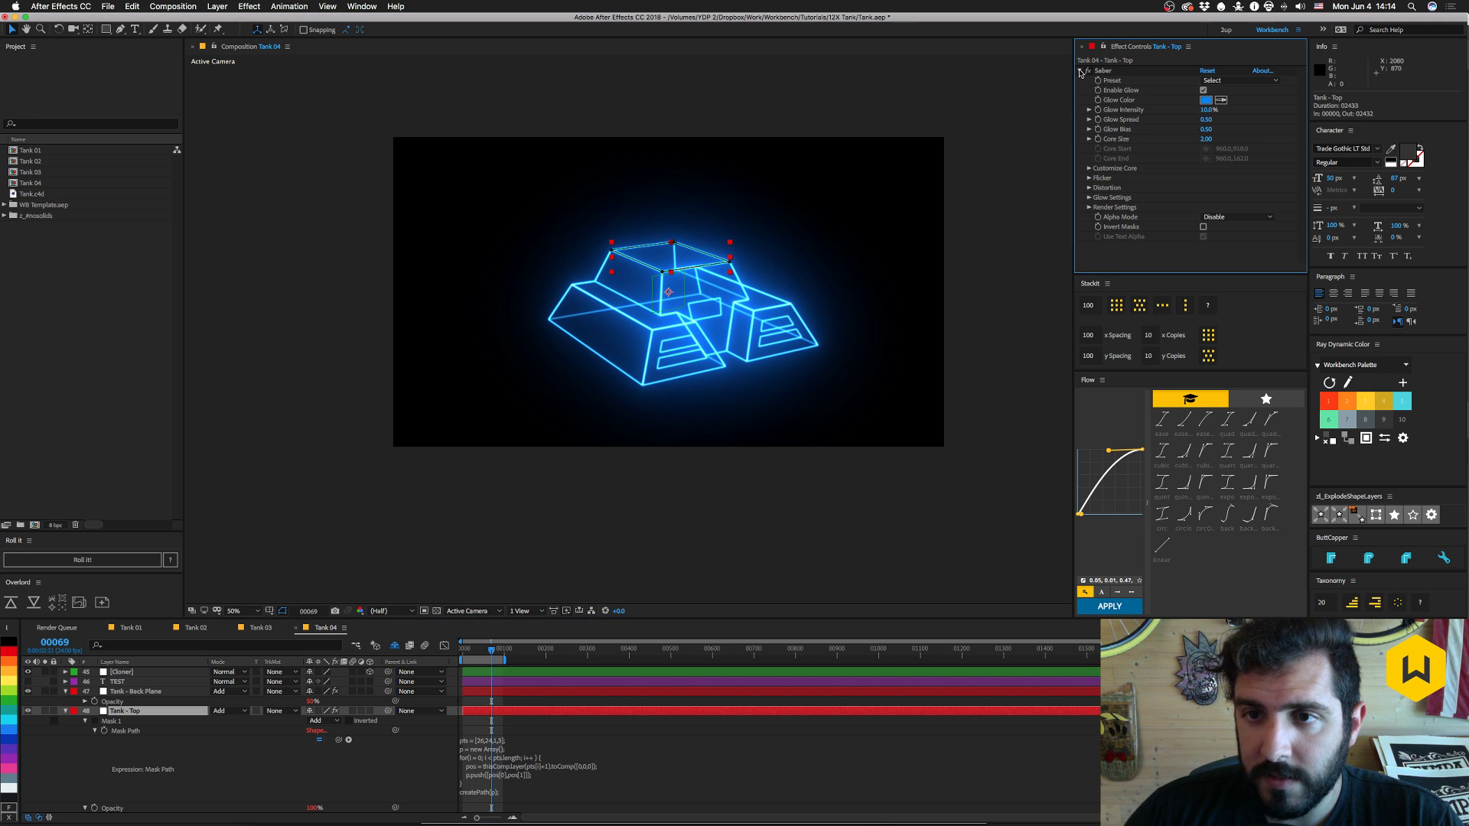
key("ctrl+space")
type("sli")
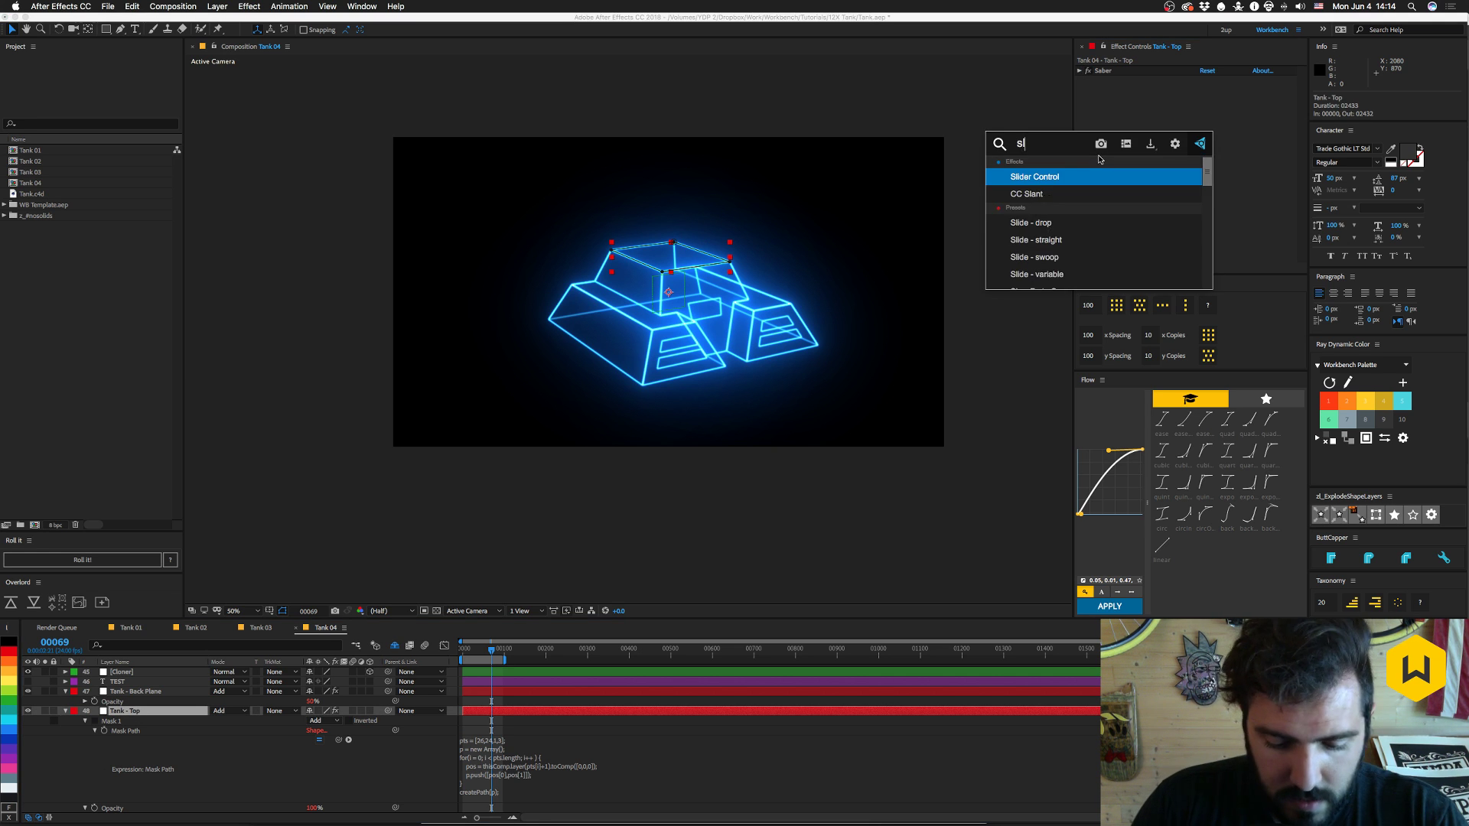
key("Return")
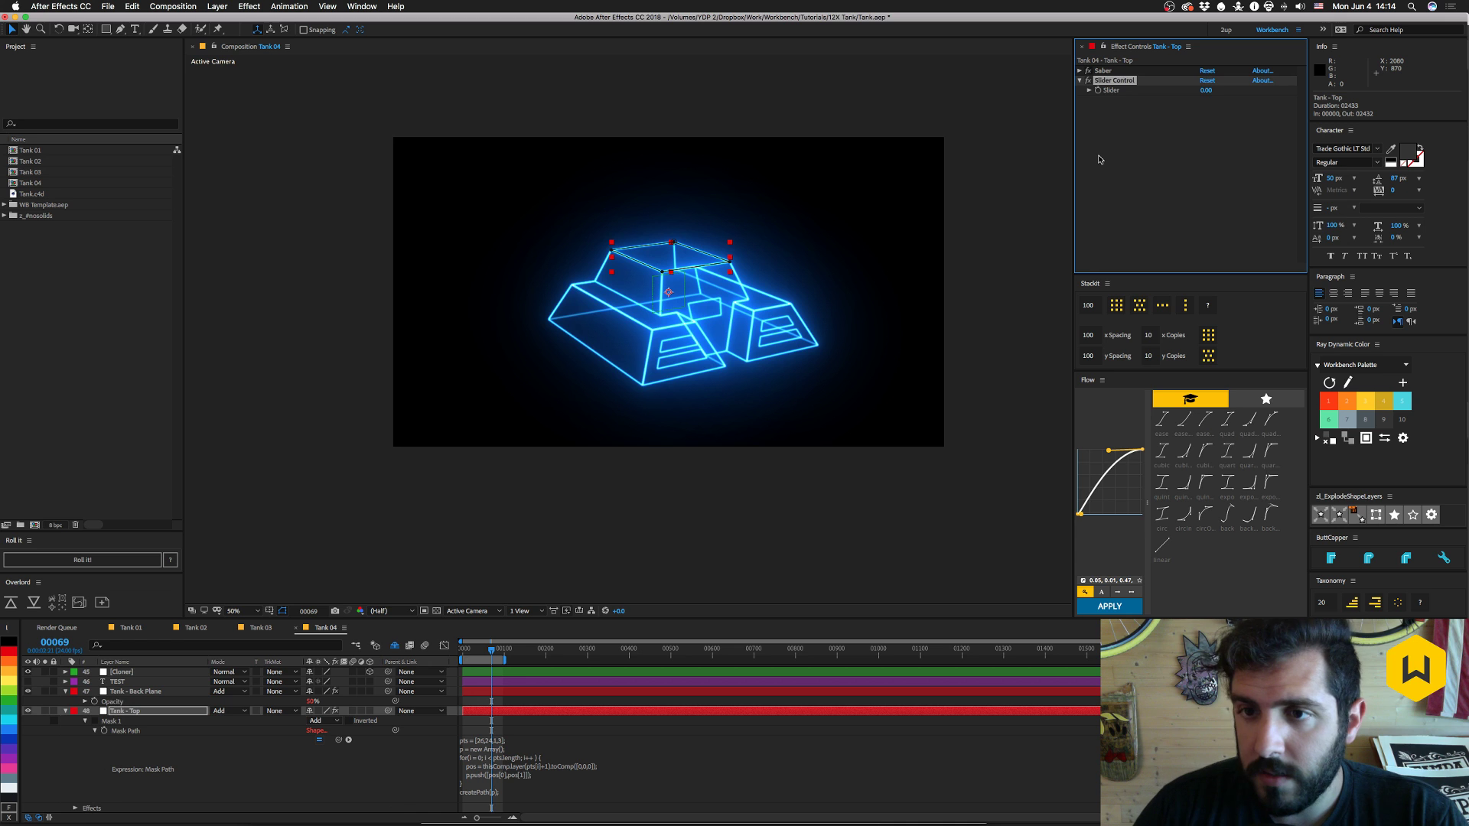
left_click(1213, 90)
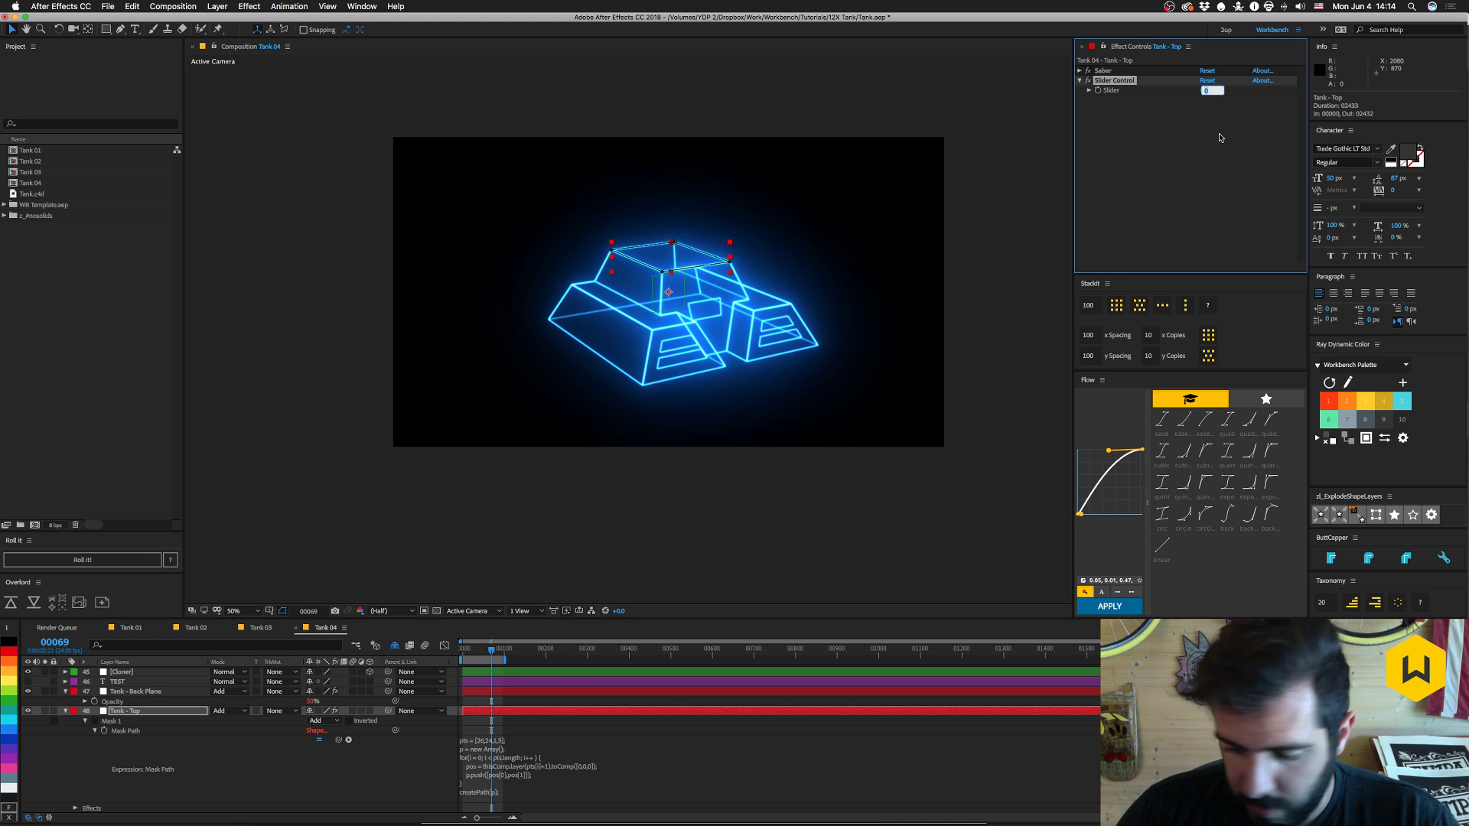
key("Return")
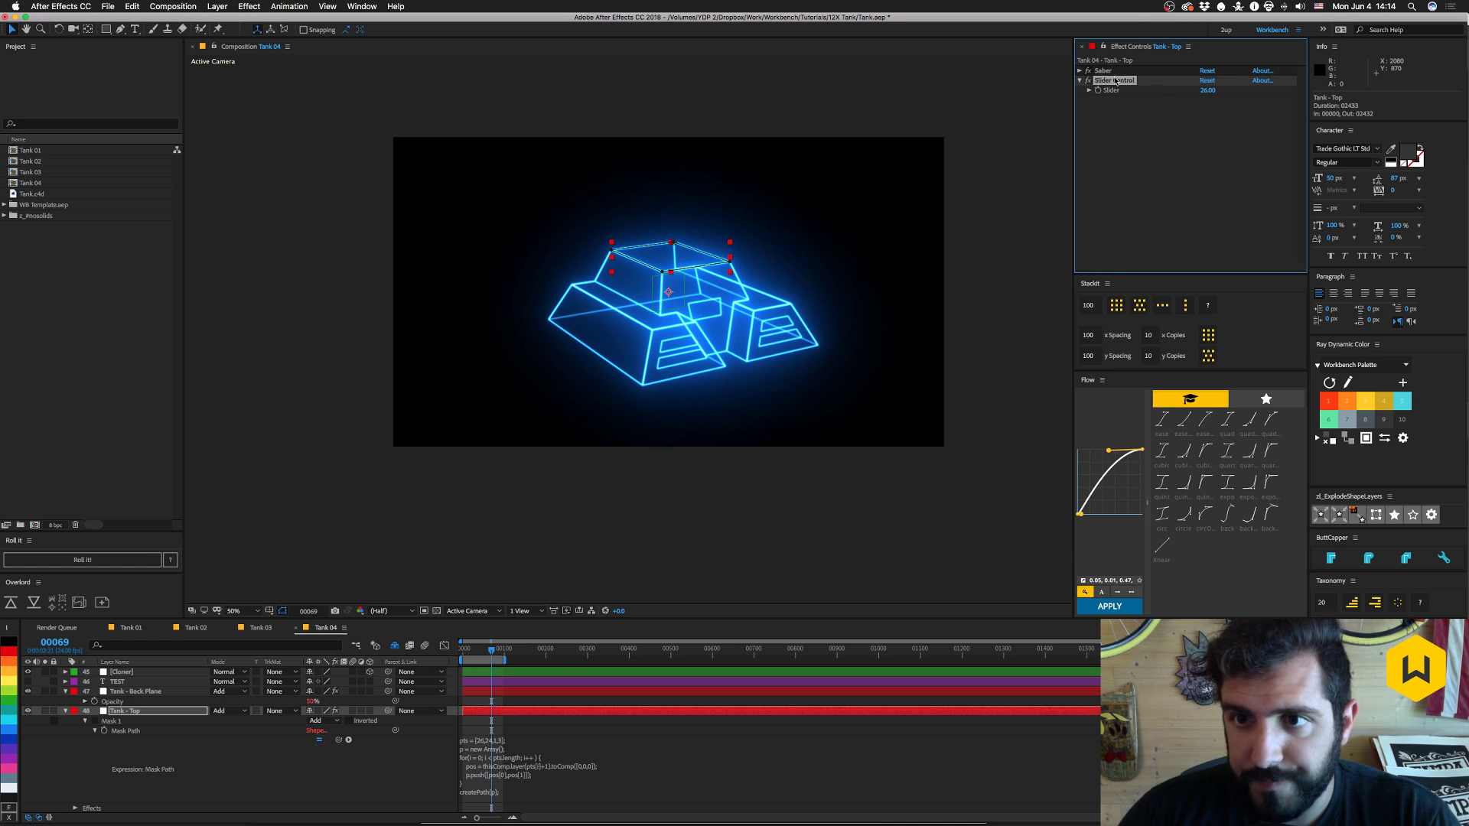
- Duplicate Tank - Top's Slider Control three times and set the copies' sliders to 24, 1 and 3
key("super+d")
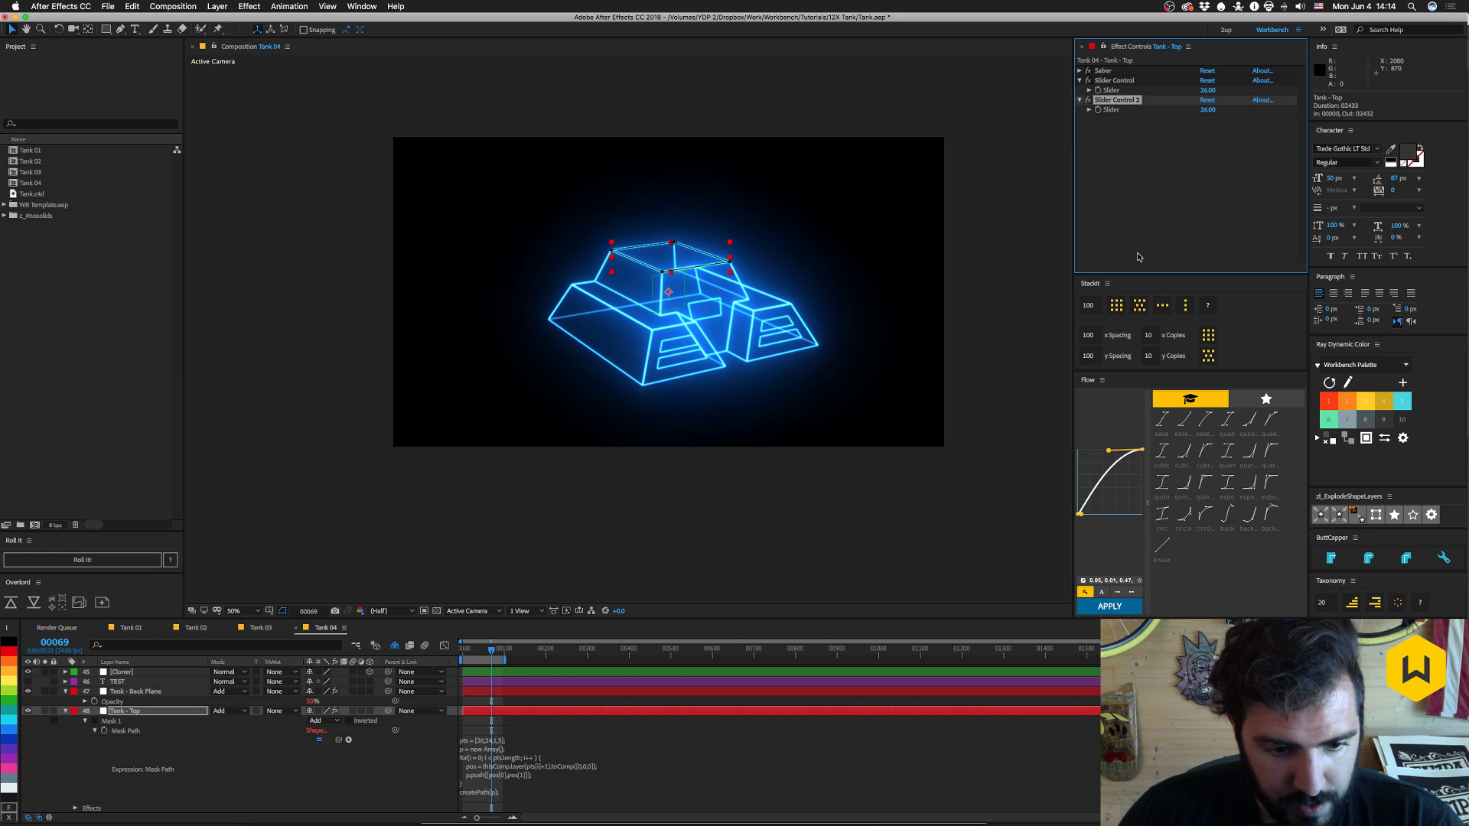
key("super+d")
key("super+d")
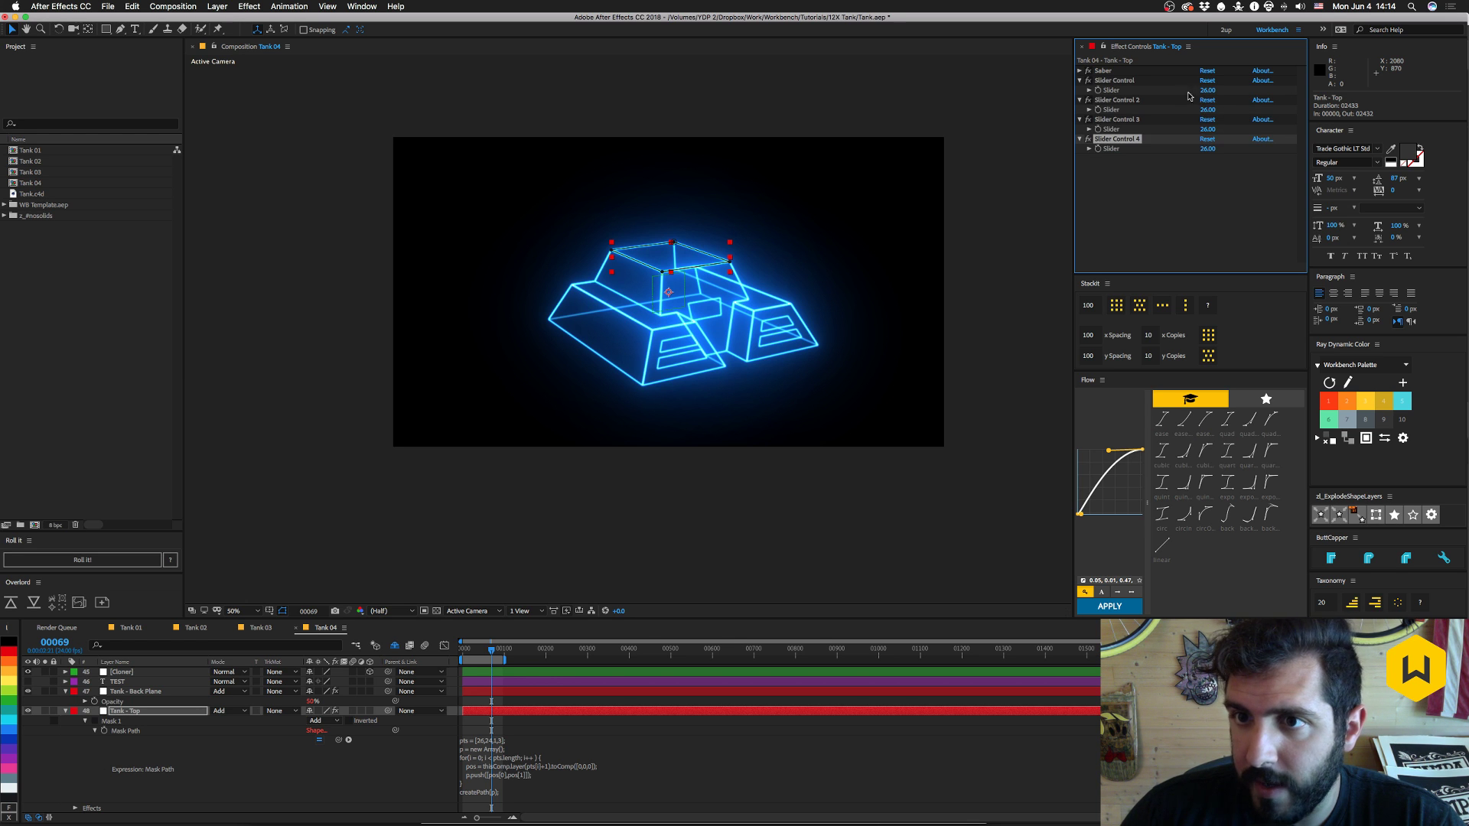
left_click(1208, 109)
type("24")
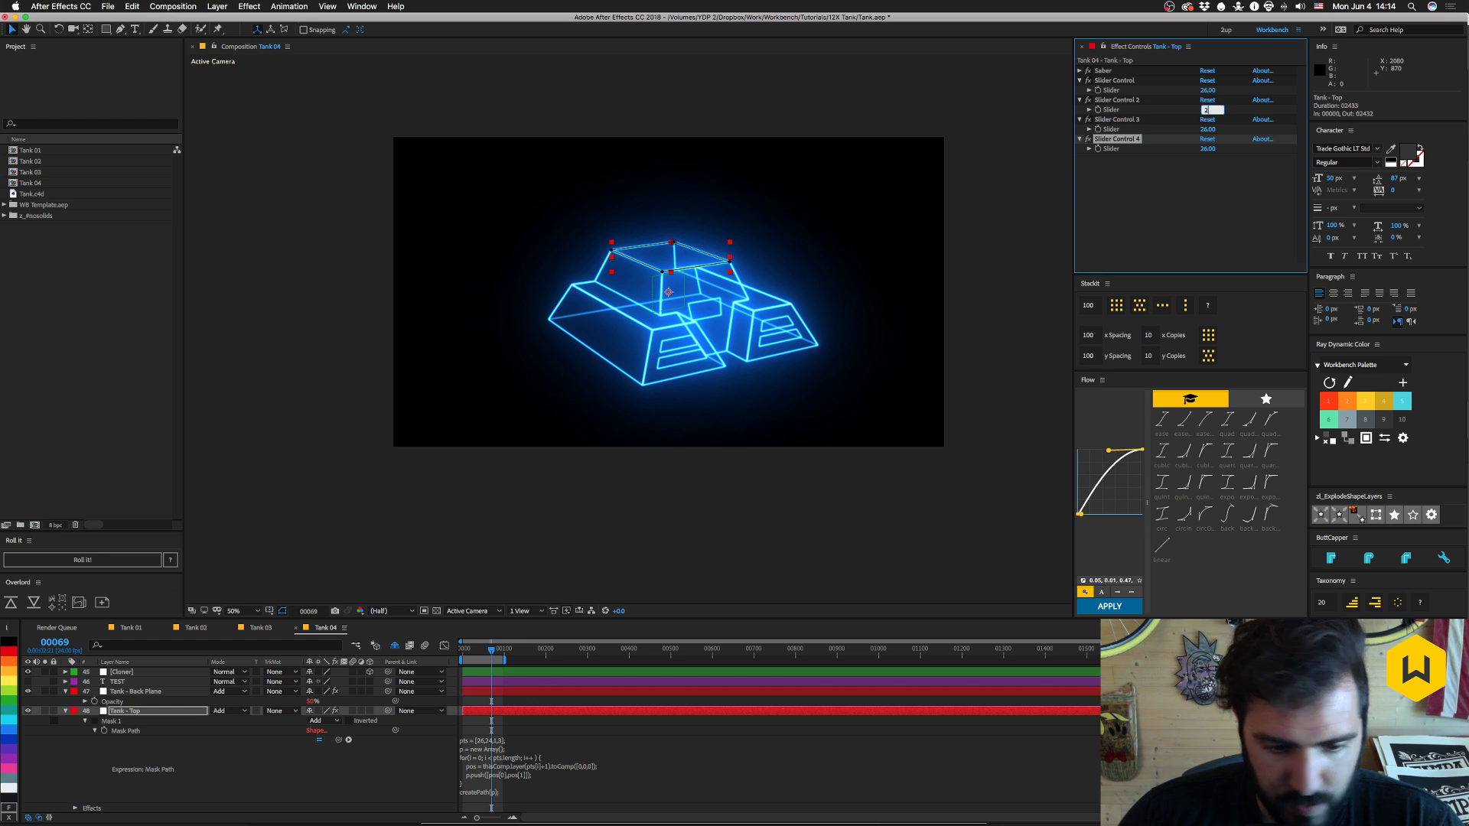
key("Return")
left_click(1207, 128)
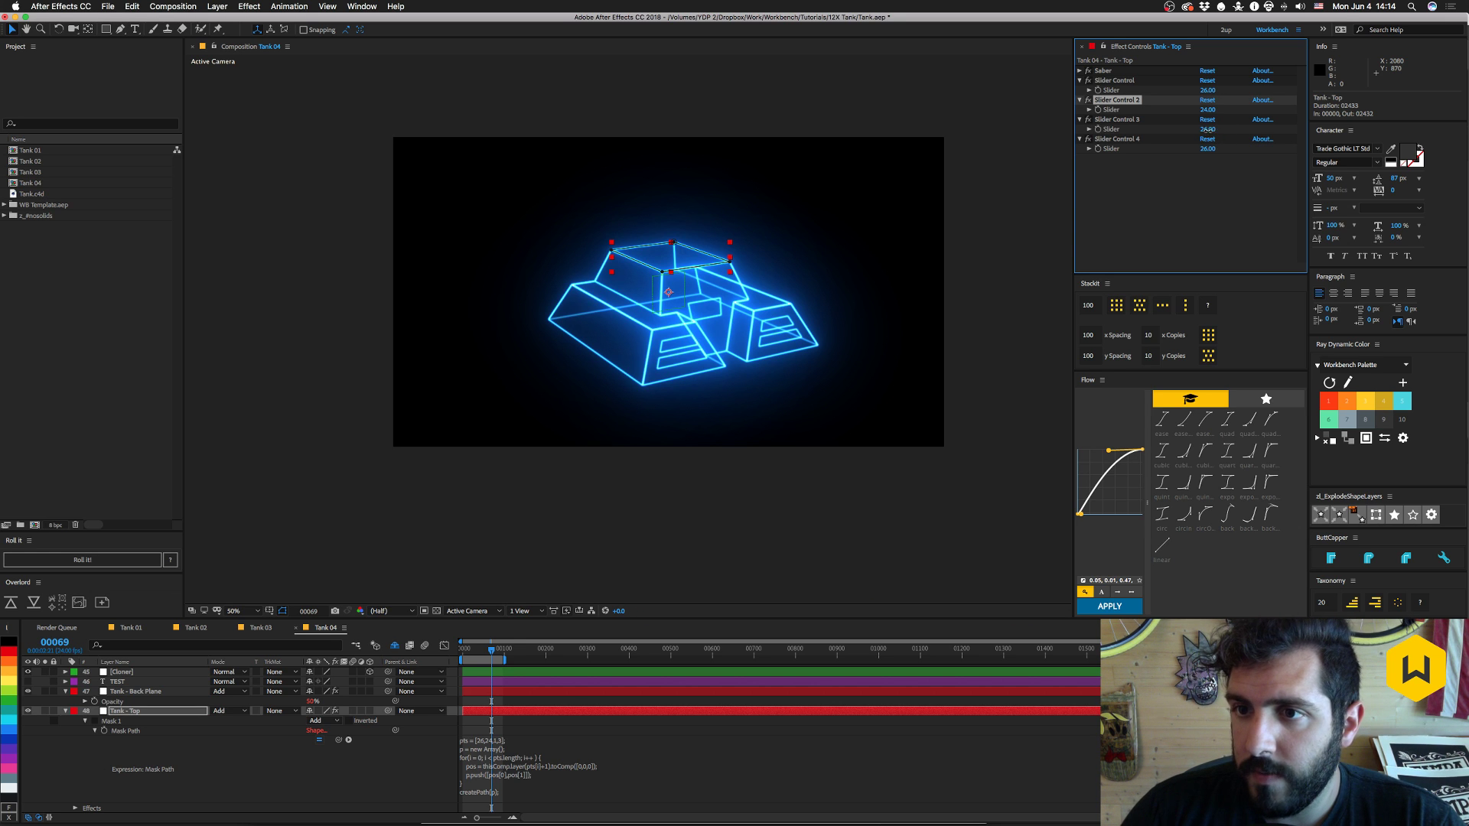
type("1")
key("Tab")
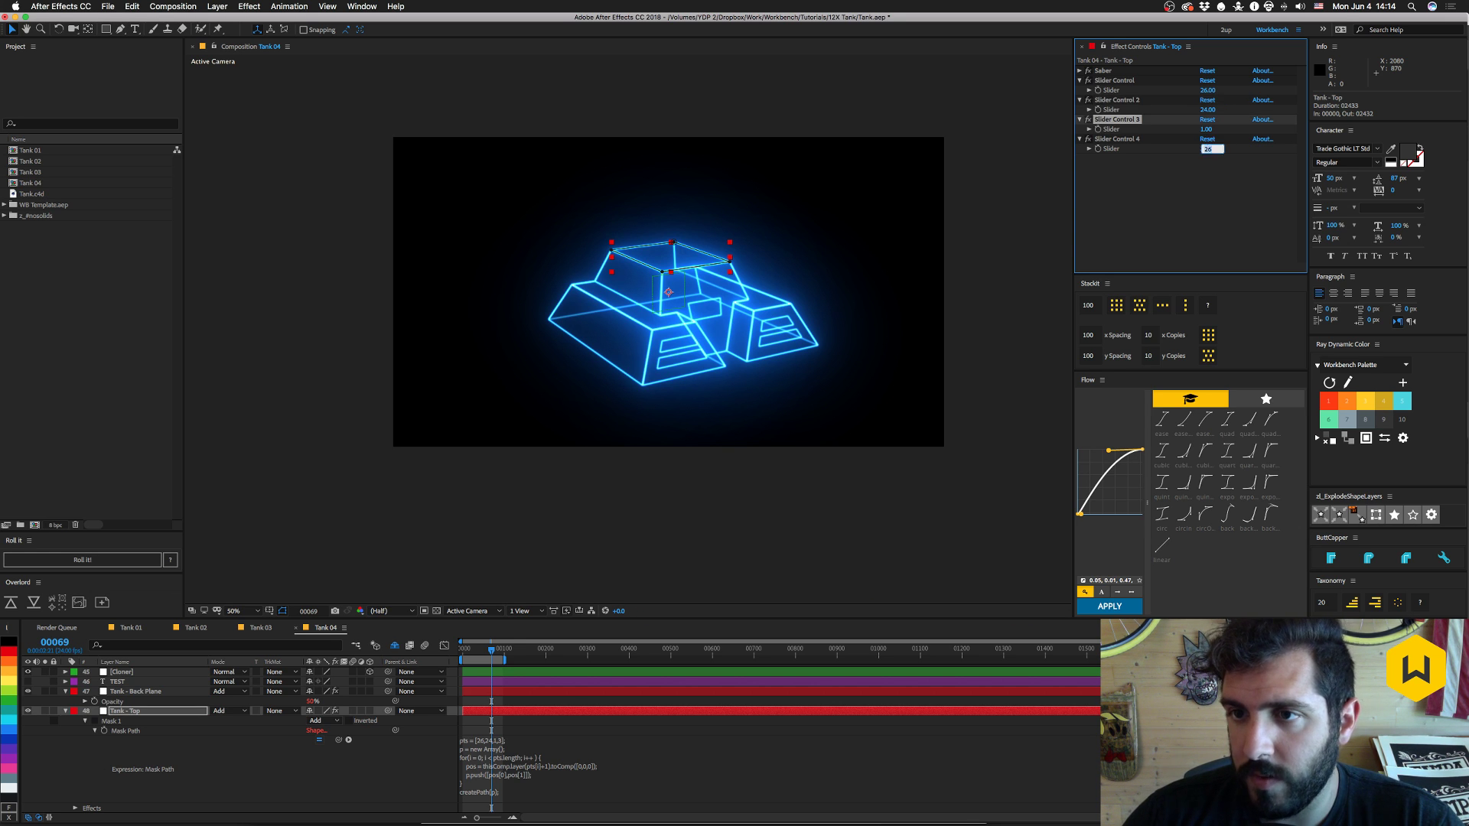
key("Tab")
left_click(1207, 148)
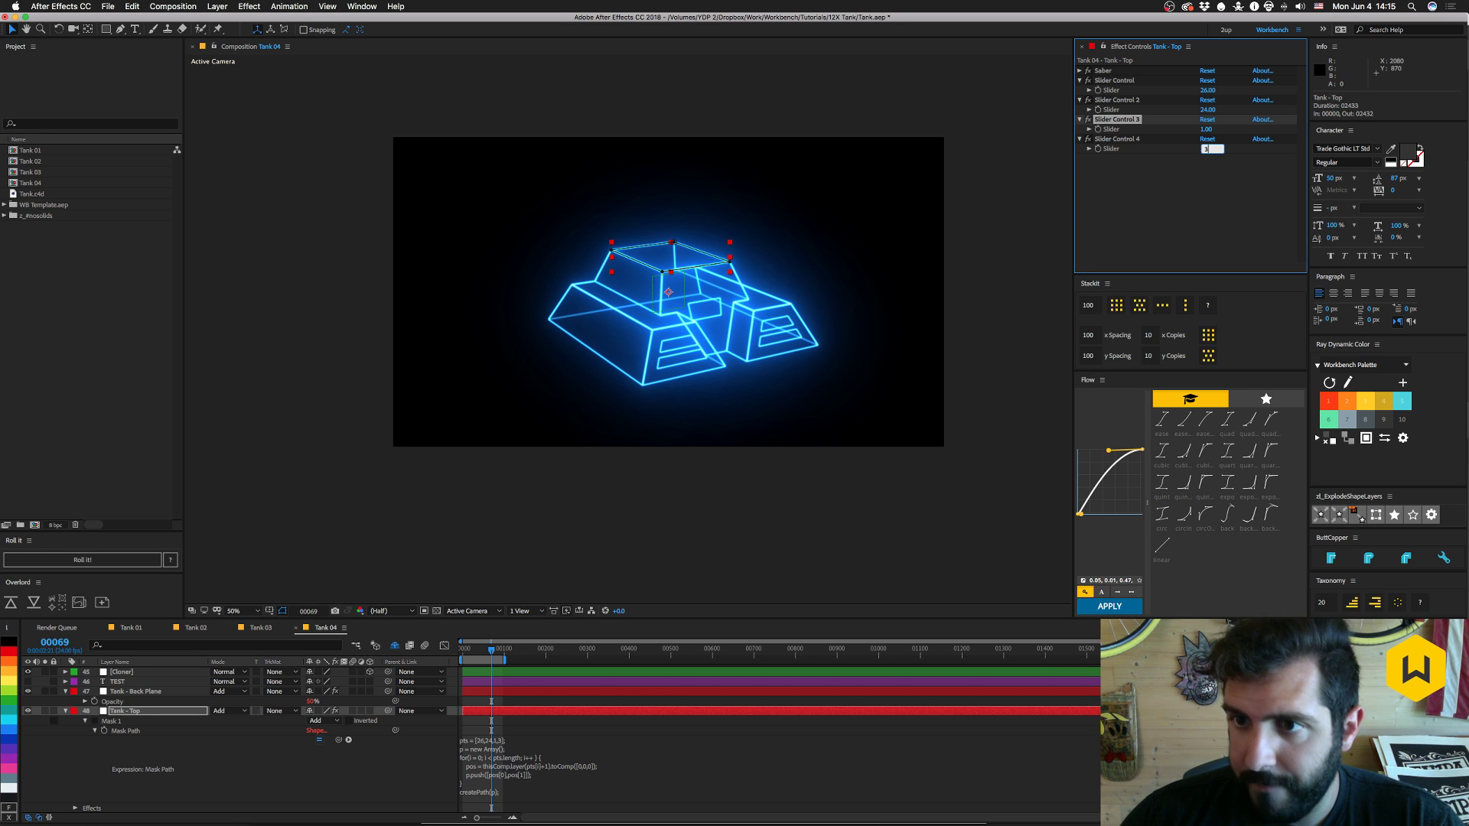
key("Return")
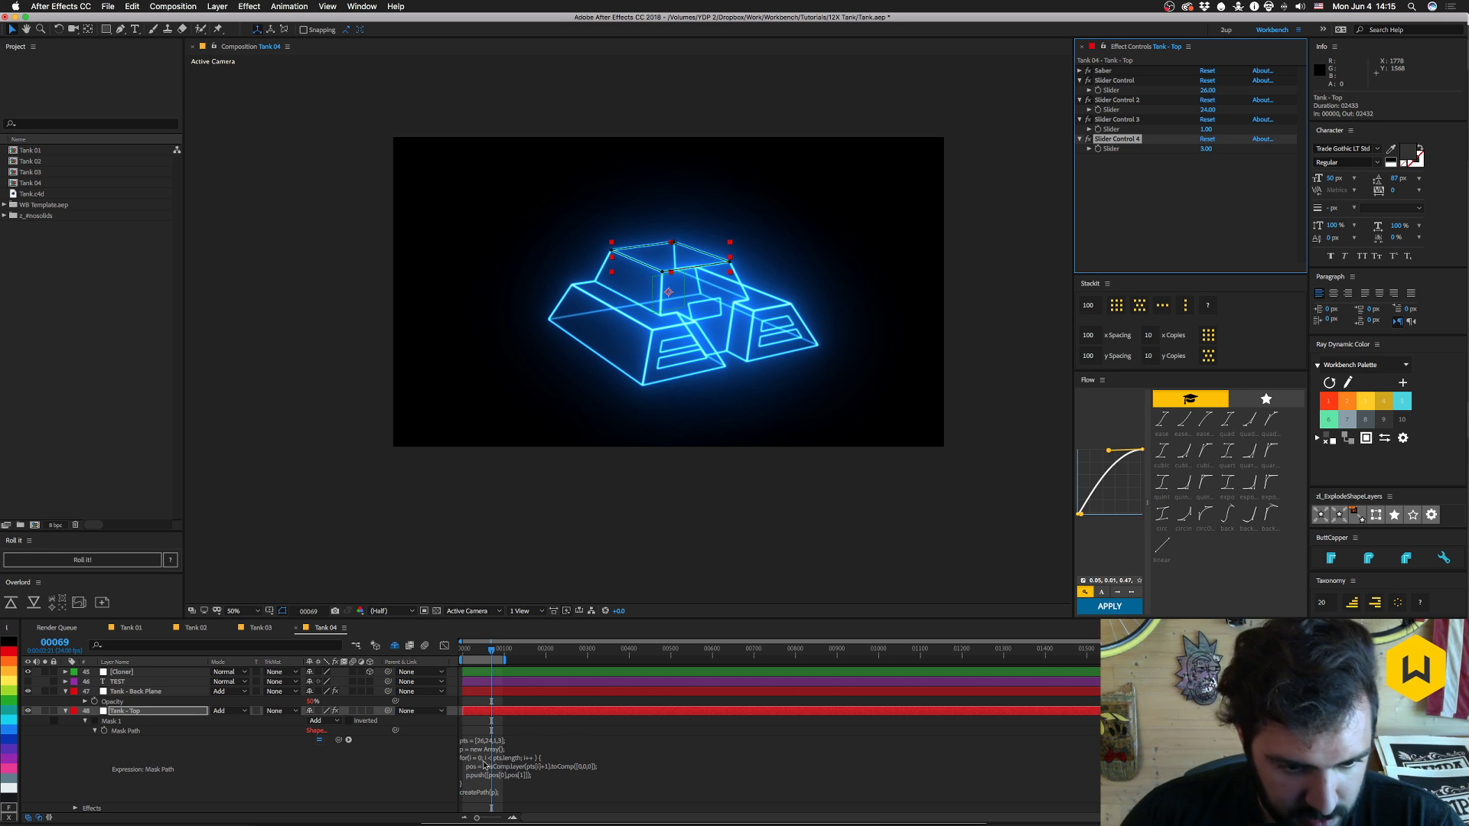
- Leave Tank - Top's Mask Path expression as is and collapse the layer's properties
left_click(502, 740)
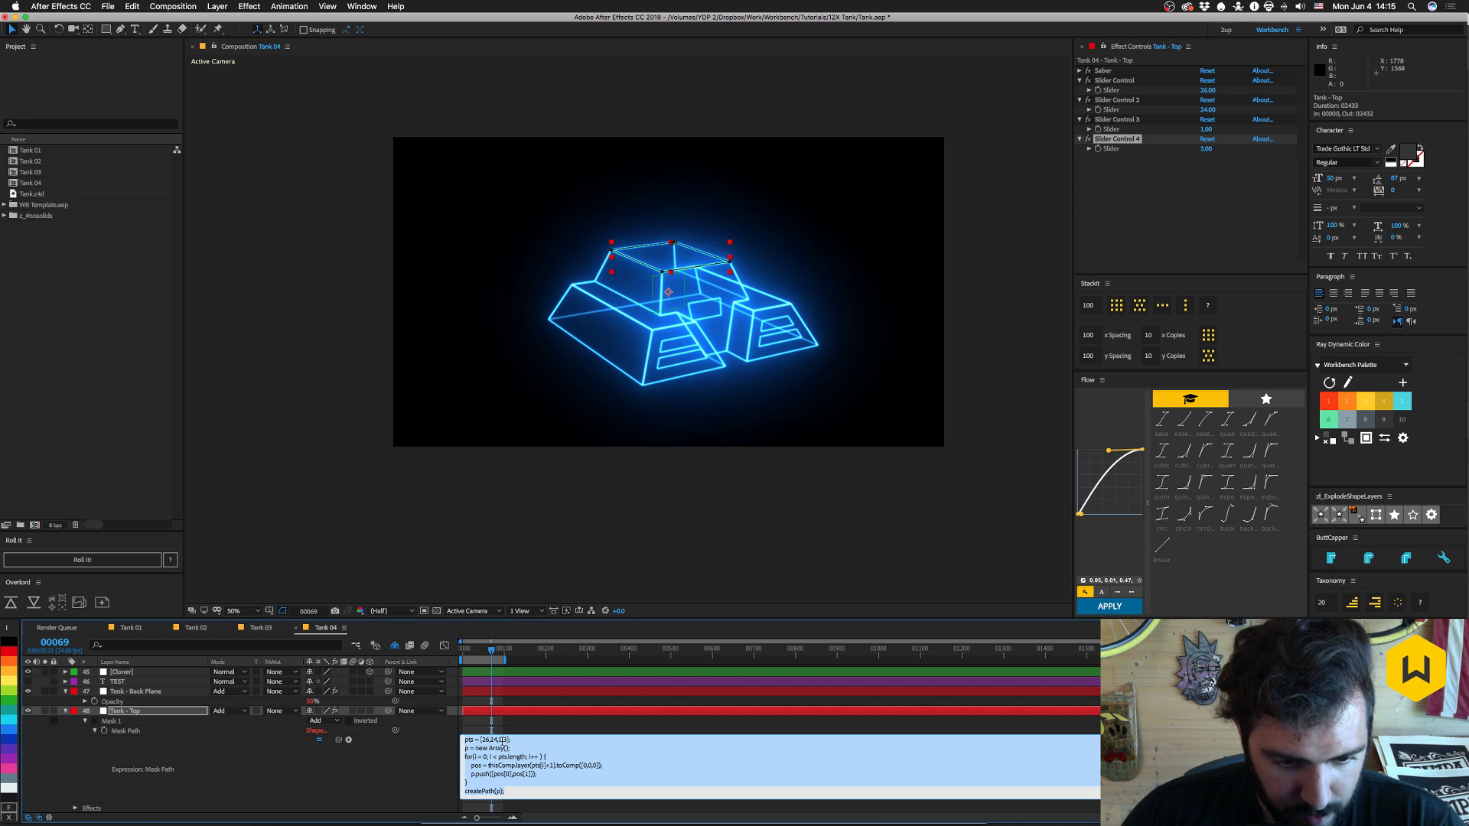
left_click(375, 766)
left_click(65, 710)
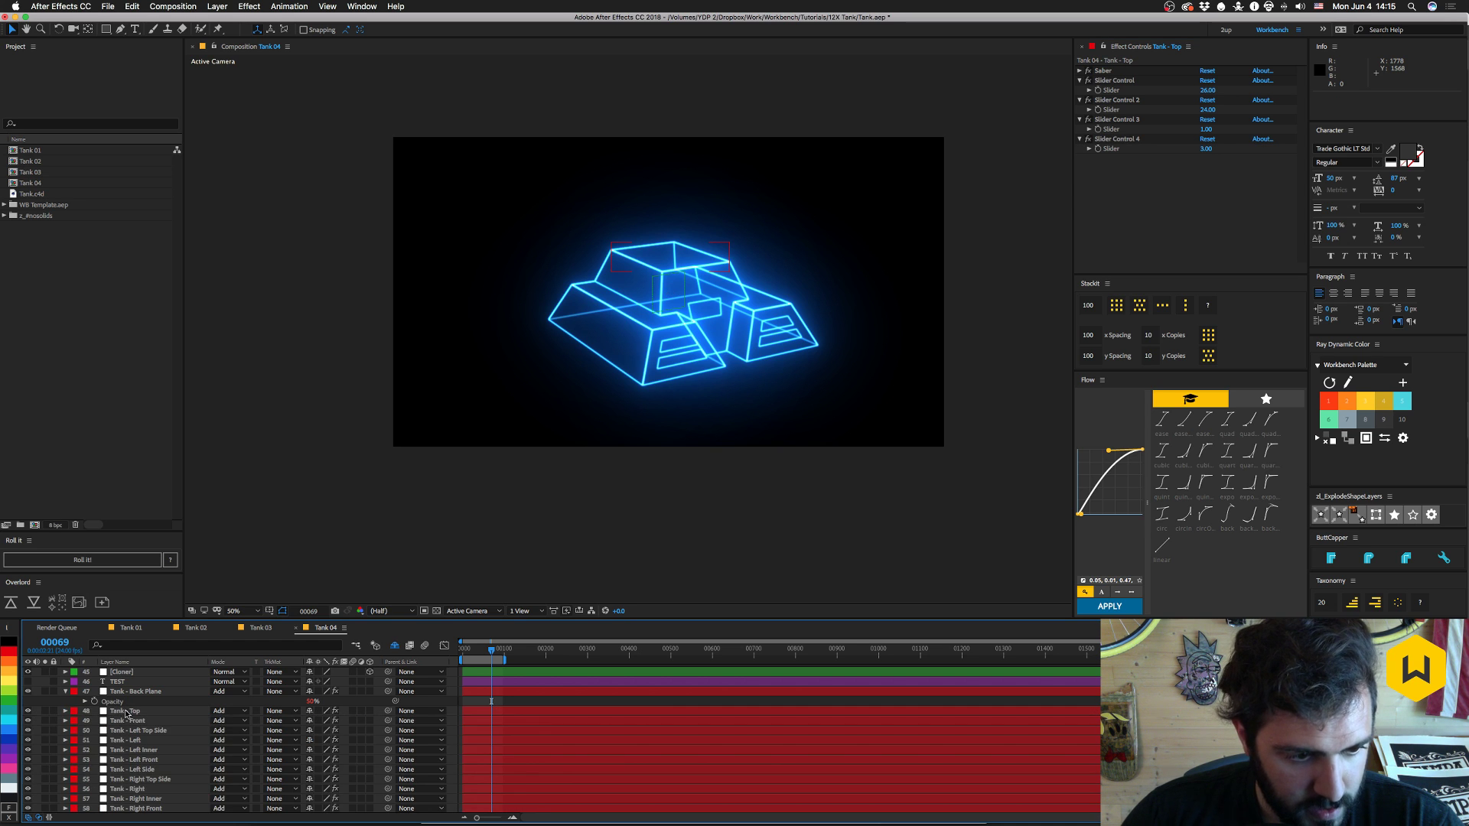
left_click(131, 721)
key("e")
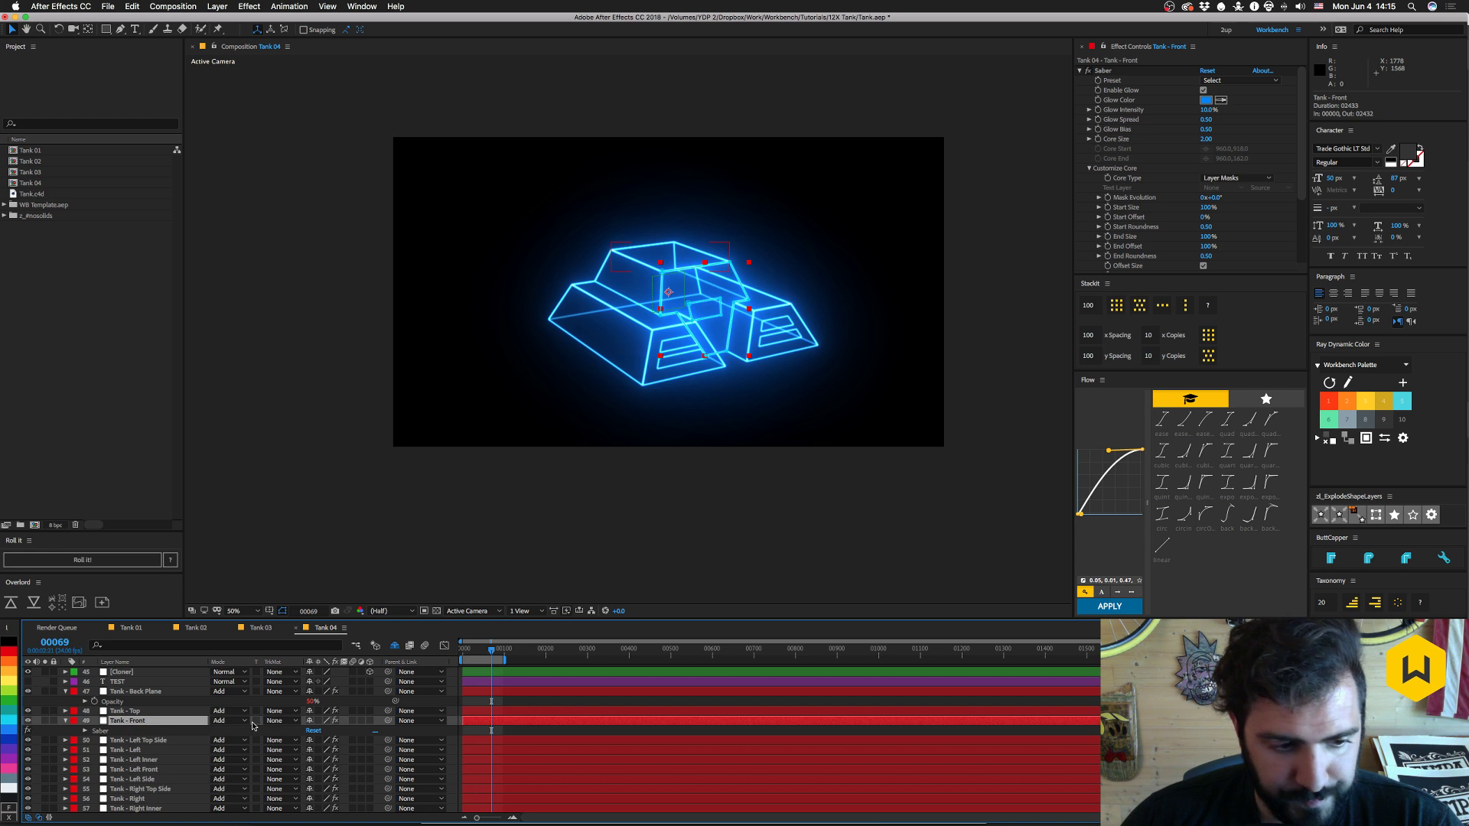
key("ctrl+space")
type("slid")
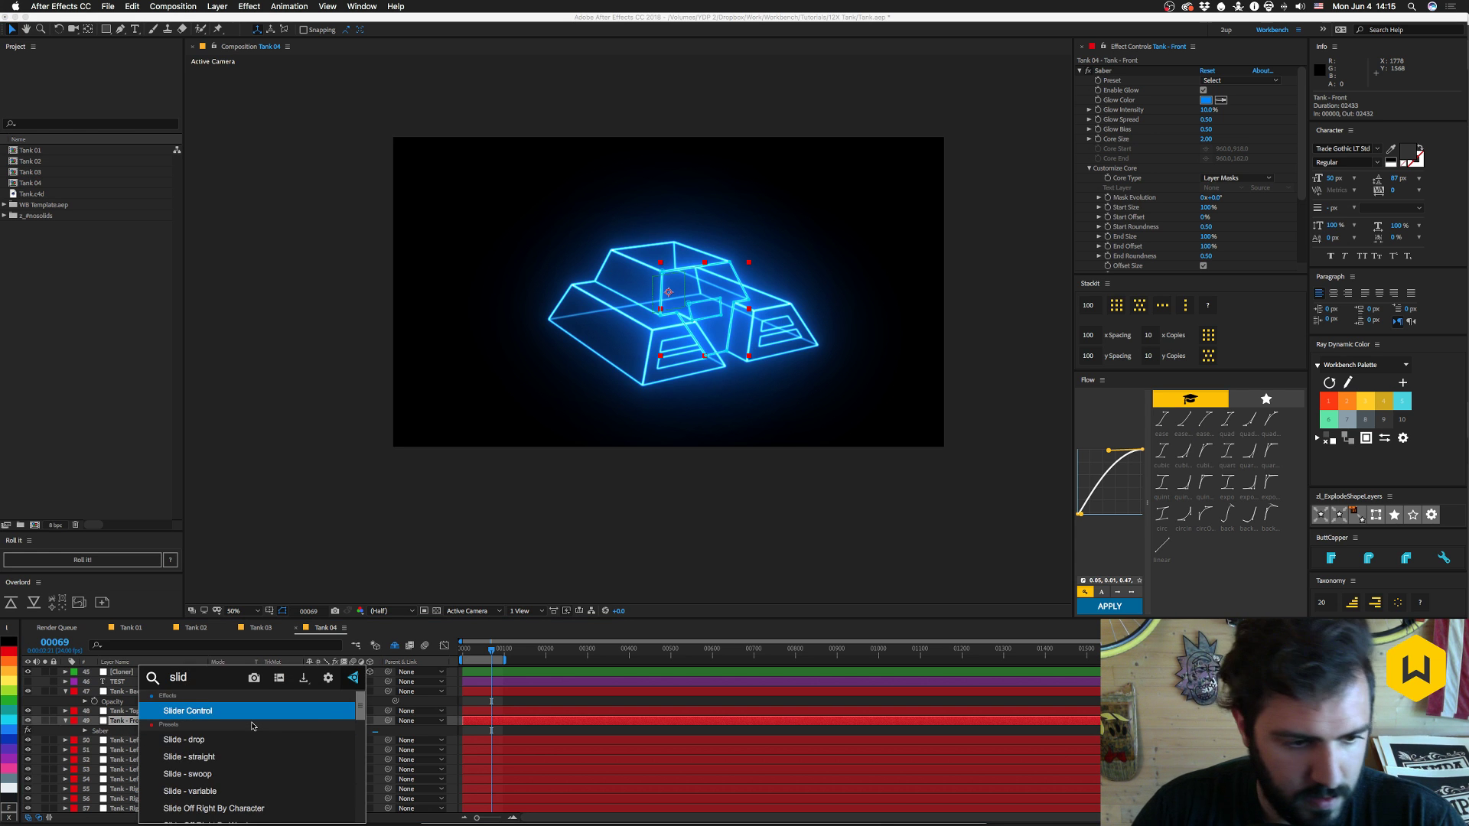
key("Return")
- Copy all Slider Controls, Flip Normals and Open? from Tank - Back Plane and paste them onto Tank - Top
left_click(127, 692)
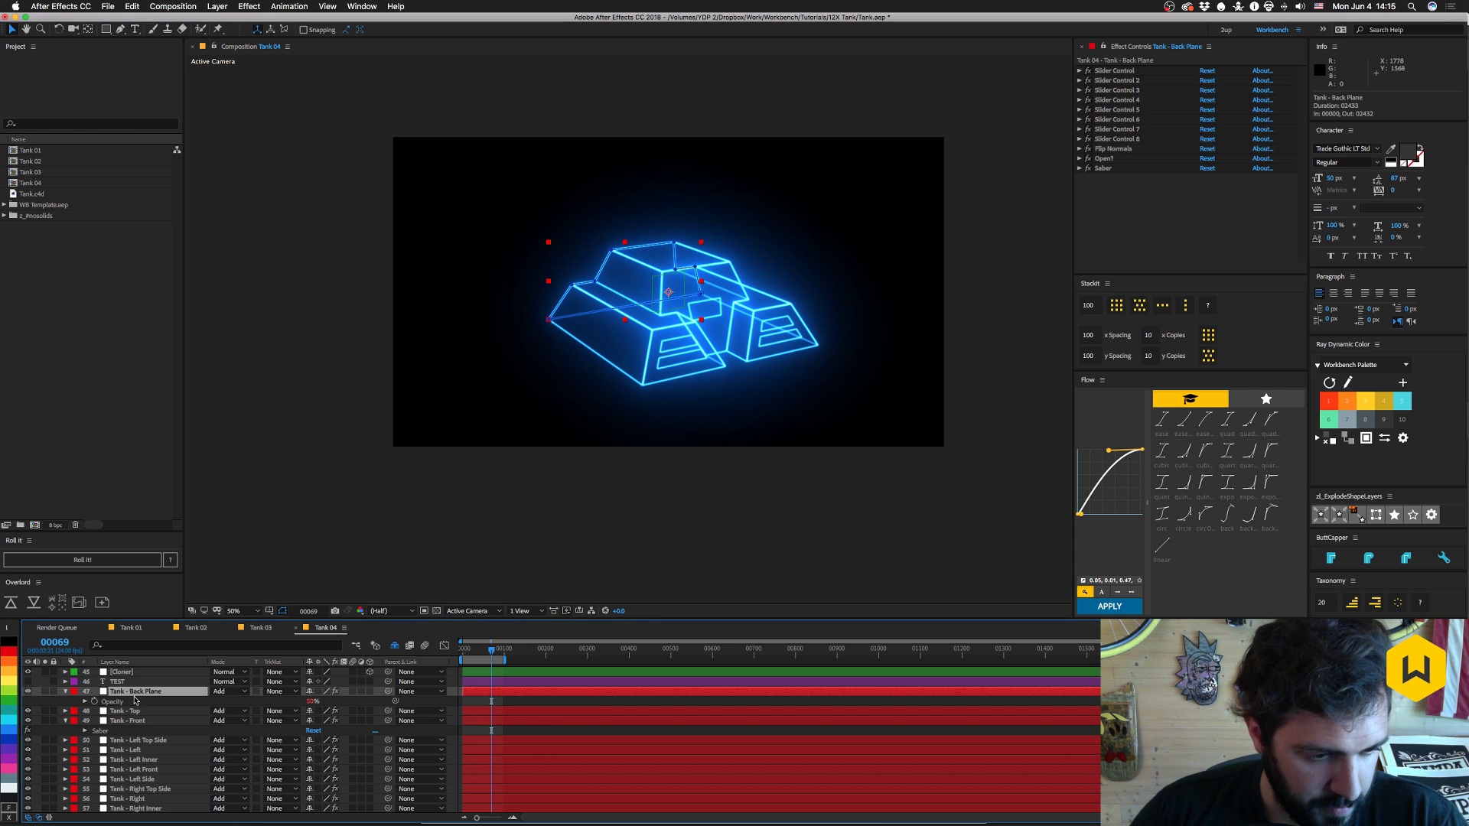
left_click(1113, 71)
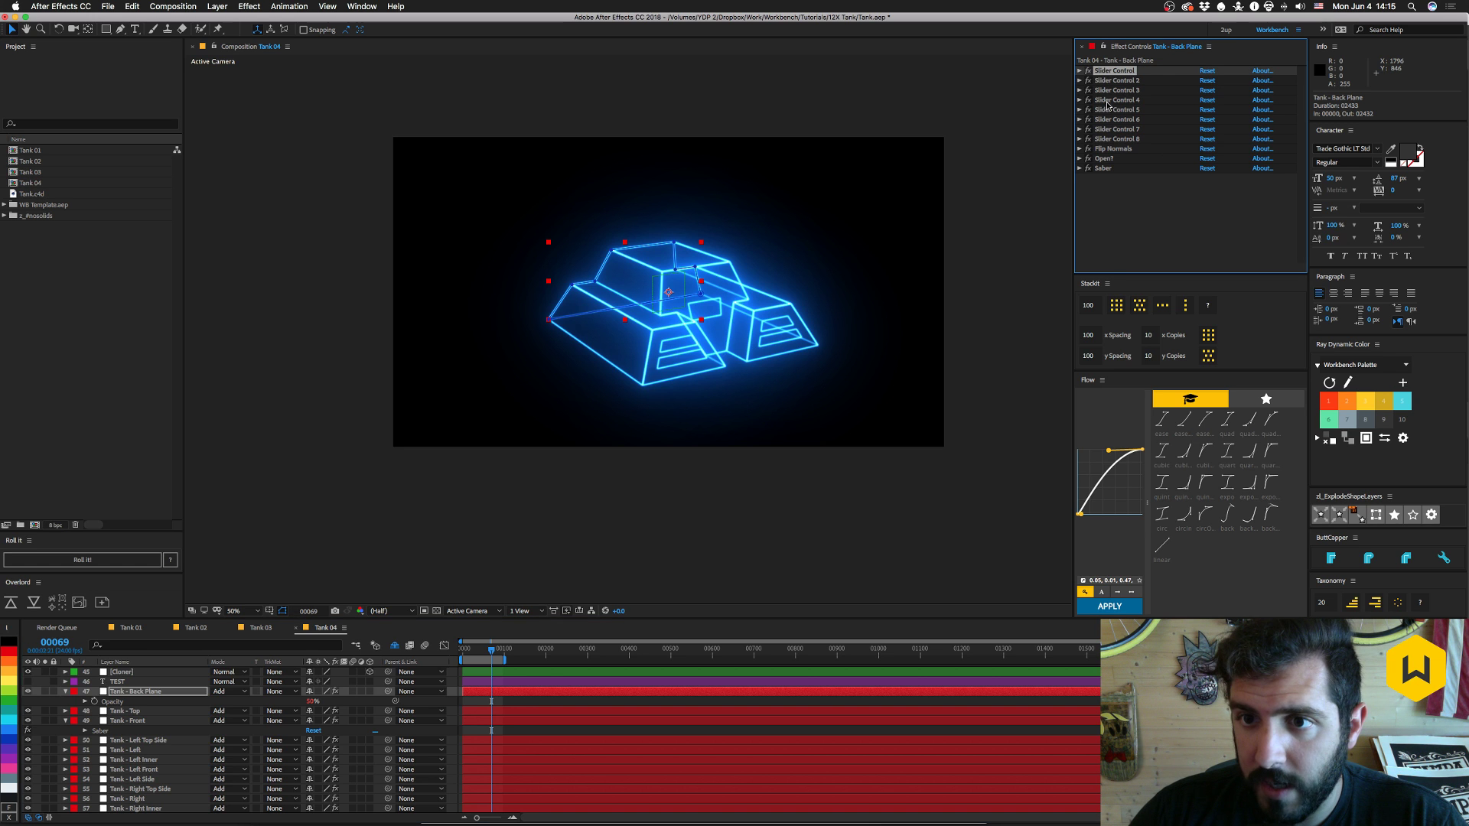
left_click(1109, 149, "shift")
left_click(1104, 159, "shift")
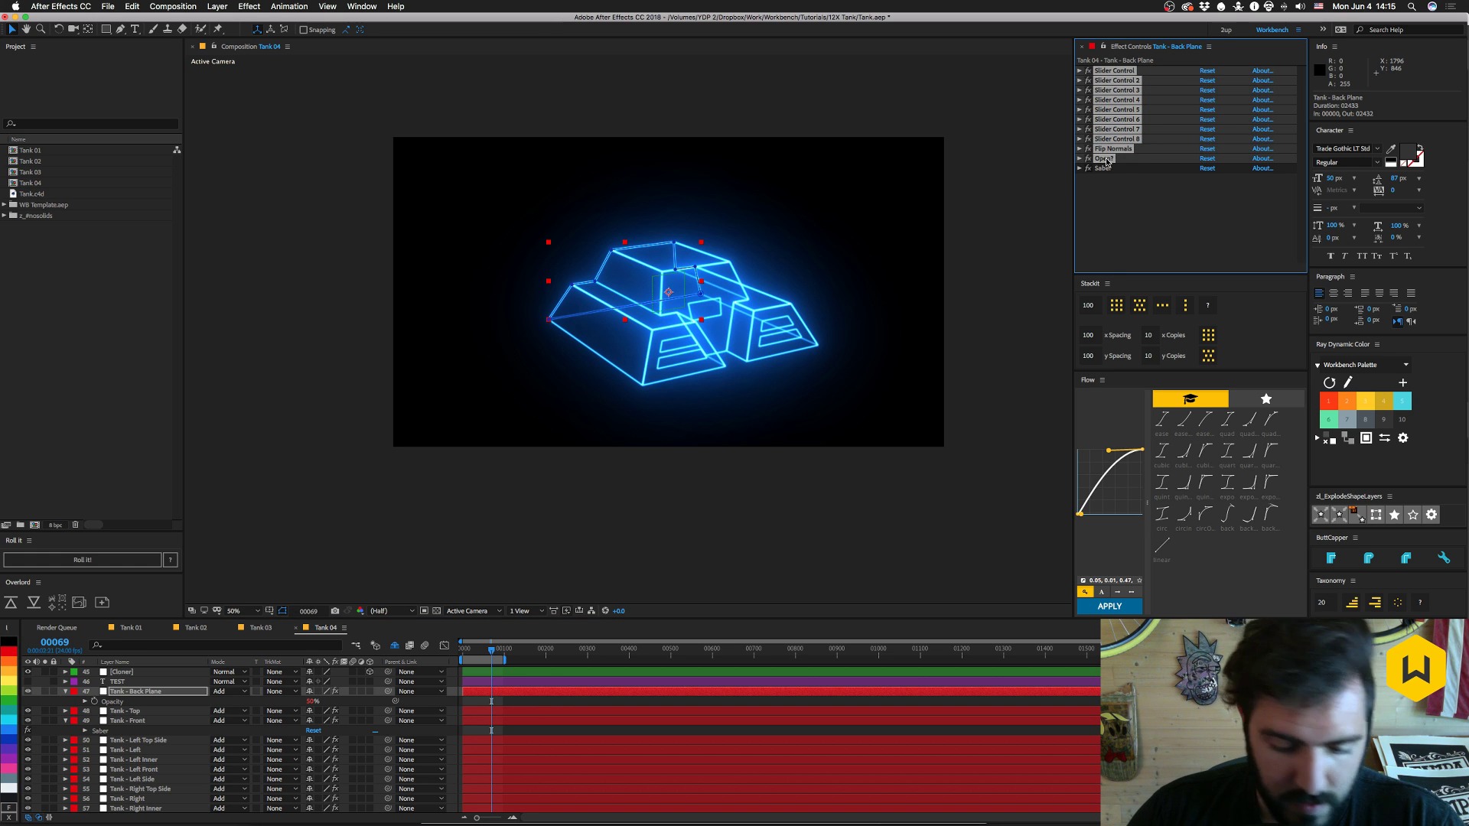
left_click(127, 711)
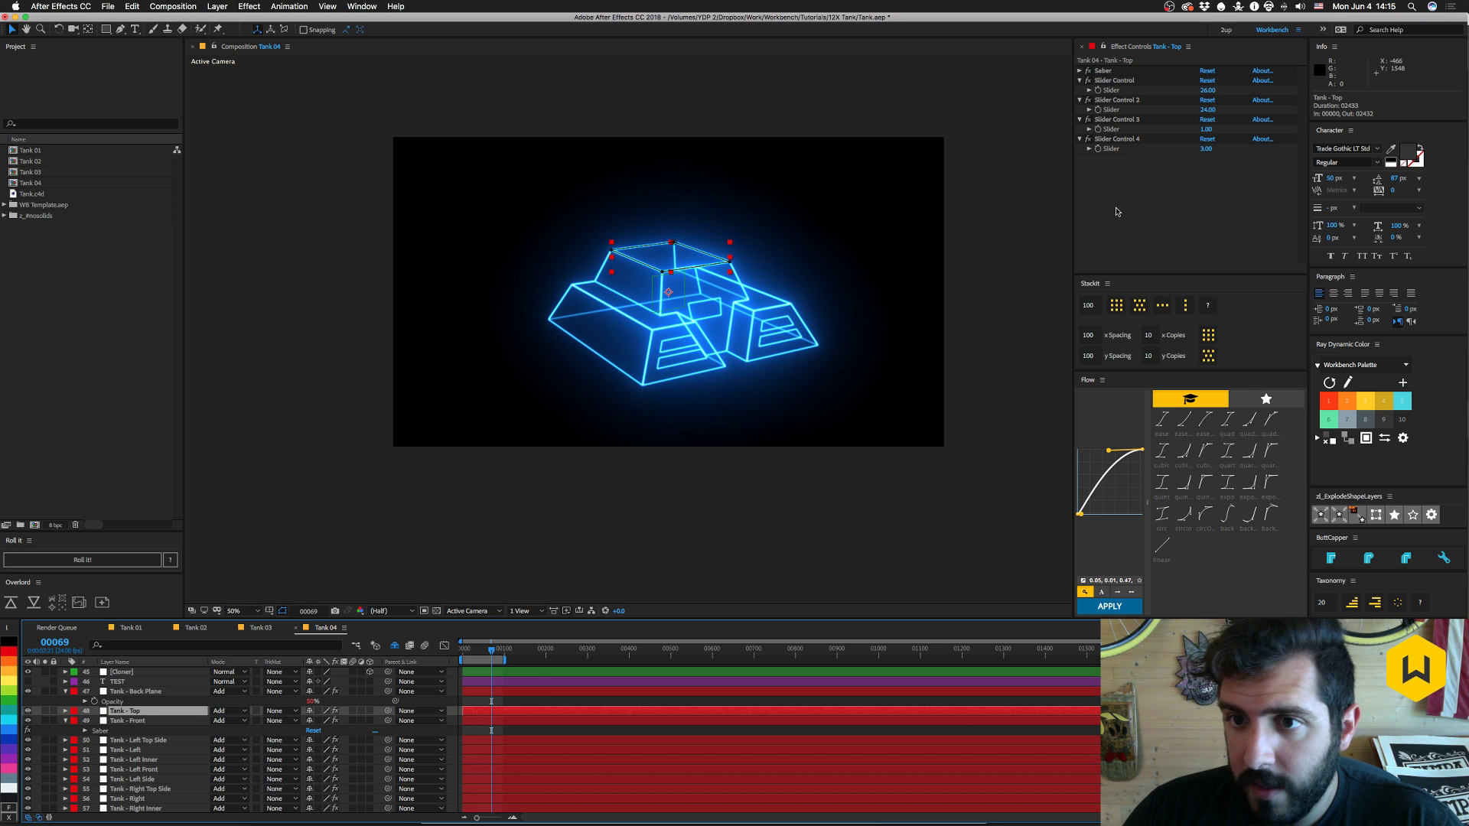
key("ctrl+v")
- Delete the surplus Slider Control 5 through 12 from Tank - Top and move Saber below the Open? effect
left_click(1122, 143)
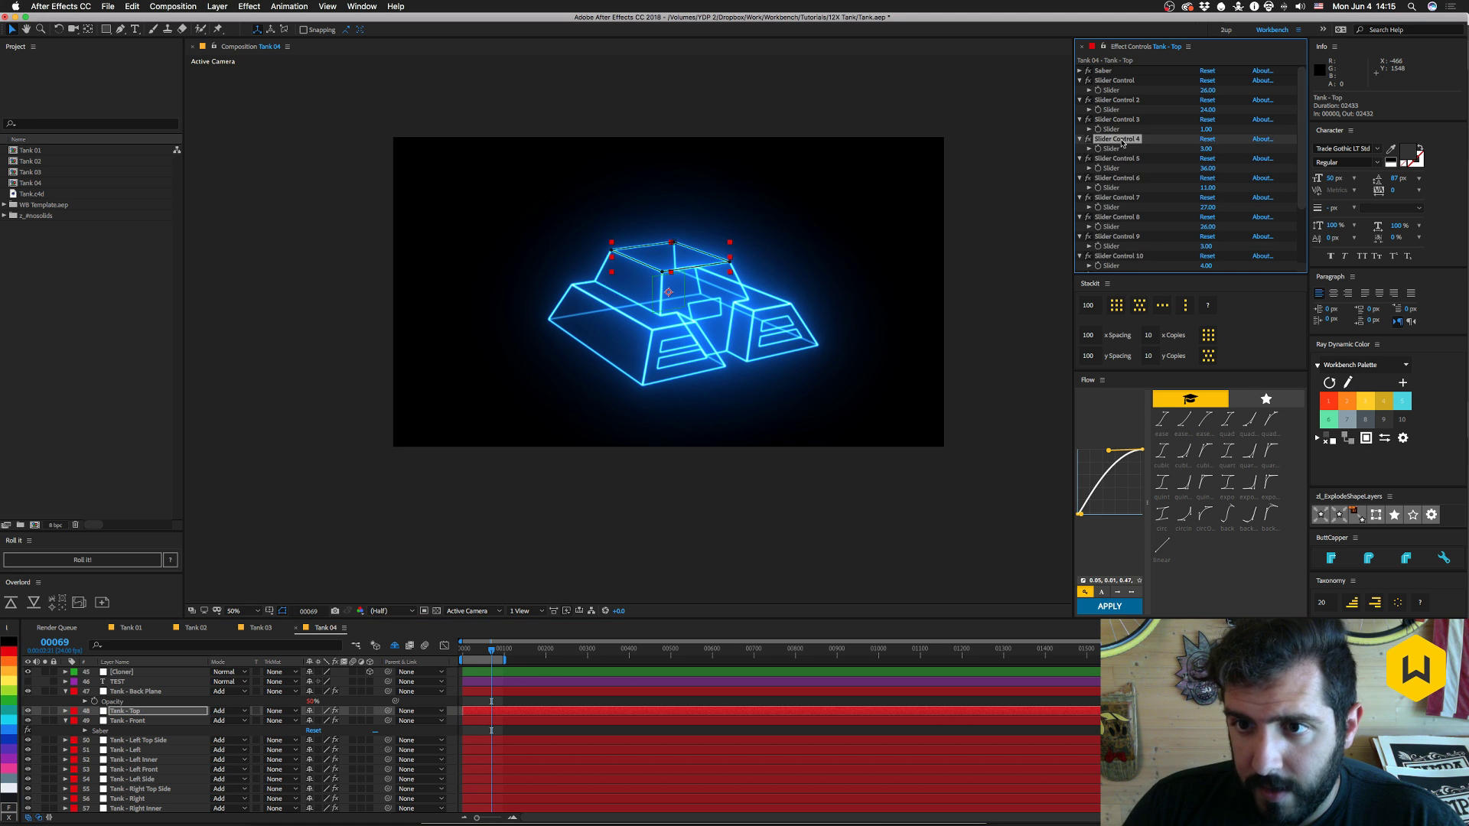
left_click(1125, 160)
scroll(1150, 245, "down", 2)
left_click(1128, 219, "shift")
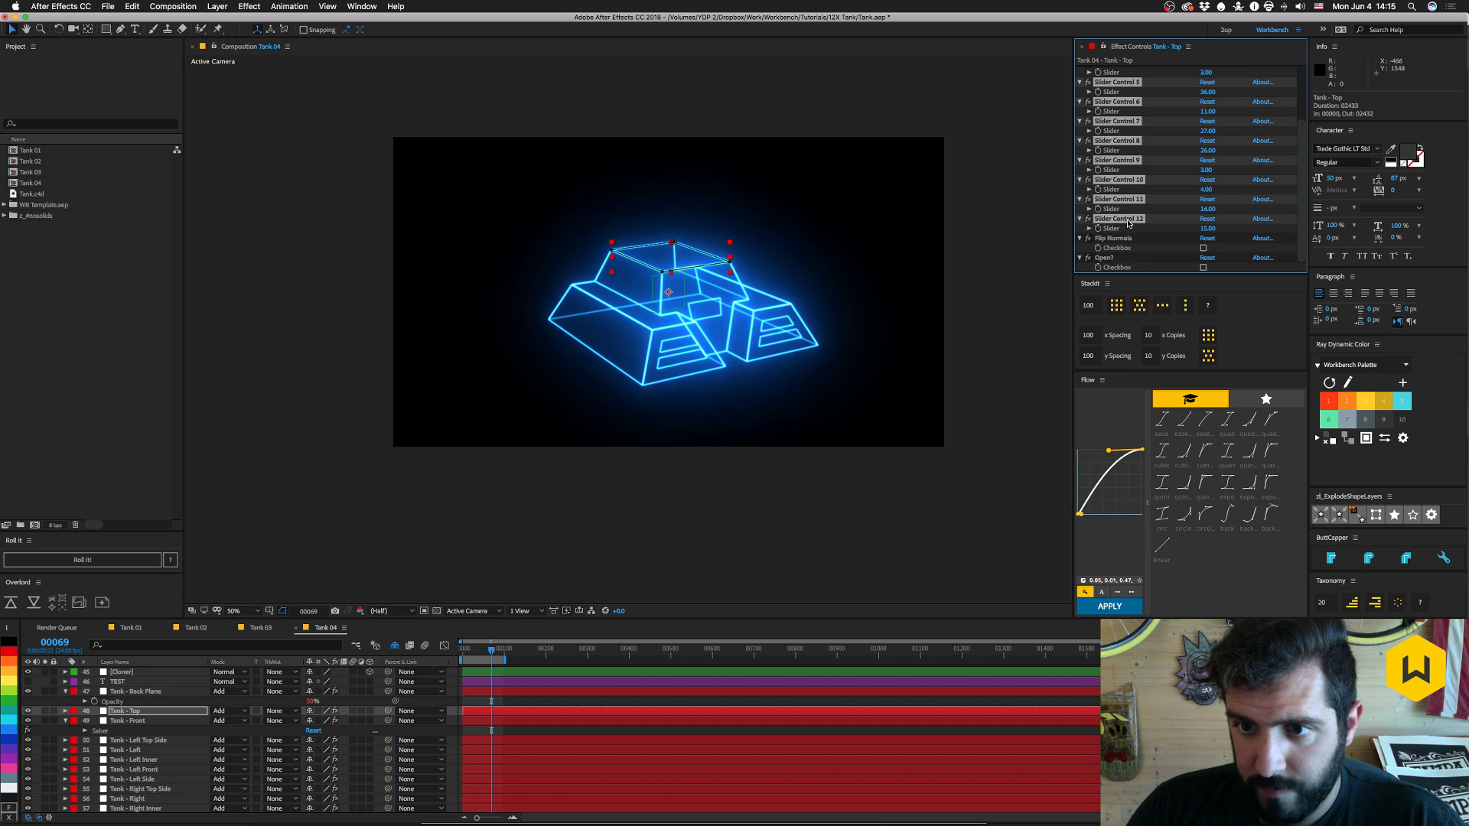
left_click_drag(1128, 222, 1102, 208)
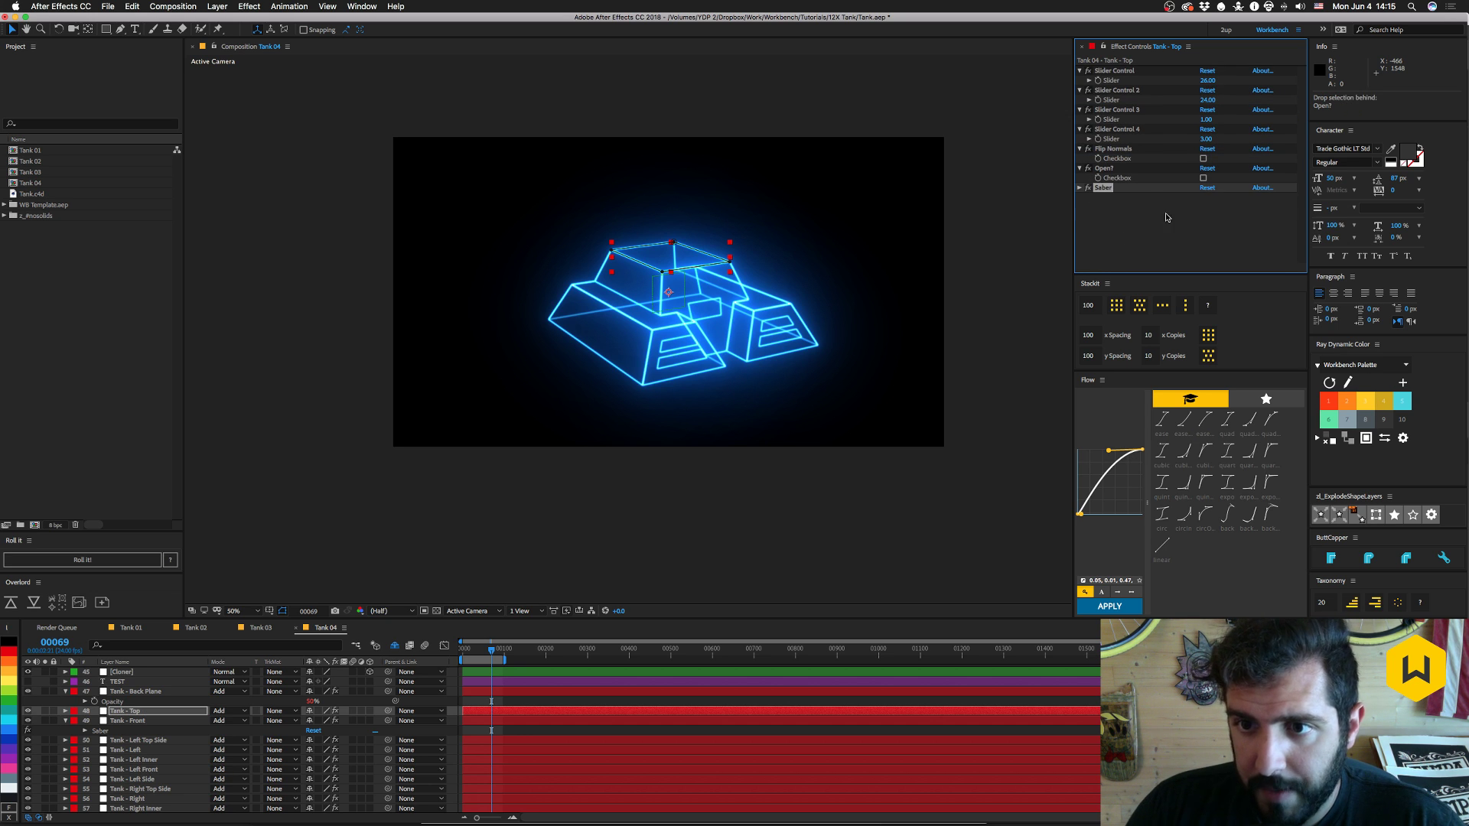
- Collapse Saber on Tank - Front, paste the copied slider and checkbox effects, and place them above Saber
left_click(127, 721)
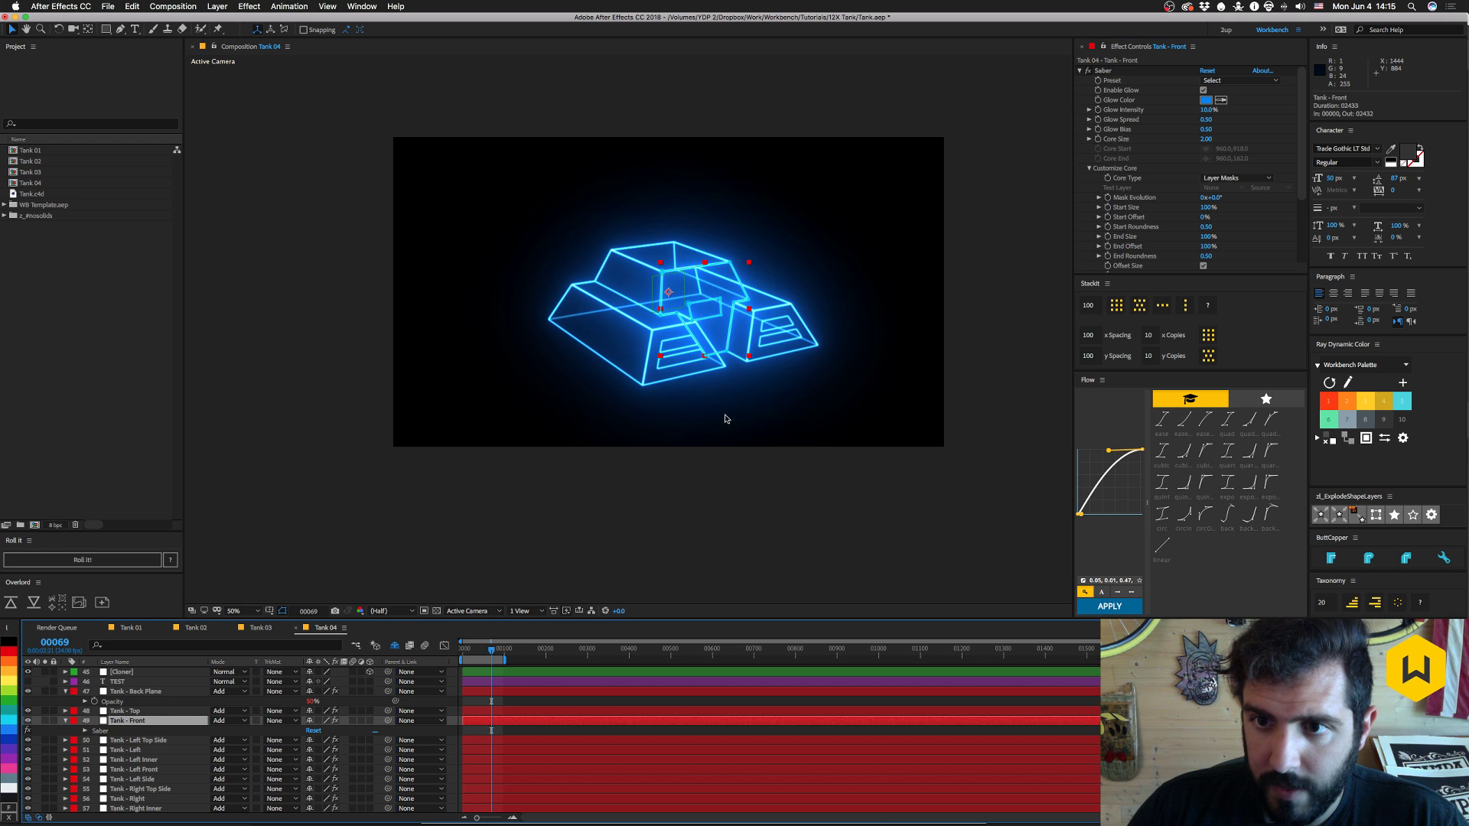
left_click(1080, 71)
left_click(1080, 70)
left_click(1080, 71)
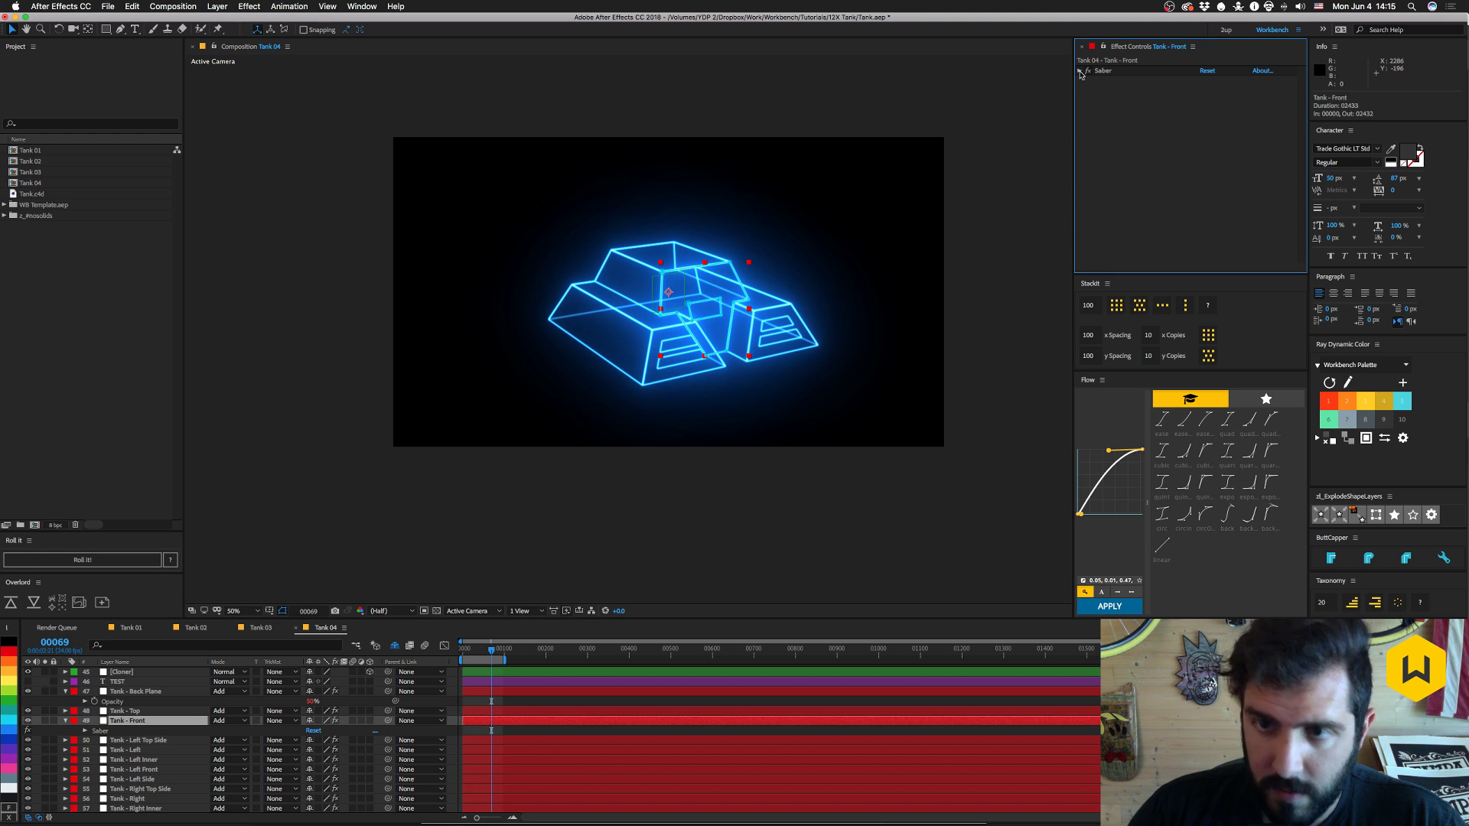
left_click(1102, 80, "shift")
mouse_move(1102, 82)
left_mouse_down()
mouse_move(1103, 69)
mouse_move(1106, 84)
left_mouse_up()
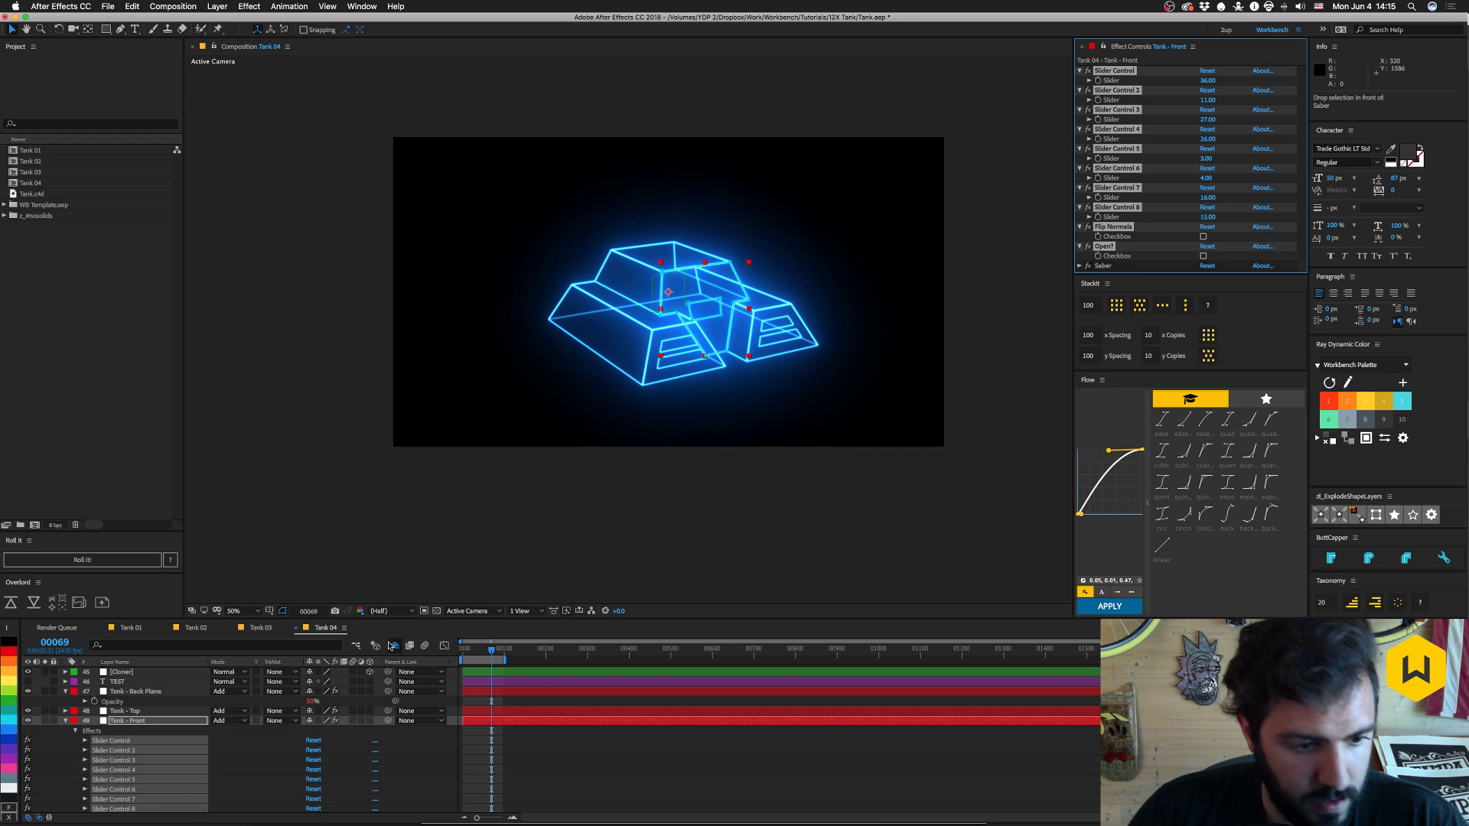
- Reveal Tank - Front's mask and opacity expressions and set its first three sliders to 1, 24 and 28
left_click(121, 722)
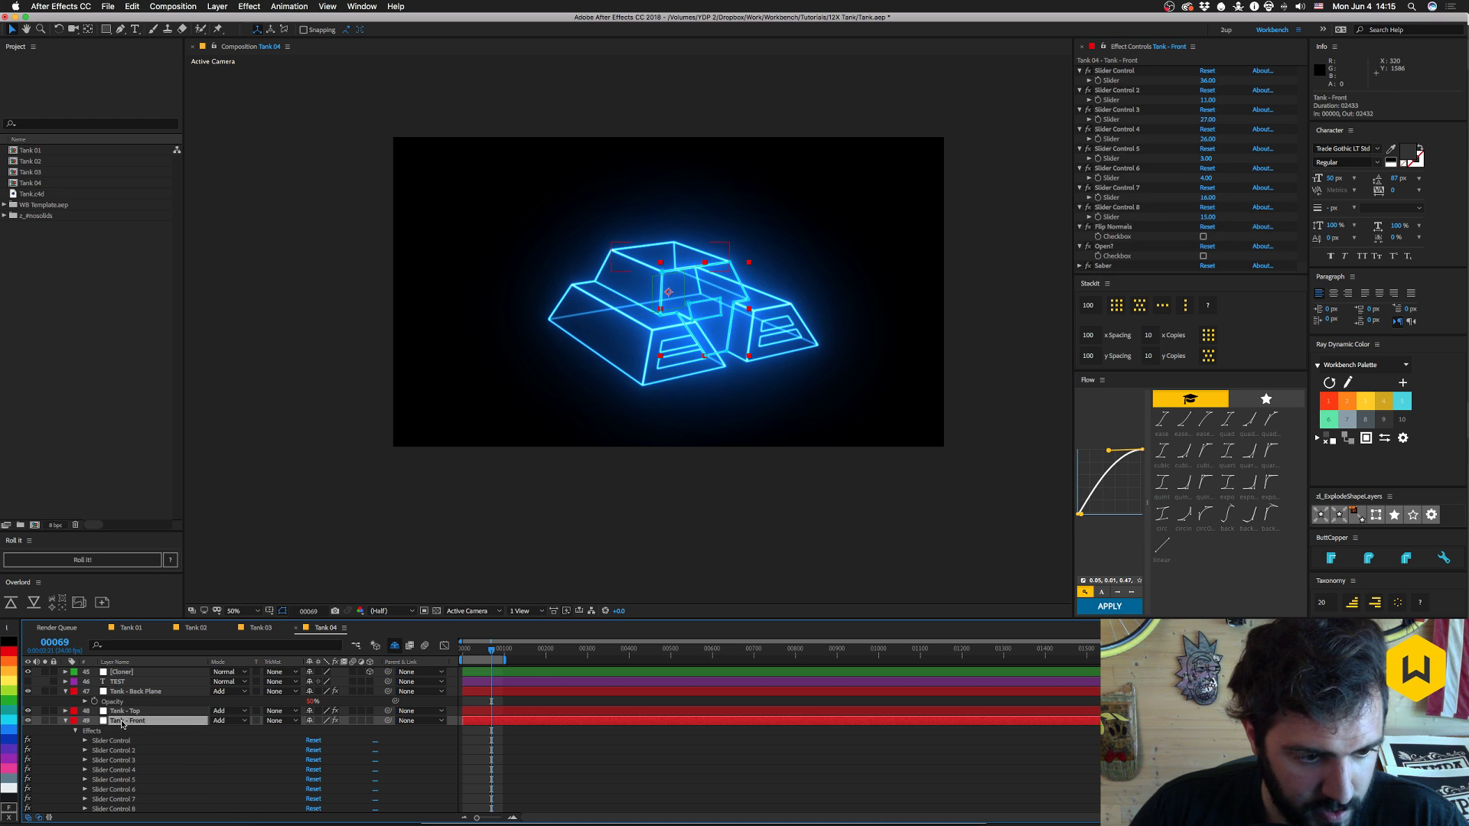
key("e")
key("e")
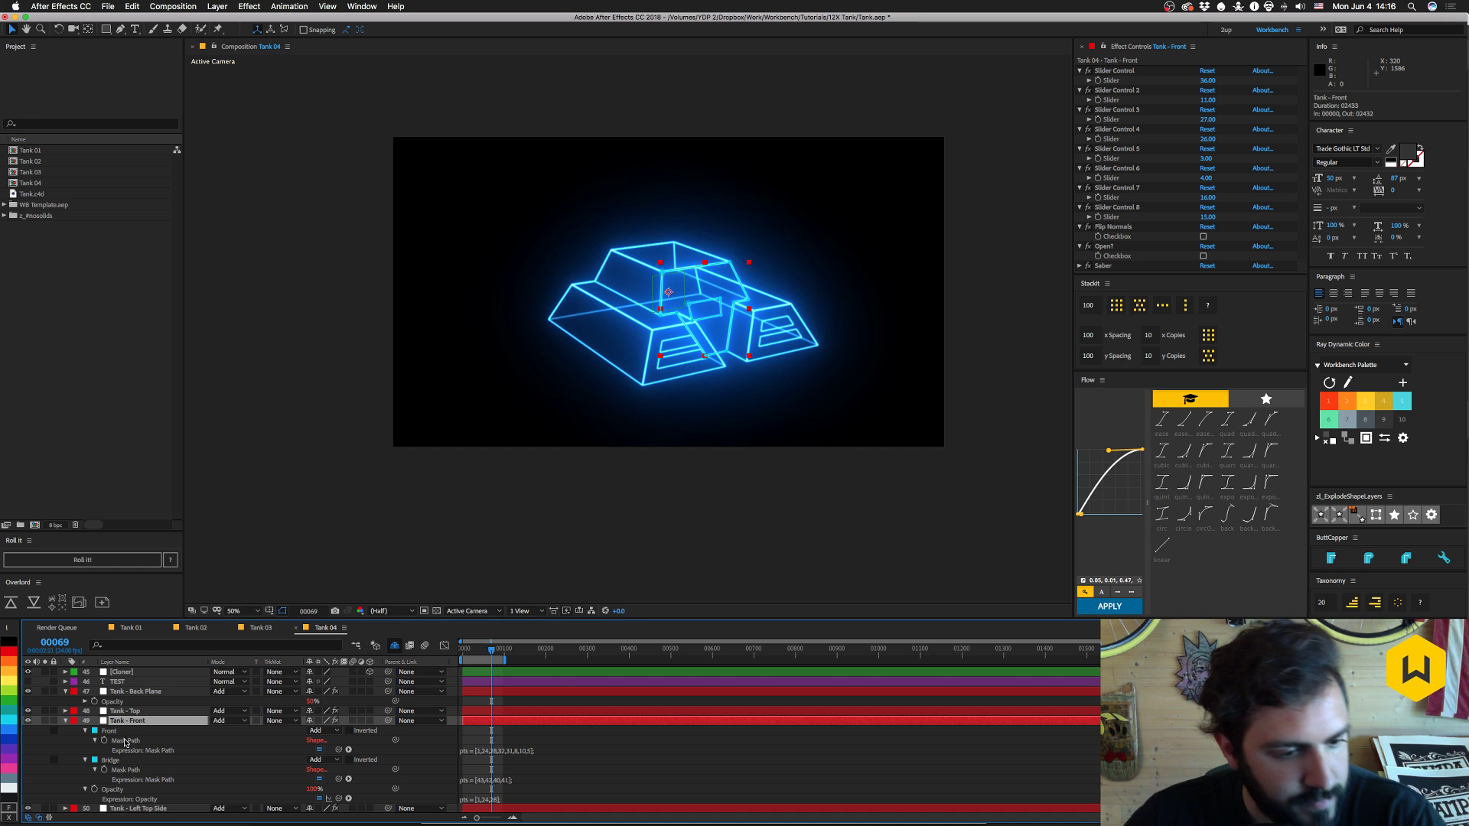
left_click(1111, 71)
left_click(1207, 80)
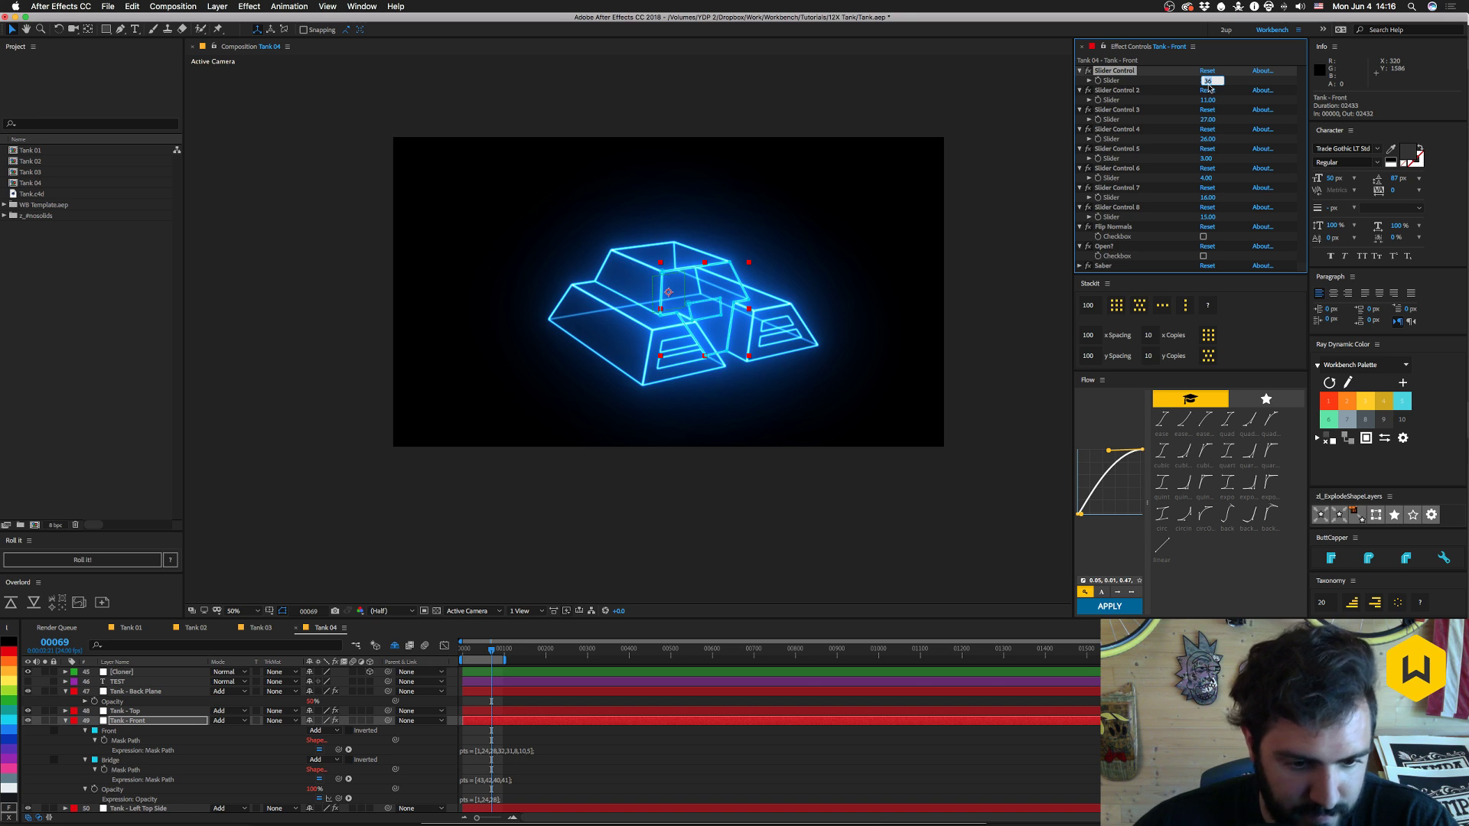
type("1")
key("Tab")
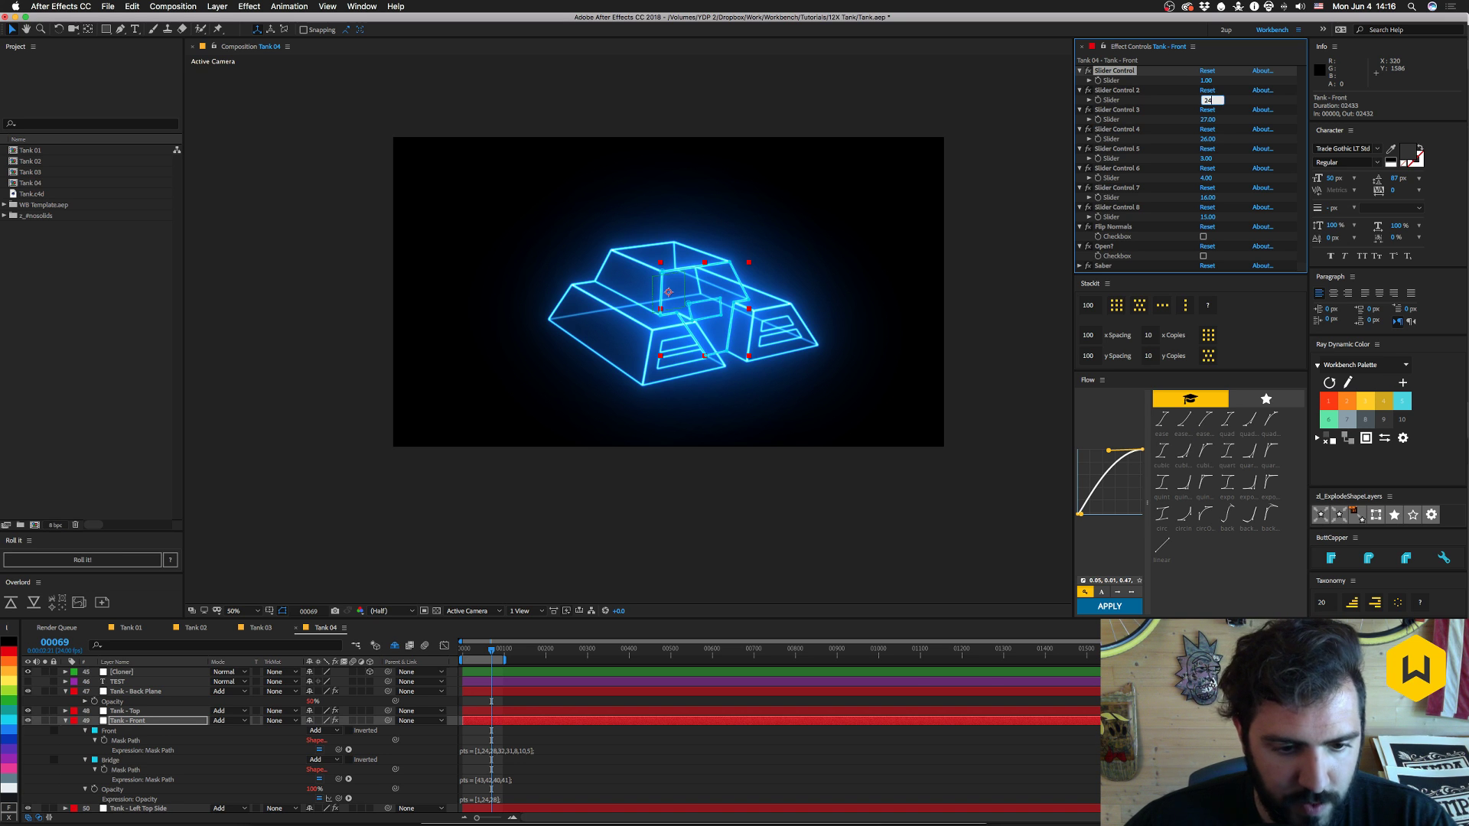
type("24")
key("Tab")
type("28")
key("Tab")
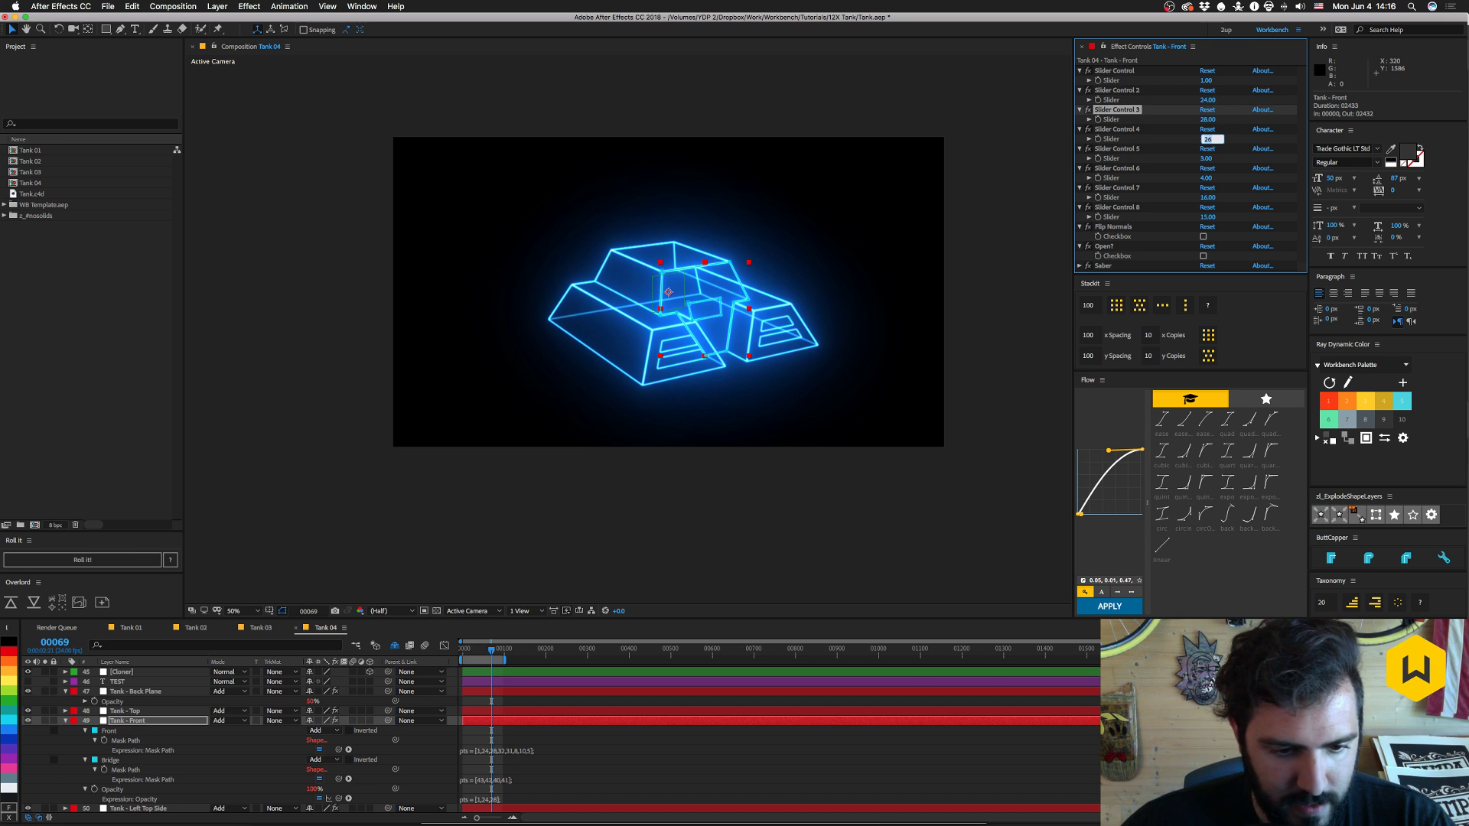
- Set Slider Control 4 through 8 on Tank - Front to 32, 31, 8, 10 and 5
type("32")
key("Tab")
type("31")
key("Tab")
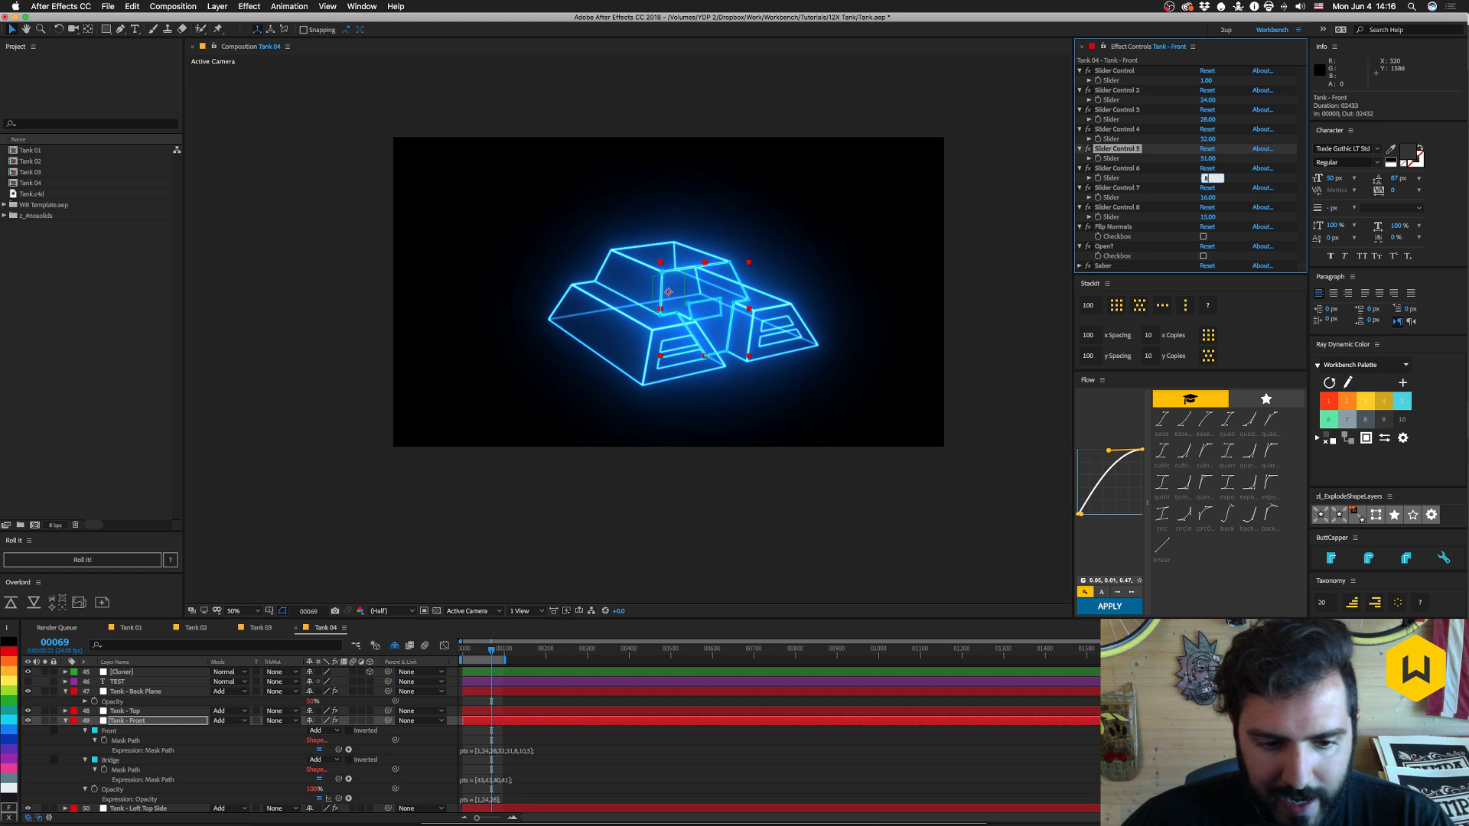
type("8")
key("Tab")
type("10")
key("Tab")
type("5")
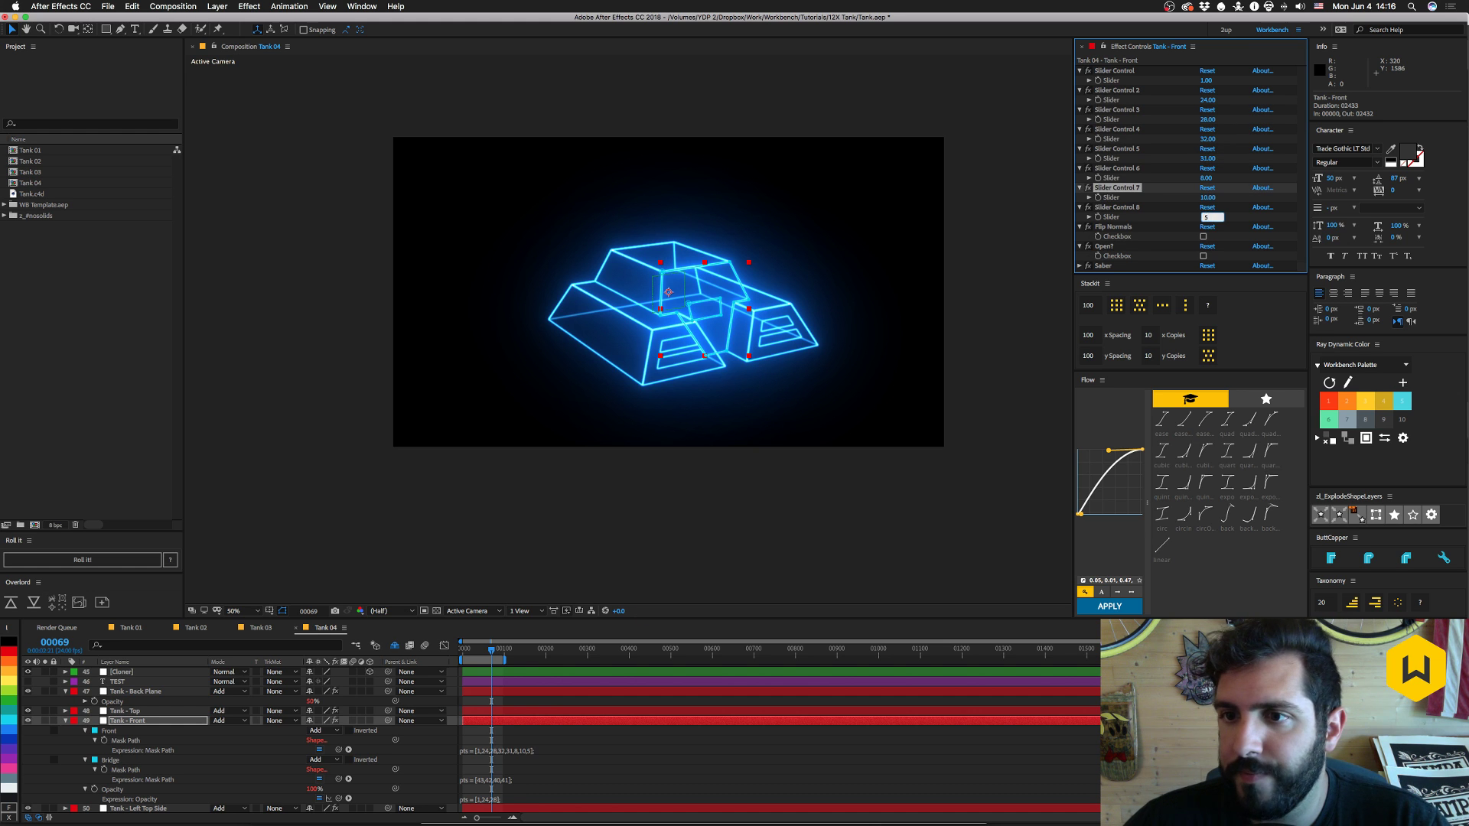
key("Return")
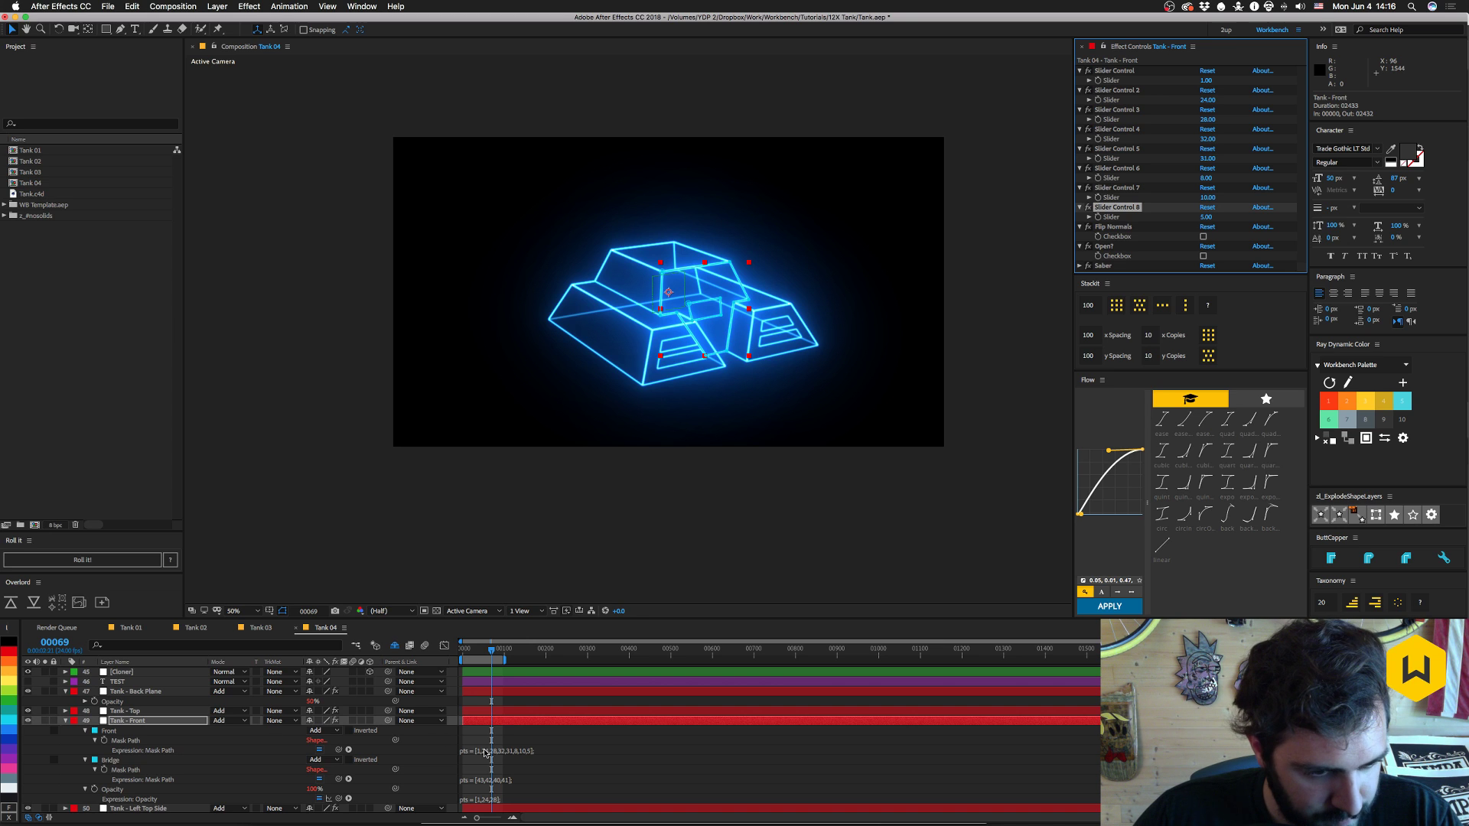
- Duplicate Tank - Front, rename the copy Tank - Bridge, and place it below Tank - Front in the layer order
left_click(142, 727)
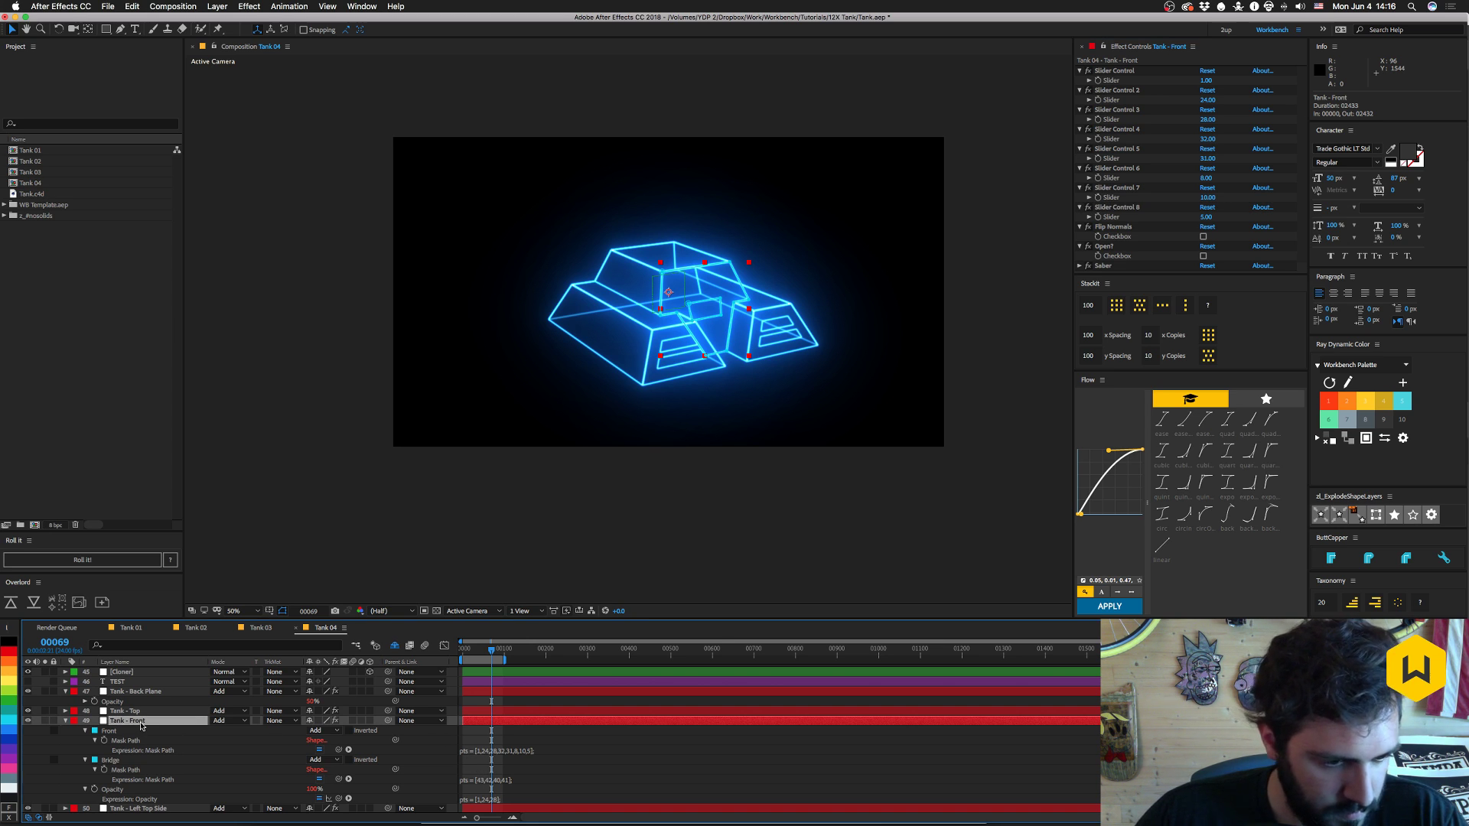
key("super+d")
key("Return")
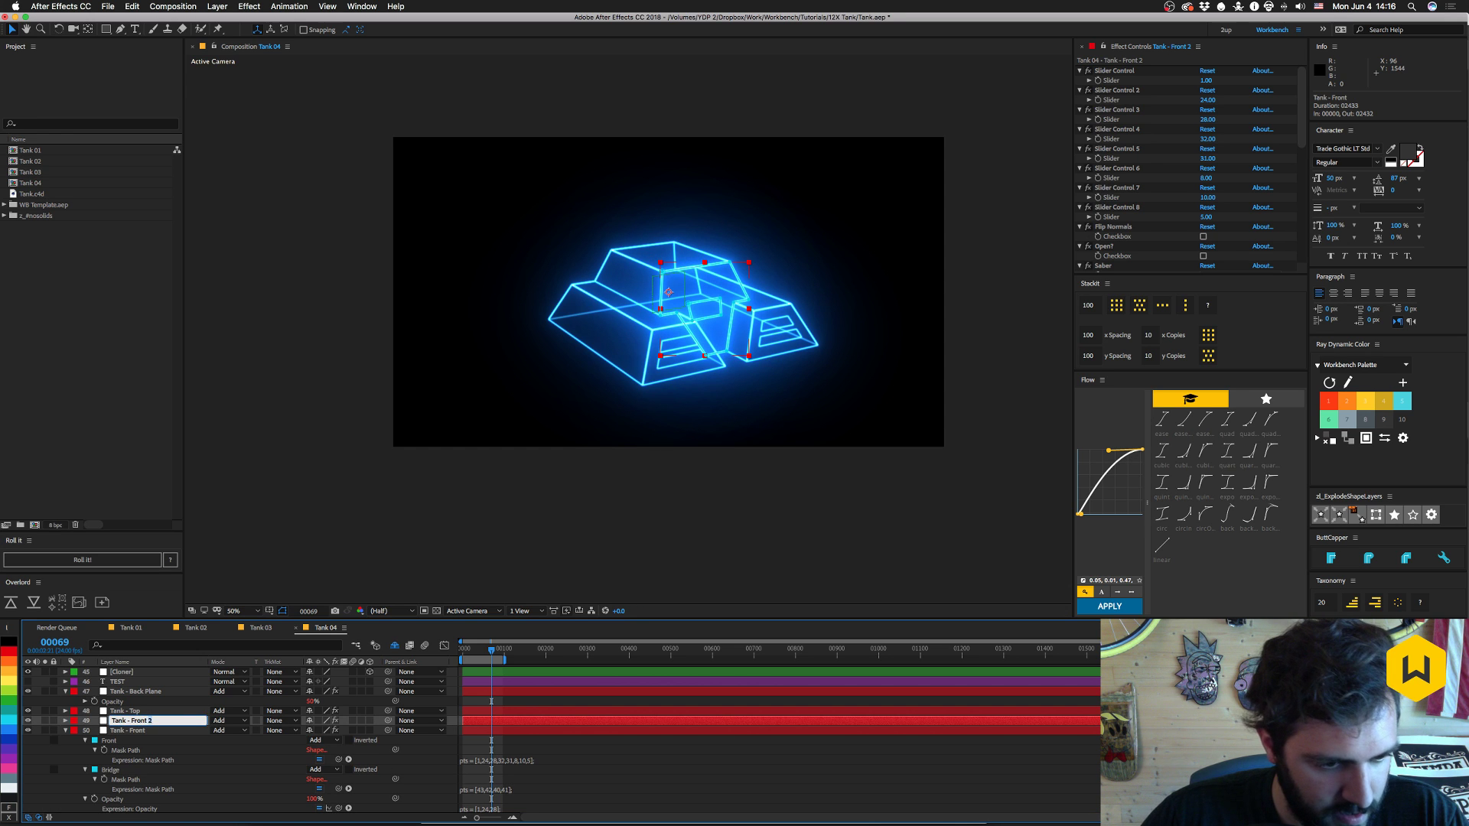
key("alt+shift+Left")
type("Bridge")
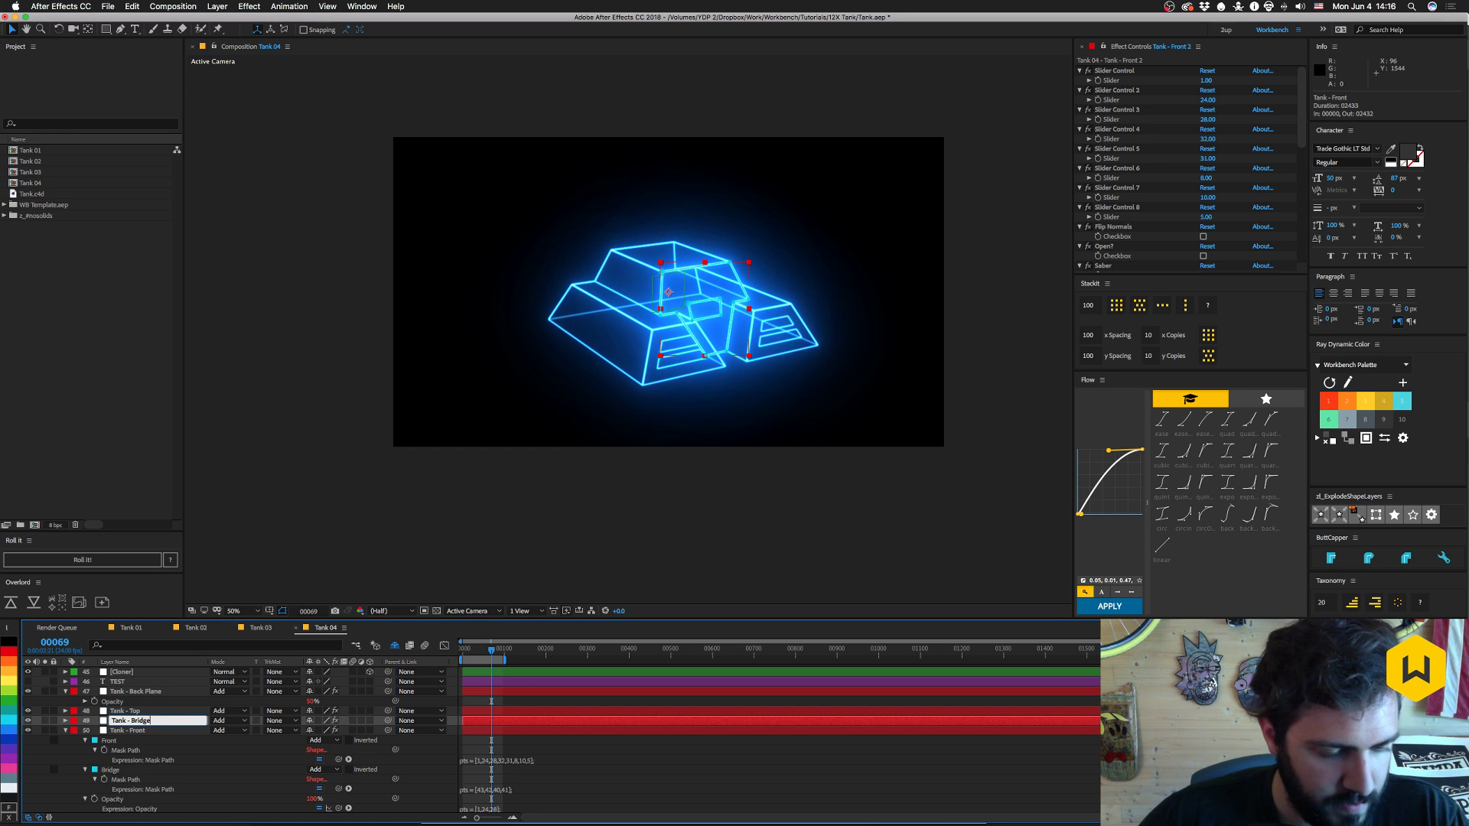
key("Return")
left_click_drag(138, 731, 133, 721)
scroll(156, 777, "down", 3)
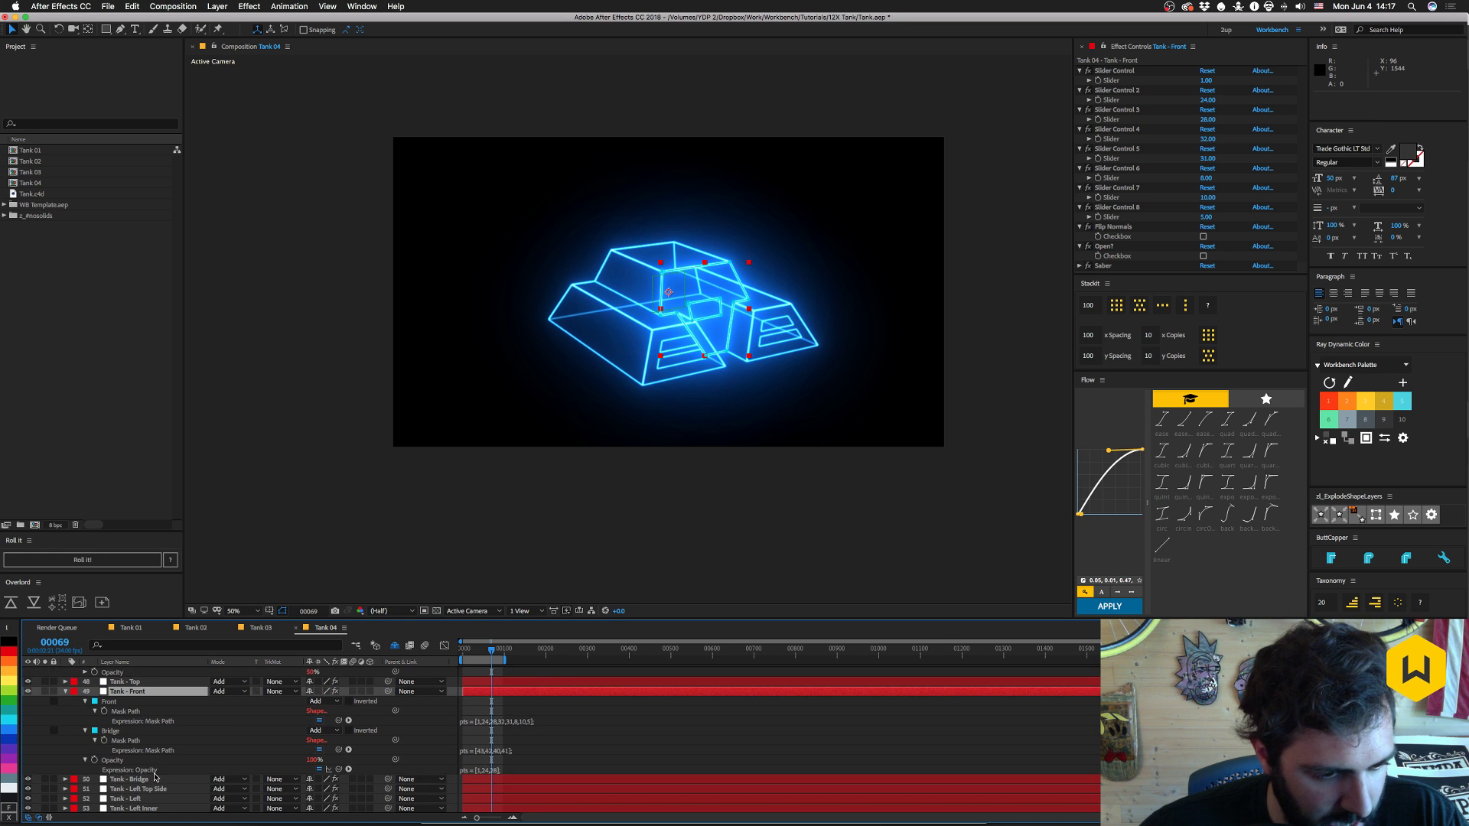
- Set the first four sliders on Tank - Bridge to 431, 42, 40 and 41
left_click(139, 779)
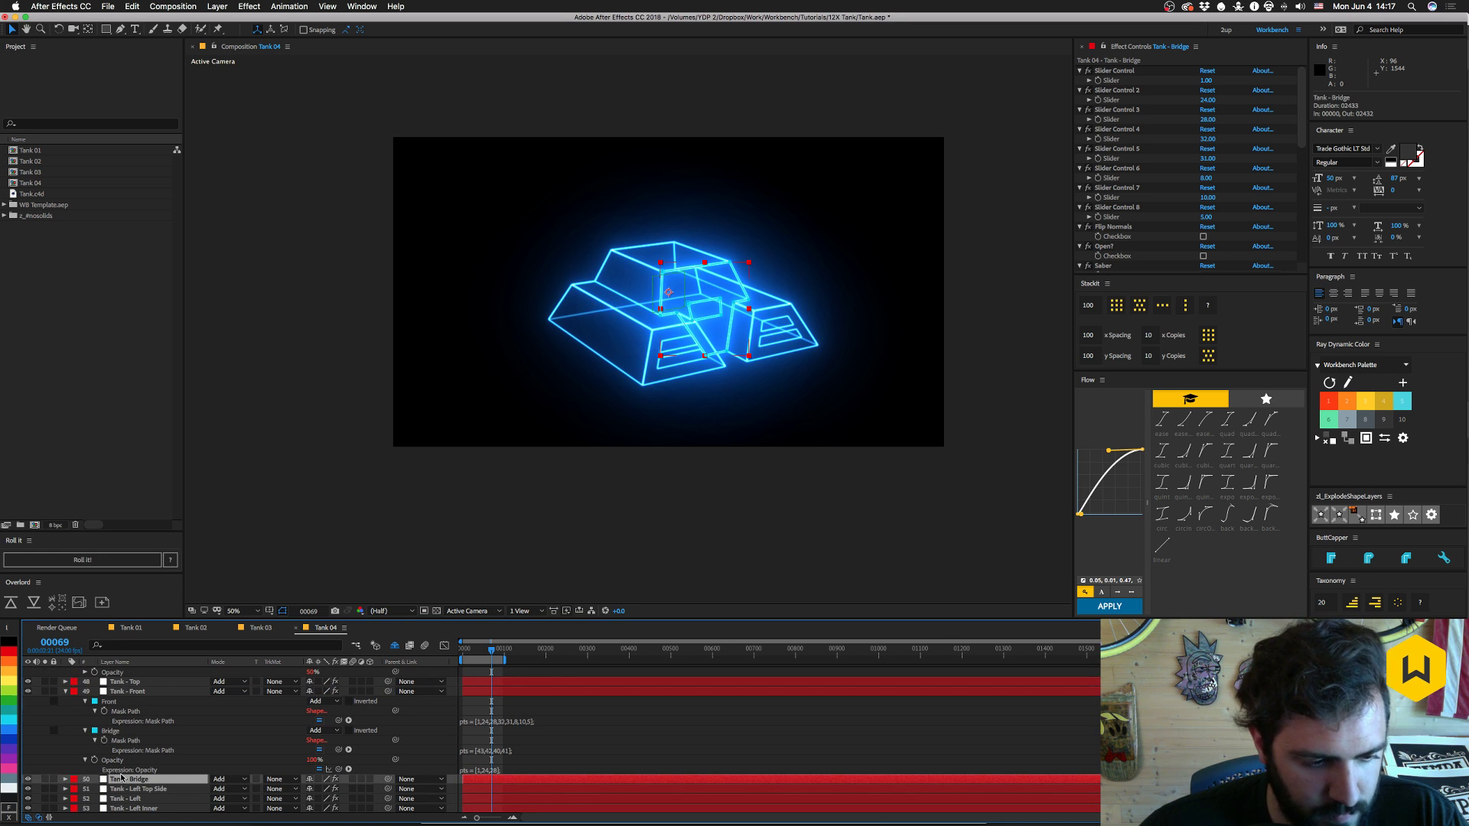
left_click(1206, 80)
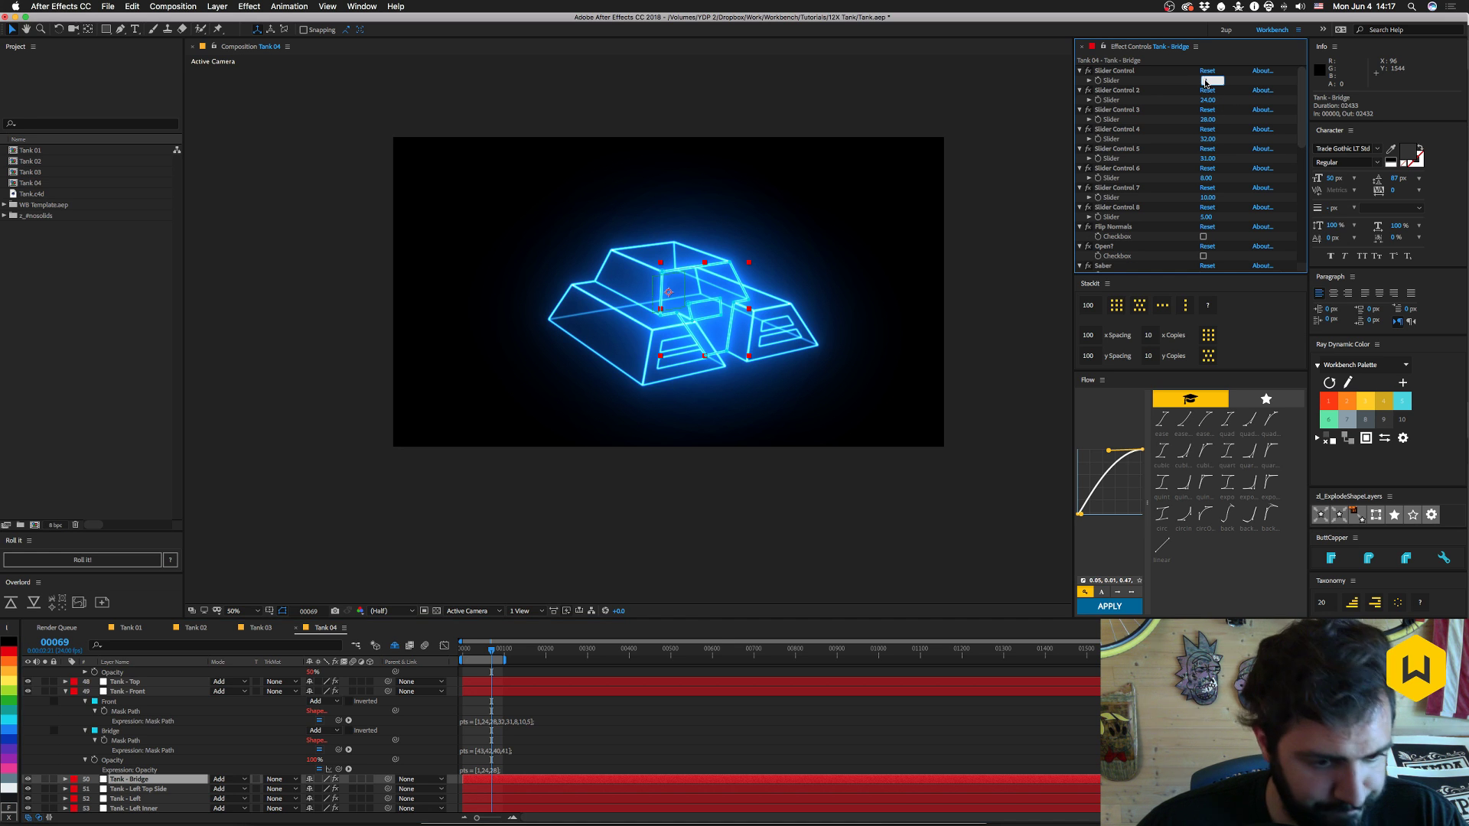
type("431")
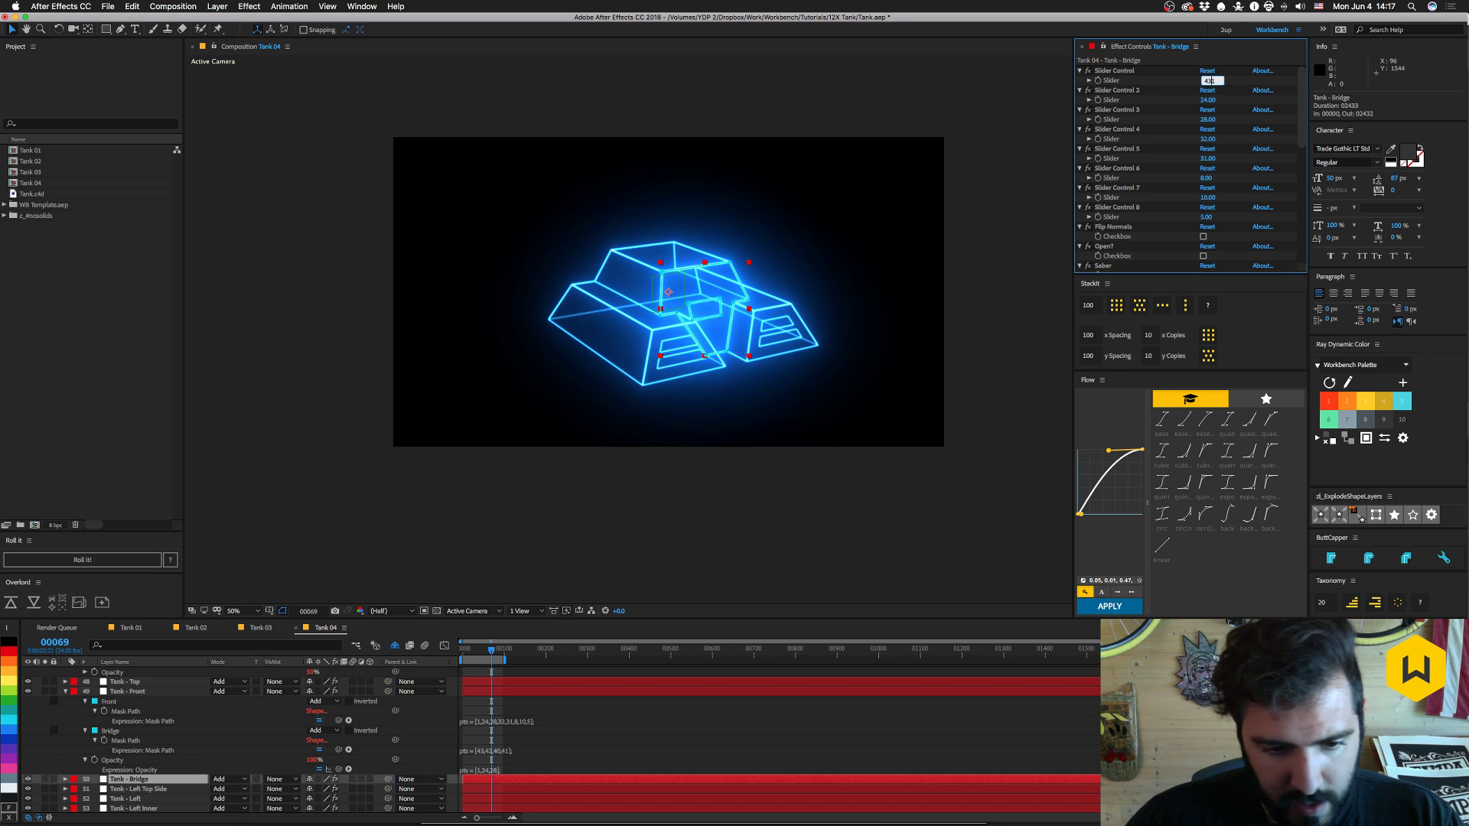
key("Tab")
type("42")
key("Tab")
type("40")
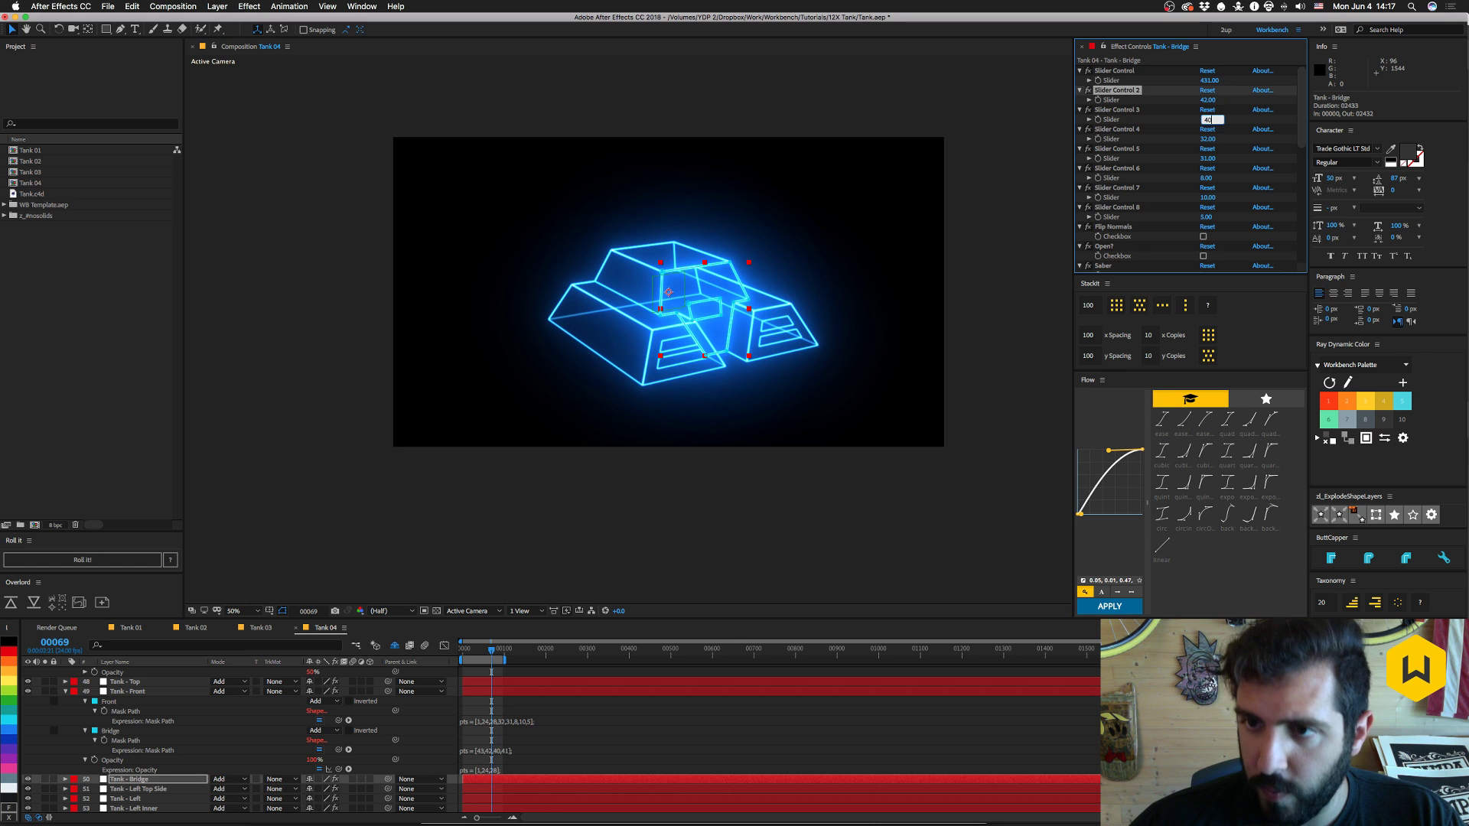
key("Tab")
type("41")
key("Return")
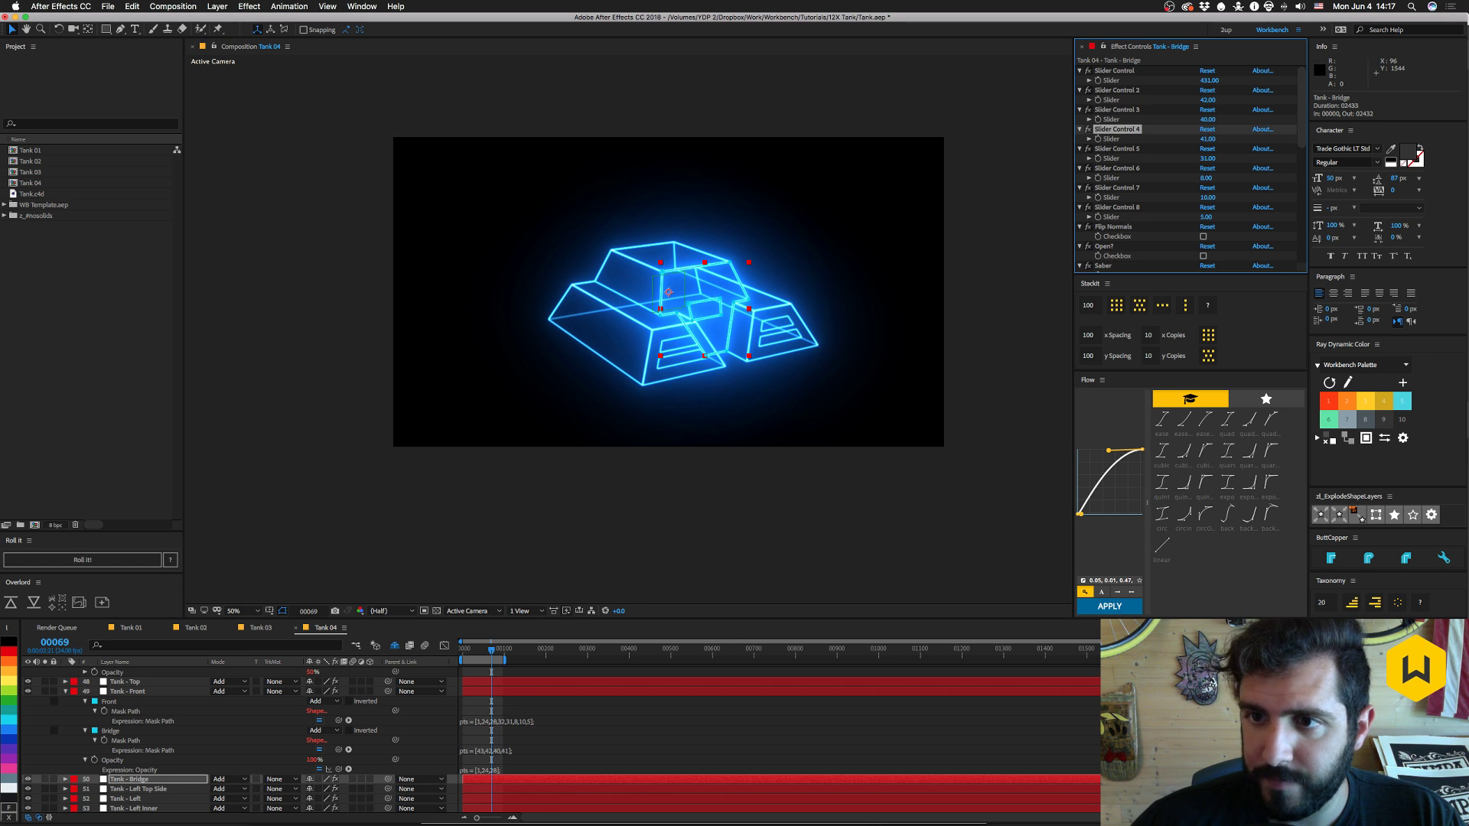
- Delete the surplus Slider Control 5 through 8 from Tank - Bridge
left_click(1116, 149)
left_click(1119, 208, "shift")
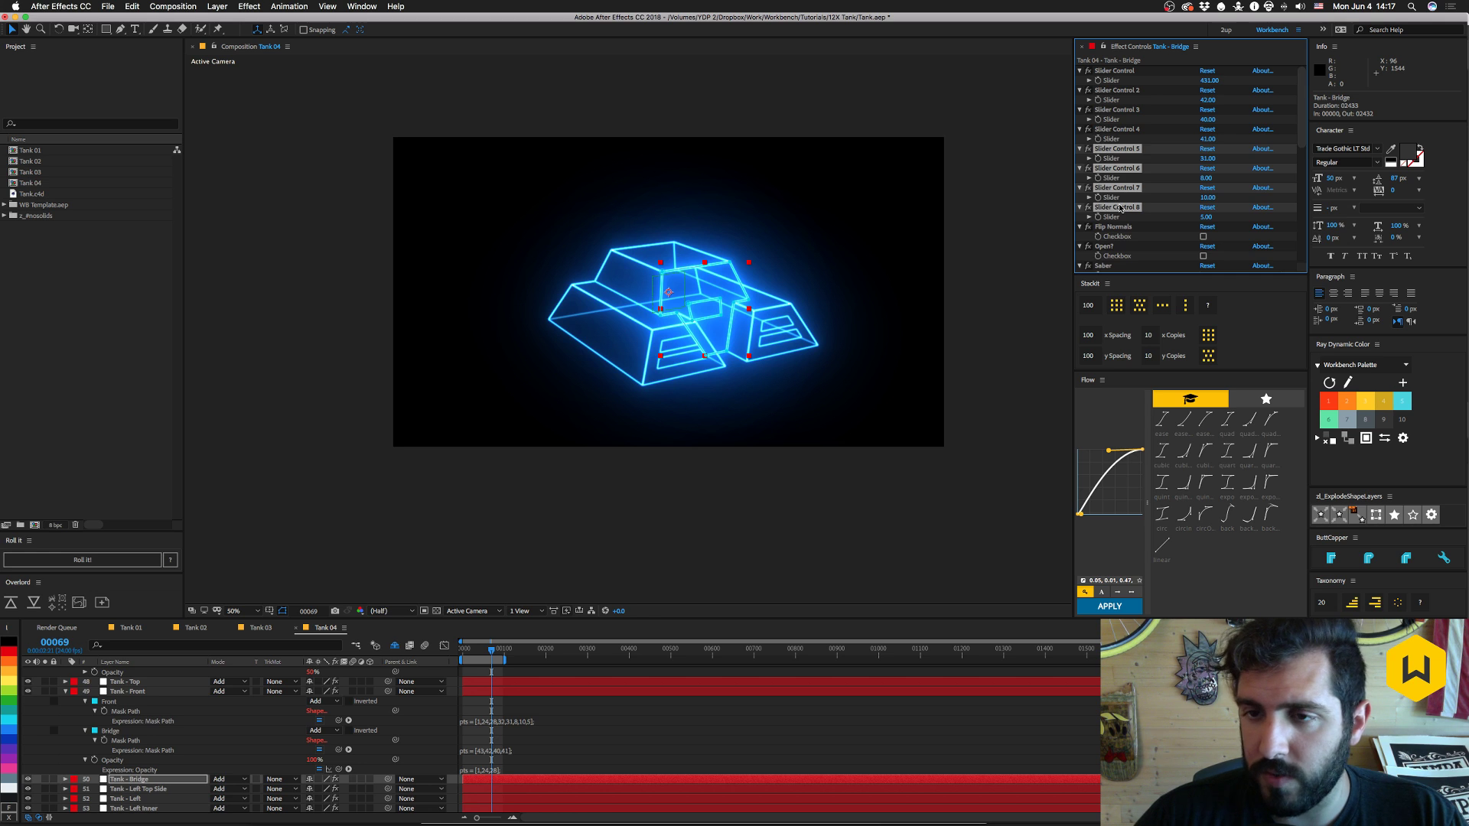
key("Delete")
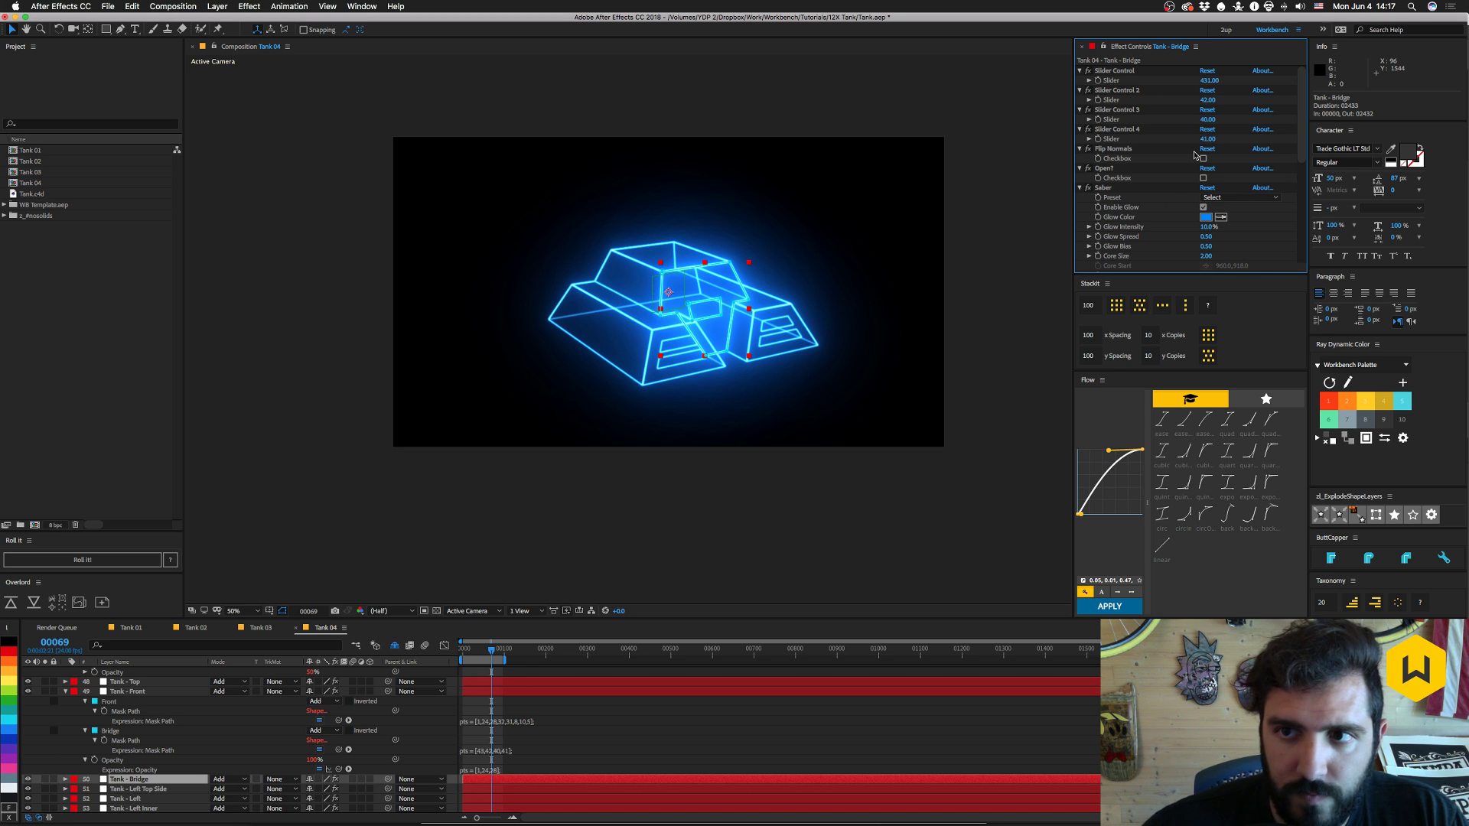
- Correct the first Slider Control on Tank - Bridge to 43
left_click(1207, 81)
type("43")
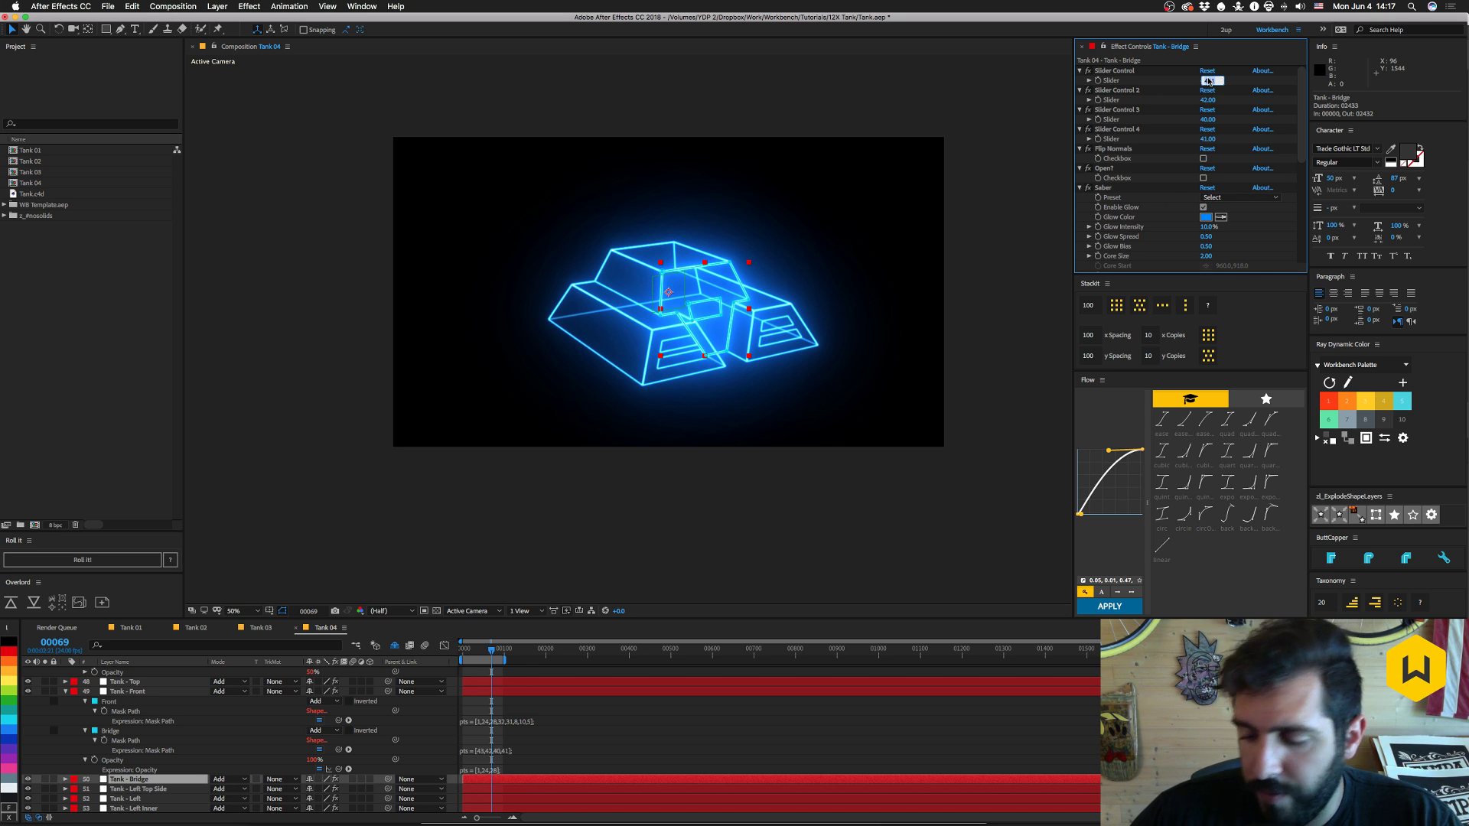
key("Return")
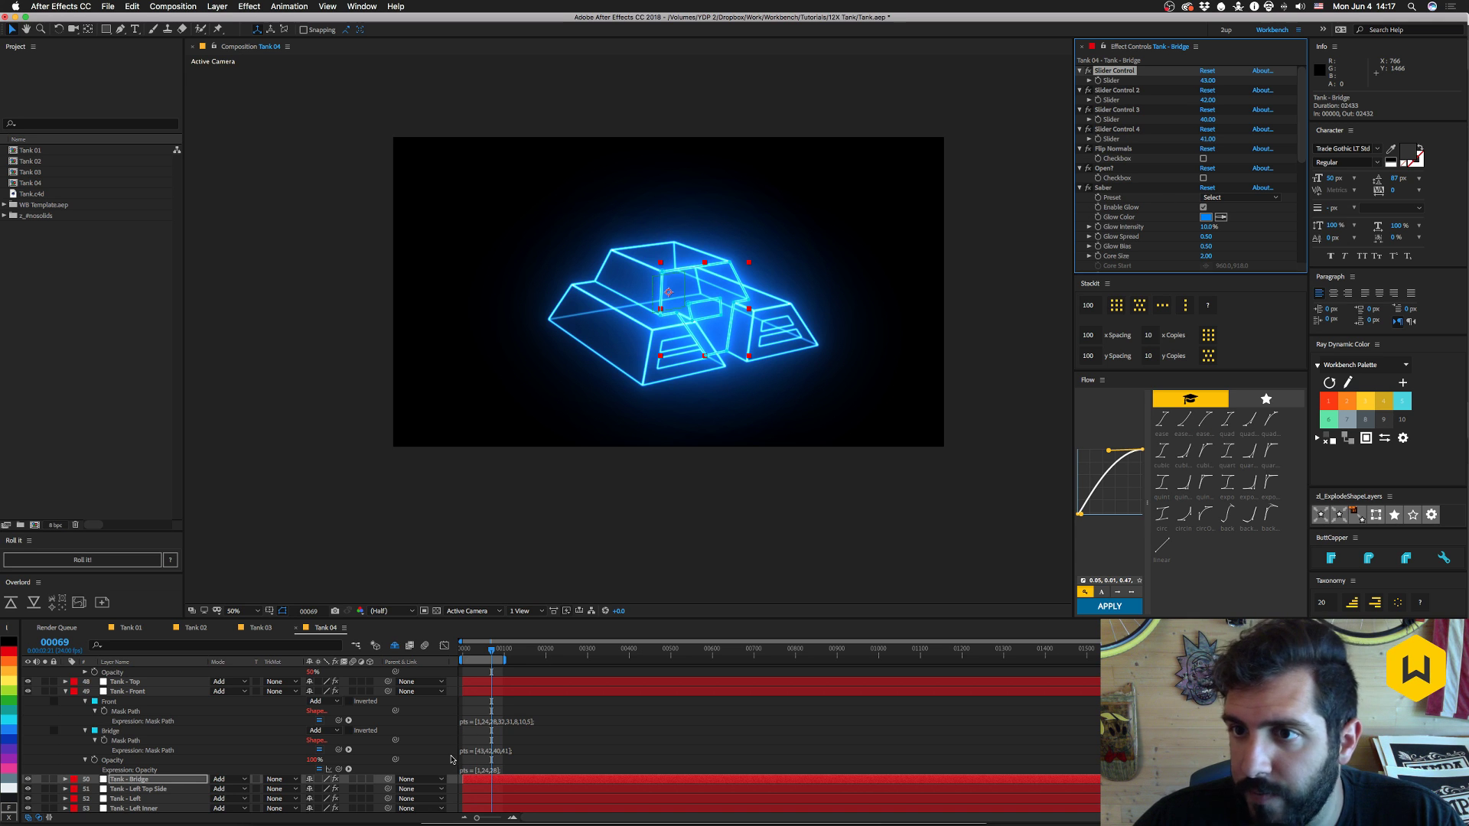
- Reveal Tank - Left Top Side's expressions, then paste the copied slider and checkbox effects onto it above a collapsed Saber
left_click(135, 790)
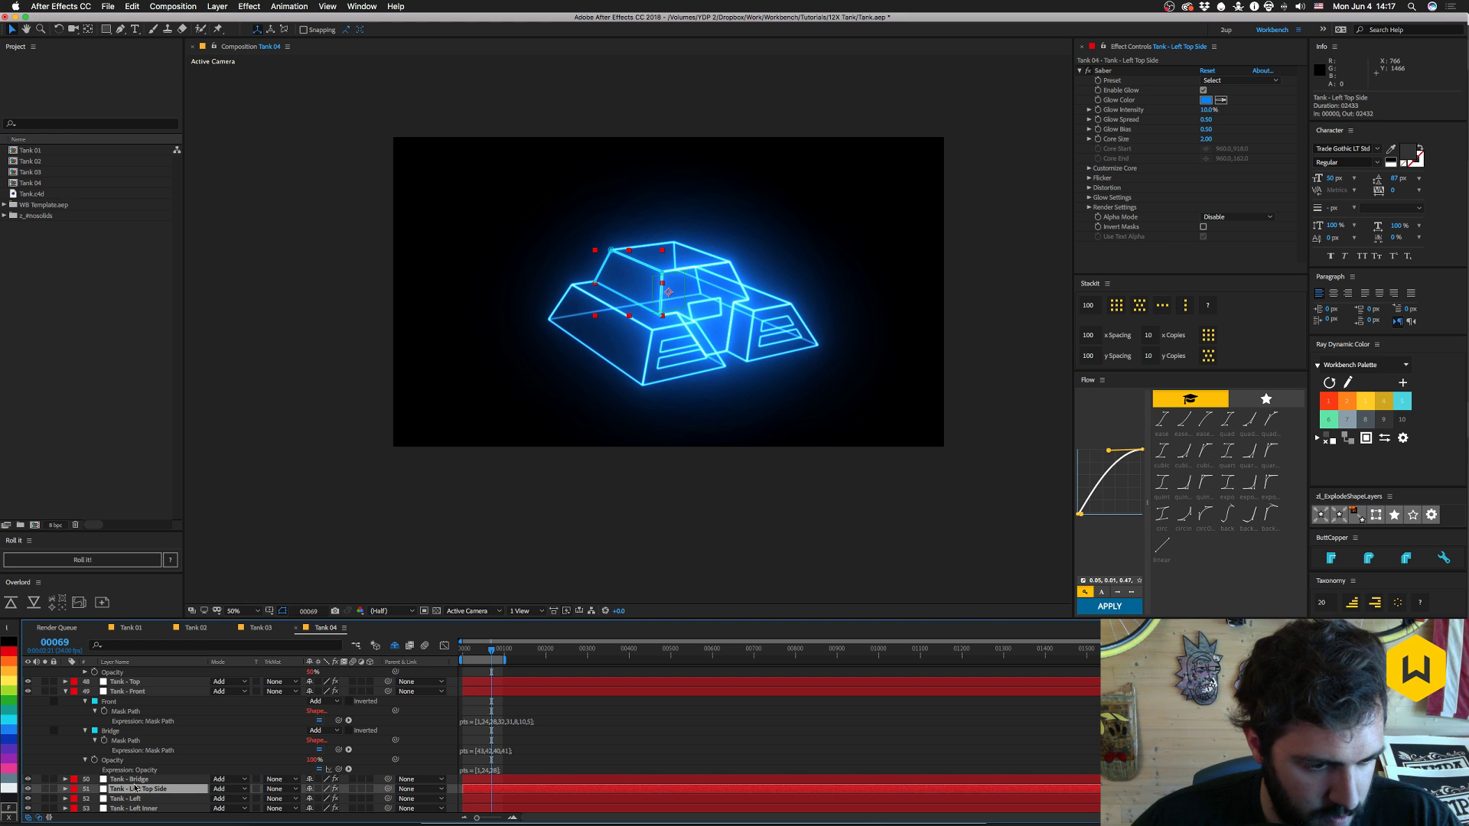
key("t")
key("t")
key("e")
key("e")
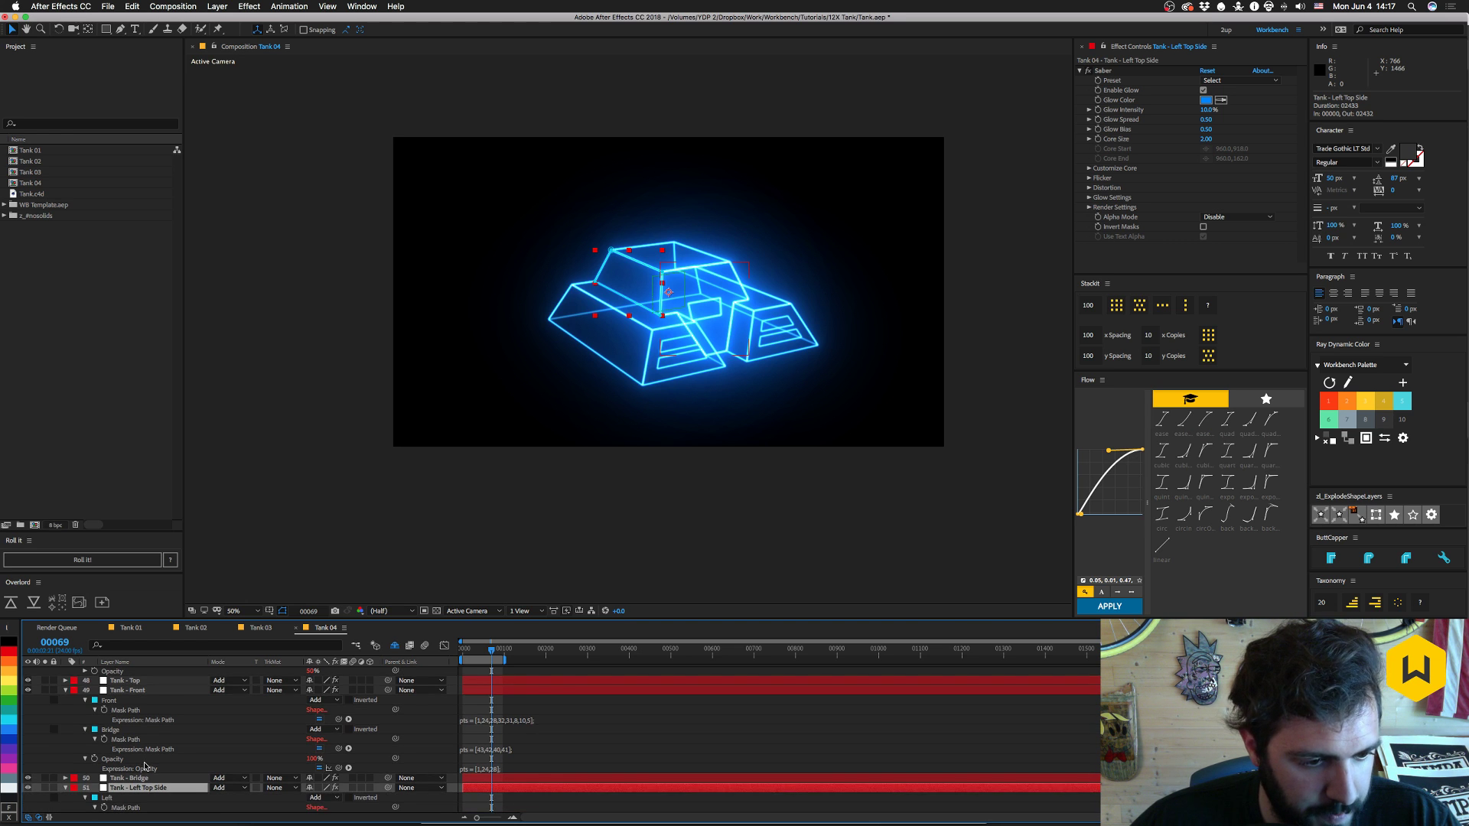
scroll(147, 763, "down", 3)
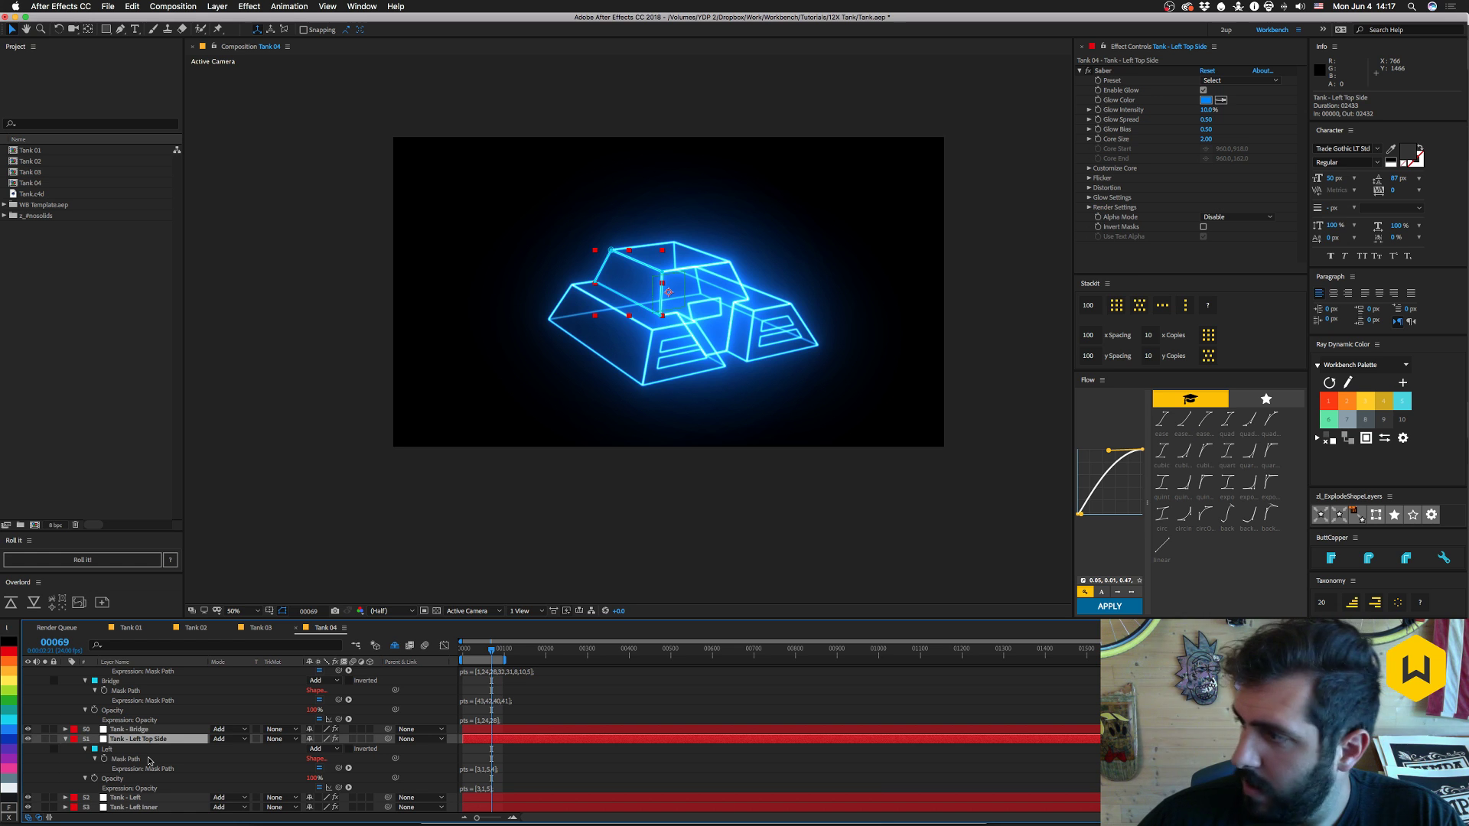
key("super+v")
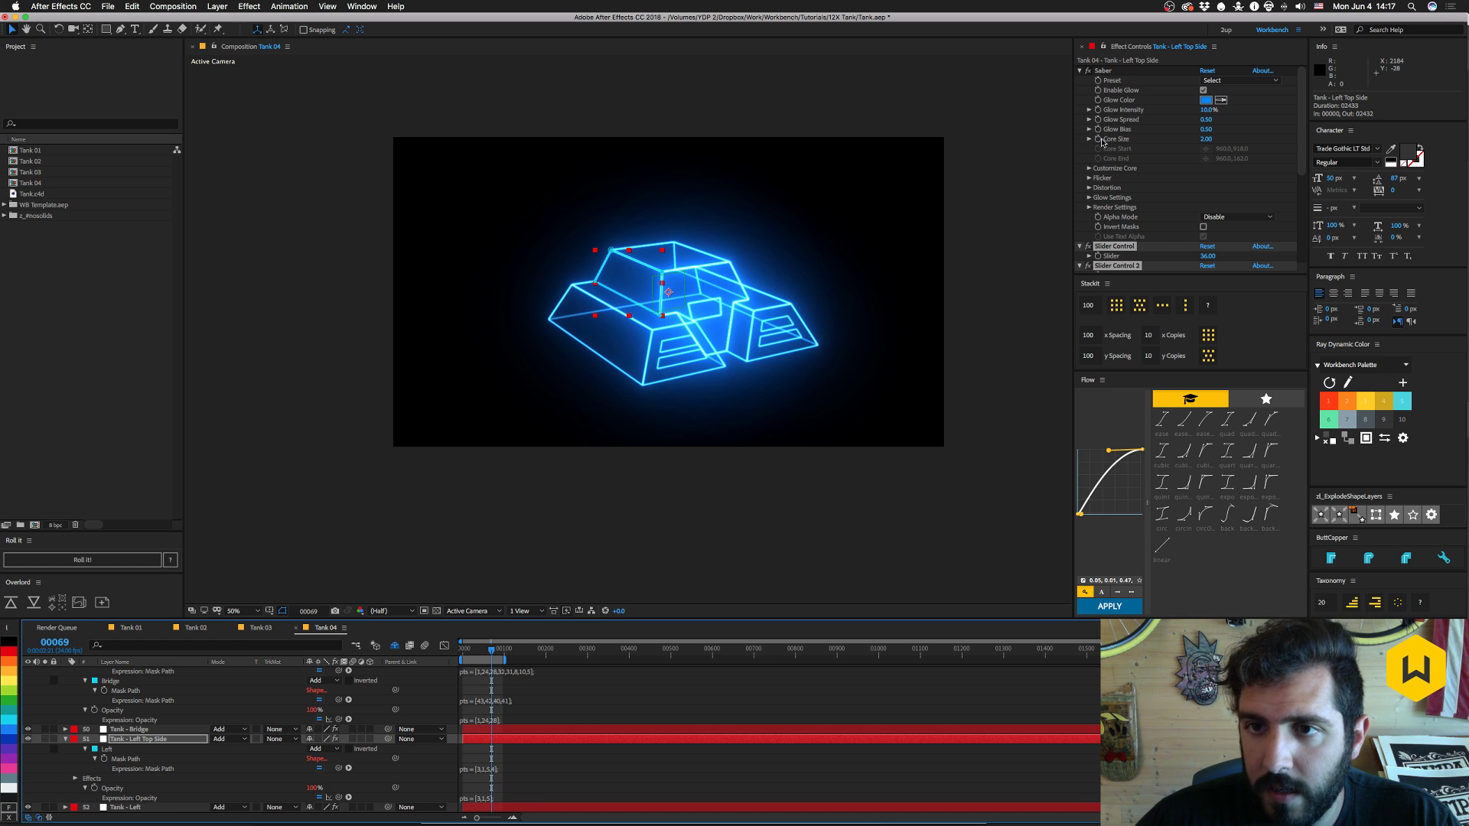
left_click_drag(1107, 252, 1090, 77)
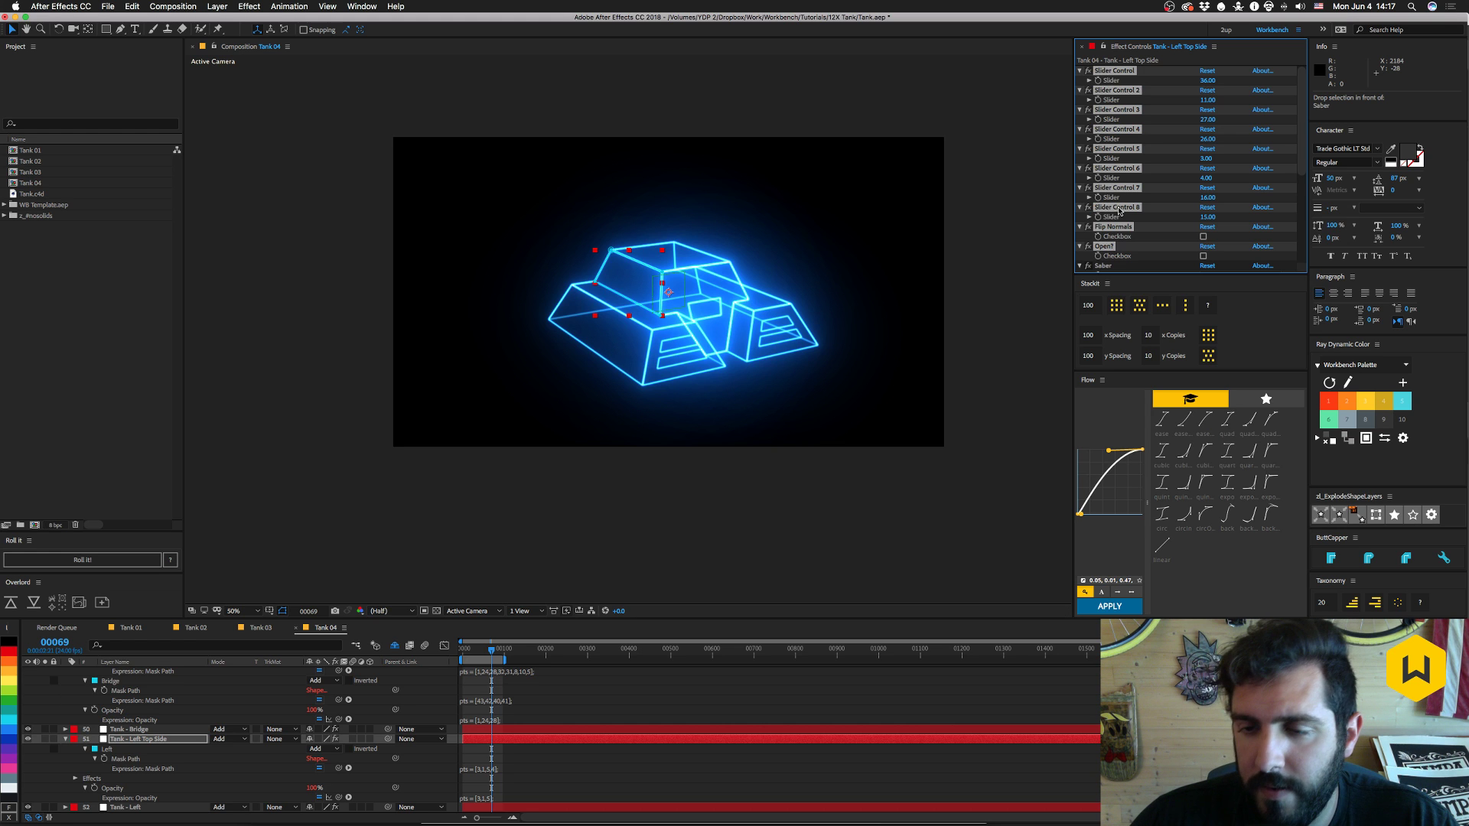
scroll(1082, 146, "down", 5)
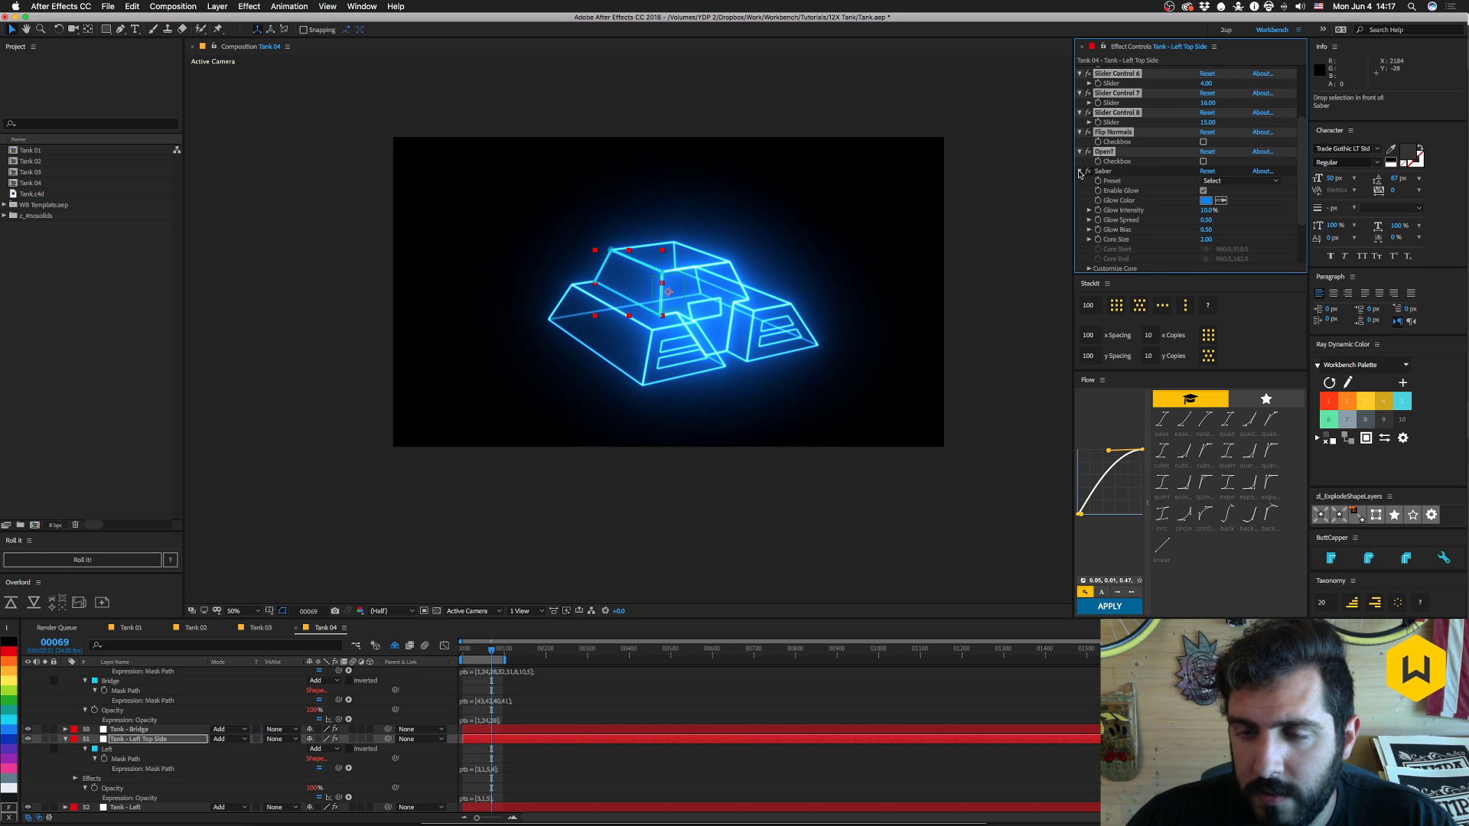
left_click(1080, 172)
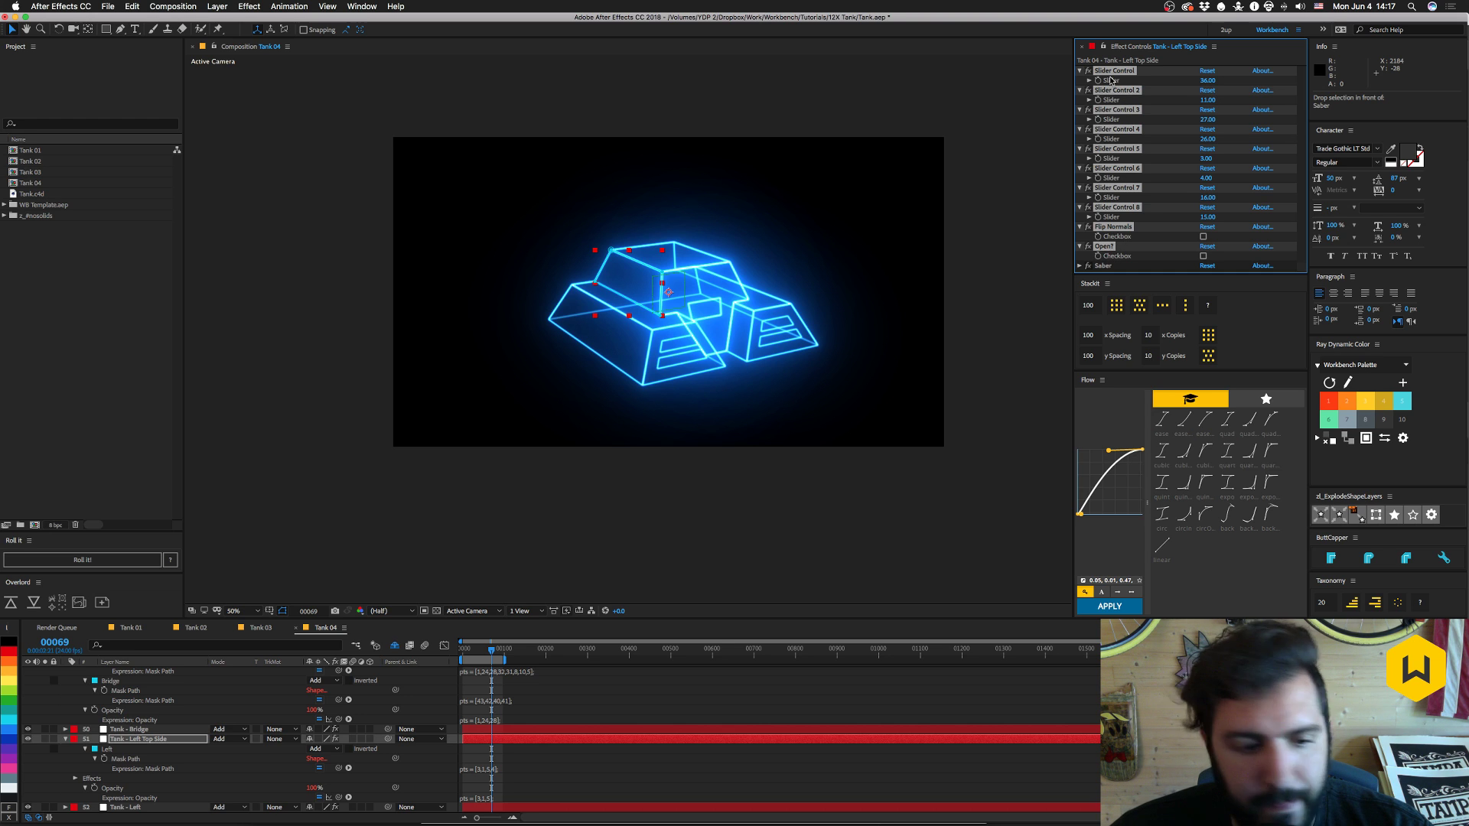
- With all eight Slider Controls selected on Tank - Left Top Side, enter 3, 1, 5 and 4 in the first four sliders
left_click(1205, 81)
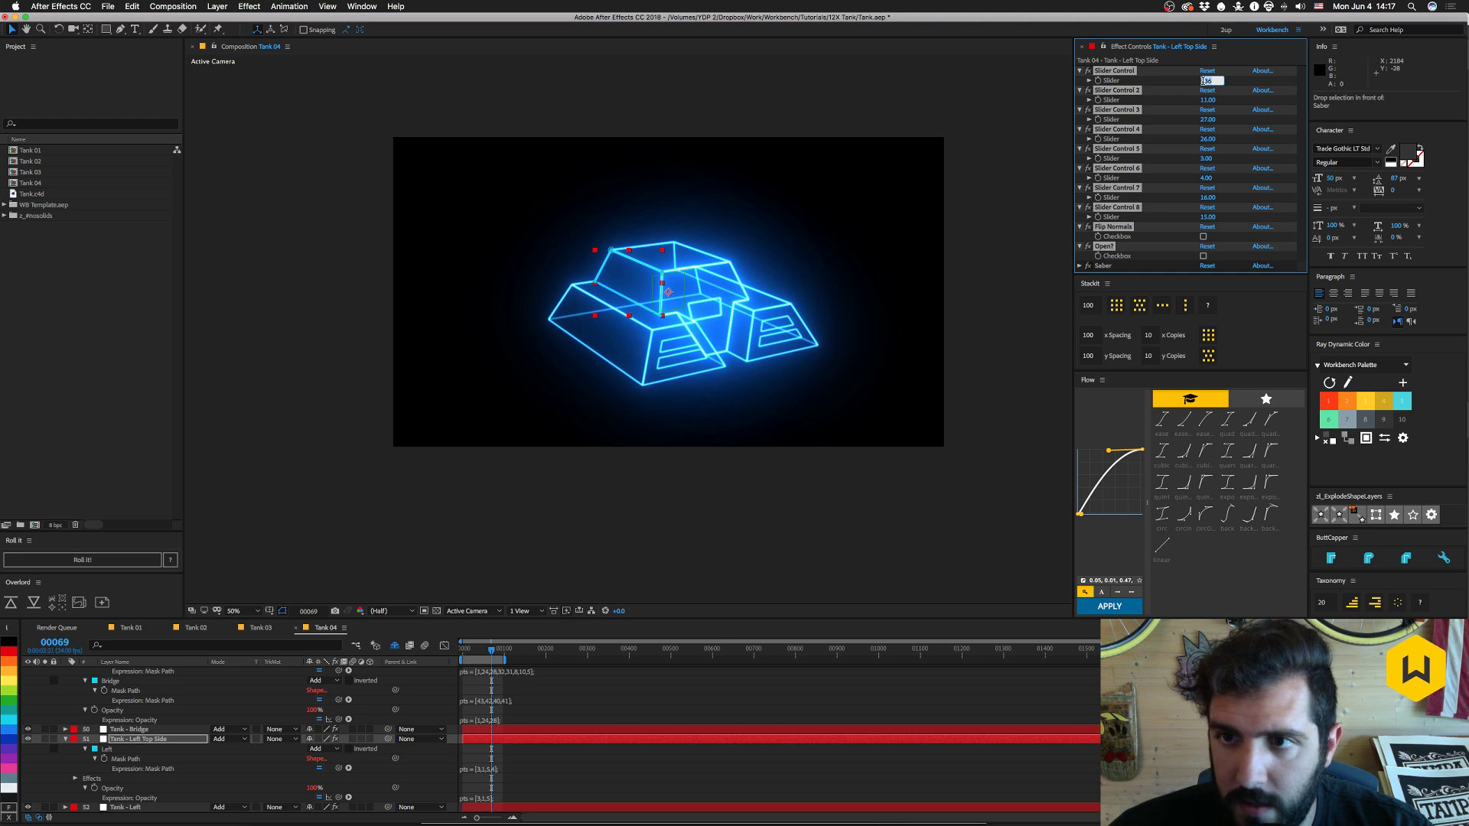
type("1")
key("Tab")
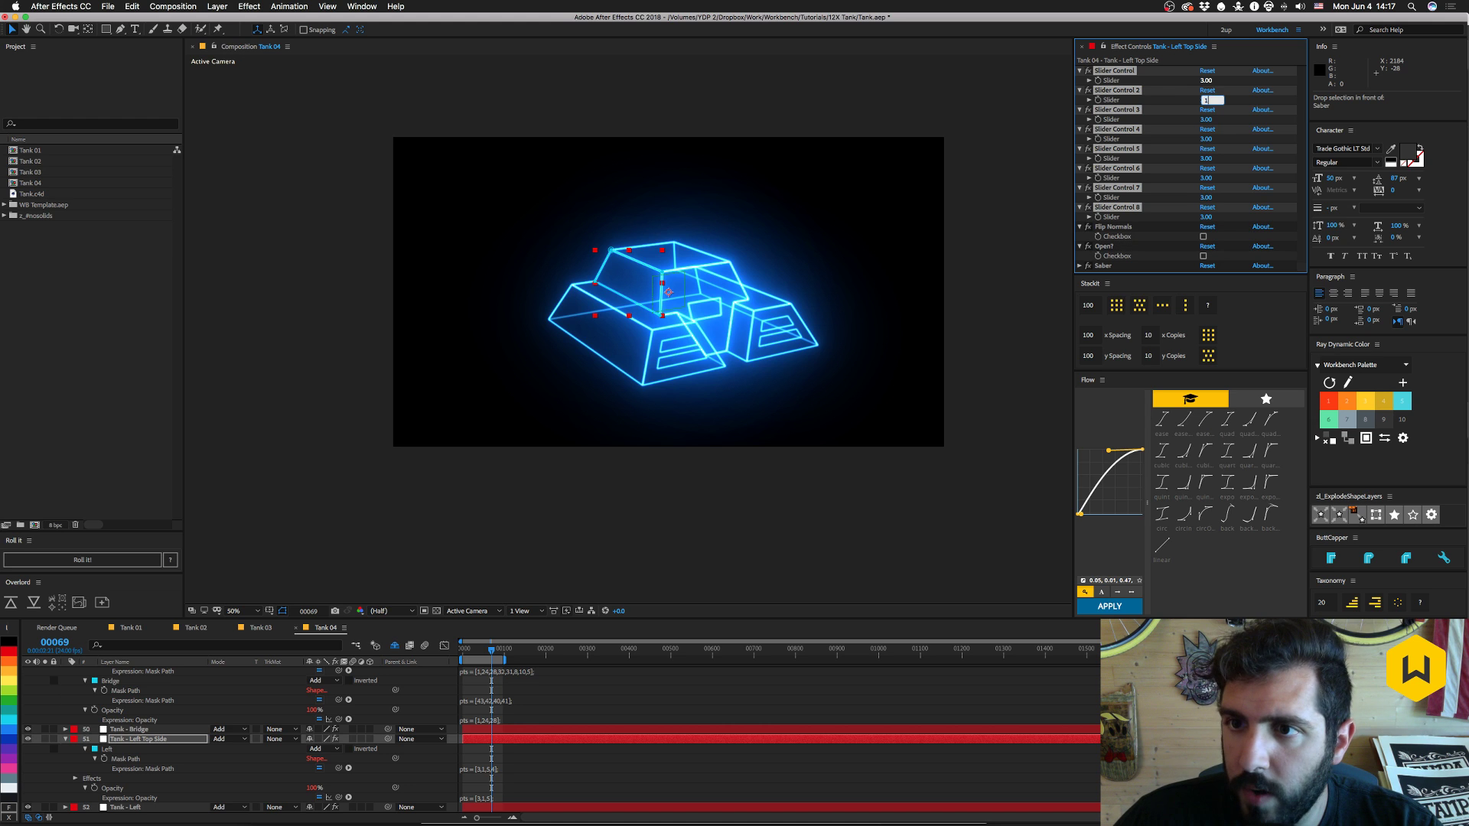
key("Tab")
type("5")
key("Tab")
type("4")
key("Return")
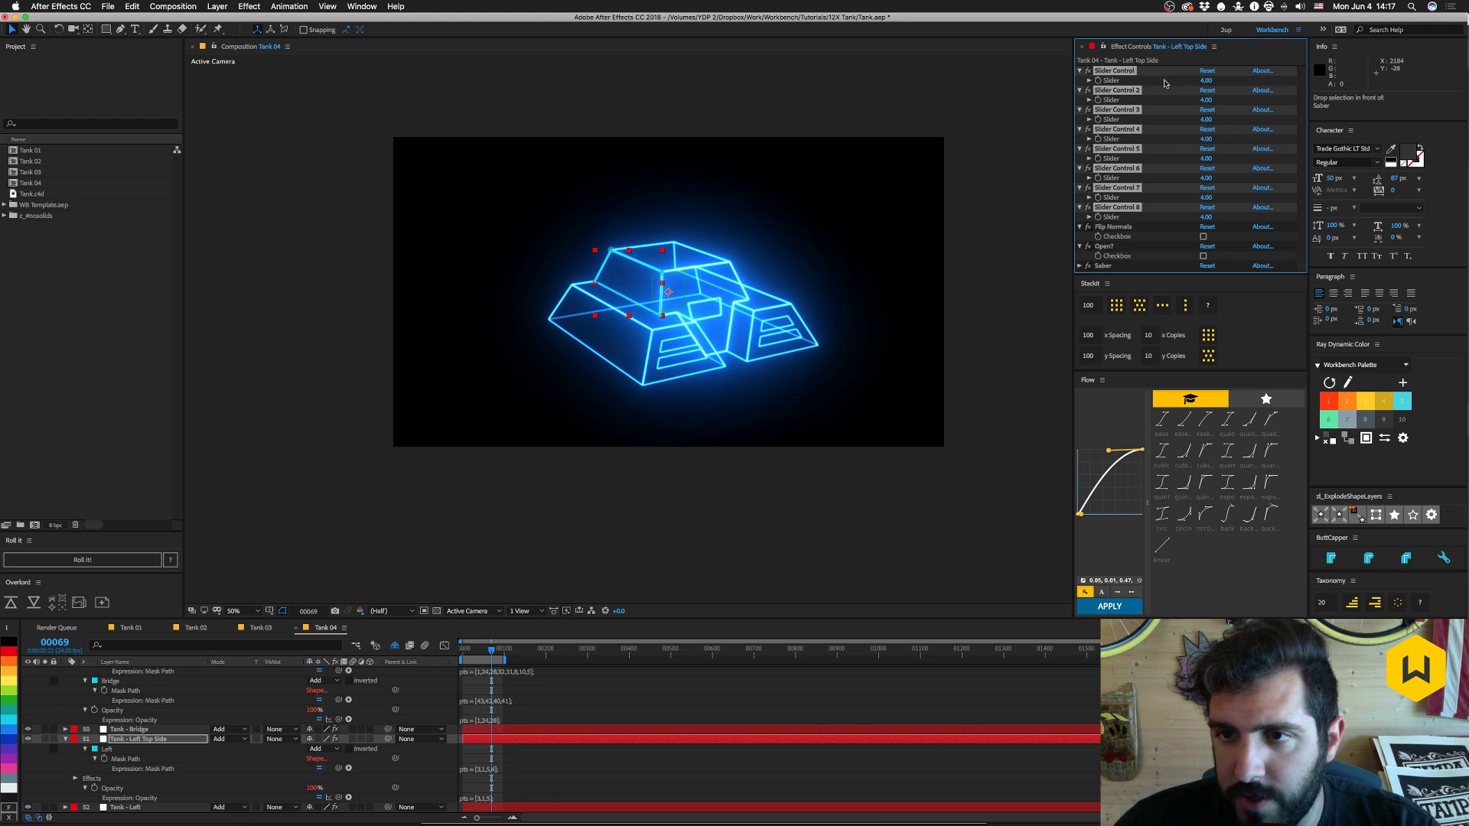
- Deselect the effects on Tank - Left Top Side and set its first three sliders individually to 3, 1 and 5
left_click(1079, 81)
left_click(1208, 81)
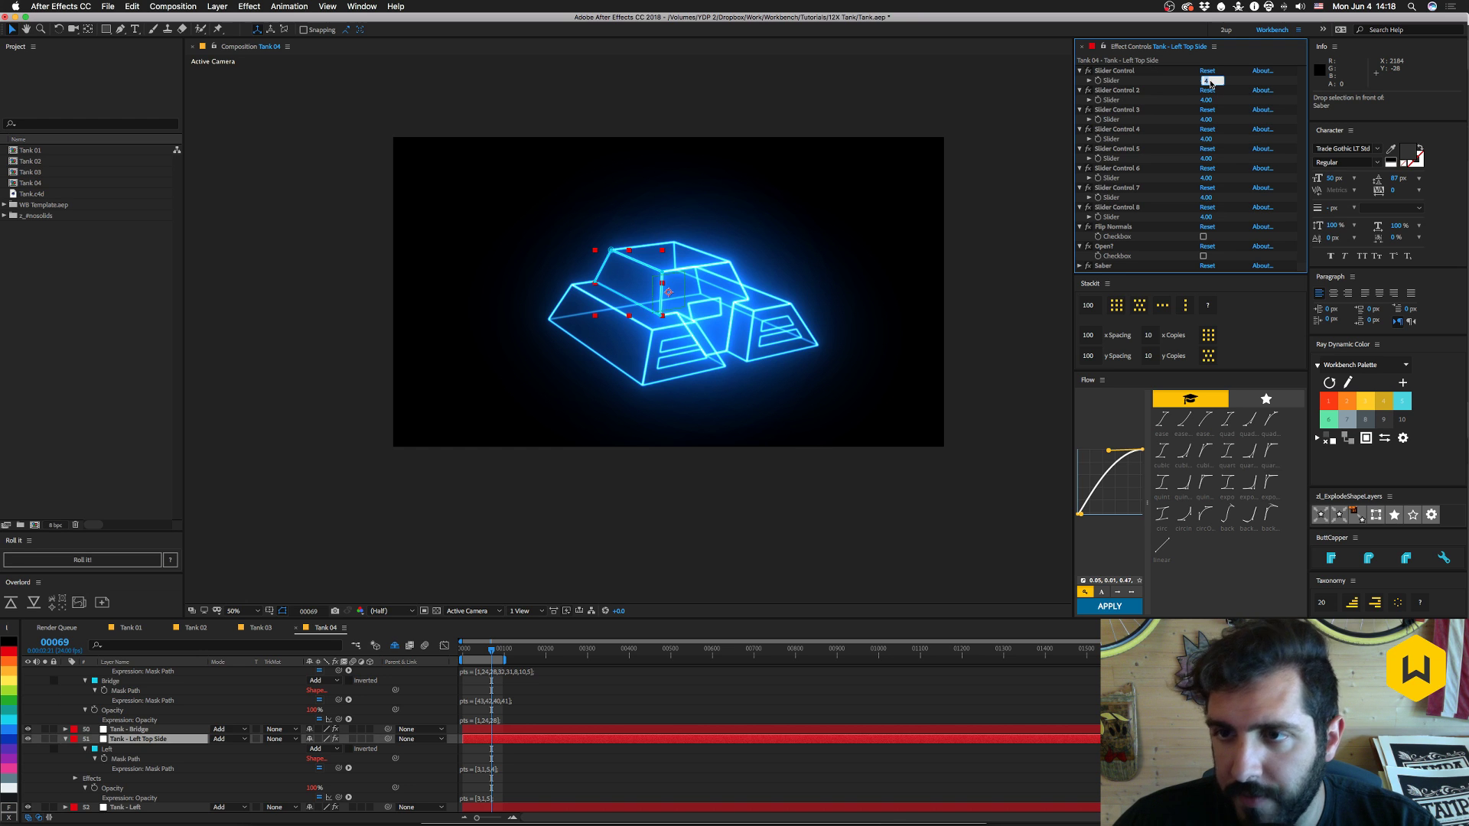
type("3")
key("Tab")
type("1")
key("Tab")
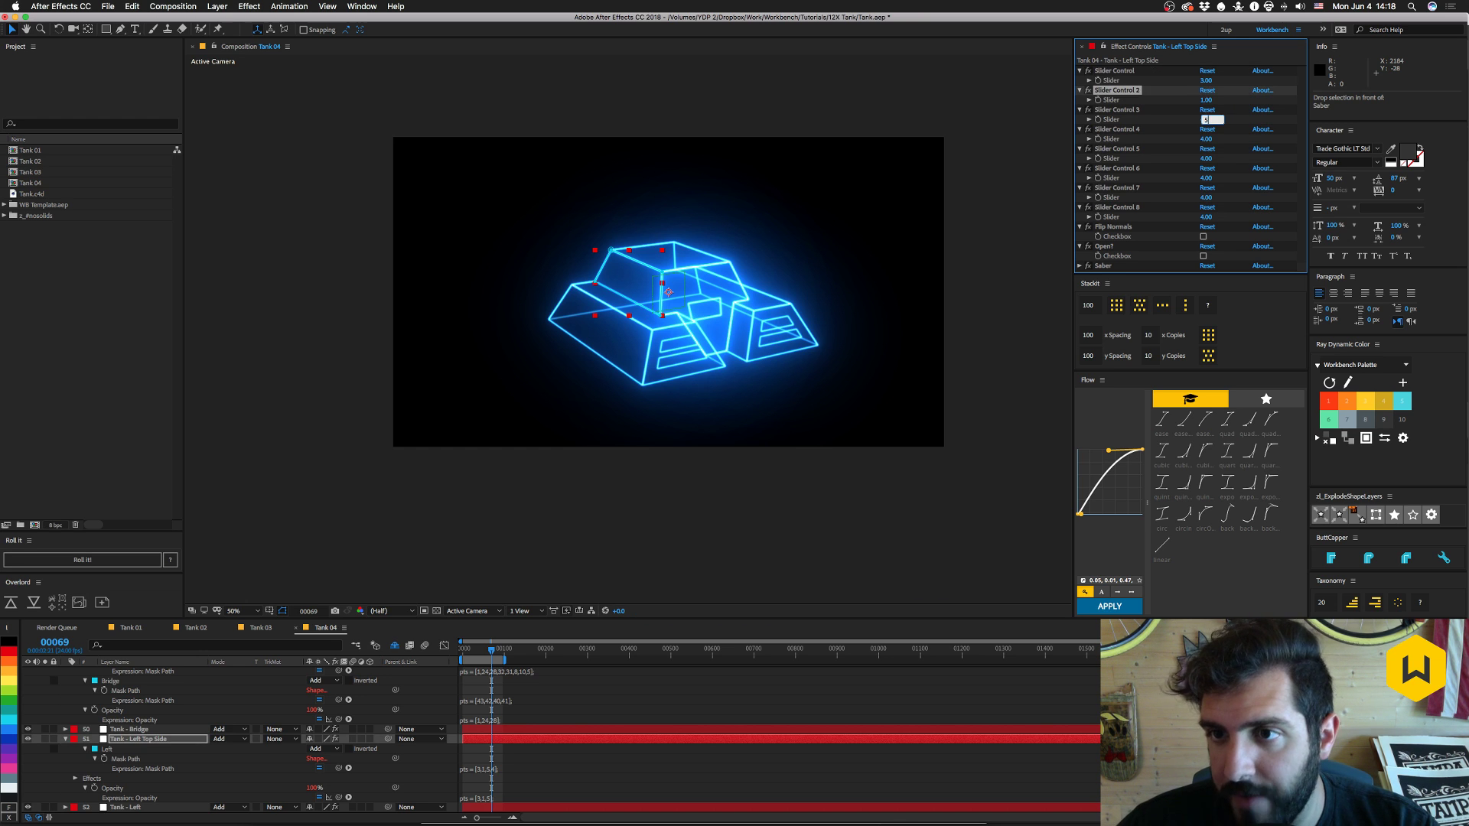
type("5")
key("Return")
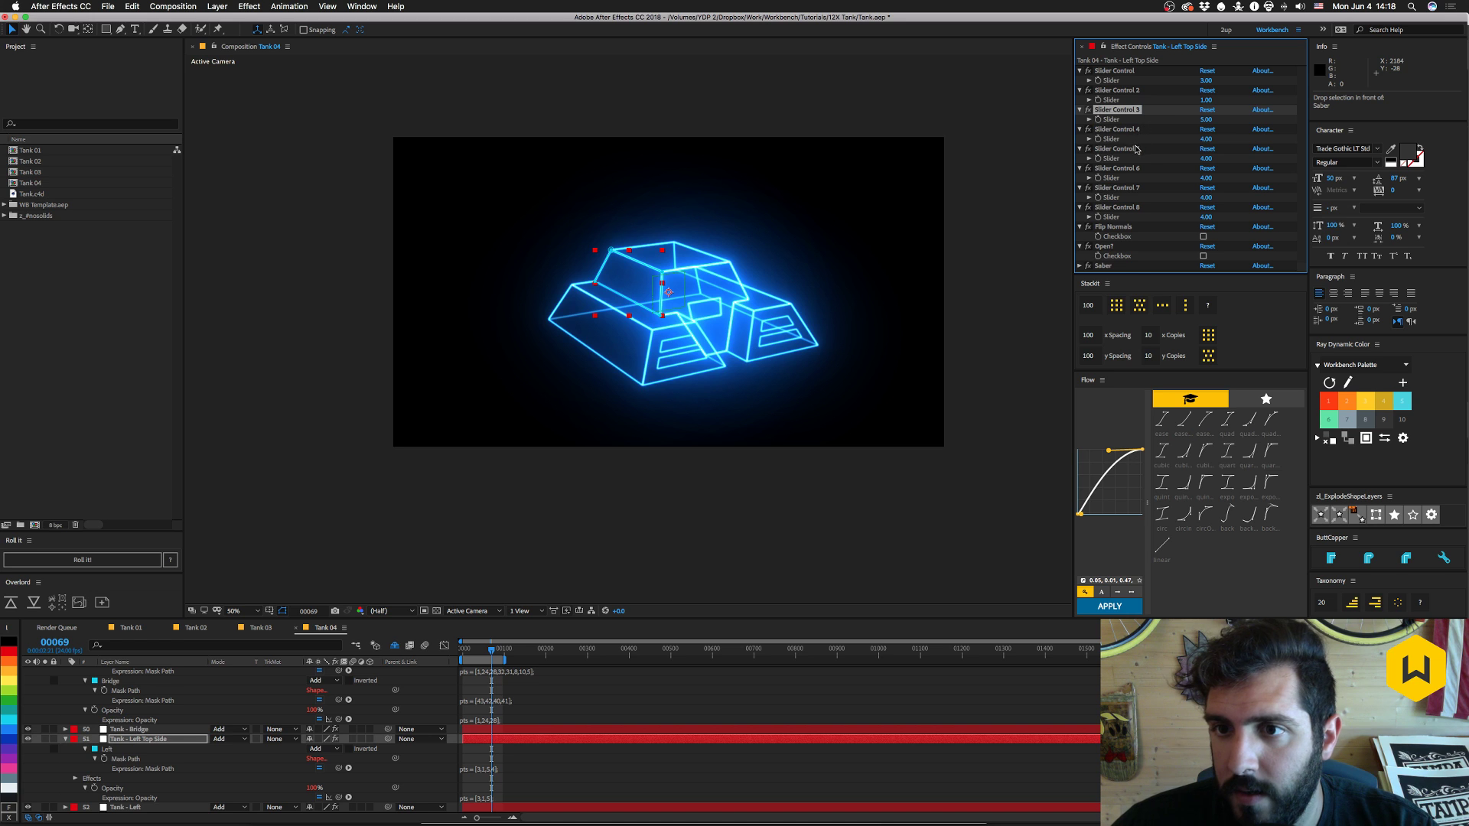
- Delete Slider Control 5 through Slider Control 8 from Tank - Left Top Side
left_click(1137, 149)
left_click(1126, 208, "shift")
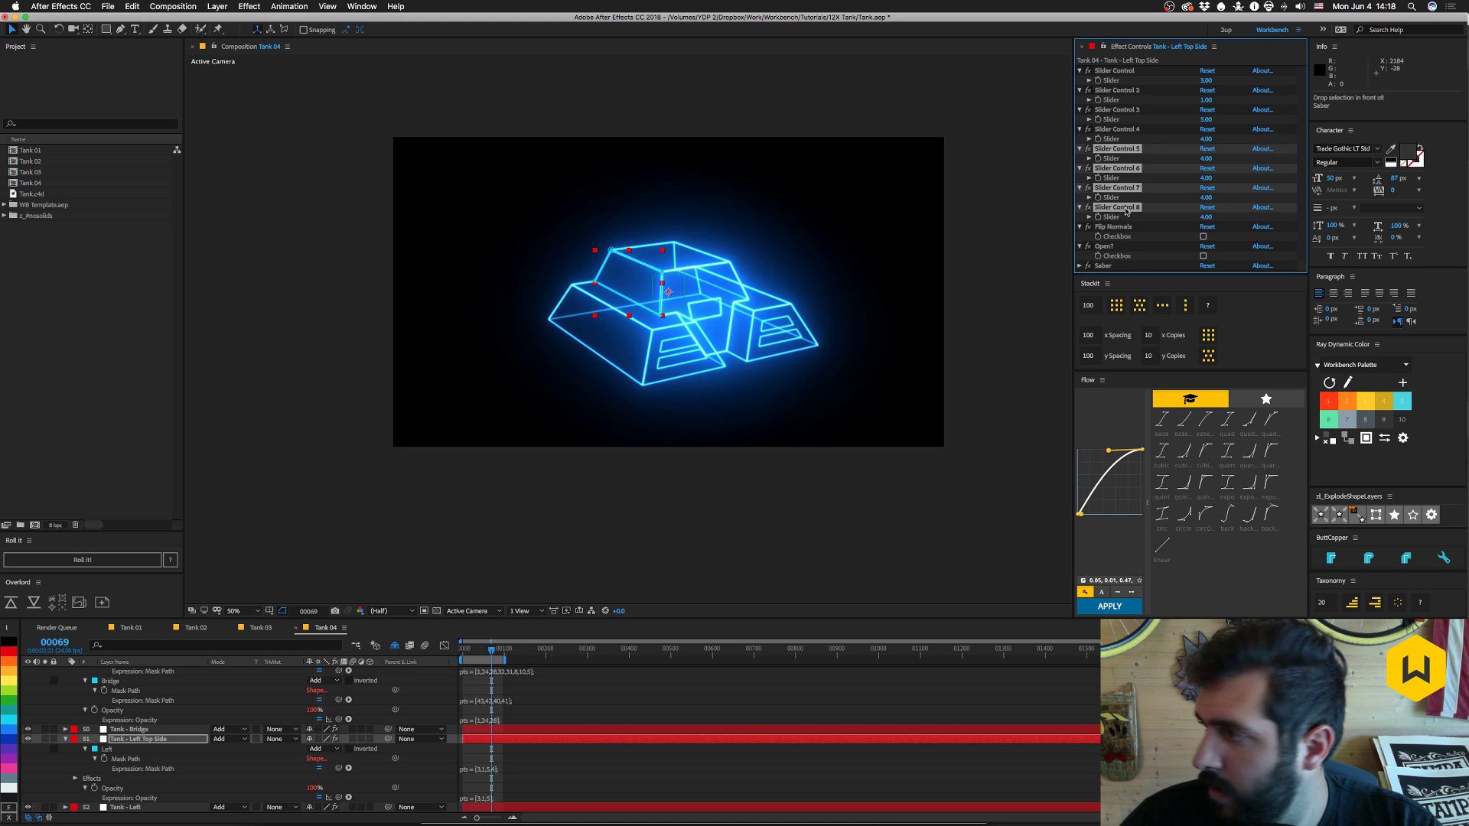
key("Delete")
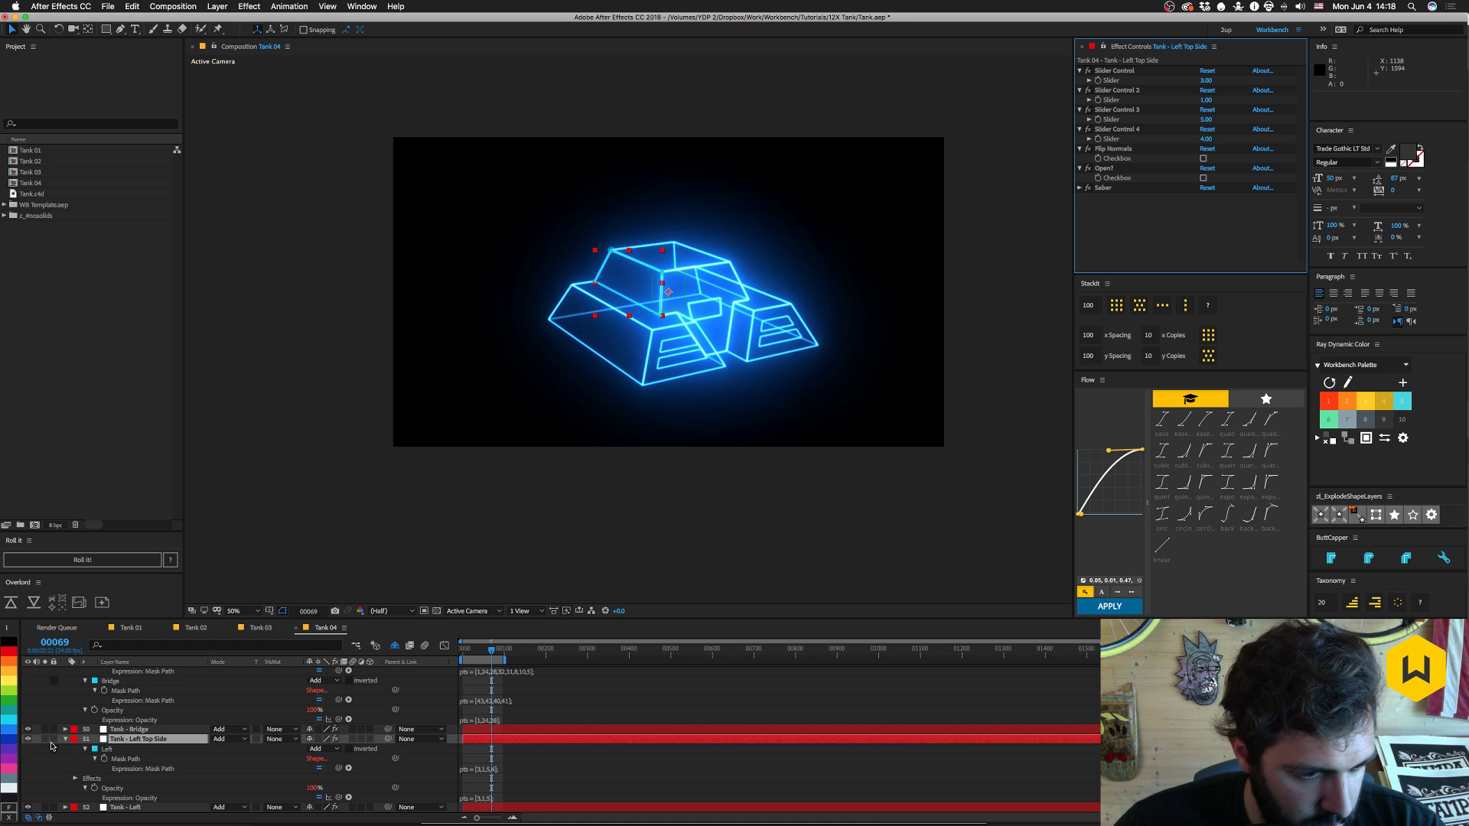
- Reveal Tank - Left's expressions, then paste the copied slider and checkbox effects onto it and place them above Saber
scroll(158, 727, "down", 1)
scroll(158, 727, "down", 2)
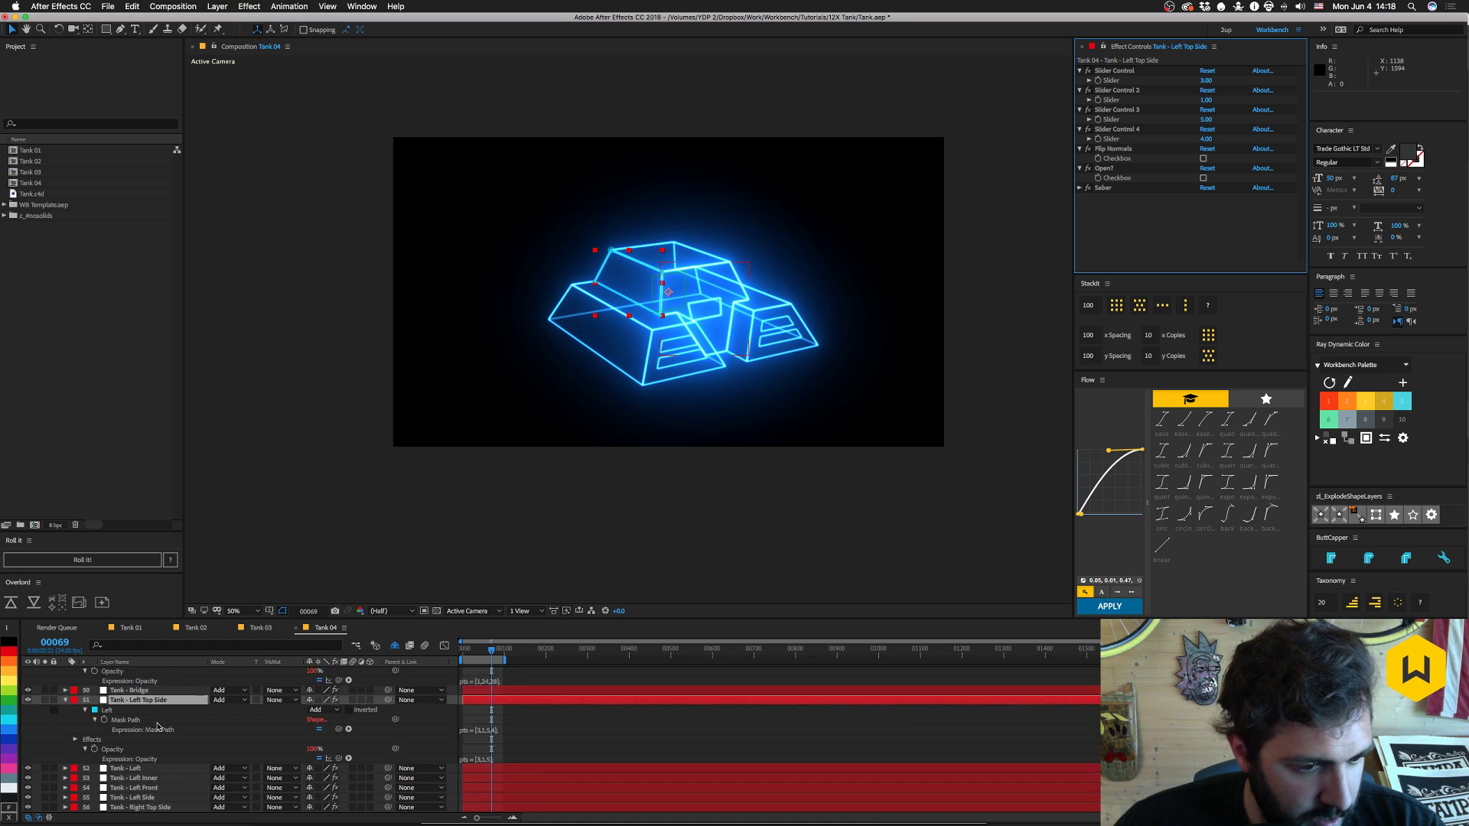
left_click(132, 751)
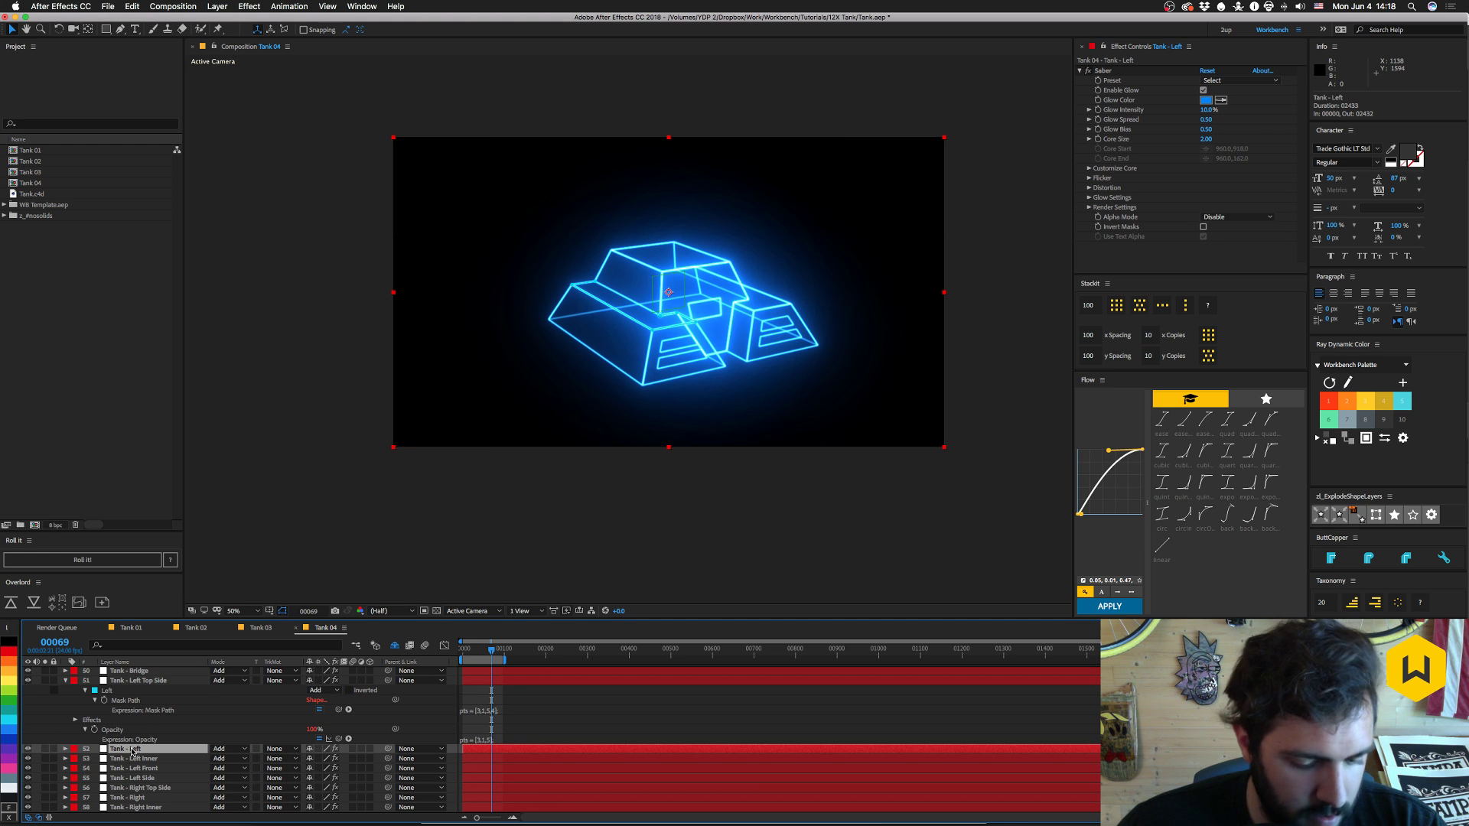
key("e")
key("e")
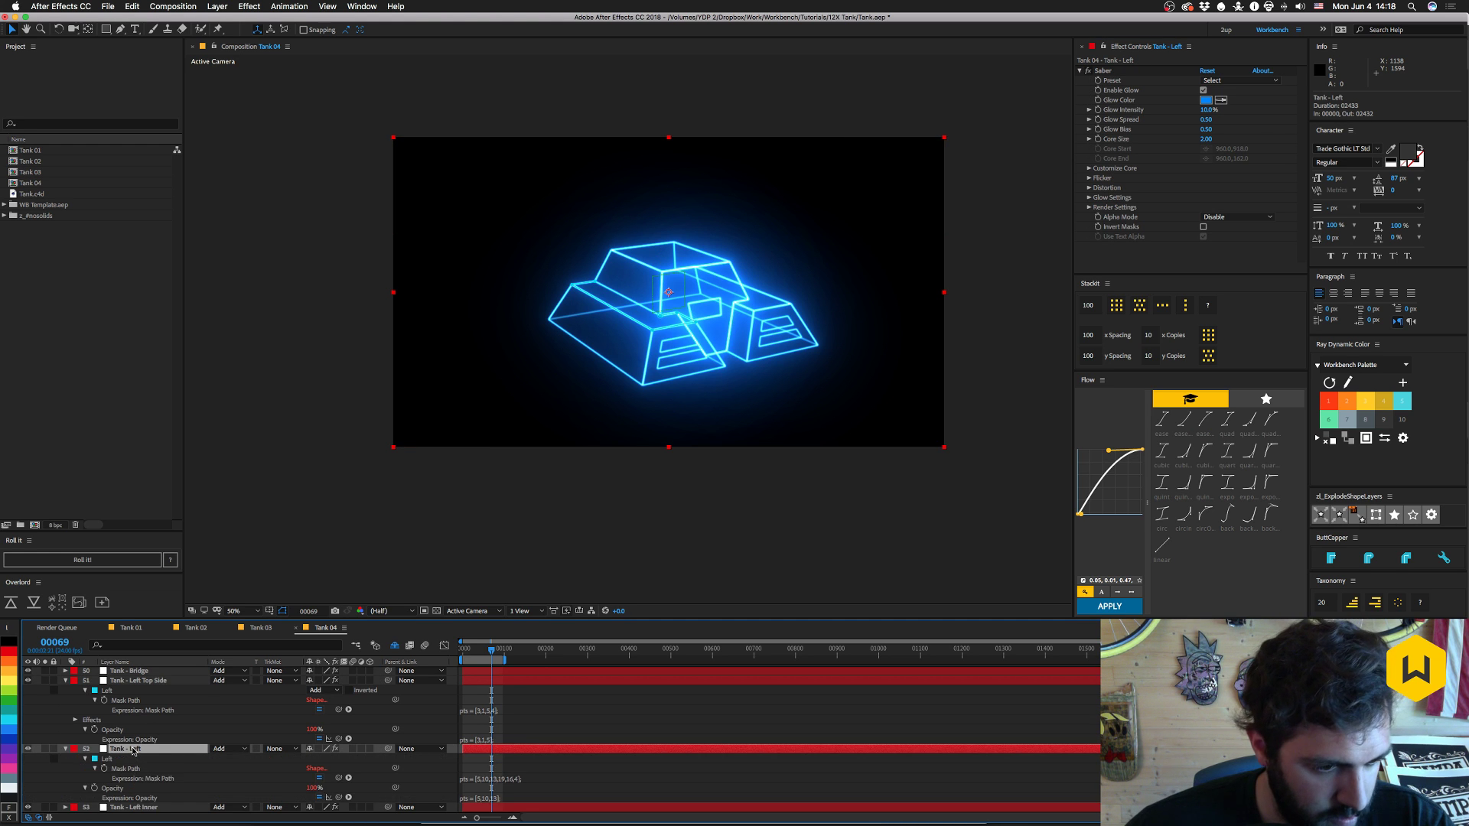
scroll(134, 735, "down", 1)
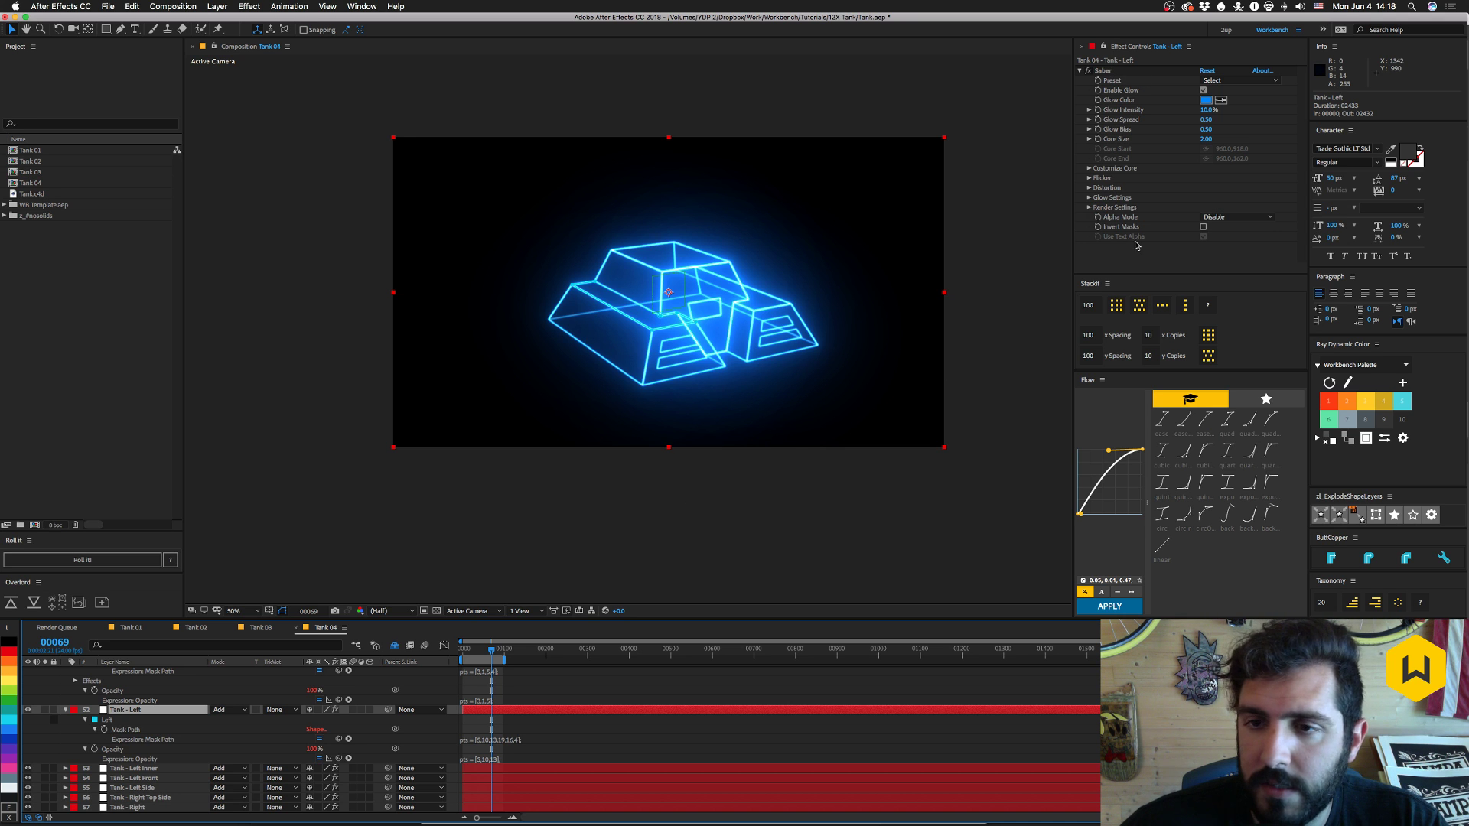
key("ctrl+v")
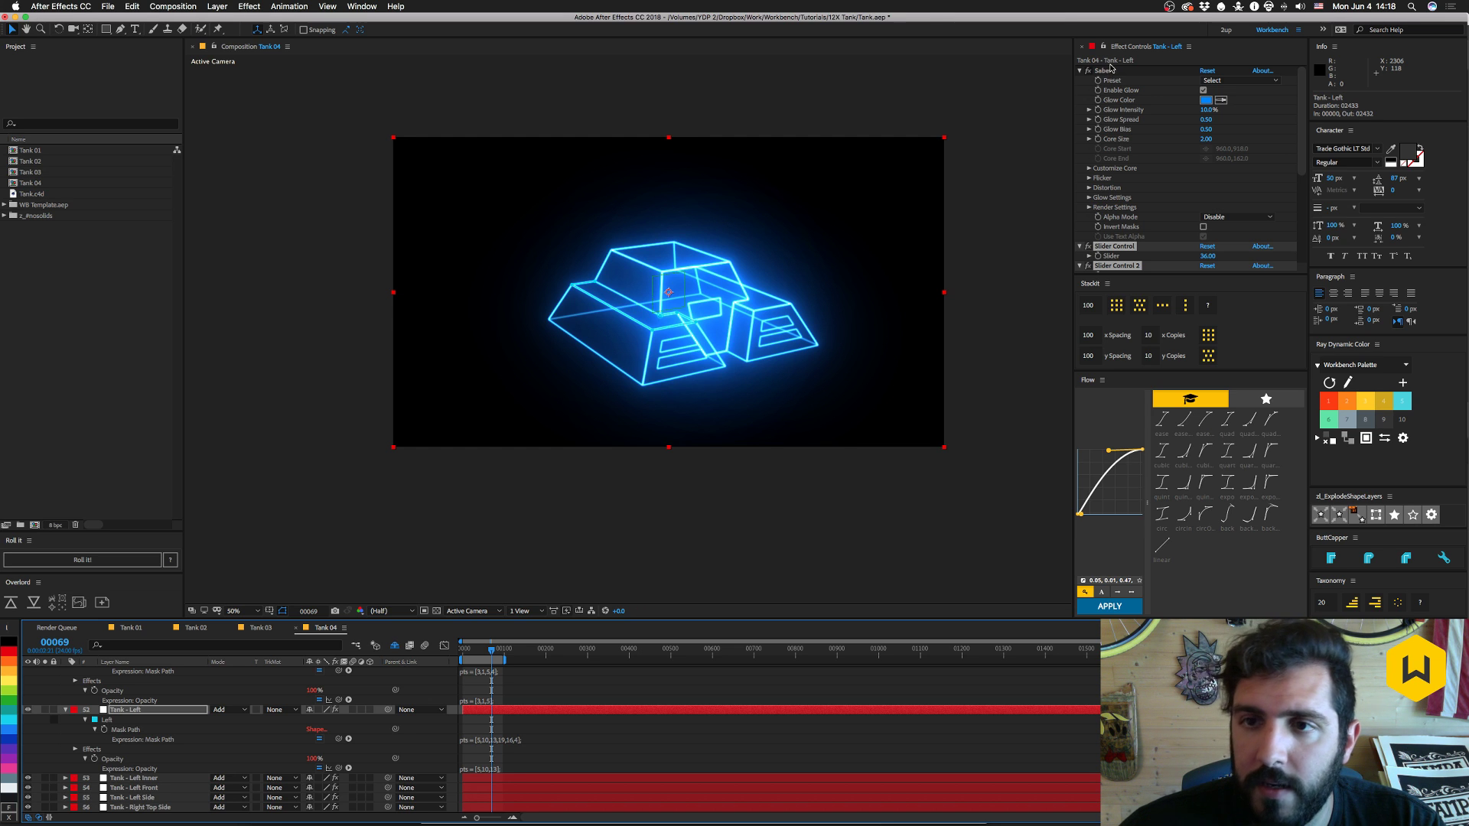
left_click(1104, 250)
left_click_drag(1104, 249, 1129, 82)
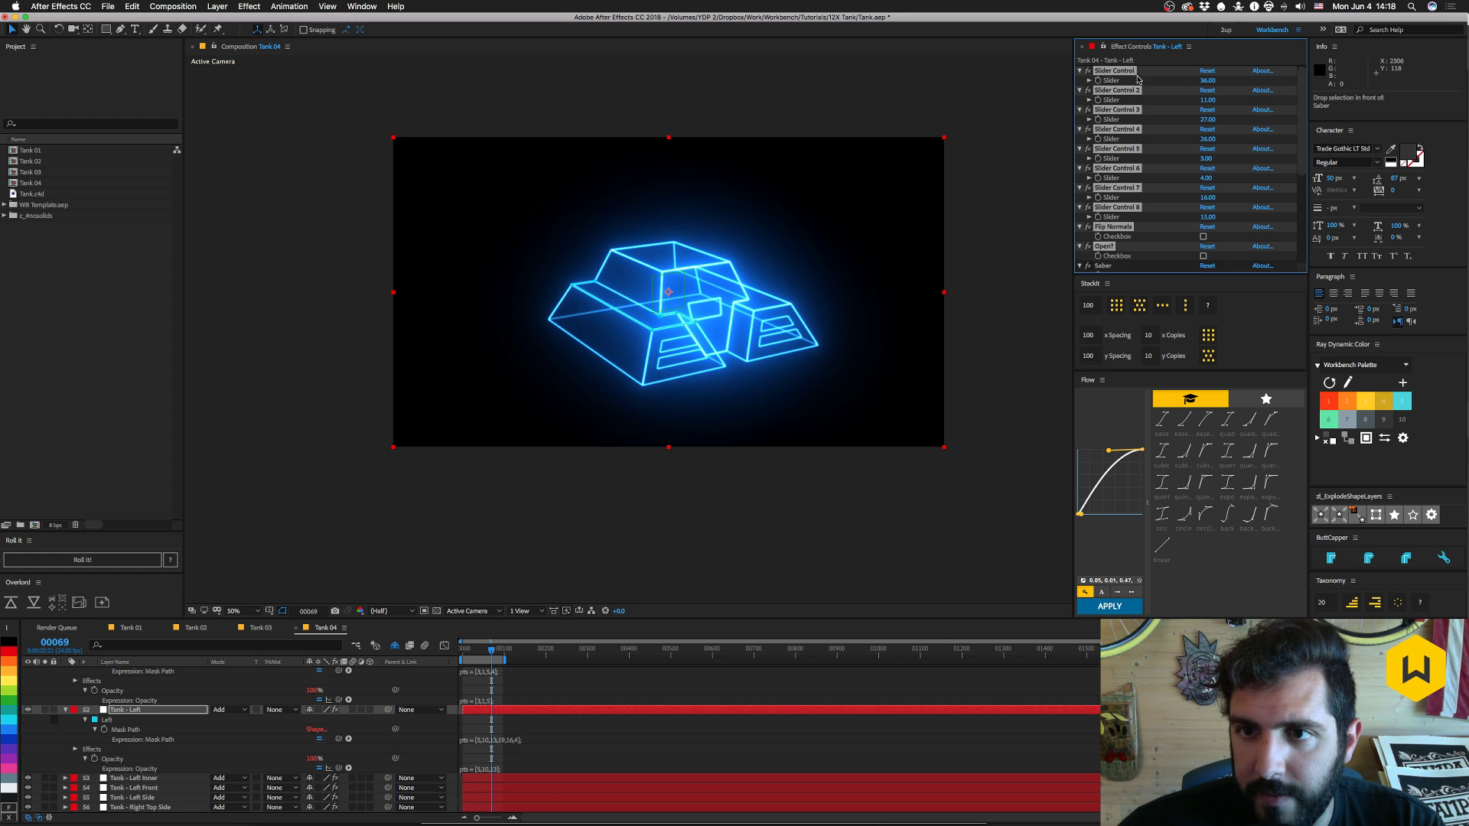
- Deselect the effects on Tank - Left and set its first six sliders individually to 5, 10, 13, 19, 16 and 4
left_click(1208, 81)
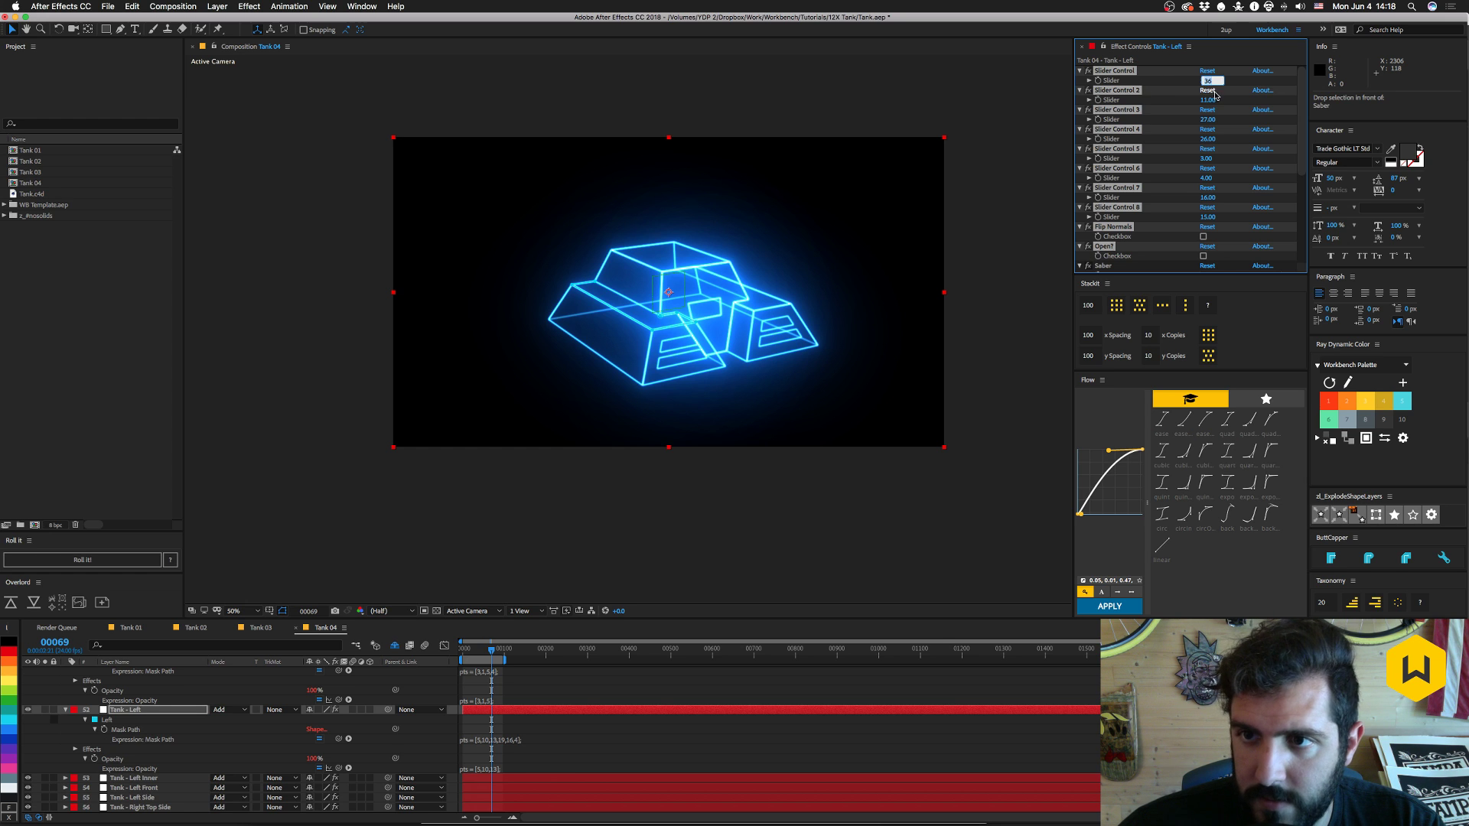
left_click(1166, 84)
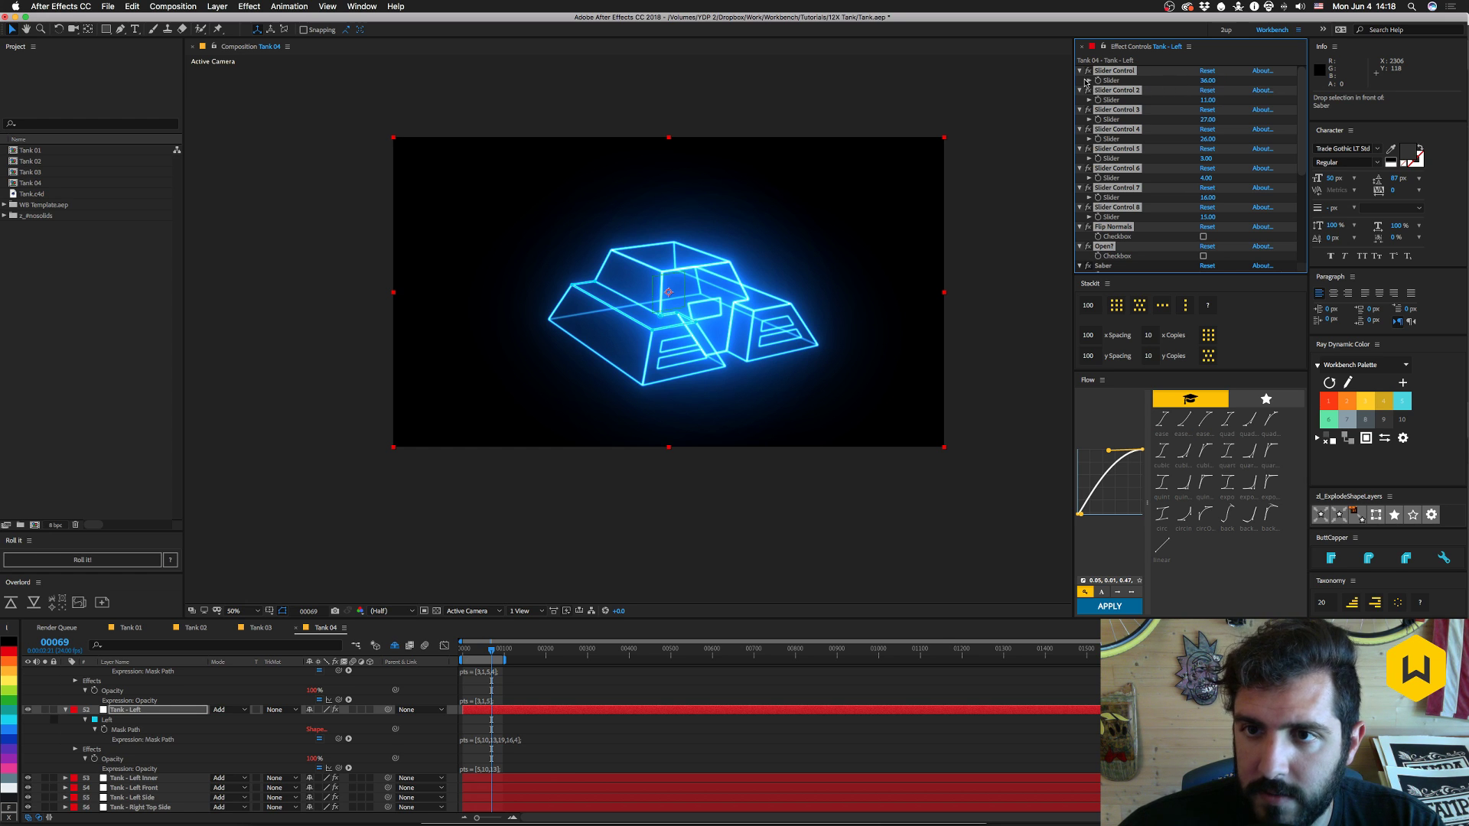
left_click(1085, 82)
left_click(1208, 81)
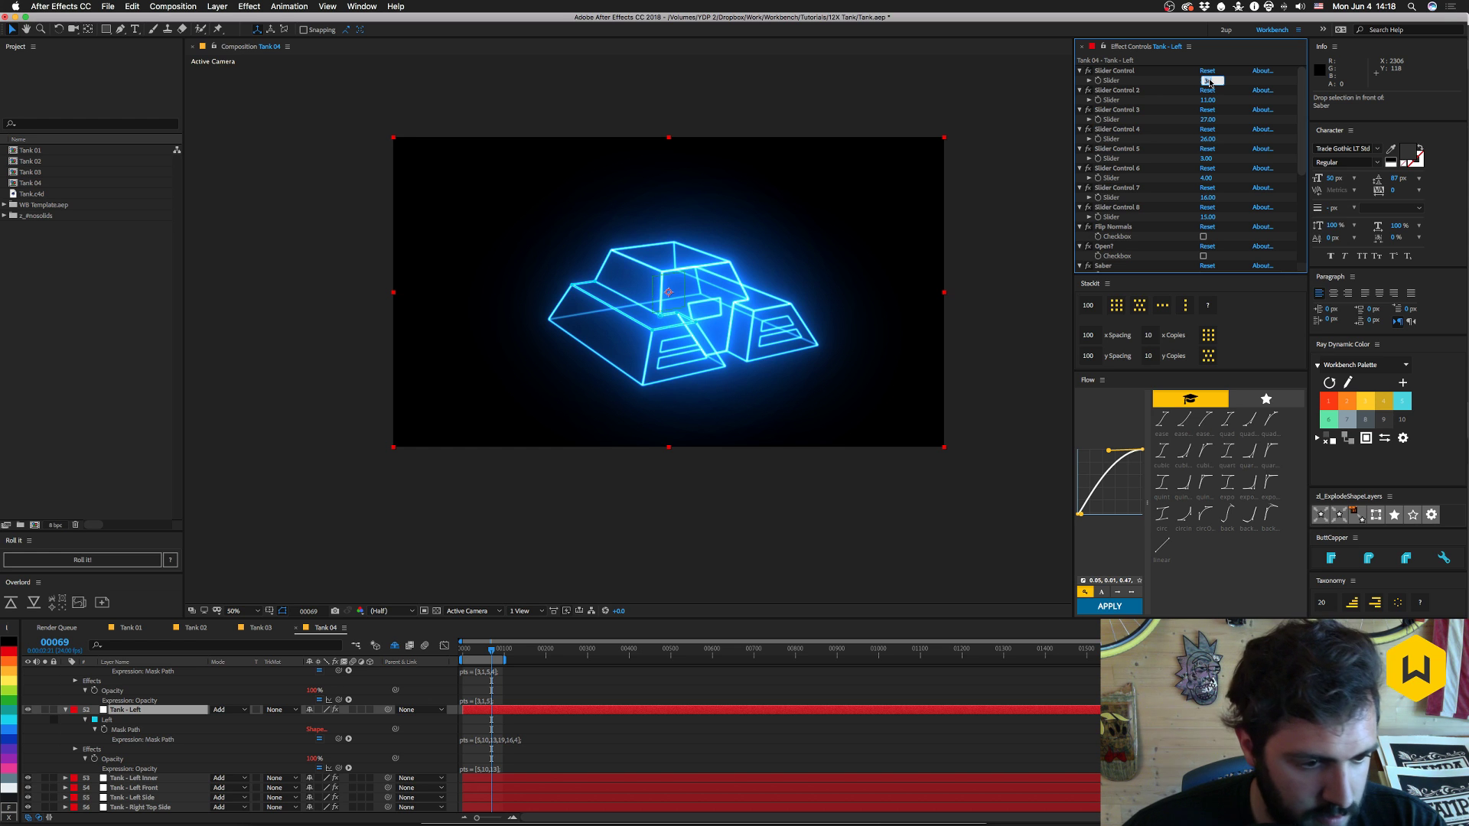
type("5")
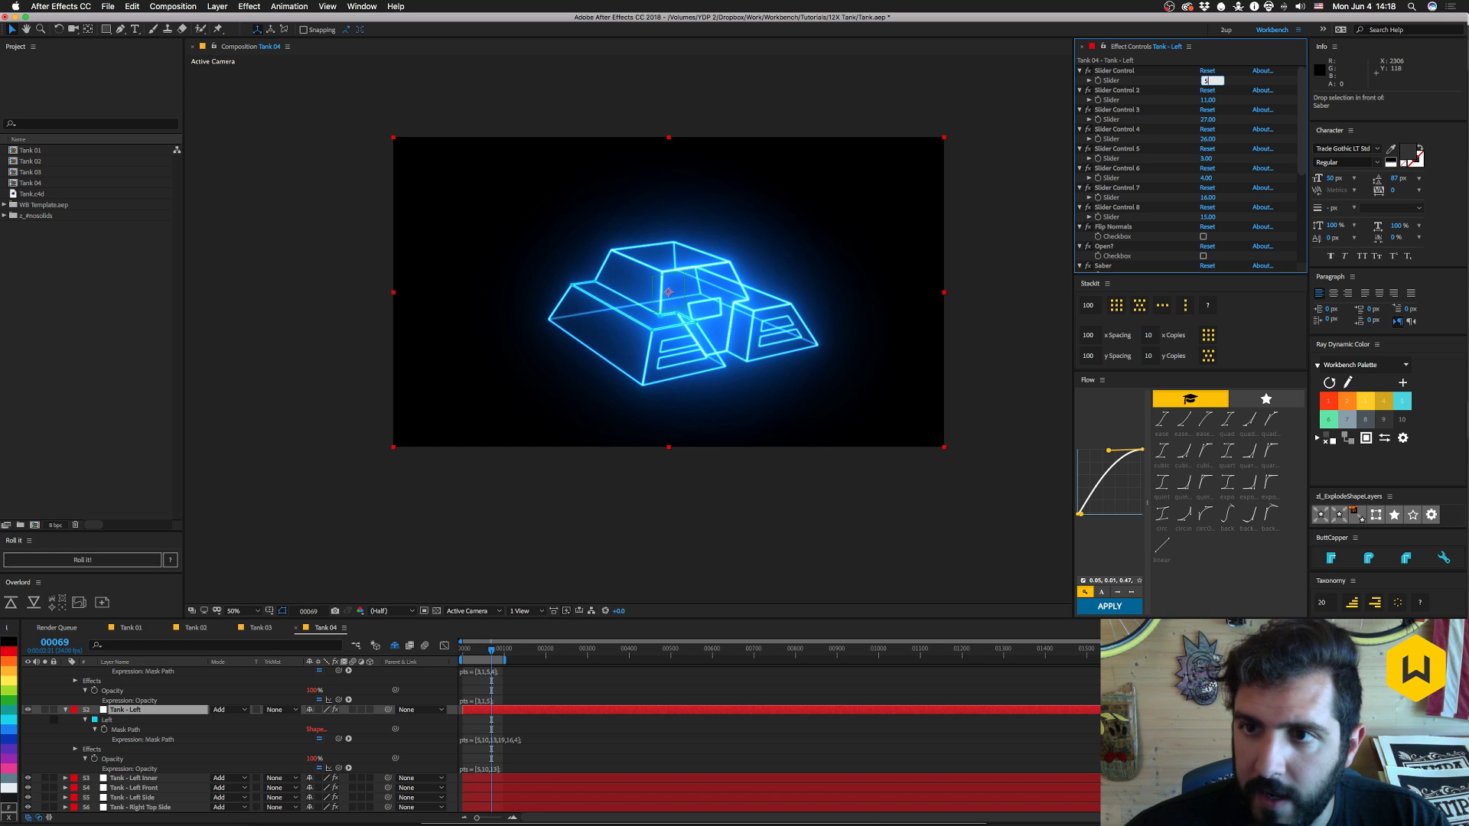
key("Tab")
type("10")
key("Tab")
type("1")
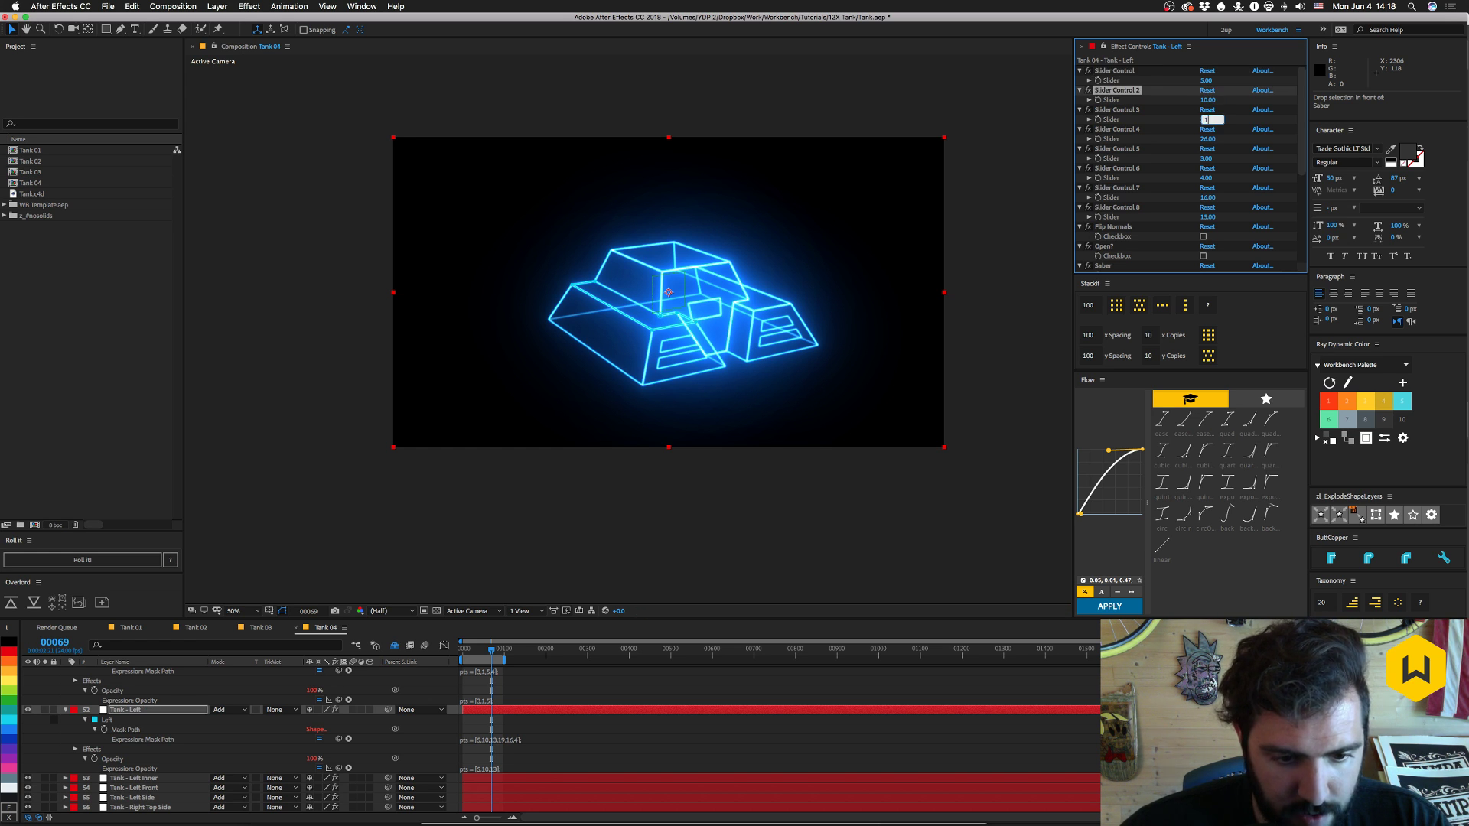
type("3")
key("Tab")
type("19")
key("Tab")
type("16")
key("Tab")
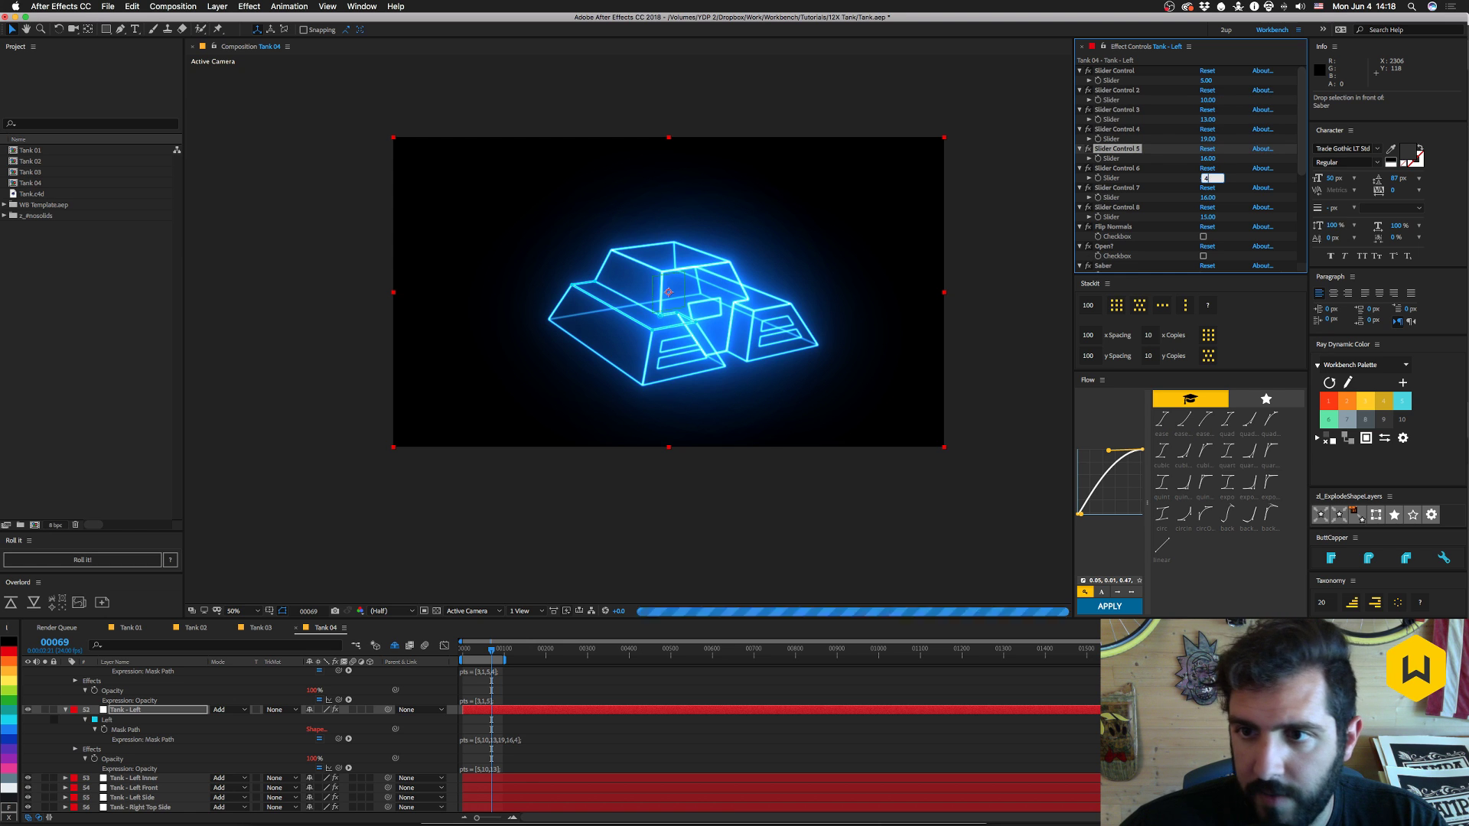
key("Return")
- Delete the two unused effects Slider Control 7 and Slider Control 8 from Tank - Left
left_click(1117, 187)
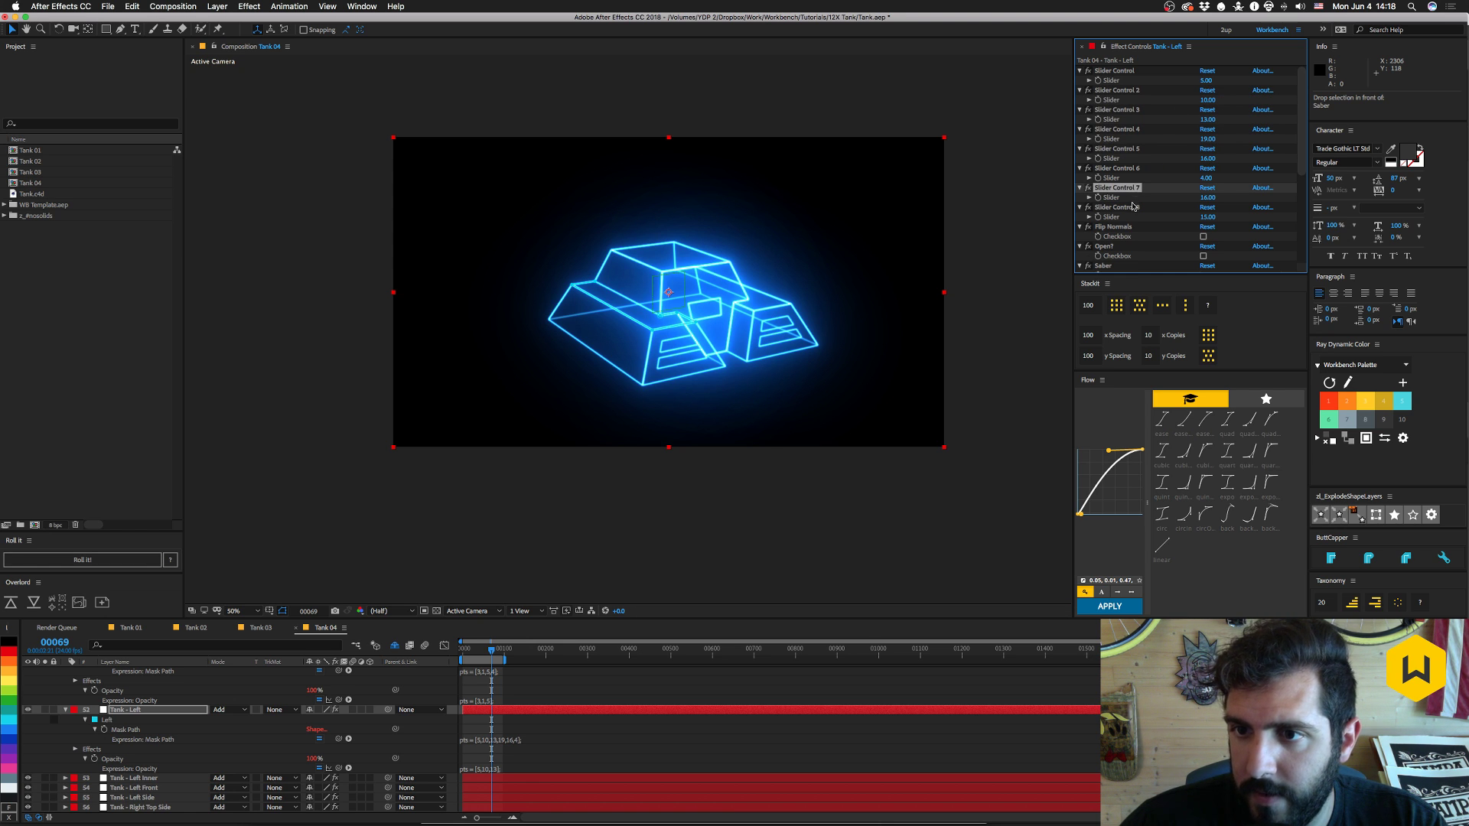
left_click(1130, 208, "shift")
key("Delete")
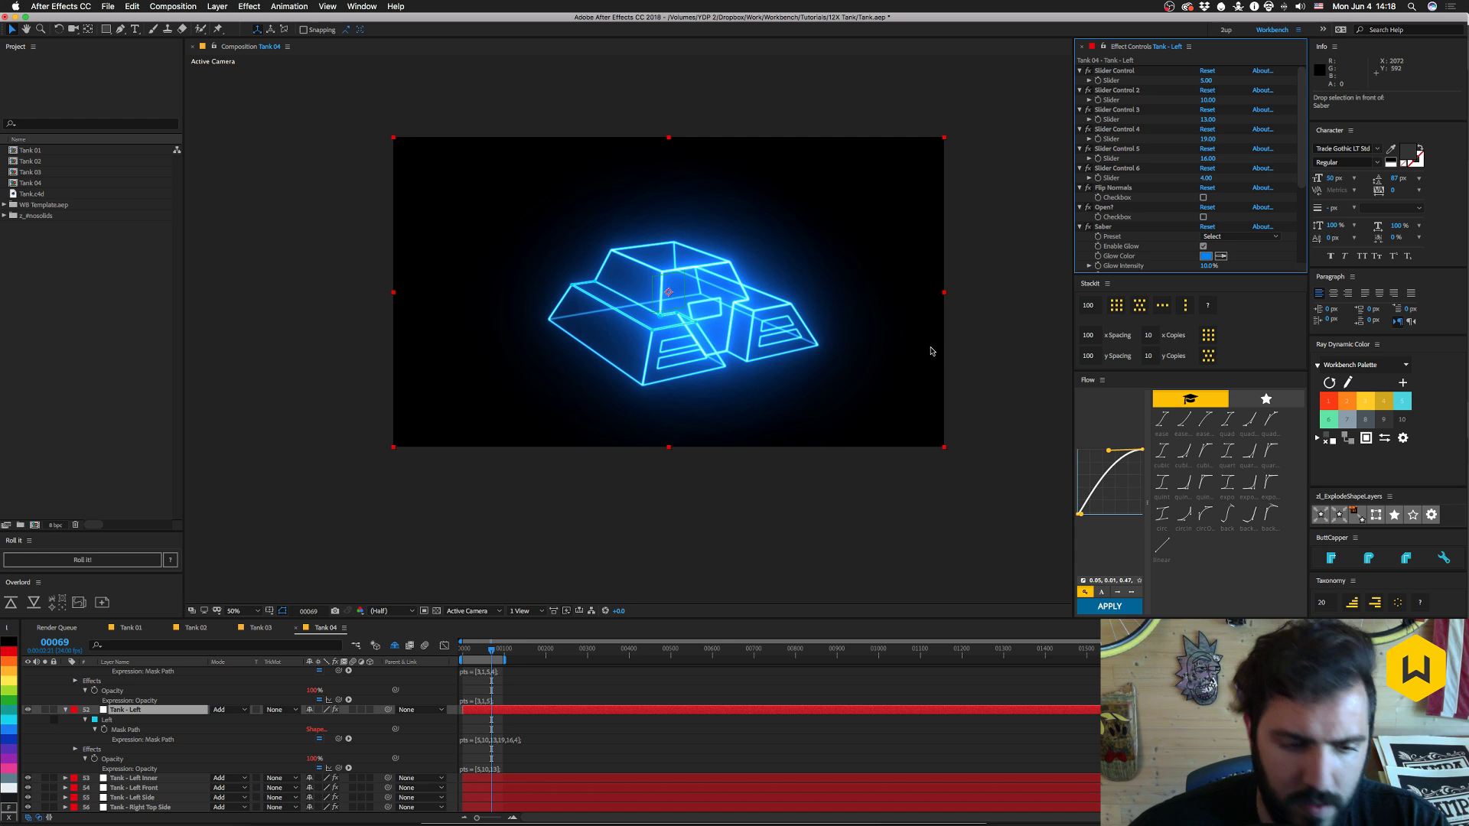
- Look over the layer stack in an enlarged timeline, then select Tank - Front to view its effects
scroll(151, 748, "down", 2)
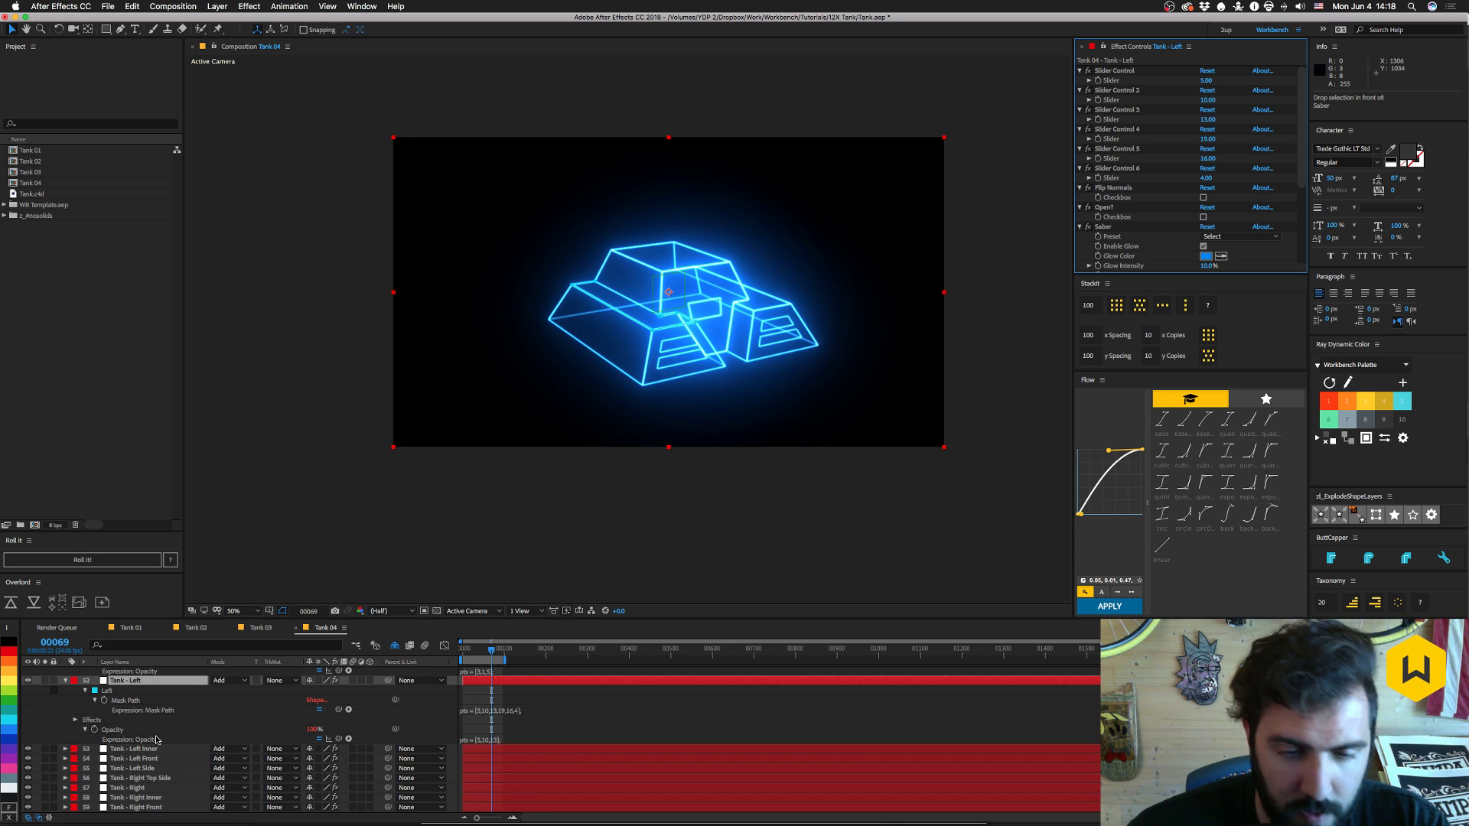
key("grave")
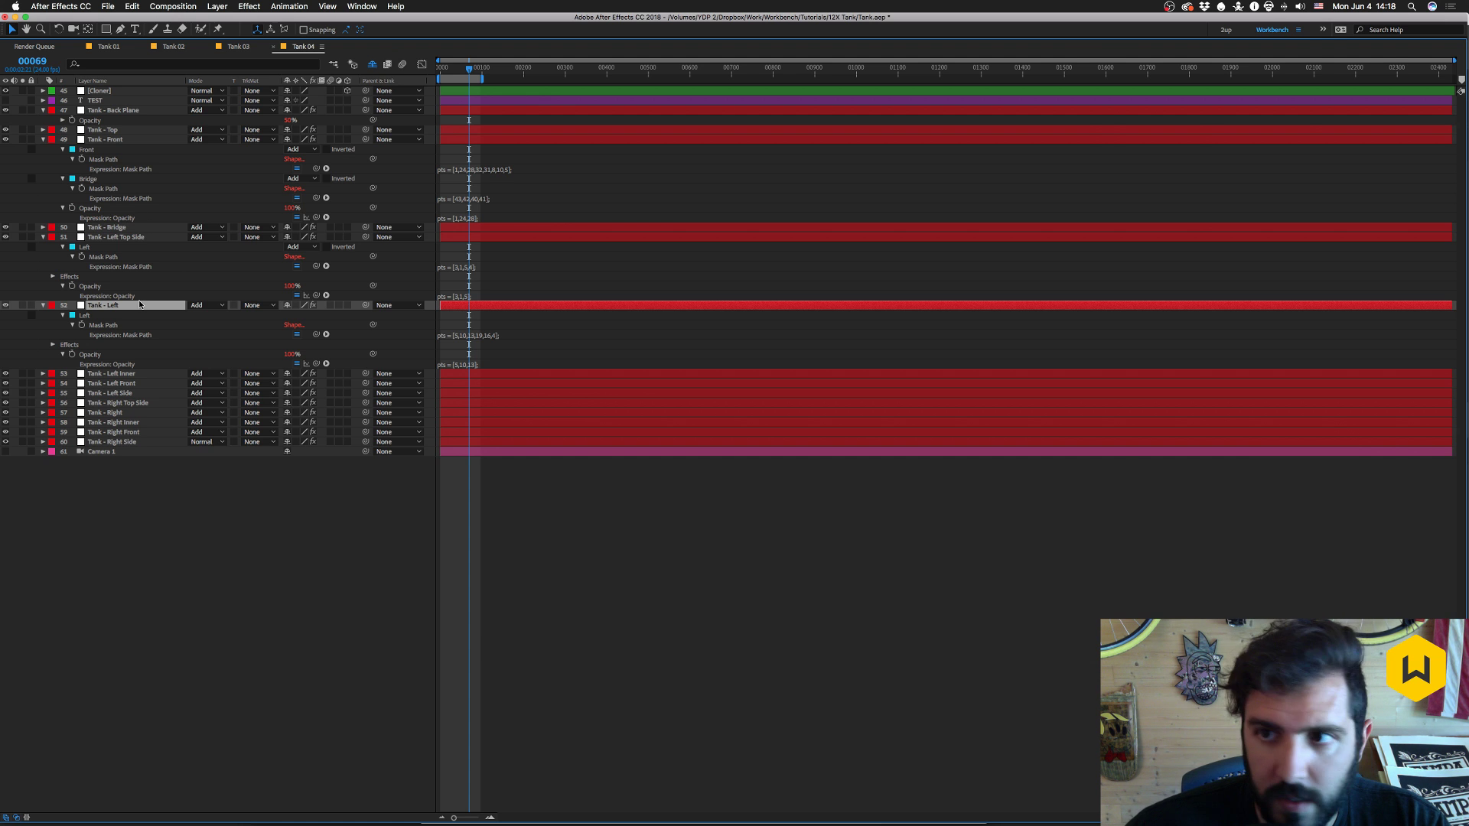
key("grave")
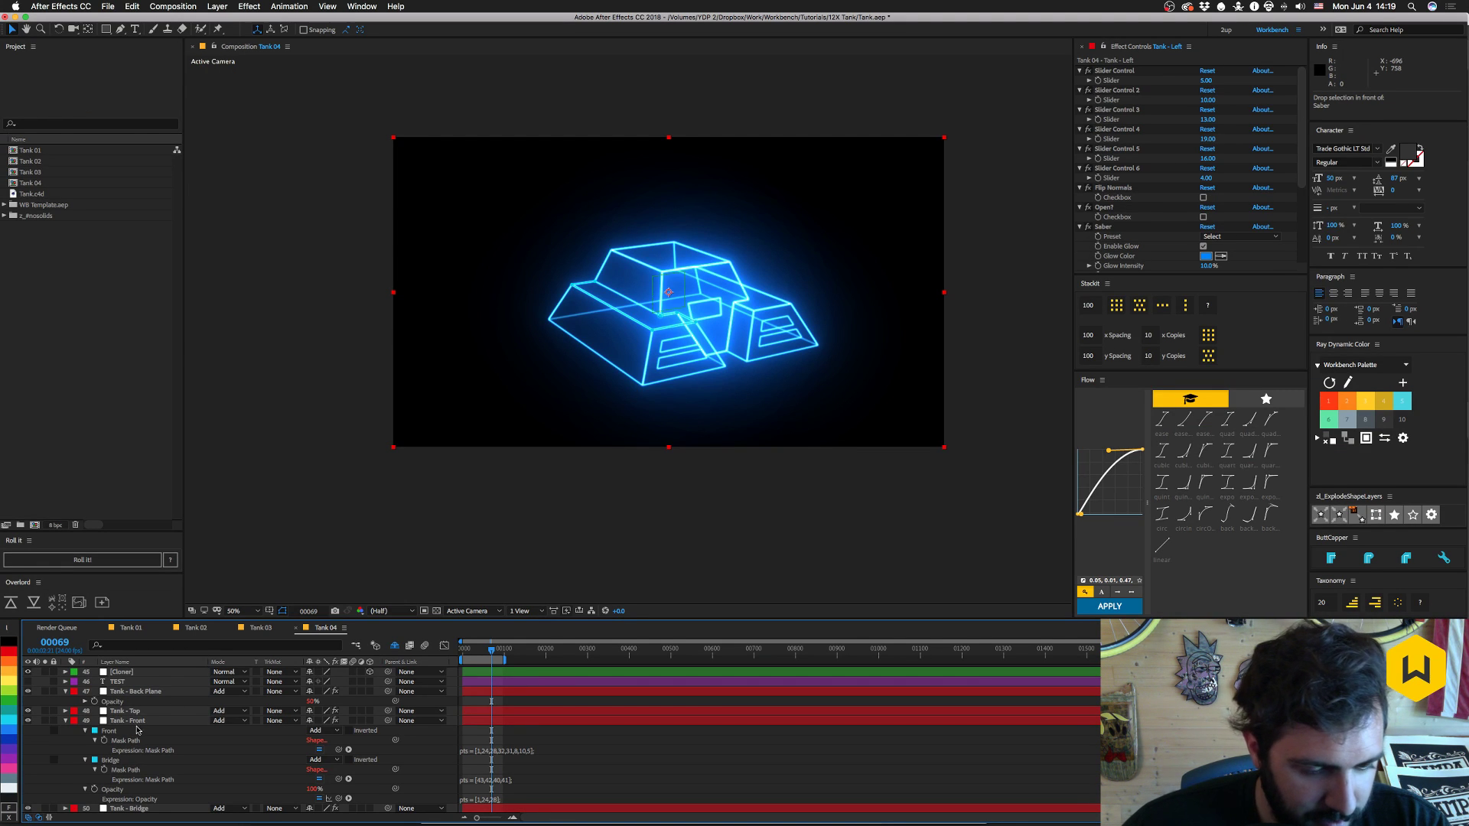
left_click(139, 724)
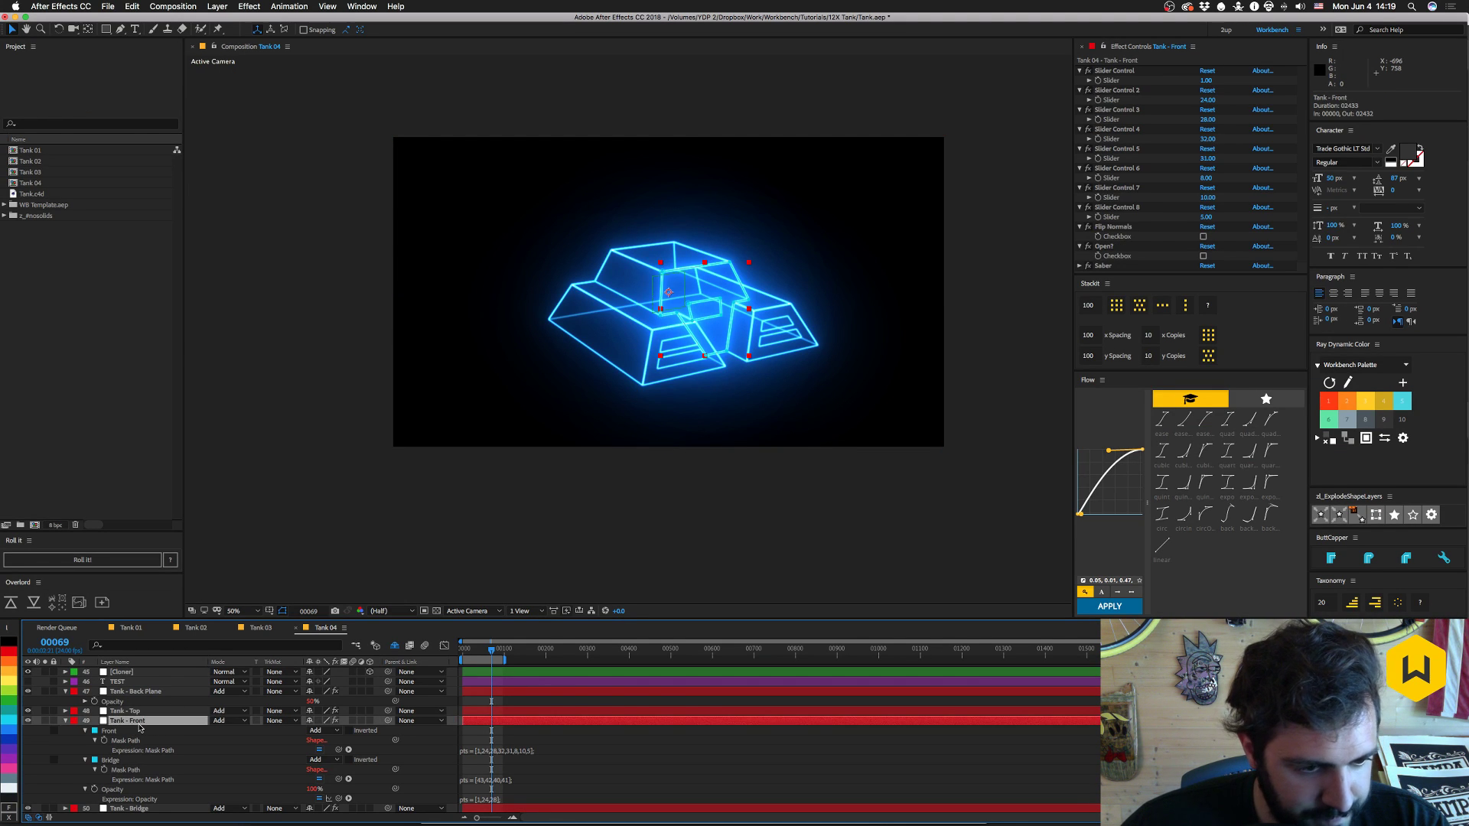
- Delete the Bridge mask from the Tank - Front layer and collapse the layer
left_click(68, 722)
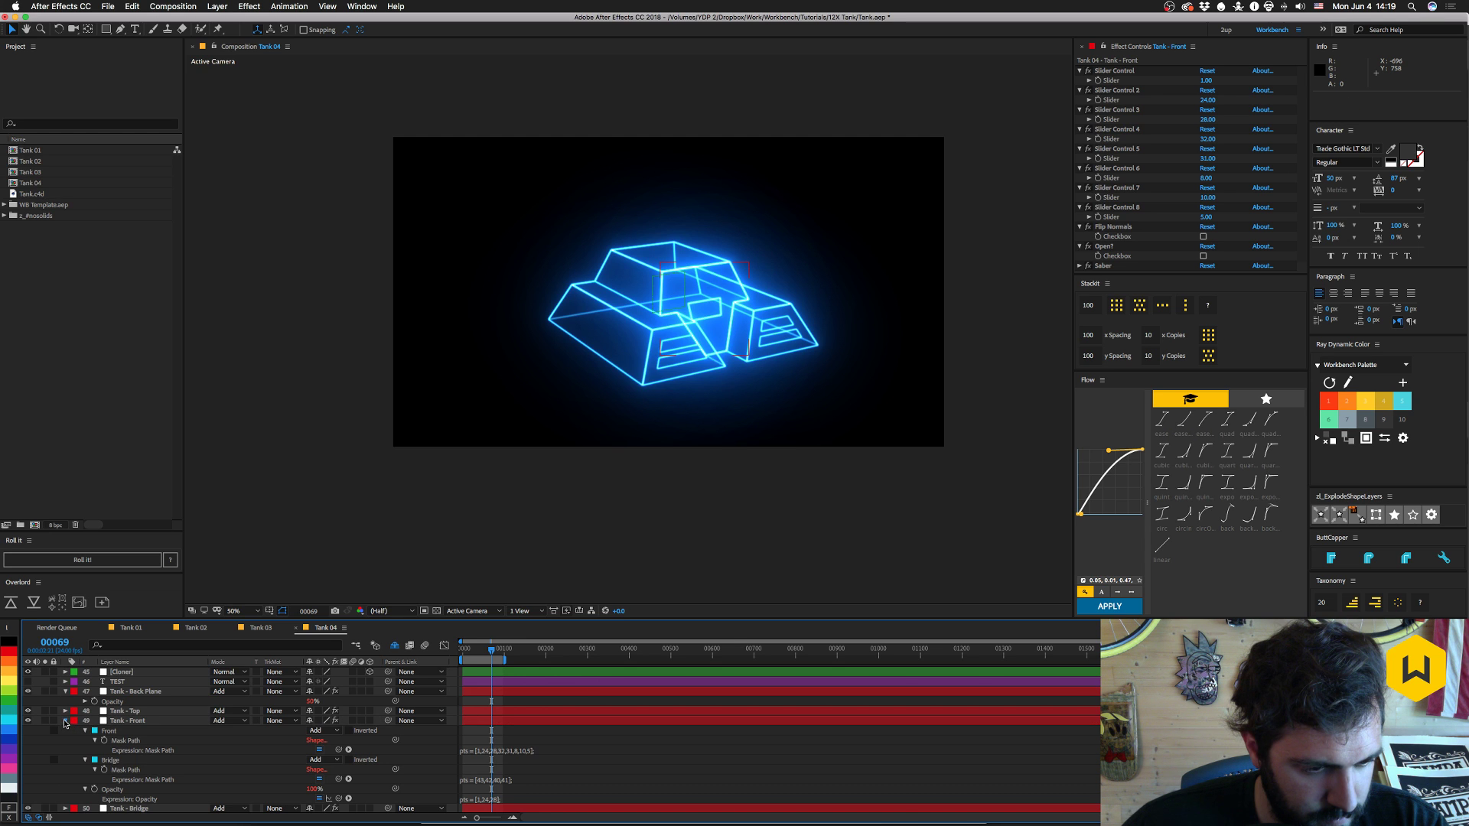
left_click(66, 721)
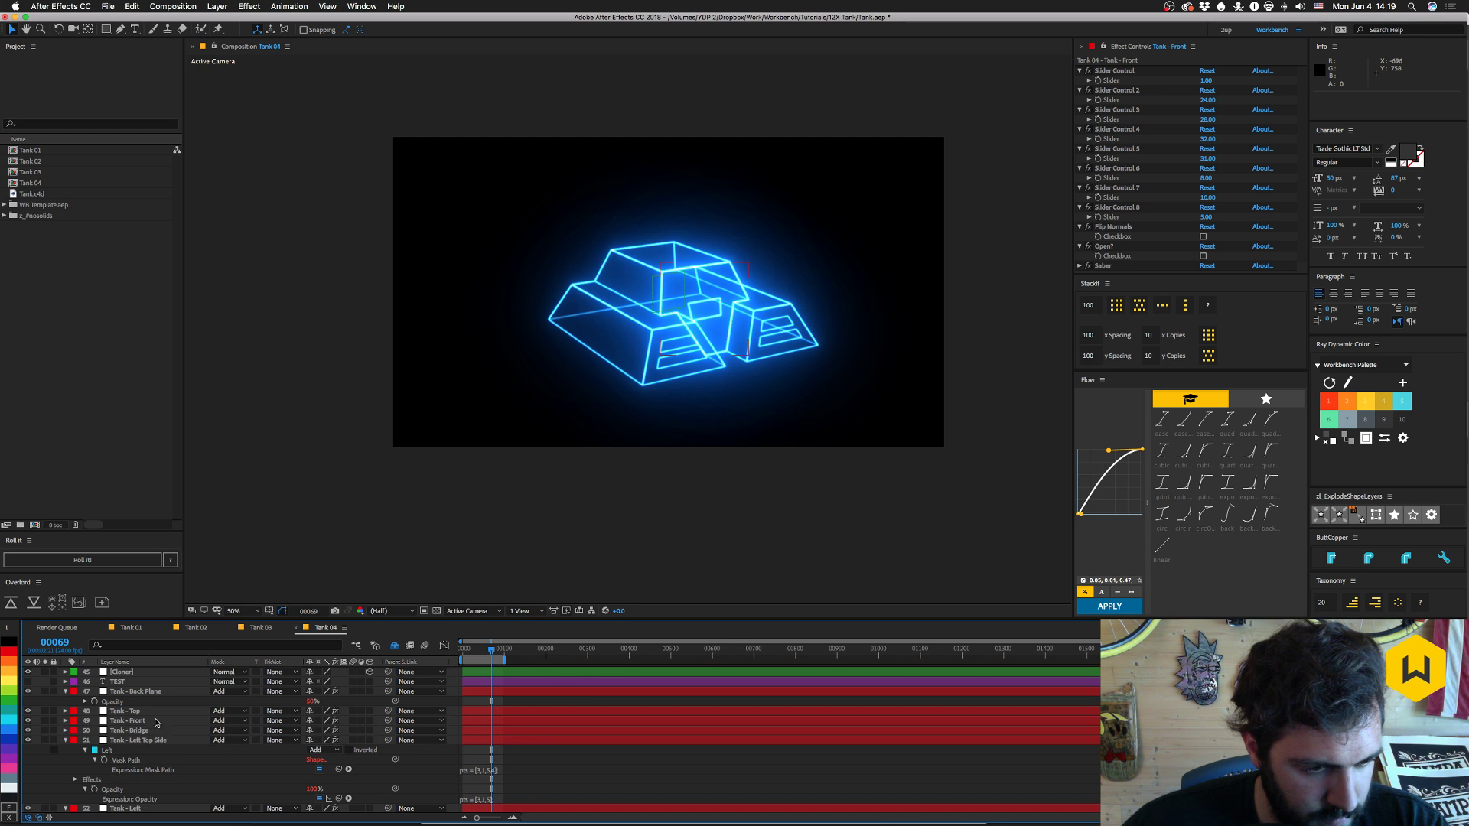
left_click(66, 721)
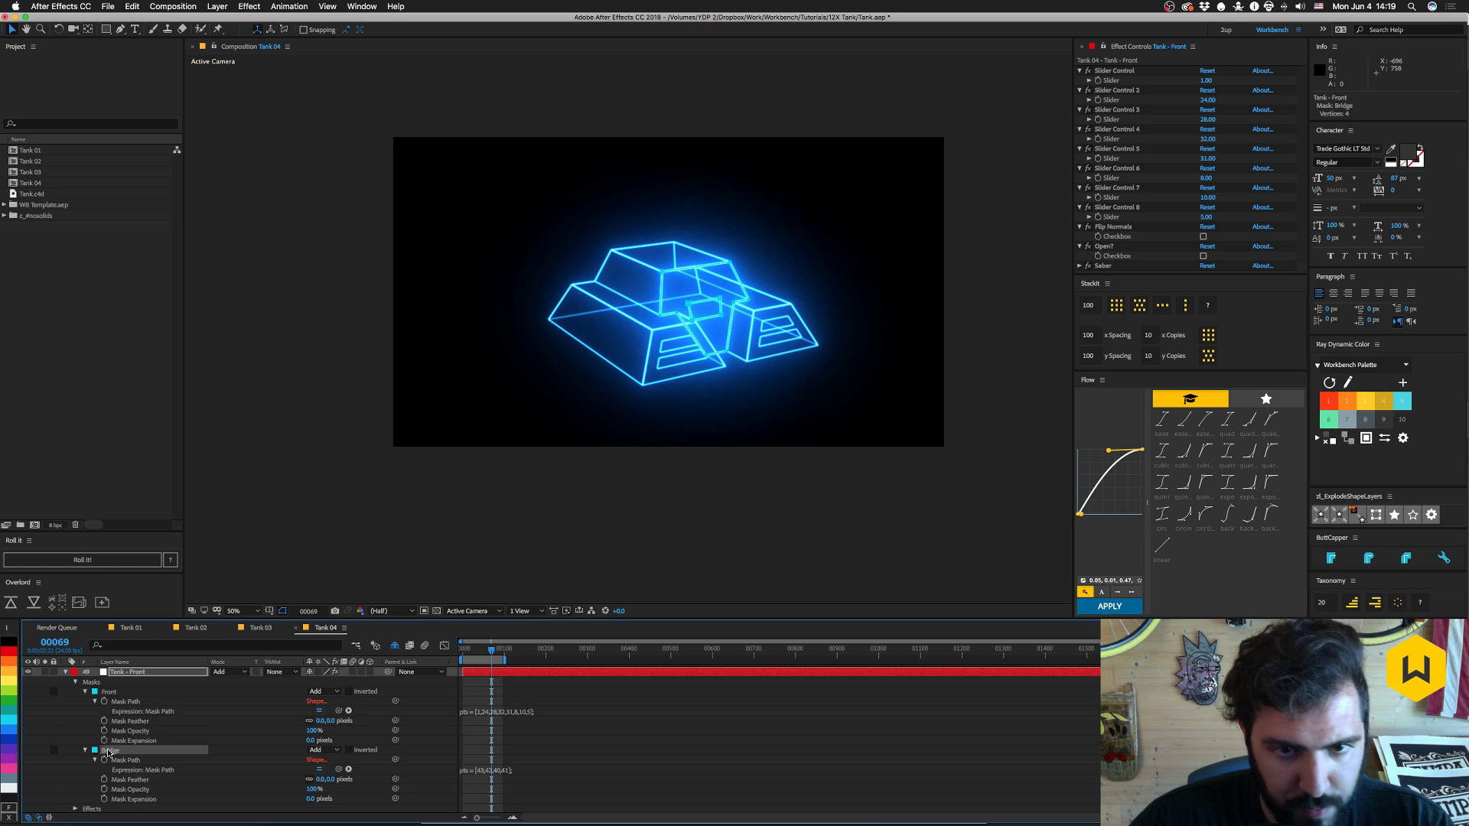
key("Delete")
scroll(64, 722, "up", 3)
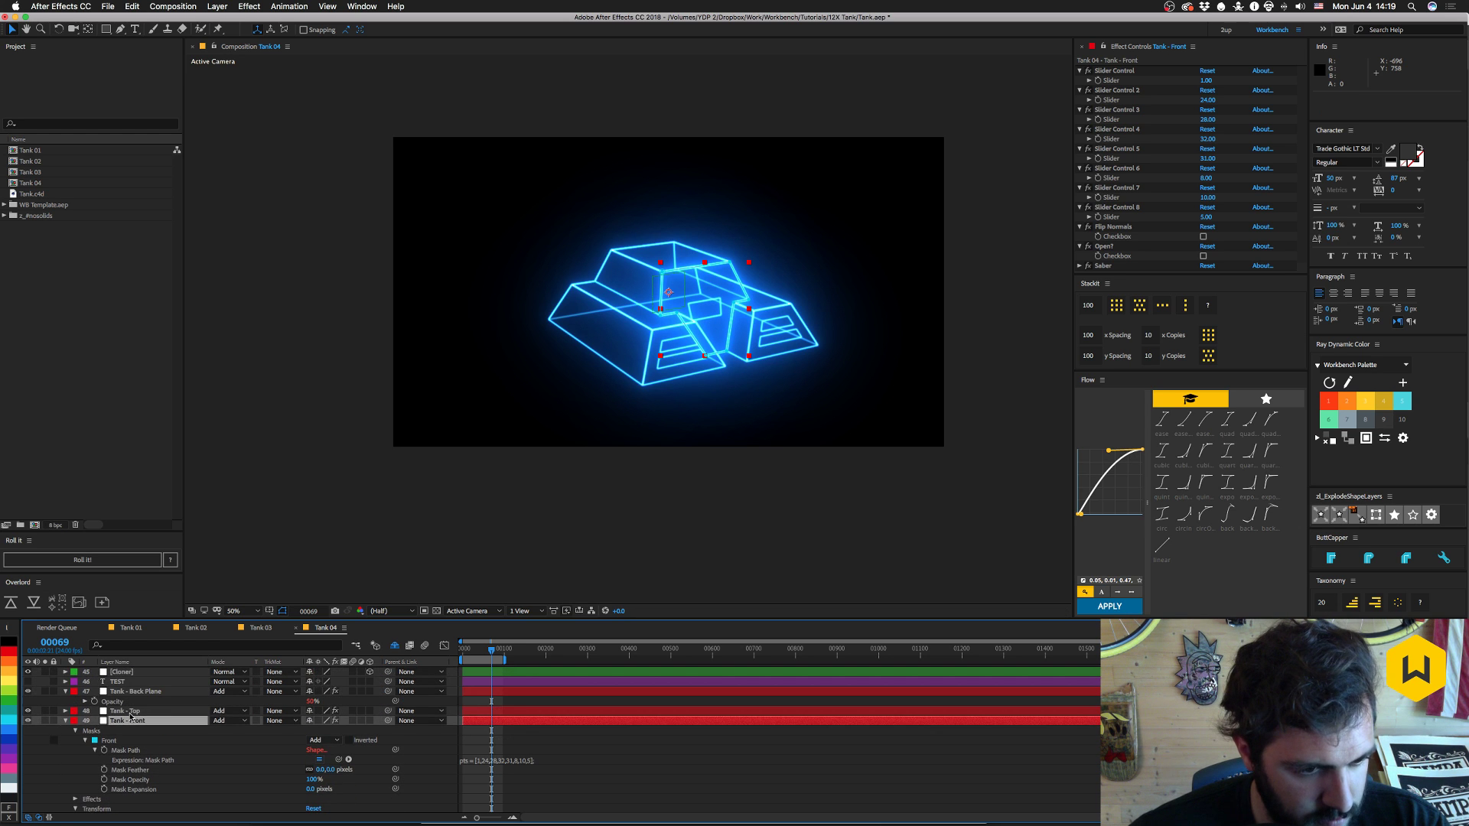
left_click(64, 720)
- Delete the Front mask from the Tank - Bridge layer and collapse the layer
left_click(65, 730)
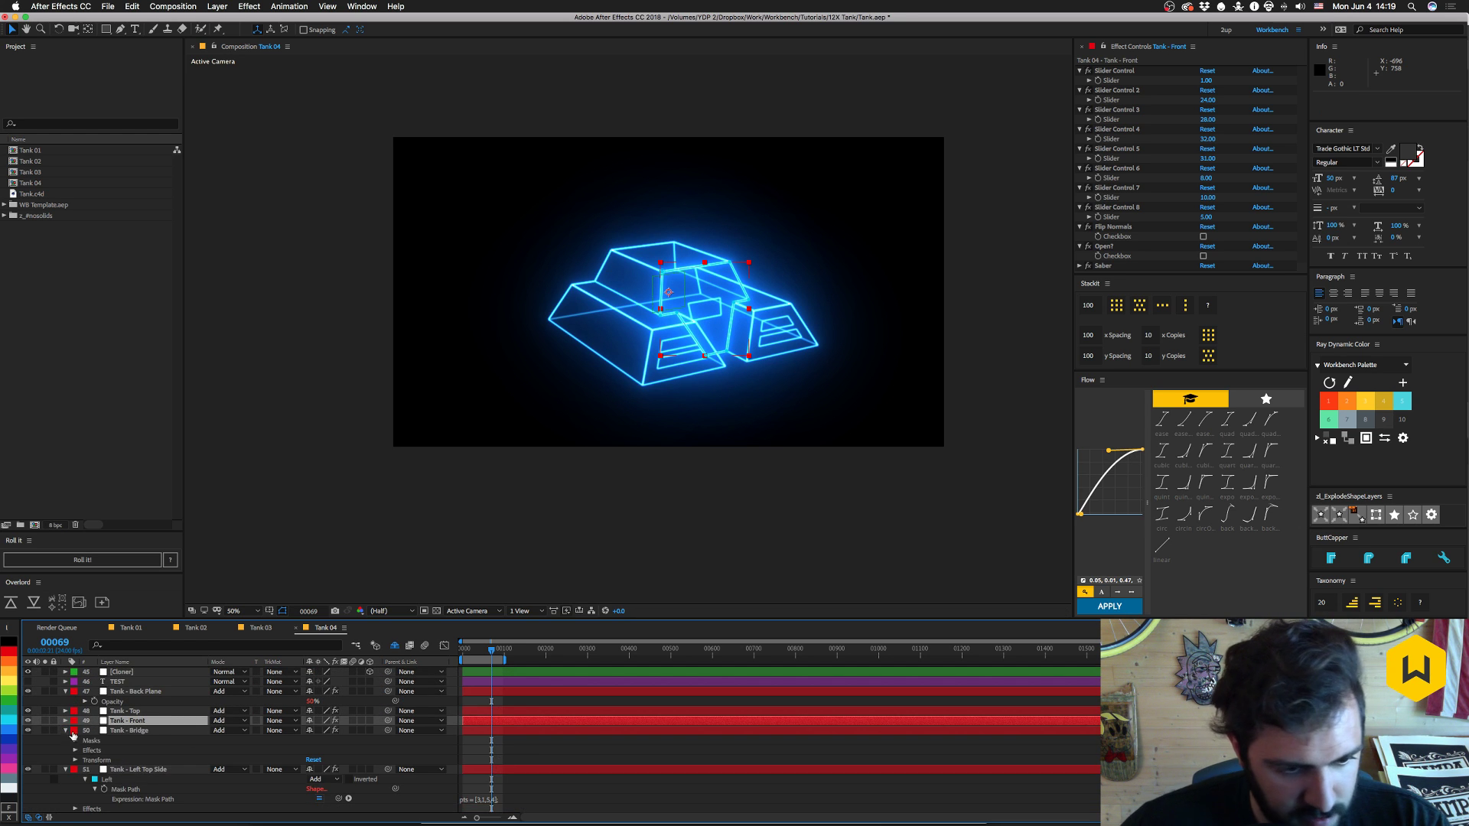
left_click(75, 741)
left_click(90, 750)
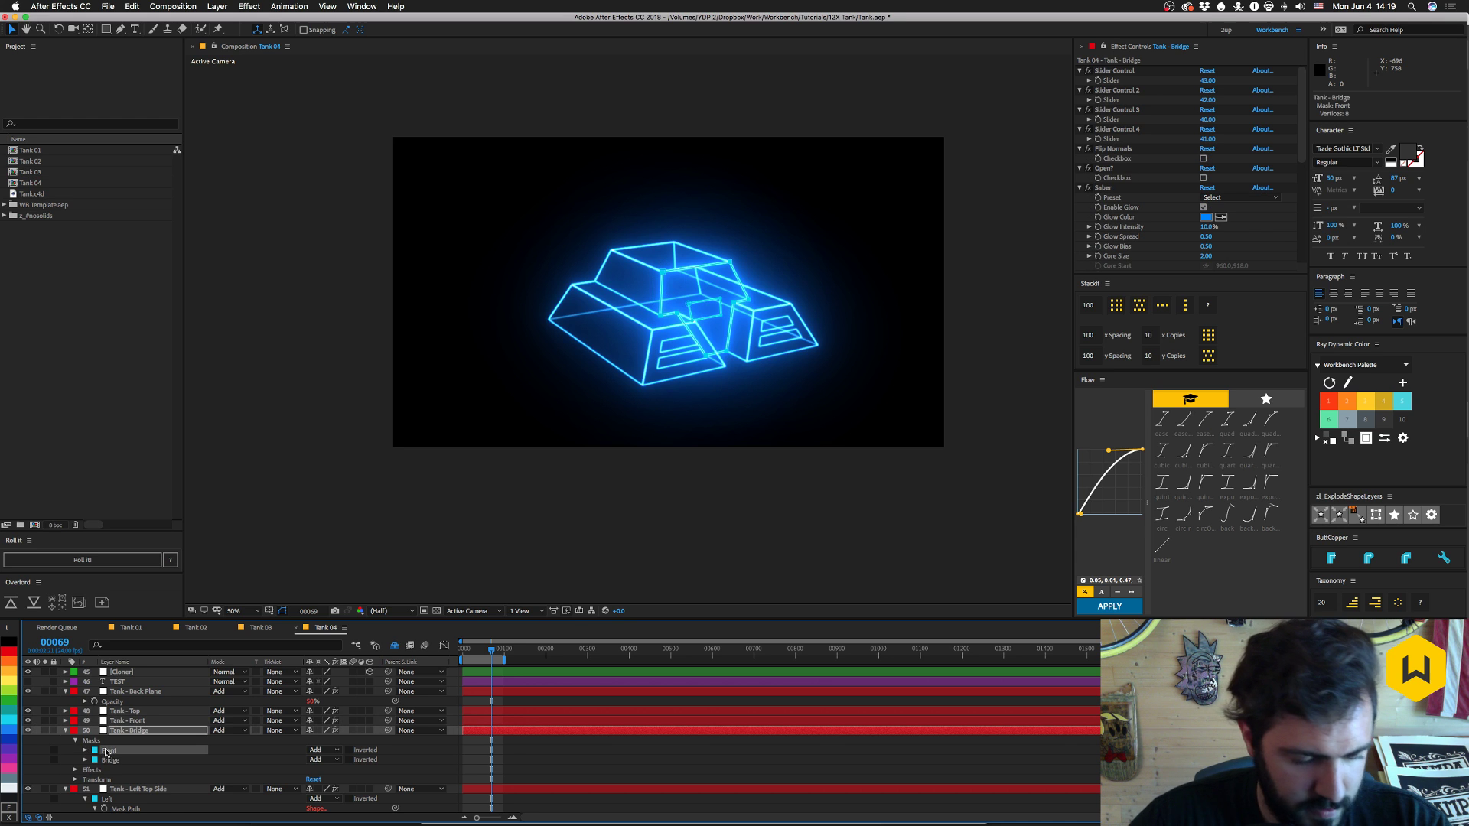
key("Delete")
left_click(65, 730)
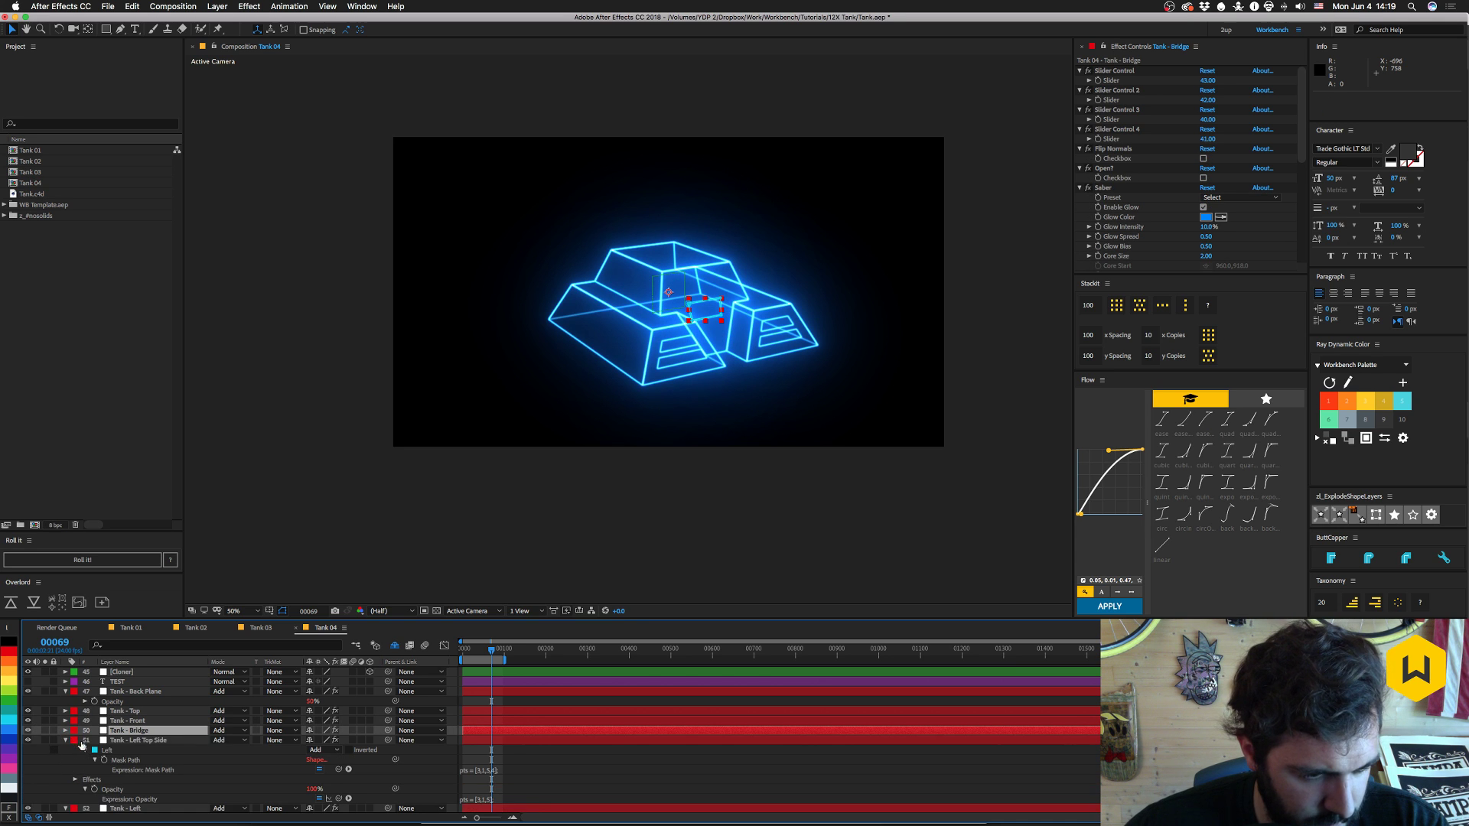
- Check the Tank - Left Top Side and Tank - Left layers and collapse their properties
left_click(128, 741)
scroll(161, 761, "down", 3)
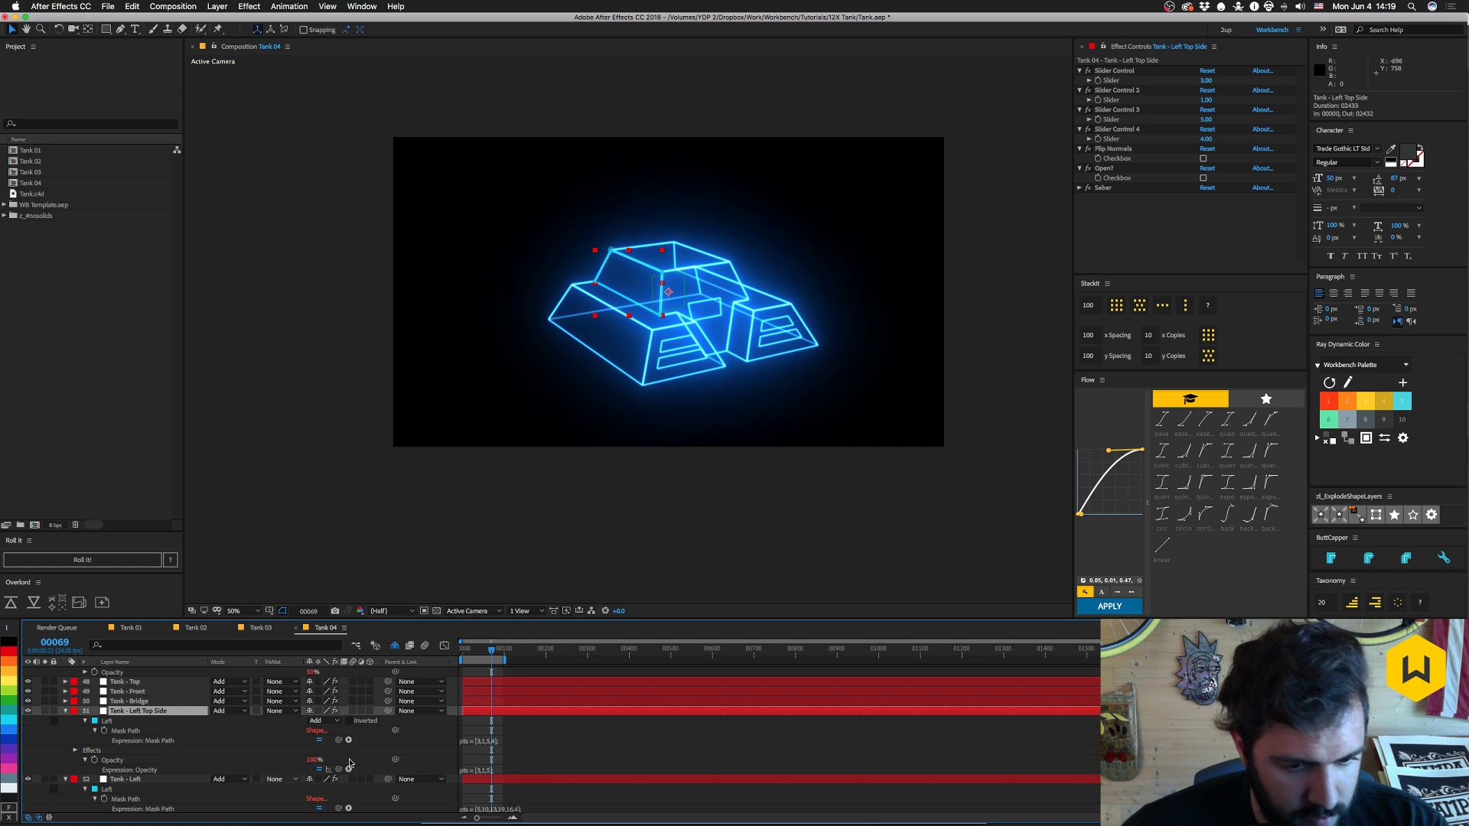
left_click(65, 710)
left_click(138, 721)
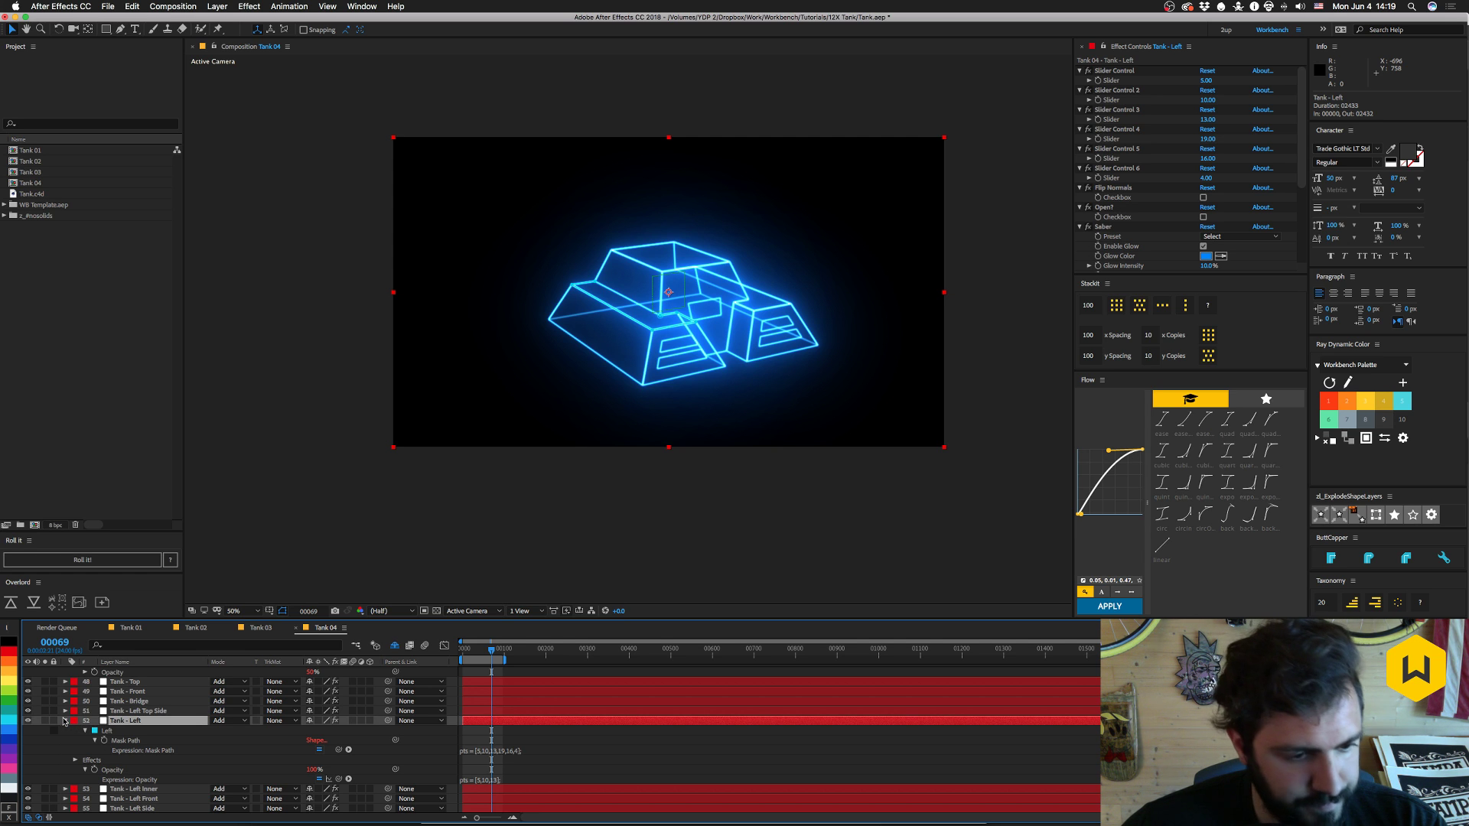
left_click(65, 720)
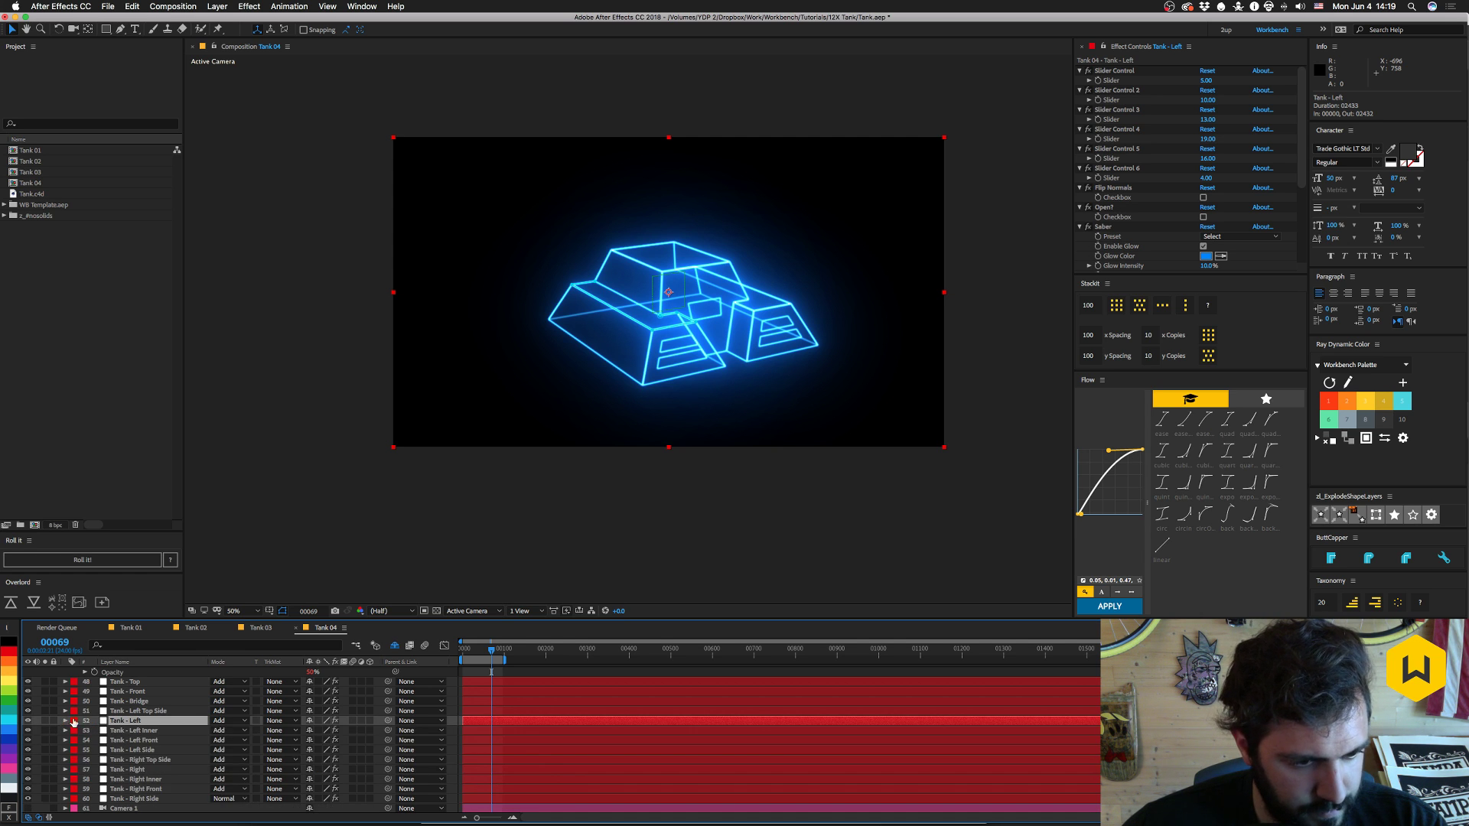
- Paste the copied slider and checkbox controls onto the Tank - Left Inner layer and place them above the Saber effect
left_click(134, 731)
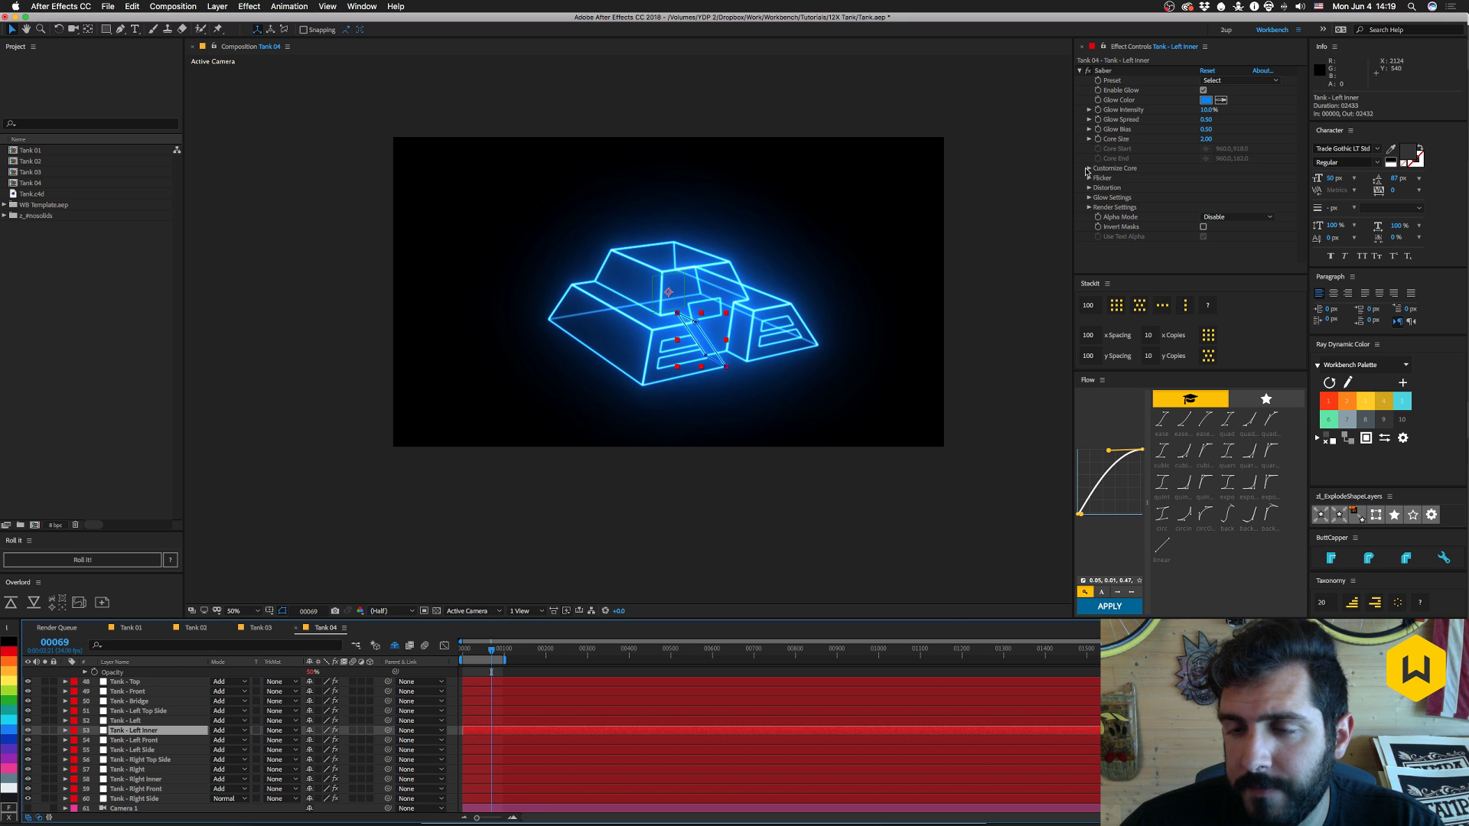
key("ctrl+v")
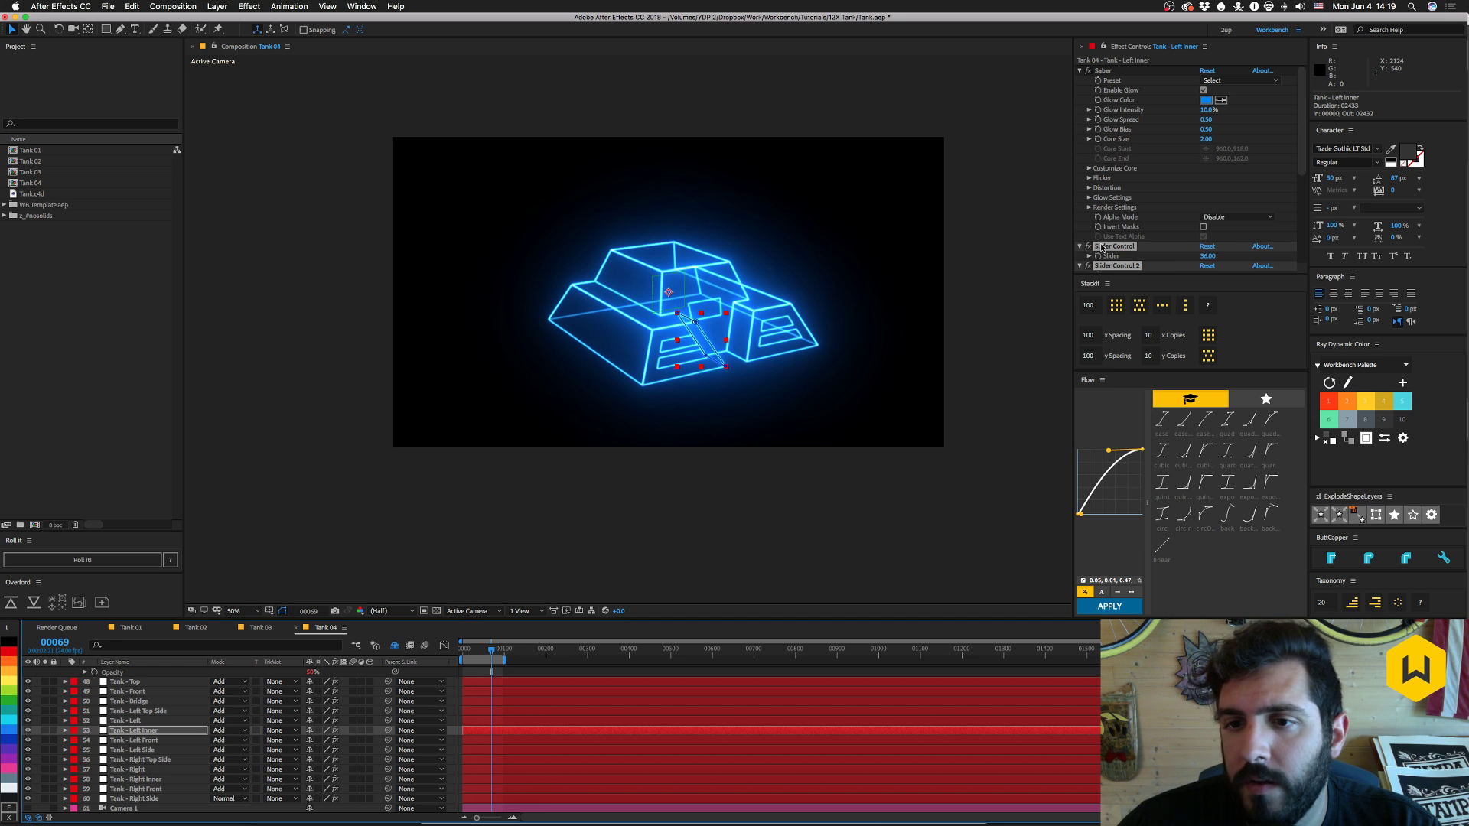
left_click_drag(1101, 246, 1109, 73)
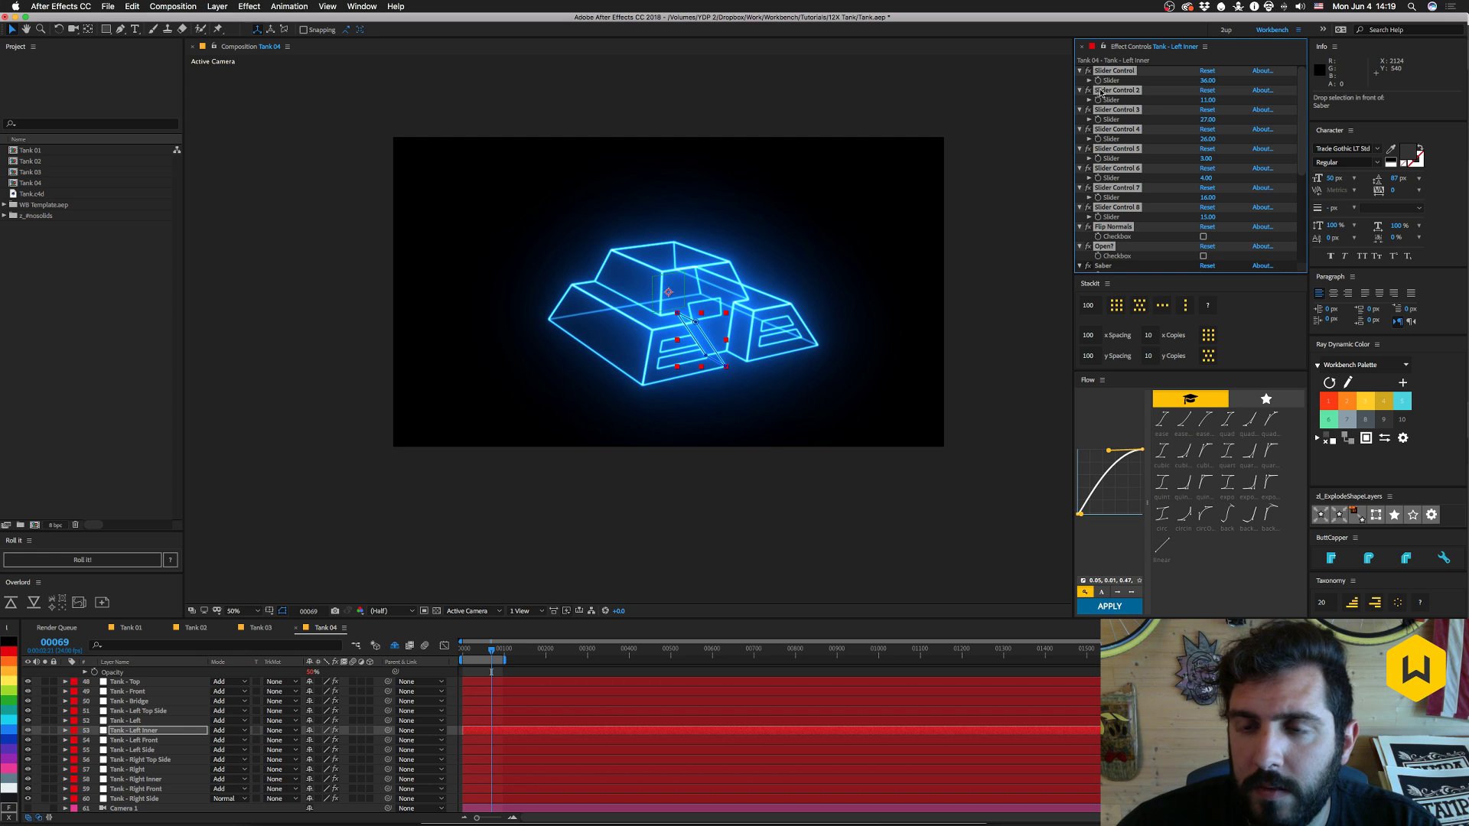
left_click(1084, 82)
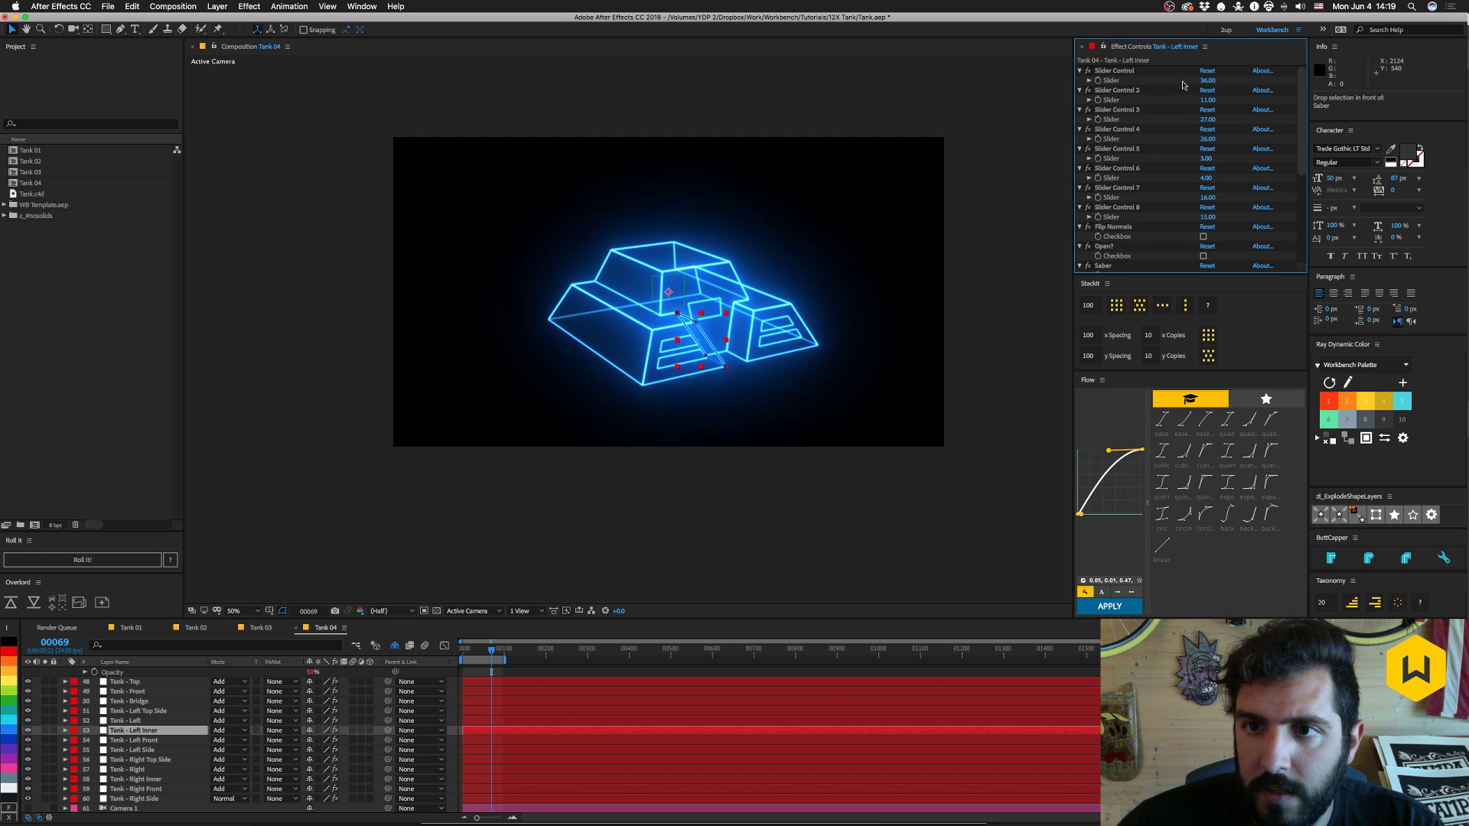
- Reveal the Tank - Left Inner layer's expressions and set its first four sliders to the mask path points 13, 10, 8 and 12
left_click(1208, 81)
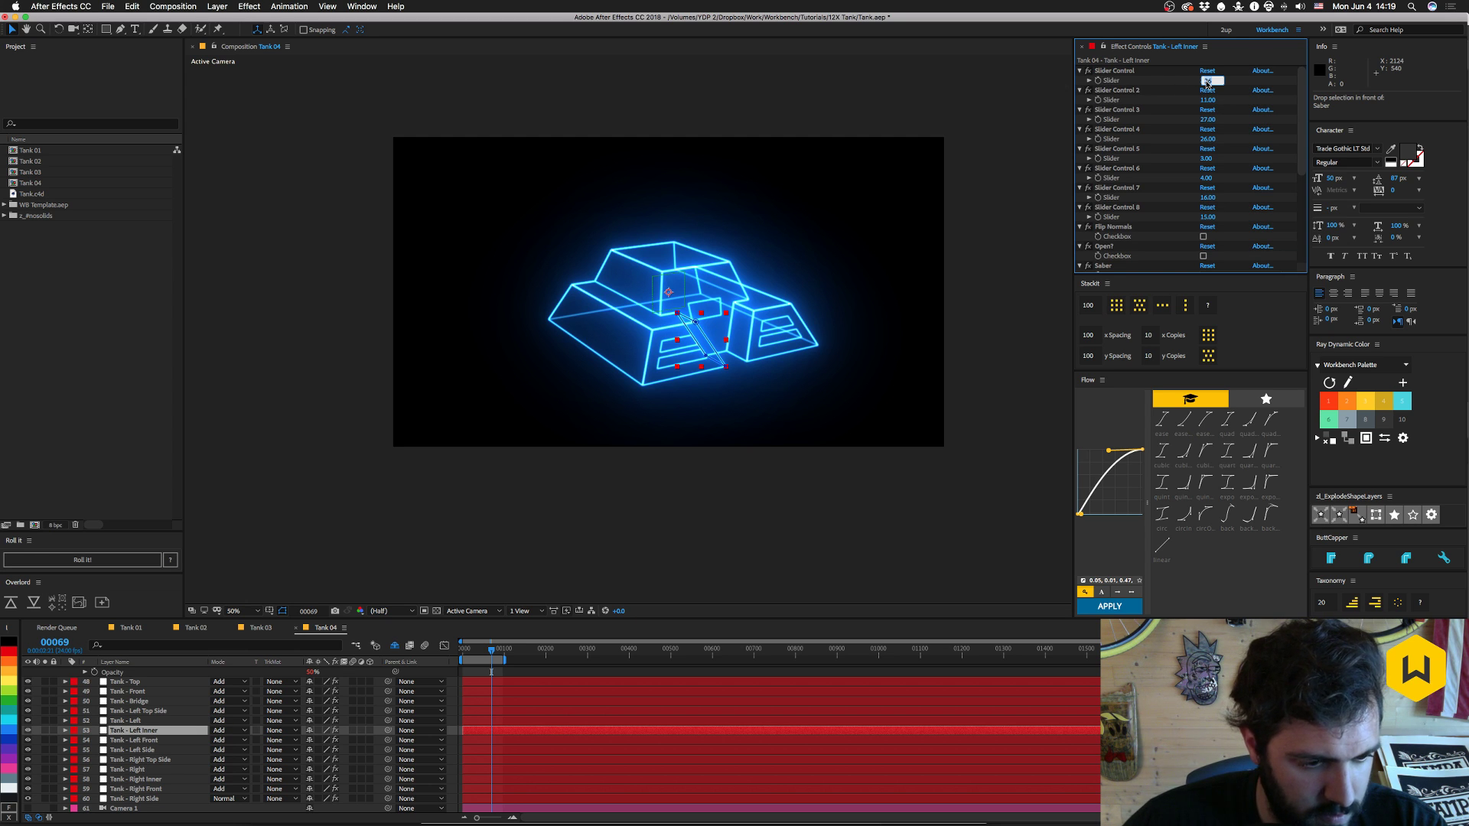
left_click(156, 732)
key("e")
key("e")
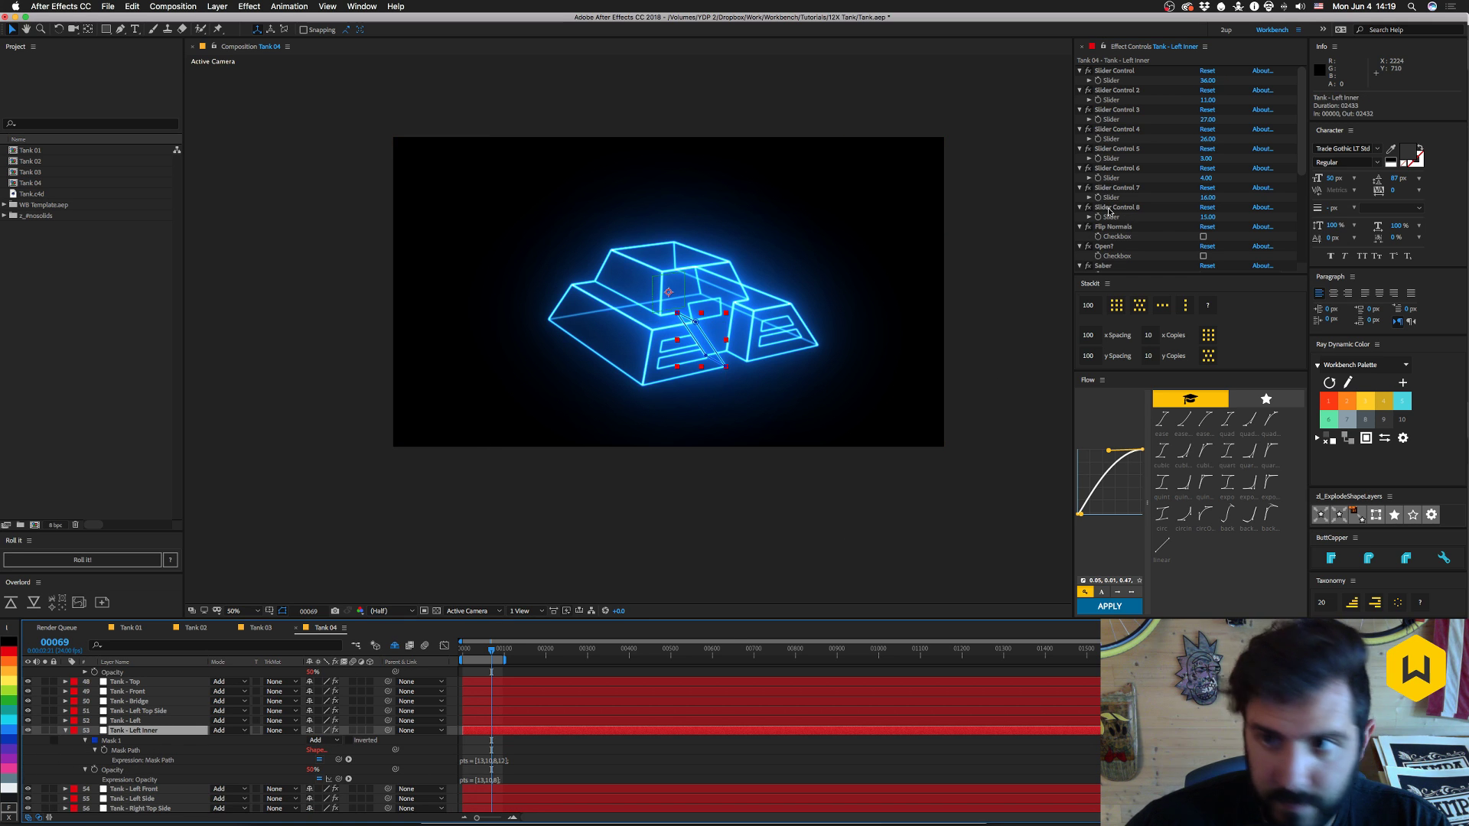
left_click(1209, 81)
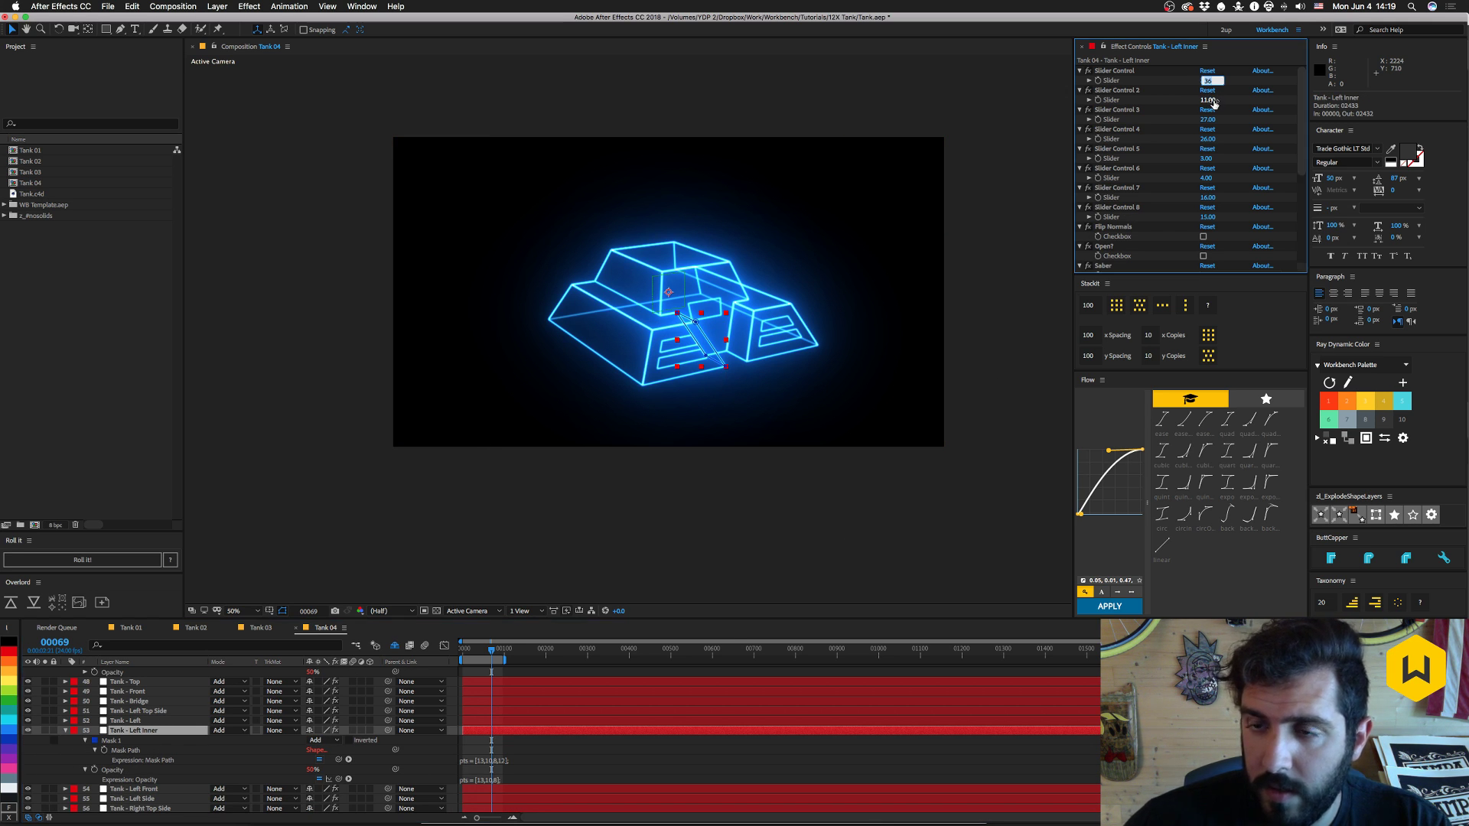
type("13")
key("Tab")
type("10")
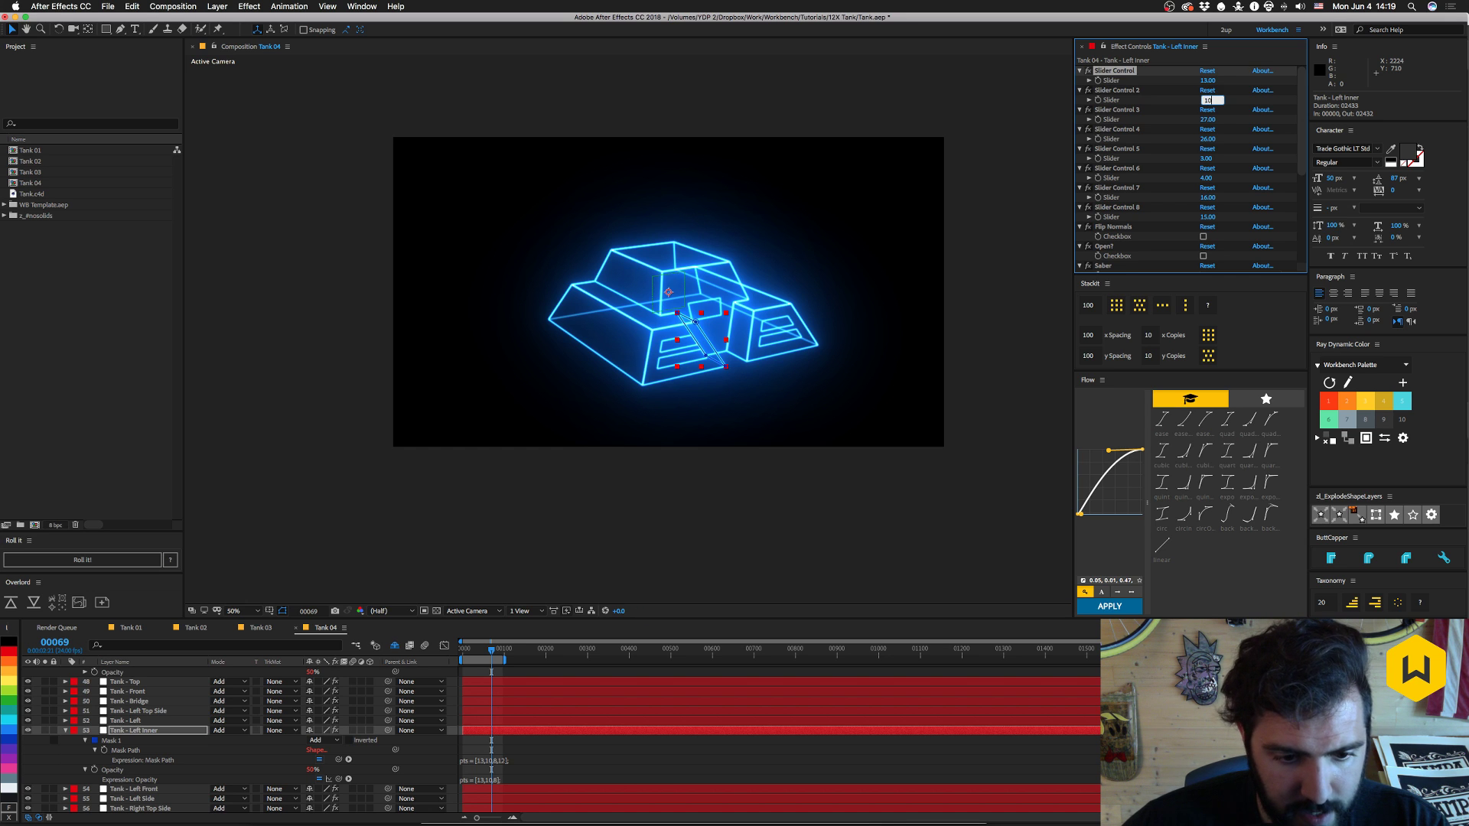
key("Tab")
type("8")
key("Tab")
type("12")
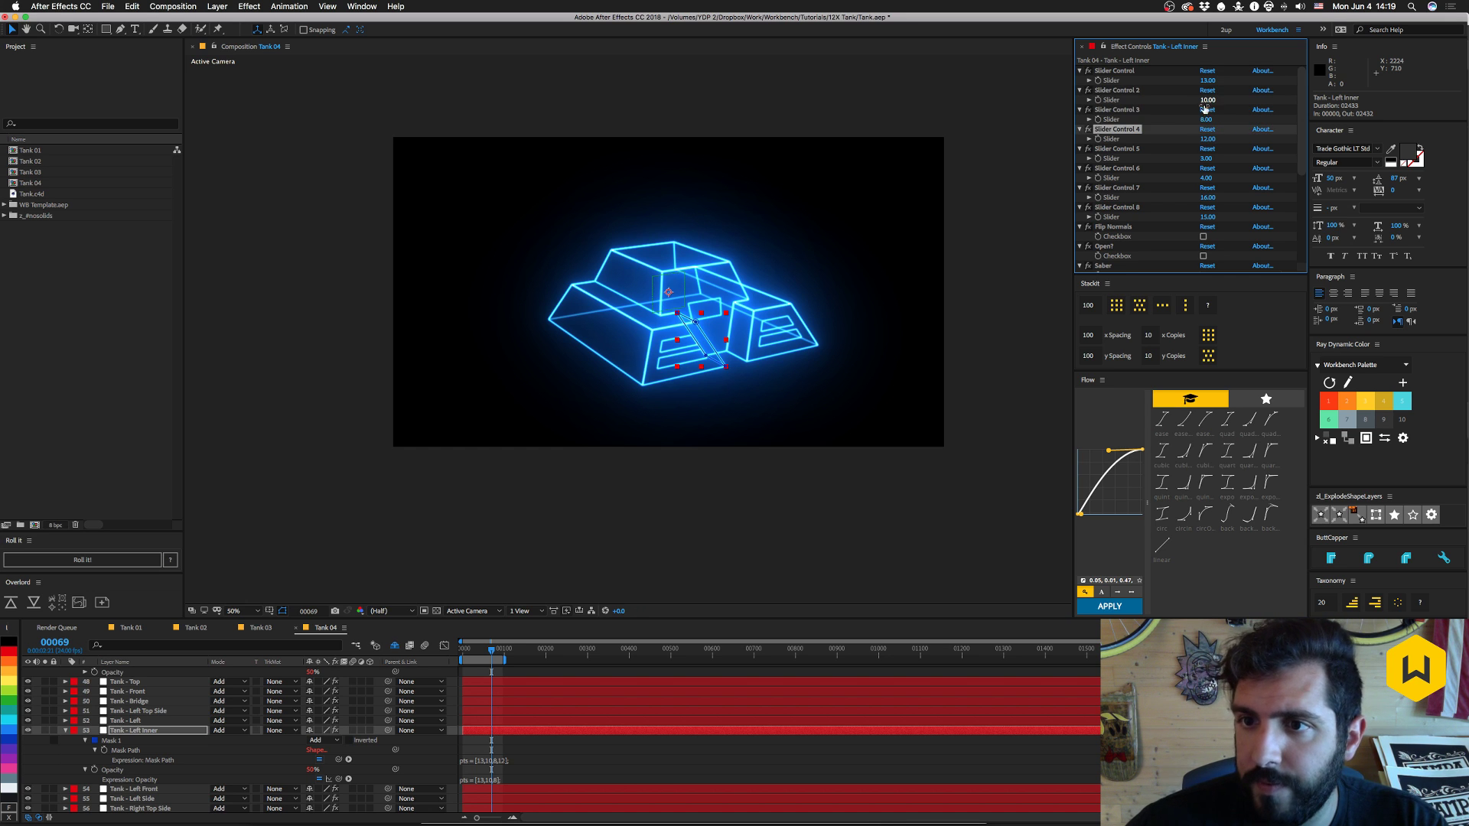
key("Return")
- Delete the surplus Slider Controls 5 to 8 from the Tank - Left Inner layer
left_click(1122, 149)
left_click(1125, 208, "shift")
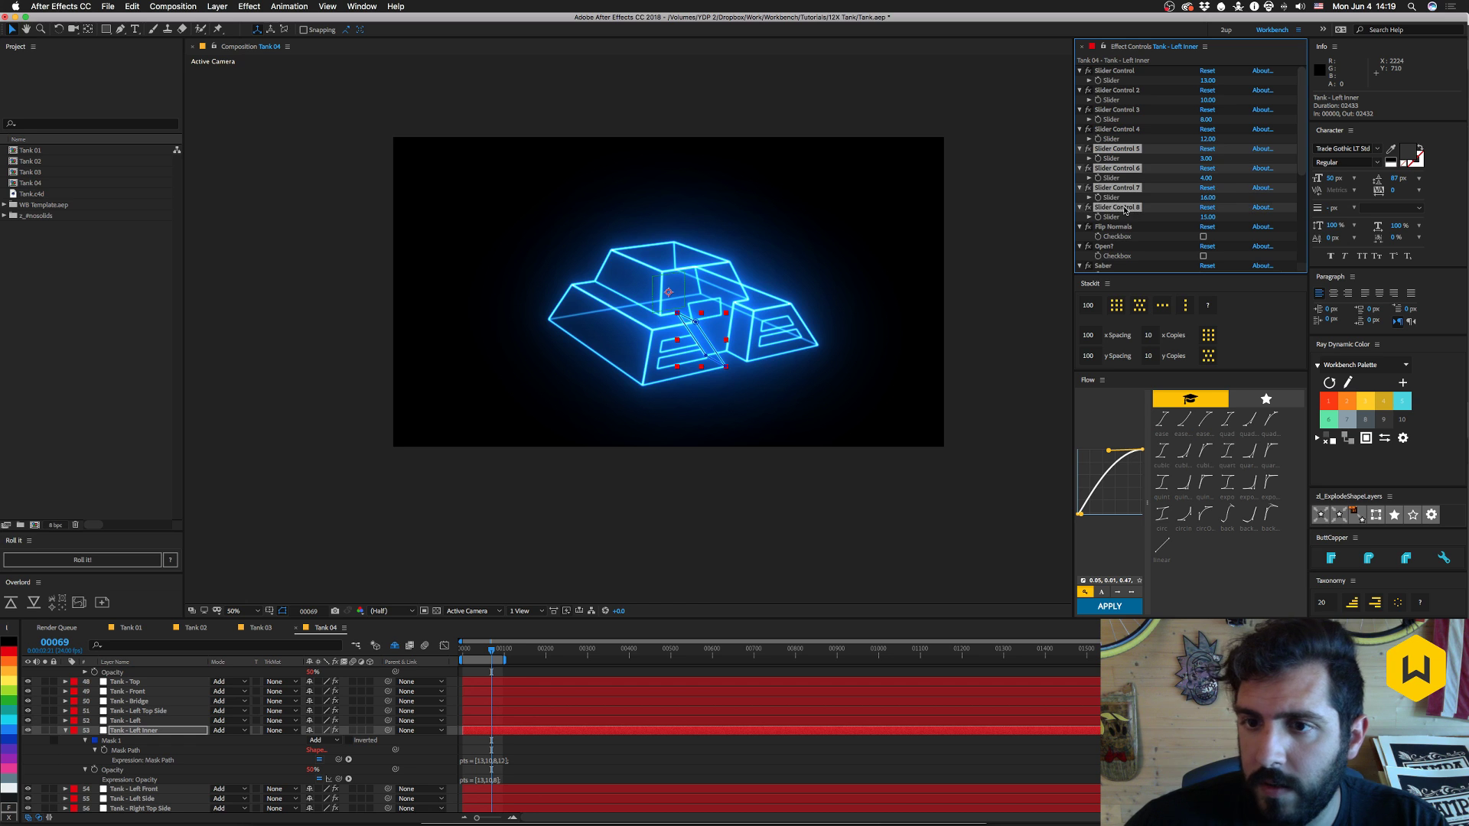
key("Delete")
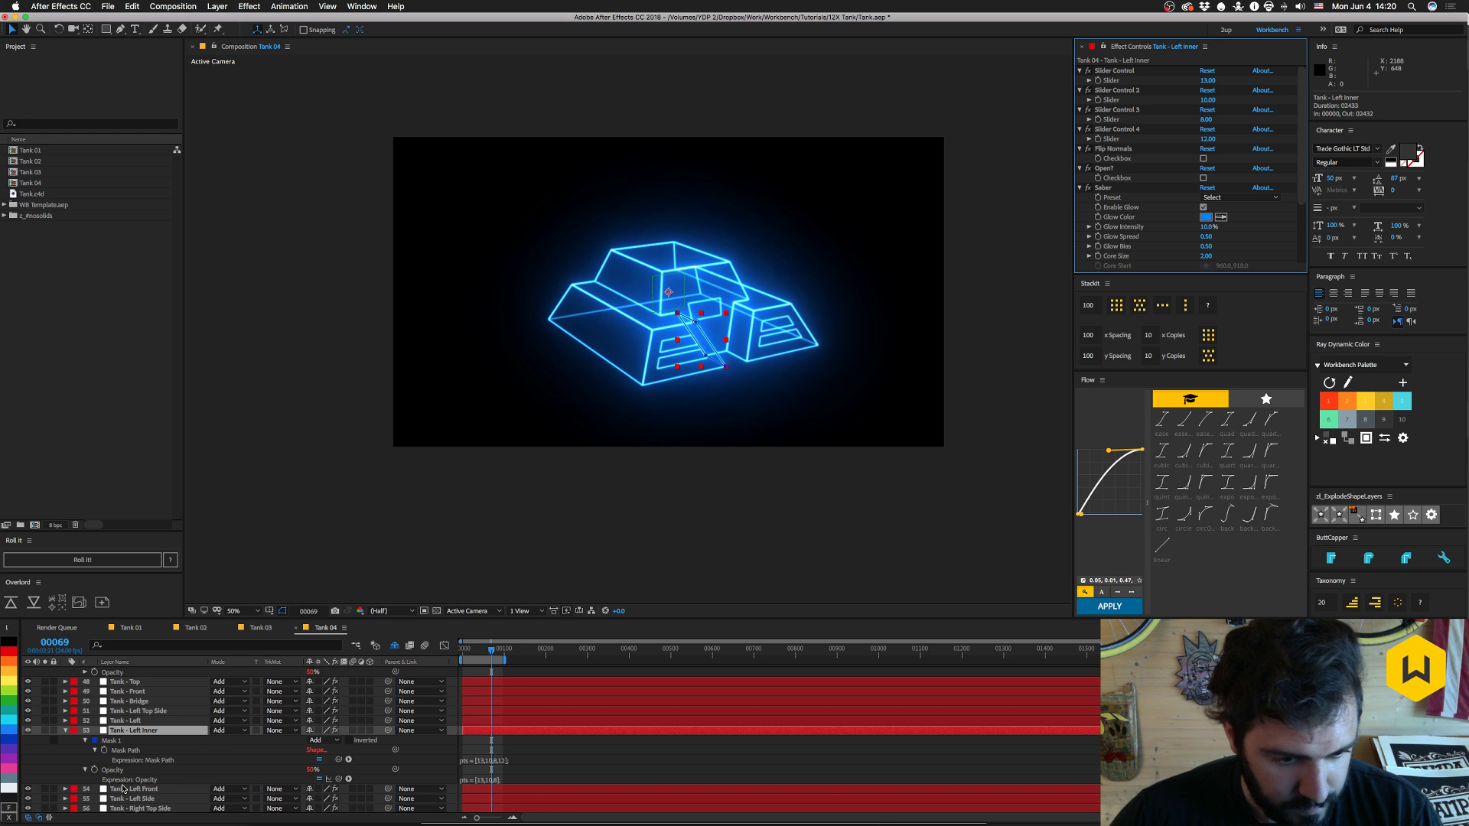
- Paste the copied slider and checkbox controls onto the Tank - Left Front layer and place them above its Saber effect
left_click(153, 790)
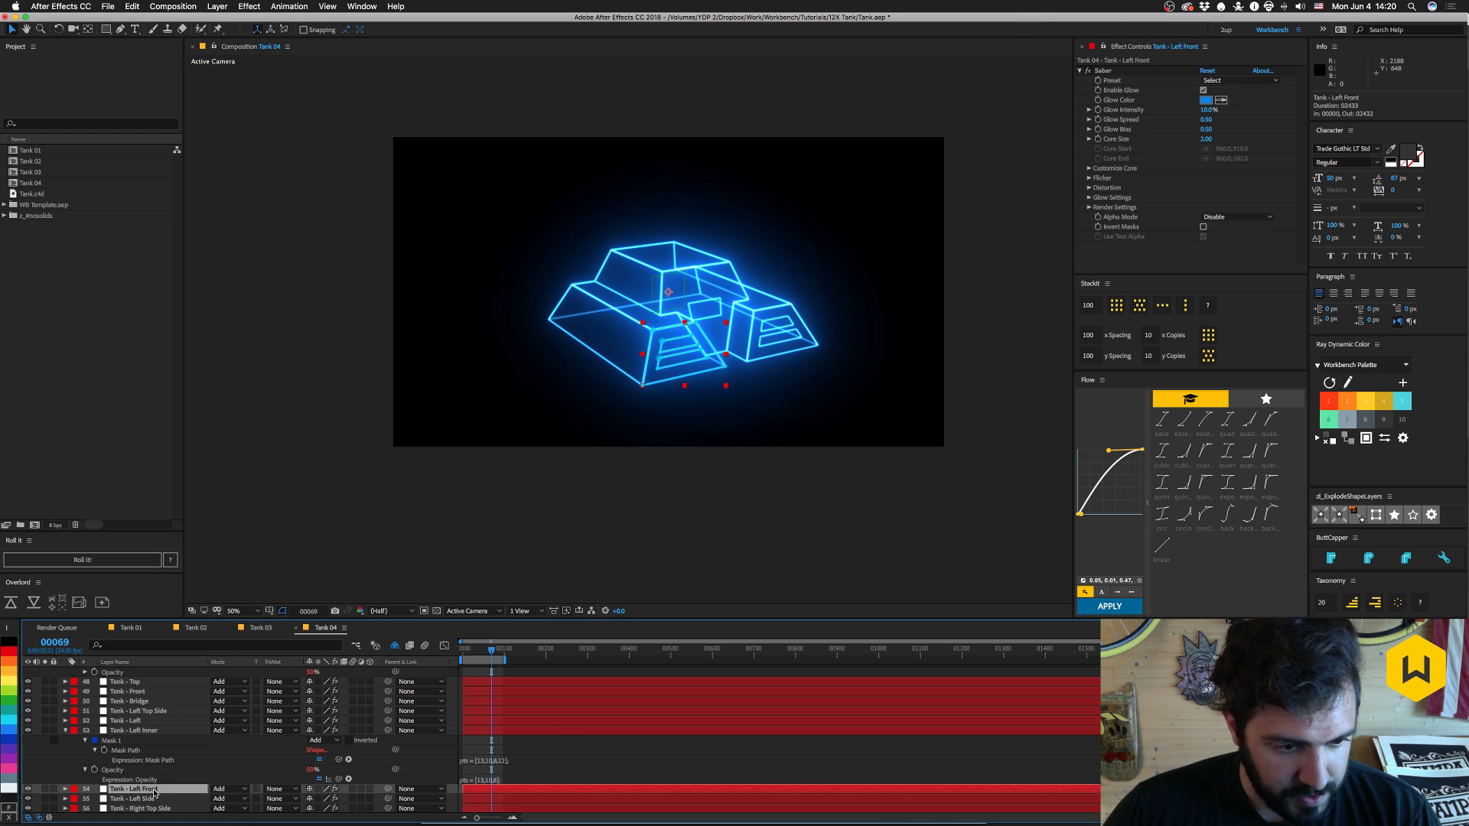
scroll(201, 744, "down", 1)
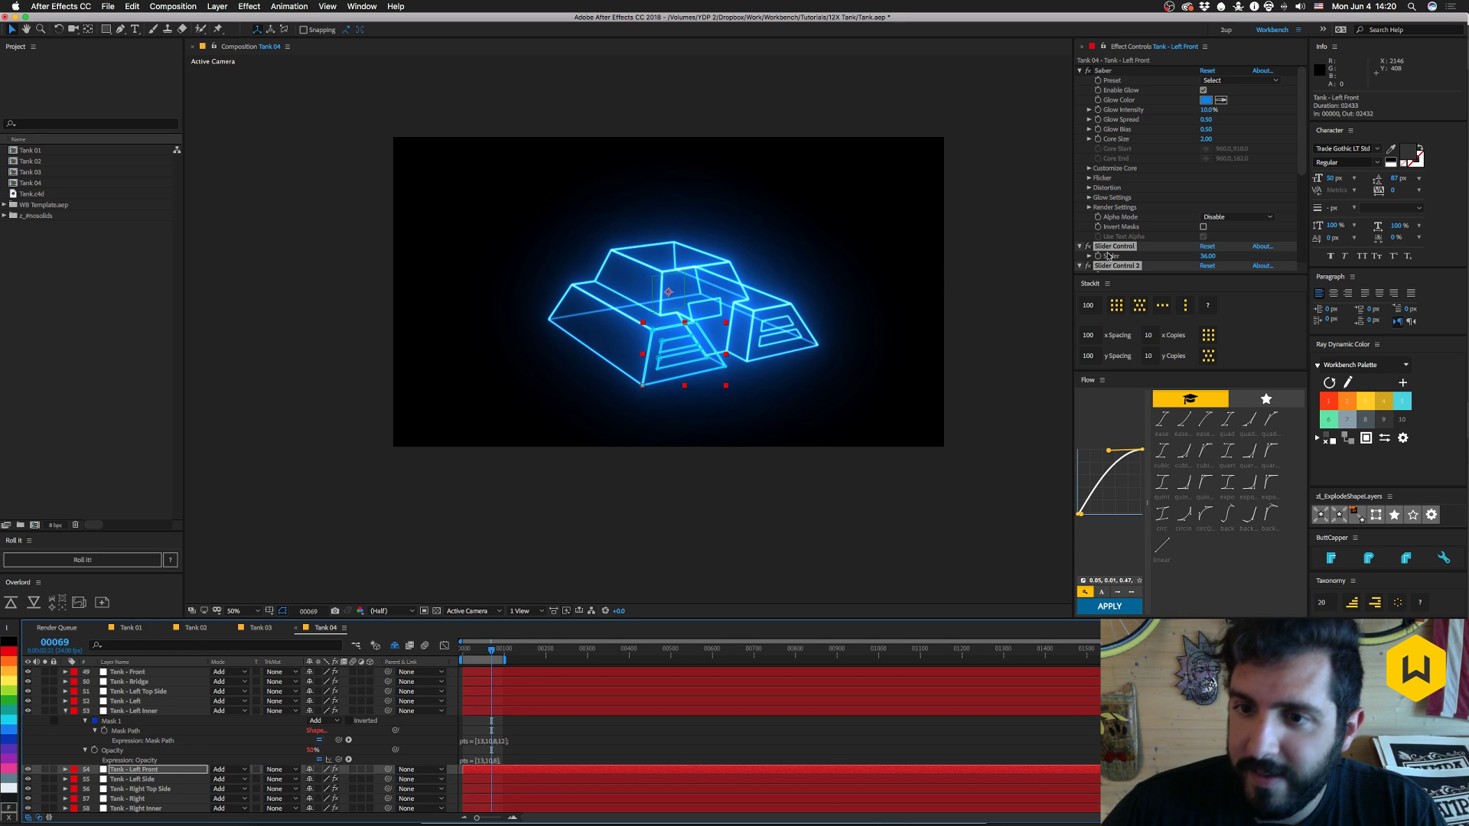
left_click_drag(1099, 77, 1103, 77)
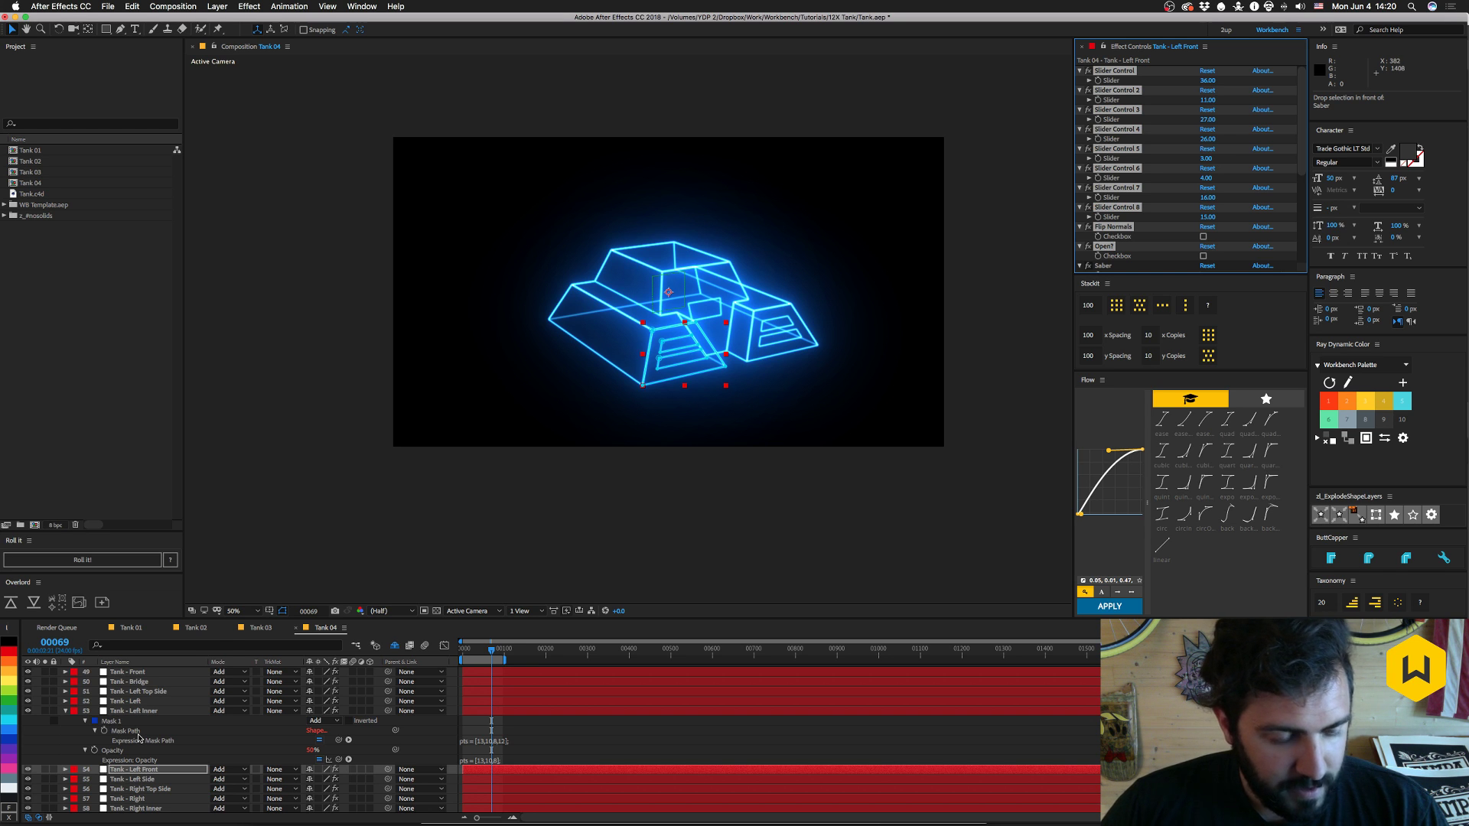
scroll(139, 738, "down", 3)
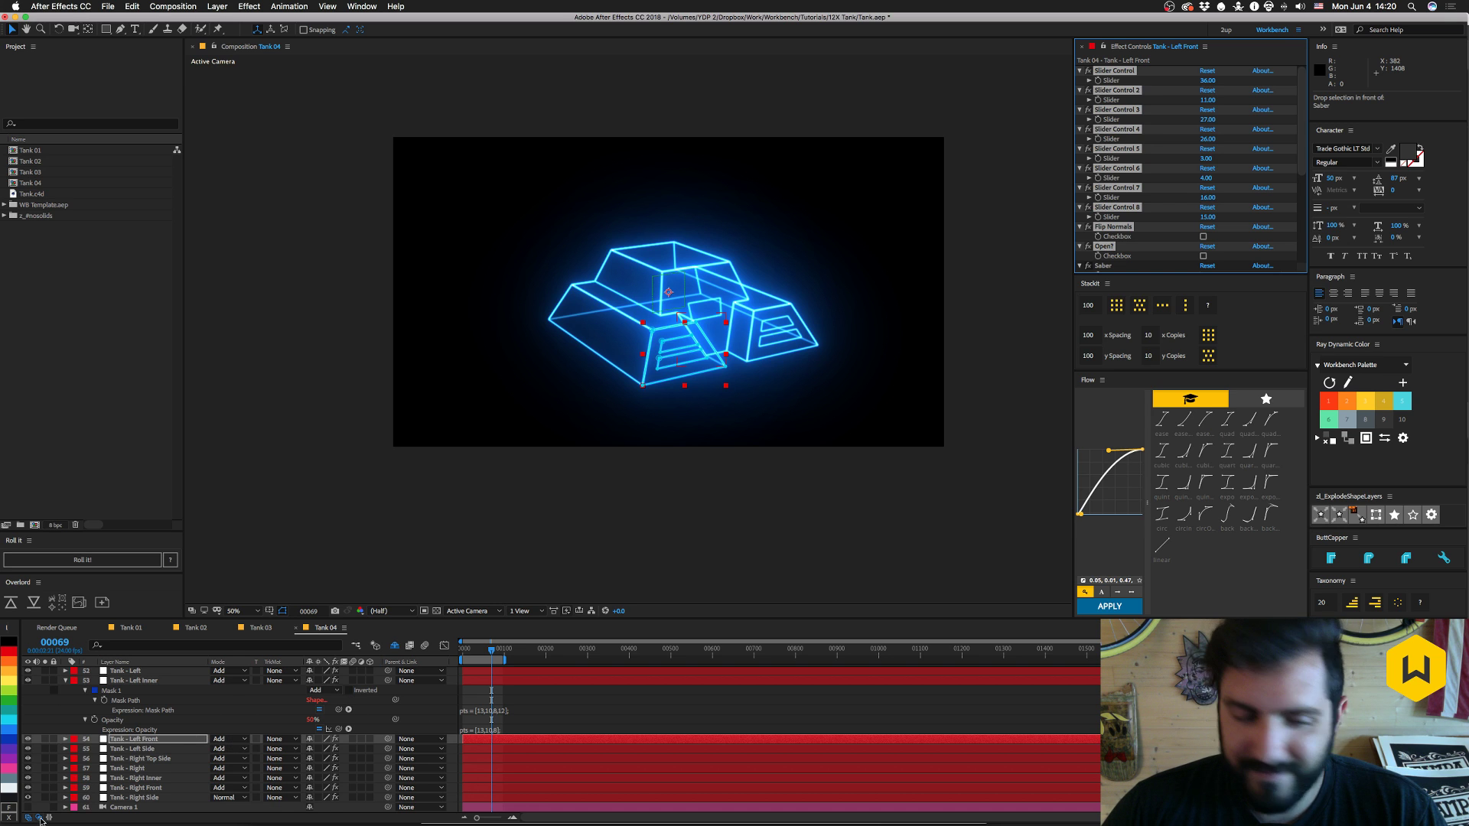
scroll(153, 767, "up", 3)
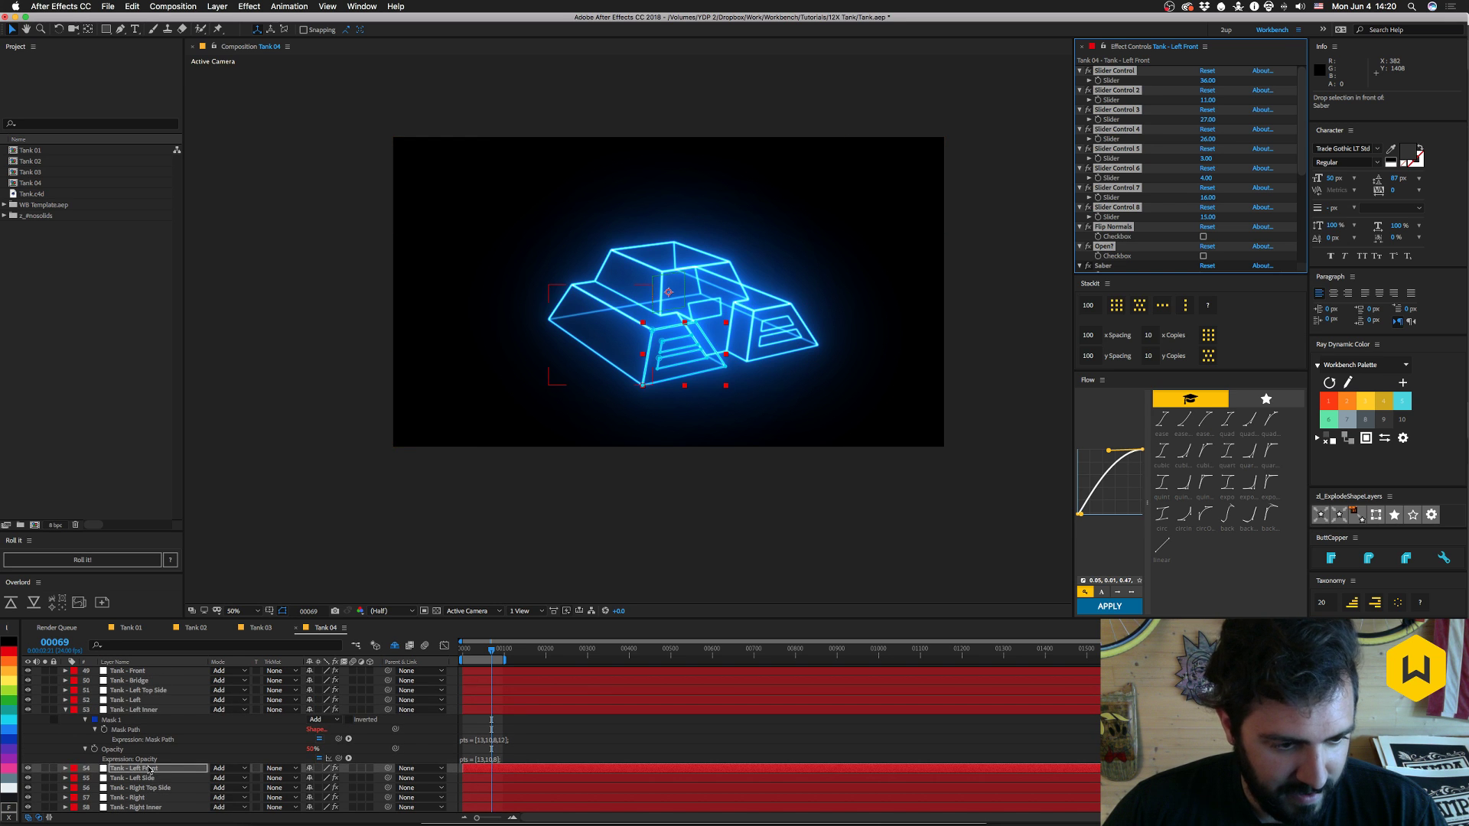
left_click(1082, 83)
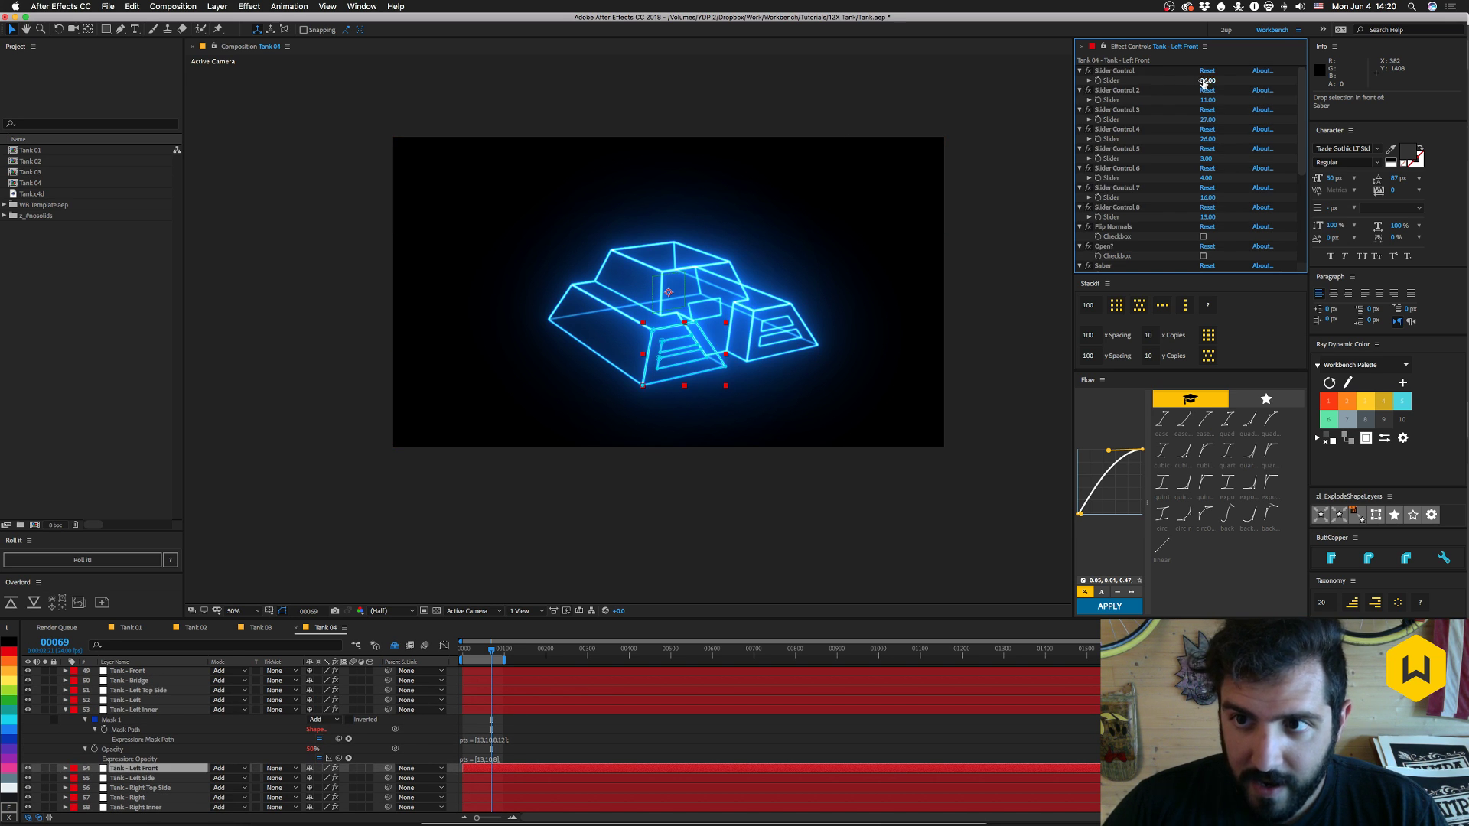
- Reveal the Tank - Left Front layer's expressions and set its first four sliders to the Left Front mask points 19, 13, 12 and 18
left_click(1207, 80)
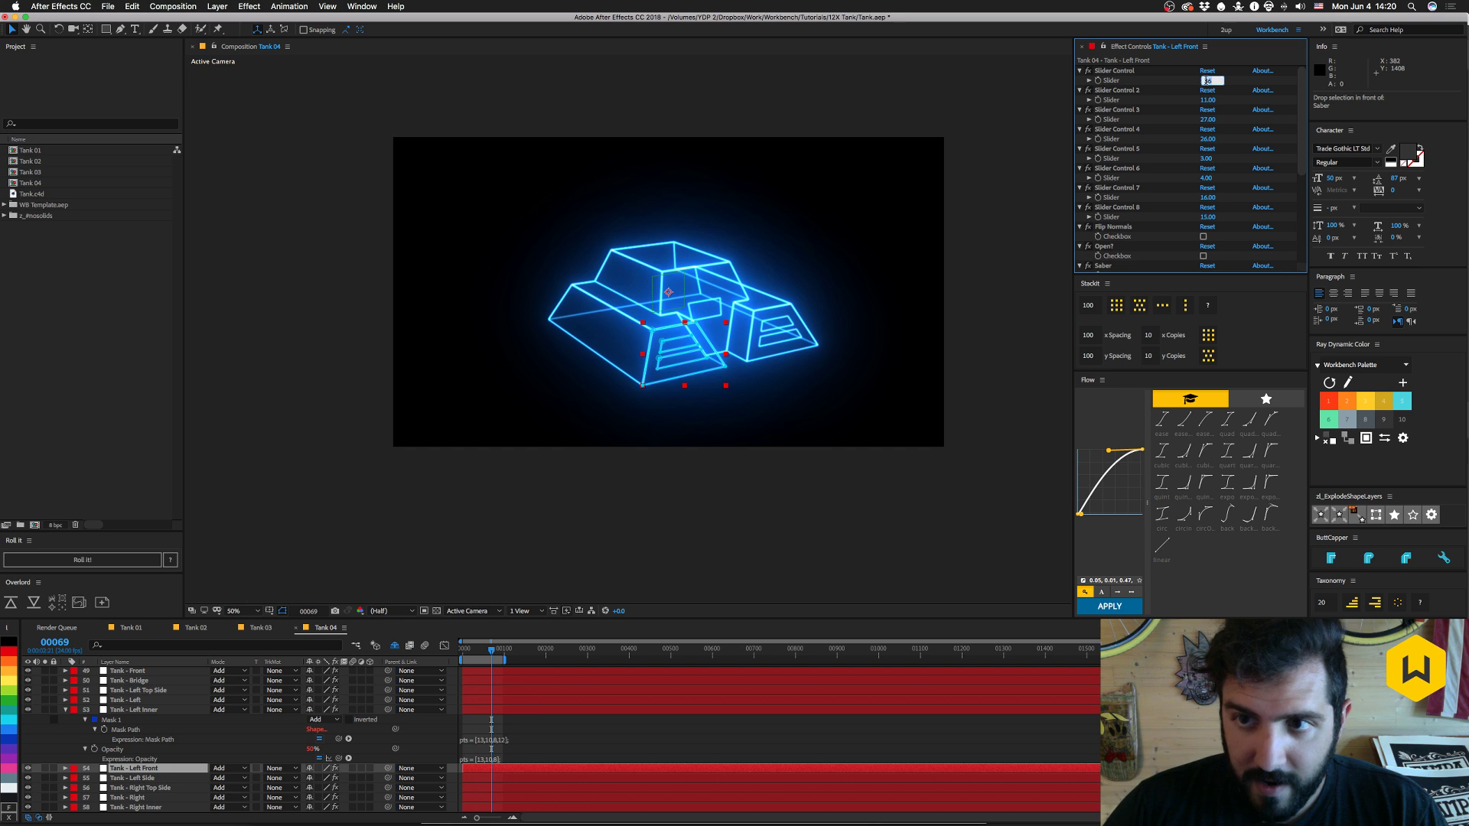
left_click(124, 769)
left_click(124, 771)
key("e")
key("e")
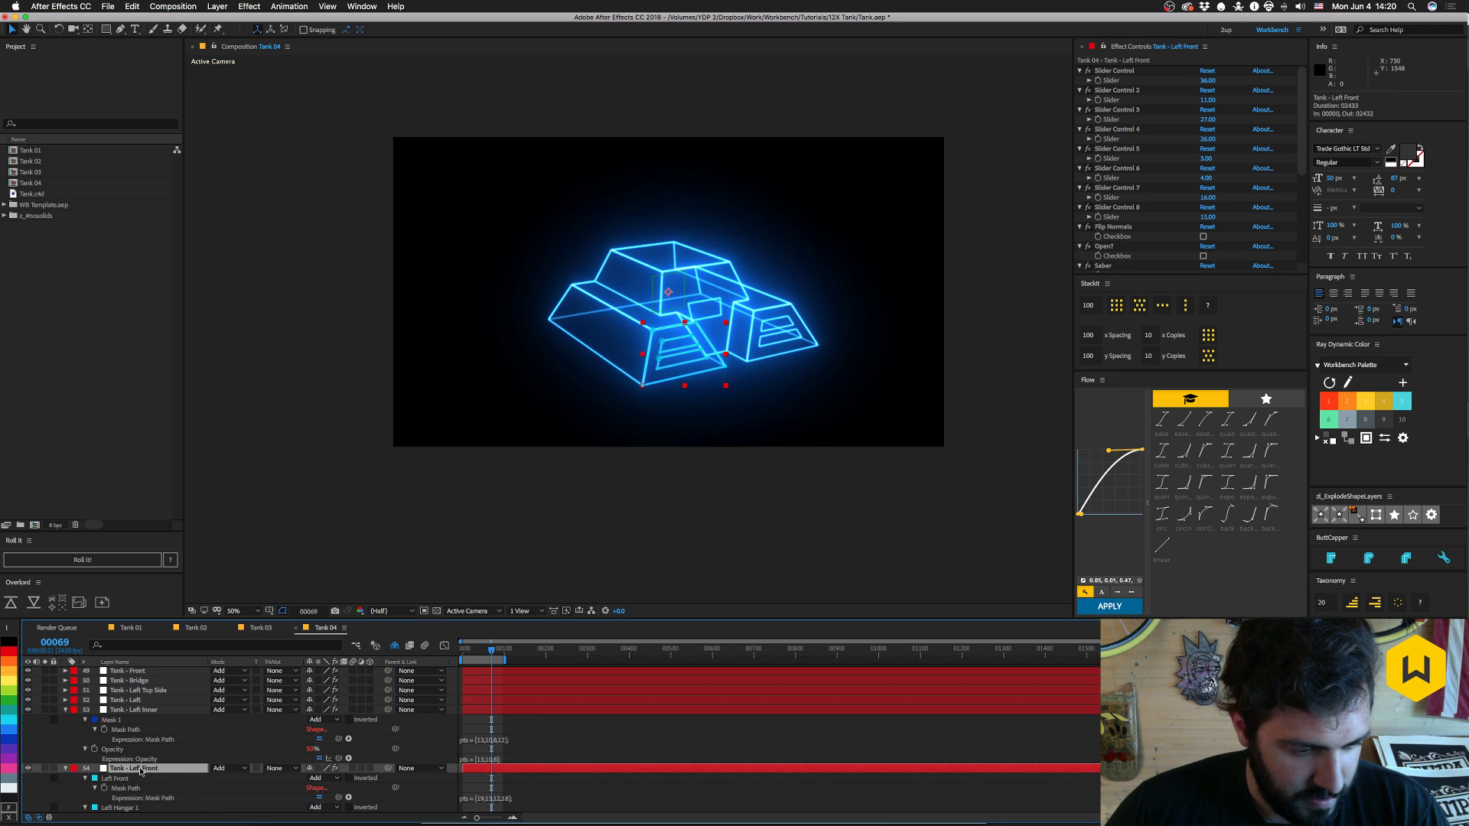
scroll(149, 770, "down", 1)
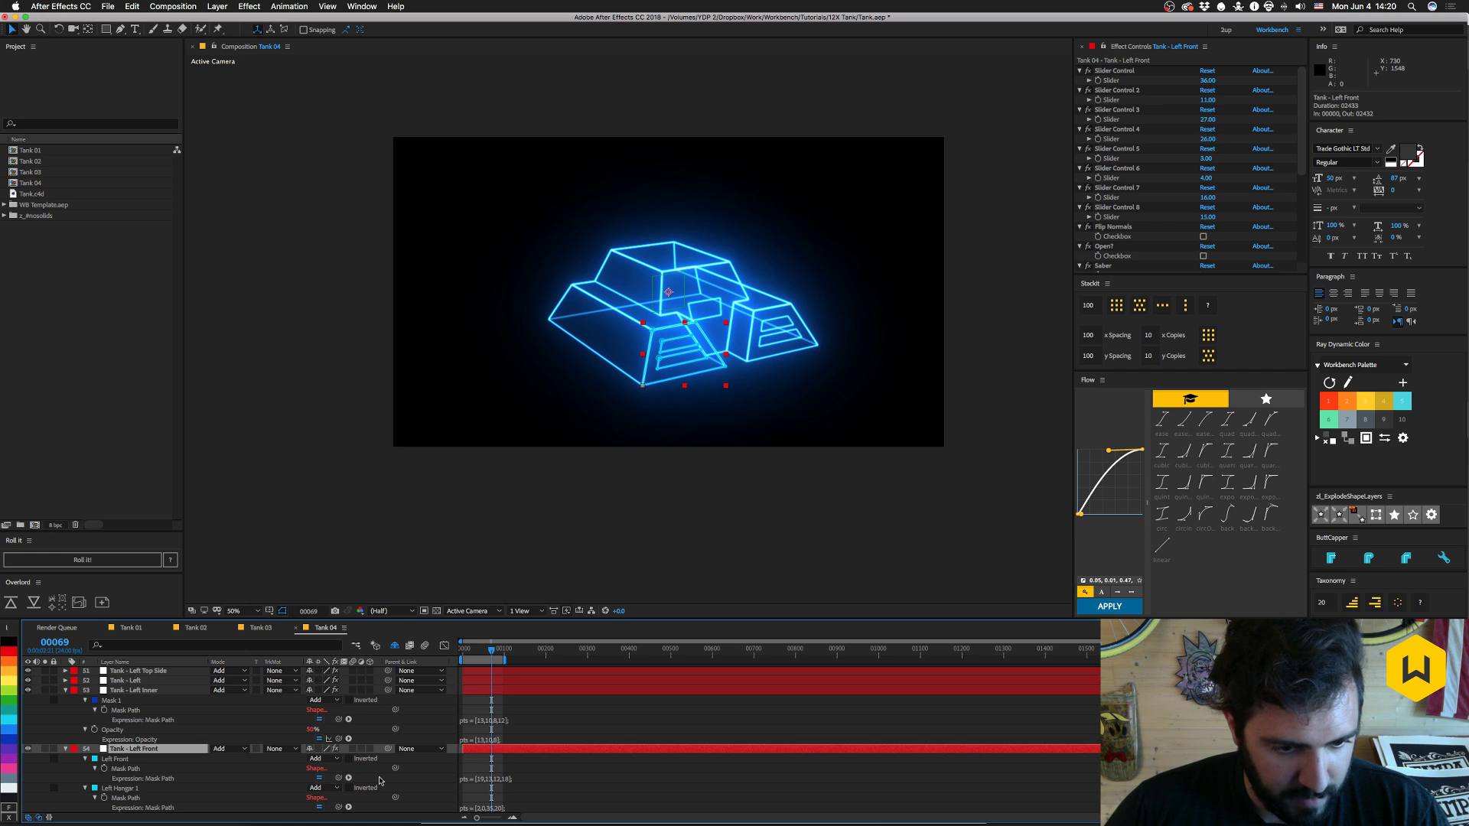
left_click(1206, 81)
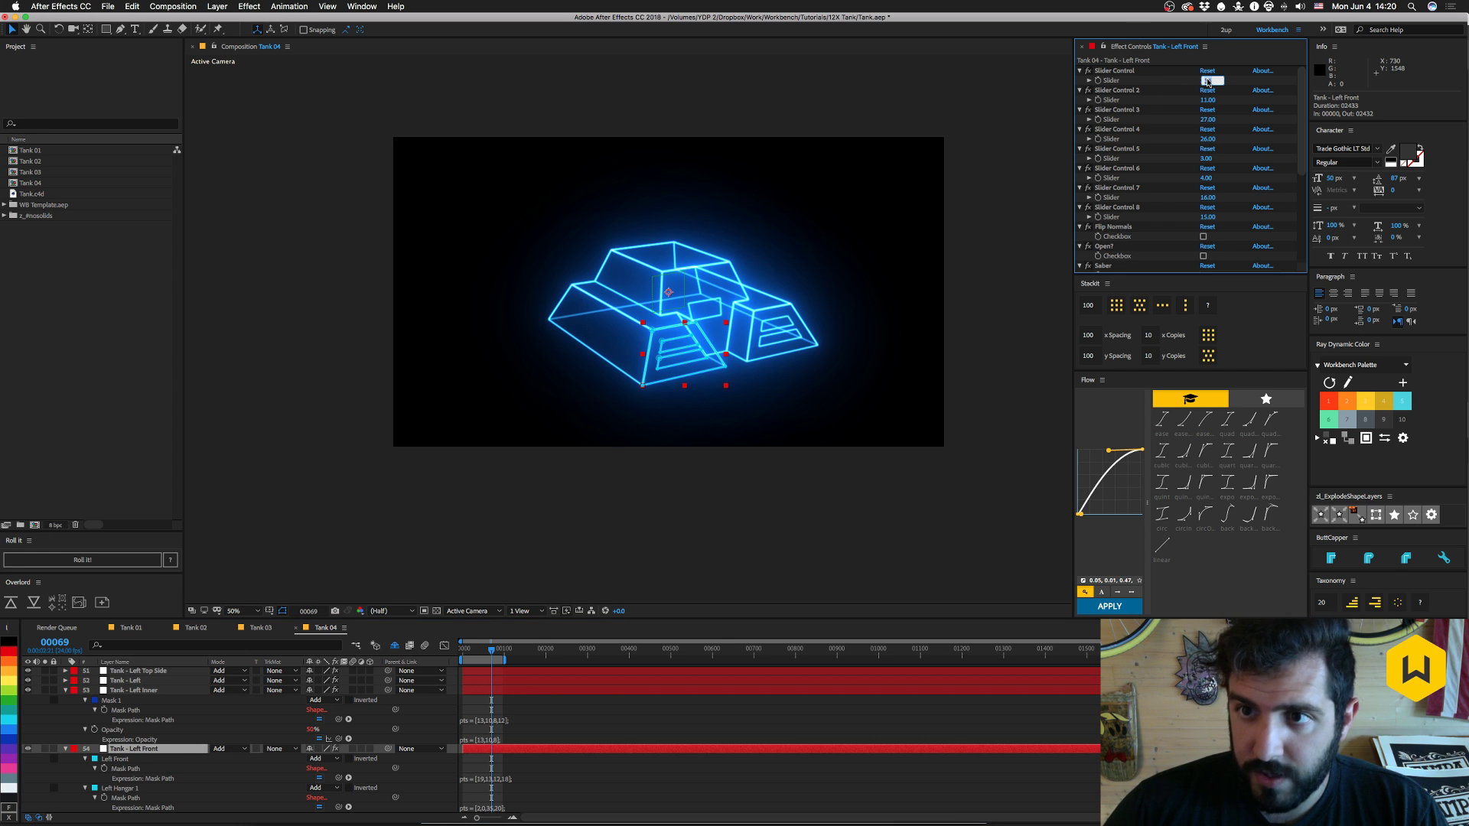
type("19")
key("Tab")
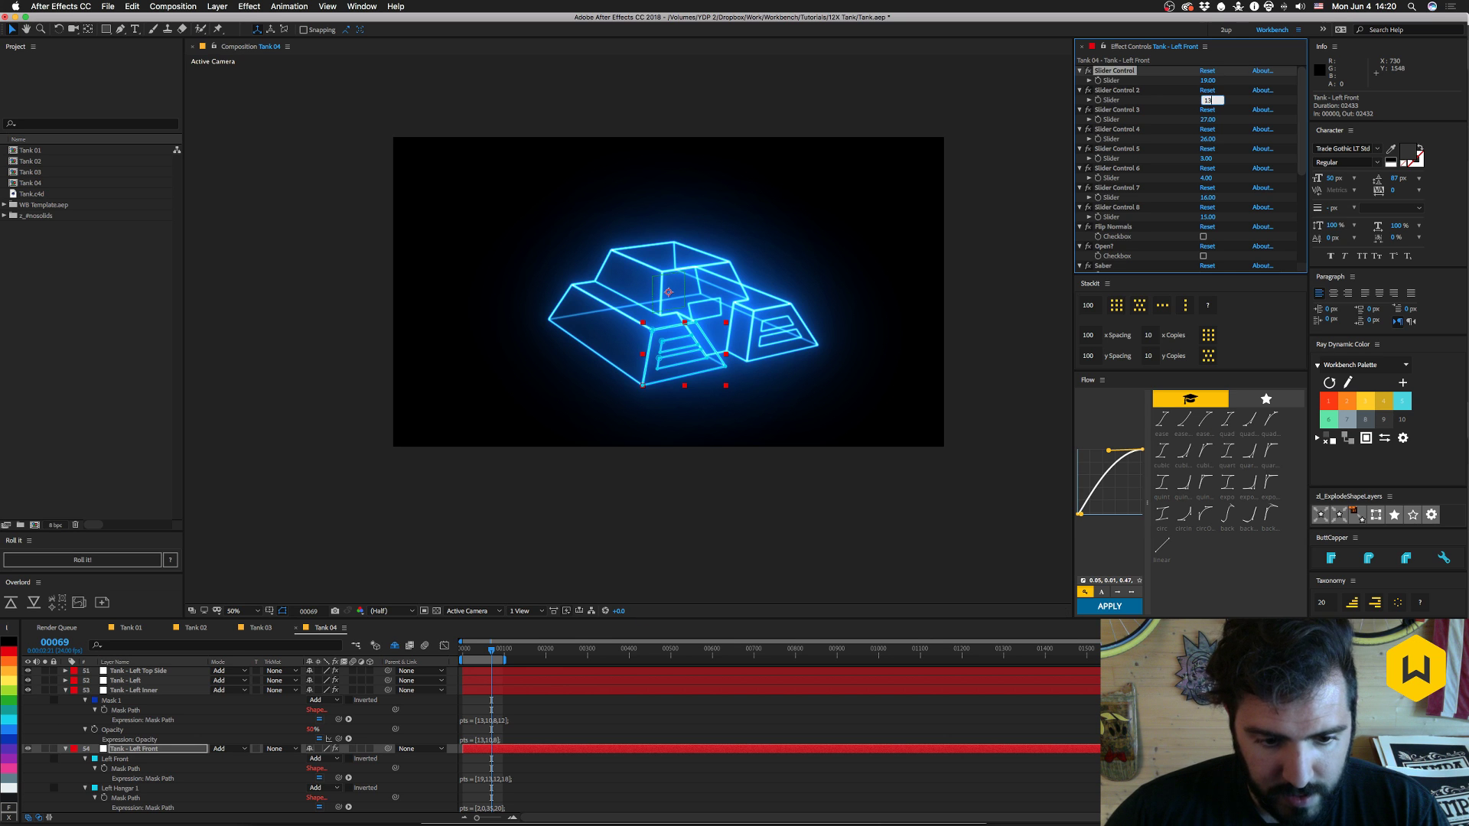
key("Tab")
type("12")
key("Tab")
type("18")
key("Return")
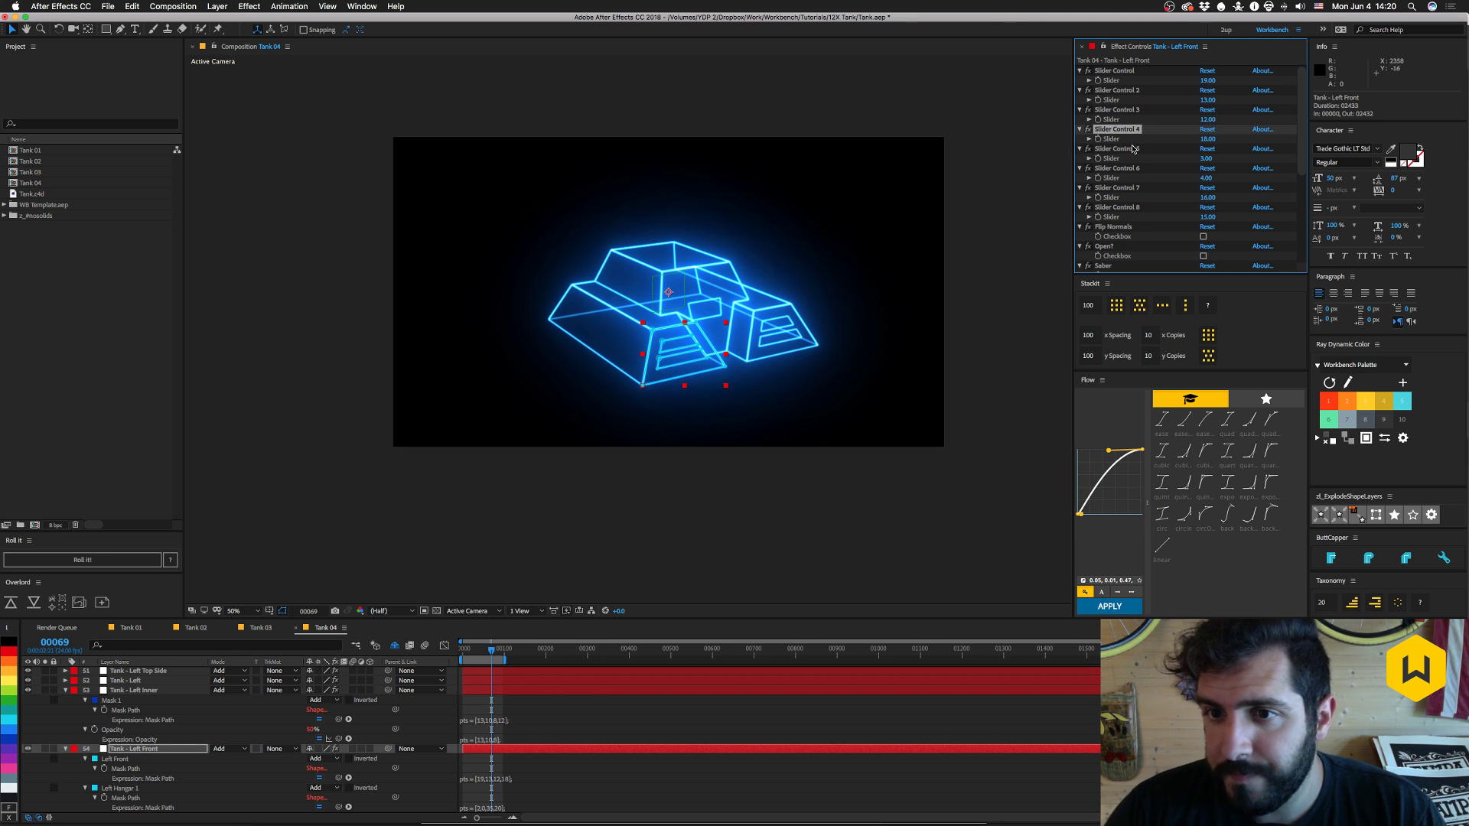
- Delete the surplus Slider Controls 5 to 8 from the Tank - Left Front layer
left_click(1130, 149)
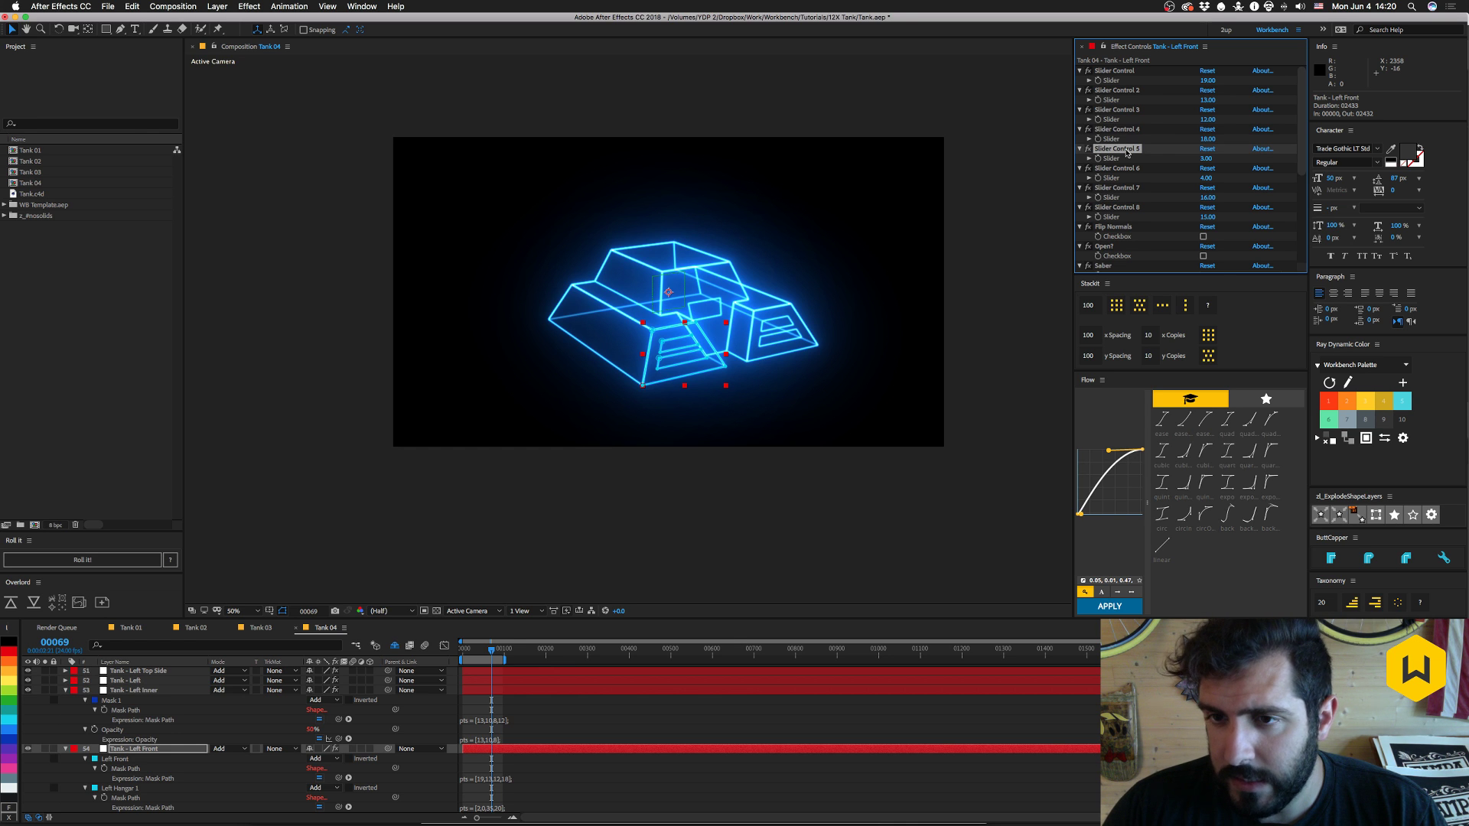
left_click(1131, 208, "shift")
key("Delete")
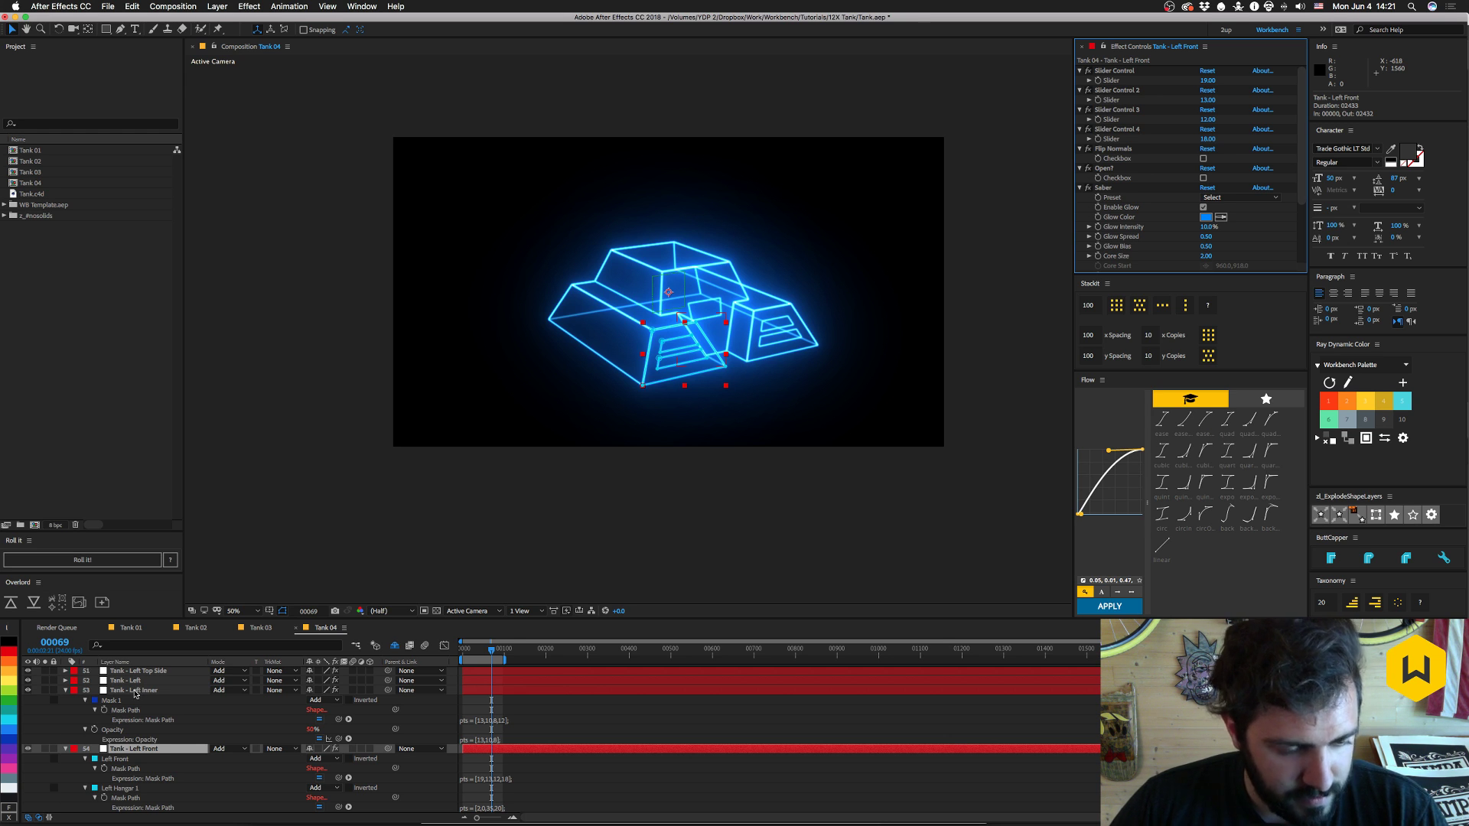
- Examine the Left Front, Left Hangar 1 and Left Hangar 2 masks and their path expressions on the Tank - Left Front layer
left_click(135, 692)
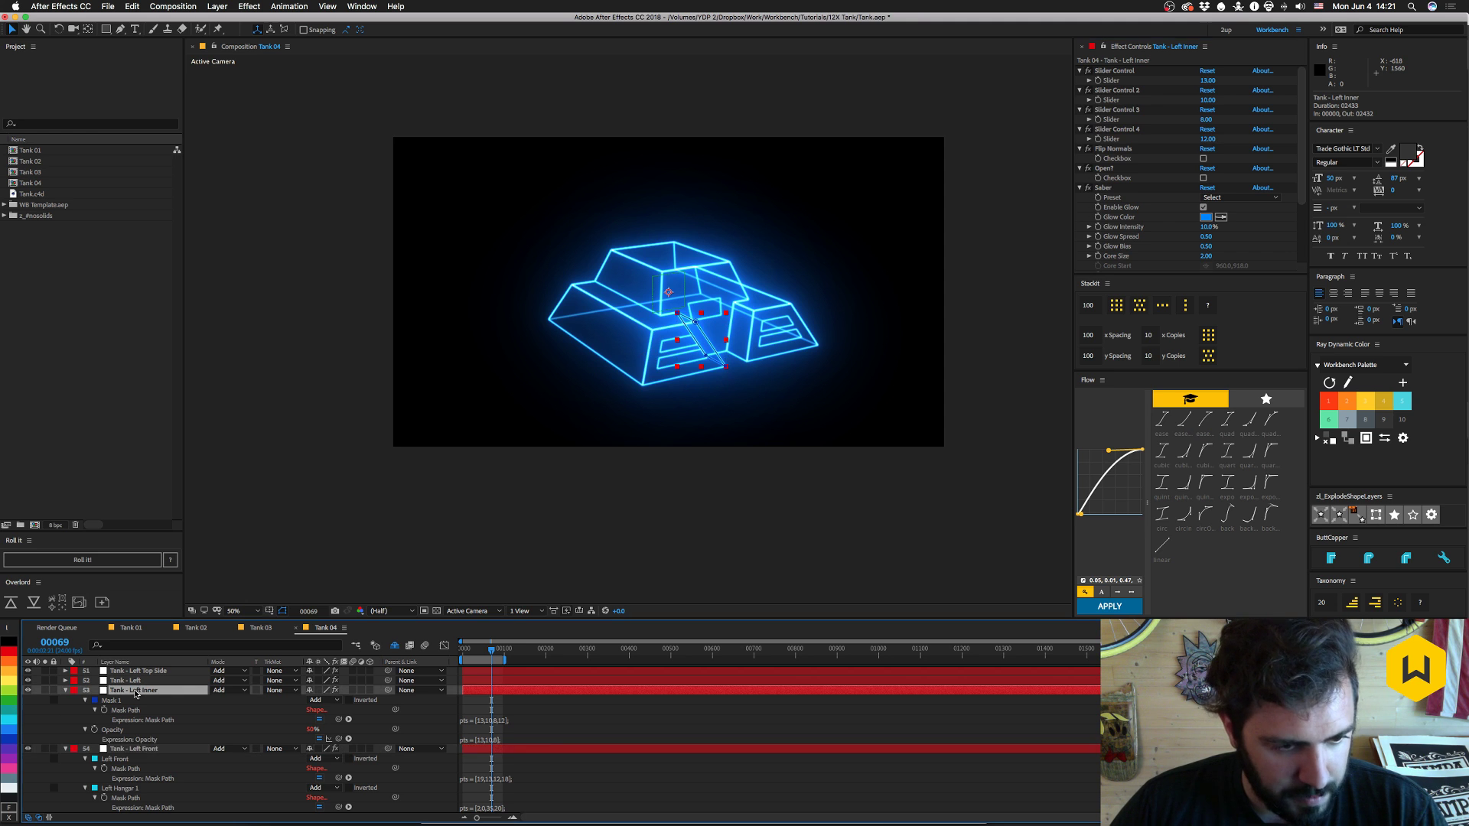
left_click(136, 752)
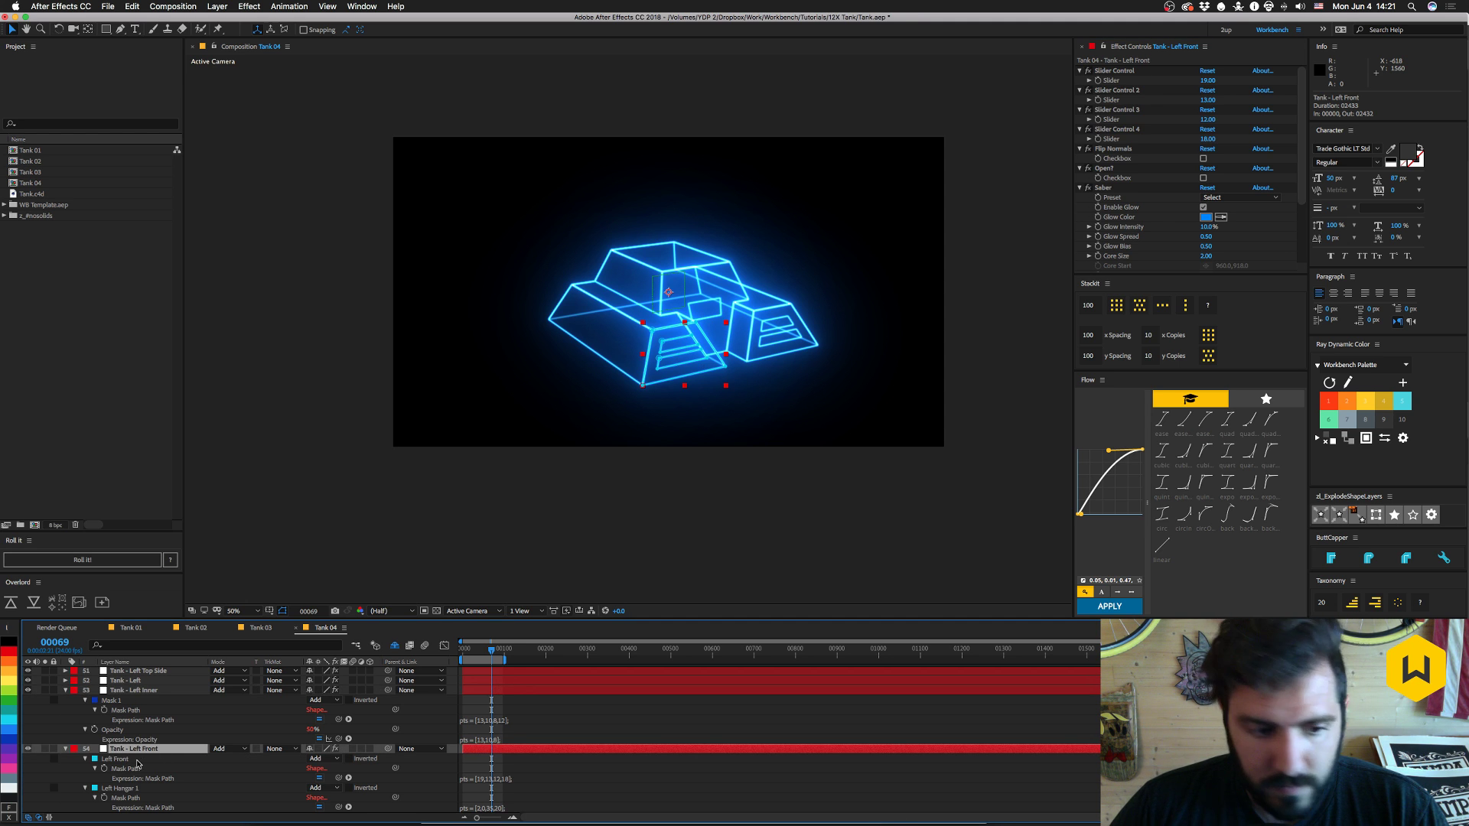
scroll(136, 762, "down", 1)
scroll(135, 761, "down", 2)
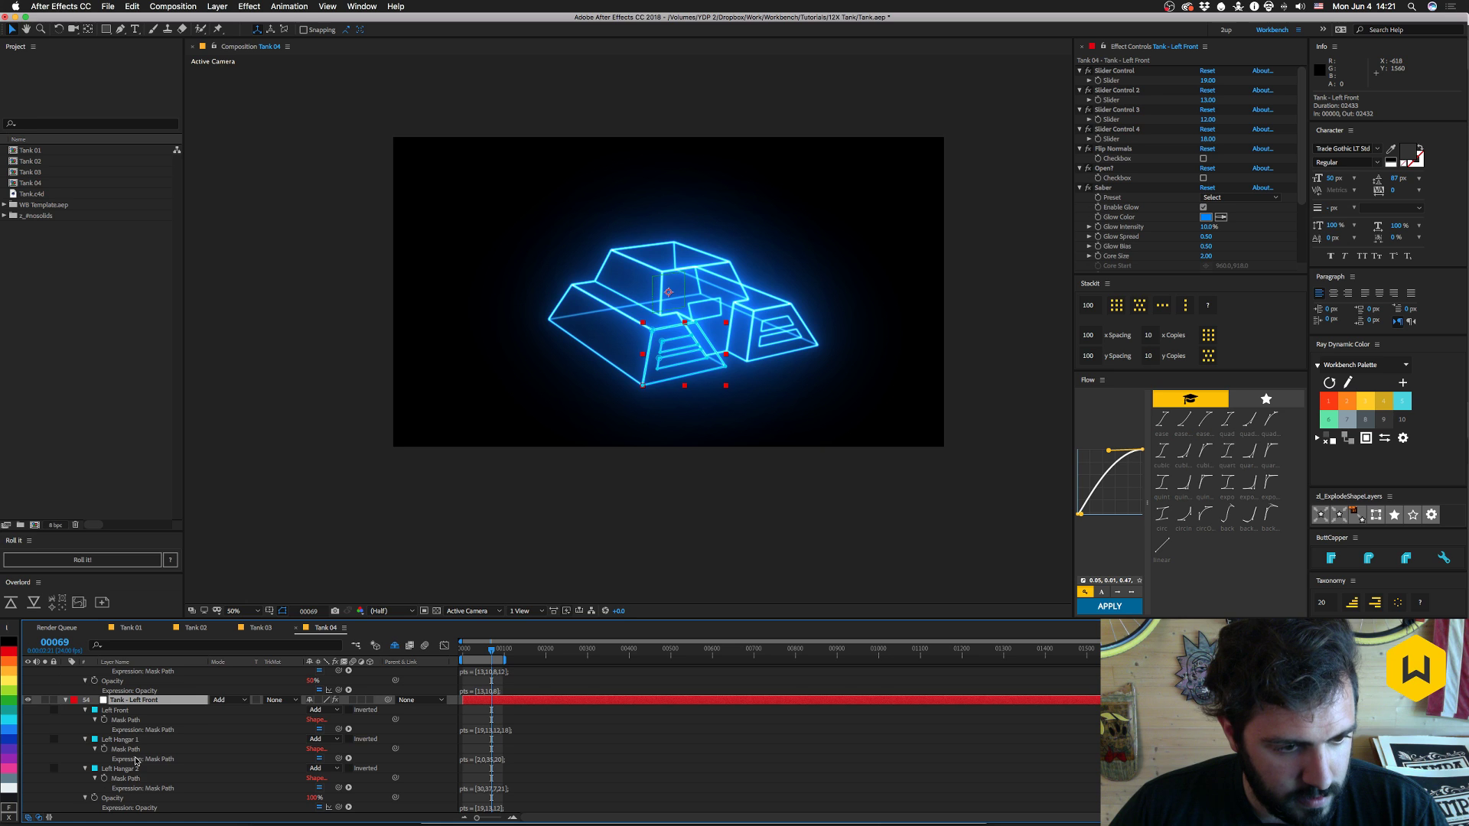
scroll(135, 761, "up", 1)
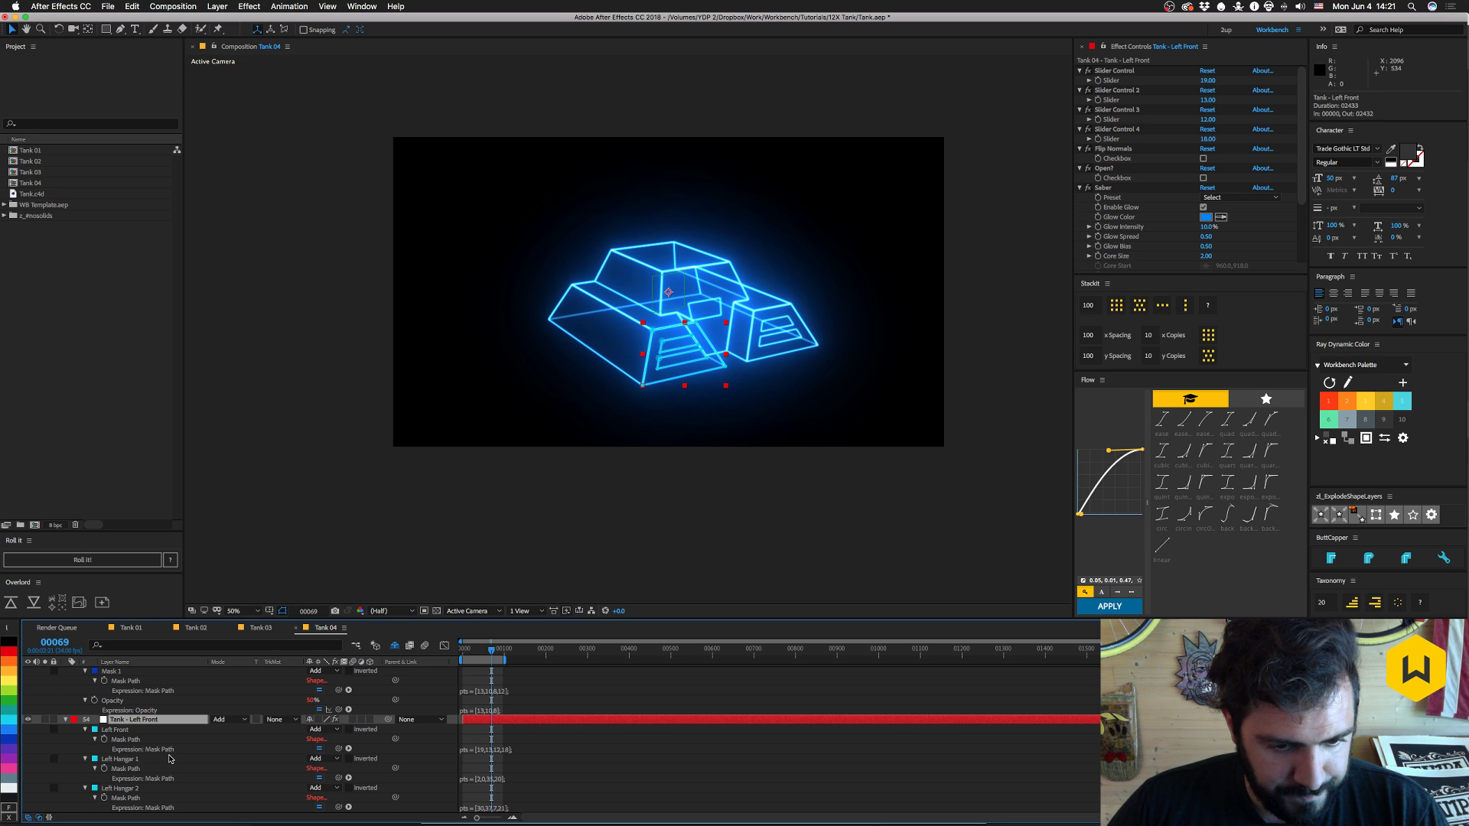
scroll(169, 759, "down", 2)
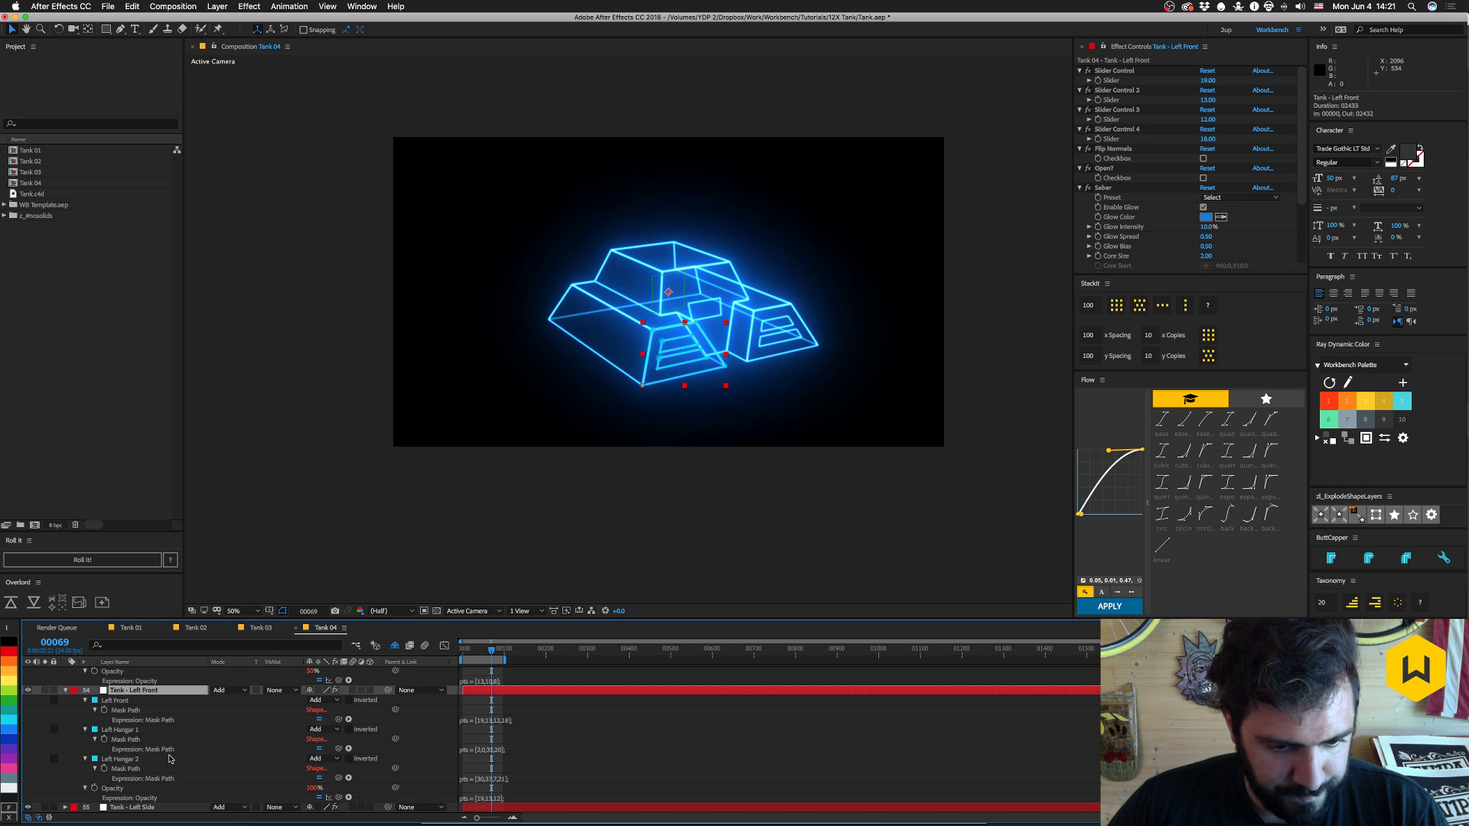
left_click(74, 703)
left_click(119, 692)
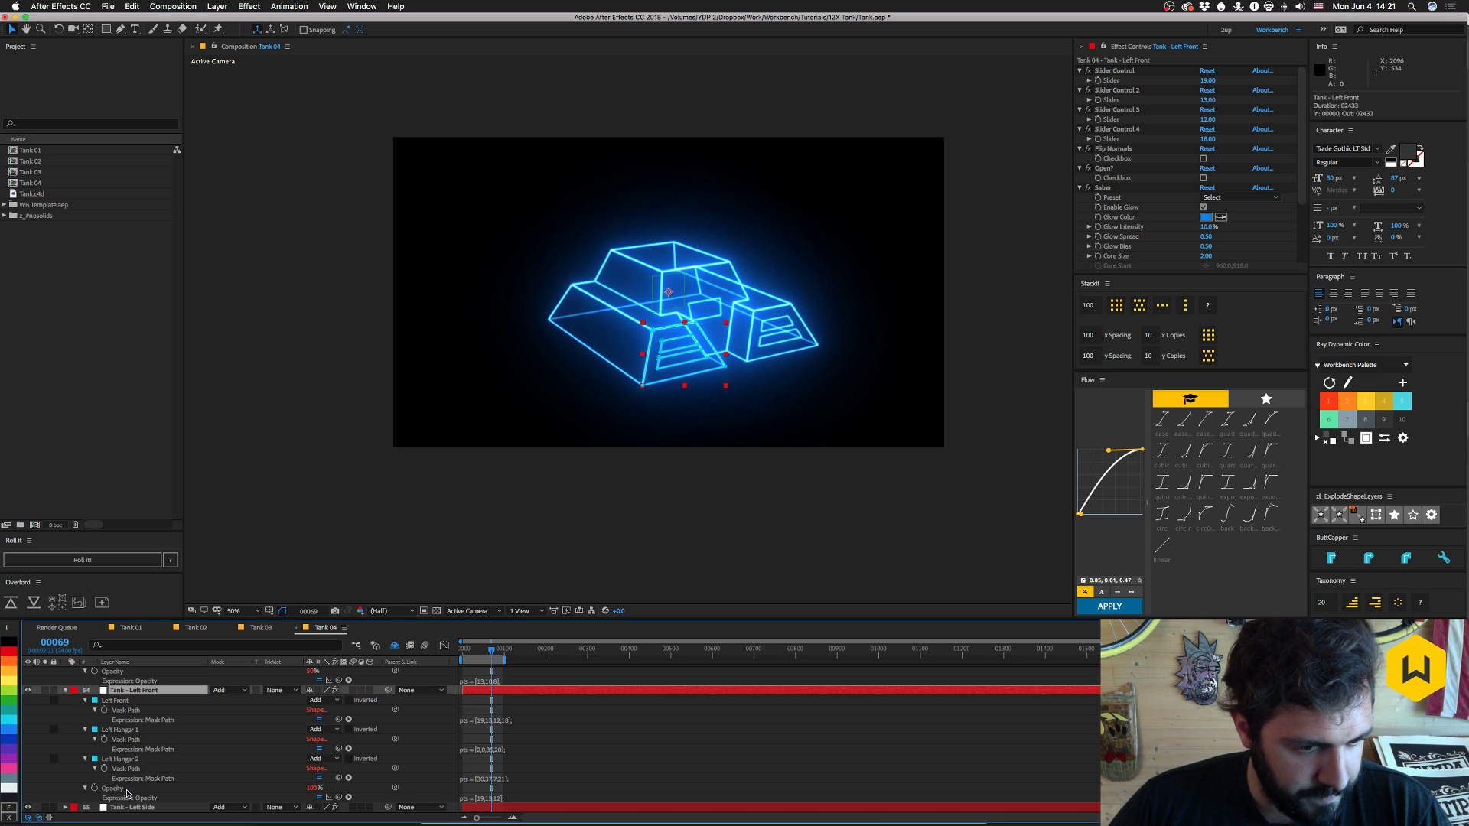
- Set a yellow label colour on the layers from Tank - Left Side through Tank - Right Side
scroll(135, 780, "down", 4)
left_click(131, 749)
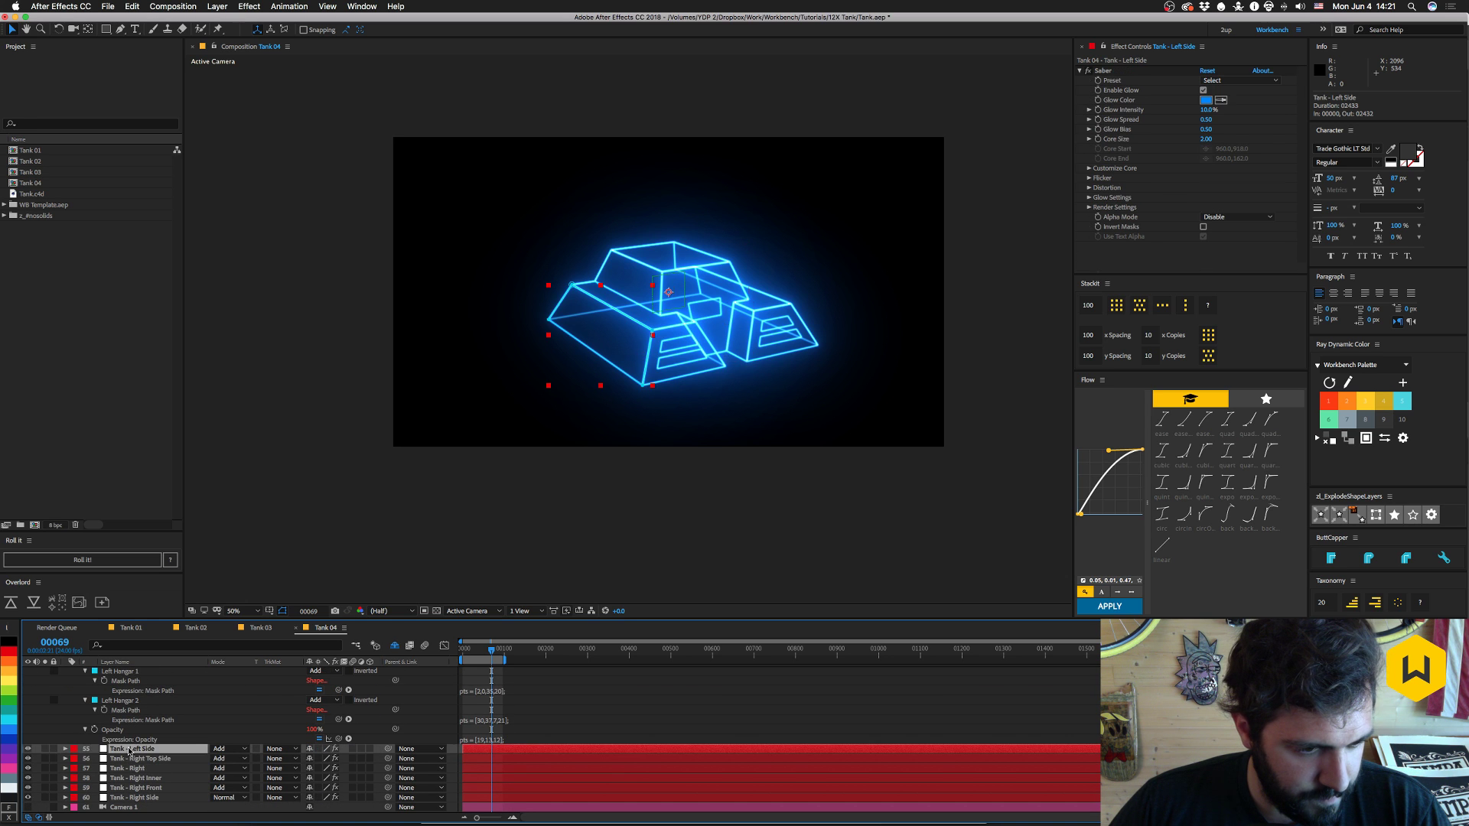
left_click(118, 797, "shift")
left_click(7, 681)
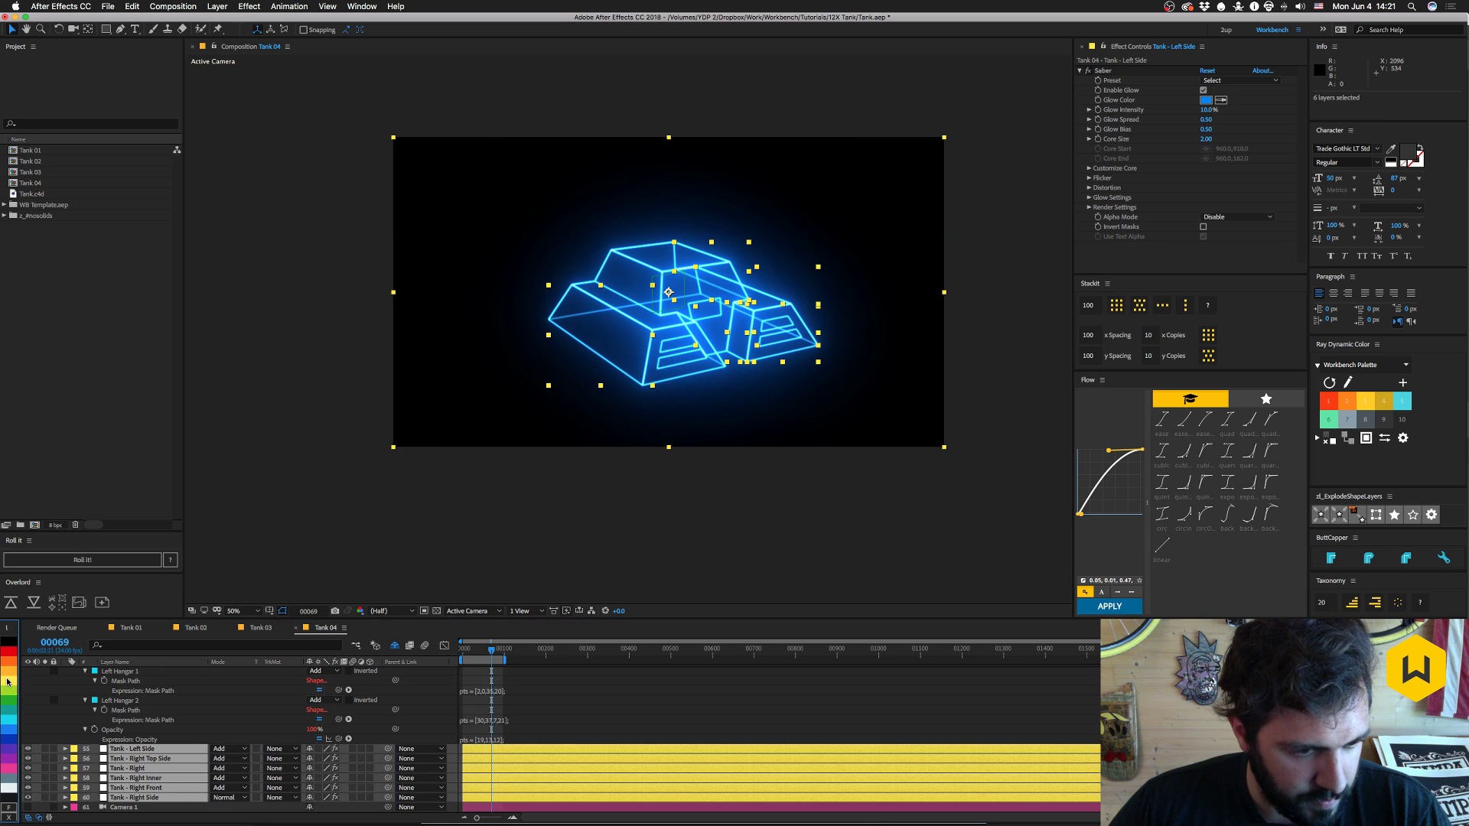
- Duplicate the Tank - Left Front layer and rename the copy as Tank - Left Hangar 1
scroll(174, 754, "up", 3)
left_click(146, 691)
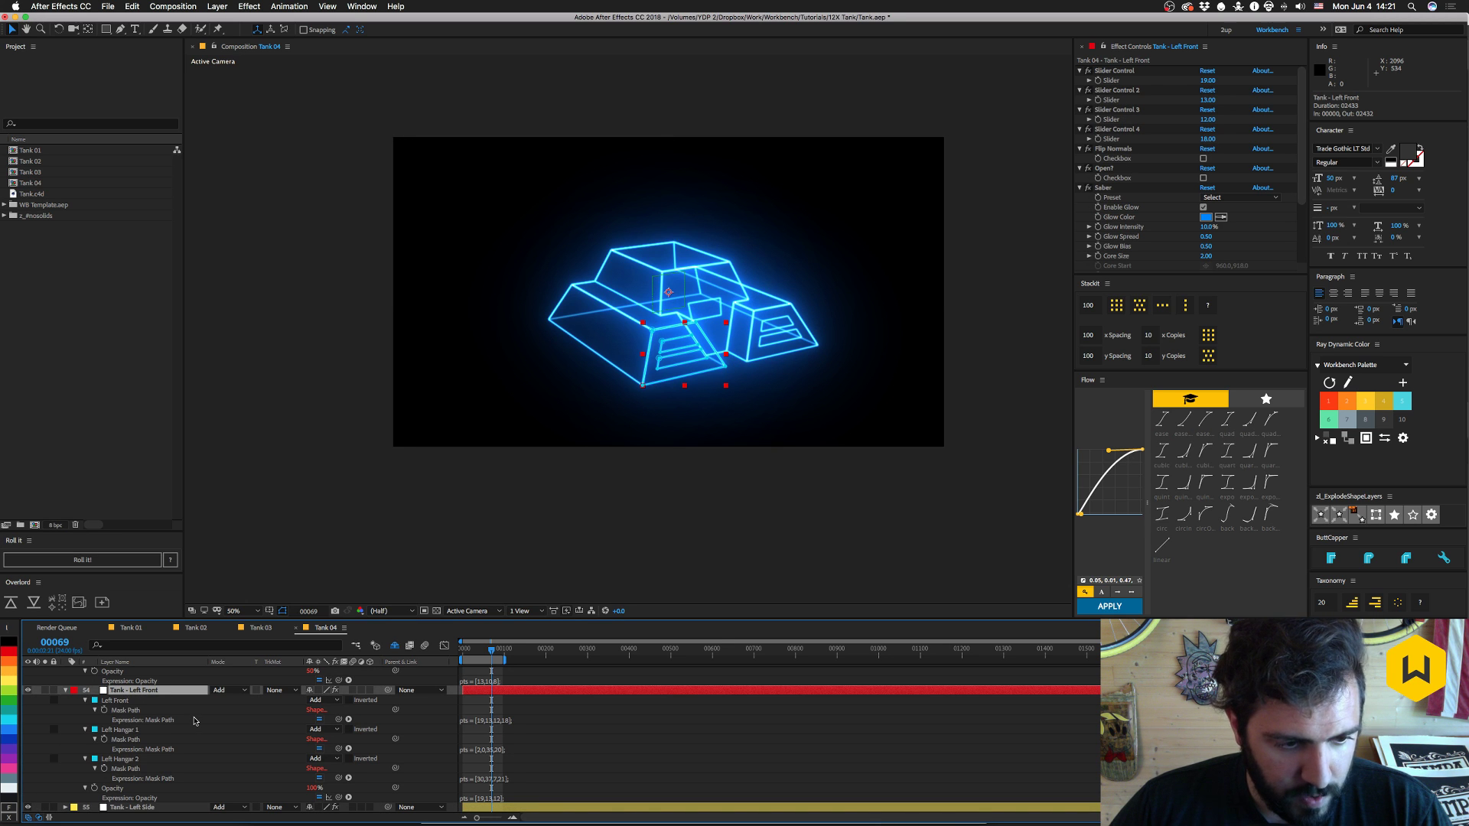
key("ctrl+d")
key("Return")
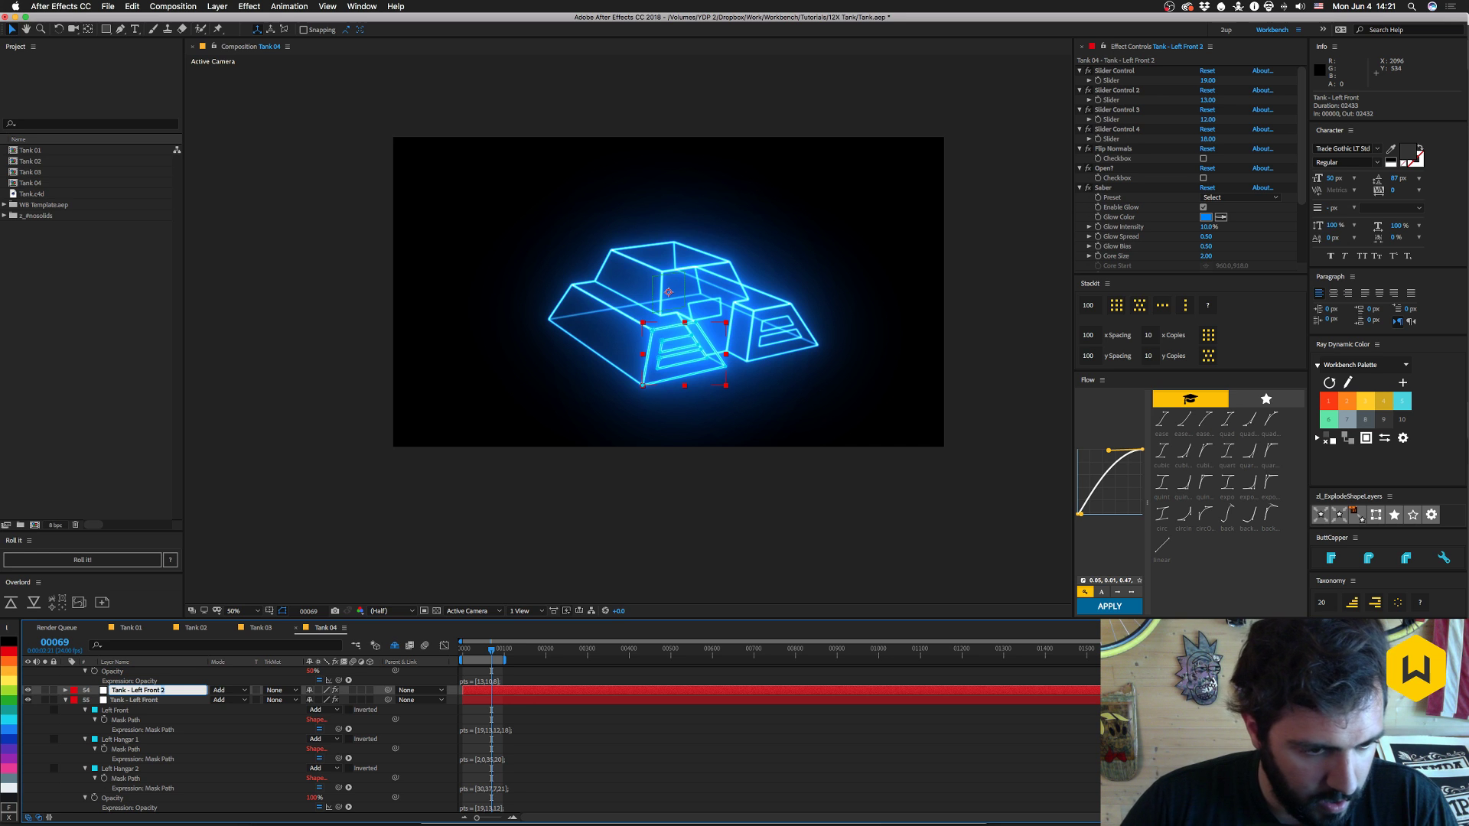
key("BackSpace")
key("BackSpace")
key("BackSpace")
key("BackSpace")
key("BackSpace")
key("BackSpace")
key("BackSpace")
type("Hangar")
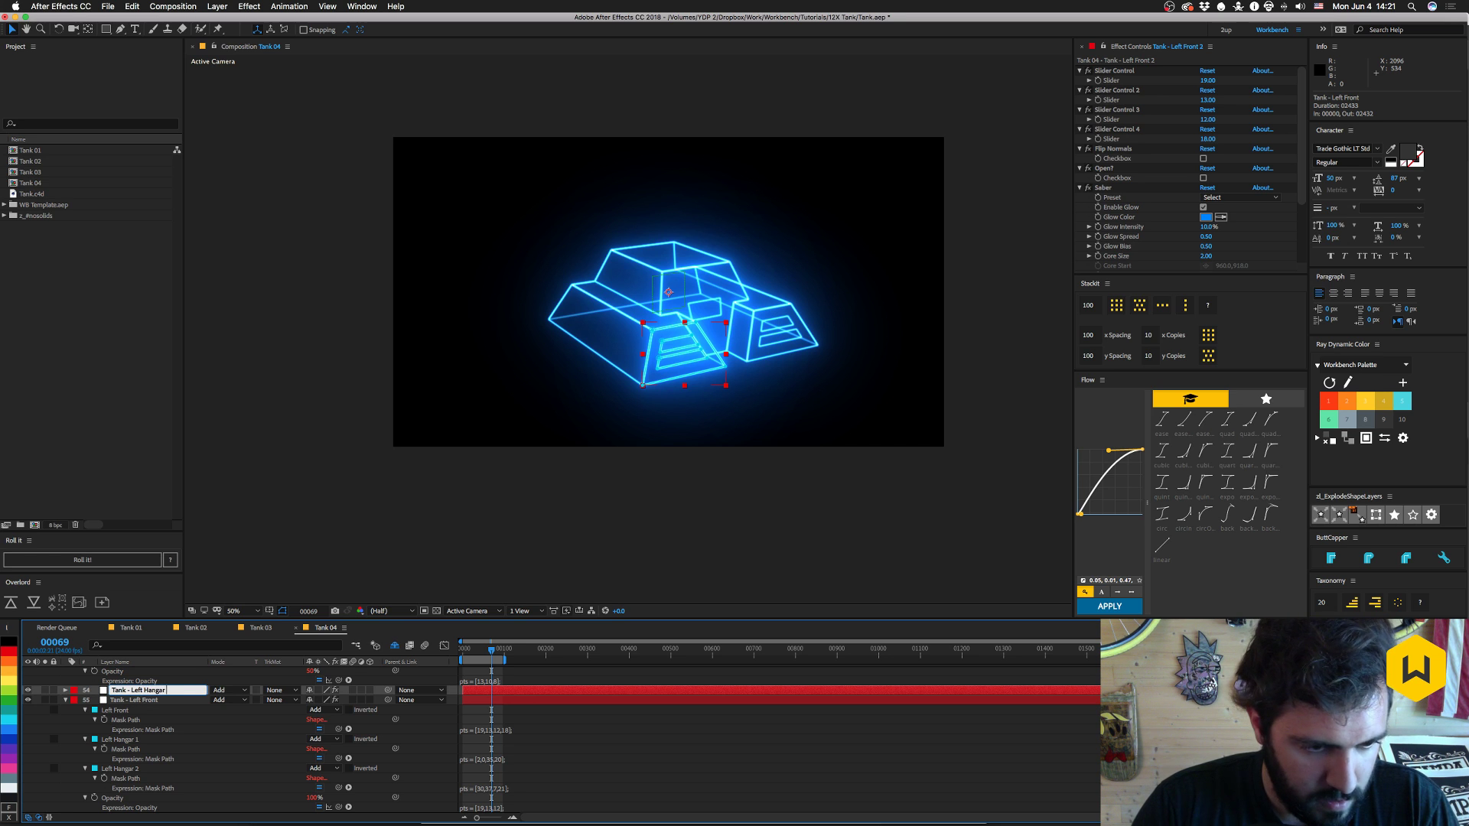
type(" 1")
key("Return")
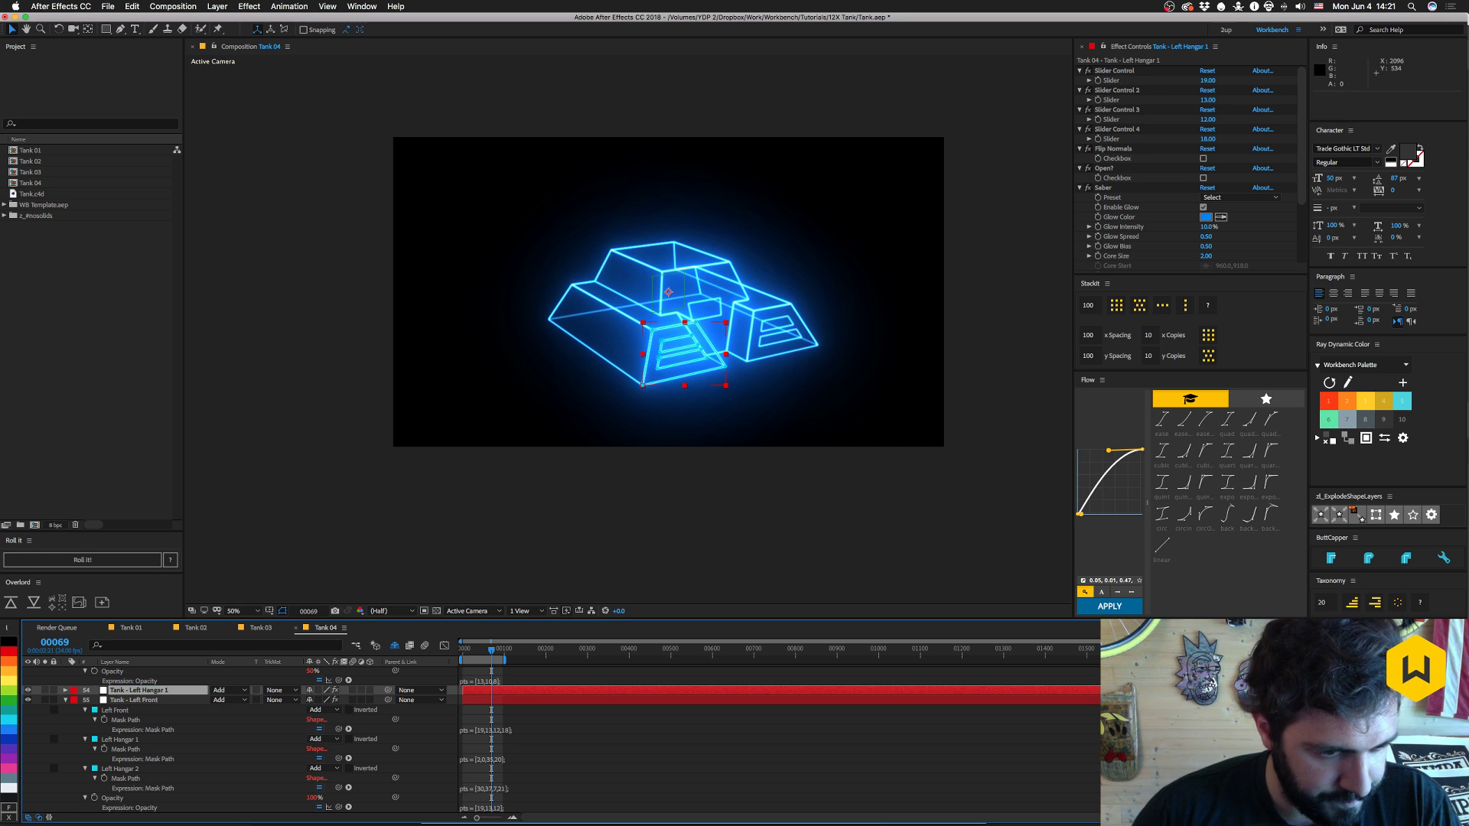
- Duplicate the Tank - Left Hangar 1 layer and set the copy's four sliders to 30, 37, 7 and 21
key("super+d")
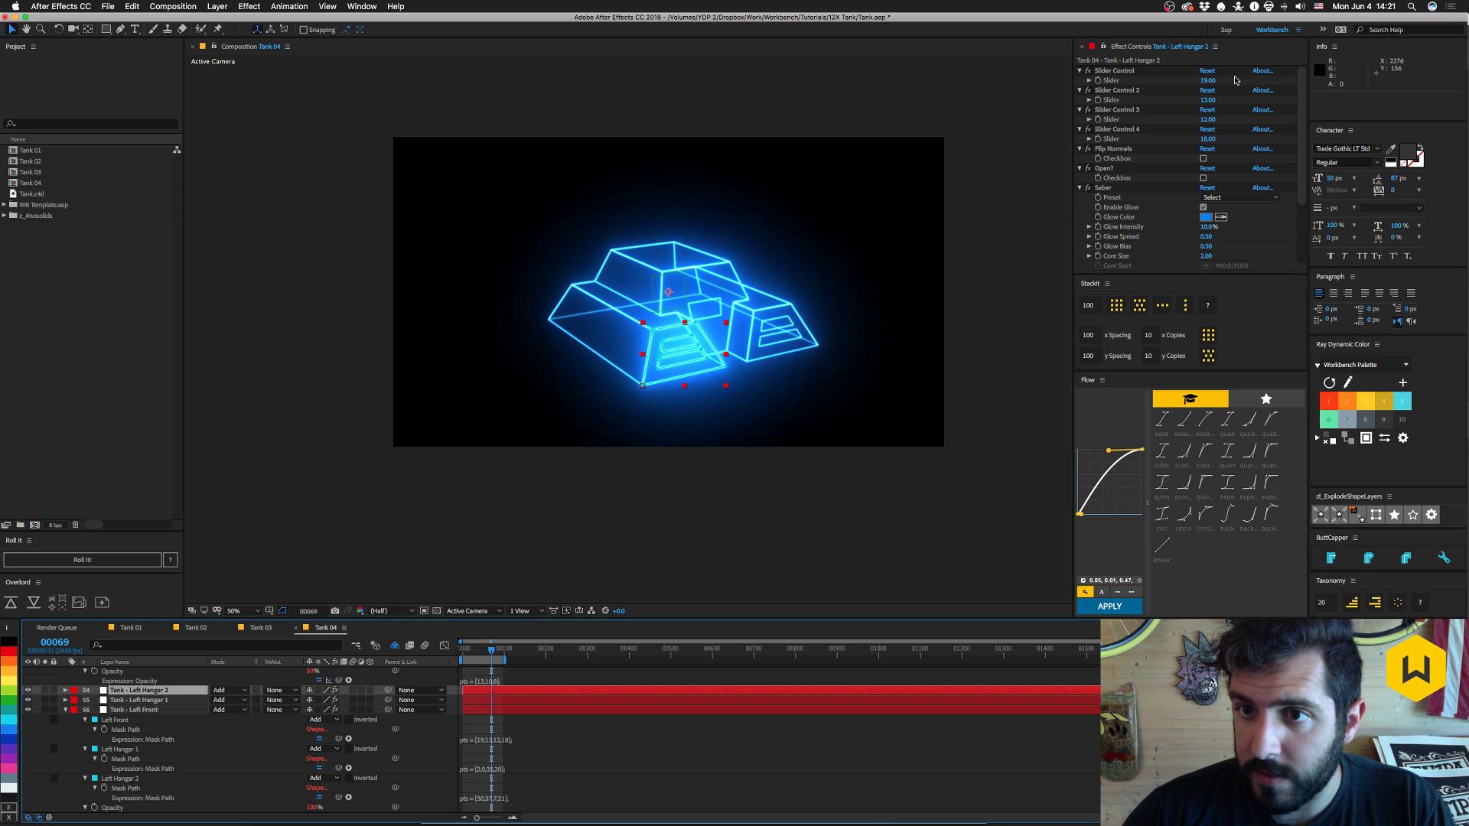
left_click(1208, 81)
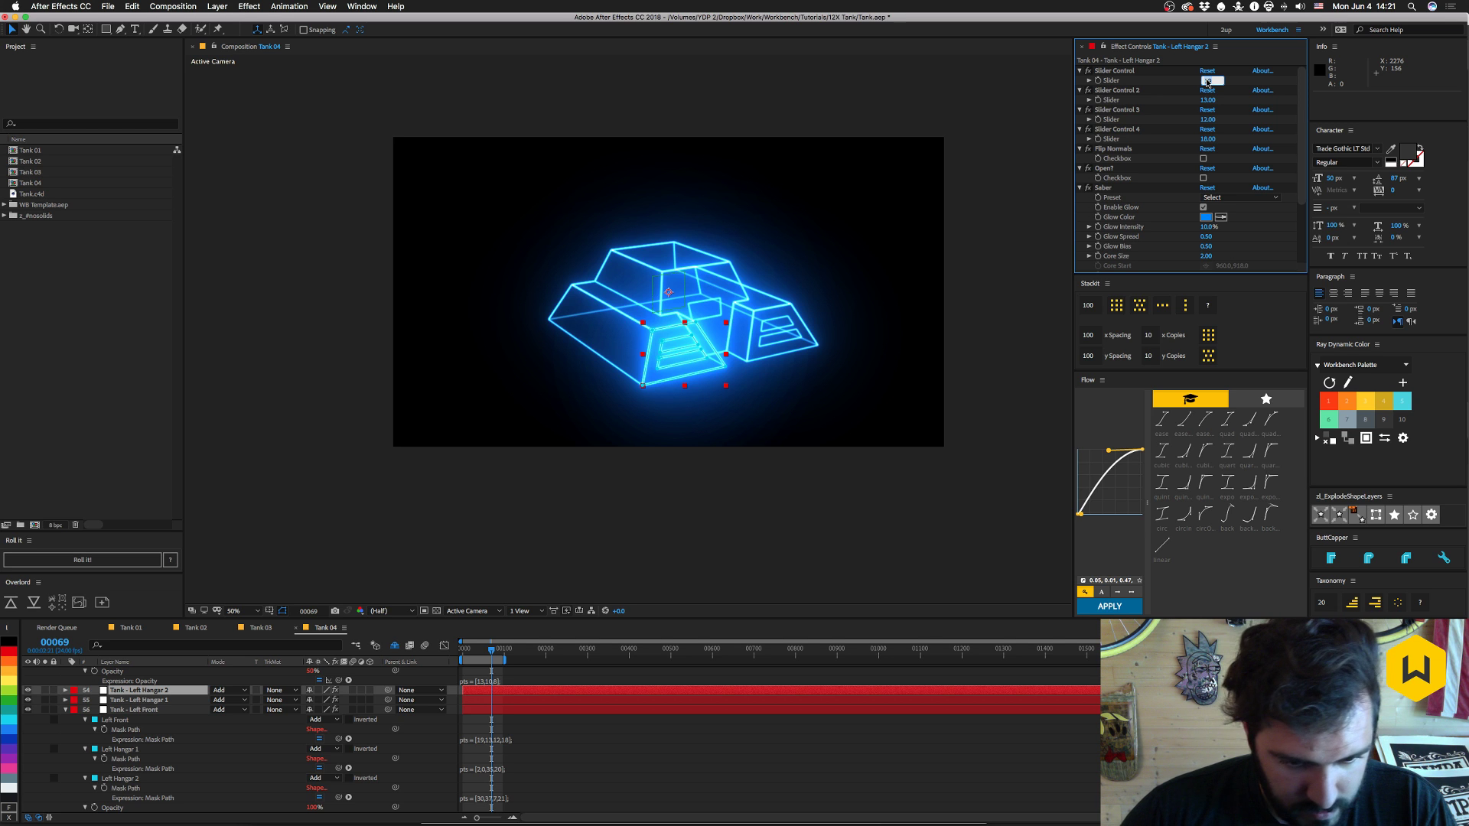
type("30")
key("Tab")
type("37")
key("Tab")
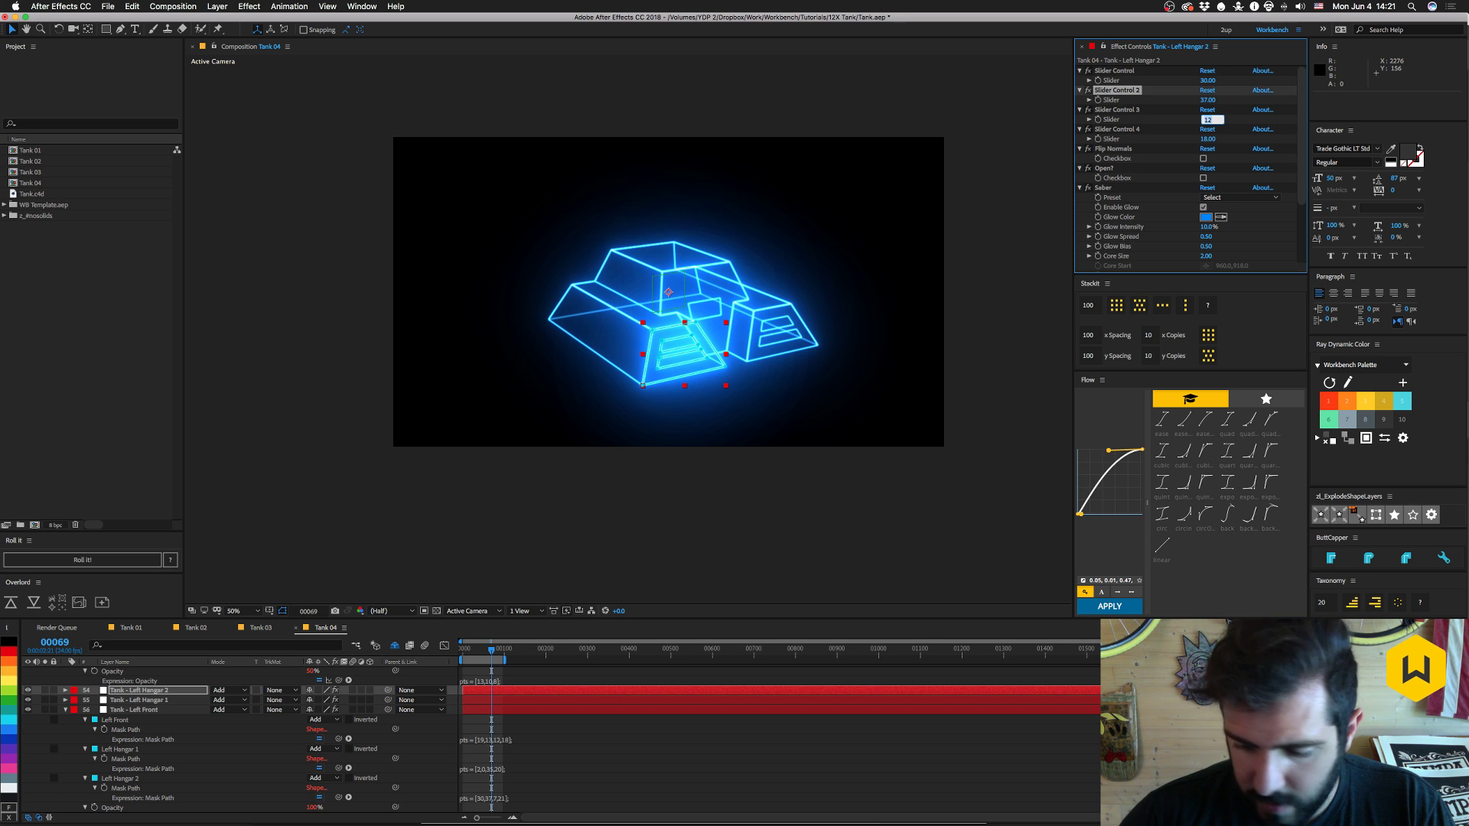
key("Tab")
type("21")
key("Return")
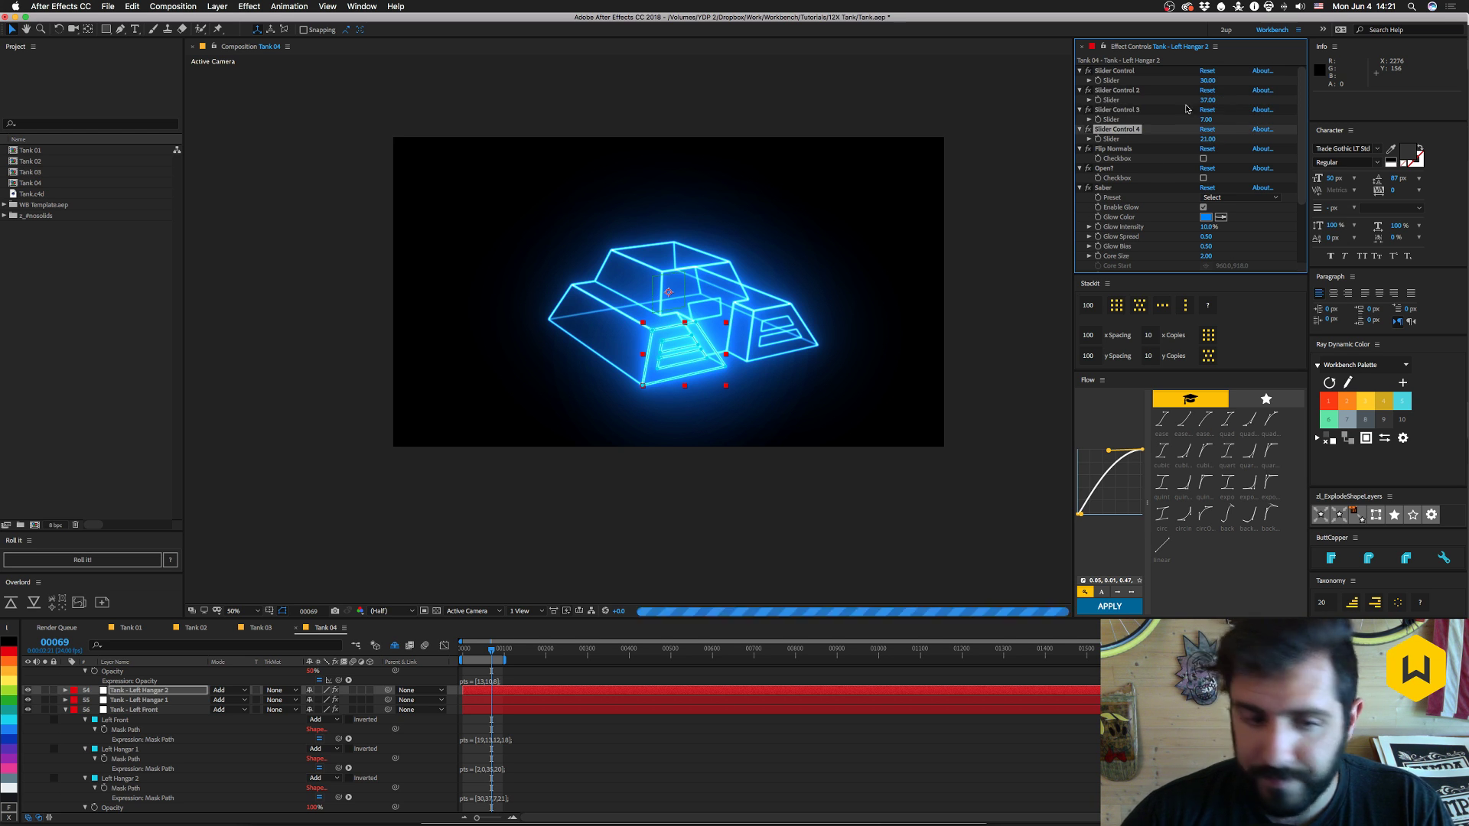
- Set the four sliders of the Tank - Left Hangar 1 layer to 2, 0, 35 and 20
left_click(161, 703)
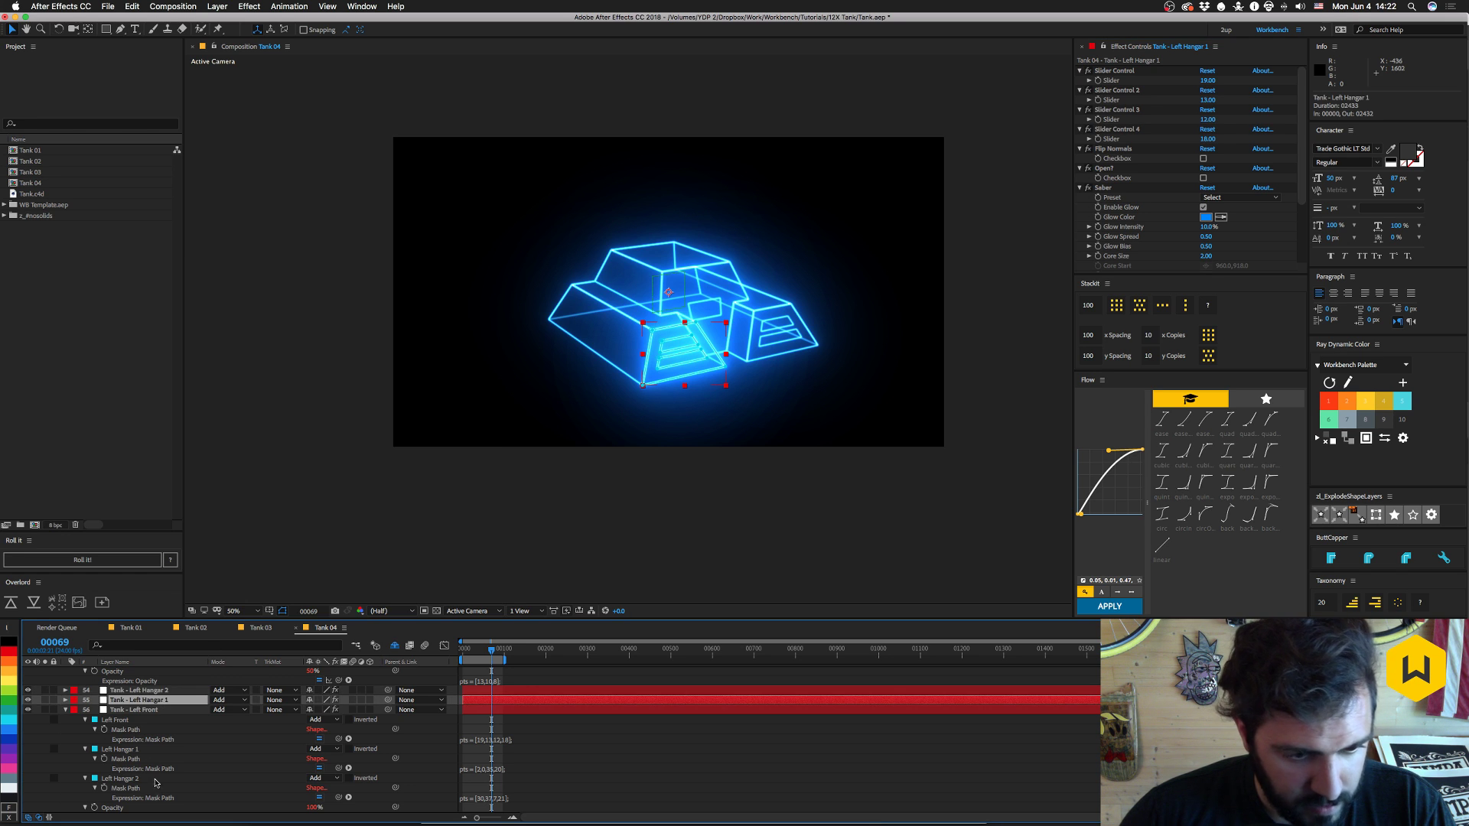
left_click(1206, 81)
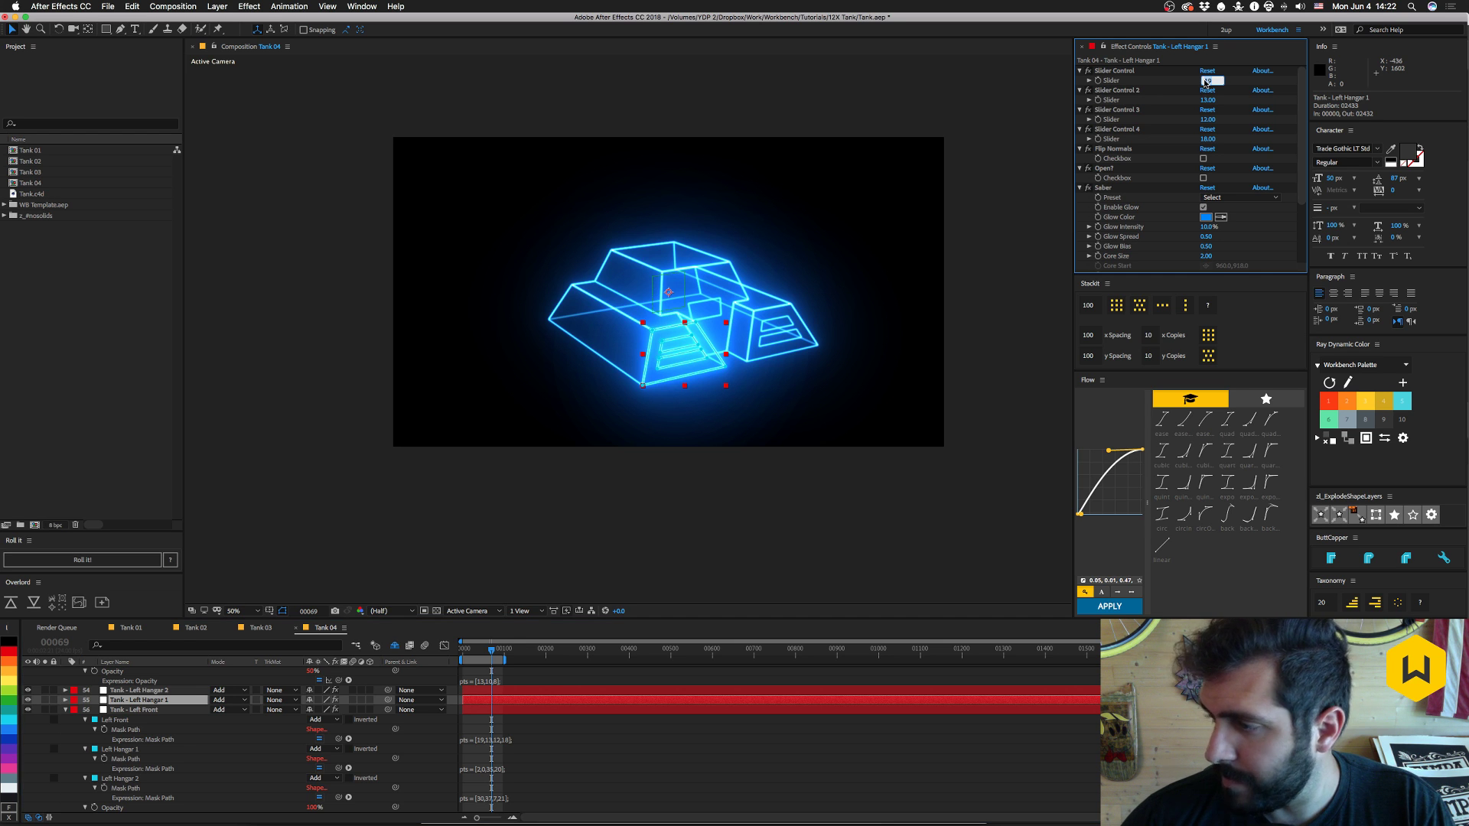
type("2")
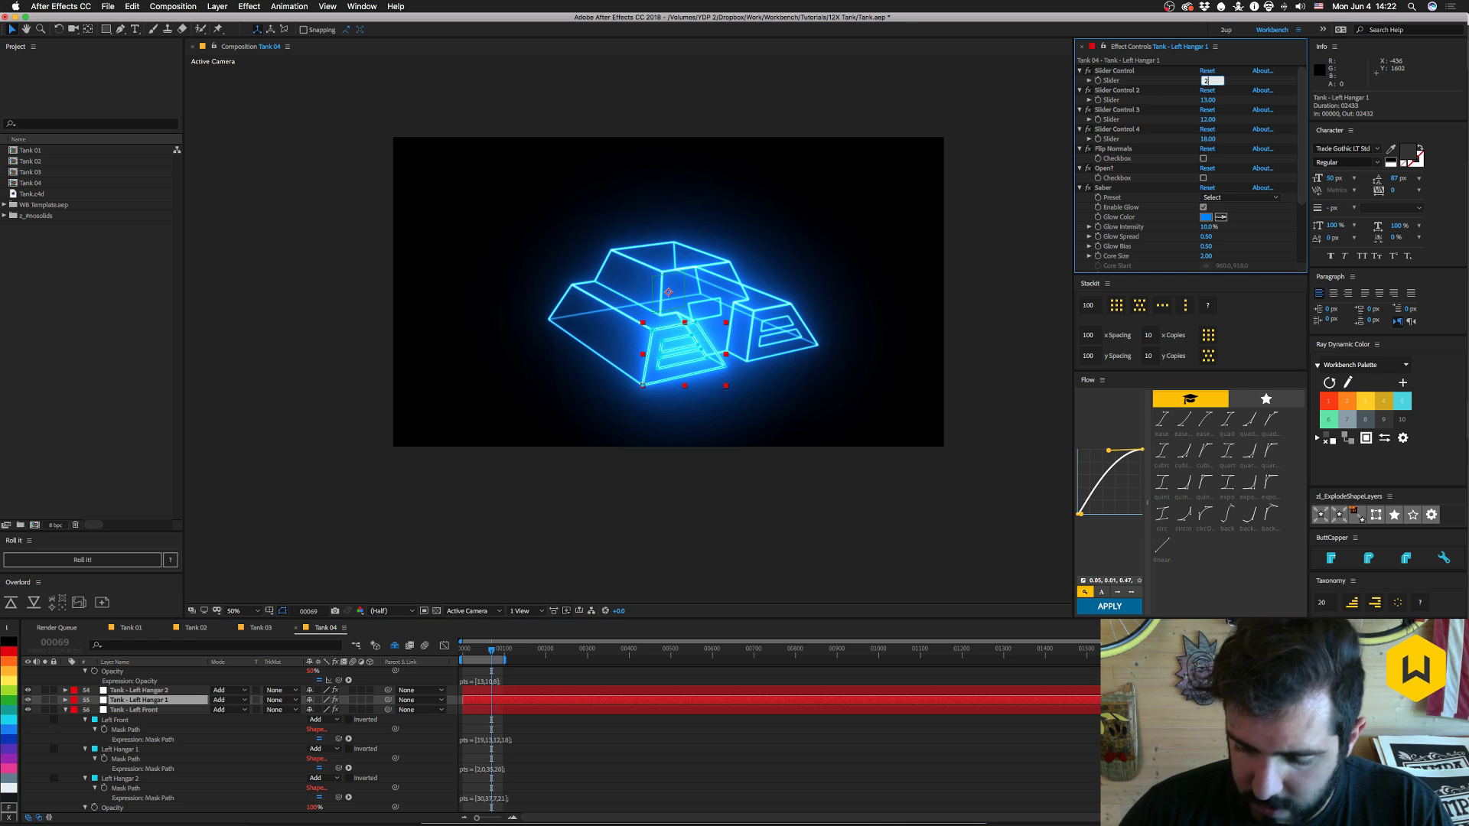
key("Tab")
type("0")
key("Tab")
type("35")
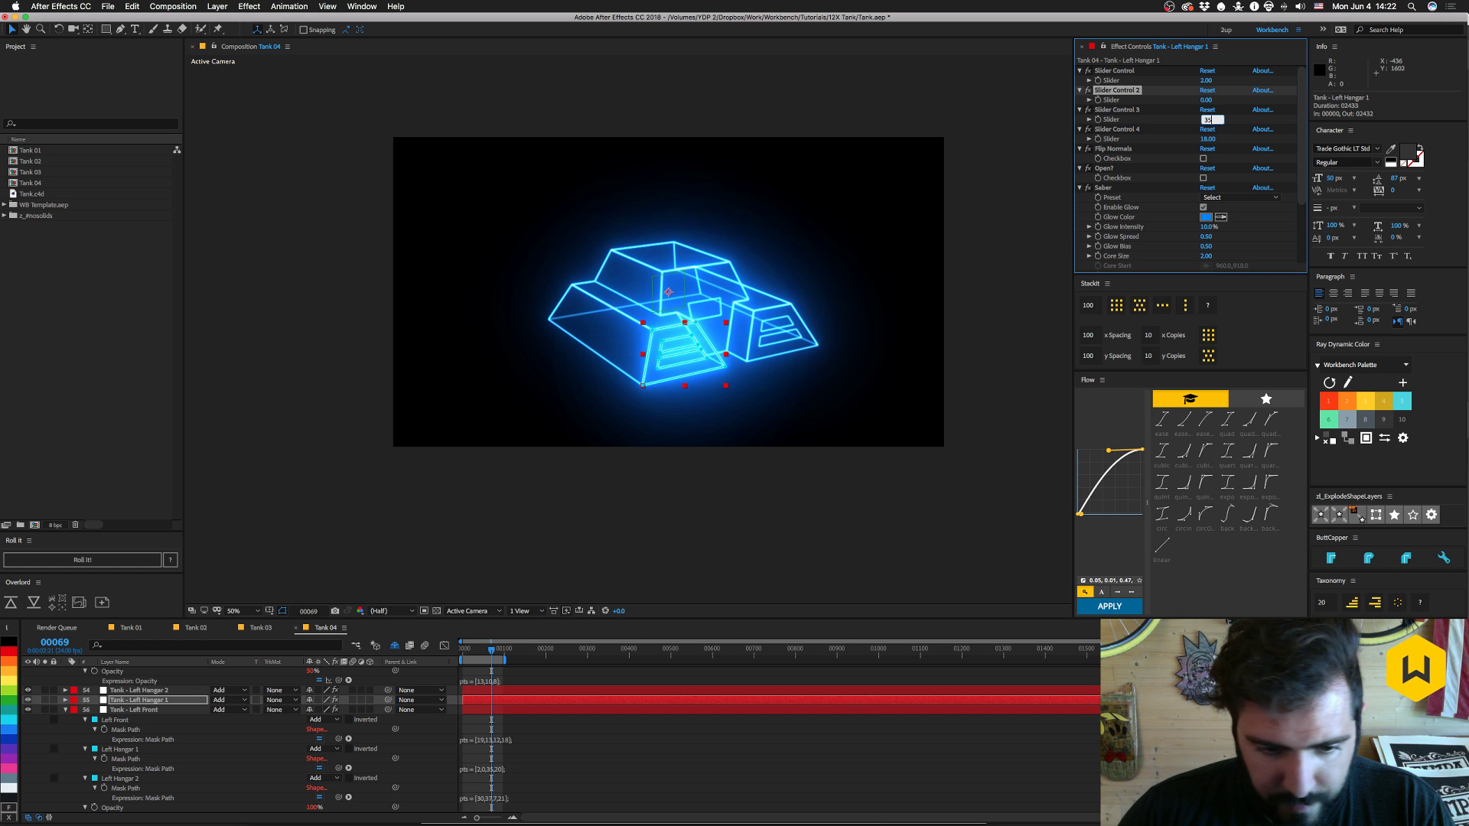
key("Tab")
type("20")
key("Return")
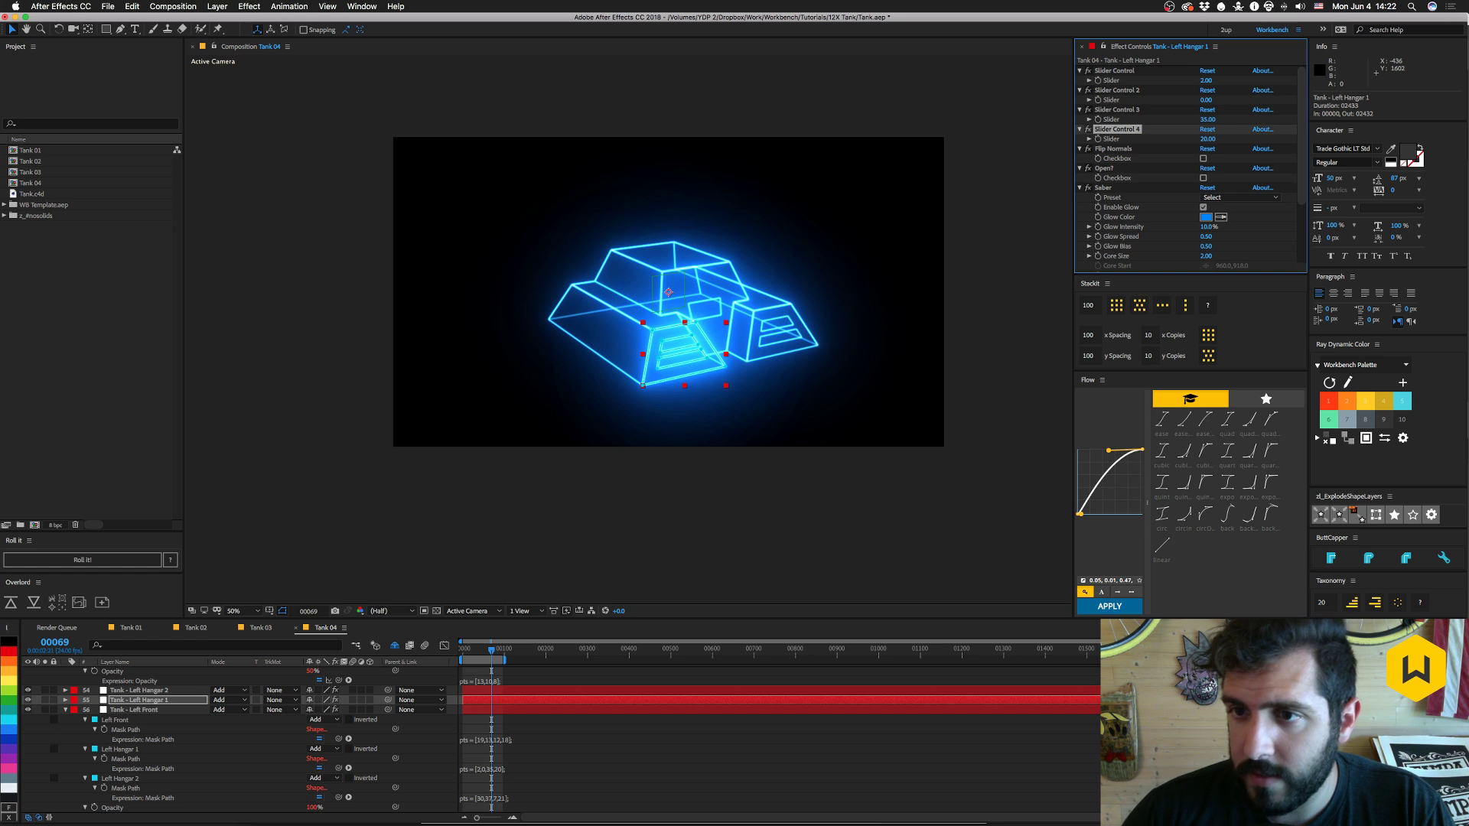
- Delete the Left Hangar 1 and Left Hangar 2 masks from the Tank - Left Front layer
left_click(115, 750)
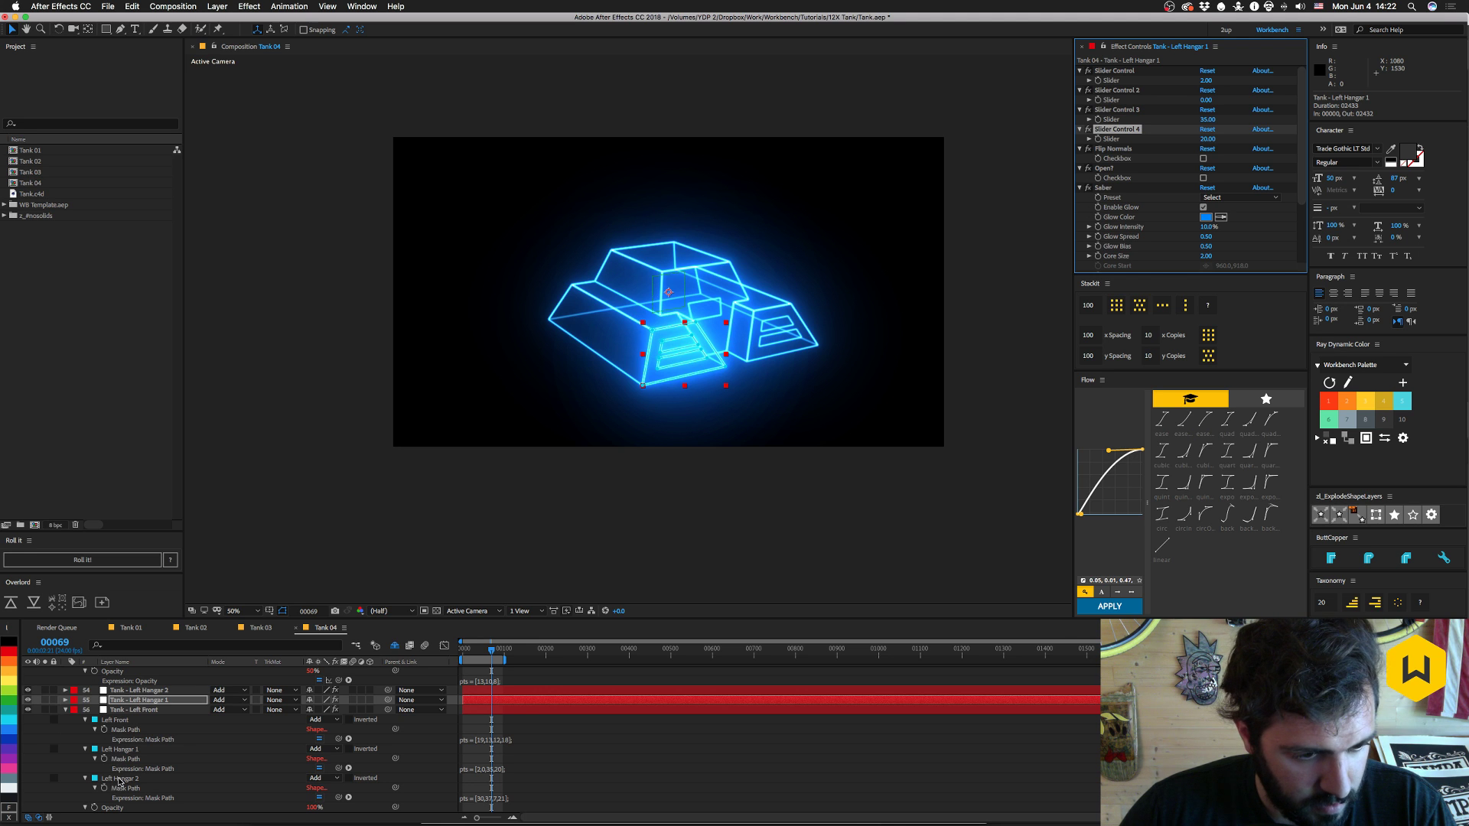
left_click(119, 779, "shift")
key("Delete")
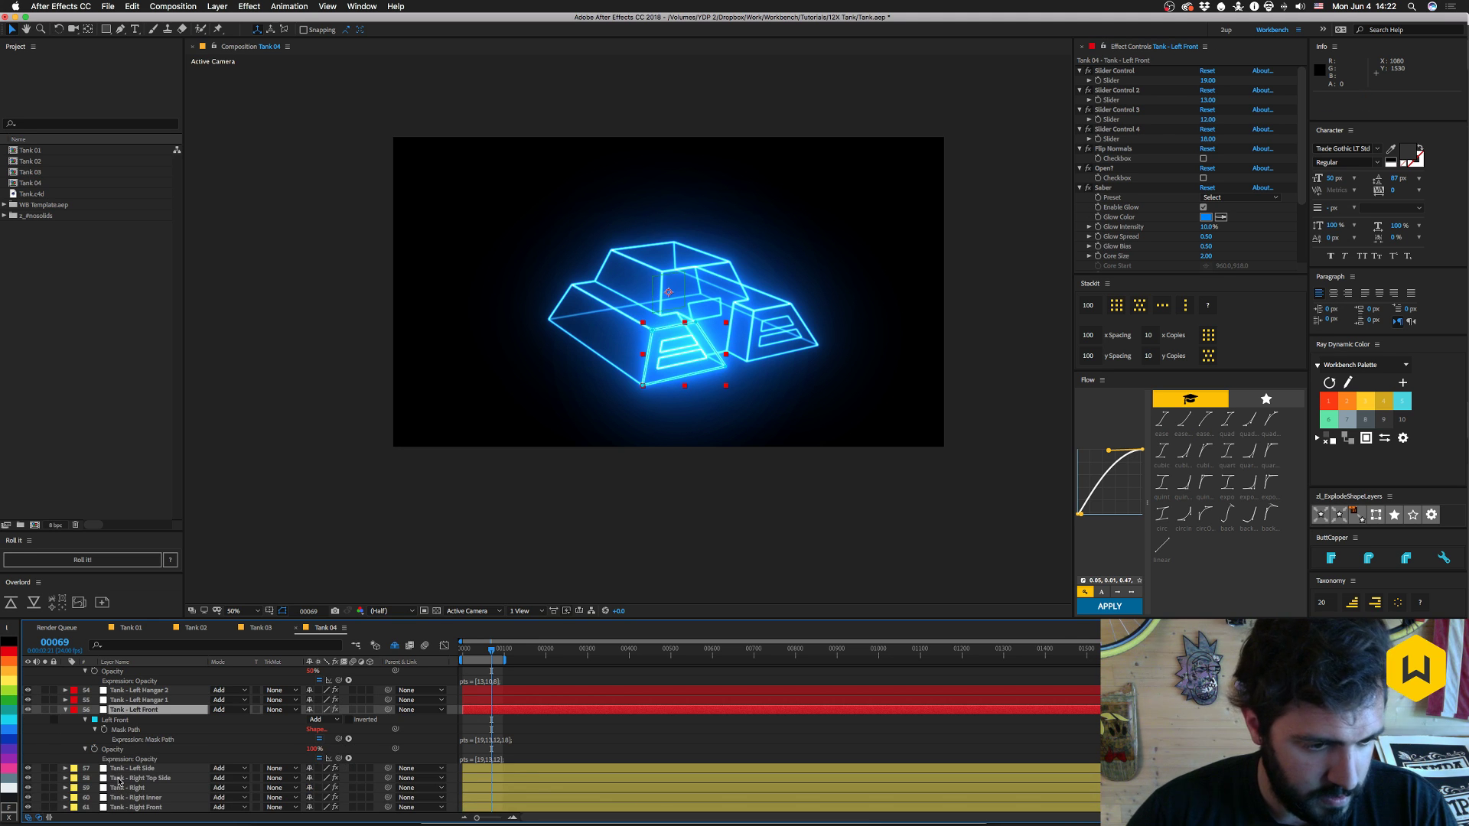
- Reveal the masks of the Tank - Left Hangar 1 layer and delete its Left Front and Left Hangar 2 masks
left_click(134, 700)
key("ctrl+v")
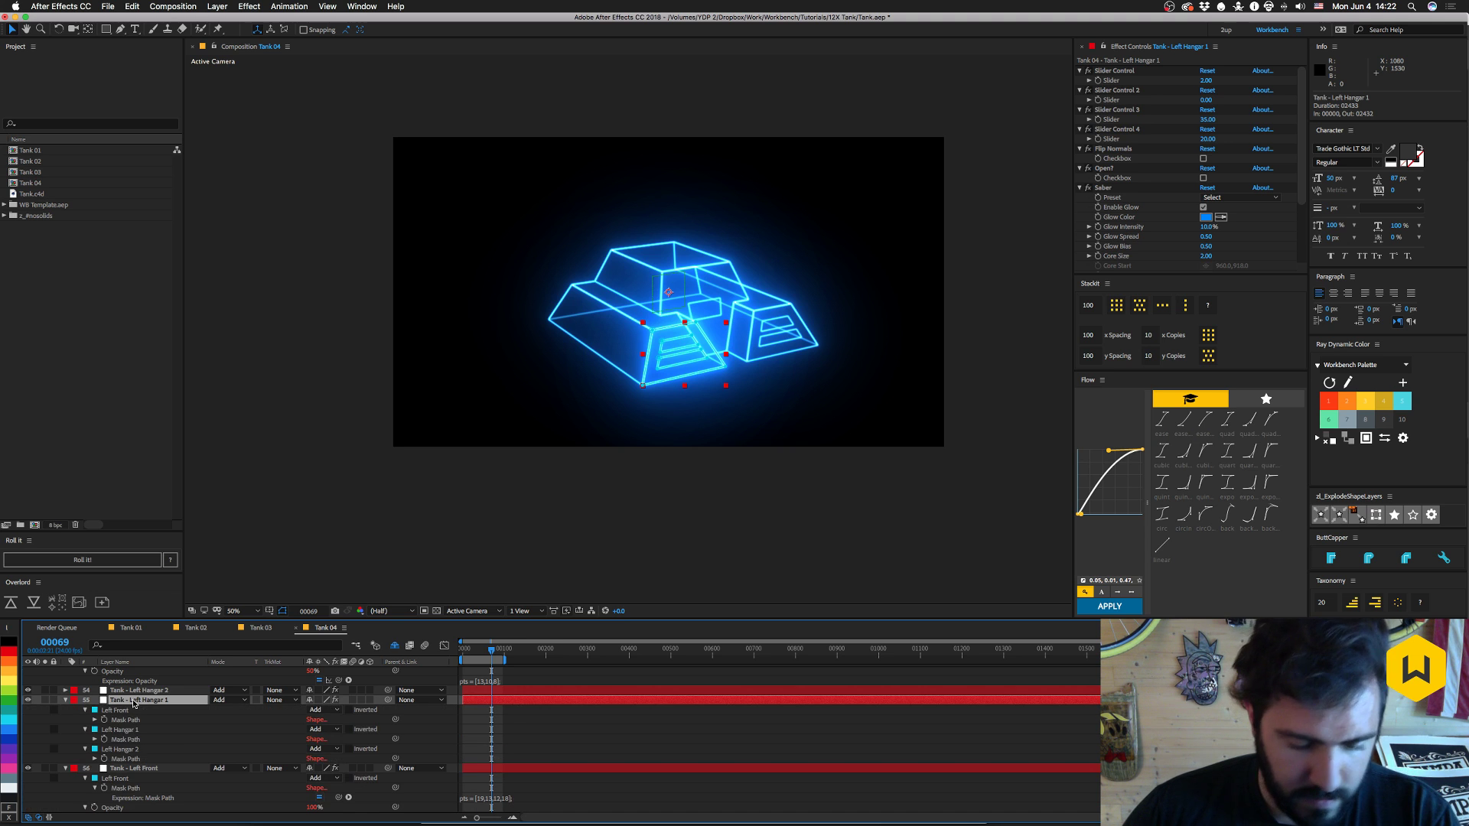
left_click(115, 750, "shift")
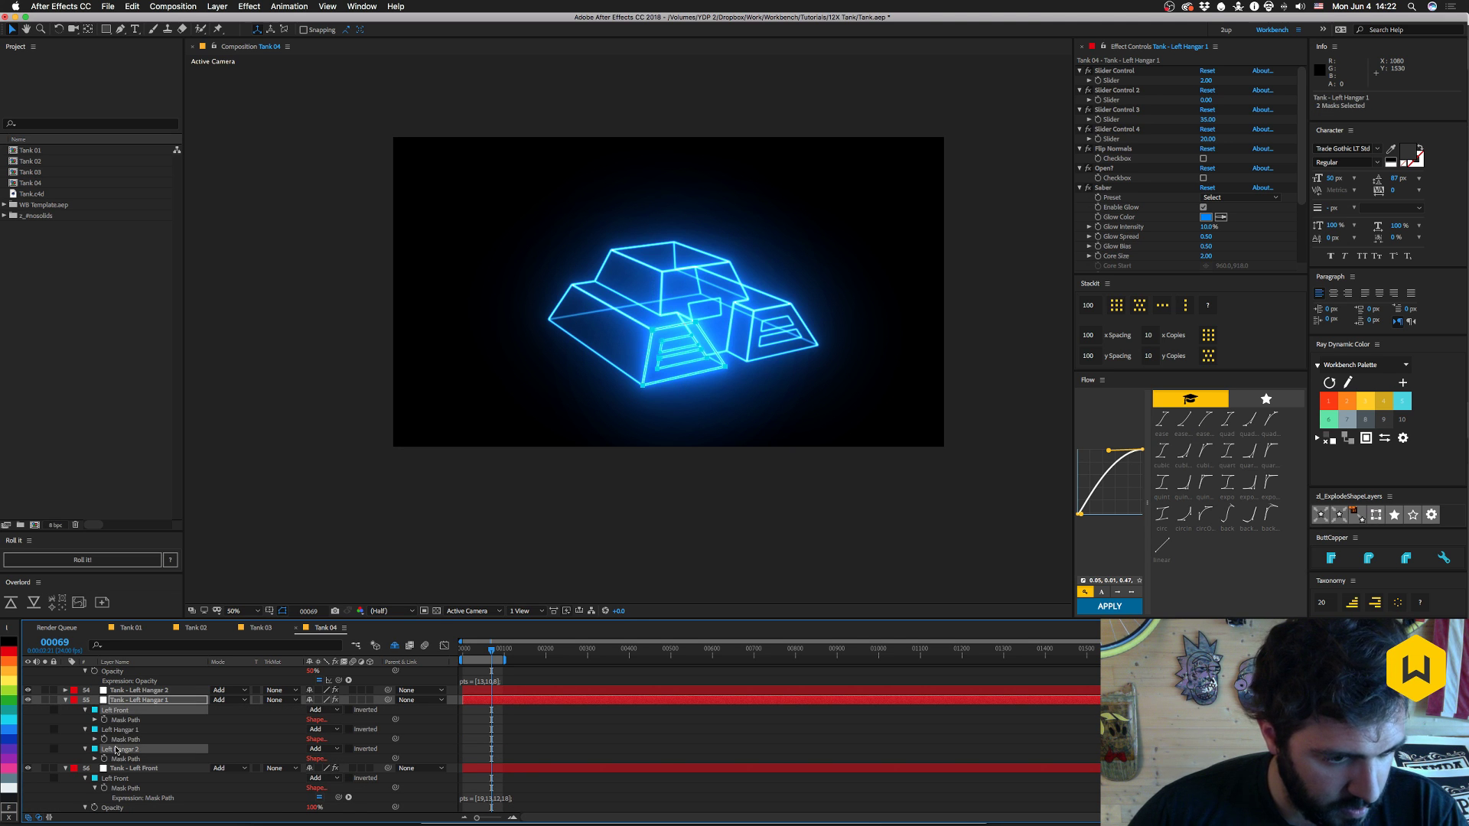
key("Delete")
- Reveal the masks of the Tank - Left Hangar 2 layer and delete its Left Front and Left Hangar 1 masks
left_click(120, 692)
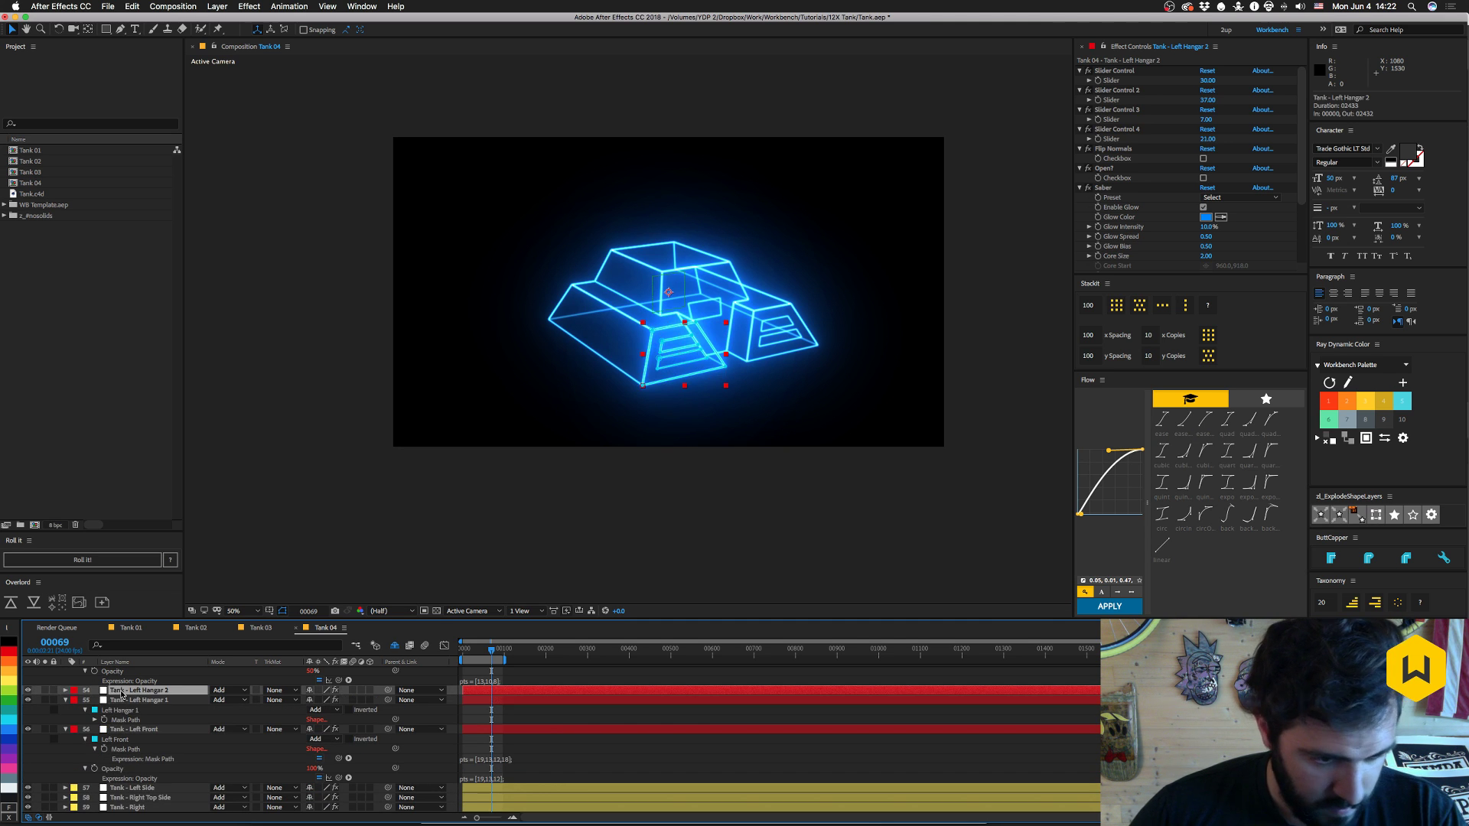
key("ctrl+v")
left_click(117, 701)
left_click(117, 721, "shift")
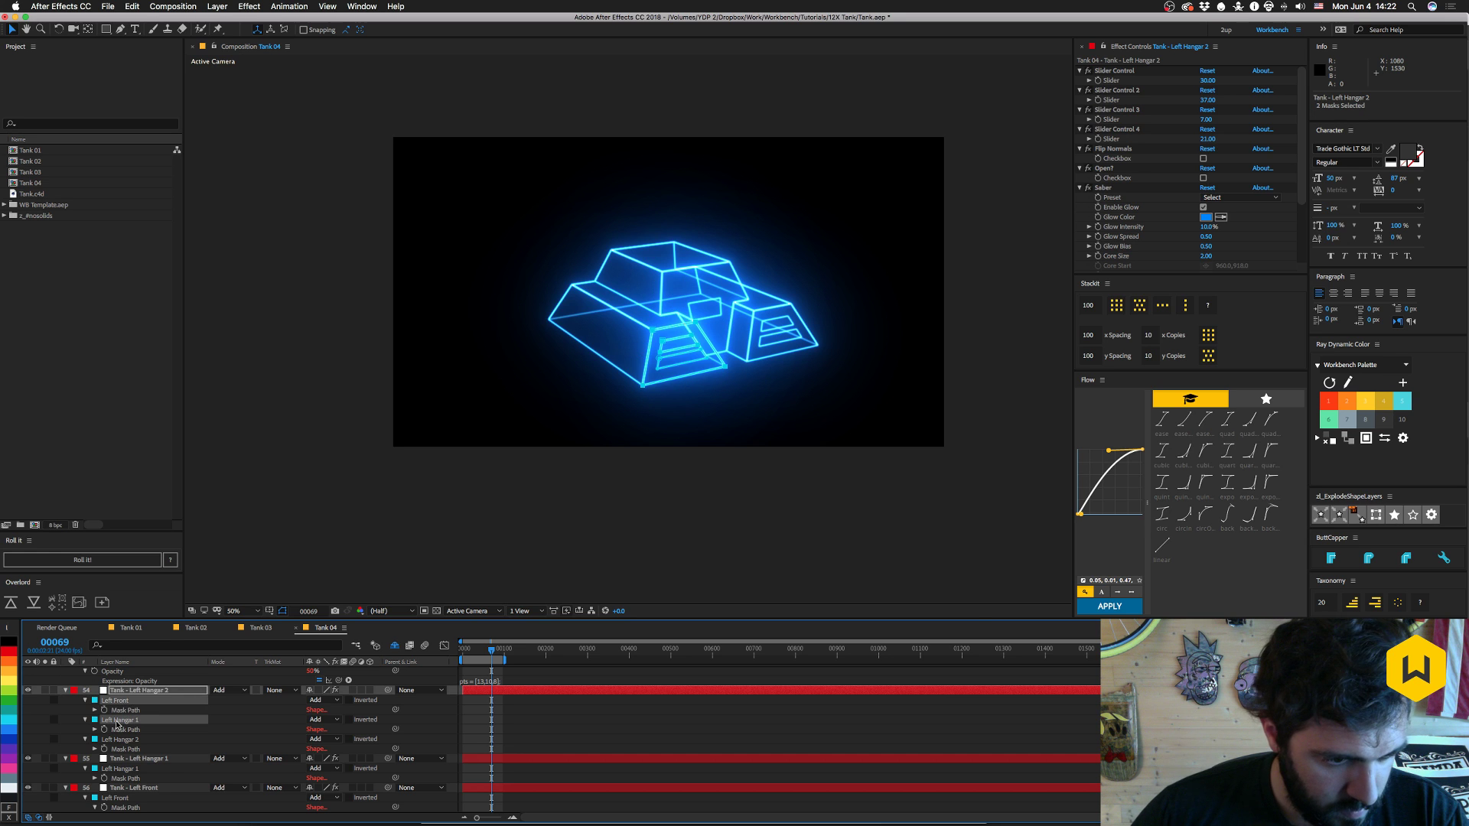
key("Delete")
- Collapse the two hangar layers, Tank - Left Front and Tank - Left Inner, and solo the [Cloner] layer
left_click(66, 691)
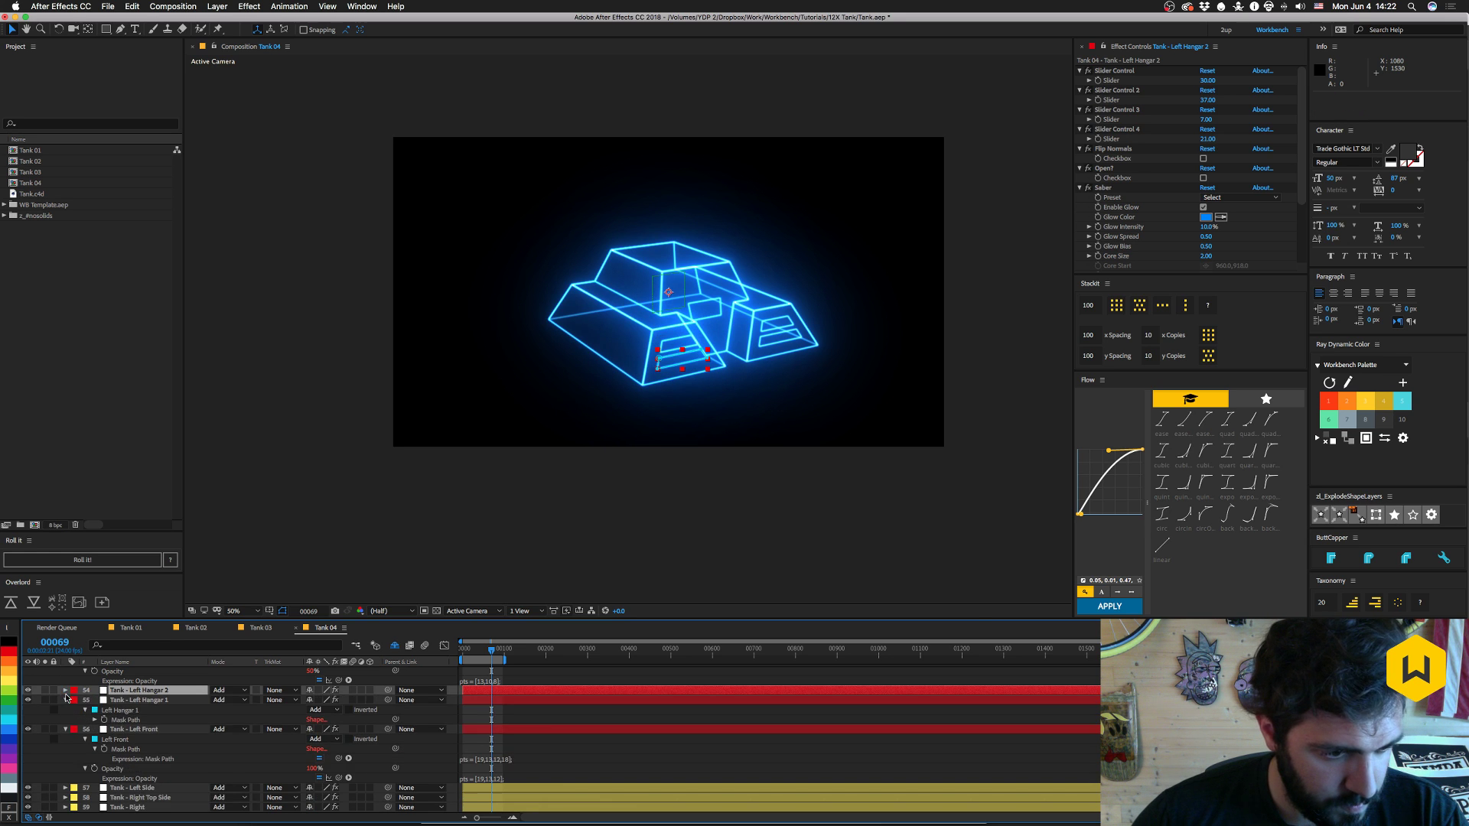
left_click(66, 700)
left_click(66, 710)
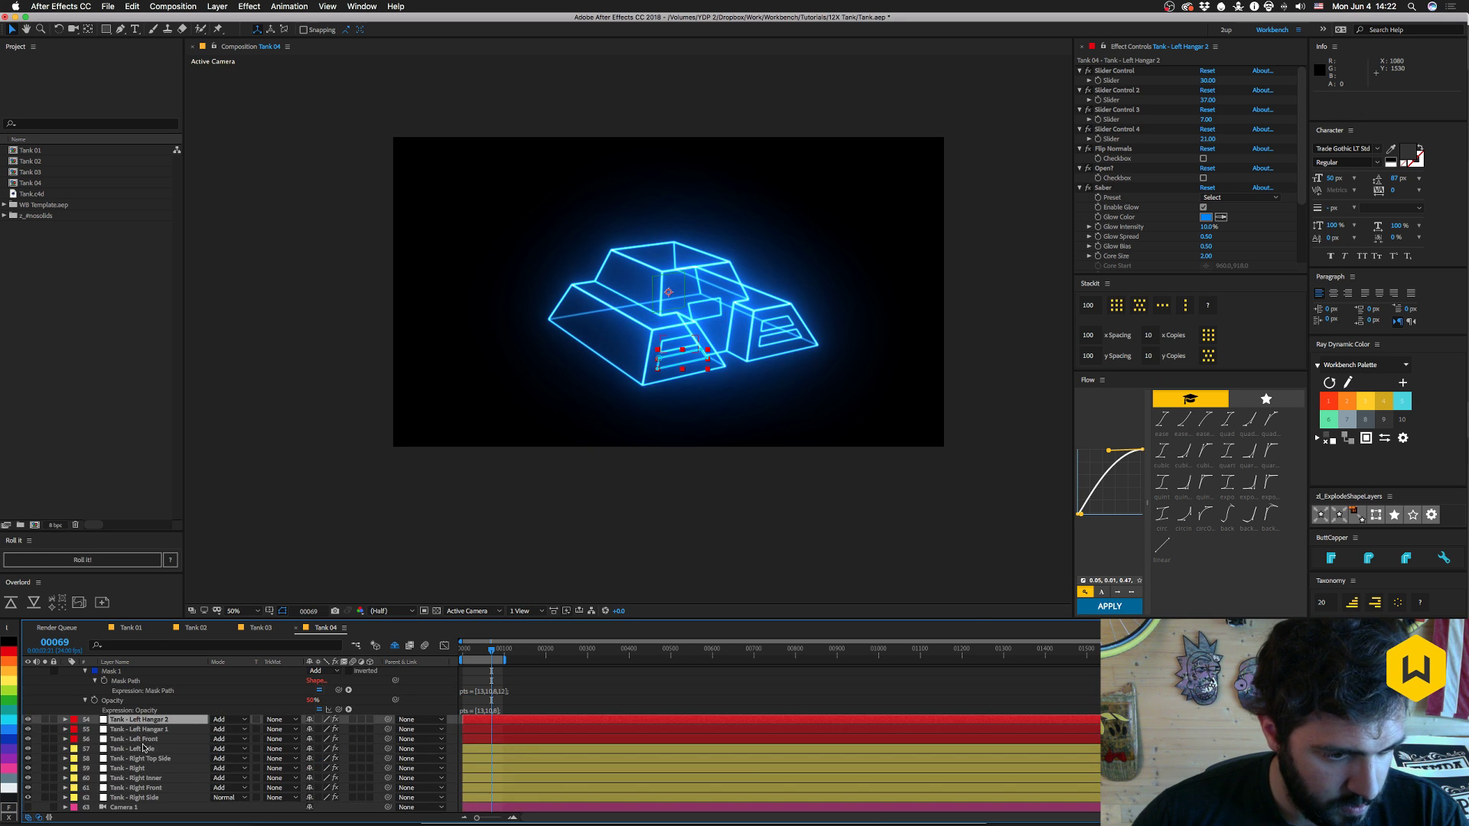
left_click(150, 740)
scroll(154, 739, "up", 5)
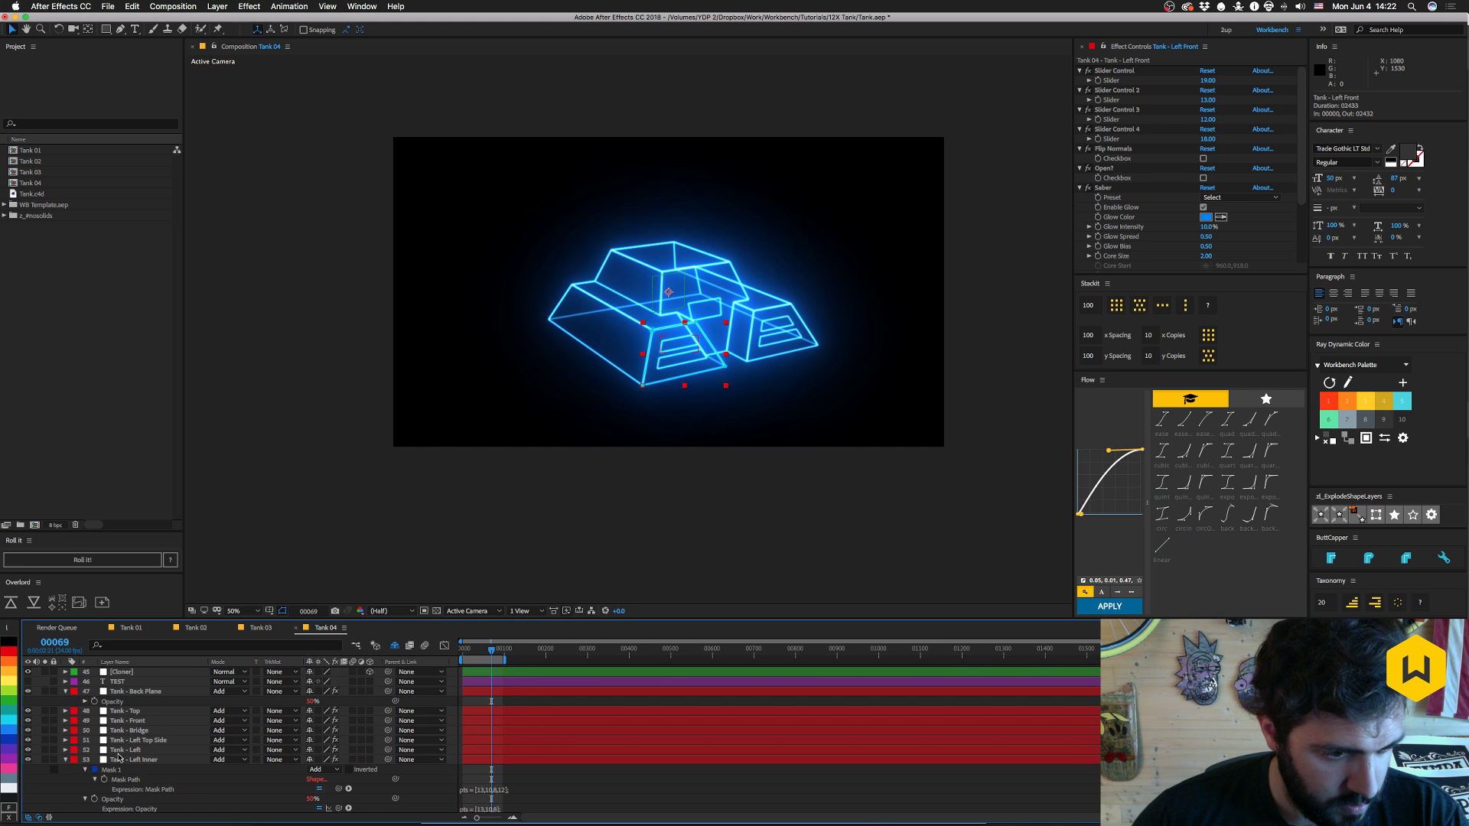
left_click(66, 760)
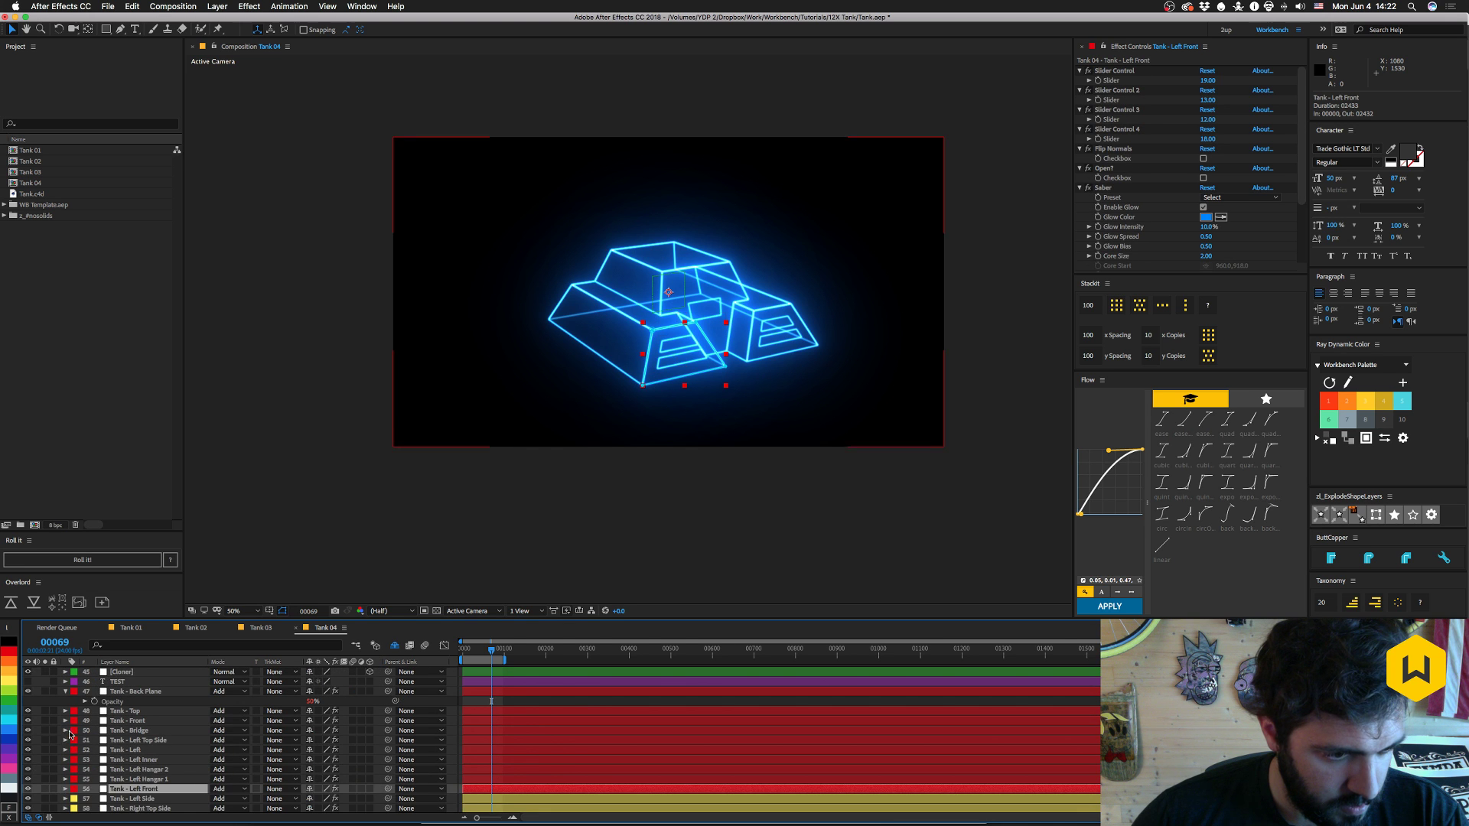
left_click(44, 671)
scroll(128, 727, "down", 3)
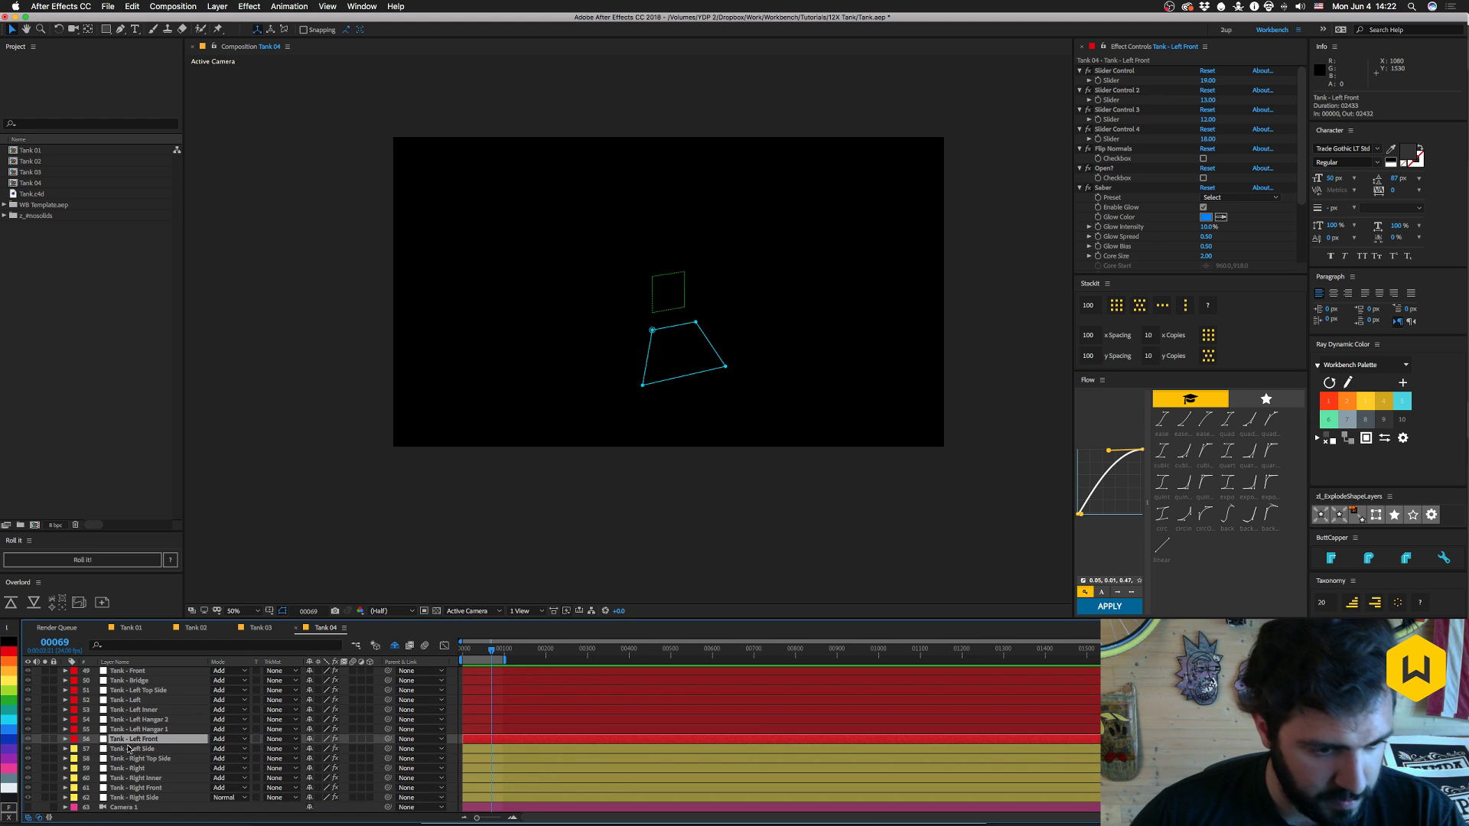
- Duplicate the Tank - Left Front layer, rename the copy Tank - Left Side and place it directly below the original
left_click(126, 749)
left_click(130, 739)
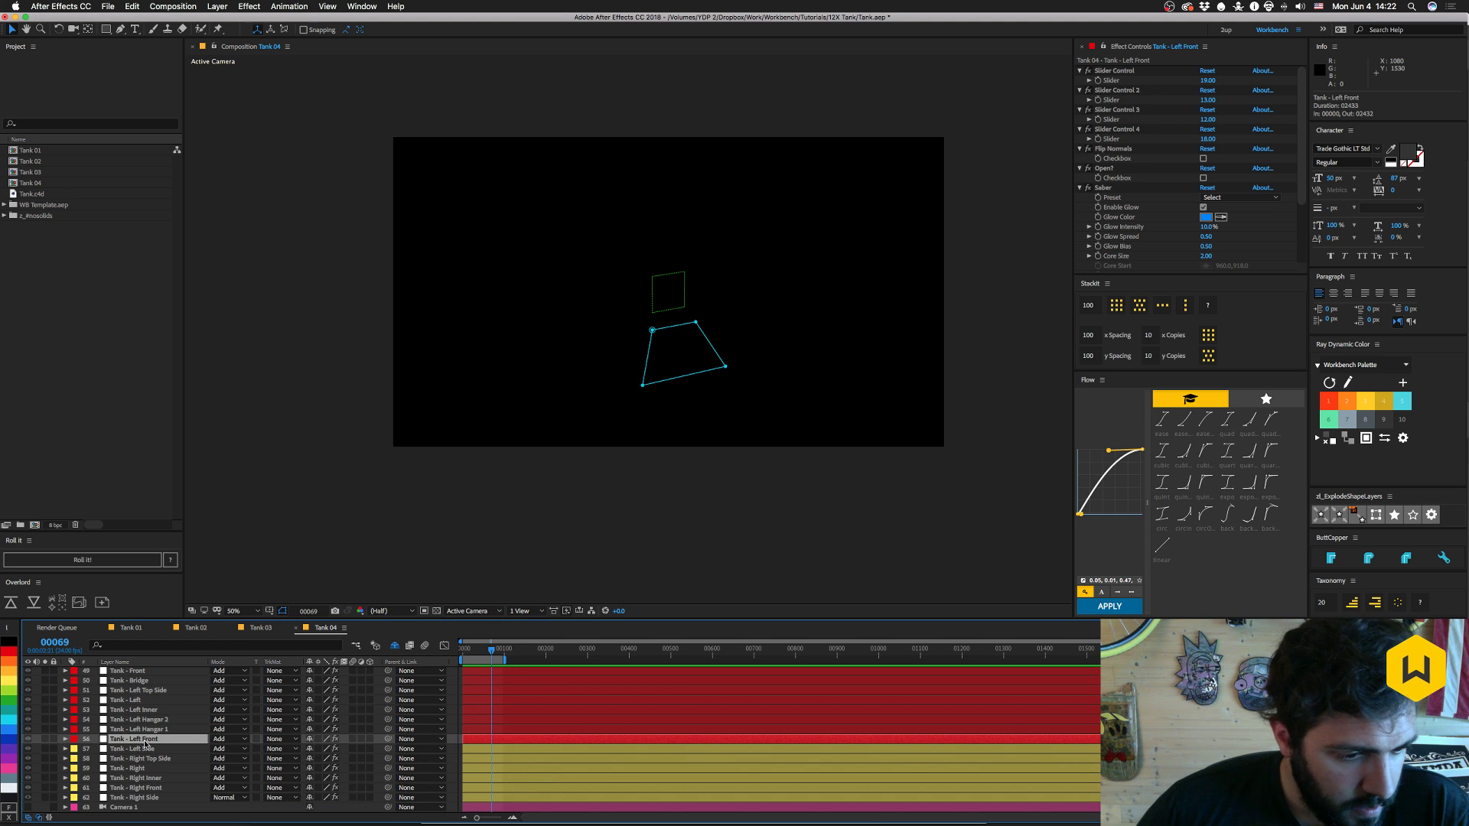
key("ctrl+d")
key("Return")
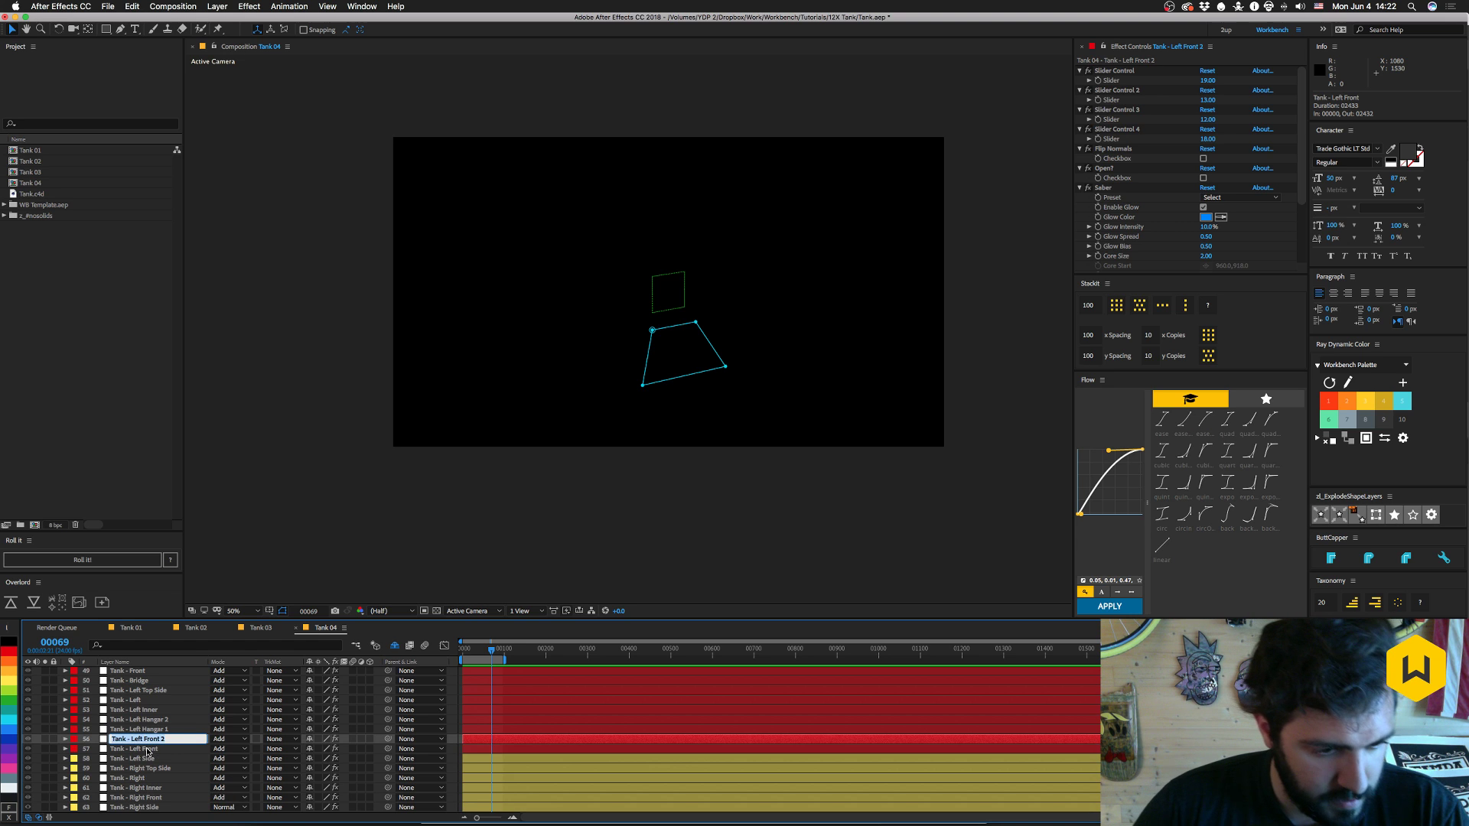
key("alt+shift+Left")
type("Side")
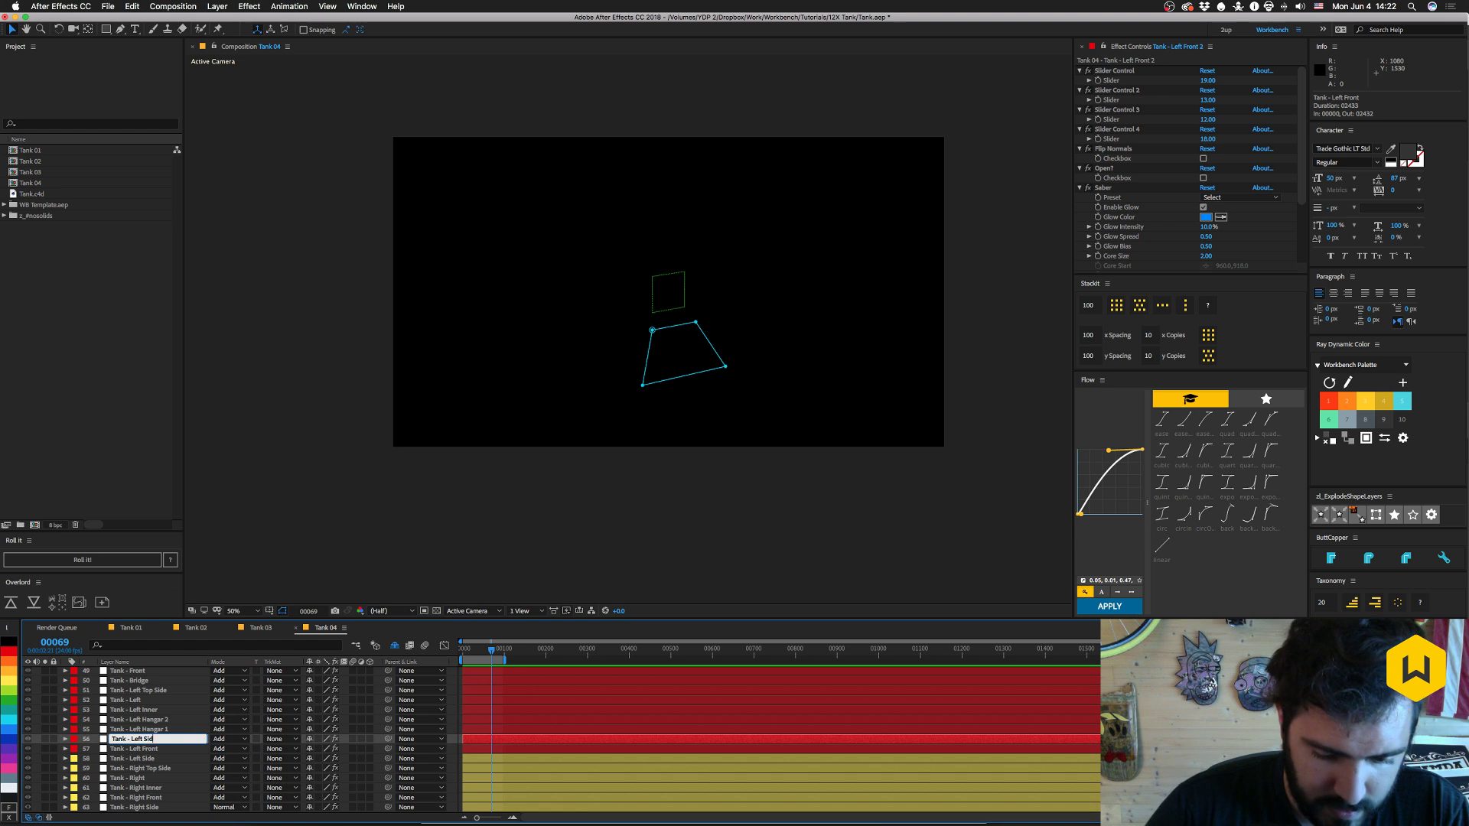
key("Return")
left_click_drag(169, 741, 154, 755)
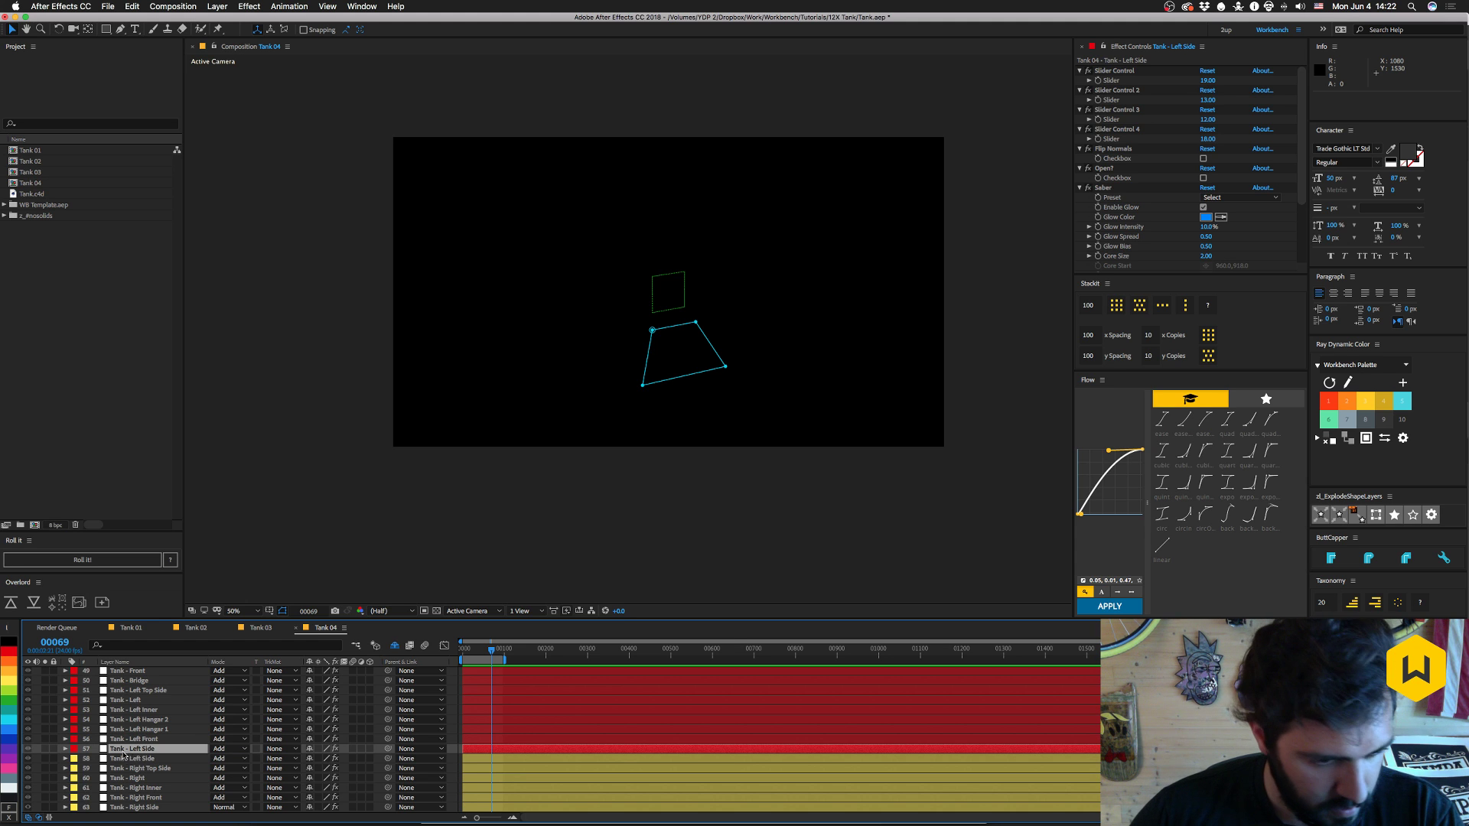
- Reveal the mask of the new Tank - Left Side layer and the mask and opacity expressions of the old yellow one
key("m")
left_click(140, 781)
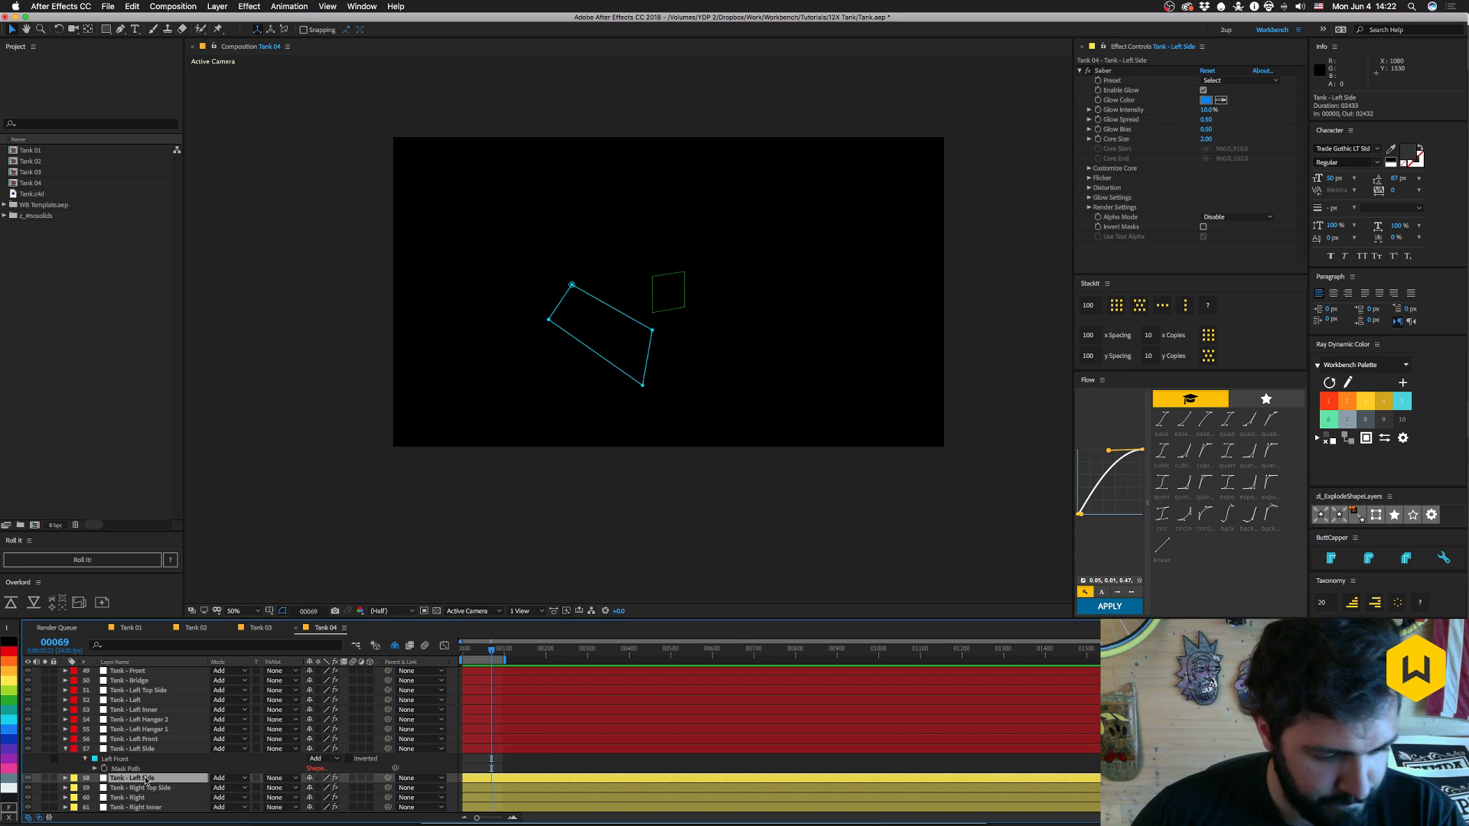
key("m")
key("shift+t")
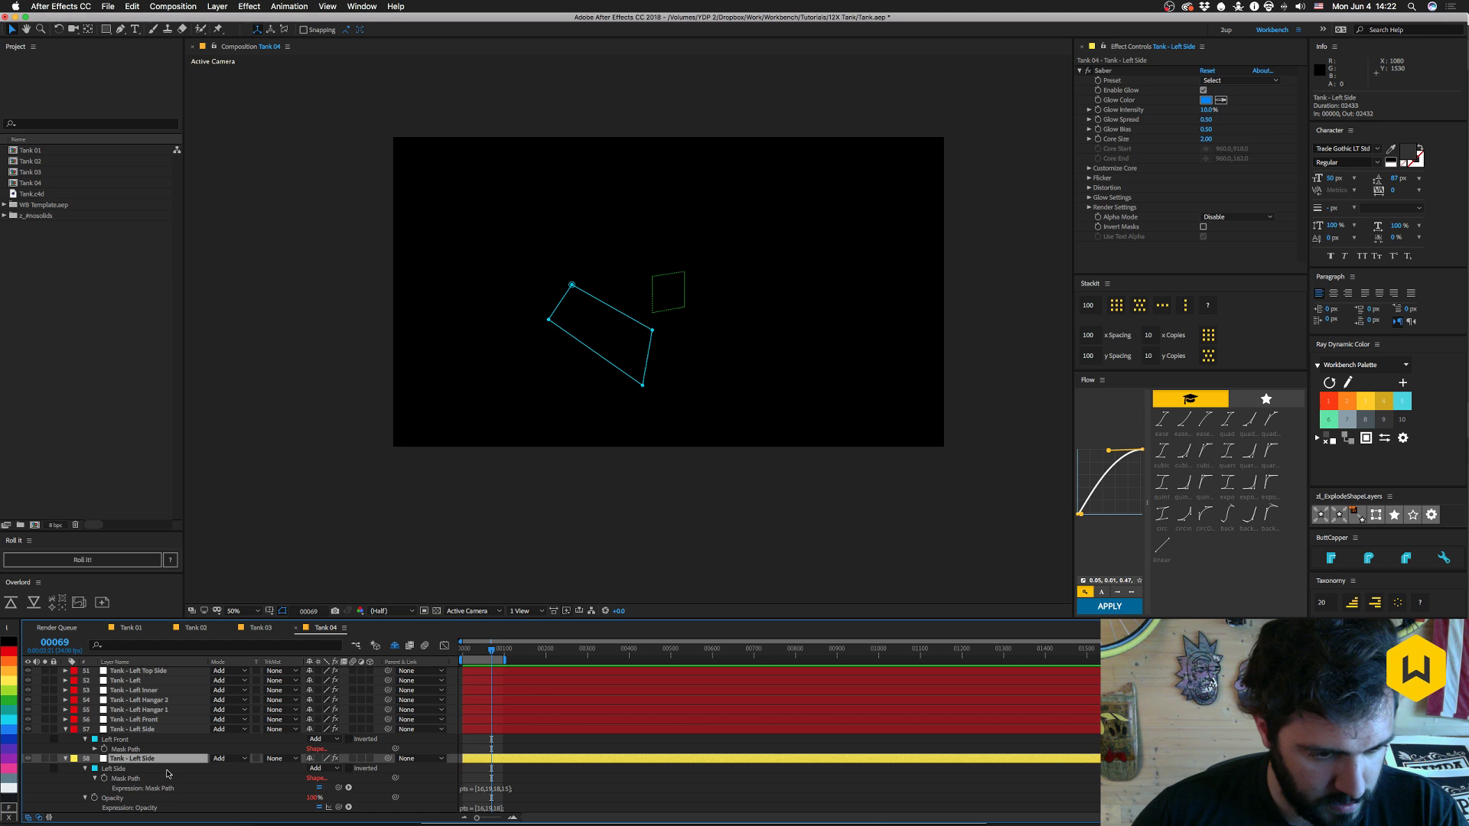
- Set the new Tank - Left Side layer's four sliders to 16, 19, 18 and 15, and delete the old yellow layer
left_click(138, 730)
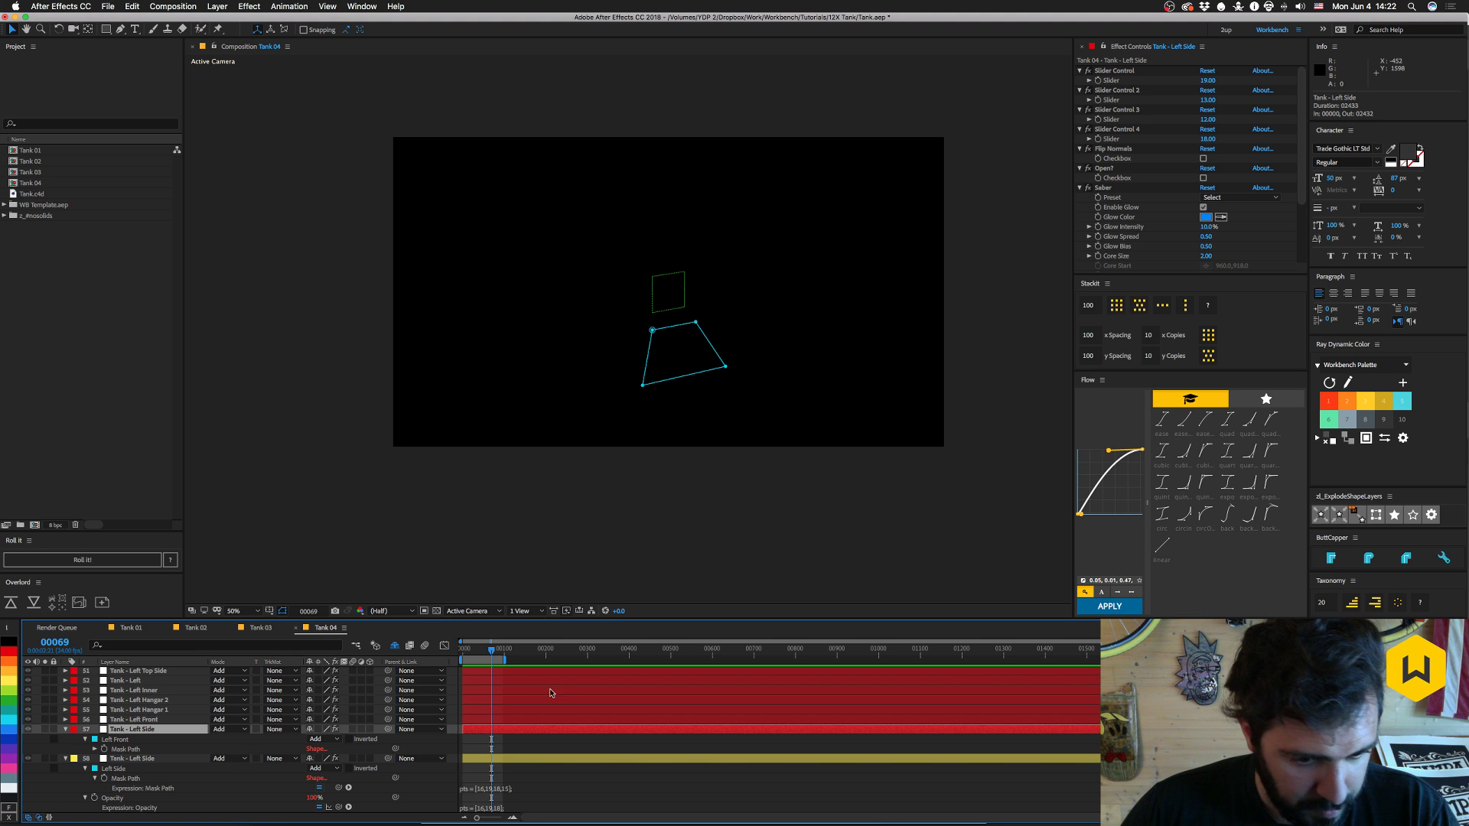
left_click(1200, 81)
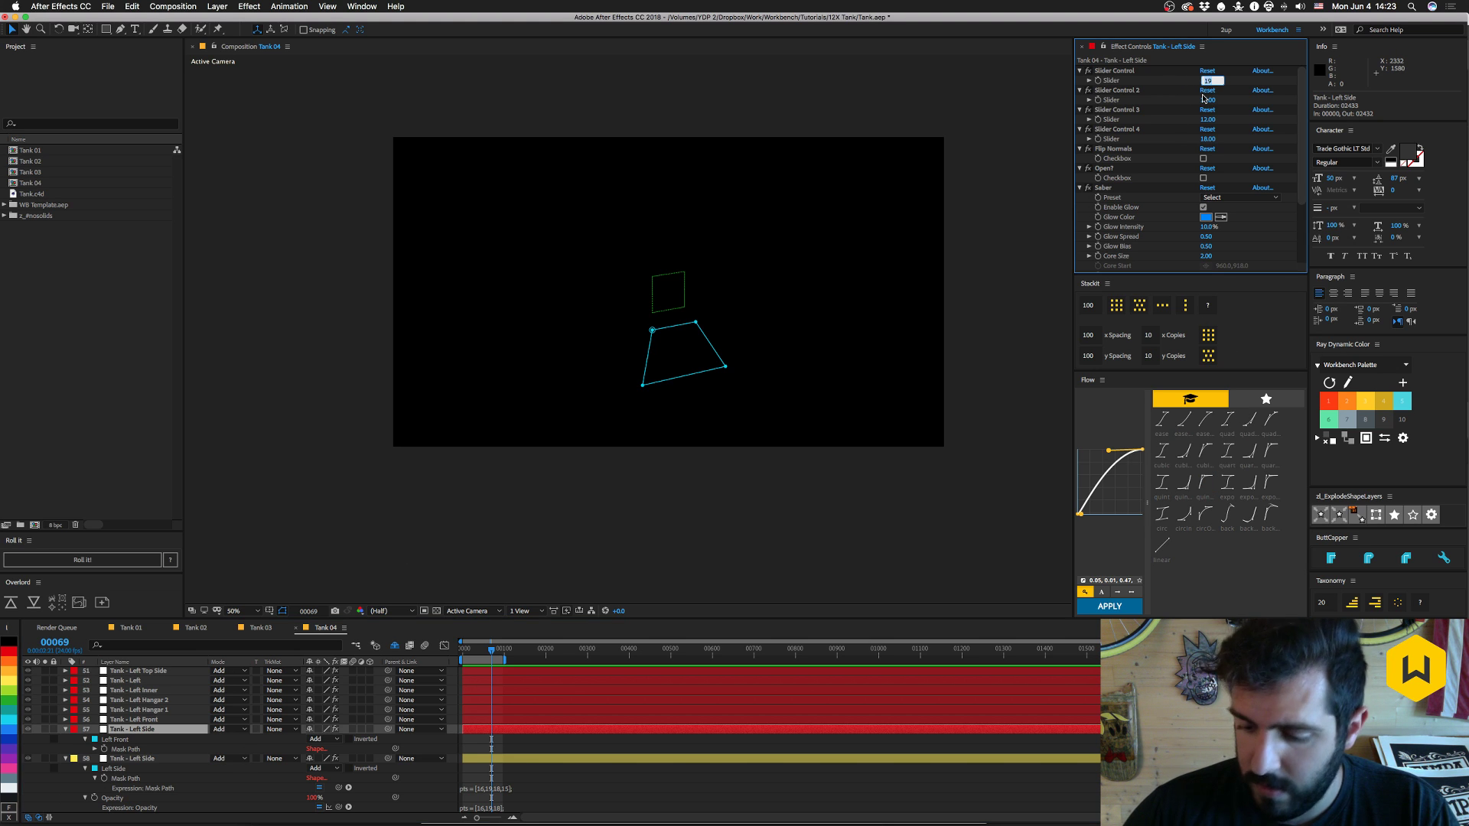
type("16")
key("Tab")
type("19")
key("Tab")
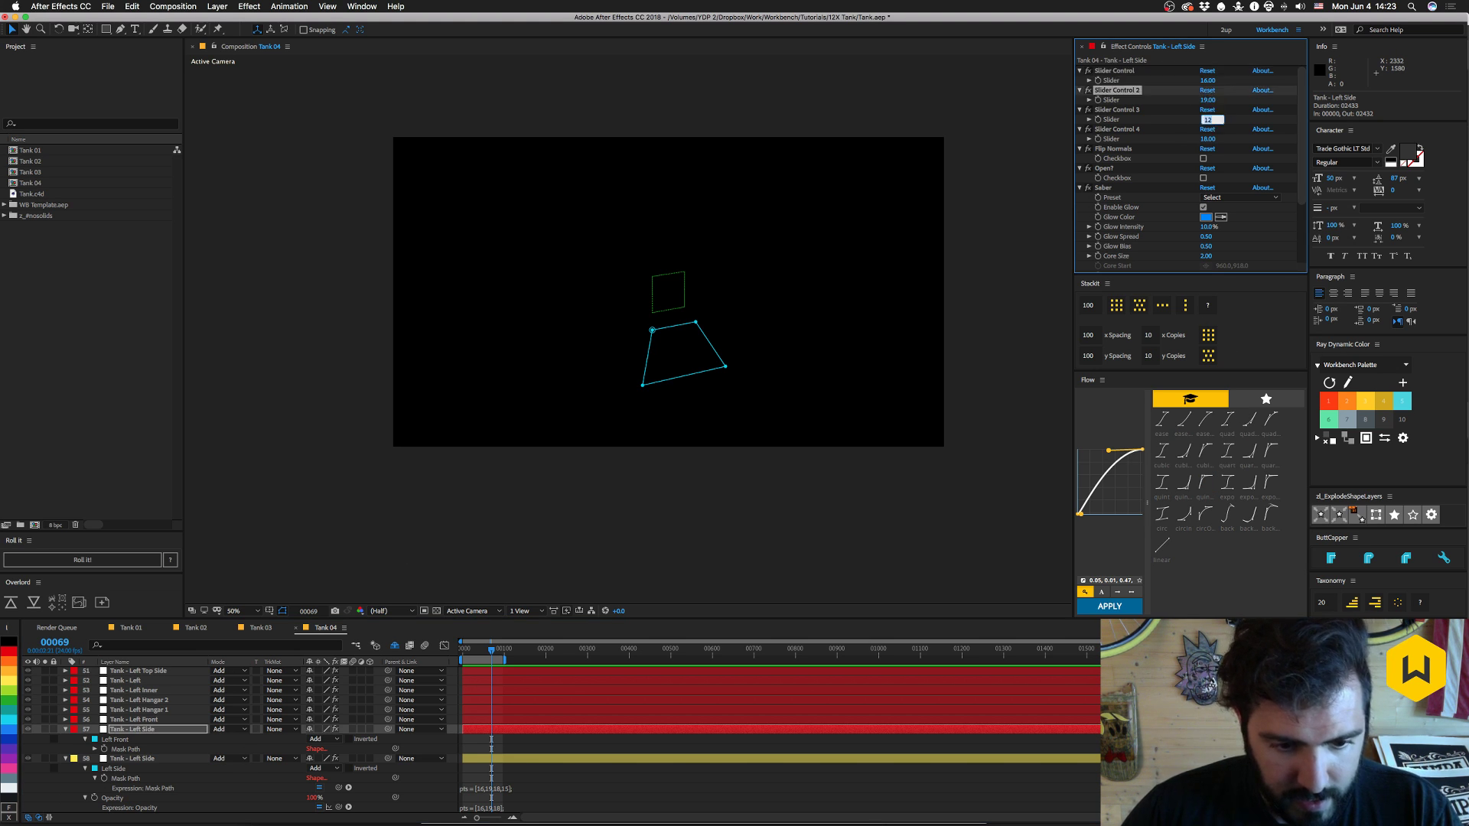
type("18")
key("Tab")
type("15")
key("Return")
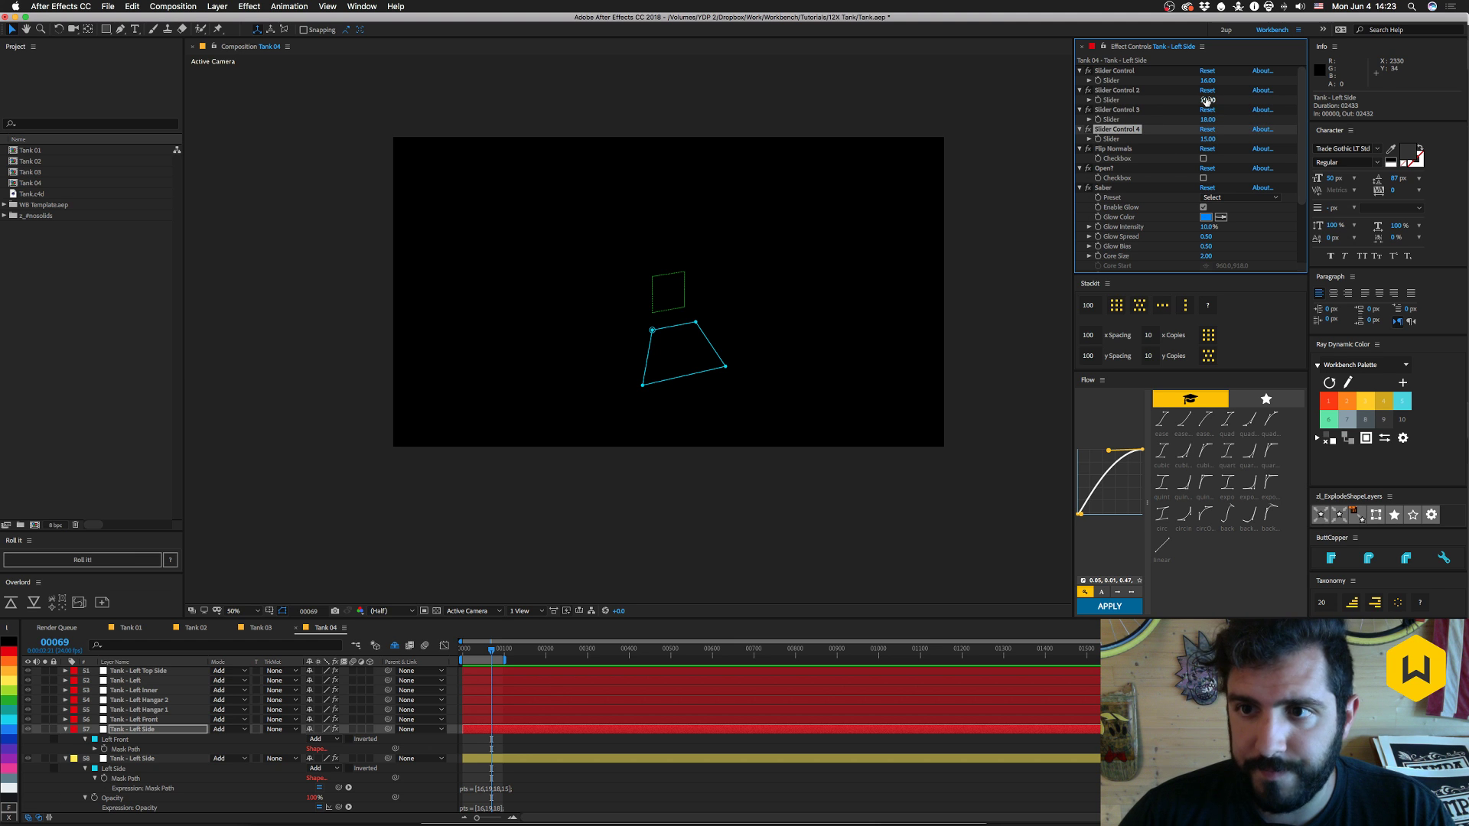
left_click(131, 759)
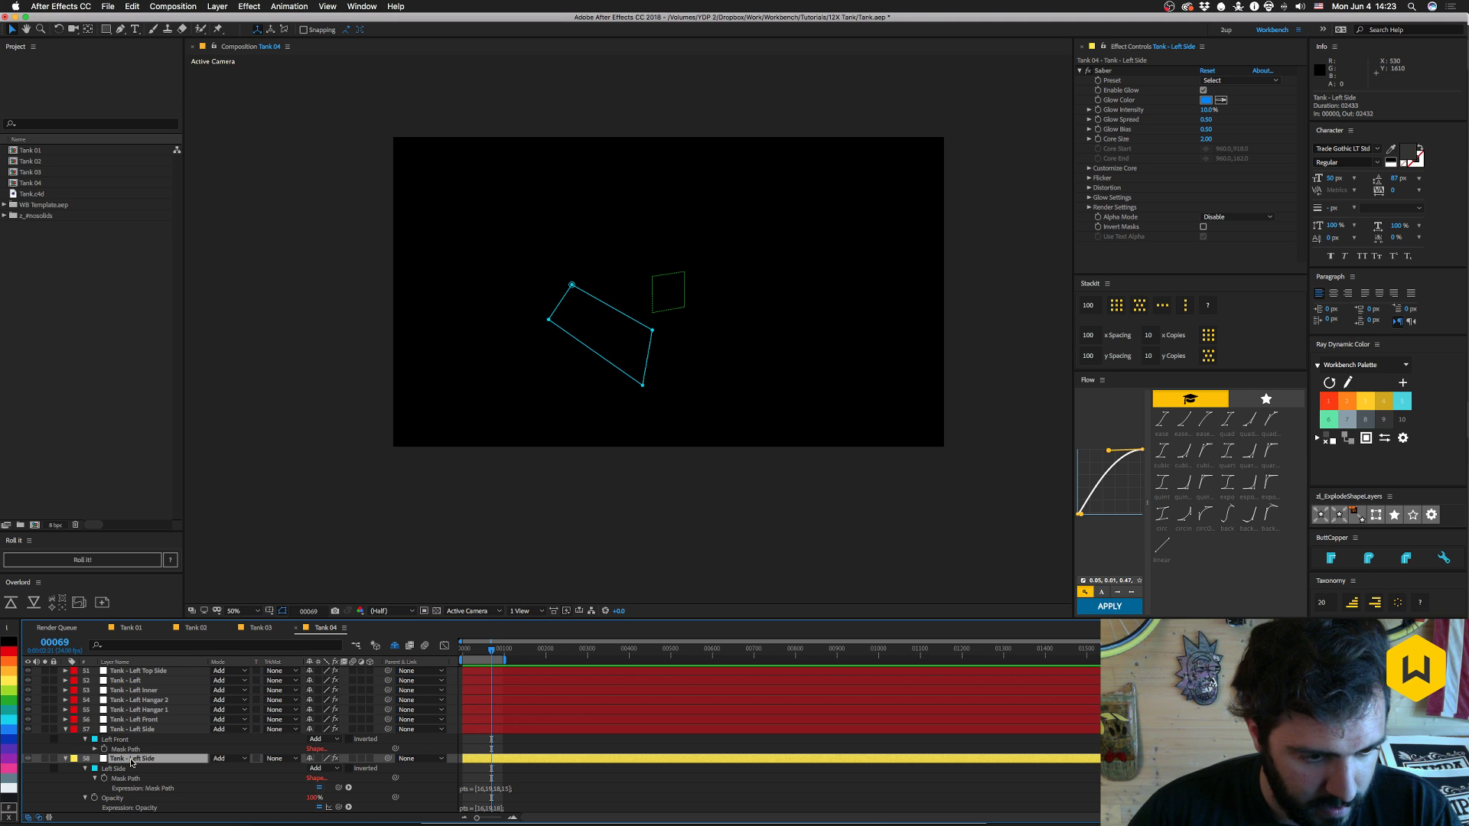
key("Delete")
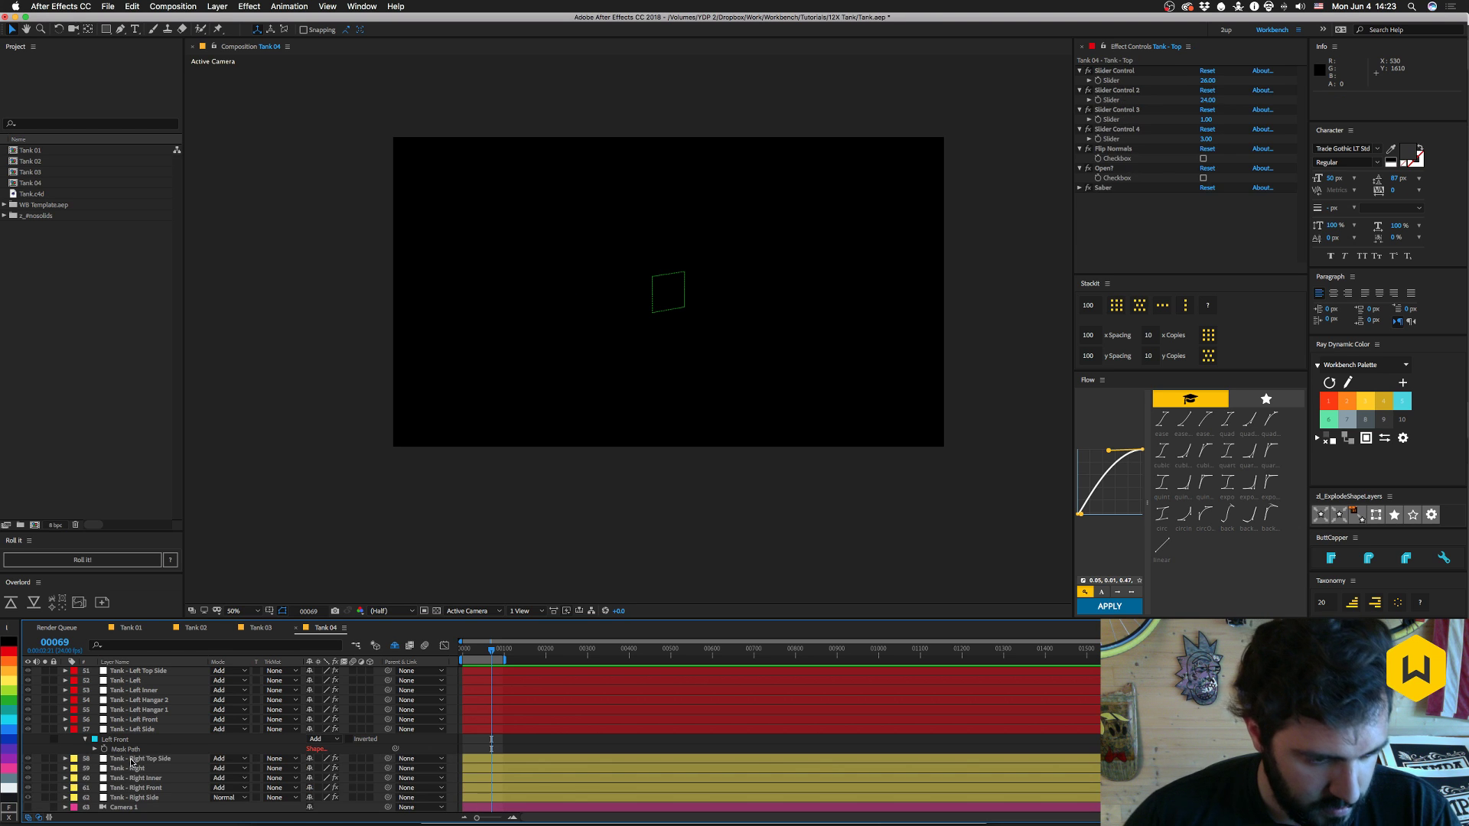
- Duplicate the Tank - Left Side layer, move the copy directly below it and rename it Tank - Right Top Side
left_click(132, 761)
left_click(127, 730)
key("super+d")
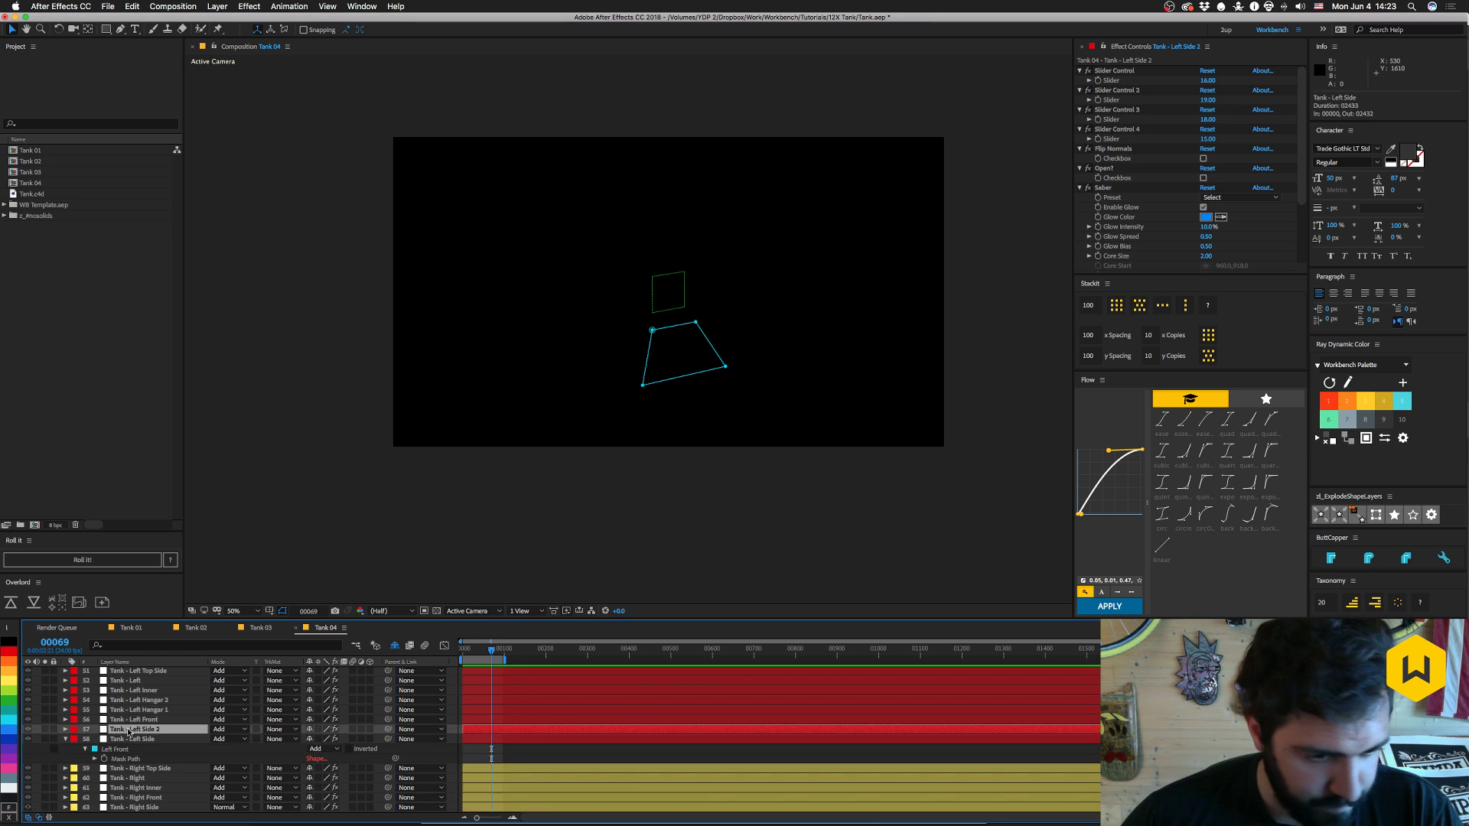
left_click_drag(128, 732, 143, 758)
key("Return")
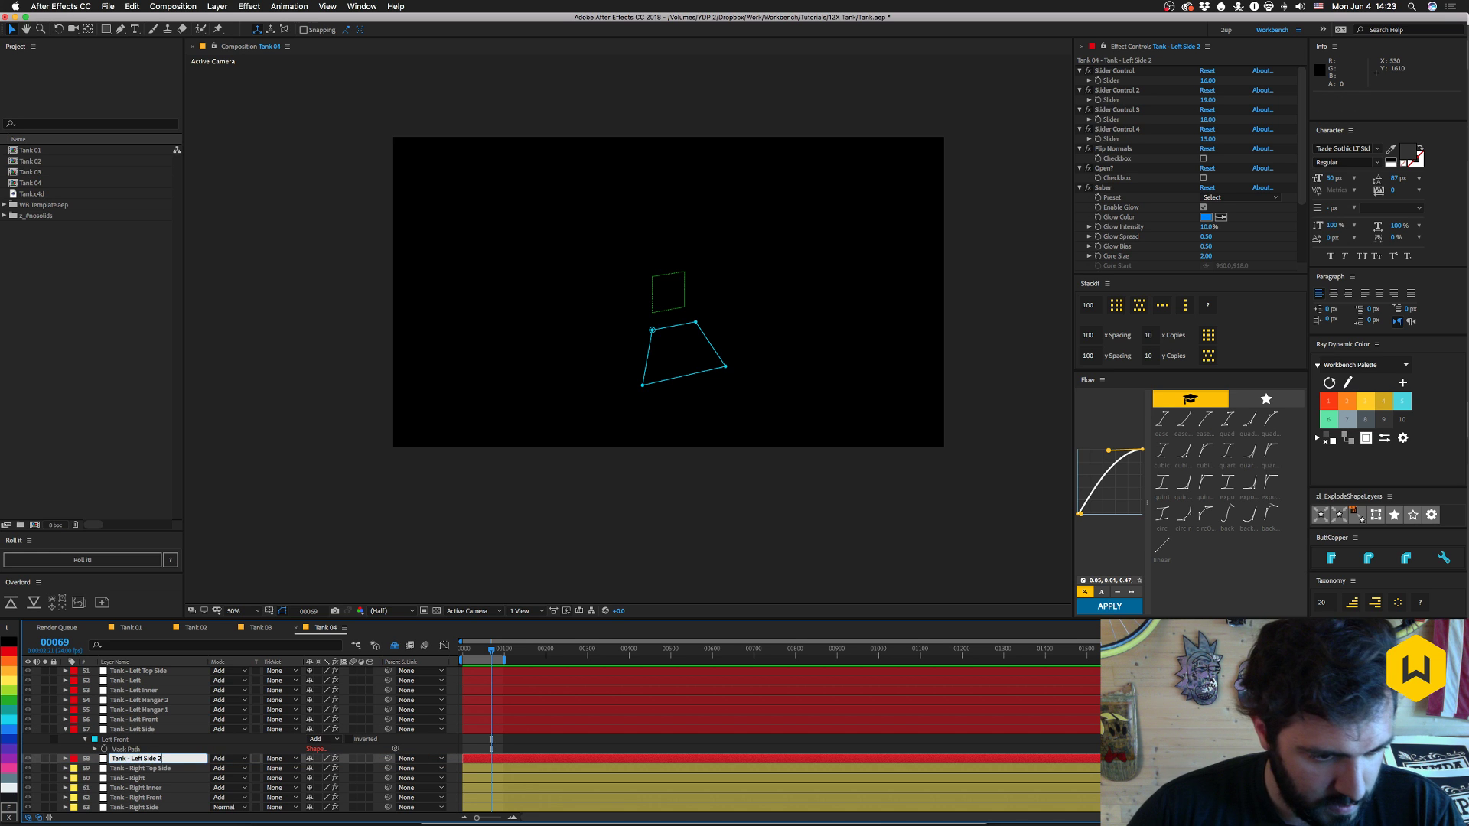
key("alt+shift+Left")
key("alt+shift+Left")
type("Right Top")
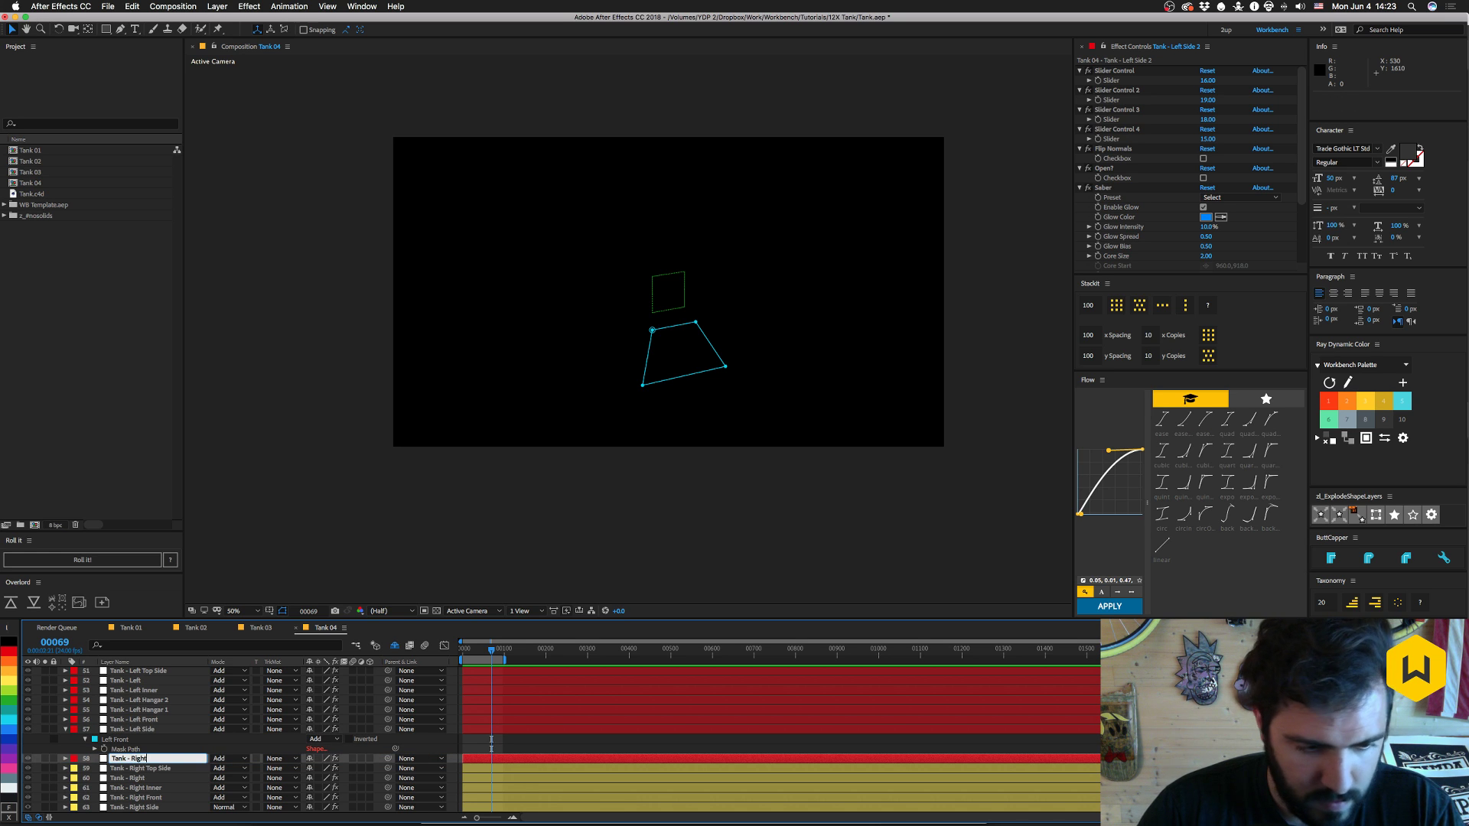
key("Return")
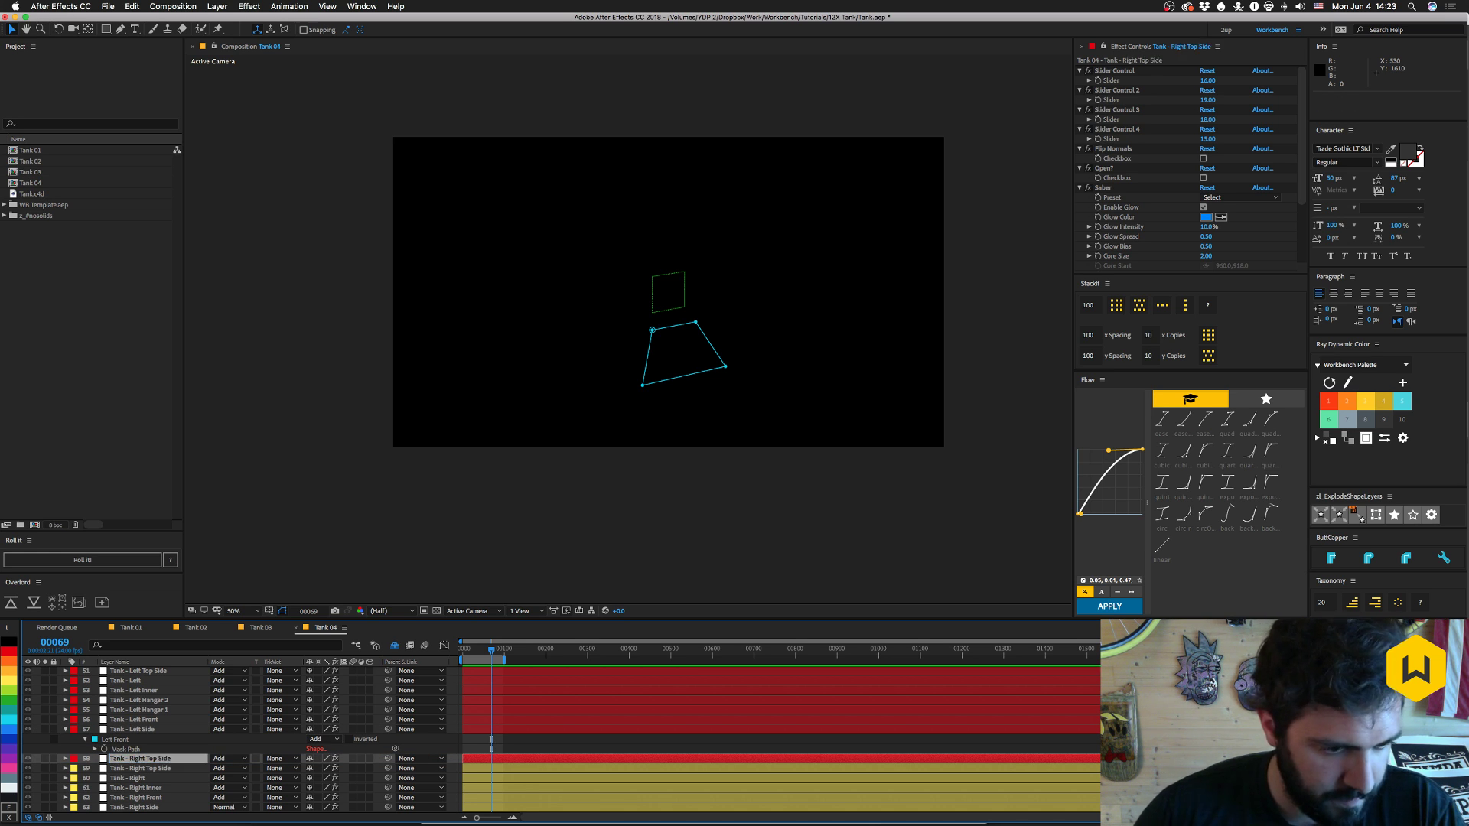
- Reveal the expressions of the old yellow Tank - Right Top Side layer and move the current time to frame 1
left_click(153, 769)
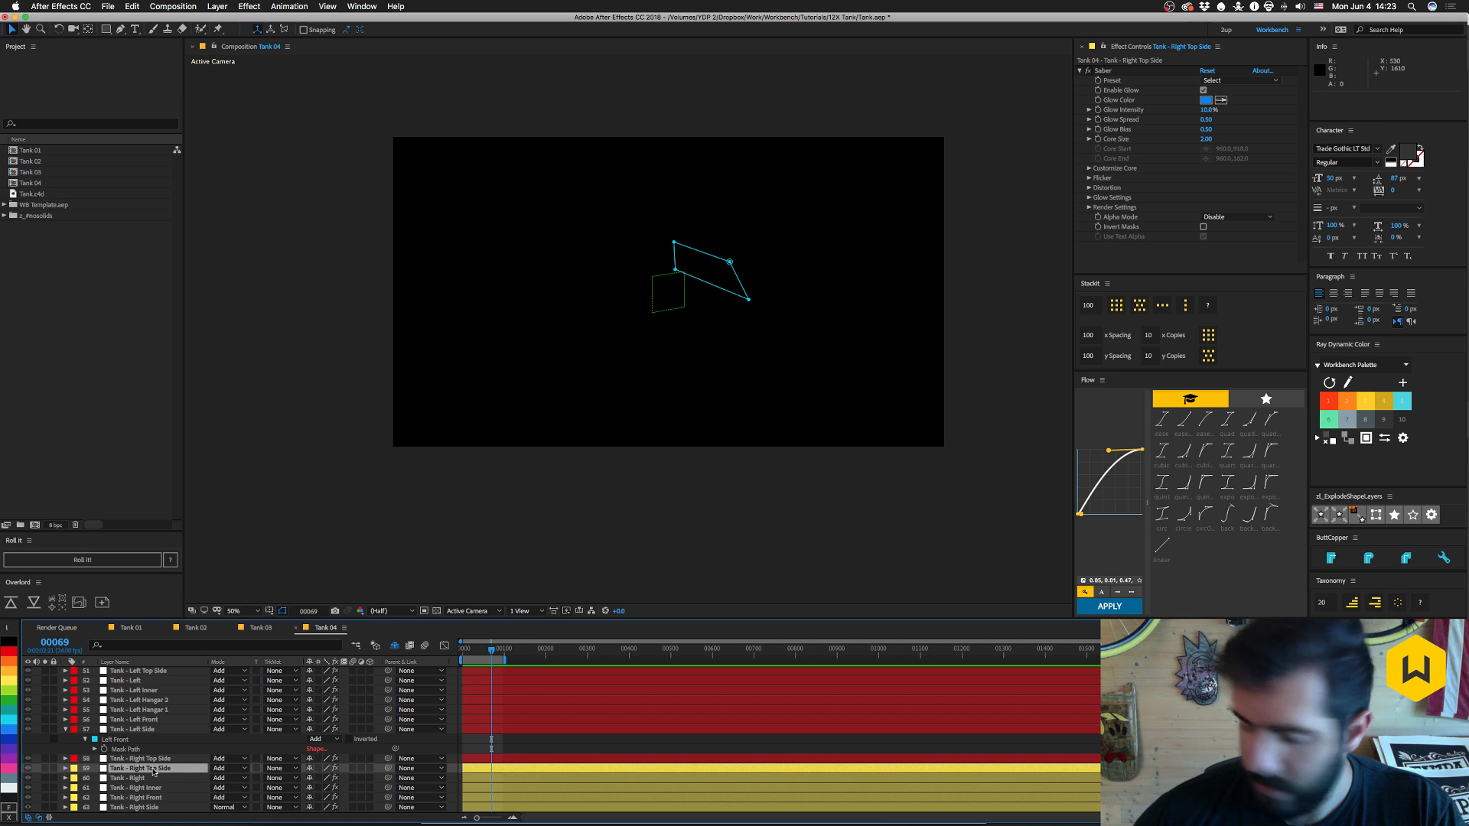
key("e")
key("e")
left_click(146, 759)
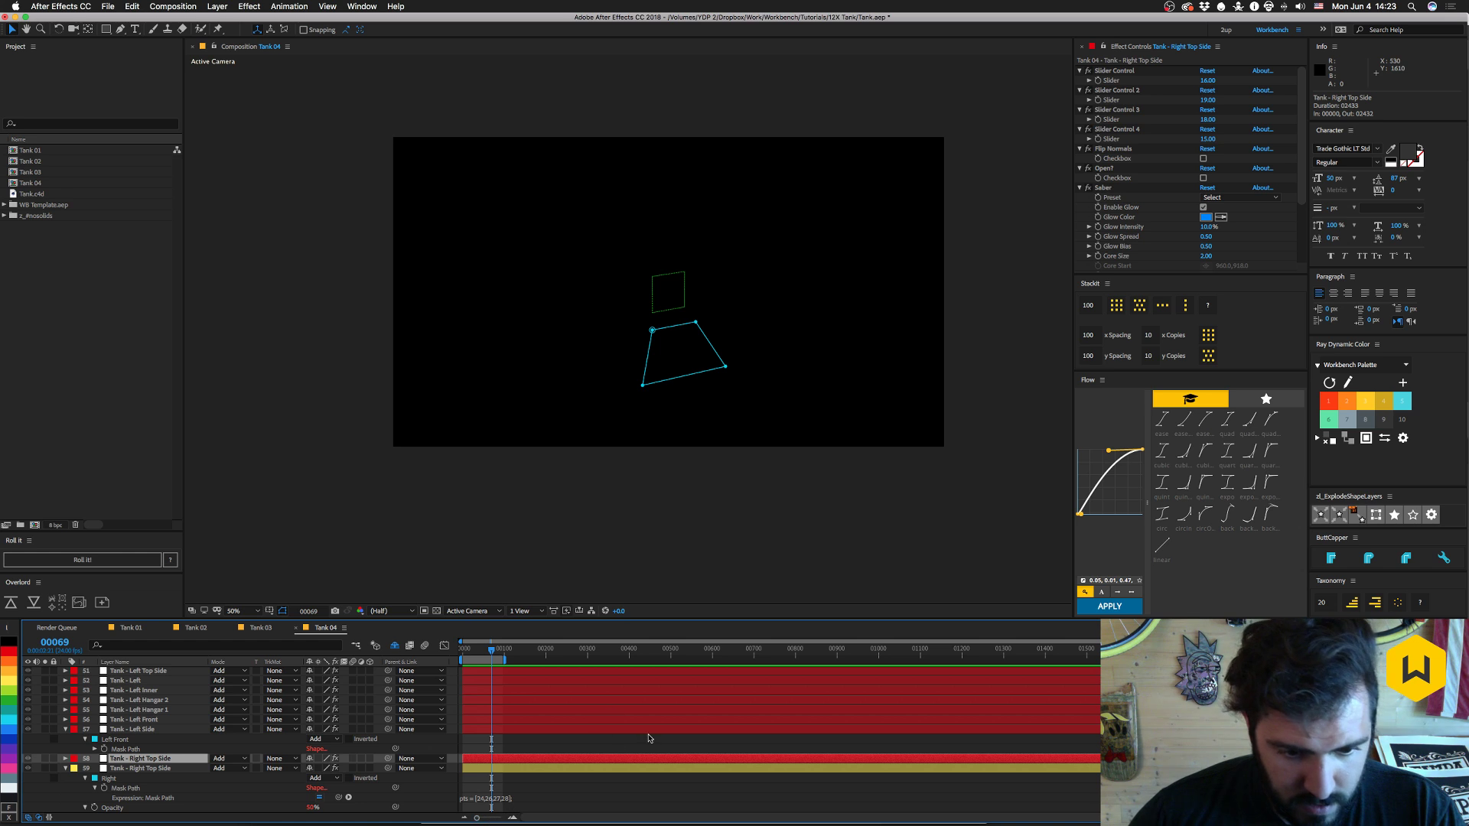
left_click_drag(474, 651, 463, 651)
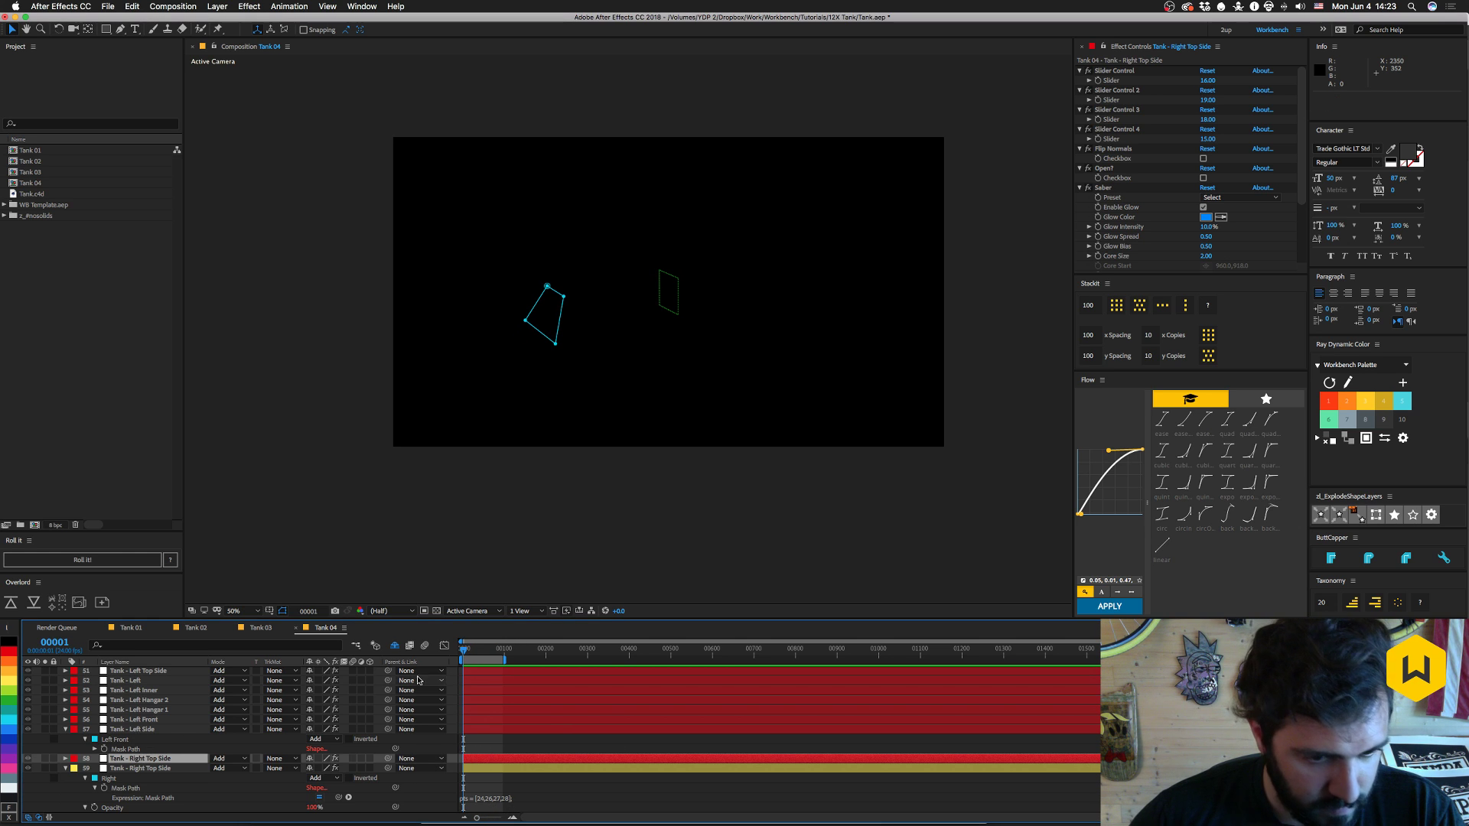
- Set the new Tank - Right Top Side layer's four sliders to 24, 26, 27 and 28, and delete the old yellow layer
left_click(1207, 81)
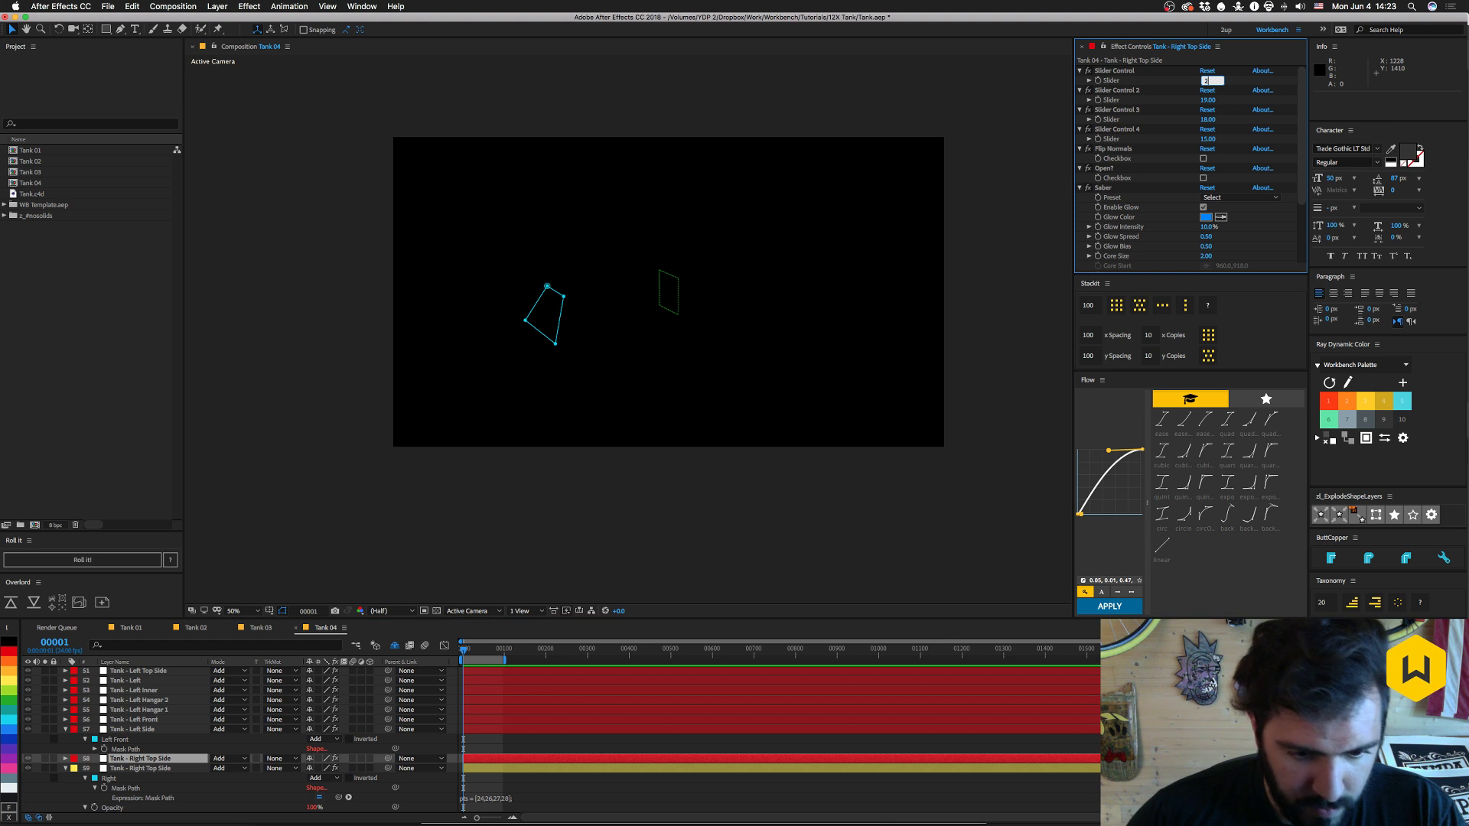
type("24")
key("Tab")
type("26")
key("Tab")
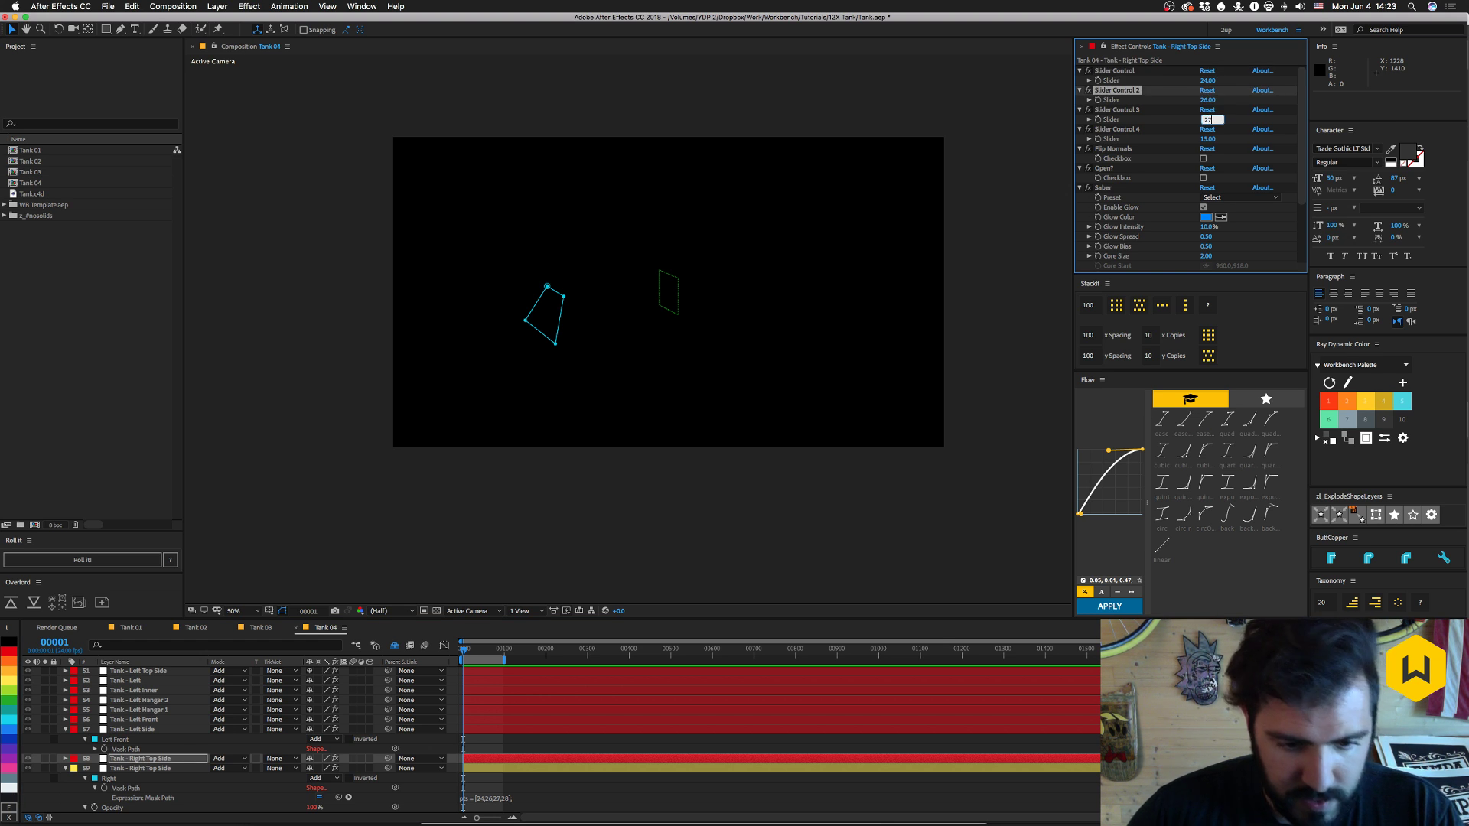
key("Tab")
type("28")
key("Return")
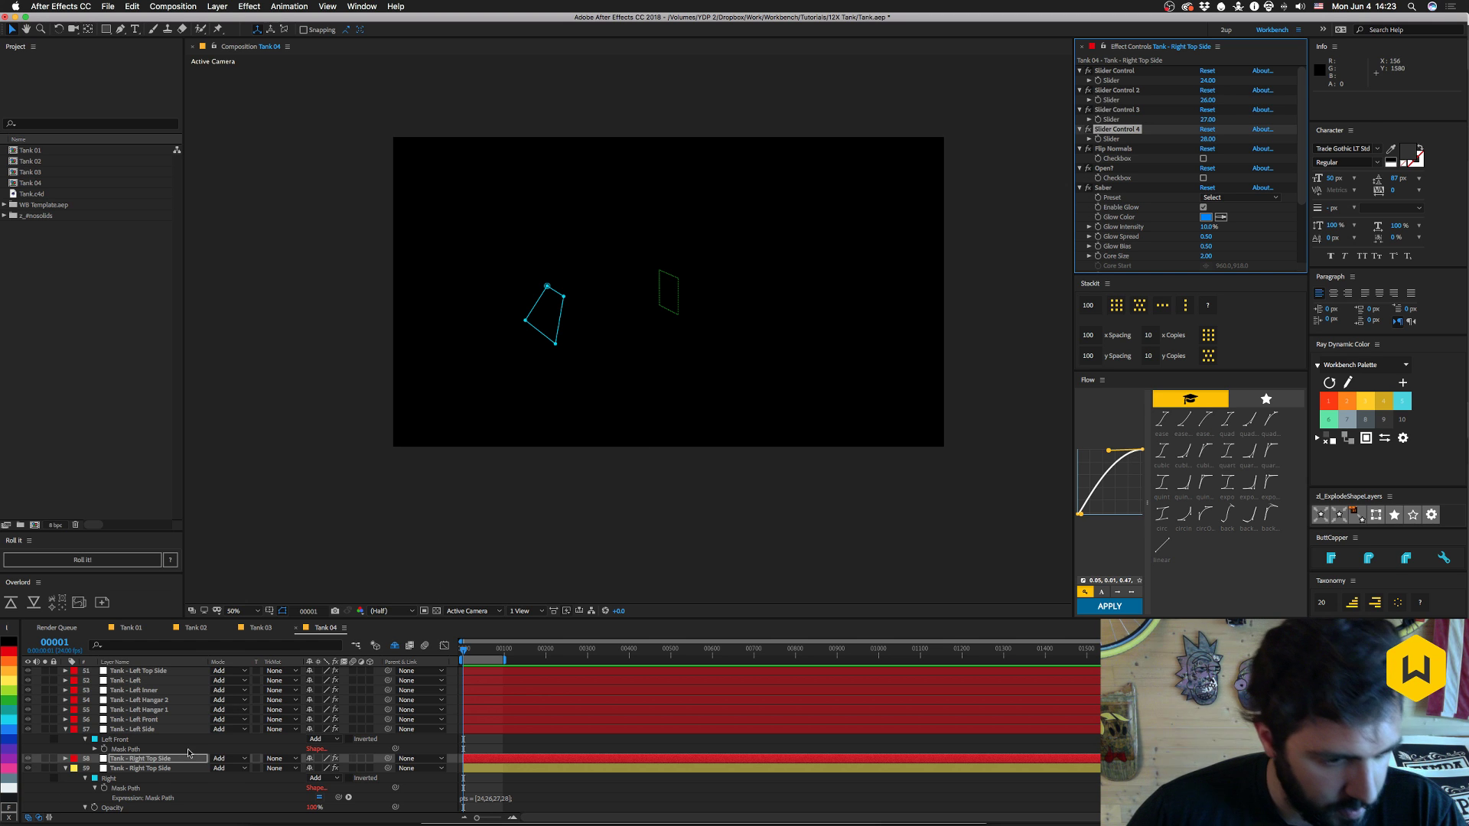
left_click(158, 768)
key("Delete")
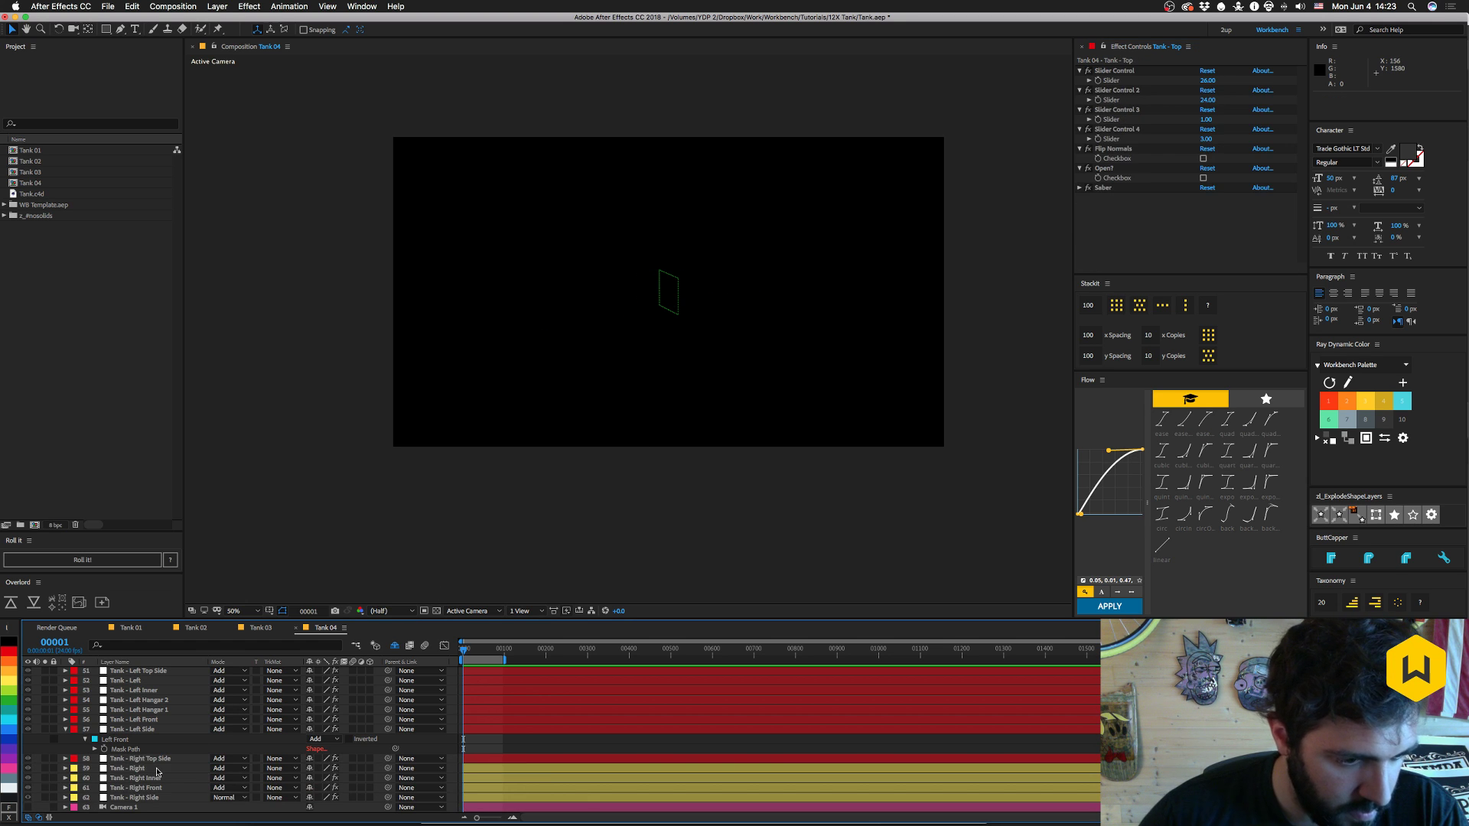
- Duplicate the Tank - Right Top Side layer, rename the copy Tank - Right and move it below the original
left_click(156, 769)
left_click(145, 758)
key("super+d")
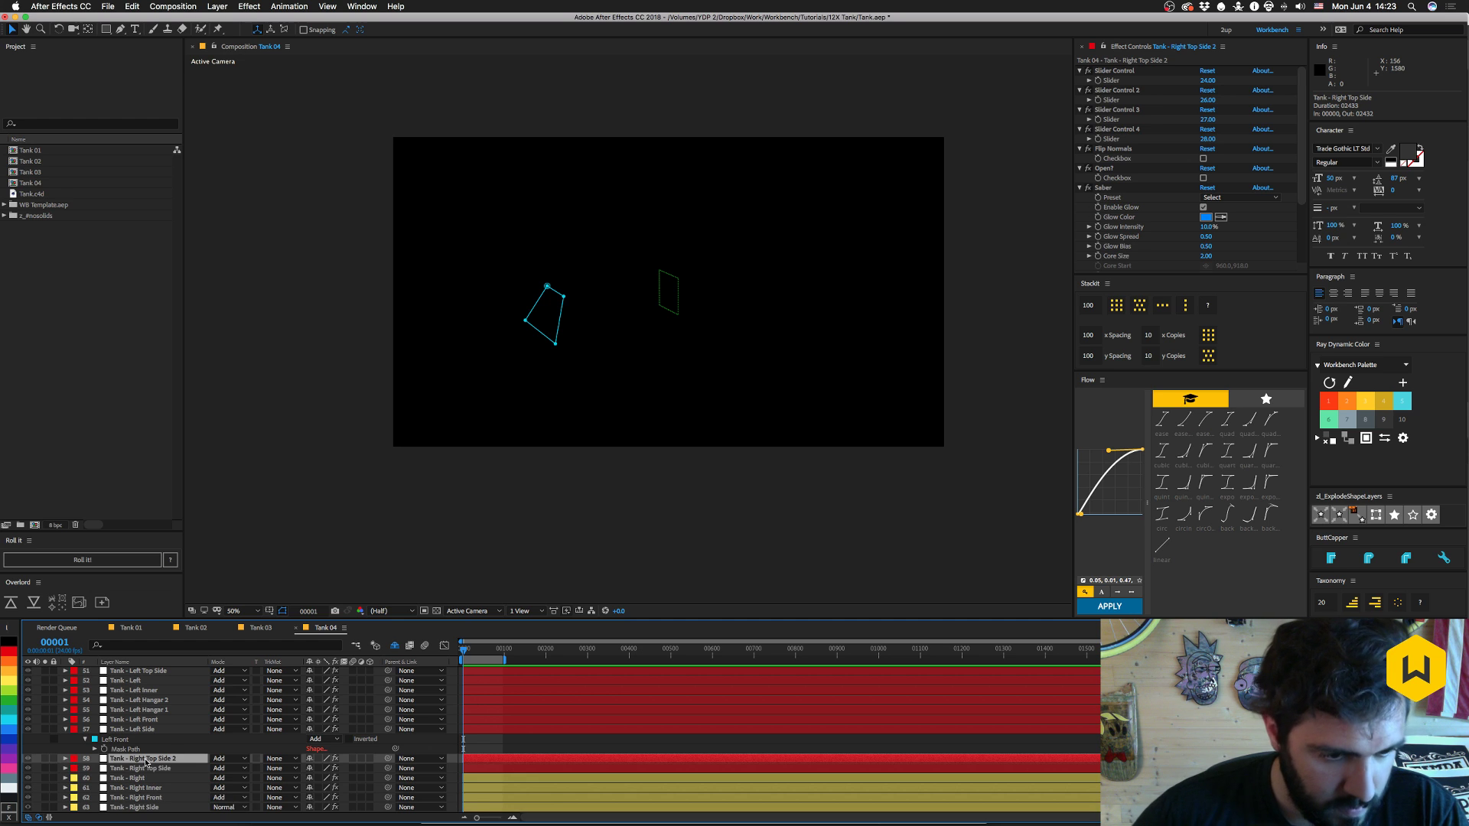
key("Return")
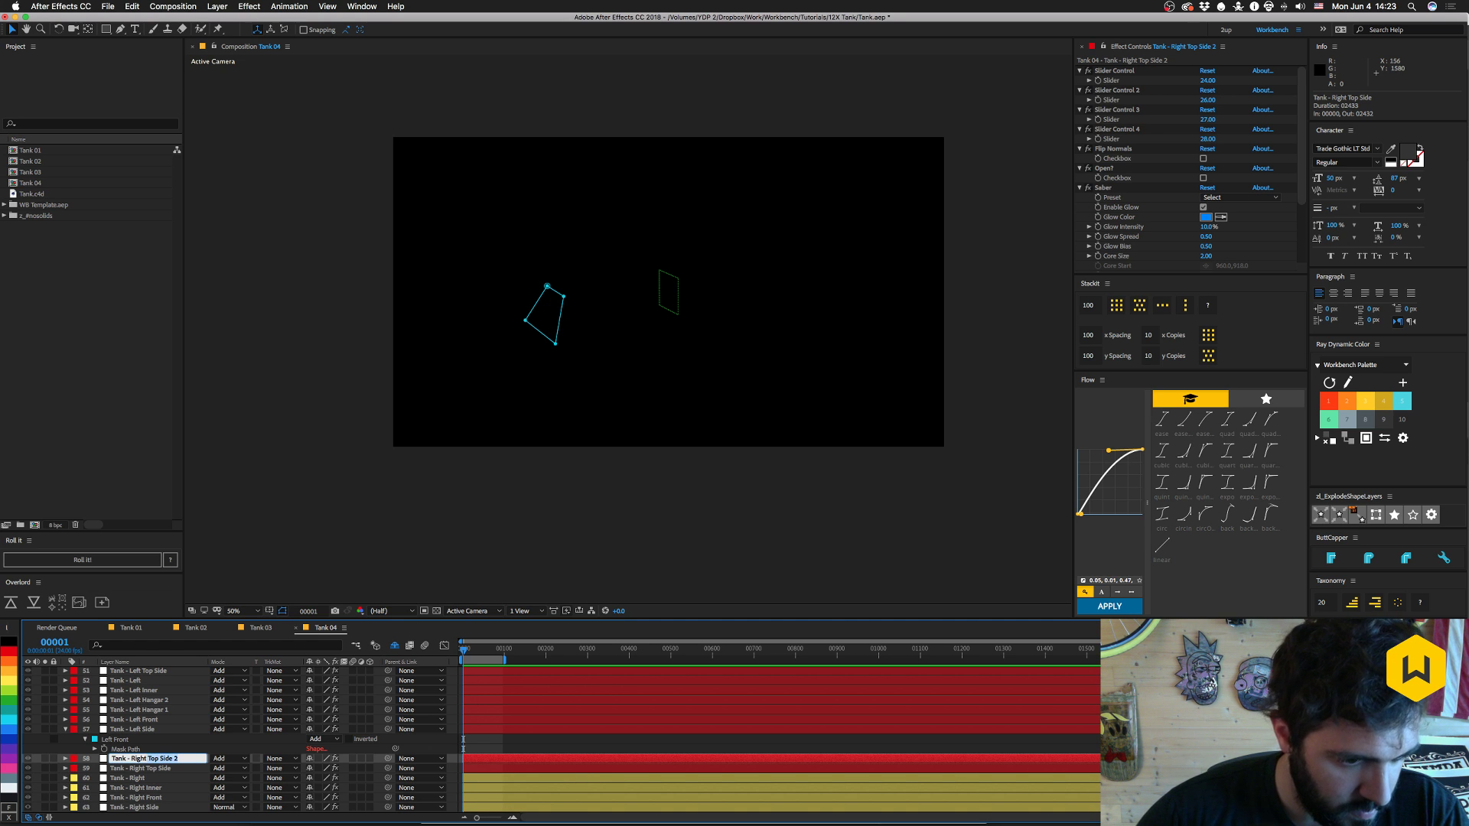
key("BackSpace")
key("Return")
key("alt+super+Down")
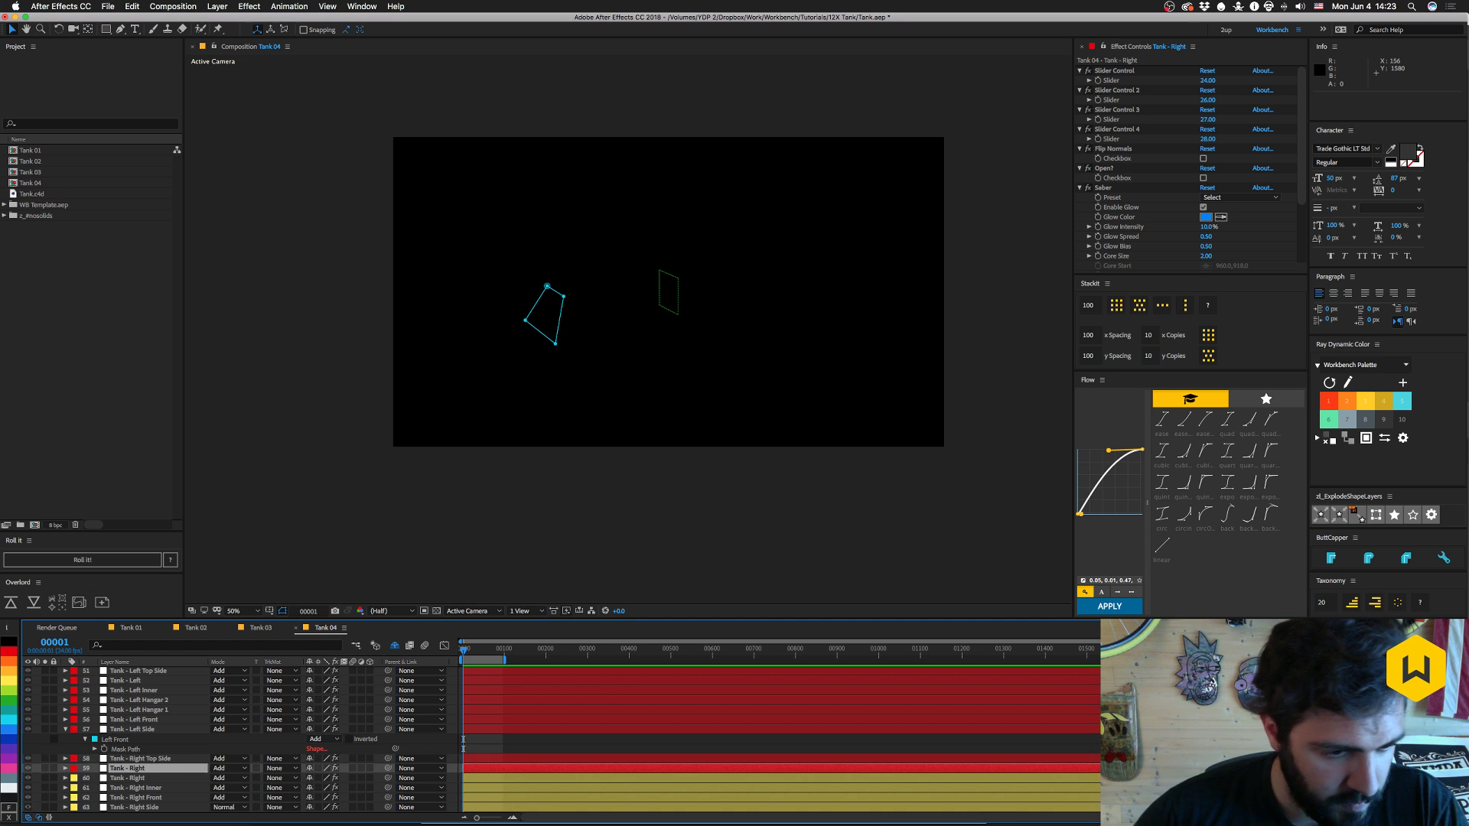
- Reveal the mask path expression of the old yellow Tank - Right layer
key("e")
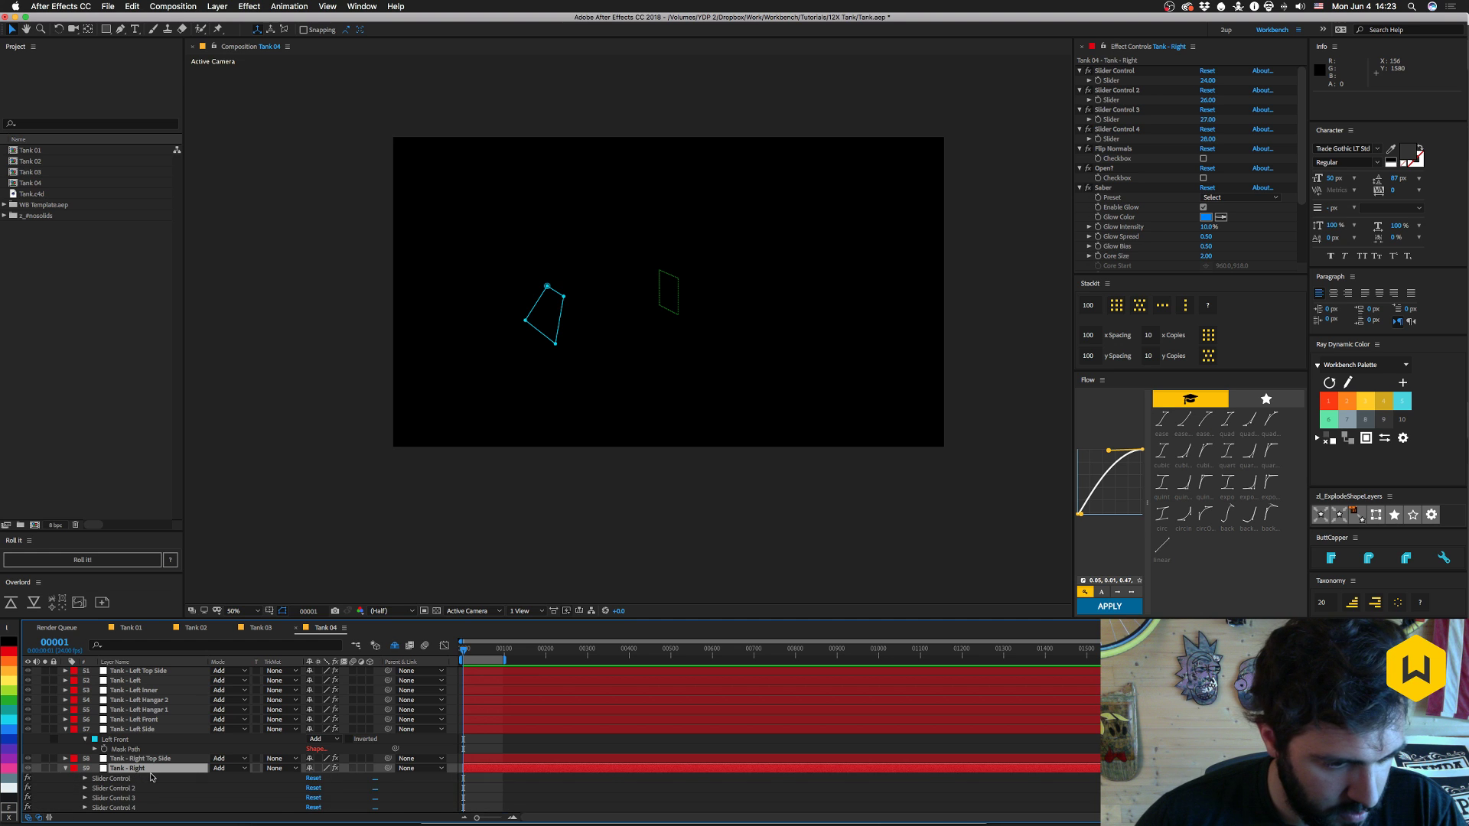
key("e")
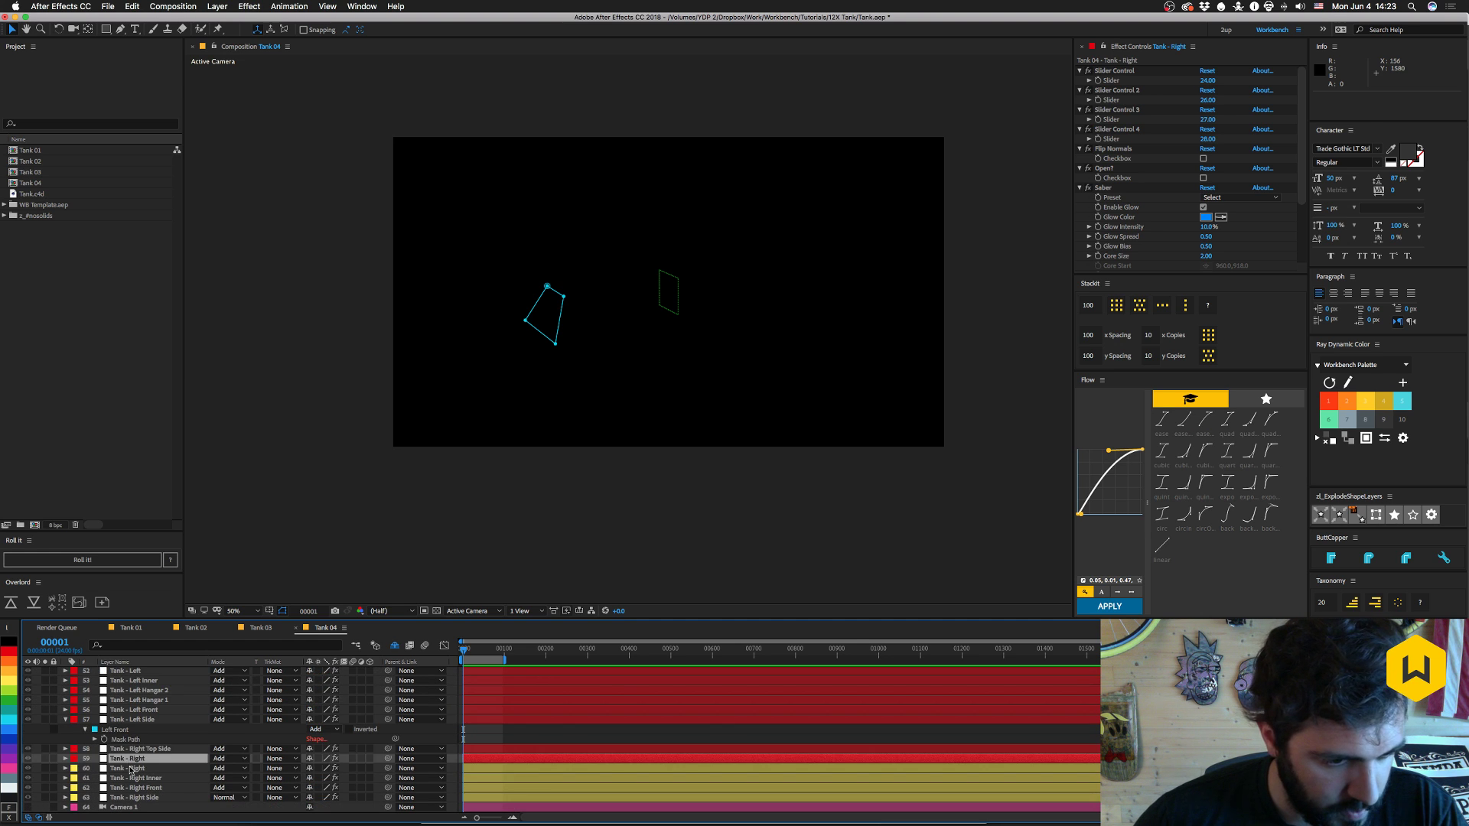
left_click(130, 769)
key("e")
key("e")
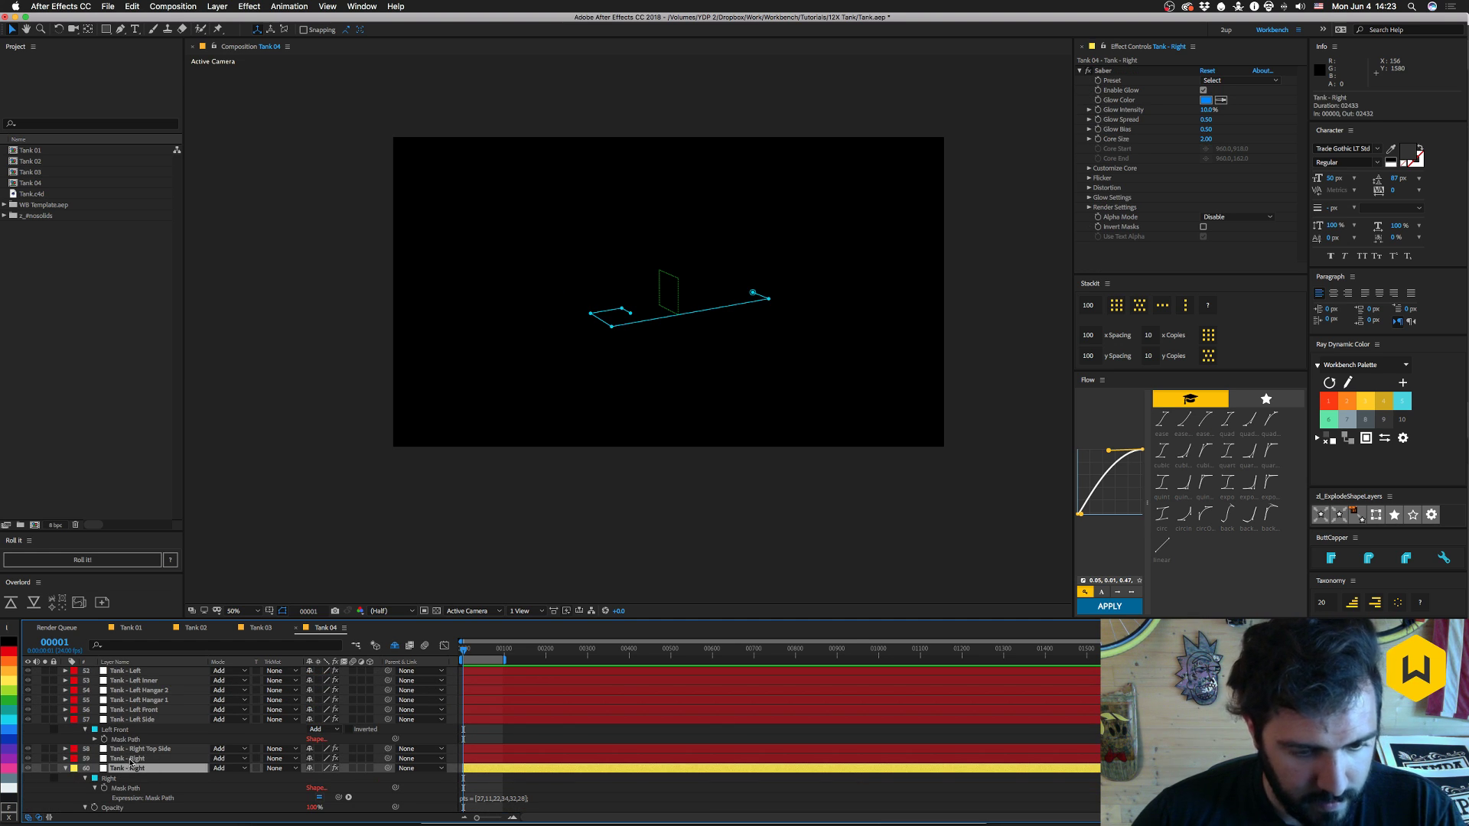
- Duplicate Slider Control 4 on the new Tank - Right layer five times to get nine slider controls
left_click(132, 759)
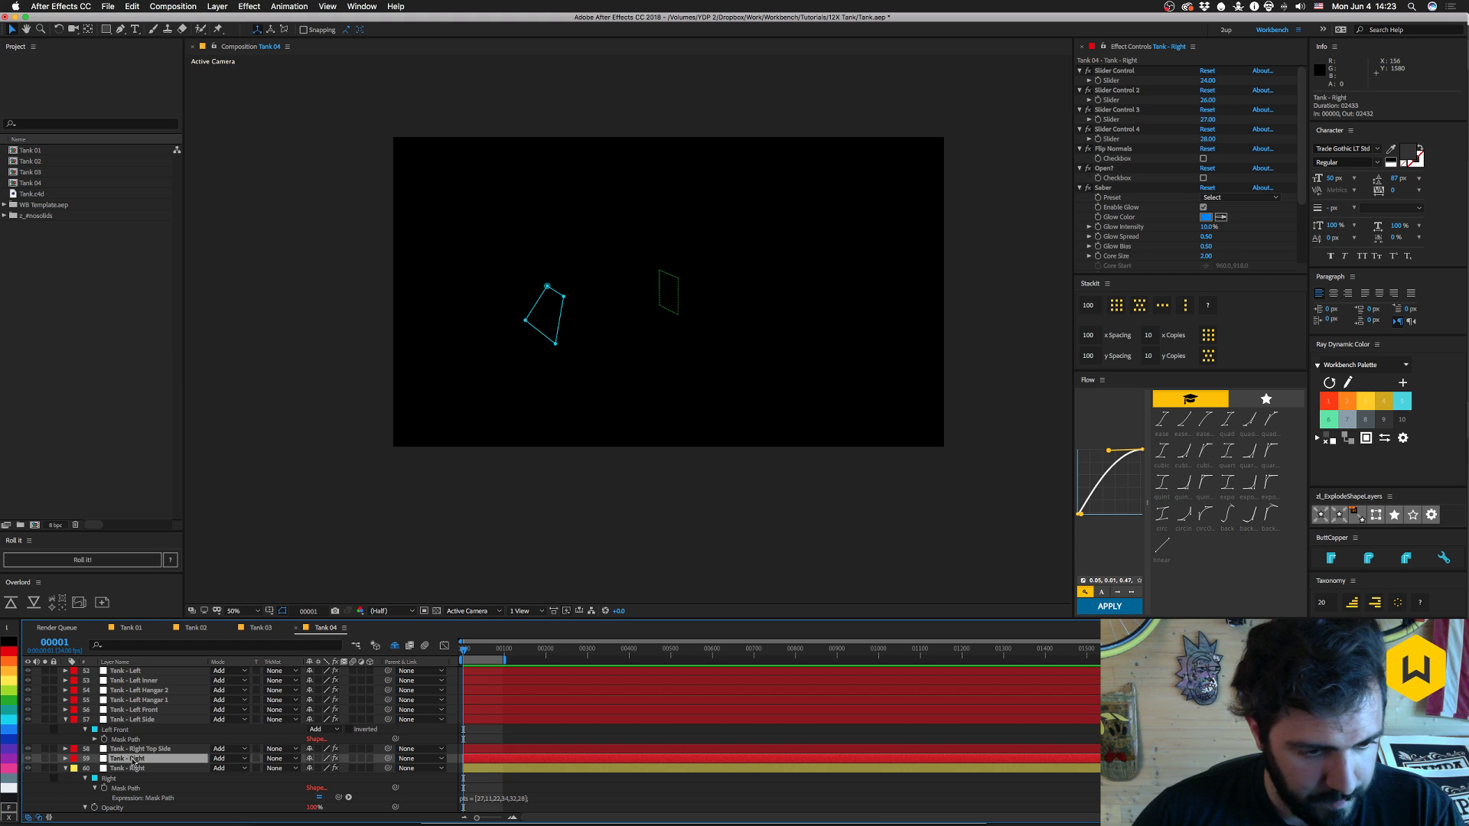
left_click(1116, 130)
key("ctrl+d")
scroll(1113, 164, "down", 2)
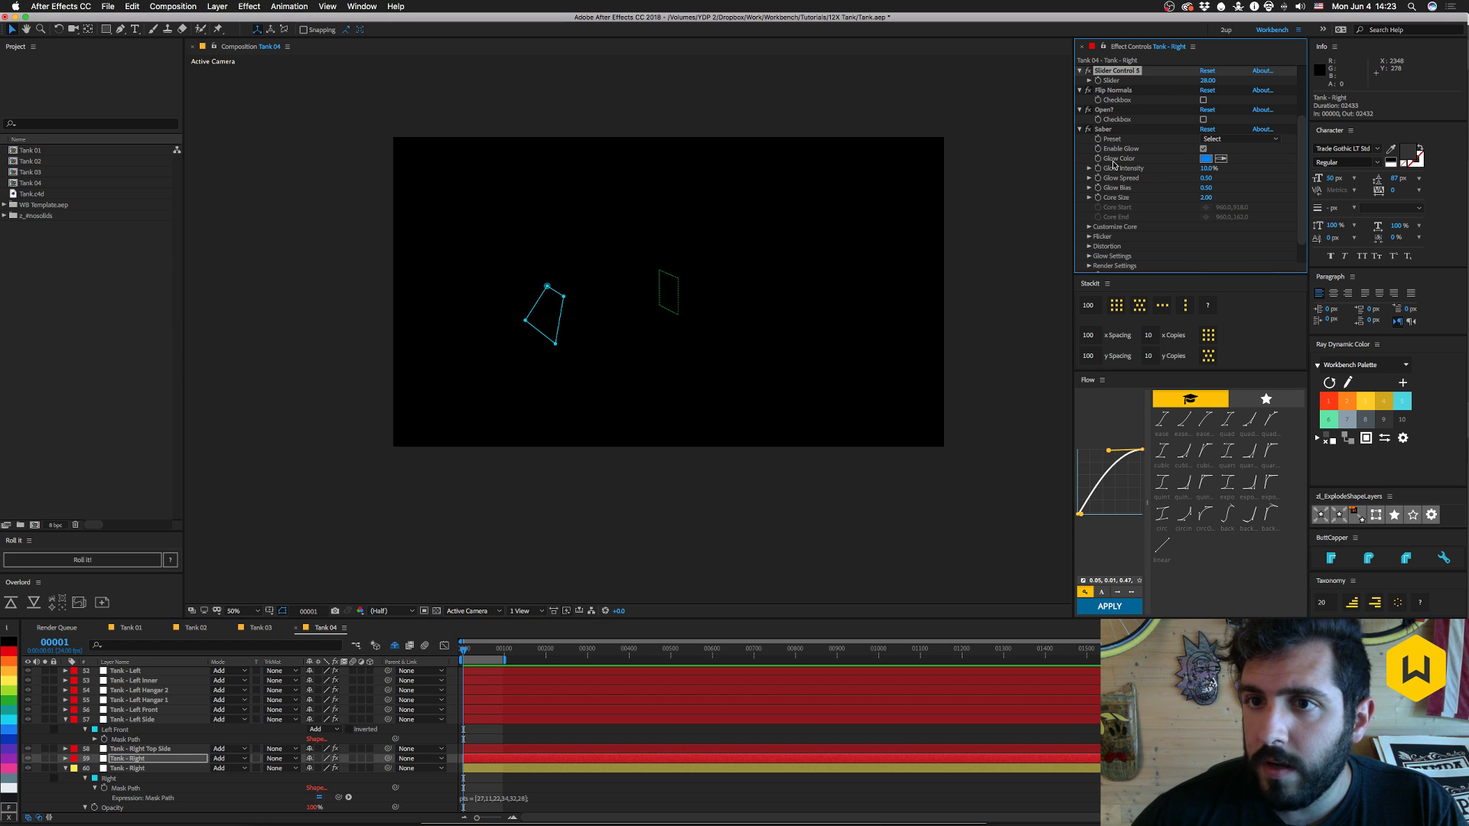
key("ctrl+d")
key("ctrl+d")
key("ctrl+d")
key("ctrl+d")
scroll(1148, 138, "up", 4)
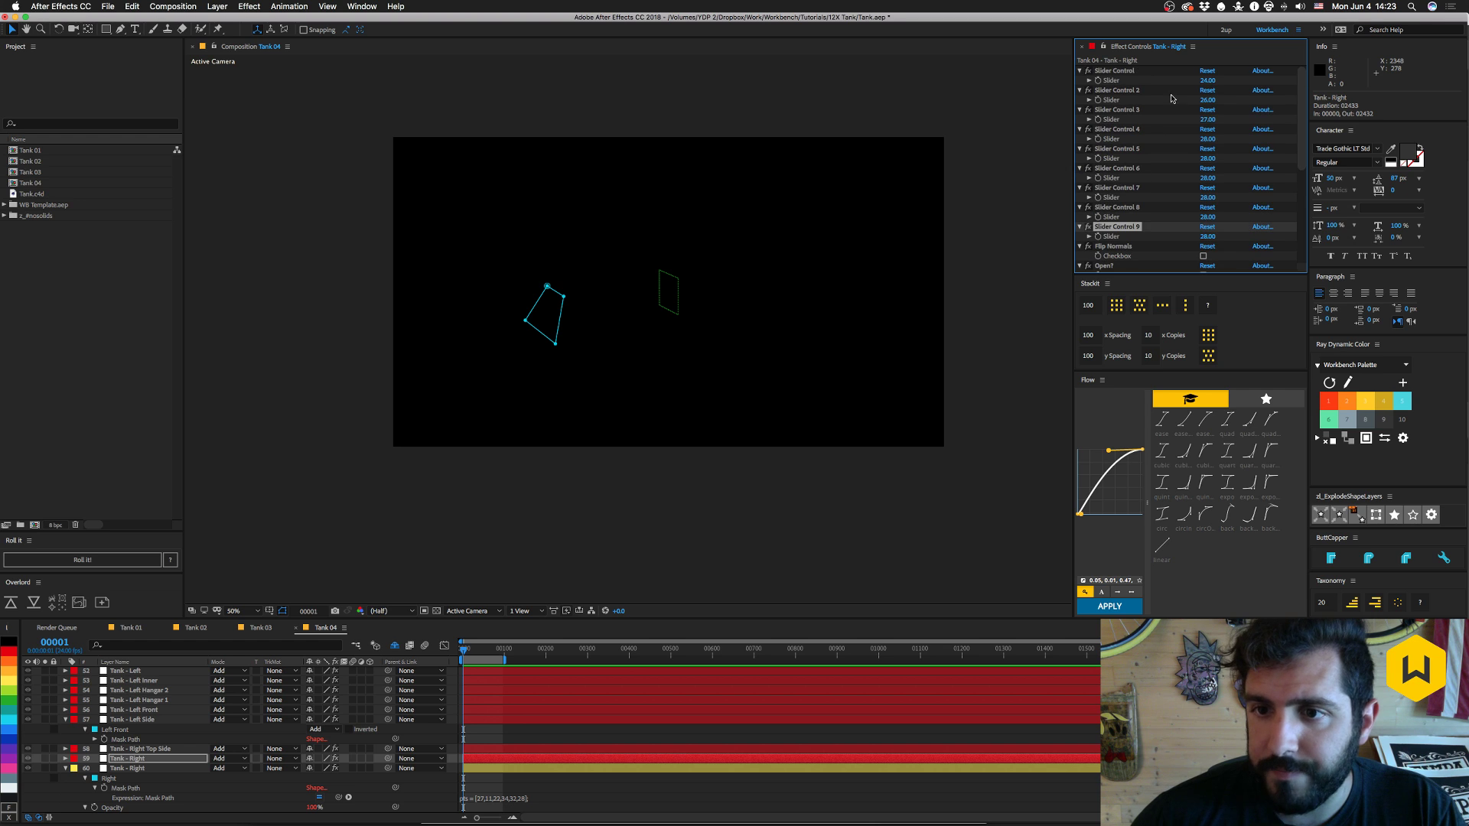
- Set the first six sliders of the new Tank - Right layer to 27, 11, 22, 34, 32 and 28
left_click(1141, 74)
left_click(1207, 80)
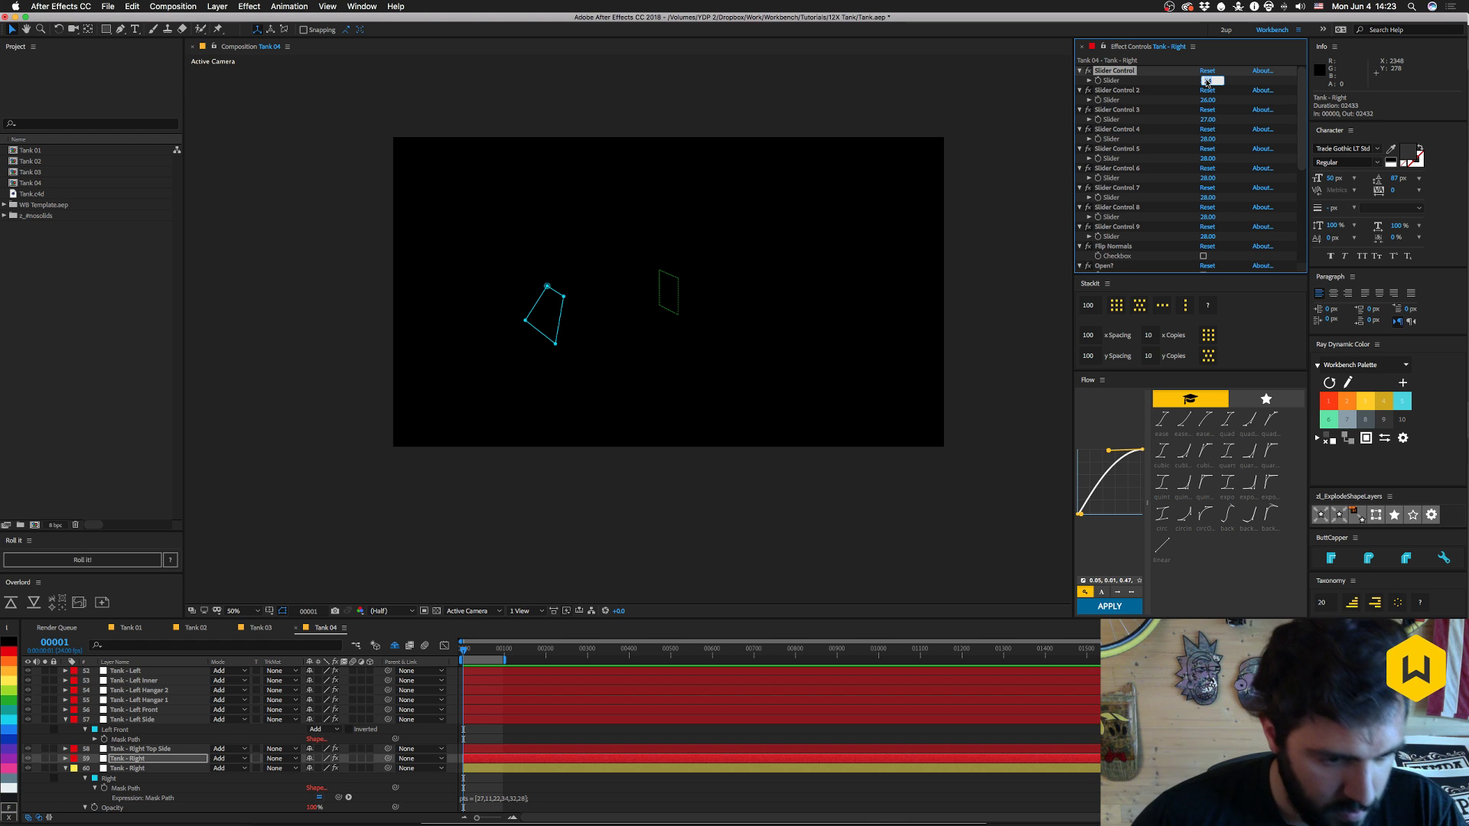
type("27")
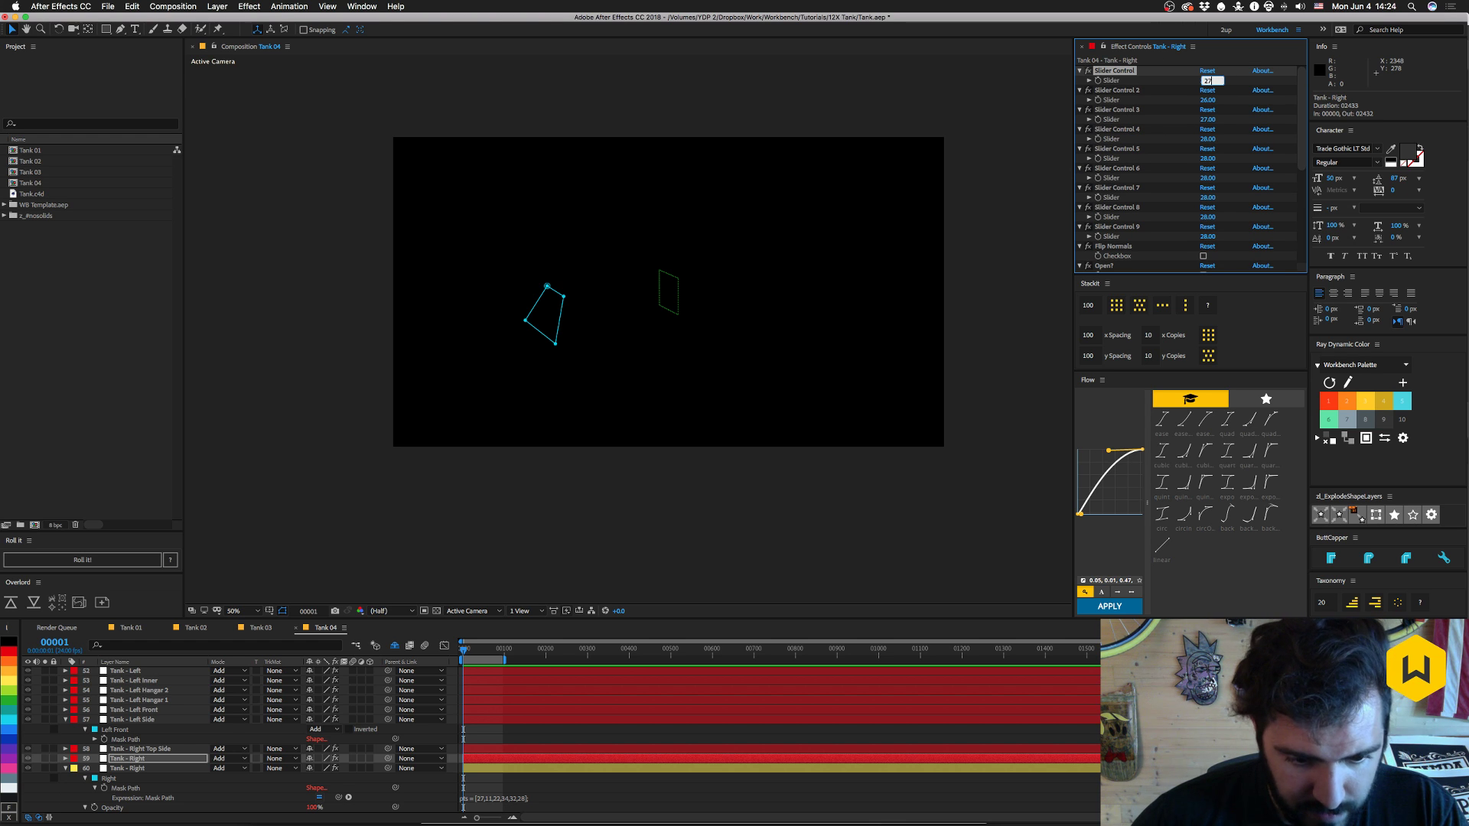
key("Tab")
type("11")
key("Tab")
type("22")
key("Tab")
type("3")
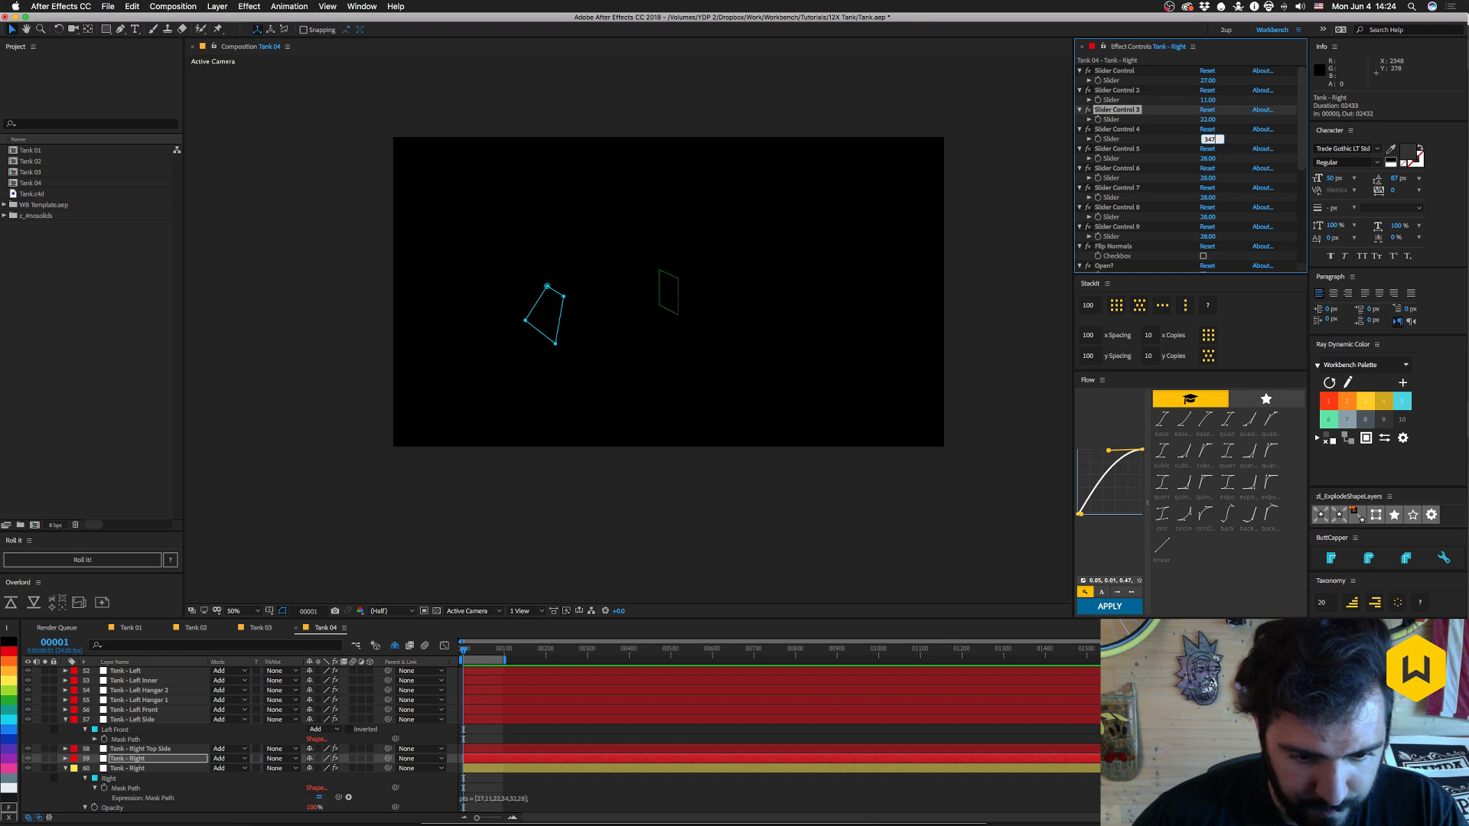
type("4")
key("Tab")
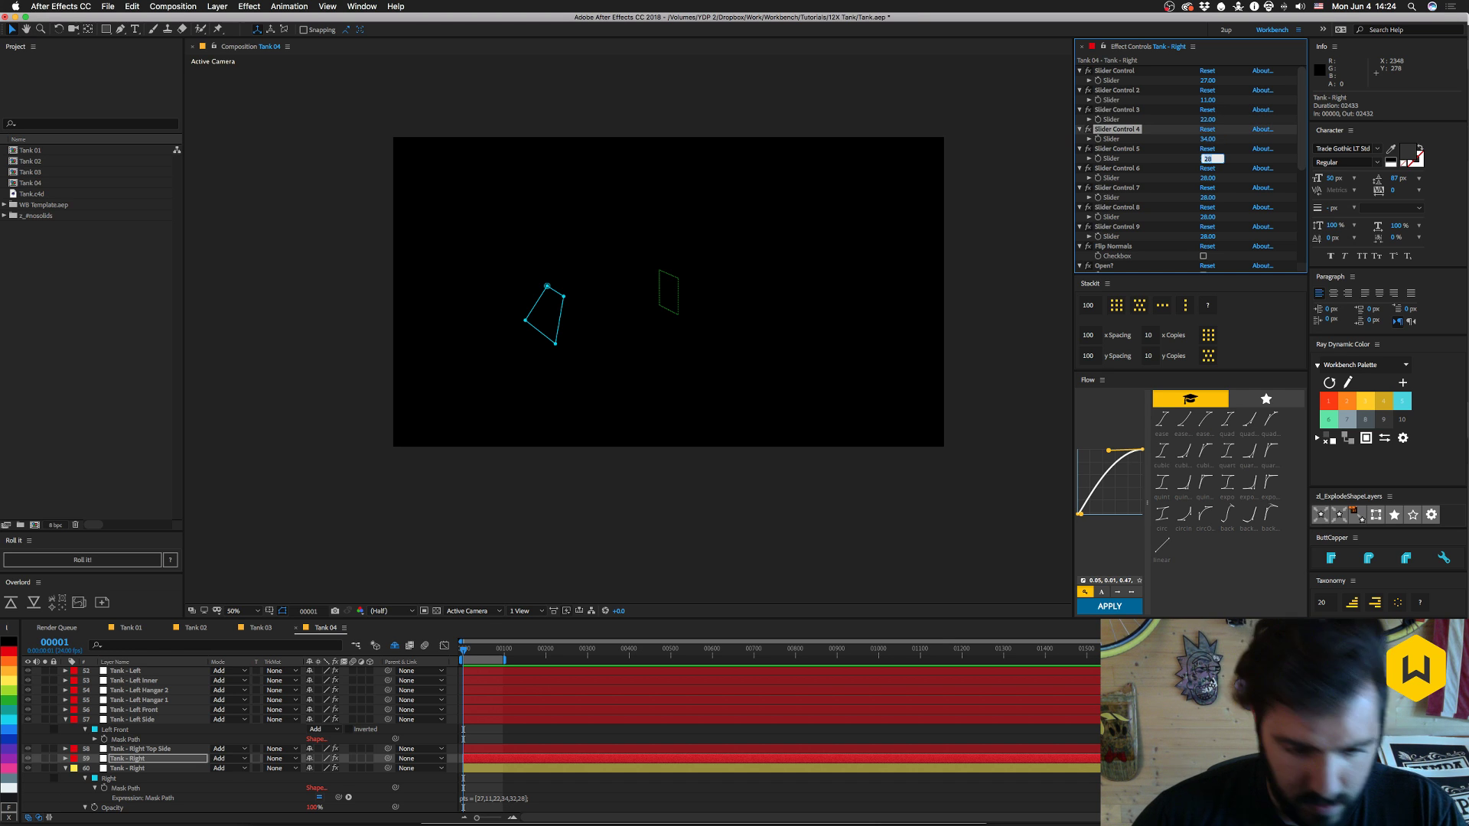
key("Tab")
type("2")
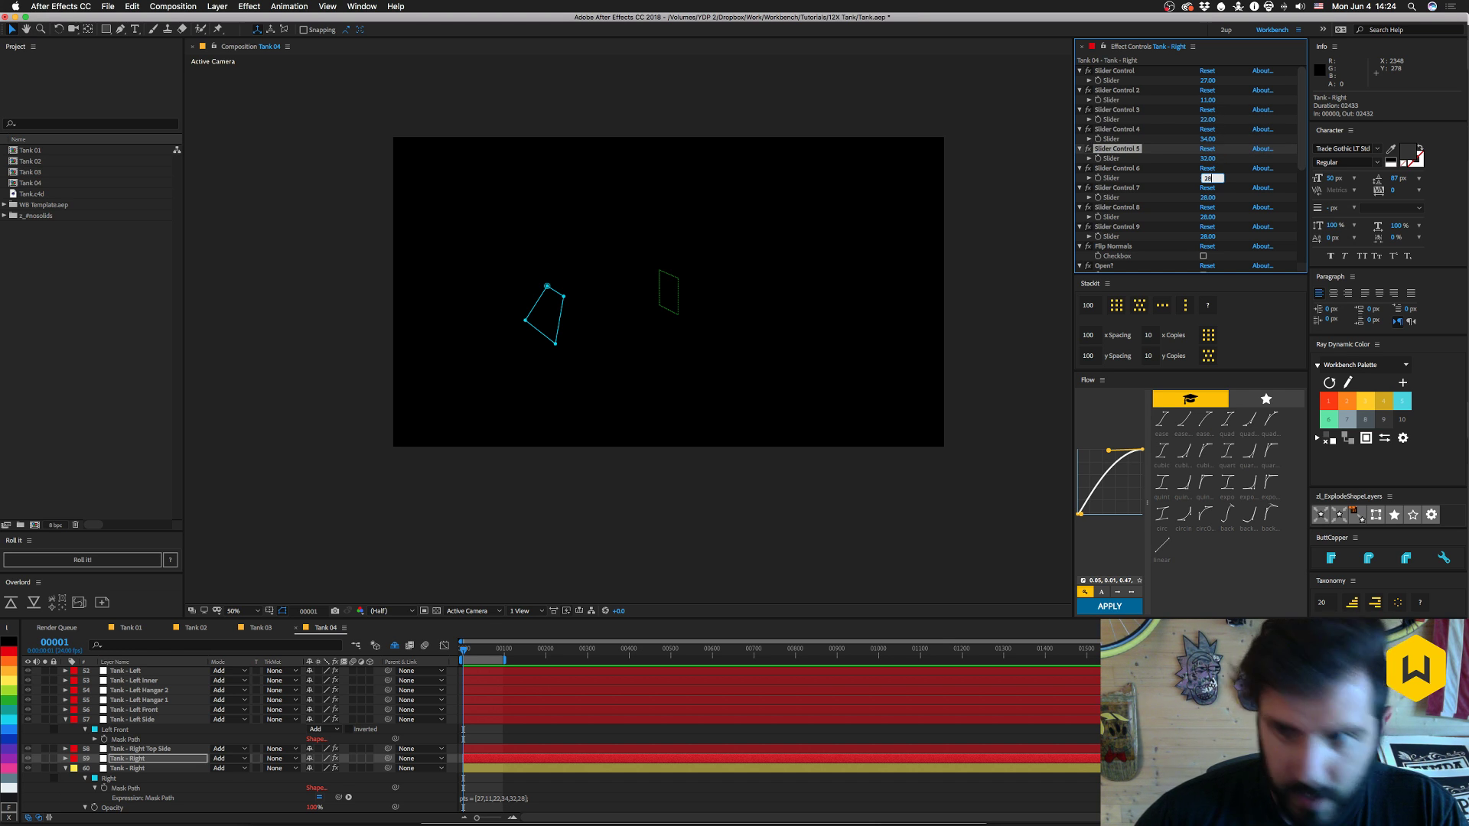
type("8")
key("Return")
- Remove Slider Controls 7 to 9 from the new Tank - Right layer, and delete the old yellow Tank - Right layer
left_click(1145, 189)
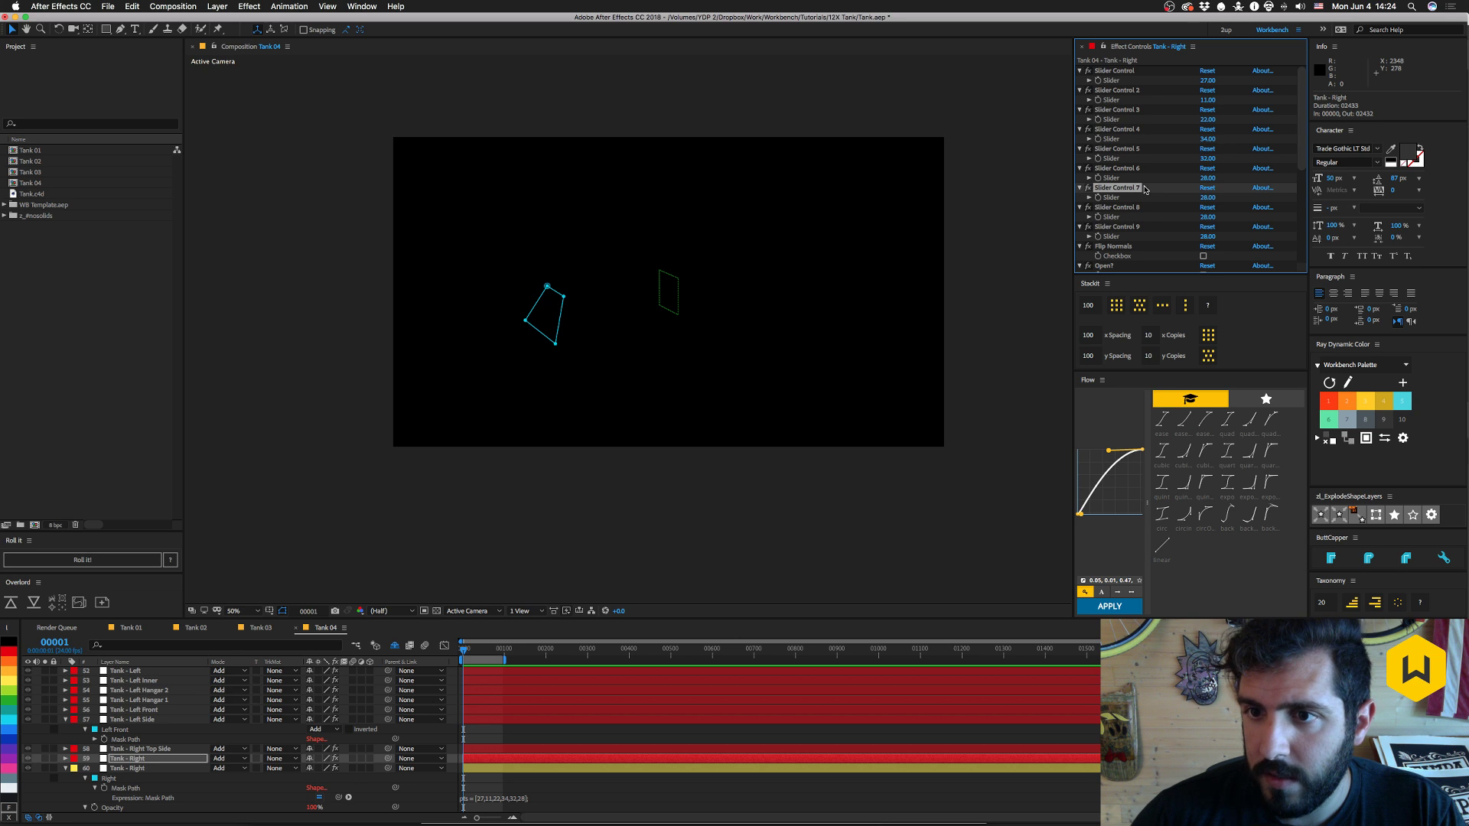
left_click(1128, 227, "shift")
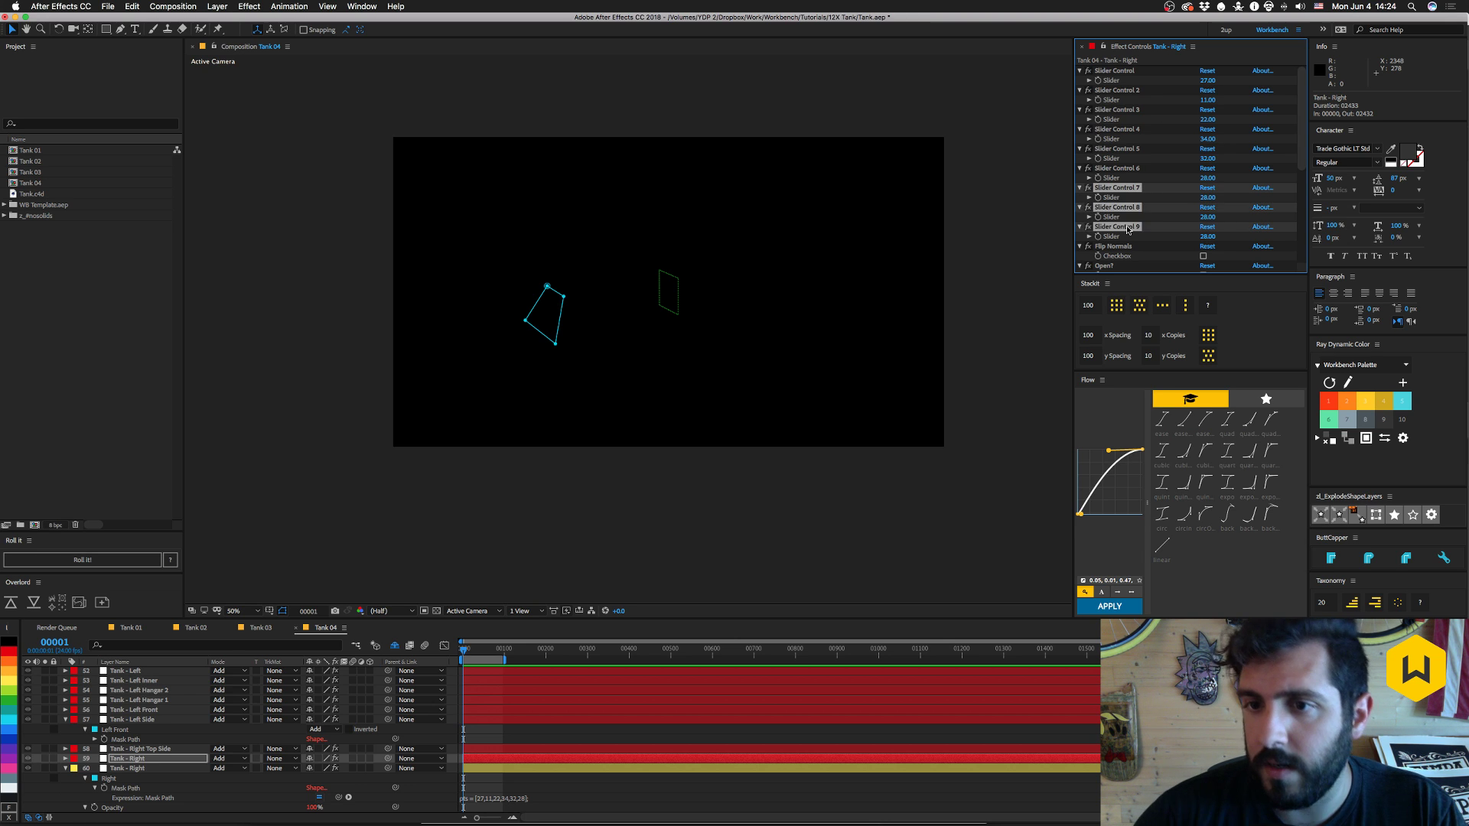
key("Delete")
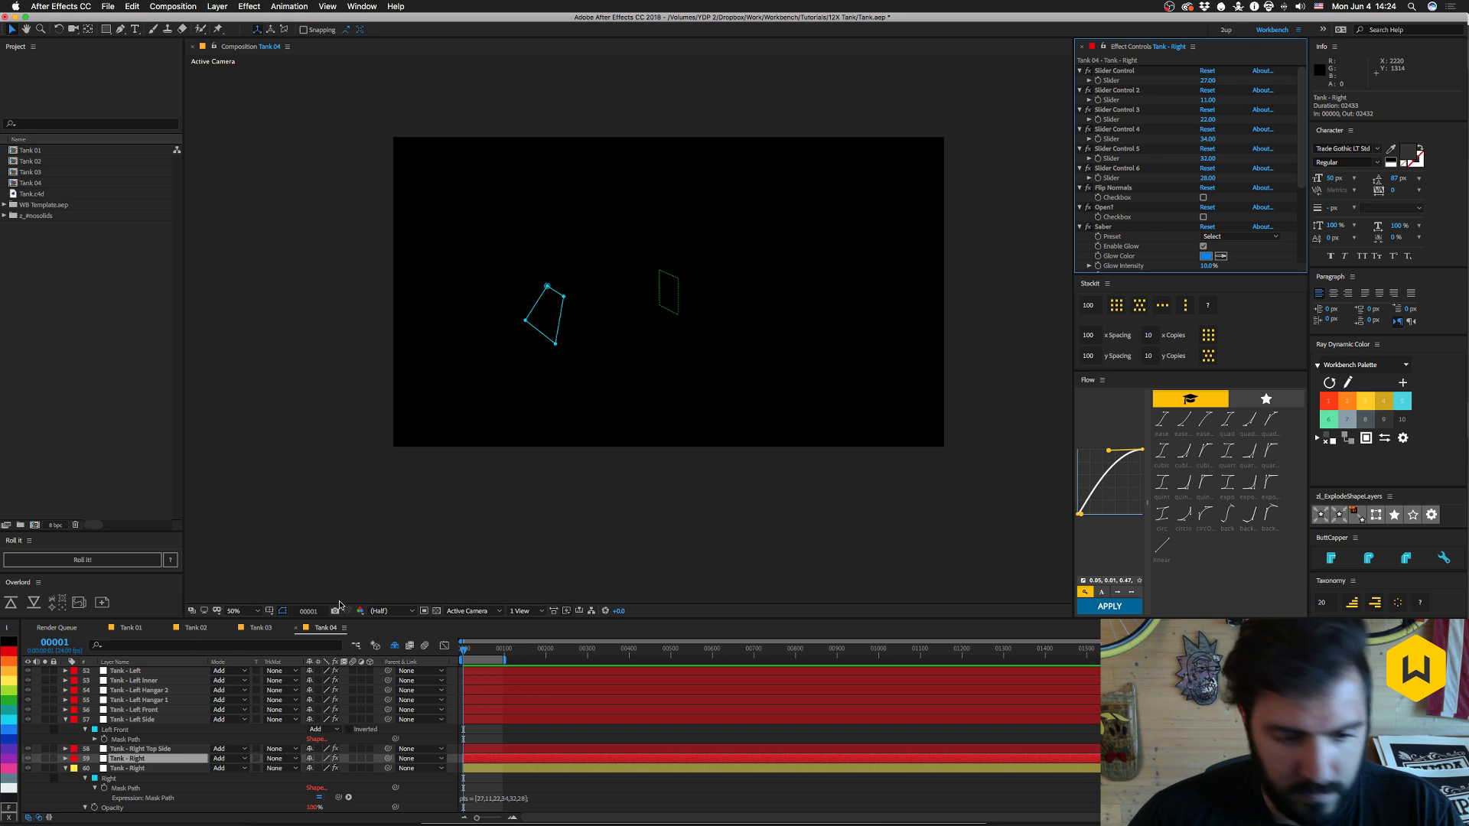
scroll(159, 759, "down", 2)
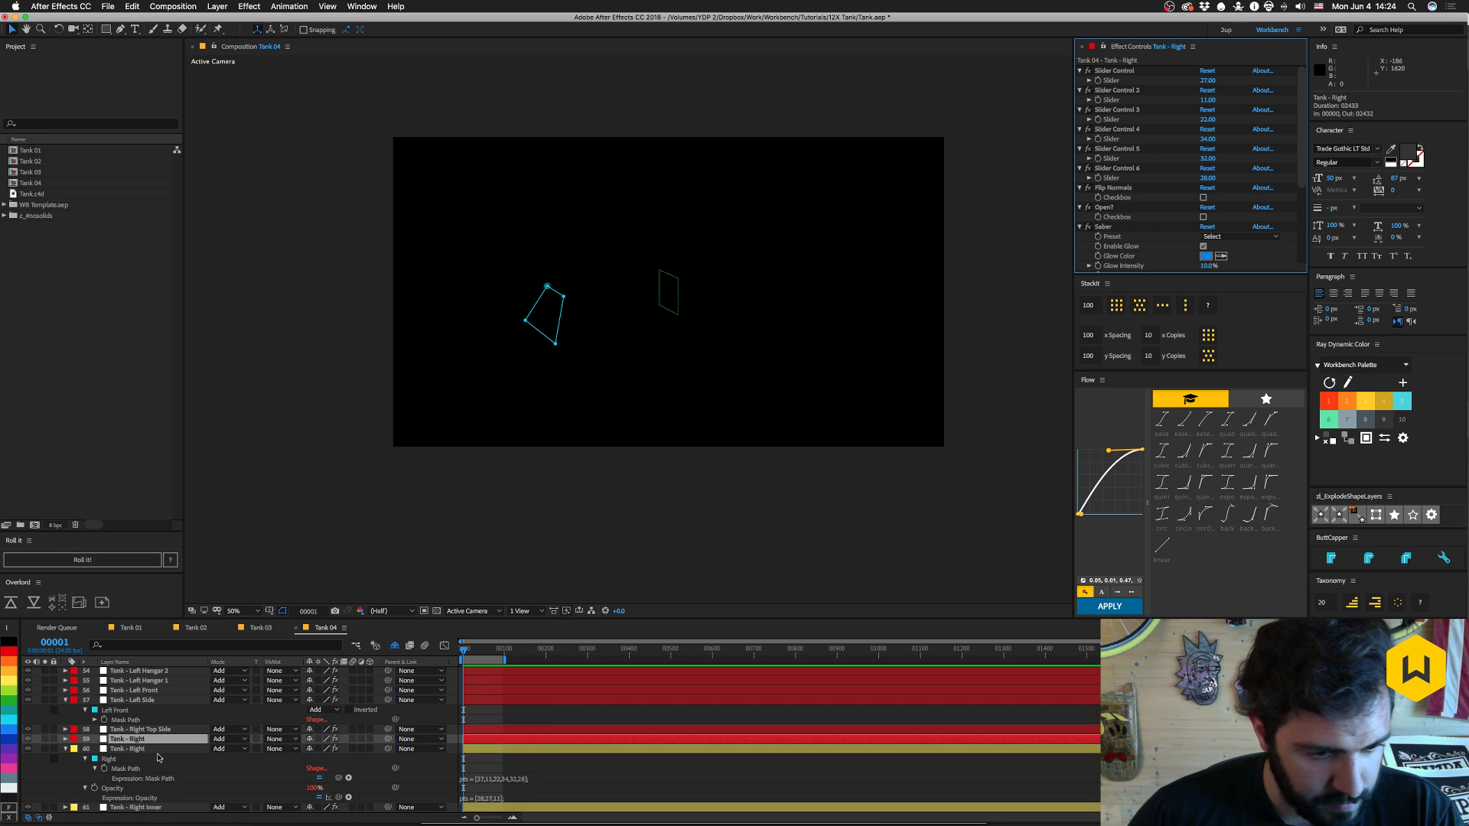
left_click(145, 749)
key("Delete")
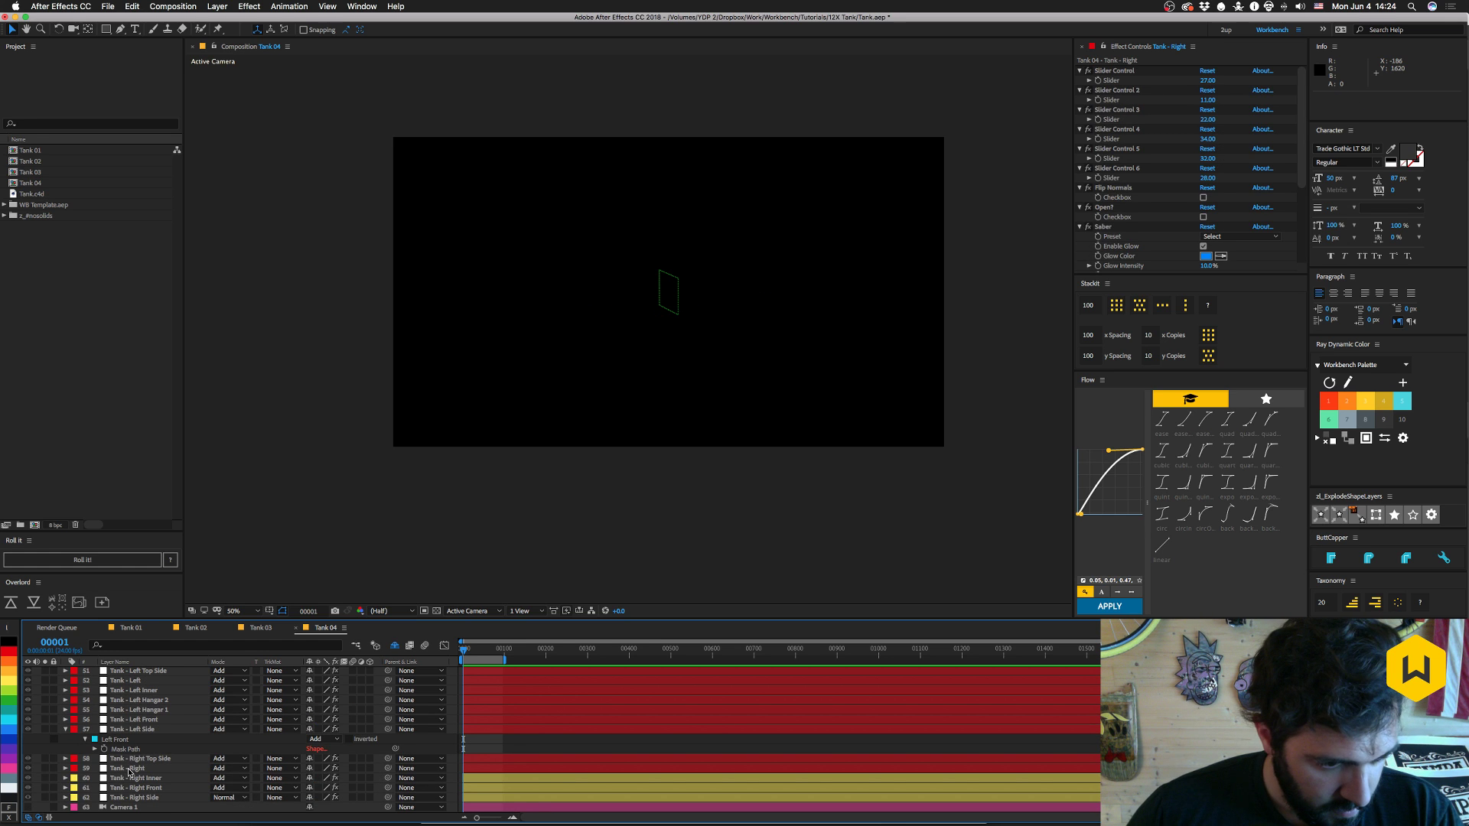
- Reveal the mask path expression of the old yellow Tank - Right Inner layer
left_click(130, 779)
key("e")
key("e")
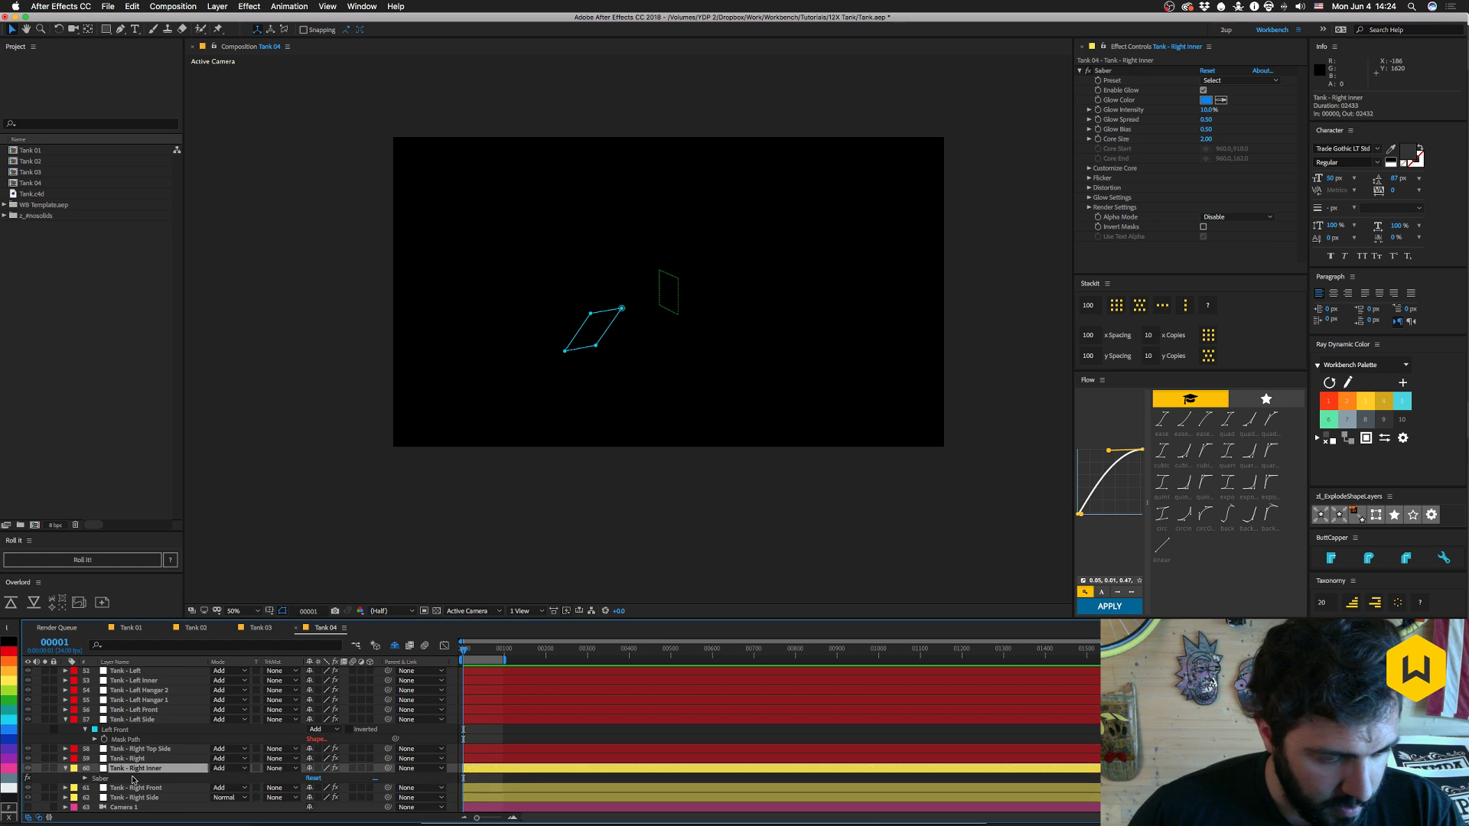
scroll(145, 779, "down", 5)
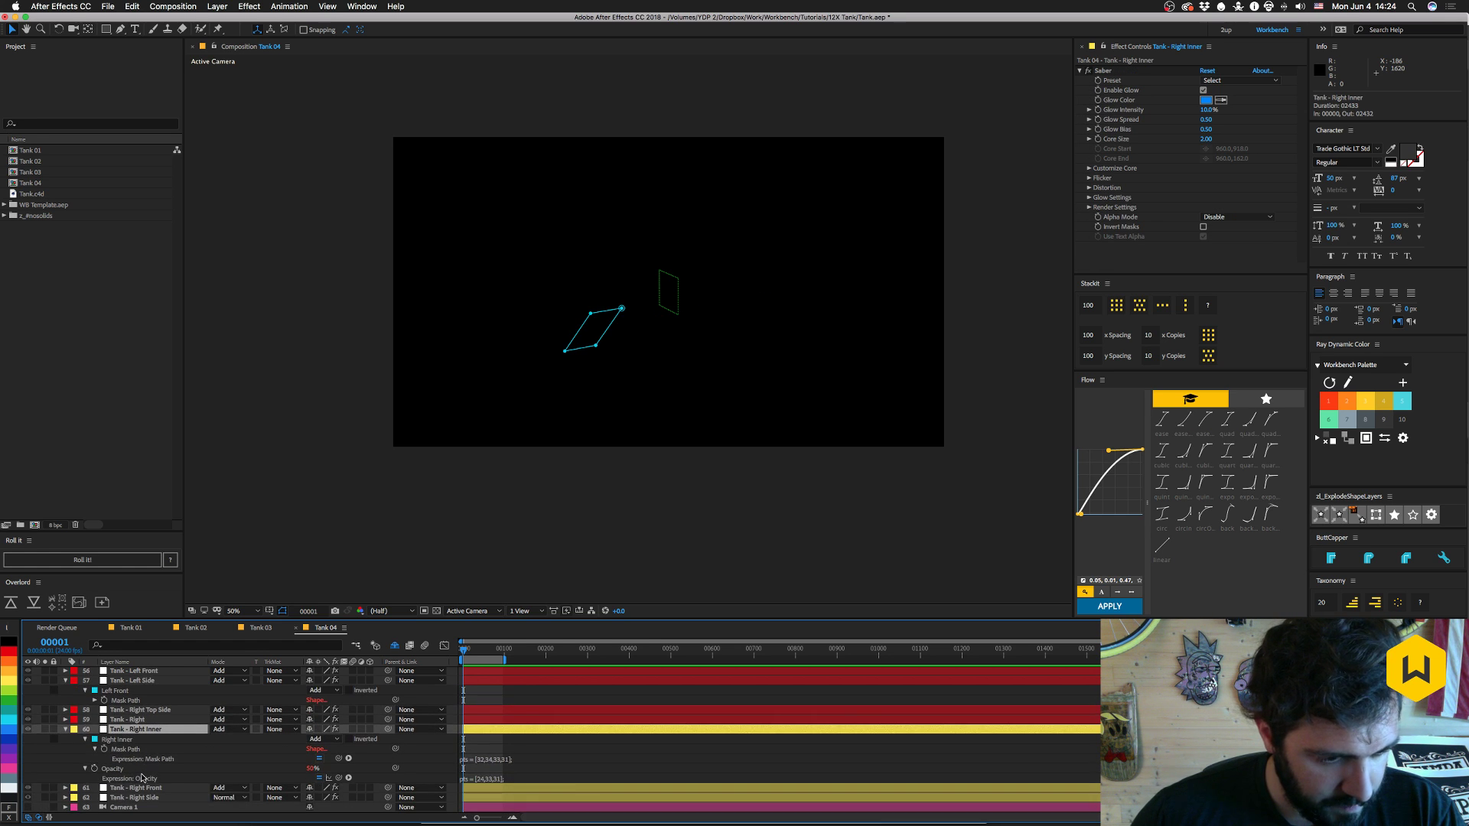
- Duplicate the Tank - Right layer, rename the copy Tank - Right Inner and move it below the original
left_click(127, 720)
key("super+d")
key("Return")
key("Right")
key("BackSpace")
key("BackSpace")
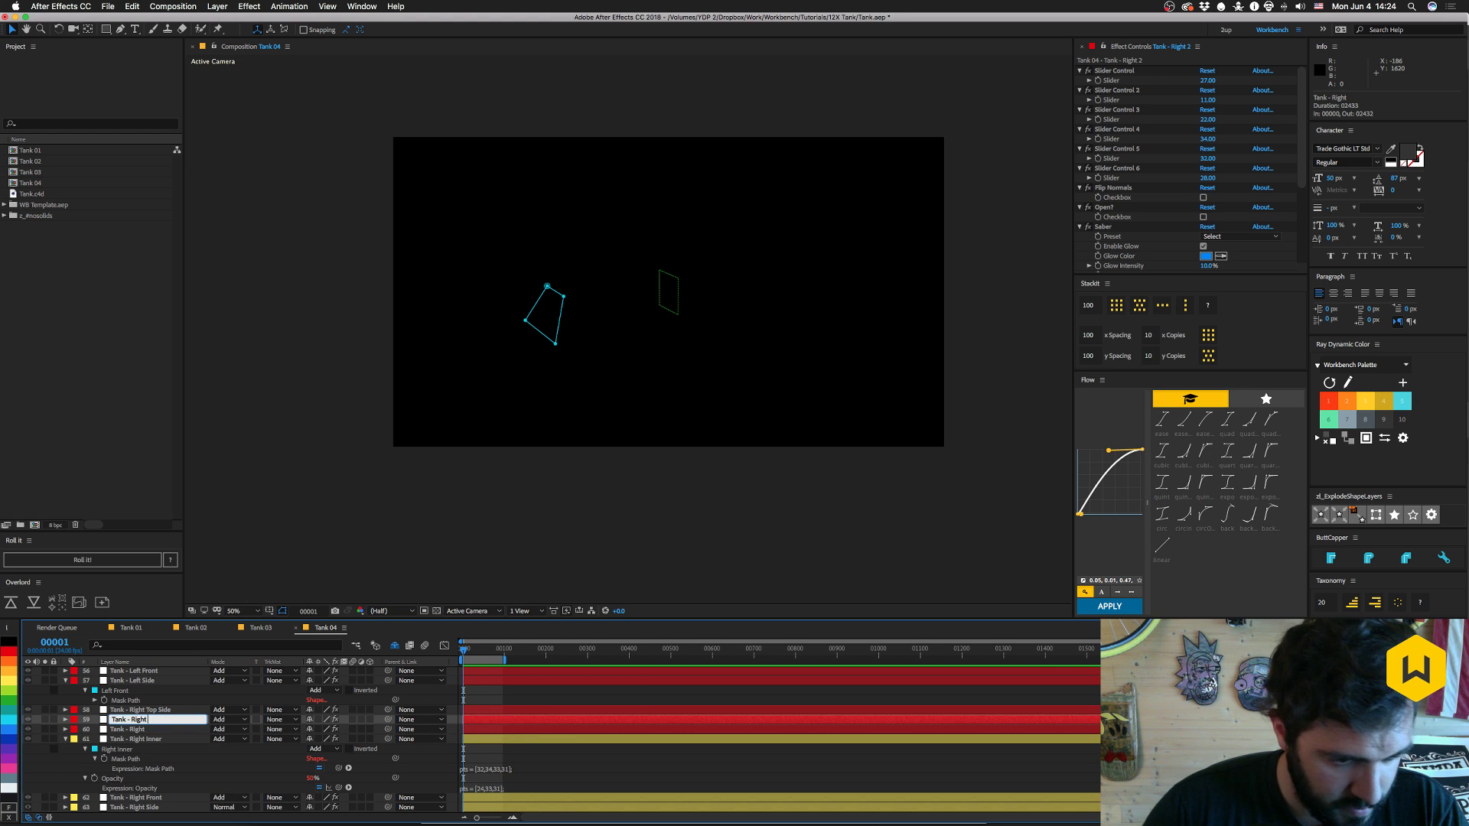
type("Inner")
key("Return")
key("super+bracketleft")
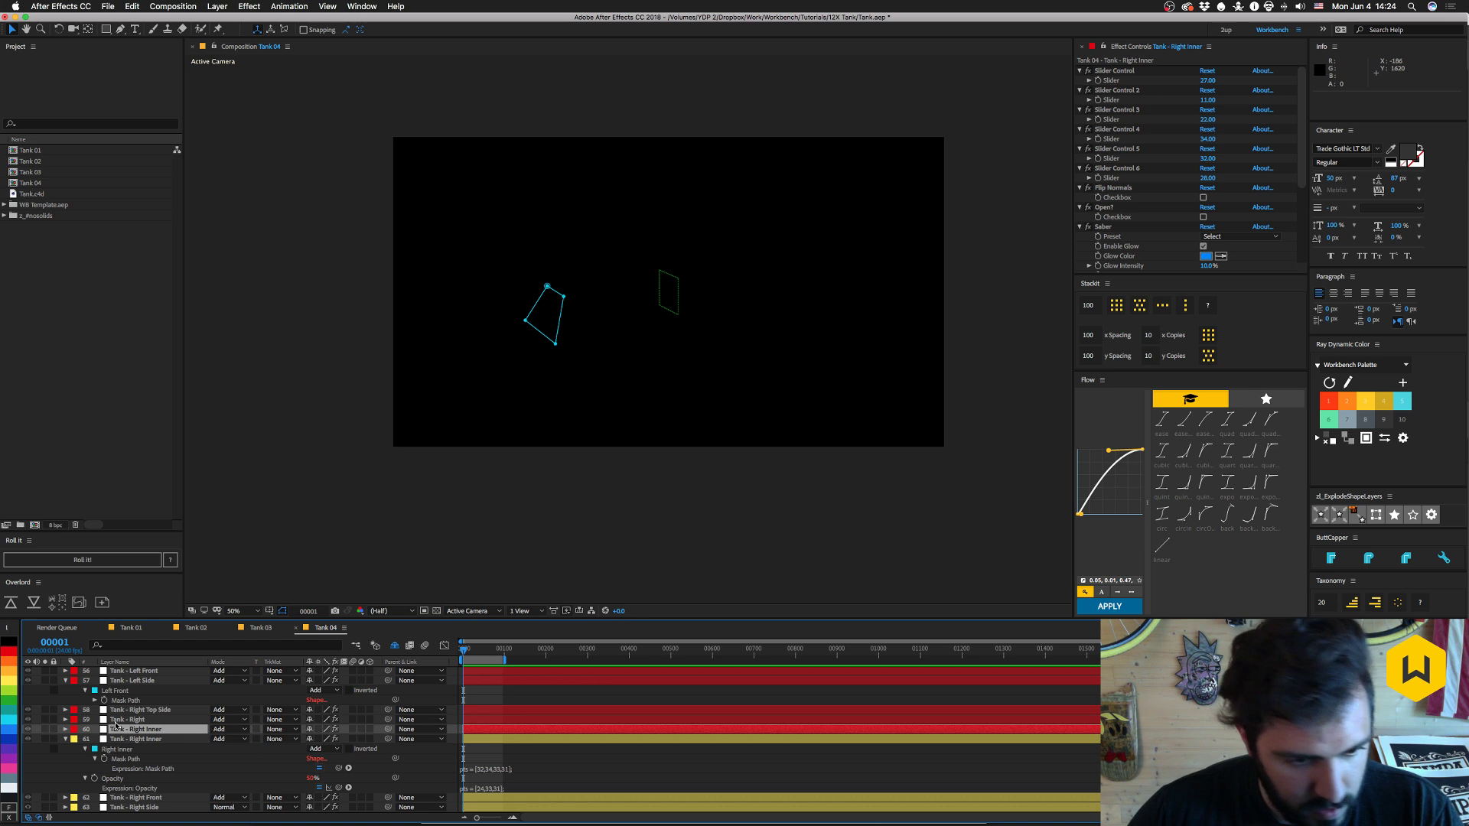
- Set the first four sliders of the new Tank - Right Inner layer to 32, 34, 33 and 31
left_click(1207, 80)
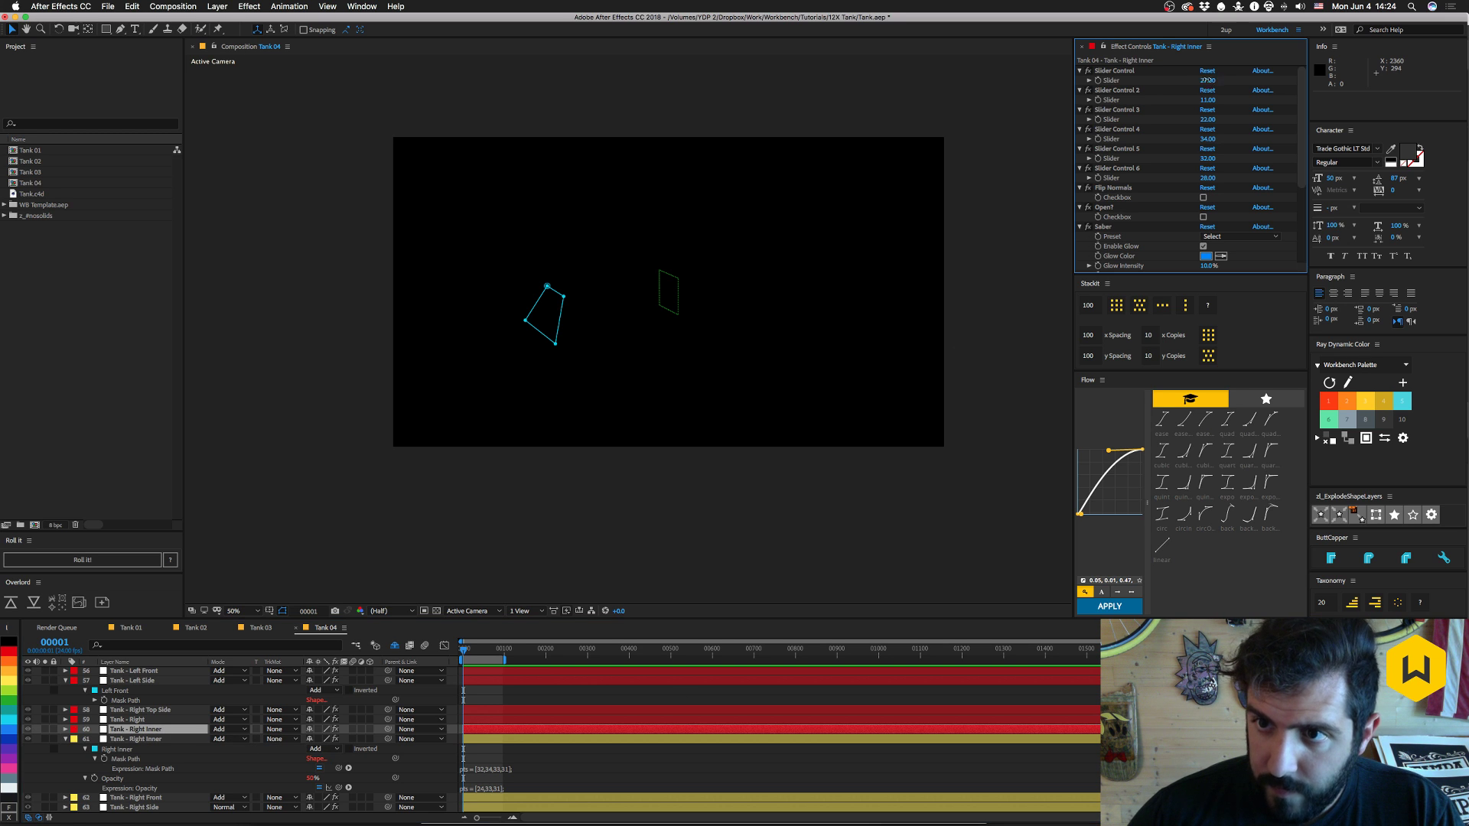
type("32")
key("Tab")
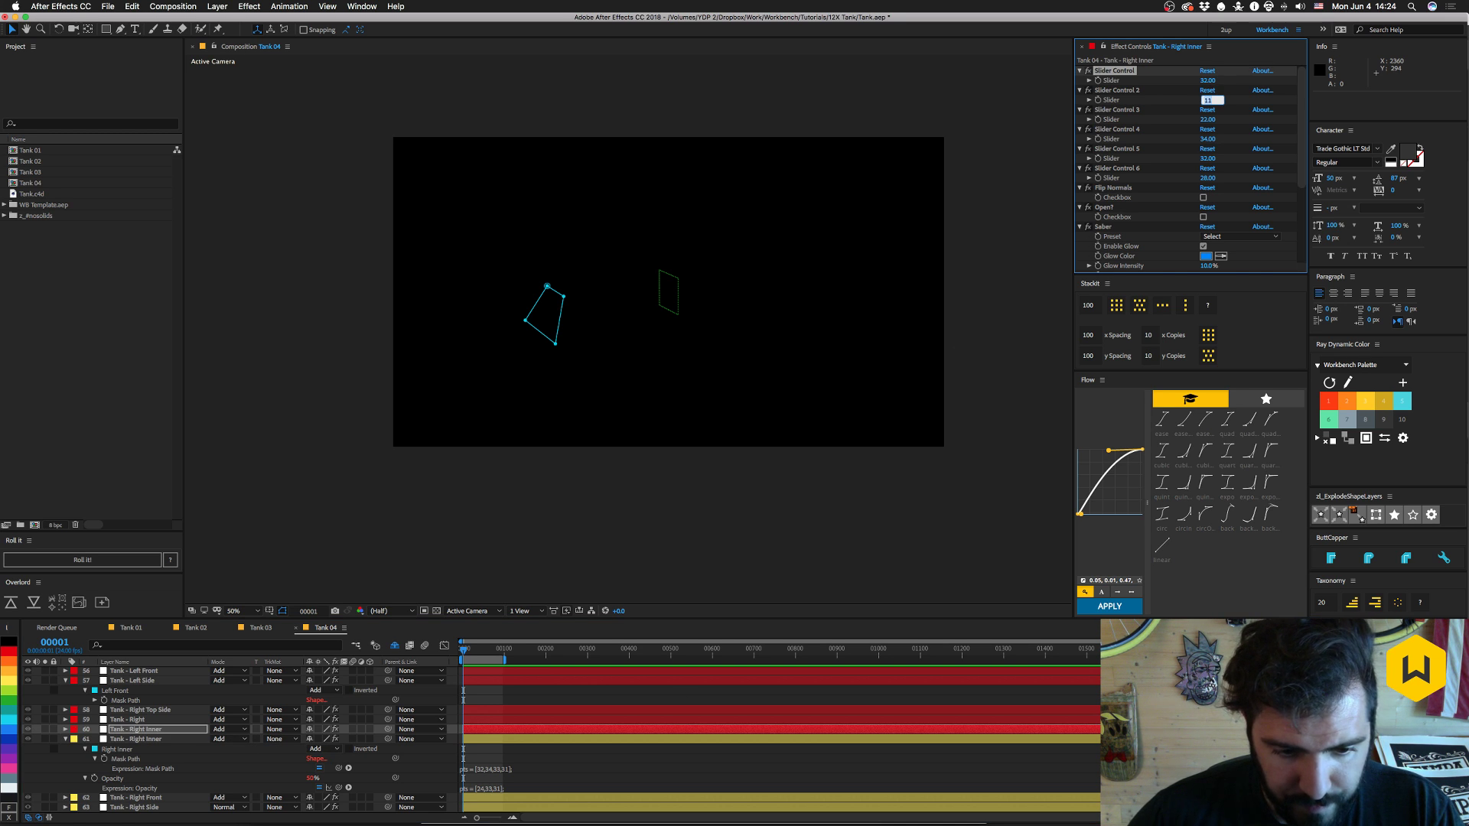
type("34")
key("Tab")
type("33")
key("Tab")
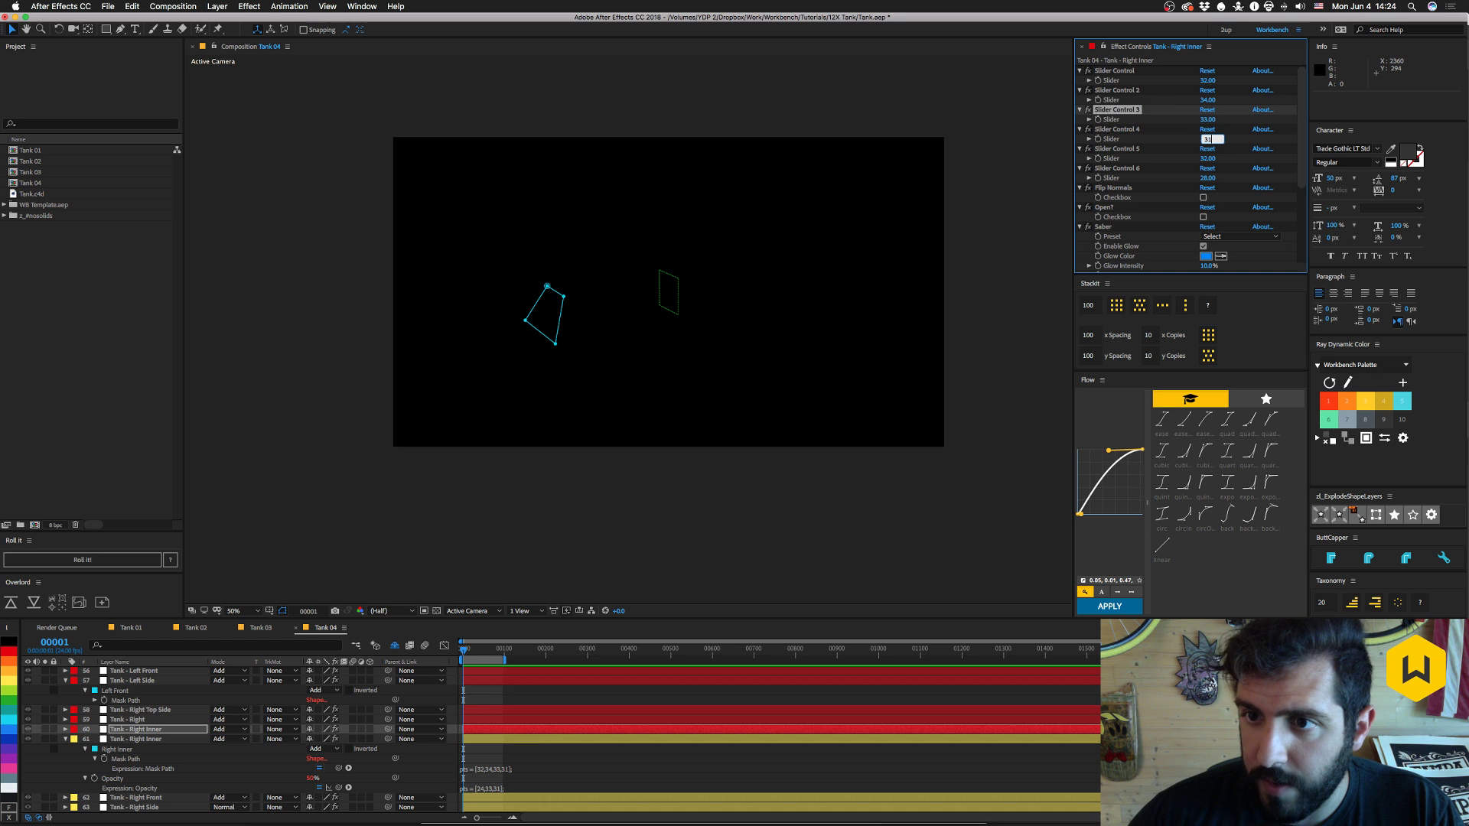
type("31")
key("Return")
- Remove Slider Controls 5 and 6 from the new Tank - Right Inner layer, and delete the old yellow Tank - Right Inner layer
left_click(1117, 149)
left_click(1115, 169, "shift")
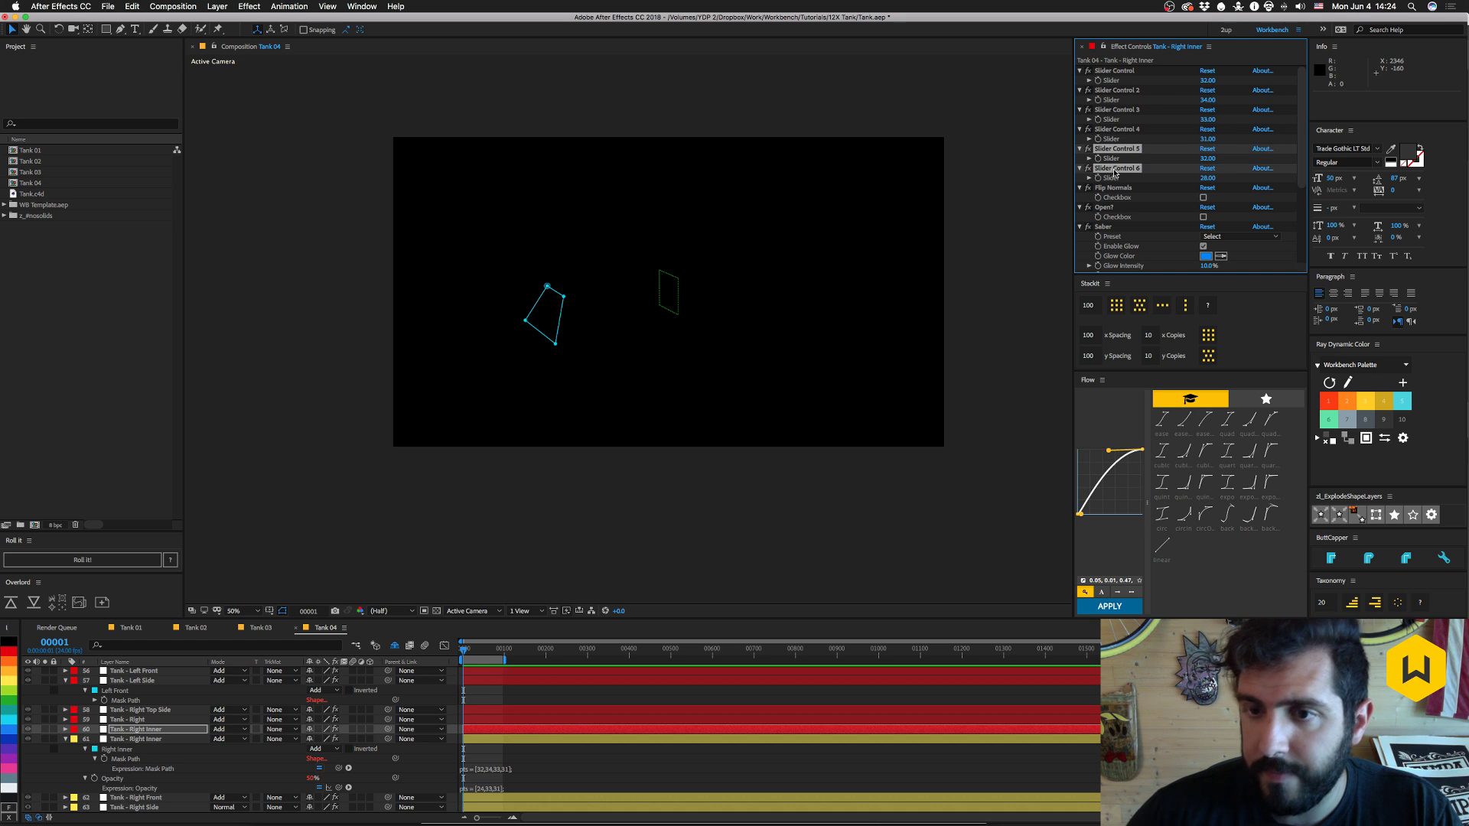
key("Delete")
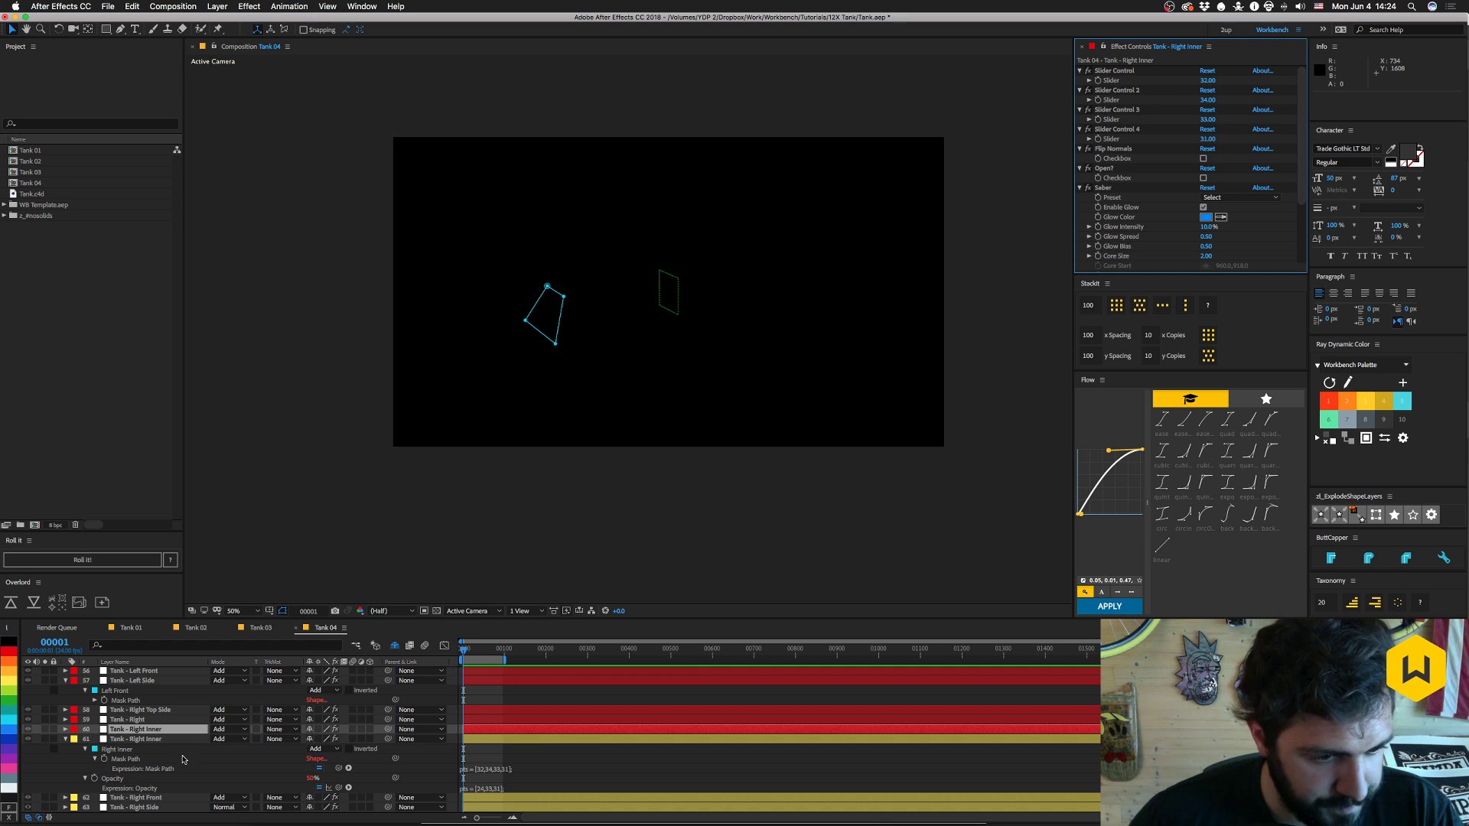
scroll(183, 759, "down", 1)
left_click(152, 730)
key("Delete")
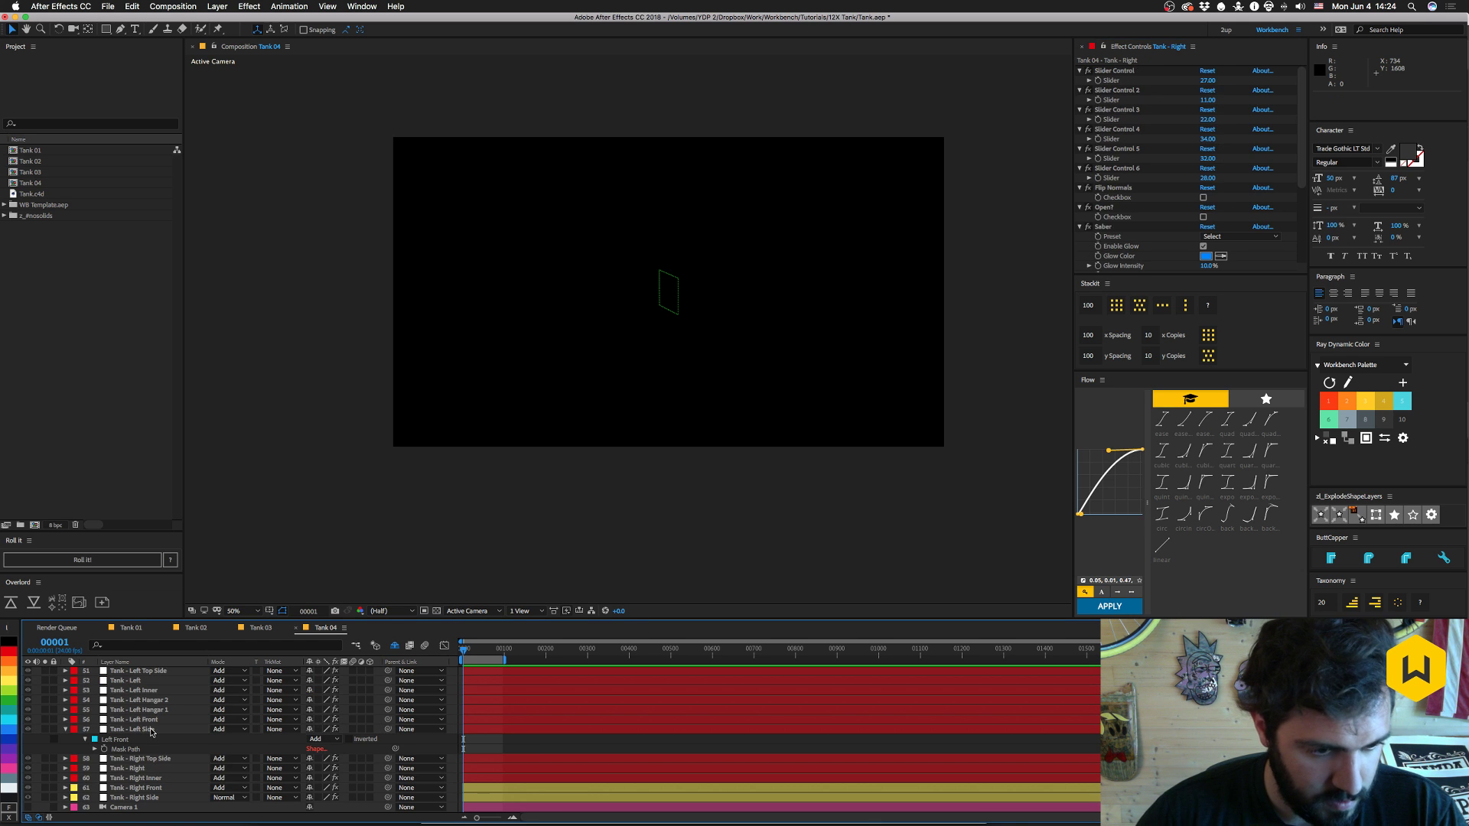
- Reveal the mask path expressions of the old yellow Tank - Right Front layer
left_click(149, 788)
key("e")
key("e")
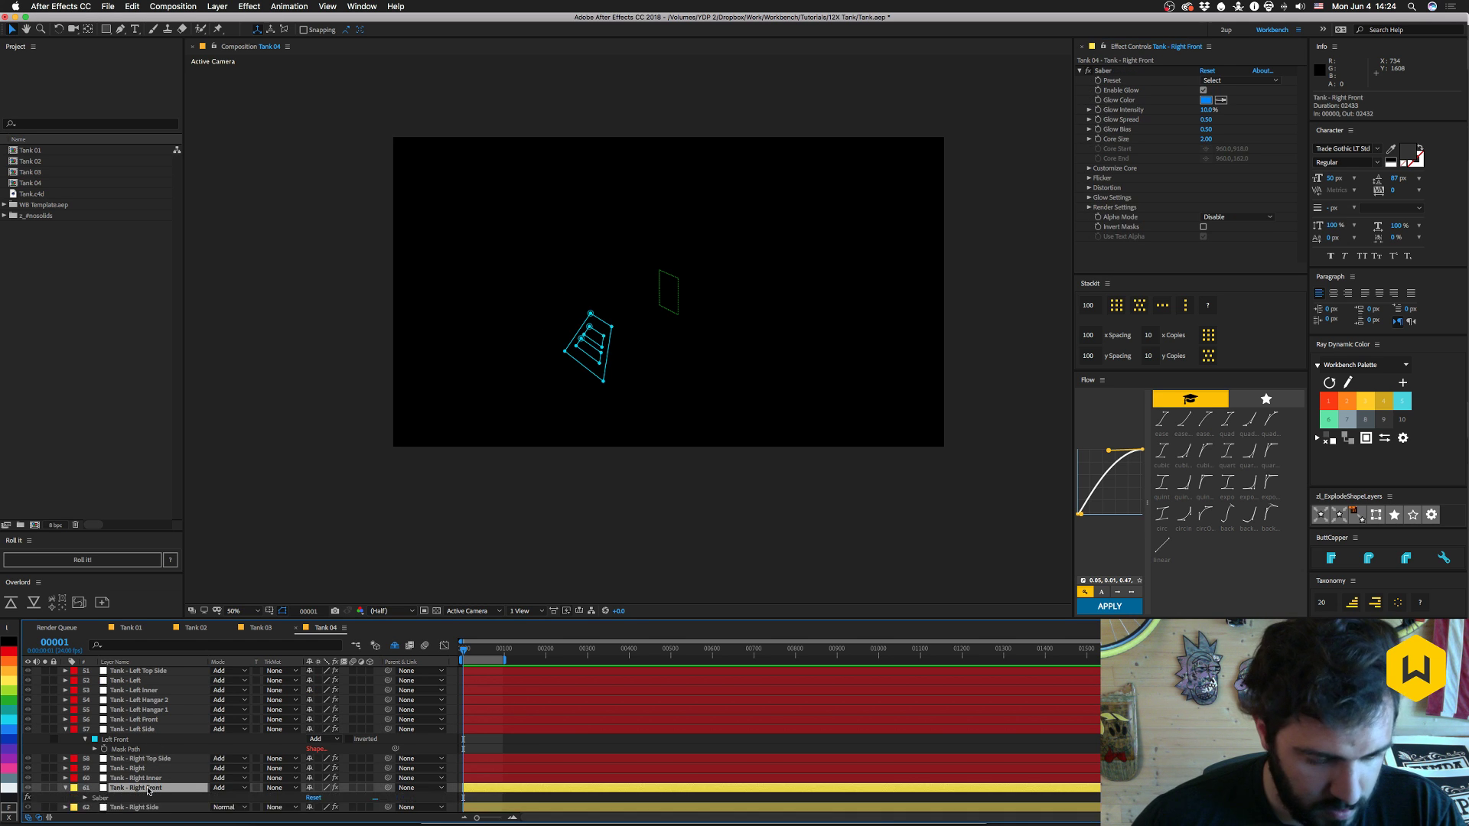
scroll(165, 771, "down", 3)
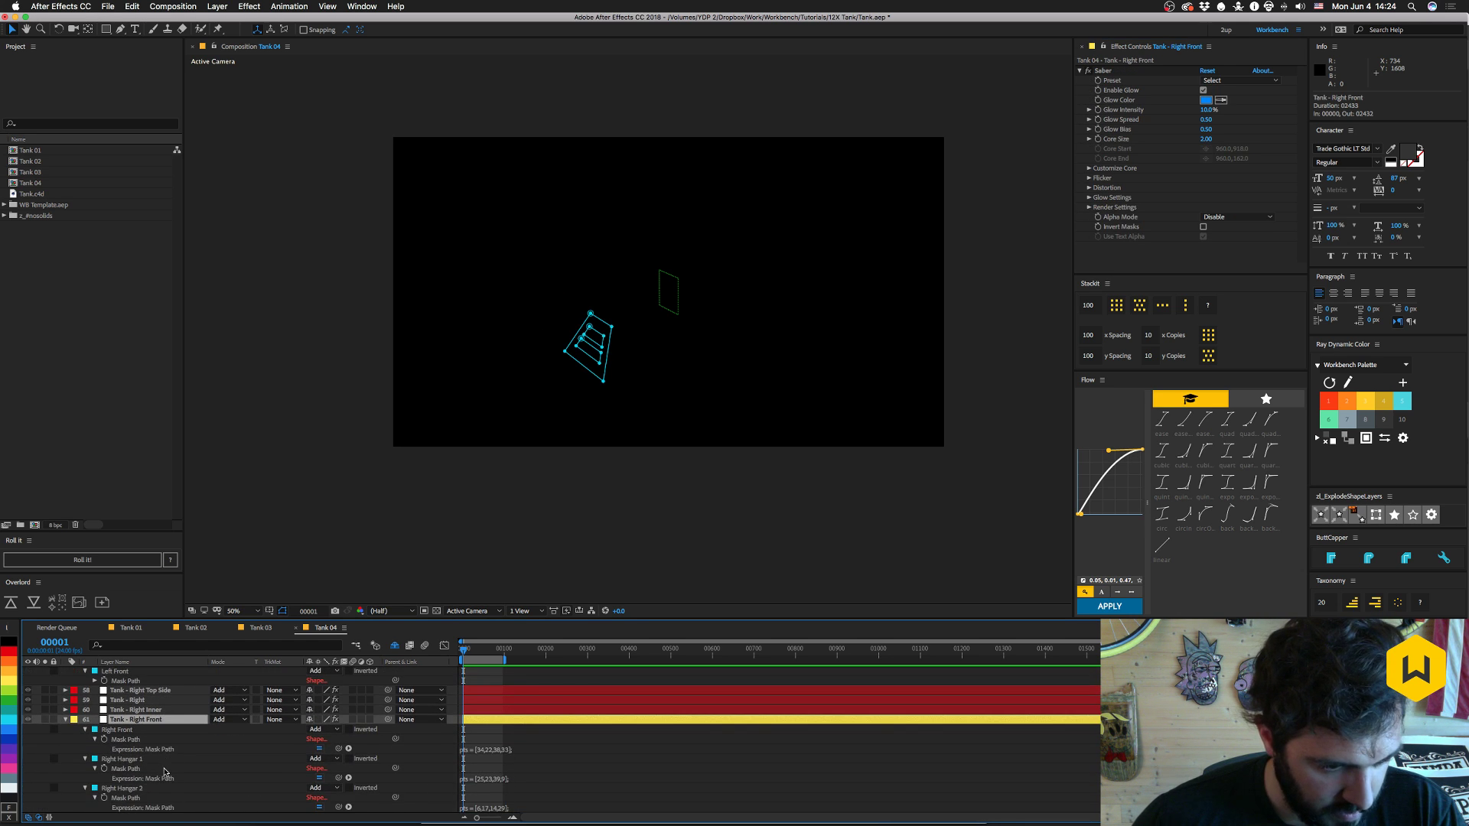
- Duplicate the new Tank - Right Inner layer, rename the copy Tank - Right Front and move it below the original
left_click(140, 711)
key("ctrl+d")
key("Return")
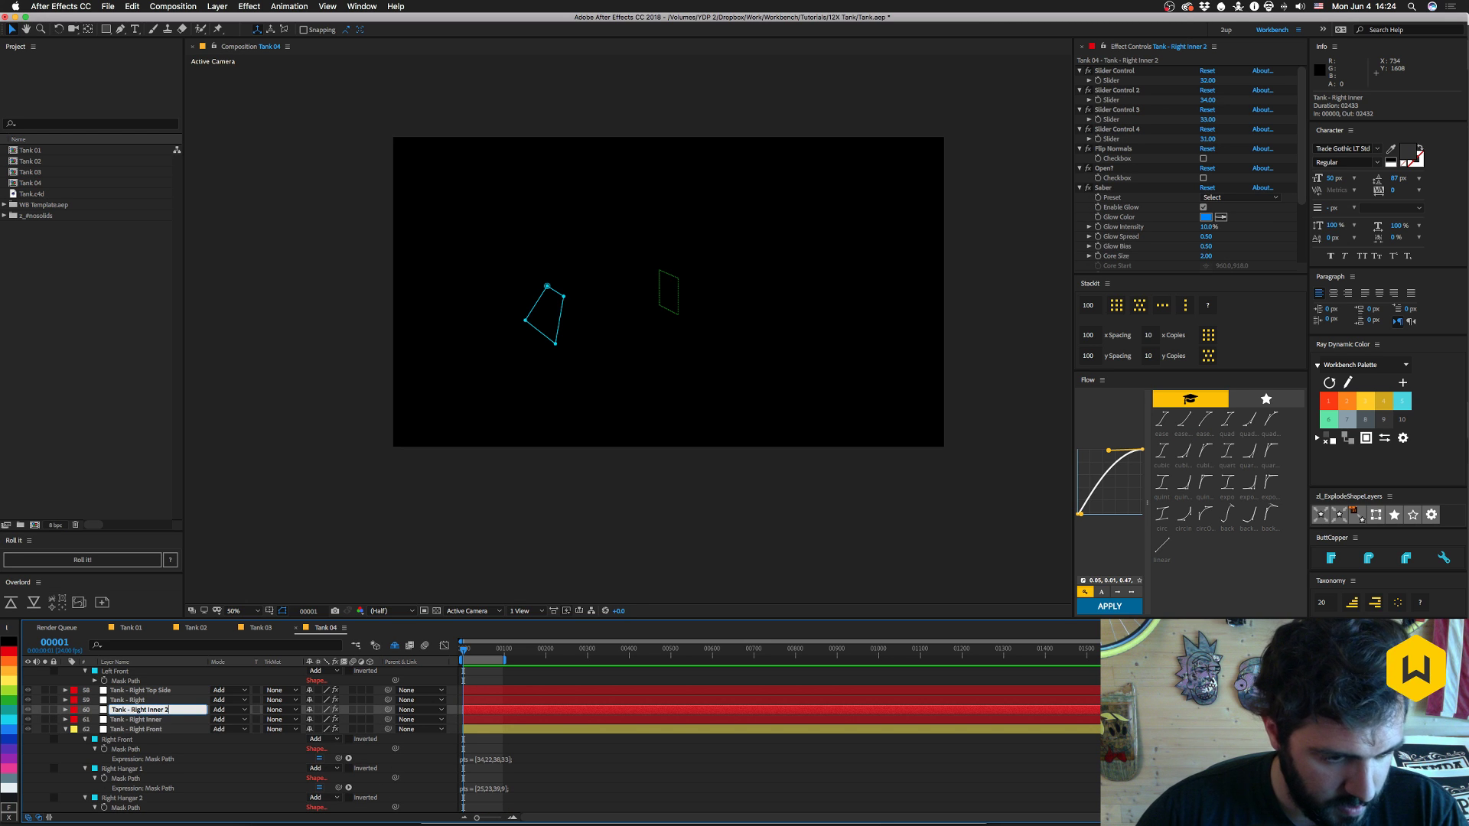
key("alt+shift+Left")
type("Front")
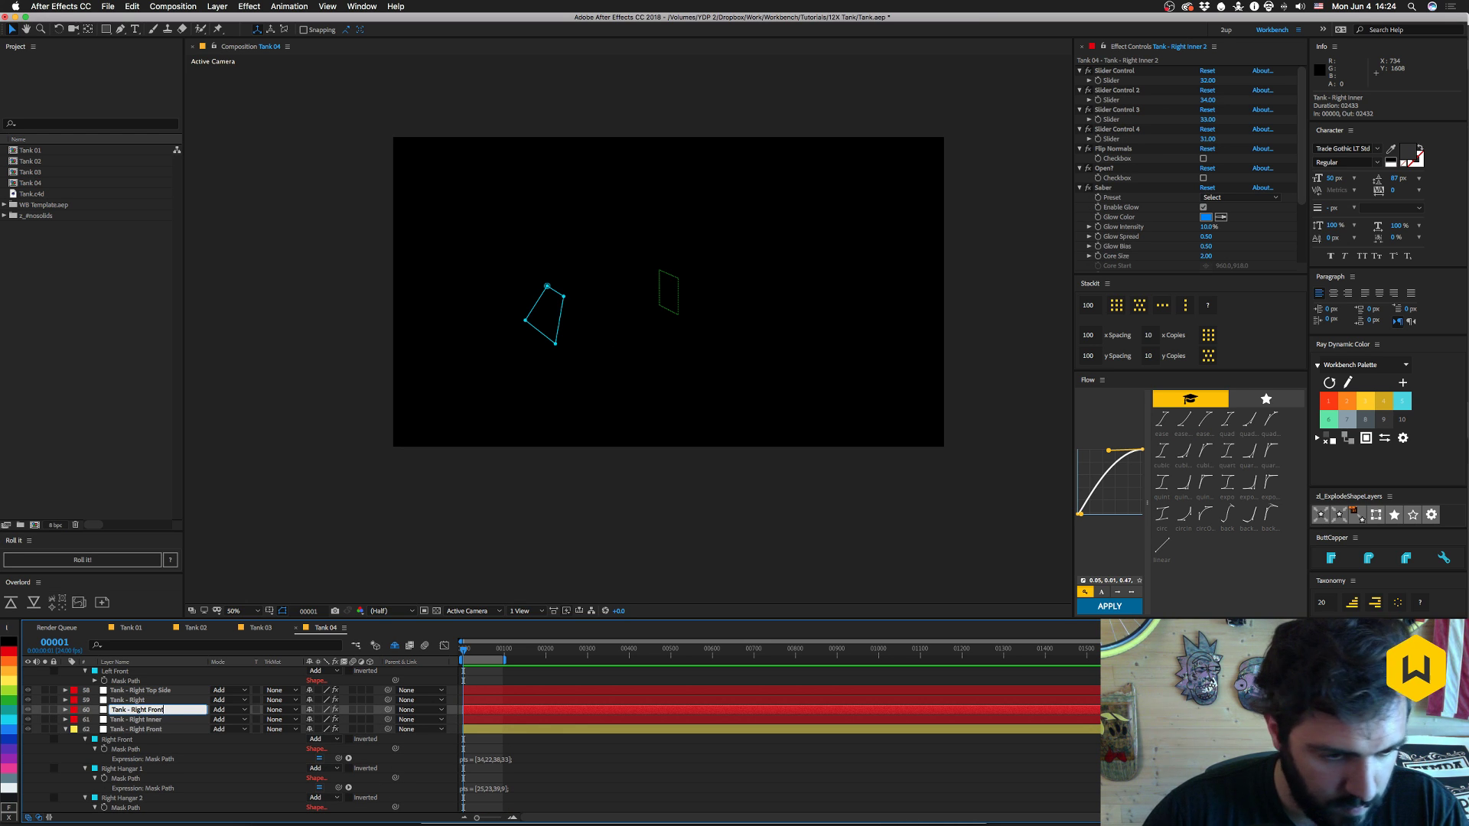
key("Return")
left_click_drag(150, 711, 152, 724)
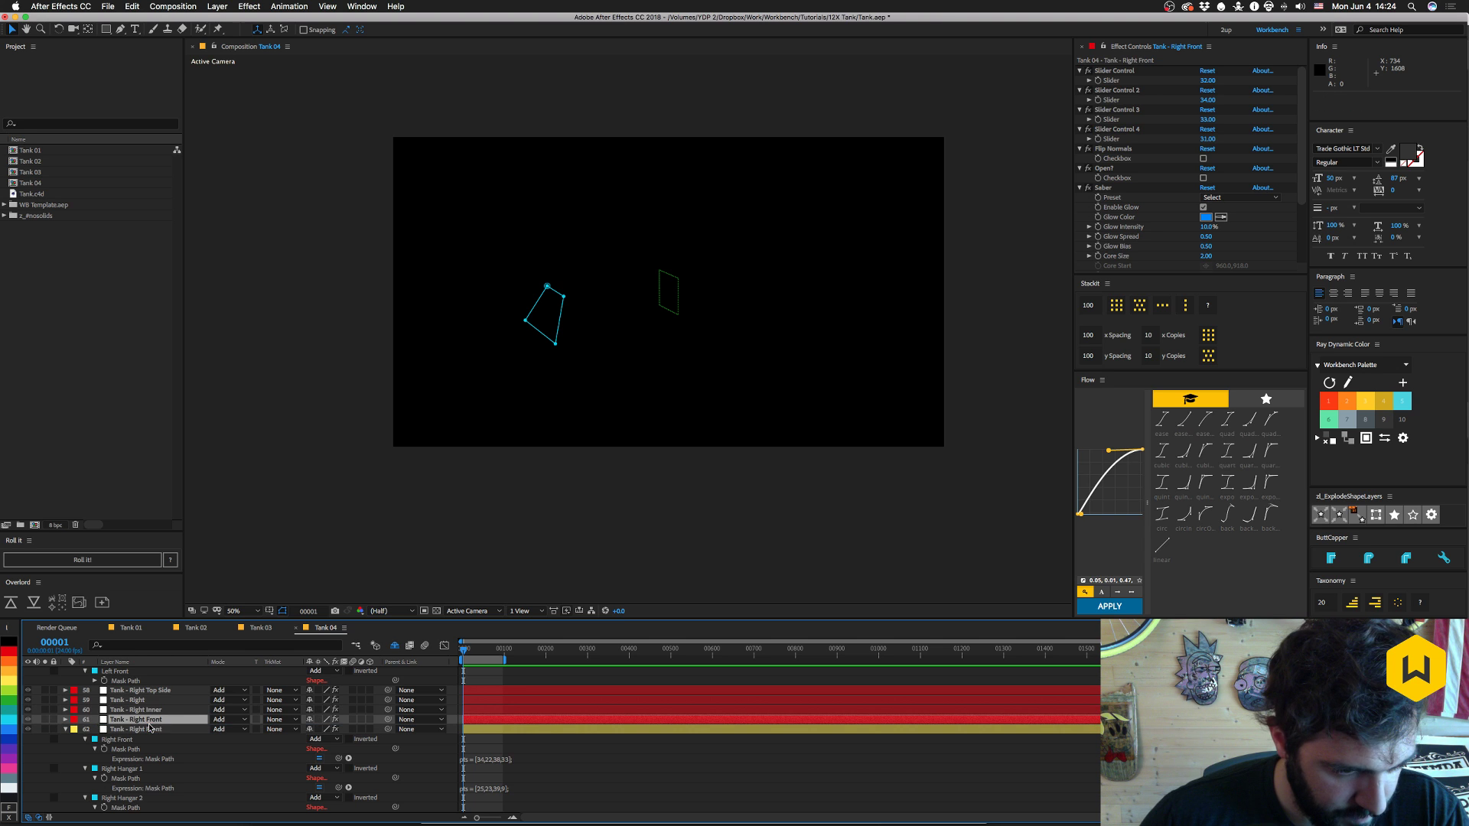
- Duplicate Slider Control 4 on the new Tank - Right Front layer five times to get nine slider controls
left_click(1117, 129)
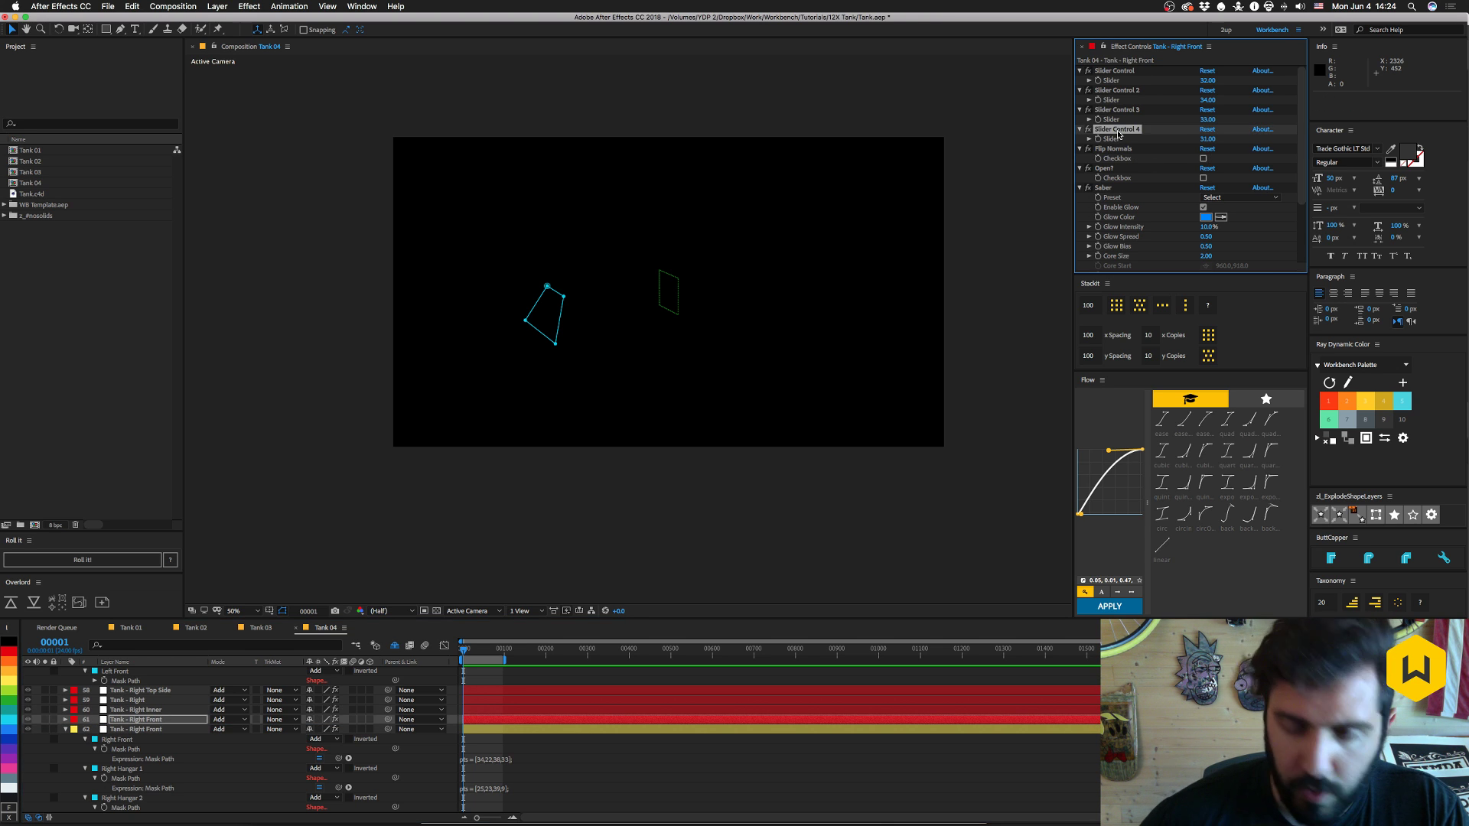
scroll(1119, 134, "down", 2)
scroll(1118, 134, "up", 5)
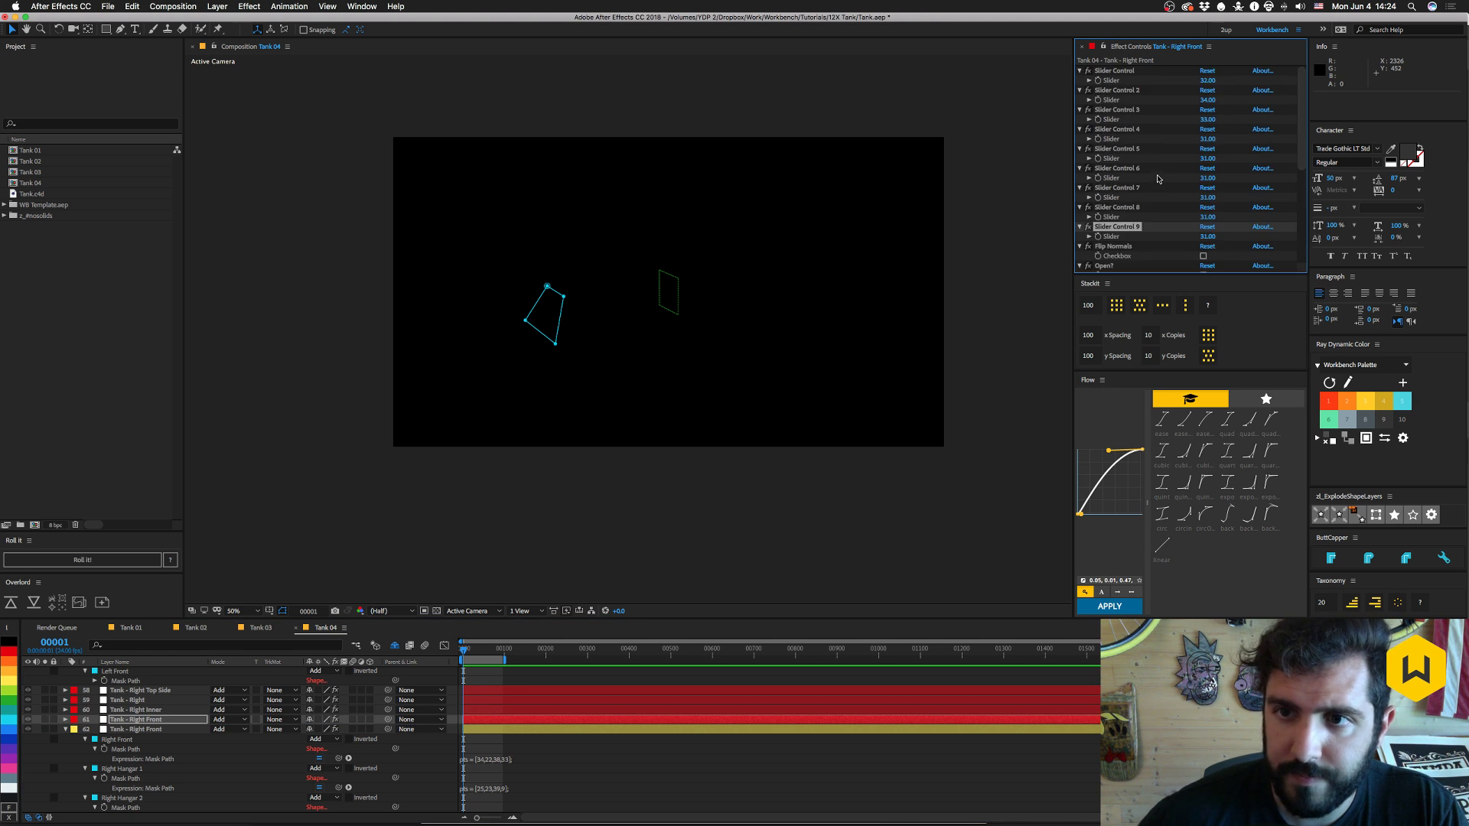
- Duplicate the new Tank - Right Front layer twice, then reselect the original red layer
left_click(118, 723)
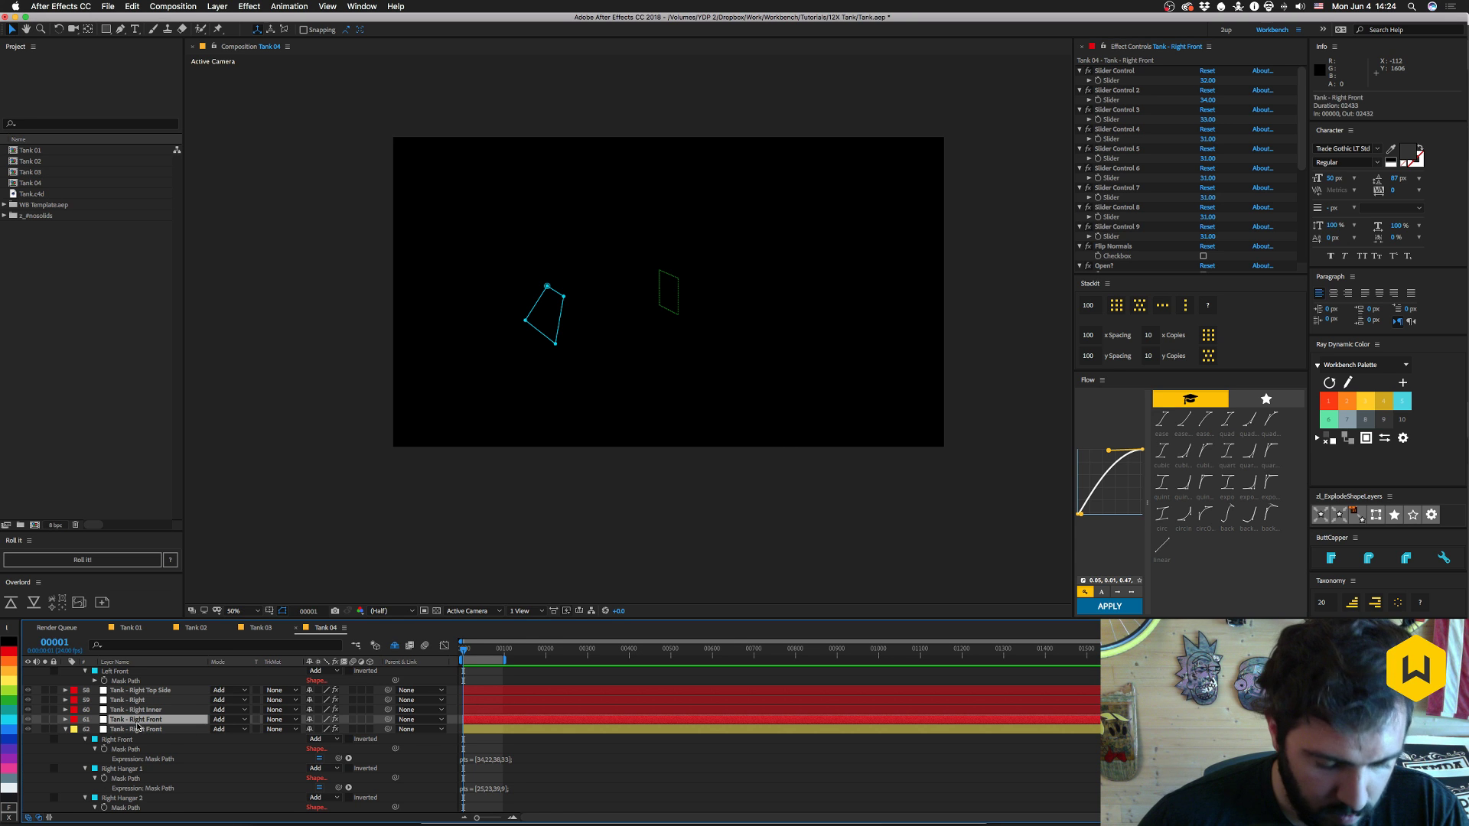
key("ctrl+d")
key("ctrl+d")
scroll(166, 734, "down", 2)
left_click(150, 702)
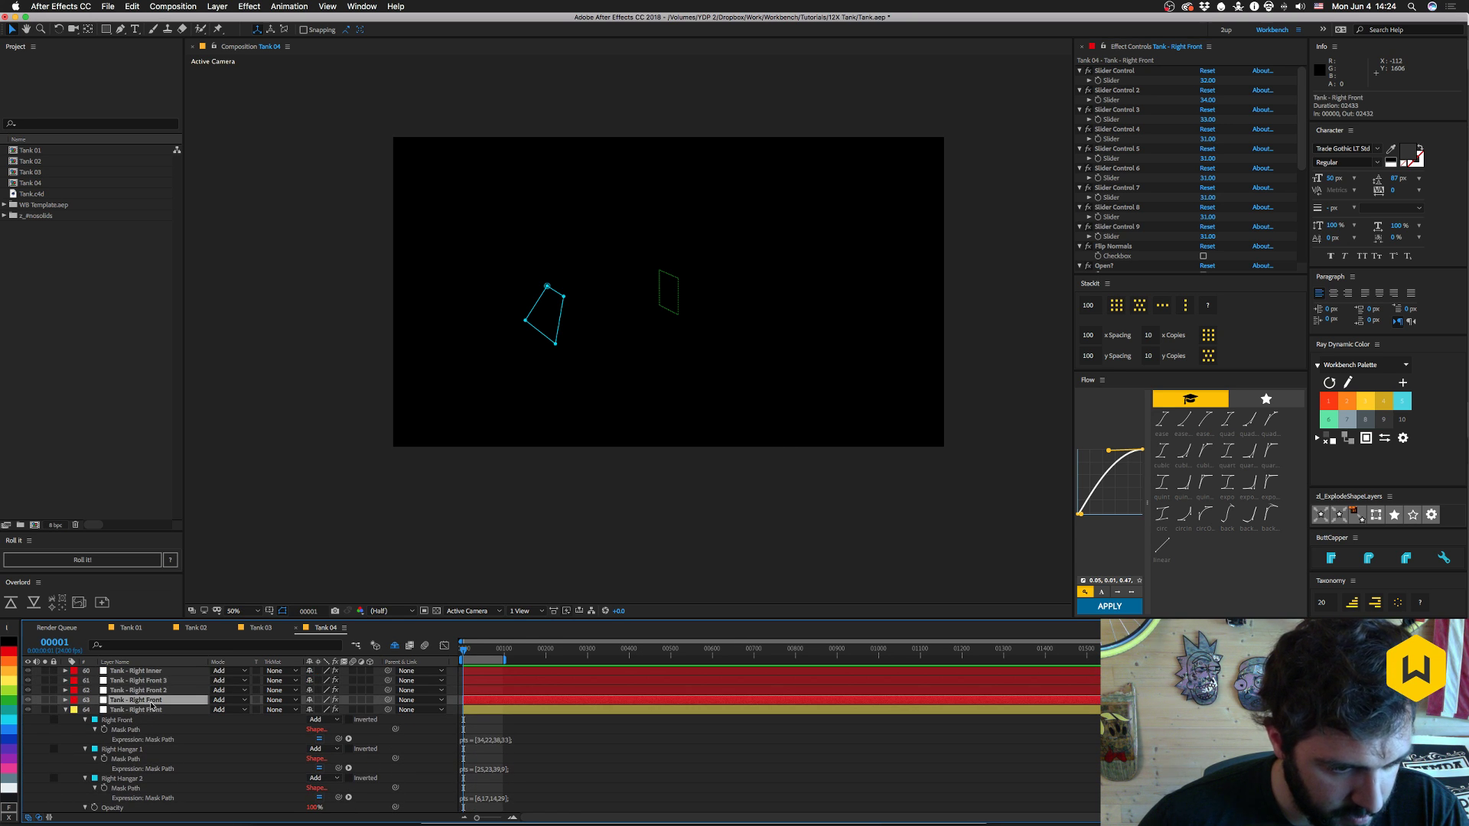
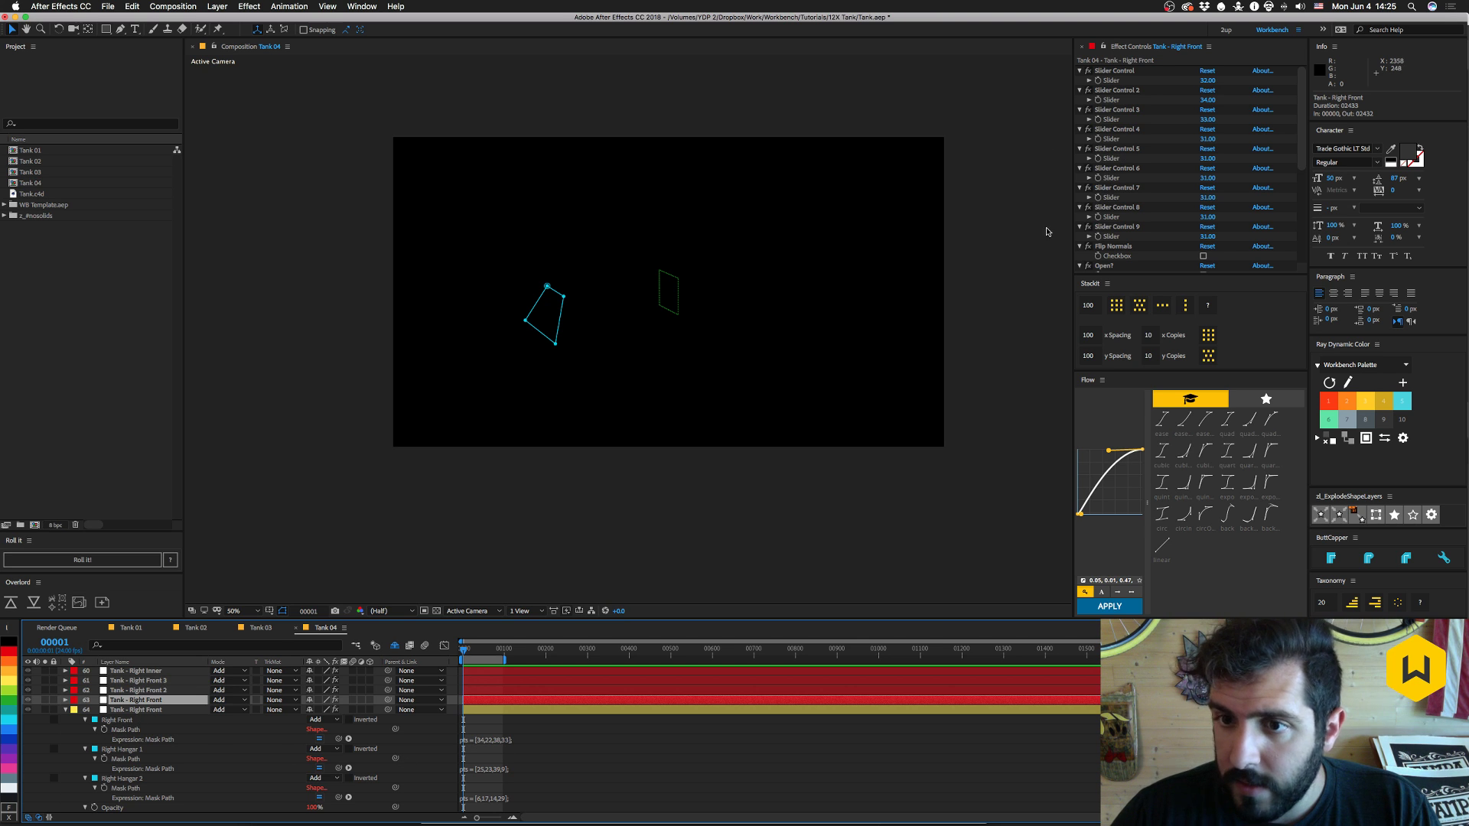
- Set the first four sliders of the new Tank - Right Front layer to 34, 22, 38 and 33
left_click(1207, 80)
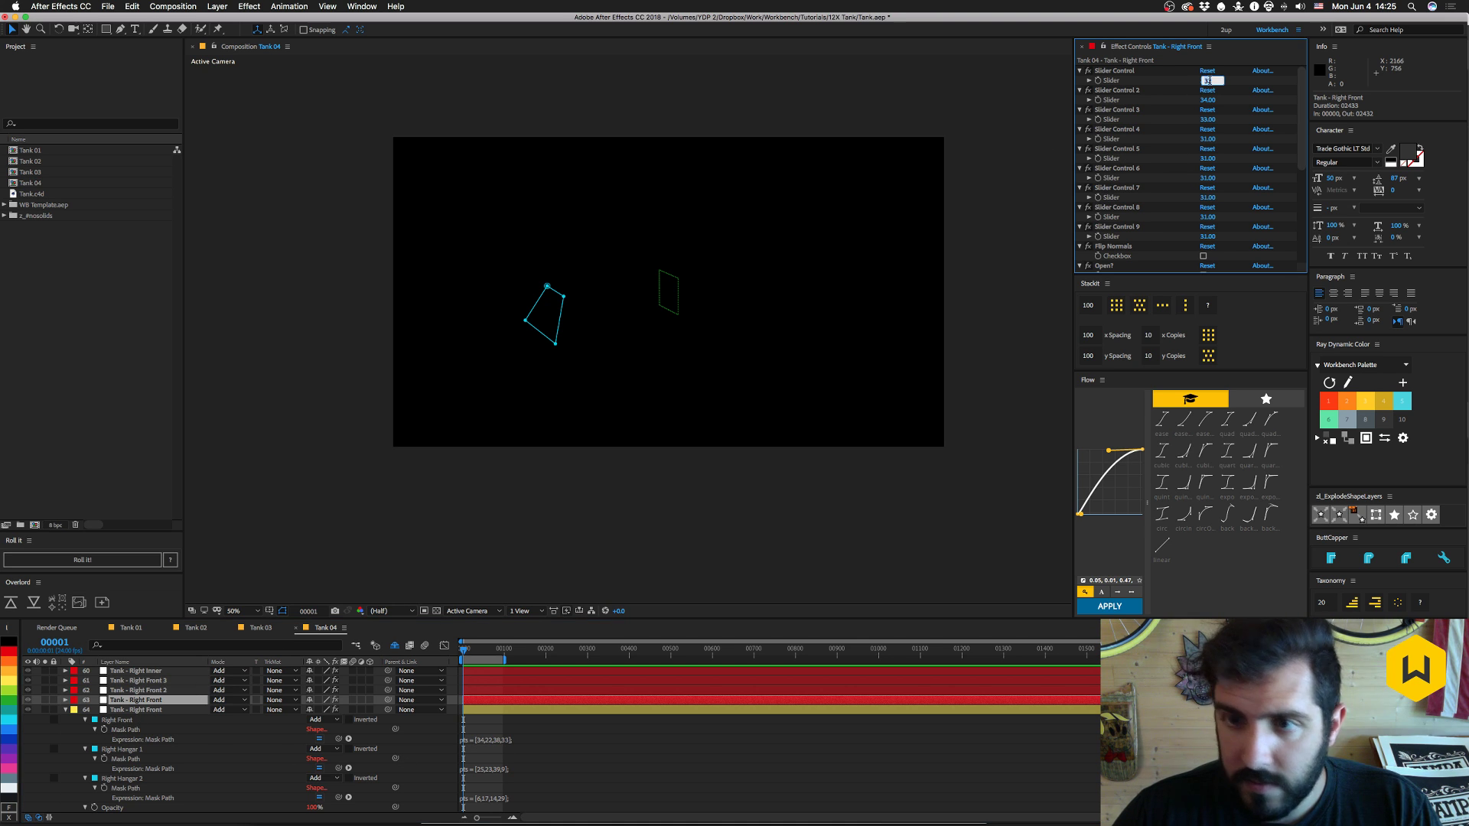
type("34")
key("Tab")
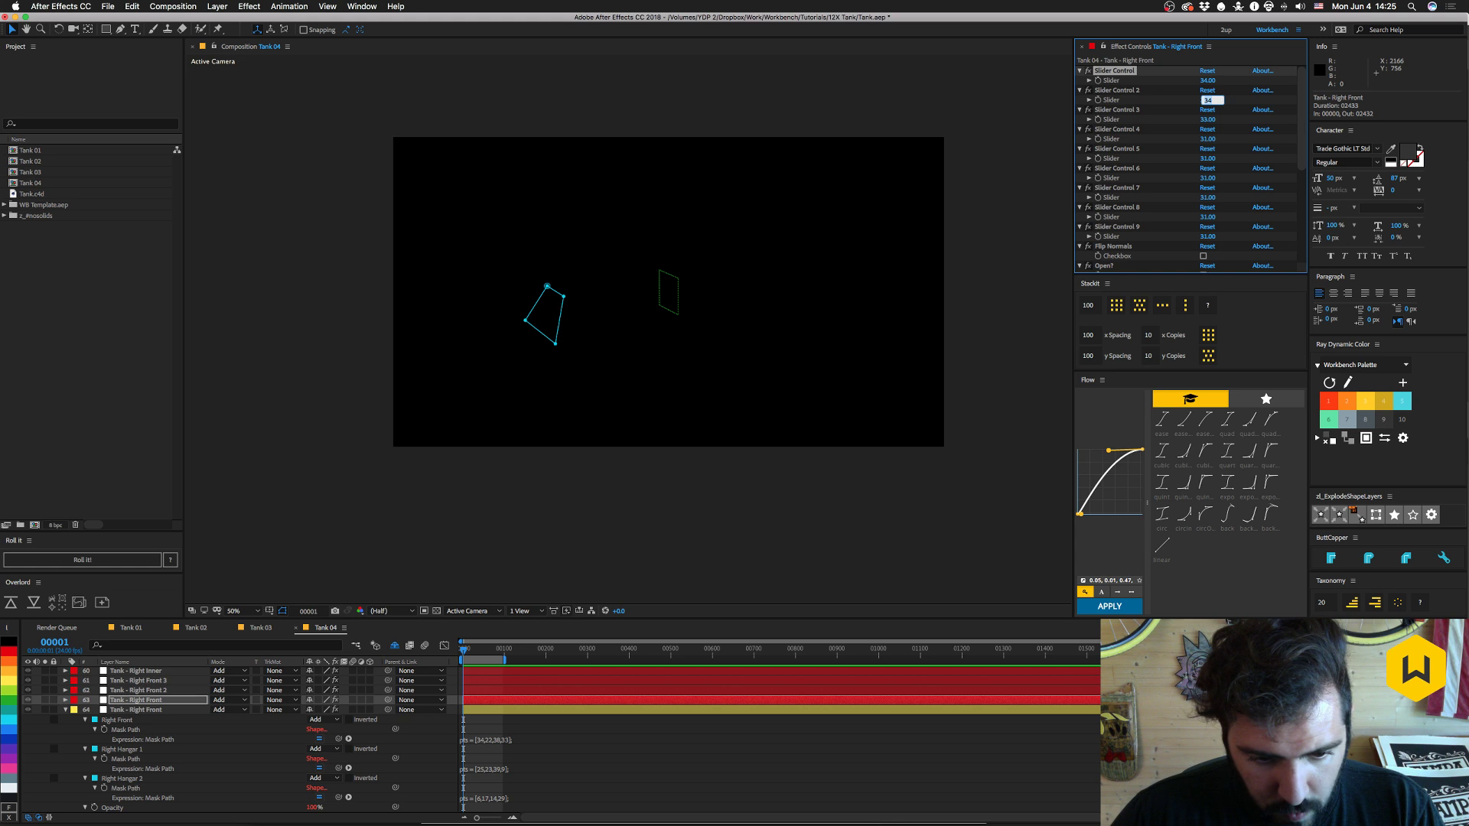
type("22")
key("Tab")
type("38")
key("Tab")
type("33")
key("Return")
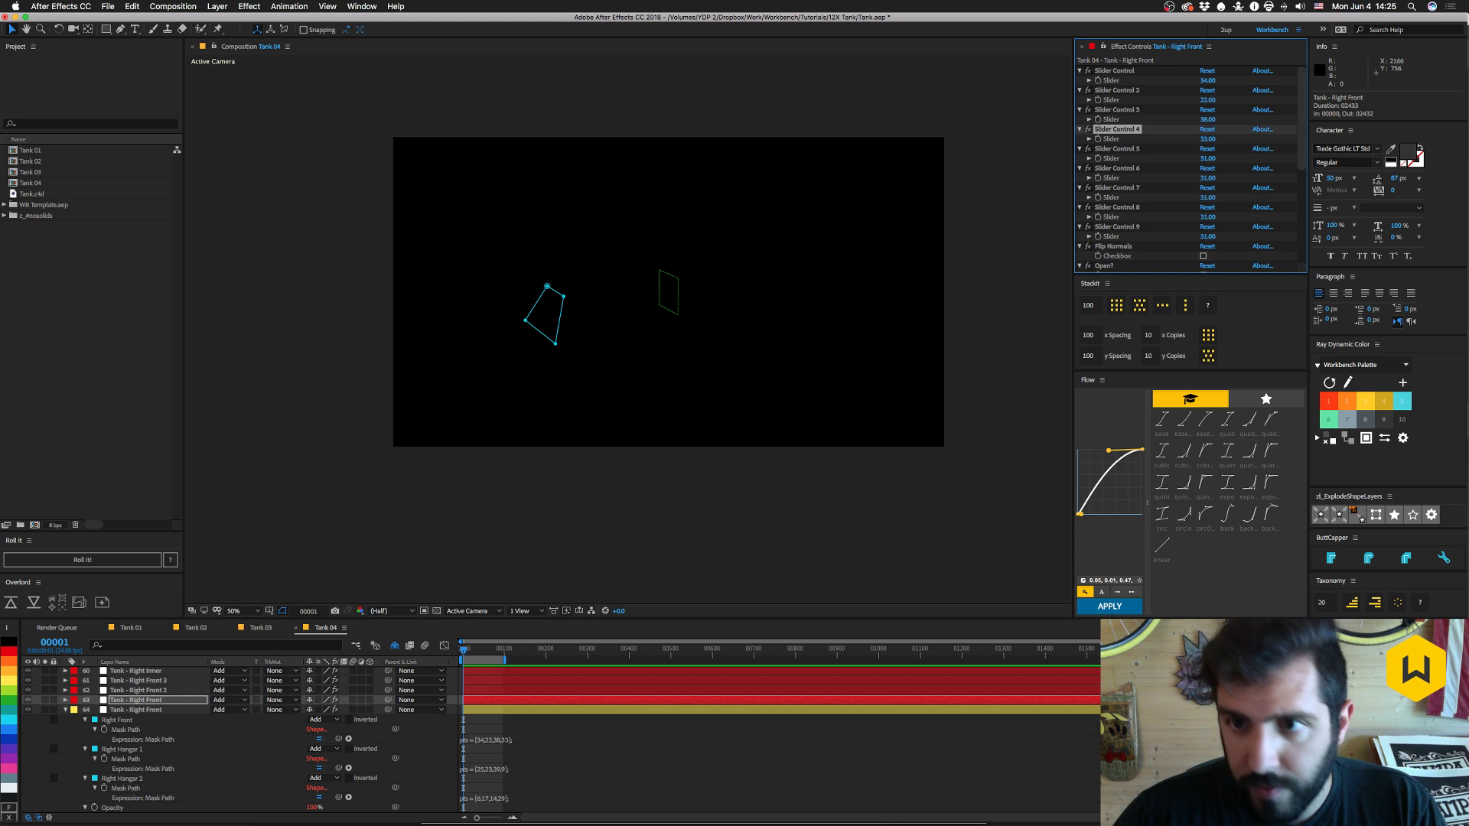
- Delete Slider Controls 5 to 9 from the new Tank - Right Front layer
left_click(1130, 148)
left_click(1137, 227, "shift")
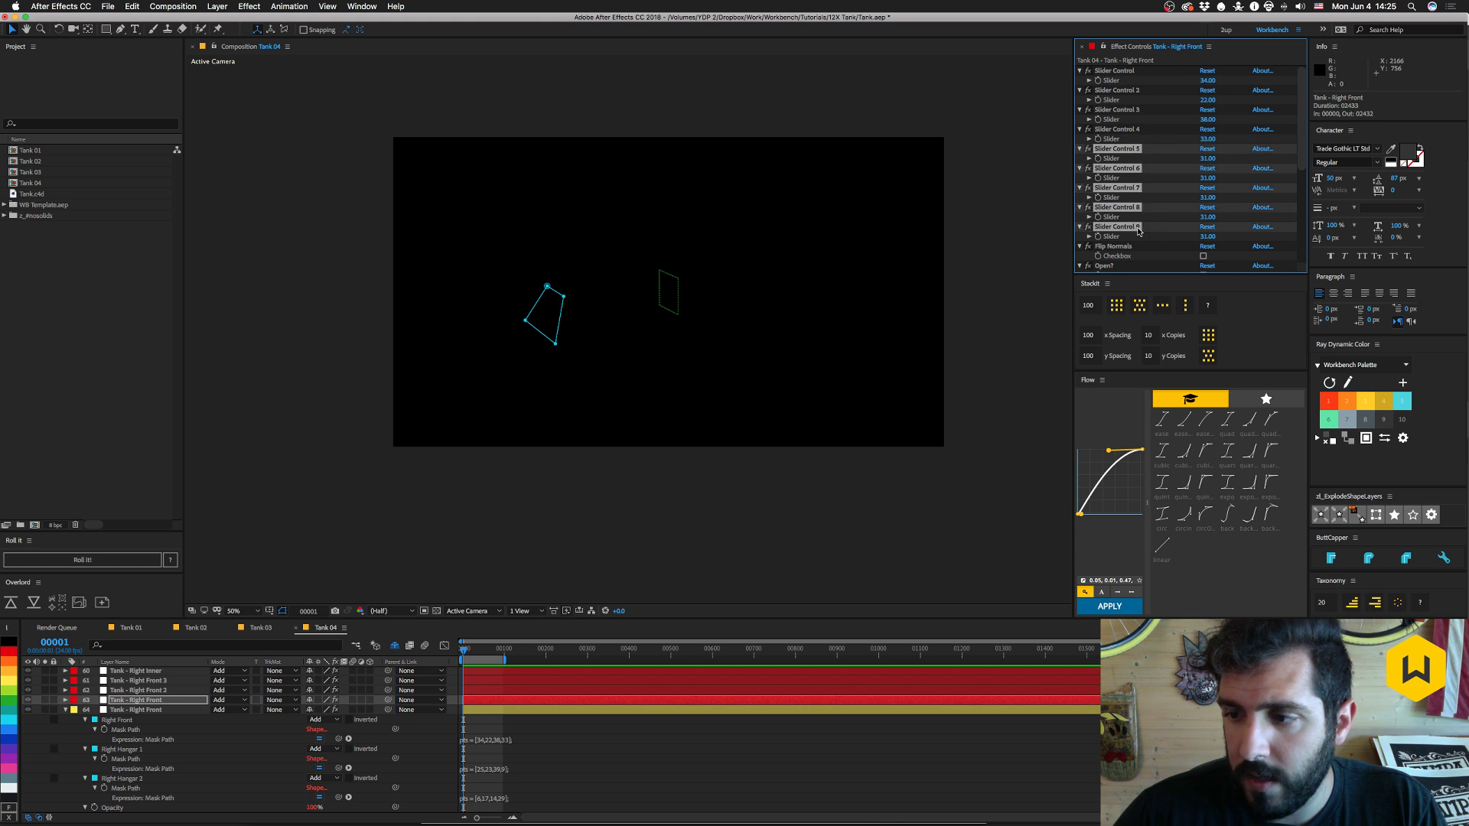
key("Delete")
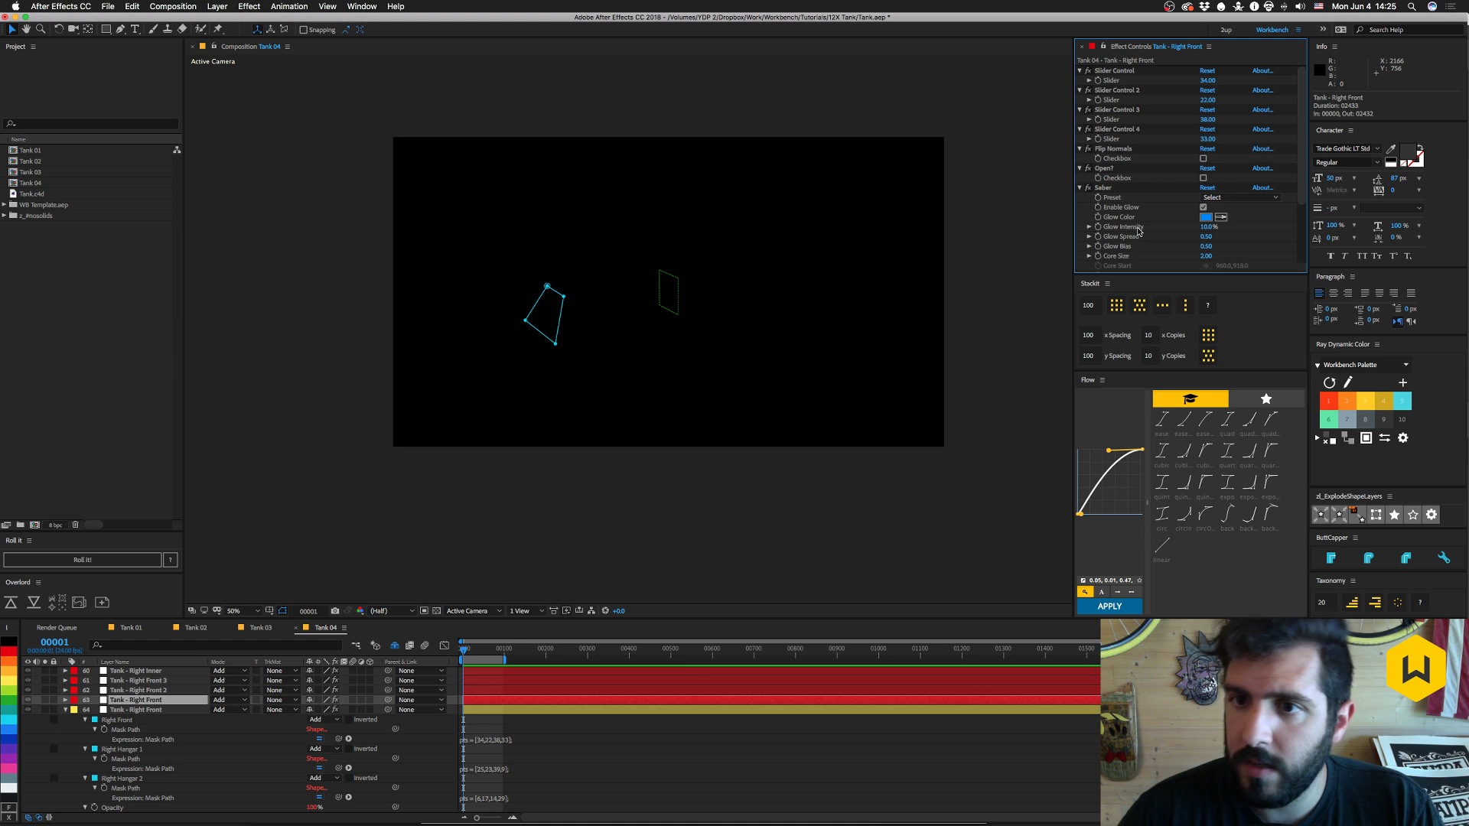
- Rename the Tank - Right Front 2 layer as Tank - Right Hangar 1 and move it directly above the old yellow Tank - Right Front layer
left_click(148, 691)
key("Return")
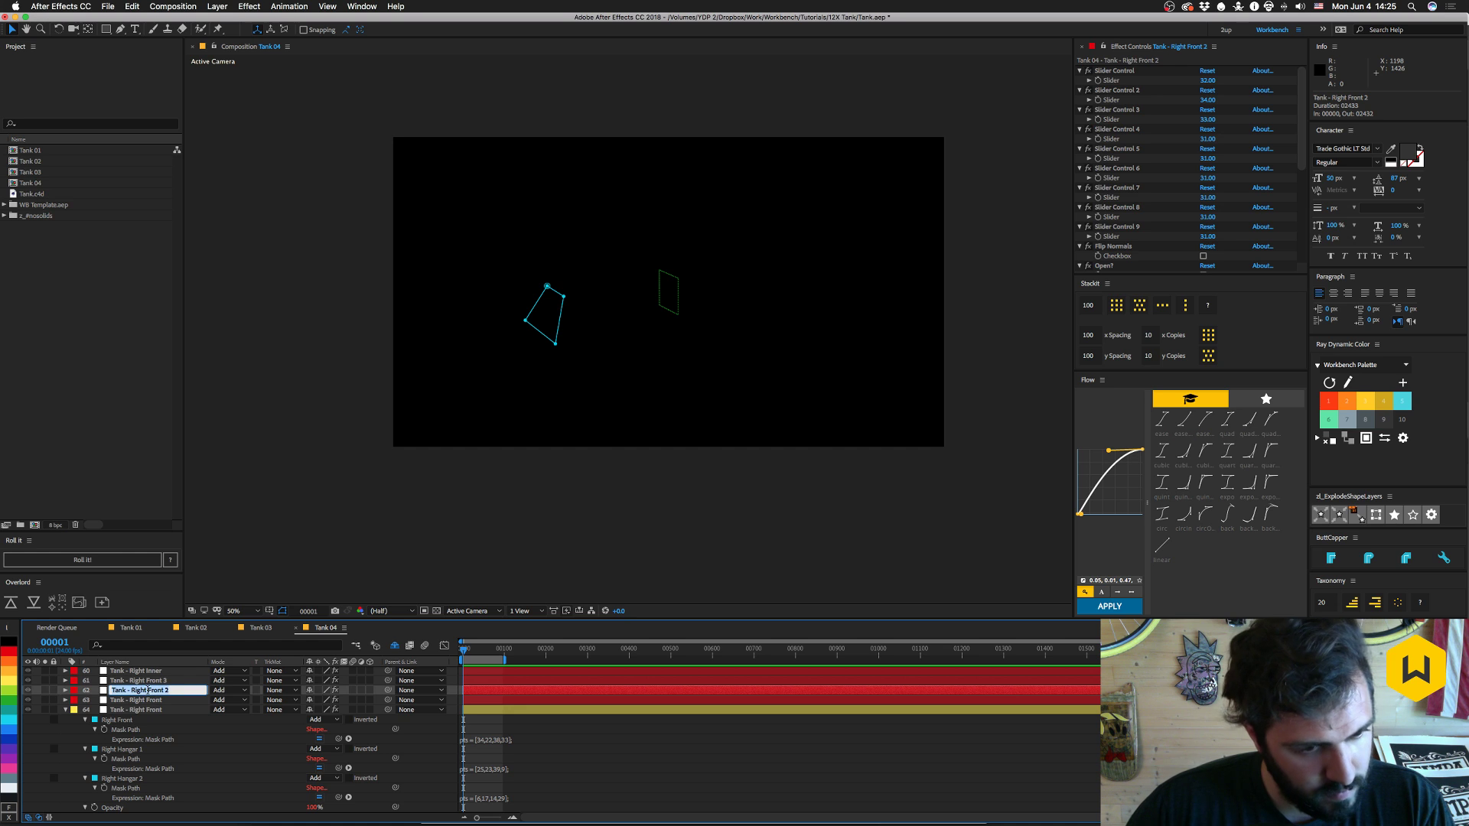
key("BackSpace")
key("BackSpace")
key("BackSpace")
key("BackSpace")
key("BackSpace")
key("BackSpace")
key("BackSpace")
type("Hanga")
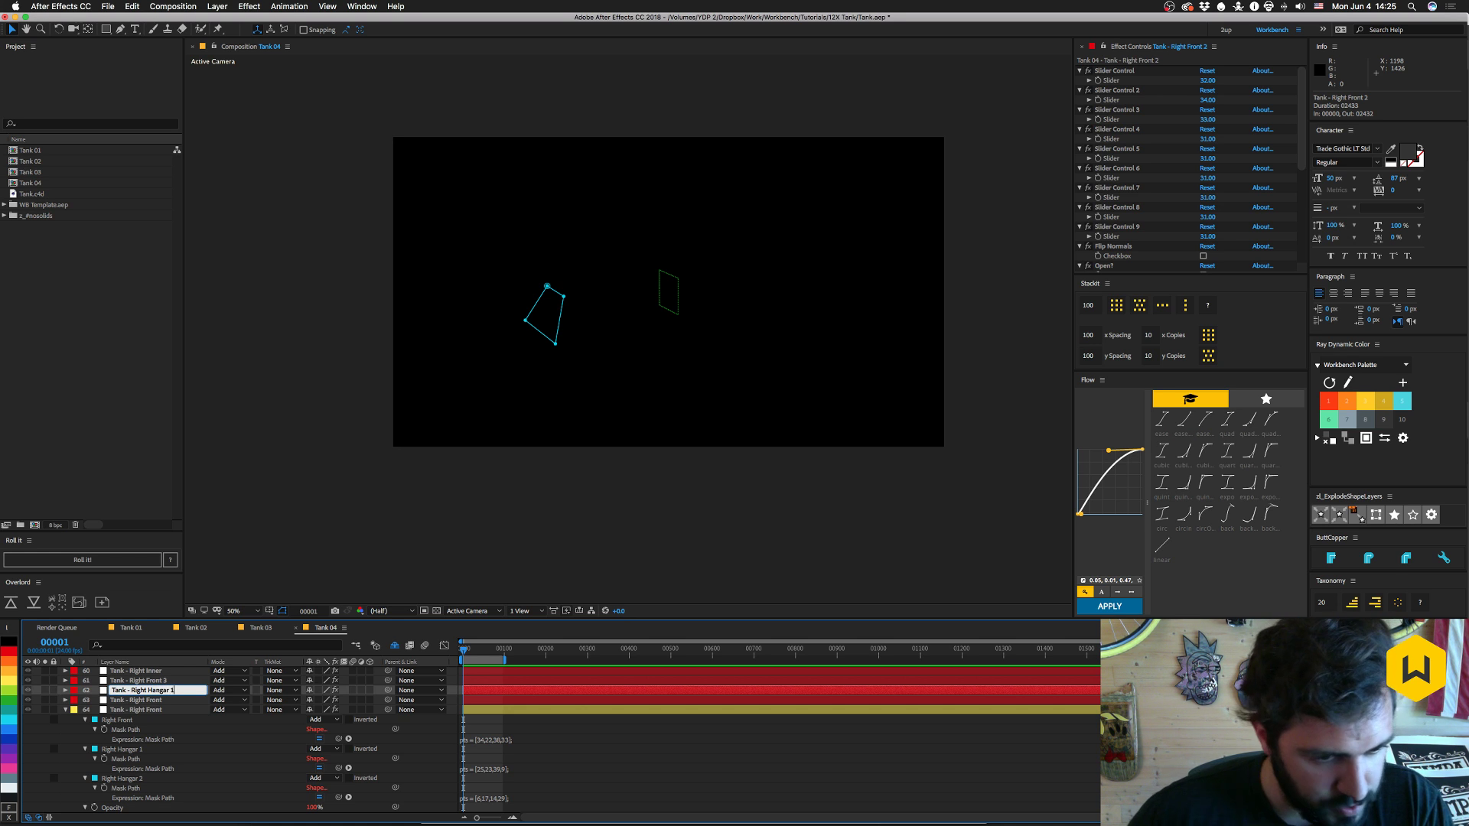
key("Return")
left_click_drag(139, 692, 135, 708)
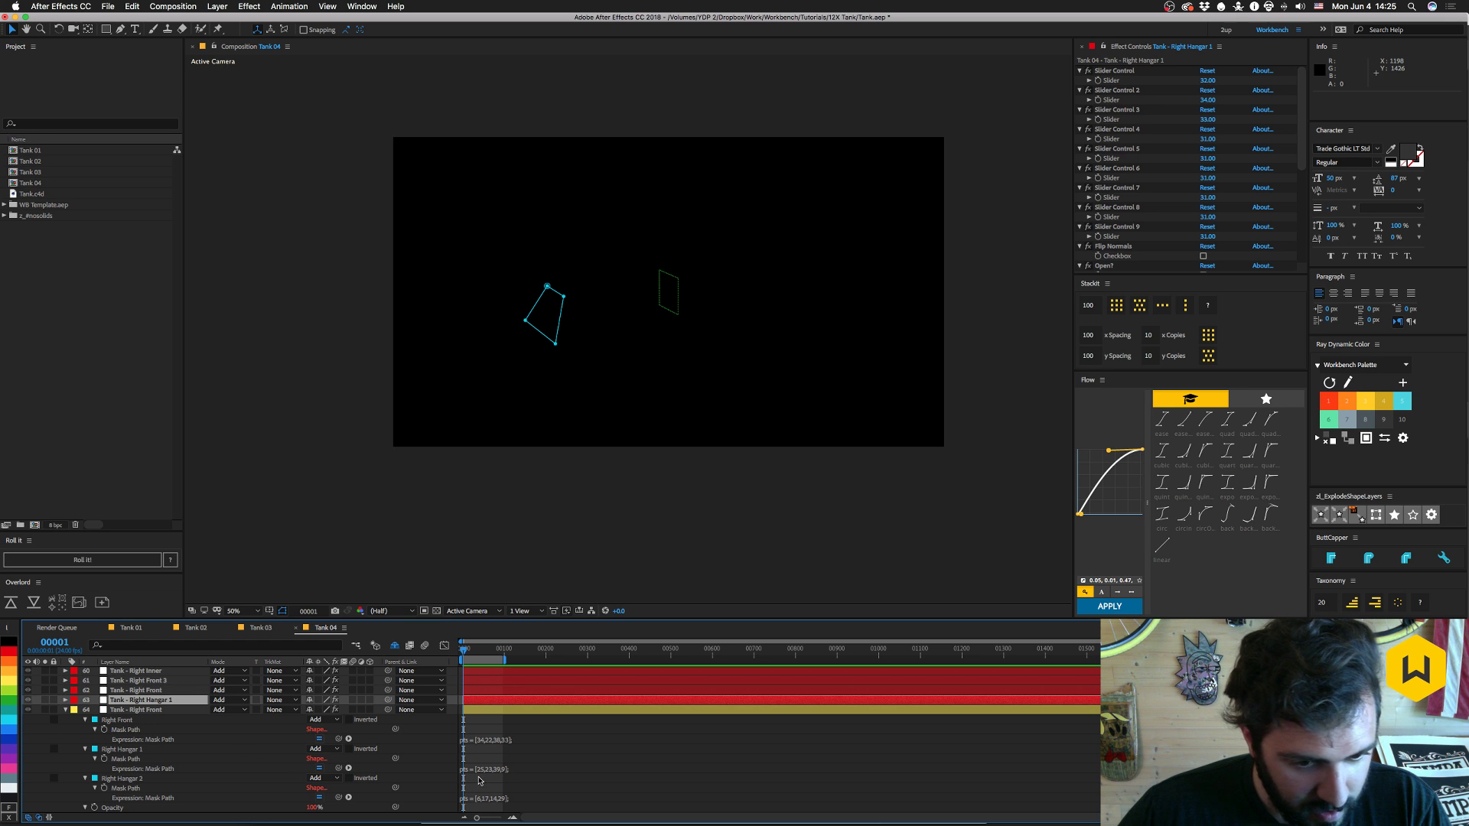
- Set the first four sliders of the Tank - Right Hangar 1 layer to 25, 23, 39 and 9
left_click(1208, 80)
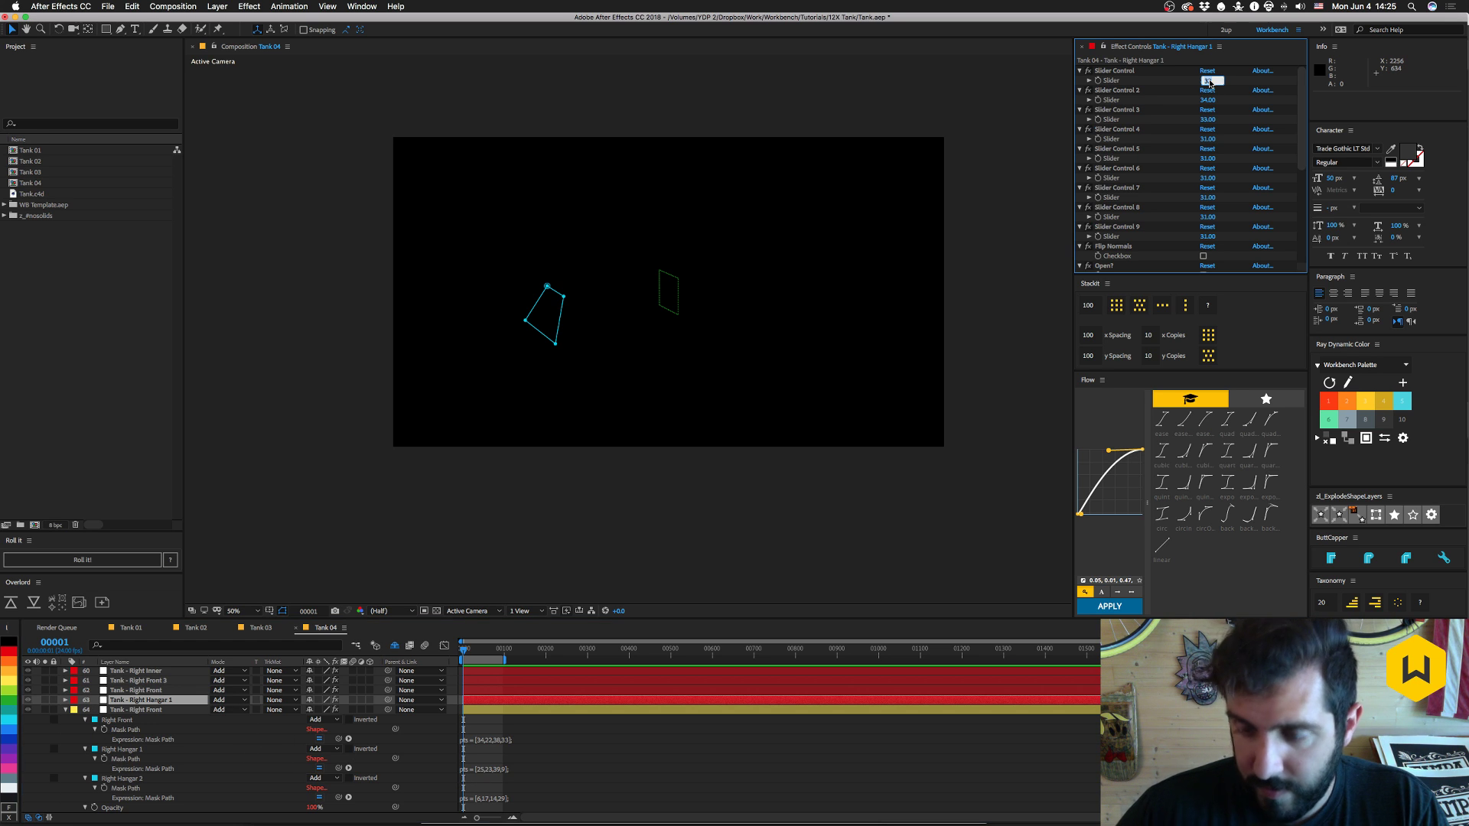
type("25")
key("Tab")
type("2")
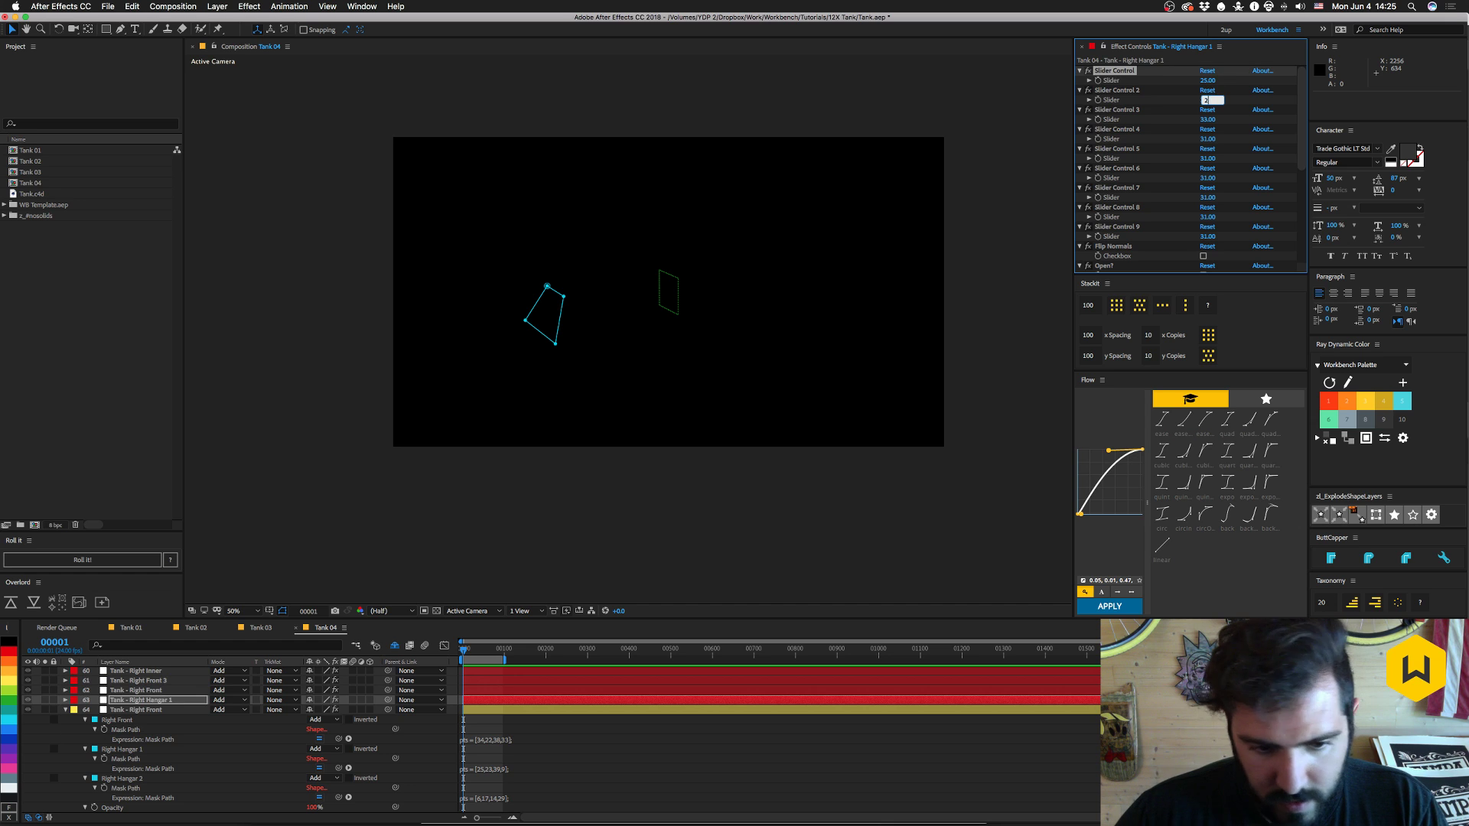
type("3")
key("Tab")
type("39")
key("Tab")
type("9")
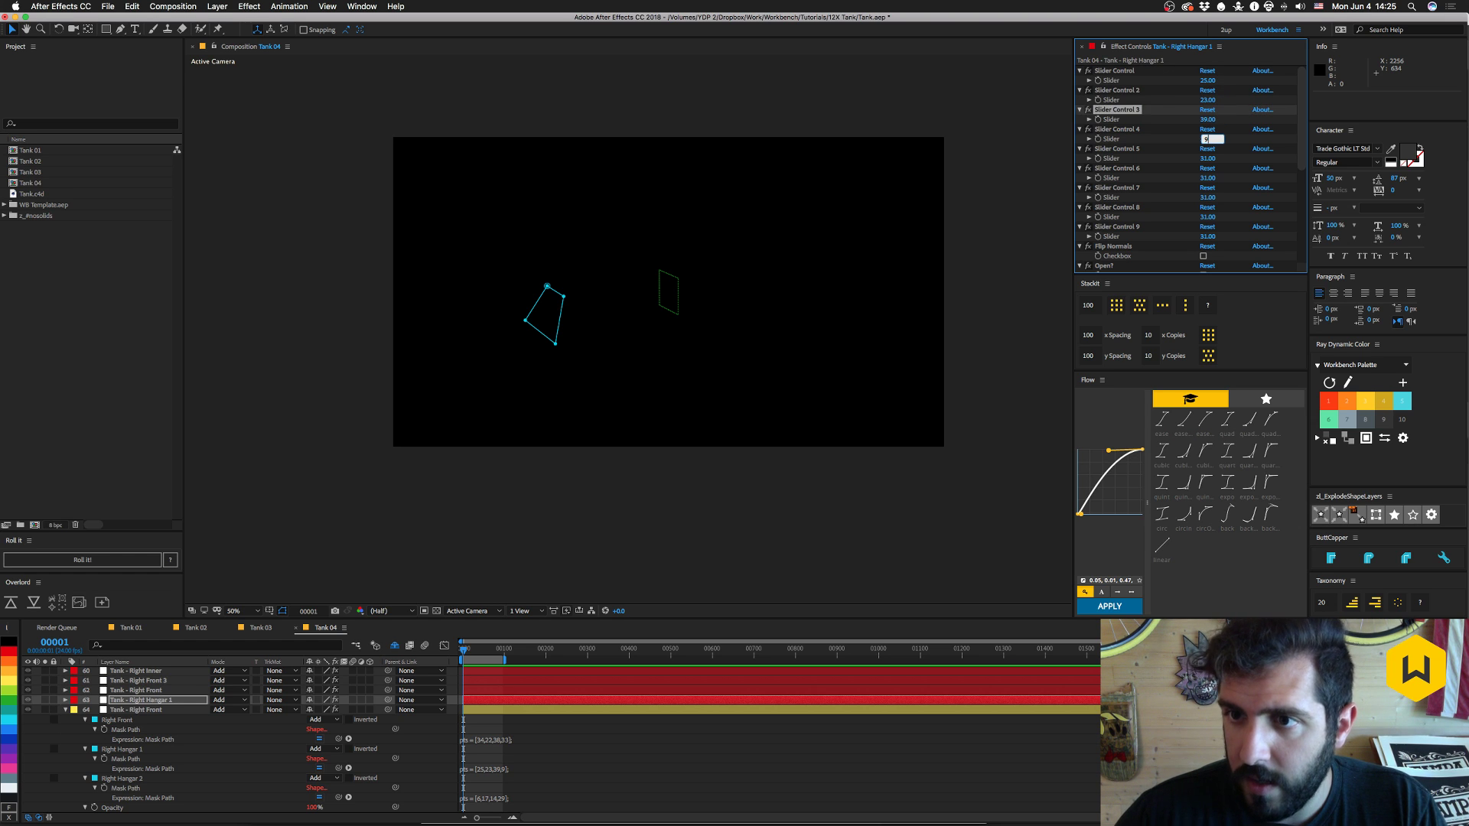
key("Return")
- Delete Slider Controls 5 to 9 from the Tank - Right Hangar 1 layer
left_click(1133, 149)
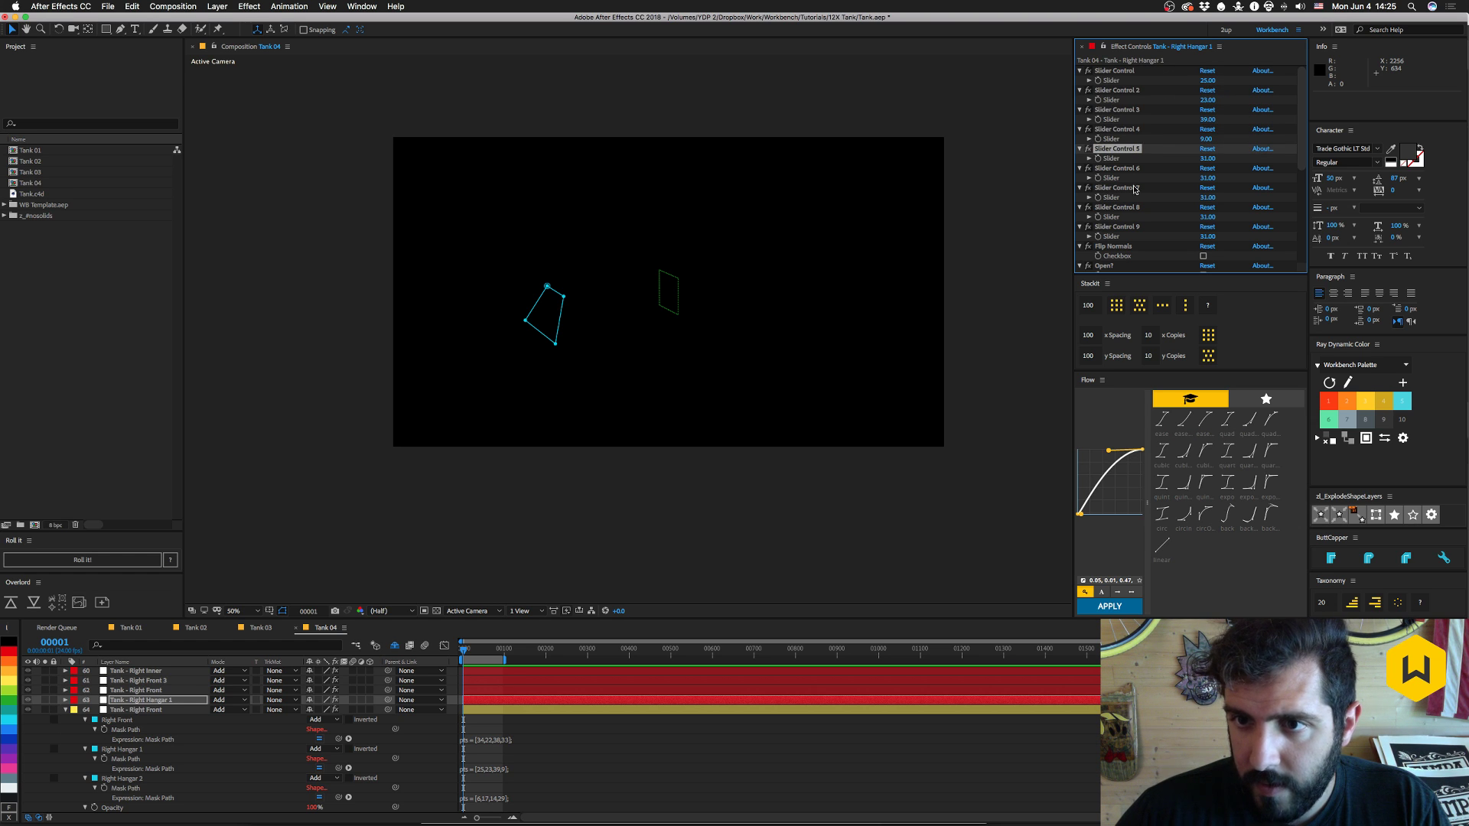
left_click(1123, 227, "shift")
key("Delete")
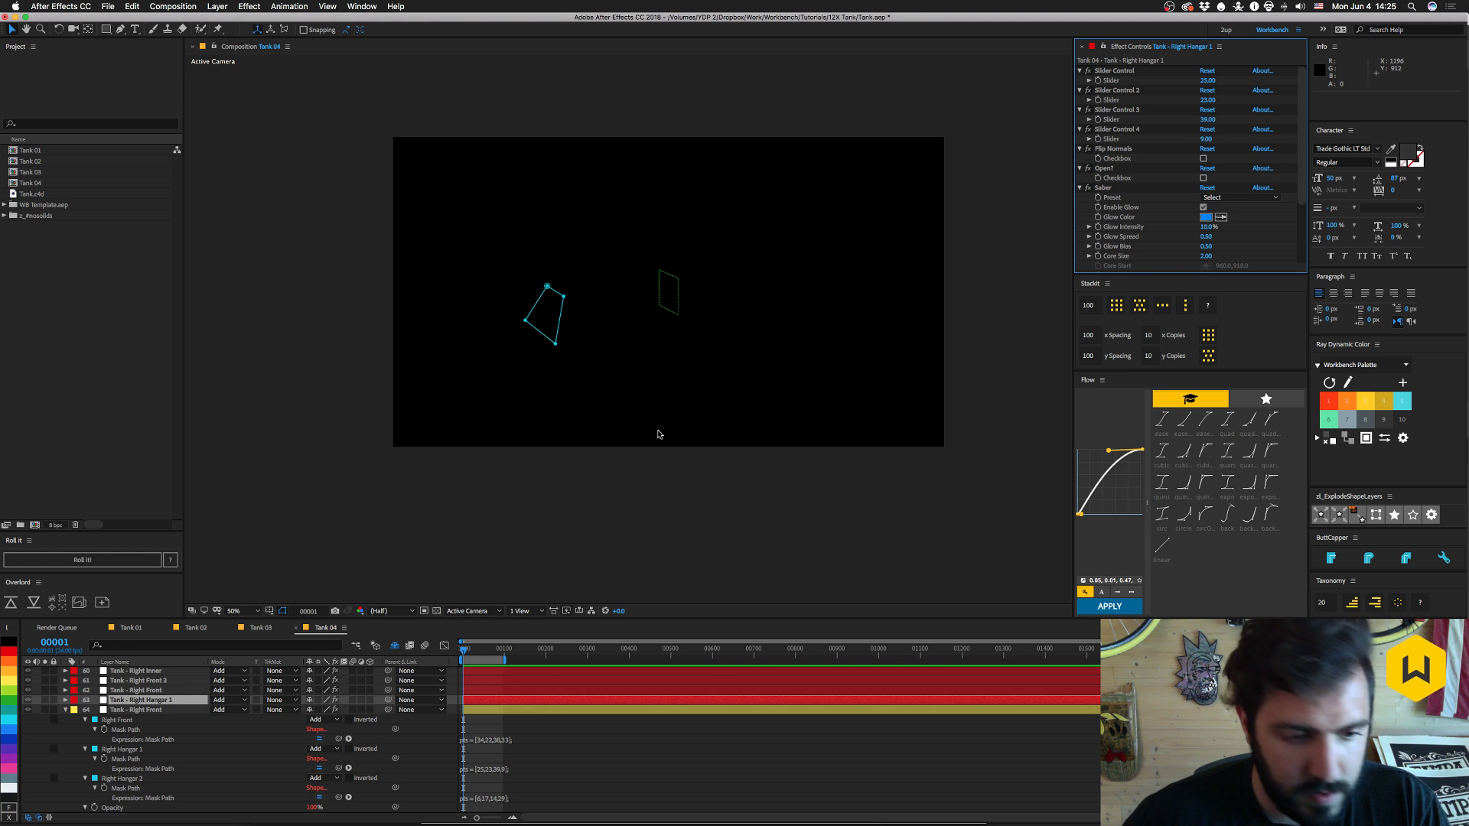
- Move the Tank - Right Front 3 layer below Tank - Right Hangar 1 and rename it as Tank - Right Hangar 2
left_click_drag(152, 680, 153, 705)
key("Return")
key("Right")
key("alt+shift+Left")
key("alt+shift+Left")
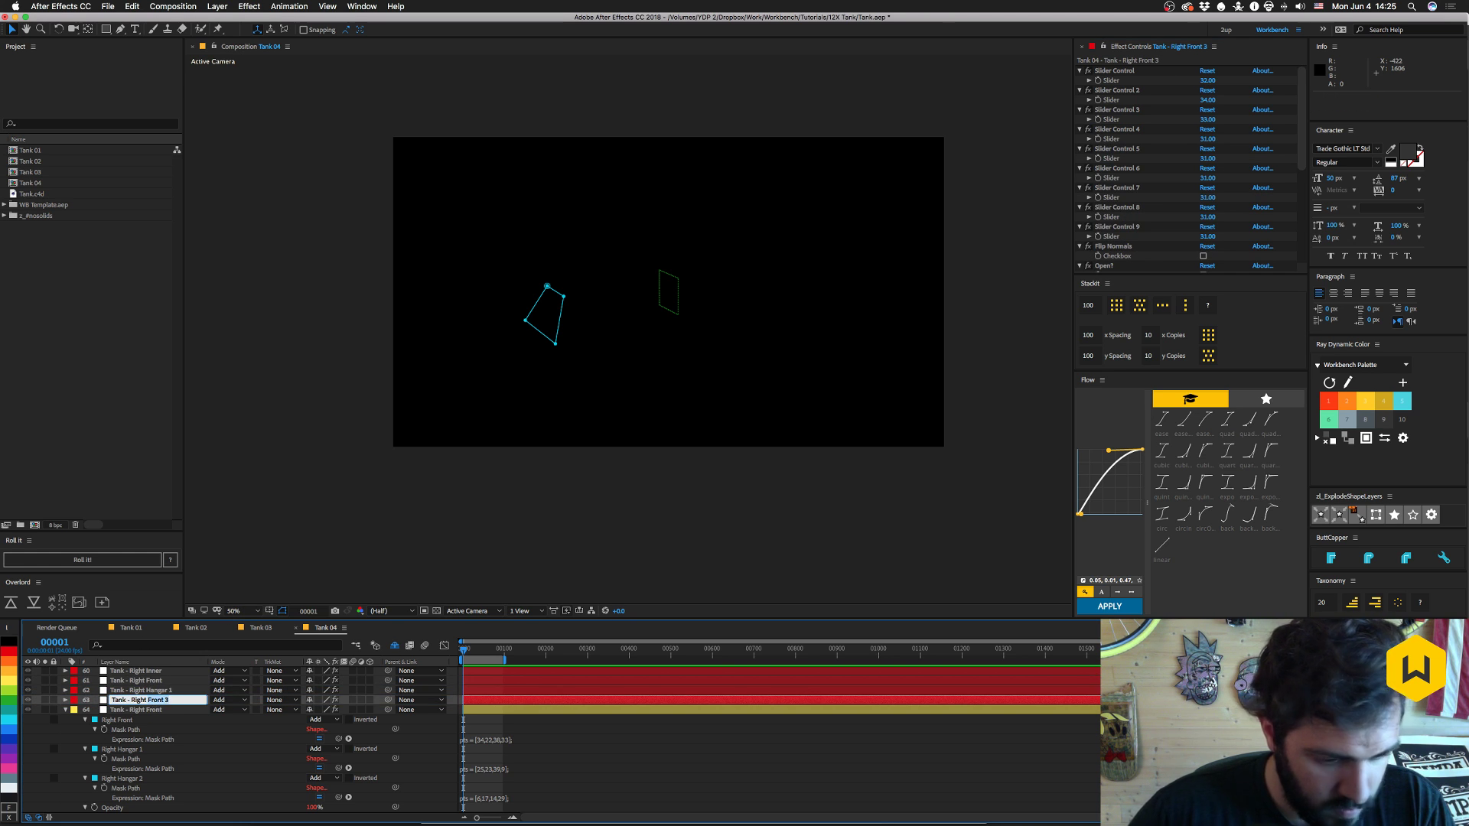
type("Hanga")
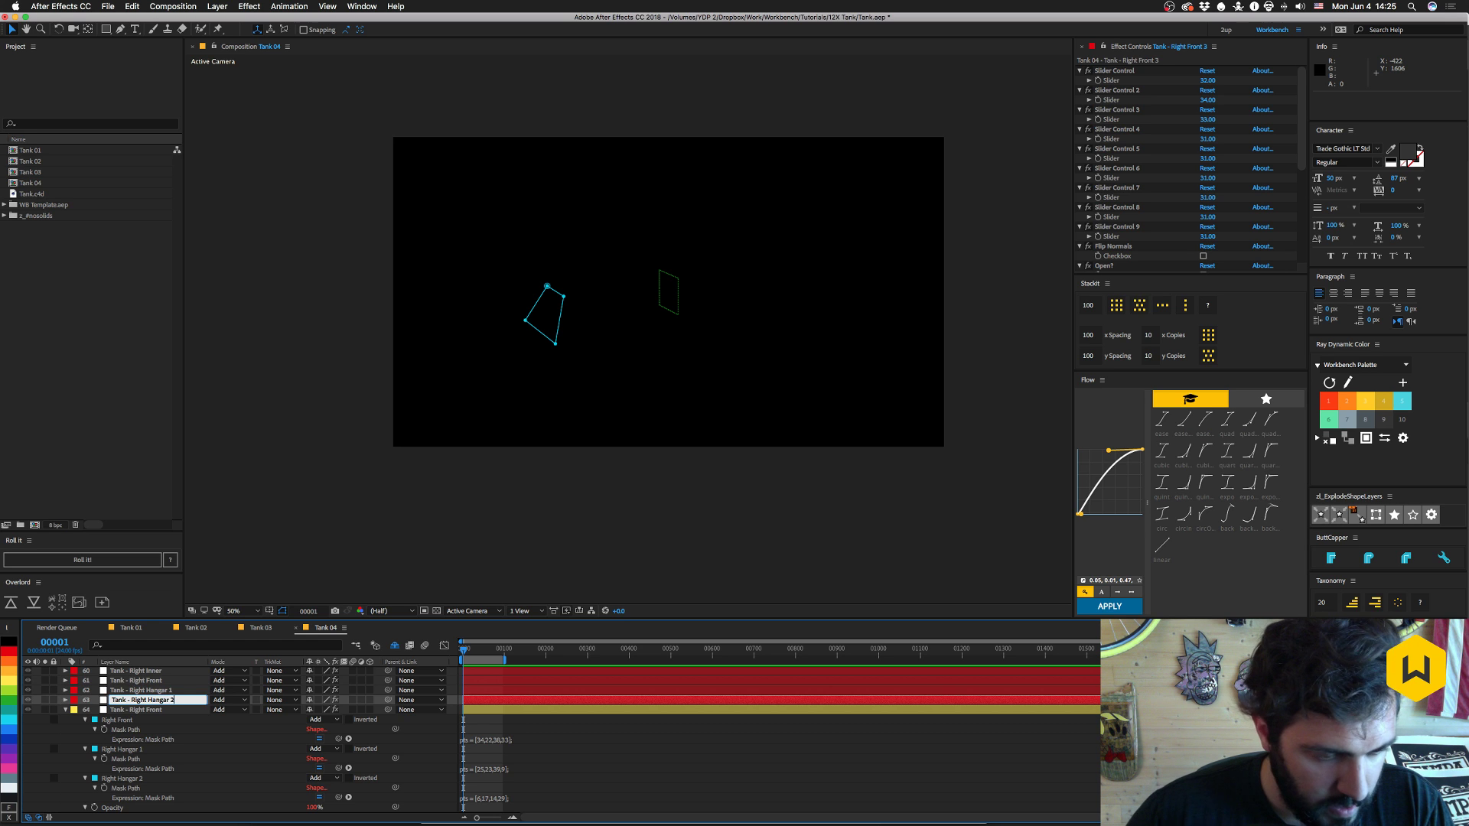
type("r 2")
key("Return")
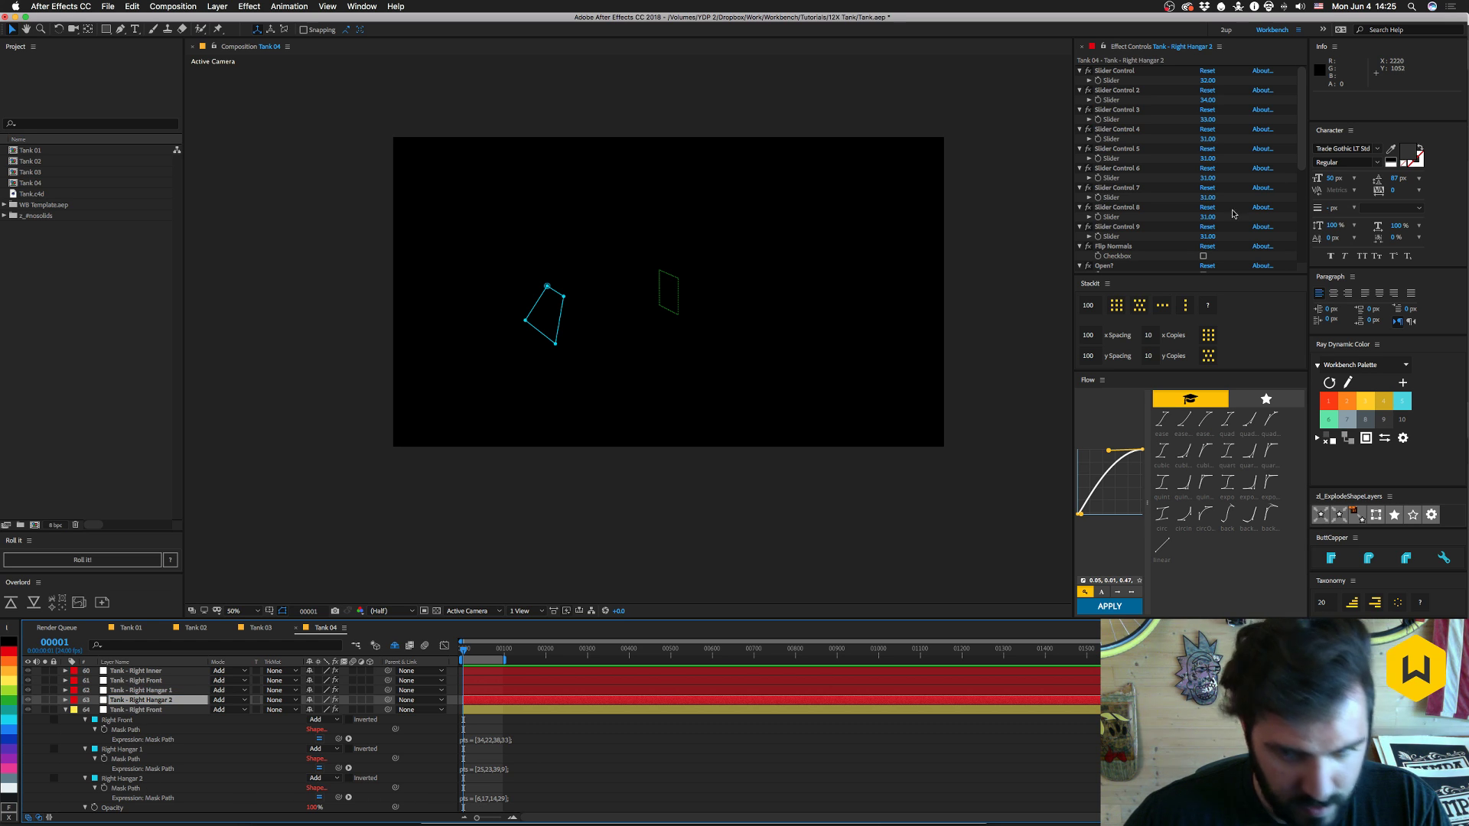
- Set the first four sliders of the Tank - Right Hangar 2 layer to 6, 17, 14 and 29
left_click(1209, 80)
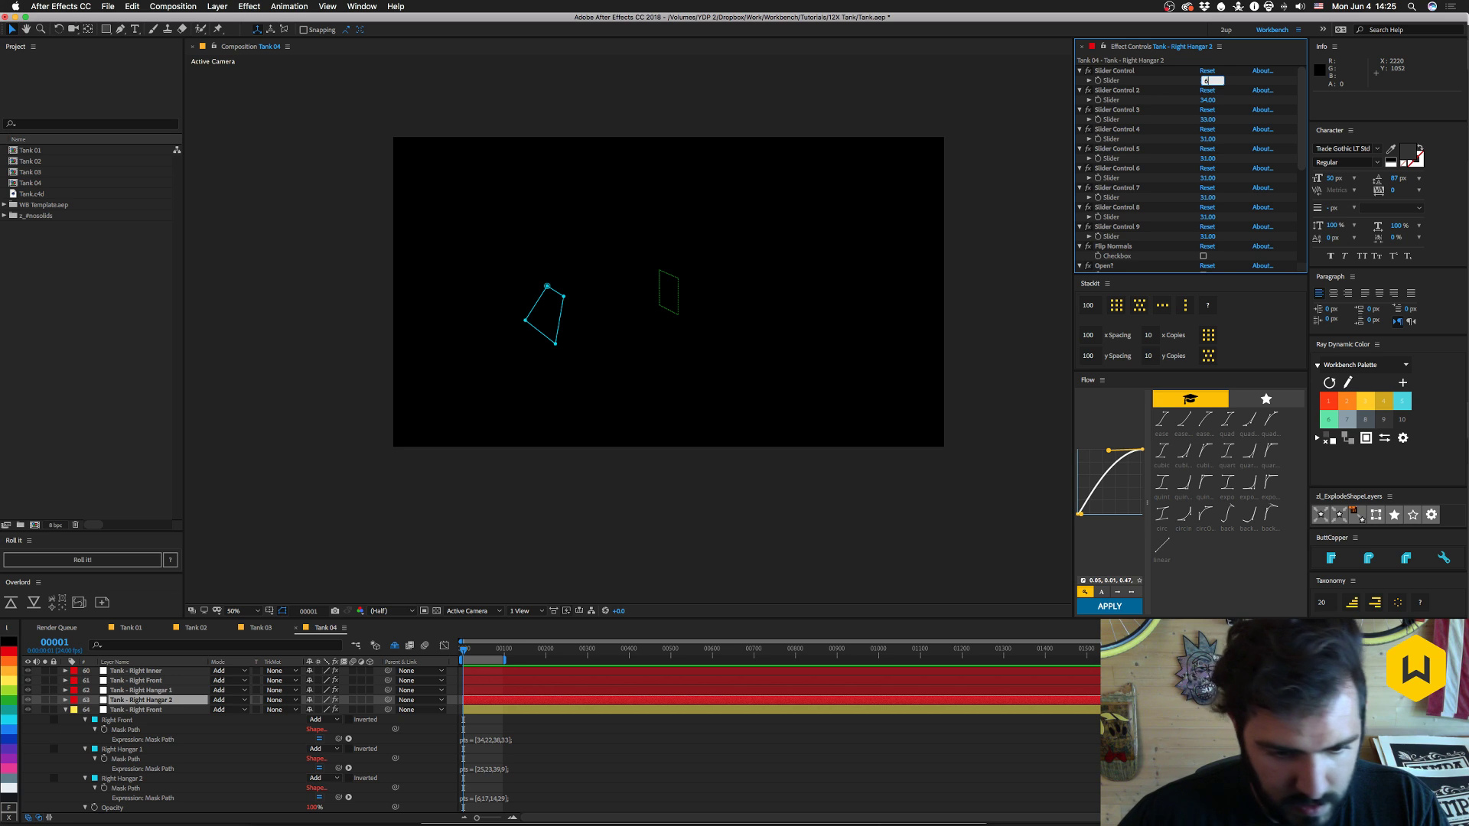
key("Tab")
type("17")
key("Tab")
type("14")
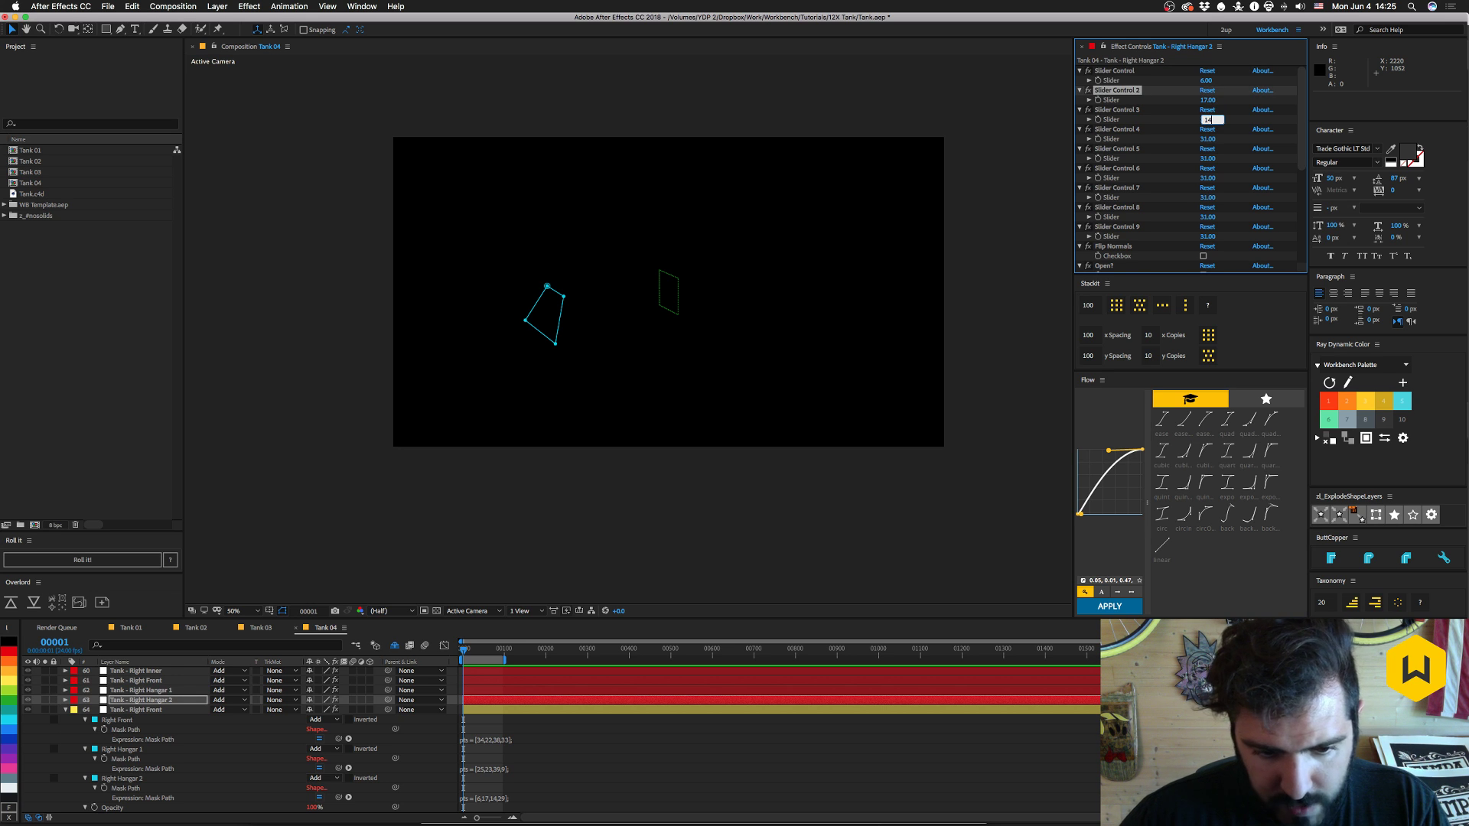
key("Tab")
type("29")
key("Return")
- Delete Slider Controls 5 to 9 from Tank - Right Hangar 2, and delete the old yellow Tank - Right Front layer
left_click(1152, 148)
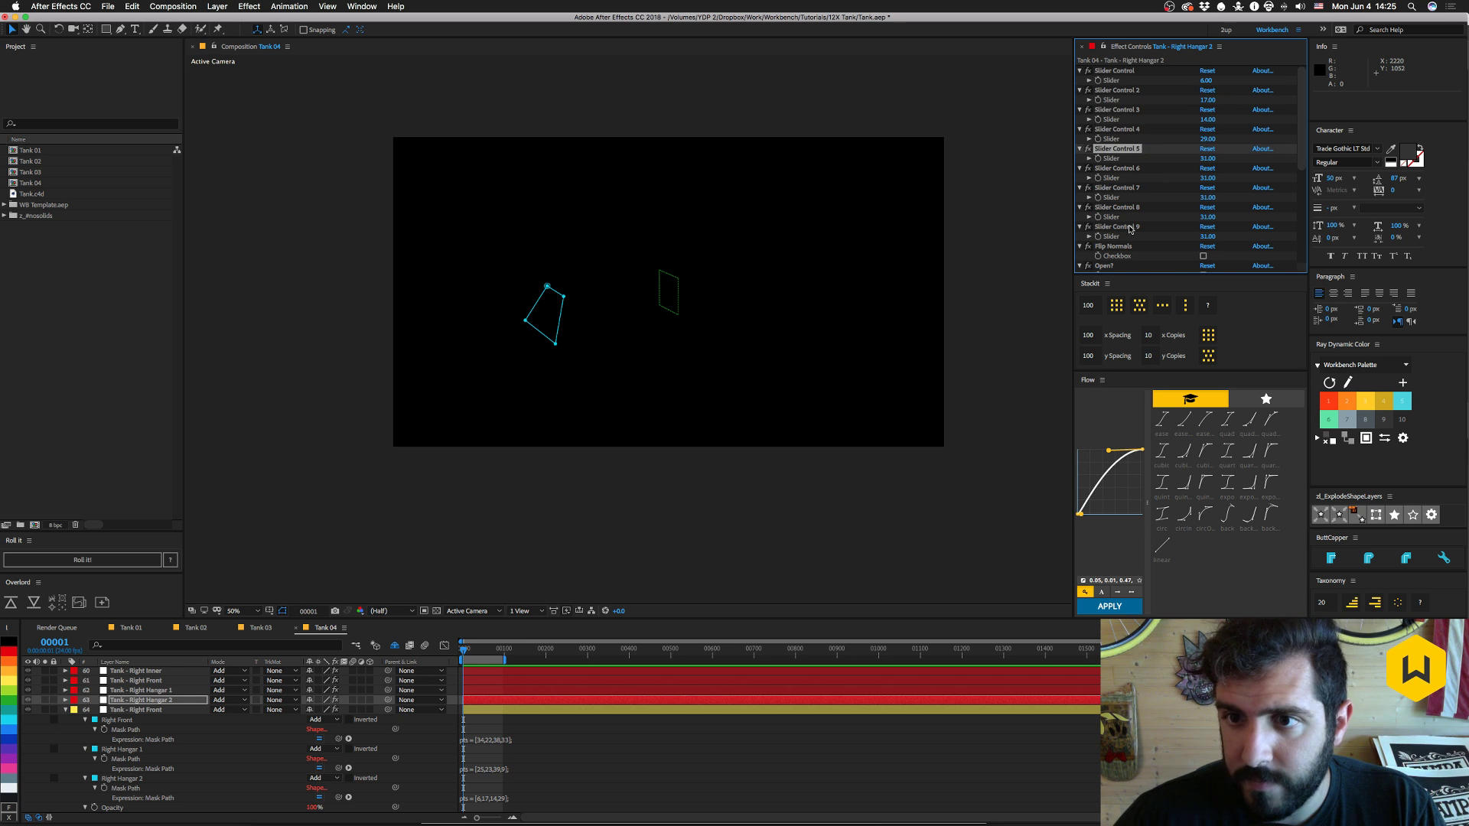
left_click(1131, 228, "shift")
key("Delete")
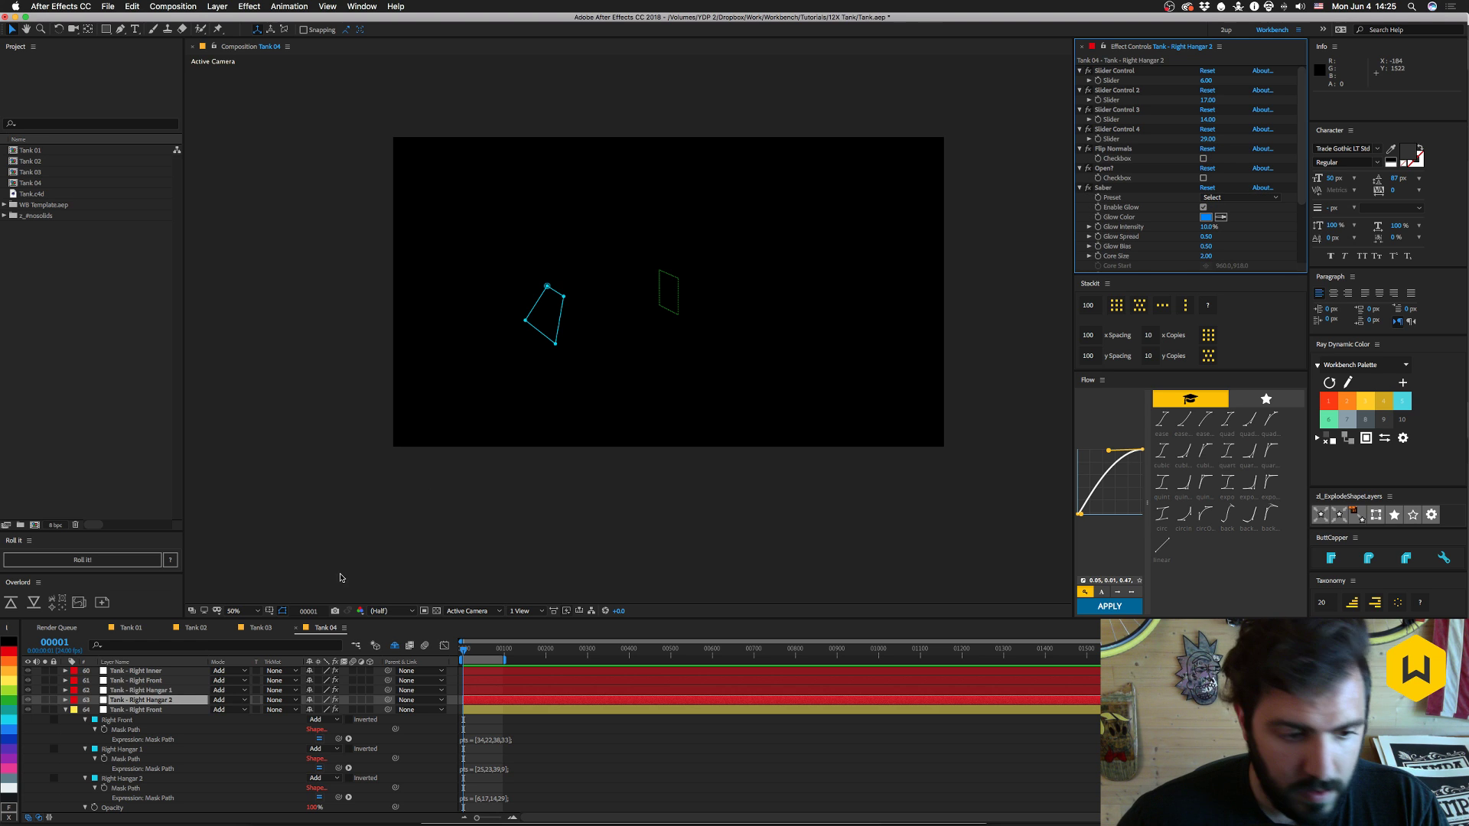
left_click(136, 710)
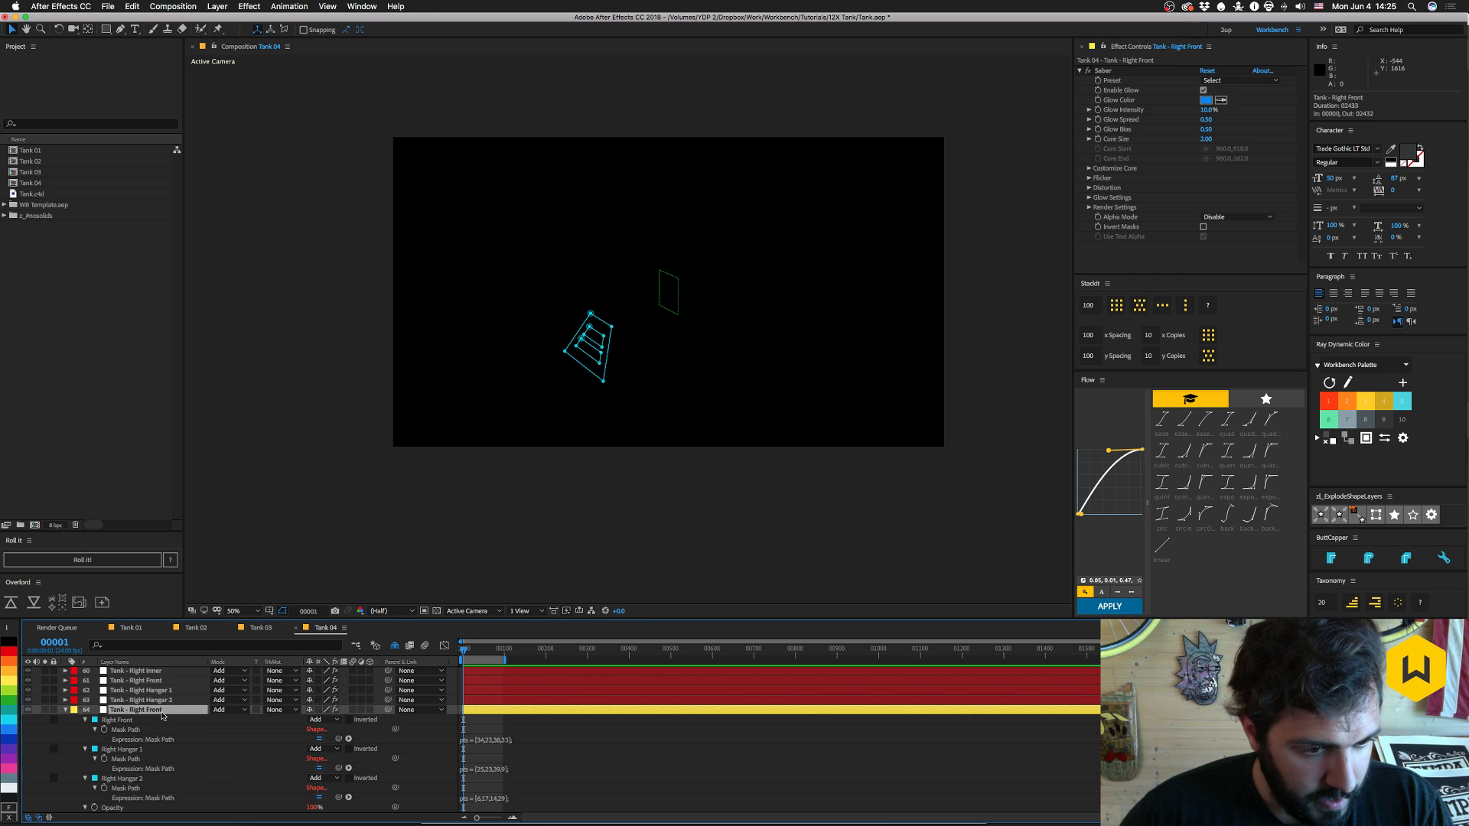
key("Delete")
- Reveal the Left Front mask on the new Tank - Right Front layer and rename it as Mask 1
left_click(156, 770)
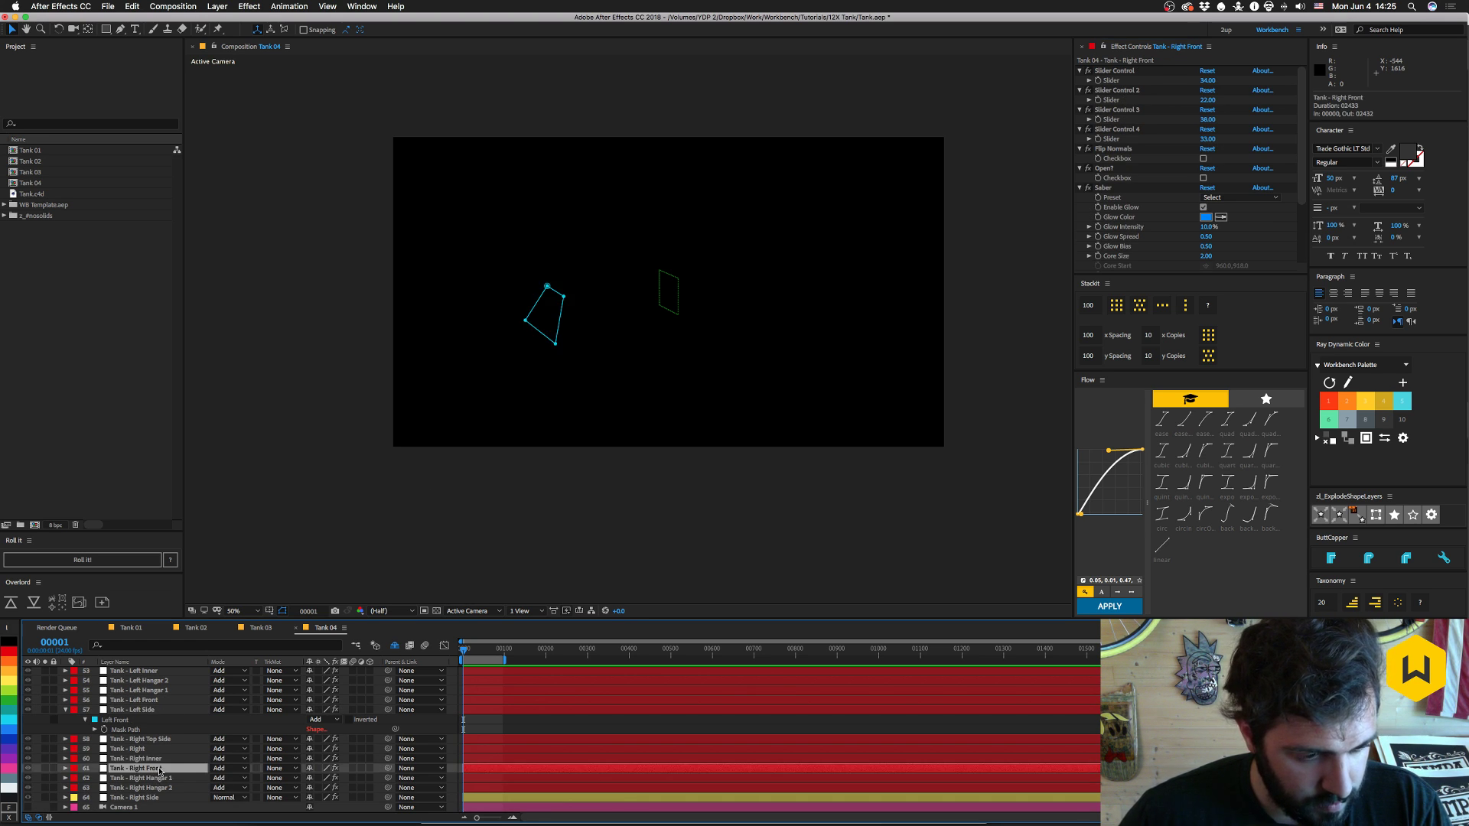
key("e")
scroll(145, 761, "down", 3)
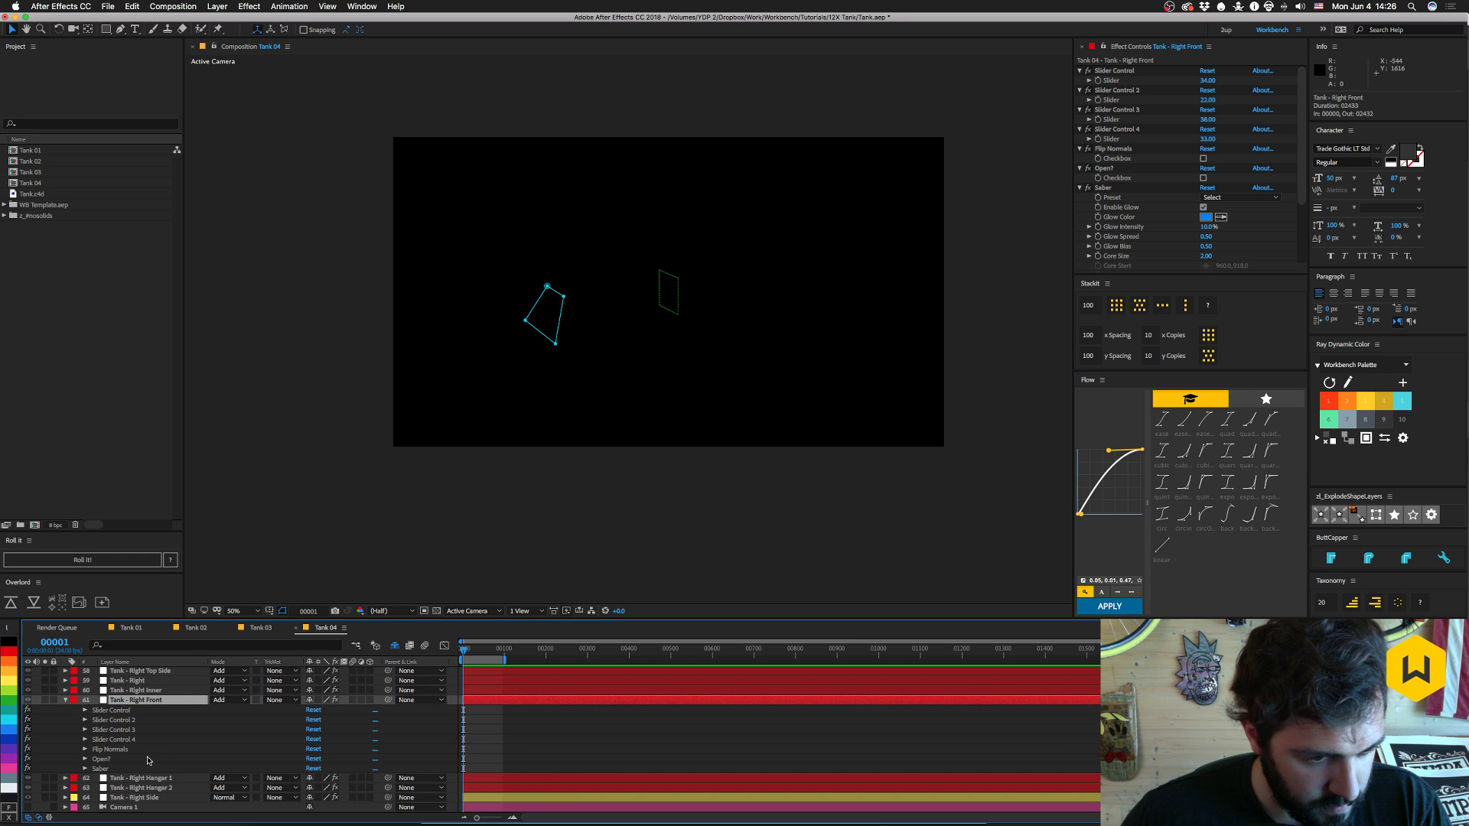
key("m")
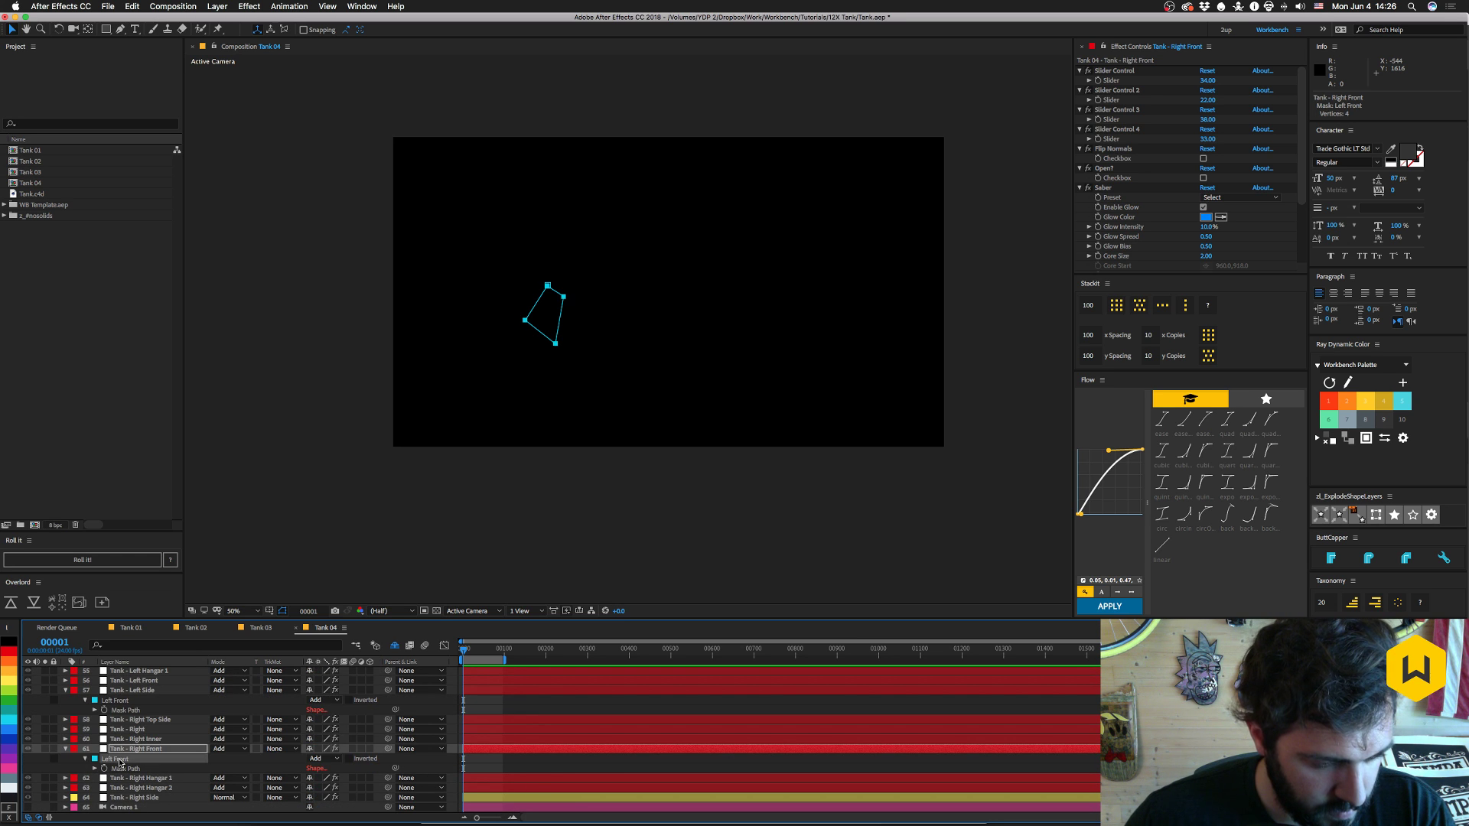
left_click(121, 762)
key("Return")
type("Mas")
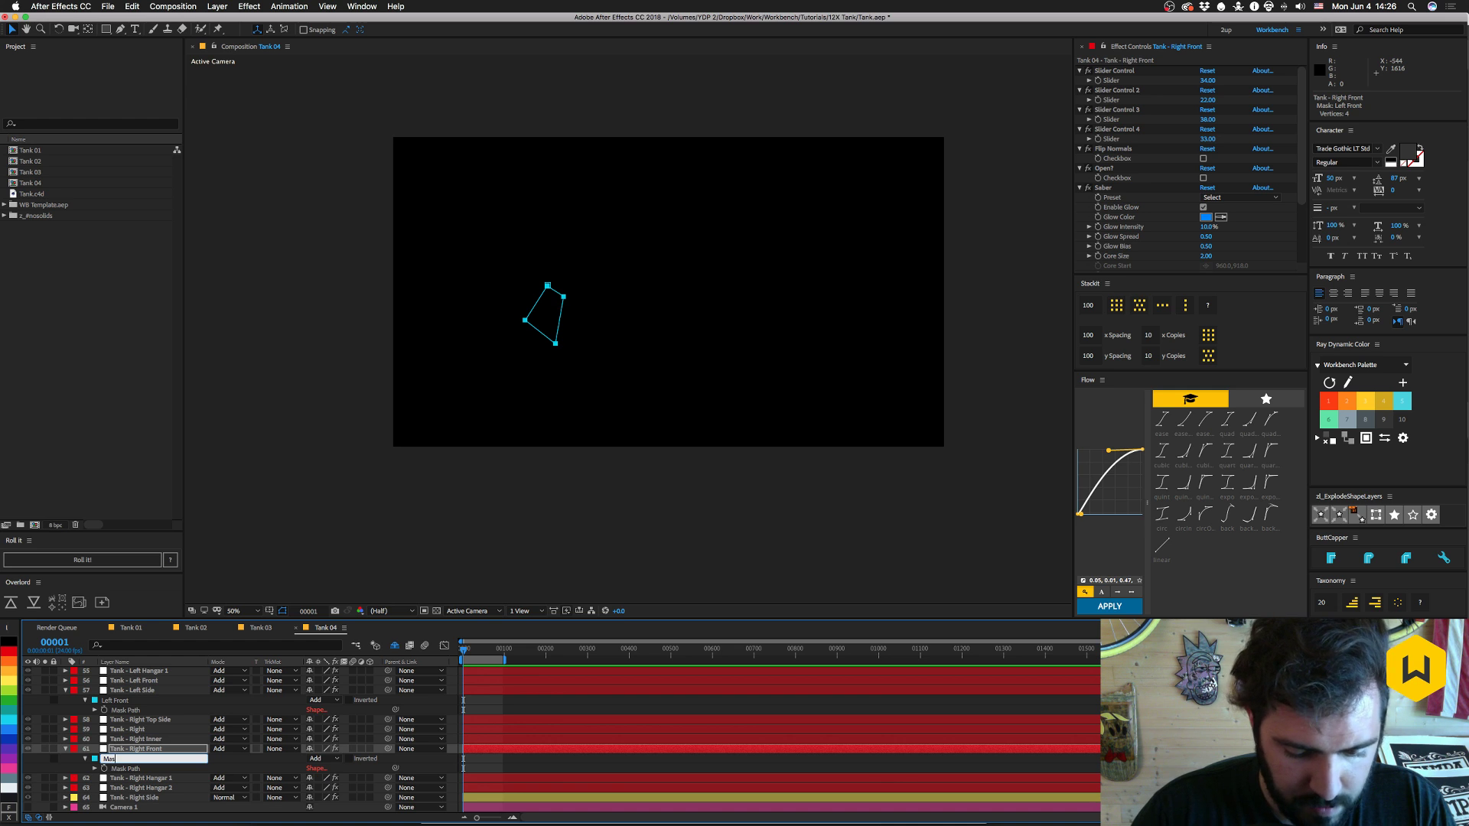
type("k 1")
key("Return")
key("Return")
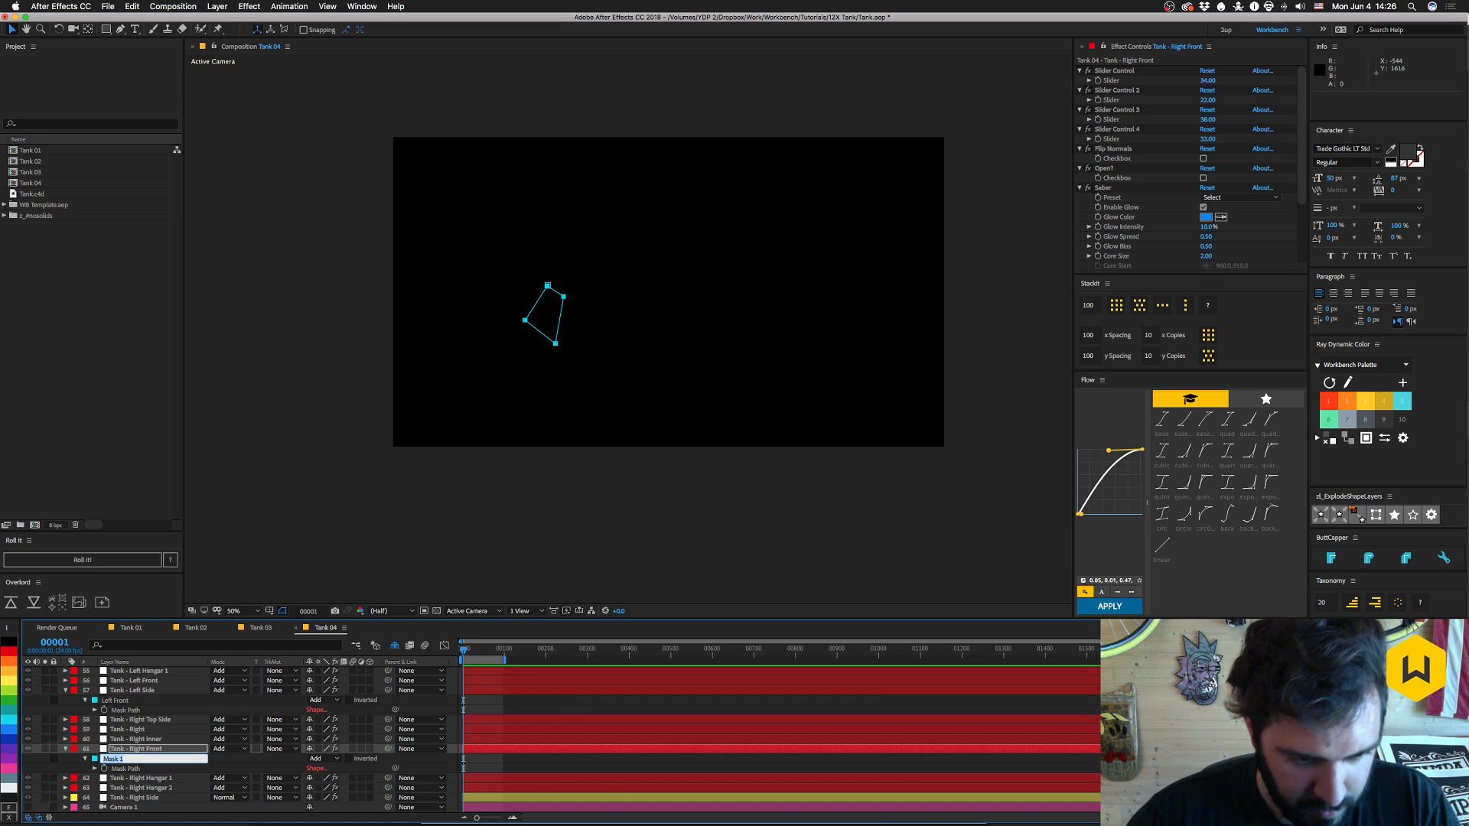
key("Return")
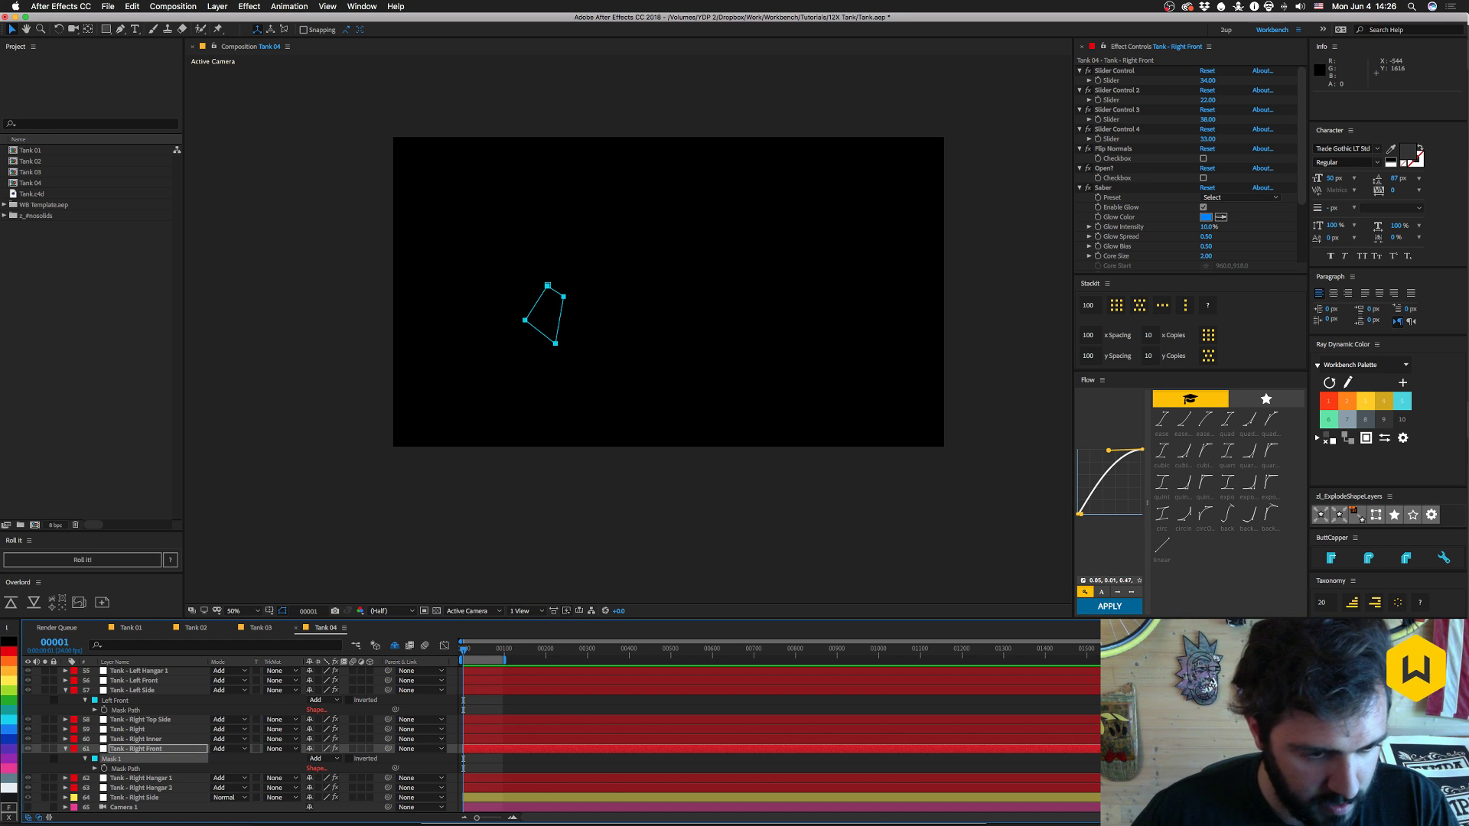
- Reveal the Left Front mask on the Tank - Right Hangar 1 layer and rename it as Mask 1
left_click(118, 779)
key("e")
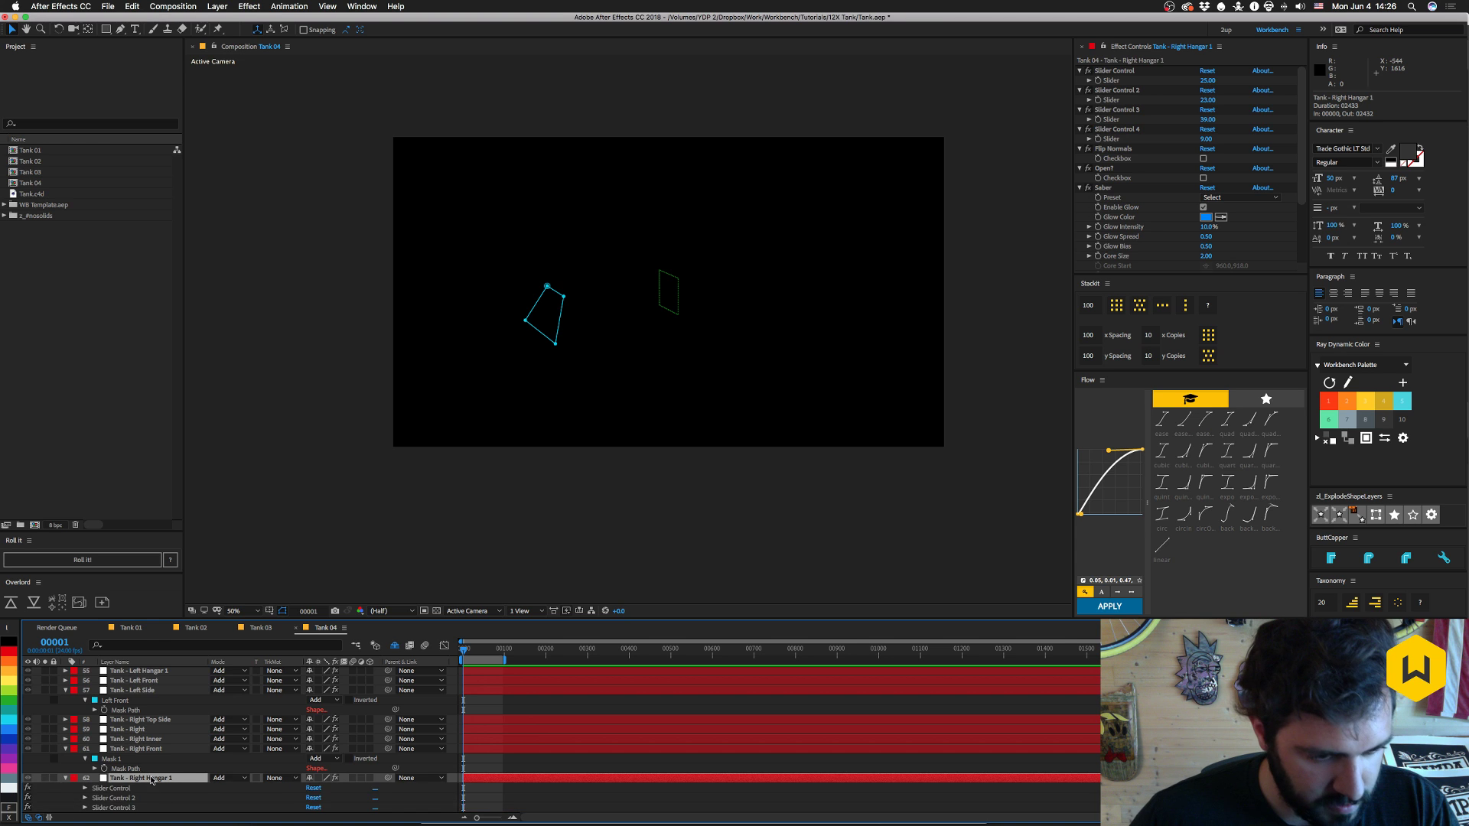
scroll(111, 727, "down", 3)
key("super+v")
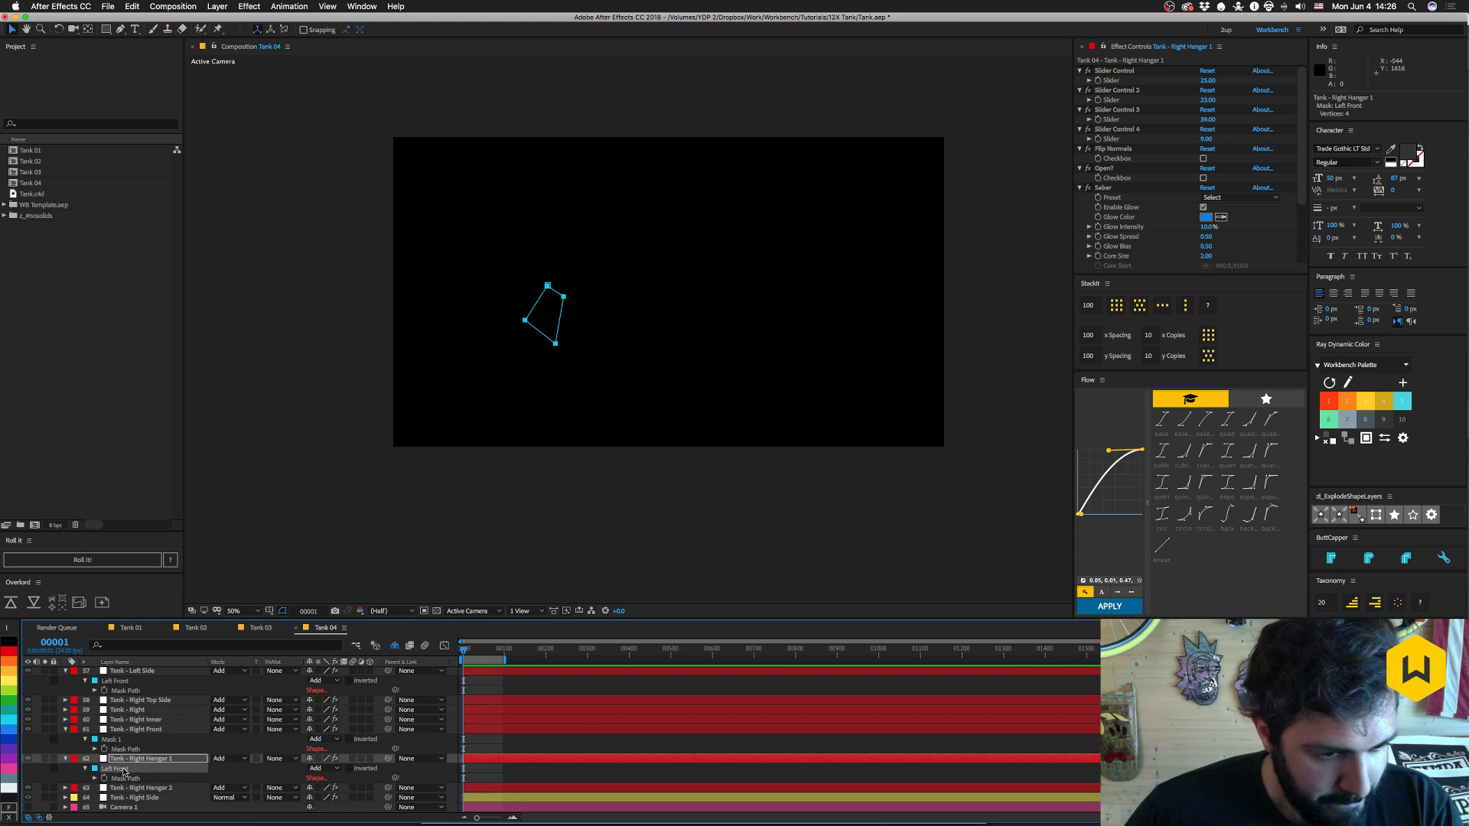
double_click(125, 770)
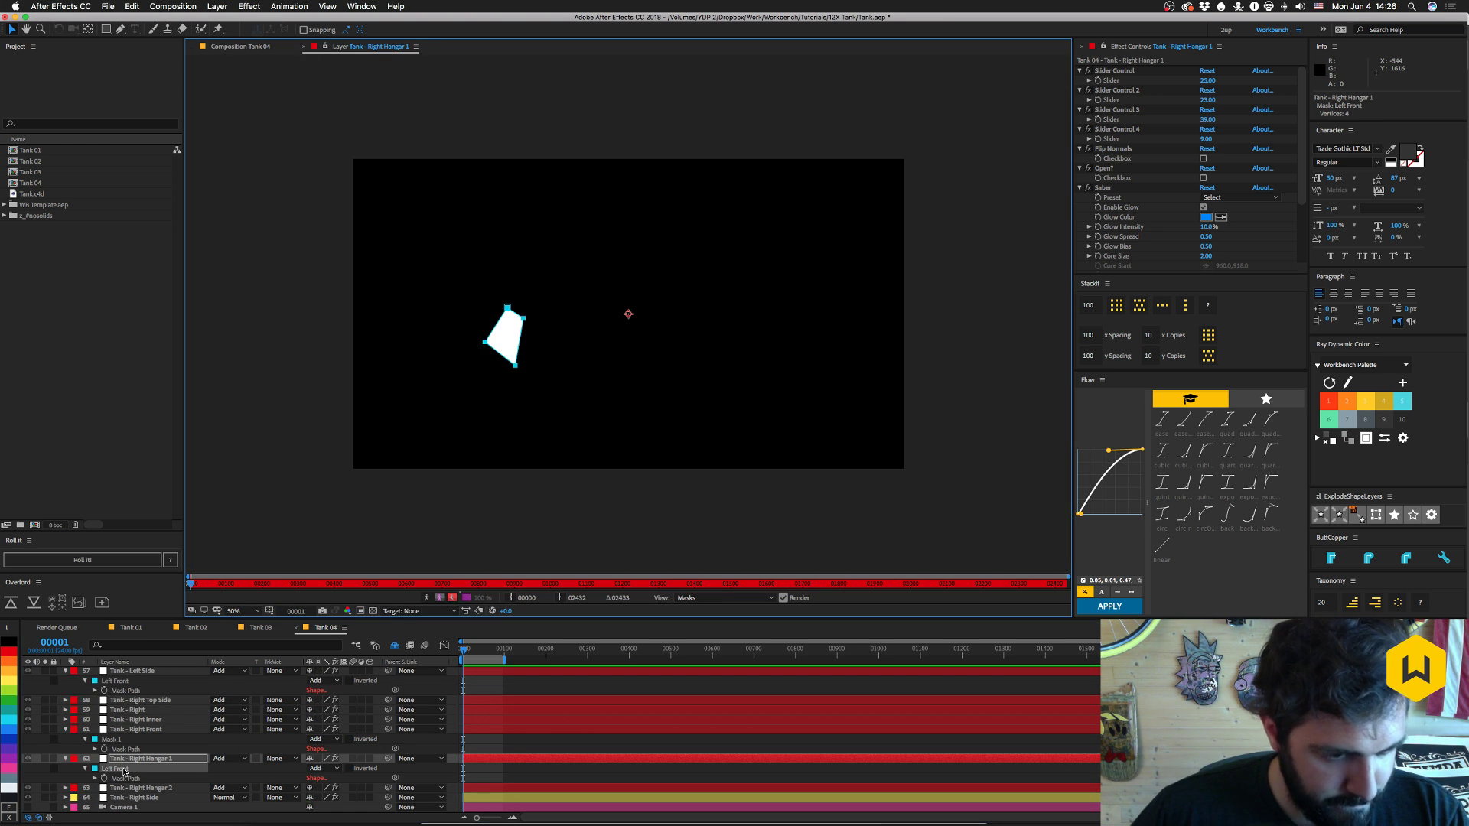
left_click(305, 47)
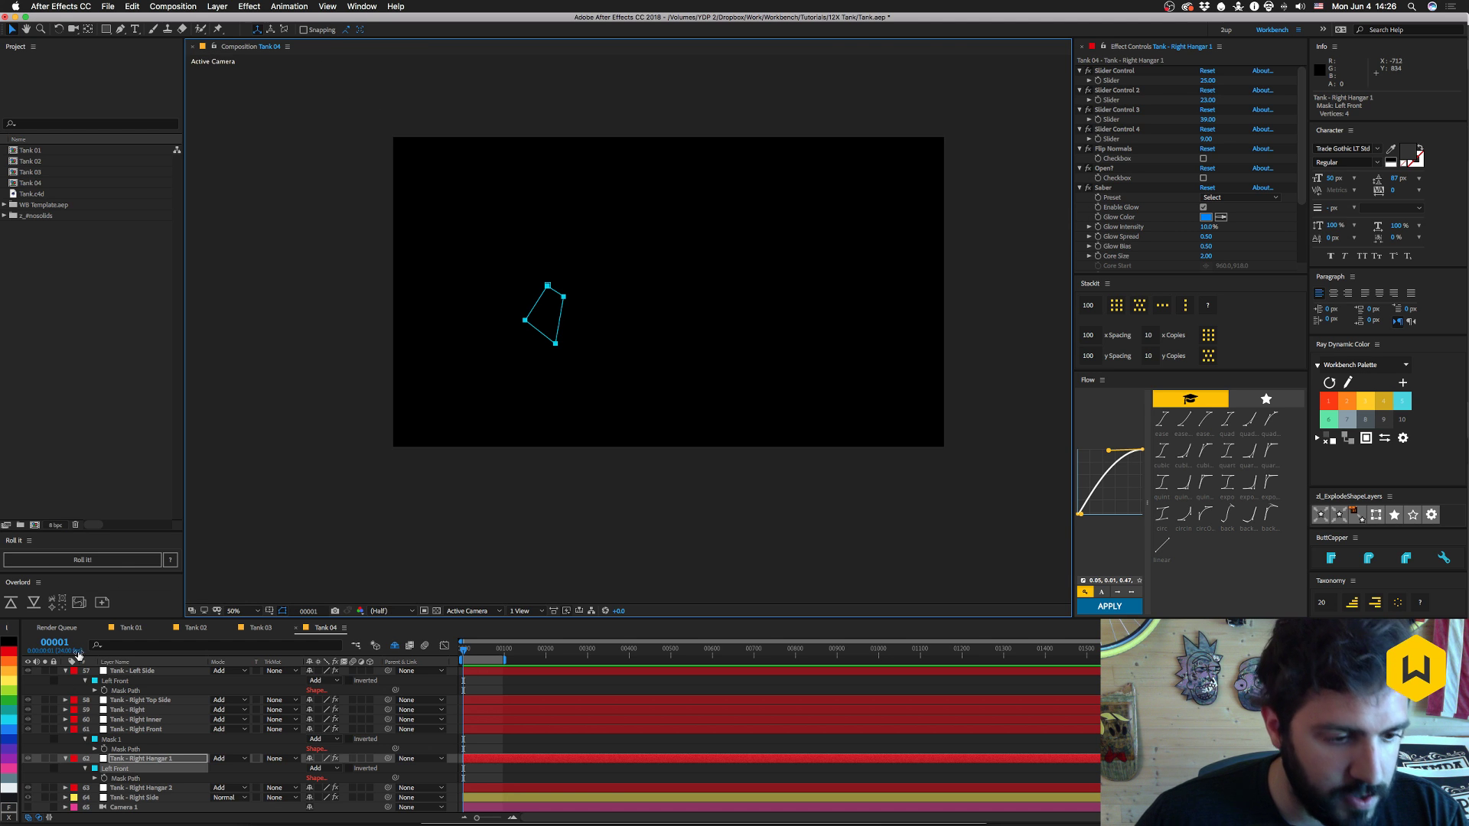
left_click(121, 771)
key("Return")
type("Mask 1")
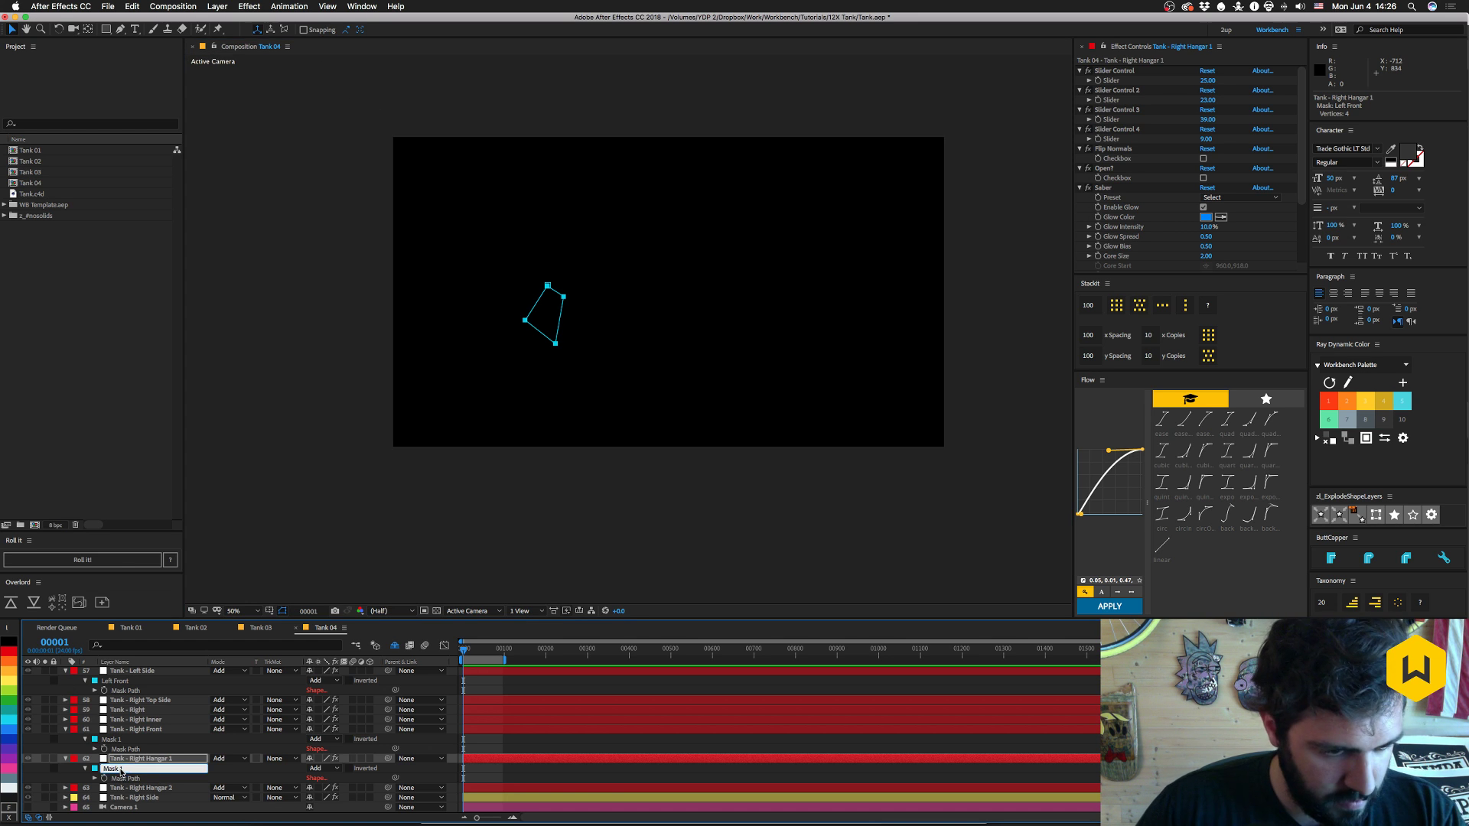
key("Return")
- Reveal the Left Front mask on the Tank - Right Hangar 2 layer and rename it as Mask 1
left_click(124, 789)
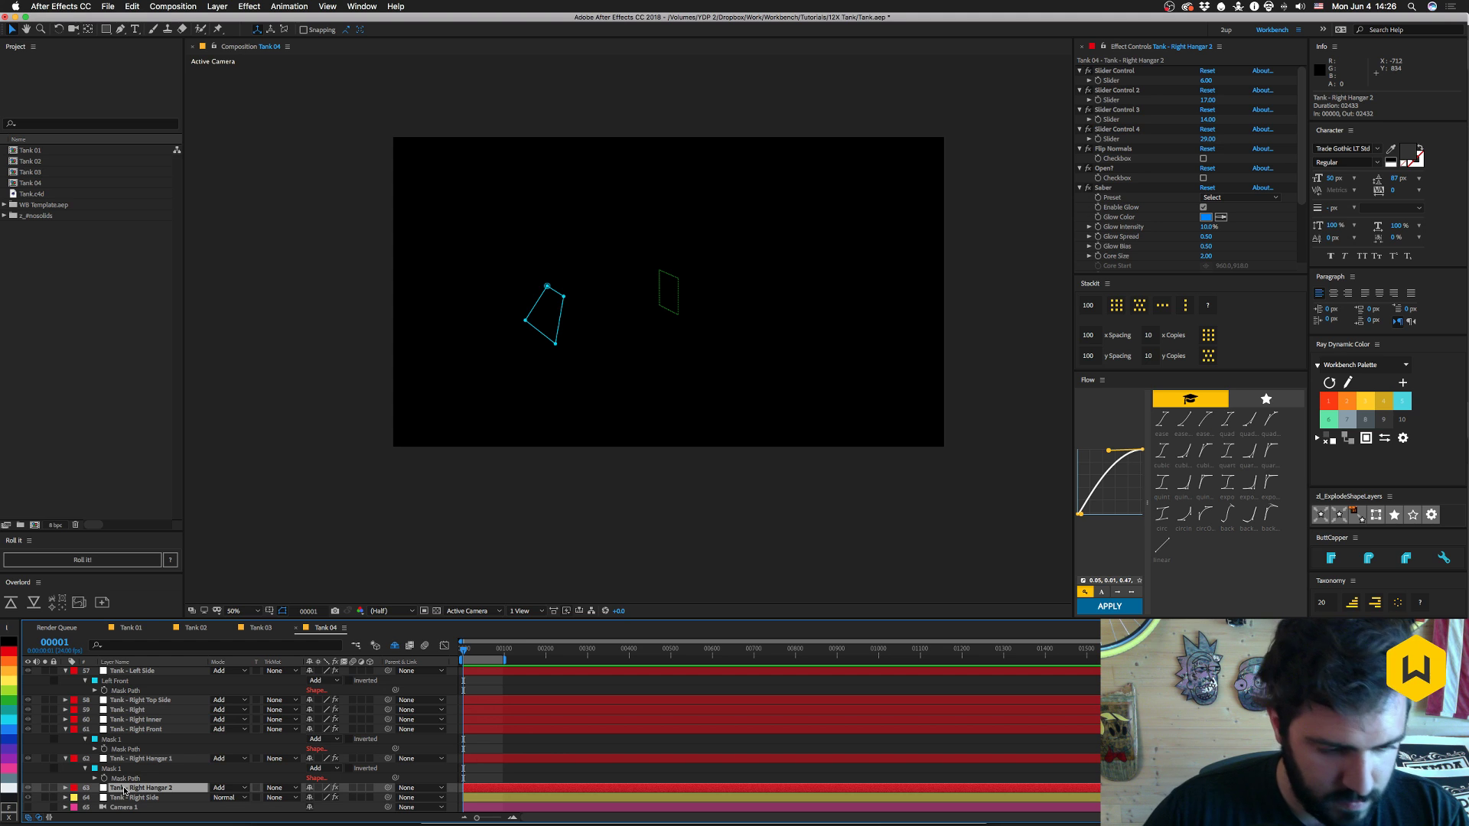
key("m")
left_click(125, 798)
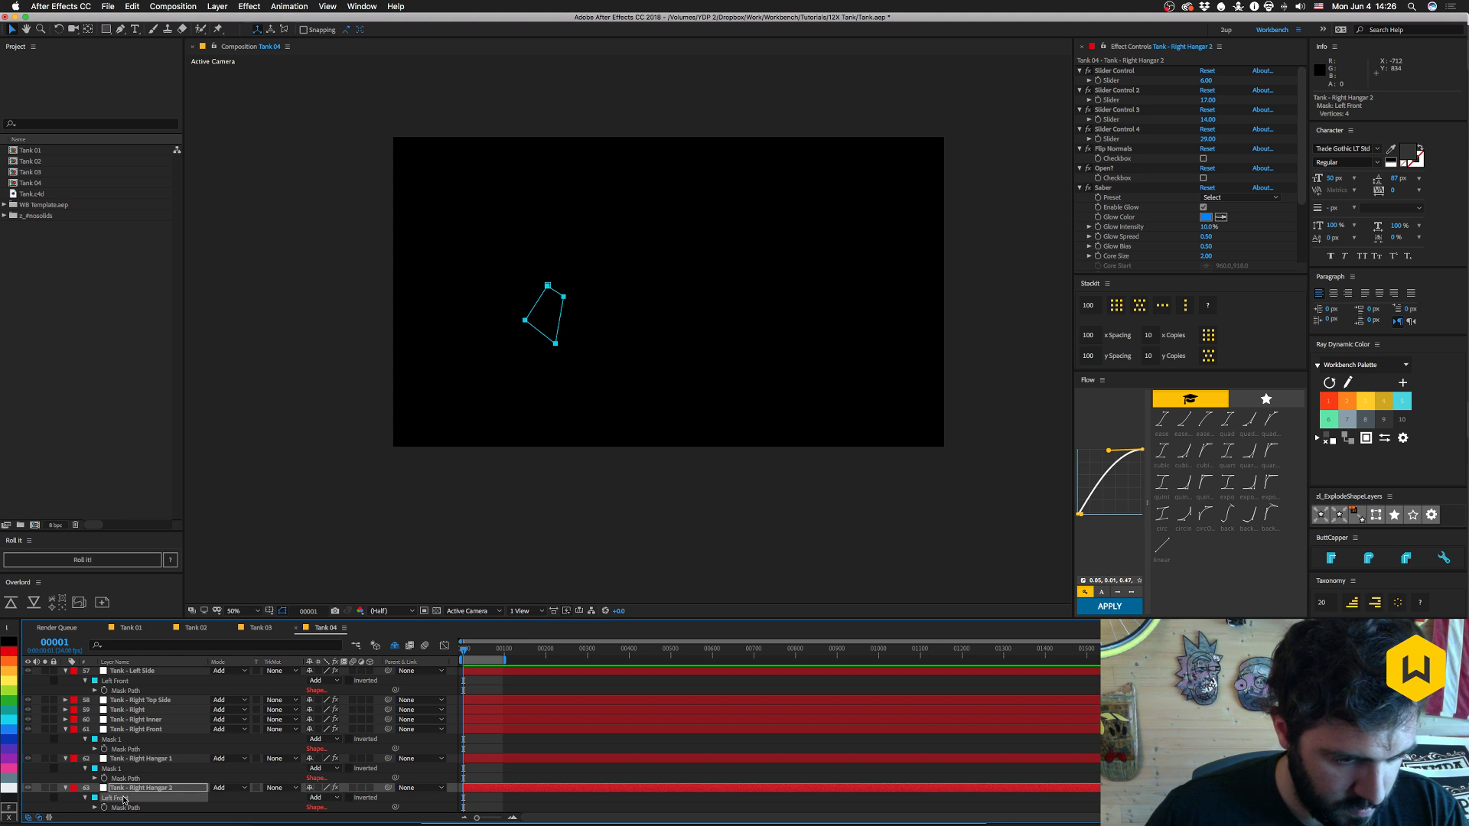
key("Return")
type("Mask 1")
key("Return")
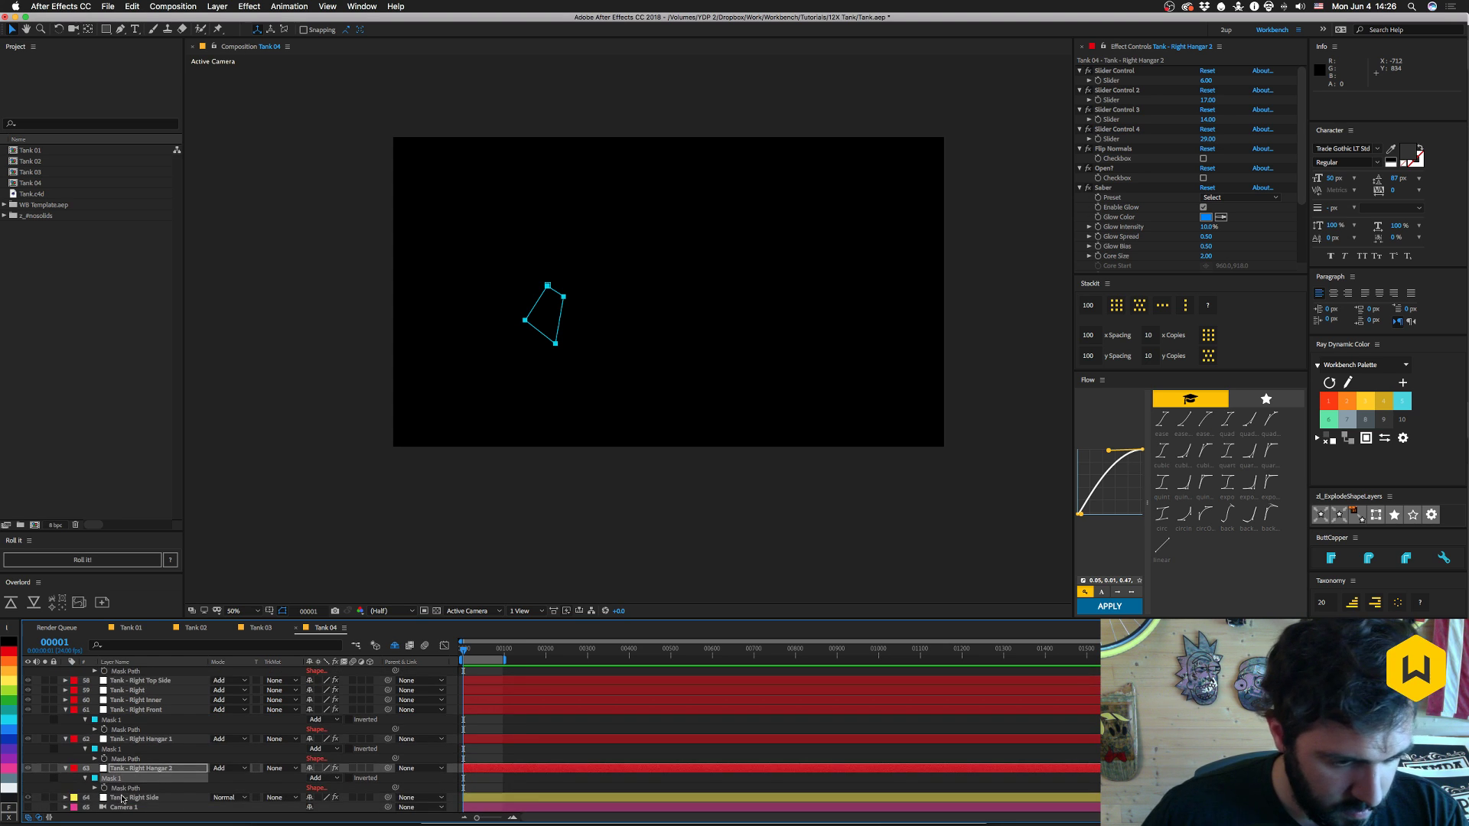
- Select the layers from Tank - Right Inner up to Tank - Top, reveal their masks, and maximize the timeline
left_click(121, 801)
left_click(138, 700)
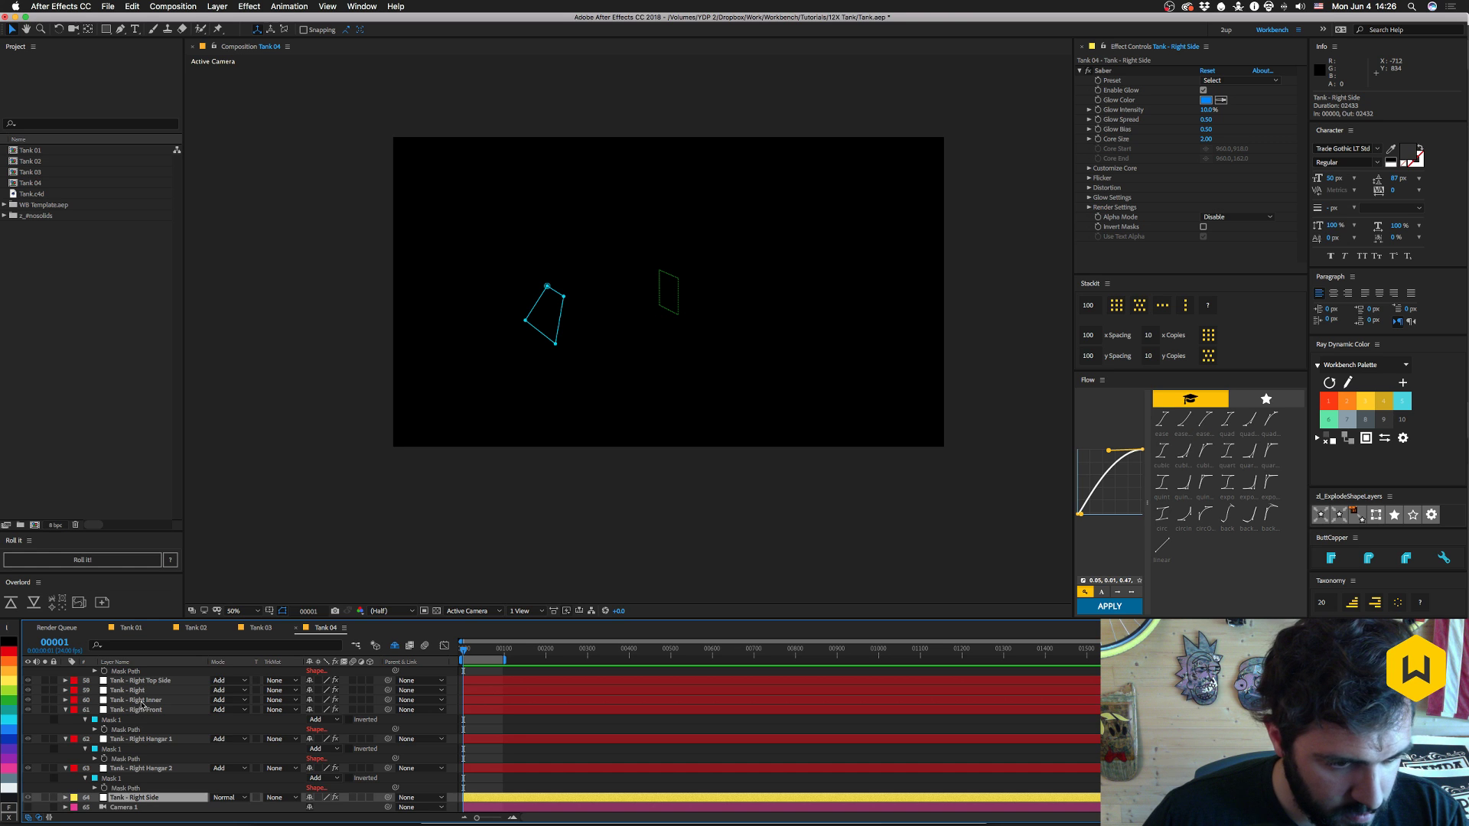
scroll(142, 708, "up", 5)
left_click(140, 710, "shift")
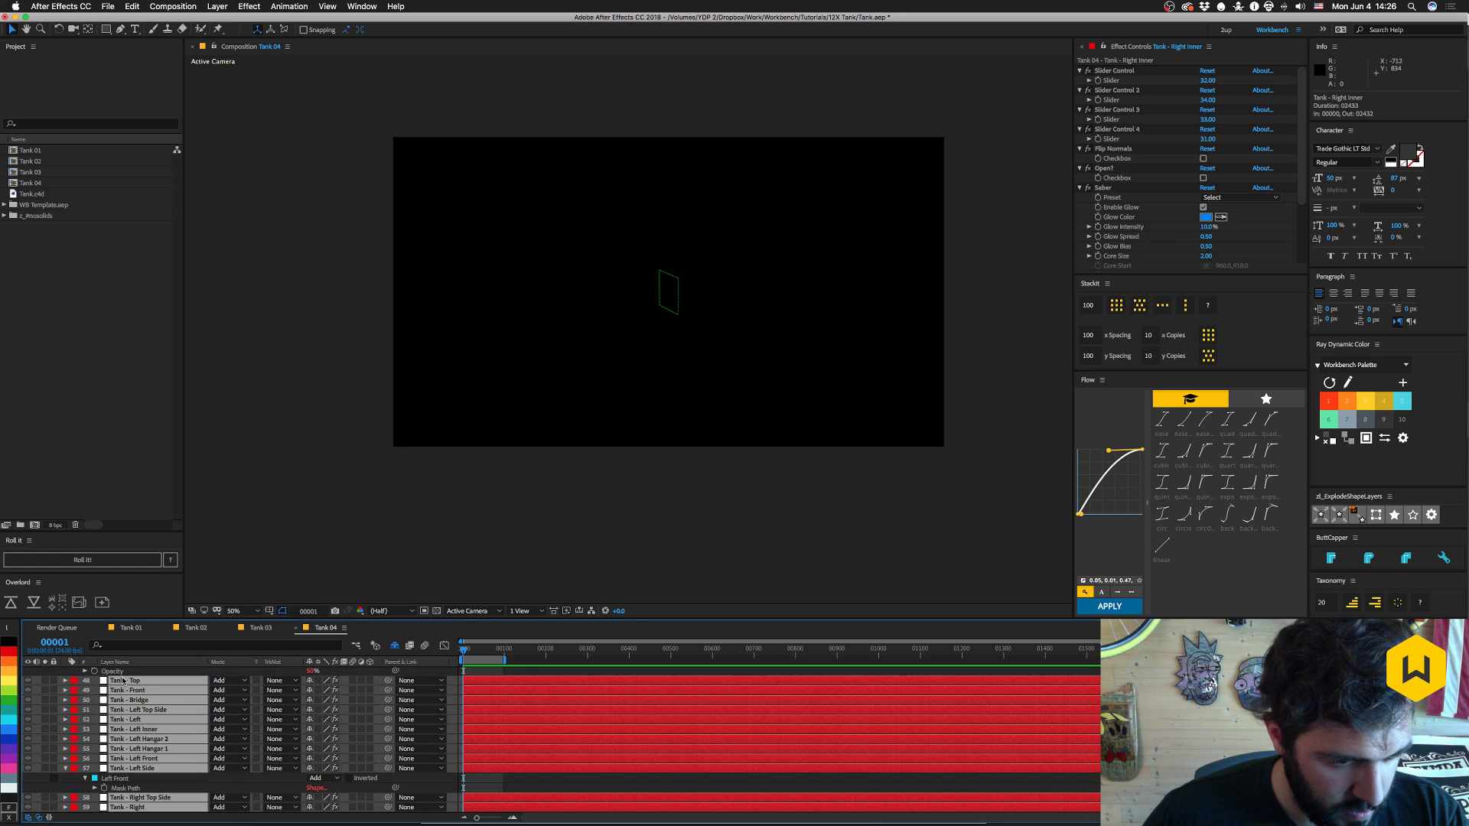
key("m")
scroll(149, 715, "down", 5)
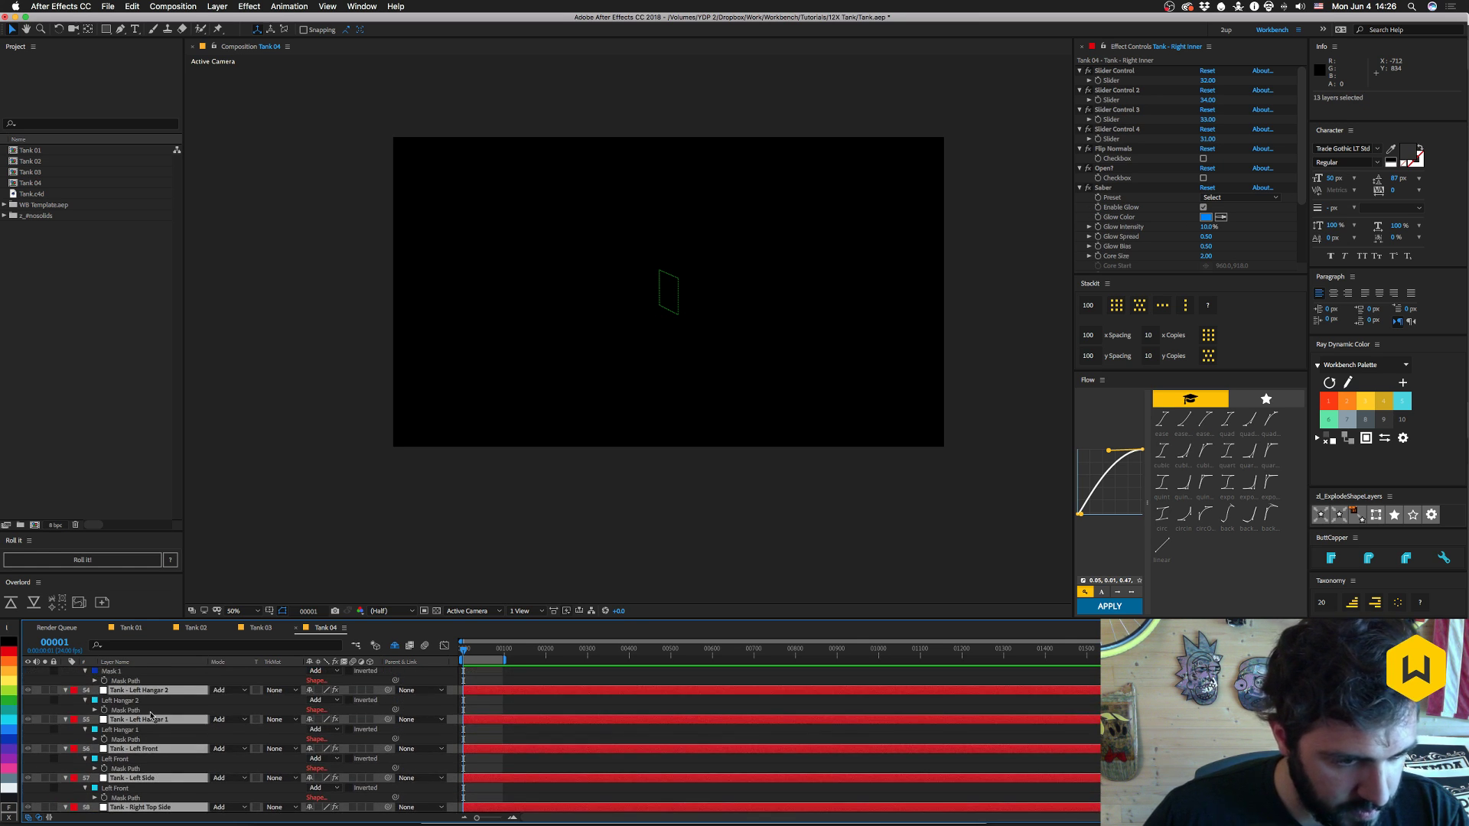
key("grave")
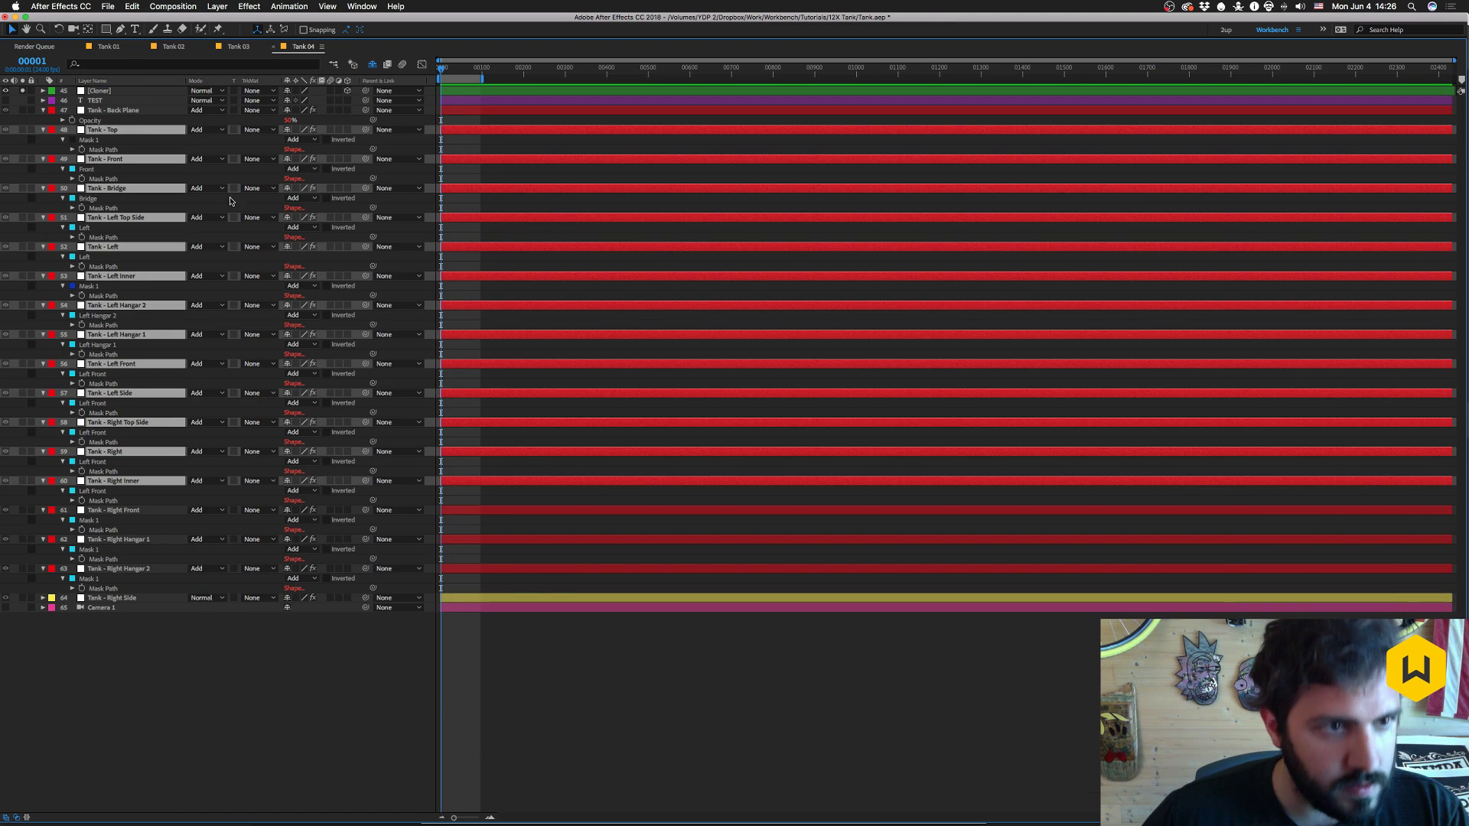
- Rename the masks on the Tank - Front and Tank - Bridge layers as Mask 1
left_click(55, 150)
left_click(86, 169)
key("Return")
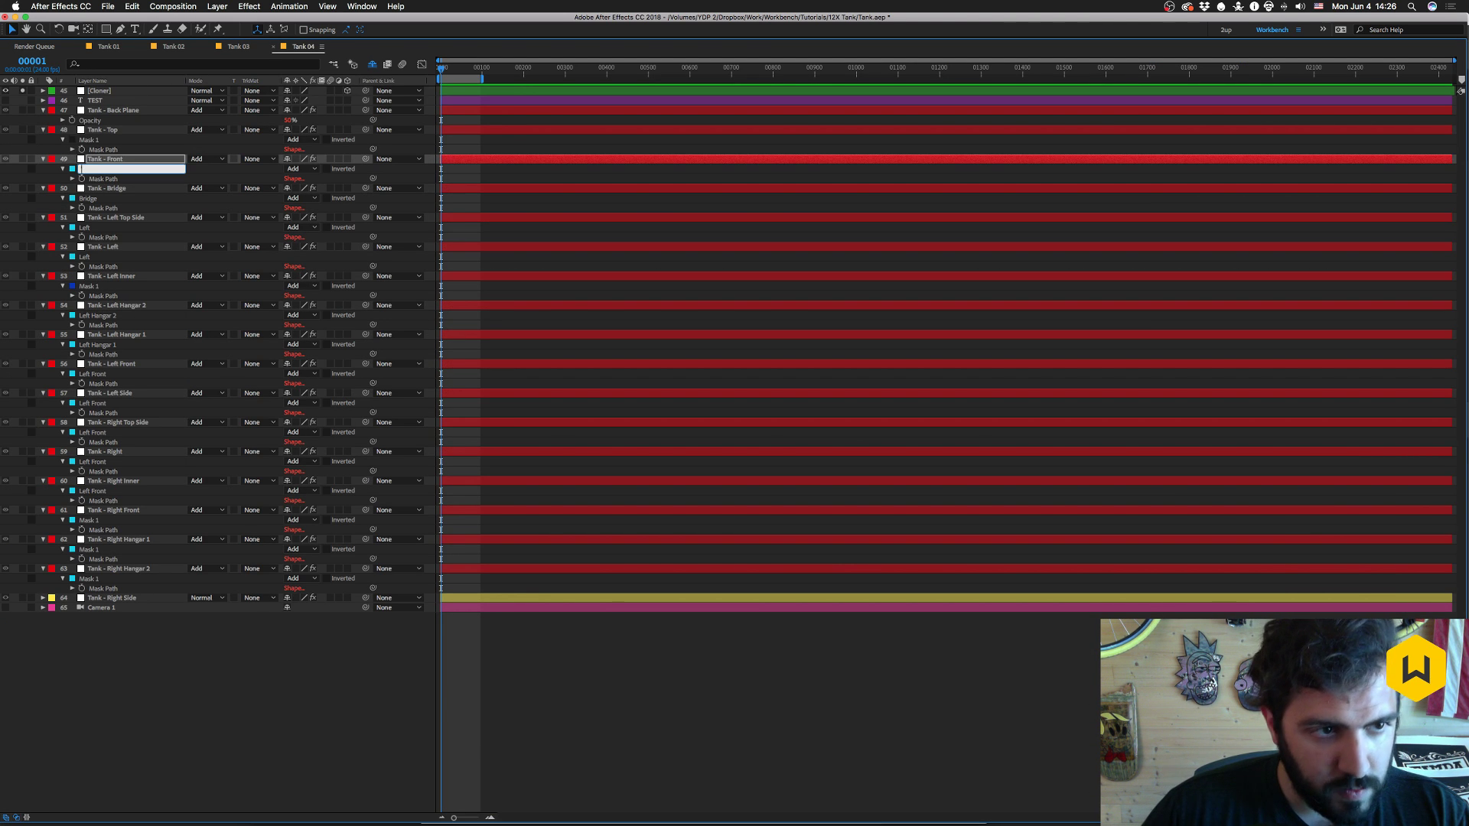
key("Return")
left_click(87, 201)
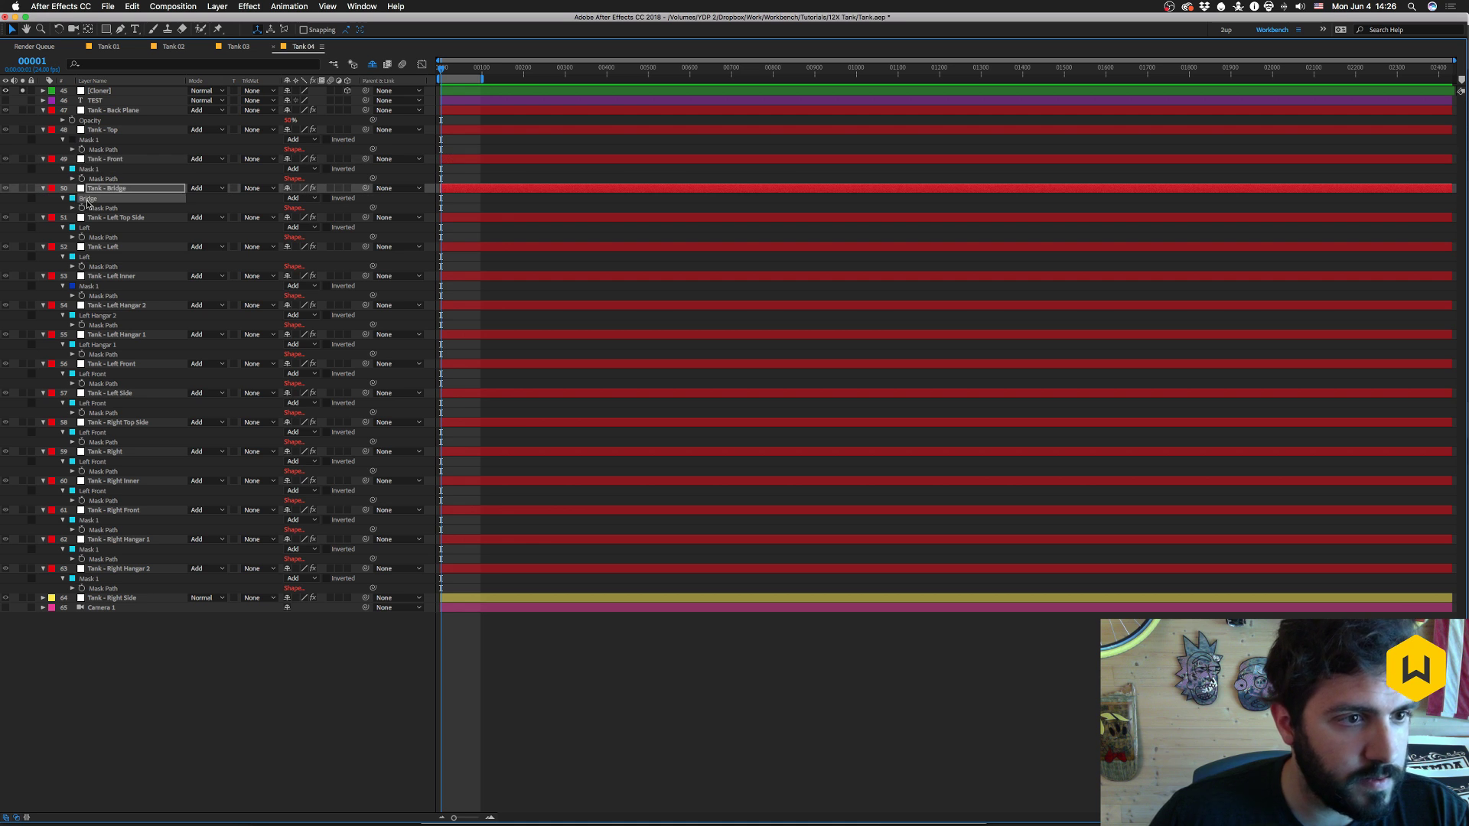
key("Return")
key("BackSpace")
key("Return")
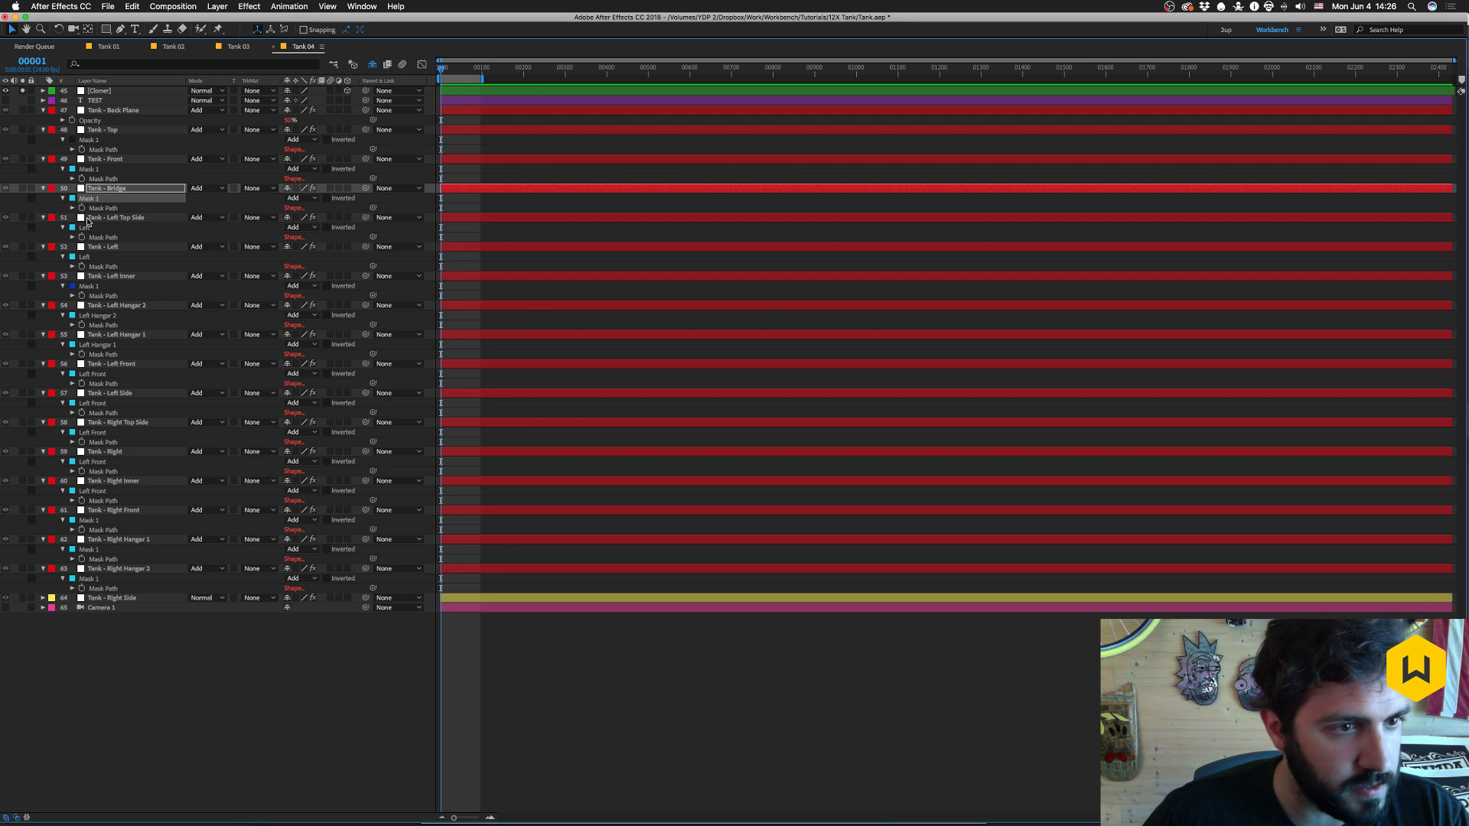
- Rename the masks on the Tank - Left Top Side and Tank - Left layers as Mask 1
left_click(86, 228)
key("Return")
key("BackSpace")
key("Return")
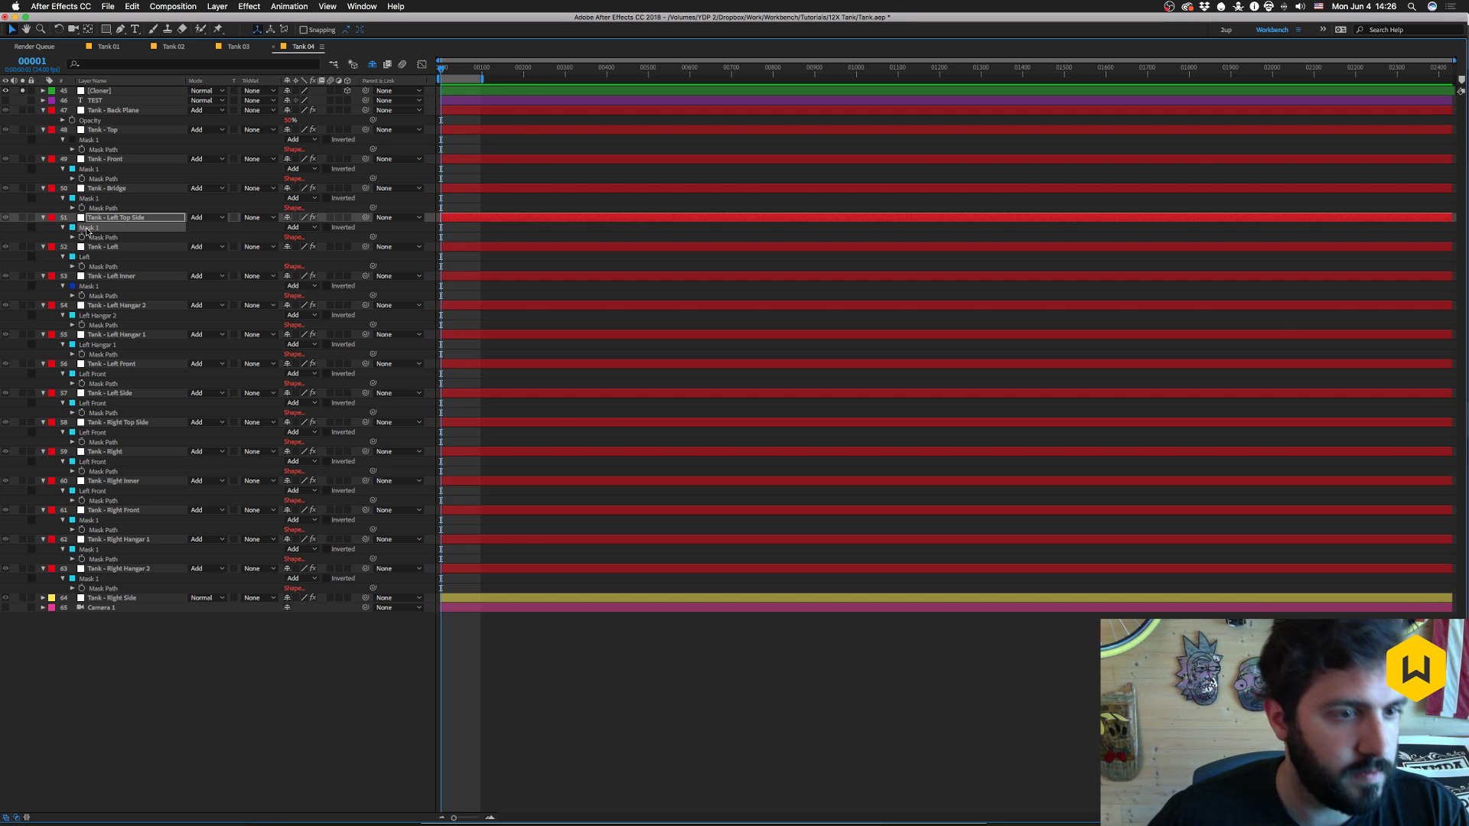
left_click(85, 259)
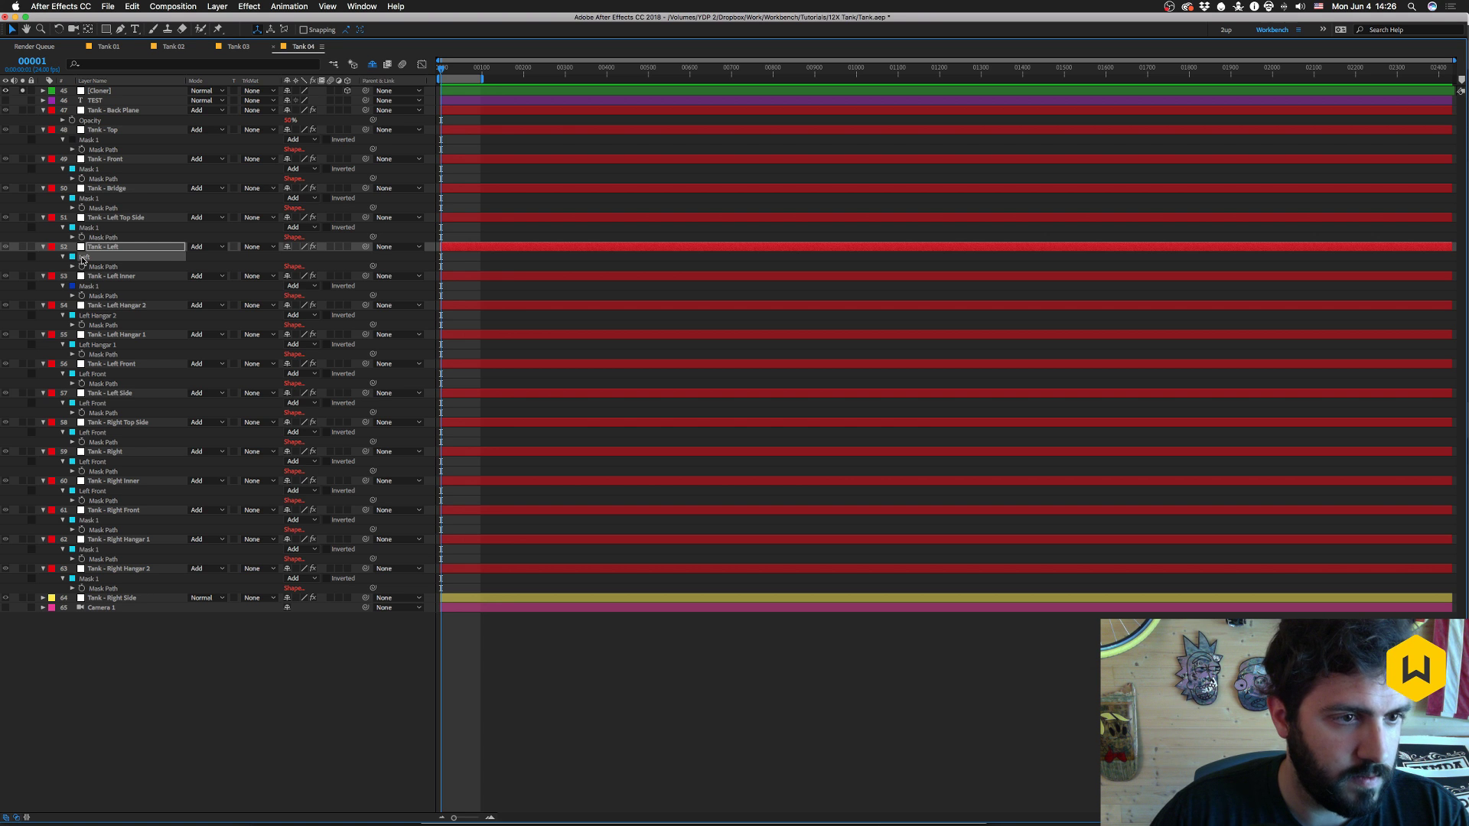
key("Return")
key("Return")
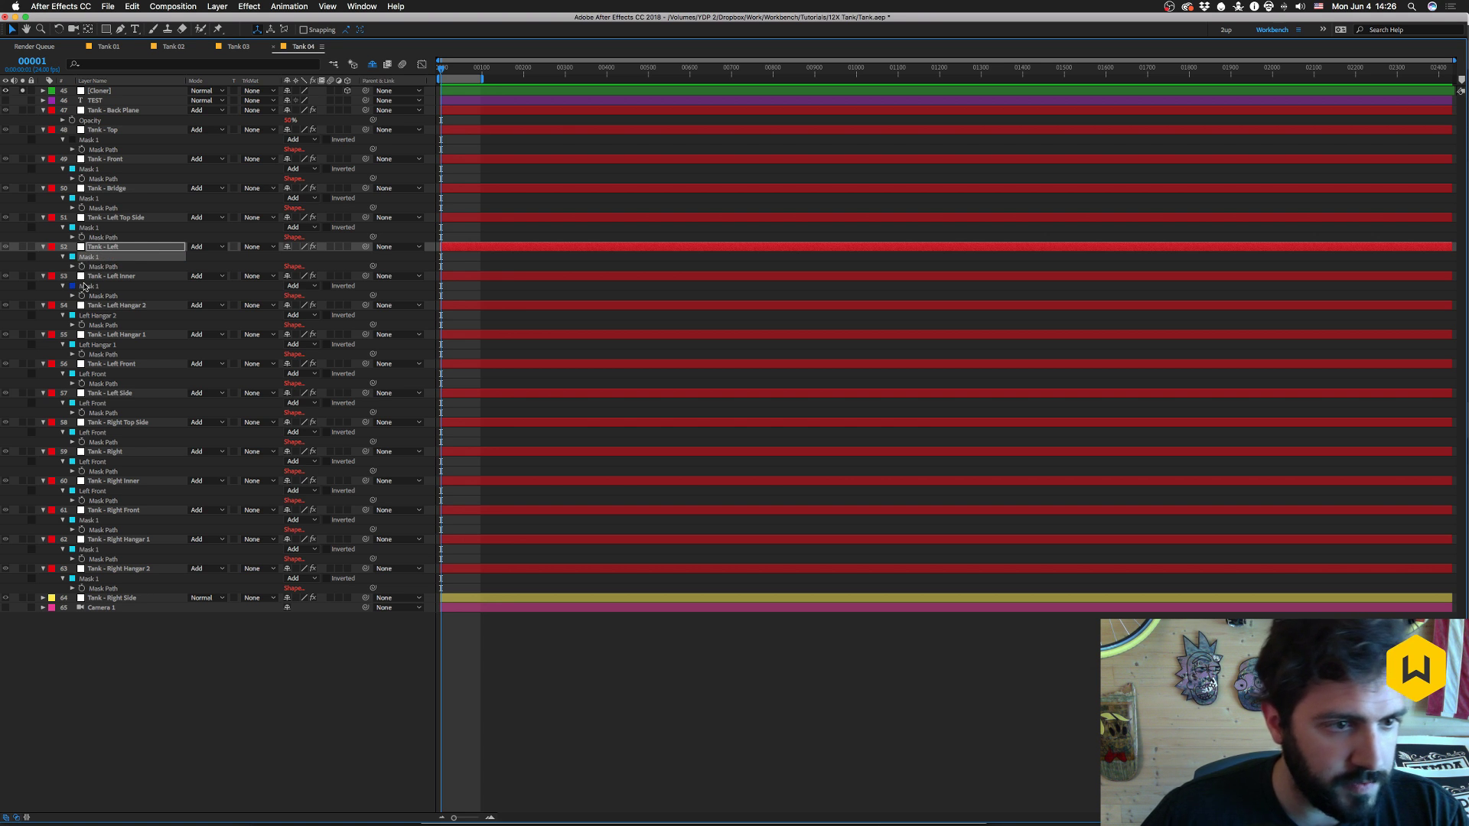
left_click(84, 286)
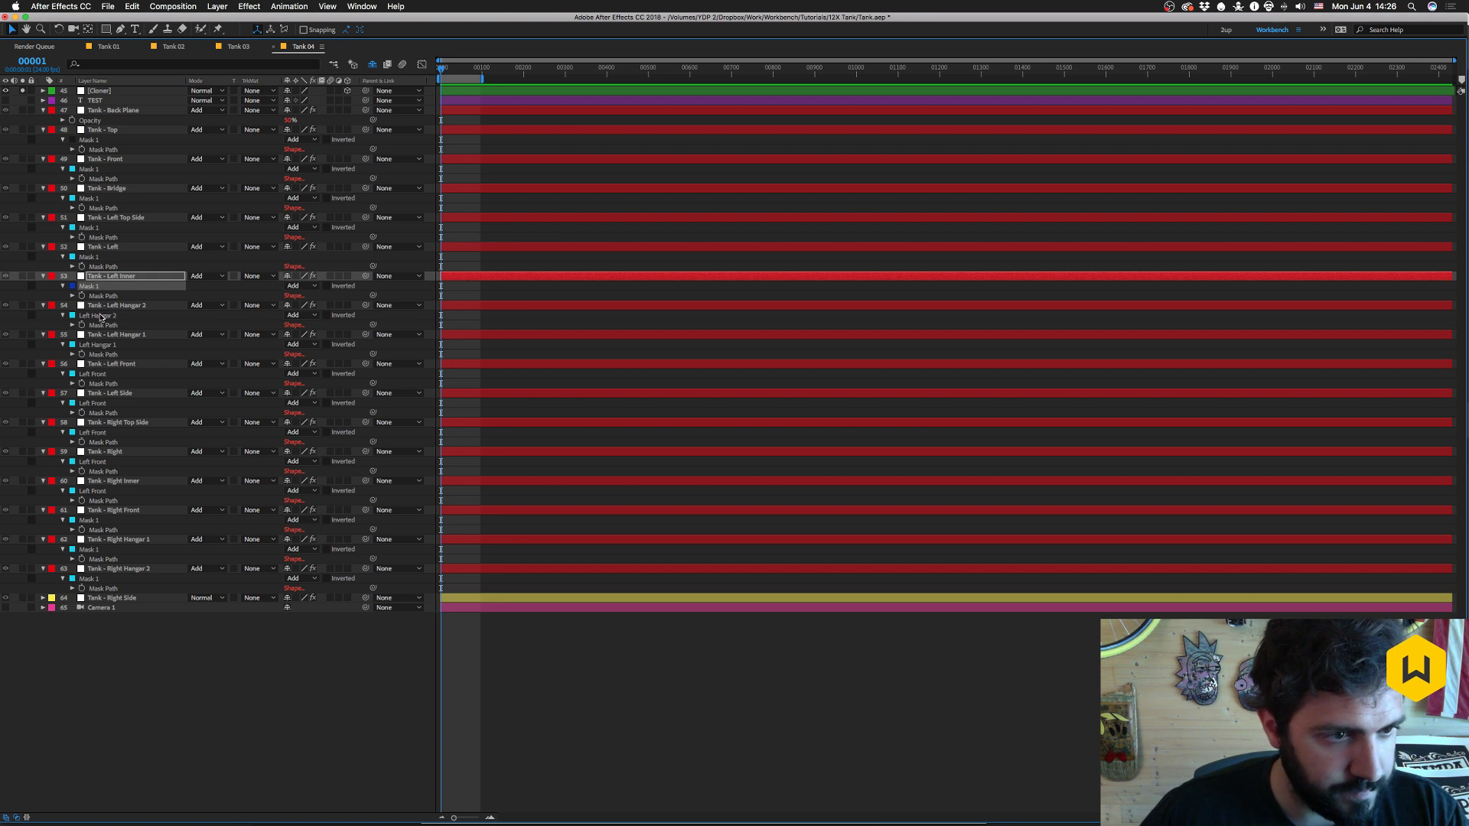
- Rename the masks on the Tank - Left Hangar 2 and Tank - Left Hangar 1 layers as Mask 1
left_click(100, 318)
key("Return")
type("Mask")
key("Return")
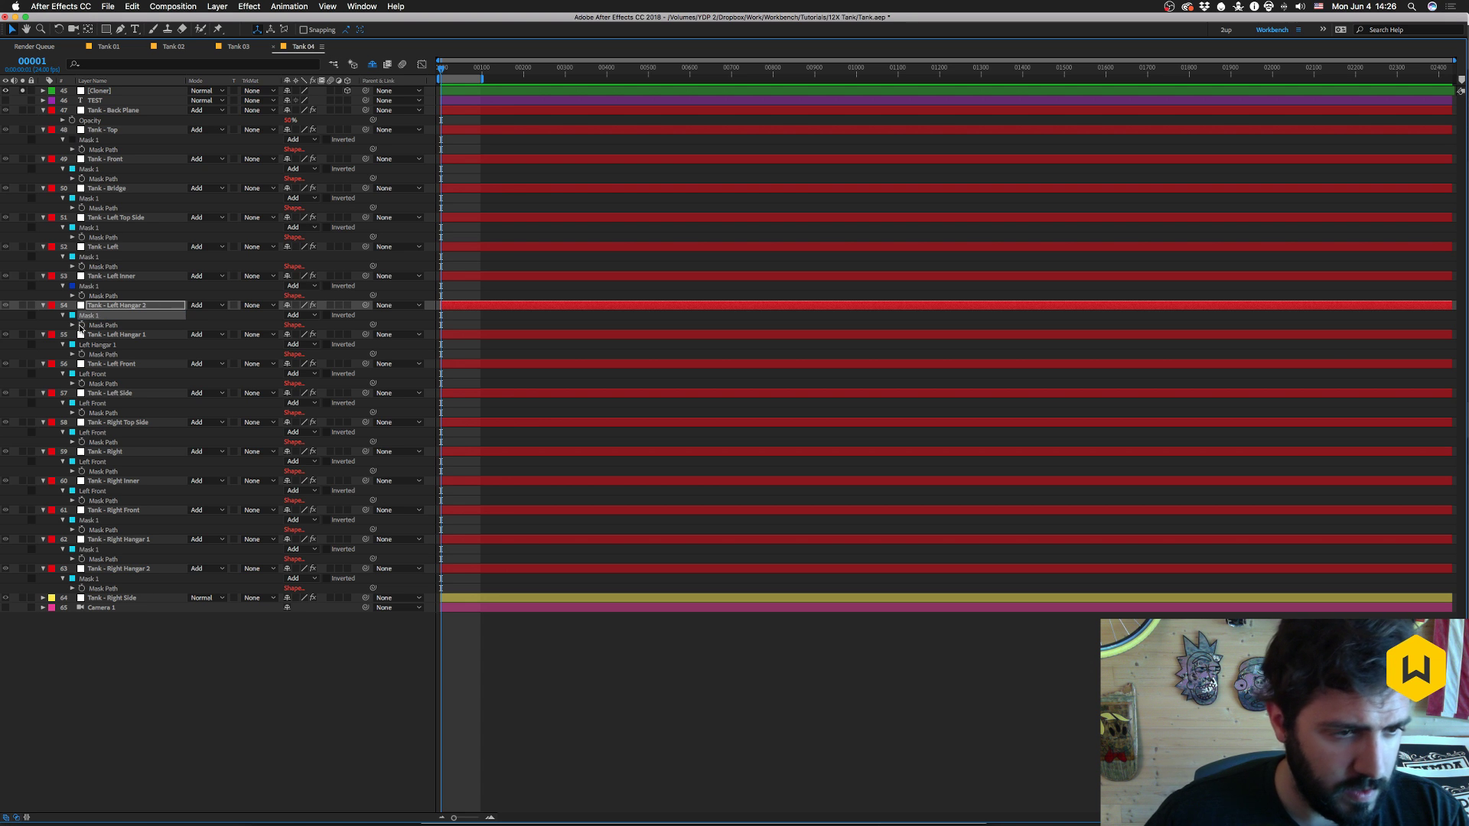
left_click(87, 346)
key("Return")
type("Mask 1")
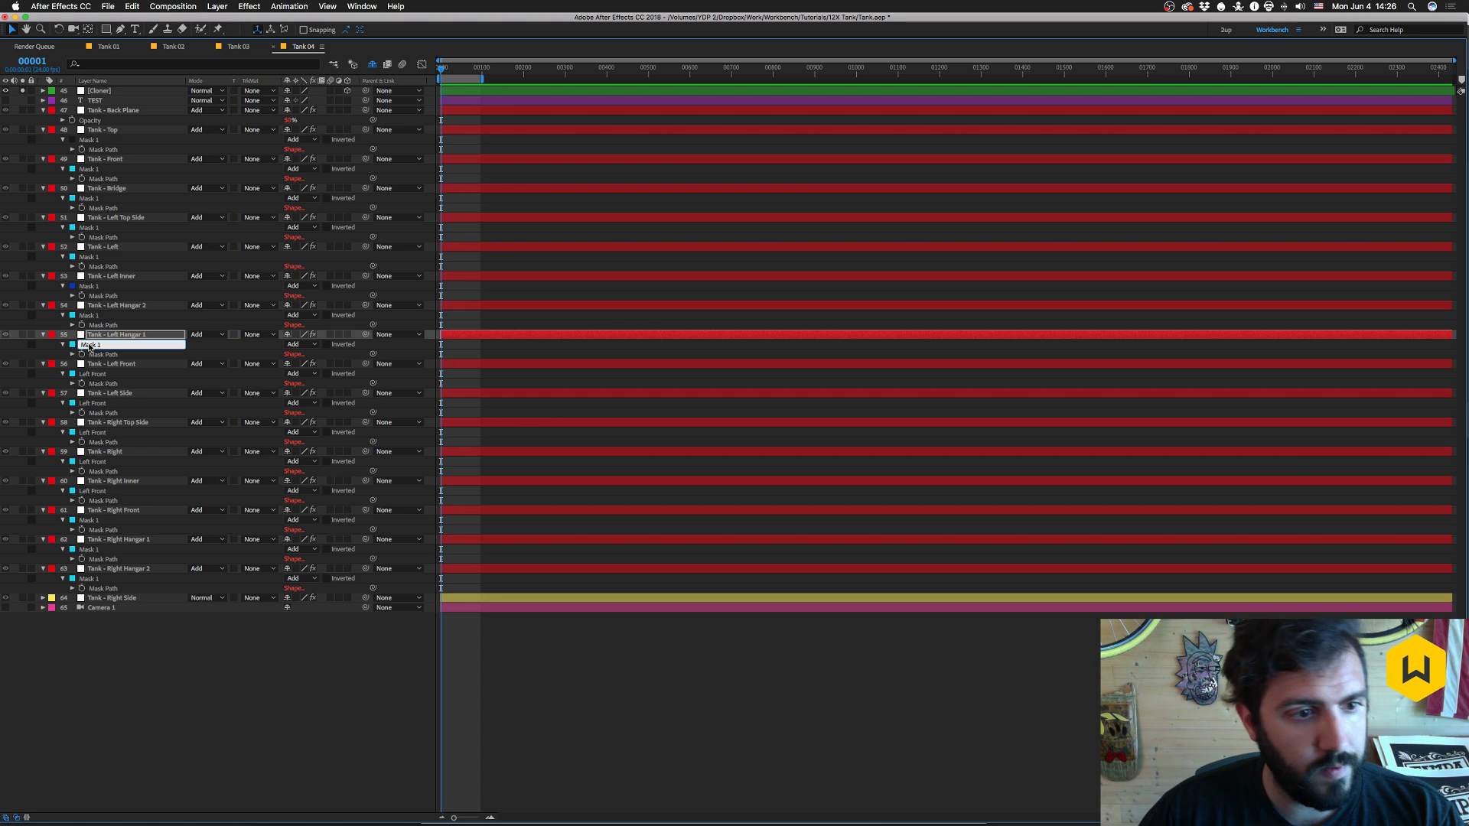
key("Return")
- Rename the masks on the Tank - Left Front and Tank - Left Side layers as Mask 1
left_click(94, 375)
key("Return")
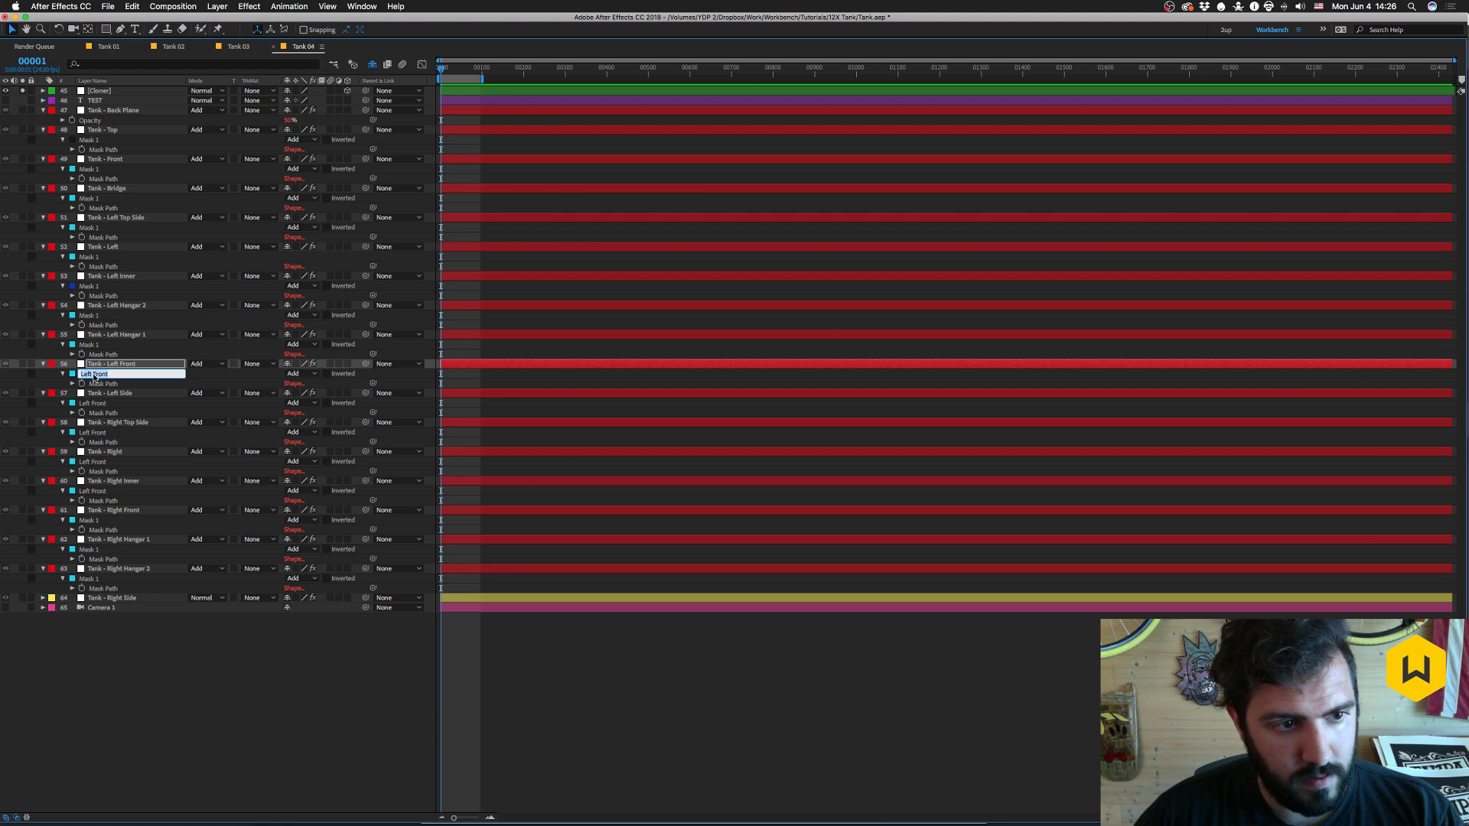
type("Mask 1")
key("Return")
left_click(94, 405)
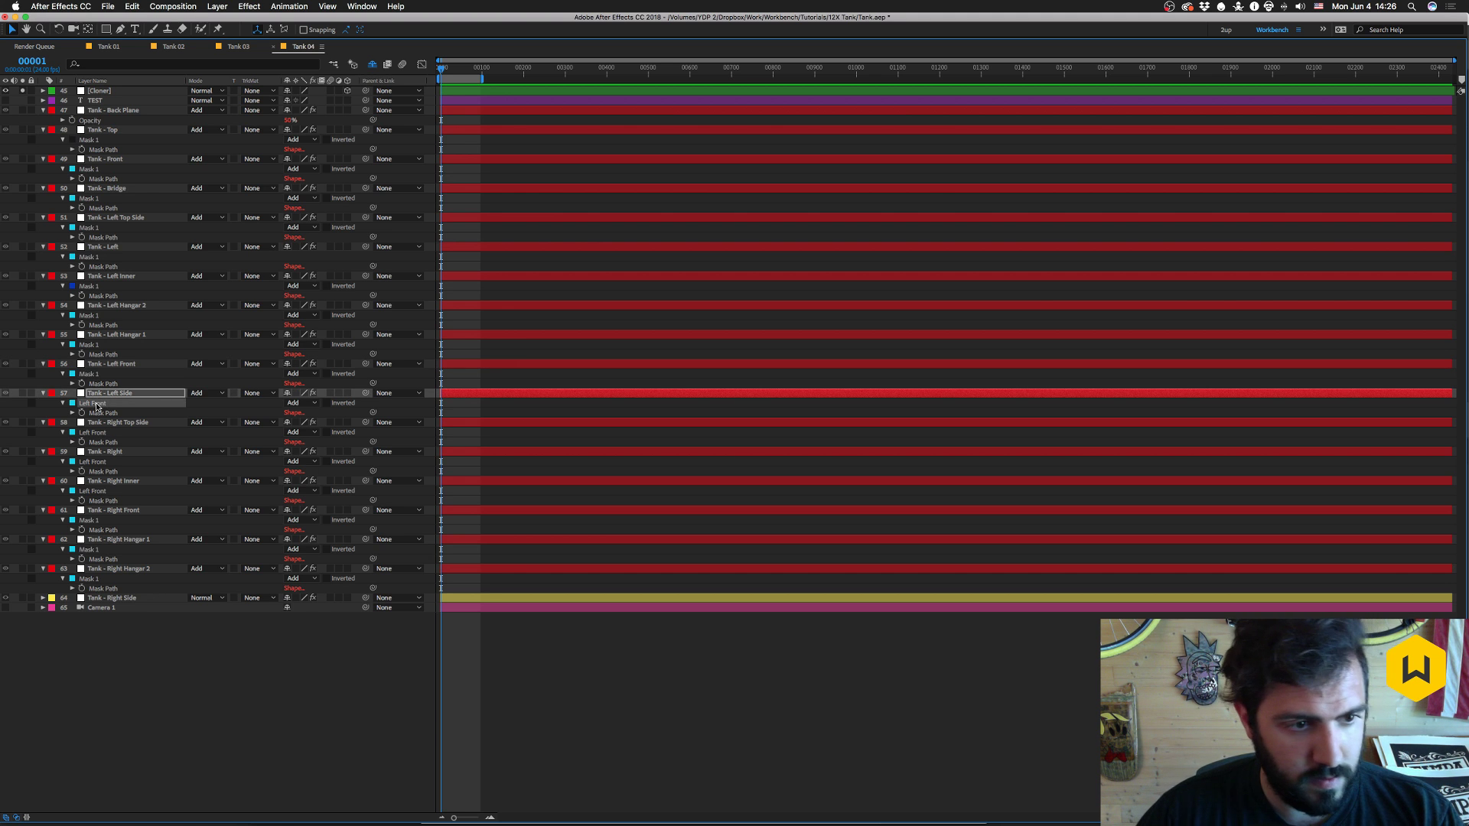
key("Return")
type("Mask 1")
key("Return")
- Rename the masks on the Tank - Right Top Side and Tank - Right layers as Mask 1
left_click(93, 433)
key("Return")
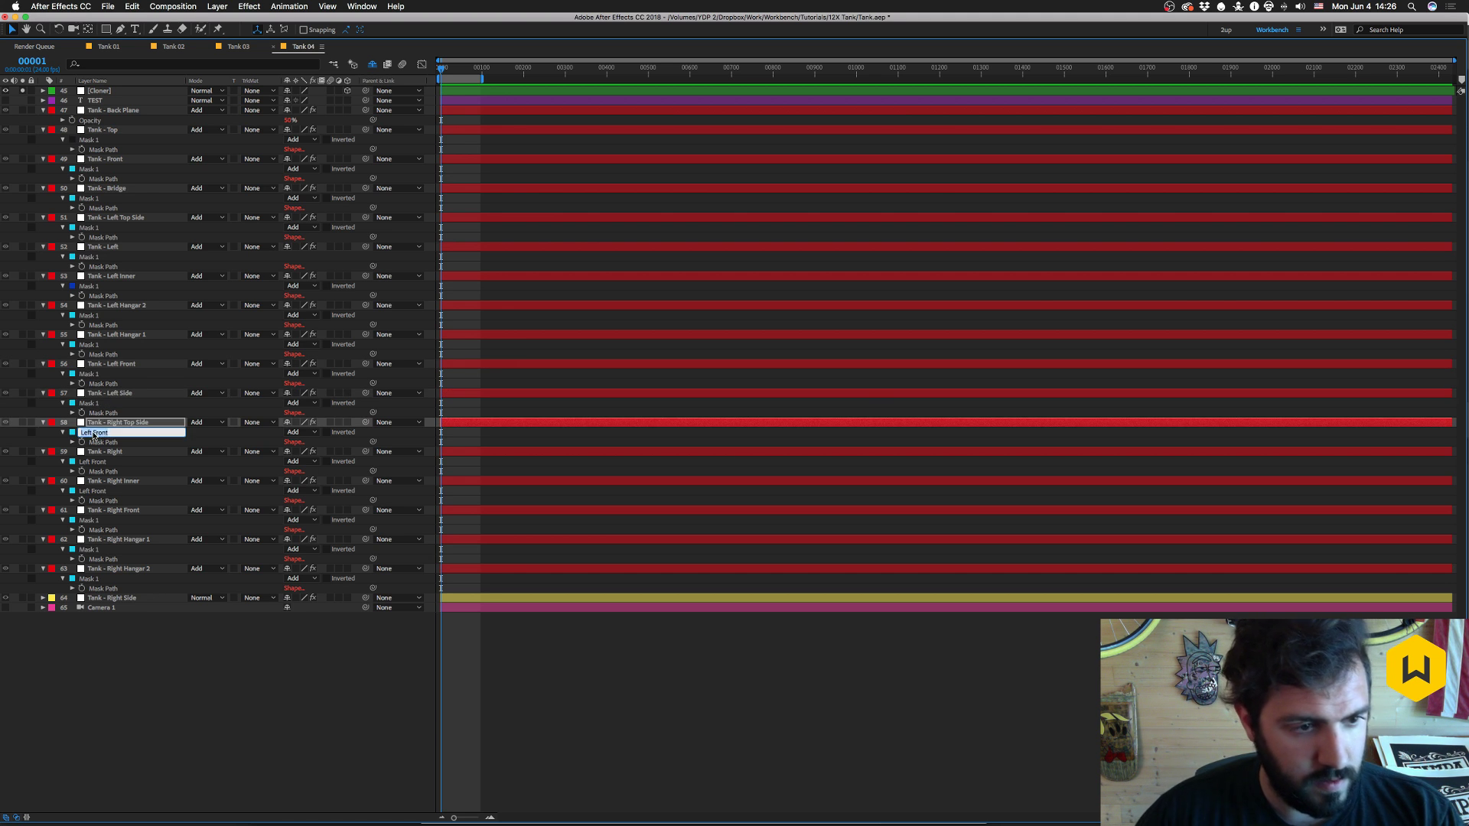
type("Mask 1")
key("Return")
left_click(94, 462)
key("Return")
type("Mask 1")
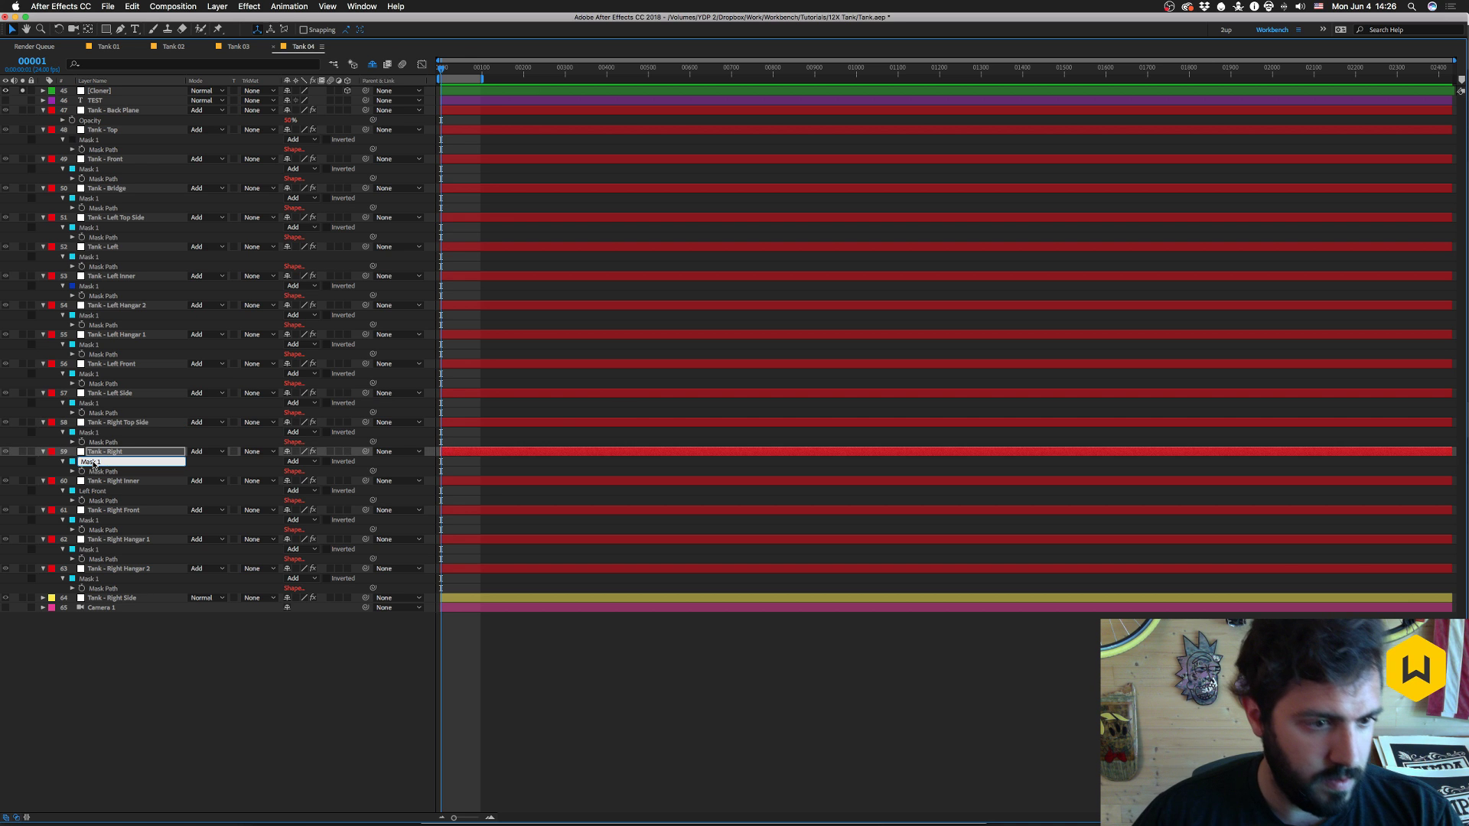
key("Return")
- Rename the mask on the Tank - Right Inner layer as Mask 1 and restore the timeline to its normal size
left_click(90, 491)
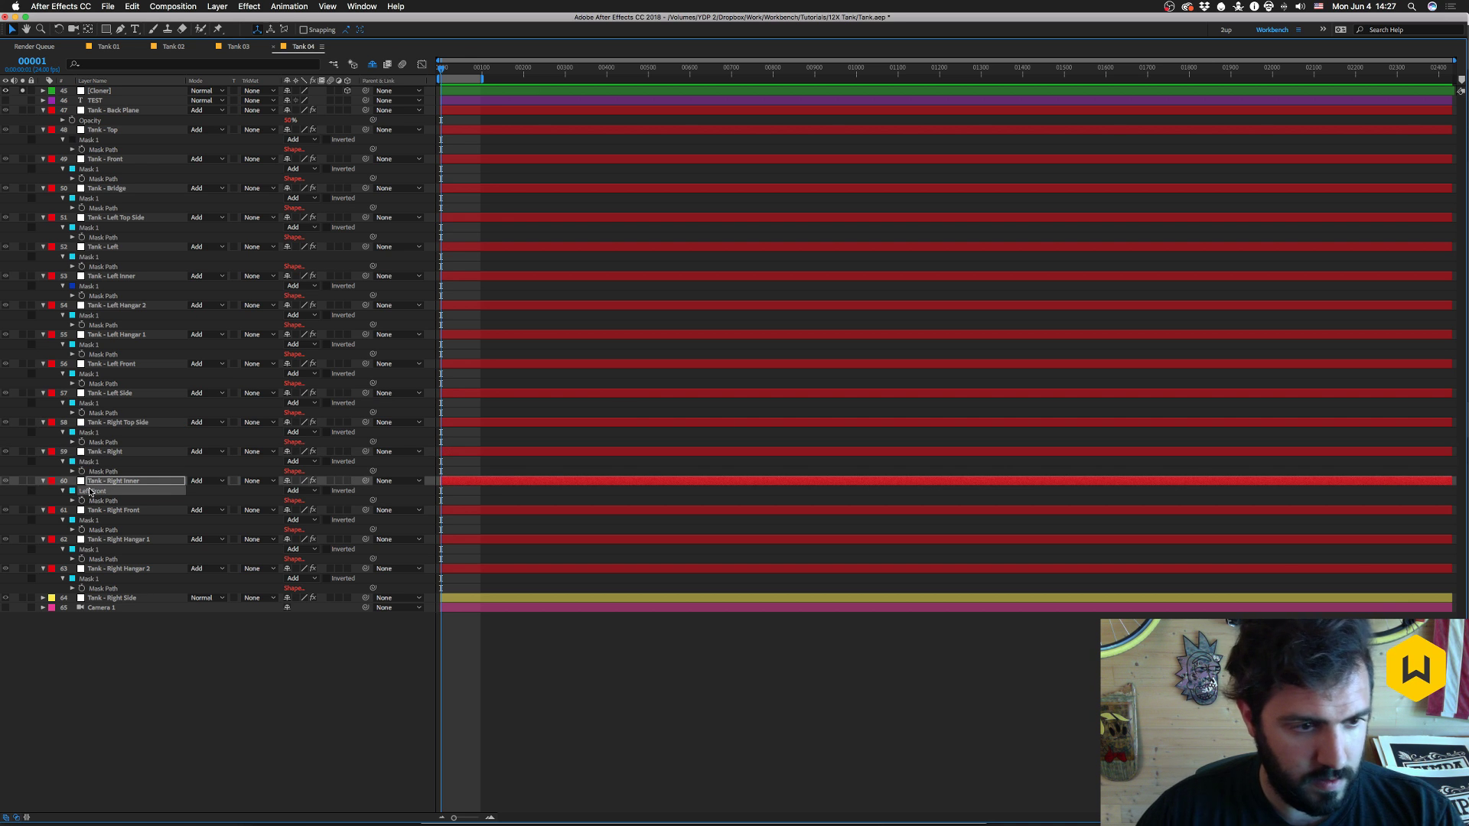
key("Return")
type("Mask 1")
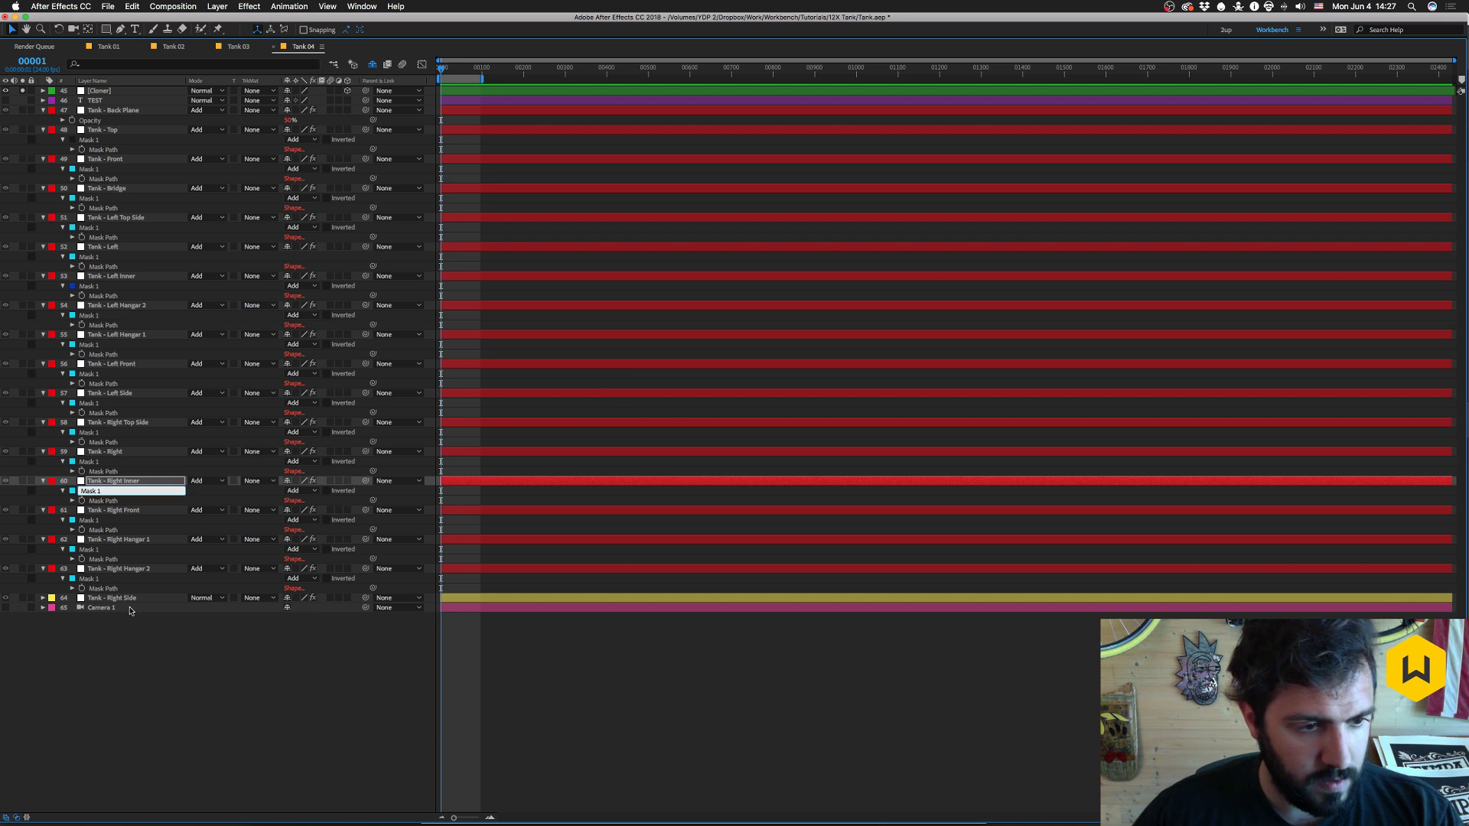
key("Return")
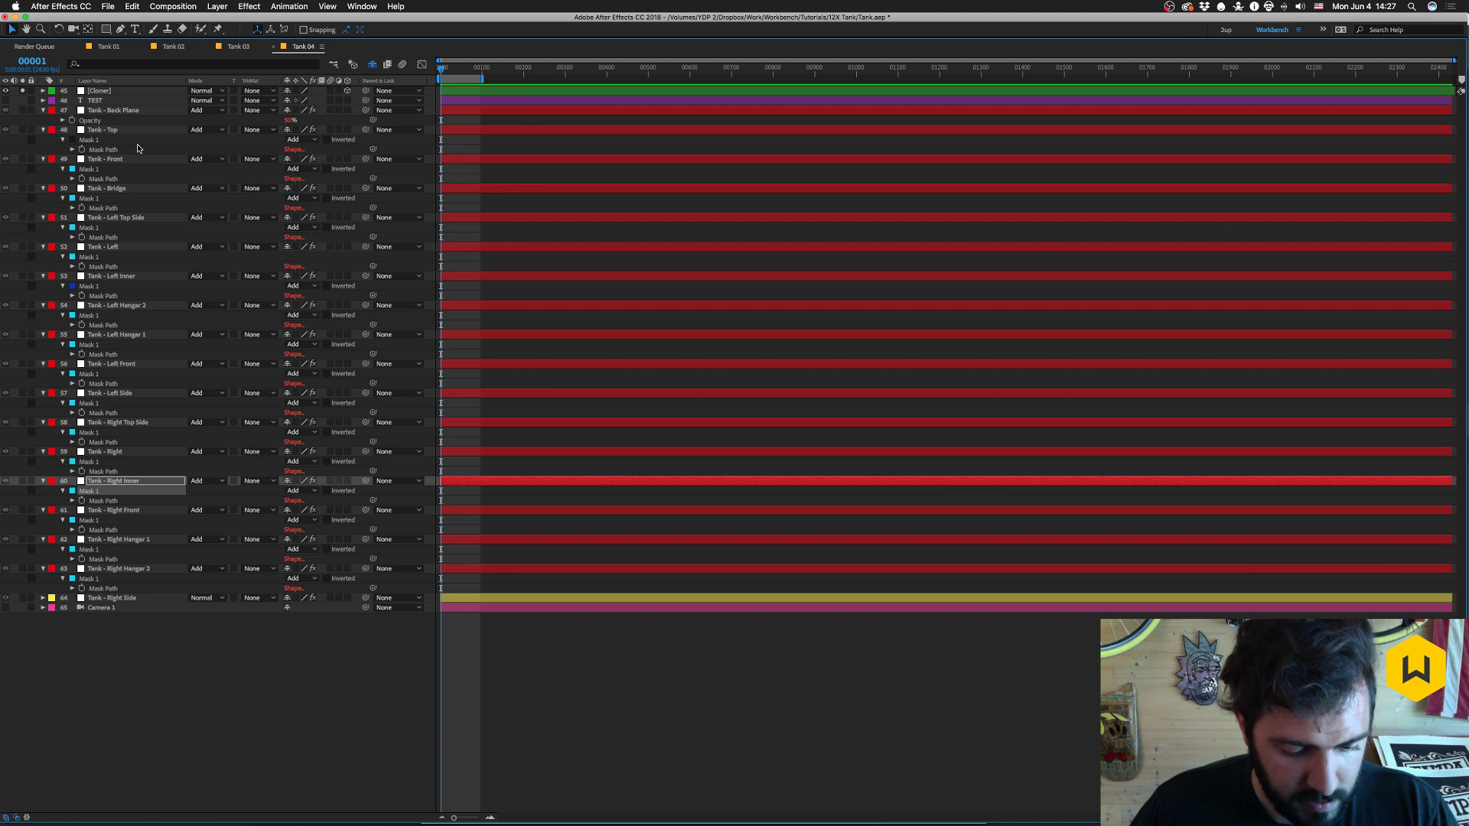
key("grave")
- Duplicate the Tank - Right Hangar 2 layer, rename the copy as Tank - Right Side, and place it directly above the old Tank - Right Side layer
scroll(148, 757, "down", 8)
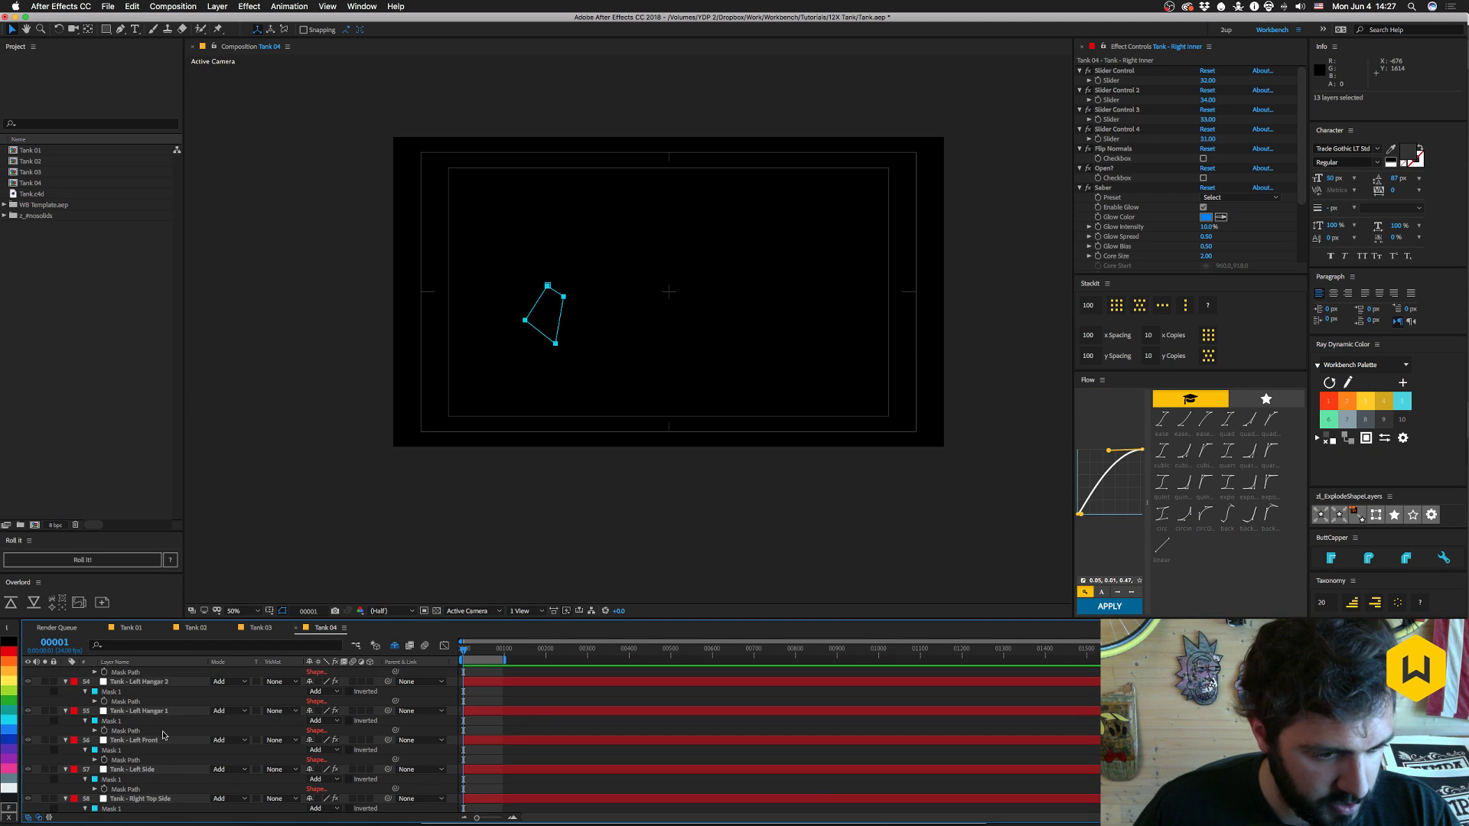
left_click(124, 769)
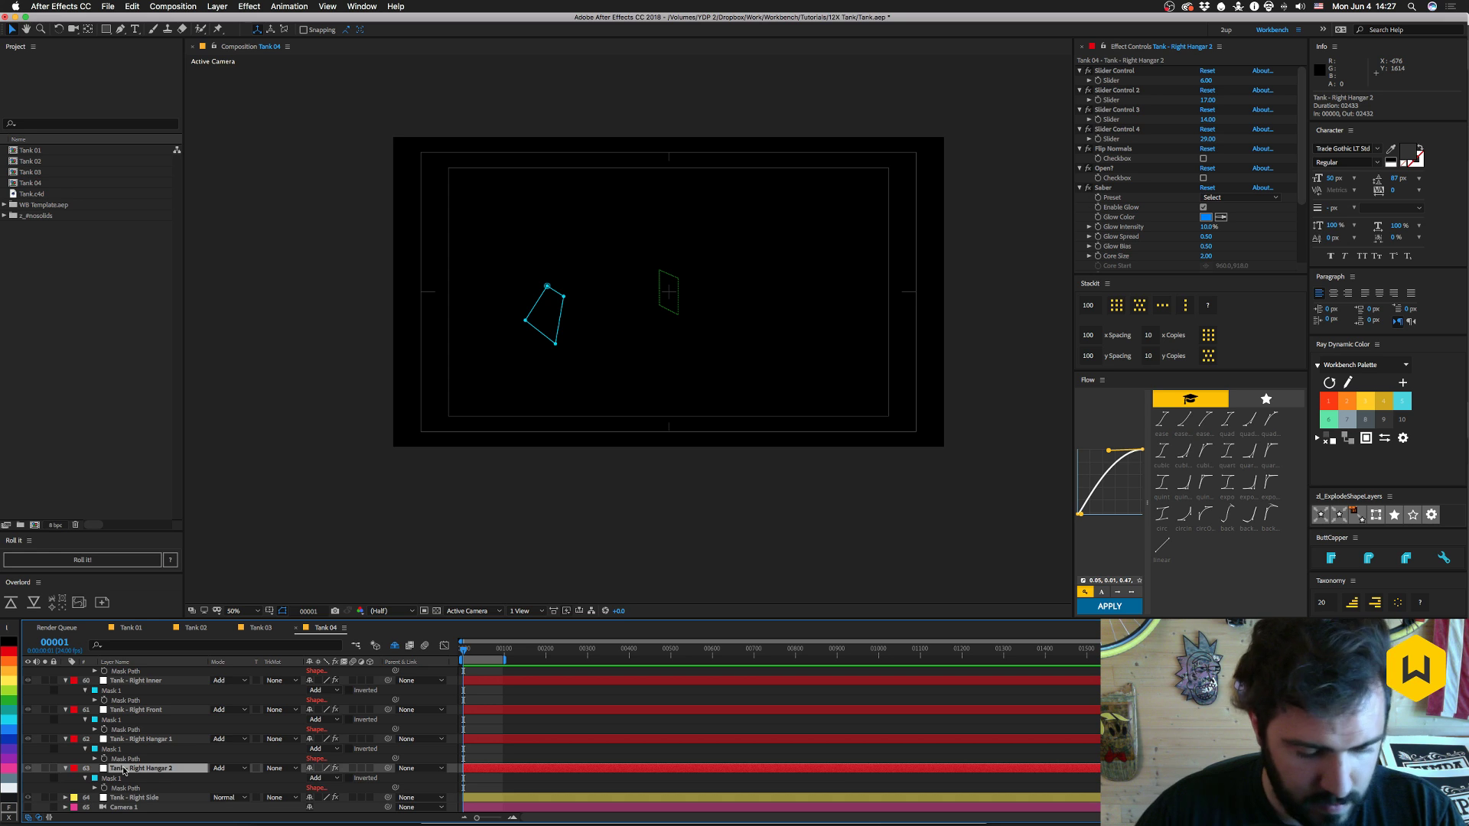
key("ctrl+d")
key("Return")
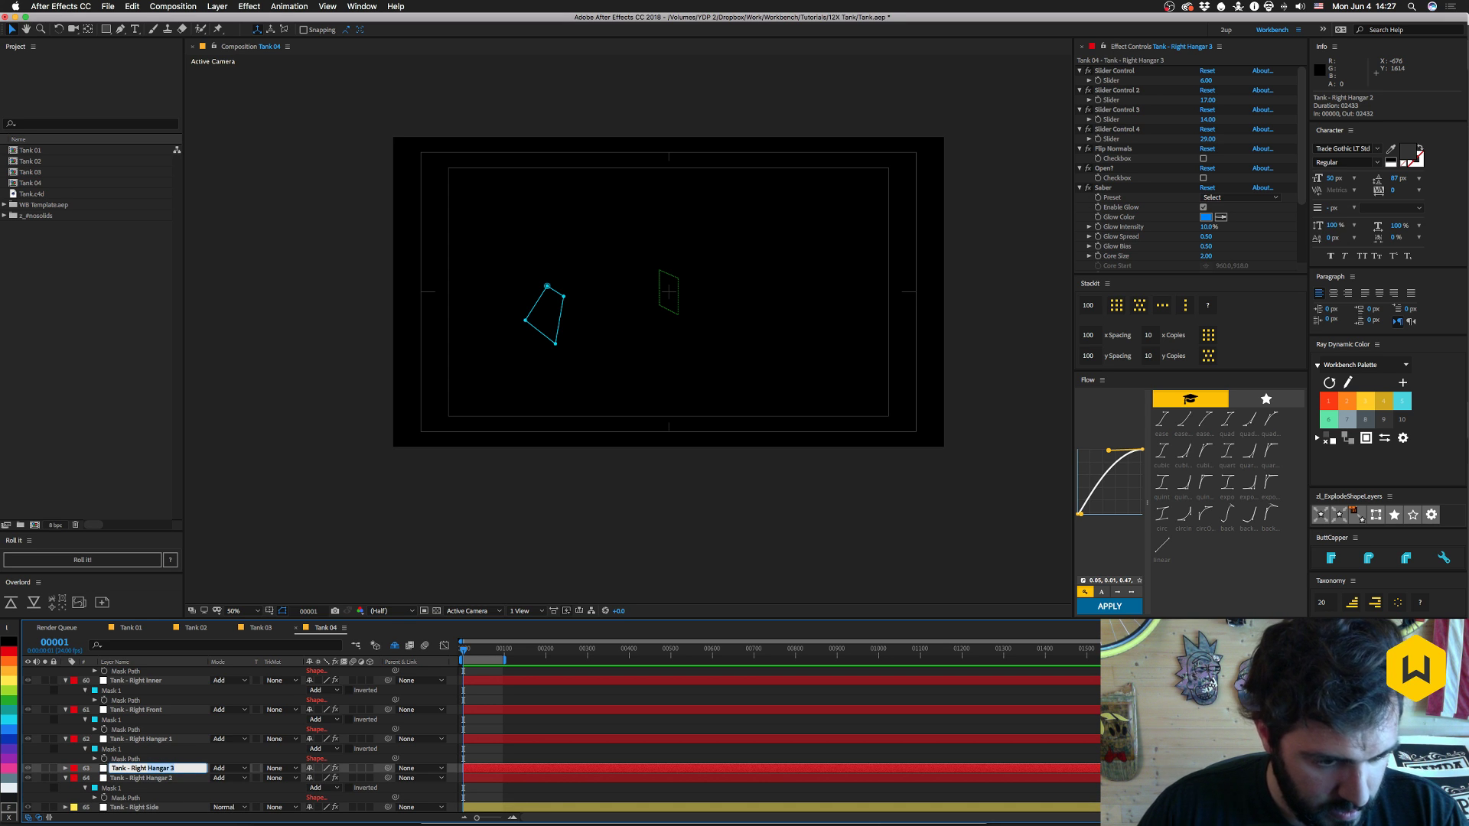
type("Side")
key("Return")
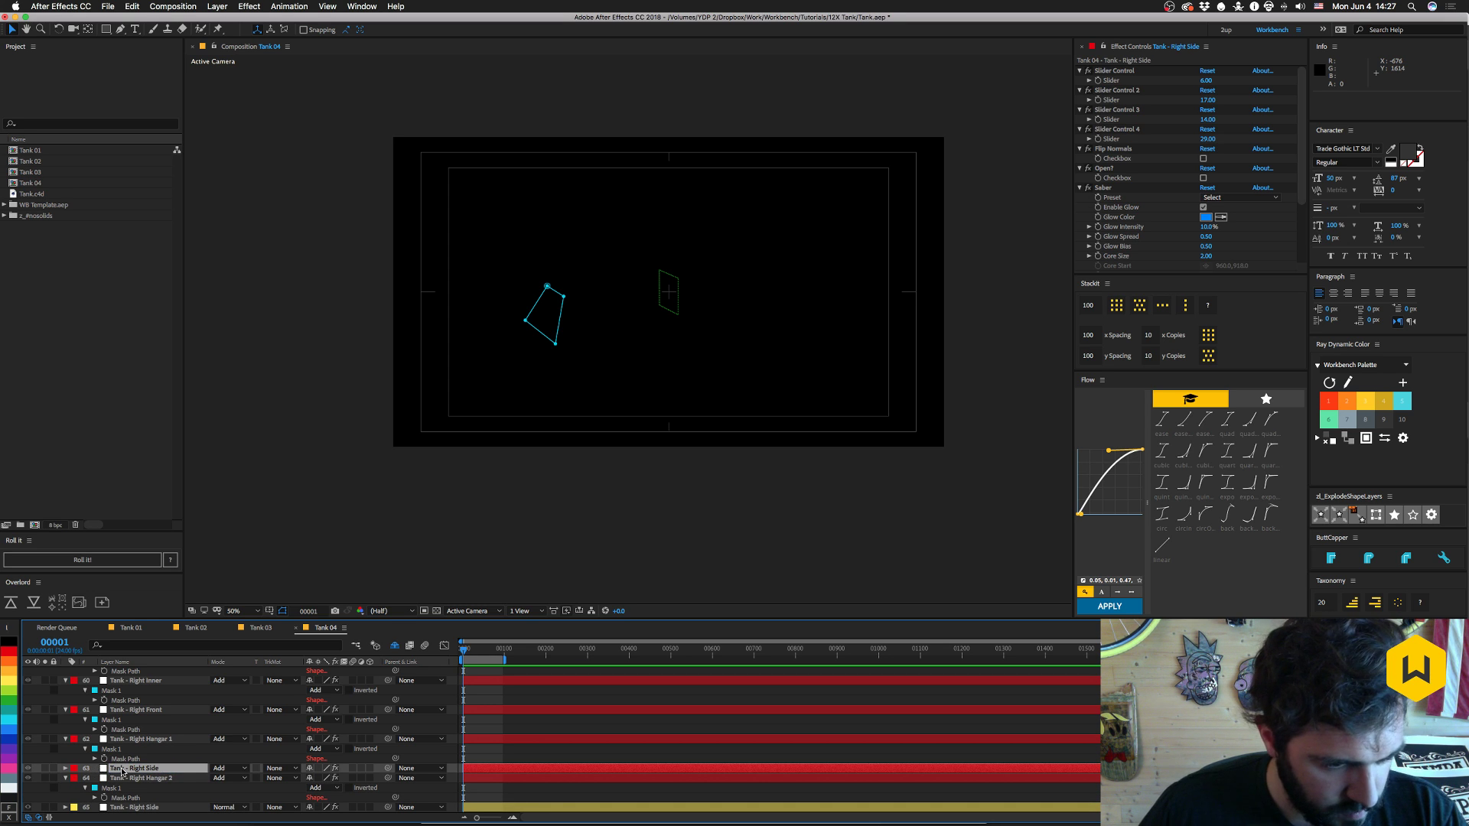
left_click_drag(123, 770, 117, 803)
scroll(118, 803, "down", 1)
- Reveal the old Tank - Right Side layer's mask expression and set the new layer's four sliders to 22, 11, 36 and 38
left_click(123, 798)
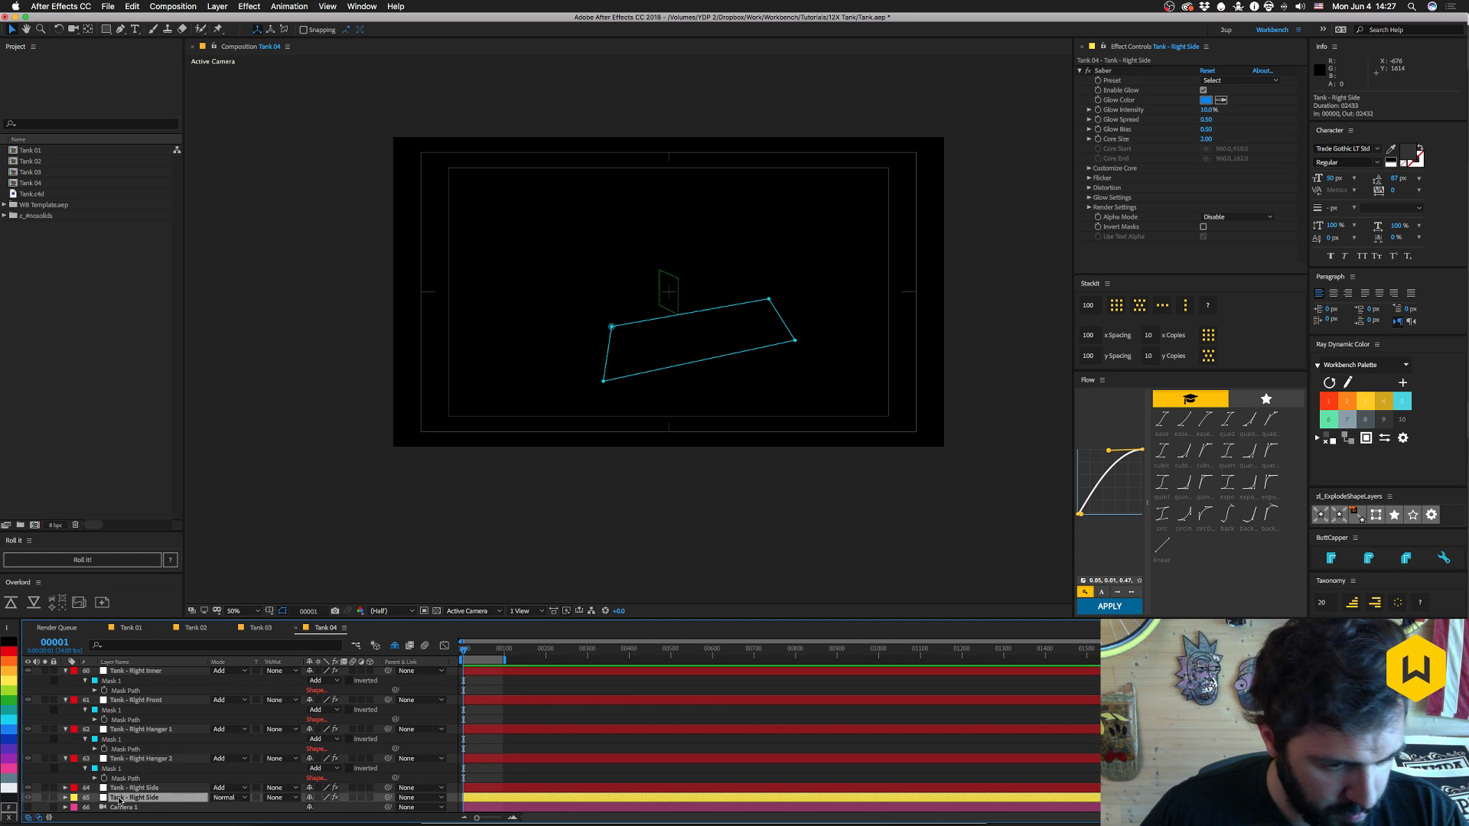
key("m")
scroll(156, 765, "down", 2)
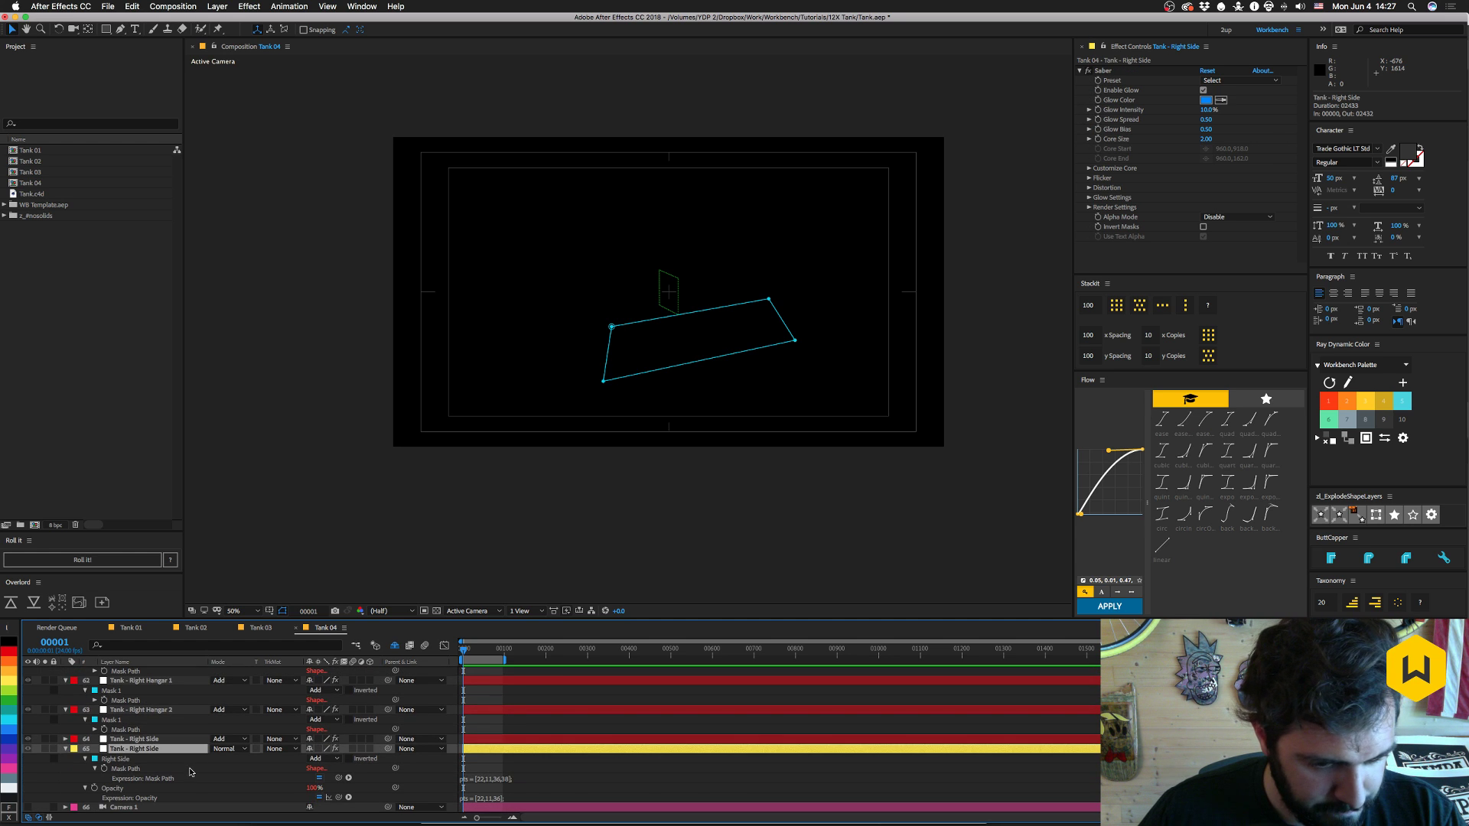
left_click(137, 739)
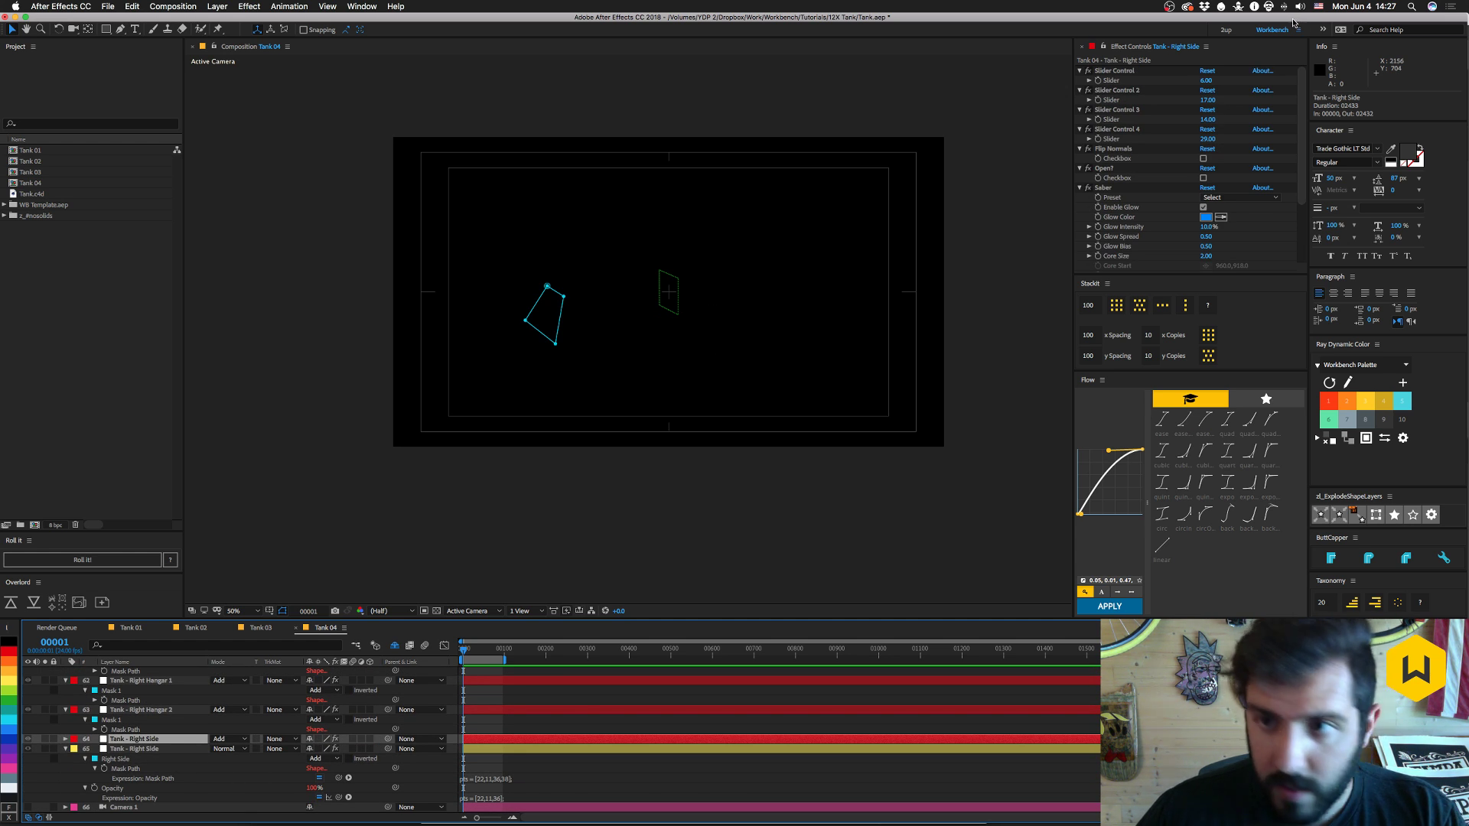
left_click(1205, 81)
type("22")
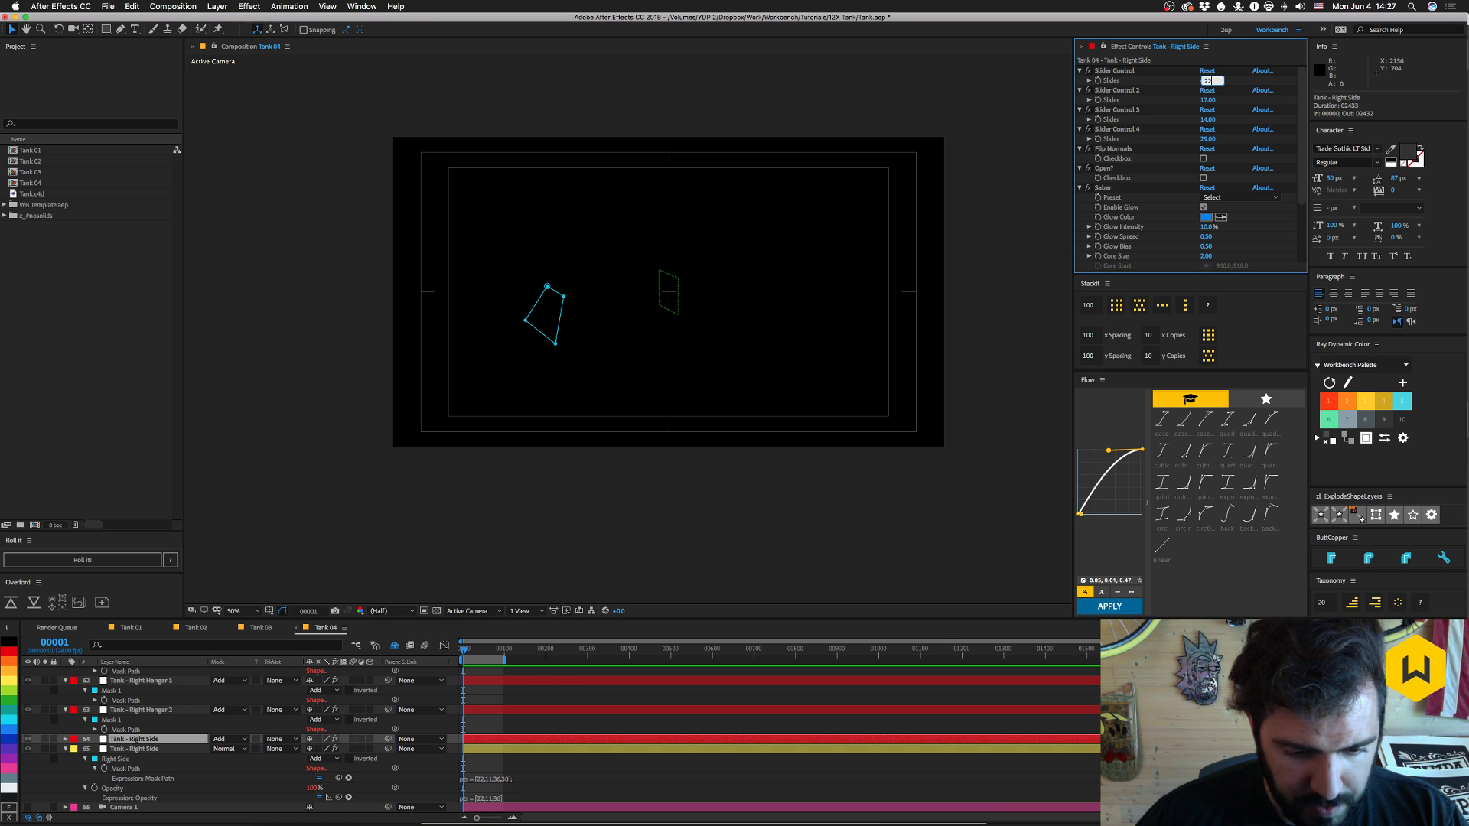
key("Tab")
type("11")
key("Tab")
type("36")
key("Tab")
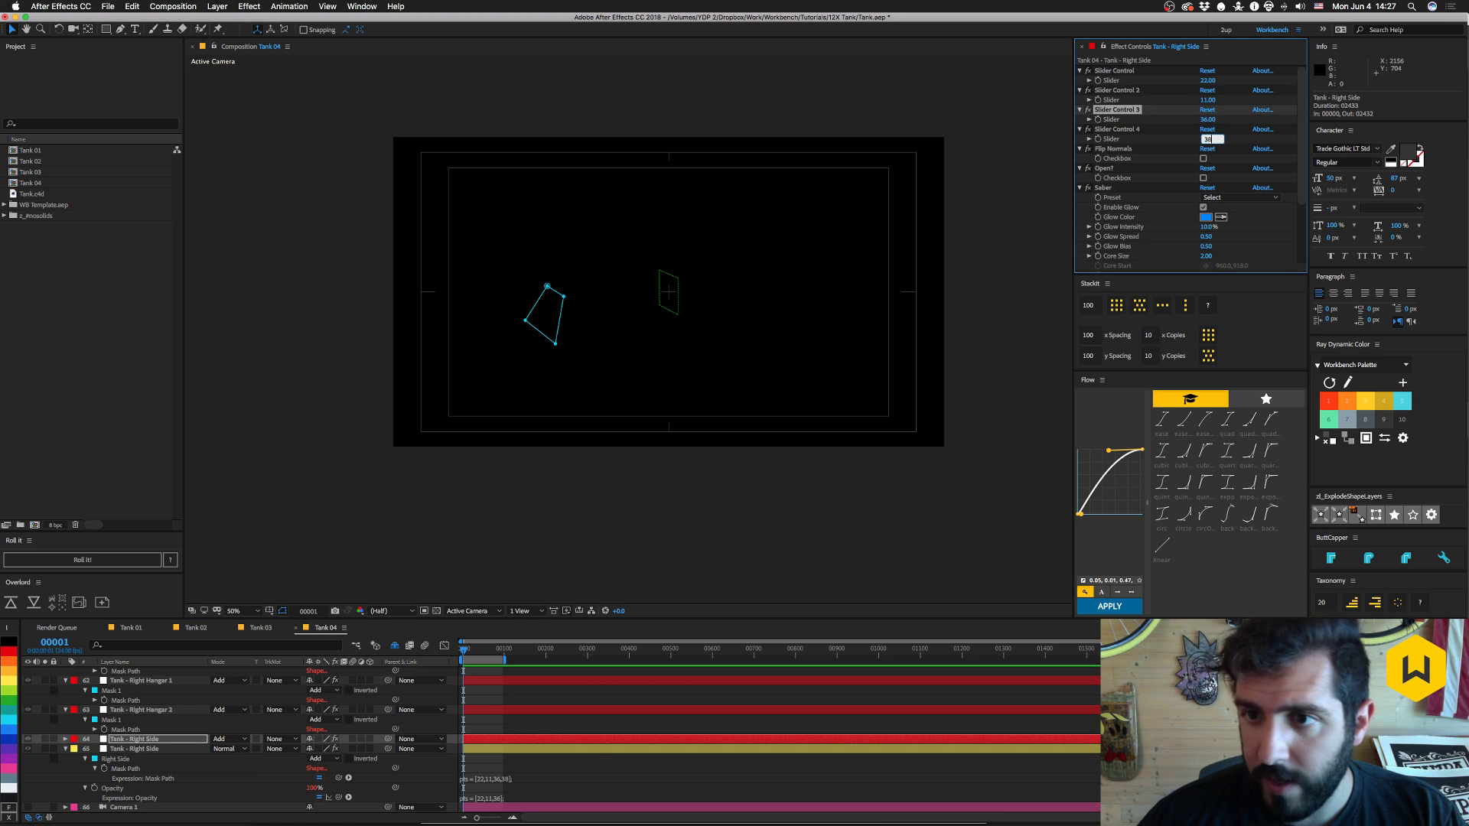
type("38")
key("Return")
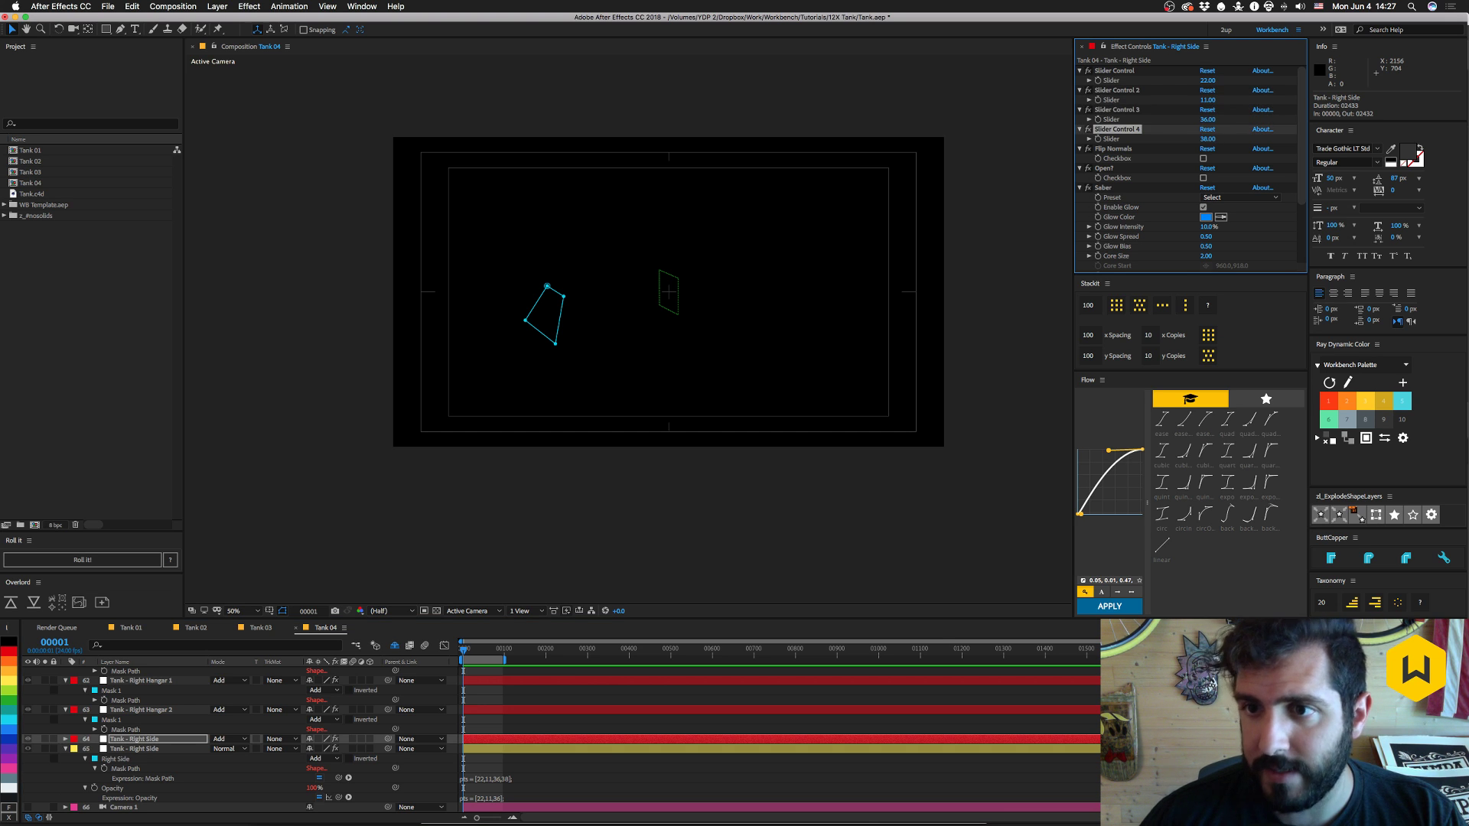
- Delete the old yellow Tank - Right Side layer and select the new red one
left_click(146, 750)
key("Delete")
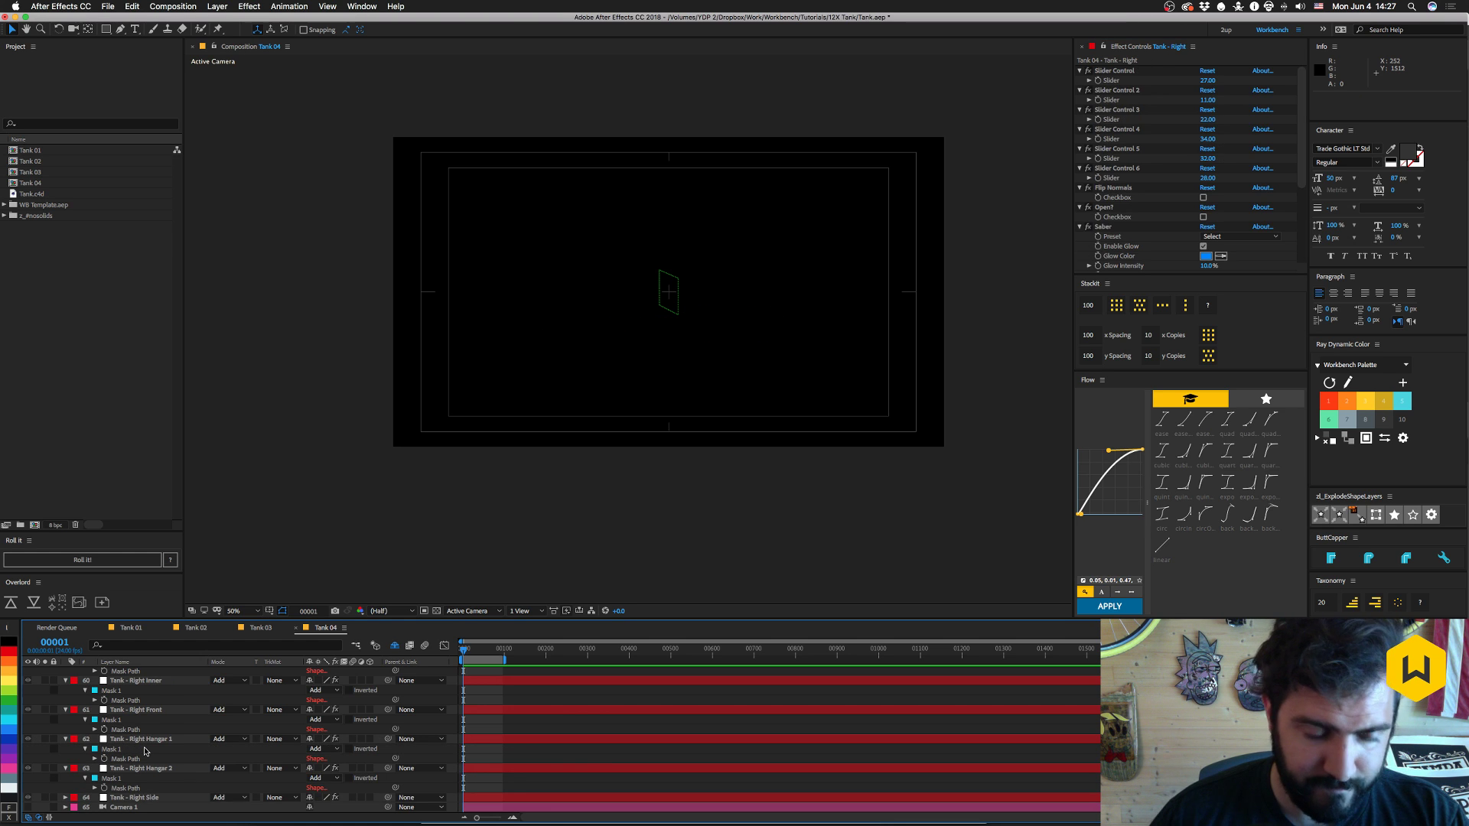
left_click(142, 768)
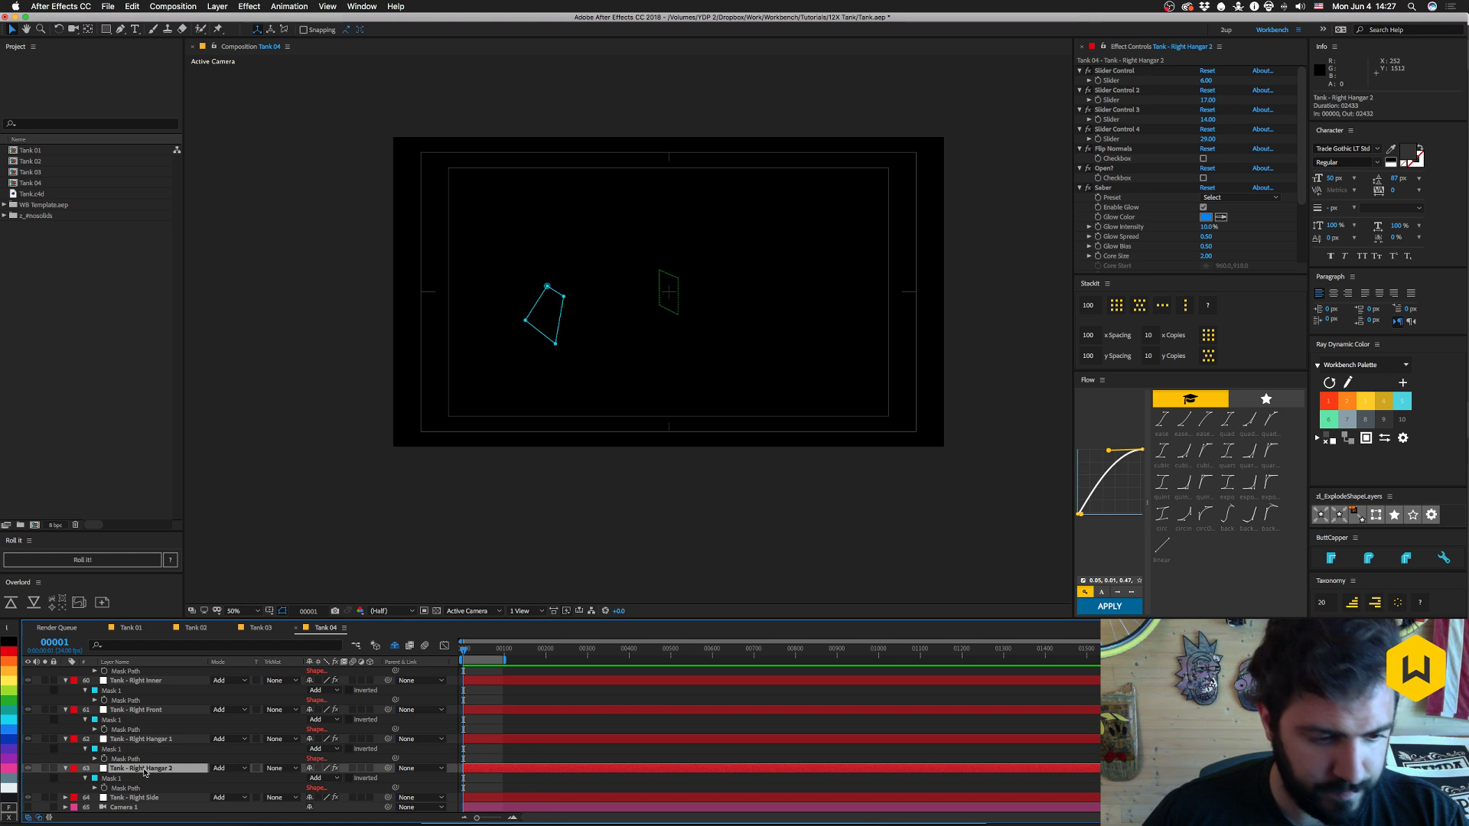
left_click(146, 798)
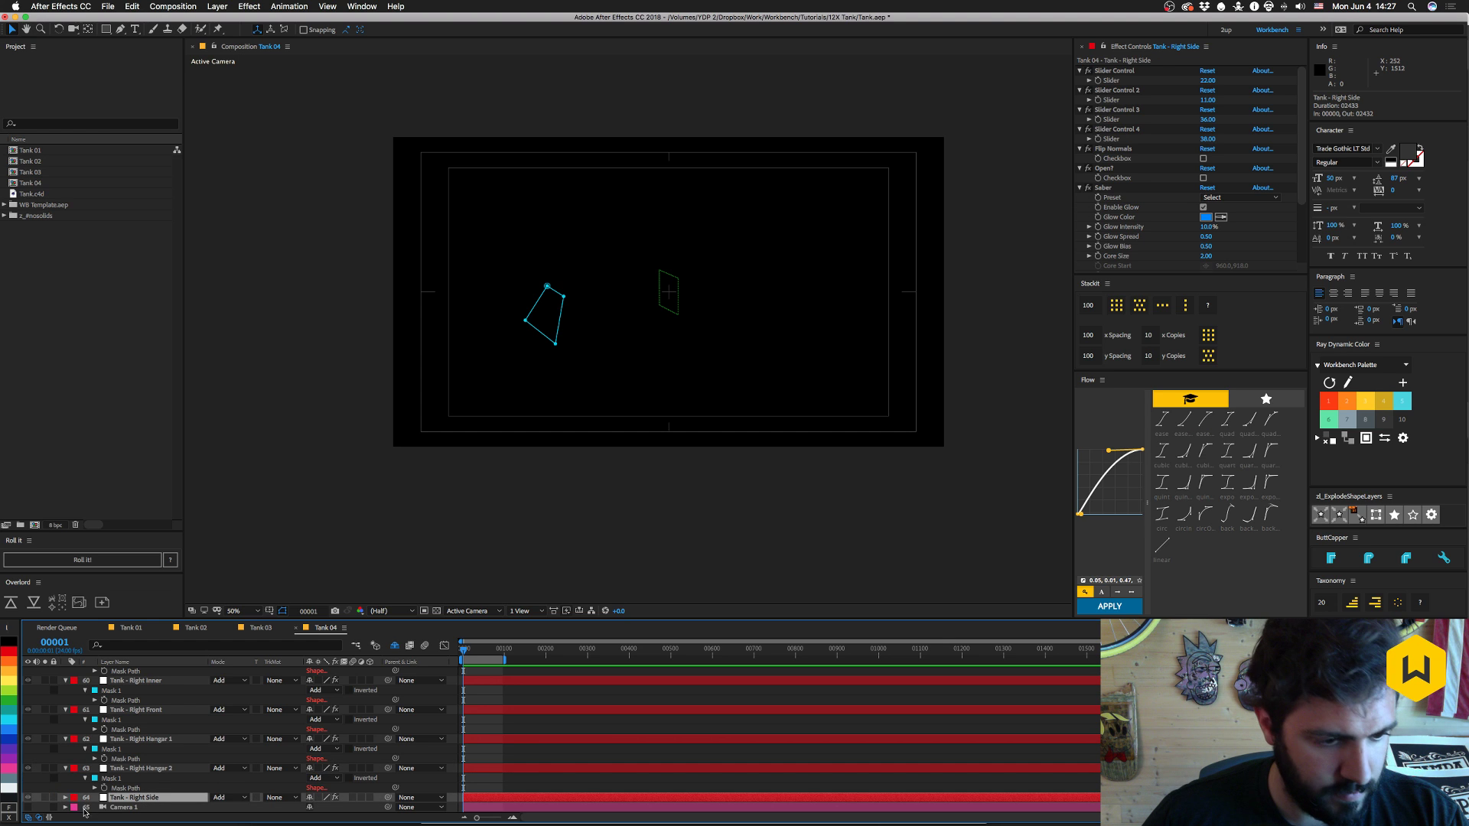
- Turn off solo on the [Cloner] layer so that all tank layers render
left_click(129, 769)
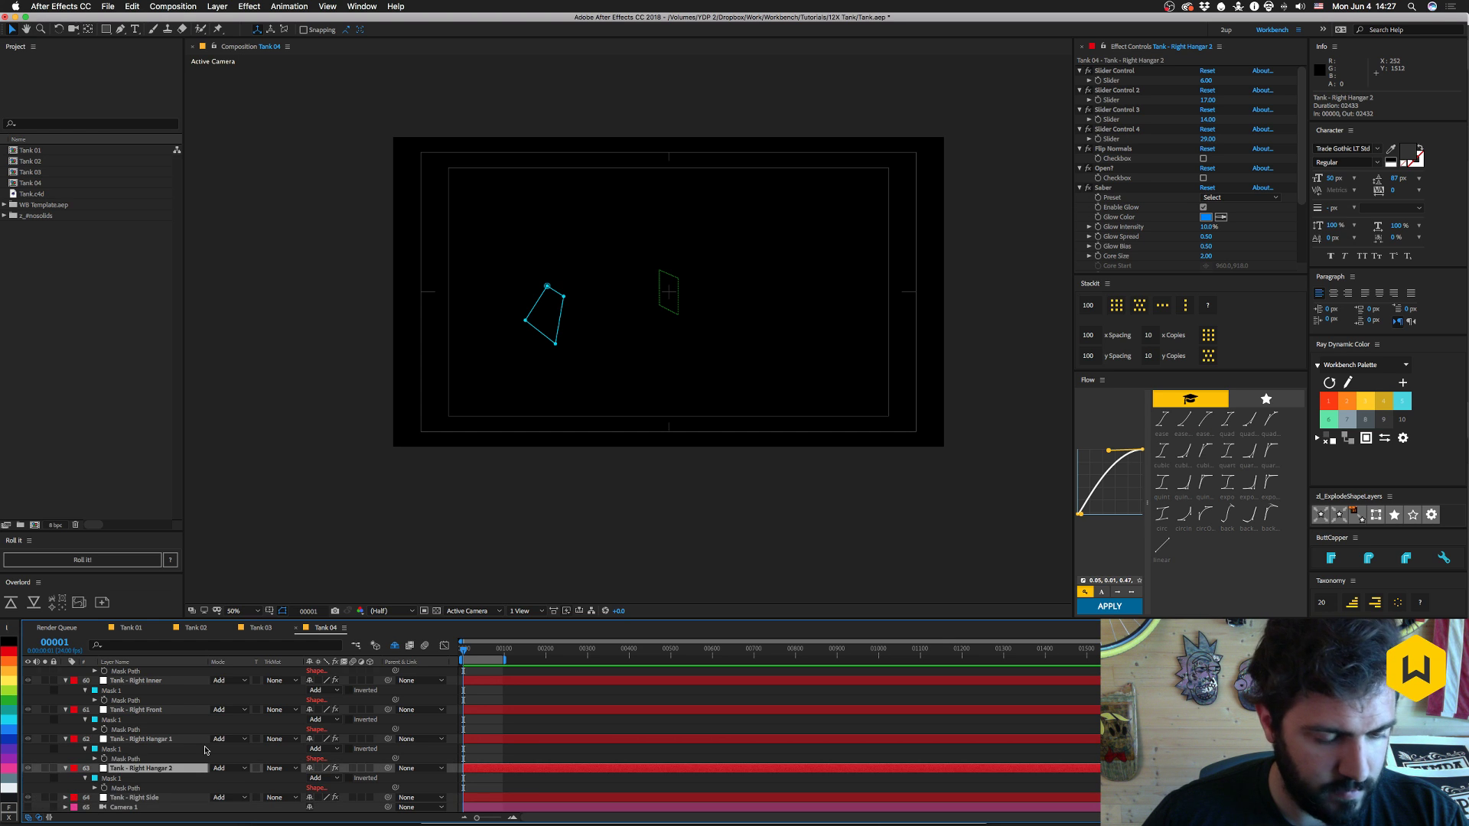
scroll(205, 750, "up", 10)
left_click(47, 673)
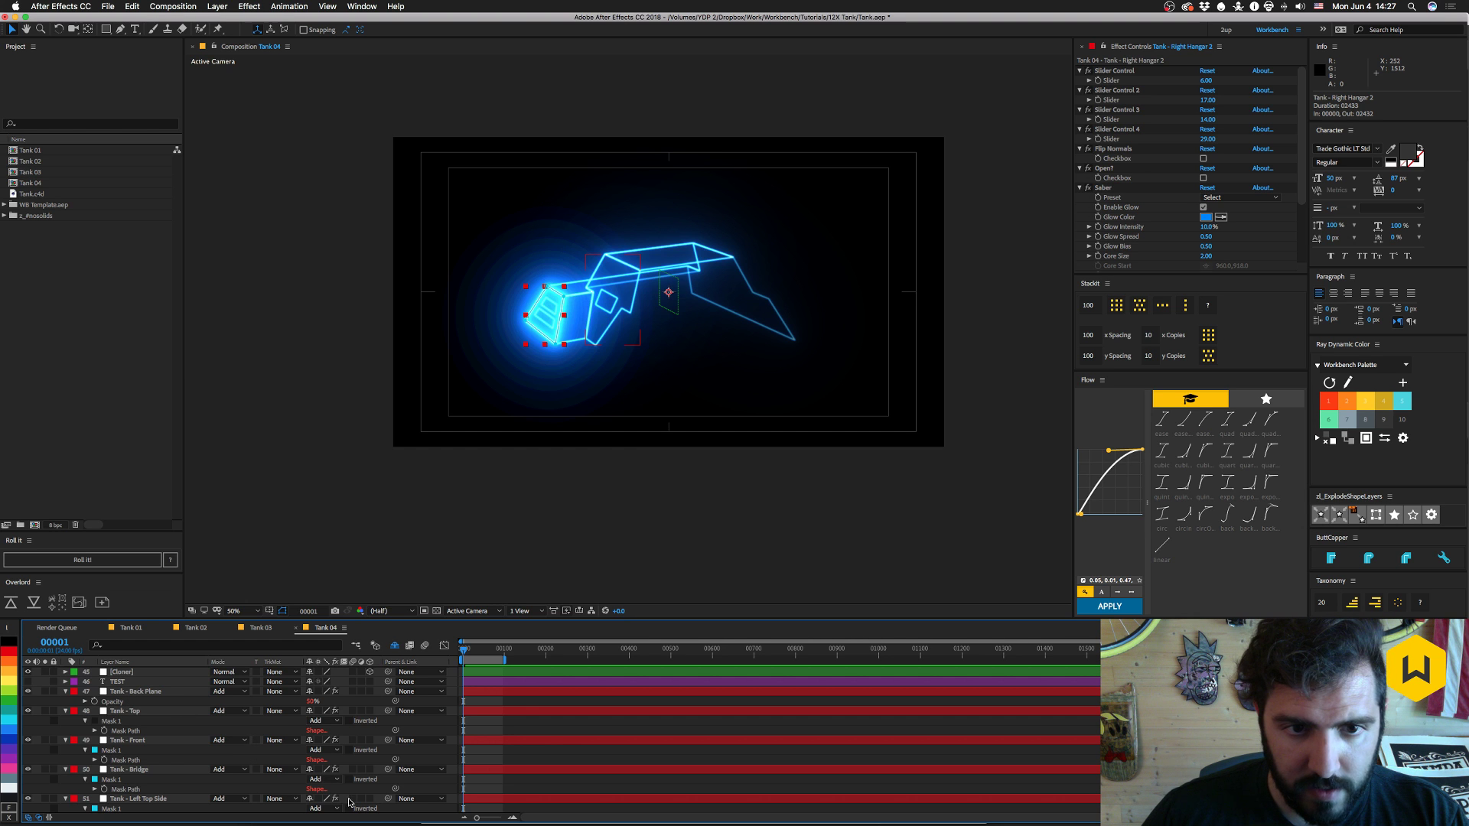
- Copy only the mask path expression from the Tank - Back Plane layer
scroll(162, 733, "down", 10)
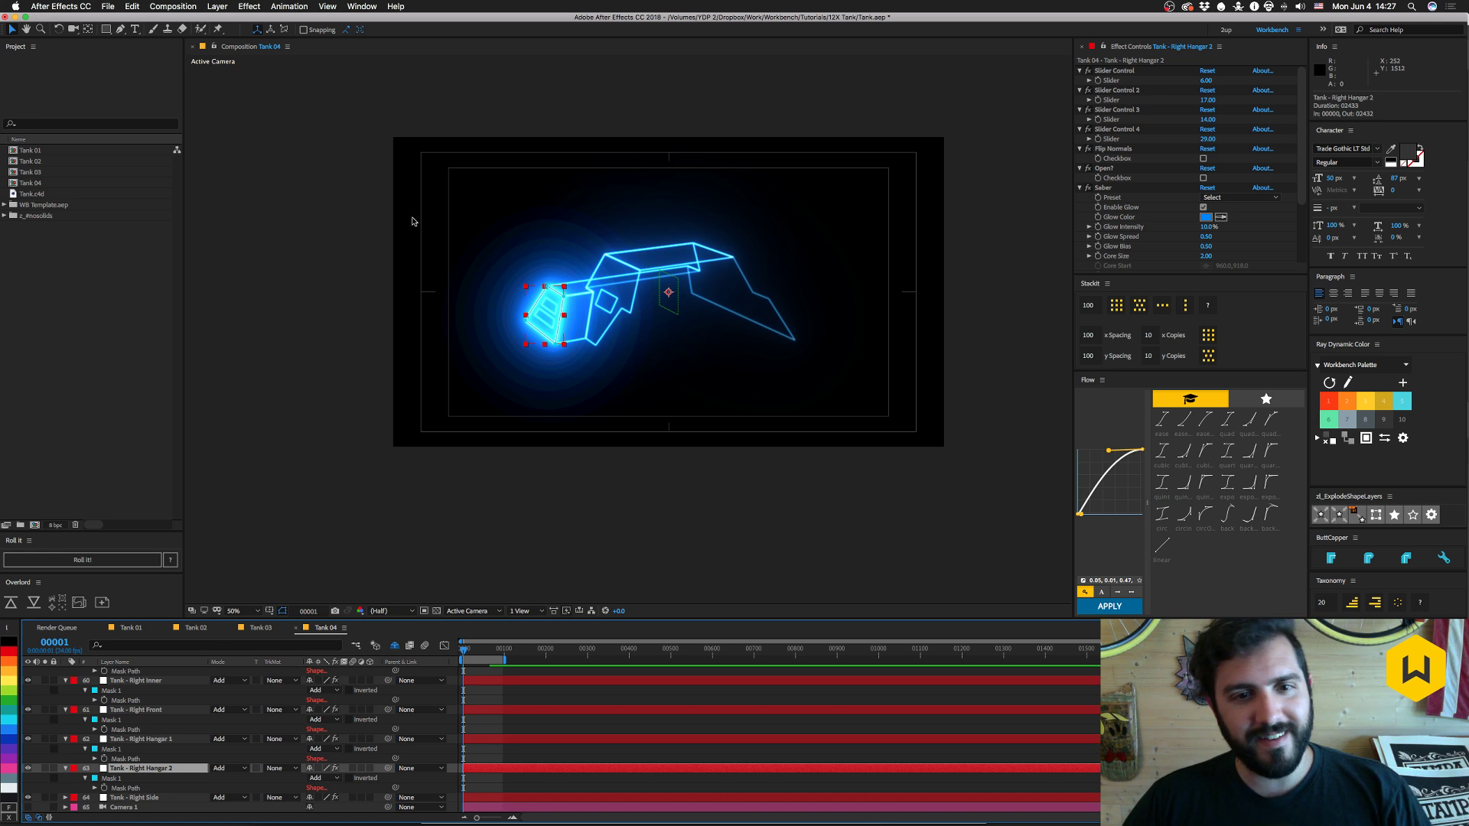
left_click(528, 550)
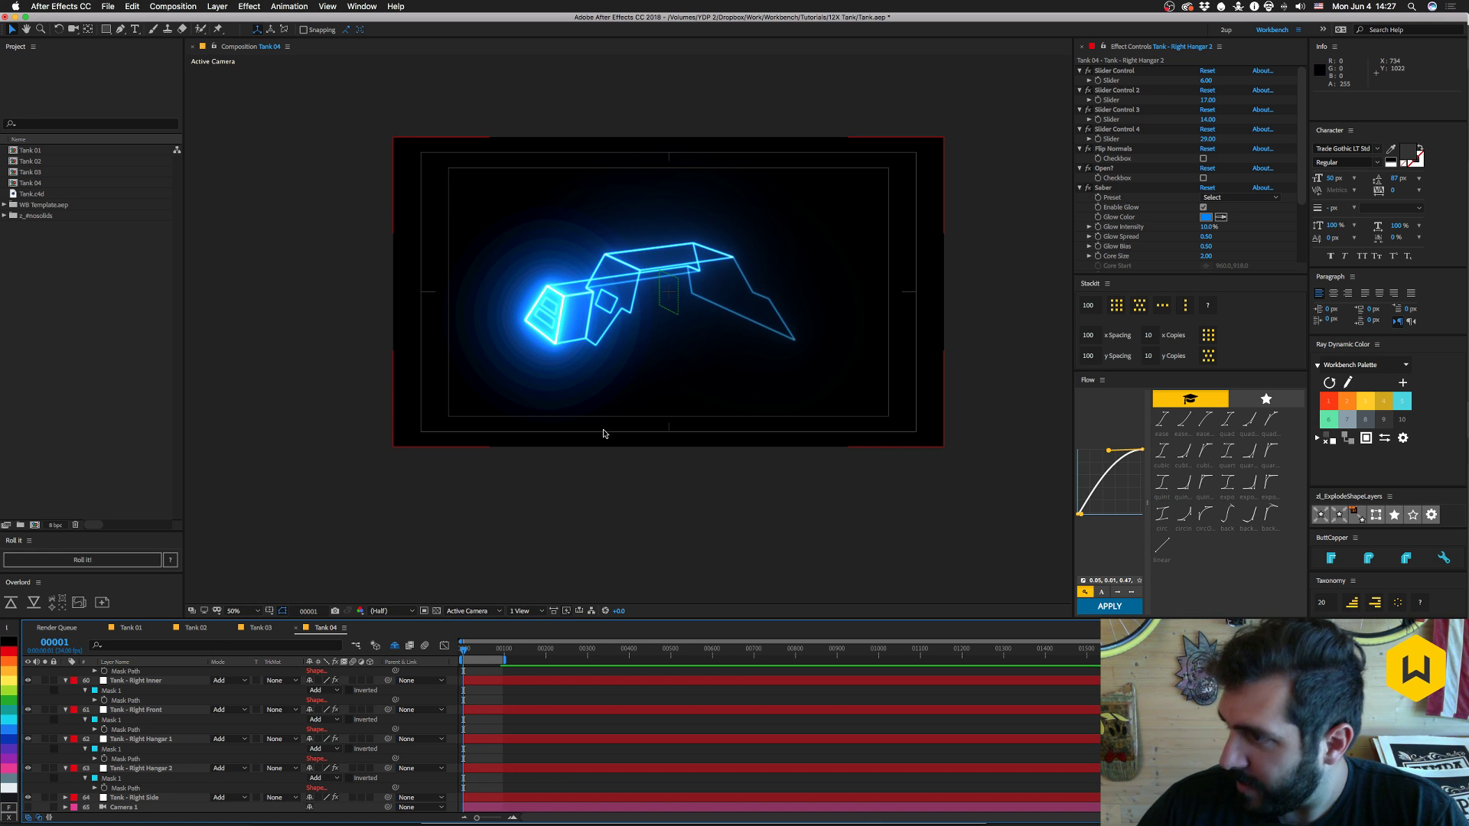
scroll(164, 719, "up", 10)
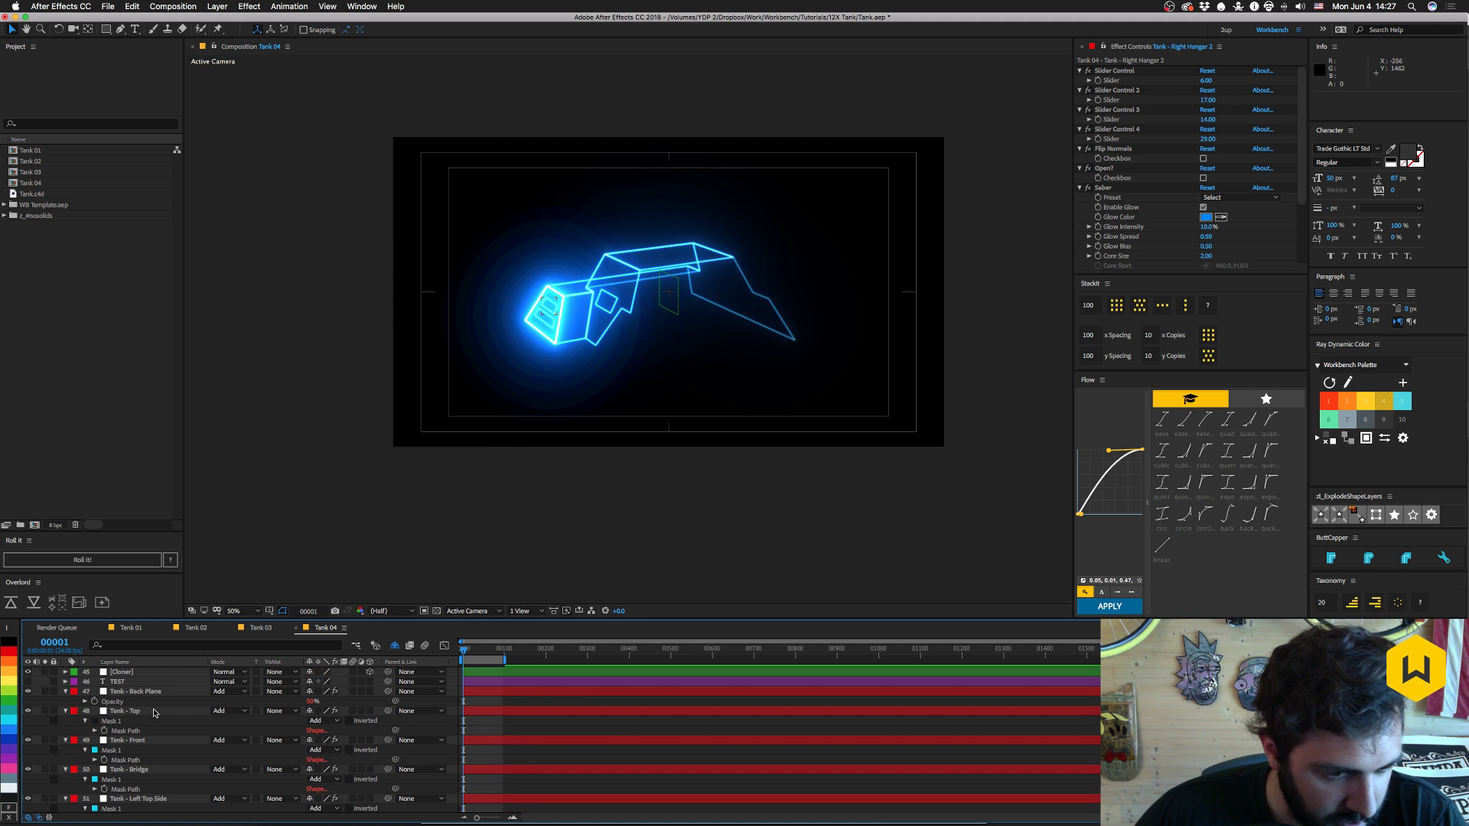
left_click(133, 693)
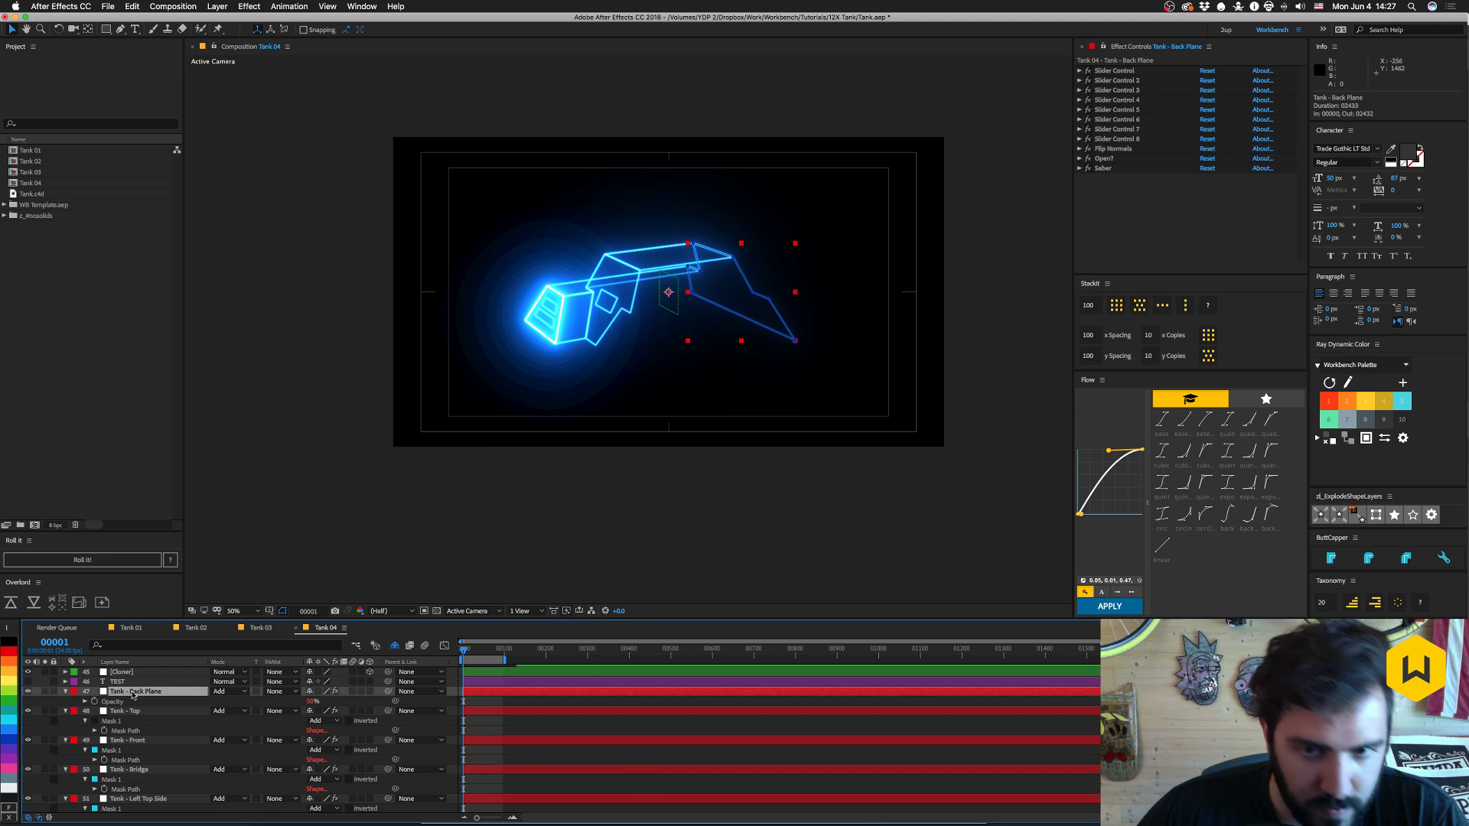
key("e")
key("e")
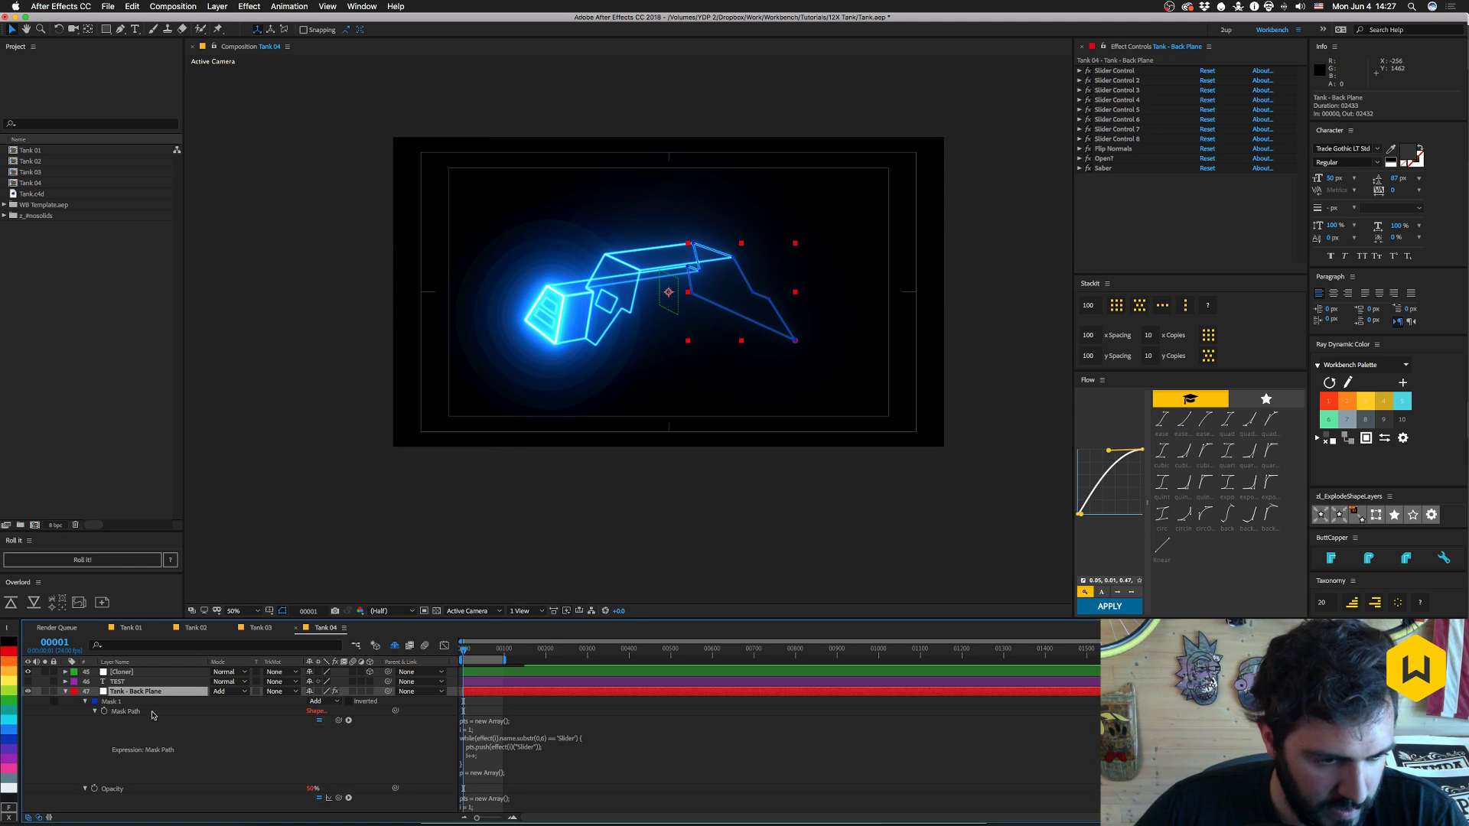
left_click(127, 712)
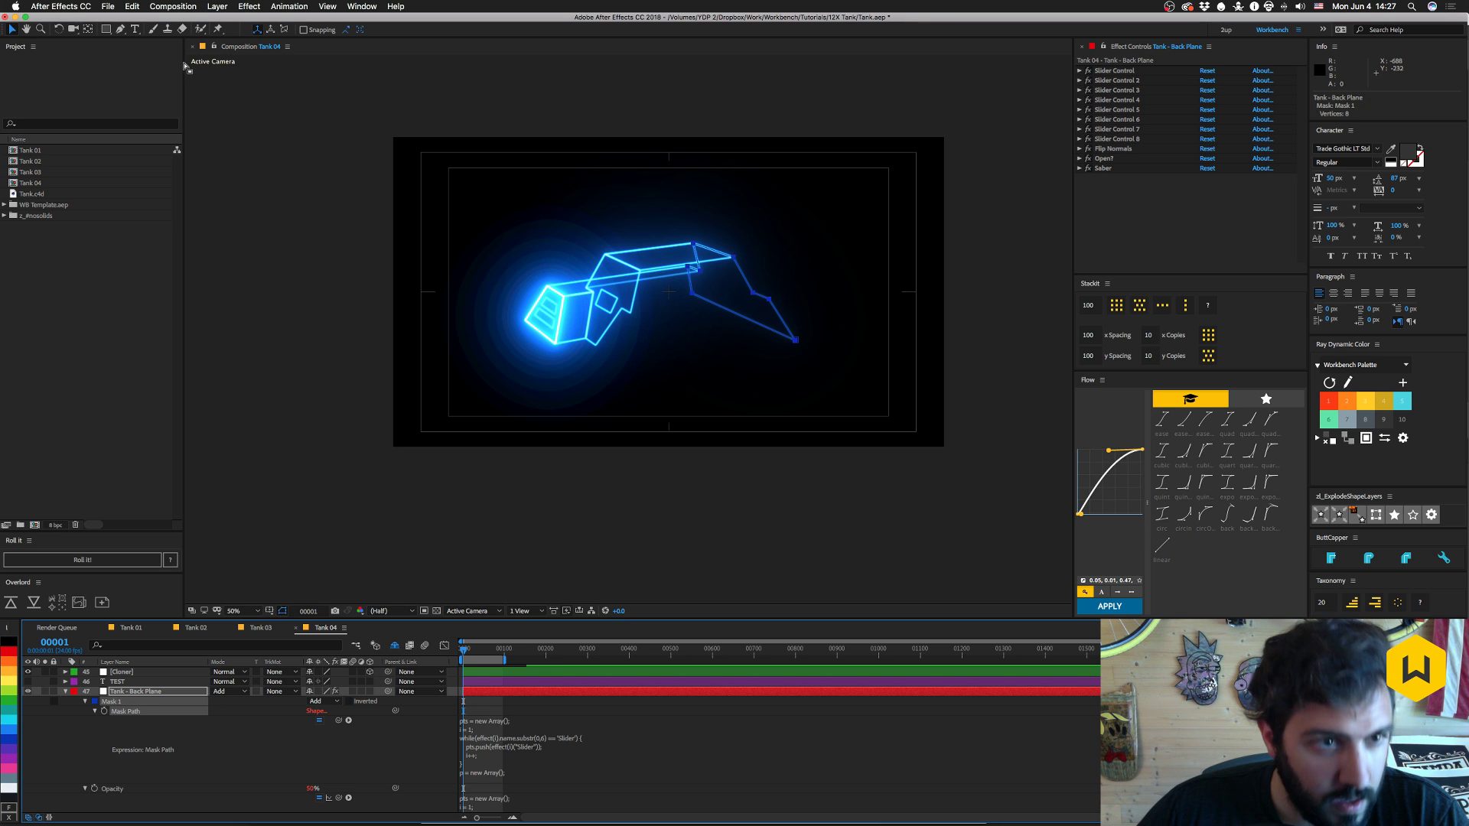
left_click(132, 7)
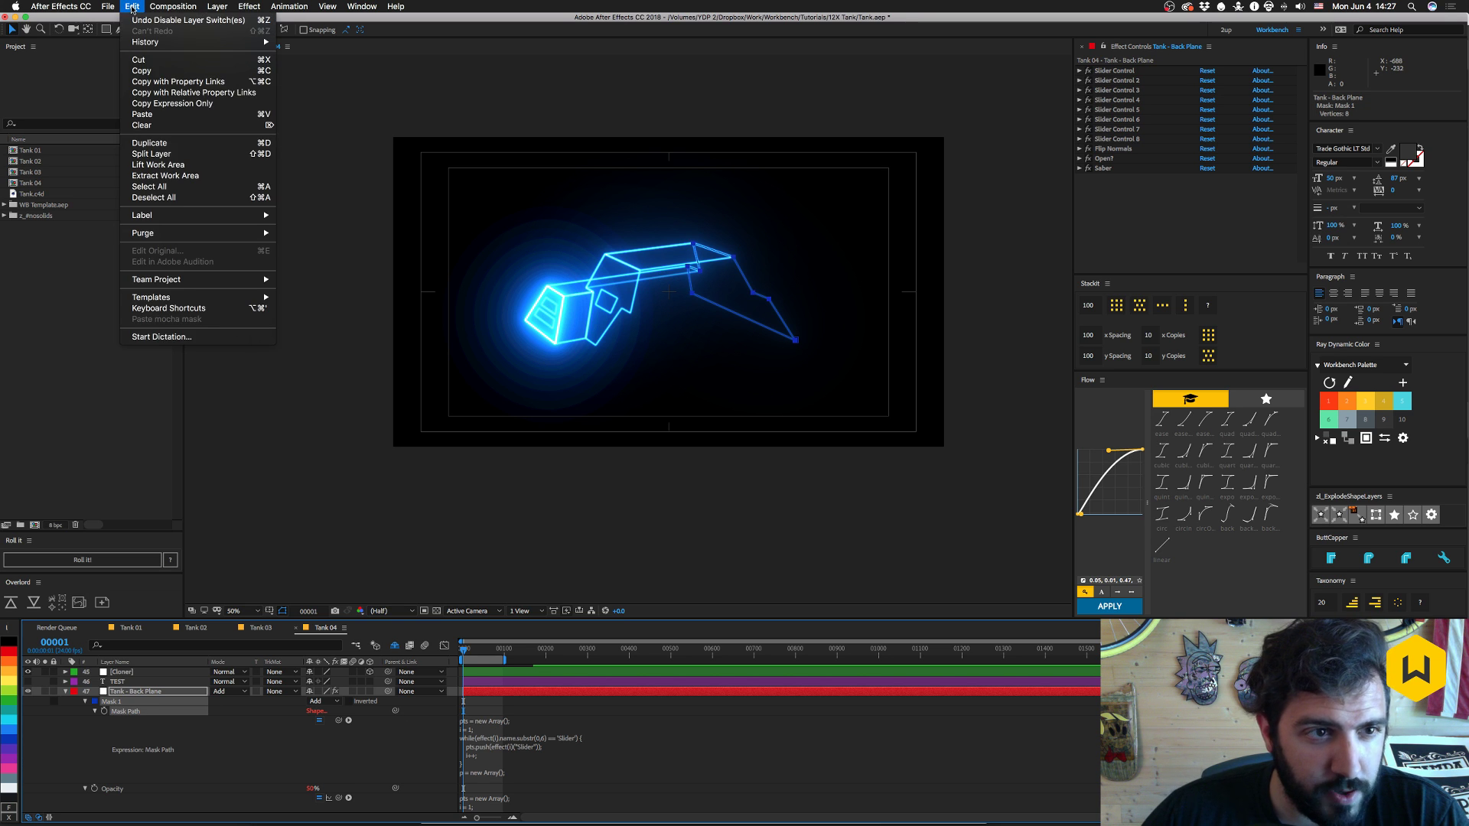
left_click(164, 99)
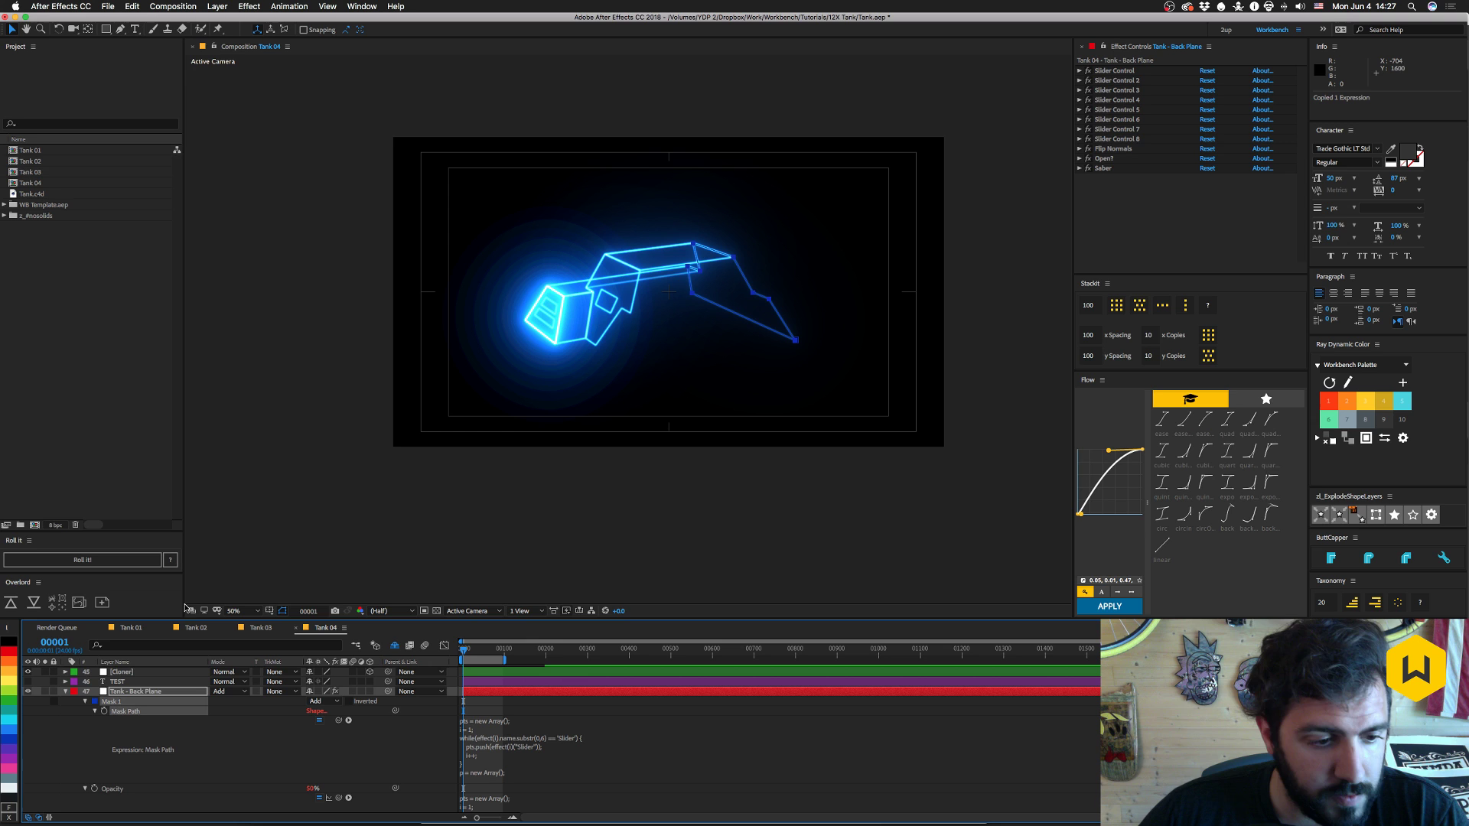
- Show only the mask of the Tank - Back Plane layer and maximize the timeline to see the whole tank layer stack
left_click(66, 693)
left_click(122, 693)
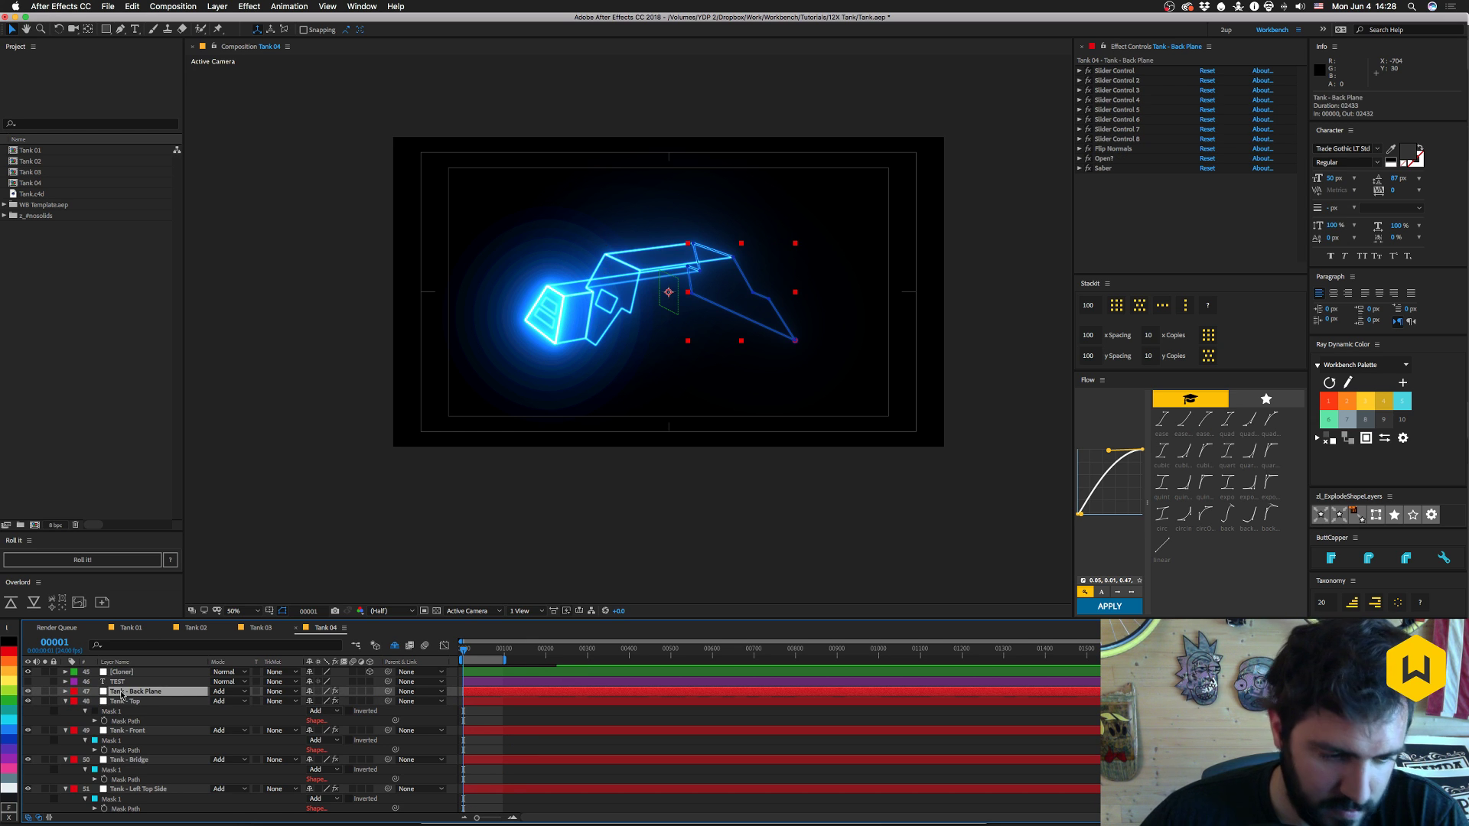
key("m")
left_click(107, 702)
left_click(127, 720)
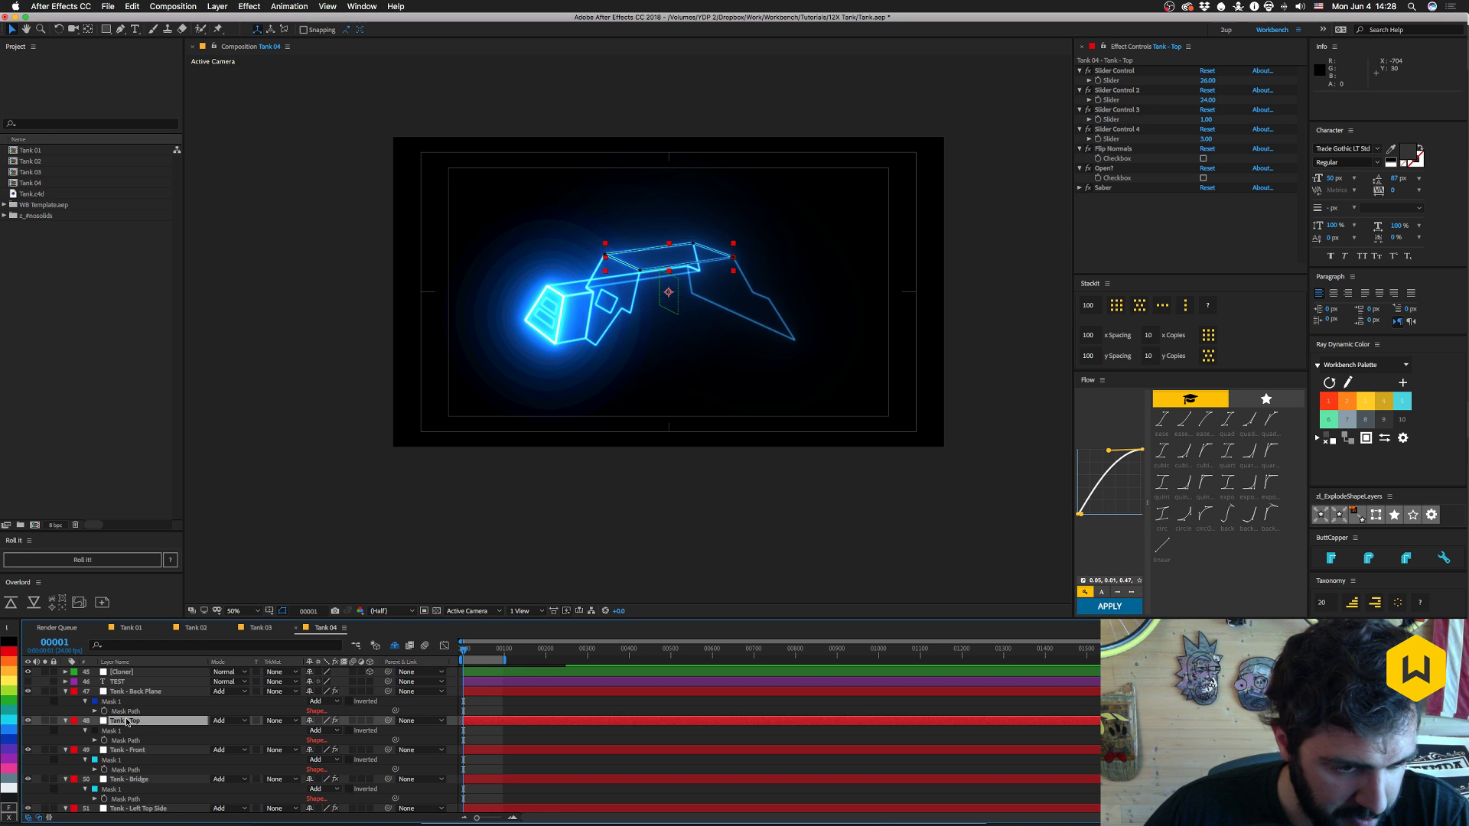
scroll(137, 750, "down", 10)
scroll(143, 766, "up", 5)
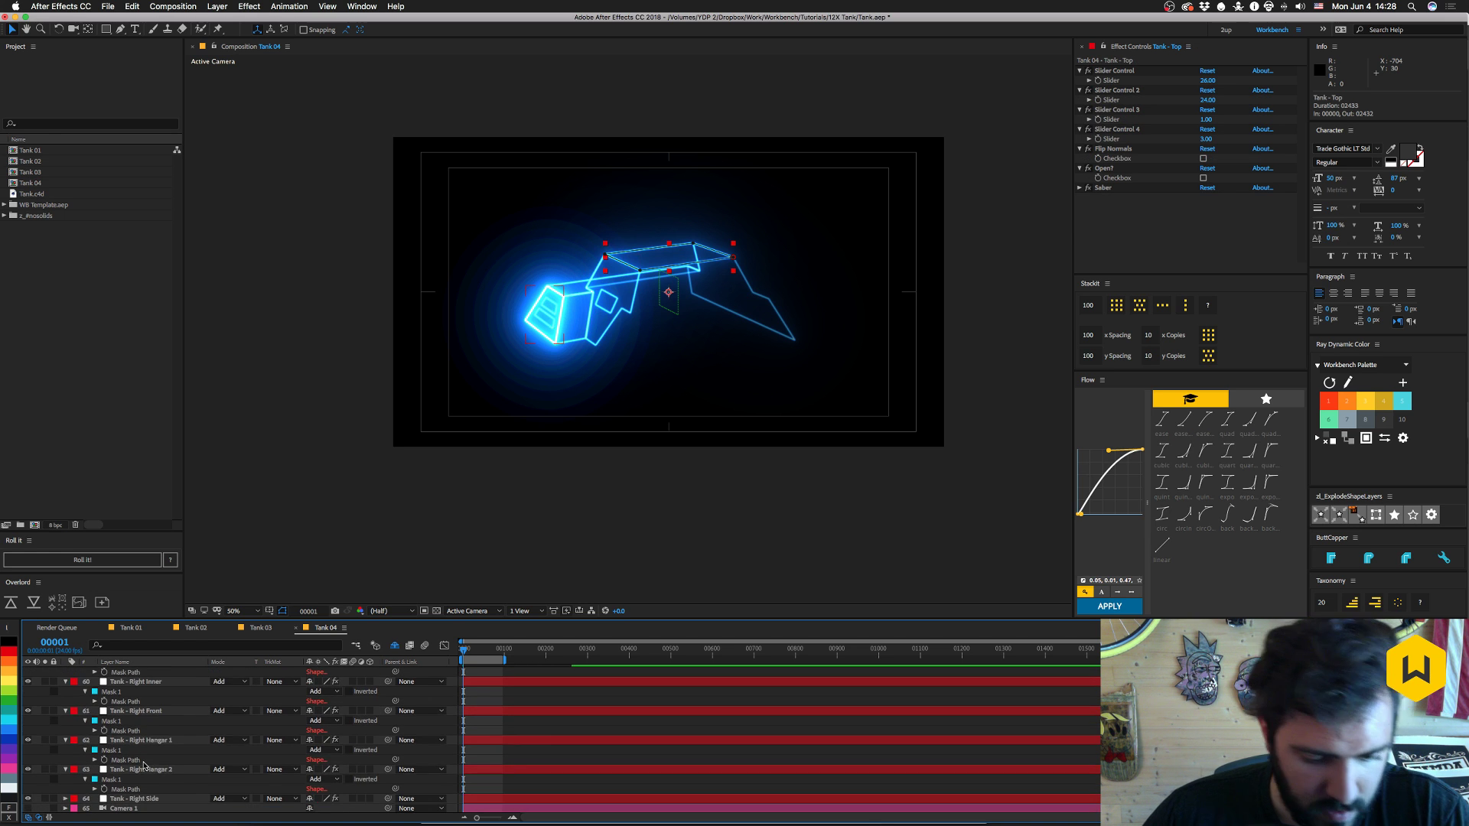
key("grave")
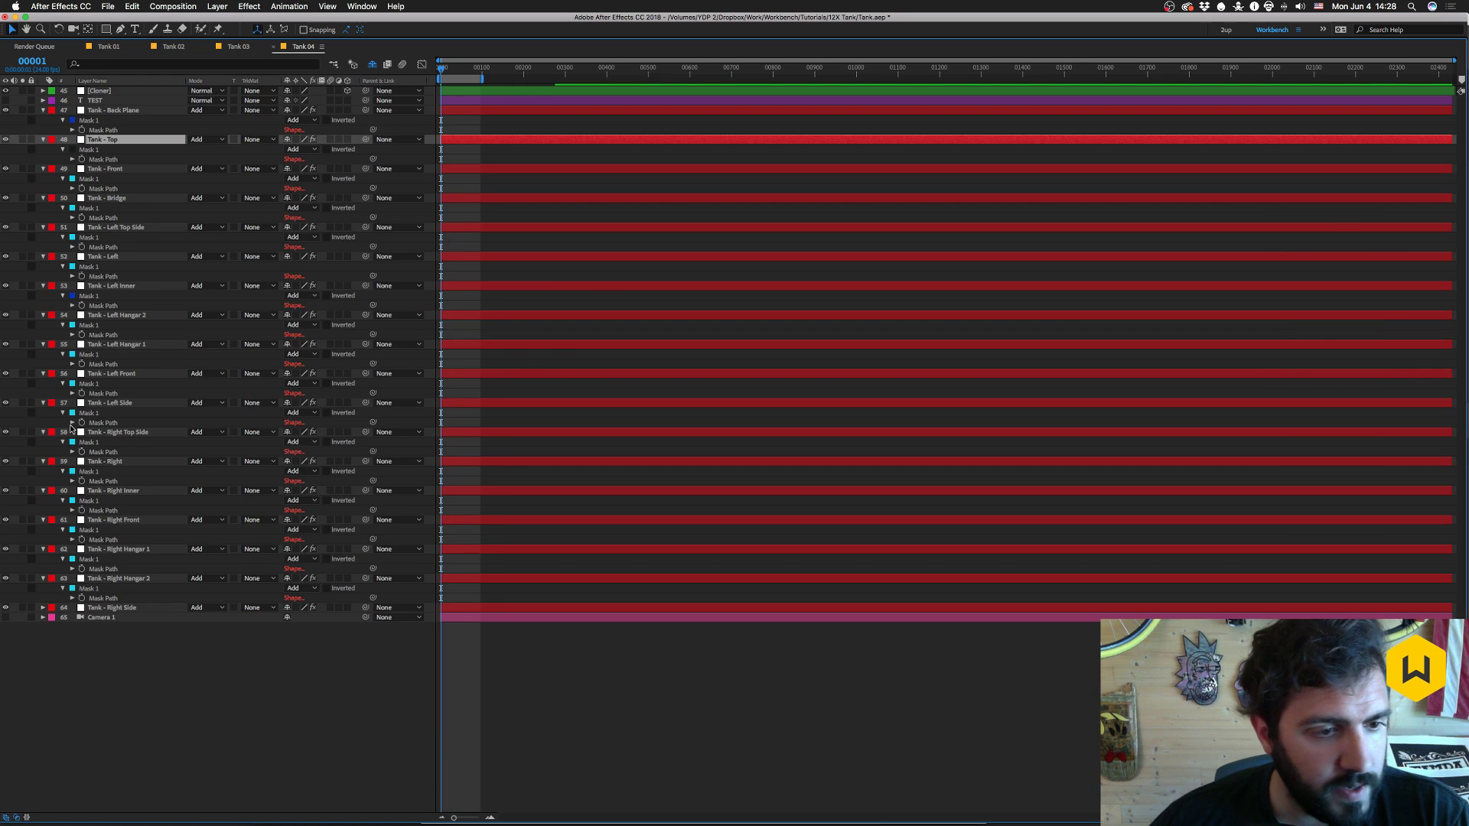
- Delete Mask 1 from the Tank - Top, Tank - Front and Tank - Bridge layers
left_click(94, 149)
key("Delete")
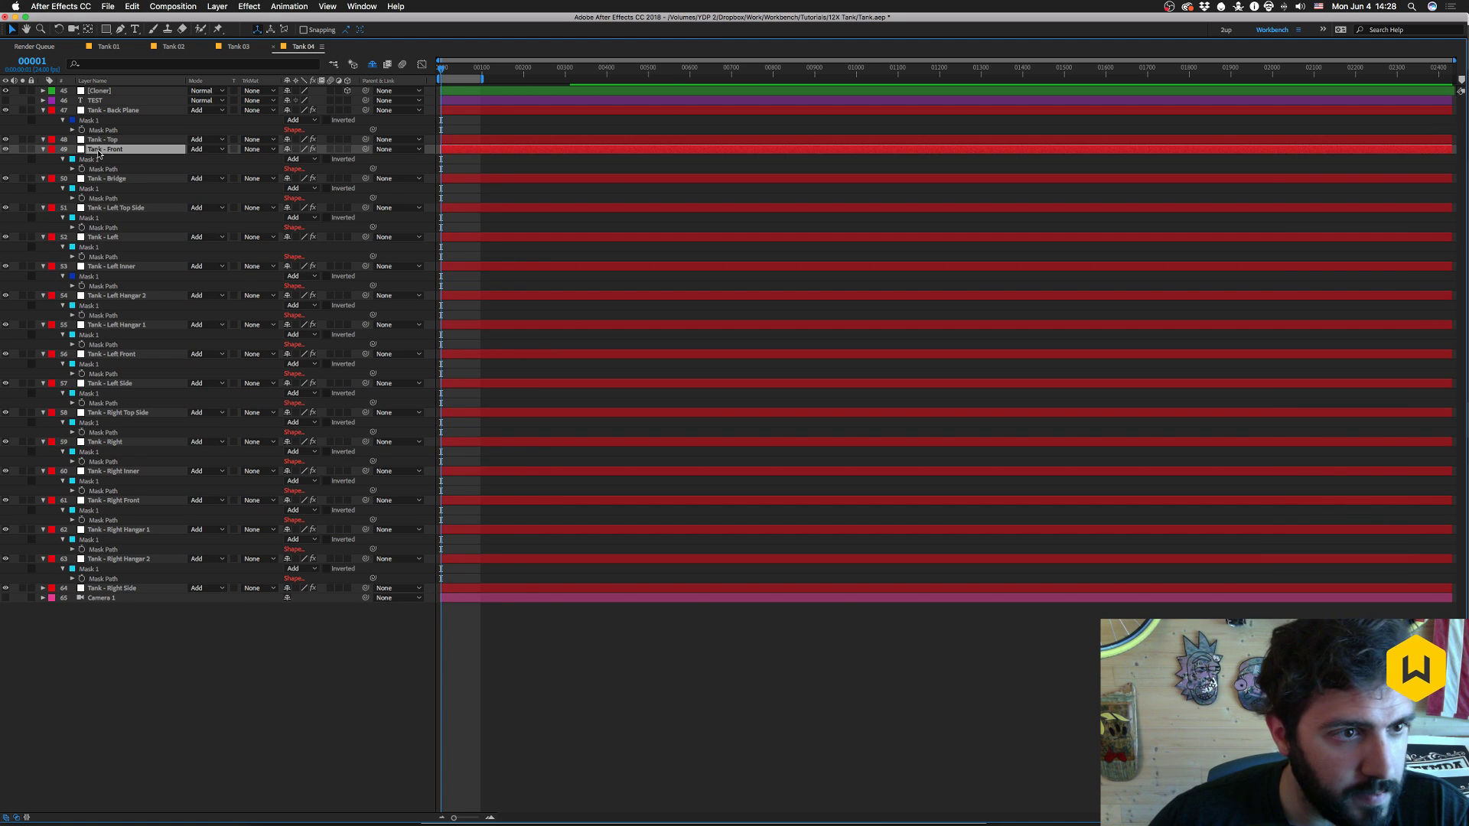
left_click(93, 150)
left_click(94, 160)
key("Delete")
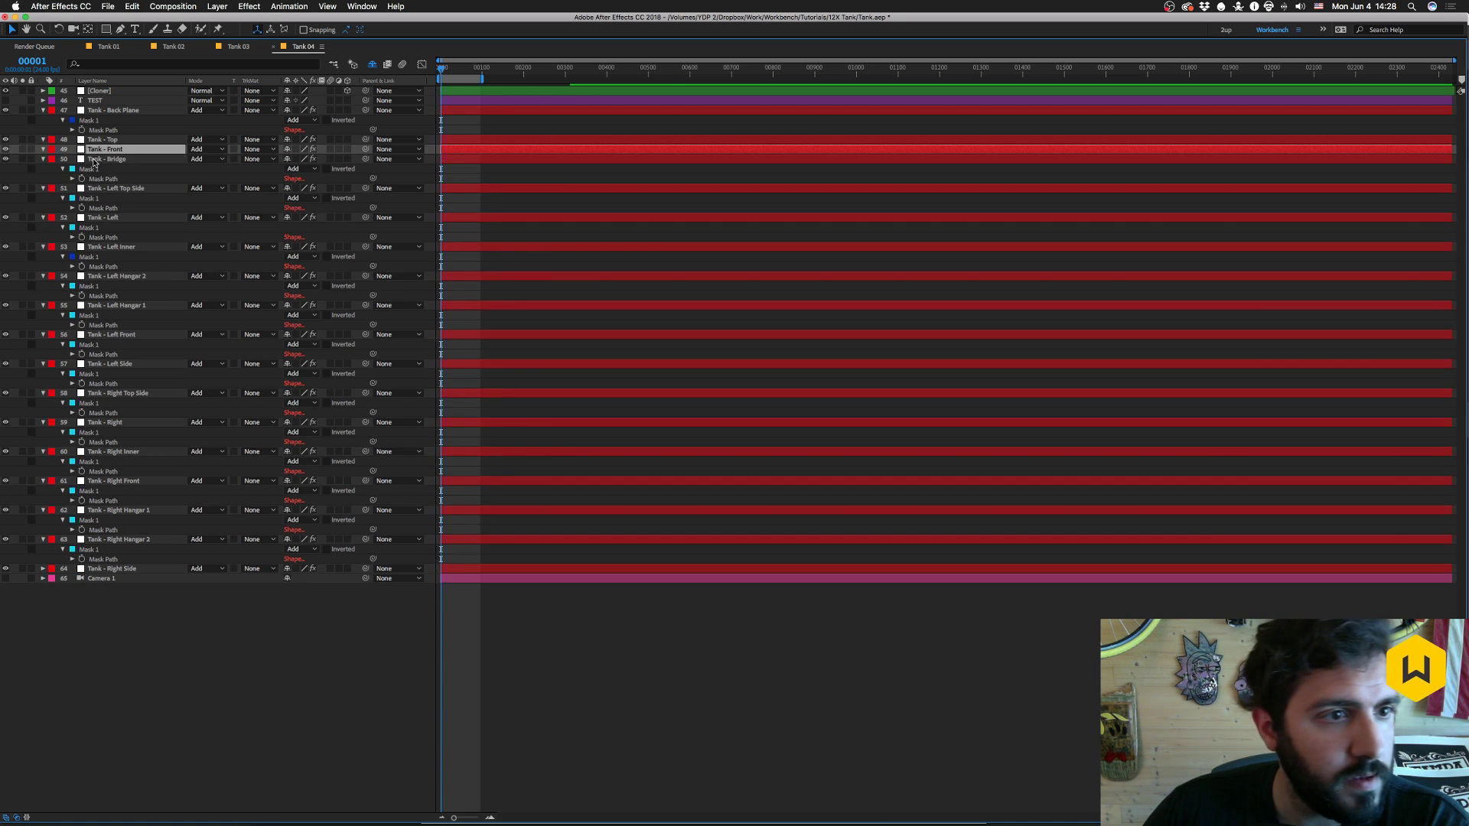
left_click(94, 158)
left_click(96, 168)
key("Delete")
- Delete Mask 1 from the Tank - Left Top Side, Tank - Left and Tank - Left Inner layers
left_click(96, 169)
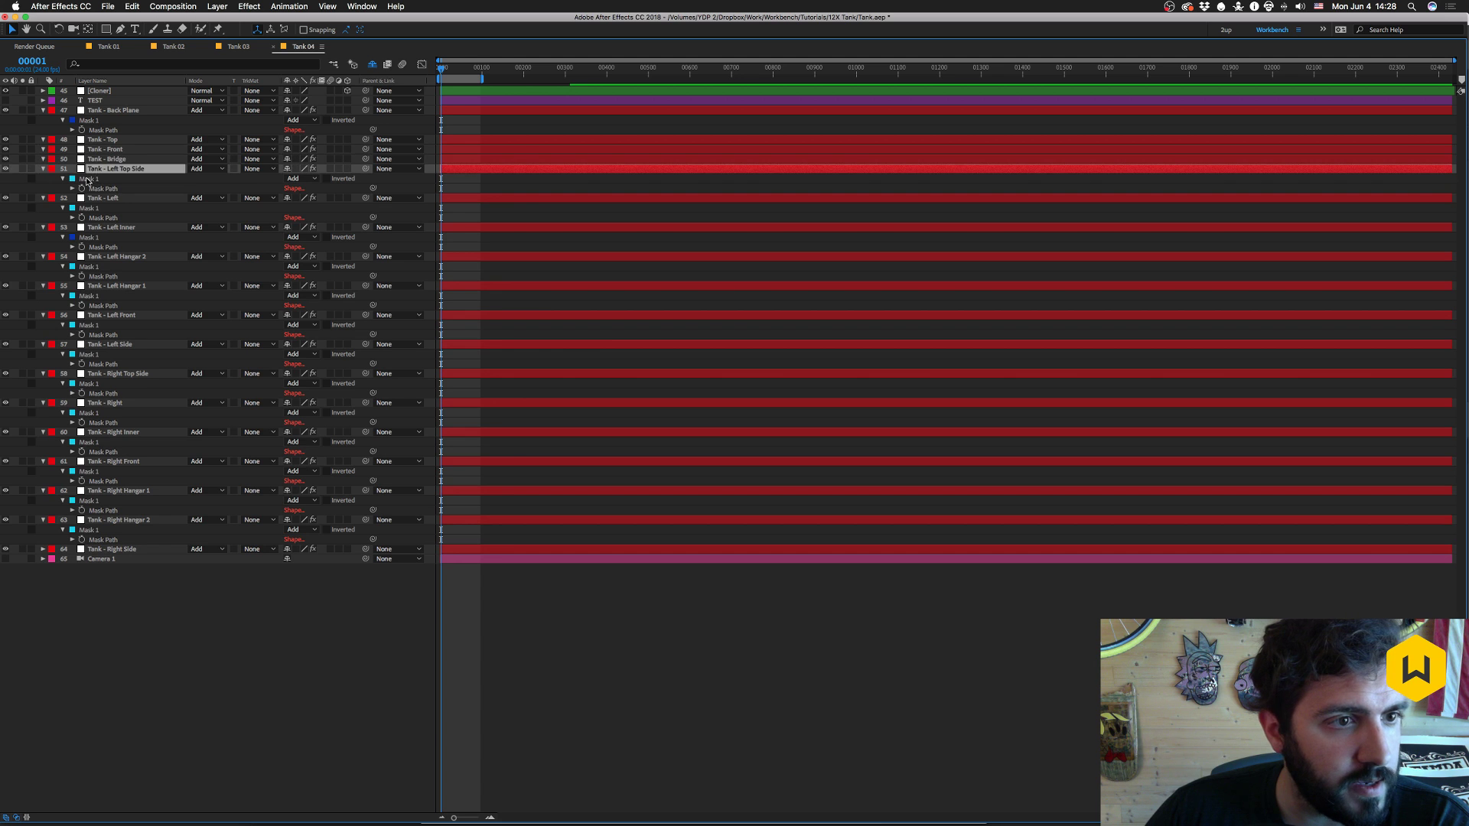
left_click(88, 179)
key("Delete")
left_click(92, 179)
left_click(88, 189)
key("Delete")
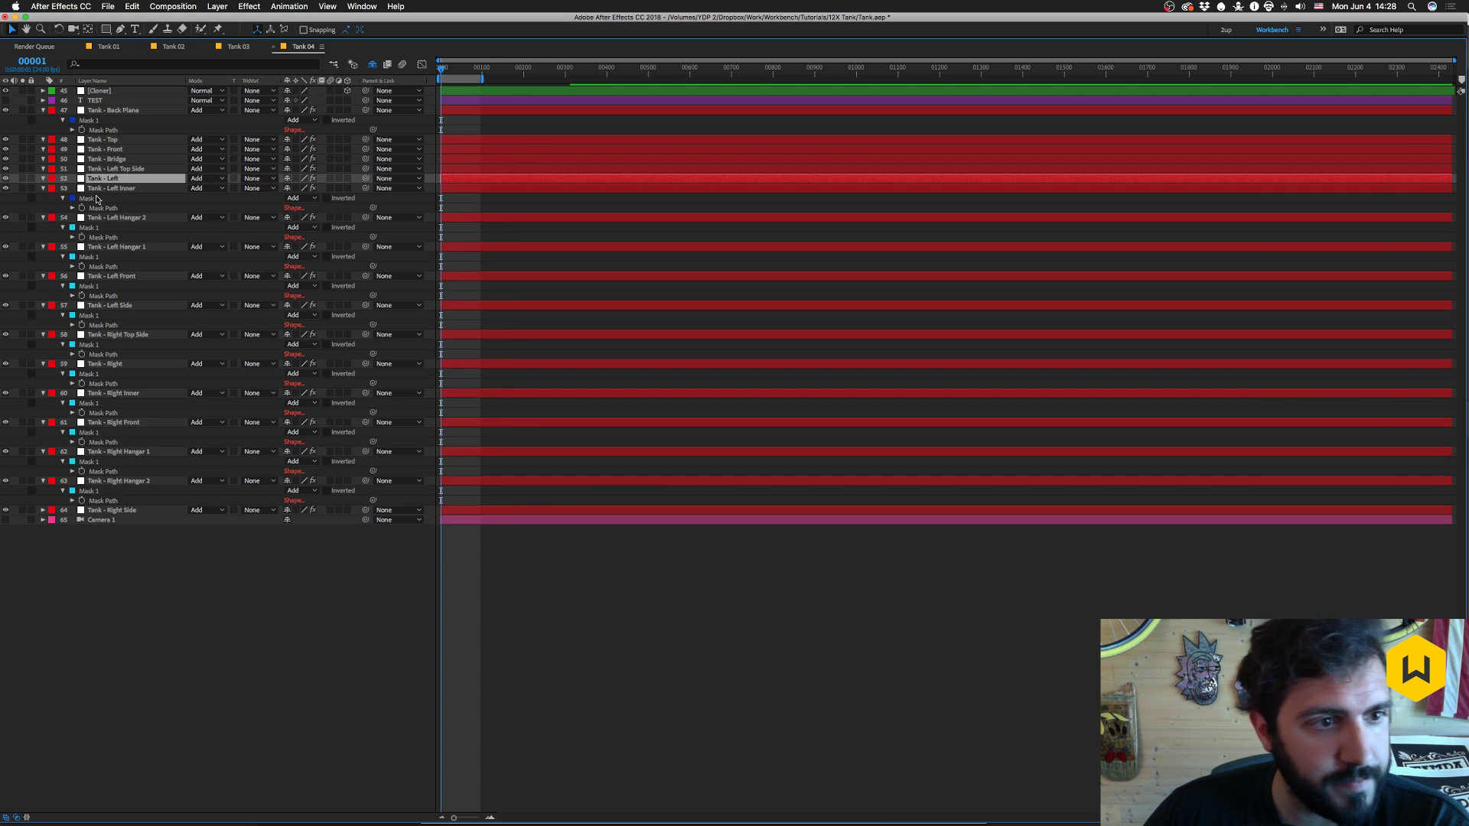
left_click(96, 189)
left_click(90, 198)
key("Delete")
- Delete Mask 1 from the Tank - Left Hangar 2, Left Hangar 1, Left Front and Left Side layers
left_click(97, 198)
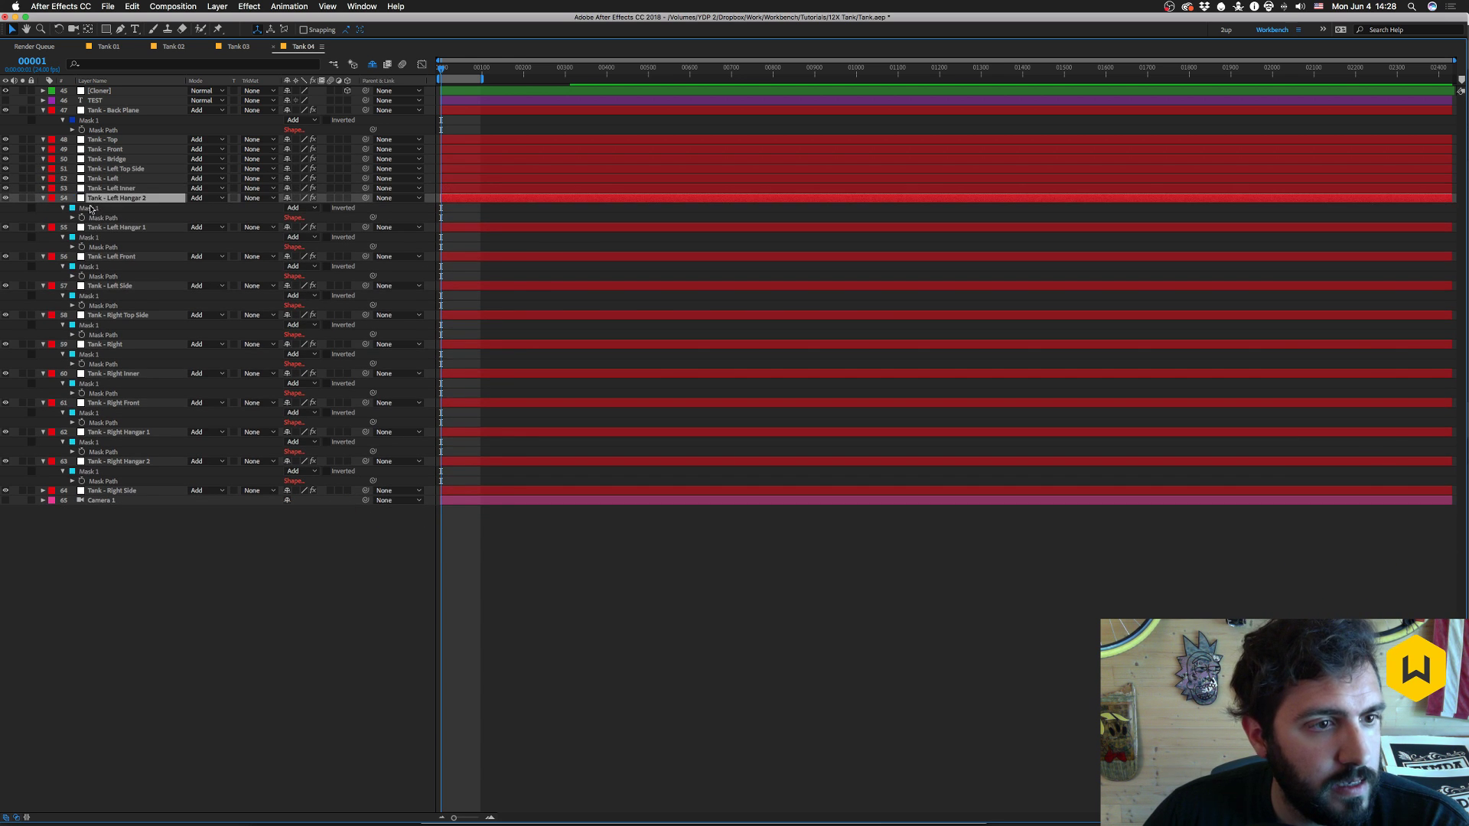
left_click(90, 208)
key("Delete")
left_click(97, 207)
left_click(88, 218)
key("Delete")
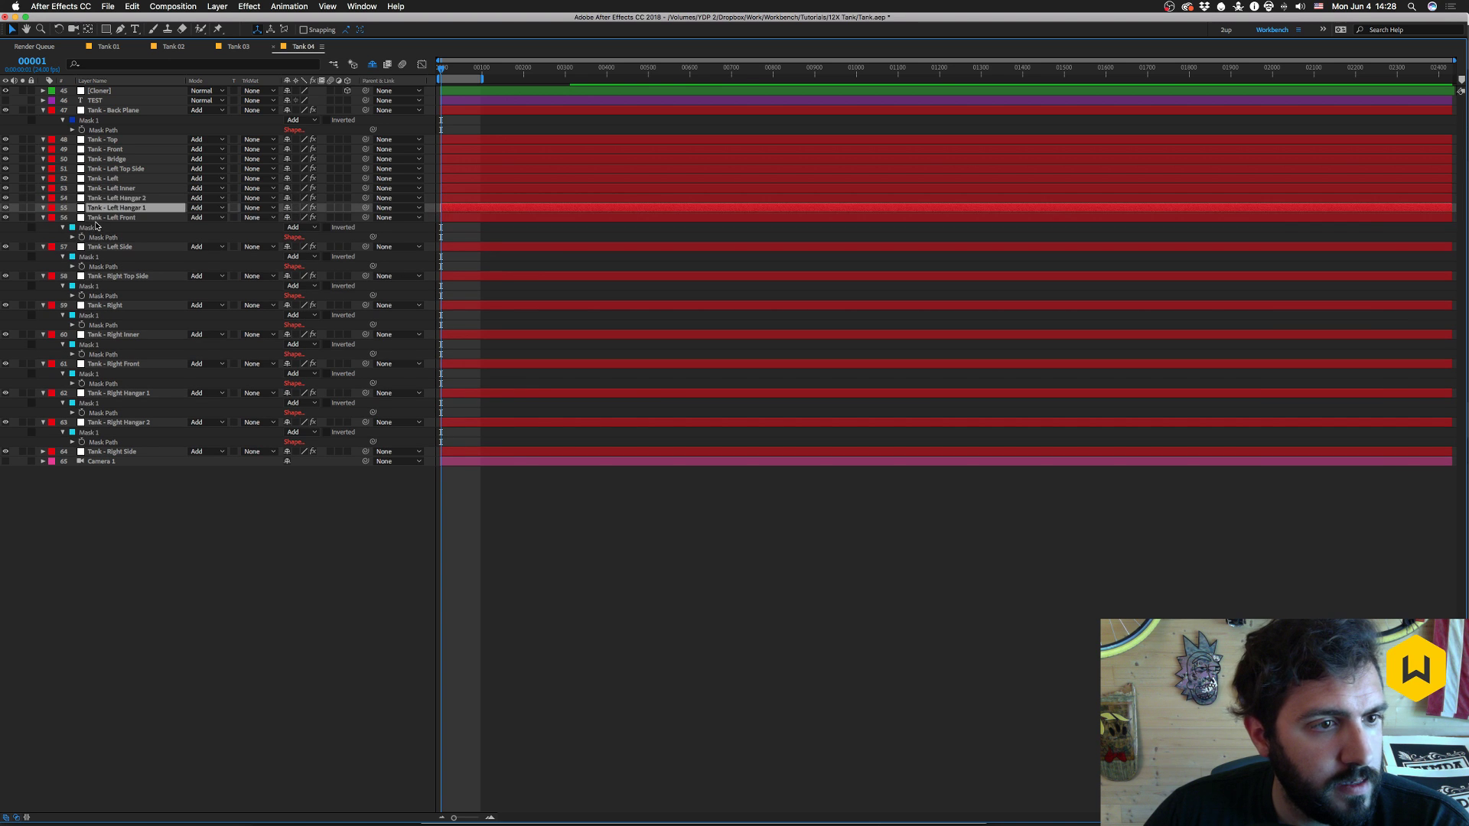
left_click(97, 217)
left_click(90, 227)
key("Delete")
left_click(99, 227)
left_click(90, 237)
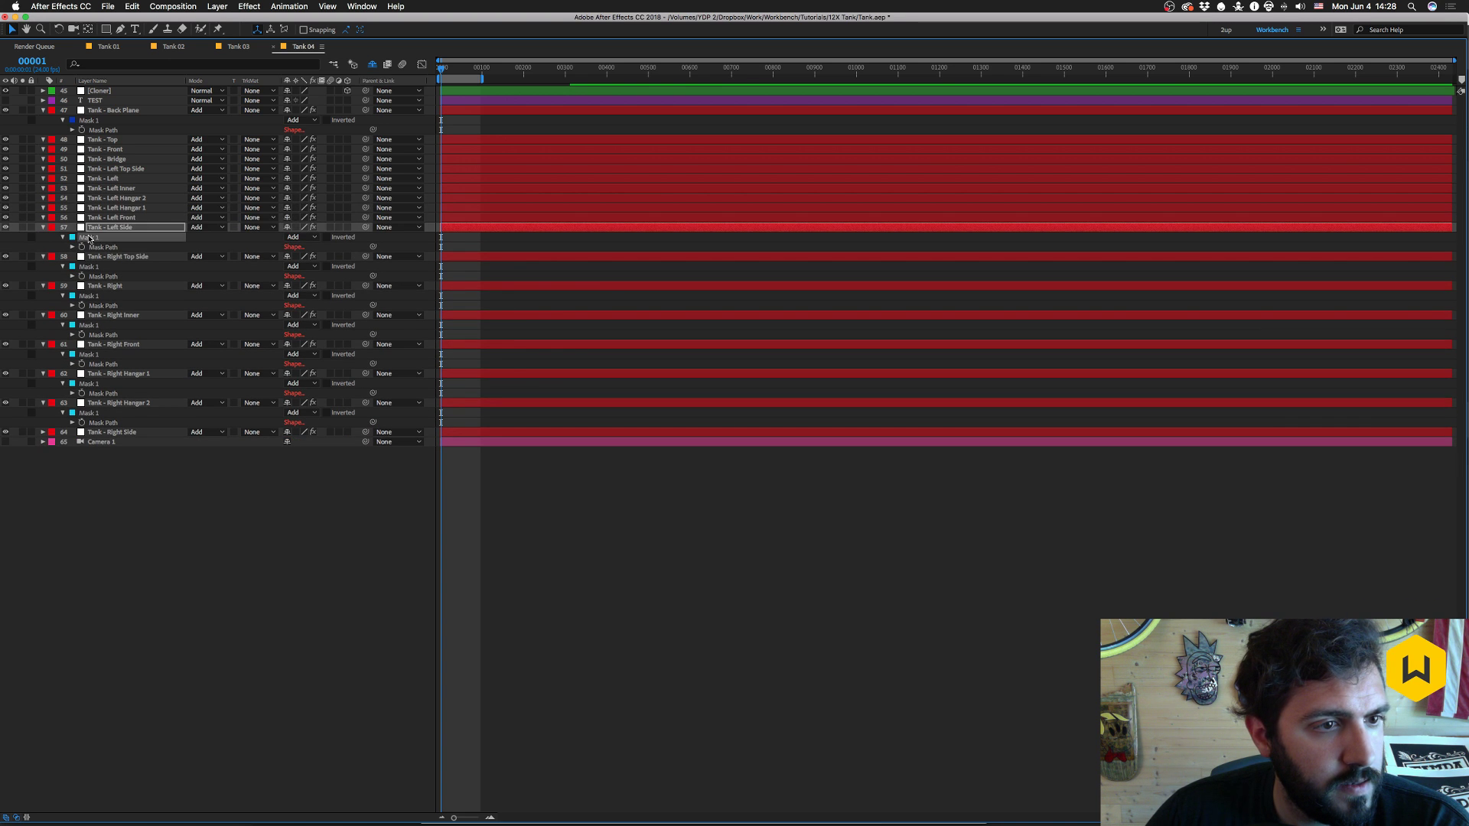
key("Delete")
- Delete Mask 1 from the Tank - Right Top Side, Tank - Right and Tank - Right Inner layers
left_click(99, 237)
left_click(90, 247)
key("Delete")
left_click(109, 247)
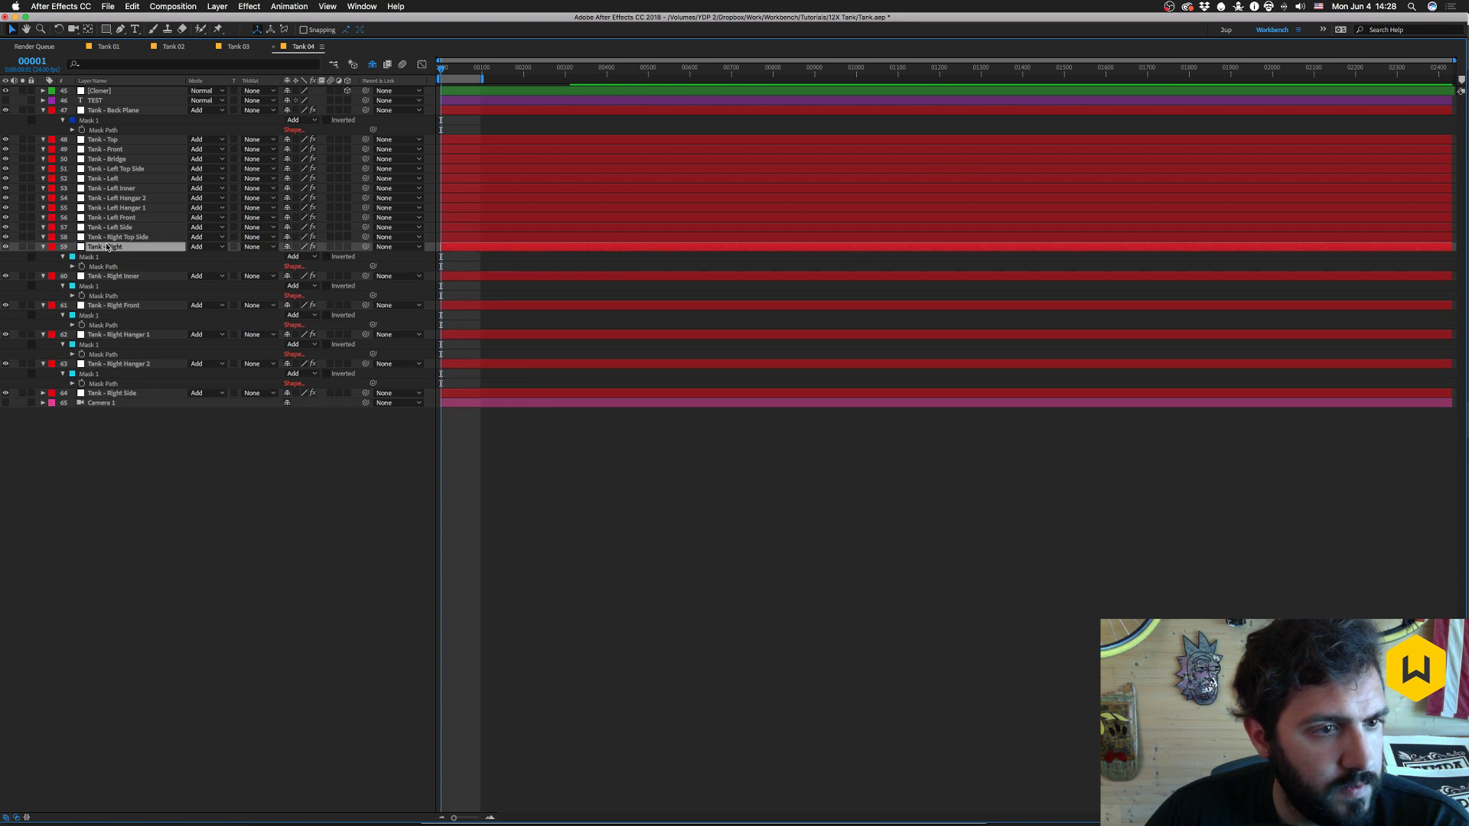
left_click(92, 257)
key("Delete")
left_click(105, 257)
left_click(100, 267)
key("Delete")
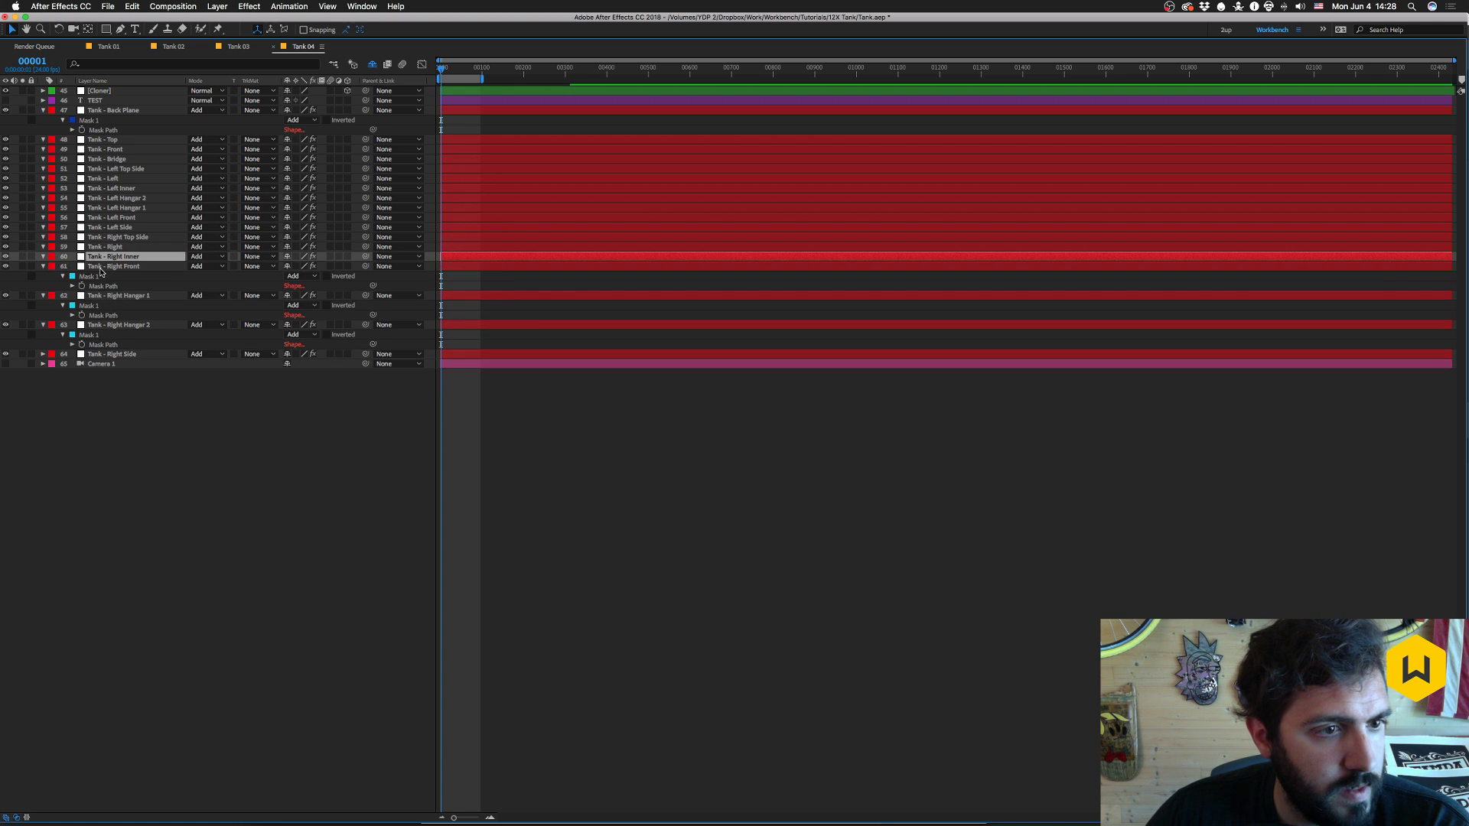
- Delete Mask 1 from the Tank - Right Front, Right Hangar 1 and Right Hangar 2 layers
left_click(101, 267)
left_click(90, 276)
key("Delete")
left_click(103, 276)
left_click(92, 286)
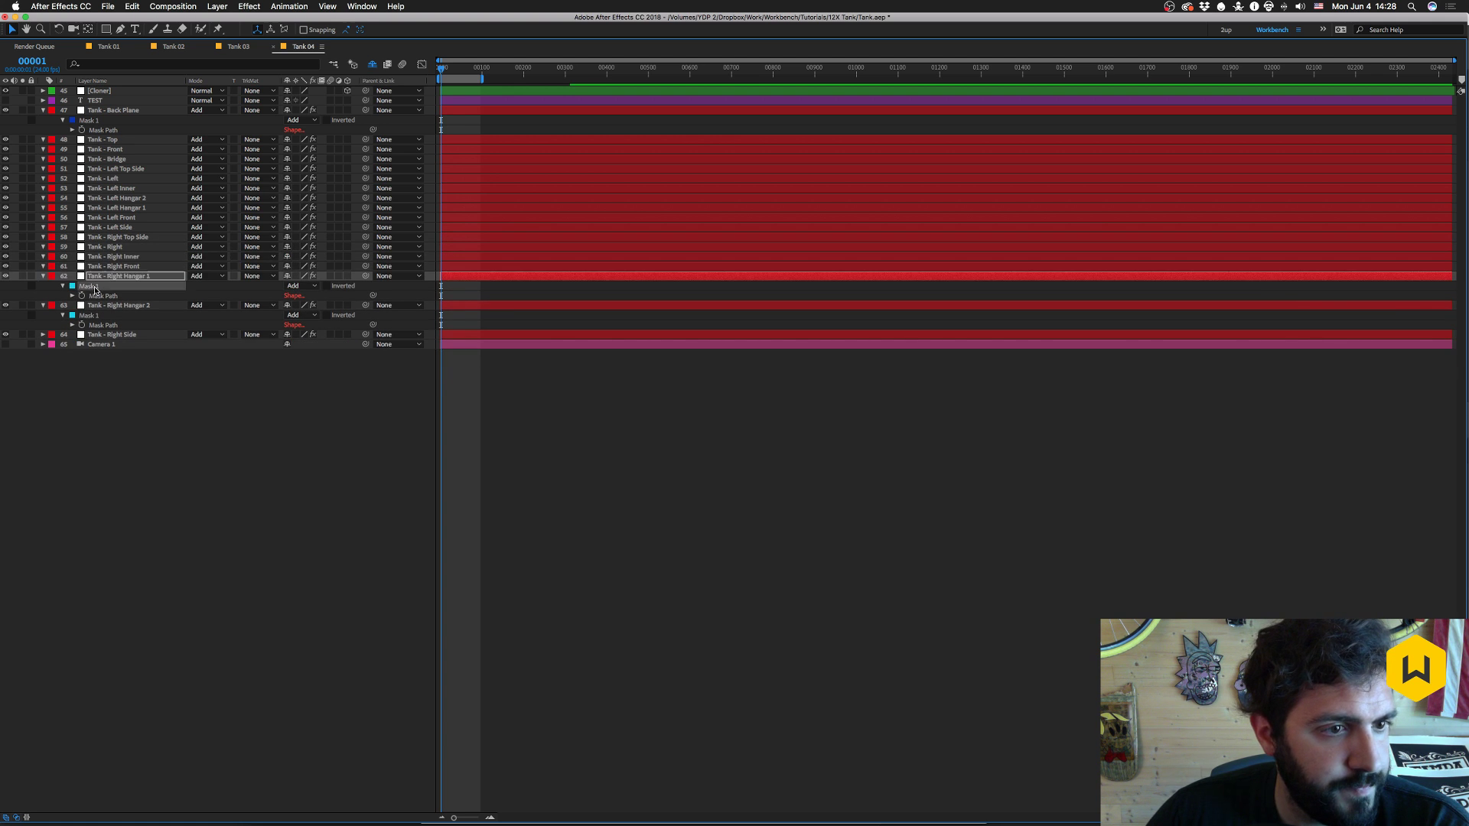
key("Delete")
left_click(109, 295)
key("Delete")
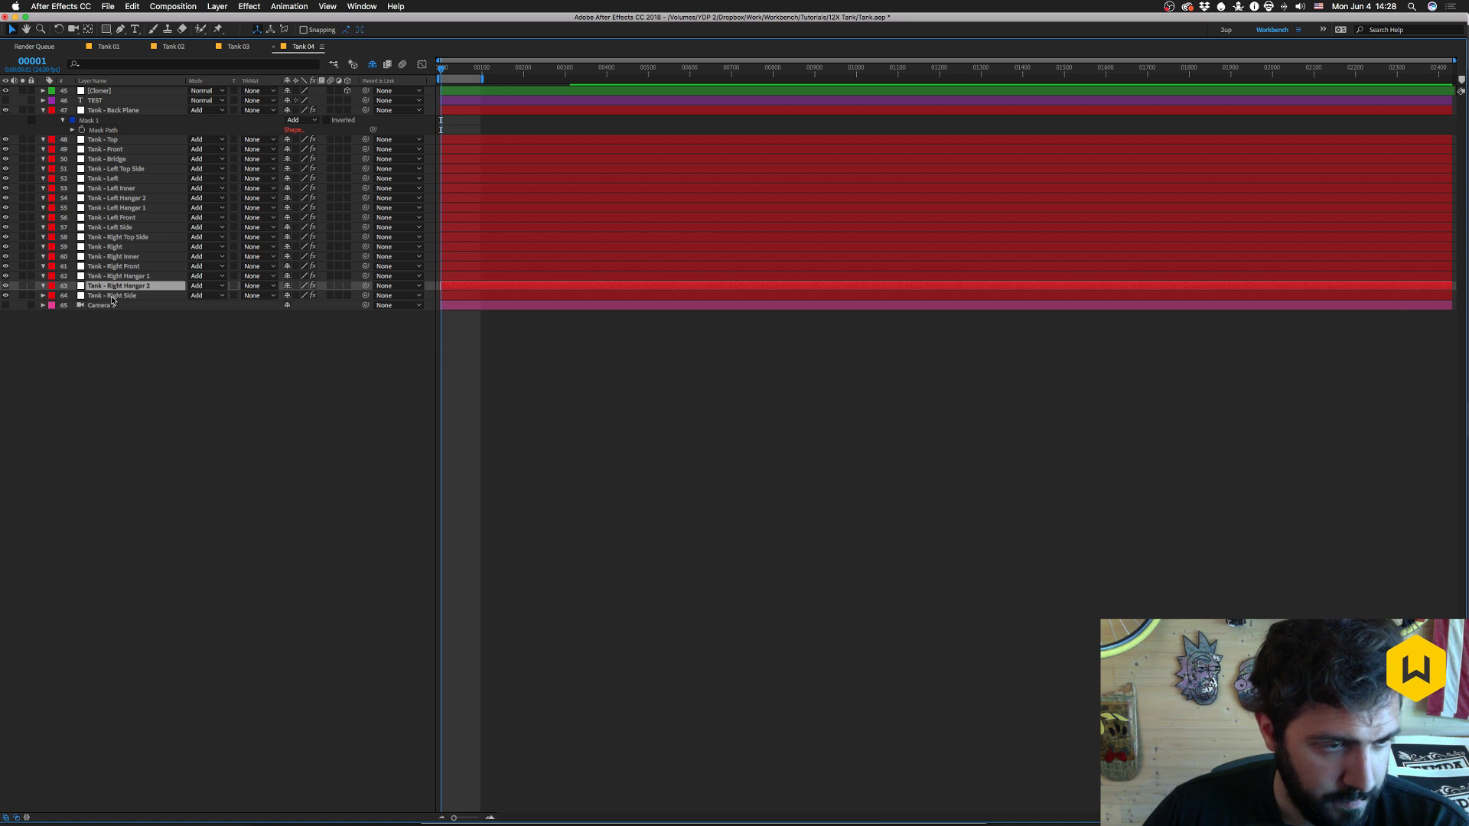
- Delete Mask 1 from the Tank - Right Side layer while keeping the layer itself
left_click(107, 297)
key("Delete")
key("super+z")
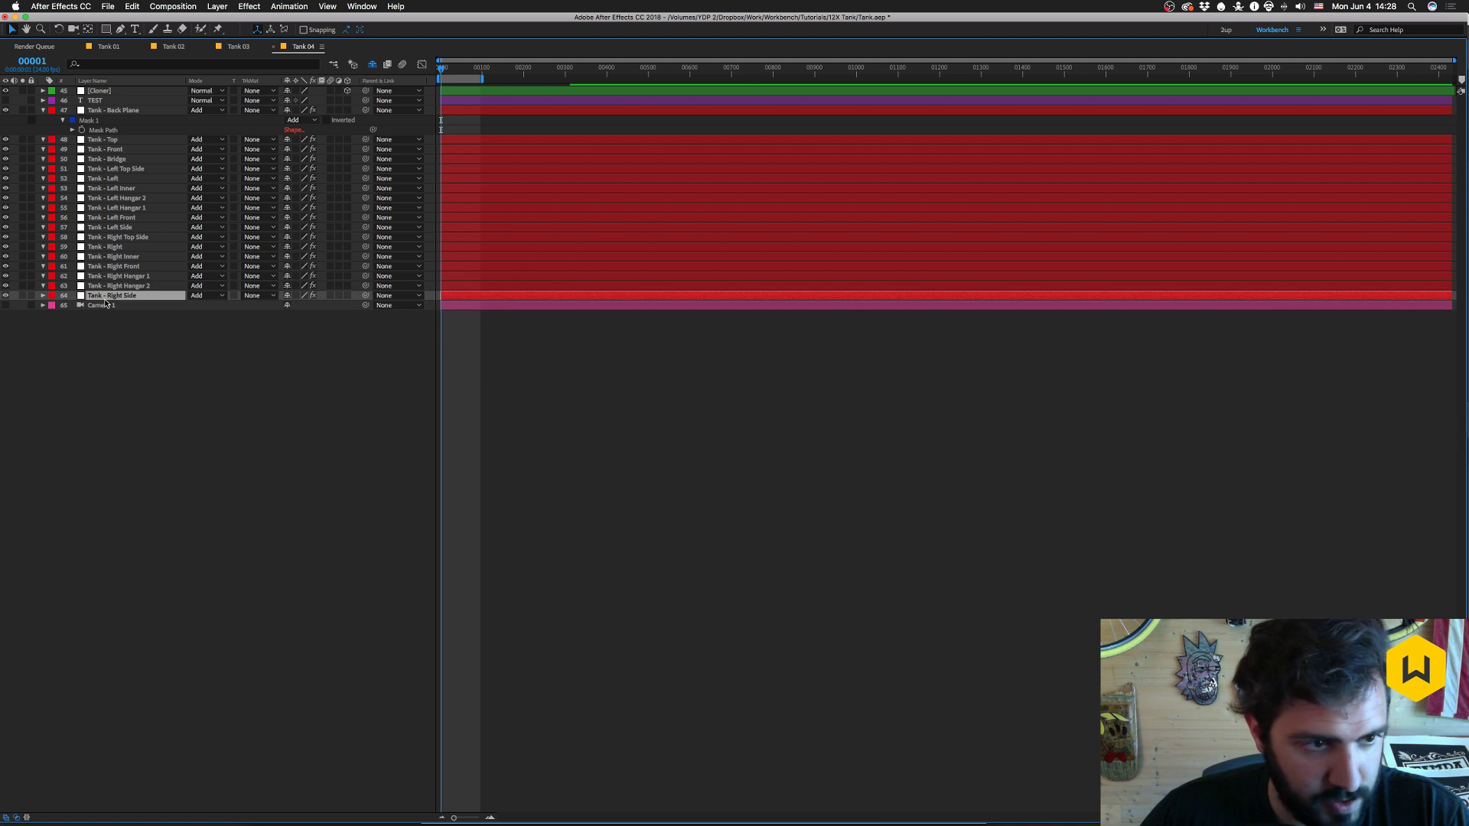
left_click(92, 306)
key("Delete")
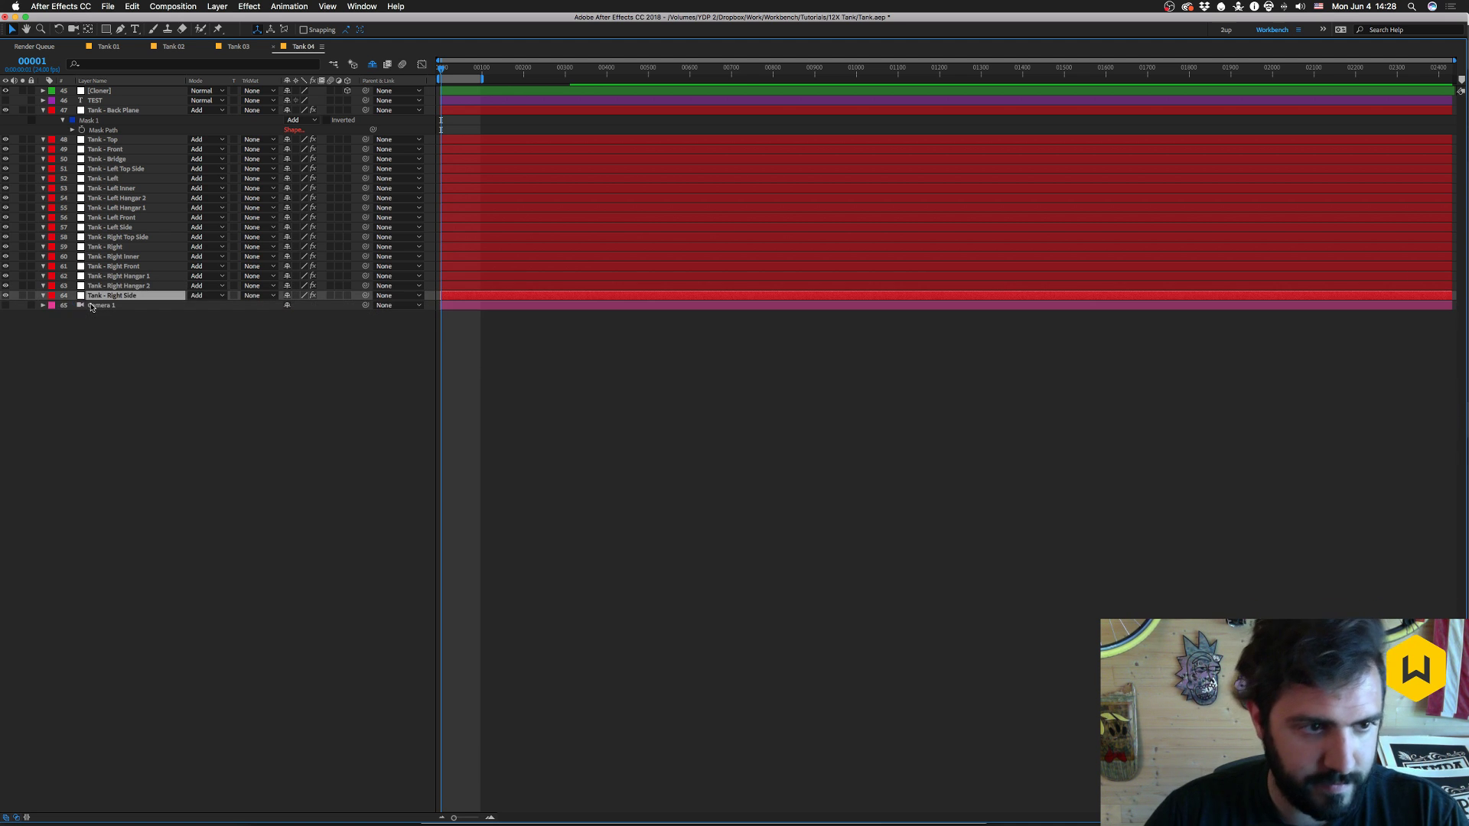
- Copy Mask 1 from Tank - Back Plane and paste it onto every layer from Tank - Top through Tank - Right Side
left_click(96, 140, "shift")
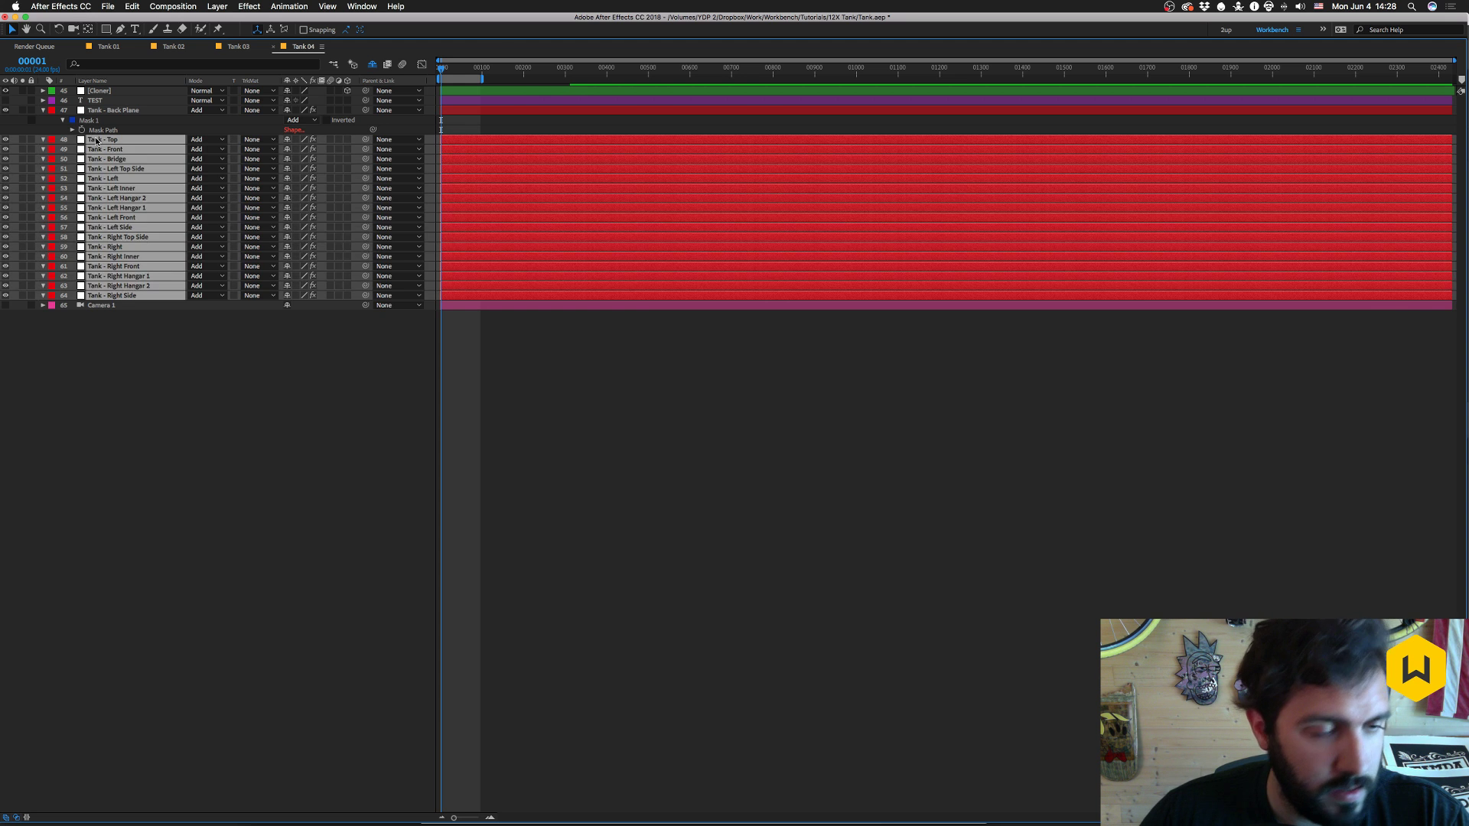
left_click(90, 122)
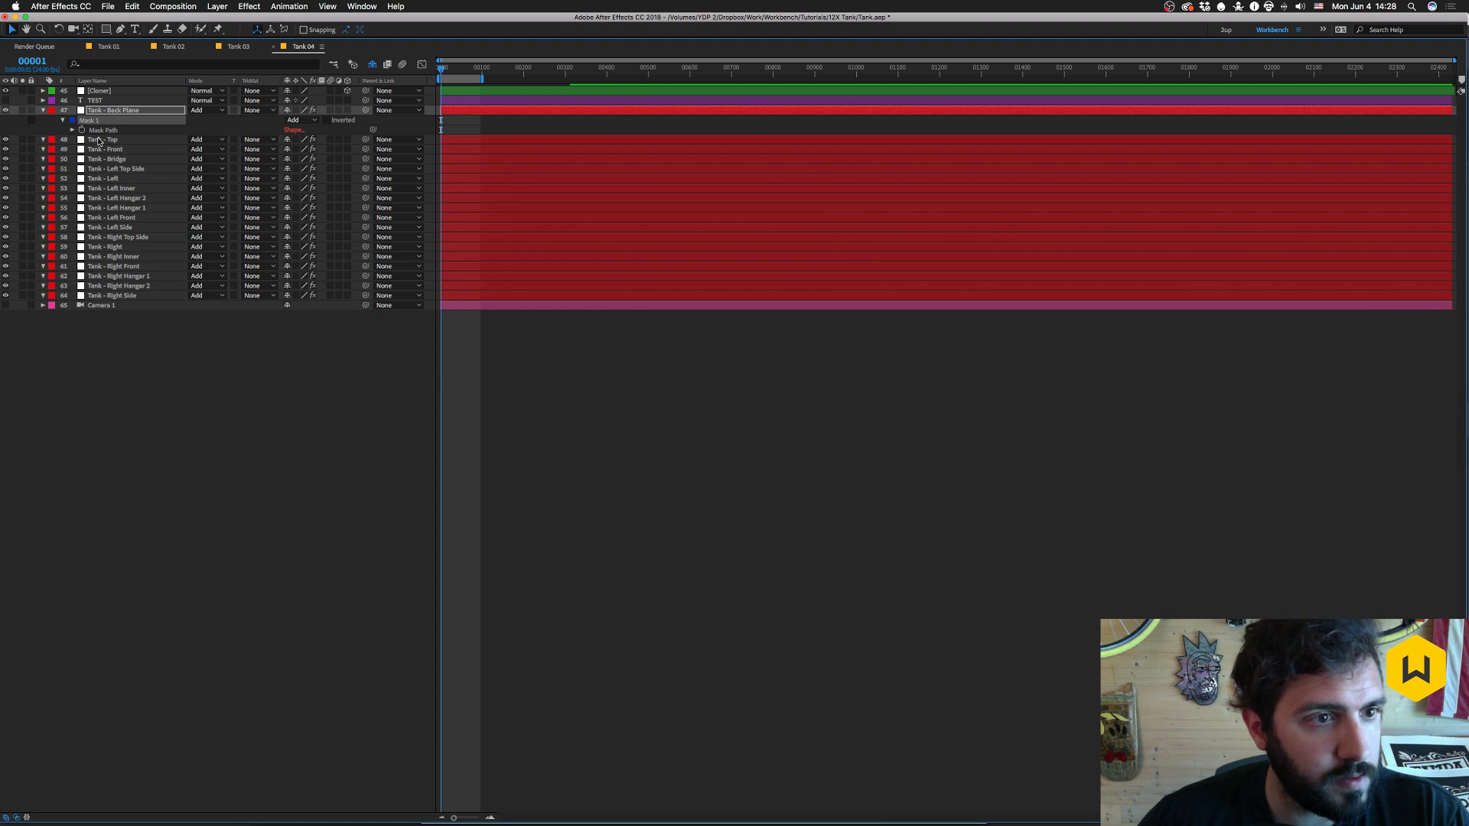
left_click(99, 142)
key("e")
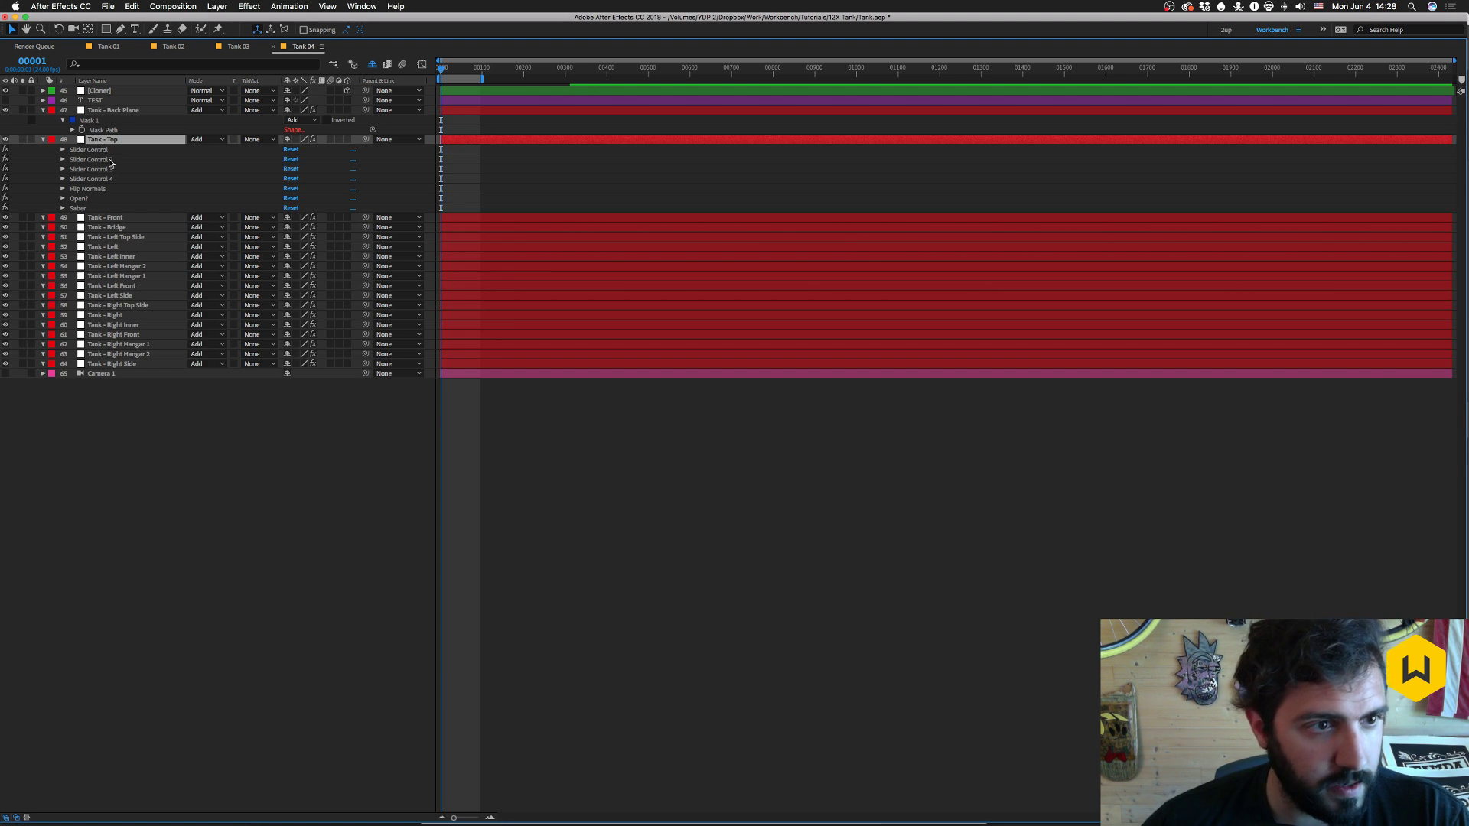
key("e")
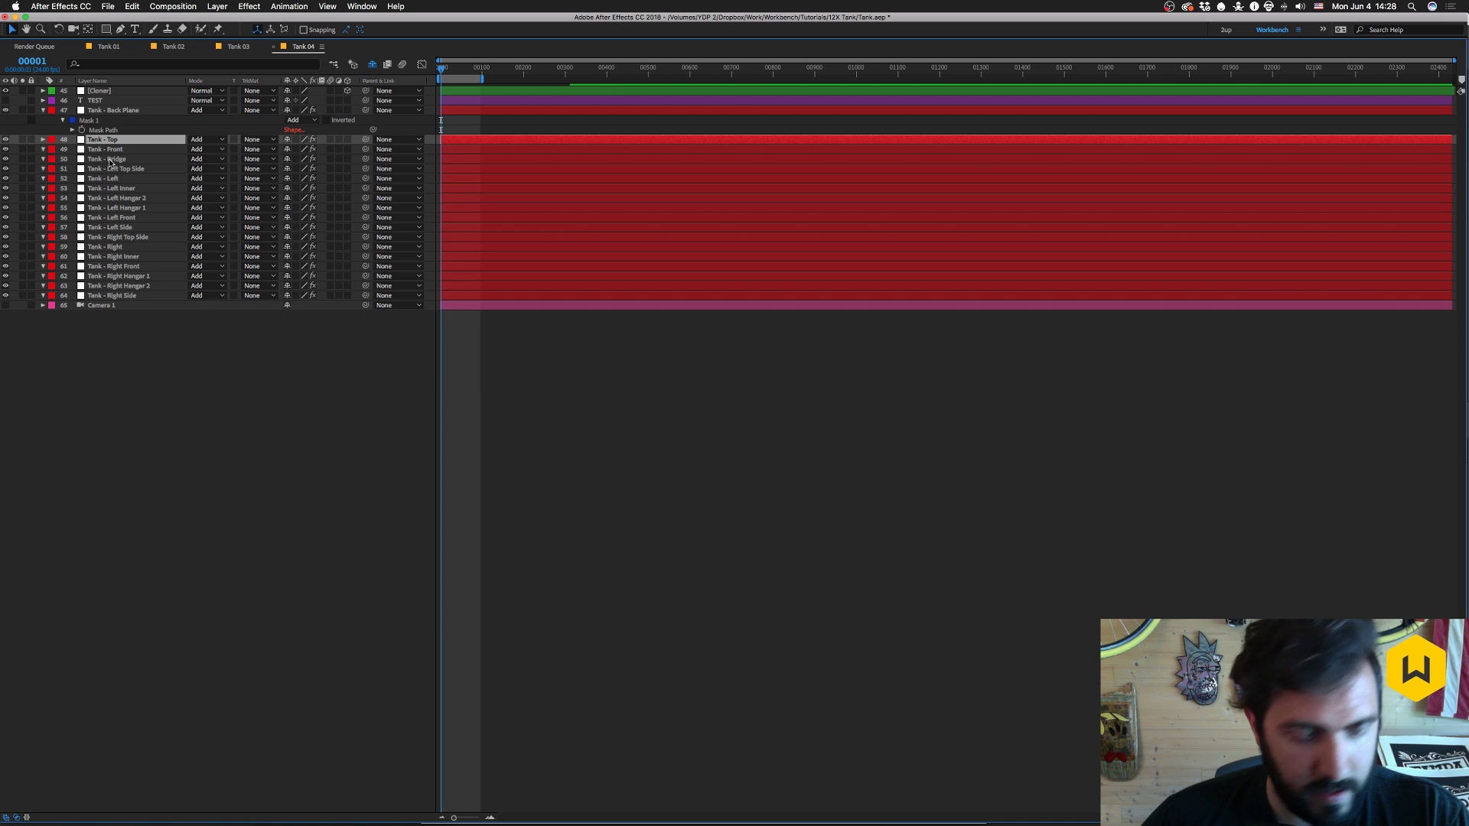
left_click(105, 297, "shift")
key("super+v")
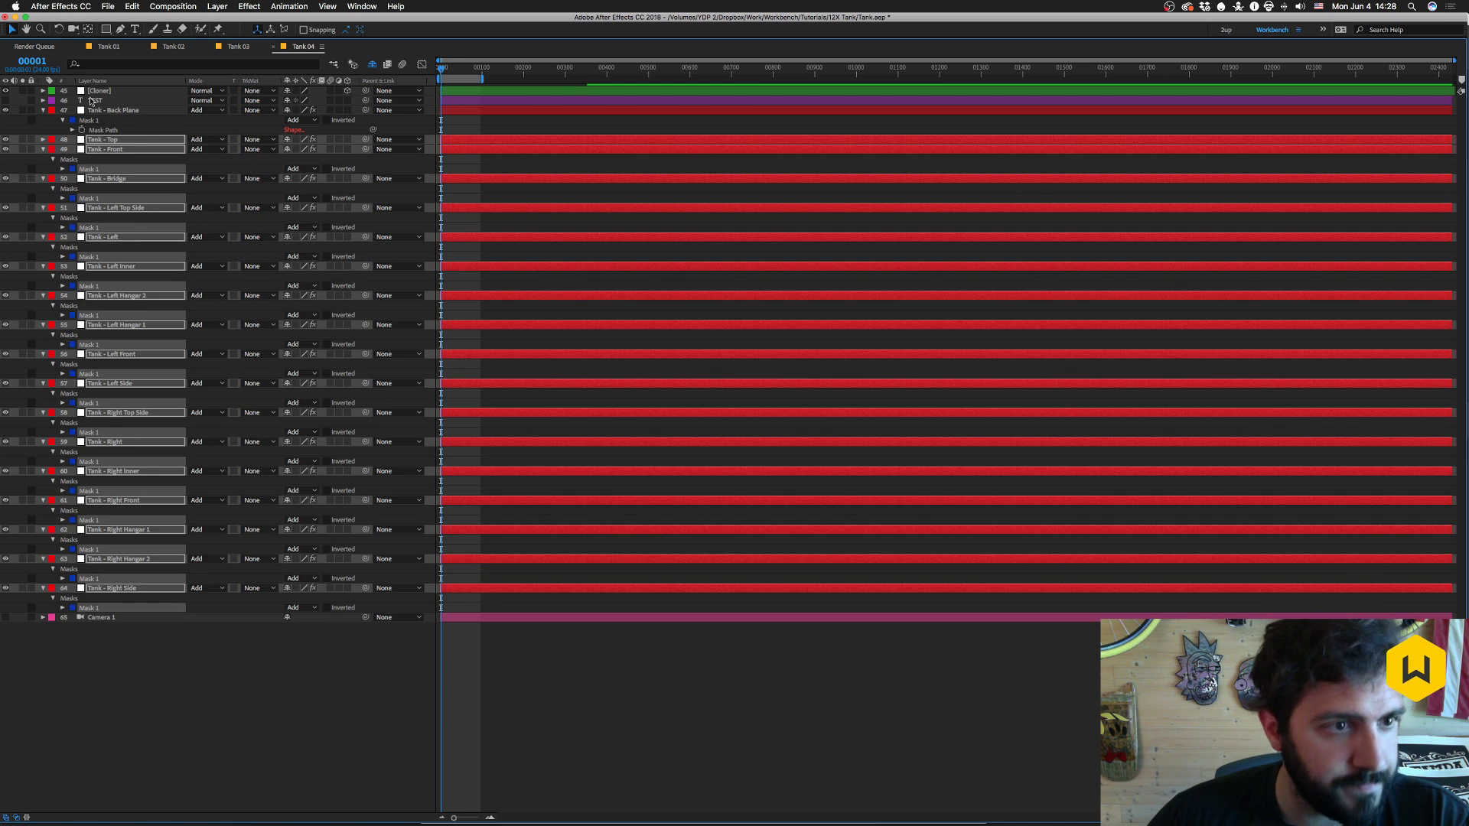
- Collapse the properties of all layers from Tank - Top through Tank - Right Side and deselect them
left_click(43, 141)
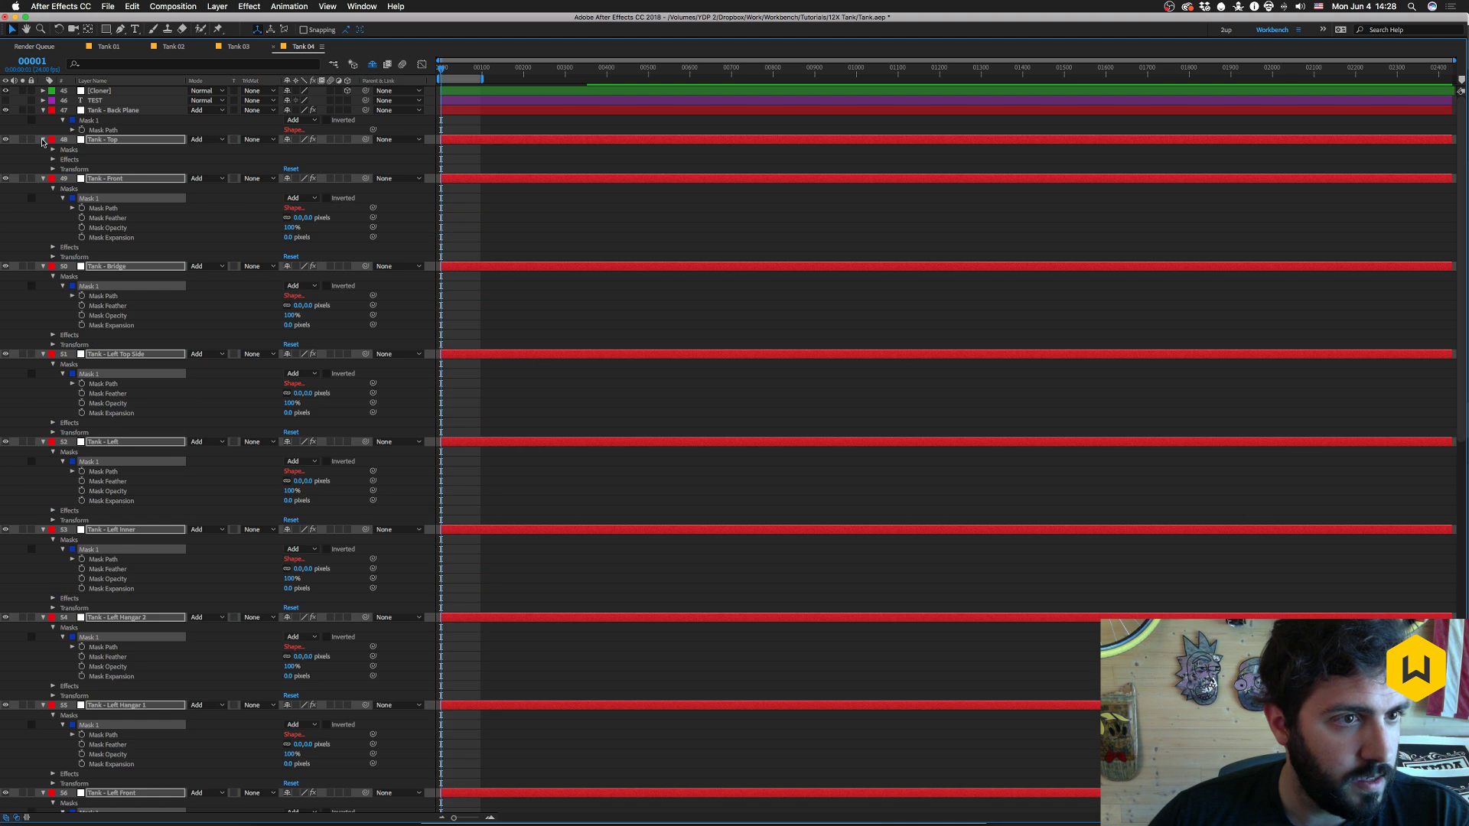
left_click(43, 141)
left_click(142, 345)
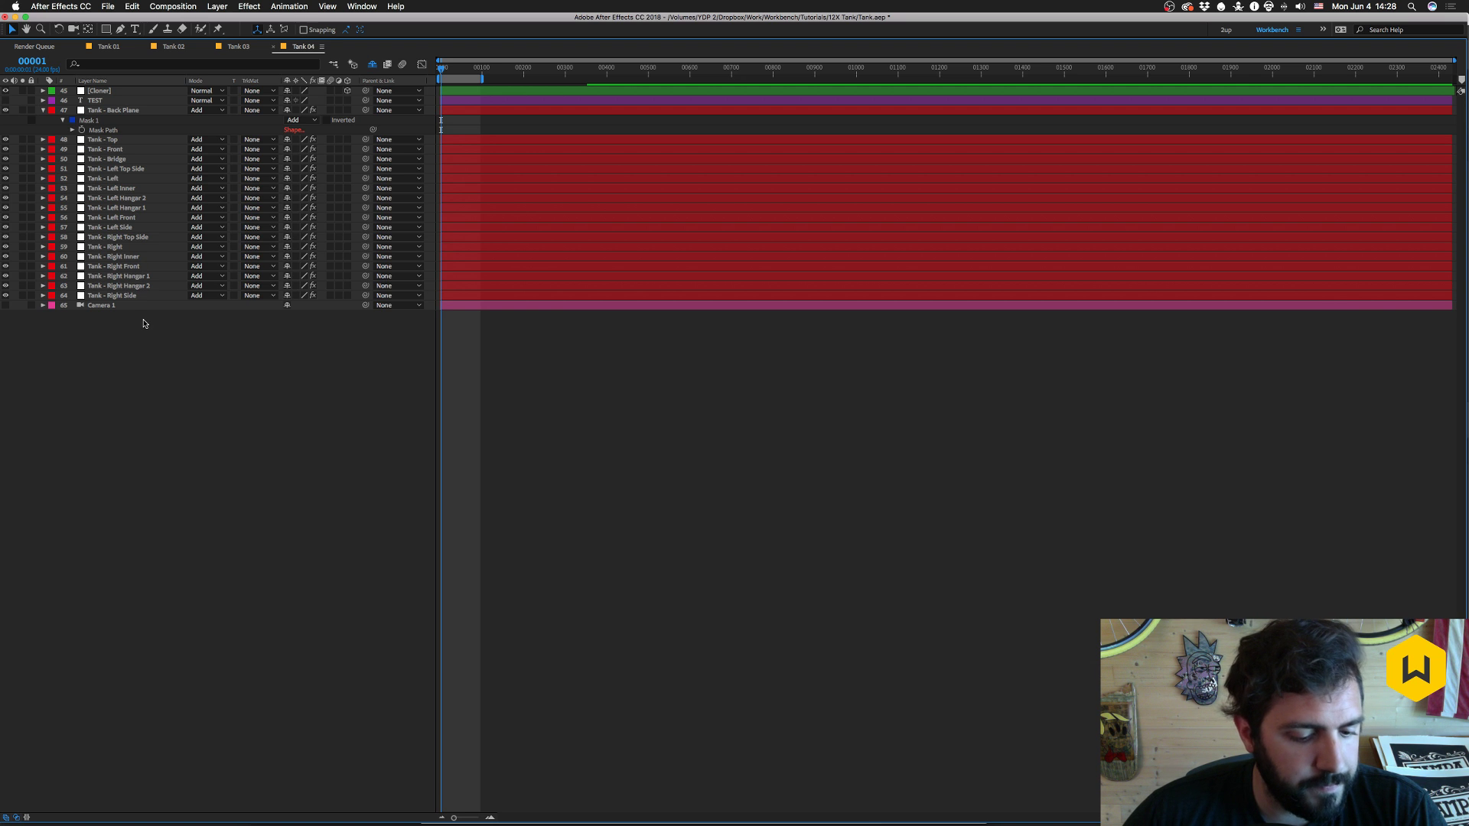
- Reveal the Opacity expression of the Tank - Back Plane layer and read through its code
left_click(104, 111)
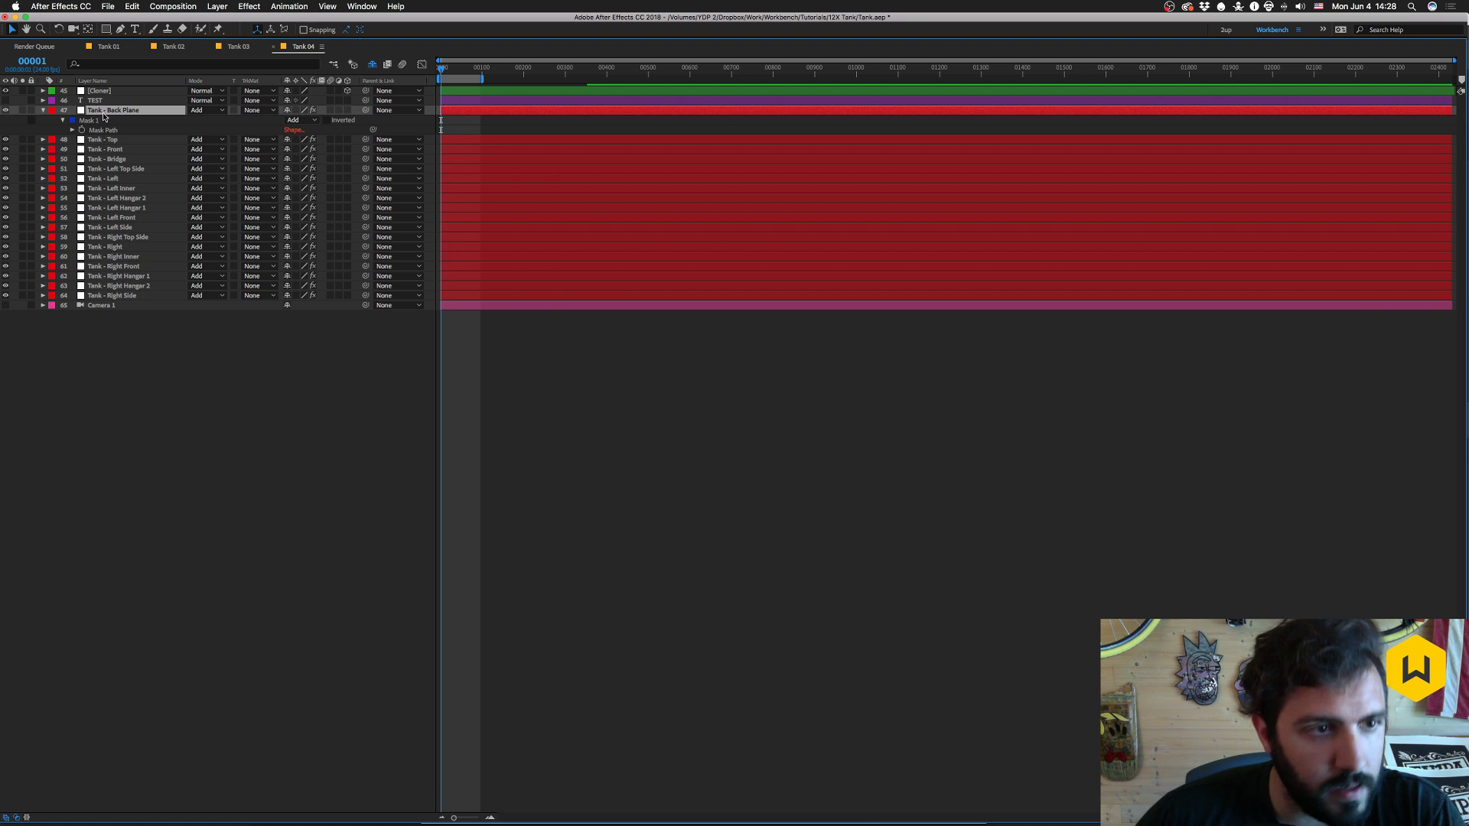
key("t")
key("Return")
left_click(63, 120)
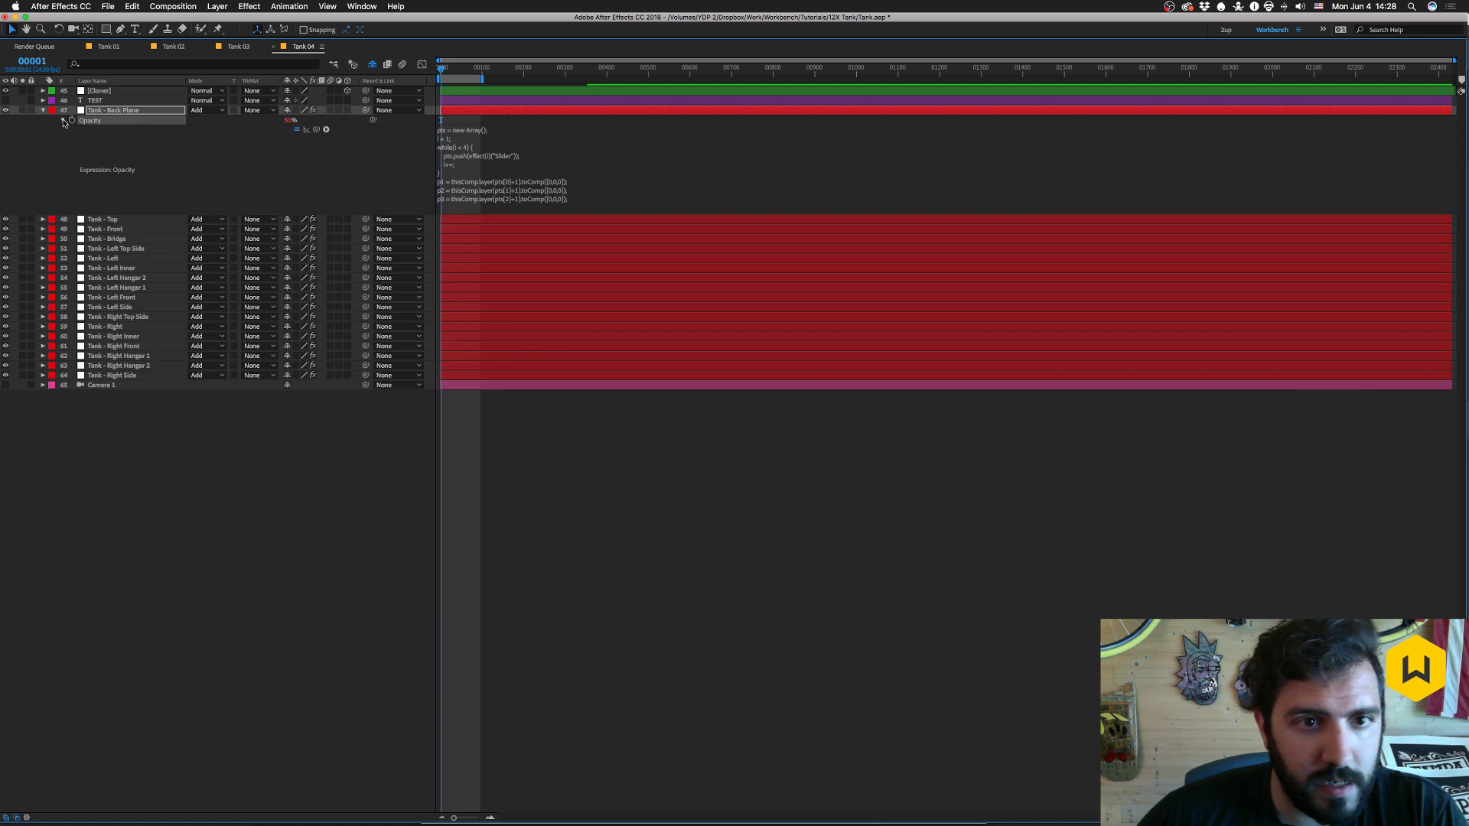
left_click(457, 199)
scroll(463, 198, "down", 5)
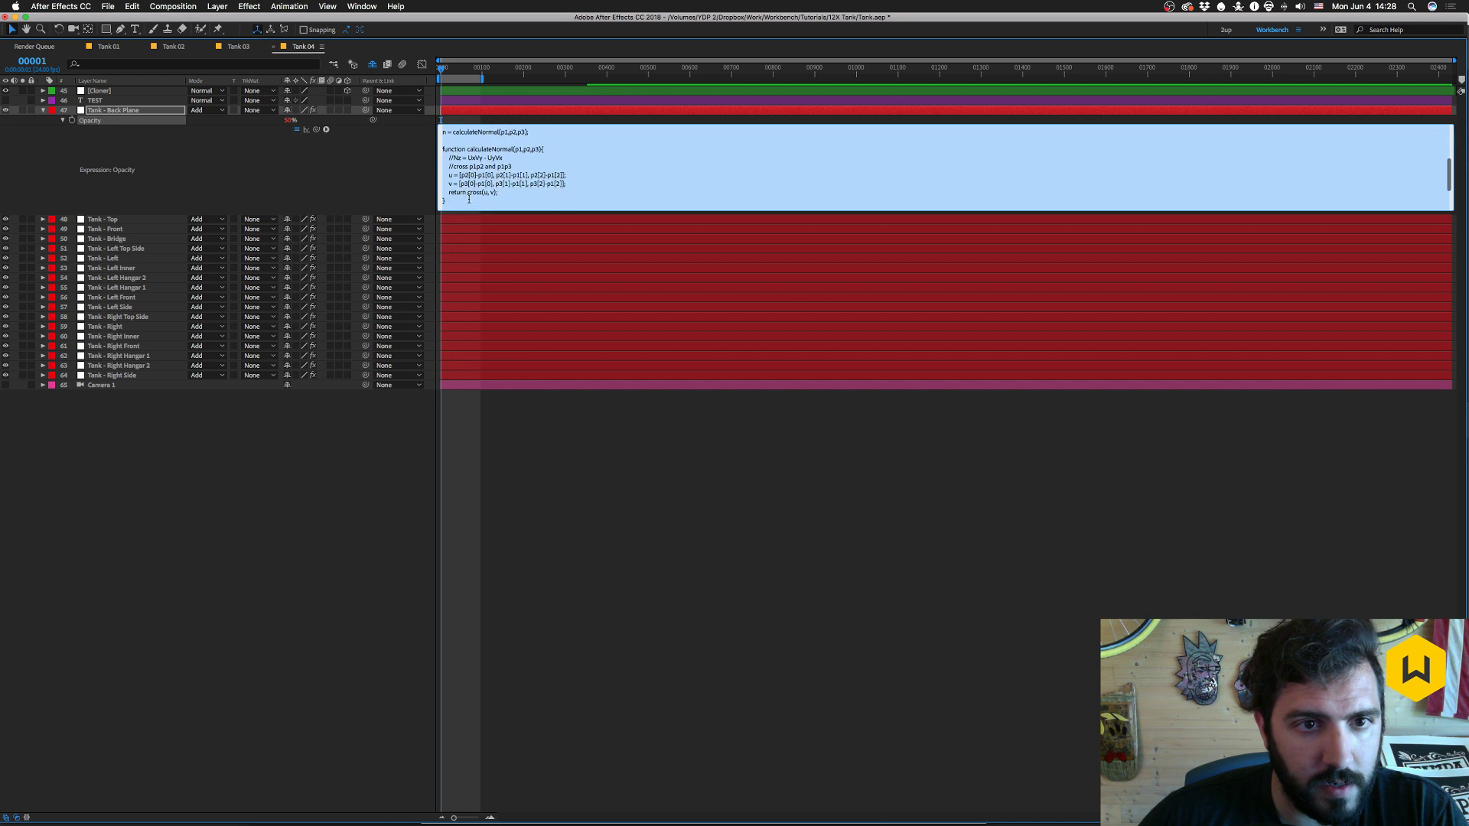
scroll(469, 200, "down", 3)
left_click(123, 186)
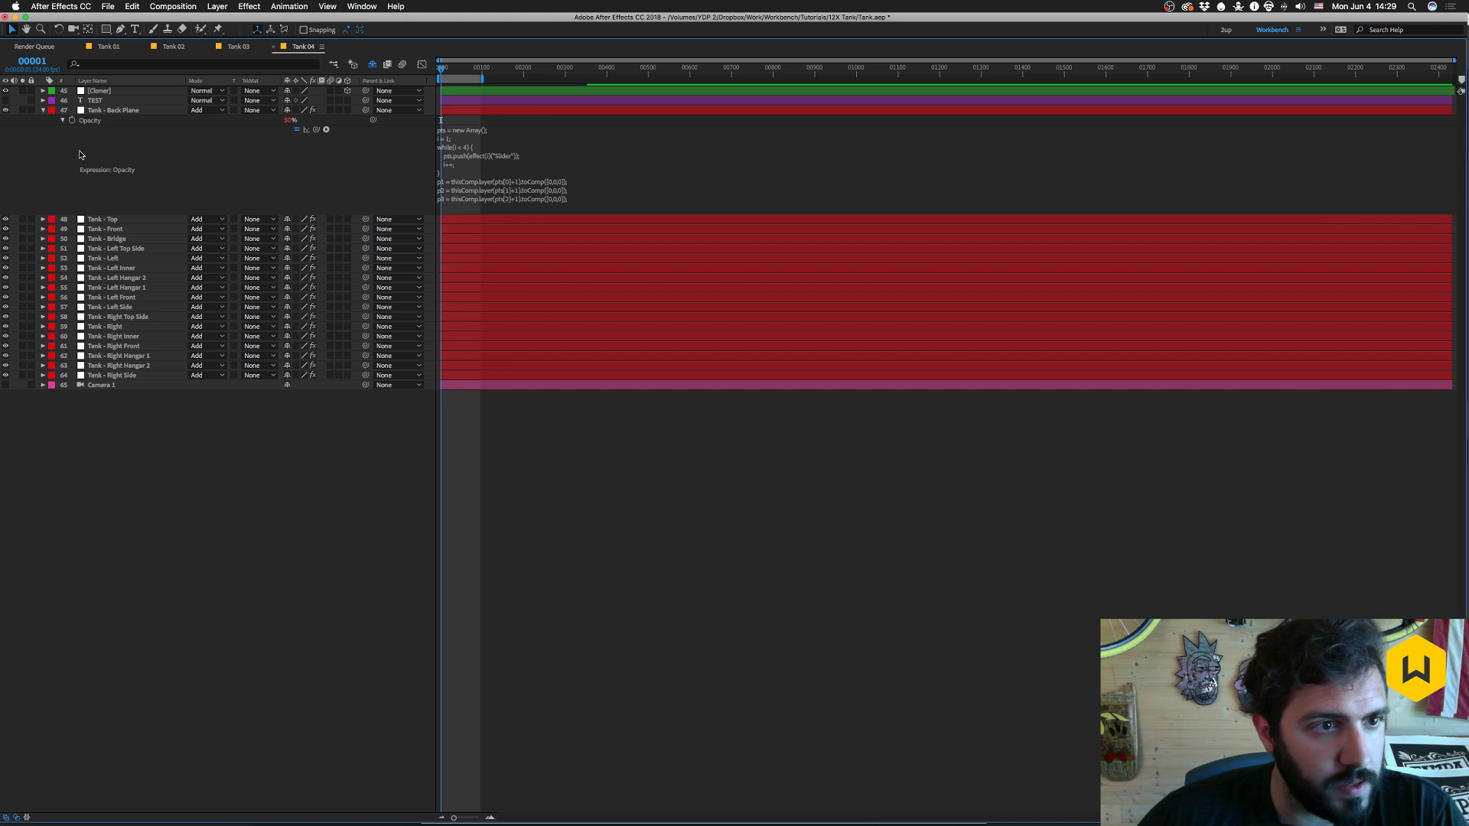
- Copy only the Opacity expression from Tank - Back Plane and paste it onto every layer from Tank - Top through Tank - Right Side
left_click(95, 121)
left_click(132, 6)
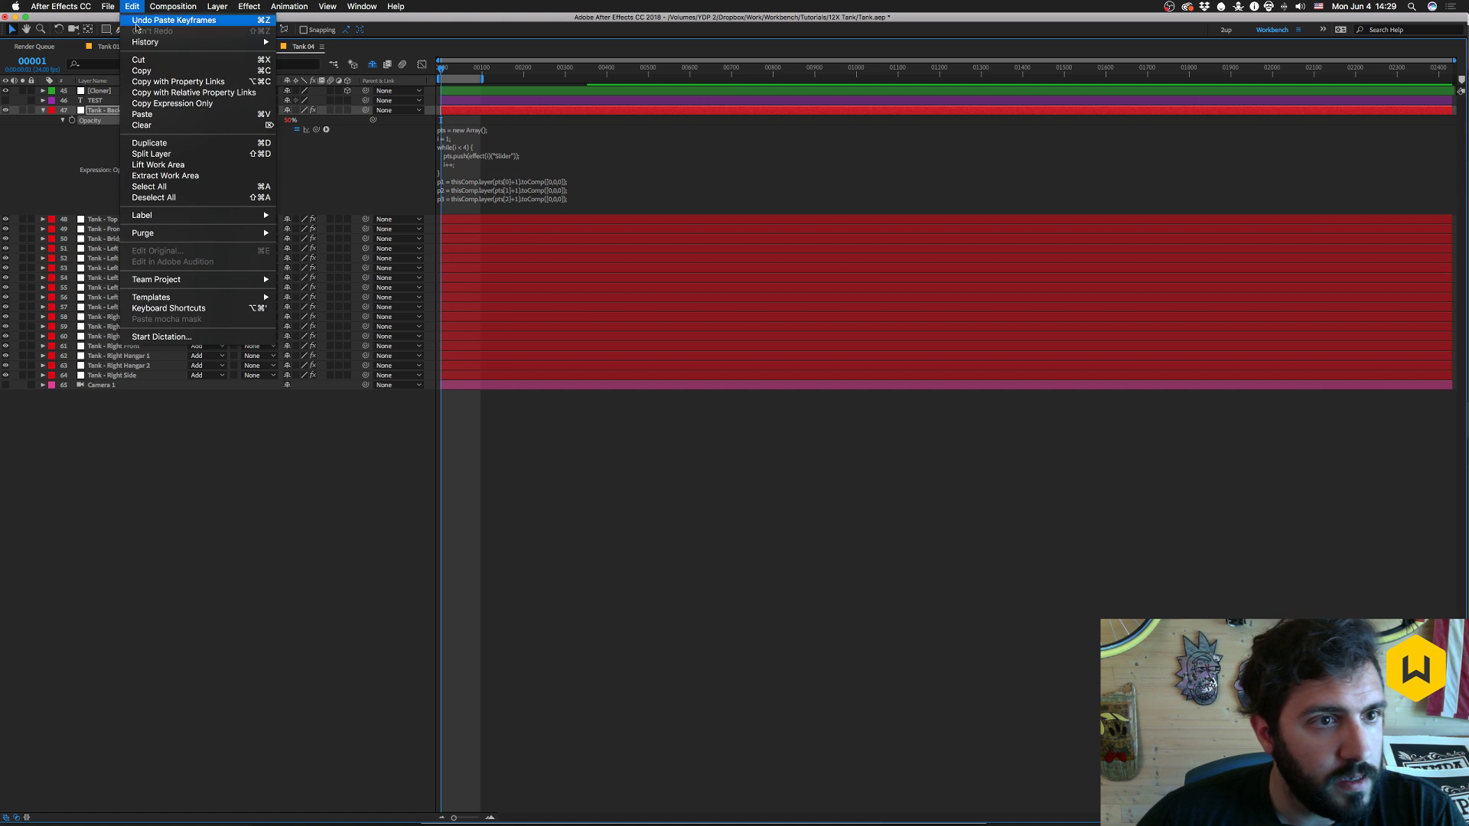
left_click(156, 102)
left_click(109, 220)
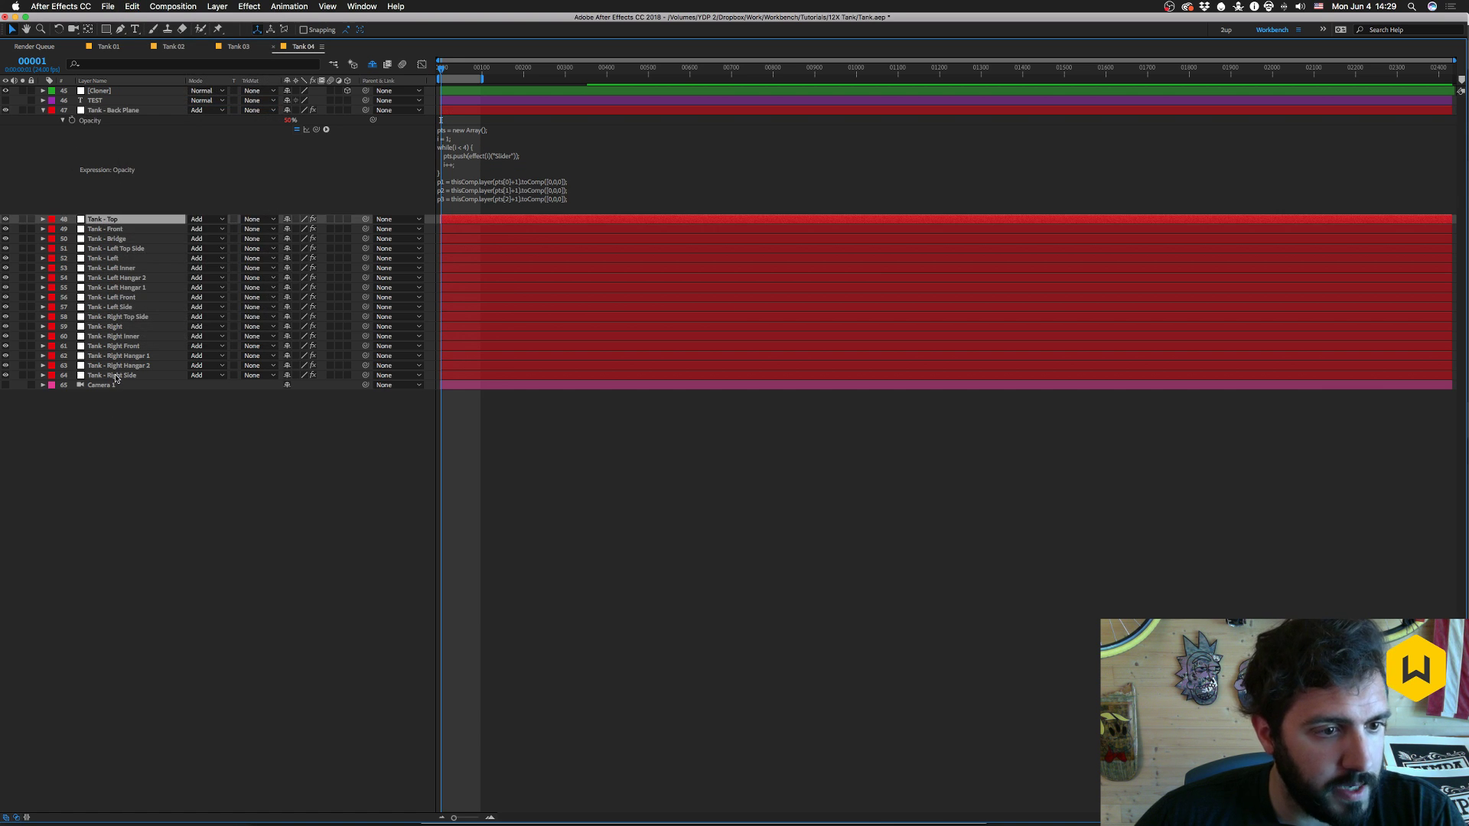
left_click(115, 375, "shift")
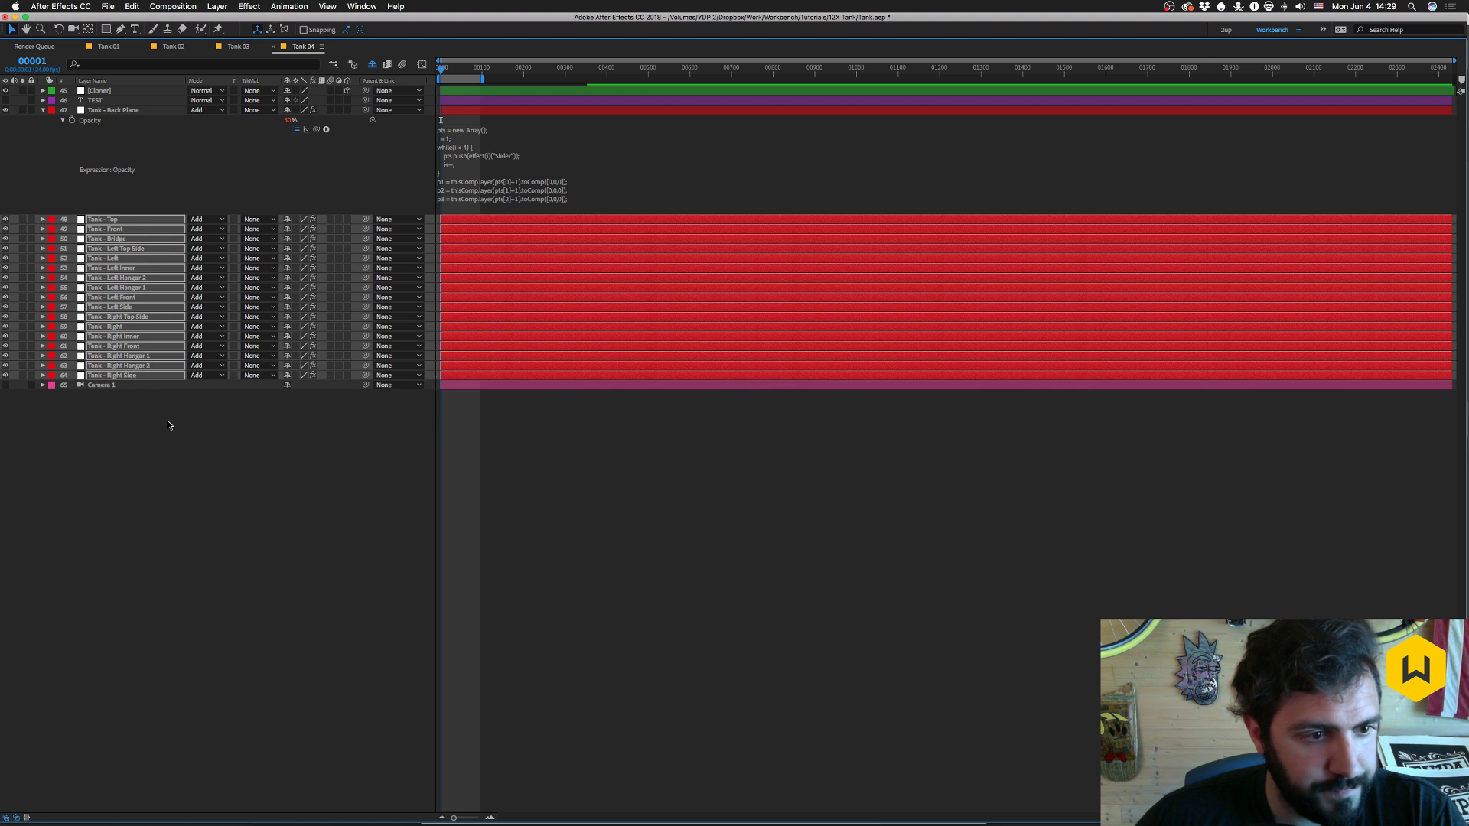
- Restore the full workspace layout, deselect the layers, try a preview of Tank 04 and save the project
key("grave")
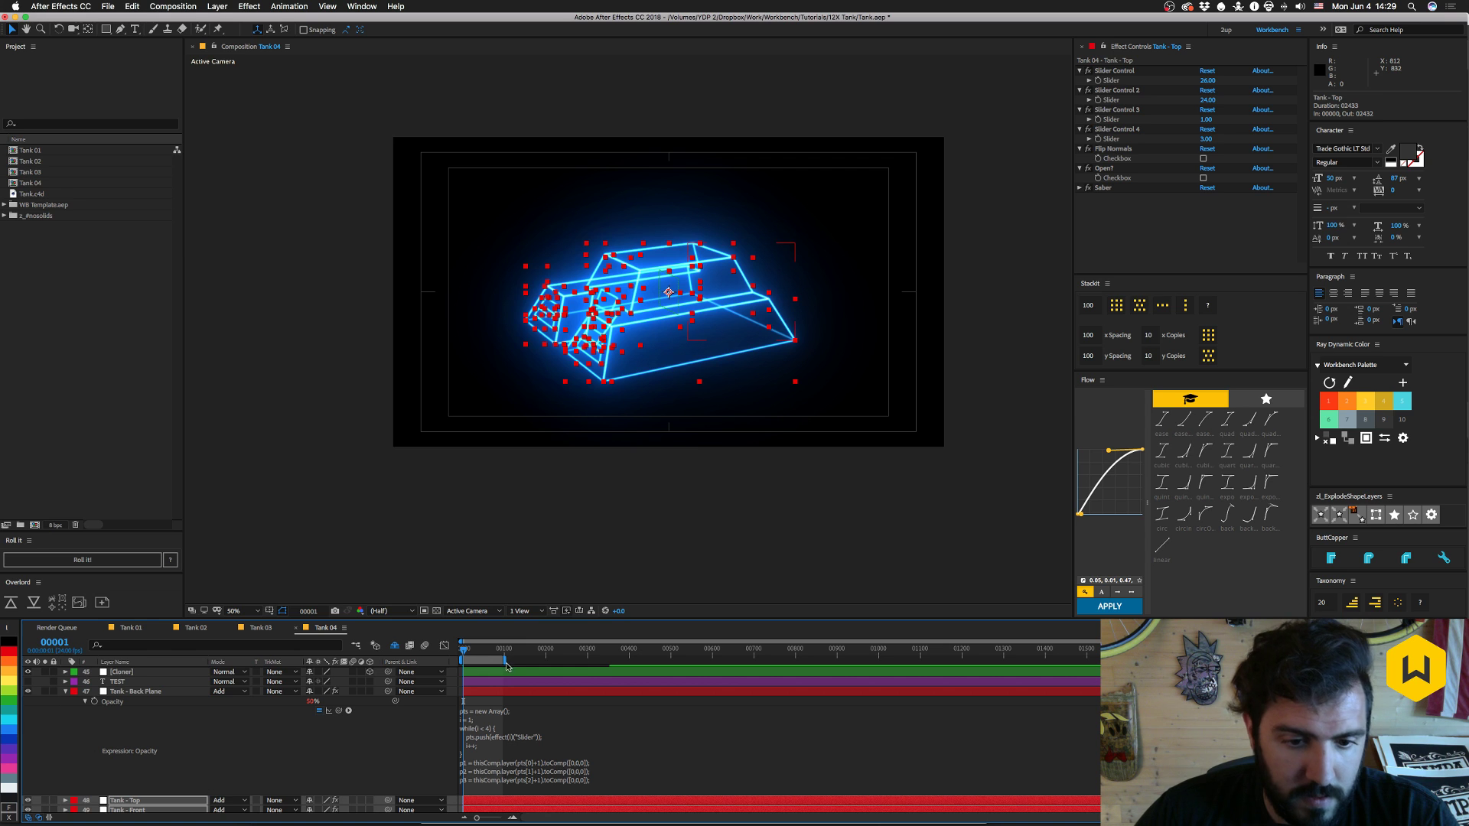
left_click(751, 349)
key("space")
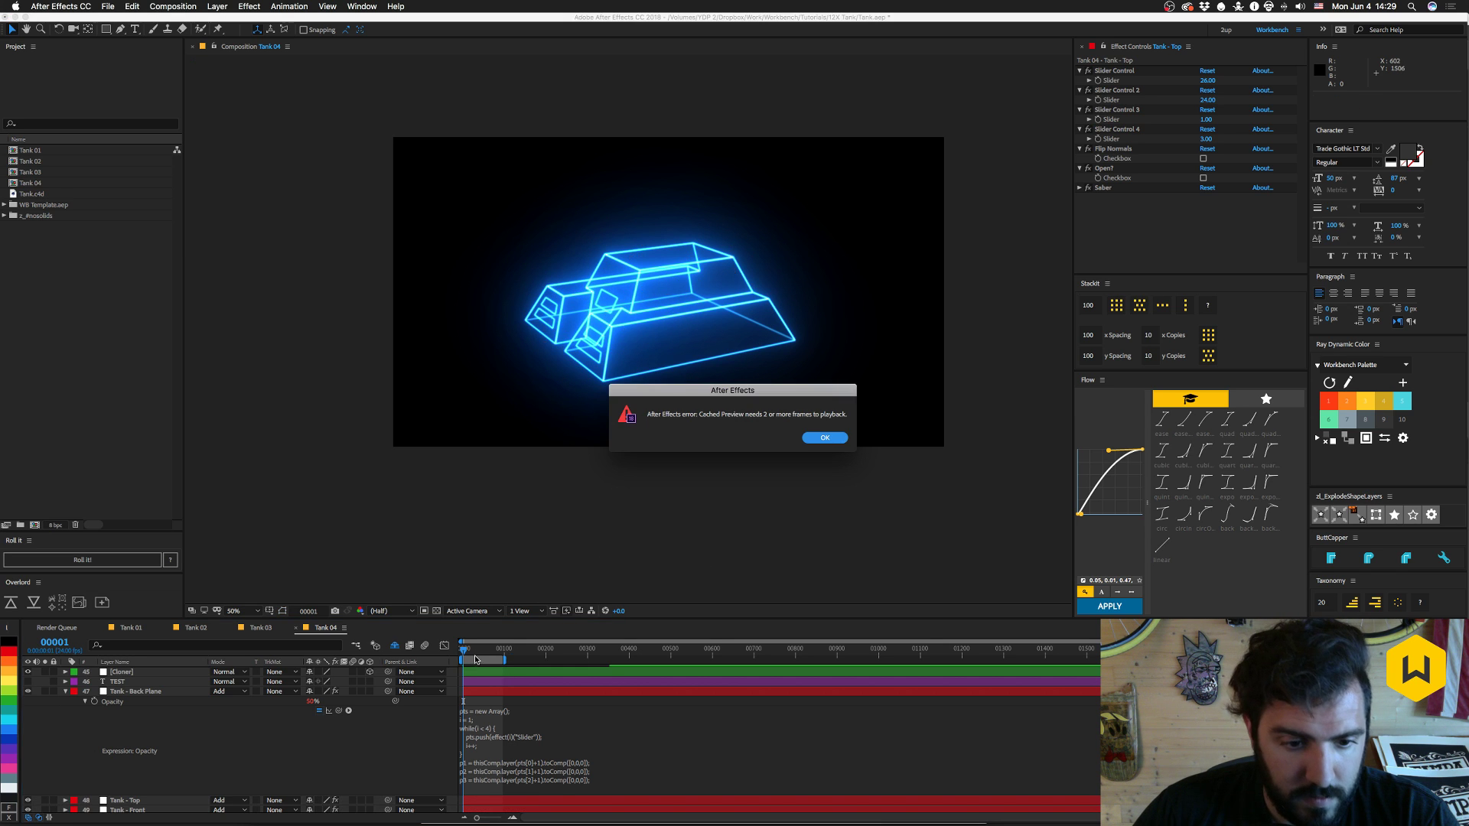
left_click(825, 437)
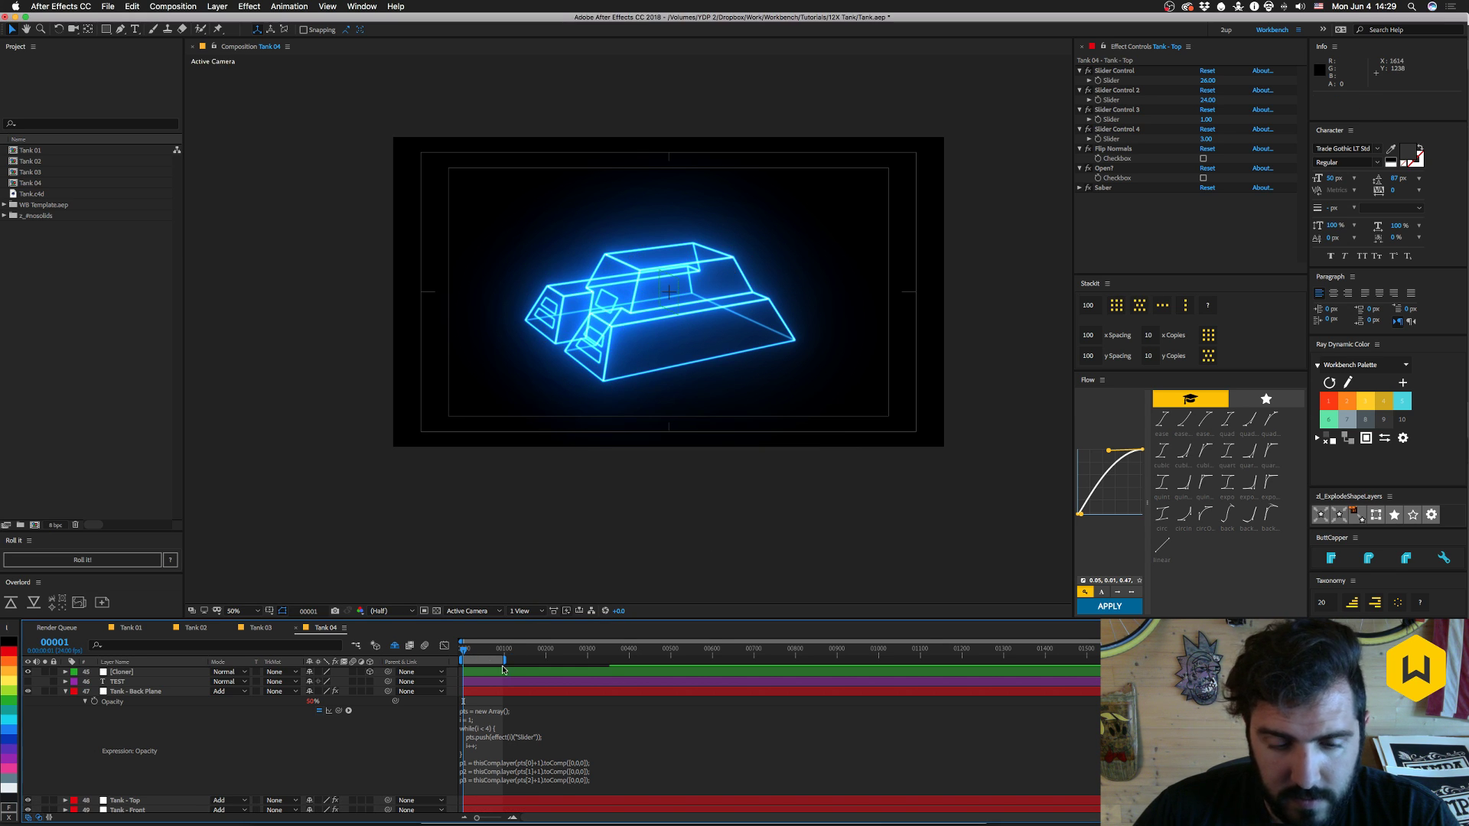
key("super+s")
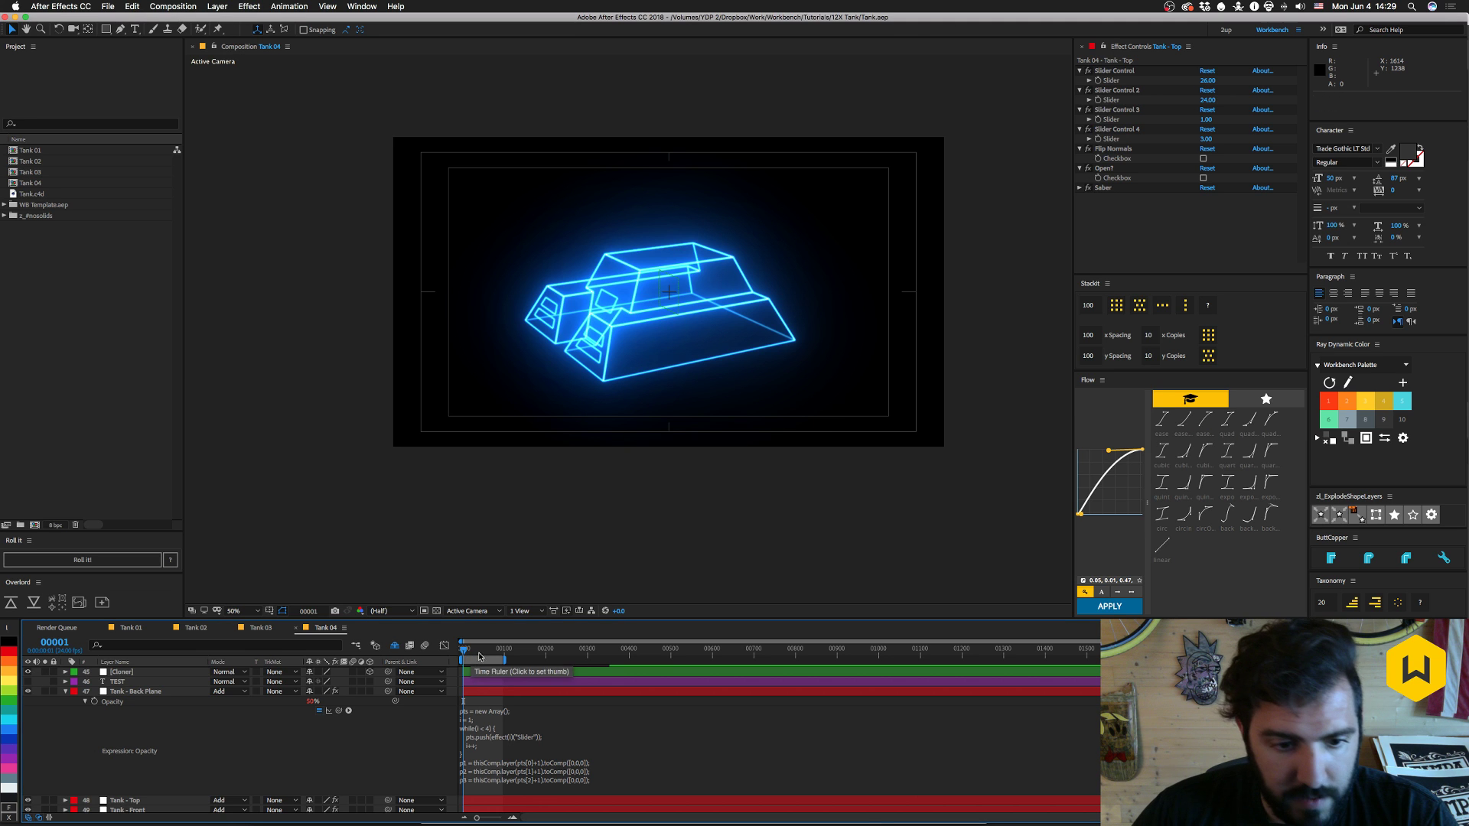
- Preview the tank animation from frame 50, return to the start and scrub to frame 66
left_click(478, 649)
left_click(484, 652)
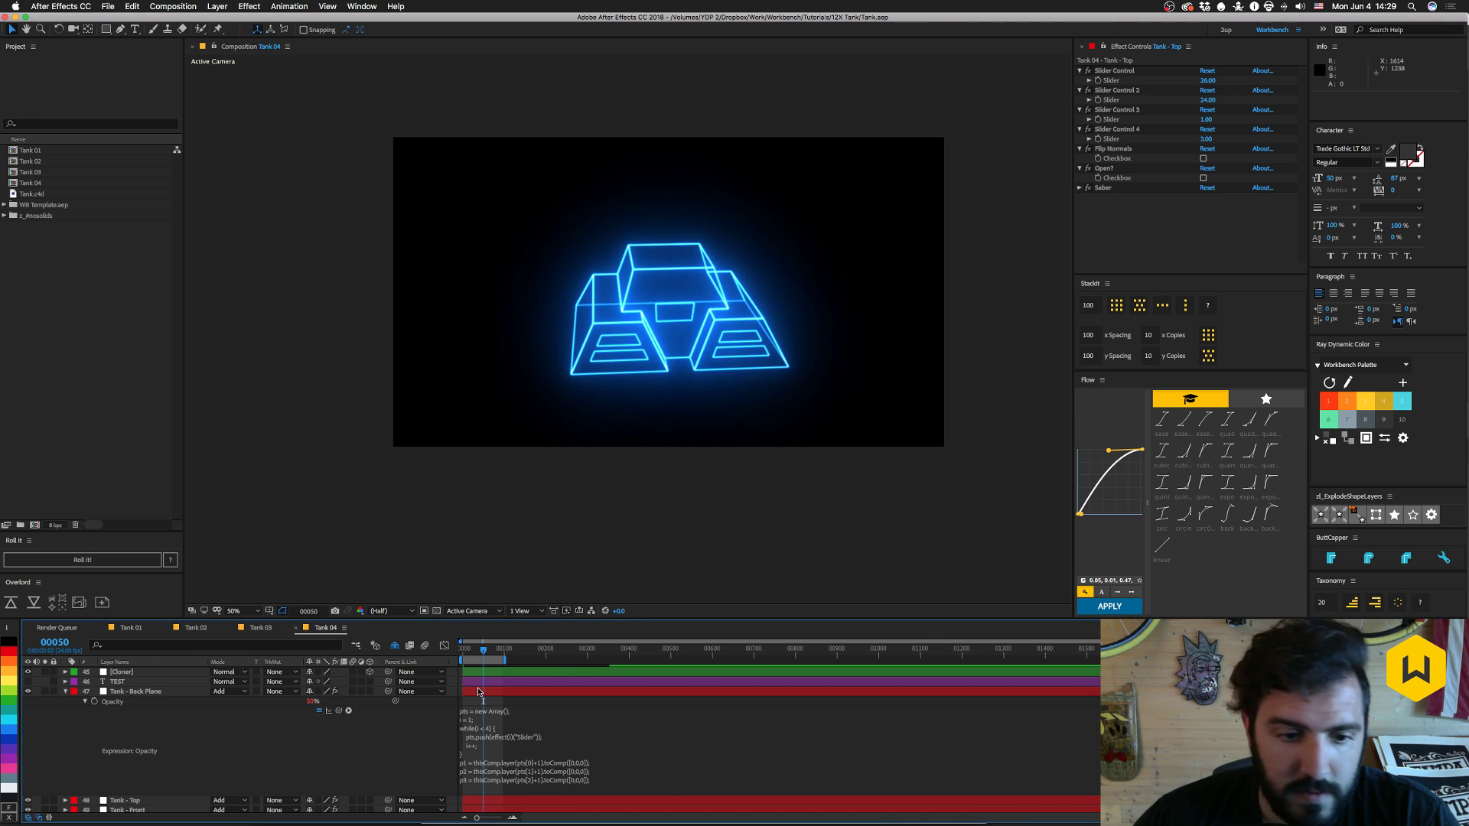
key("space")
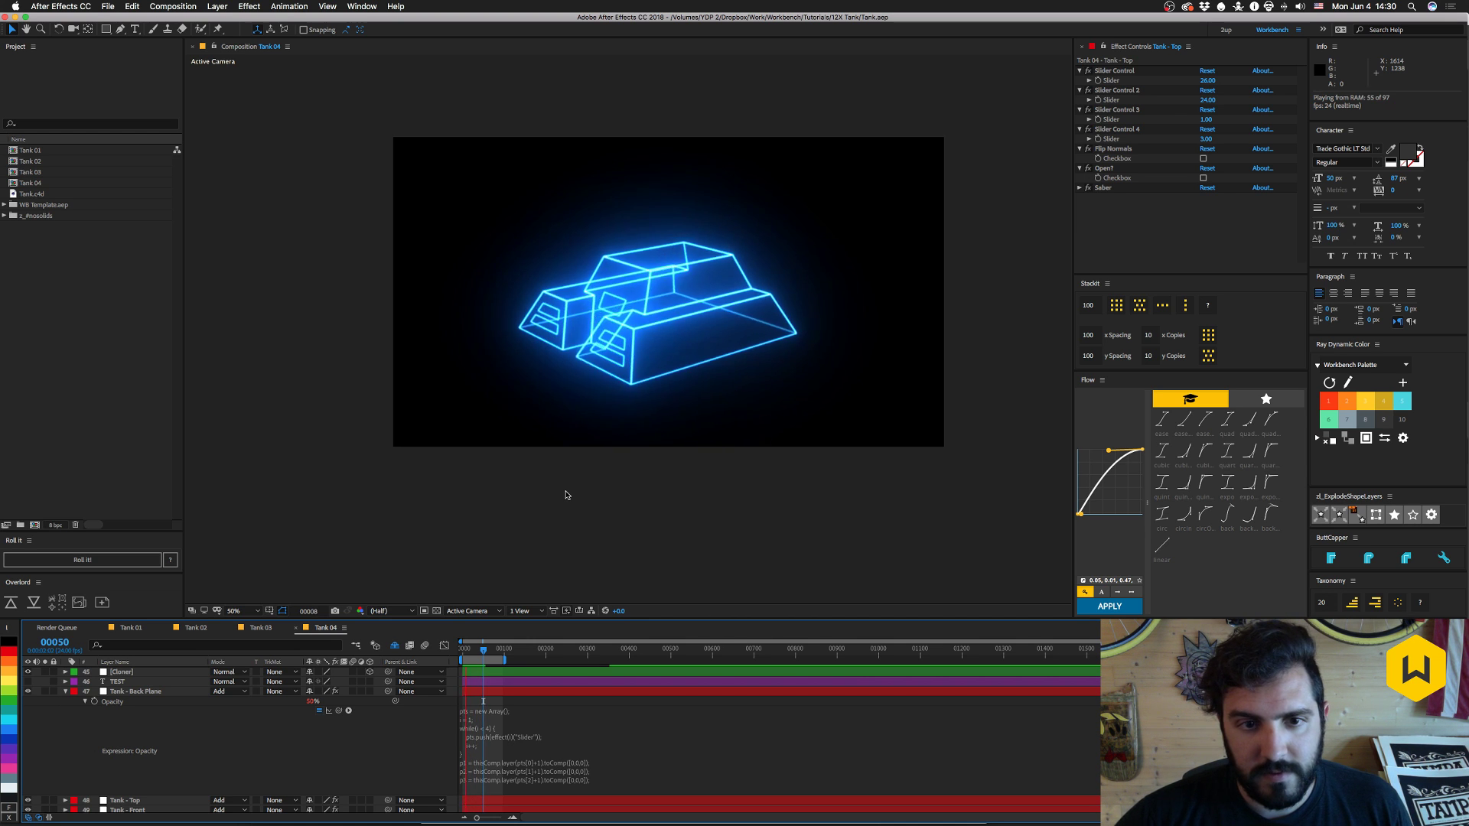
key("space")
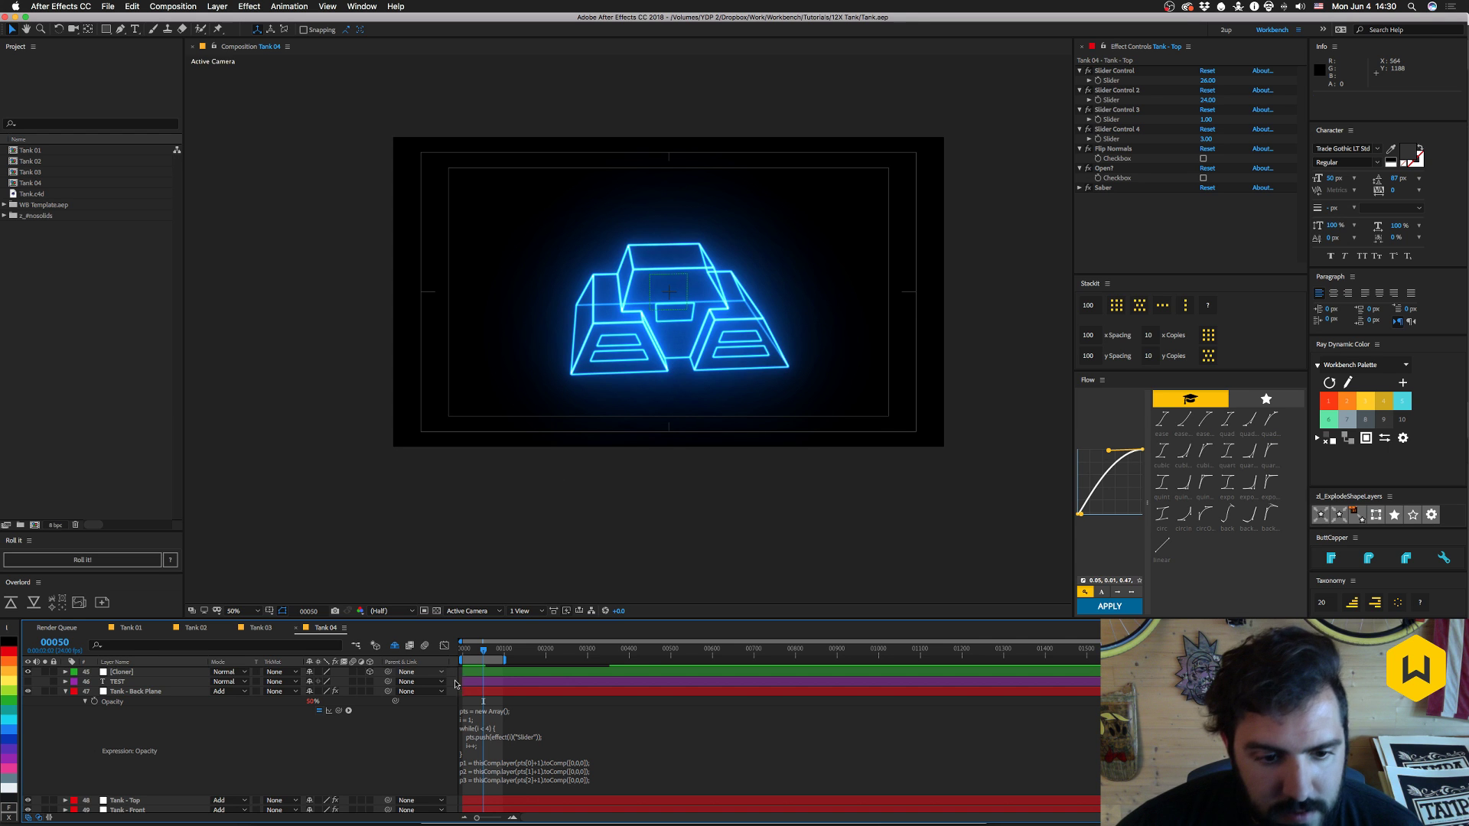
left_click_drag(482, 654, 449, 660)
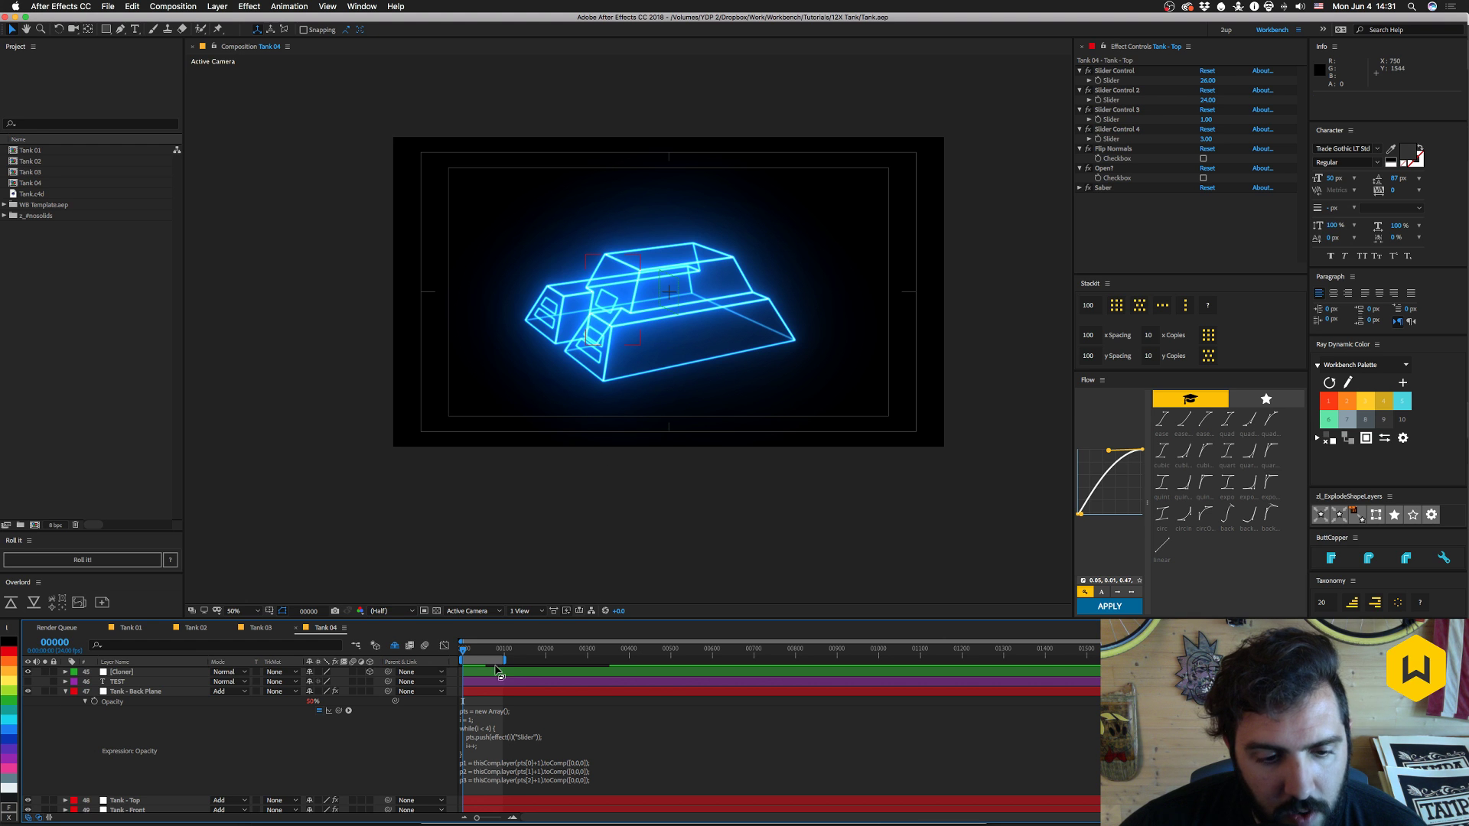
left_click_drag(469, 651, 485, 654)
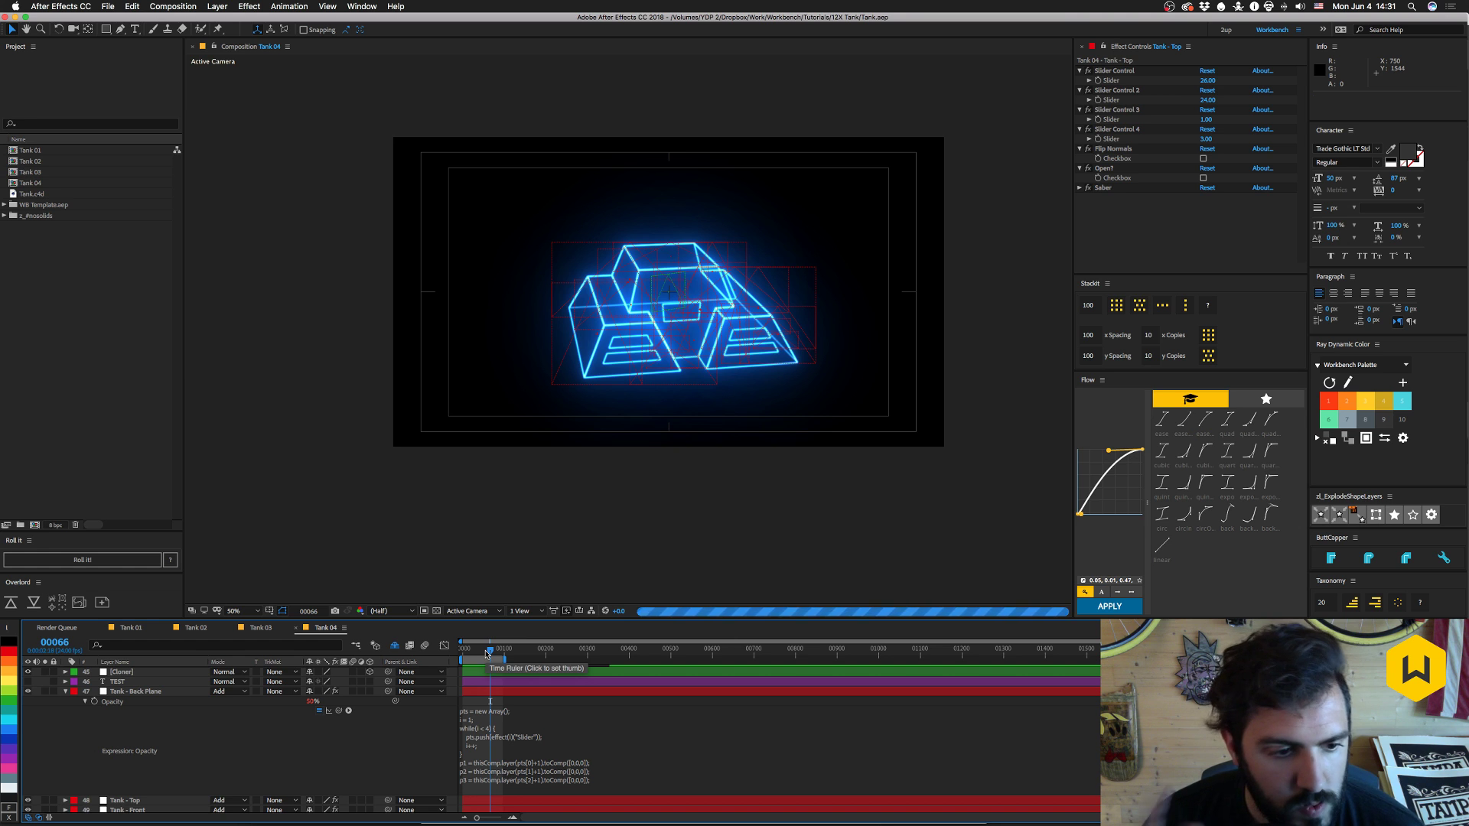
- Collapse Tank - Back Plane and isolate the Back Plane, Top, Front, Bridge and Left Top Side layers in turn to examine each face's outline
left_click(45, 693)
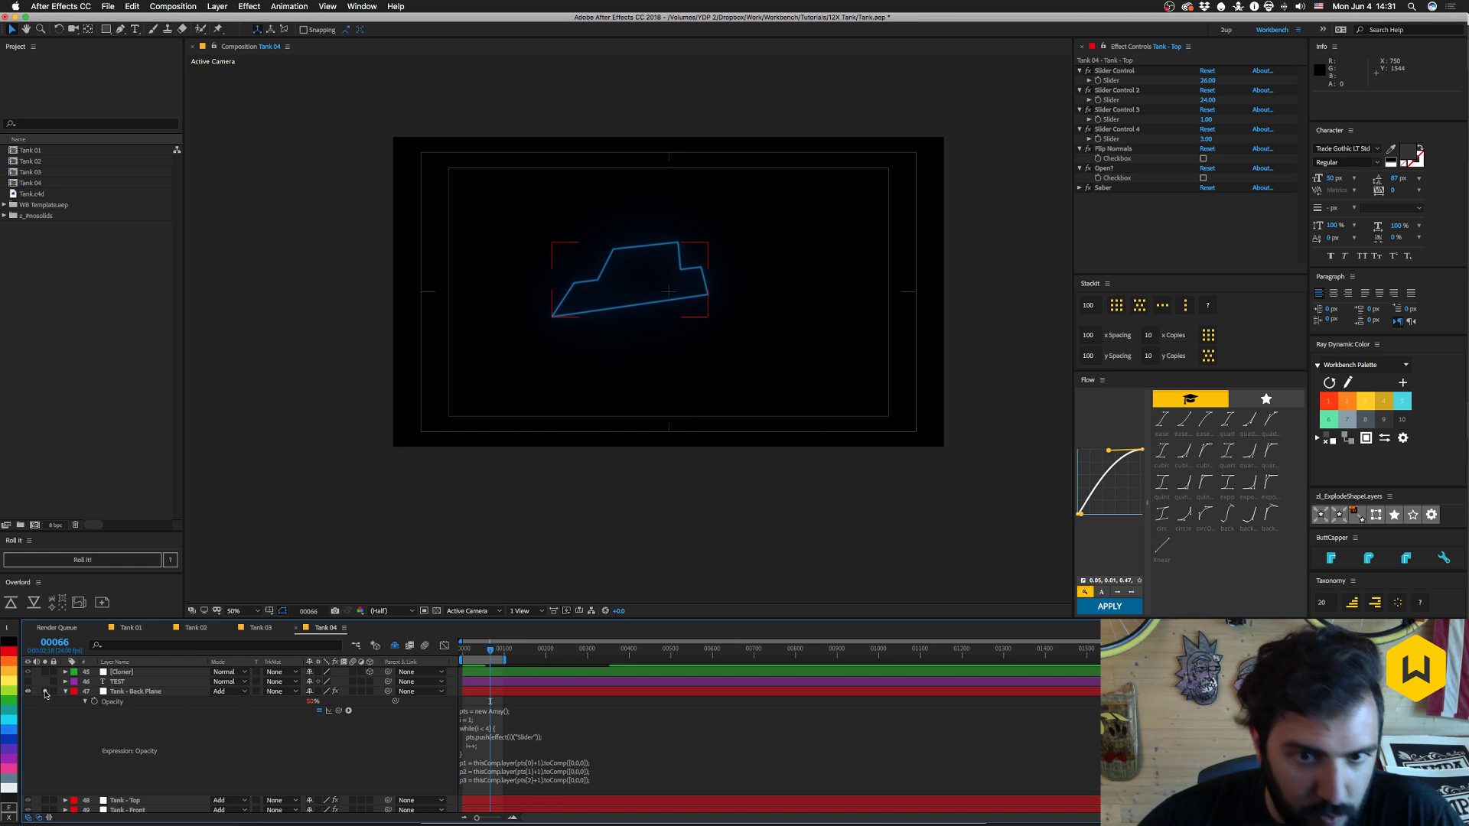
left_click(44, 693)
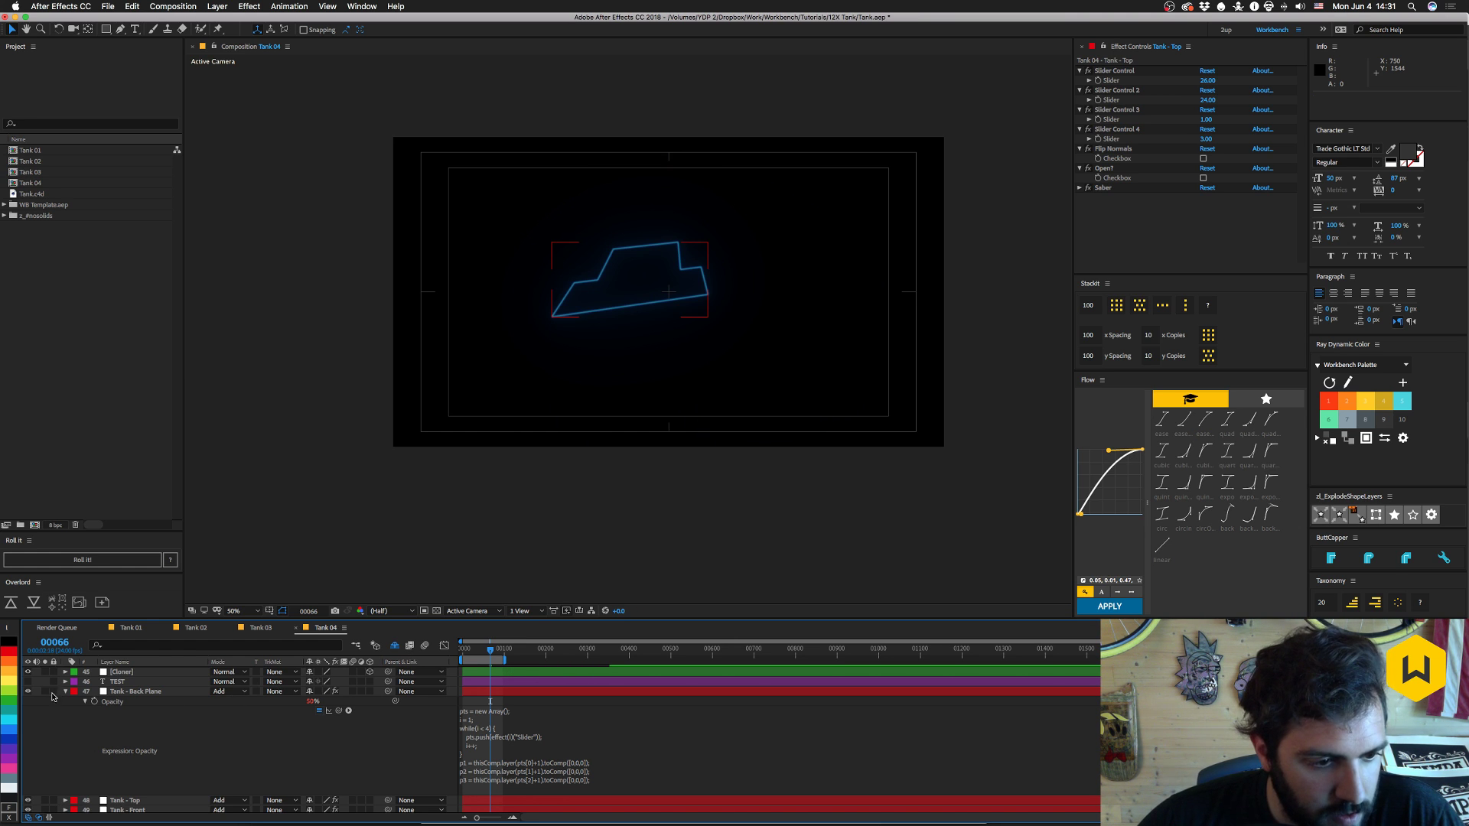
left_click(66, 692)
left_click(44, 700)
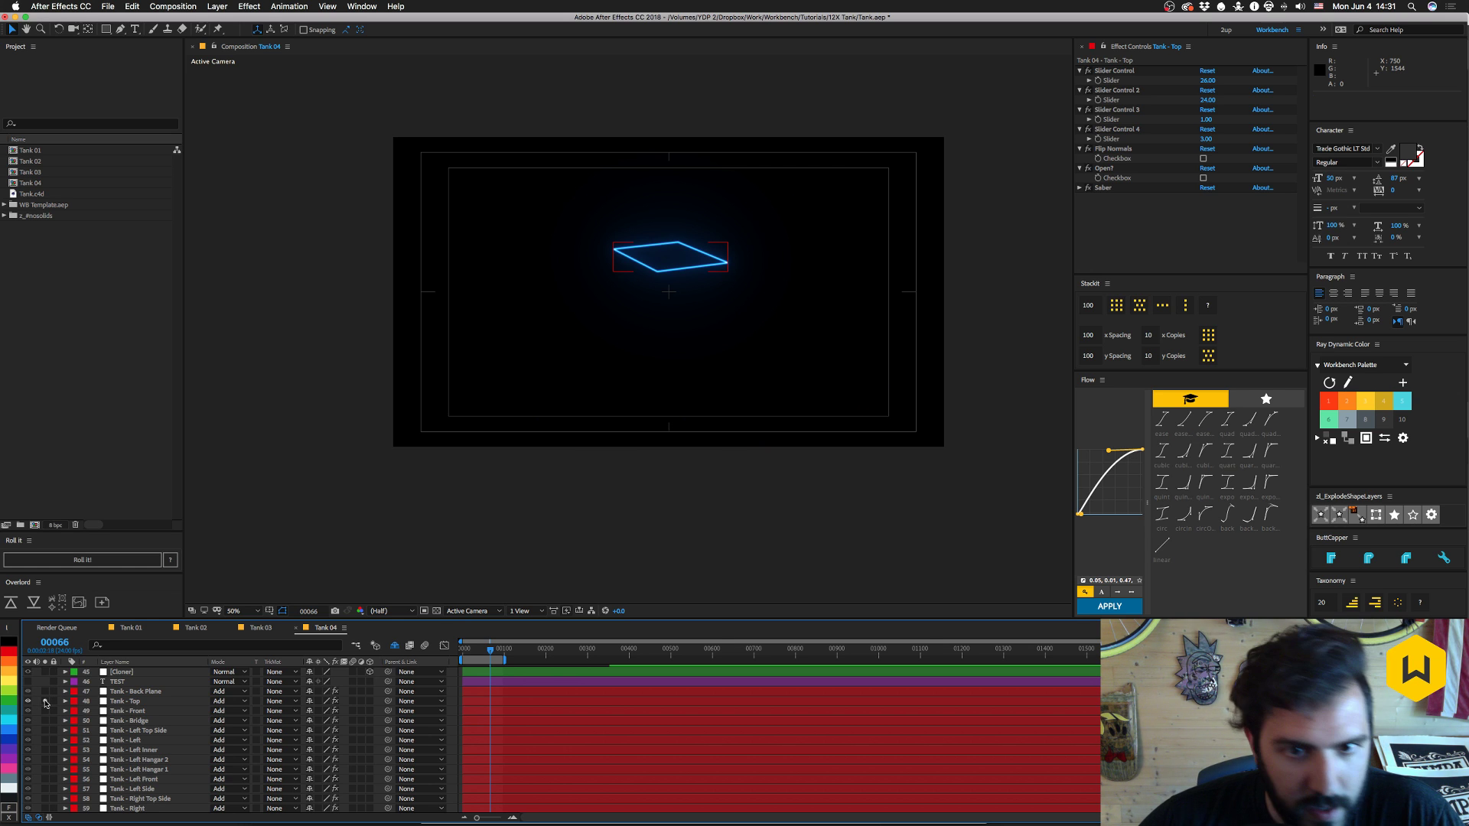
left_click(44, 701)
left_click(44, 711)
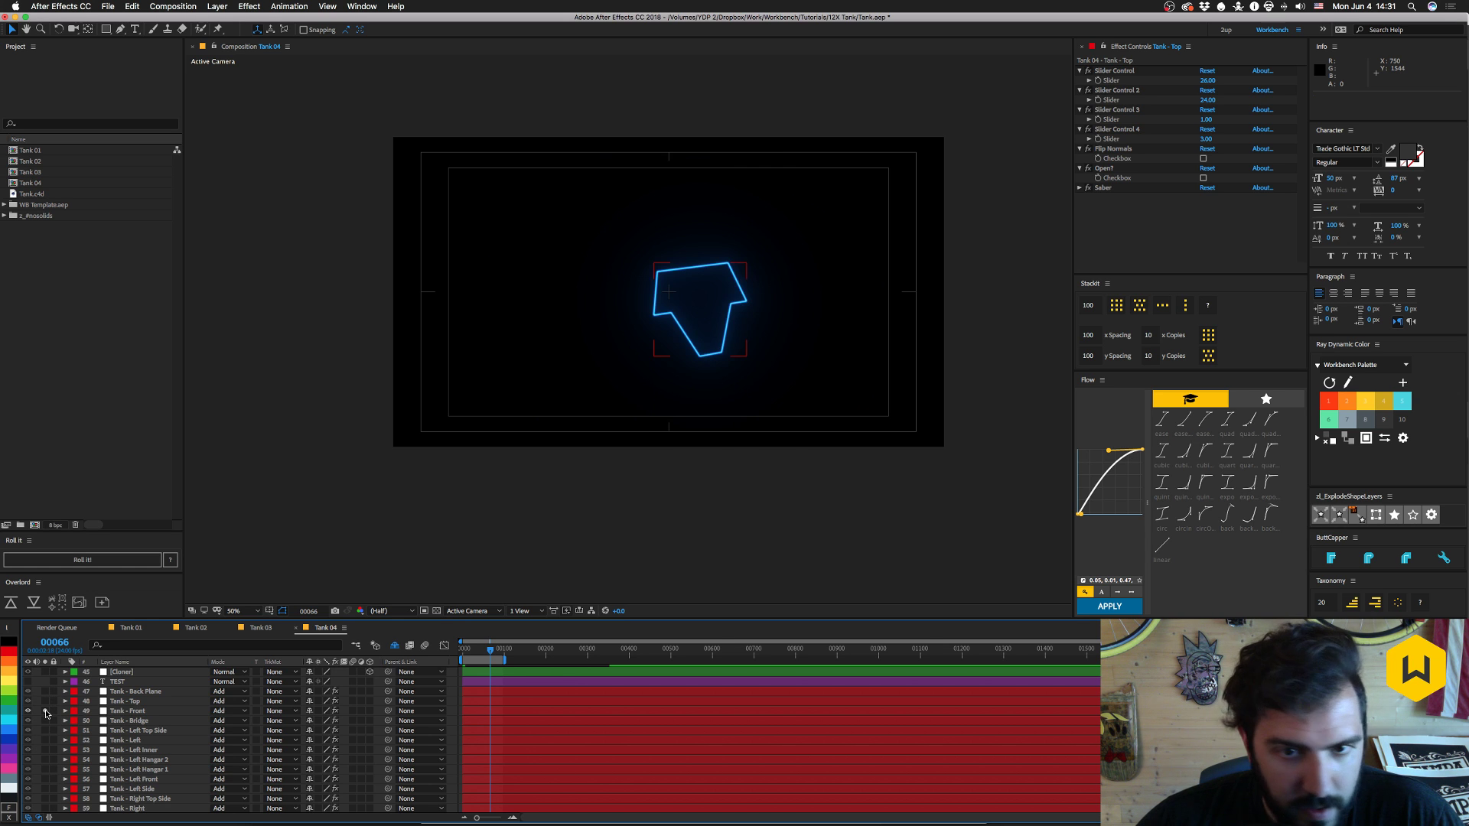
left_click(45, 721)
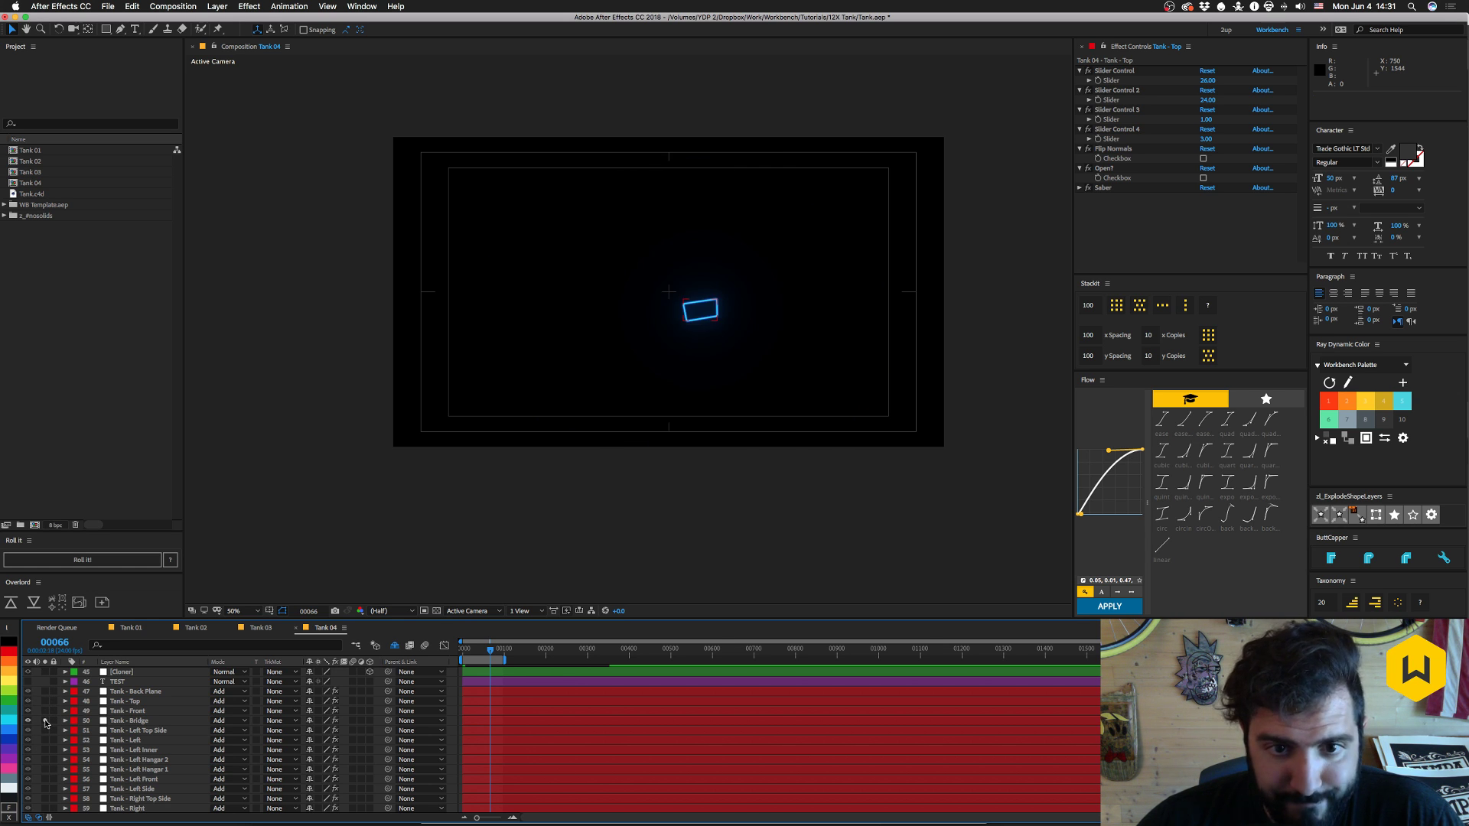
left_click(44, 721)
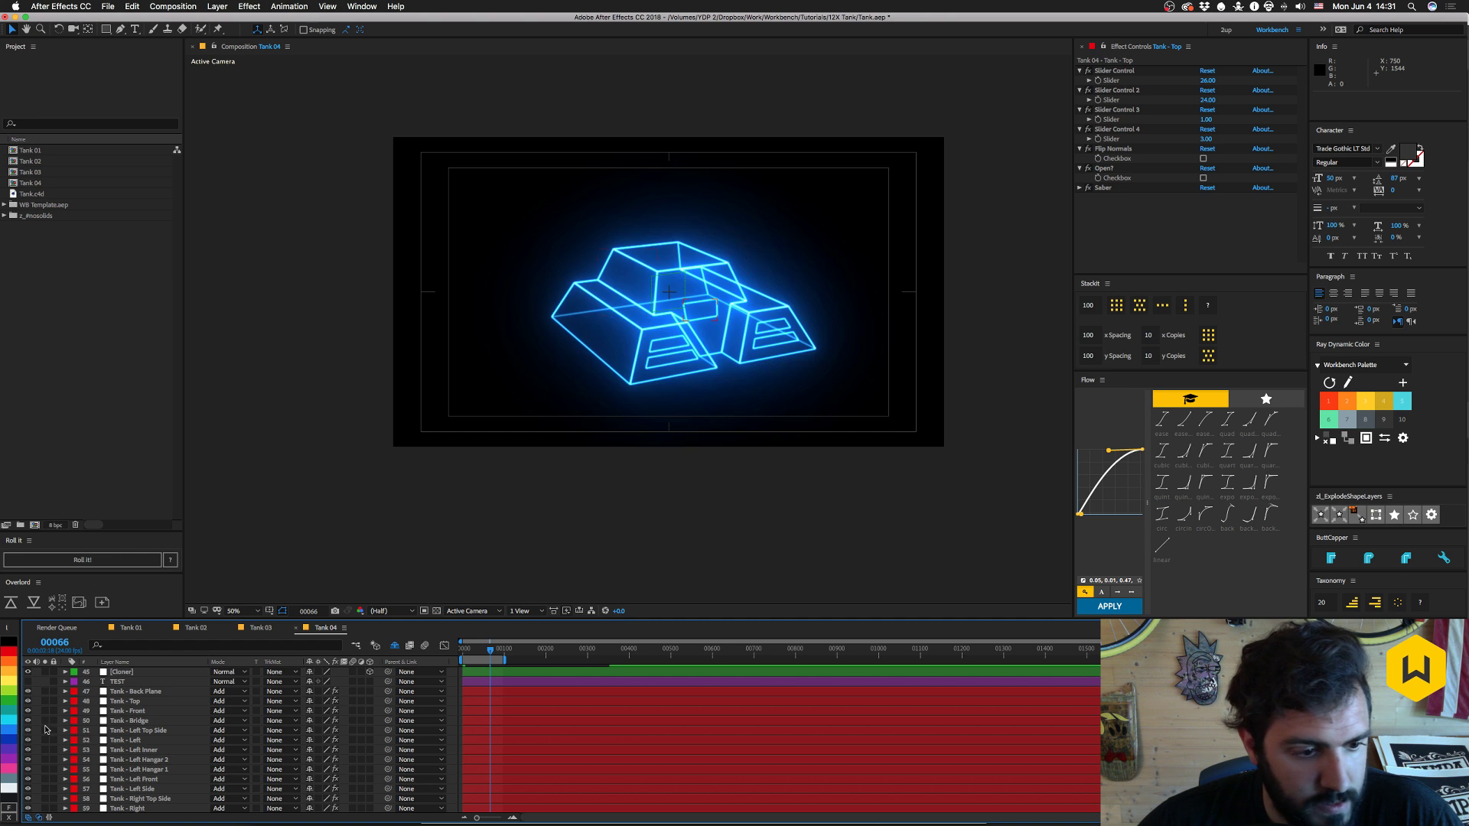
left_click(45, 731)
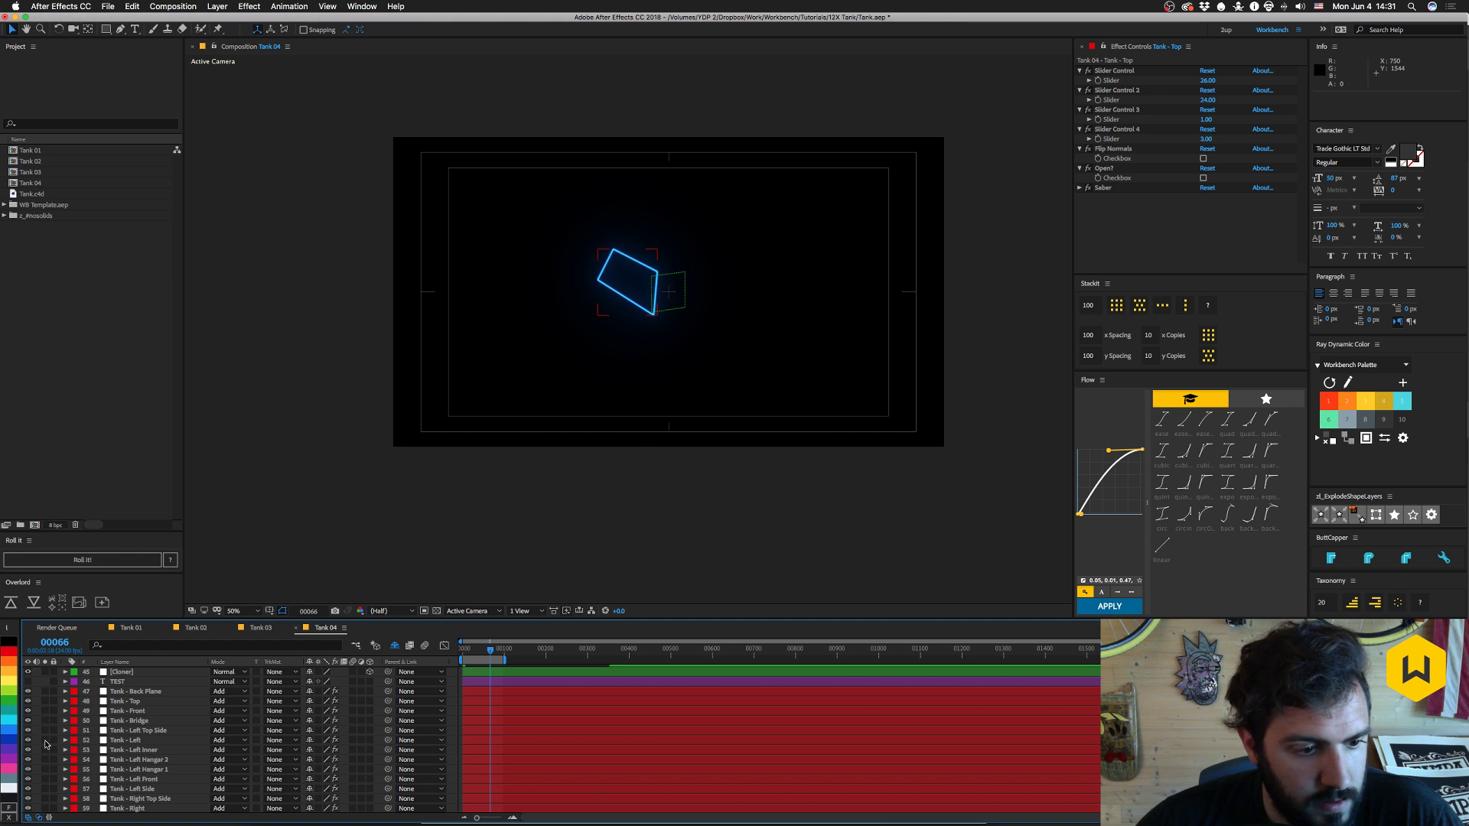
- Solo the Tank - Left layer, enable its Open? checkbox and unsolo the layer
left_click(45, 741)
left_click(136, 741)
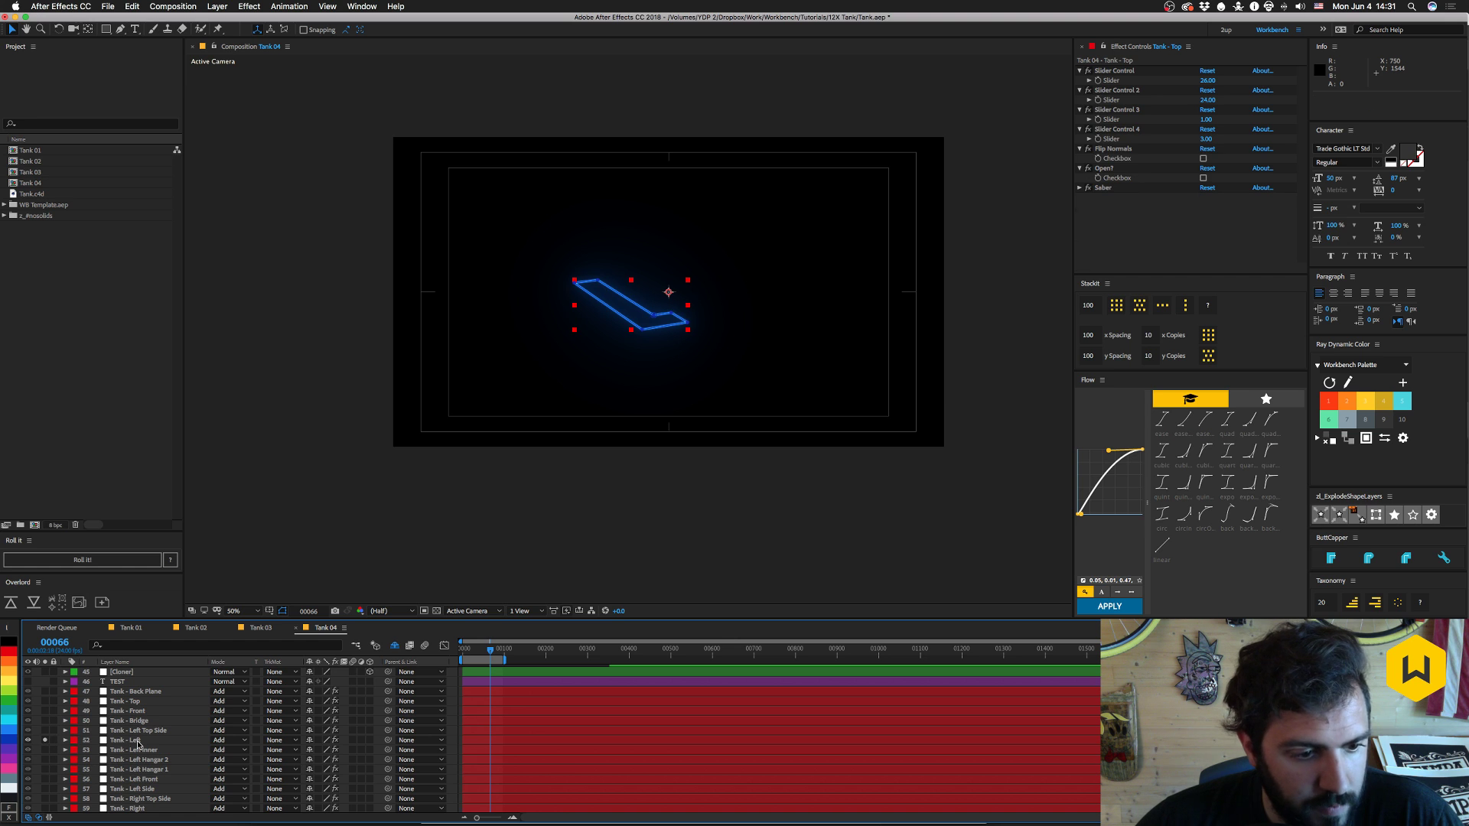
left_click(1204, 218)
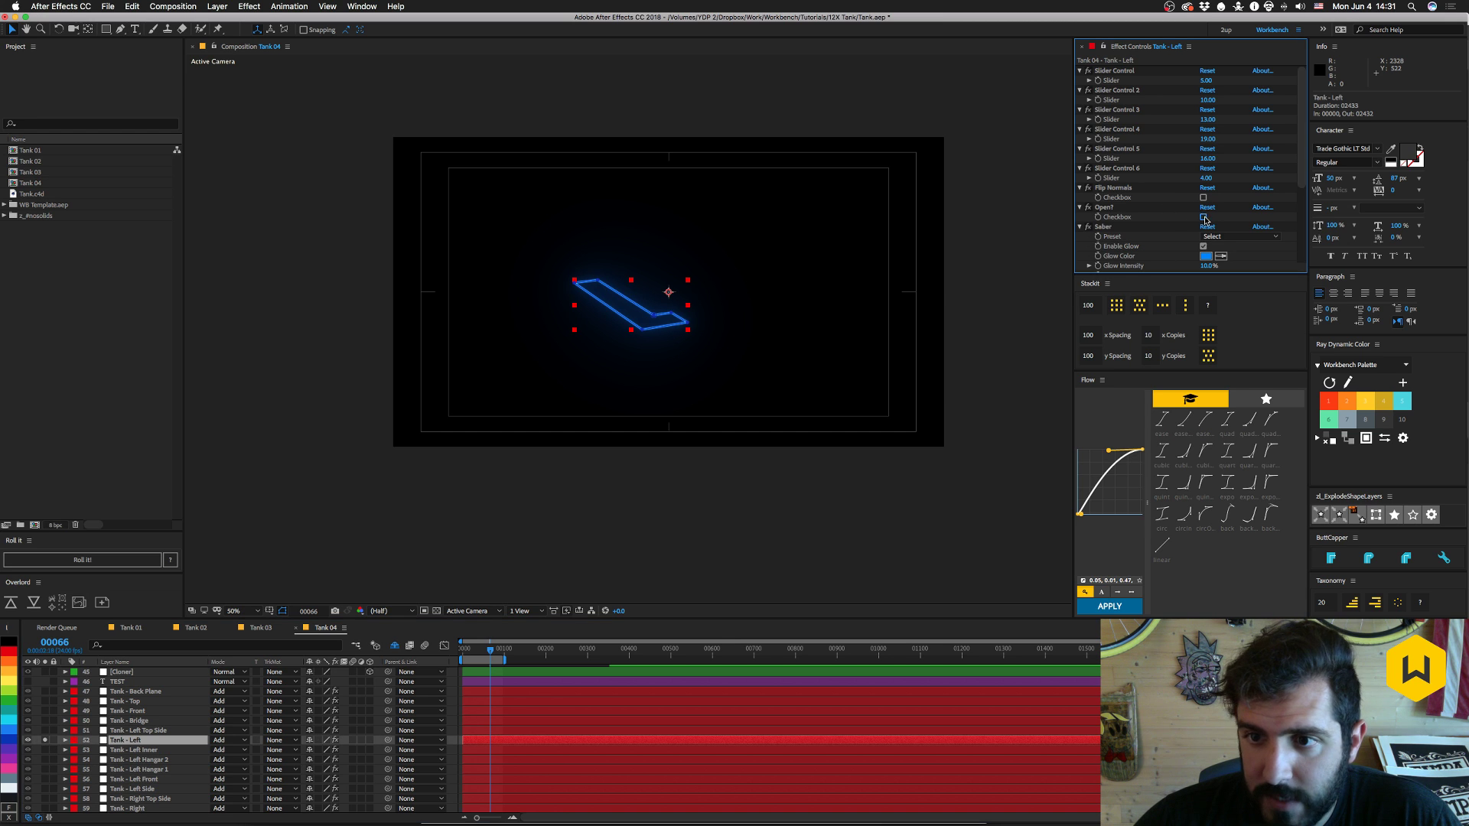
scroll(57, 746, "down", 1)
left_click(47, 731)
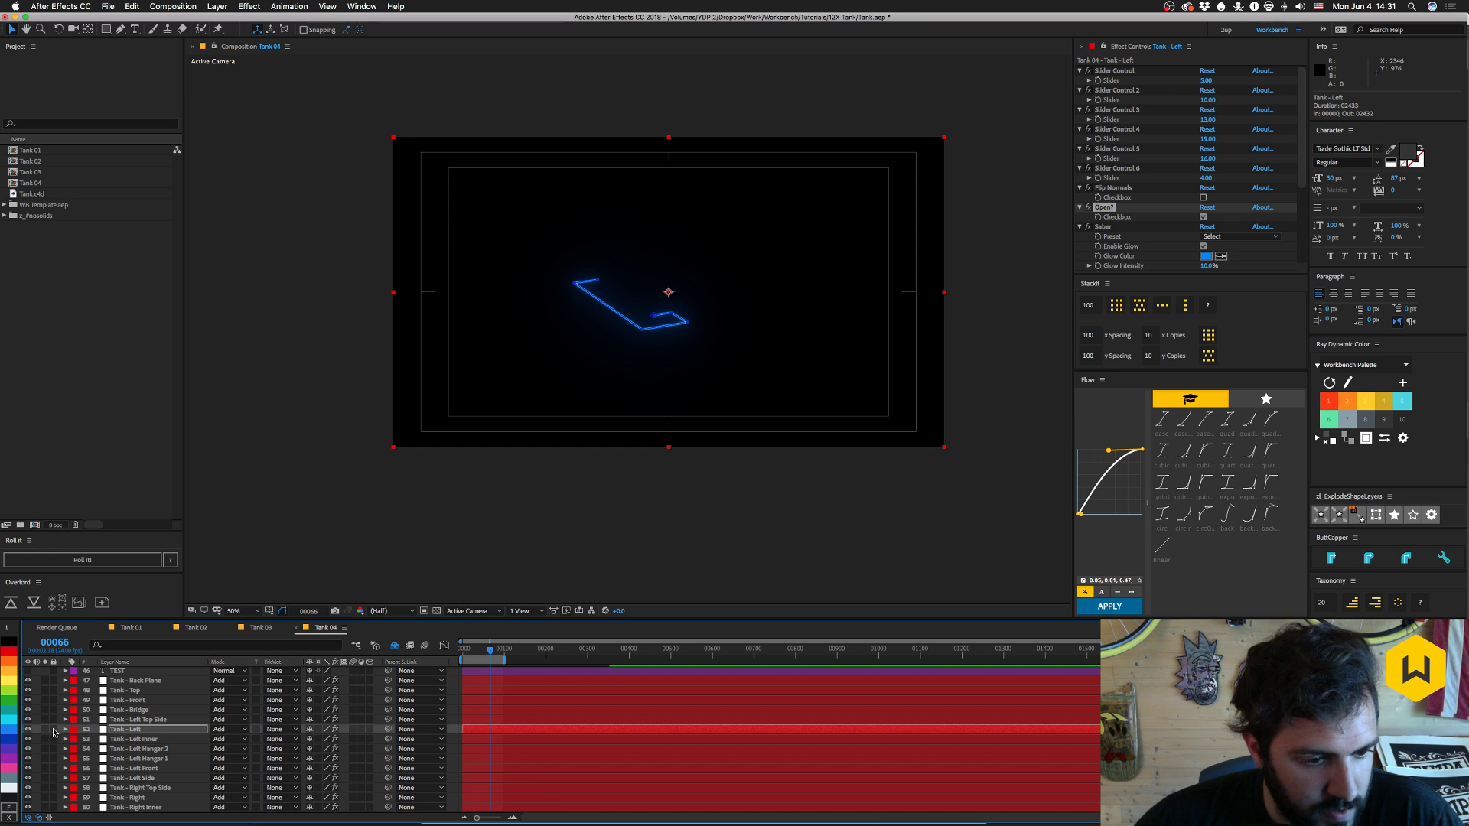
- Solo the Tank - Right layer, enable its Open? checkbox and unsolo the layer
left_click(127, 798)
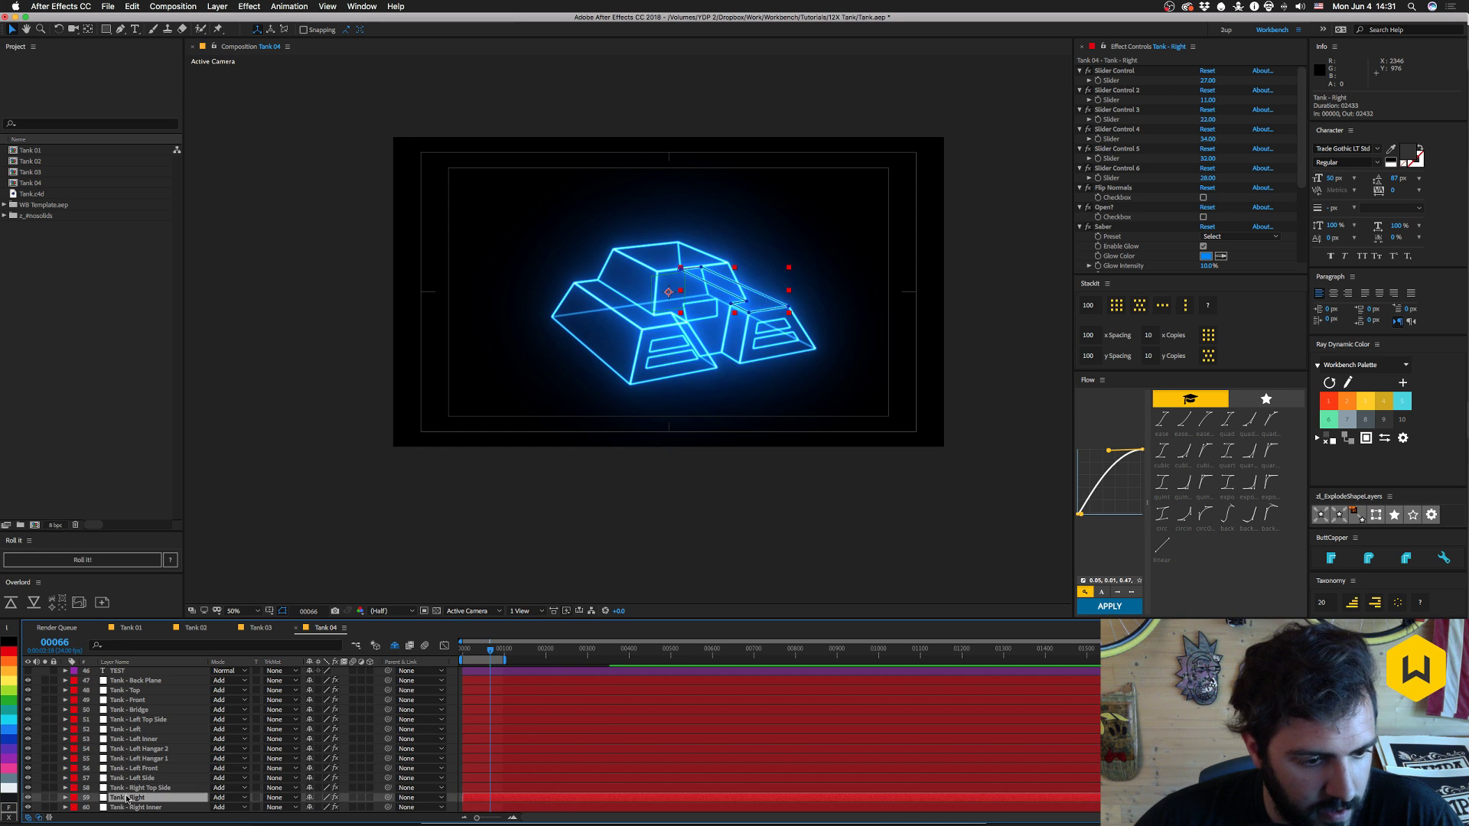
left_click(45, 798)
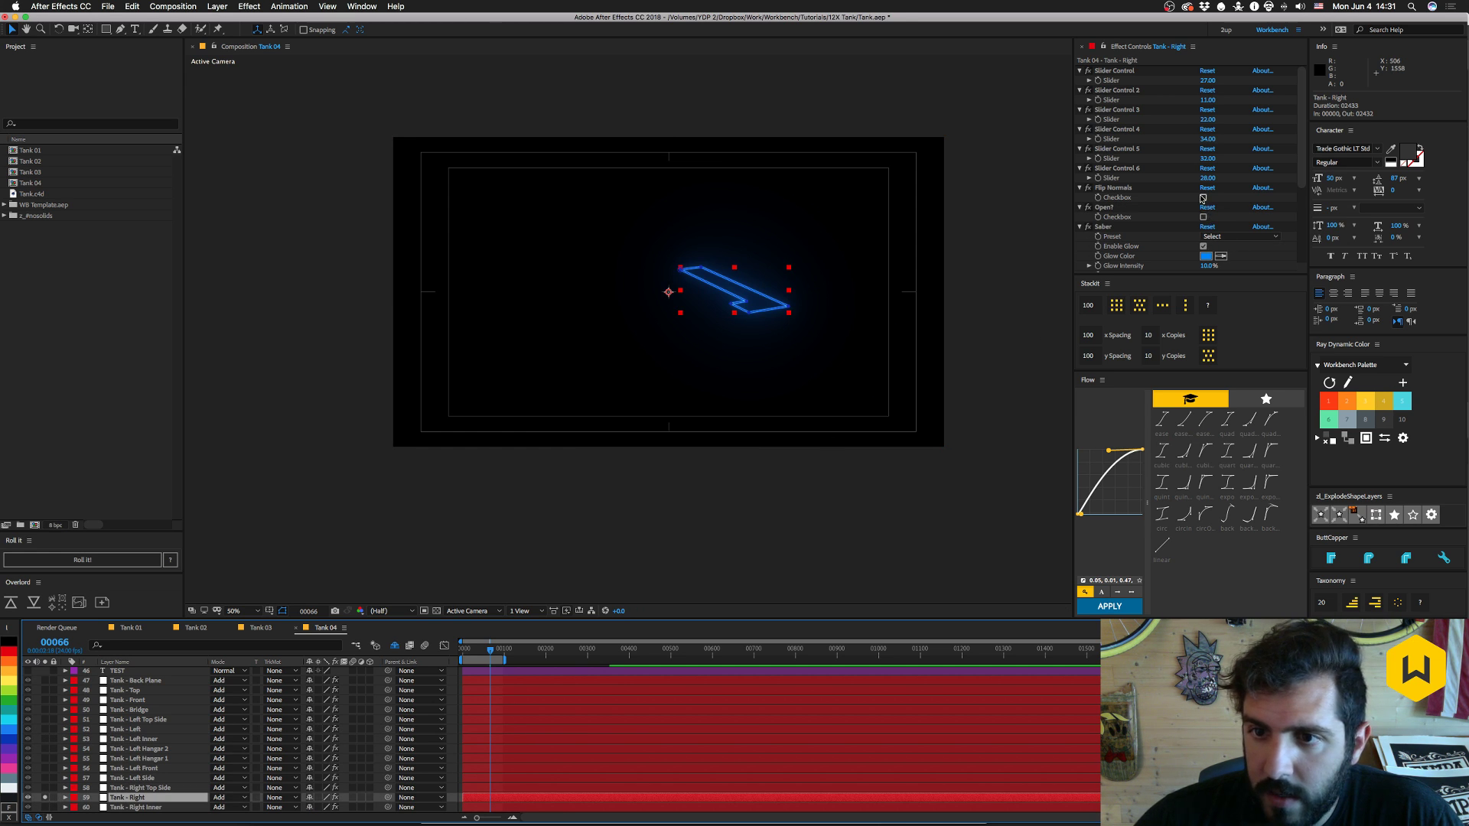
left_click(1203, 218)
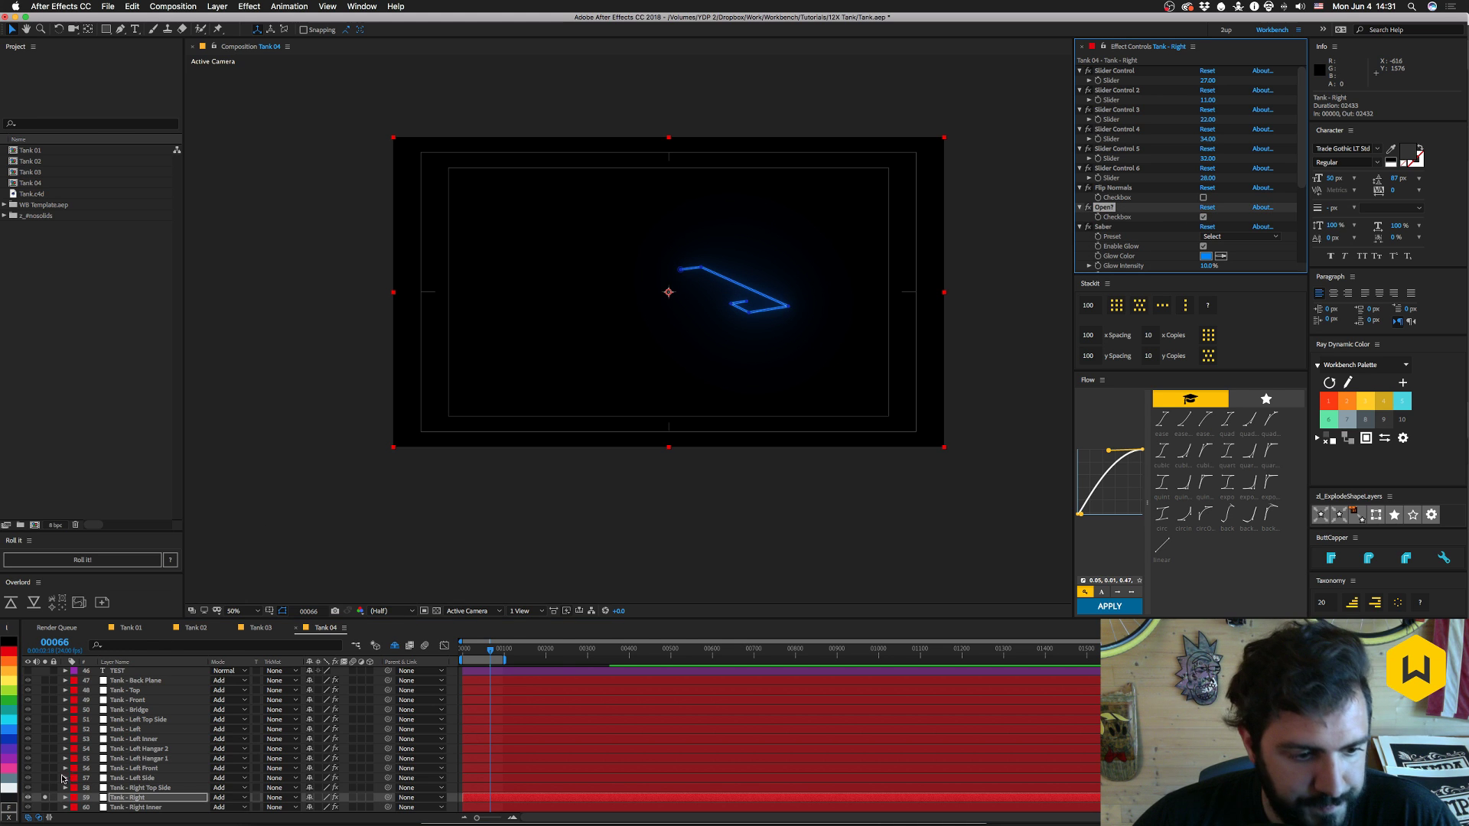
left_click(45, 798)
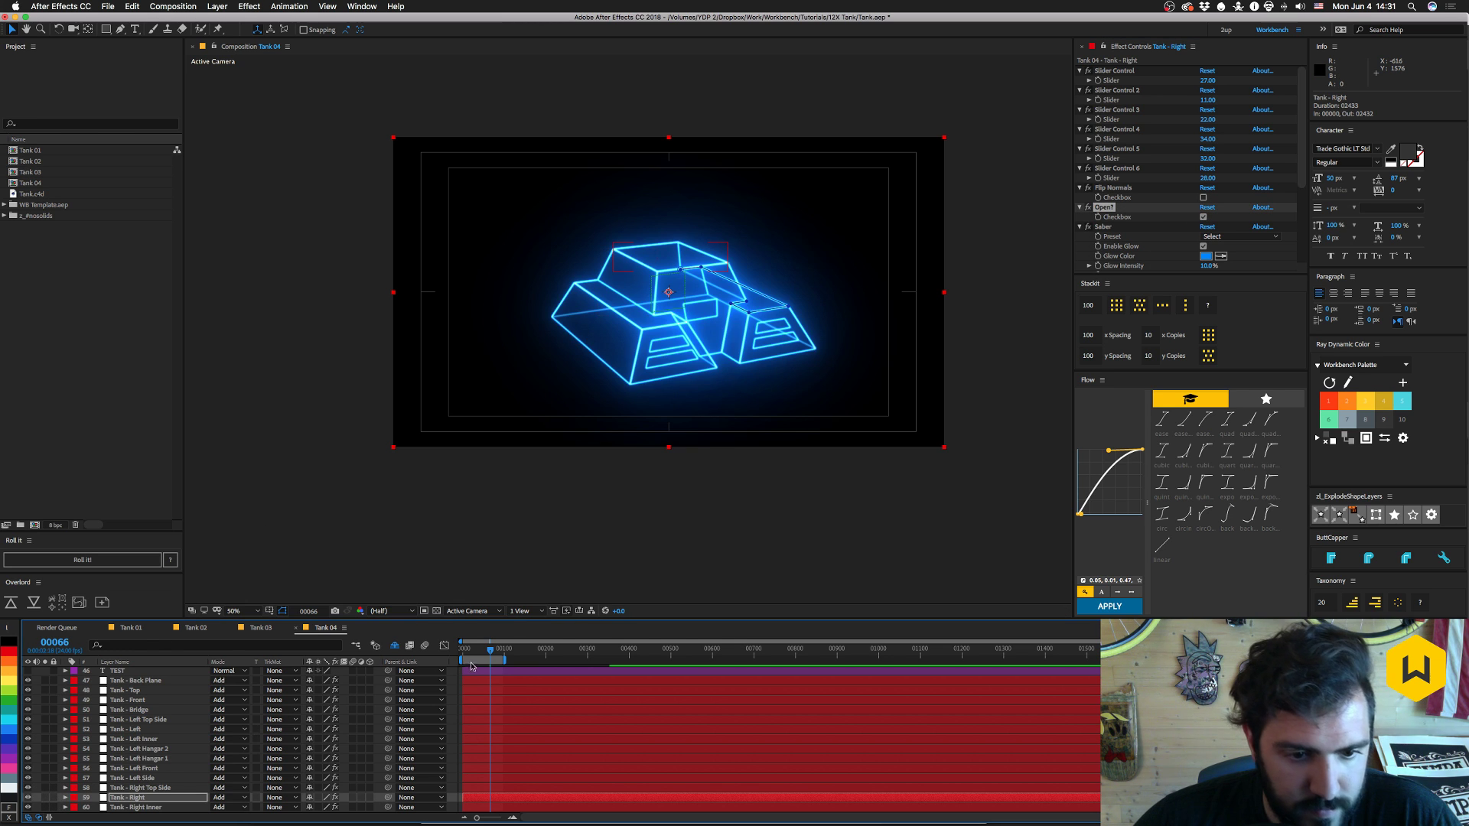
- Preview the Tank 04 animation from frame 0 and check the rendered tank edges
left_click_drag(472, 652, 459, 653)
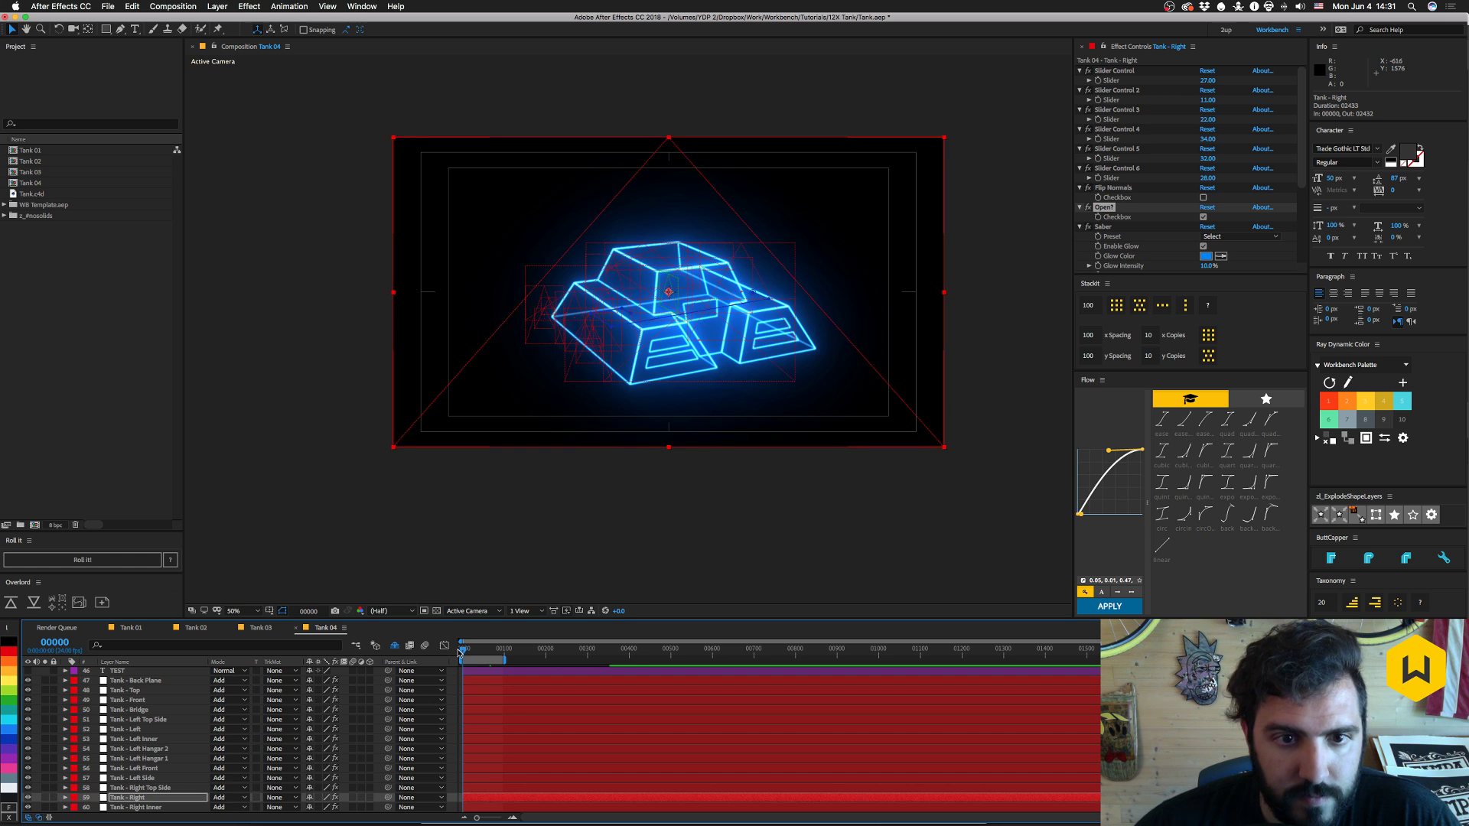
key("space")
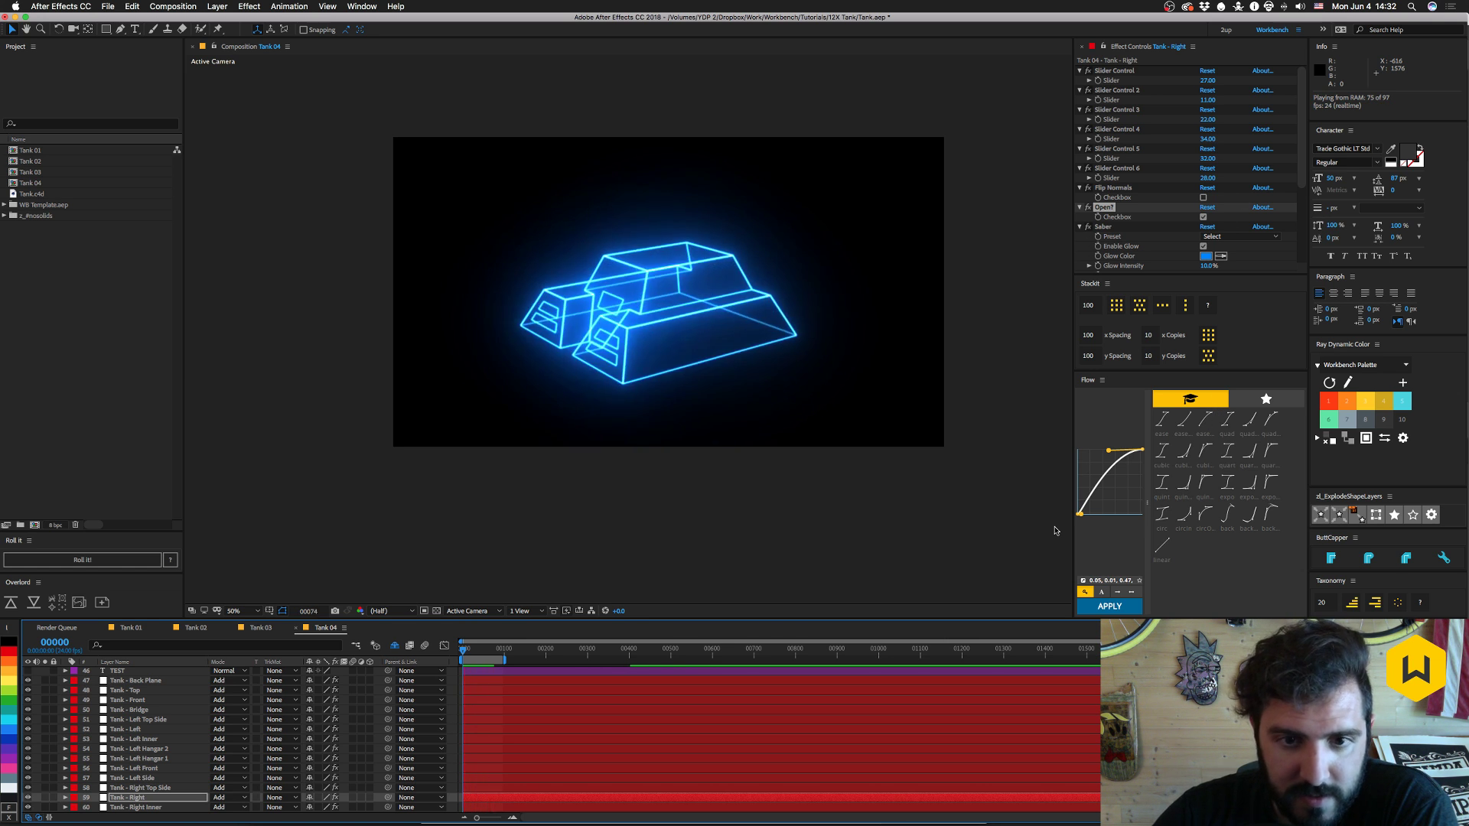
key("space")
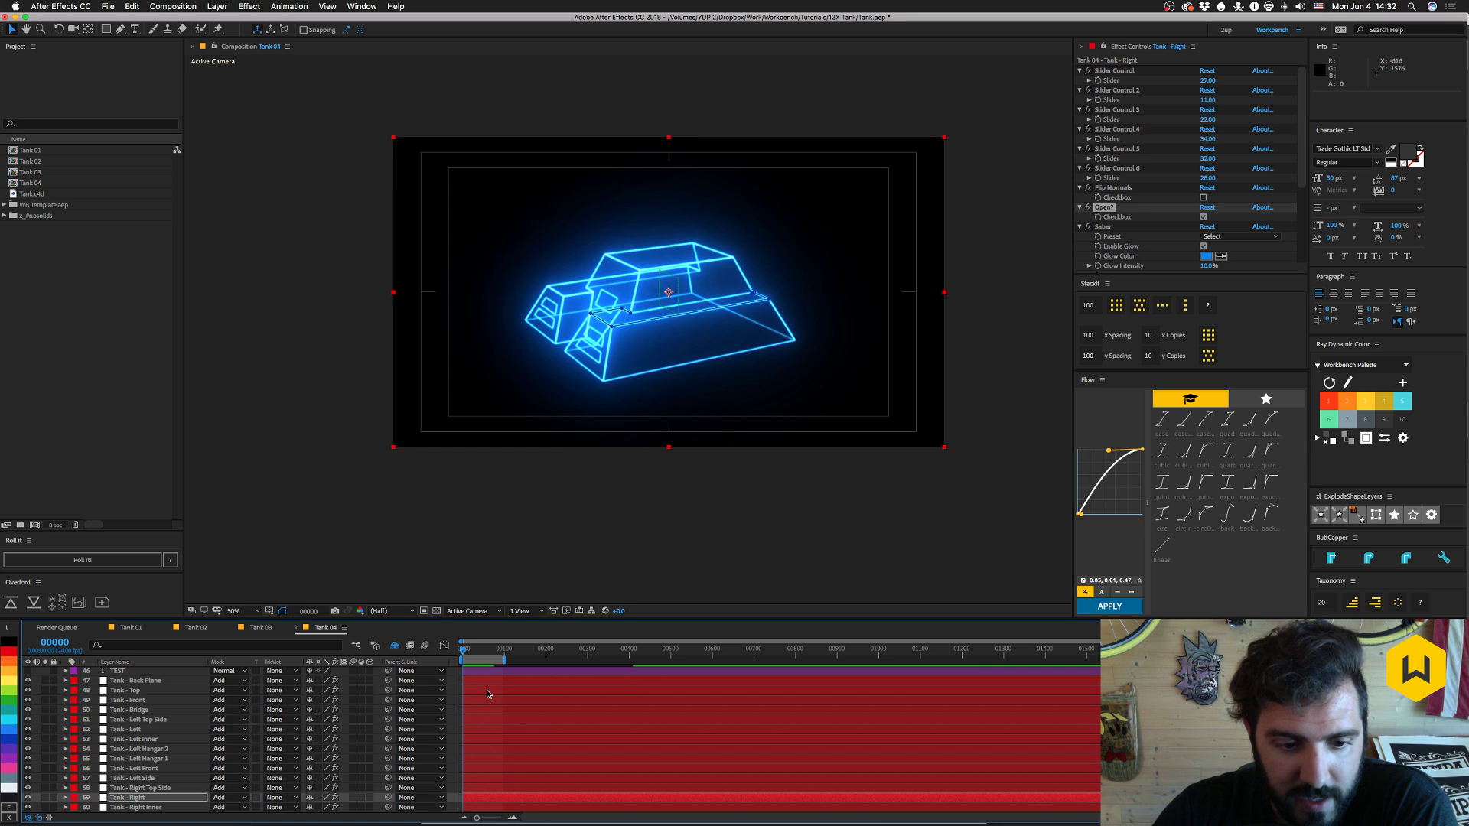
key("space")
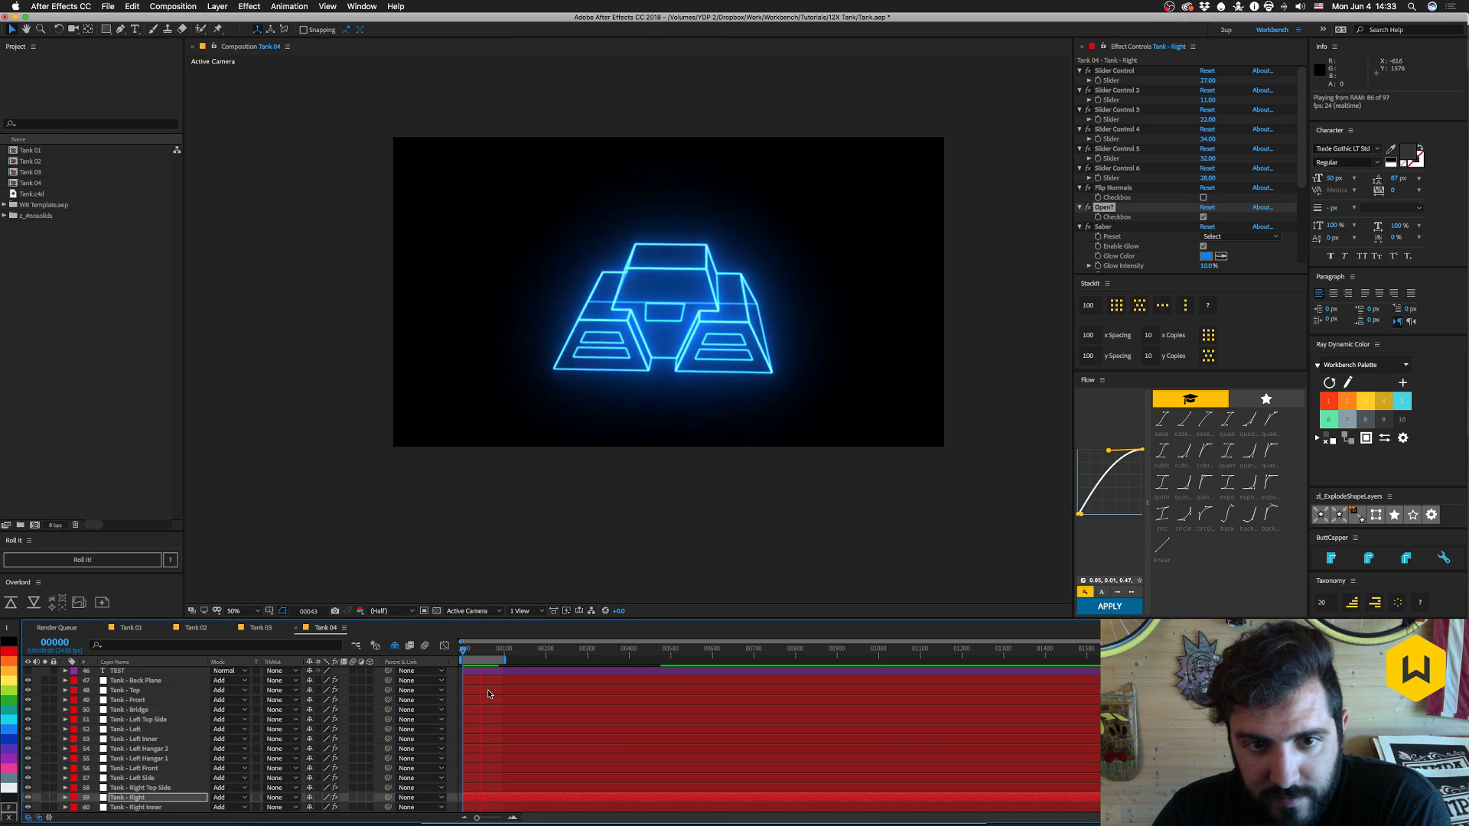
key("space")
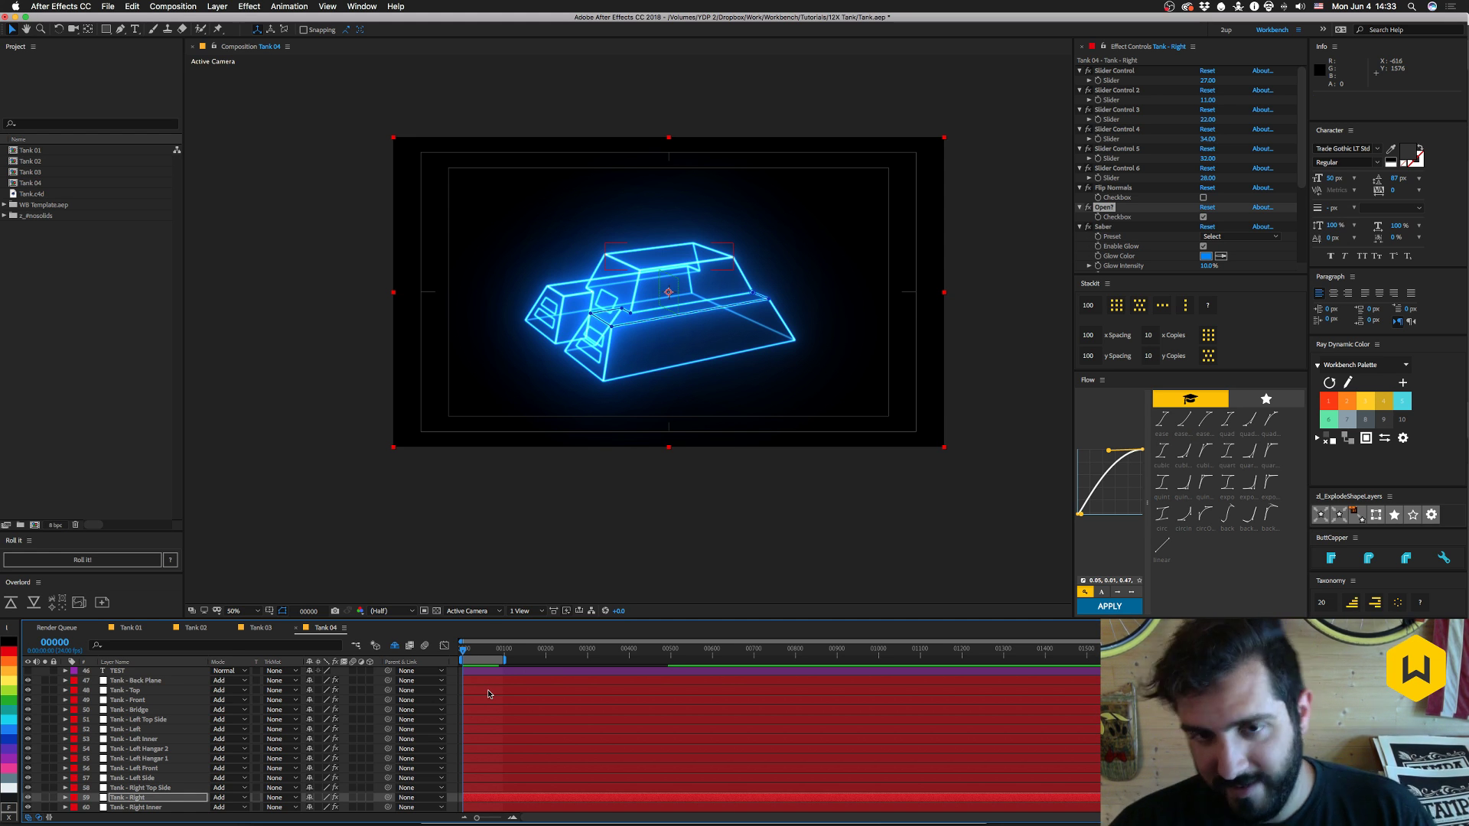
- Save the project and preview the Tank 04 animation from frame 0
key("super+s")
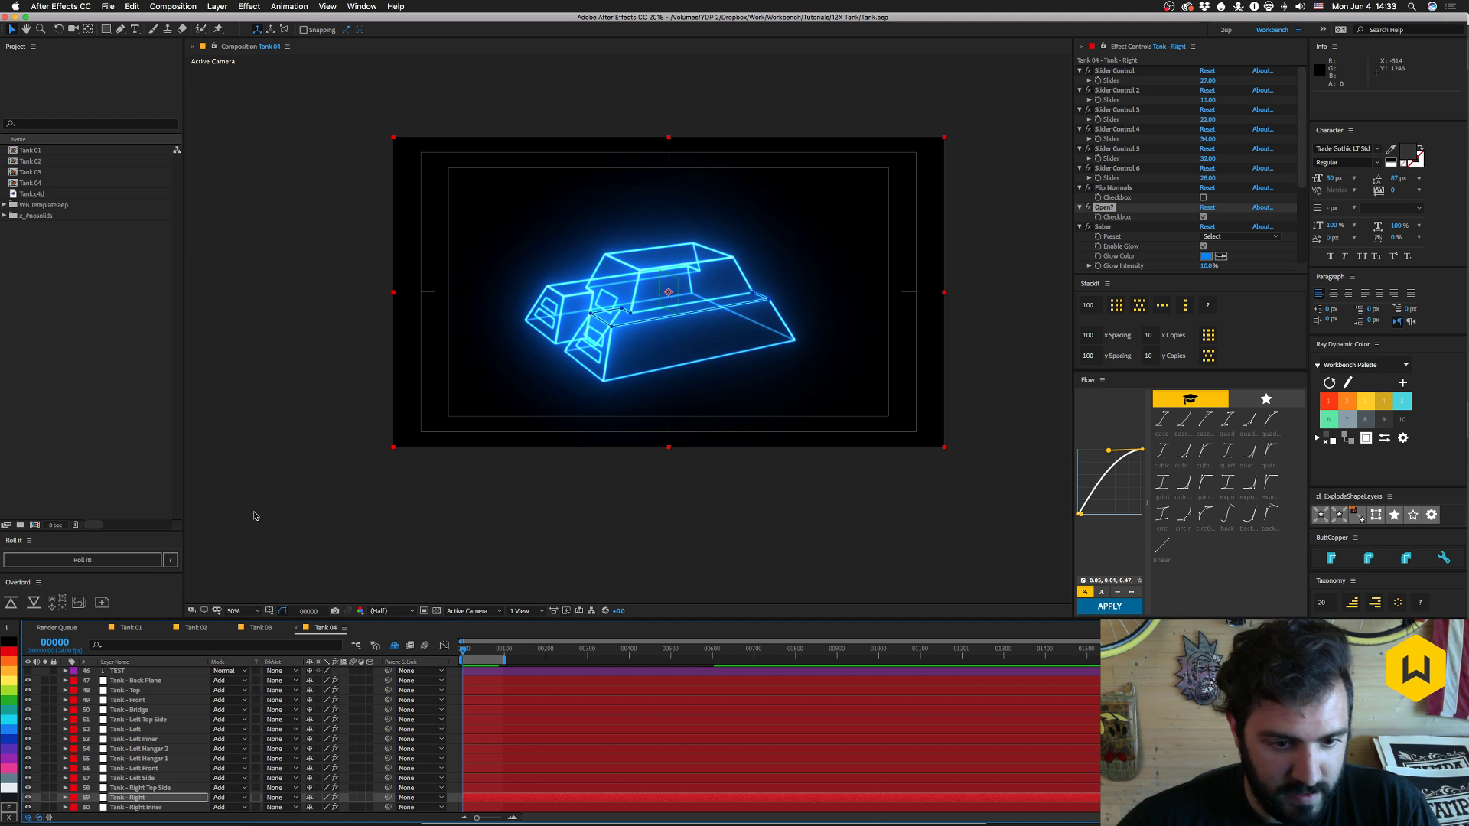
left_click(481, 654)
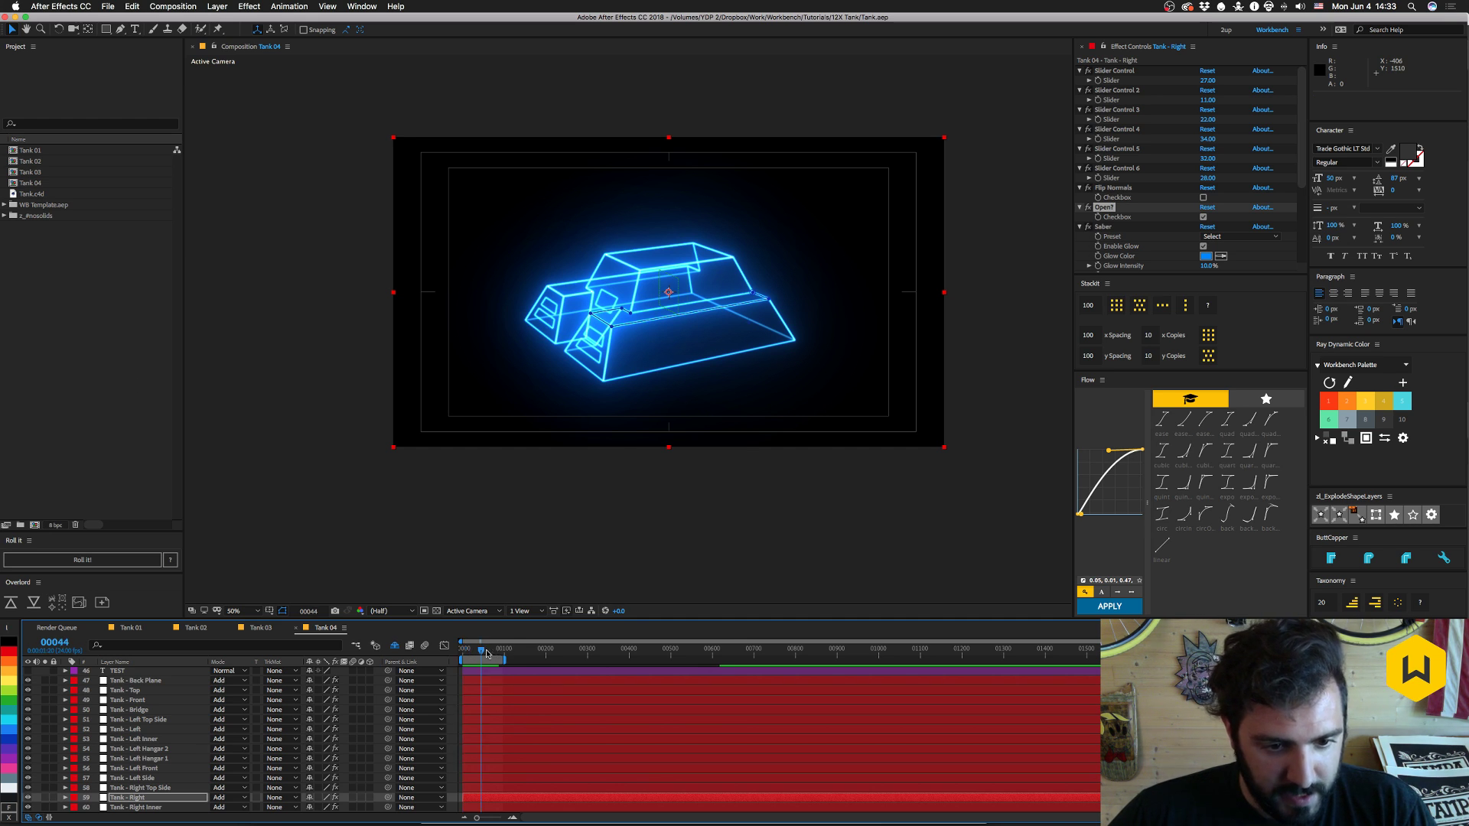
key("space")
left_click(460, 651)
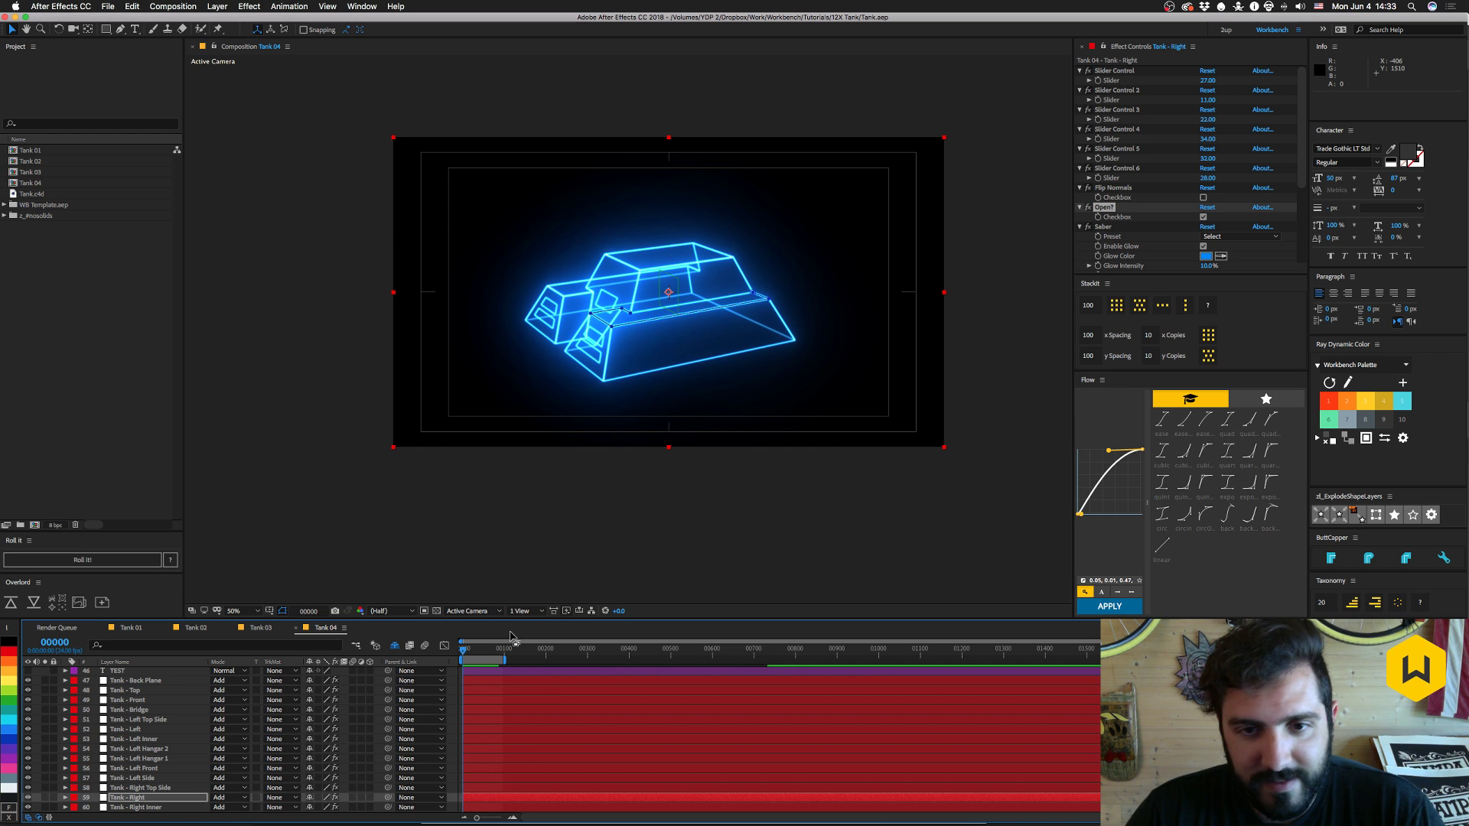
key("space")
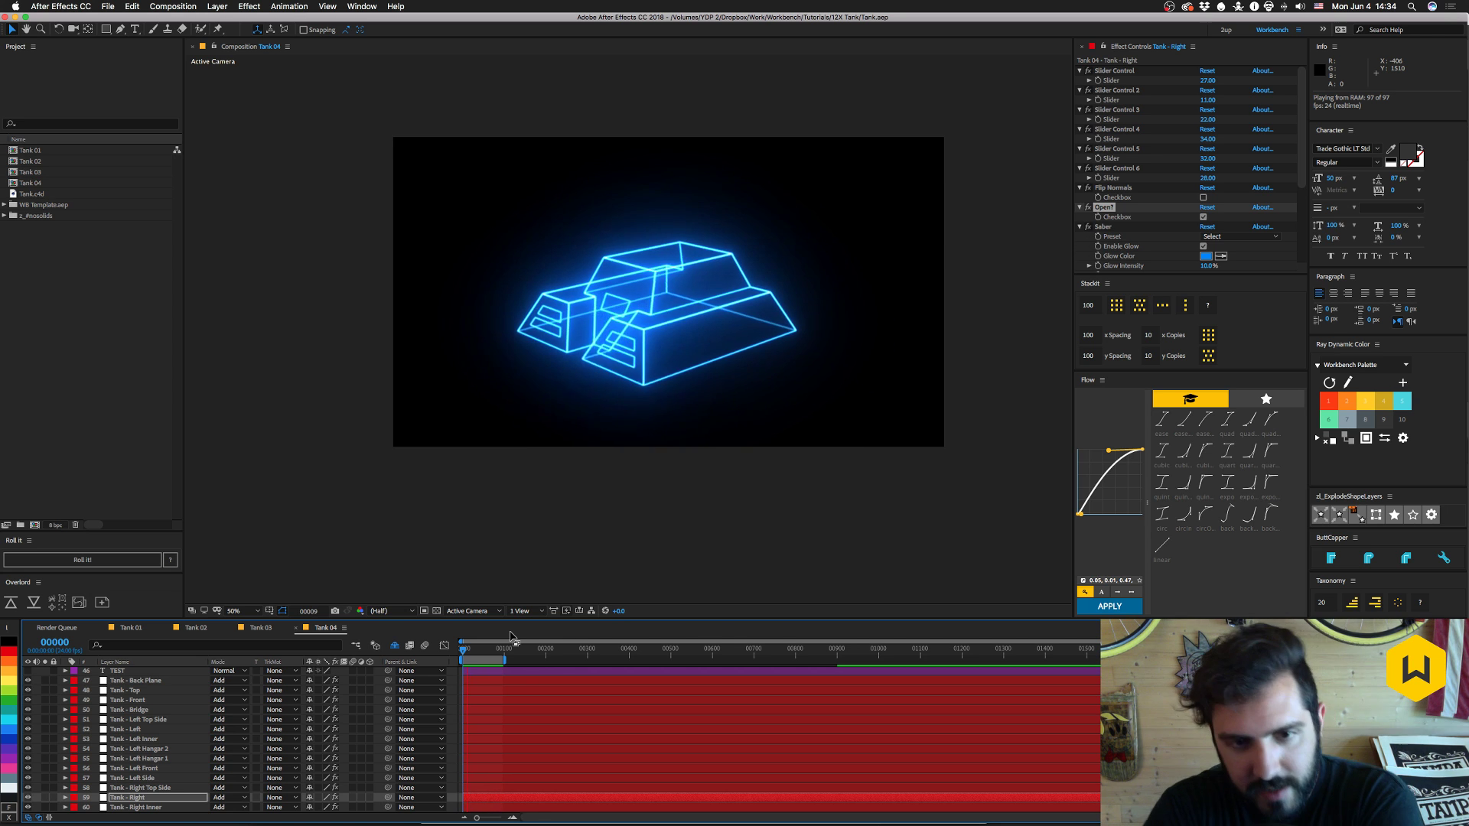
key("space")
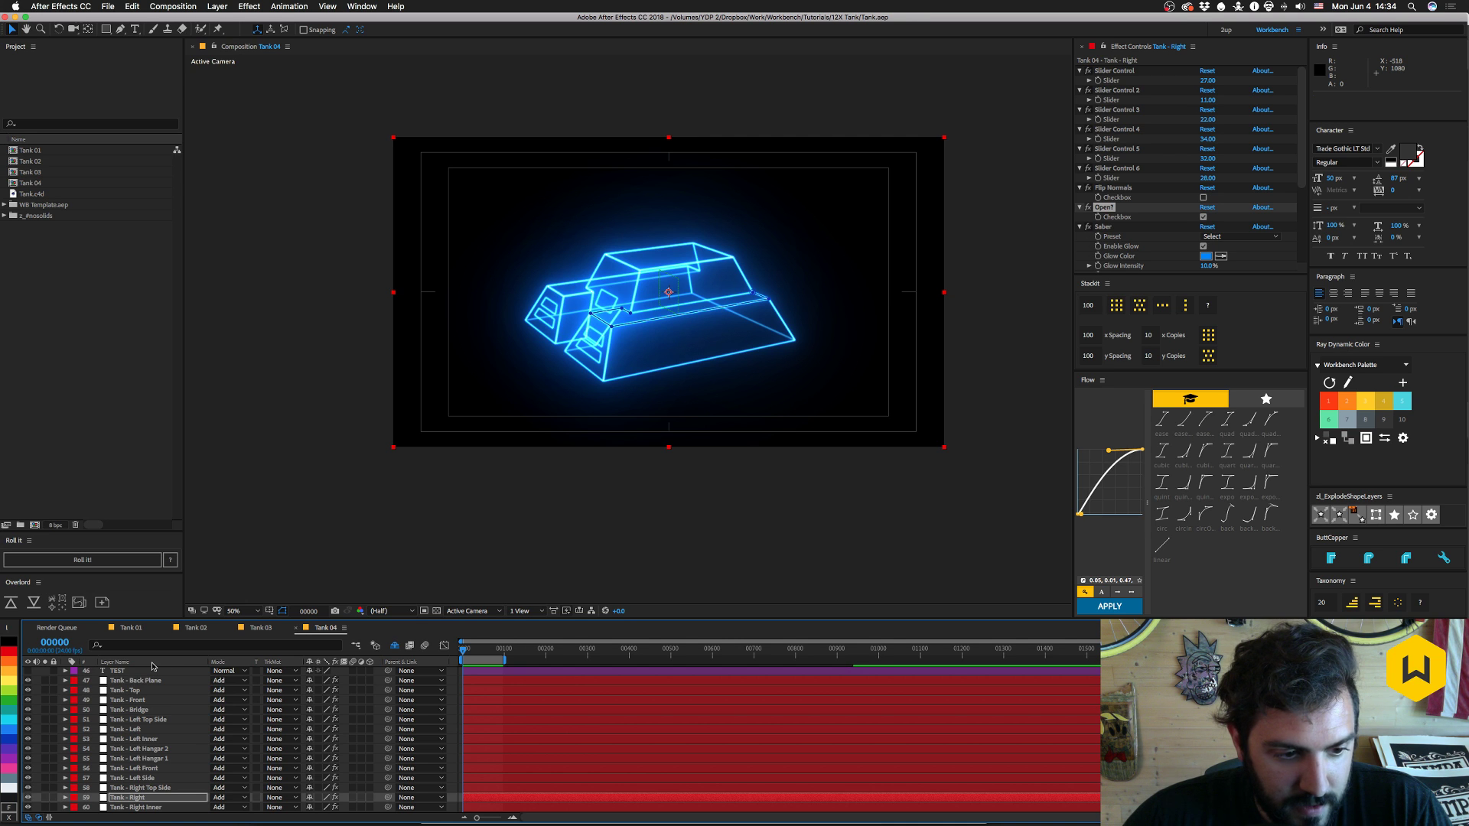
- Select the Tank - Back Plane layer in the Tank 04 composition
key("super+0")
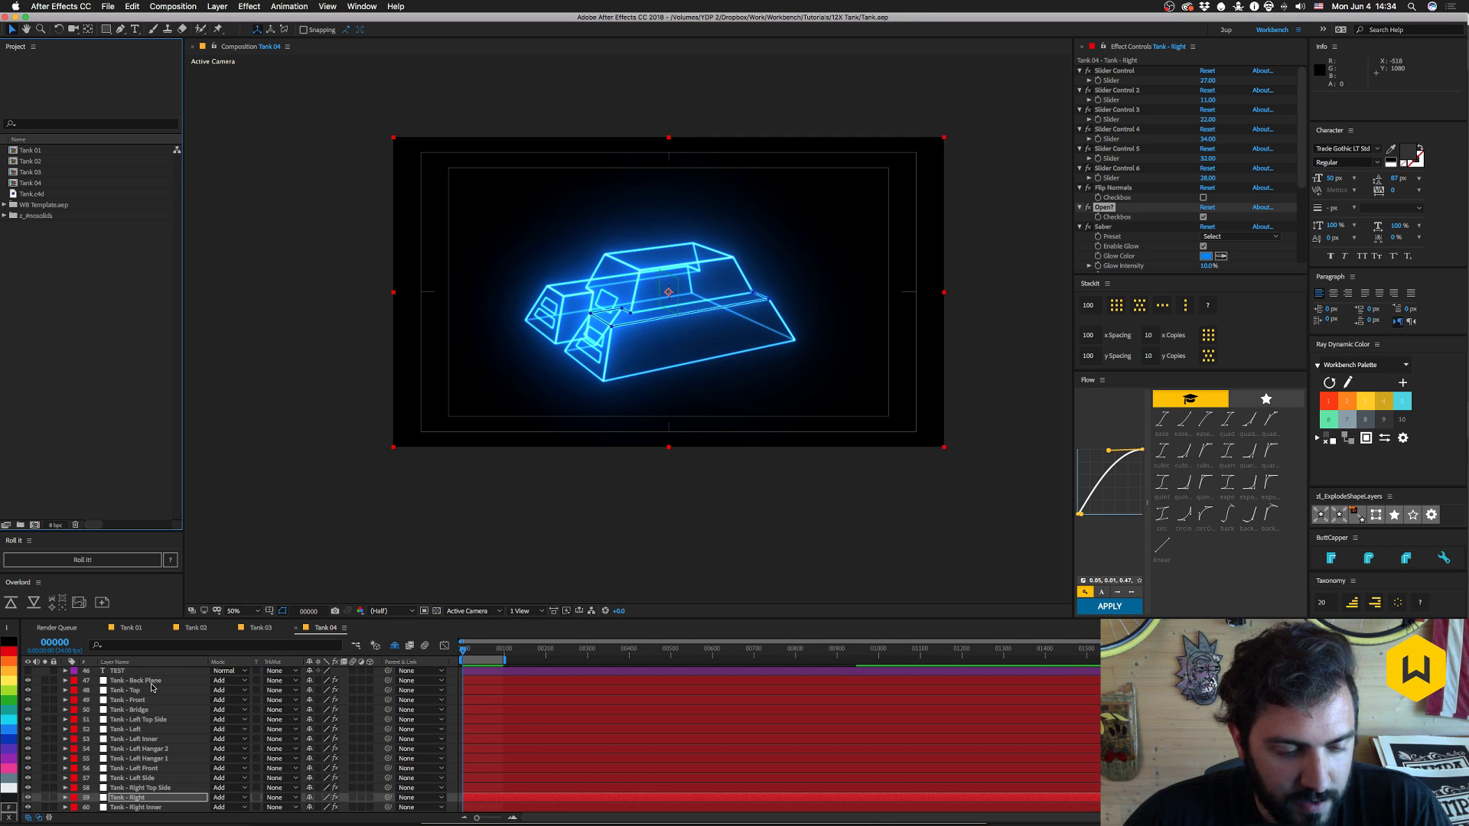
key("Down")
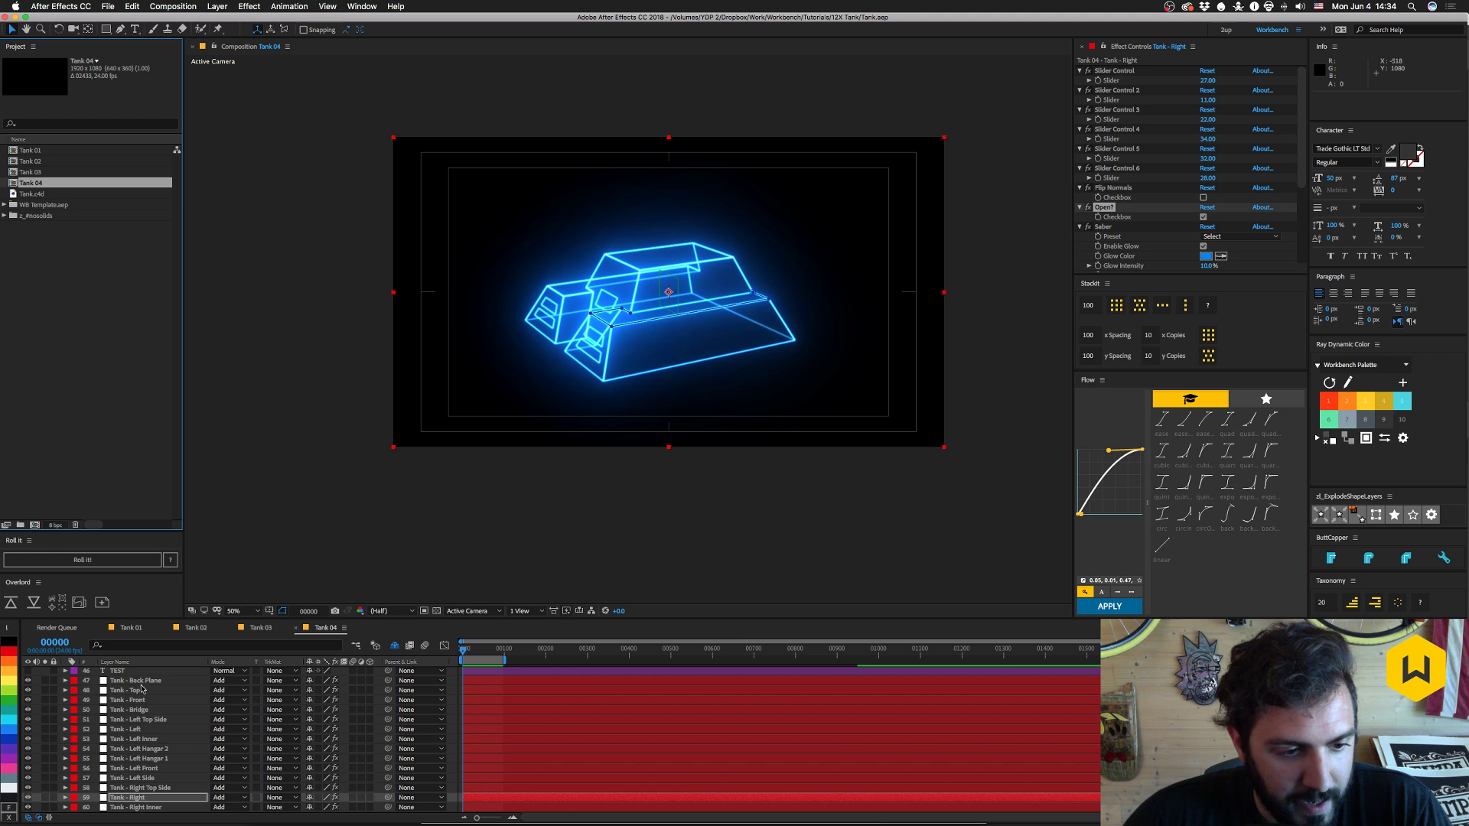
left_click(650, 681)
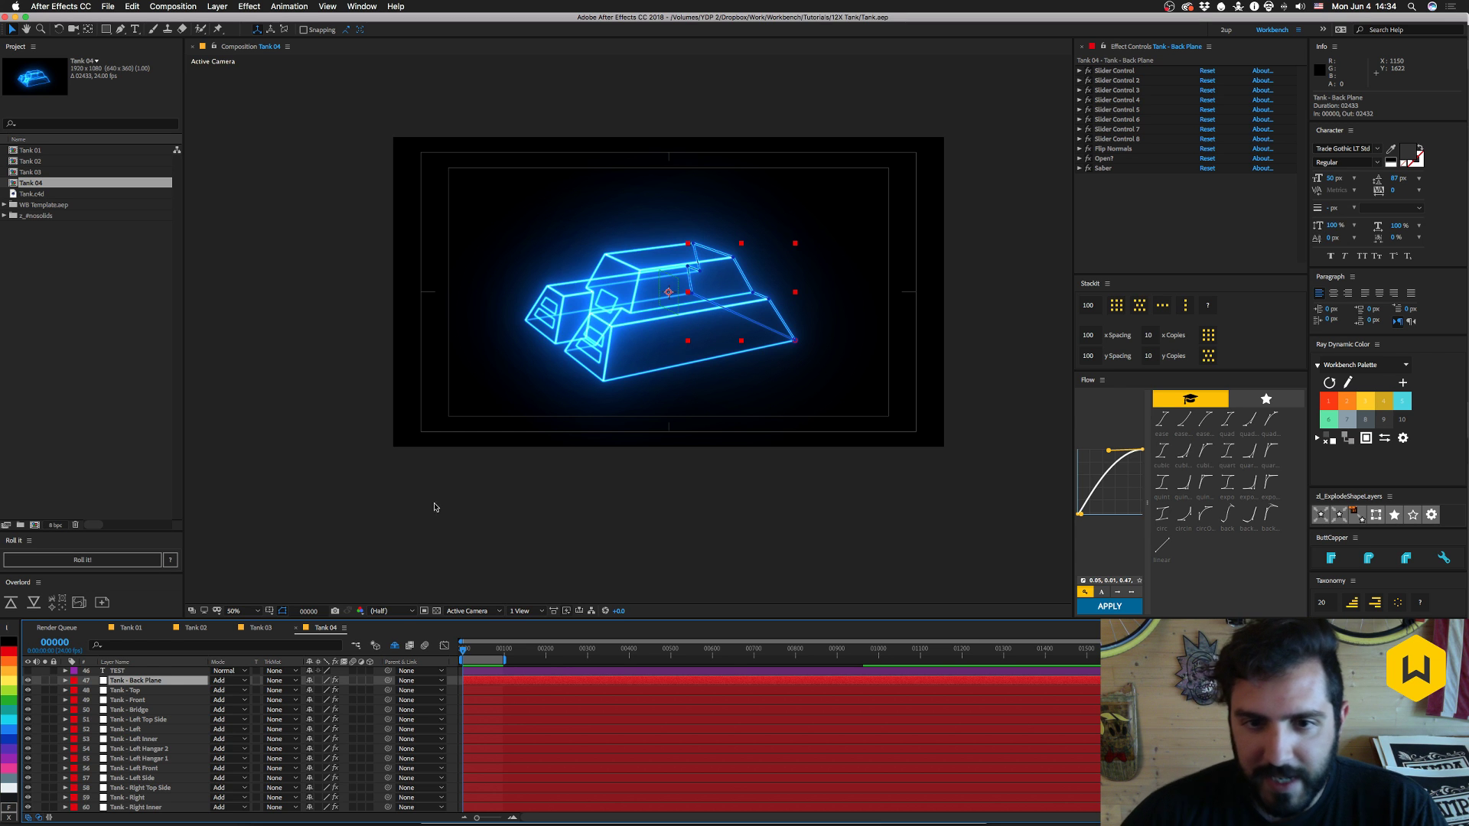
- Open Activity Monitor to check the CPU usage of the running processes, close its window and return to After Effects
mouse_move(1071, 825)
left_click(1324, 804)
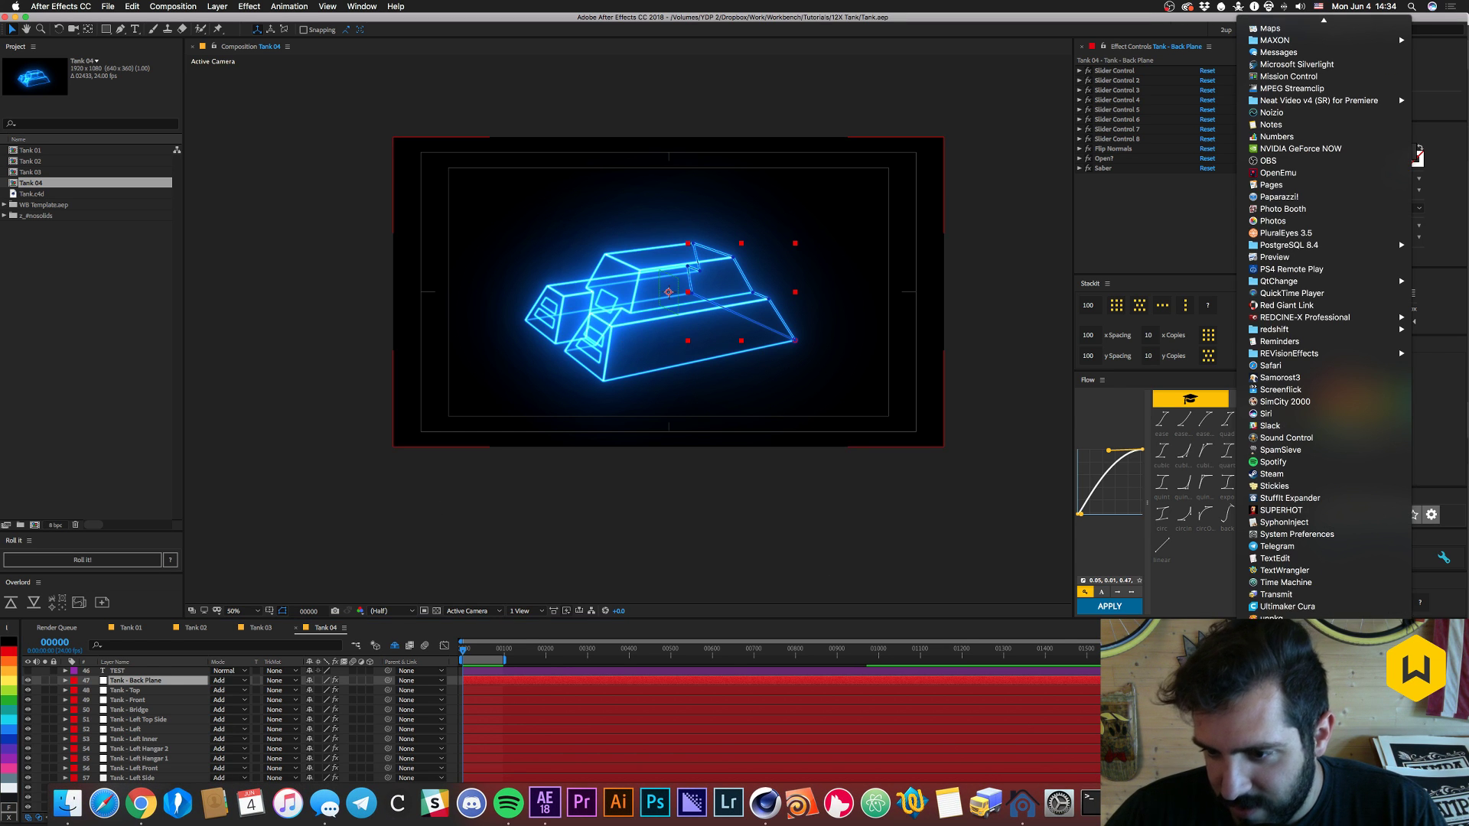
mouse_move(1276, 630)
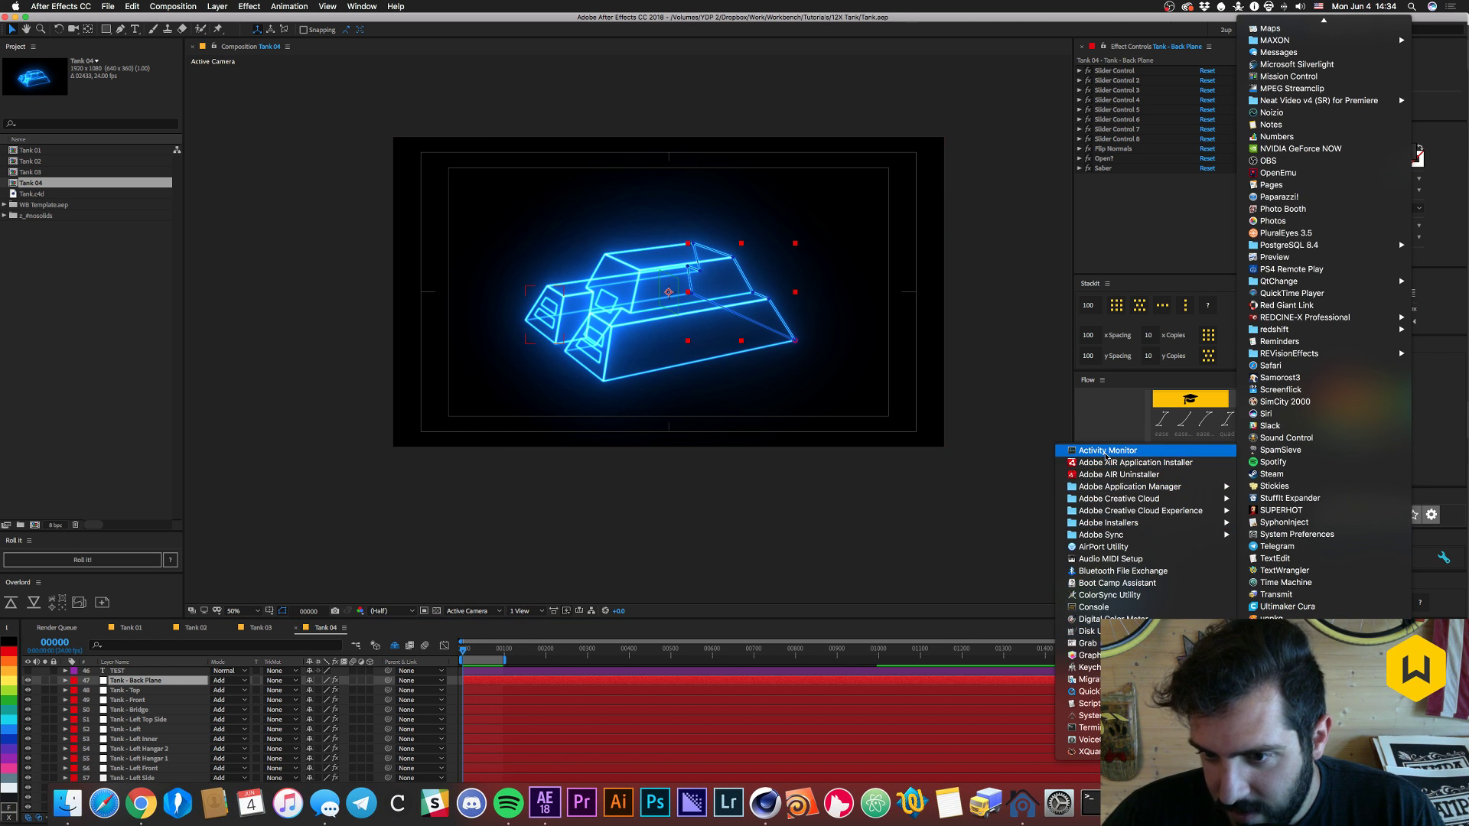
left_click(1109, 452)
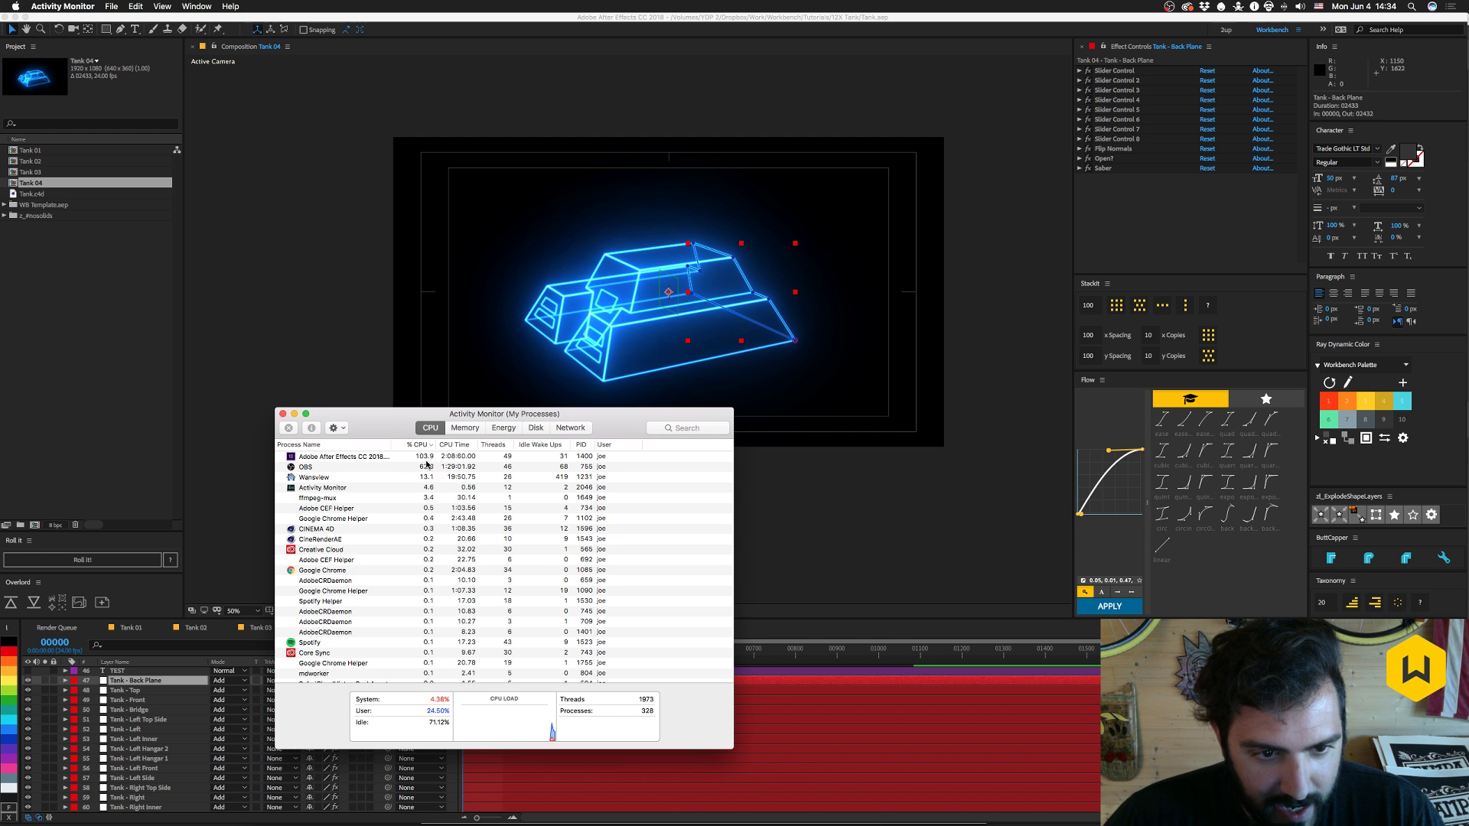
left_click_drag(369, 425, 417, 436)
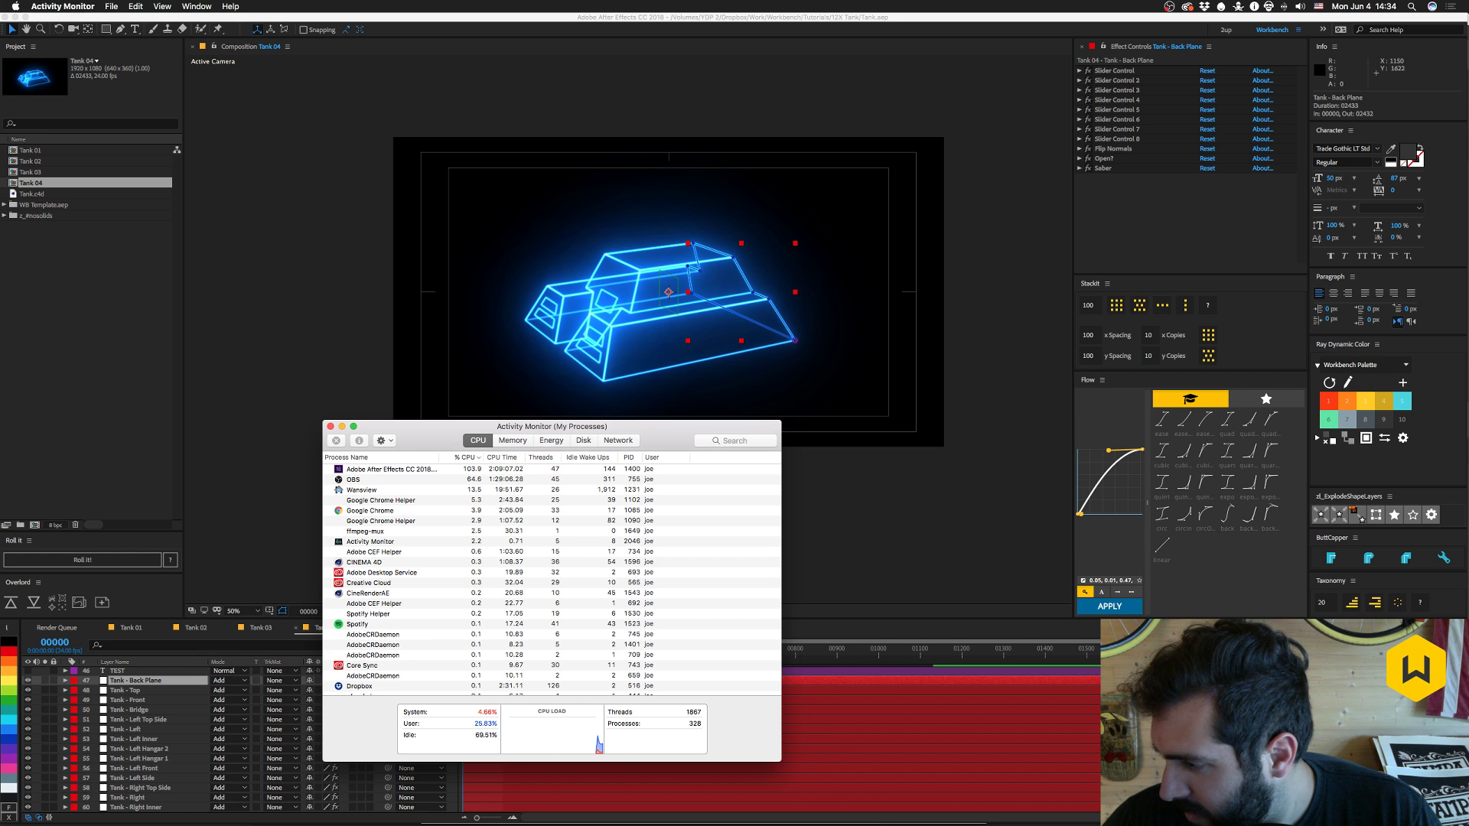
left_click_drag(424, 442, 427, 399)
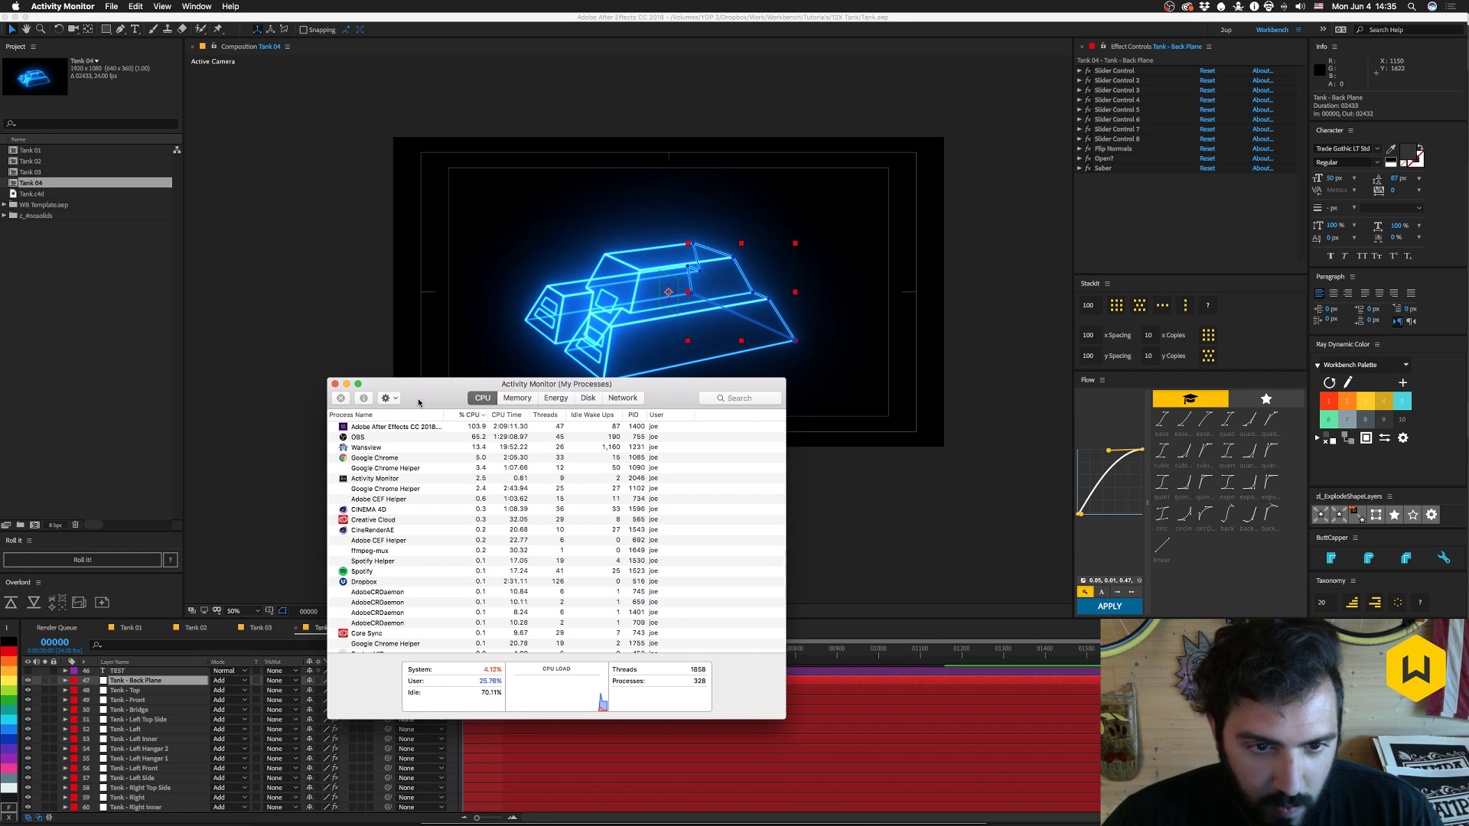
left_click(334, 385)
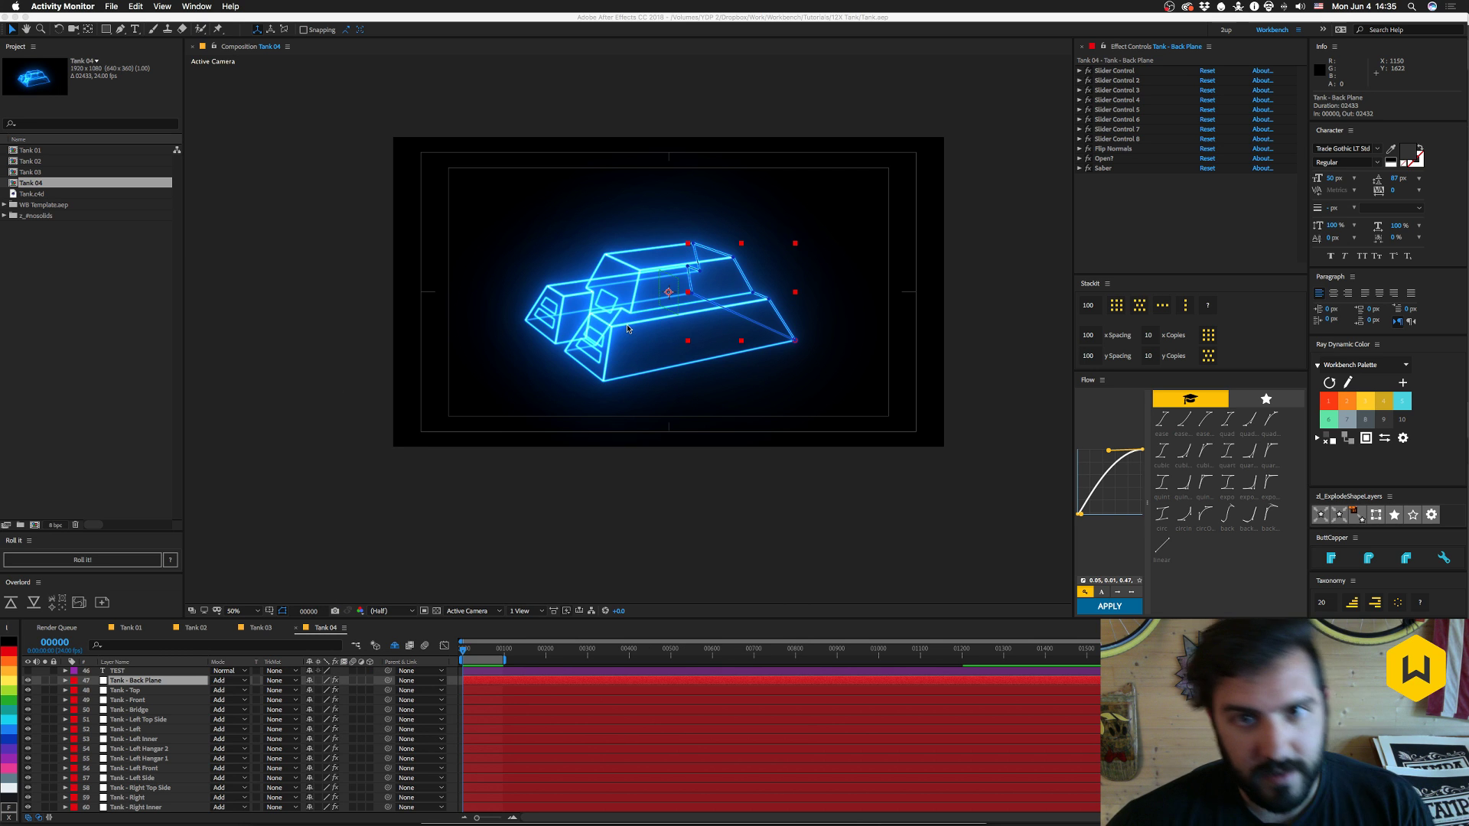
left_click(82, 278)
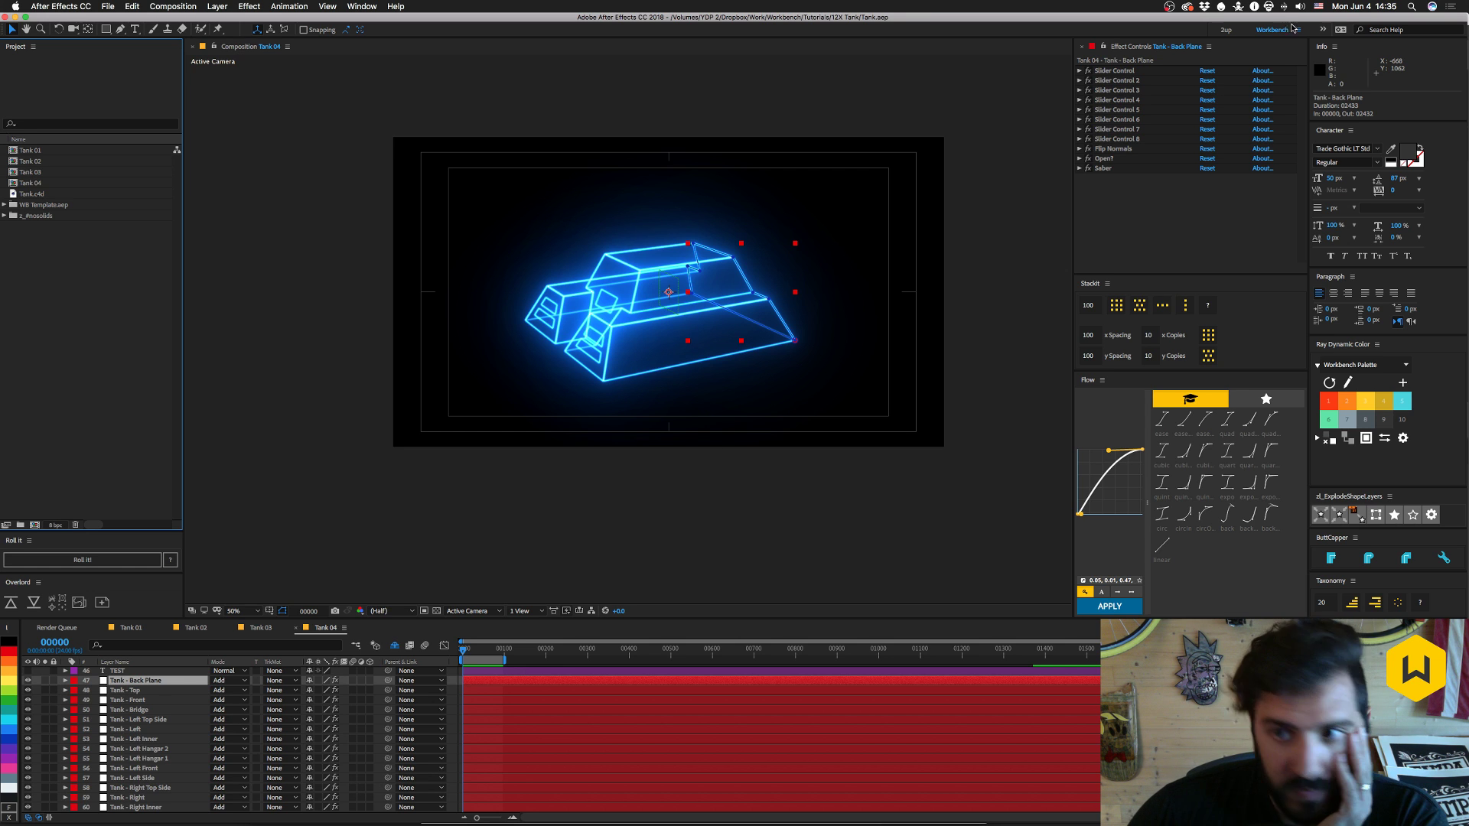
- Set the Saber Glow Color of Tank - Back Plane to the Workbench Palette's yellow and collapse the layer
left_click(1081, 168)
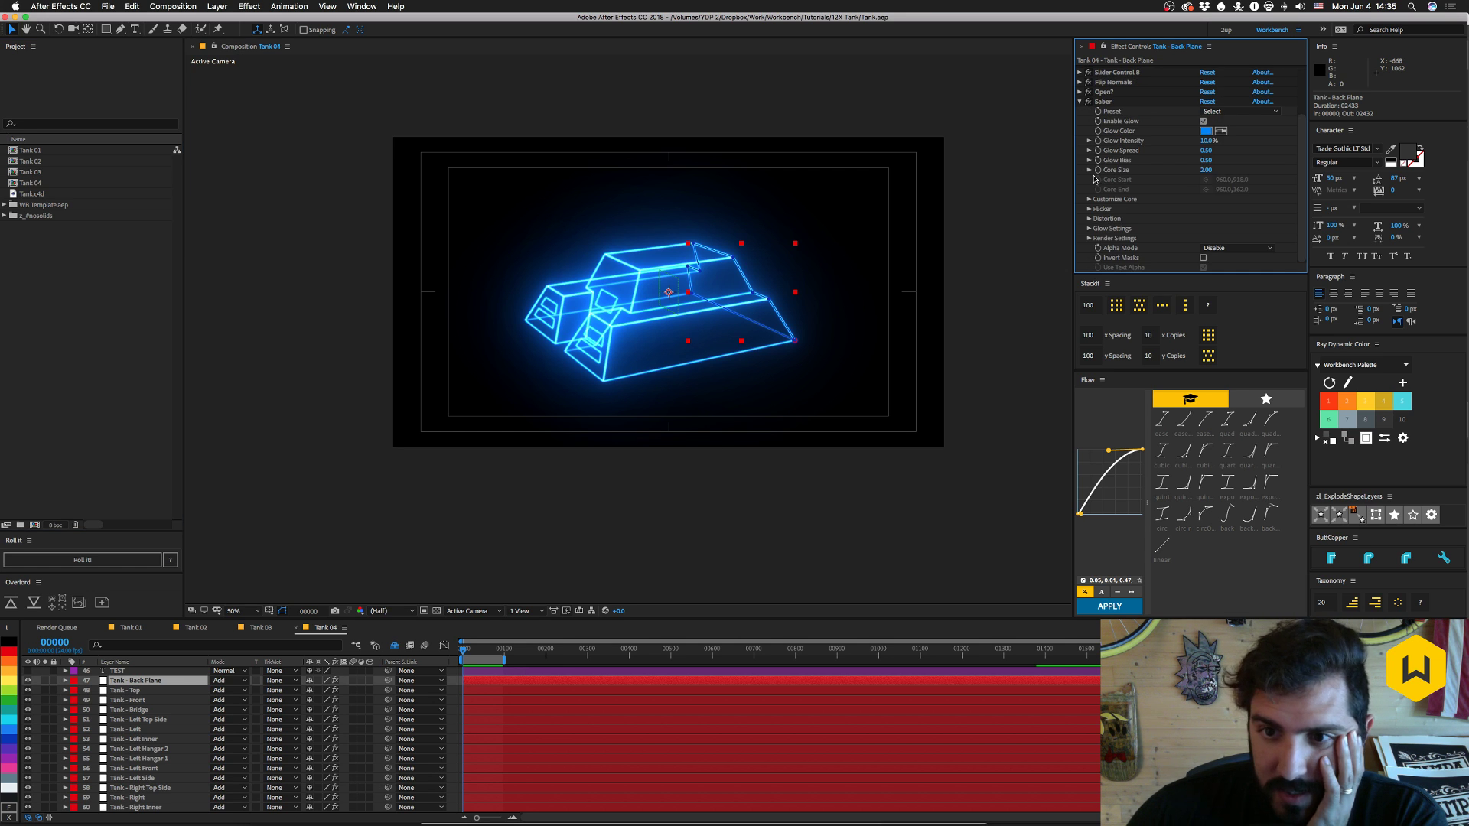
key("u")
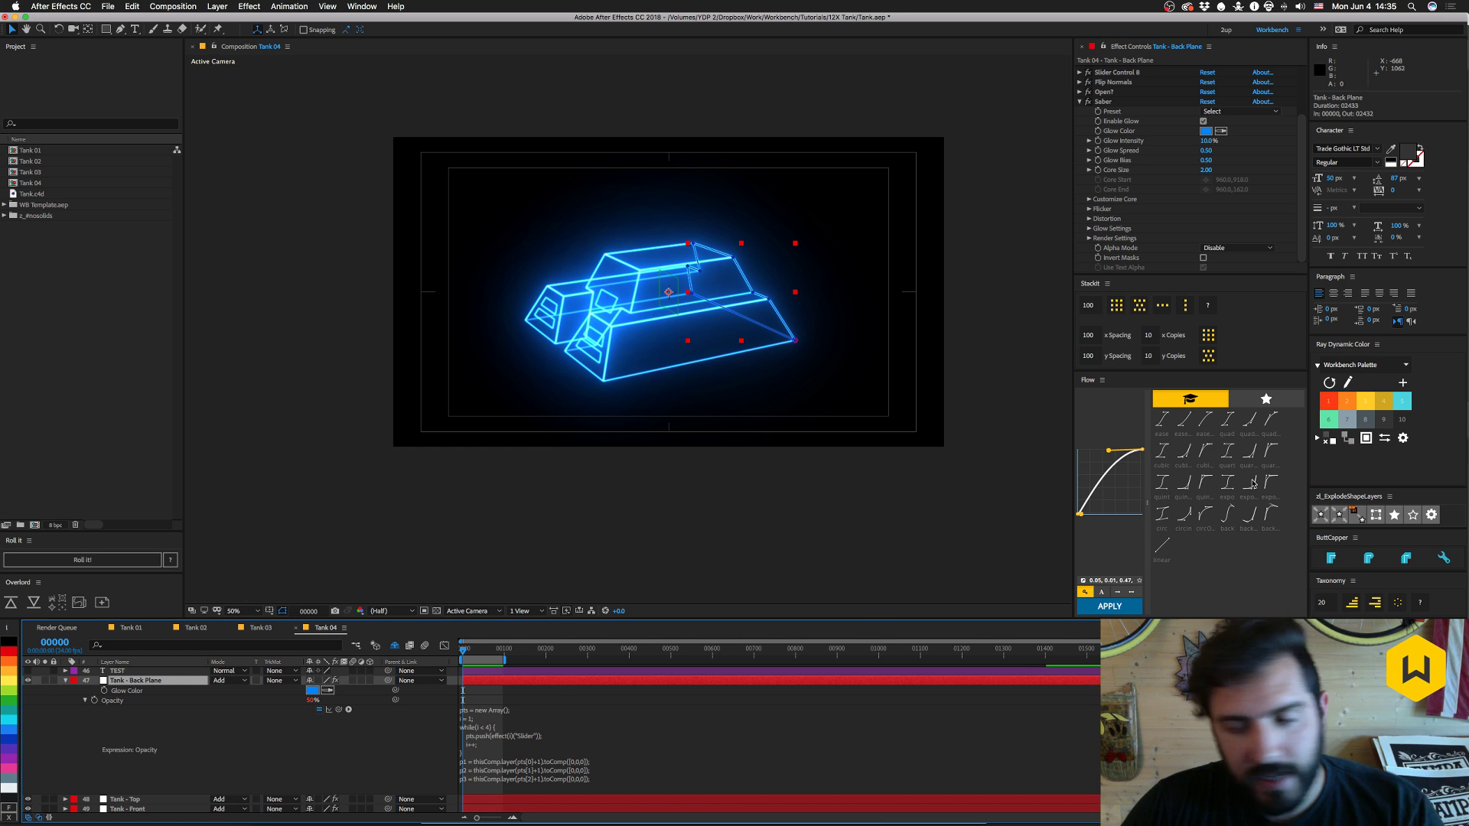
left_click(128, 691)
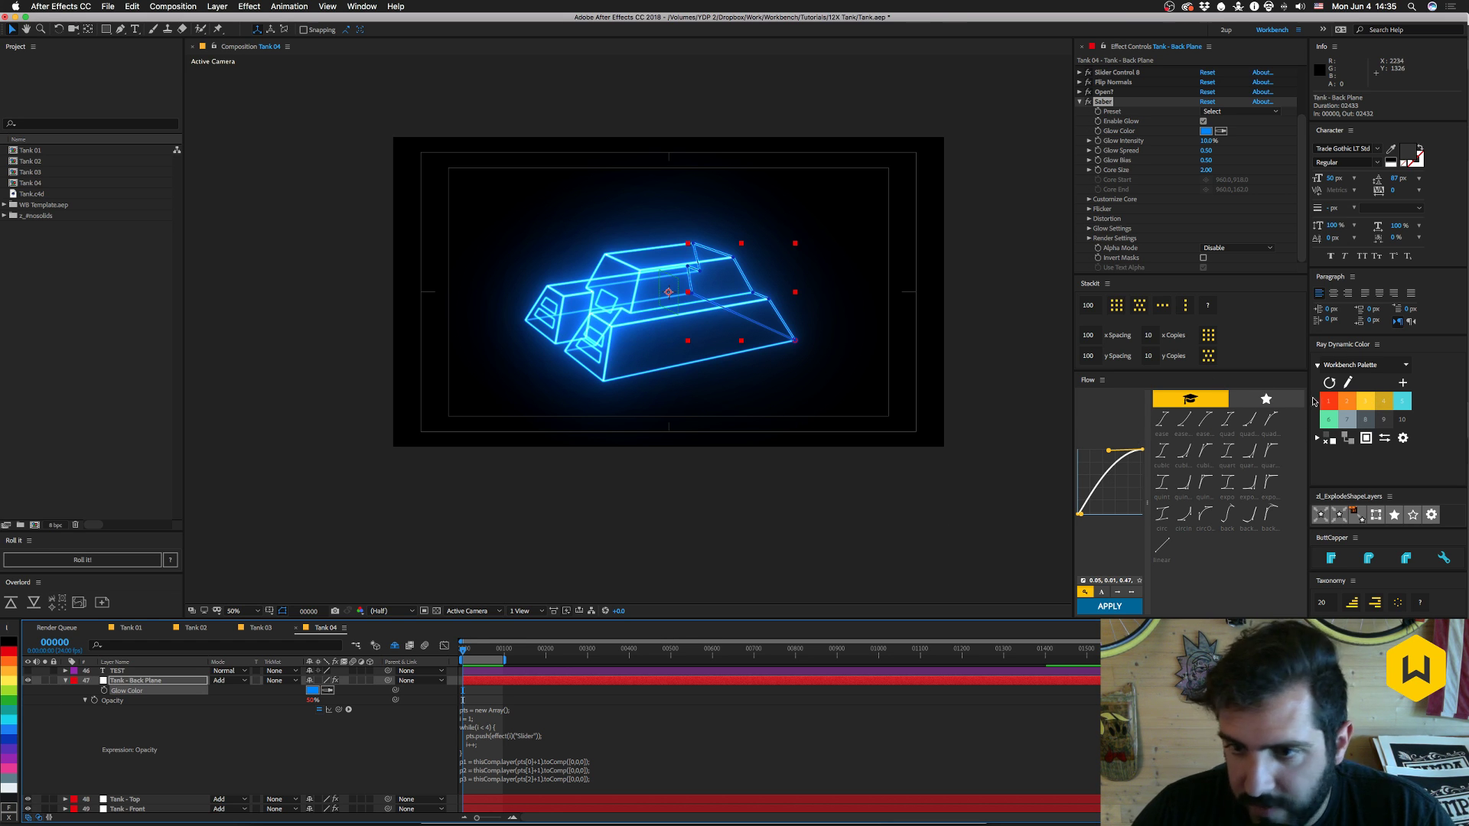
left_click(1365, 401)
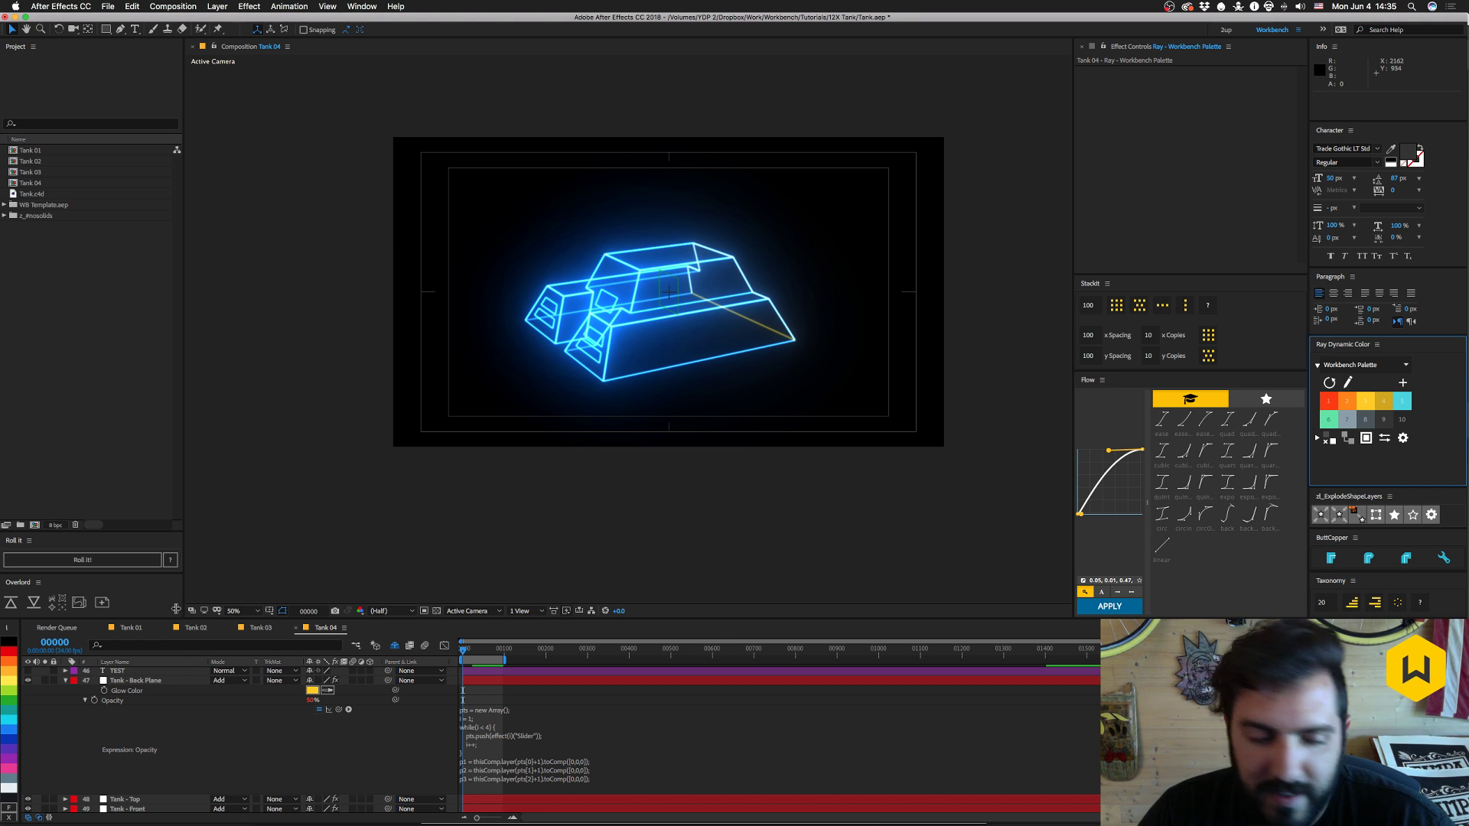
left_click(140, 655)
key("u")
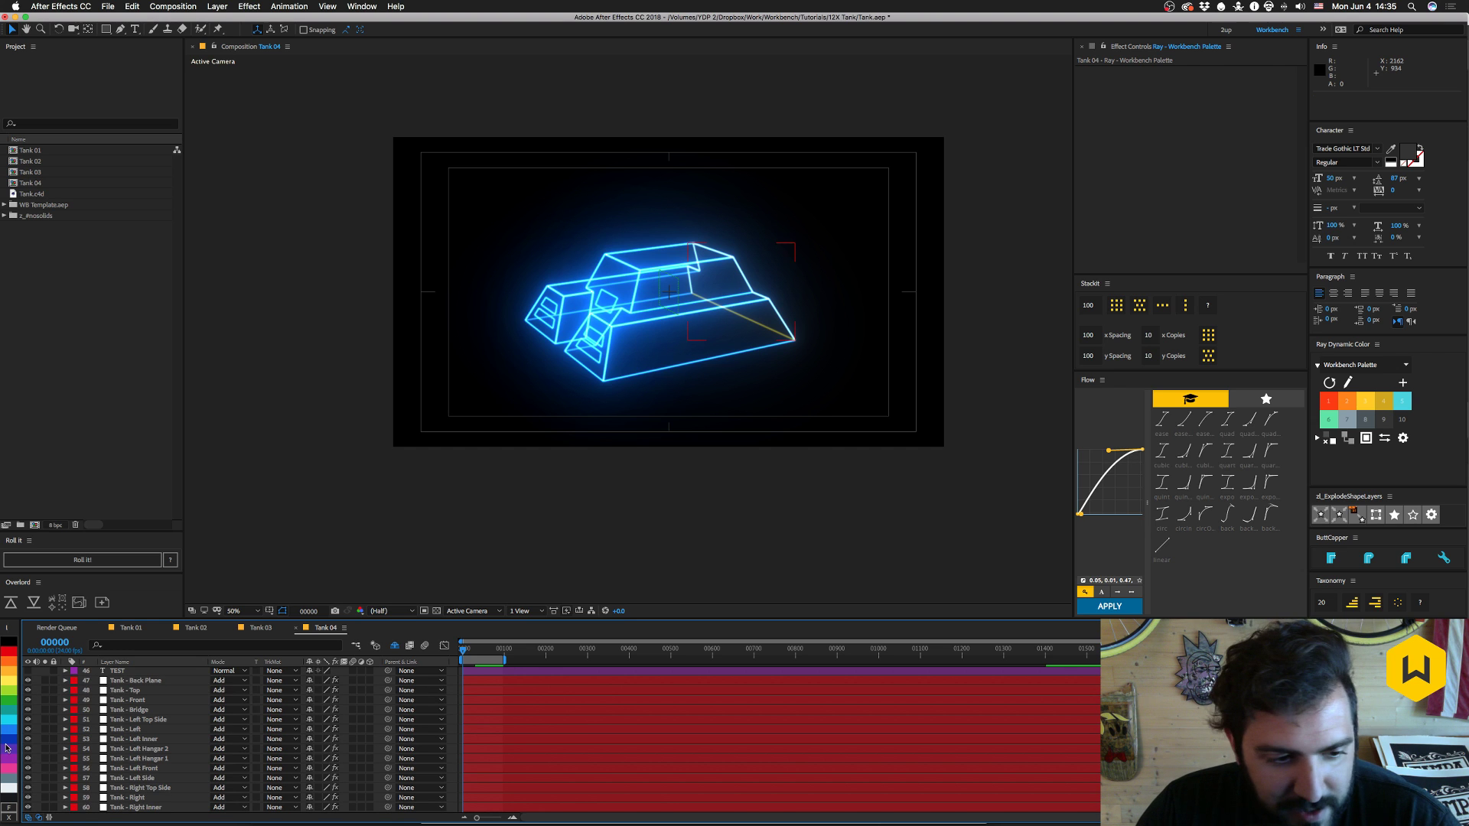
- Select the layers from Tank - Top through Tank - Right Side and filter the timeline properties by "color"
left_click(137, 691)
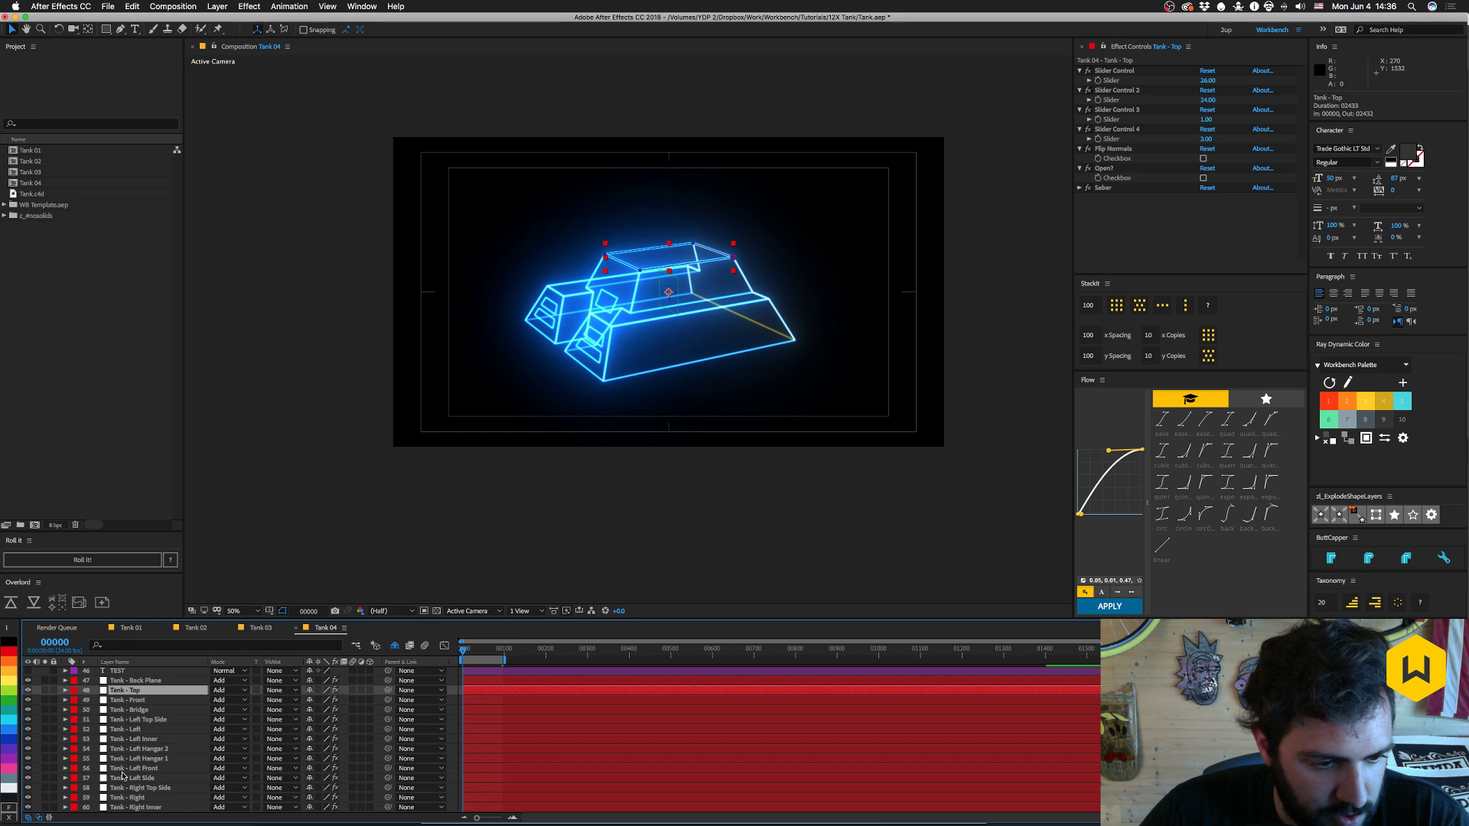
scroll(127, 778, "down", 3)
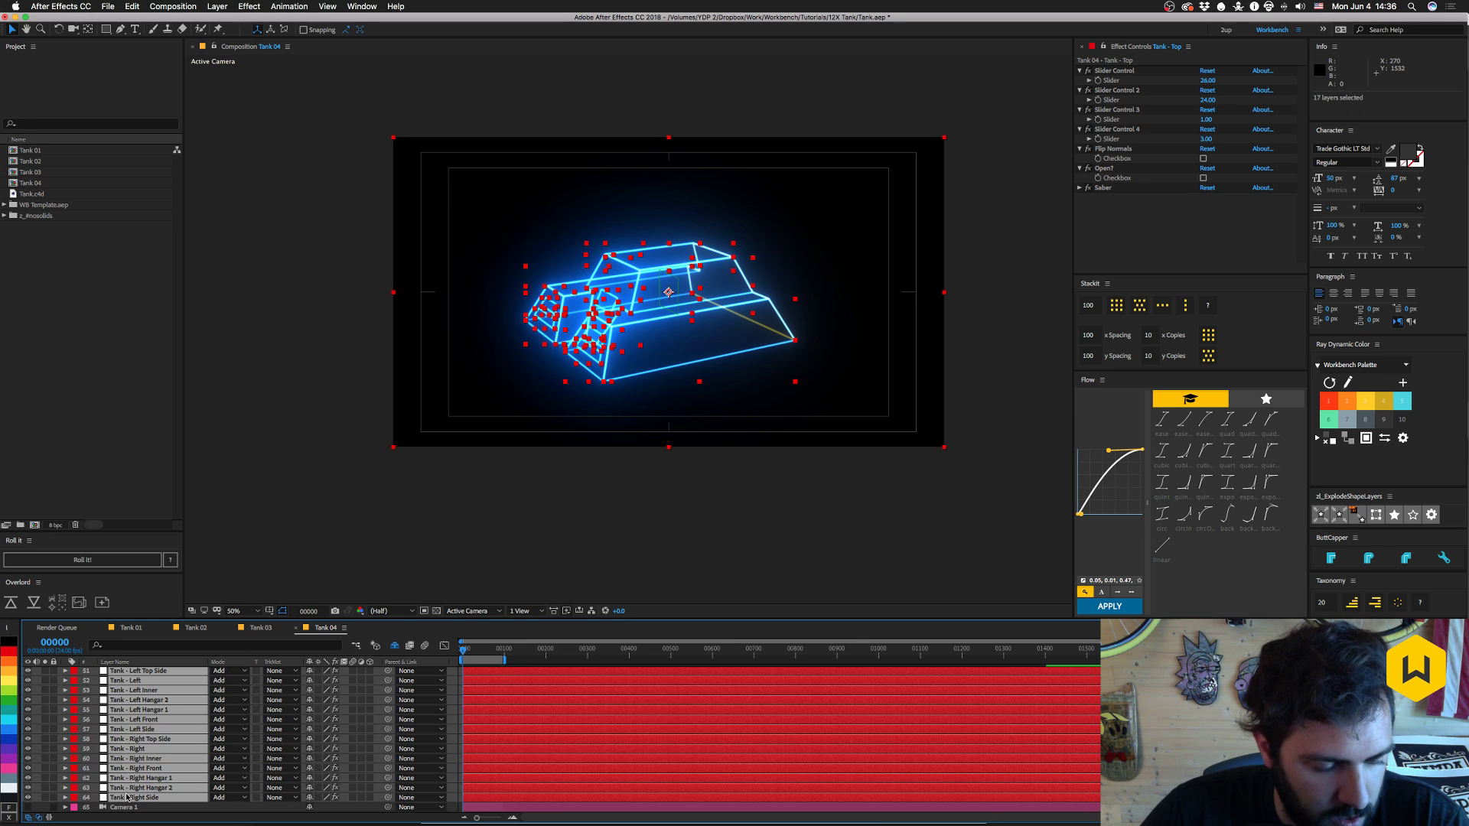
left_click(127, 797, "shift")
left_click(119, 650)
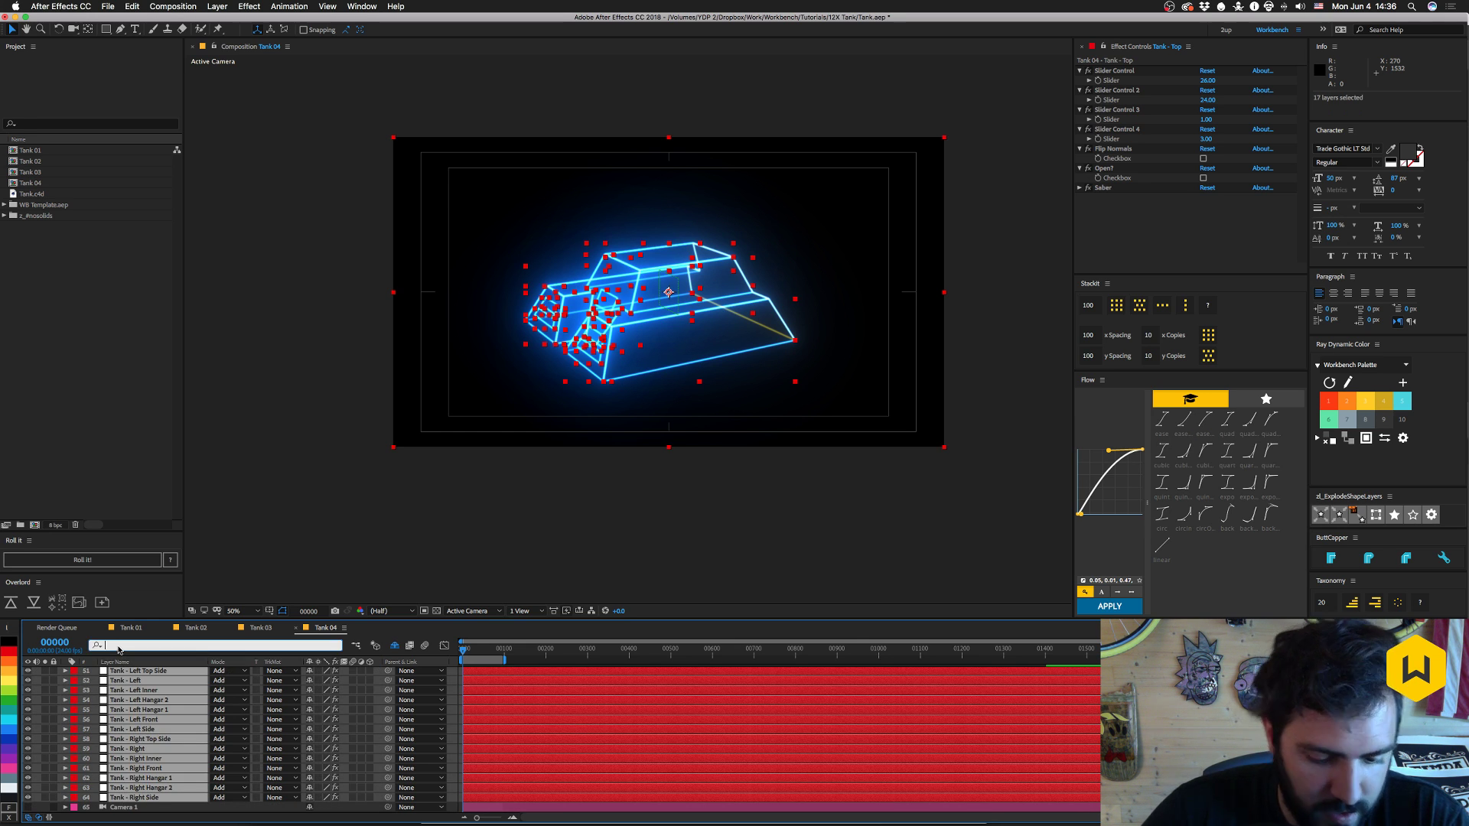
type("color")
key("Return")
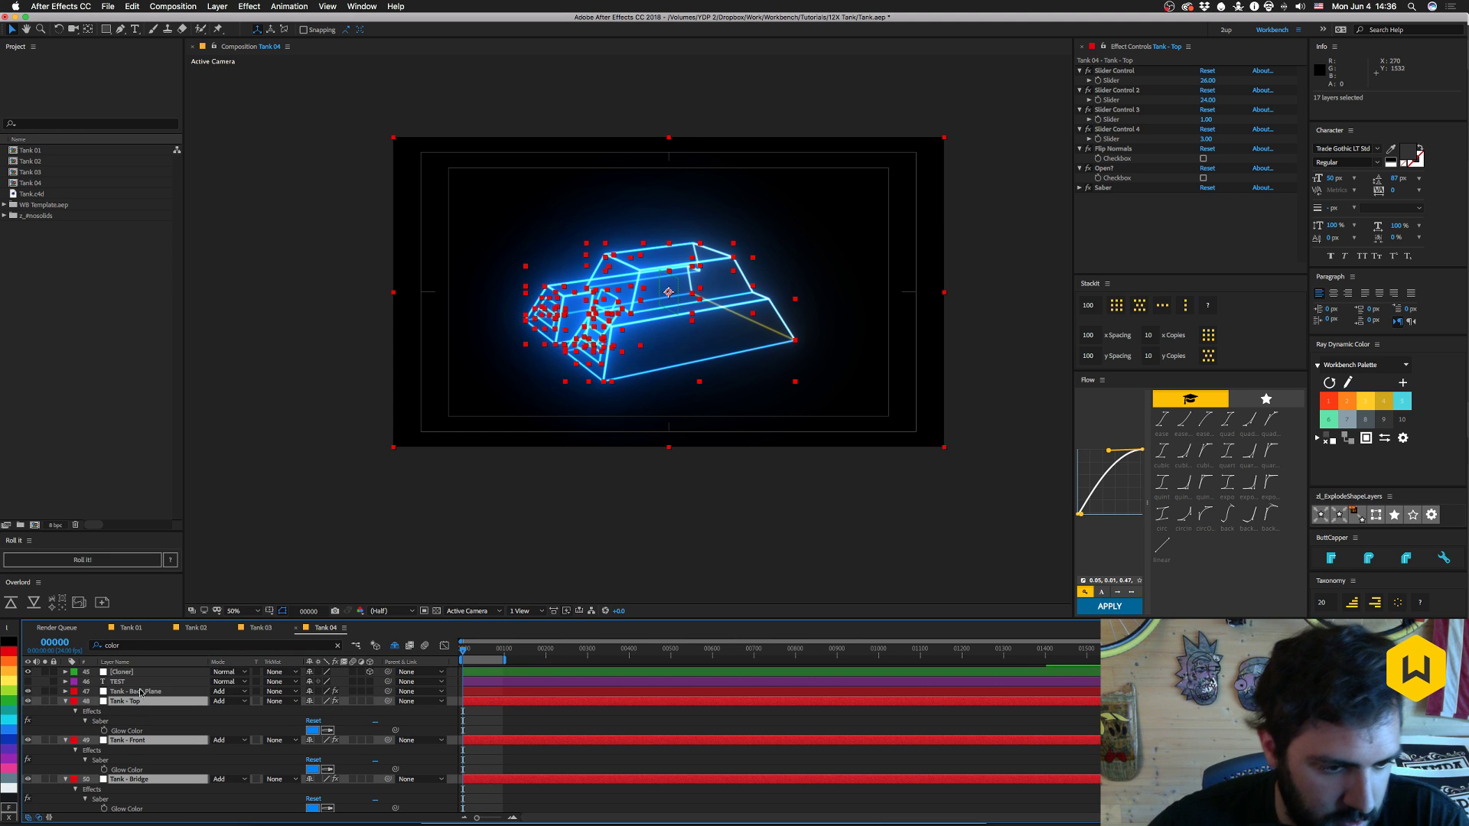
- Apply the Workbench Palette's yellow to the Saber Glow Color of the Tank - Top, Front and Bridge layers
left_click(138, 732)
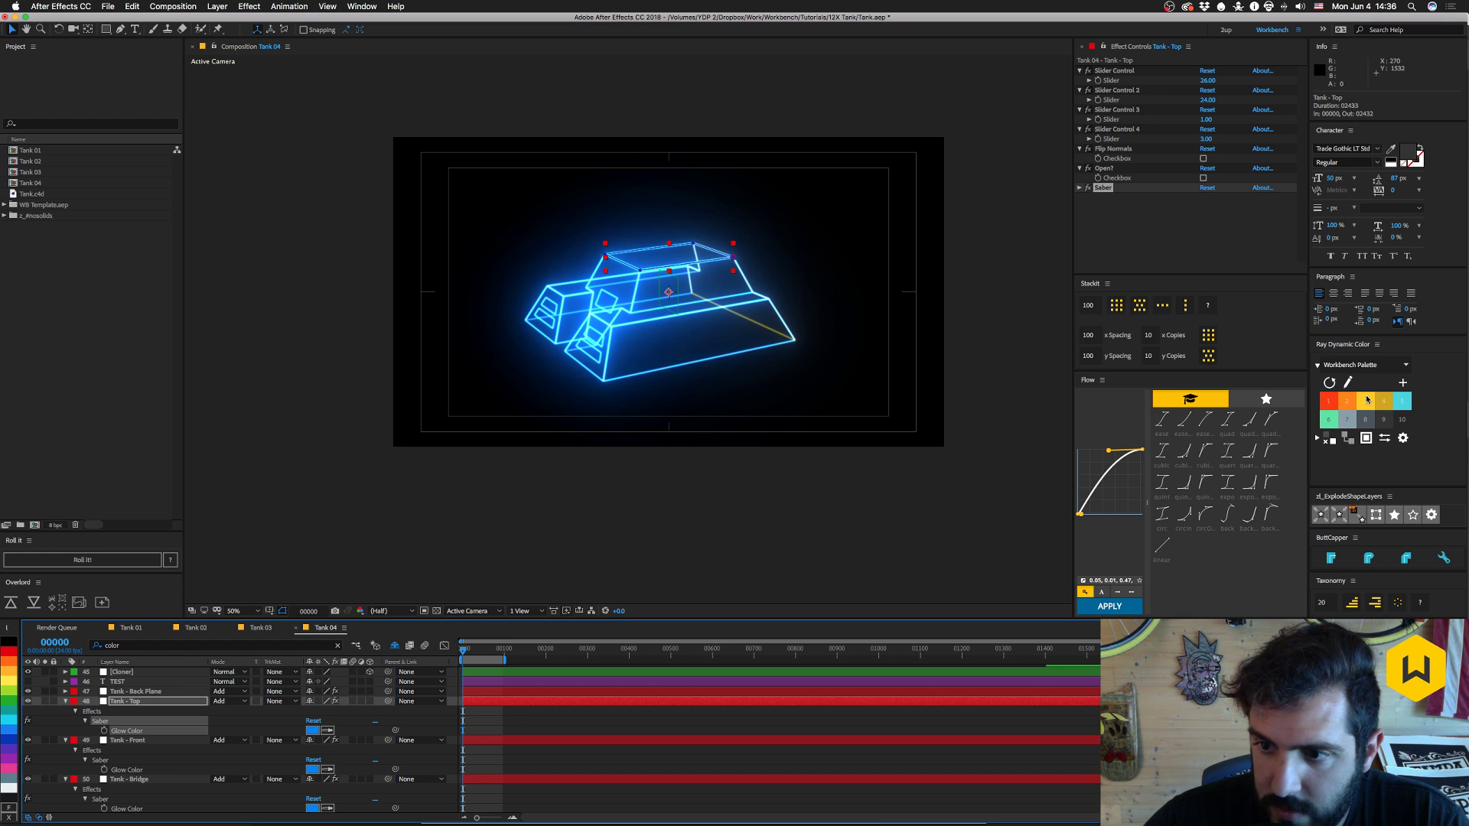
left_click(1367, 398)
key("ctrl+Down")
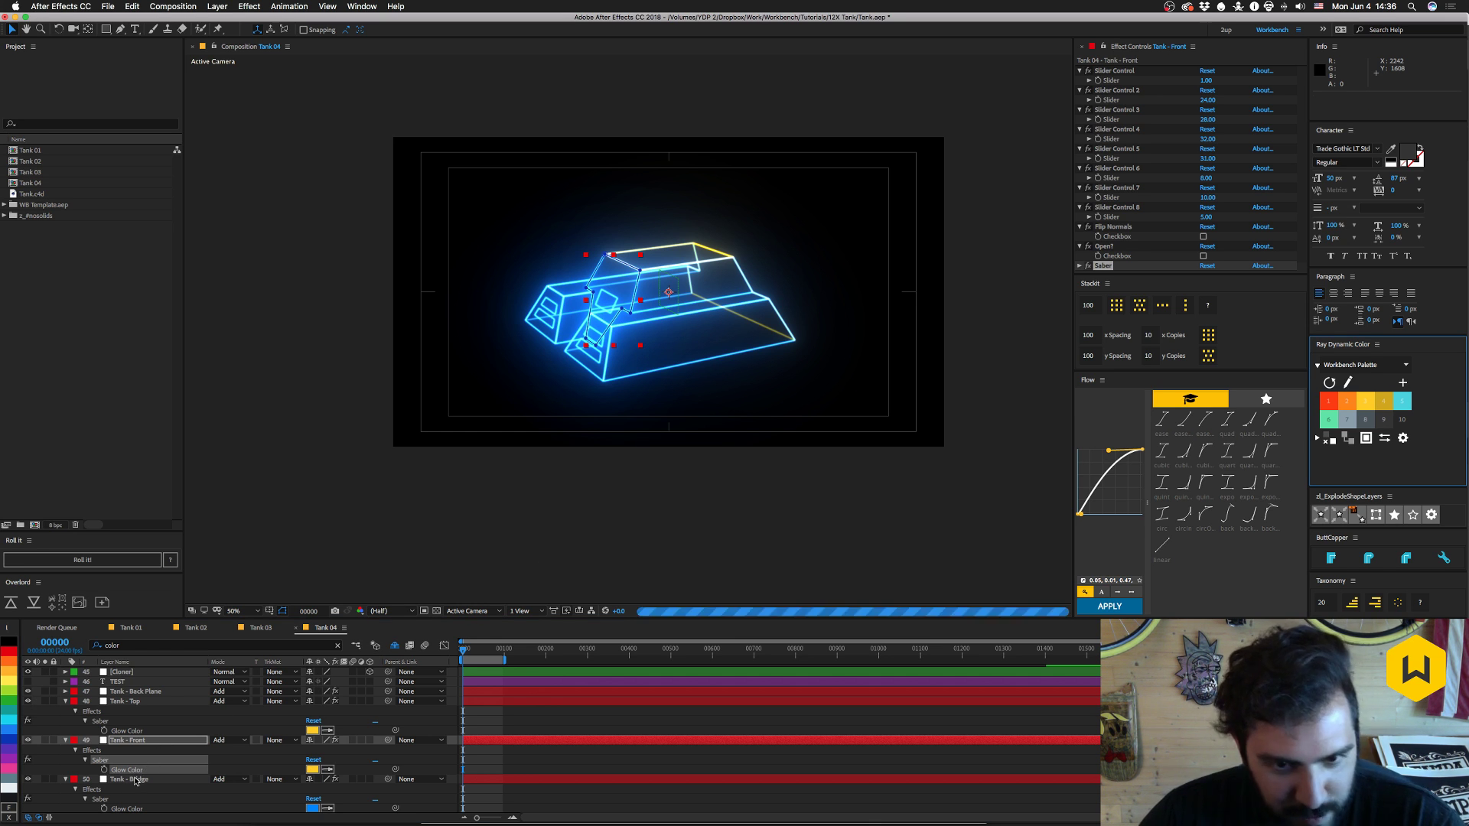
scroll(135, 780, "down", 1)
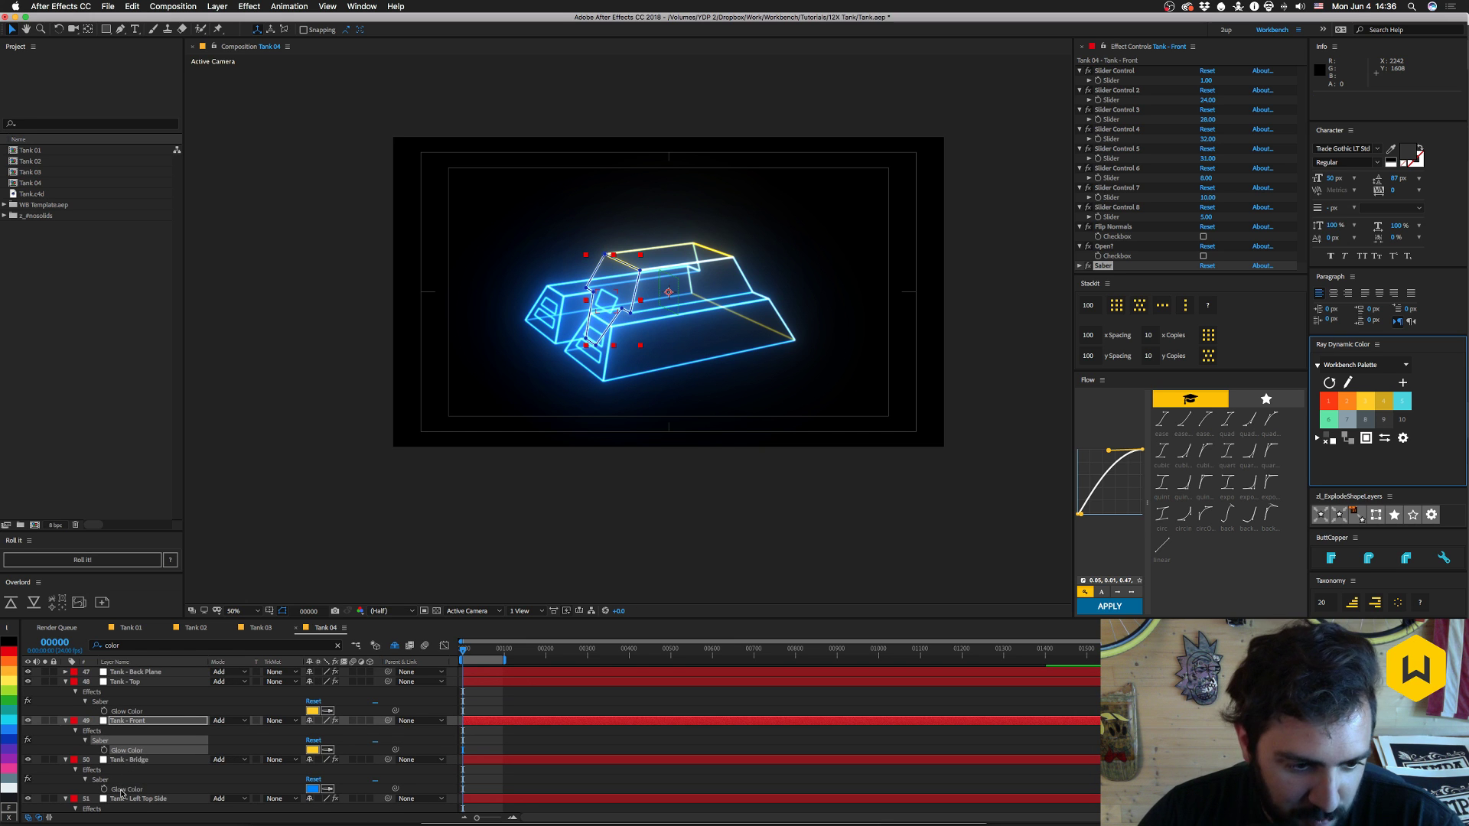
left_click(120, 791)
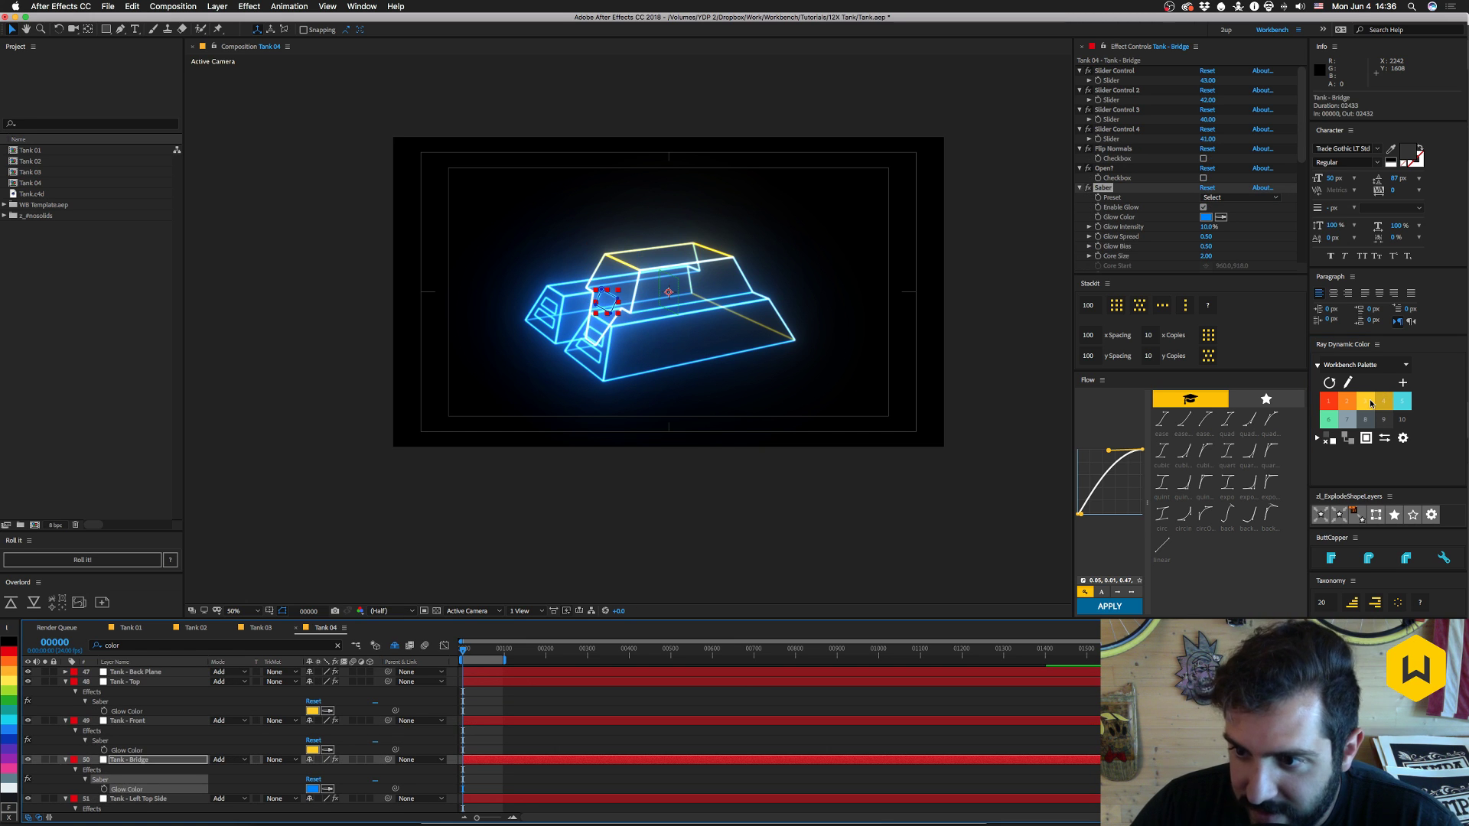
left_click(1371, 403)
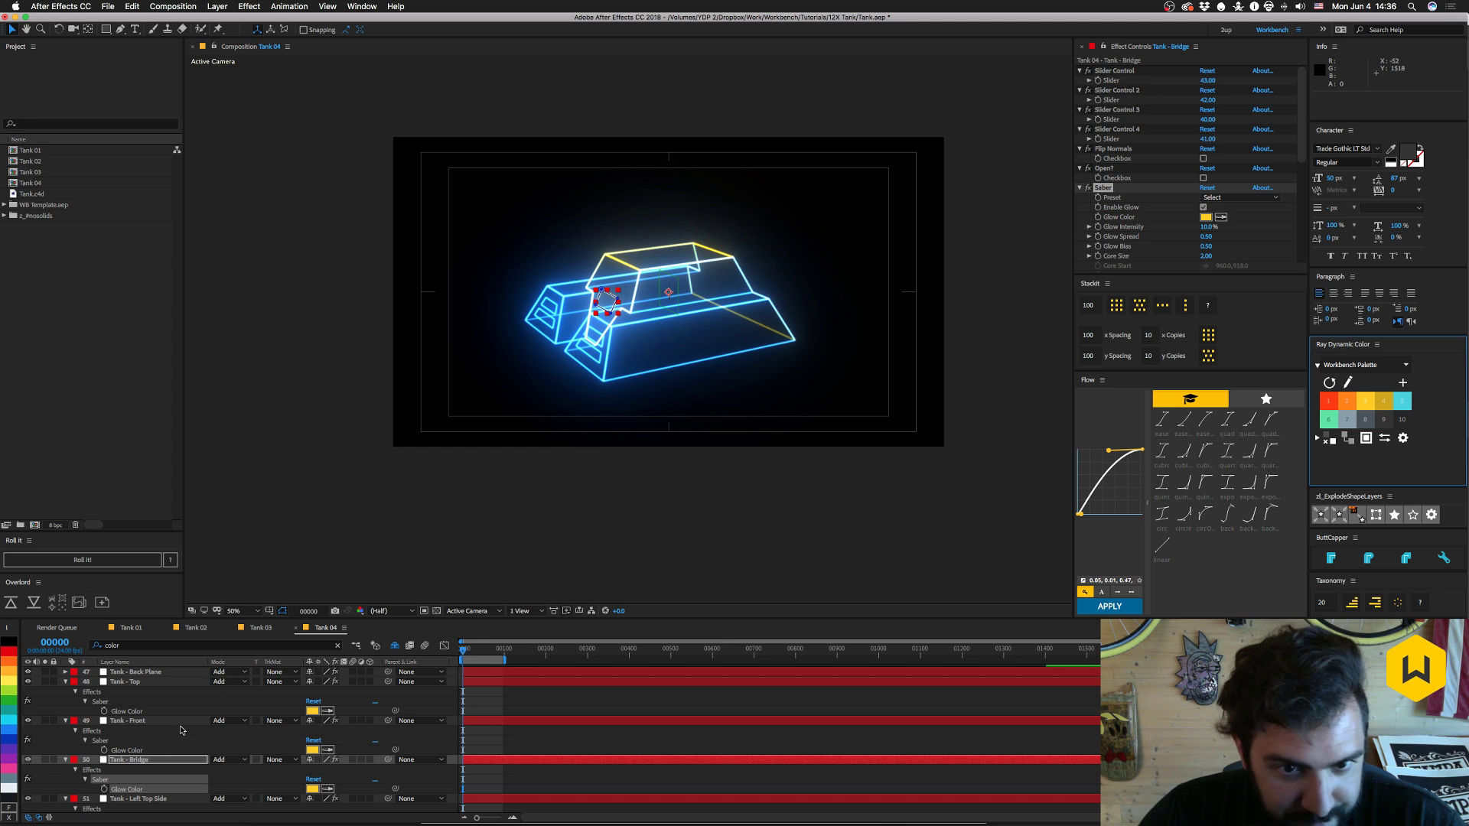
- Apply the Workbench Palette's yellow to the Saber Glow Color of every layer from Tank - Left Top Side through Tank - Right Side
scroll(183, 796, "down", 1)
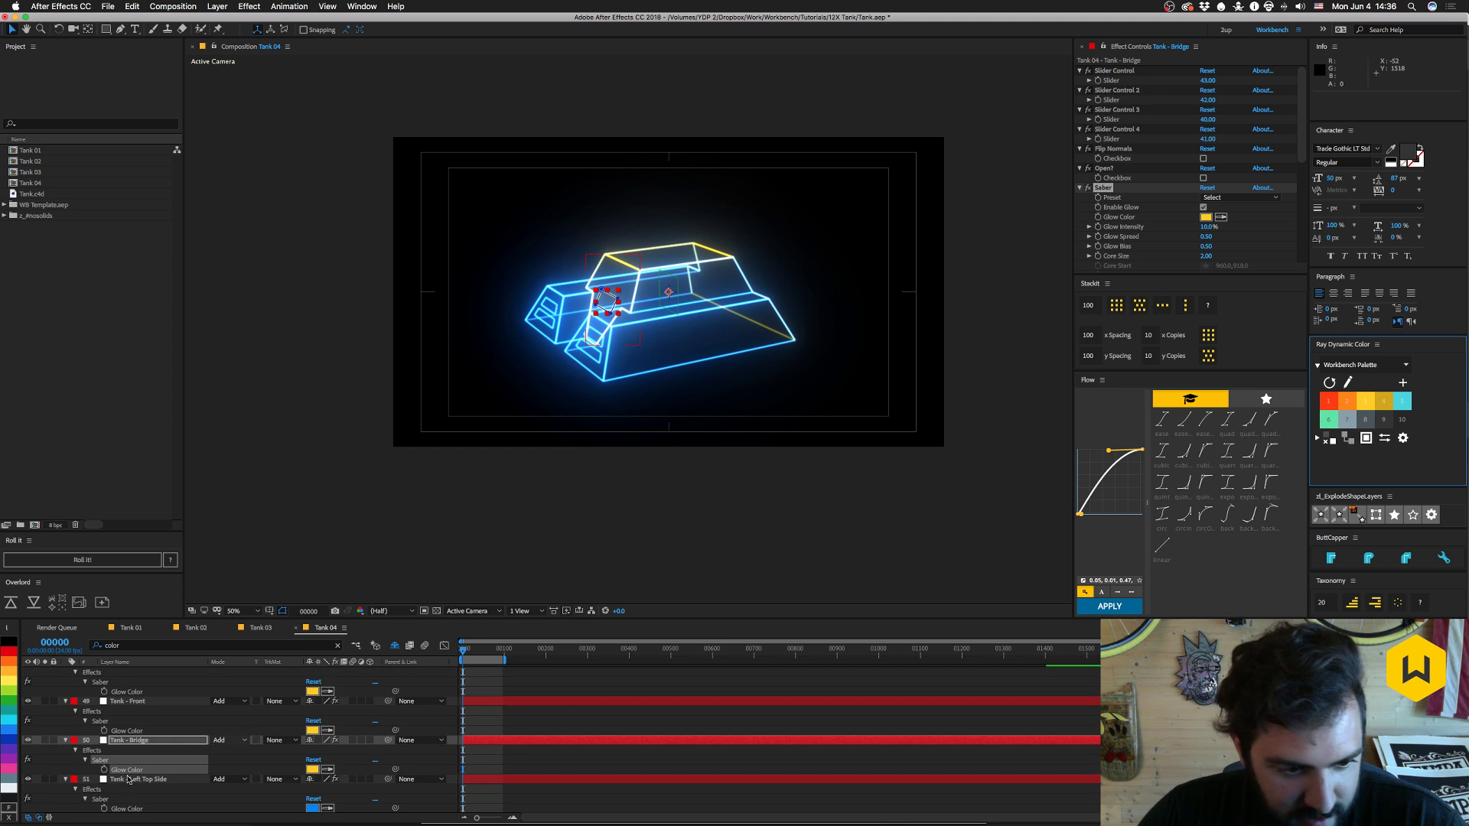
key("grave")
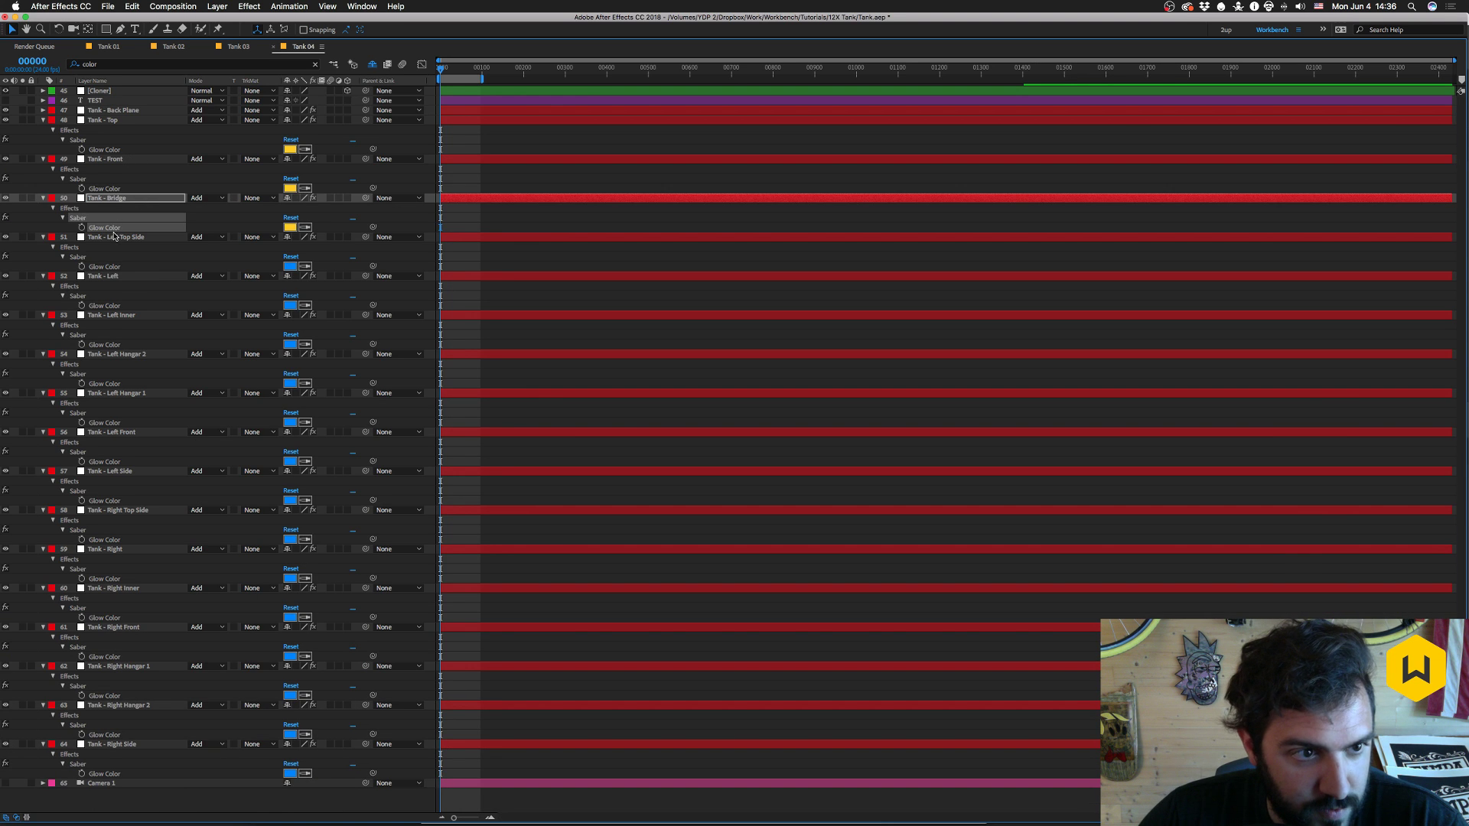
left_click(107, 268)
left_click(104, 306, "shift")
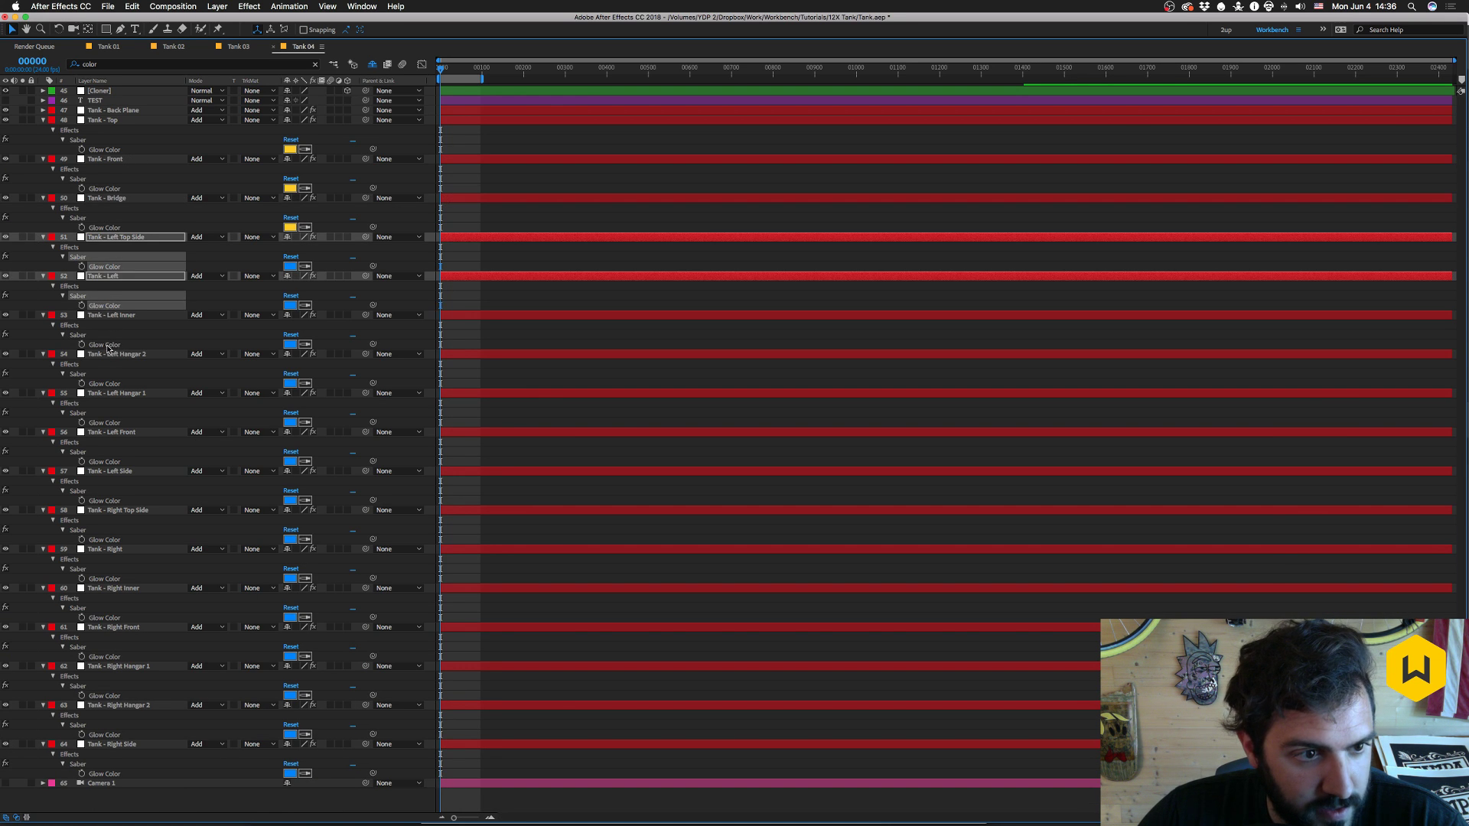
left_click(109, 346, "shift")
left_click(107, 384, "shift")
left_click(106, 423, "shift")
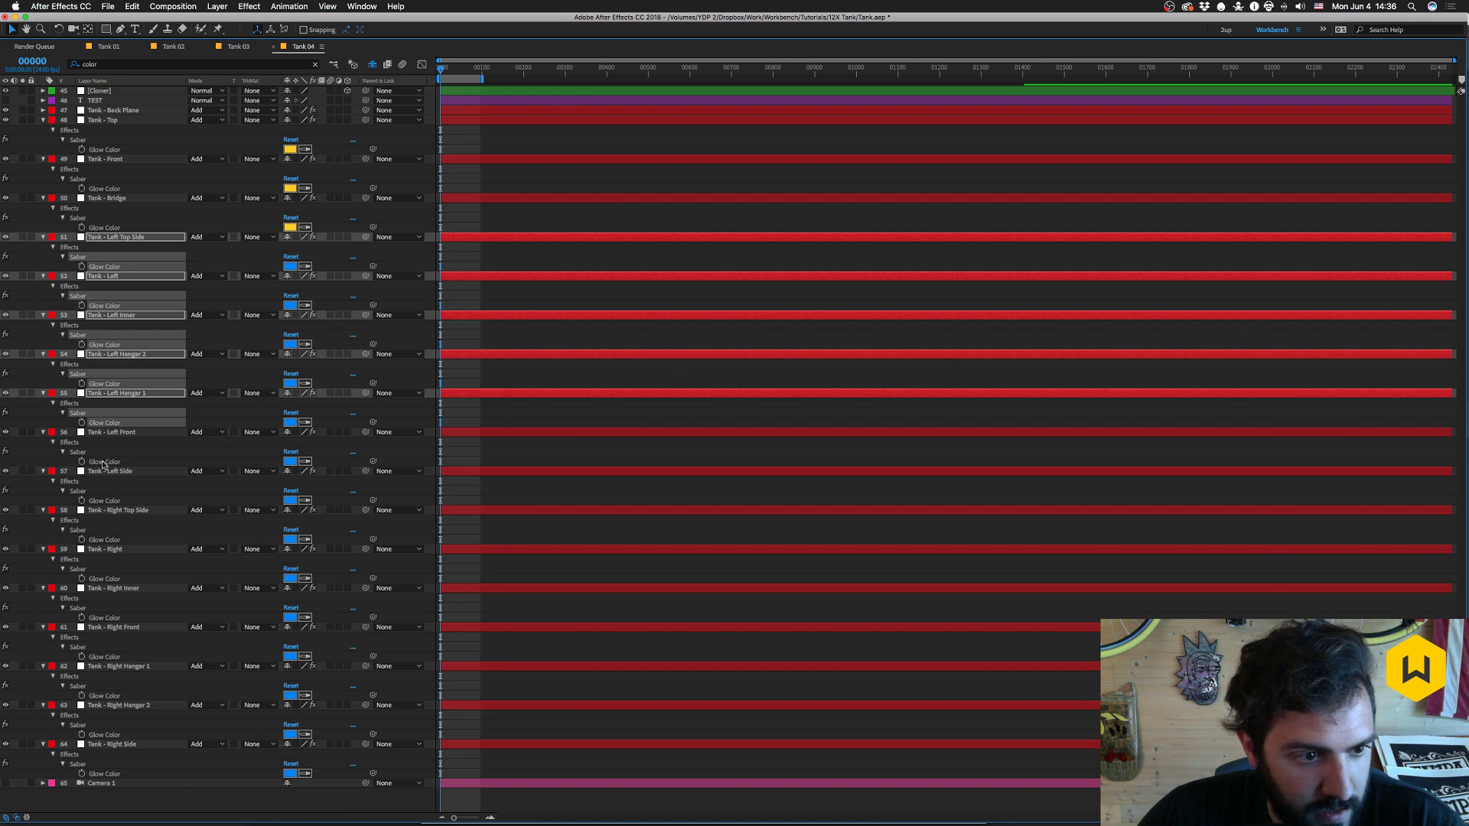
left_click(106, 462, "shift")
left_click(107, 500, "shift")
left_click(105, 540, "shift")
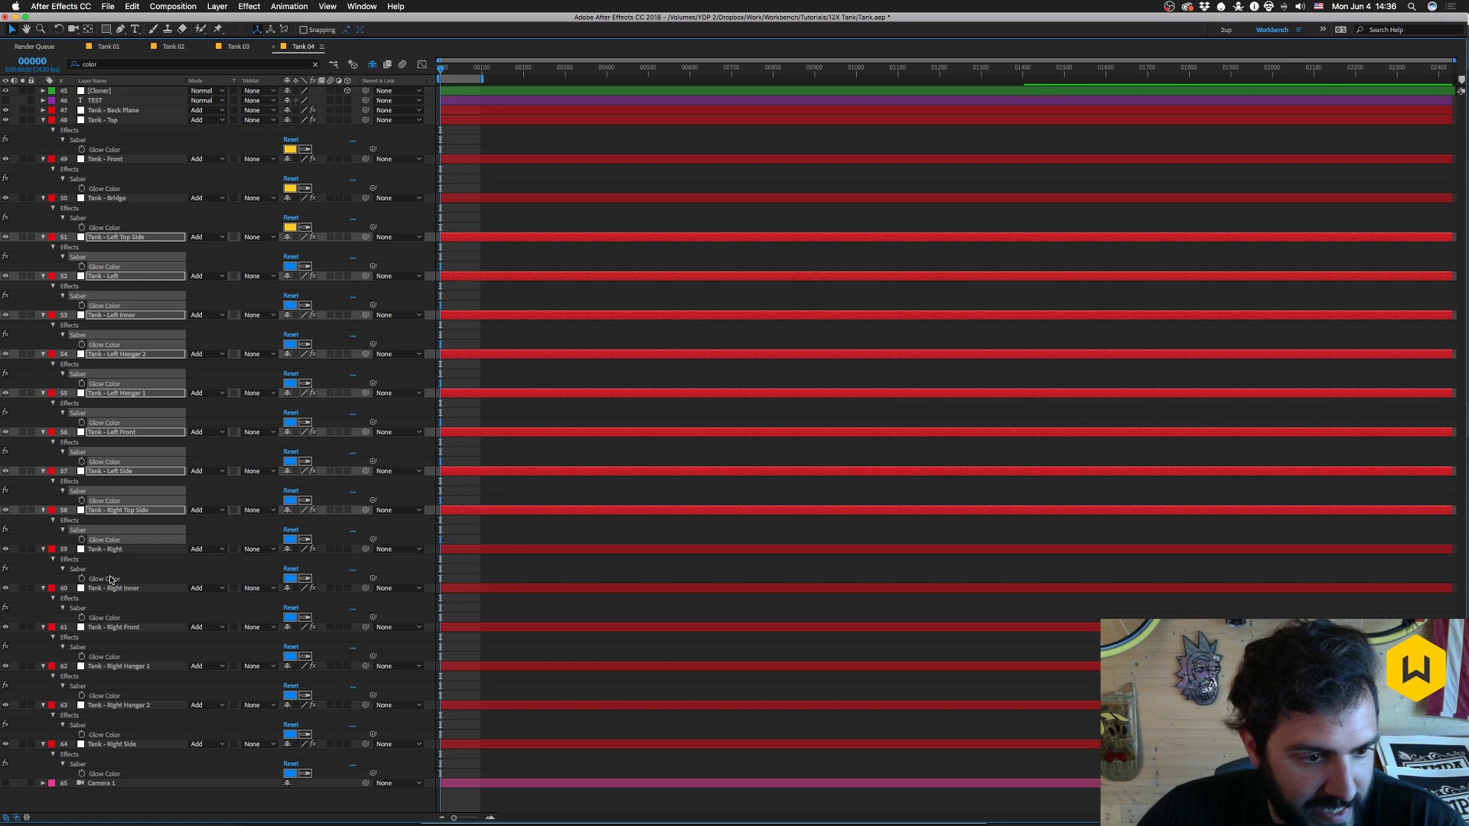
left_click(110, 579, "shift")
left_click(108, 618, "shift")
left_click(108, 656, "shift")
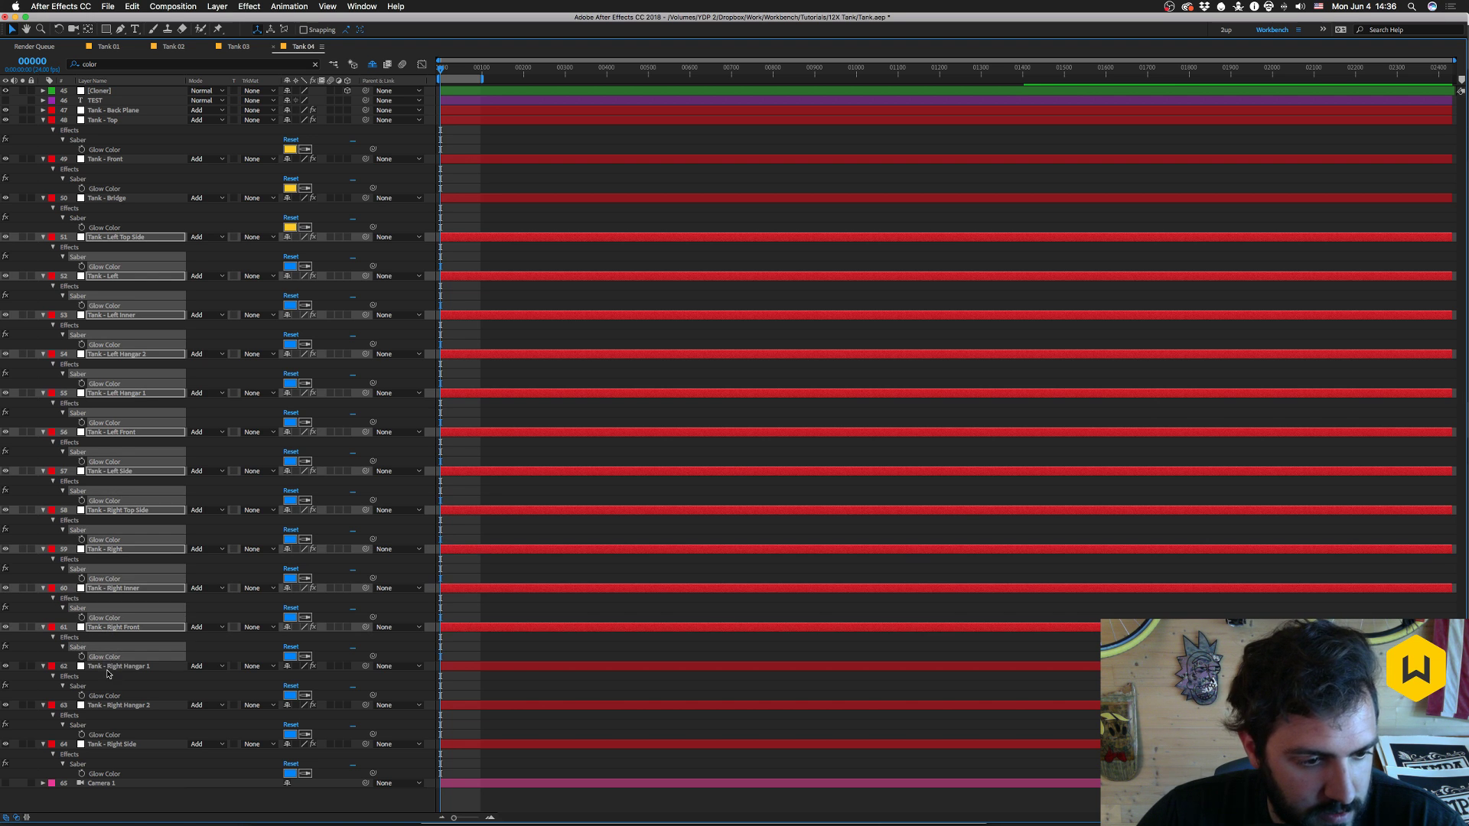
left_click(107, 696, "shift")
left_click(105, 735, "shift")
left_click(105, 773, "shift")
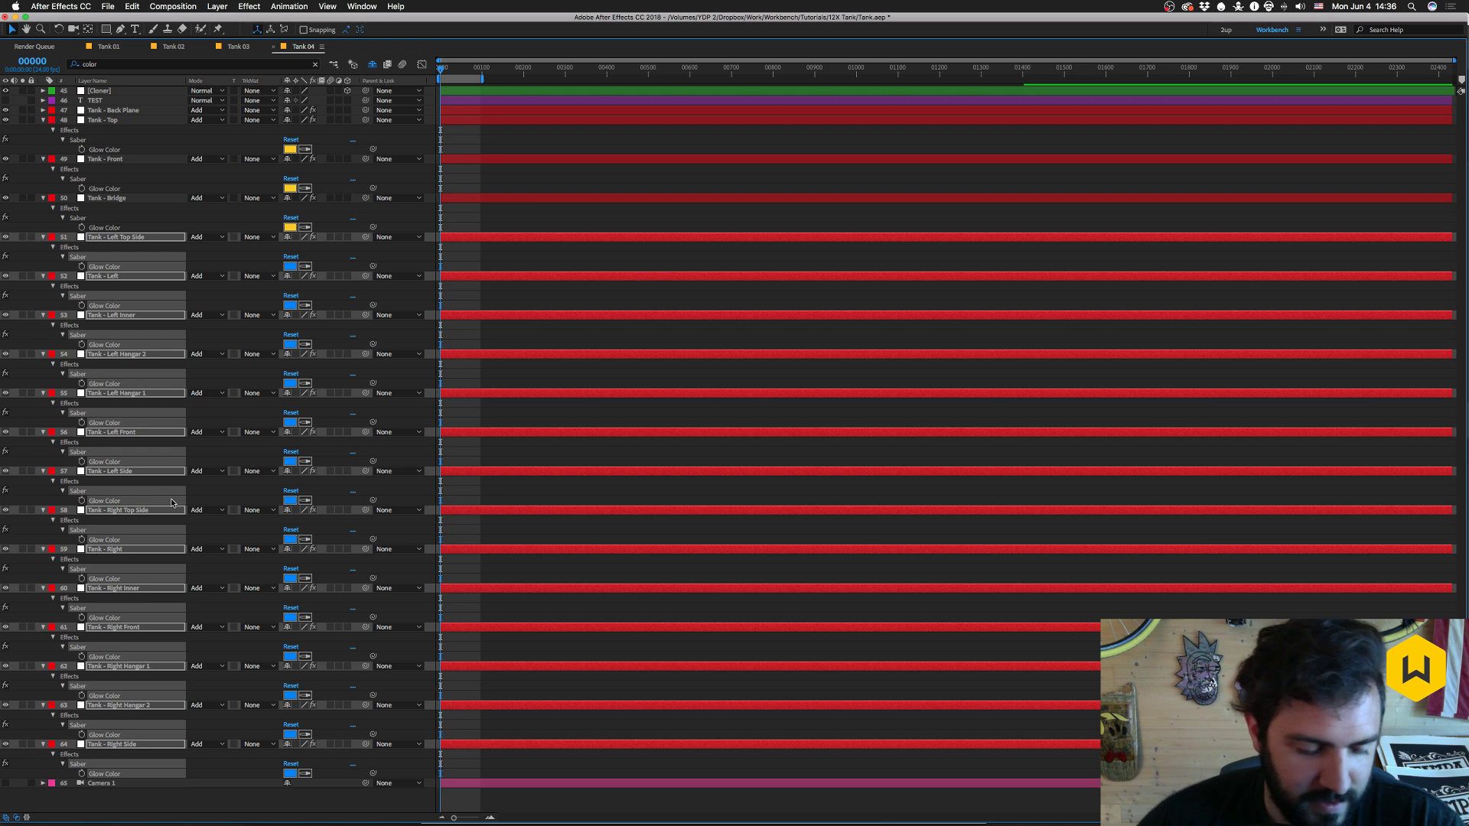
key("grave")
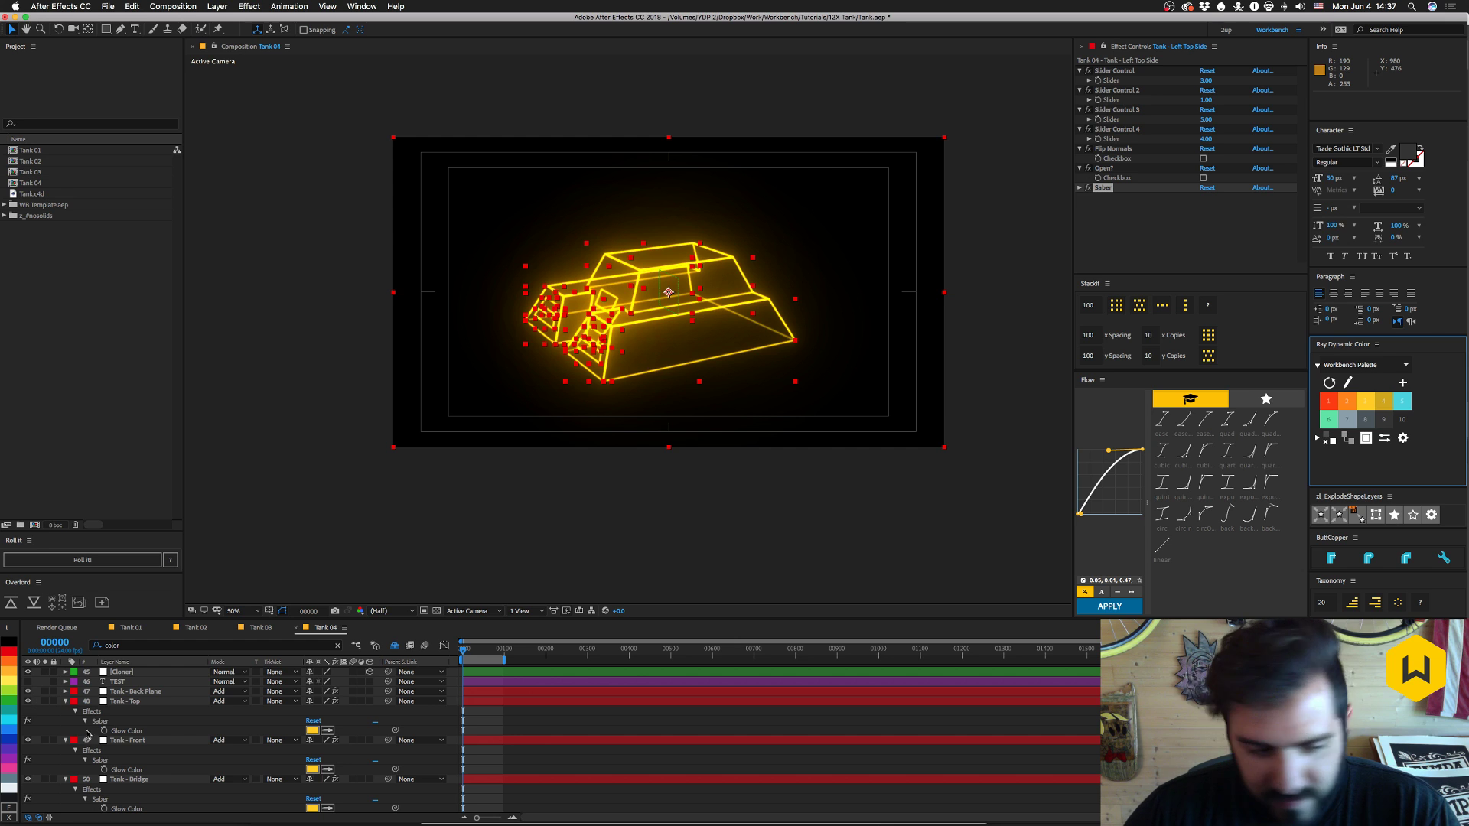
- Collapse the expanded properties of the layers from Tank - Top through Tank - Left Side
left_click(127, 711)
left_click(65, 702)
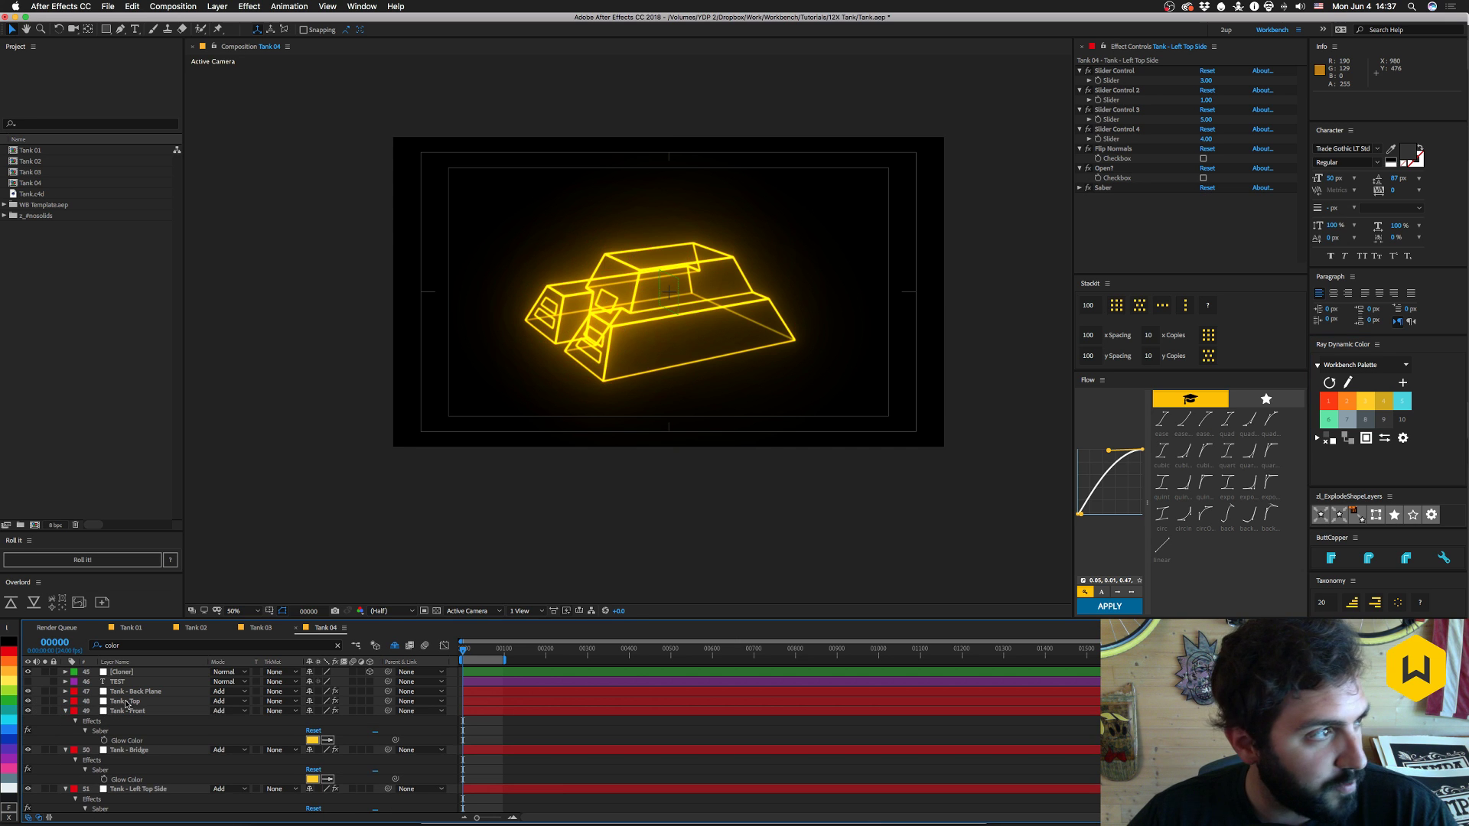
left_click(127, 702)
key("e")
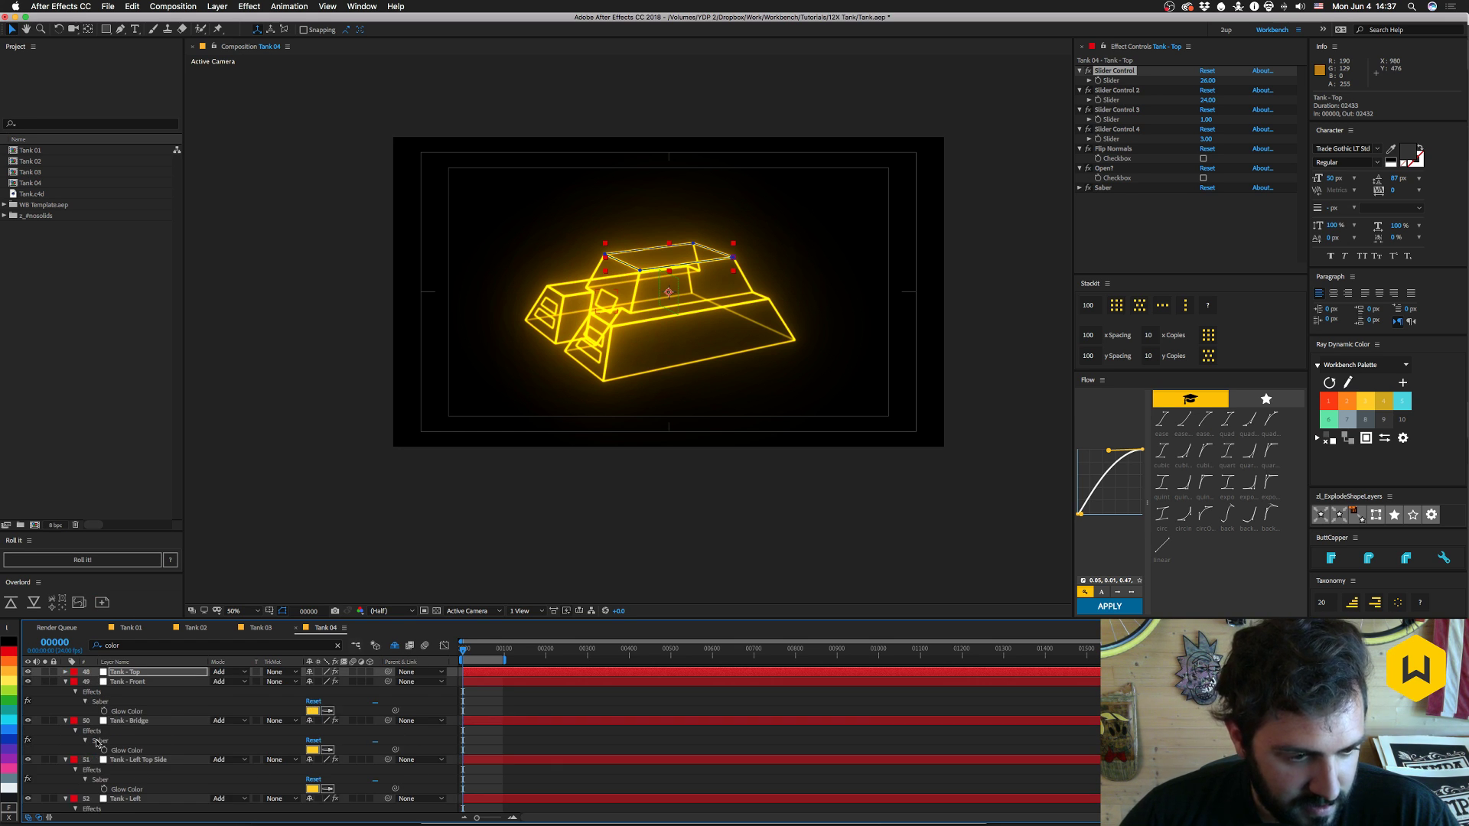
left_click(66, 682)
left_click(65, 691)
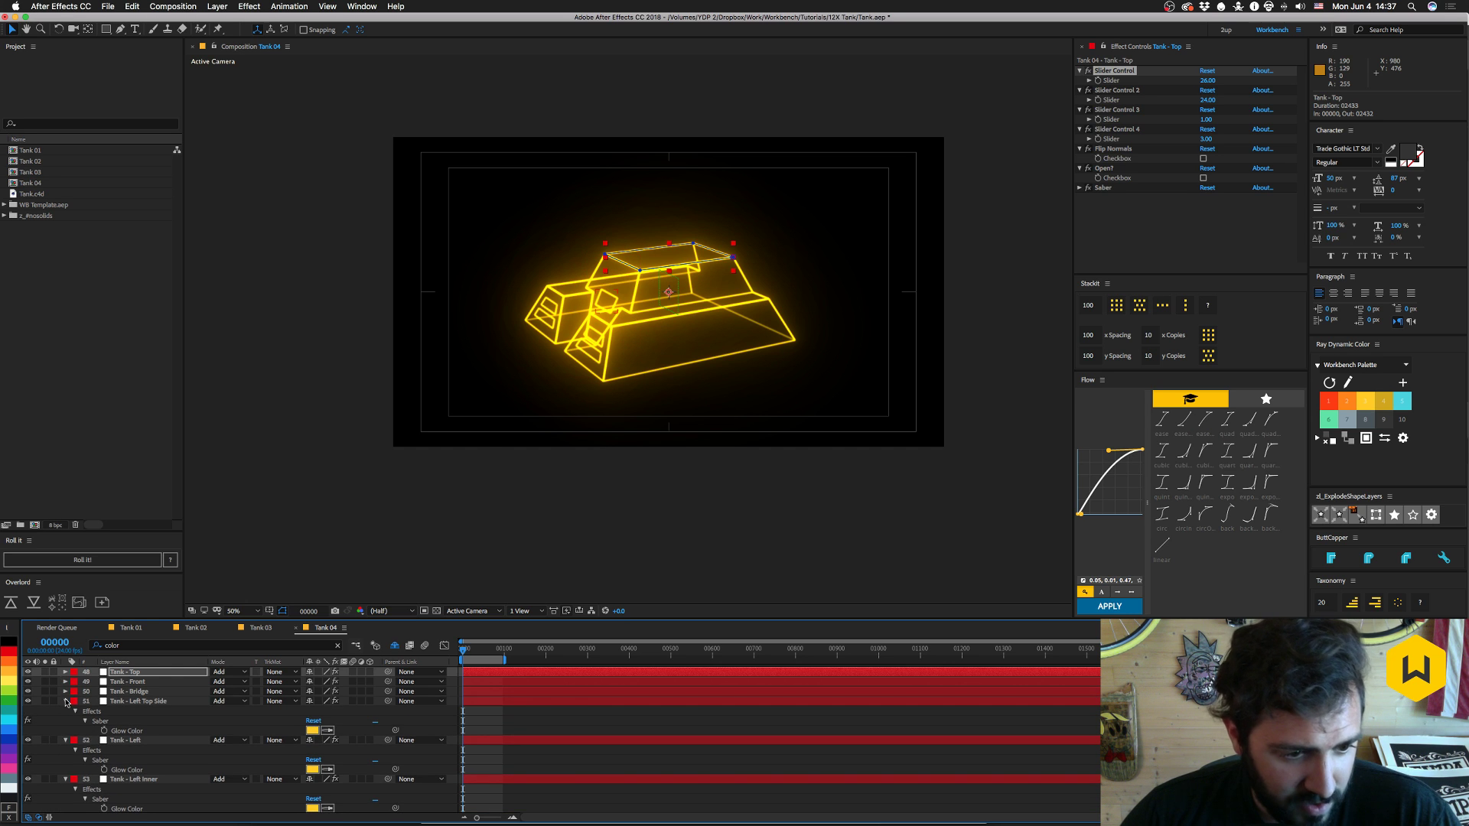
left_click(66, 702)
left_click(65, 712)
left_click(66, 721)
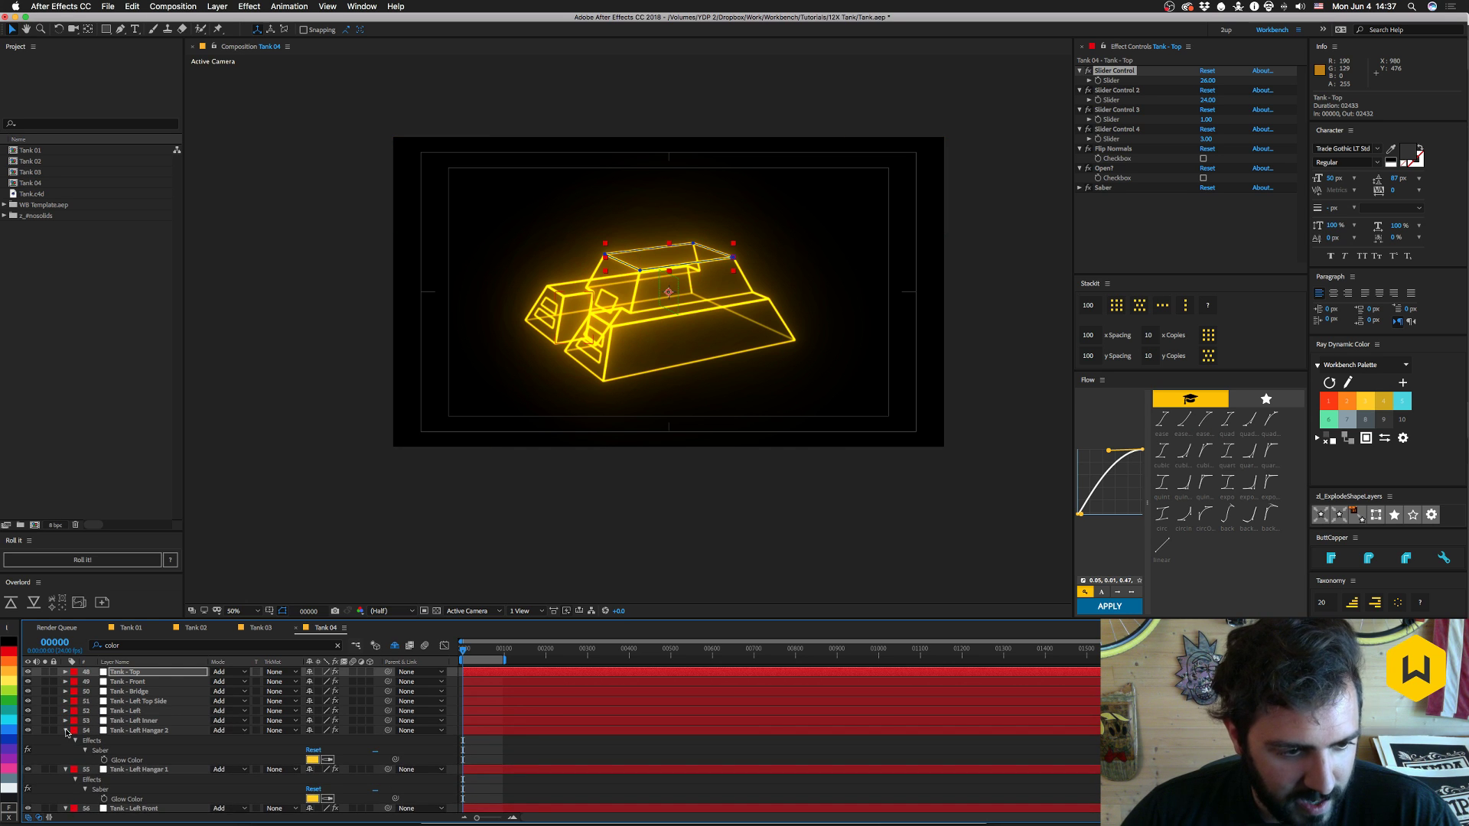
left_click(66, 731)
left_click(66, 741)
left_click(66, 751)
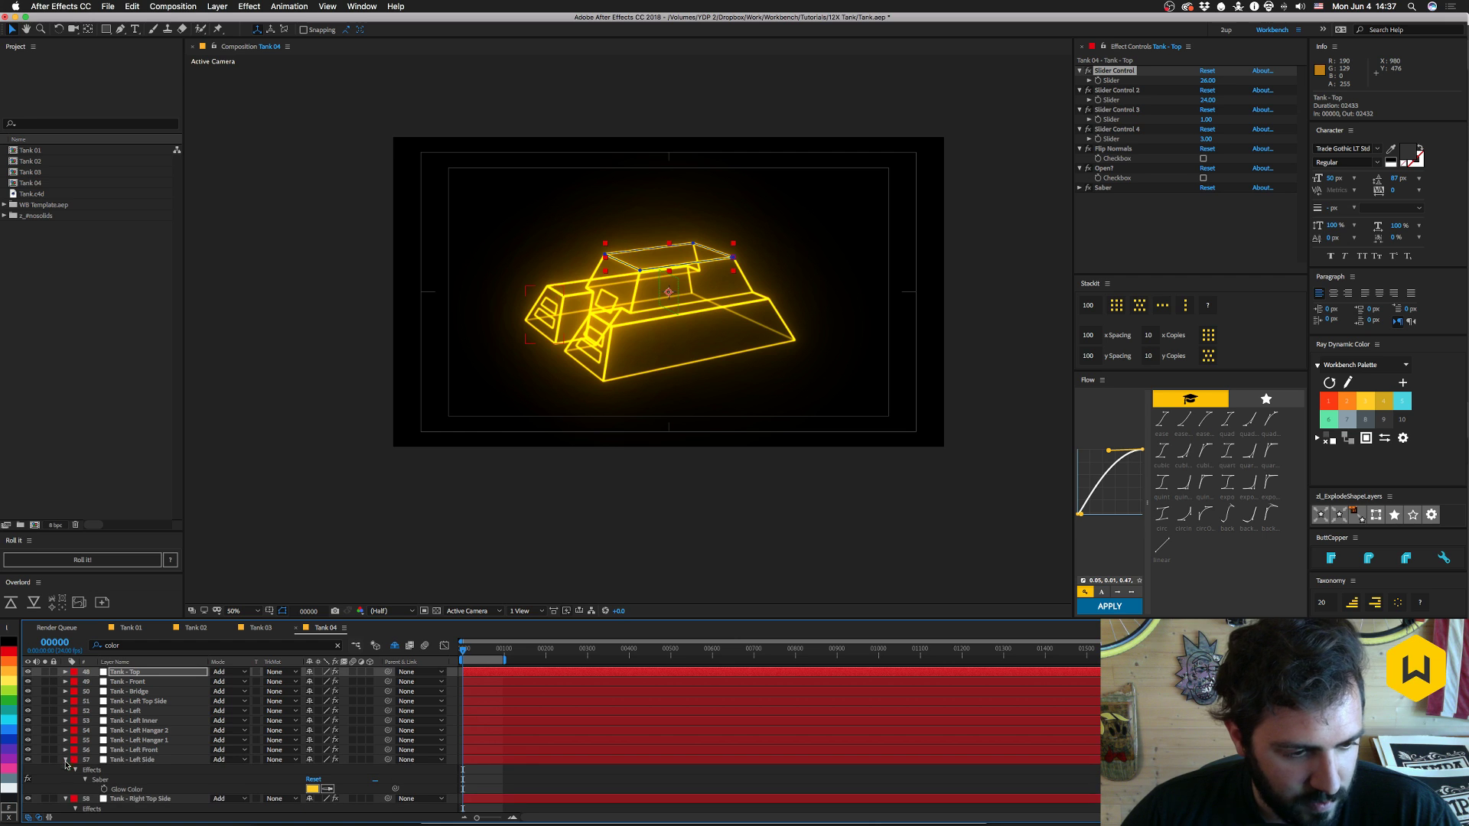
left_click(66, 761)
- Collapse the expanded properties of the layers from Tank - Right Top Side through Tank - Right Side
left_click(66, 769)
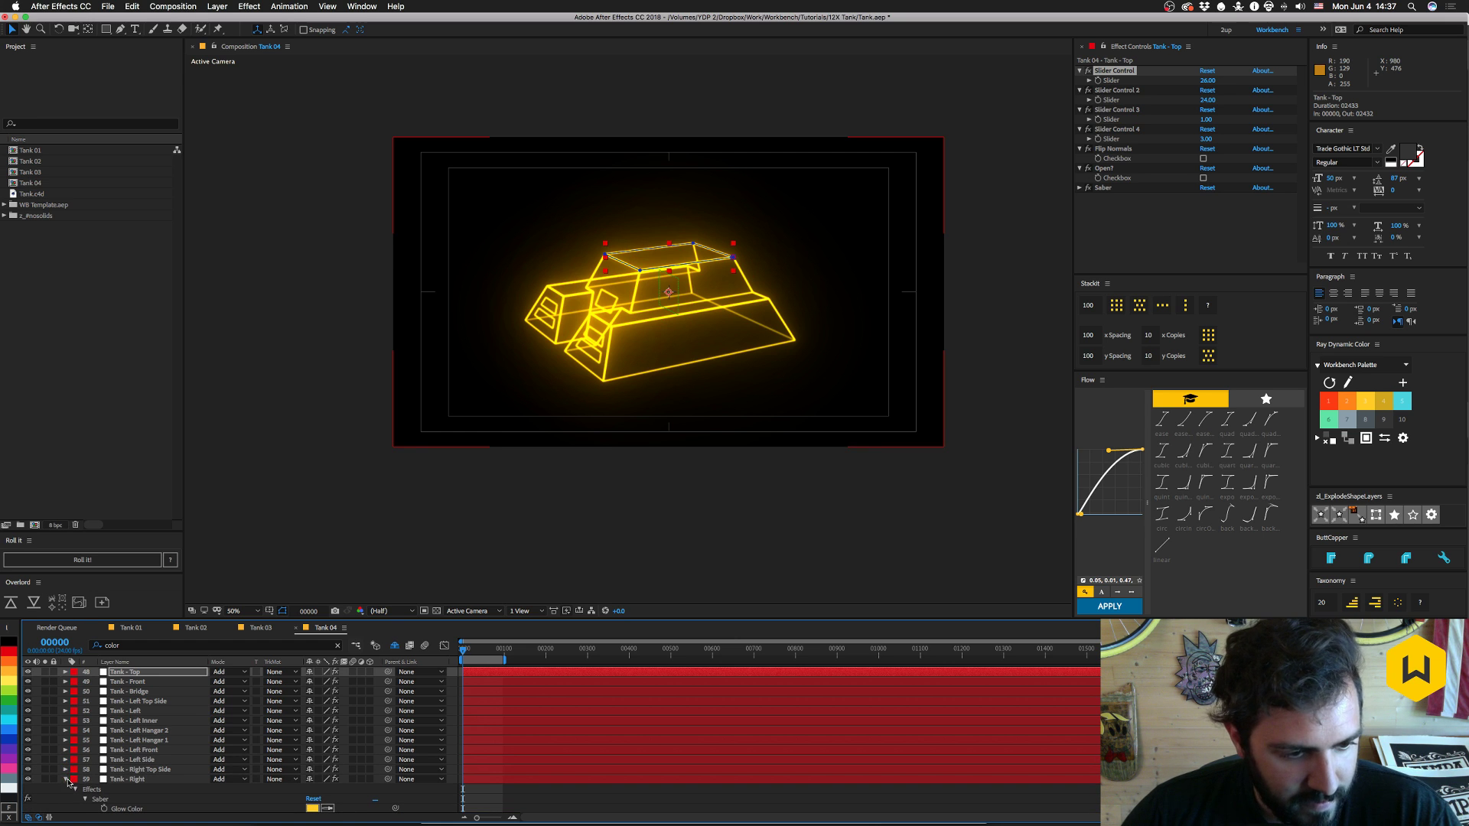
left_click(66, 779)
left_click(66, 789)
scroll(67, 765, "down", 3)
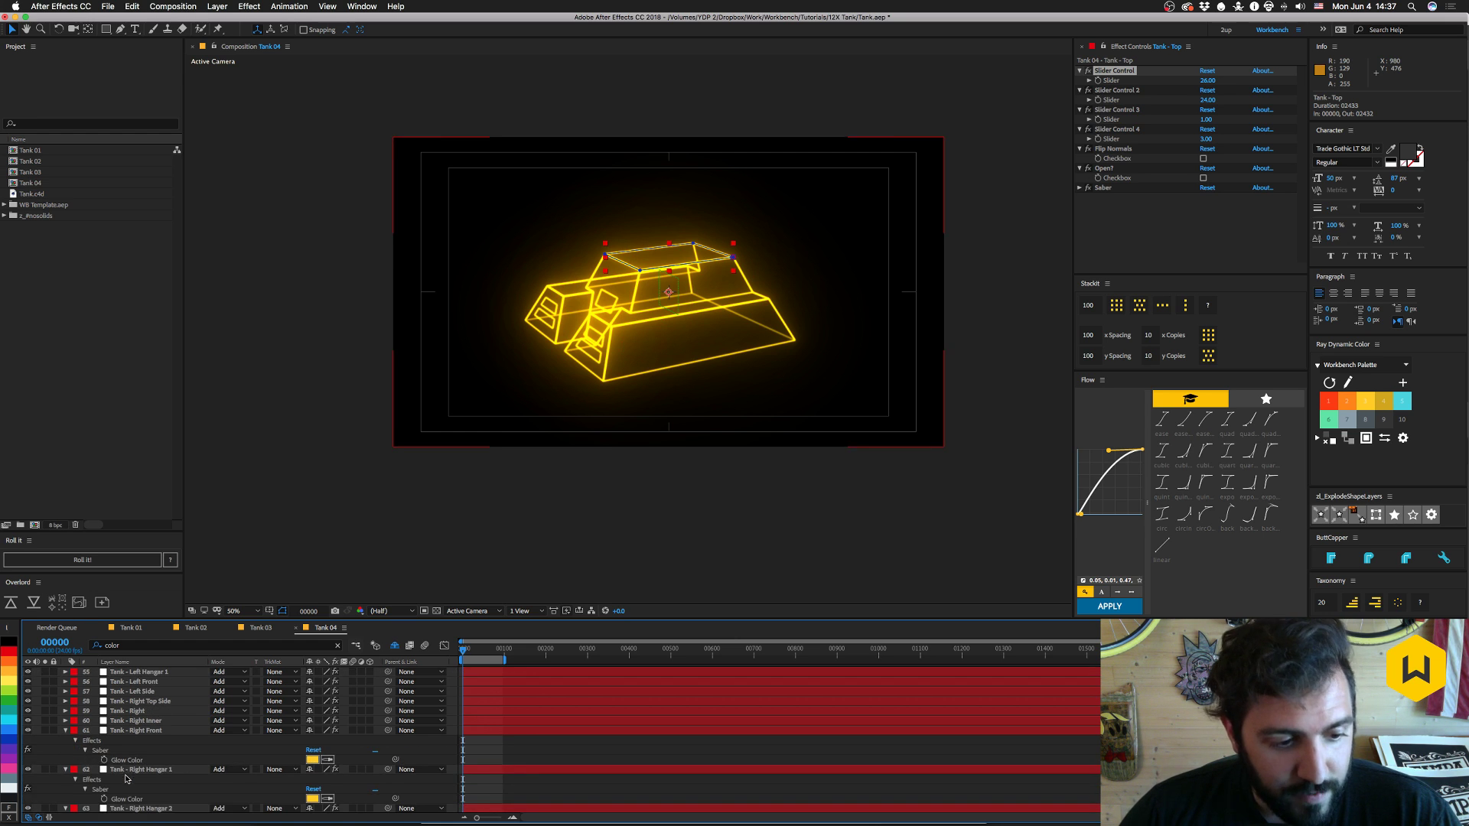
left_click(66, 731)
left_click(65, 740)
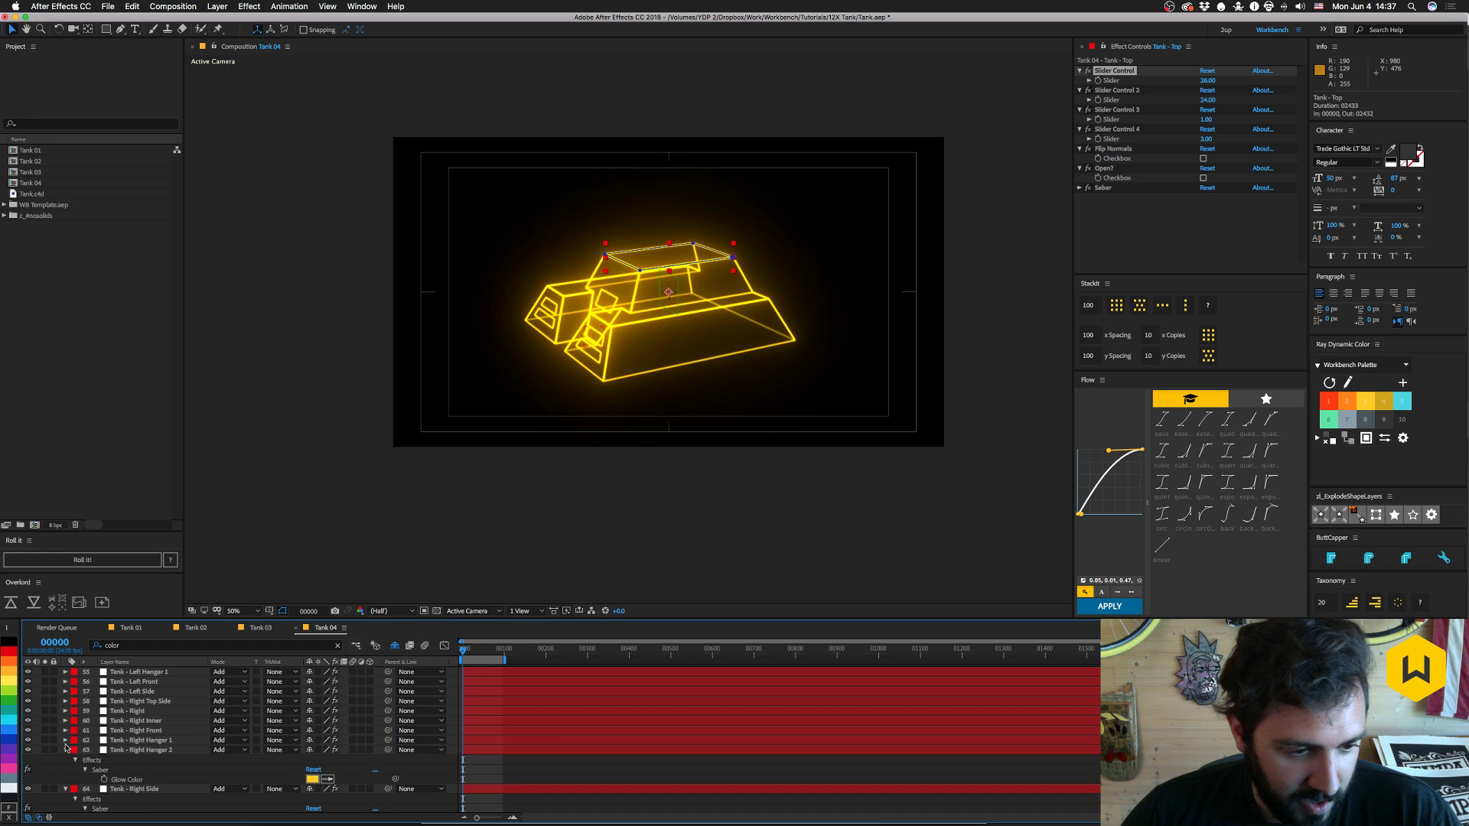
left_click(65, 751)
left_click(66, 771)
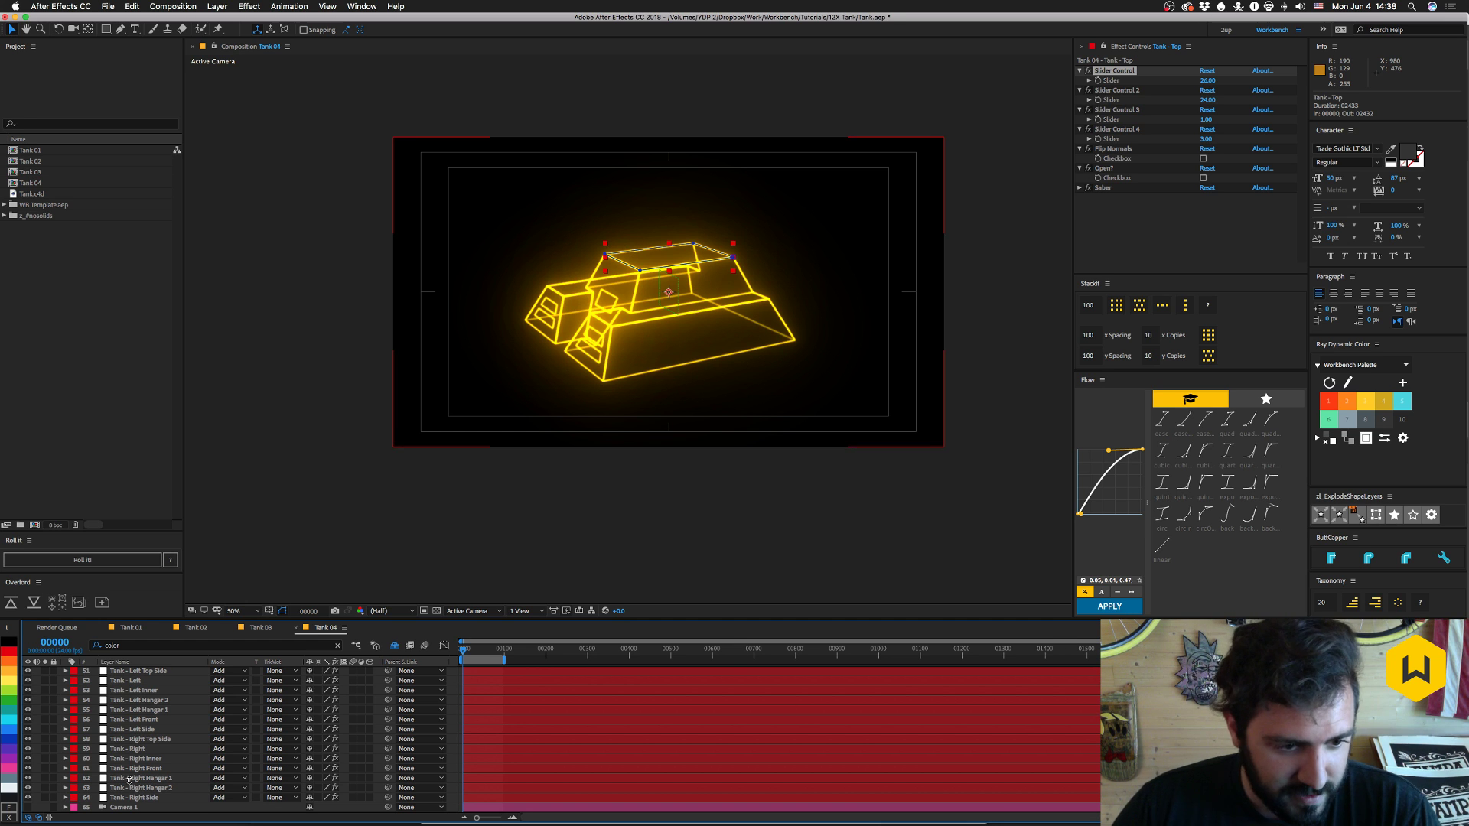
scroll(137, 754, "up", 3)
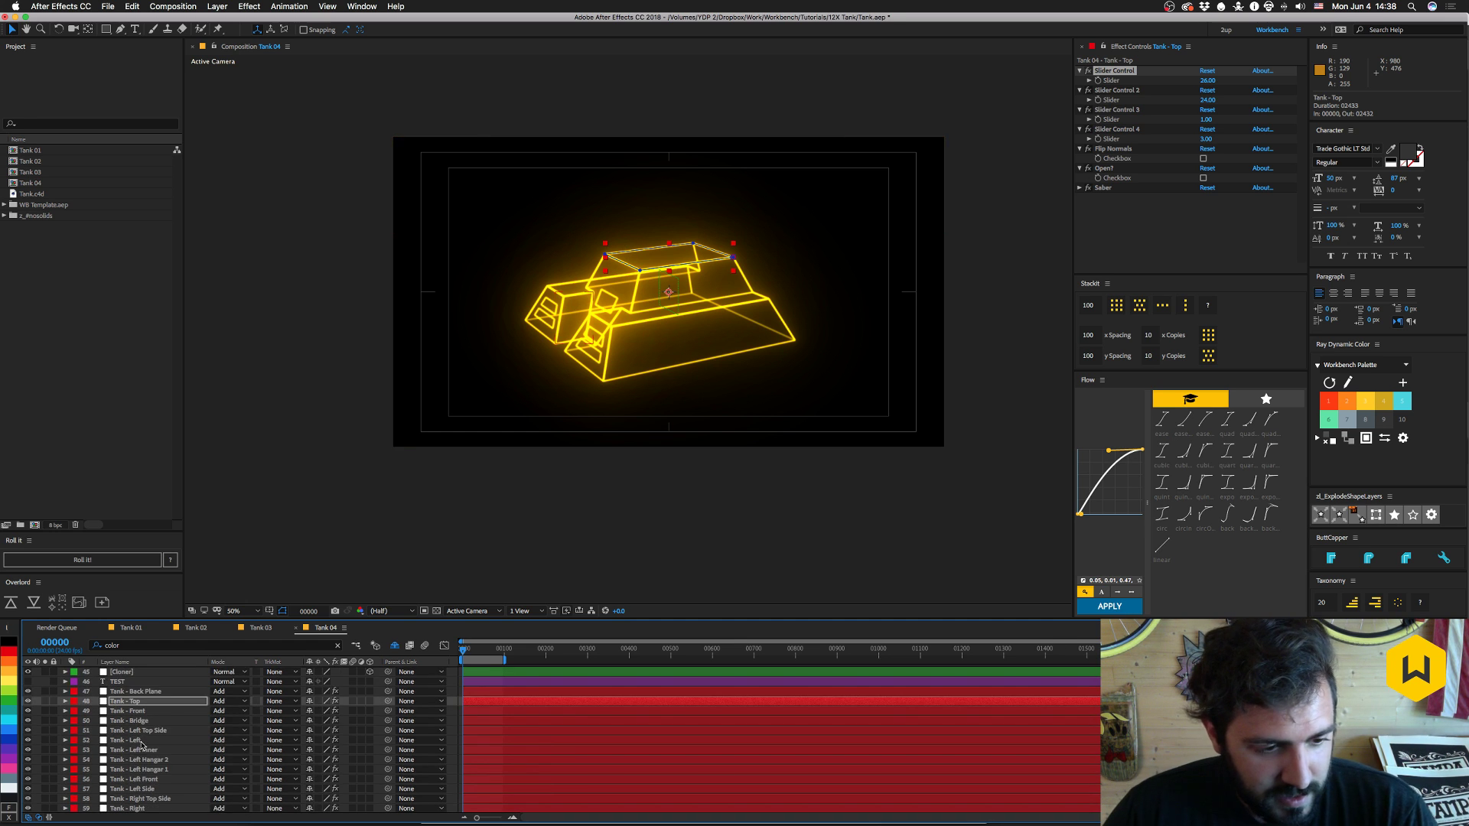
left_click(130, 692)
left_click(119, 681)
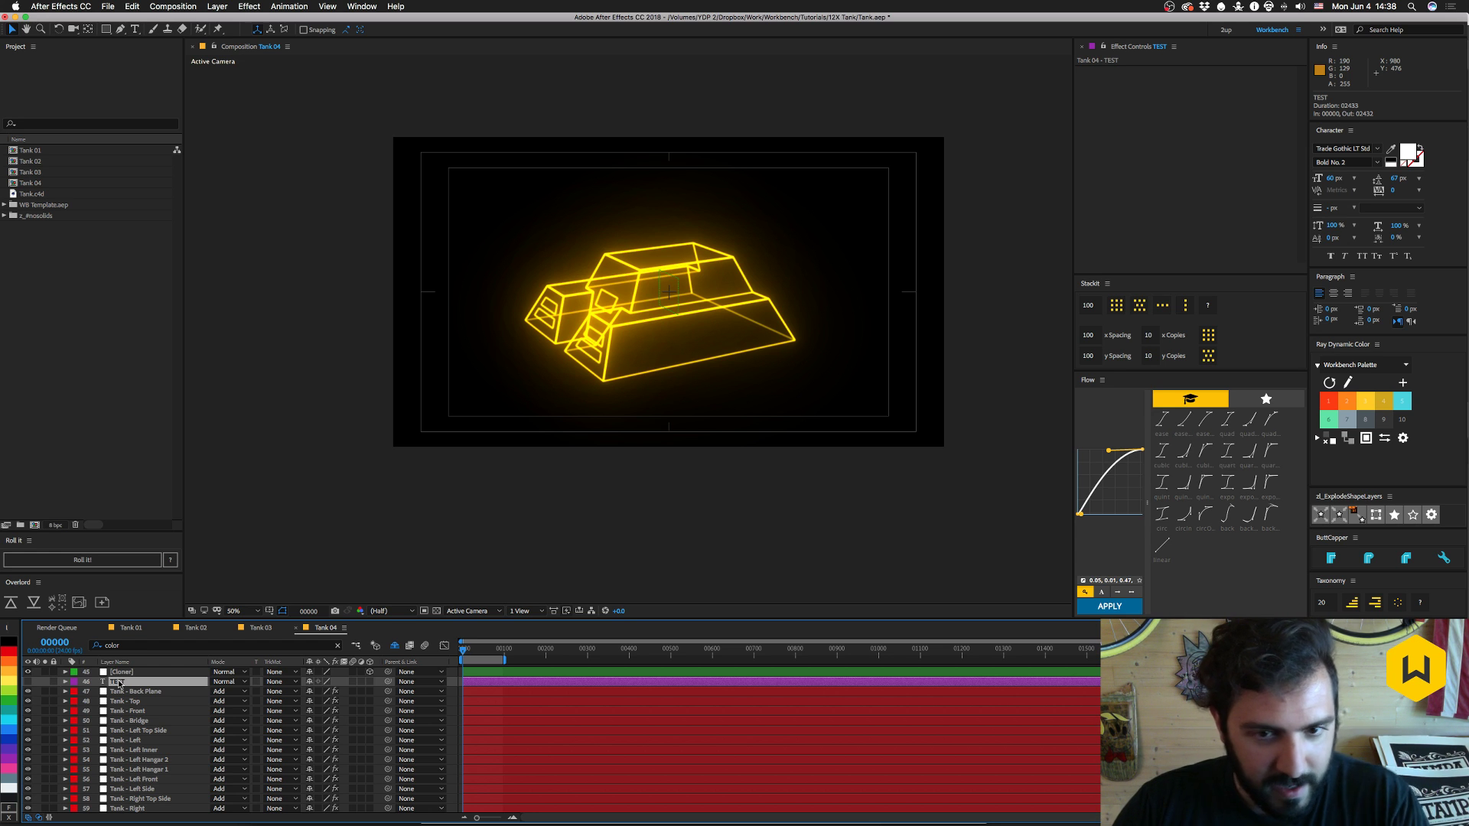
left_click(135, 691)
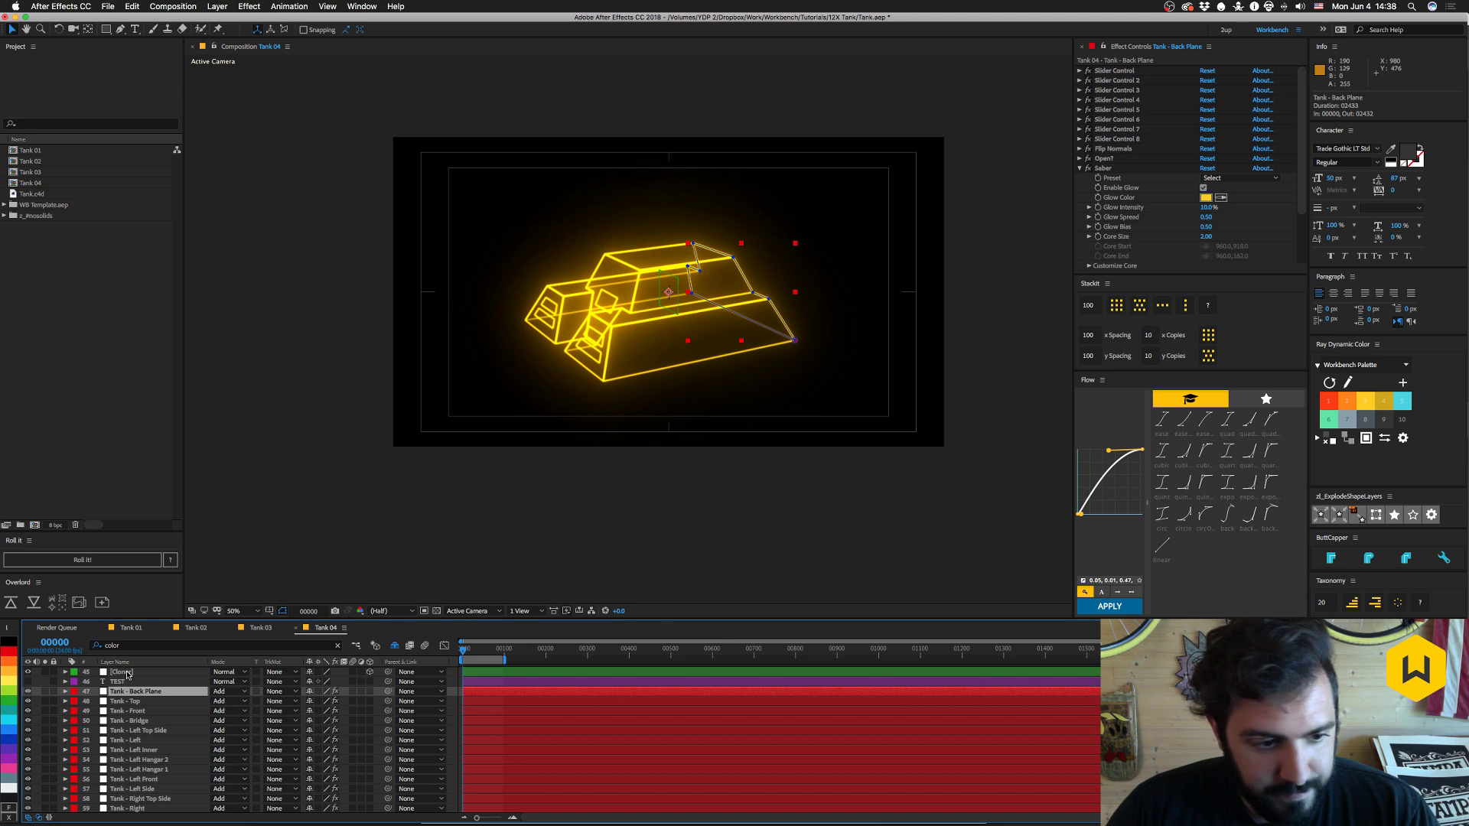
left_click(122, 672)
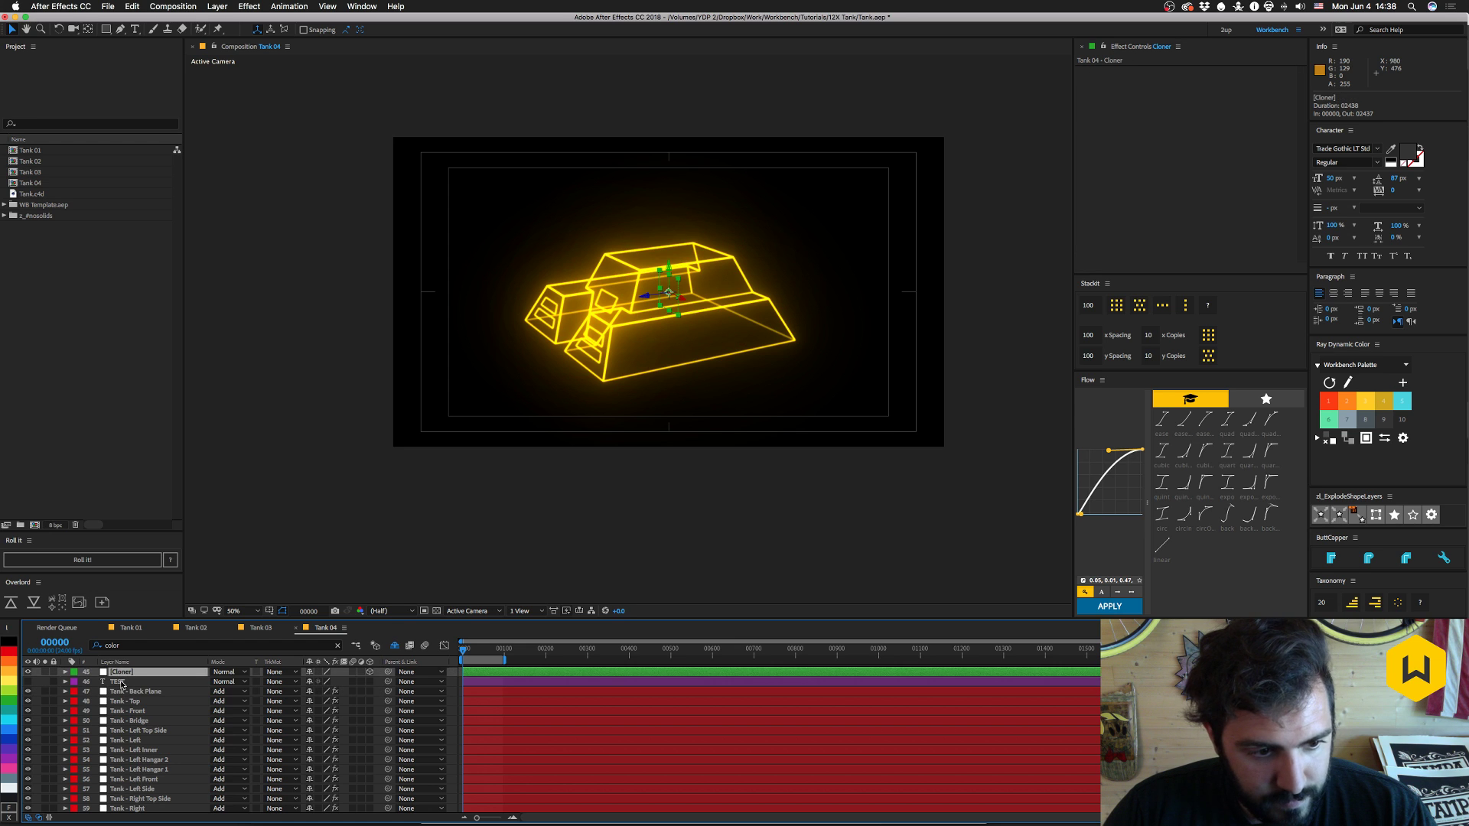
left_click(120, 682)
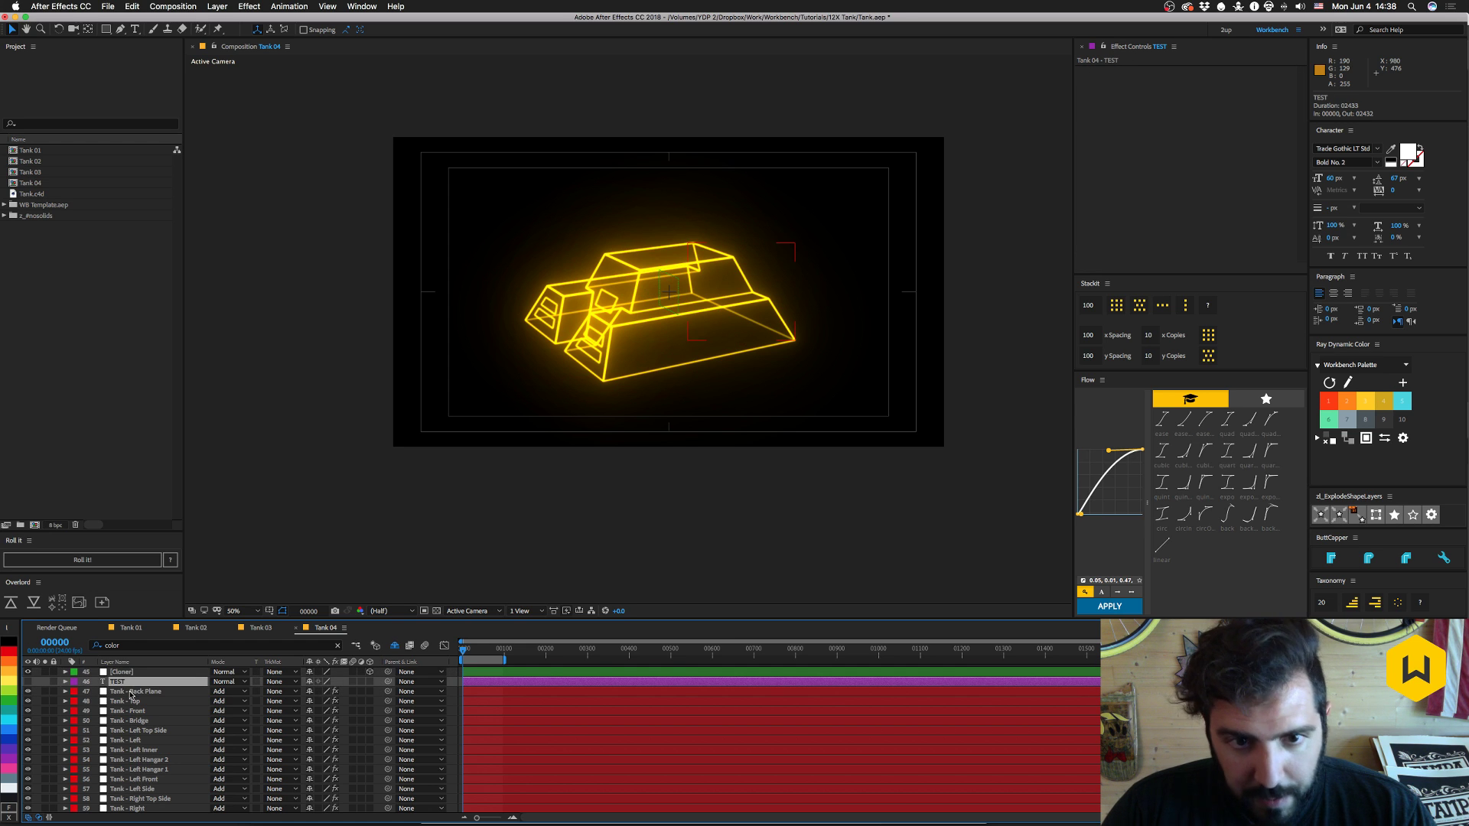
scroll(138, 694, "down", 3)
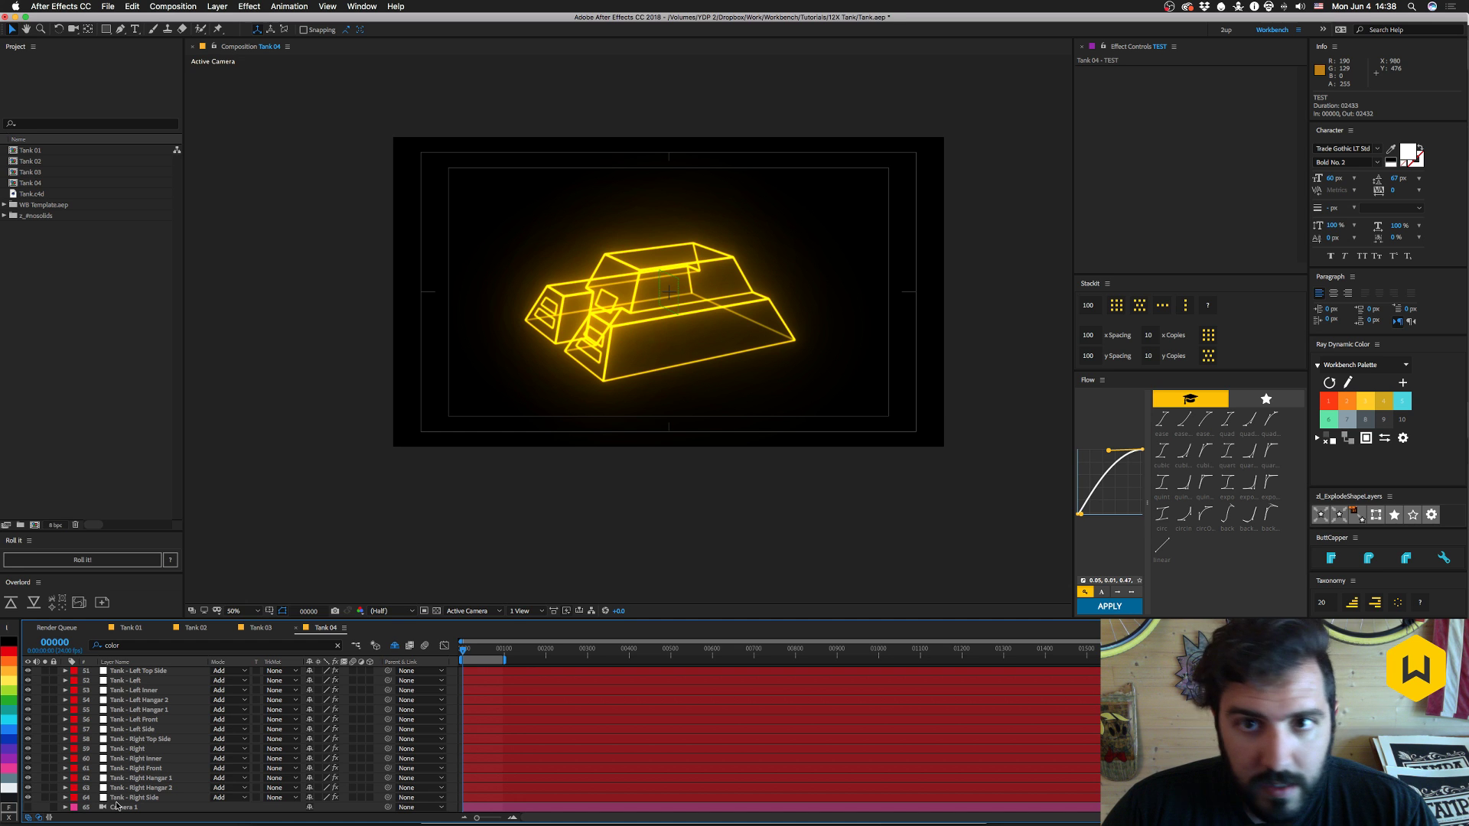
- Save the project
key("super+s")
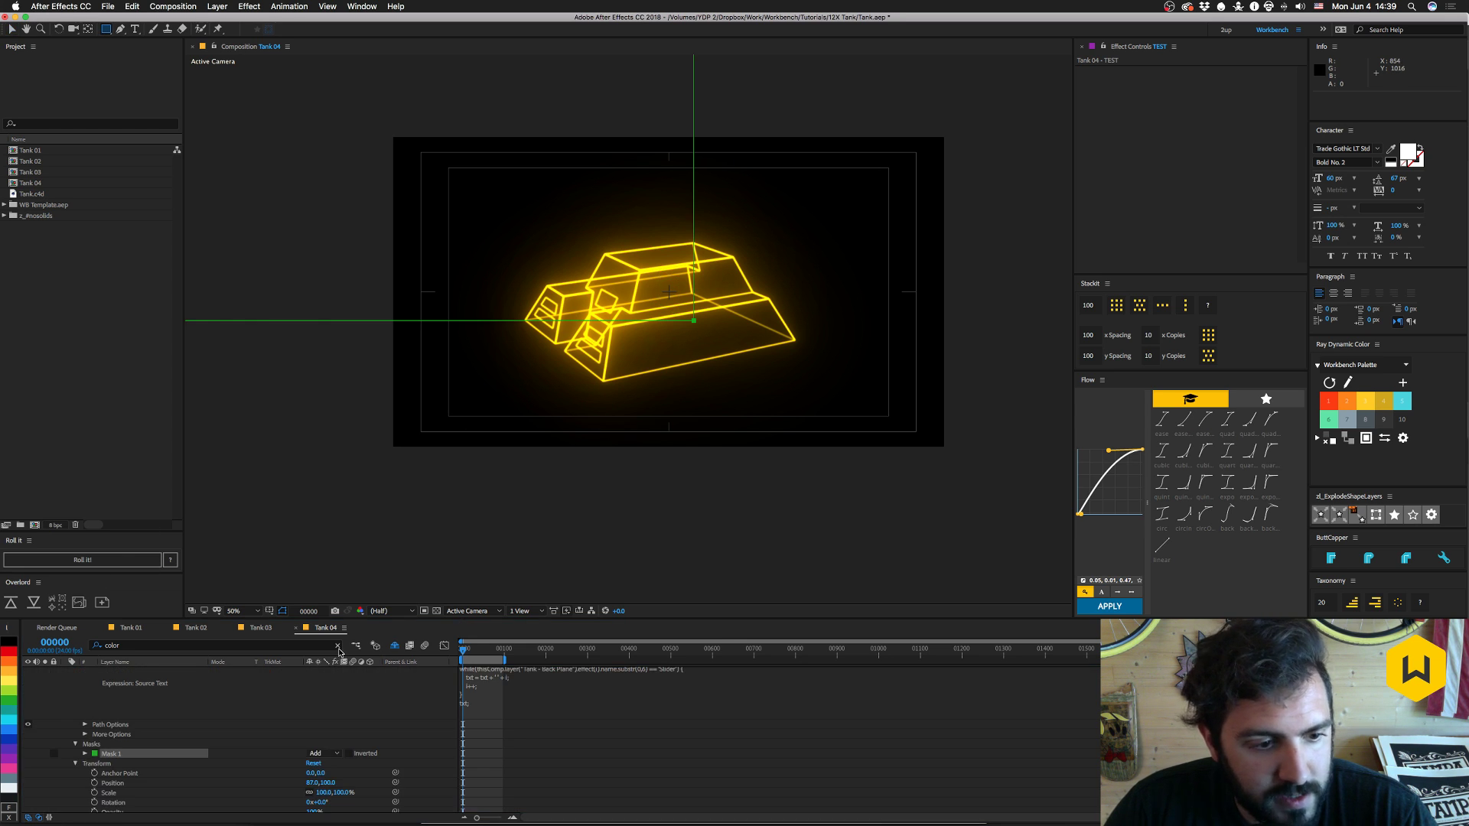
- Delete Mask 1 from the TEST text layer and collapse the layer's properties
key("v")
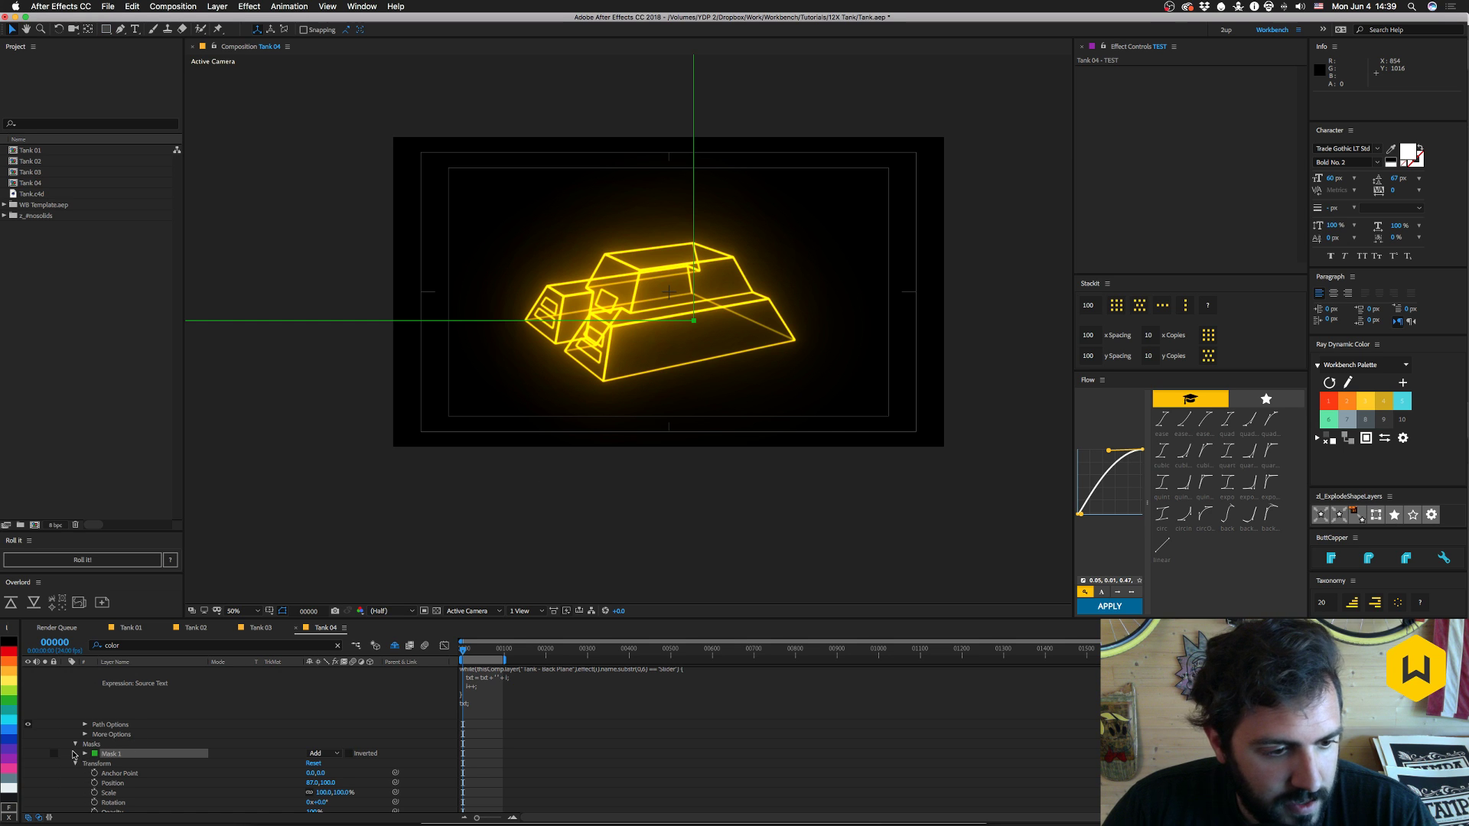
left_click(110, 754)
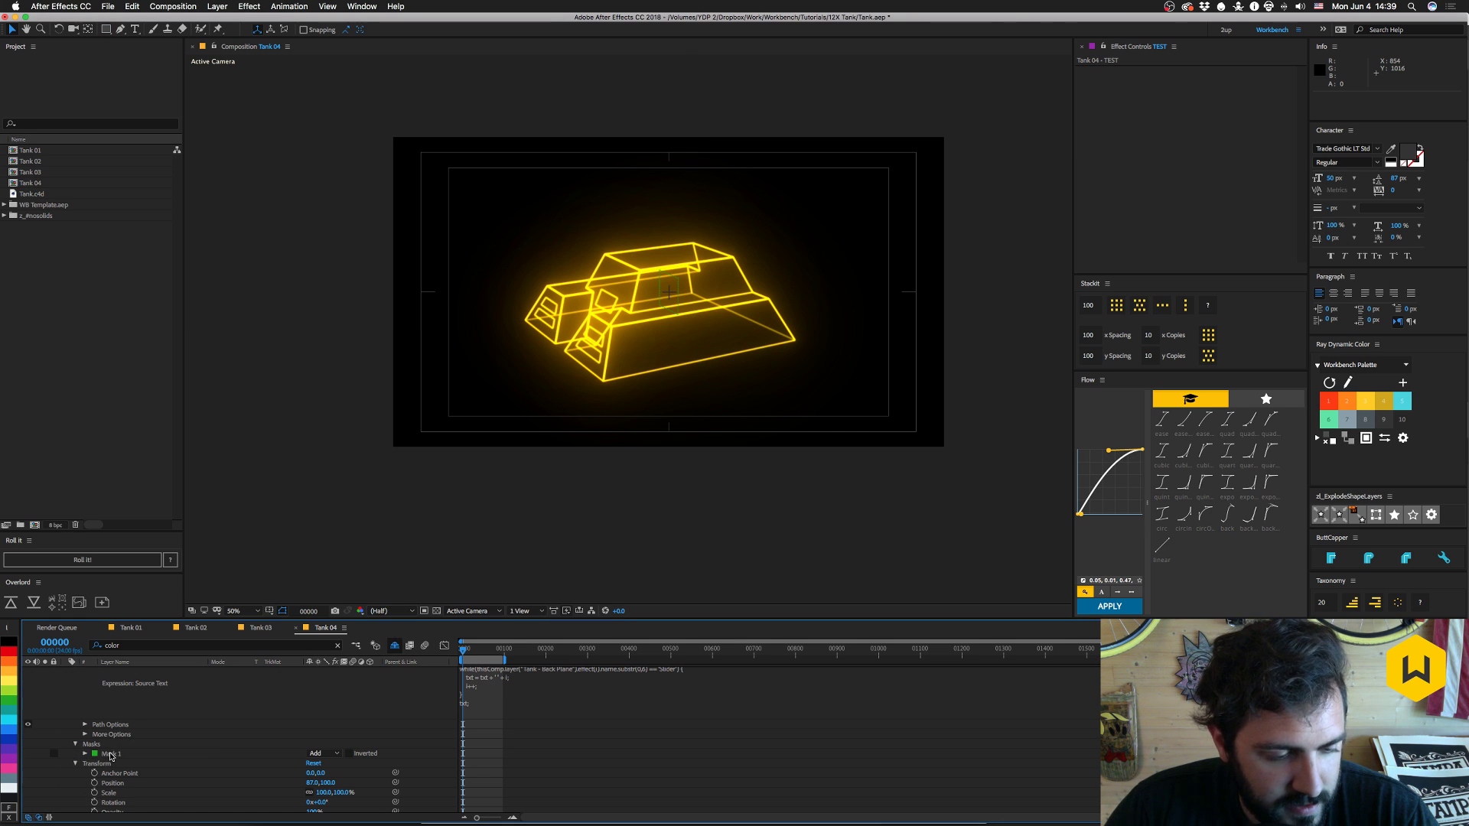
key("Delete")
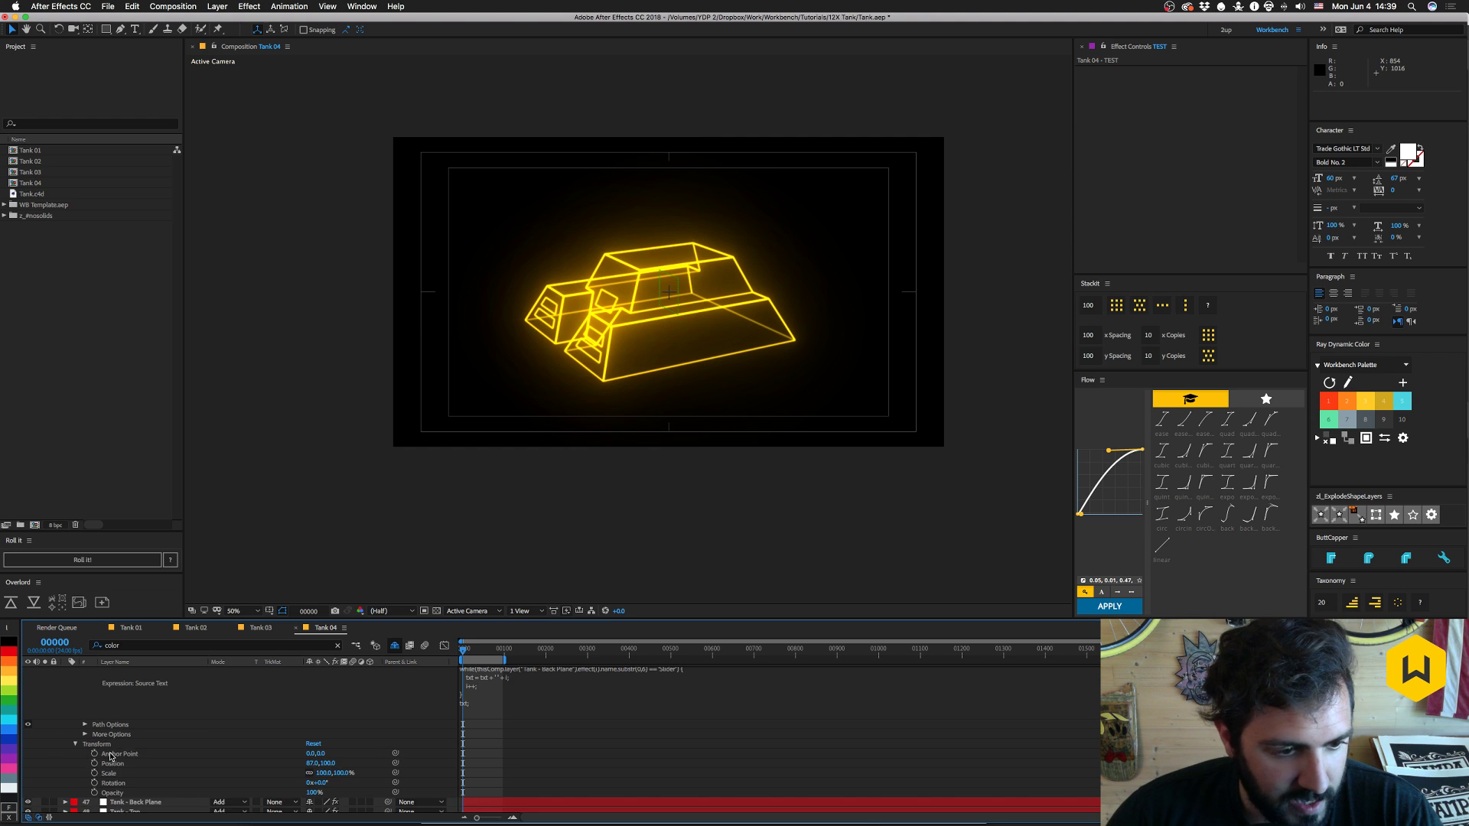
scroll(140, 743, "up", 3)
left_click(65, 683)
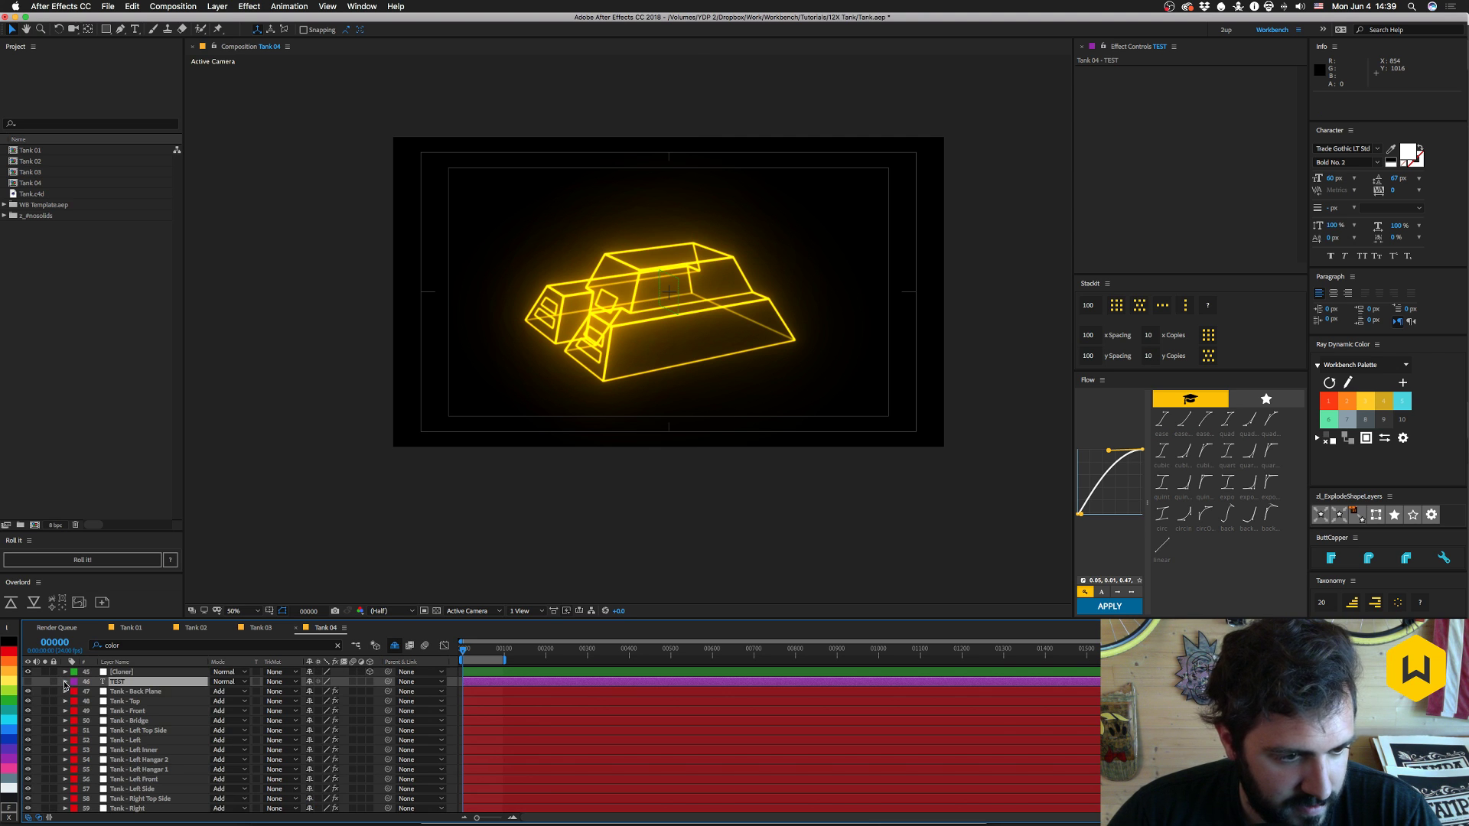
- With no layer selected, add a full-frame rectangle shape layer named BG and place it below Camera 1 in the layer stack
key("F2")
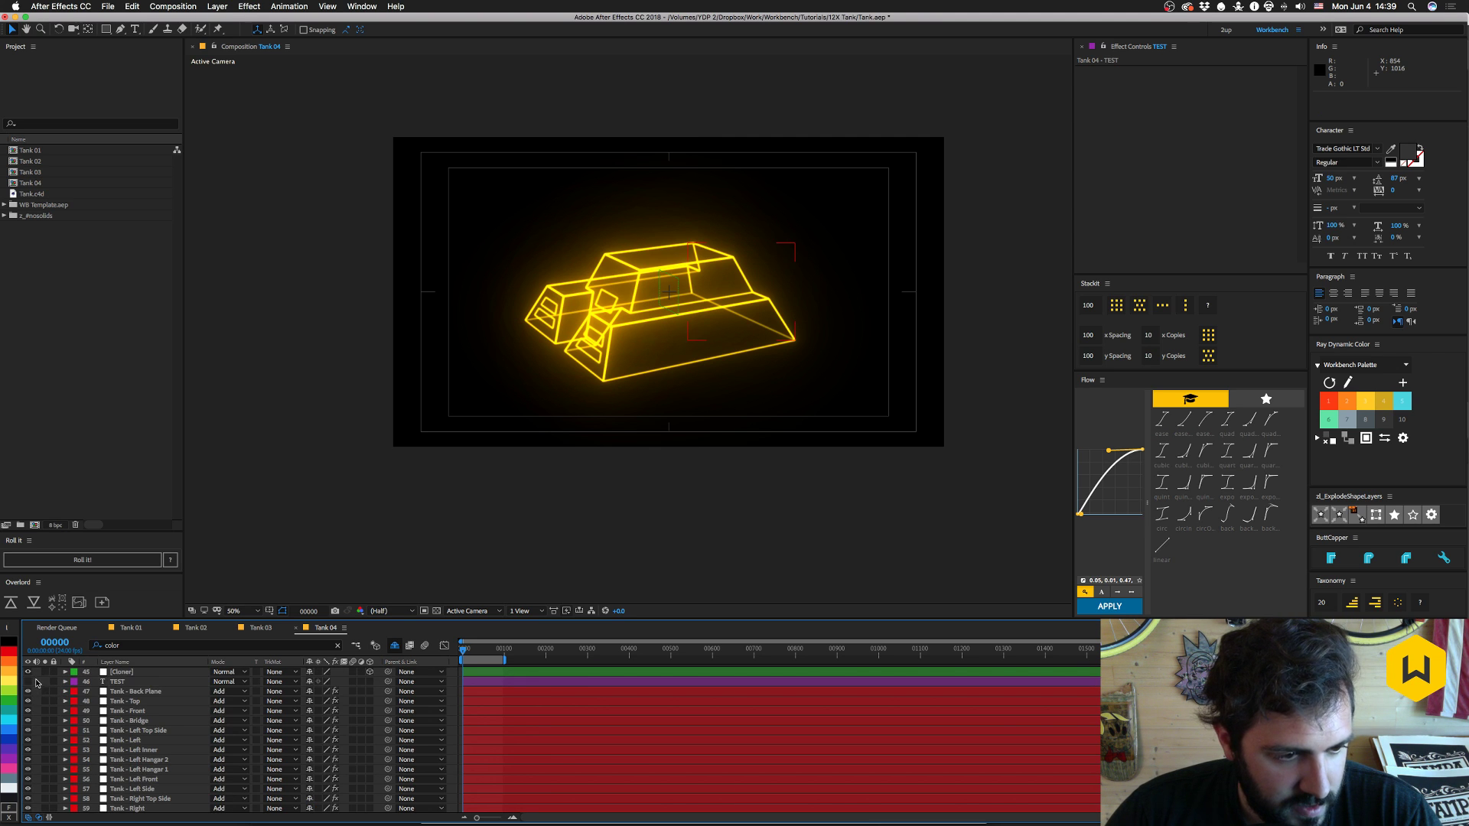
double_click(105, 30)
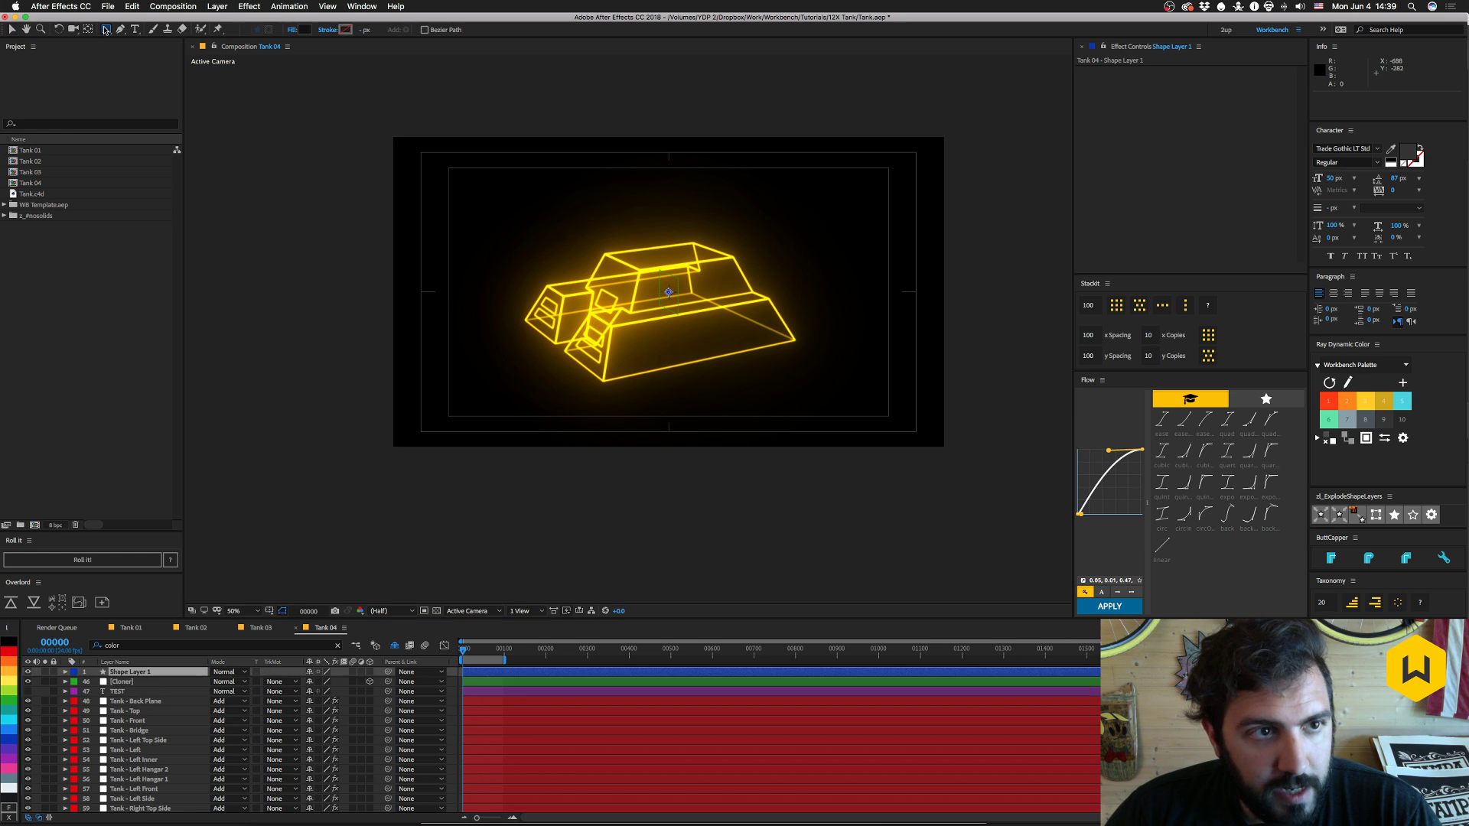
left_click(130, 672)
key("Return")
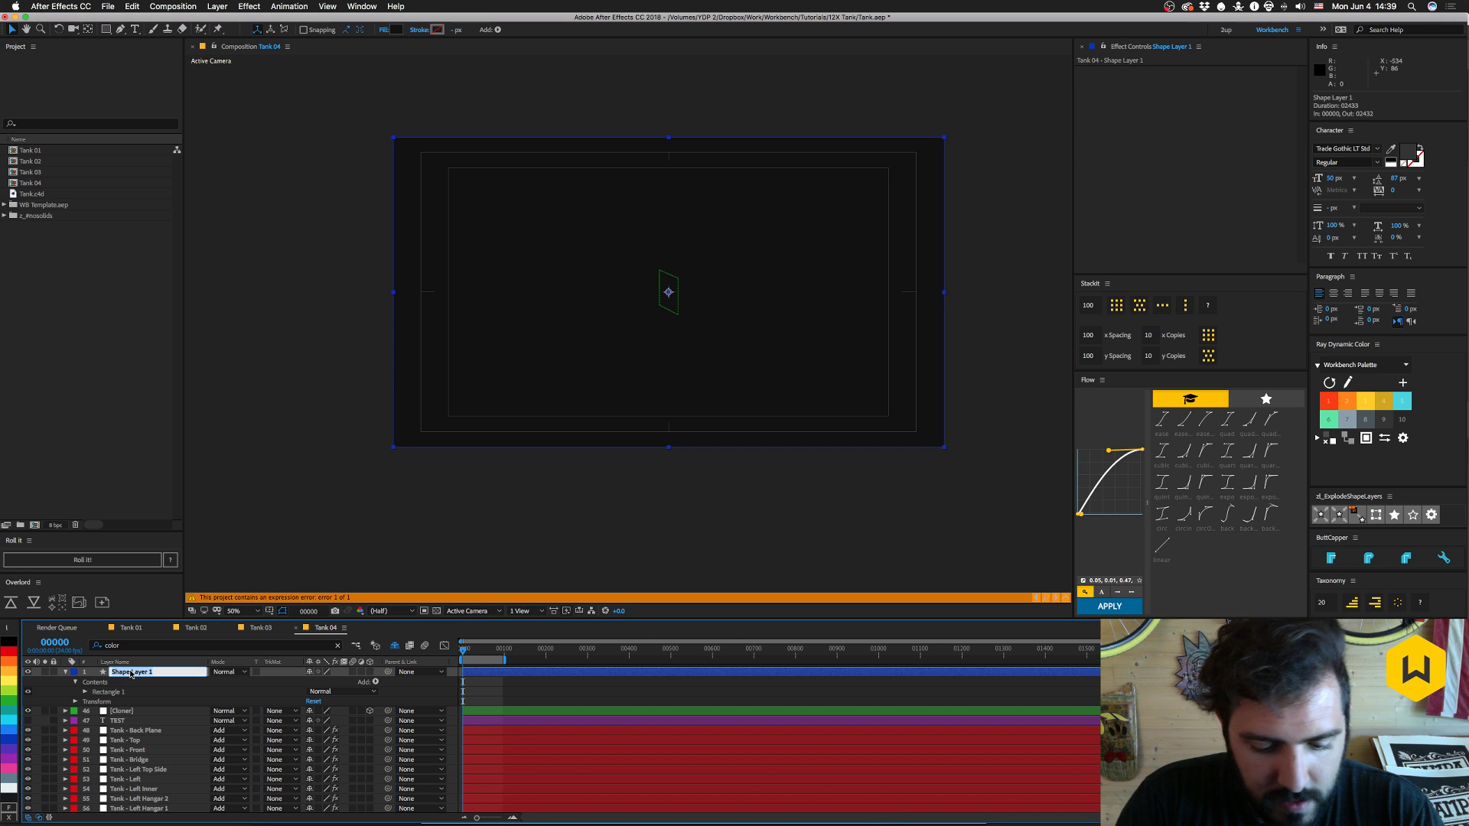
type("BG")
key("Return")
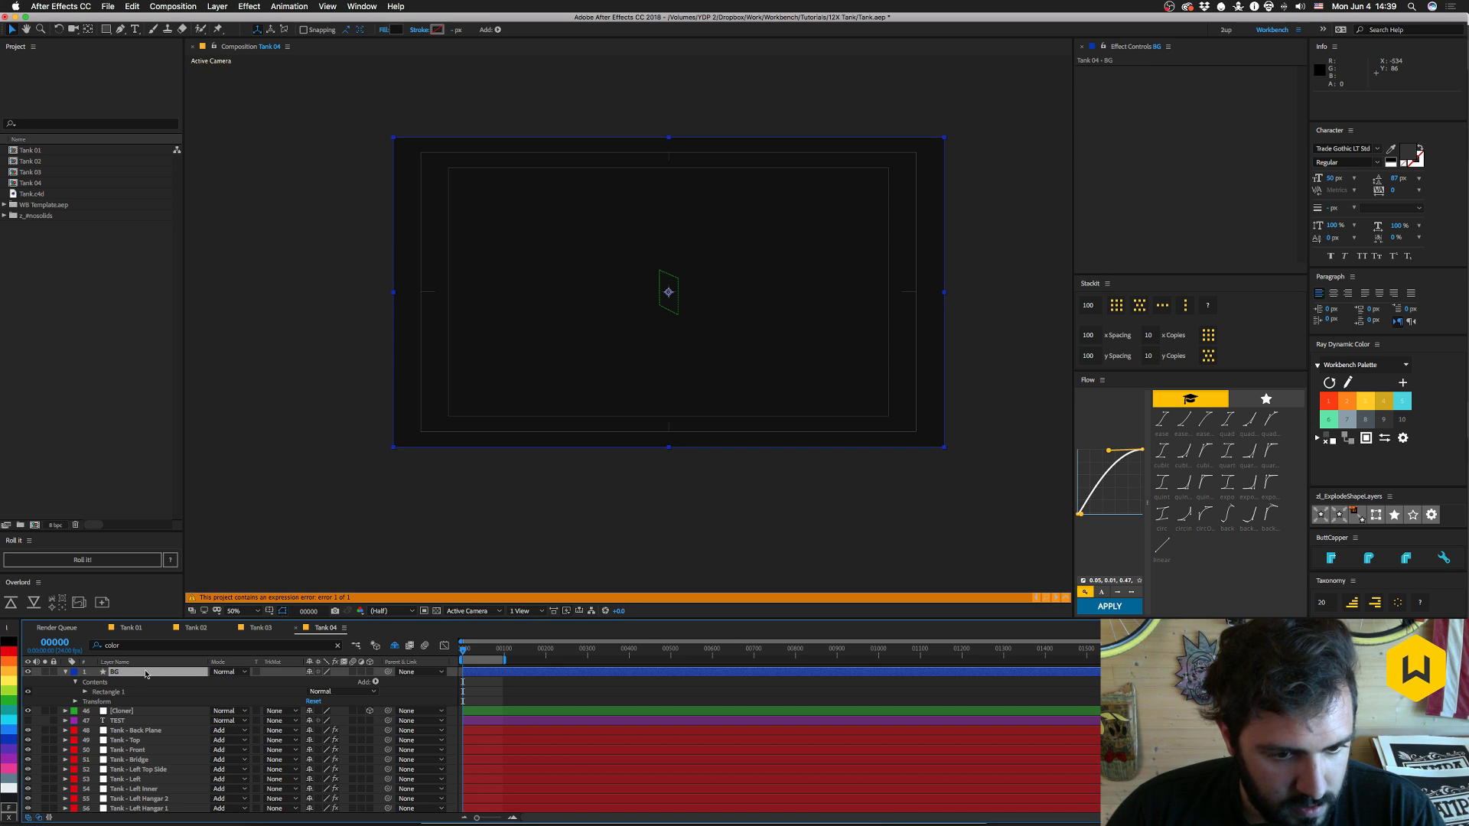
left_click_drag(120, 675, 123, 812)
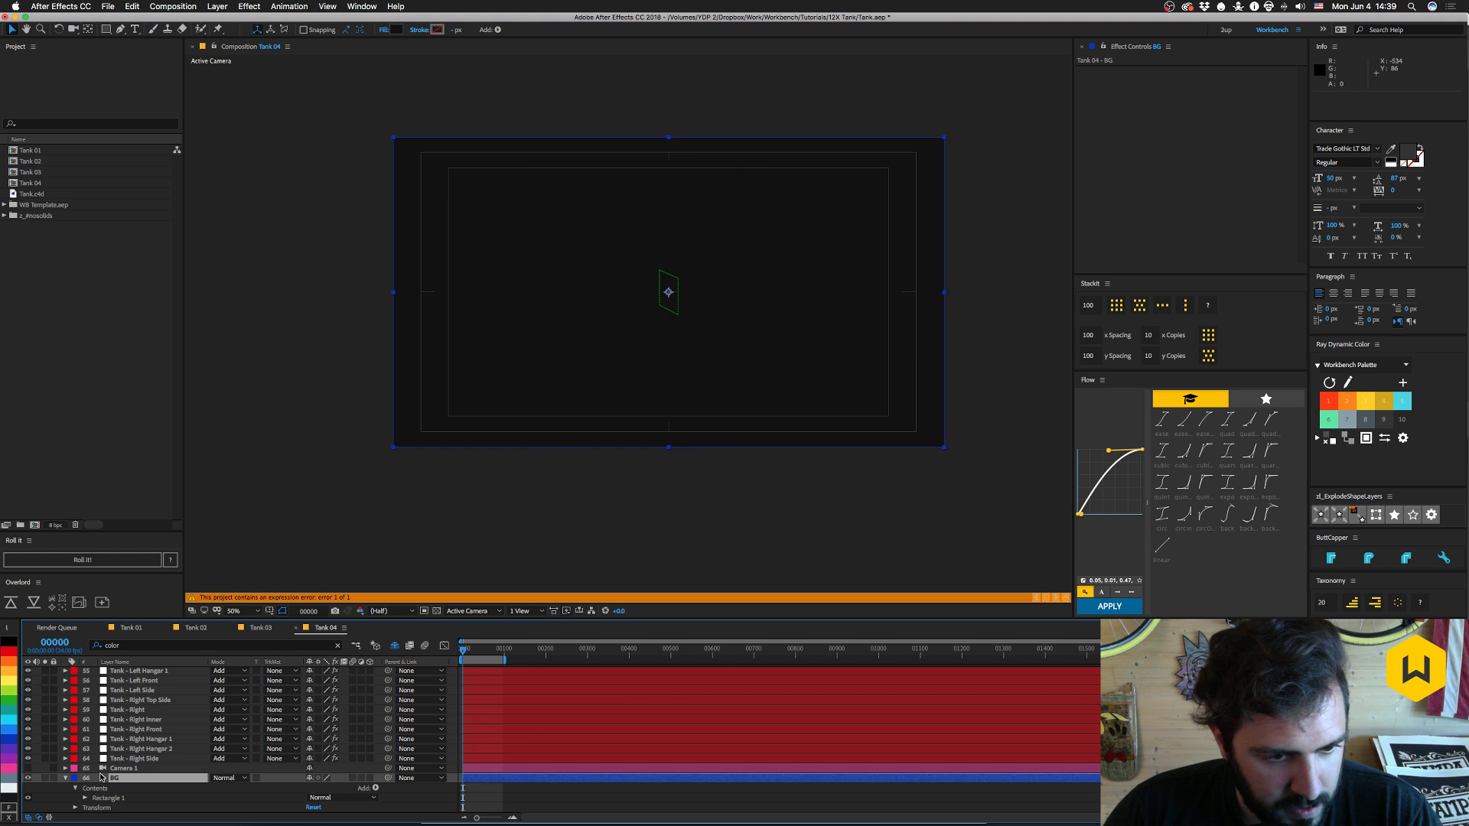
- Fill the BG shape with the dark grey swatch from the Workbench Palette
left_click(1404, 420)
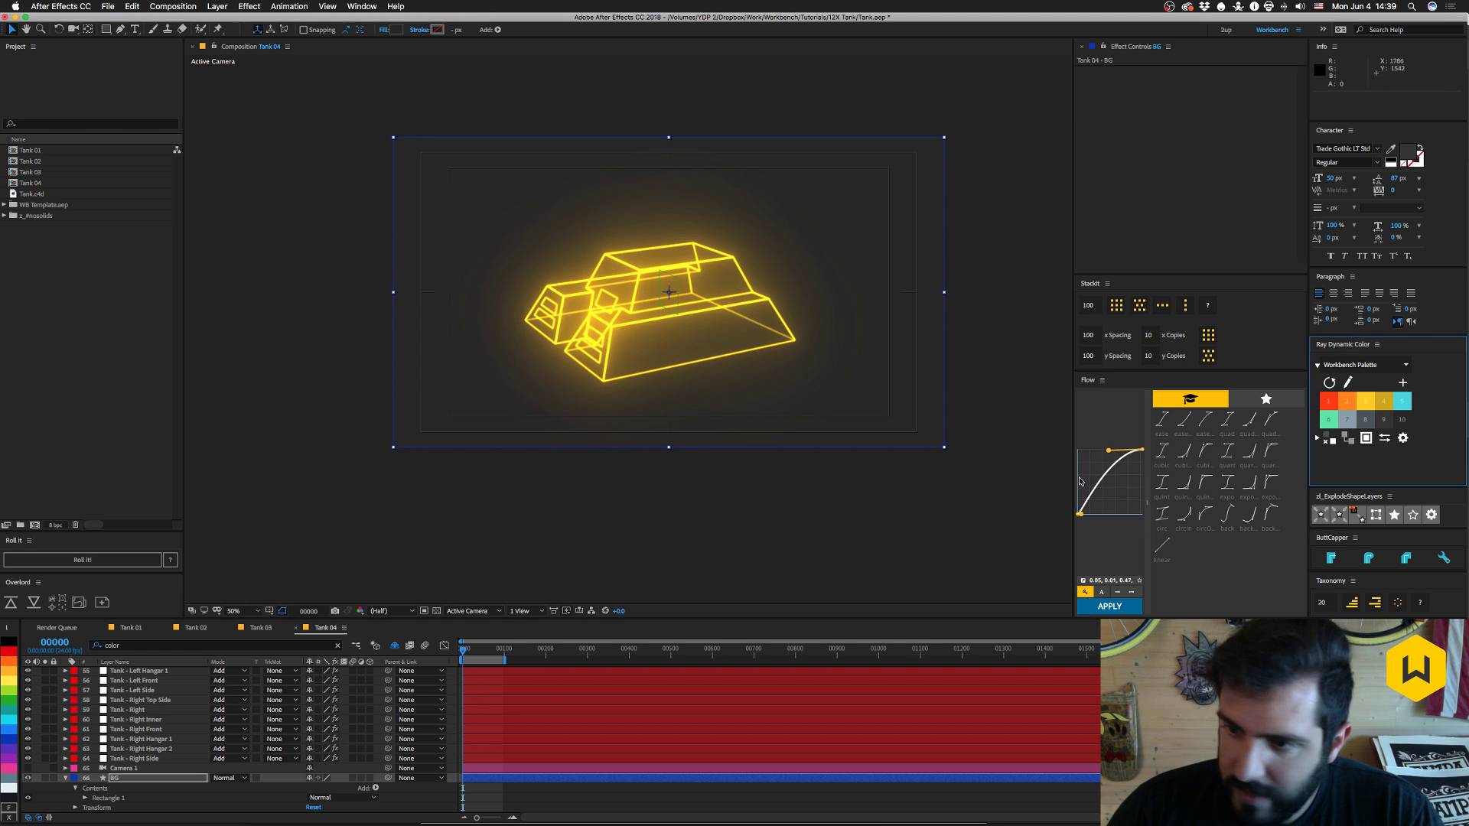
left_click(397, 31)
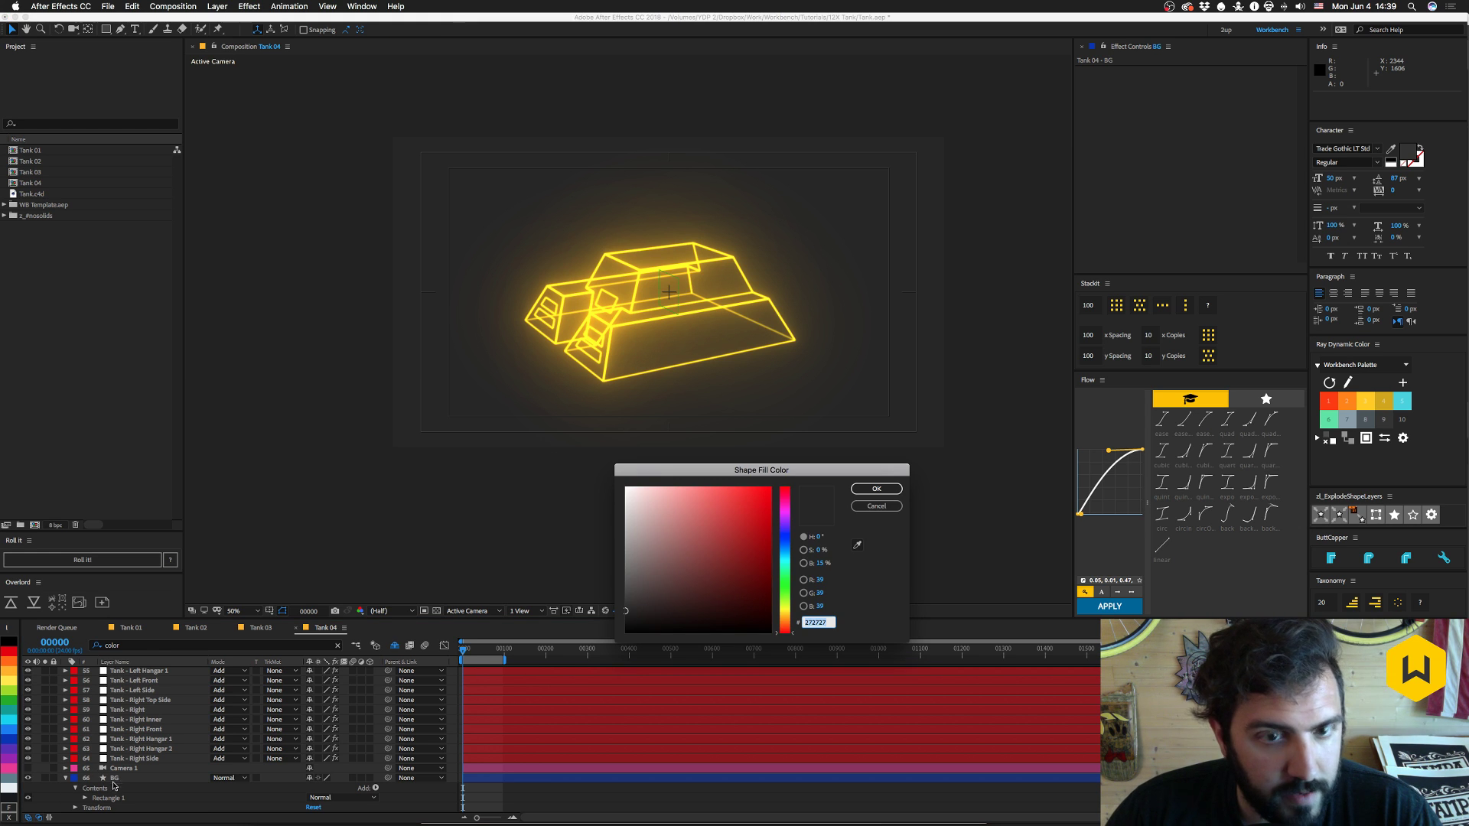
left_click(877, 506)
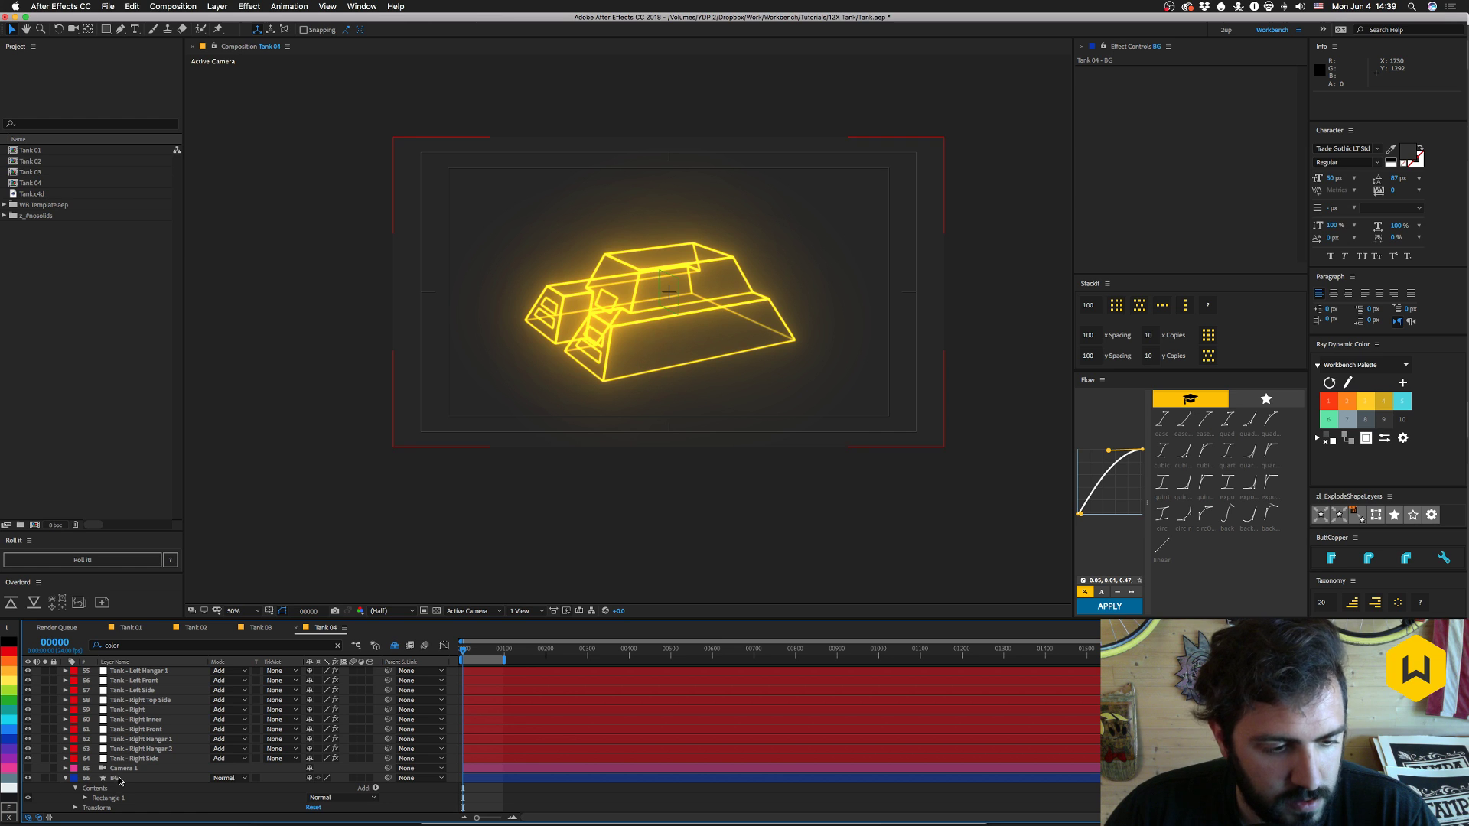
- Set the BG shape layer's fill color to near-black RGB 17, 17, 17 (111111)
left_click(119, 778)
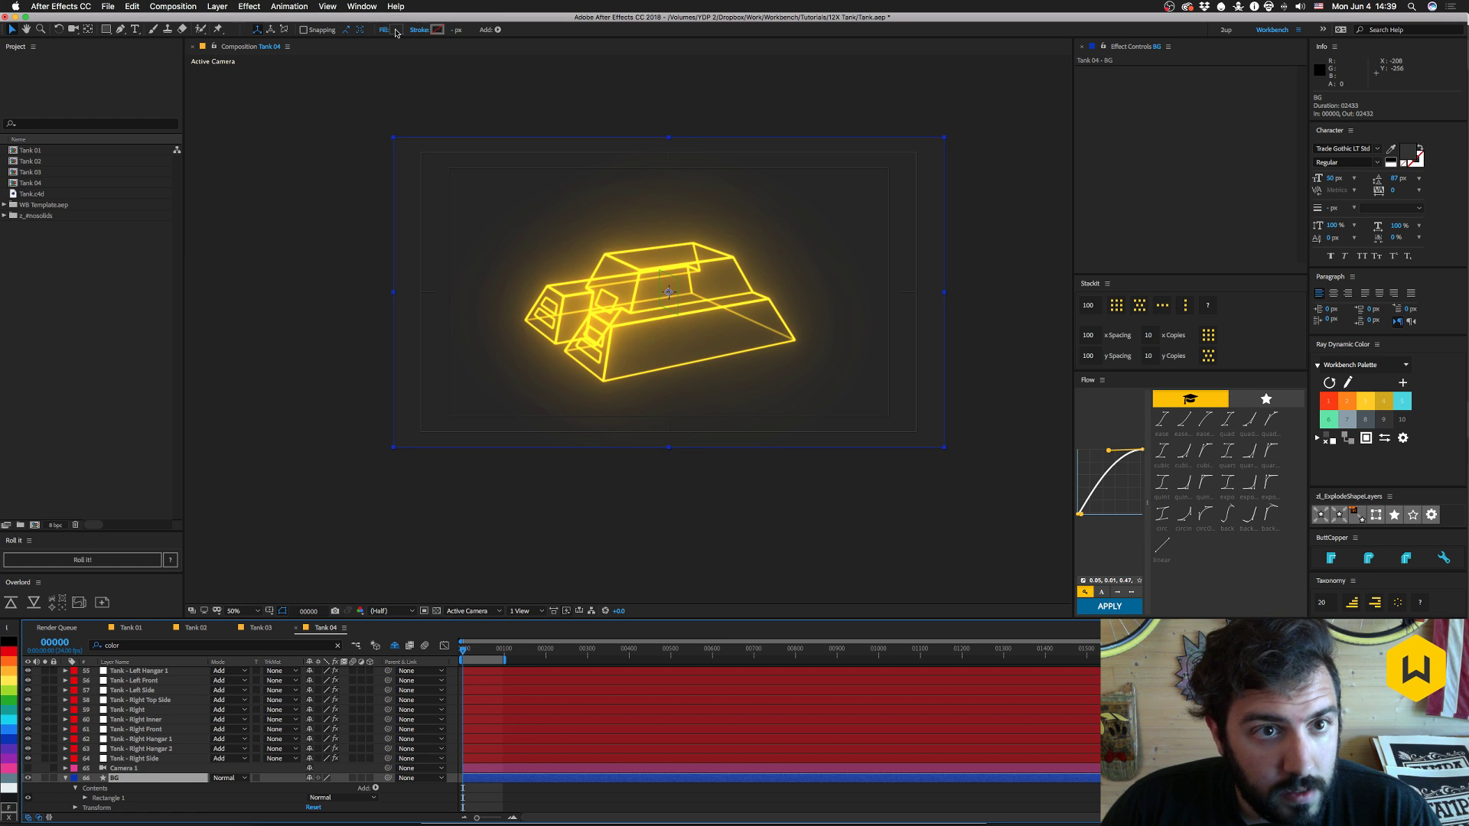
left_click(394, 30)
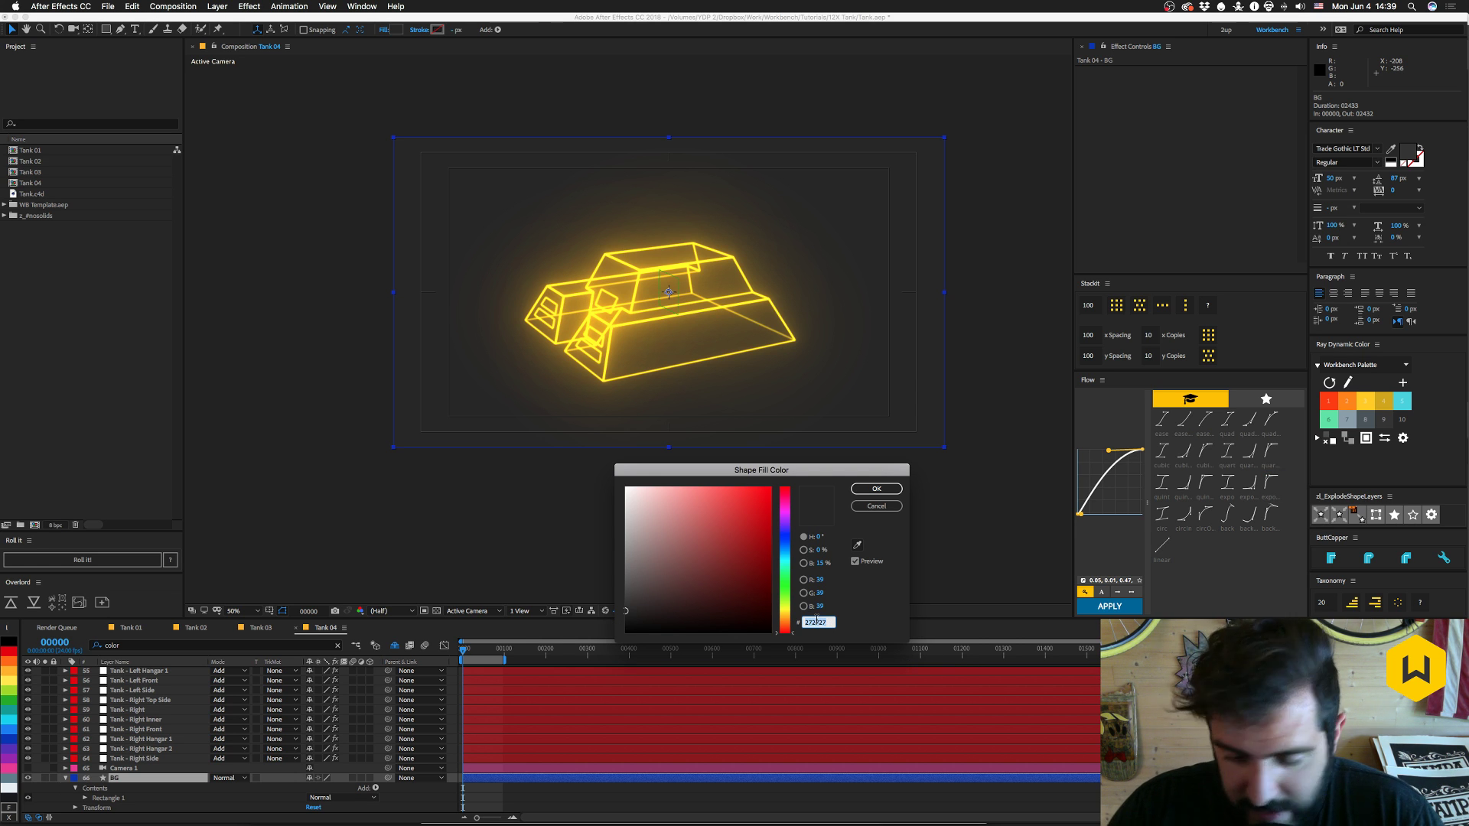
left_click(820, 583)
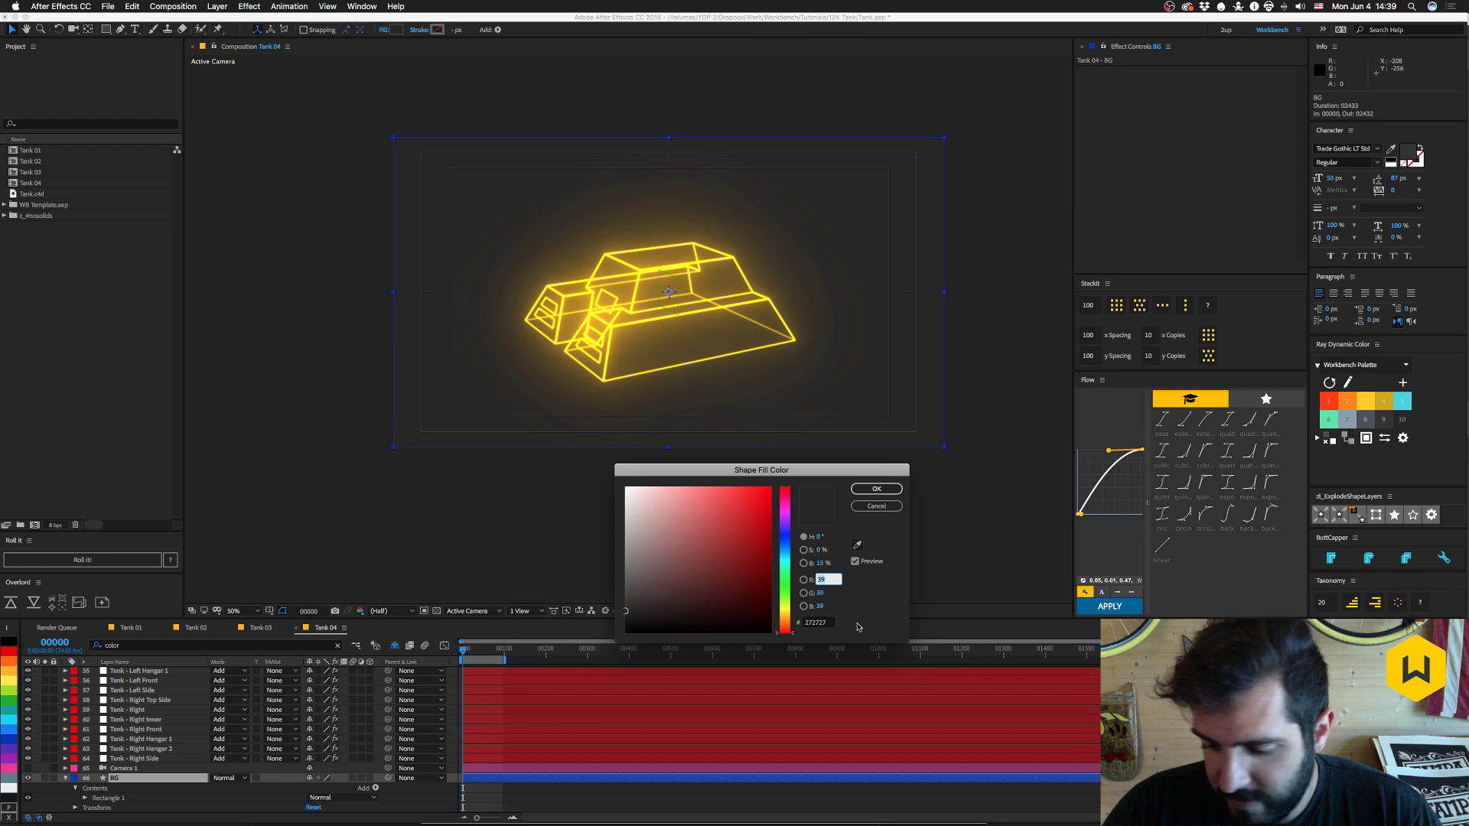
type("171")
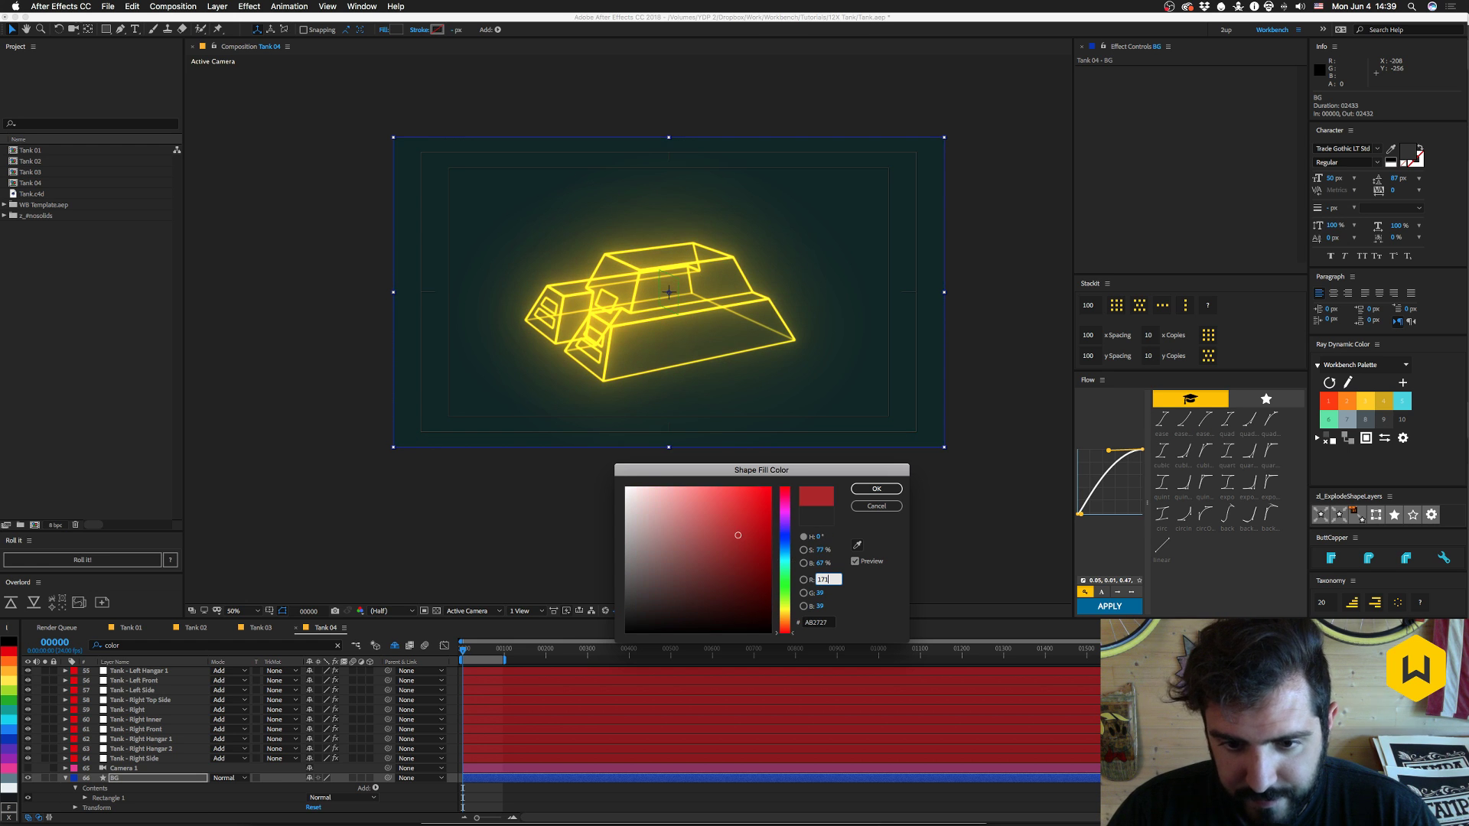
key("BackSpace")
key("Tab")
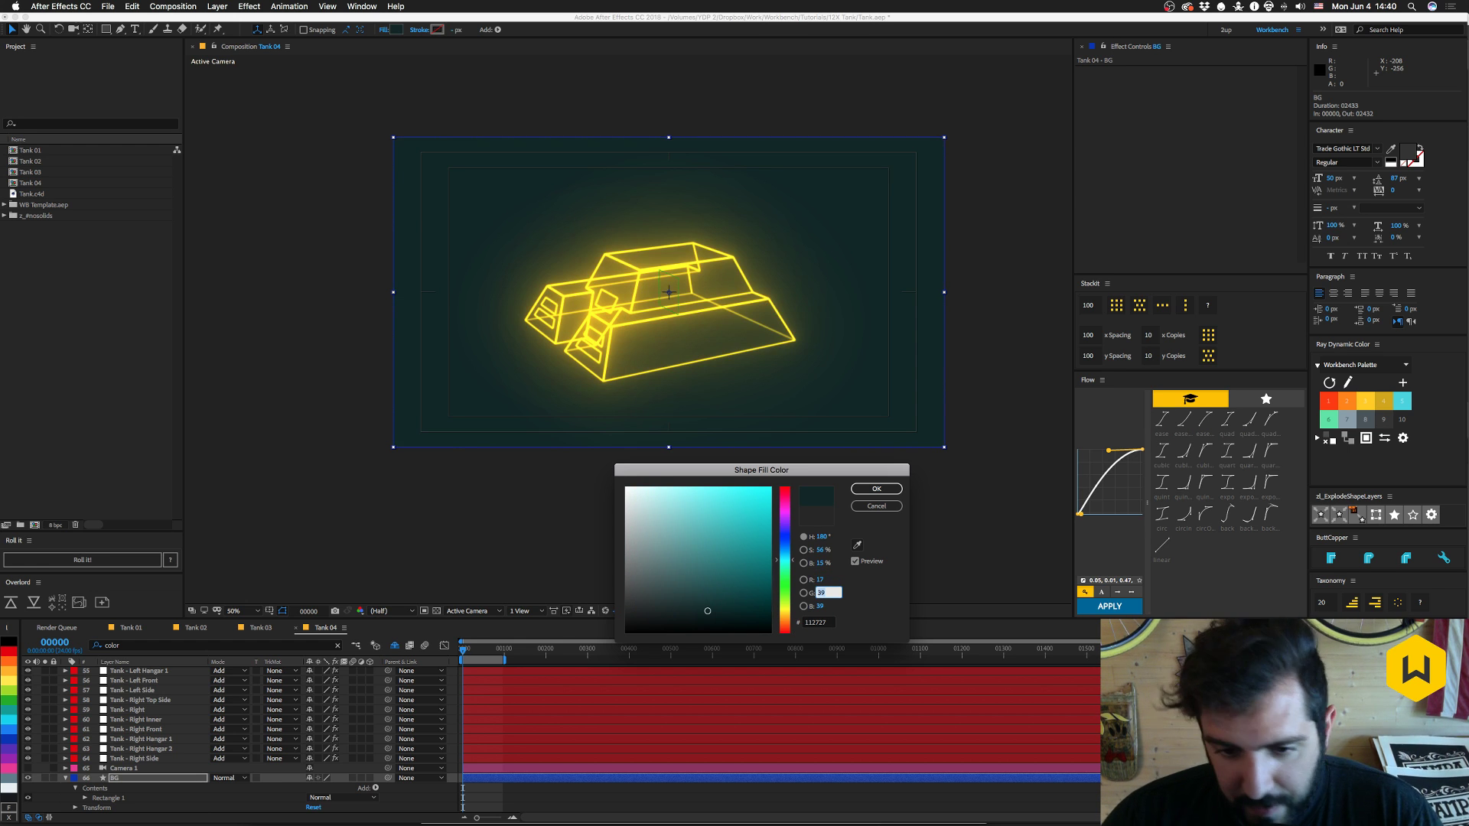
type("17")
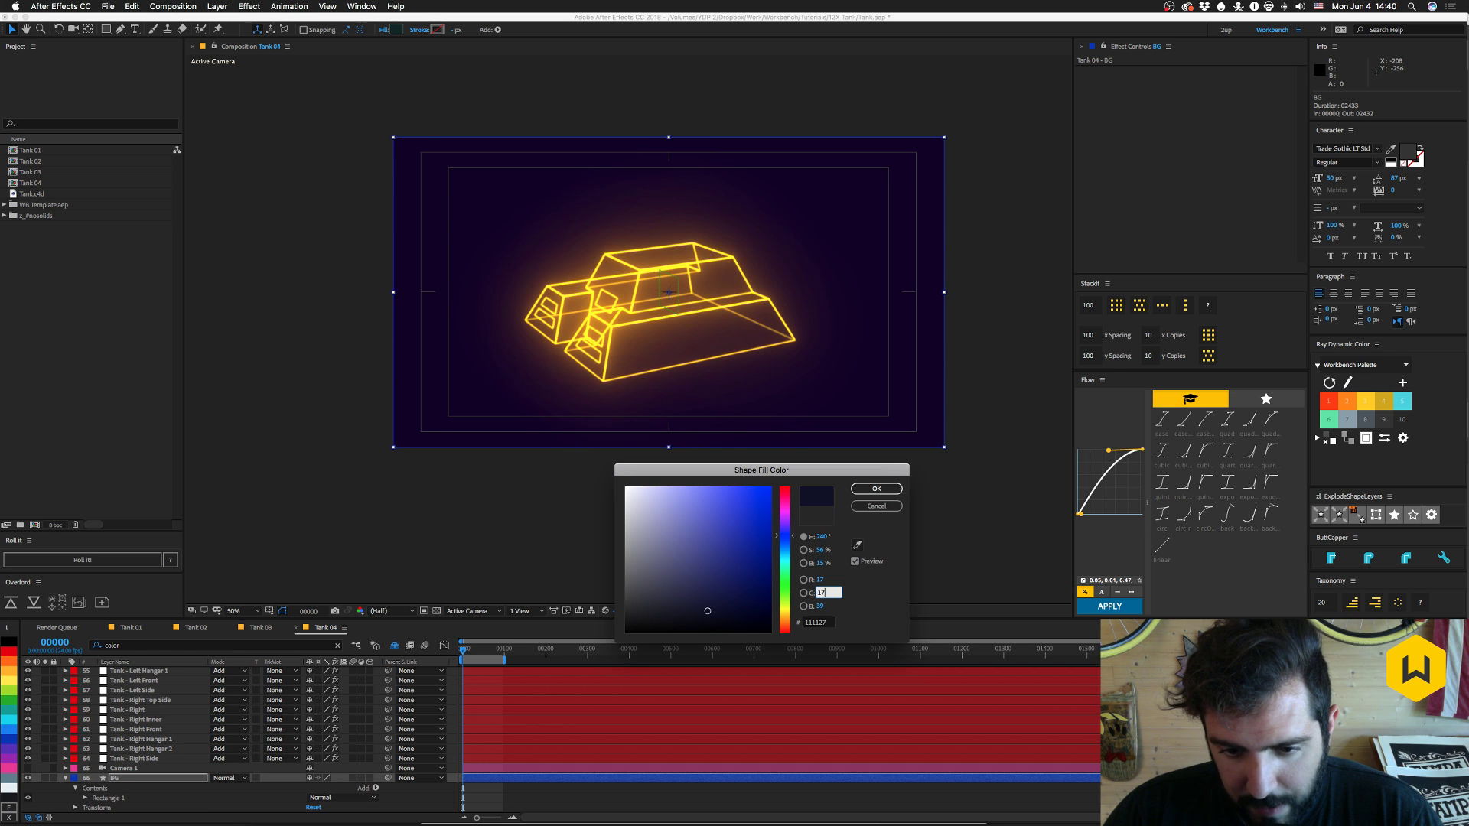
key("Tab")
type("17")
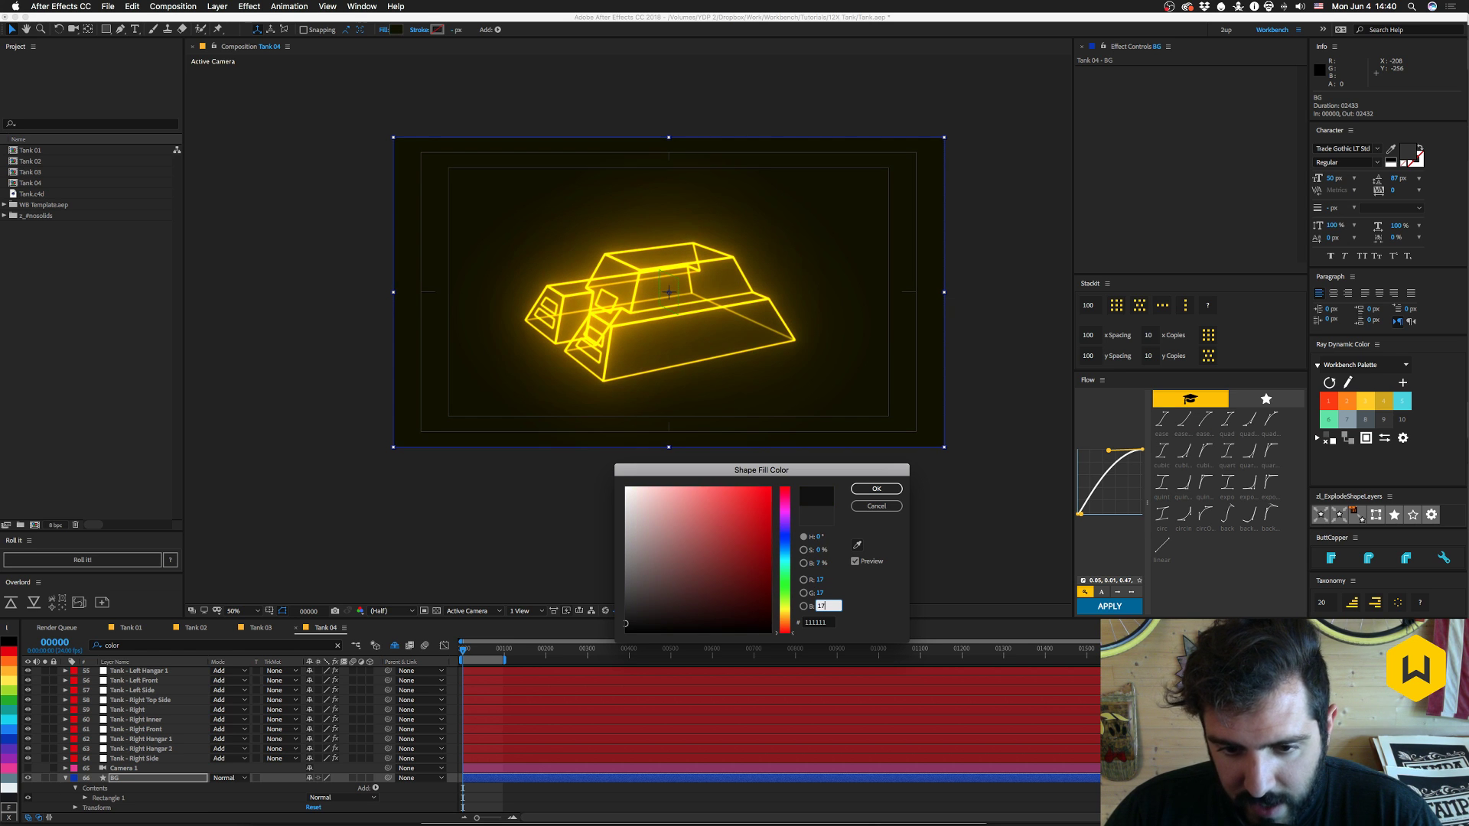
key("Return")
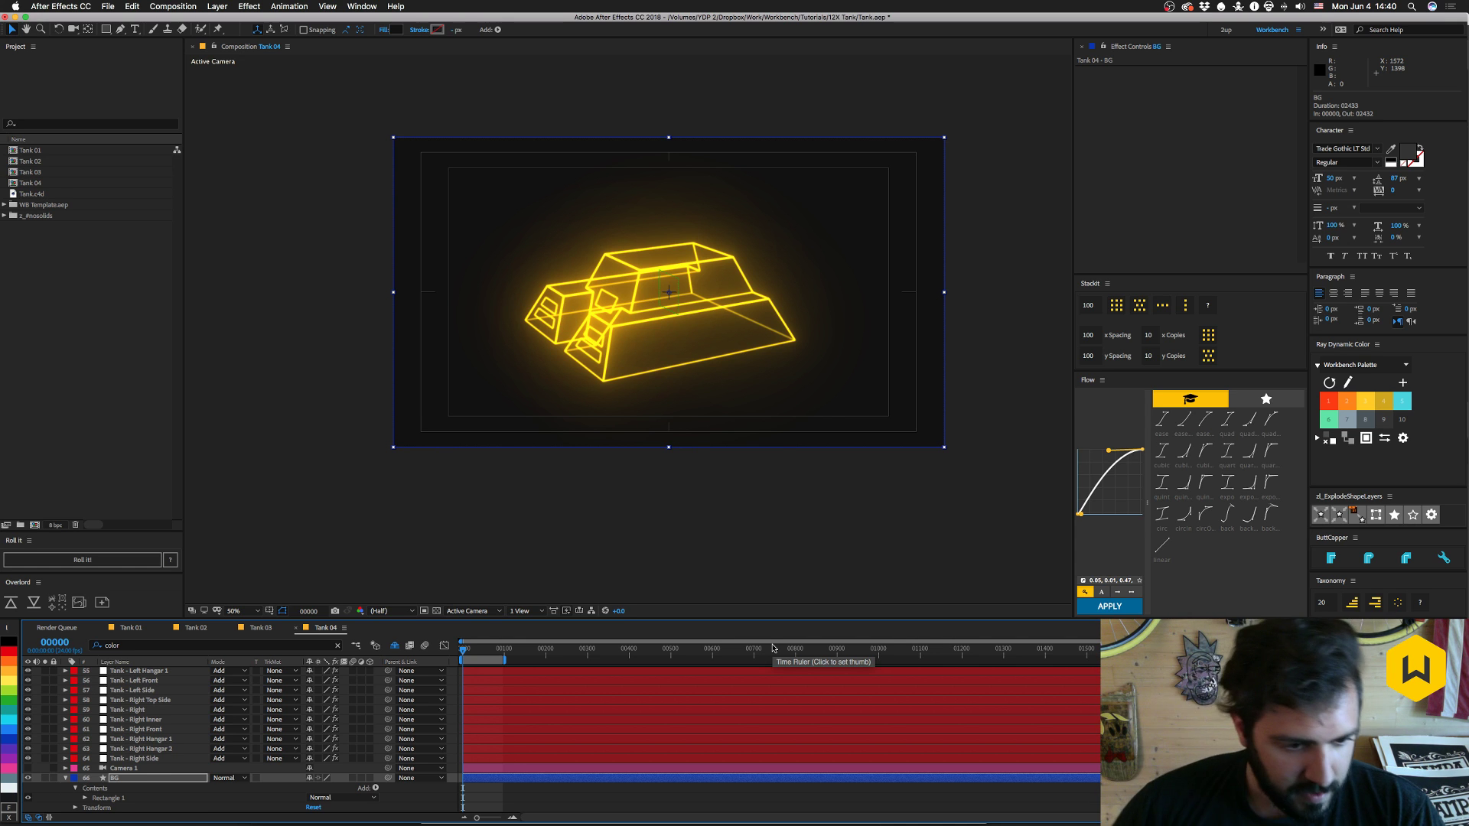
- Collapse the BG layer's properties, deselect all layers and preview the tank animation
left_click(124, 779)
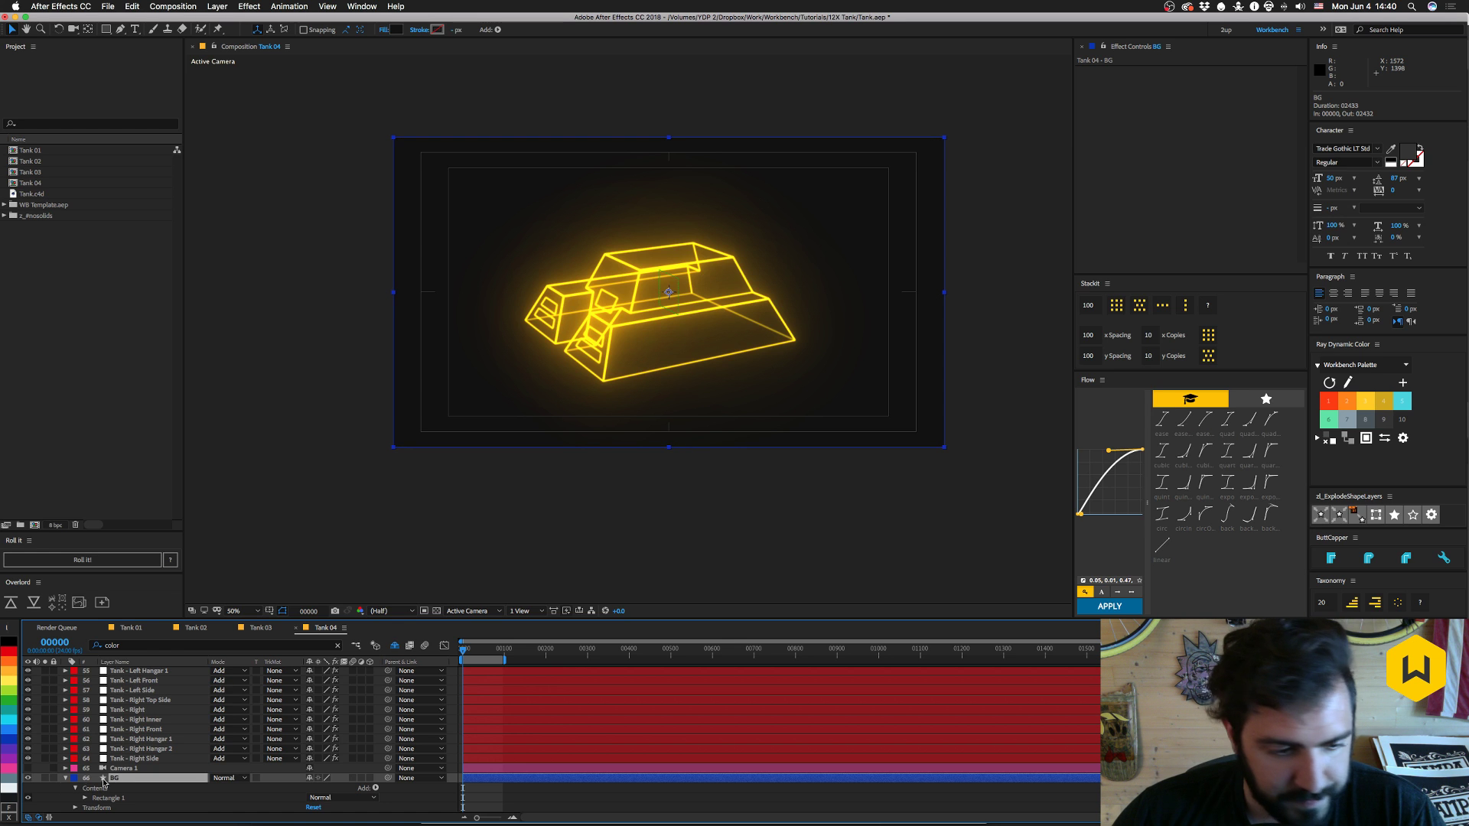
left_click(66, 779)
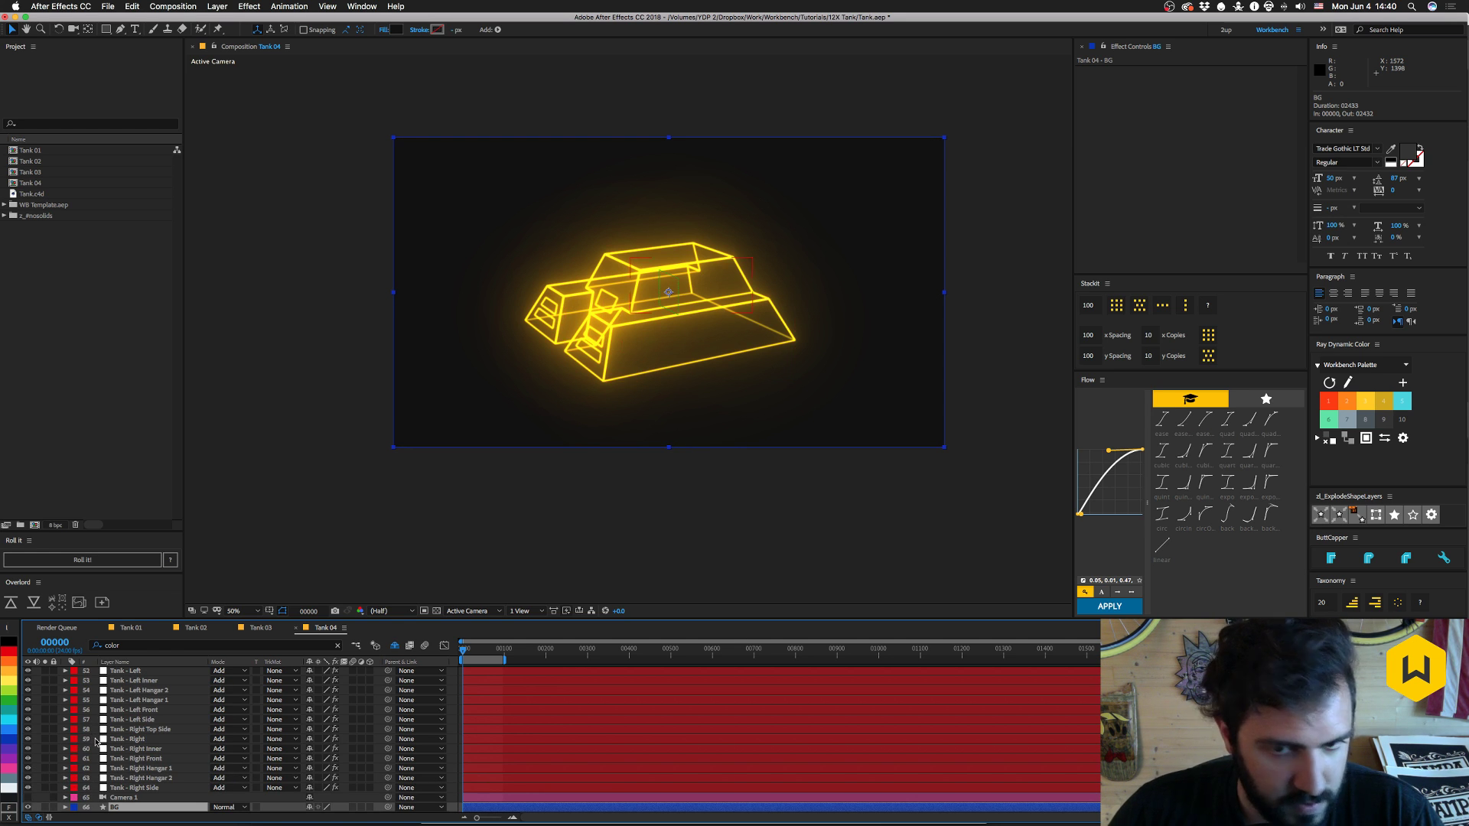
key("super+shift+a")
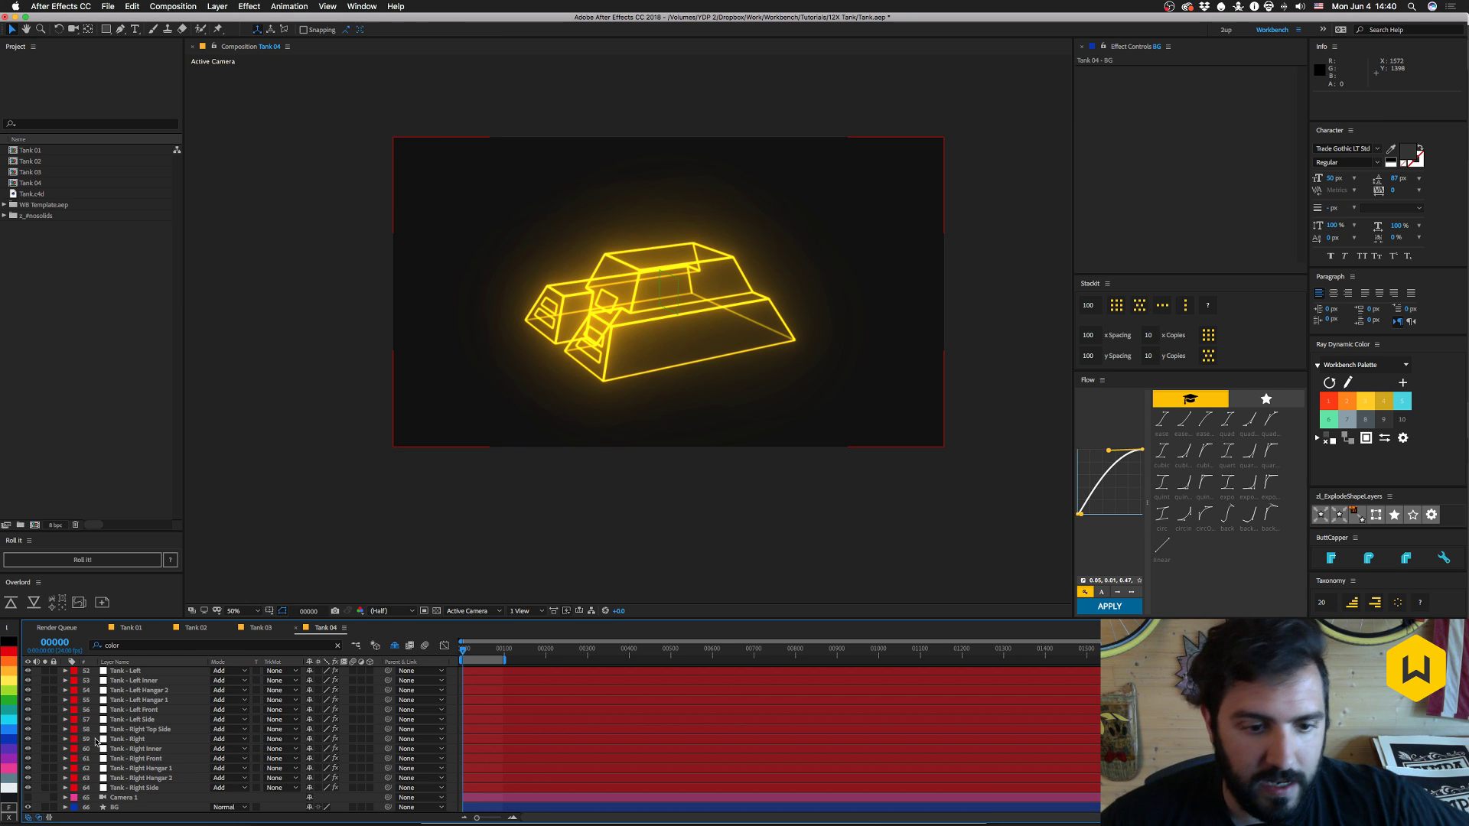
key("space")
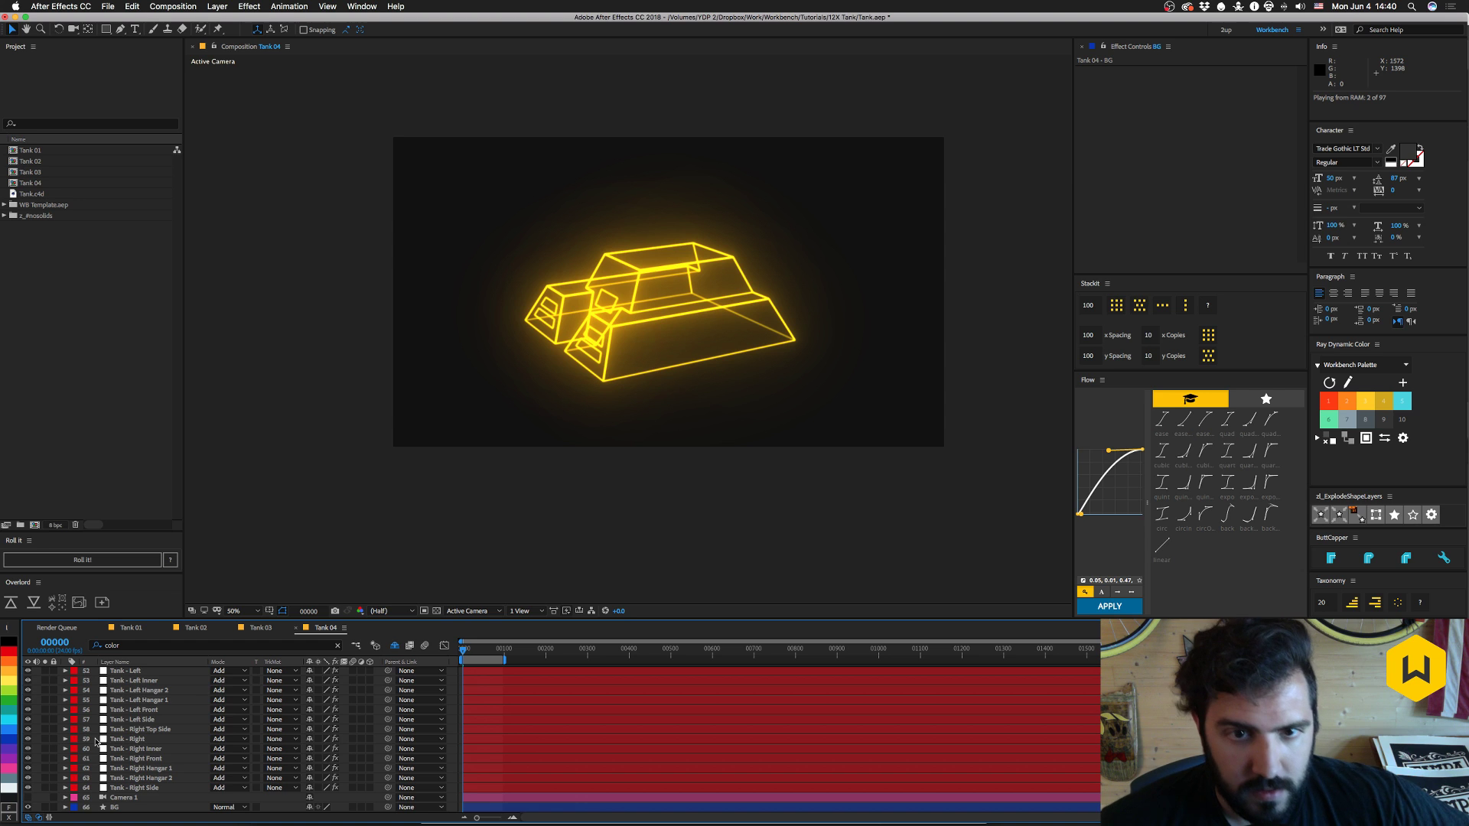